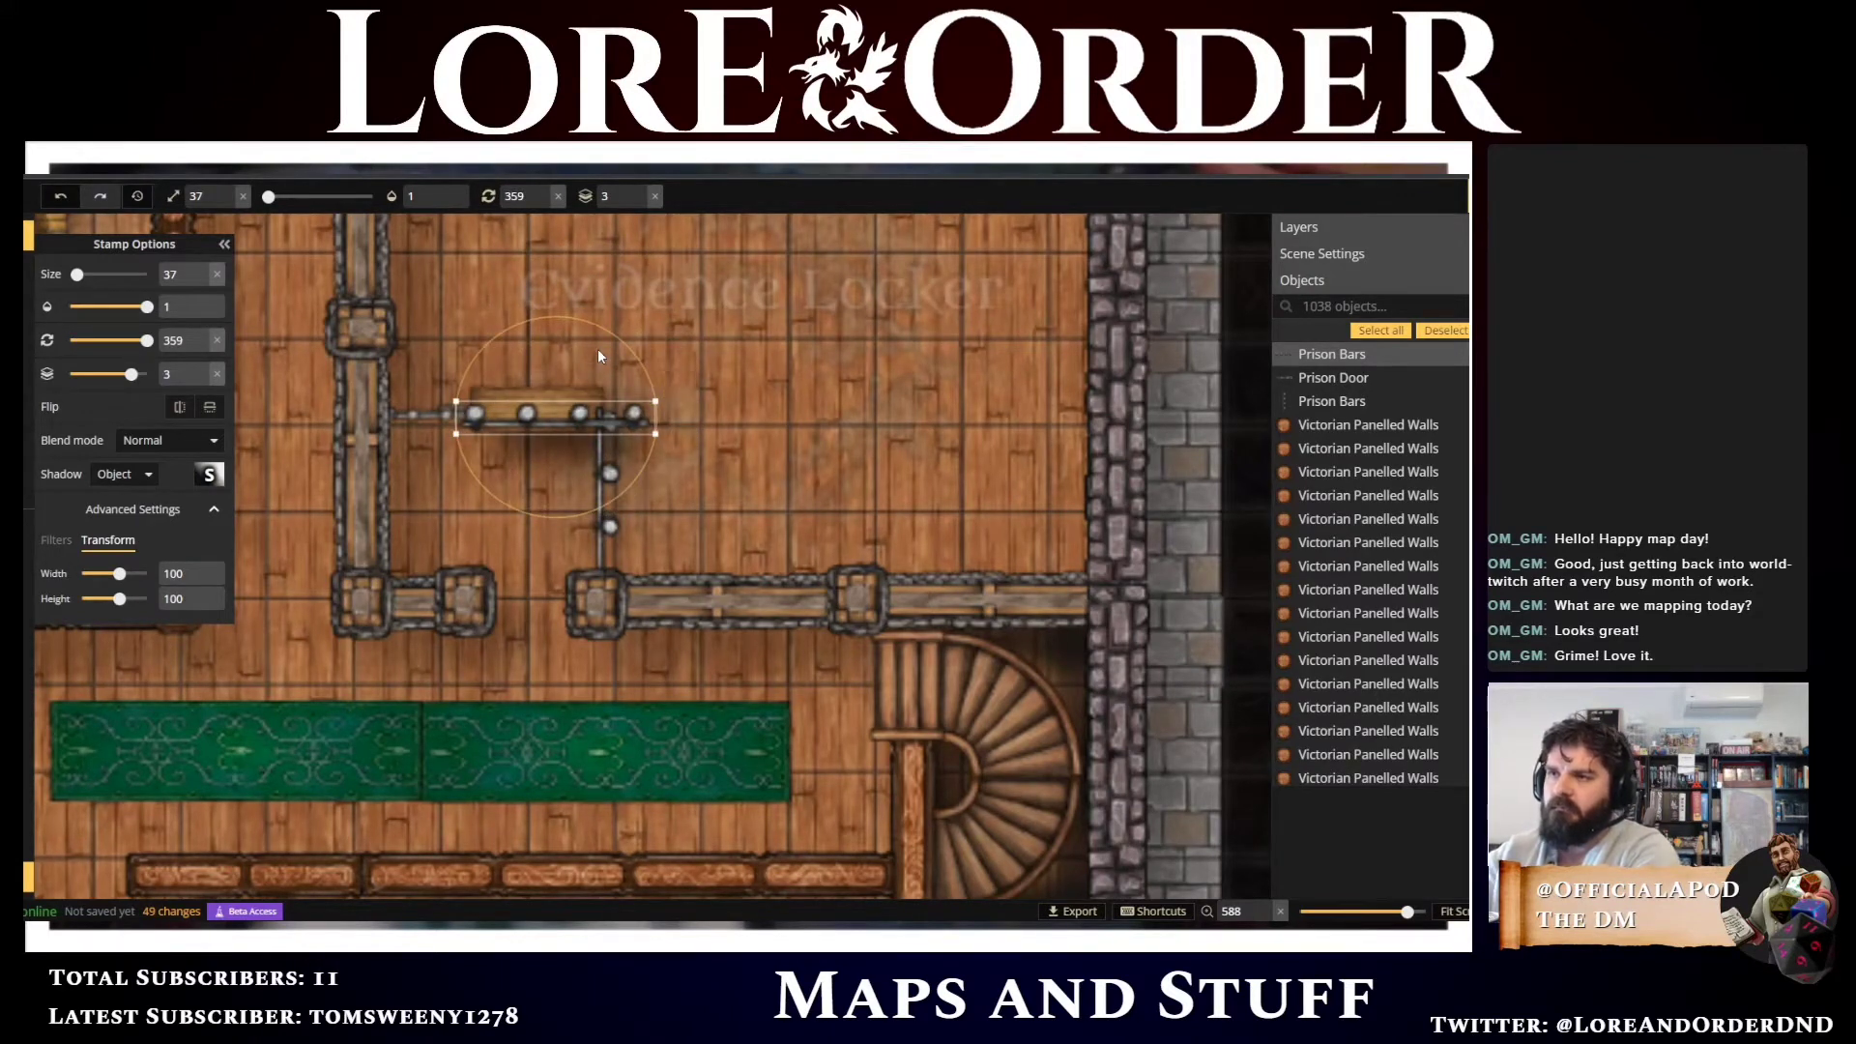
Place the horizontal prison bars on layer 2 and reduce their size to 27
{"action": "scroll", "coordinate": [598, 353], "scroll_direction": "down", "scroll_amount": 2}
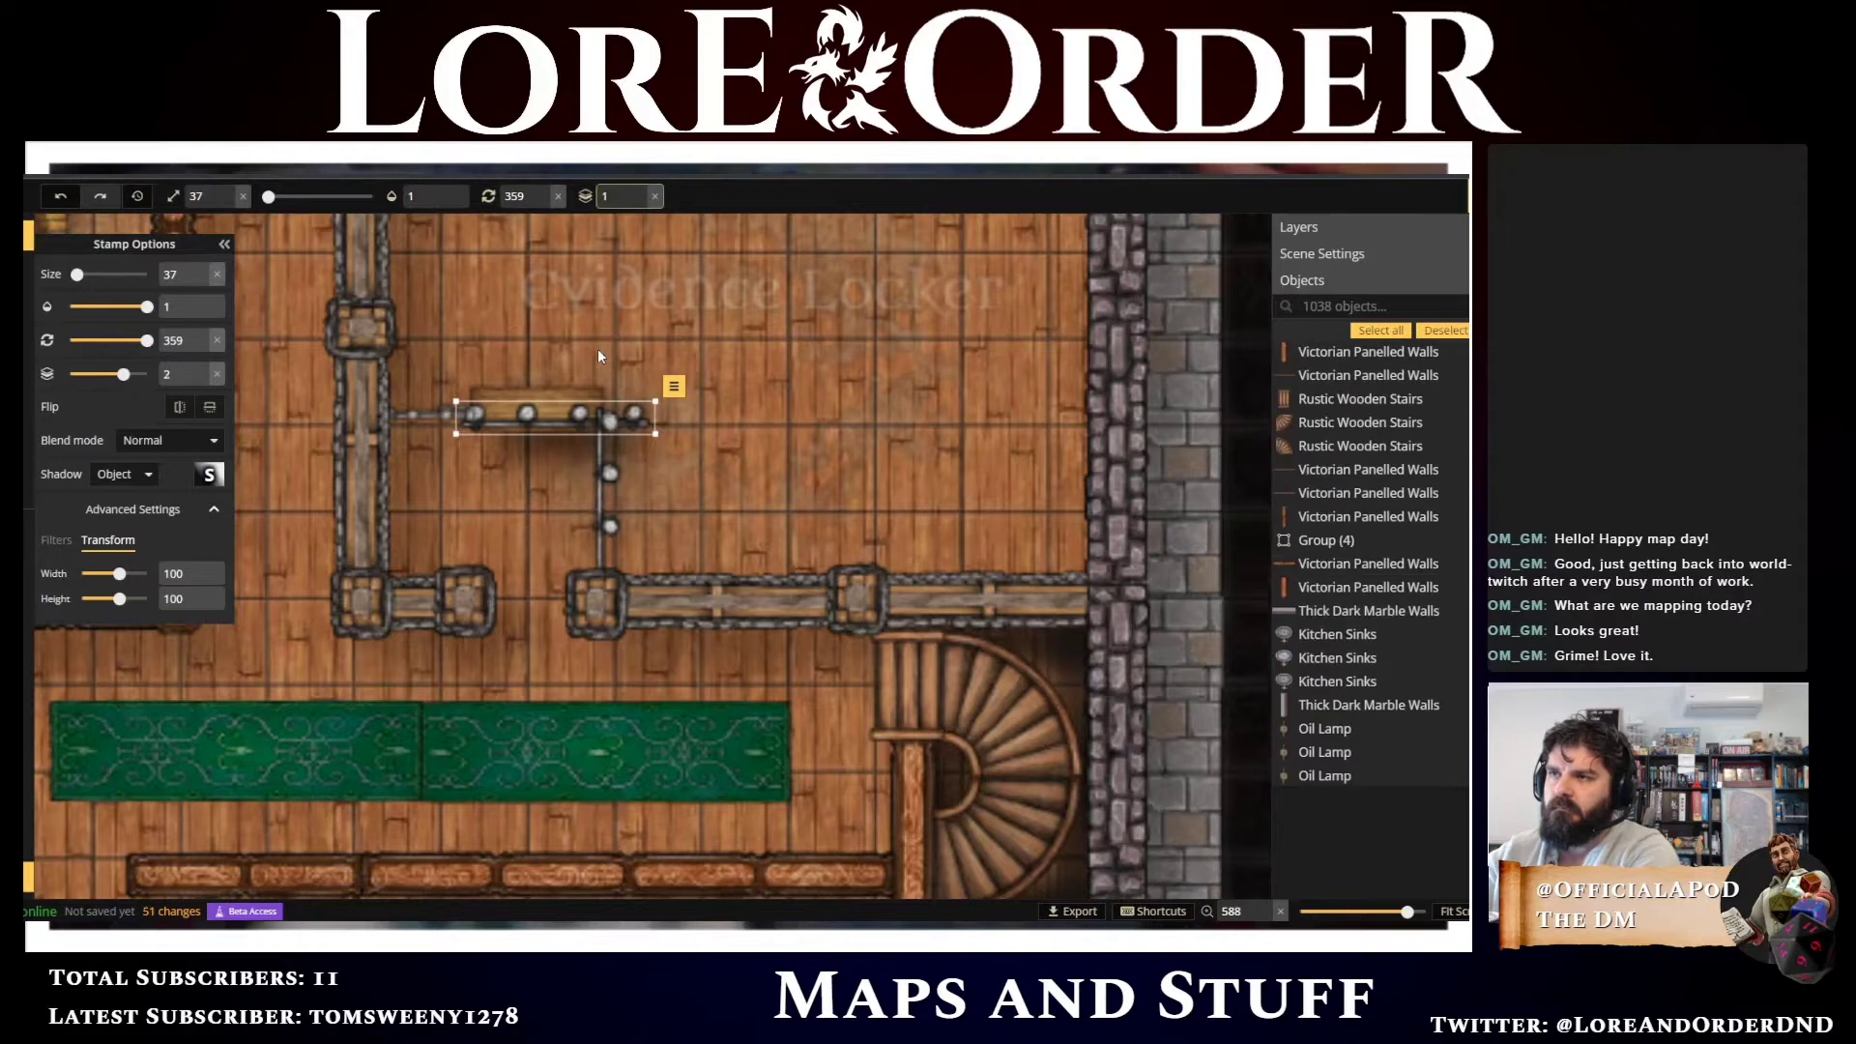
{"action": "scroll", "coordinate": [598, 354], "scroll_direction": "up", "scroll_amount": 2}
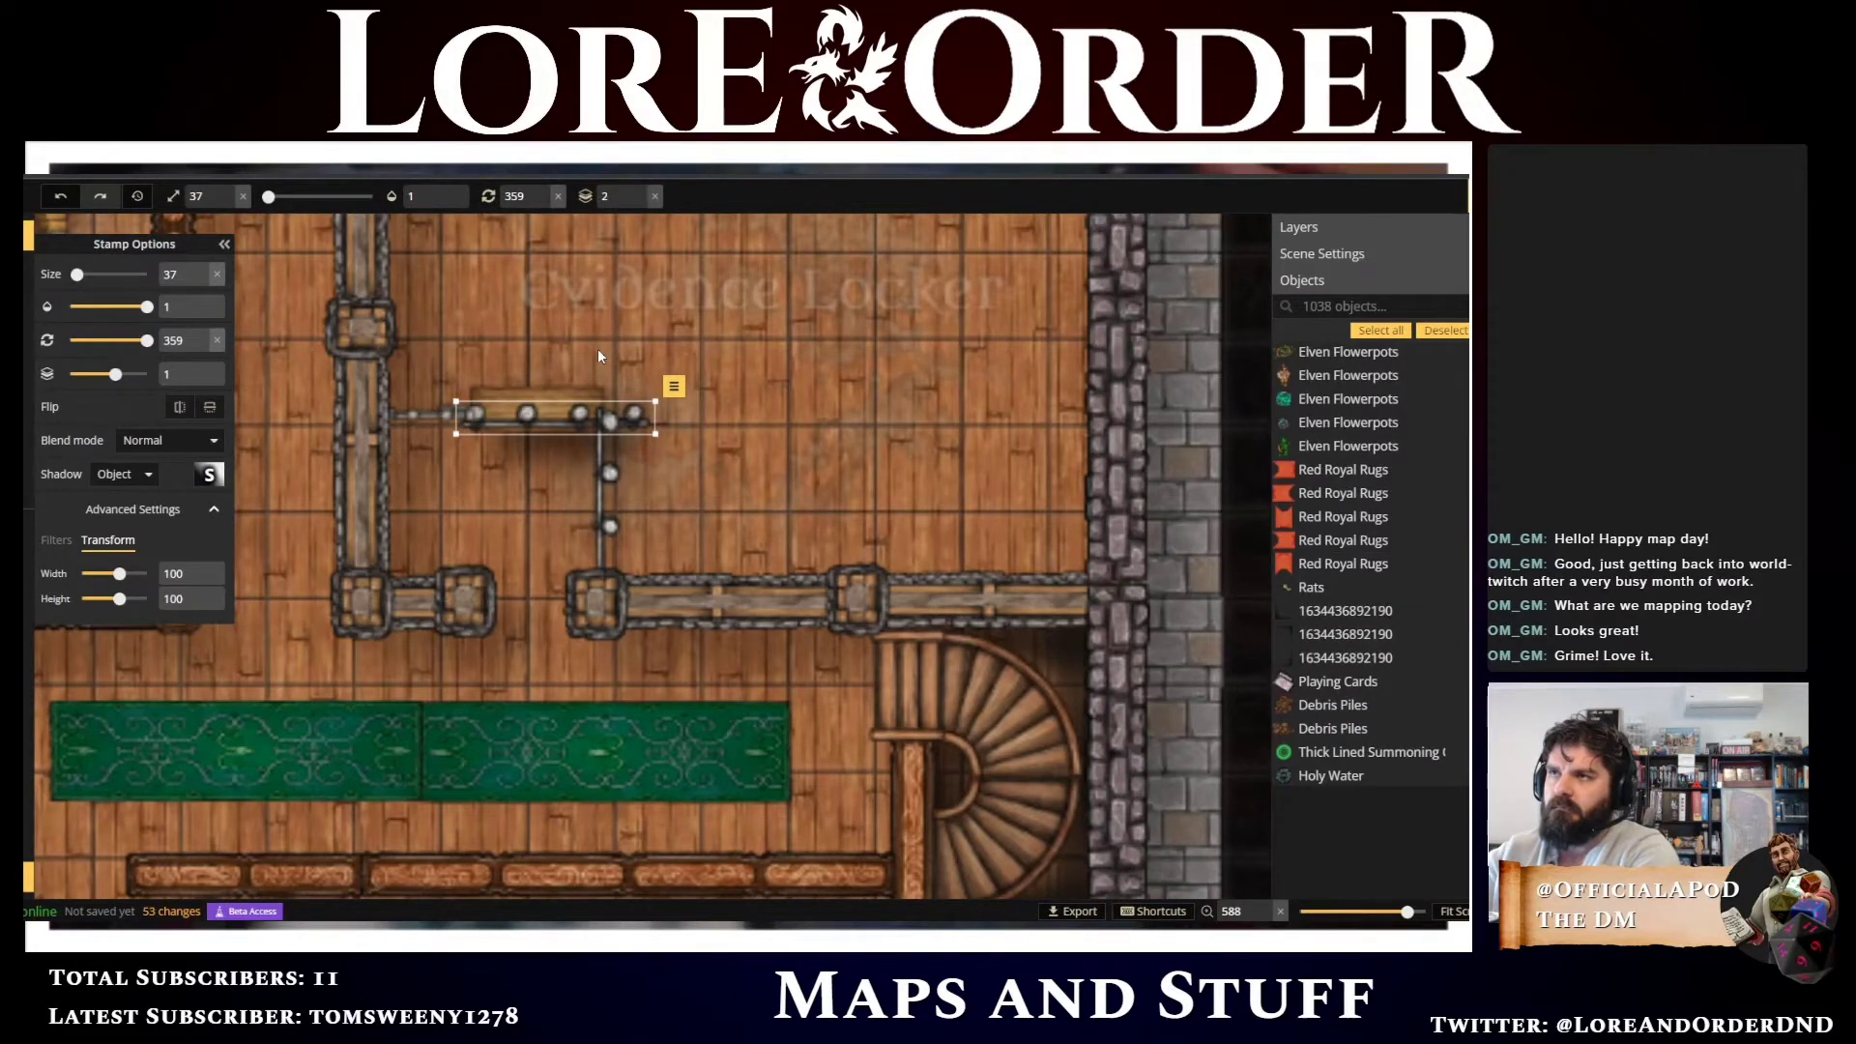
{"action": "scroll", "coordinate": [598, 354], "scroll_direction": "up", "scroll_amount": 1}
{"action": "scroll", "coordinate": [597, 356], "scroll_direction": "down", "scroll_amount": 1}
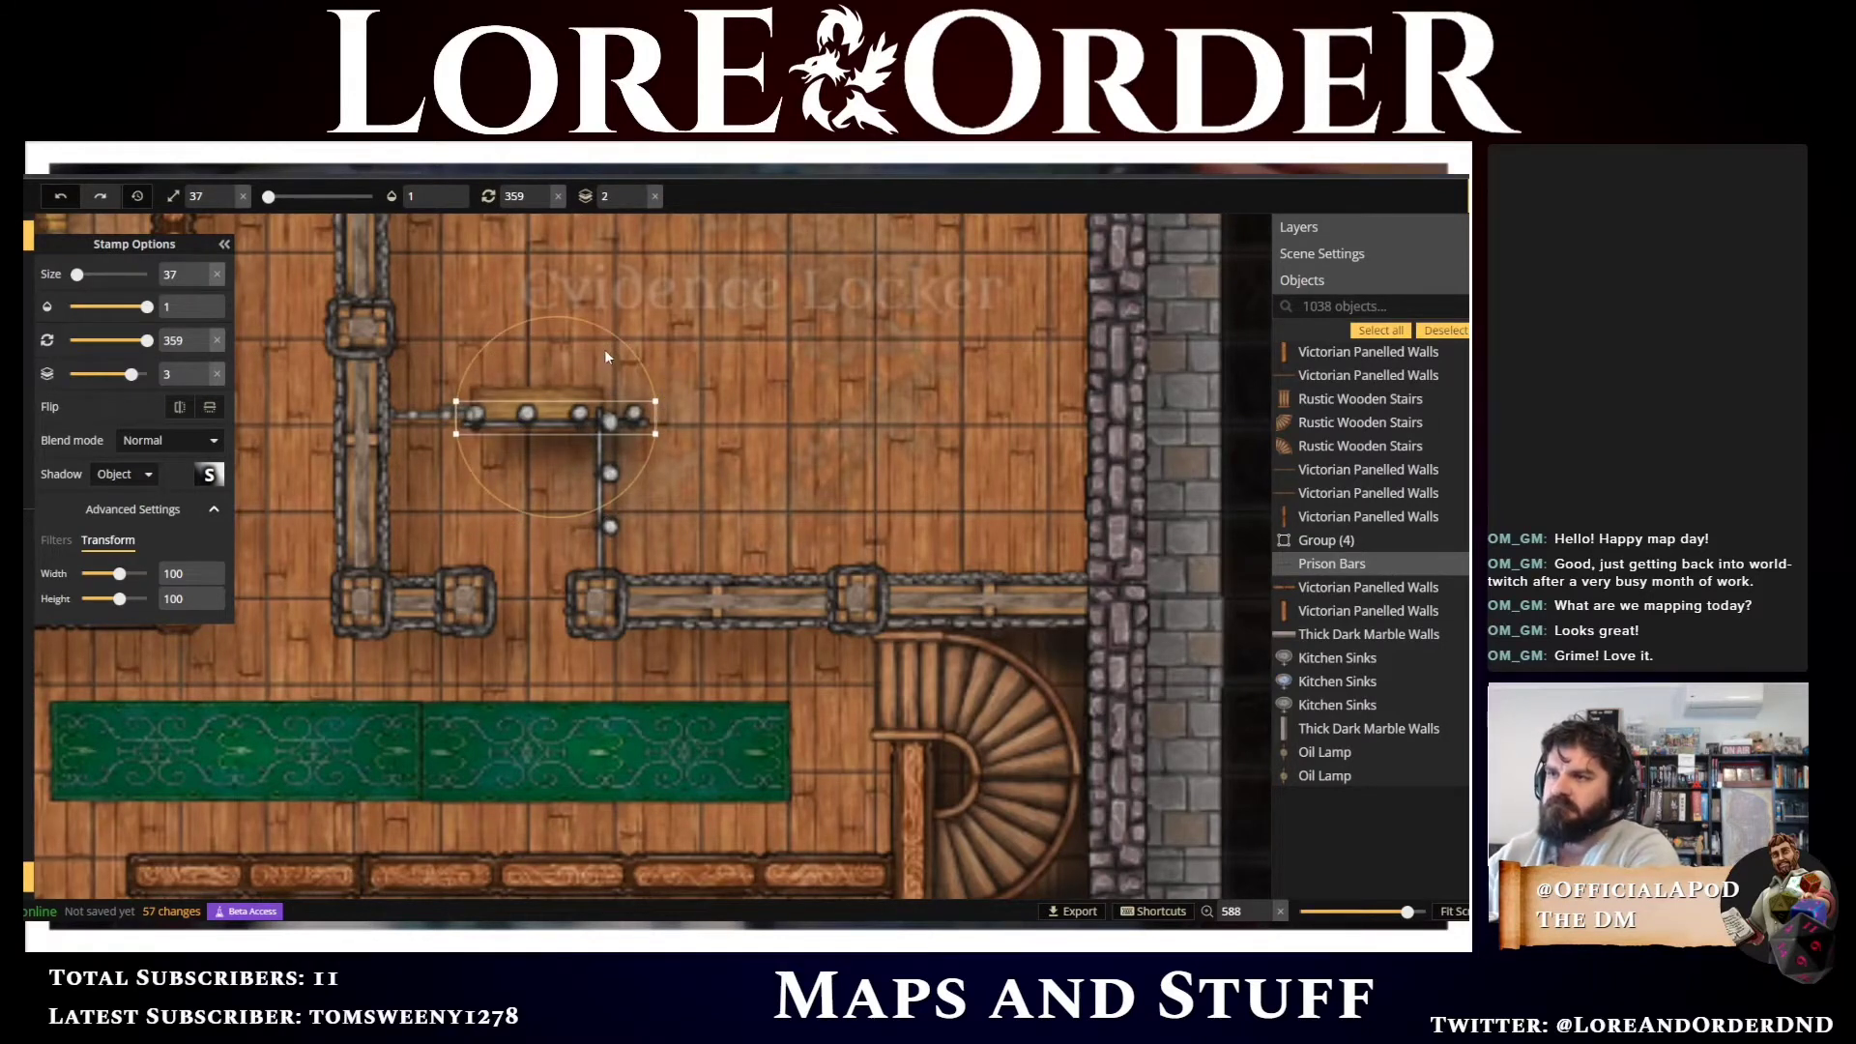
{"action": "scroll", "coordinate": [612, 356], "scroll_direction": "down", "scroll_amount": 1}
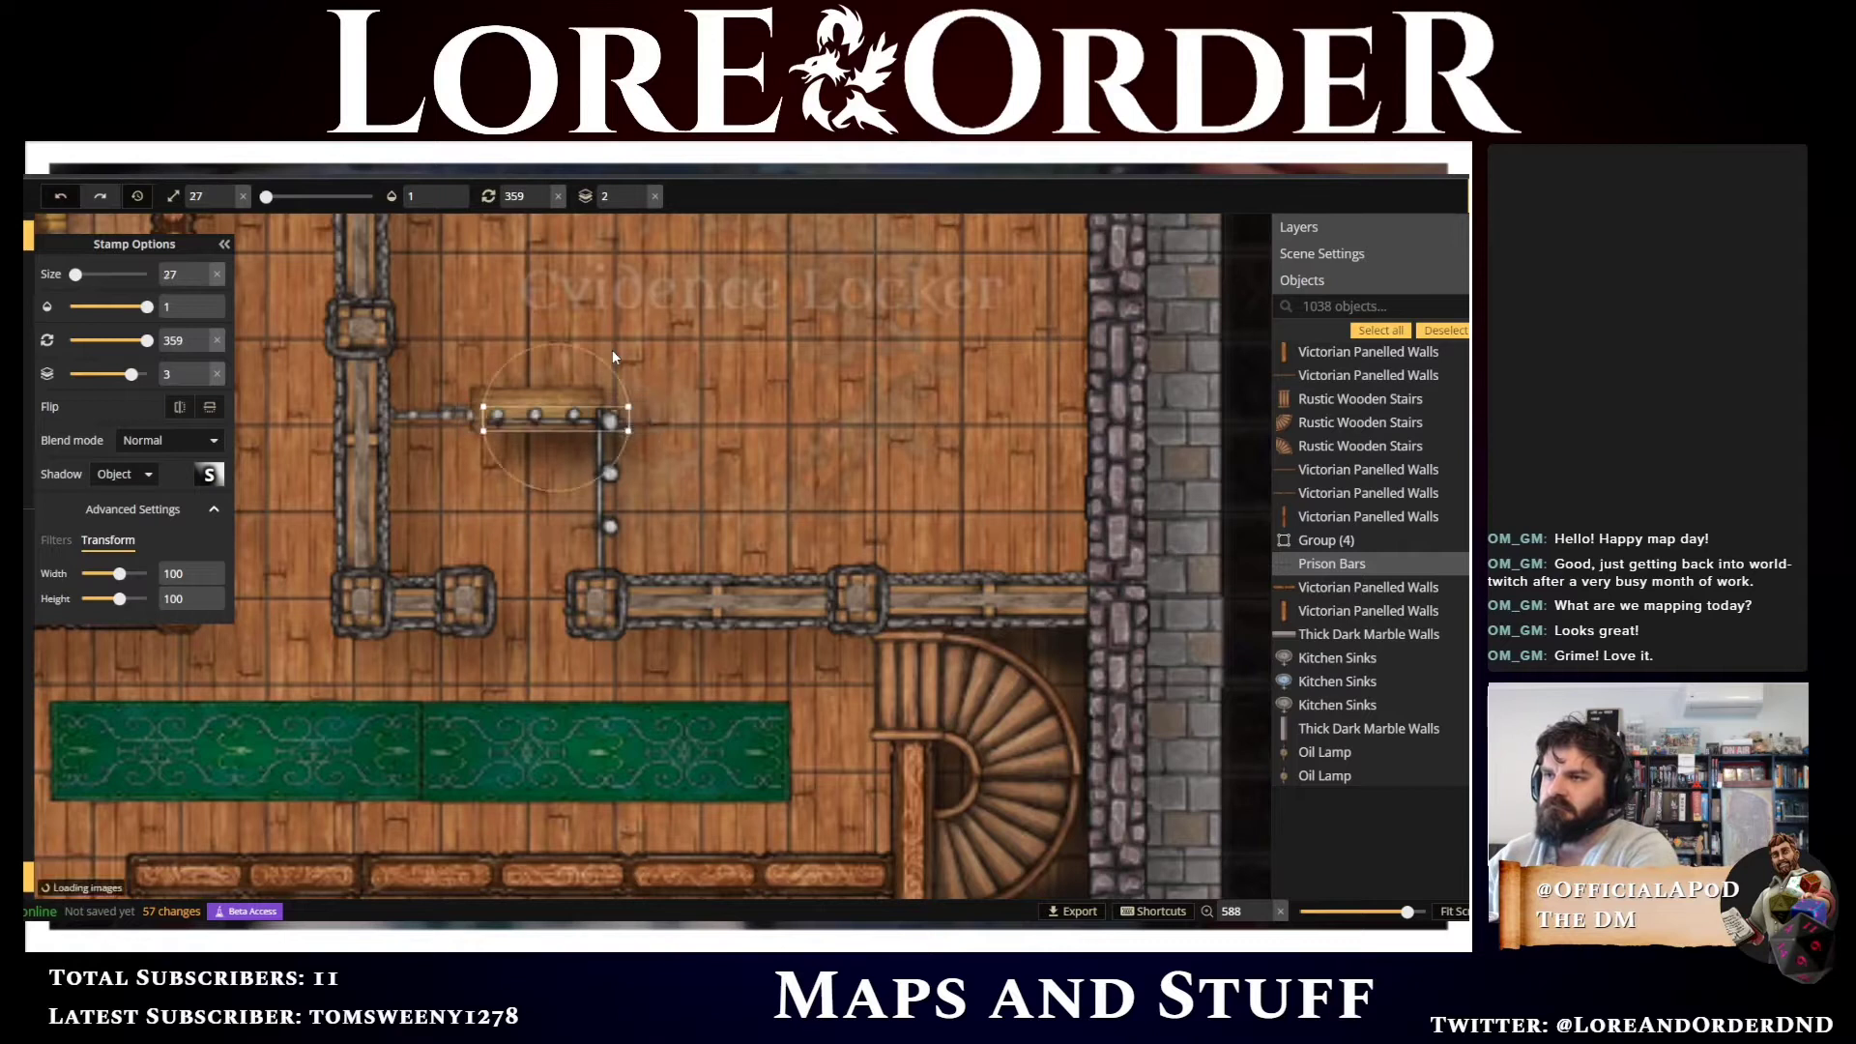
Nudge the horizontal prison bars slightly left so their end lines up with the vertical bars at the corner
{"action": "scroll", "coordinate": [658, 476], "scroll_direction": "up", "scroll_amount": 4}
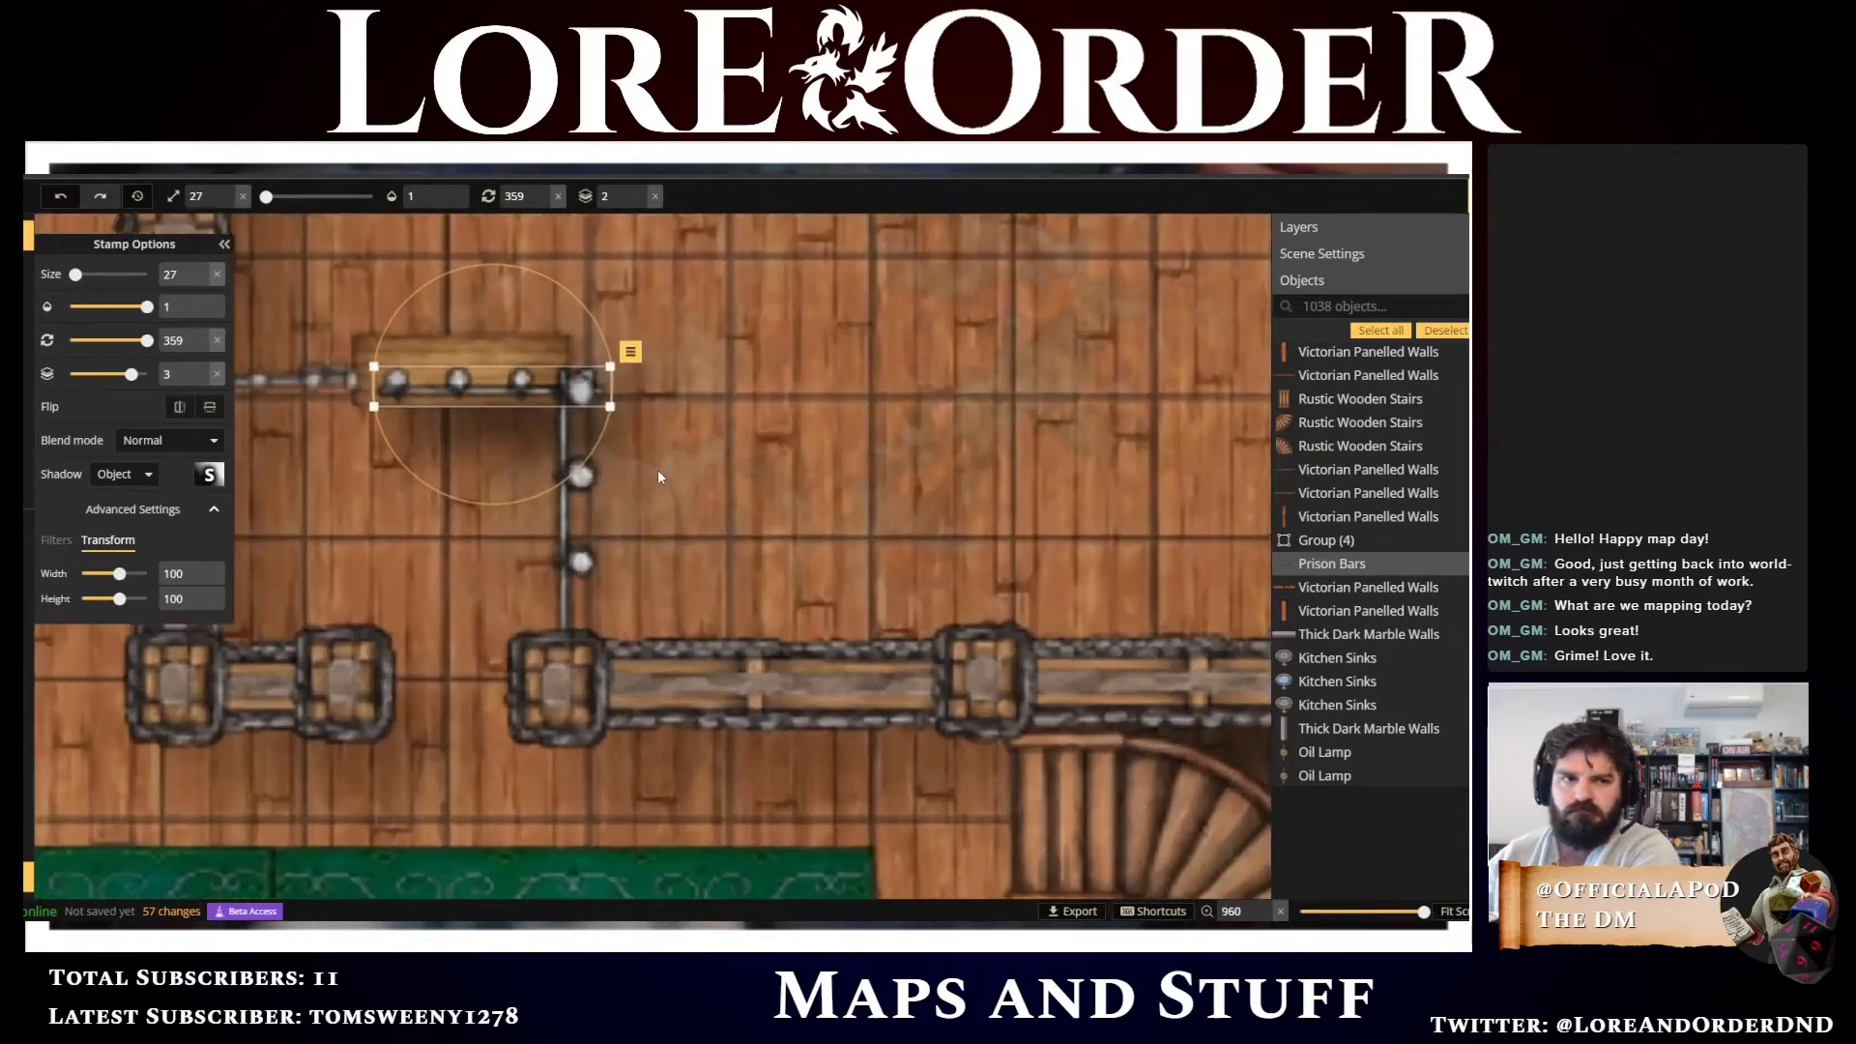
{"action": "key", "text": "Left"}
{"action": "key", "text": "Left"}
{"action": "key", "text": "Left"}
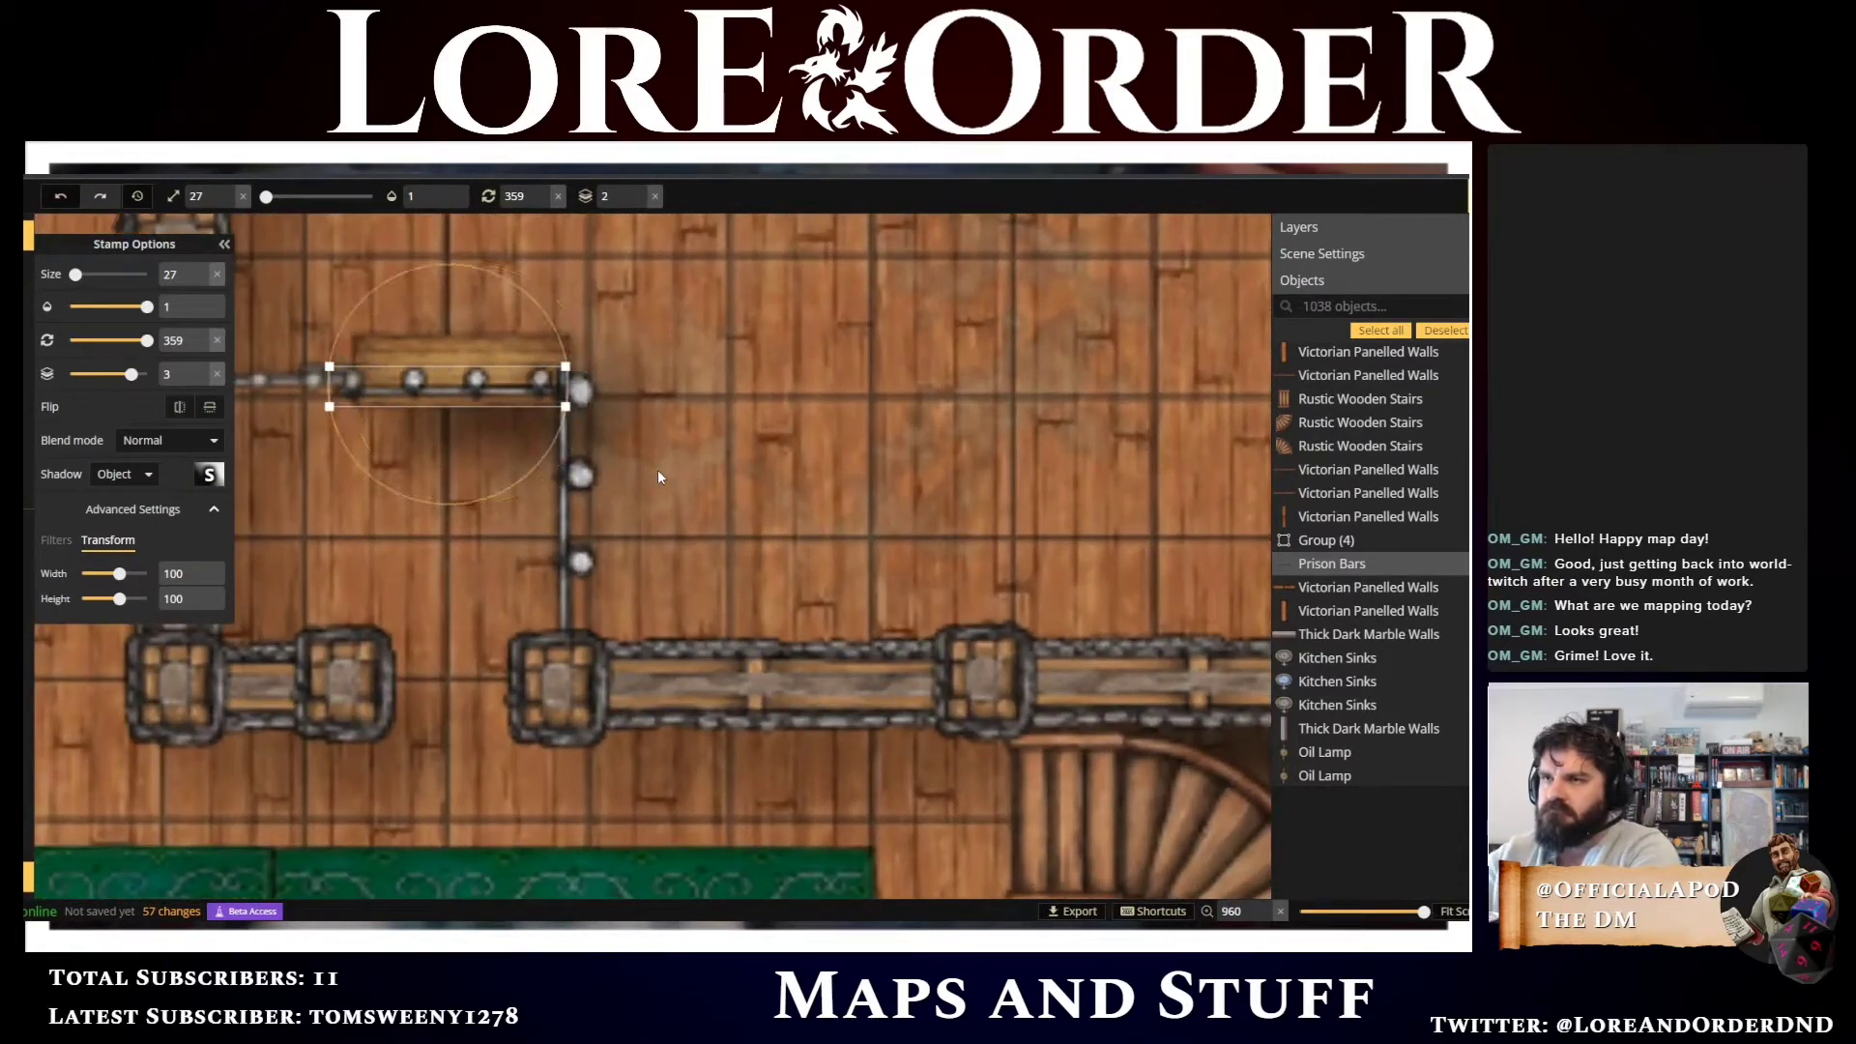
{"action": "key", "text": "Right"}
{"action": "key", "text": "Right"}
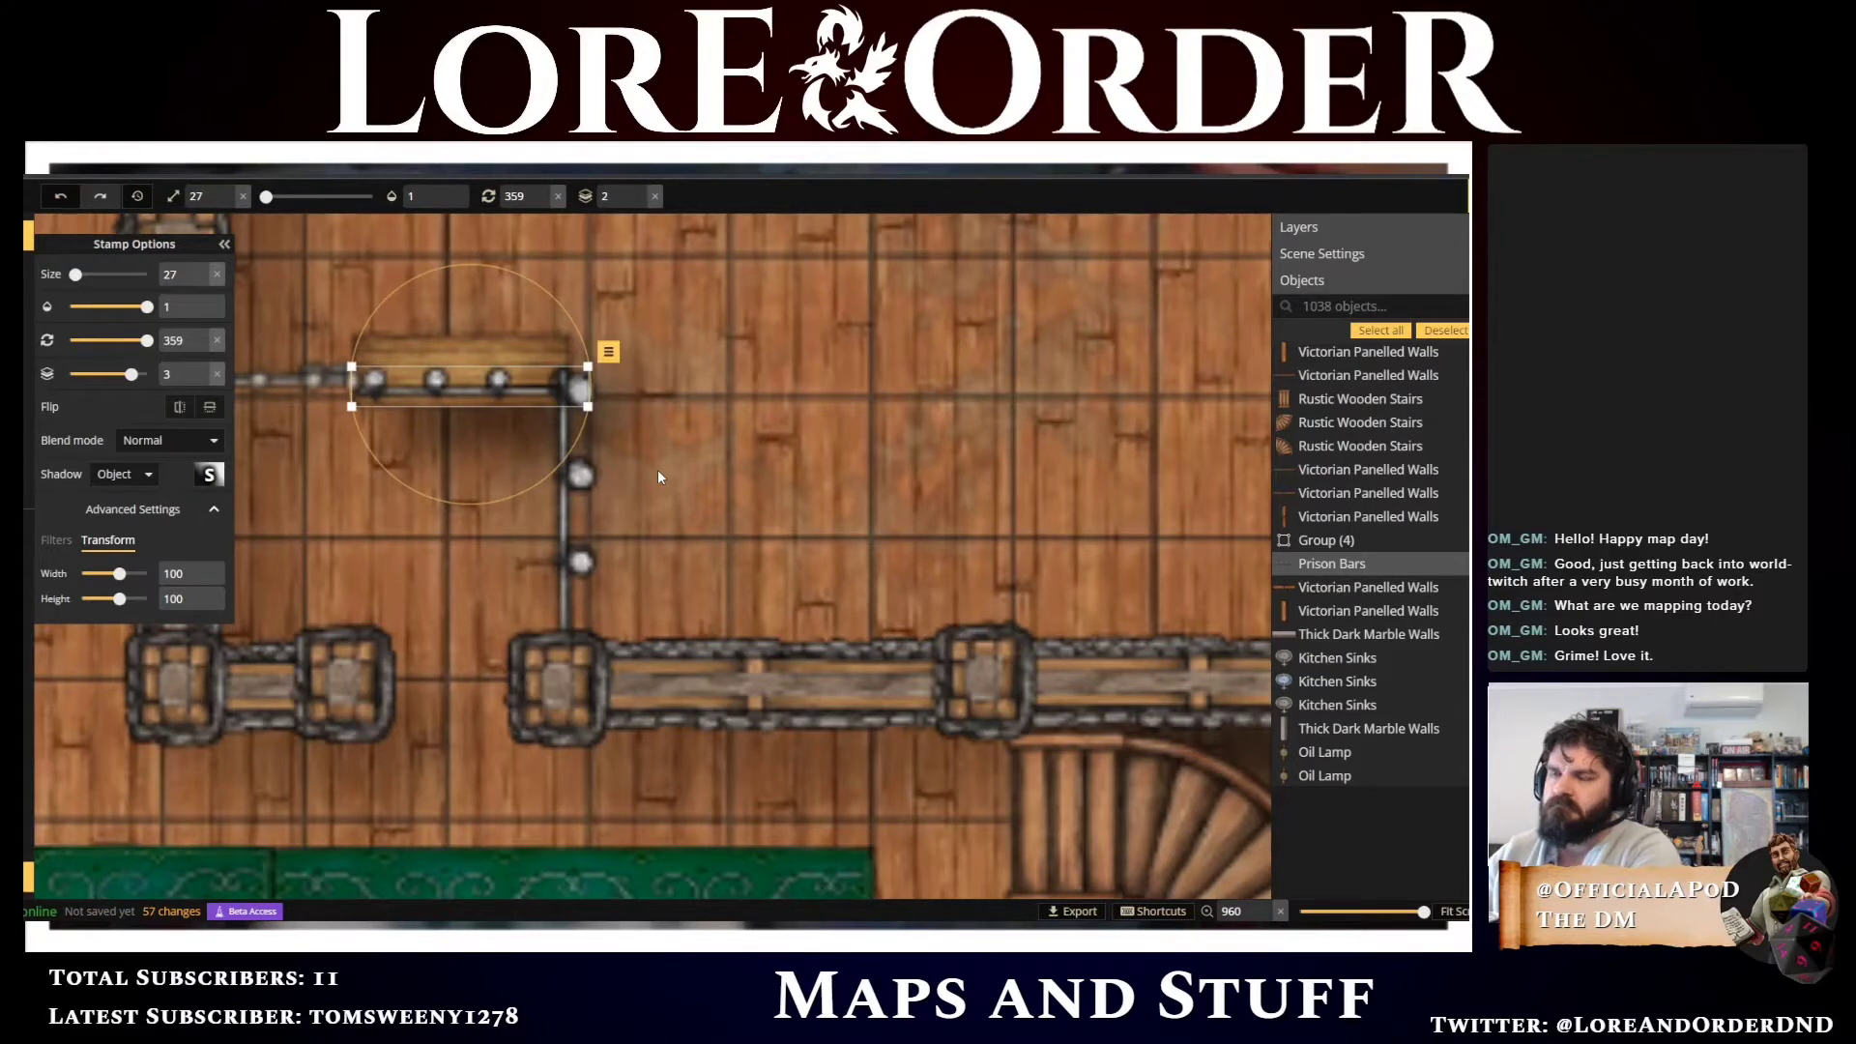
Nudge the vertical prison bars left and up to meet the end of the horizontal bars, and deselect them
{"action": "left_click_drag", "start_coordinate": [882, 466], "coordinate": [1055, 504]}
{"action": "left_click", "coordinate": [764, 522]}
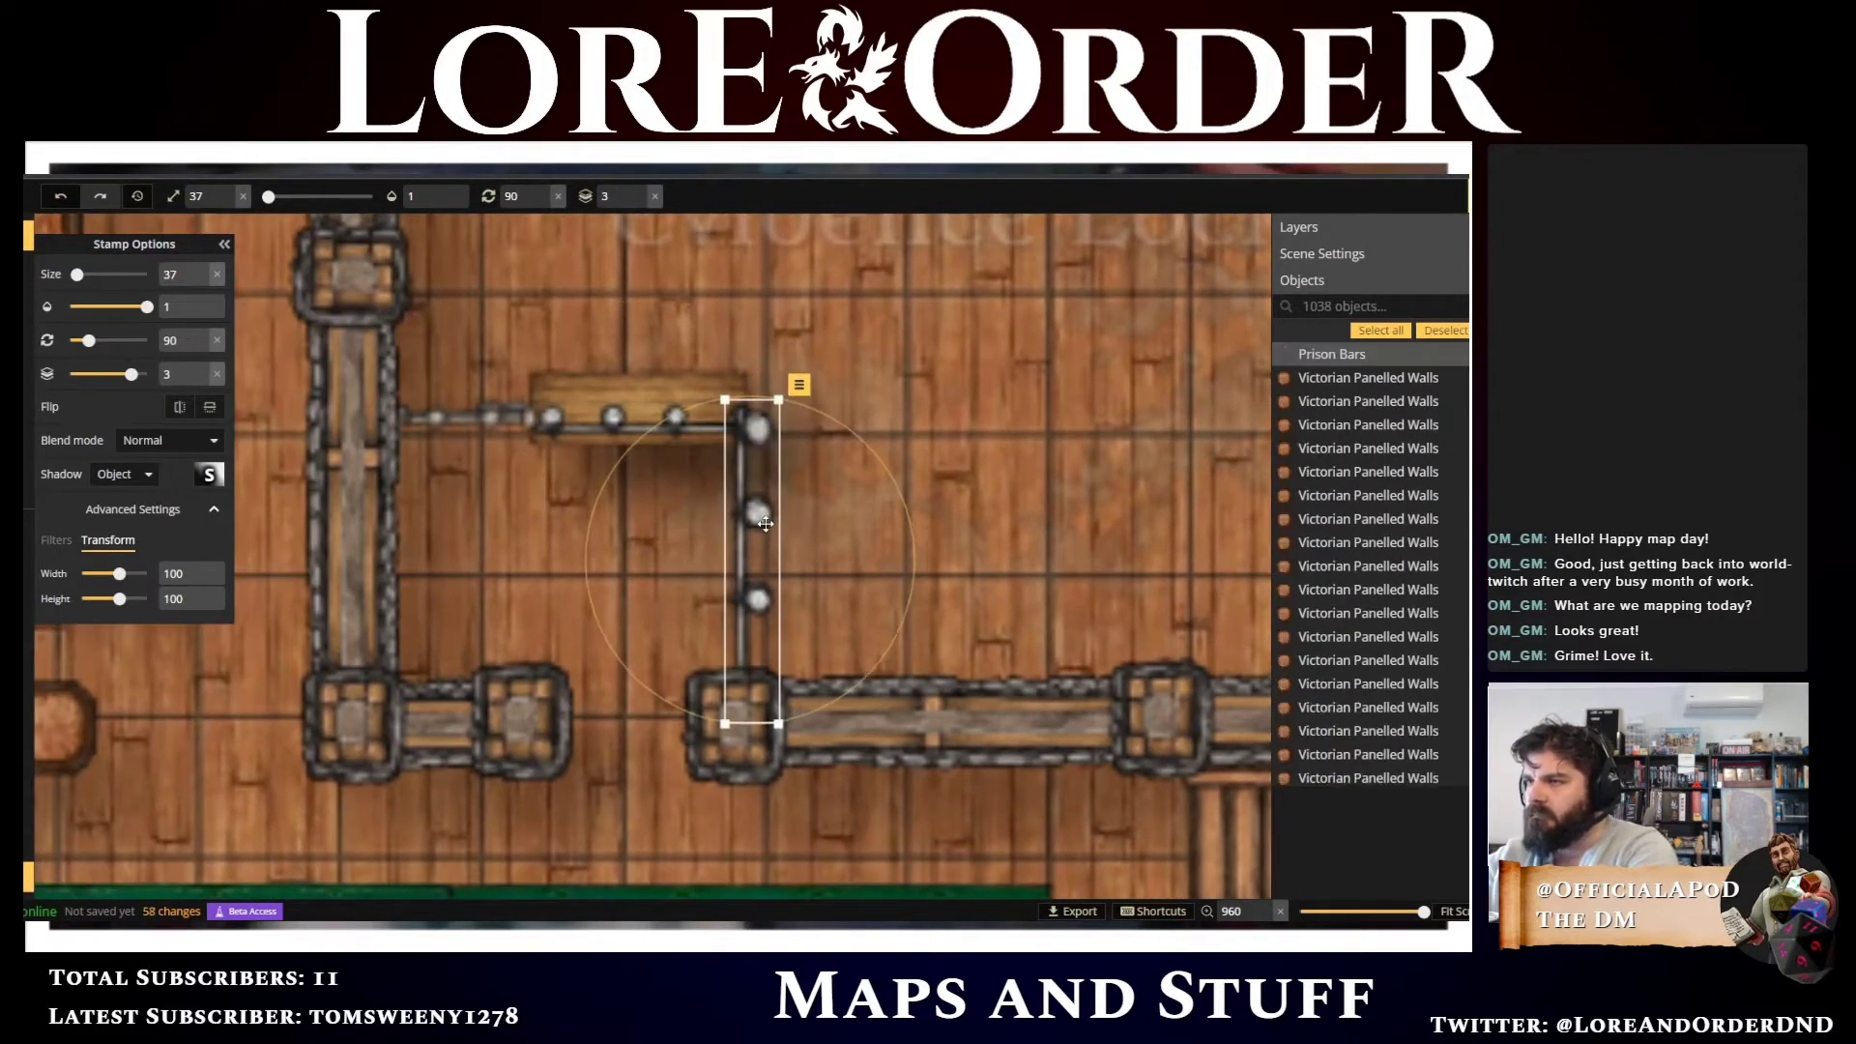
{"action": "key", "text": "Left"}
{"action": "key", "text": "Up"}
{"action": "key", "text": "Up"}
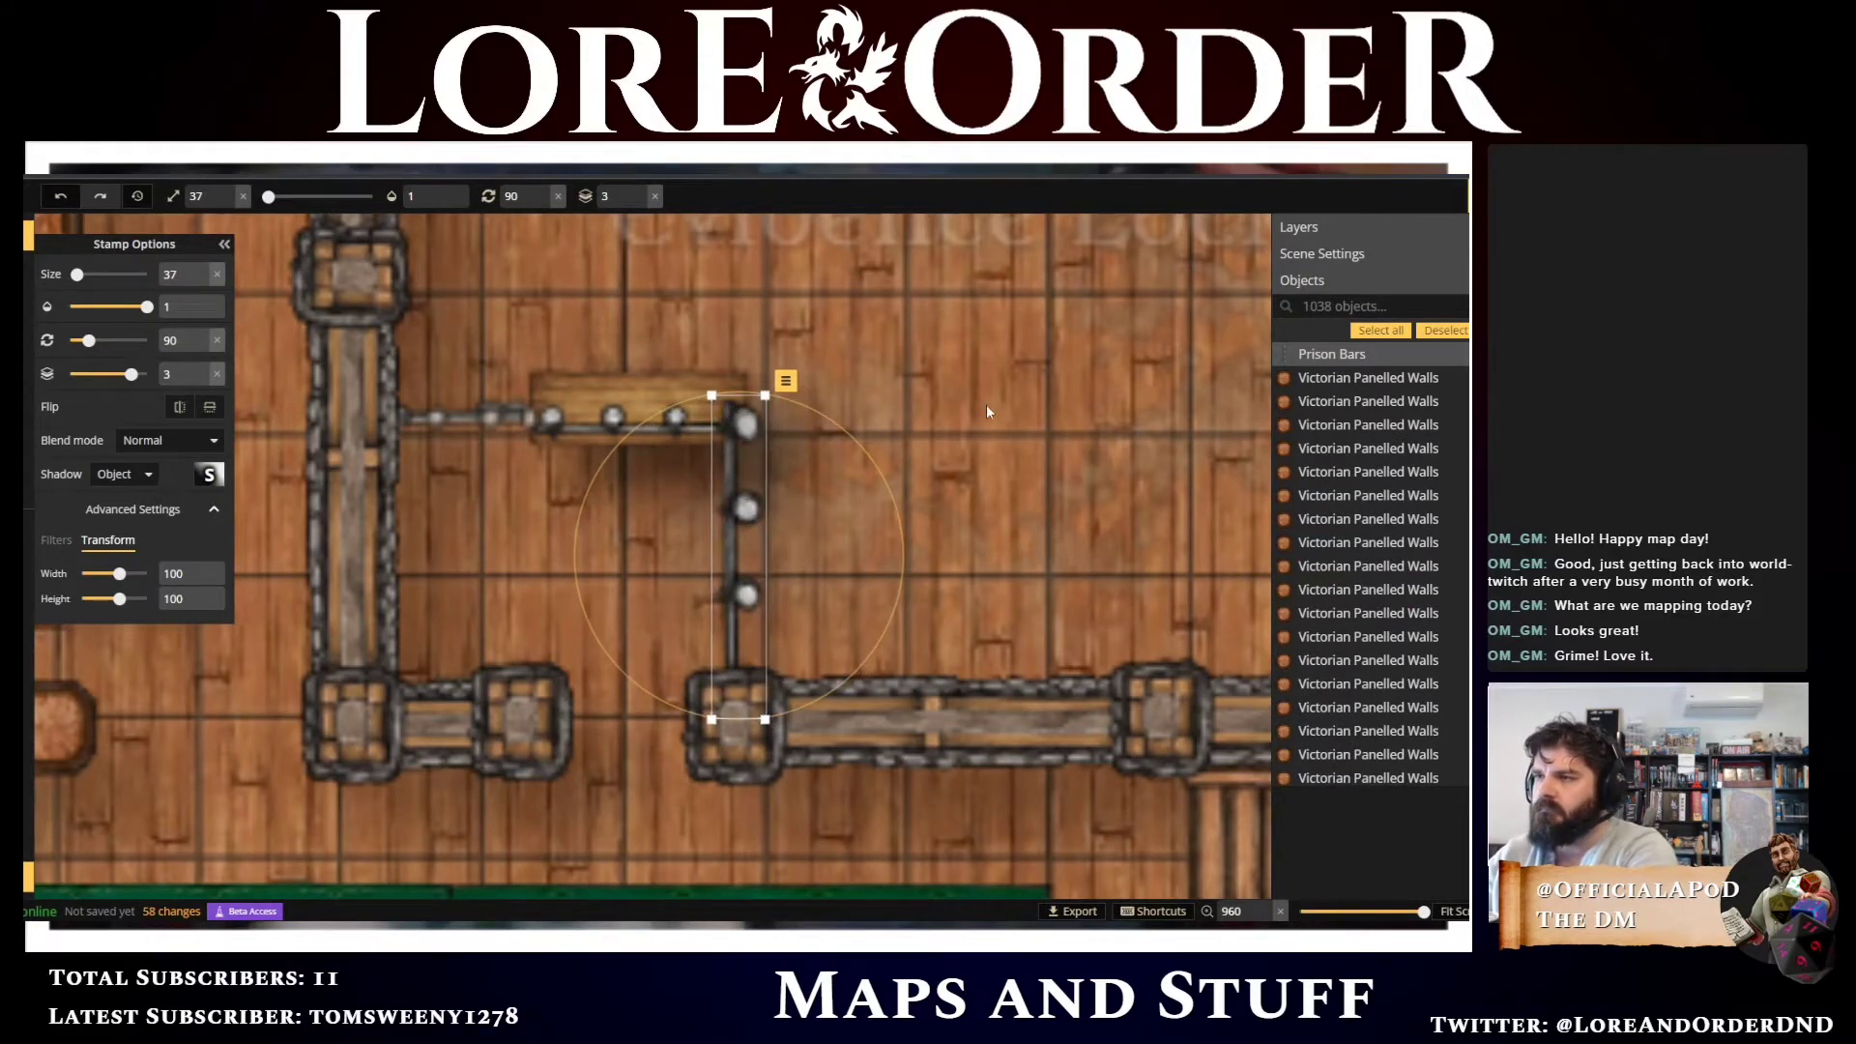
{"action": "left_click", "coordinate": [1029, 408]}
Duplicate the Tudor Walls post near the spiral stairs and place the copy where the prison door meets the horizontal bars
{"action": "scroll", "coordinate": [937, 431], "scroll_direction": "down", "scroll_amount": 2}
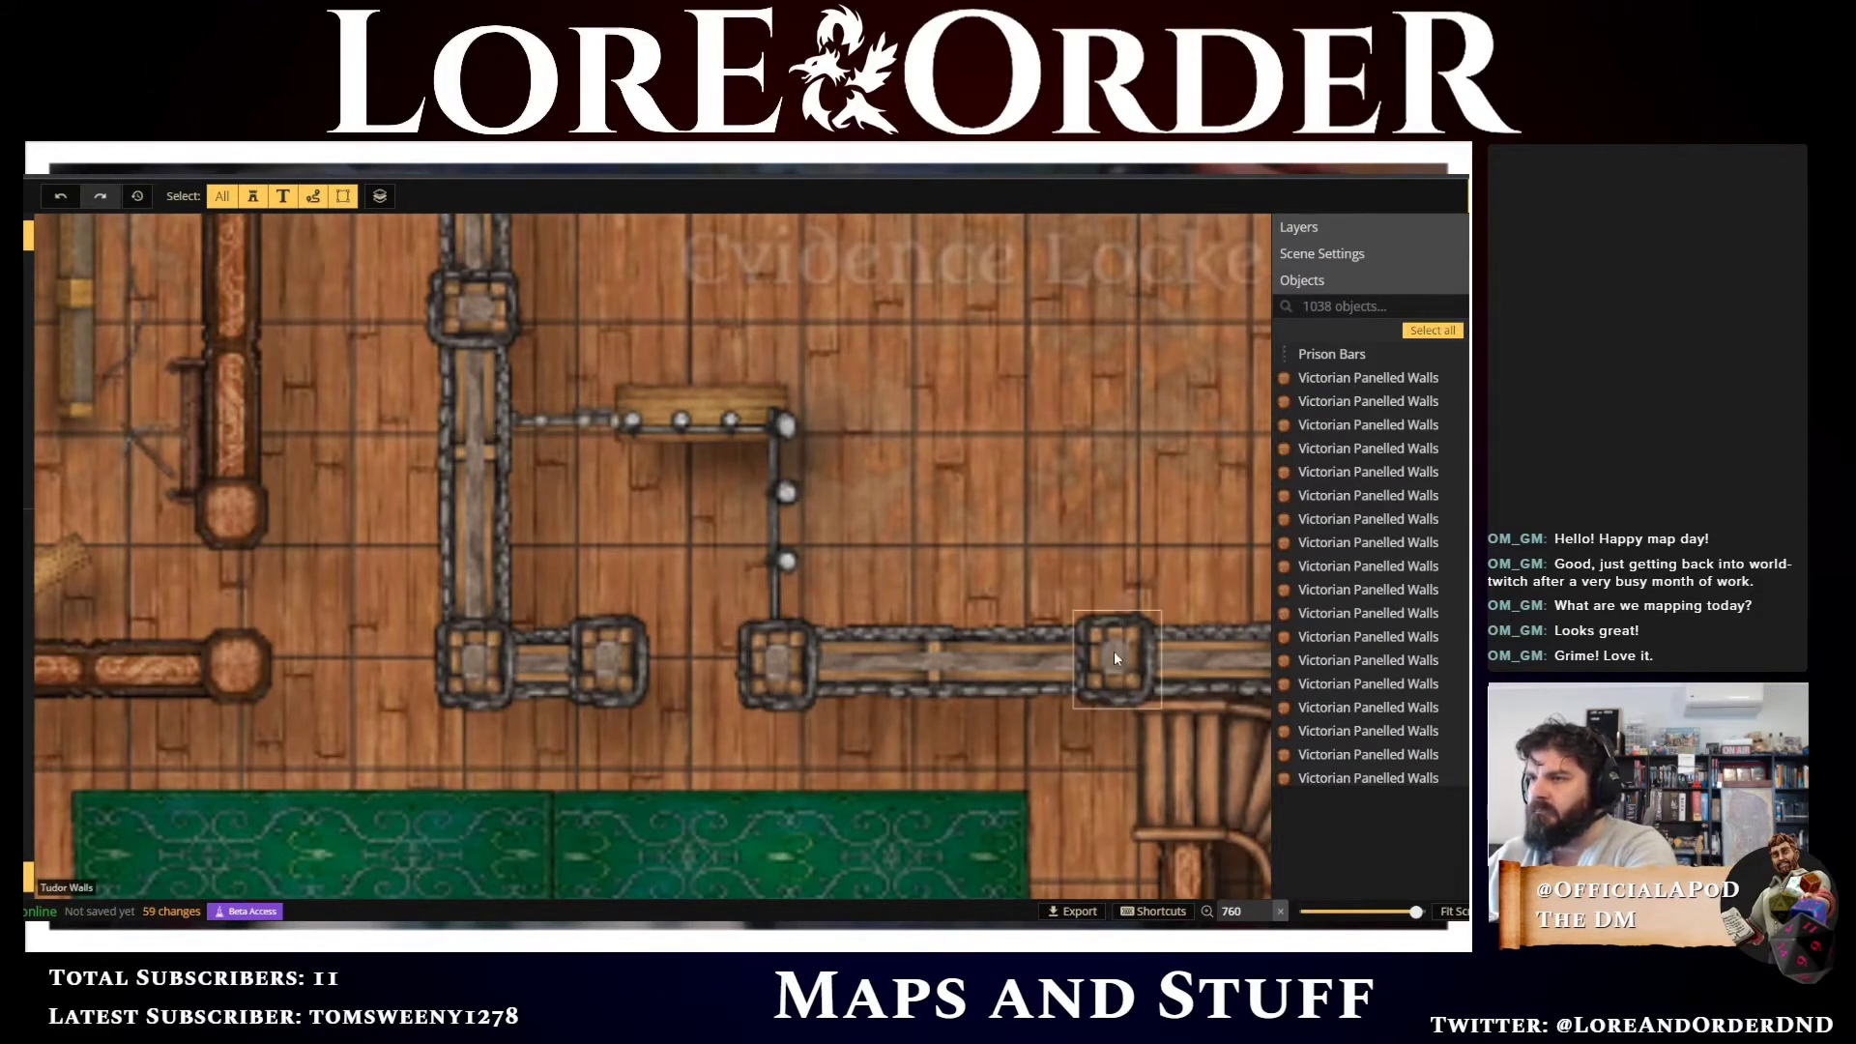
{"action": "left_click", "coordinate": [1145, 647]}
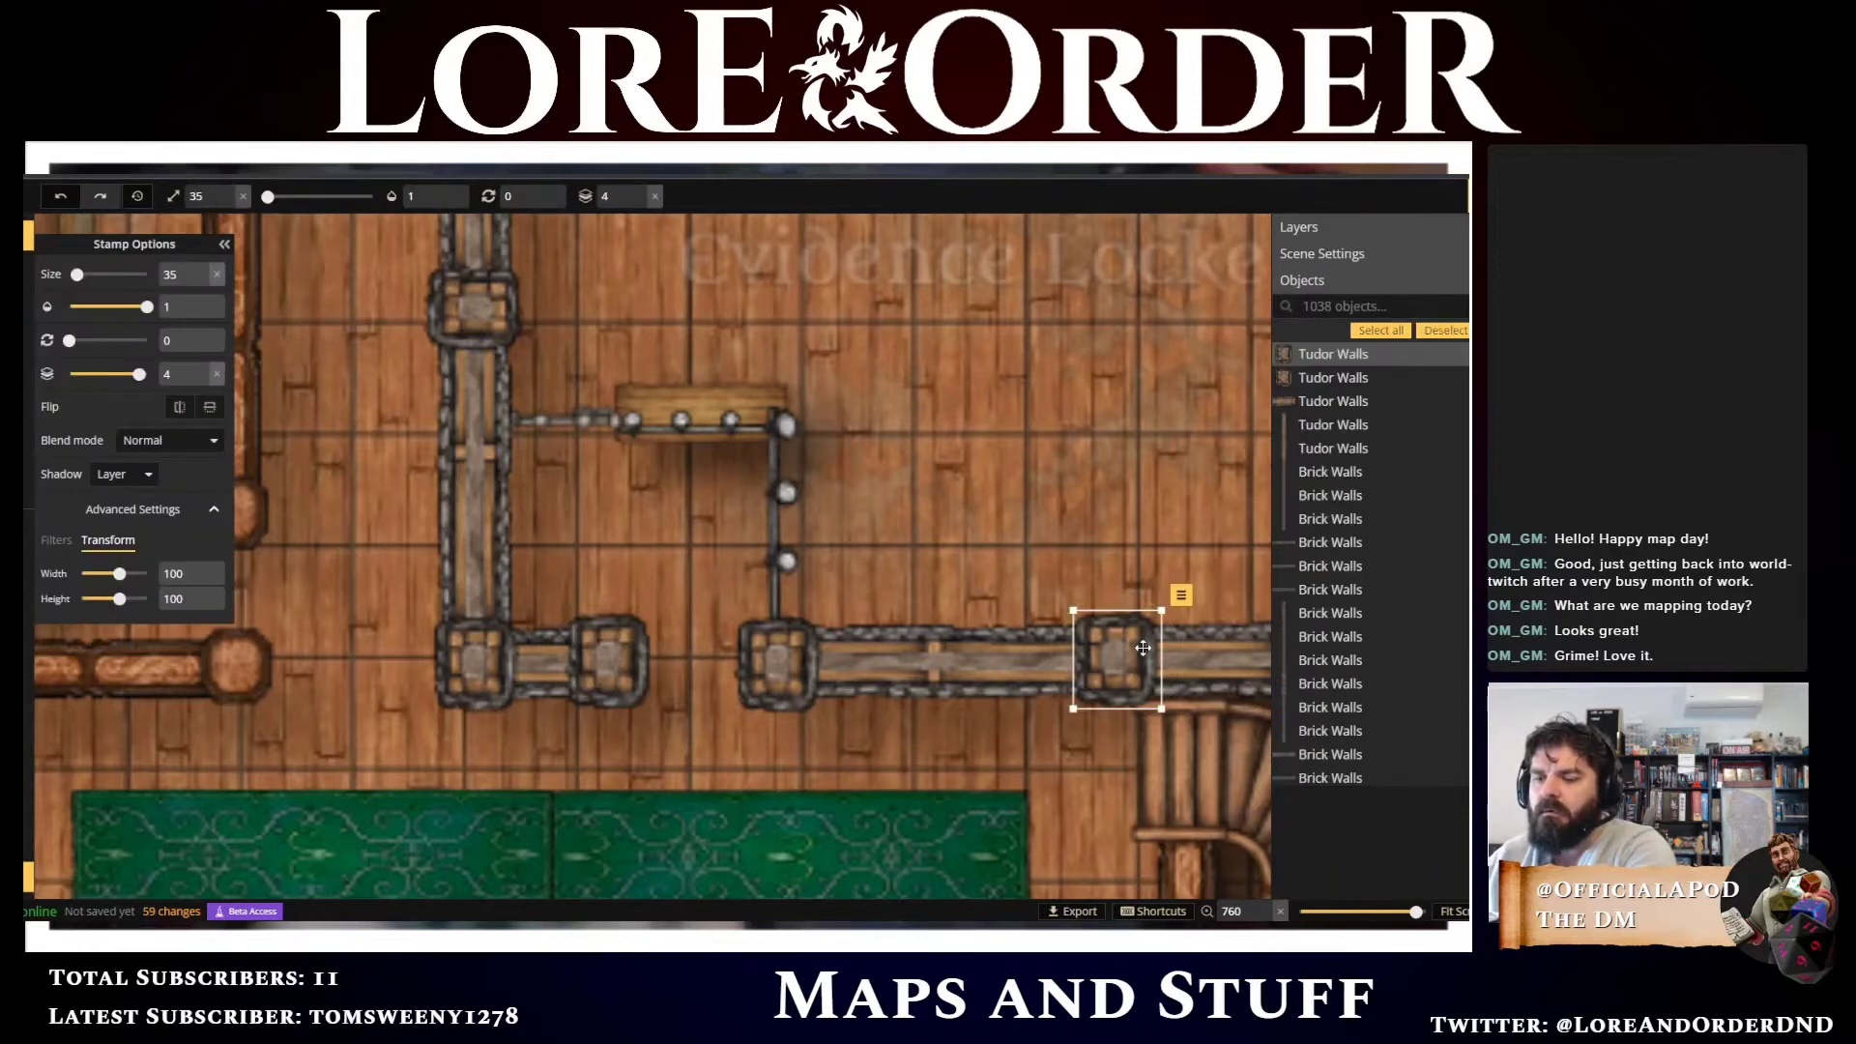
{"action": "key", "text": "ctrl+v"}
{"action": "left_click_drag", "start_coordinate": [616, 363], "coordinate": [630, 414]}
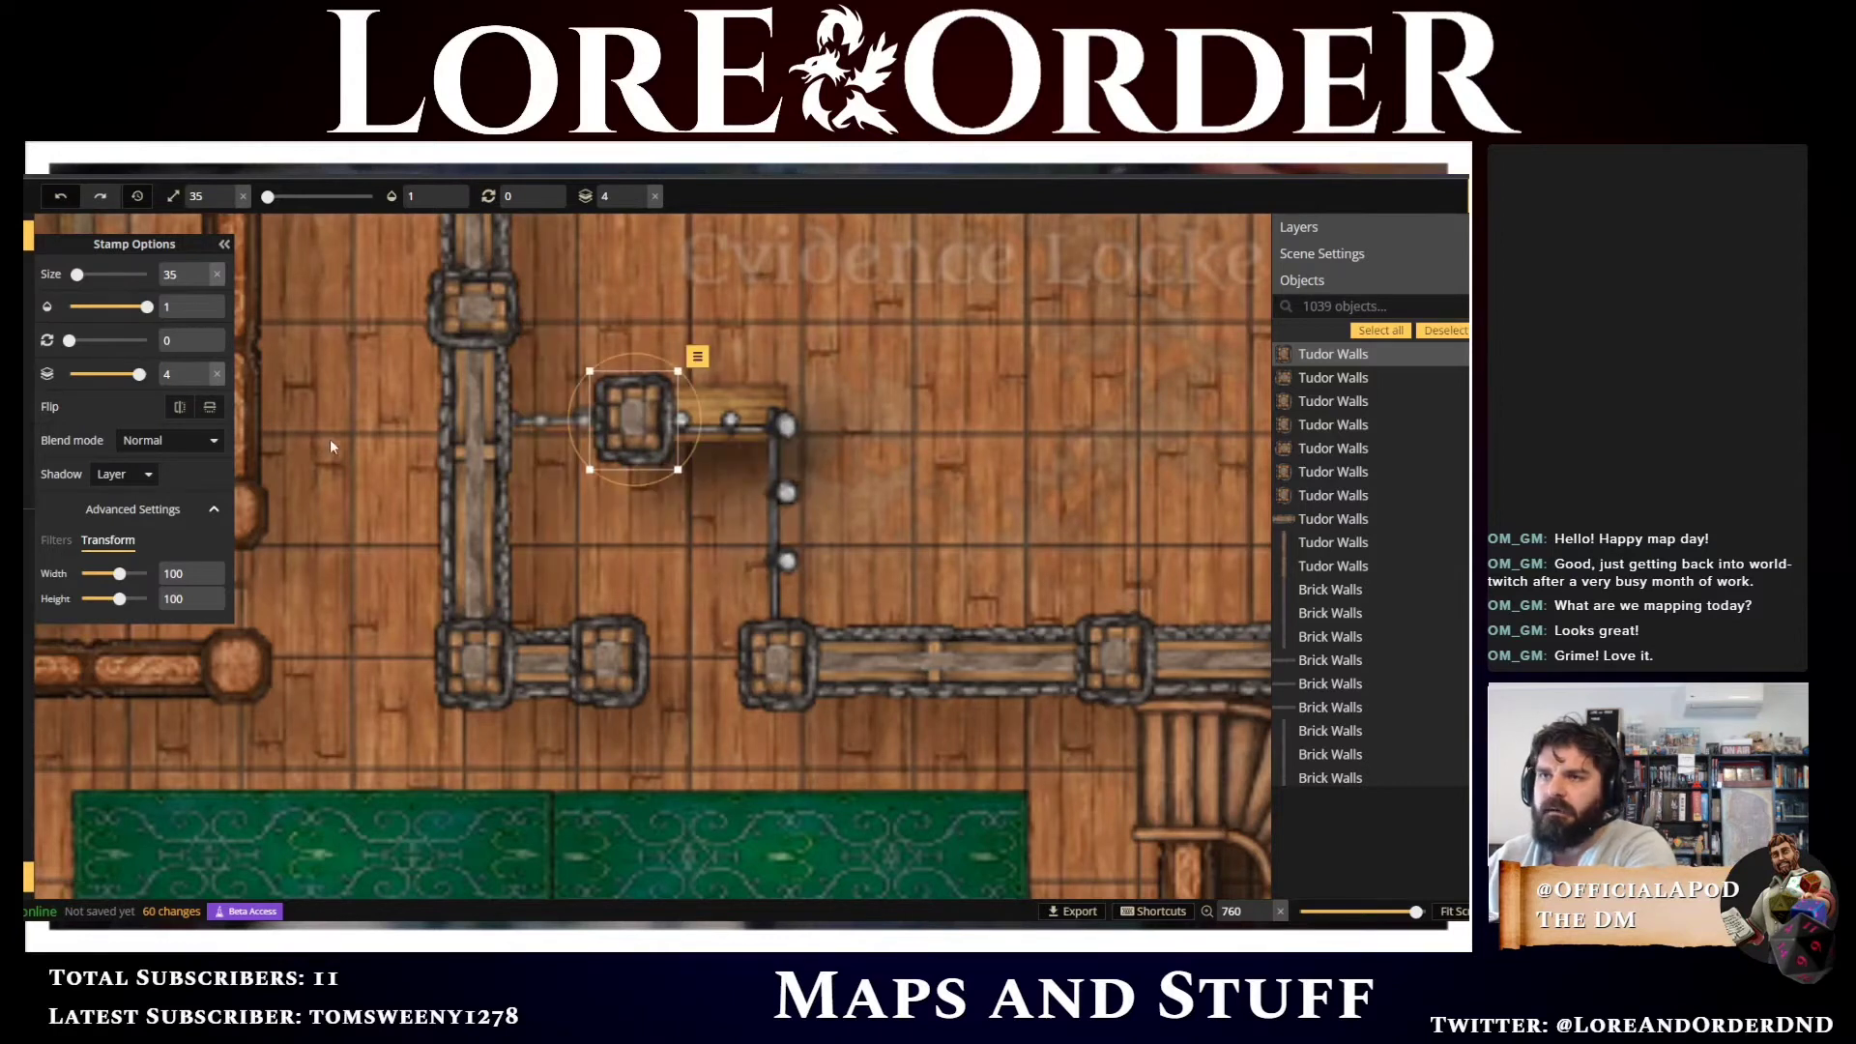
Shrink the copied post to size 15 and centre it between the prison door and the horizontal bars
{"action": "scroll", "coordinate": [617, 473], "scroll_direction": "down", "scroll_amount": 1}
{"action": "scroll", "coordinate": [616, 474], "scroll_direction": "up", "scroll_amount": 1}
{"action": "scroll", "coordinate": [616, 474], "scroll_direction": "down", "scroll_amount": 1}
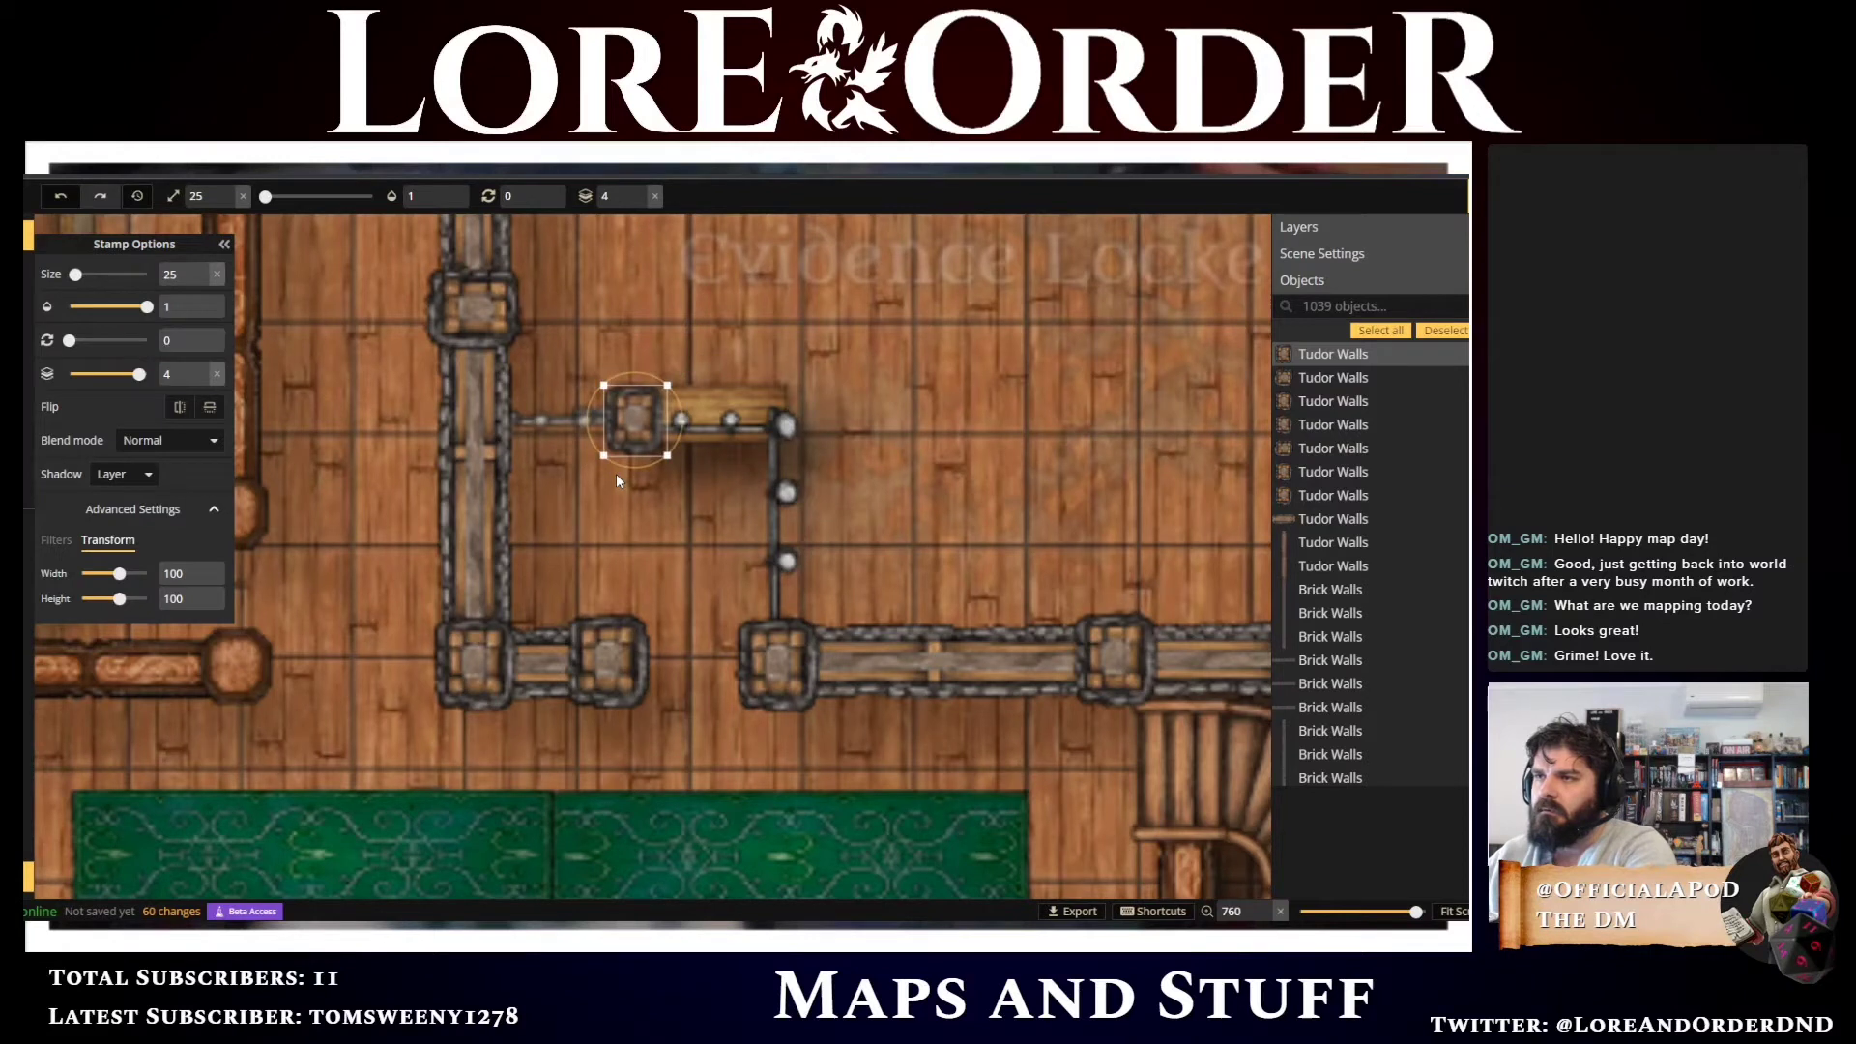
{"action": "scroll", "coordinate": [617, 473], "scroll_direction": "down", "scroll_amount": 1}
{"action": "left_click_drag", "start_coordinate": [629, 423], "coordinate": [611, 422]}
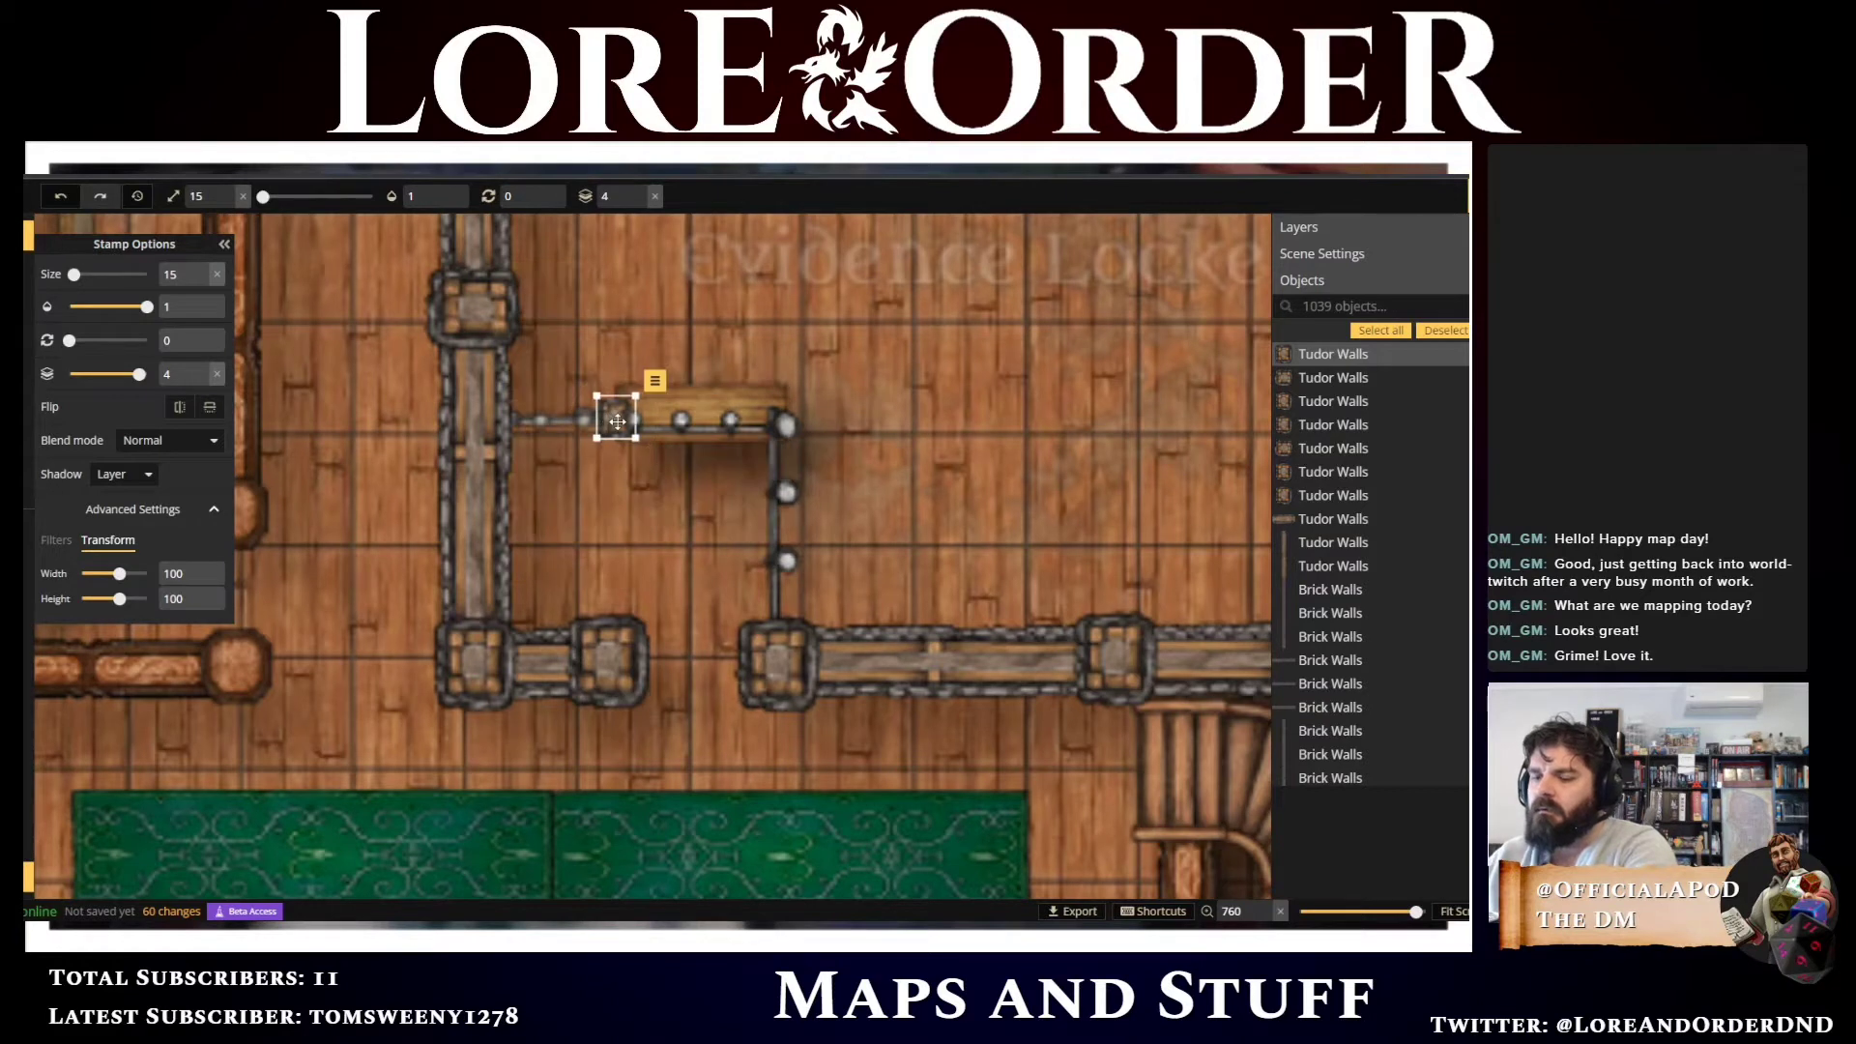
Place a copy of the size 15 post at the corner where the horizontal and vertical prison bars meet
{"action": "key", "text": "ctrl+v"}
{"action": "left_click_drag", "start_coordinate": [790, 422], "coordinate": [783, 422]}
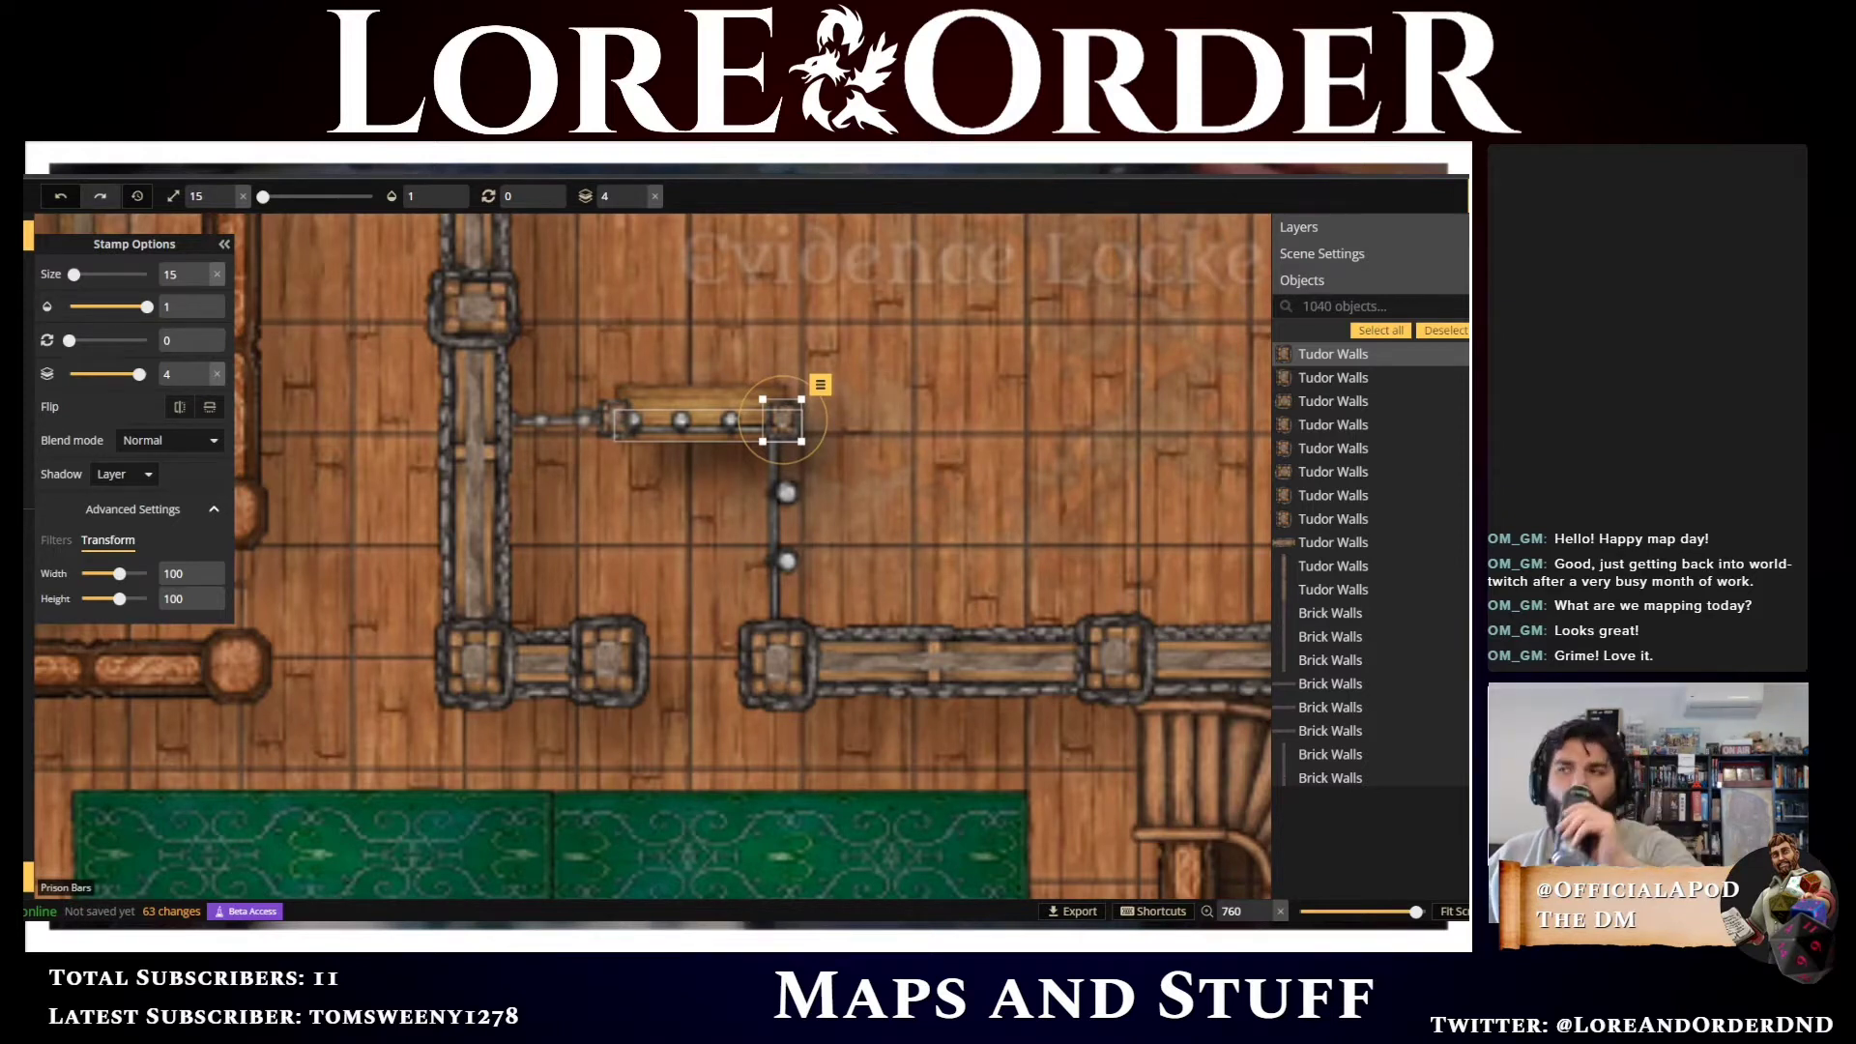
{"action": "left_click", "coordinate": [833, 386]}
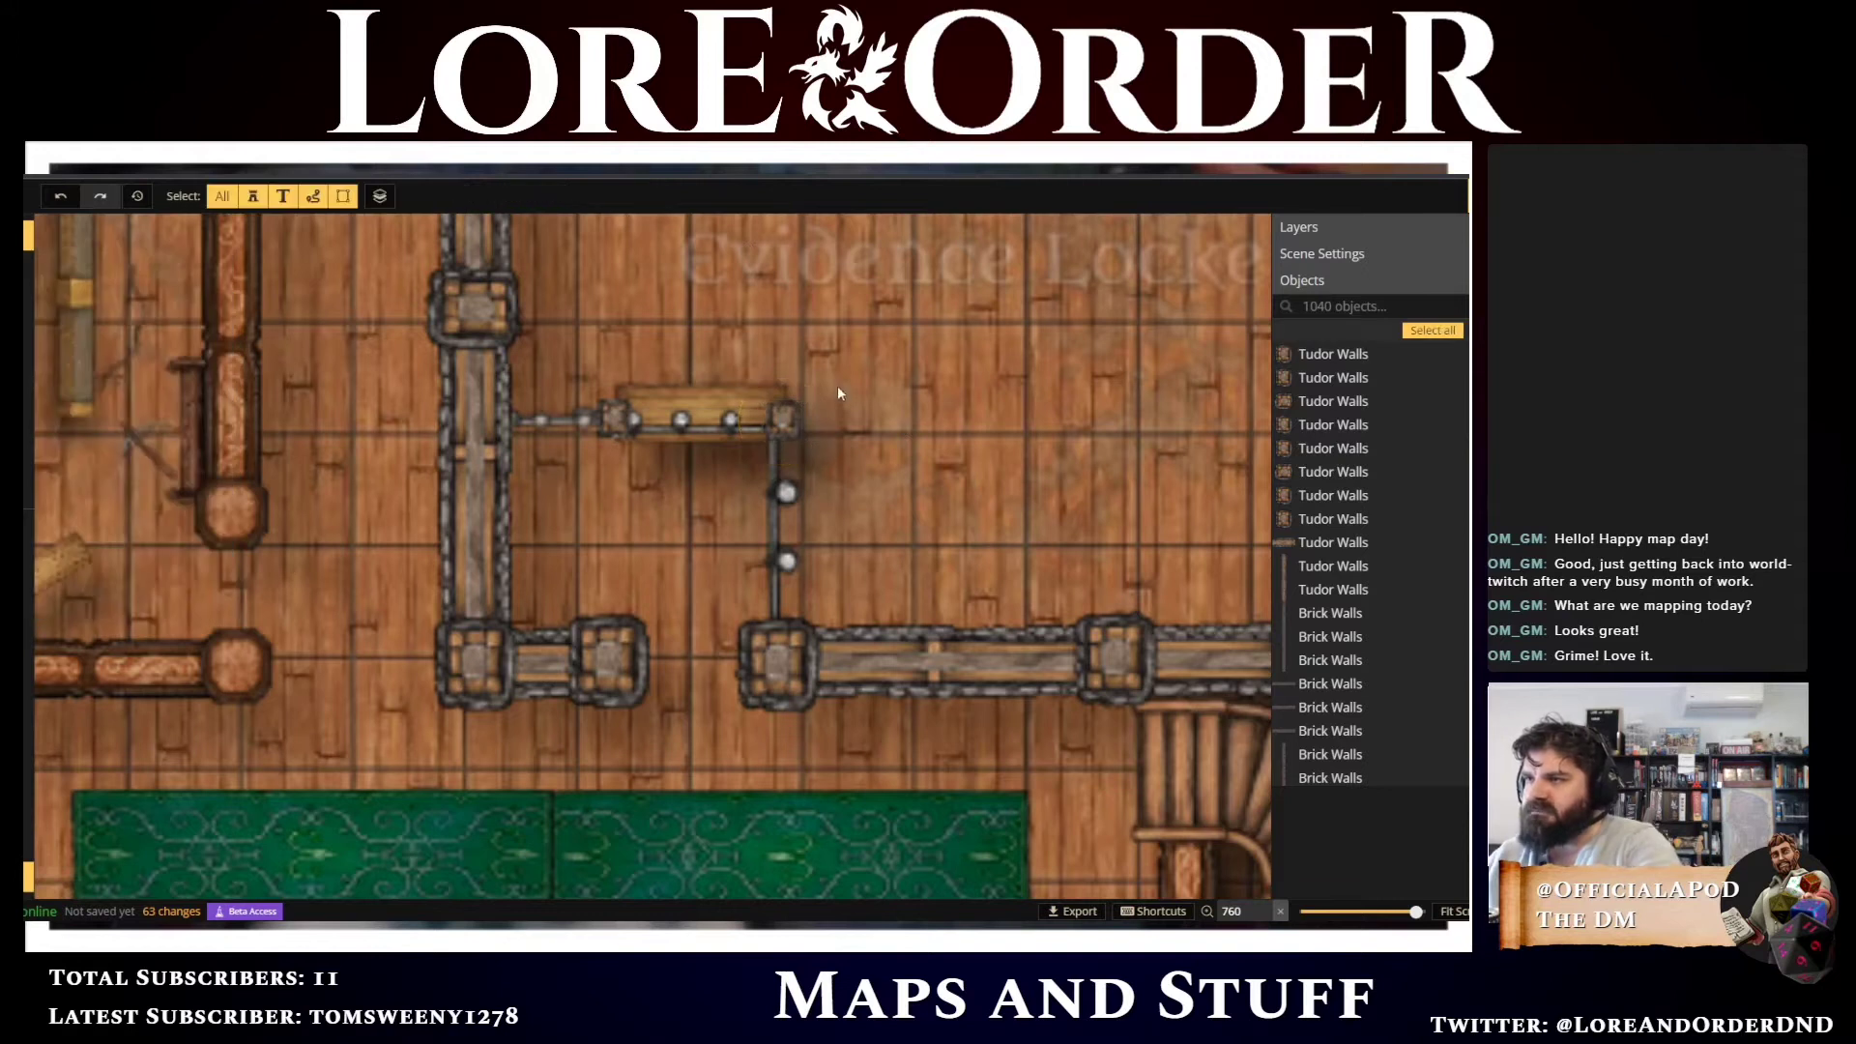
Fine-tune the positions of the small corner post and the small post beside the prison door
{"action": "left_click", "coordinate": [781, 421]}
{"action": "scroll", "coordinate": [779, 418], "scroll_direction": "up", "scroll_amount": 2}
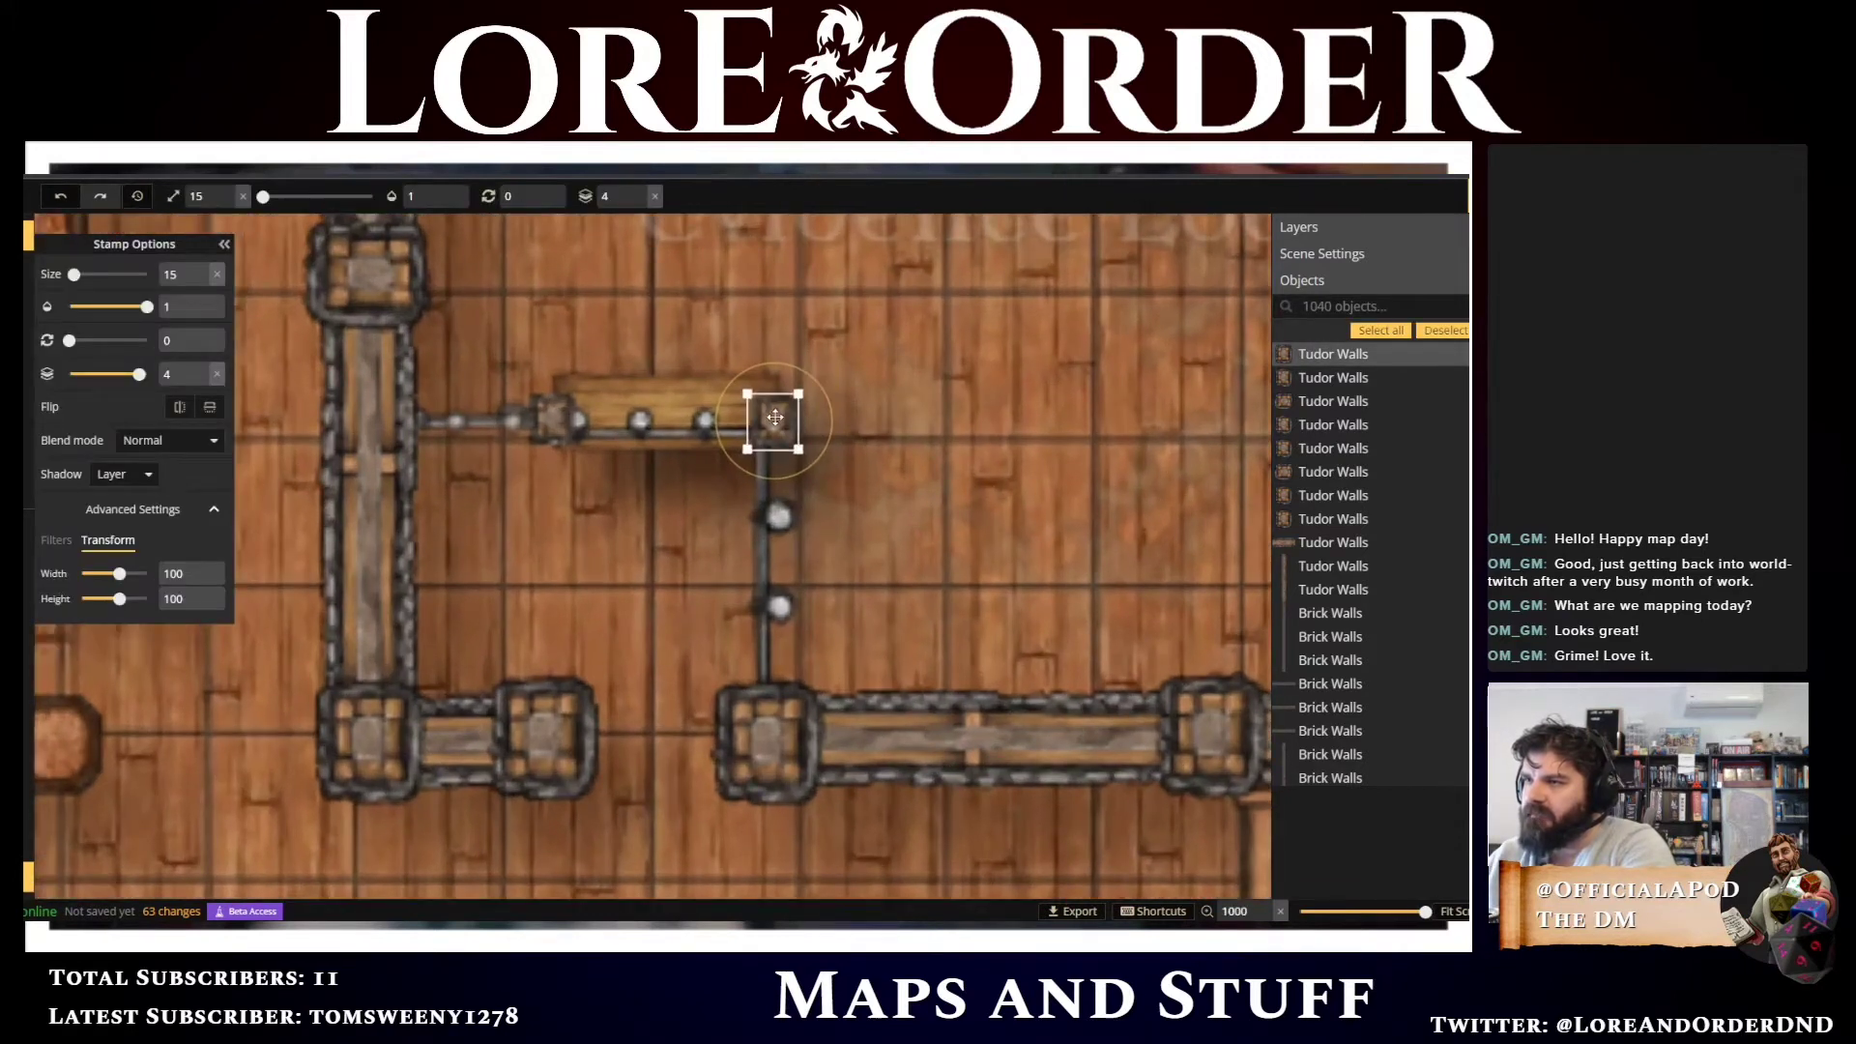
{"action": "left_click", "coordinate": [778, 419]}
{"action": "left_click", "coordinate": [773, 423]}
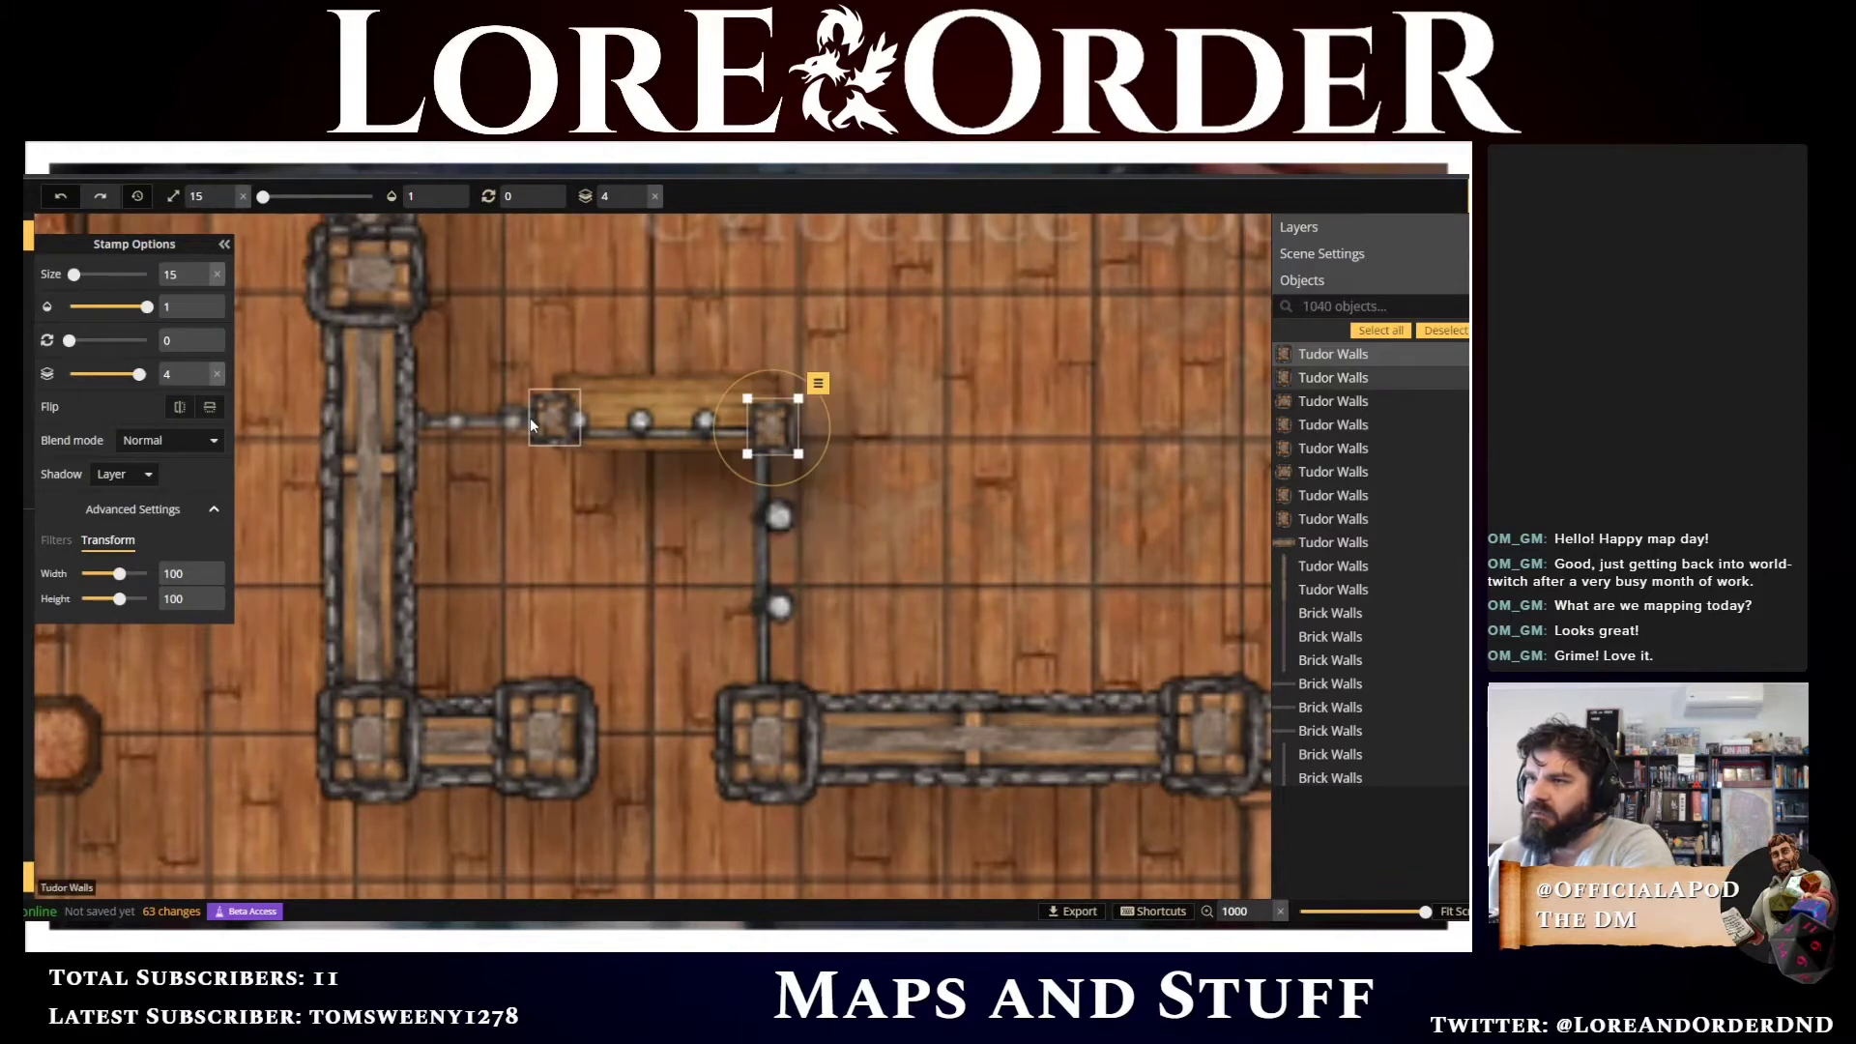
{"action": "left_click_drag", "start_coordinate": [546, 423], "coordinate": [552, 414]}
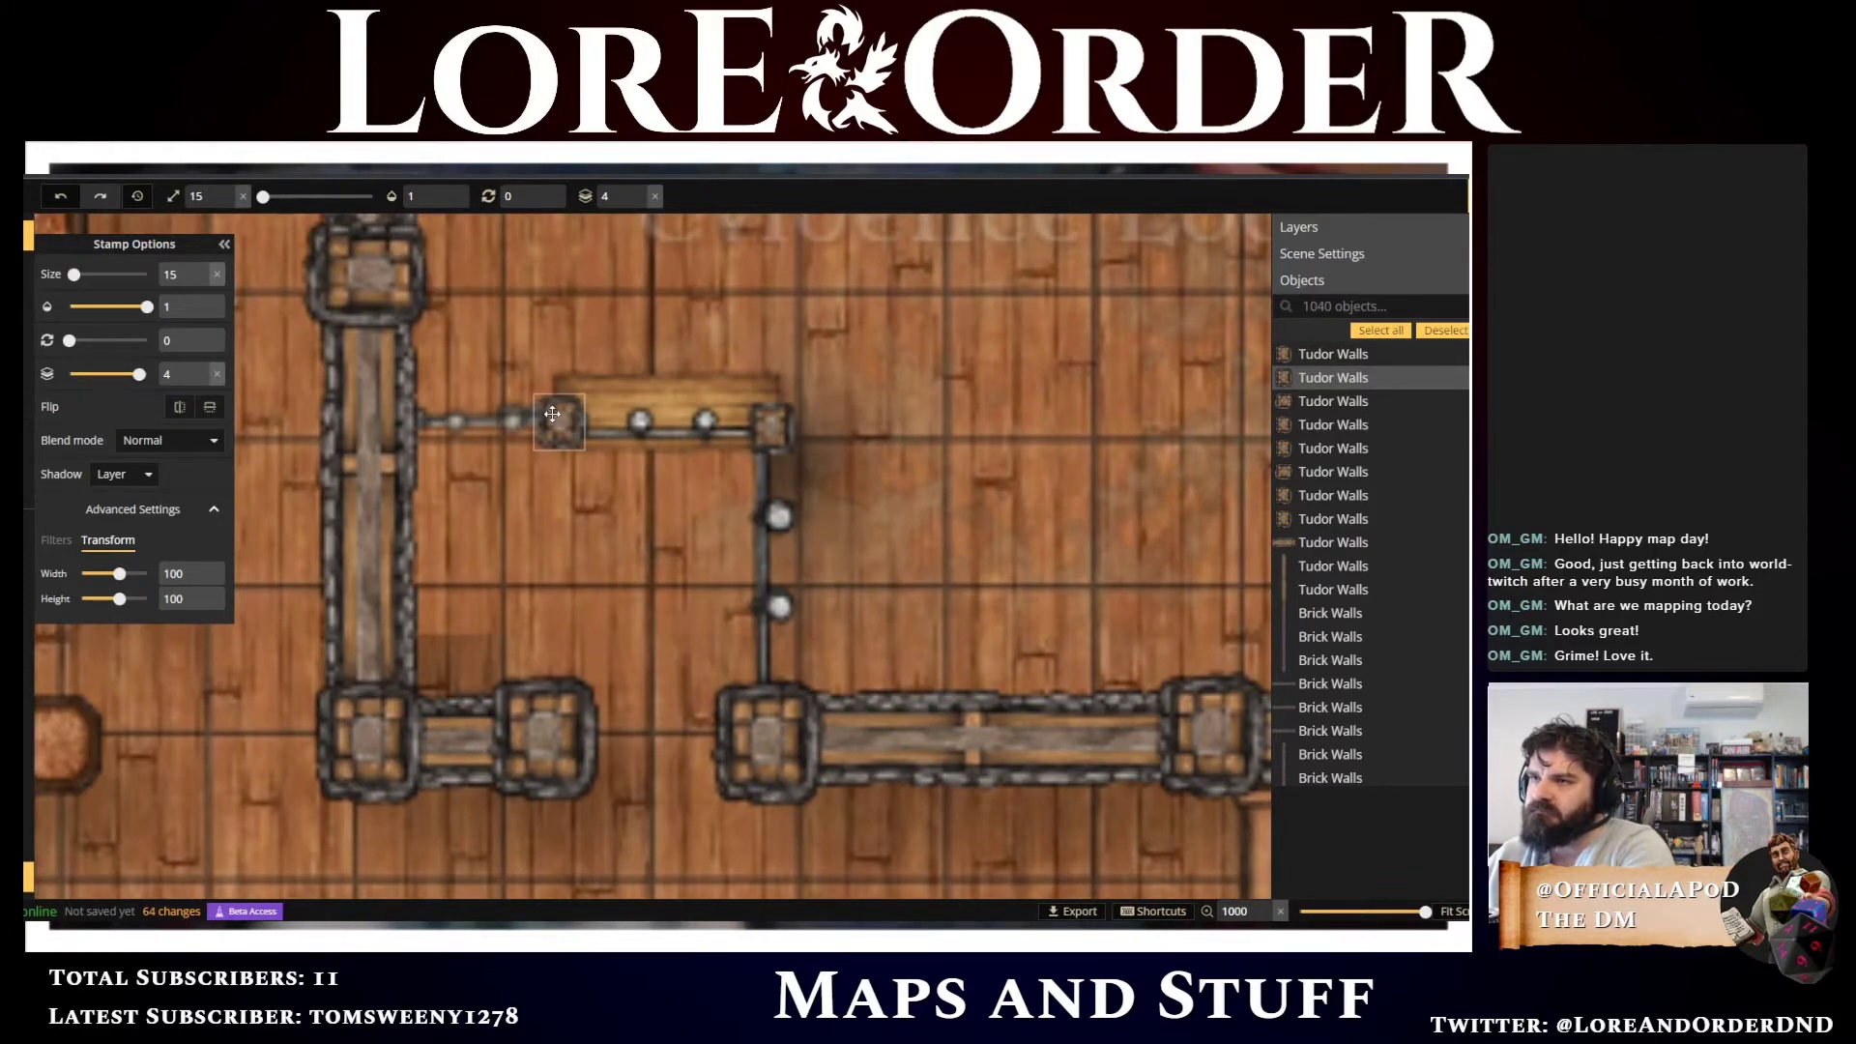
Move the Evidence Locker label up and to the right within its room
{"action": "scroll", "coordinate": [643, 335], "scroll_direction": "down", "scroll_amount": 5}
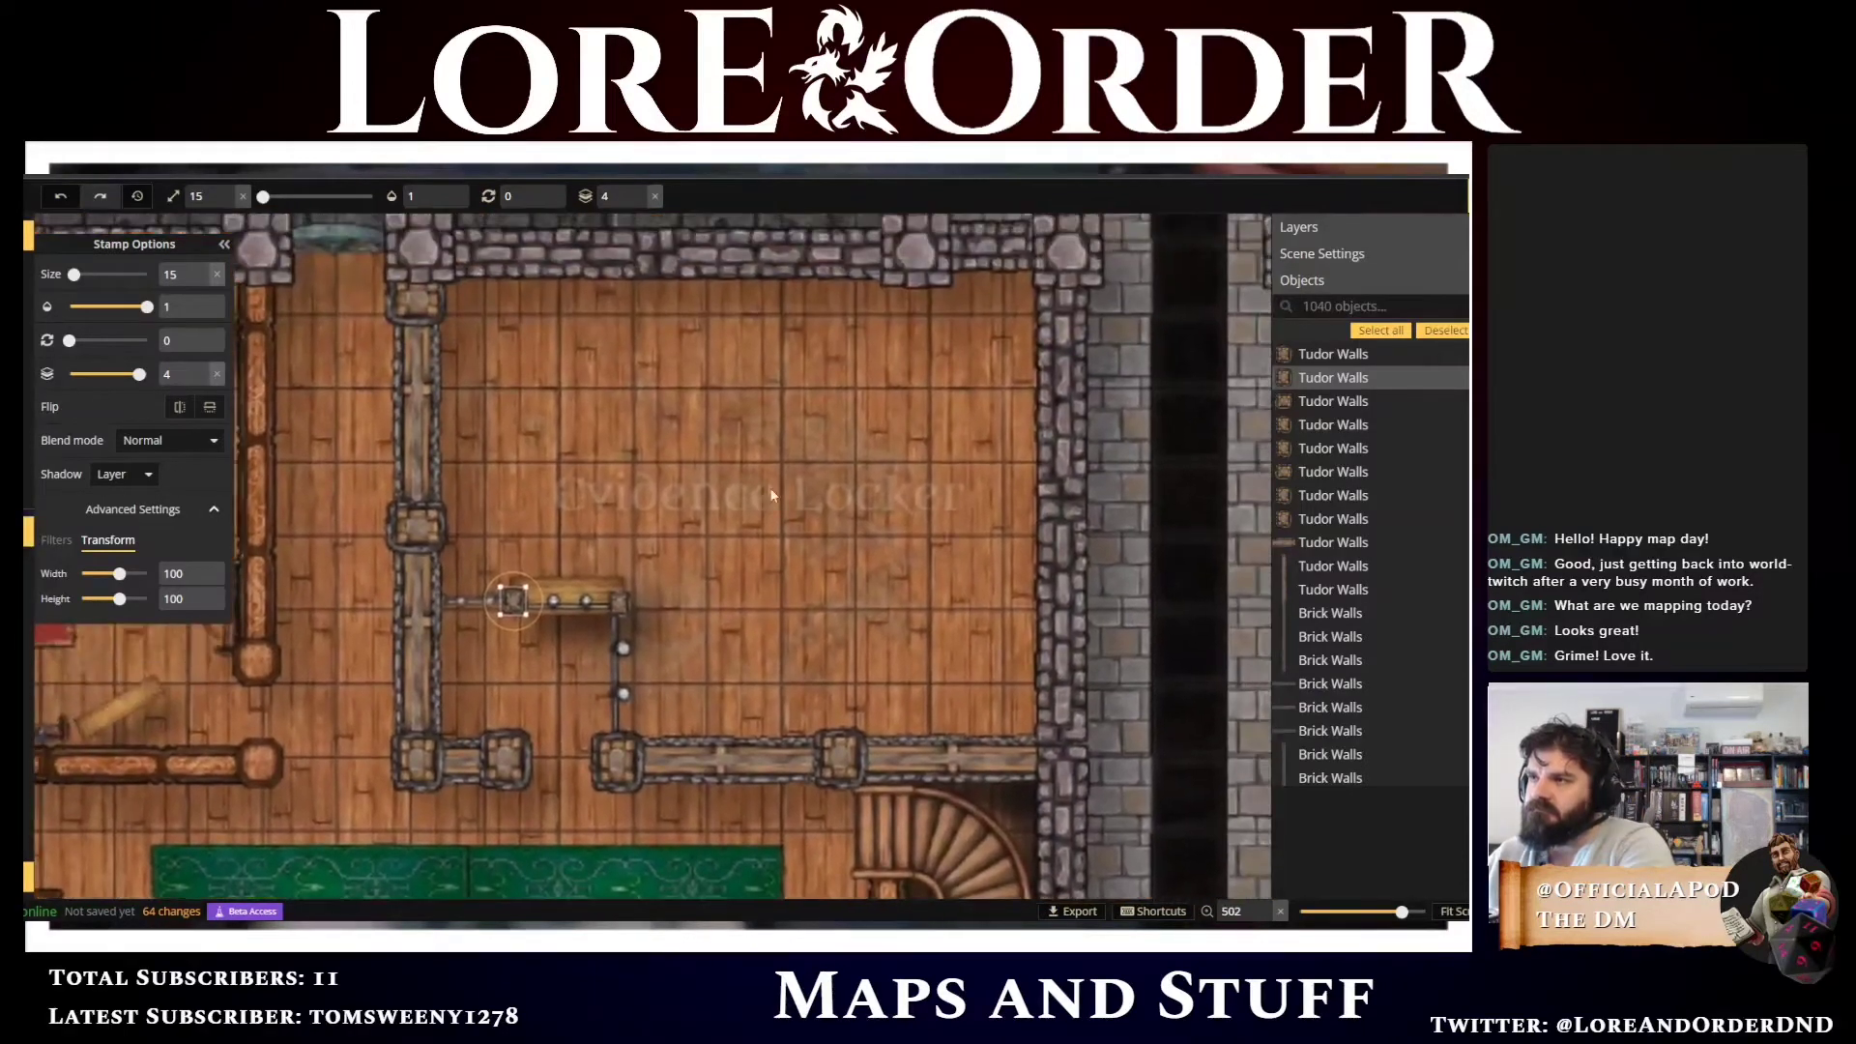
{"action": "left_click_drag", "start_coordinate": [771, 495], "coordinate": [795, 413]}
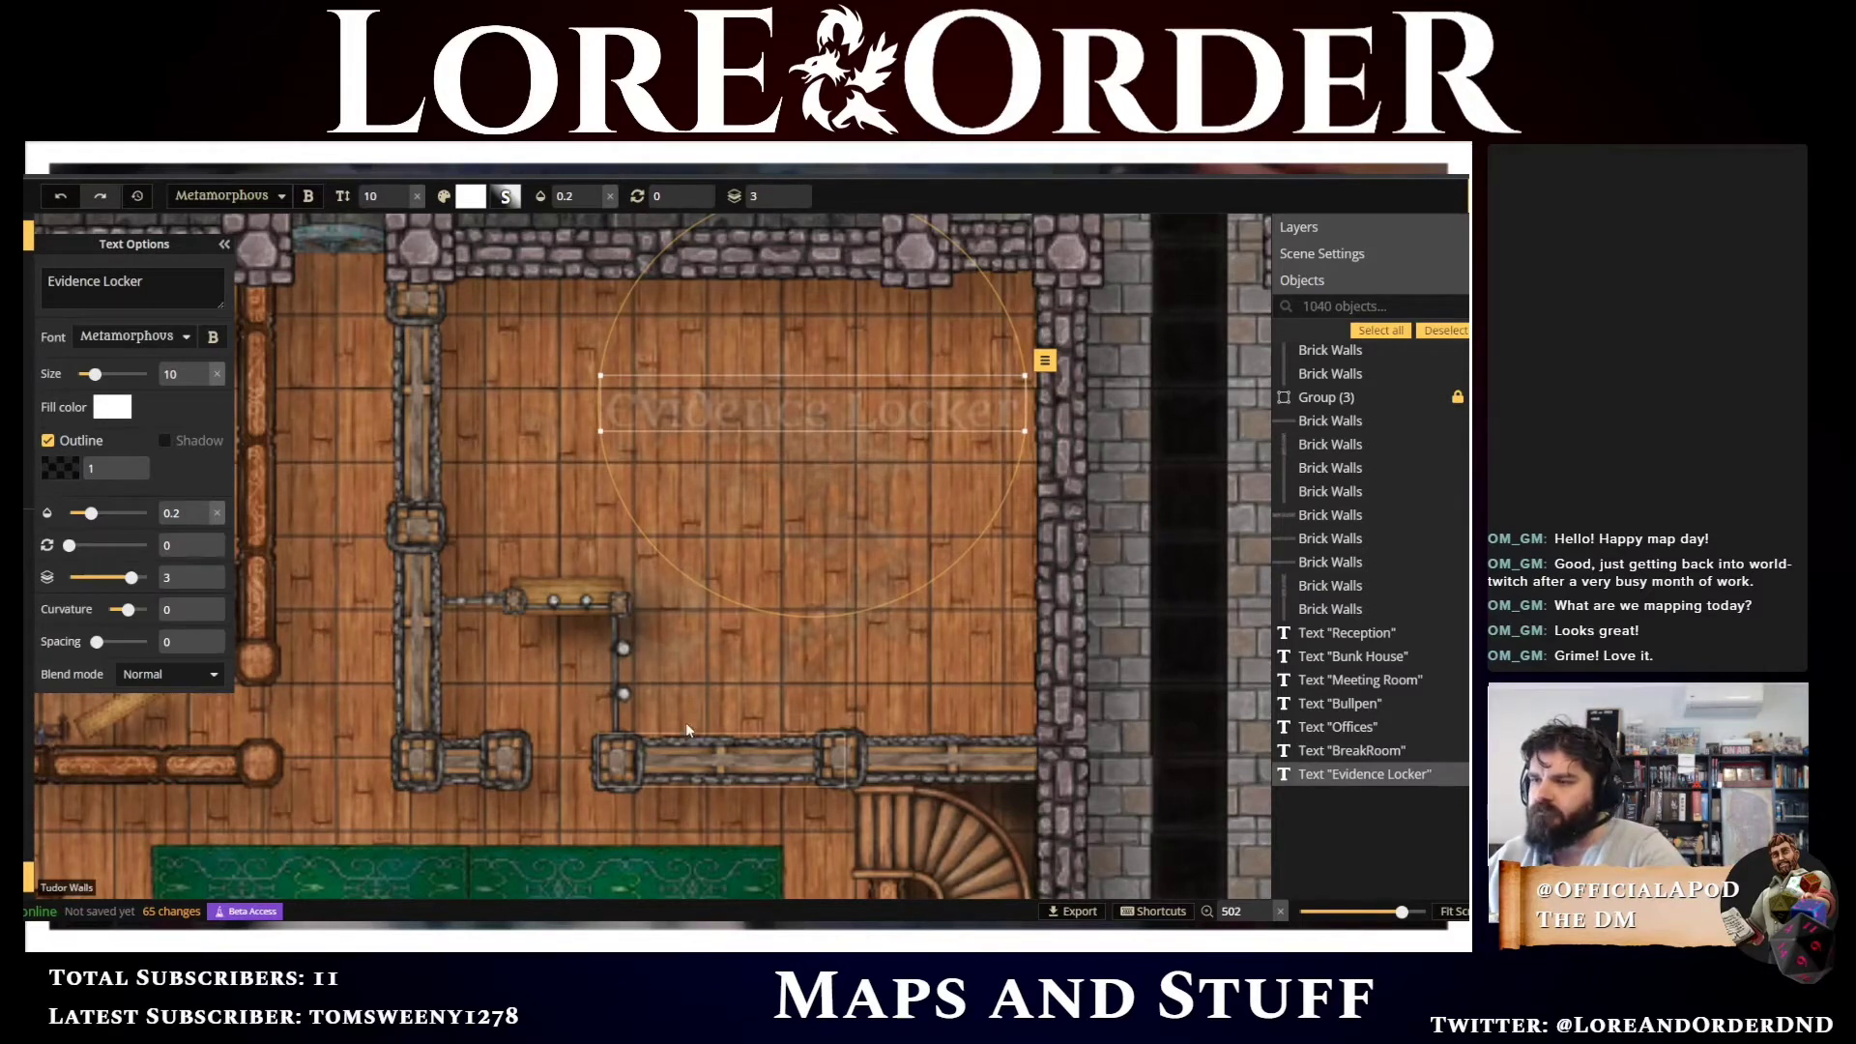
Delete the vertical prison bars and the small post at their corner
{"action": "left_click", "coordinate": [627, 693]}
{"action": "key", "text": "Delete"}
{"action": "scroll", "coordinate": [671, 724], "scroll_direction": "up", "scroll_amount": 3}
{"action": "left_click", "coordinate": [597, 555]}
{"action": "key", "text": "Delete"}
Duplicate the short horizontal Tudor wall segment, rotate the copy to 0 degrees, and align it above the post right of the doorway
{"action": "left_click", "coordinate": [354, 758]}
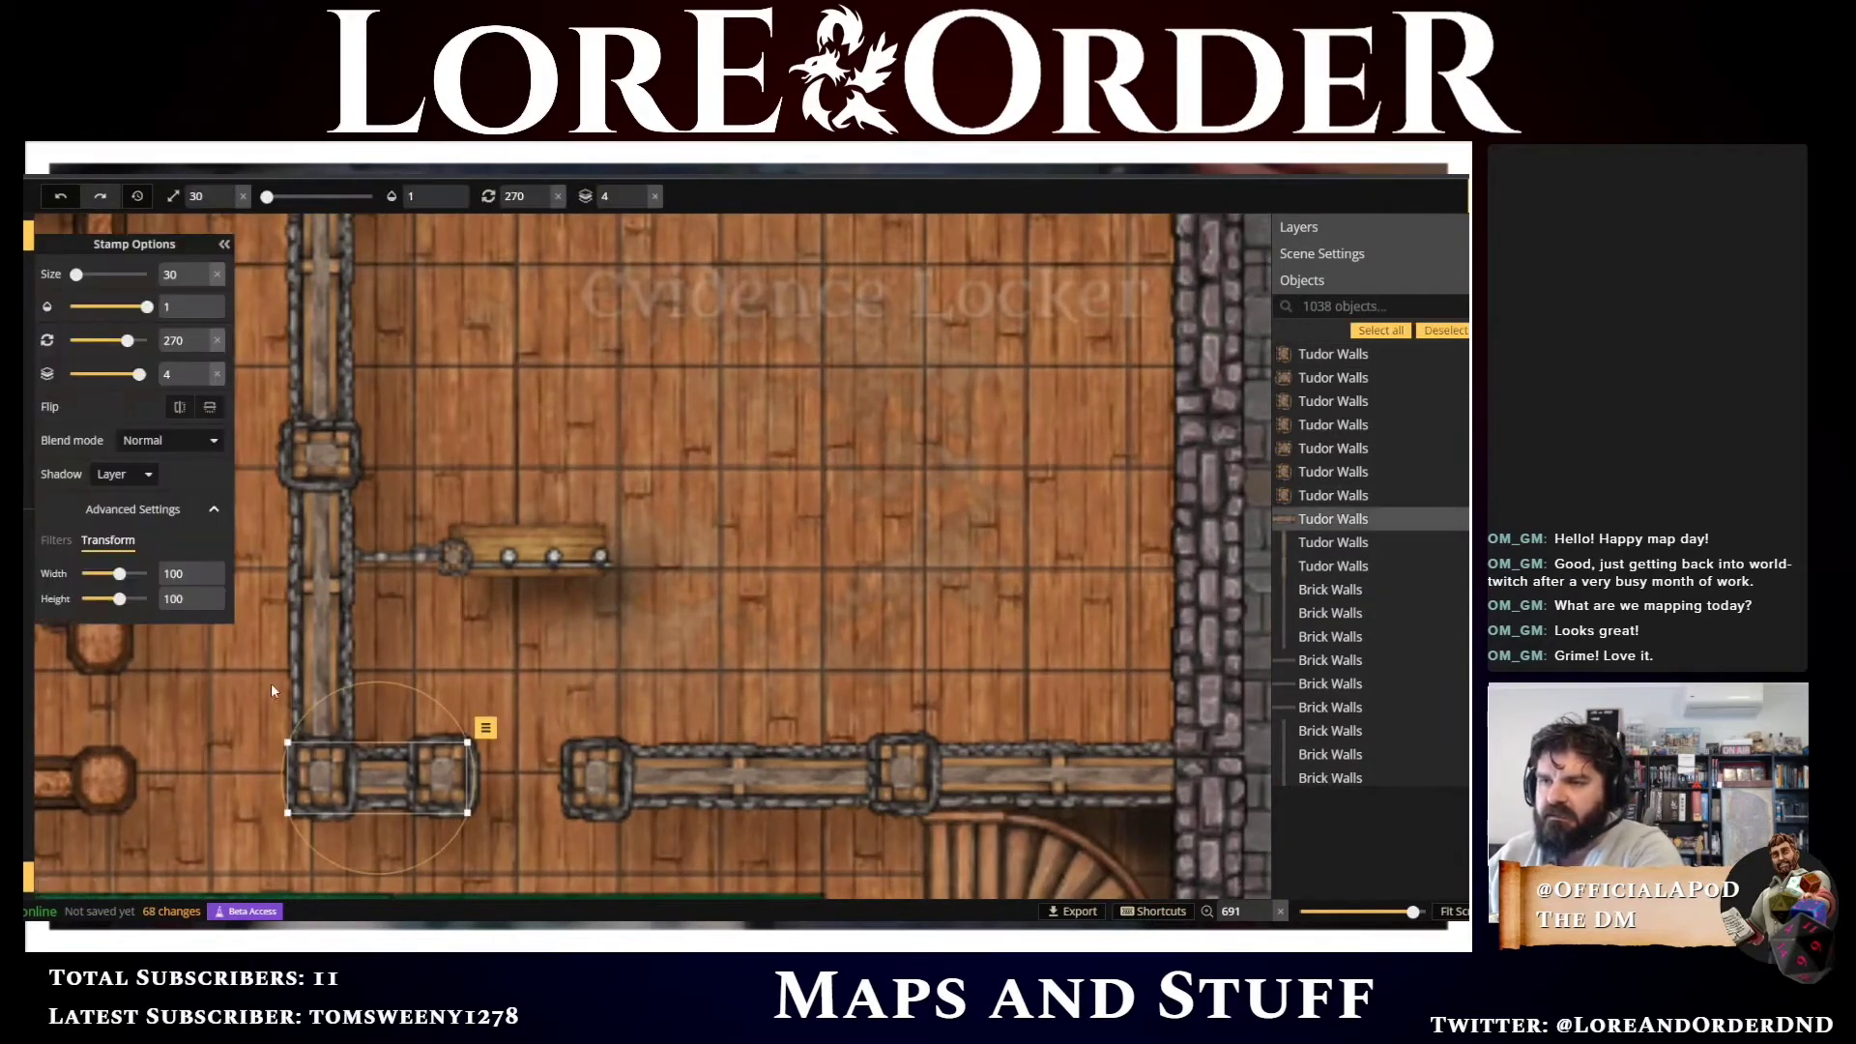
{"action": "left_click", "coordinate": [617, 663]}
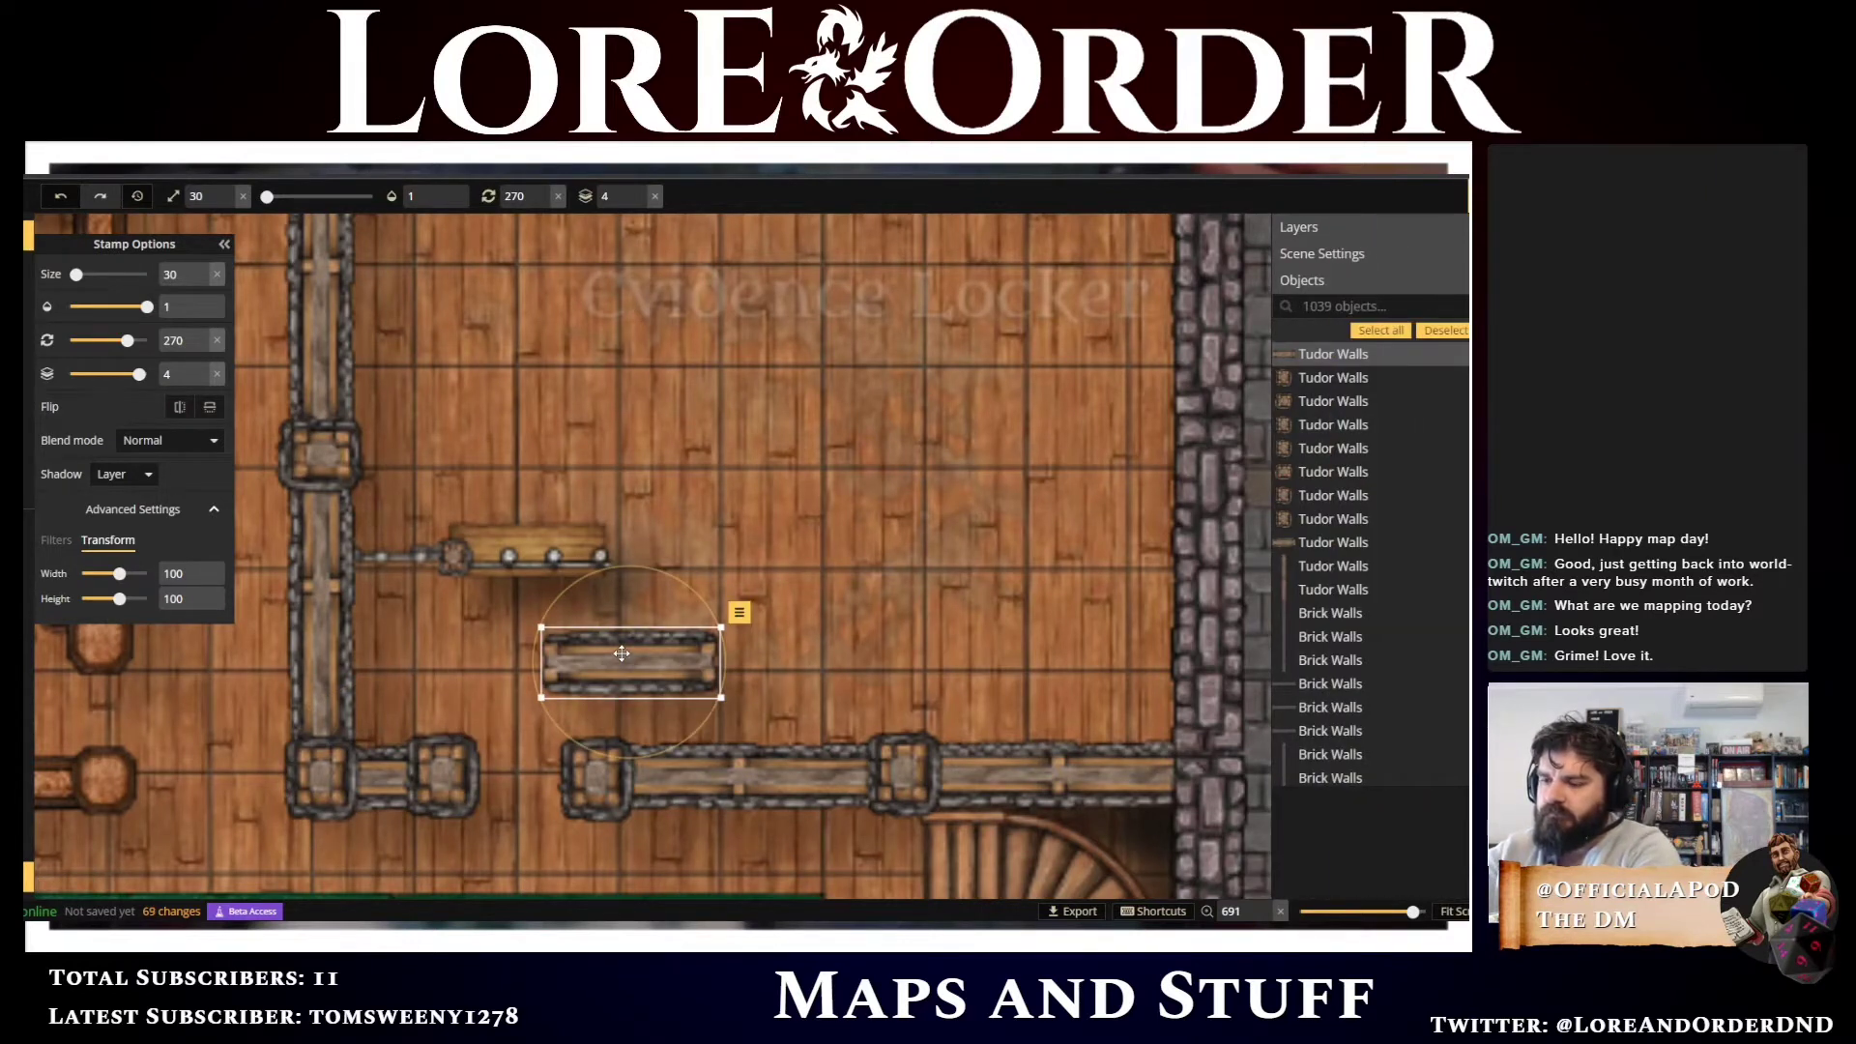
{"action": "scroll", "coordinate": [622, 654], "scroll_direction": "down", "scroll_amount": 6}
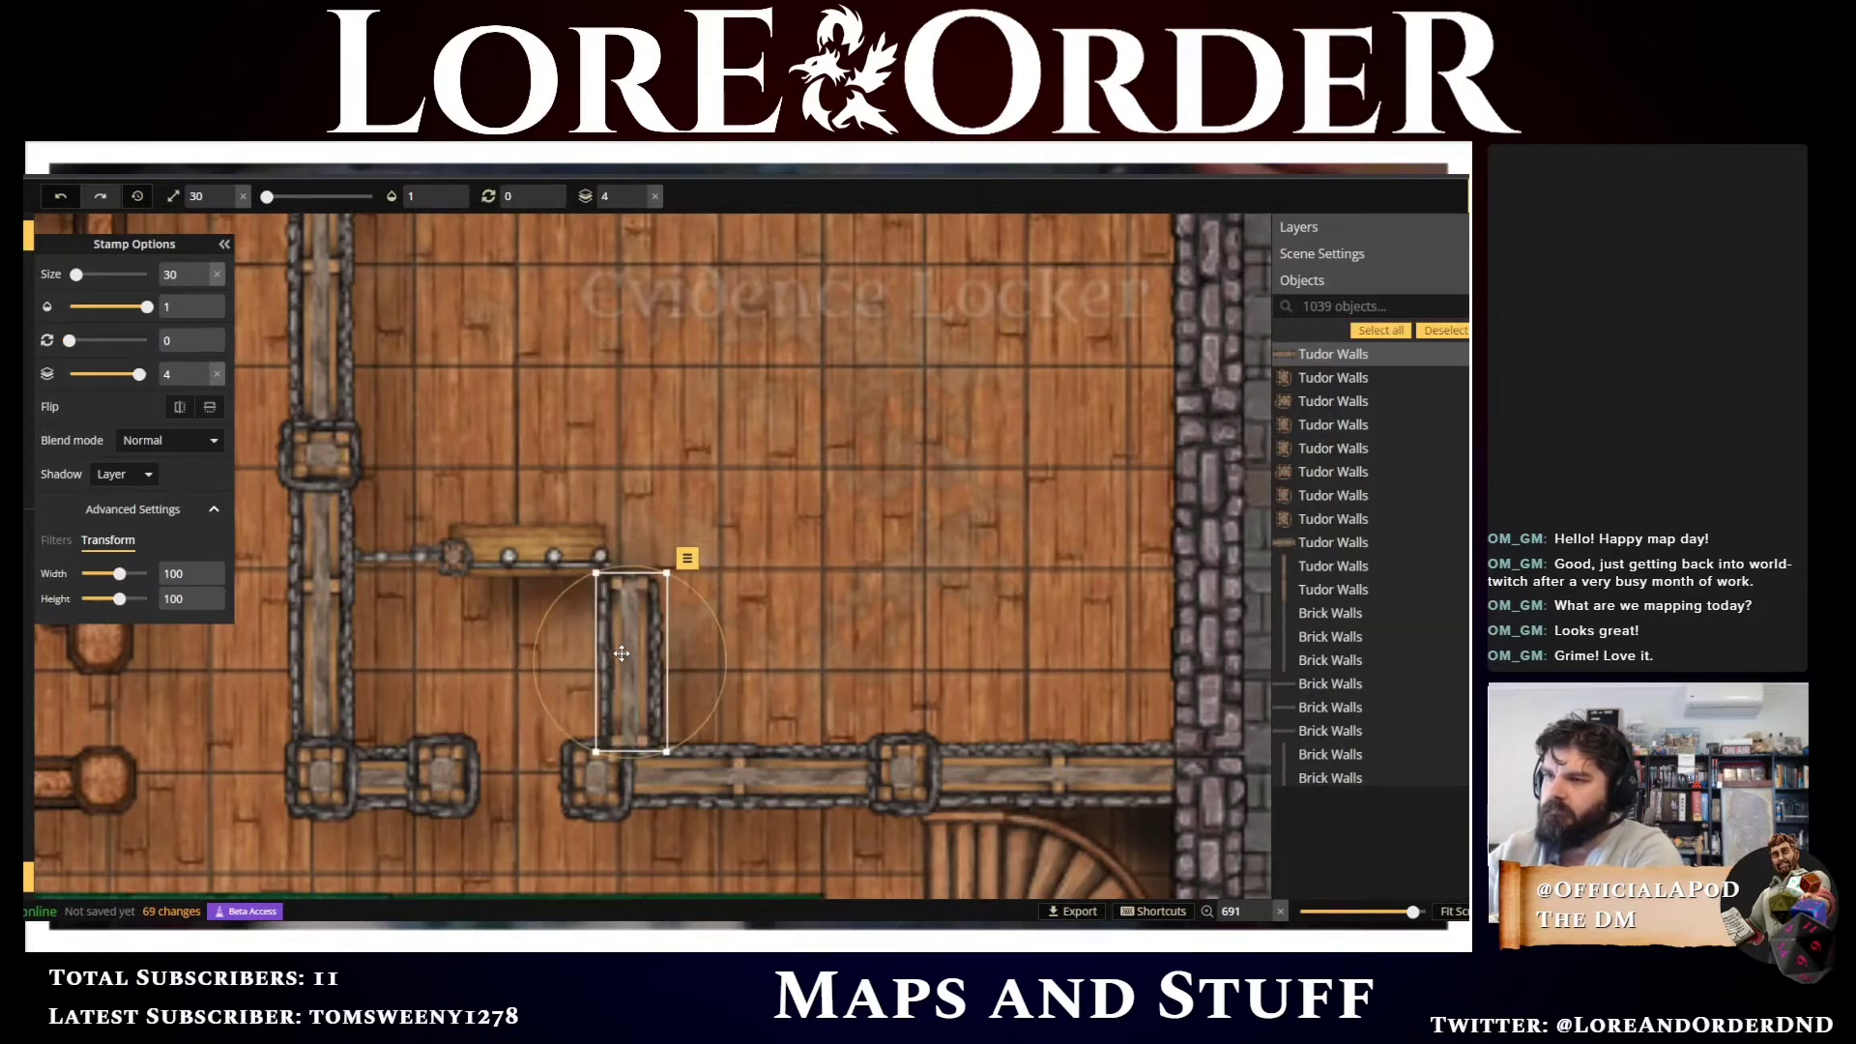
{"action": "key", "text": "Left"}
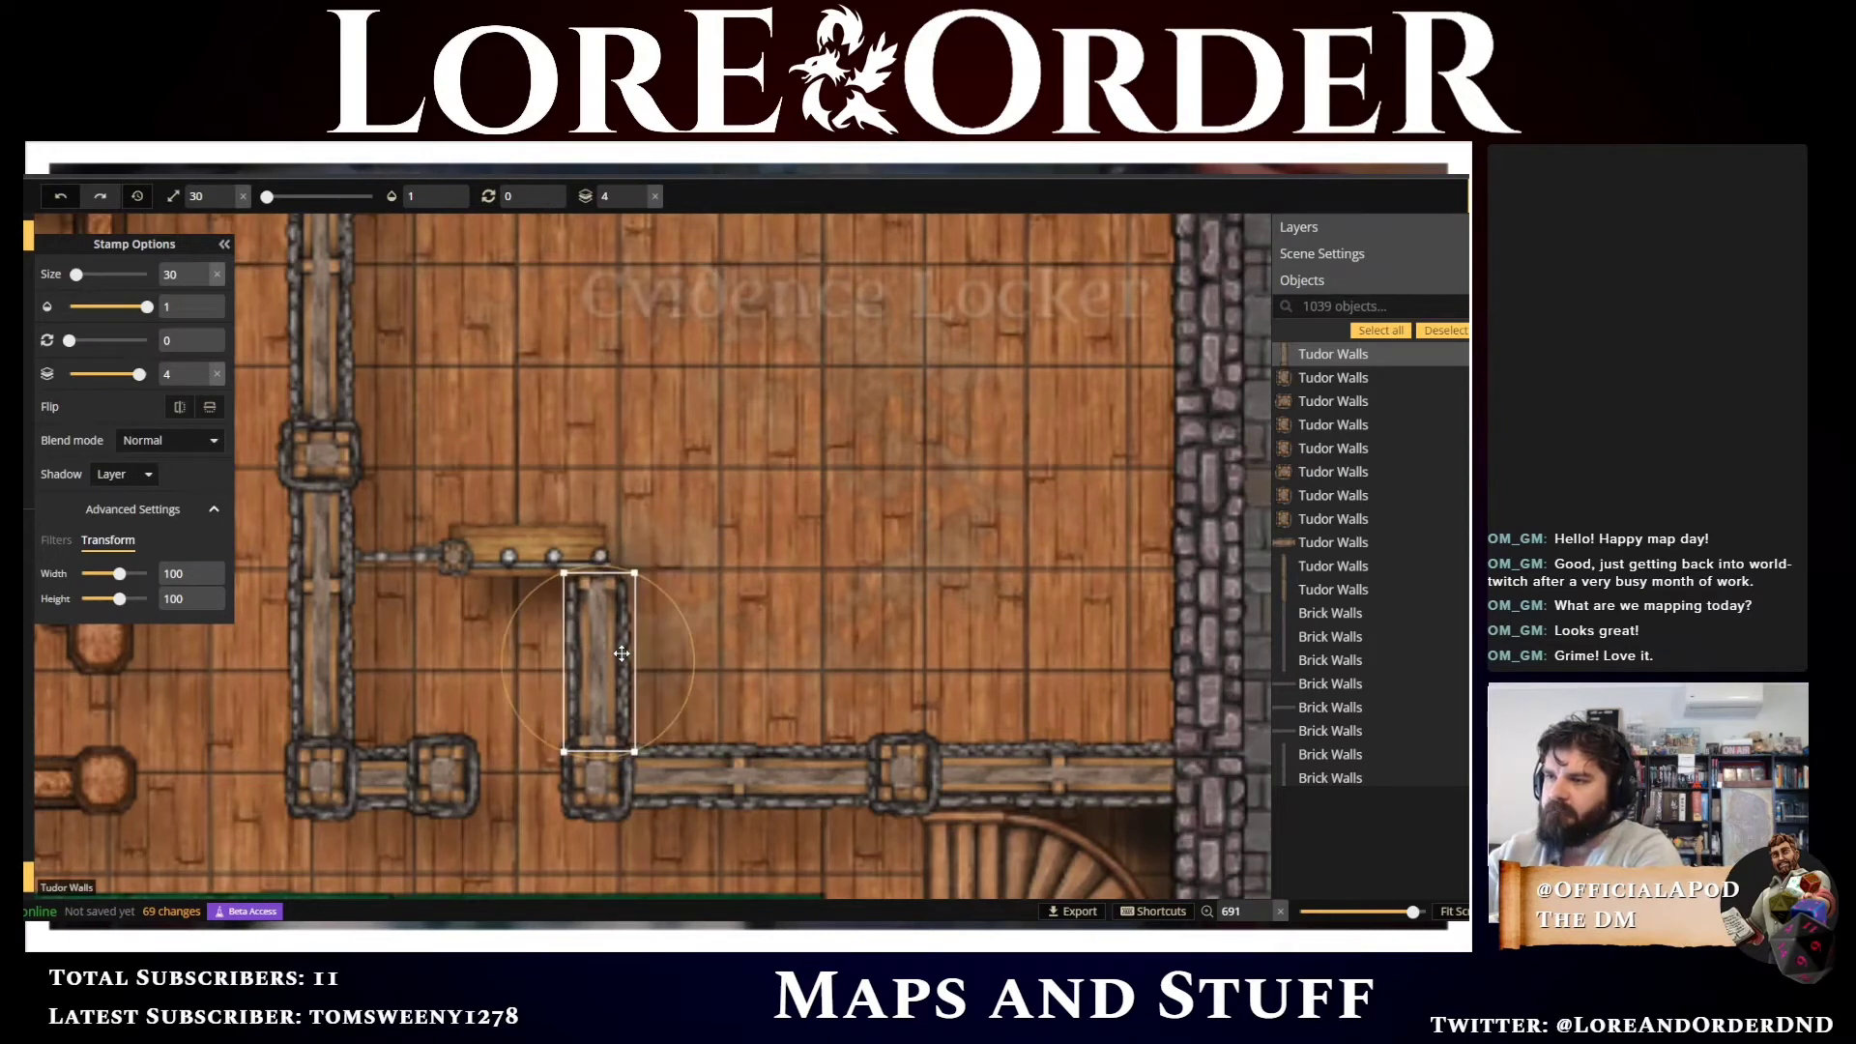
{"action": "key", "text": "Right"}
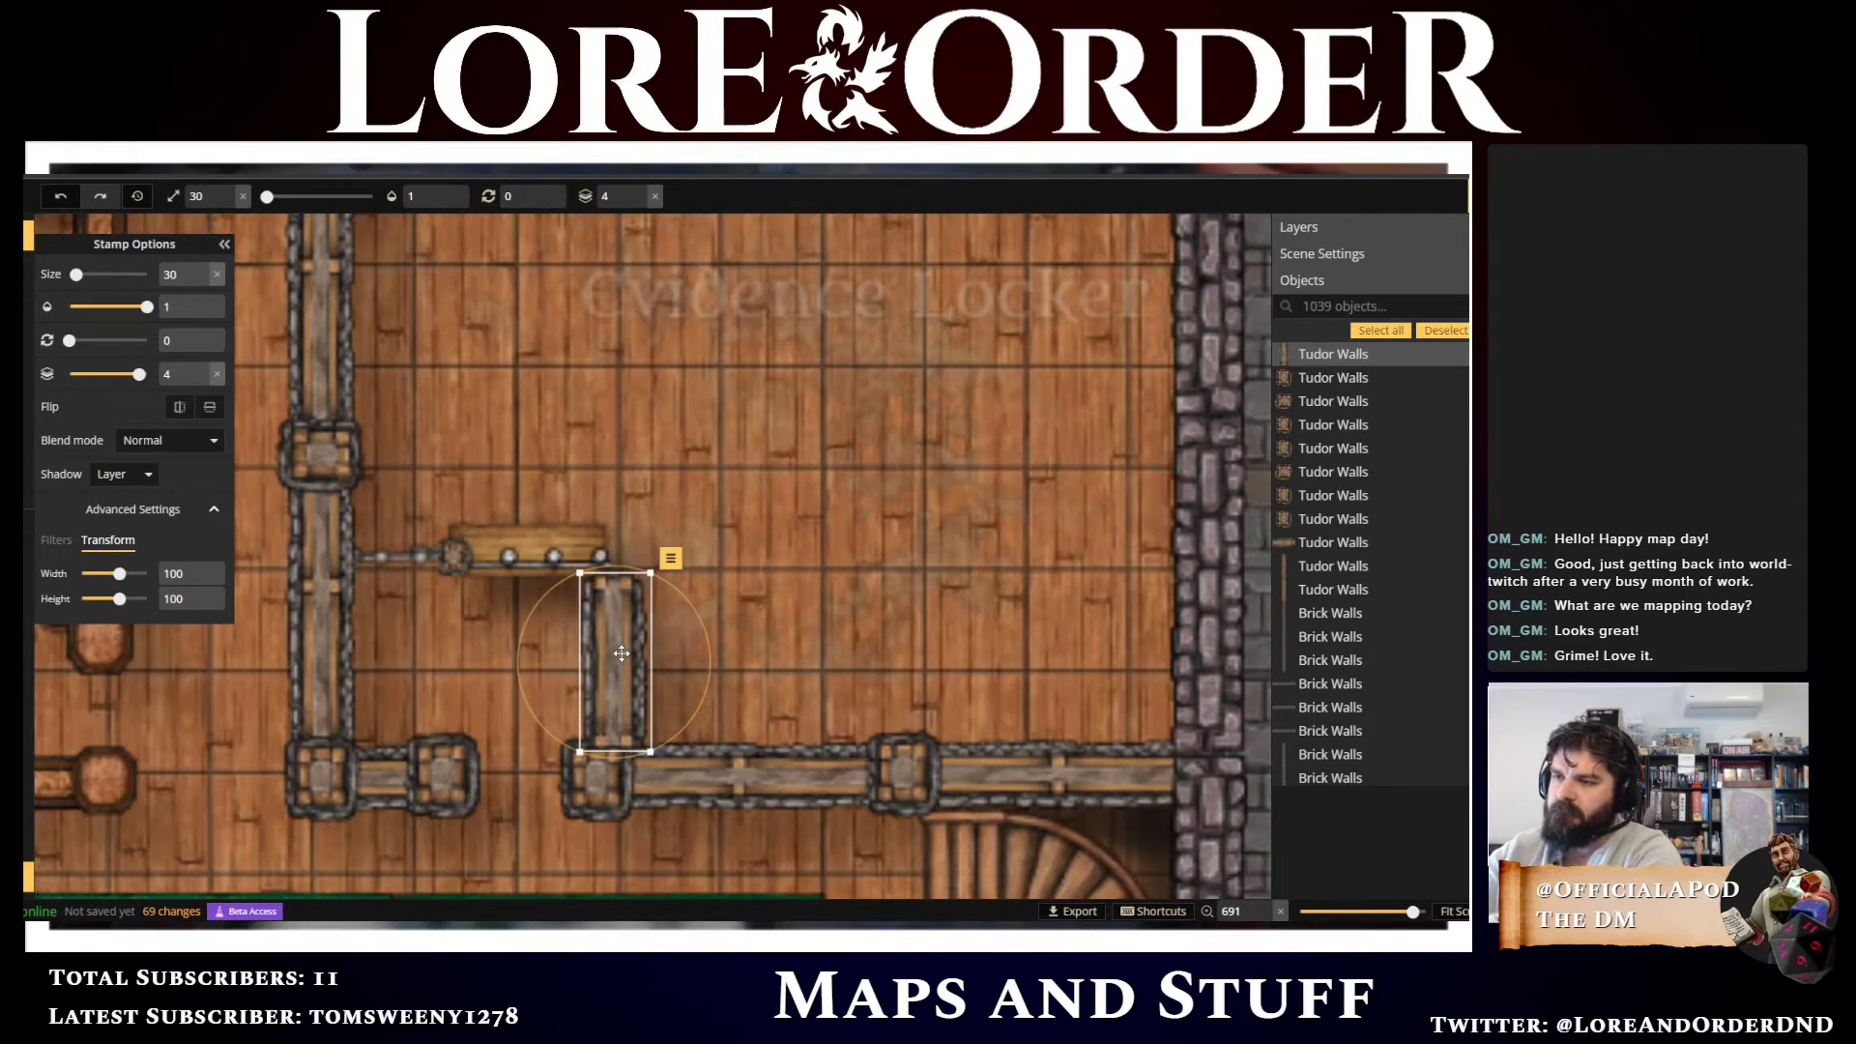
{"action": "key", "text": "Left"}
Stretch the new vertical Tudor wall segment to a height of 120
{"action": "scroll", "coordinate": [622, 654], "scroll_direction": "up", "scroll_amount": 2}
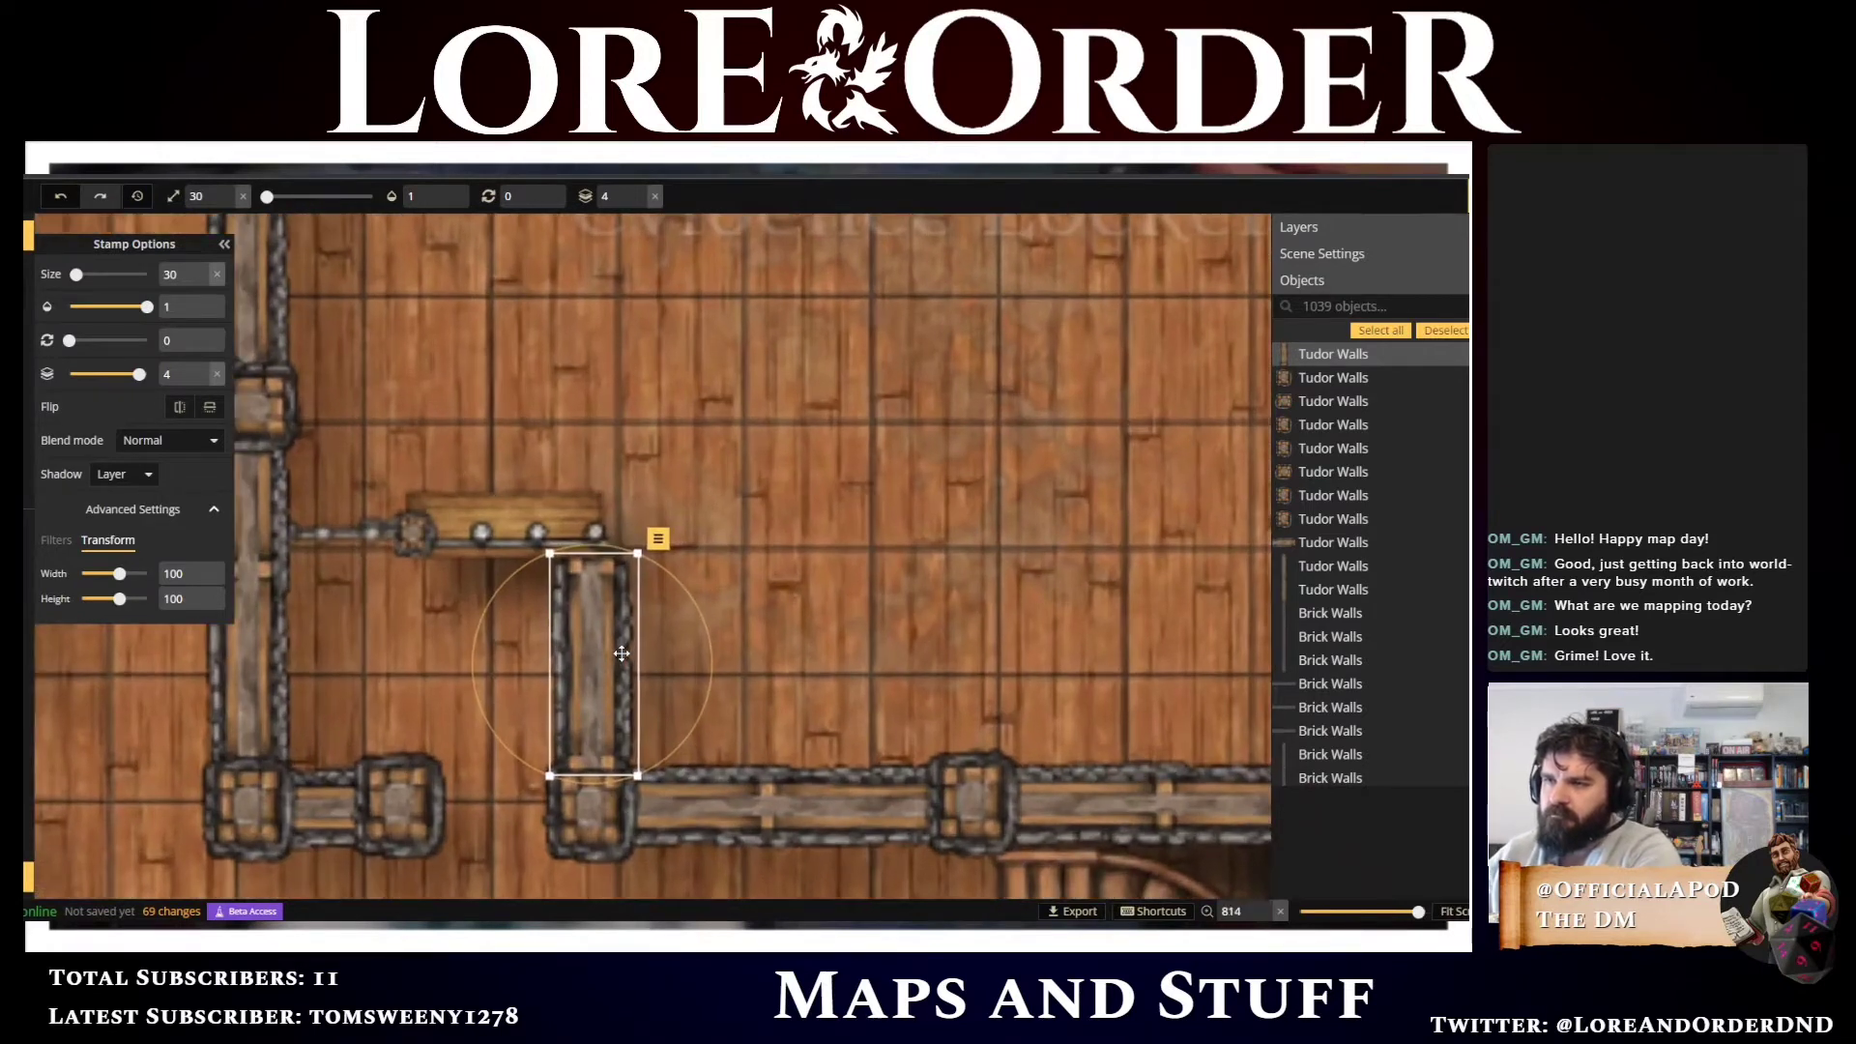
{"action": "scroll", "coordinate": [808, 658], "scroll_direction": "up", "scroll_amount": 1}
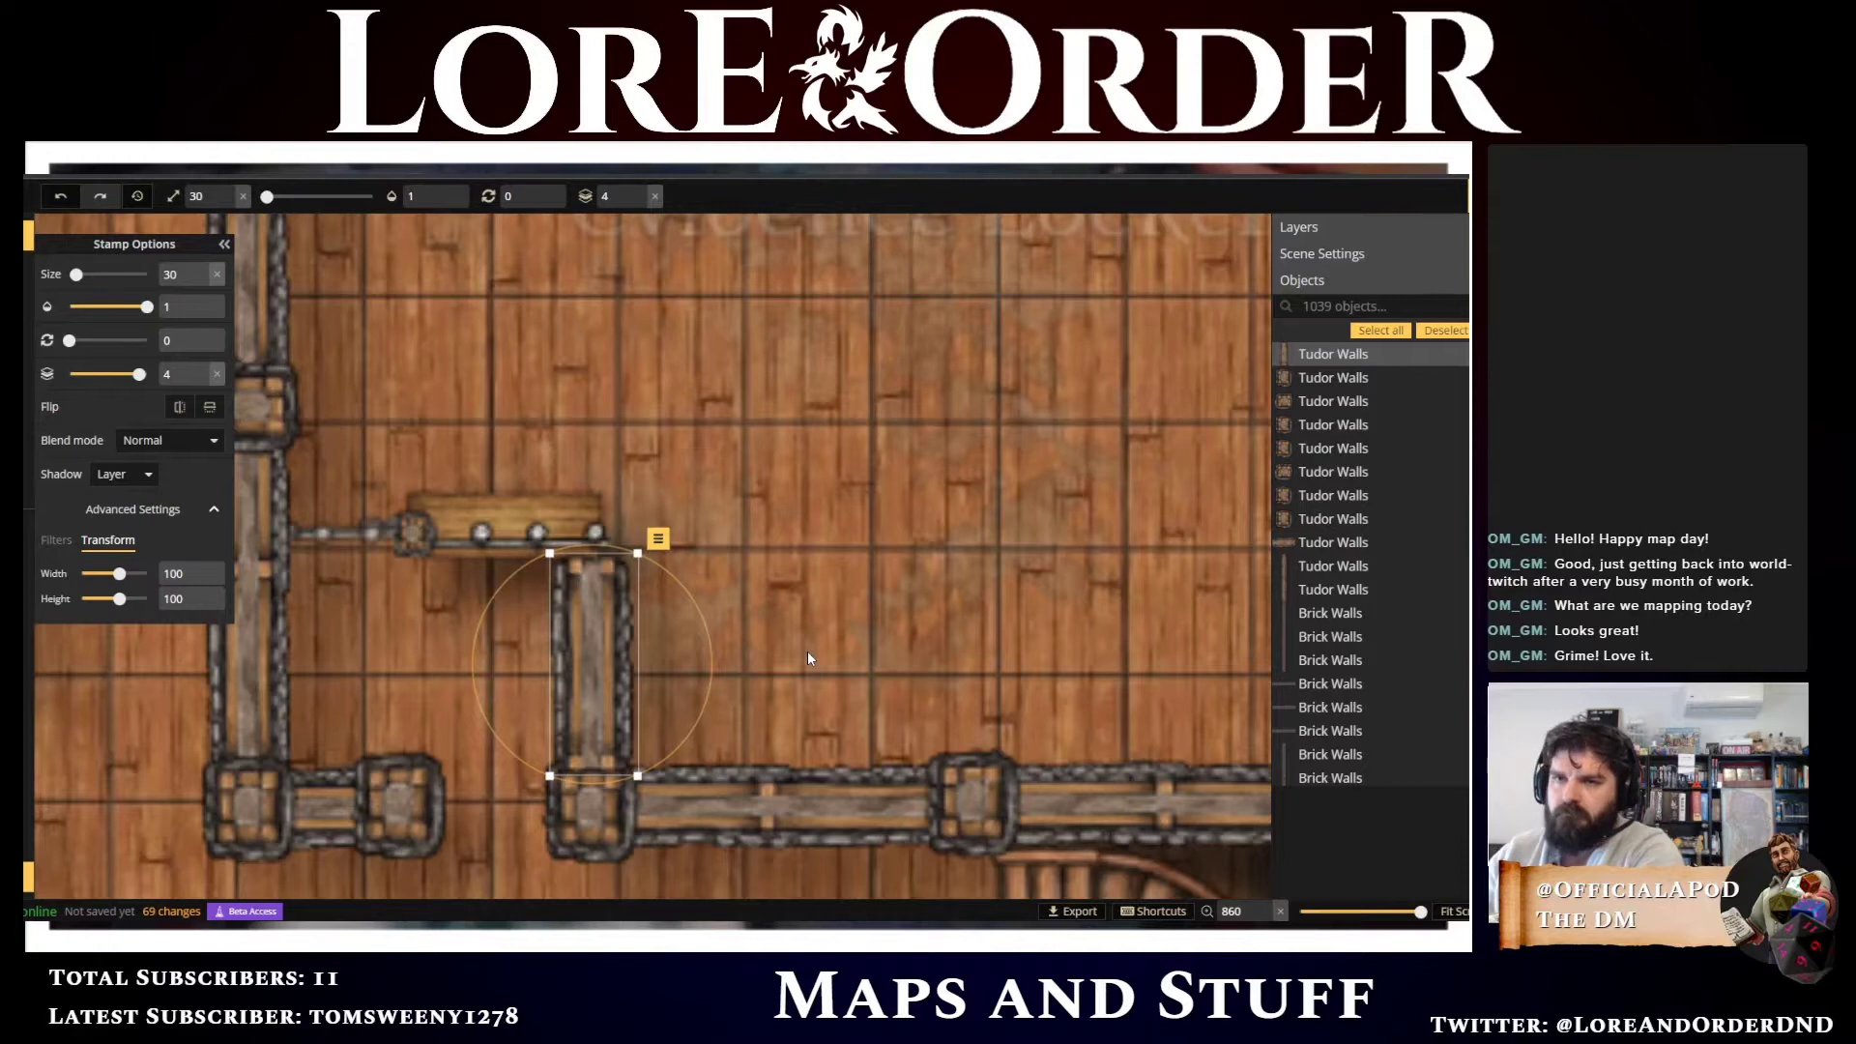
{"action": "left_click", "coordinate": [201, 573]}
{"action": "left_click", "coordinate": [201, 572]}
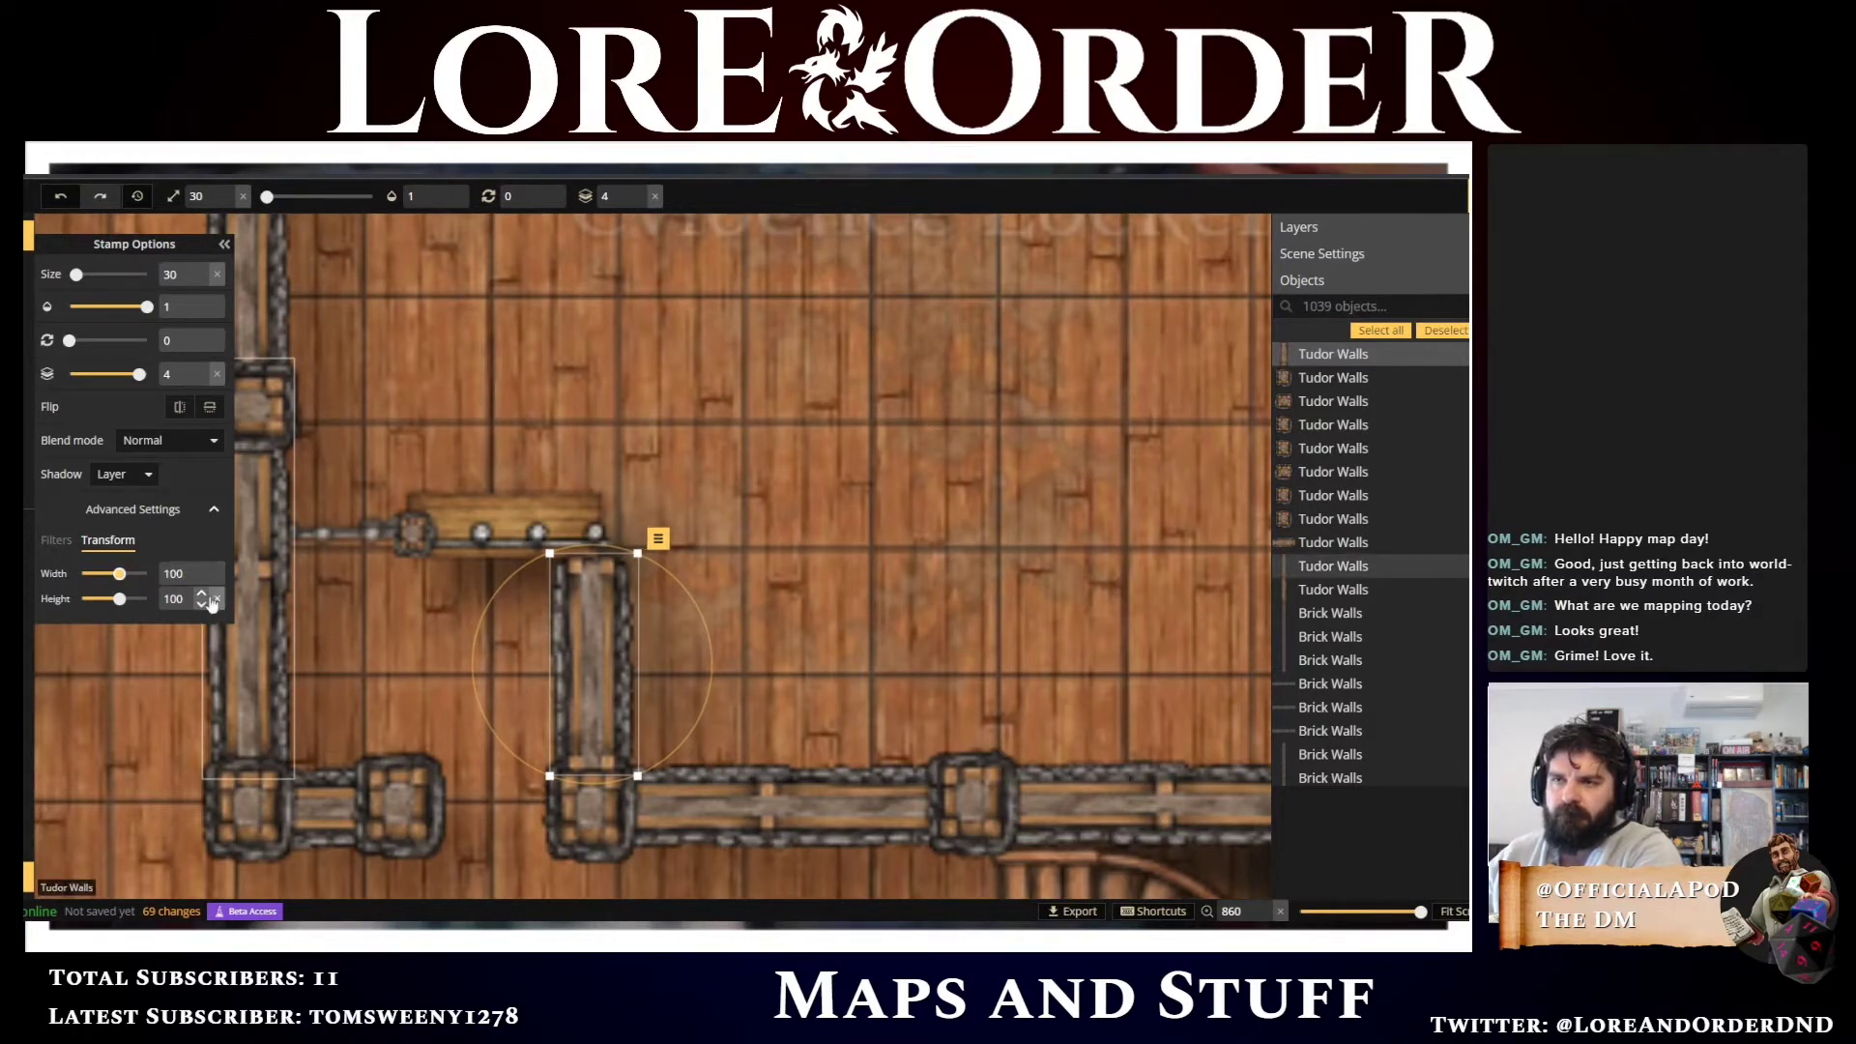
{"action": "left_click", "coordinate": [200, 597]}
{"action": "left_click", "coordinate": [200, 597]}
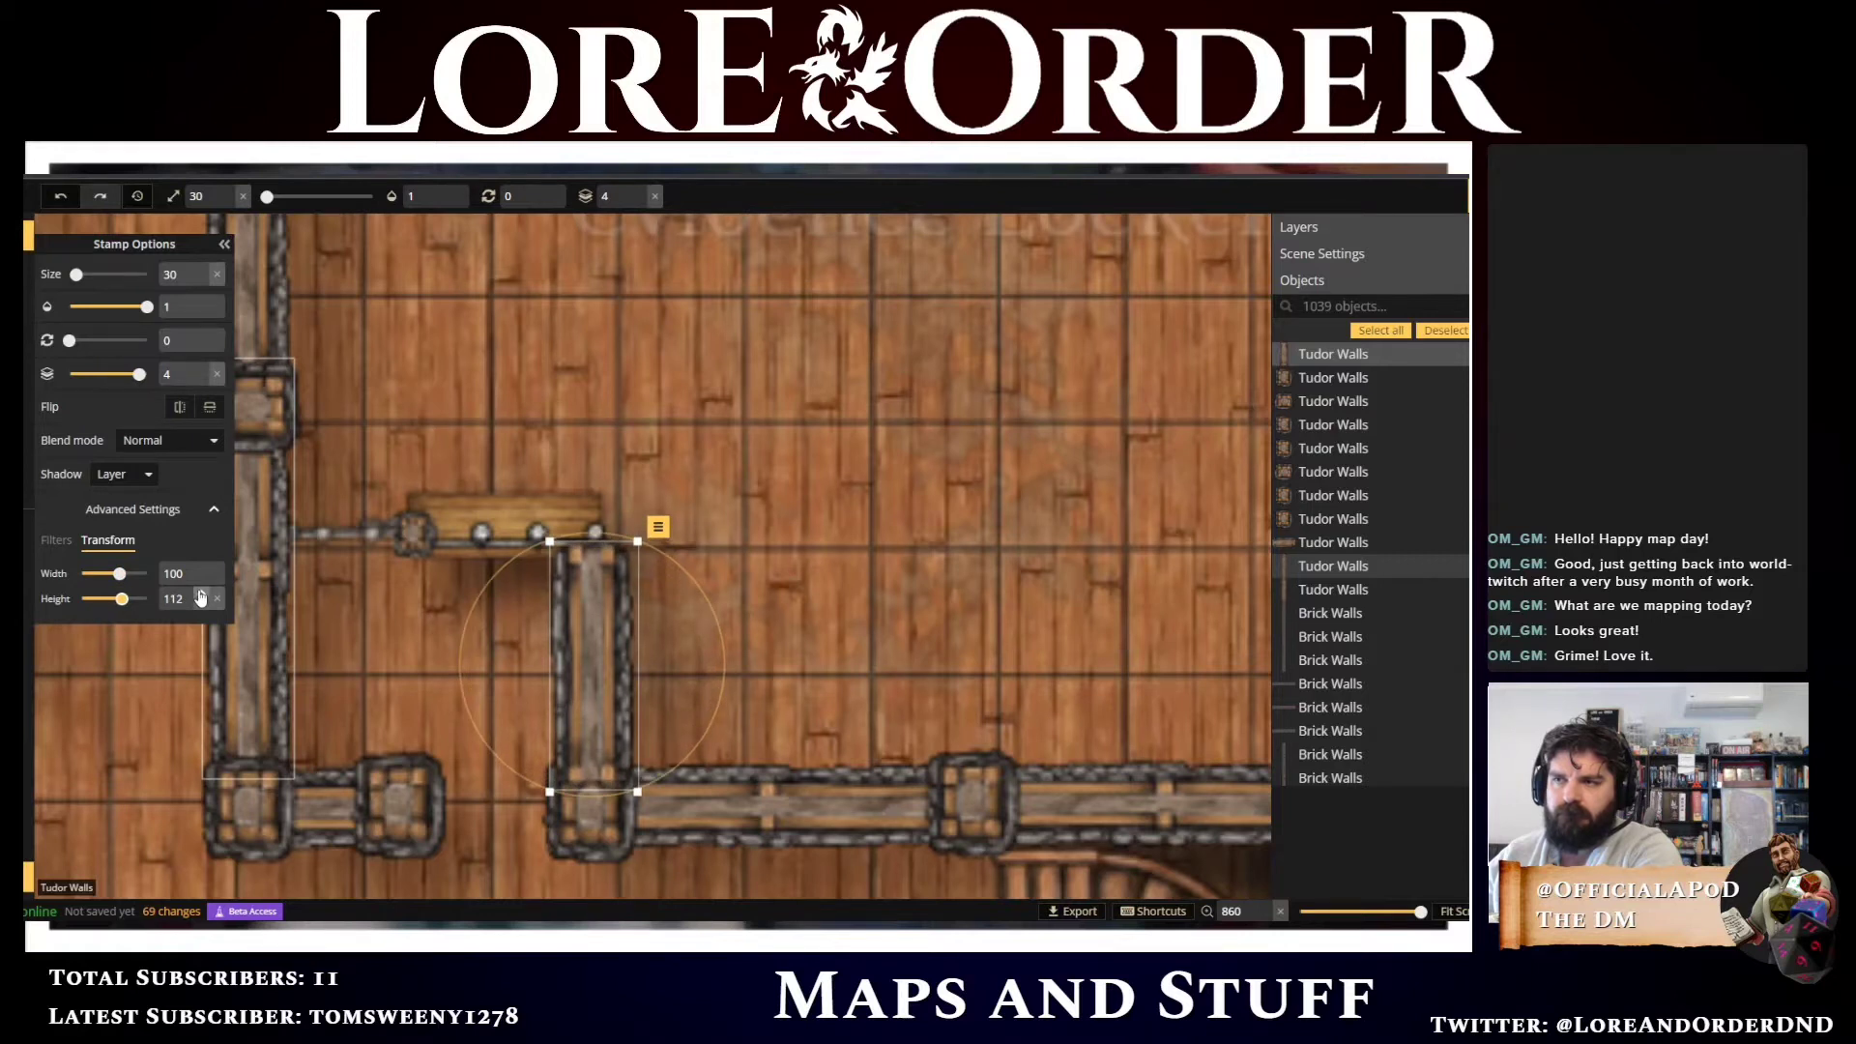
{"action": "left_click", "coordinate": [201, 597]}
{"action": "left_click", "coordinate": [200, 597]}
{"action": "left_click", "coordinate": [201, 597]}
{"action": "left_click", "coordinate": [200, 597]}
{"action": "left_click", "coordinate": [200, 602]}
{"action": "left_click", "coordinate": [200, 602]}
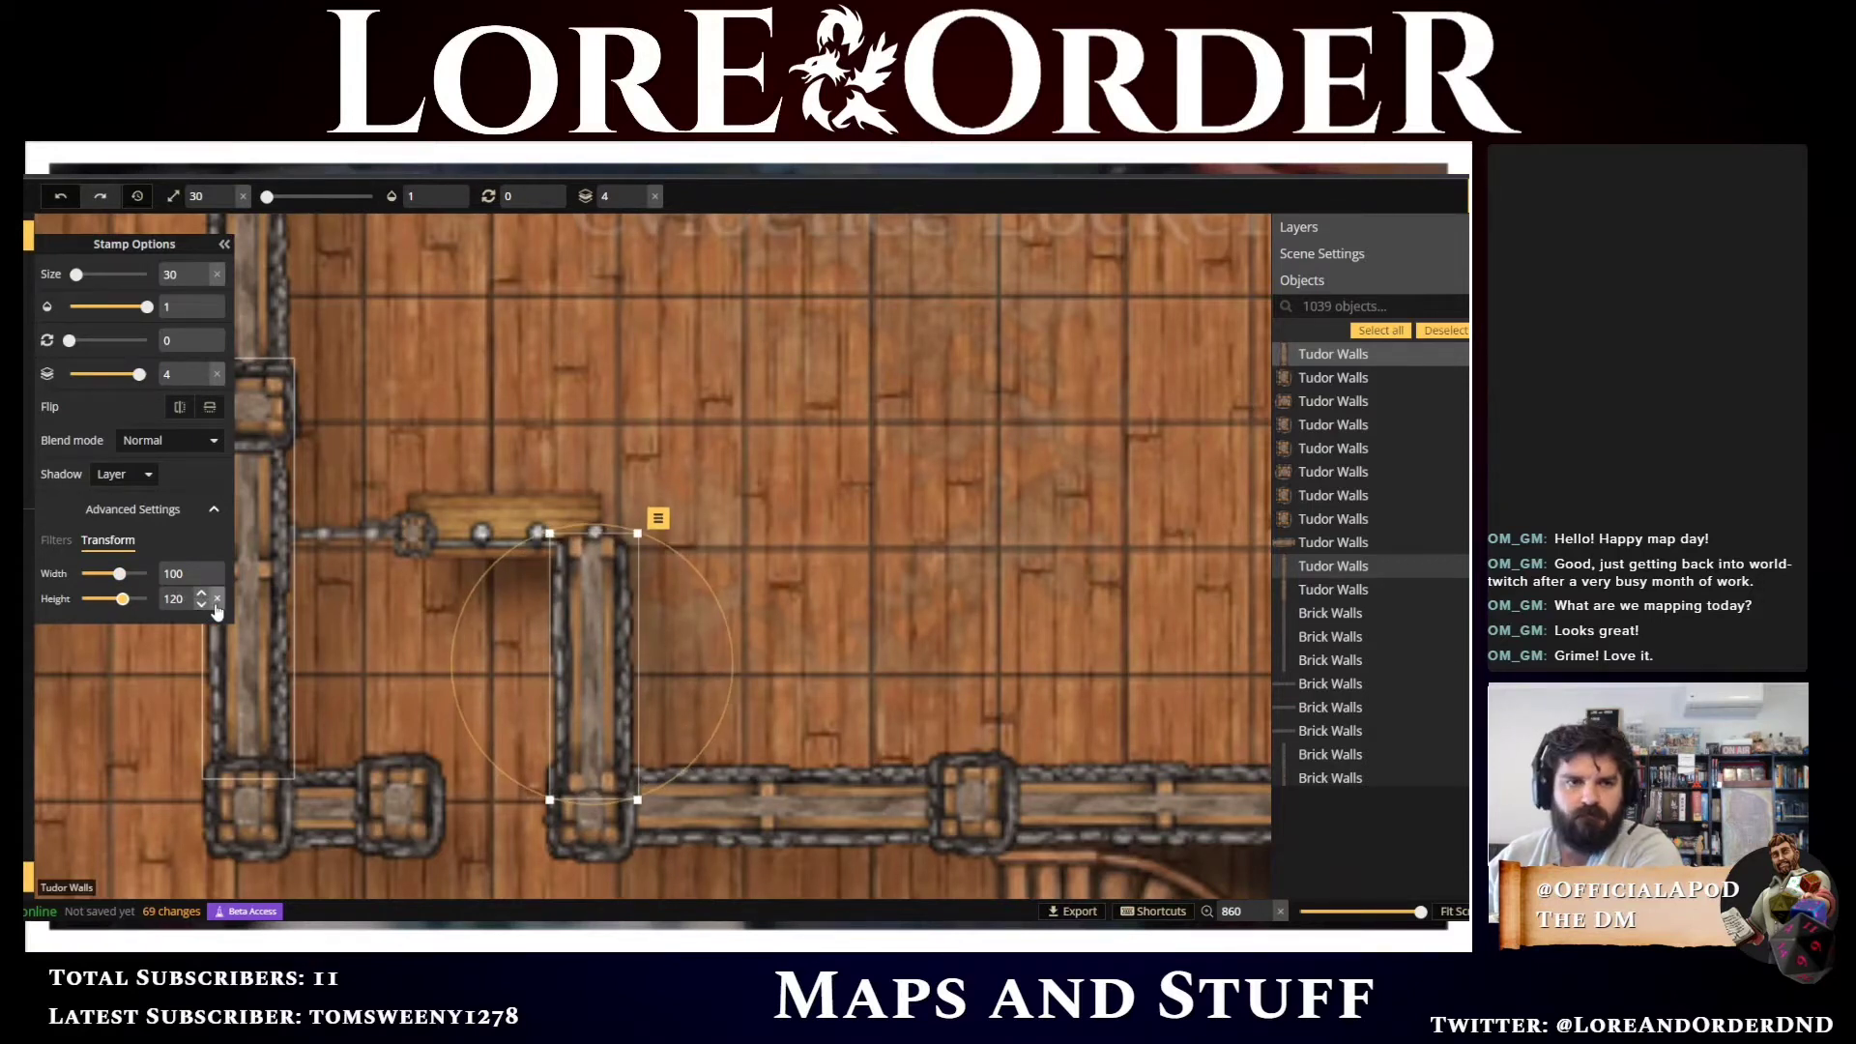
Shift the vertical wall segment up to cover the end of the prison bars and set it to layer 3
{"action": "key", "text": "Up"}
{"action": "key", "text": "Page_Down"}
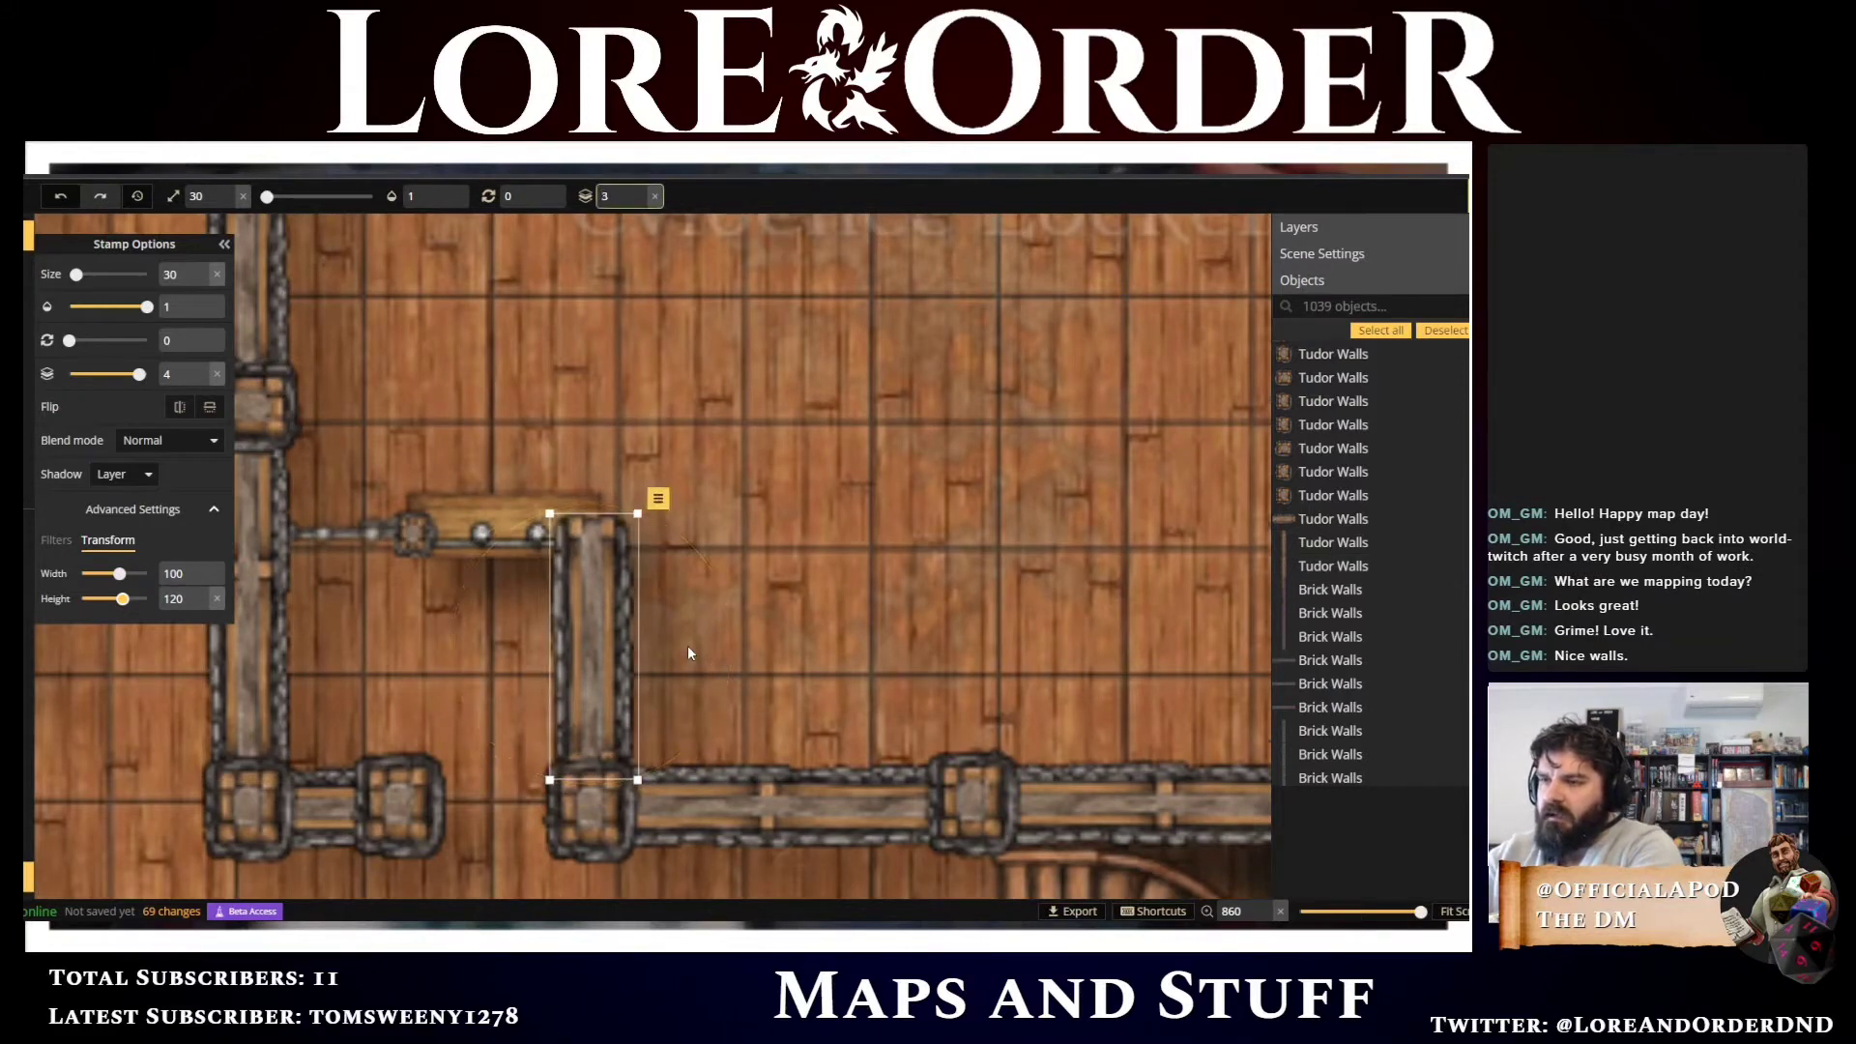
{"action": "key", "text": "Down"}
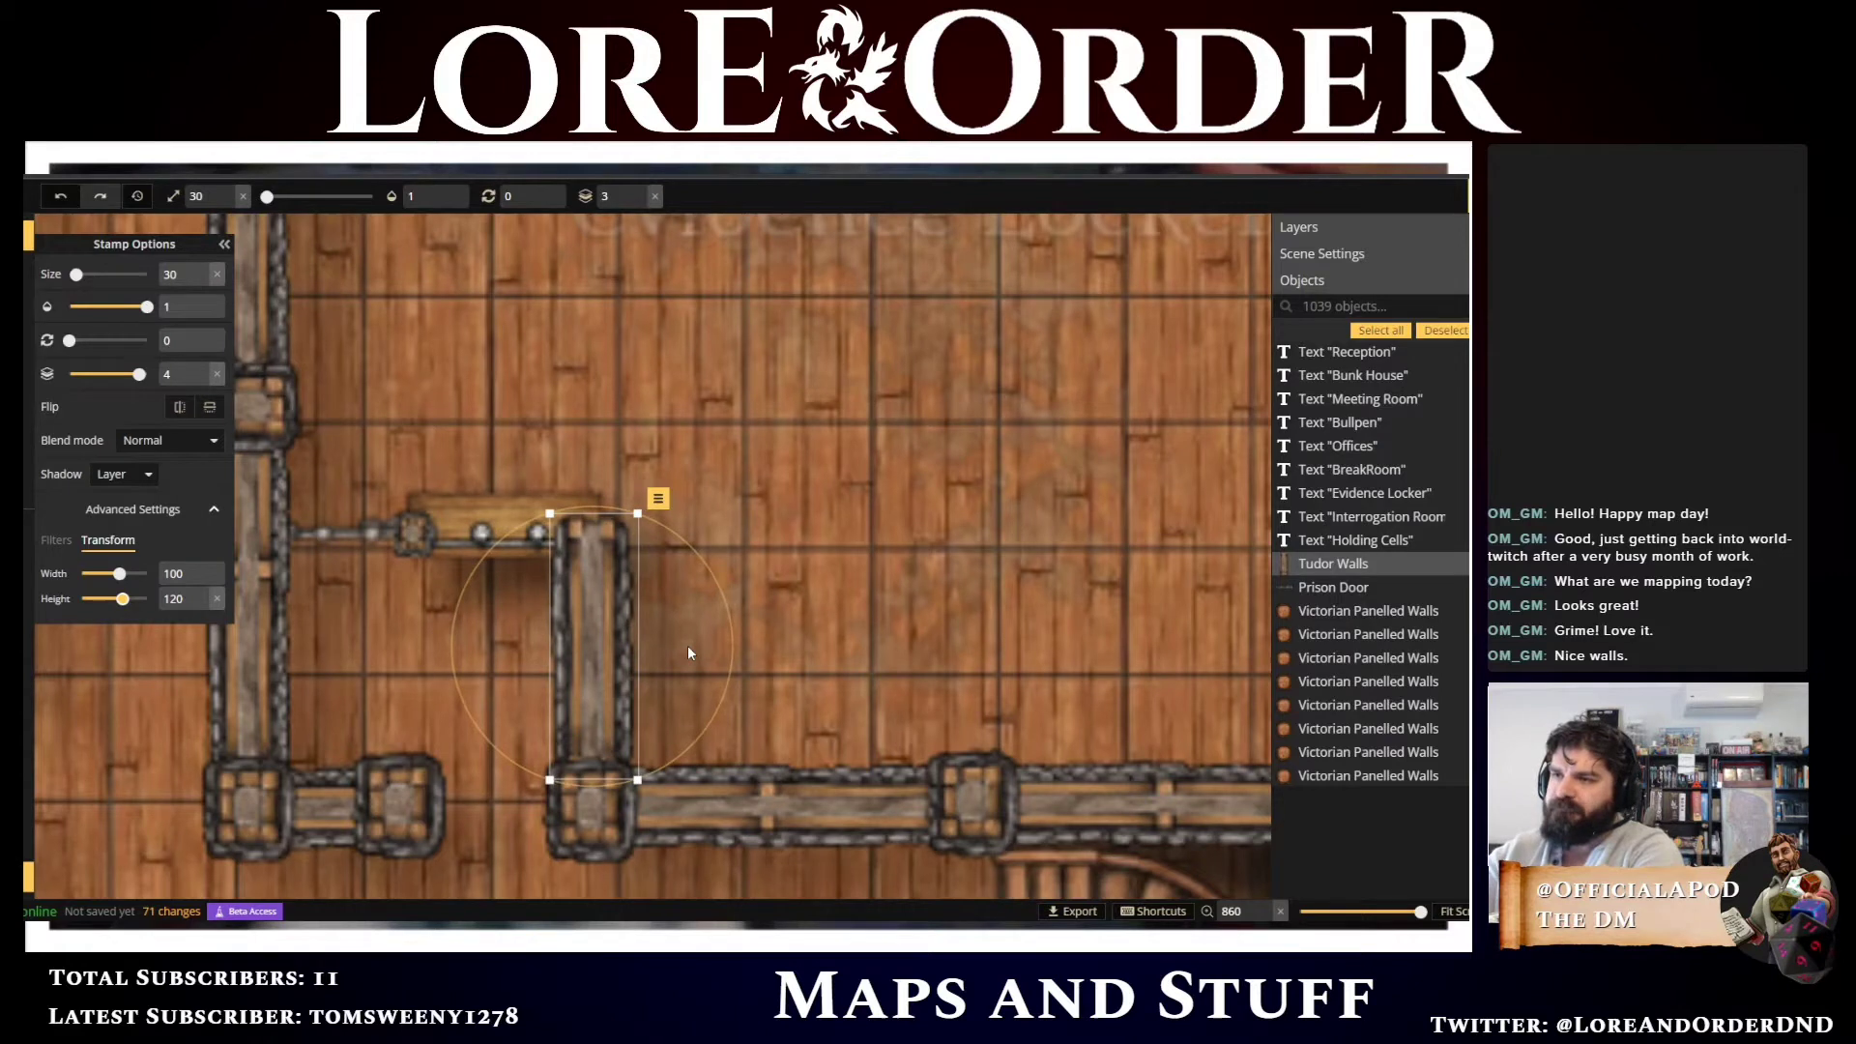
{"action": "left_click", "coordinate": [594, 816]}
{"action": "scroll", "coordinate": [667, 584], "scroll_direction": "down", "scroll_amount": 5}
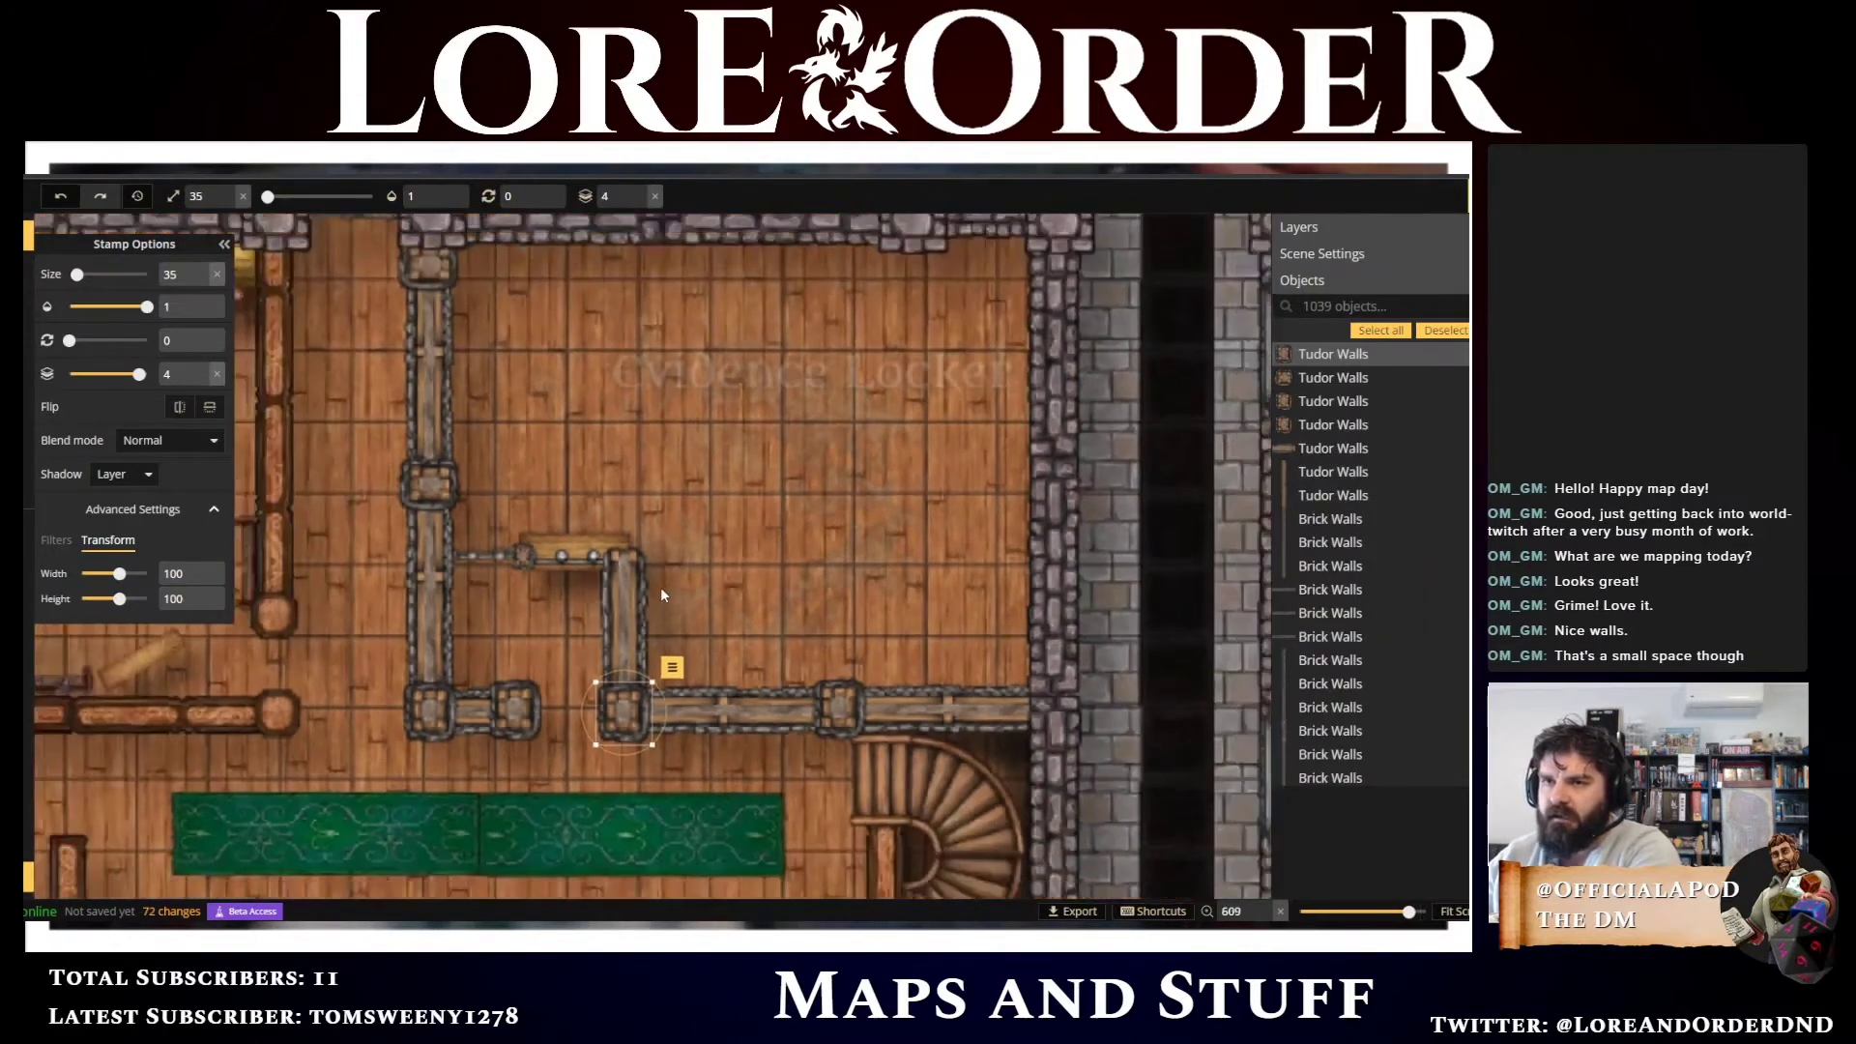
{"action": "scroll", "coordinate": [380, 396], "scroll_direction": "up", "scroll_amount": 3}
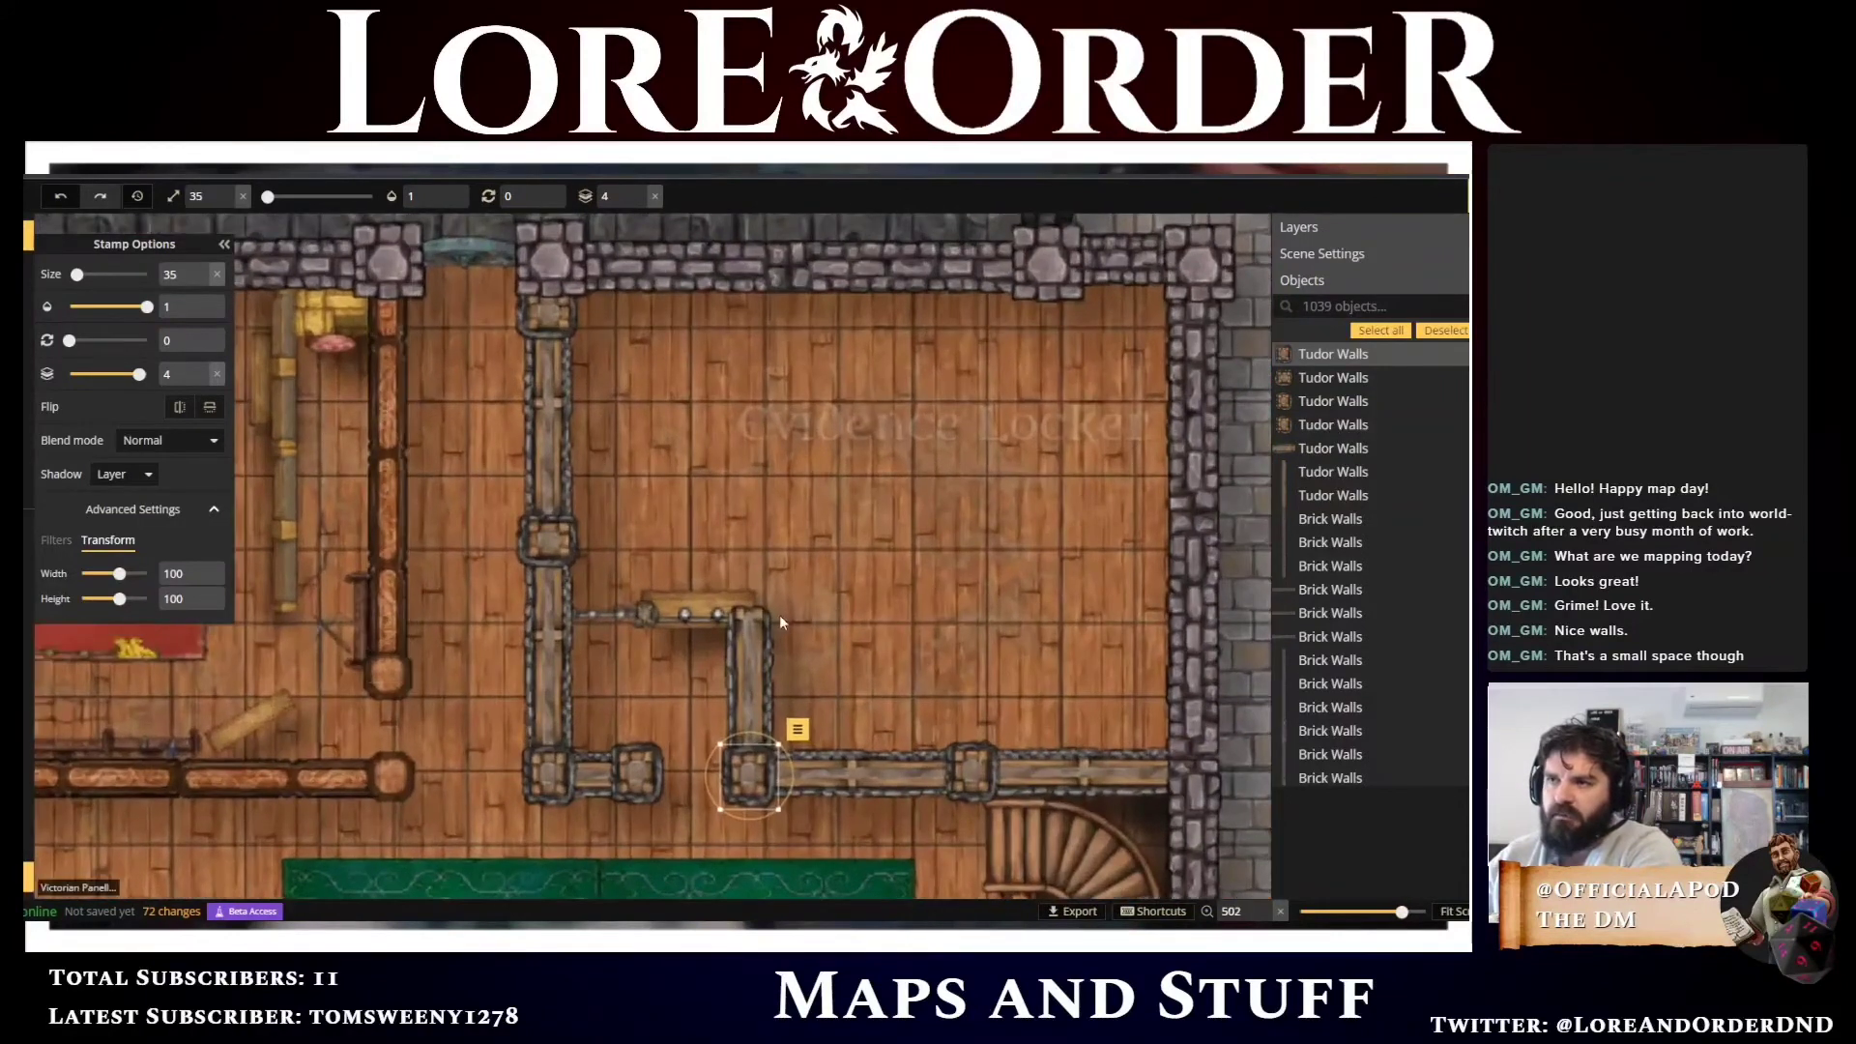
Duplicate the post right of the doorway and place the copy on the upper end of the vertical Tudor wall segment
{"action": "scroll", "coordinate": [1008, 671], "scroll_direction": "up", "scroll_amount": 2}
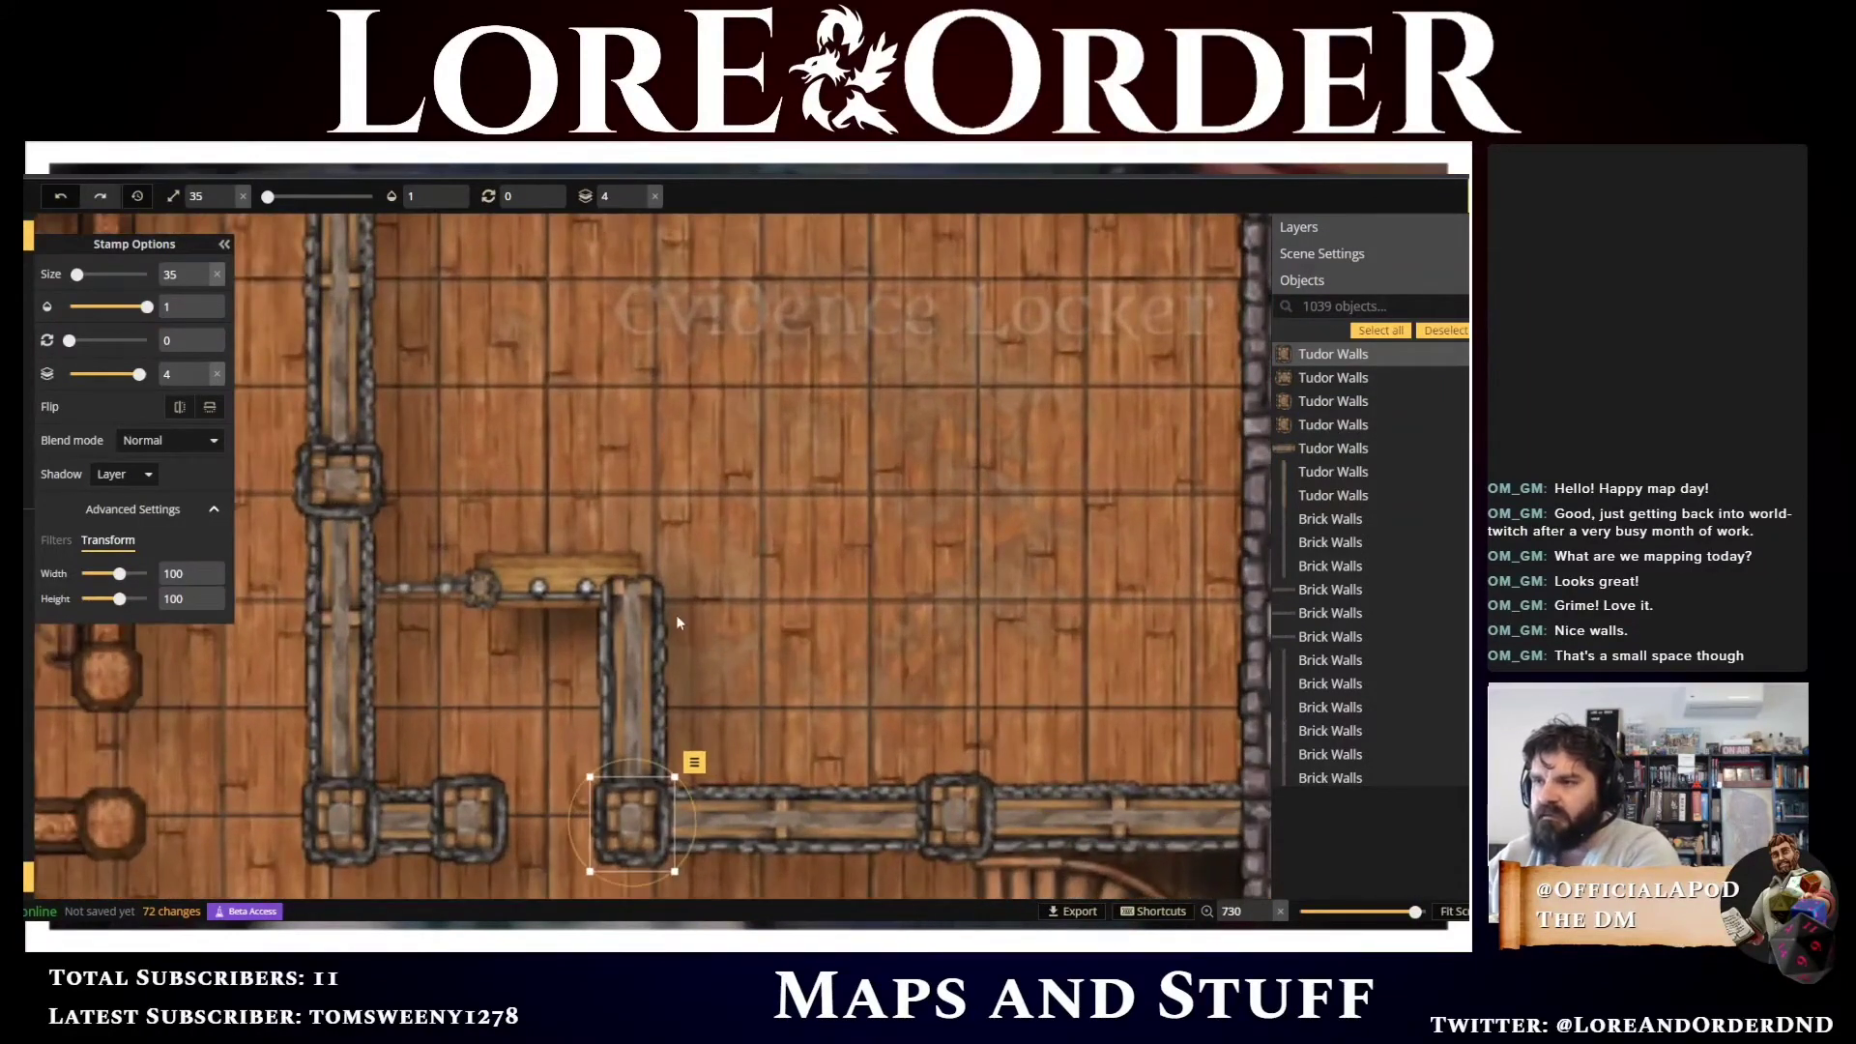
{"action": "left_click", "coordinate": [634, 594]}
{"action": "key", "text": "Up"}
{"action": "key", "text": "Up"}
{"action": "key", "text": "Up"}
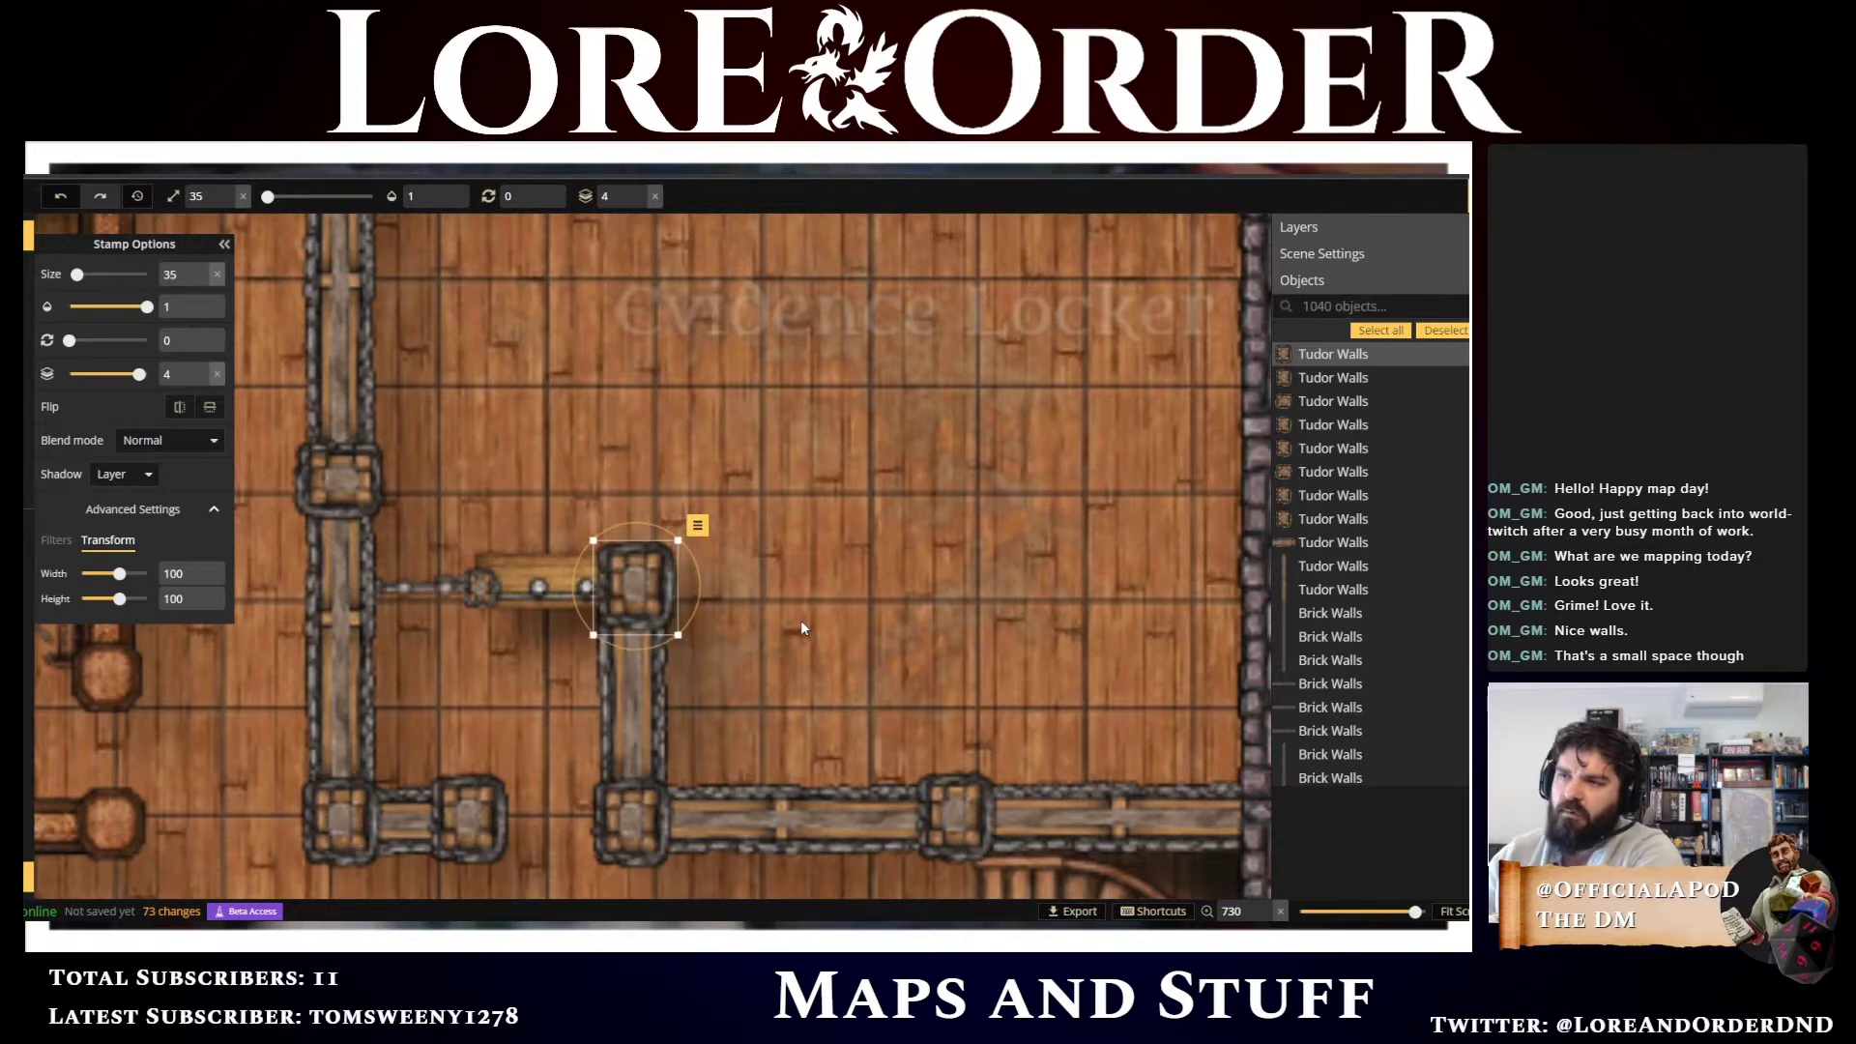
Shrink the prison bars over the long table to size 17, rotate them to 359 degrees, and fit them between the small post and corner post
{"action": "left_click", "coordinate": [519, 559]}
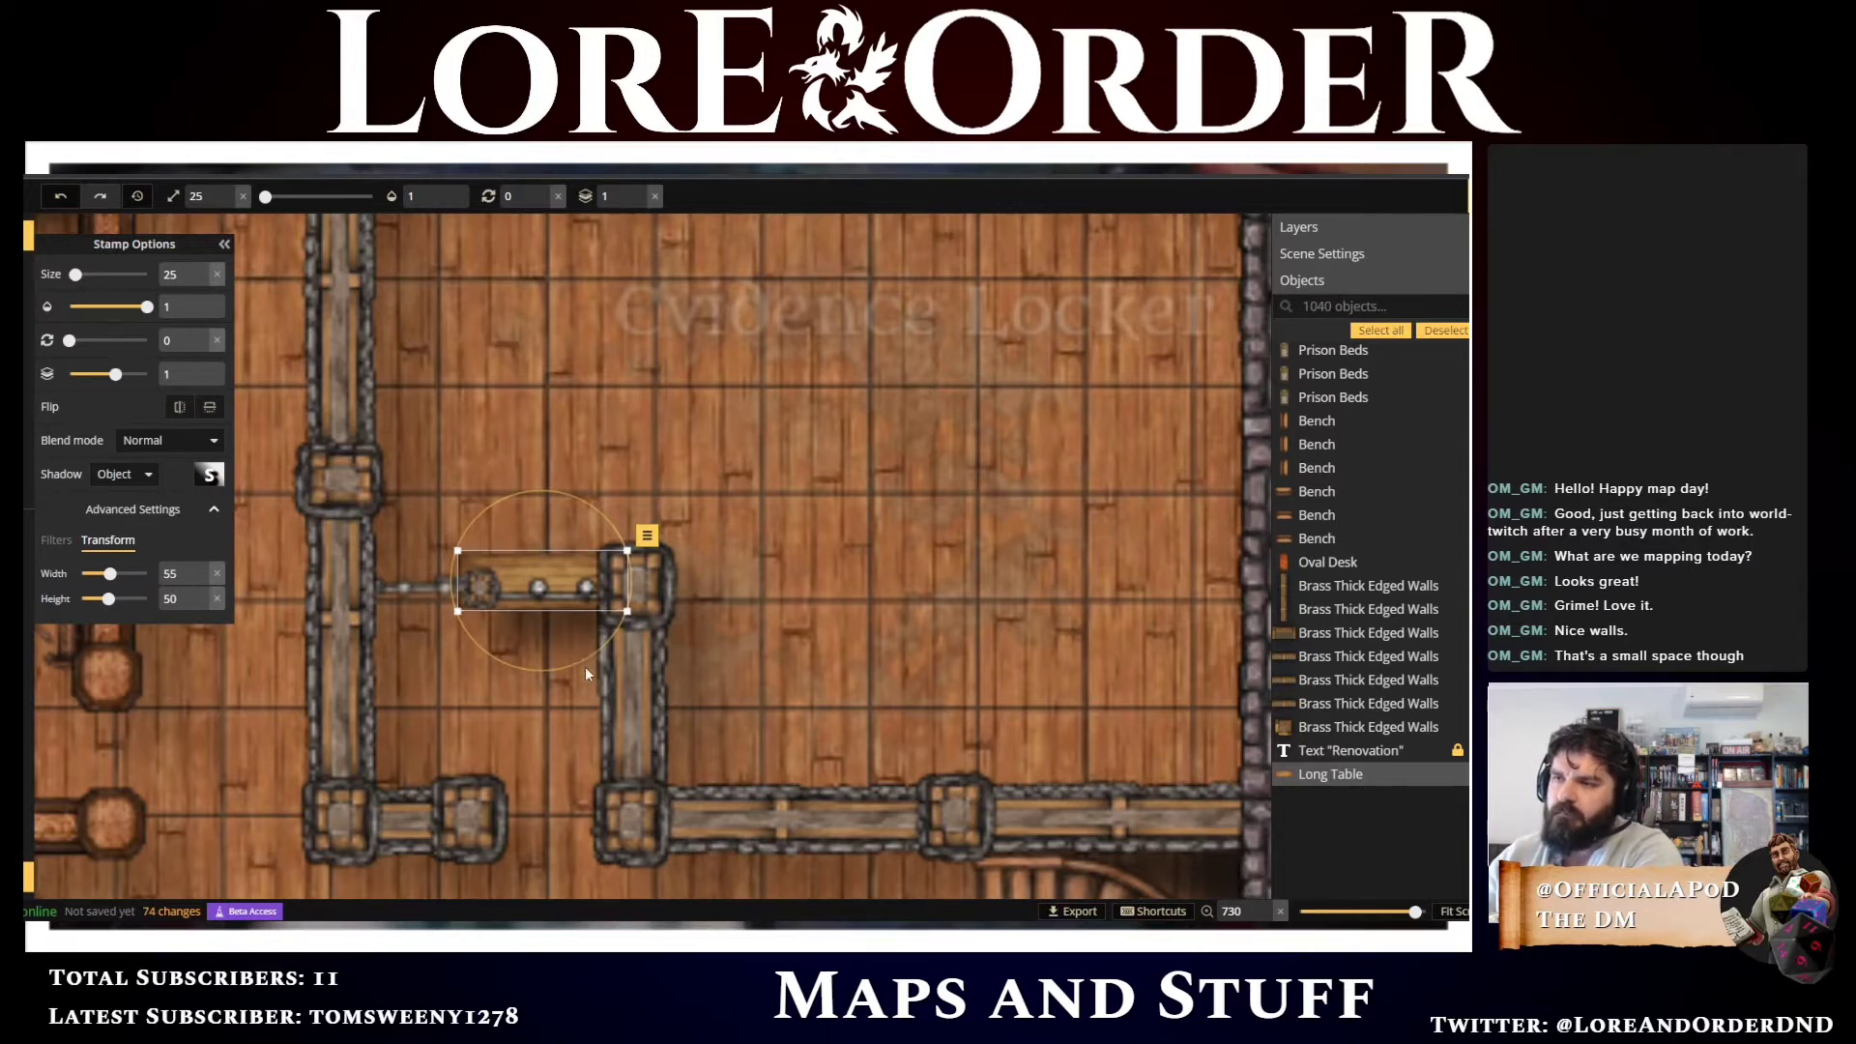
{"action": "left_click", "coordinate": [547, 602]}
{"action": "scroll", "coordinate": [554, 604], "scroll_direction": "down", "scroll_amount": 5}
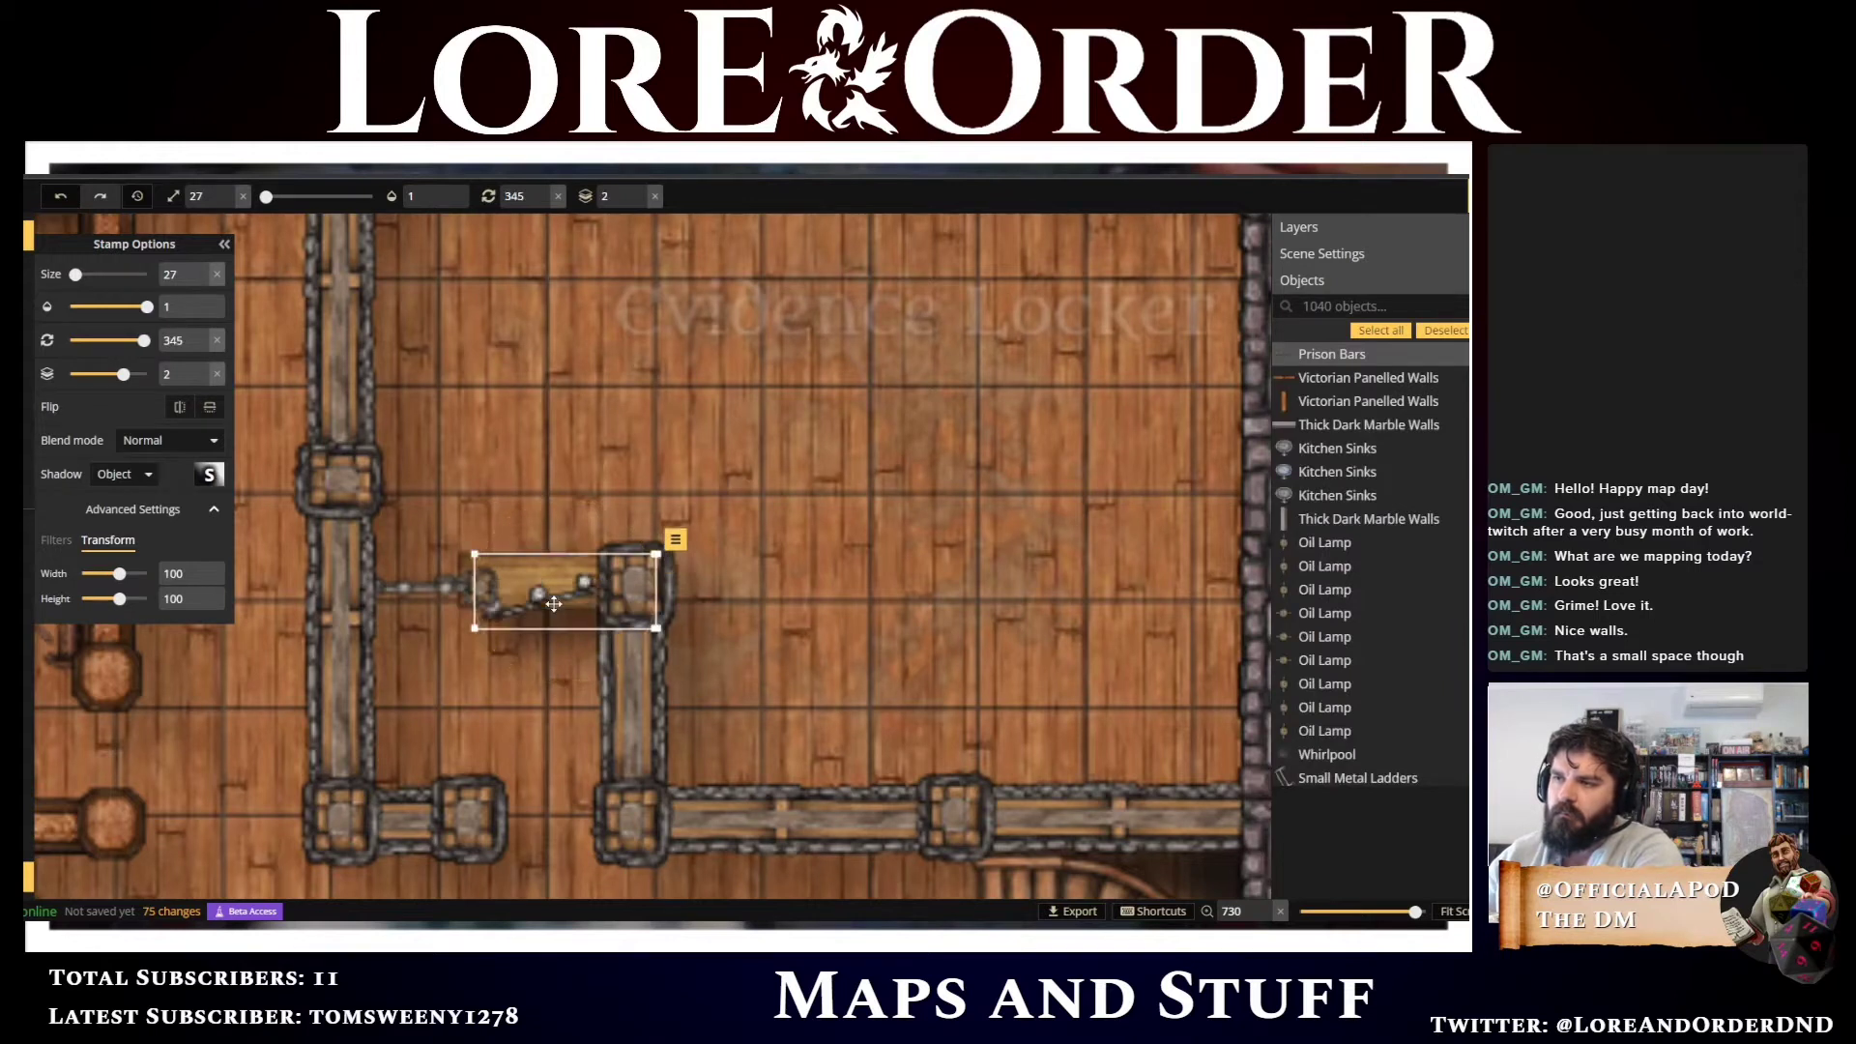
{"action": "left_click", "coordinate": [554, 607]}
{"action": "key", "text": "Left"}
{"action": "key", "text": "Down"}
{"action": "key", "text": "Down"}
{"action": "key", "text": "Up"}
{"action": "key", "text": "Up"}
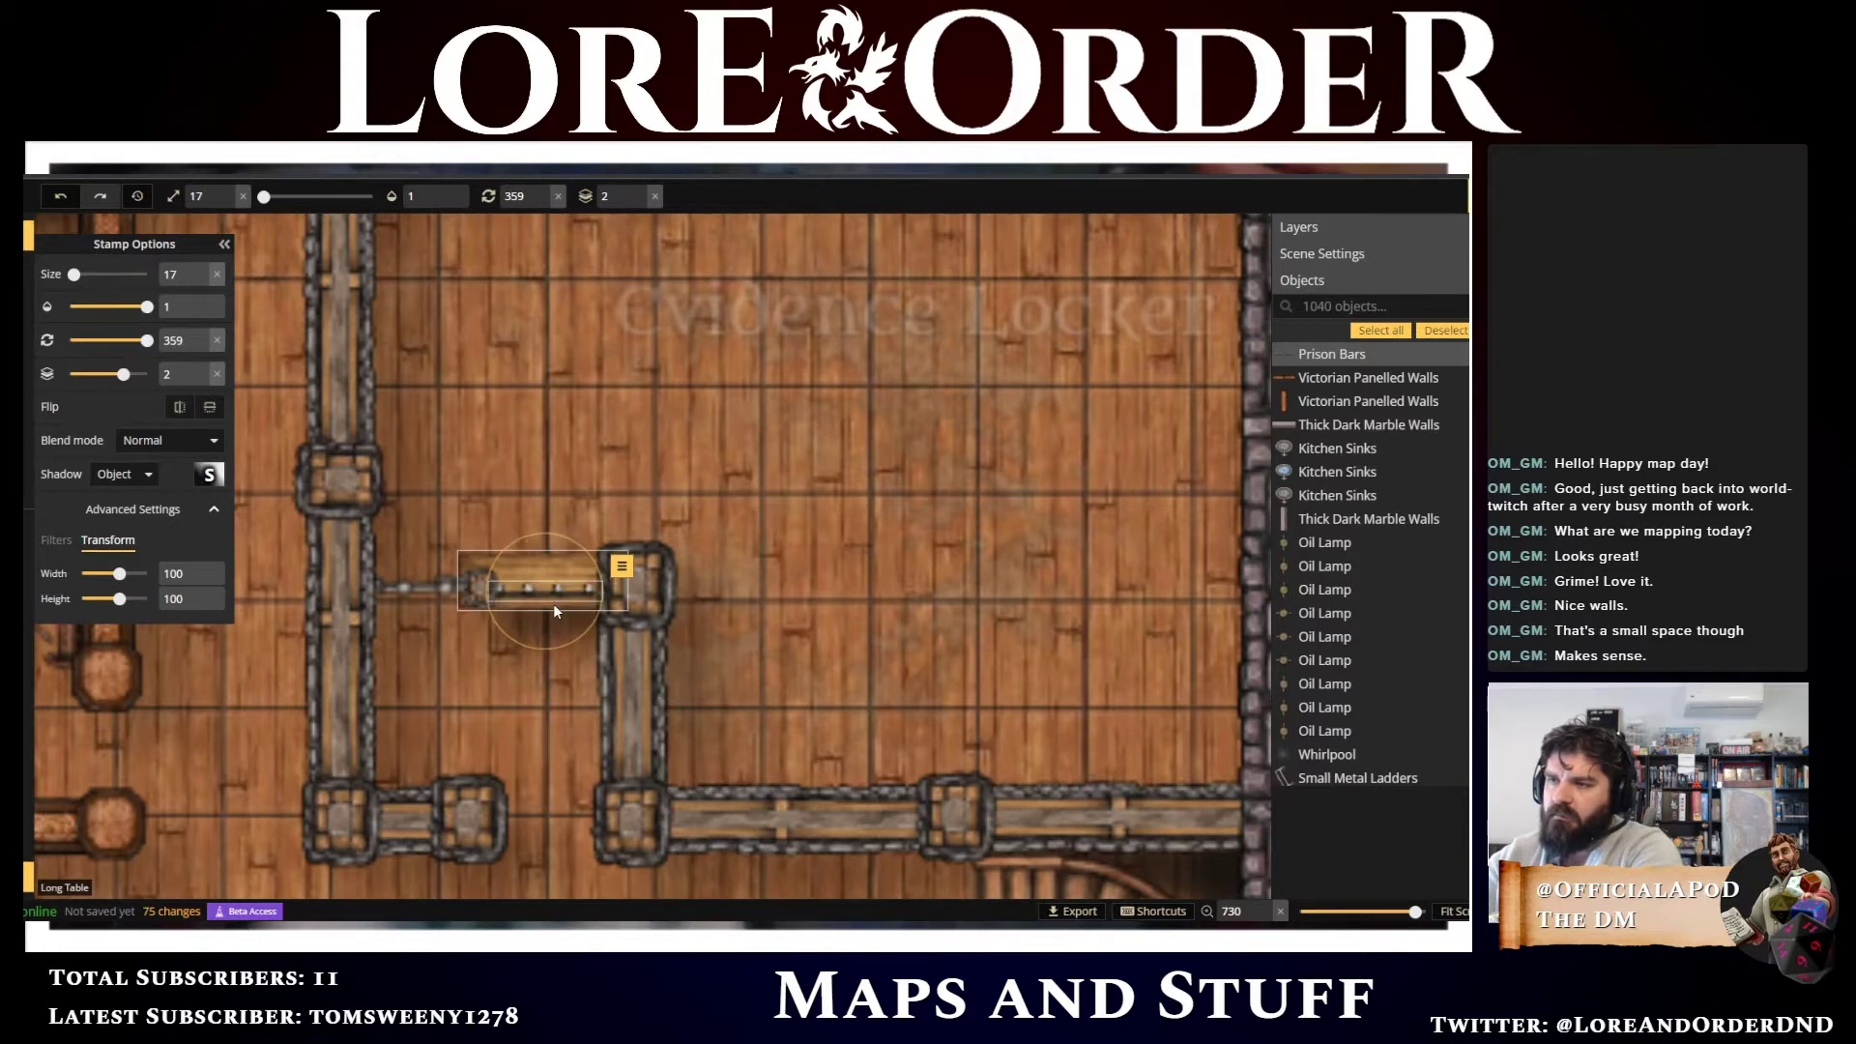
Nudge the small post at the table's left end into line and stretch it to a height of 150, keeping its width at 100
{"action": "scroll", "coordinate": [553, 603], "scroll_direction": "up", "scroll_amount": 3}
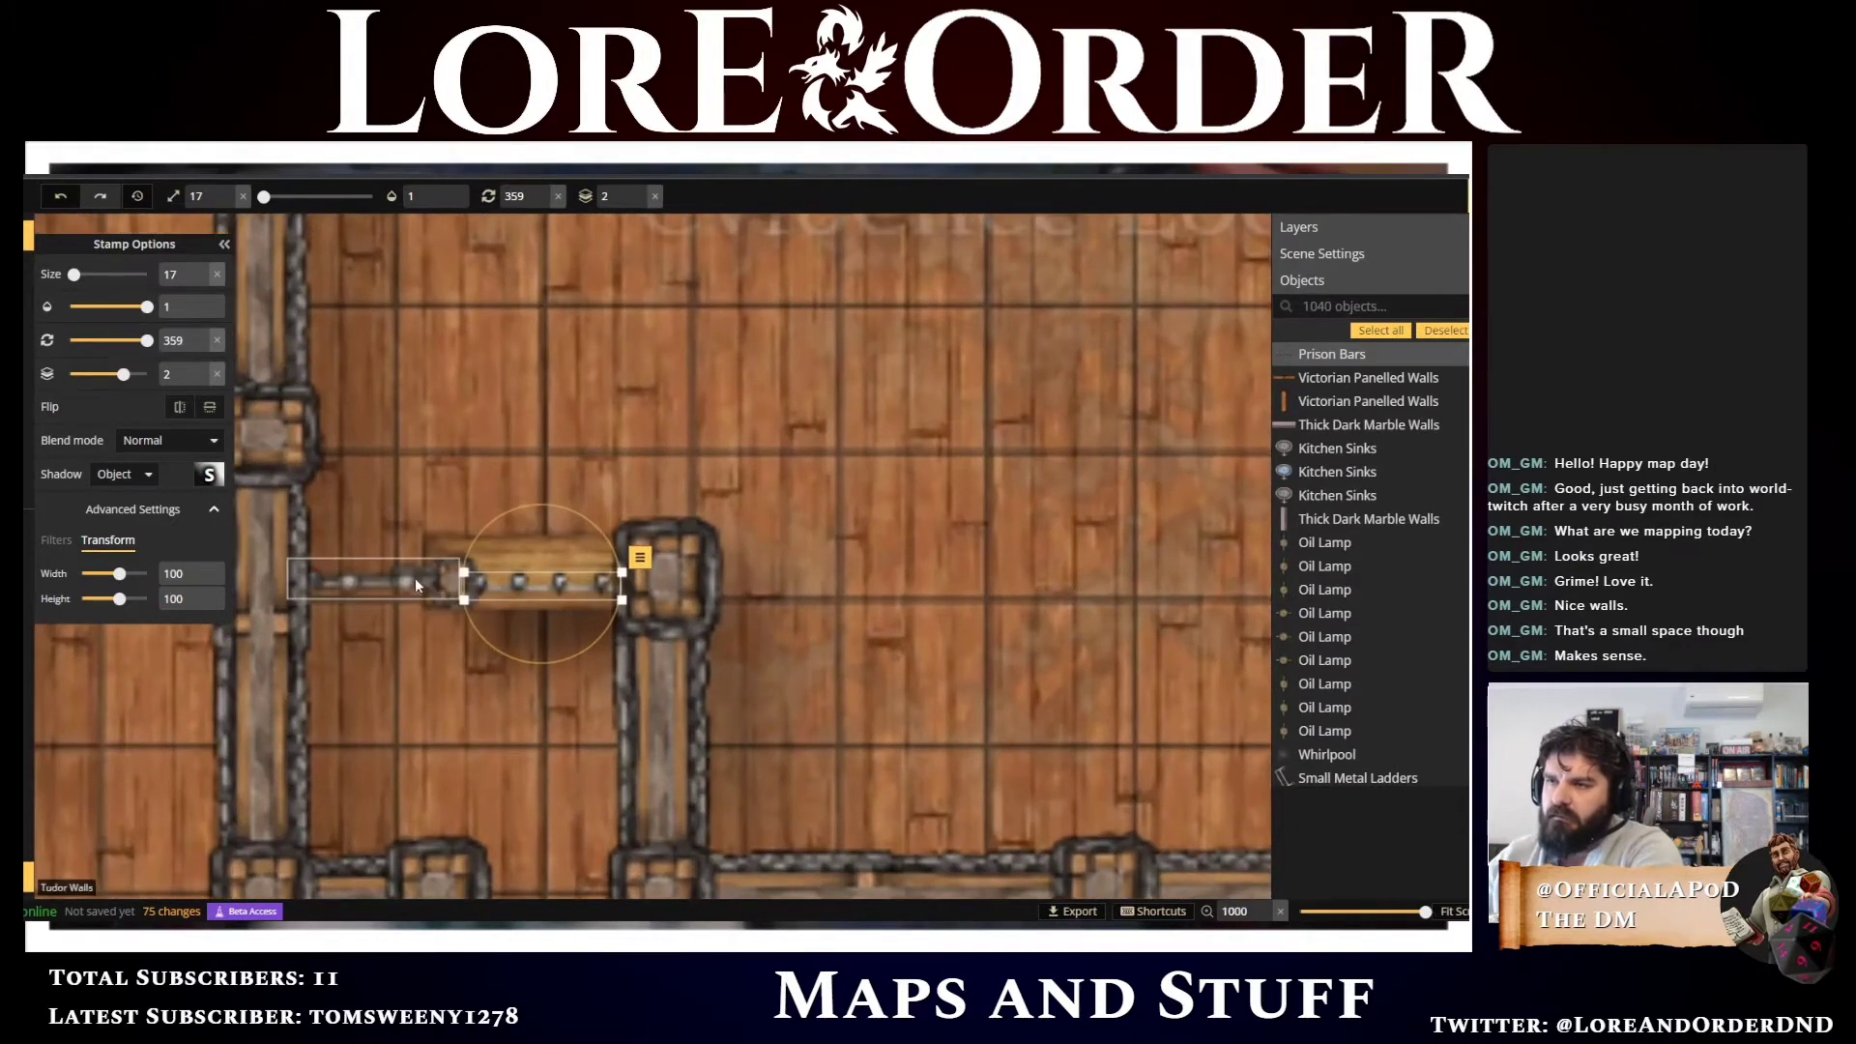
{"action": "left_click", "coordinate": [443, 579]}
{"action": "key", "text": "Left"}
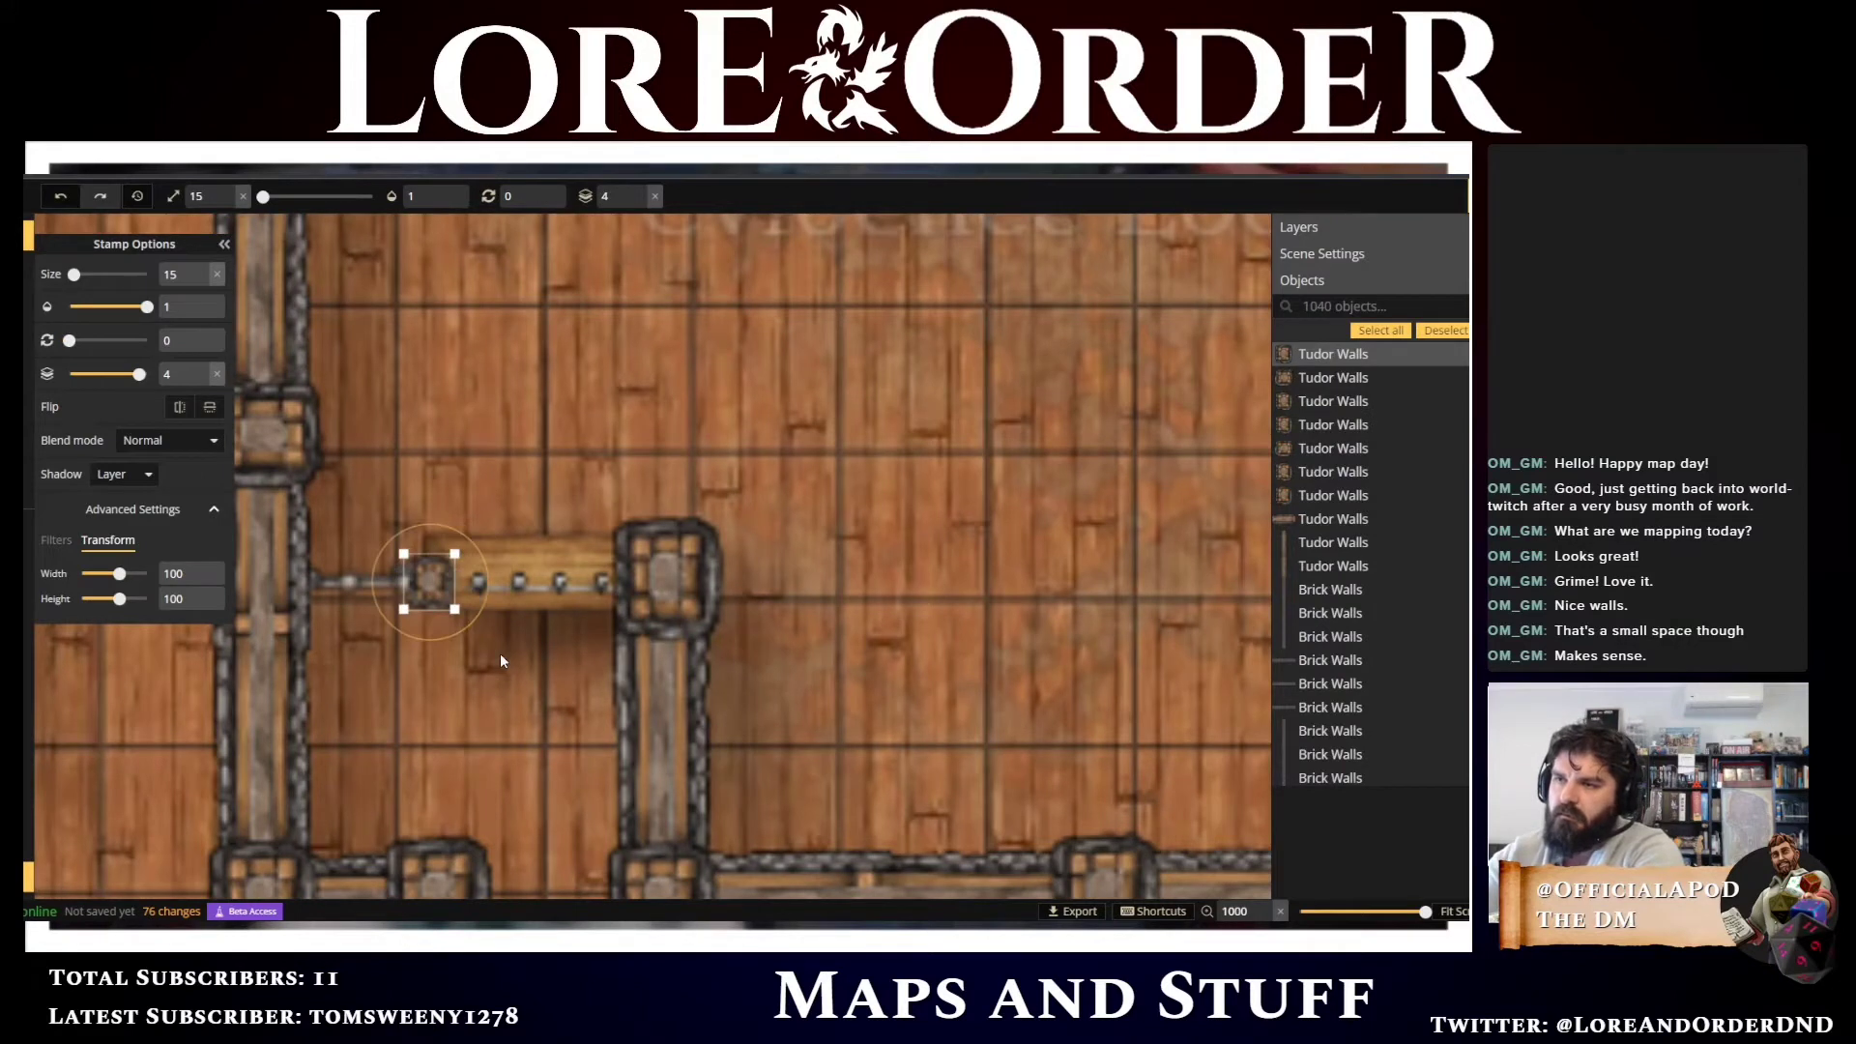
{"action": "key", "text": "Left"}
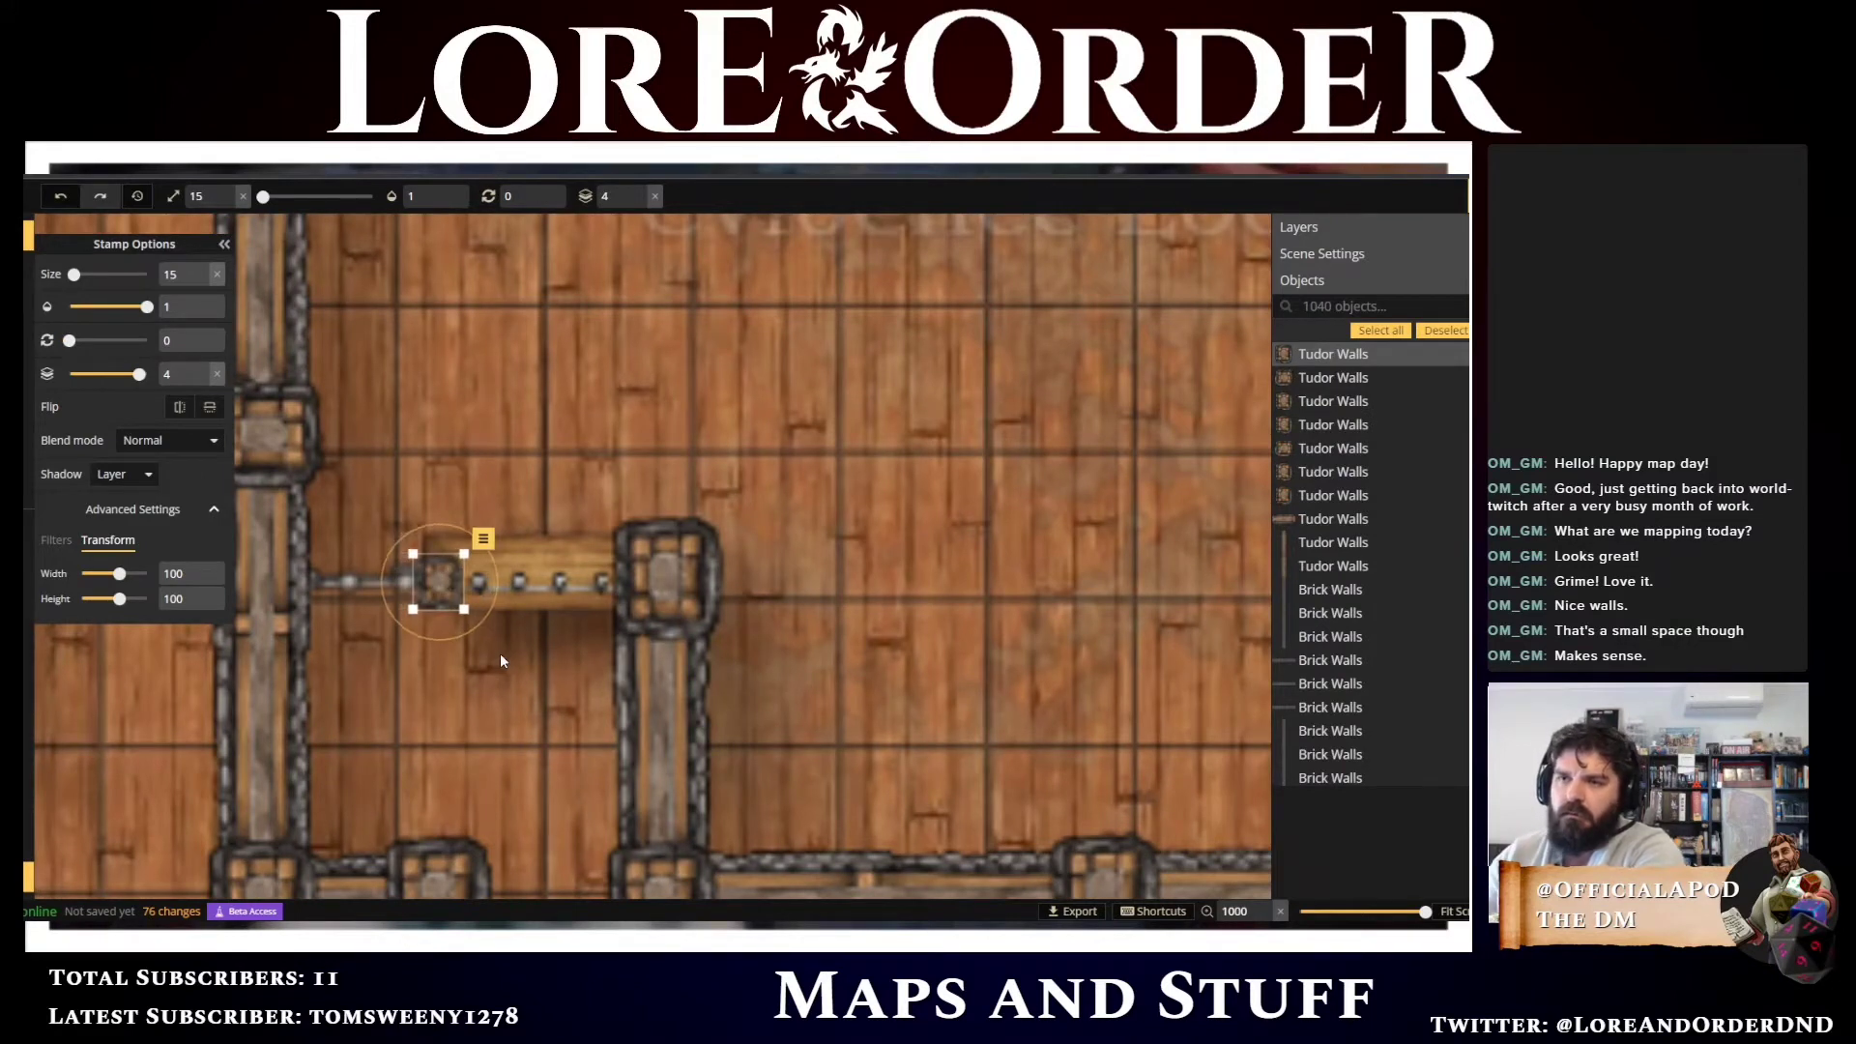
{"action": "left_click", "coordinate": [200, 569]}
{"action": "left_click", "coordinate": [200, 570]}
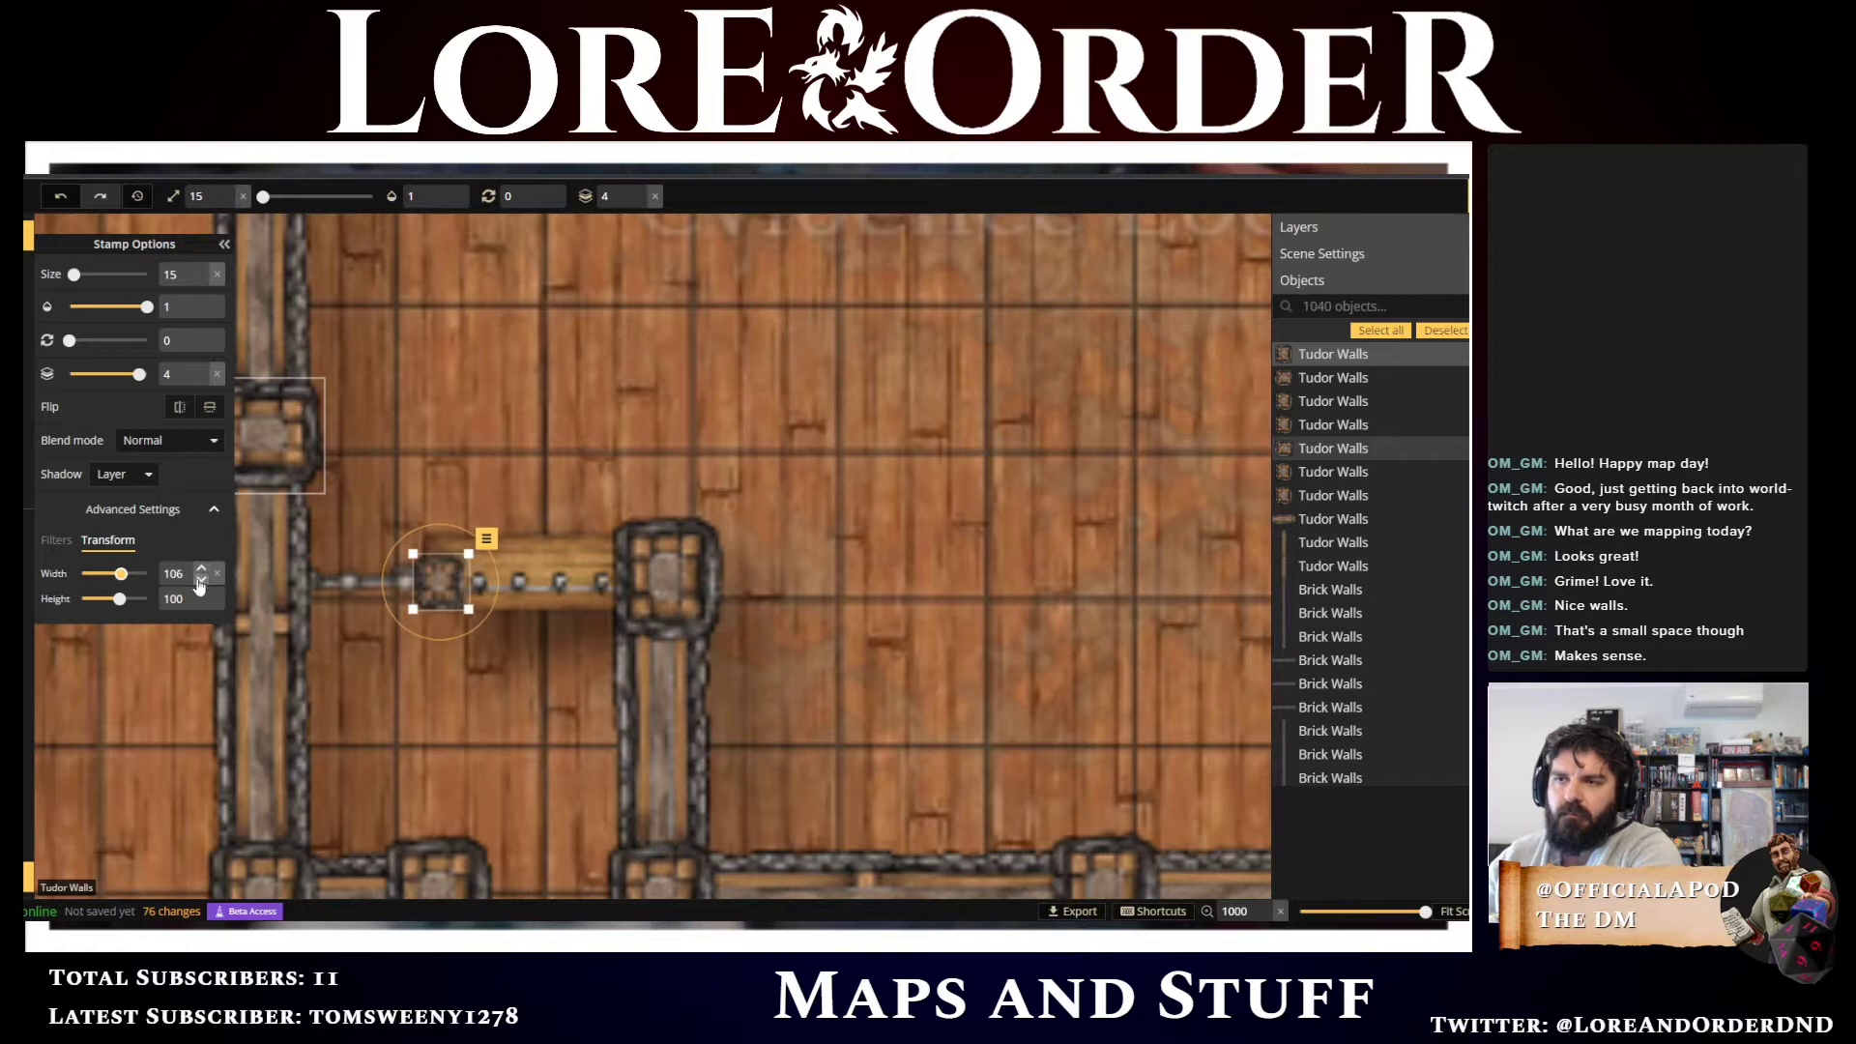
{"action": "left_click", "coordinate": [200, 579]}
{"action": "left_click", "coordinate": [200, 595]}
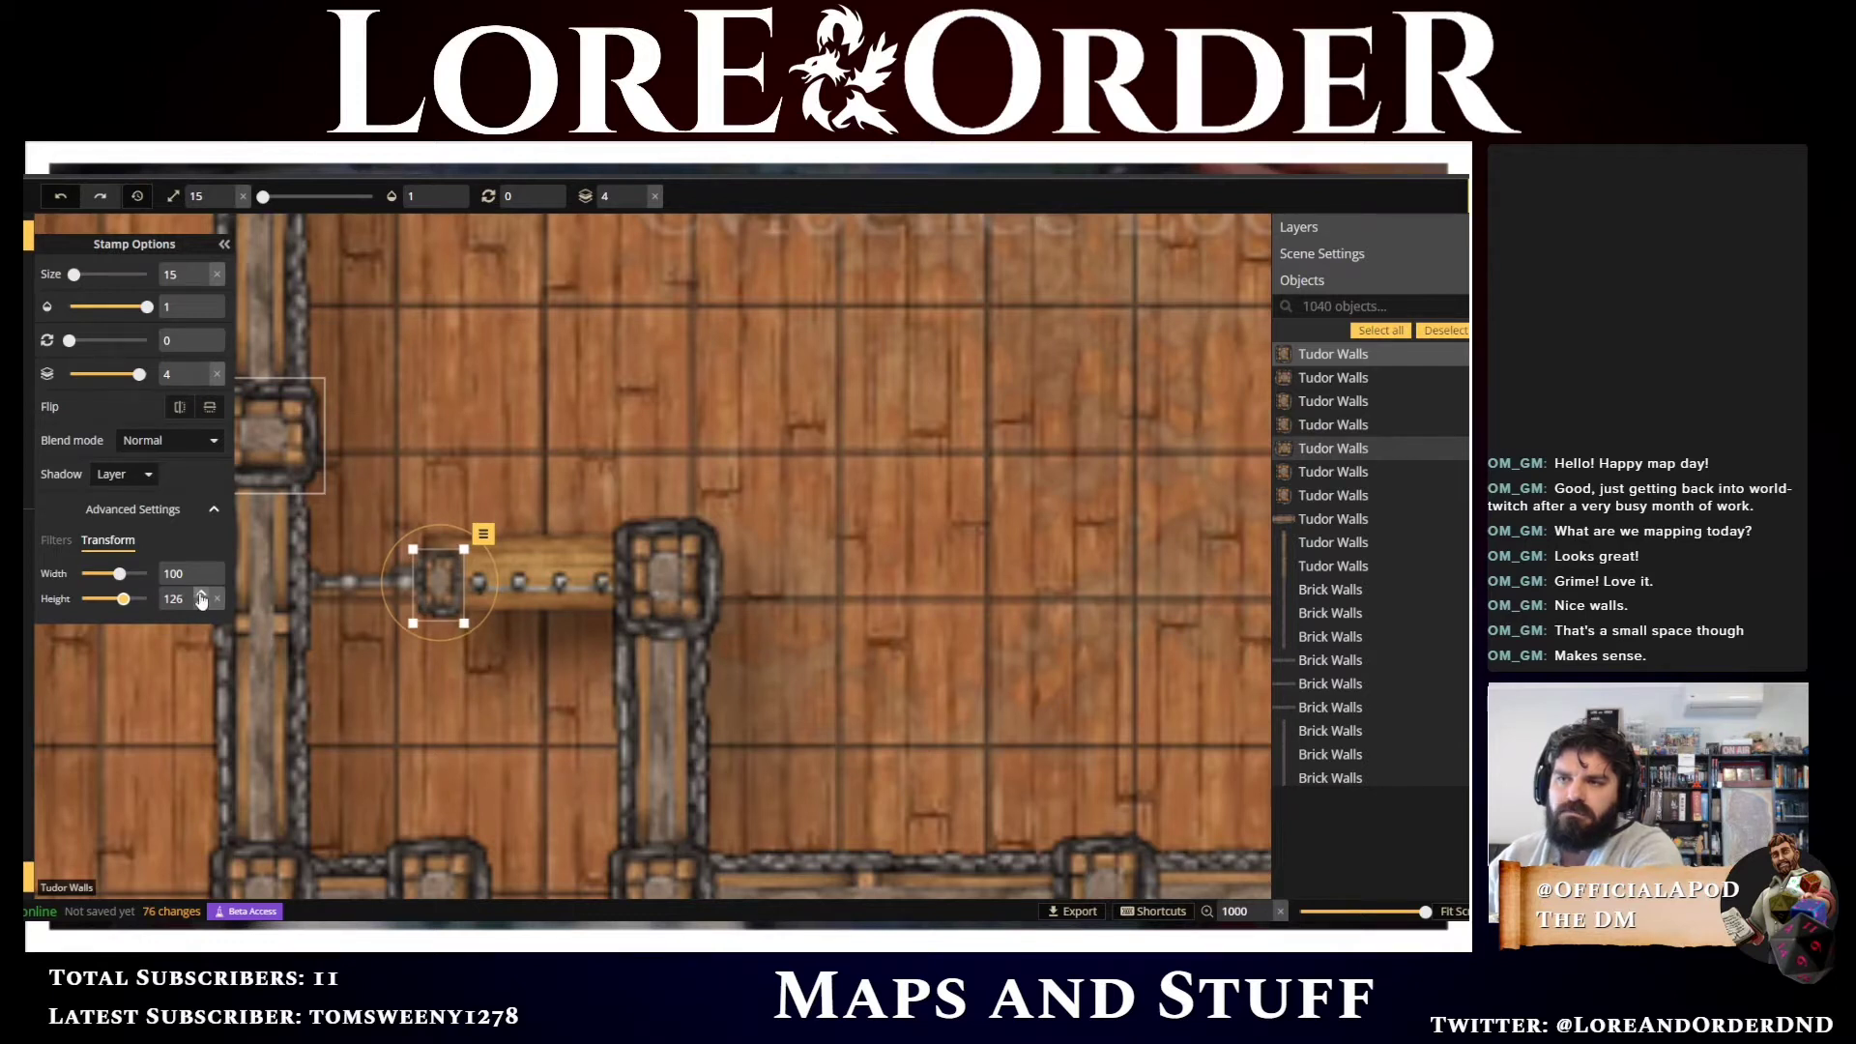
{"action": "left_click", "coordinate": [200, 594]}
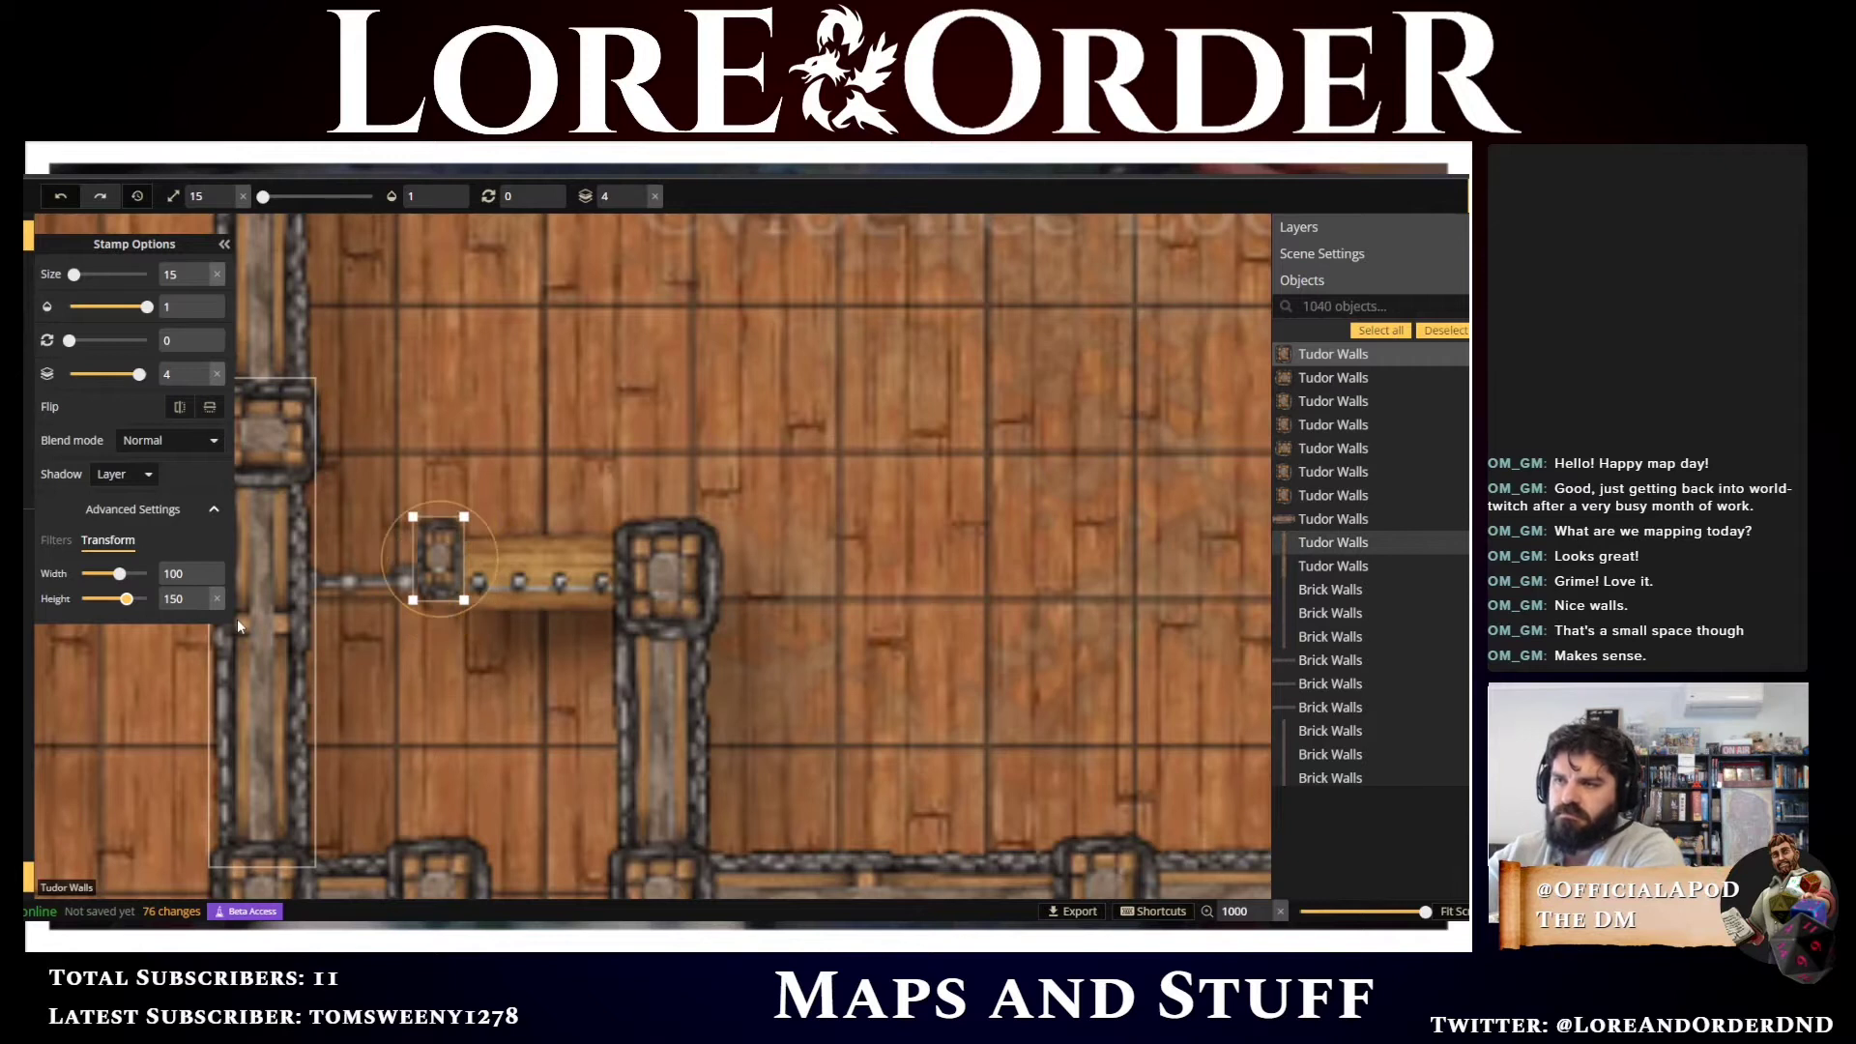
Shift the stretched small post down and slightly right to cover the left end of the long table
{"action": "key", "text": "Down"}
{"action": "key", "text": "Down"}
{"action": "key", "text": "Right"}
{"action": "key", "text": "Down"}
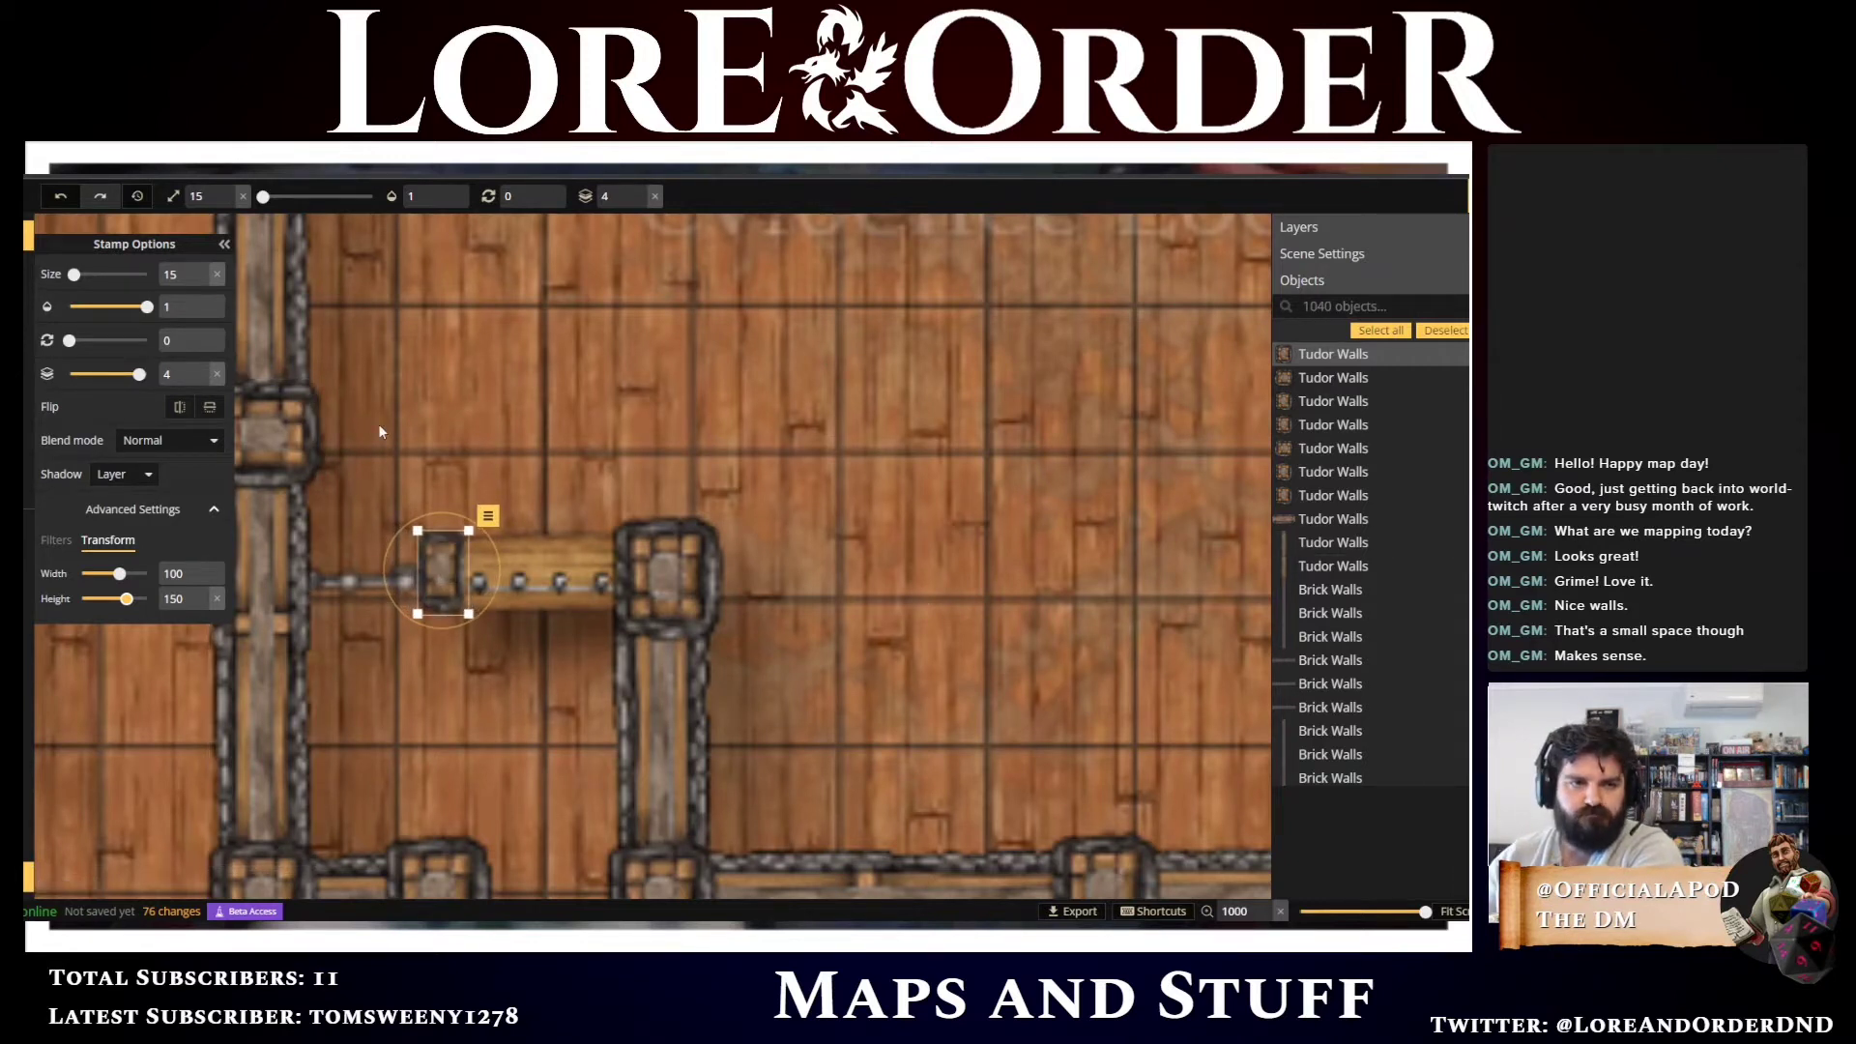
{"action": "key", "text": "Escape"}
{"action": "scroll", "coordinate": [770, 490], "scroll_direction": "down", "scroll_amount": 3}
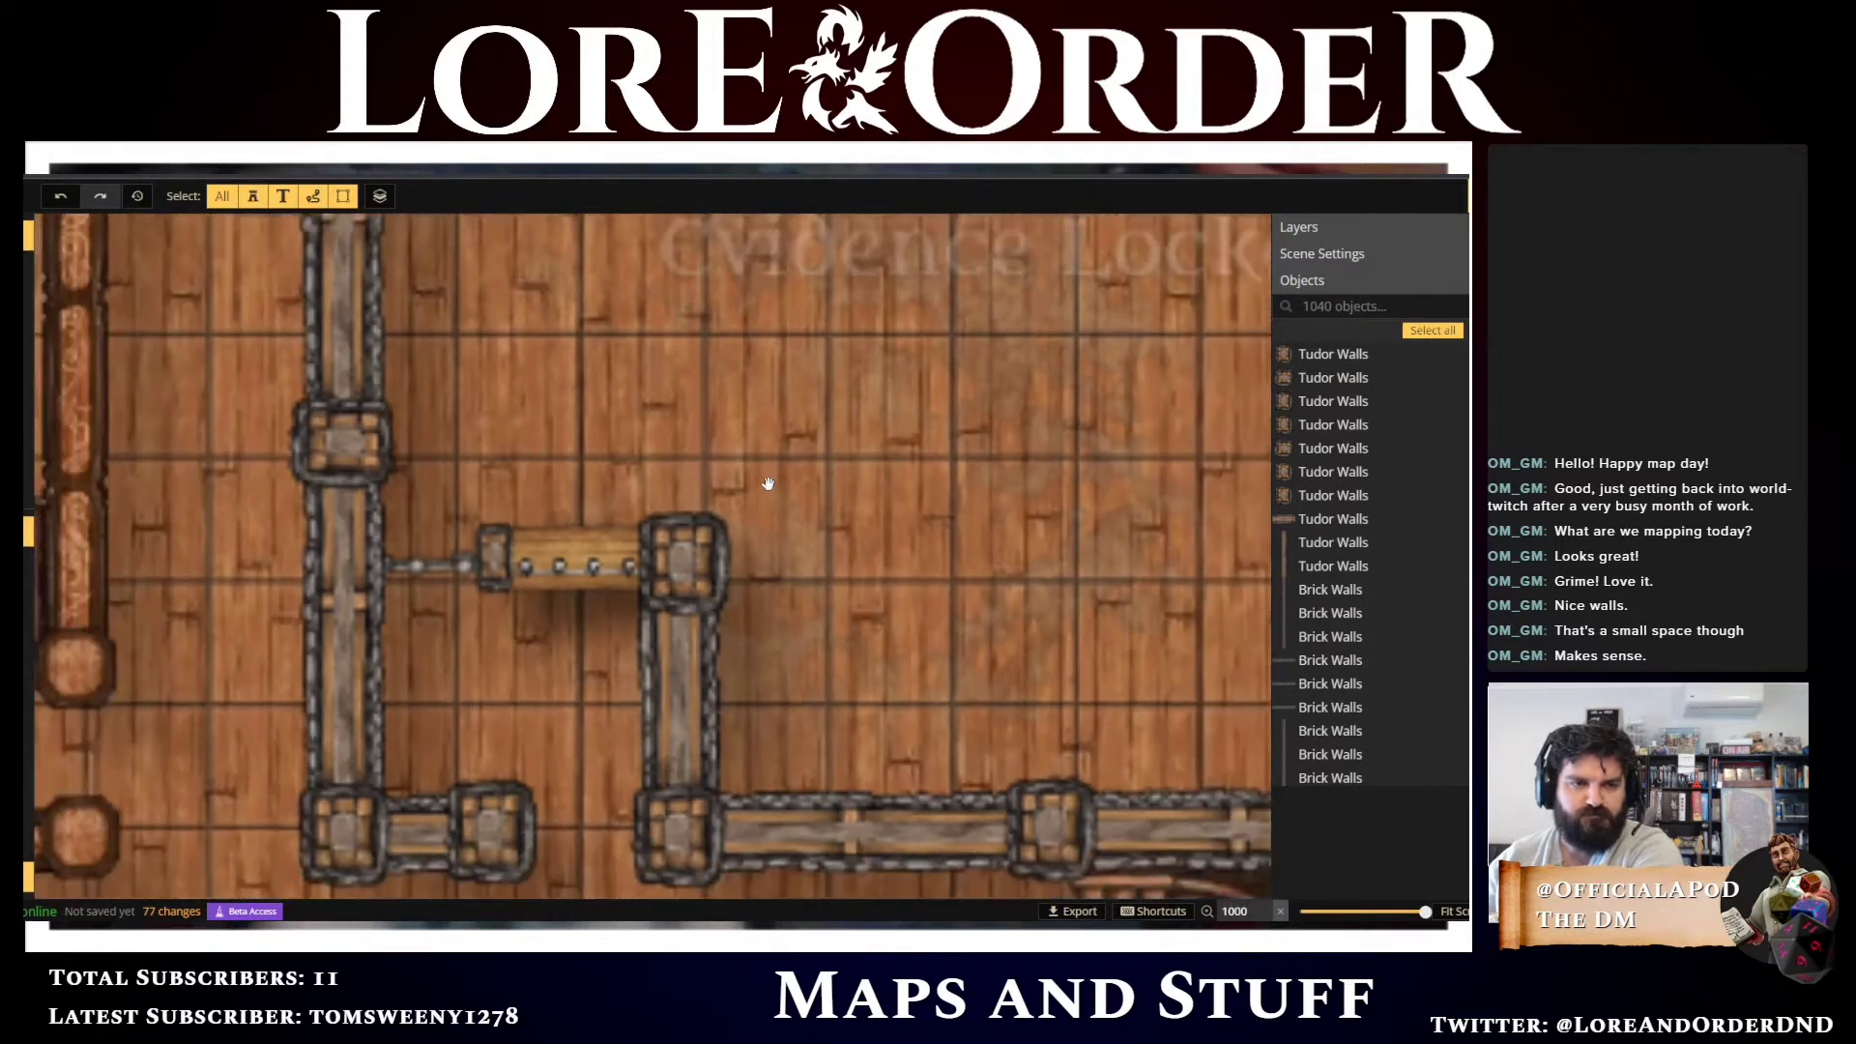
Duplicate the long vertical Tudor wall segment, rotate the copy to 270 degrees, join it to the left wall's post, and set it to layer 3
{"action": "left_click_drag", "start_coordinate": [830, 421], "coordinate": [732, 478]}
{"action": "left_click", "coordinate": [590, 704]}
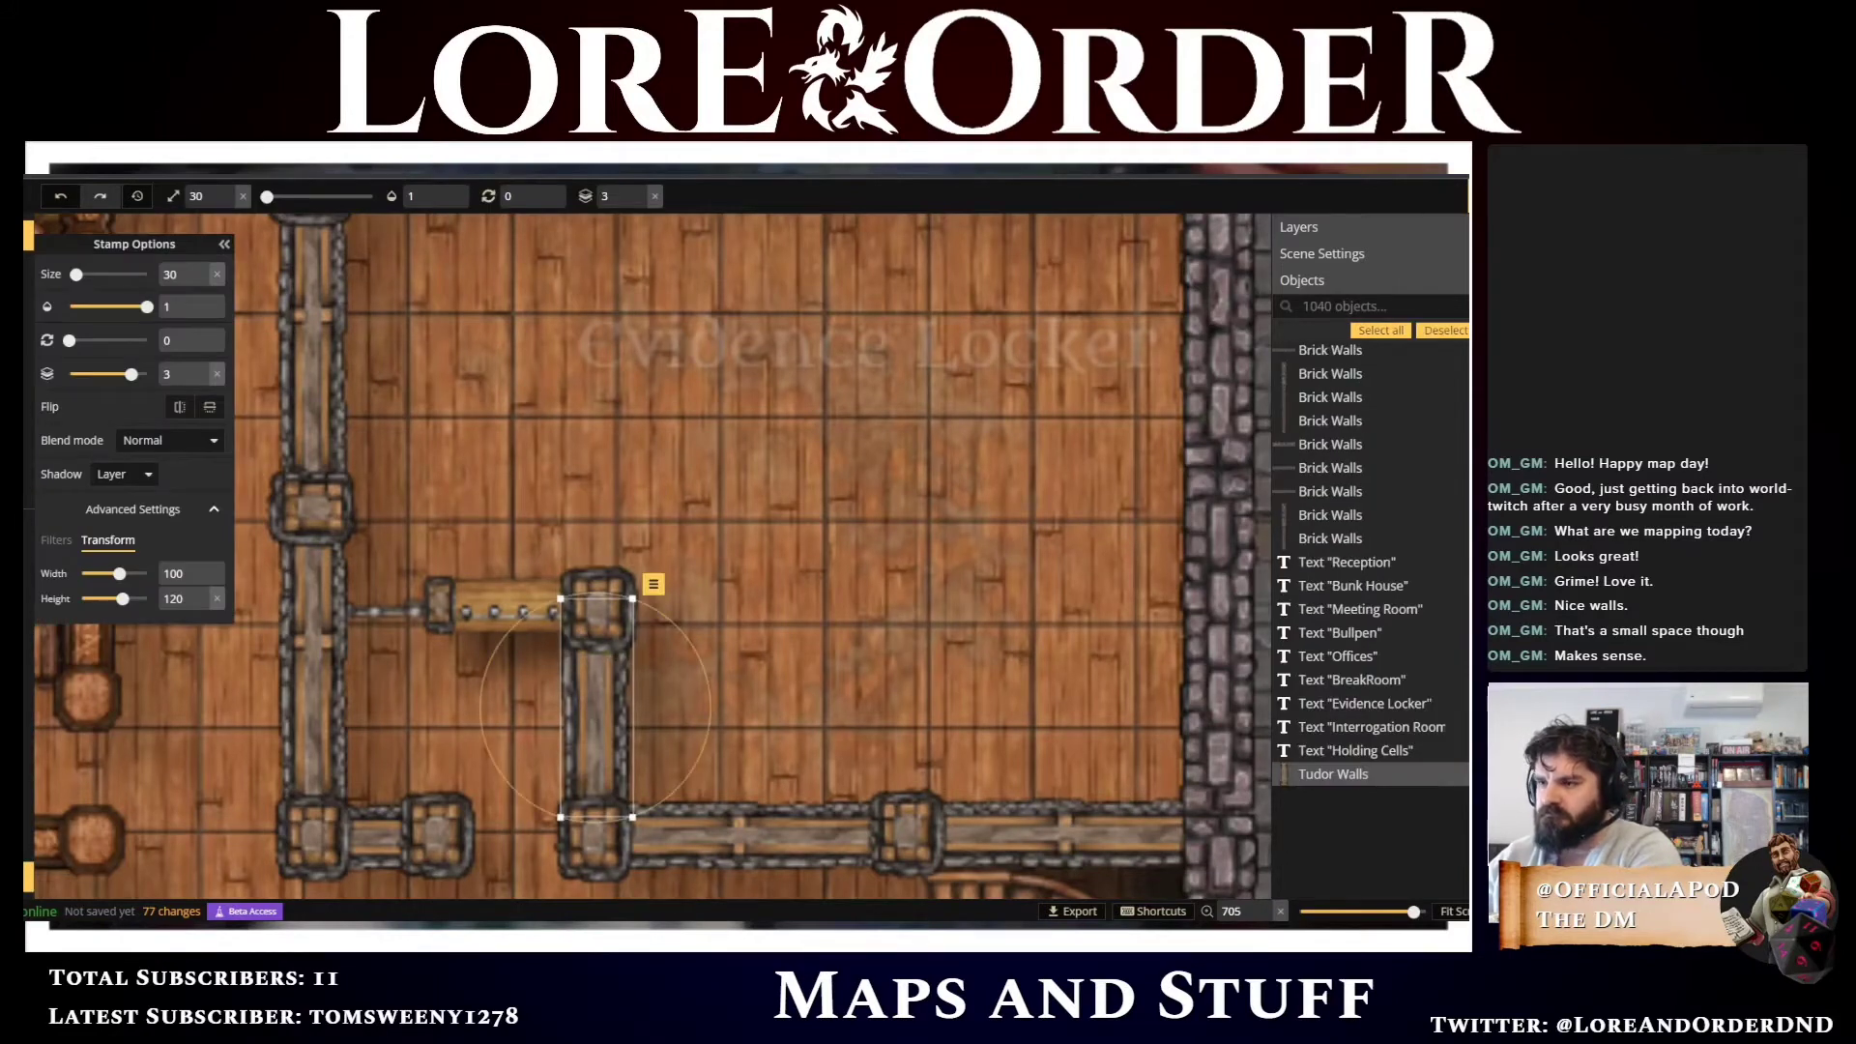
{"action": "left_click", "coordinate": [327, 723]}
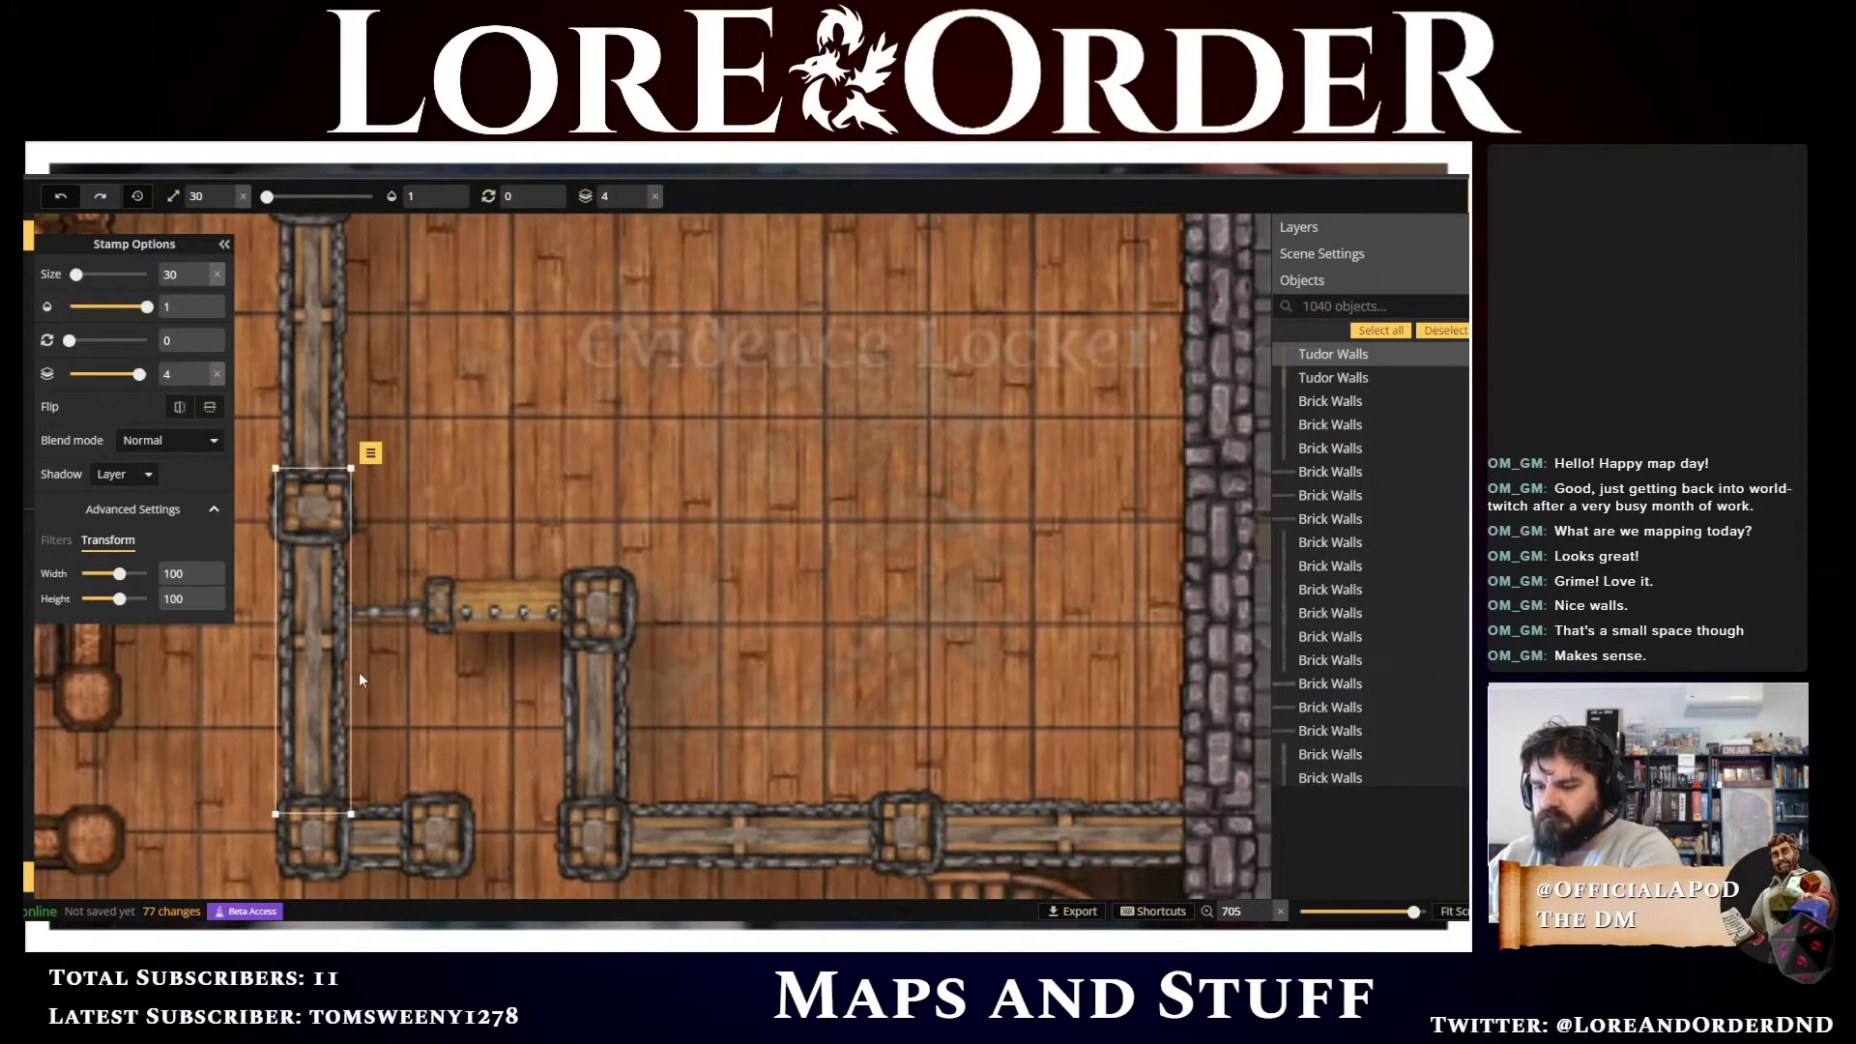
{"action": "key", "text": "ctrl+v"}
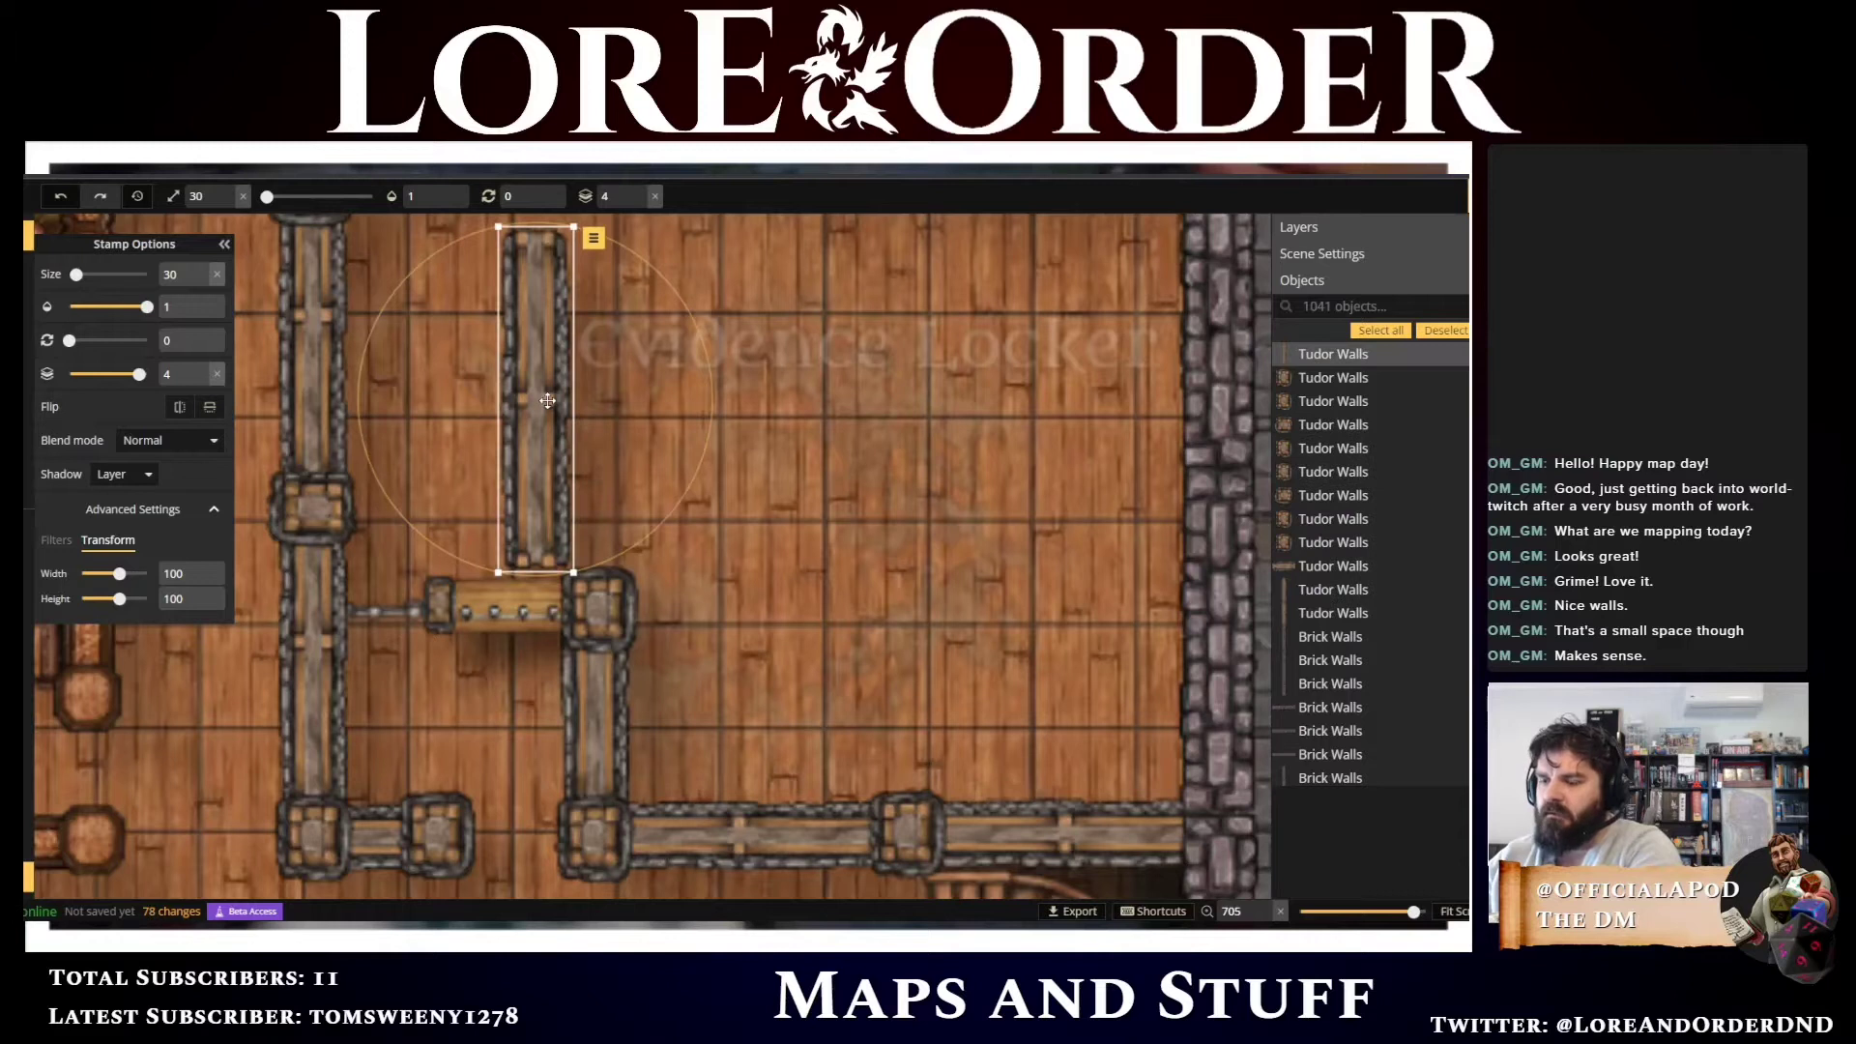
{"action": "key", "text": "q"}
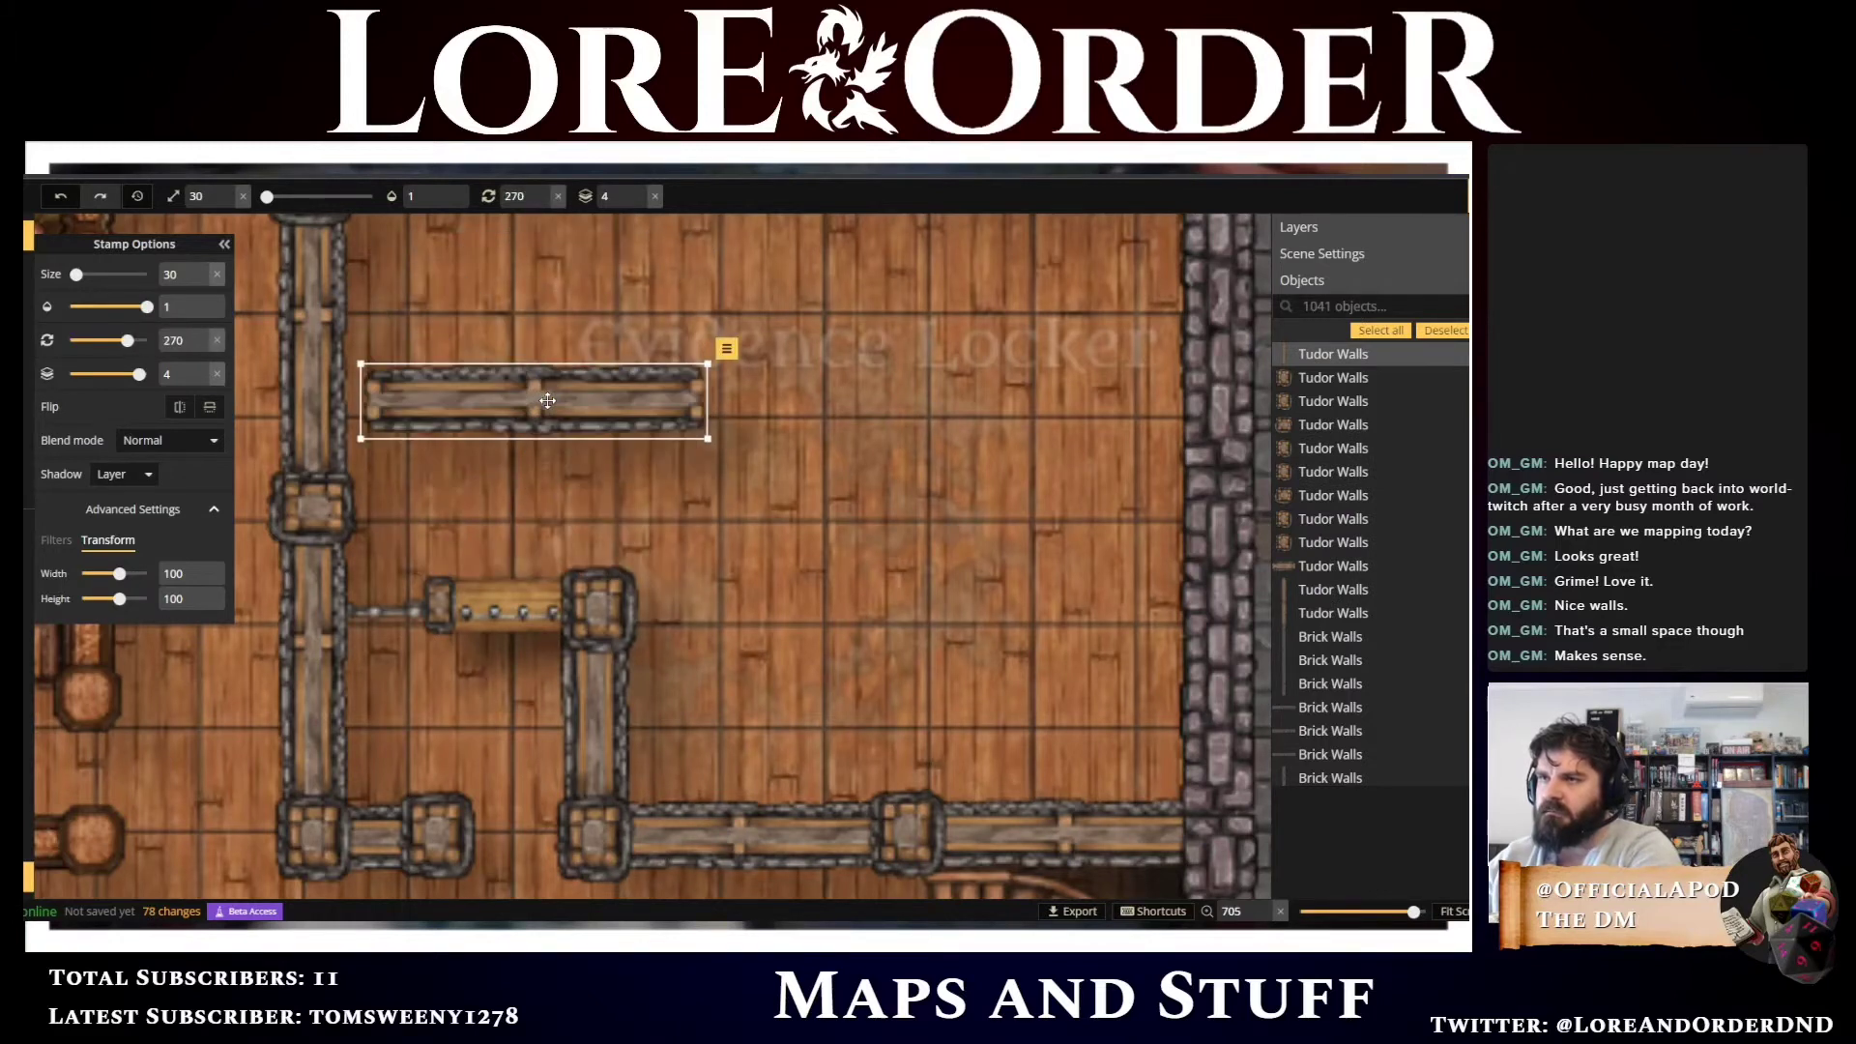
{"action": "left_click_drag", "start_coordinate": [554, 402], "coordinate": [489, 488]}
{"action": "key", "text": "Page_Down"}
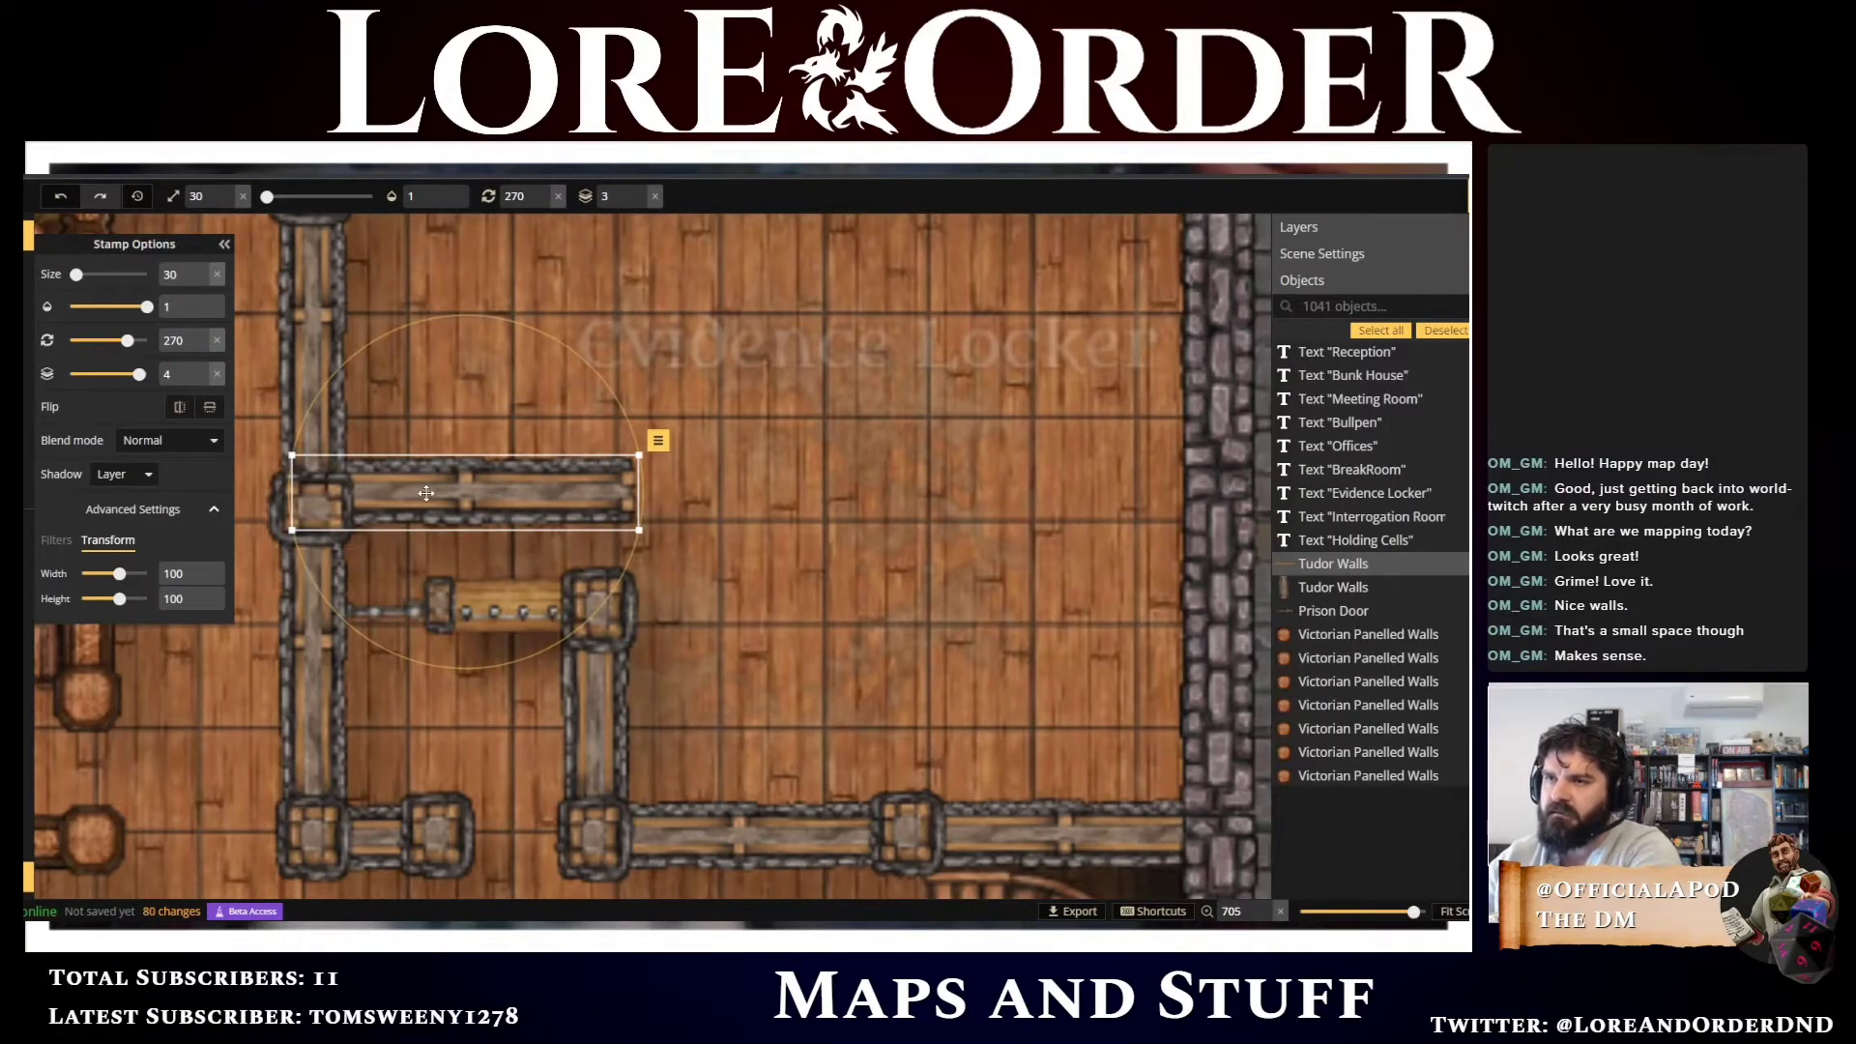
Move the horizontal wall segment up toward the grid line above and shift the left wall's post up to cover its left end
{"action": "key", "text": "Up"}
{"action": "key", "text": "Up"}
{"action": "key", "text": "Up"}
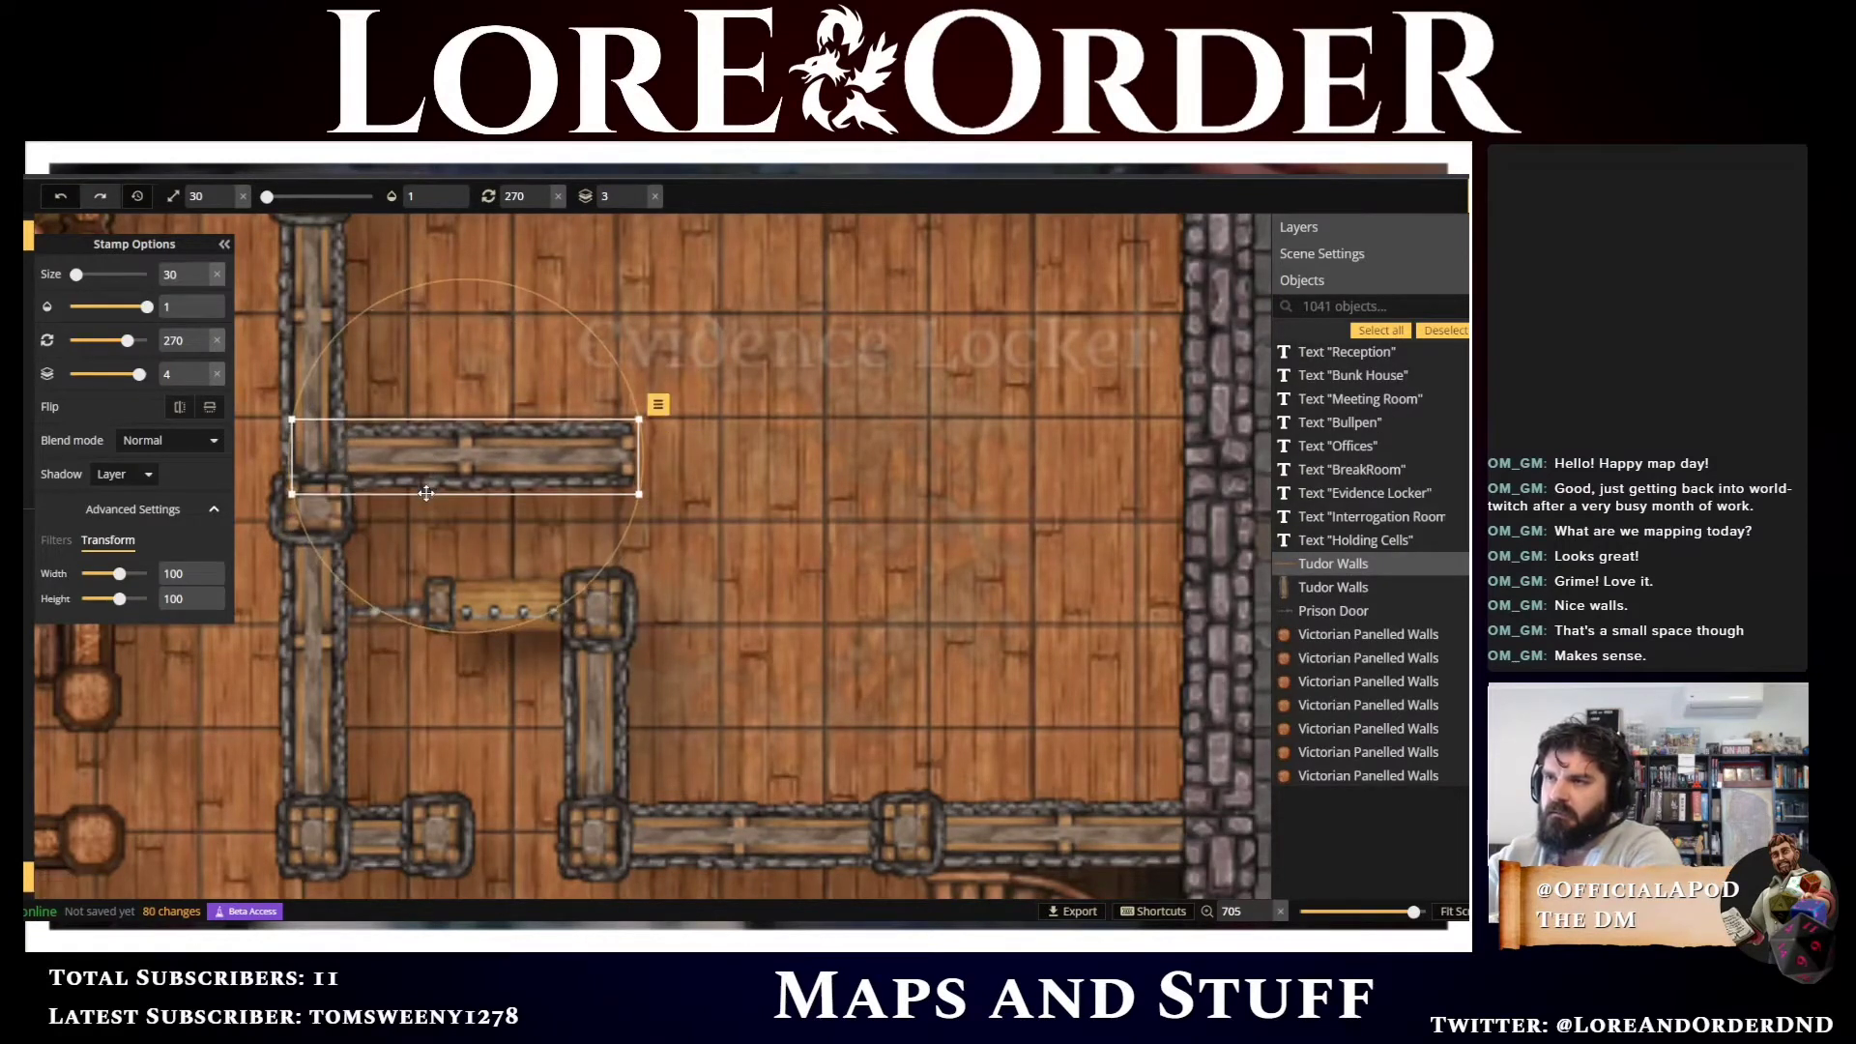
{"action": "left_click", "coordinate": [290, 520]}
{"action": "key", "text": "Up"}
{"action": "key", "text": "Up"}
{"action": "key", "text": "Up"}
{"action": "key", "text": "Up"}
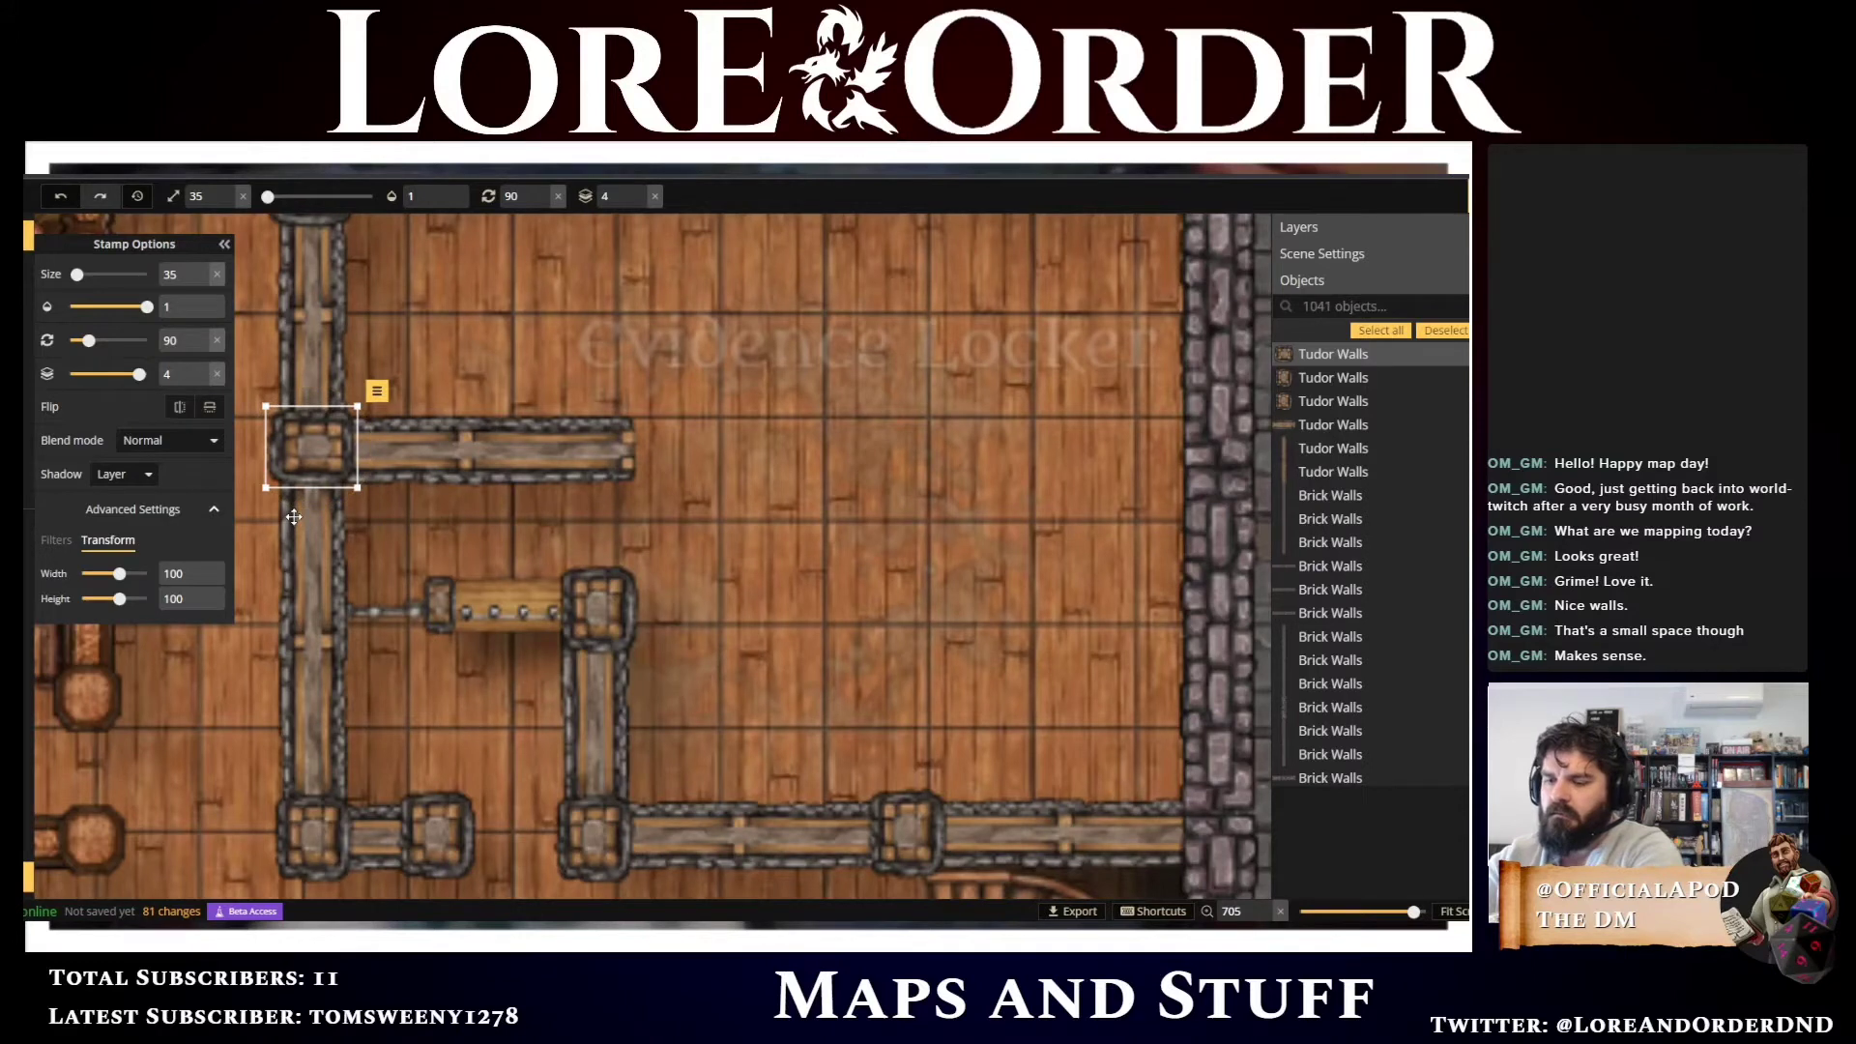
Duplicate the left wall's post and place the copy on the right end of the horizontal wall segment
{"action": "key", "text": "ctrl+v"}
{"action": "key", "text": "Right"}
{"action": "key", "text": "Right"}
{"action": "key", "text": "Right"}
{"action": "key", "text": "Right"}
{"action": "key", "text": "Right"}
{"action": "key", "text": "Right"}
{"action": "key", "text": "Right"}
{"action": "key", "text": "Right"}
{"action": "key", "text": "Right"}
{"action": "key", "text": "Right"}
{"action": "key", "text": "Right"}
{"action": "key", "text": "Right"}
{"action": "key", "text": "Right"}
{"action": "key", "text": "Right"}
{"action": "key", "text": "Right"}
{"action": "key", "text": "Right"}
{"action": "key", "text": "Right"}
{"action": "key", "text": "Right"}
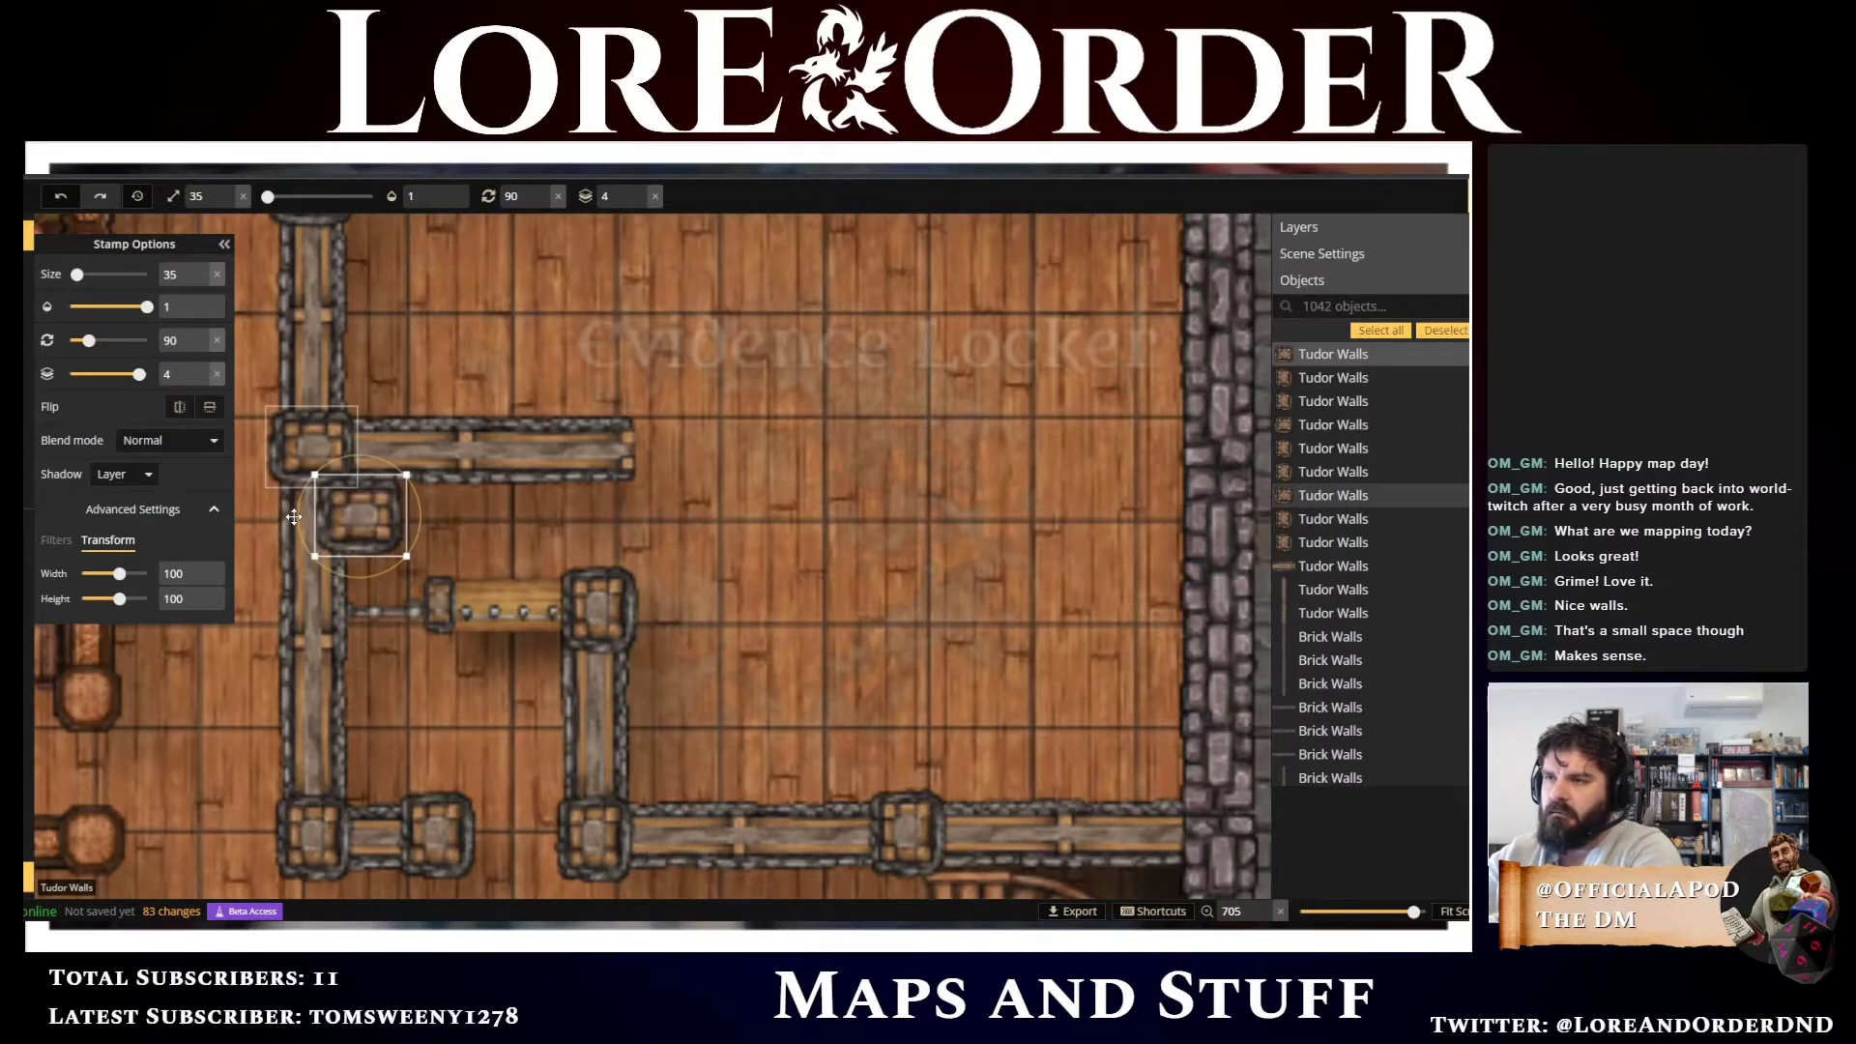
{"action": "key", "text": "Right"}
{"action": "key", "text": "Up"}
{"action": "key", "text": "Up"}
{"action": "key", "text": "Up"}
{"action": "key", "text": "Up"}
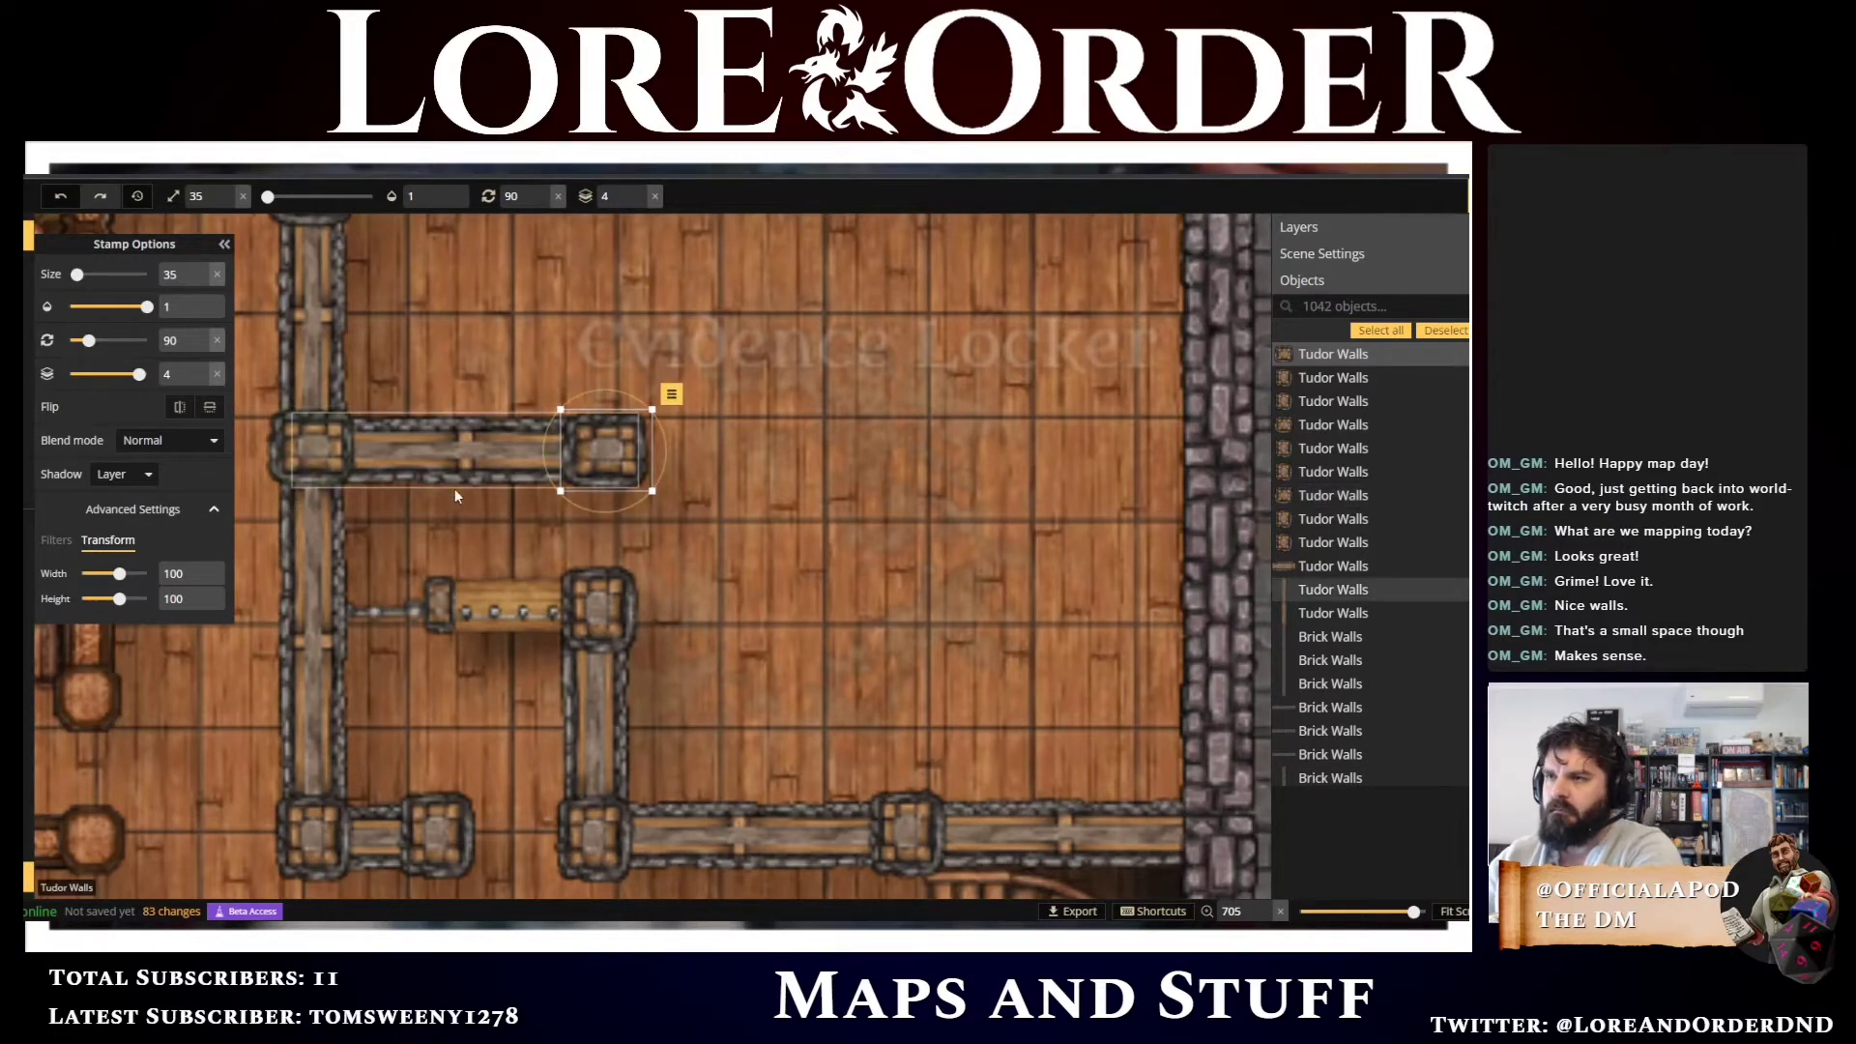
Rotate the posts at both ends of the horizontal wall segment to 0 degrees and center them on the wall
{"action": "scroll", "coordinate": [608, 463], "scroll_direction": "down", "scroll_amount": 5}
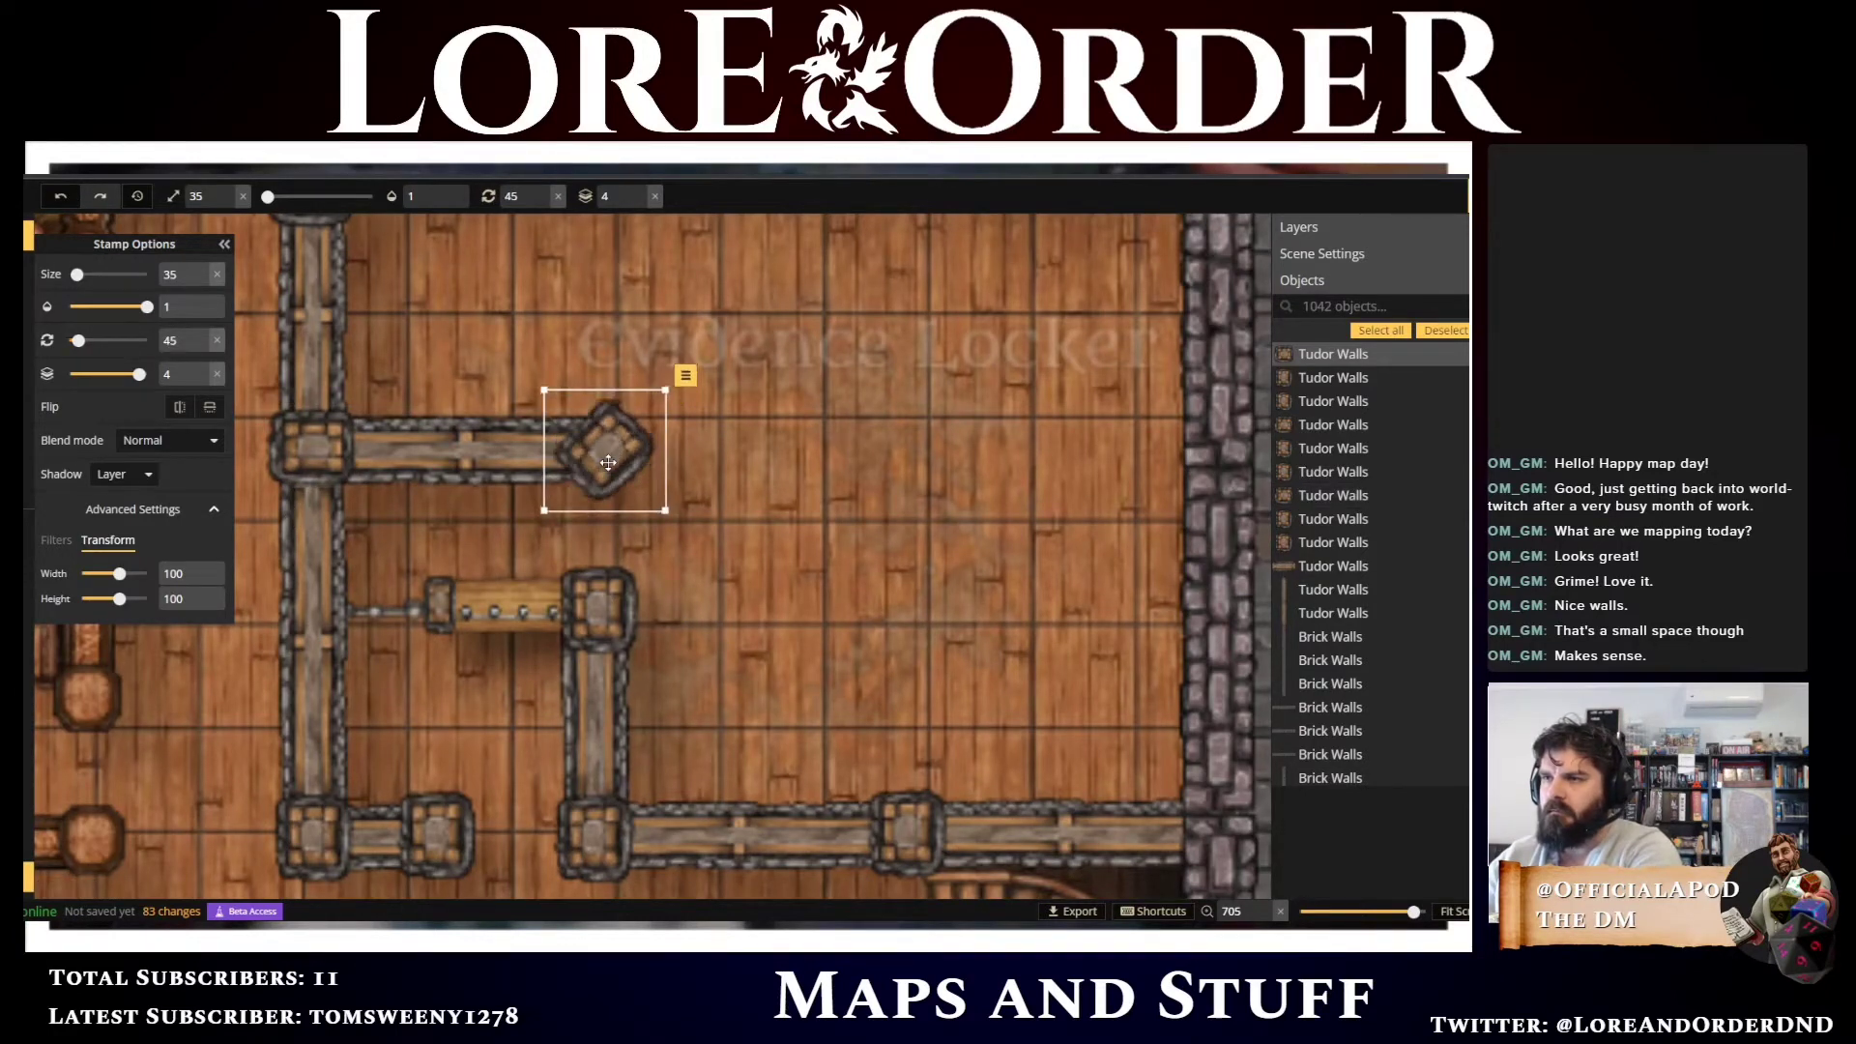
{"action": "scroll", "coordinate": [608, 463], "scroll_direction": "down", "scroll_amount": 1}
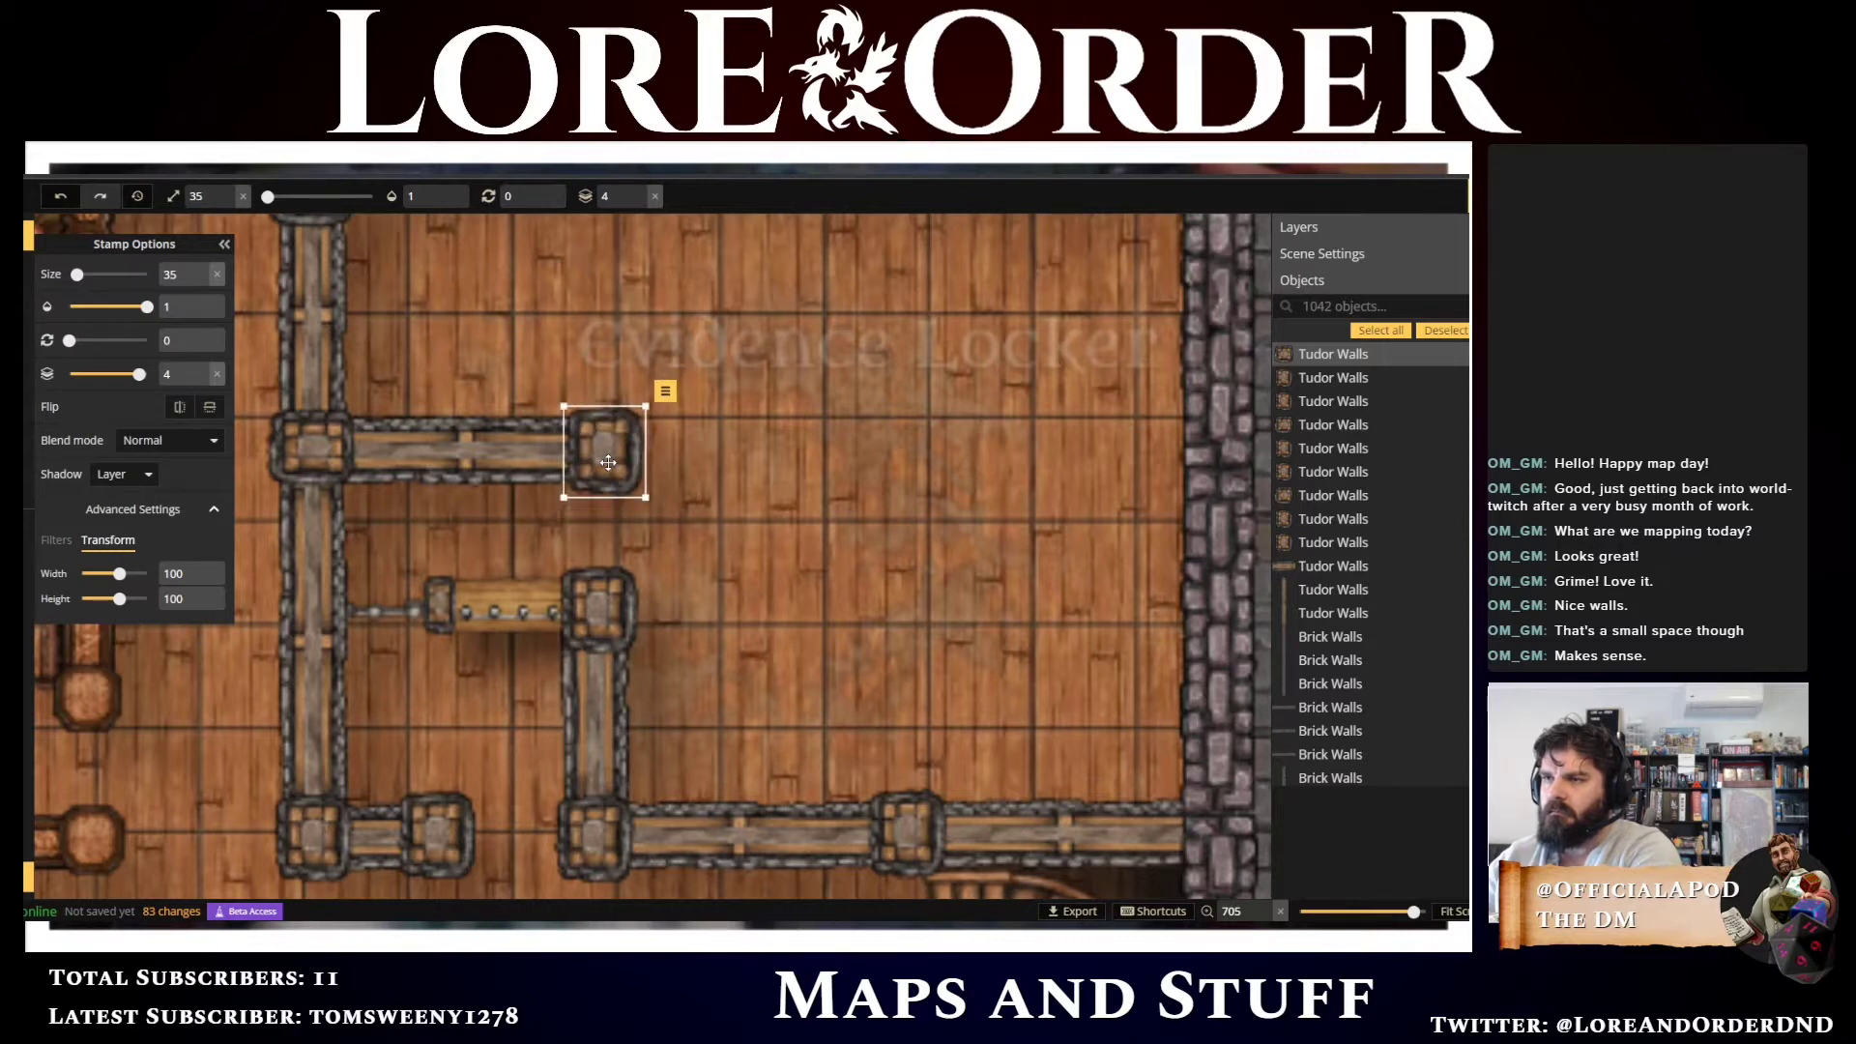
{"action": "scroll", "coordinate": [608, 464], "scroll_direction": "down", "scroll_amount": 4}
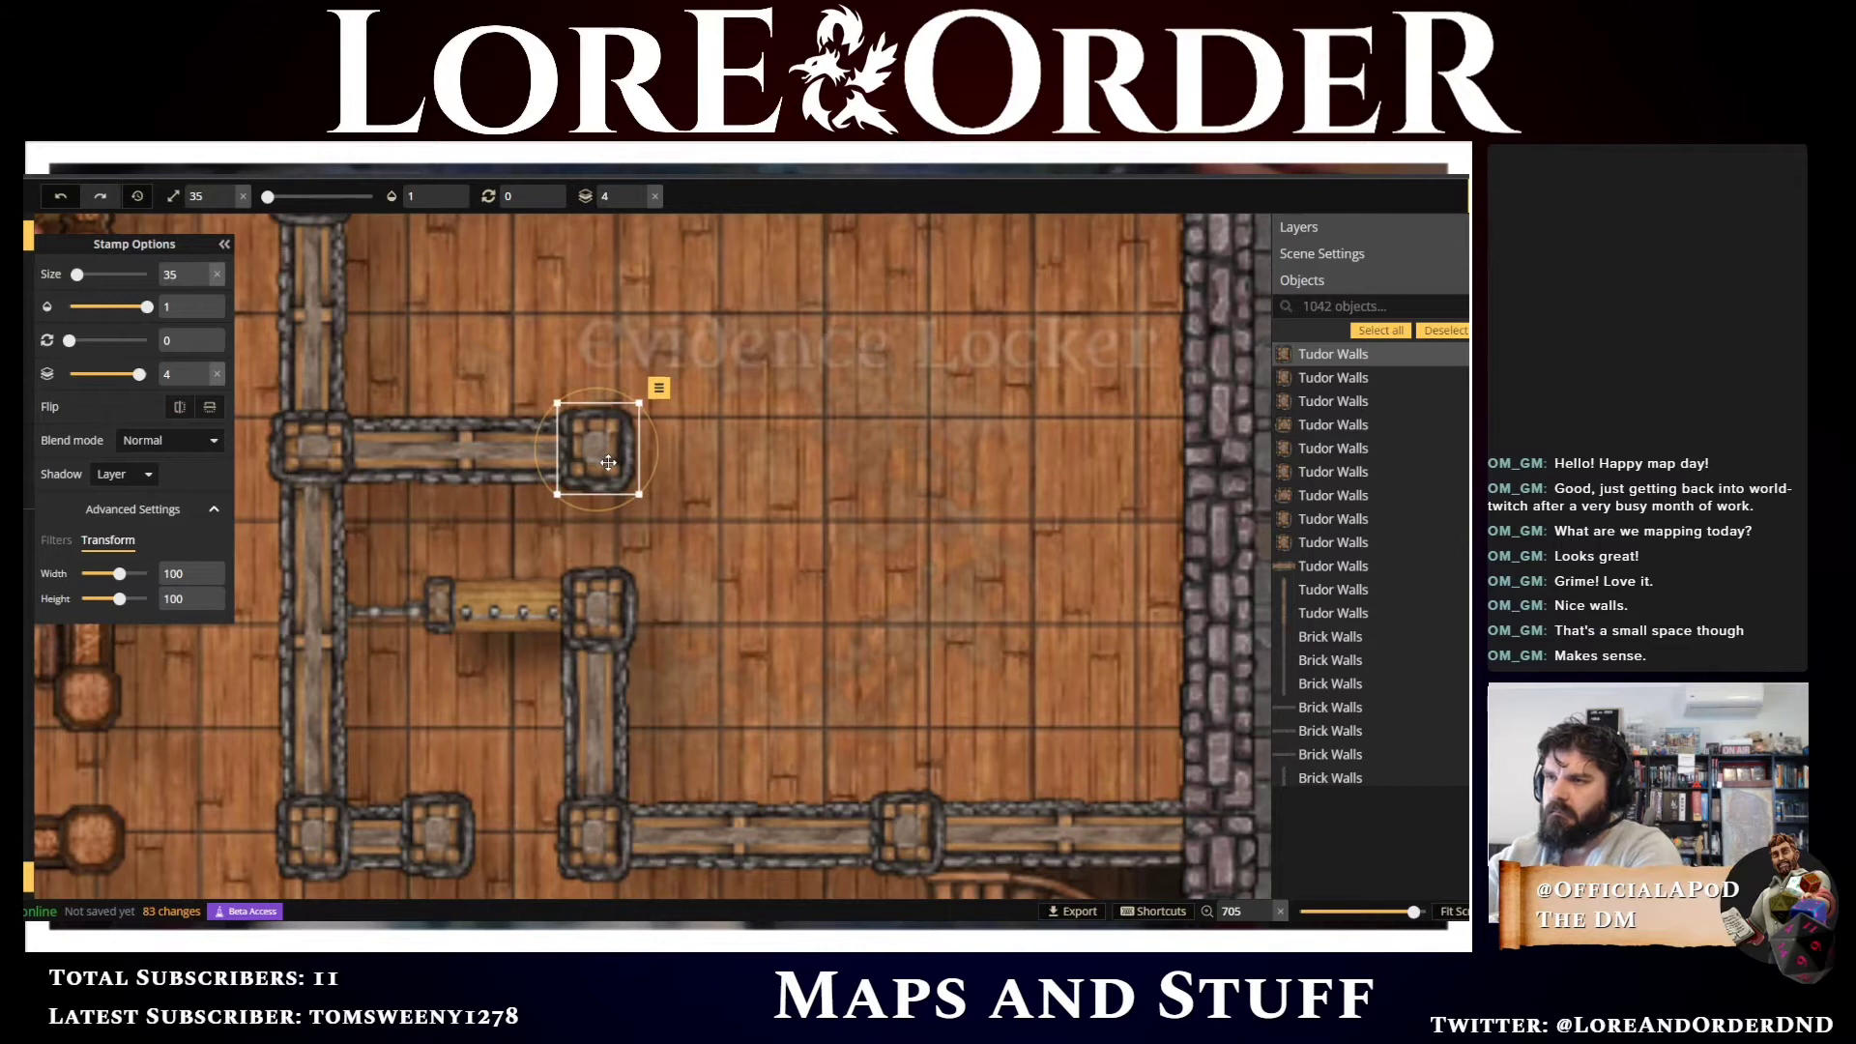
{"action": "left_click", "coordinate": [296, 450]}
{"action": "scroll", "coordinate": [329, 471], "scroll_direction": "down", "scroll_amount": 1}
{"action": "scroll", "coordinate": [330, 472], "scroll_direction": "down", "scroll_amount": 5}
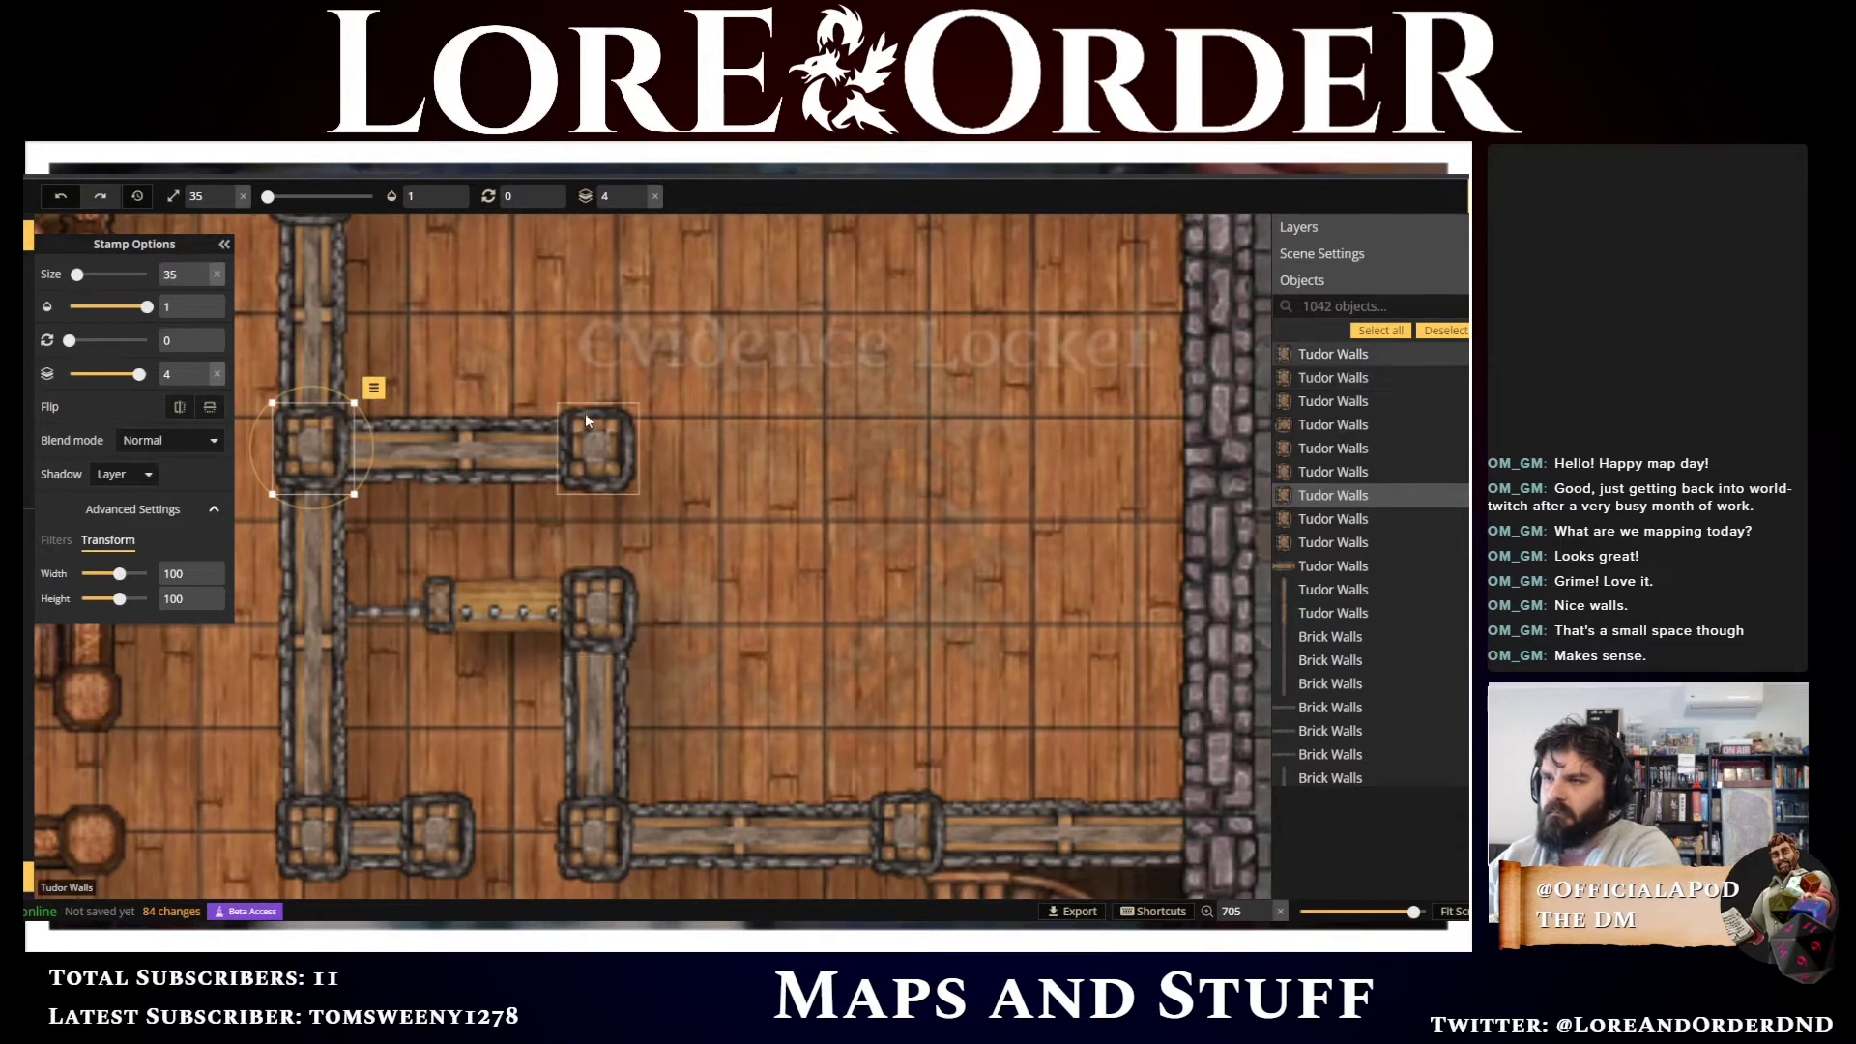
Fine-tune the horizontal position of the horizontal wall's right-end post and check its alignment with the post below the opening
{"action": "left_click", "coordinate": [604, 448]}
{"action": "key", "text": "Right"}
{"action": "key", "text": "Right"}
{"action": "key", "text": "Right"}
{"action": "key", "text": "Right"}
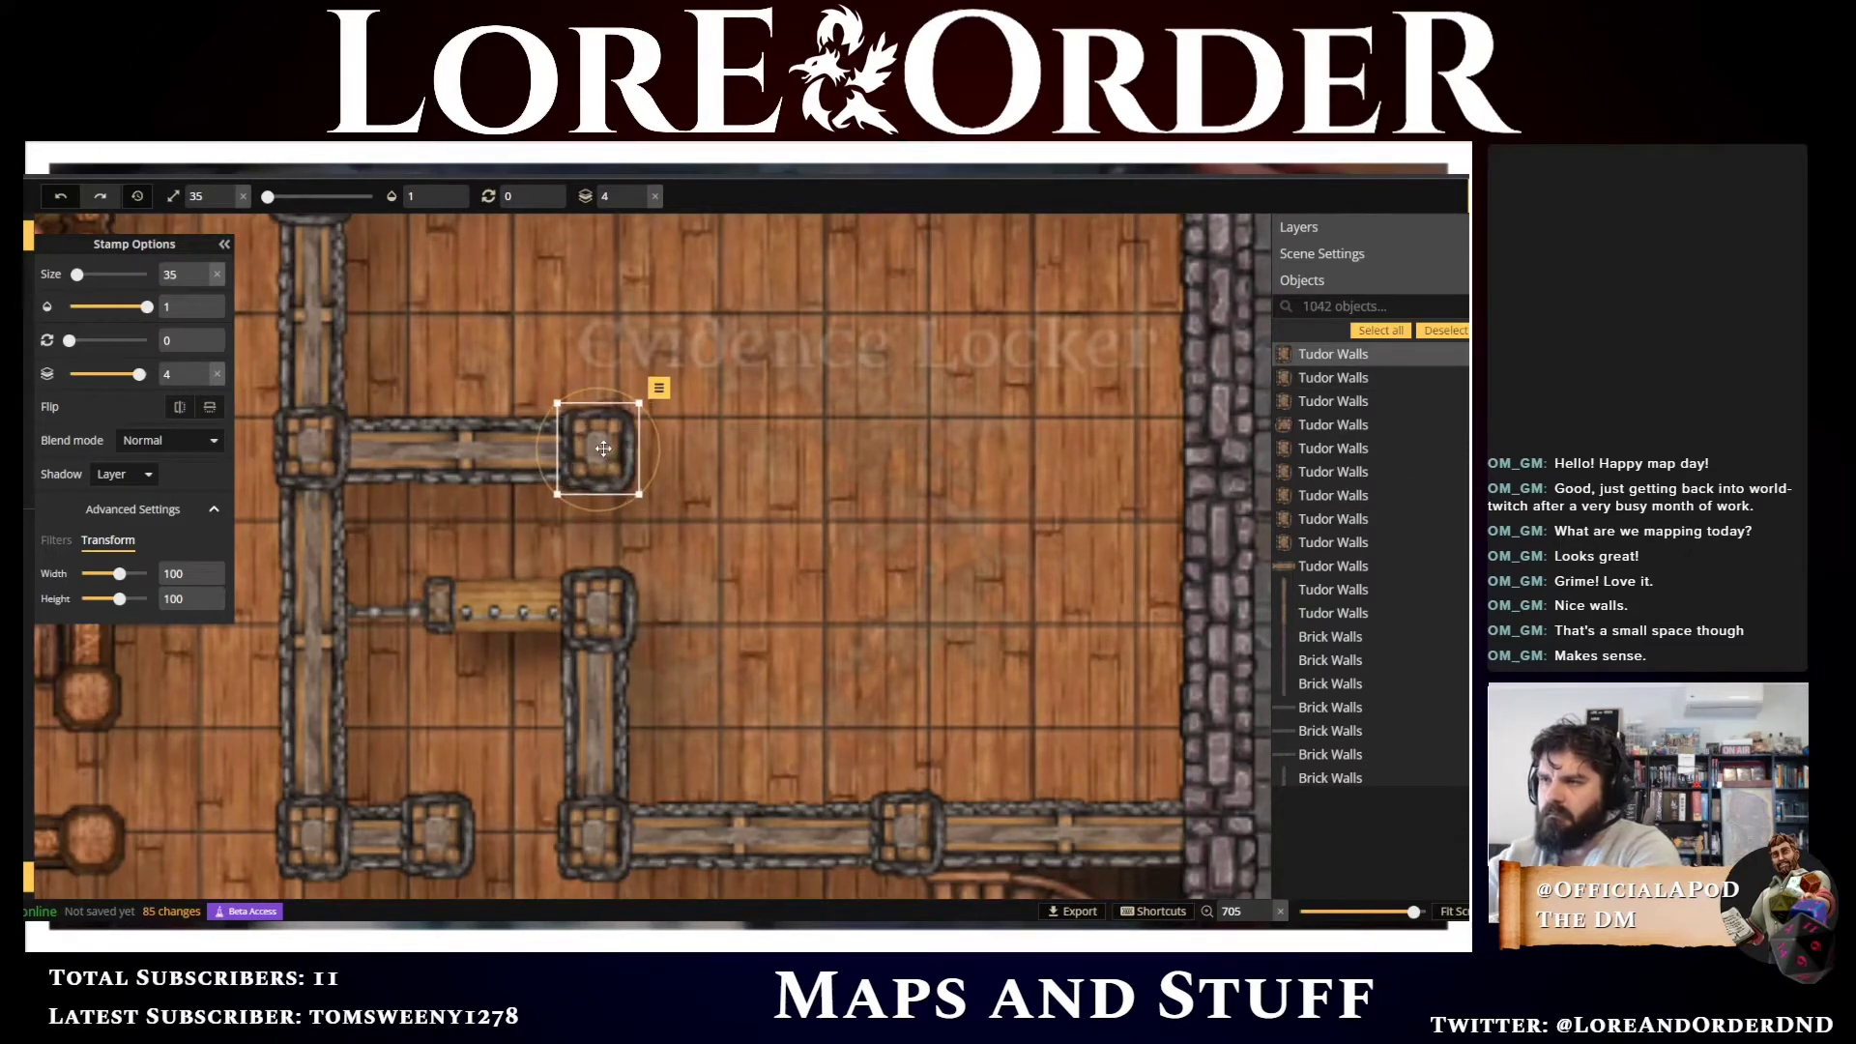
{"action": "key", "text": "Left"}
{"action": "key", "text": "Left"}
{"action": "key", "text": "Left"}
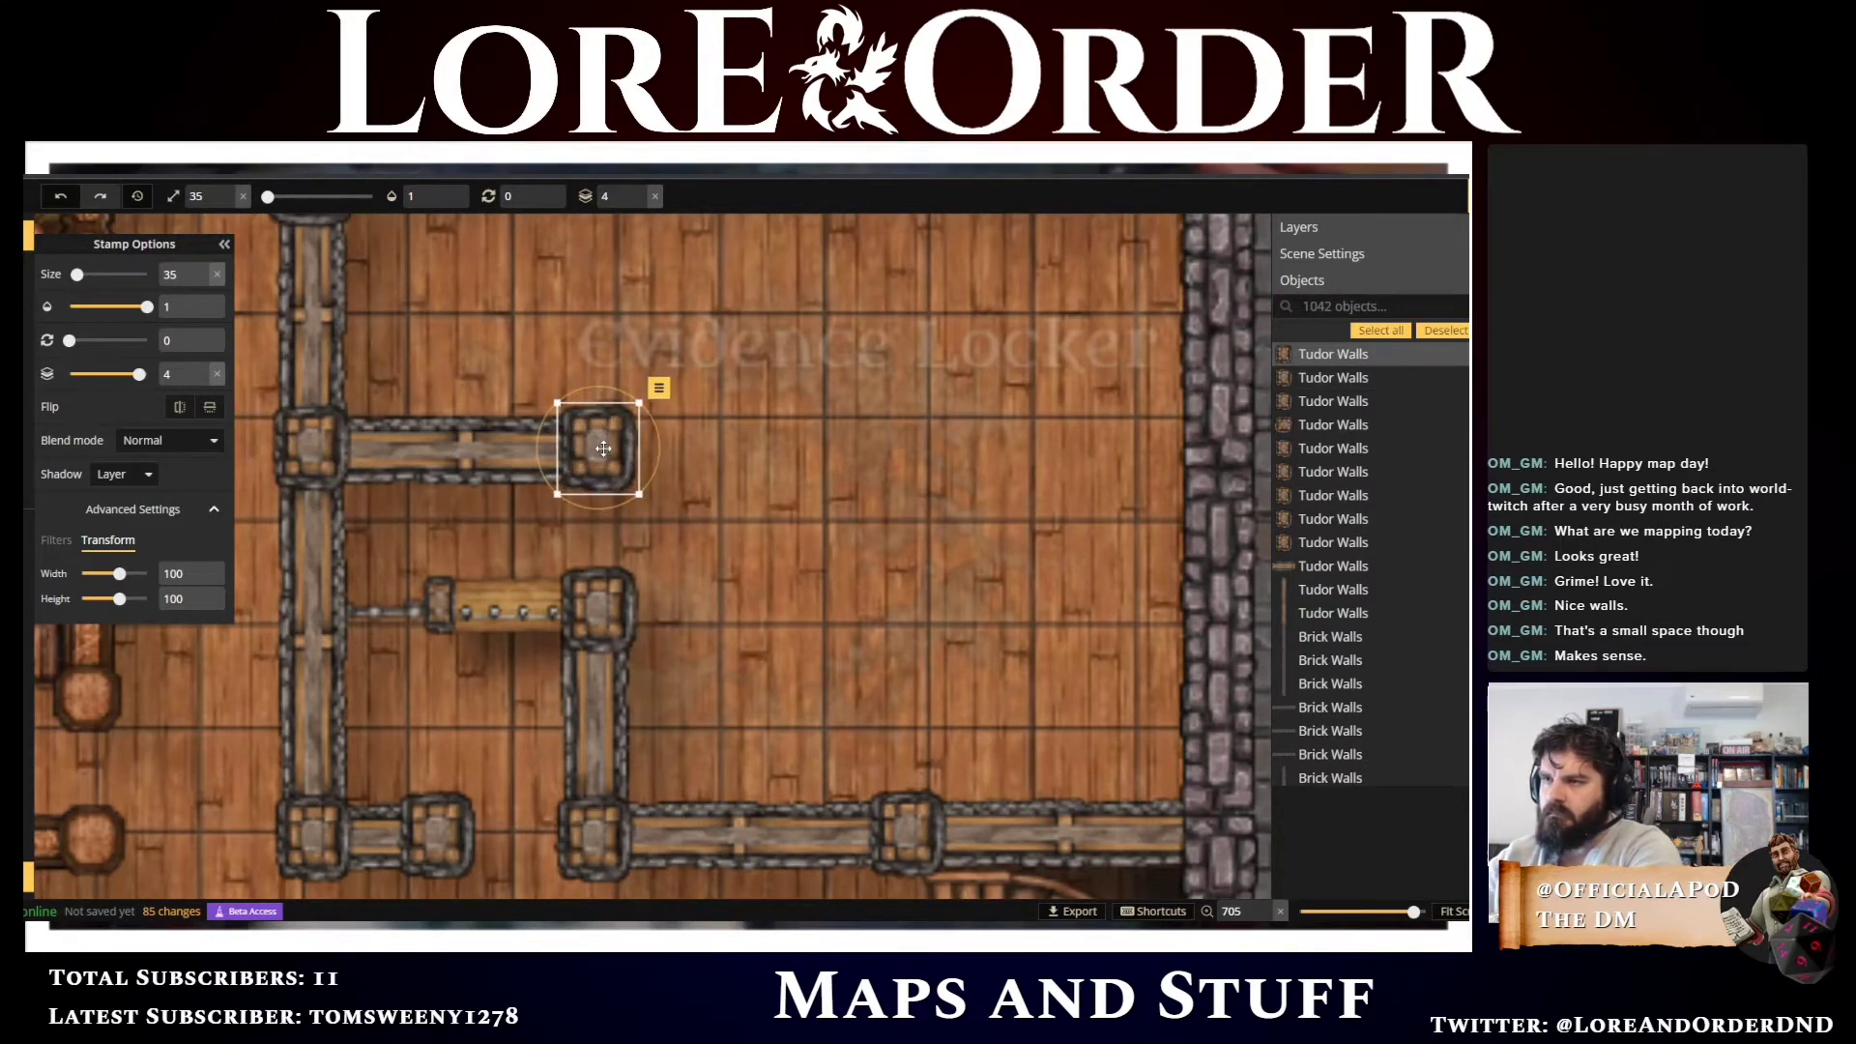
{"action": "left_click", "coordinate": [617, 629], "text": "shift"}
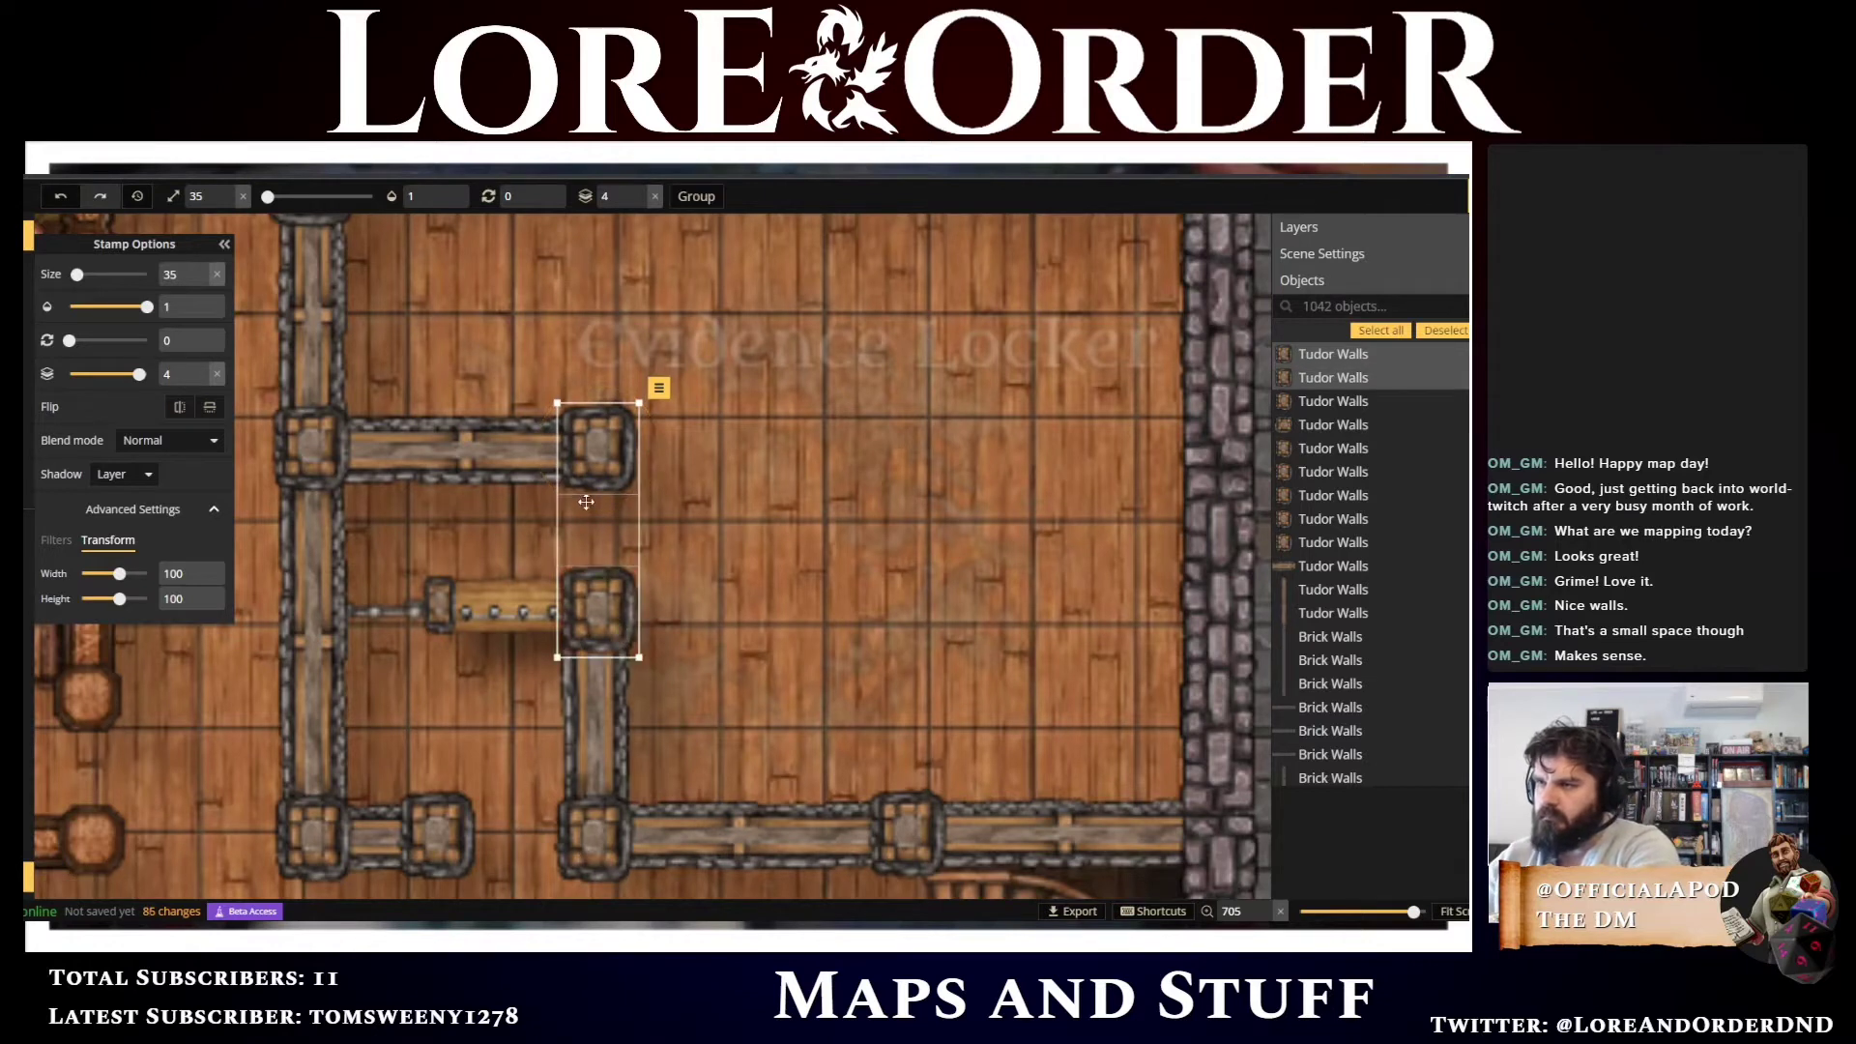
{"action": "scroll", "coordinate": [646, 542], "scroll_direction": "up", "scroll_amount": 3}
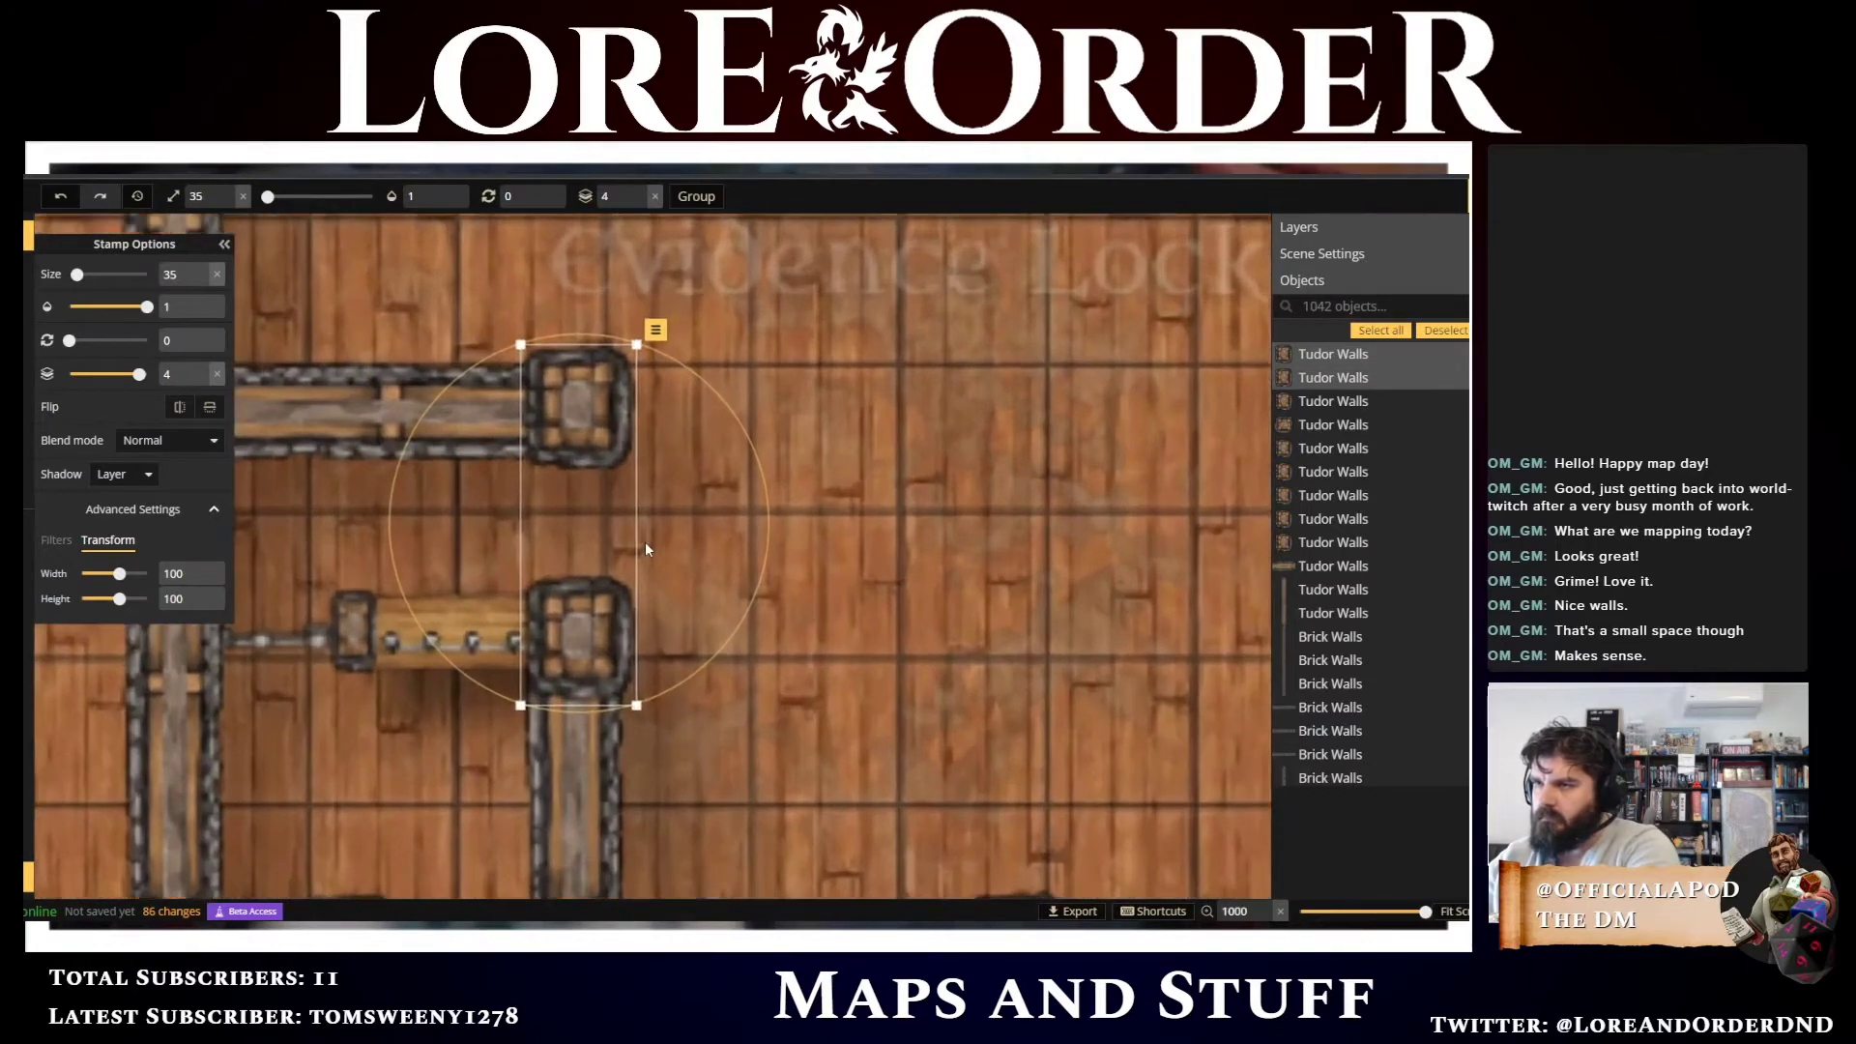
{"action": "left_click", "coordinate": [925, 441]}
Activate the stamp tool and open the stamp catalog to find furnishings for the Evidence Locker
{"action": "scroll", "coordinate": [808, 593], "scroll_direction": "down", "scroll_amount": 1}
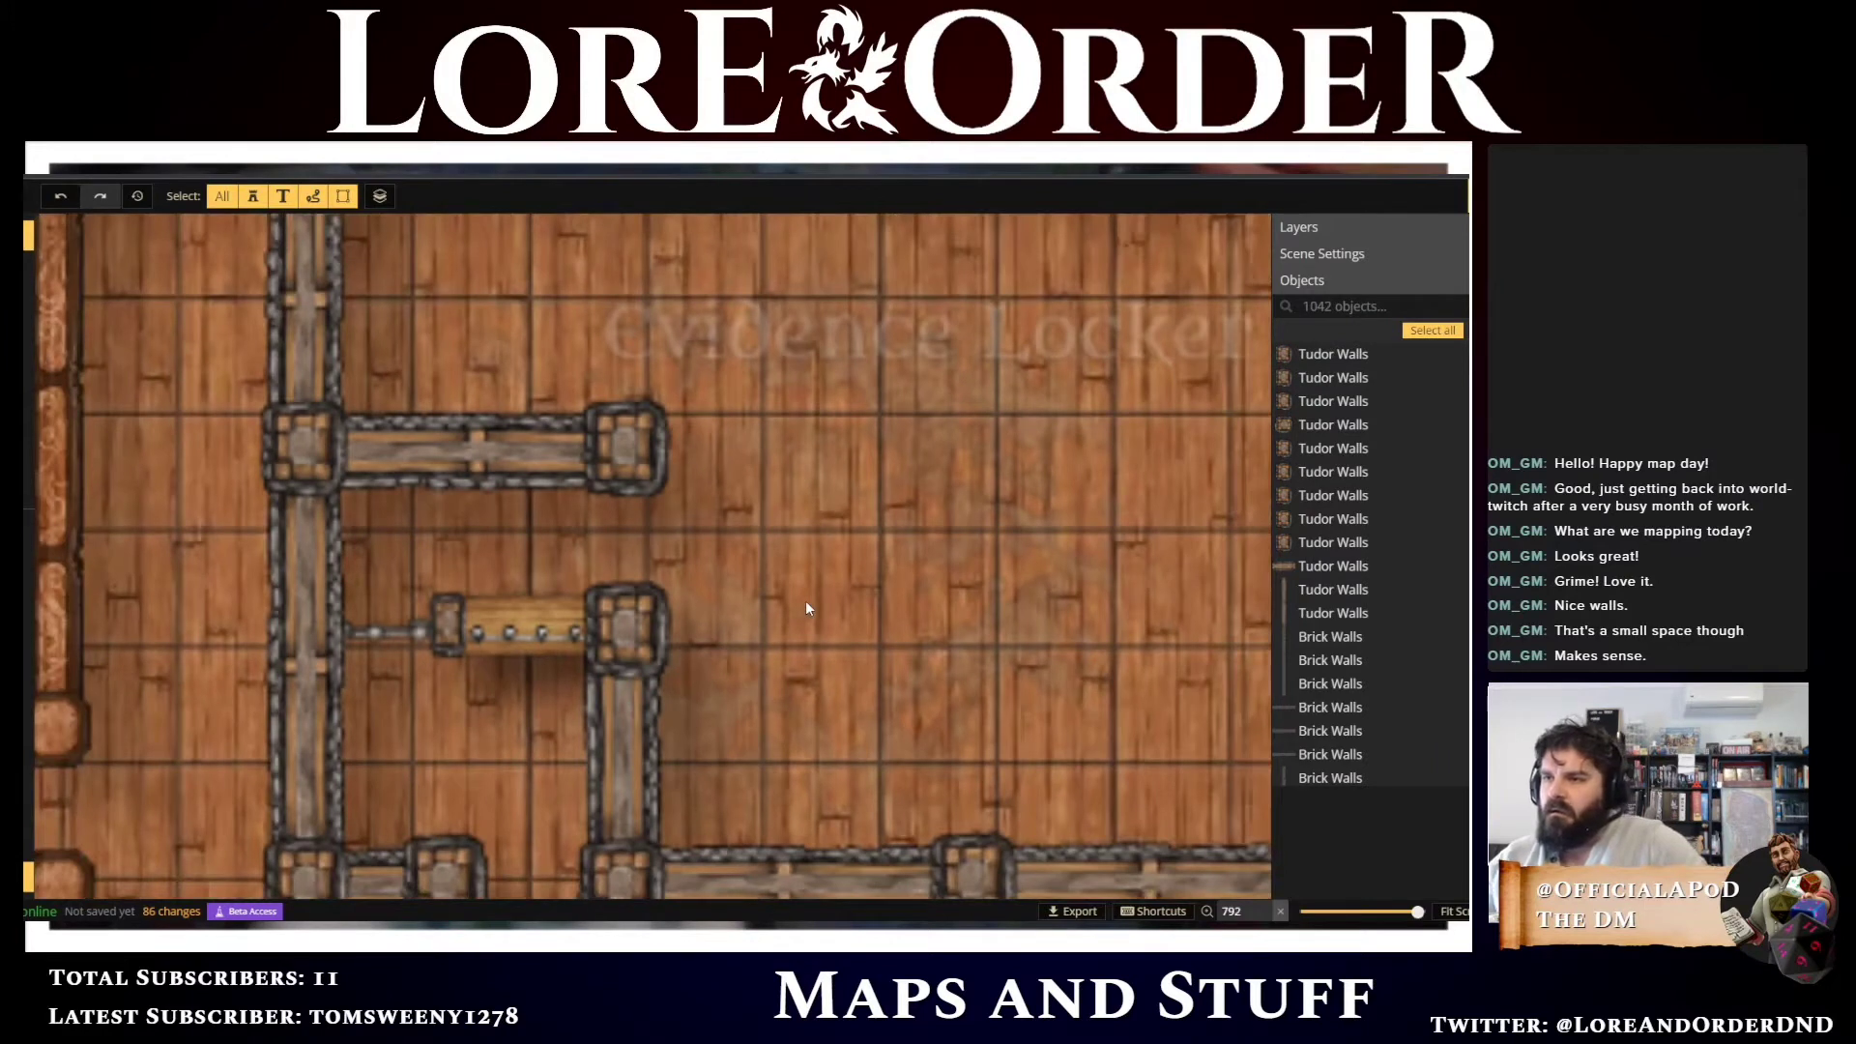
{"action": "scroll", "coordinate": [807, 606], "scroll_direction": "down", "scroll_amount": 1}
{"action": "scroll", "coordinate": [860, 624], "scroll_direction": "down", "scroll_amount": 1}
{"action": "left_click_drag", "start_coordinate": [989, 577], "coordinate": [785, 603]}
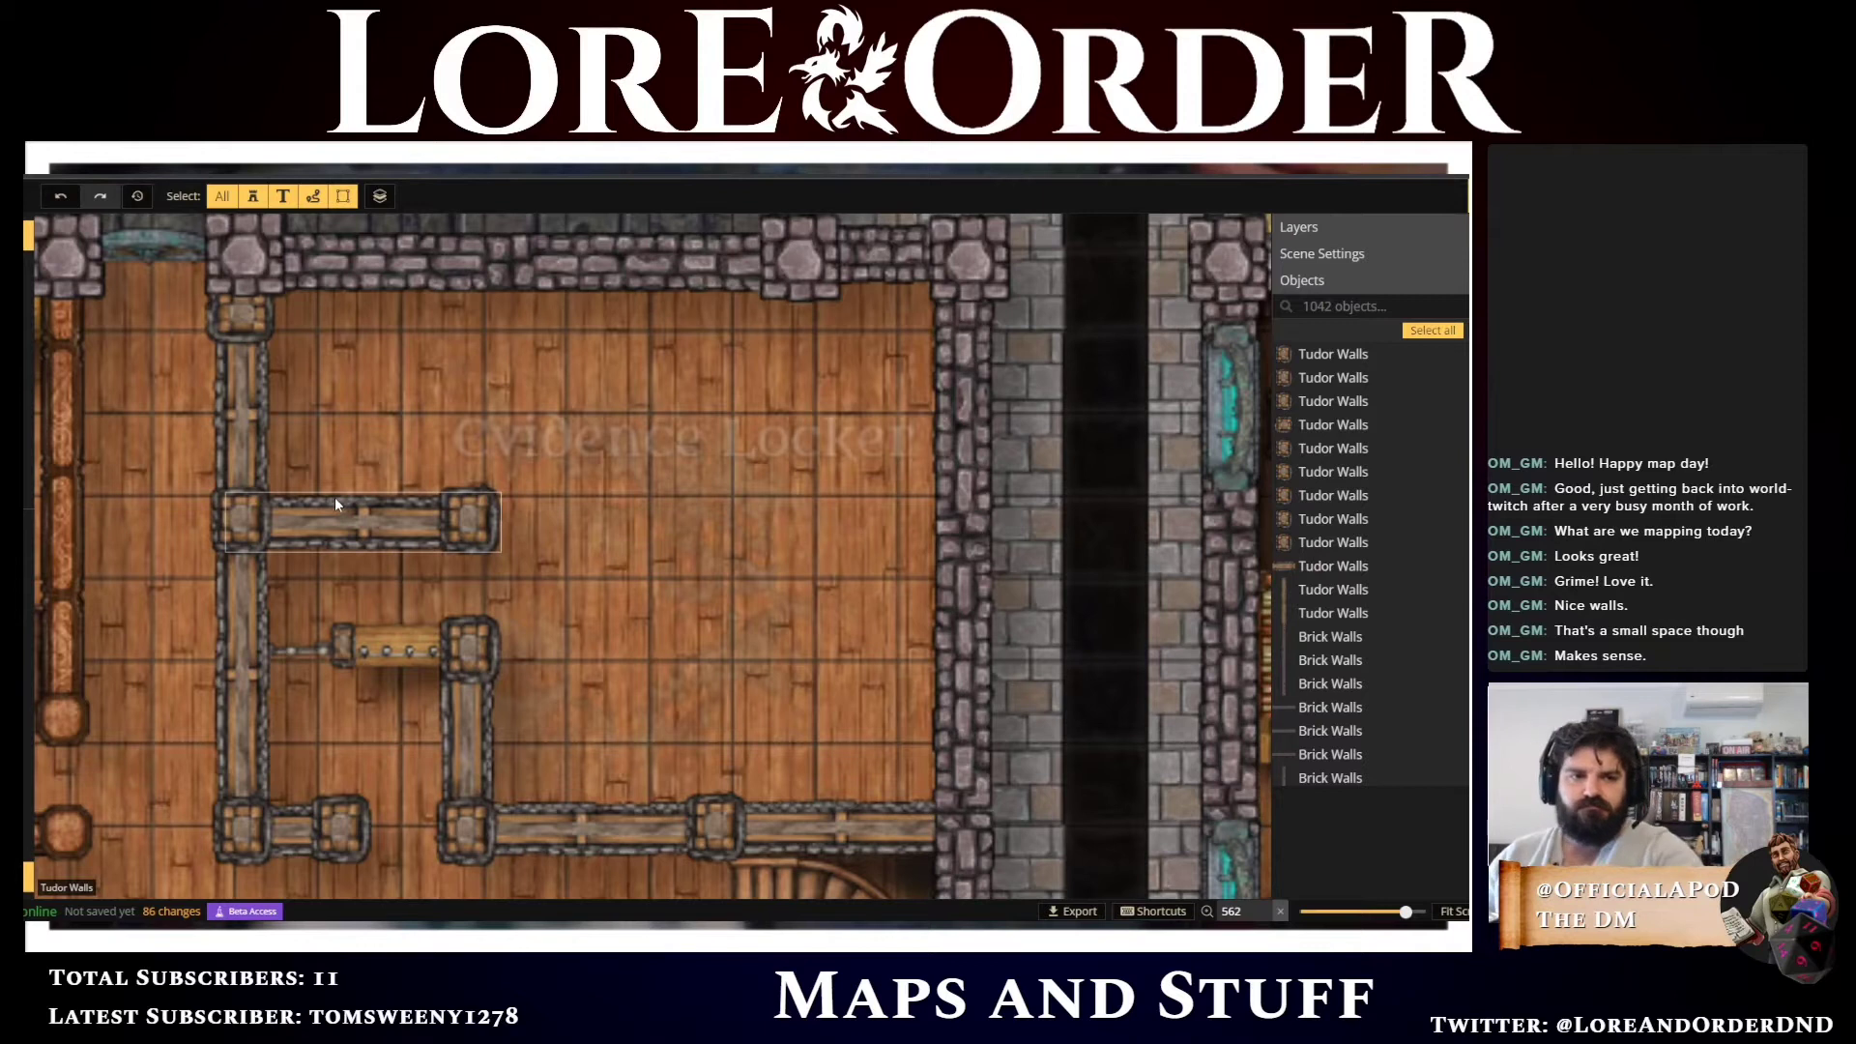
{"action": "left_click", "coordinate": [26, 342]}
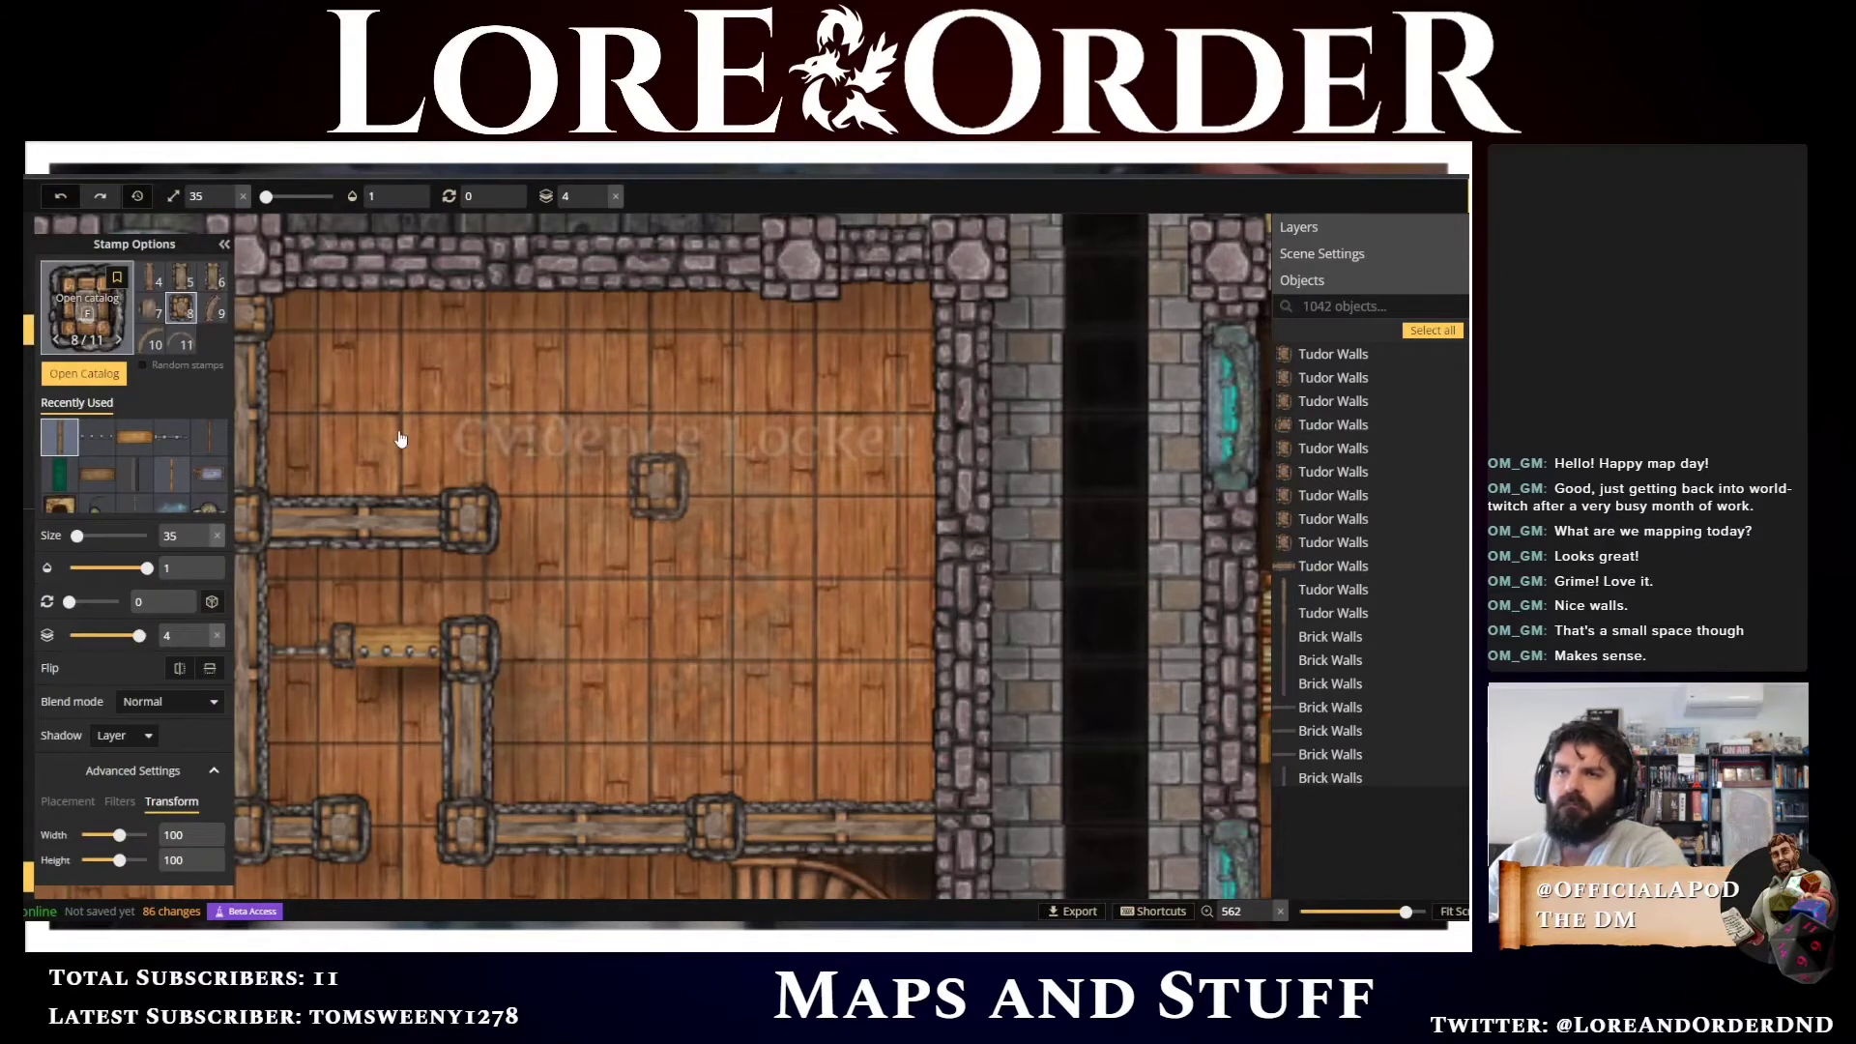
{"action": "key", "text": "f"}
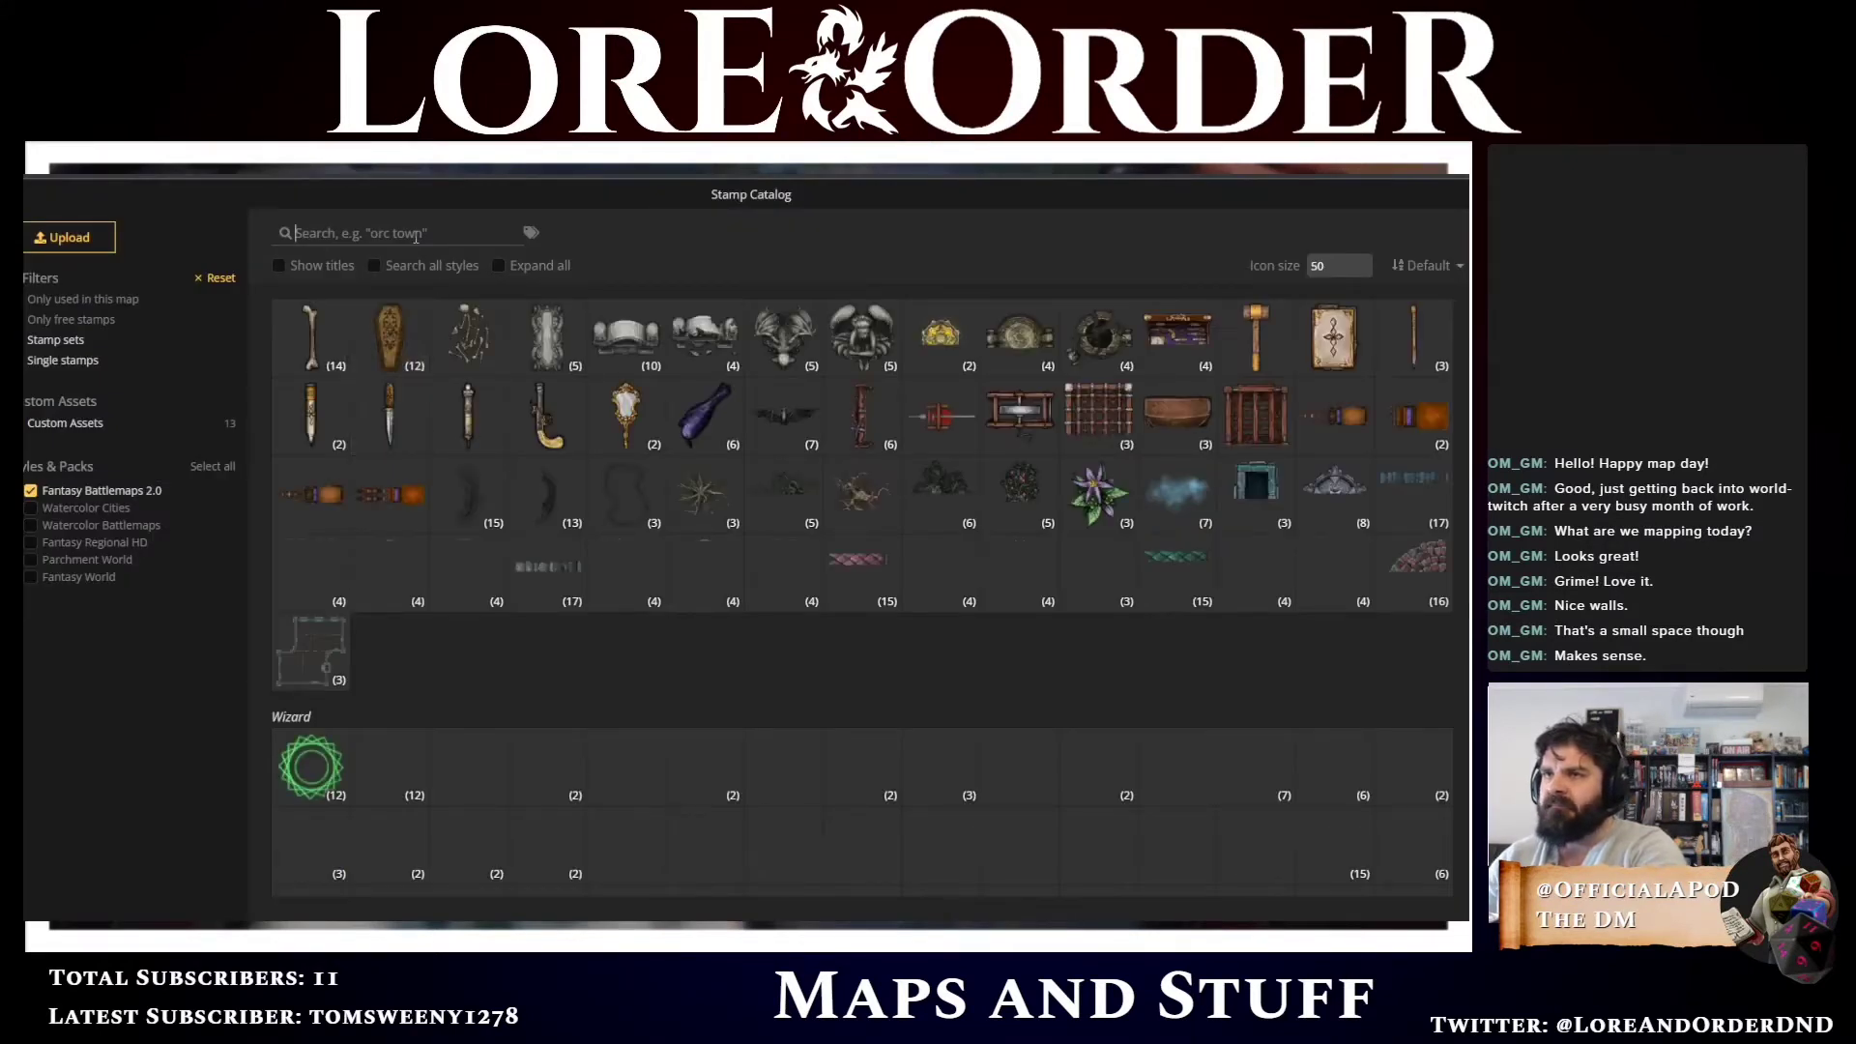
Browse the stamp catalog and its tag list, and filter the stamps by the #docks tag
{"action": "left_click", "coordinate": [476, 240]}
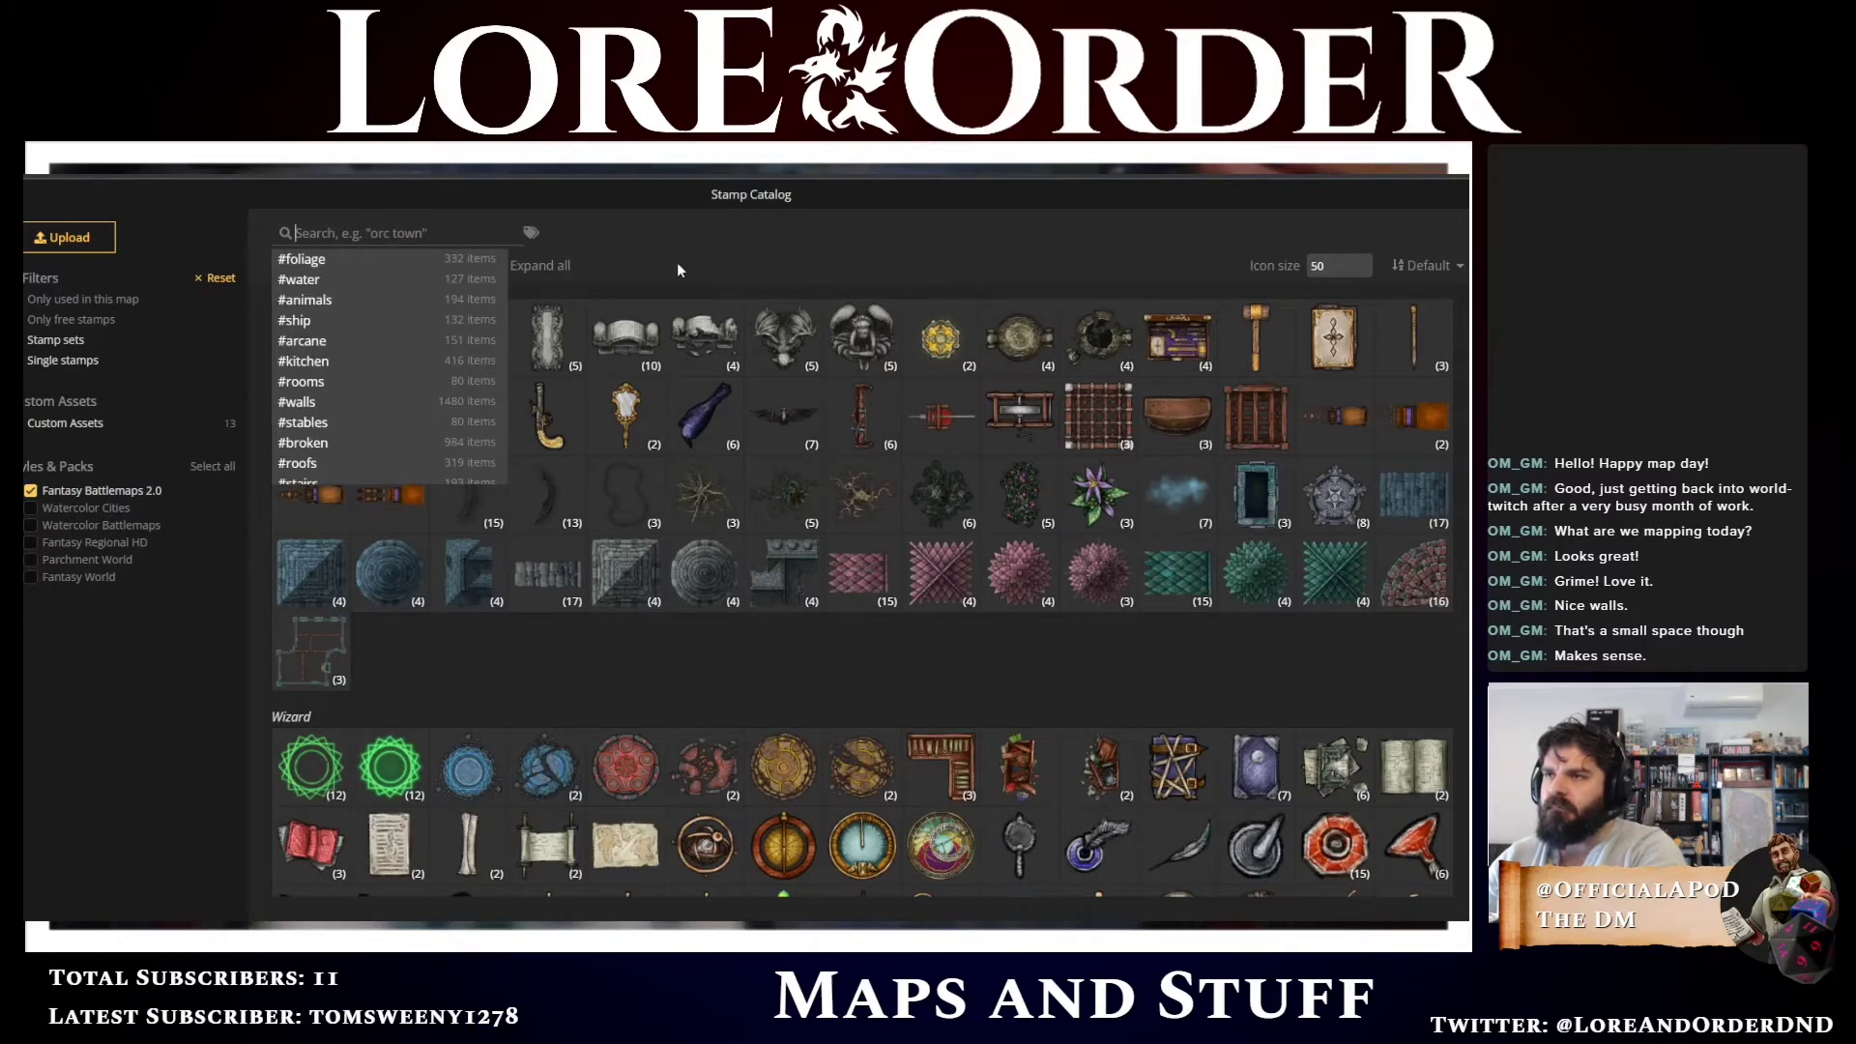
{"action": "left_click", "coordinate": [696, 386]}
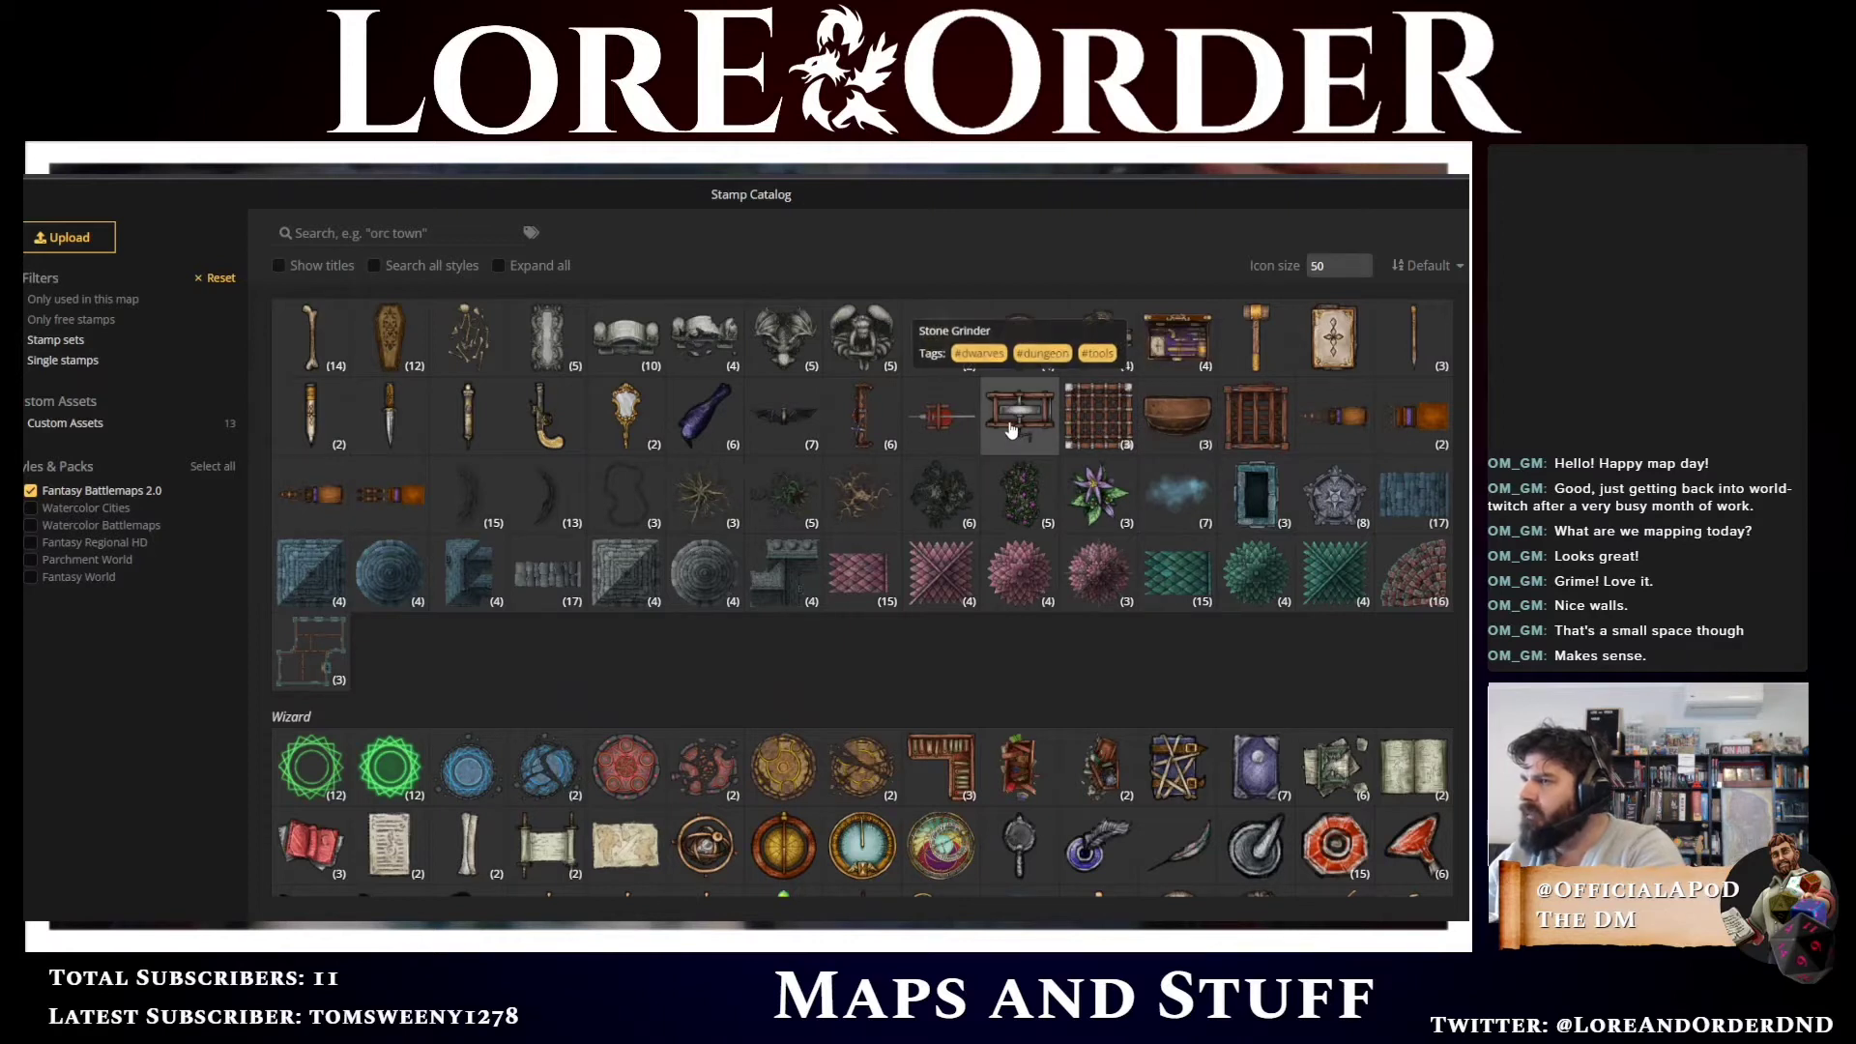
{"action": "scroll", "coordinate": [1012, 429], "scroll_direction": "up", "scroll_amount": 5}
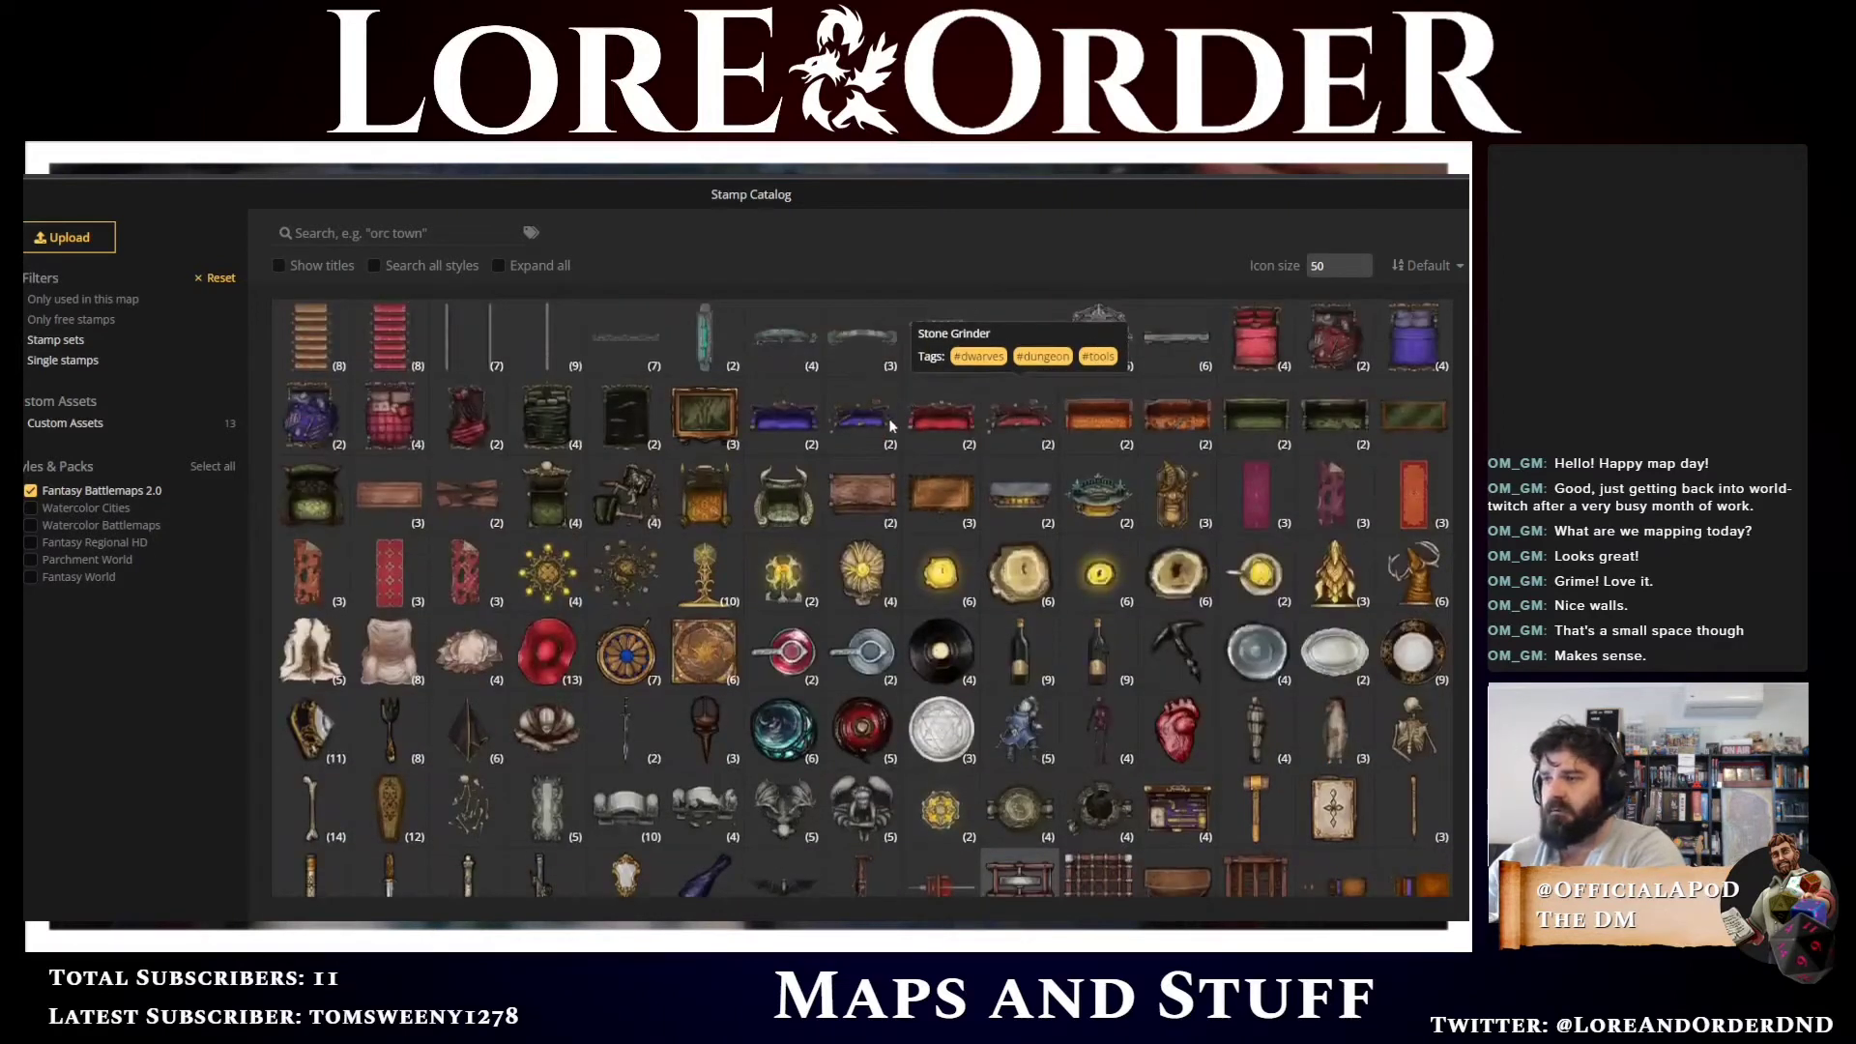
{"action": "left_click", "coordinate": [431, 229]}
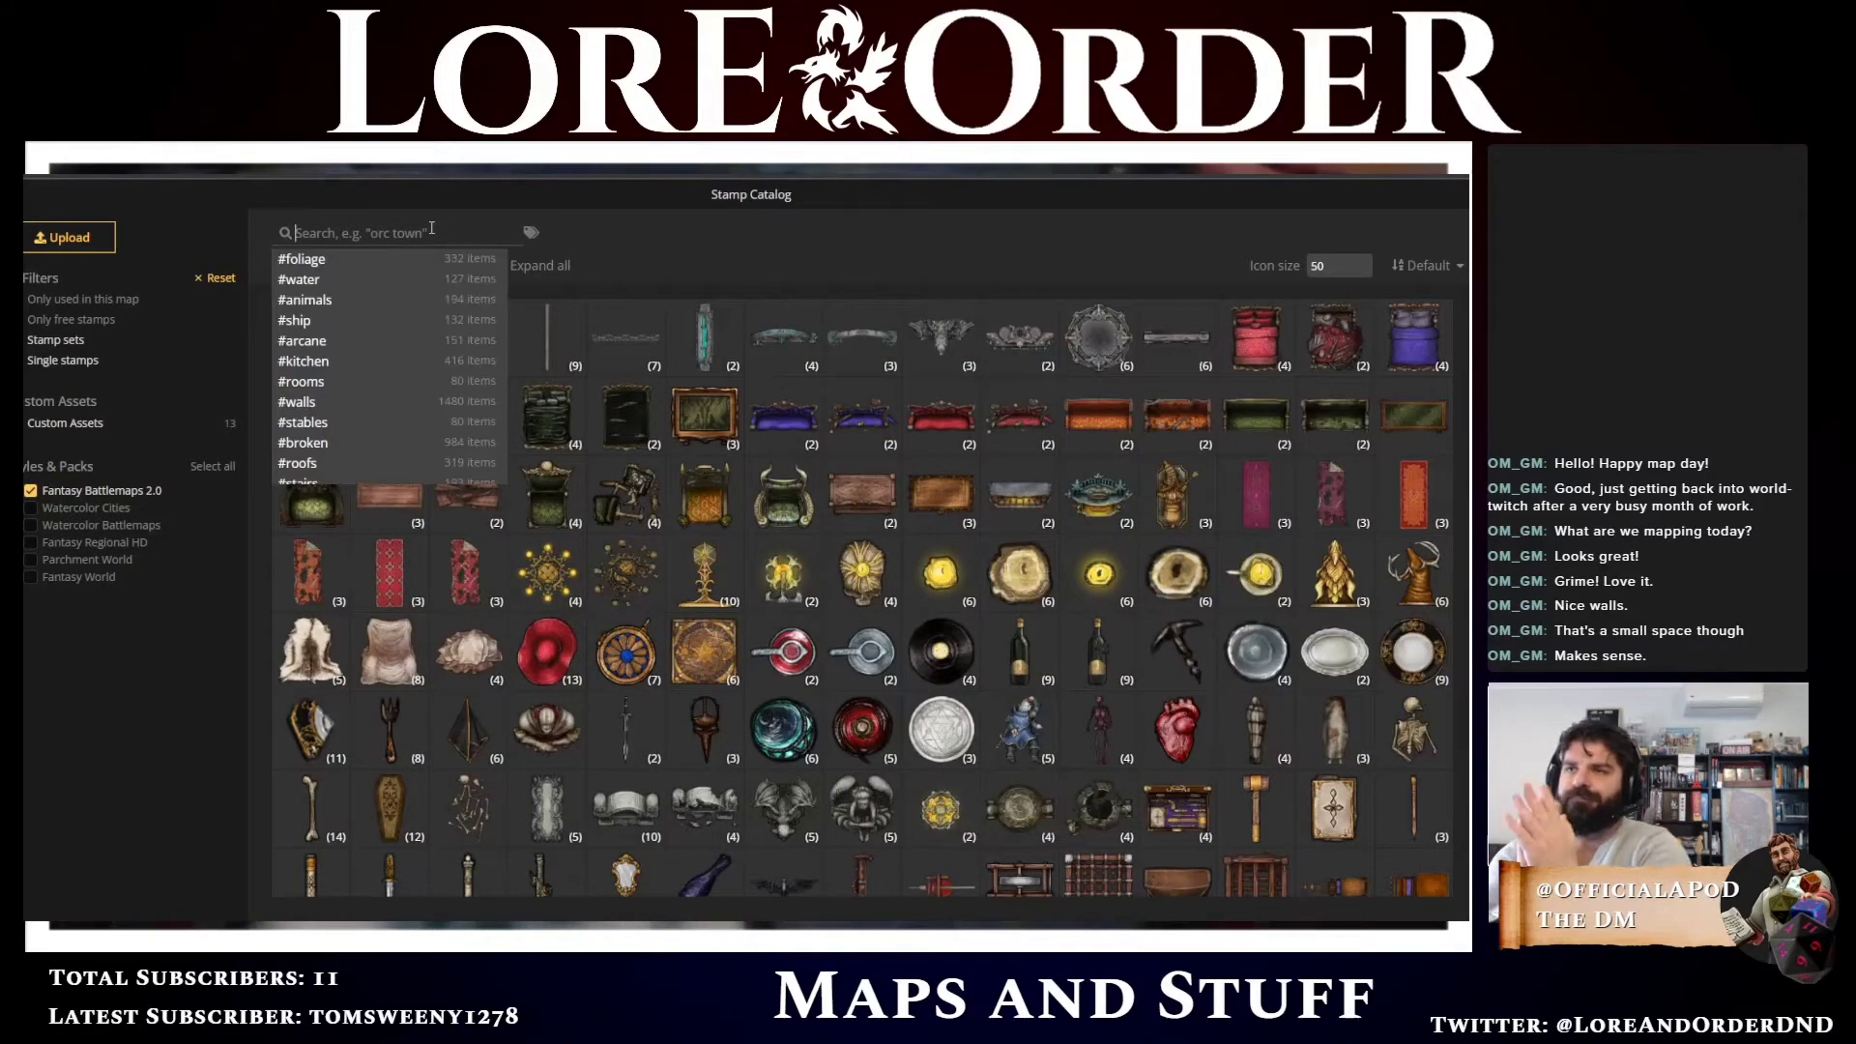
{"action": "scroll", "coordinate": [397, 346], "scroll_direction": "down", "scroll_amount": 3}
{"action": "scroll", "coordinate": [396, 352], "scroll_direction": "down", "scroll_amount": 5}
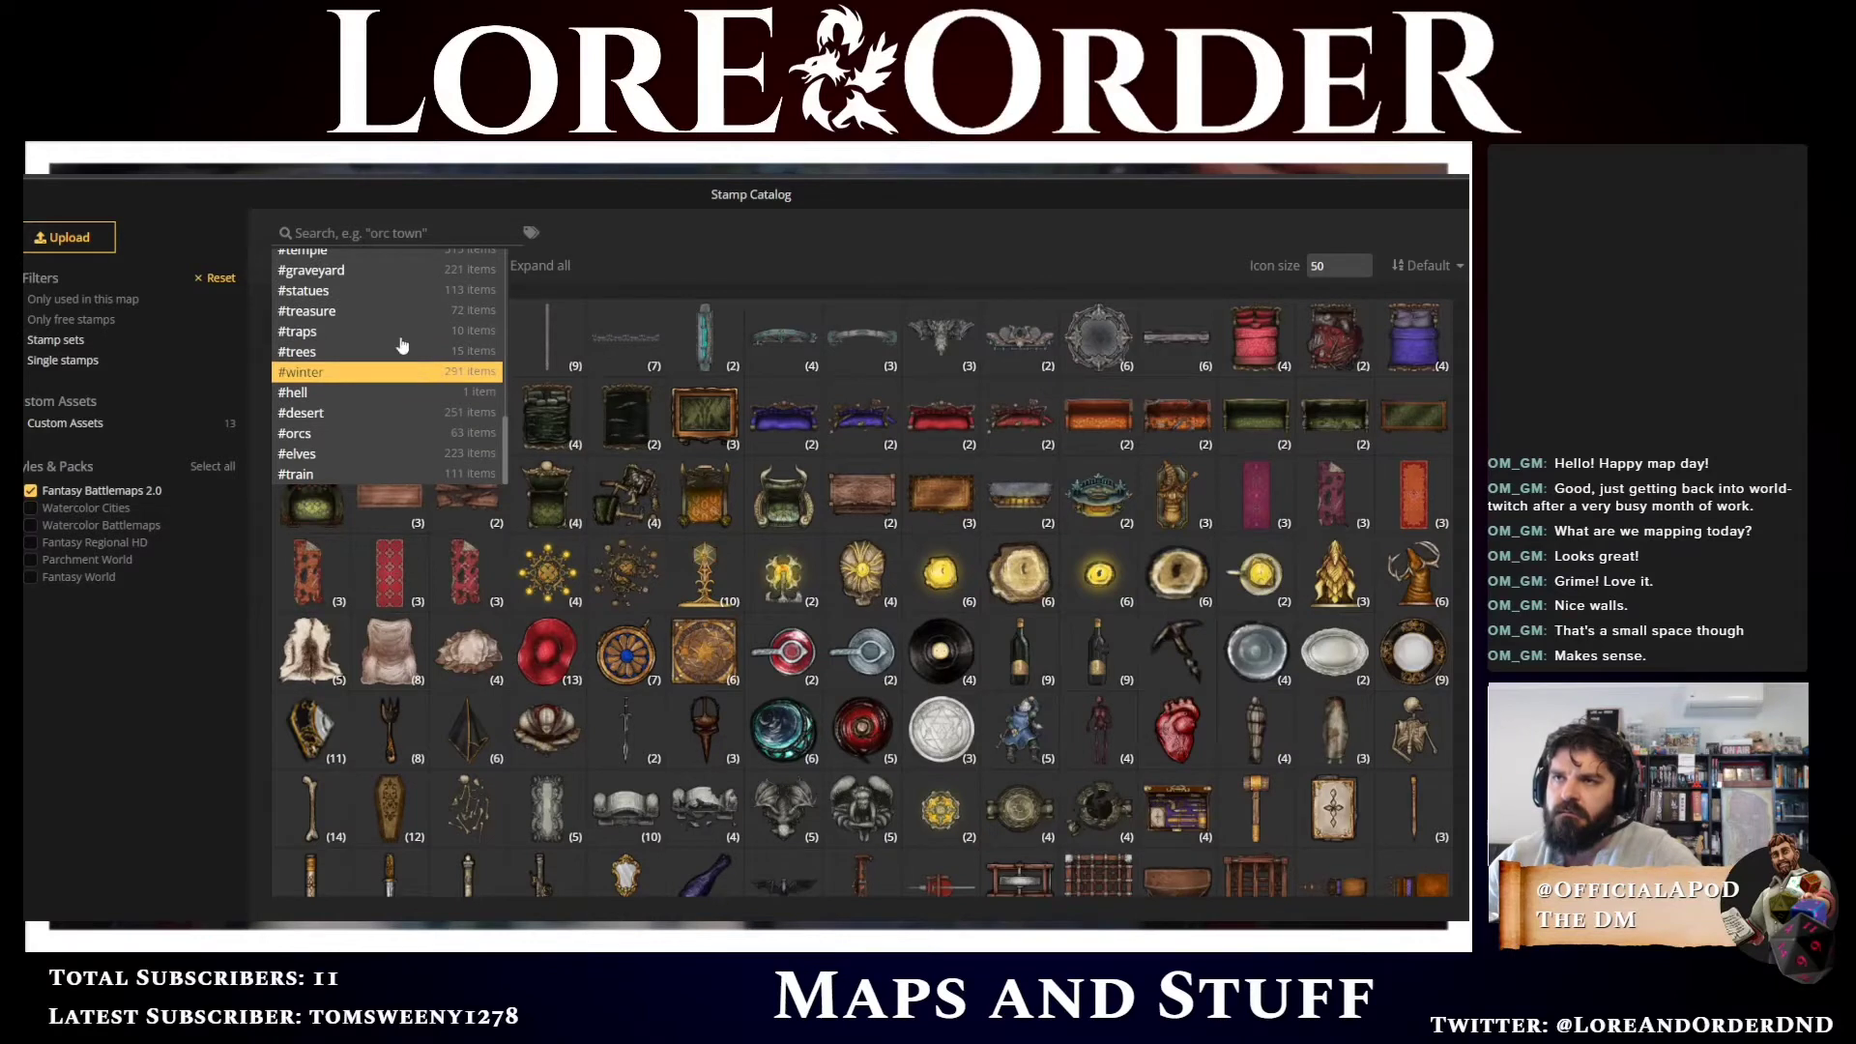
{"action": "scroll", "coordinate": [402, 348], "scroll_direction": "up", "scroll_amount": 4}
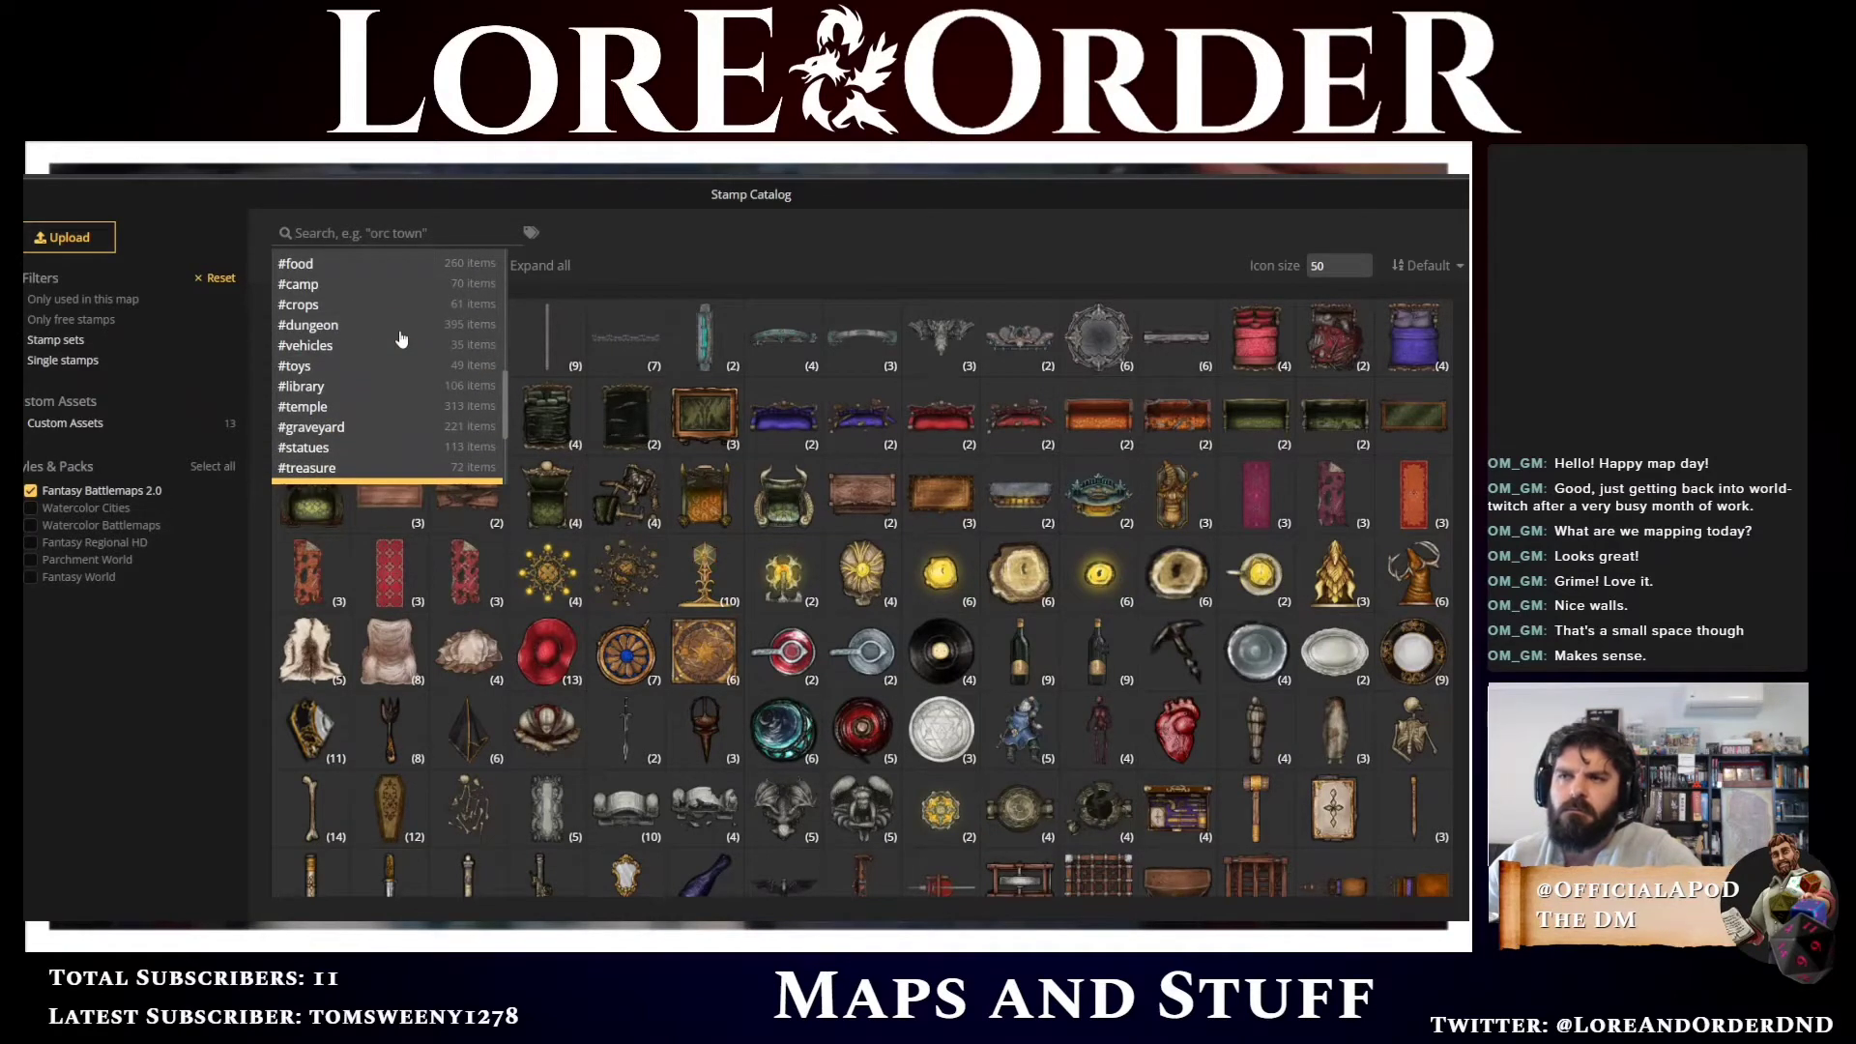
{"action": "scroll", "coordinate": [403, 339], "scroll_direction": "up", "scroll_amount": 2}
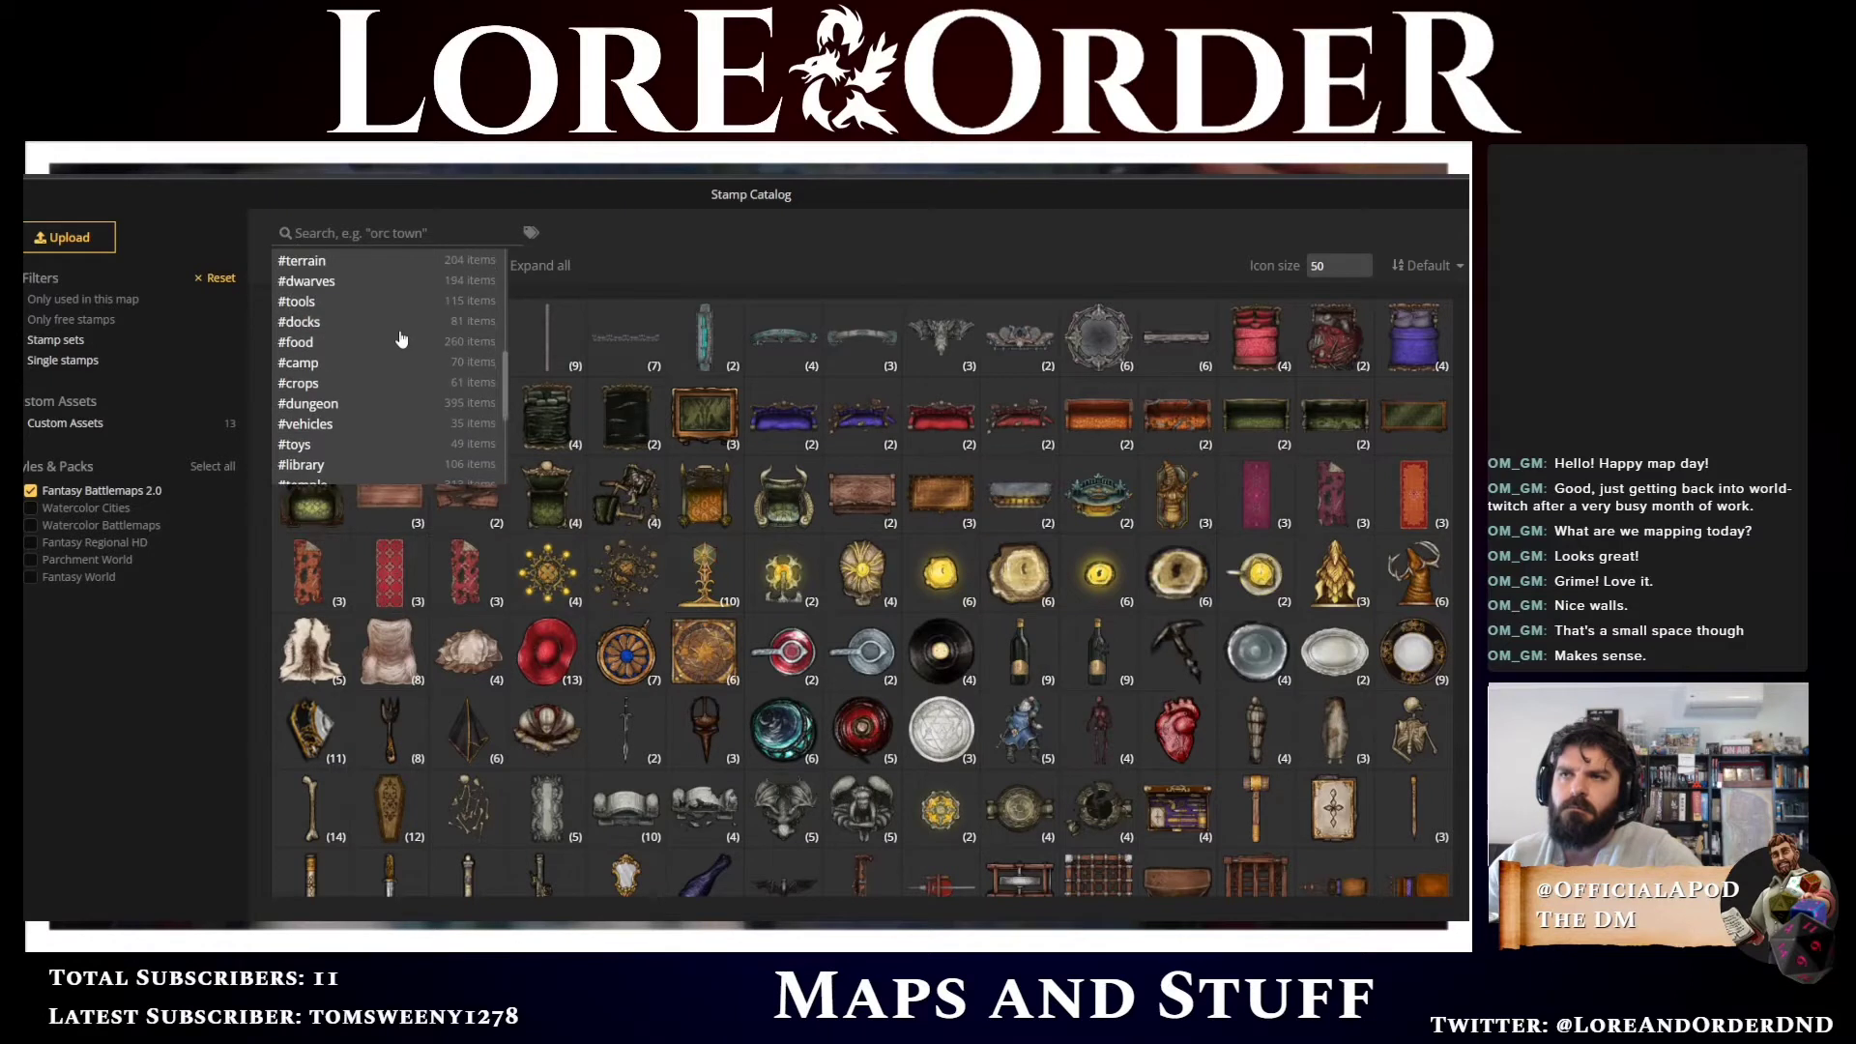
{"action": "left_click", "coordinate": [347, 325]}
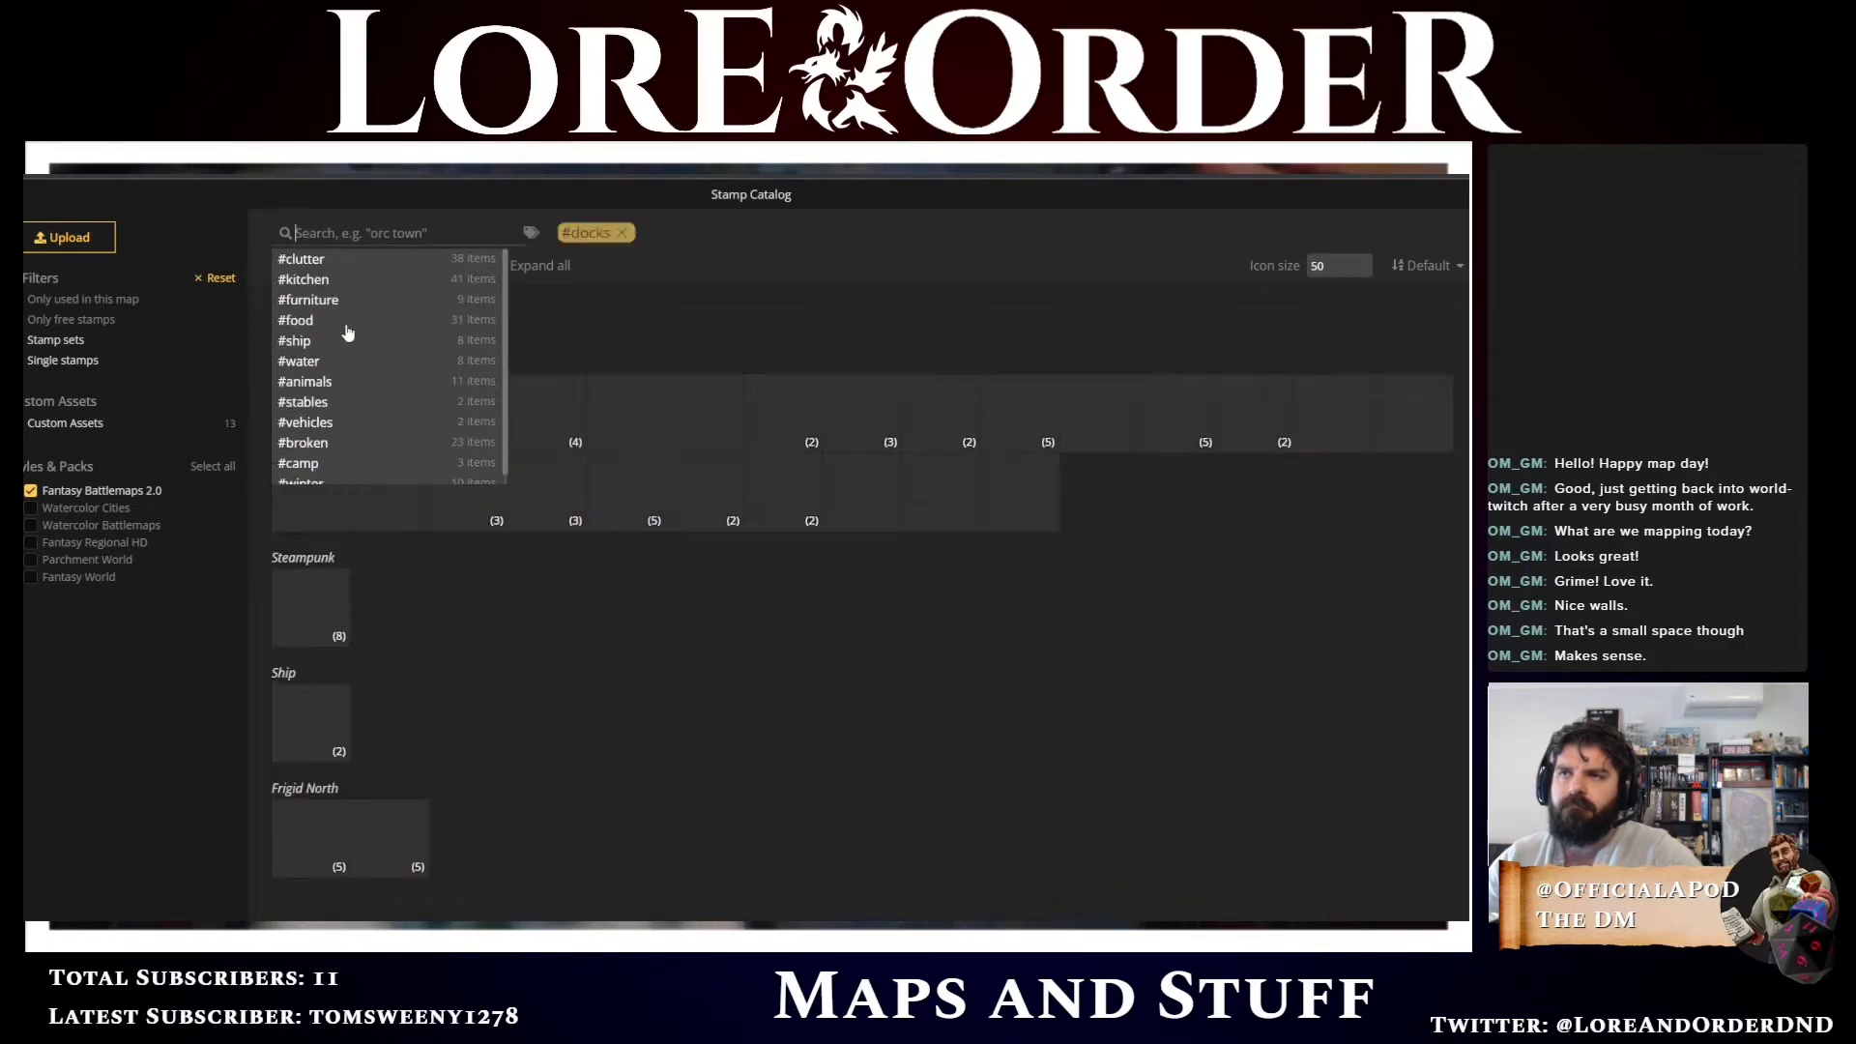
Choose the Board stamp from the Market set and place four boards in a row along the Evidence Locker's upper brick wall
{"action": "left_click", "coordinate": [943, 659]}
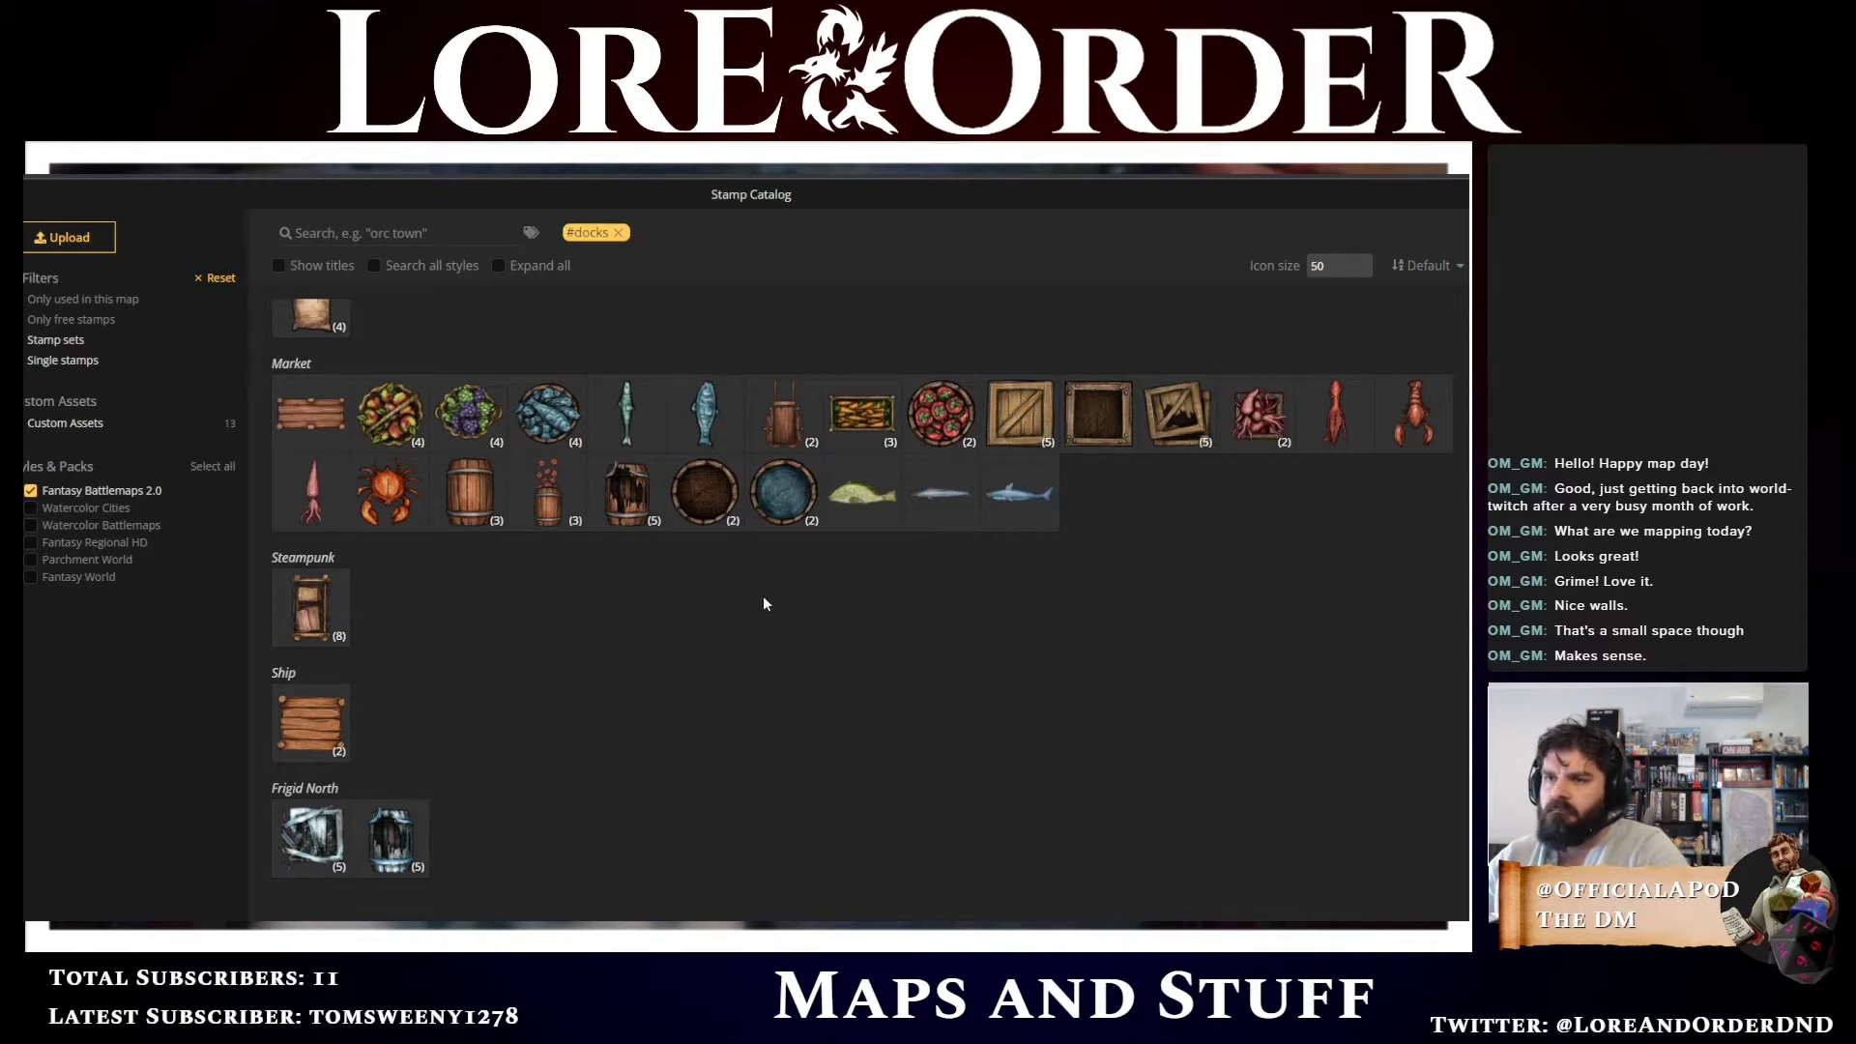
{"action": "scroll", "coordinate": [781, 602], "scroll_direction": "up", "scroll_amount": 2}
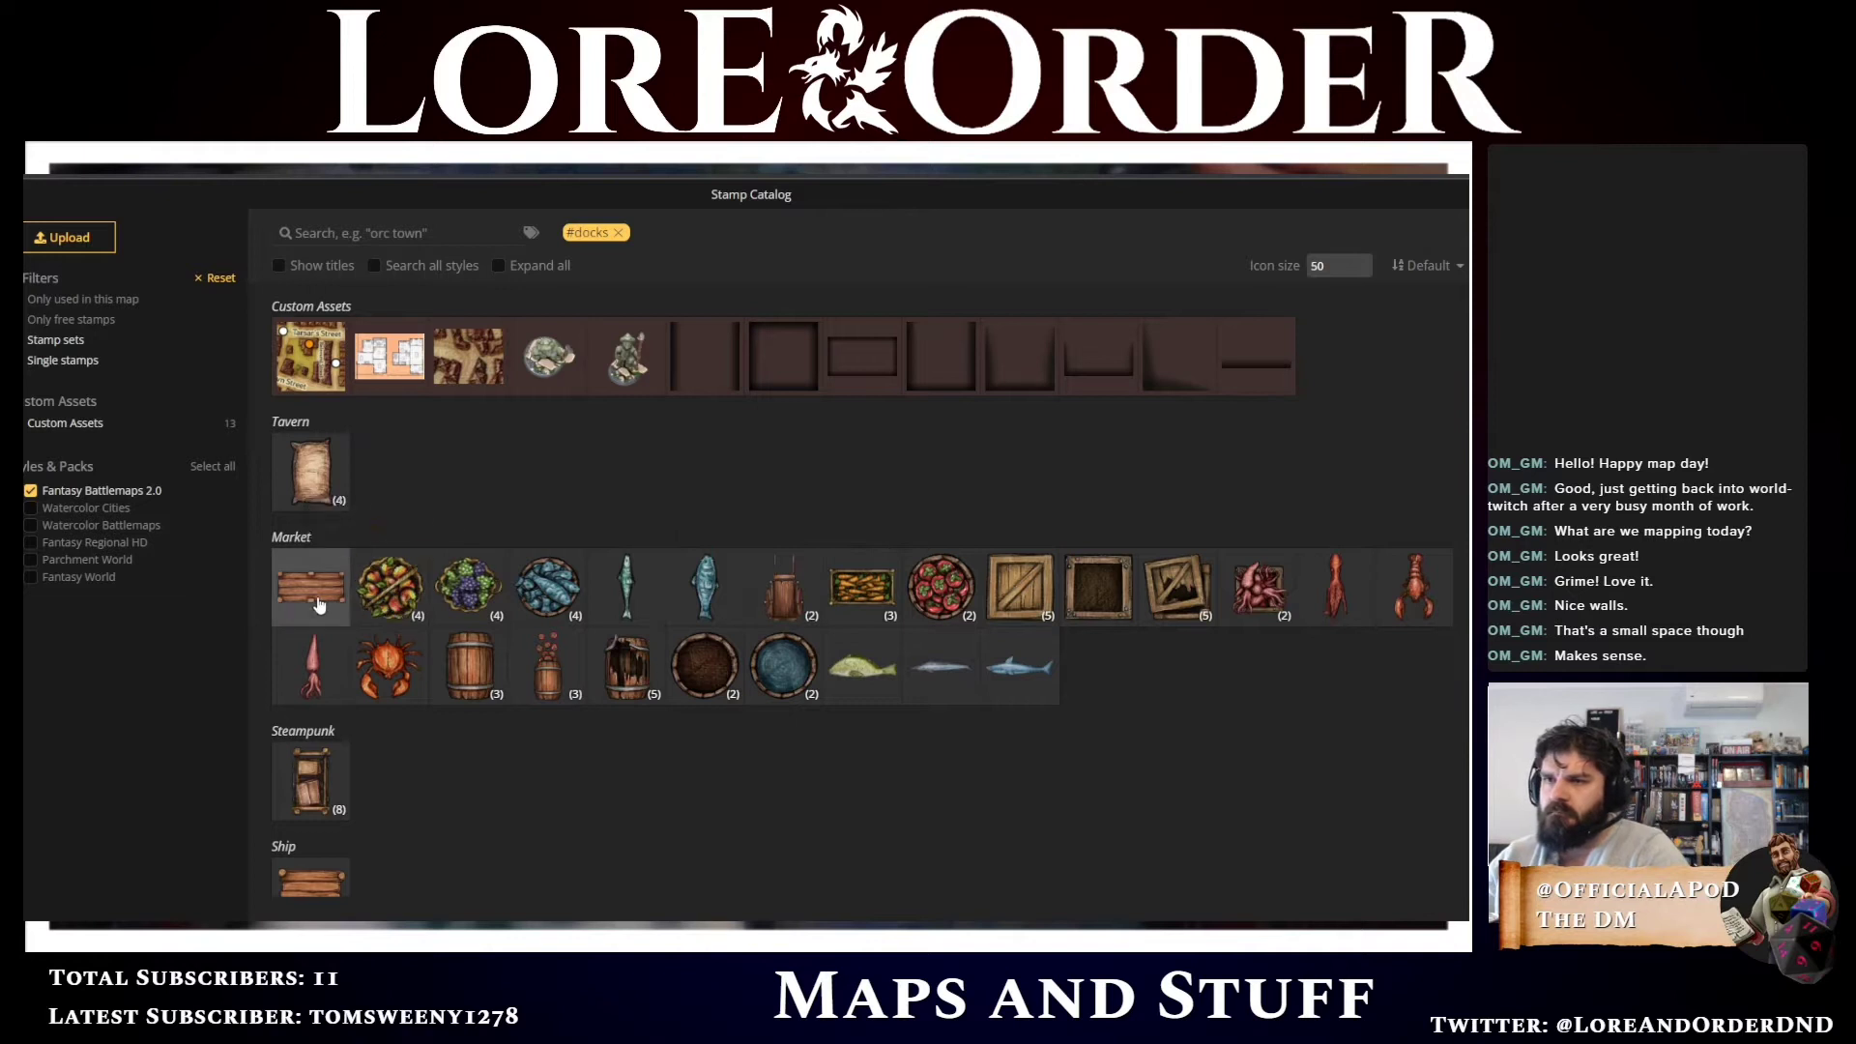
{"action": "left_click", "coordinate": [316, 596]}
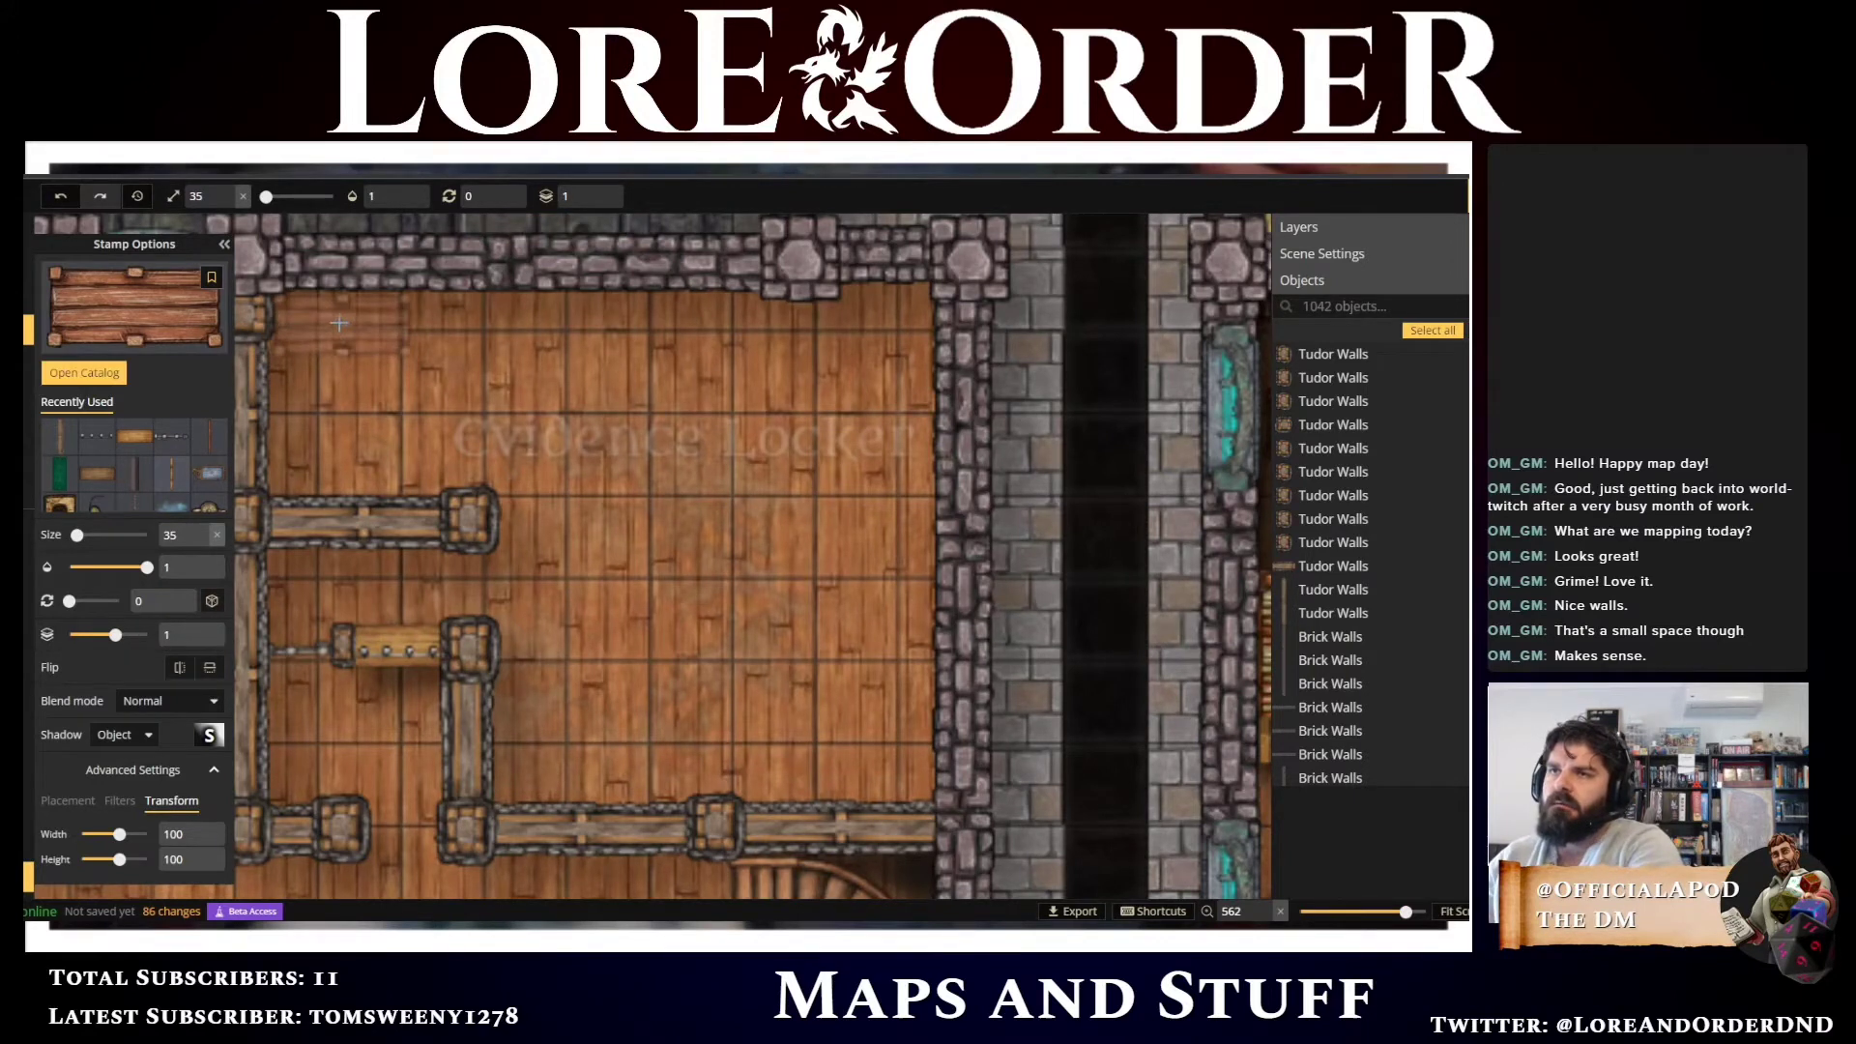
{"action": "left_click", "coordinate": [340, 322]}
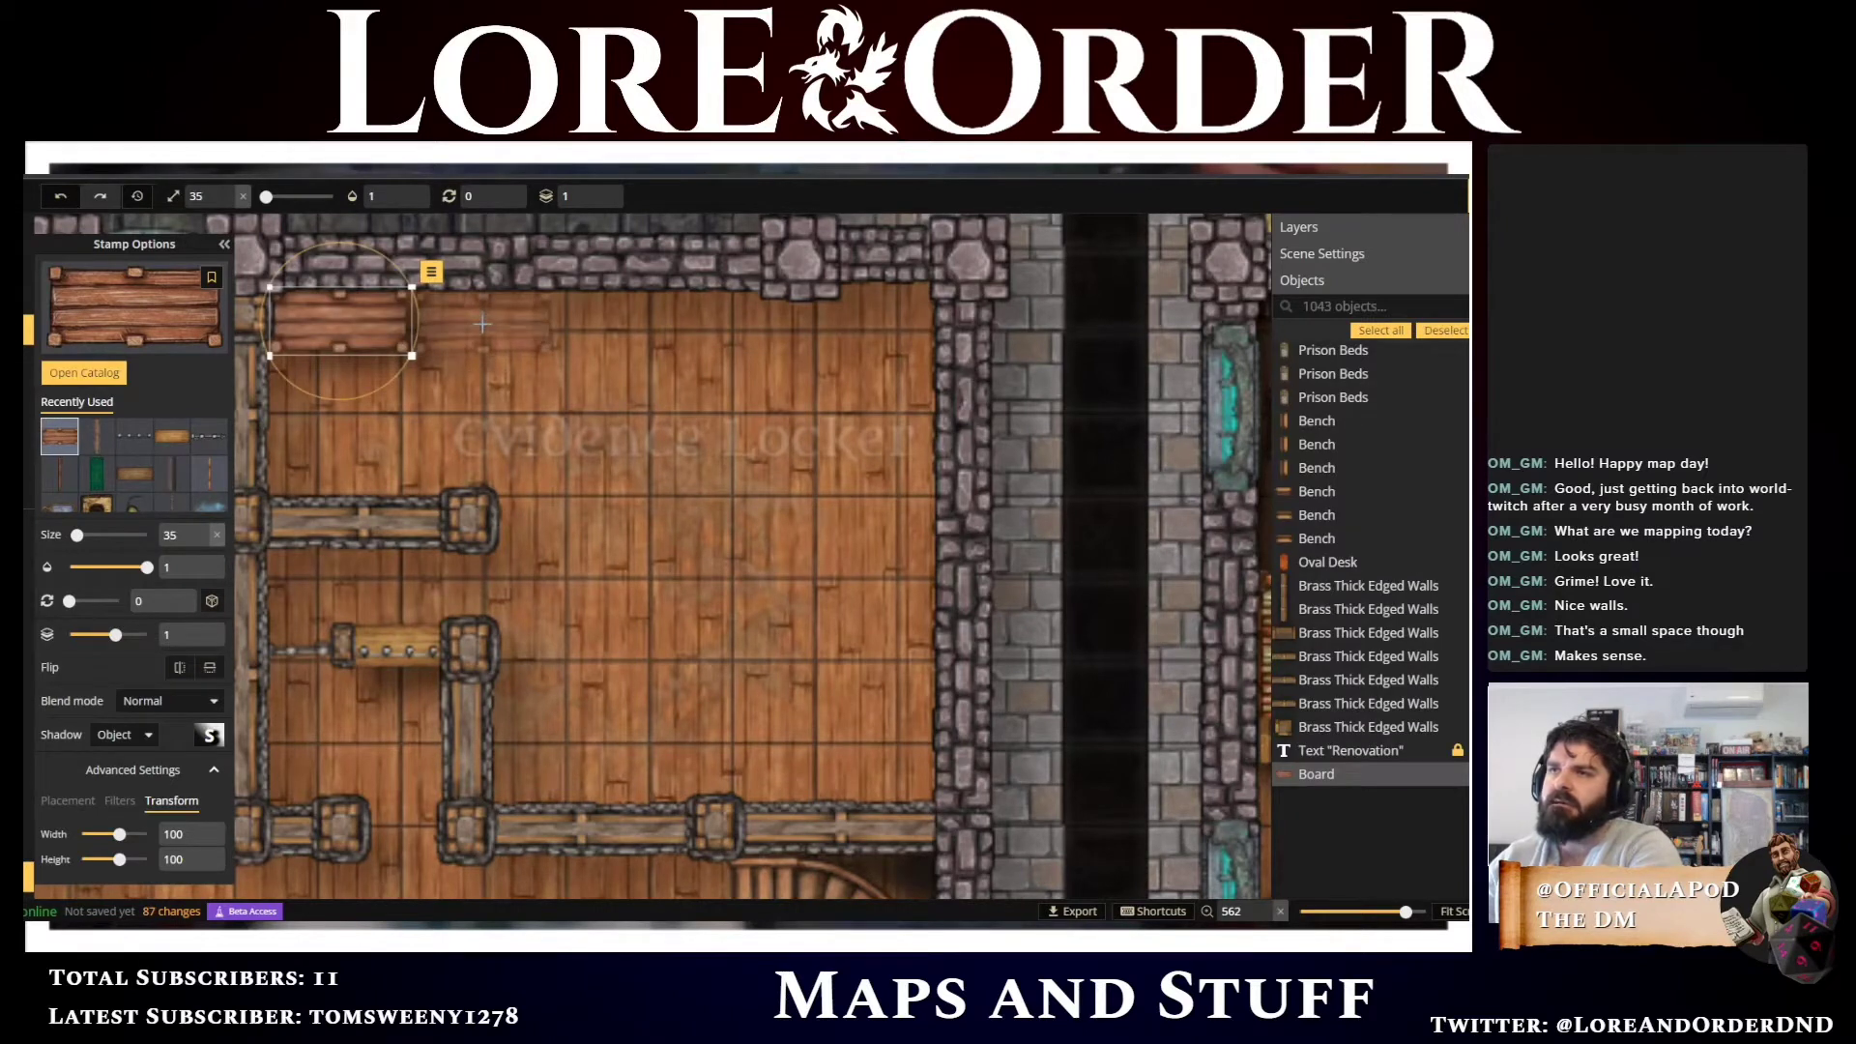
{"action": "left_click", "coordinate": [483, 325]}
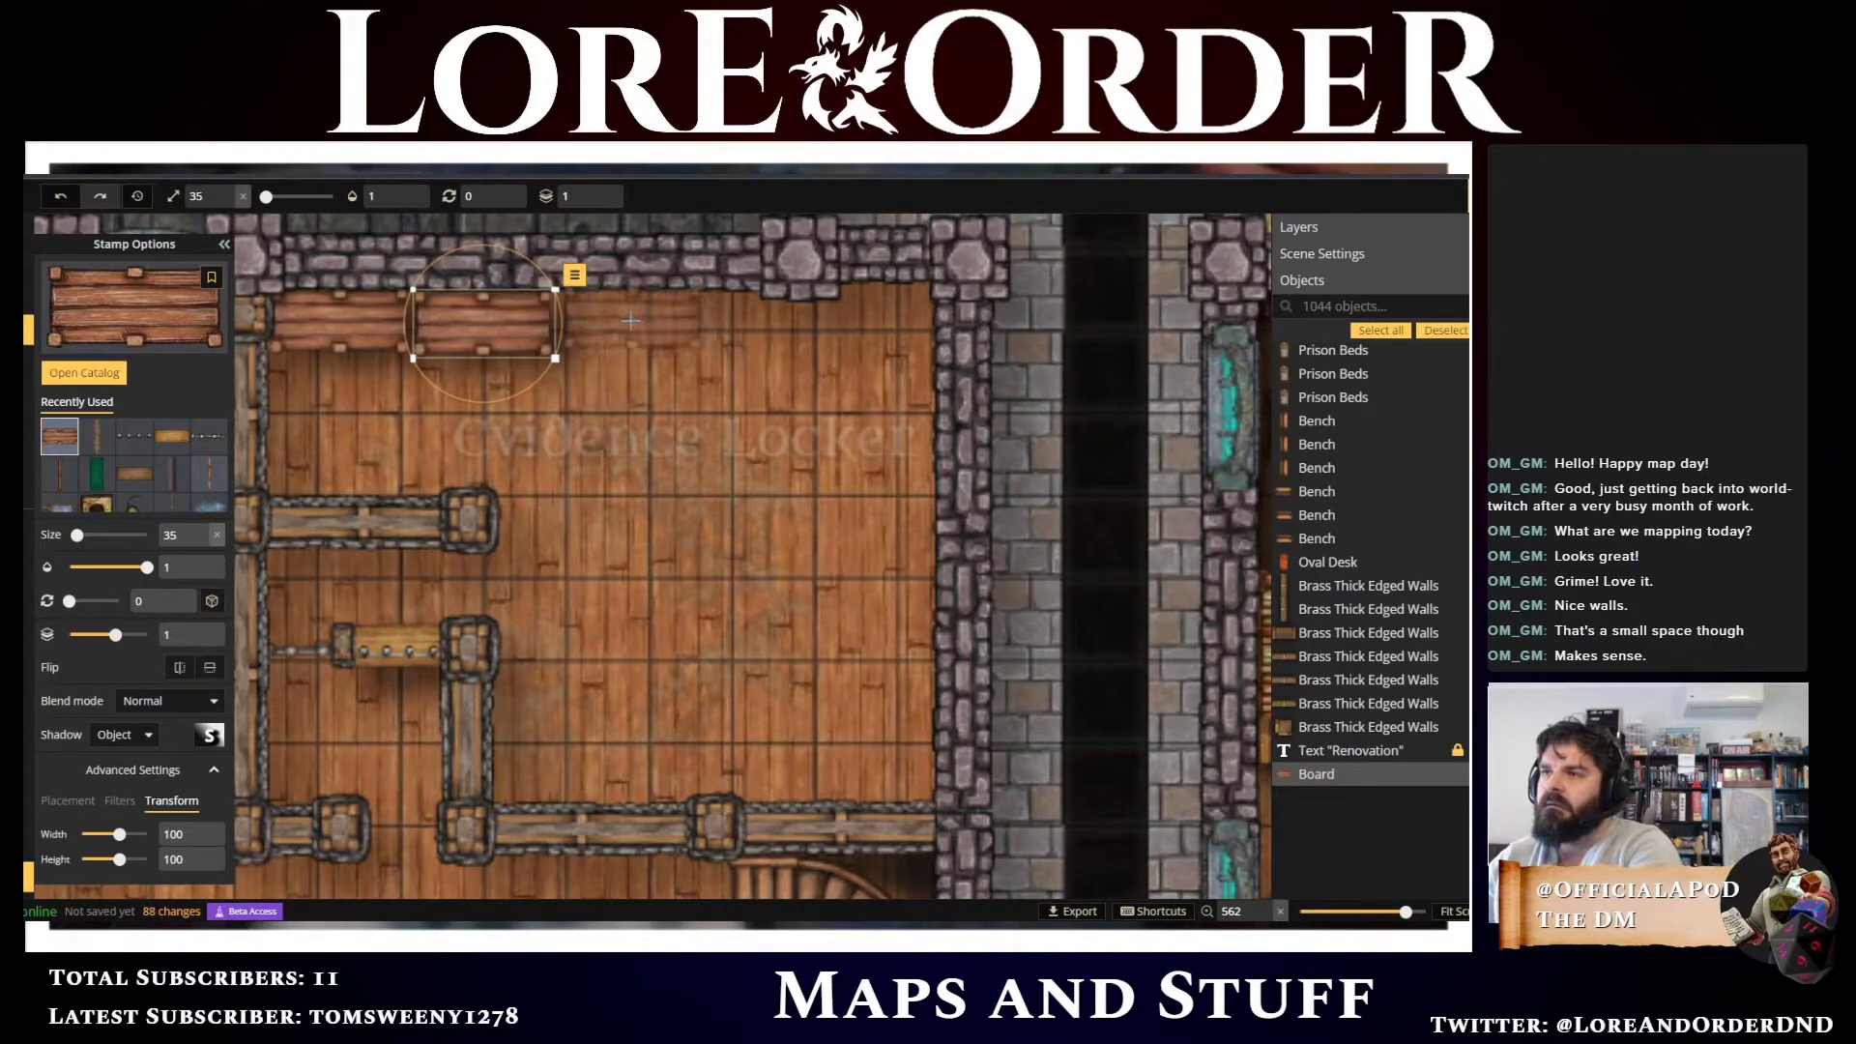
{"action": "left_click", "coordinate": [631, 320]}
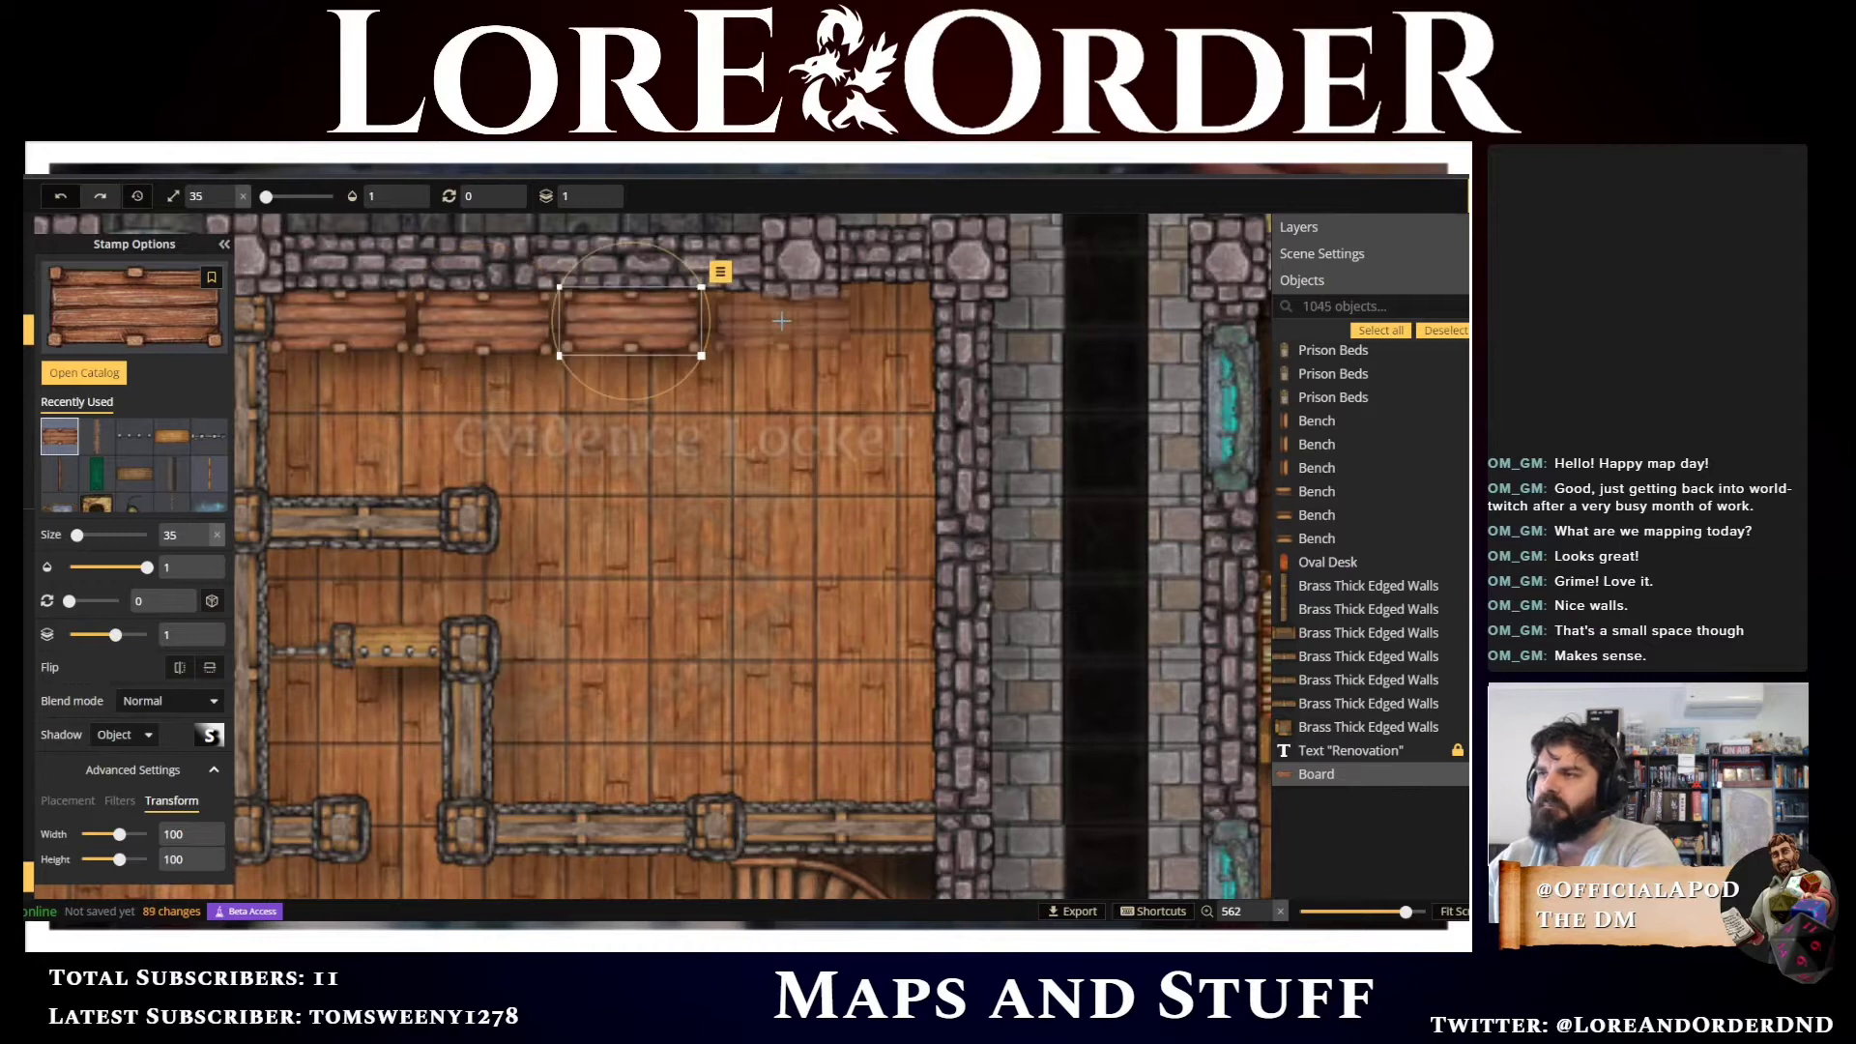
{"action": "left_click", "coordinate": [782, 320]}
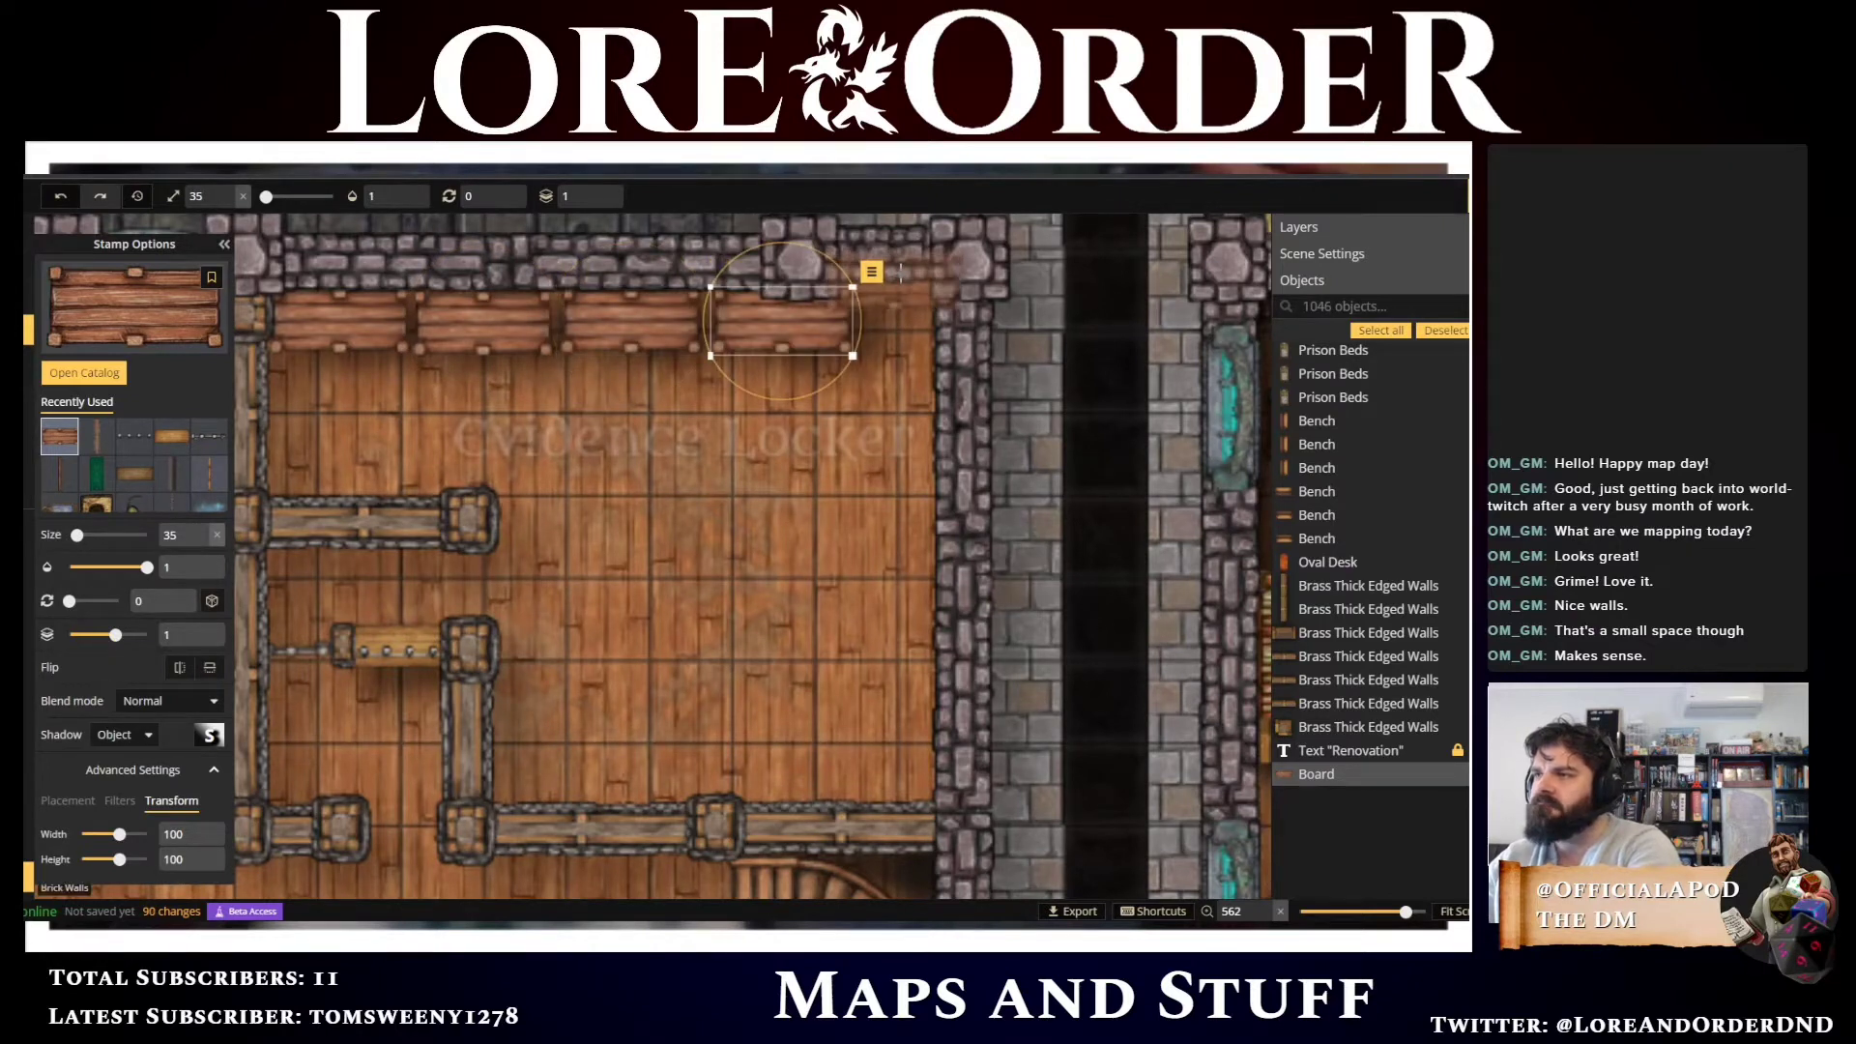
Place two boards side by side along the upper side of the horizontal Tudor wall and move the Evidence Locker text down below them
{"action": "left_click", "coordinate": [336, 465]}
{"action": "left_click", "coordinate": [360, 467]}
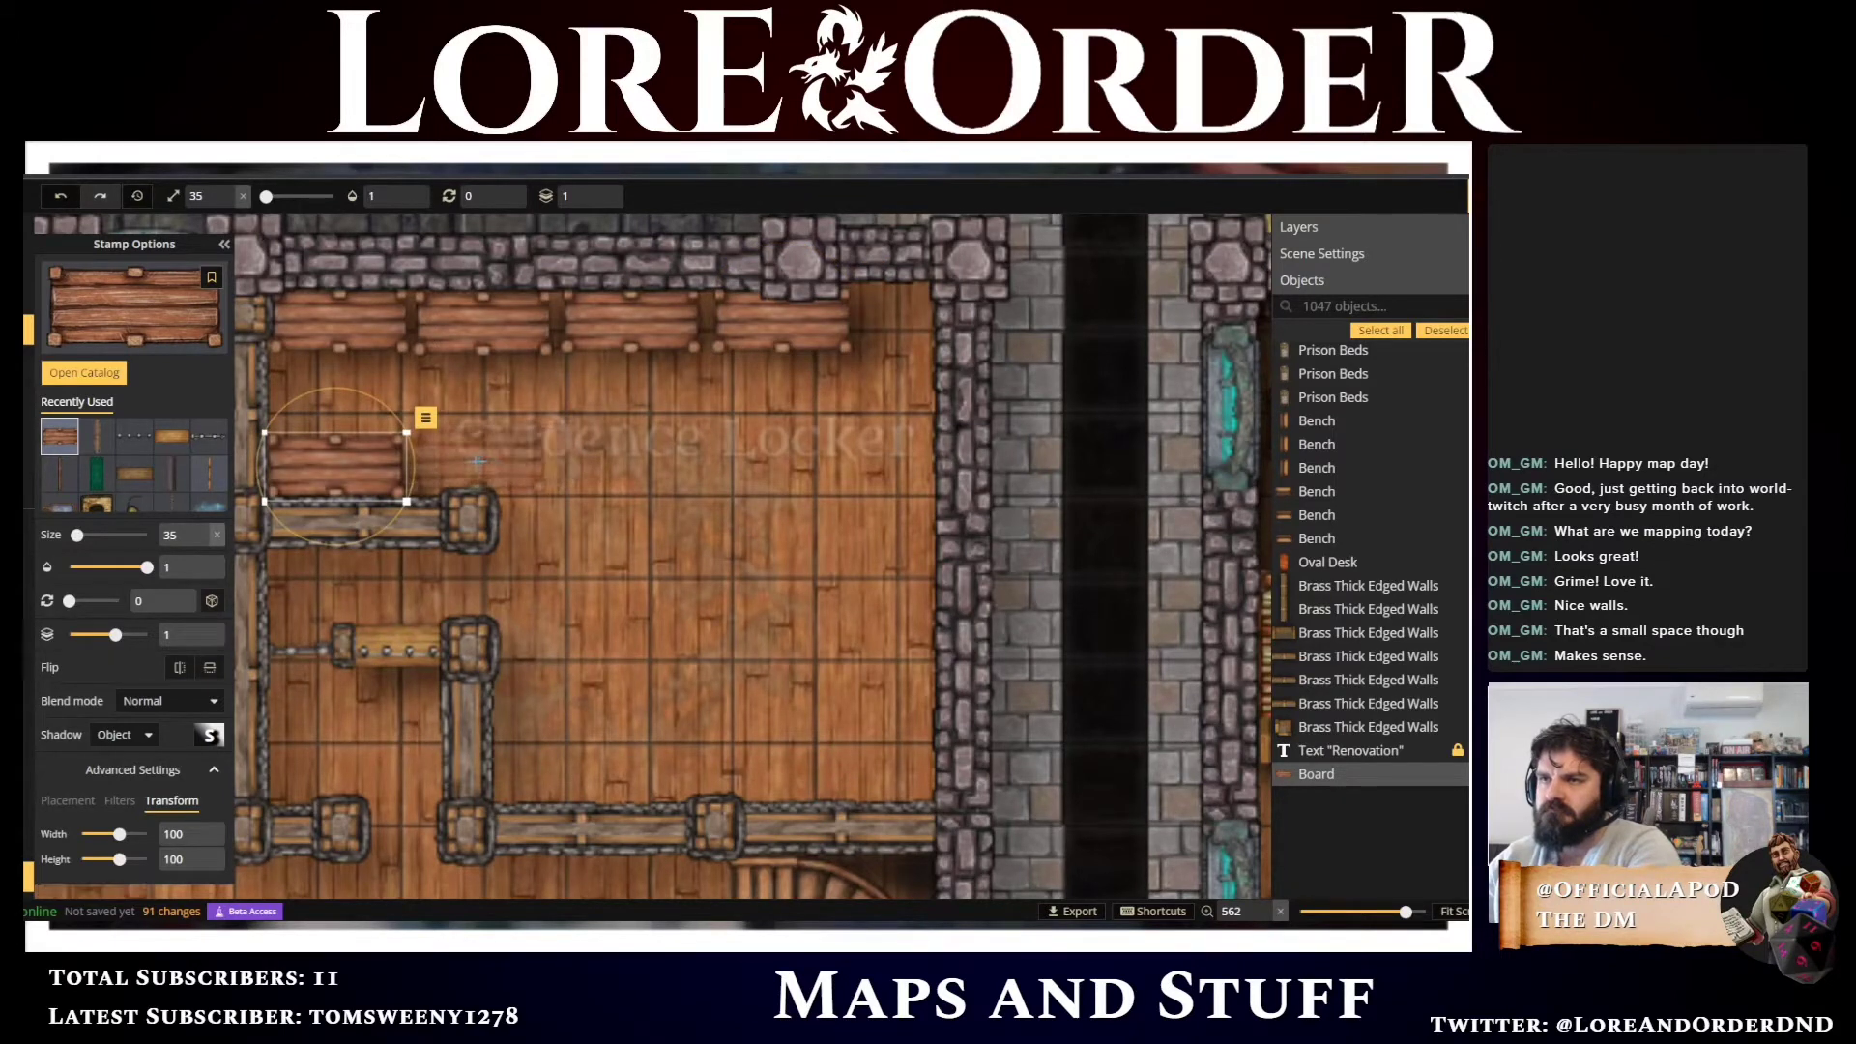
{"action": "left_click", "coordinate": [476, 462]}
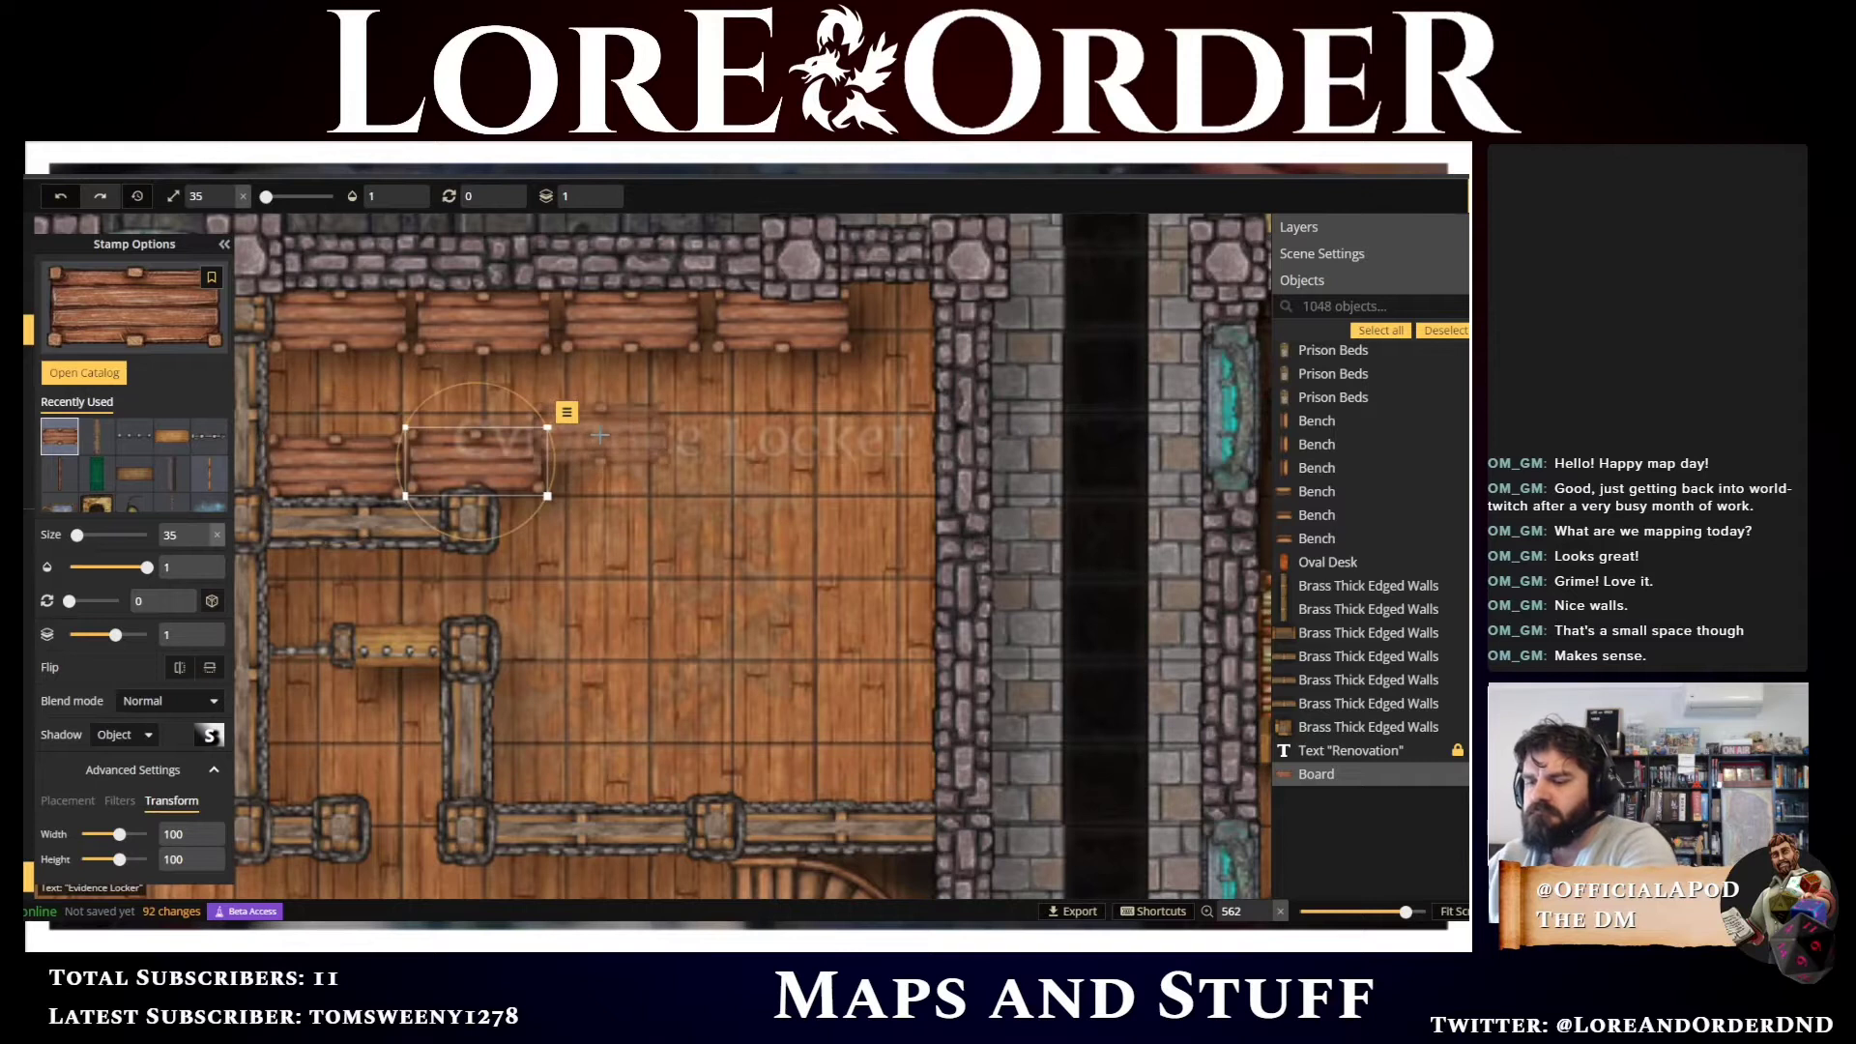
{"action": "left_click_drag", "start_coordinate": [655, 446], "coordinate": [633, 581]}
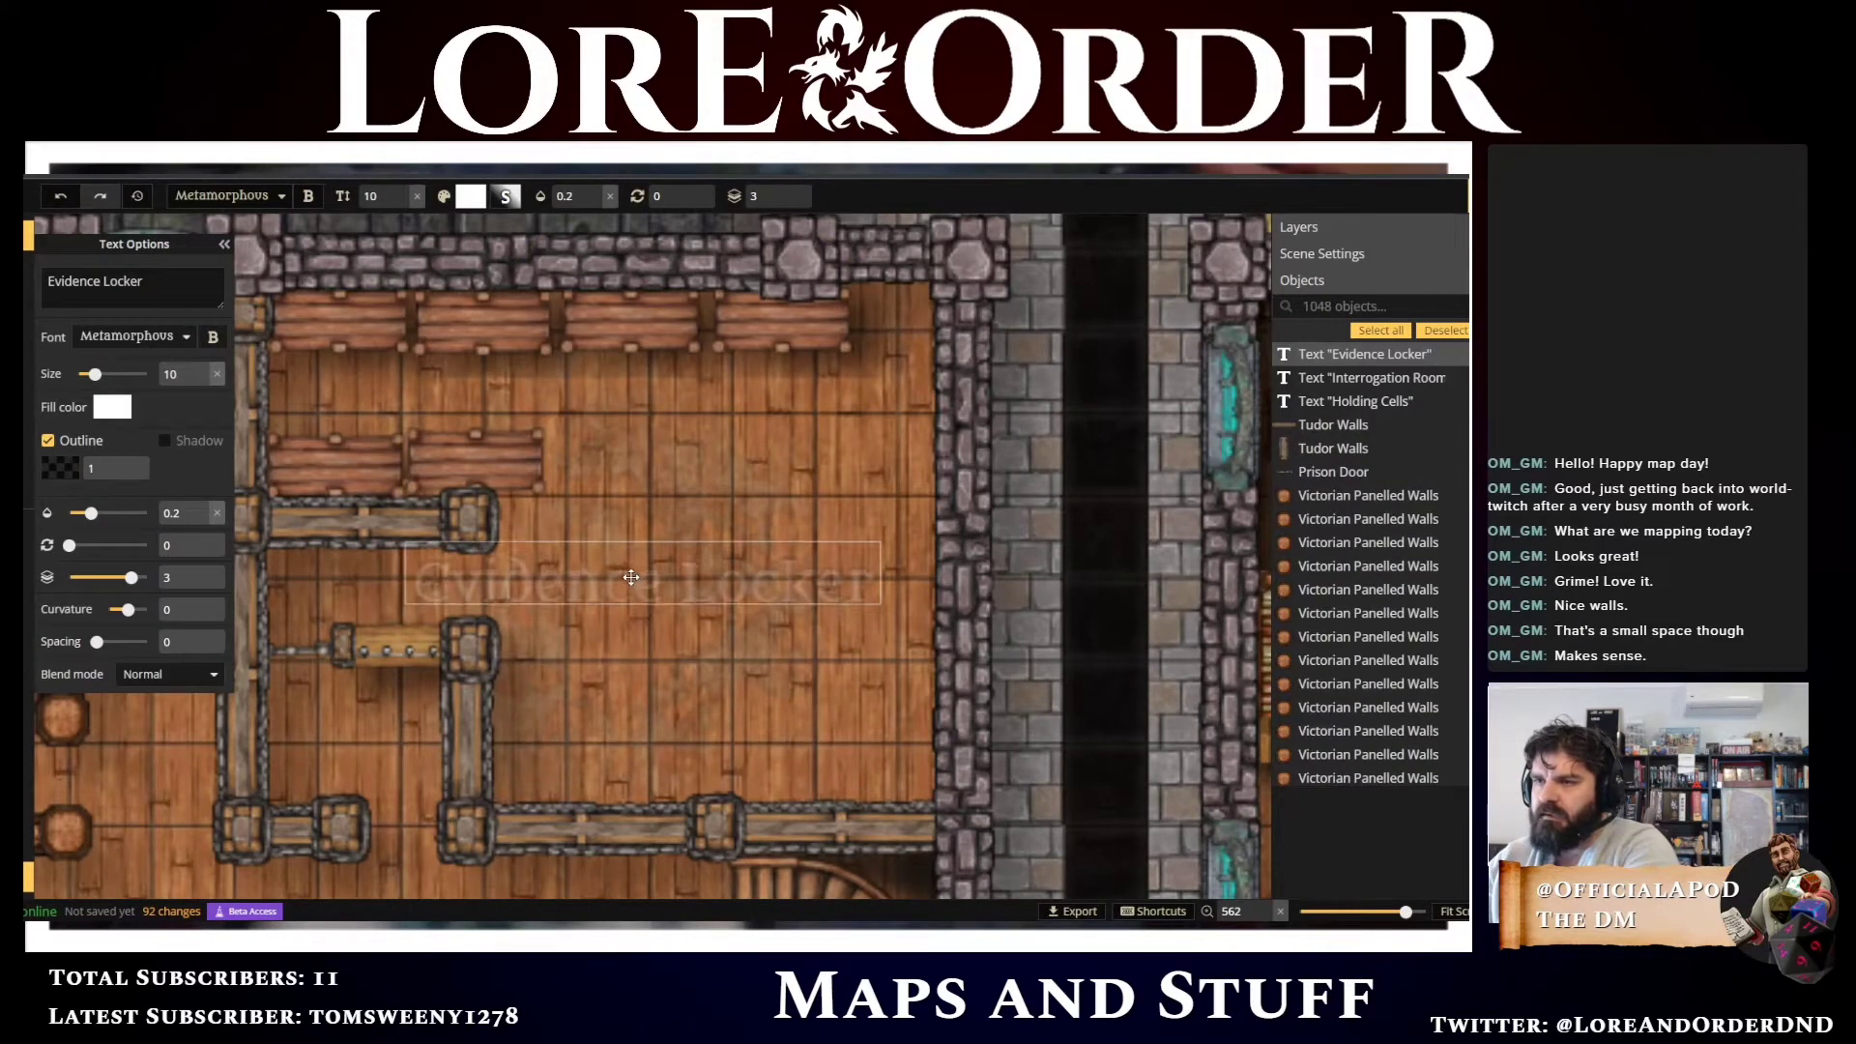
Copy a board and place three copies in a row along the room's lower Tudor wall, ending at the right brick wall
{"action": "left_click", "coordinate": [461, 453]}
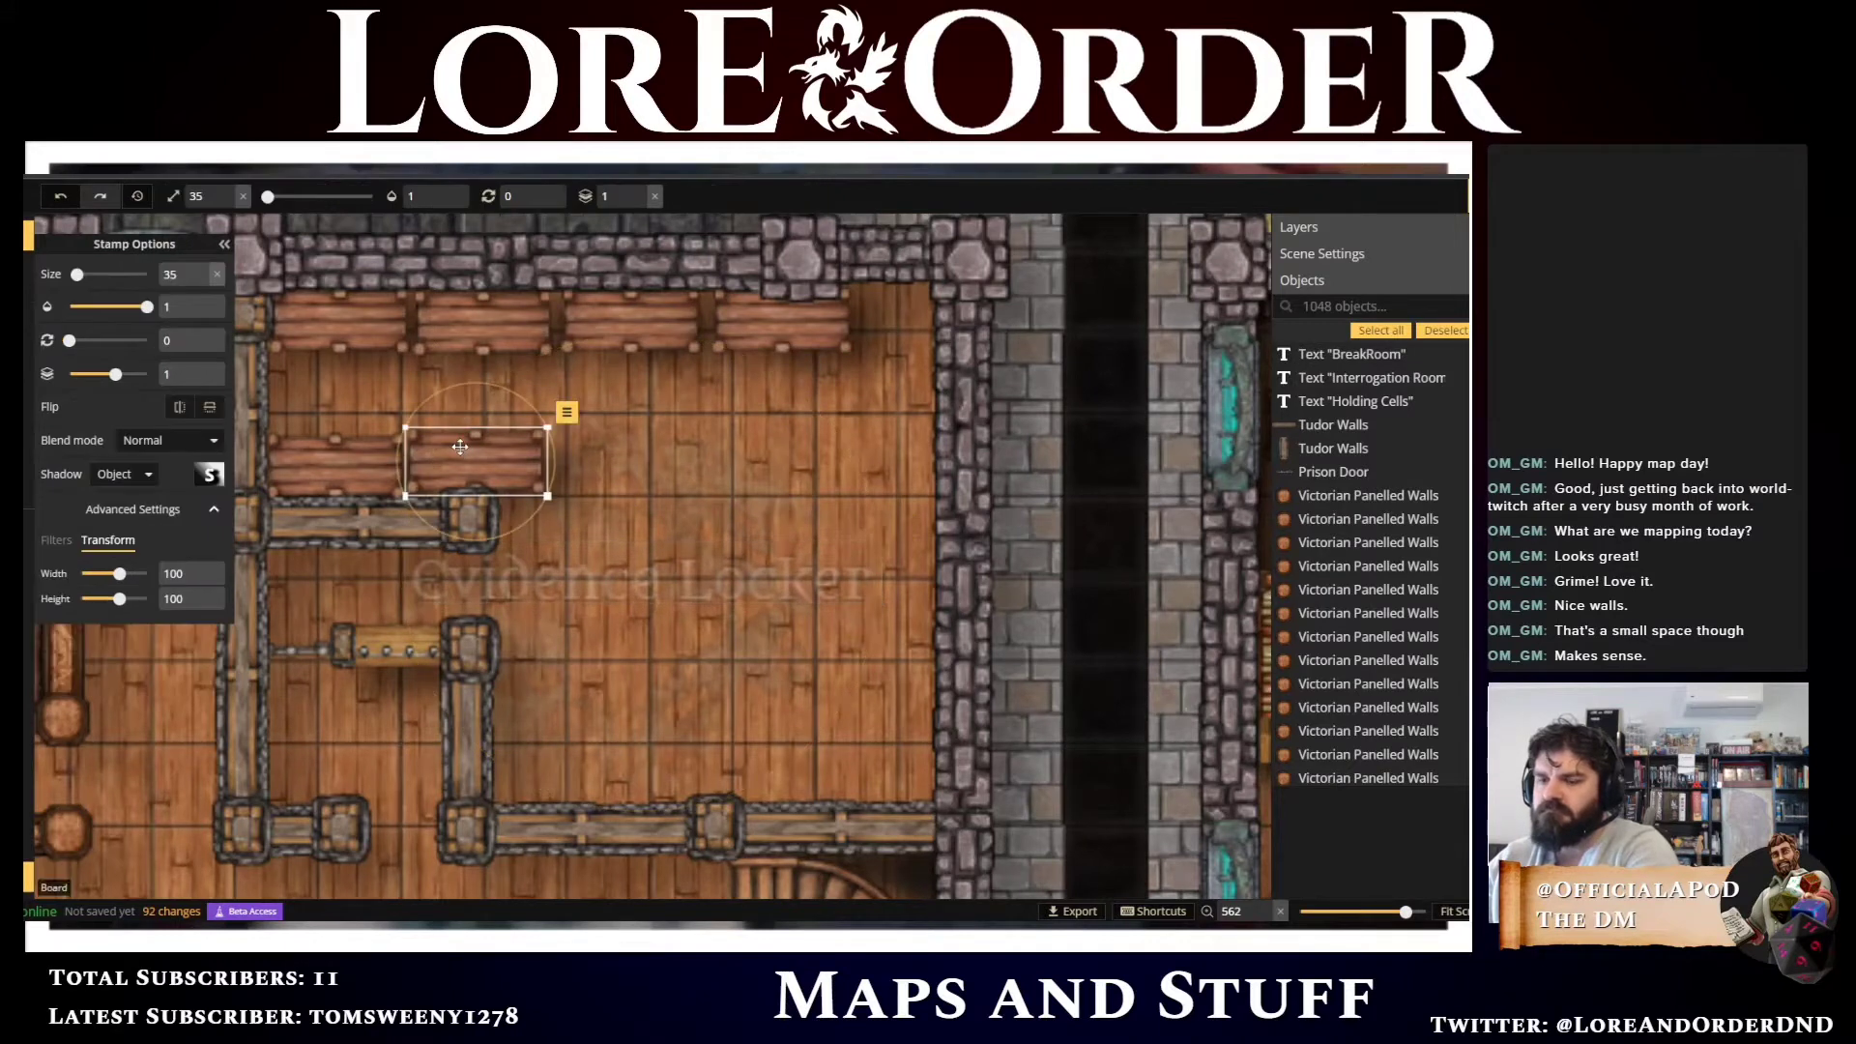
{"action": "key", "text": "ctrl+c"}
{"action": "key", "text": "ctrl+v"}
{"action": "left_click_drag", "start_coordinate": [560, 748], "coordinate": [708, 771]}
{"action": "left_click", "coordinate": [563, 770]}
{"action": "key", "text": "ctrl+c"}
{"action": "key", "text": "ctrl+v"}
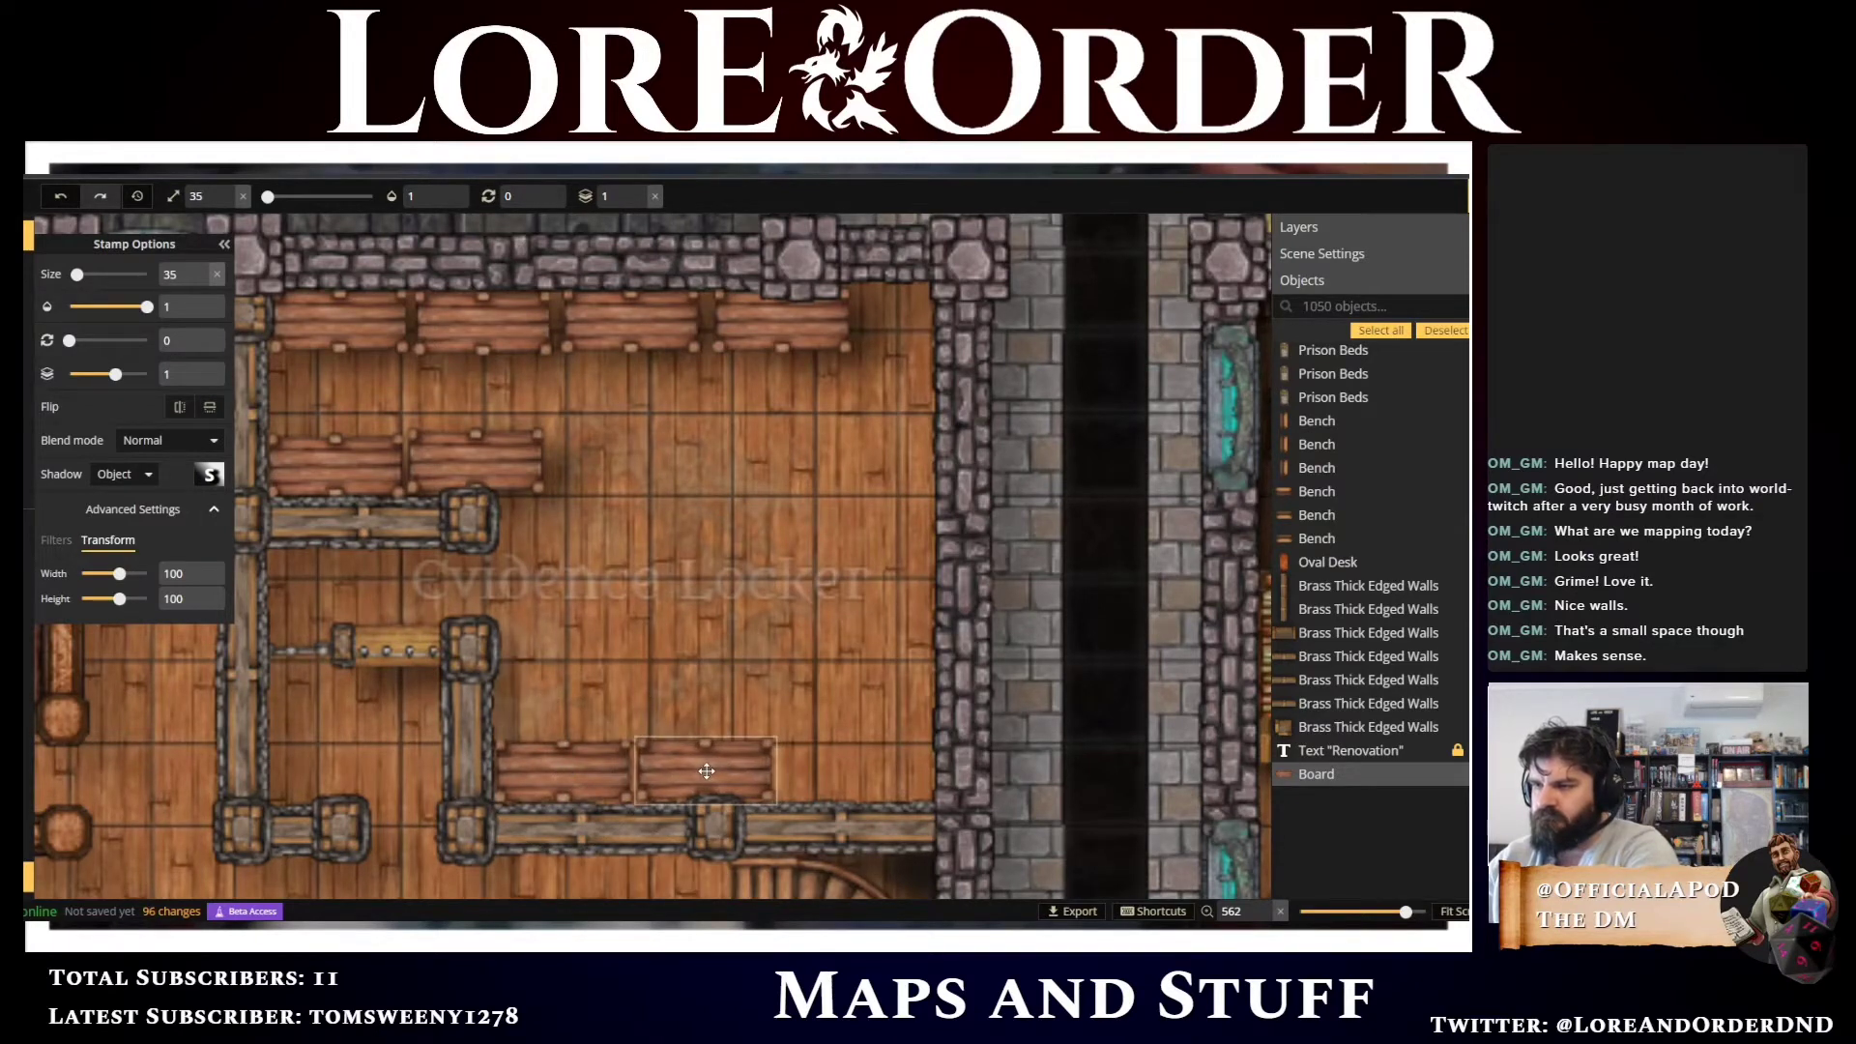
{"action": "key", "text": "ctrl+v"}
{"action": "left_click_drag", "start_coordinate": [850, 767], "coordinate": [859, 768]}
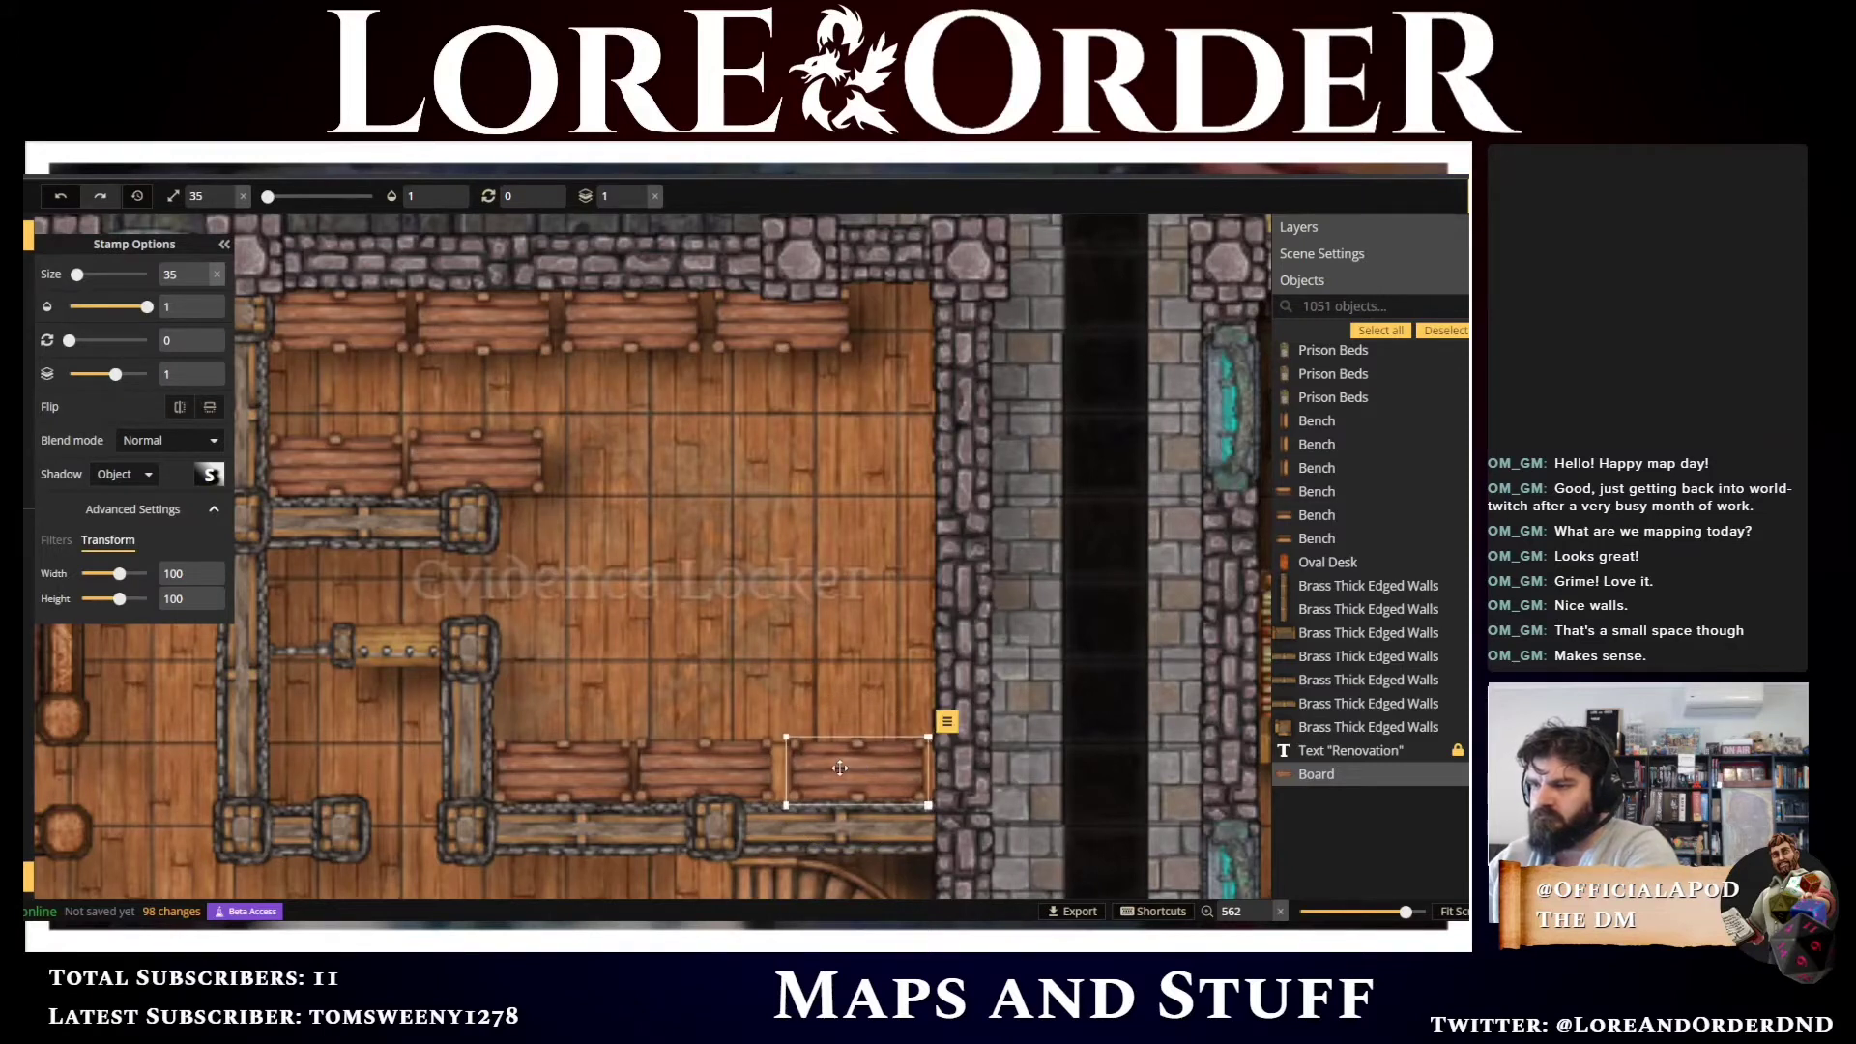
Nudge the middle board of the lower row to the right to even out the spacing between its neighbours
{"action": "left_click", "coordinate": [766, 769]}
{"action": "key", "text": "Right"}
{"action": "key", "text": "Right"}
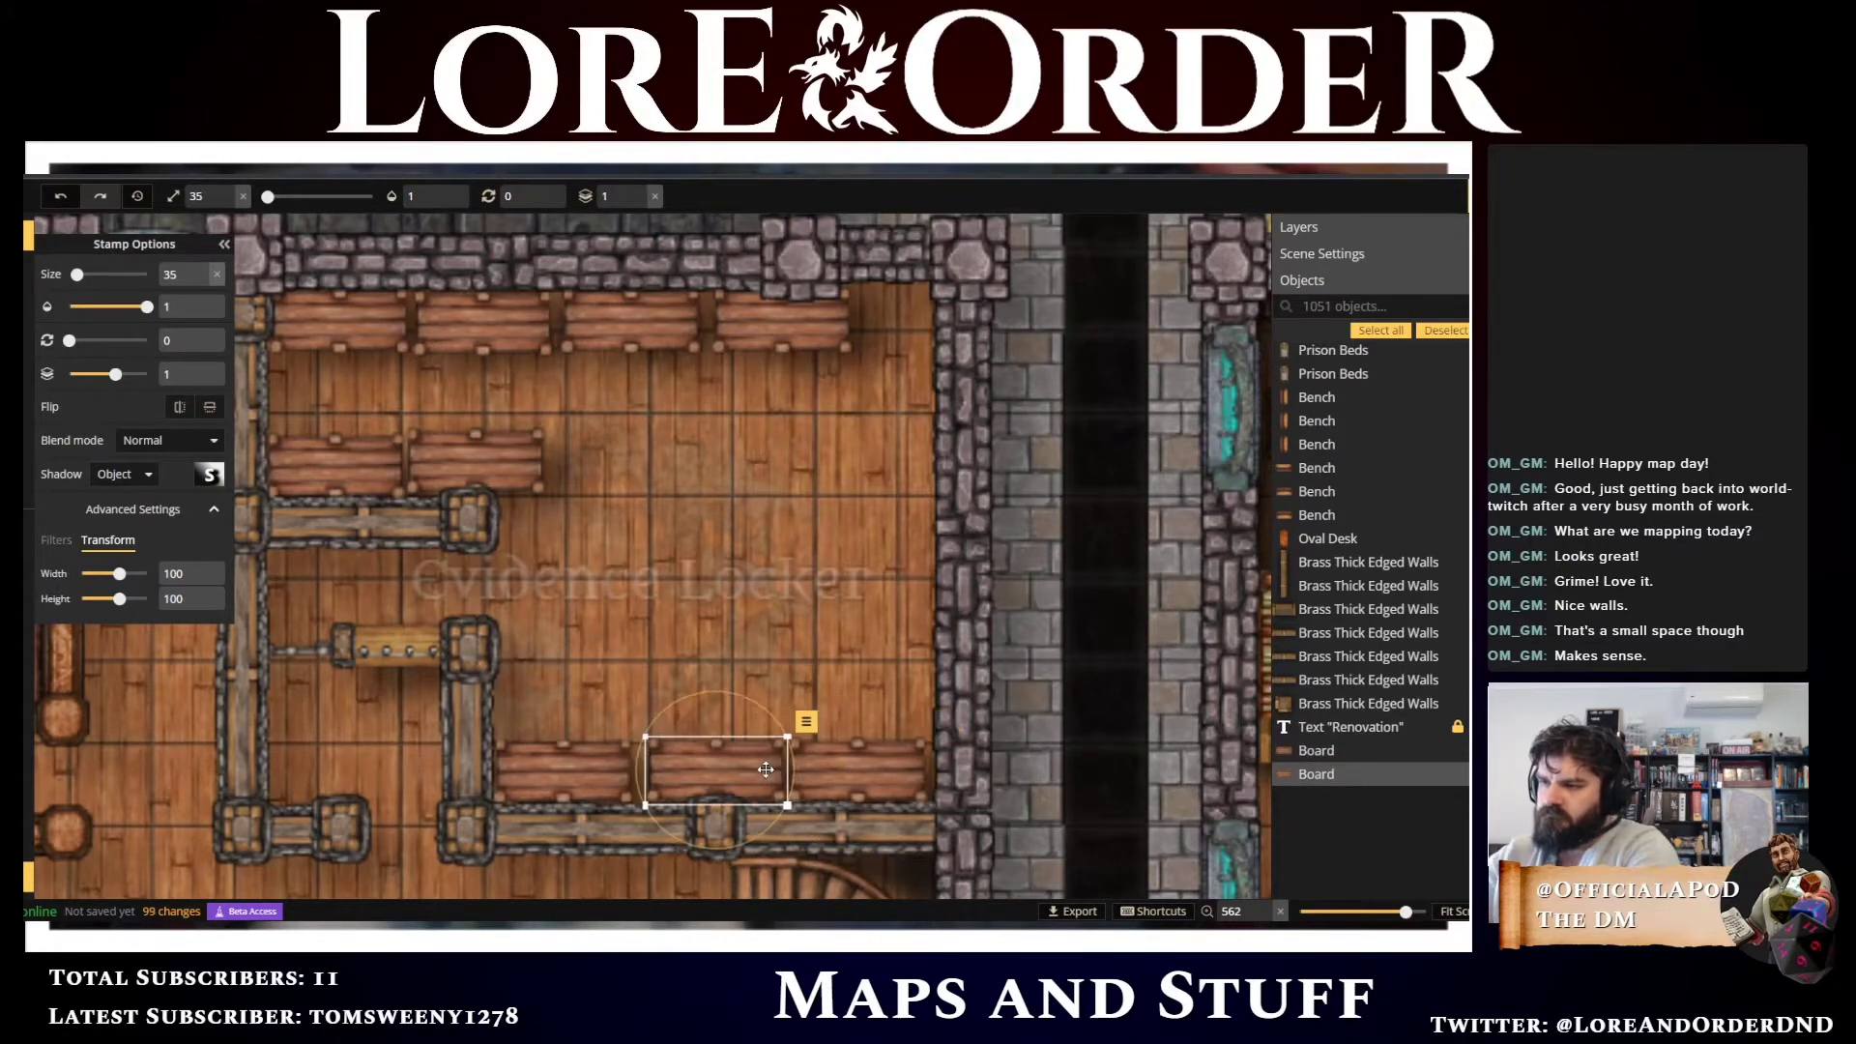
{"action": "key", "text": "Left"}
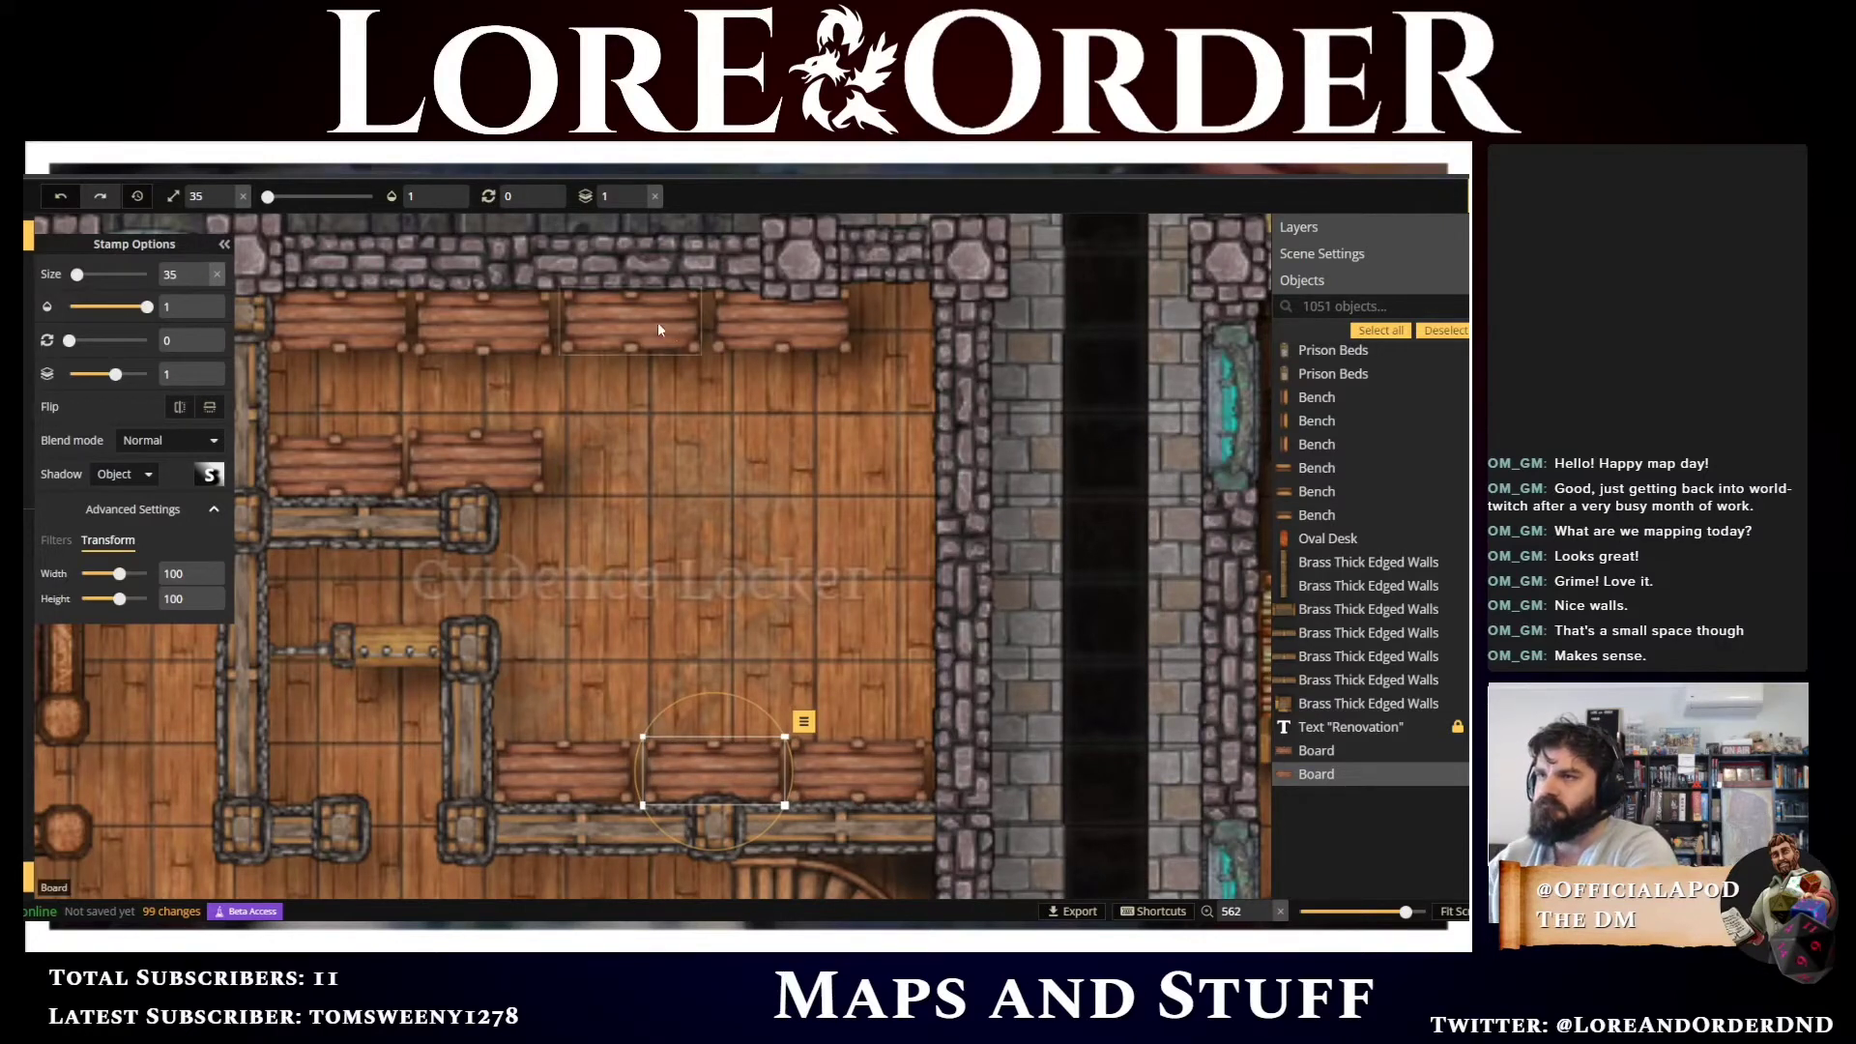
Shift the four boards along the upper brick wall to the right so the row ends against the right brick wall
{"action": "key", "text": "ctrl+v"}
{"action": "left_click_drag", "start_coordinate": [789, 322], "coordinate": [864, 321]}
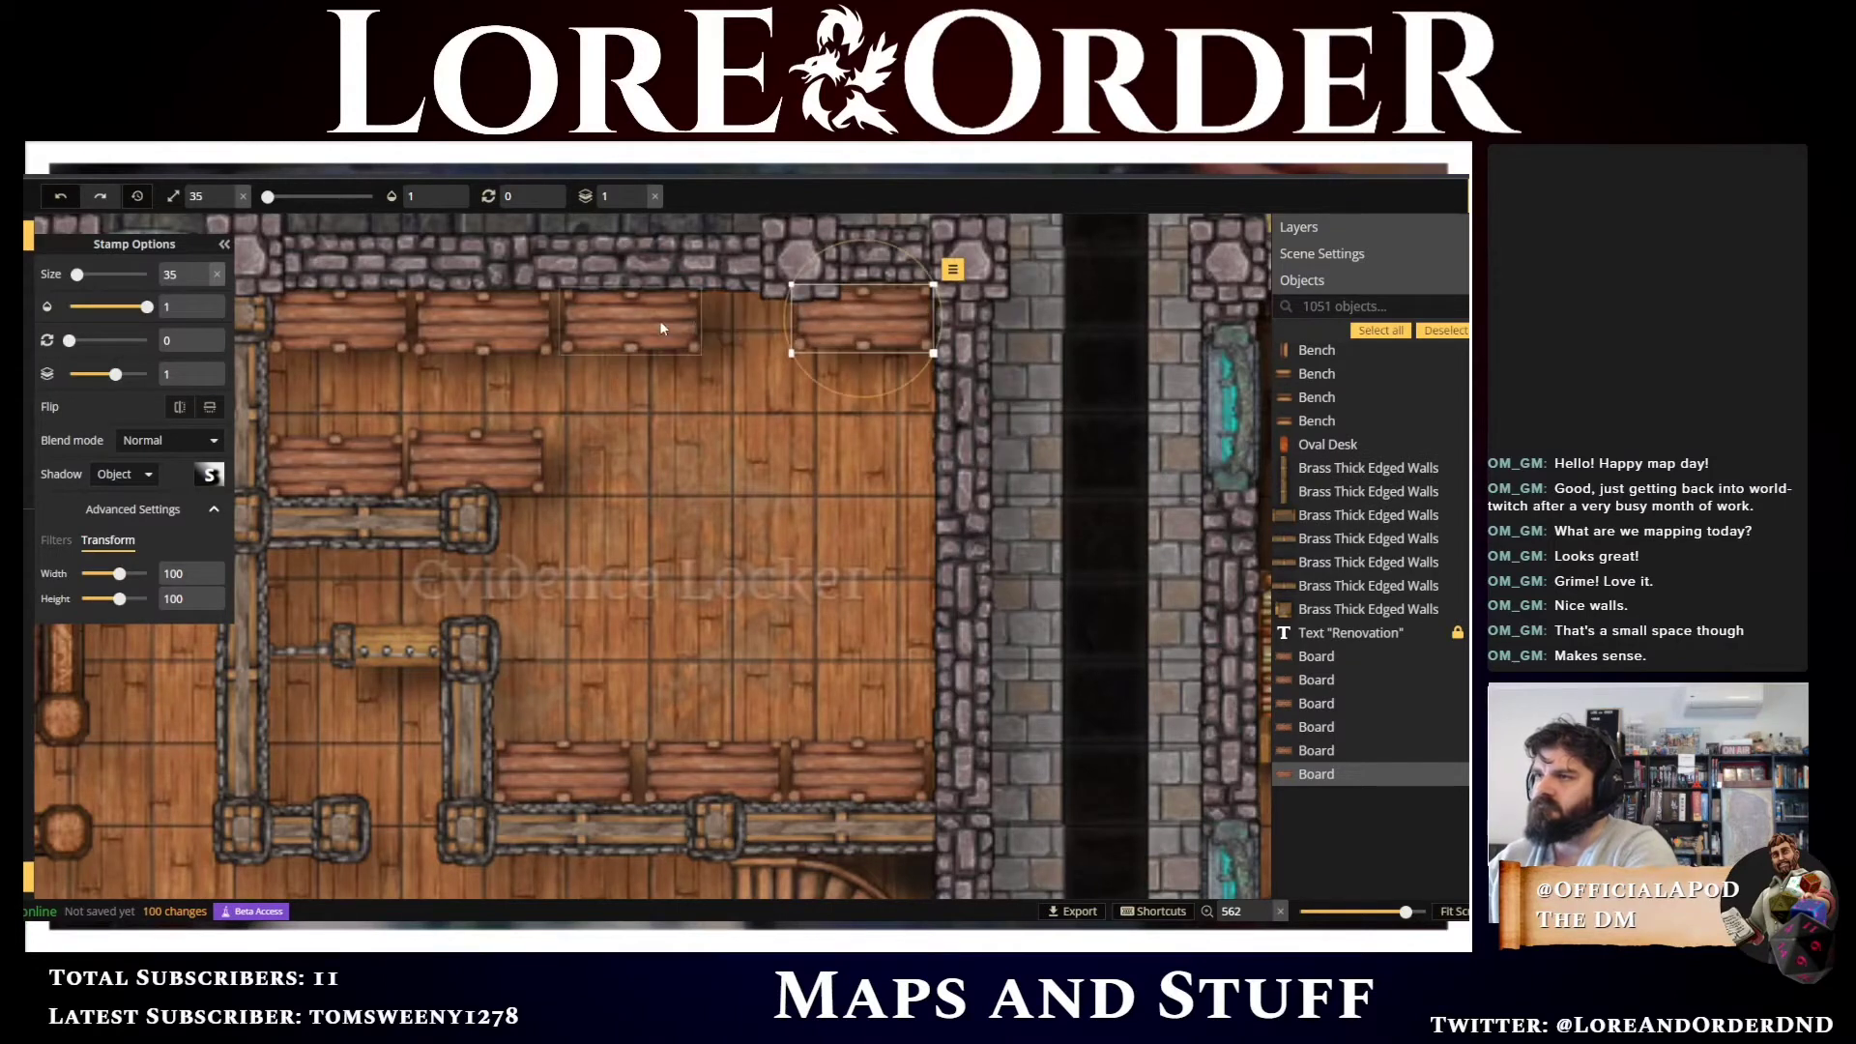
{"action": "left_click_drag", "start_coordinate": [657, 324], "coordinate": [740, 321]}
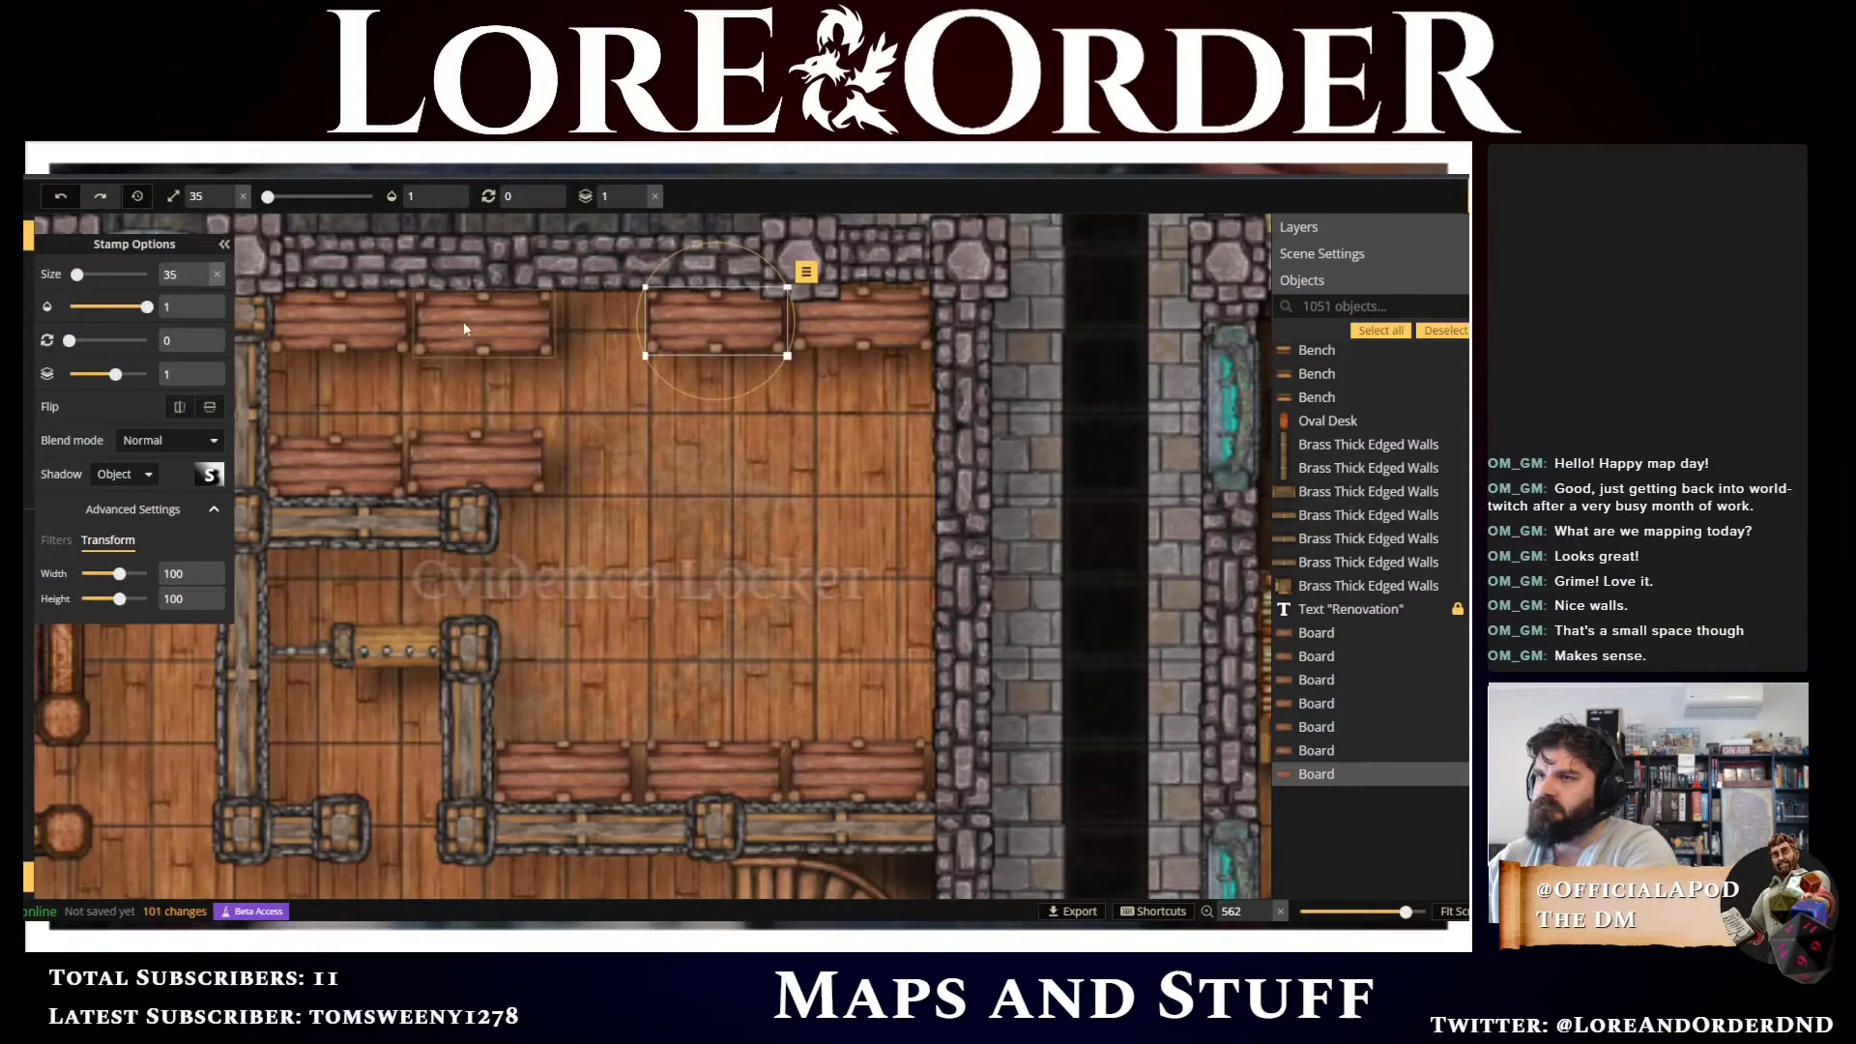
{"action": "left_click_drag", "start_coordinate": [487, 322], "coordinate": [580, 320]}
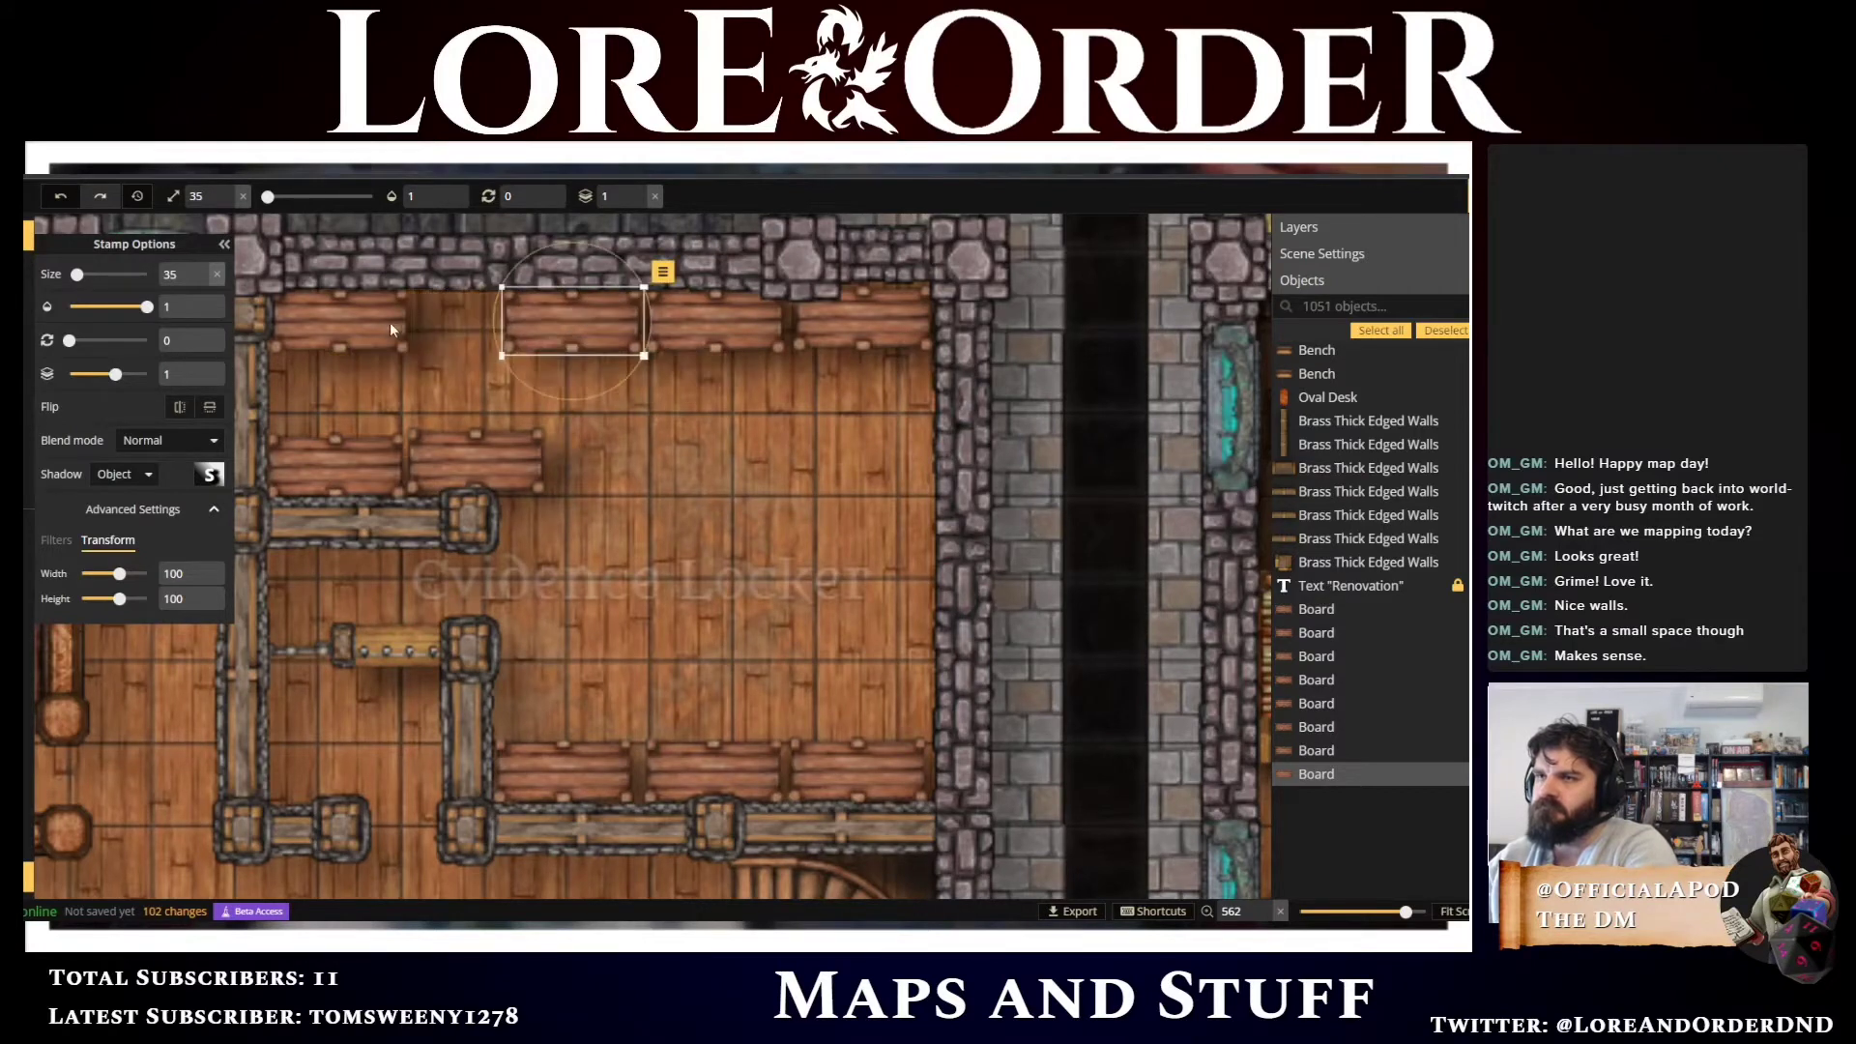
{"action": "left_click_drag", "start_coordinate": [402, 327], "coordinate": [444, 322]}
Add another board, rotate it to 270 degrees and place it against the left Tudor wall above the two-board row
{"action": "left_click", "coordinate": [307, 368]}
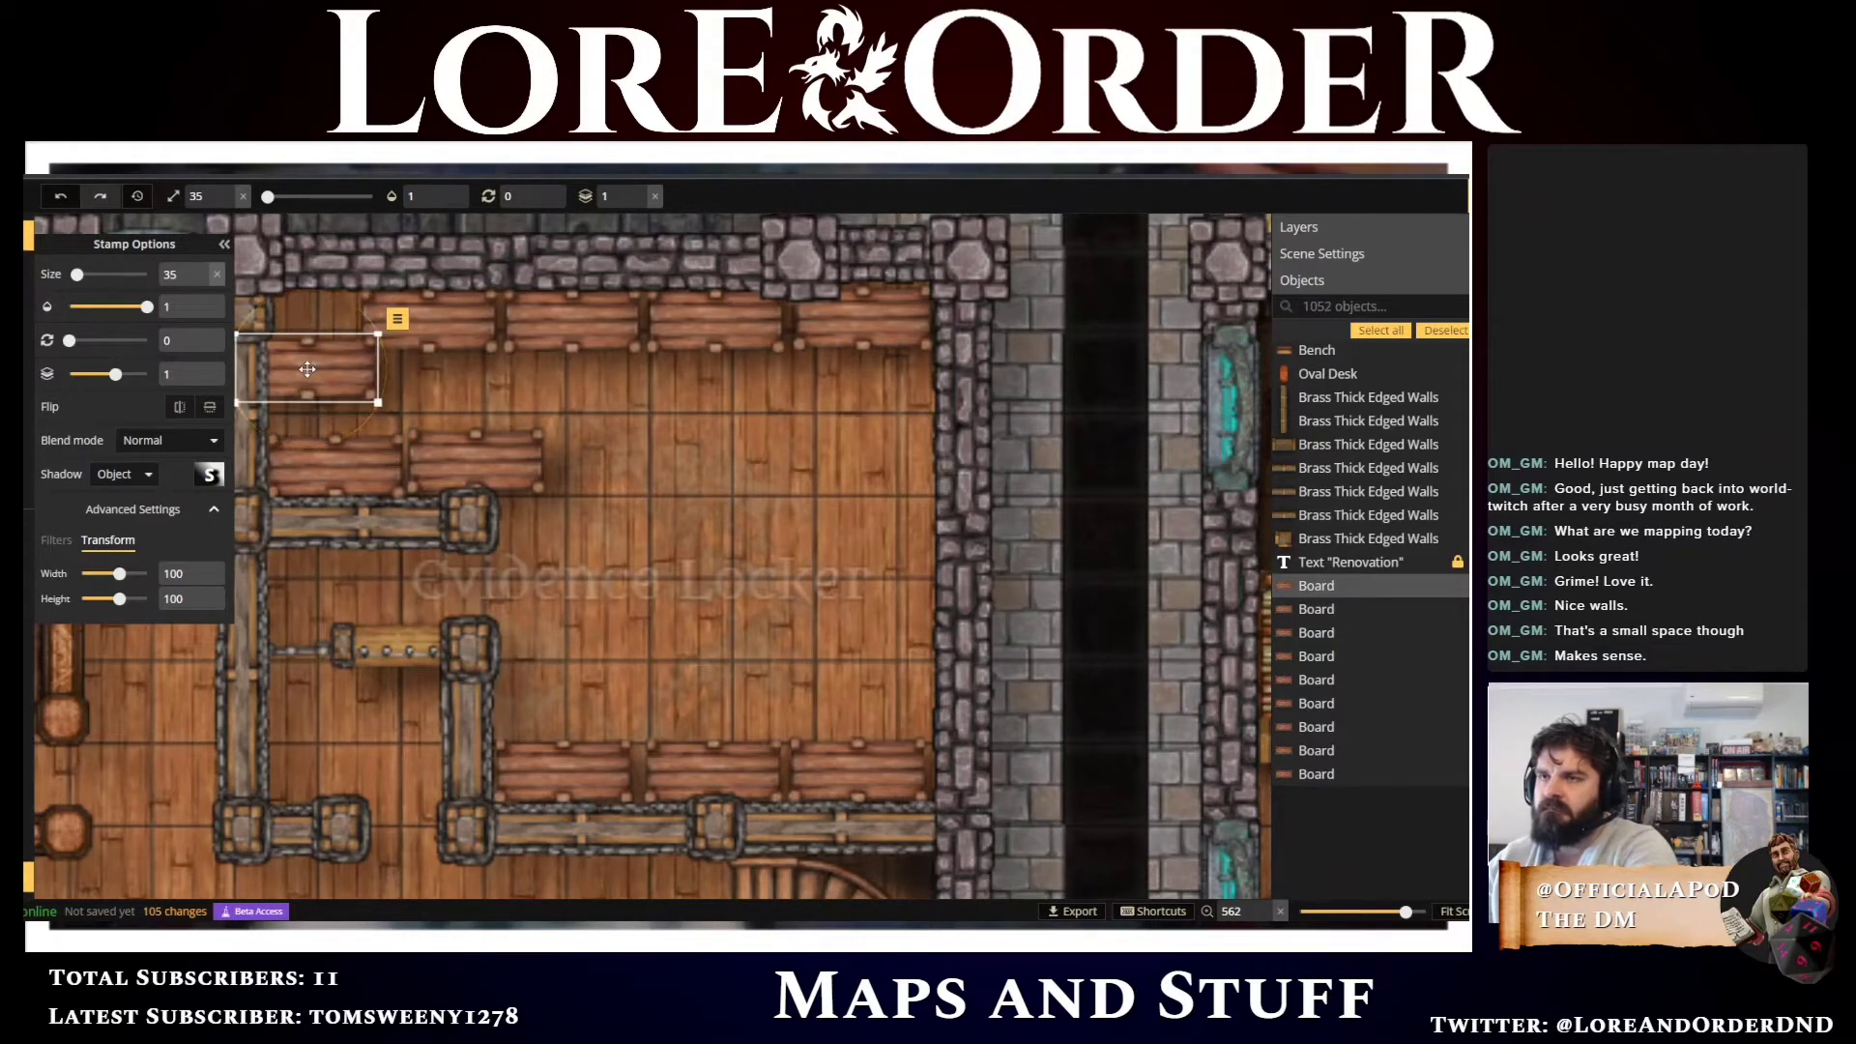
{"action": "scroll", "coordinate": [308, 368], "scroll_direction": "down", "scroll_amount": 6}
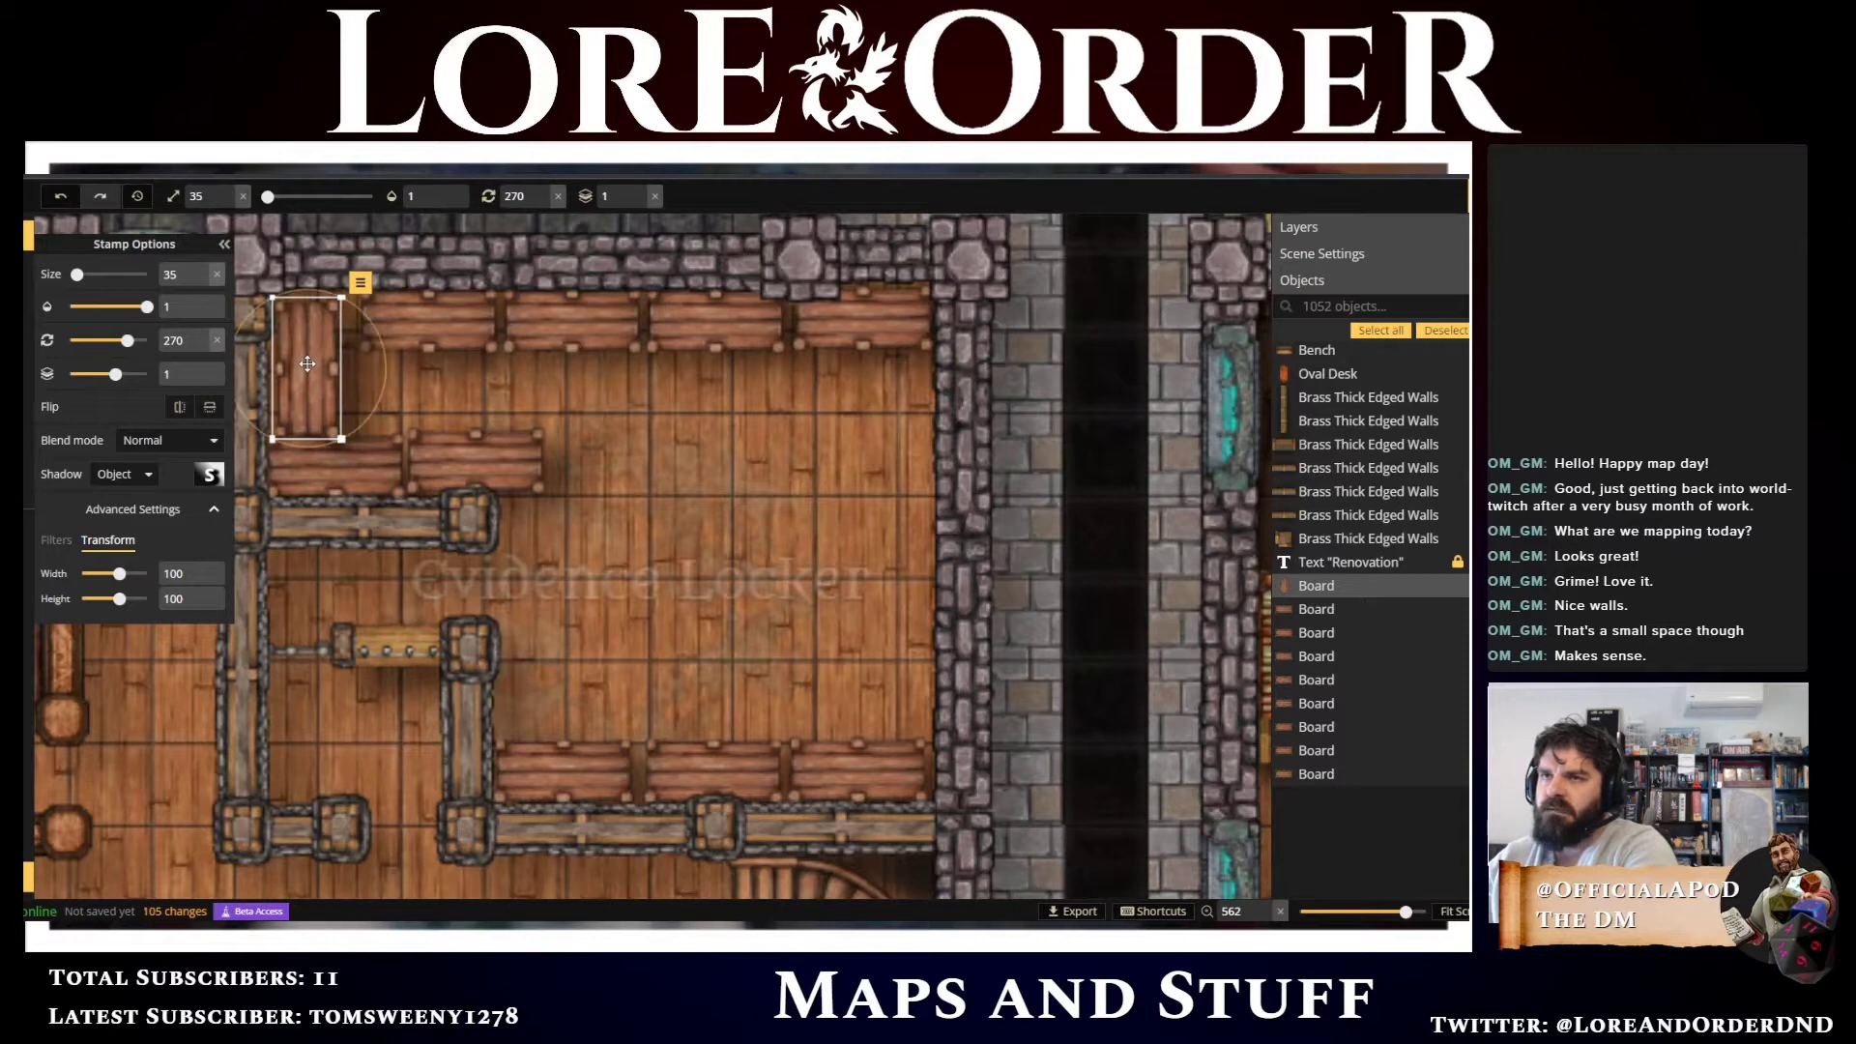
{"action": "left_click", "coordinate": [307, 364]}
{"action": "scroll", "coordinate": [411, 327], "scroll_direction": "down", "scroll_amount": 2}
Move the upper row's leftmost board slightly left, closer to the vertical board in the corner
{"action": "left_click", "coordinate": [404, 327]}
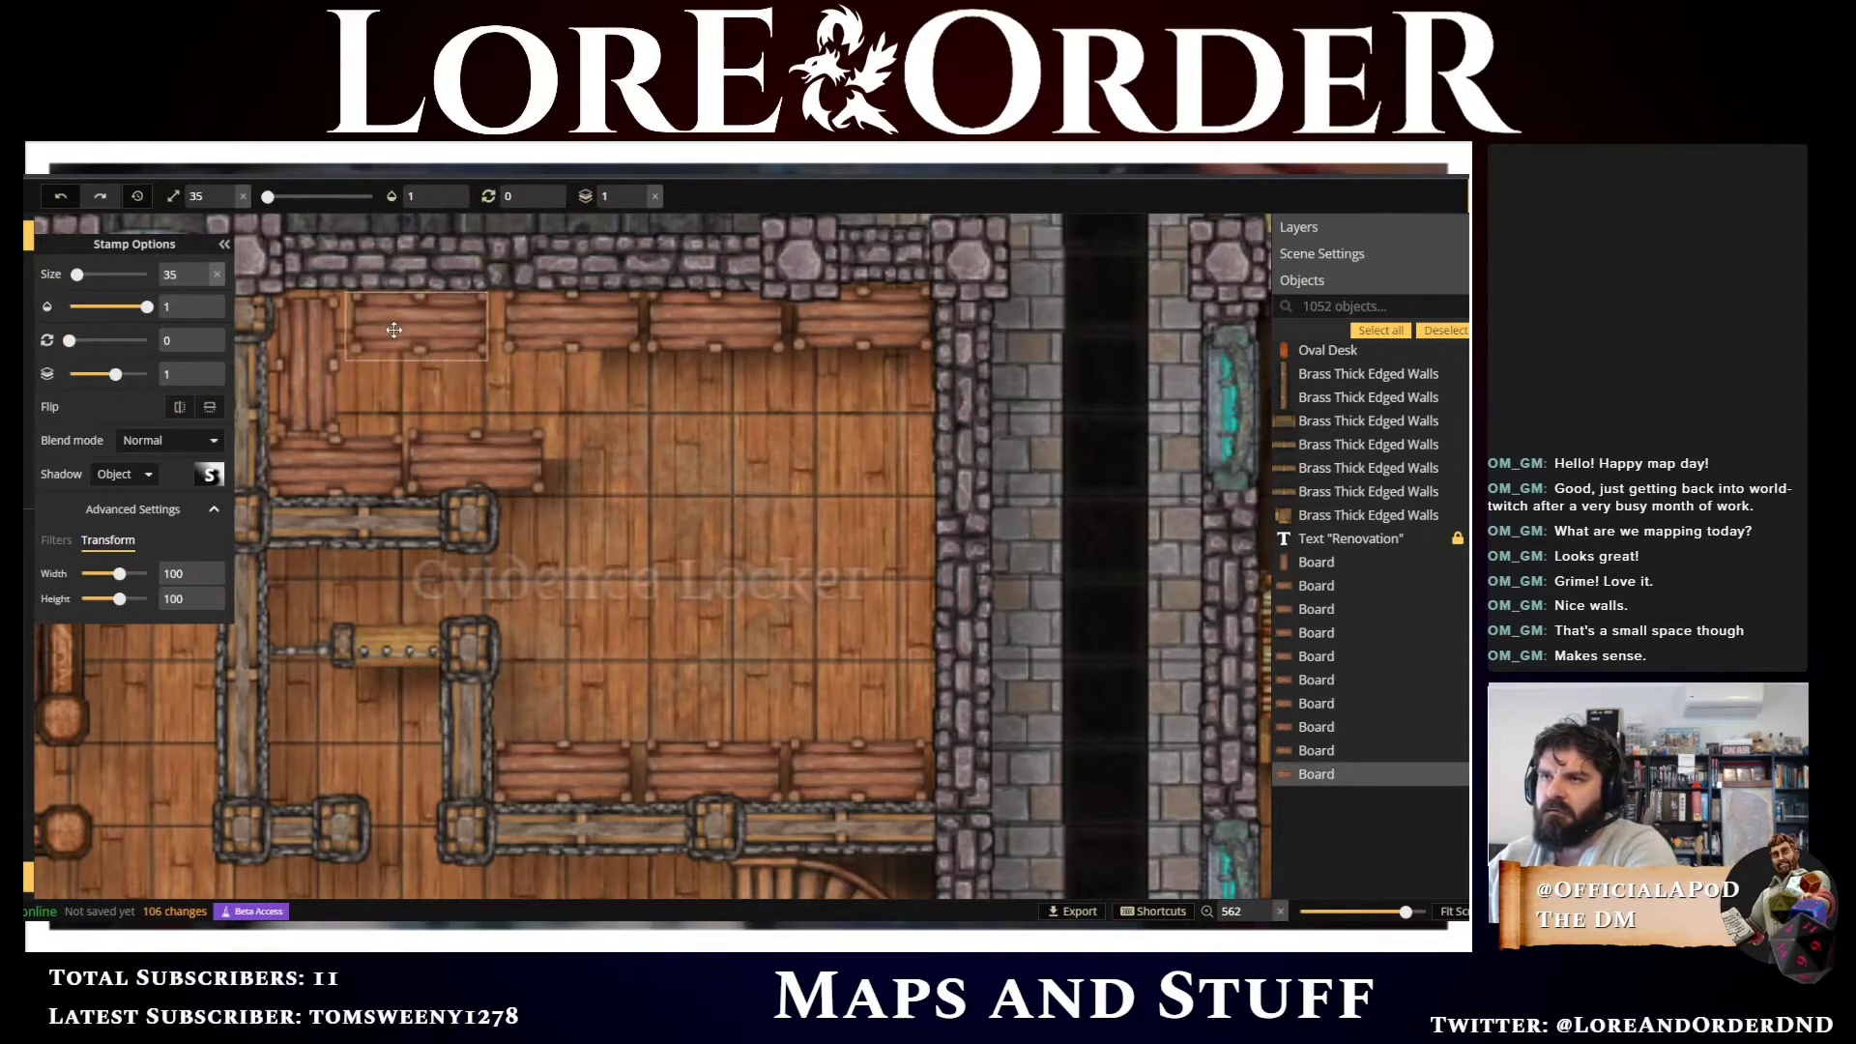
{"action": "left_click", "coordinate": [522, 323]}
{"action": "left_click", "coordinate": [457, 324]}
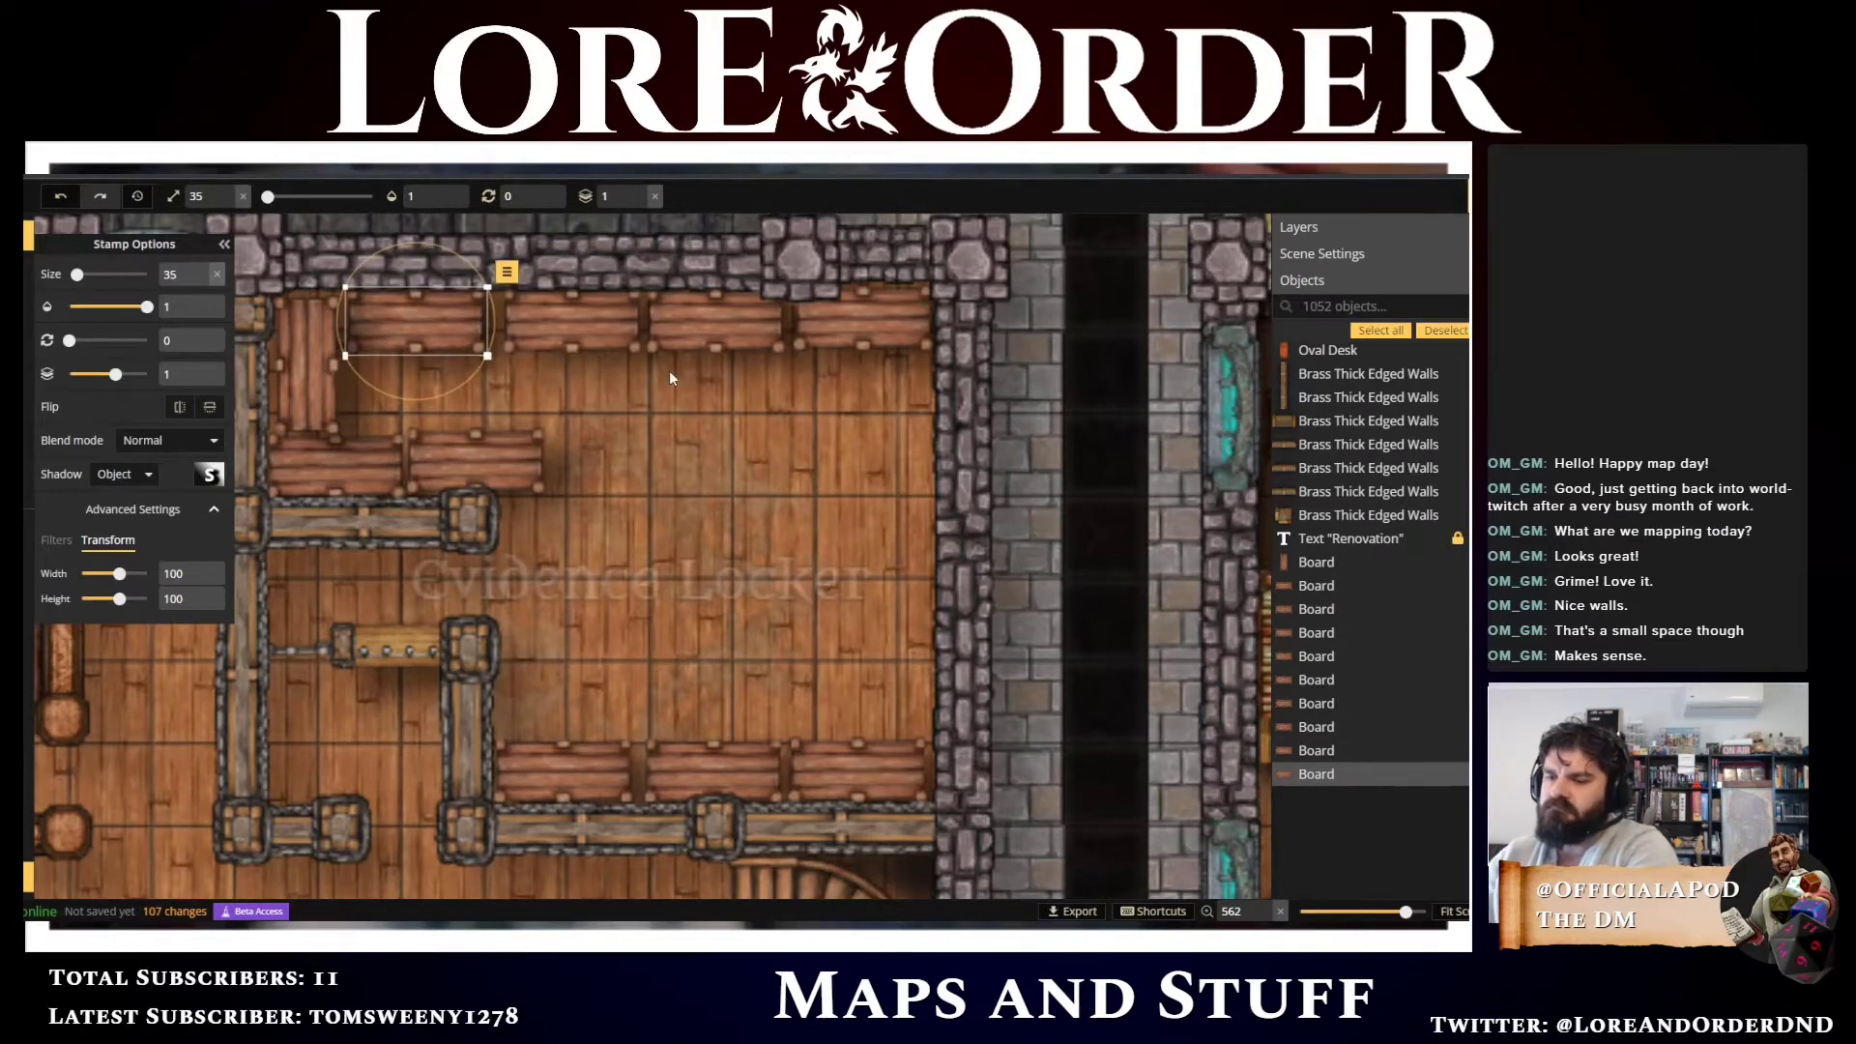
Duplicate the vertical board and place the copy against the right brick wall, directly below the upper row's last board
{"action": "left_click", "coordinate": [284, 387]}
{"action": "key", "text": "ctrl+v"}
{"action": "left_click_drag", "start_coordinate": [889, 403], "coordinate": [901, 416]}
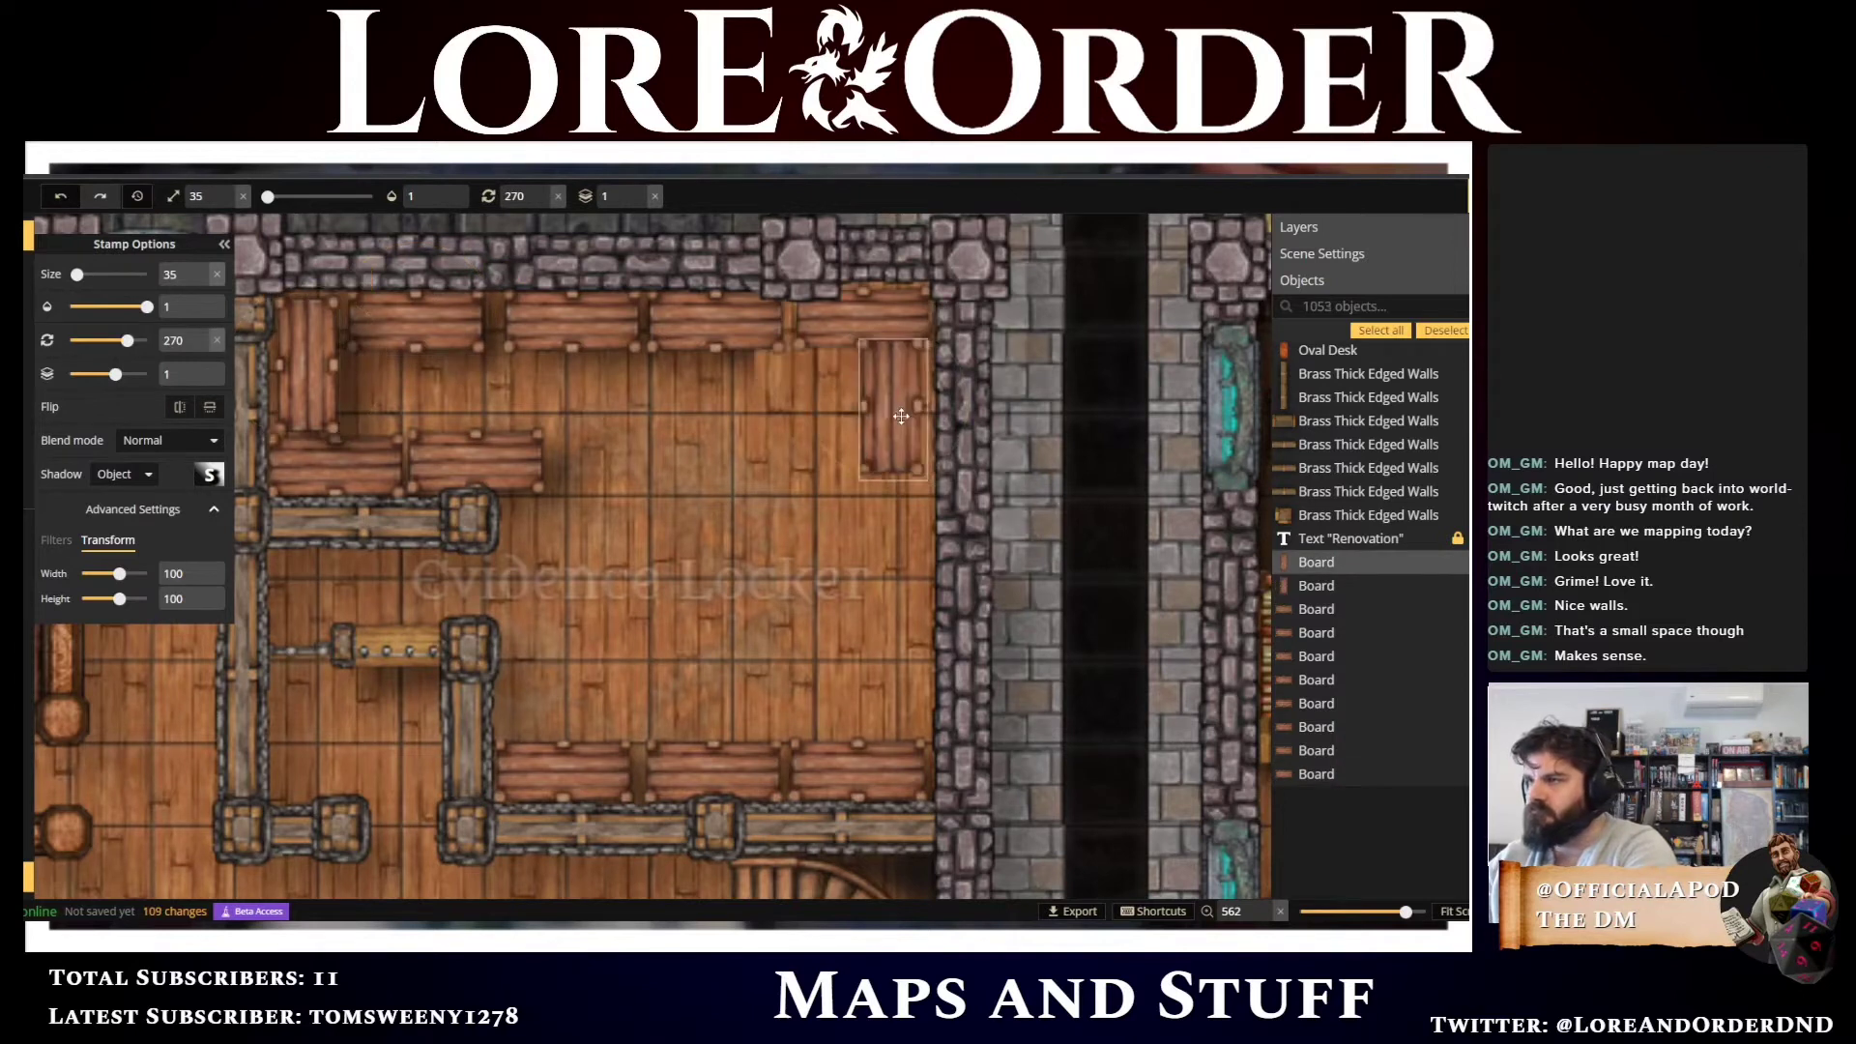
Paste another vertical board against the right brick wall, just above the last board of the bottom row
{"action": "key", "text": "ctrl+v"}
{"action": "left_click_drag", "start_coordinate": [901, 575], "coordinate": [897, 567]}
{"action": "left_click", "coordinate": [897, 567]}
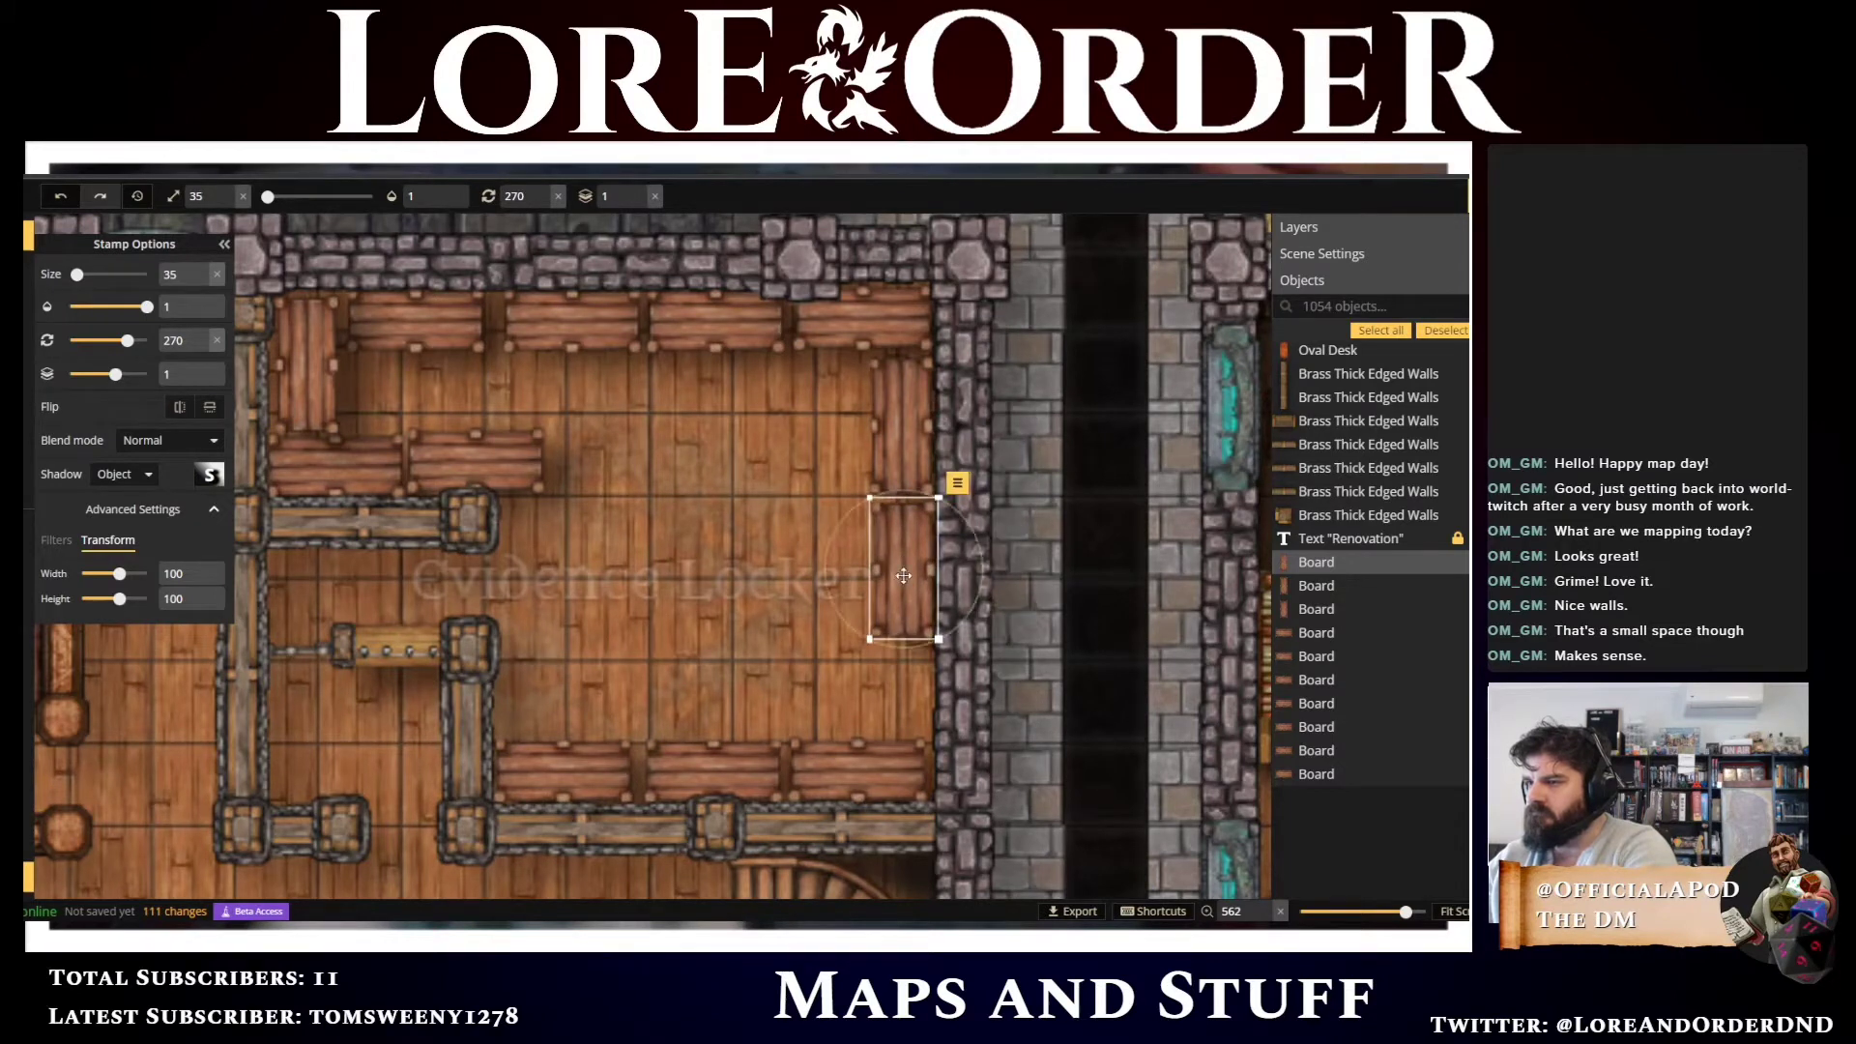
{"action": "left_click_drag", "start_coordinate": [897, 560], "coordinate": [894, 647]}
Add two boards rotated to 0 degrees side by side in the middle of the room, in line with the left two-board row
{"action": "left_click", "coordinate": [674, 464]}
{"action": "scroll", "coordinate": [673, 461], "scroll_direction": "up", "scroll_amount": 2}
{"action": "left_click_drag", "start_coordinate": [670, 456], "coordinate": [648, 463]}
{"action": "key", "text": "ctrl+v"}
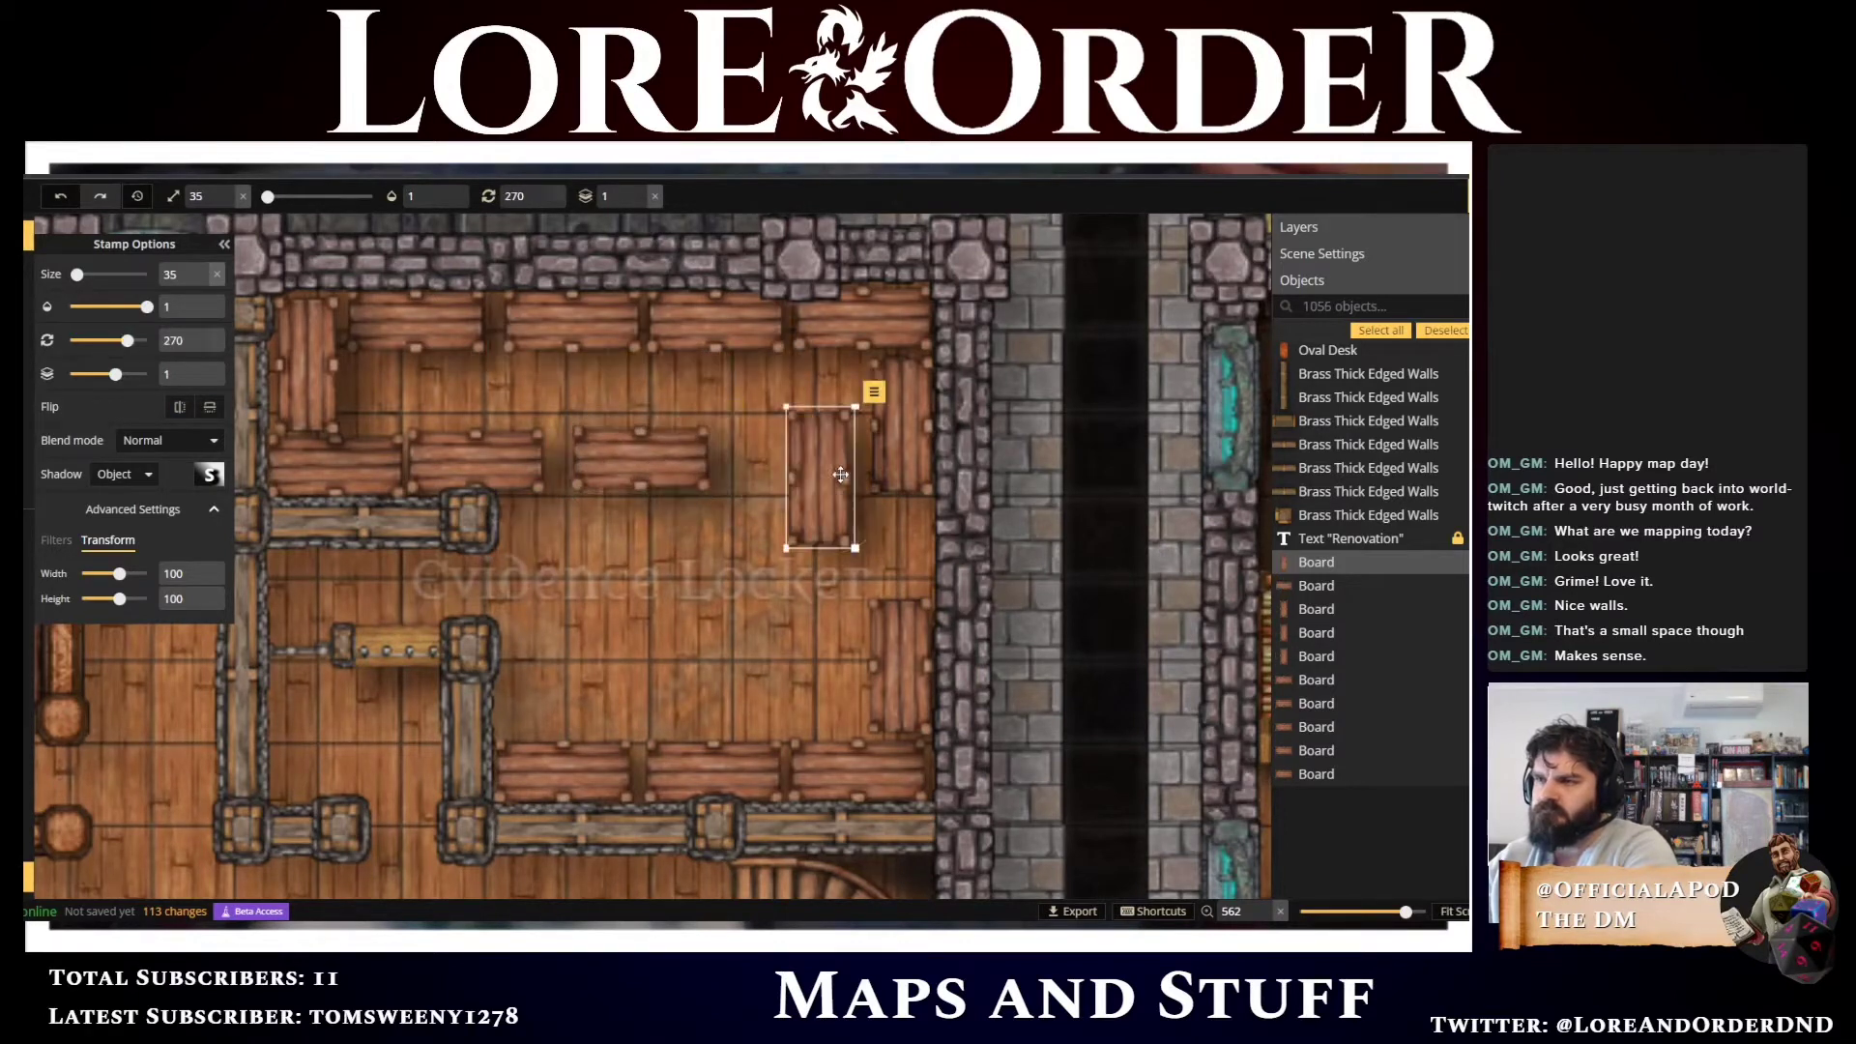
{"action": "scroll", "coordinate": [812, 476], "scroll_direction": "up", "scroll_amount": 2}
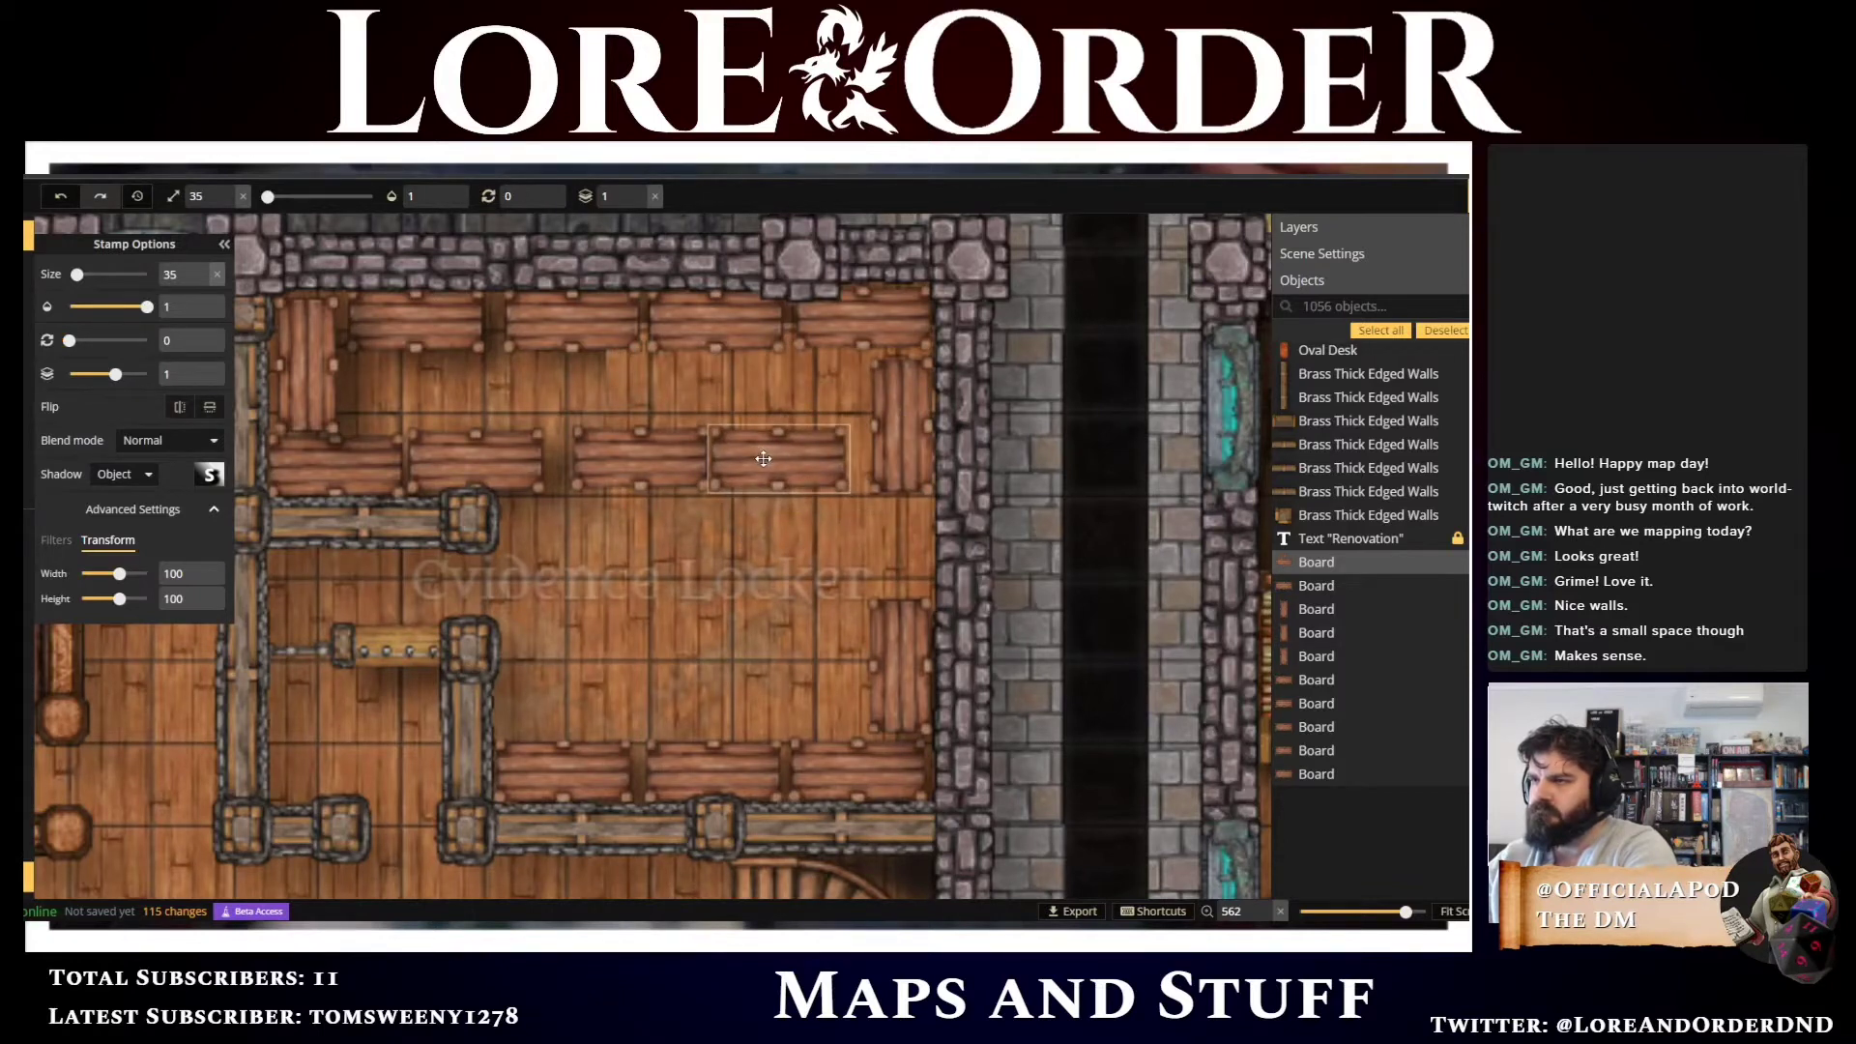
{"action": "left_click", "coordinate": [764, 459]}
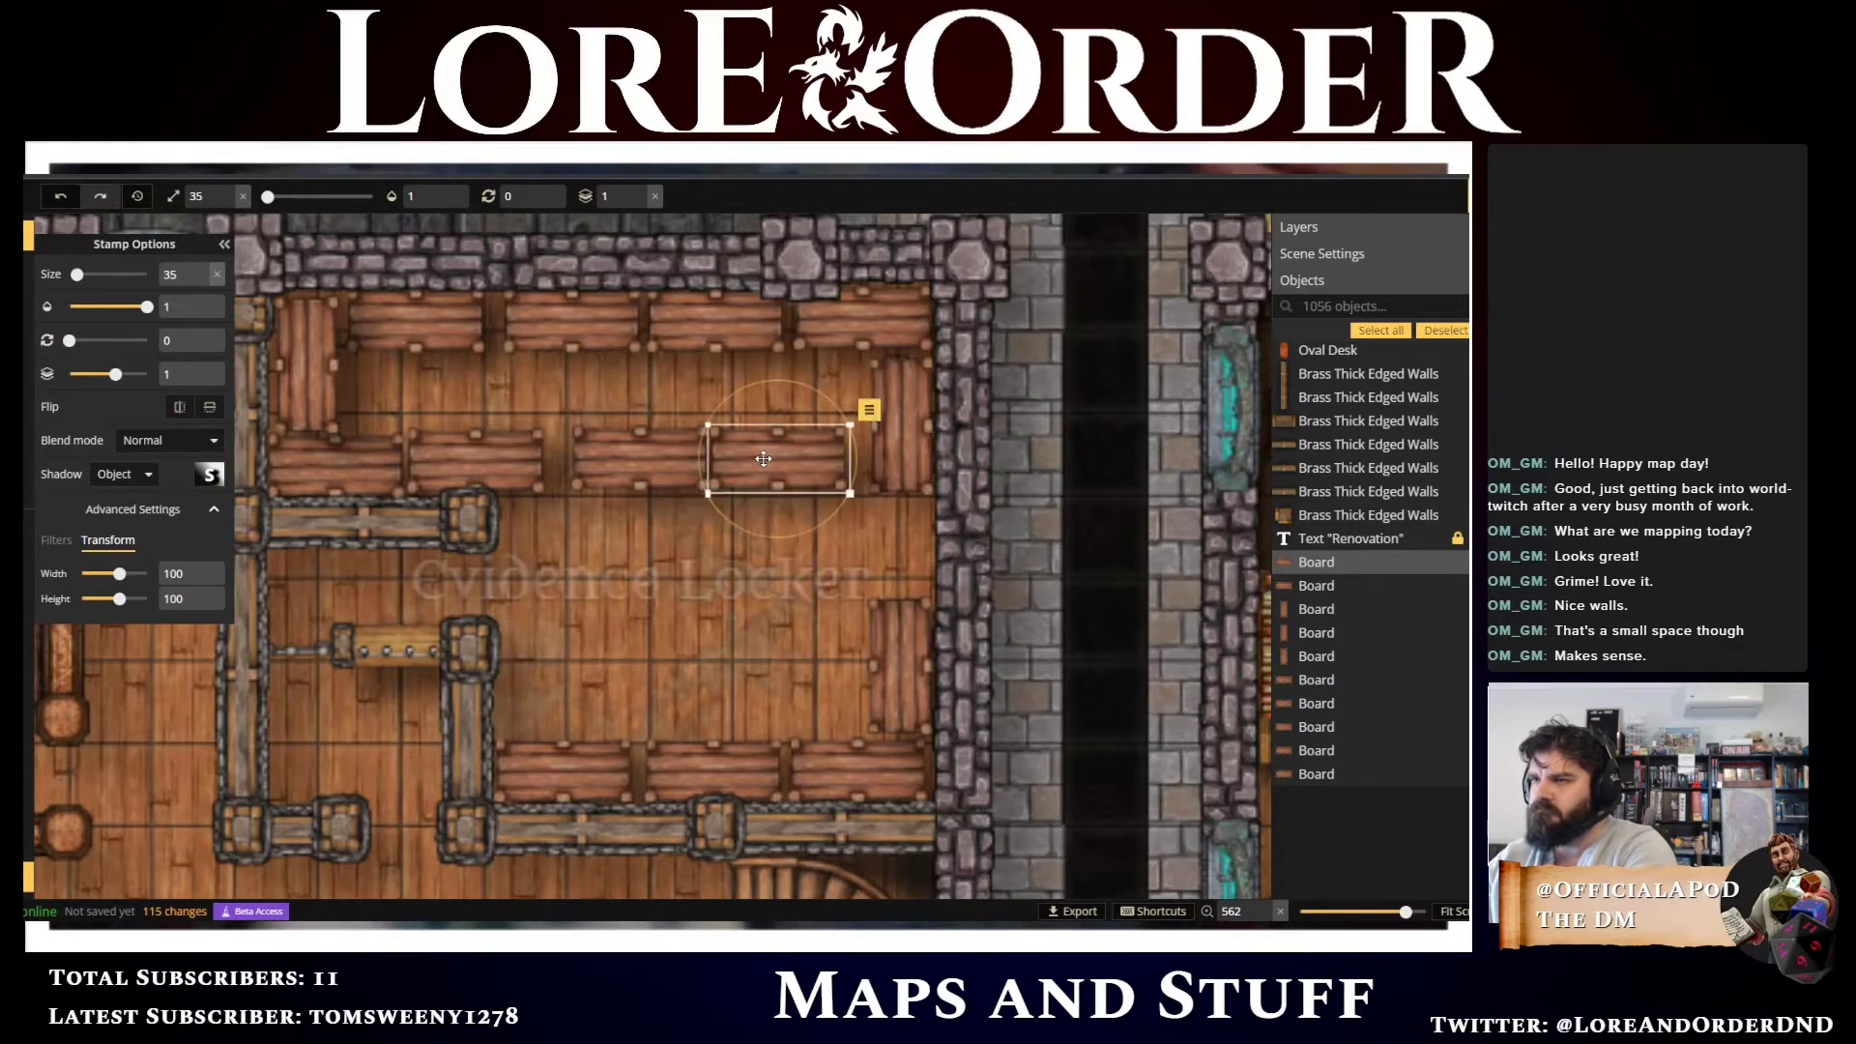
Copy the two middle boards together and place the pair lower in the room, above the bottom row
{"action": "left_click", "coordinate": [642, 472], "text": "shift"}
{"action": "key", "text": "ctrl+c"}
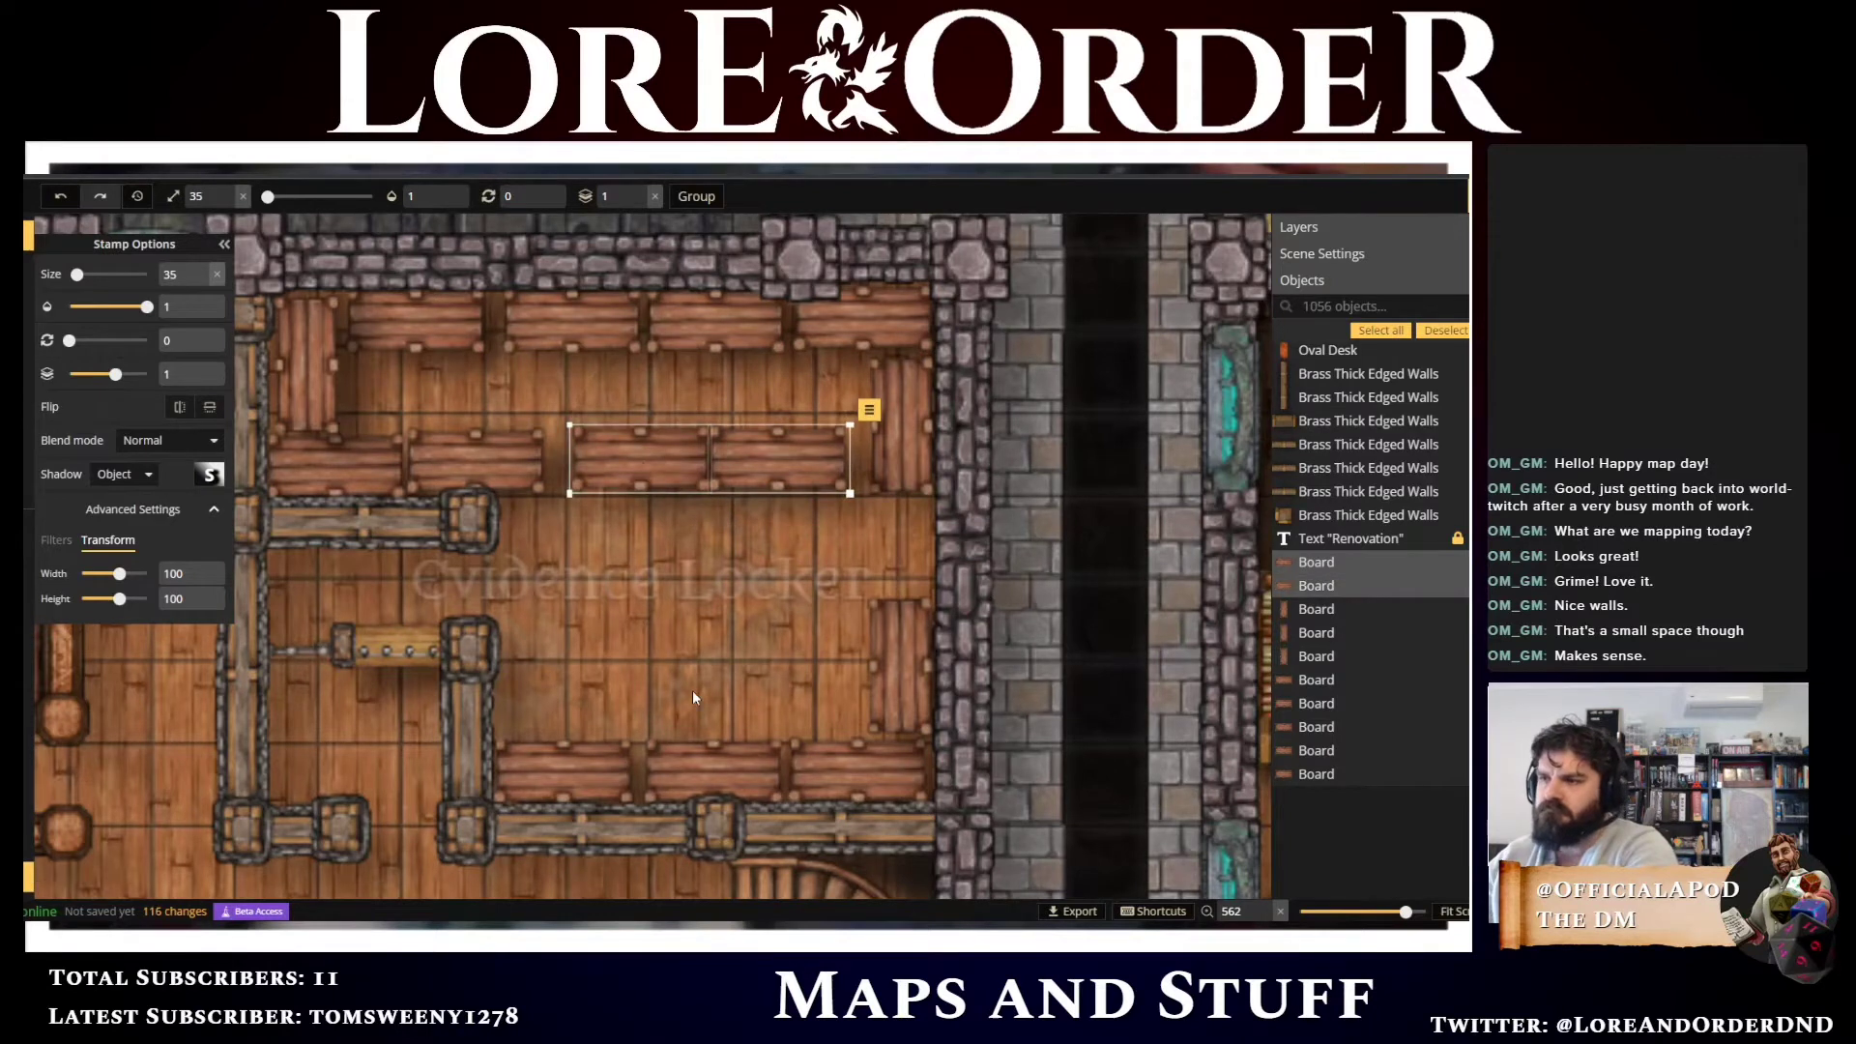
{"action": "key", "text": "ctrl+v"}
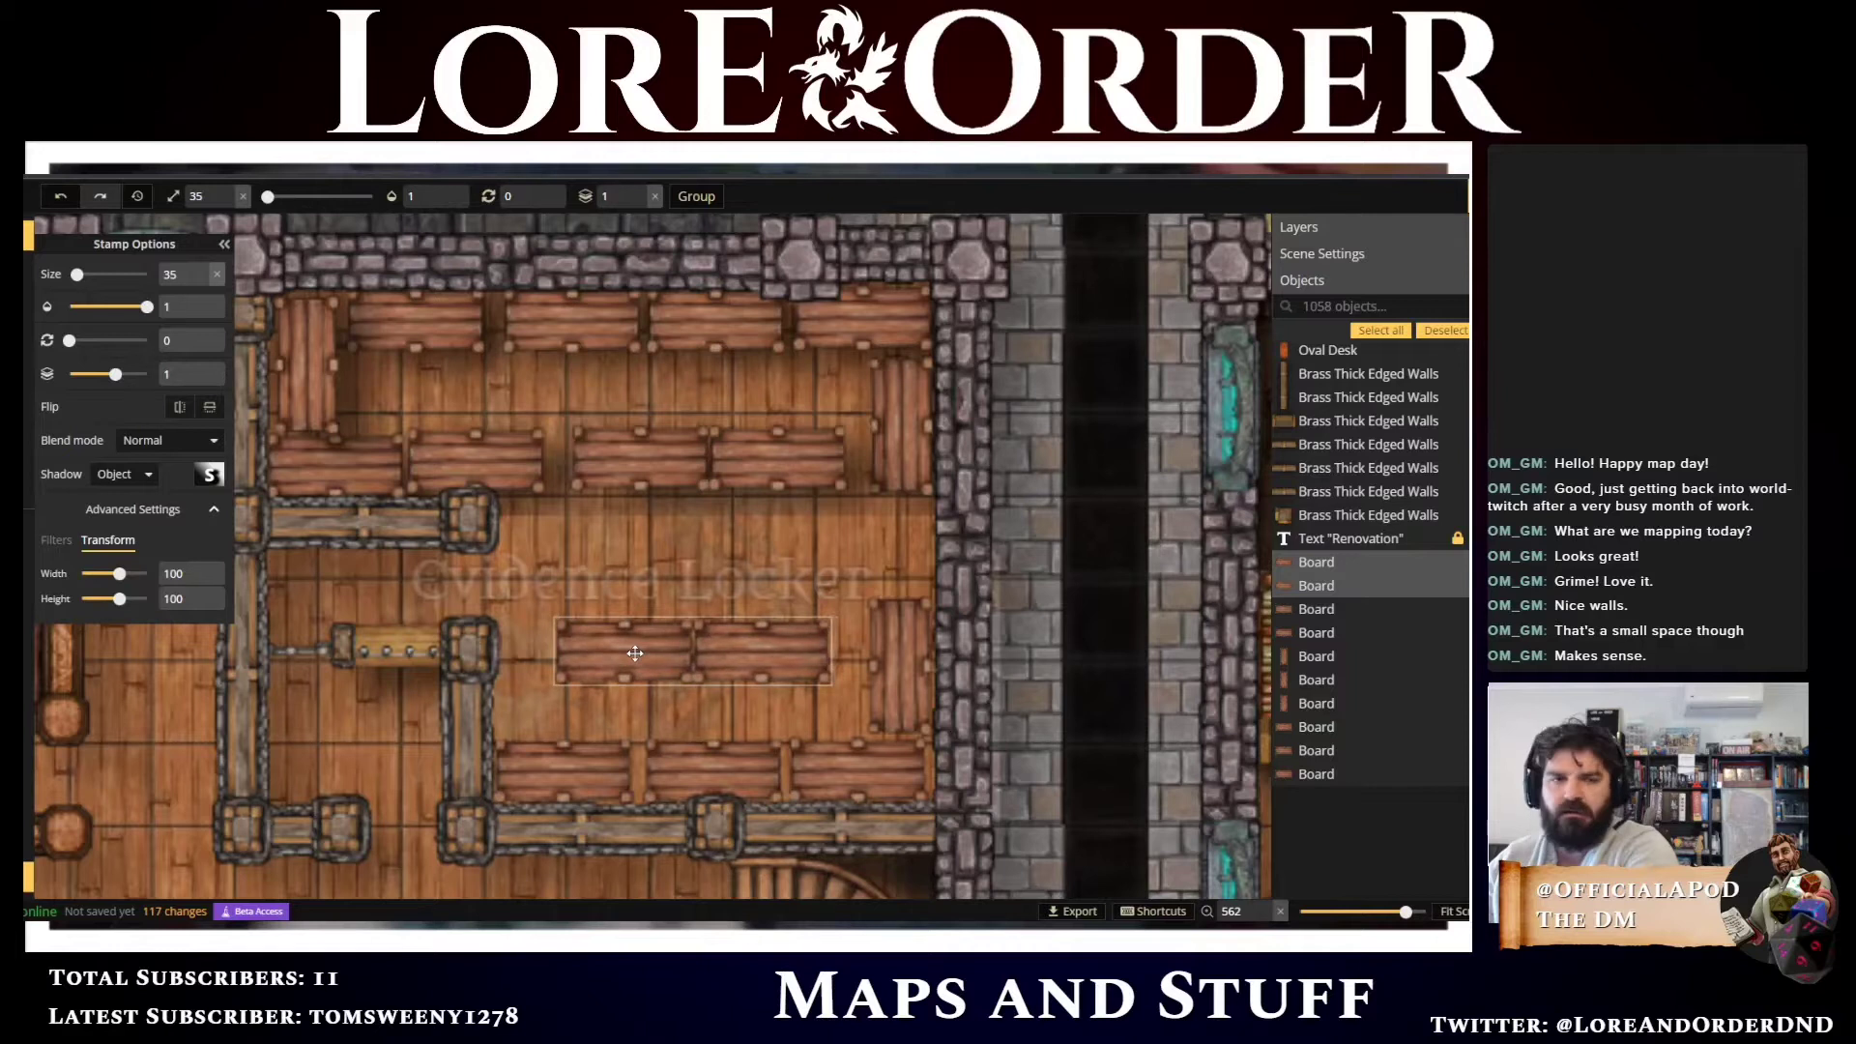
{"action": "left_click", "coordinate": [635, 653]}
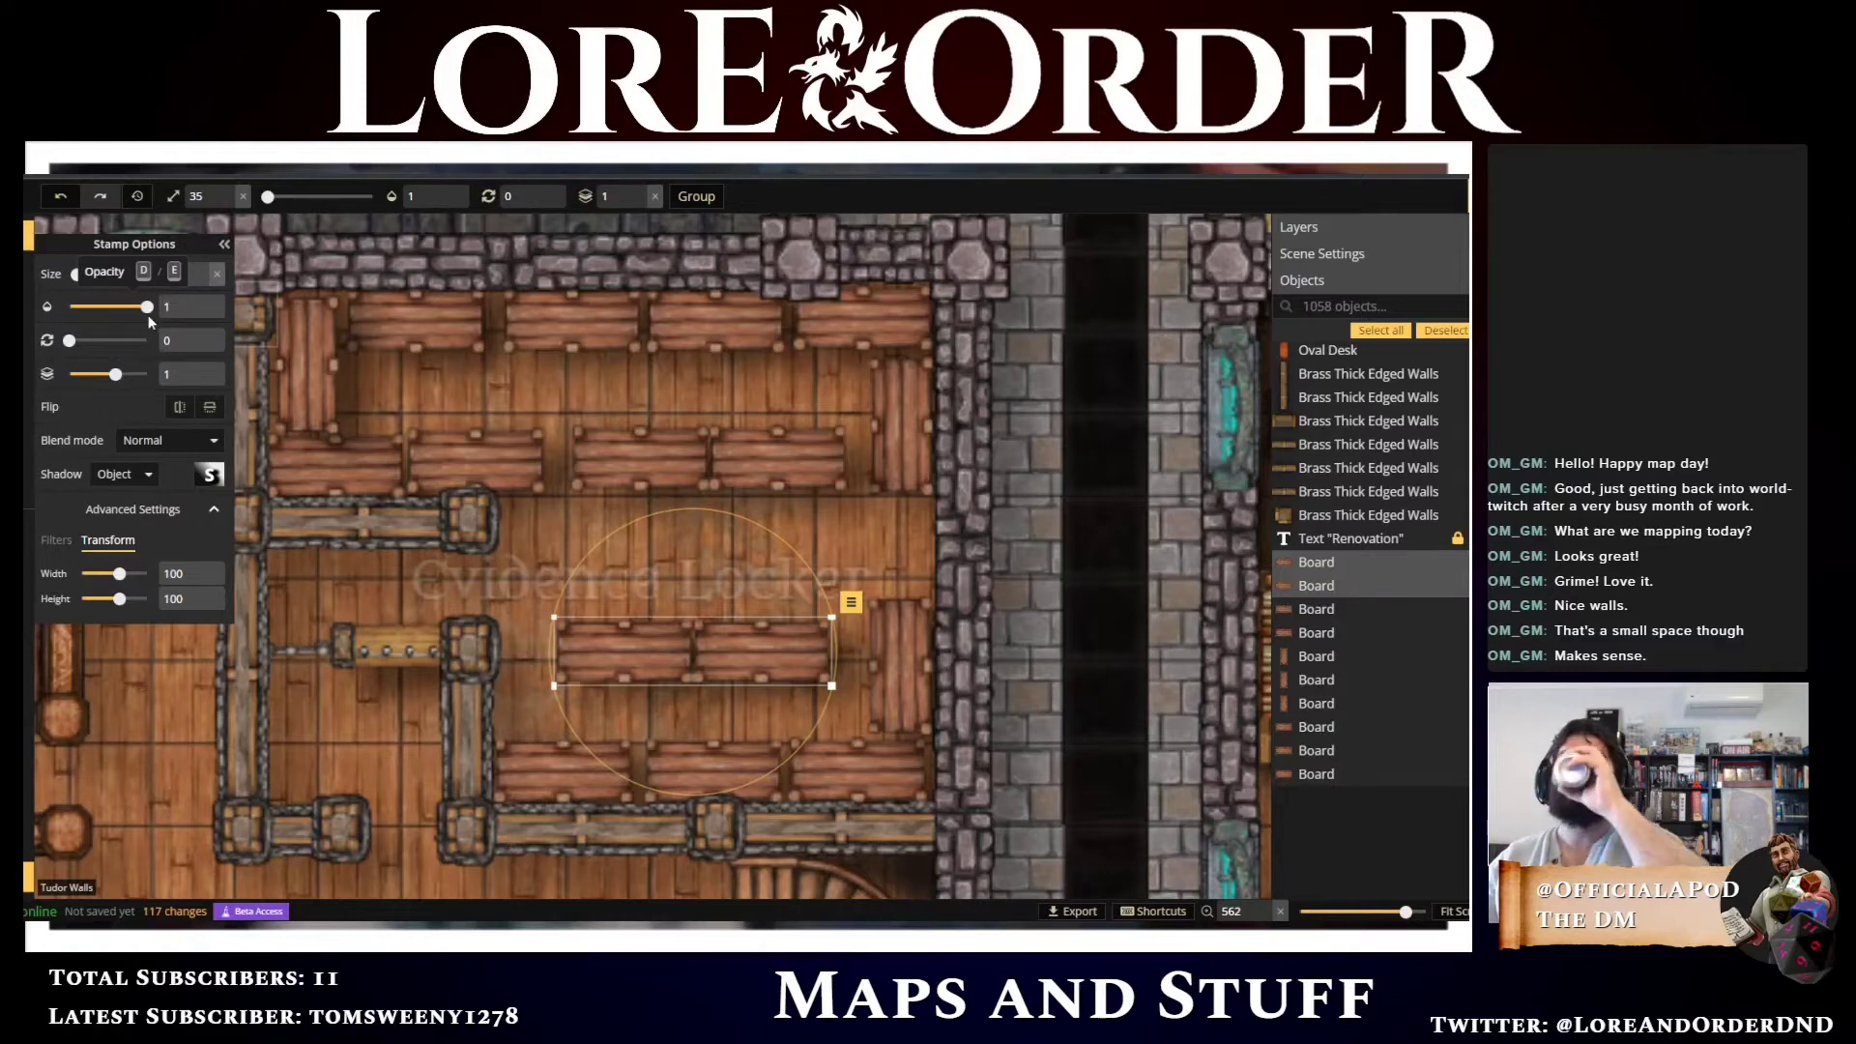
Deselect the boards, open the stamp catalog, look through its tags and search for "door"
{"action": "scroll", "coordinate": [195, 702], "scroll_direction": "down", "scroll_amount": 2}
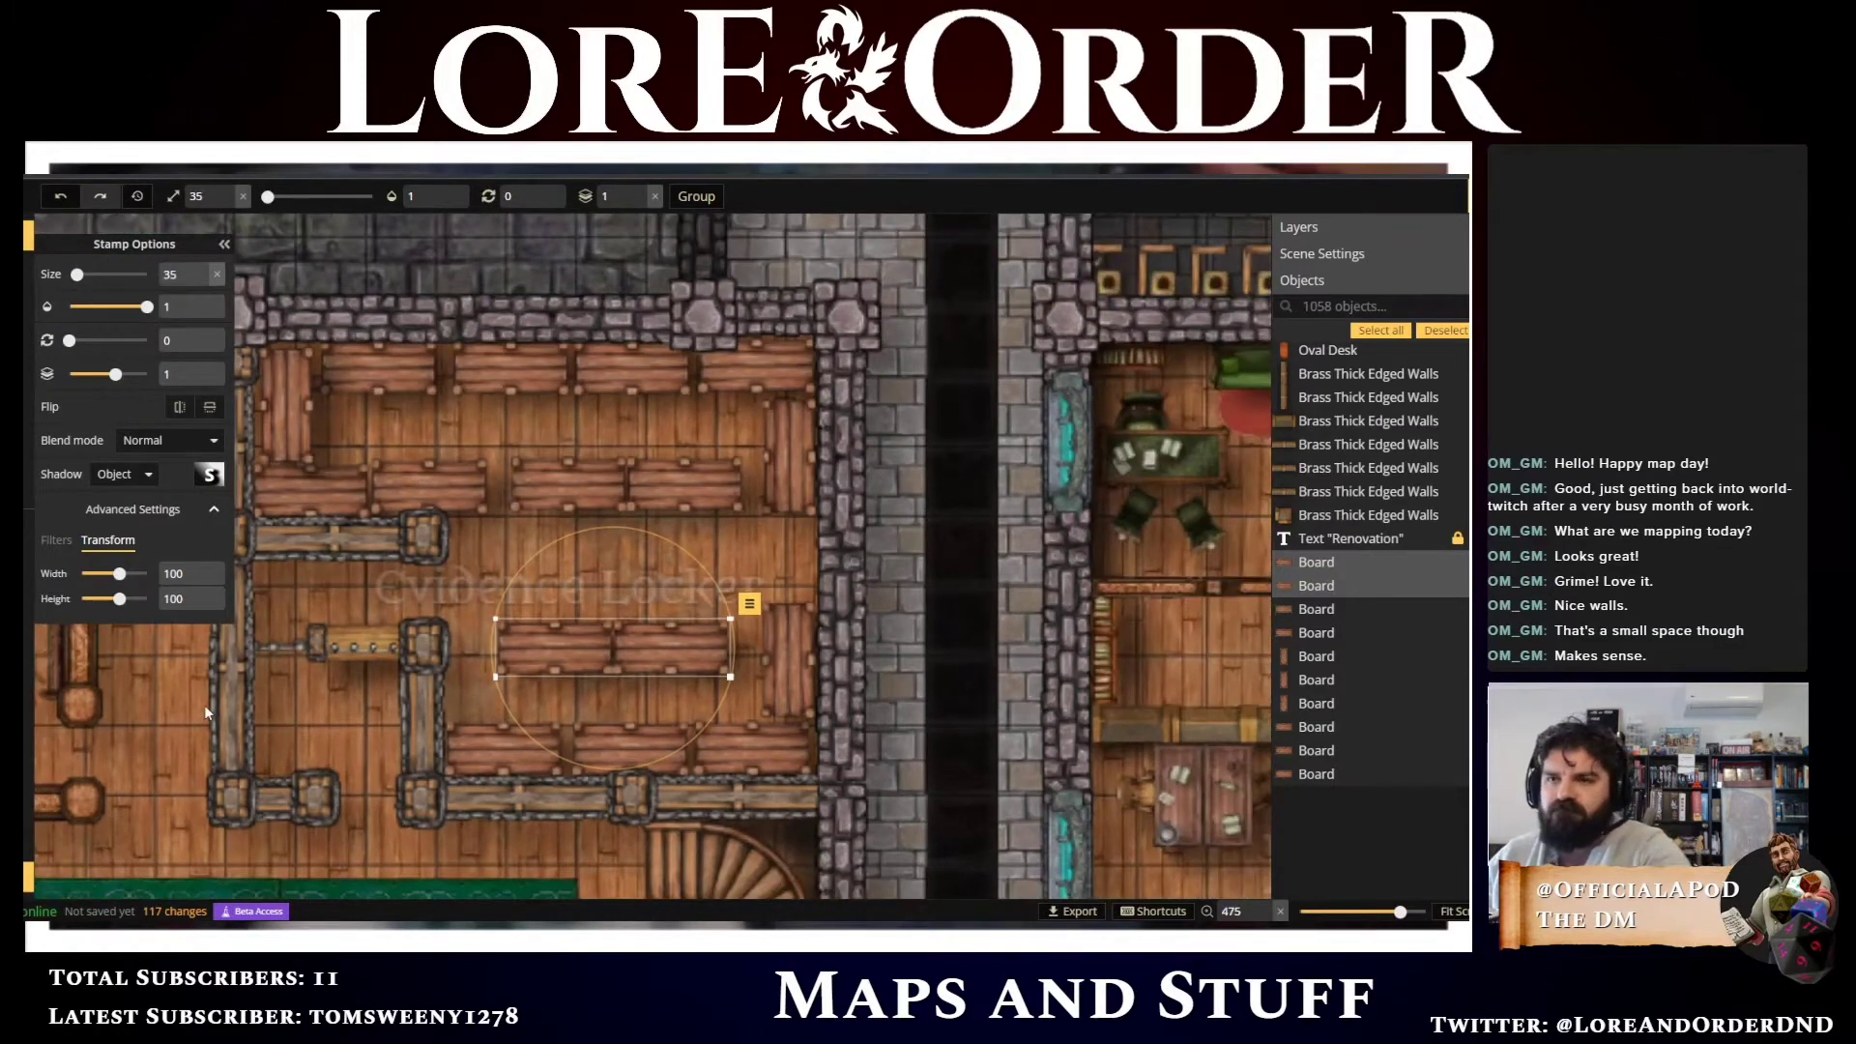
{"action": "scroll", "coordinate": [205, 709], "scroll_direction": "up", "scroll_amount": 2}
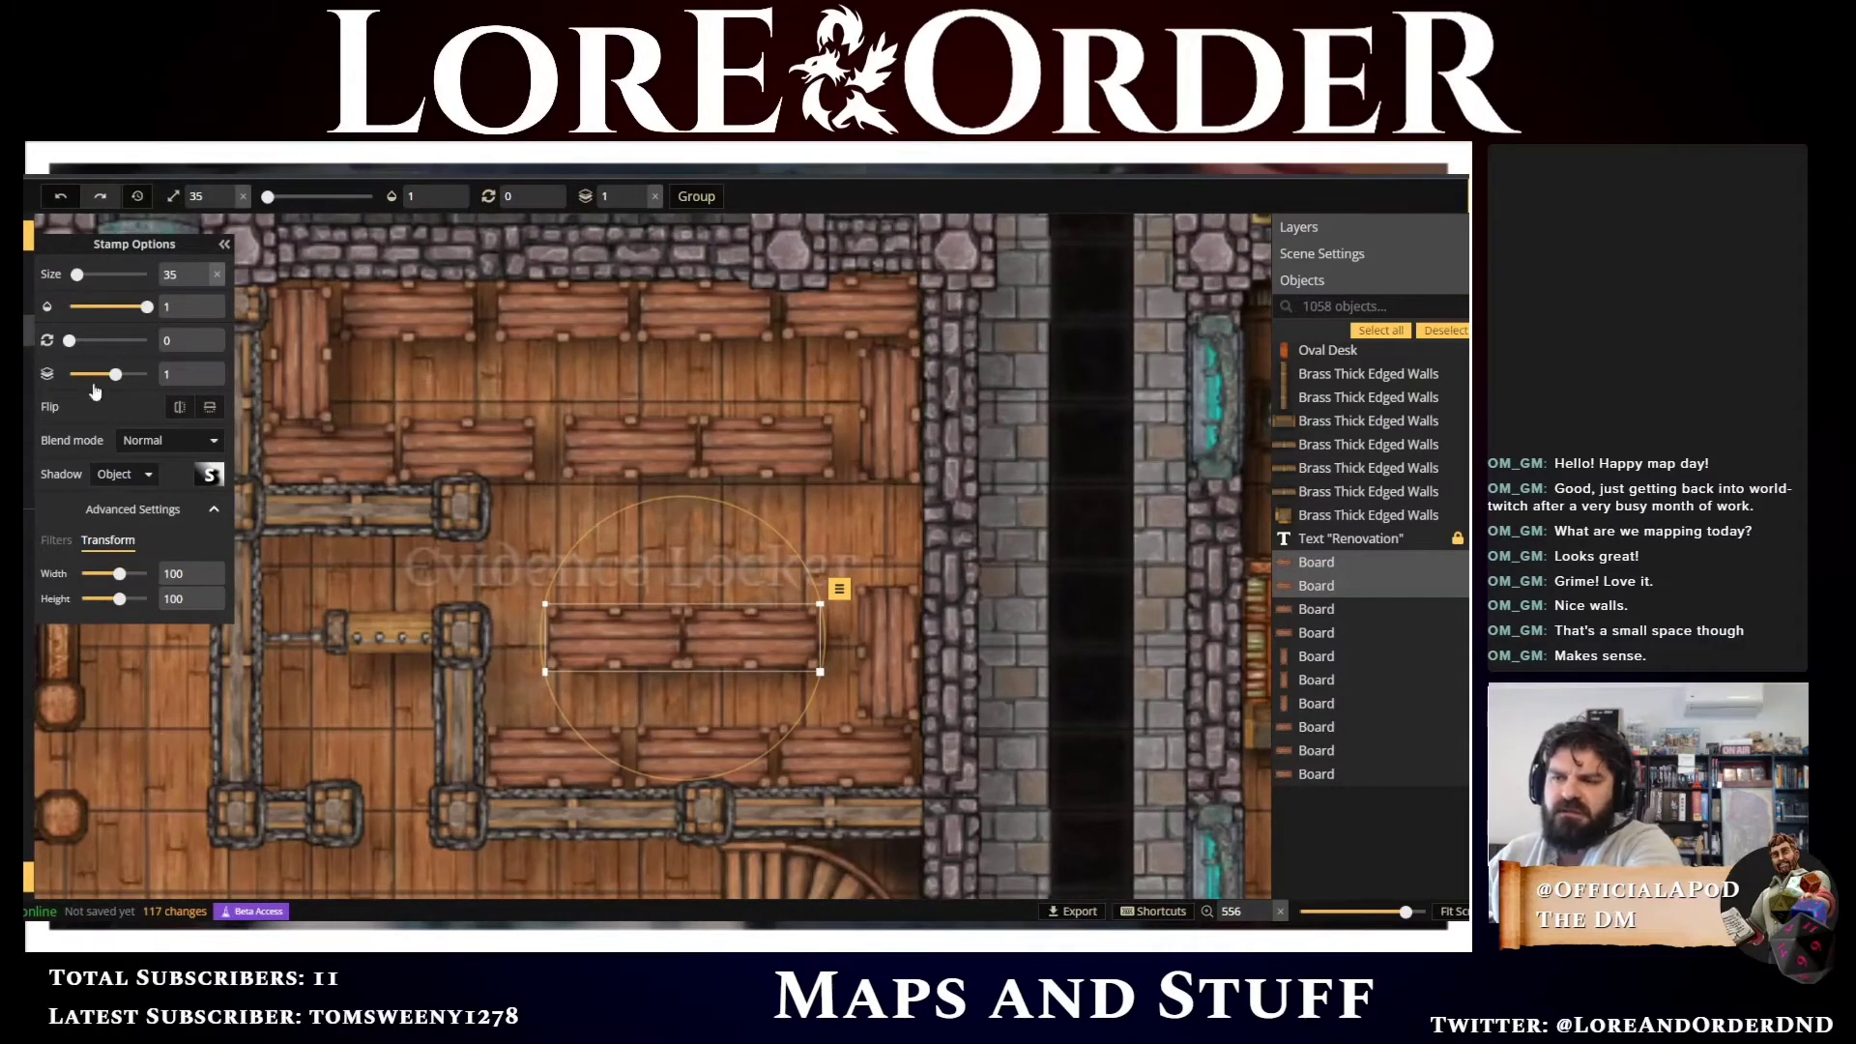
{"action": "left_click", "coordinate": [543, 427]}
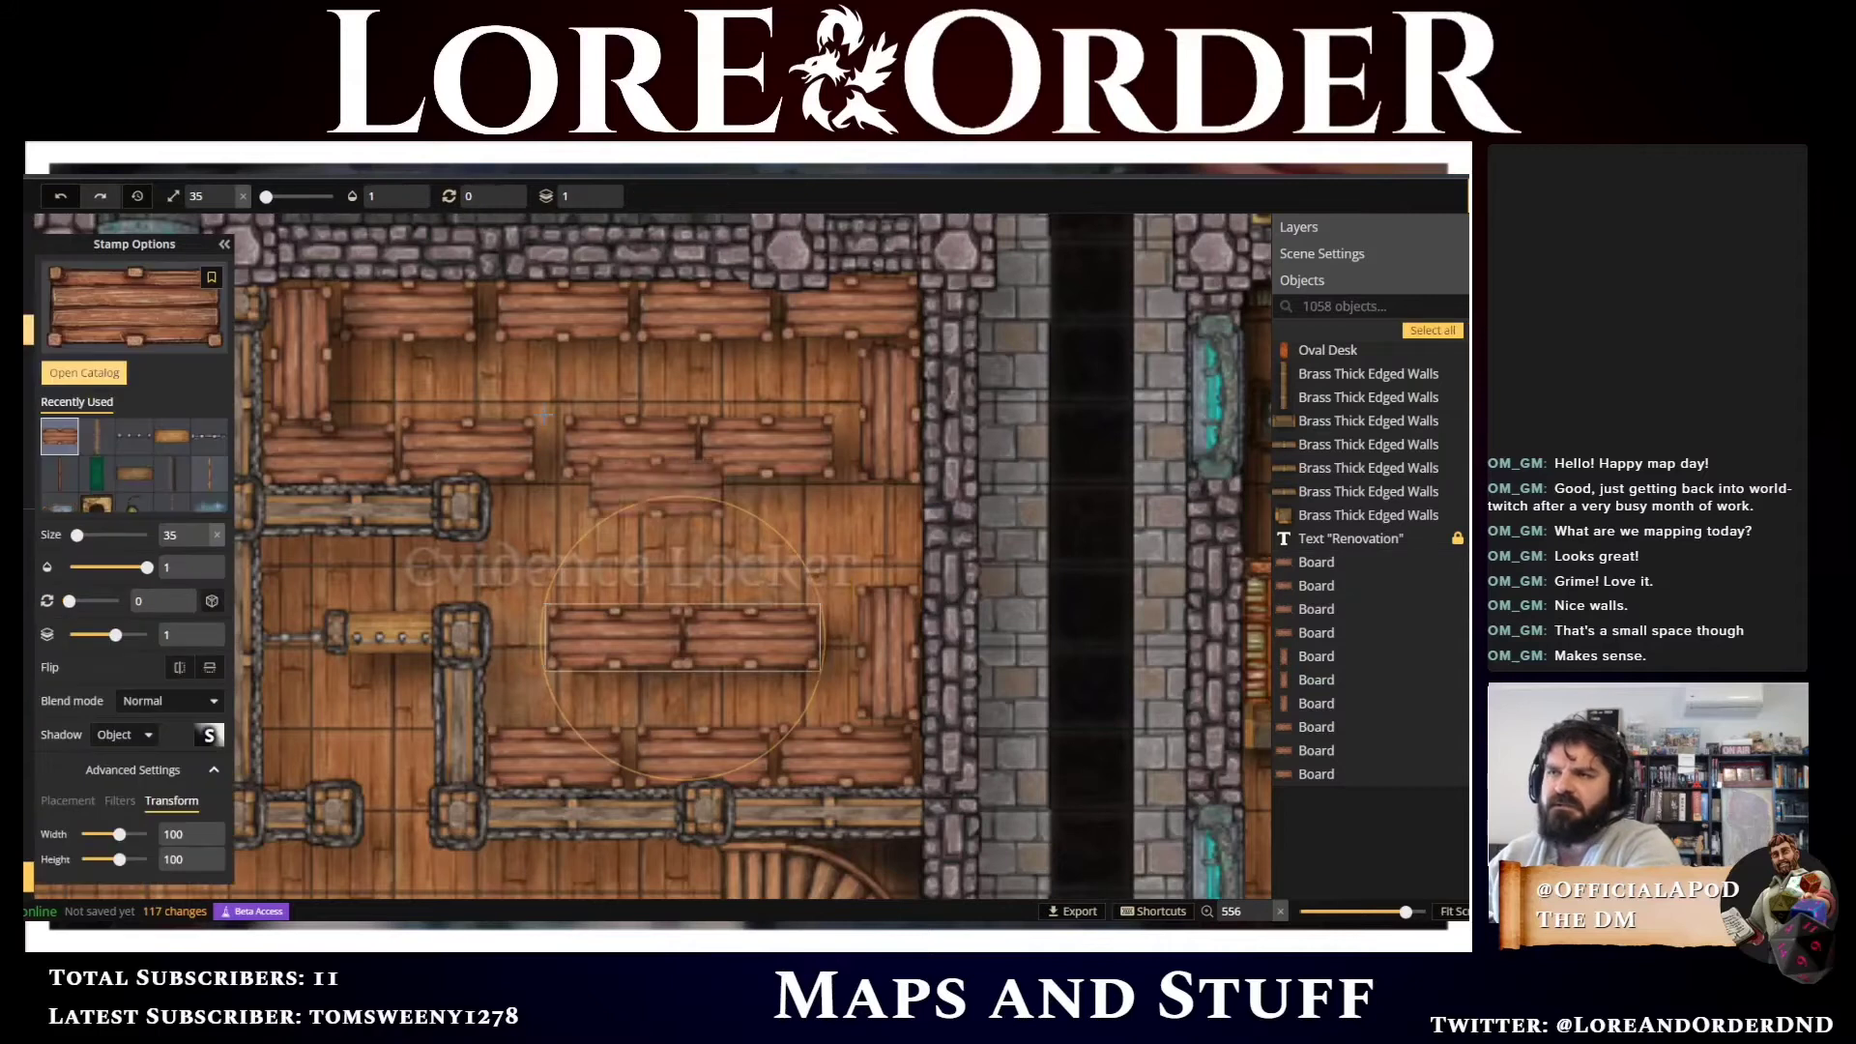
{"action": "left_click", "coordinate": [136, 312]}
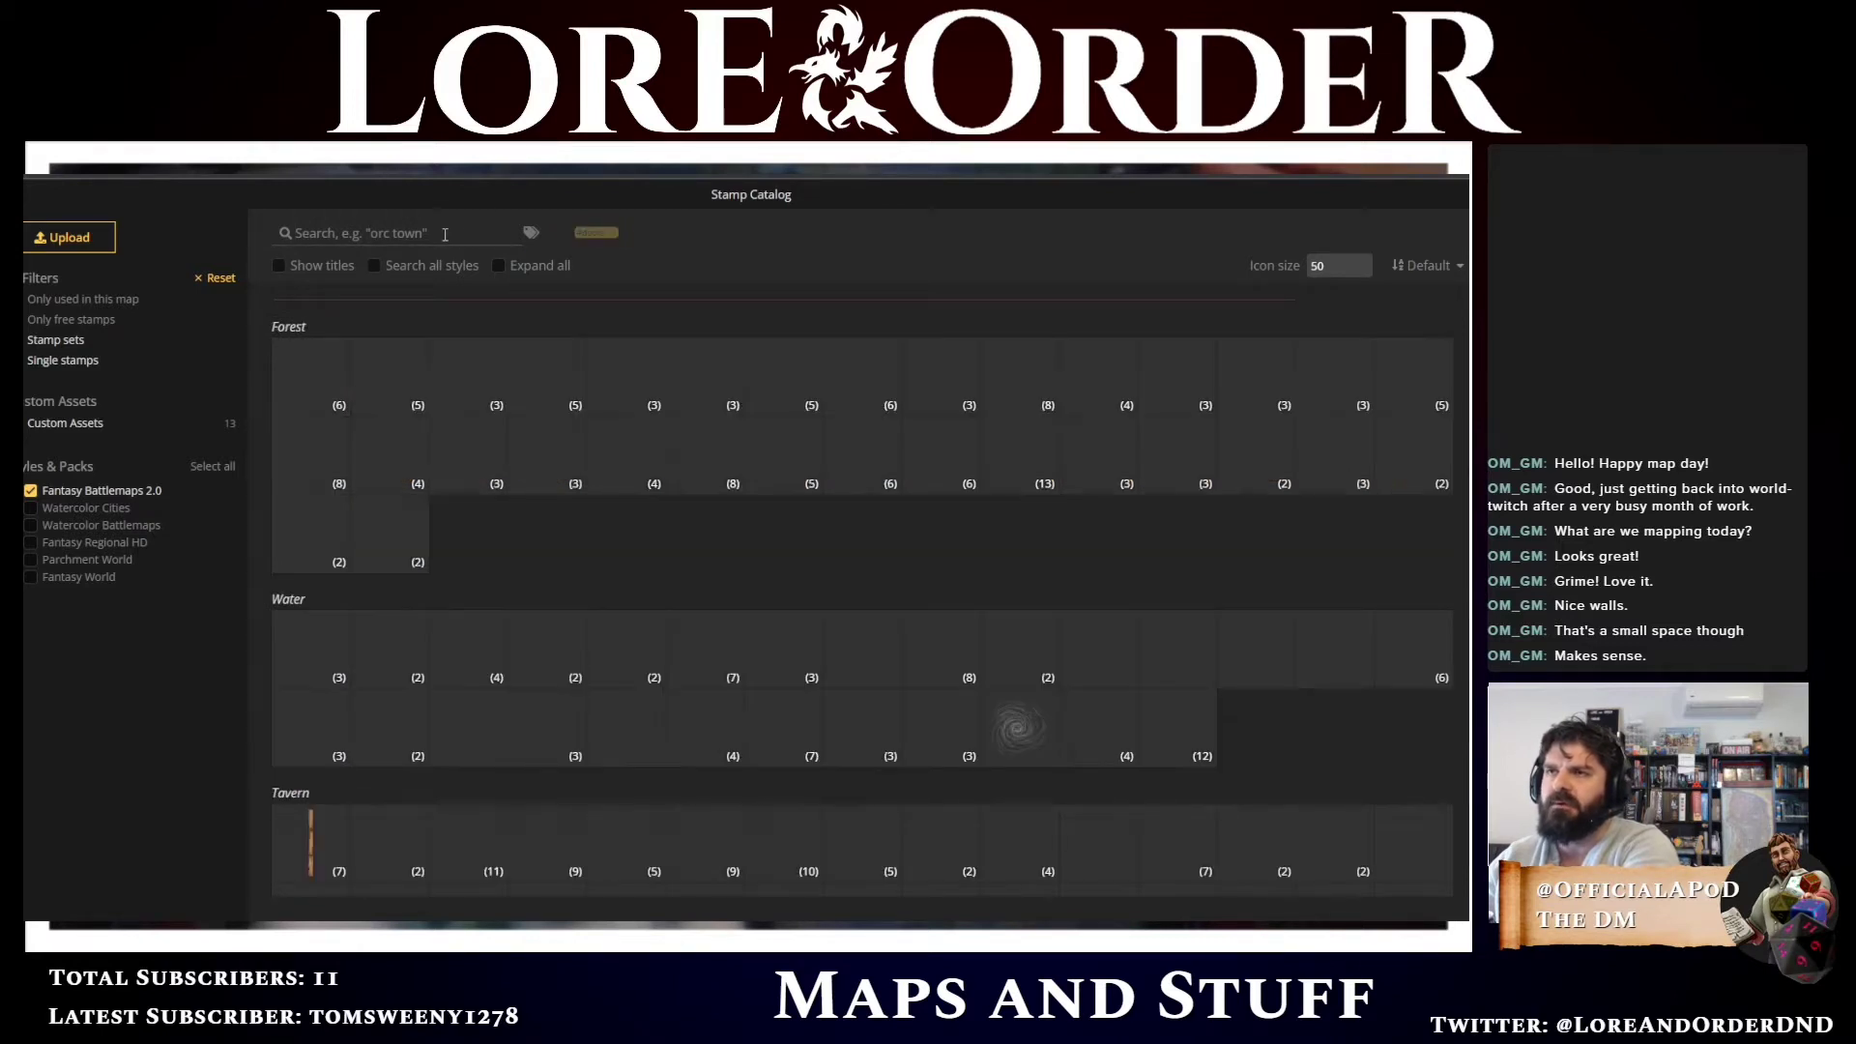
{"action": "left_click", "coordinate": [444, 236]}
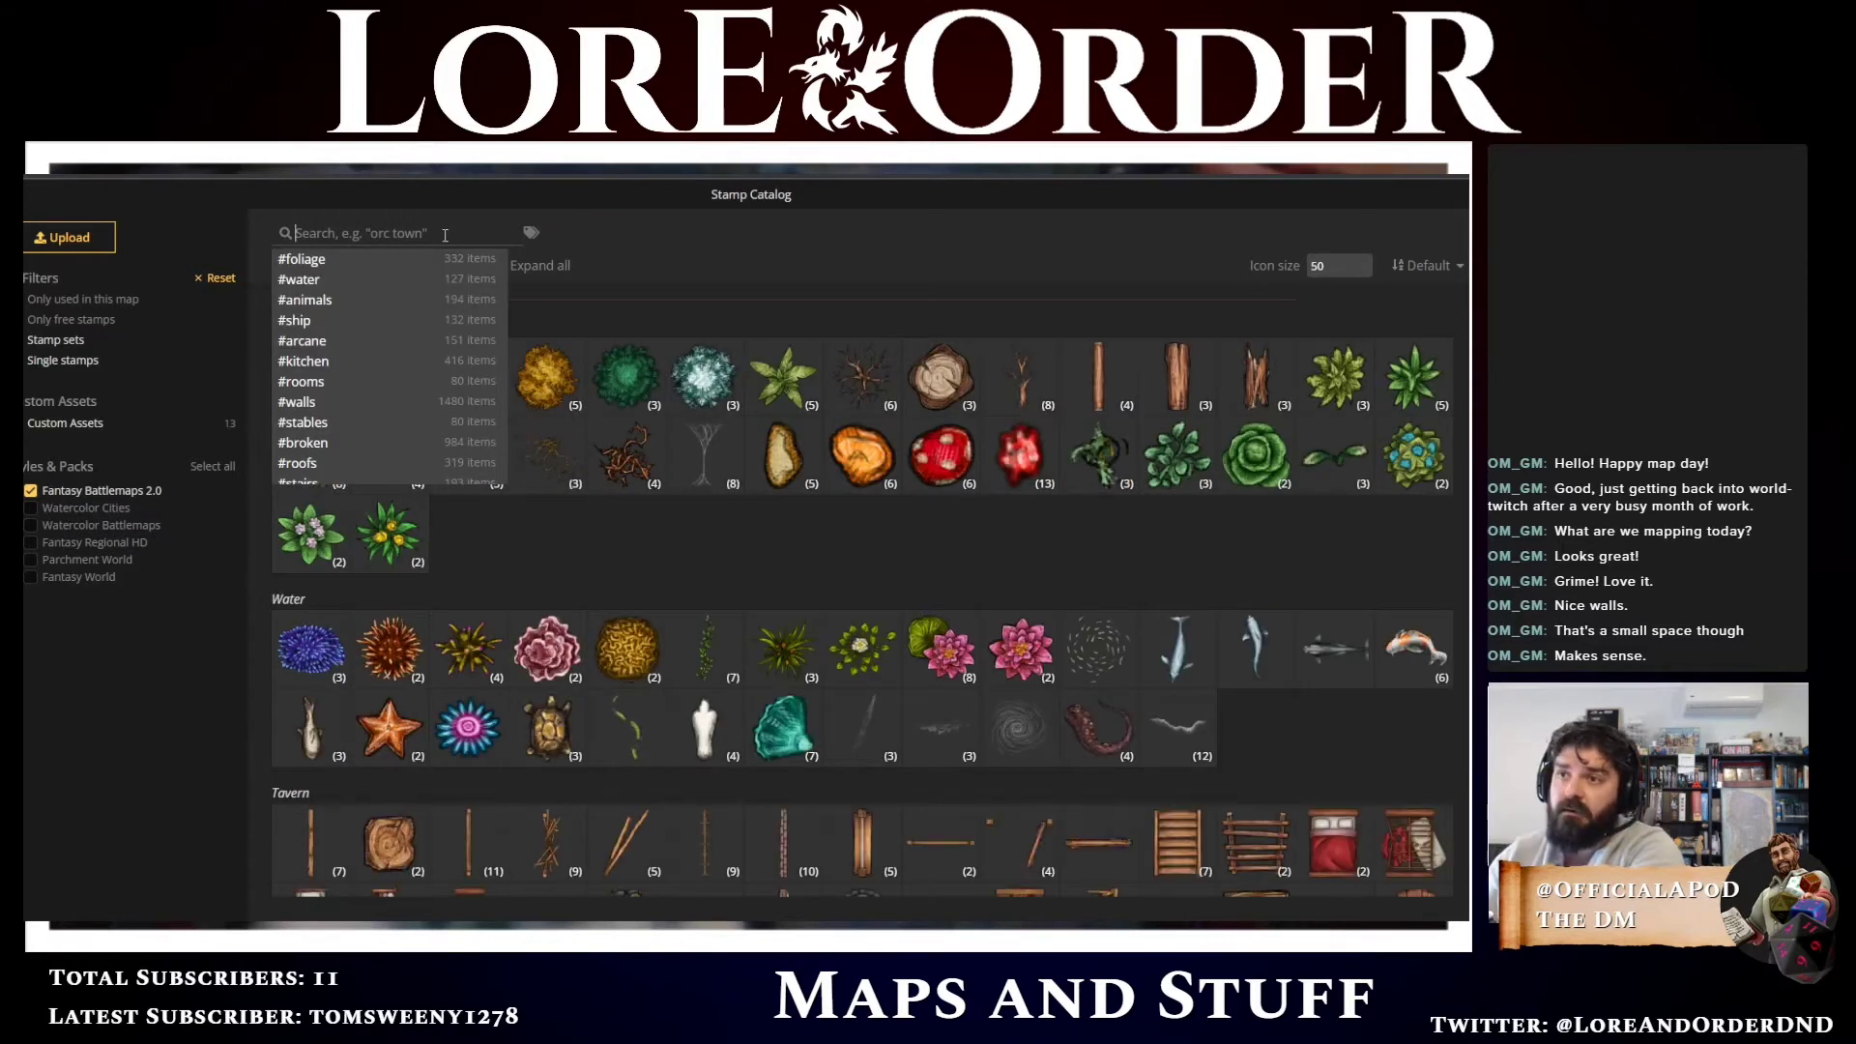
{"action": "scroll", "coordinate": [377, 425], "scroll_direction": "down", "scroll_amount": 5}
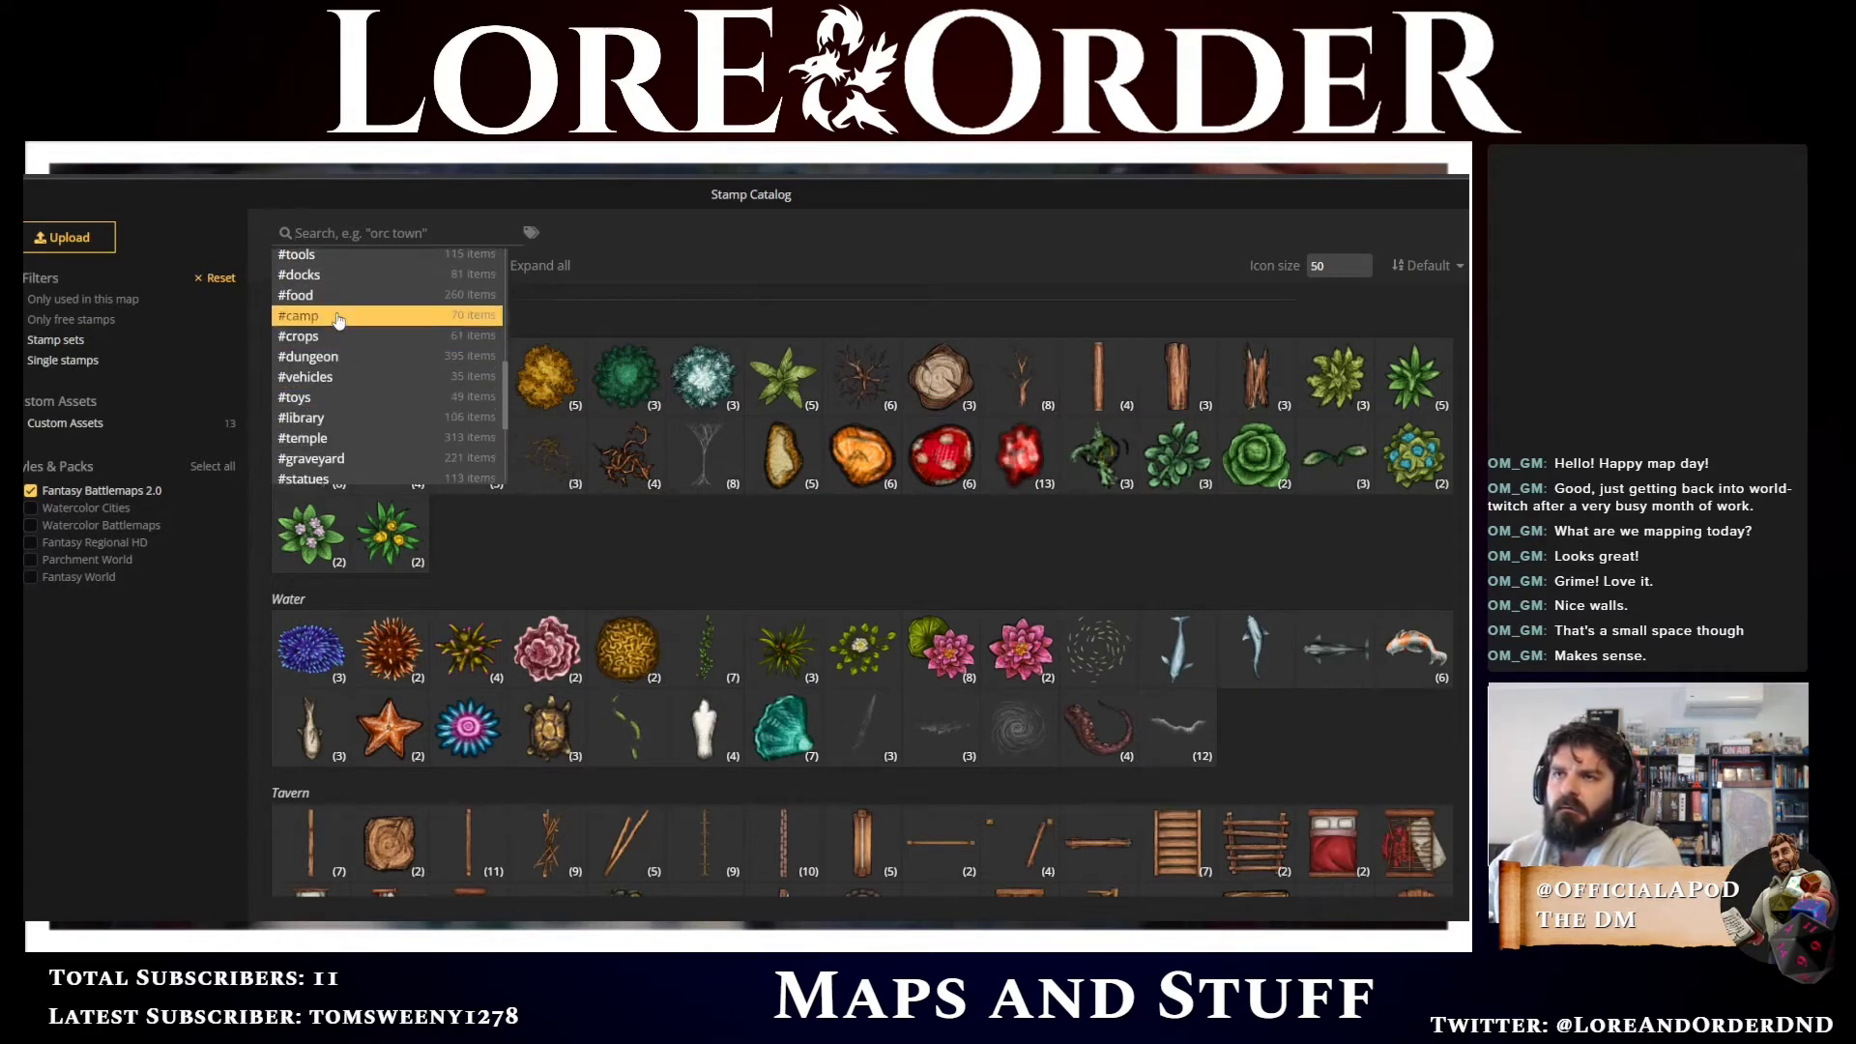
{"action": "scroll", "coordinate": [342, 331], "scroll_direction": "up", "scroll_amount": 1}
{"action": "scroll", "coordinate": [343, 331], "scroll_direction": "up", "scroll_amount": 3}
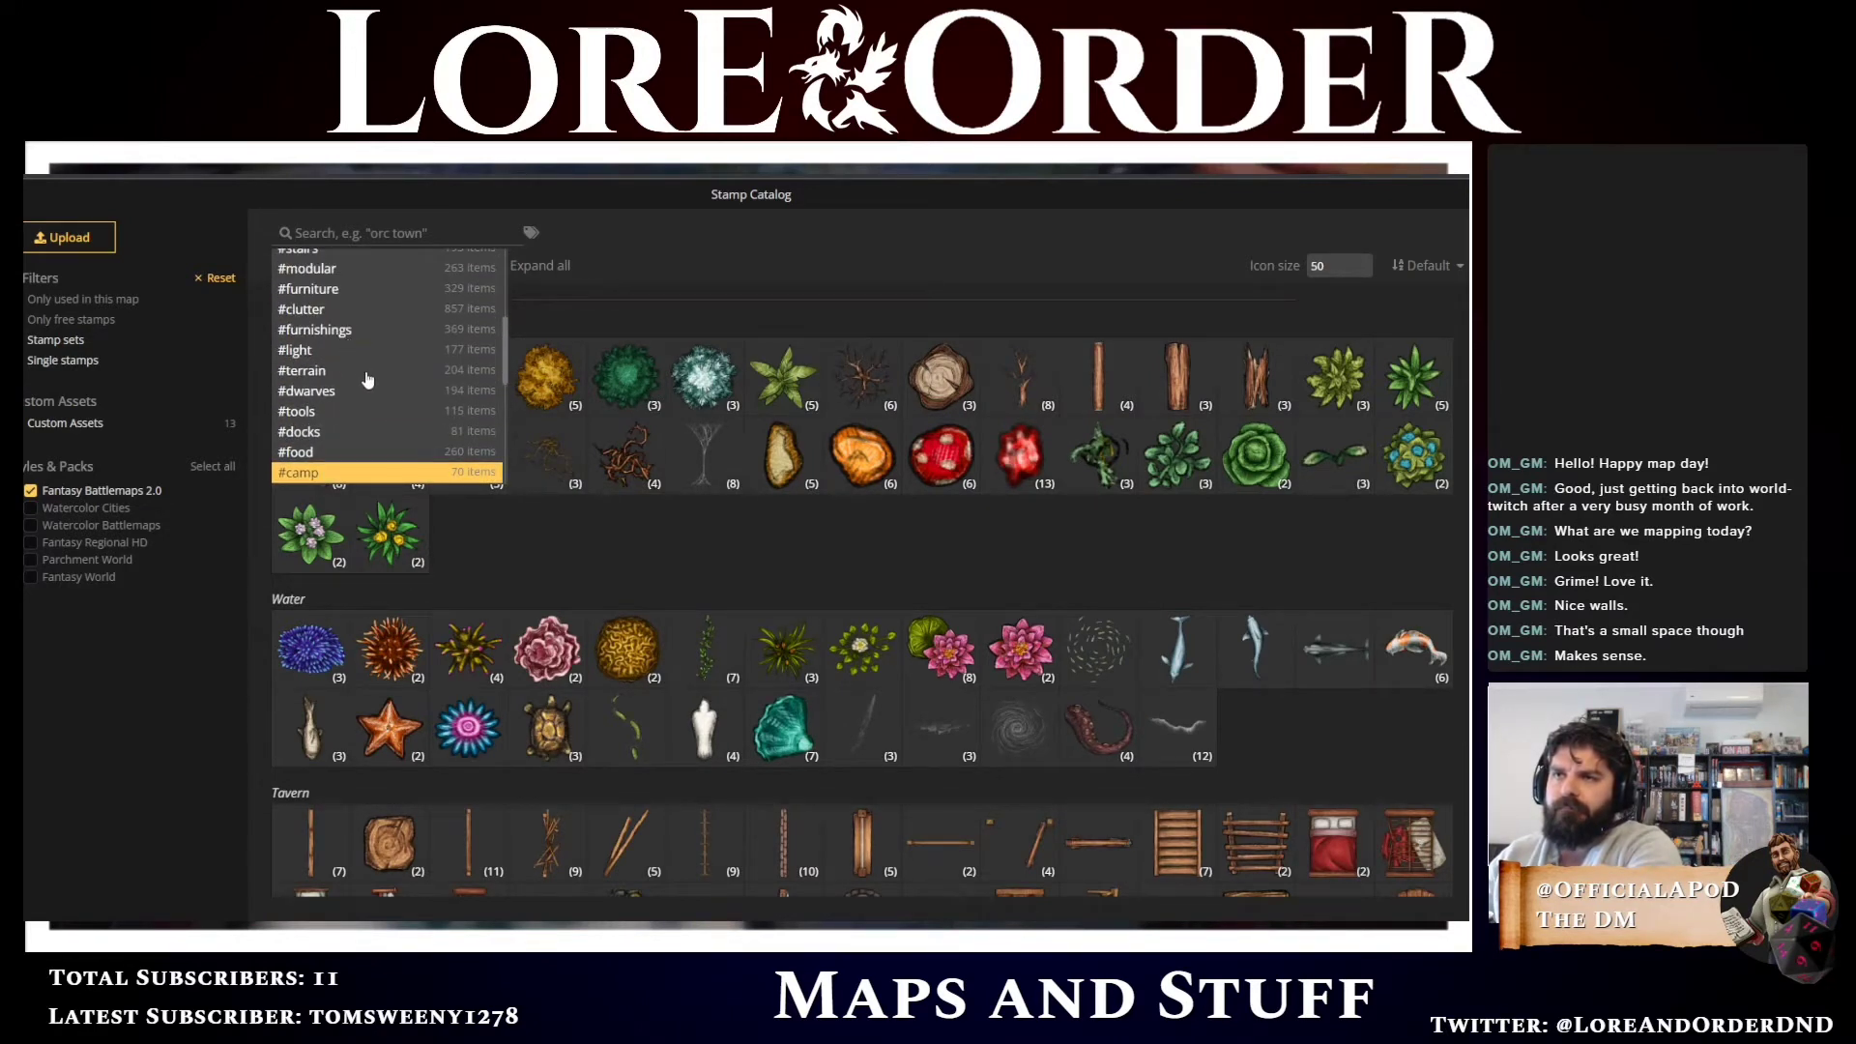
{"action": "scroll", "coordinate": [361, 387], "scroll_direction": "down", "scroll_amount": 5}
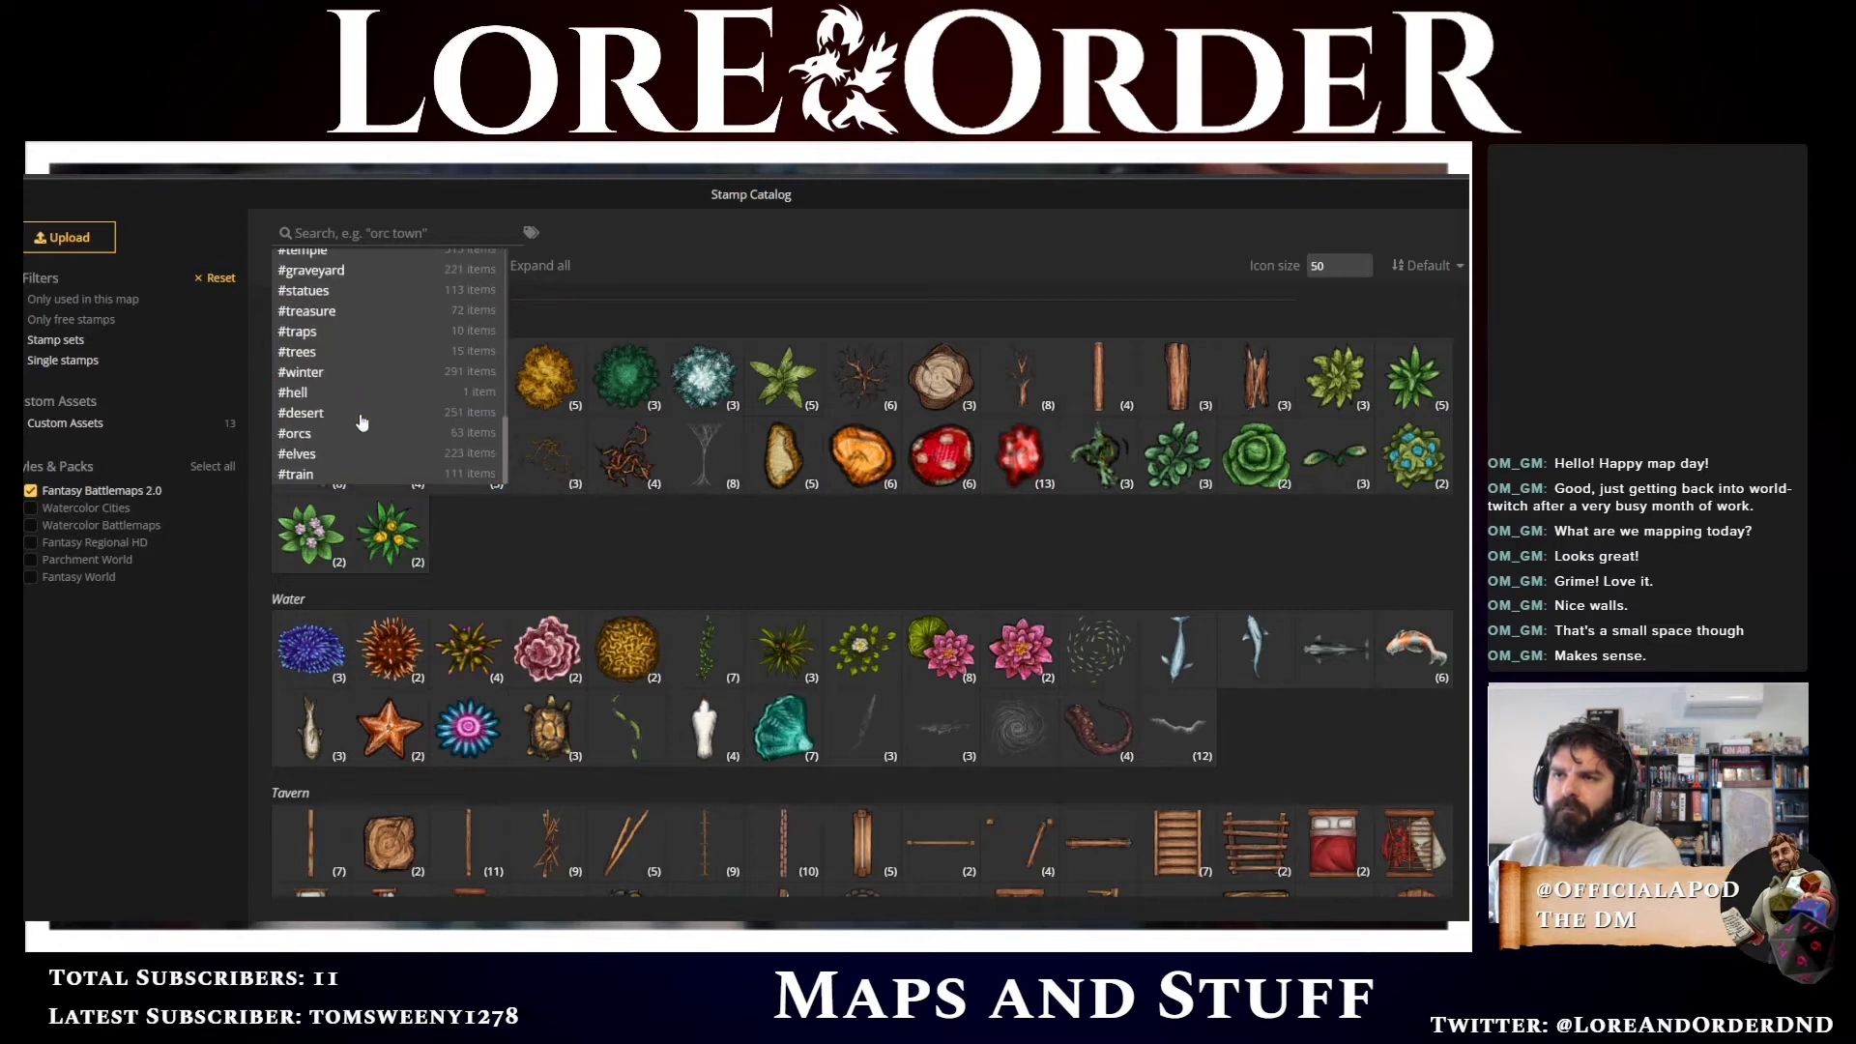
{"action": "type", "text": "d"}
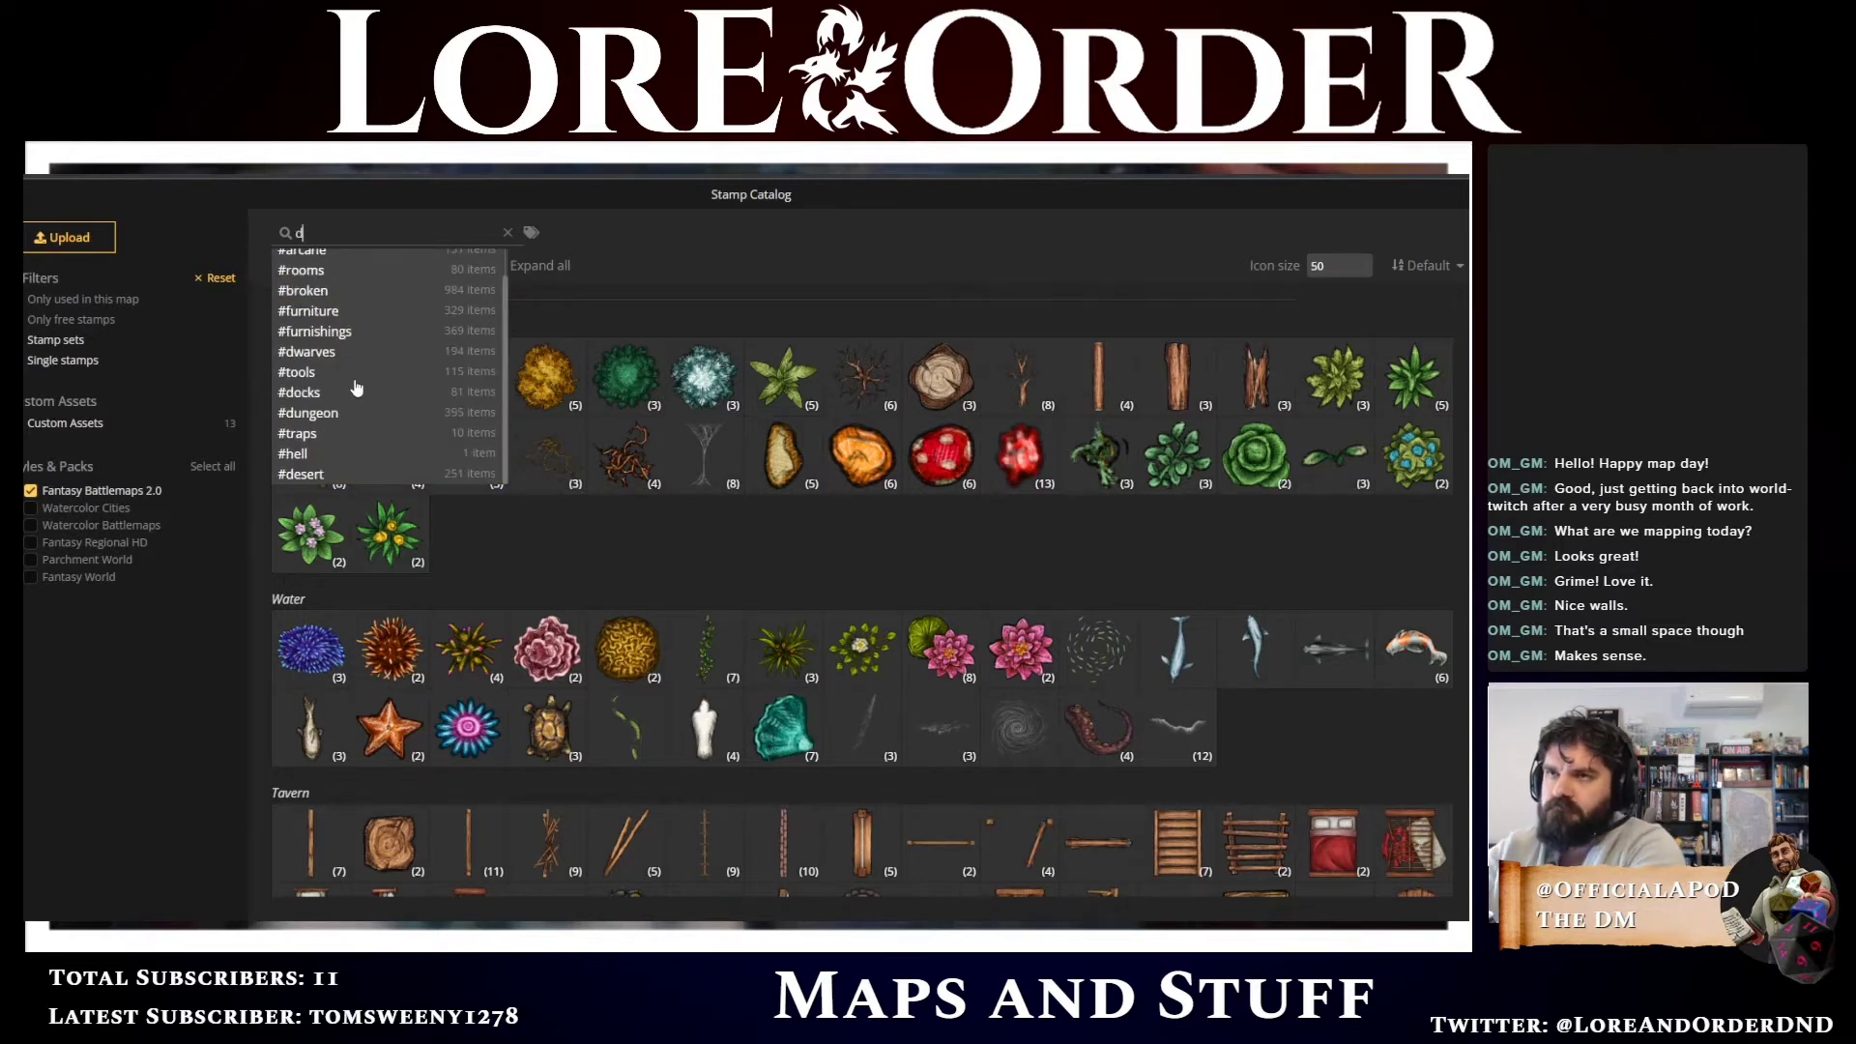
{"action": "type", "text": "oor"}
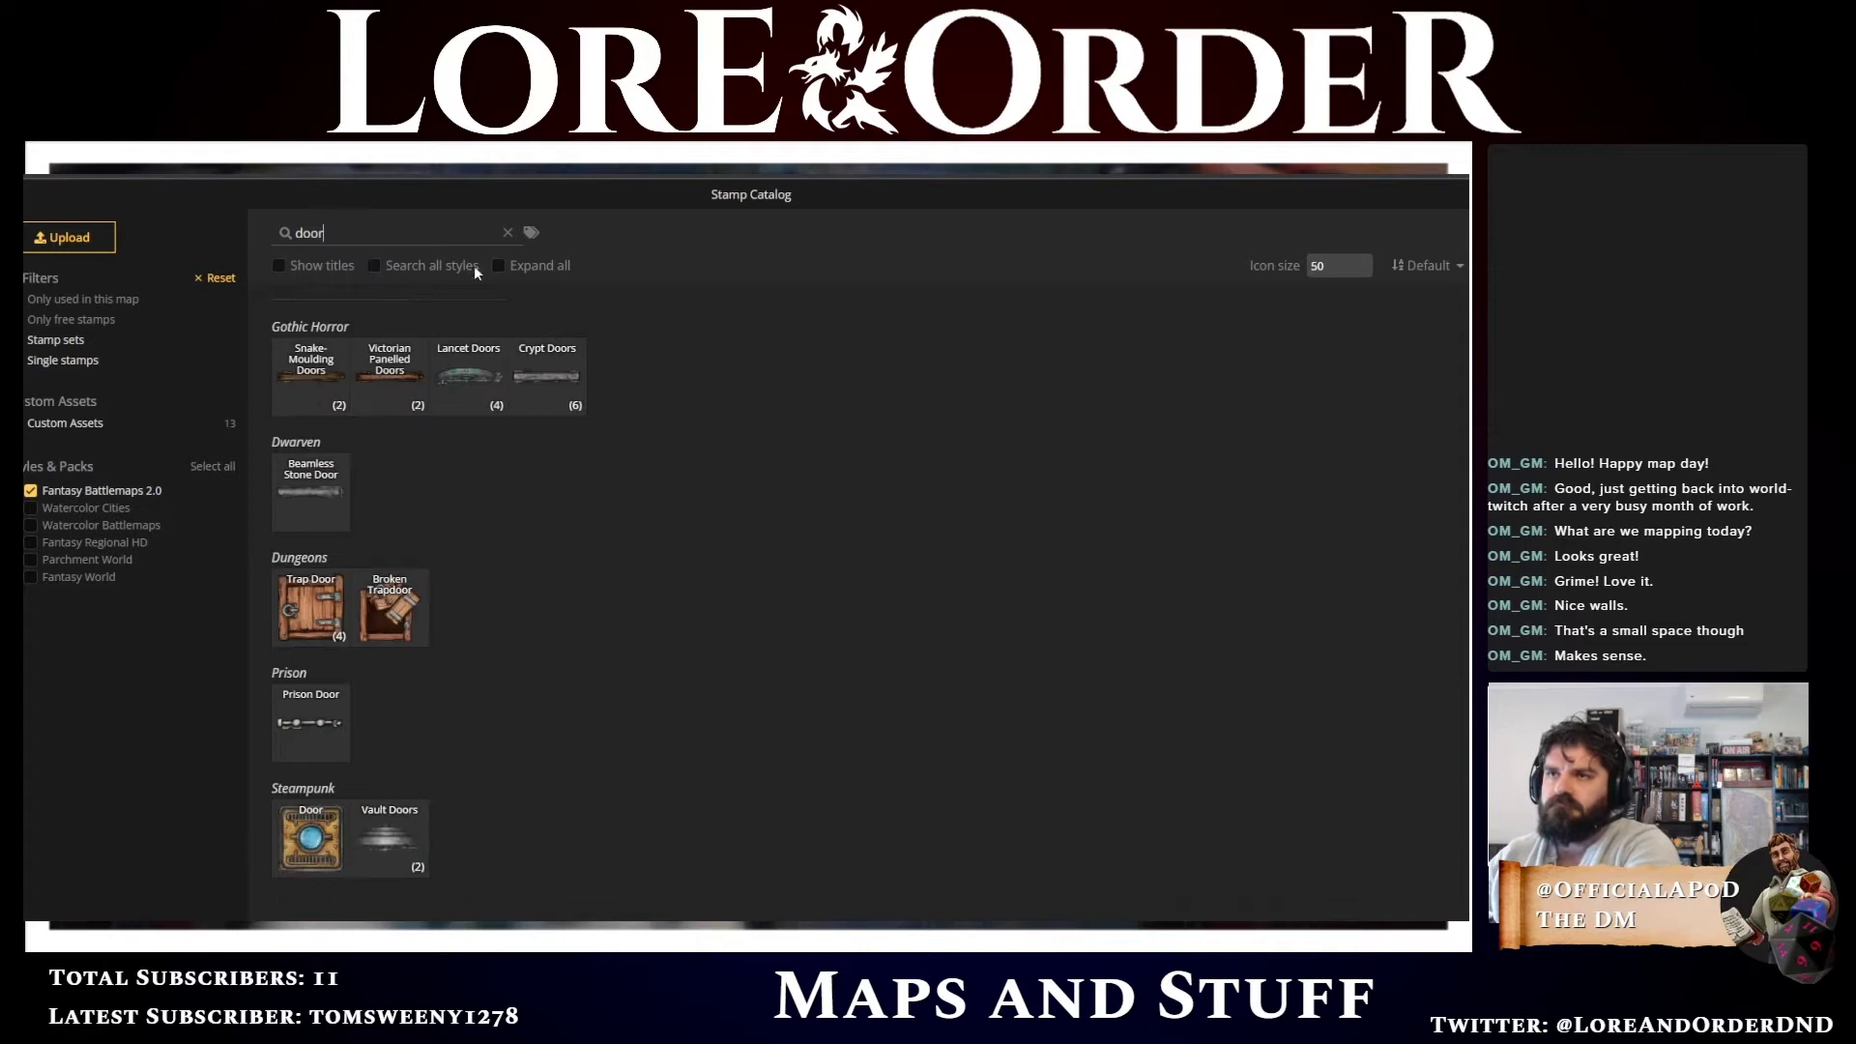
Compare the door stamps, expanding the Crypt Doors and Lancet Doors sets, and choose the first Lancet Doors stamp
{"action": "left_click", "coordinate": [546, 407]}
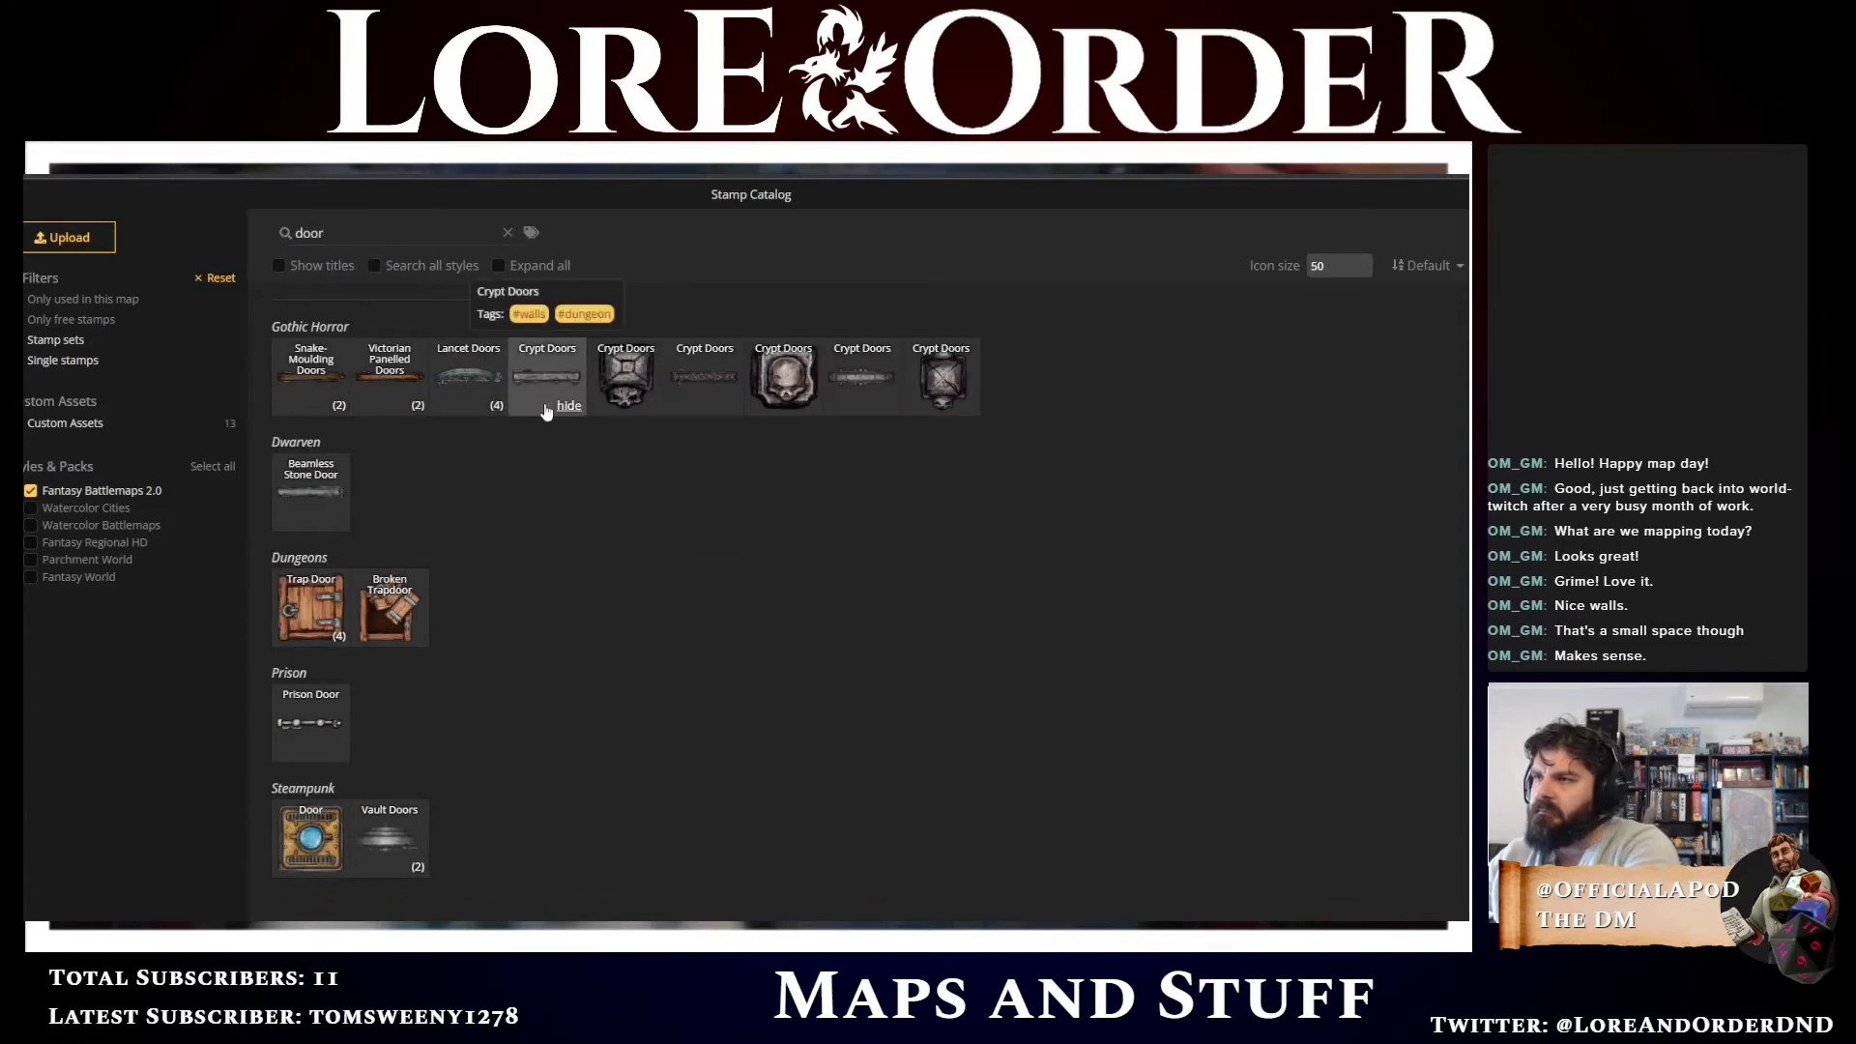
{"action": "scroll", "coordinate": [665, 474], "scroll_direction": "down", "scroll_amount": 3}
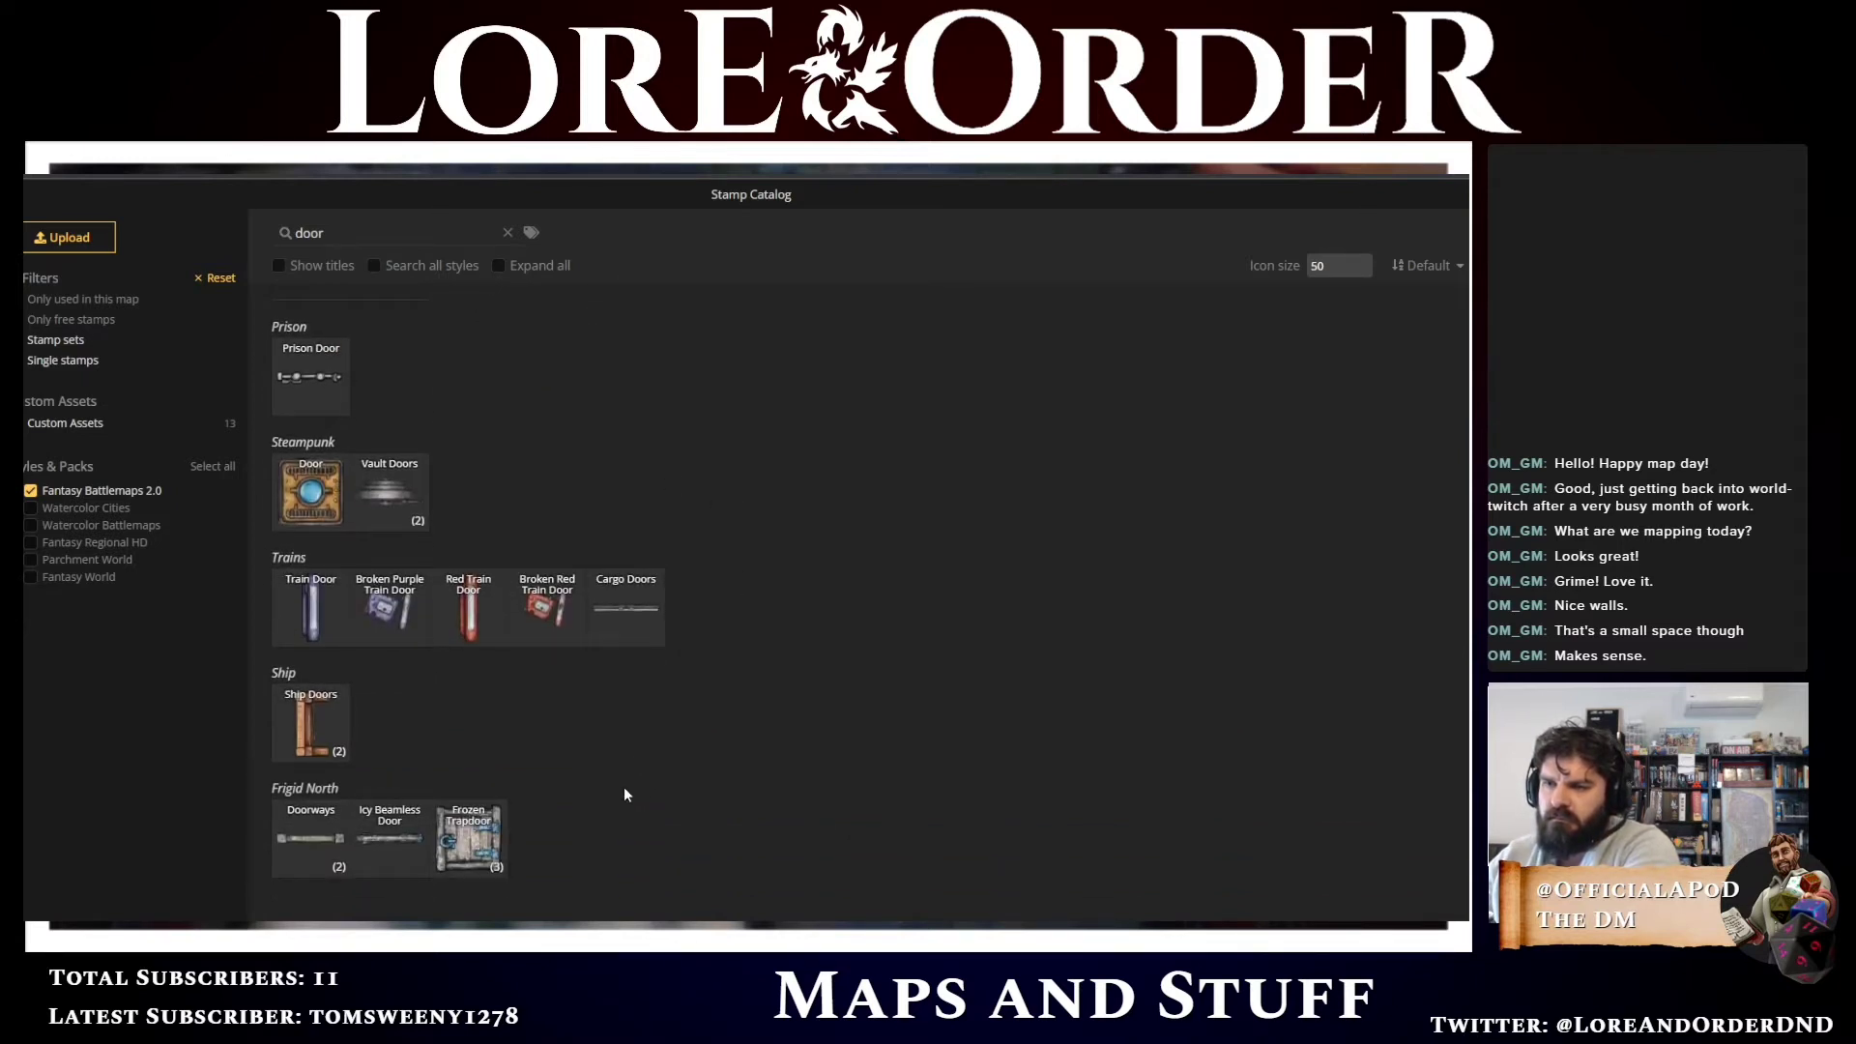
{"action": "scroll", "coordinate": [739, 803], "scroll_direction": "up", "scroll_amount": 4}
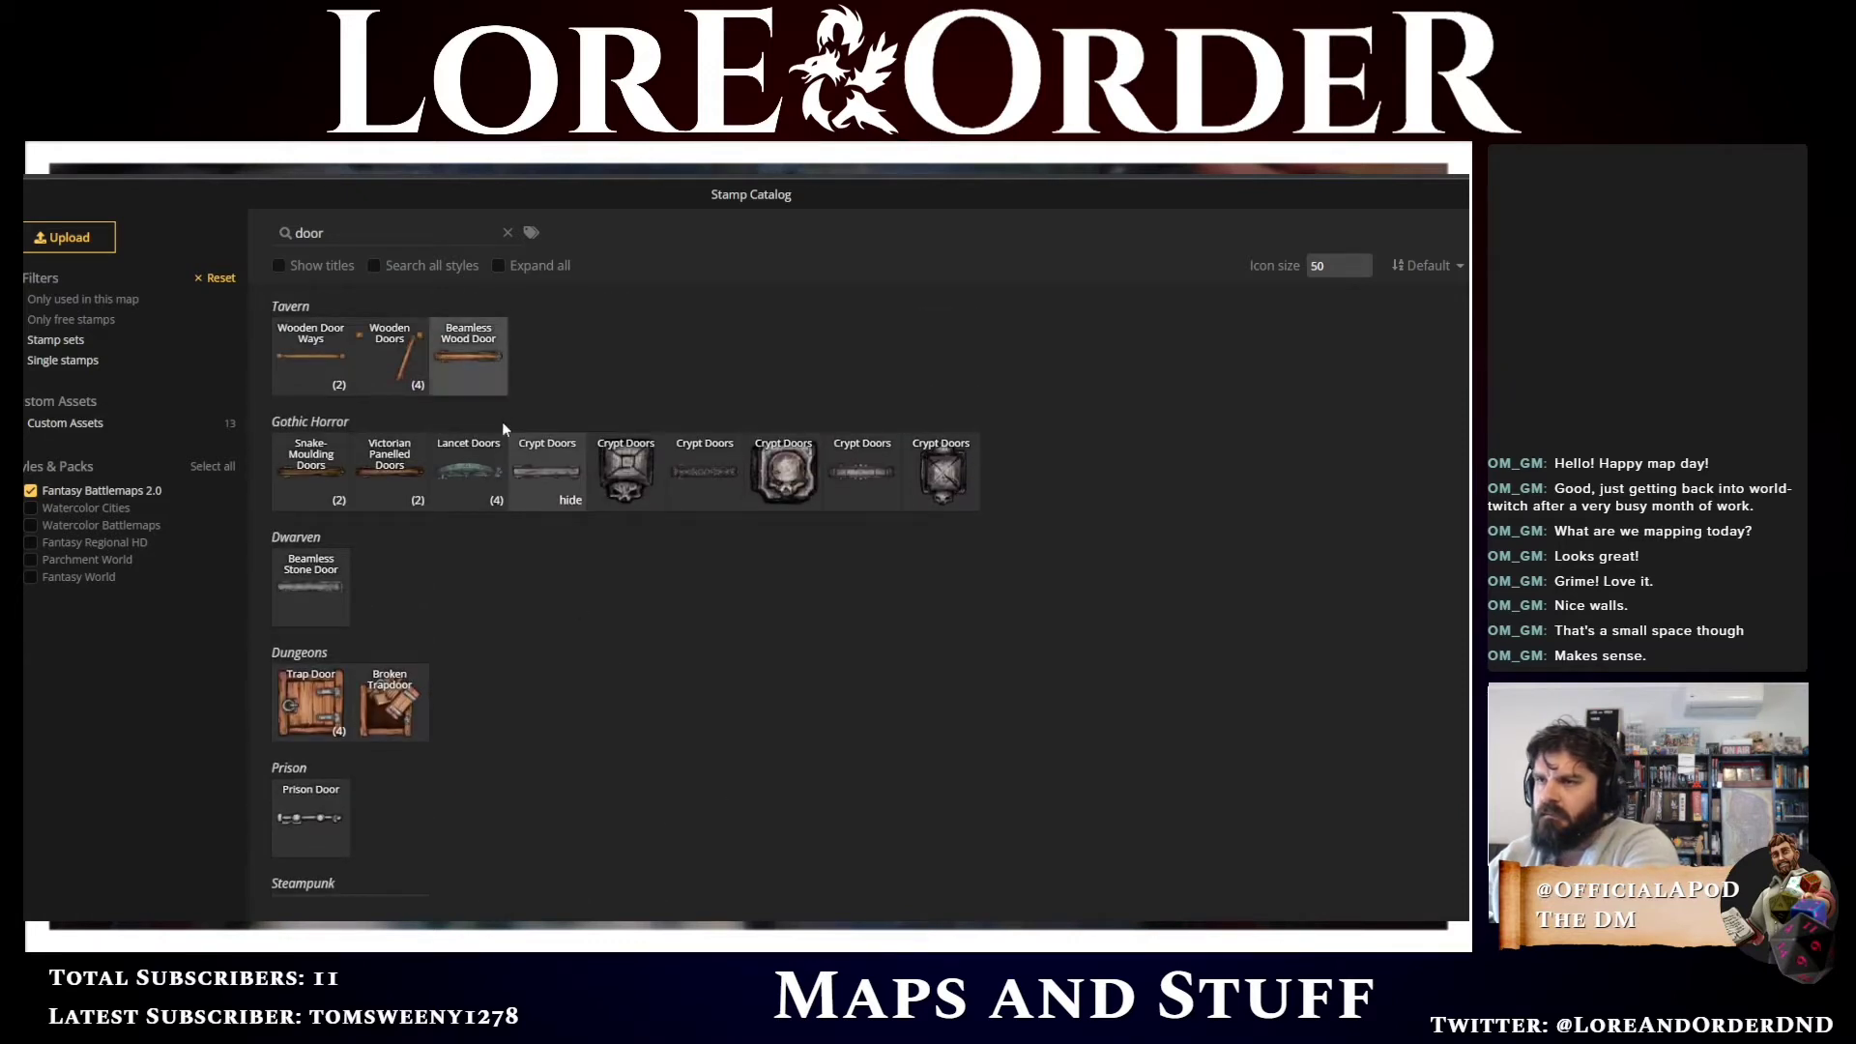
{"action": "left_click", "coordinate": [462, 502]}
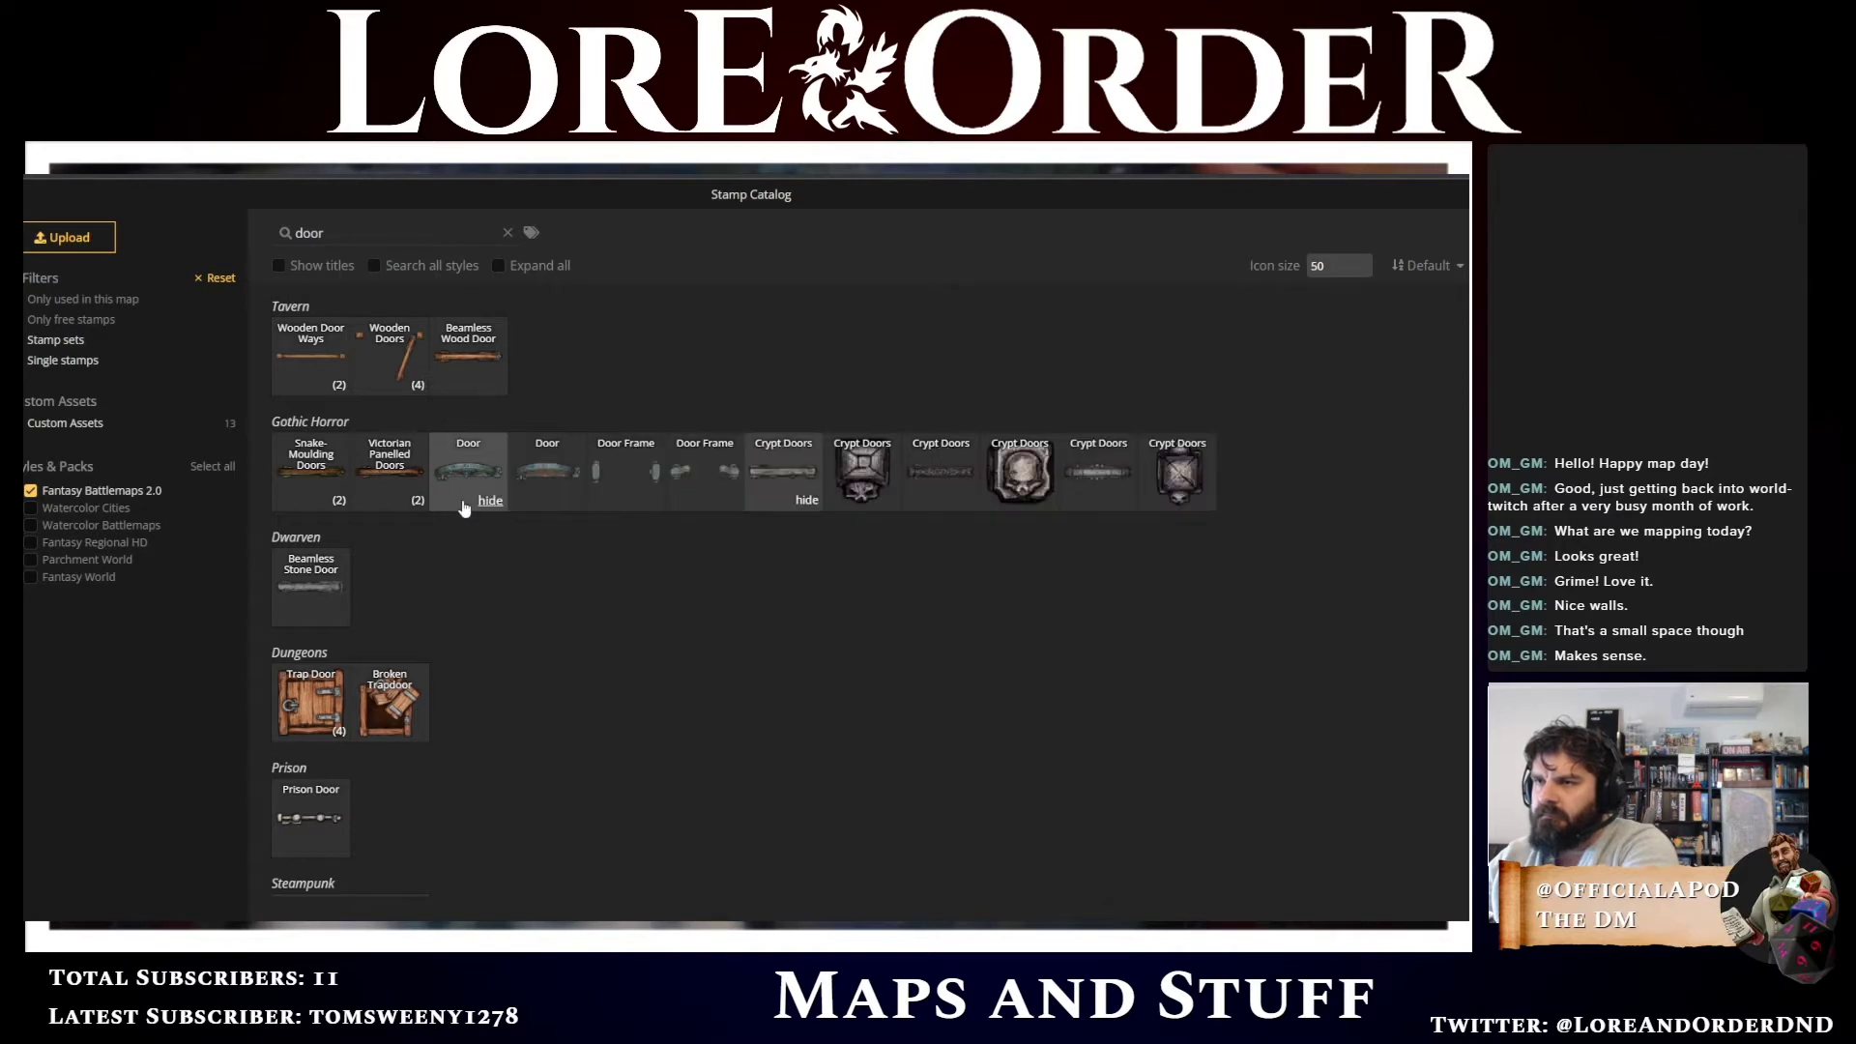
{"action": "left_click", "coordinate": [454, 467]}
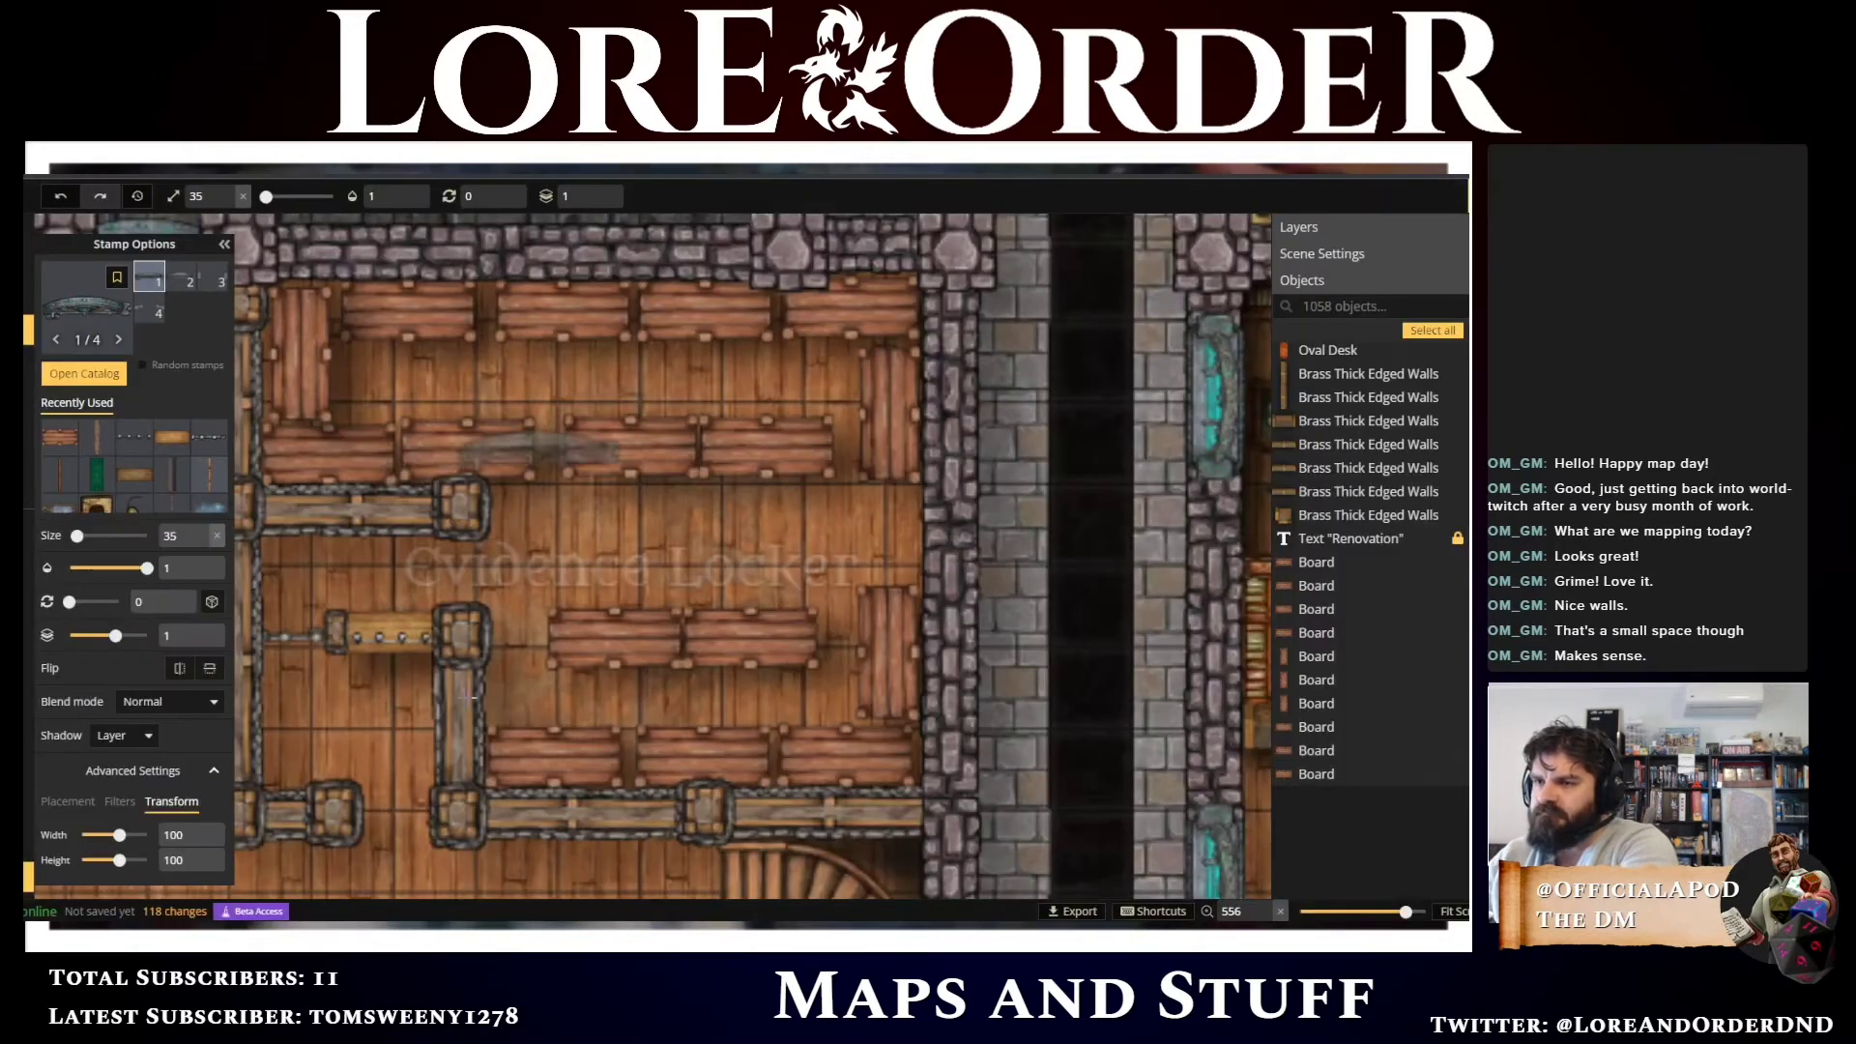
Place the lancet door at size 25 and 0 degrees in the gap of the entry enclosure's lower wall
{"action": "left_click_drag", "start_coordinate": [432, 708], "coordinate": [473, 463]}
{"action": "scroll", "coordinate": [473, 464], "scroll_direction": "up", "scroll_amount": 5}
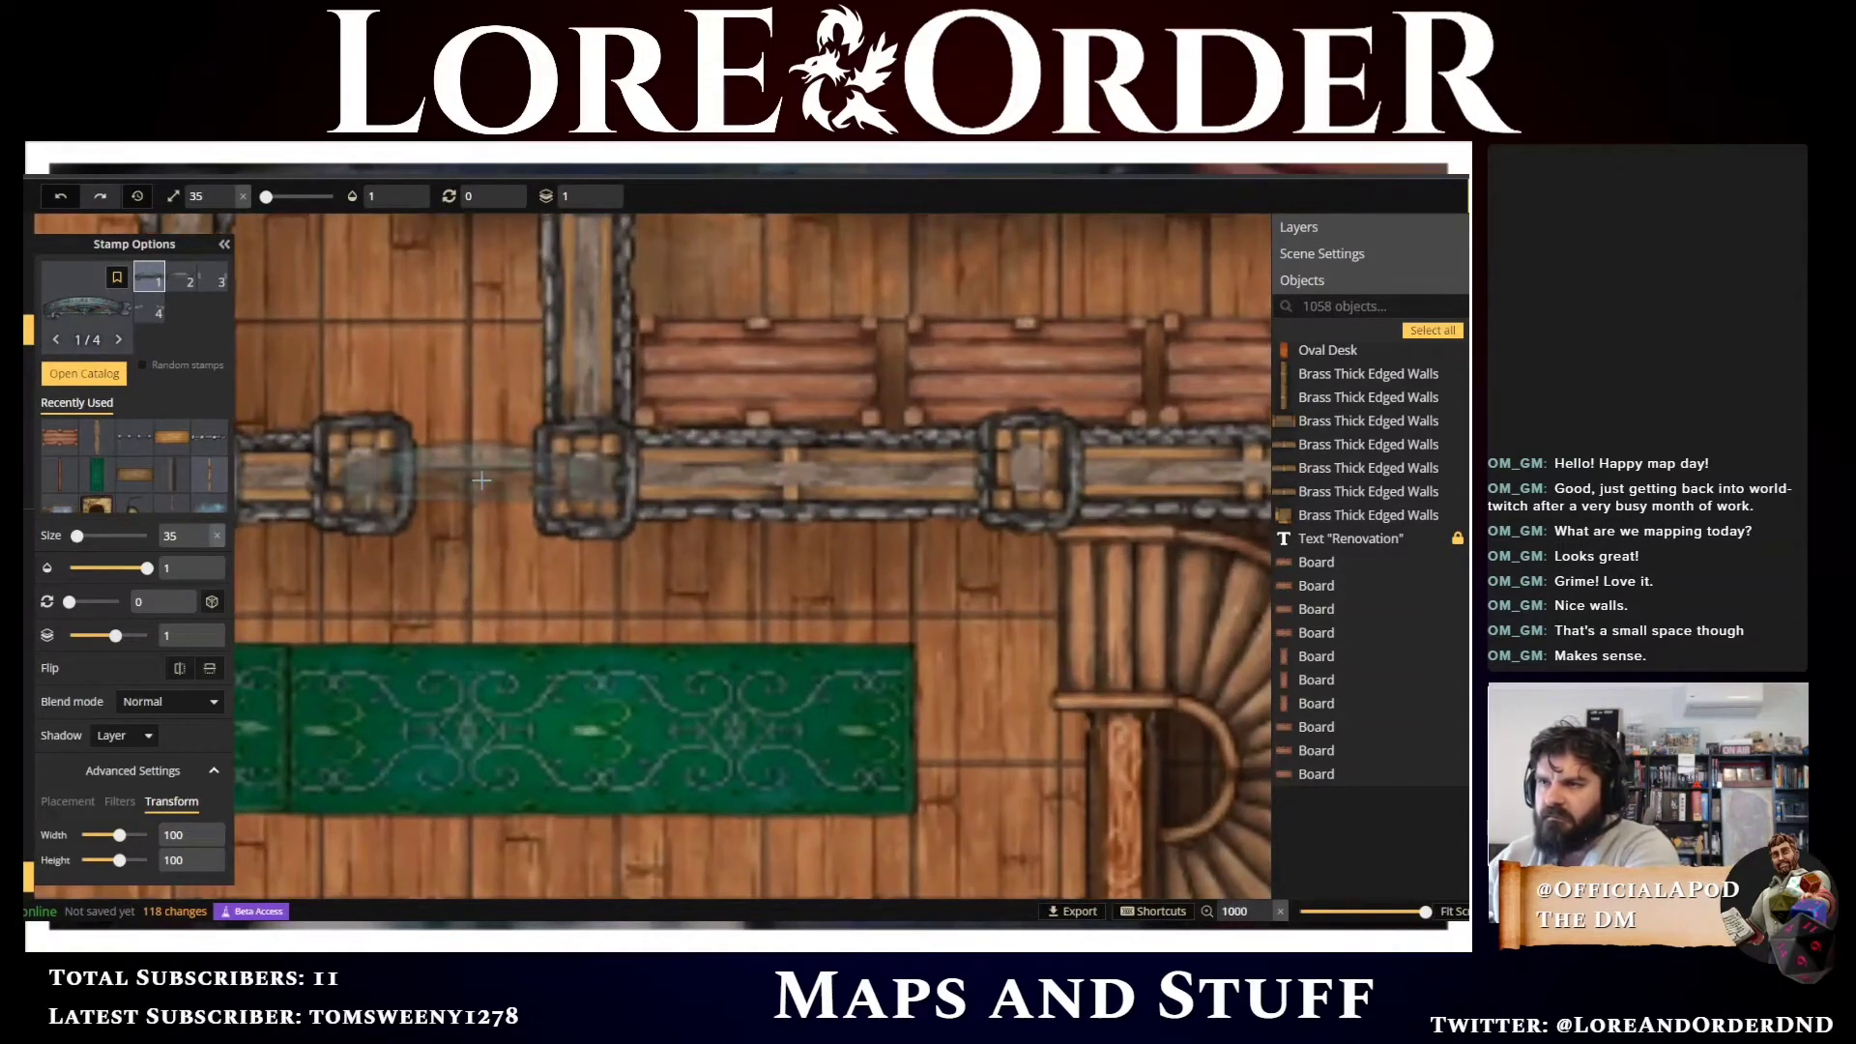
{"action": "key", "text": "q"}
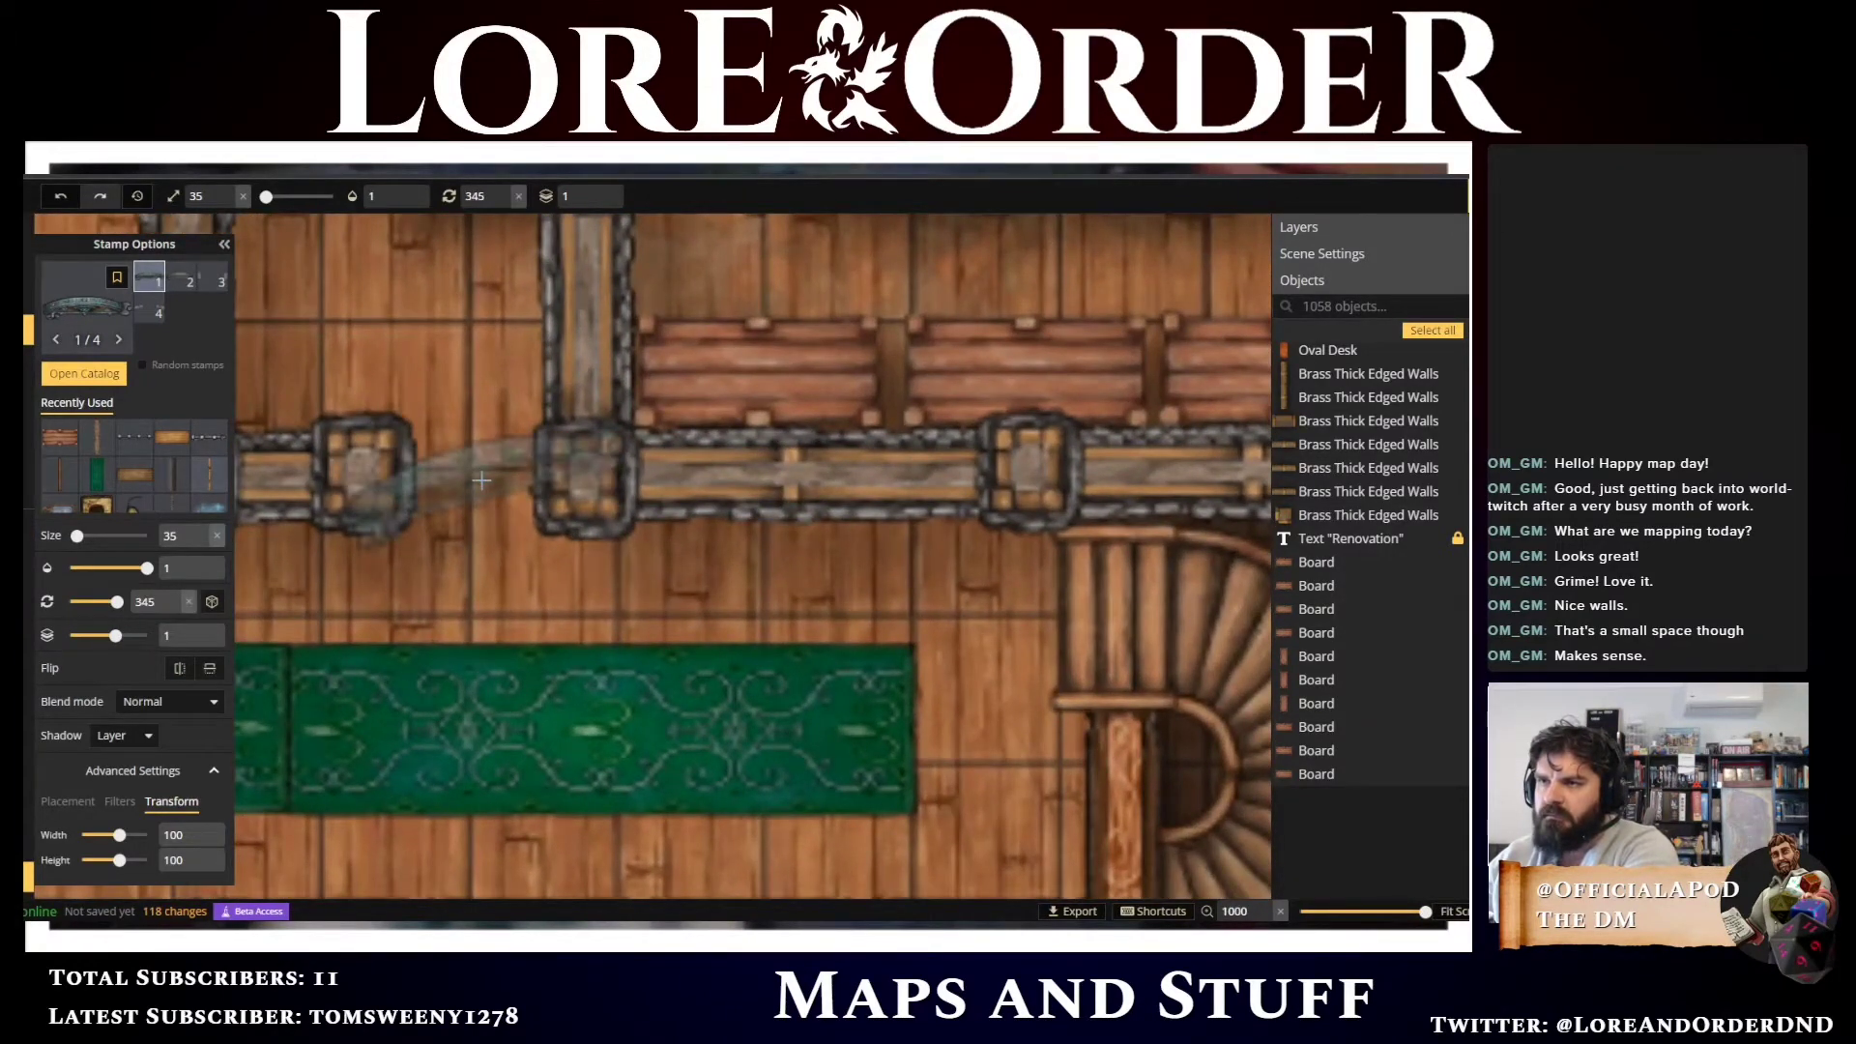
{"action": "key", "text": "e"}
{"action": "key", "text": "["}
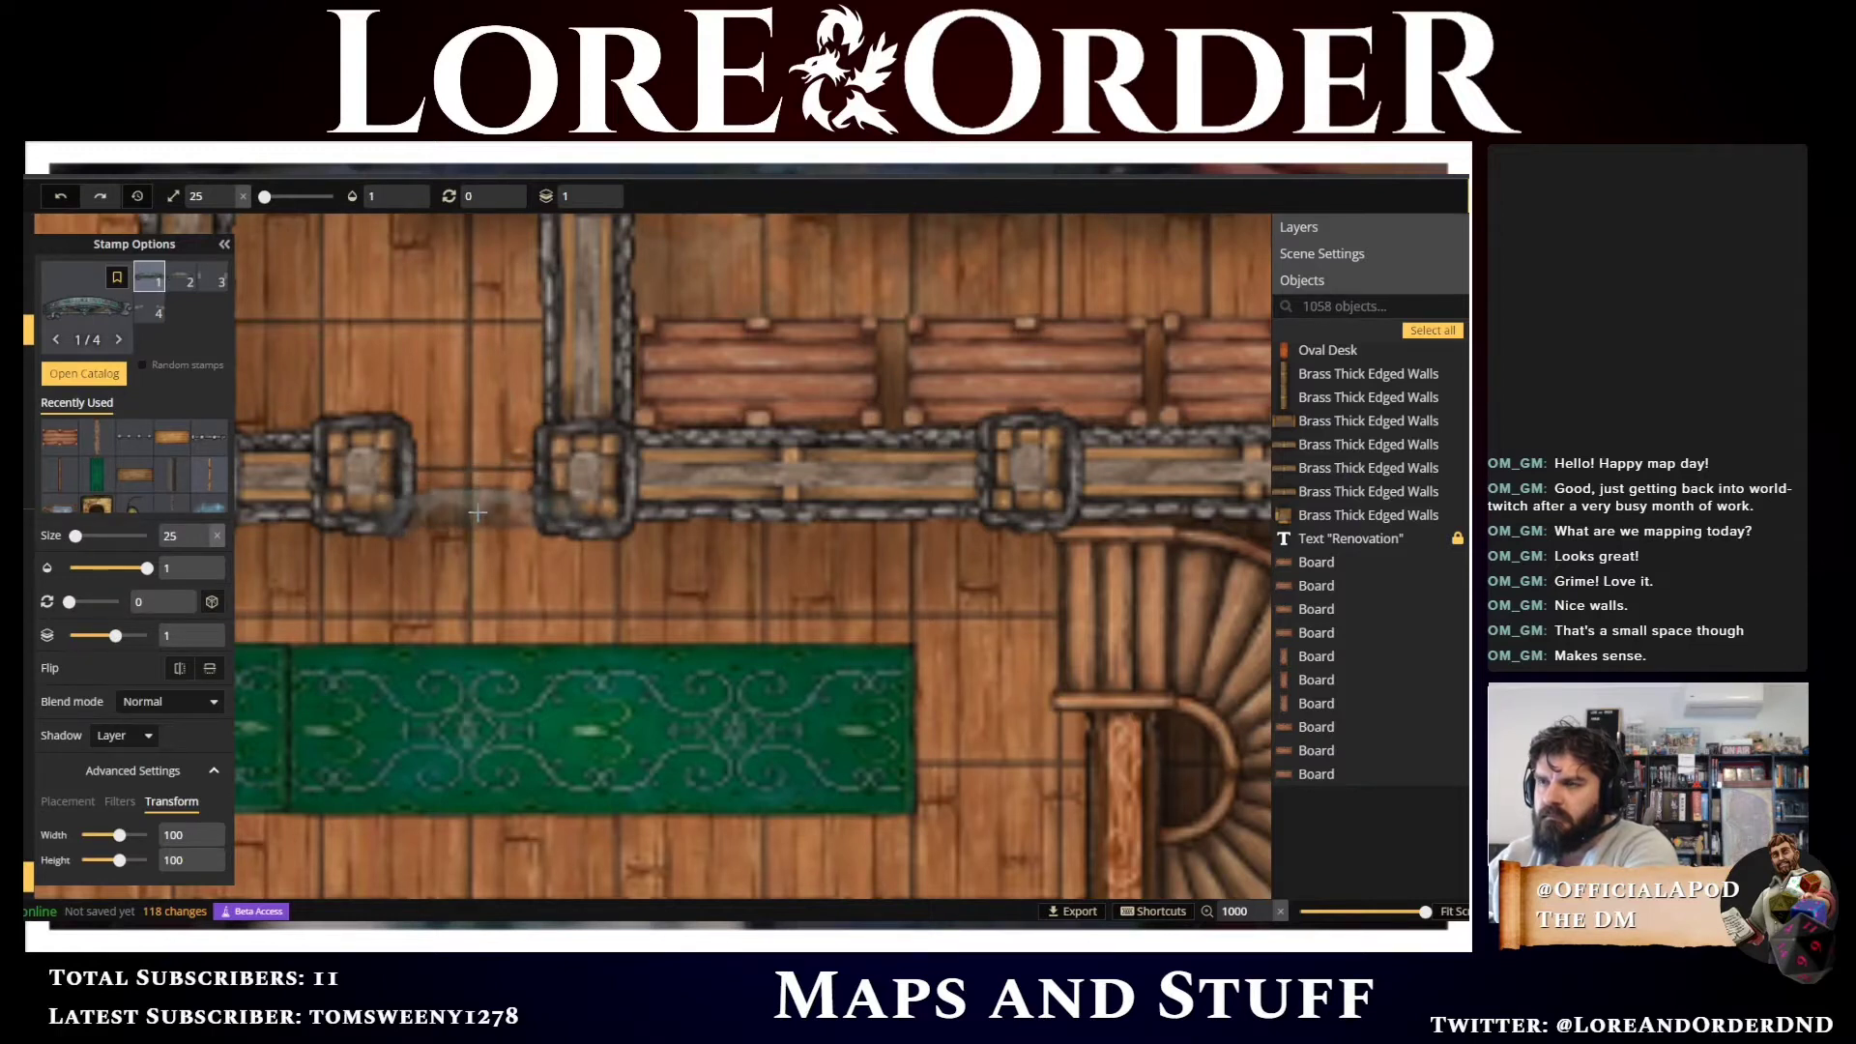
{"action": "left_click", "coordinate": [478, 514]}
{"action": "key", "text": "Down"}
{"action": "key", "text": "Down"}
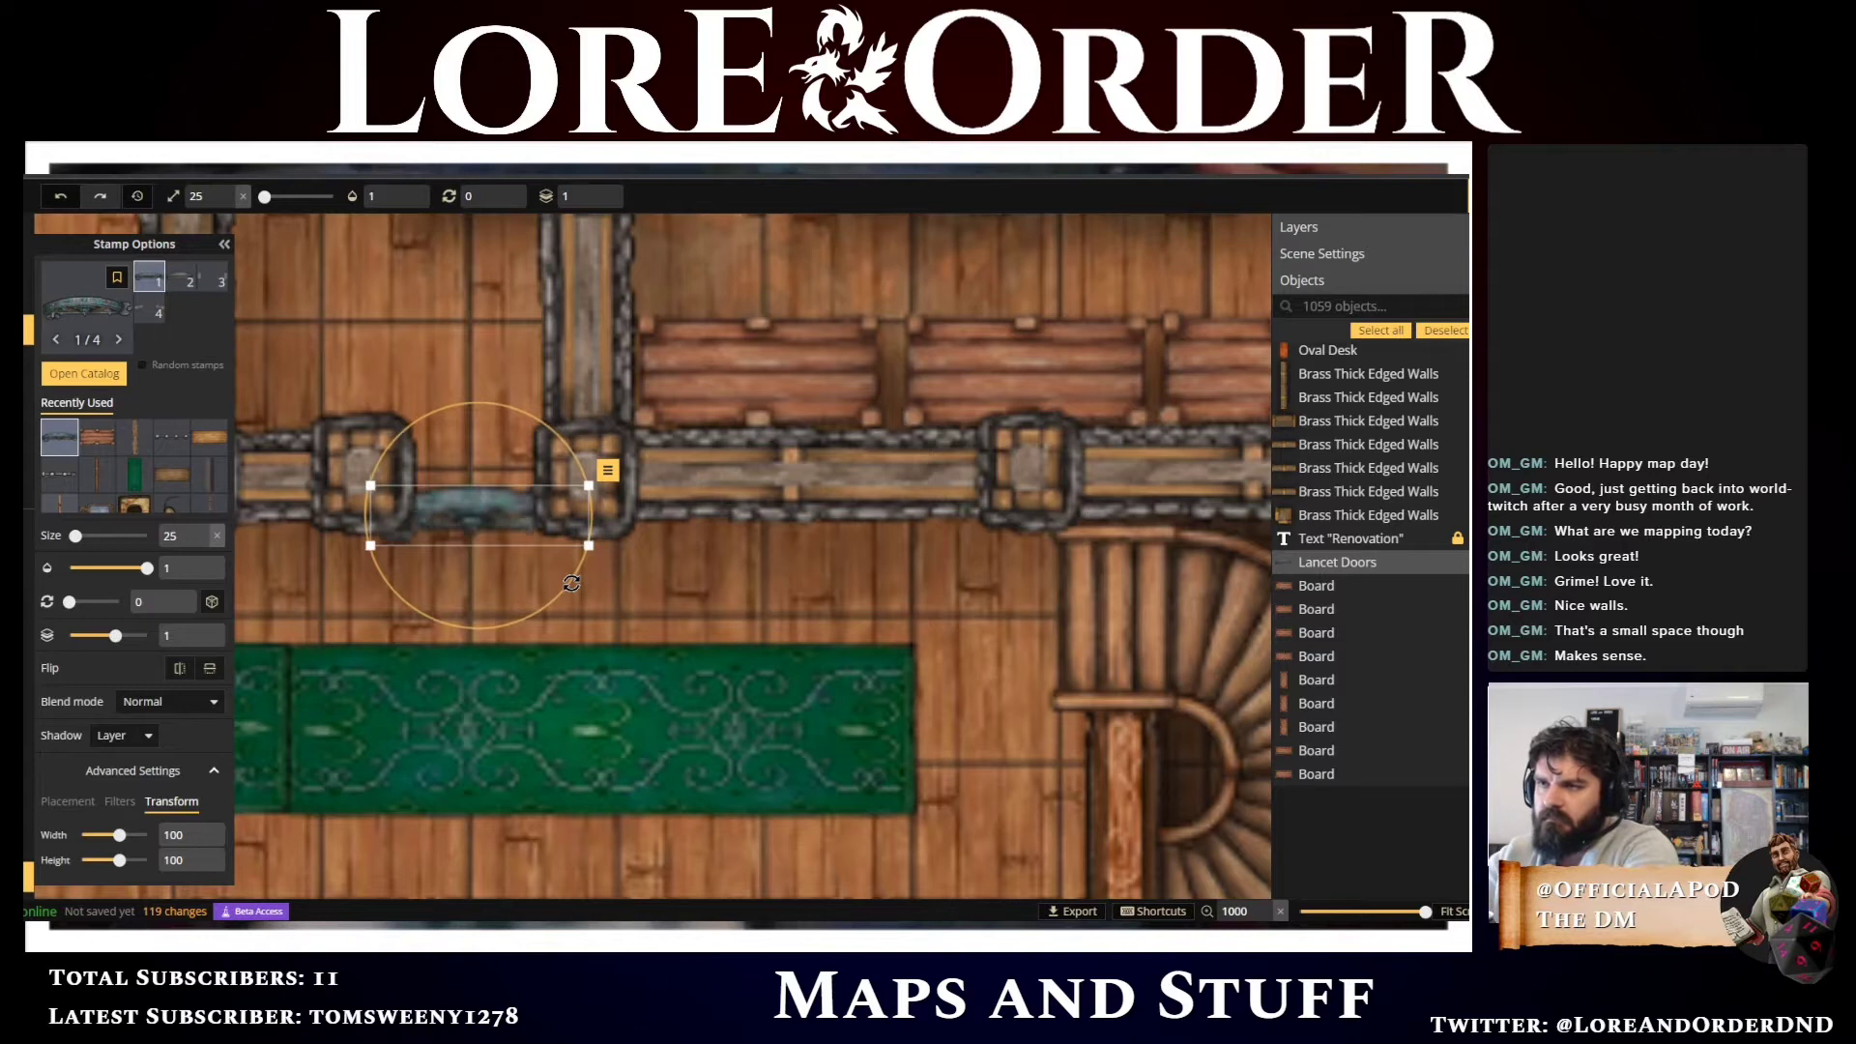
{"action": "key", "text": "Up"}
{"action": "key", "text": "Up"}
{"action": "scroll", "coordinate": [669, 606], "scroll_direction": "down", "scroll_amount": 5}
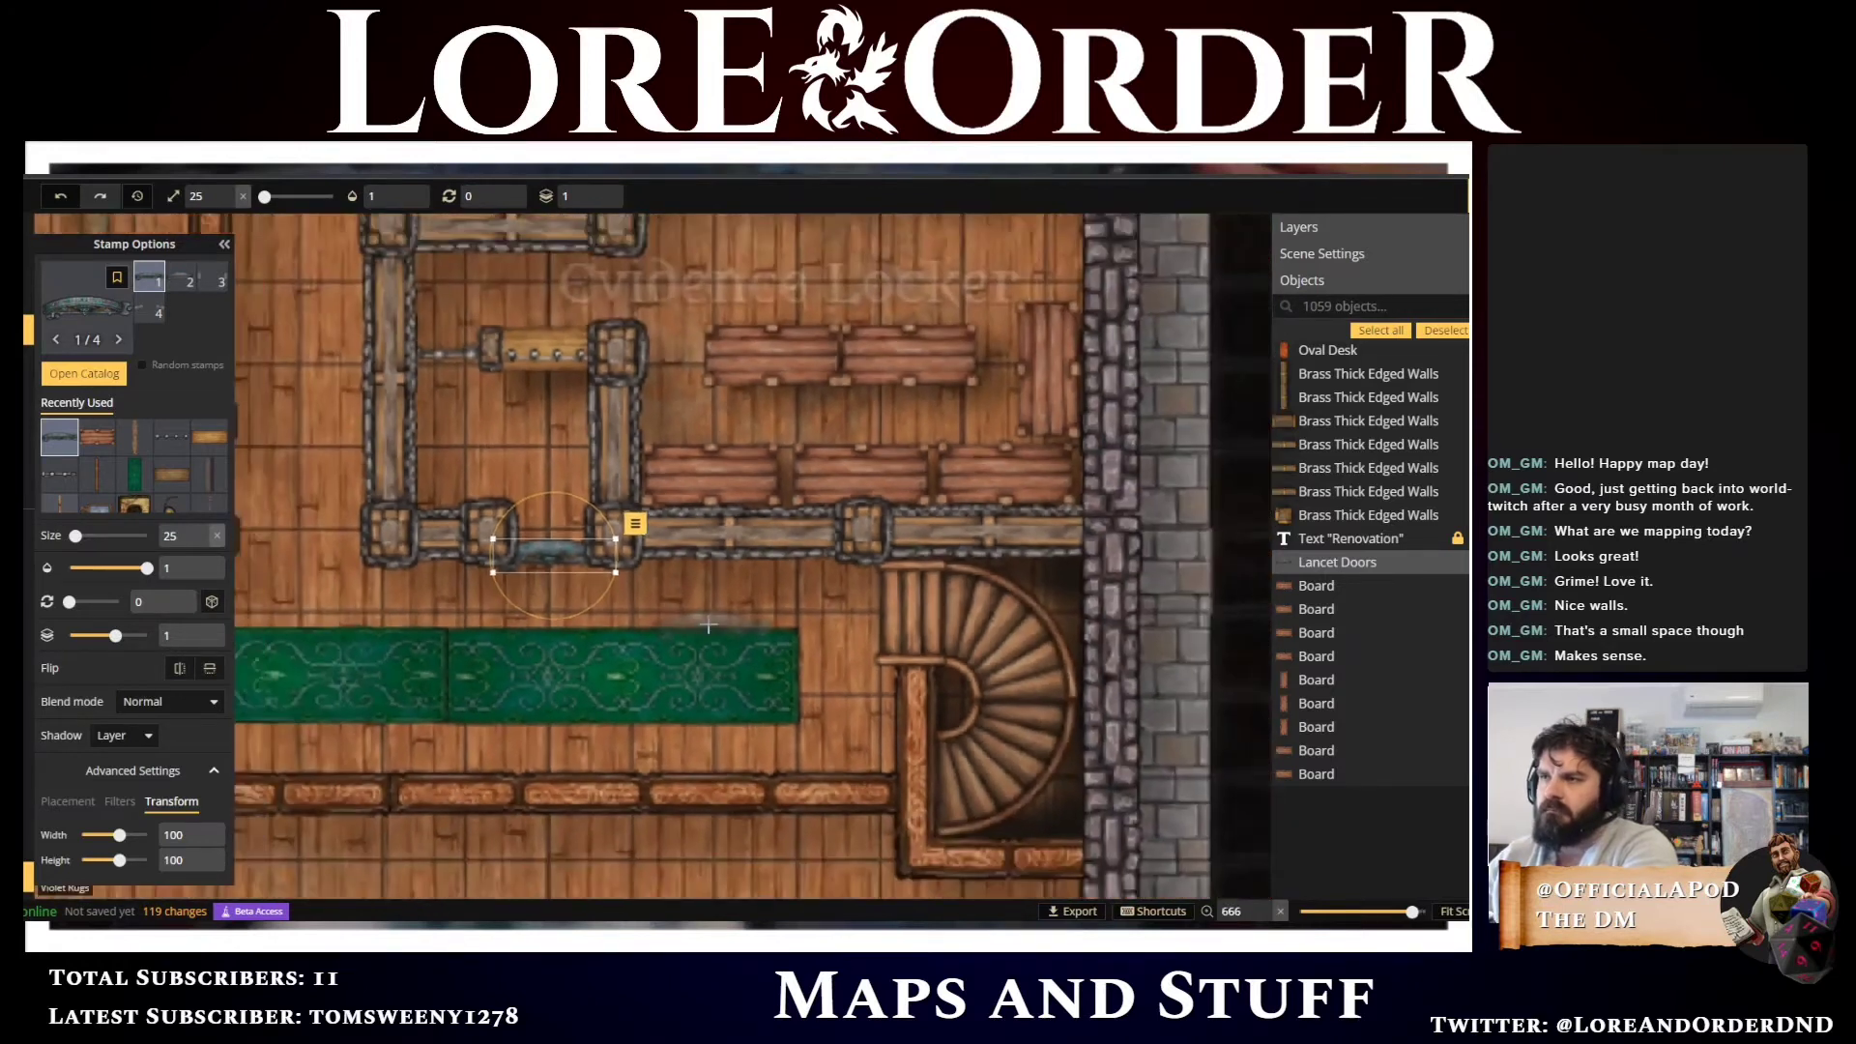
Clear the catalog search, browse the Tavern stamps and choose the violin
{"action": "left_click_drag", "start_coordinate": [767, 330], "coordinate": [660, 504]}
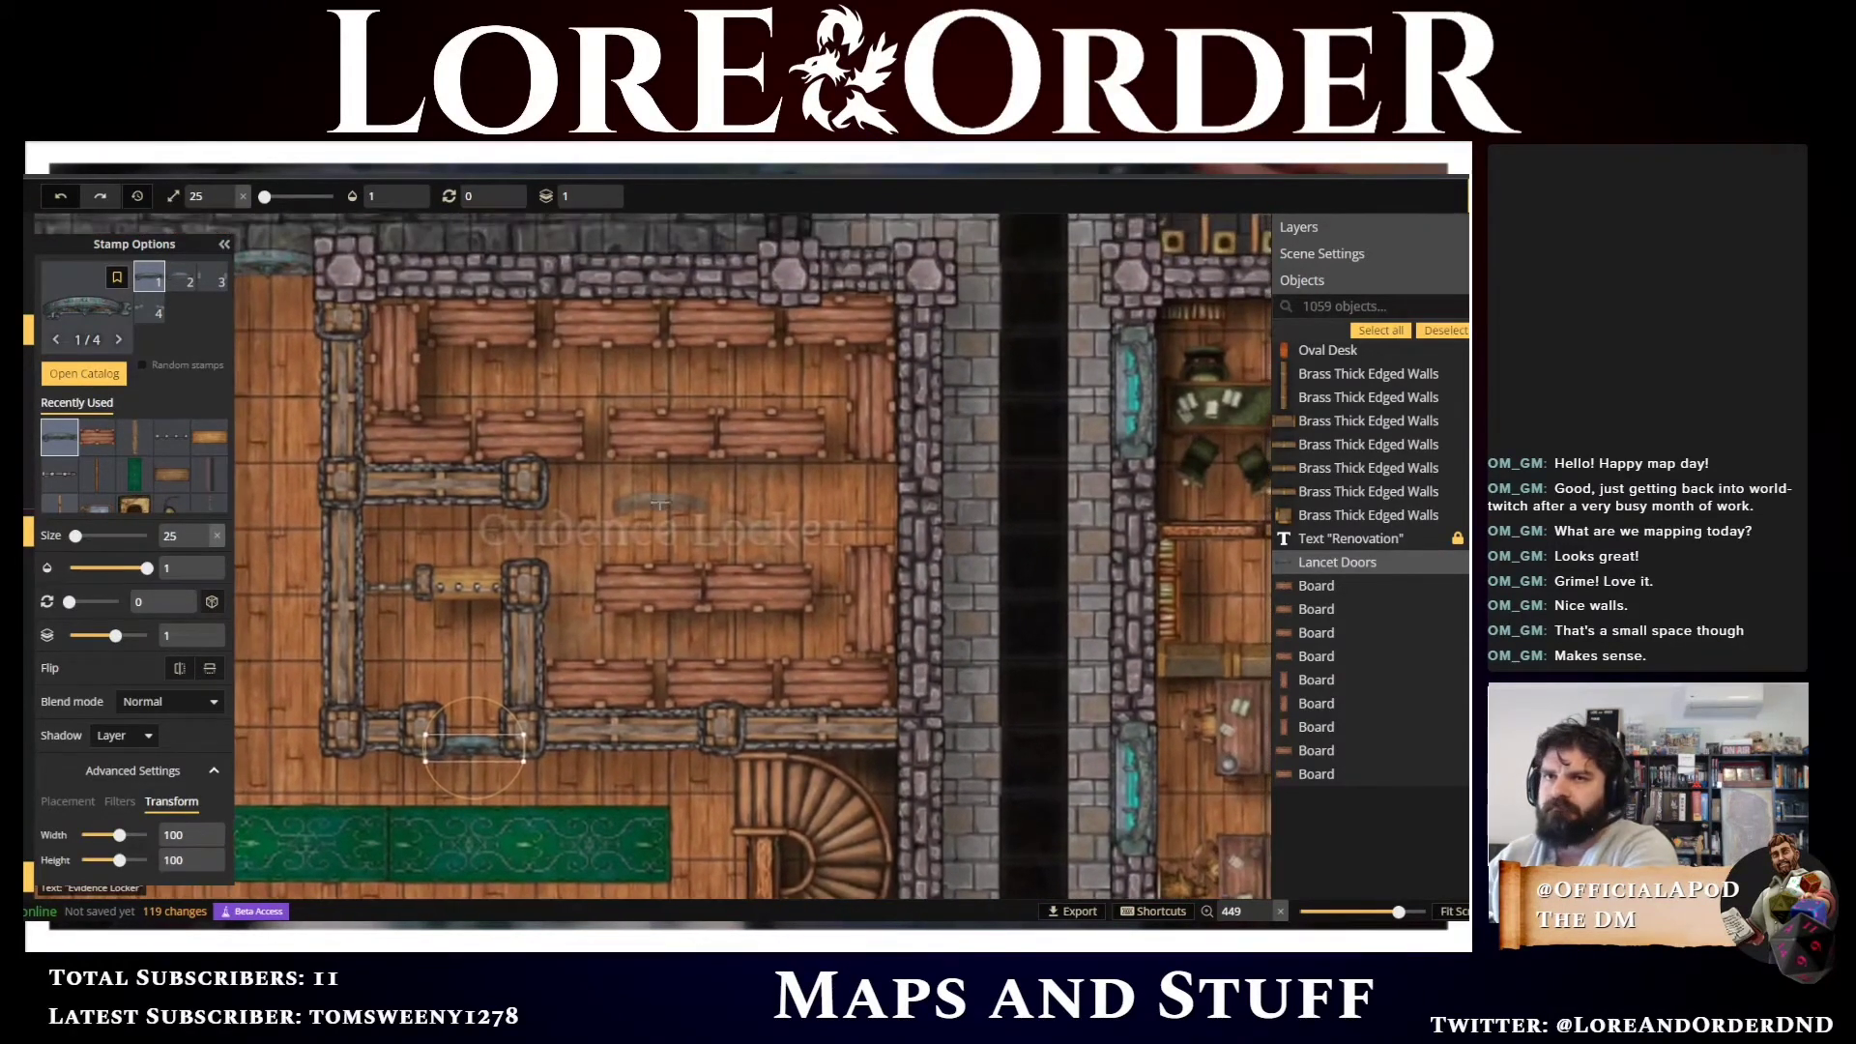
{"action": "left_click", "coordinate": [91, 314]}
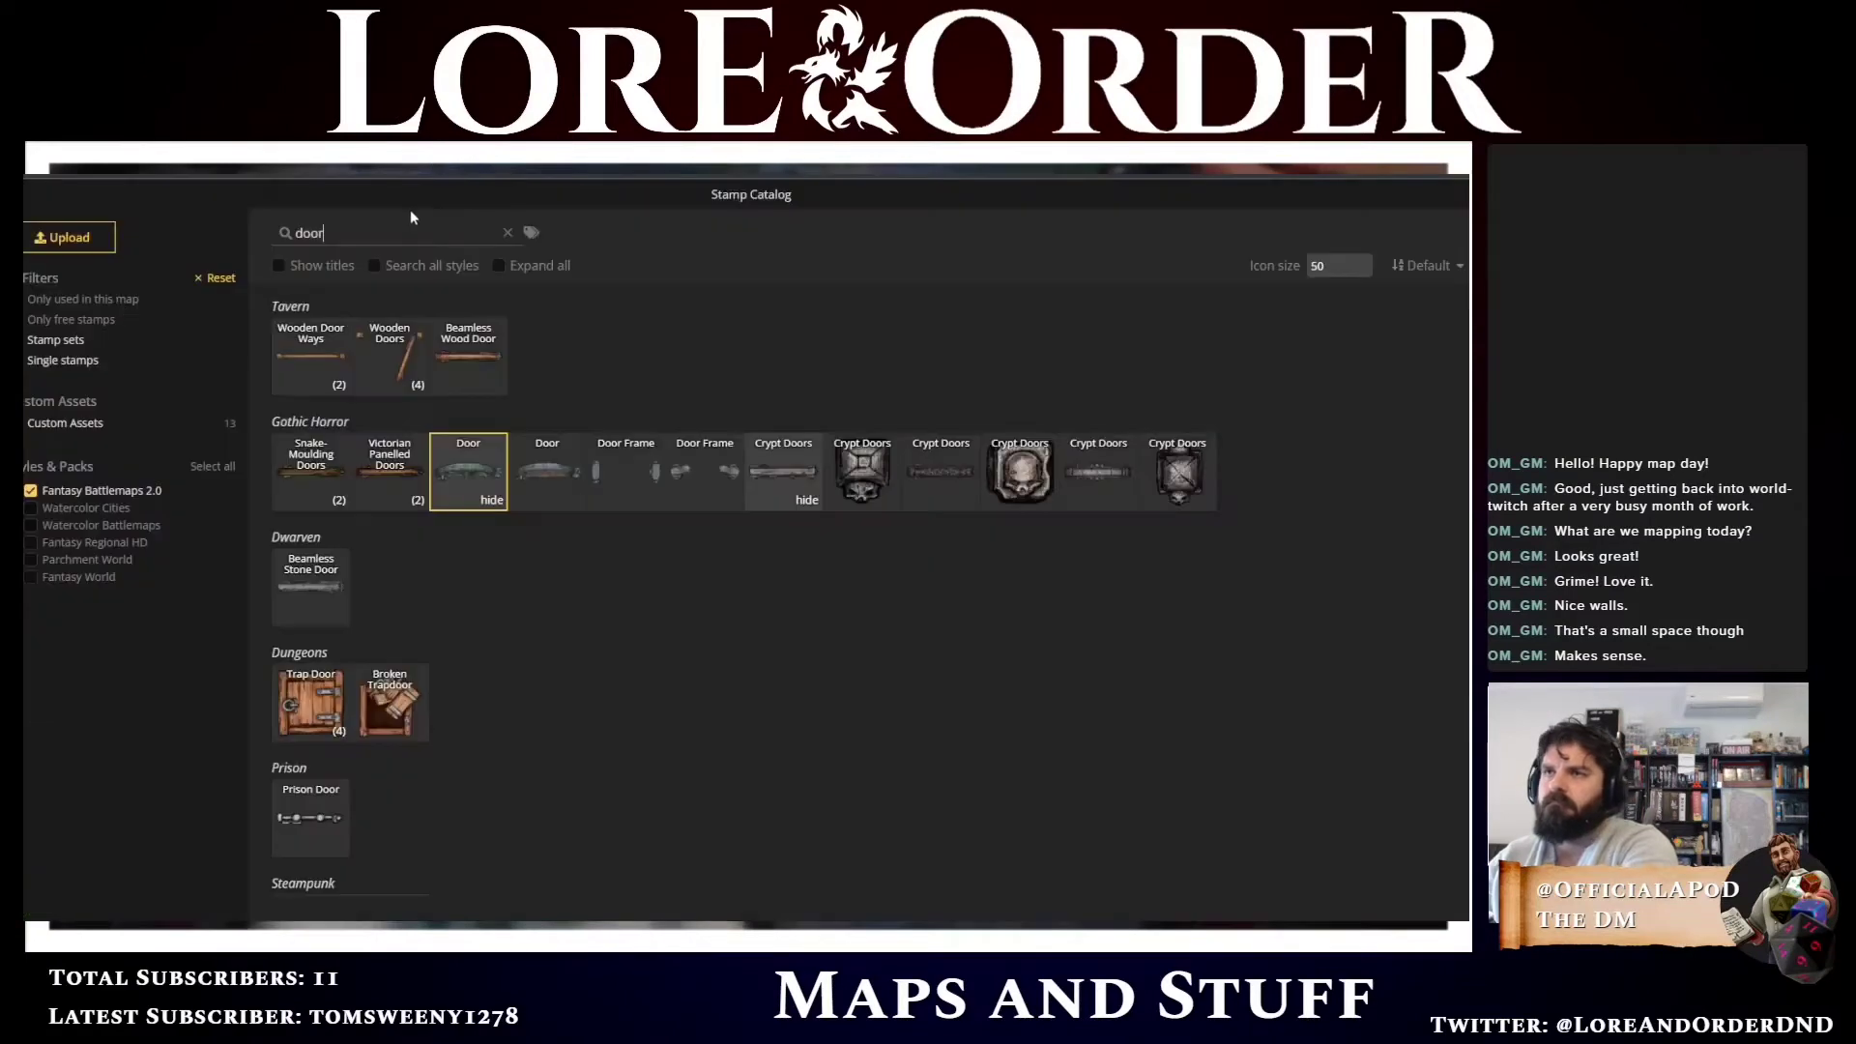
{"action": "left_click", "coordinate": [508, 235]}
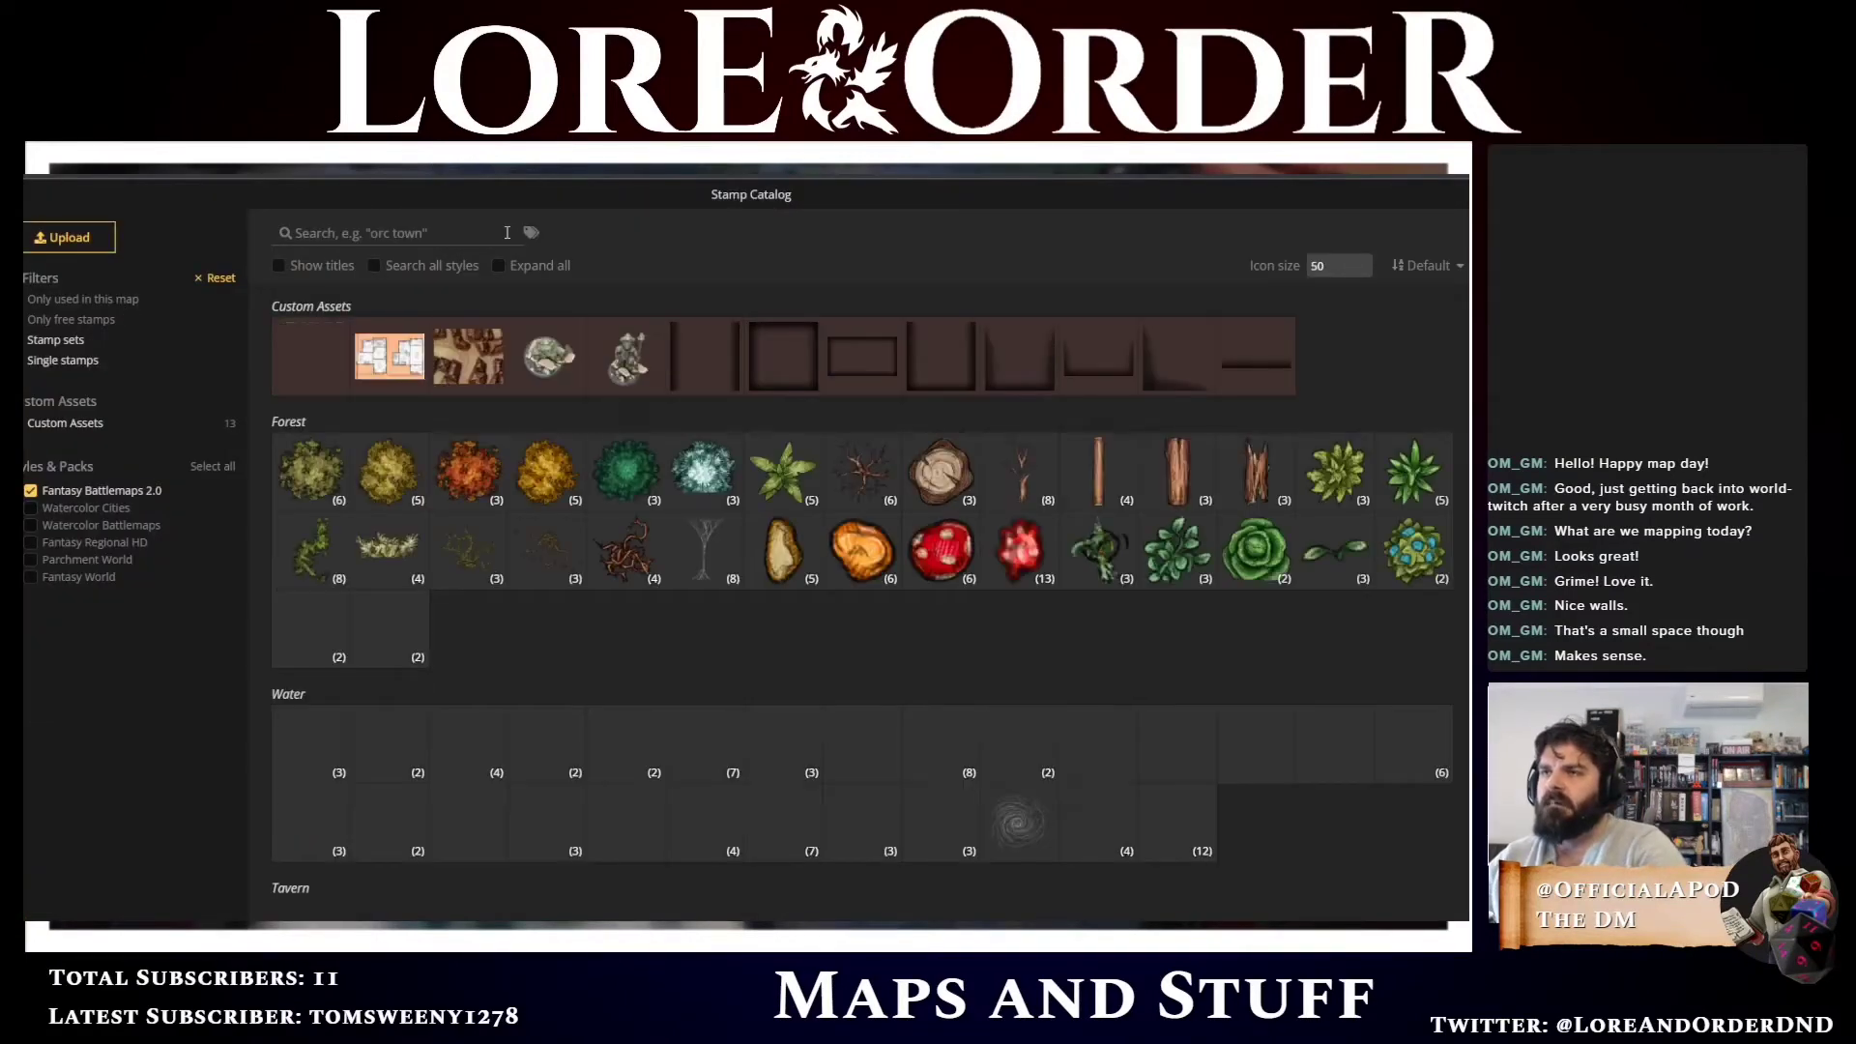
{"action": "scroll", "coordinate": [1013, 649], "scroll_direction": "down", "scroll_amount": 1}
{"action": "scroll", "coordinate": [1011, 647], "scroll_direction": "down", "scroll_amount": 5}
{"action": "scroll", "coordinate": [1011, 648], "scroll_direction": "down", "scroll_amount": 2}
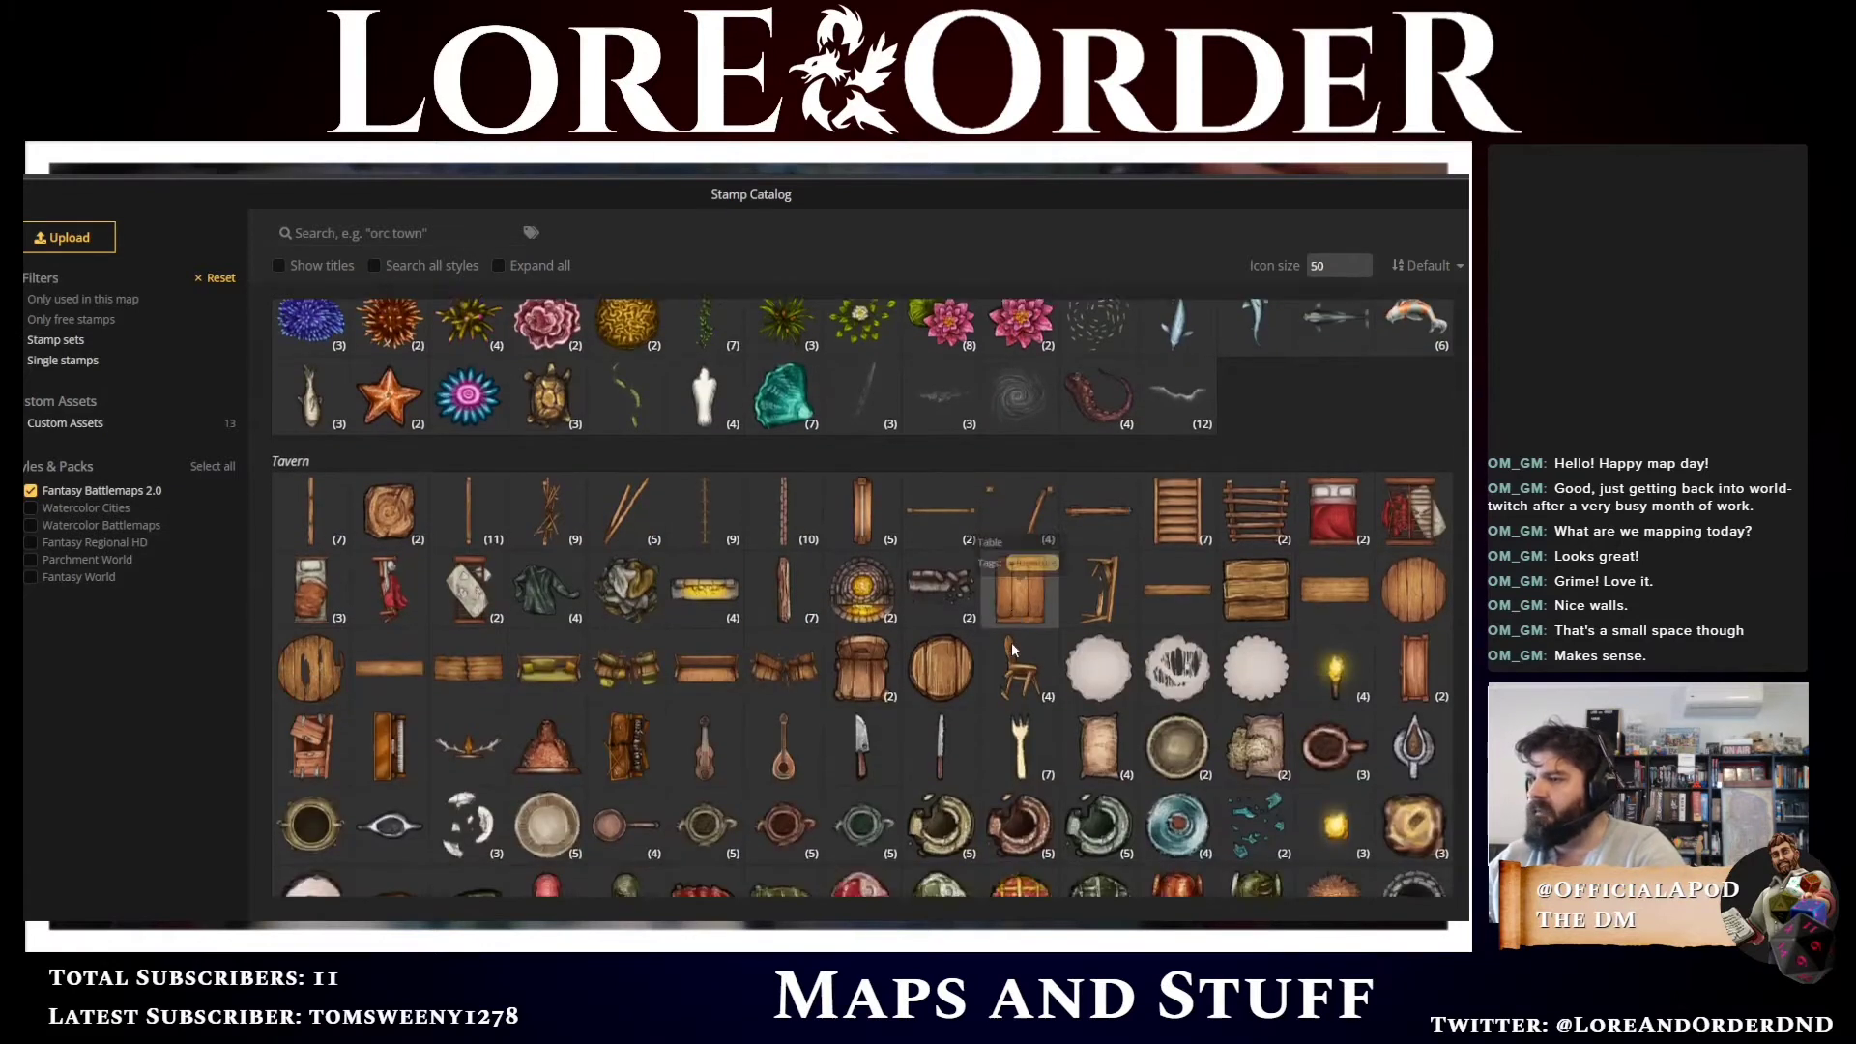
{"action": "scroll", "coordinate": [1014, 649], "scroll_direction": "down", "scroll_amount": 1}
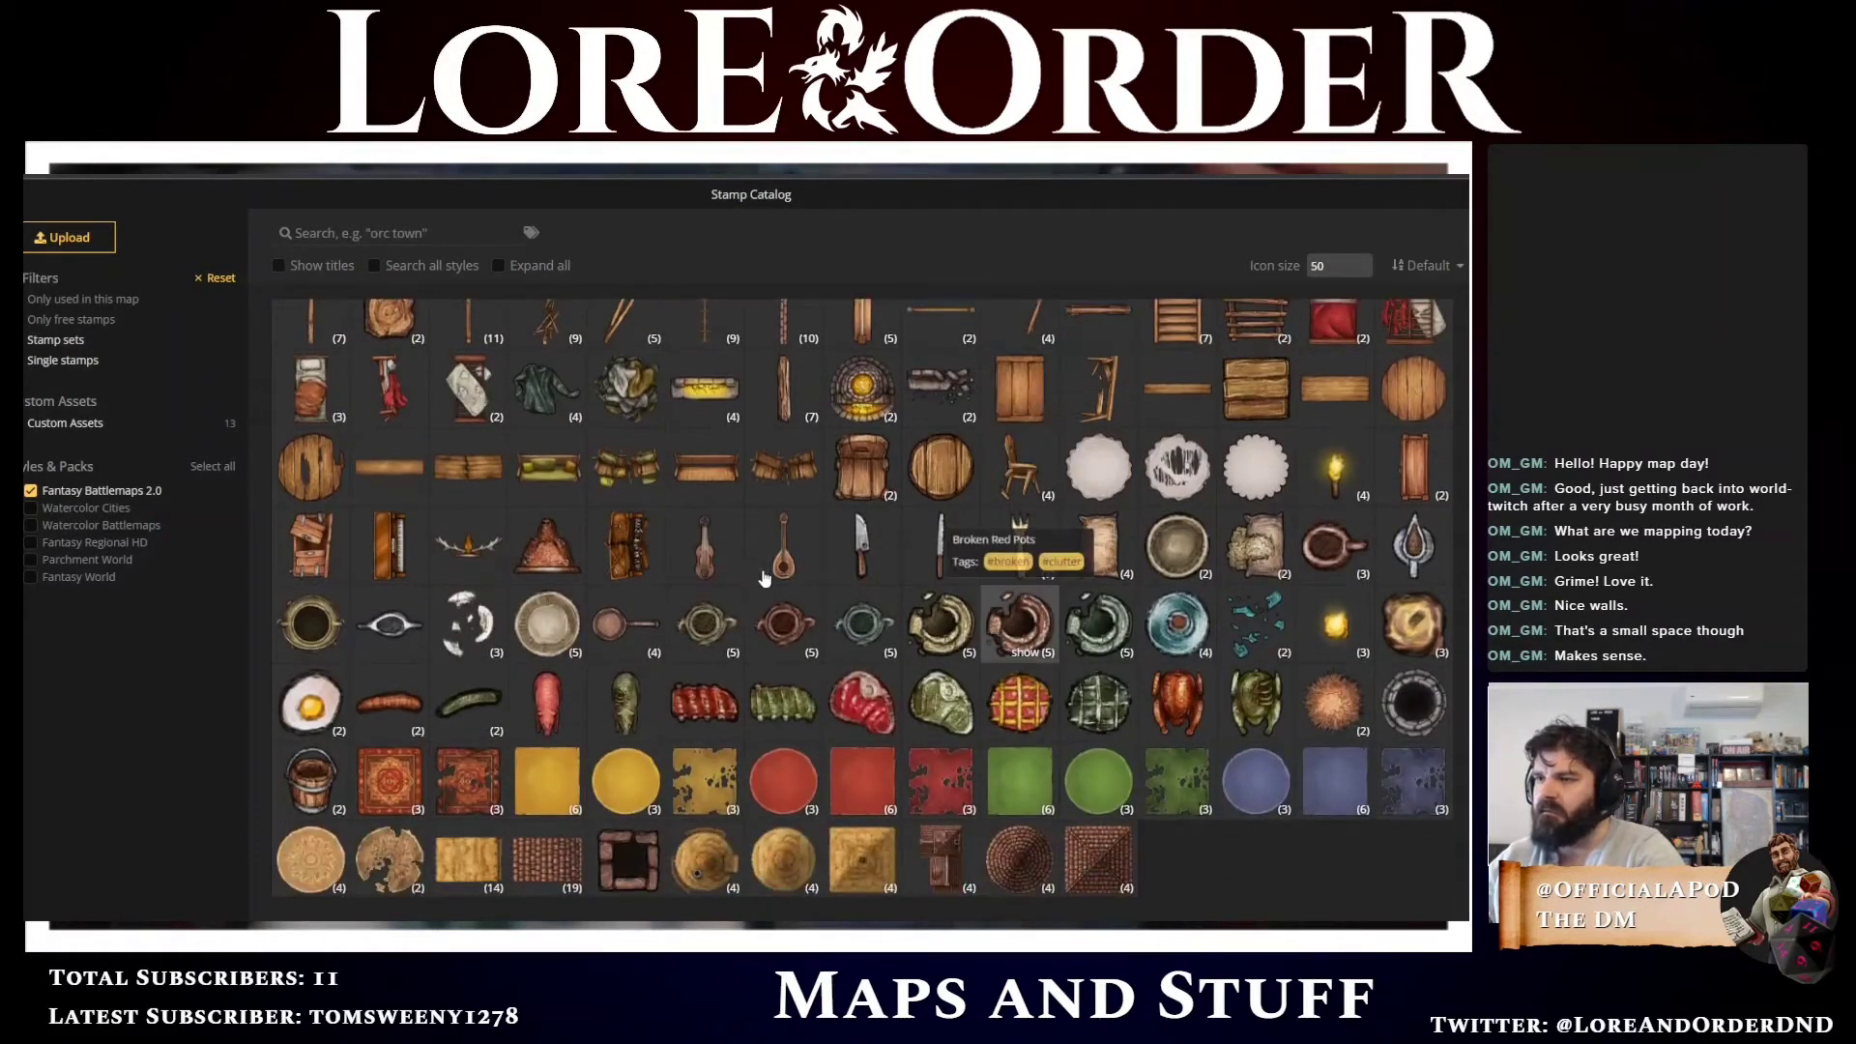
{"action": "left_click", "coordinate": [705, 551]}
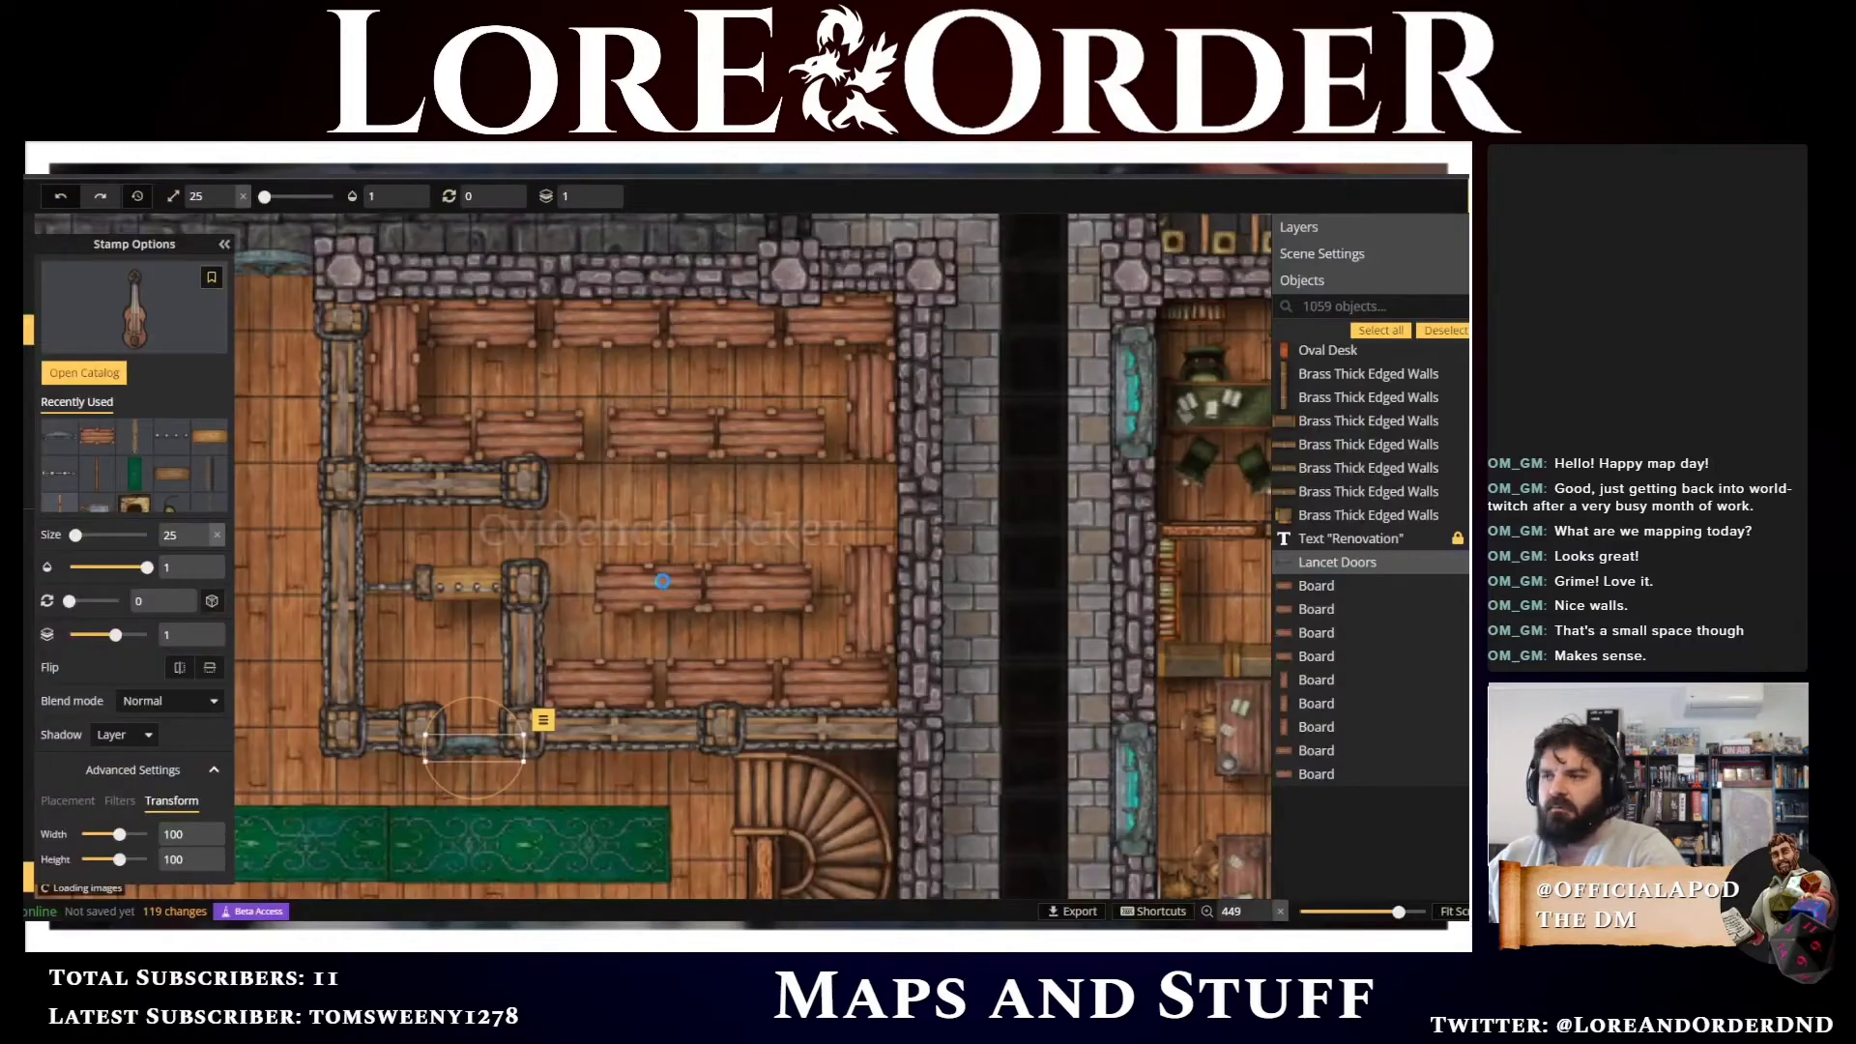
Place the violin at size 15, rotation 15 and layer 2 on the right end of the lower board row
{"action": "key", "text": "Escape"}
{"action": "scroll", "coordinate": [663, 582], "scroll_direction": "up", "scroll_amount": 5}
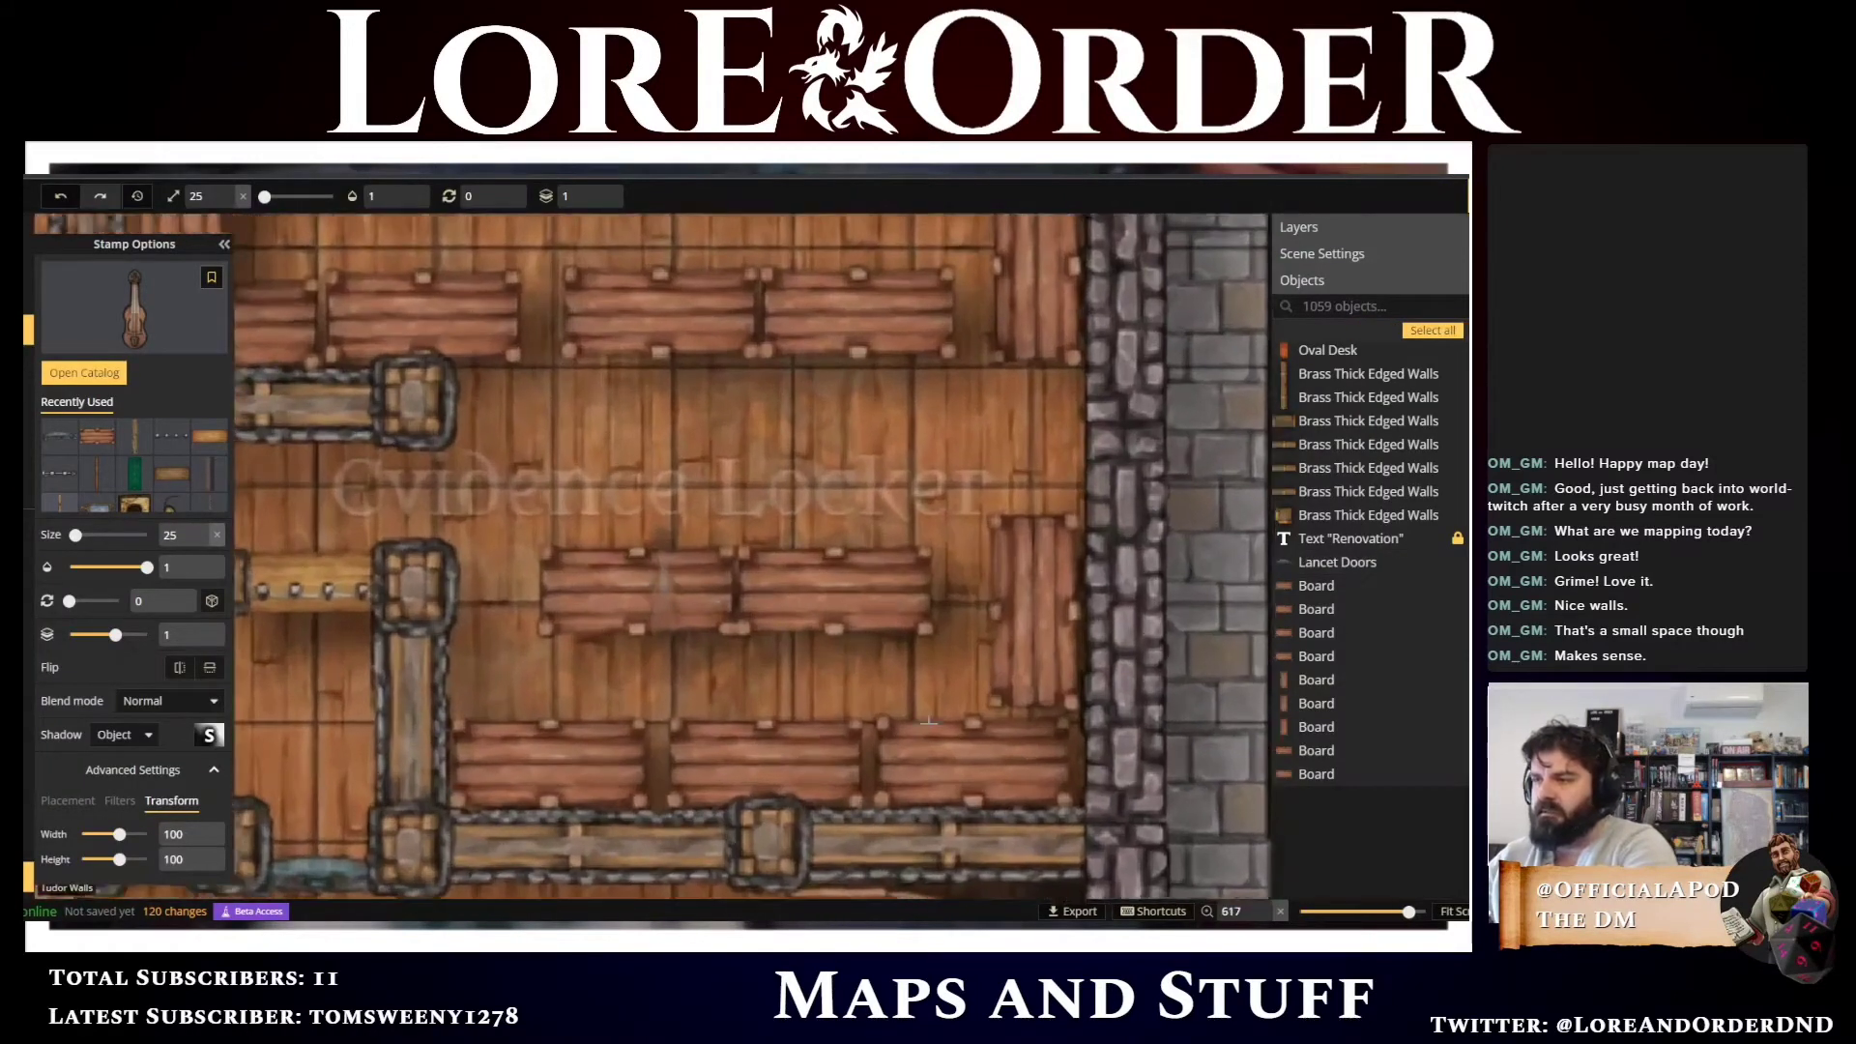
{"action": "scroll", "coordinate": [1012, 741], "scroll_direction": "down", "scroll_amount": 1}
{"action": "scroll", "coordinate": [1012, 742], "scroll_direction": "up", "scroll_amount": 2}
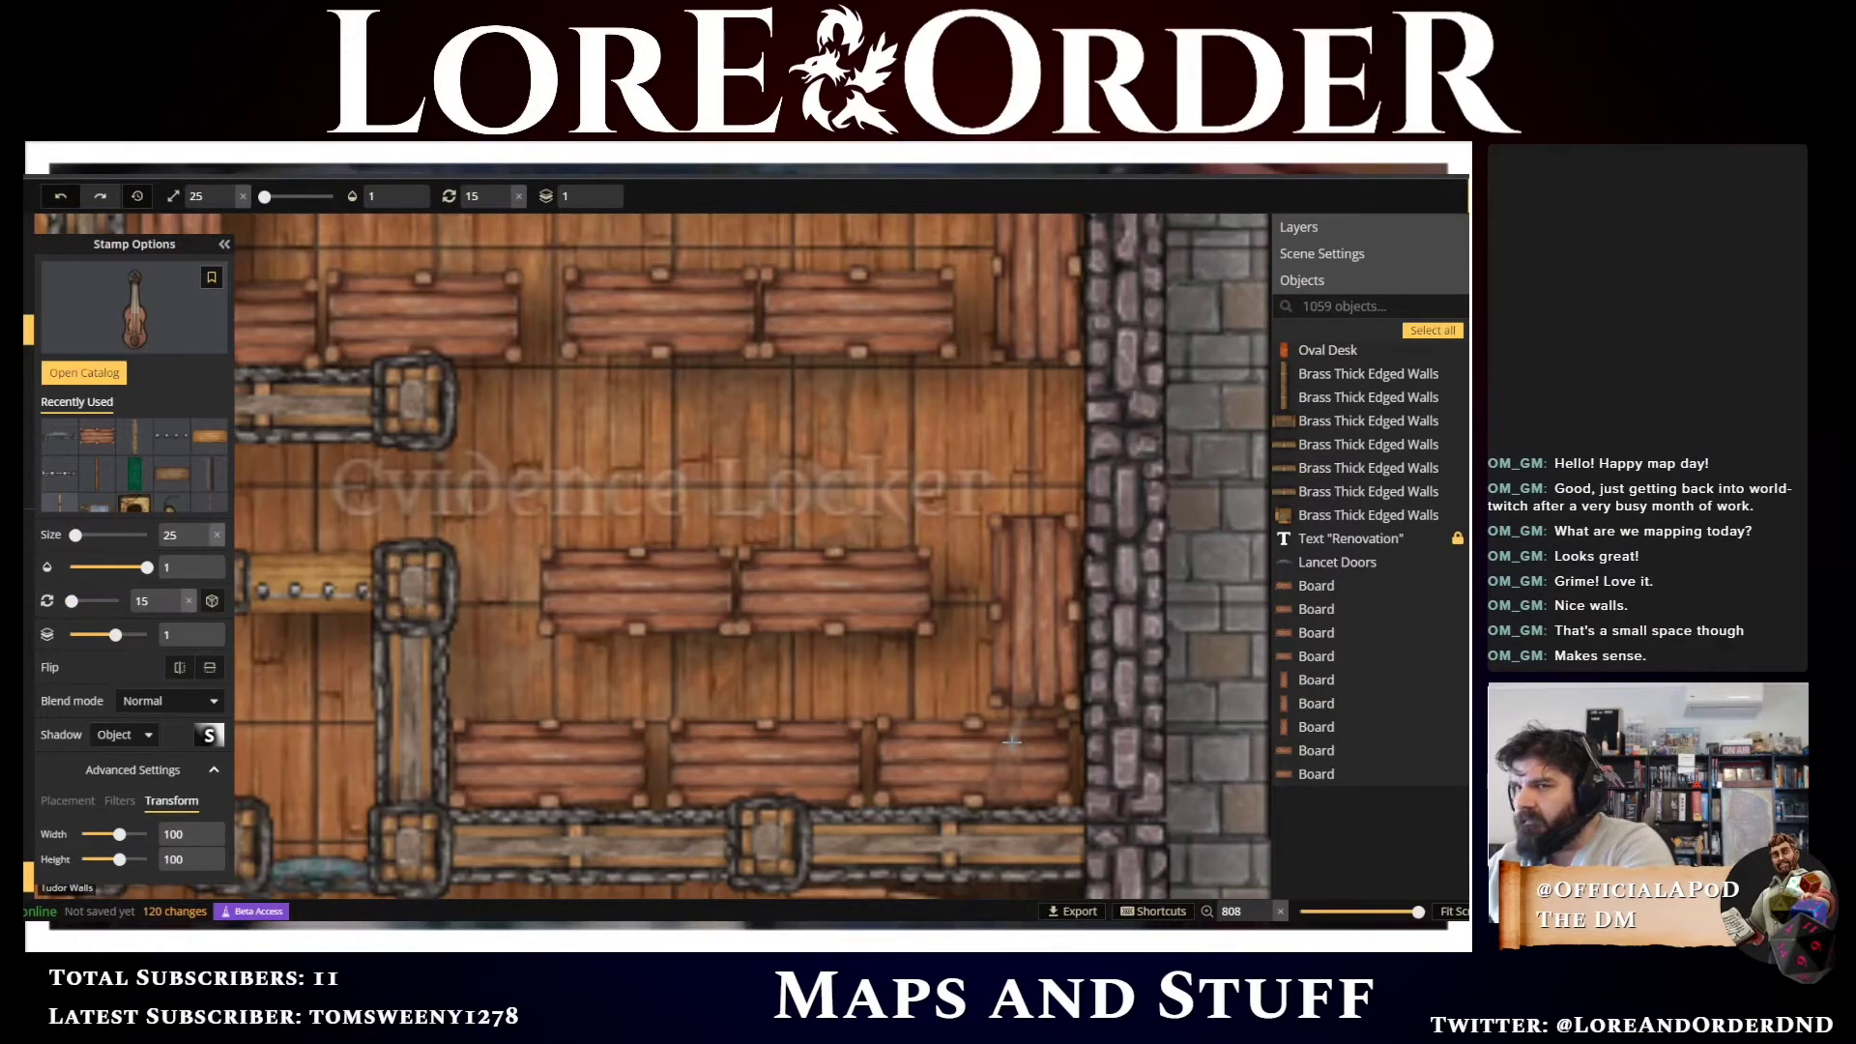
{"action": "scroll", "coordinate": [1012, 742], "scroll_direction": "down", "scroll_amount": 2}
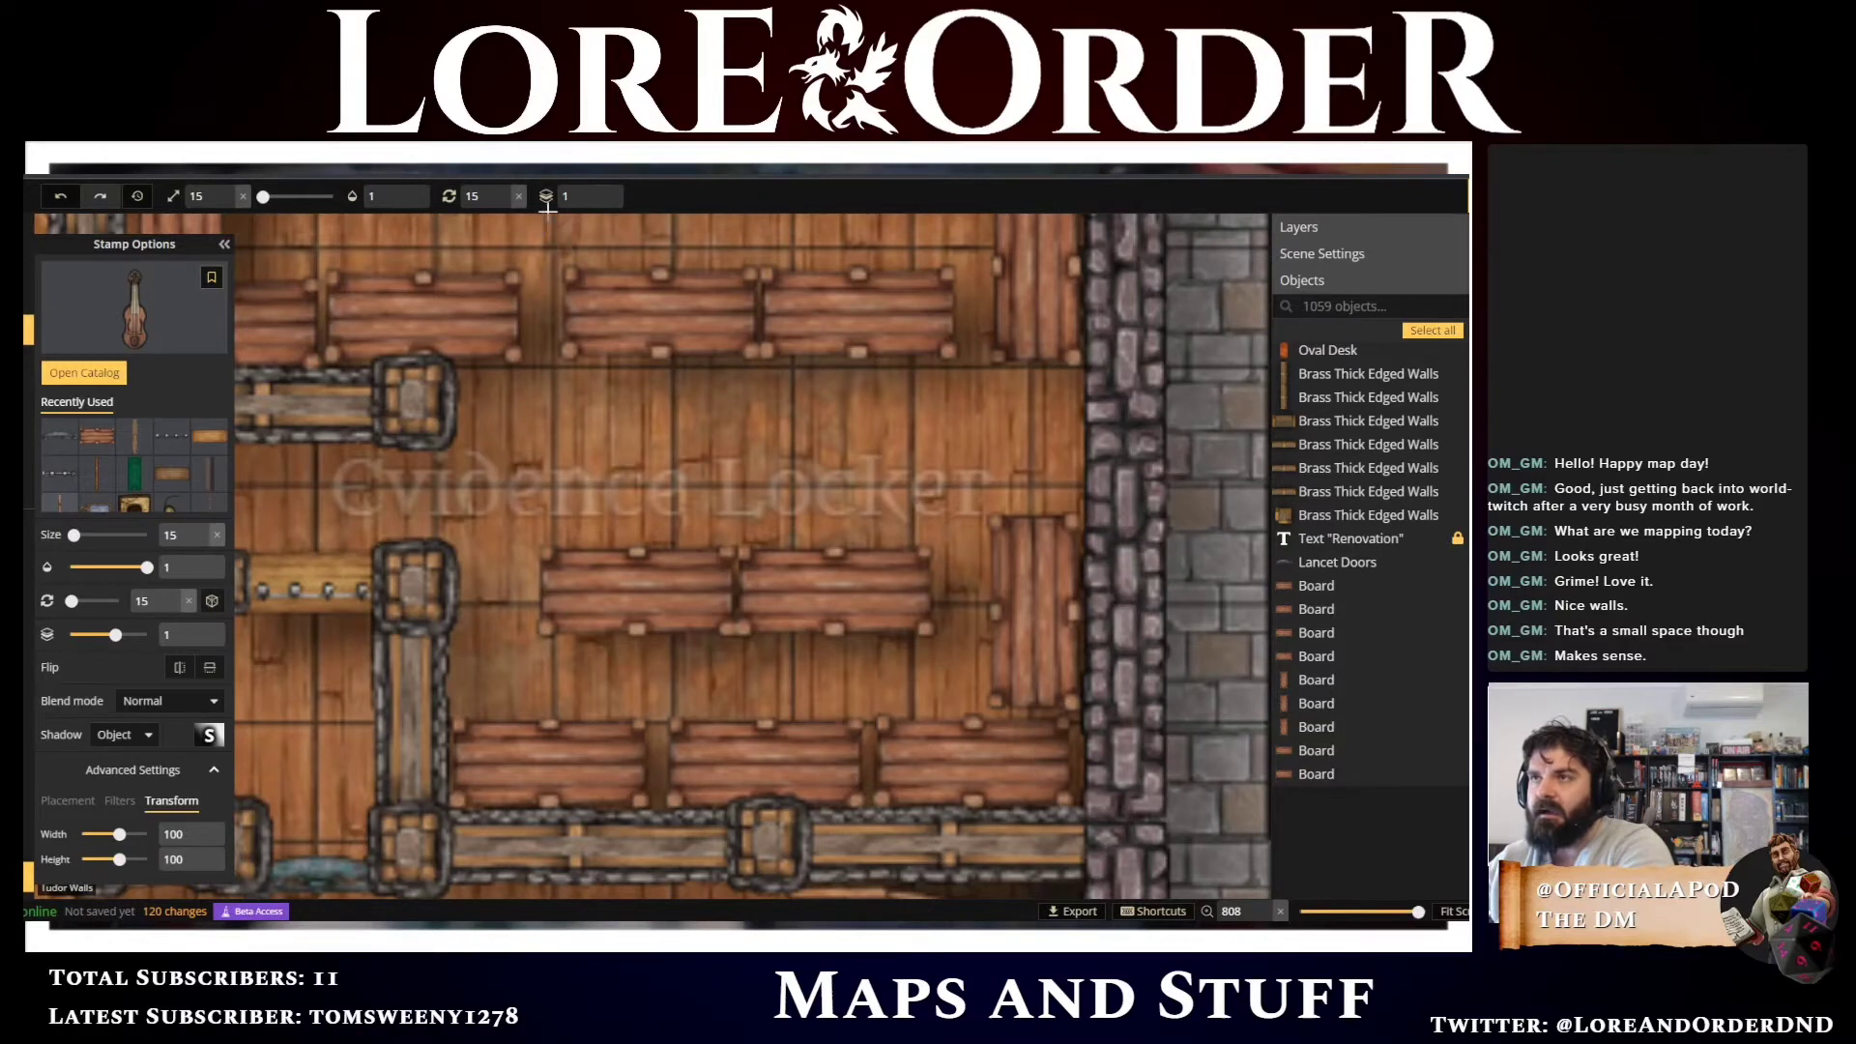
{"action": "scroll", "coordinate": [592, 193], "scroll_direction": "up", "scroll_amount": 1}
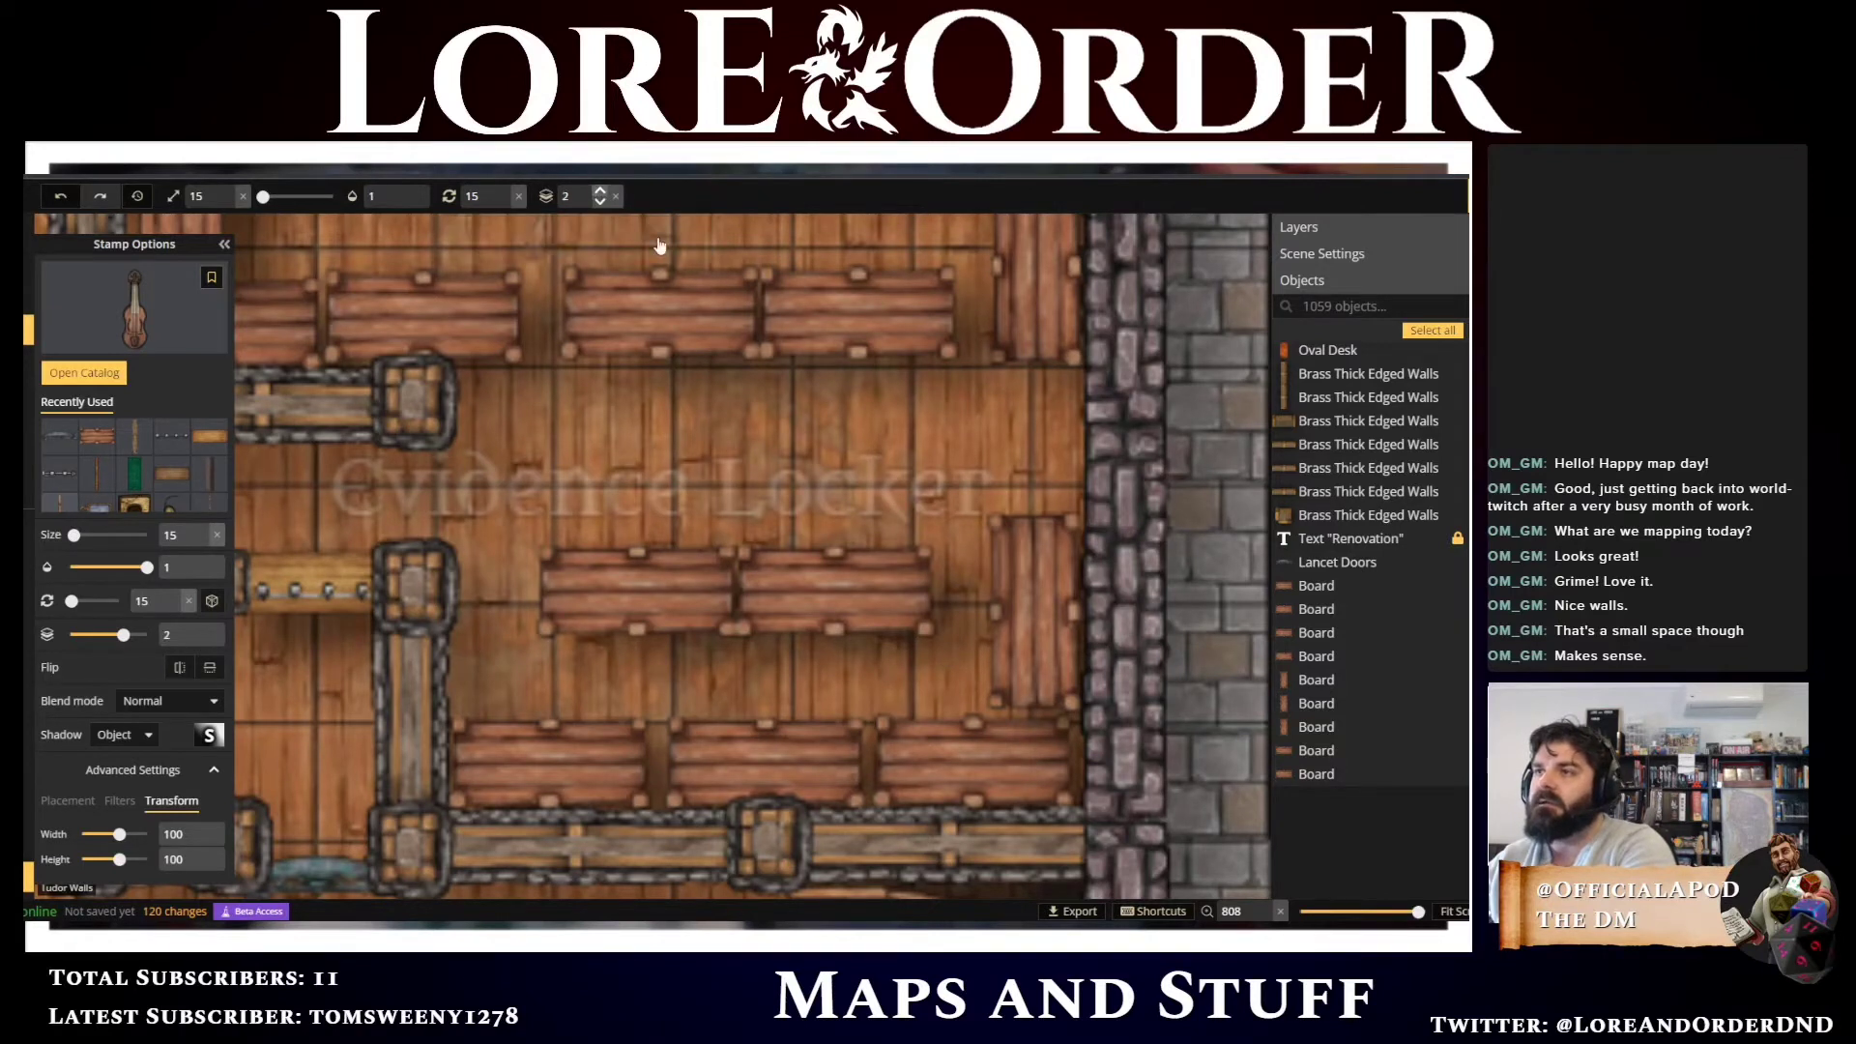
{"action": "left_click", "coordinate": [1024, 752]}
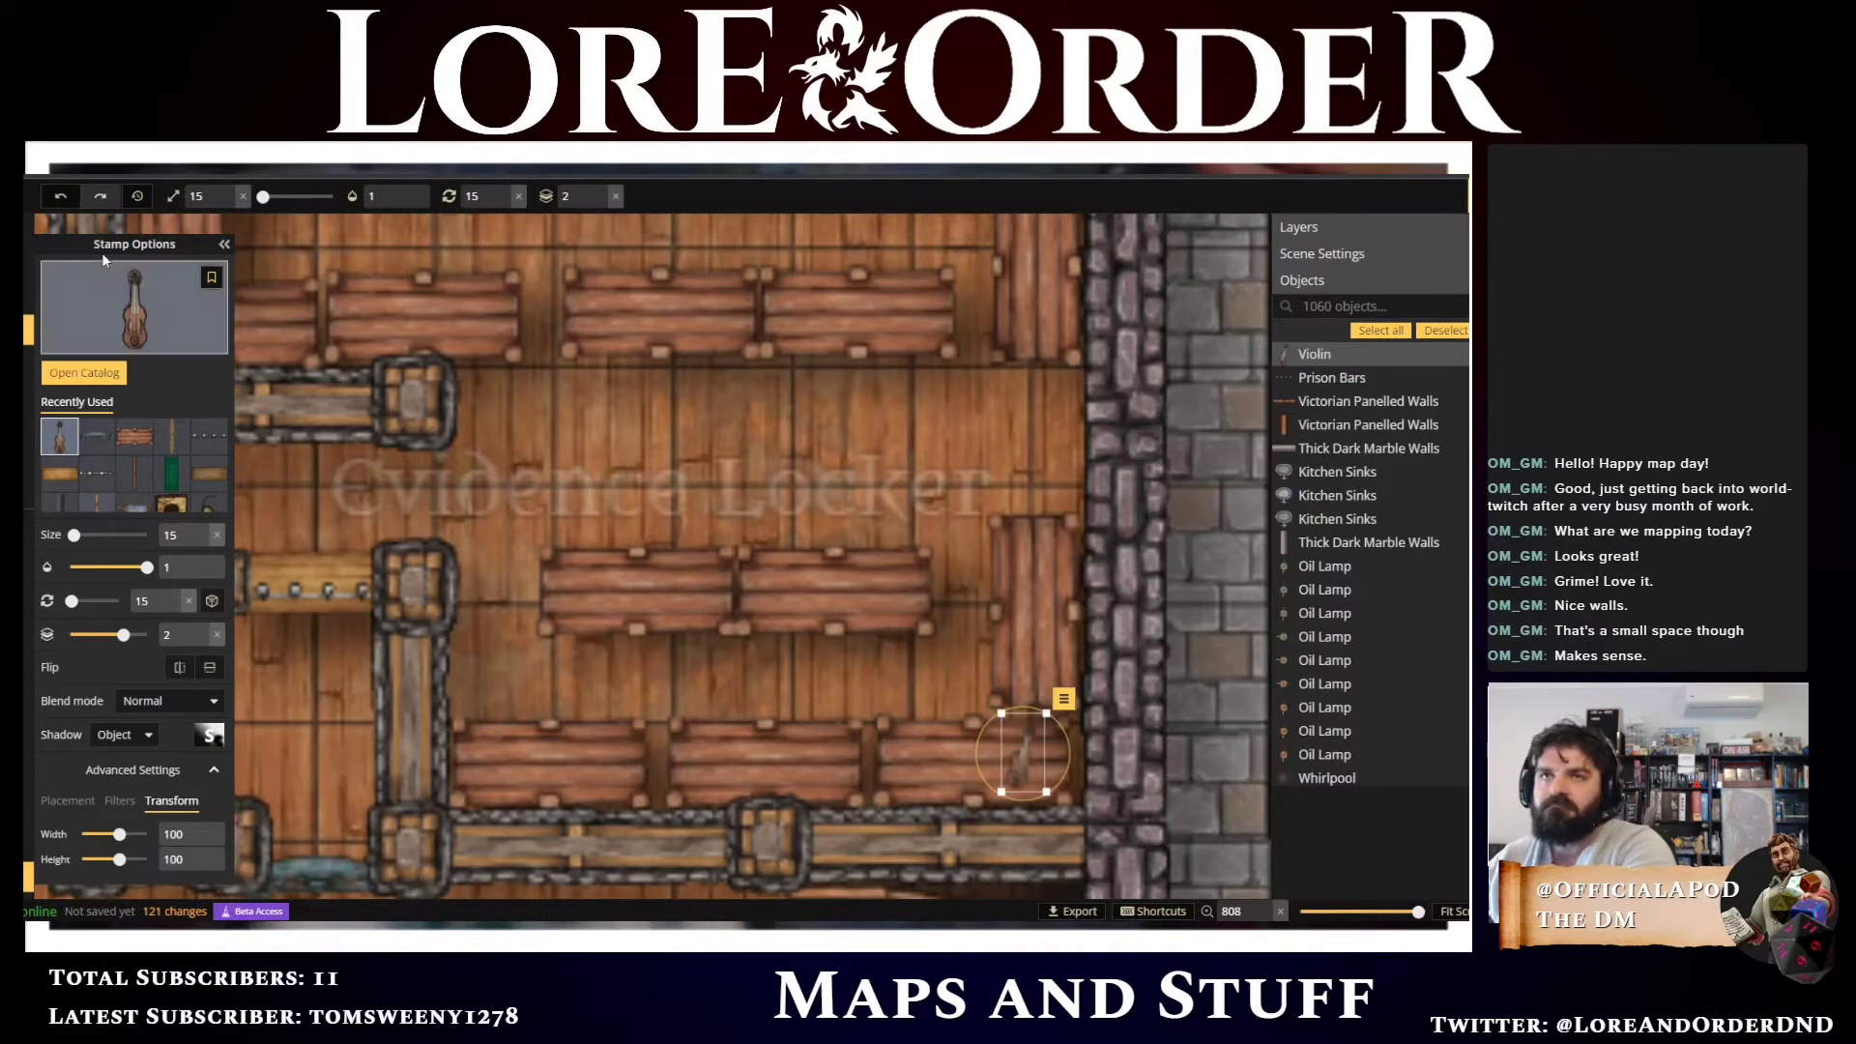
Browse the stamp catalog down to the Farmstead stamps and choose the Butcher Knives set
{"action": "left_click", "coordinate": [131, 321]}
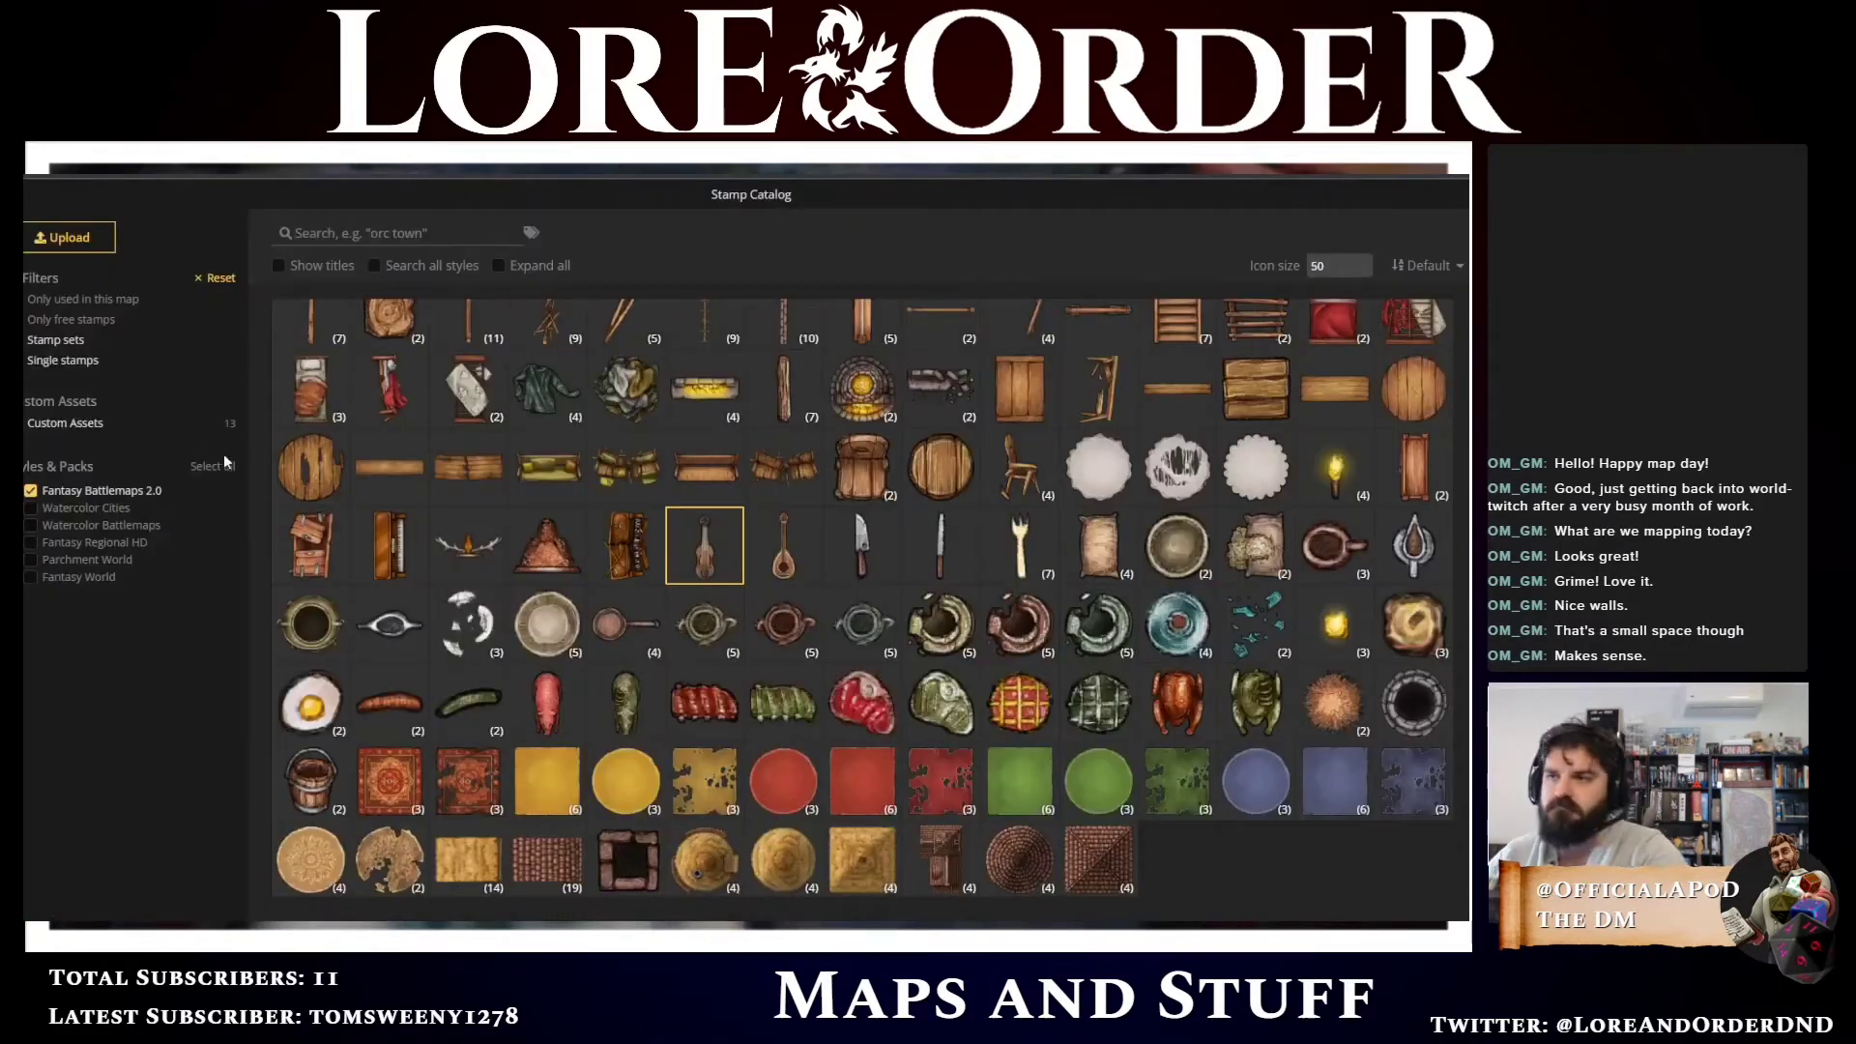
{"action": "scroll", "coordinate": [461, 571], "scroll_direction": "down", "scroll_amount": 2}
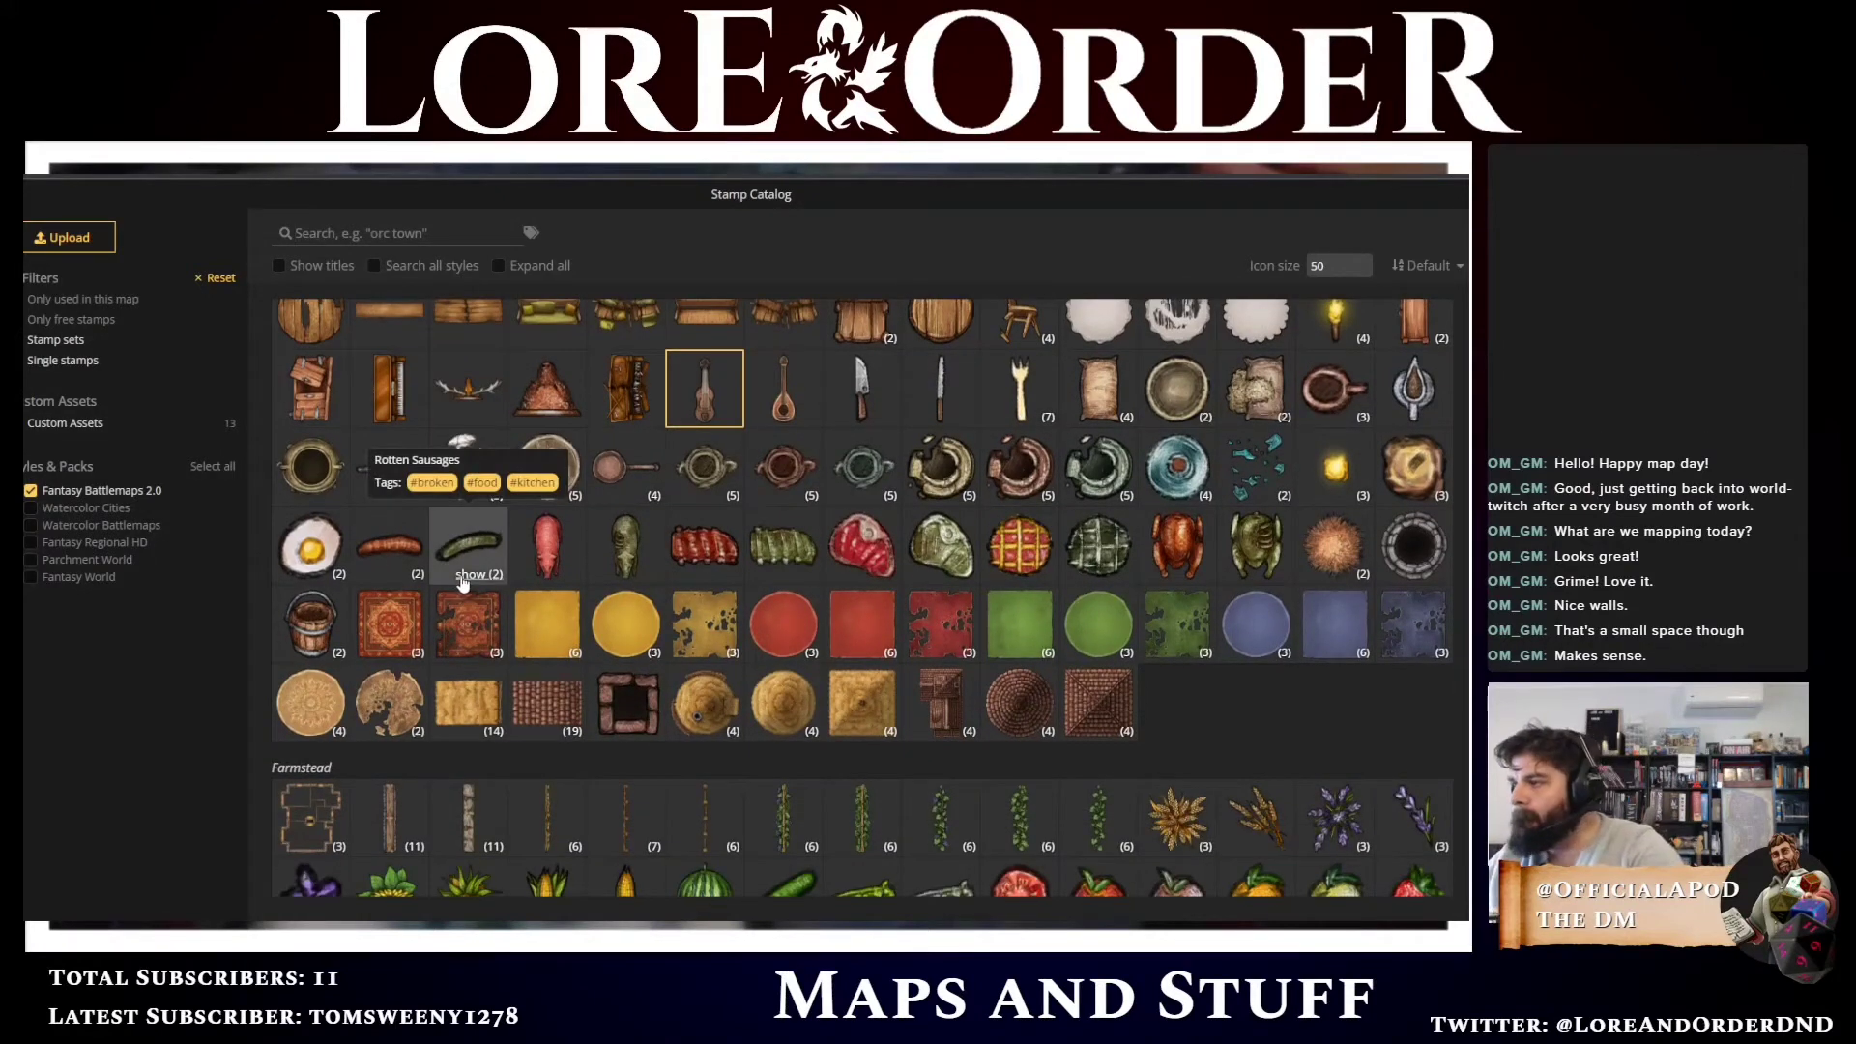
{"action": "scroll", "coordinate": [465, 580], "scroll_direction": "down", "scroll_amount": 5}
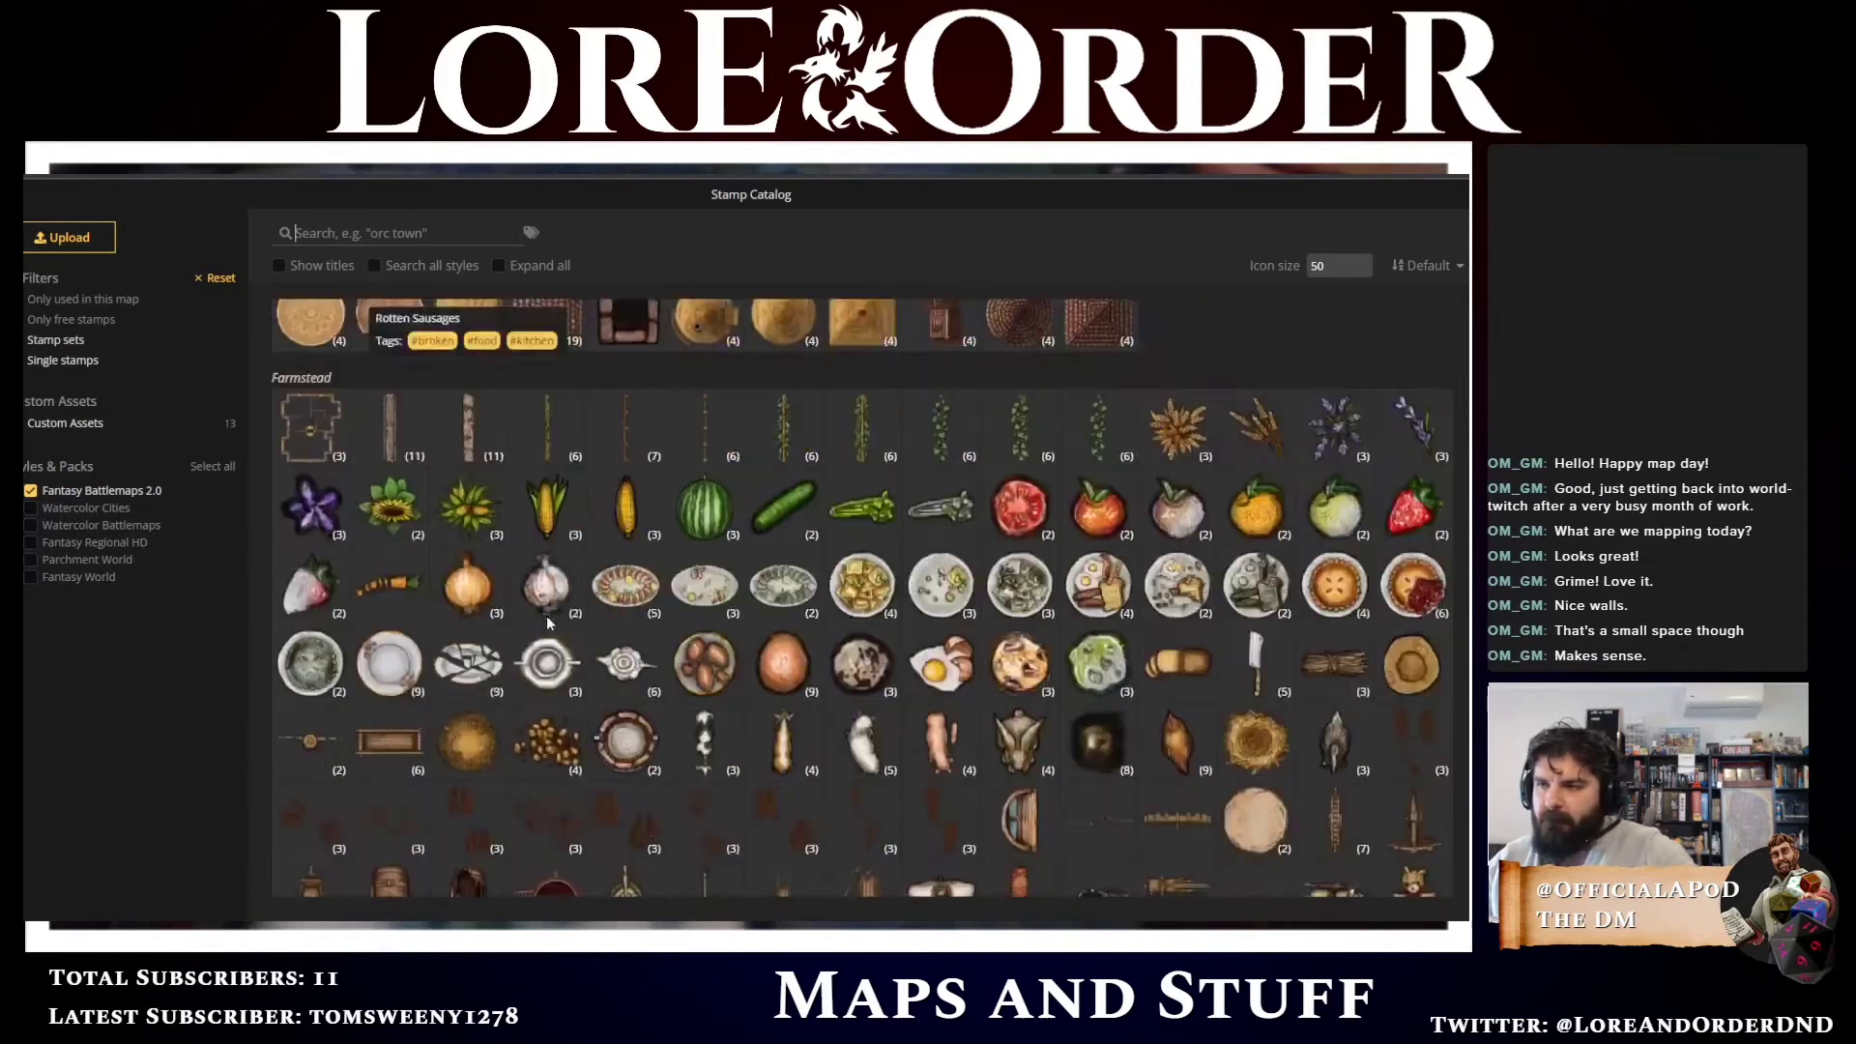
{"action": "scroll", "coordinate": [1009, 616], "scroll_direction": "down", "scroll_amount": 3}
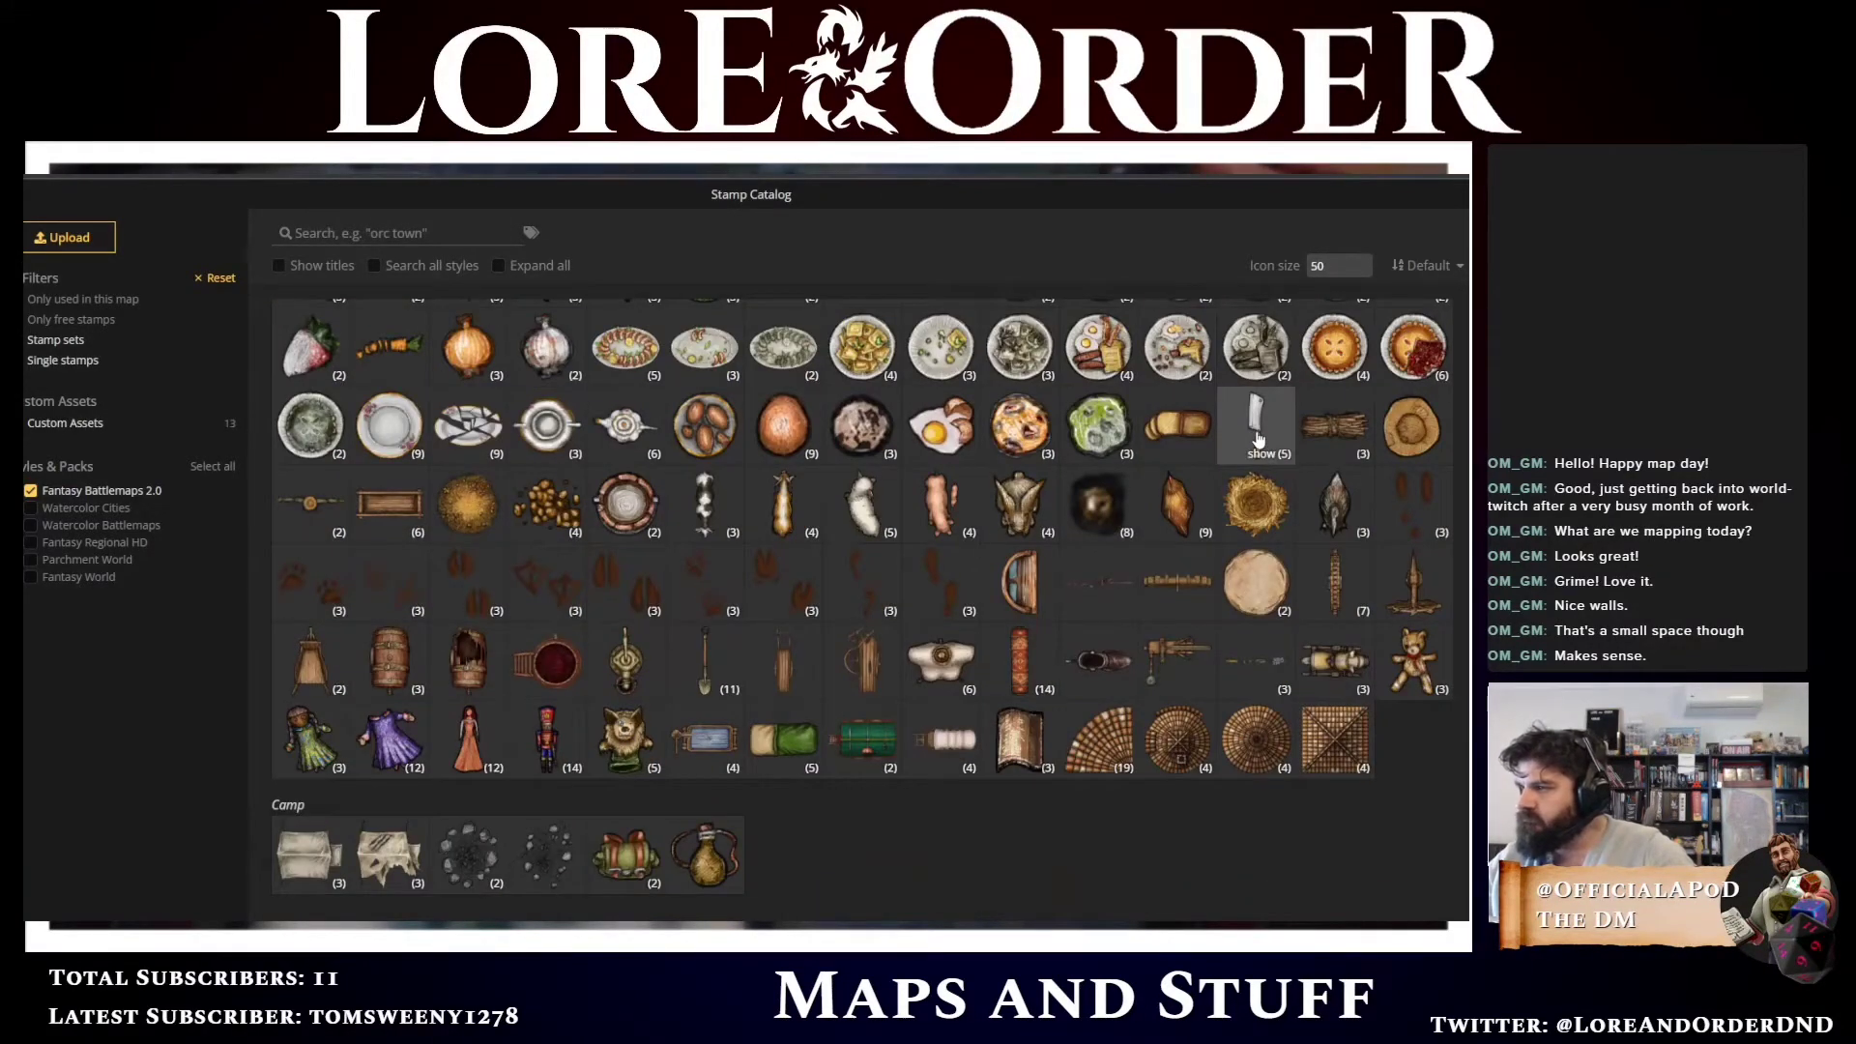
{"action": "left_click", "coordinate": [1254, 430]}
{"action": "key", "text": "Escape"}
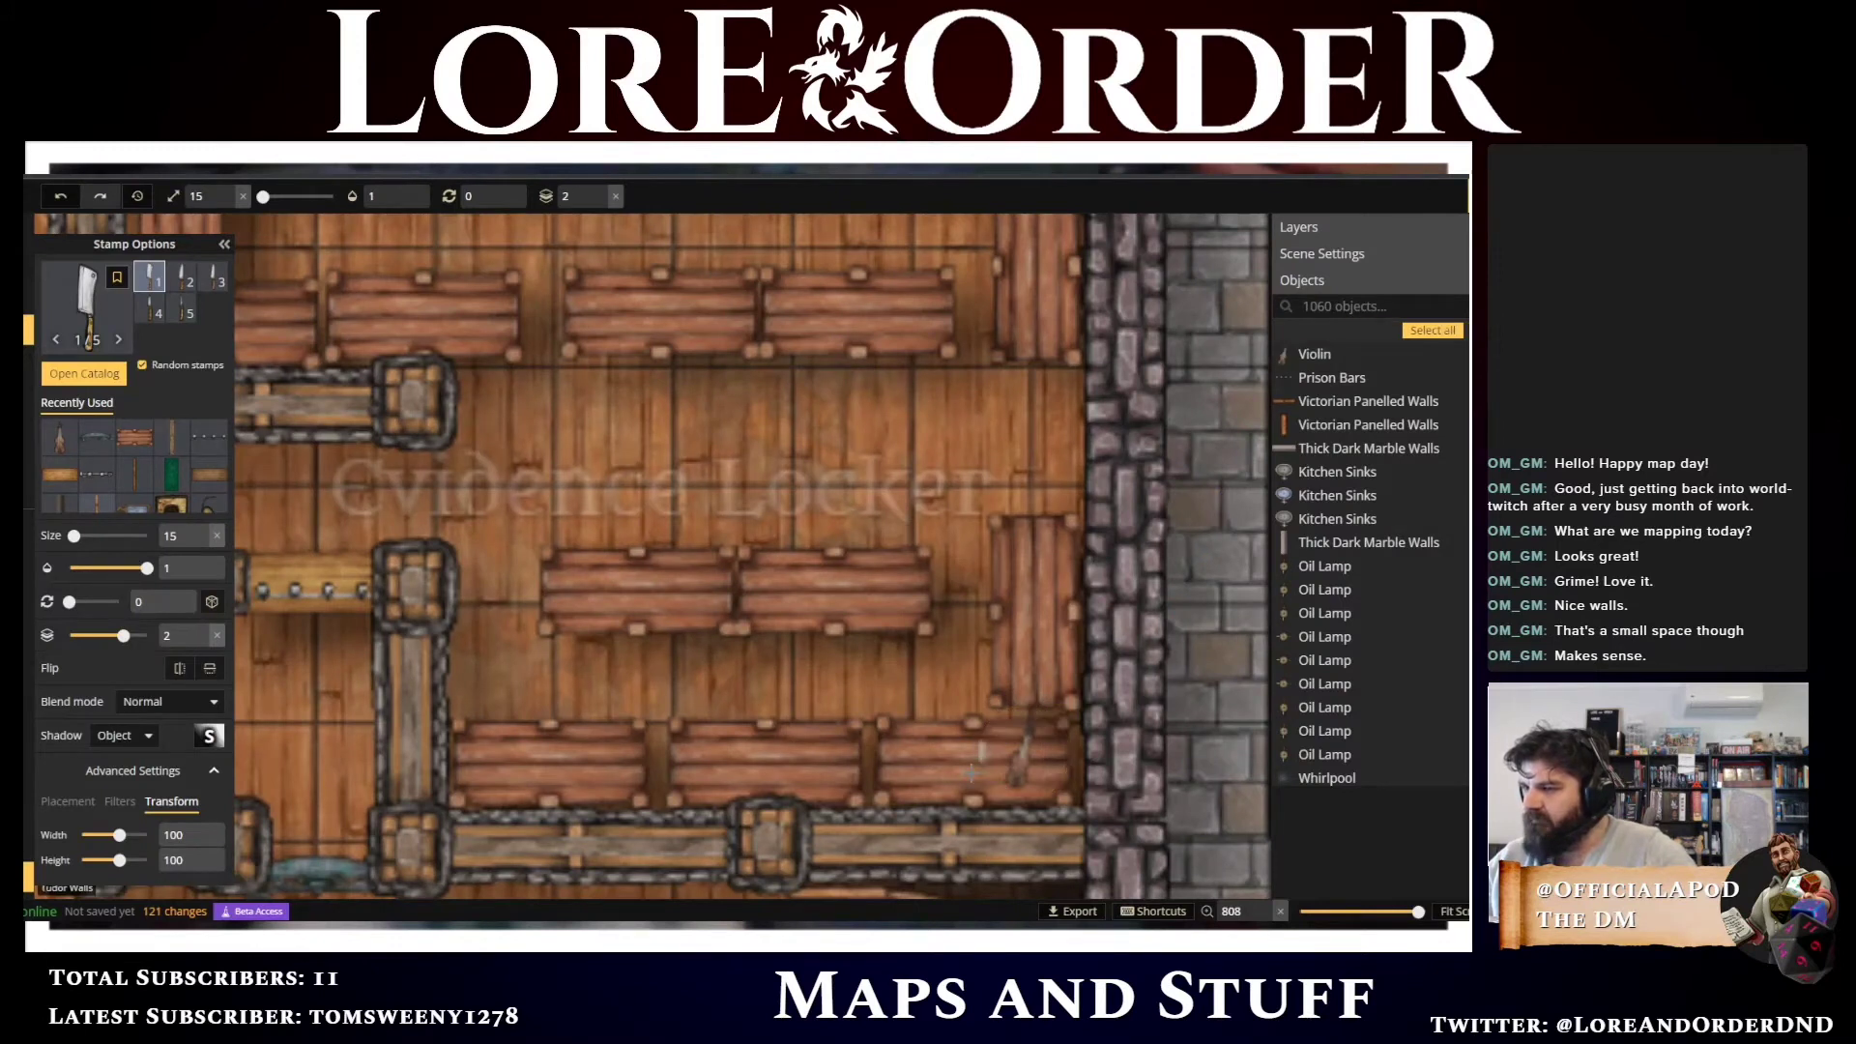
Place four random butcher knives at size 15 on the central boards, one at the right end and three at the left
{"action": "left_click", "coordinate": [903, 592]}
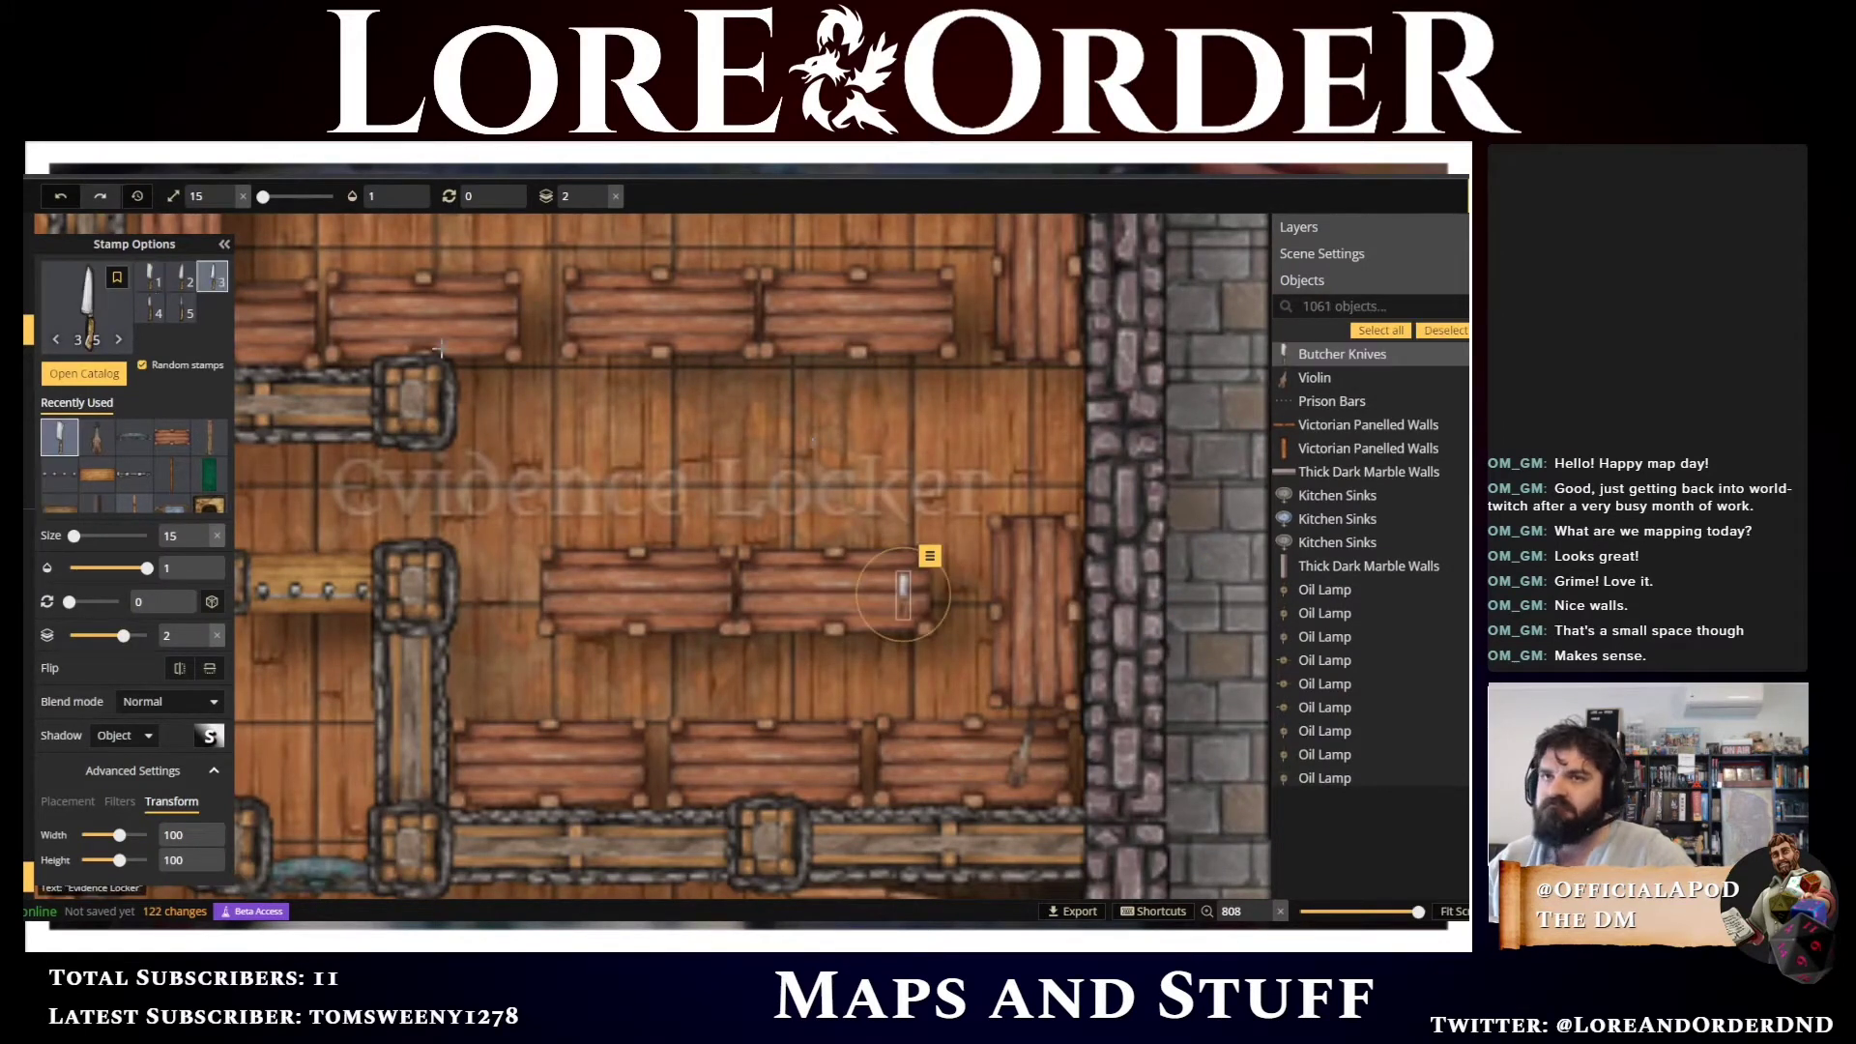
{"action": "left_click", "coordinate": [583, 591]}
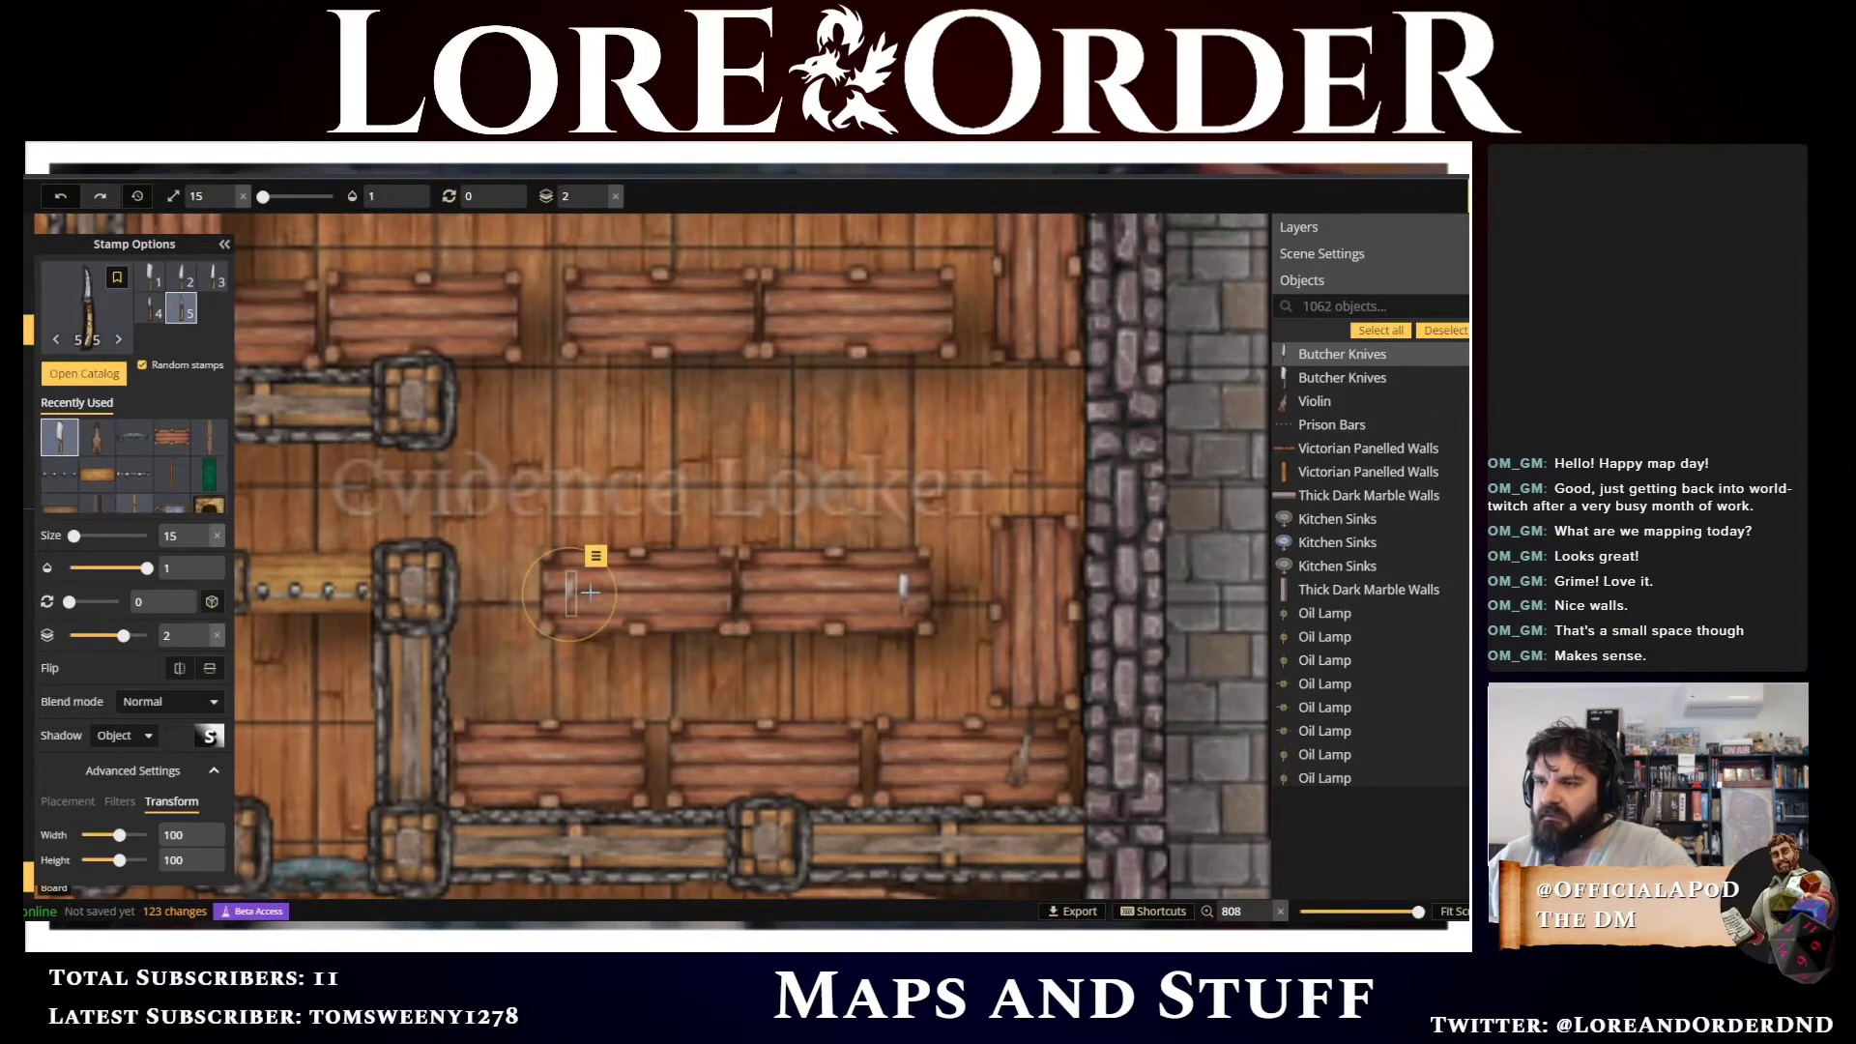
{"action": "left_click", "coordinate": [592, 594]}
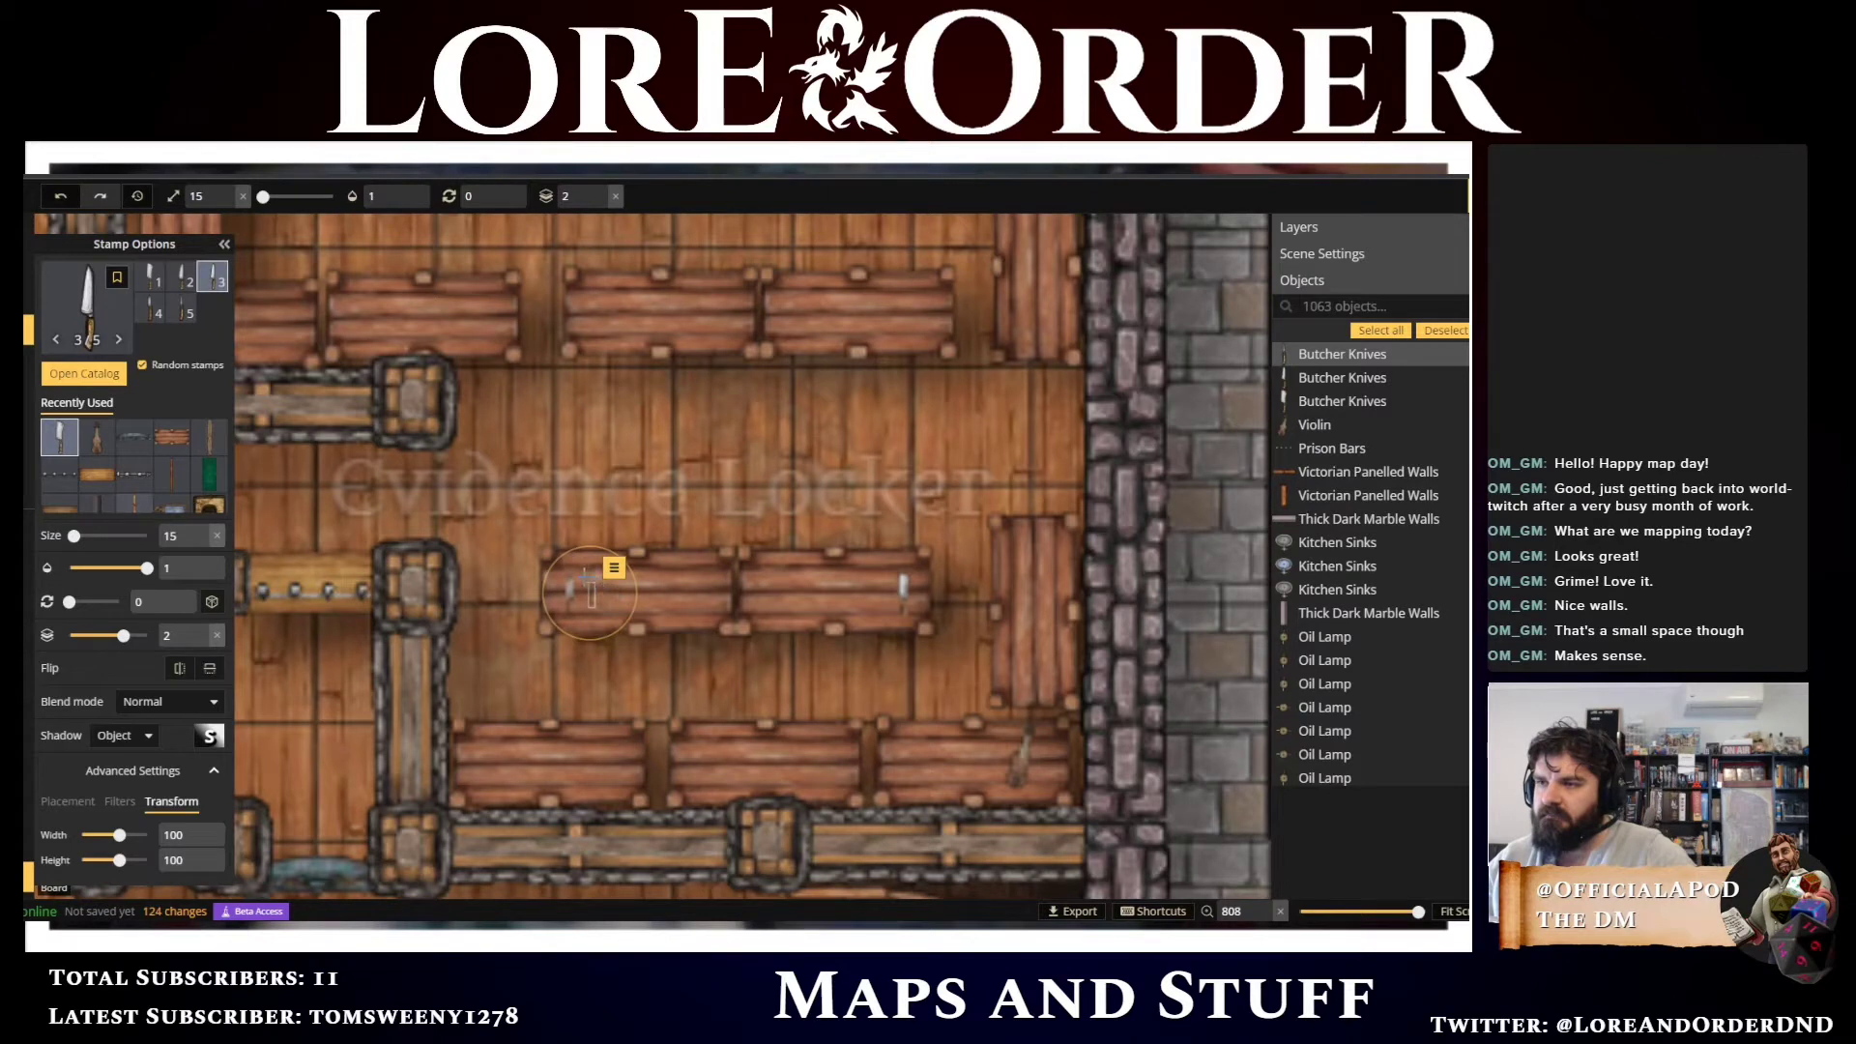
{"action": "left_click", "coordinate": [590, 578]}
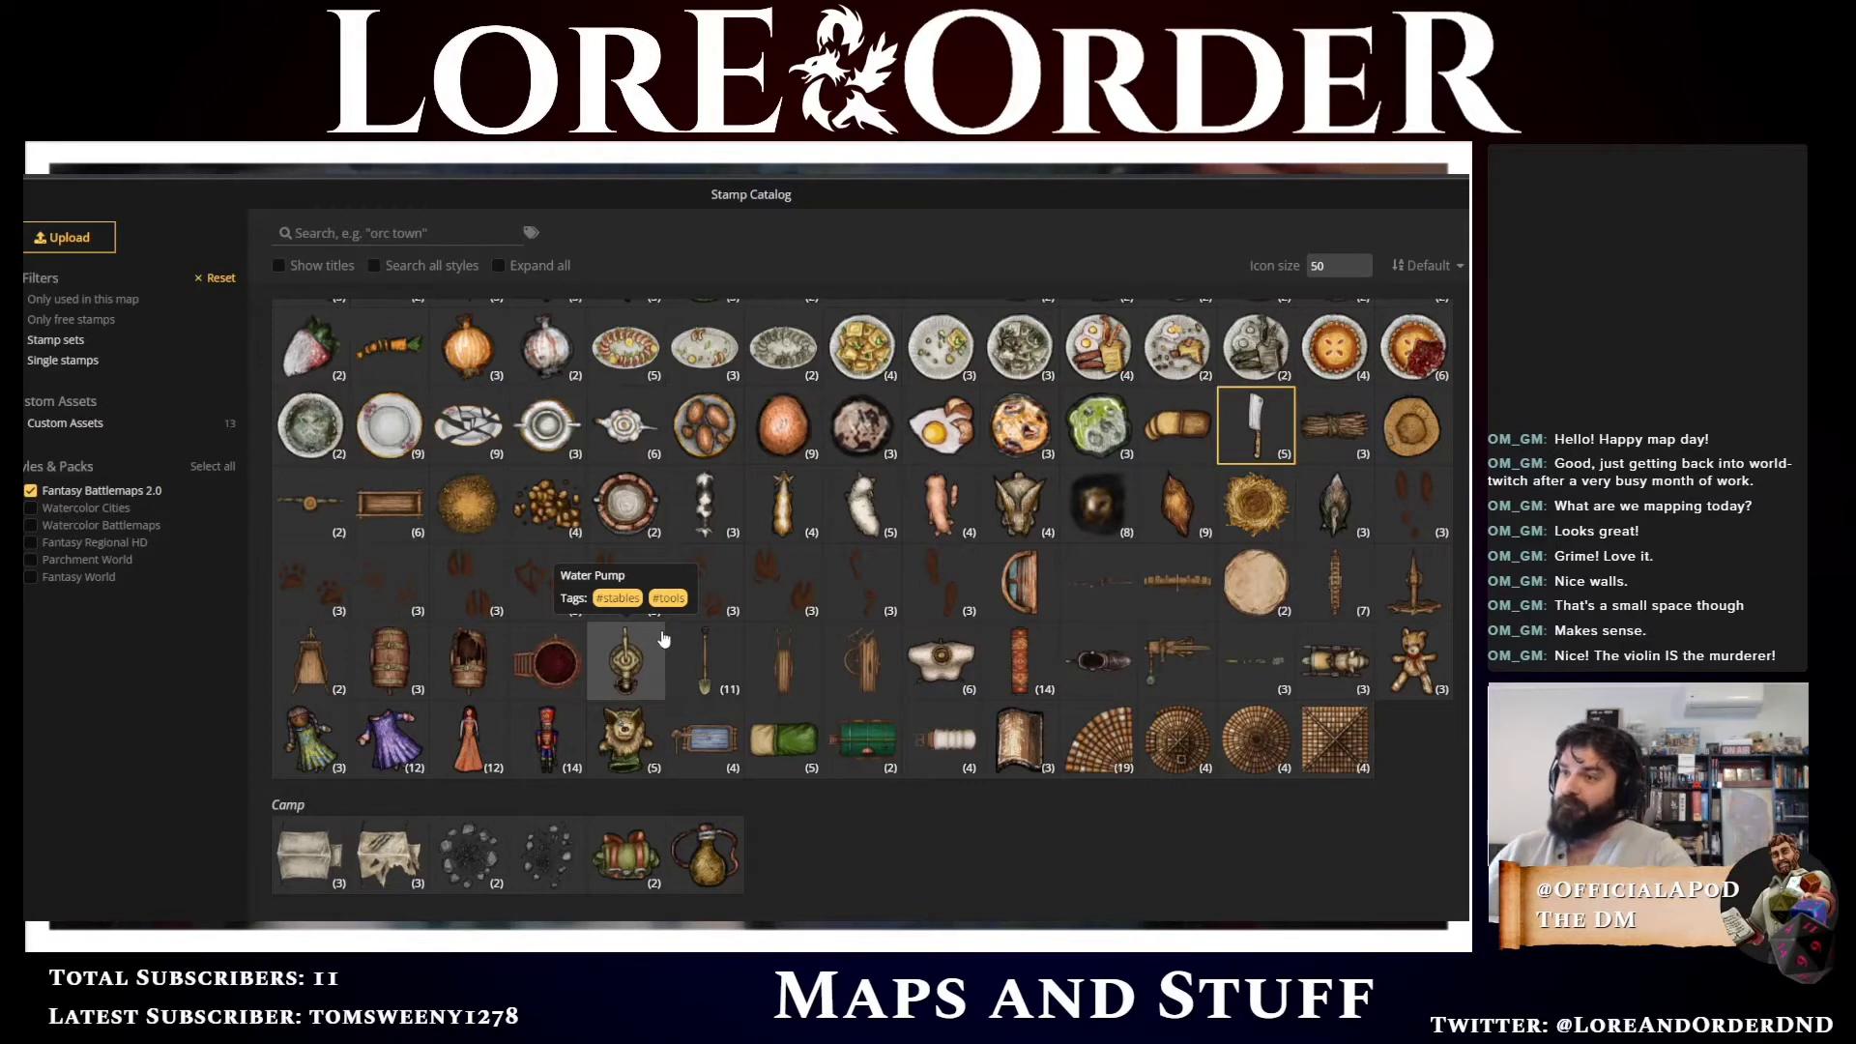
Browse the Market, Castle and Gothic Horror stamps in the catalog and choose the Castle set's Fancy Bookshelves
{"action": "scroll", "coordinate": [934, 812], "scroll_direction": "down", "scroll_amount": 1}
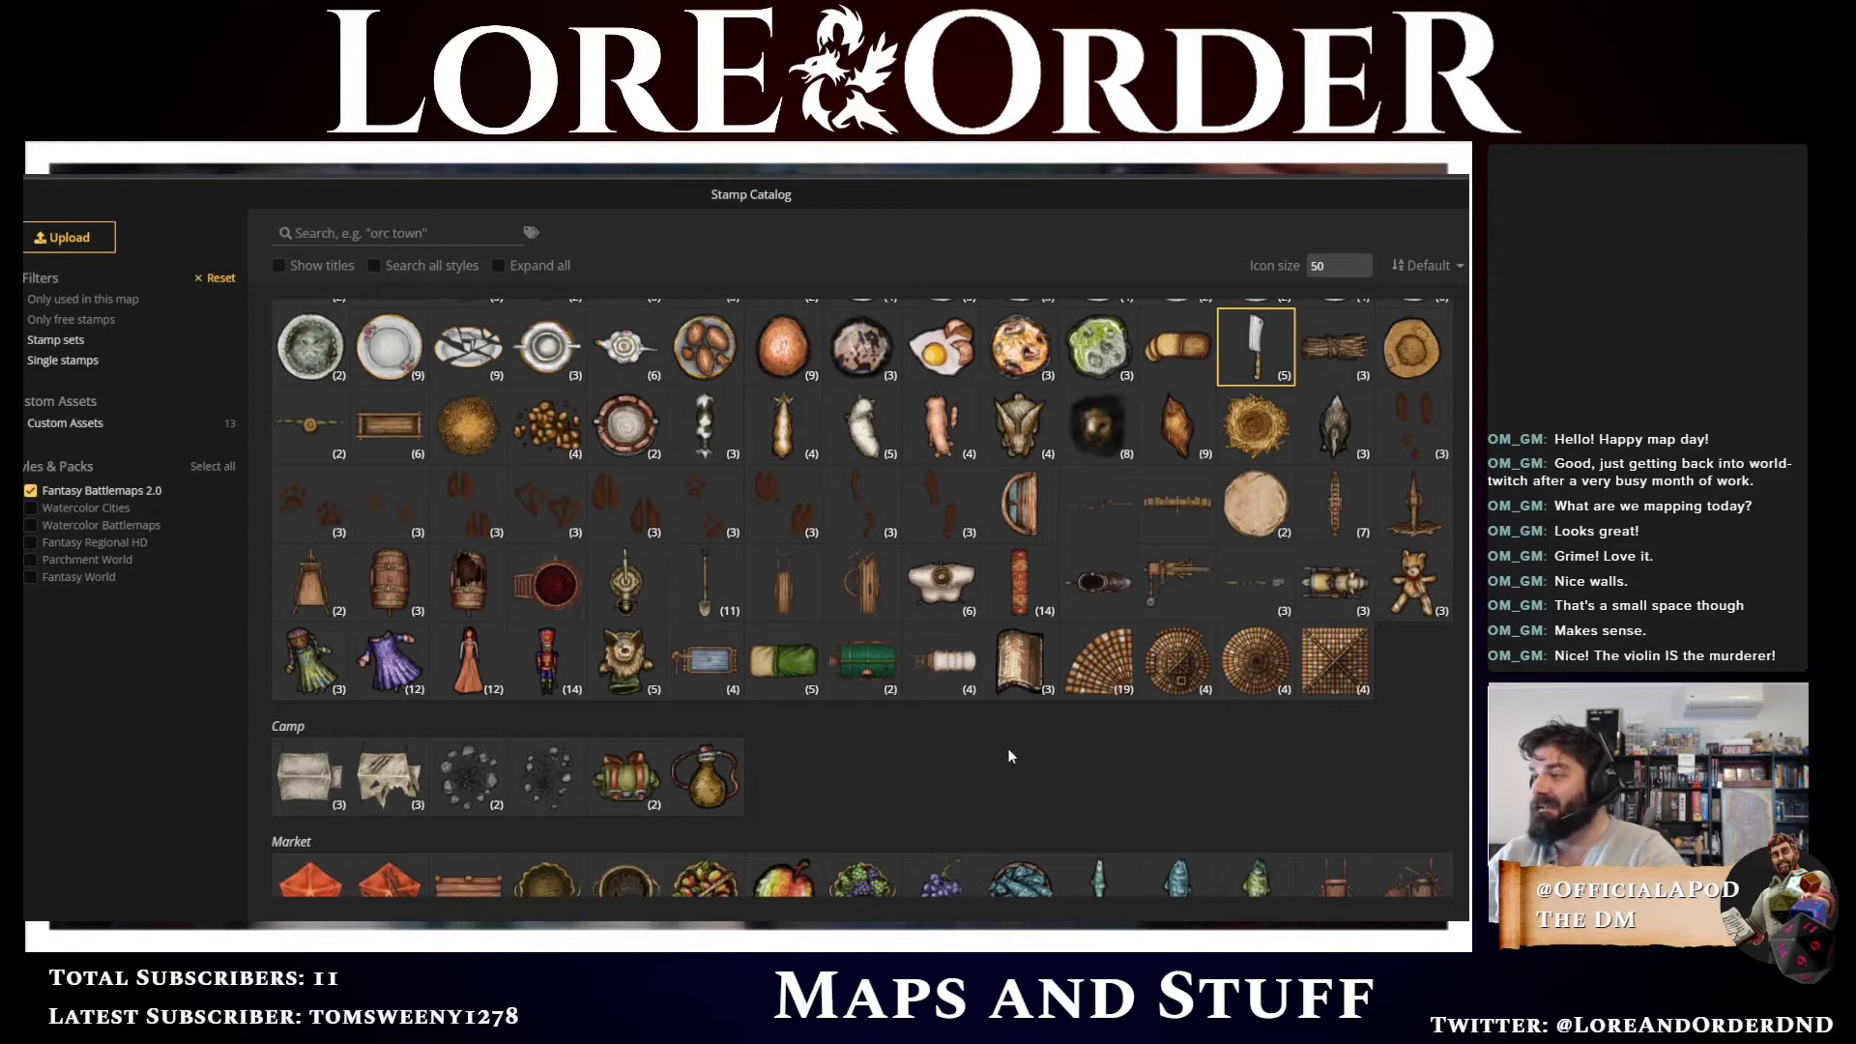
{"action": "scroll", "coordinate": [1005, 743], "scroll_direction": "down", "scroll_amount": 6}
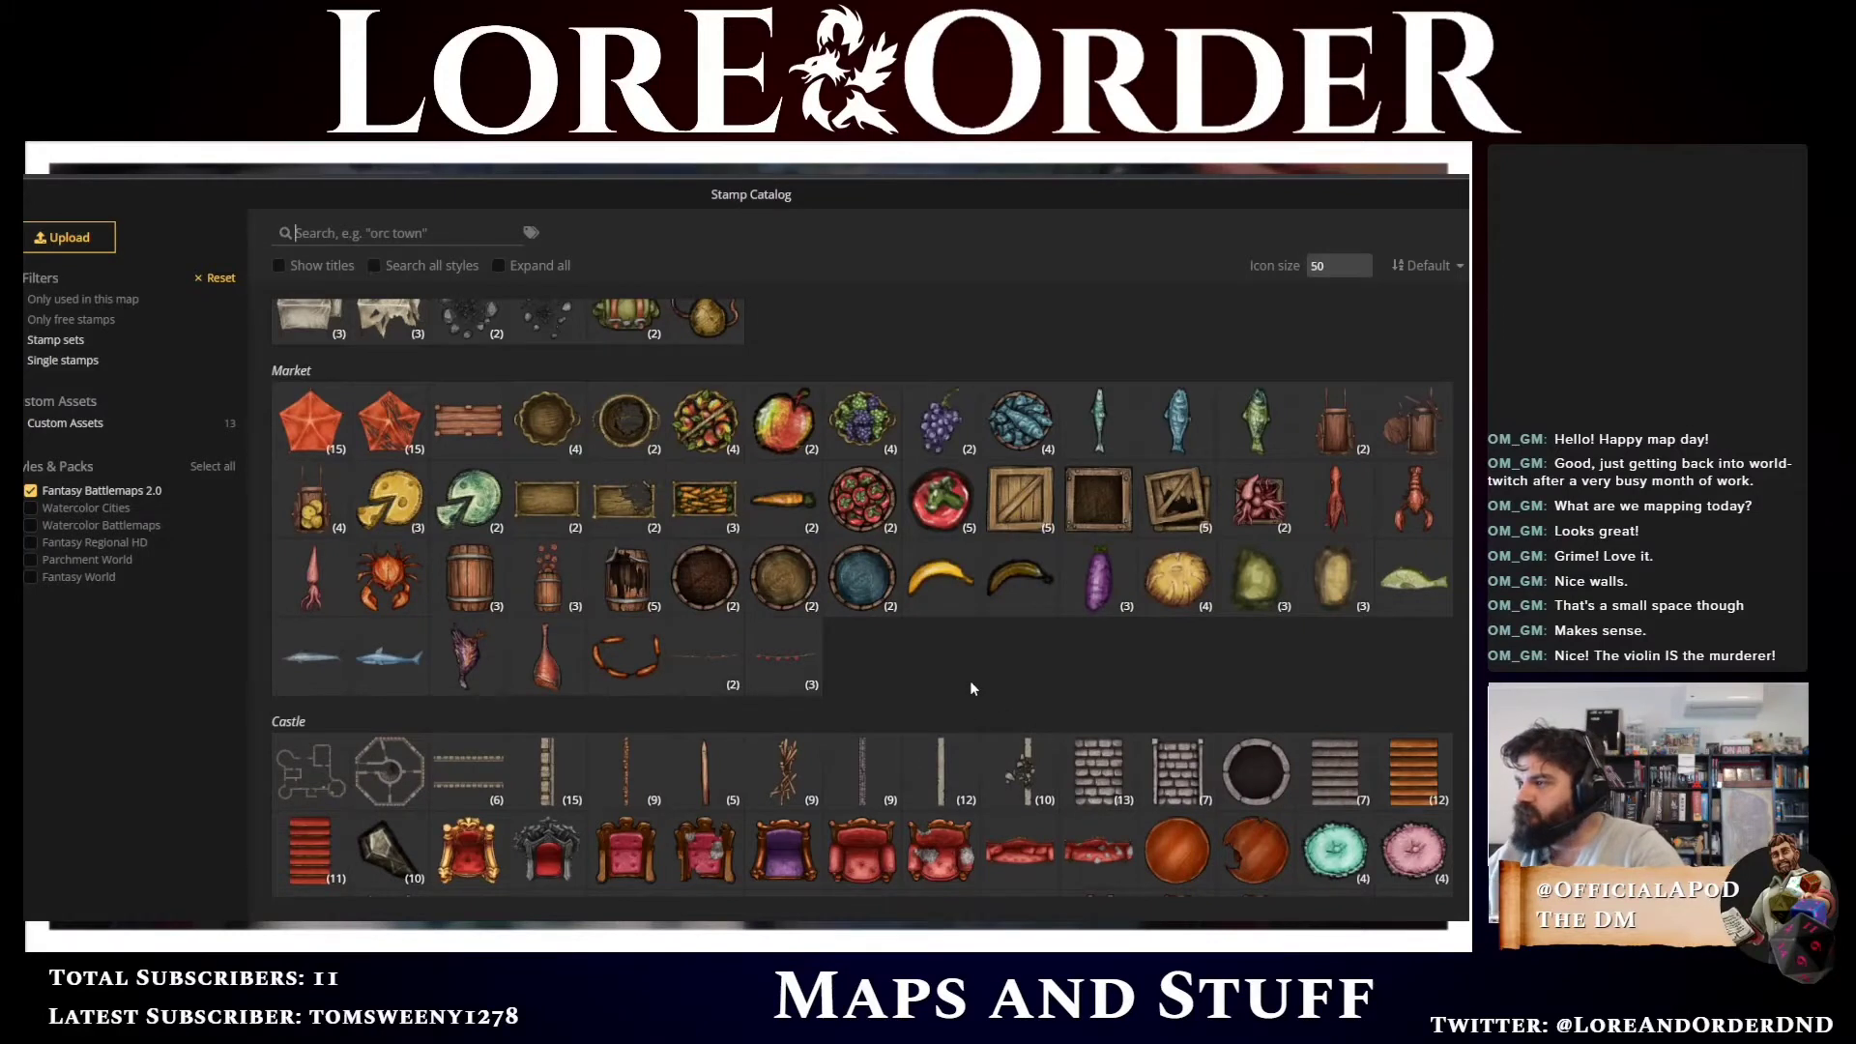
{"action": "scroll", "coordinate": [971, 687], "scroll_direction": "down", "scroll_amount": 4}
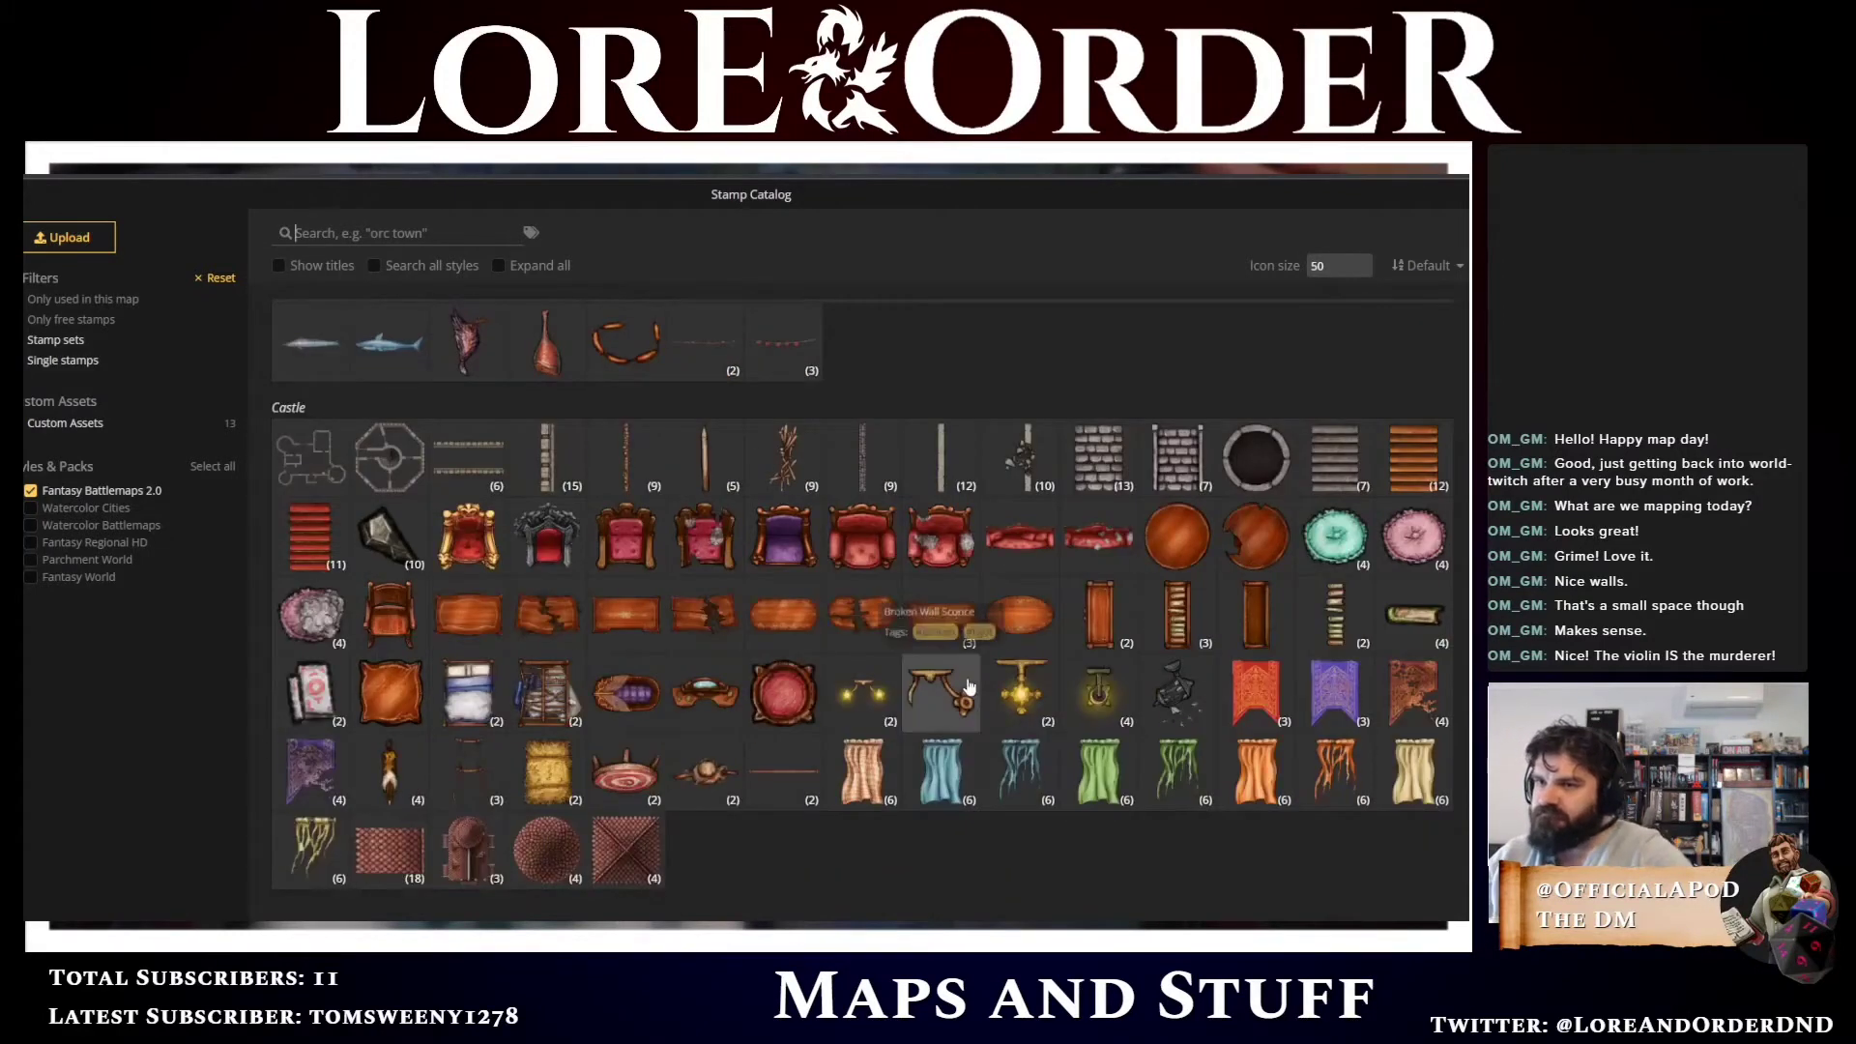
{"action": "scroll", "coordinate": [968, 684], "scroll_direction": "down", "scroll_amount": 2}
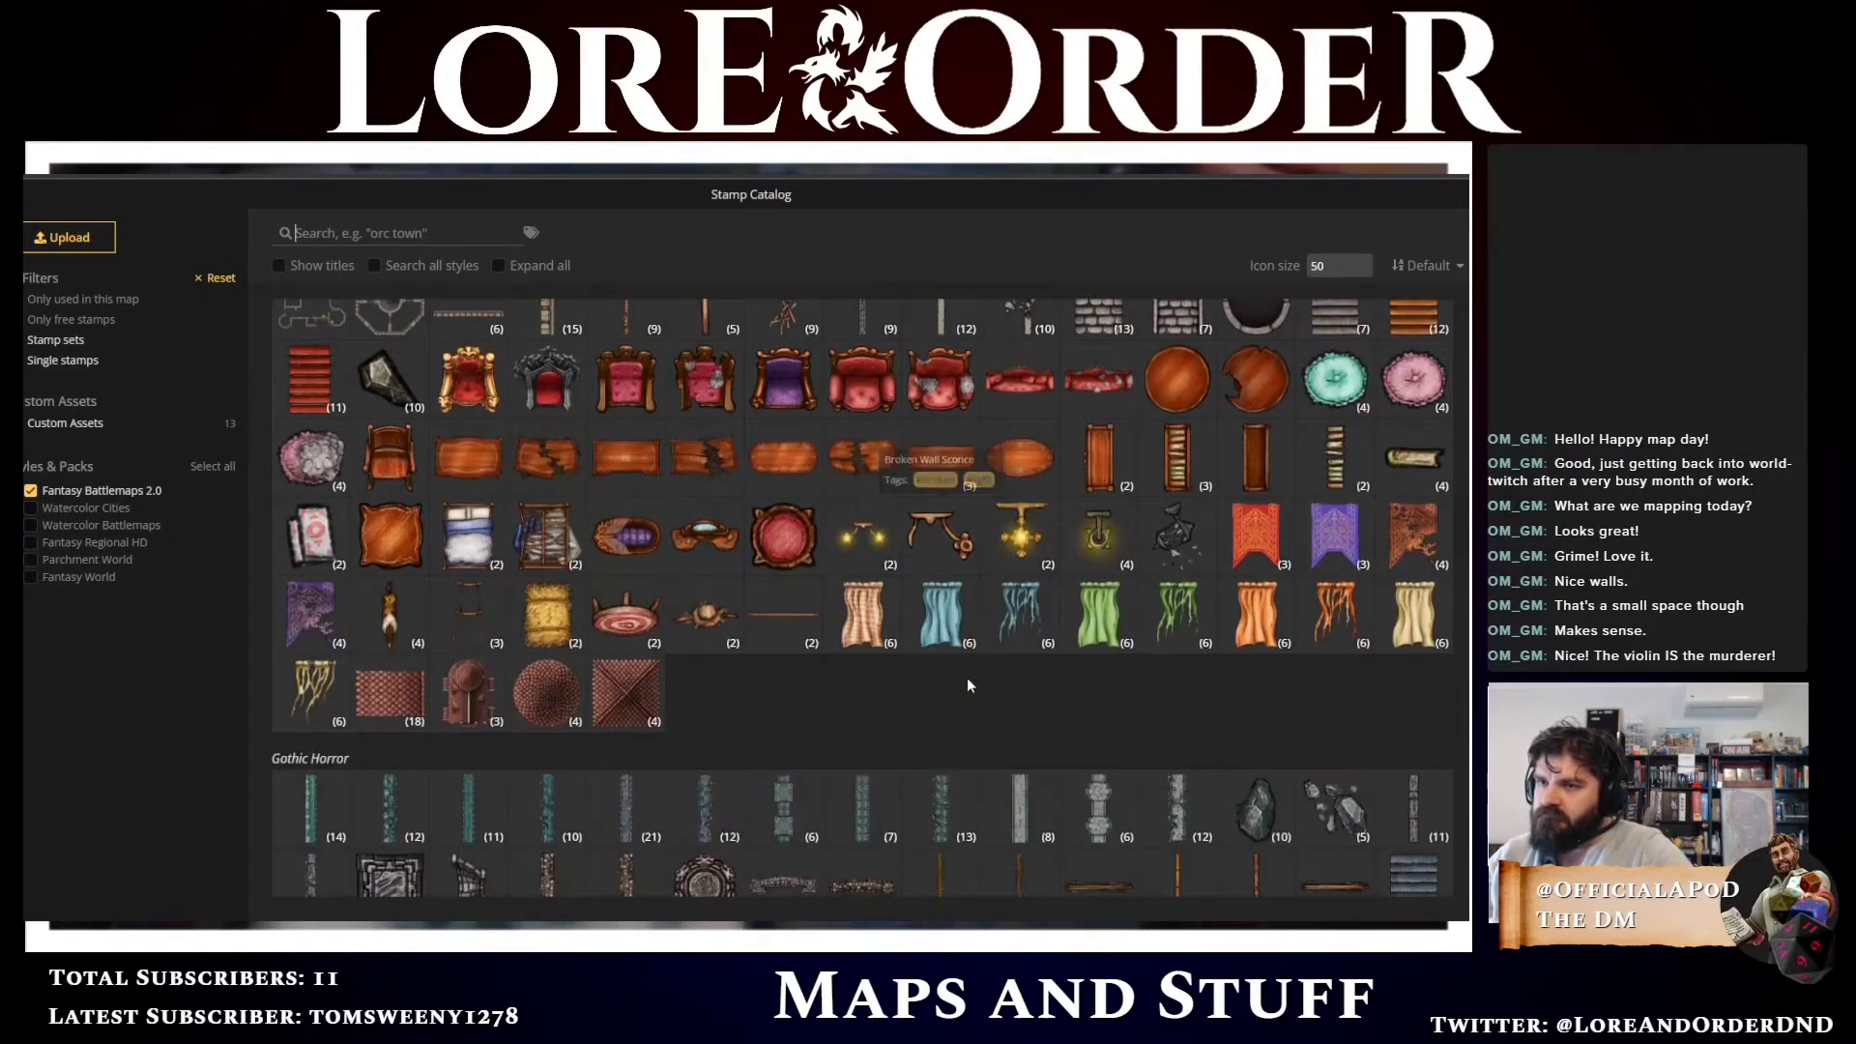
{"action": "scroll", "coordinate": [969, 686], "scroll_direction": "down", "scroll_amount": 1}
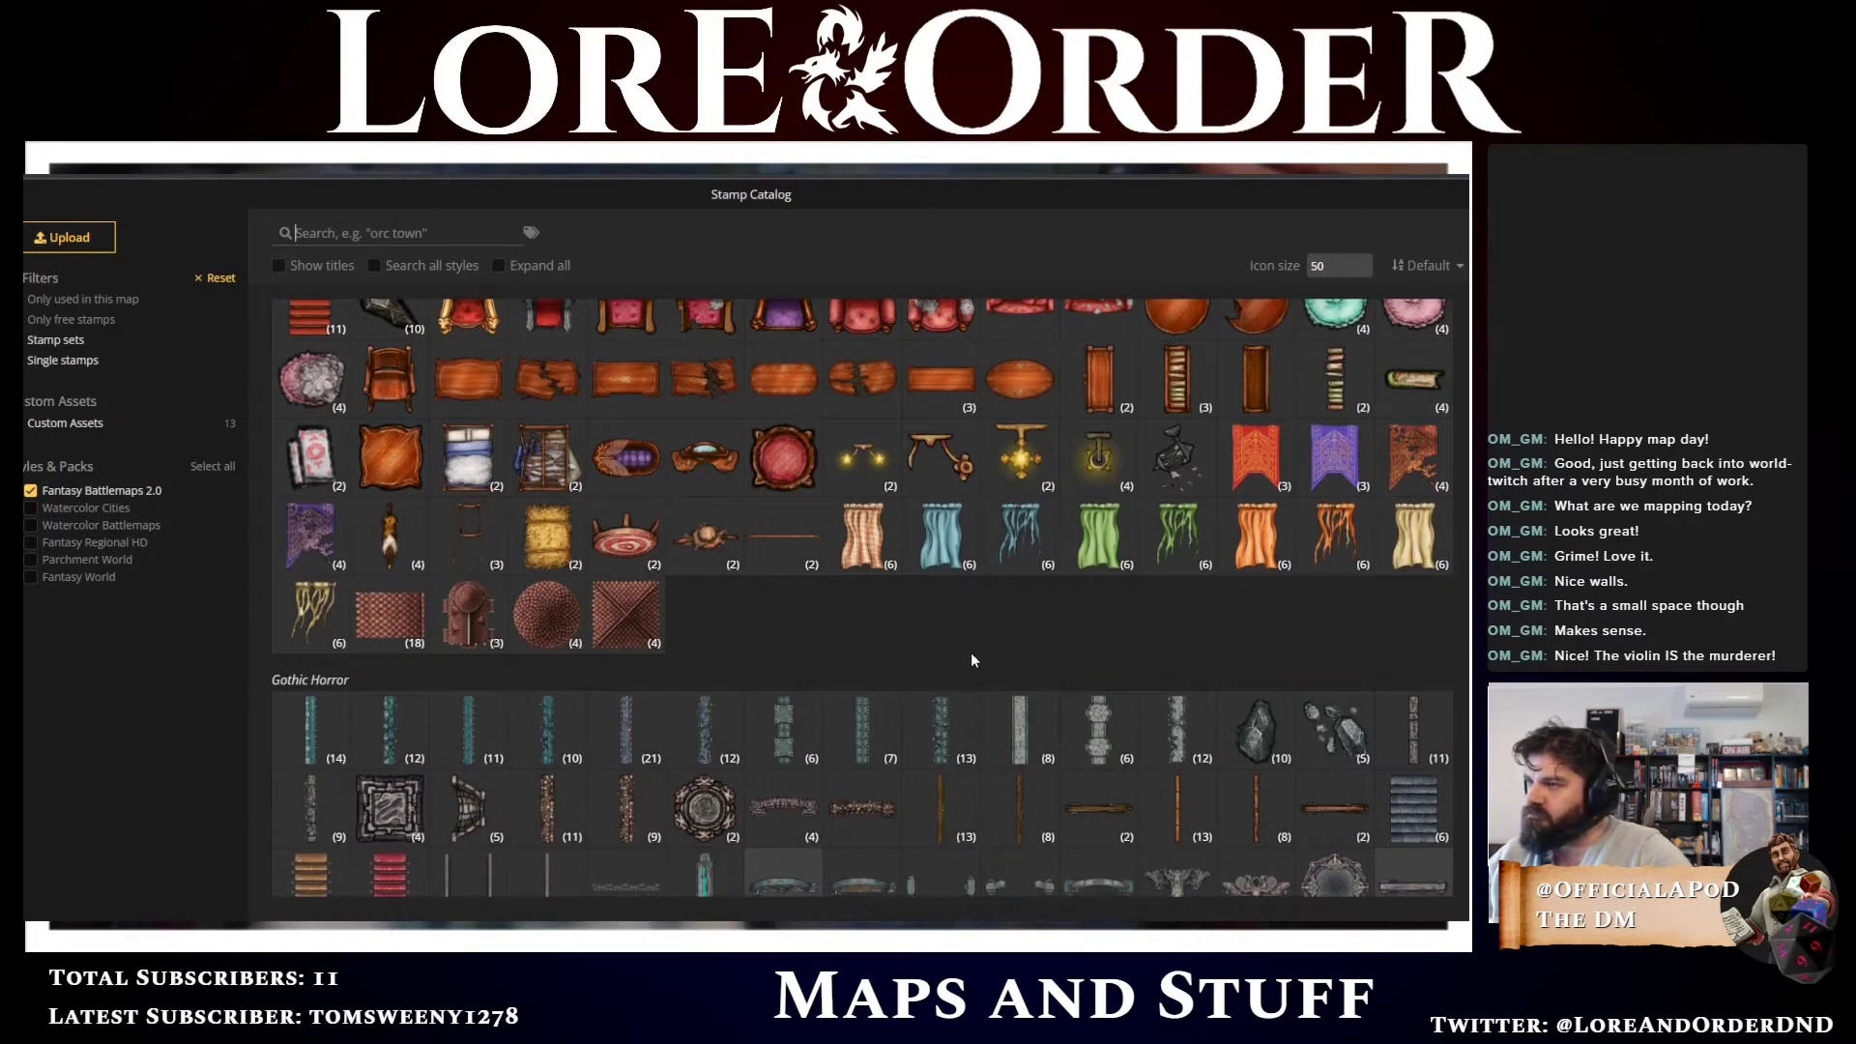
{"action": "scroll", "coordinate": [972, 660], "scroll_direction": "up", "scroll_amount": 2}
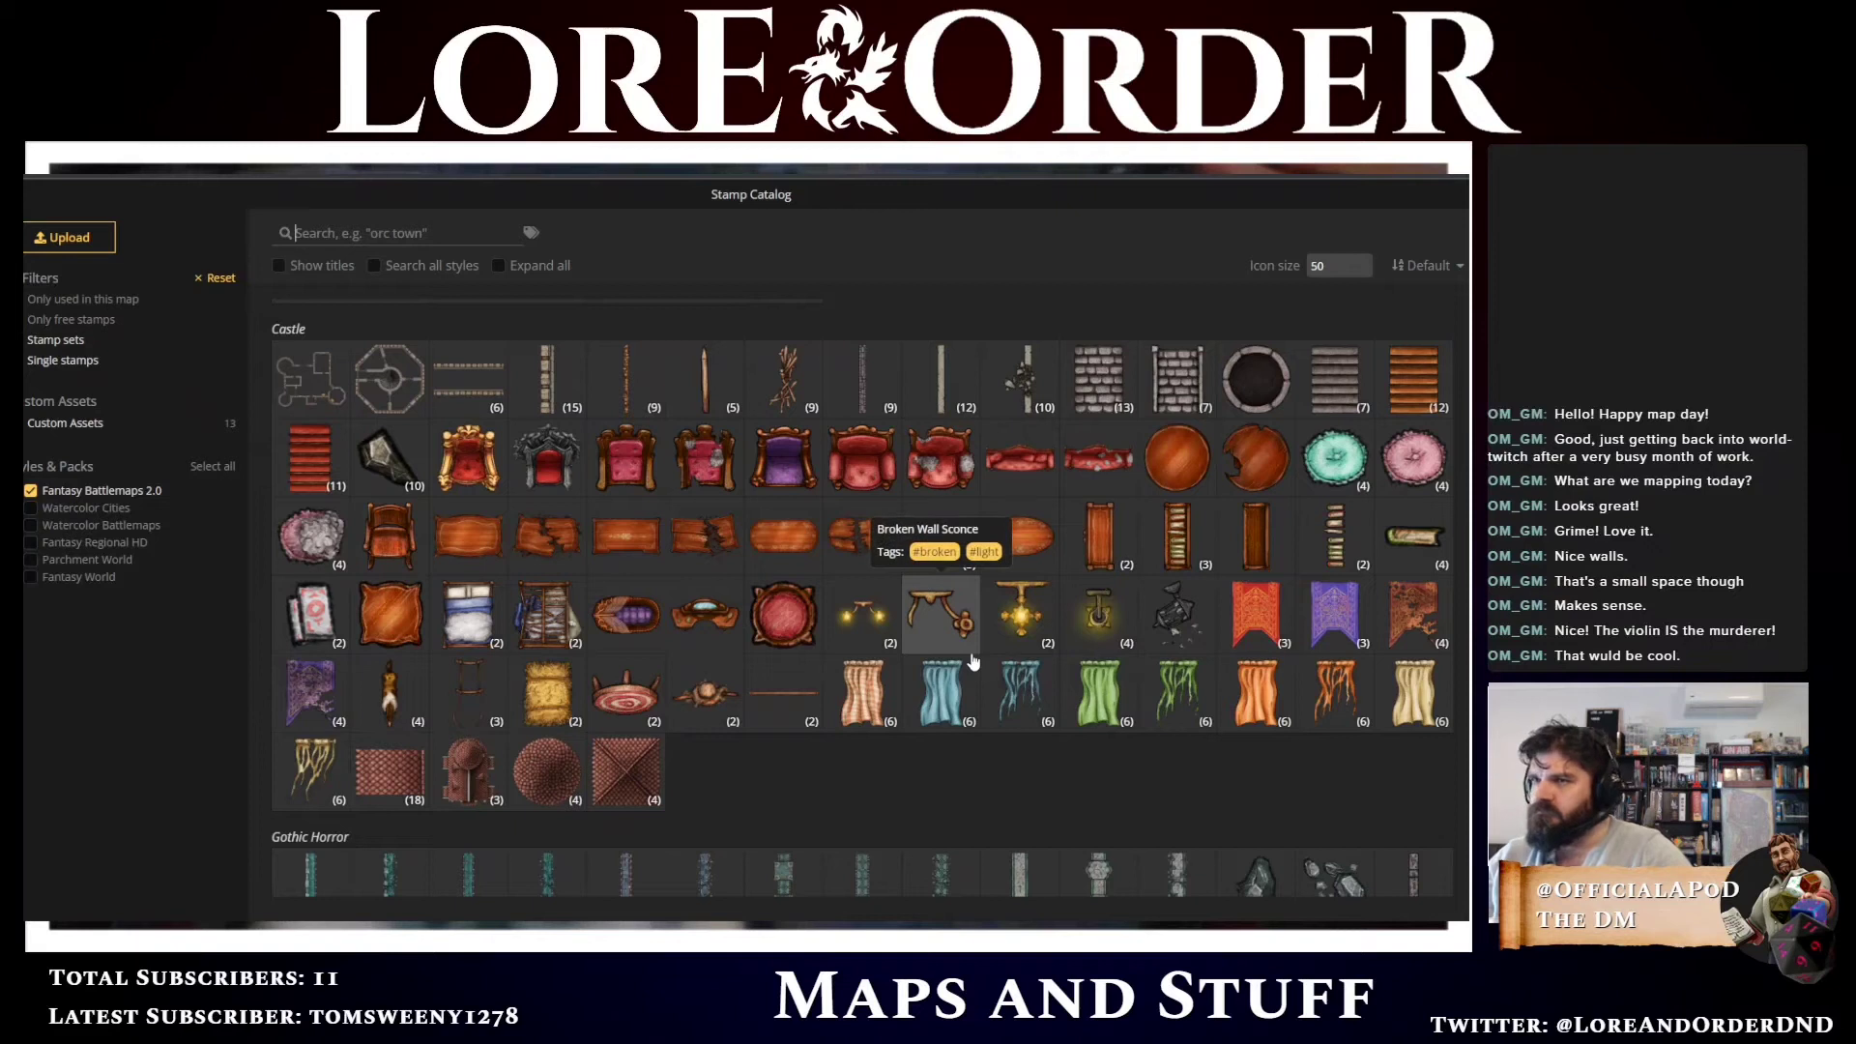
{"action": "left_click", "coordinate": [1180, 544]}
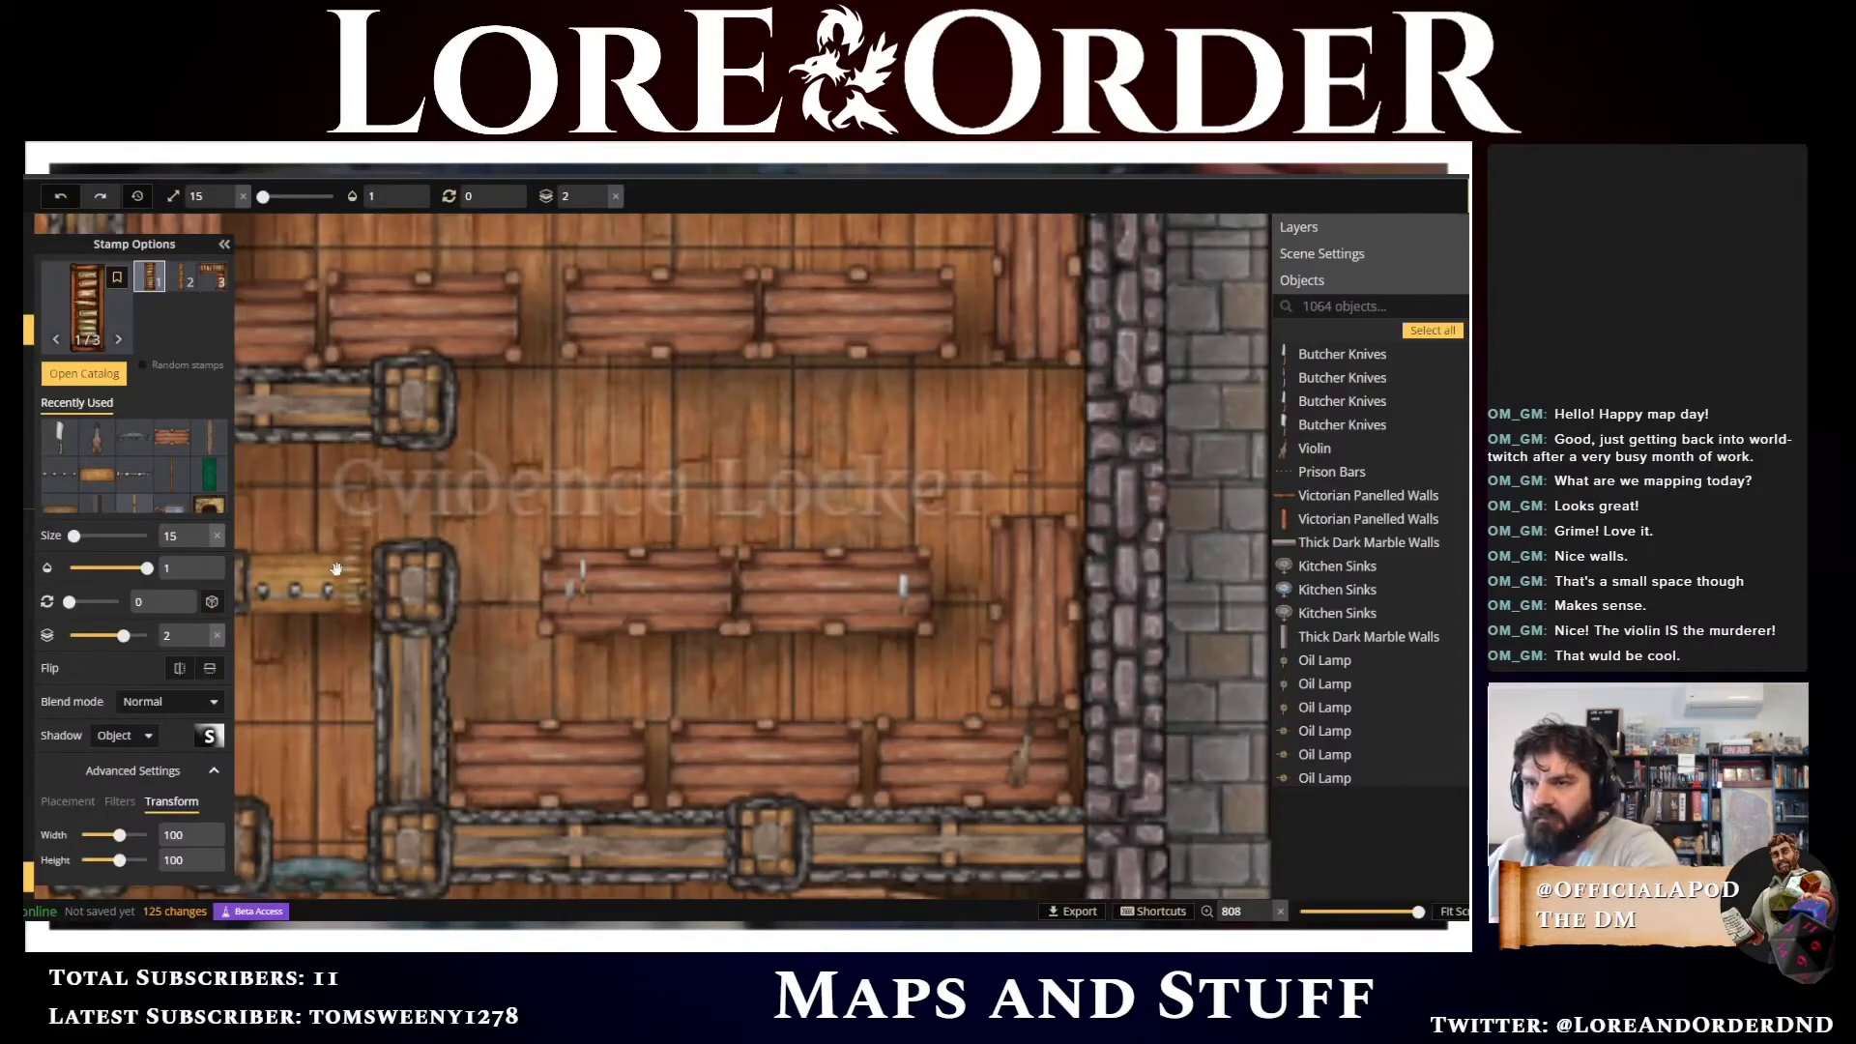
Place three Fancy Bookshelves at size 15 and rotation 270 side by side beneath the entry enclosure's upper wall
{"action": "scroll", "coordinate": [483, 560], "scroll_direction": "left", "scroll_amount": 5}
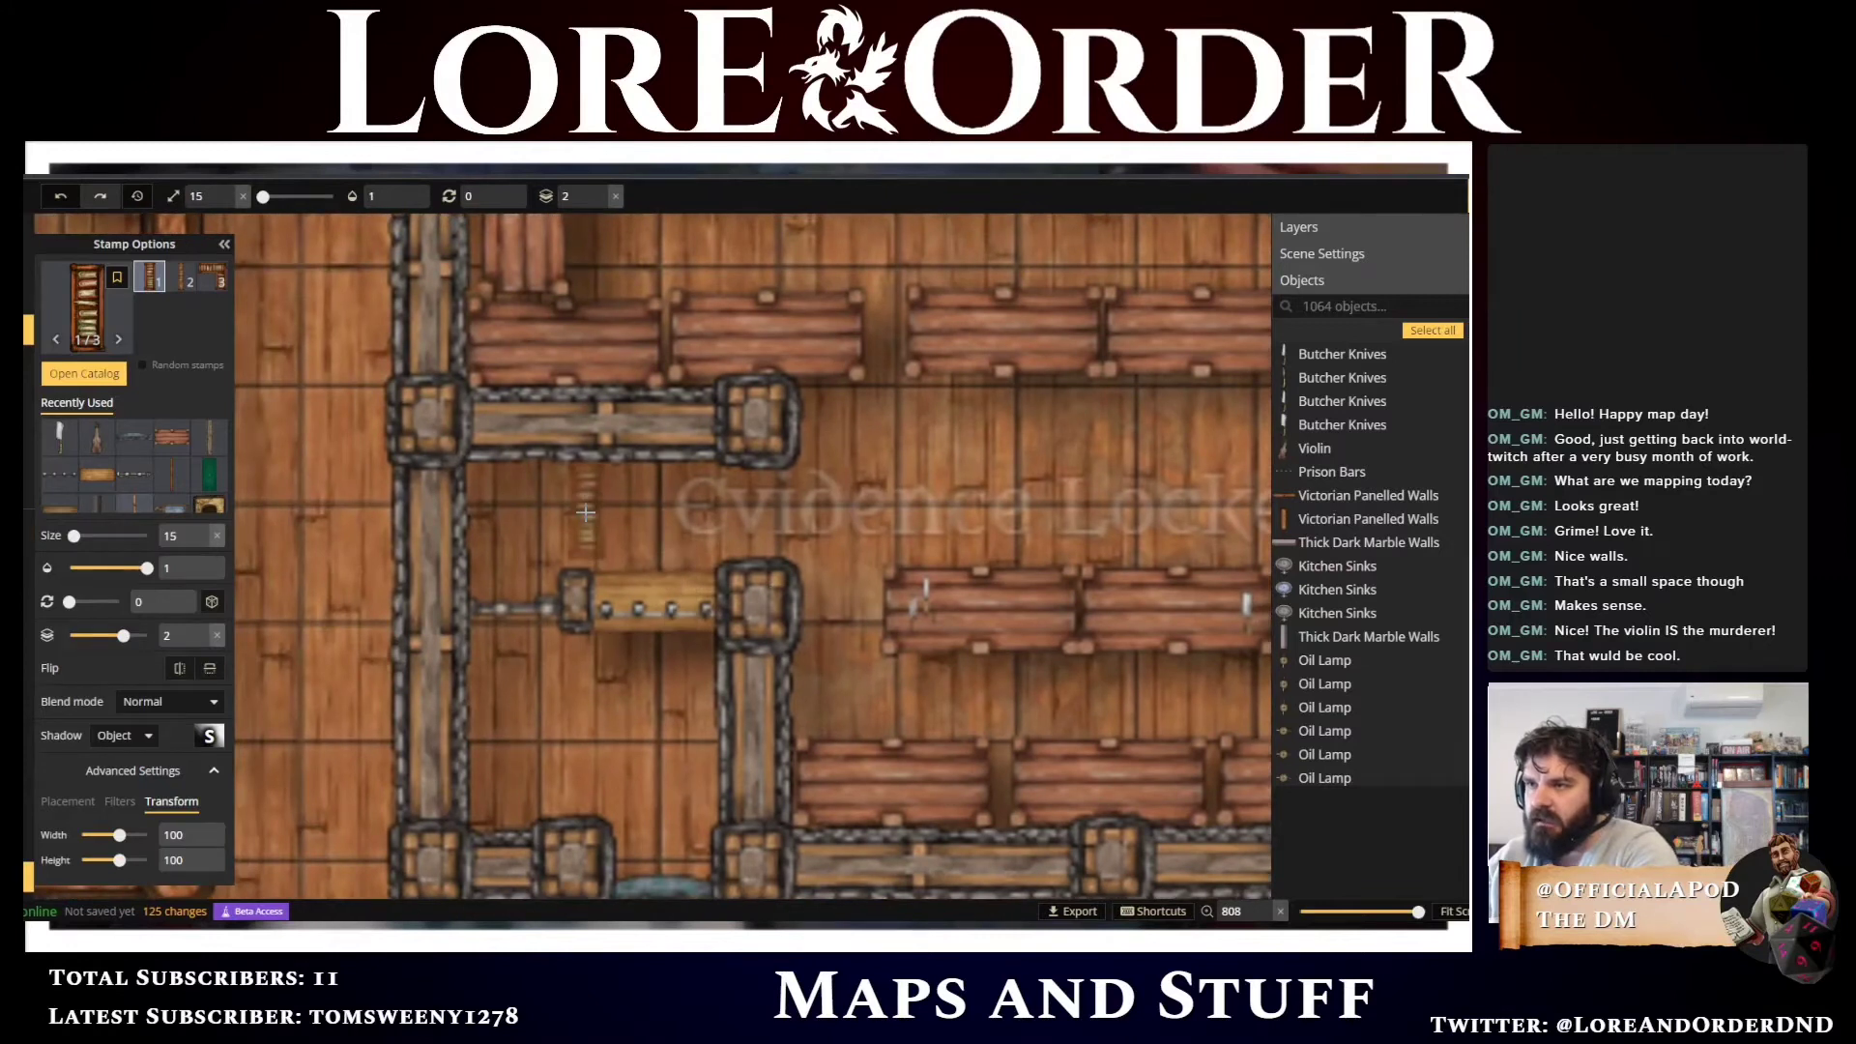
{"action": "scroll", "coordinate": [586, 513], "scroll_direction": "down", "scroll_amount": 1}
{"action": "scroll", "coordinate": [585, 512], "scroll_direction": "up", "scroll_amount": 1}
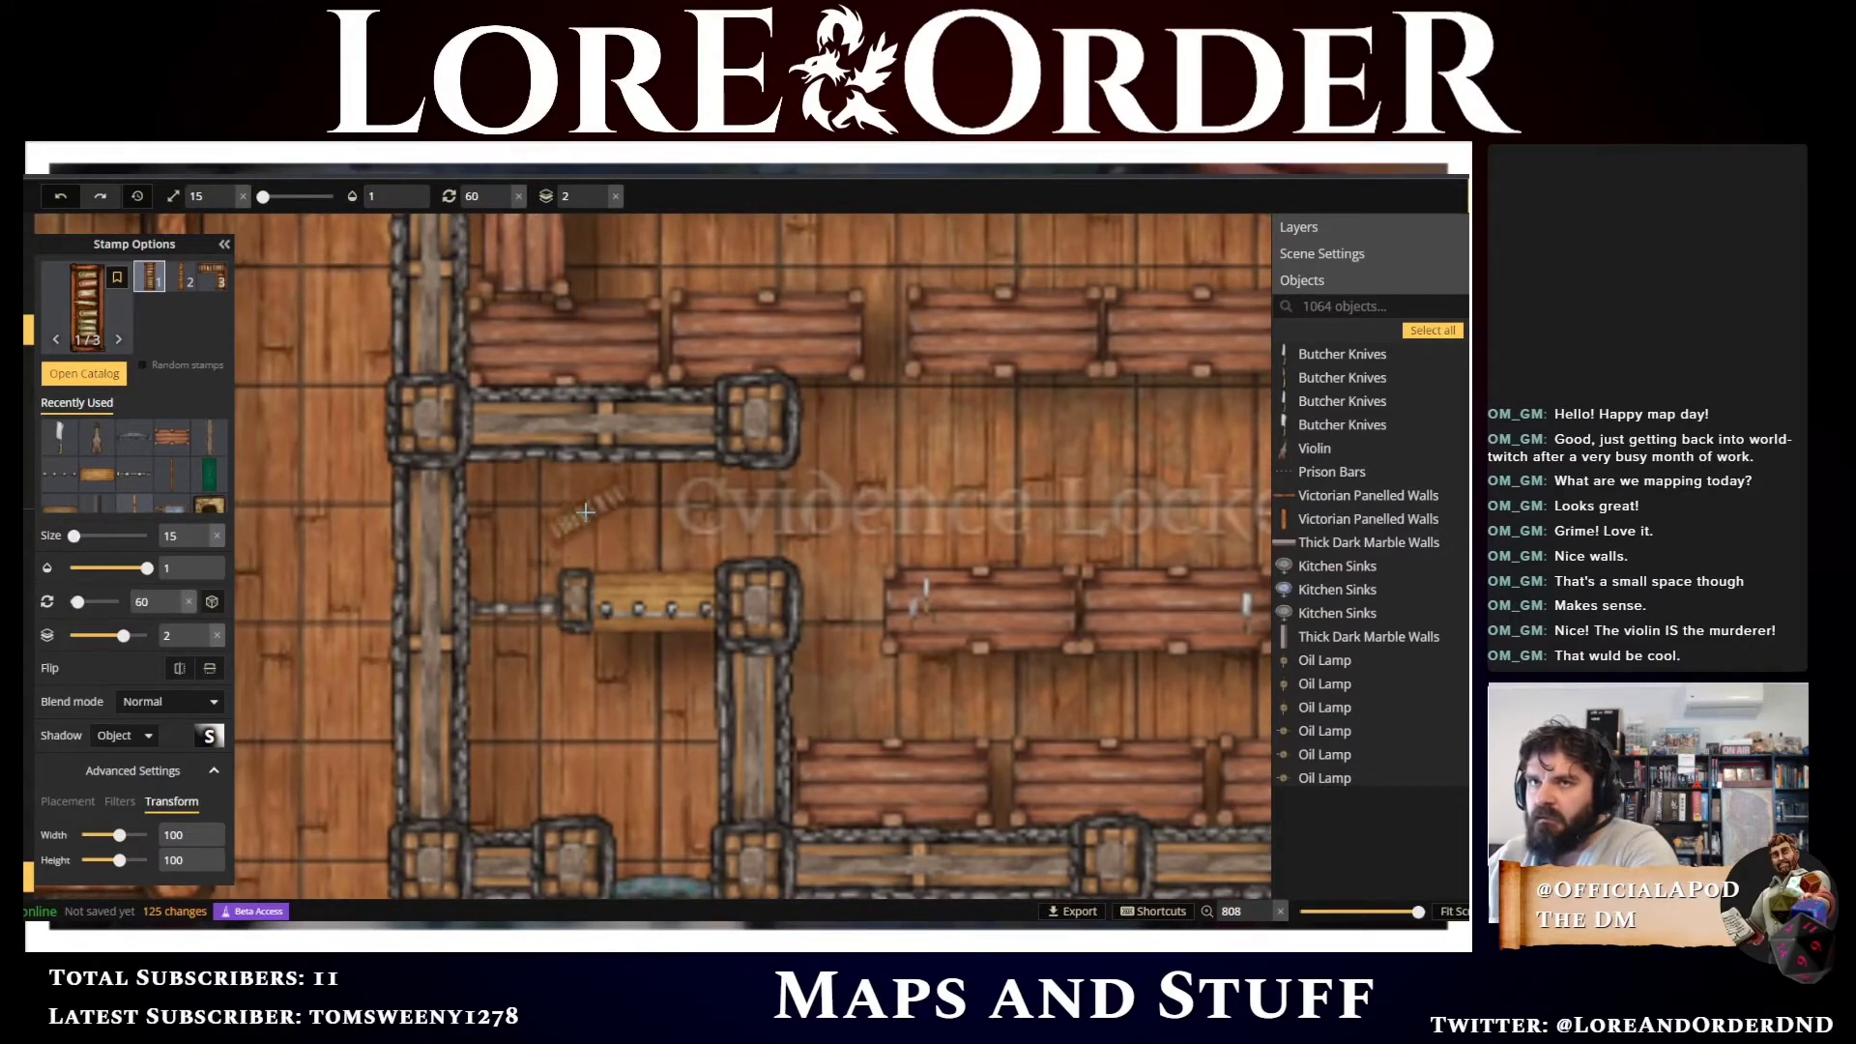
{"action": "scroll", "coordinate": [586, 512], "scroll_direction": "up", "scroll_amount": 1}
{"action": "scroll", "coordinate": [586, 511], "scroll_direction": "down", "scroll_amount": 2}
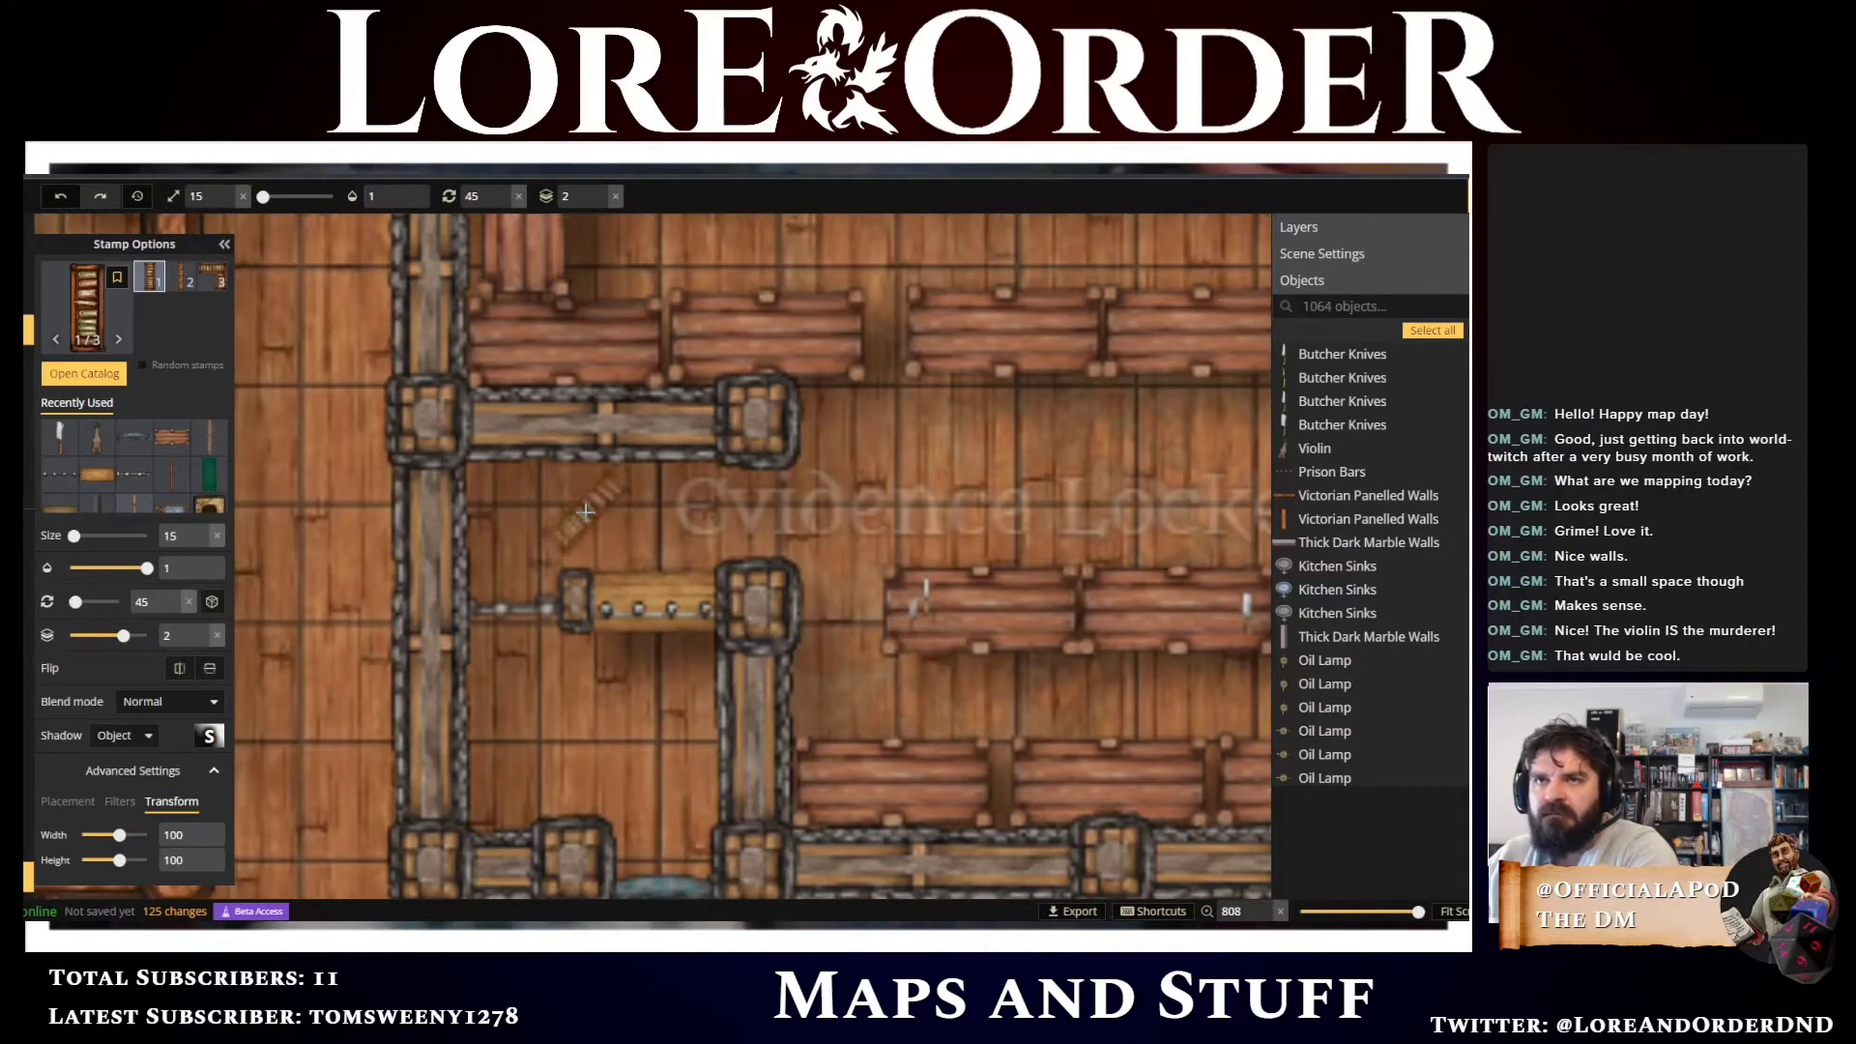
{"action": "scroll", "coordinate": [585, 512], "scroll_direction": "down", "scroll_amount": 8}
{"action": "scroll", "coordinate": [586, 511], "scroll_direction": "down", "scroll_amount": 1}
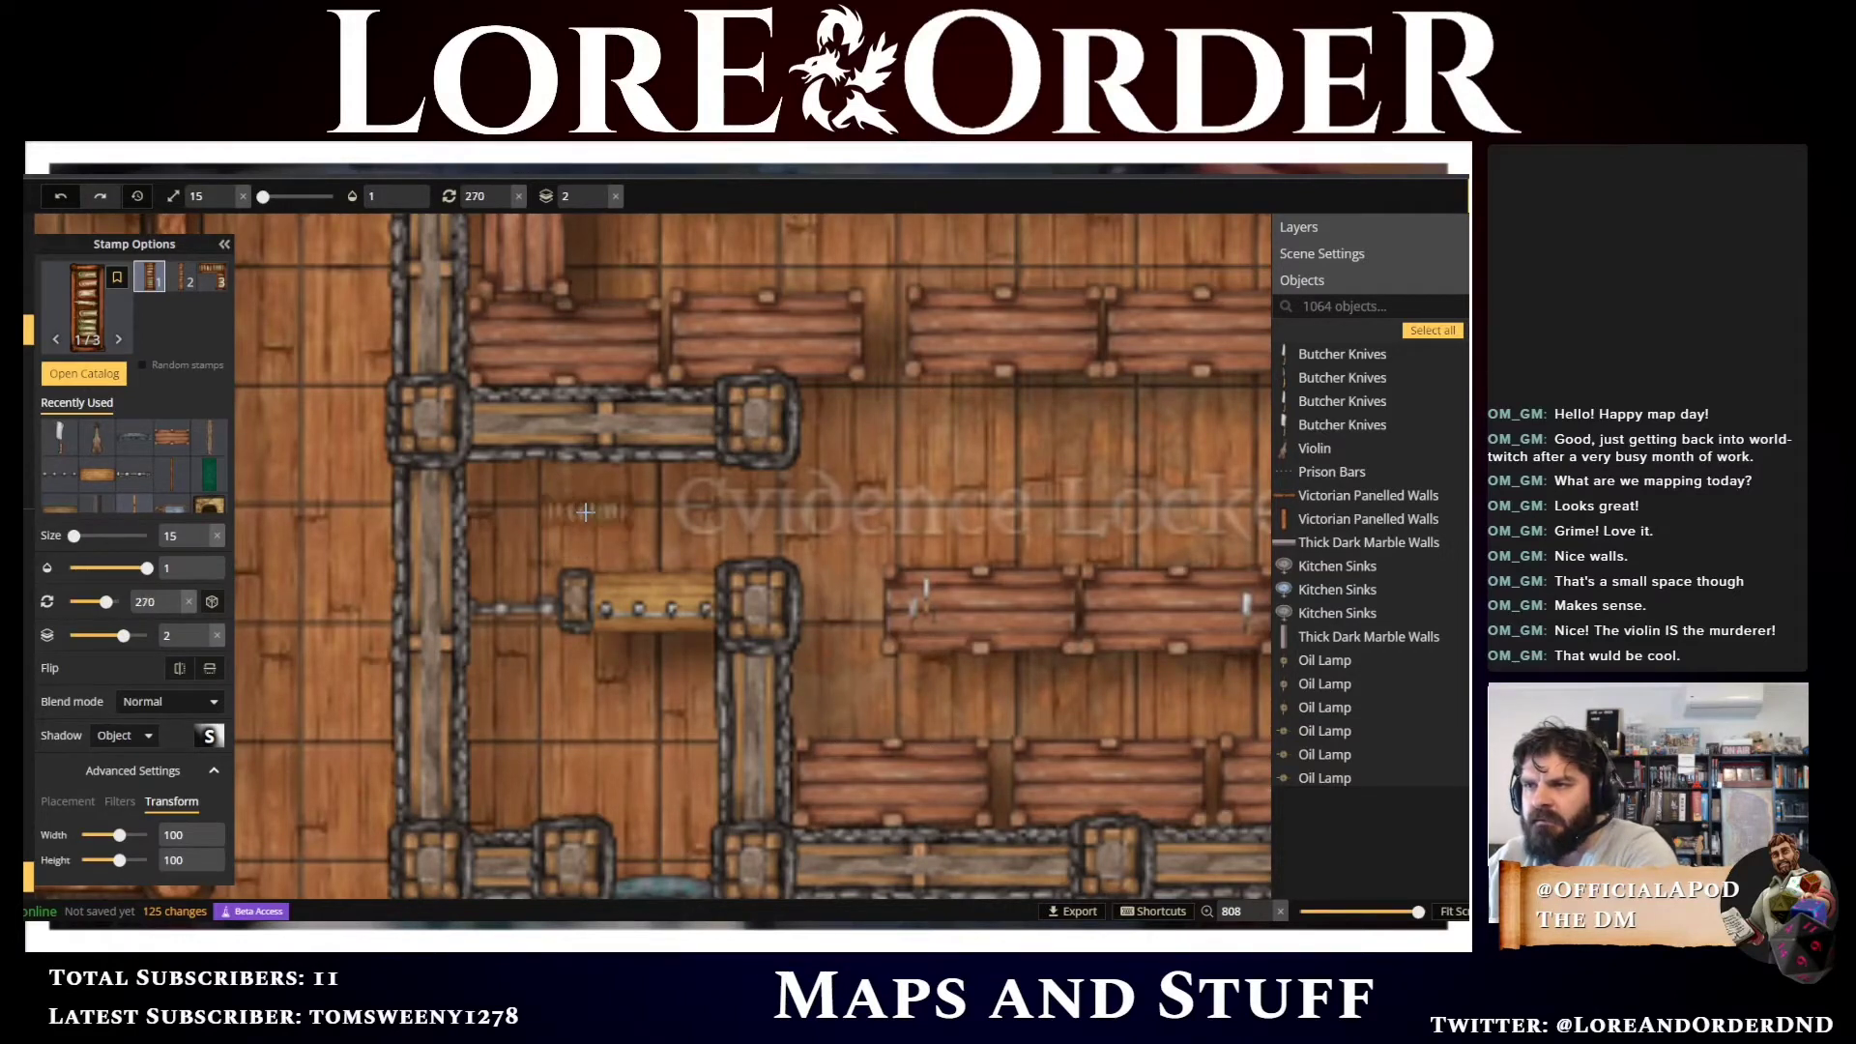
{"action": "left_click", "coordinate": [510, 473]}
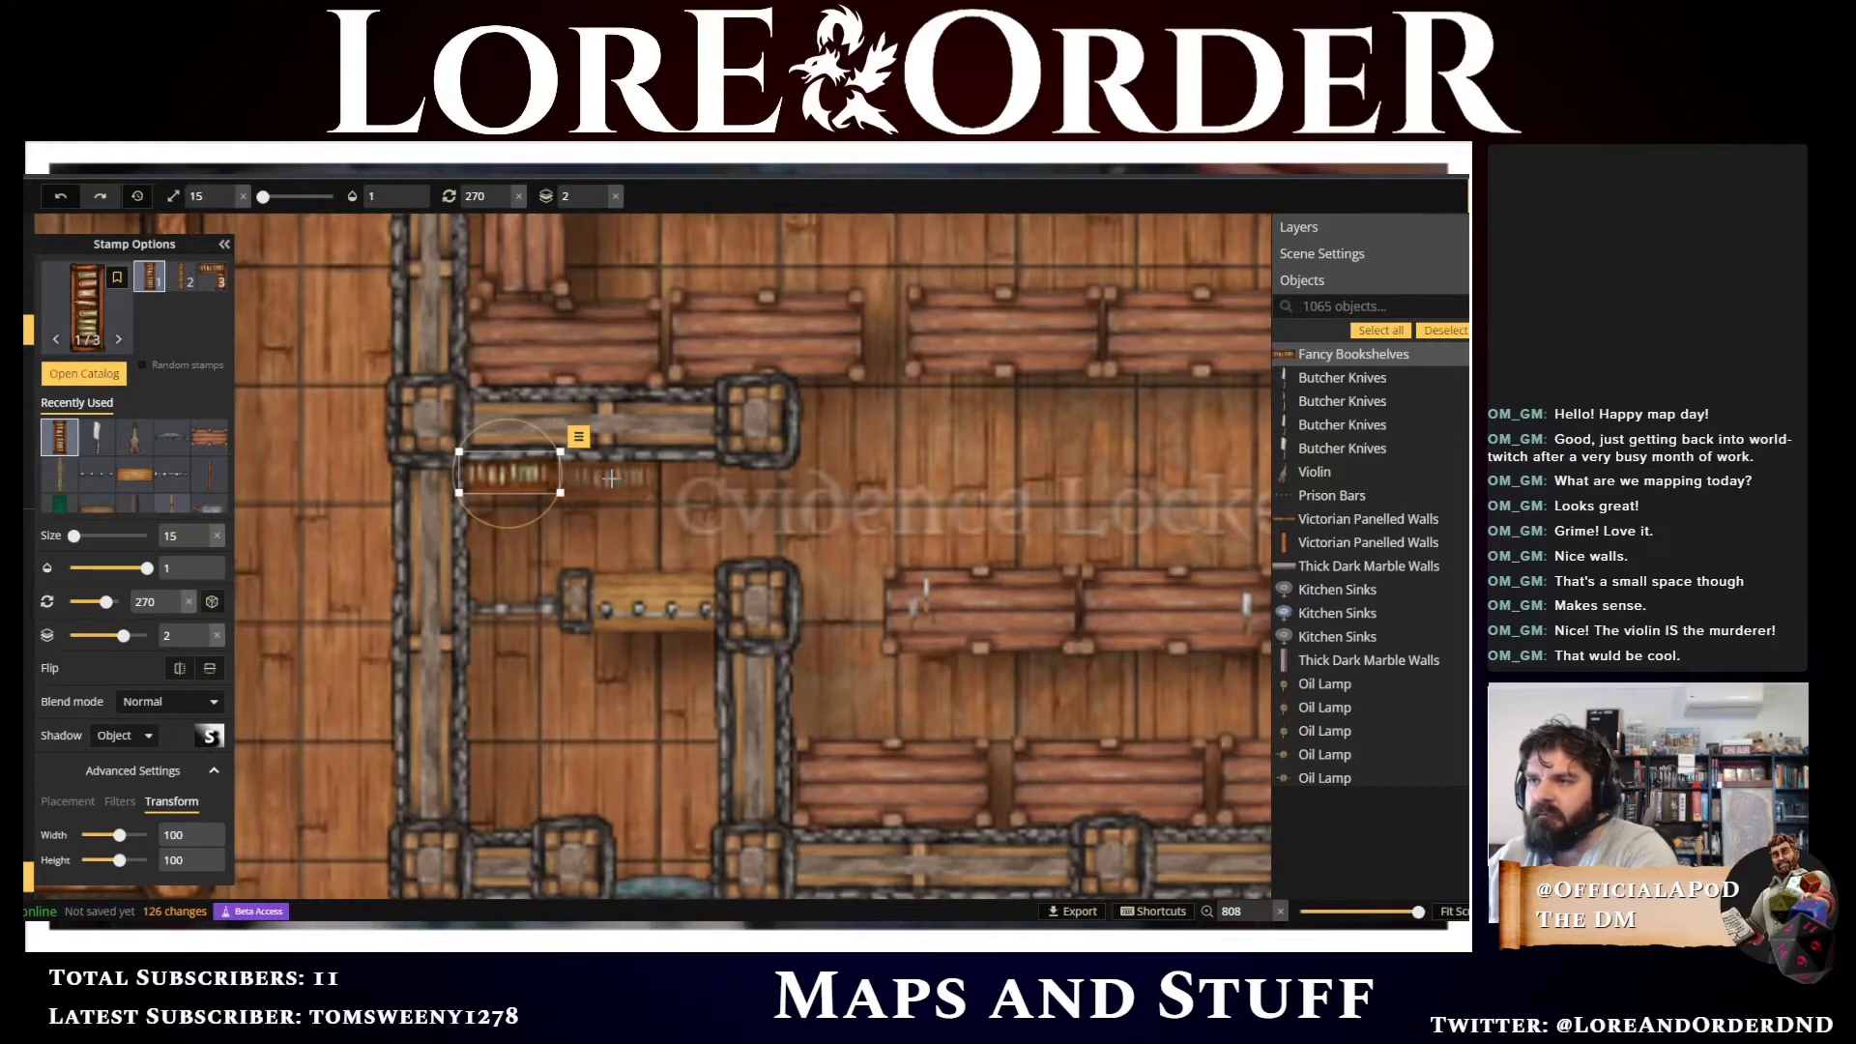
{"action": "left_click", "coordinate": [603, 476]}
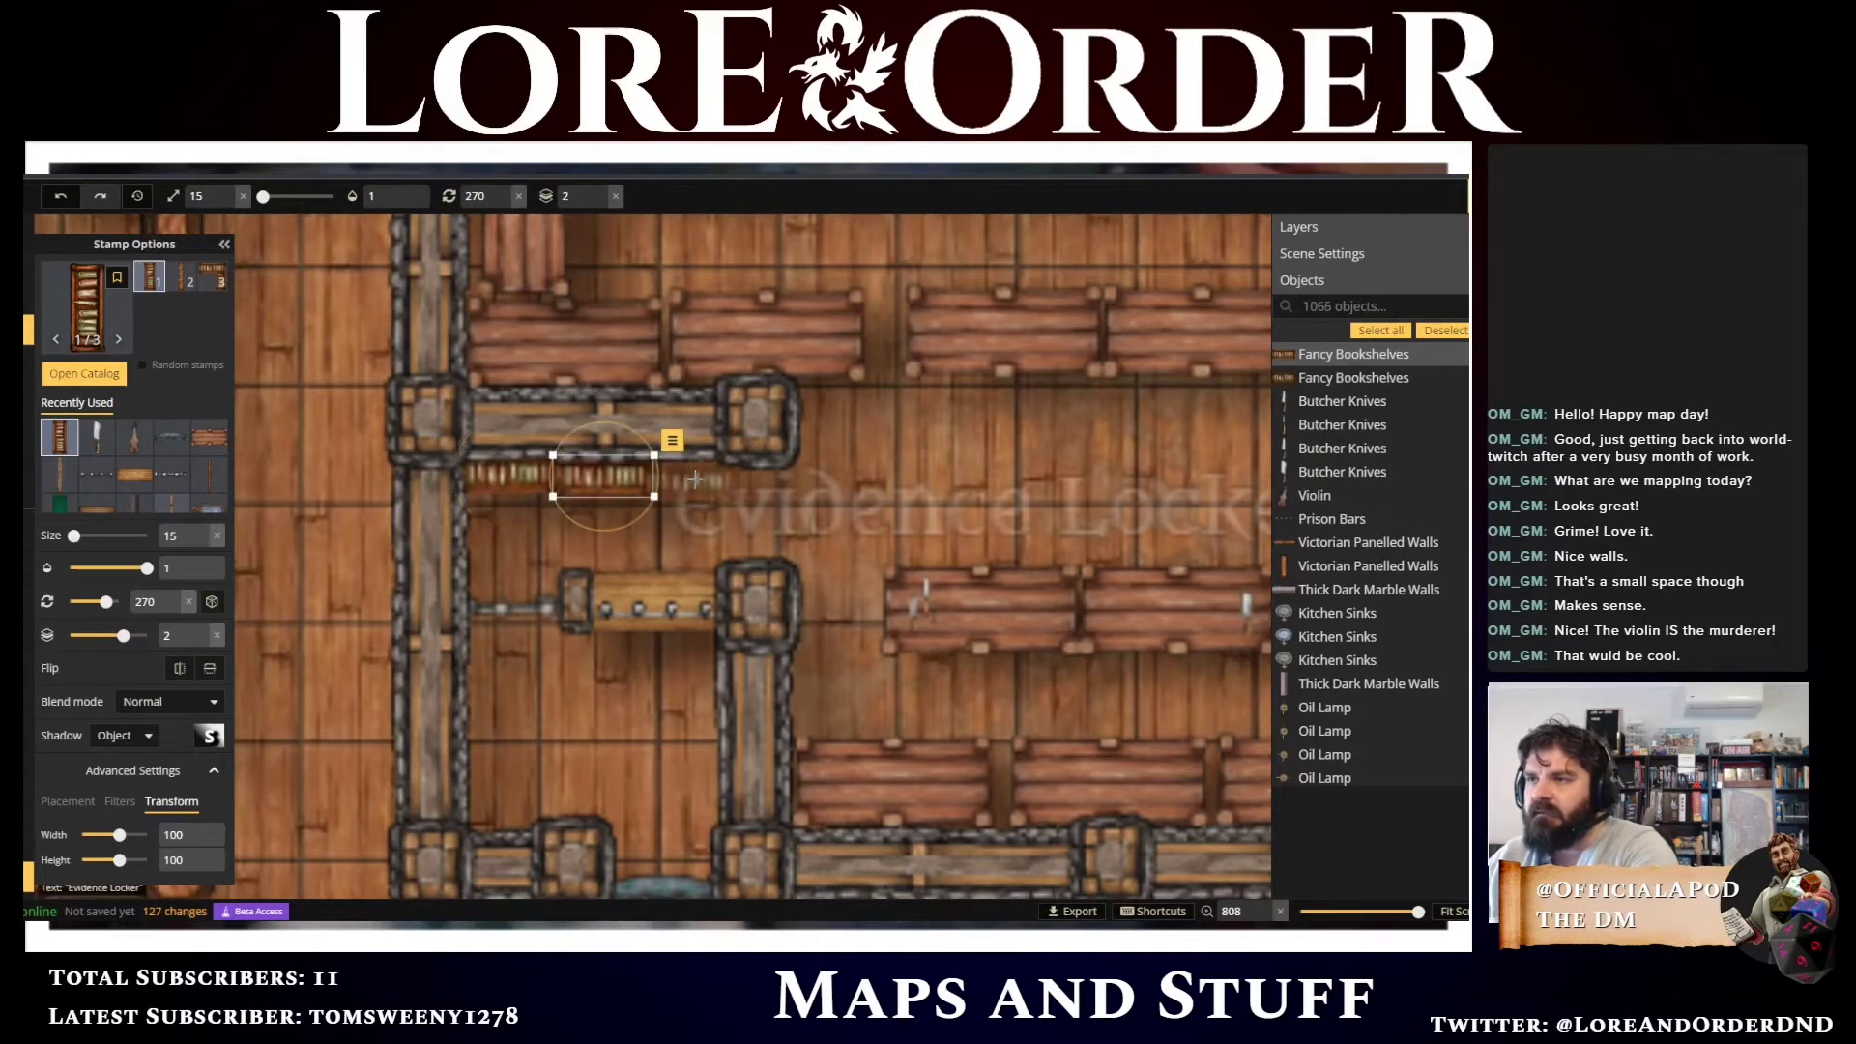
{"action": "left_click", "coordinate": [702, 478]}
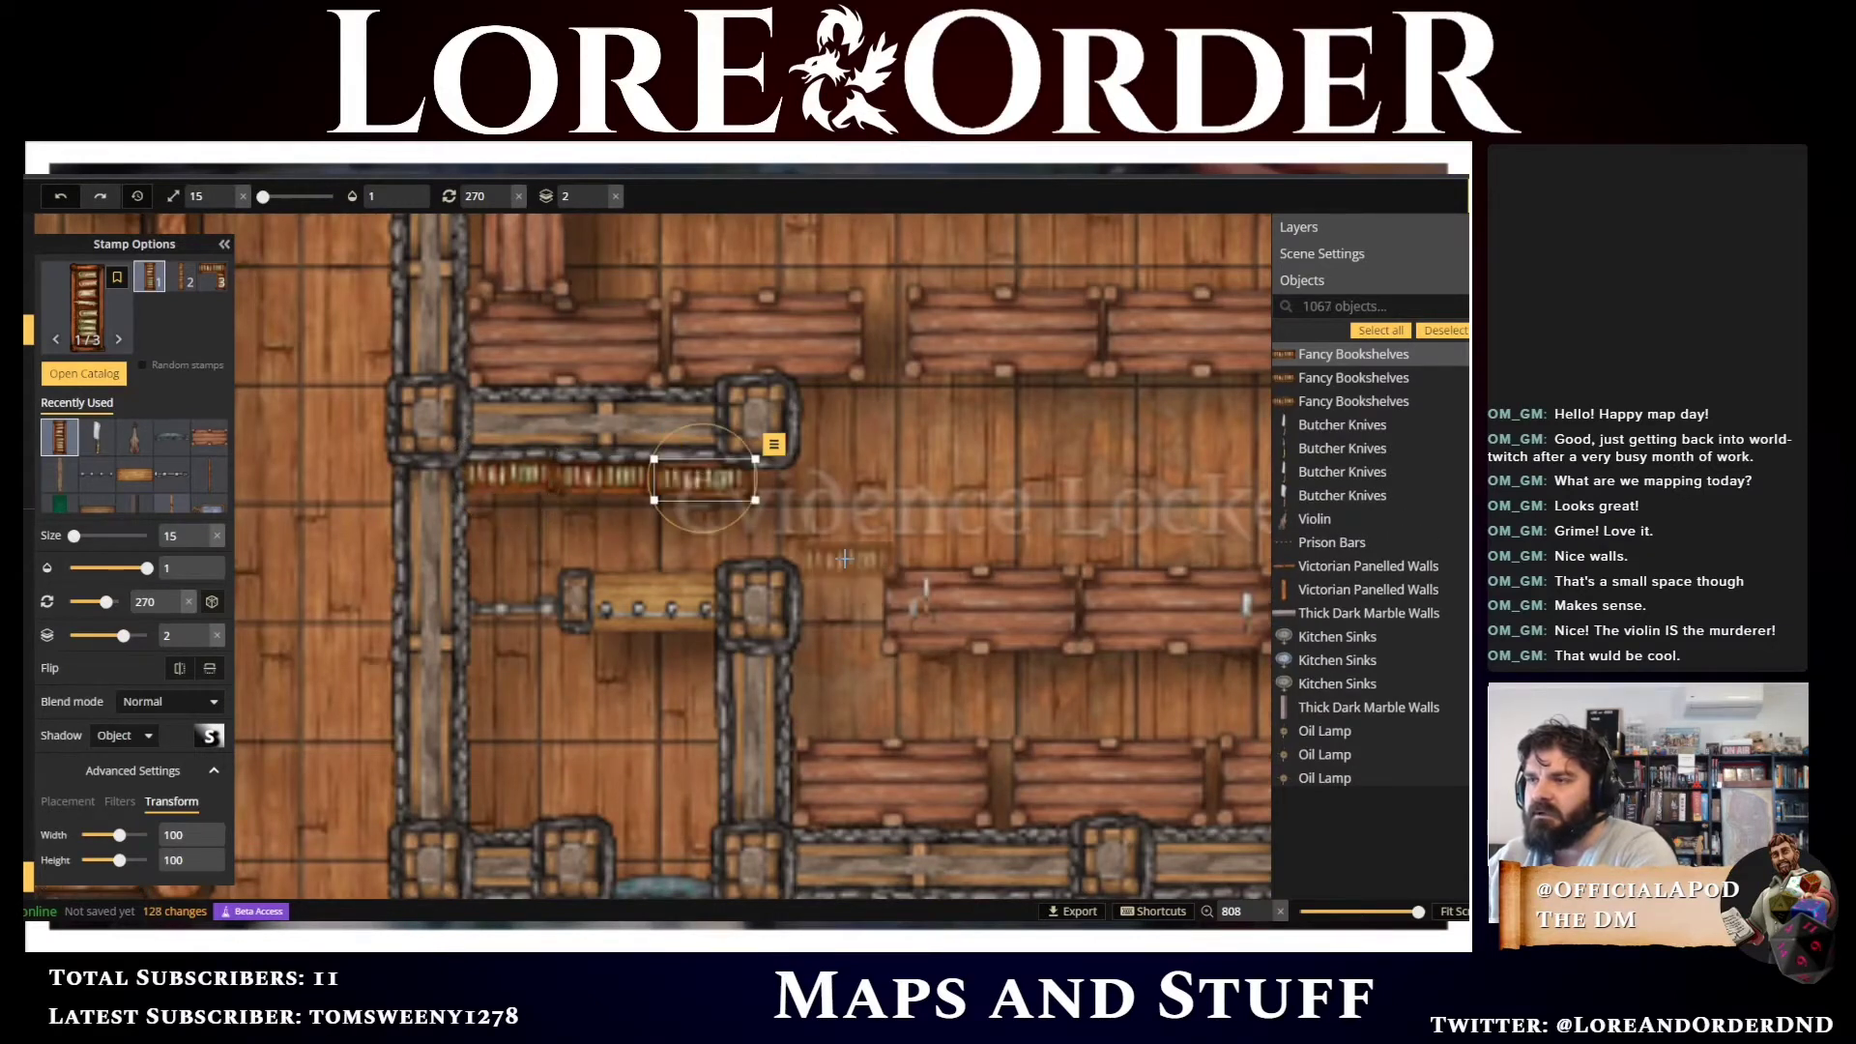
Line up the bookshelves in a straight row beneath the enclosure's upper wall and deselect them
{"action": "scroll", "coordinate": [831, 541], "scroll_direction": "up", "scroll_amount": 2}
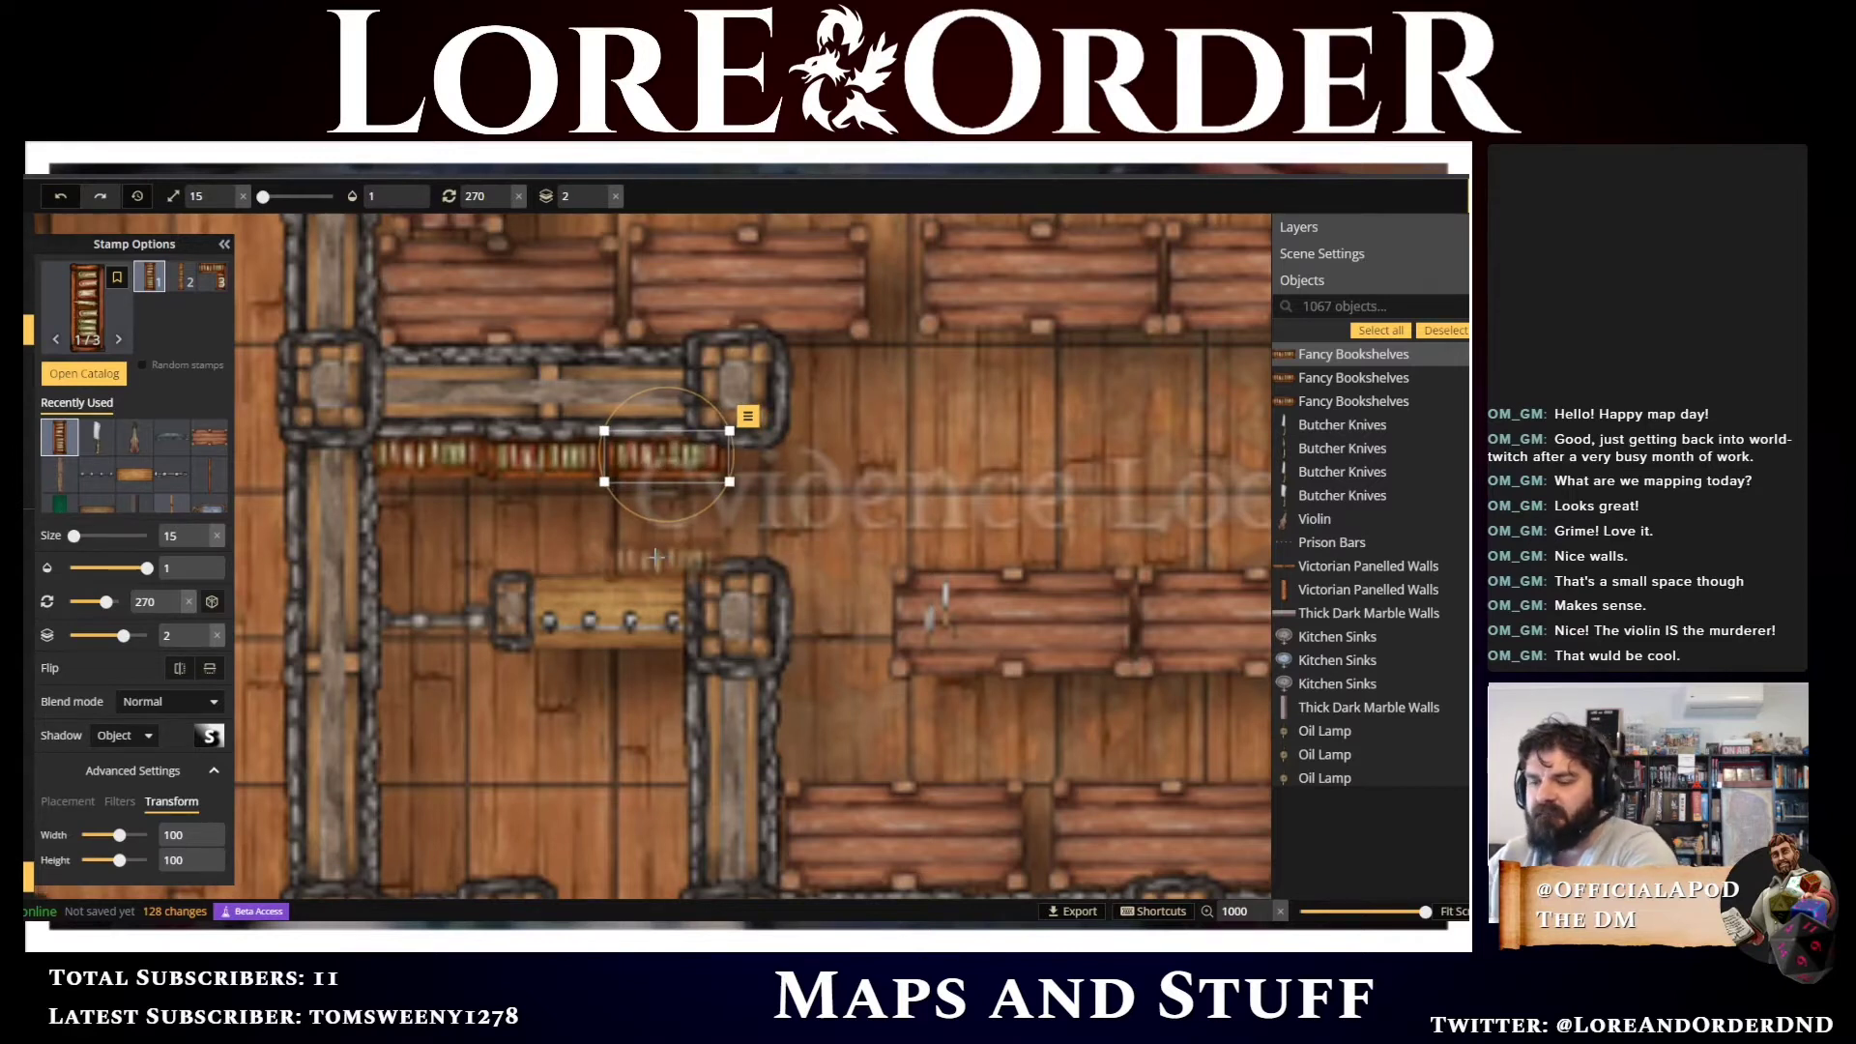
{"action": "key", "text": "Escape"}
{"action": "left_click", "coordinate": [421, 456]}
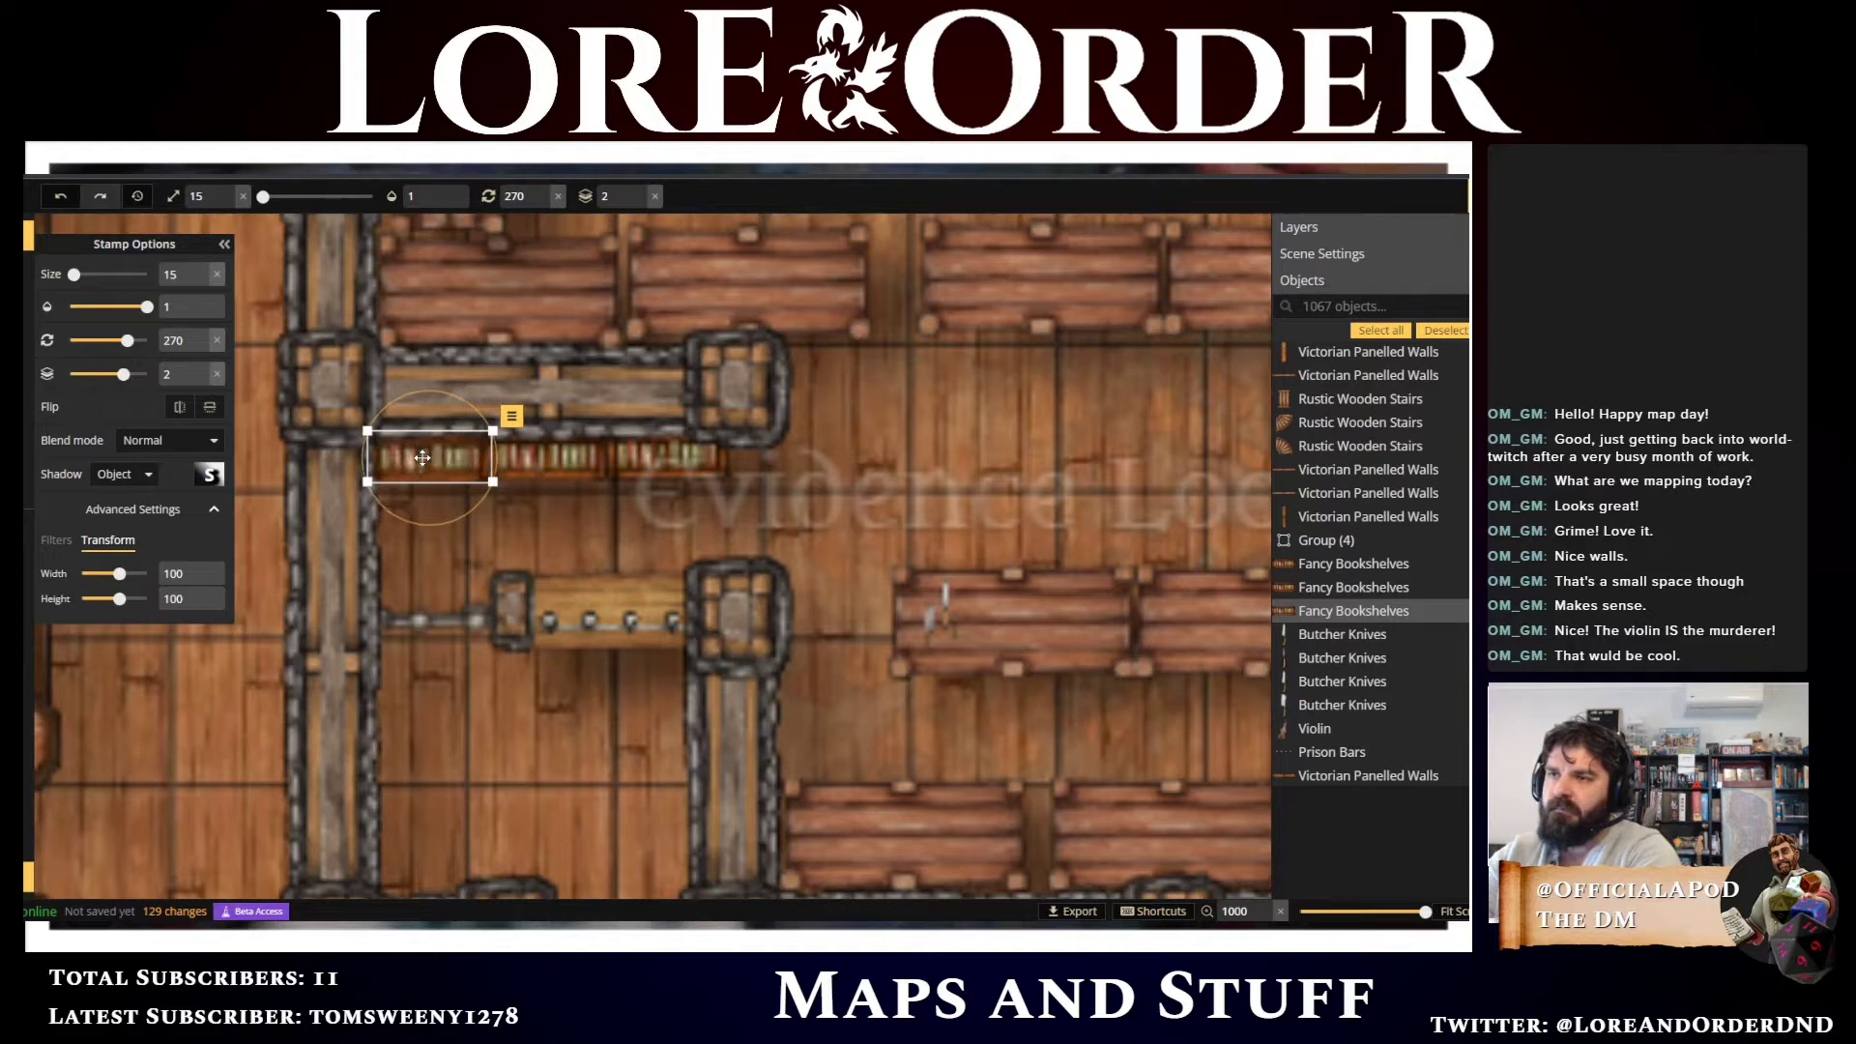
{"action": "left_click", "coordinate": [548, 520]}
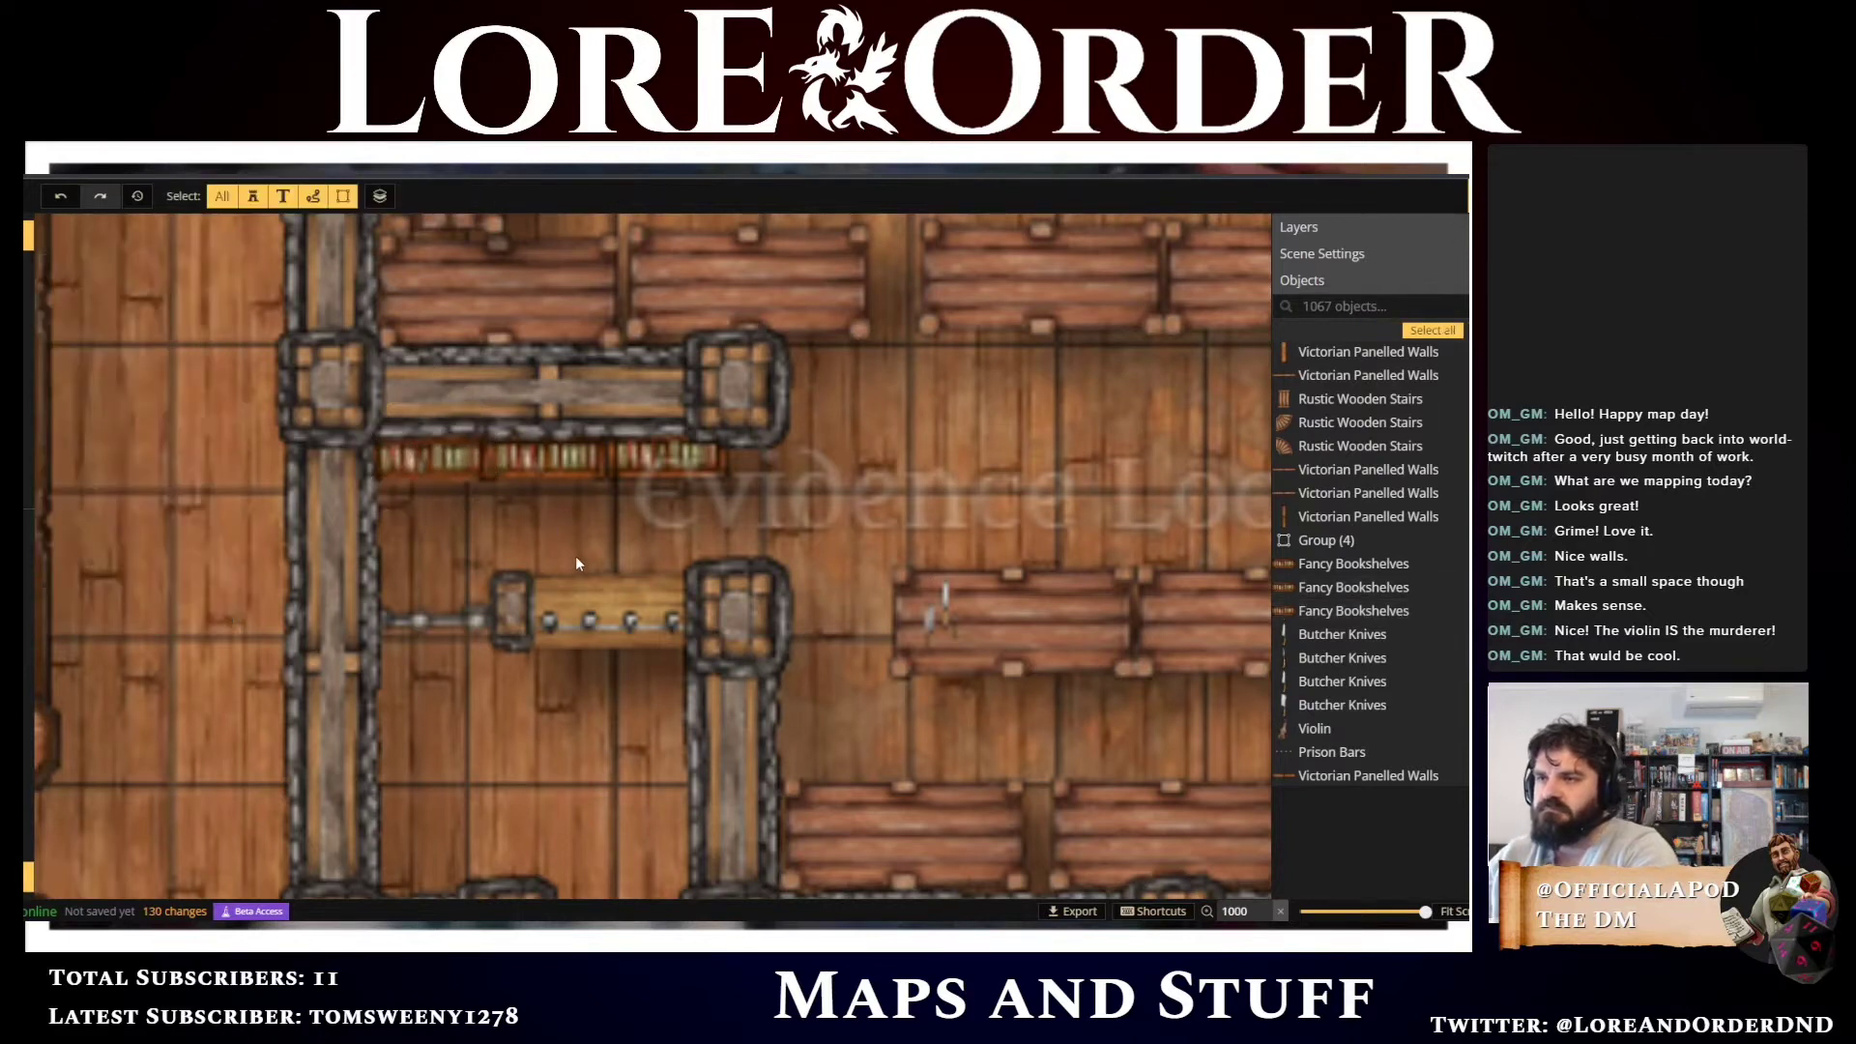
Move the "Evidence Locker" text label slightly down within the room
{"action": "scroll", "coordinate": [576, 555], "scroll_direction": "down", "scroll_amount": 1}
{"action": "scroll", "coordinate": [576, 555], "scroll_direction": "down", "scroll_amount": 3}
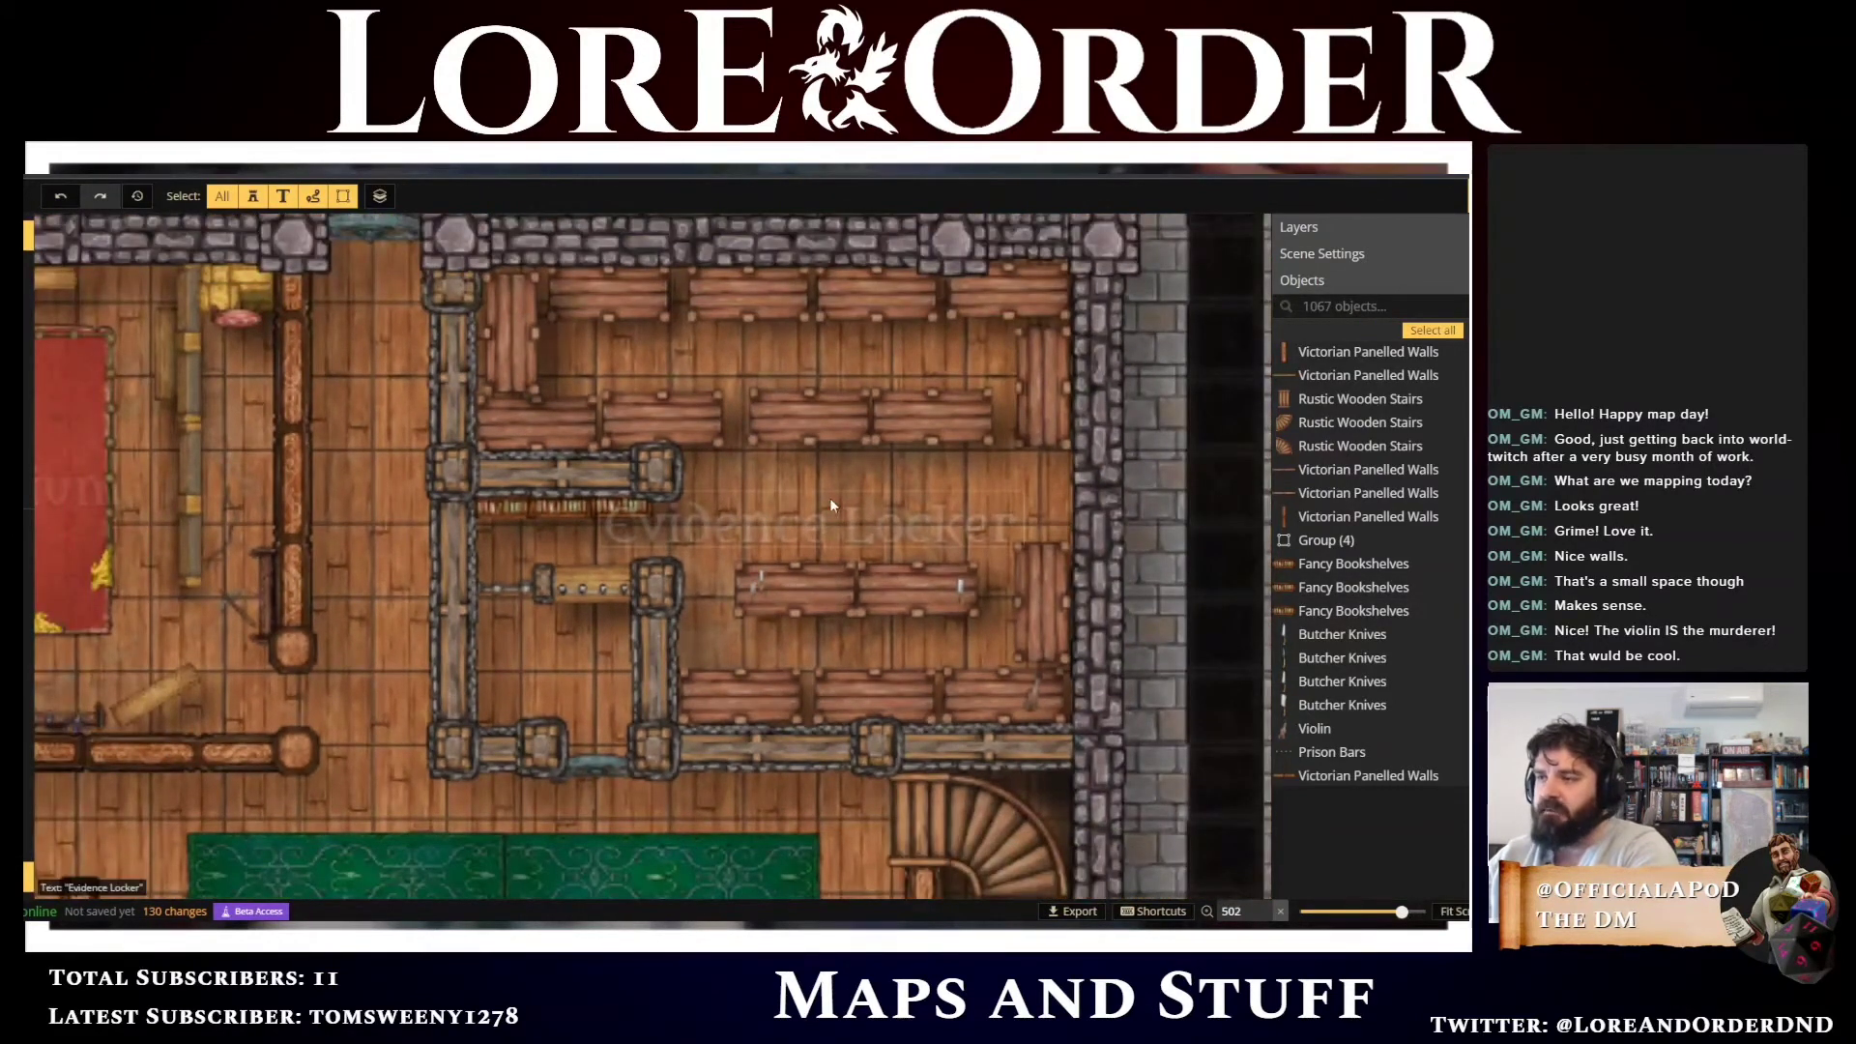
{"action": "left_click", "coordinate": [843, 520]}
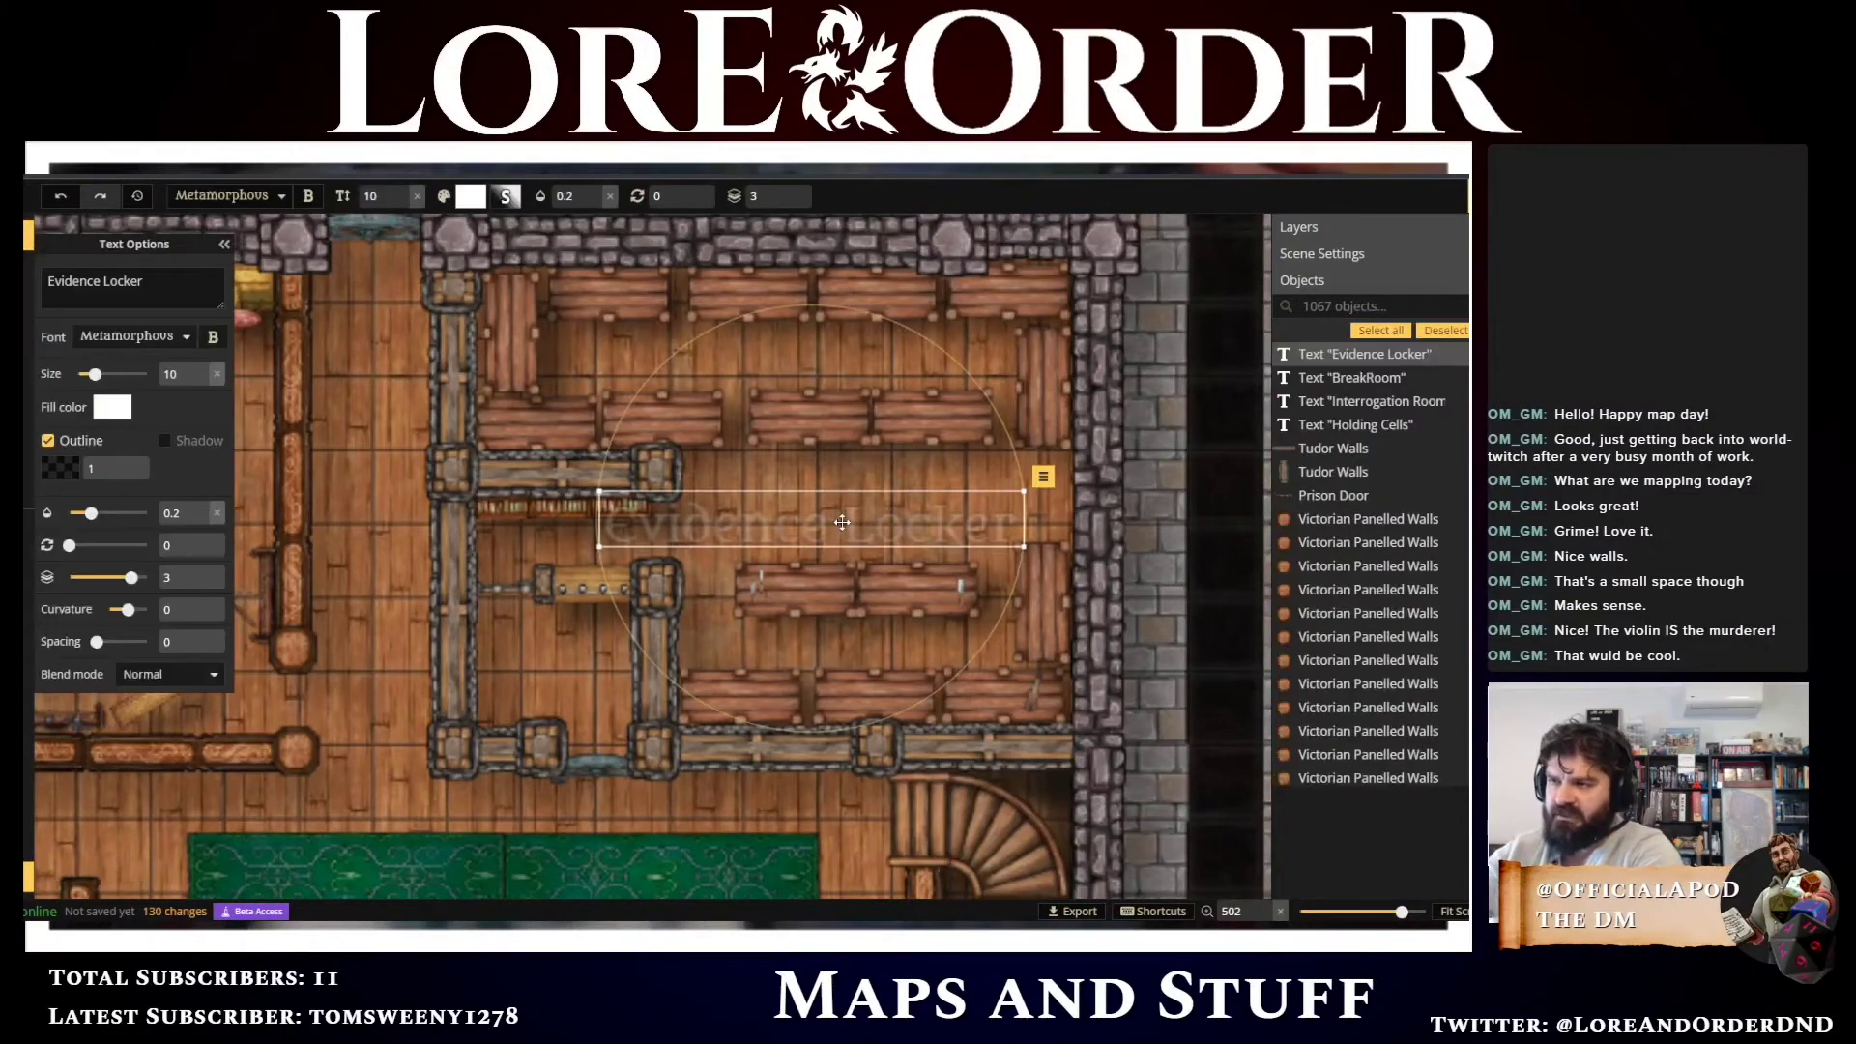
{"action": "left_click_drag", "start_coordinate": [842, 522], "coordinate": [842, 524]}
{"action": "key", "text": "Down"}
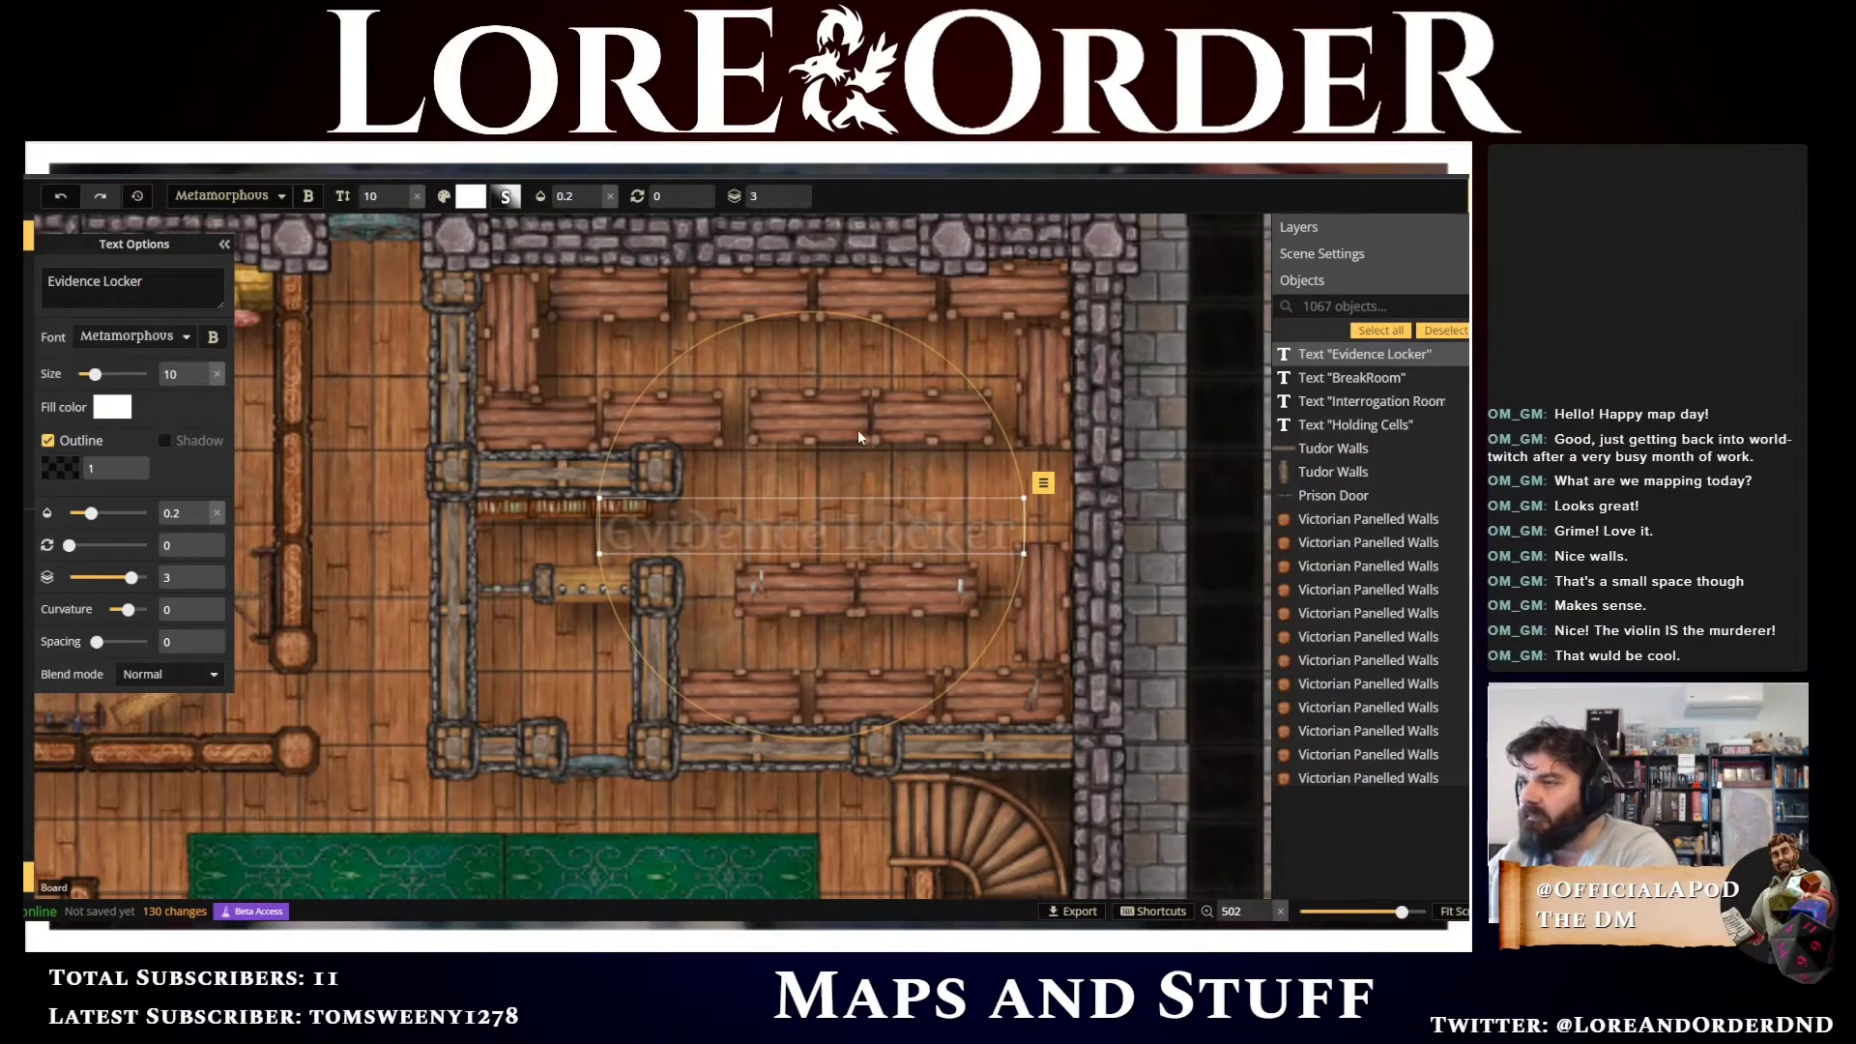
Deselect the text label and choose the Plaguemasks stamp from the Gothic Horror set in the stamp catalog
{"action": "left_click", "coordinate": [25, 309]}
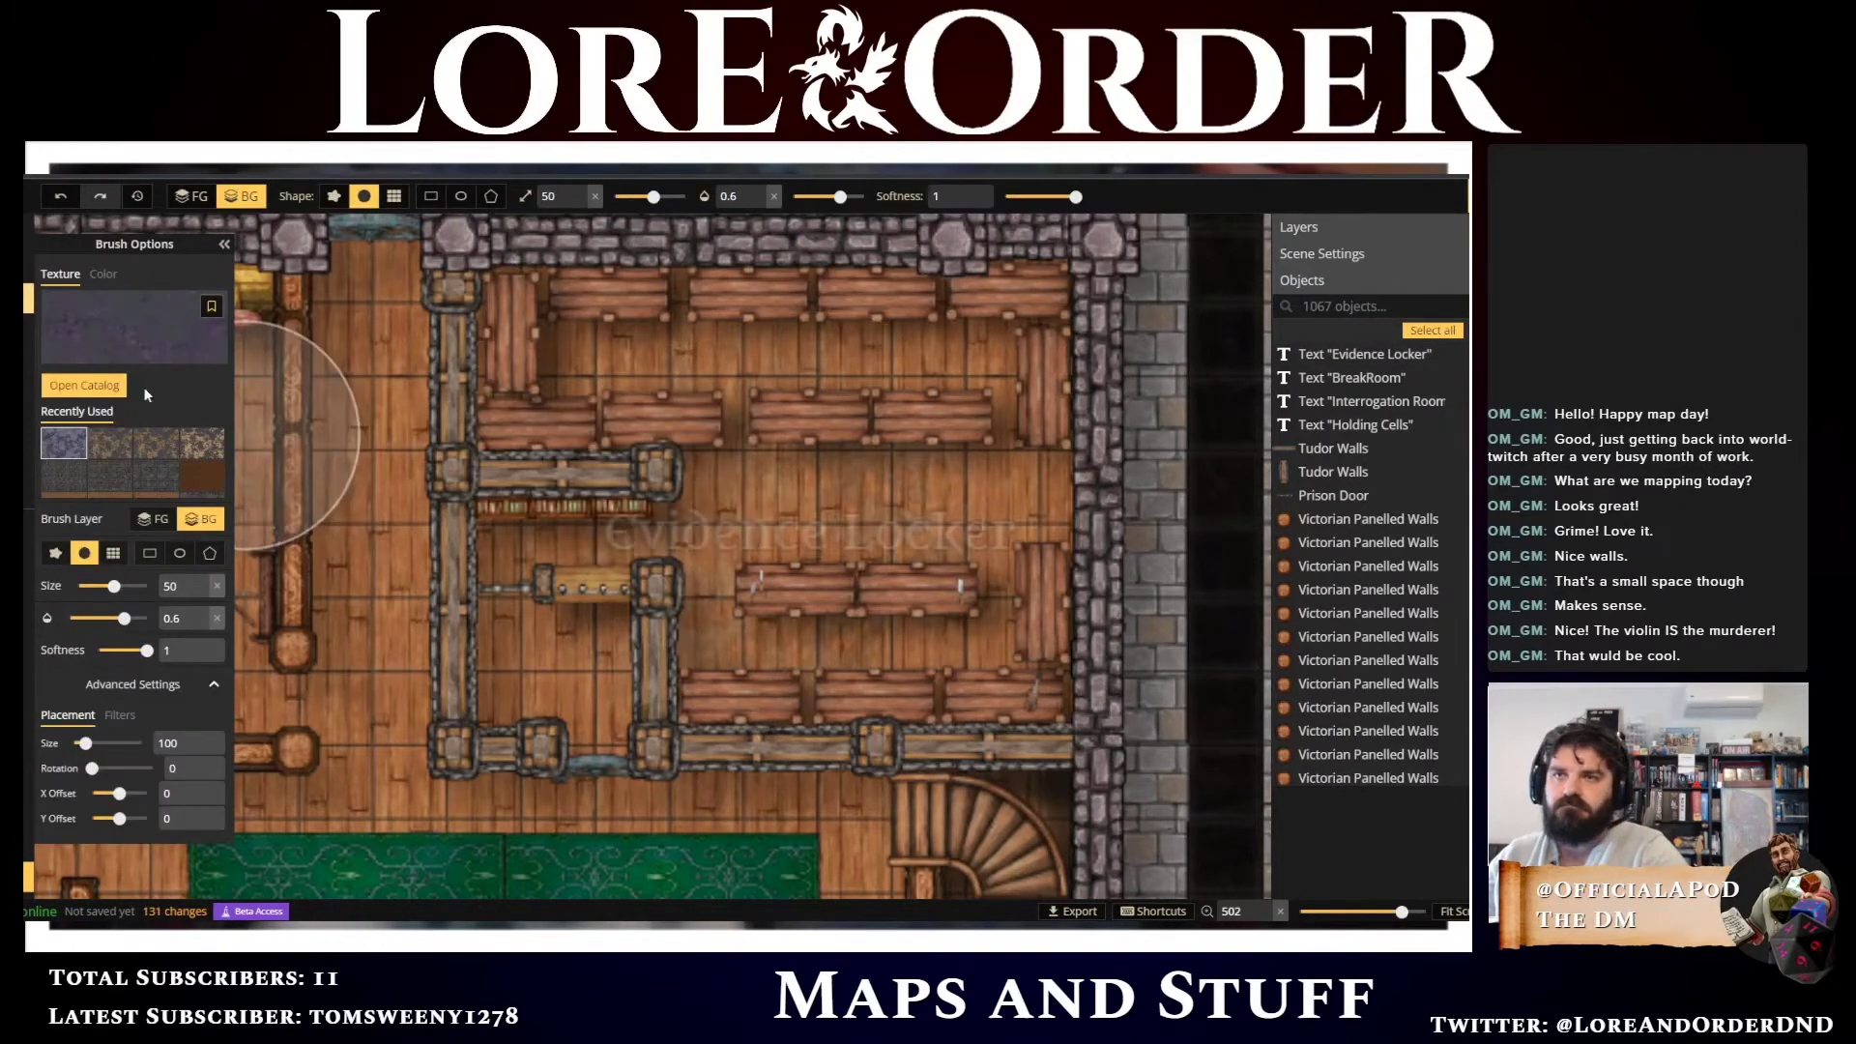
{"action": "left_click", "coordinate": [29, 332]}
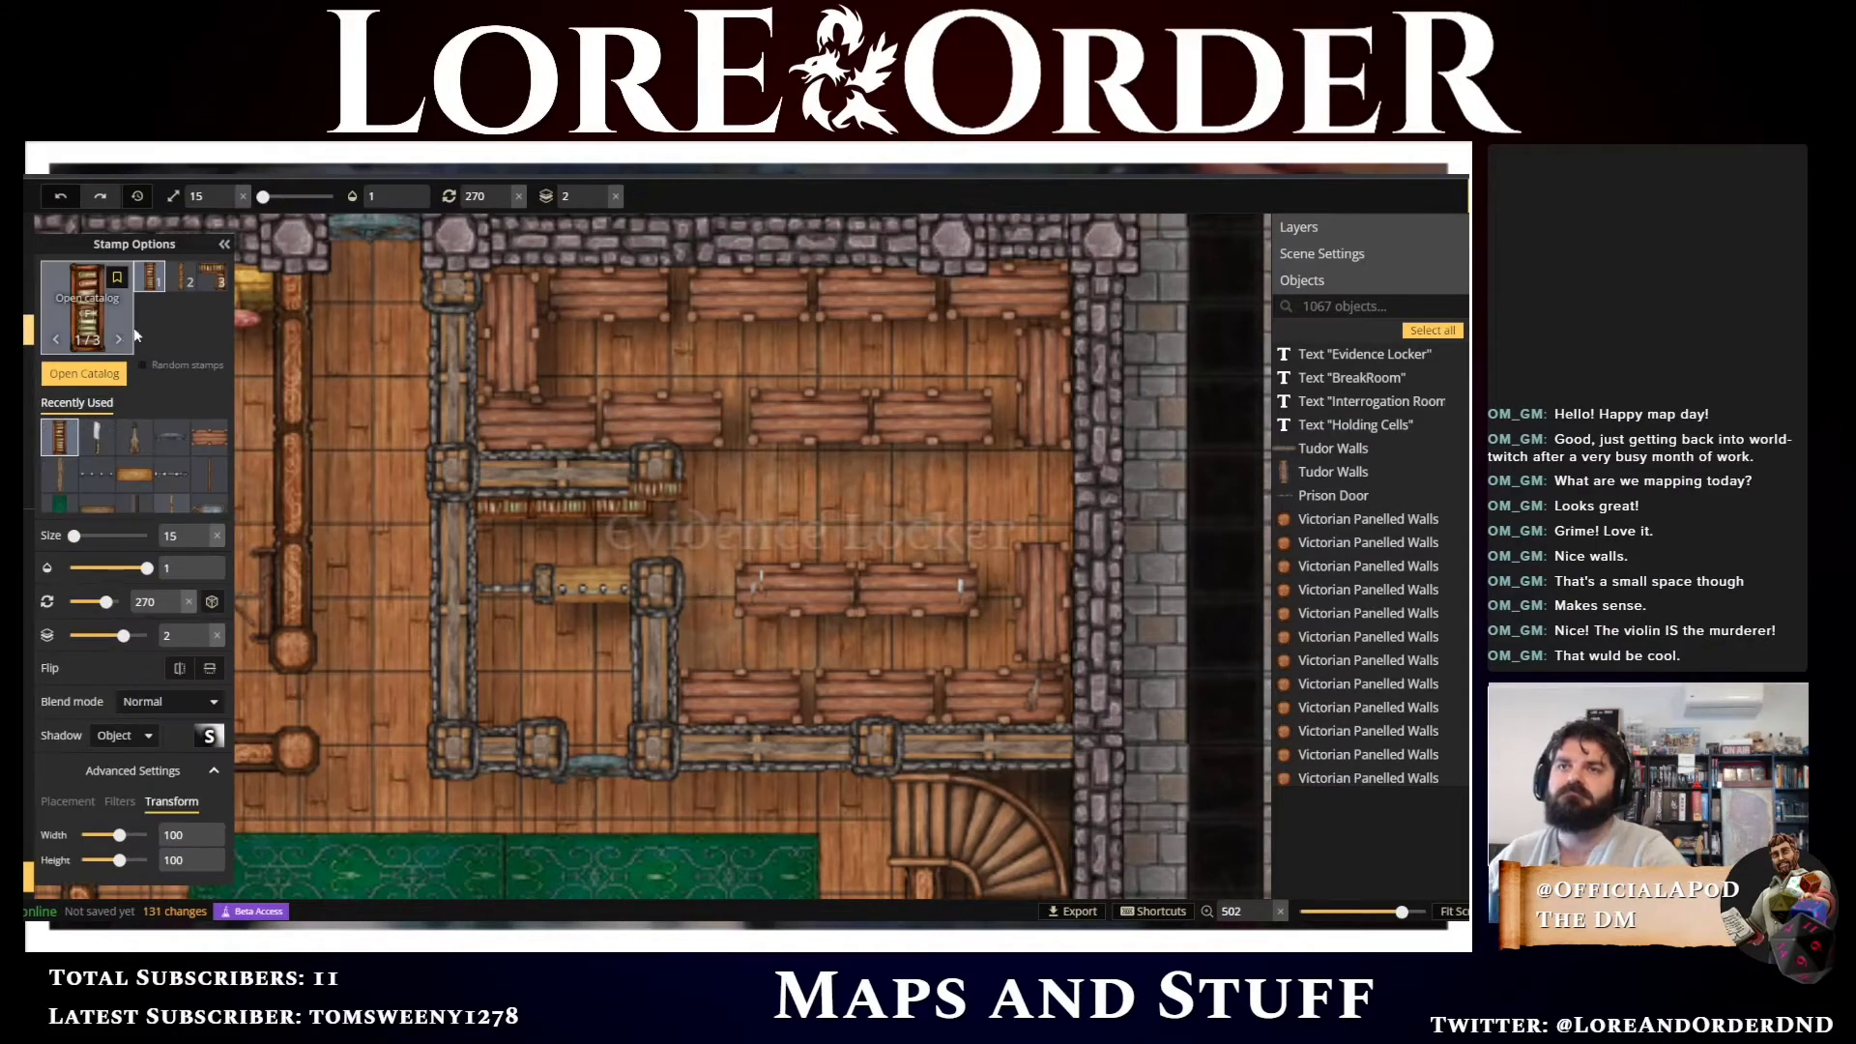
{"action": "left_click", "coordinate": [87, 322]}
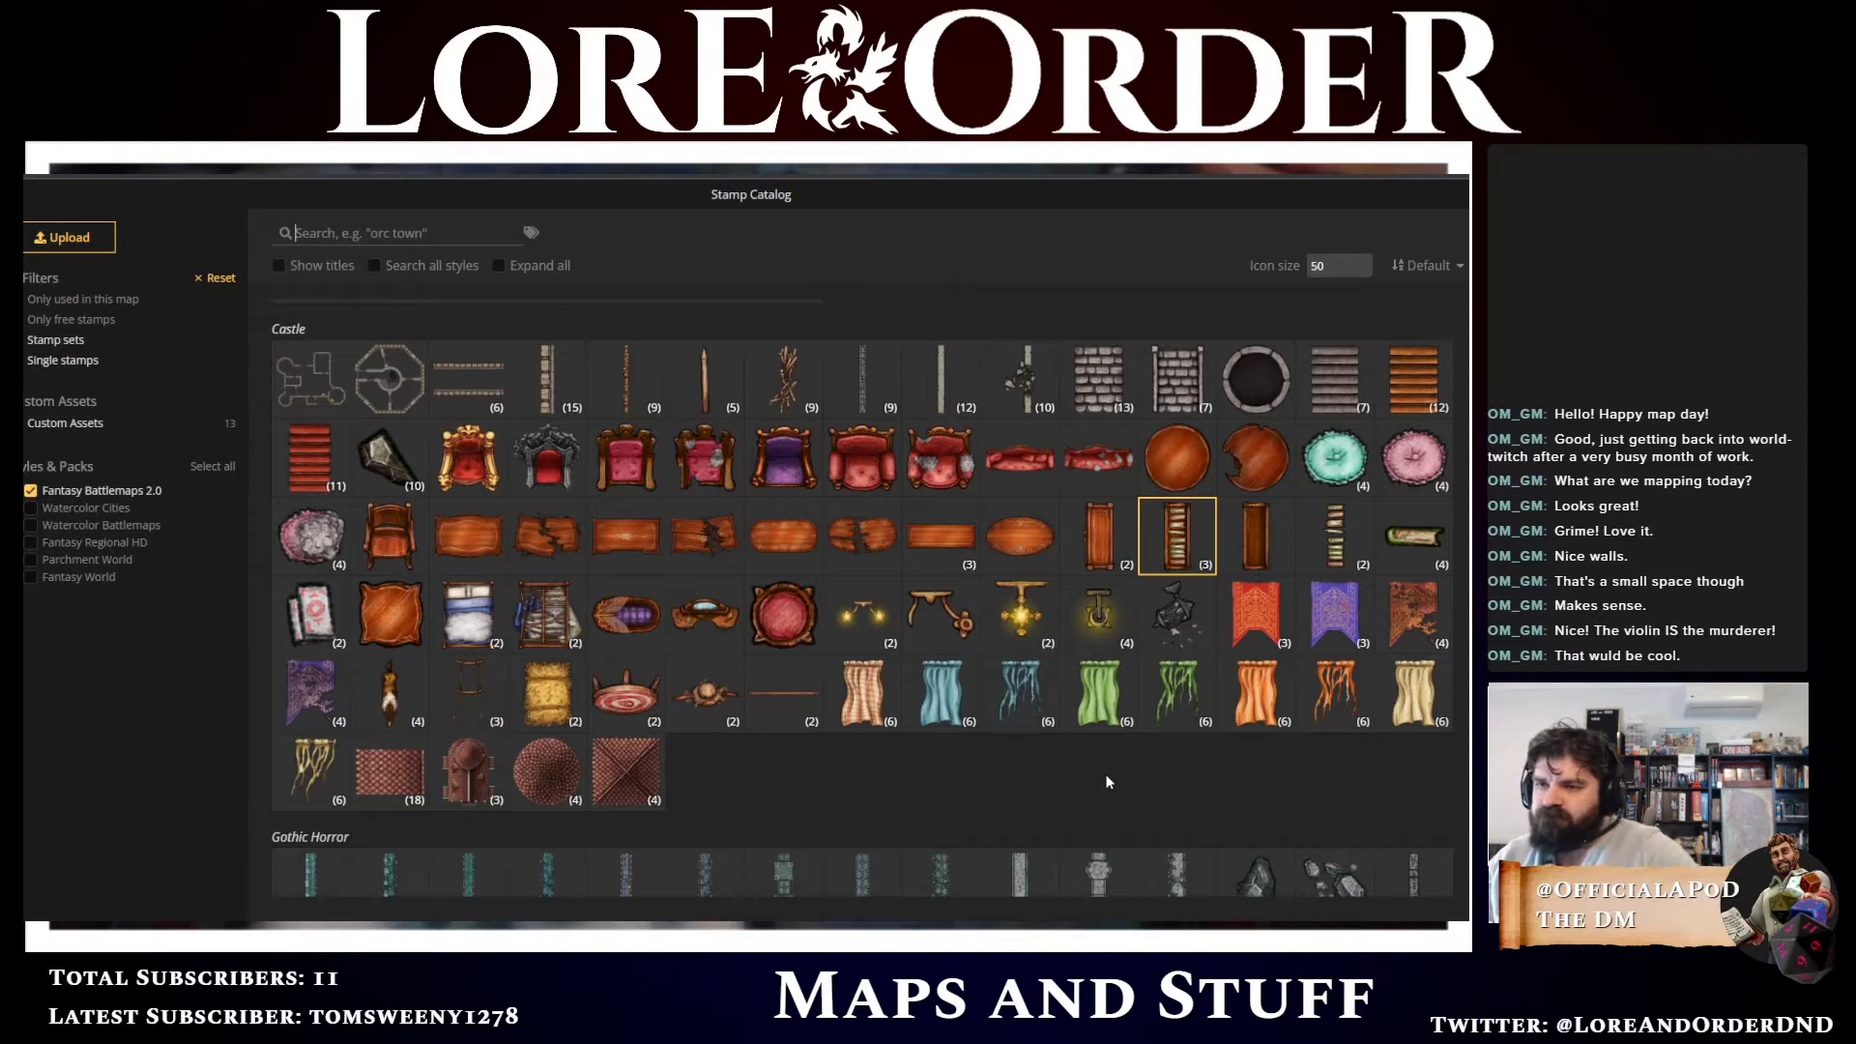
{"action": "scroll", "coordinate": [1108, 781], "scroll_direction": "down", "scroll_amount": 5}
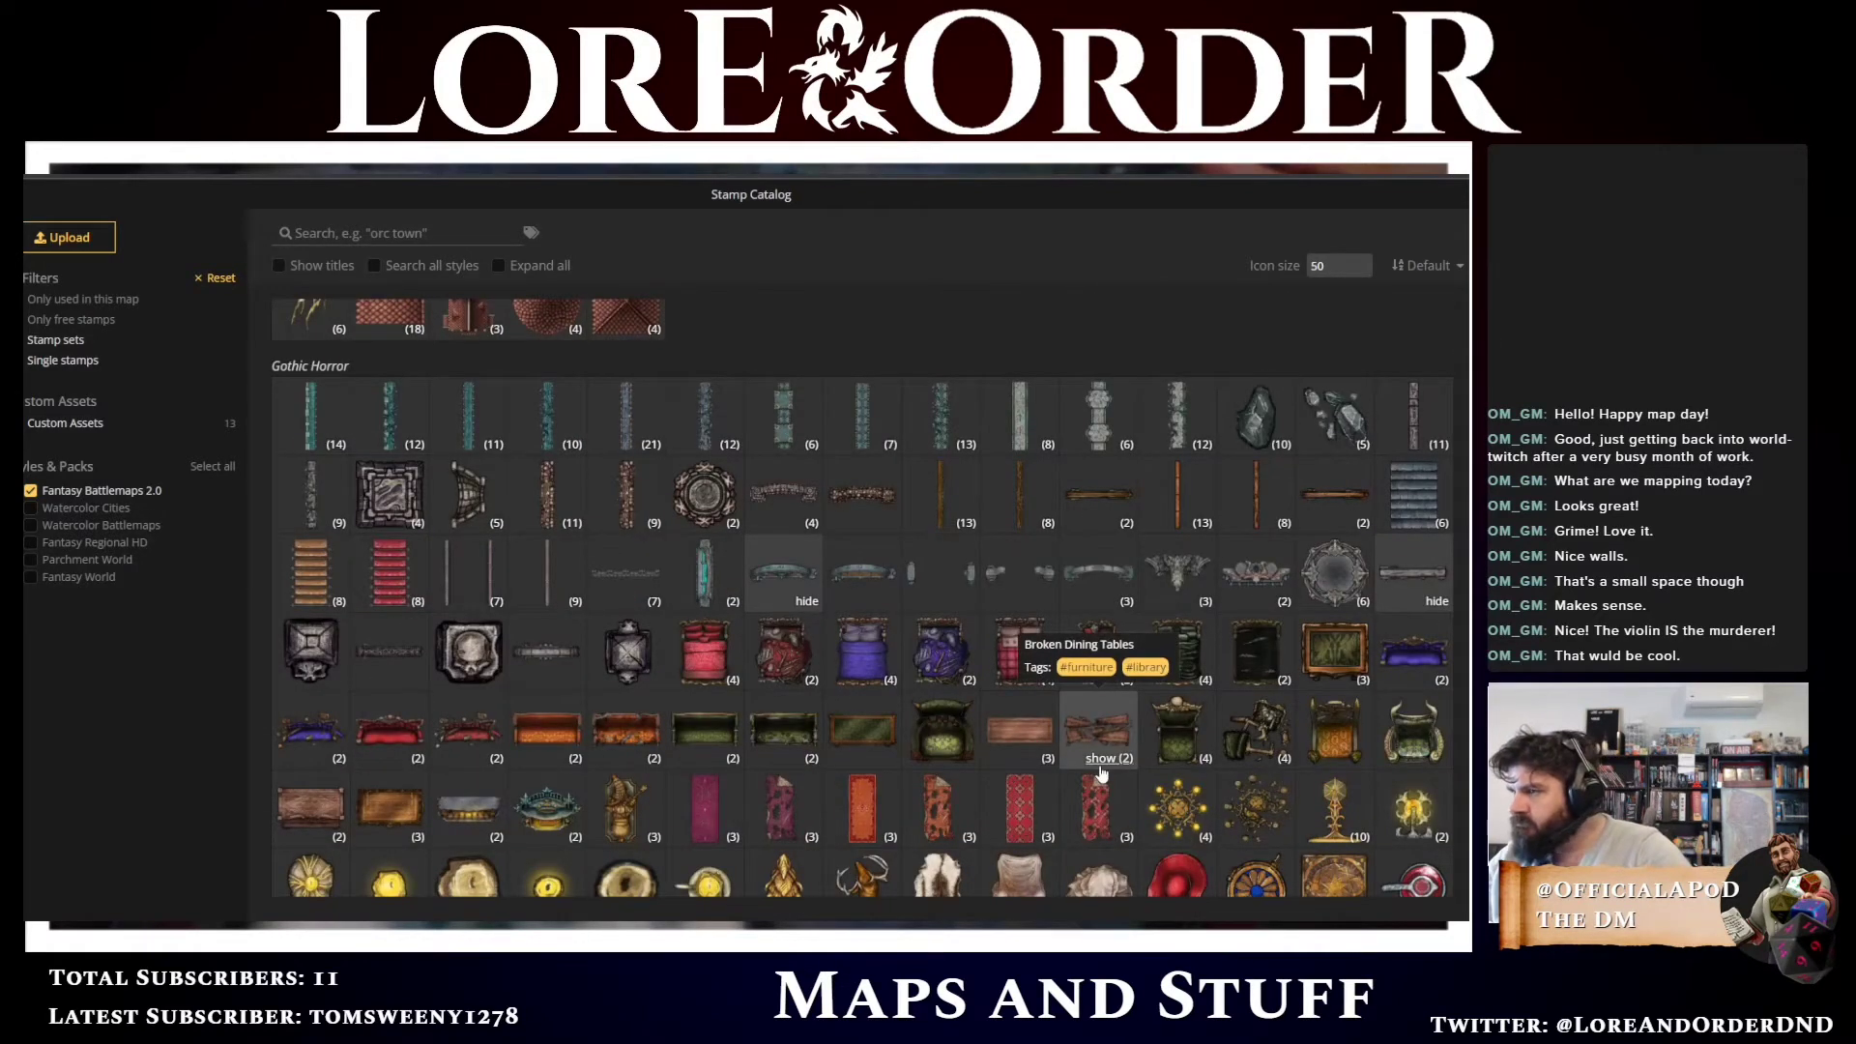
{"action": "scroll", "coordinate": [1099, 764], "scroll_direction": "down", "scroll_amount": 5}
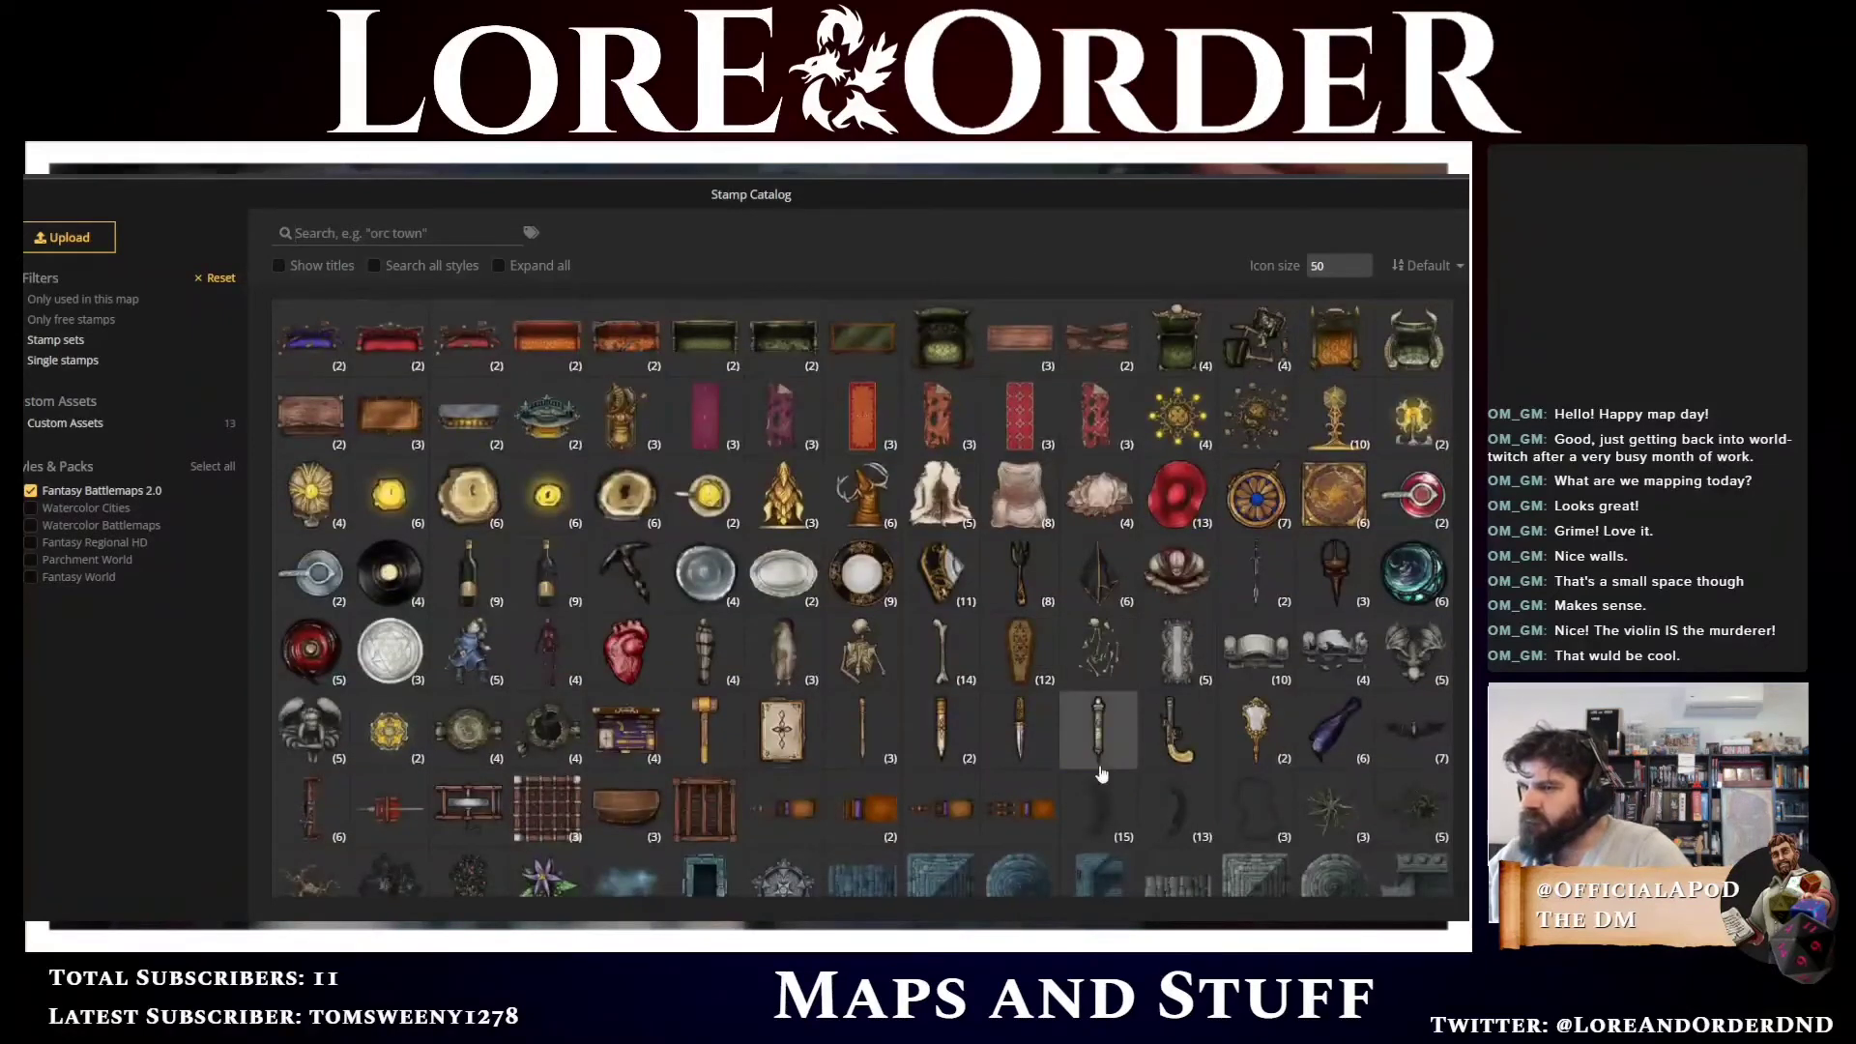
{"action": "scroll", "coordinate": [1100, 773], "scroll_direction": "down", "scroll_amount": 1}
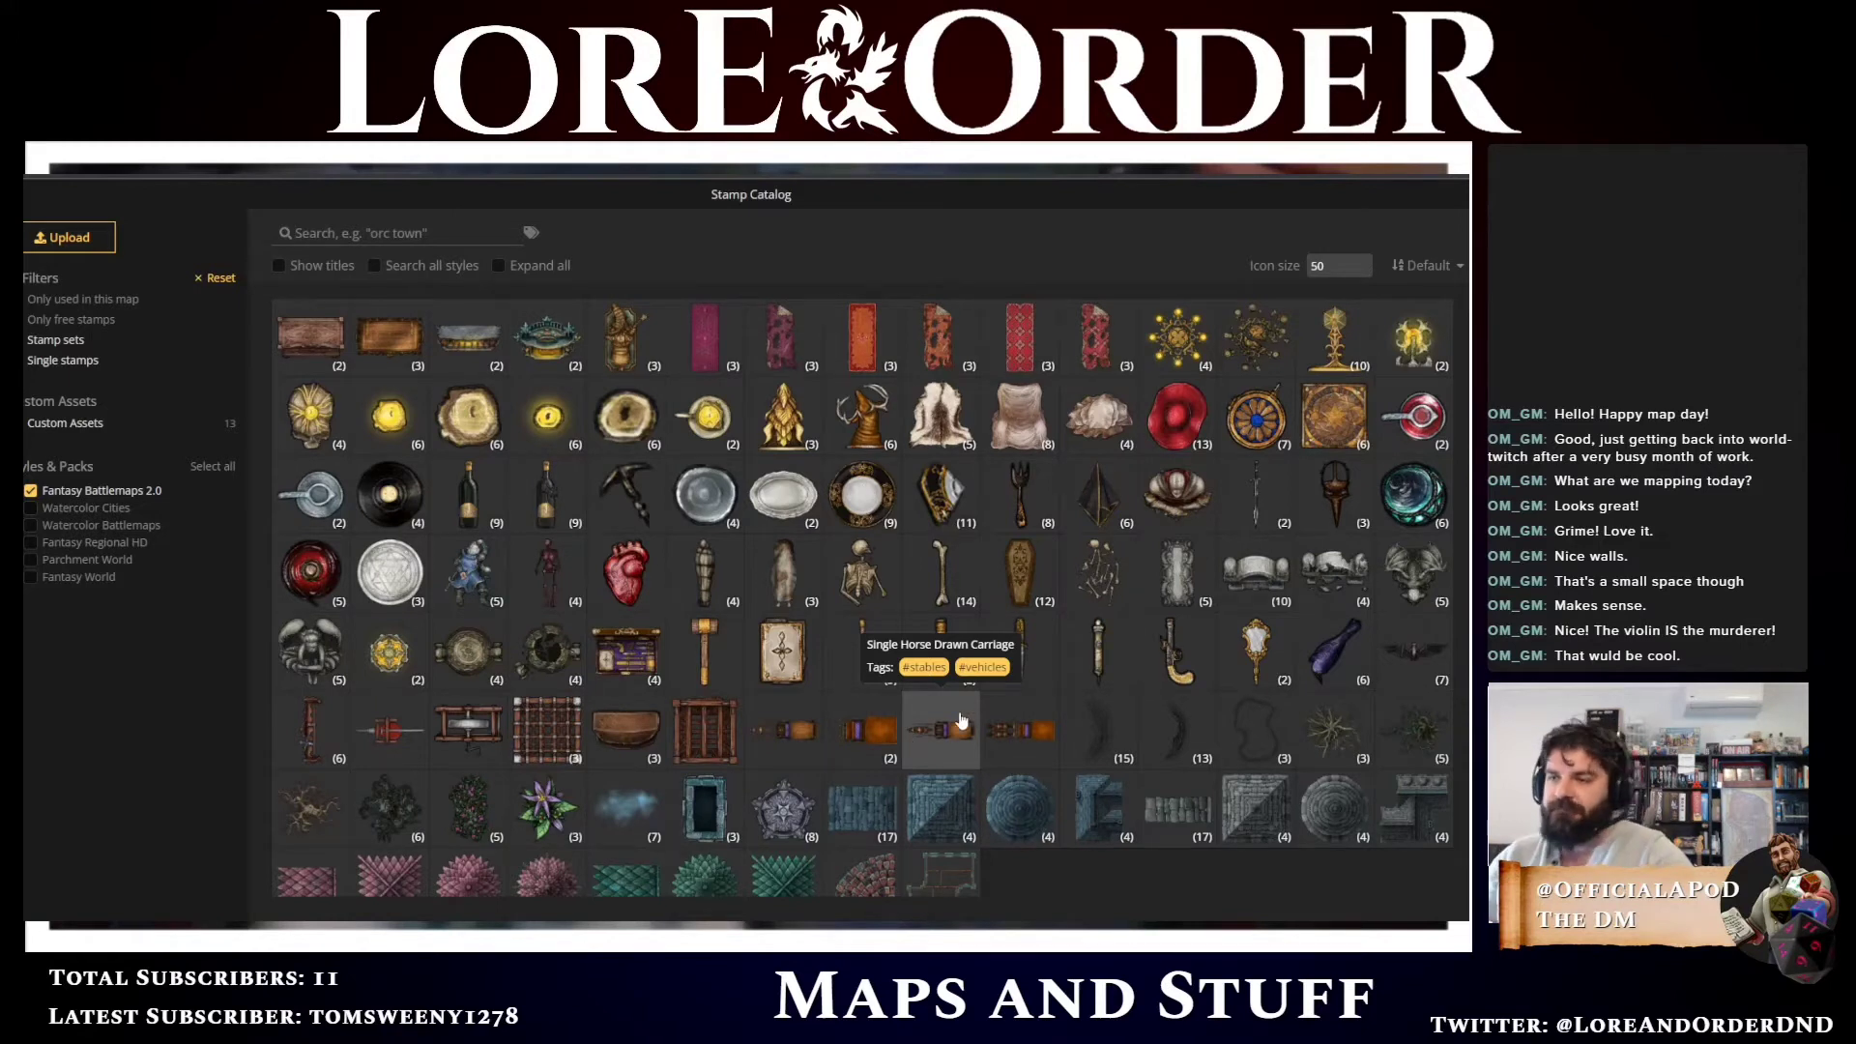
{"action": "scroll", "coordinate": [1071, 715], "scroll_direction": "down", "scroll_amount": 2}
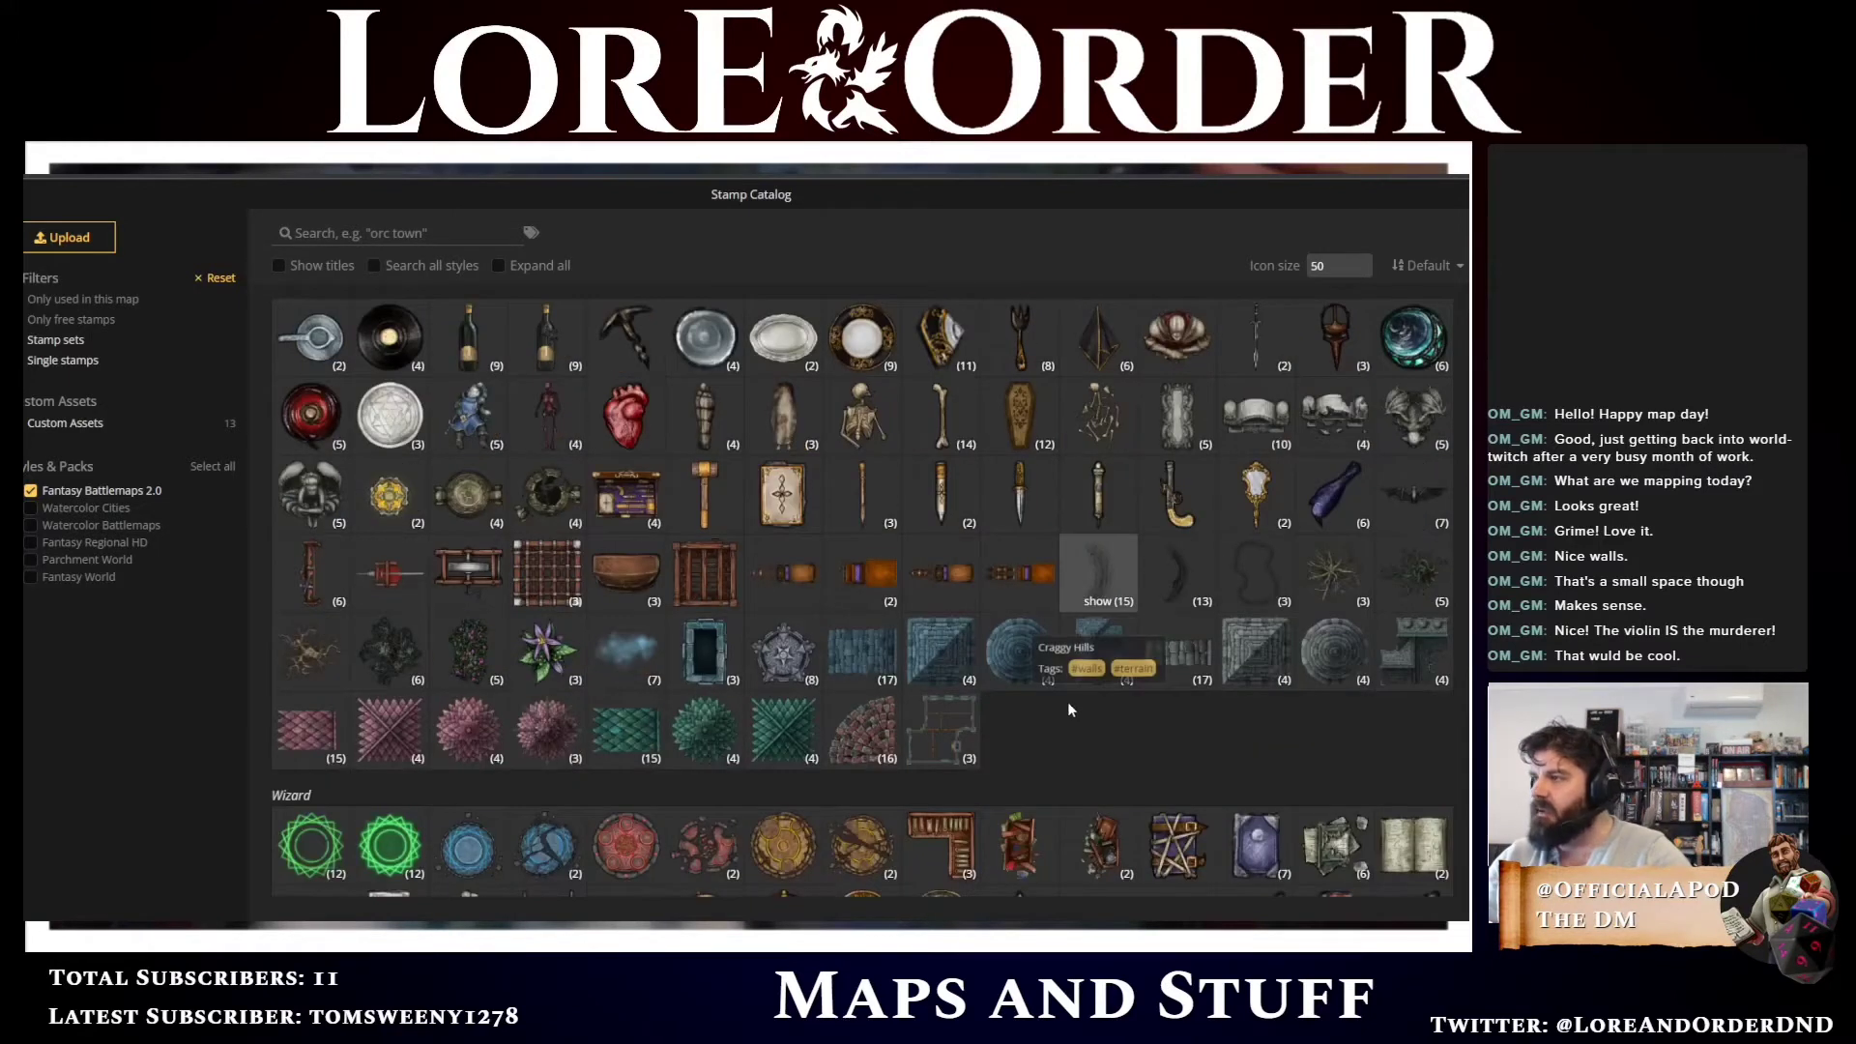
{"action": "scroll", "coordinate": [1351, 426], "scroll_direction": "up", "scroll_amount": 1}
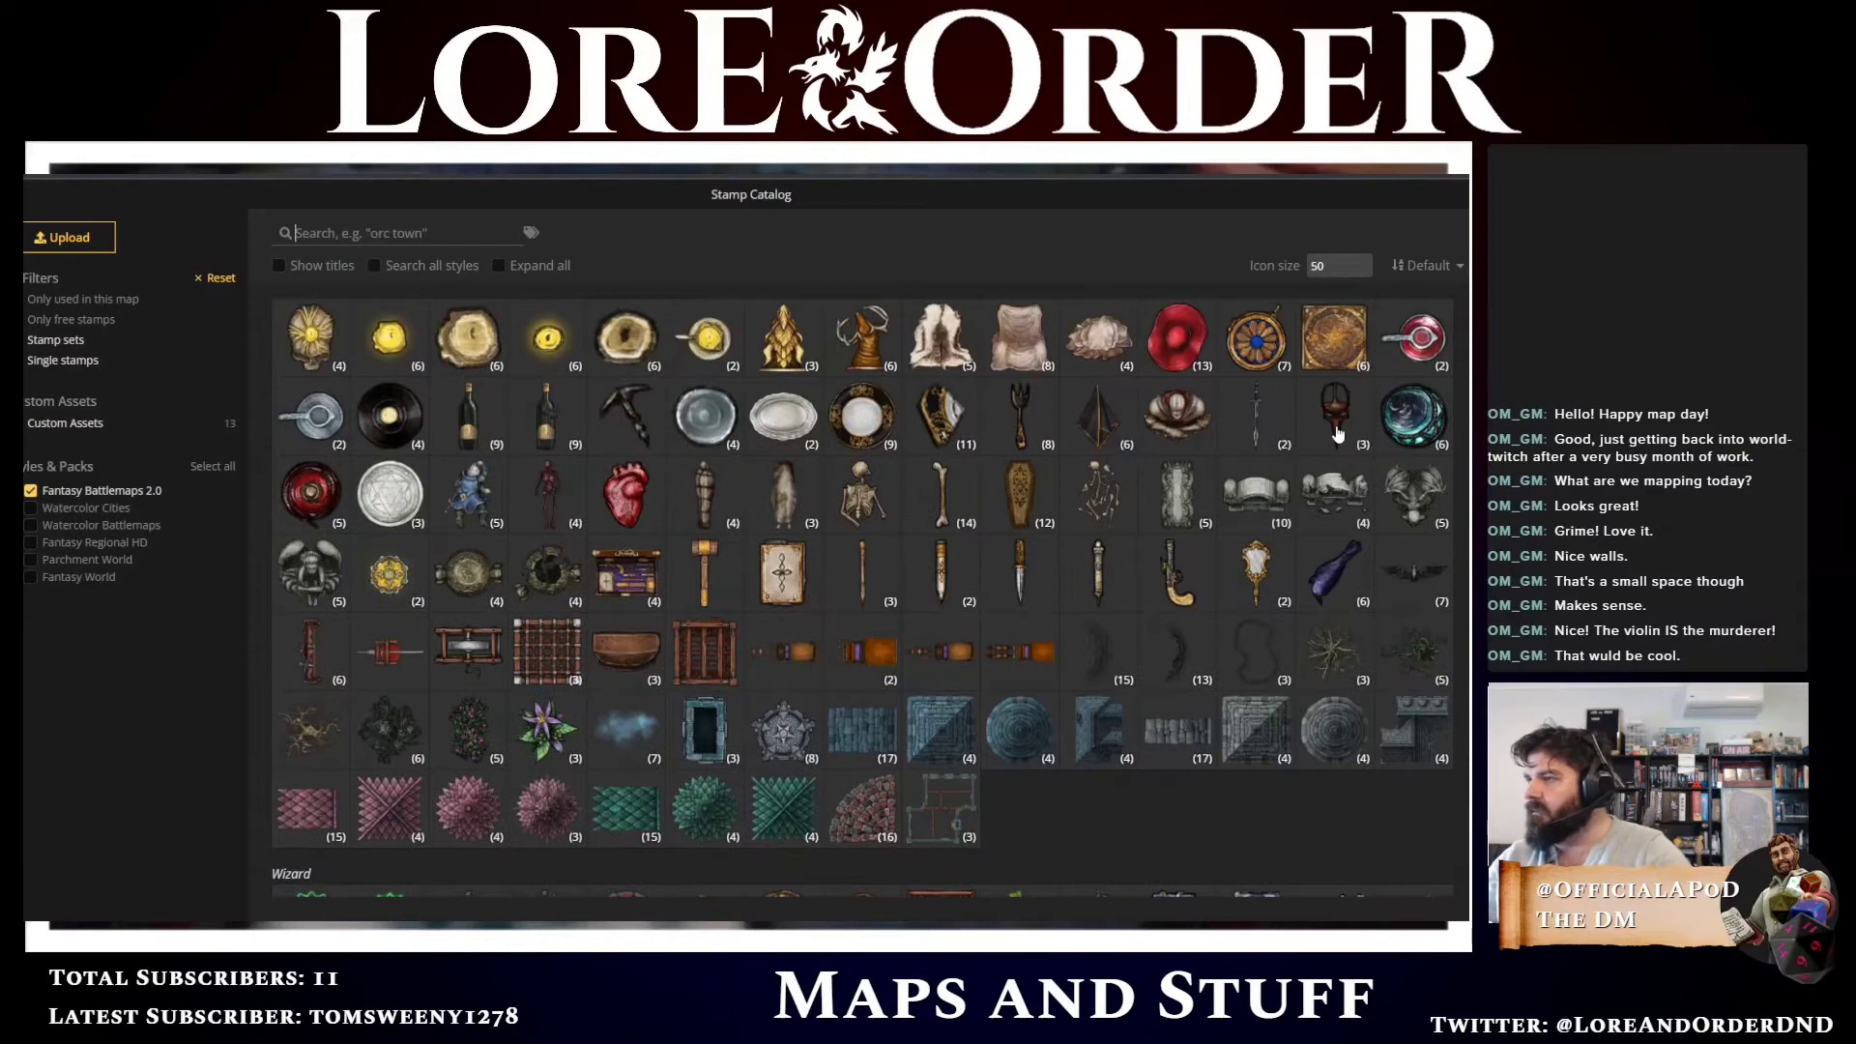
{"action": "left_click", "coordinate": [1337, 434]}
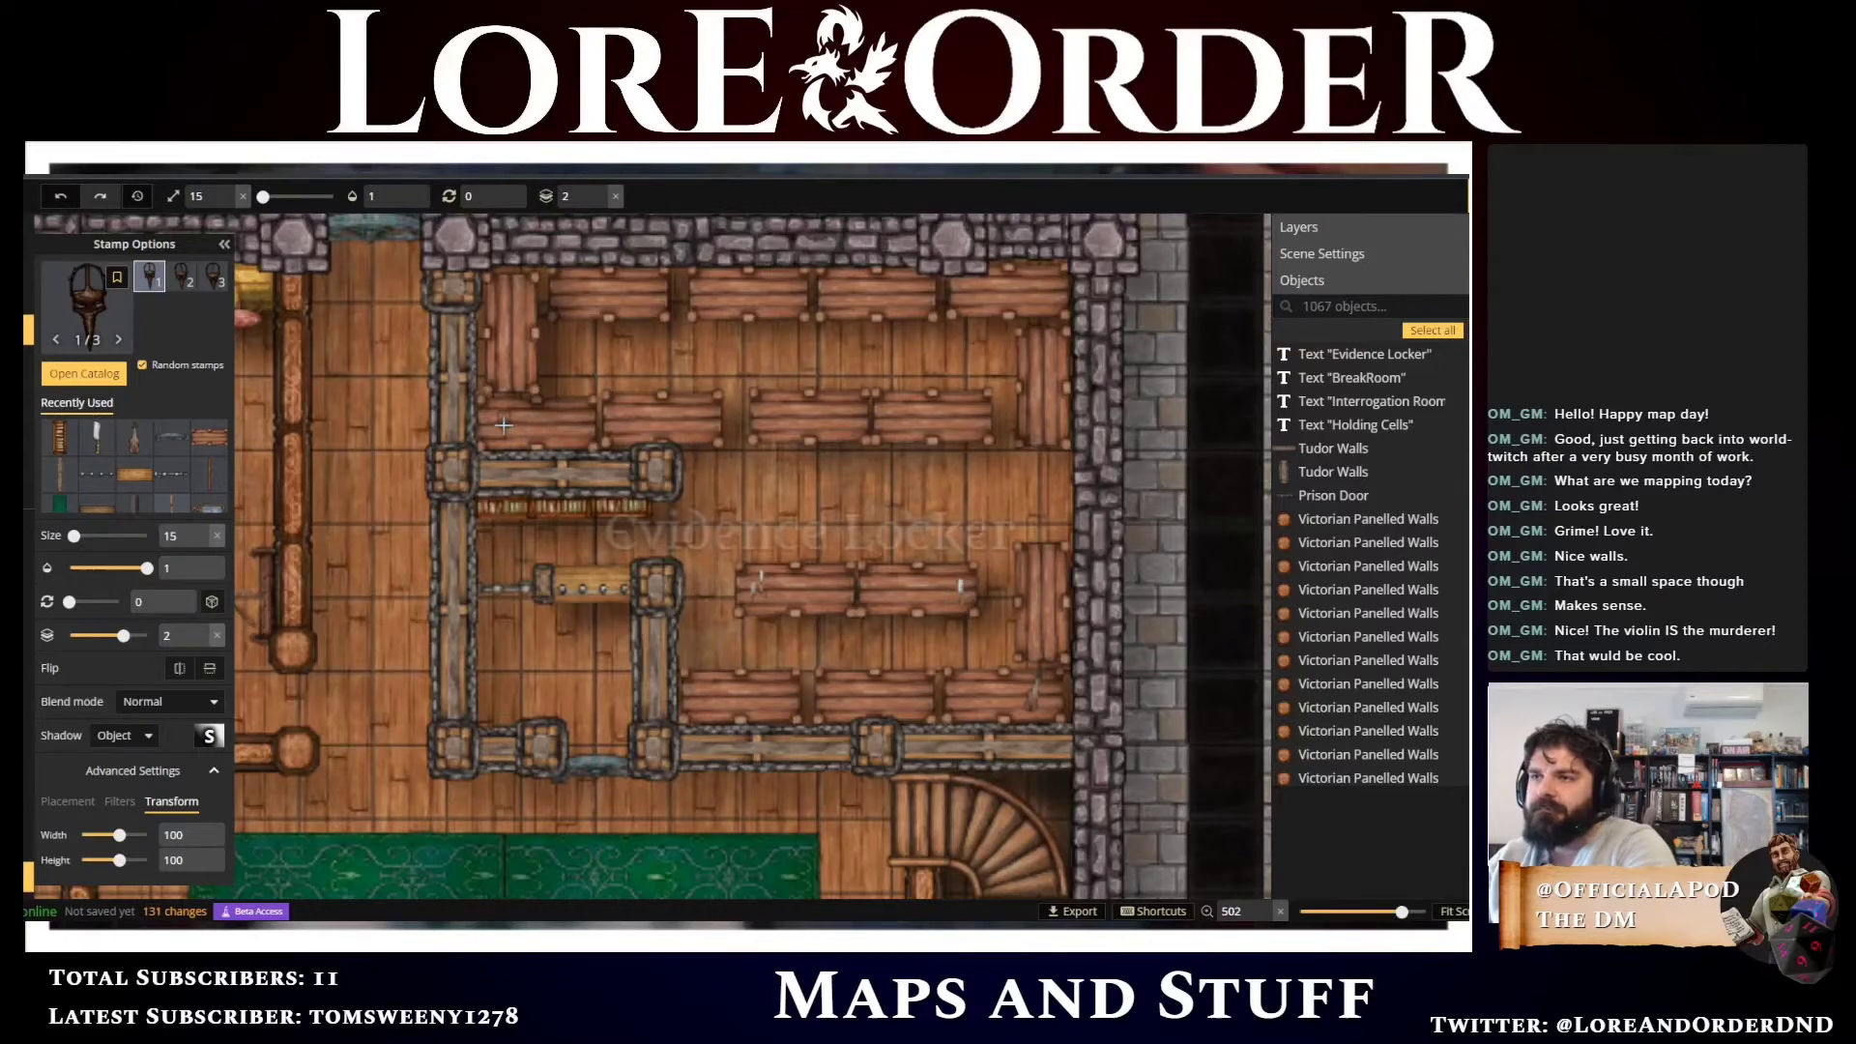
Place two Plaguemasks at size 15 side by side on the lower shelf row's rightmost table, rotated 120 and 210
{"action": "scroll", "coordinate": [503, 426], "scroll_direction": "up", "scroll_amount": 2}
{"action": "scroll", "coordinate": [503, 425], "scroll_direction": "down", "scroll_amount": 2}
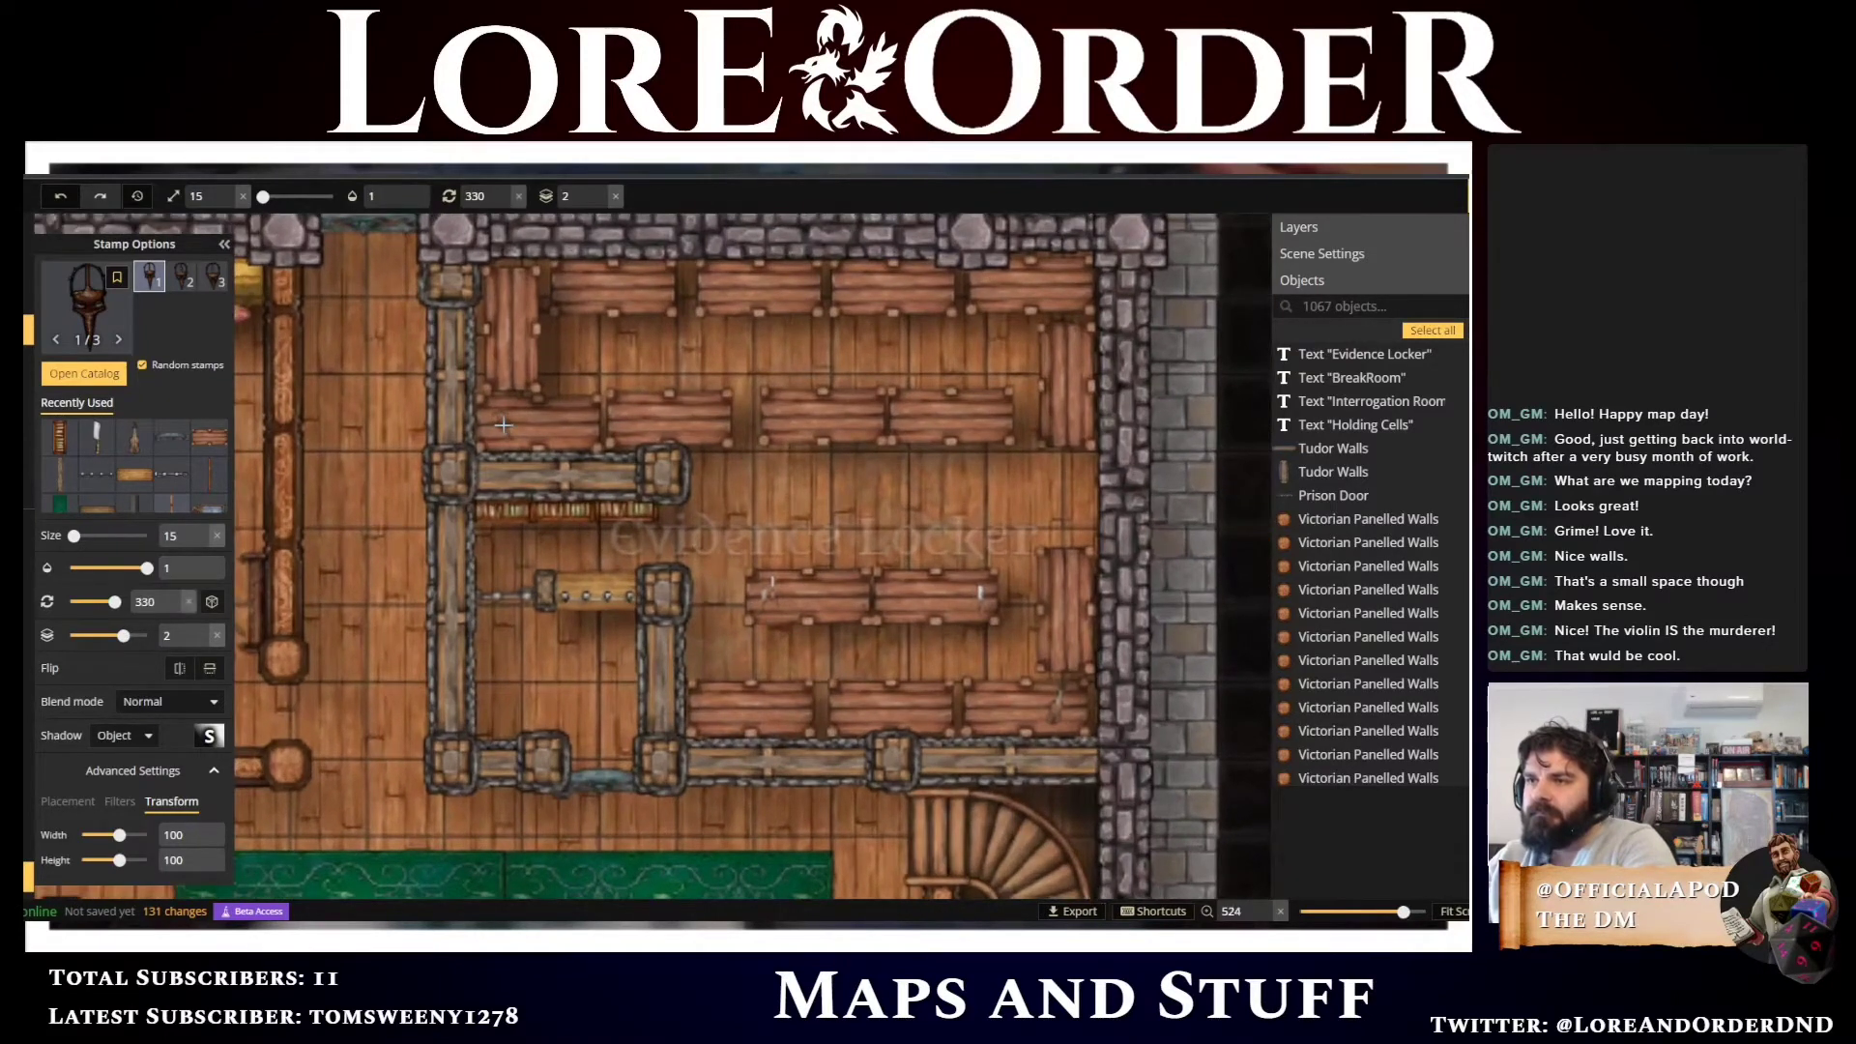
{"action": "scroll", "coordinate": [504, 426], "scroll_direction": "down", "scroll_amount": 2}
{"action": "scroll", "coordinate": [1013, 700], "scroll_direction": "down", "scroll_amount": 3}
{"action": "scroll", "coordinate": [1013, 700], "scroll_direction": "down", "scroll_amount": 4}
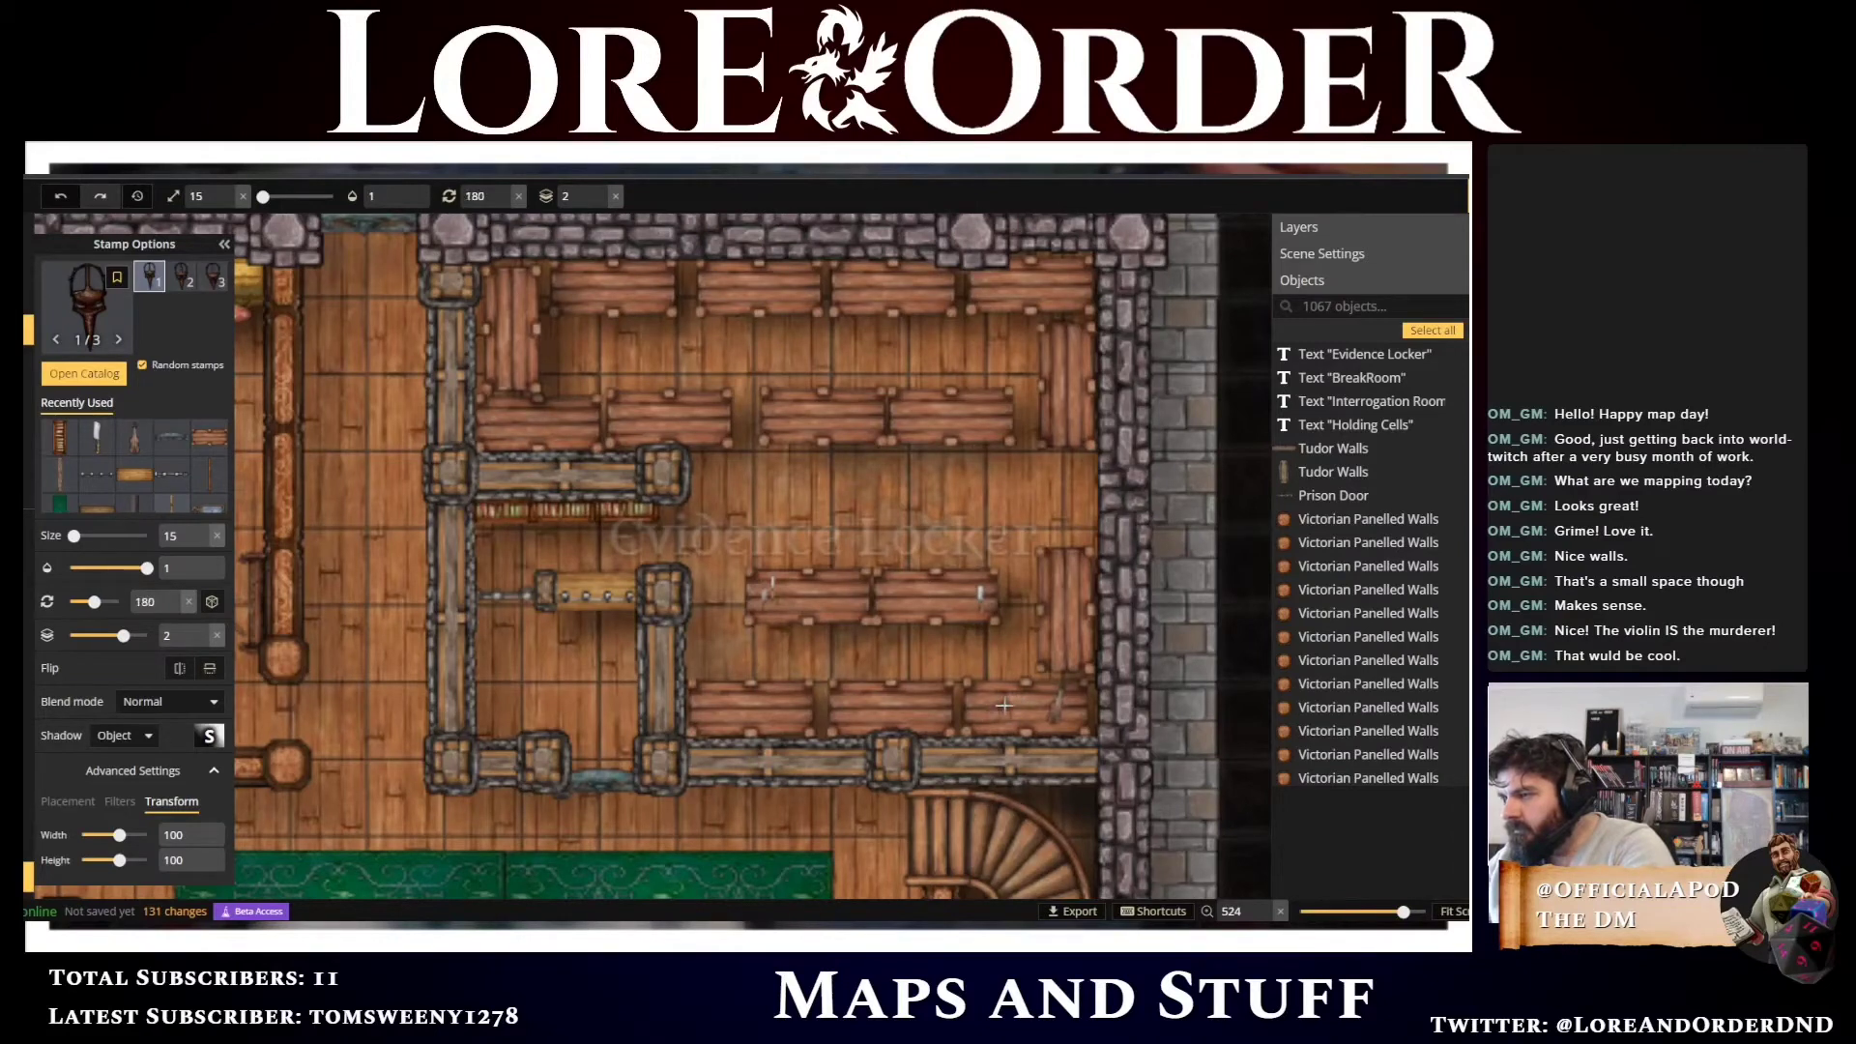
{"action": "scroll", "coordinate": [1015, 706], "scroll_direction": "down", "scroll_amount": 2}
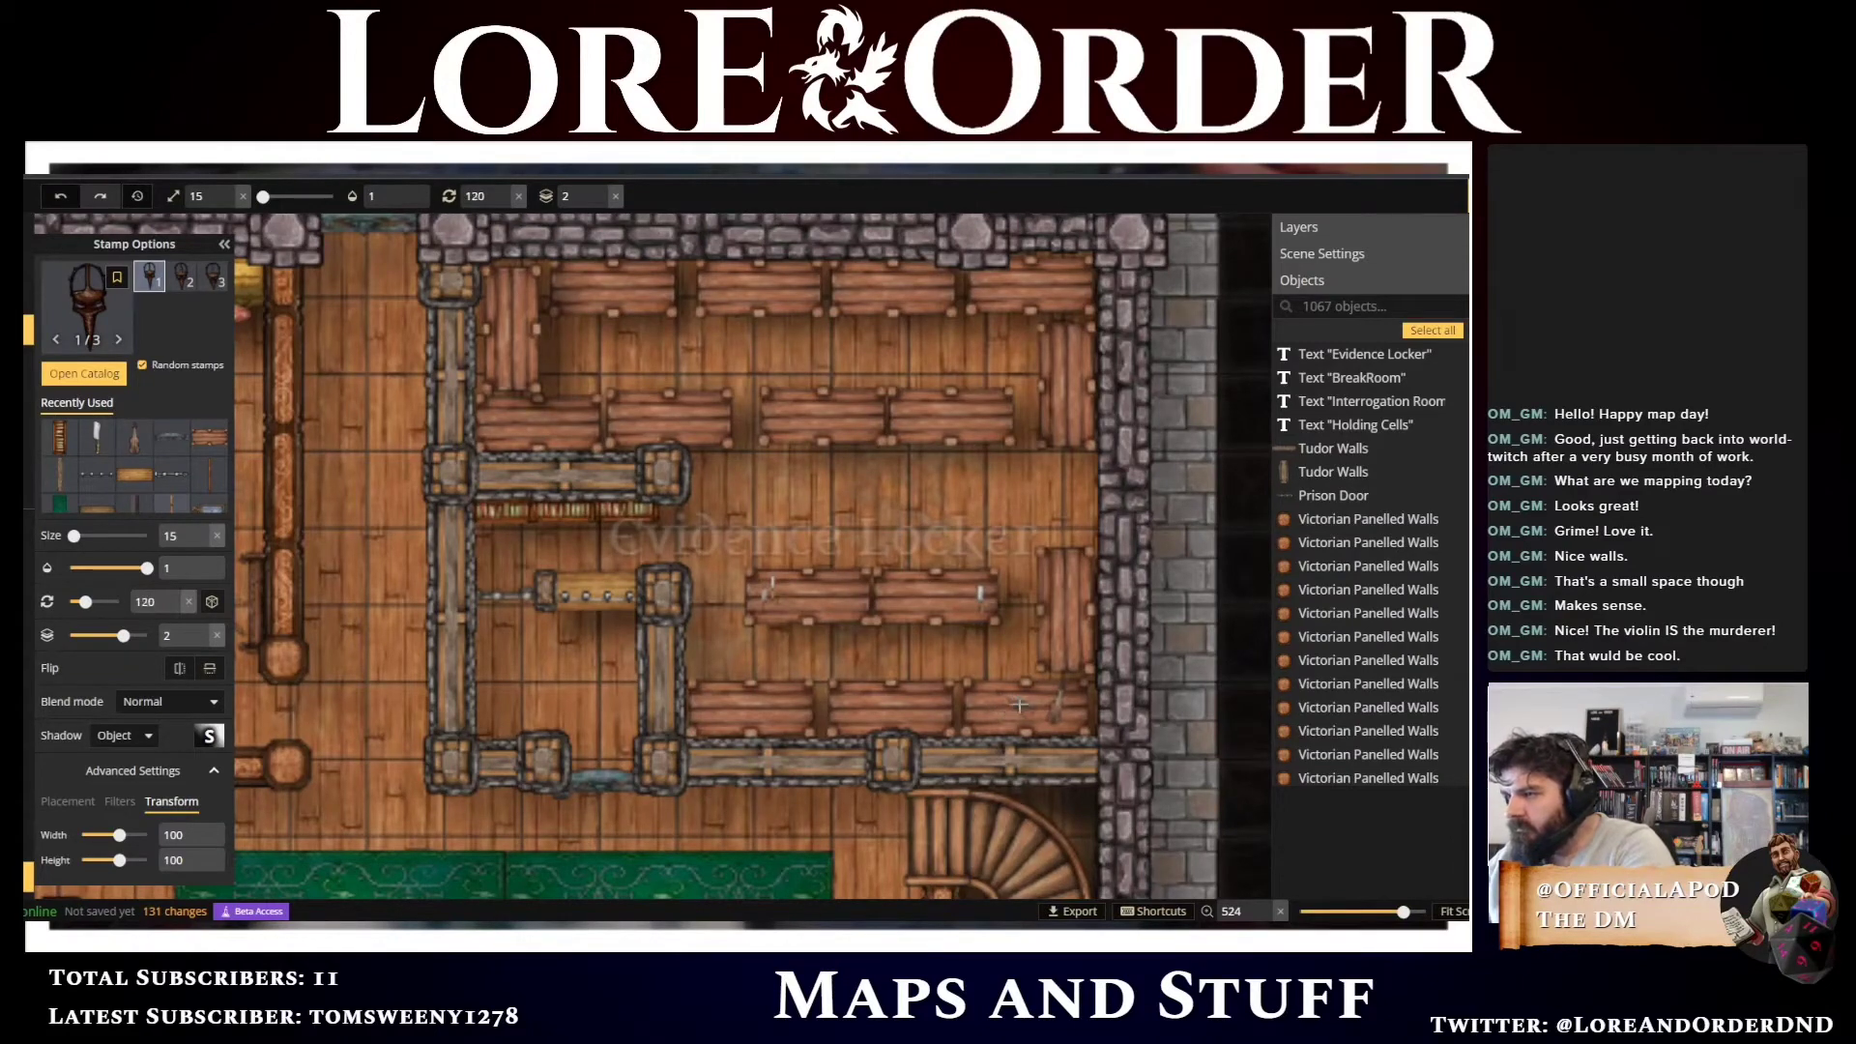
{"action": "left_click", "coordinate": [1022, 705]}
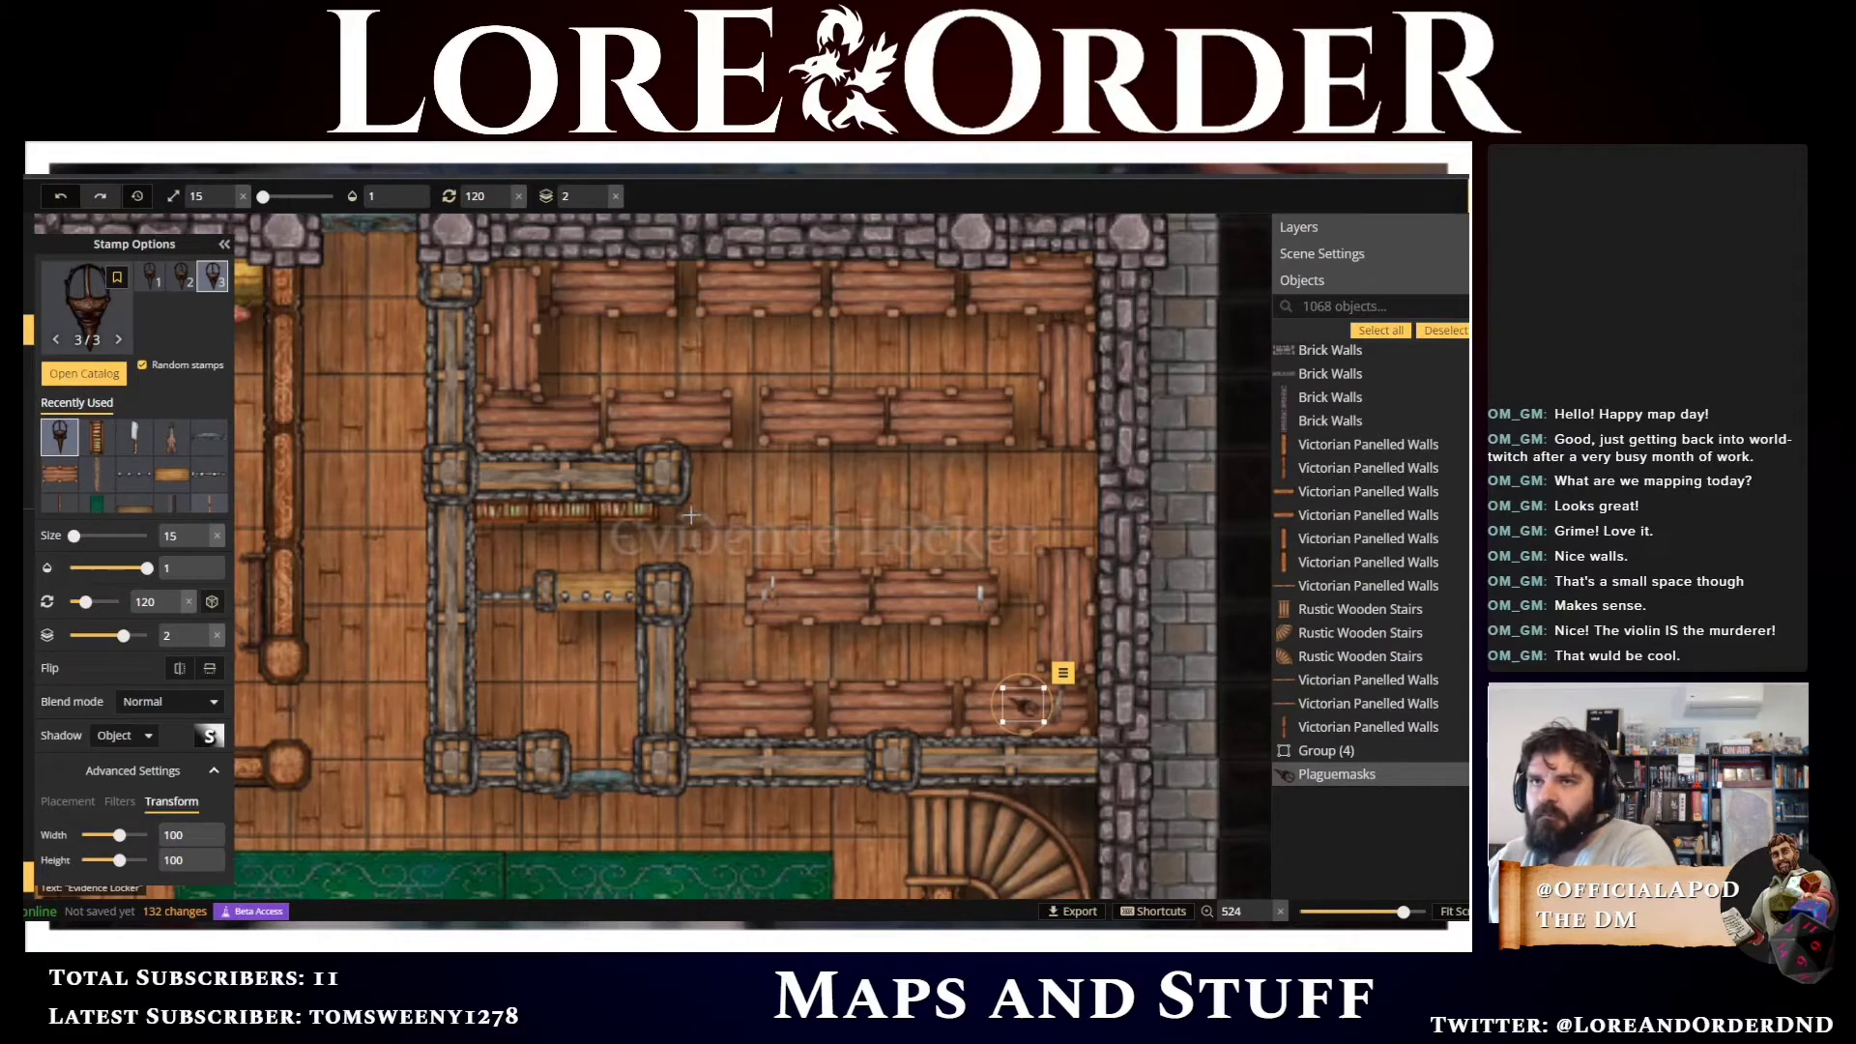
{"action": "left_click", "coordinate": [984, 713]}
{"action": "scroll", "coordinate": [990, 724], "scroll_direction": "up", "scroll_amount": 2}
{"action": "scroll", "coordinate": [990, 724], "scroll_direction": "up", "scroll_amount": 1}
{"action": "scroll", "coordinate": [989, 724], "scroll_direction": "up", "scroll_amount": 1}
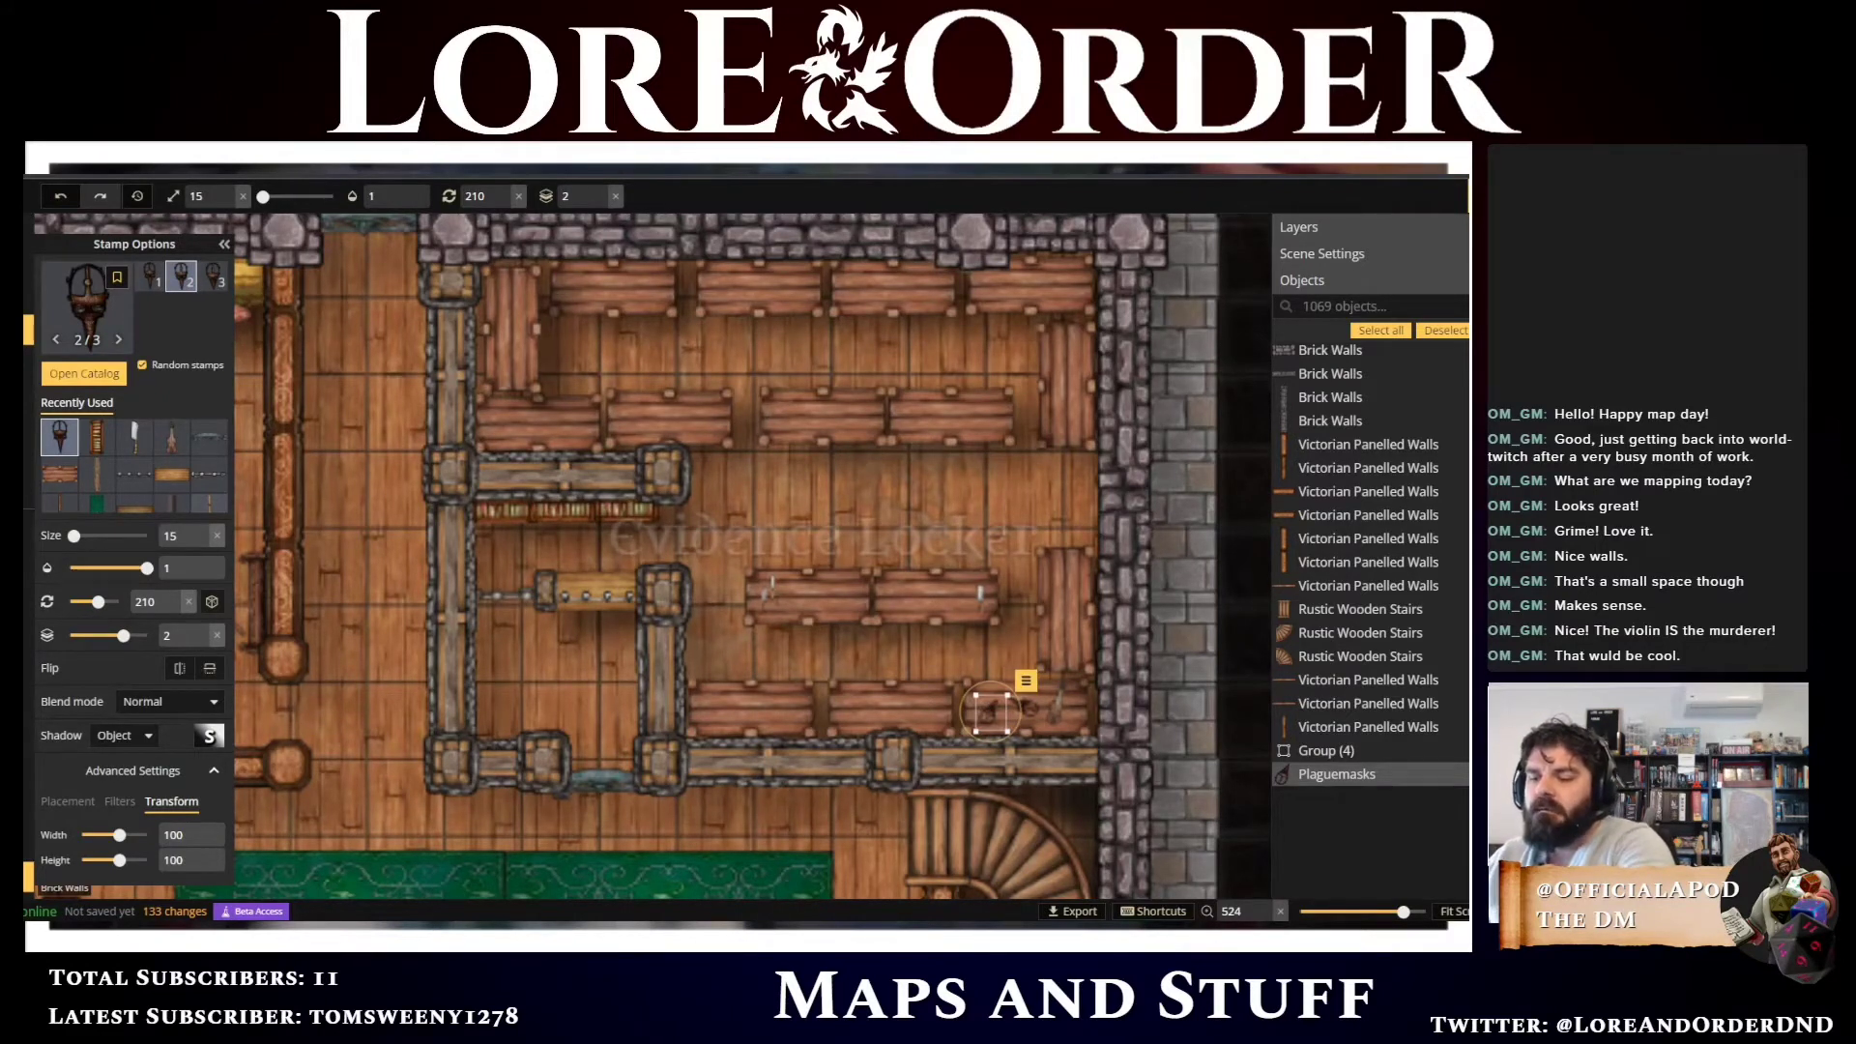
Place the Gothic Horror set's Holy Pistol beside the plague masks on the lower shelf row, at size 20 and rotation 15
{"action": "key", "text": "c"}
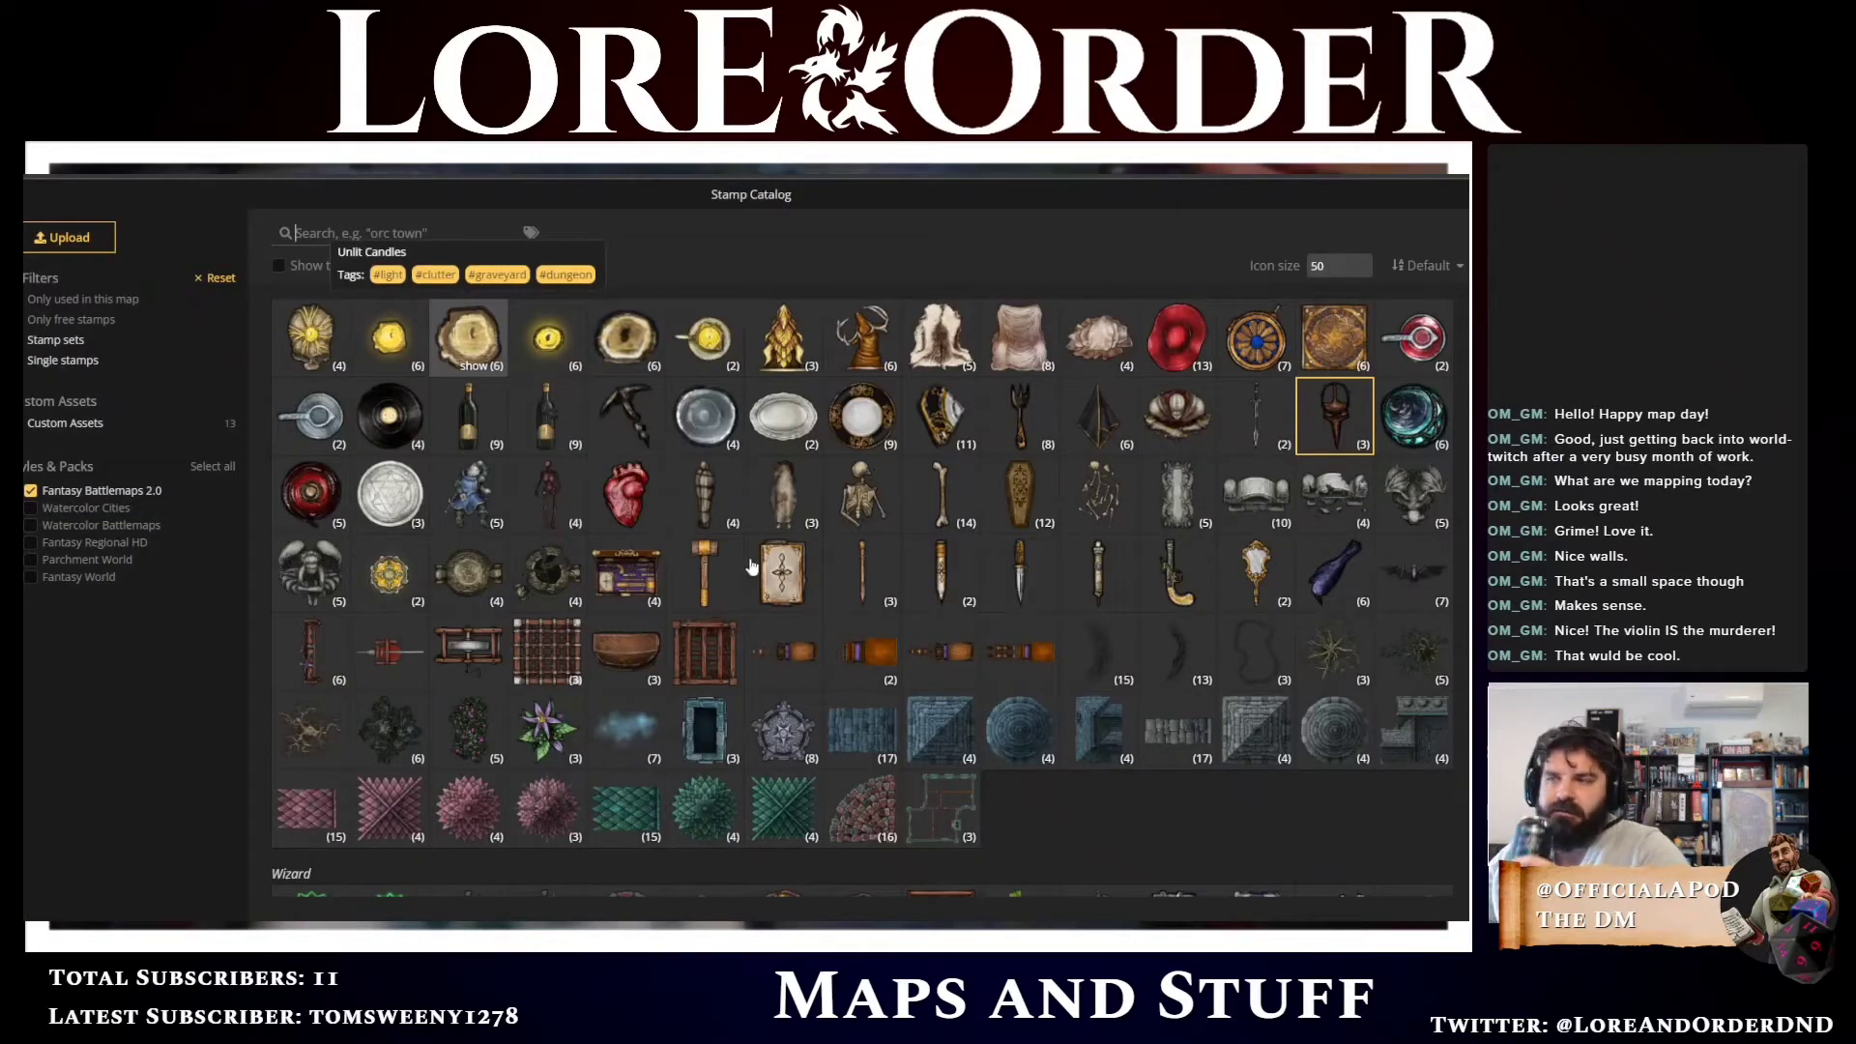
{"action": "scroll", "coordinate": [737, 554], "scroll_direction": "down", "scroll_amount": 2}
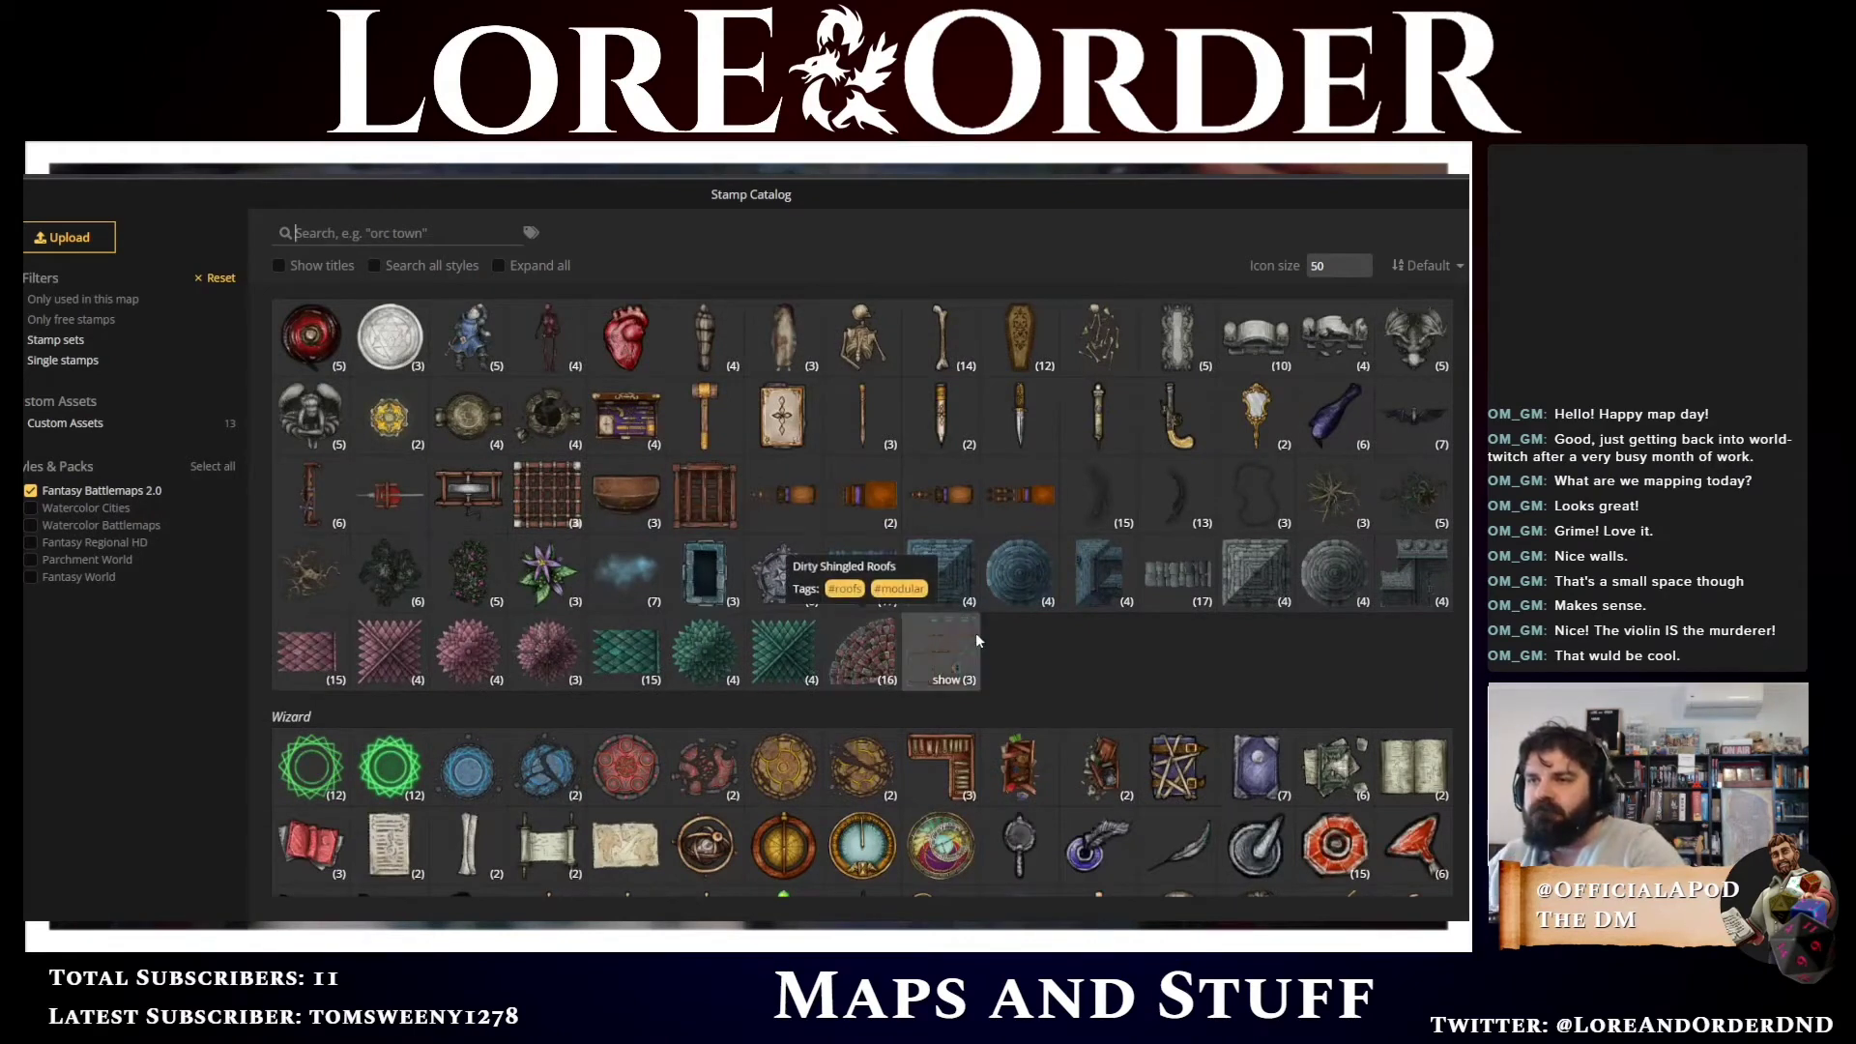
{"action": "scroll", "coordinate": [977, 639], "scroll_direction": "up", "scroll_amount": 1}
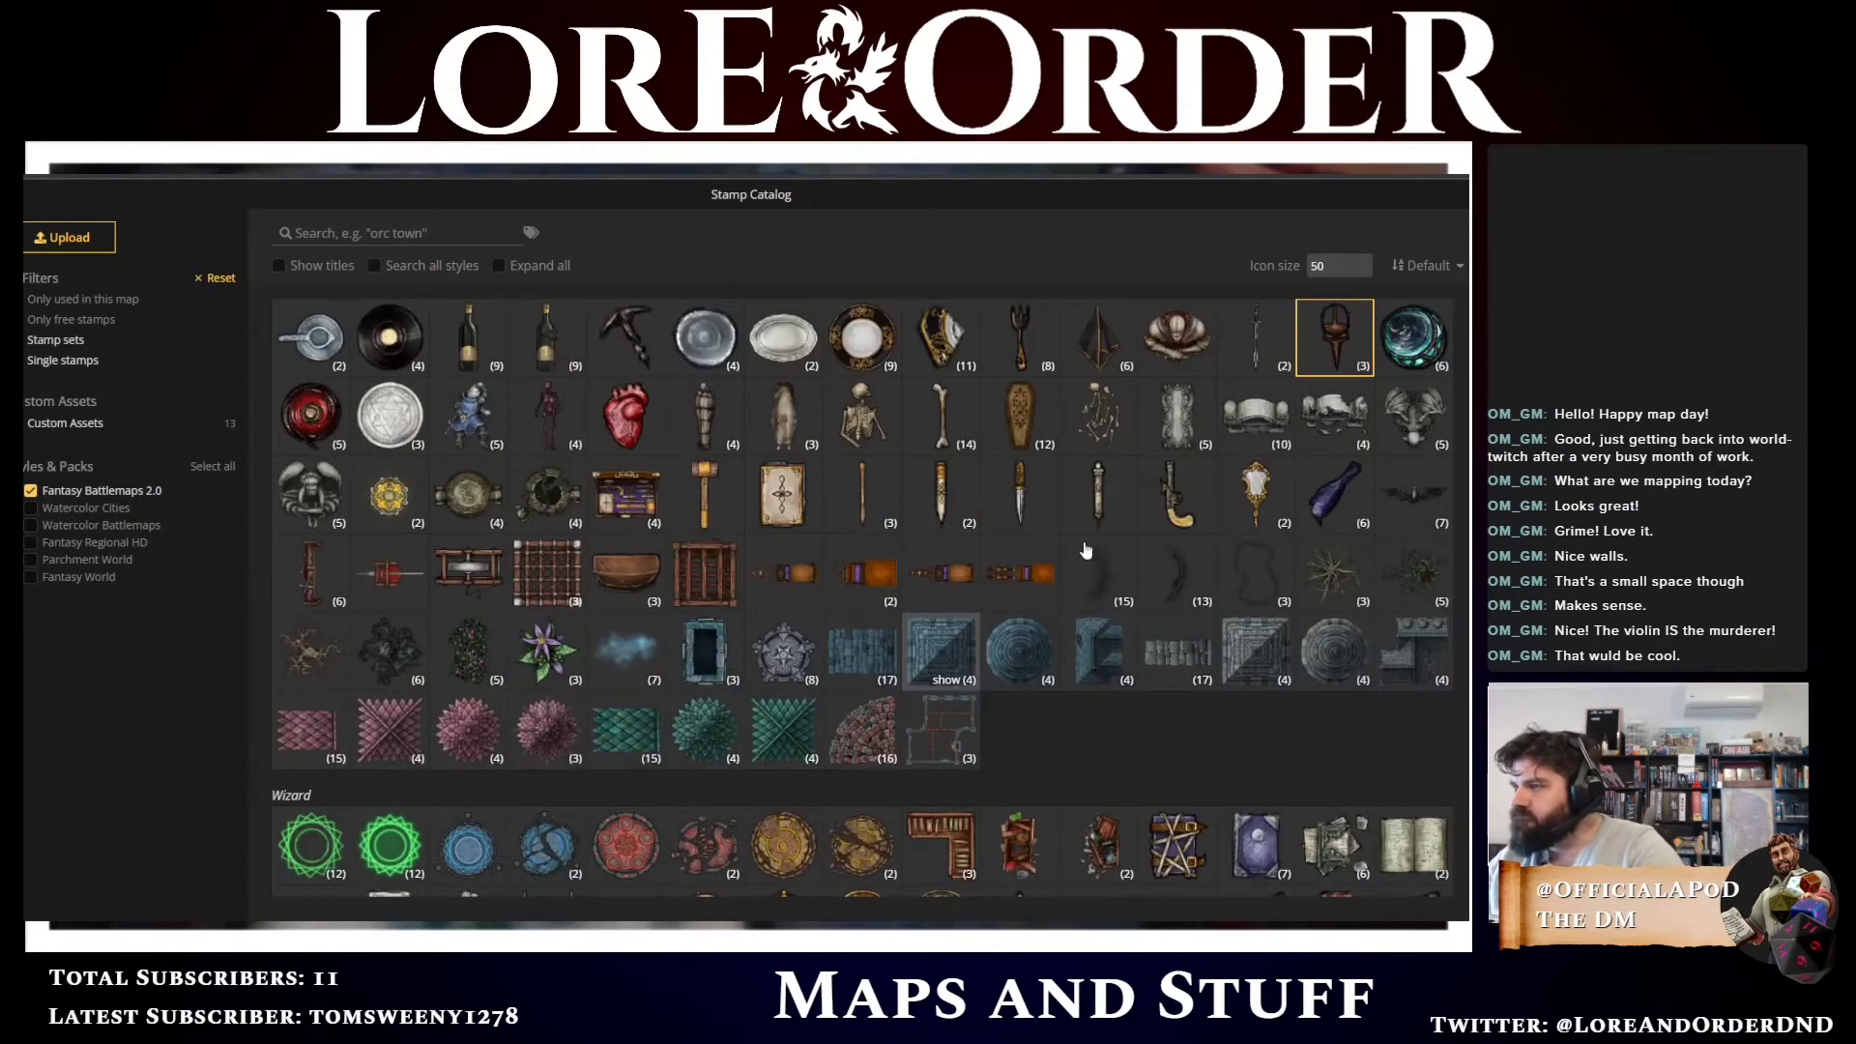
{"action": "left_click", "coordinate": [1178, 493]}
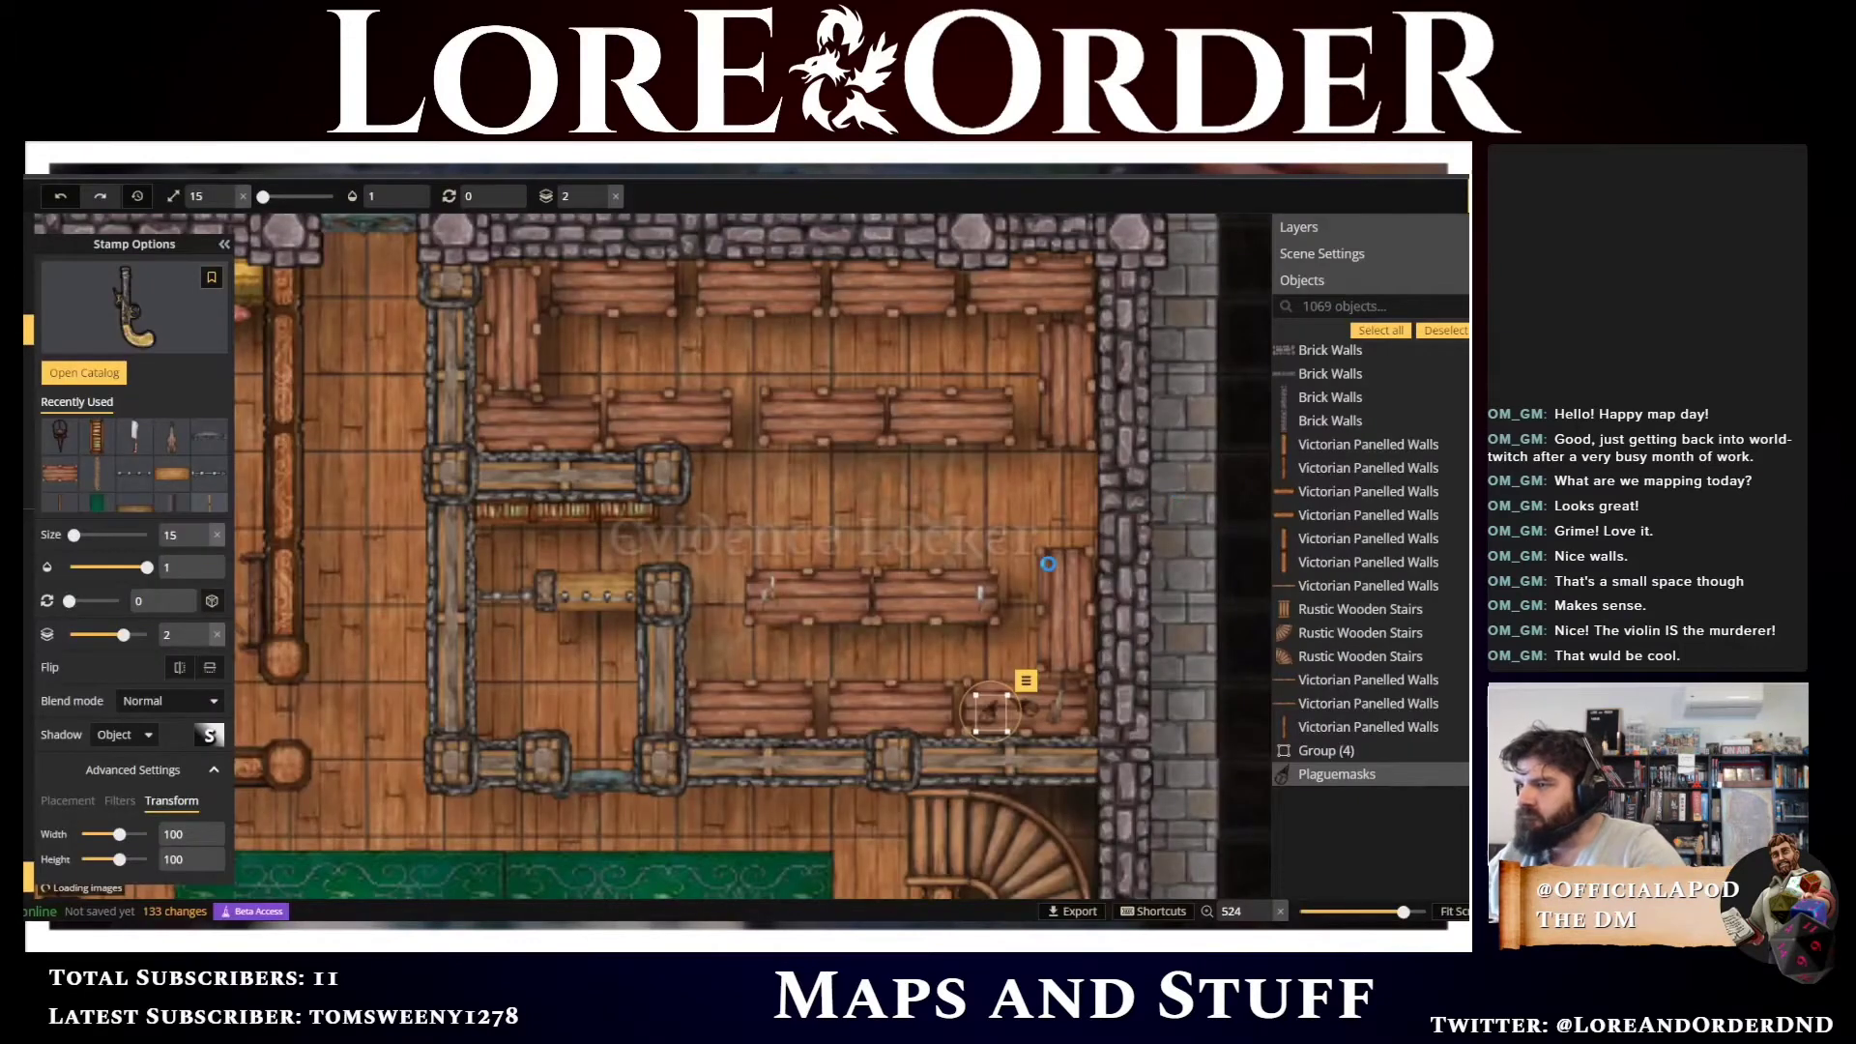
{"action": "left_click", "coordinate": [935, 707]}
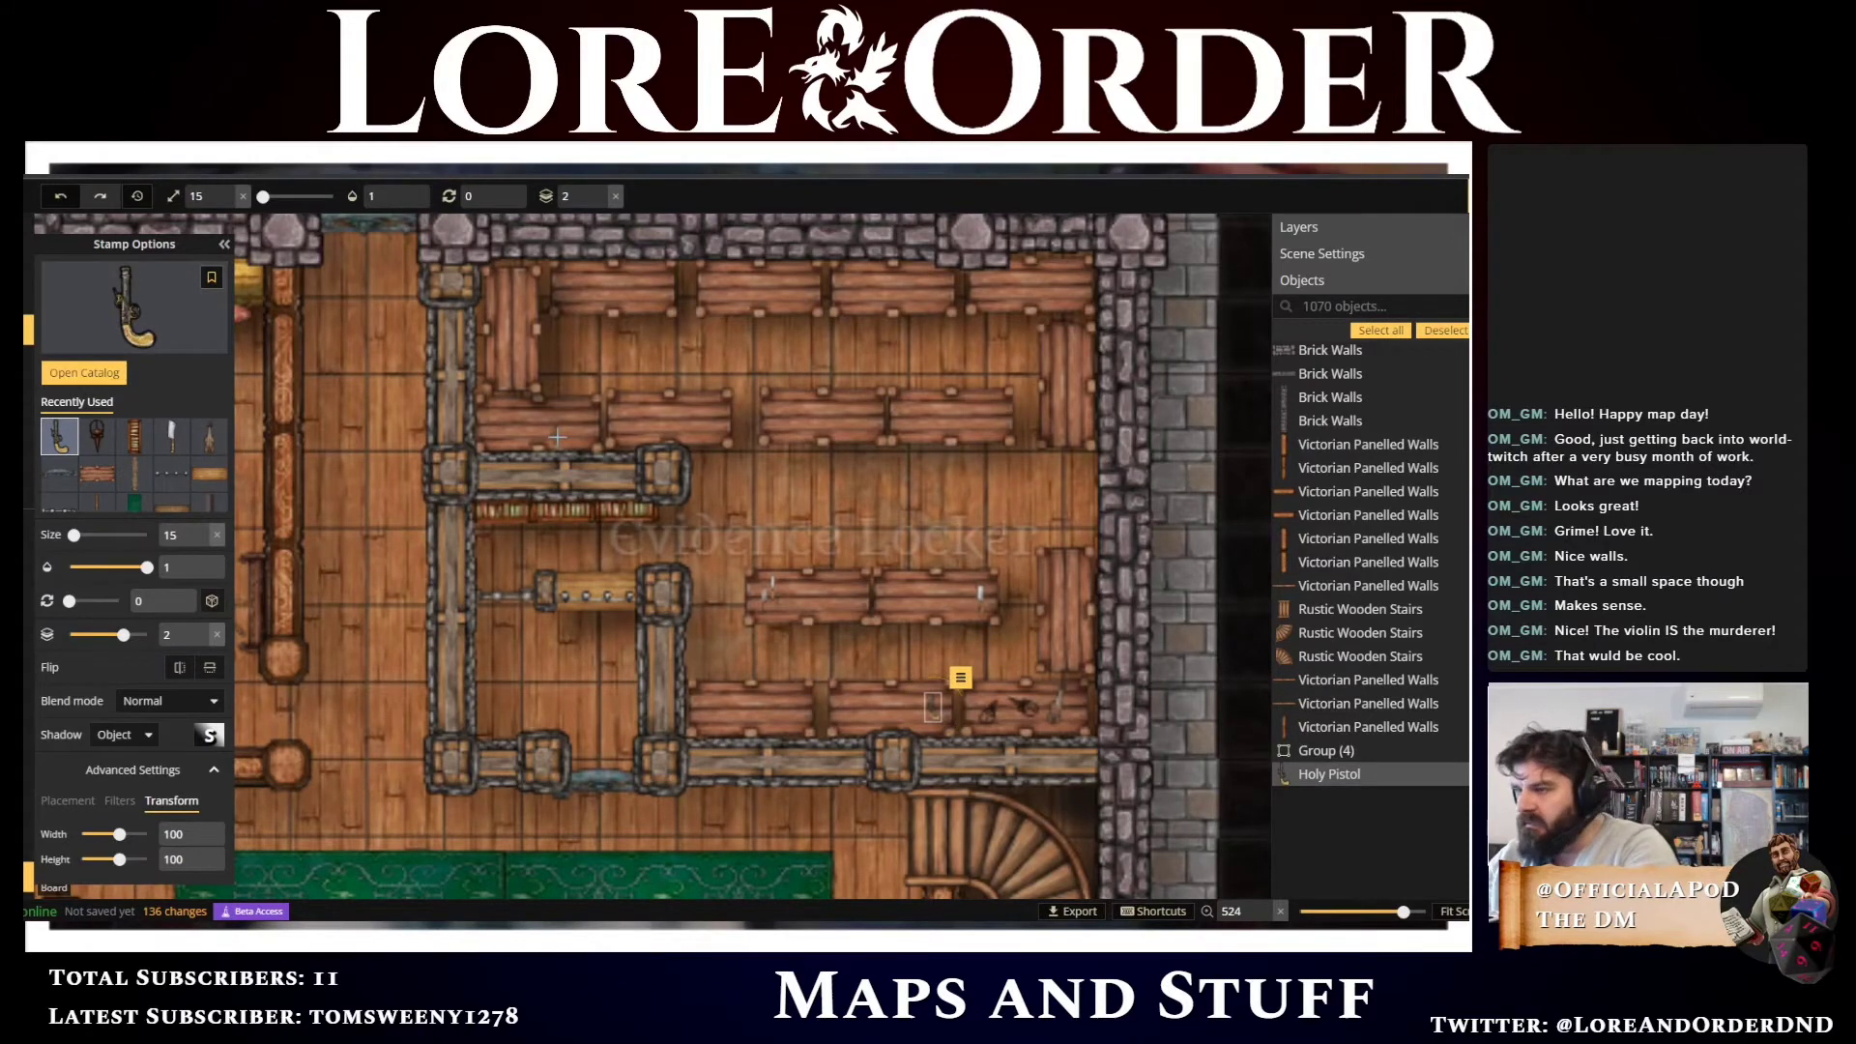
{"action": "key", "text": "e"}
{"action": "key", "text": "w"}
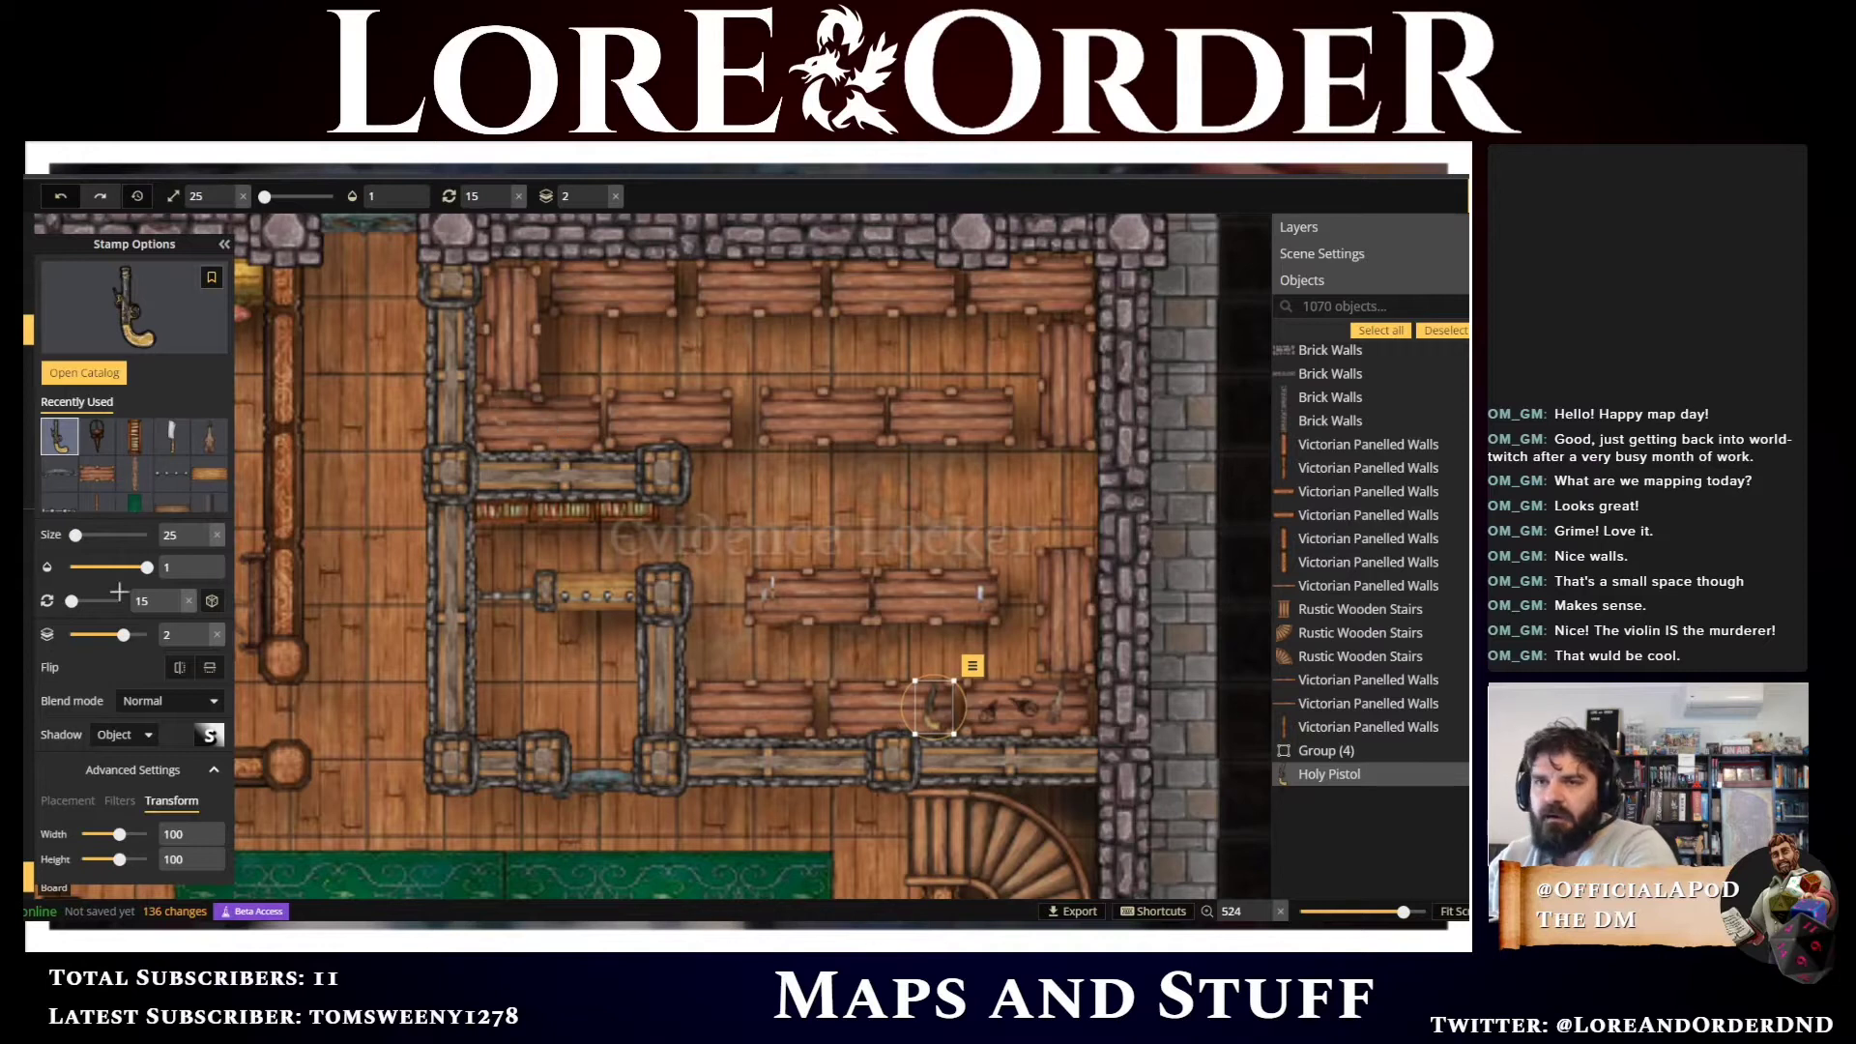
{"action": "left_click", "coordinate": [202, 542]}
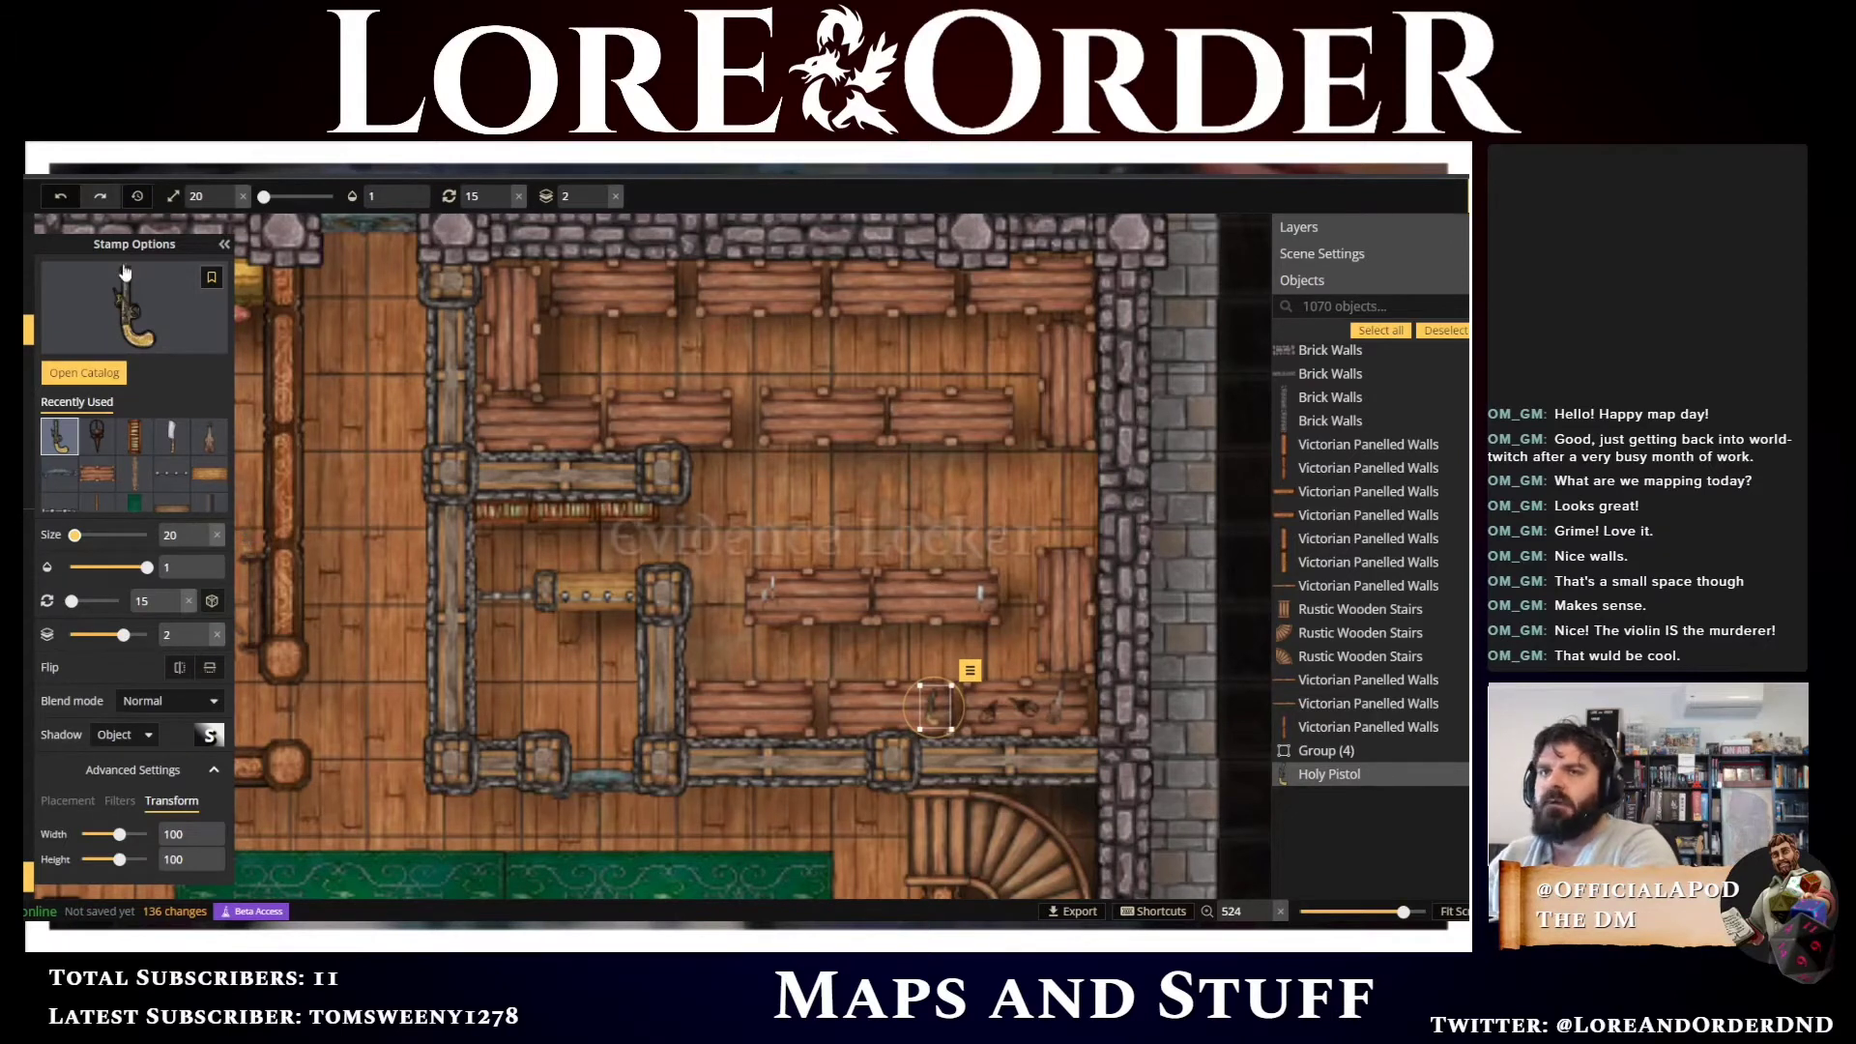
Place two hand mirrors from the Mirror and Brush set at size 20, one beside the pistol and one on the right wall's lower shelf
{"action": "left_click", "coordinate": [117, 308]}
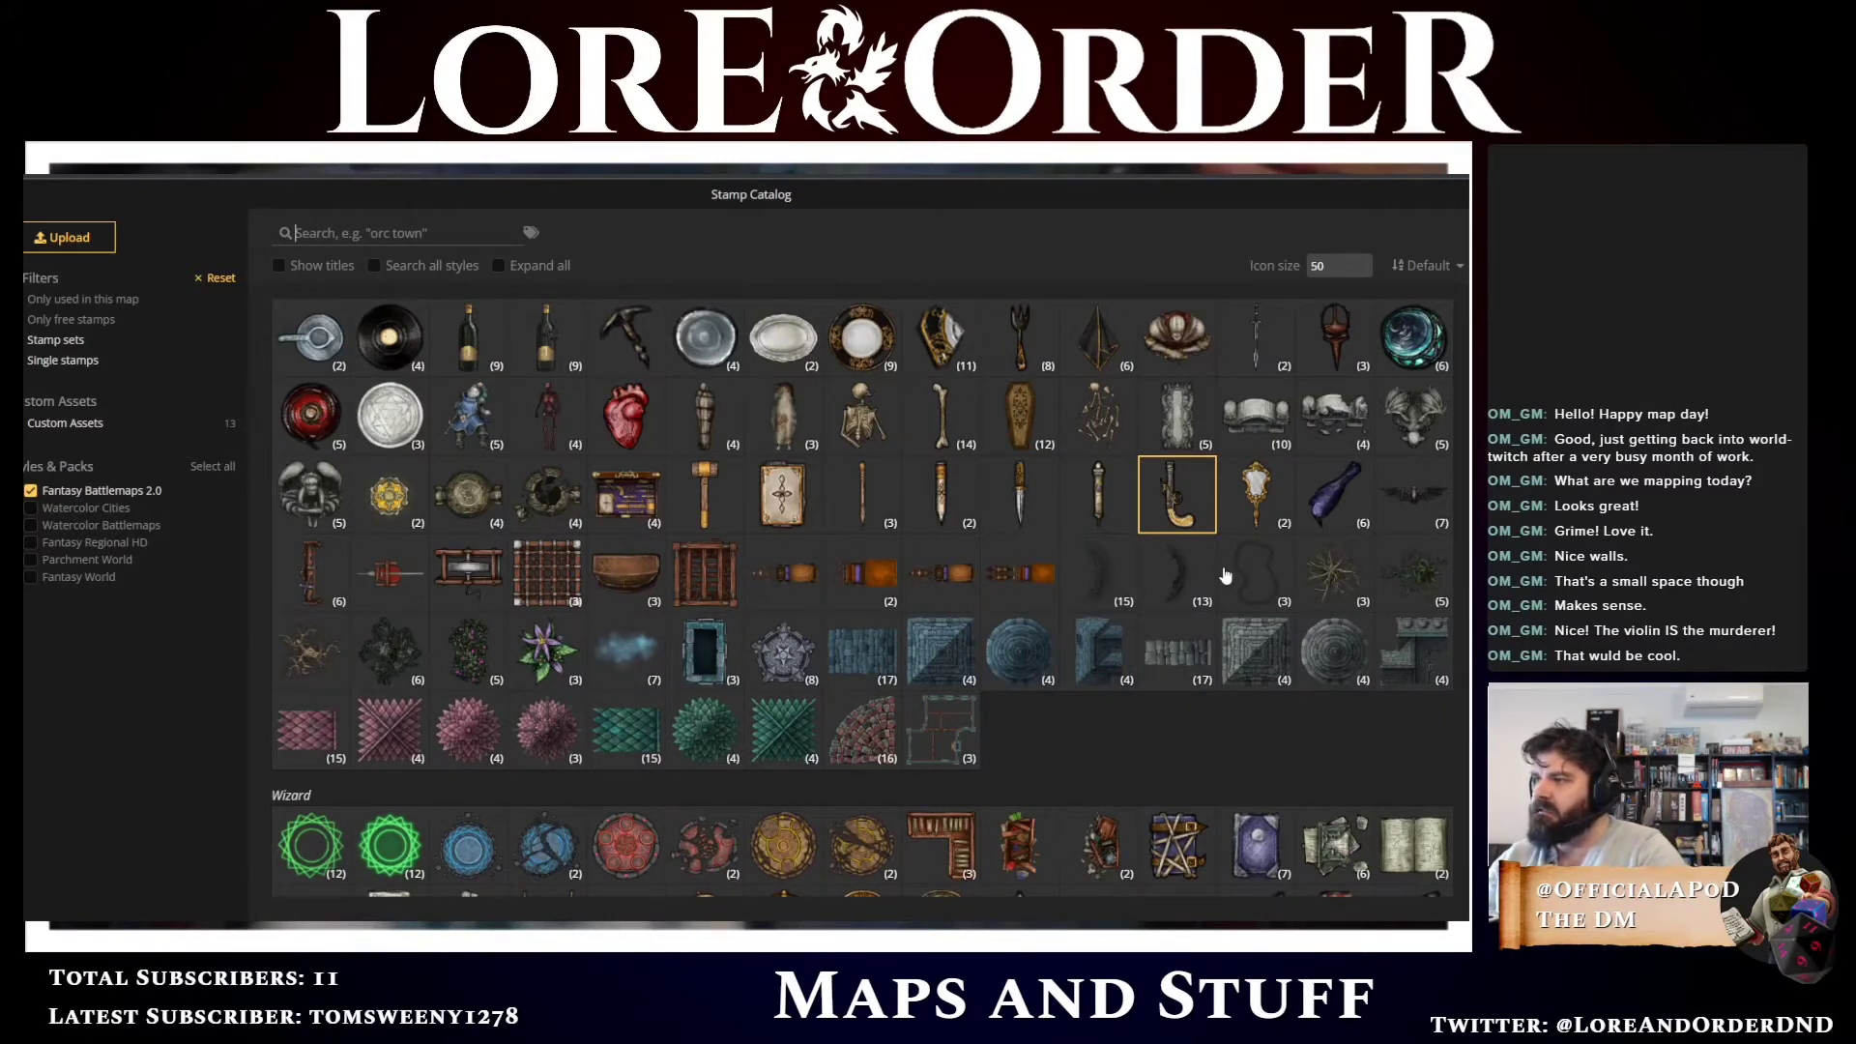
{"action": "left_click", "coordinate": [1249, 508]}
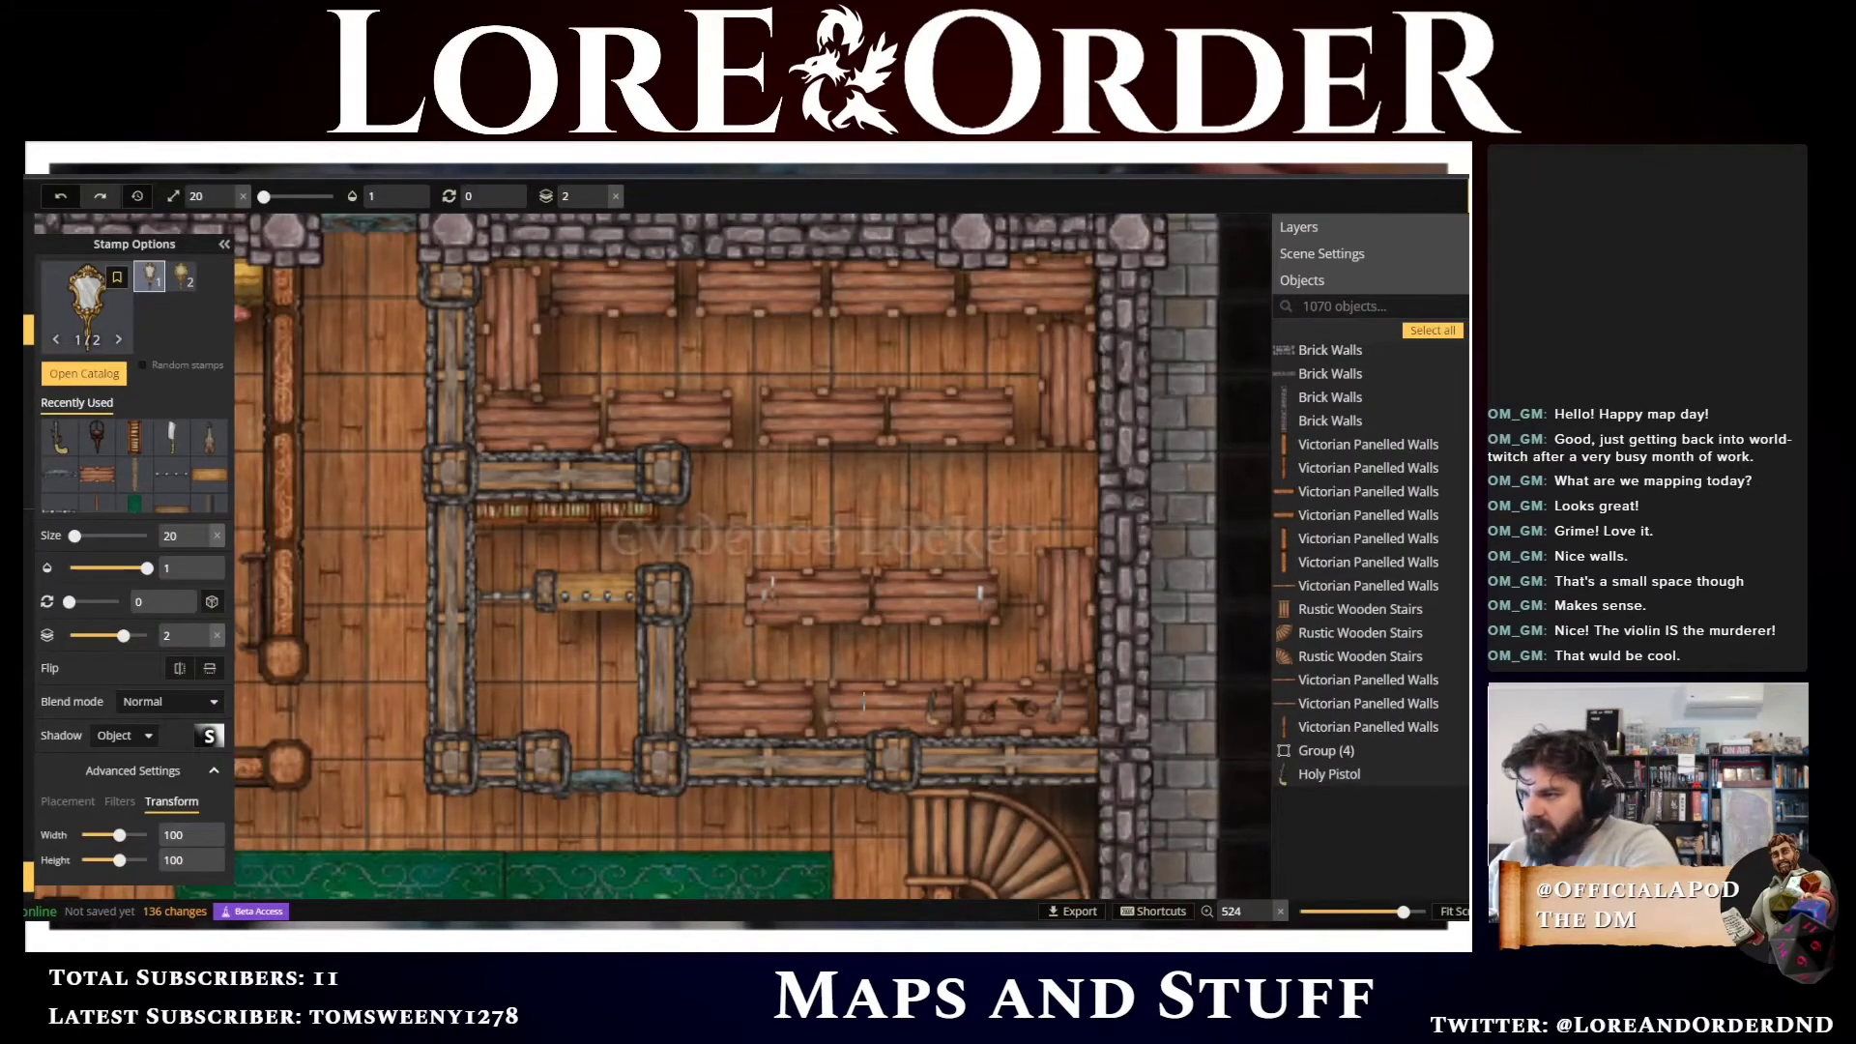
{"action": "left_click", "coordinate": [910, 707]}
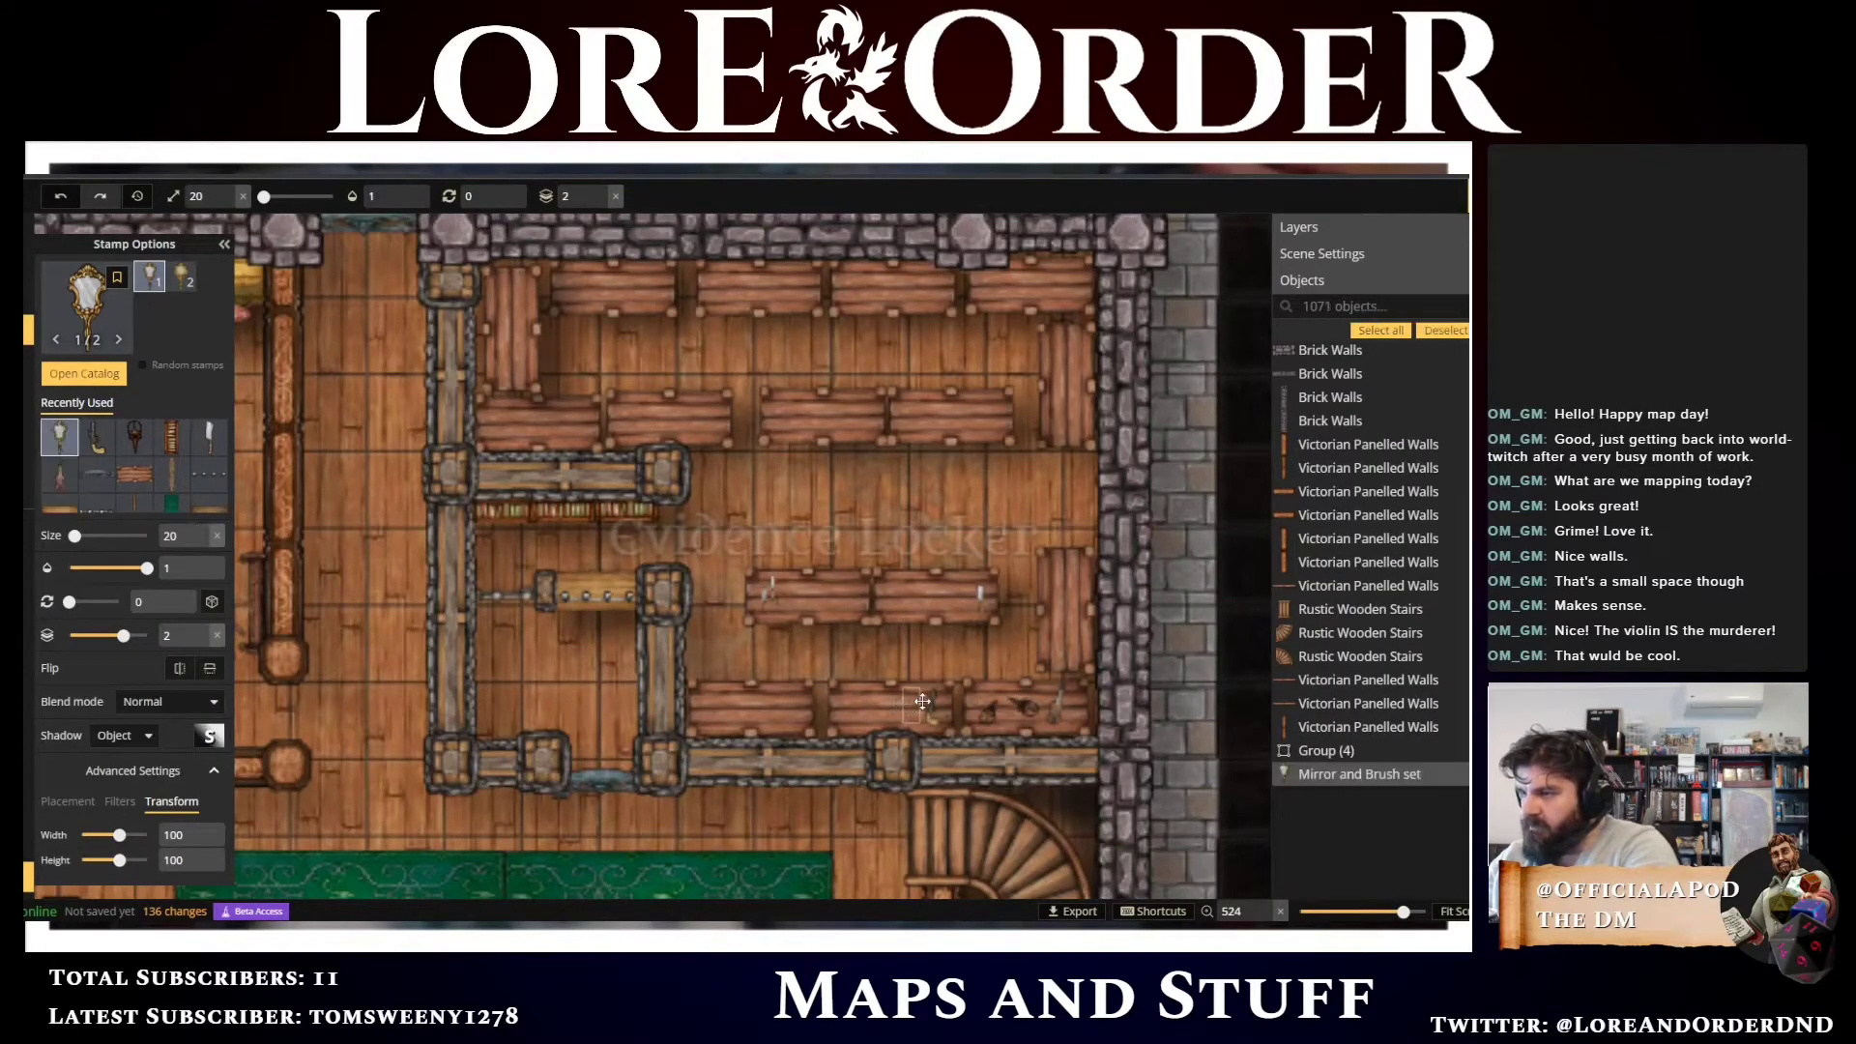
{"action": "scroll", "coordinate": [1062, 654], "scroll_direction": "up", "scroll_amount": 4}
{"action": "left_click", "coordinate": [1061, 654]}
{"action": "scroll", "coordinate": [1062, 653], "scroll_direction": "up", "scroll_amount": 2}
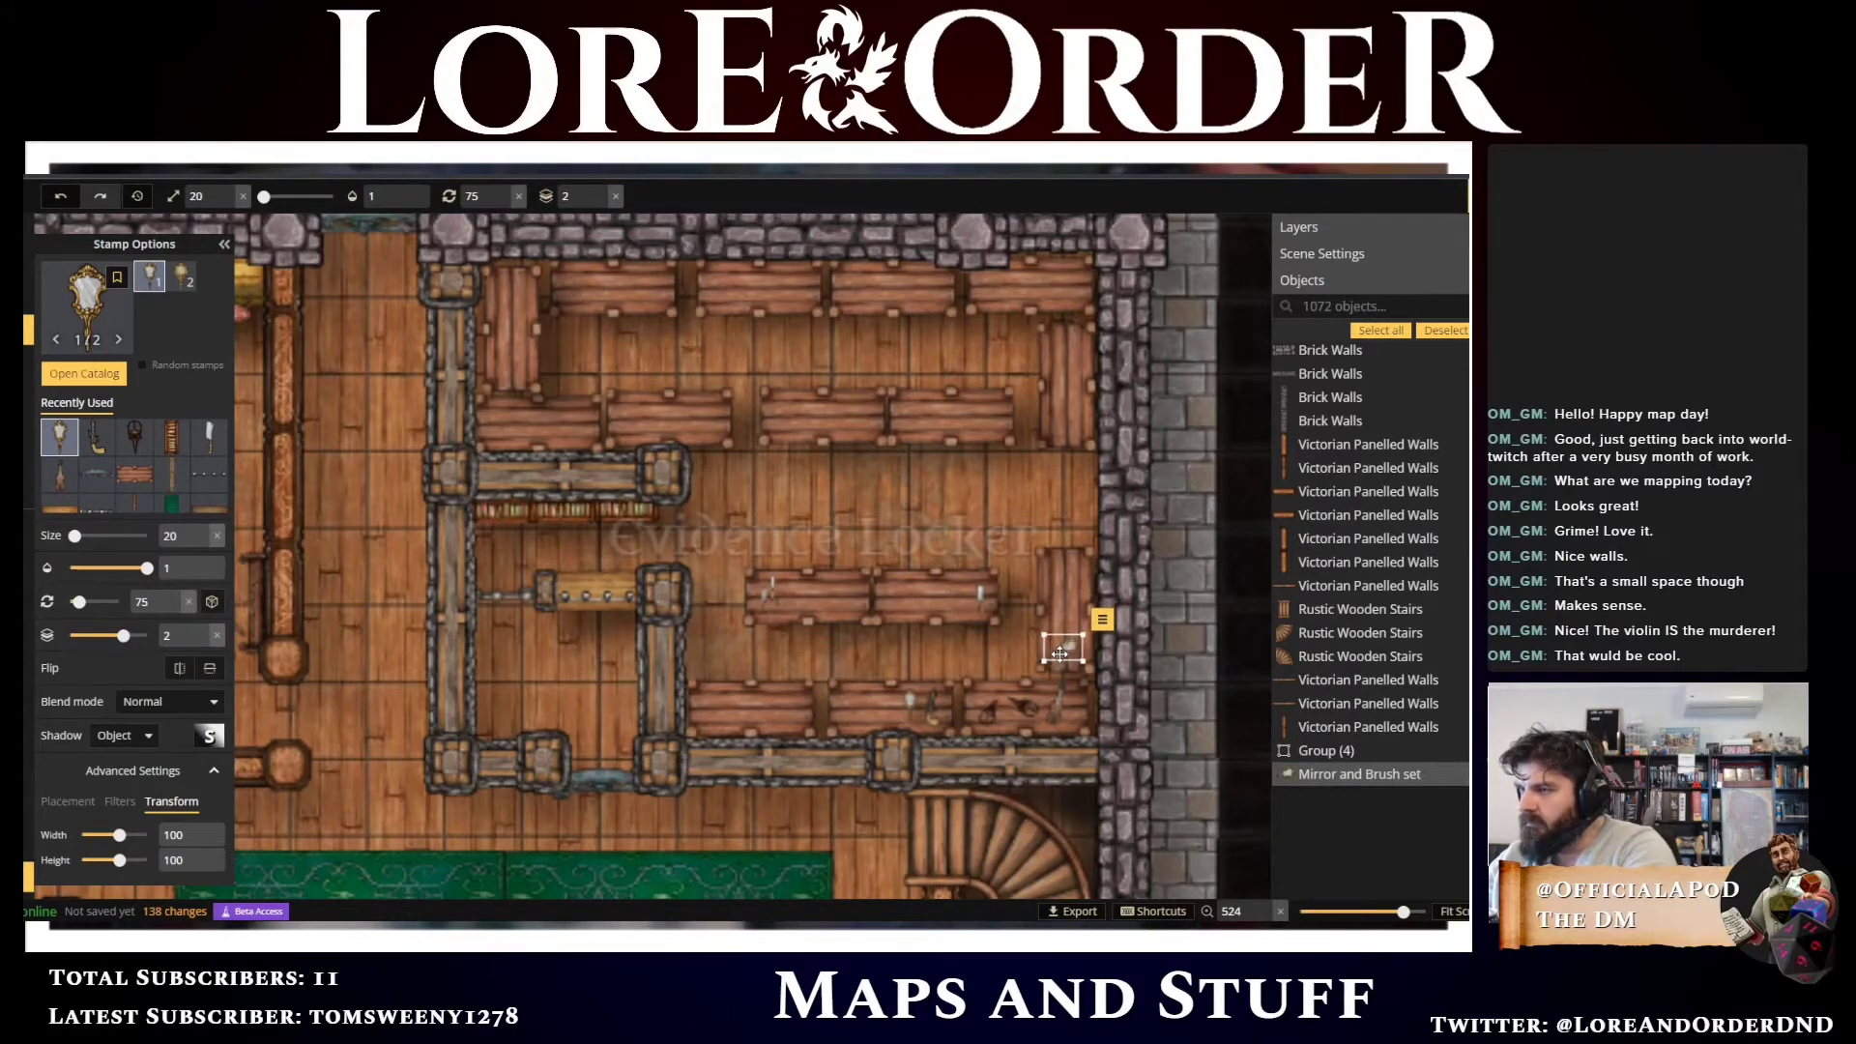
Add the Mirror and Brush set's second variant at size 20 and rotation 270 just above the mirror on the right wall's shelf
{"action": "left_click", "coordinate": [184, 278]}
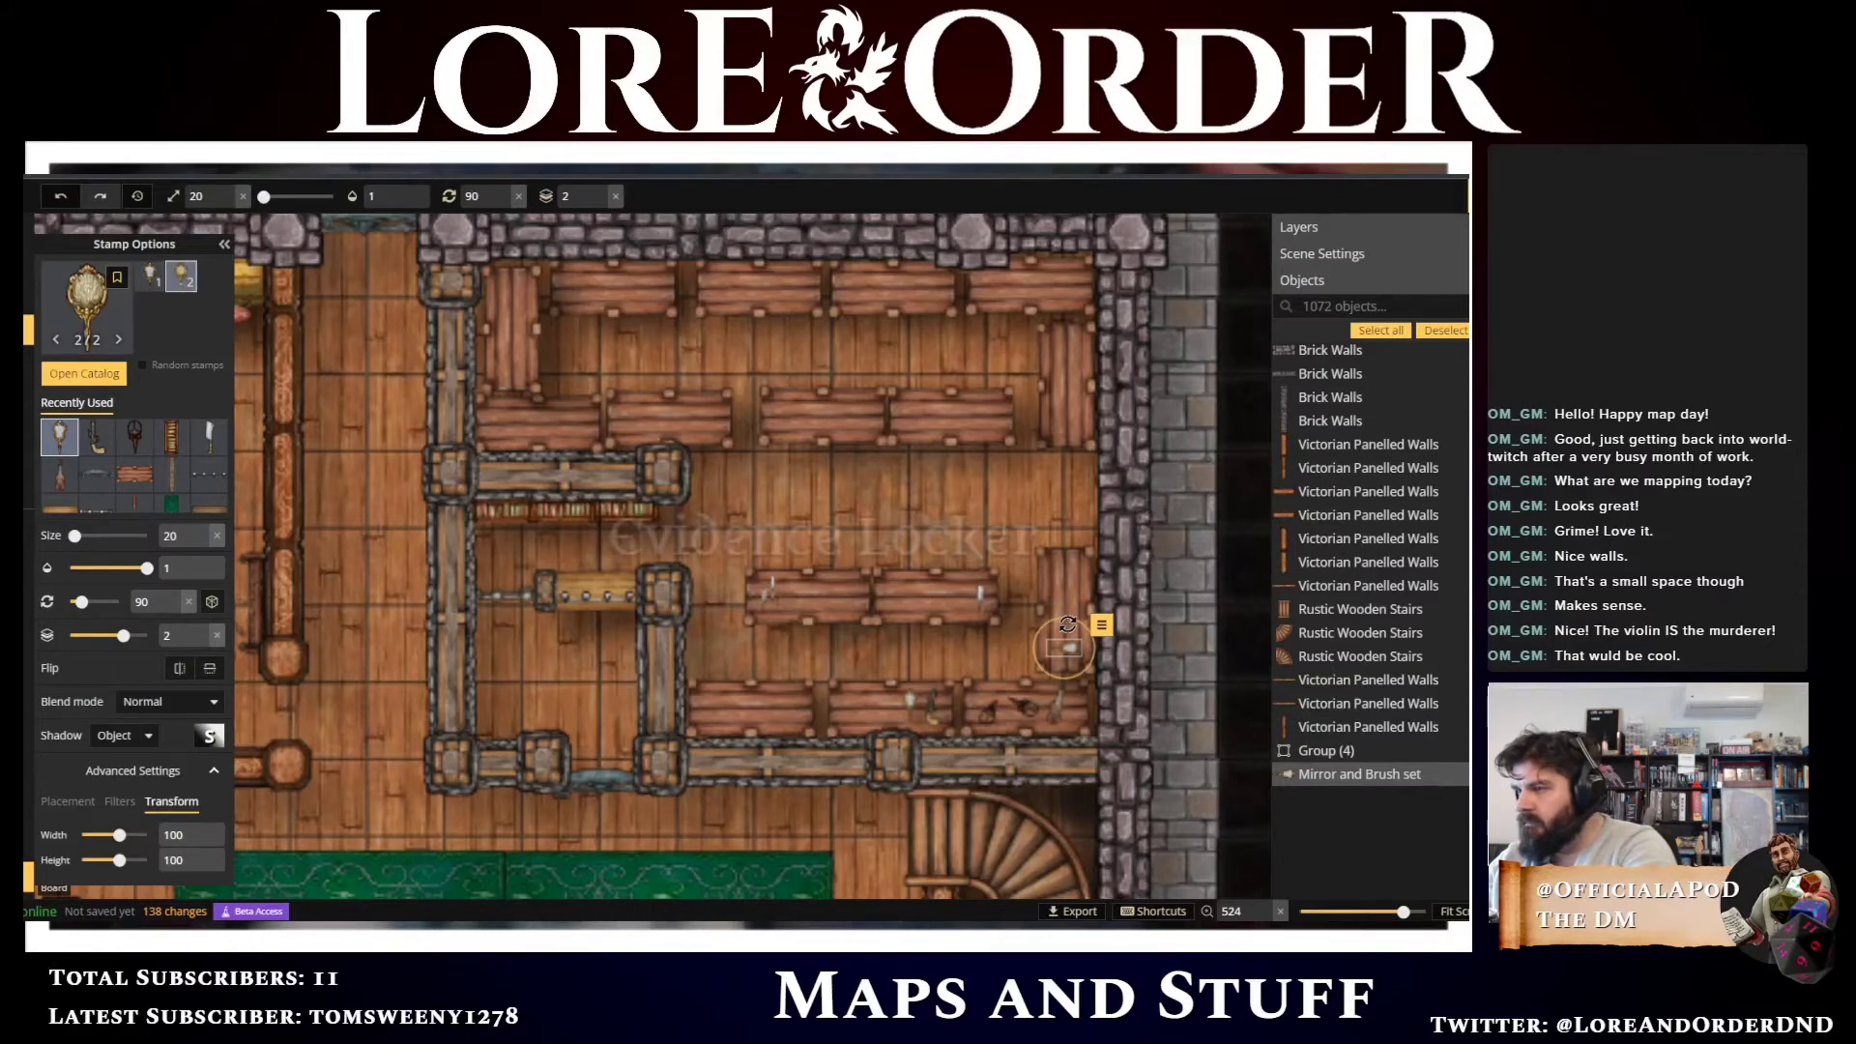
{"action": "left_click", "coordinate": [1066, 608]}
{"action": "scroll", "coordinate": [1067, 614], "scroll_direction": "up", "scroll_amount": 10}
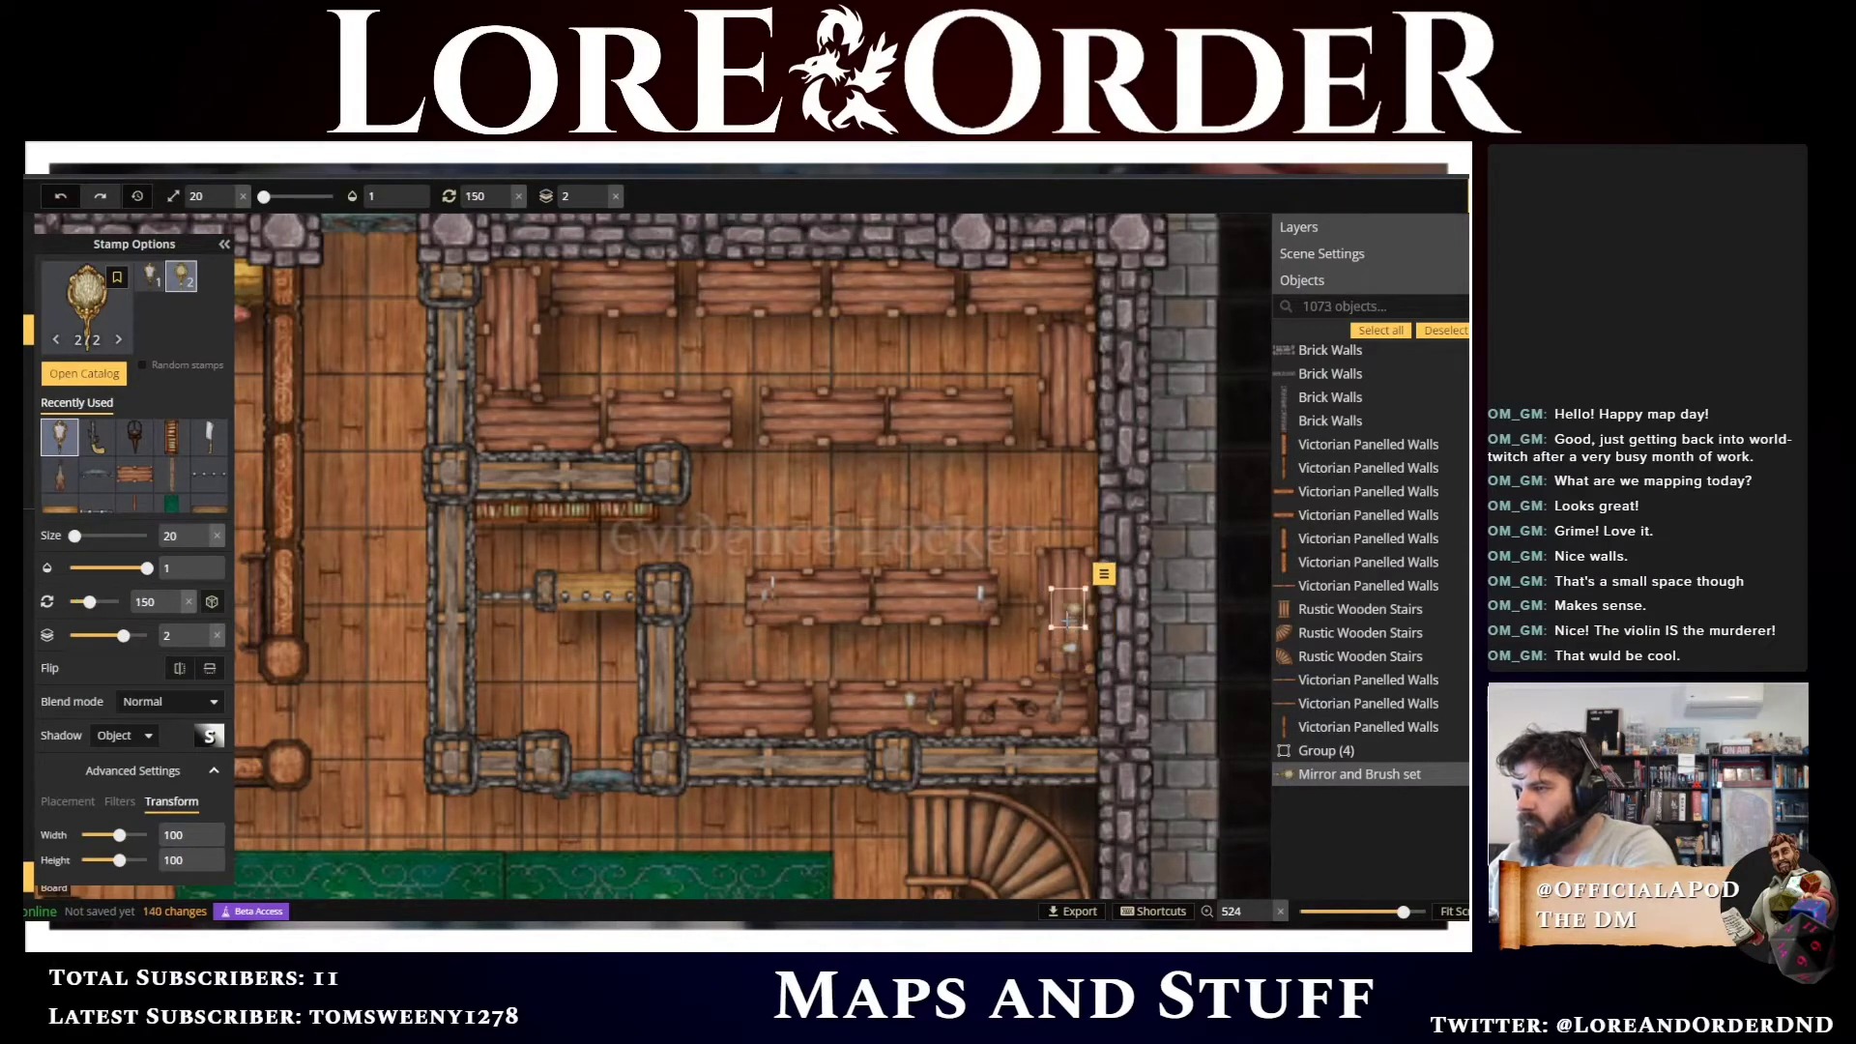
{"action": "scroll", "coordinate": [1068, 618], "scroll_direction": "up", "scroll_amount": 1}
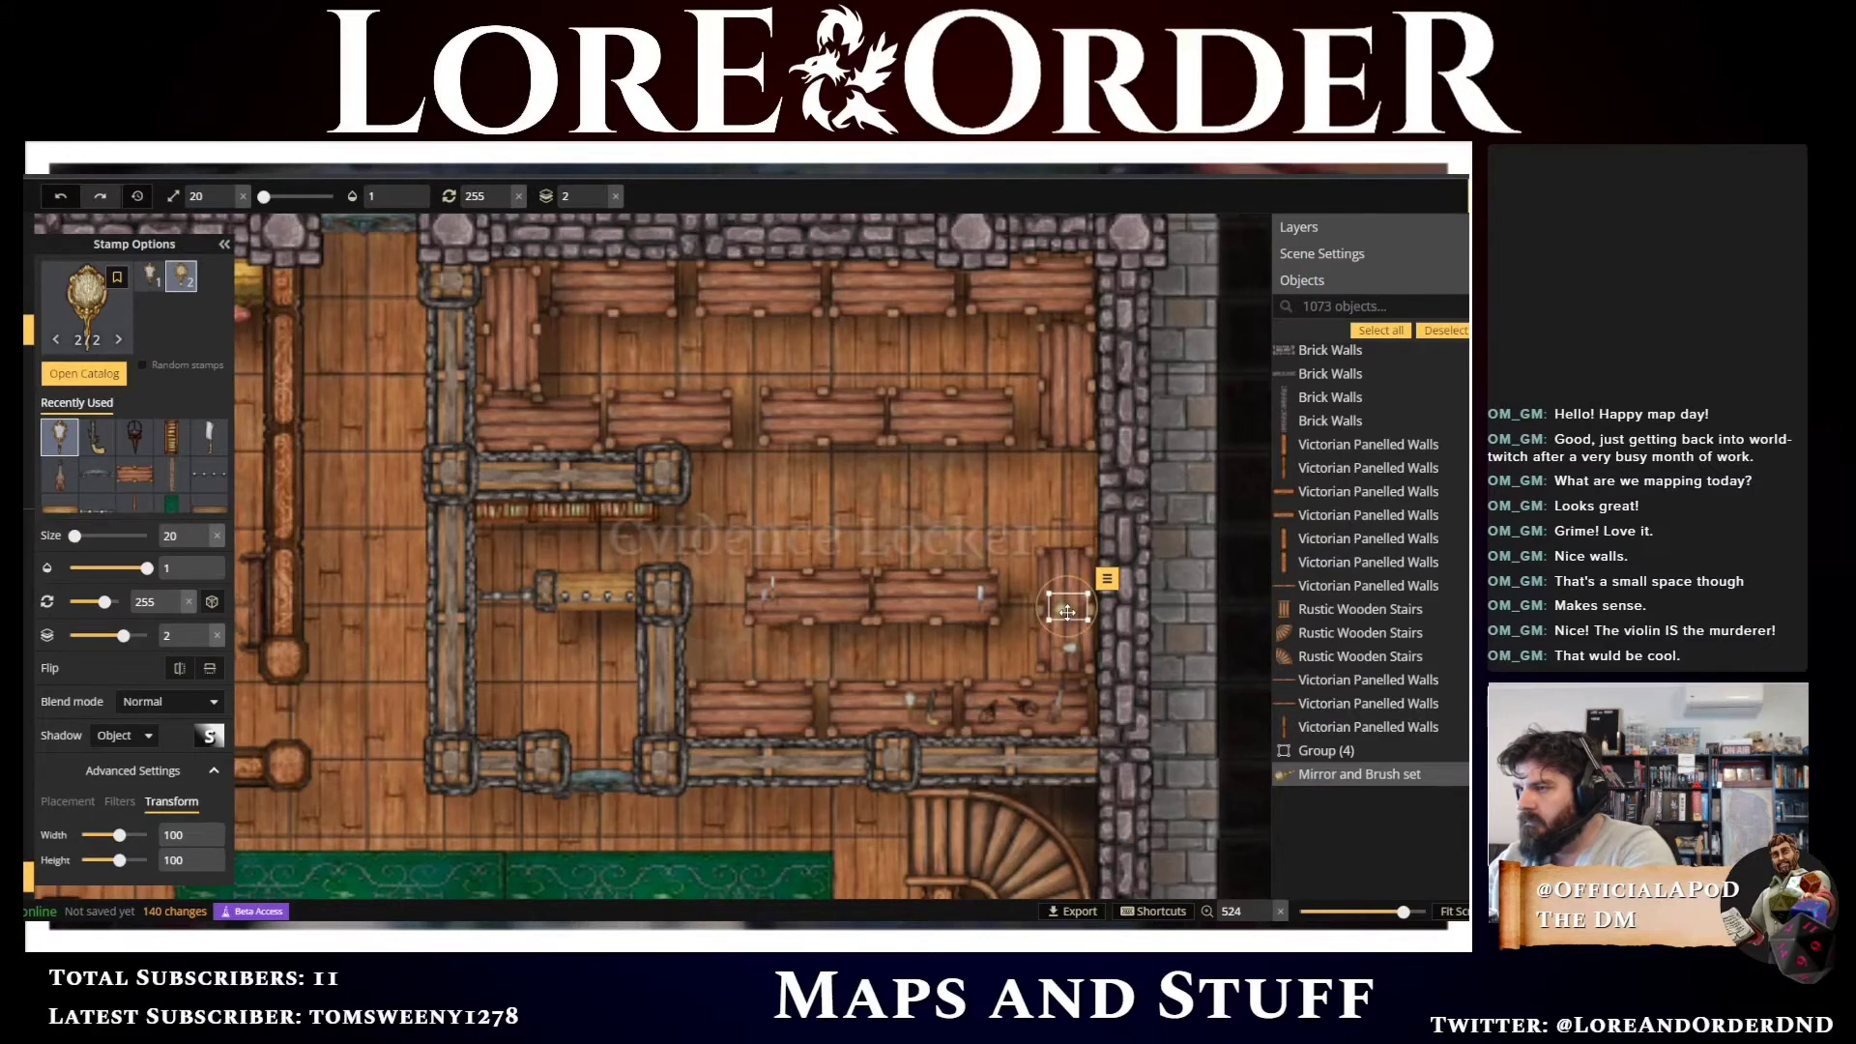
{"action": "scroll", "coordinate": [1068, 611], "scroll_direction": "down", "scroll_amount": 1}
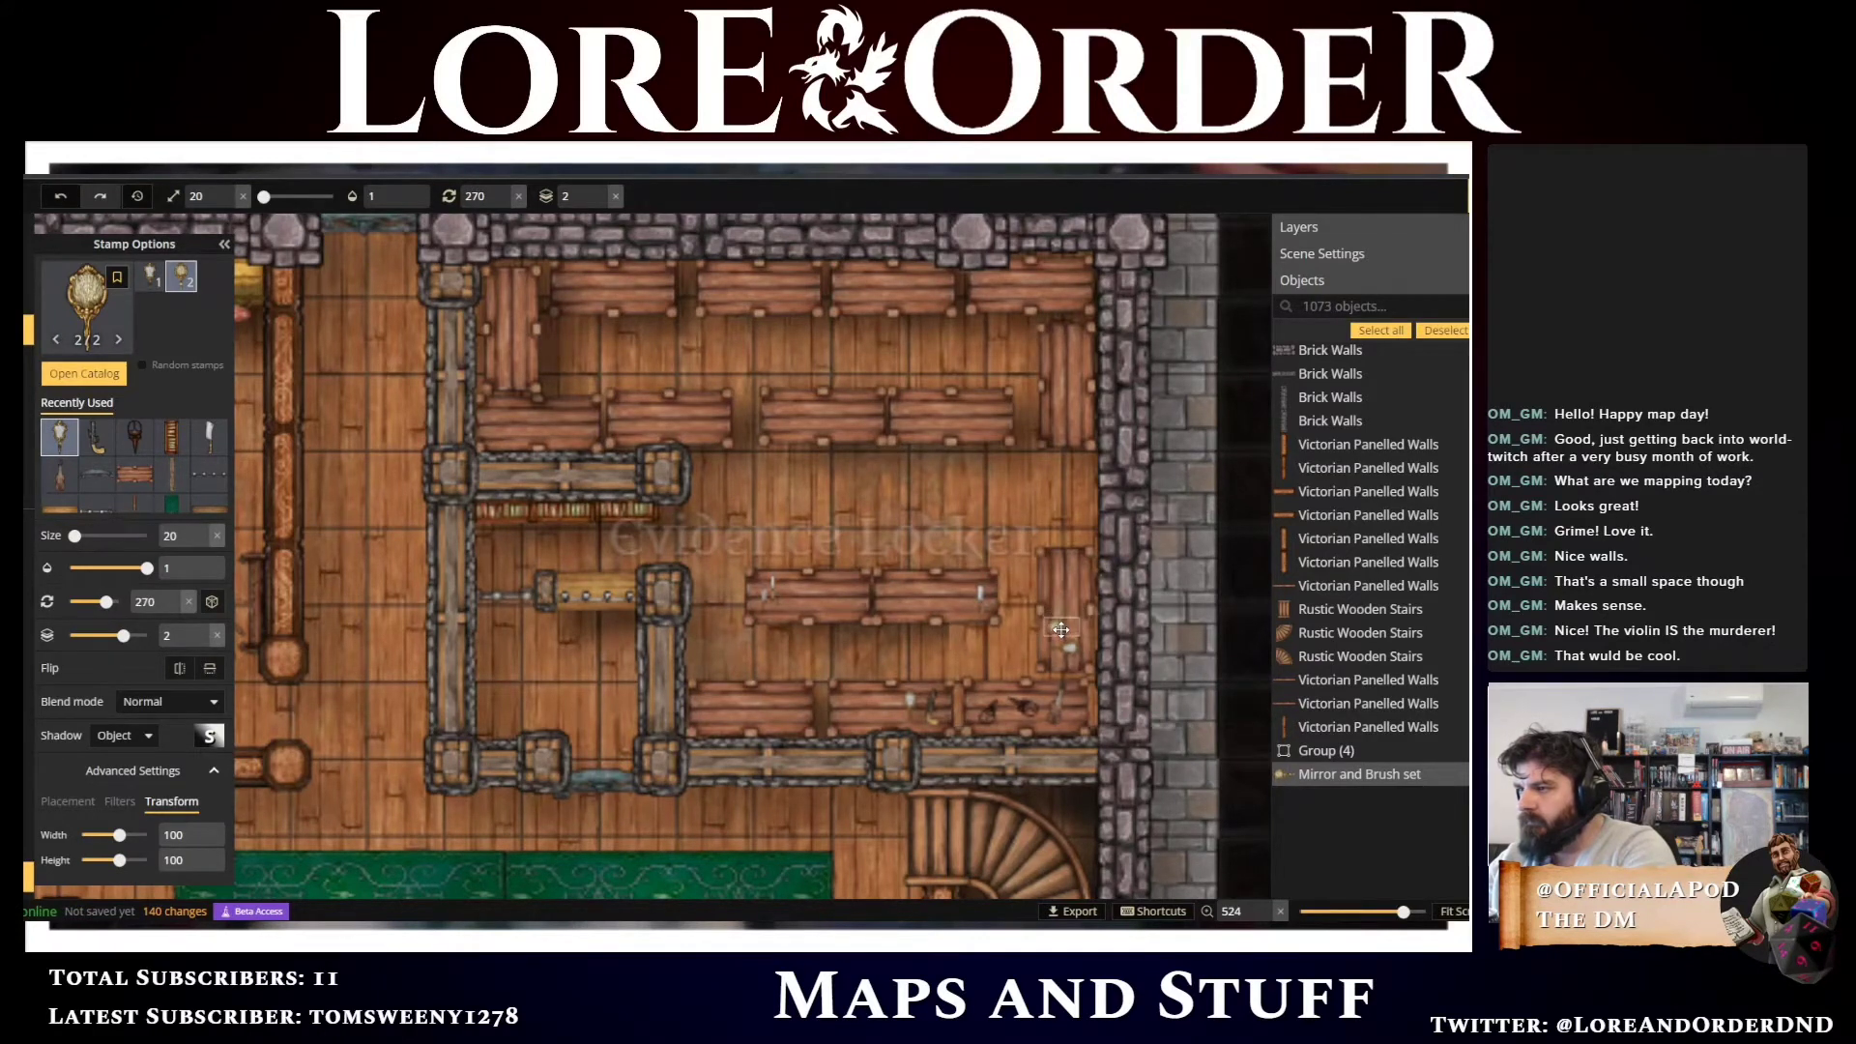
{"action": "left_click", "coordinate": [1061, 627]}
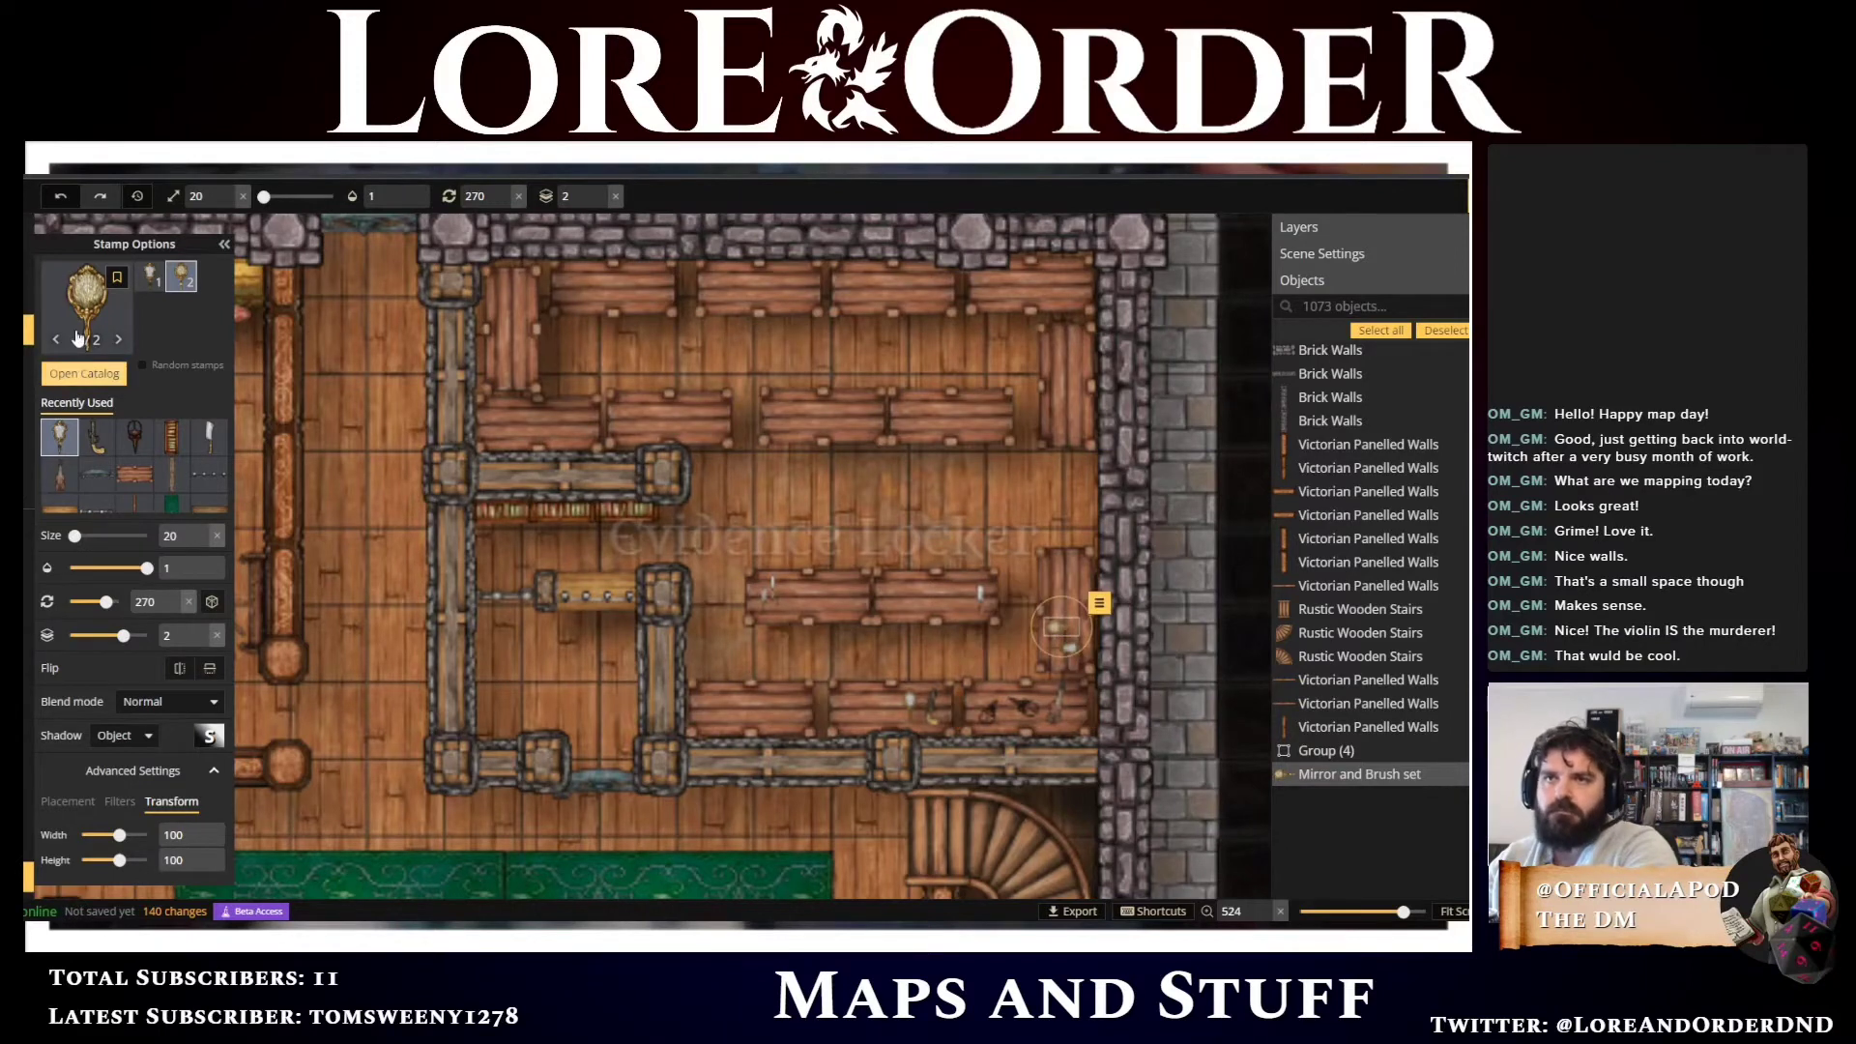
Place two Broken Potions from the Wizard stamps at size 20 with random rotation on the lower shelf row's middle table, beside the mirror
{"action": "key", "text": "f"}
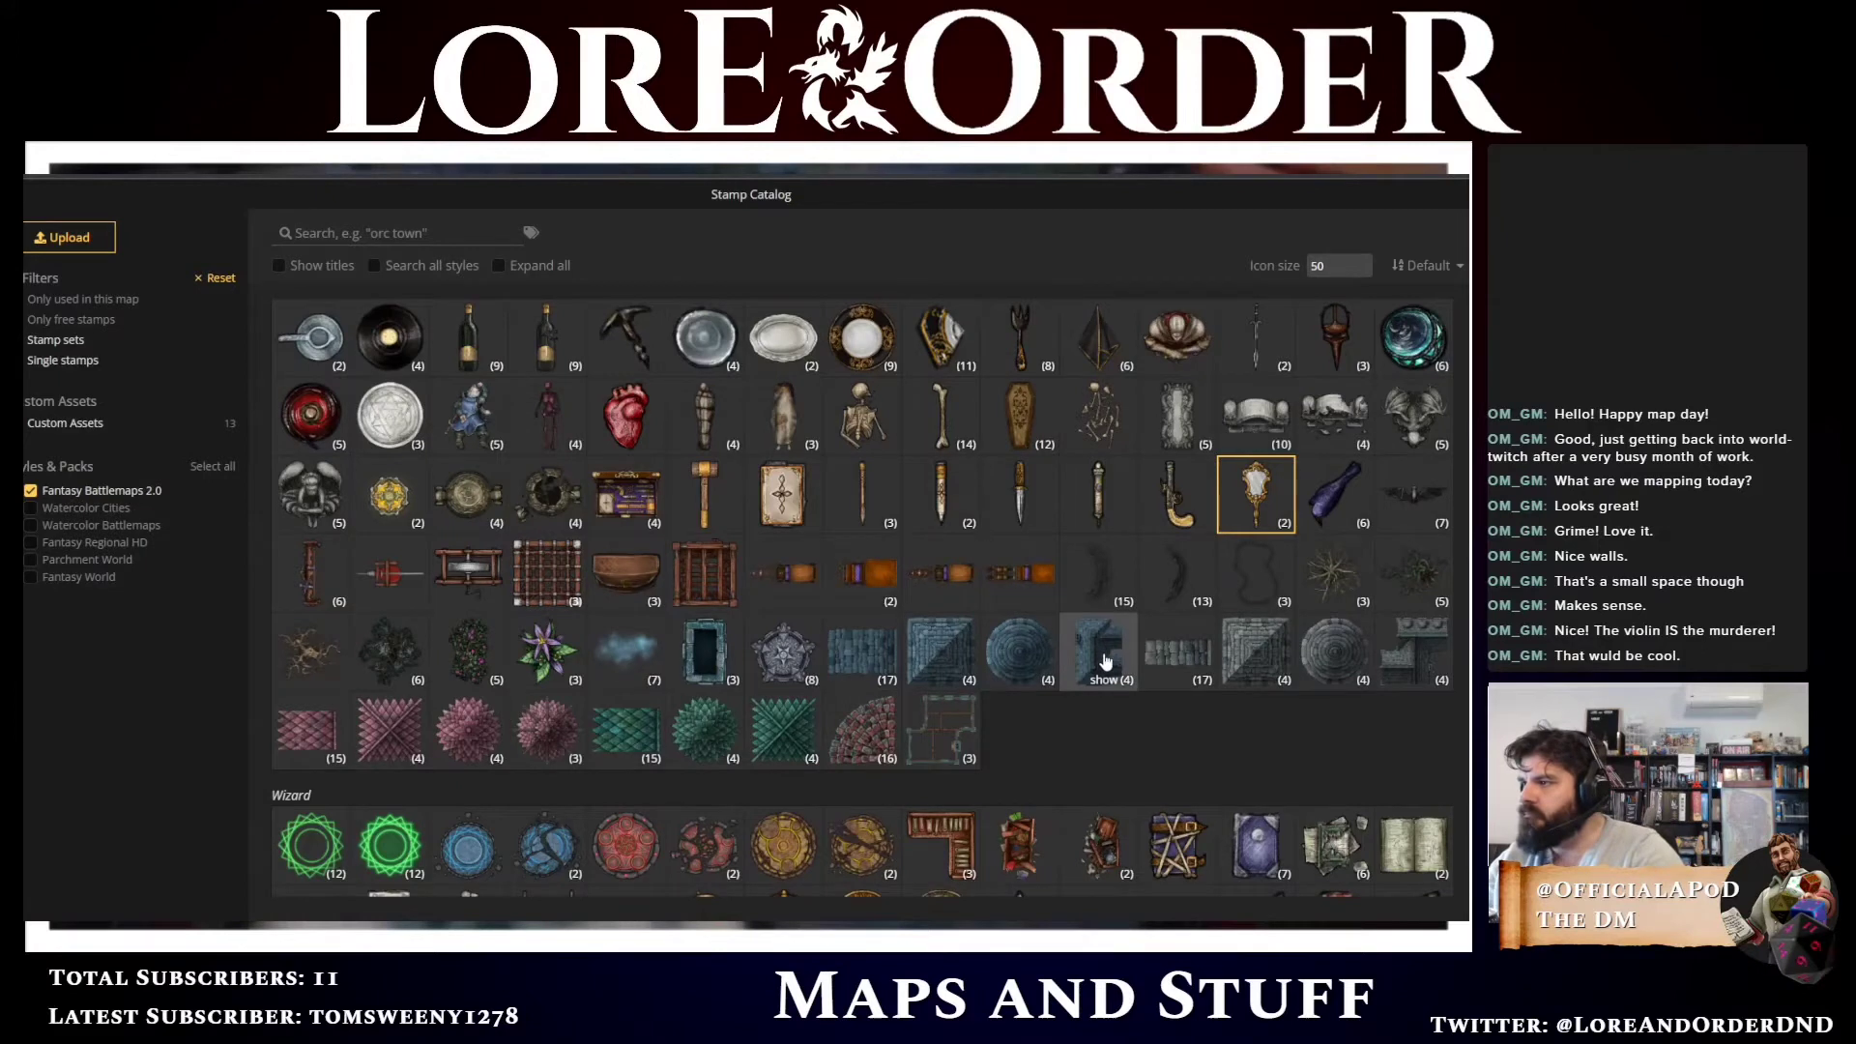
{"action": "scroll", "coordinate": [1112, 661], "scroll_direction": "down", "scroll_amount": 1}
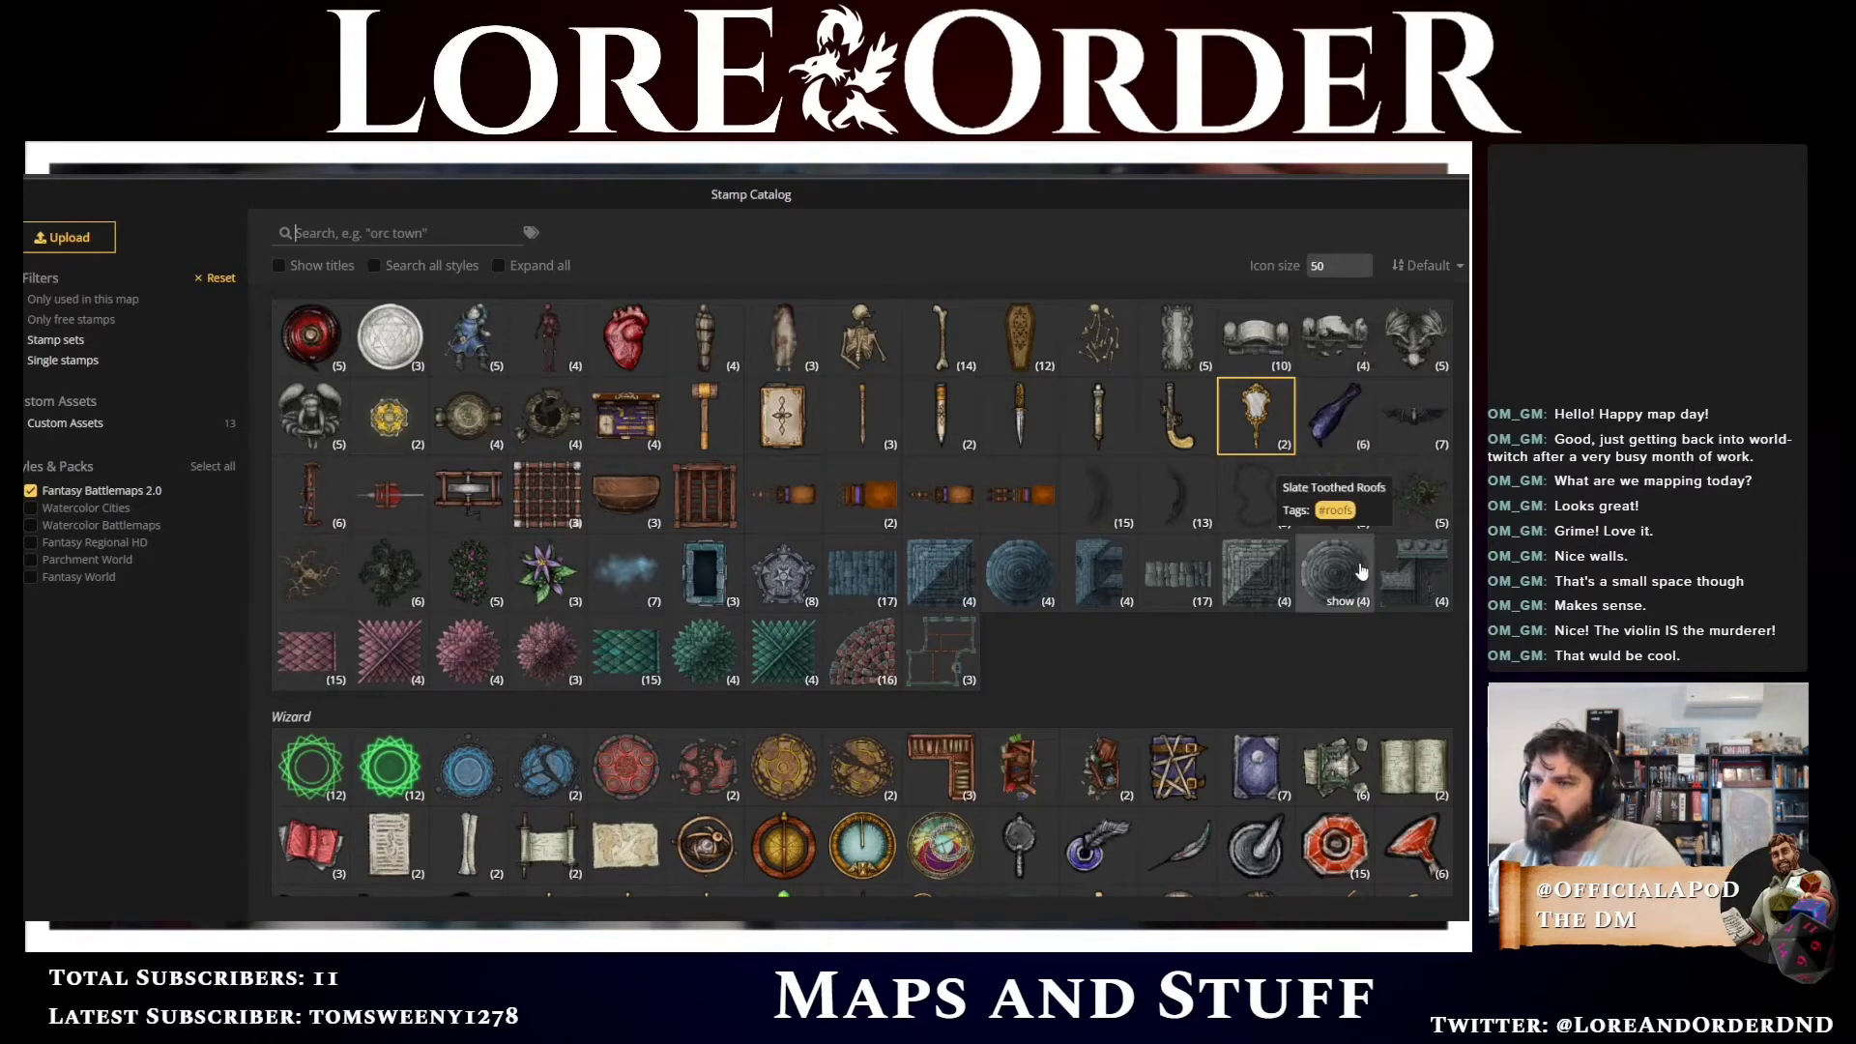
{"action": "left_click", "coordinate": [638, 601]}
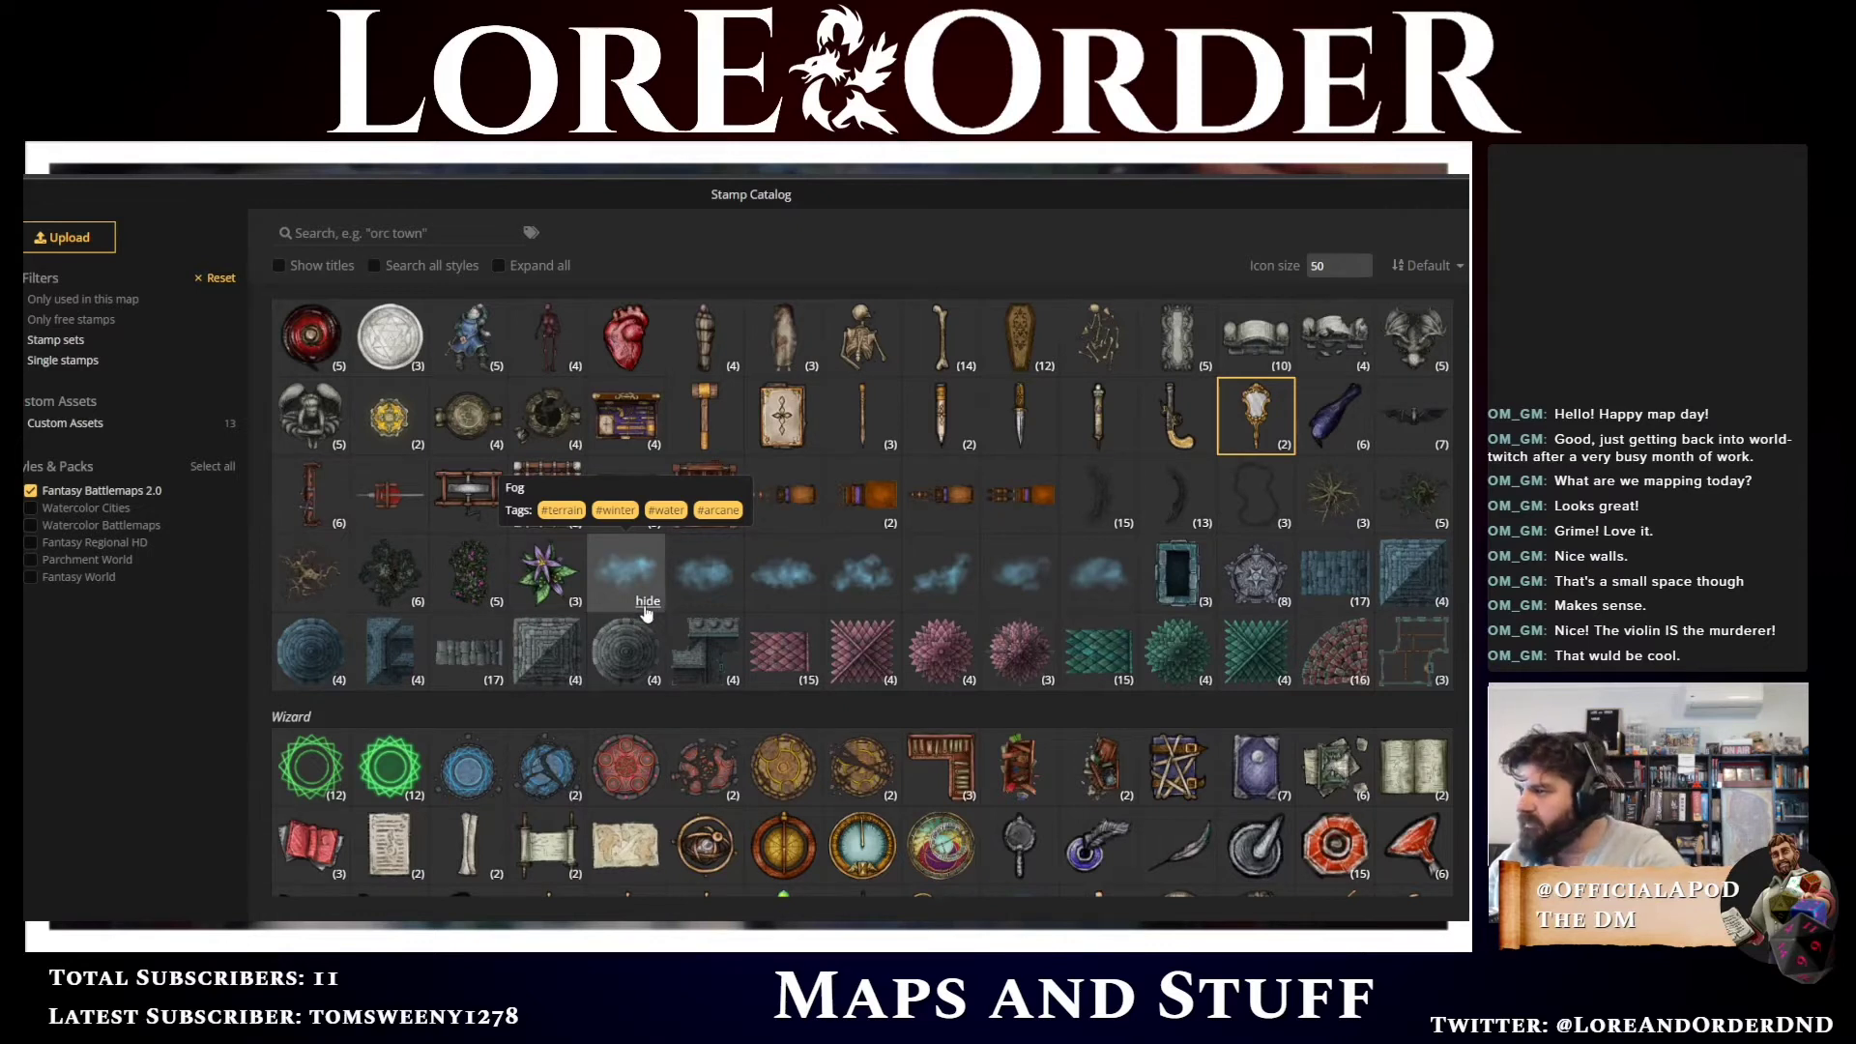
{"action": "left_click", "coordinate": [644, 611]}
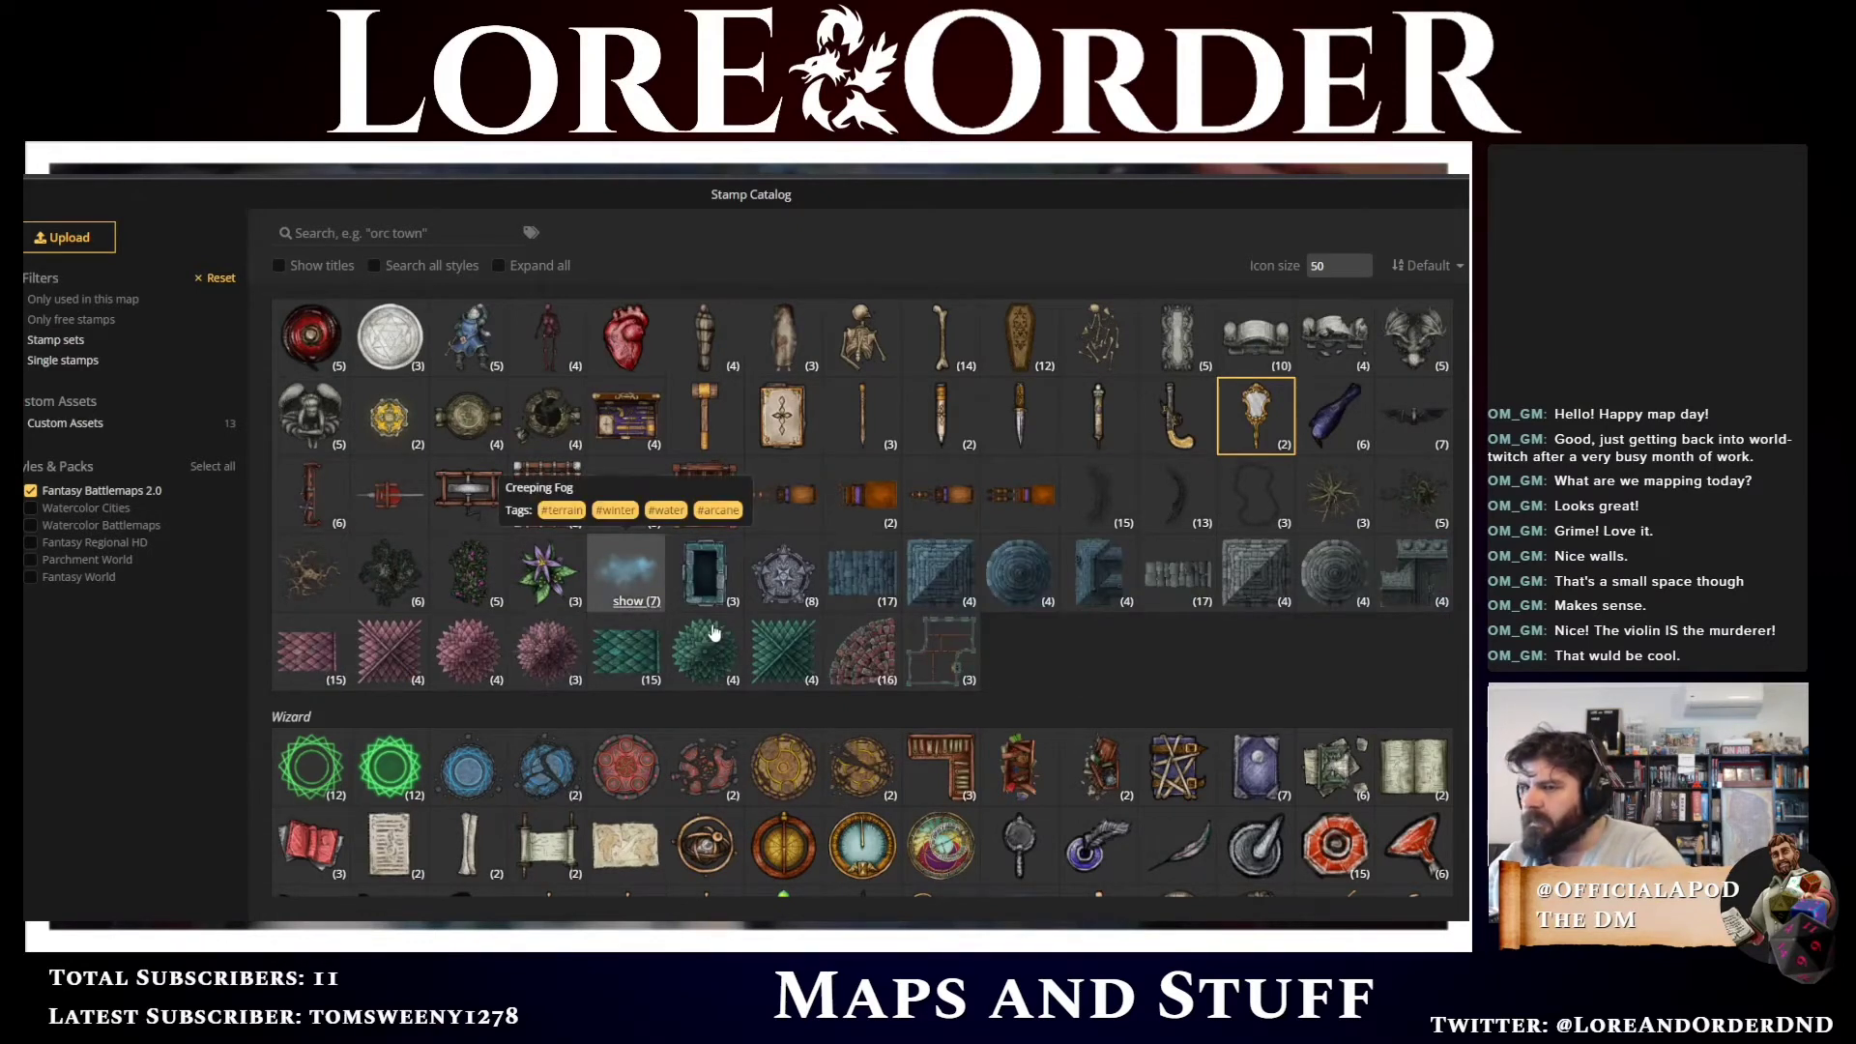
{"action": "scroll", "coordinate": [710, 627], "scroll_direction": "down", "scroll_amount": 4}
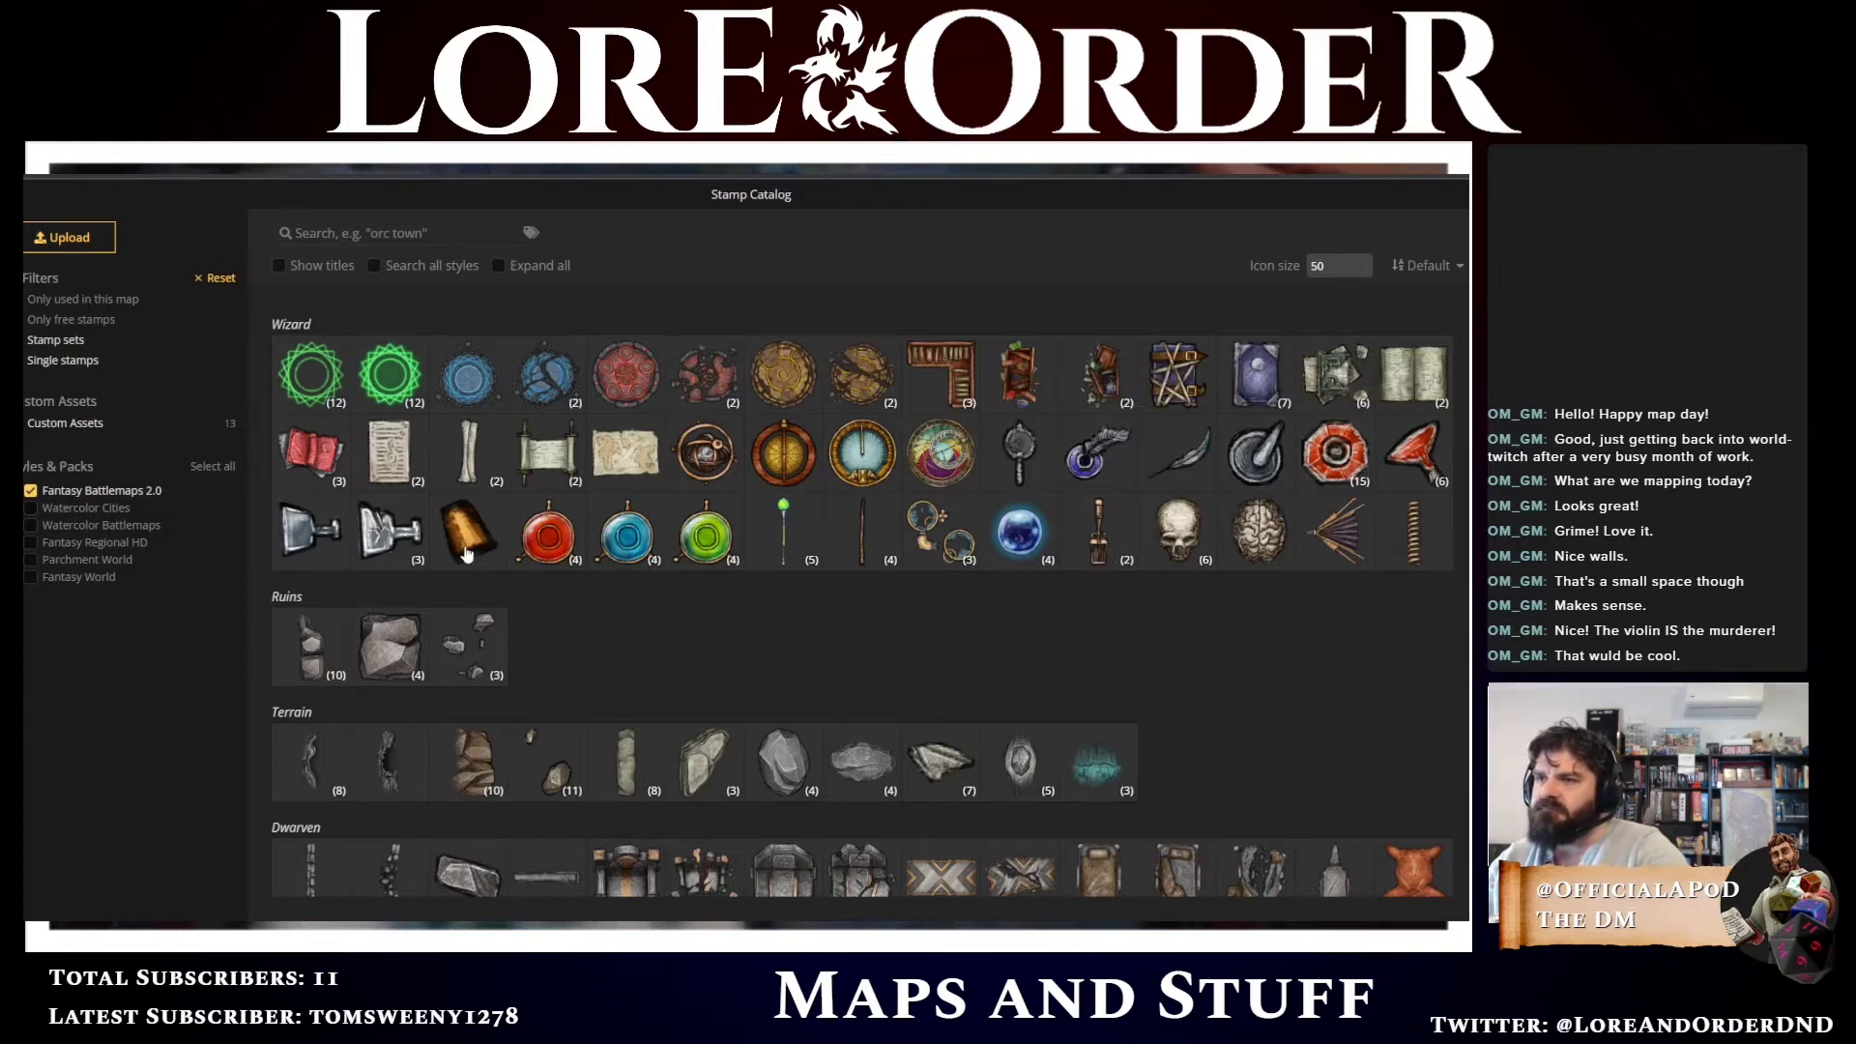
{"action": "left_click", "coordinate": [391, 540]}
{"action": "left_click", "coordinate": [793, 647]}
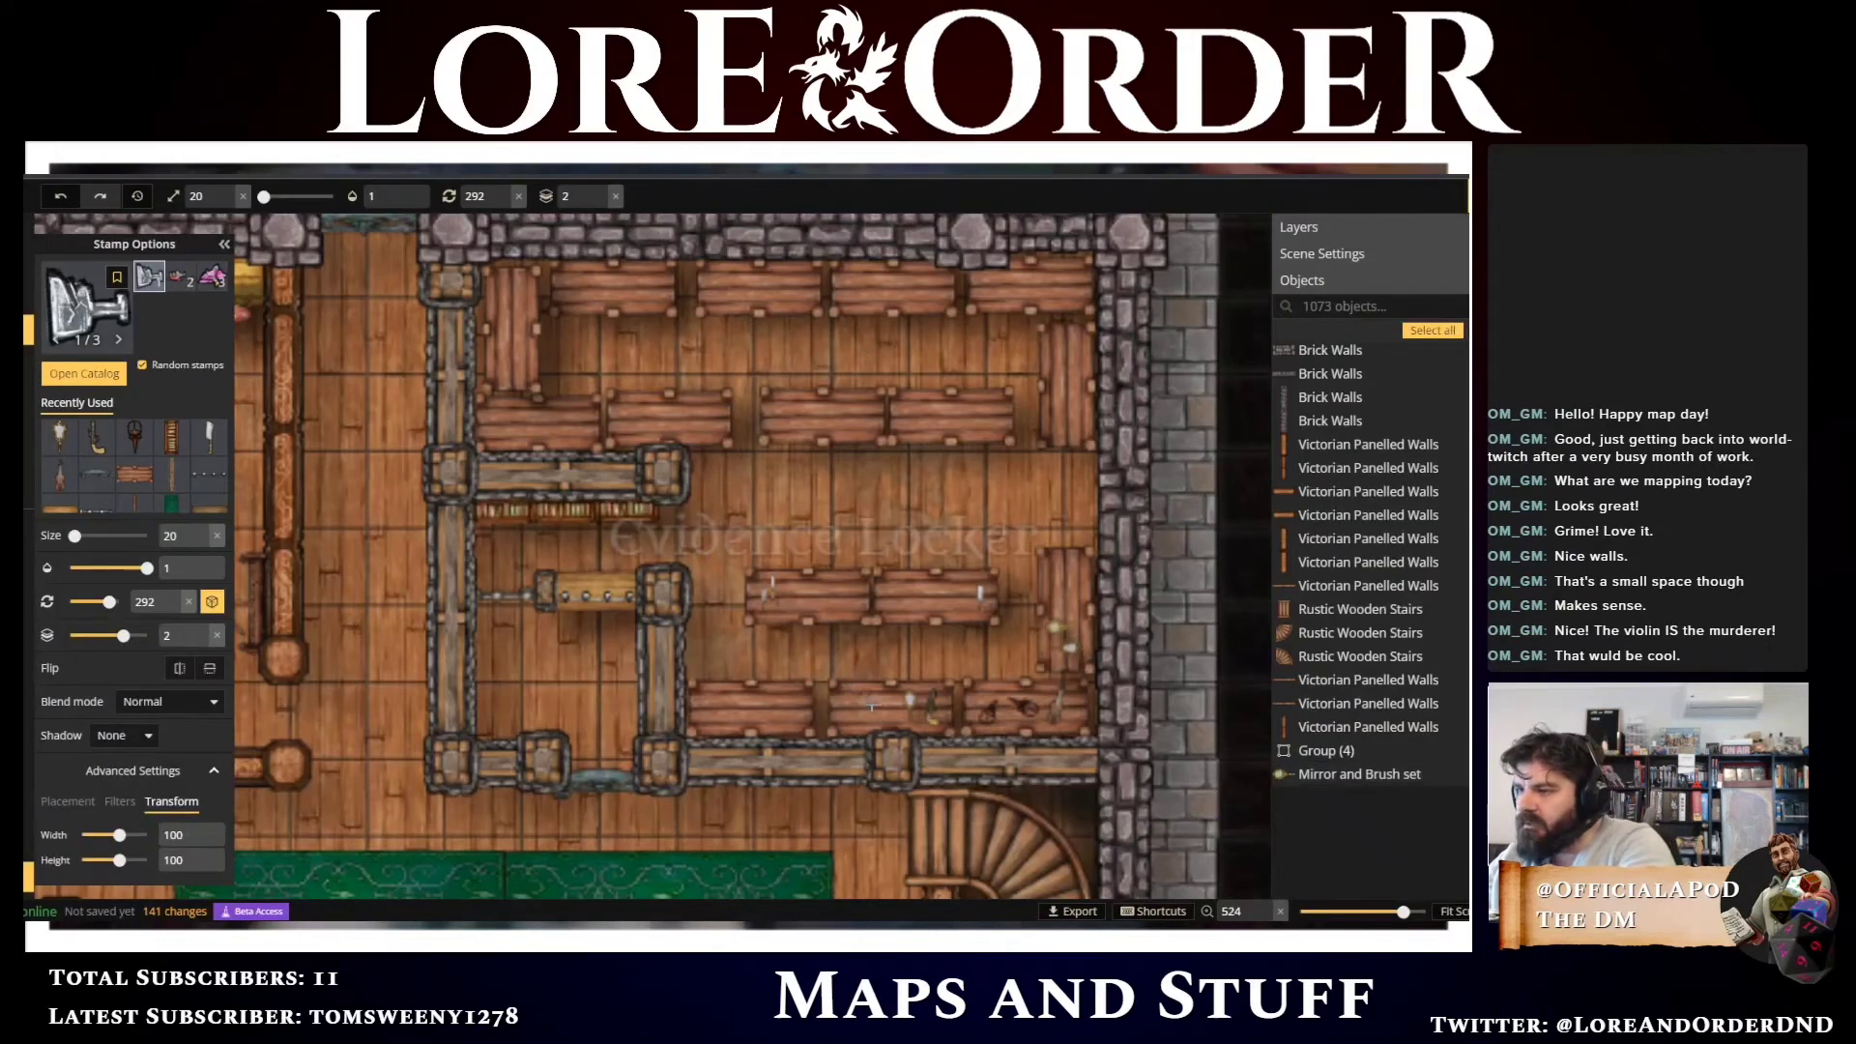
{"action": "left_click", "coordinate": [882, 706]}
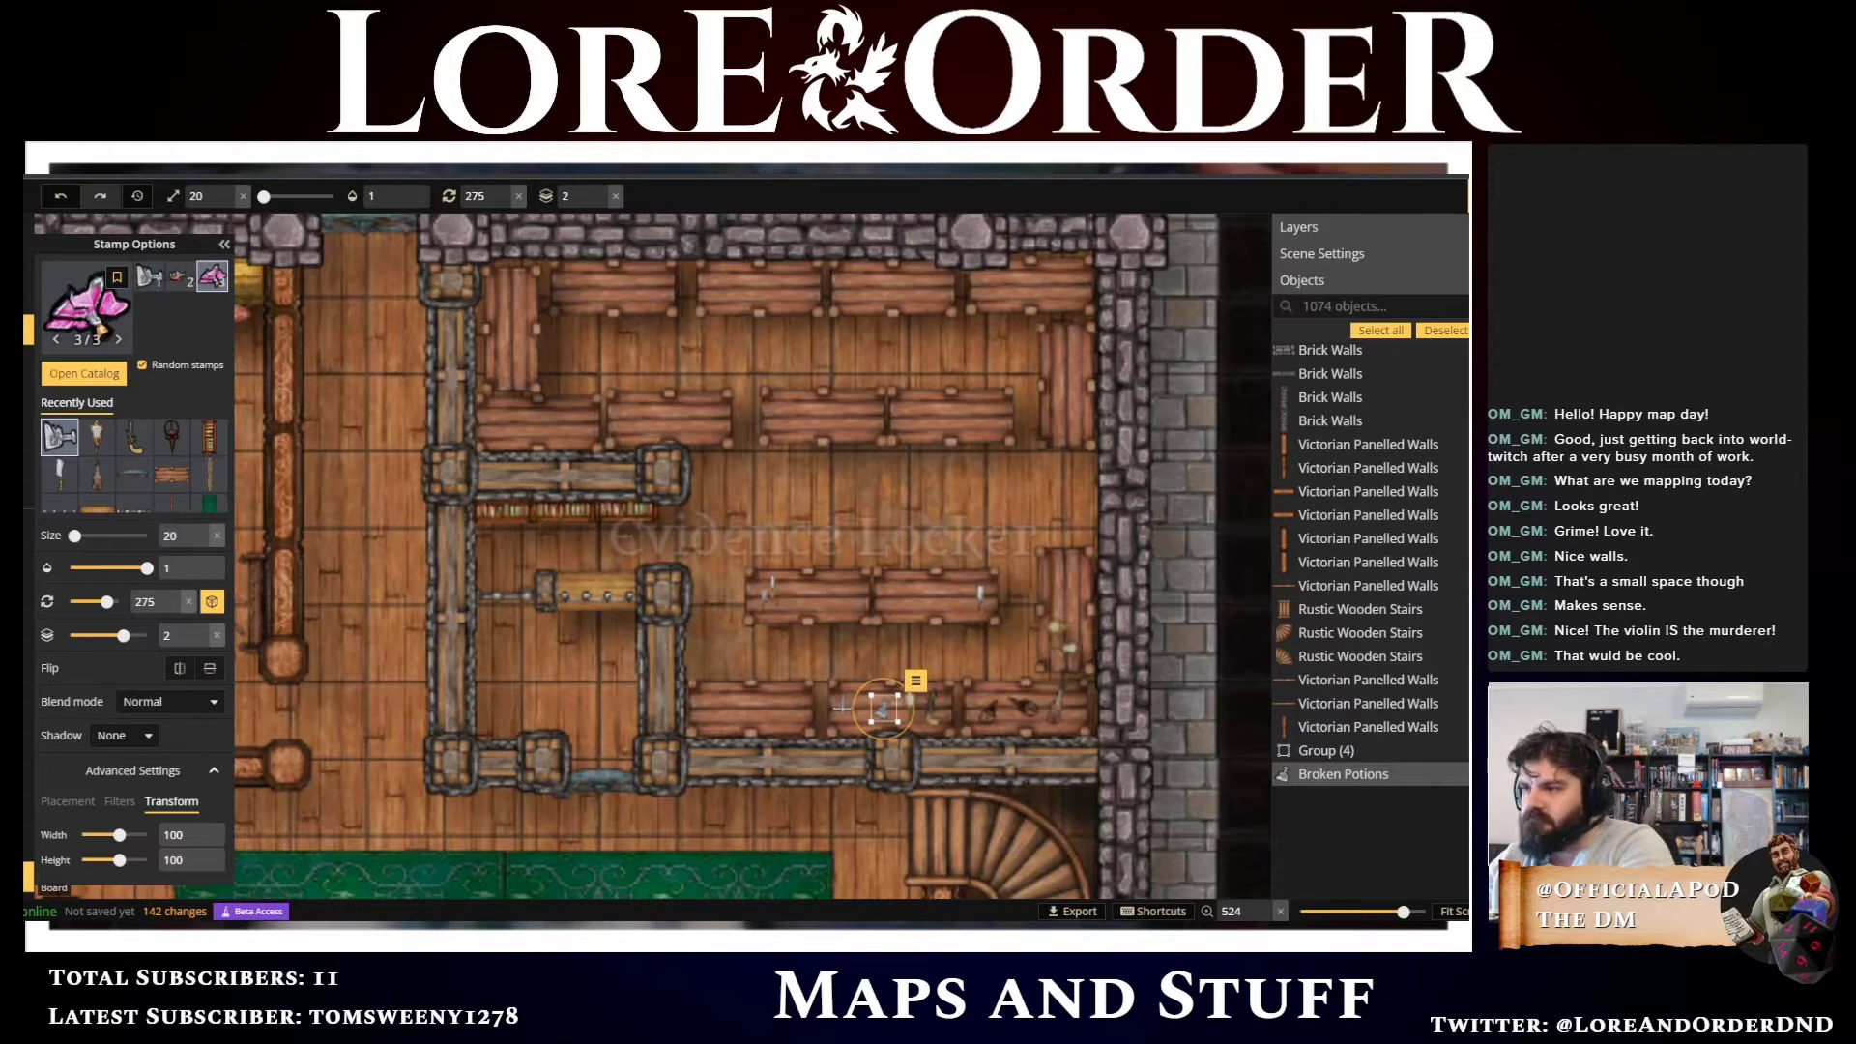
{"action": "left_click", "coordinate": [841, 706]}
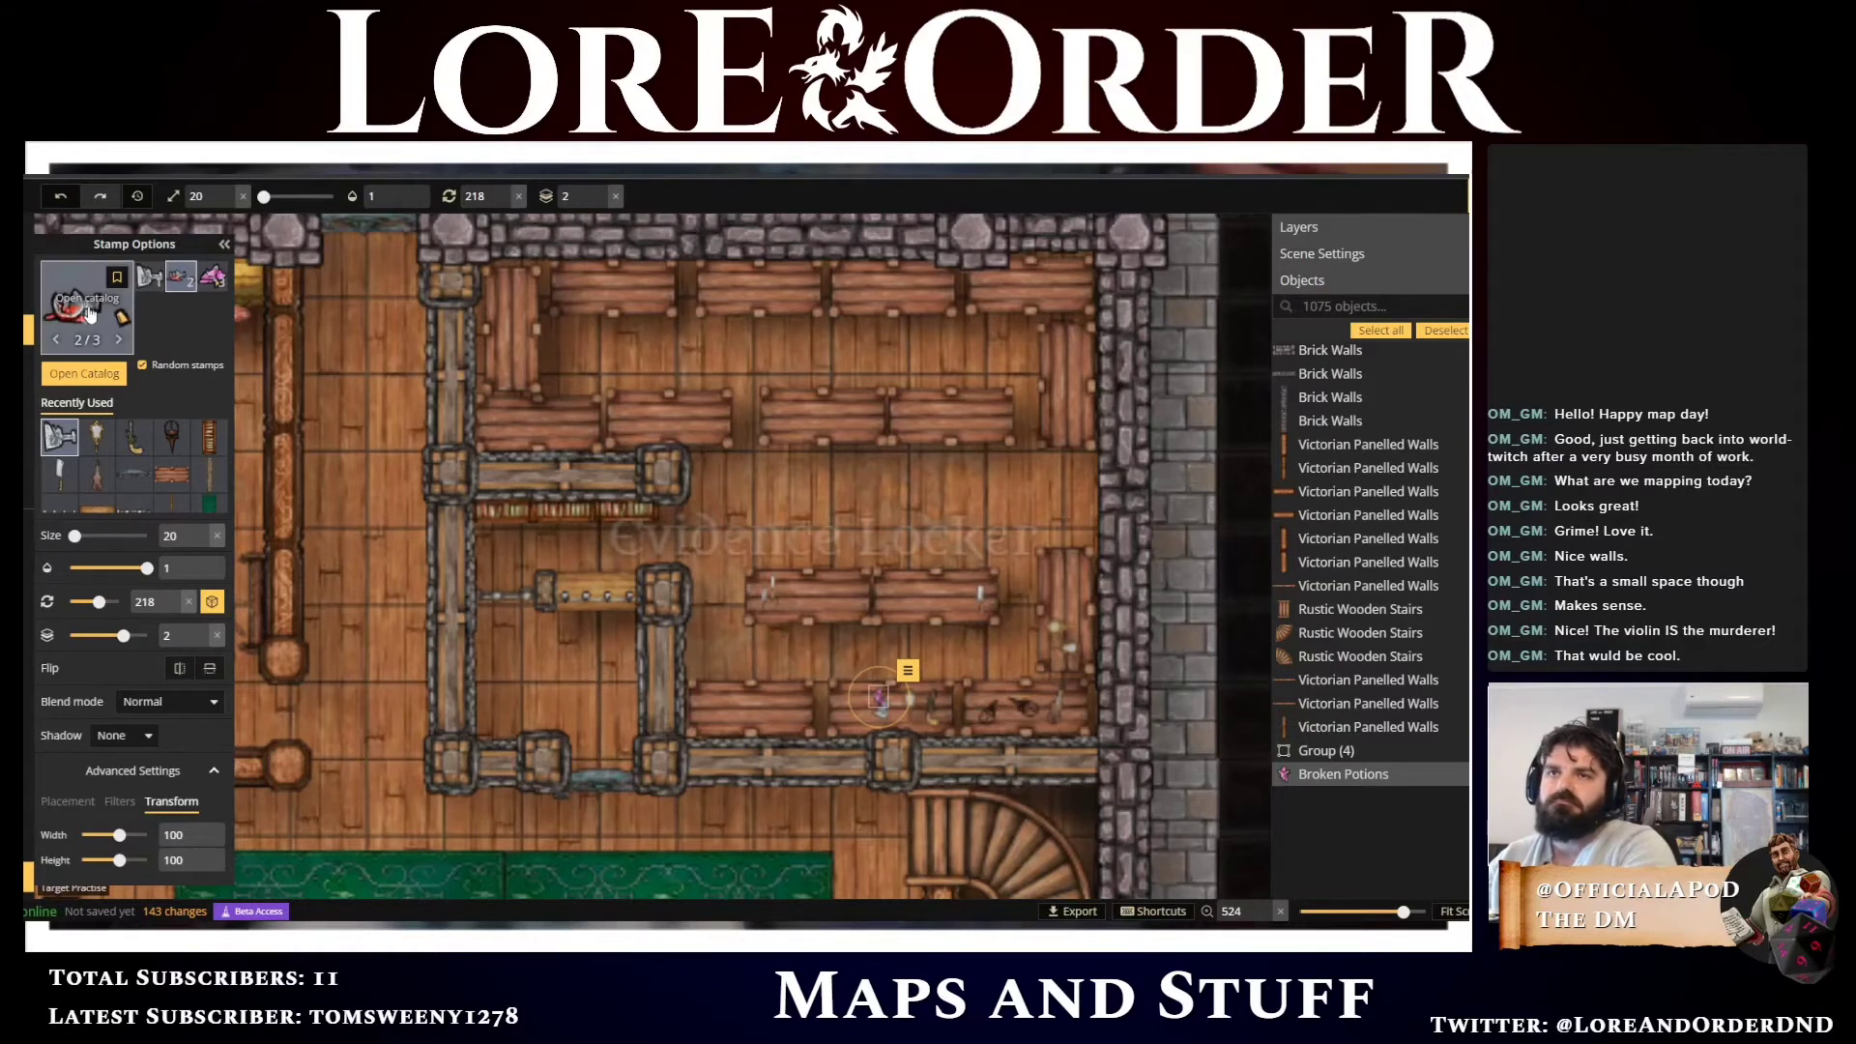
Place the Dungeons category's Evil Entrance stamp on the lower shelf row's leftmost table and shrink it to size 10
{"action": "key", "text": "e"}
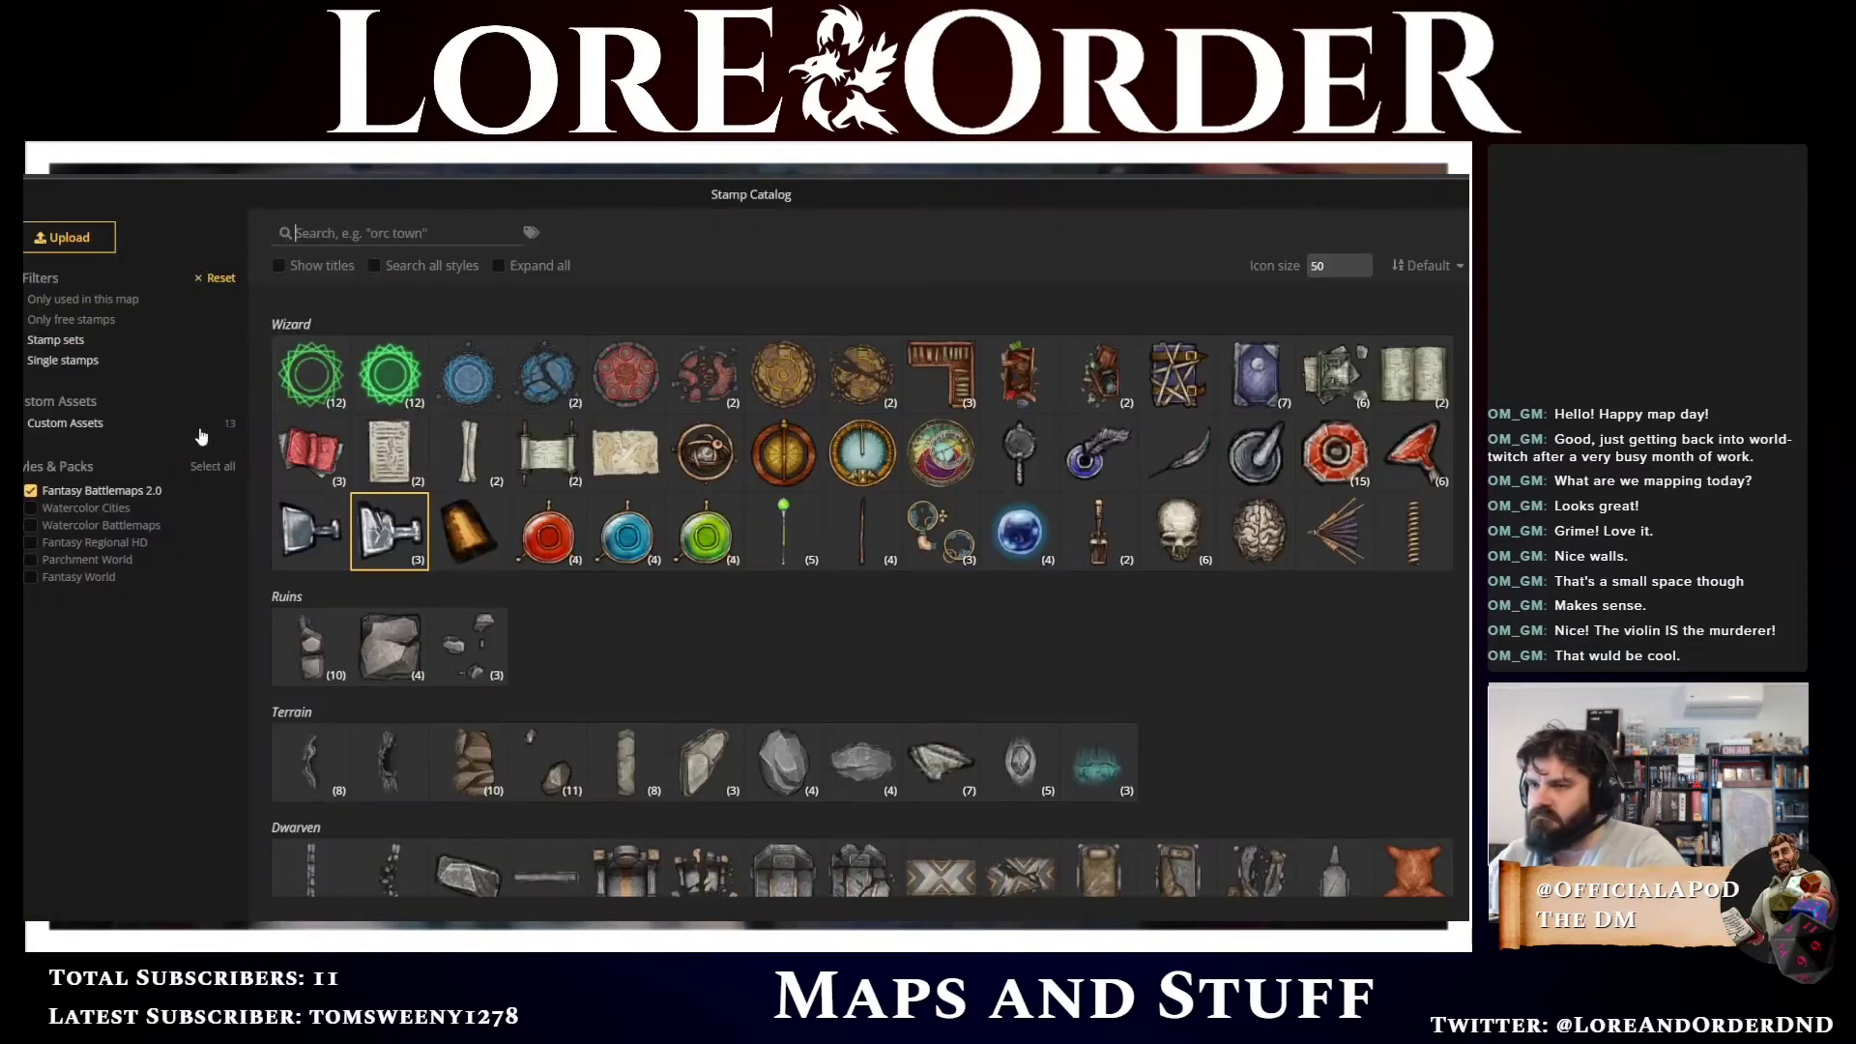
{"action": "scroll", "coordinate": [1037, 618], "scroll_direction": "down", "scroll_amount": 5}
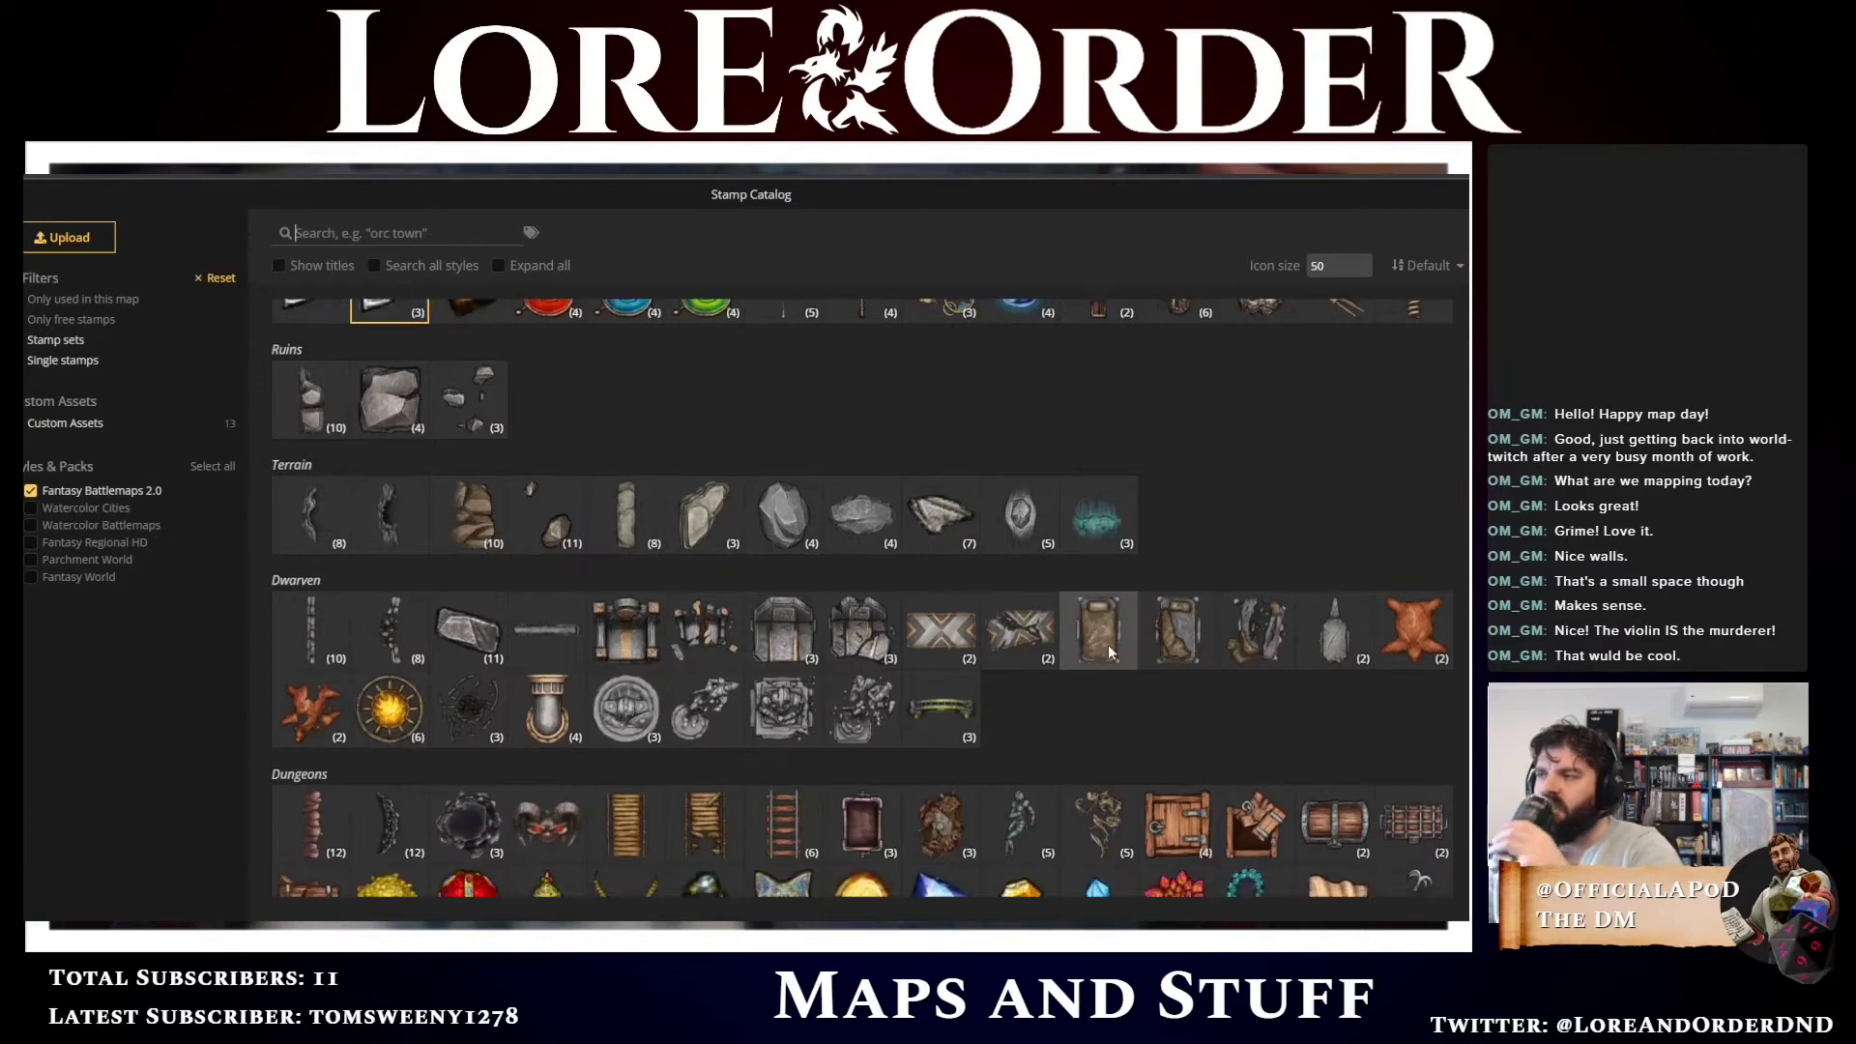
{"action": "scroll", "coordinate": [1108, 643], "scroll_direction": "down", "scroll_amount": 1}
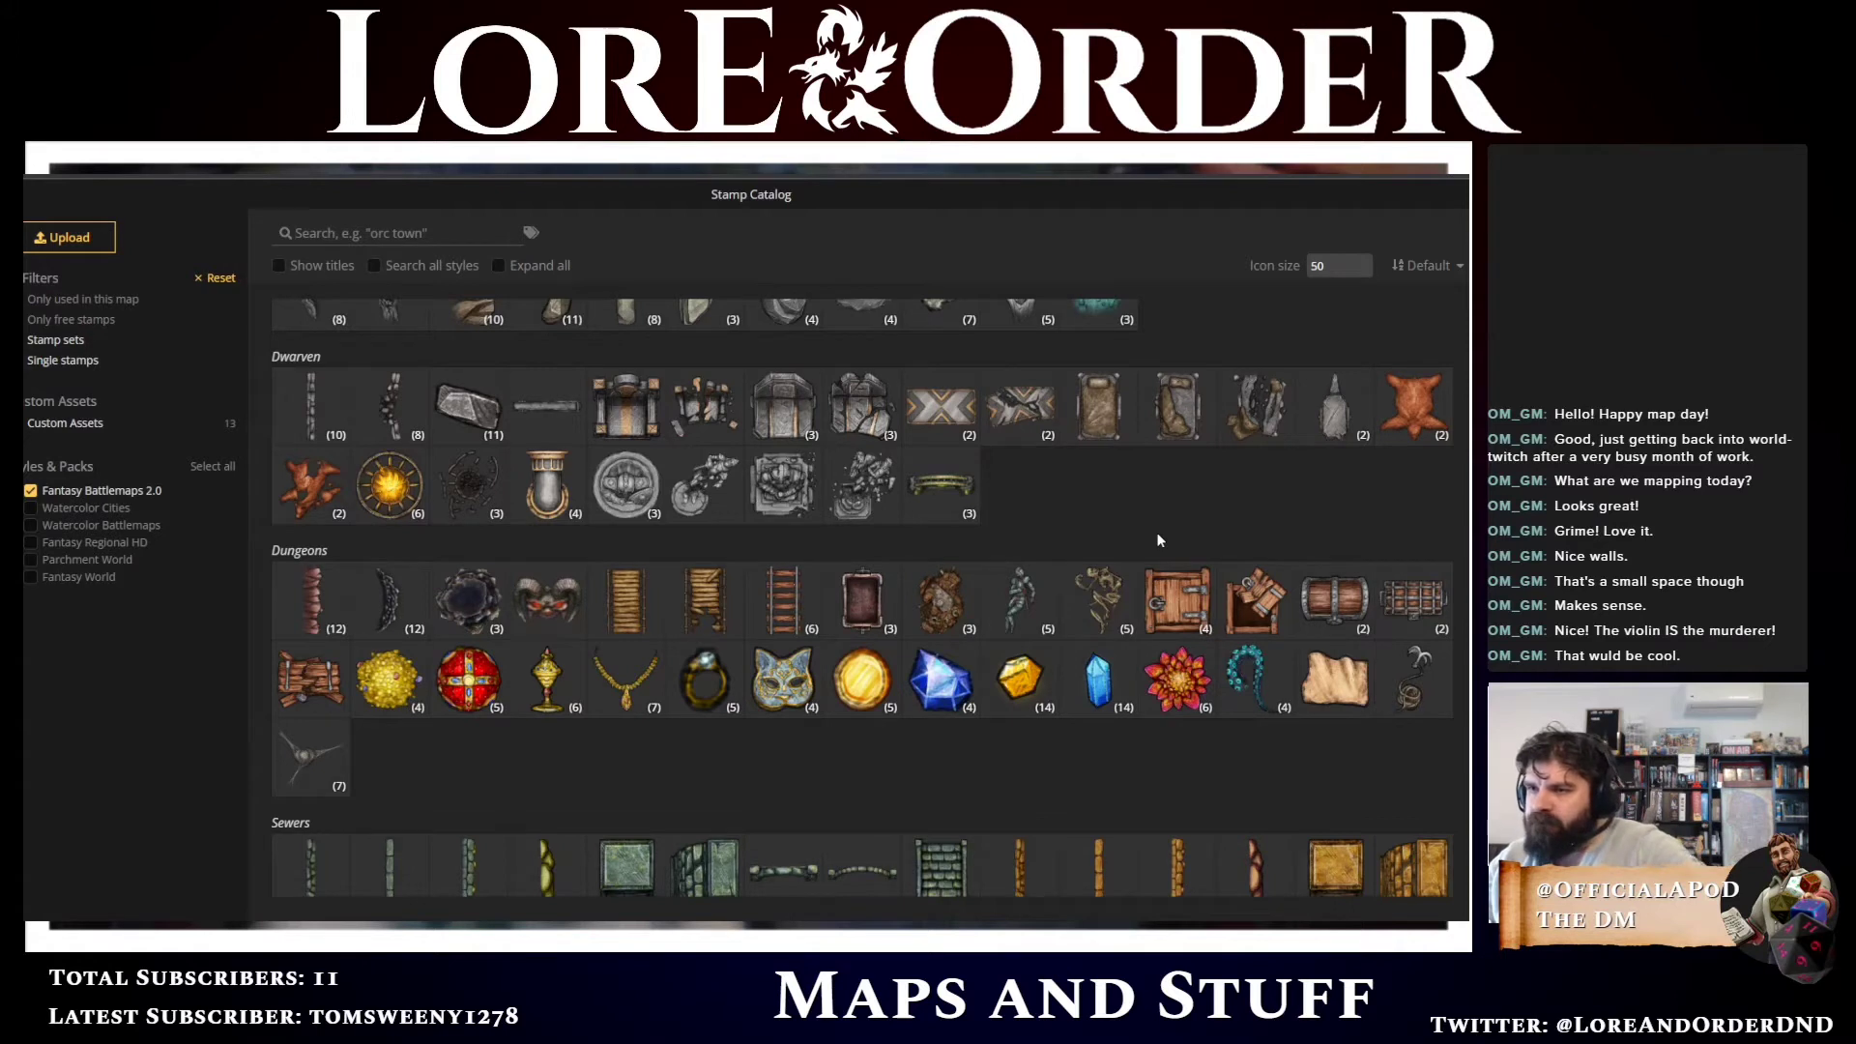
{"action": "left_click", "coordinate": [557, 619]}
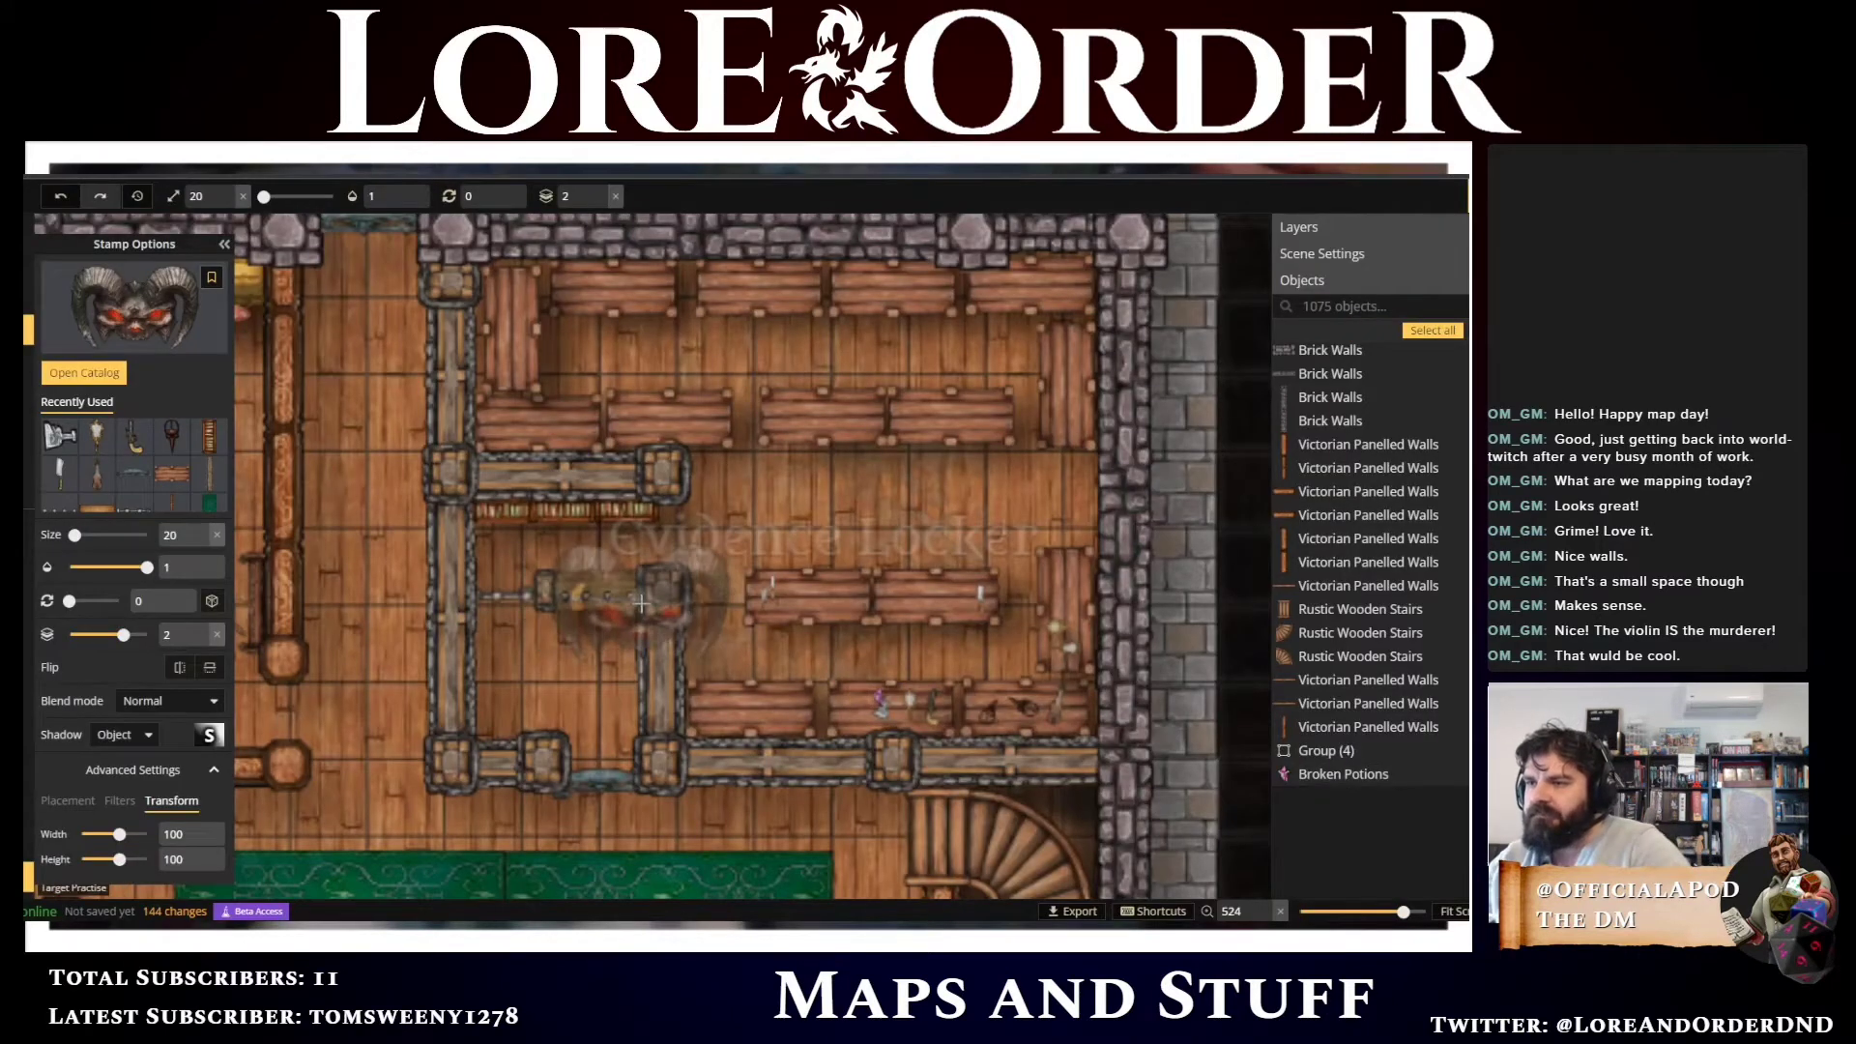
{"action": "scroll", "coordinate": [727, 572], "scroll_direction": "up", "scroll_amount": 3}
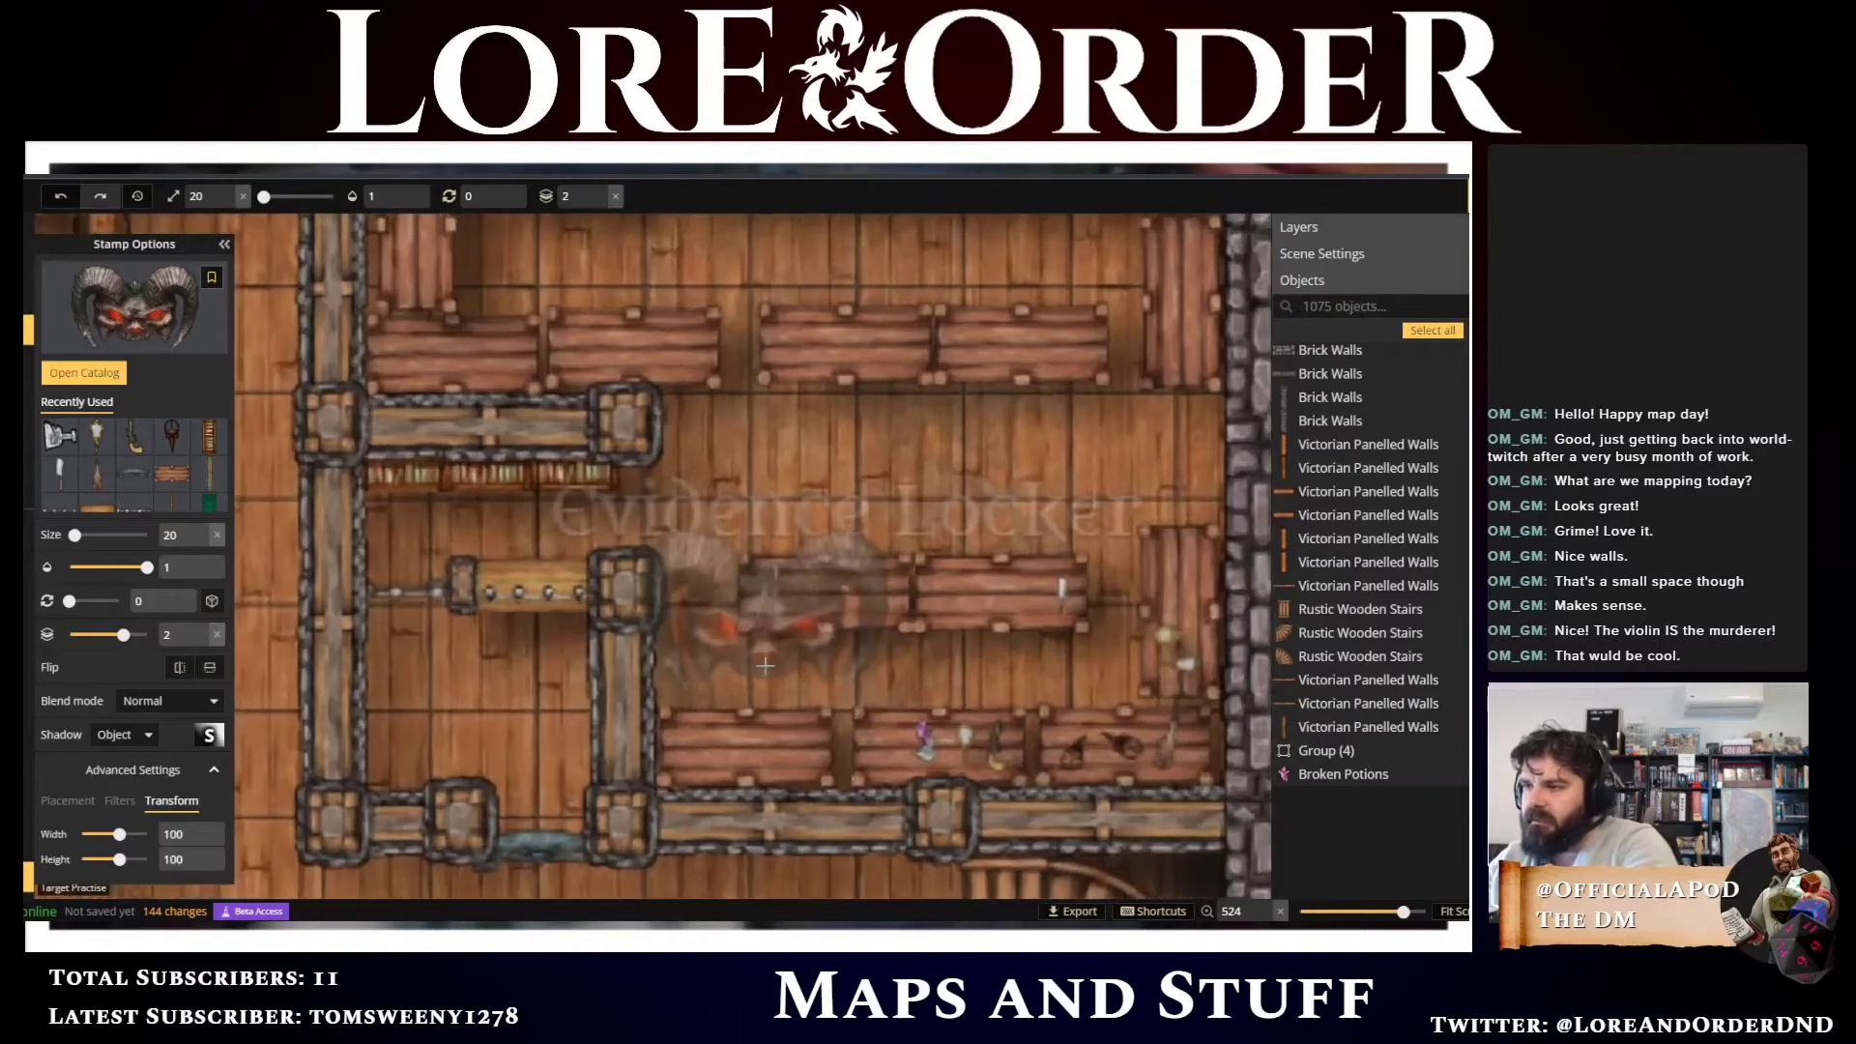
{"action": "left_click", "coordinate": [781, 749]}
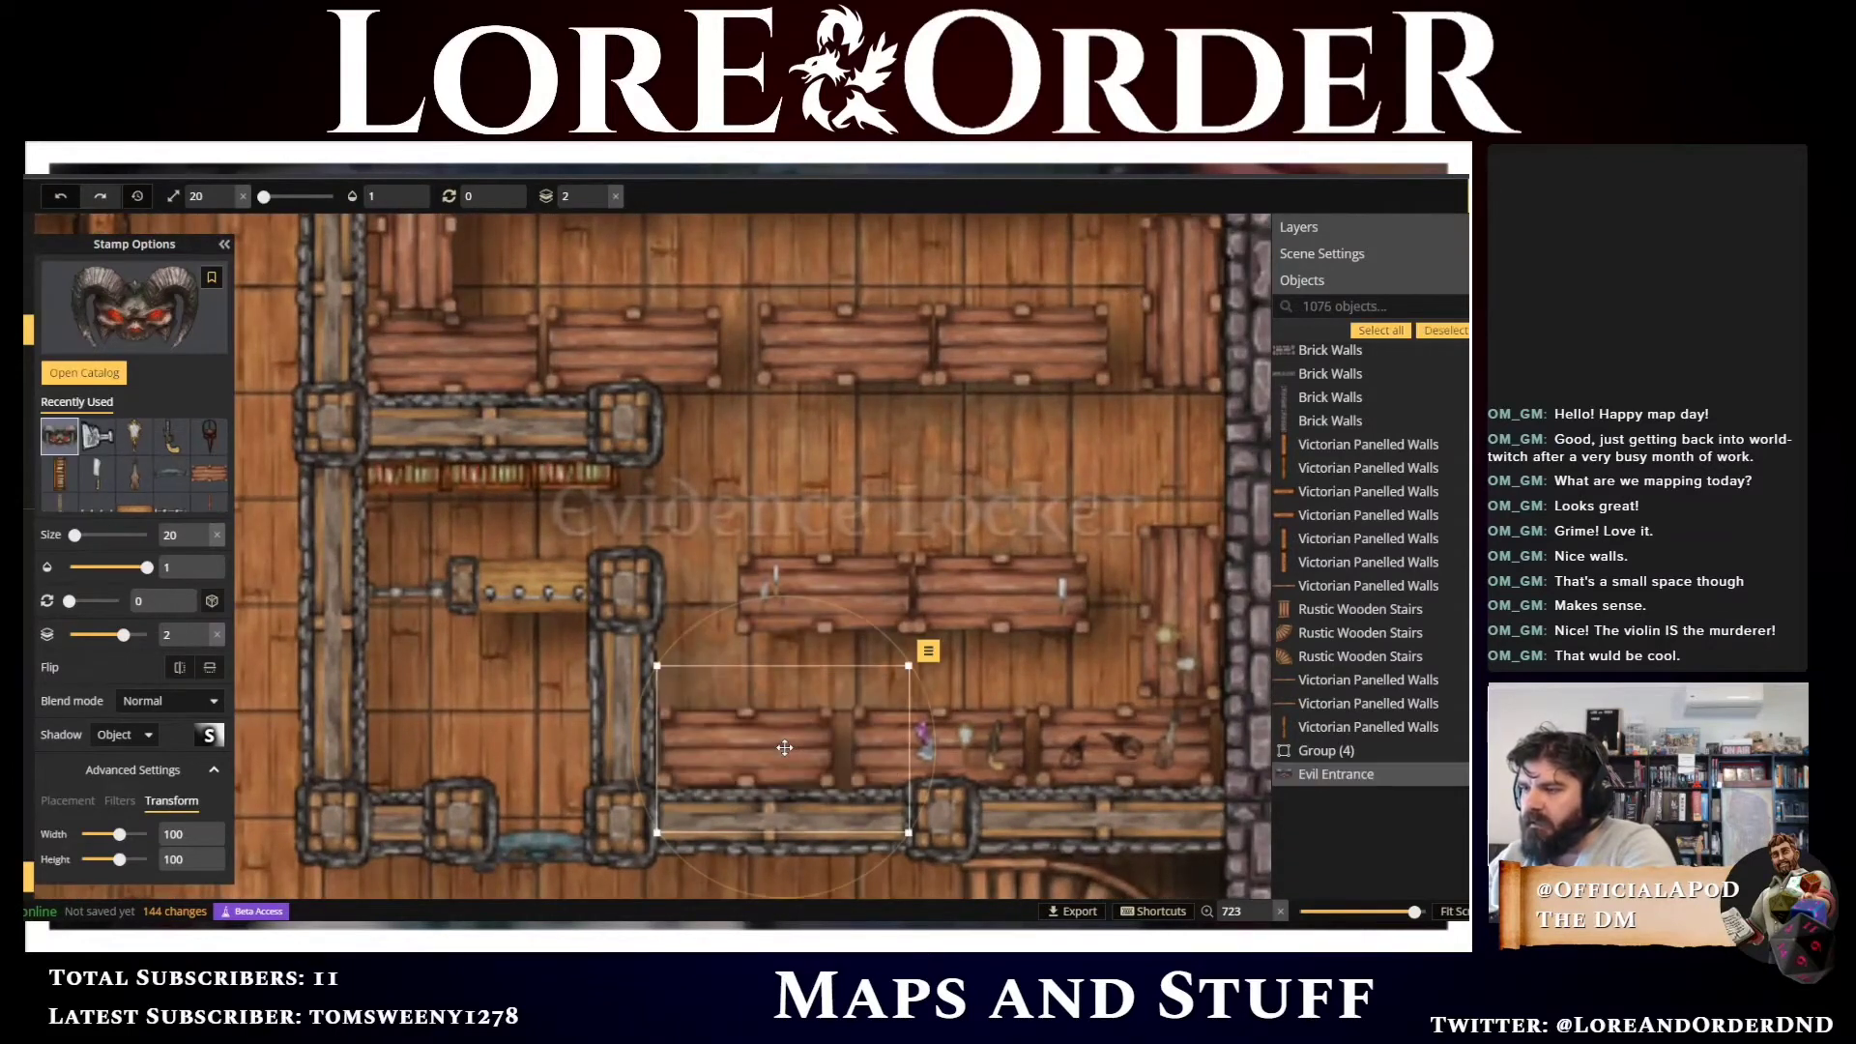
{"action": "left_click_drag", "start_coordinate": [907, 667], "coordinate": [745, 754]}
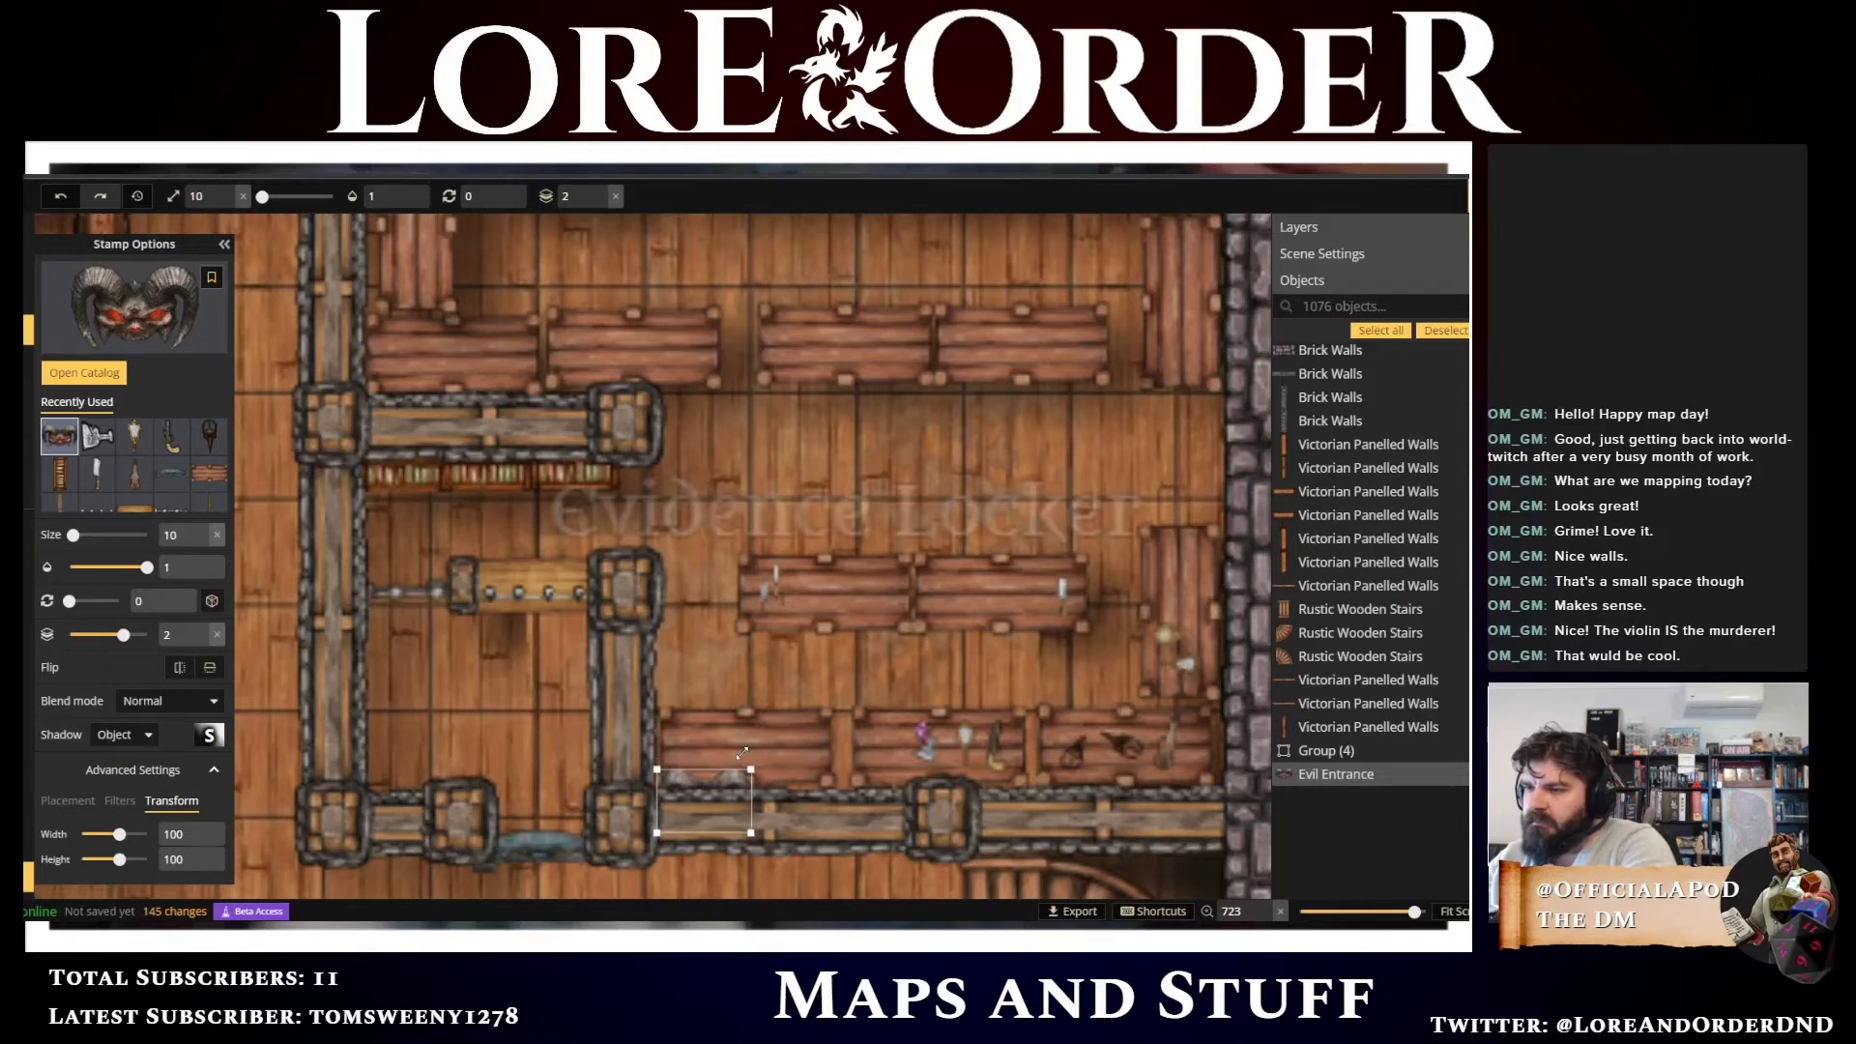
Move the Evil Entrance onto the right half of the lower row's leftmost table and rotate it to 197
{"action": "key", "text": "Right"}
{"action": "key", "text": "Right"}
{"action": "key", "text": "Right"}
{"action": "key", "text": "Right"}
{"action": "key", "text": "Right"}
{"action": "key", "text": "Up"}
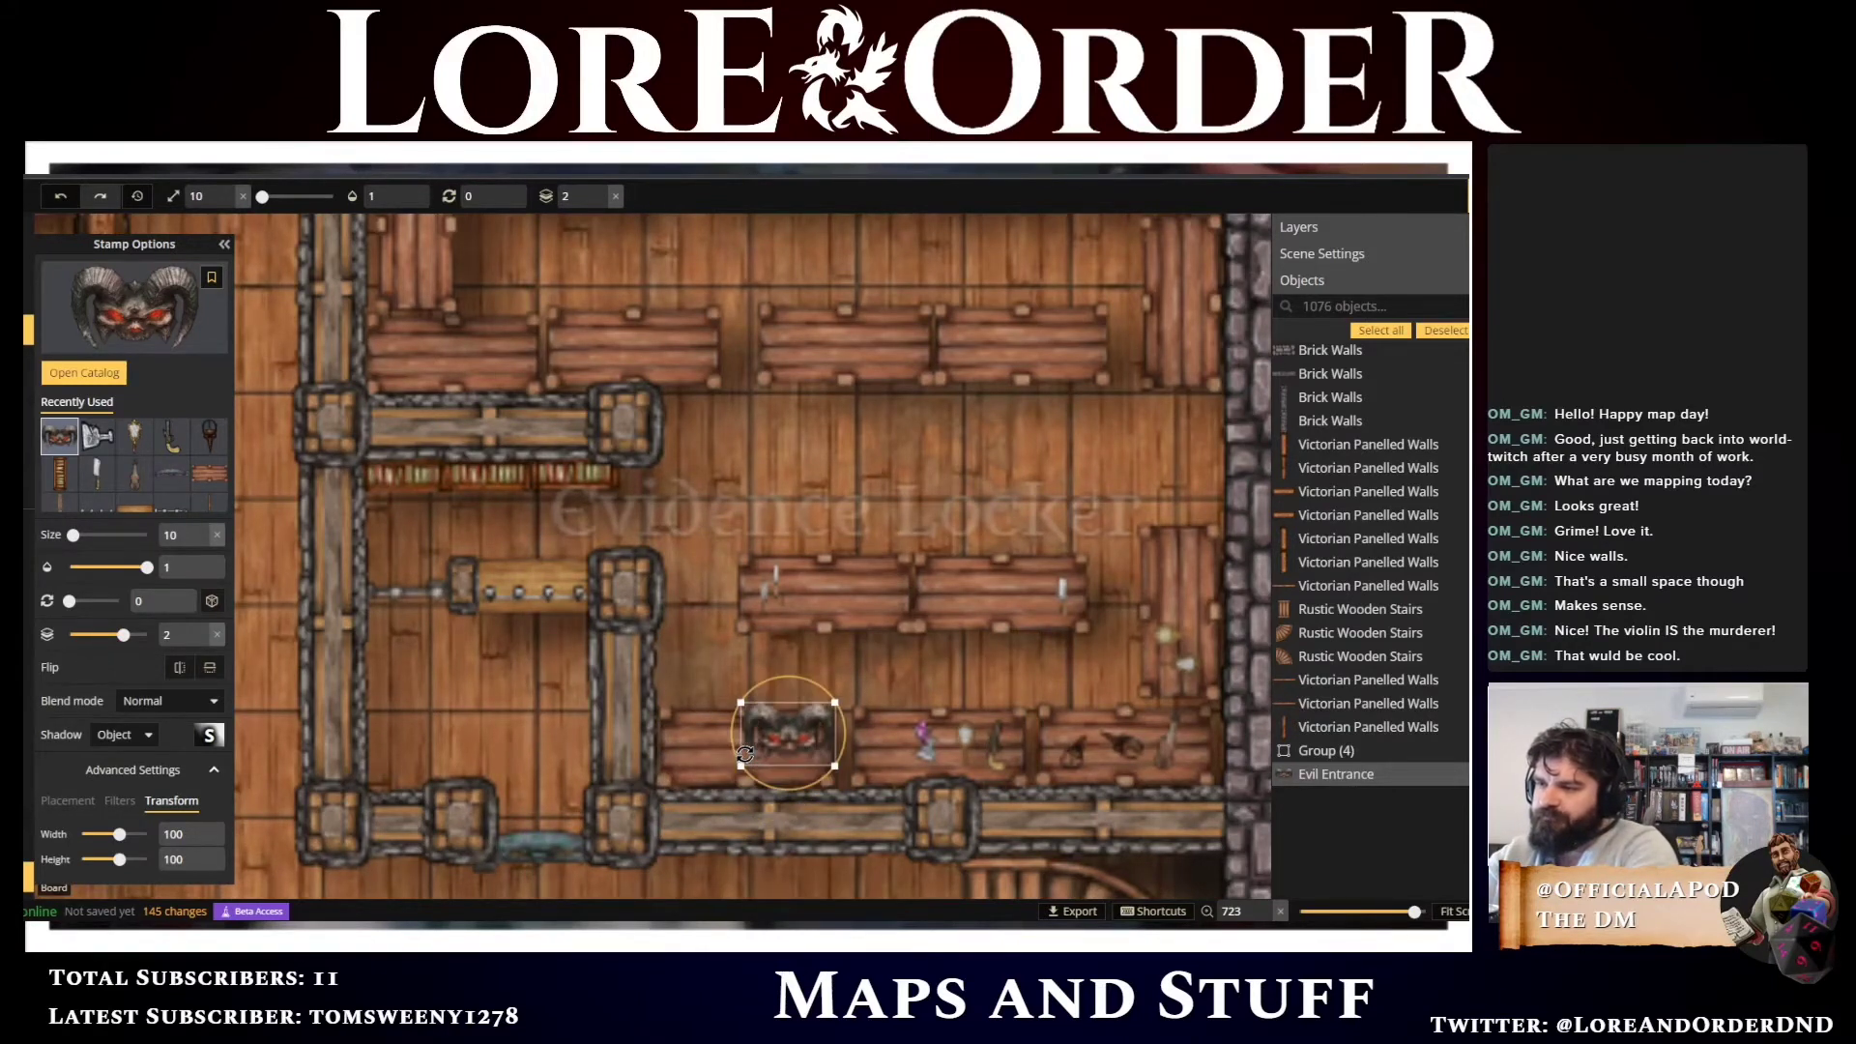
{"action": "left_click_drag", "start_coordinate": [791, 695], "coordinate": [754, 850]}
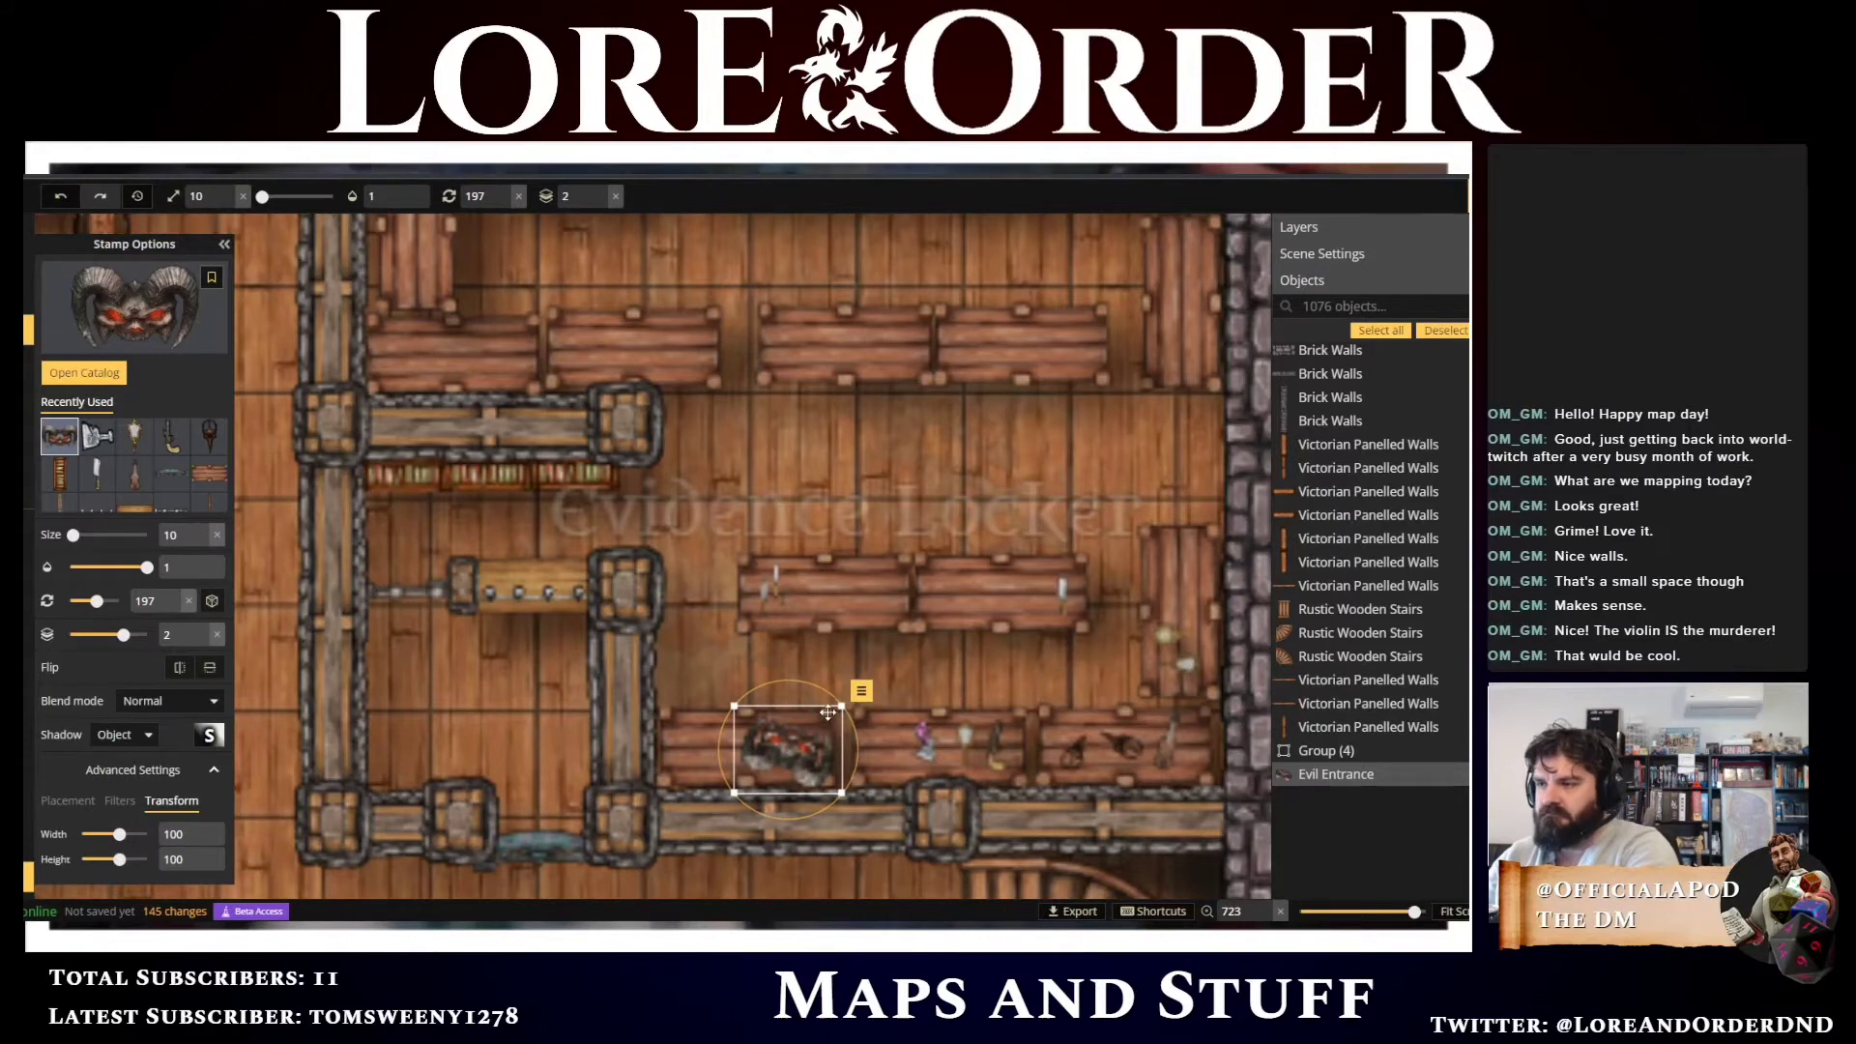
{"action": "left_click_drag", "start_coordinate": [842, 707], "coordinate": [792, 761]}
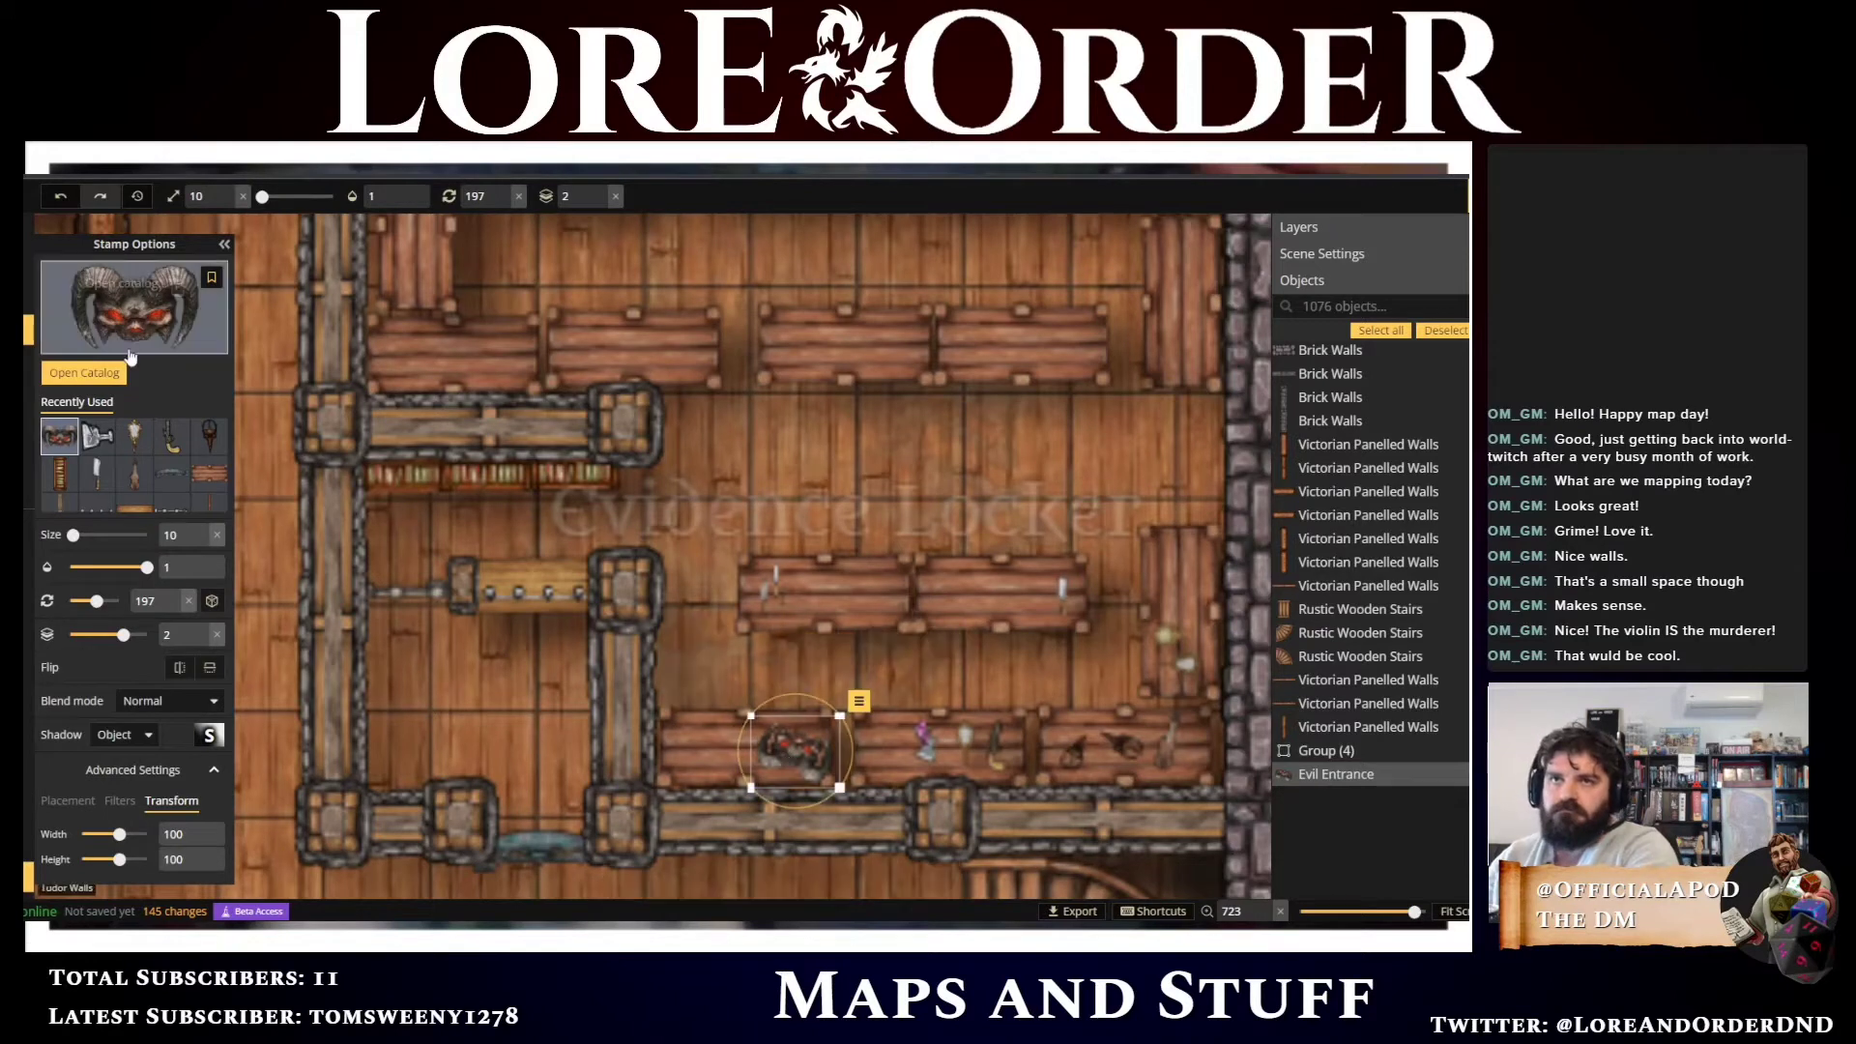
Place the cat mask from the Masks set just left of the Evil Entrance, at size 26 and rotation 150
{"action": "left_click", "coordinate": [135, 333]}
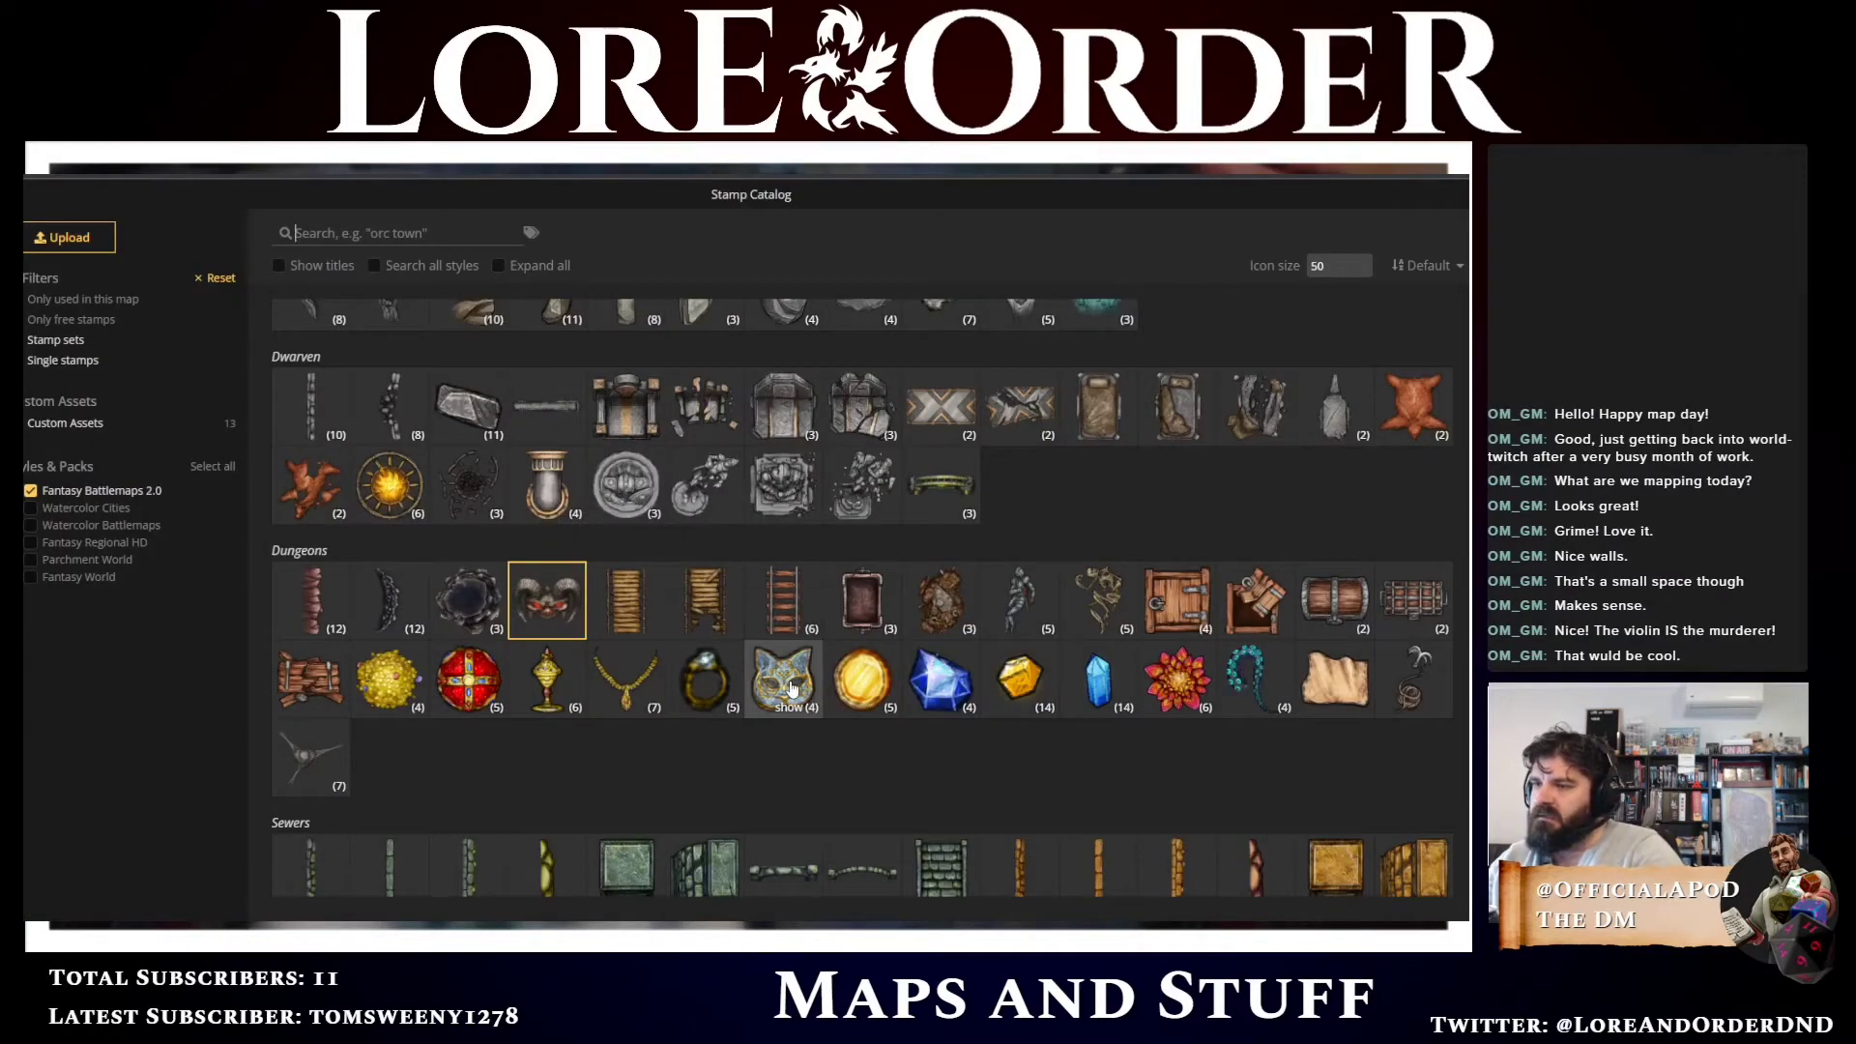
{"action": "left_click", "coordinate": [783, 679]}
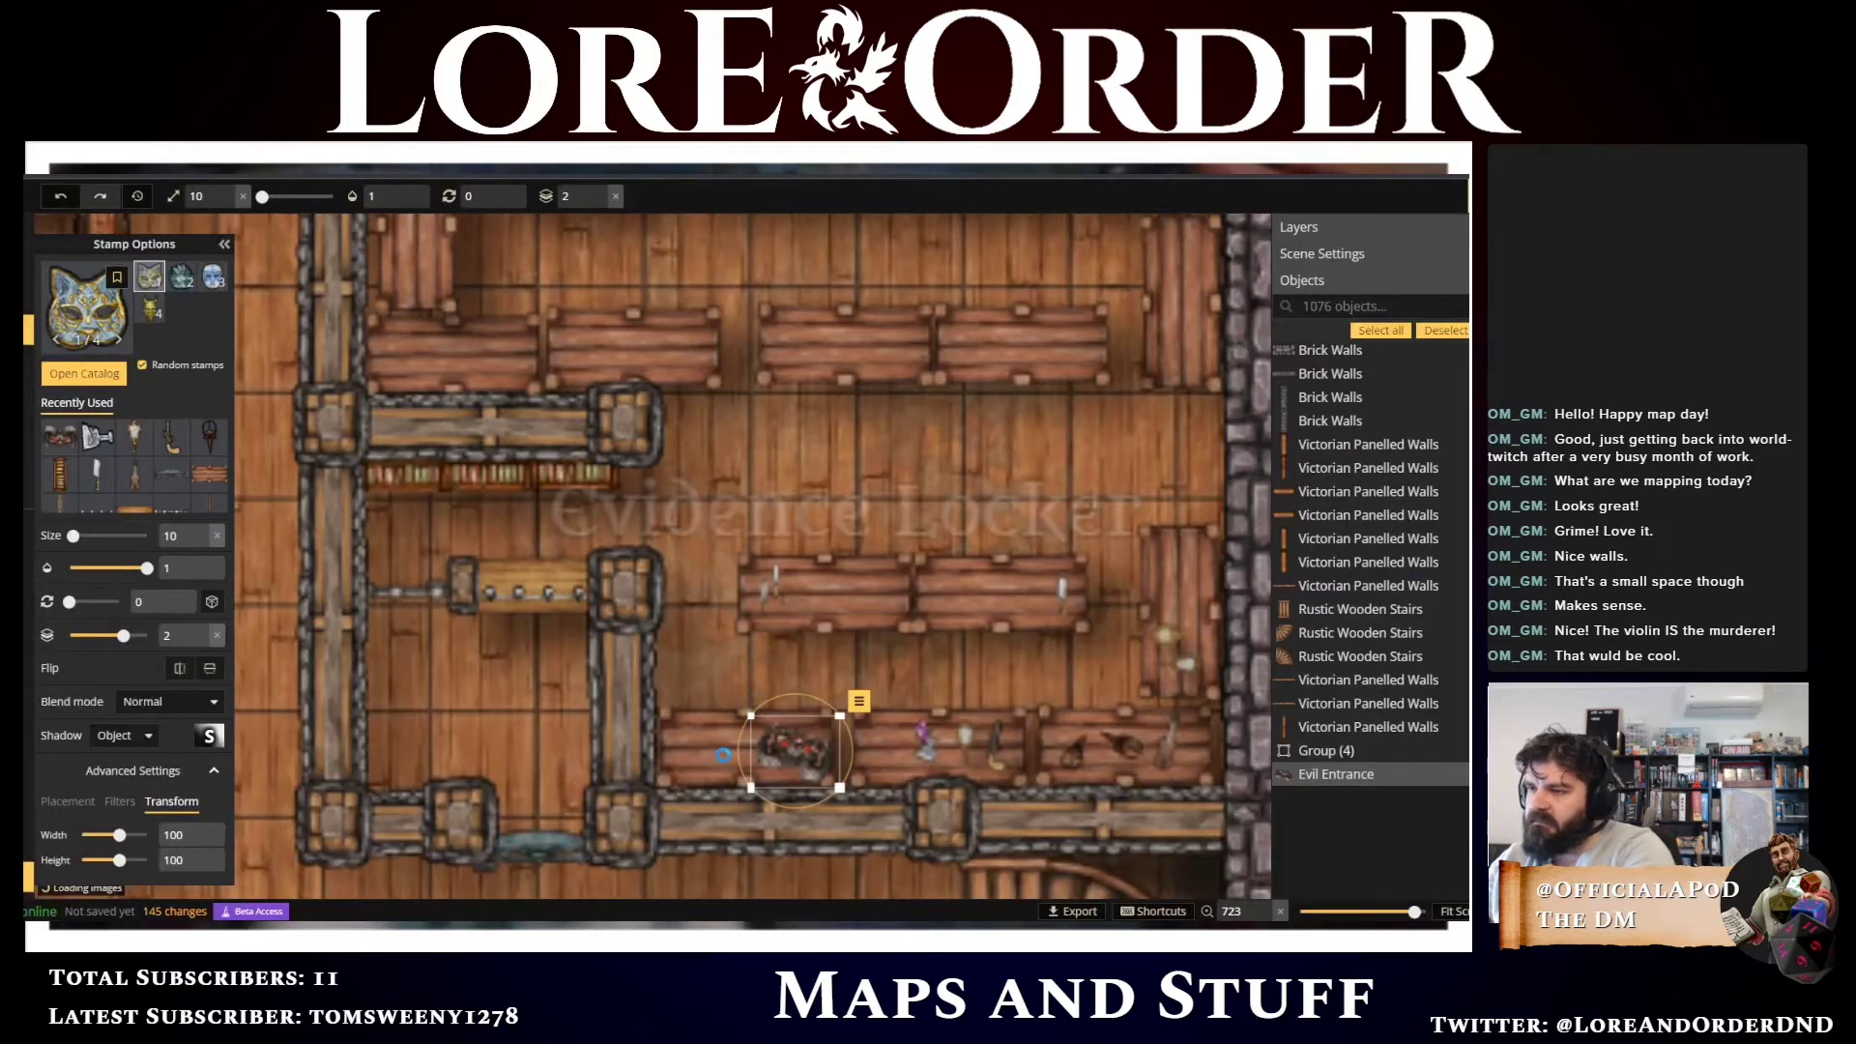
{"action": "scroll", "coordinate": [723, 753], "scroll_direction": "up", "scroll_amount": 3}
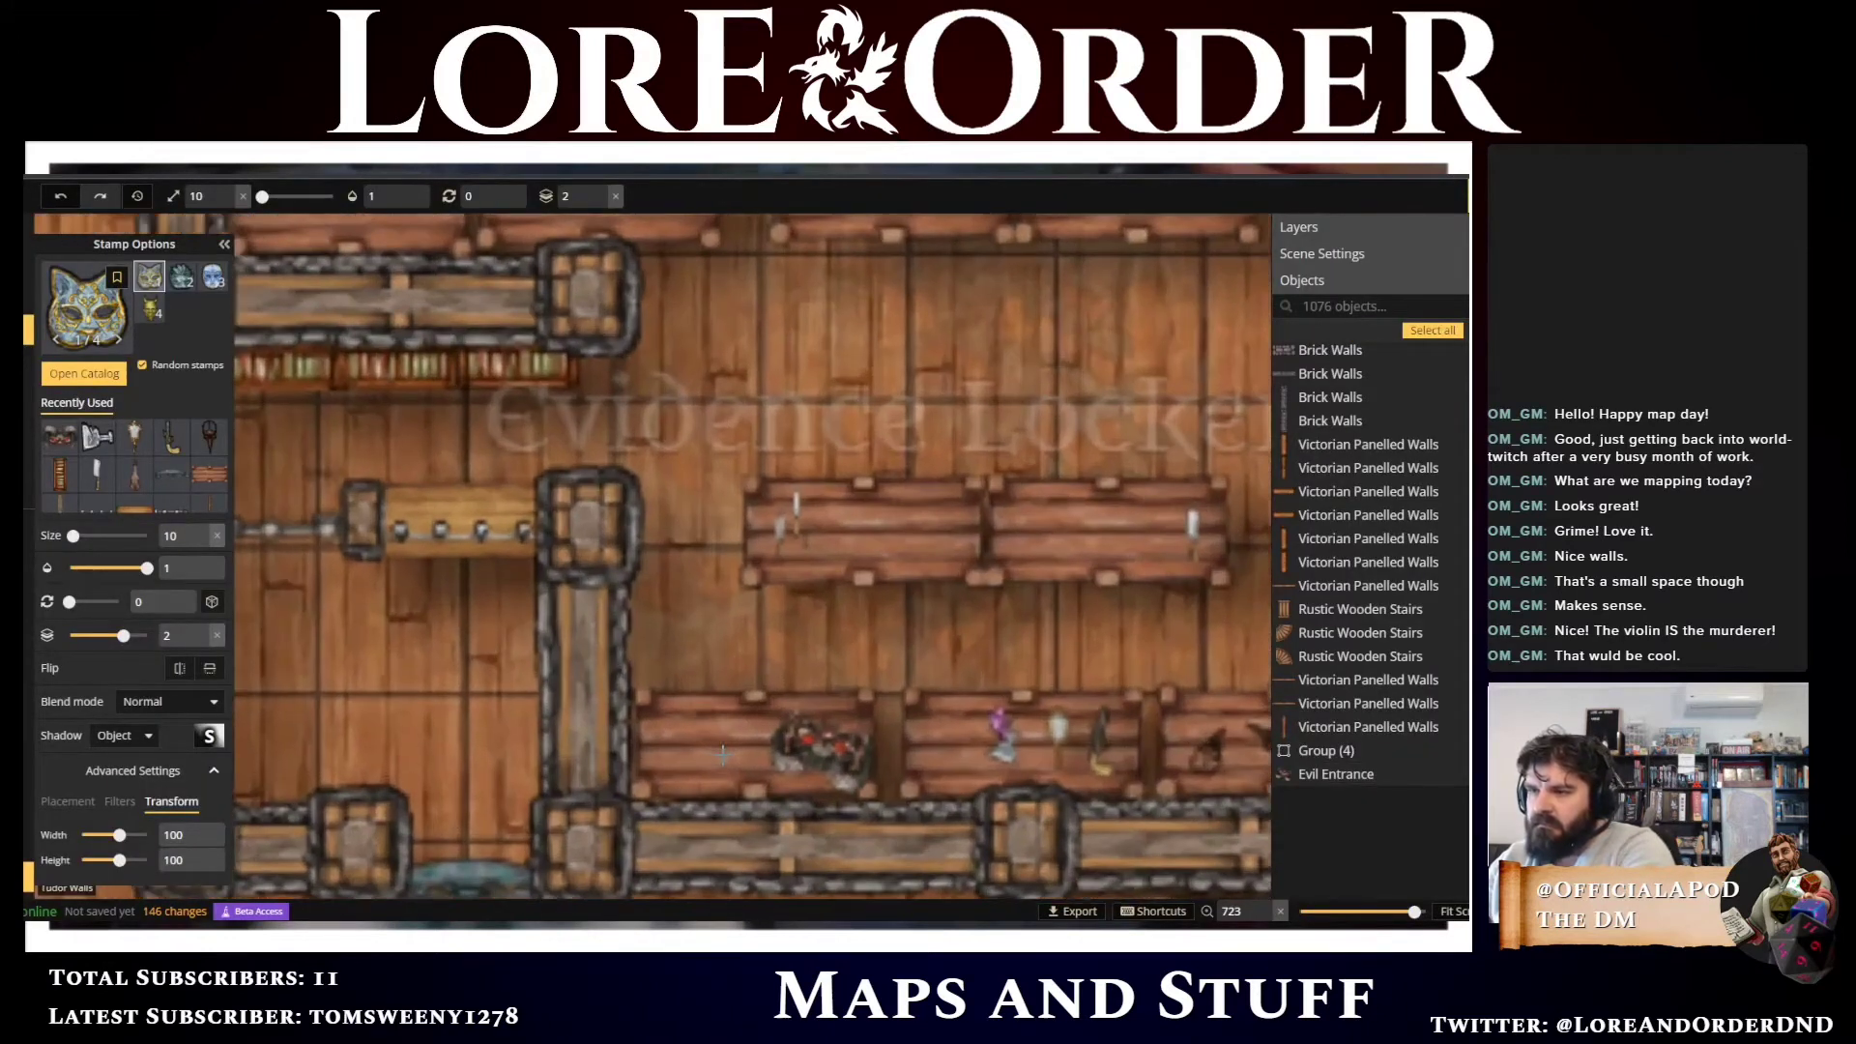
{"action": "key", "text": "e"}
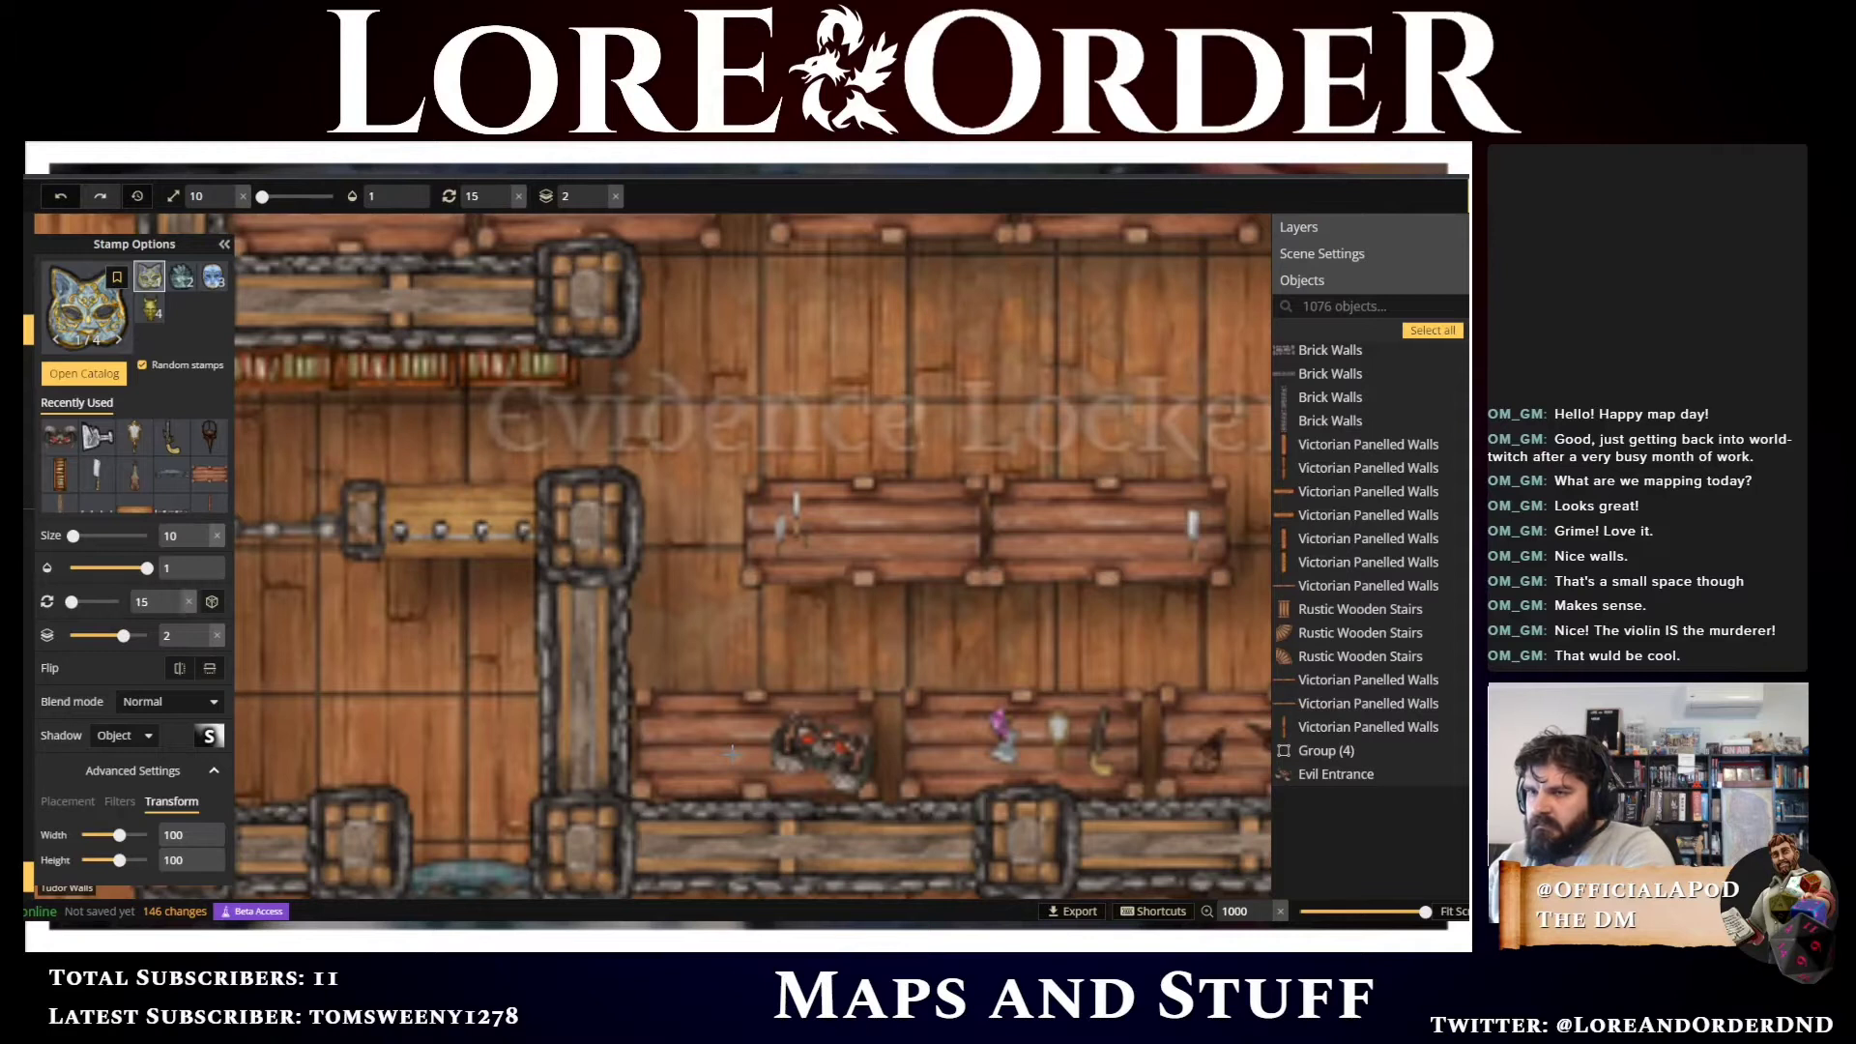
{"action": "key", "text": "q"}
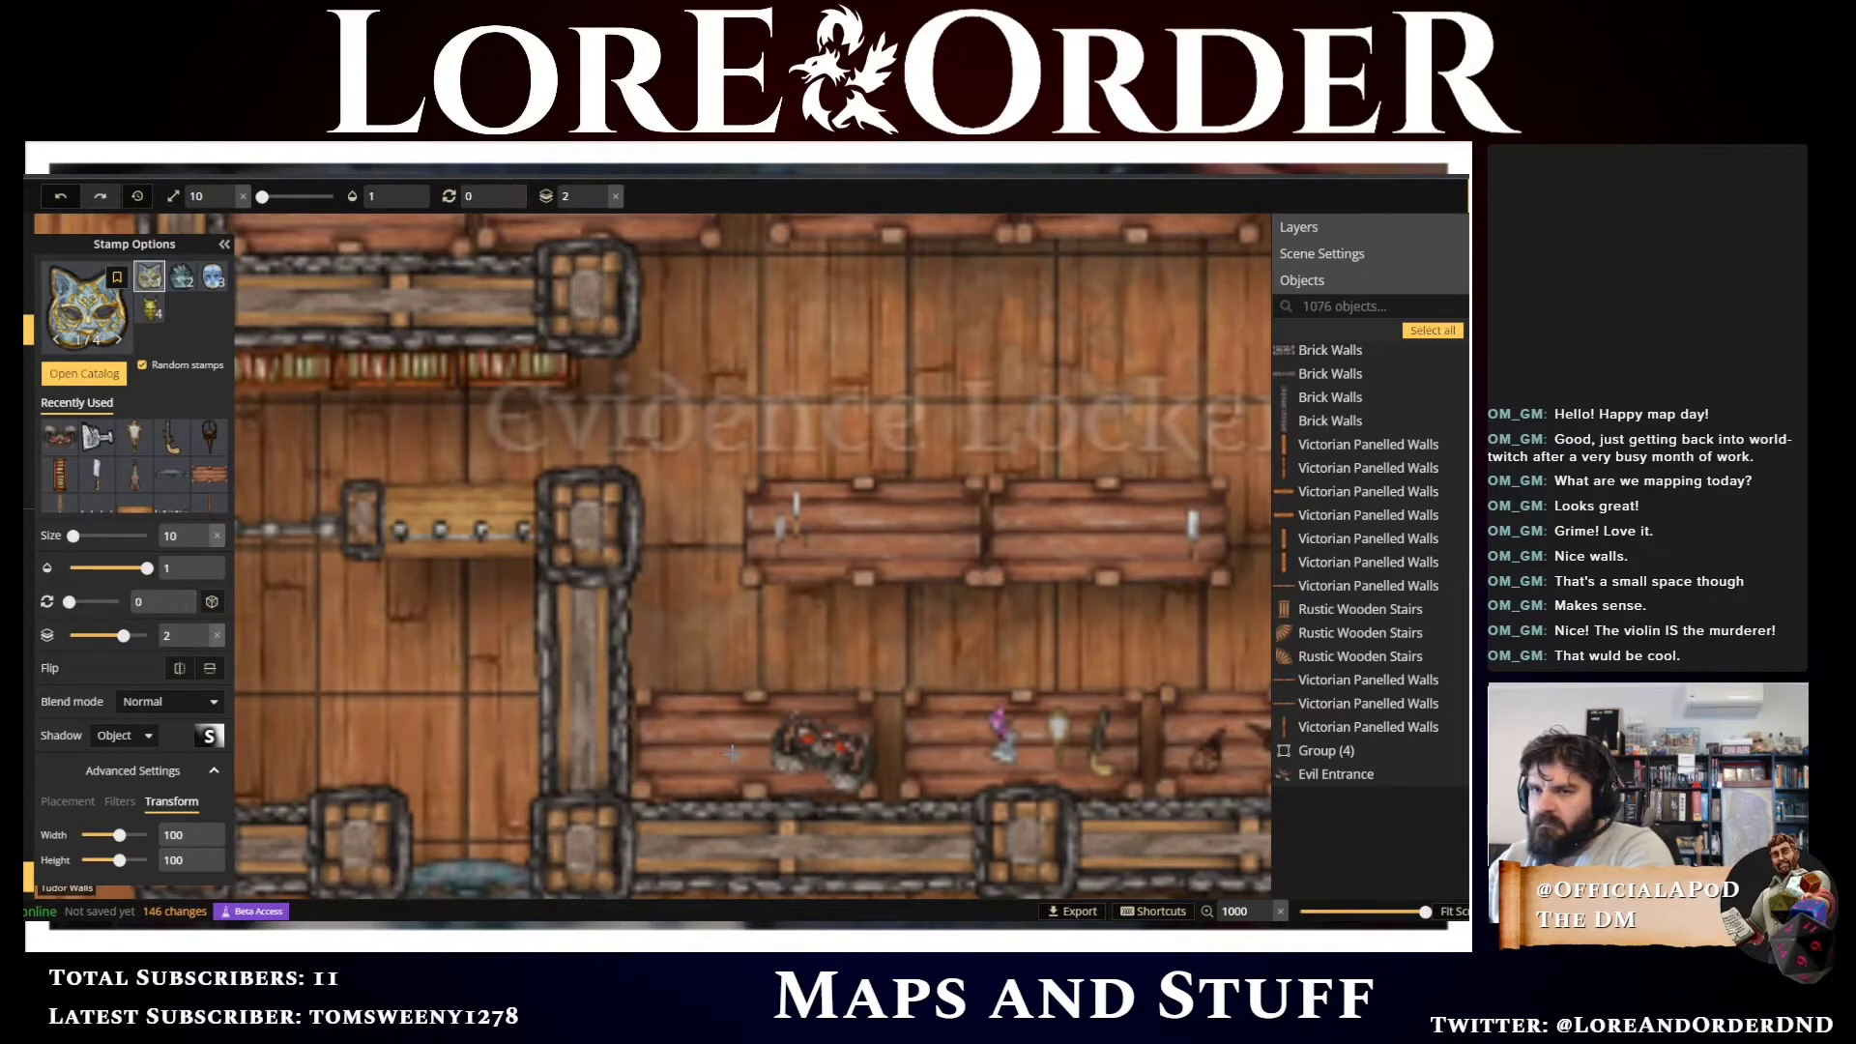
{"action": "key", "text": "w"}
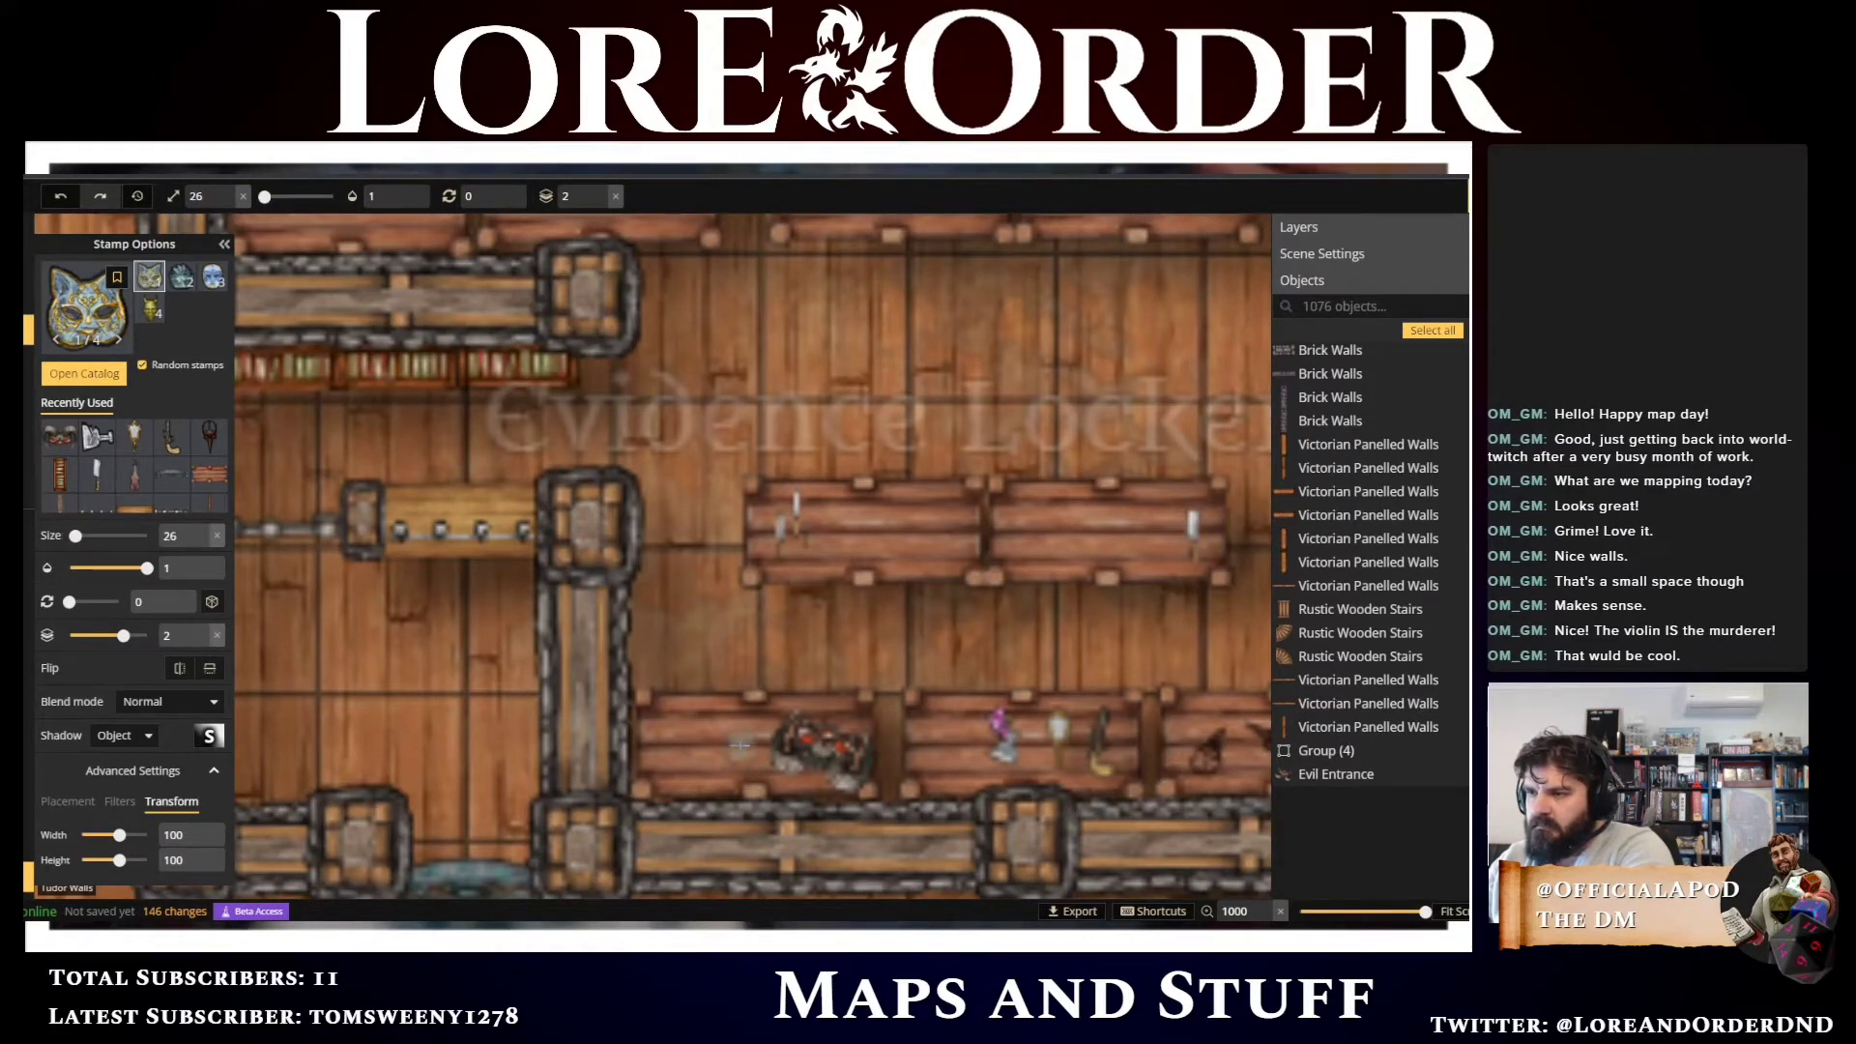
{"action": "key", "text": "e"}
{"action": "key", "text": "e"}
{"action": "key", "text": "e"}
{"action": "key", "text": "e"}
{"action": "key", "text": "e"}
{"action": "key", "text": "e"}
{"action": "key", "text": "e"}
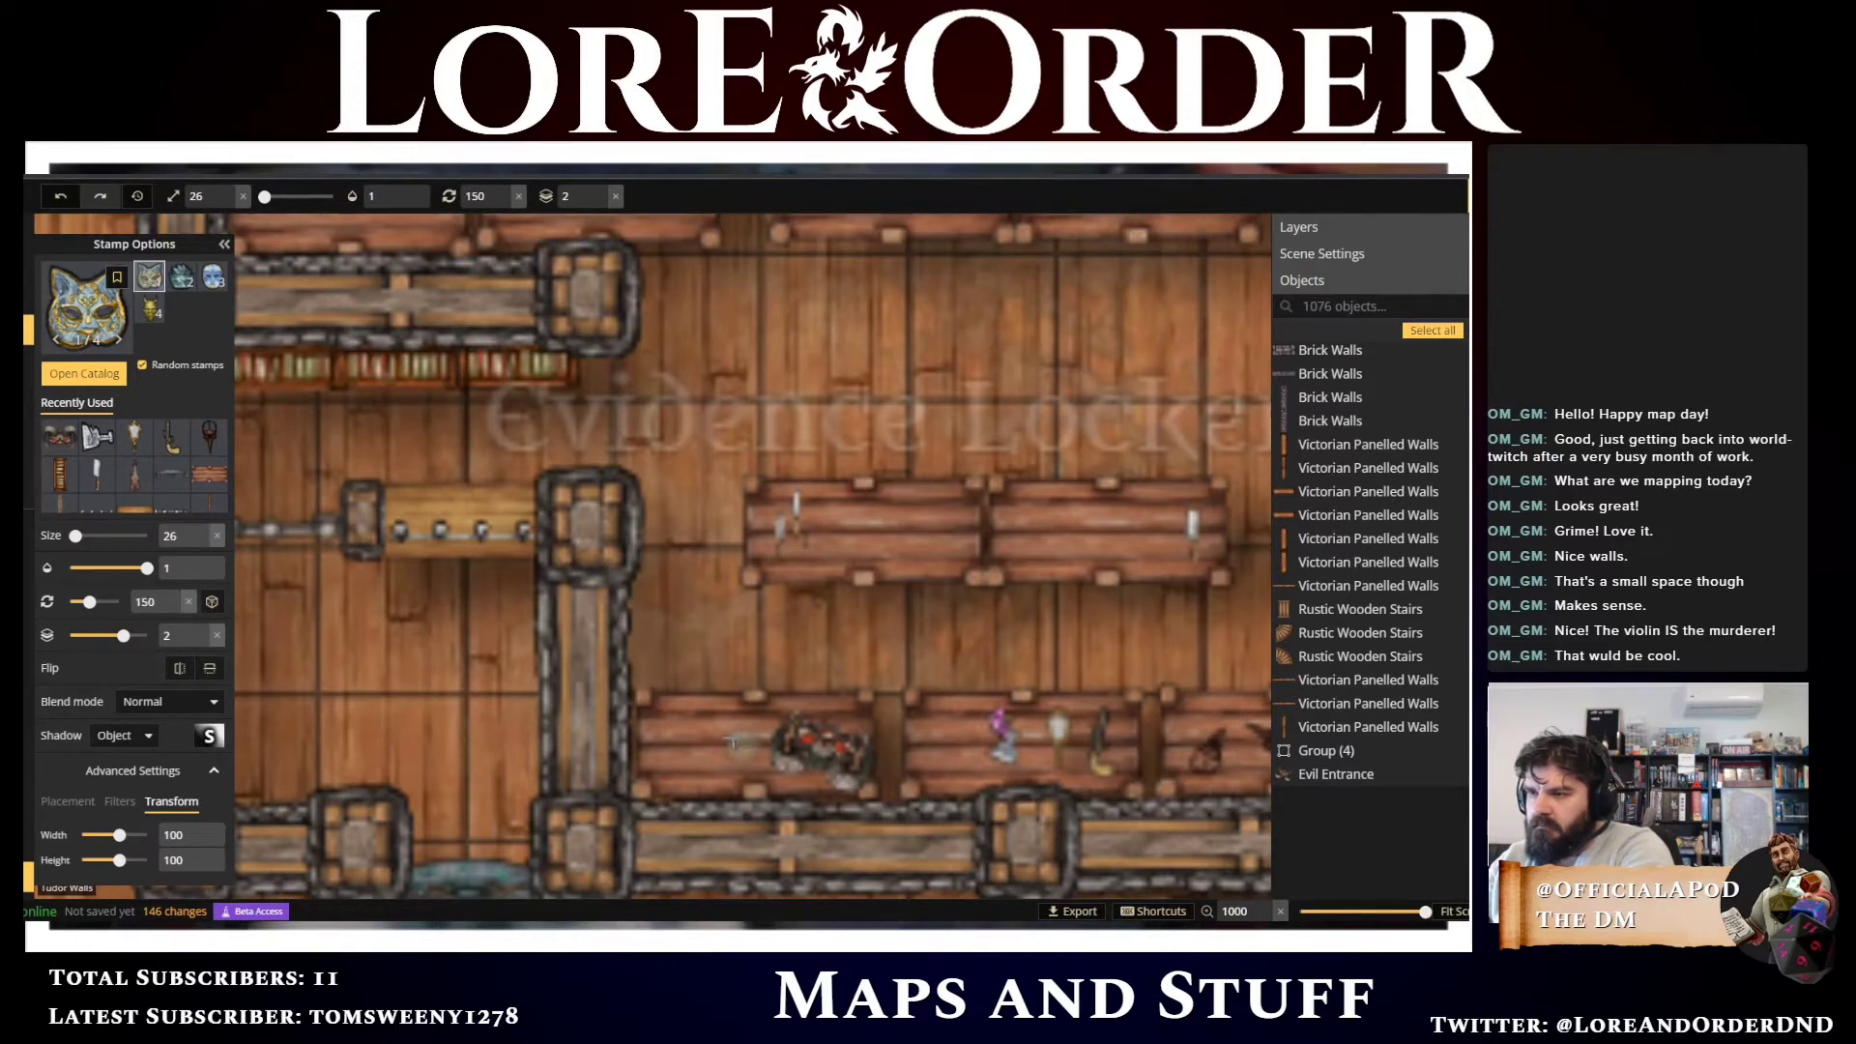
{"action": "left_click", "coordinate": [737, 738]}
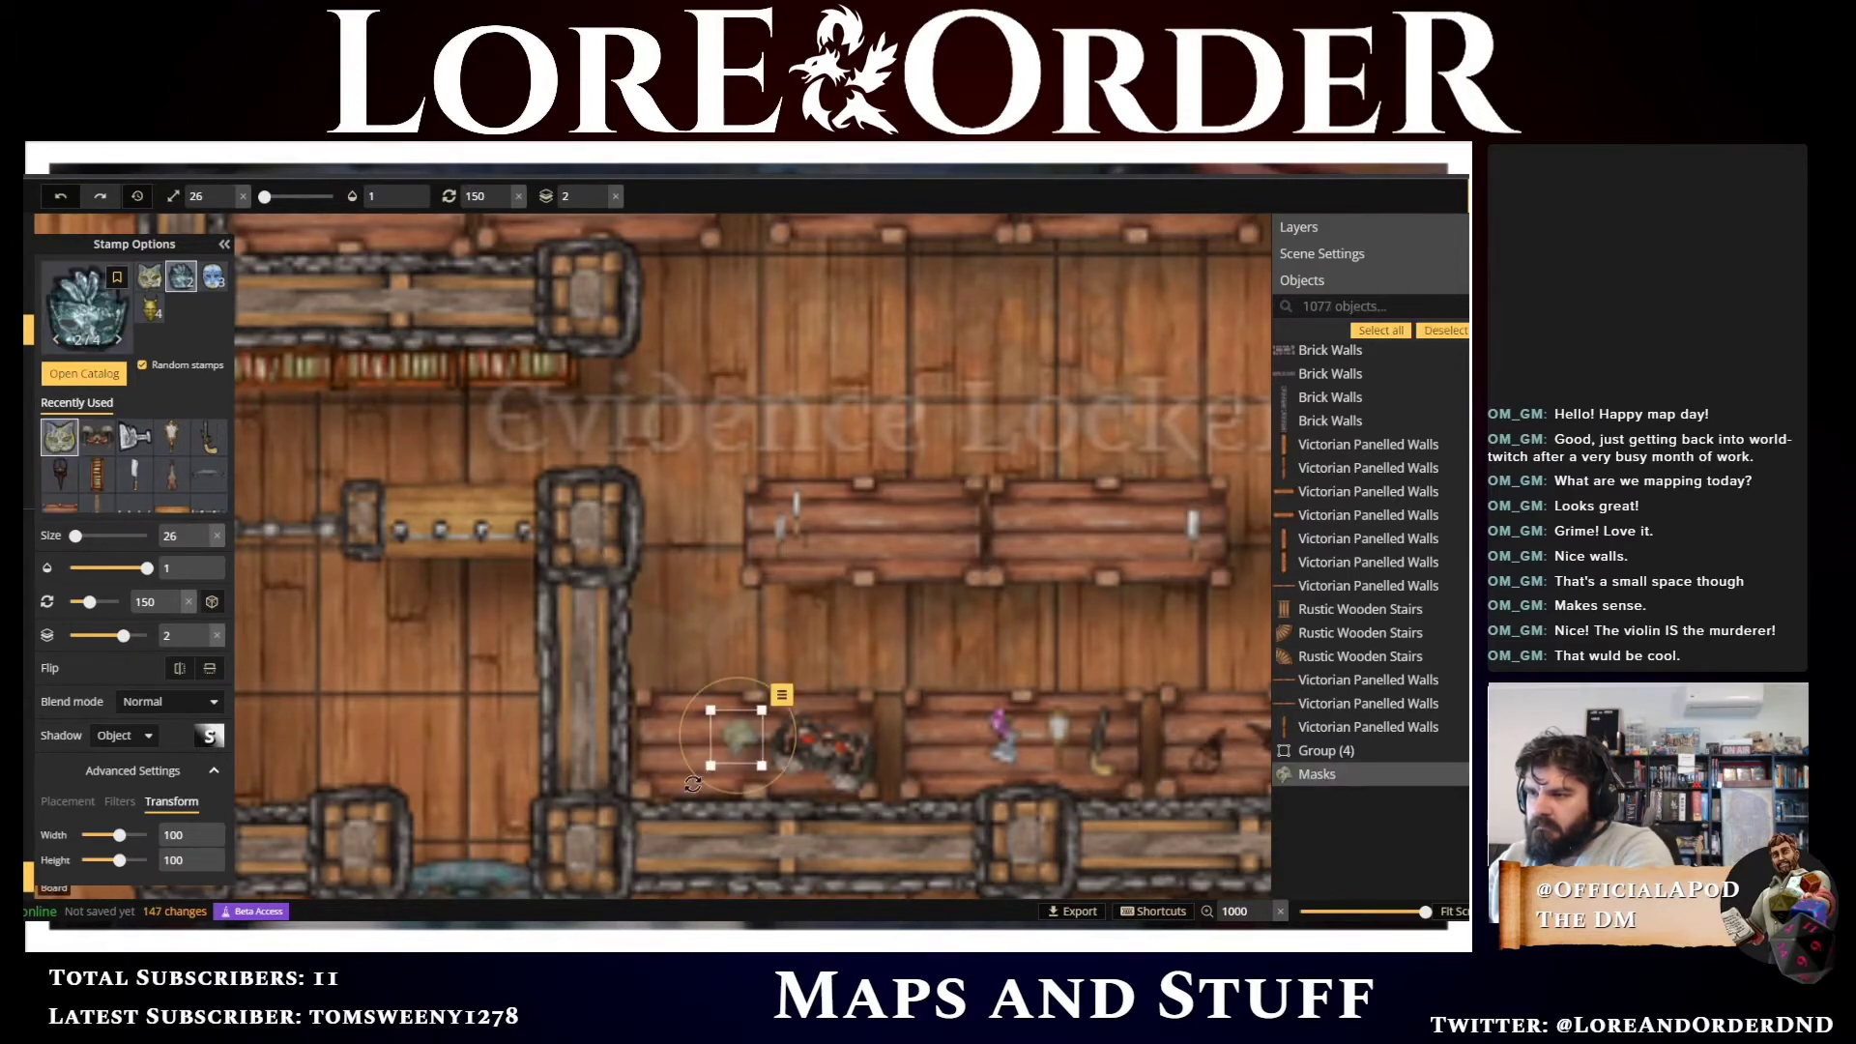
Add the crystal and golden horned masks at size 26, rotation 150 on the table's left end, shifting the crystal one below the cat mask
{"action": "left_click", "coordinate": [689, 779]}
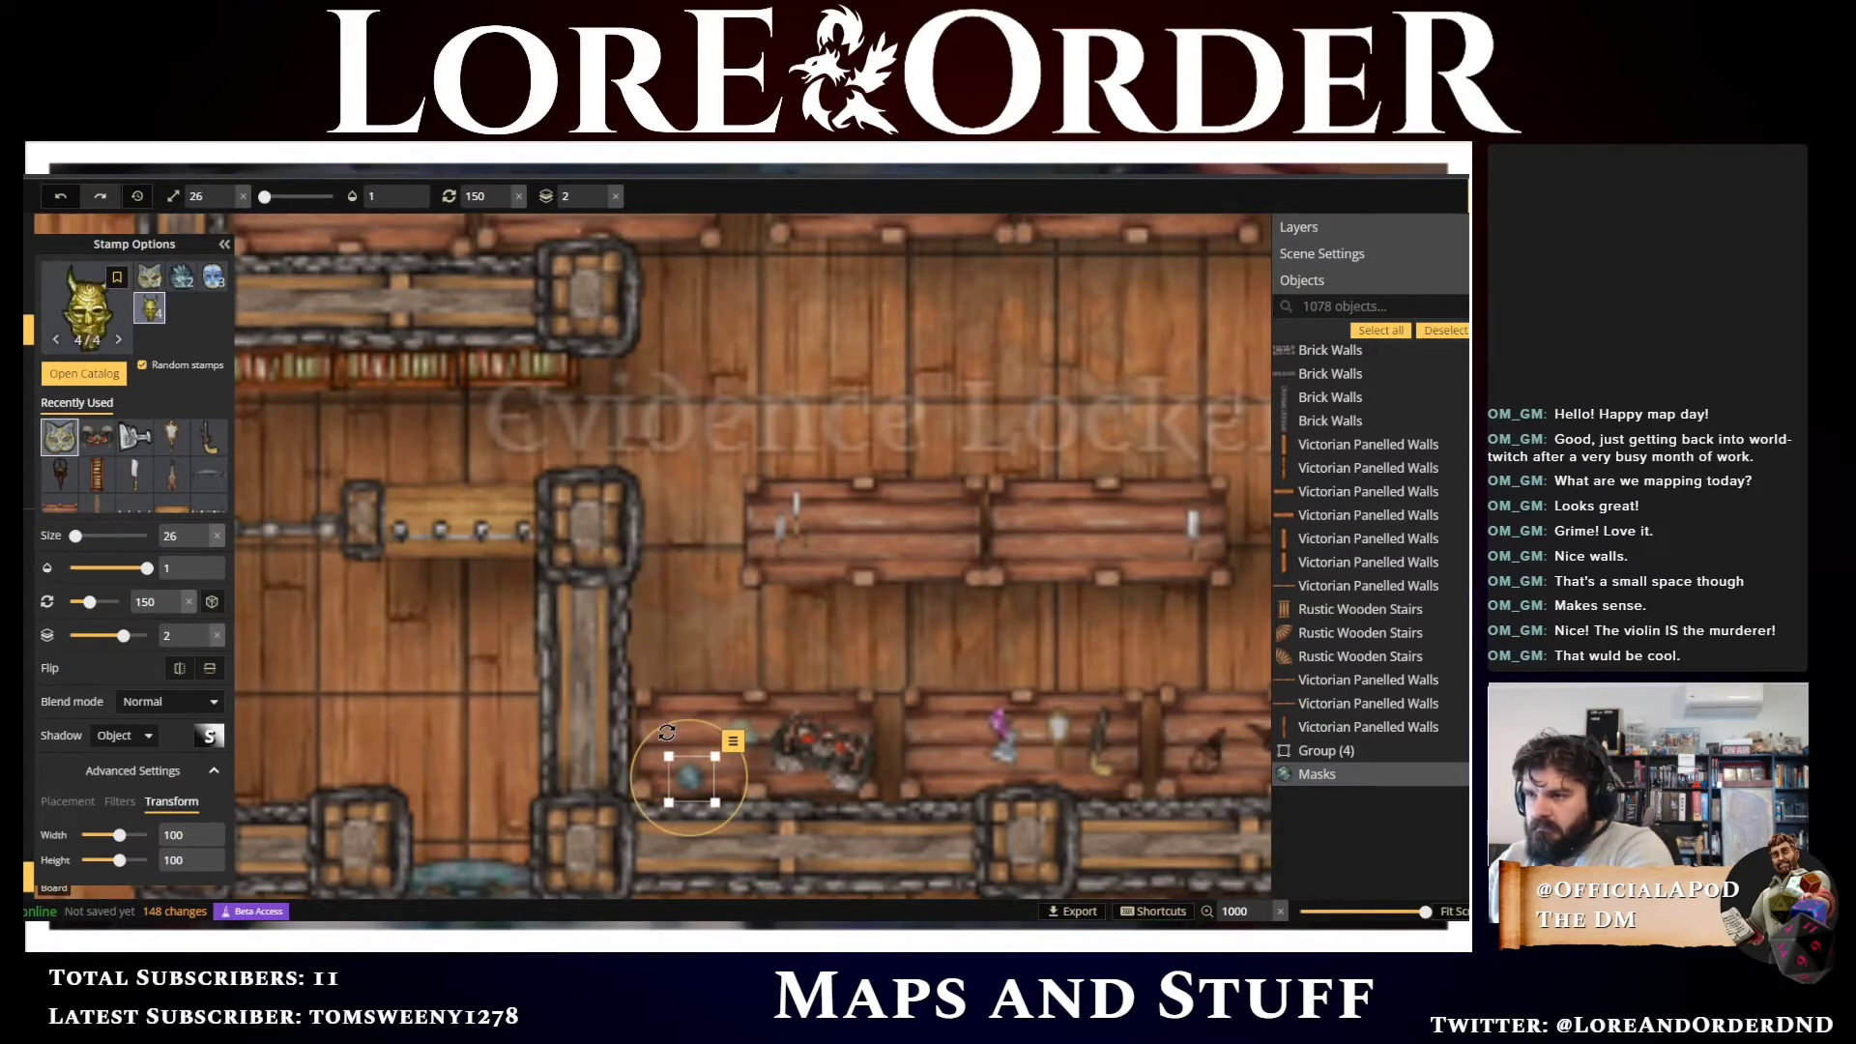
{"action": "left_click", "coordinate": [671, 740]}
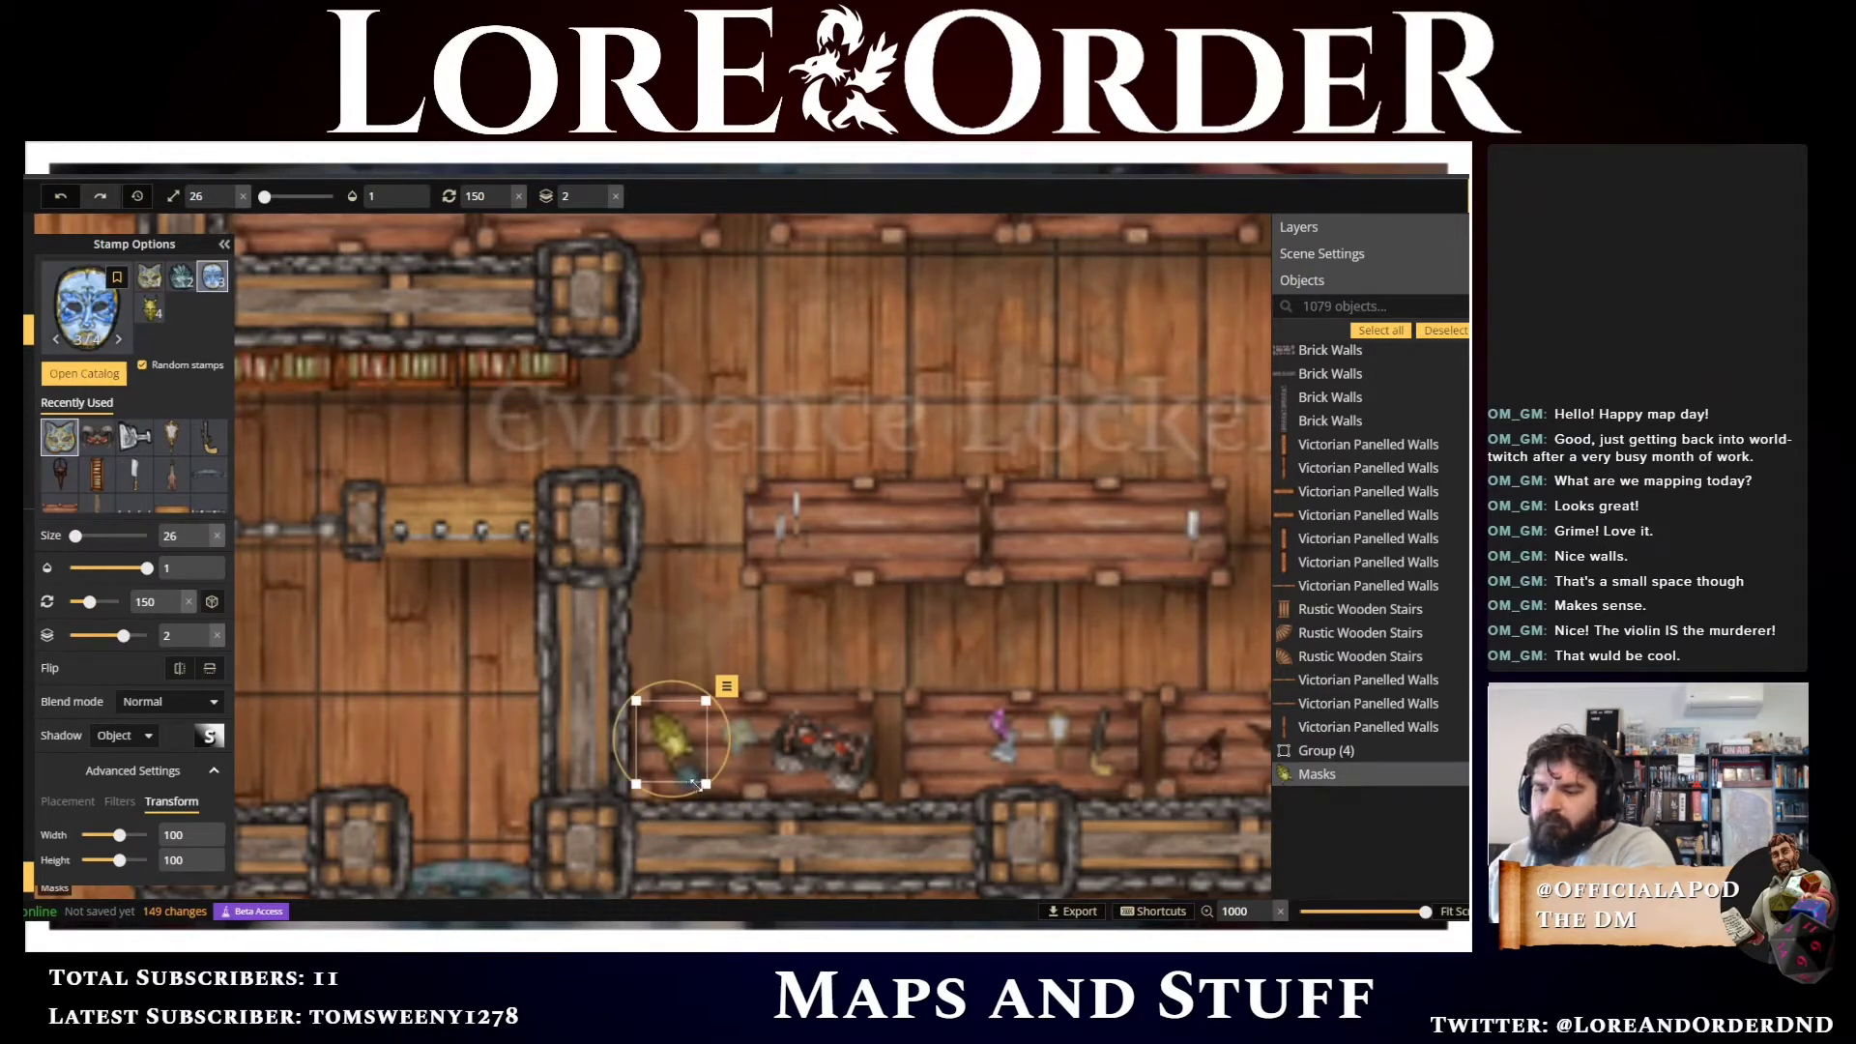
{"action": "key", "text": "v"}
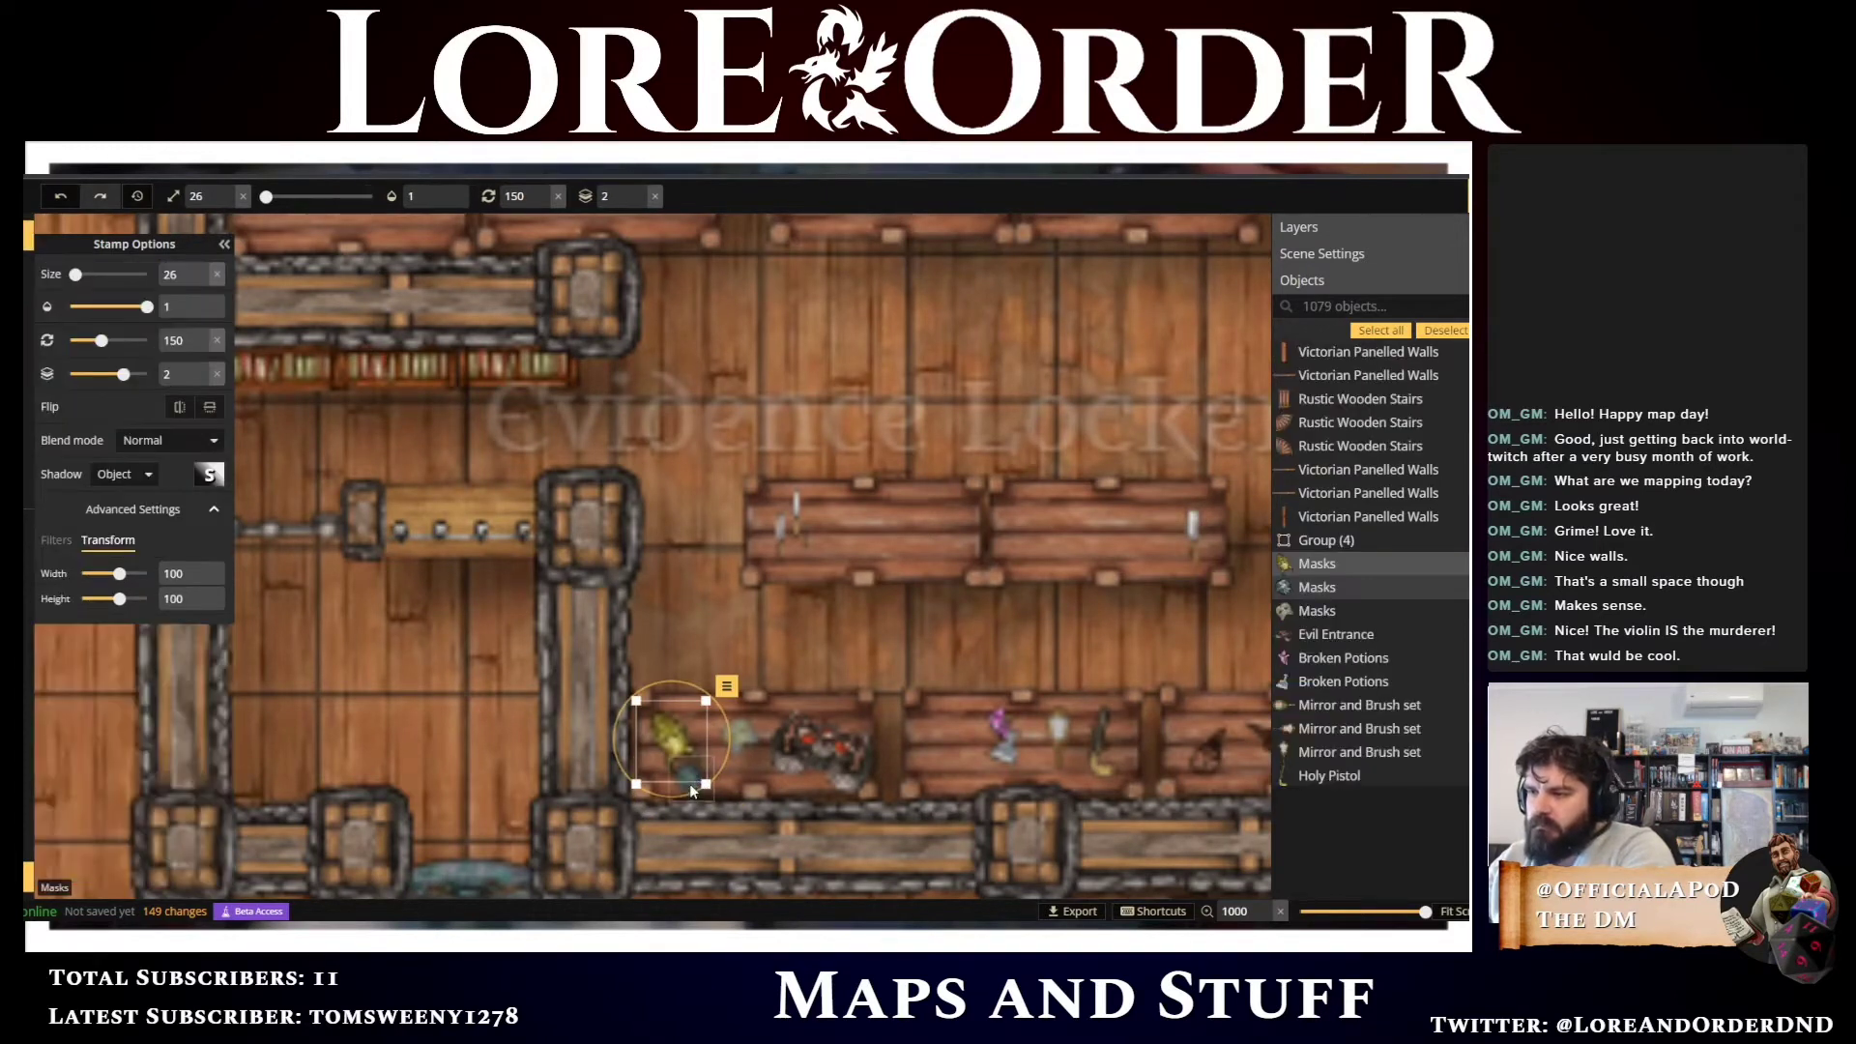
{"action": "left_click", "coordinate": [692, 787]}
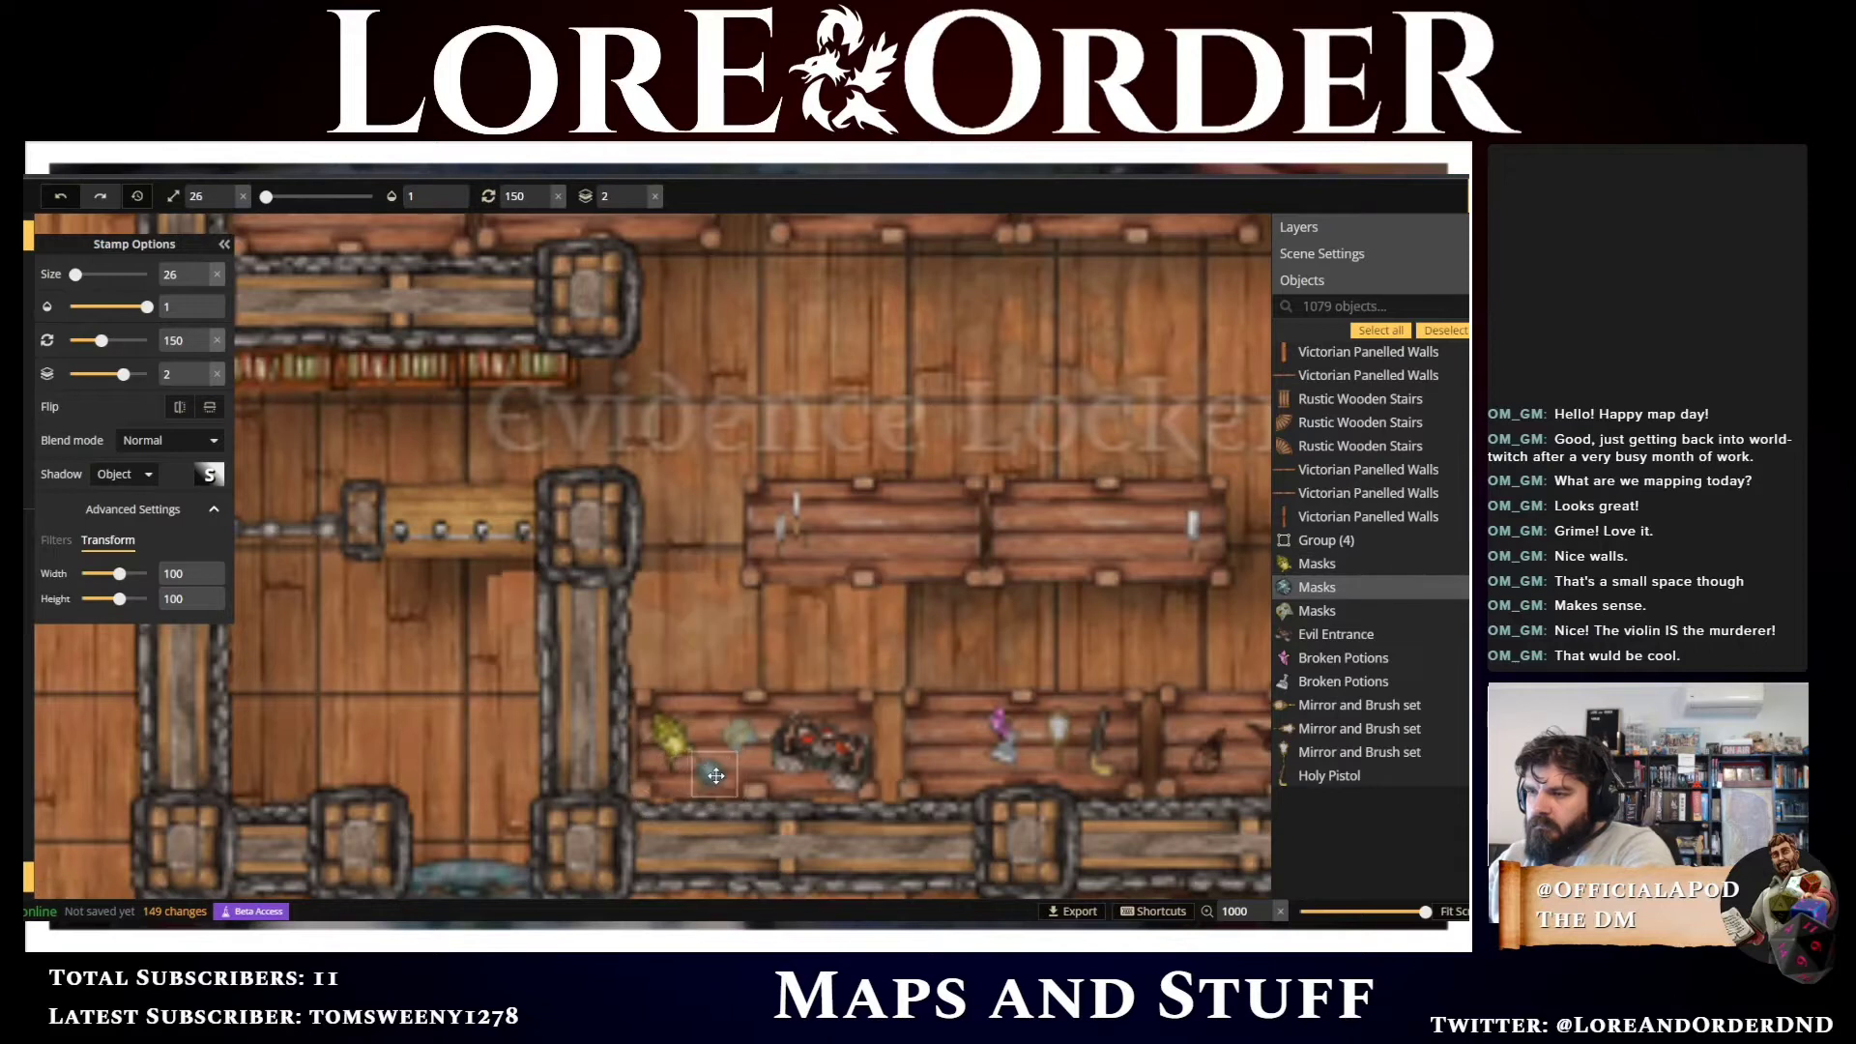
{"action": "left_click", "coordinate": [715, 775]}
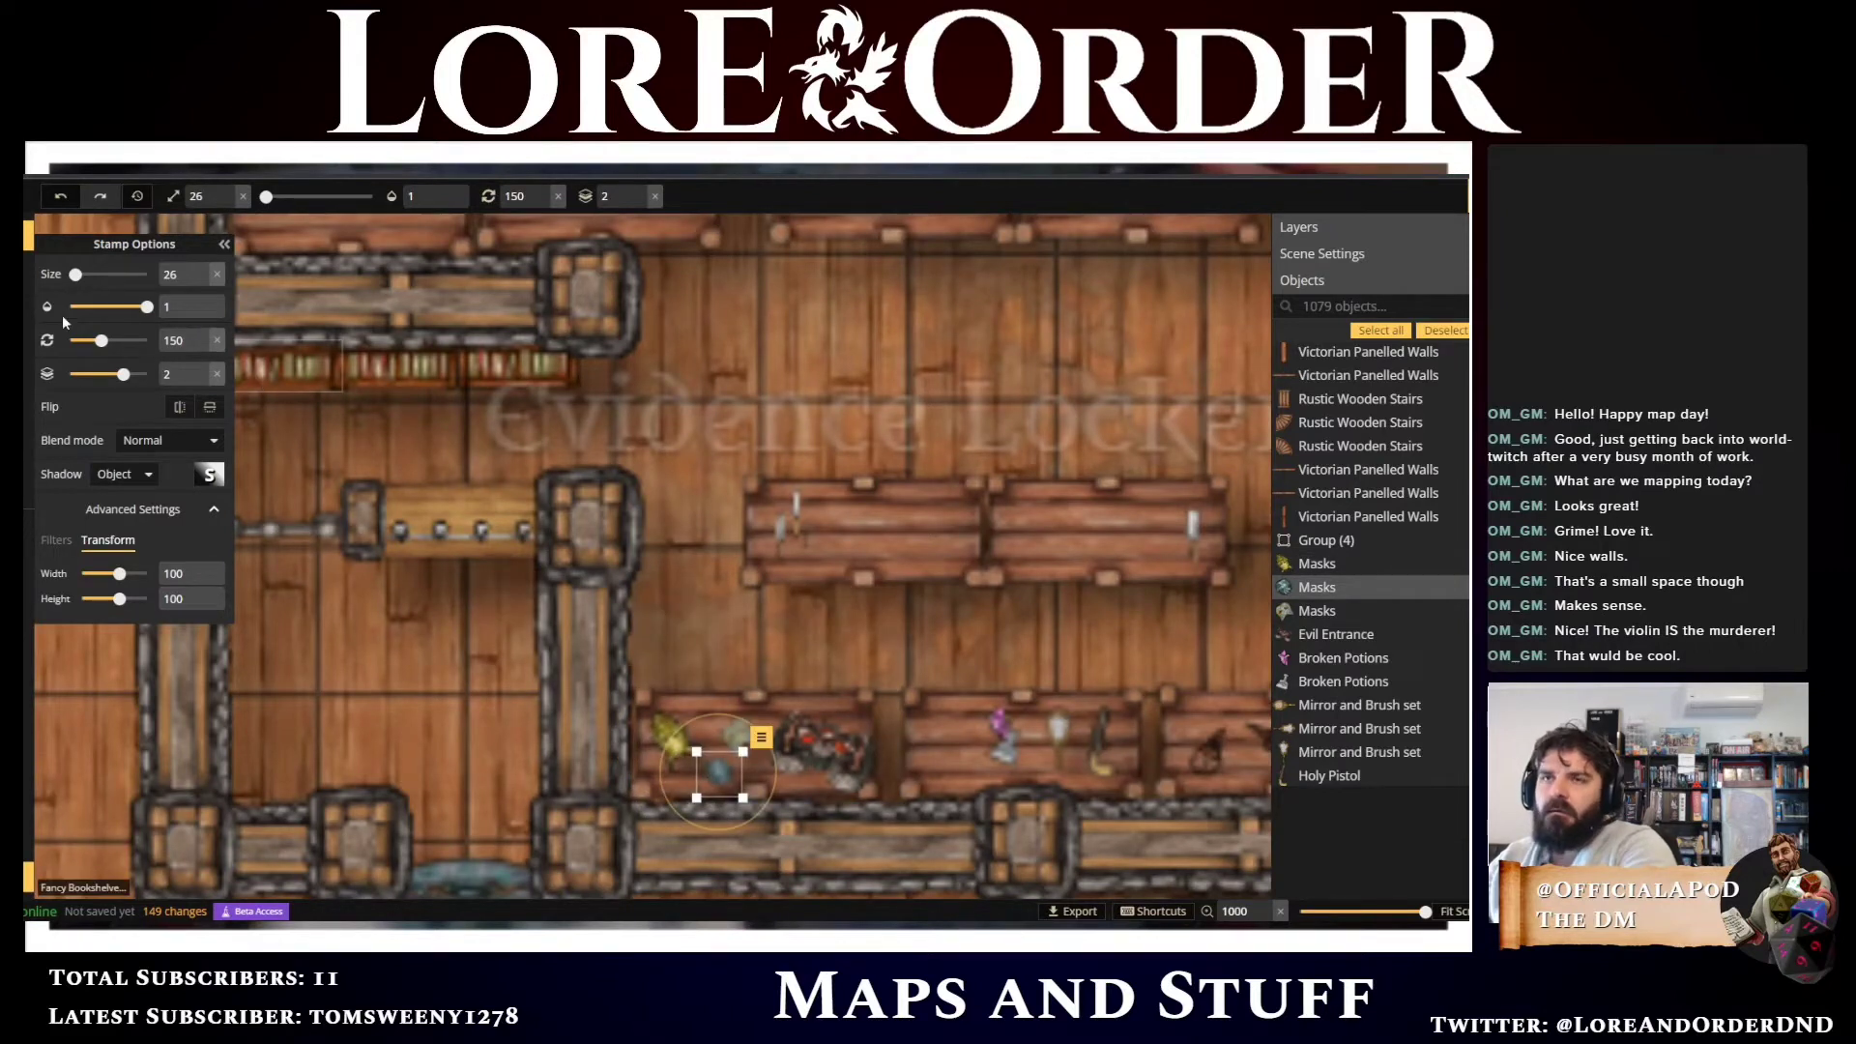
Place the fourth necklace from the Necklaces set at size 20, rotation 135, on the left end of the lower row's second table
{"action": "key", "text": "s"}
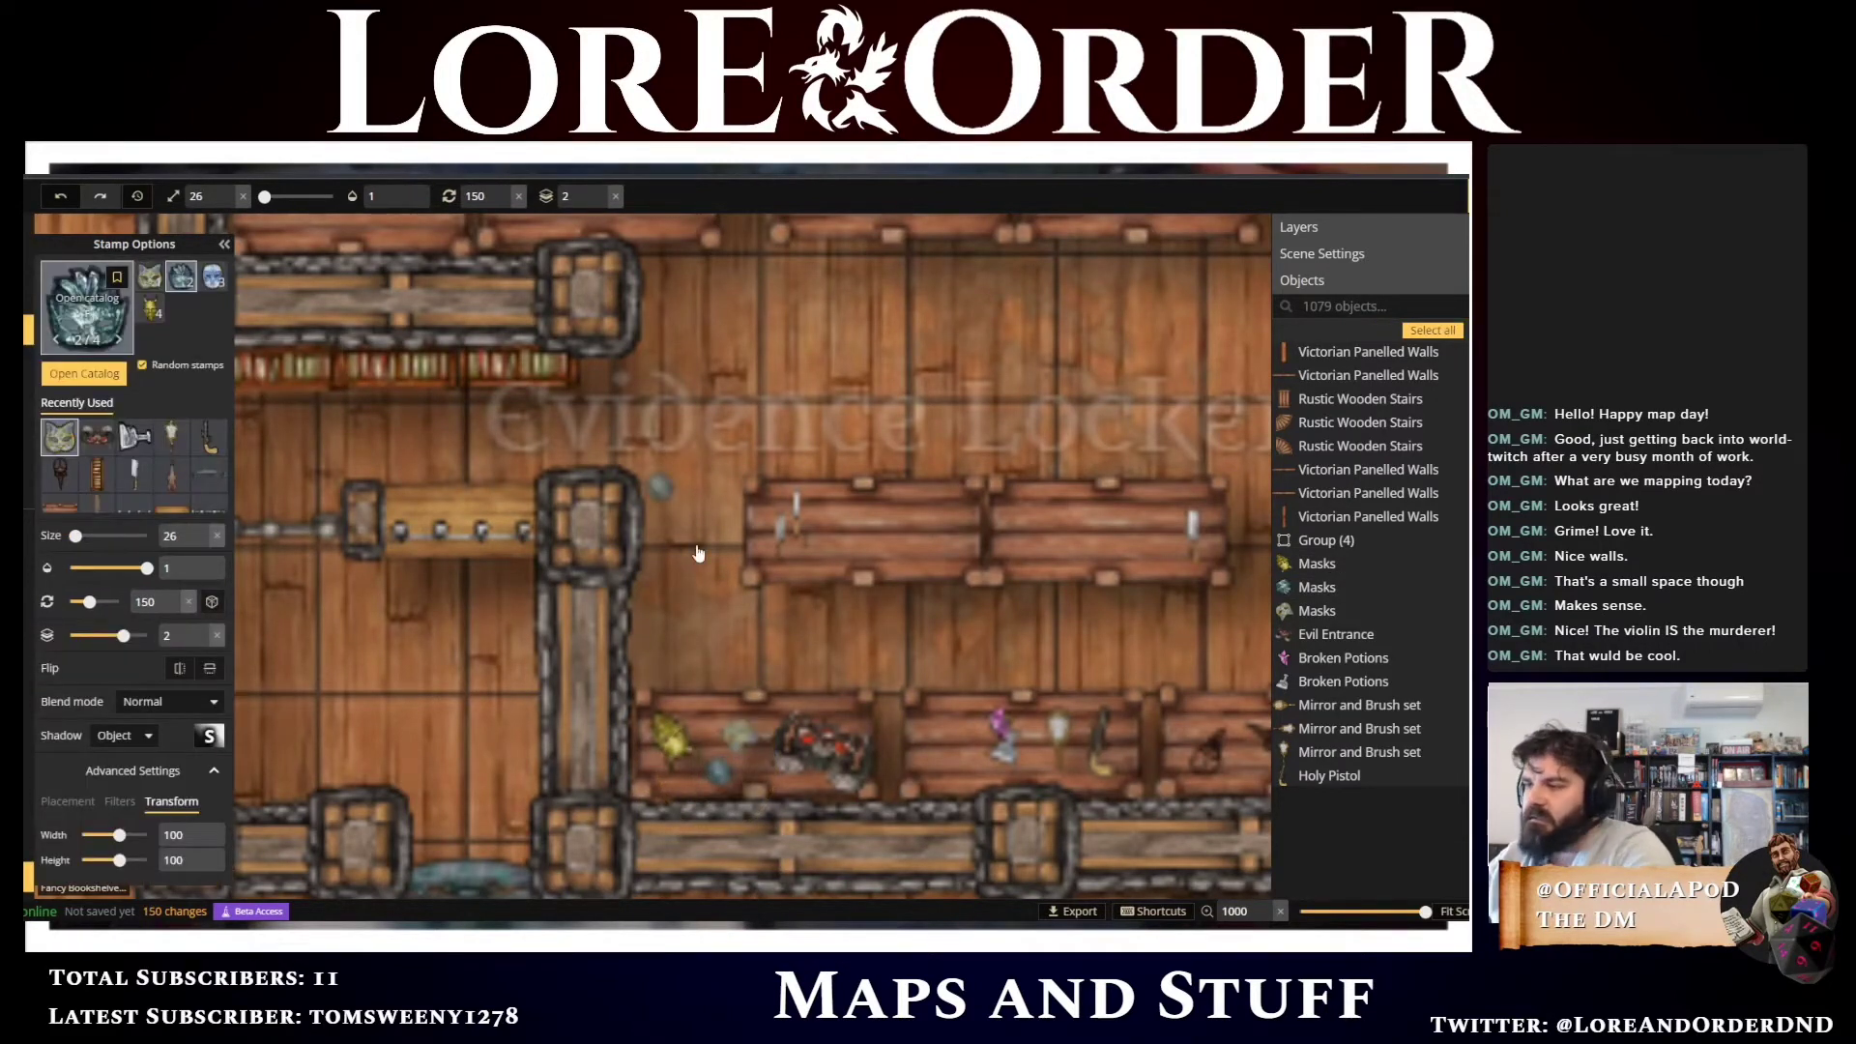
{"action": "key", "text": "c"}
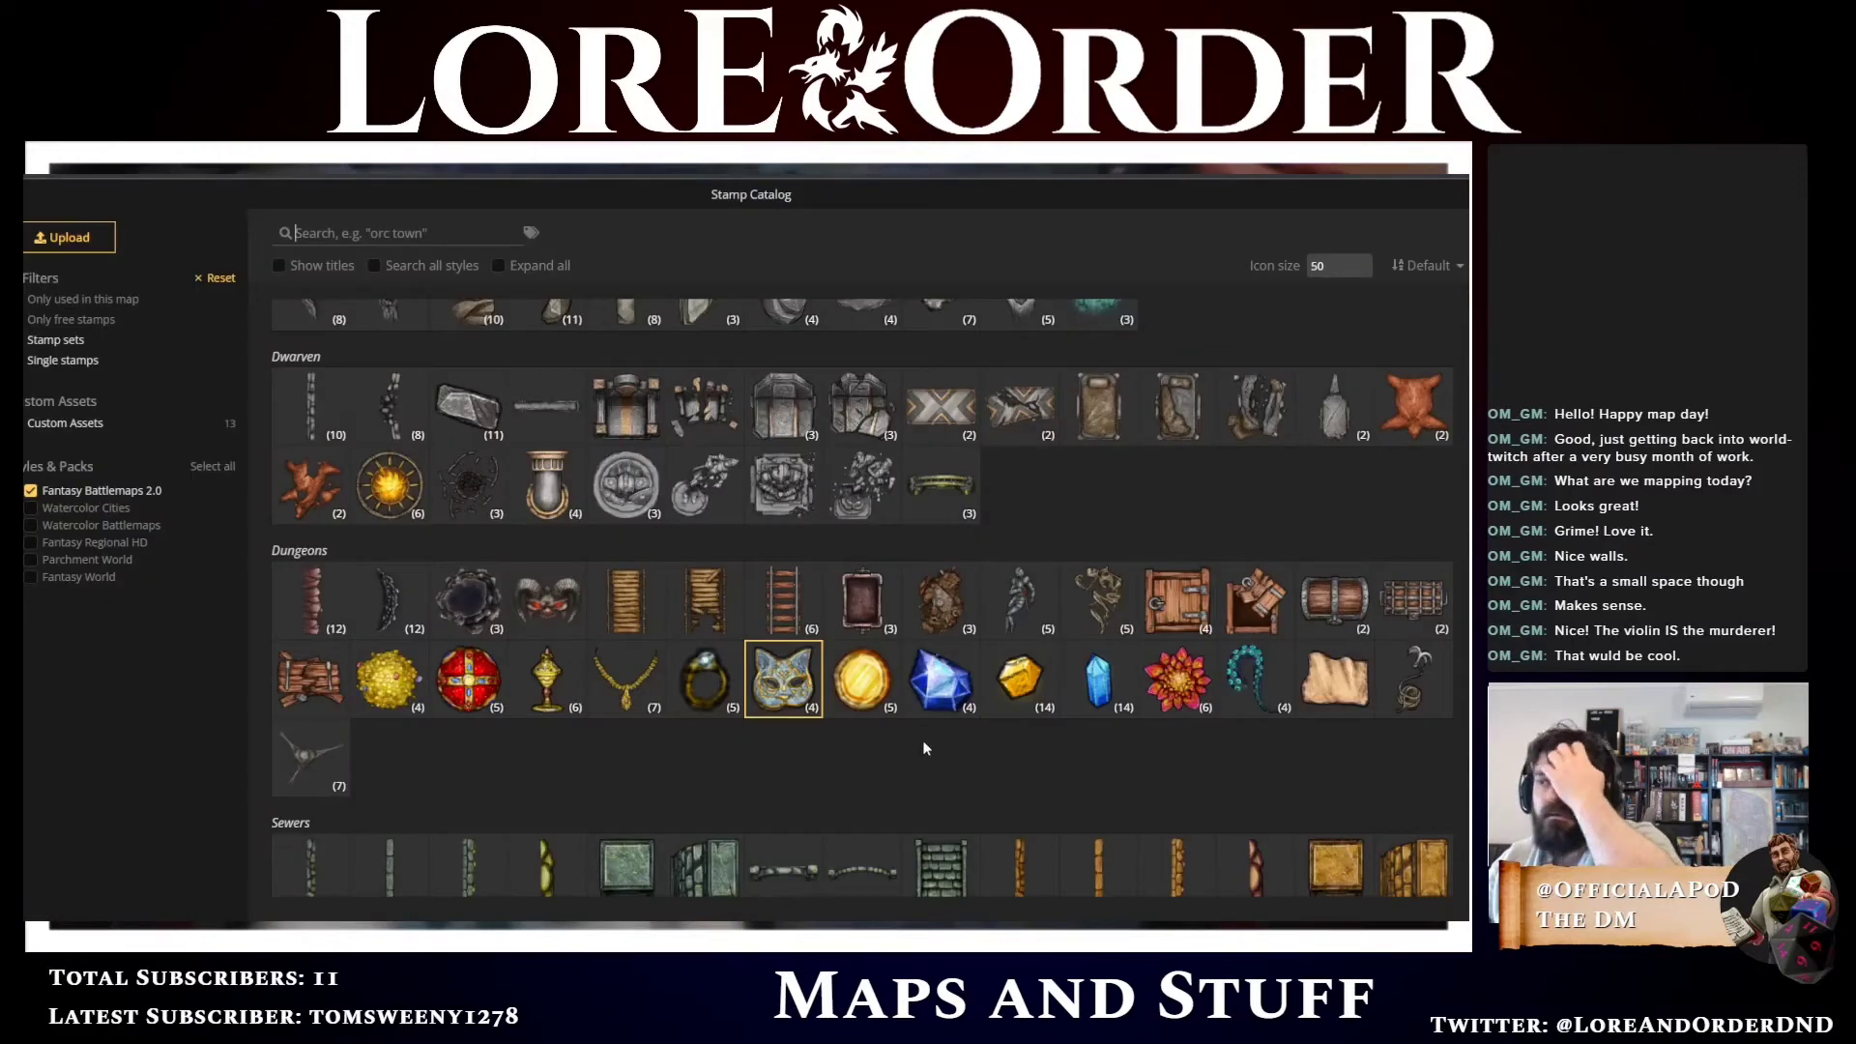
{"action": "left_click", "coordinate": [619, 700]}
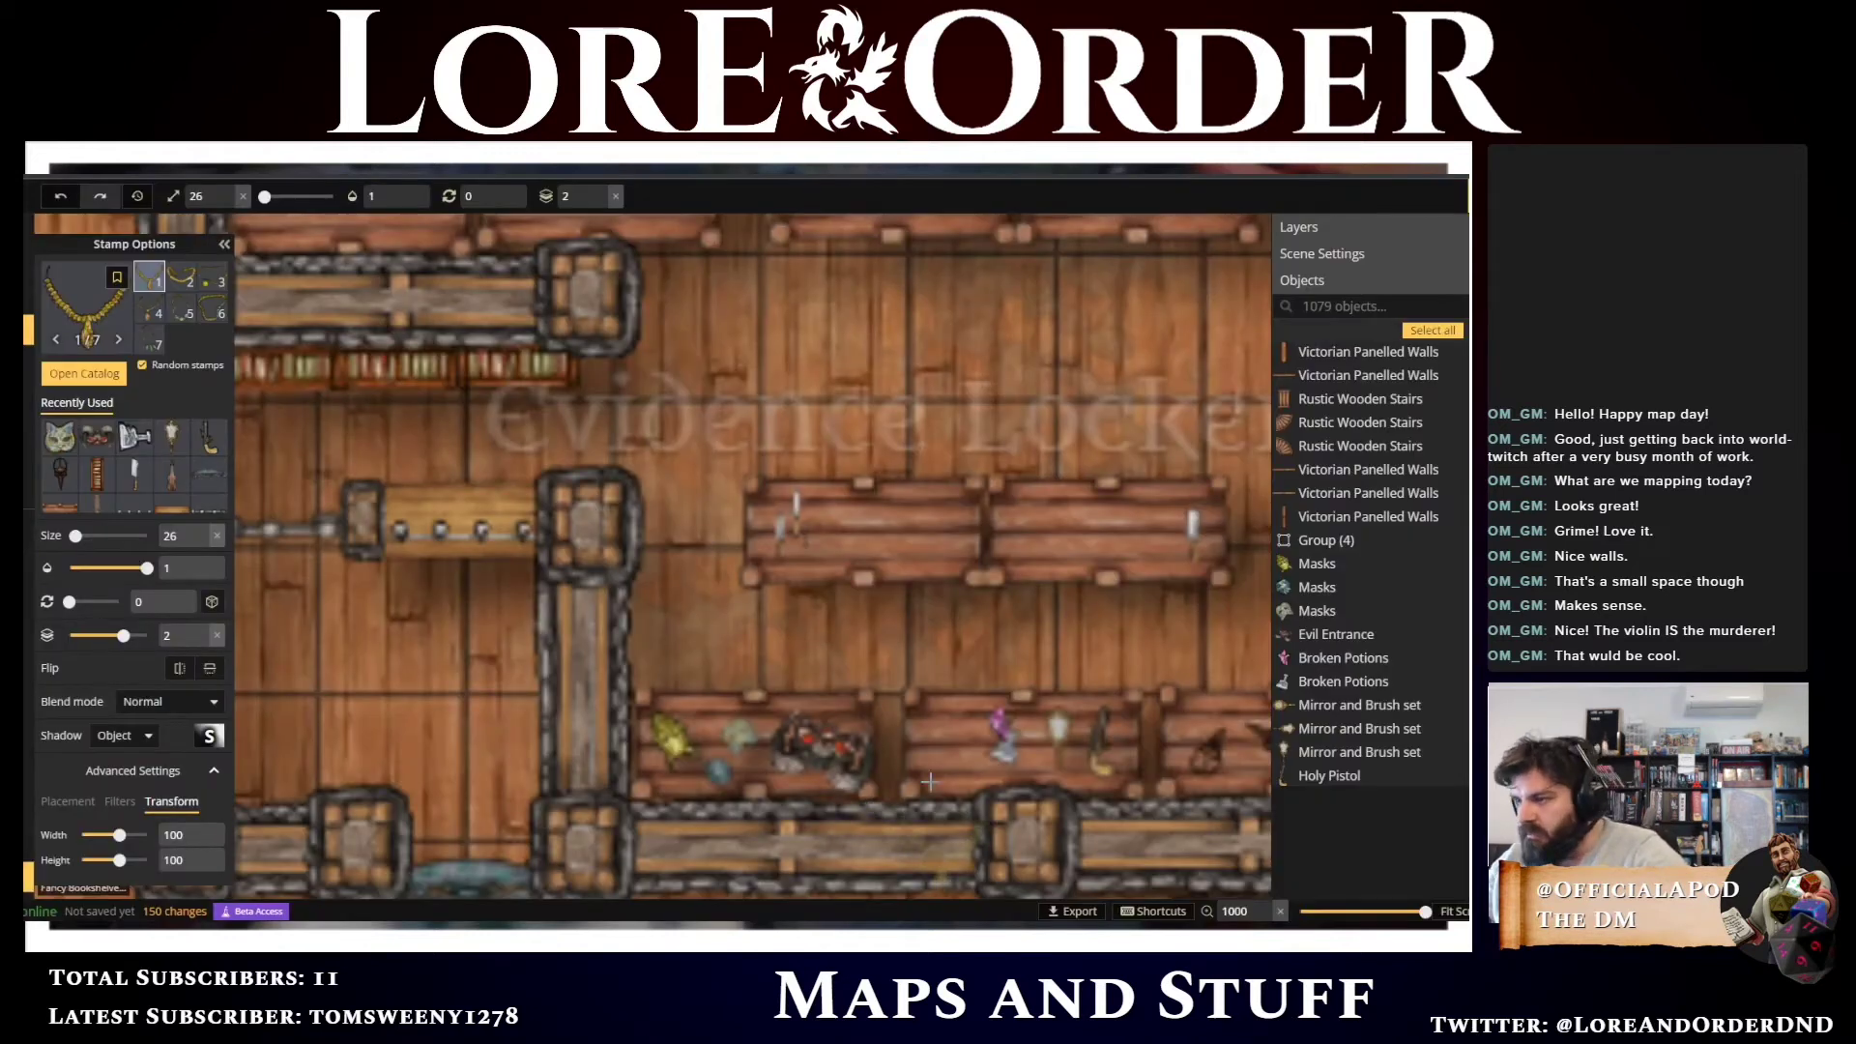
{"action": "left_click", "coordinate": [150, 308]}
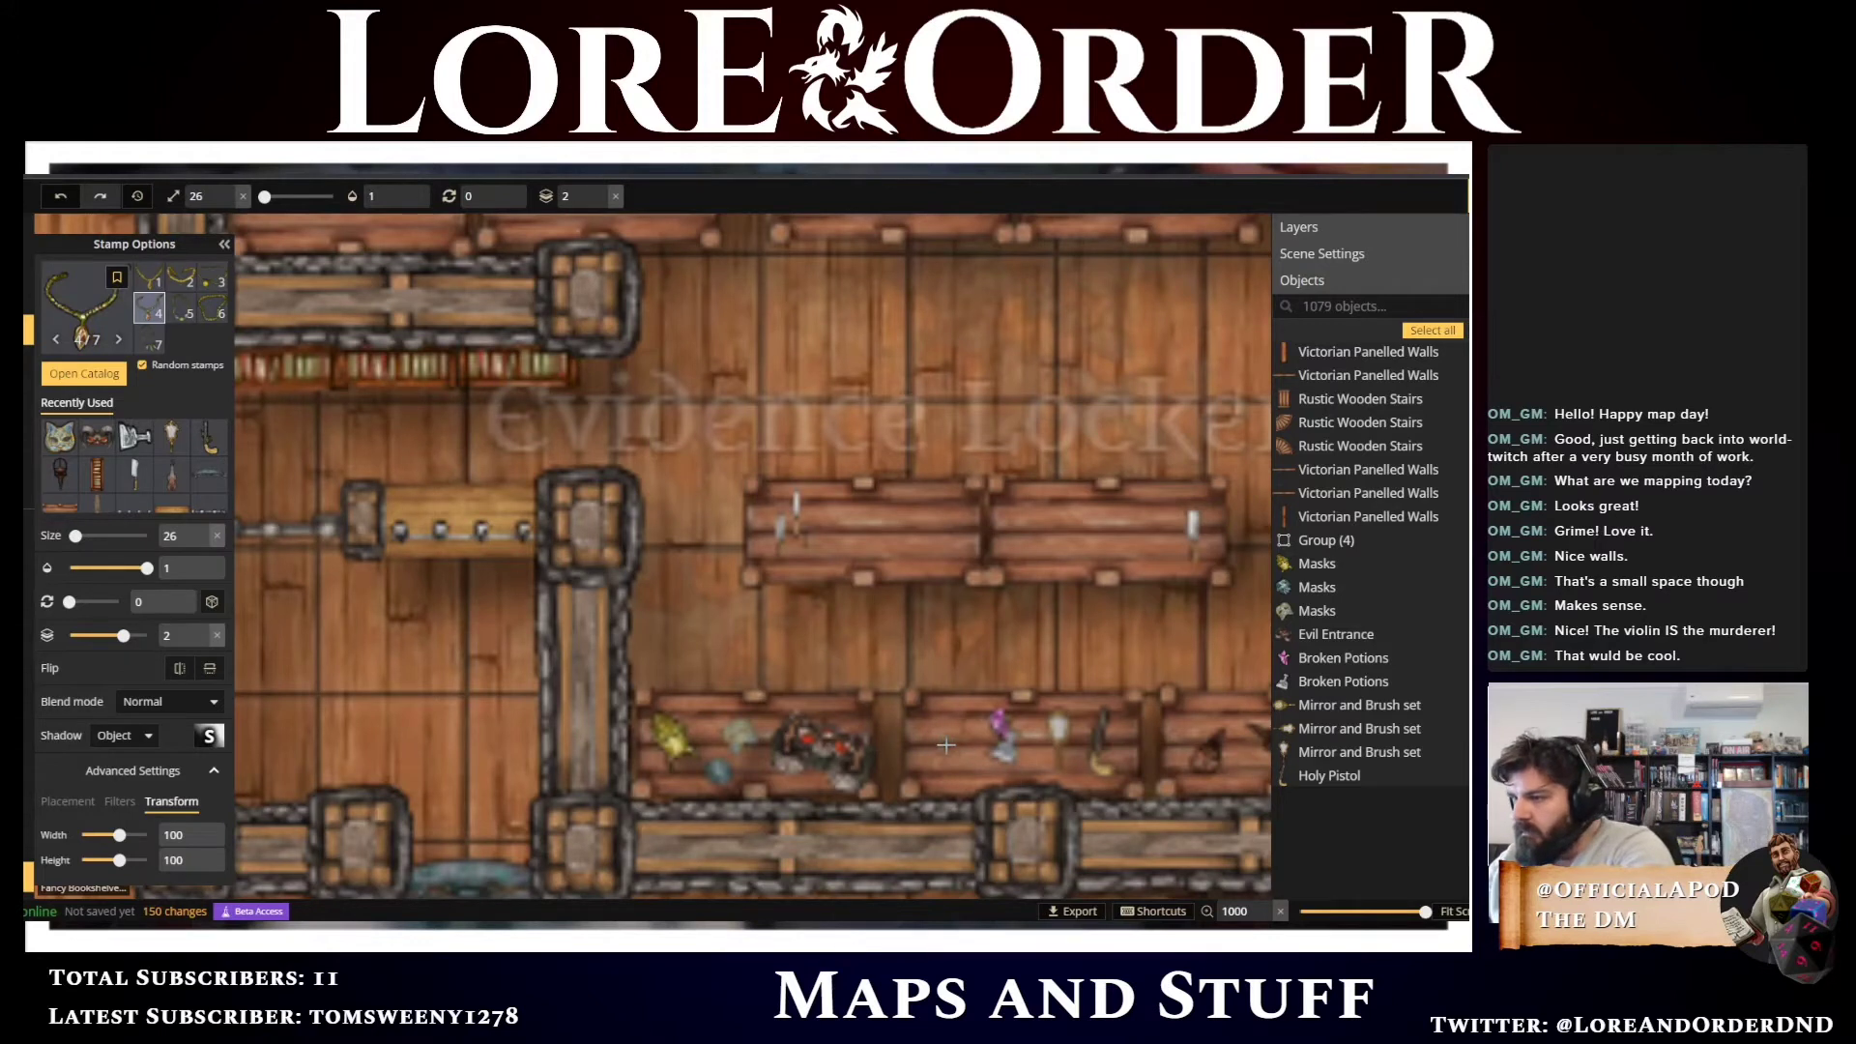
{"action": "scroll", "coordinate": [951, 747], "scroll_direction": "up", "scroll_amount": 8}
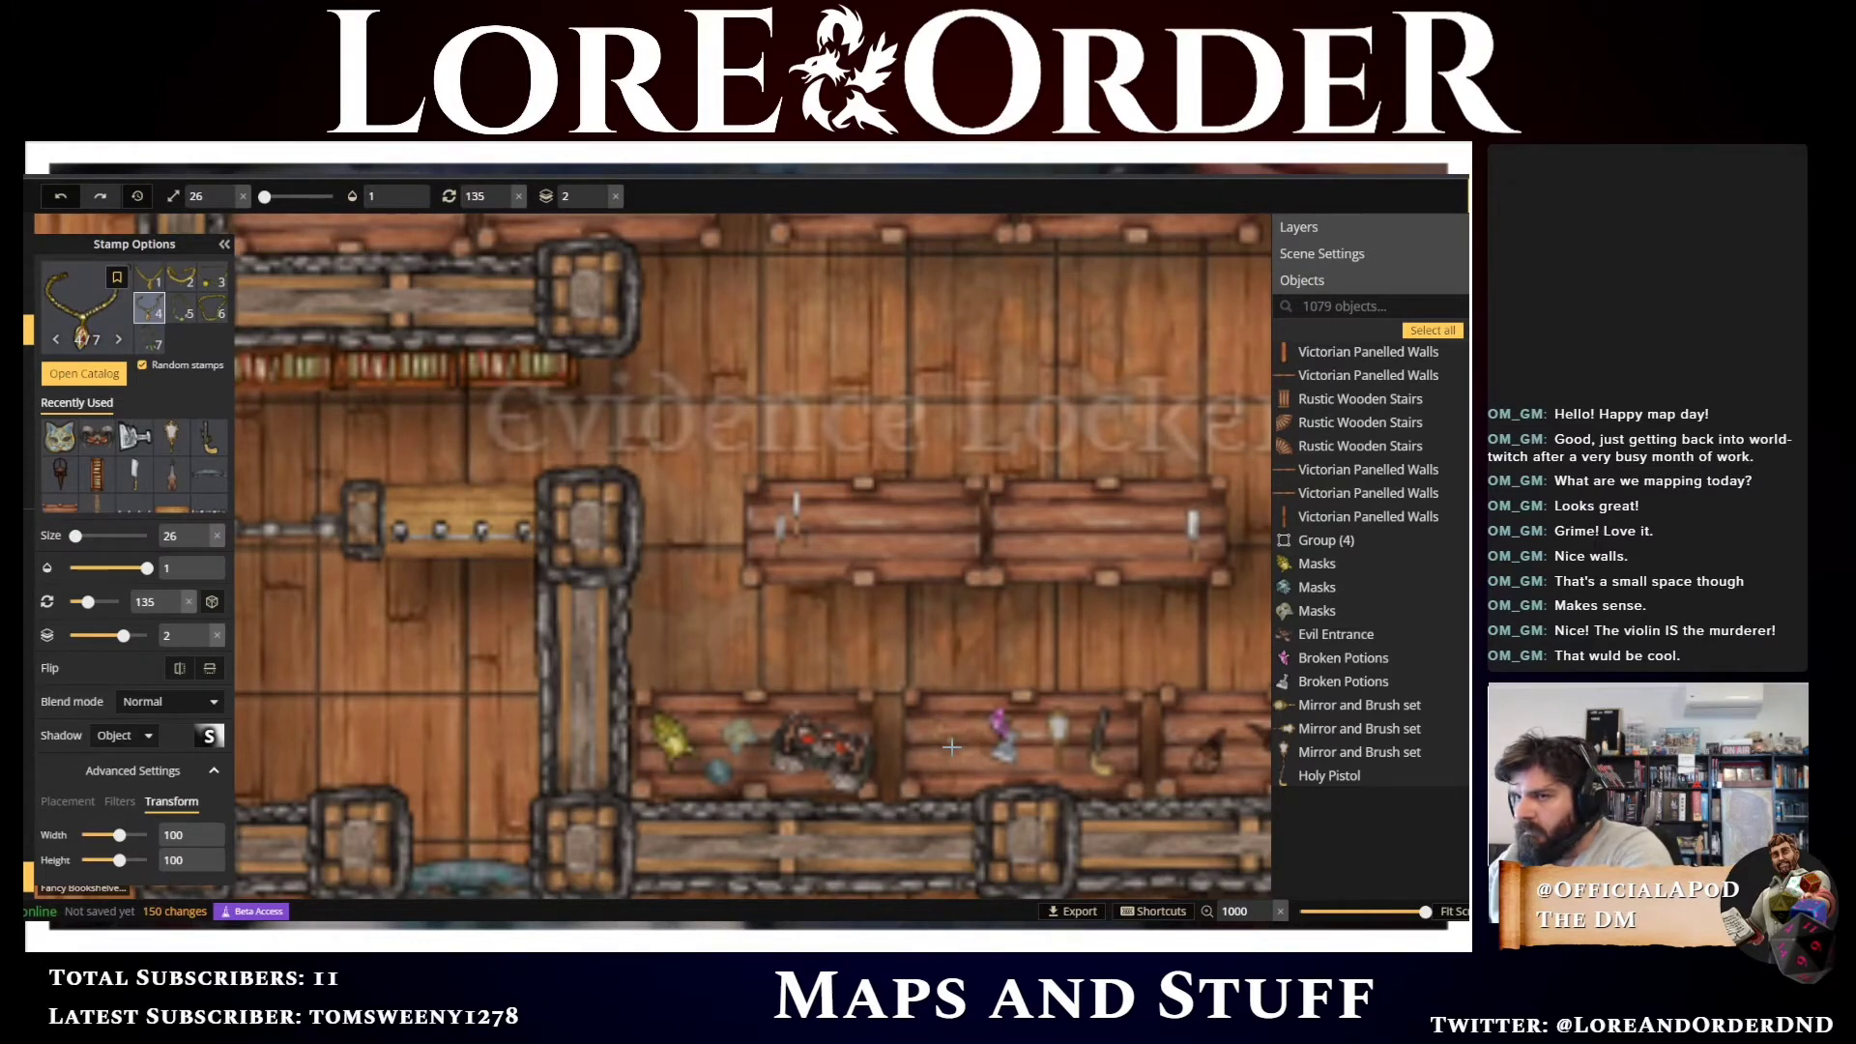
{"action": "scroll", "coordinate": [951, 747], "scroll_direction": "down", "scroll_amount": 5}
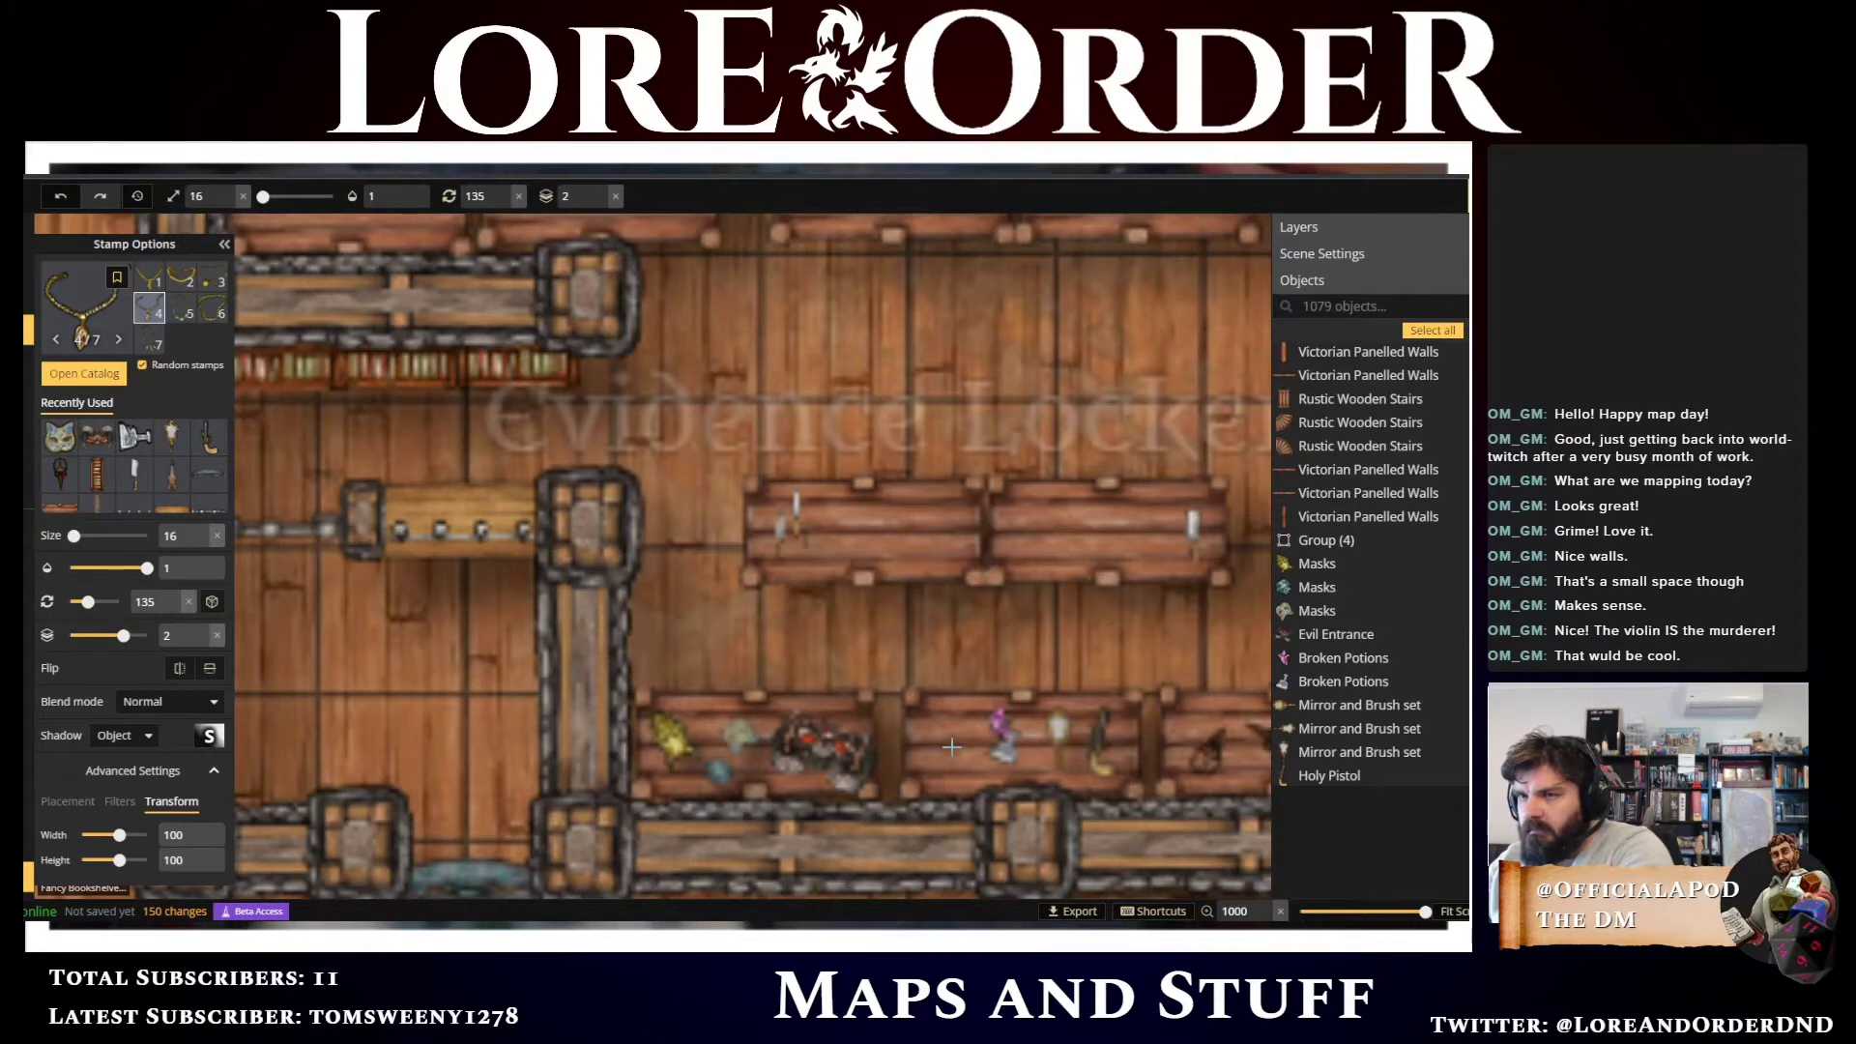
{"action": "triple_click", "coordinate": [202, 530]}
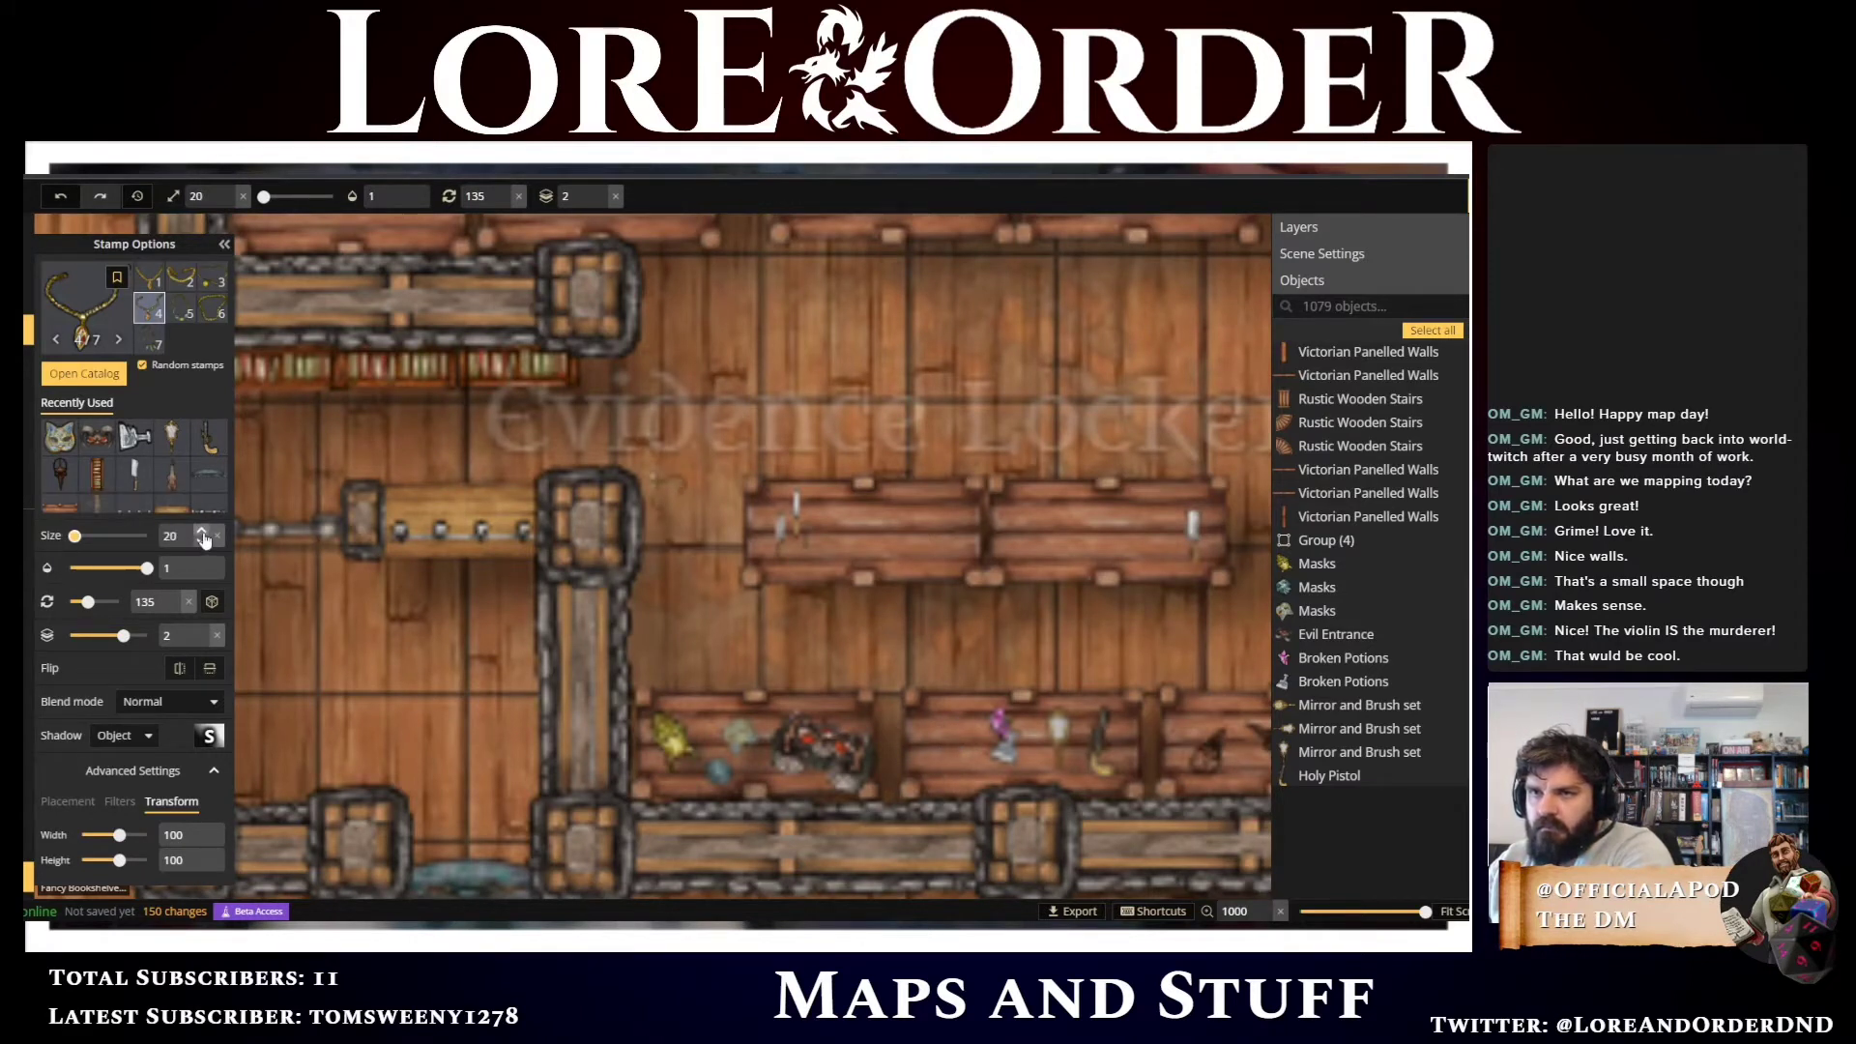
{"action": "left_click", "coordinate": [940, 747]}
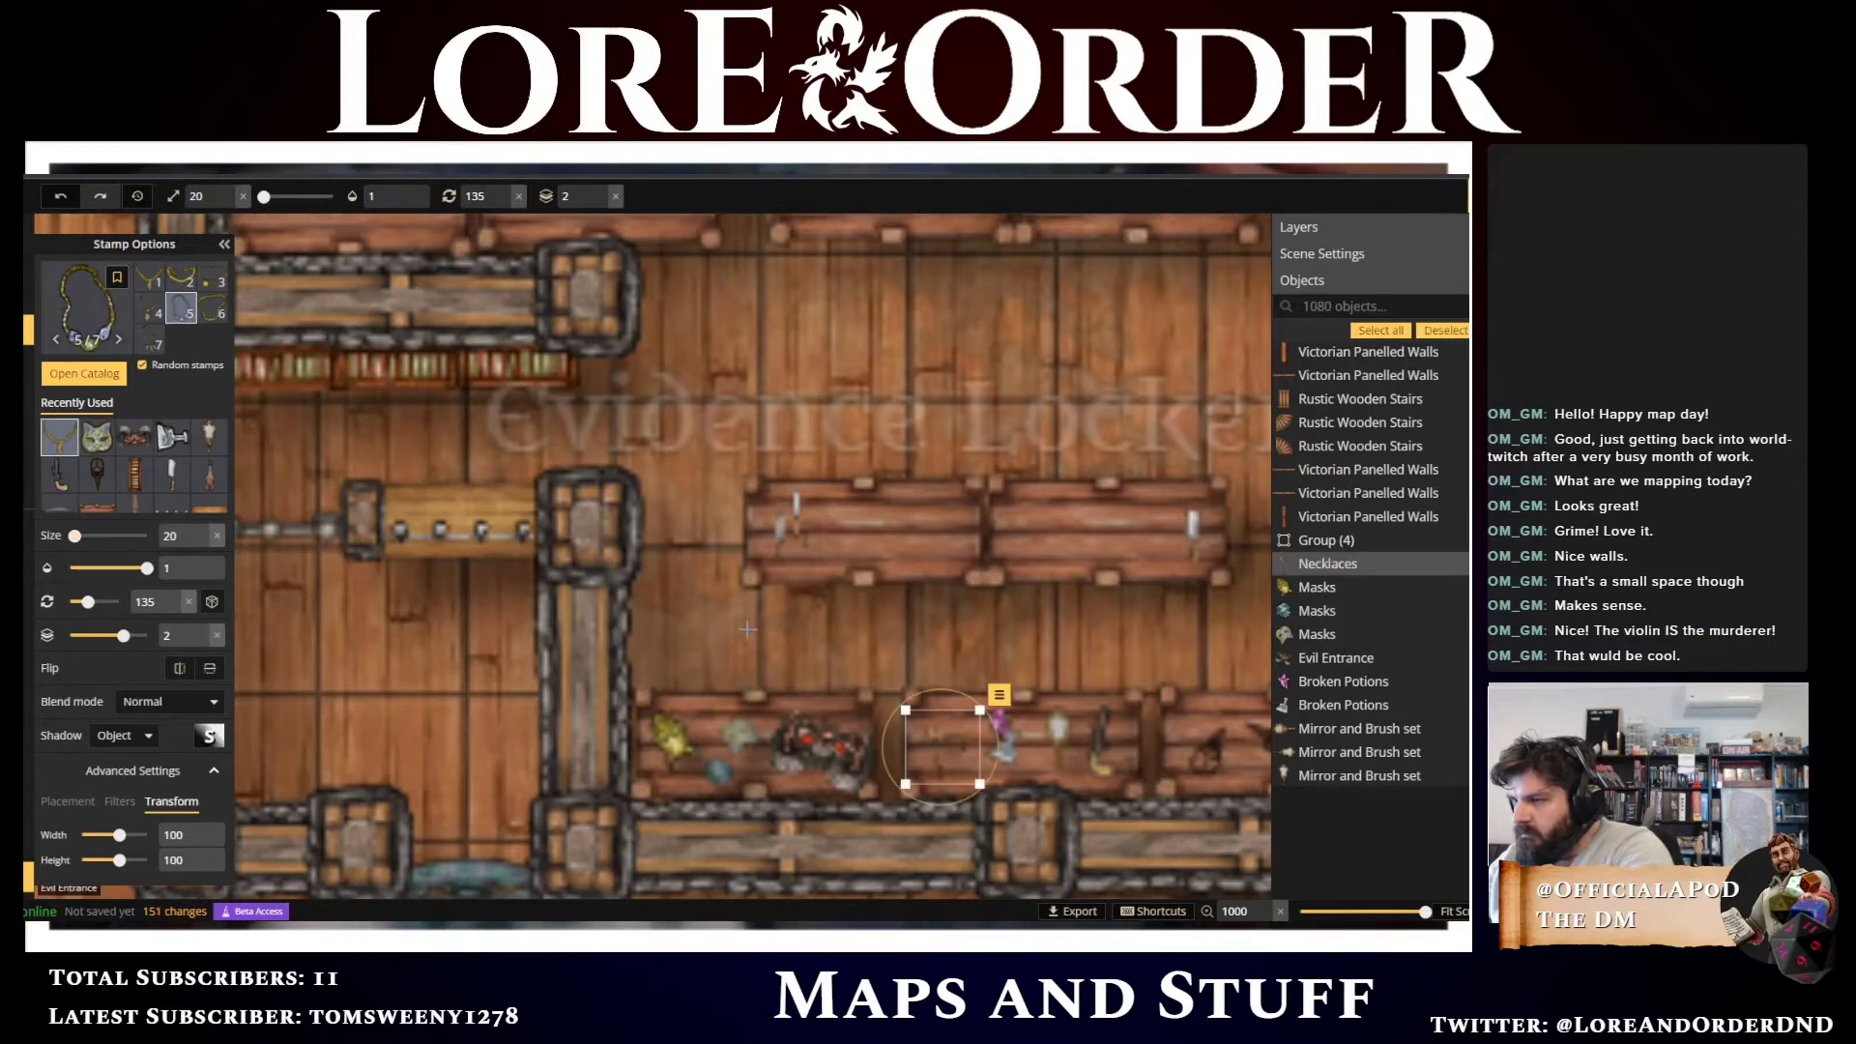
Look through the stamp catalog from the Dungeons category to Steampunk for more items to store as evidence
{"action": "scroll", "coordinate": [618, 546], "scroll_direction": "down", "scroll_amount": 1}
{"action": "scroll", "coordinate": [618, 546], "scroll_direction": "down", "scroll_amount": 5}
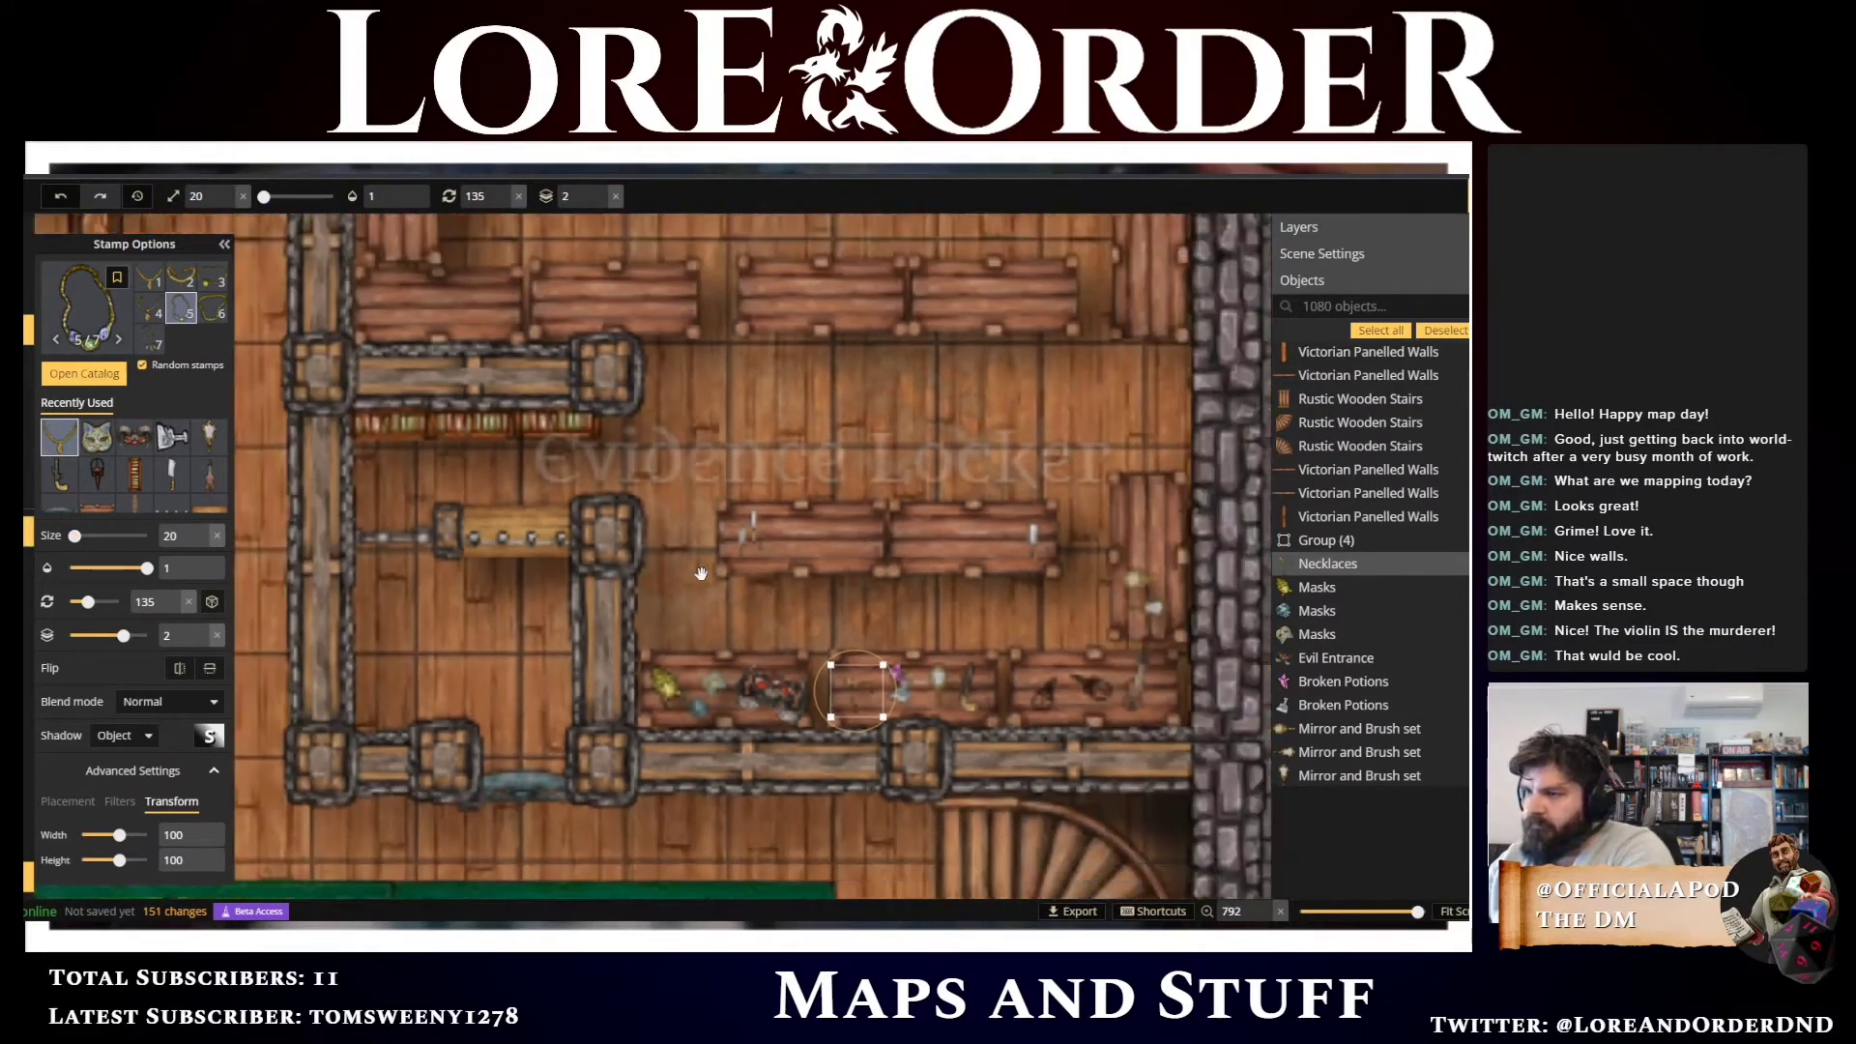
{"action": "scroll", "coordinate": [701, 573], "scroll_direction": "down", "scroll_amount": 2}
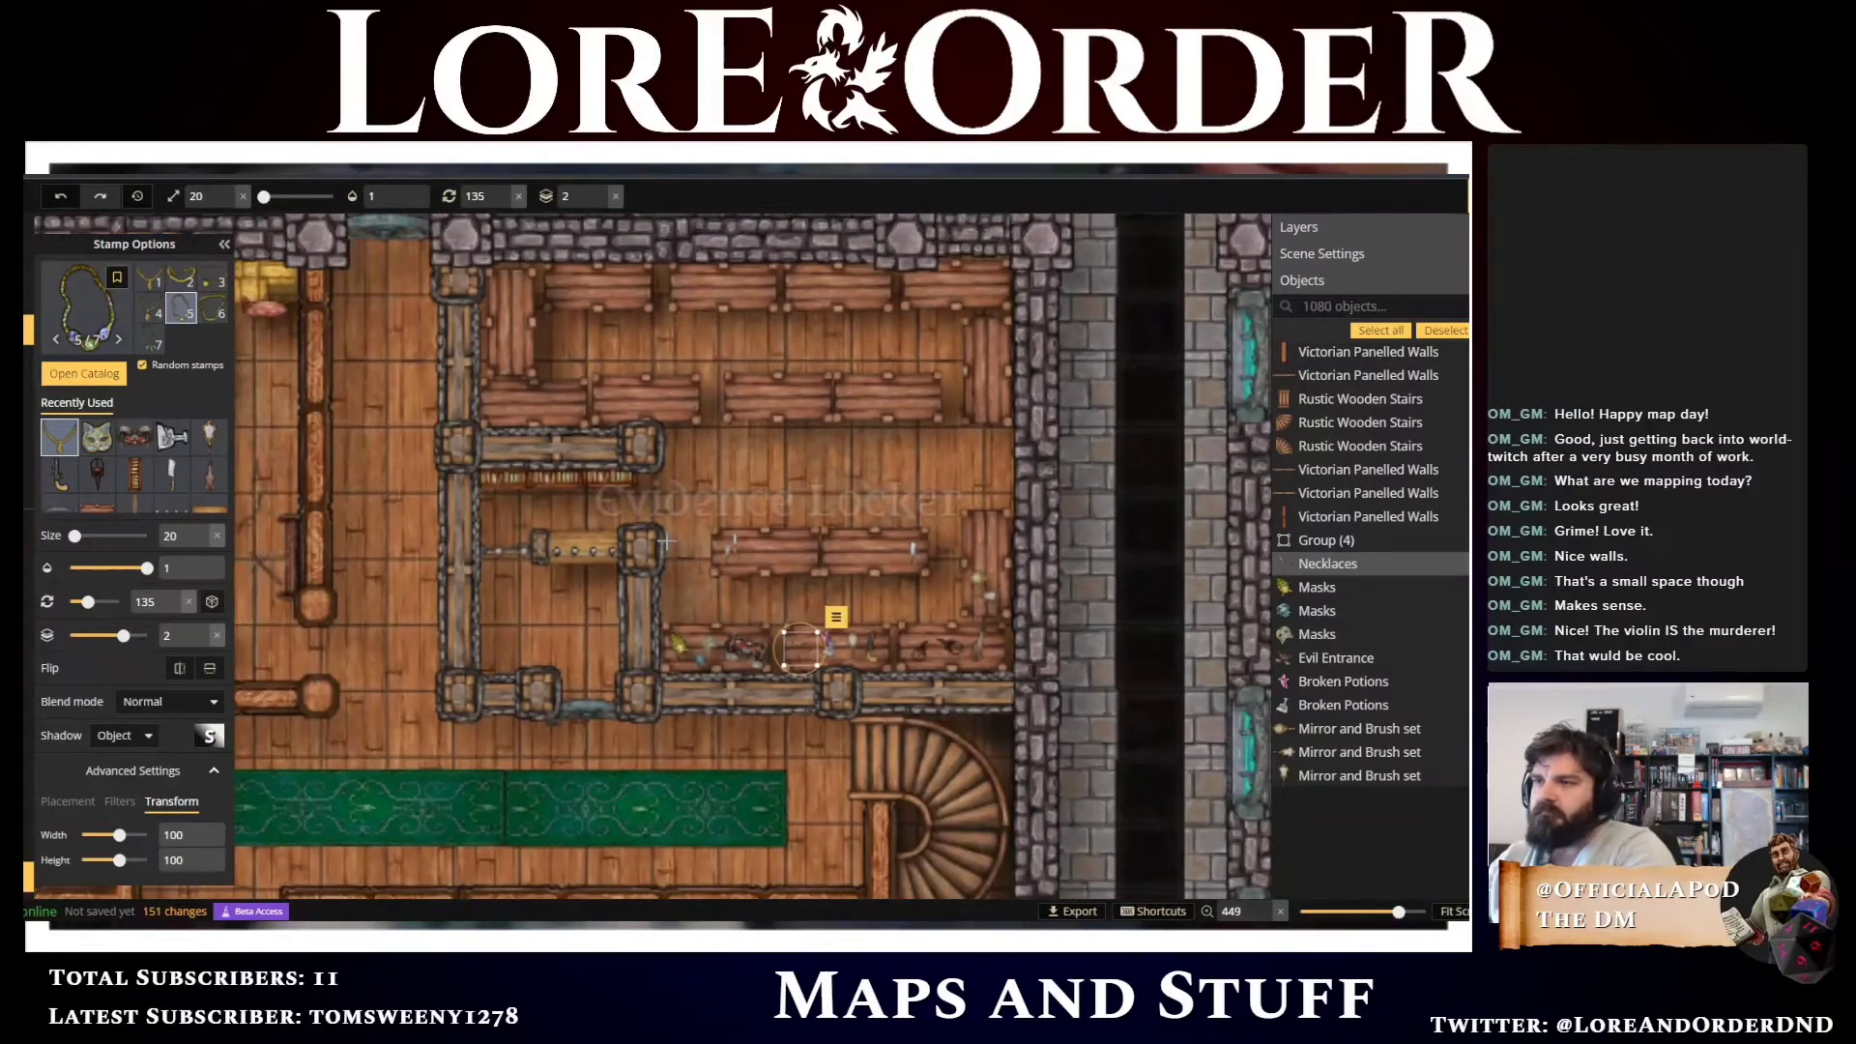
{"action": "left_click", "coordinate": [85, 312]}
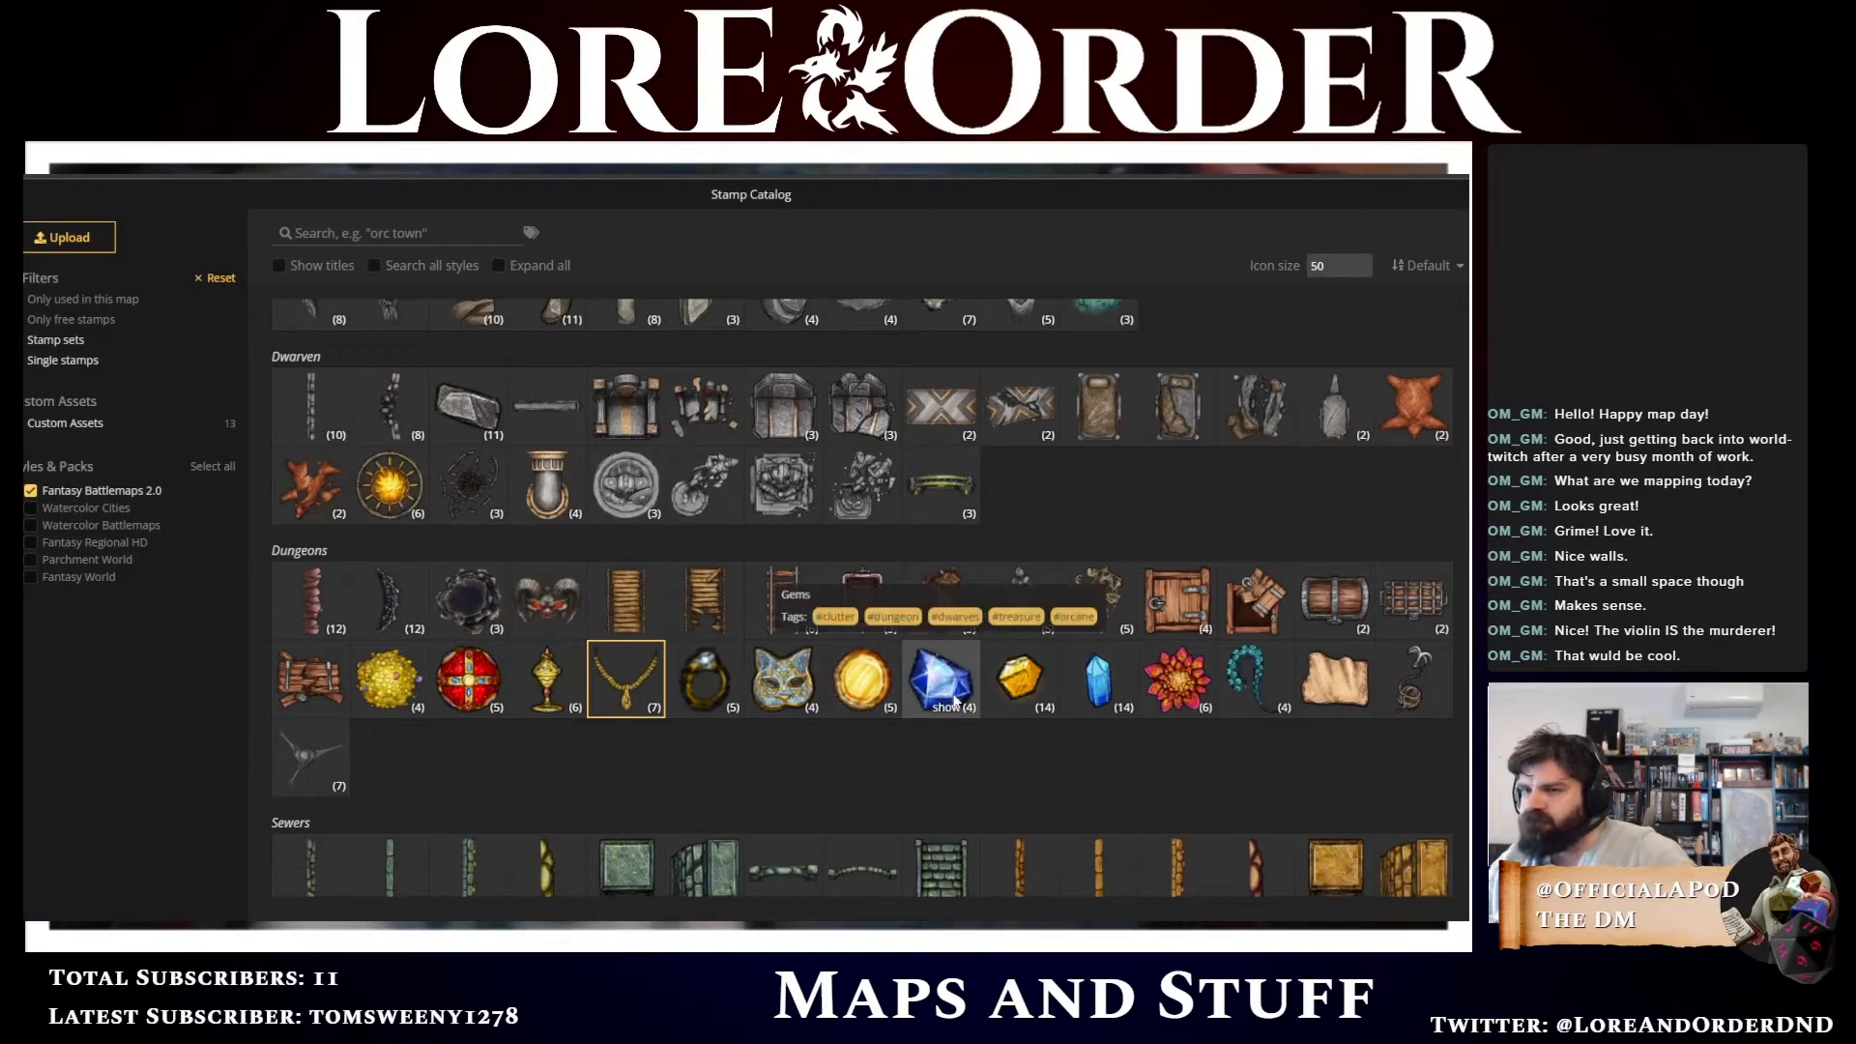
{"action": "scroll", "coordinate": [955, 701], "scroll_direction": "down", "scroll_amount": 2}
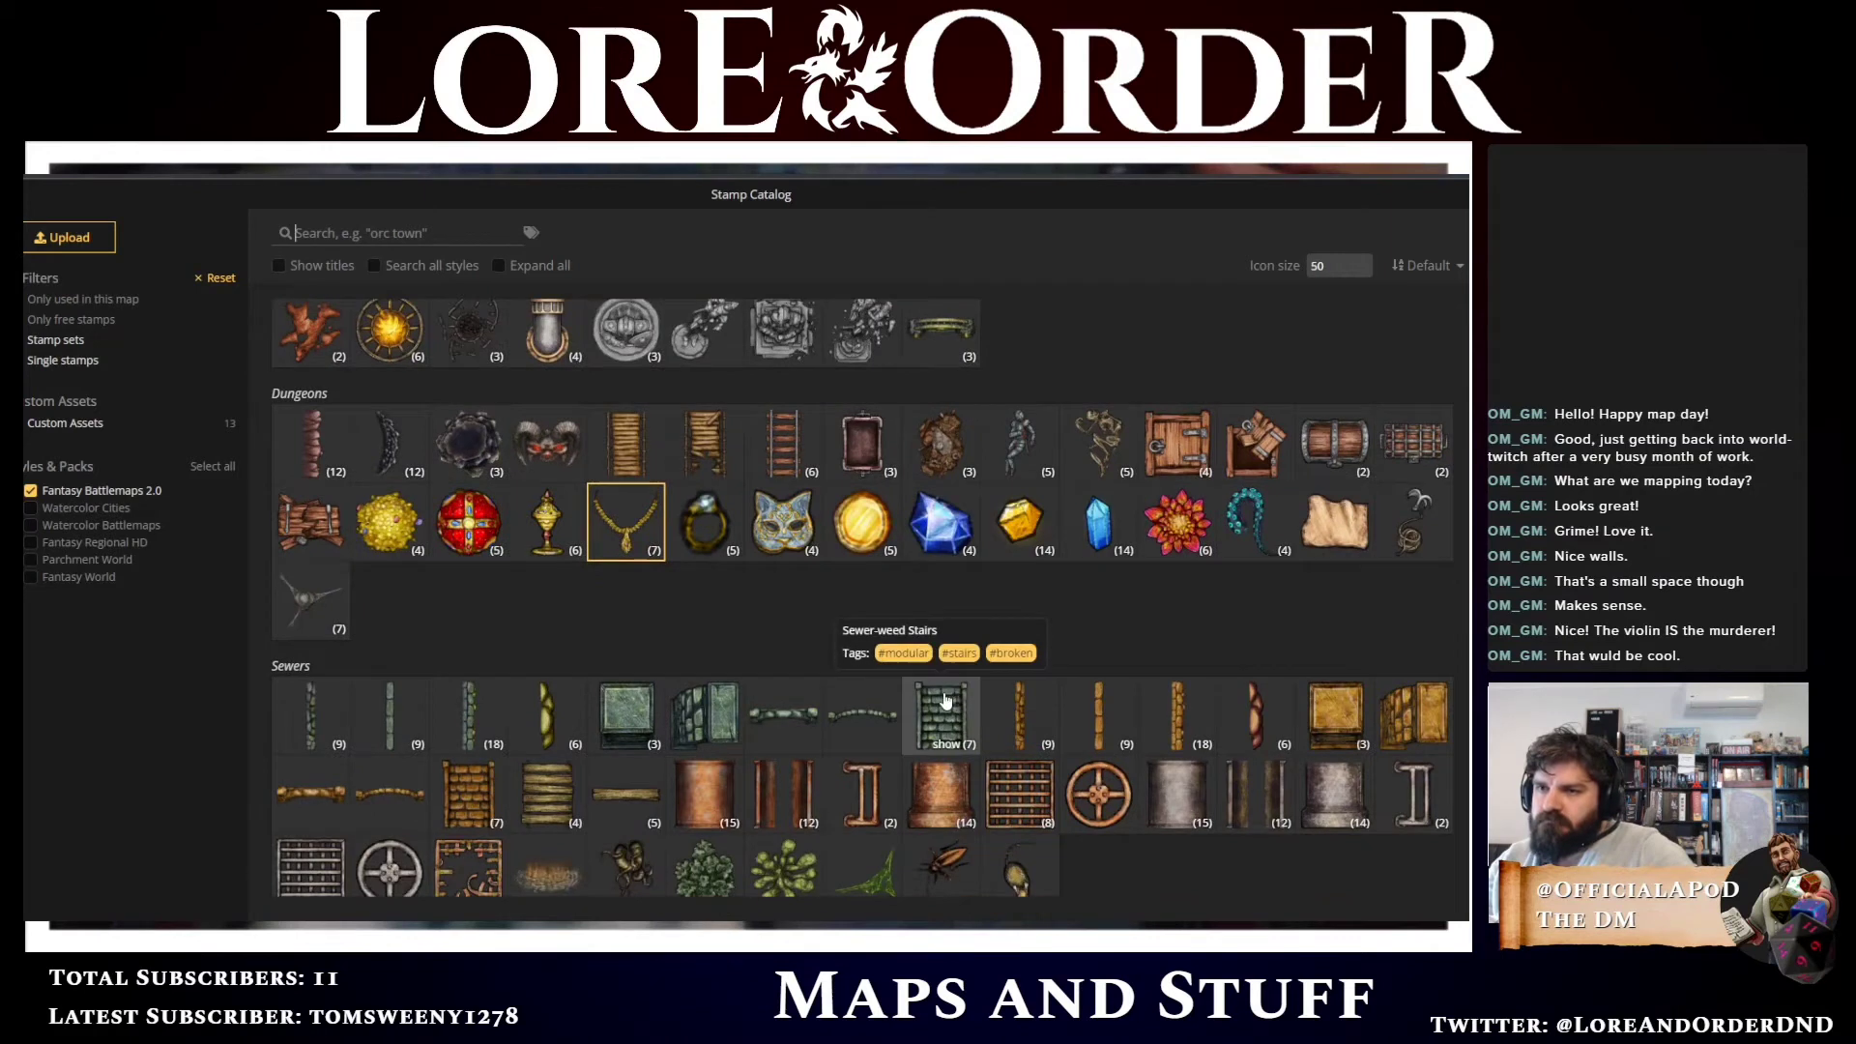
{"action": "scroll", "coordinate": [944, 696], "scroll_direction": "down", "scroll_amount": 4}
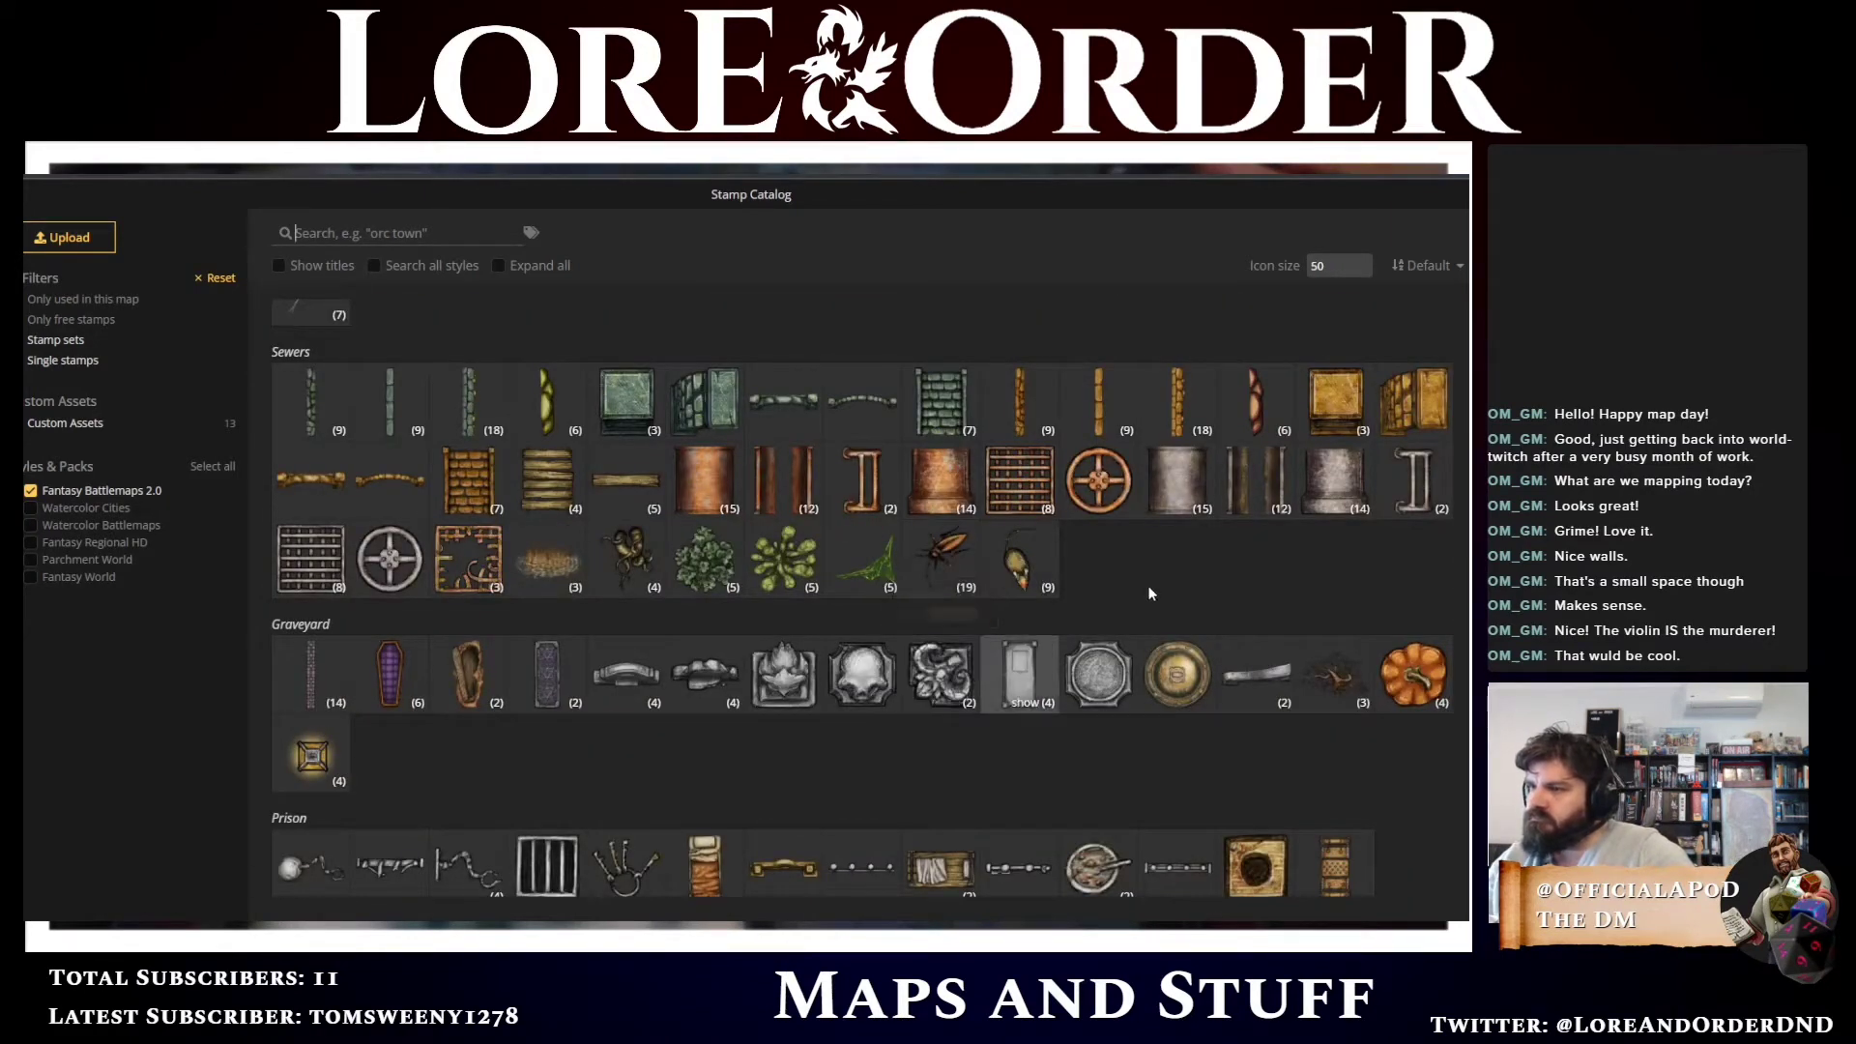
{"action": "scroll", "coordinate": [1149, 590], "scroll_direction": "down", "scroll_amount": 3}
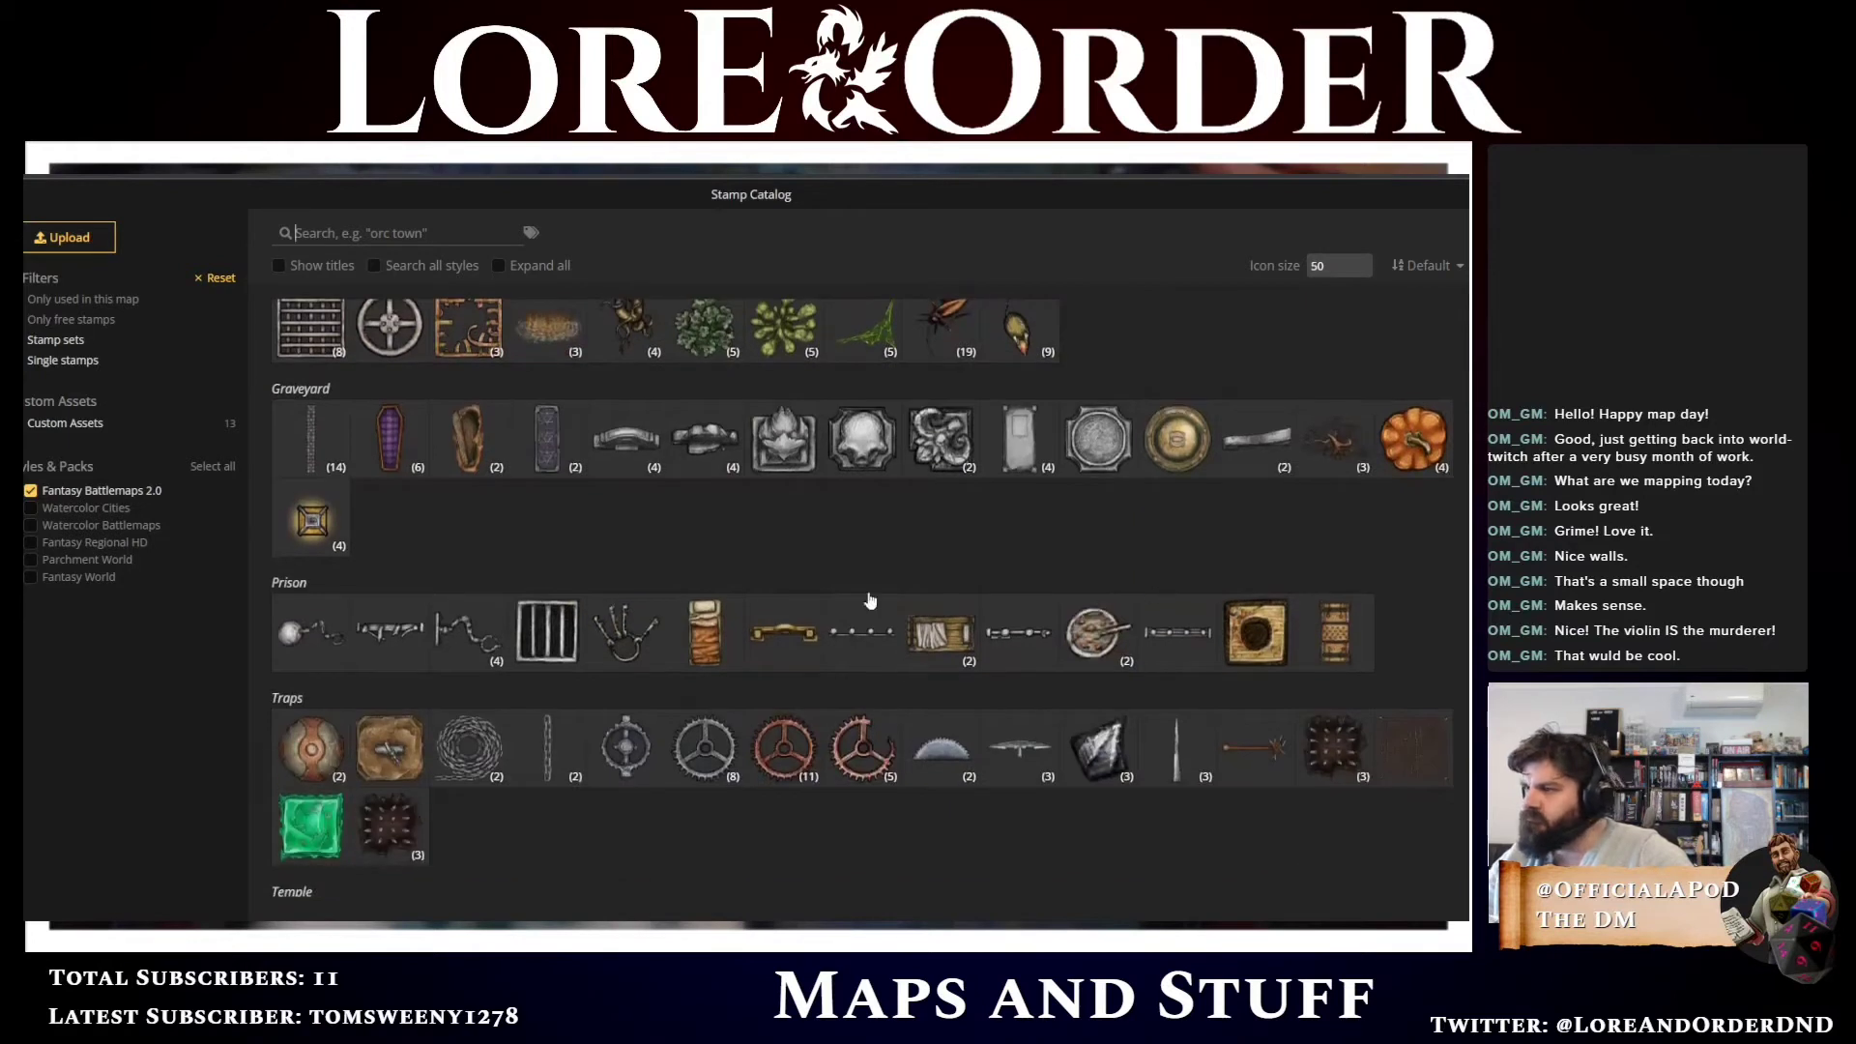
{"action": "scroll", "coordinate": [850, 575], "scroll_direction": "down", "scroll_amount": 1}
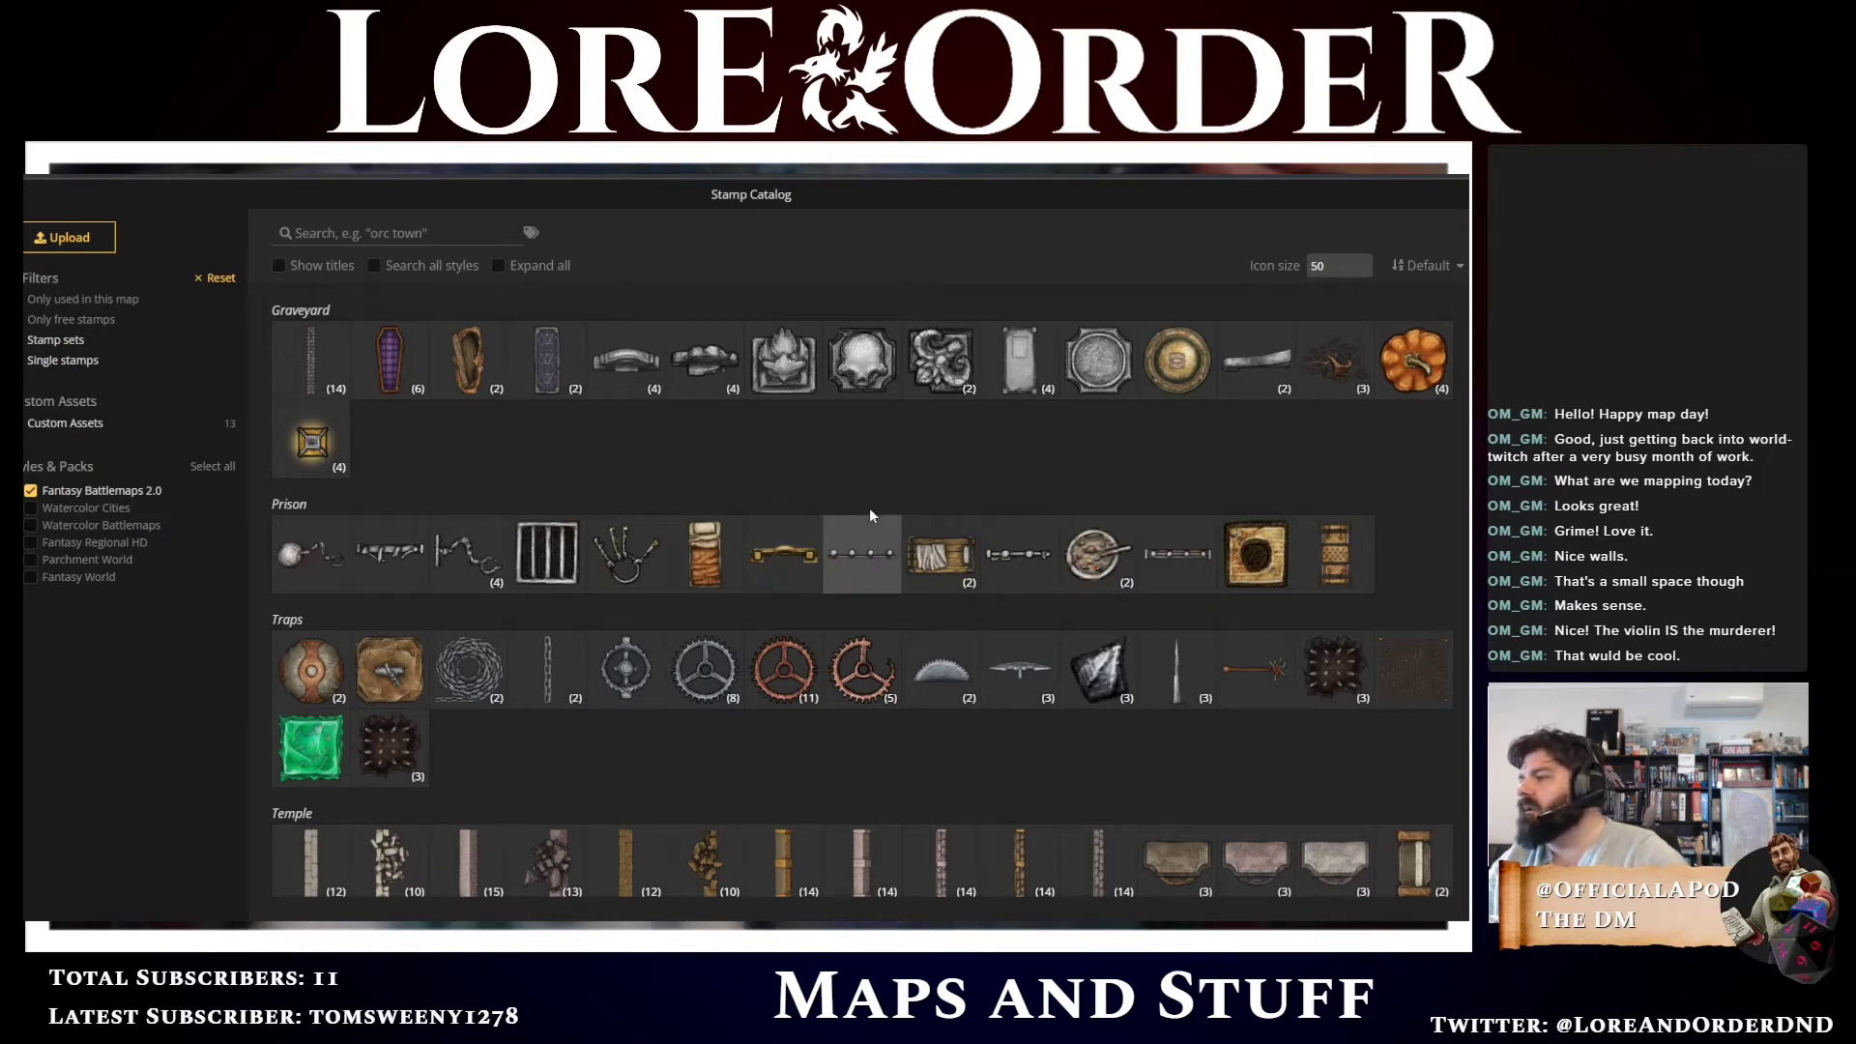
{"action": "scroll", "coordinate": [870, 503], "scroll_direction": "down", "scroll_amount": 1}
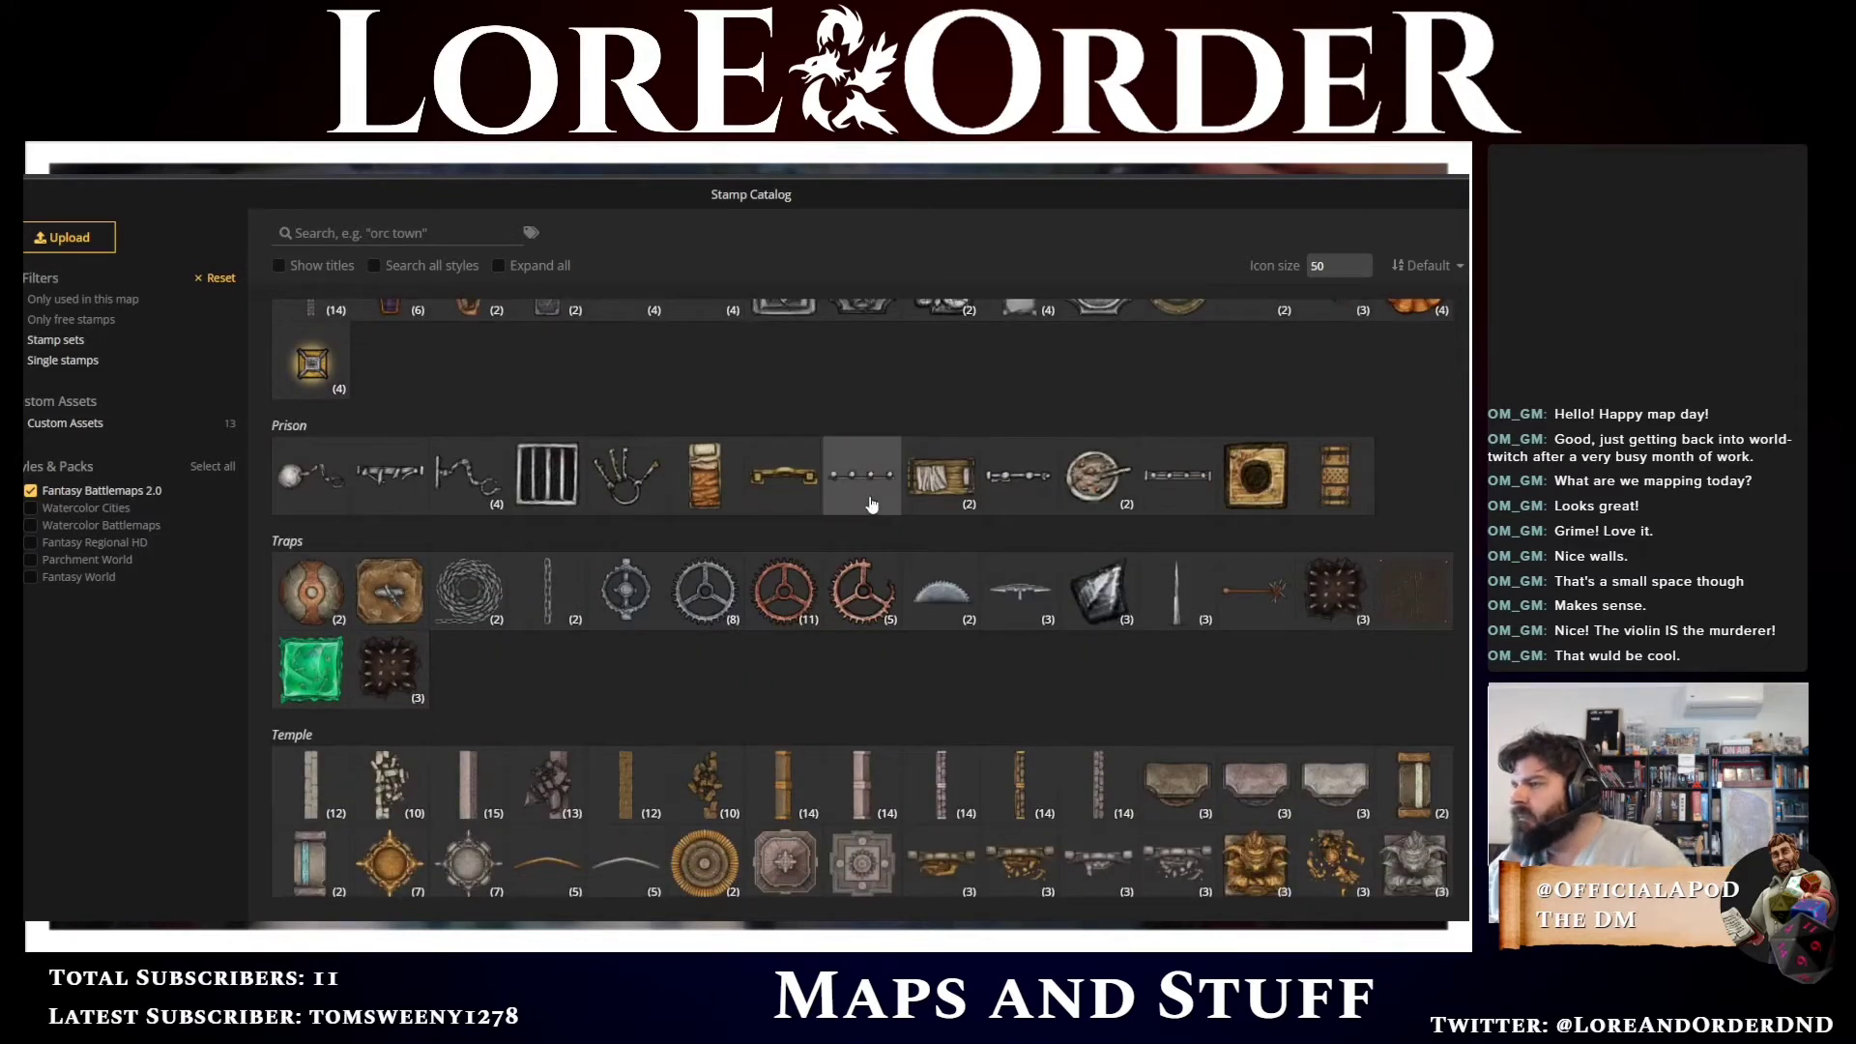
{"action": "scroll", "coordinate": [868, 495], "scroll_direction": "down", "scroll_amount": 1}
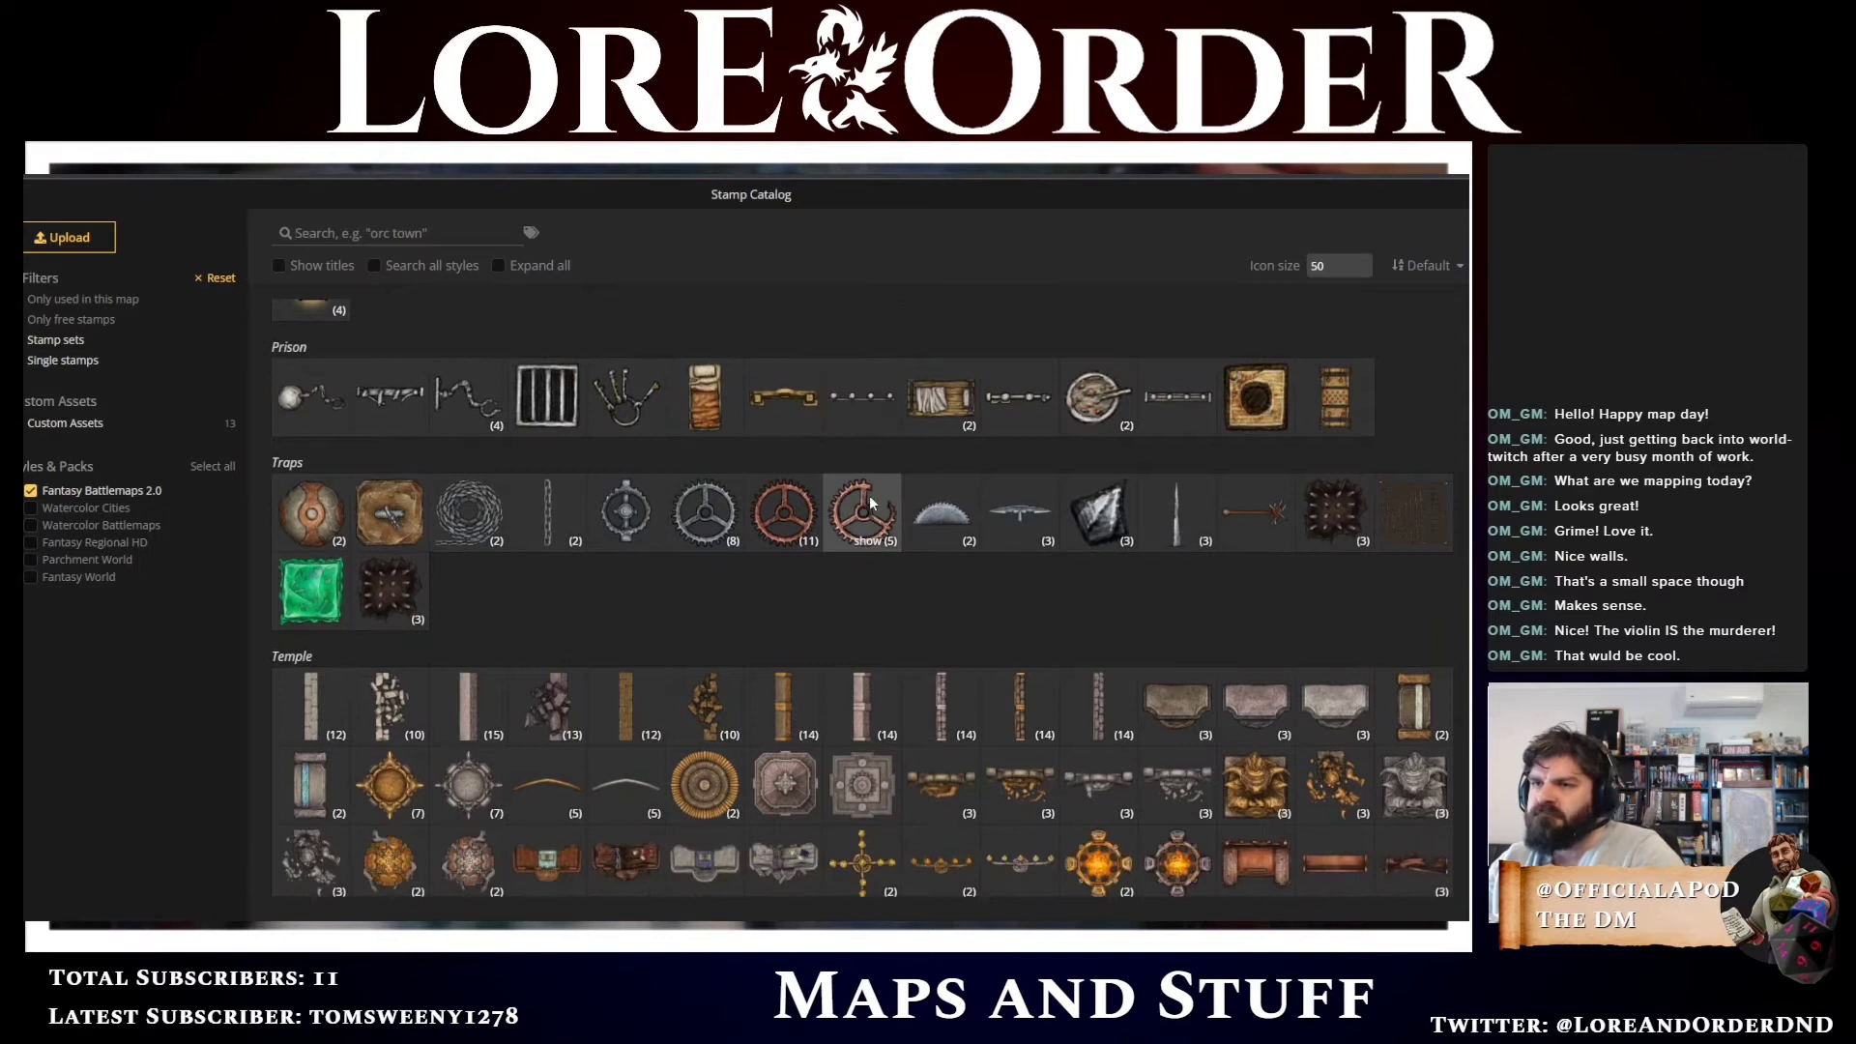
{"action": "scroll", "coordinate": [868, 495], "scroll_direction": "down", "scroll_amount": 1}
{"action": "scroll", "coordinate": [868, 498], "scroll_direction": "down", "scroll_amount": 2}
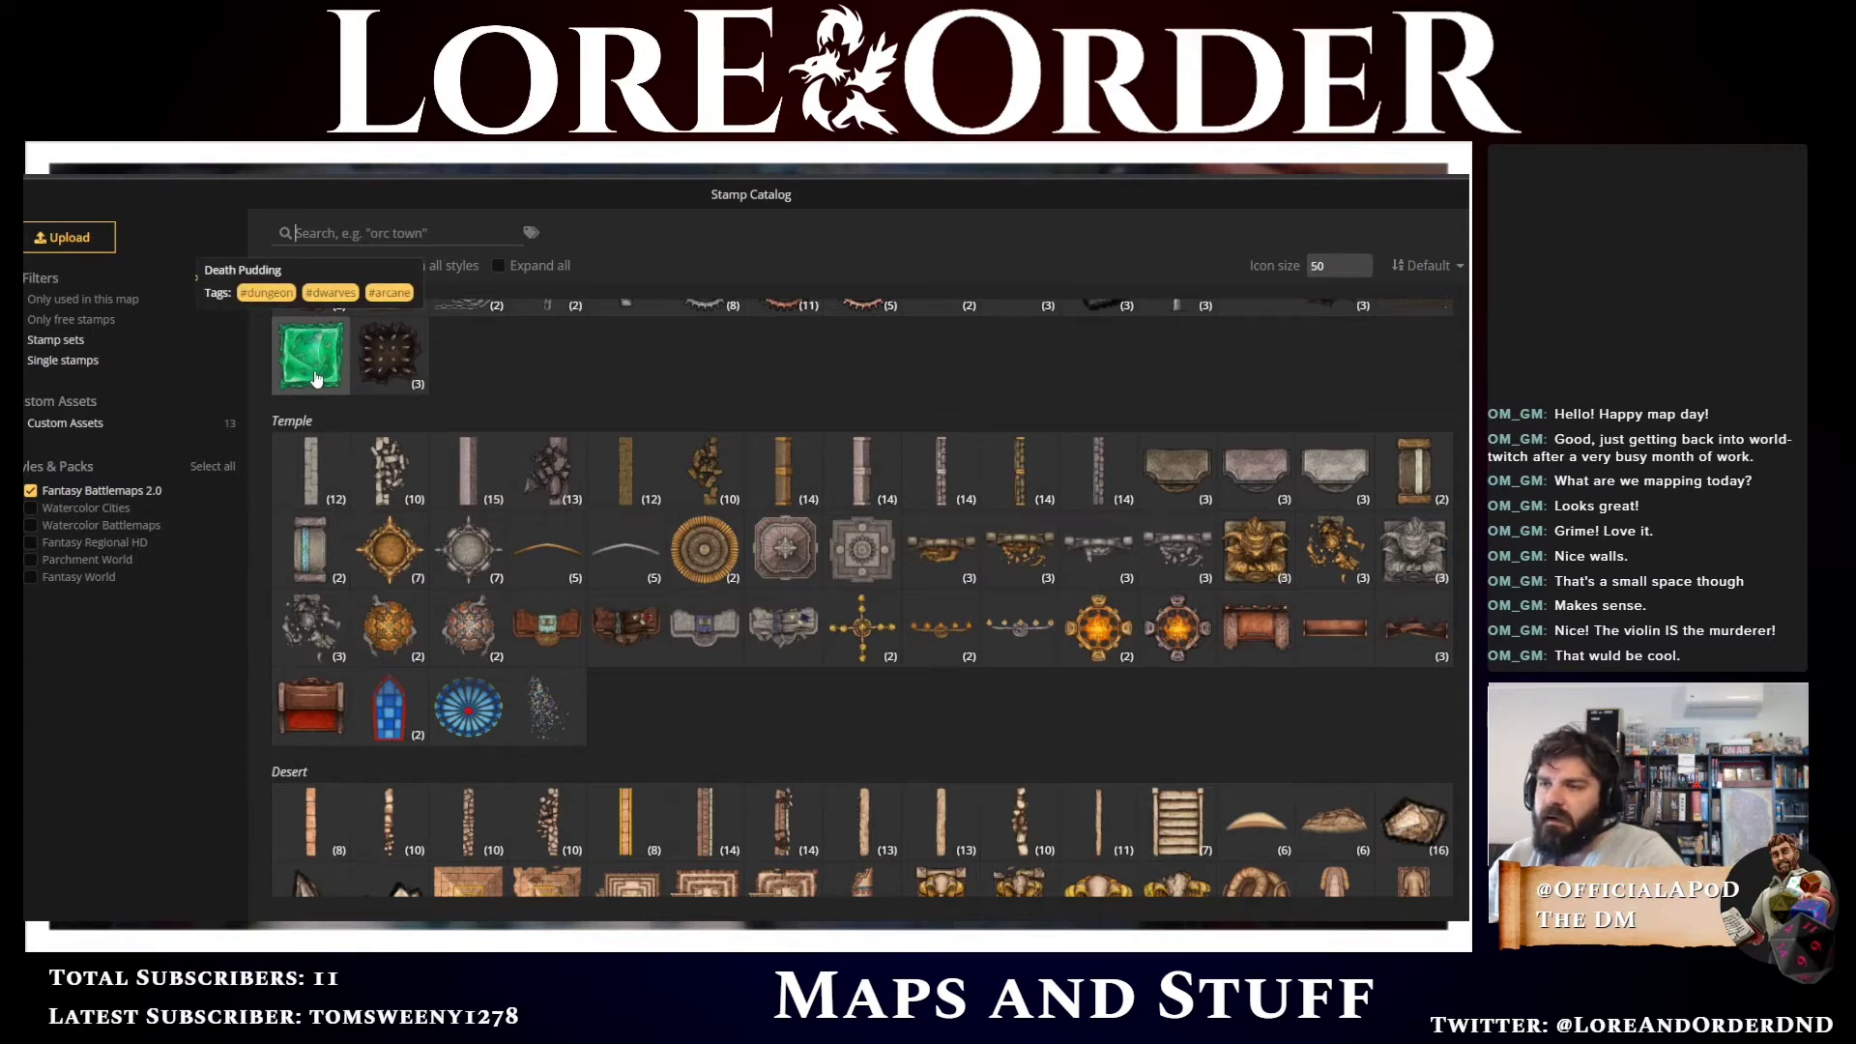
{"action": "scroll", "coordinate": [763, 410], "scroll_direction": "down", "scroll_amount": 2}
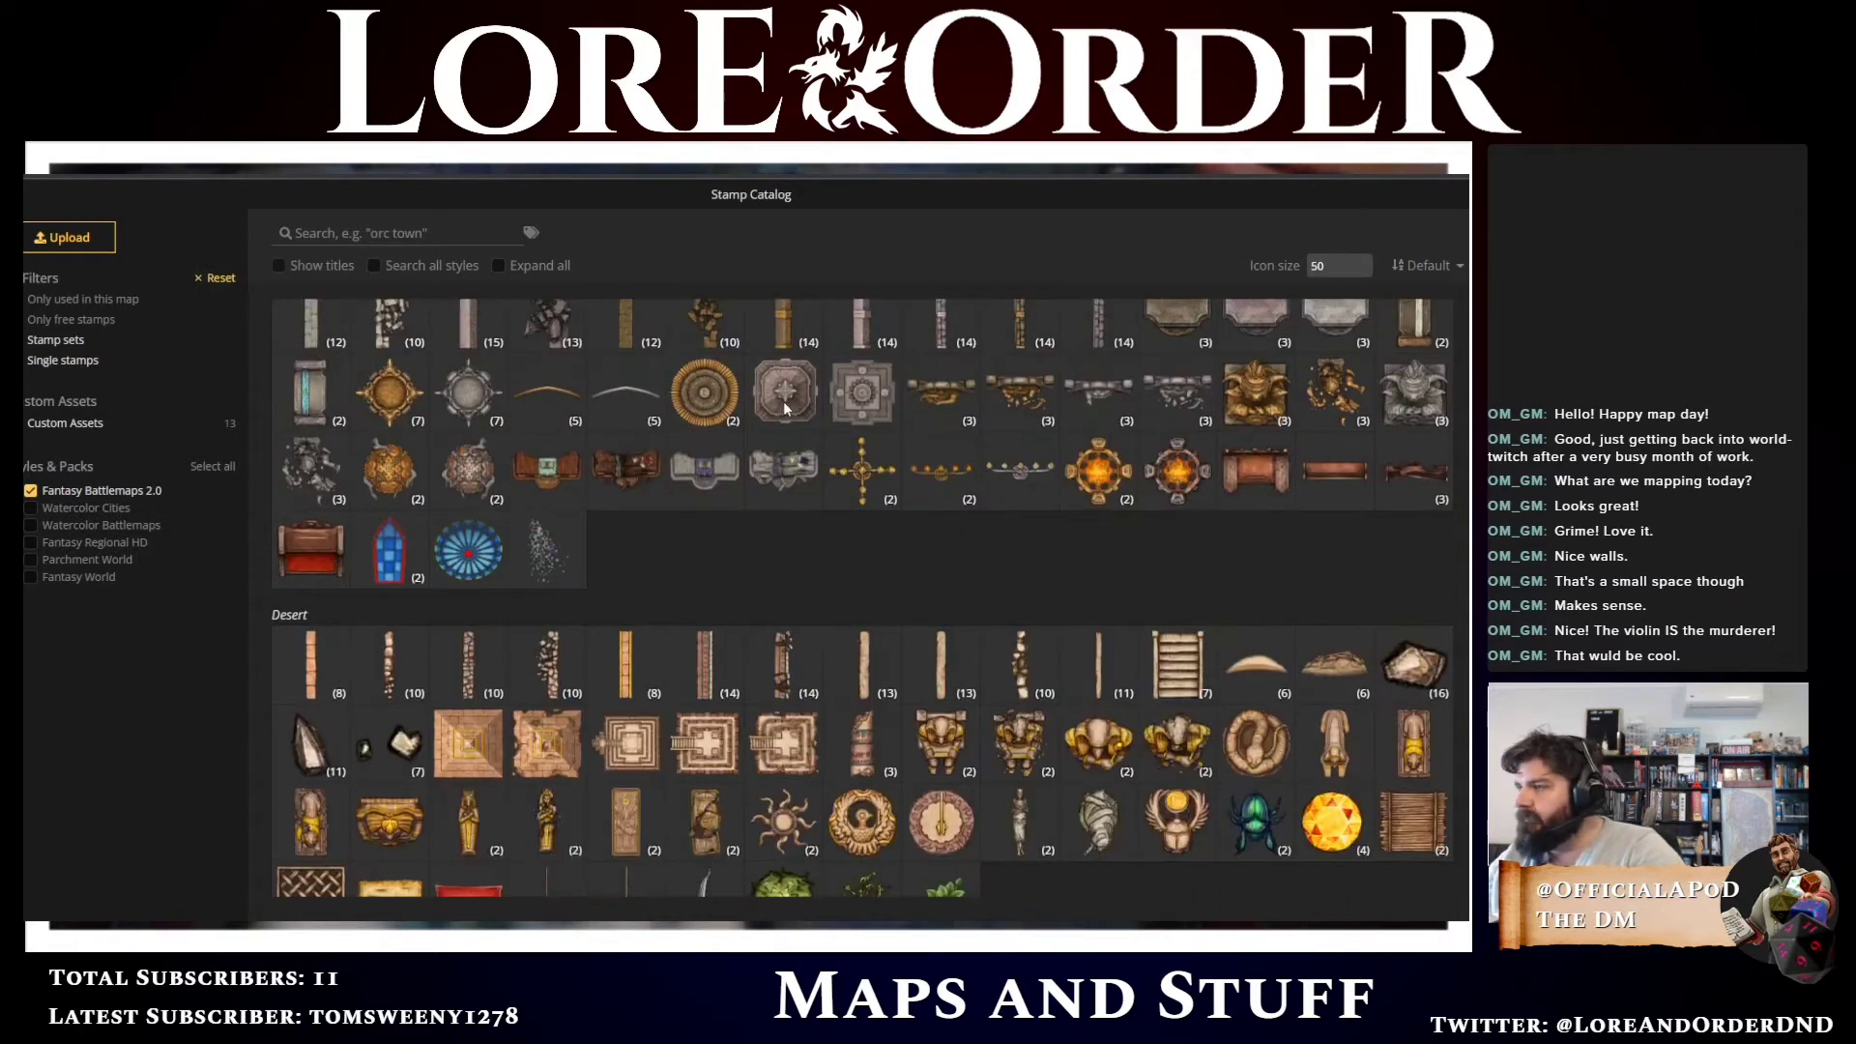
{"action": "scroll", "coordinate": [976, 536], "scroll_direction": "down", "scroll_amount": 3}
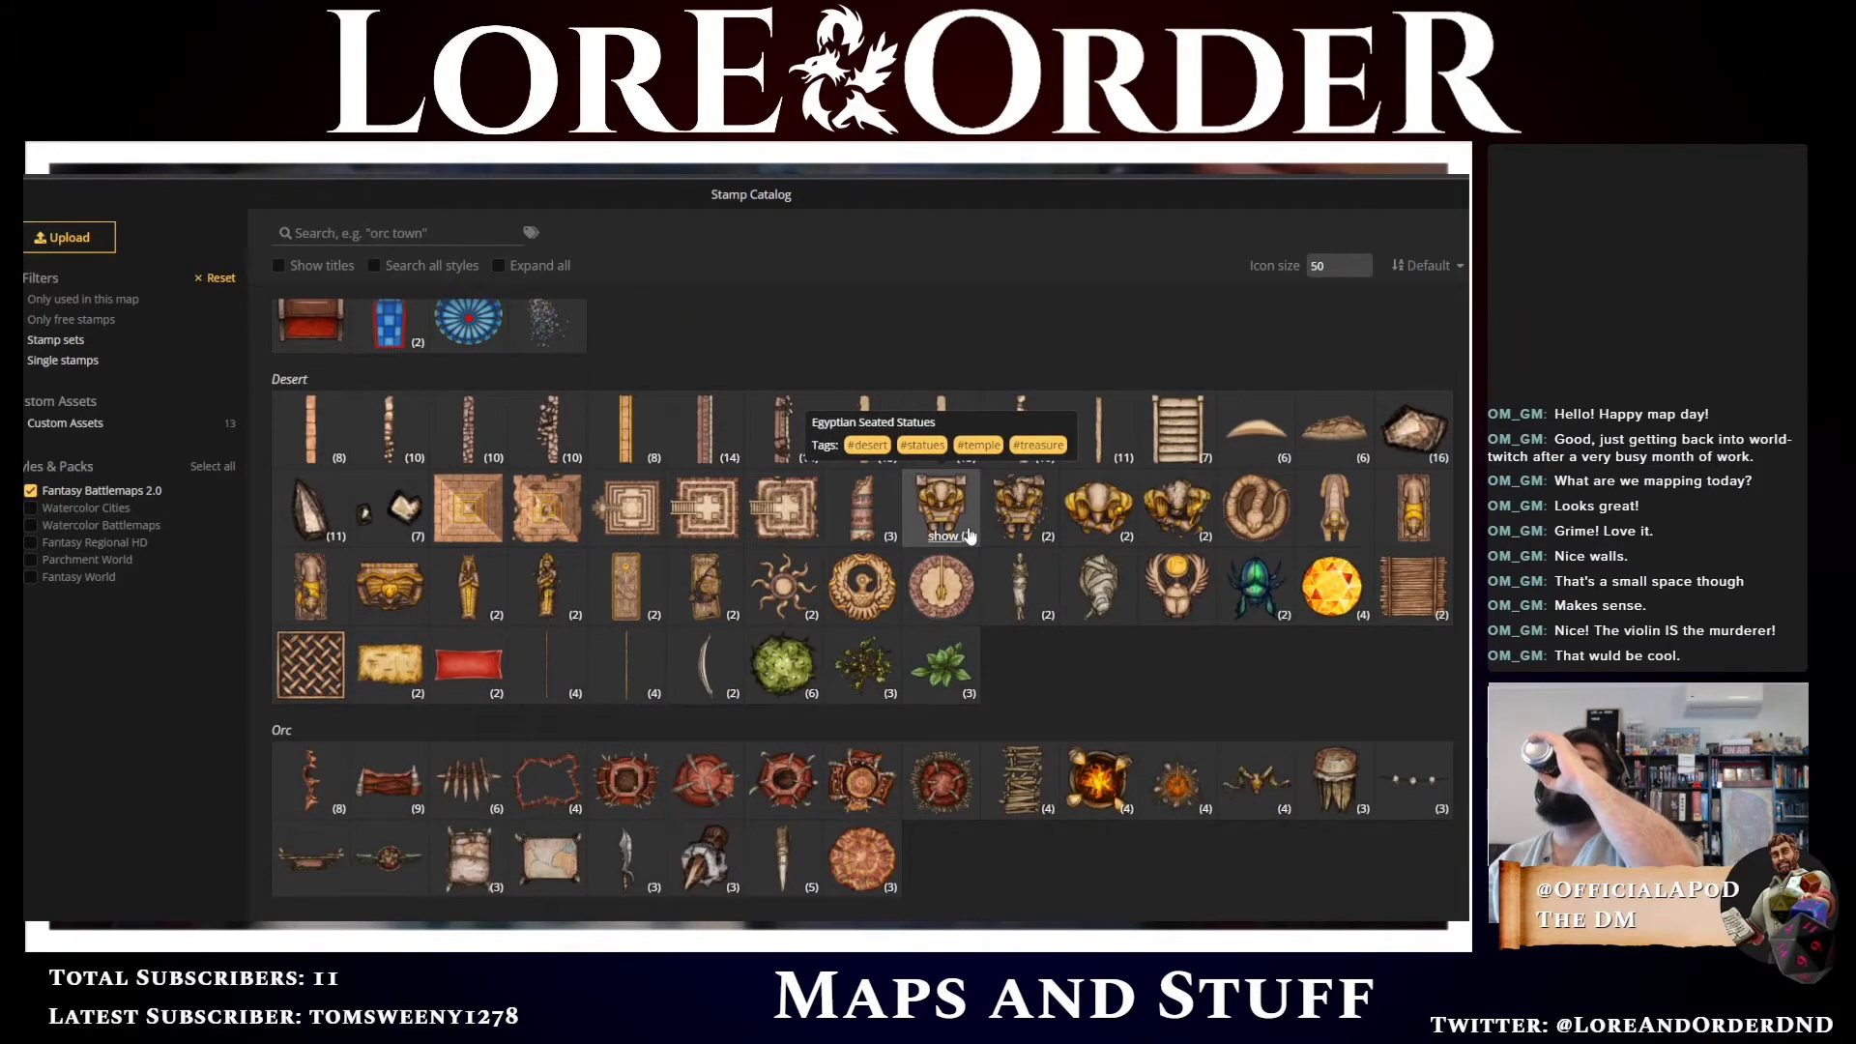
{"action": "scroll", "coordinate": [969, 535], "scroll_direction": "down", "scroll_amount": 2}
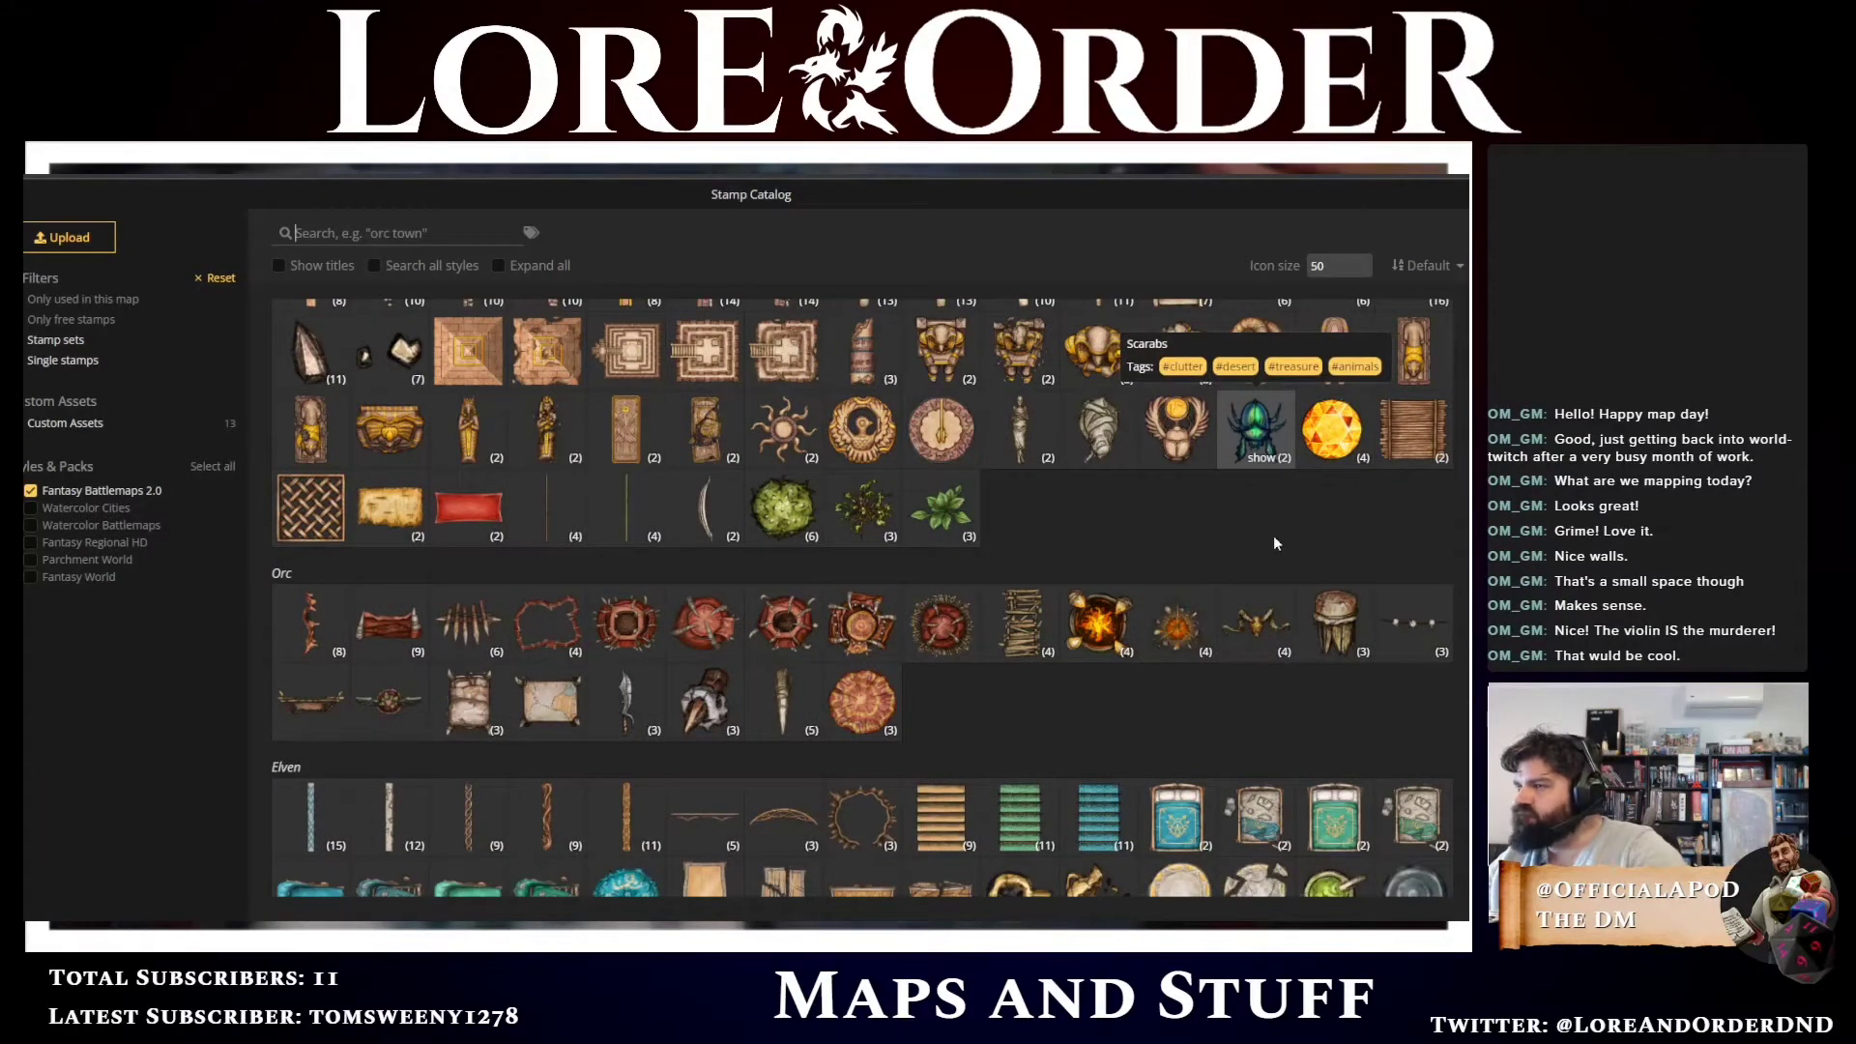
{"action": "scroll", "coordinate": [1273, 537], "scroll_direction": "up", "scroll_amount": 1}
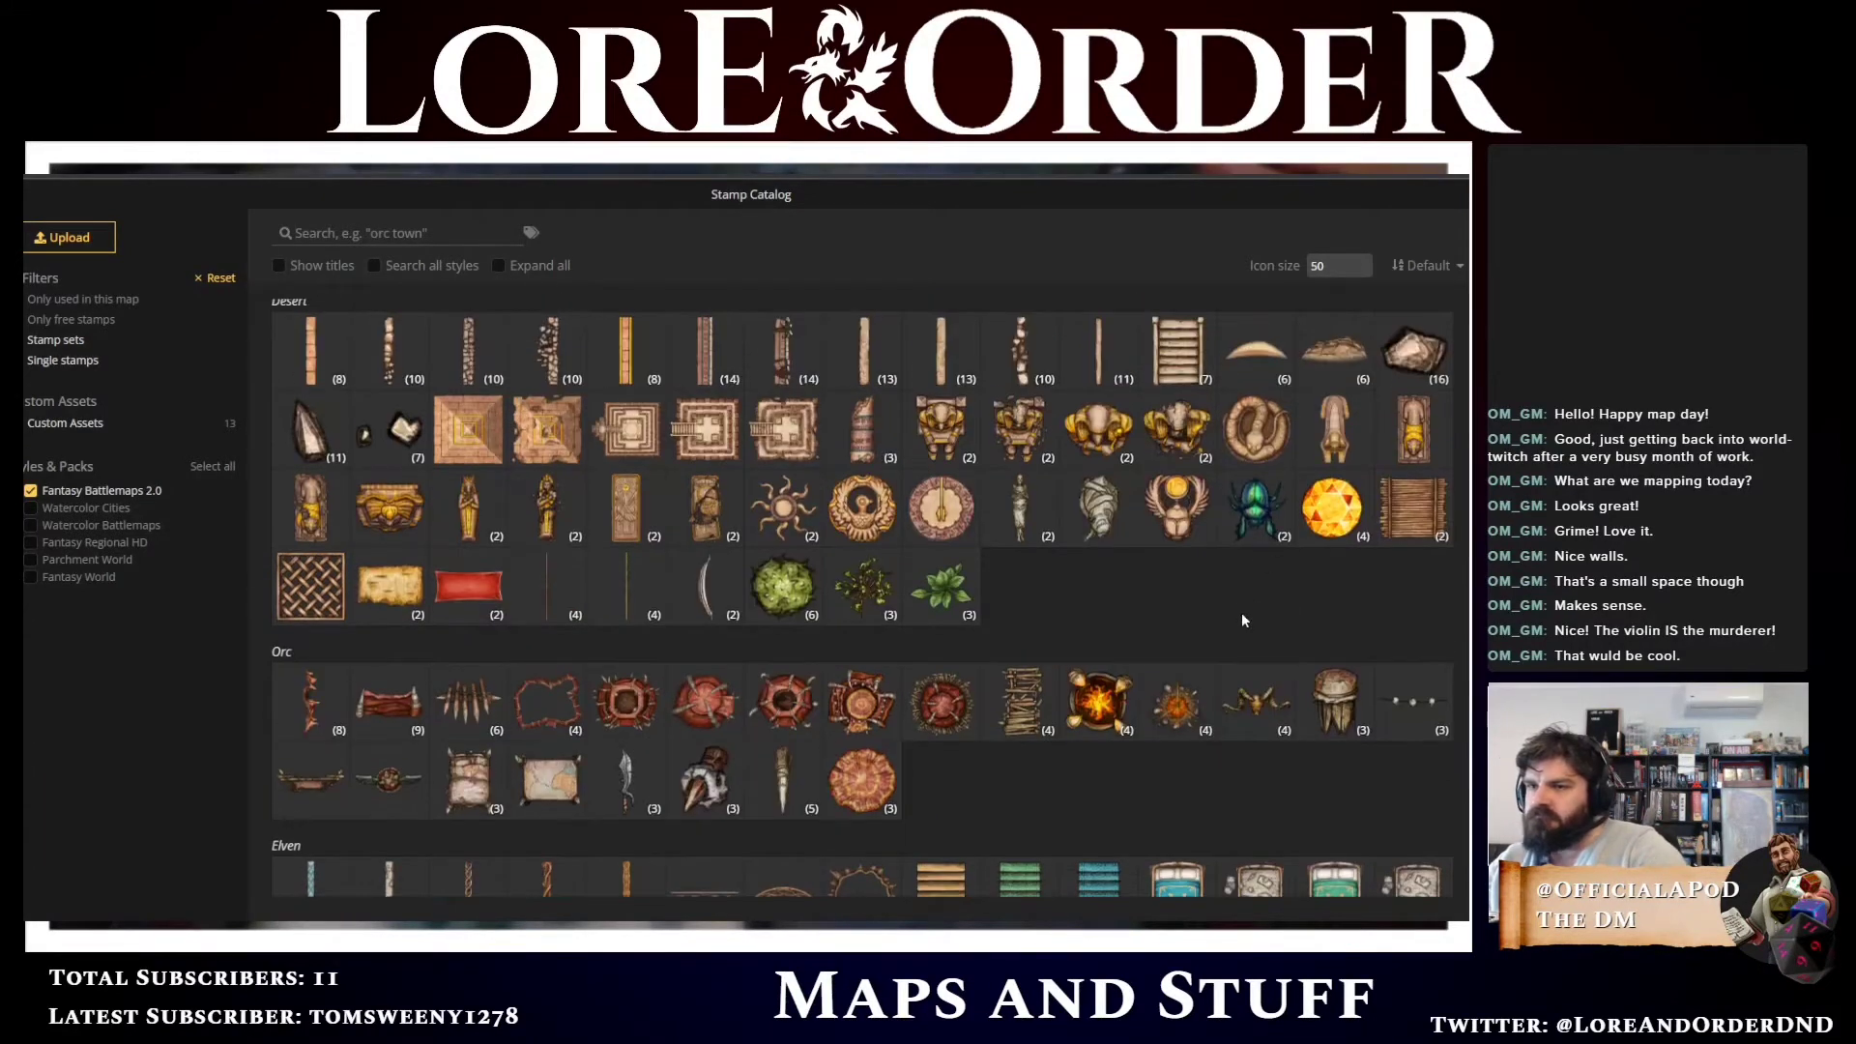
{"action": "scroll", "coordinate": [1243, 619], "scroll_direction": "down", "scroll_amount": 5}
{"action": "scroll", "coordinate": [1243, 619], "scroll_direction": "down", "scroll_amount": 2}
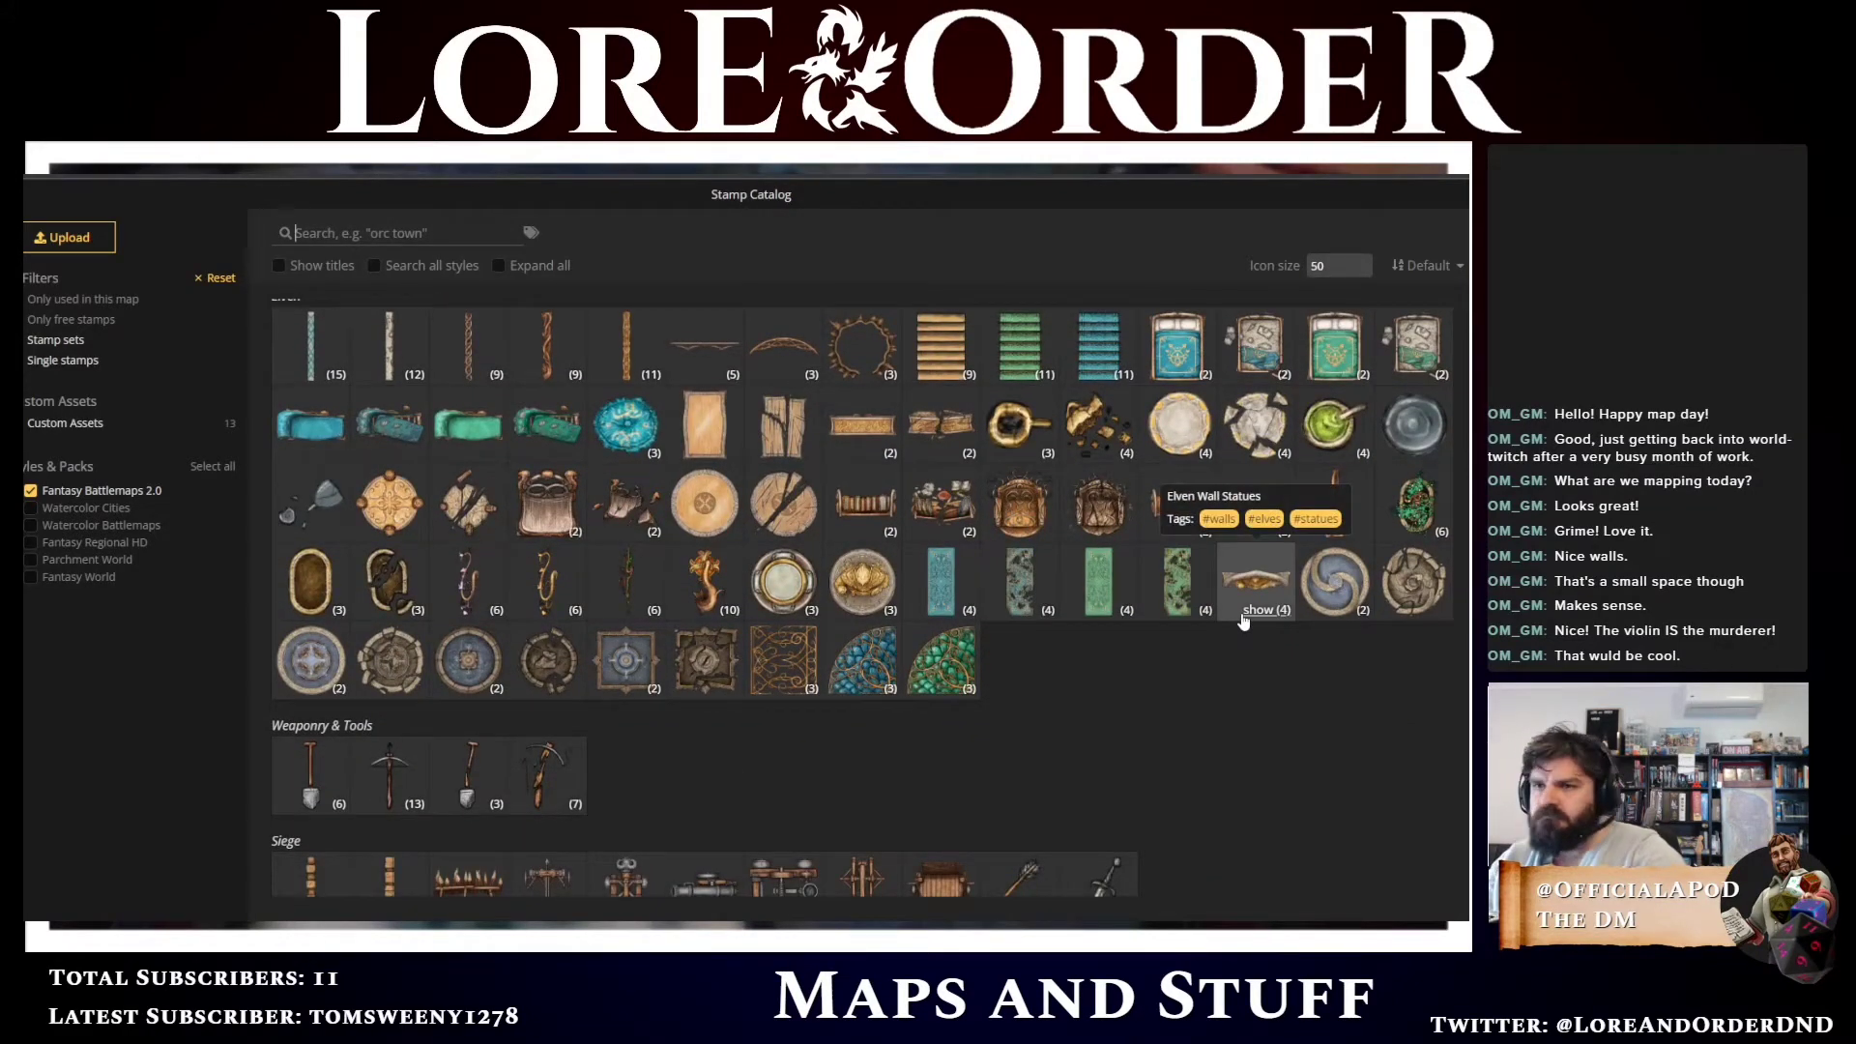
{"action": "scroll", "coordinate": [1052, 778], "scroll_direction": "down", "scroll_amount": 5}
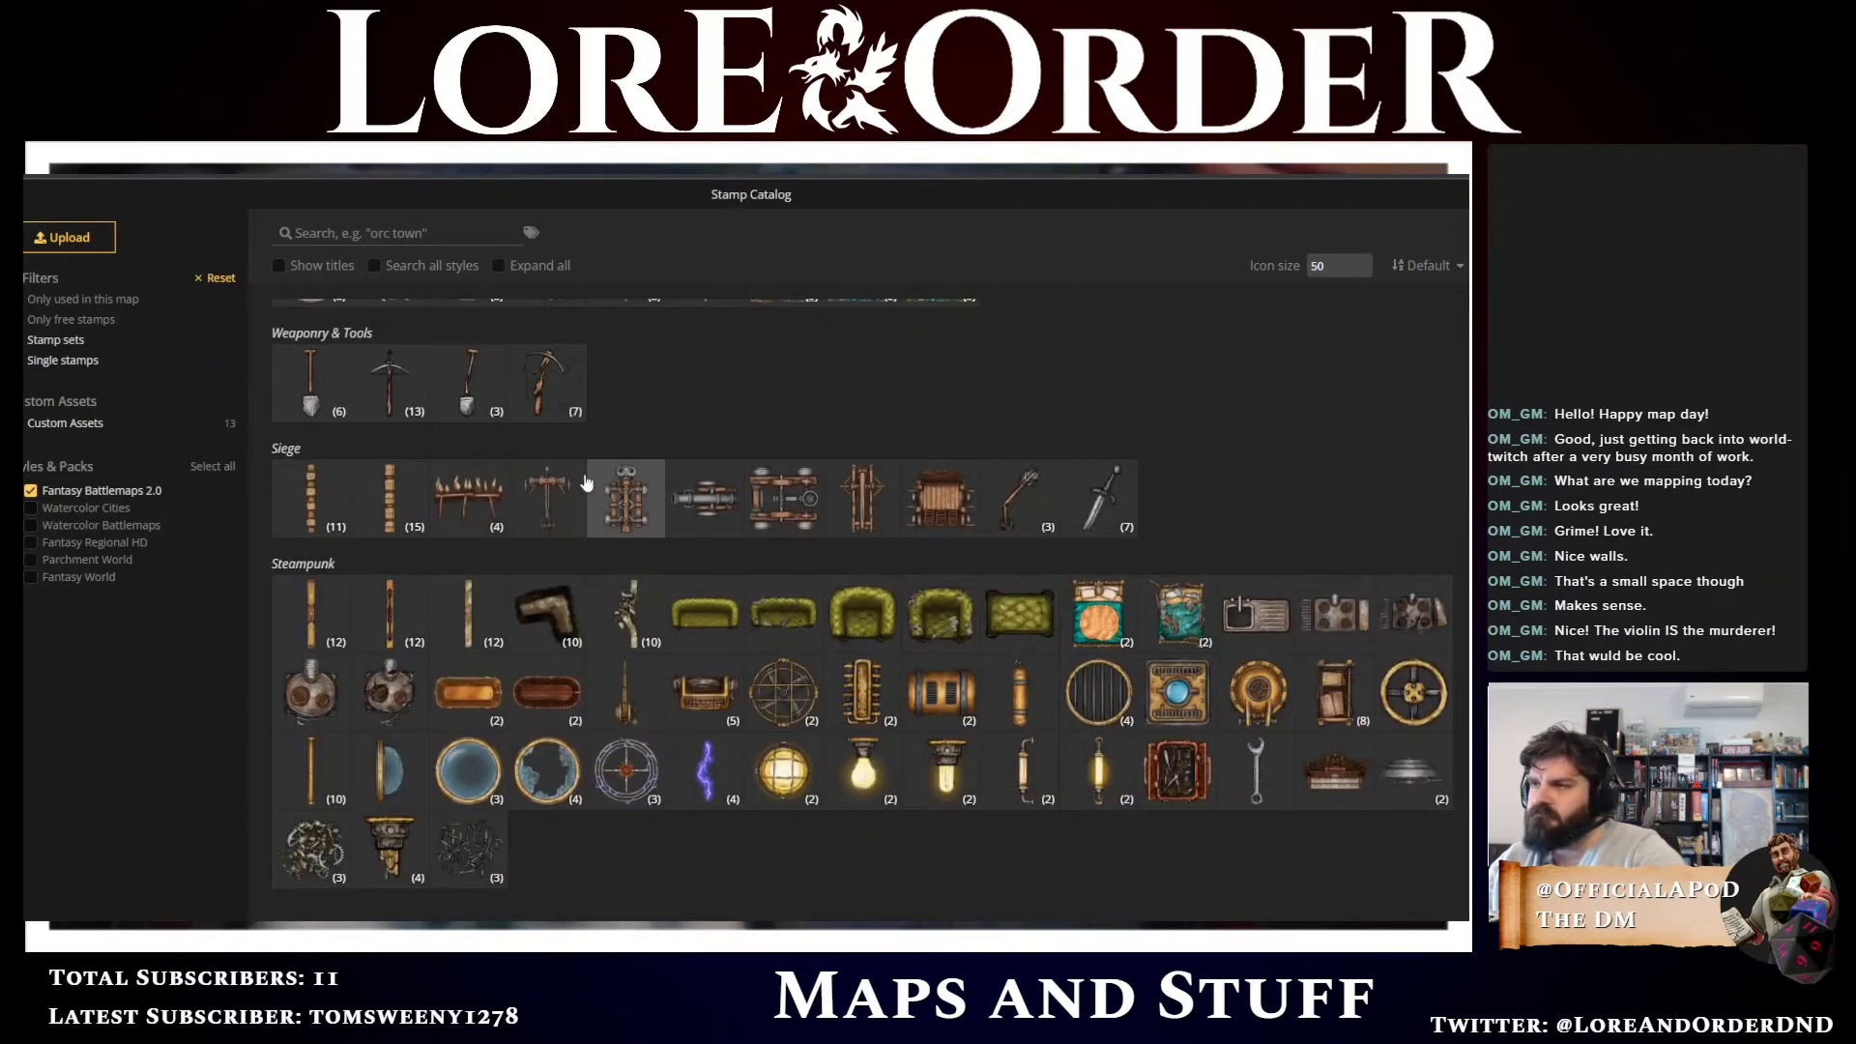
Place the crossbow from the Weapons set at size 20 on the right-hand table of the central shelf
{"action": "left_click", "coordinate": [394, 413]}
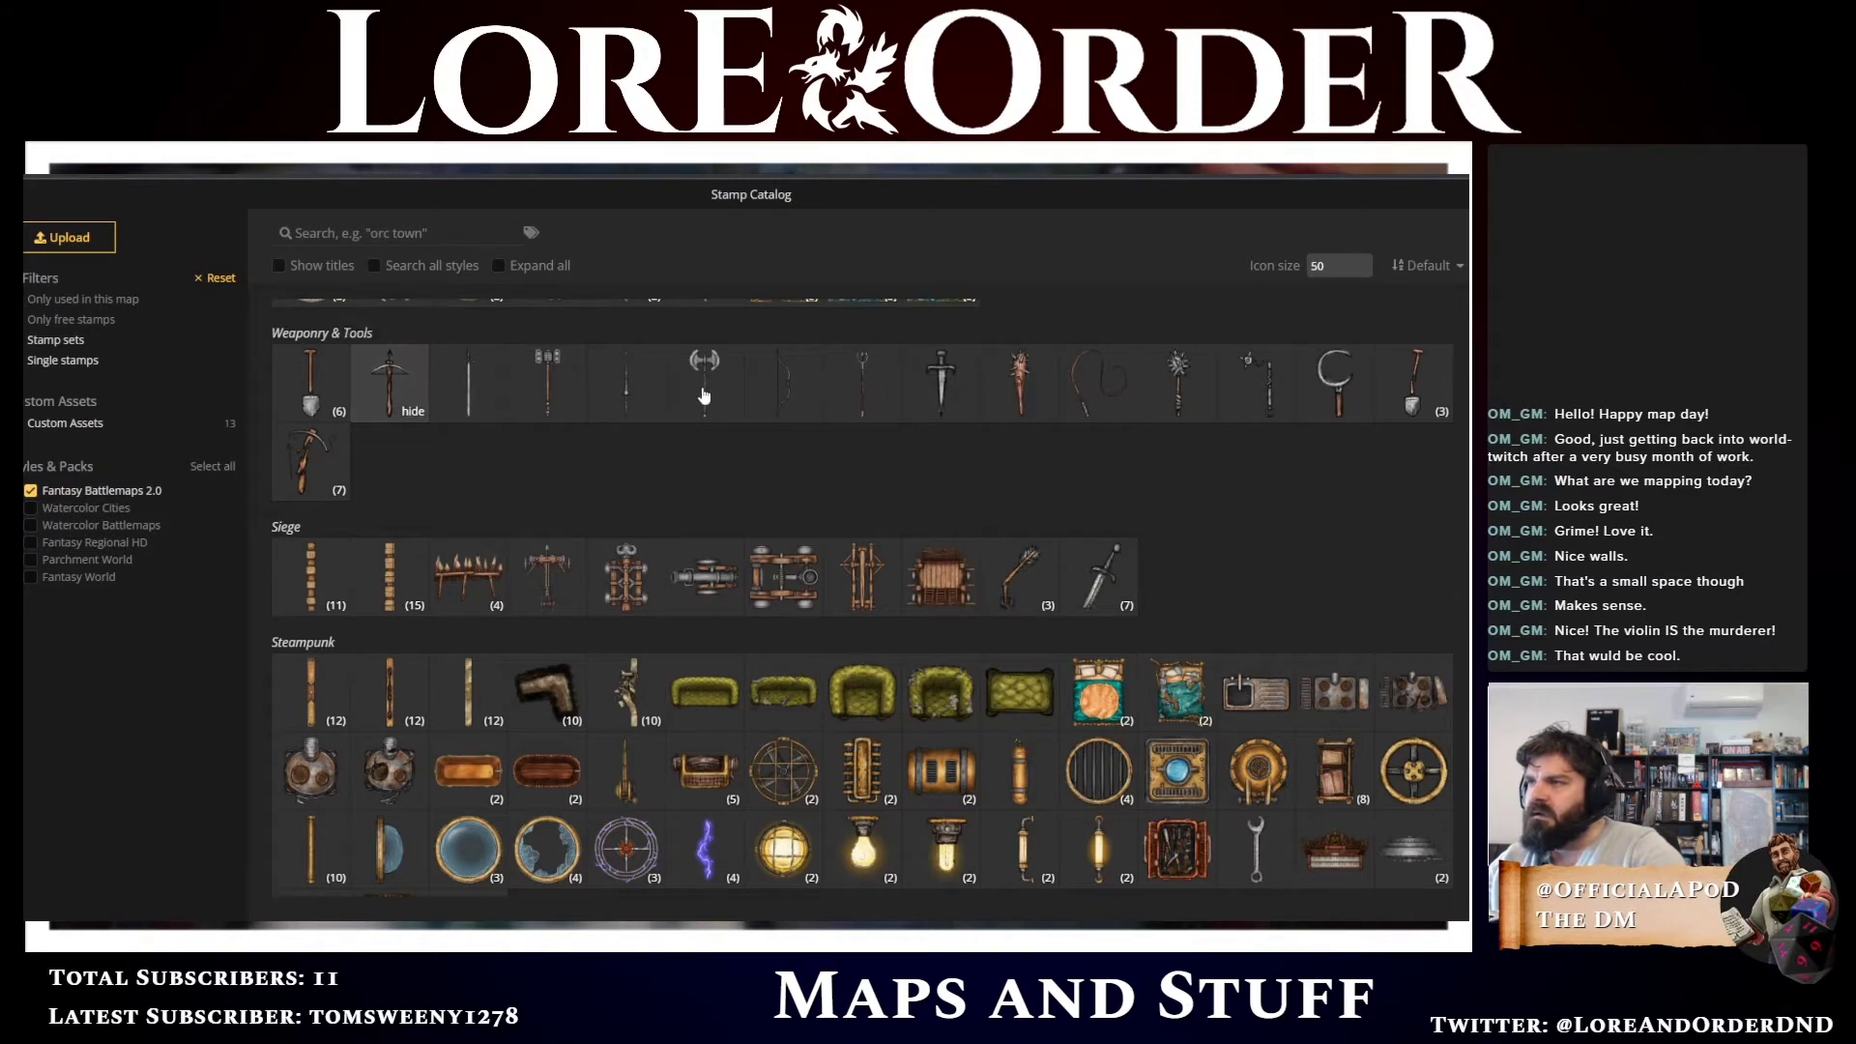
{"action": "left_click", "coordinate": [397, 385]}
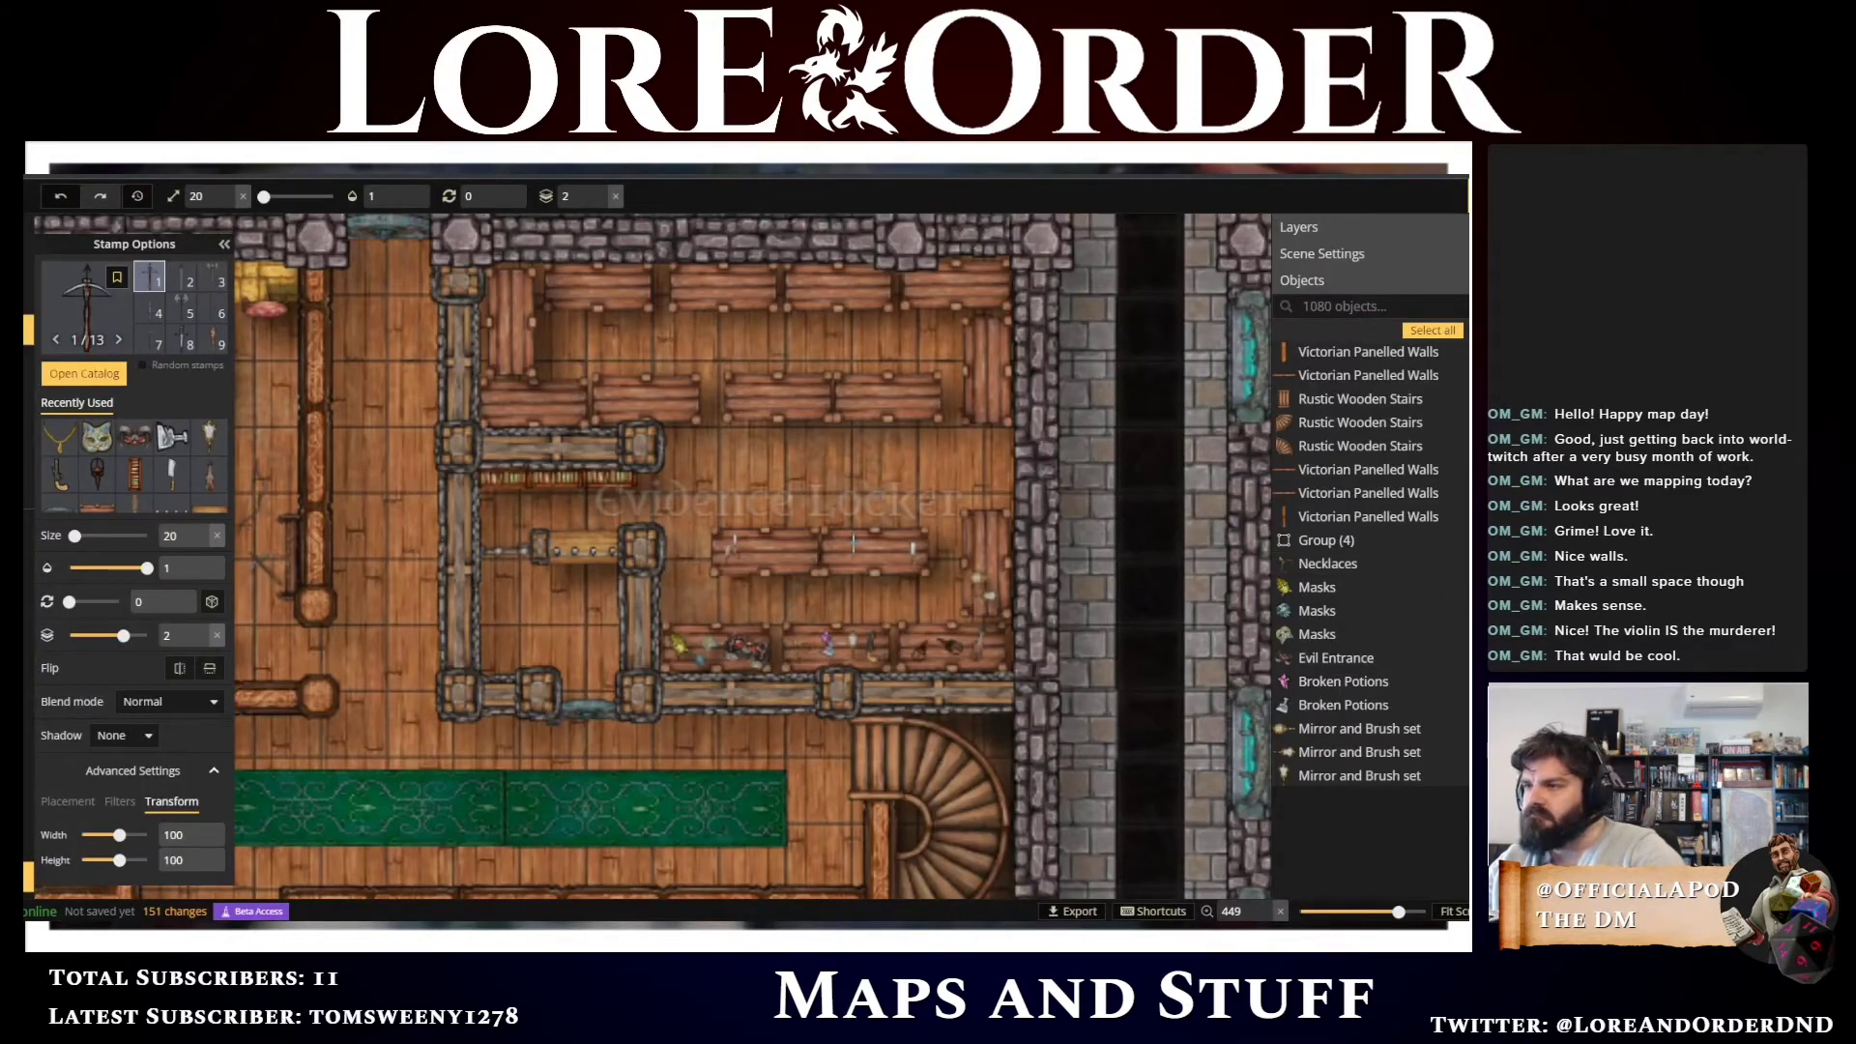
{"action": "left_click", "coordinate": [857, 549]}
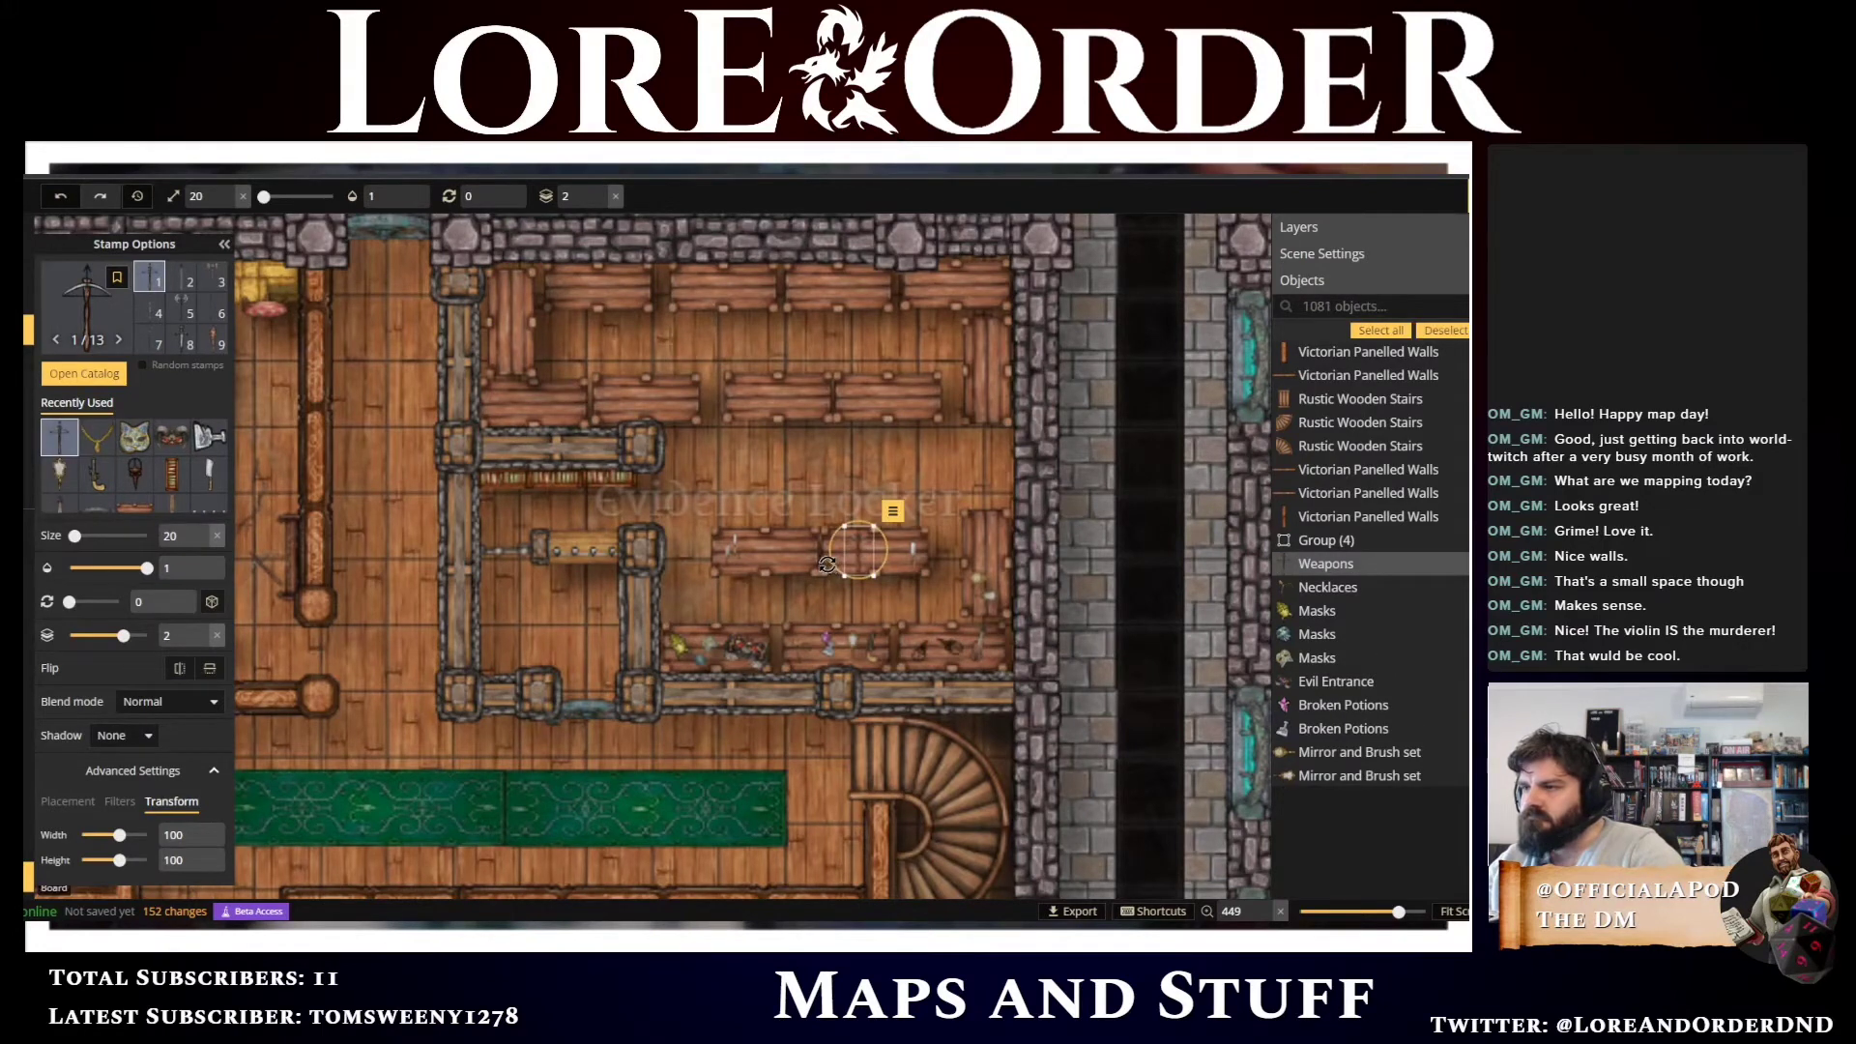
Enable random stamps for the Weapons set and place two weapons at size 20 on the lower vertical shelf along the east wall
{"action": "left_click", "coordinate": [182, 367]}
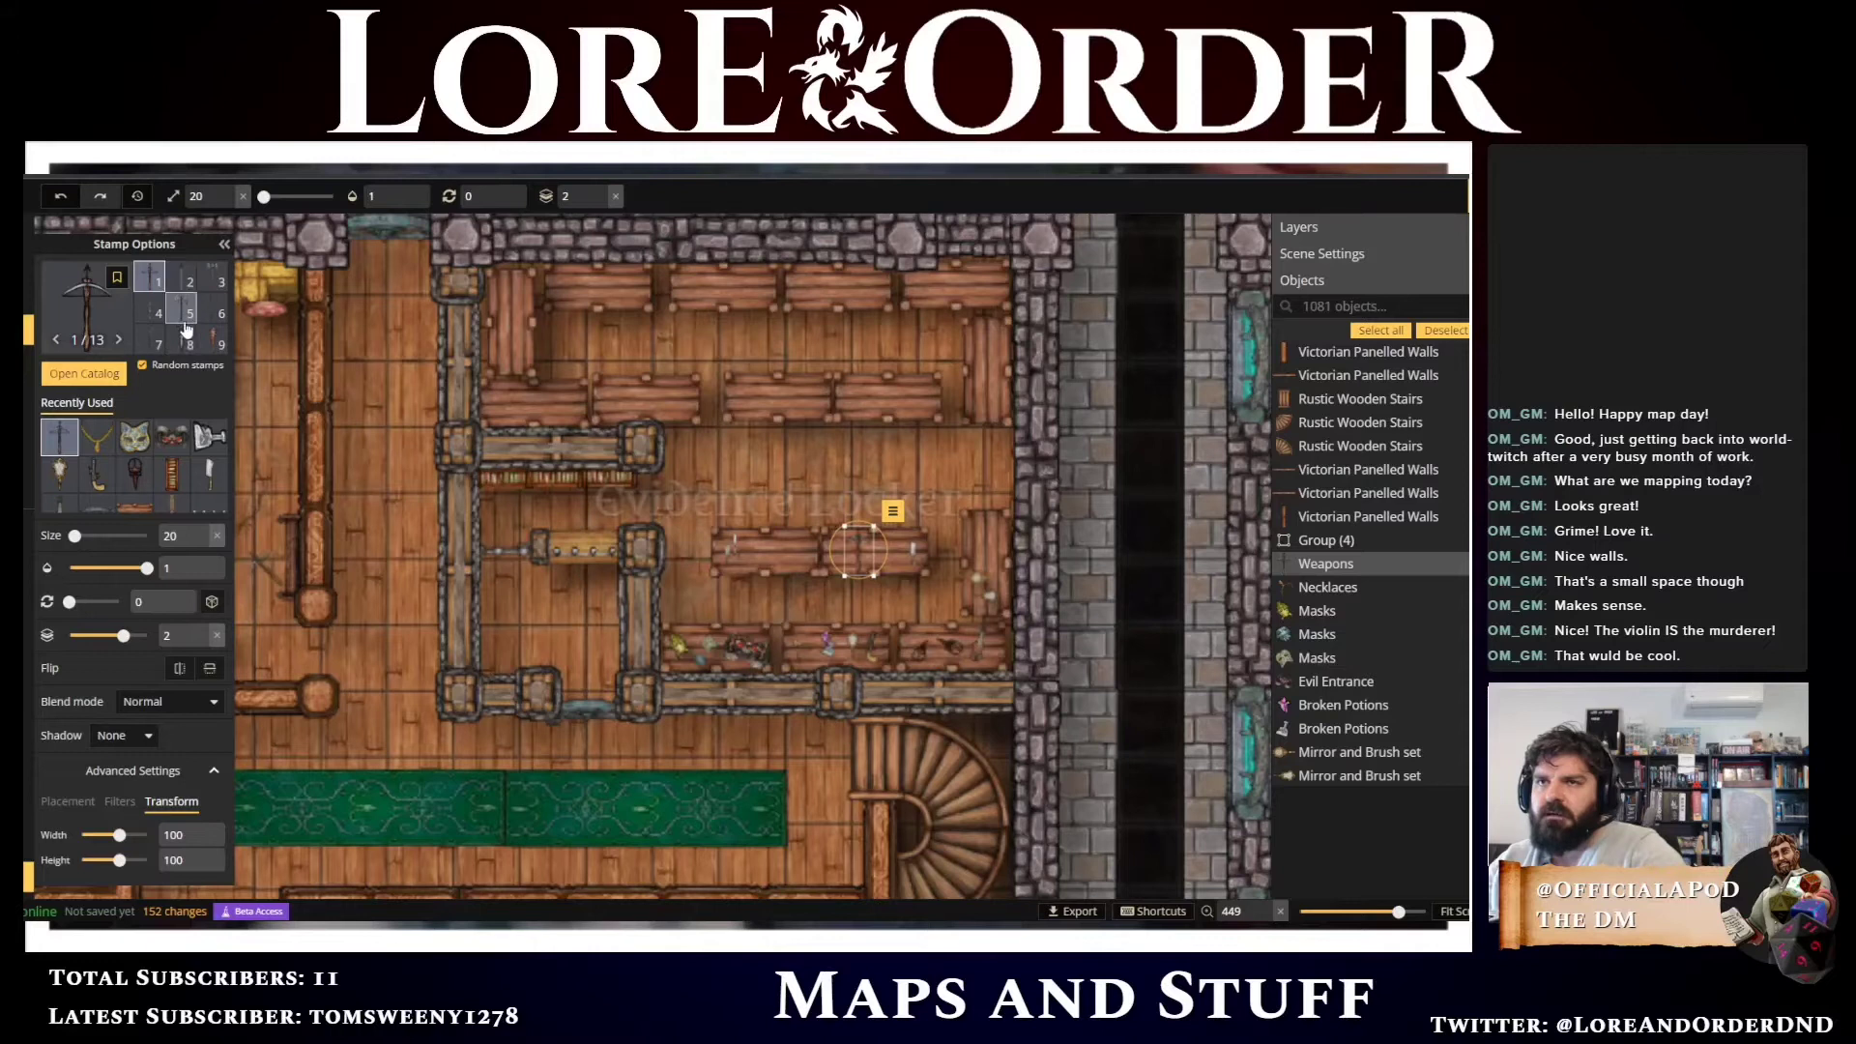
{"action": "left_click", "coordinate": [182, 338]}
{"action": "left_click", "coordinate": [983, 542]}
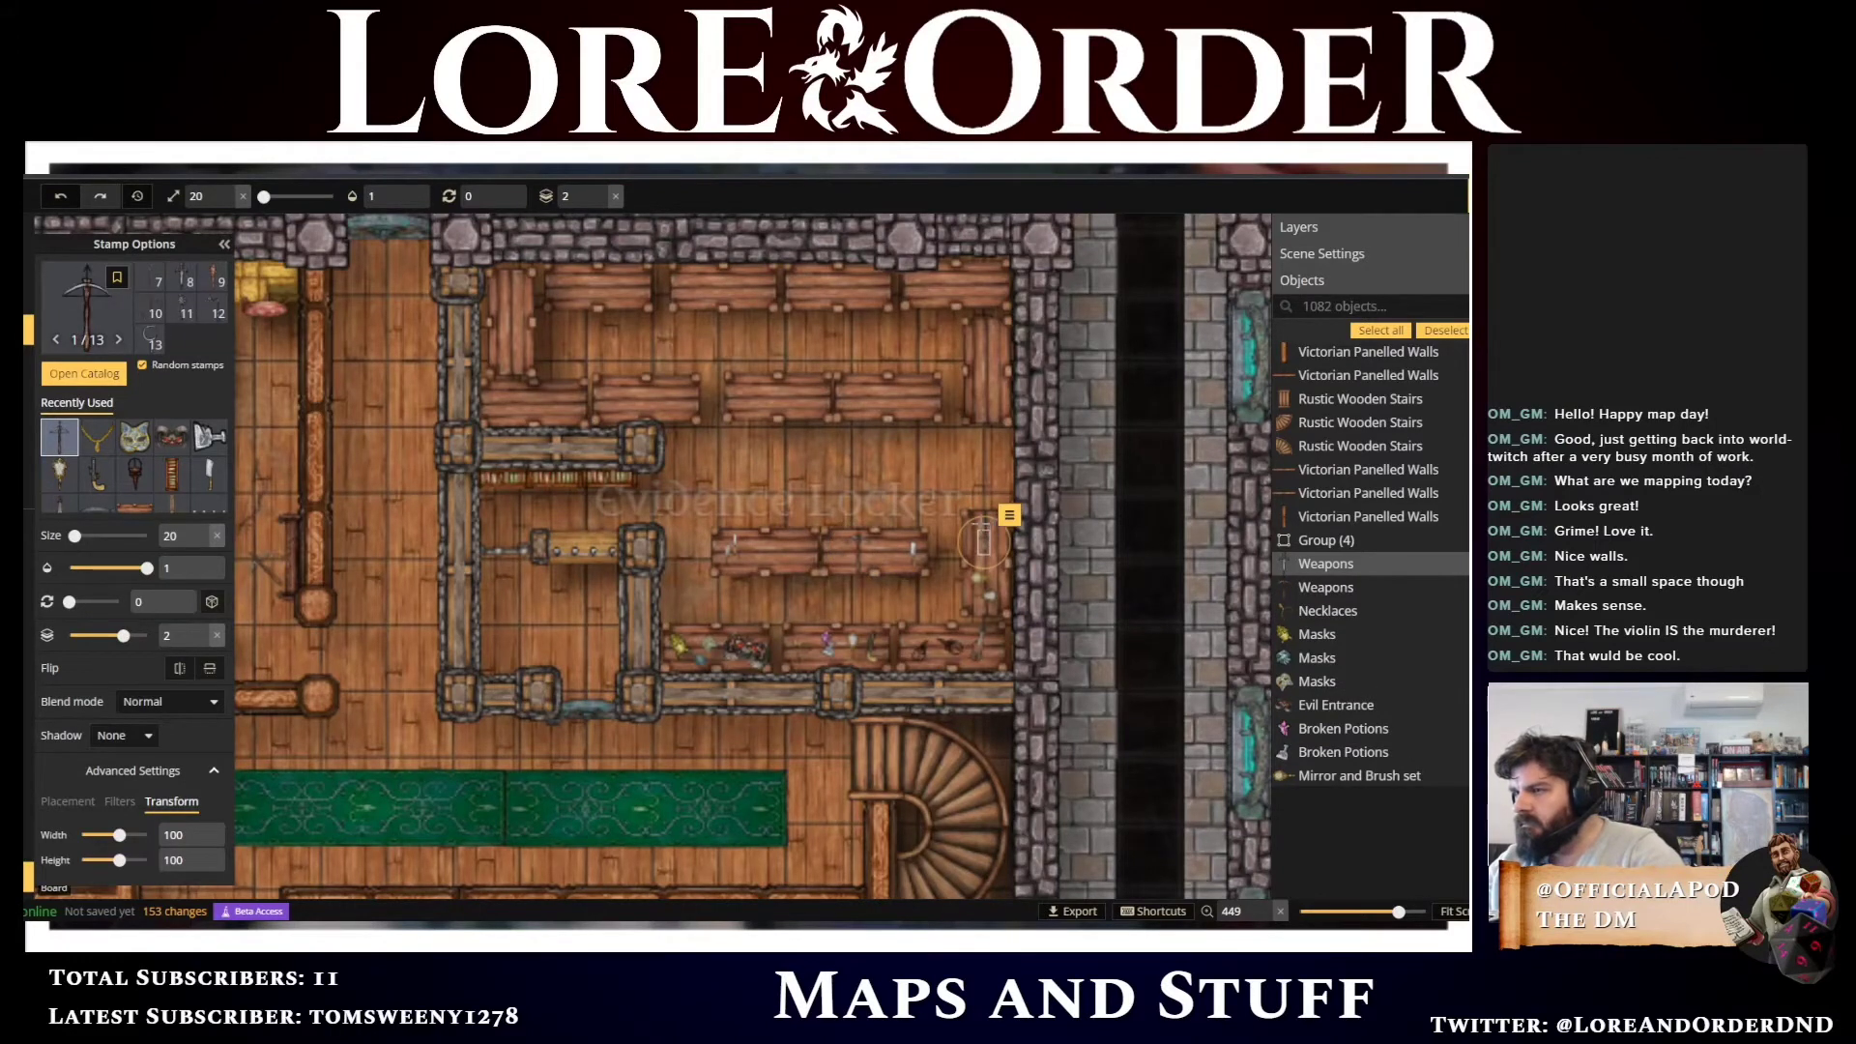
{"action": "left_click", "coordinate": [996, 528]}
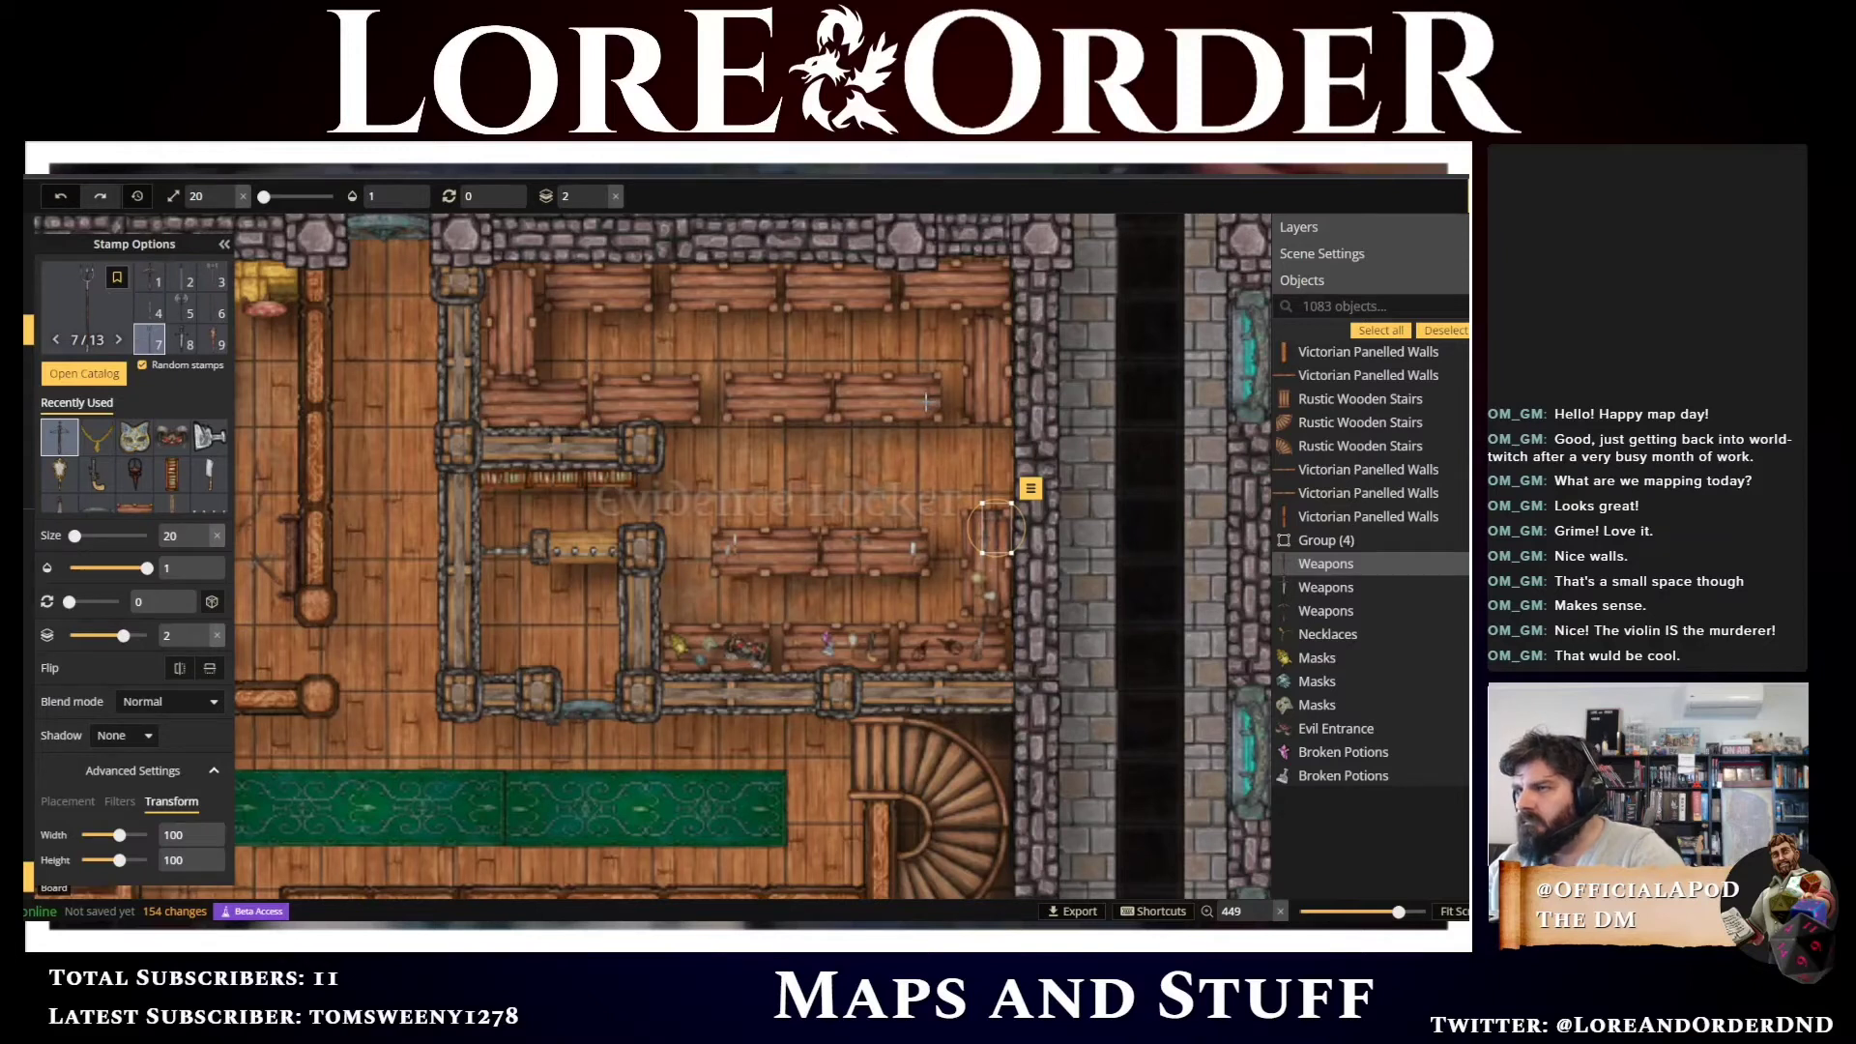
Add a weapon to the northwest vertical shelf and two more at rotation 300 to the two leftmost tables of the row below
{"action": "left_click", "coordinate": [508, 320]}
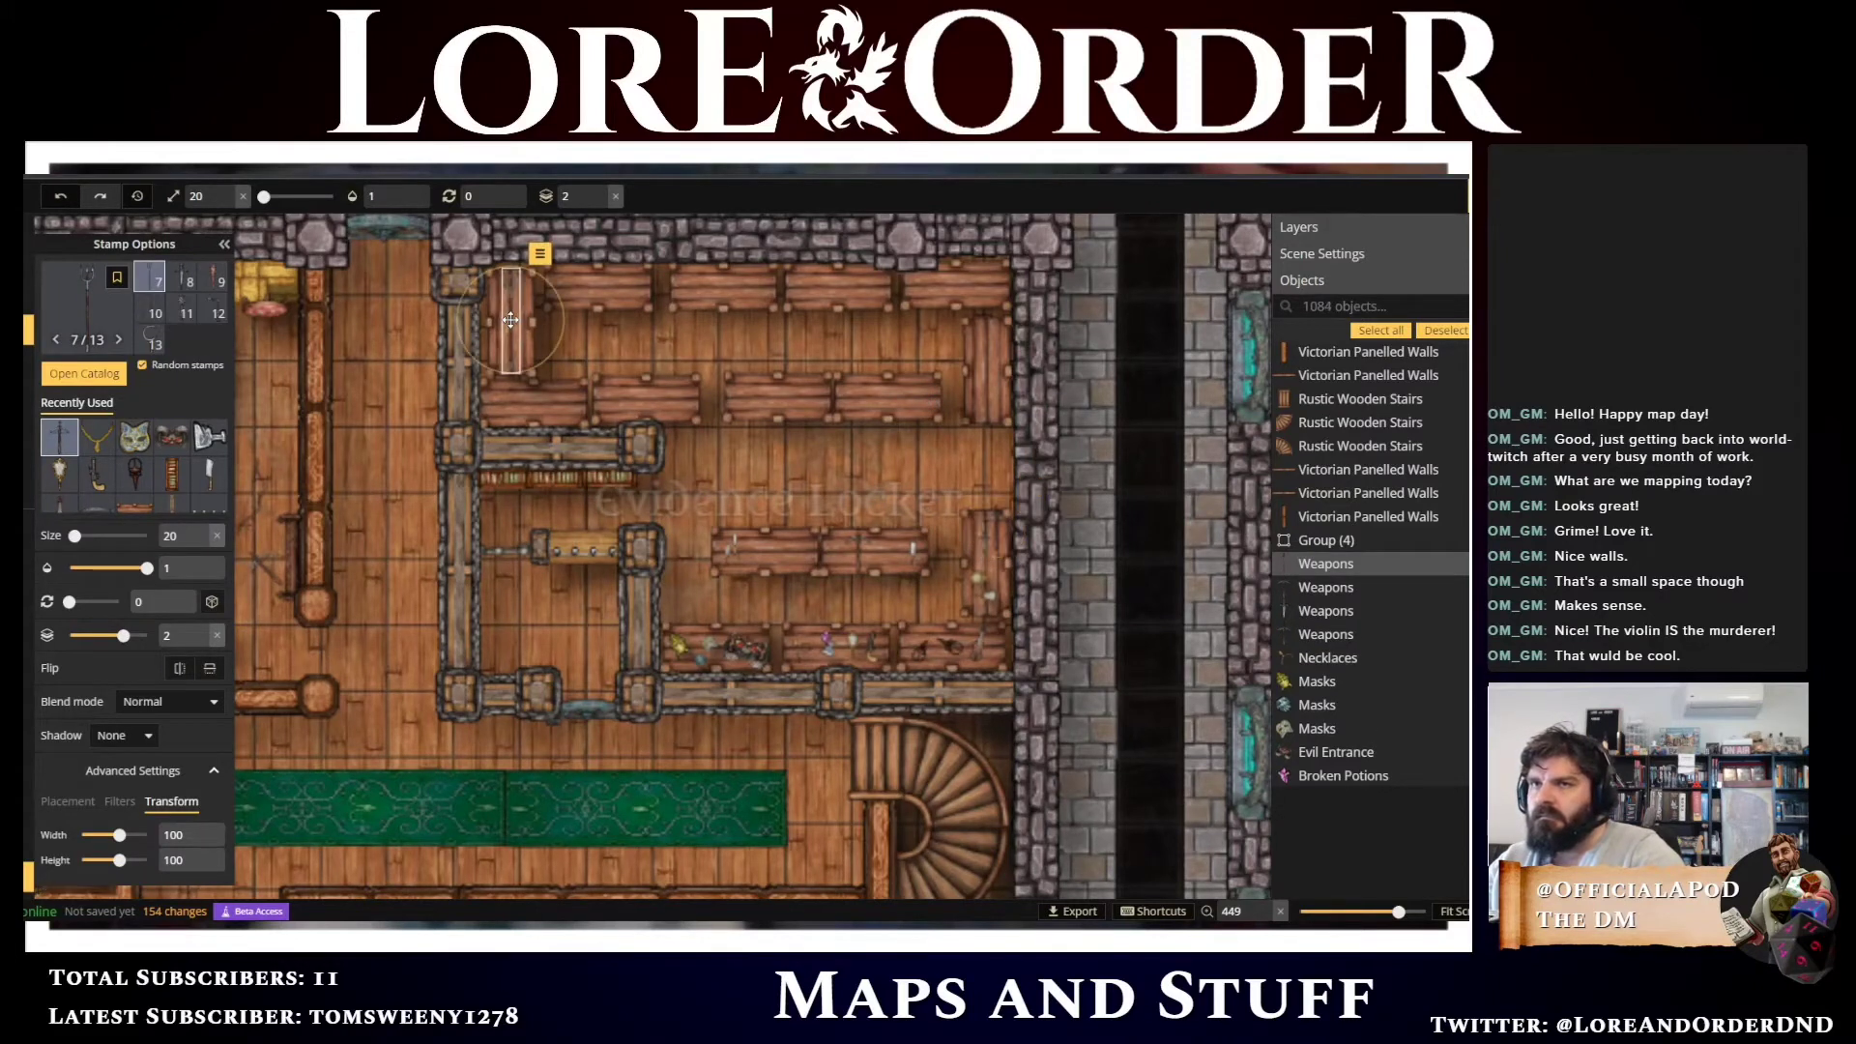
{"action": "left_click", "coordinate": [530, 401]}
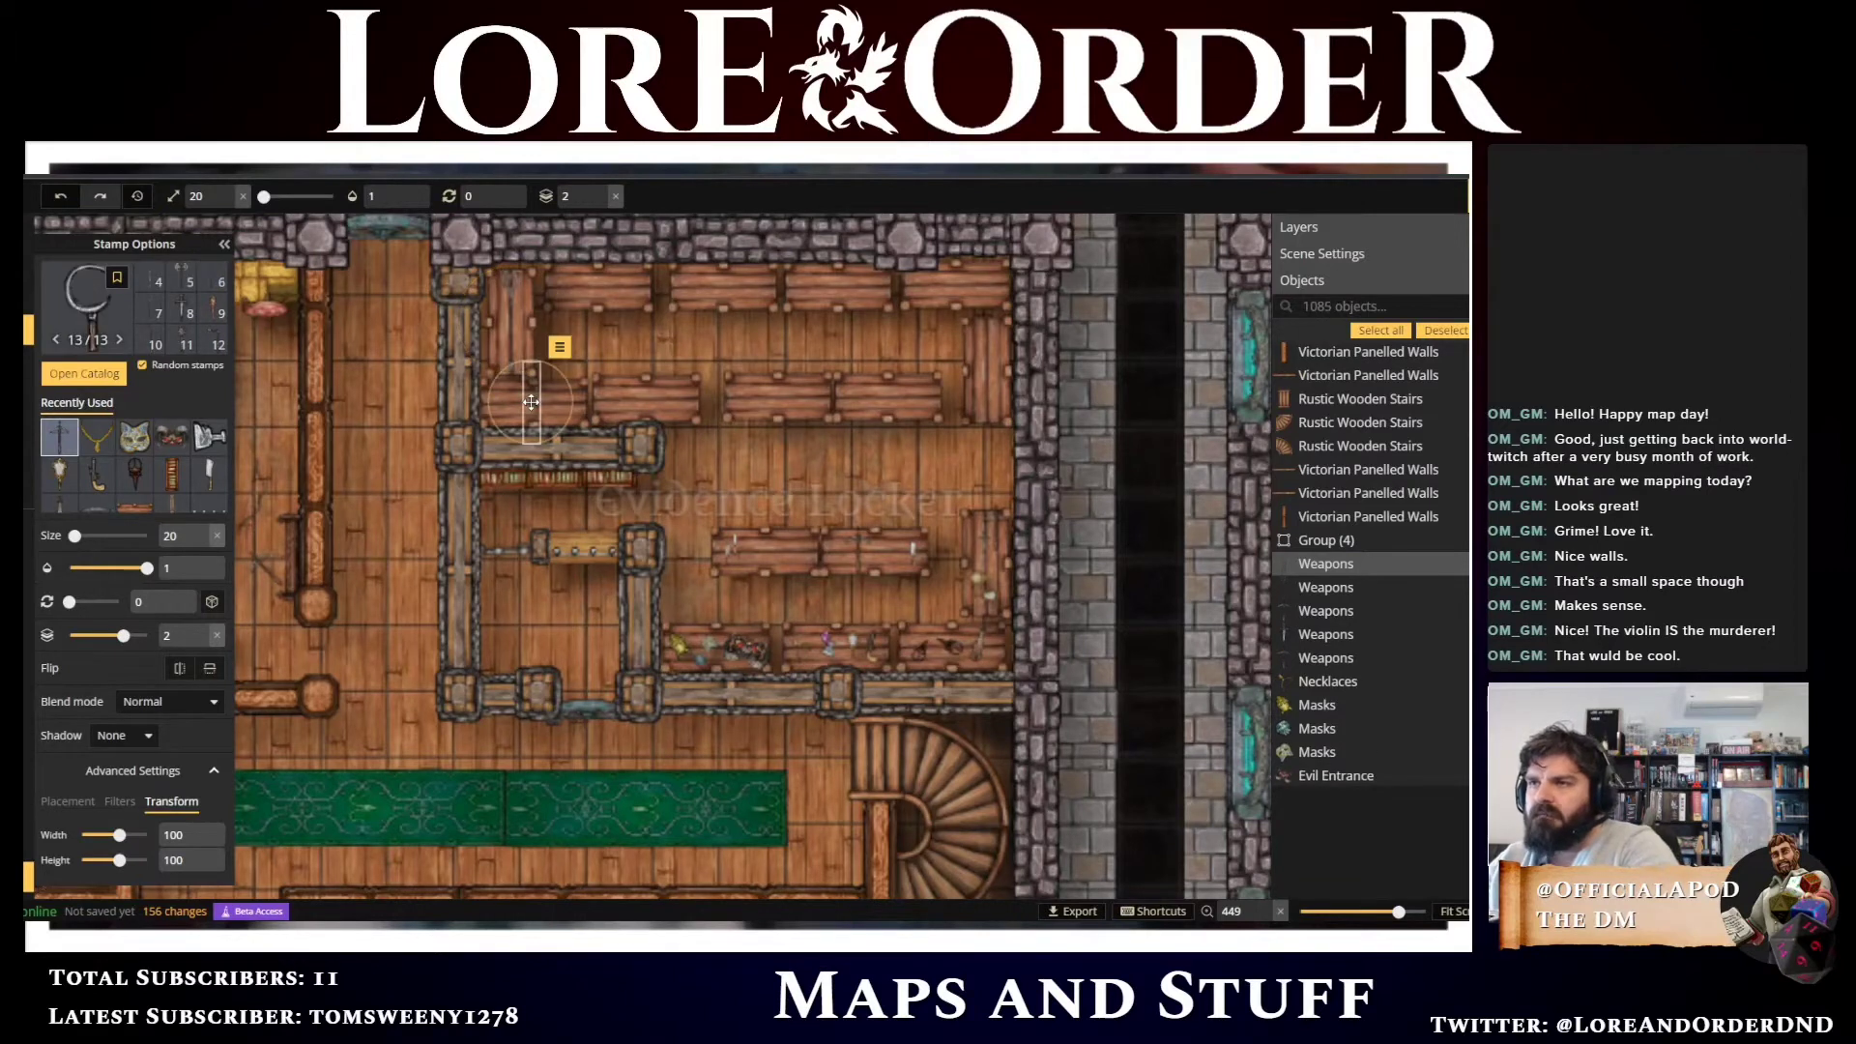
{"action": "scroll", "coordinate": [531, 401], "scroll_direction": "down", "scroll_amount": 4}
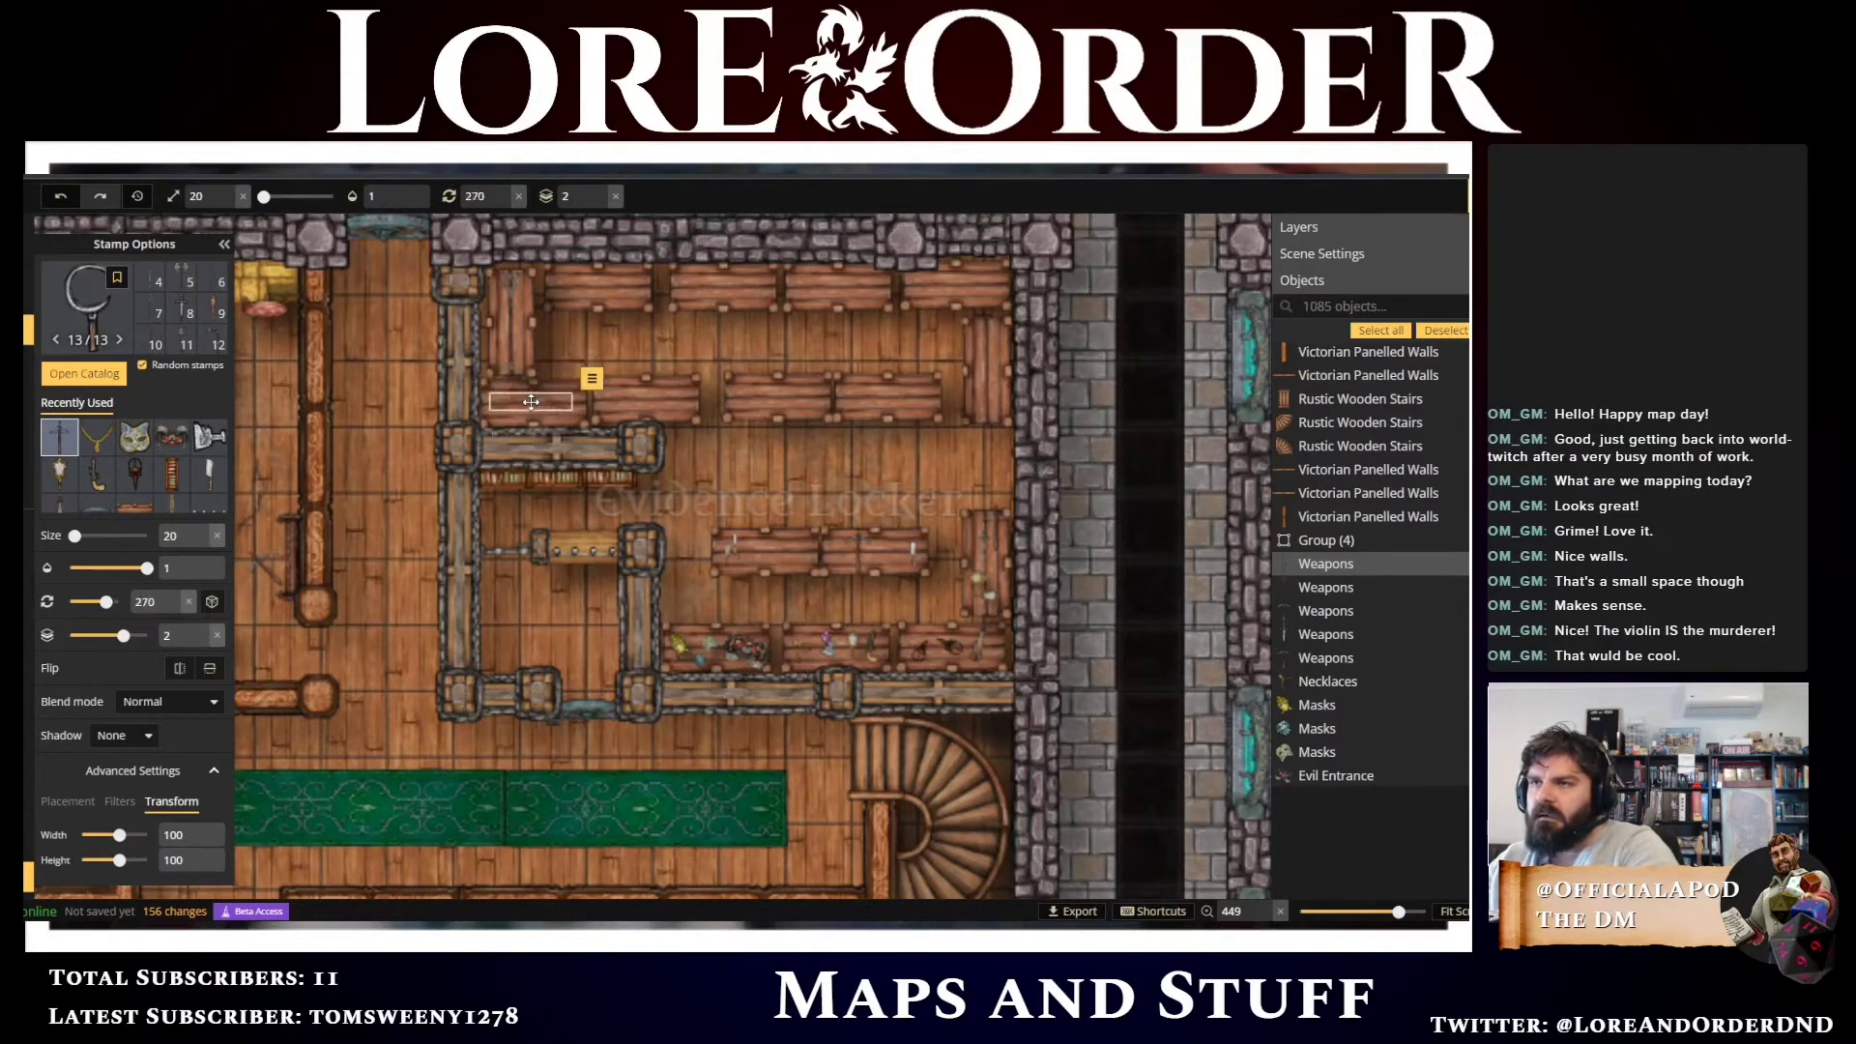
{"action": "scroll", "coordinate": [530, 401], "scroll_direction": "up", "scroll_amount": 1}
{"action": "scroll", "coordinate": [531, 401], "scroll_direction": "up", "scroll_amount": 1}
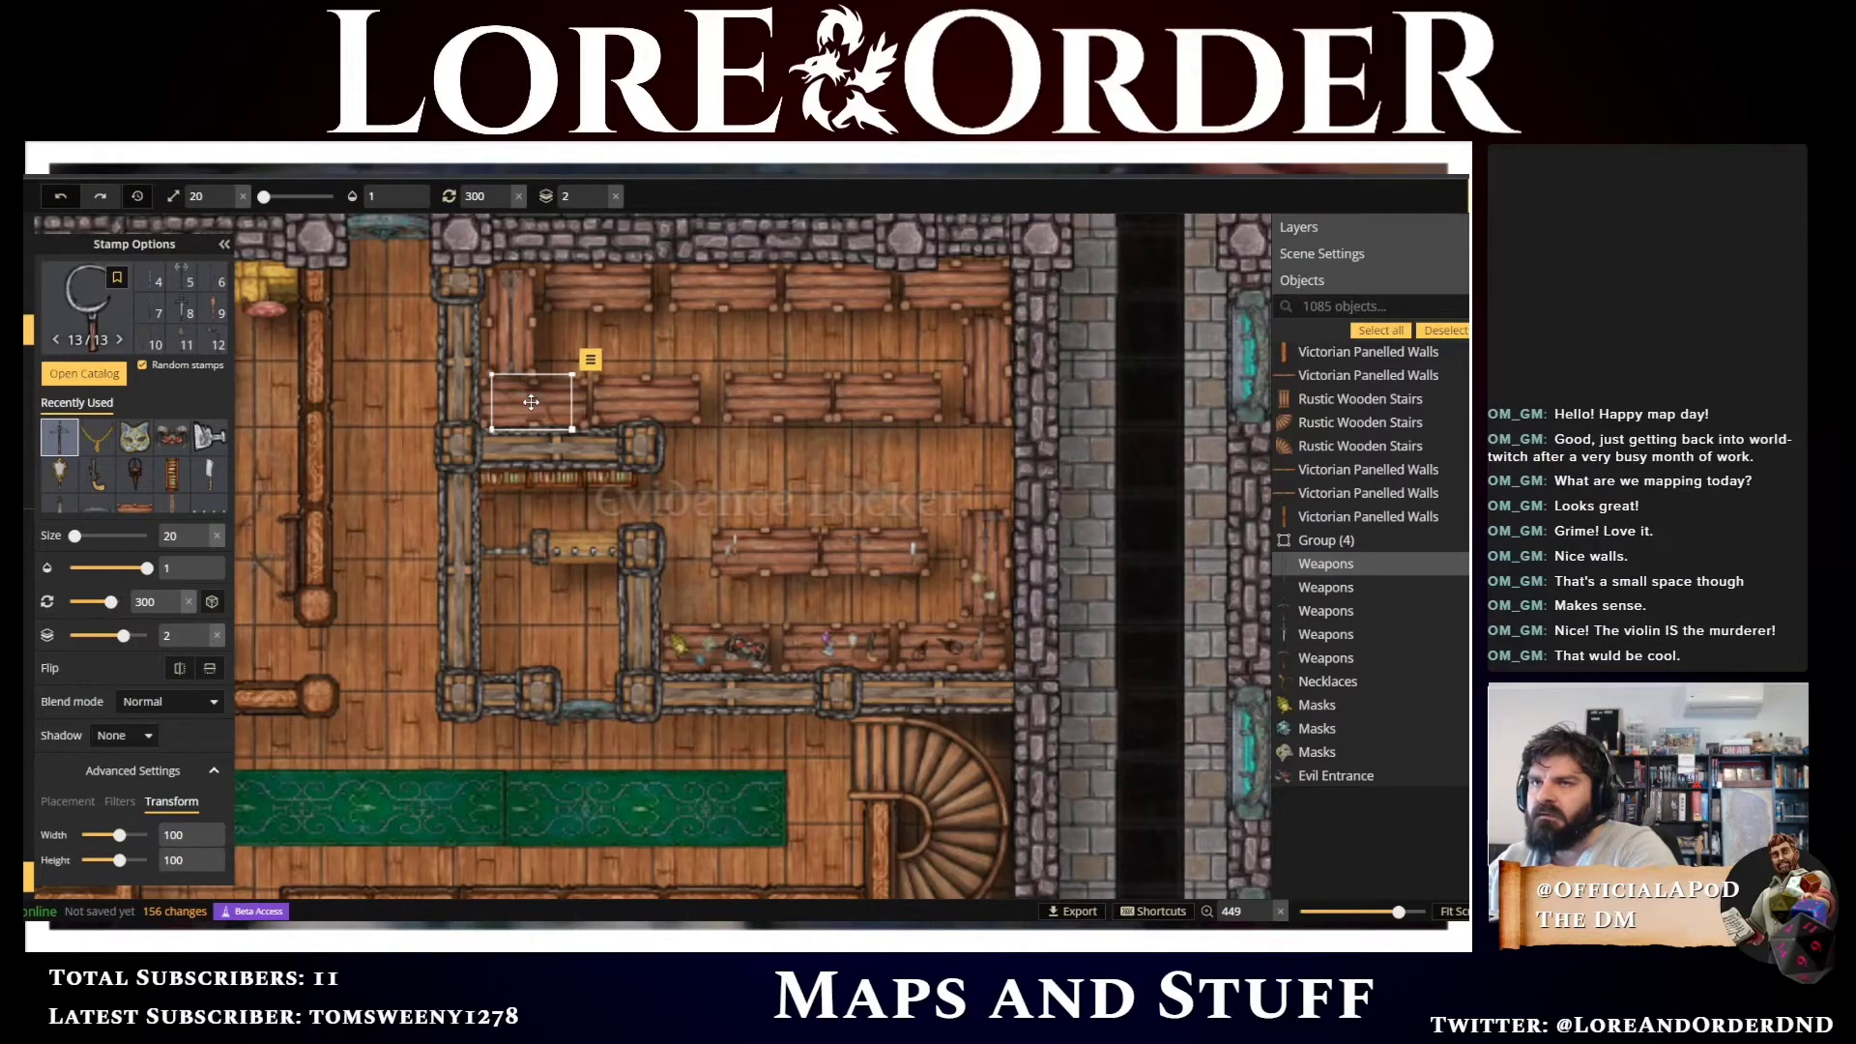
{"action": "left_click", "coordinate": [629, 395]}
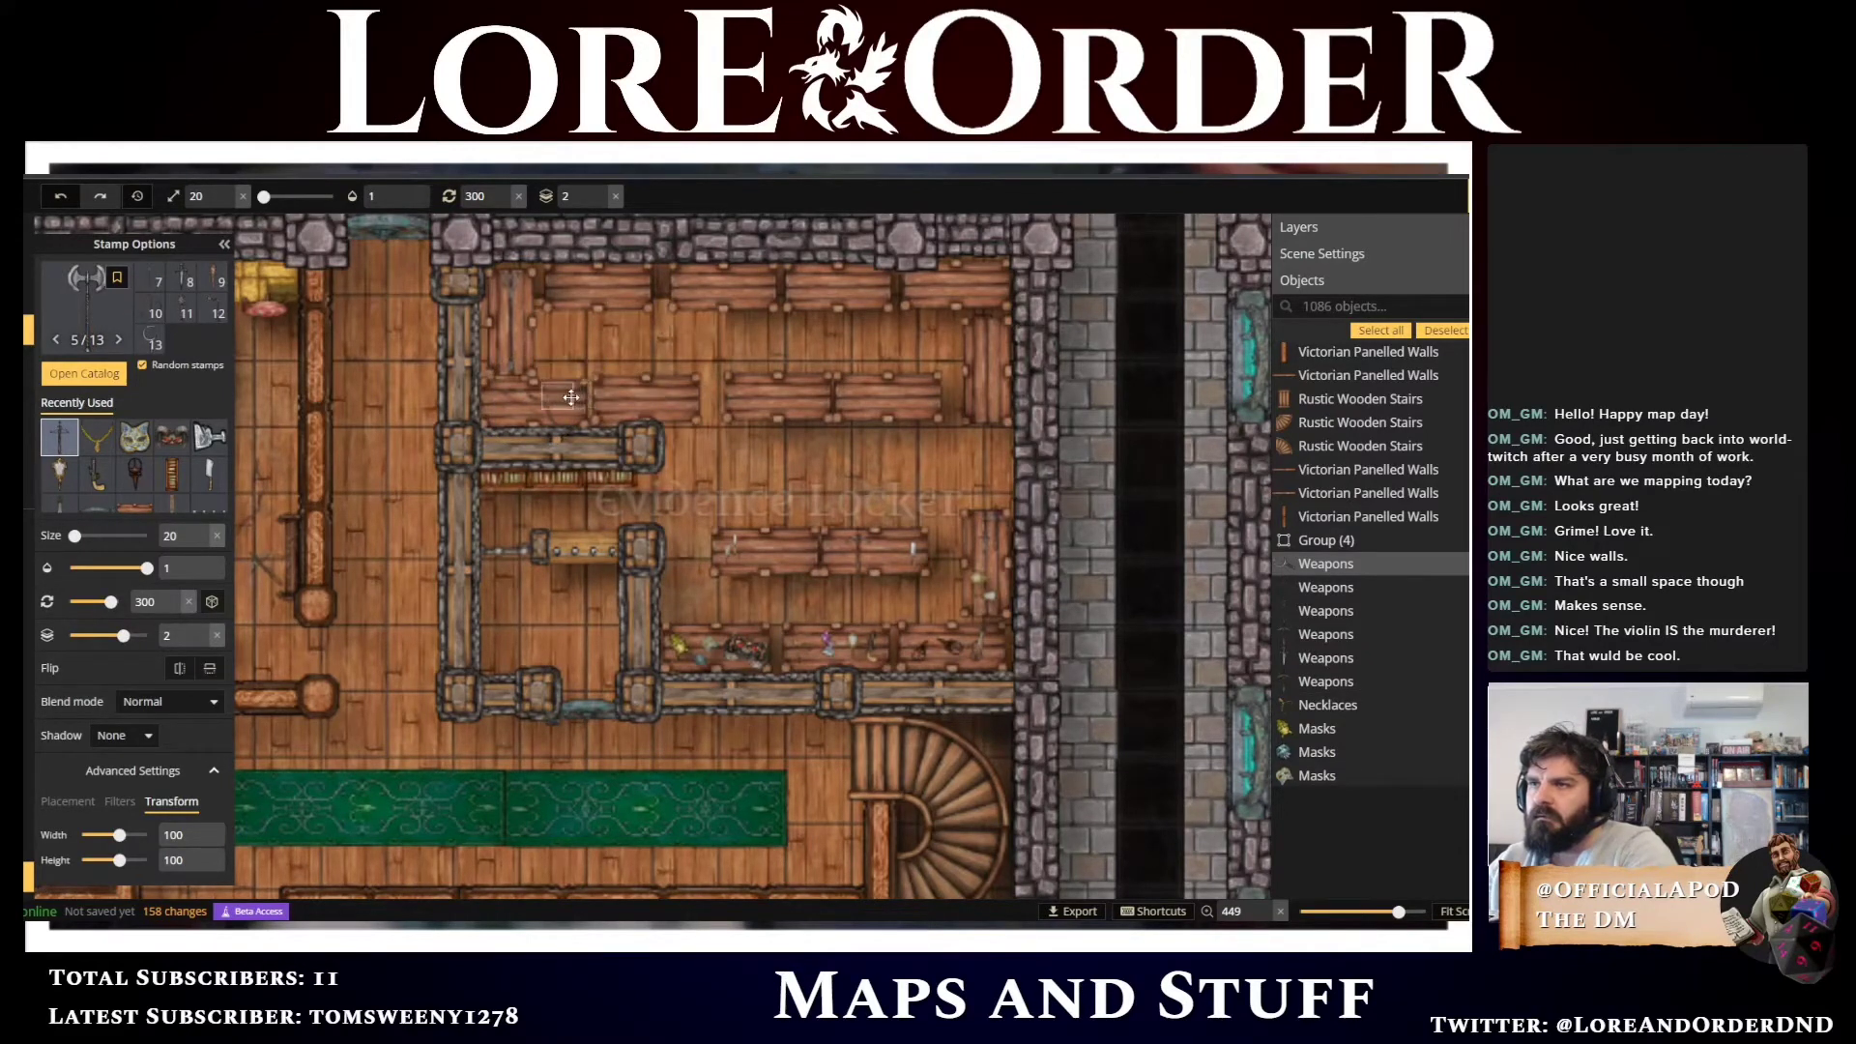
Set the rotation of the last placed weapon on the leftmost tables of the second row to 120
{"action": "scroll", "coordinate": [570, 398], "scroll_direction": "up", "scroll_amount": 6}
{"action": "scroll", "coordinate": [577, 397], "scroll_direction": "up", "scroll_amount": 6}
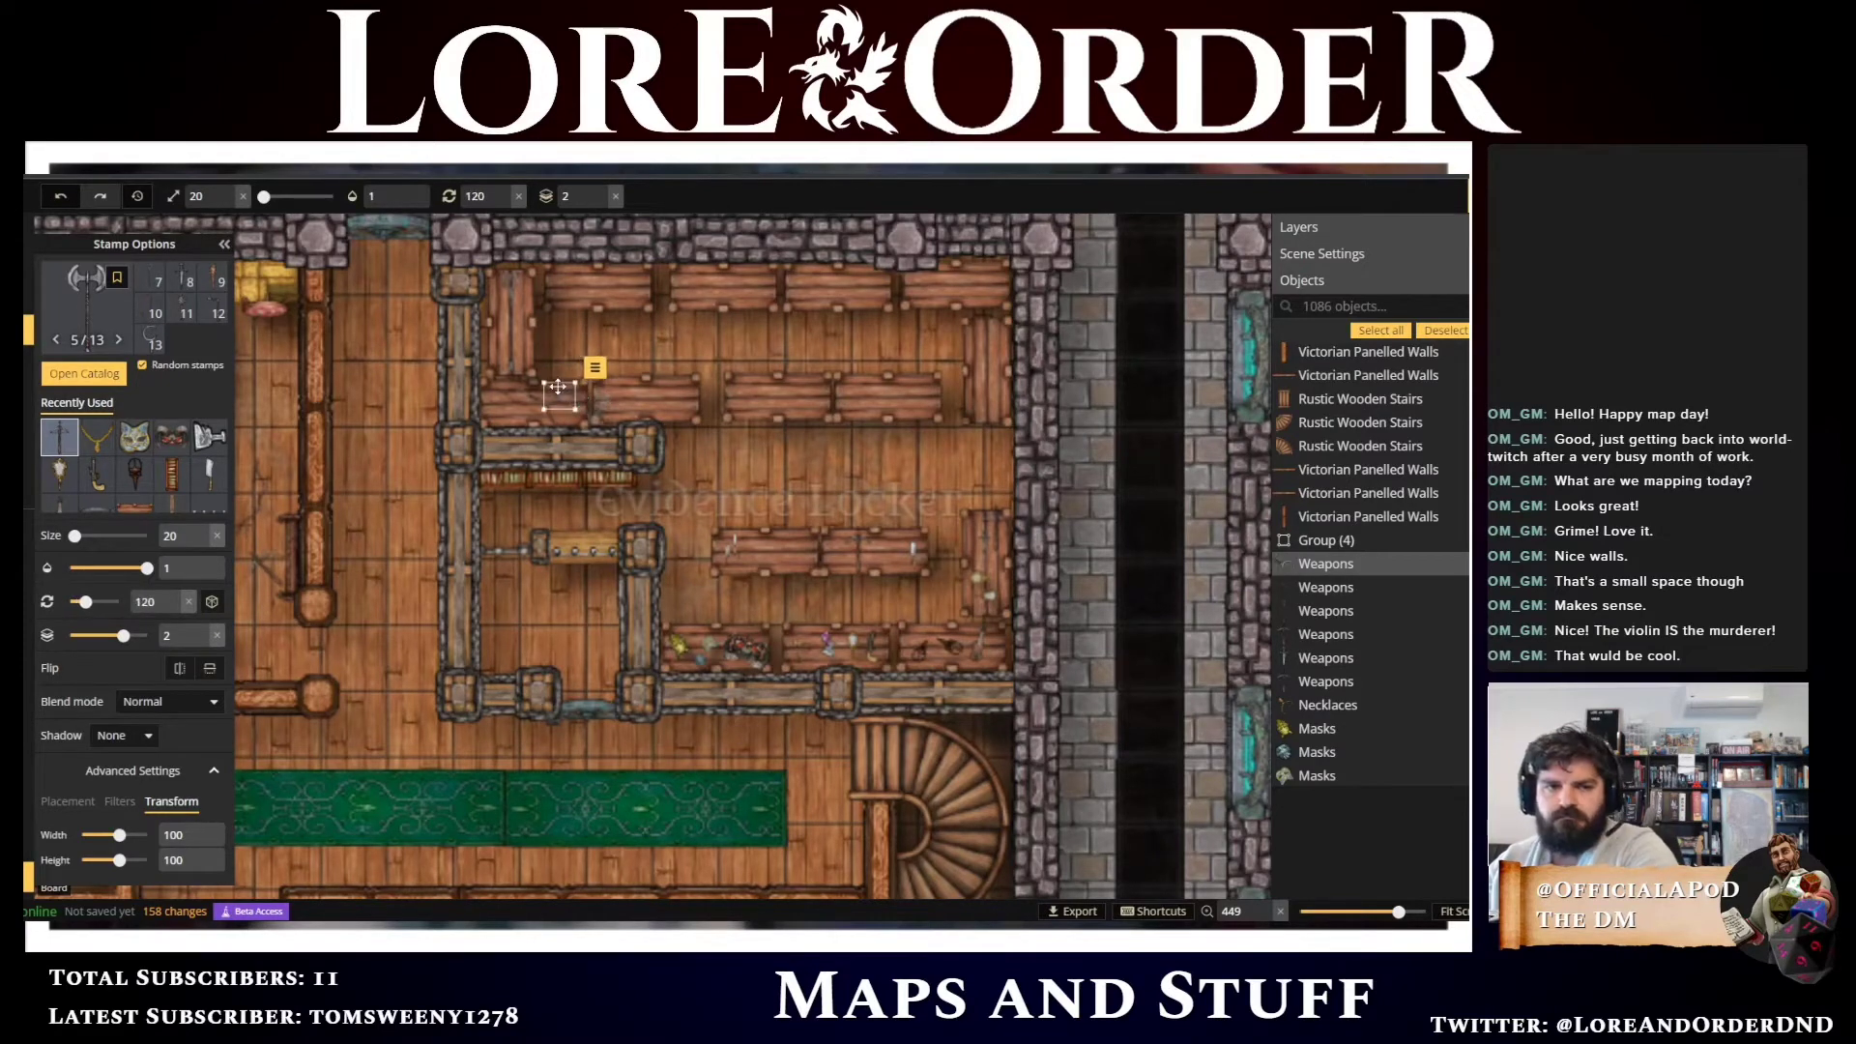
Look through the stamp catalog from Weaponry & Tools to Effects, and from the first categories to Castle, for more evidence items
{"action": "left_click", "coordinate": [96, 303]}
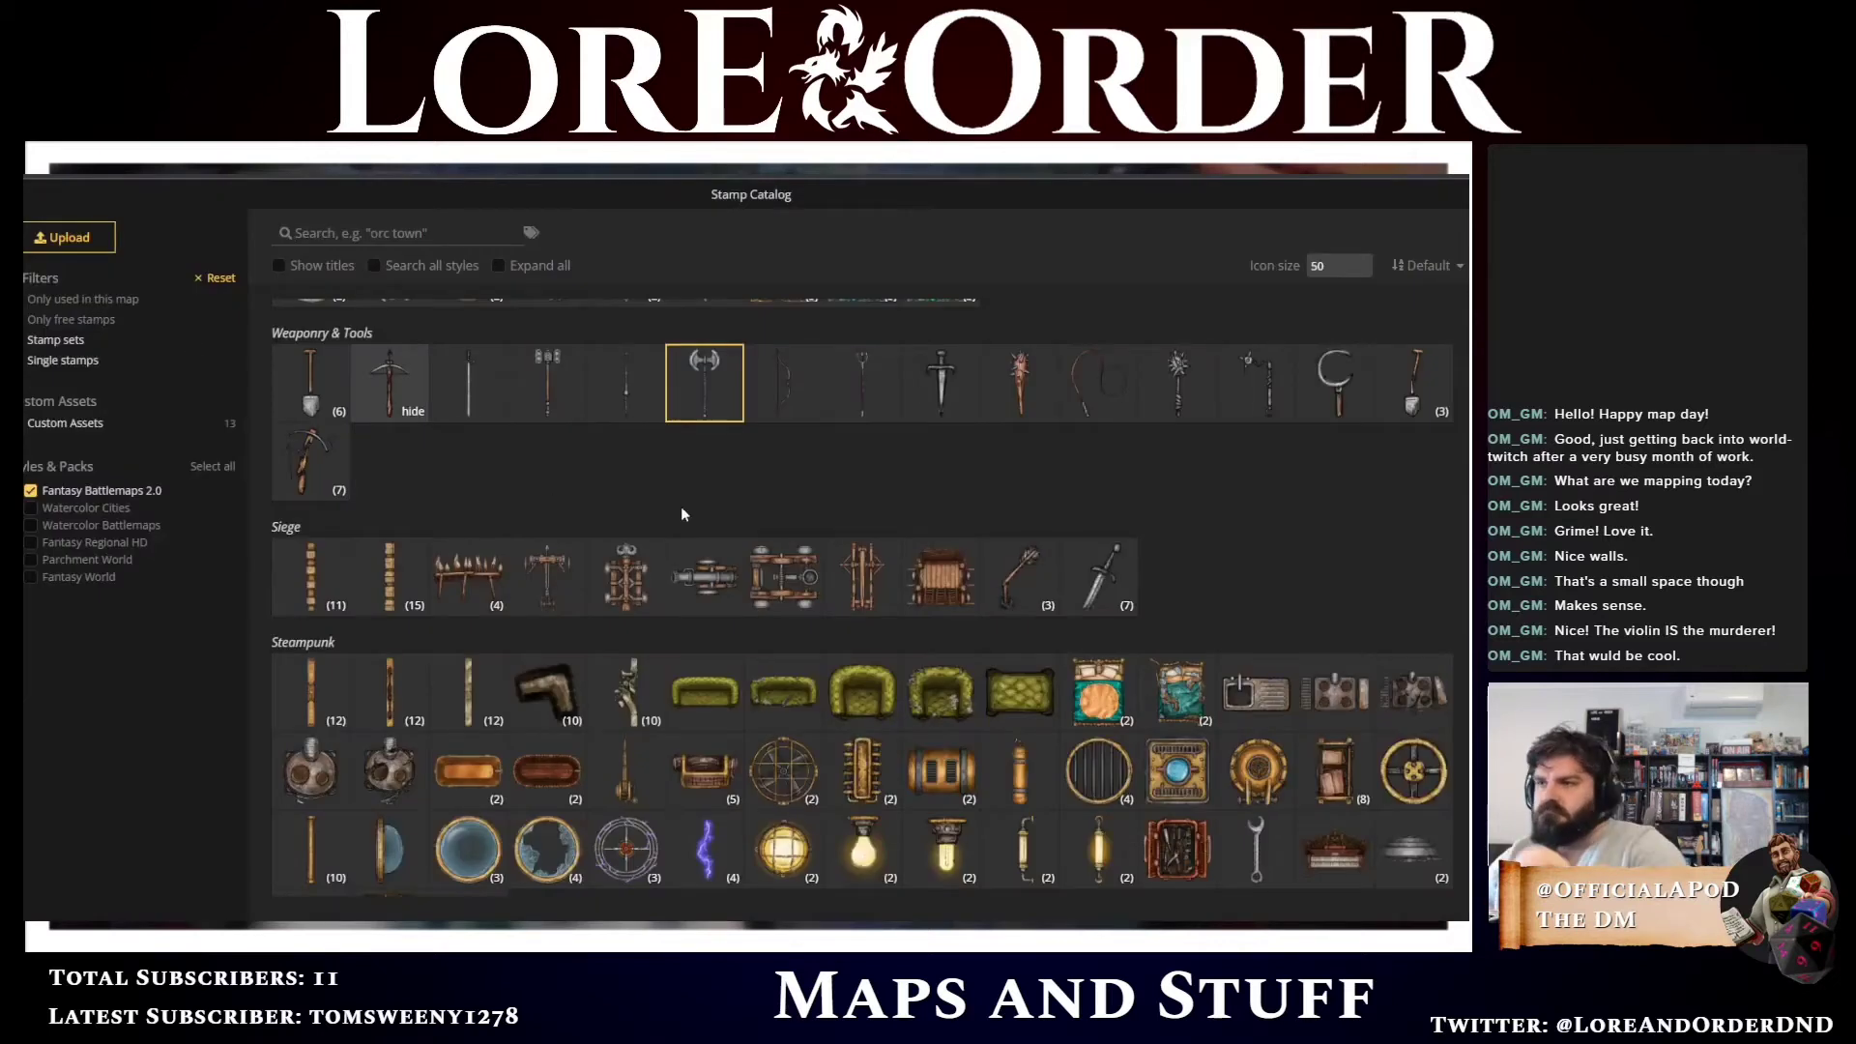
{"action": "scroll", "coordinate": [1181, 495], "scroll_direction": "down", "scroll_amount": 3}
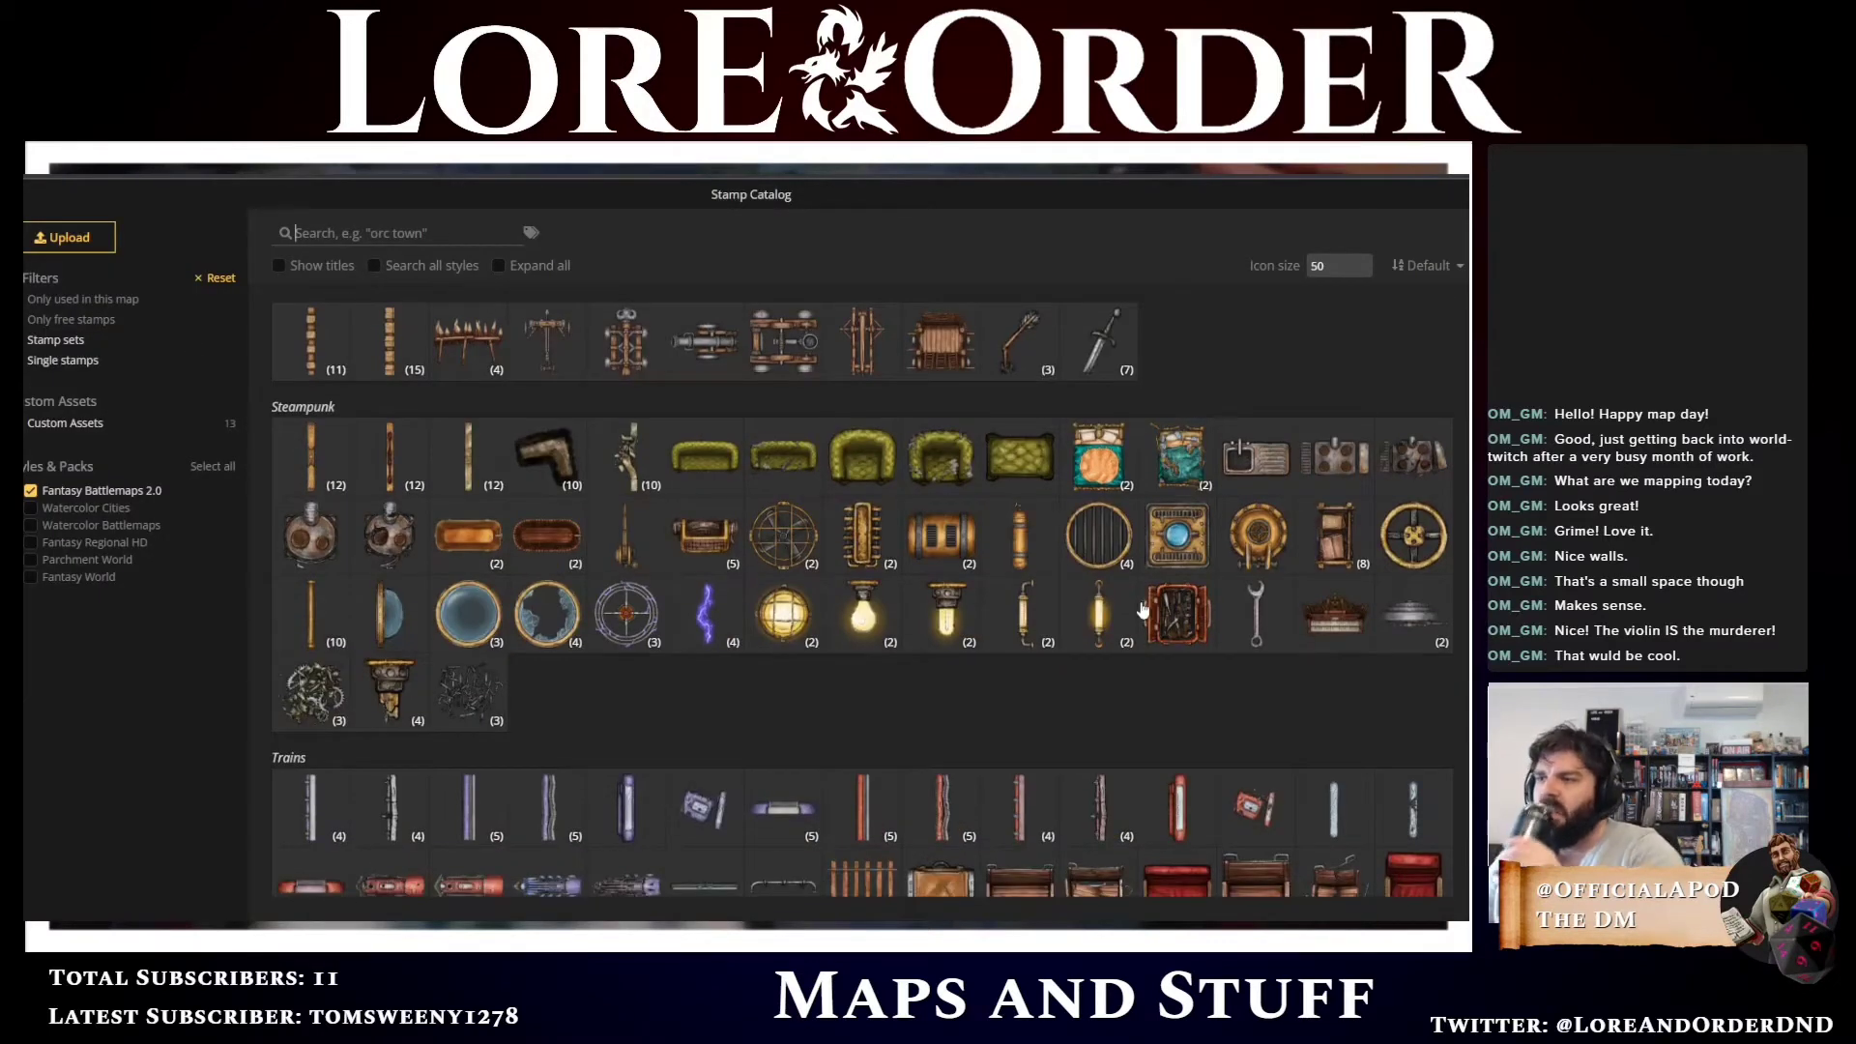
{"action": "scroll", "coordinate": [1151, 667], "scroll_direction": "down", "scroll_amount": 1}
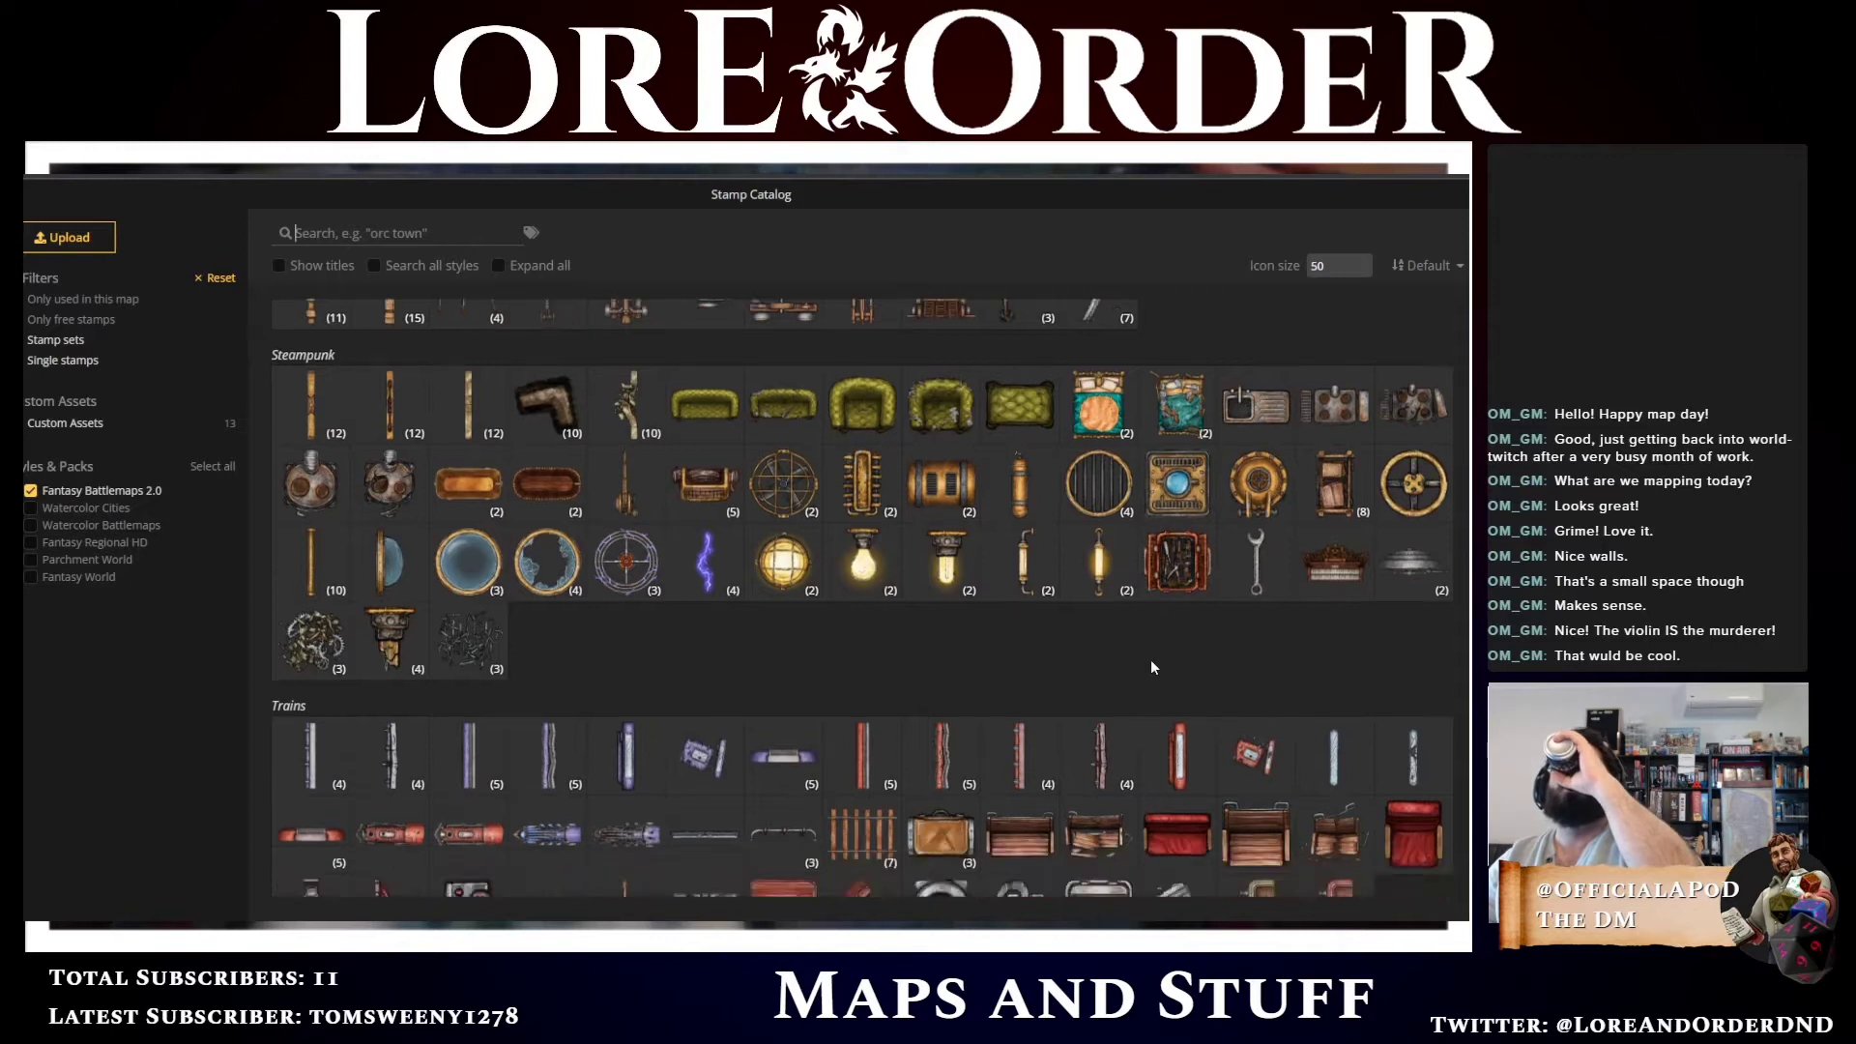
{"action": "scroll", "coordinate": [1150, 667], "scroll_direction": "down", "scroll_amount": 5}
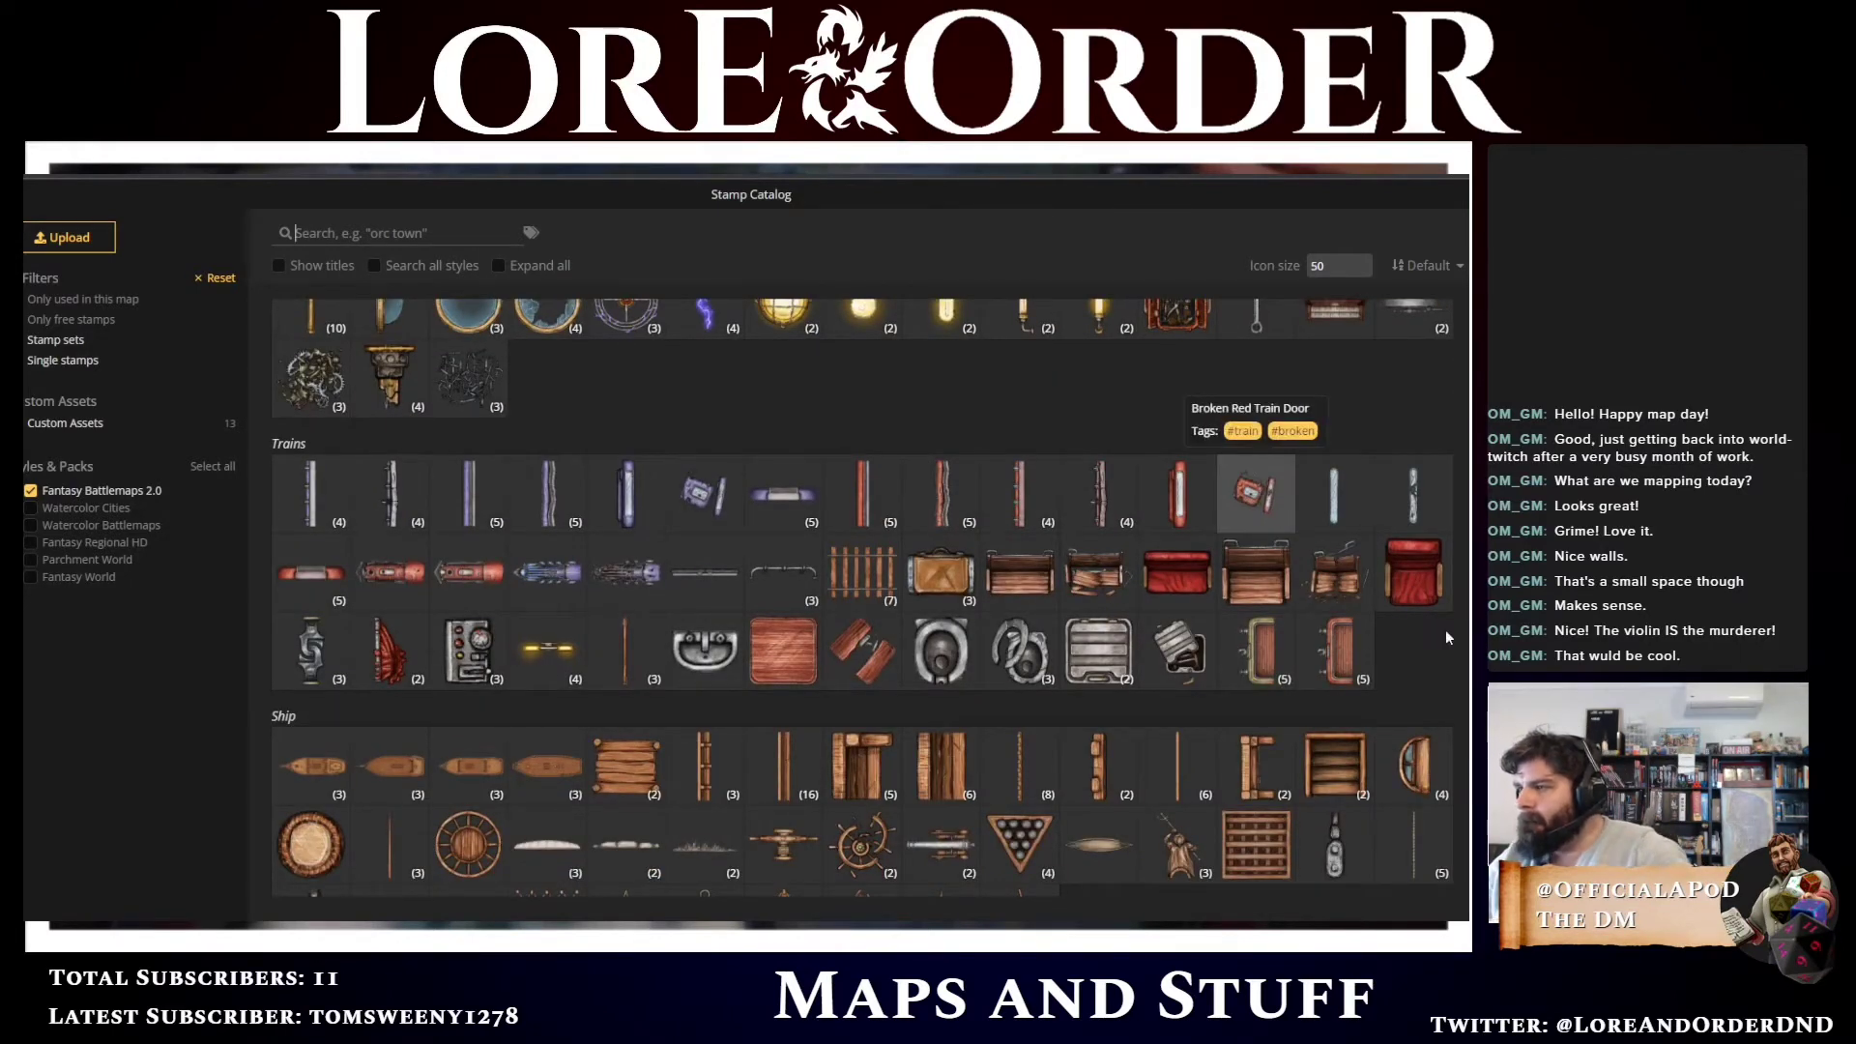
{"action": "scroll", "coordinate": [1450, 633], "scroll_direction": "down", "scroll_amount": 2}
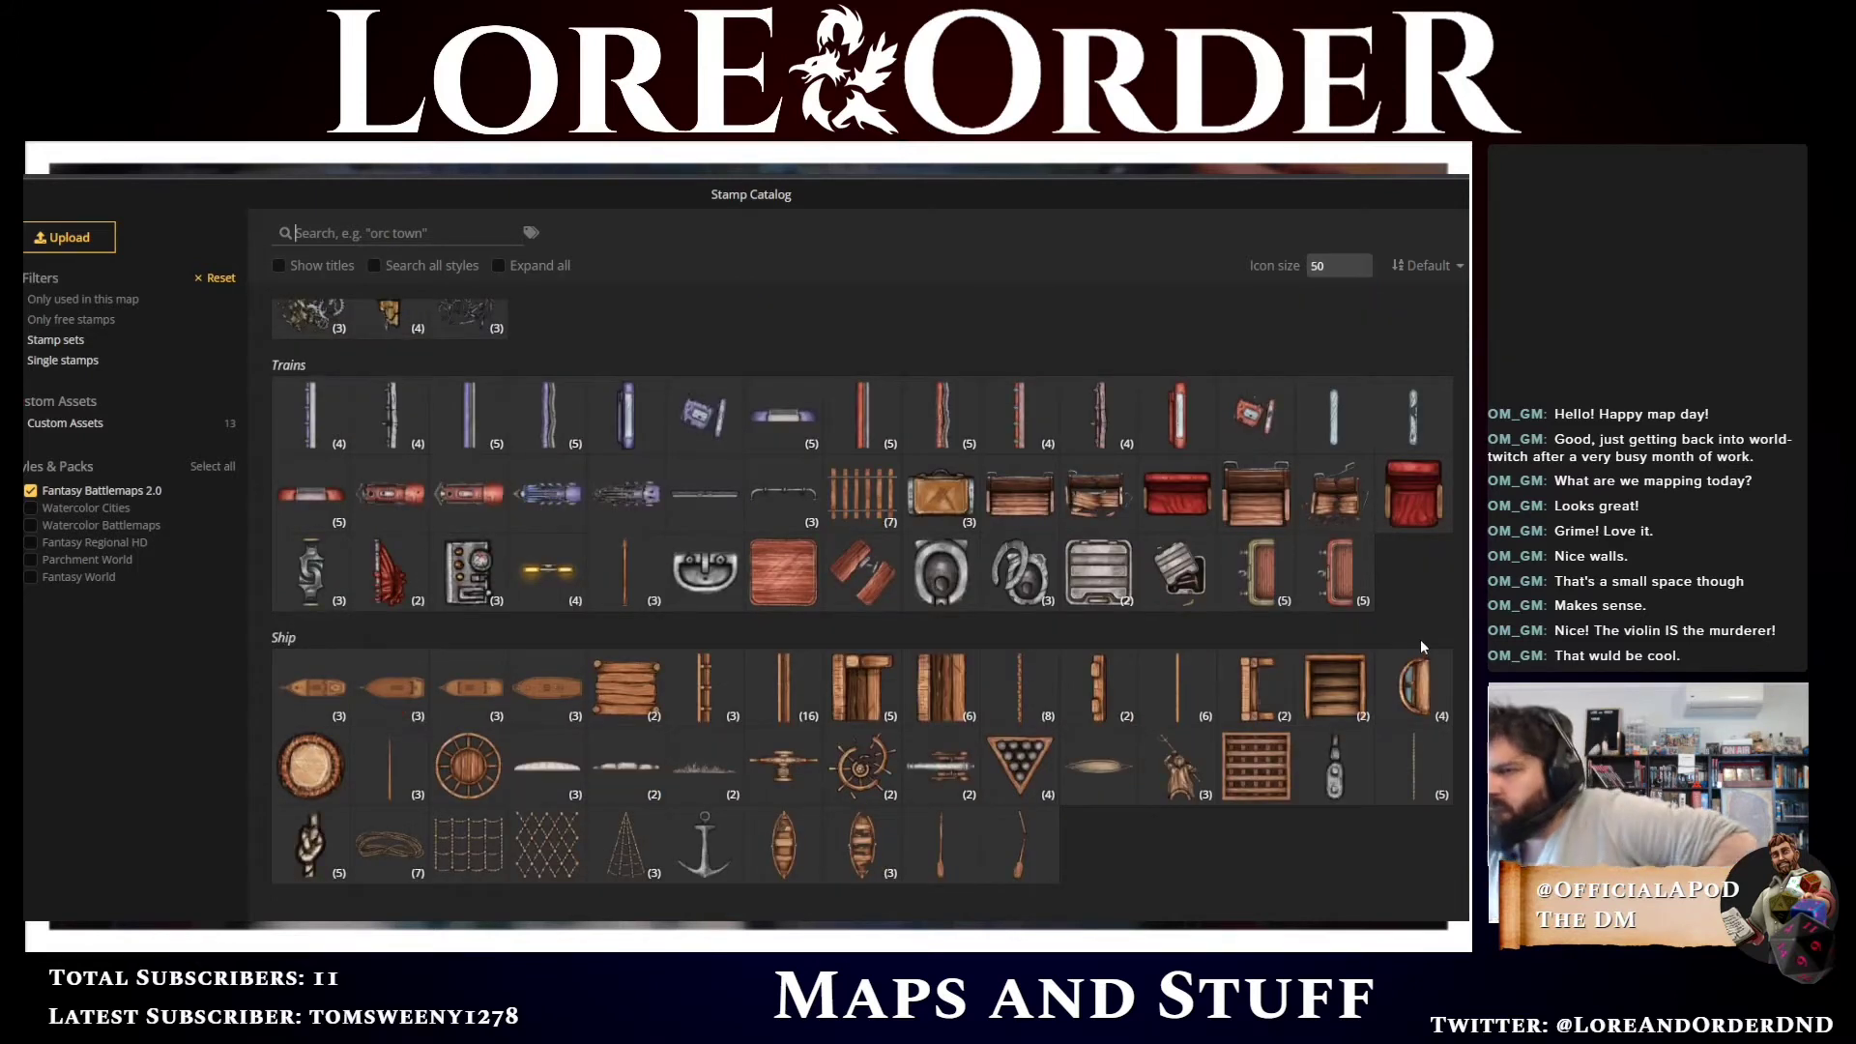
{"action": "scroll", "coordinate": [1423, 648], "scroll_direction": "down", "scroll_amount": 5}
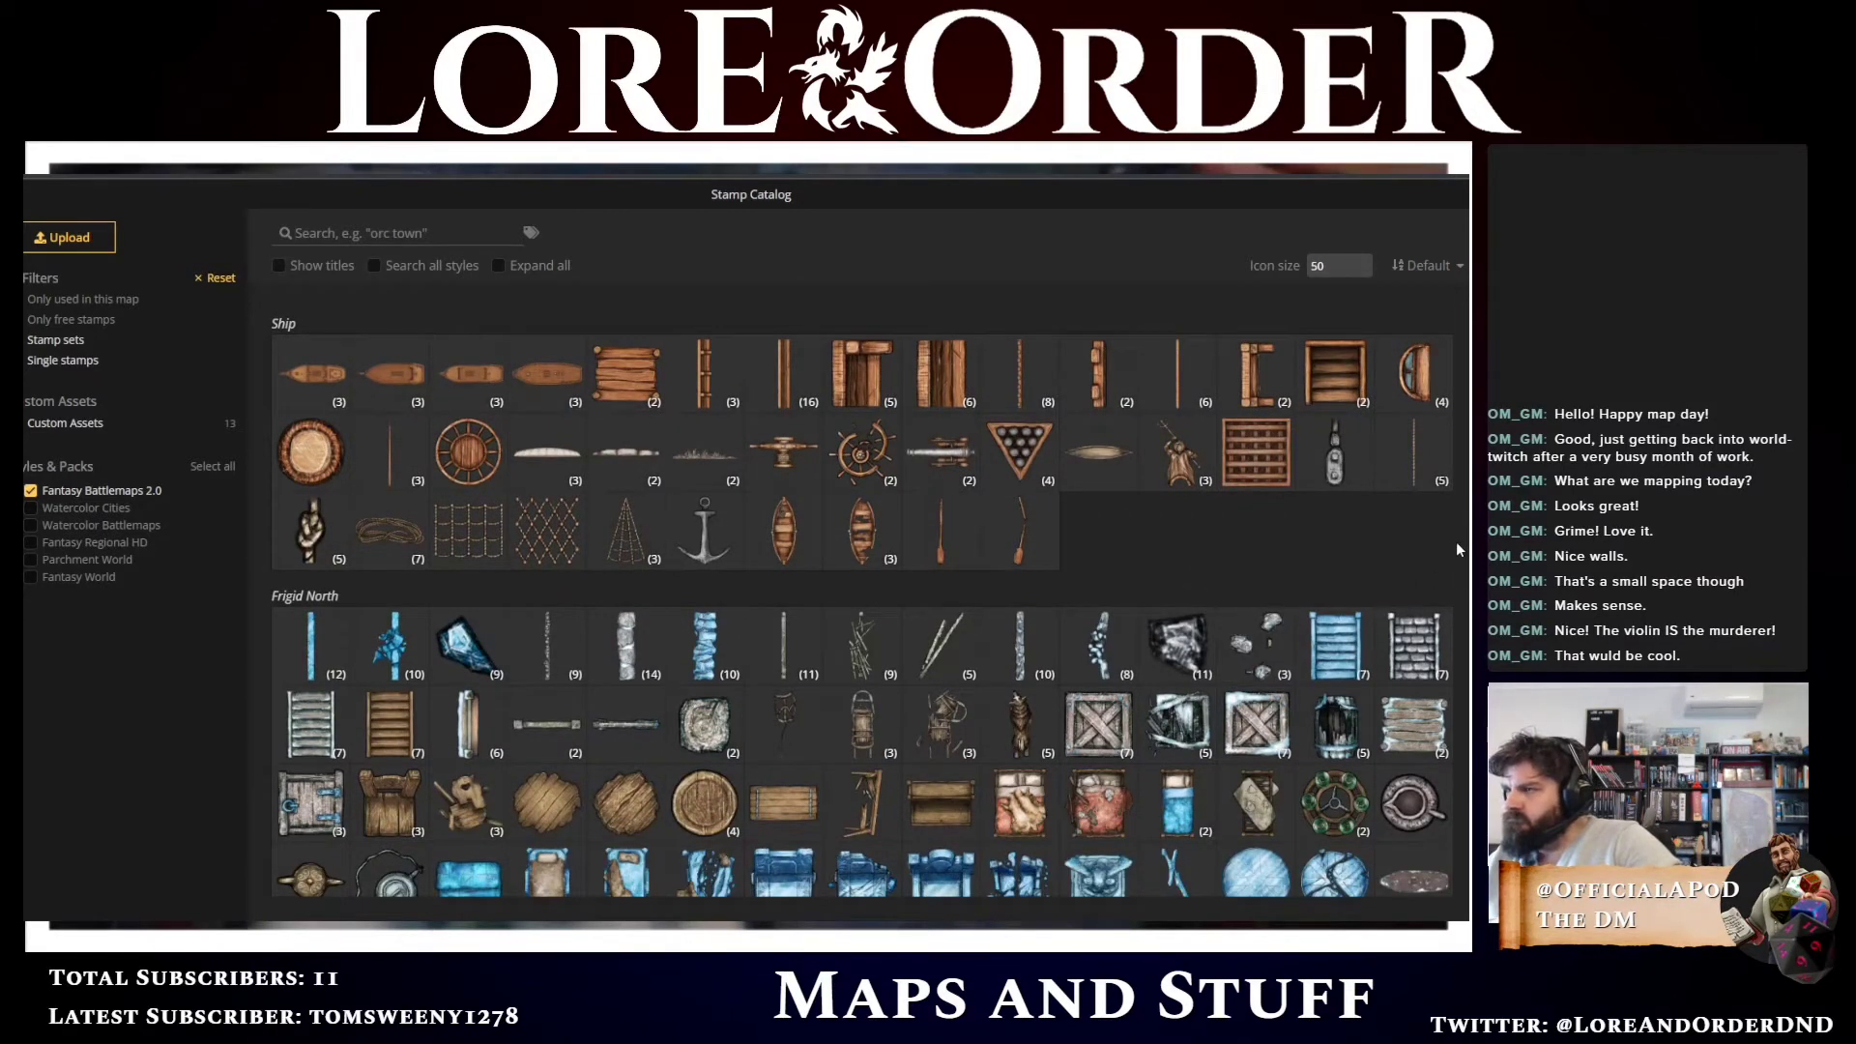
{"action": "scroll", "coordinate": [1456, 541], "scroll_direction": "down", "scroll_amount": 7}
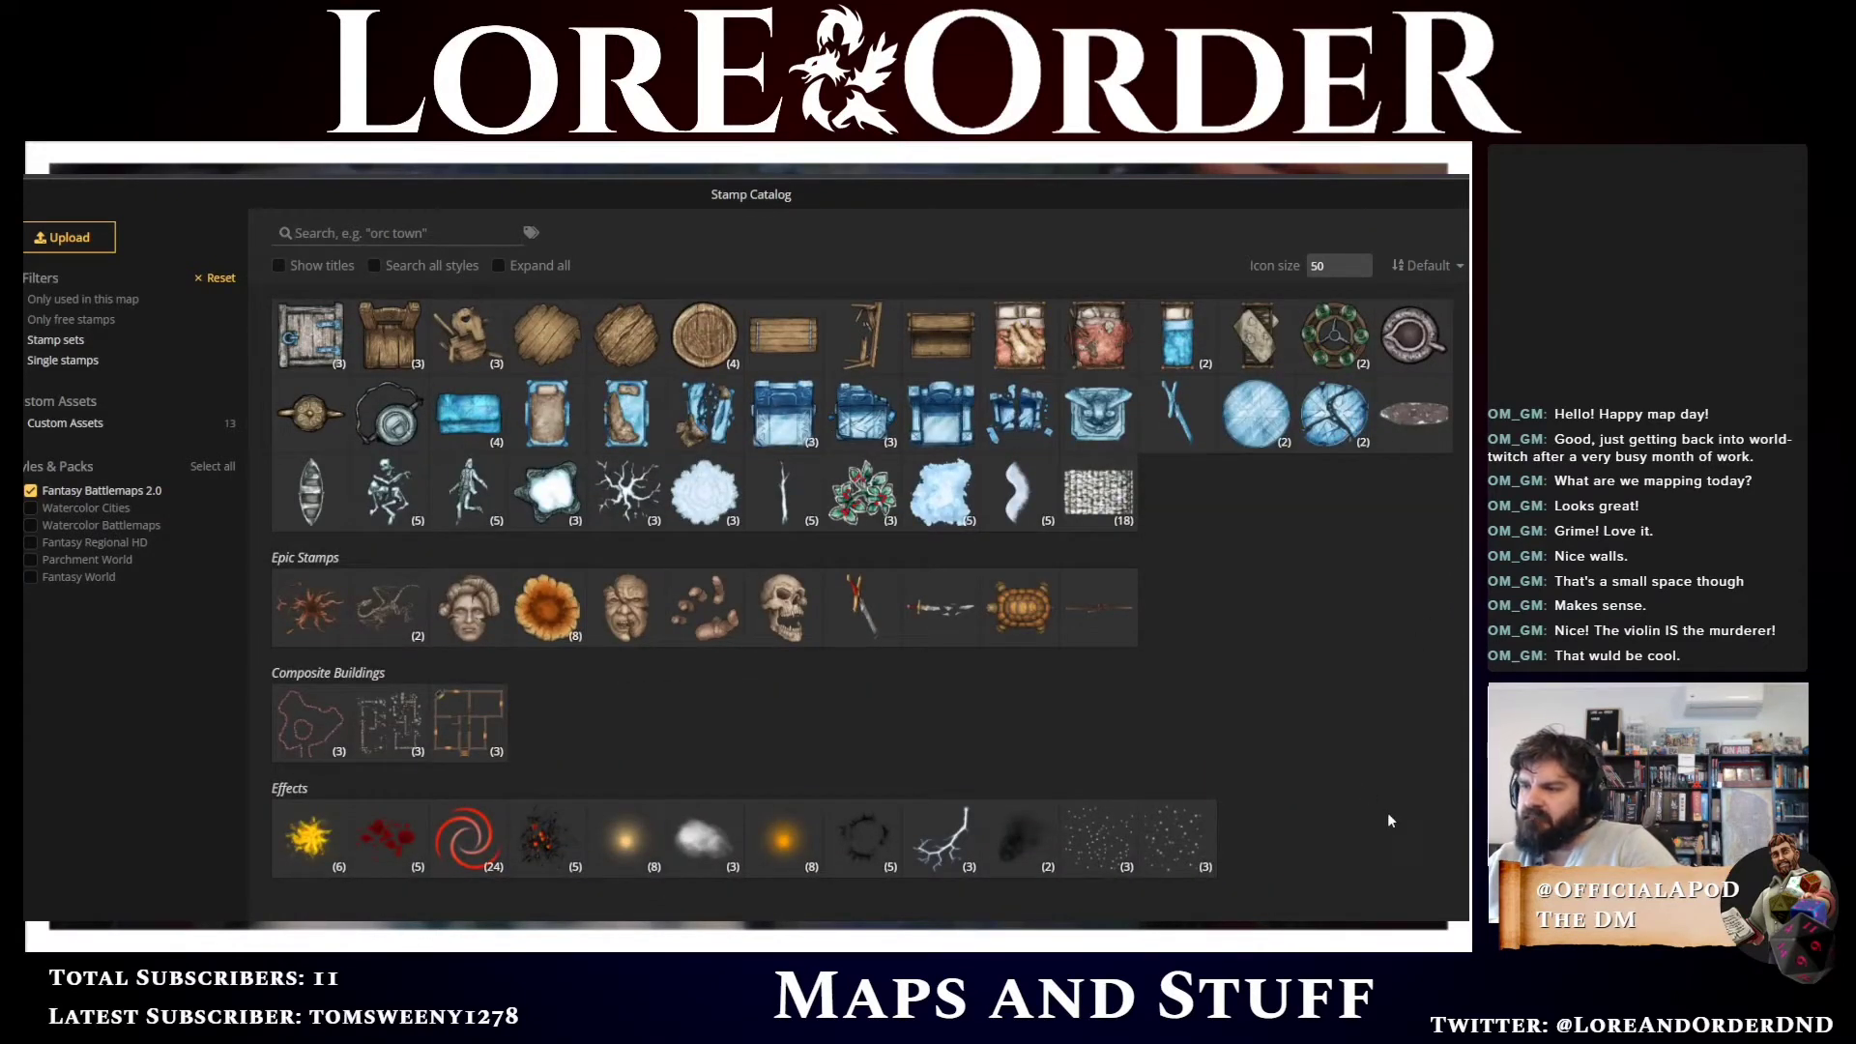
{"action": "scroll", "coordinate": [860, 580], "scroll_direction": "up", "scroll_amount": 5}
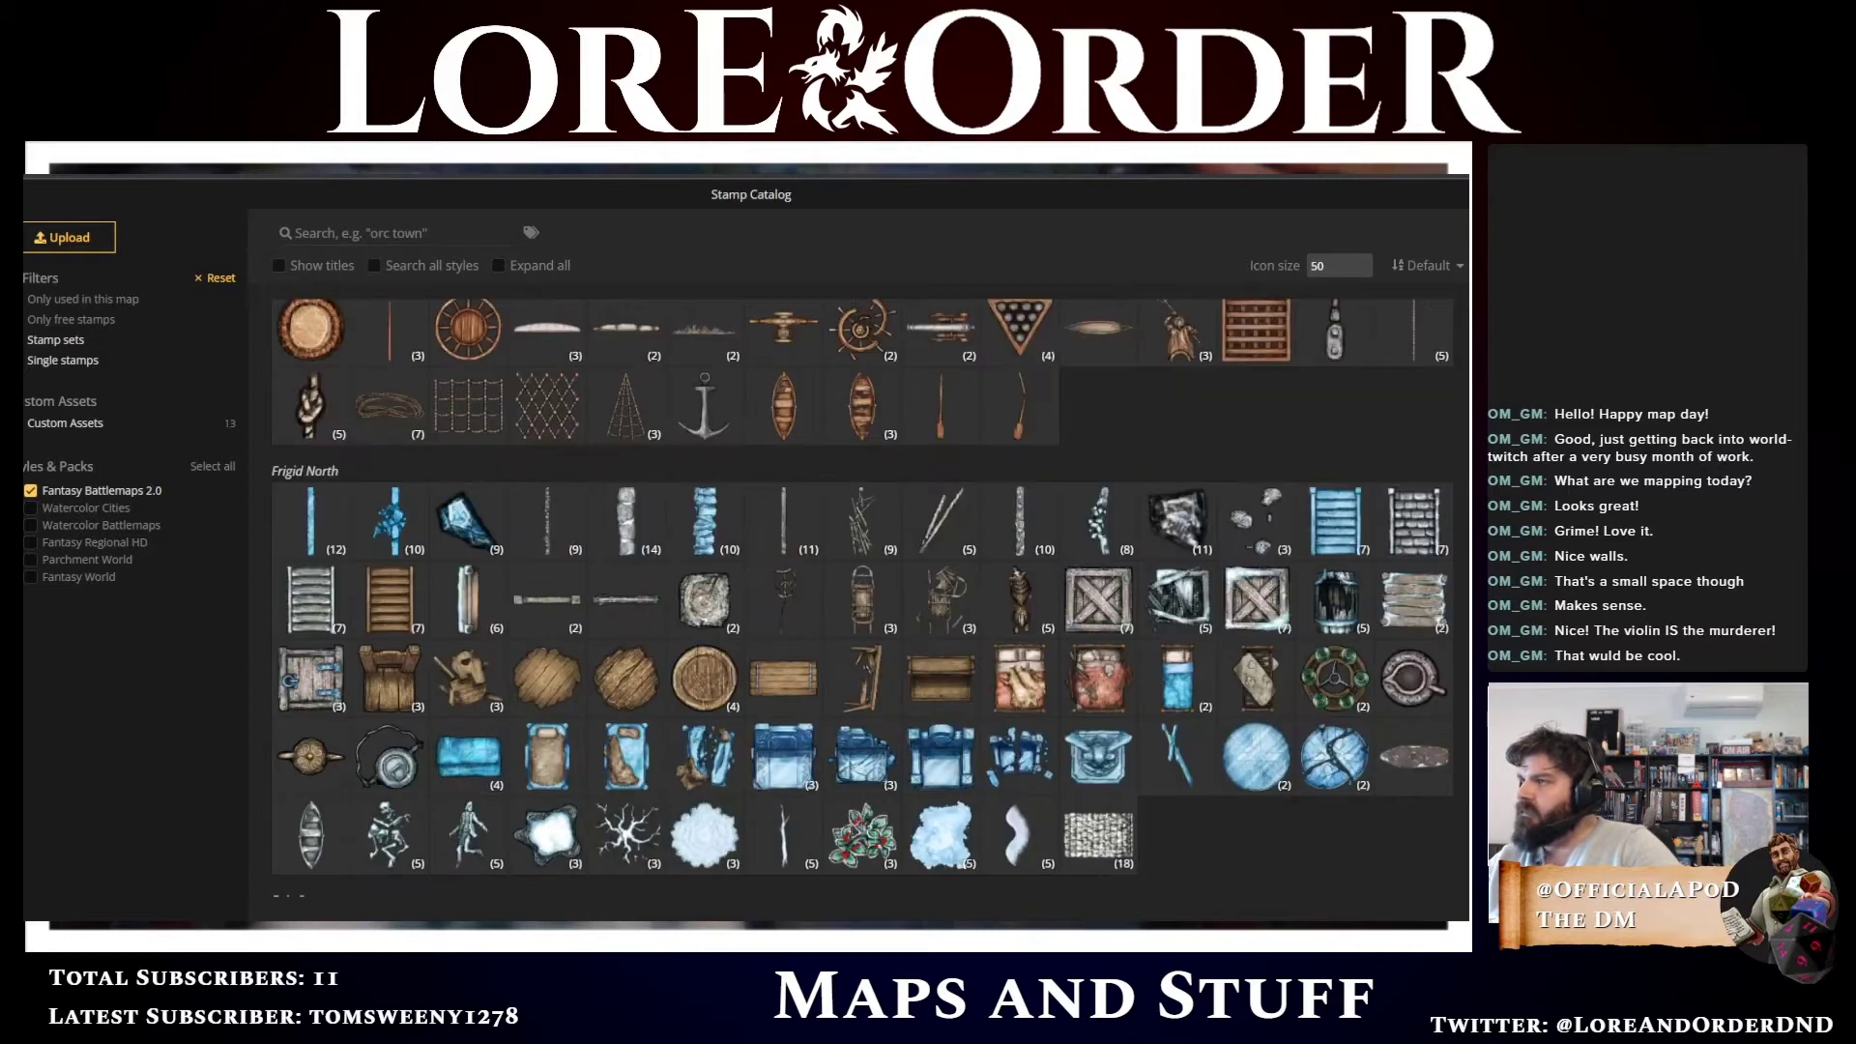
{"action": "scroll", "coordinate": [861, 580], "scroll_direction": "down", "scroll_amount": 5}
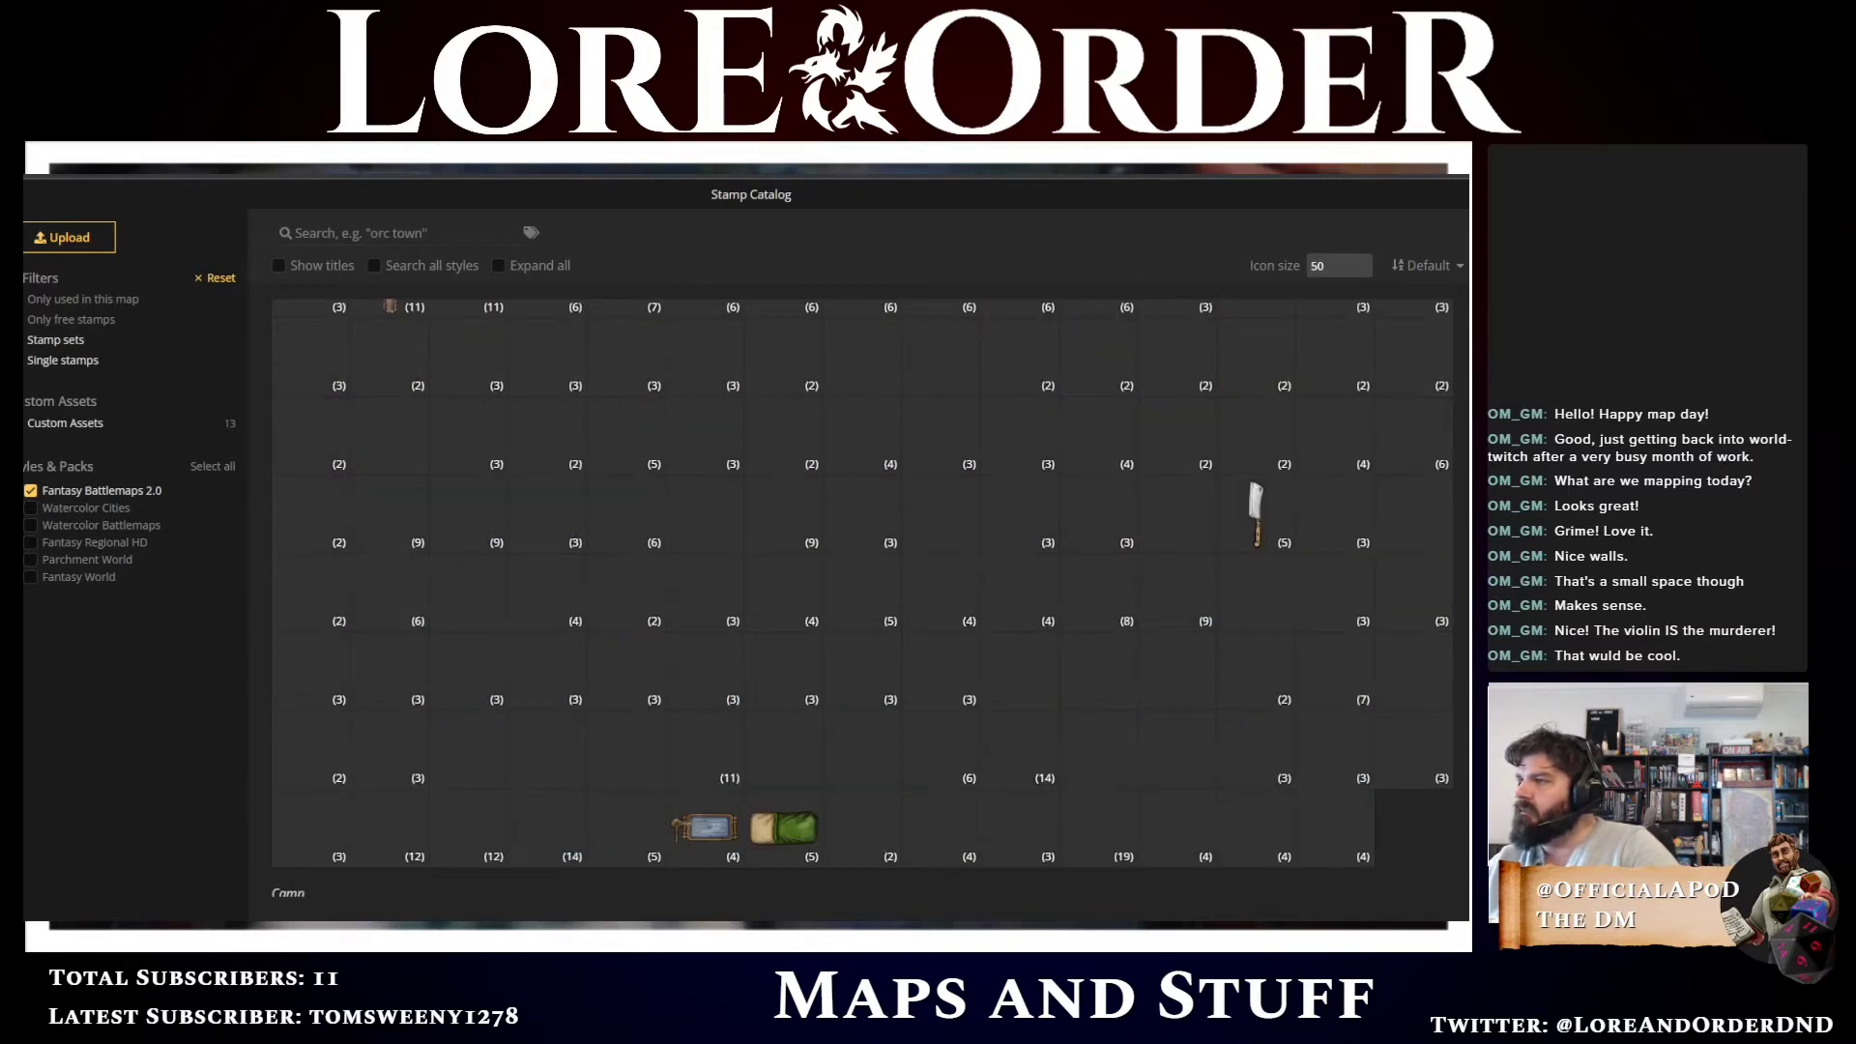
{"action": "scroll", "coordinate": [861, 580], "scroll_direction": "up", "scroll_amount": 5}
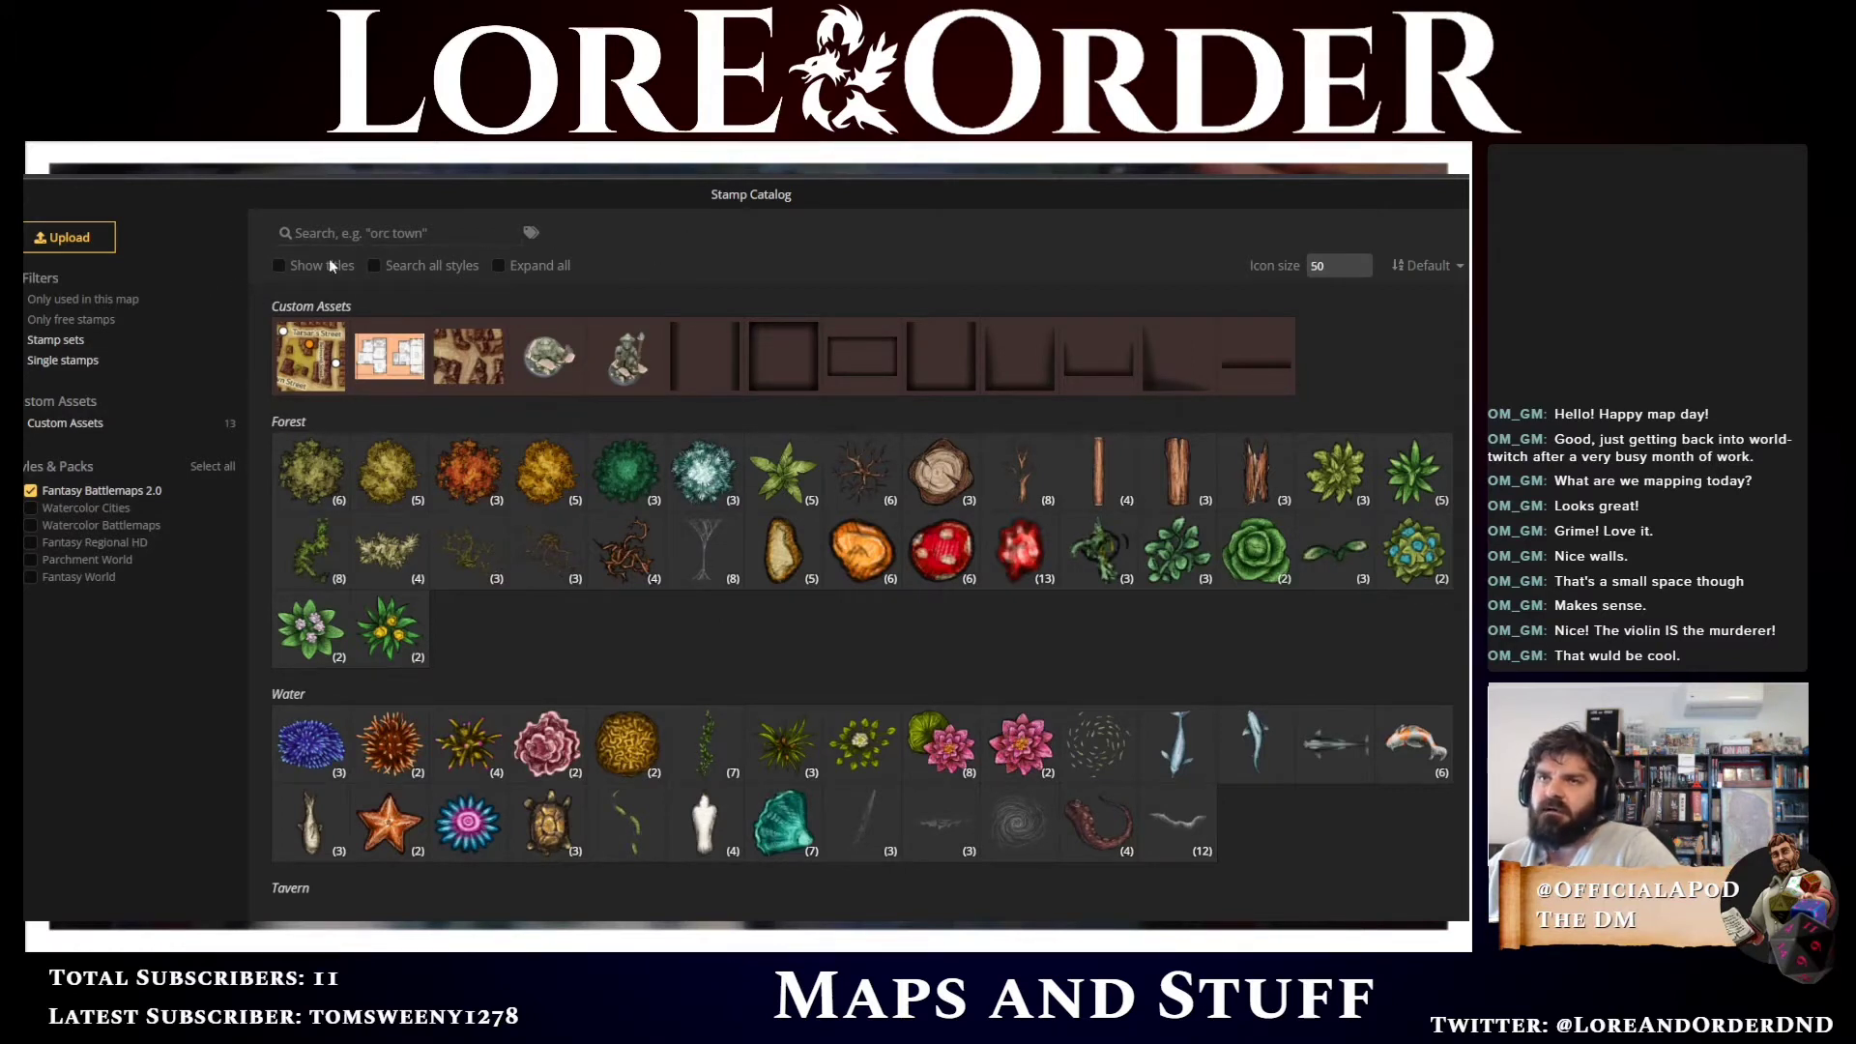
{"action": "scroll", "coordinate": [548, 458], "scroll_direction": "down", "scroll_amount": 5}
{"action": "scroll", "coordinate": [549, 459], "scroll_direction": "down", "scroll_amount": 10}
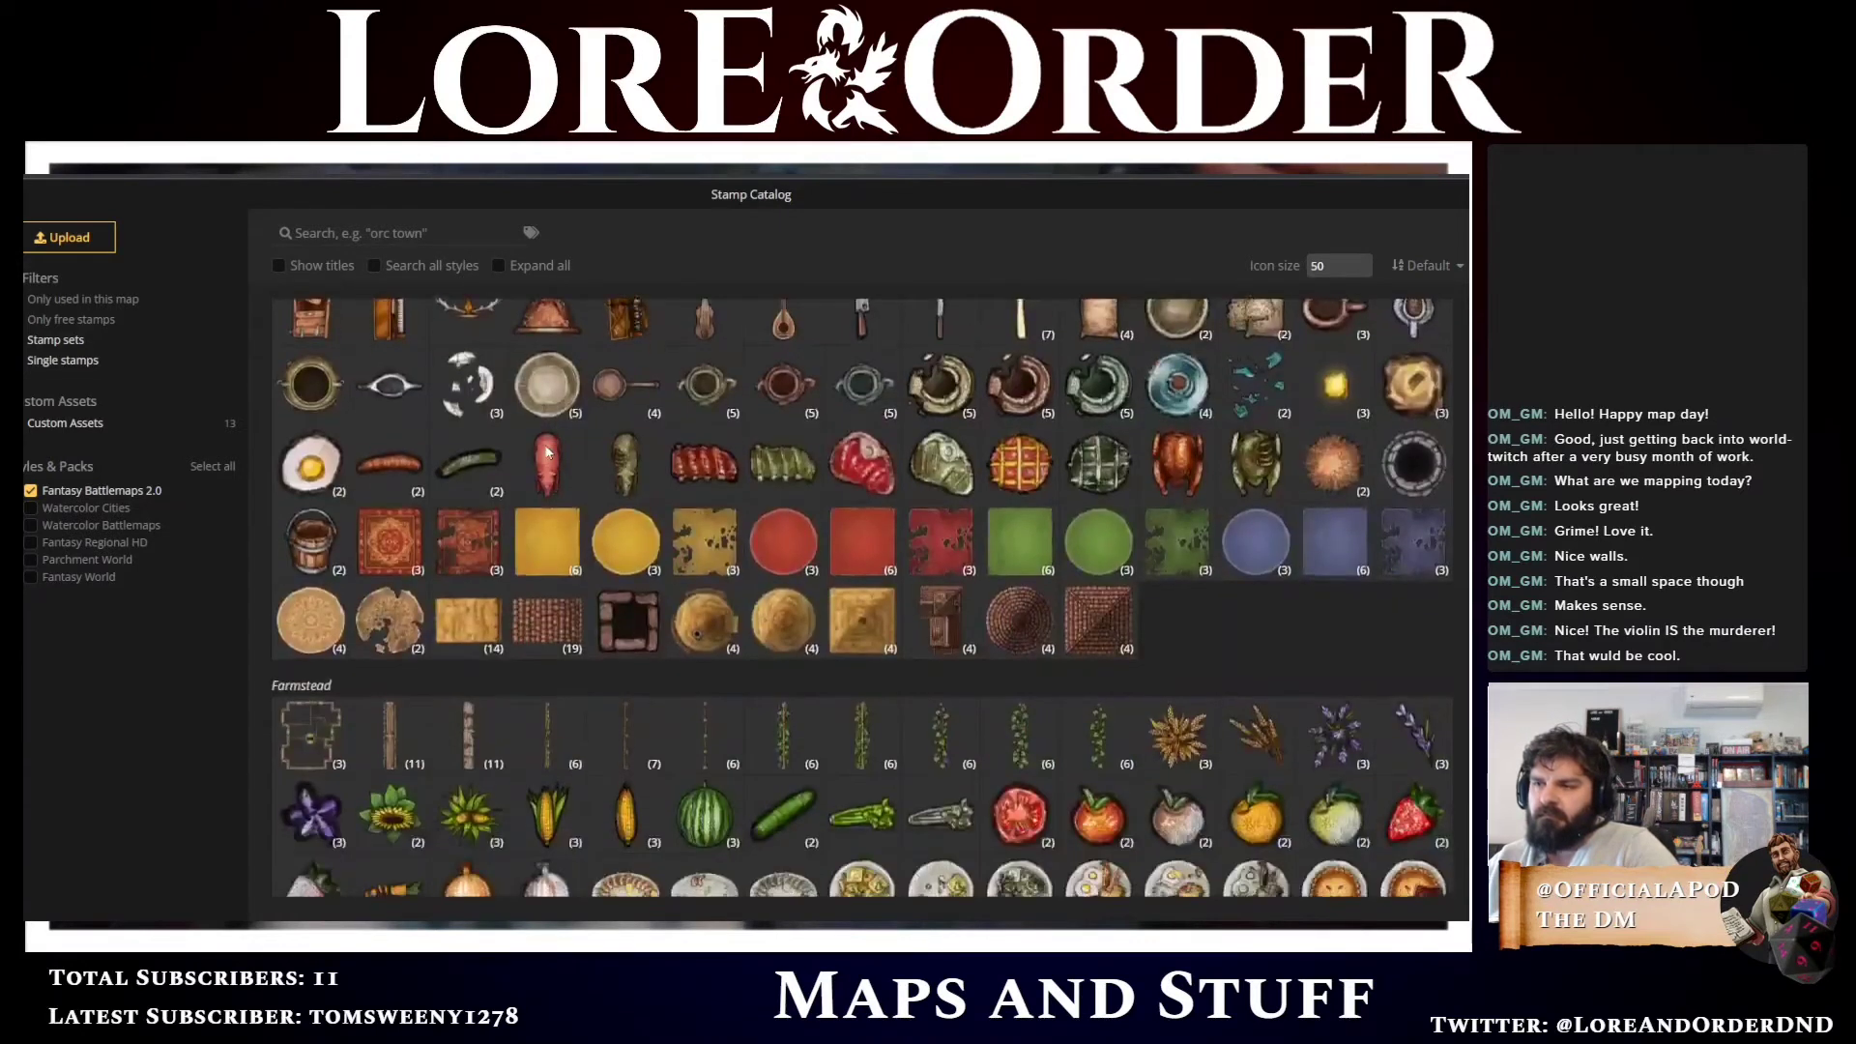
{"action": "scroll", "coordinate": [546, 454], "scroll_direction": "down", "scroll_amount": 12}
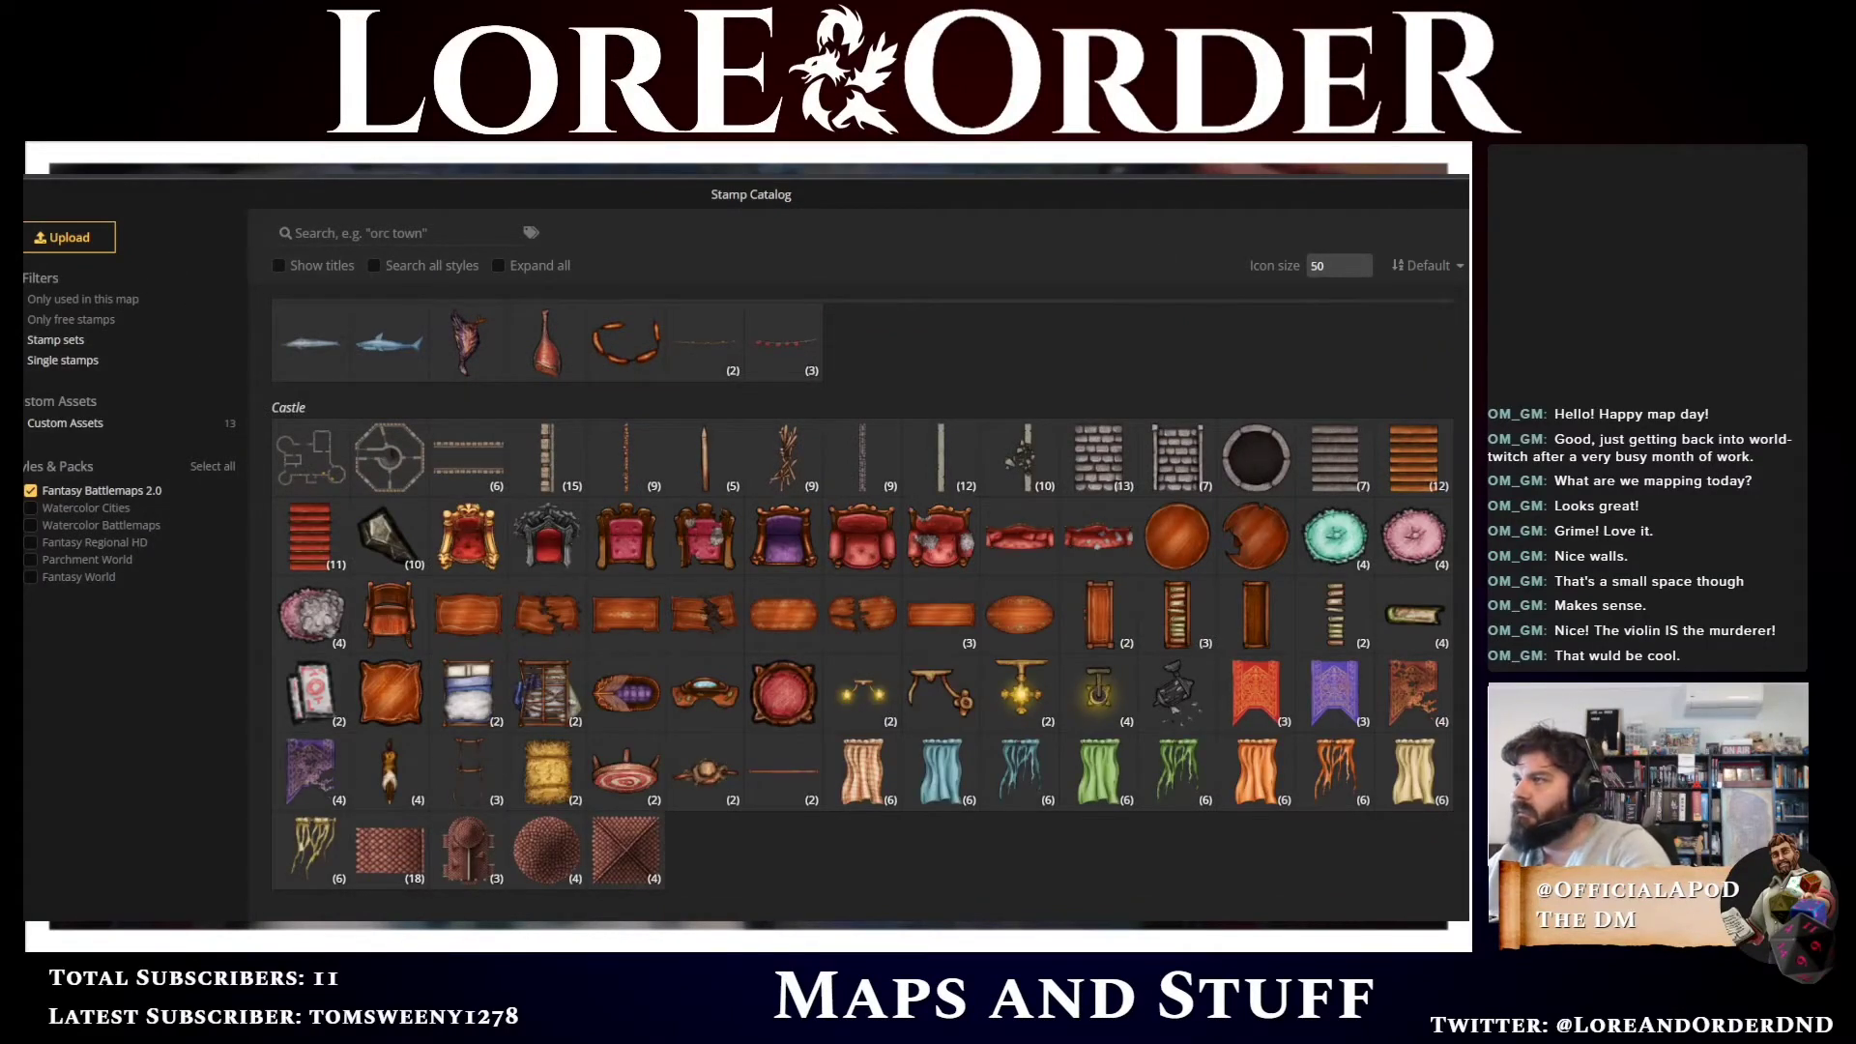
{"action": "key", "text": "Escape"}
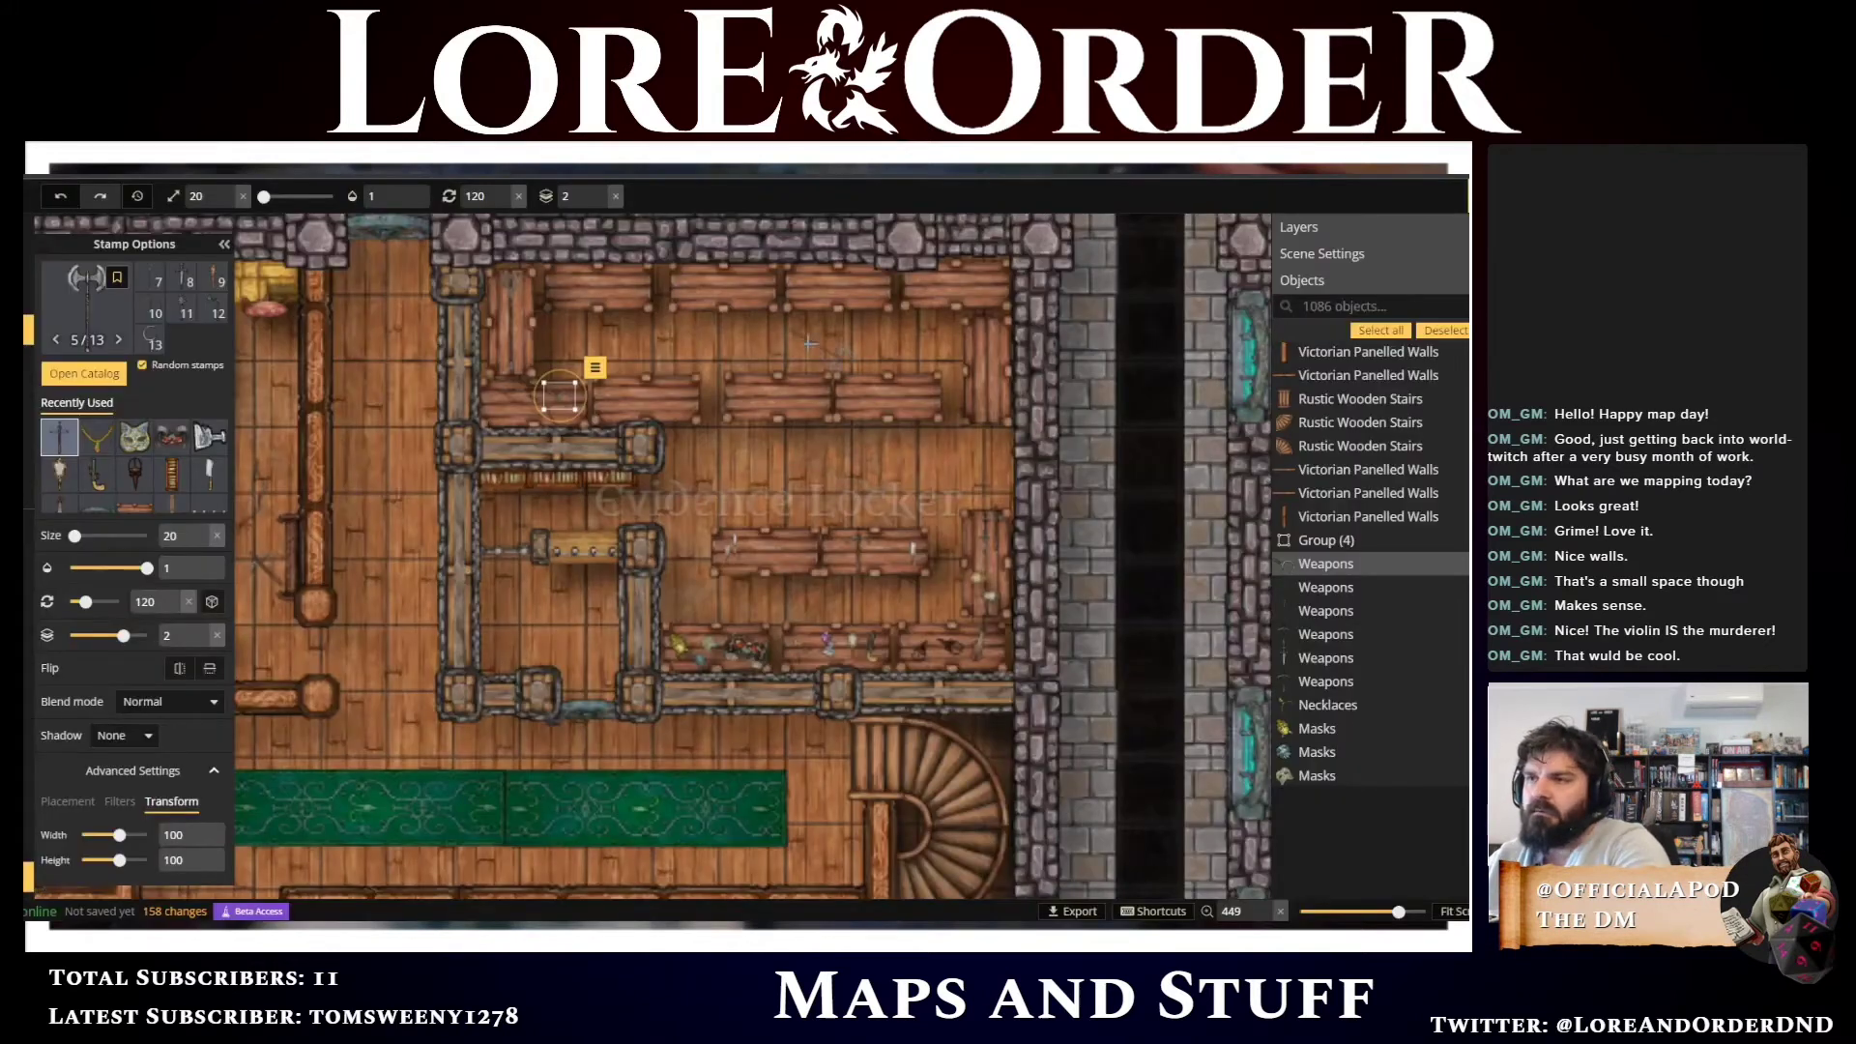
Find the Teddy Bear in the Farmstead stamps and place it at size 20 on the left-hand table of the central shelf
{"action": "key", "text": "c"}
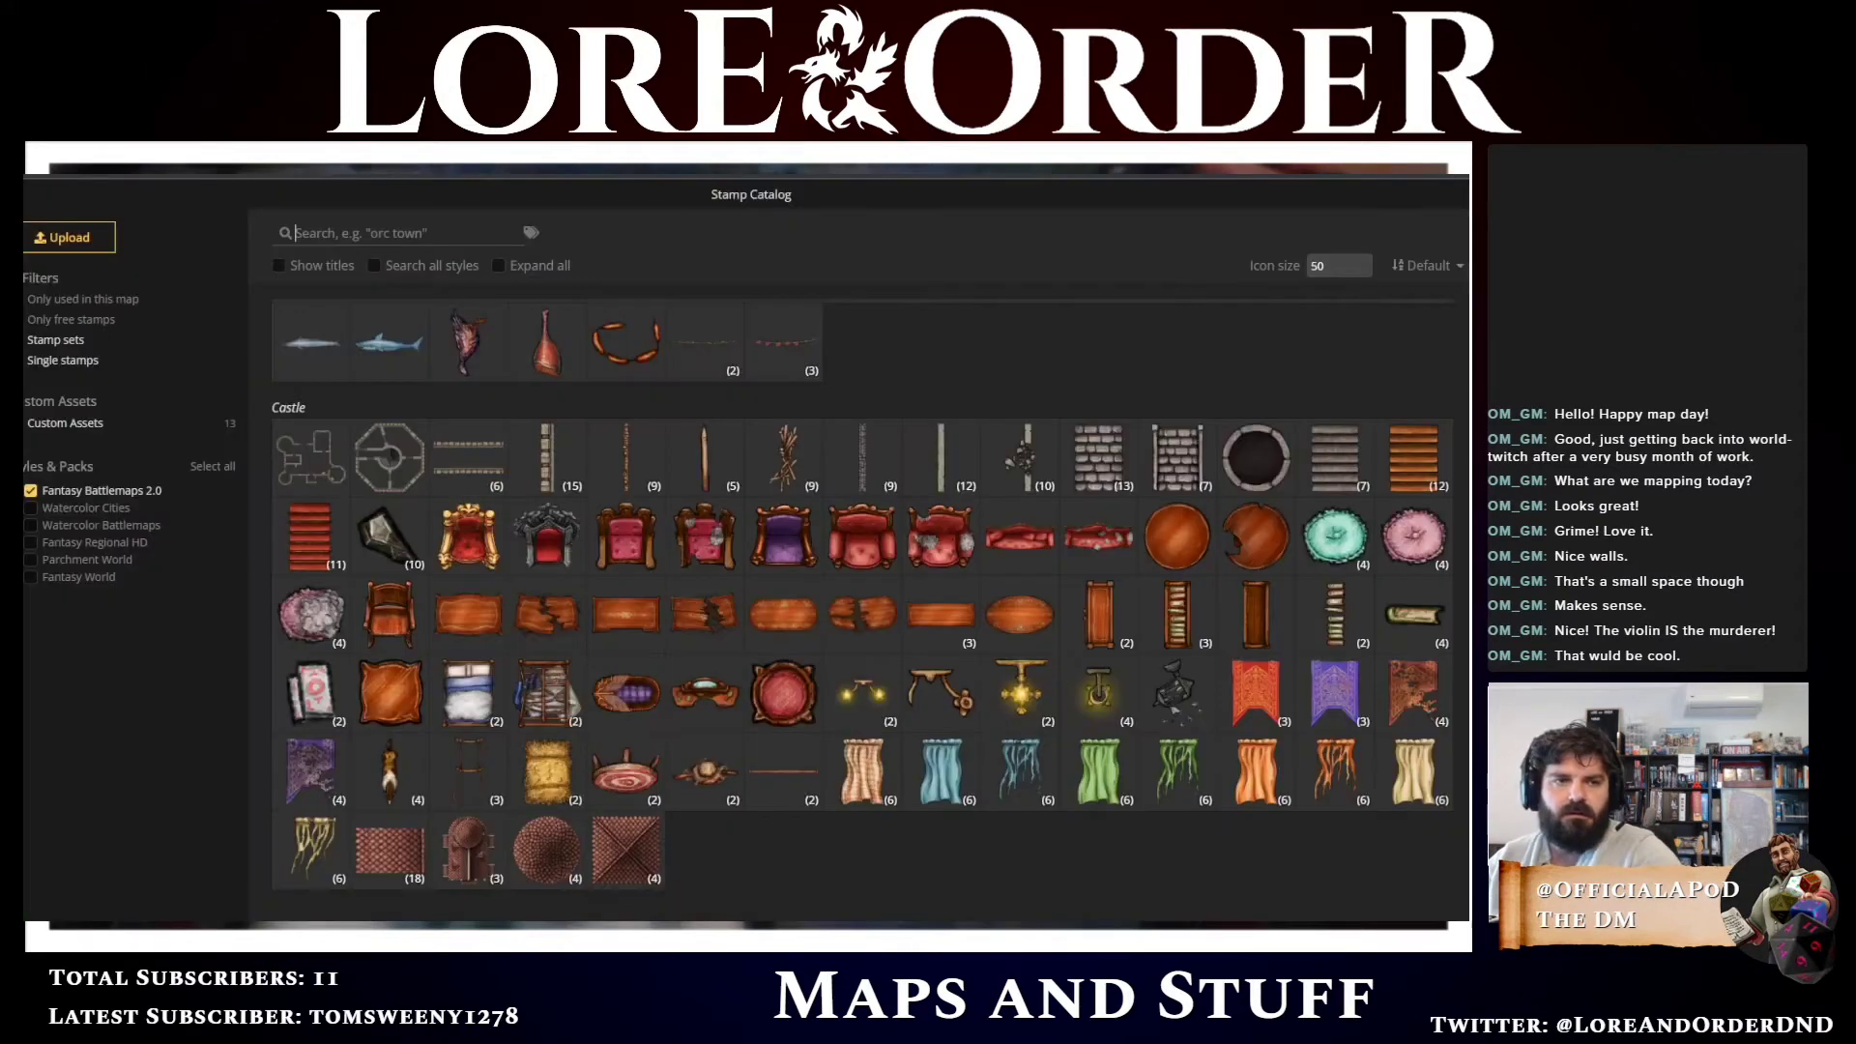
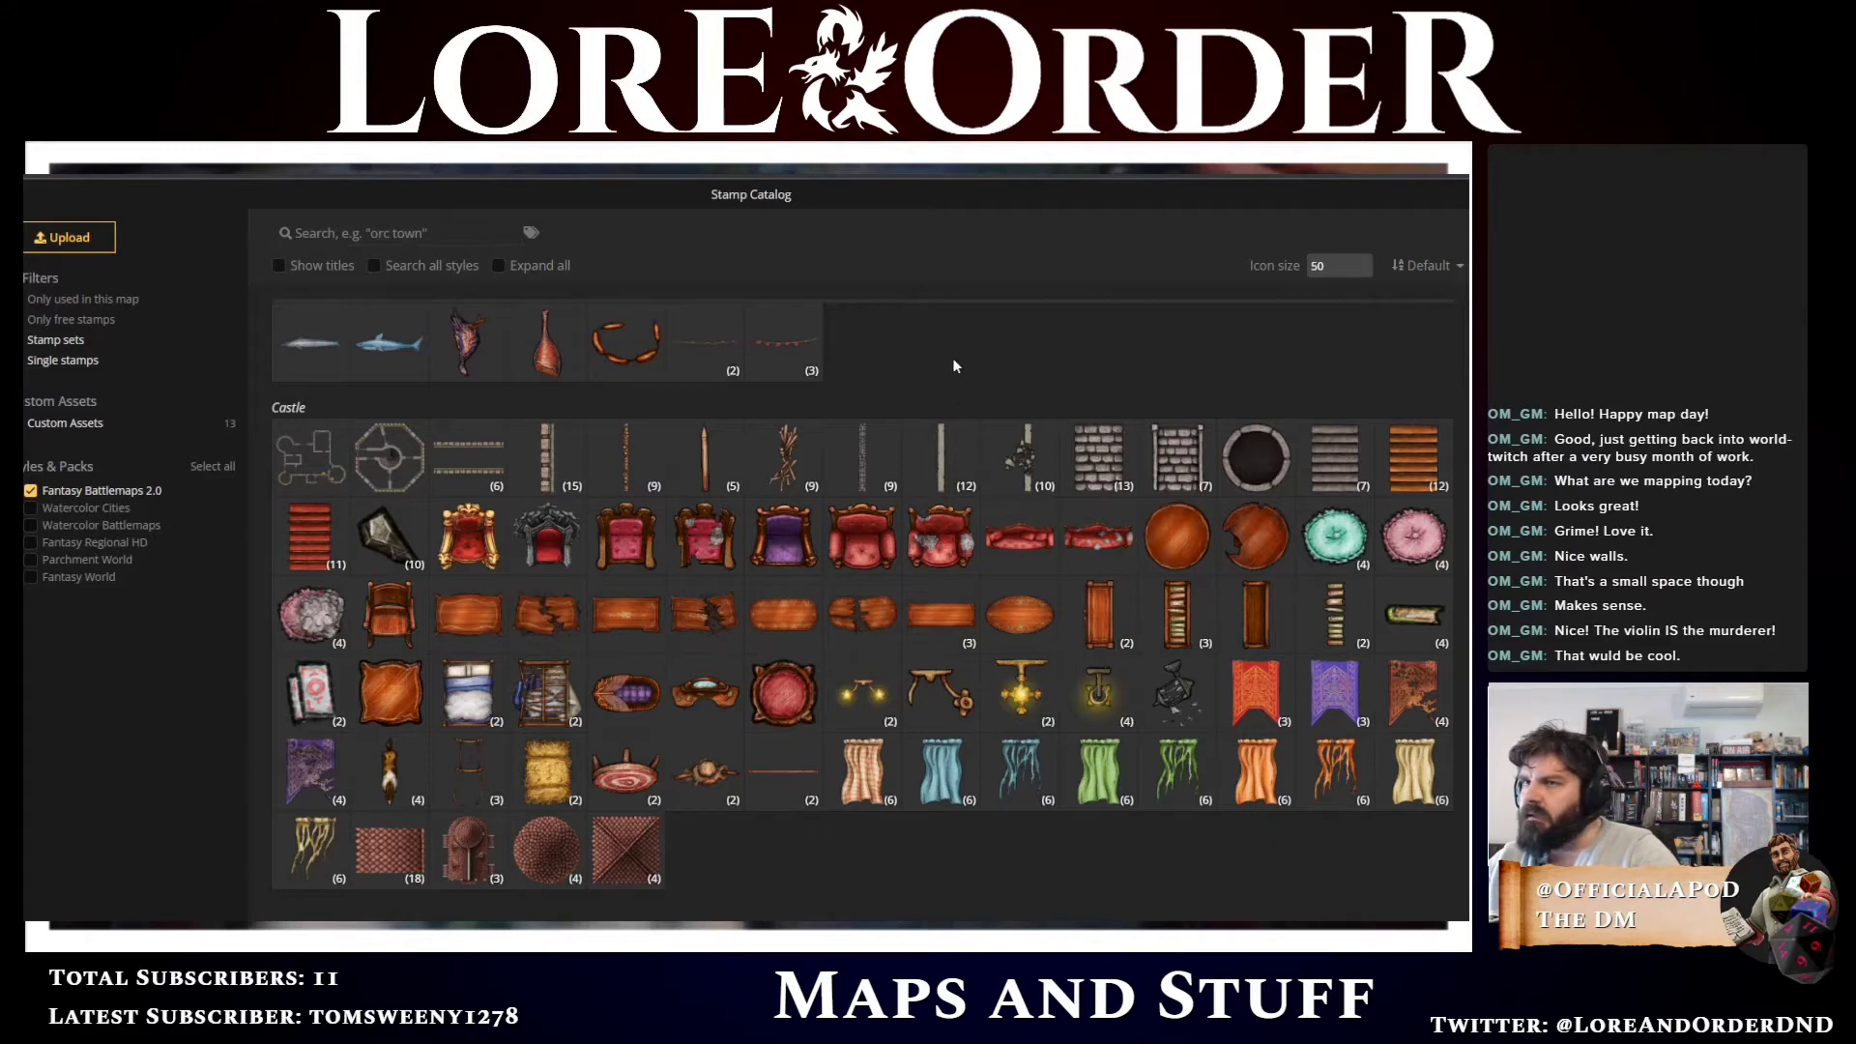
{"action": "scroll", "coordinate": [956, 369], "scroll_direction": "up", "scroll_amount": 4}
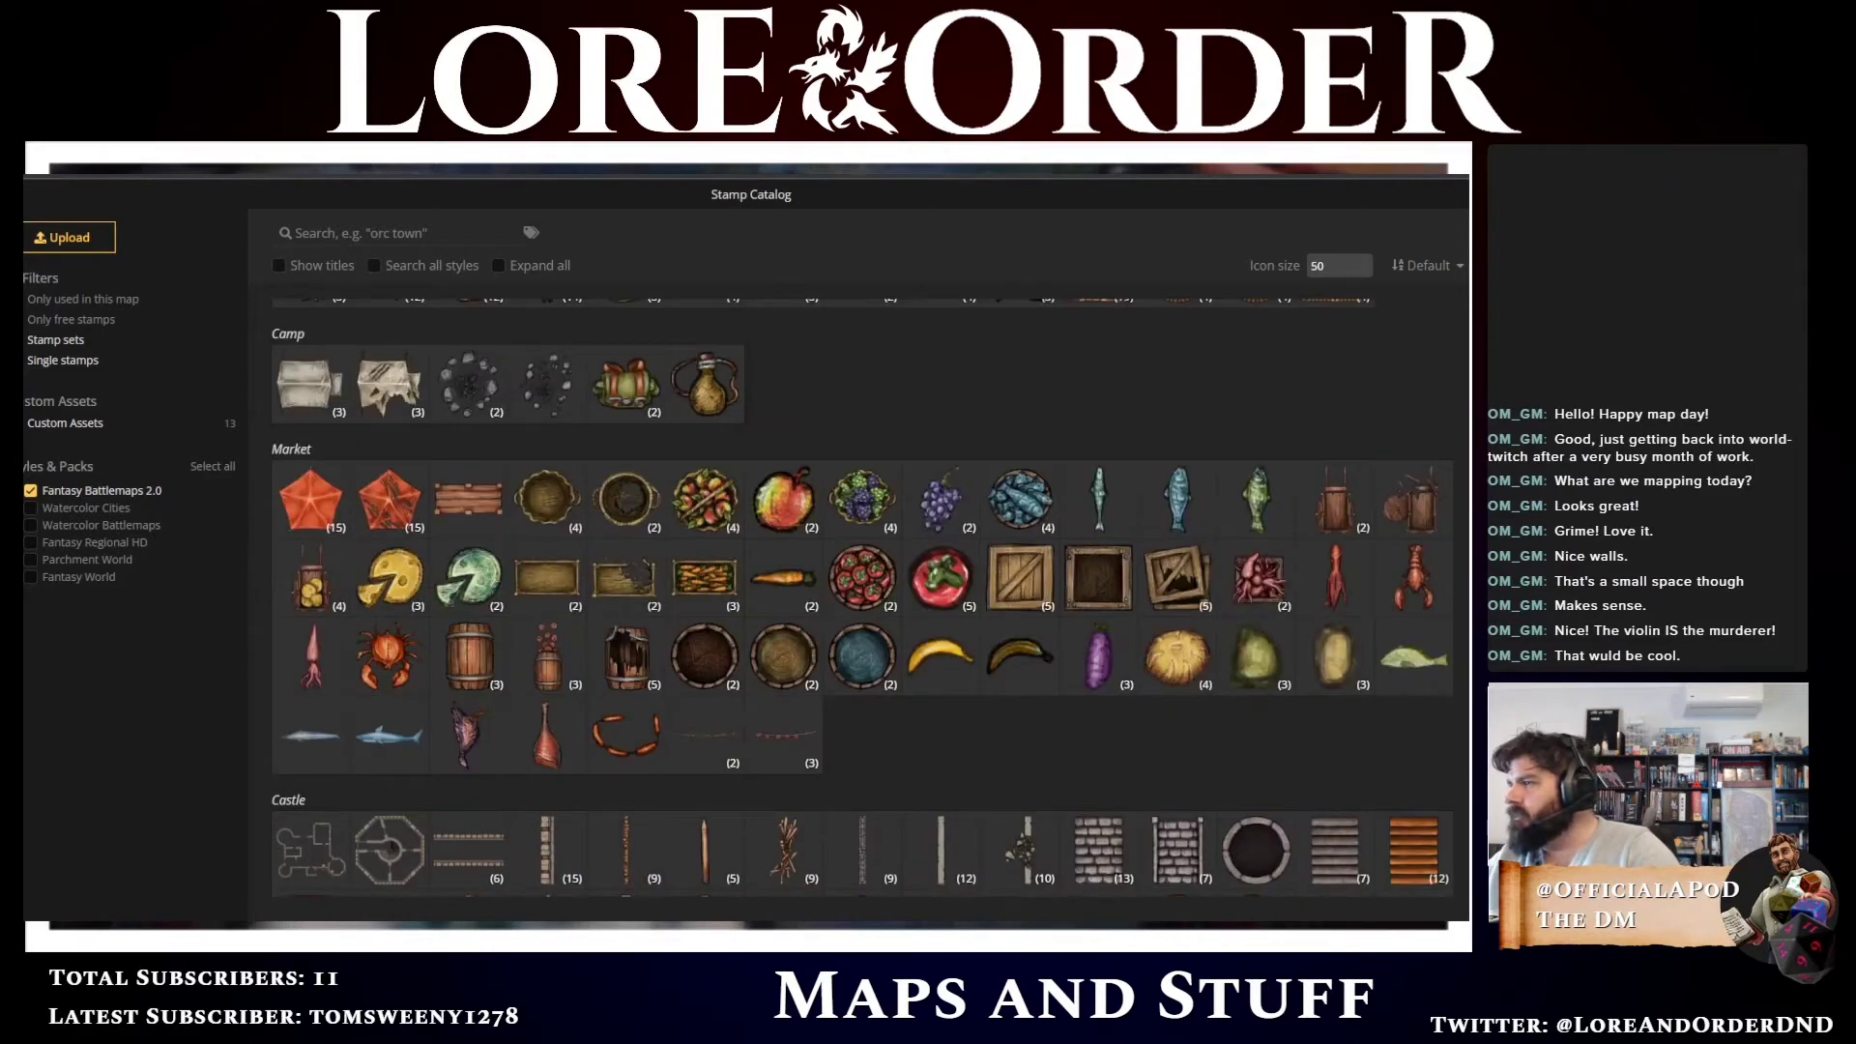
{"action": "scroll", "coordinate": [860, 580], "scroll_direction": "up", "scroll_amount": 6}
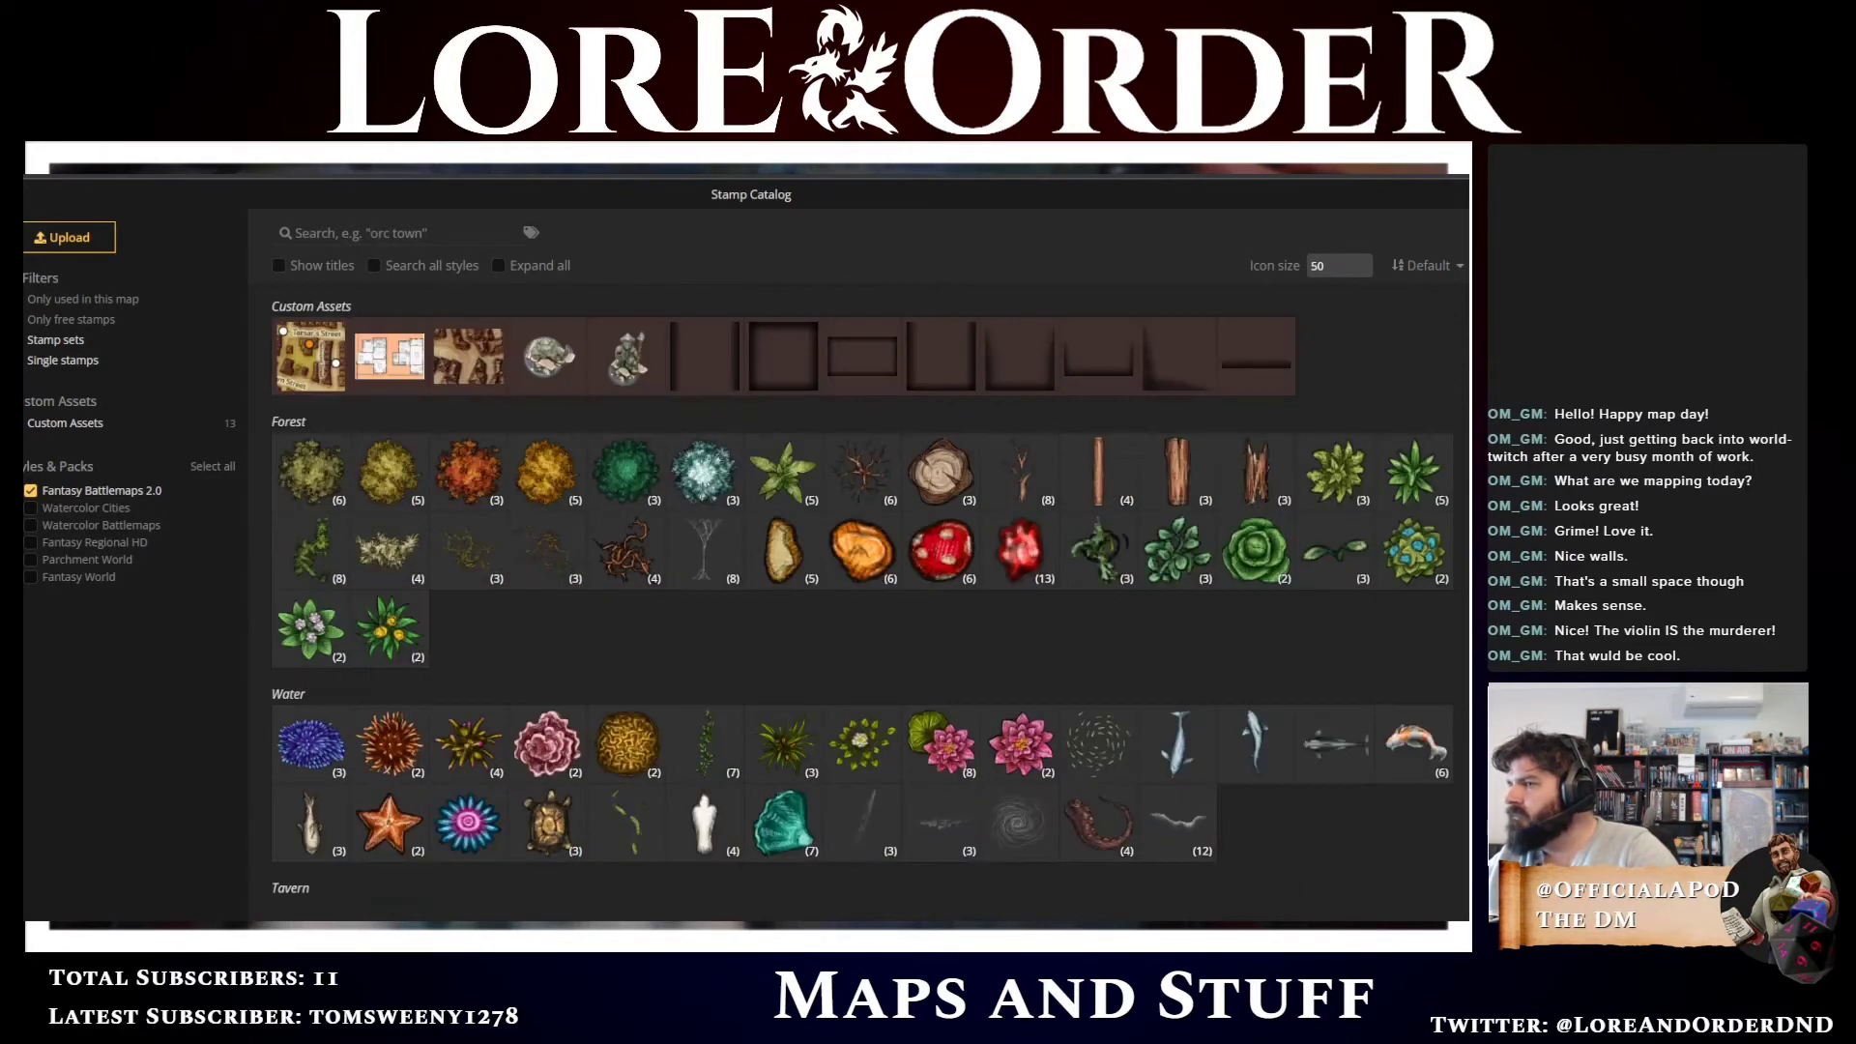
{"action": "scroll", "coordinate": [1272, 607], "scroll_direction": "down", "scroll_amount": 5}
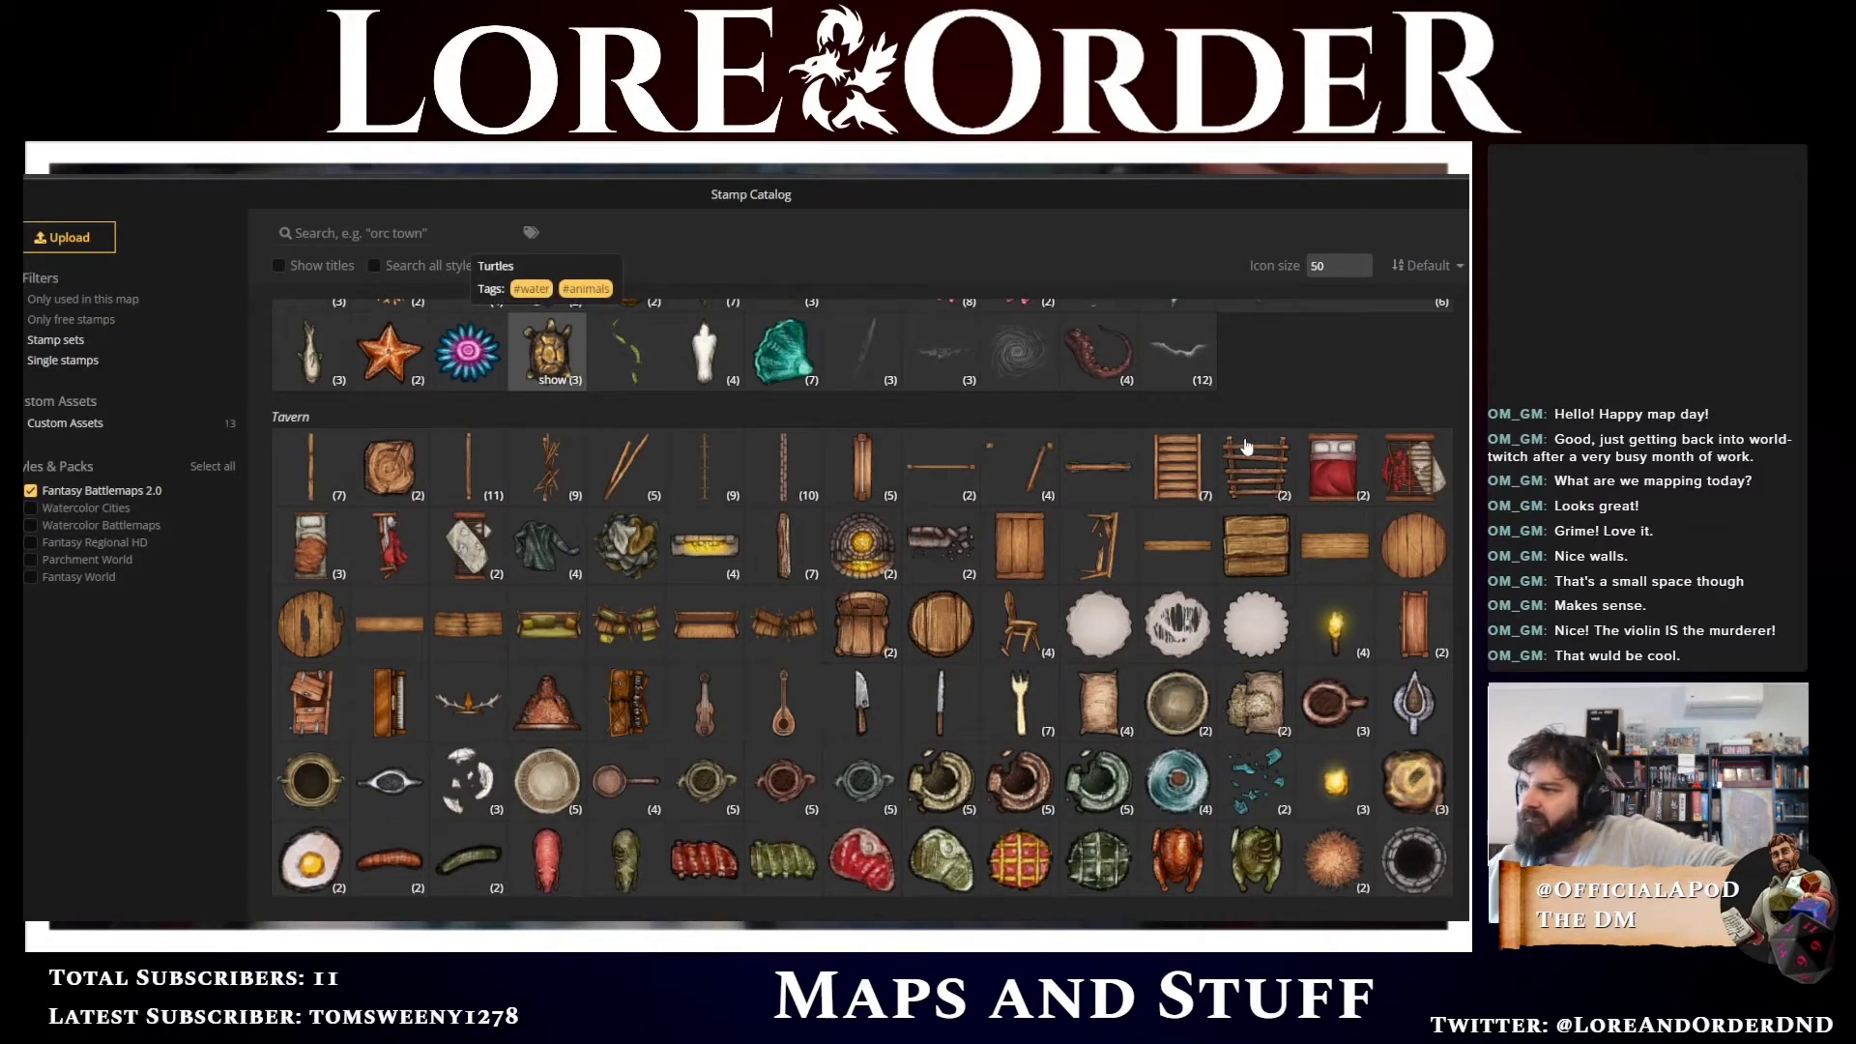
{"action": "scroll", "coordinate": [1215, 416], "scroll_direction": "down", "scroll_amount": 3}
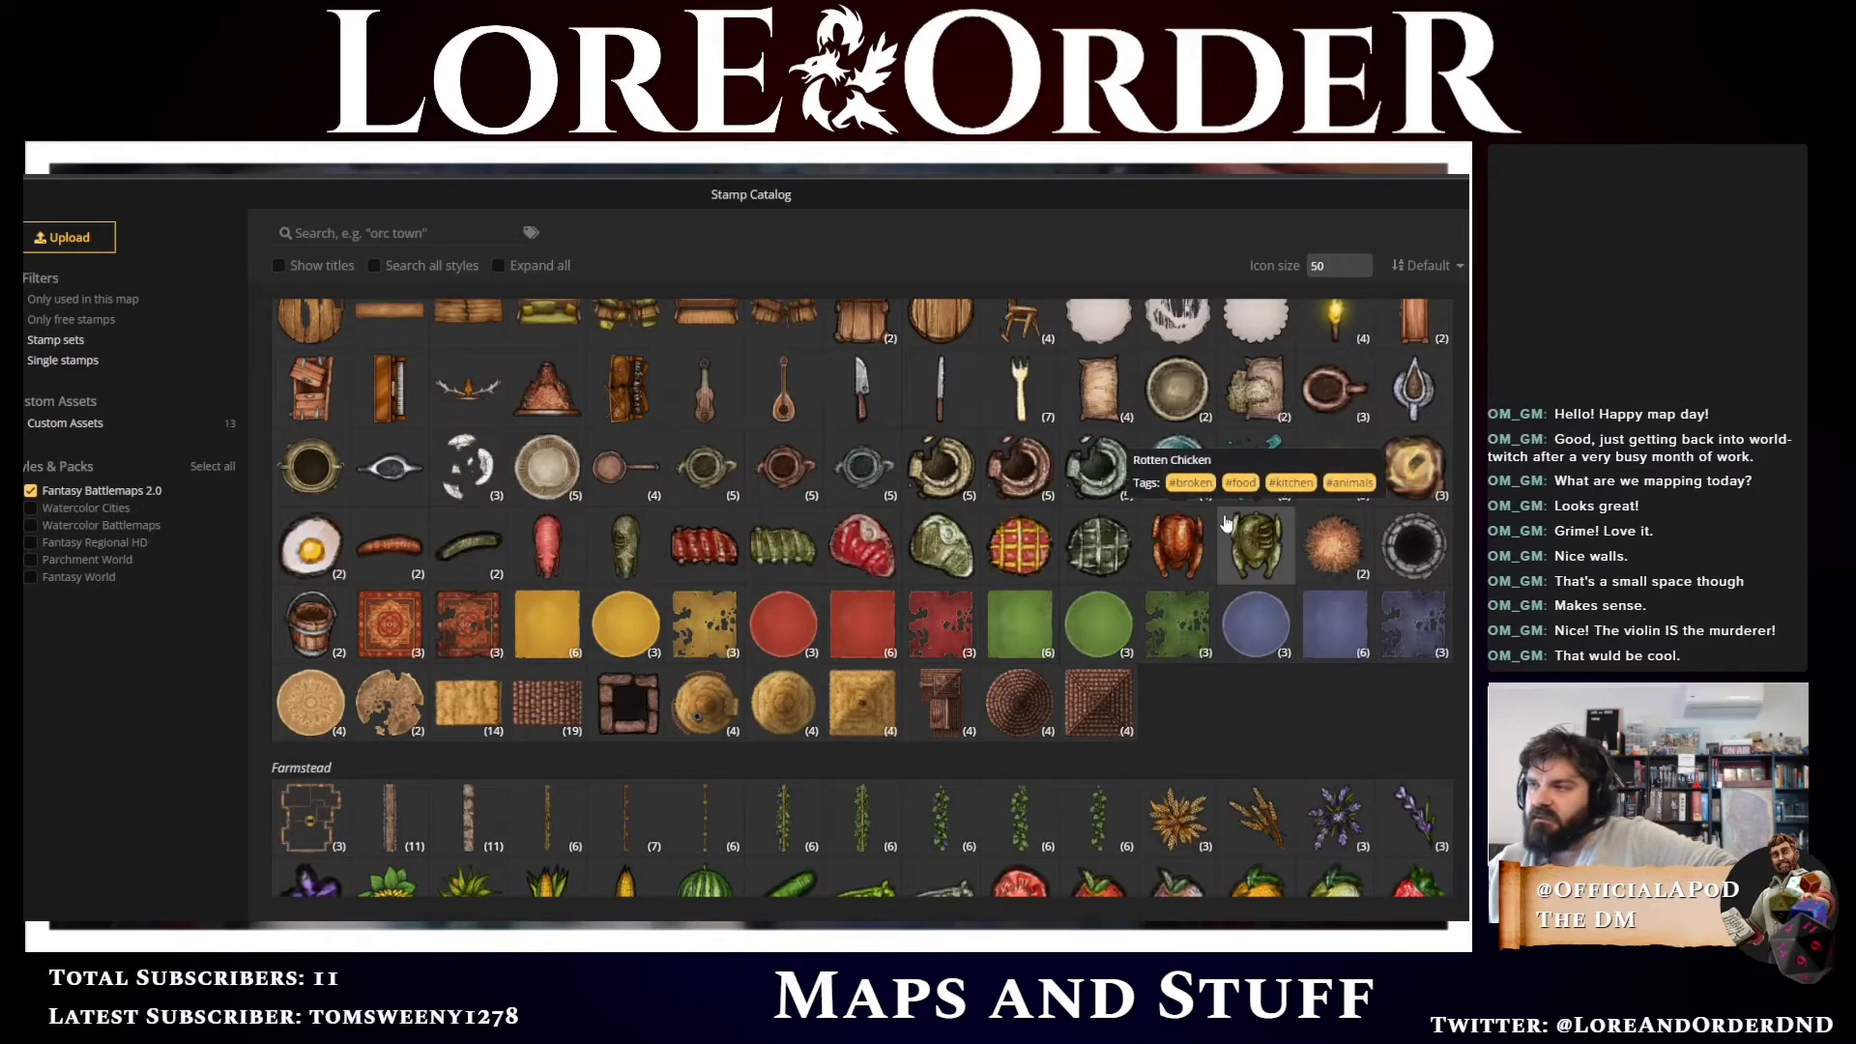
{"action": "scroll", "coordinate": [1221, 523], "scroll_direction": "down", "scroll_amount": 1}
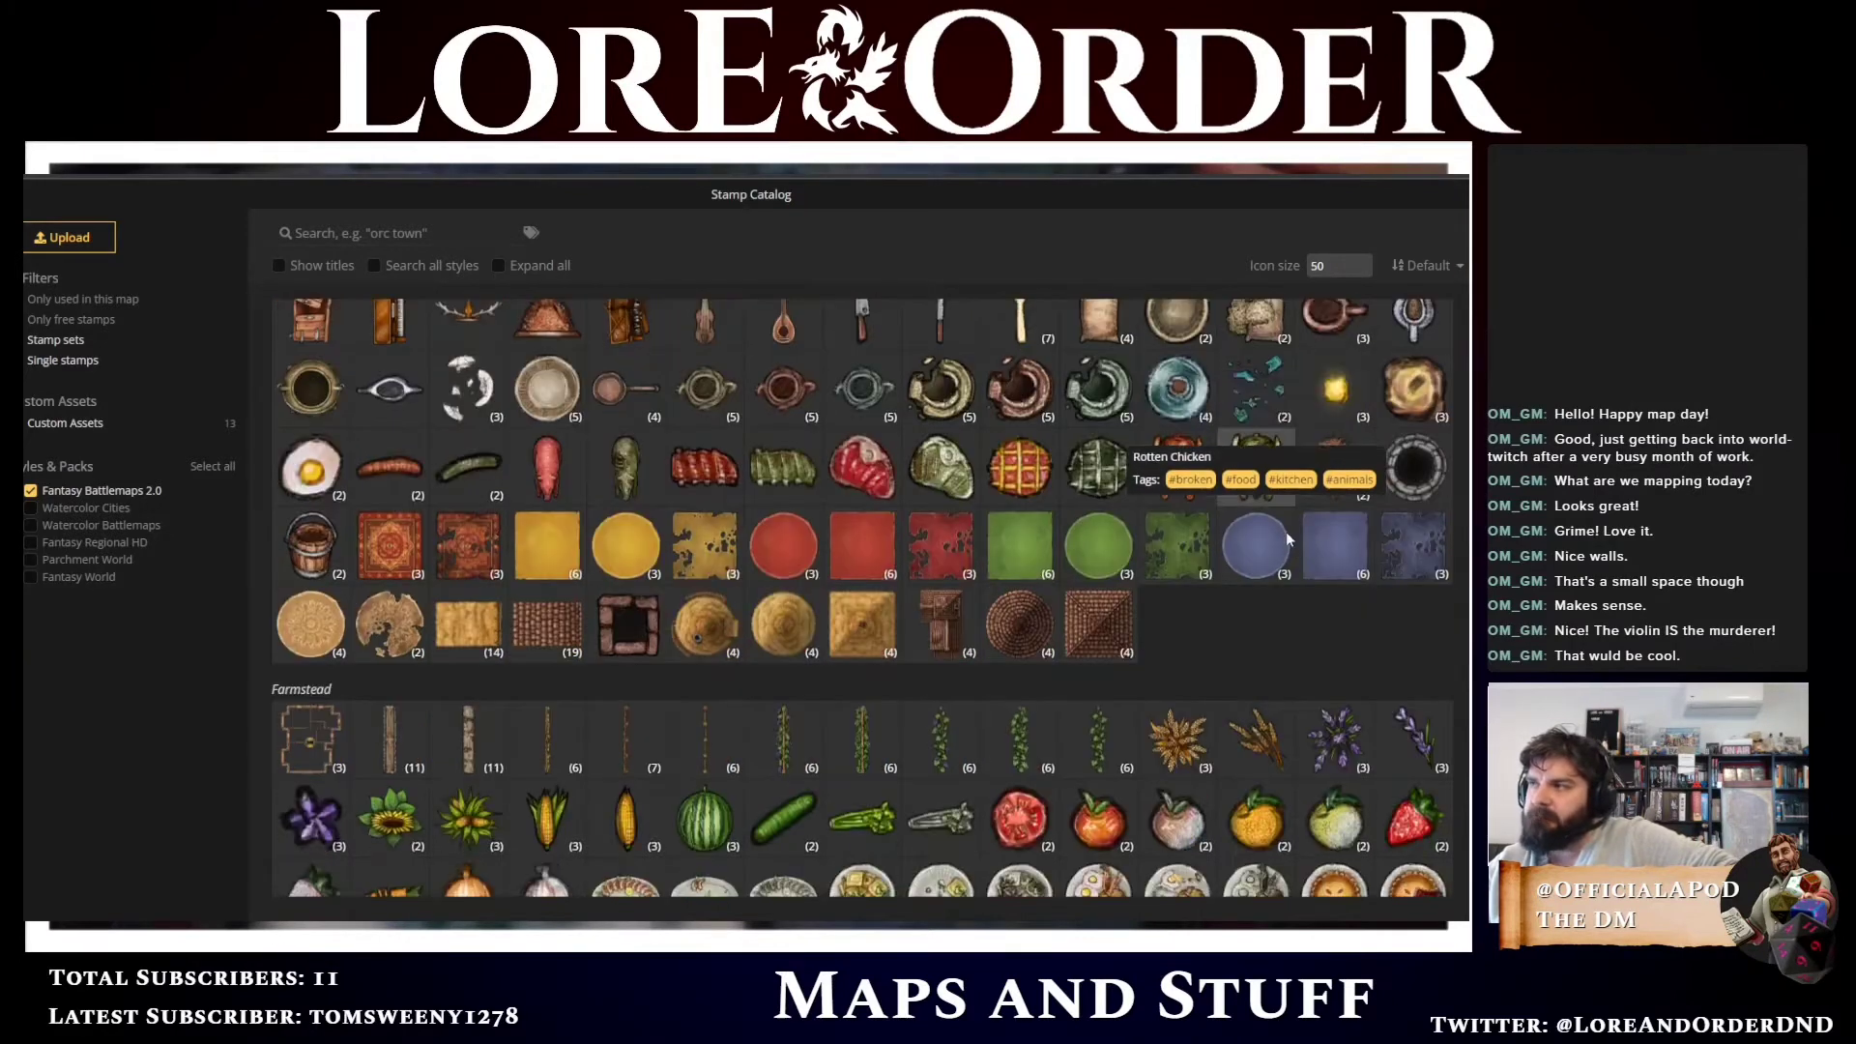
{"action": "scroll", "coordinate": [1332, 633], "scroll_direction": "down", "scroll_amount": 10}
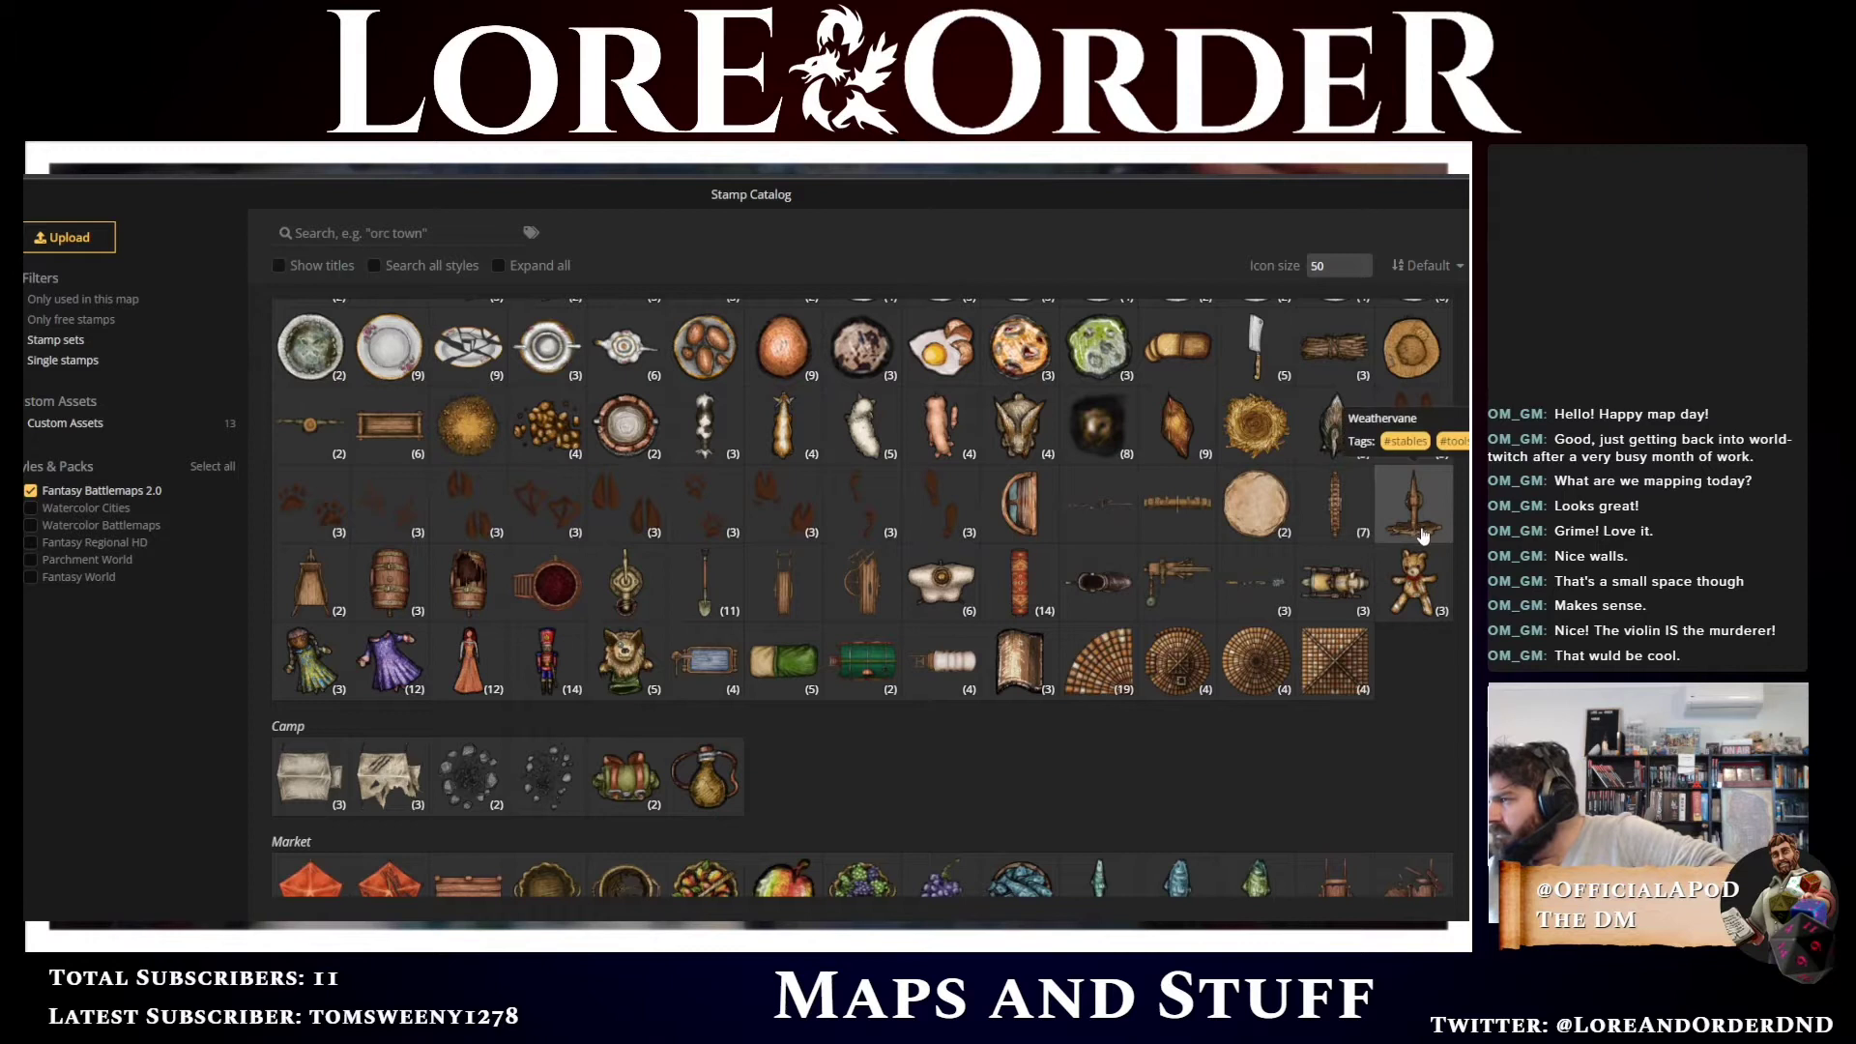
{"action": "left_click", "coordinate": [1412, 583]}
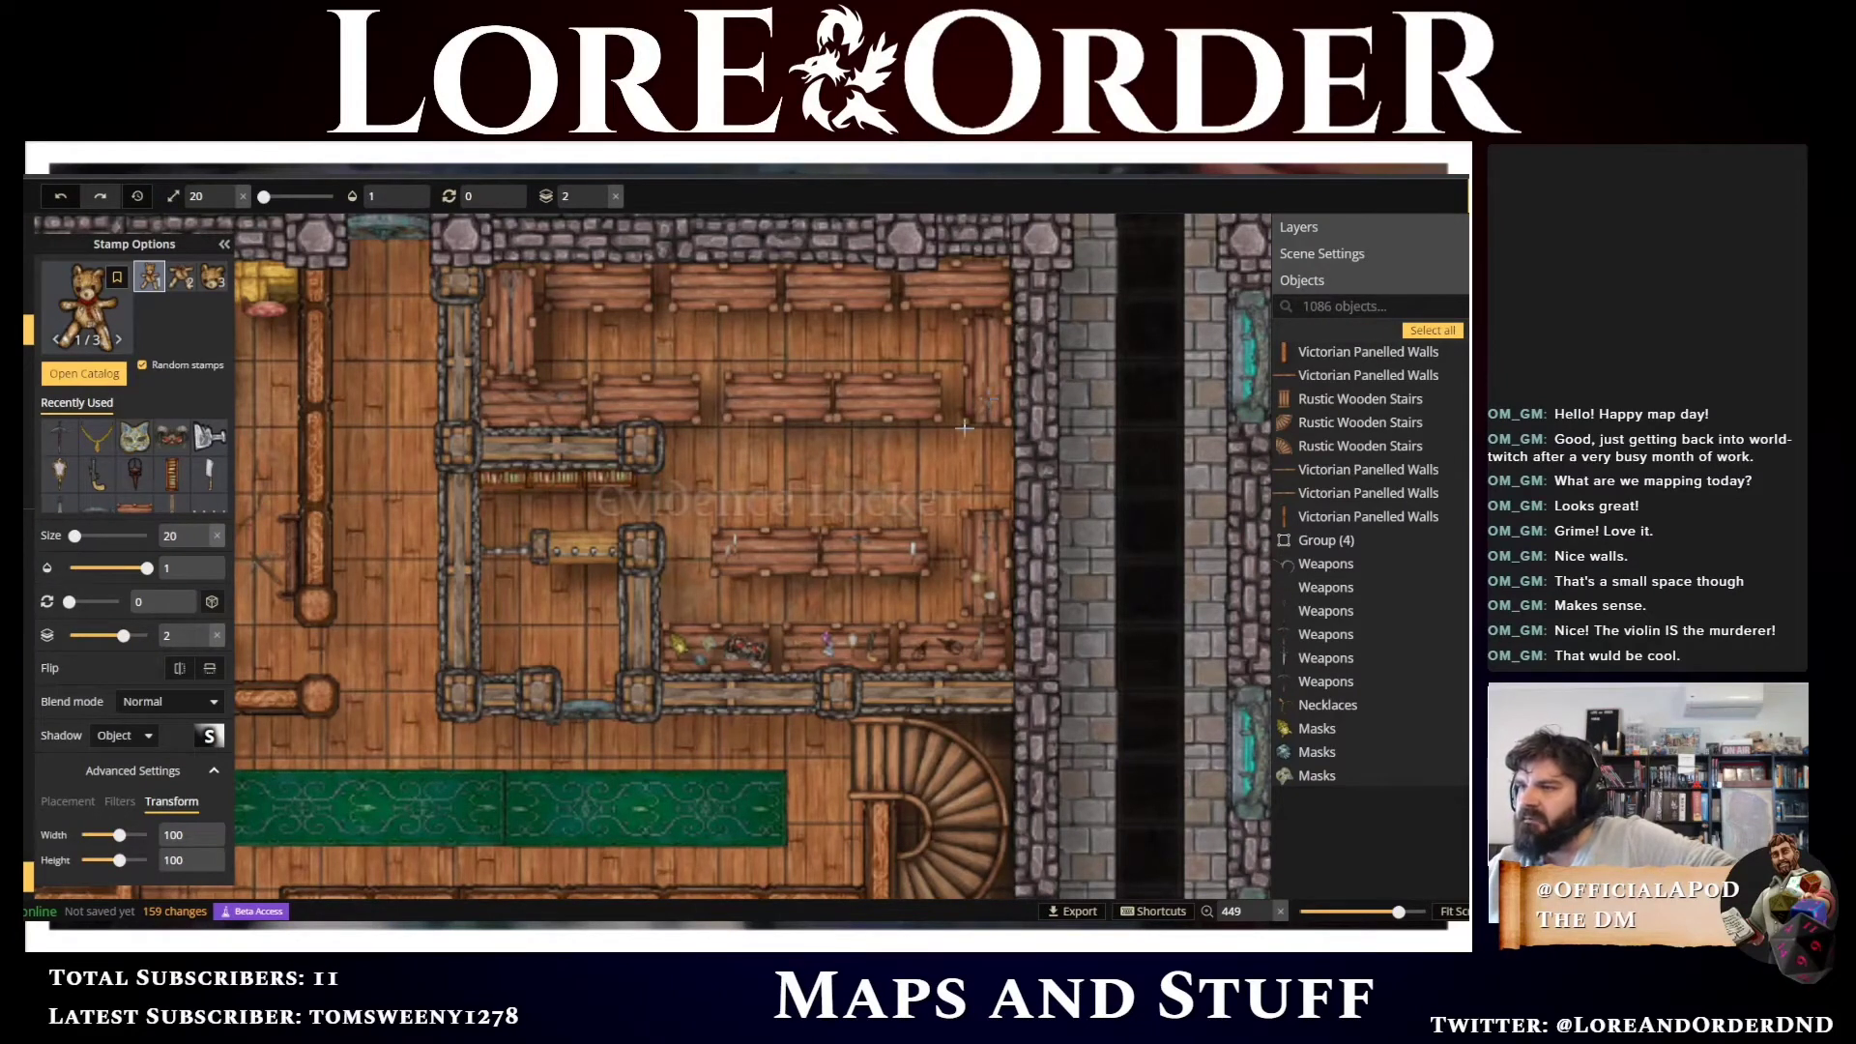
{"action": "left_click", "coordinate": [794, 552]}
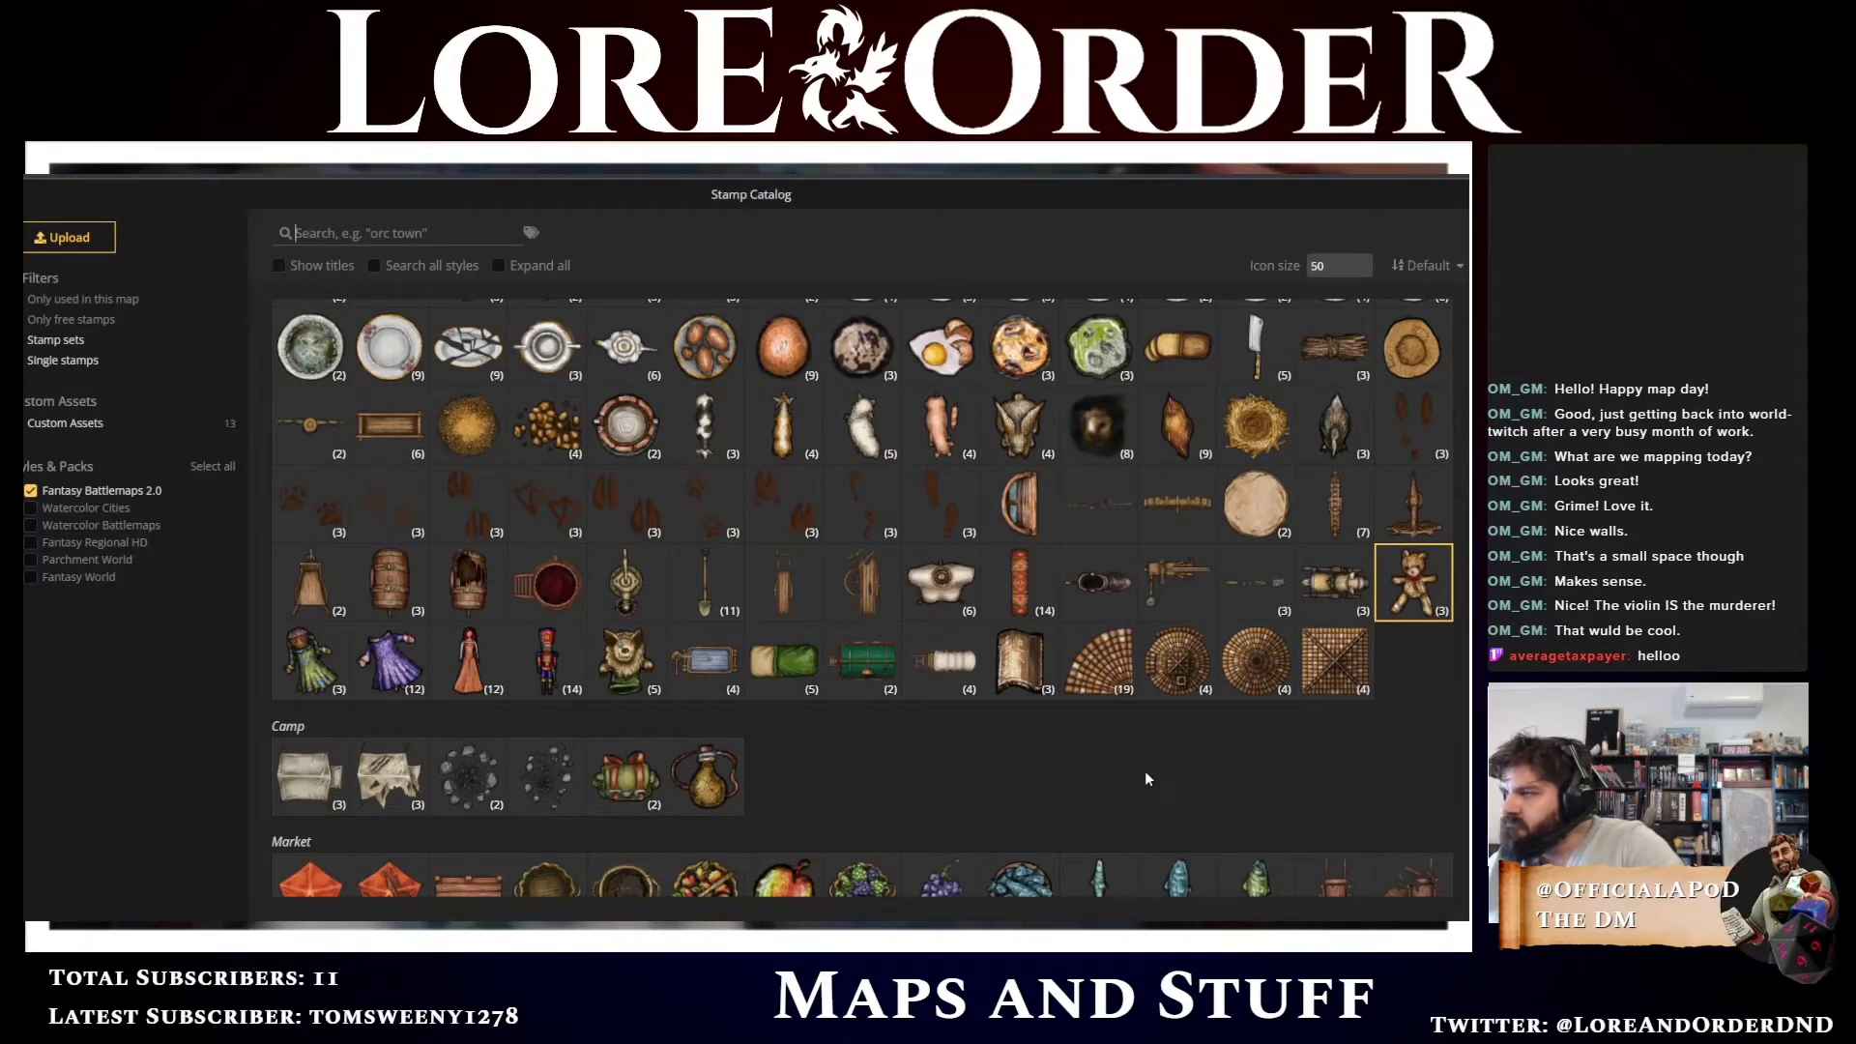
Look through the Camp, Market, Castle and Gothic Horror stamps for another item to store as evidence
{"action": "scroll", "coordinate": [1146, 778], "scroll_direction": "down", "scroll_amount": 3}
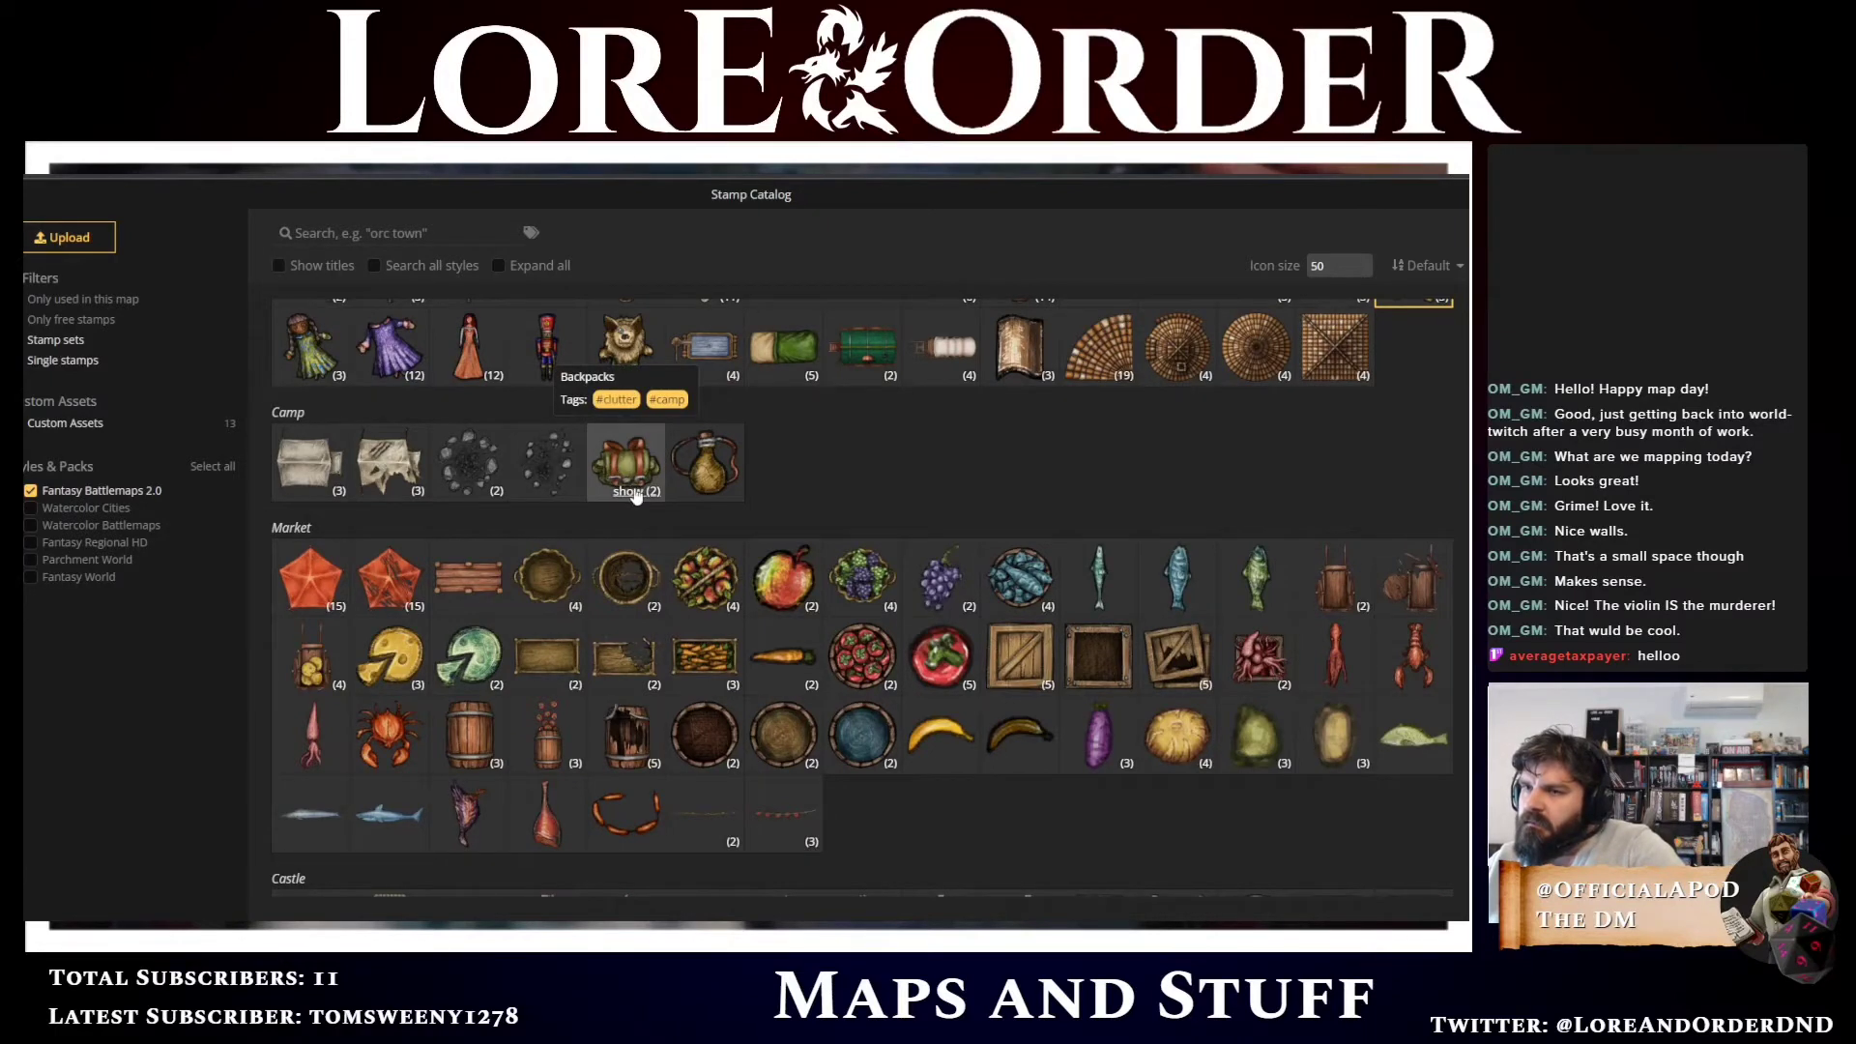
{"action": "scroll", "coordinate": [814, 483], "scroll_direction": "down", "scroll_amount": 3}
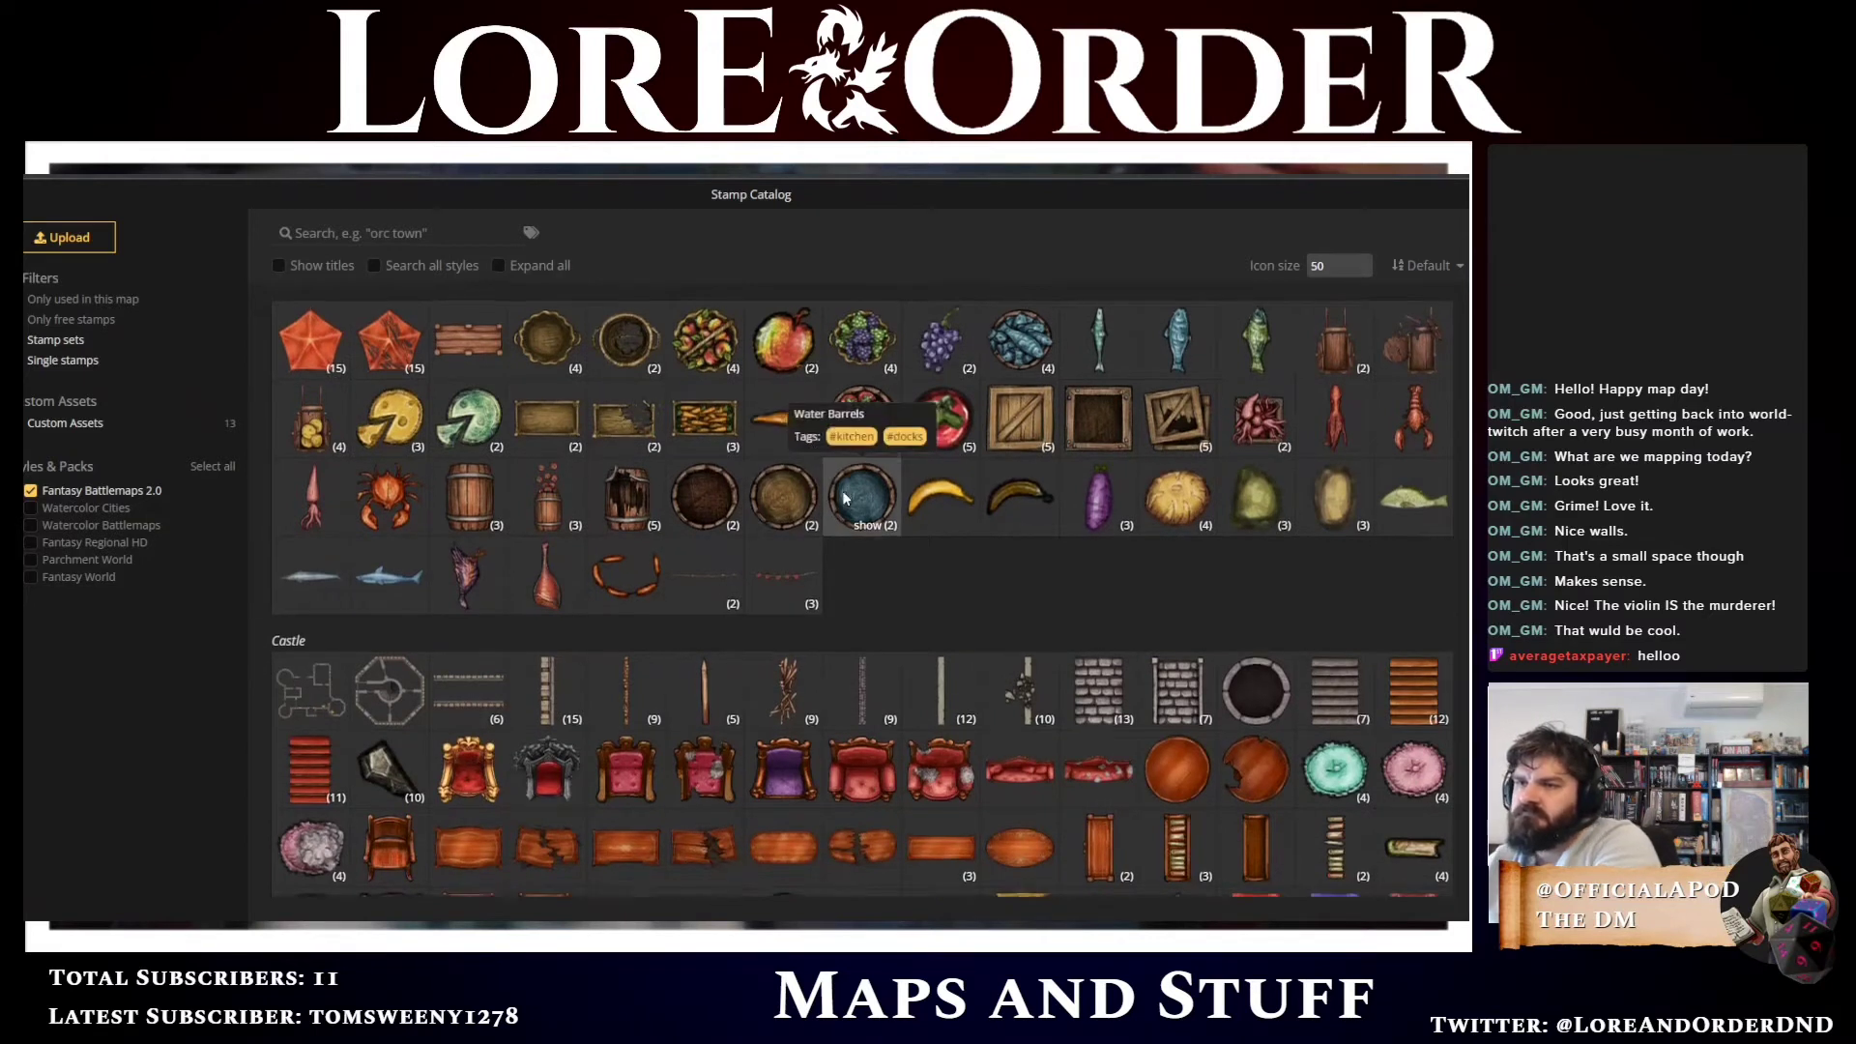
{"action": "scroll", "coordinate": [844, 498], "scroll_direction": "down", "scroll_amount": 3}
{"action": "scroll", "coordinate": [843, 490], "scroll_direction": "down", "scroll_amount": 1}
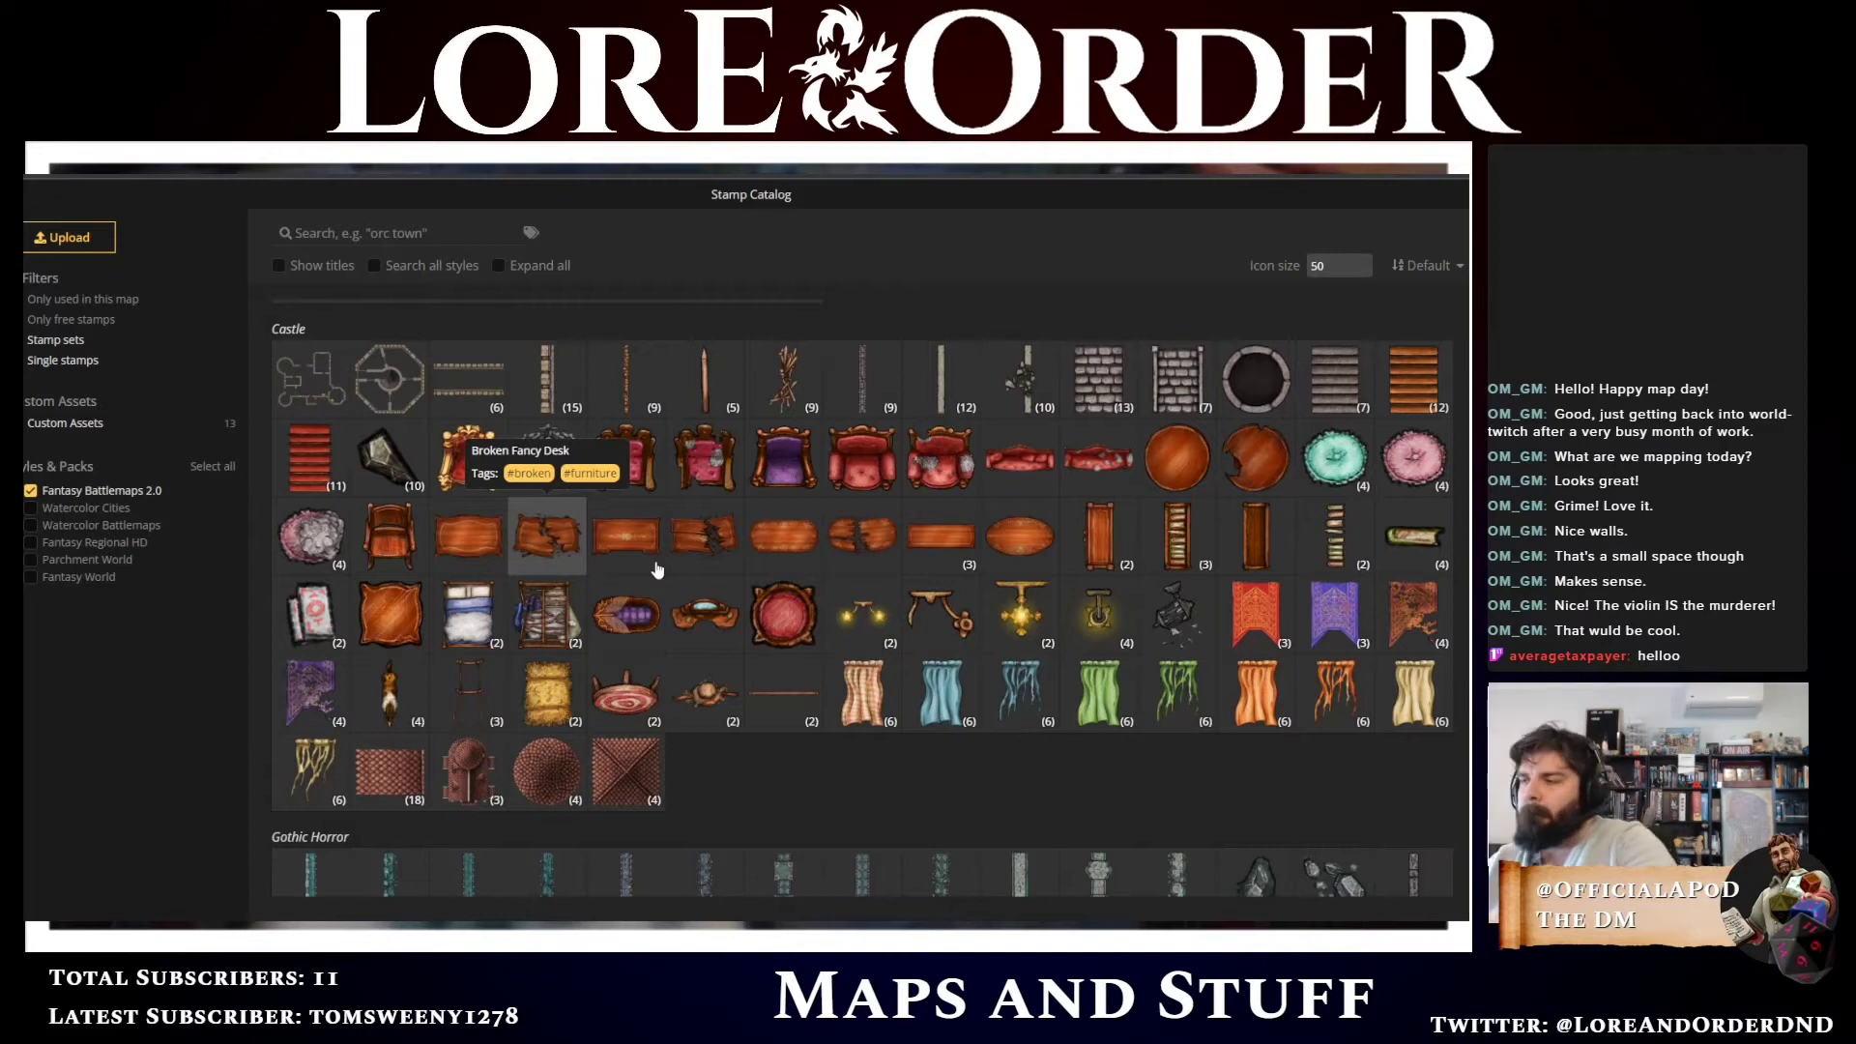
{"action": "scroll", "coordinate": [905, 743], "scroll_direction": "down", "scroll_amount": 1}
{"action": "scroll", "coordinate": [905, 750], "scroll_direction": "down", "scroll_amount": 2}
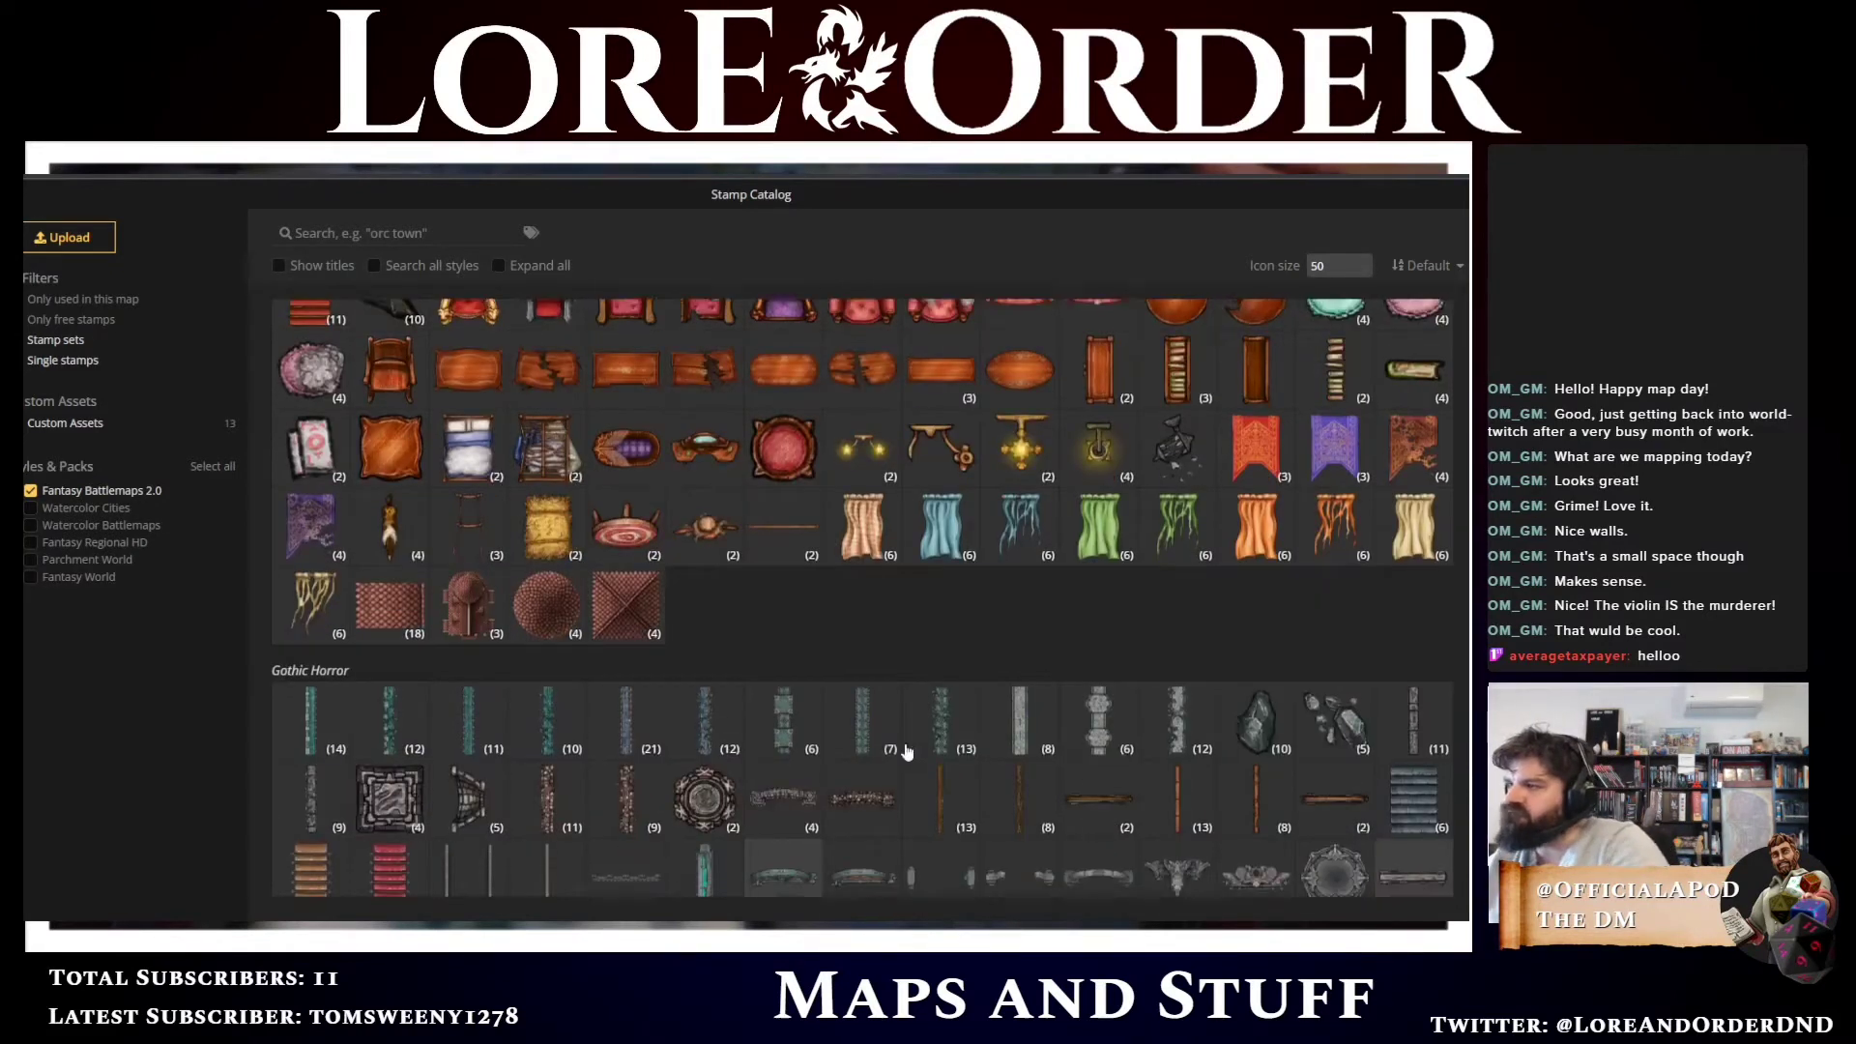
{"action": "scroll", "coordinate": [907, 751], "scroll_direction": "down", "scroll_amount": 3}
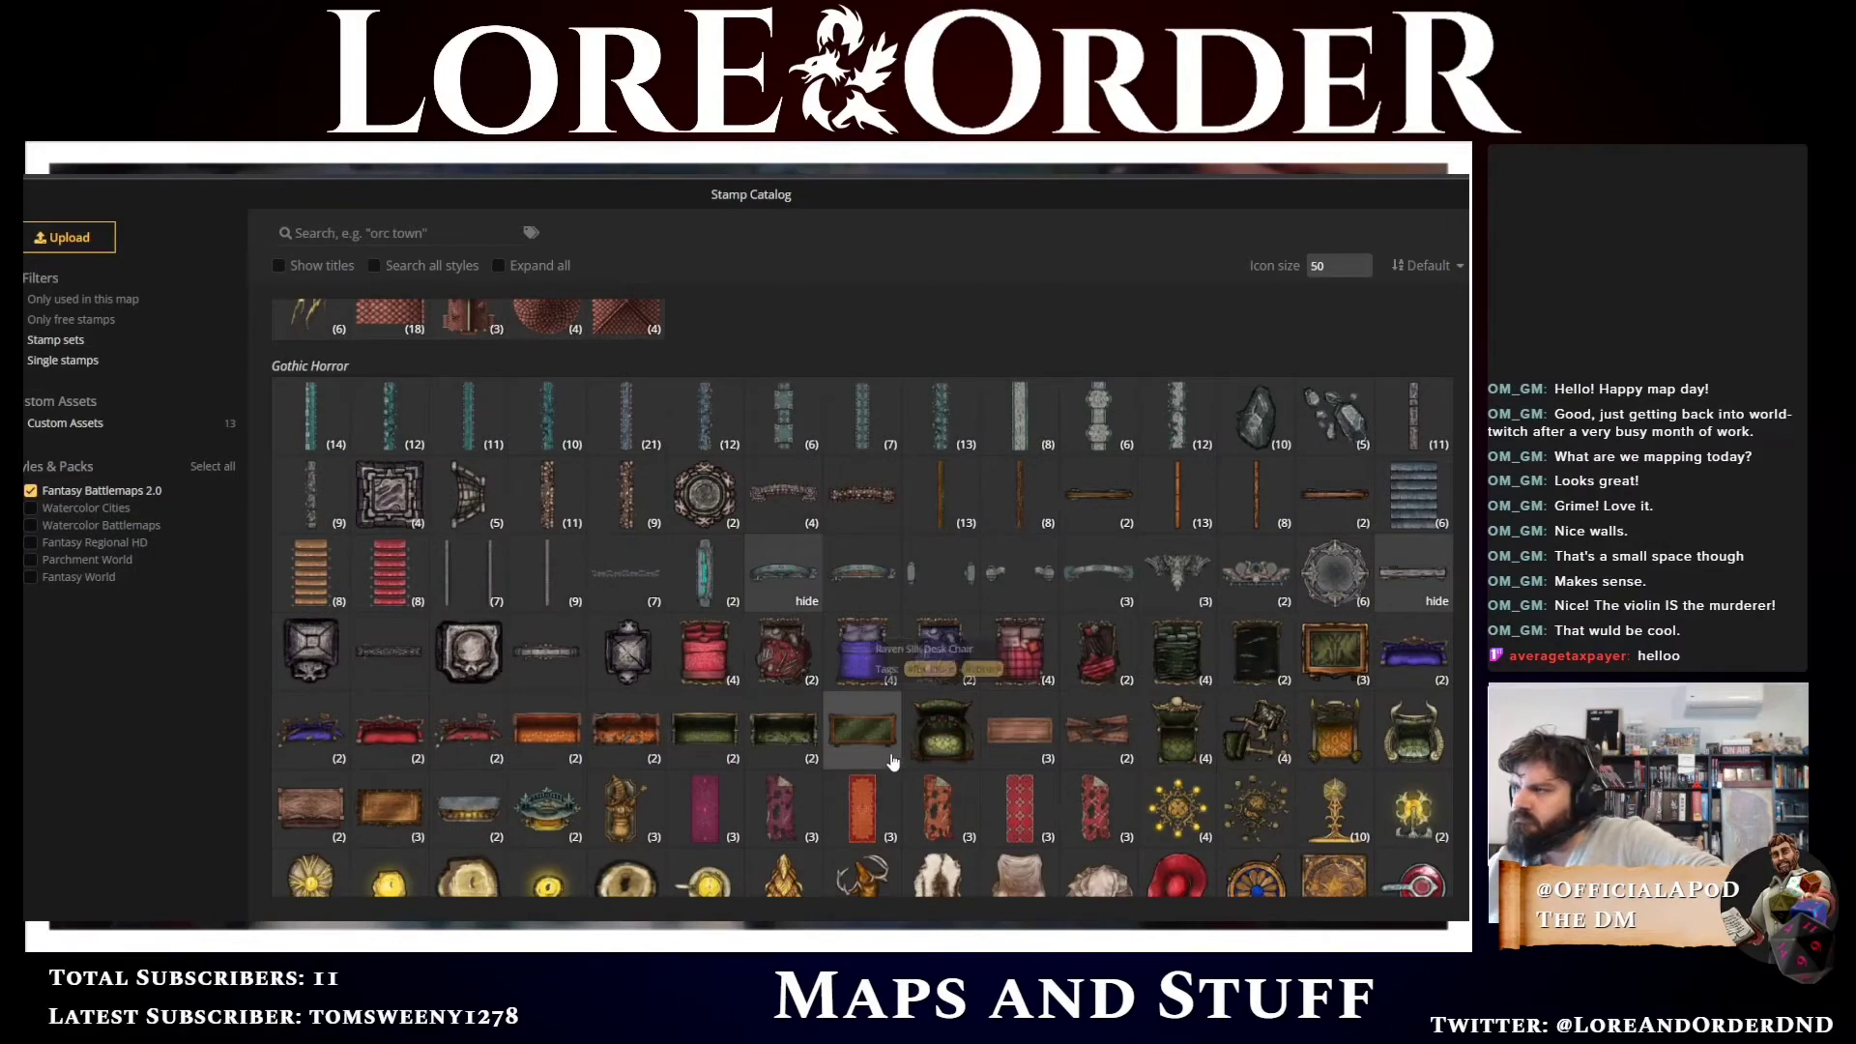
{"action": "scroll", "coordinate": [895, 763], "scroll_direction": "down", "scroll_amount": 3}
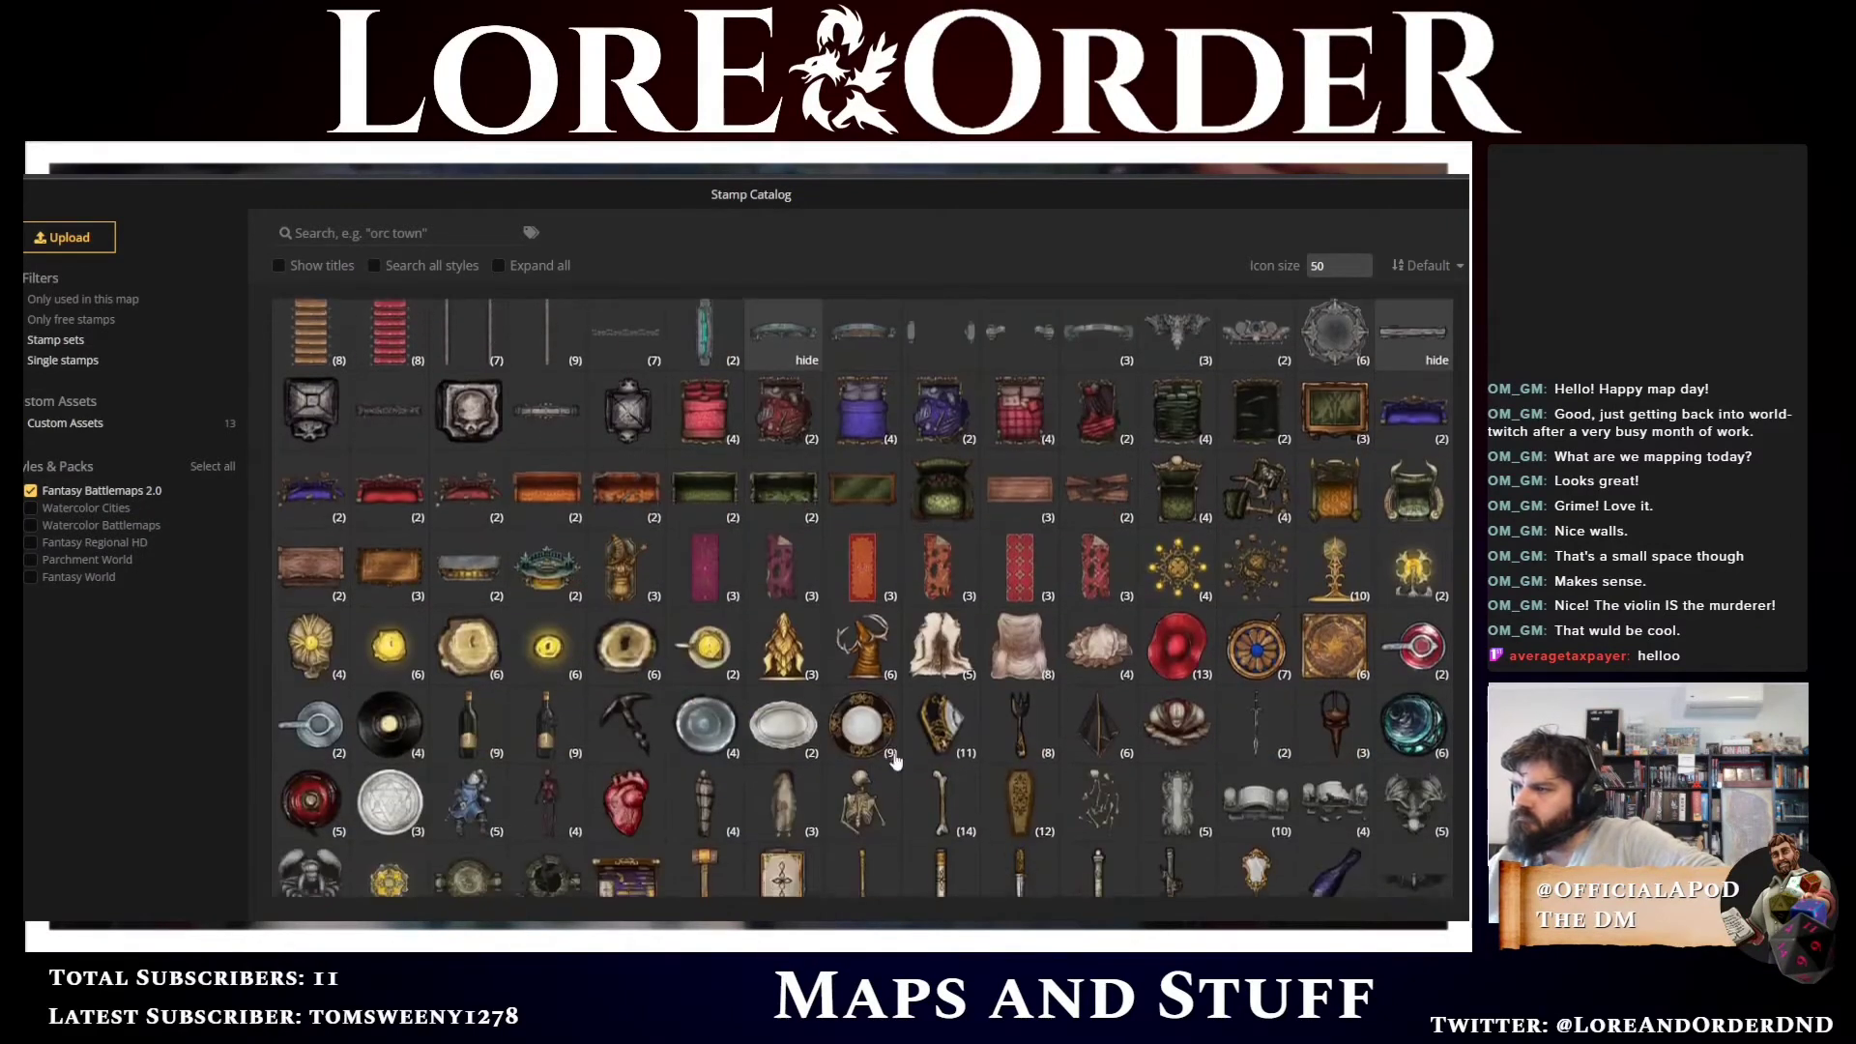
{"action": "scroll", "coordinate": [893, 754], "scroll_direction": "down", "scroll_amount": 1}
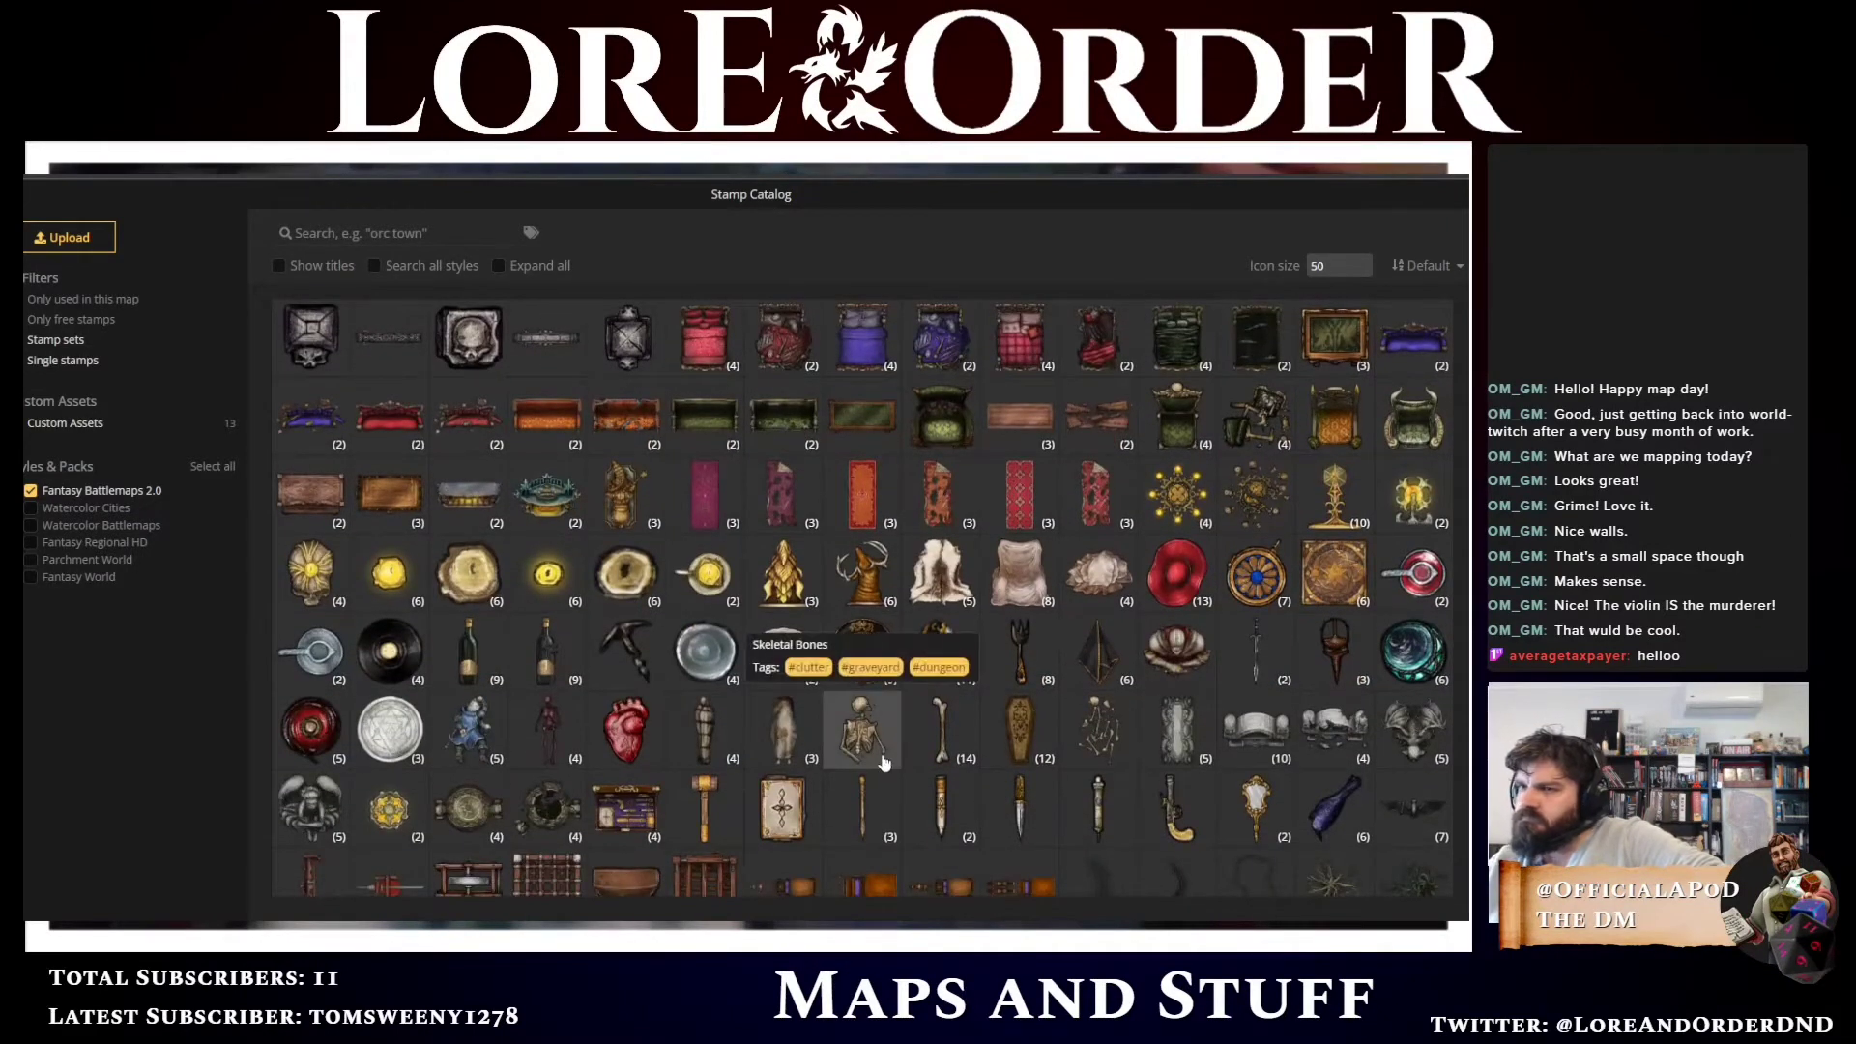
{"action": "scroll", "coordinate": [882, 760], "scroll_direction": "down", "scroll_amount": 3}
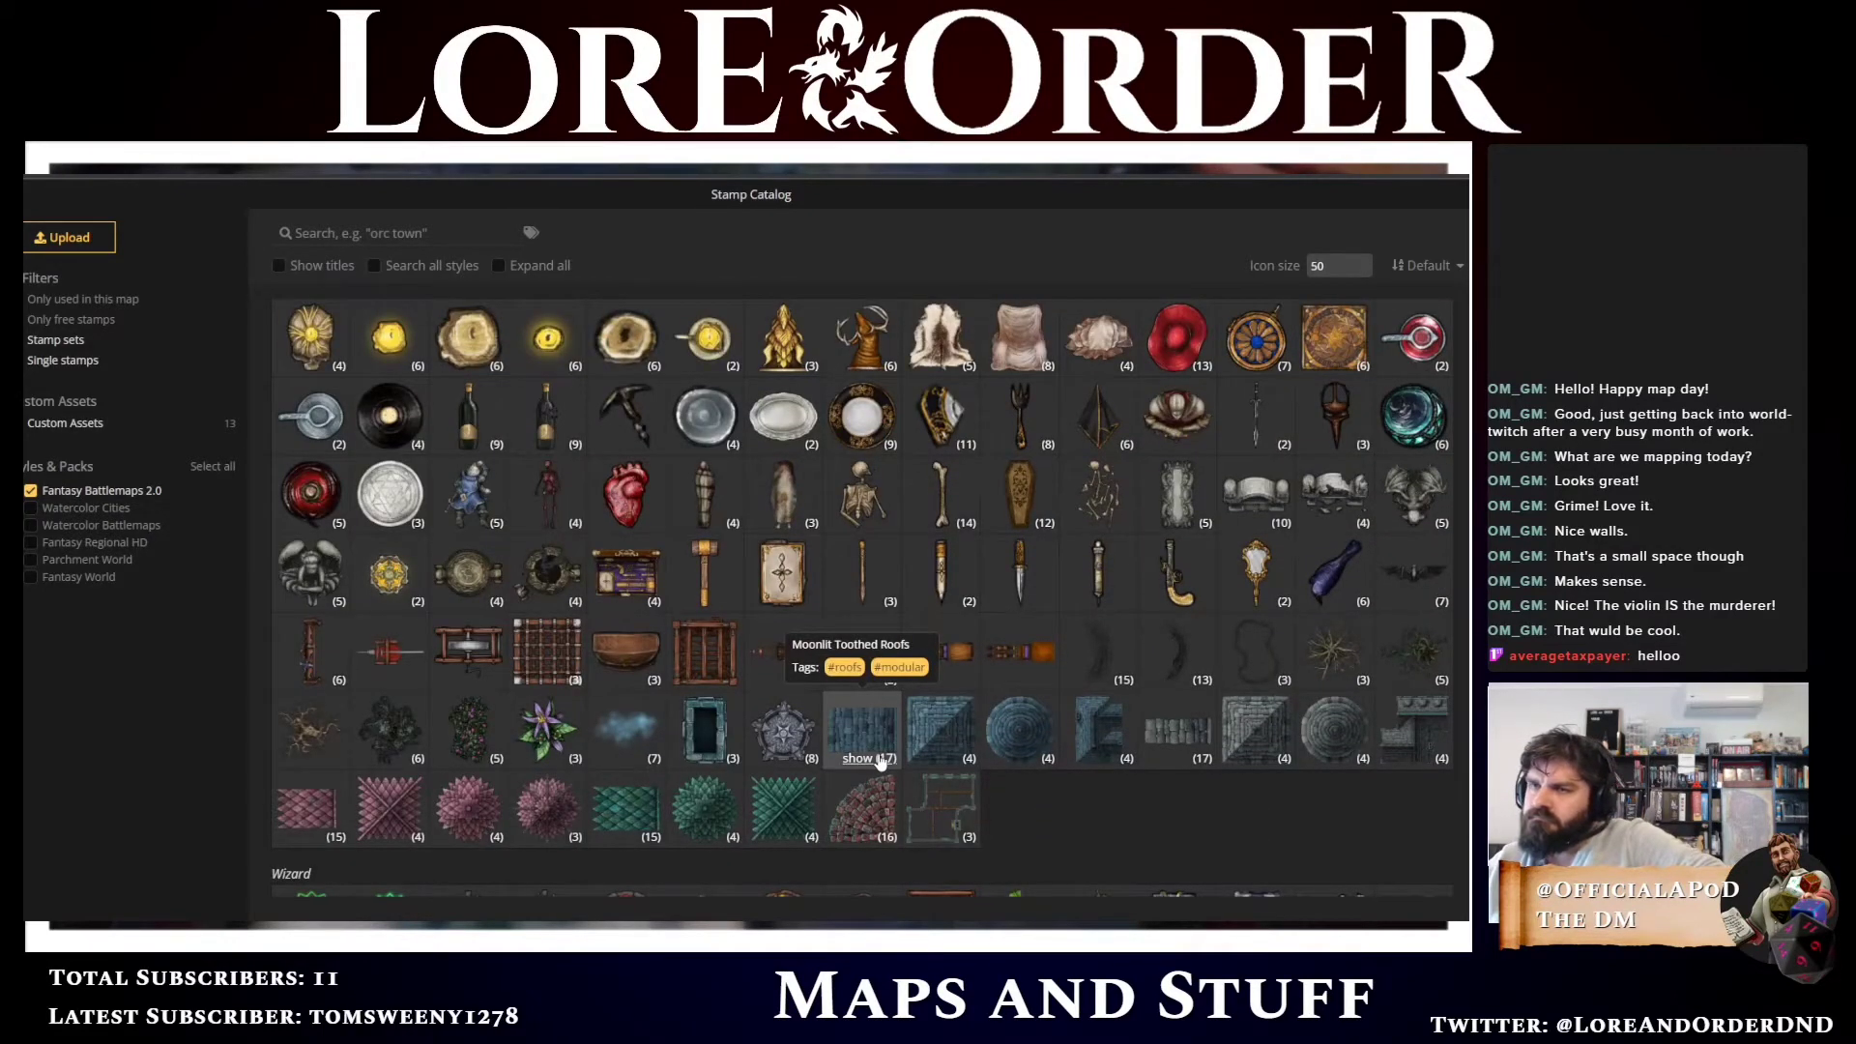
Place a plain Sacrifice Bowl from the Gothic Horror stamps on the right-hand table of the central shelf at size 10 and rotation 345
{"action": "left_click", "coordinate": [400, 523]}
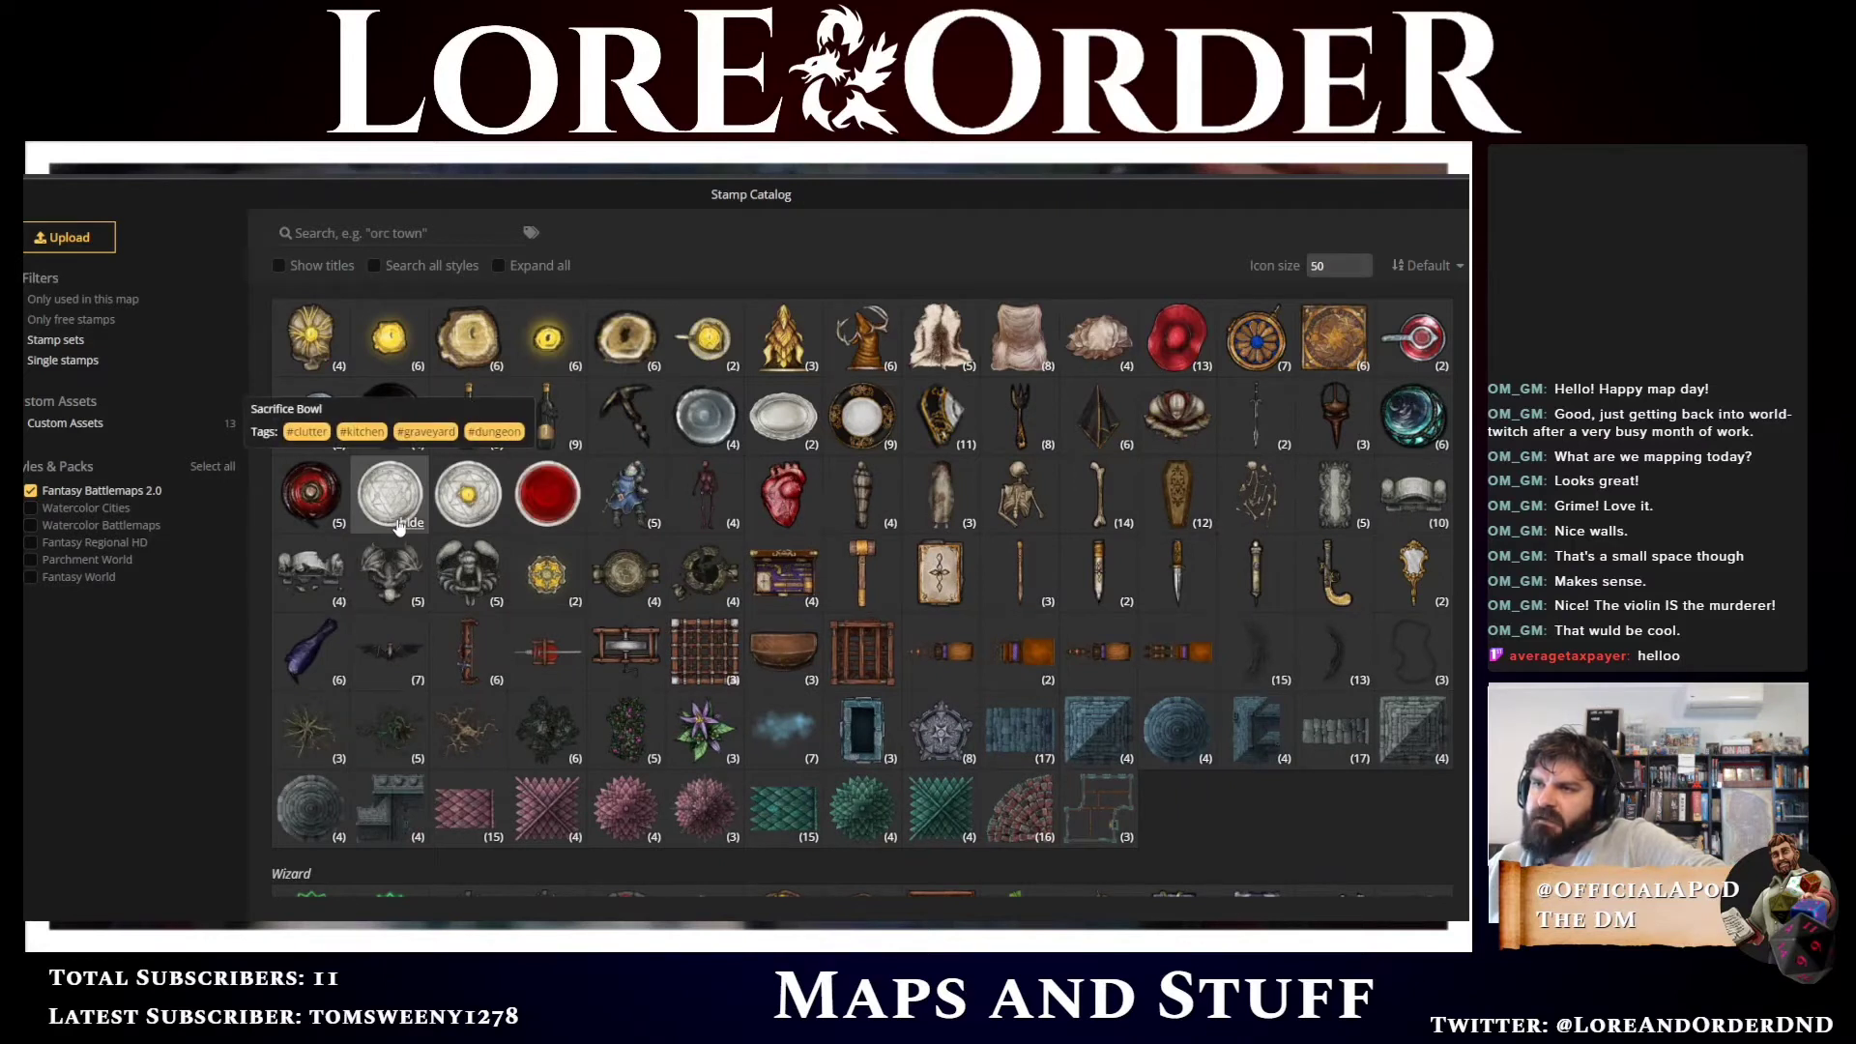
{"action": "left_click", "coordinate": [388, 495]}
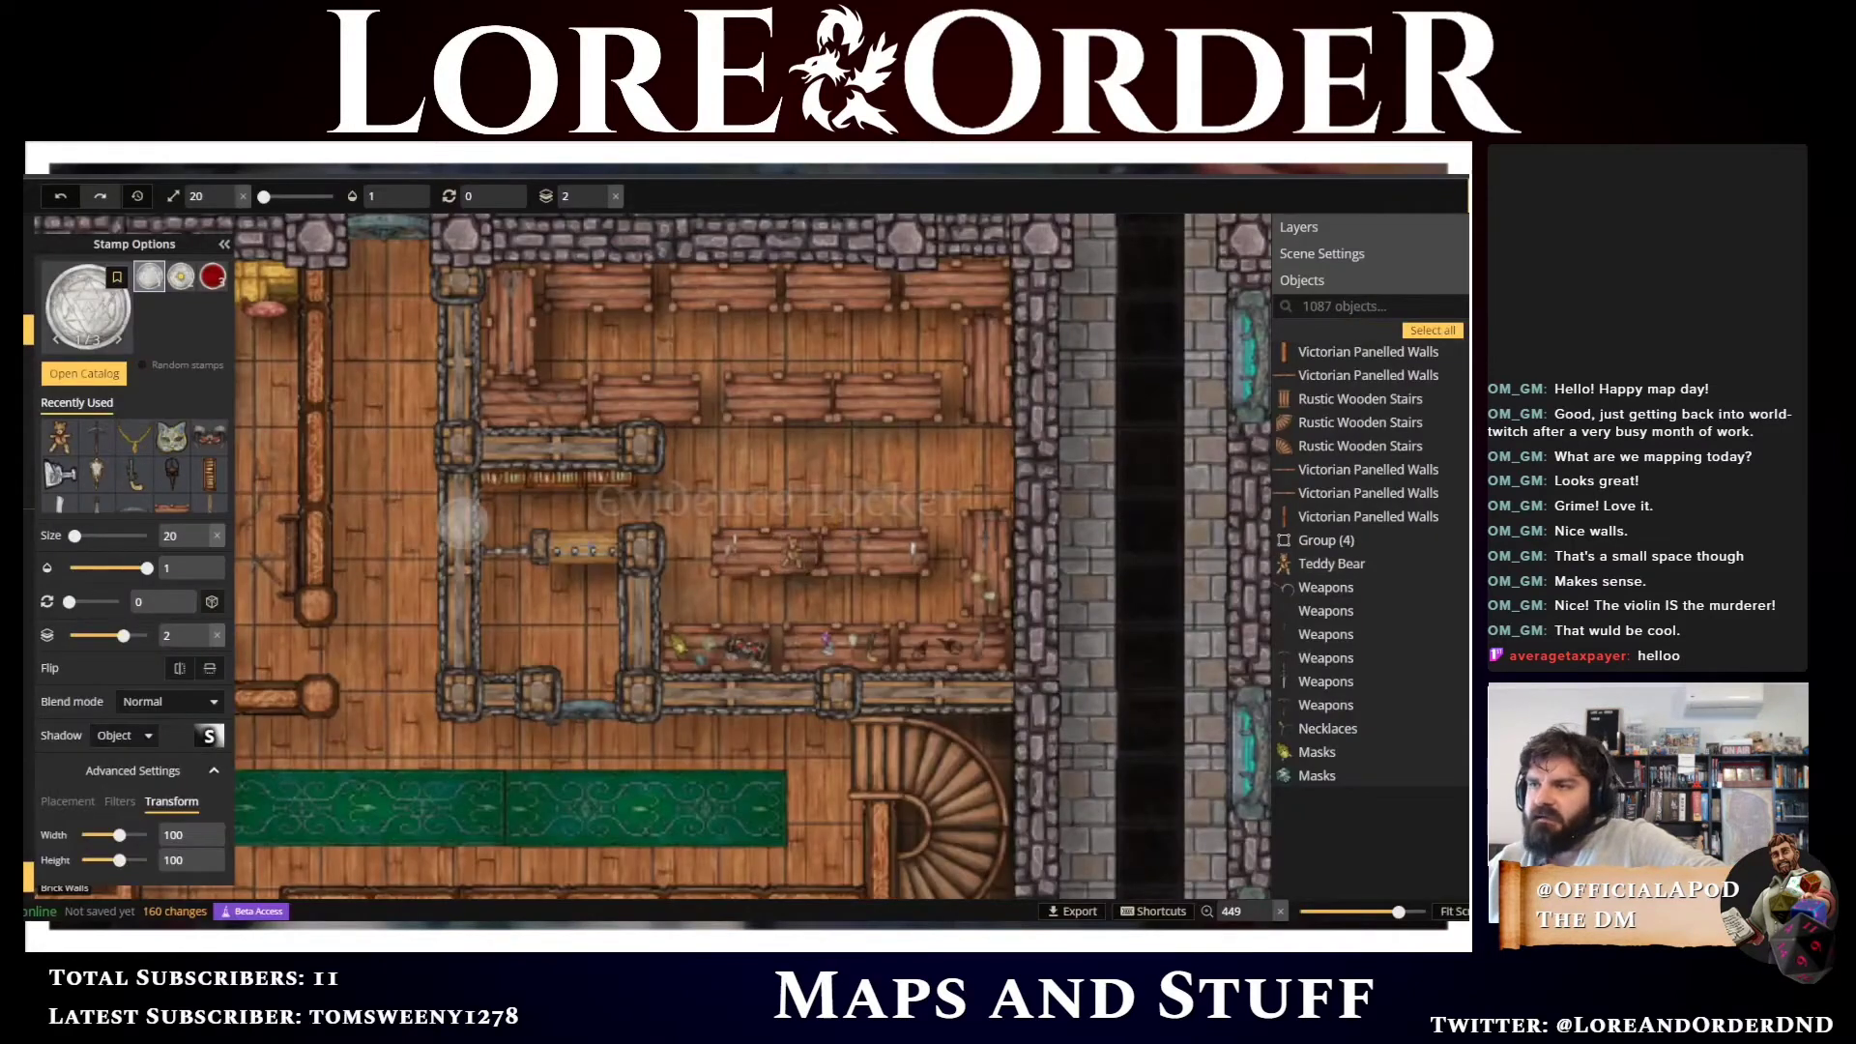
{"action": "scroll", "coordinate": [757, 411], "scroll_direction": "down", "scroll_amount": 1}
{"action": "scroll", "coordinate": [757, 411], "scroll_direction": "down", "scroll_amount": 1}
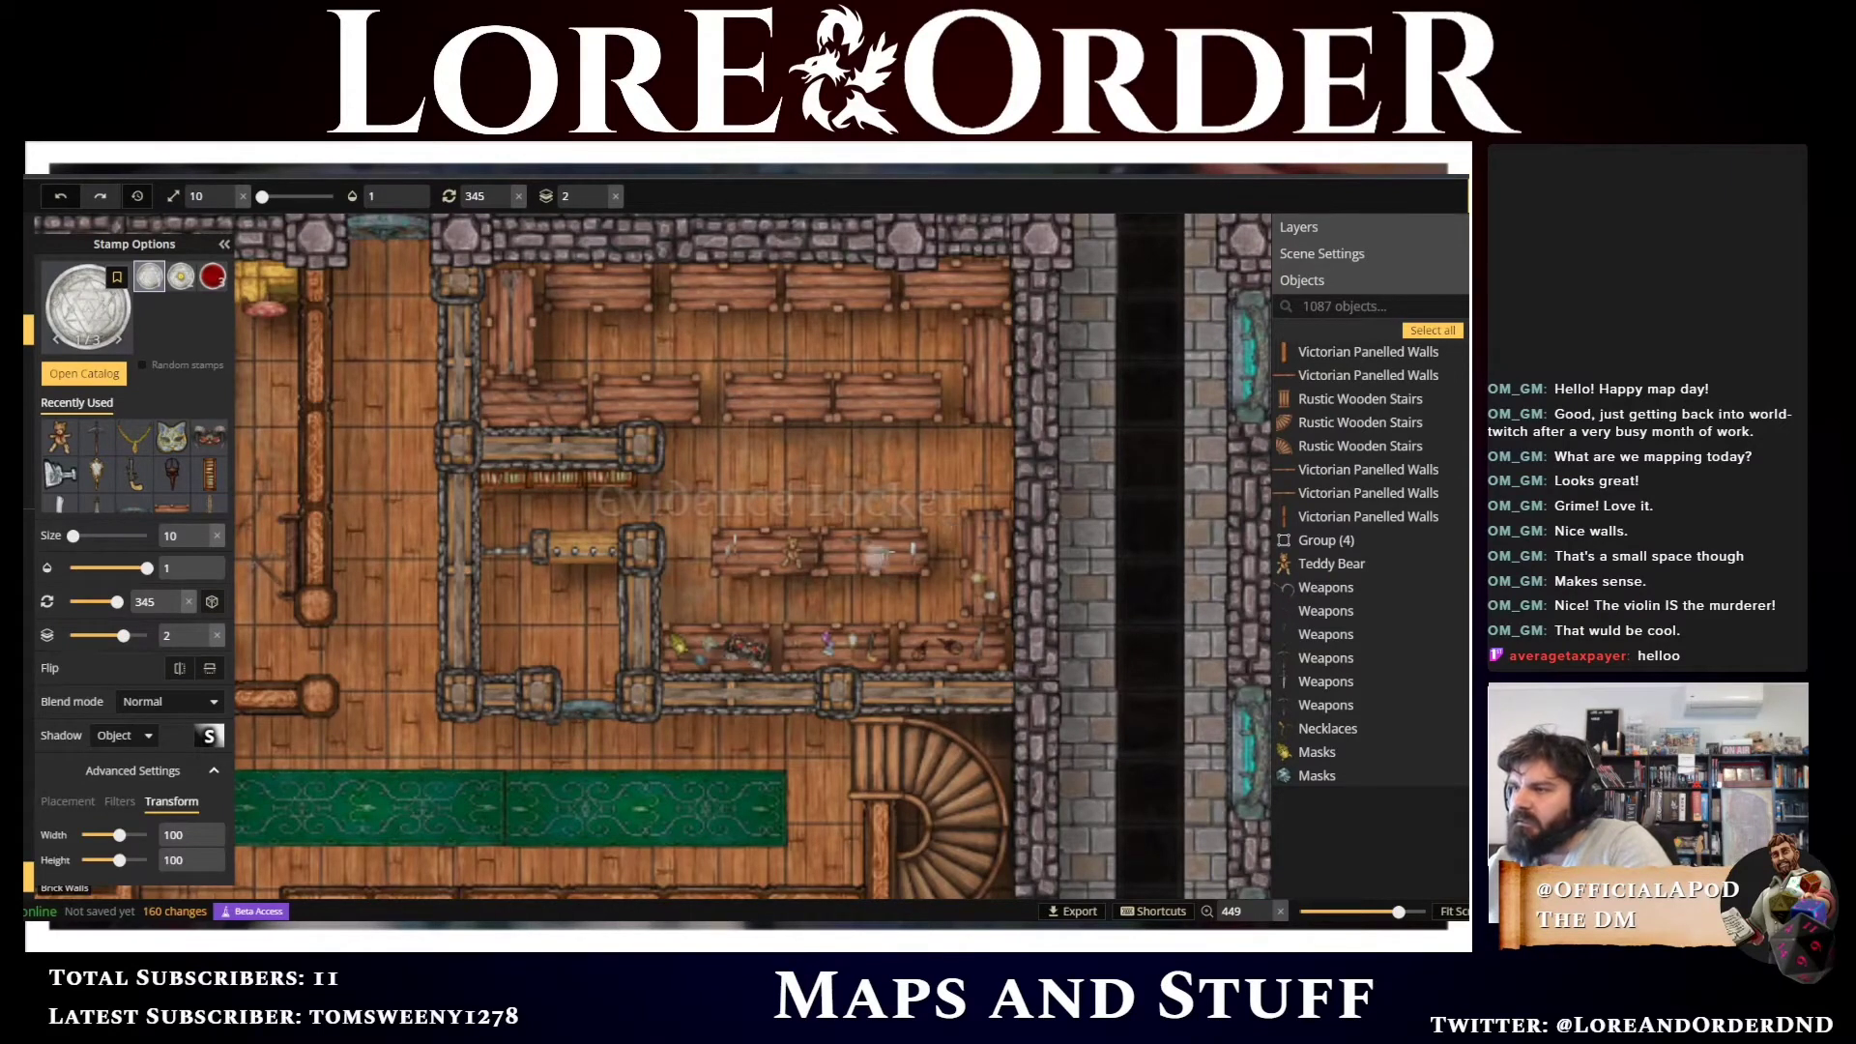
{"action": "left_click", "coordinate": [888, 551]}
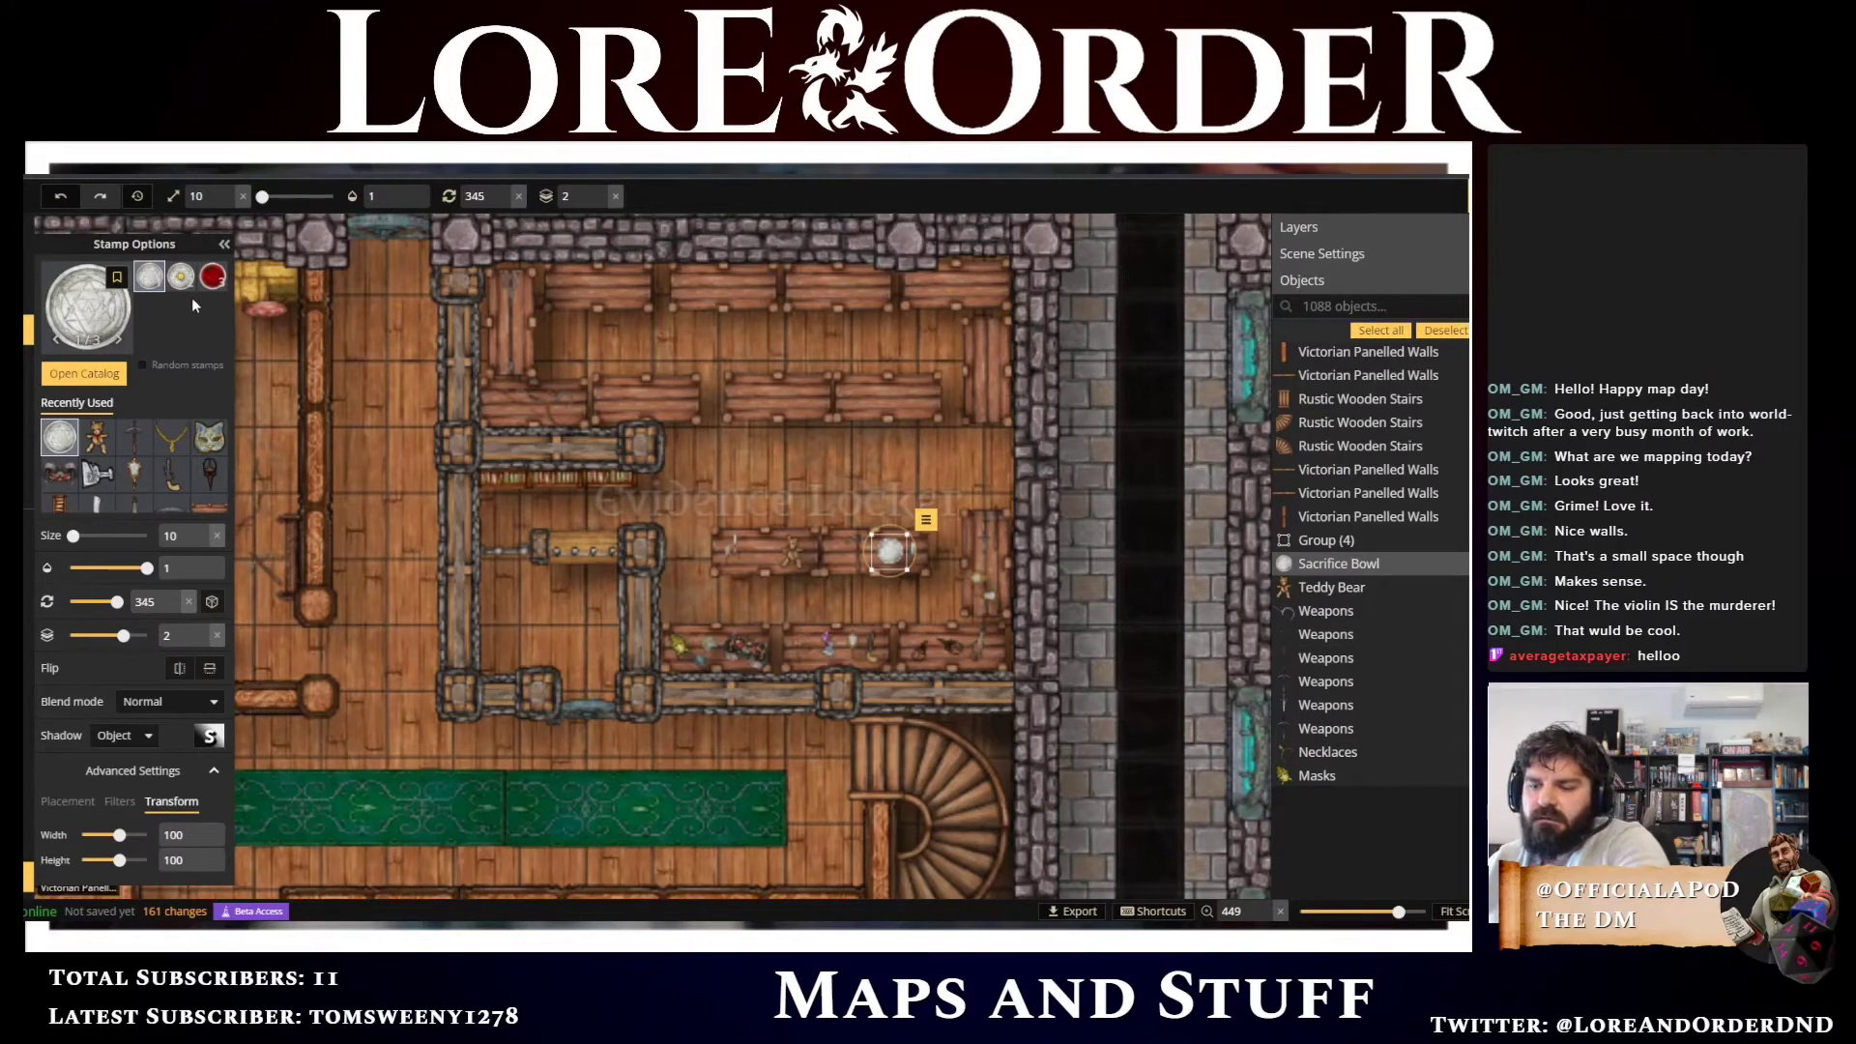
Look through the stamp catalog from Gothic Horror and Wizard down to Traps and Temple for another evidence item, including the Skulls variants
{"action": "key", "text": "c"}
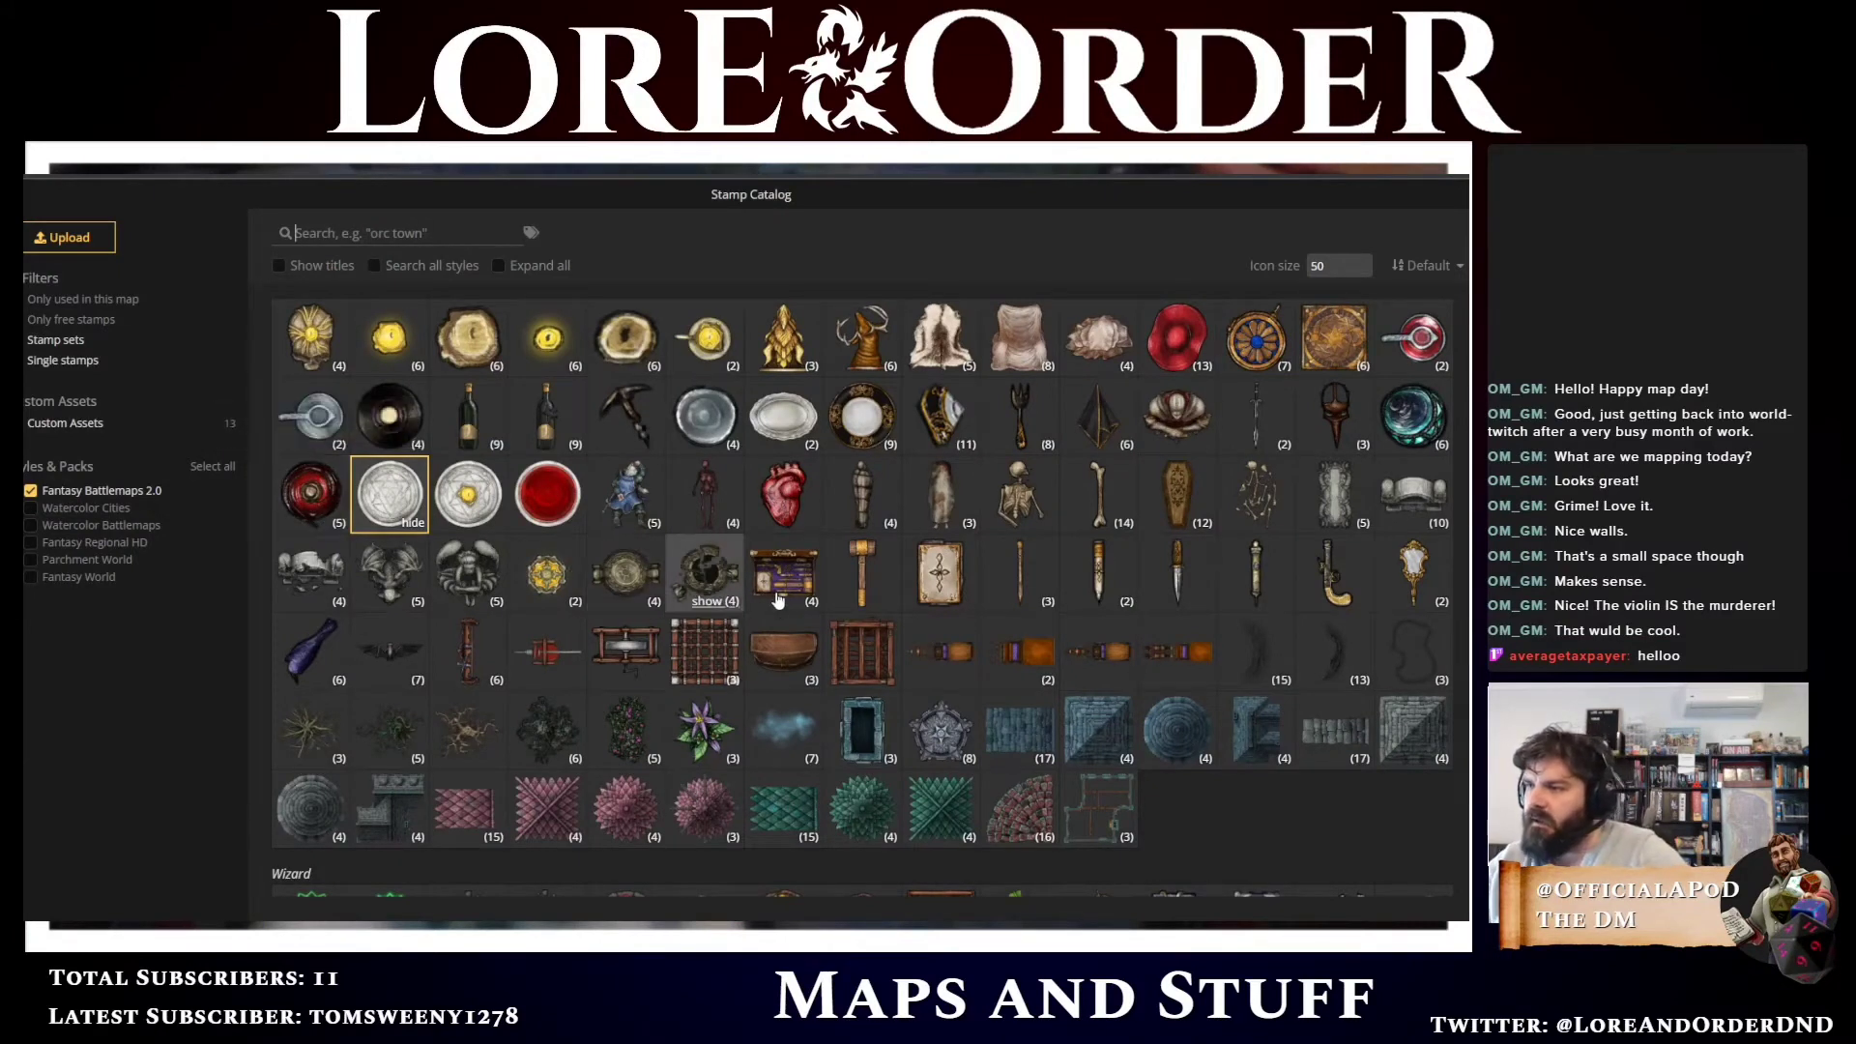
{"action": "scroll", "coordinate": [1287, 760], "scroll_direction": "down", "scroll_amount": 1}
{"action": "scroll", "coordinate": [1287, 760], "scroll_direction": "down", "scroll_amount": 2}
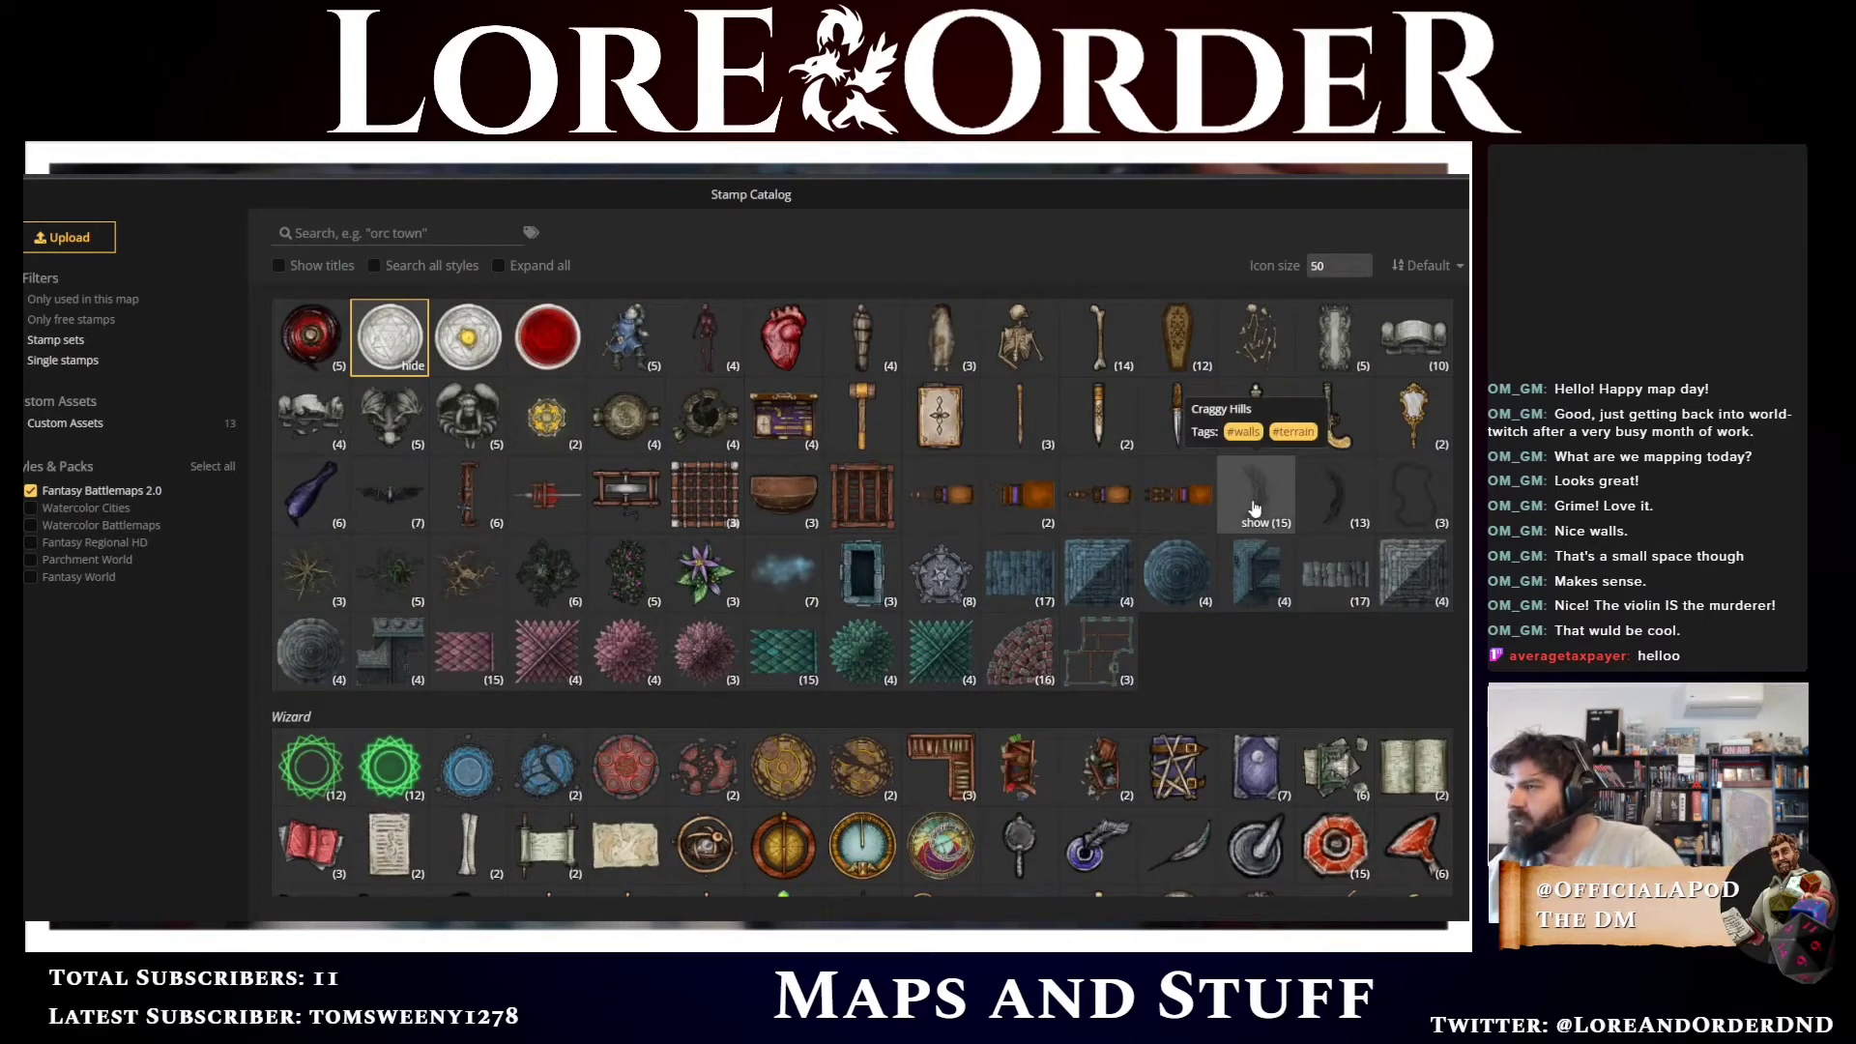
{"action": "scroll", "coordinate": [1205, 628], "scroll_direction": "down", "scroll_amount": 5}
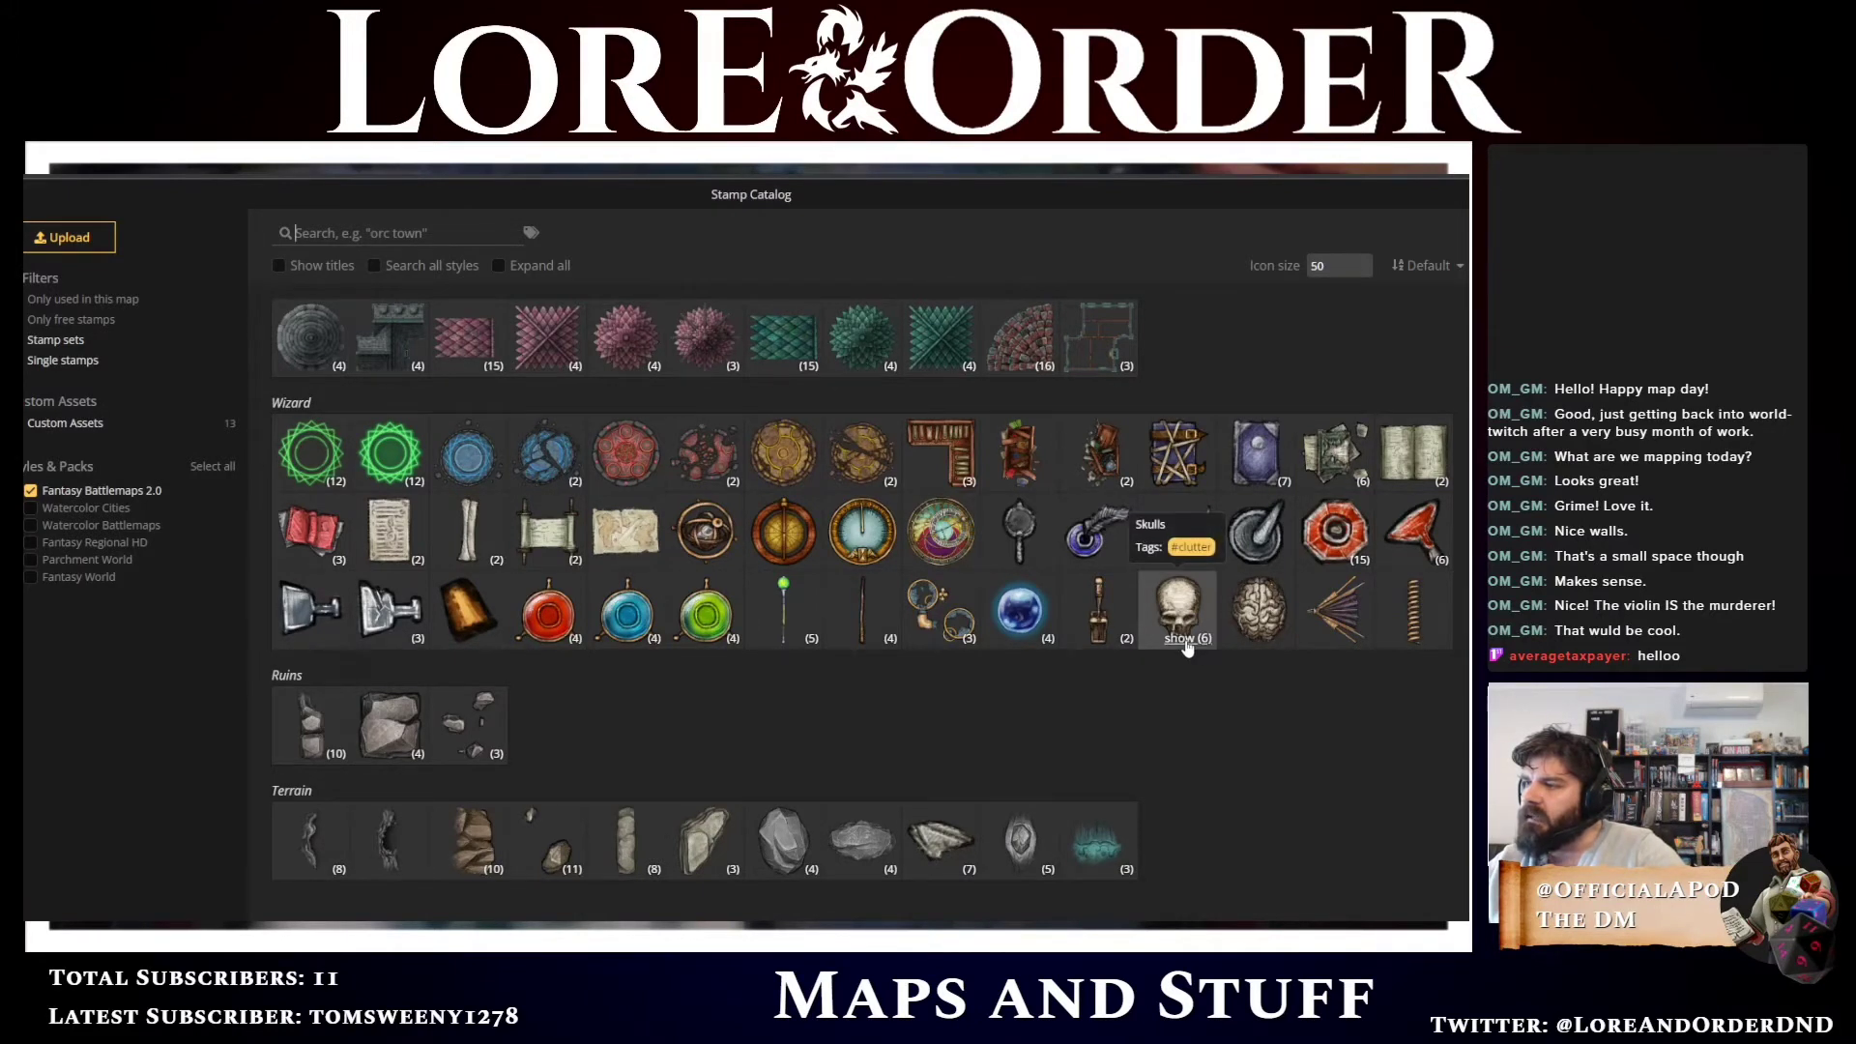
{"action": "left_click", "coordinate": [1187, 639]}
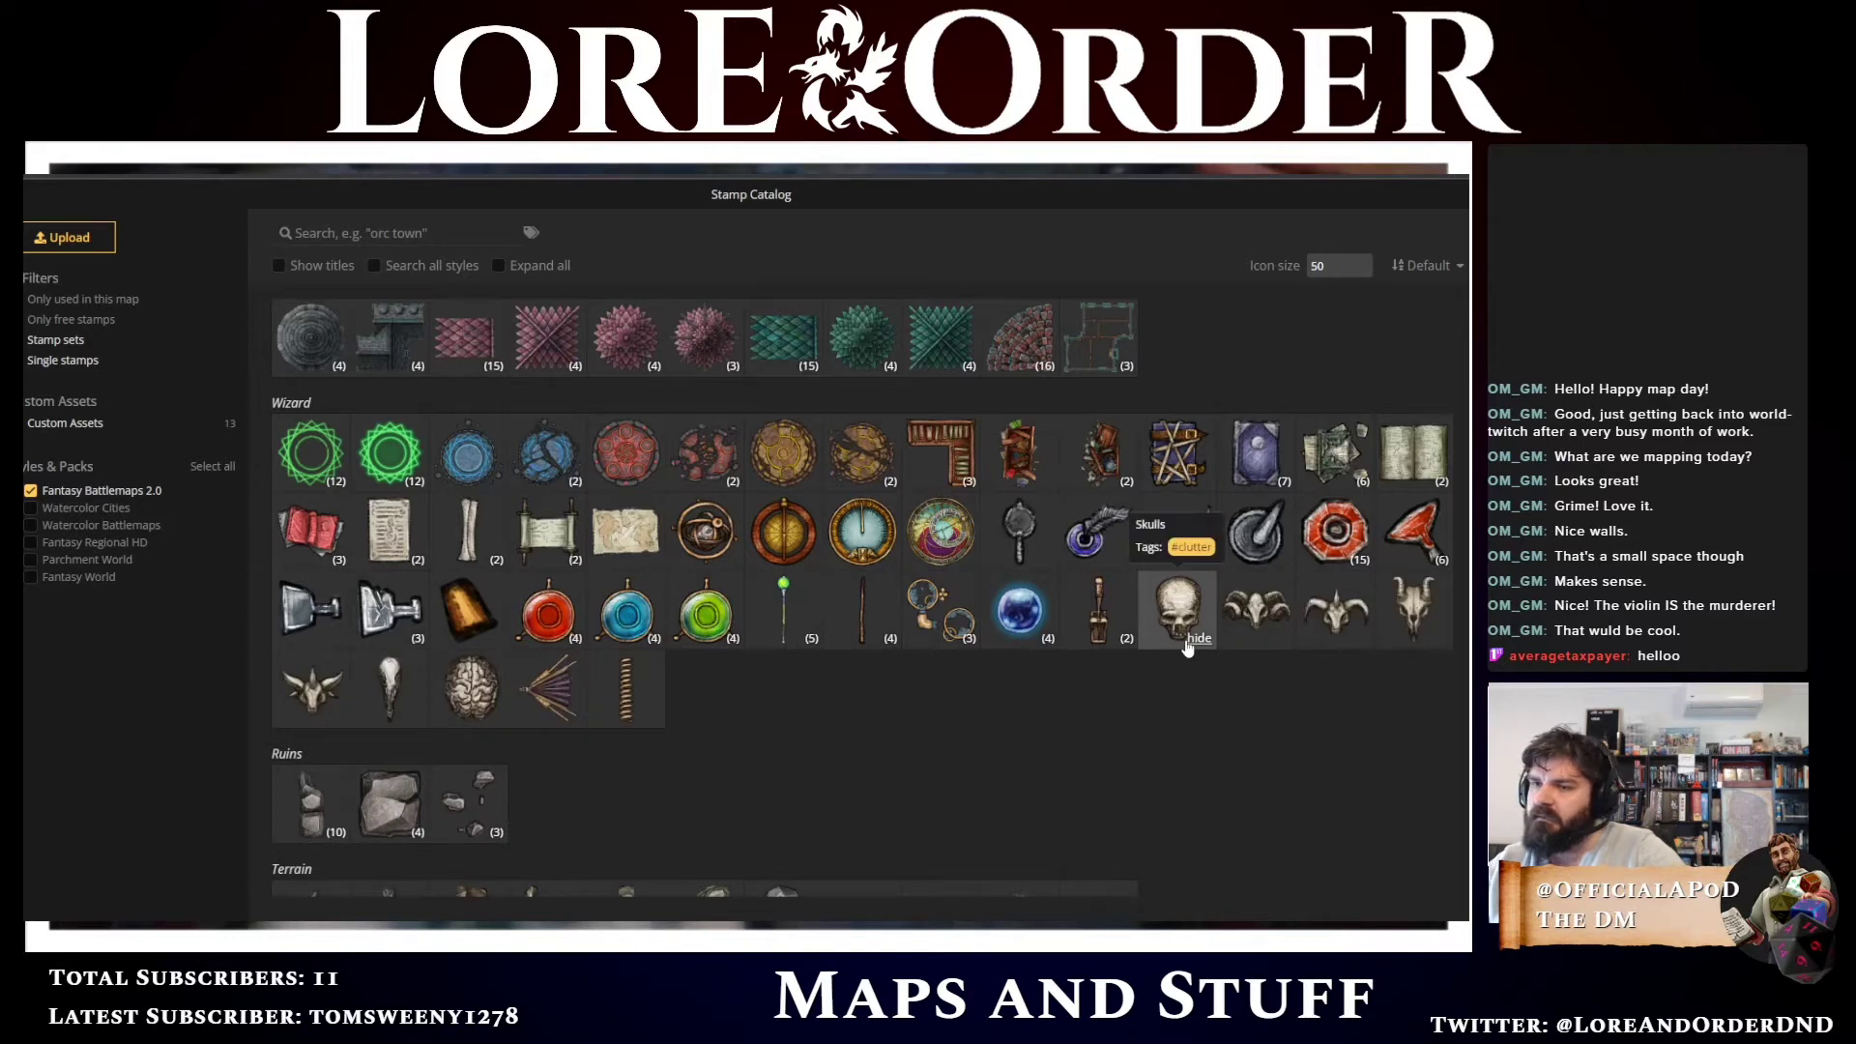
{"action": "scroll", "coordinate": [1187, 646], "scroll_direction": "down", "scroll_amount": 1}
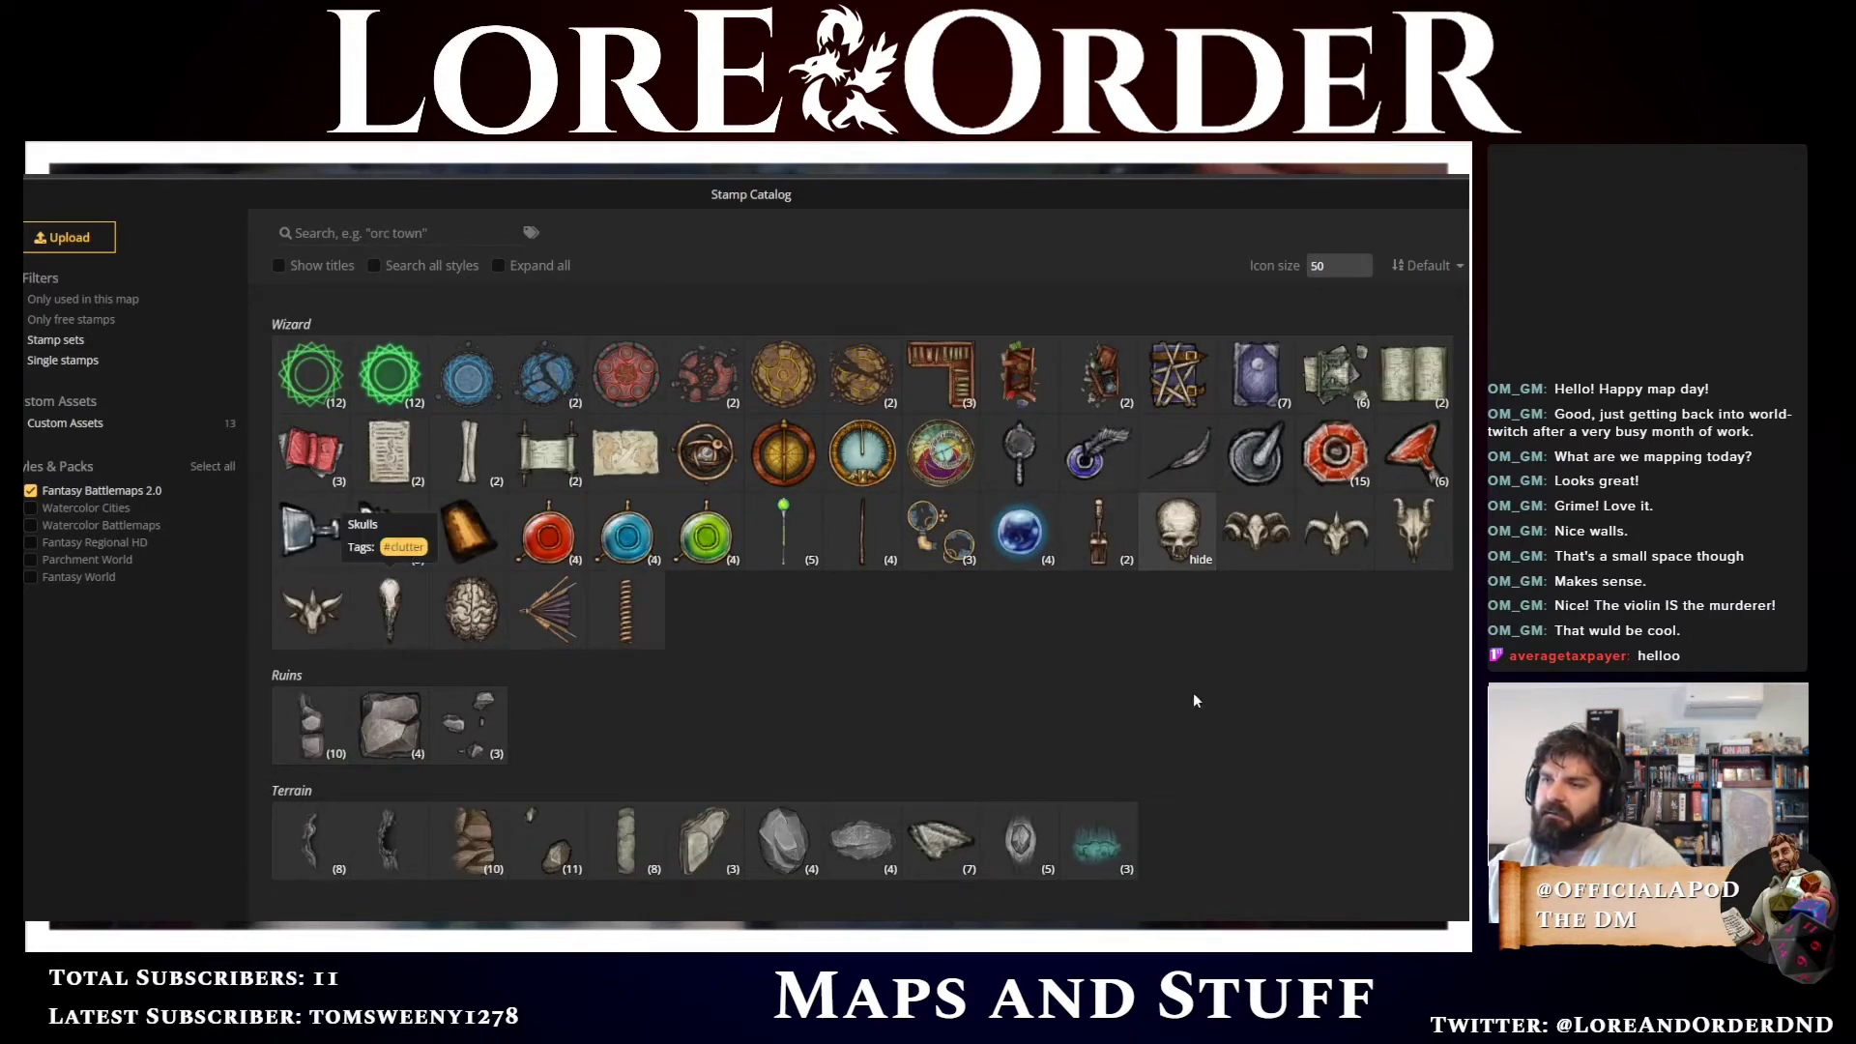
{"action": "scroll", "coordinate": [1330, 693], "scroll_direction": "down", "scroll_amount": 5}
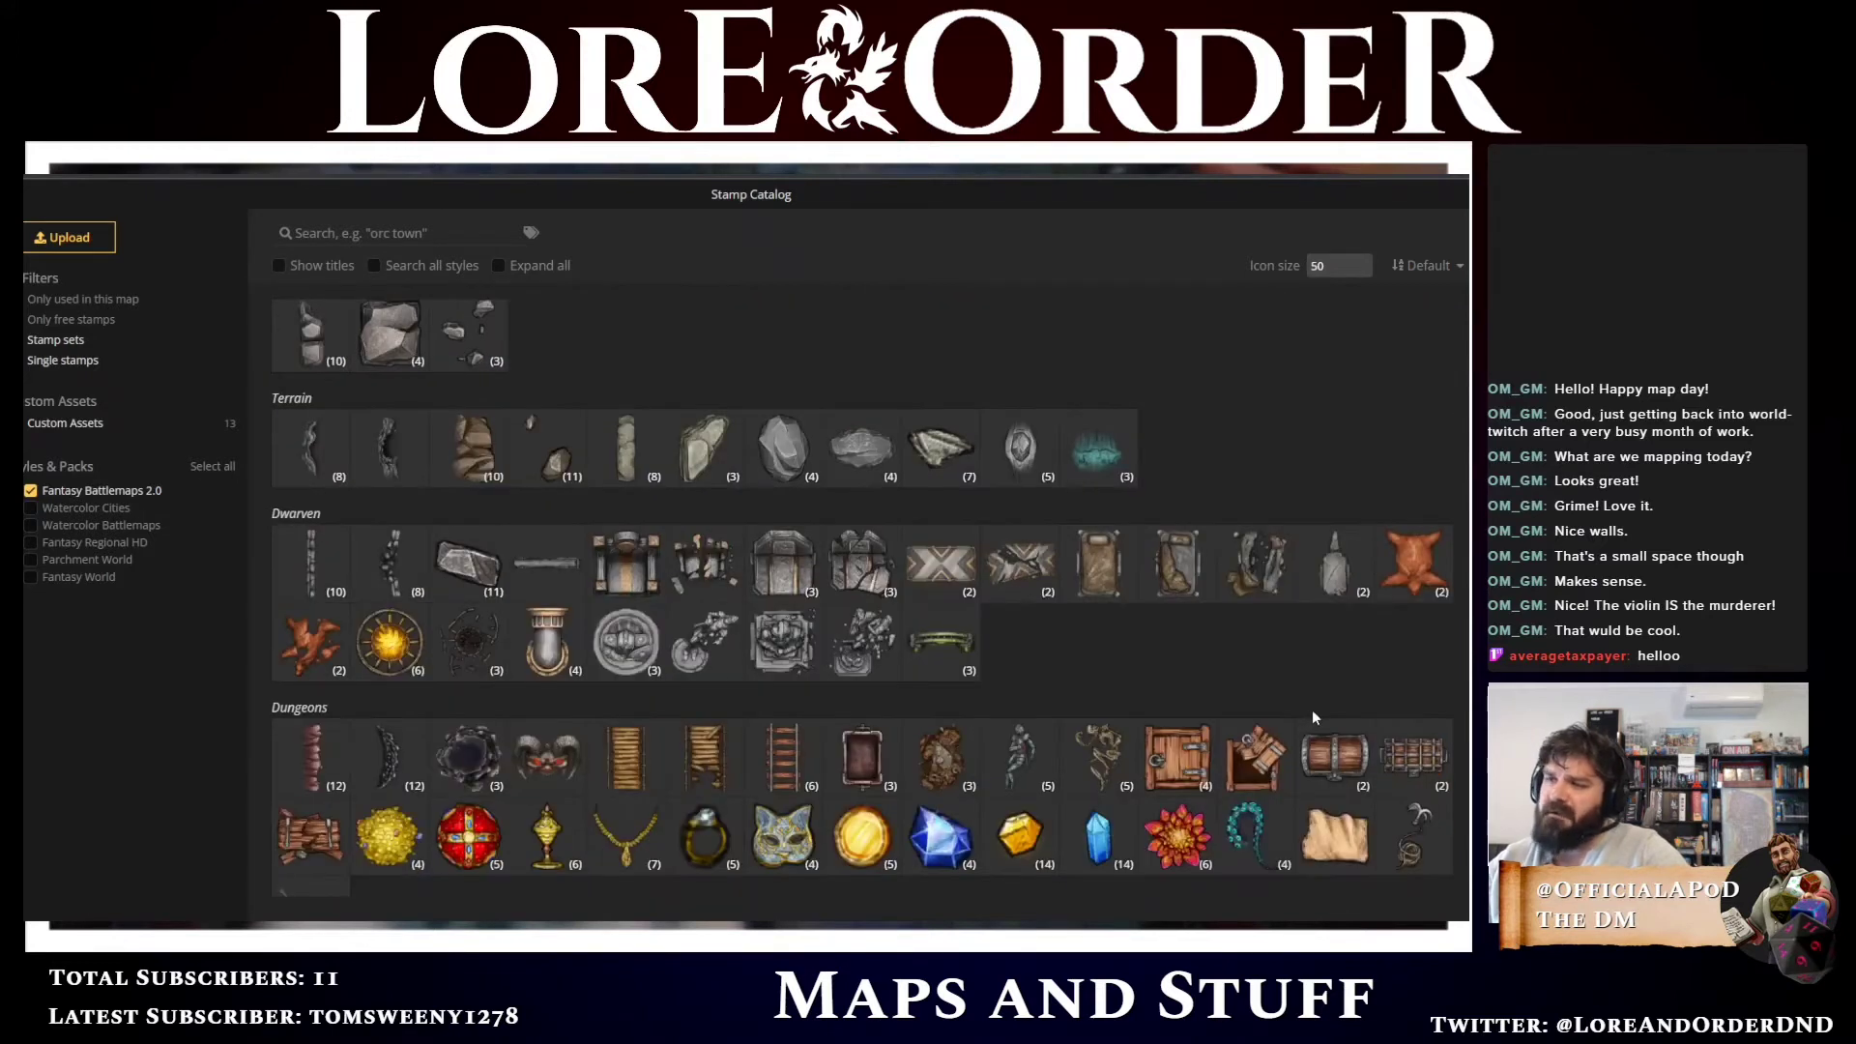
{"action": "scroll", "coordinate": [1313, 717], "scroll_direction": "down", "scroll_amount": 1}
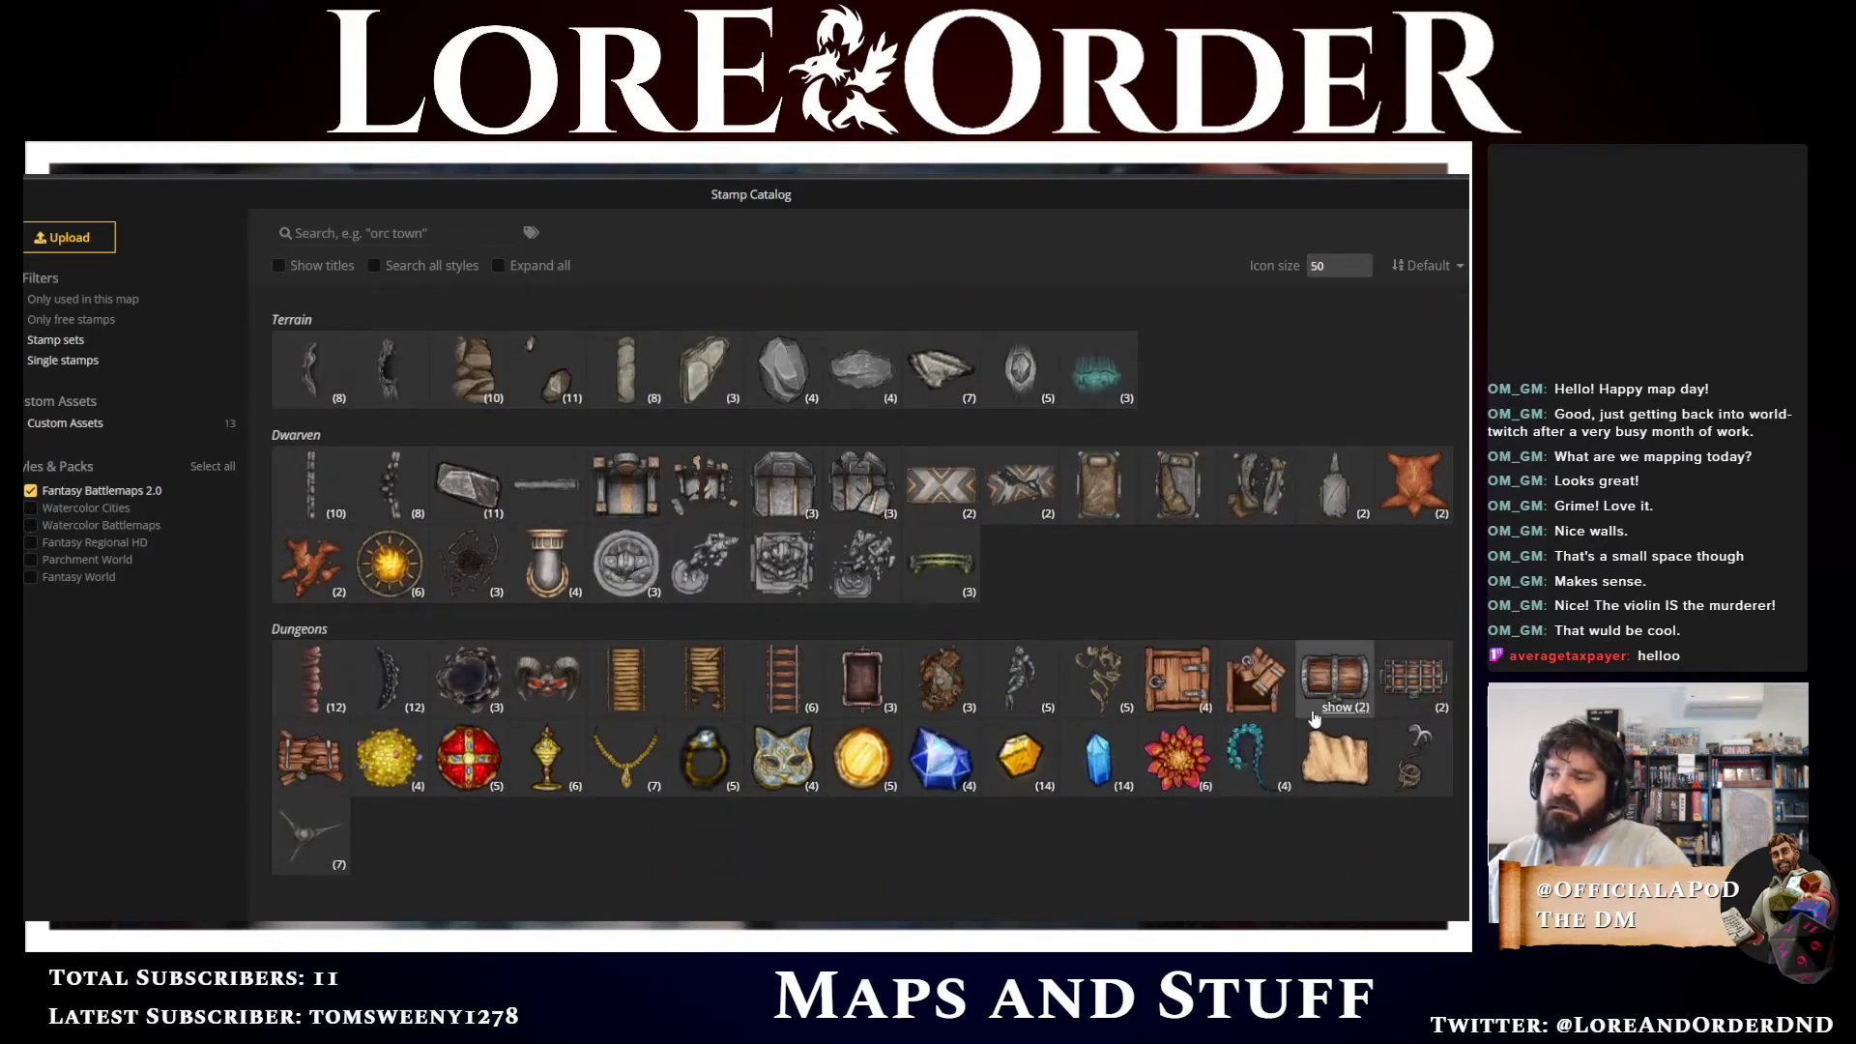
{"action": "scroll", "coordinate": [1313, 716], "scroll_direction": "down", "scroll_amount": 3}
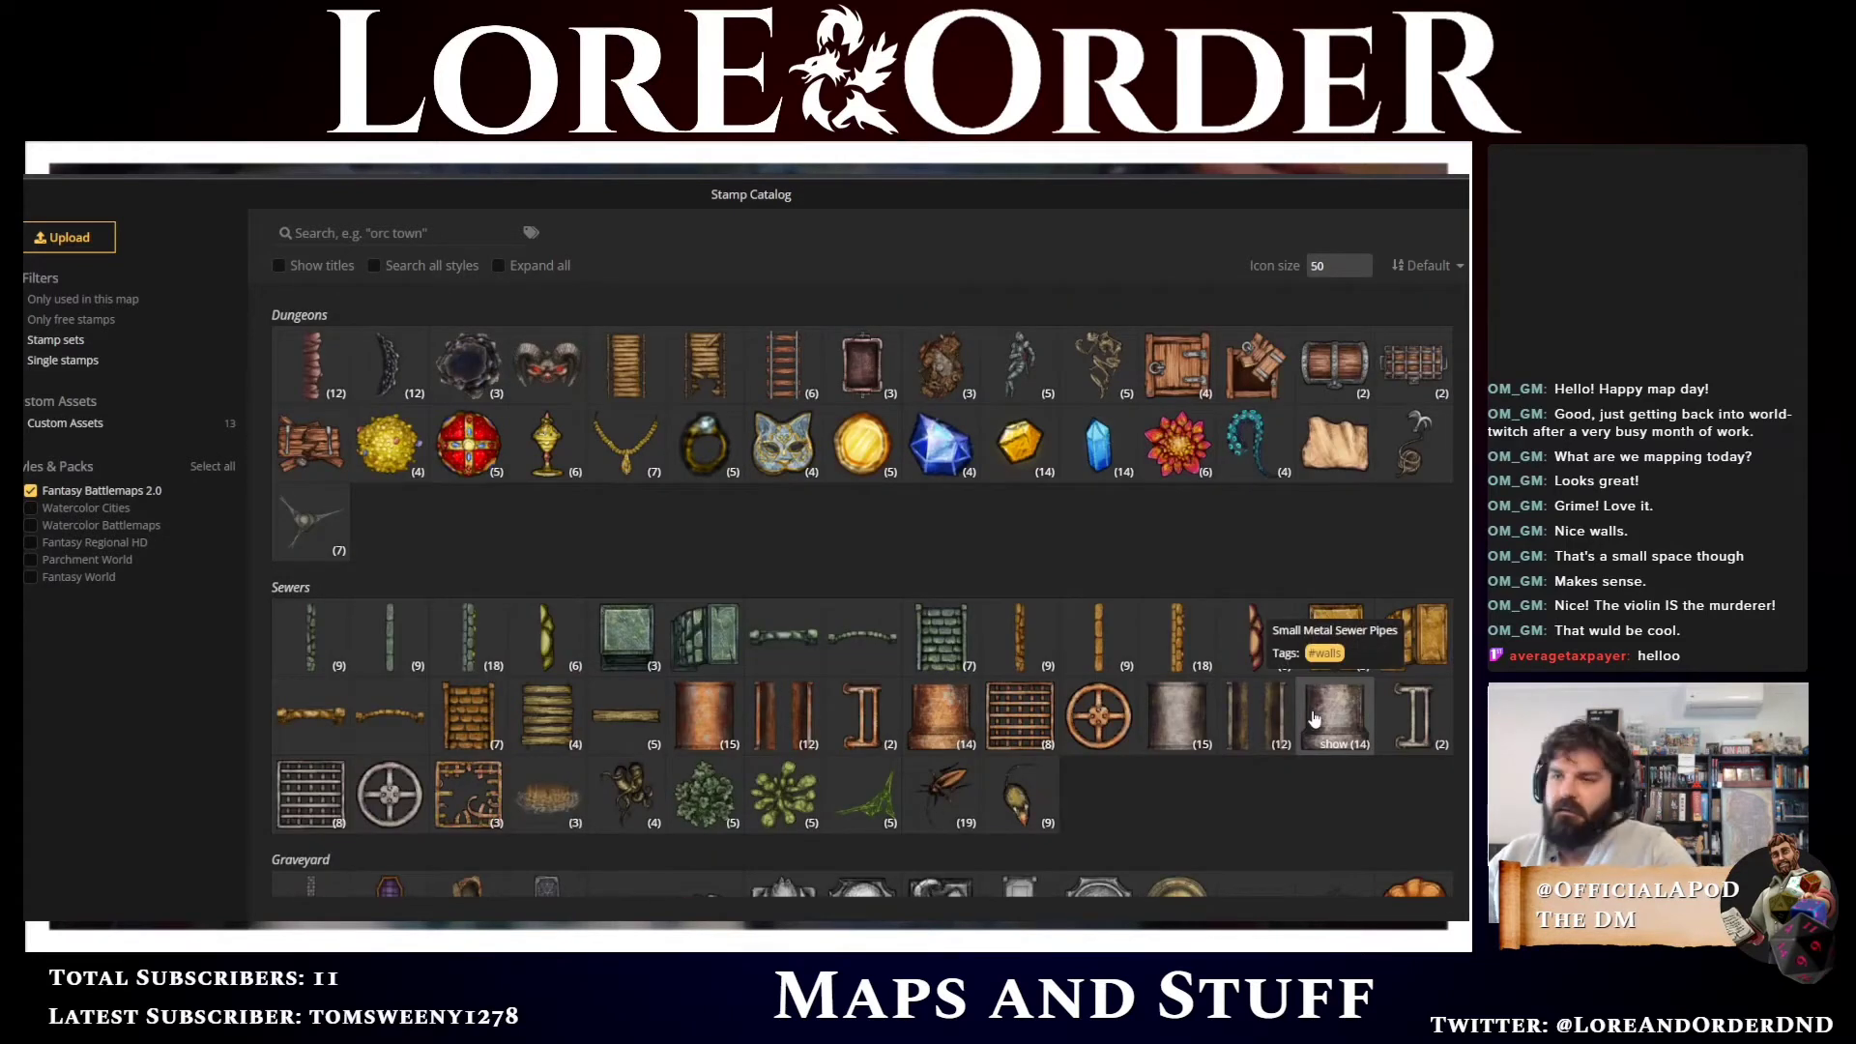
{"action": "scroll", "coordinate": [1303, 712], "scroll_direction": "down", "scroll_amount": 2}
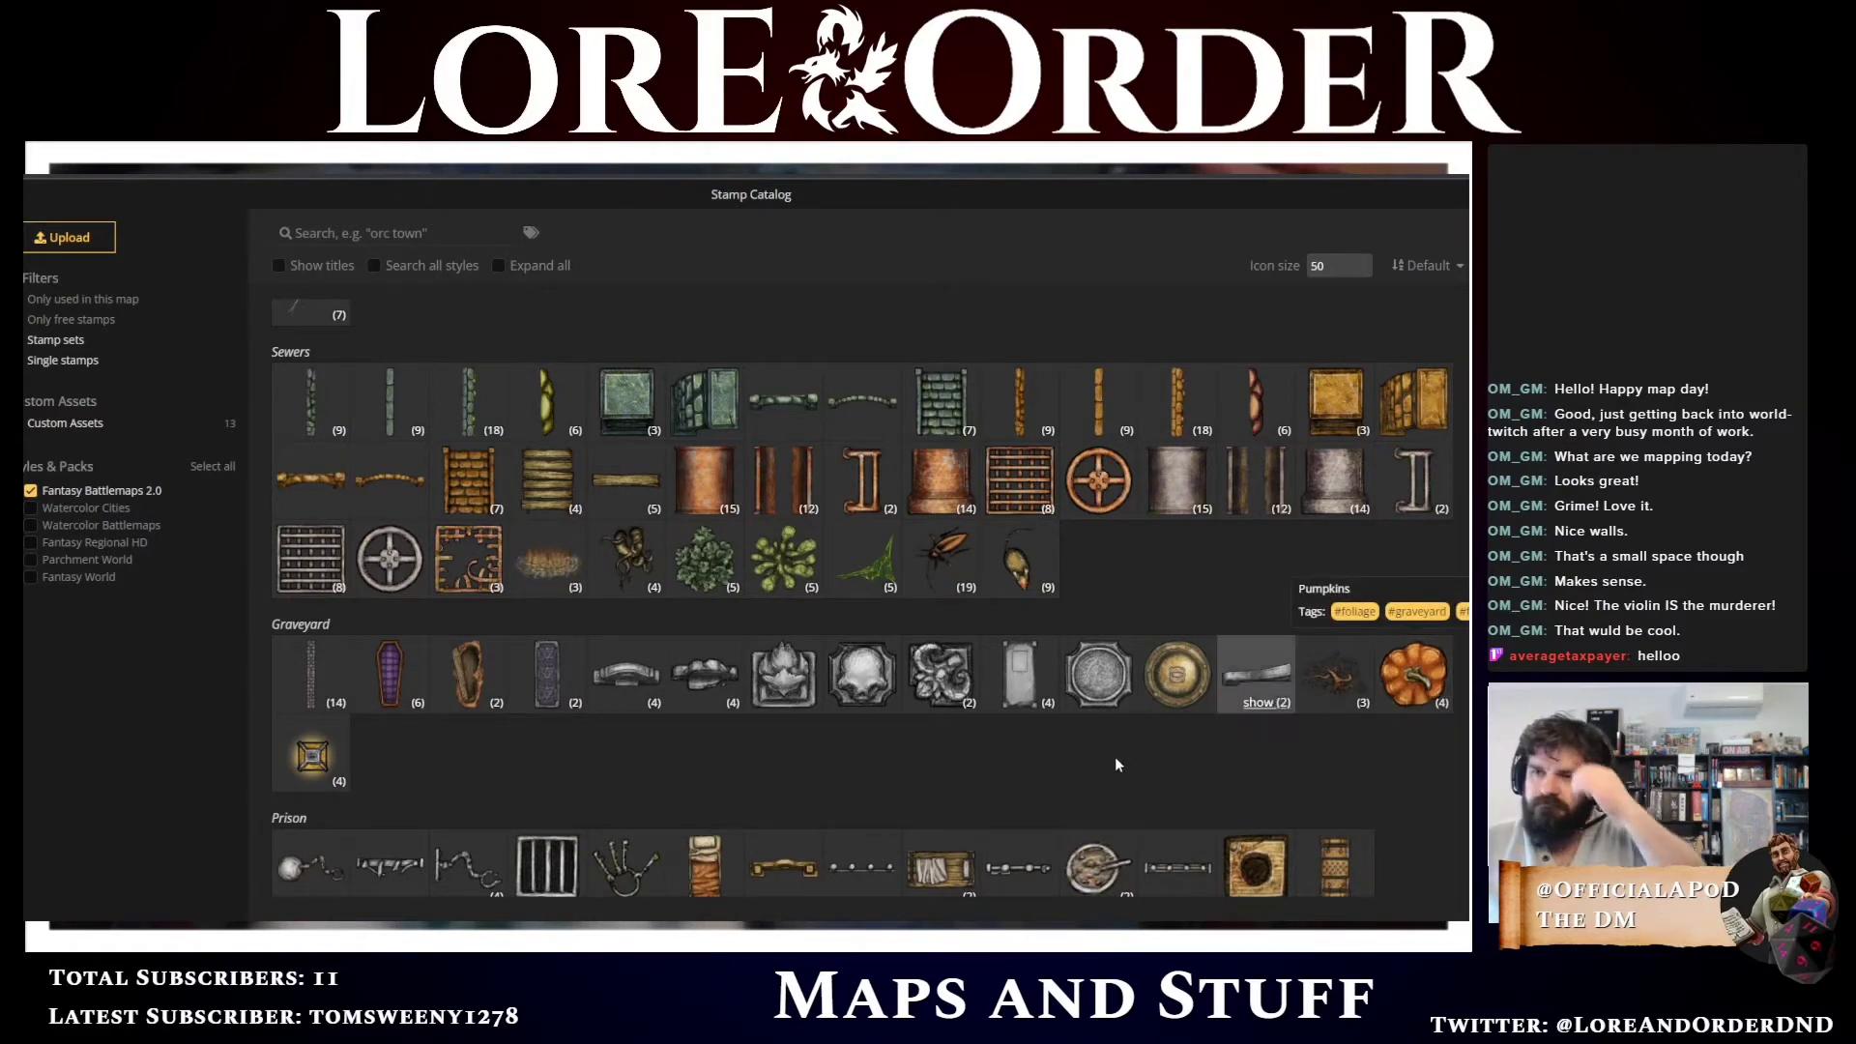
{"action": "scroll", "coordinate": [1114, 756], "scroll_direction": "down", "scroll_amount": 2}
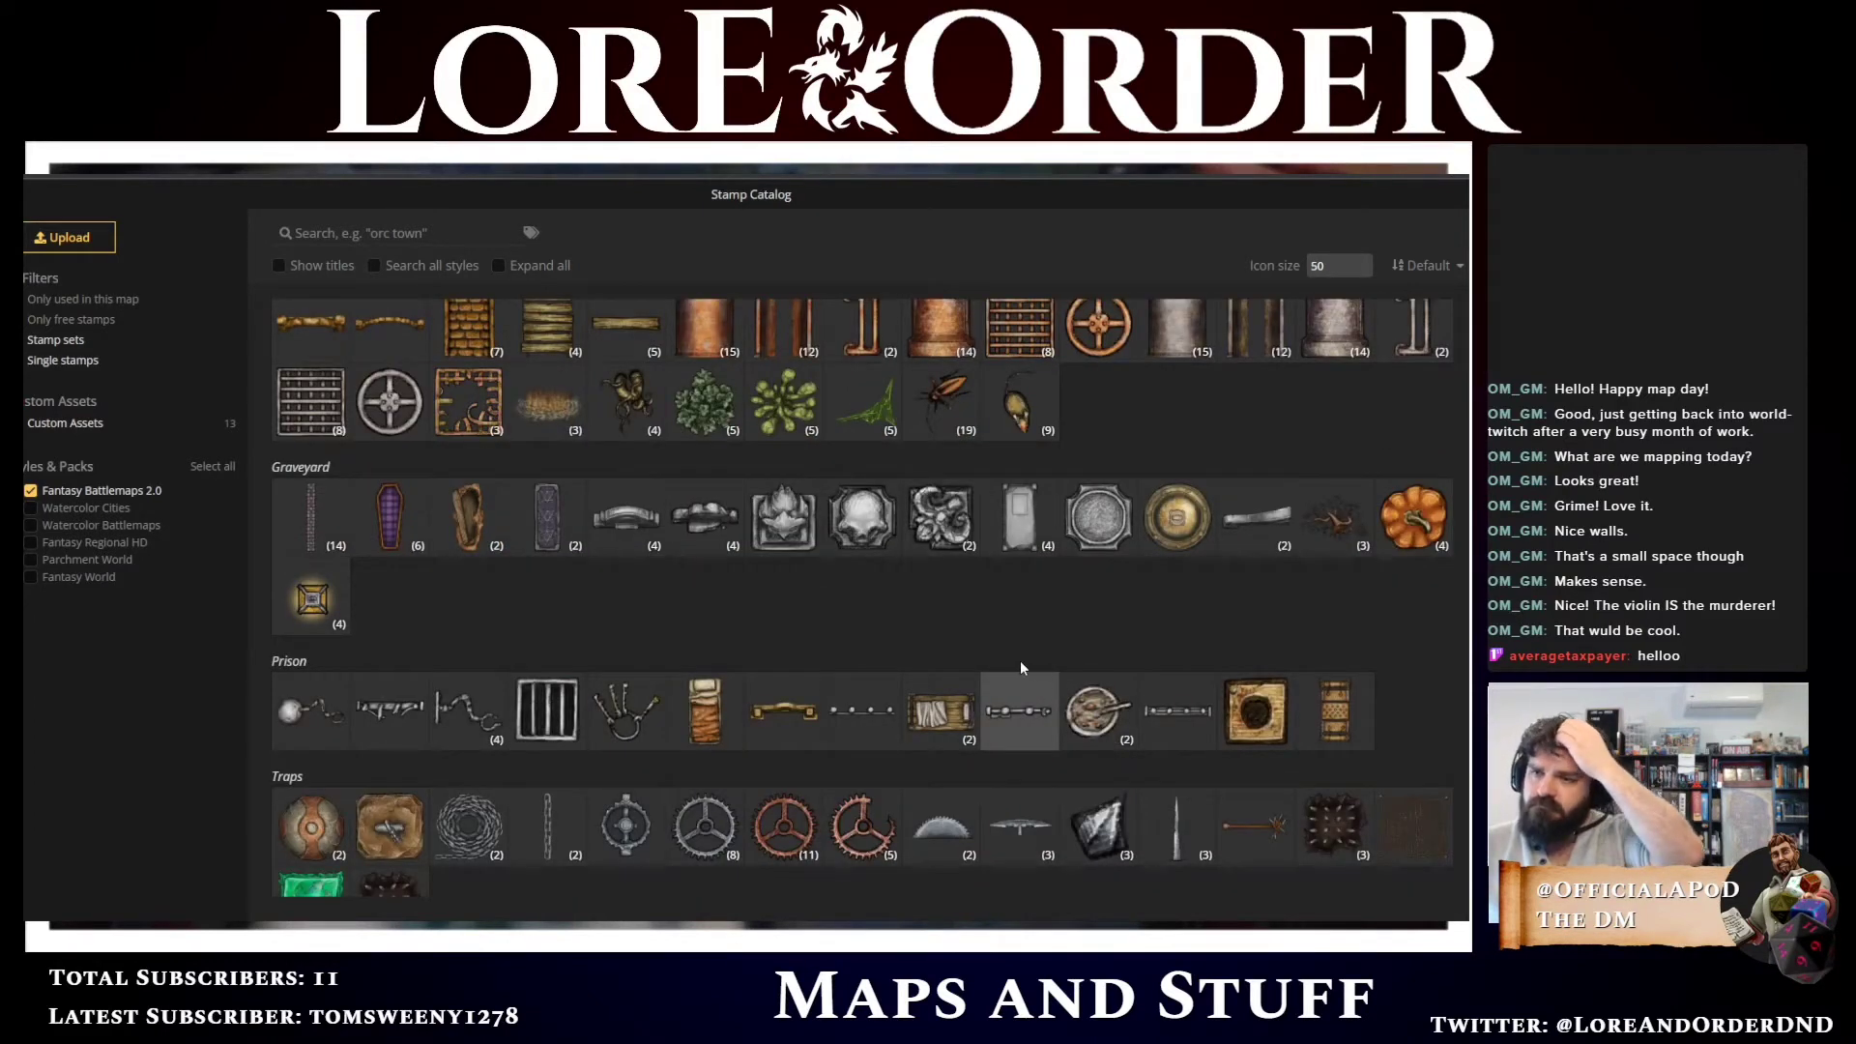
{"action": "scroll", "coordinate": [785, 646], "scroll_direction": "down", "scroll_amount": 2}
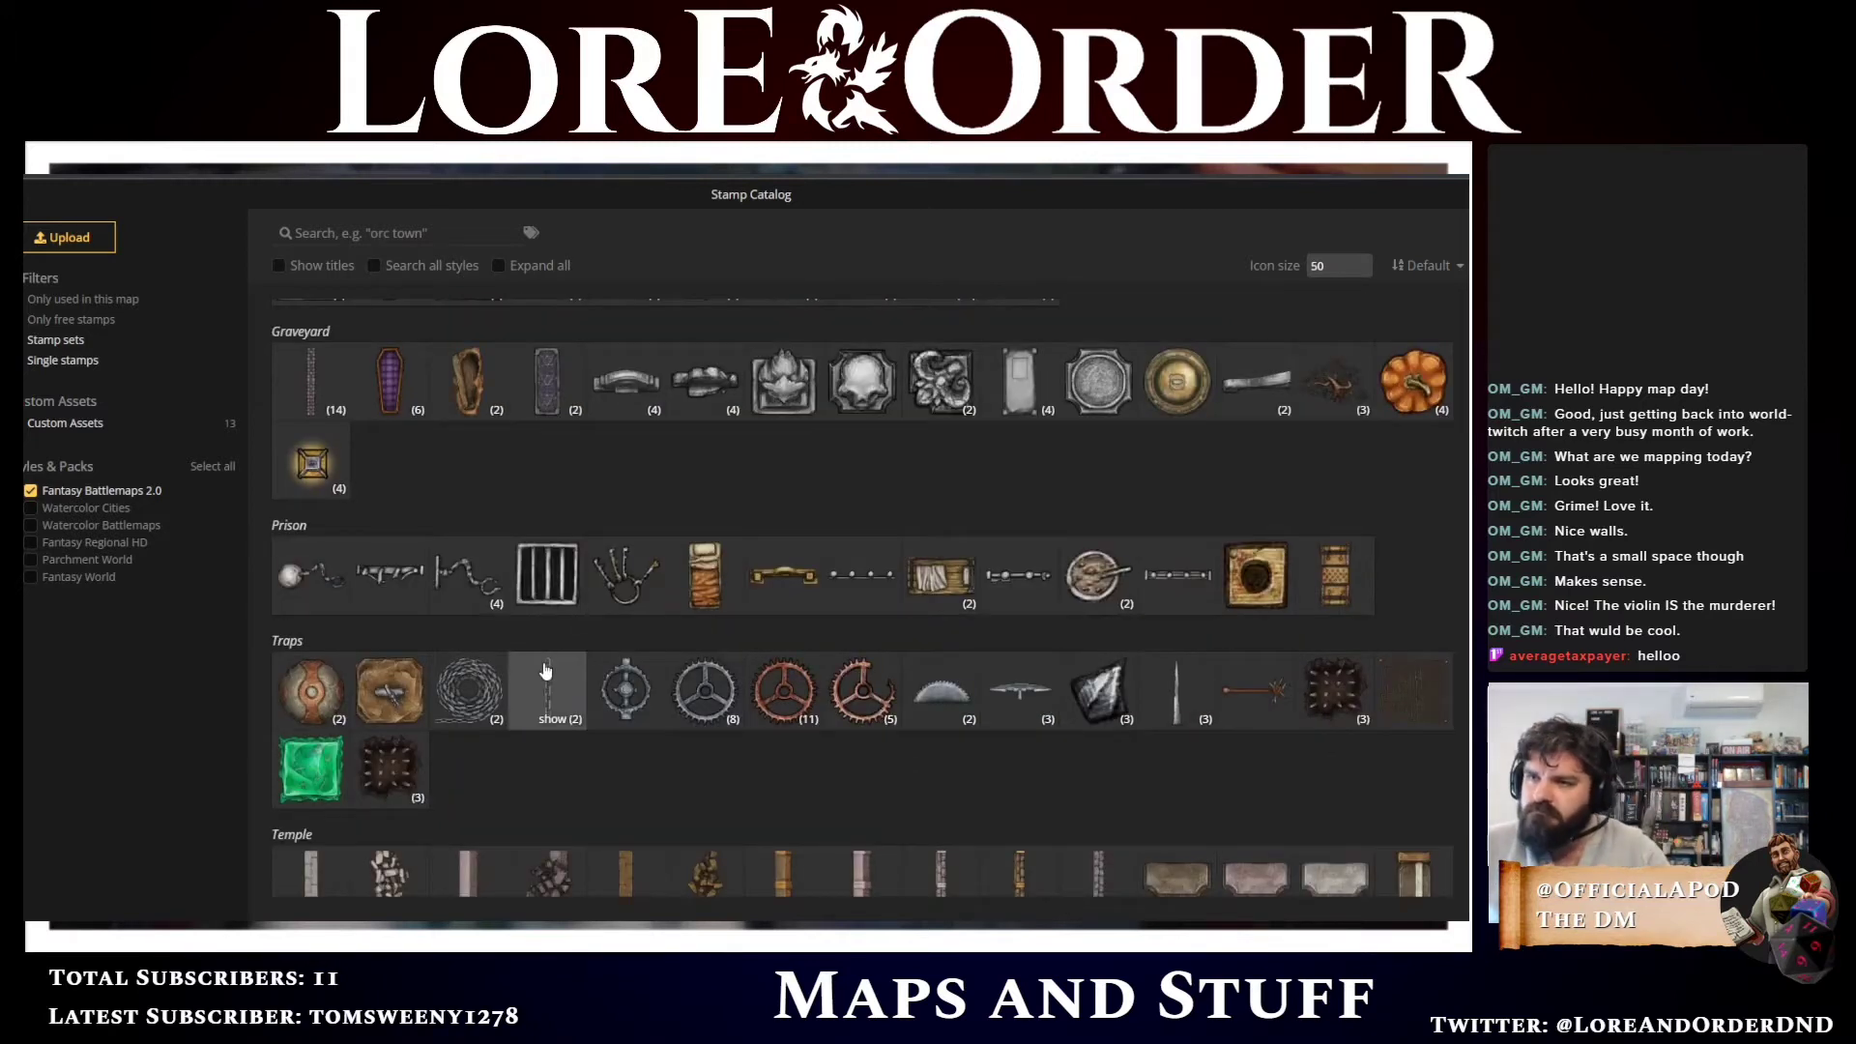
{"action": "scroll", "coordinate": [539, 659], "scroll_direction": "down", "scroll_amount": 1}
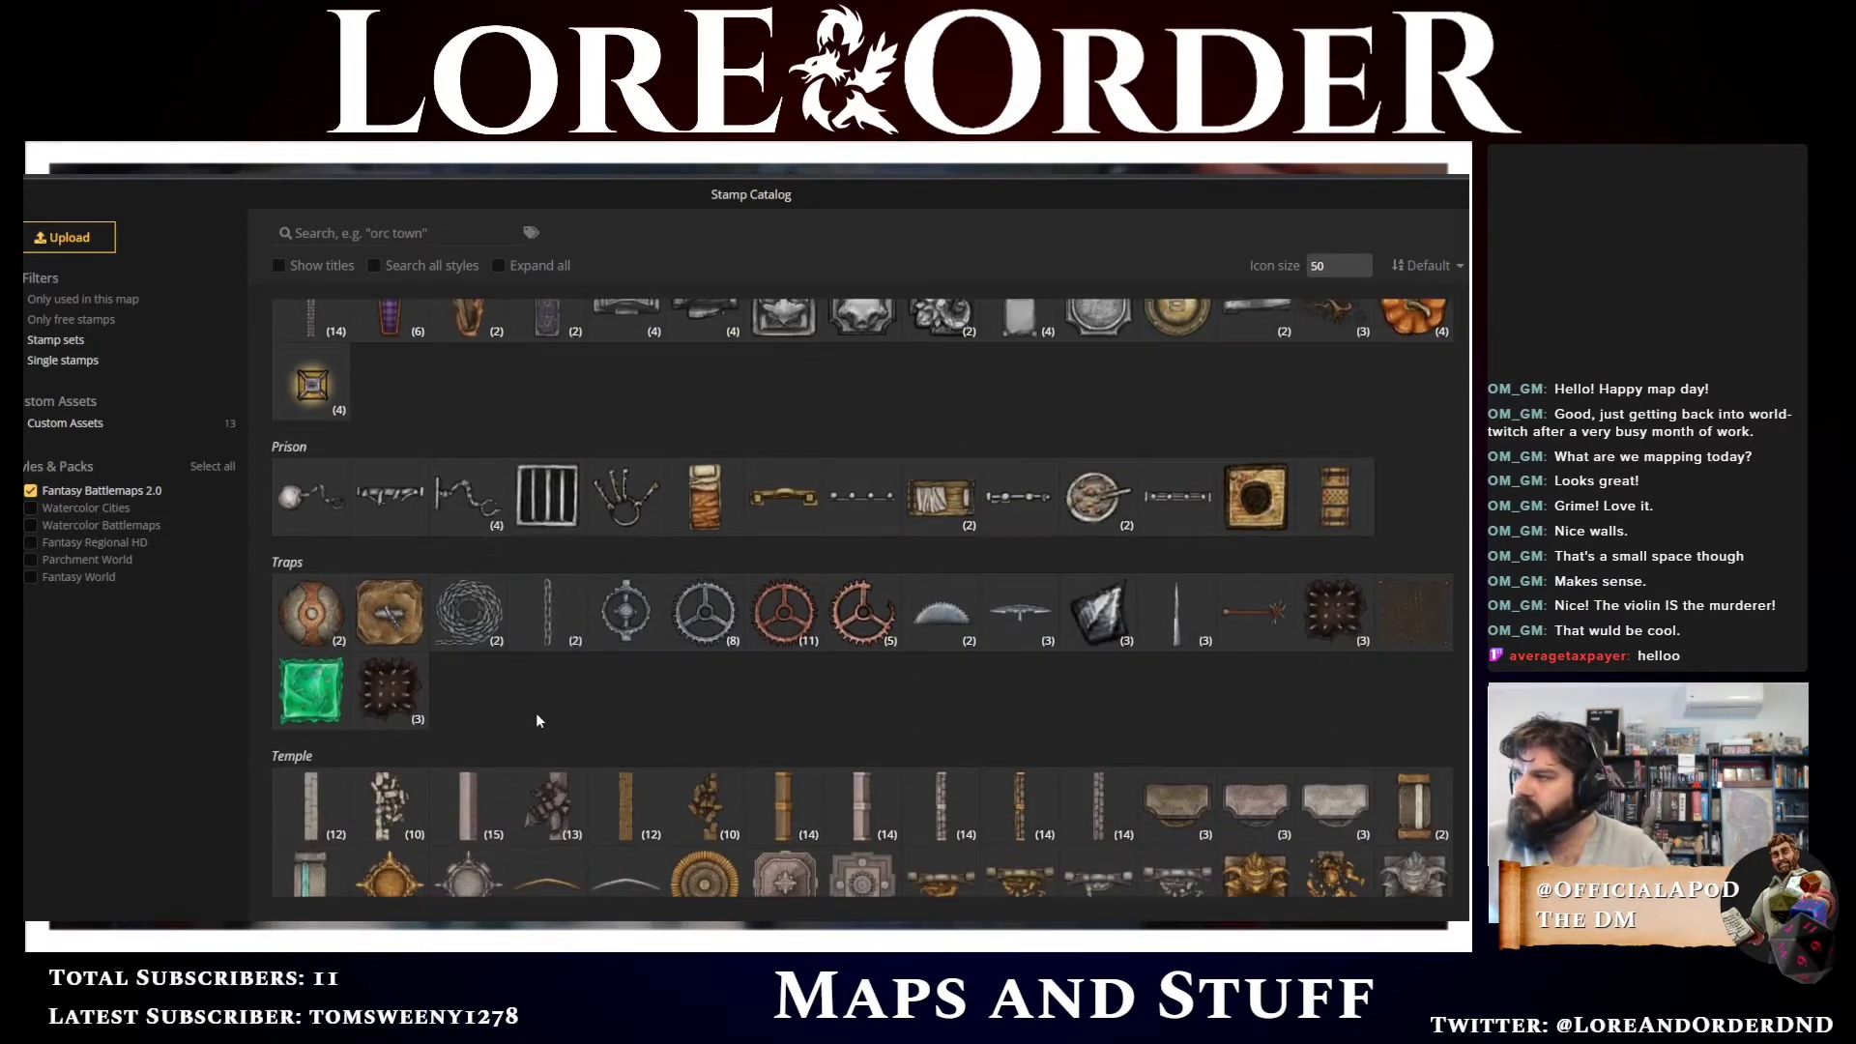
{"action": "scroll", "coordinate": [538, 720], "scroll_direction": "down", "scroll_amount": 1}
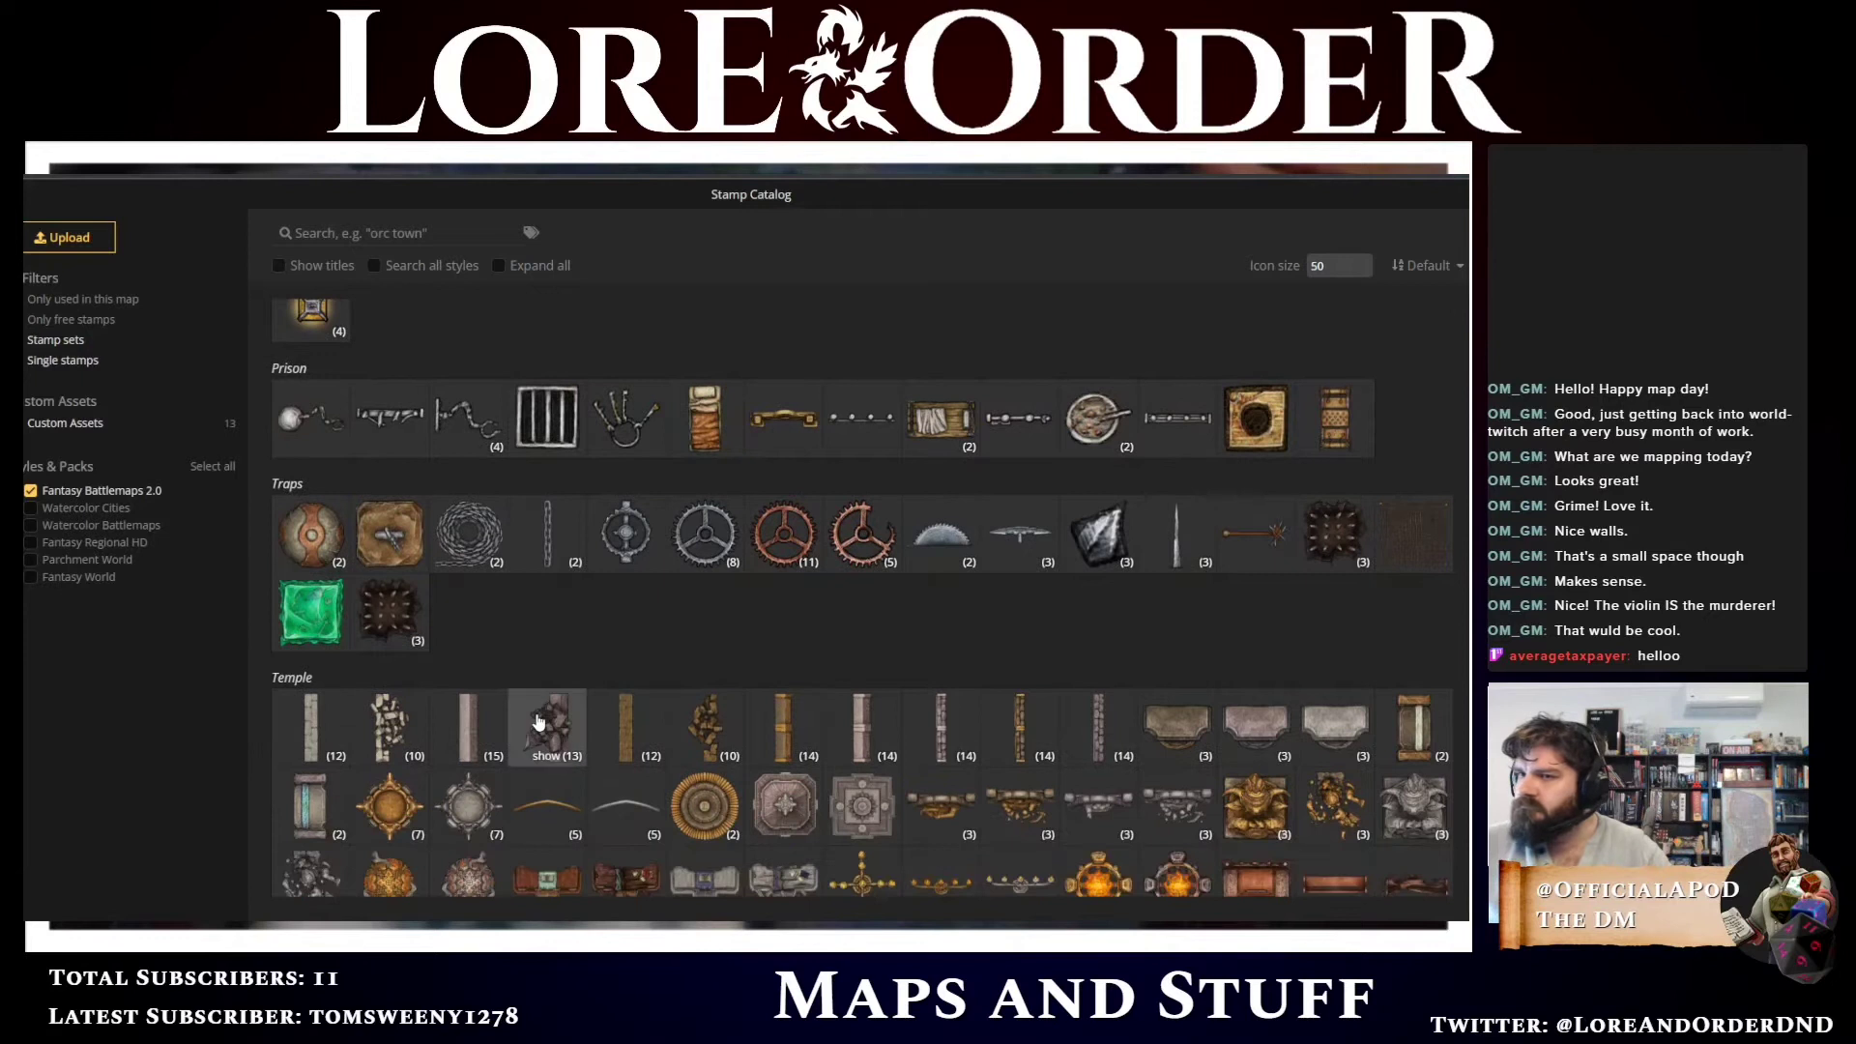
{"action": "scroll", "coordinate": [535, 712], "scroll_direction": "down", "scroll_amount": 1}
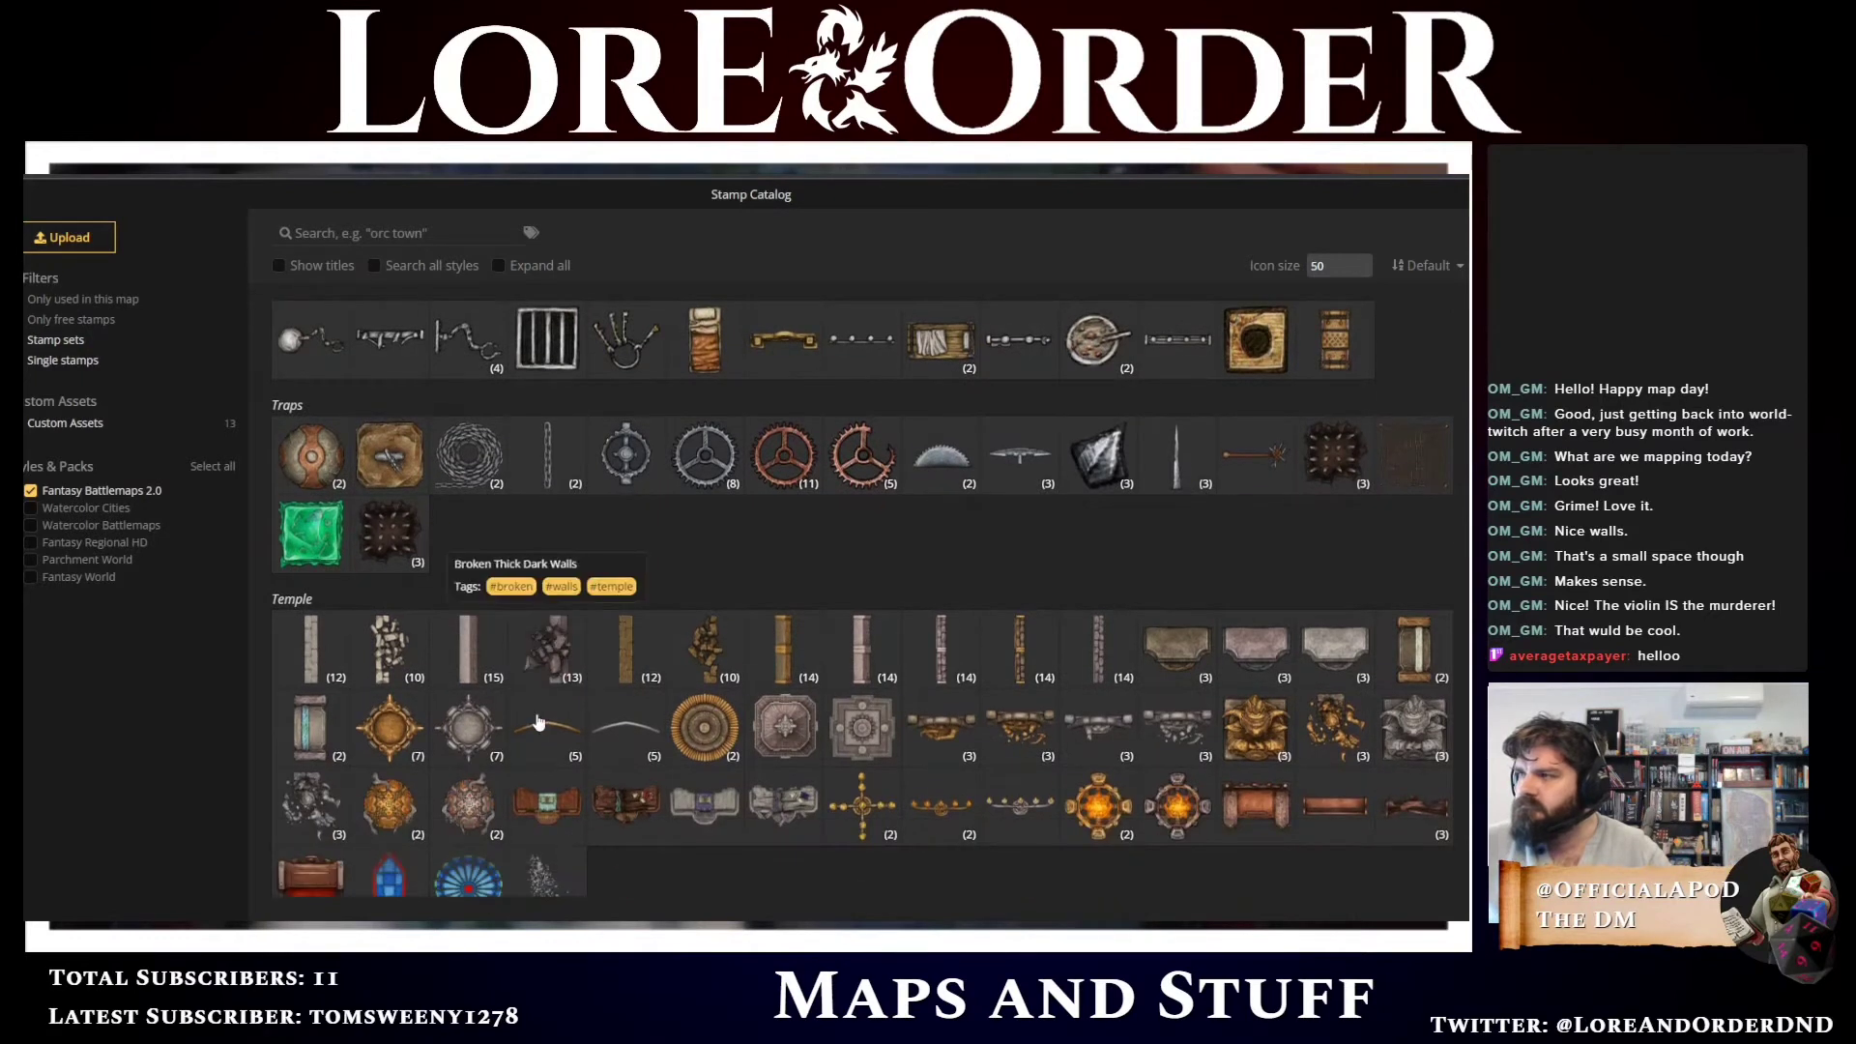
Place the first Boulders variant from the Traps stamps at size 10 on the upper end of the vertical table by the right wall
{"action": "left_click", "coordinate": [319, 485]}
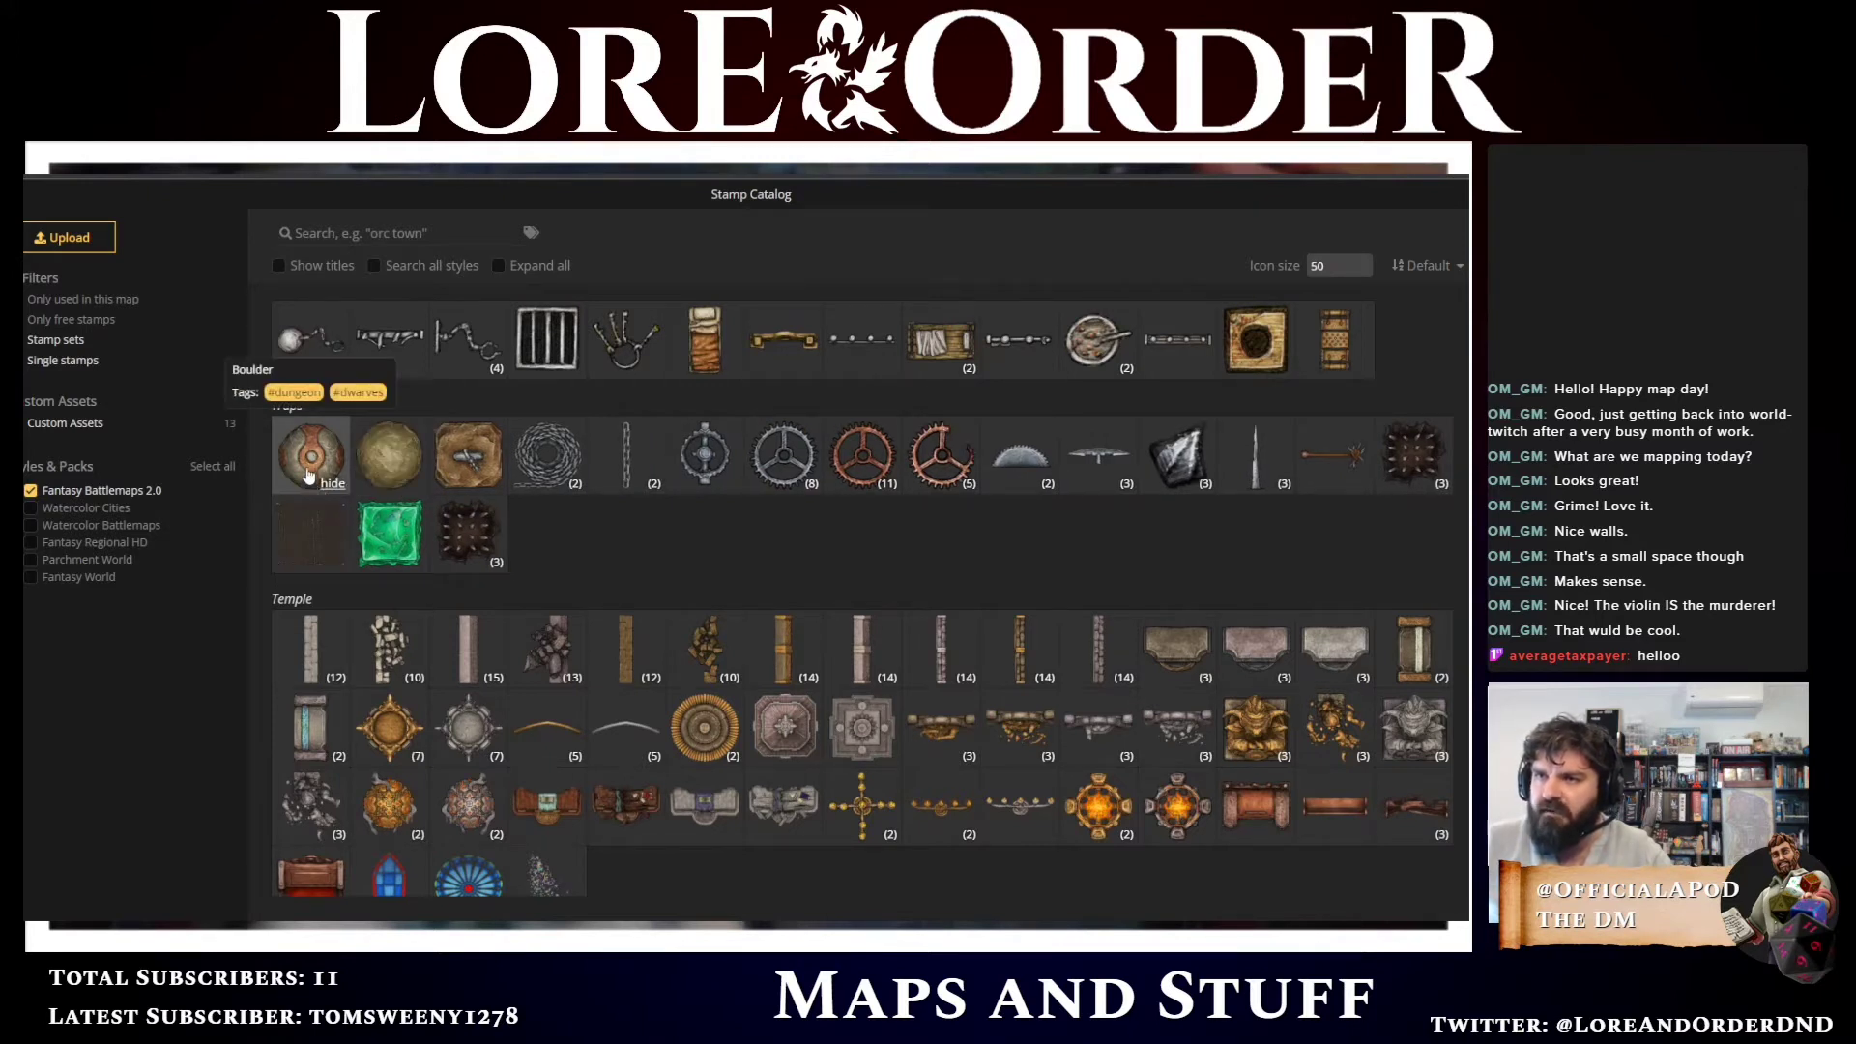
{"action": "left_click", "coordinate": [354, 493]}
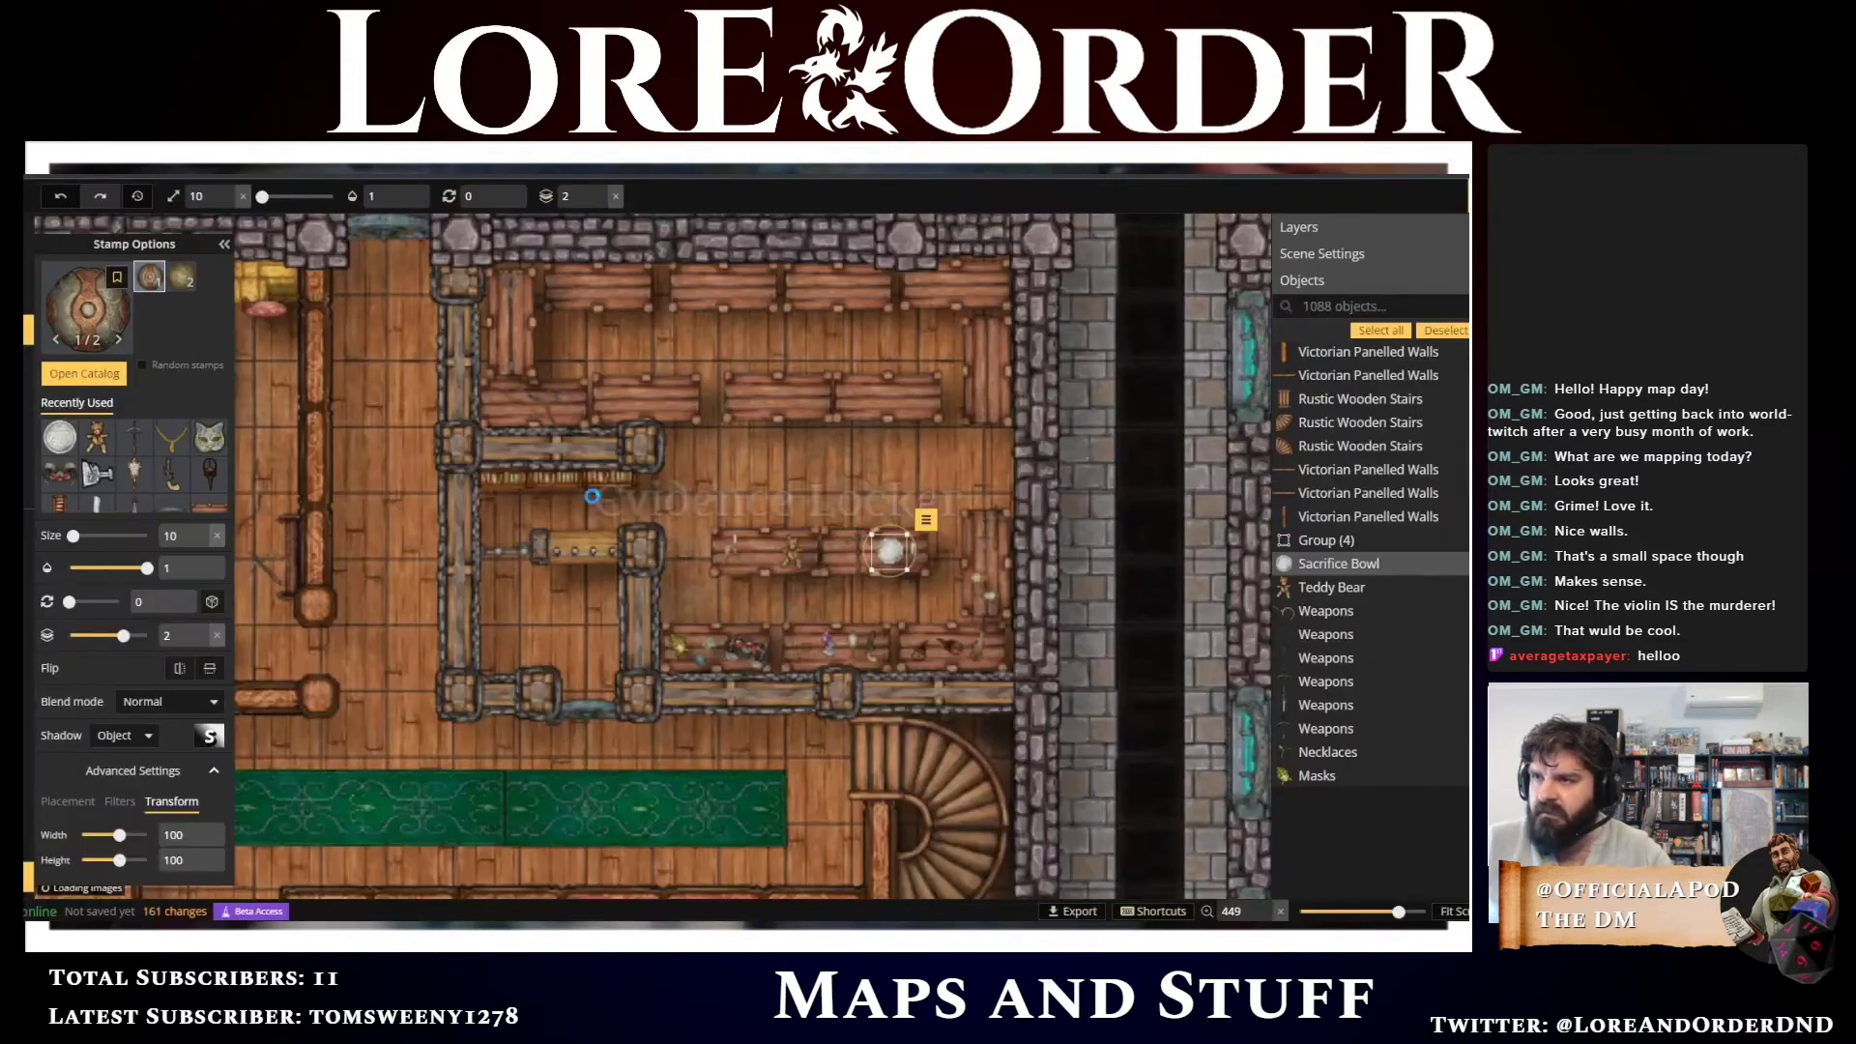
{"action": "key", "text": "Escape"}
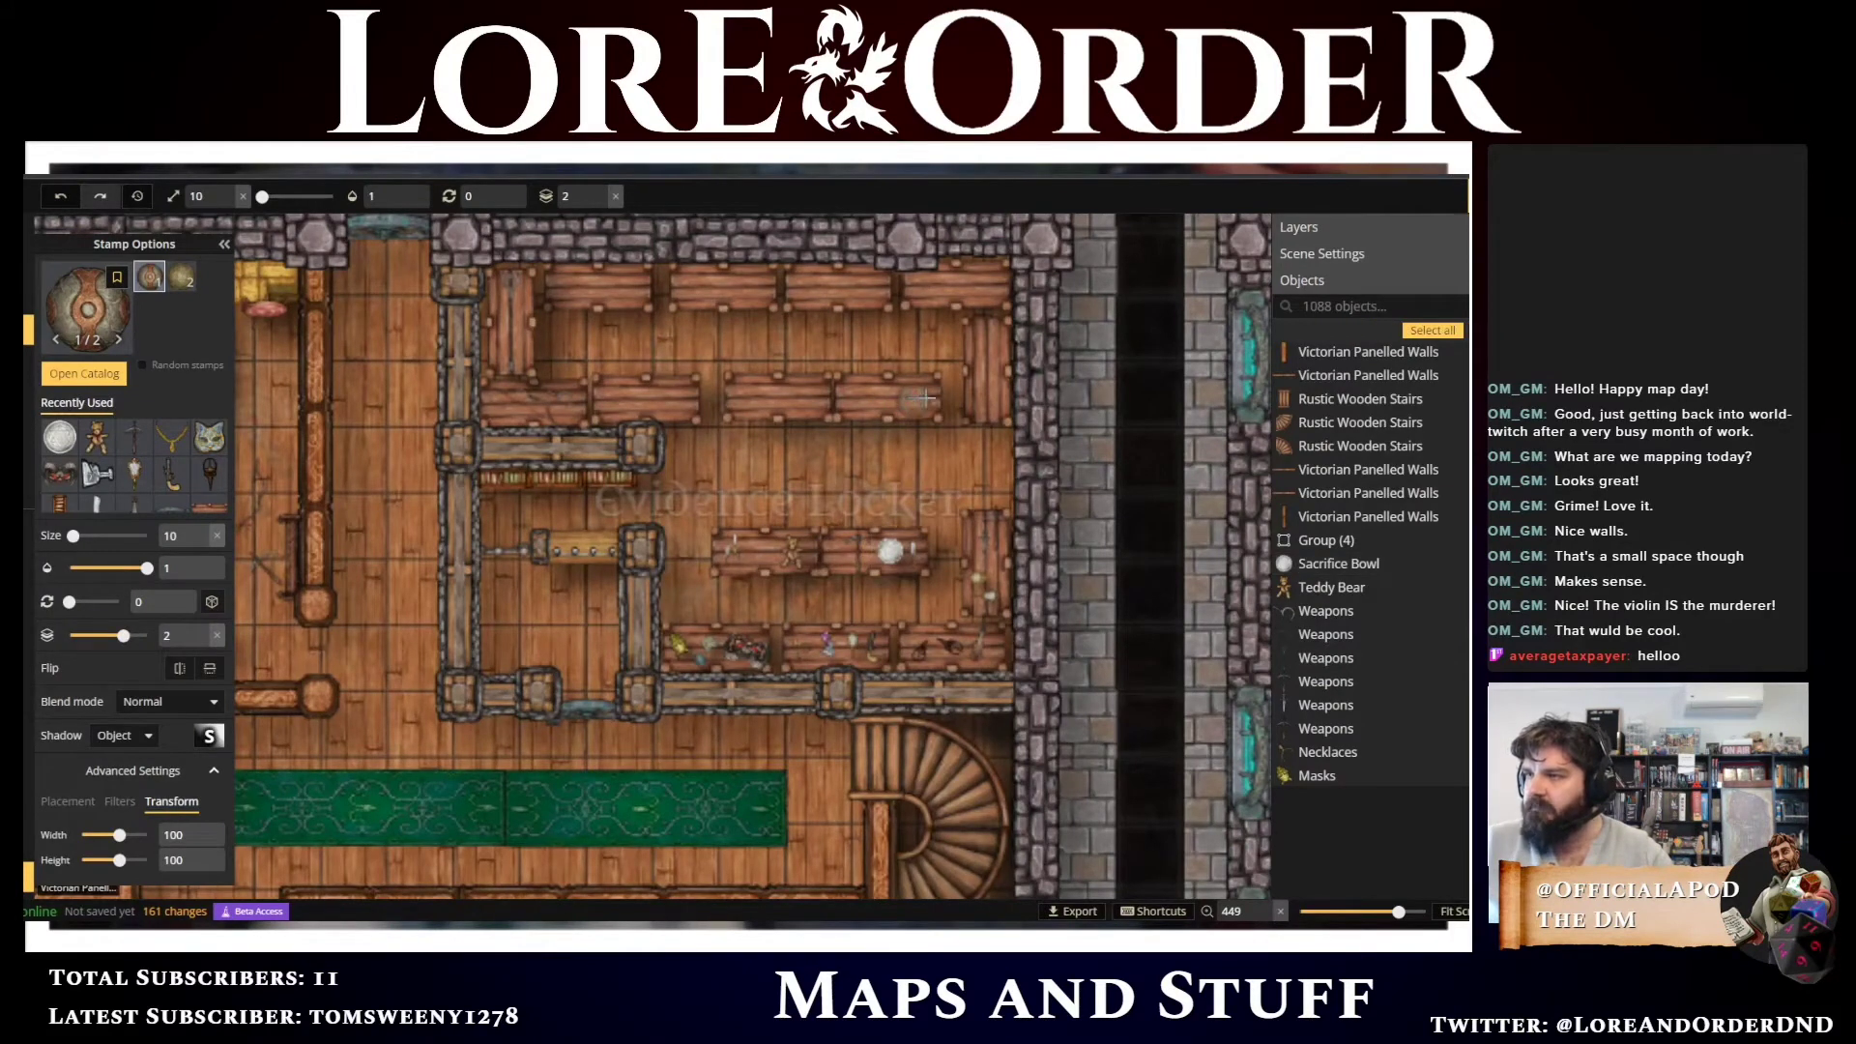
{"action": "left_click", "coordinate": [967, 350]}
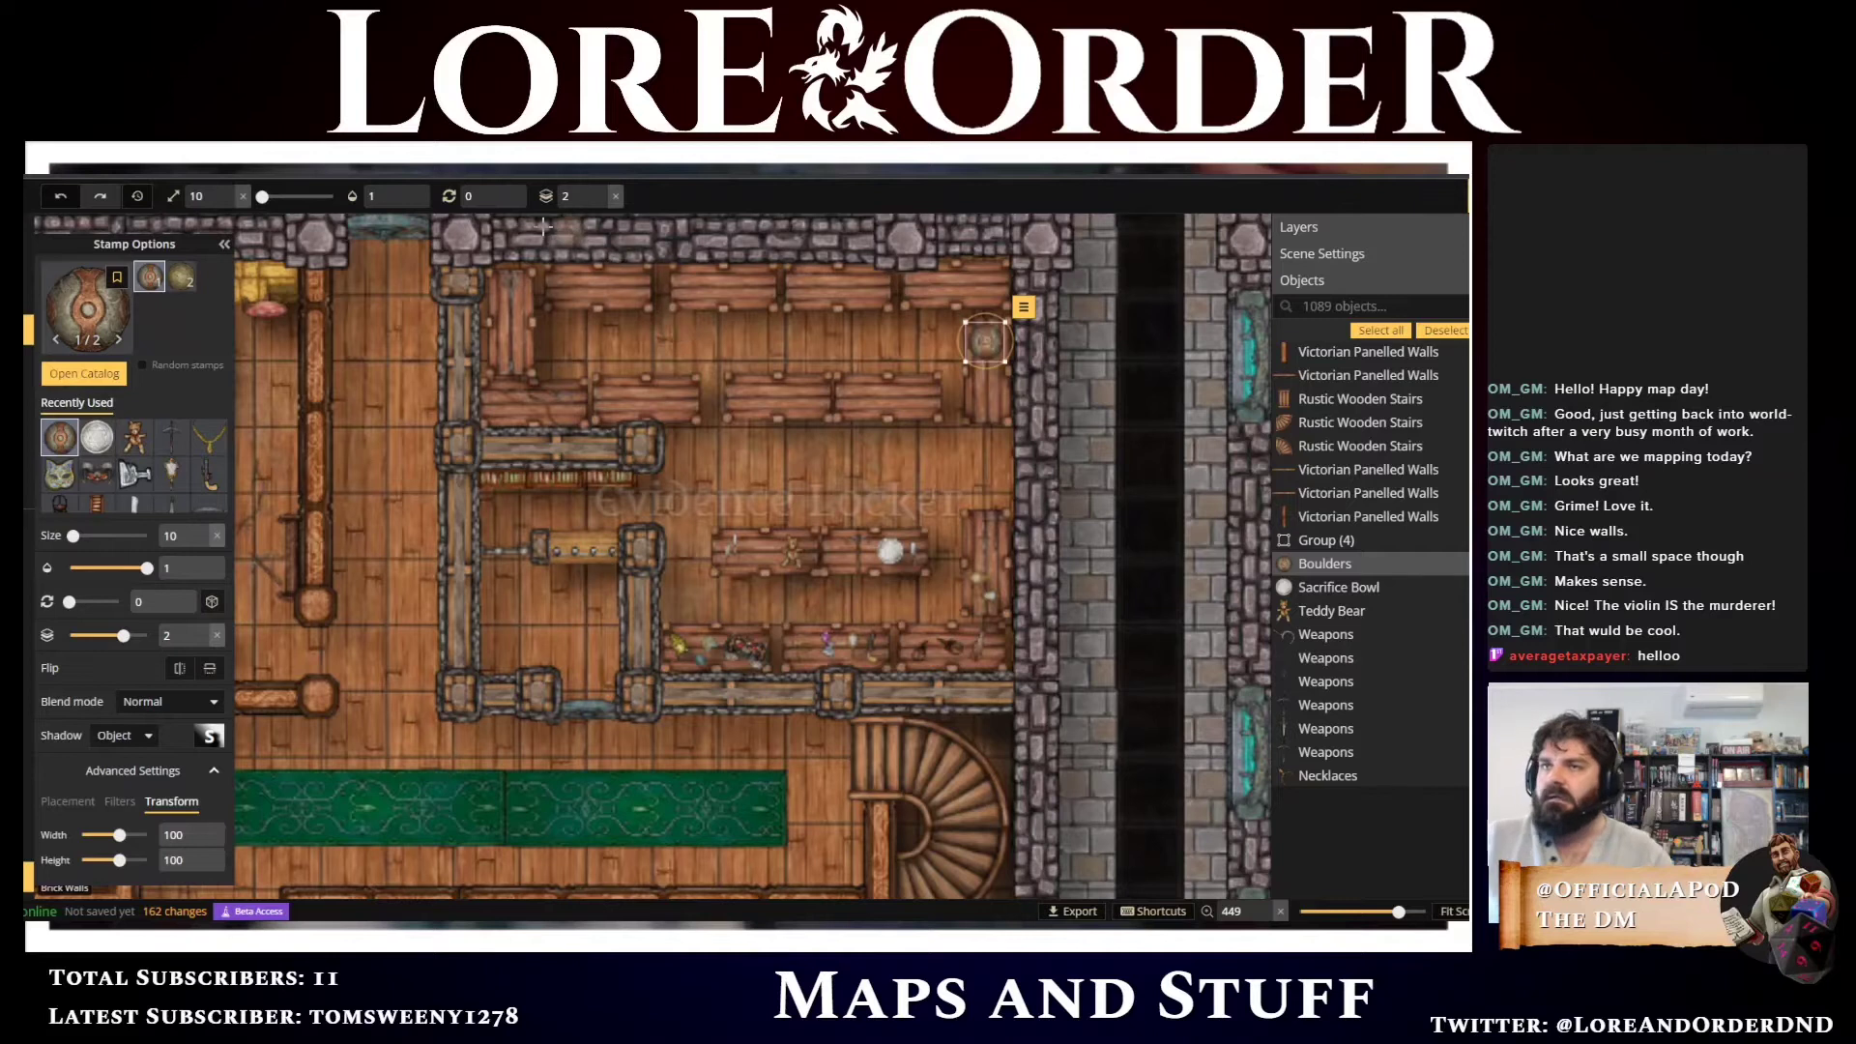
Find the Drums in the Orc stamps and place one below the boulder on the right-wall table, at rotation 240 and size 20
{"action": "left_click", "coordinate": [94, 316]}
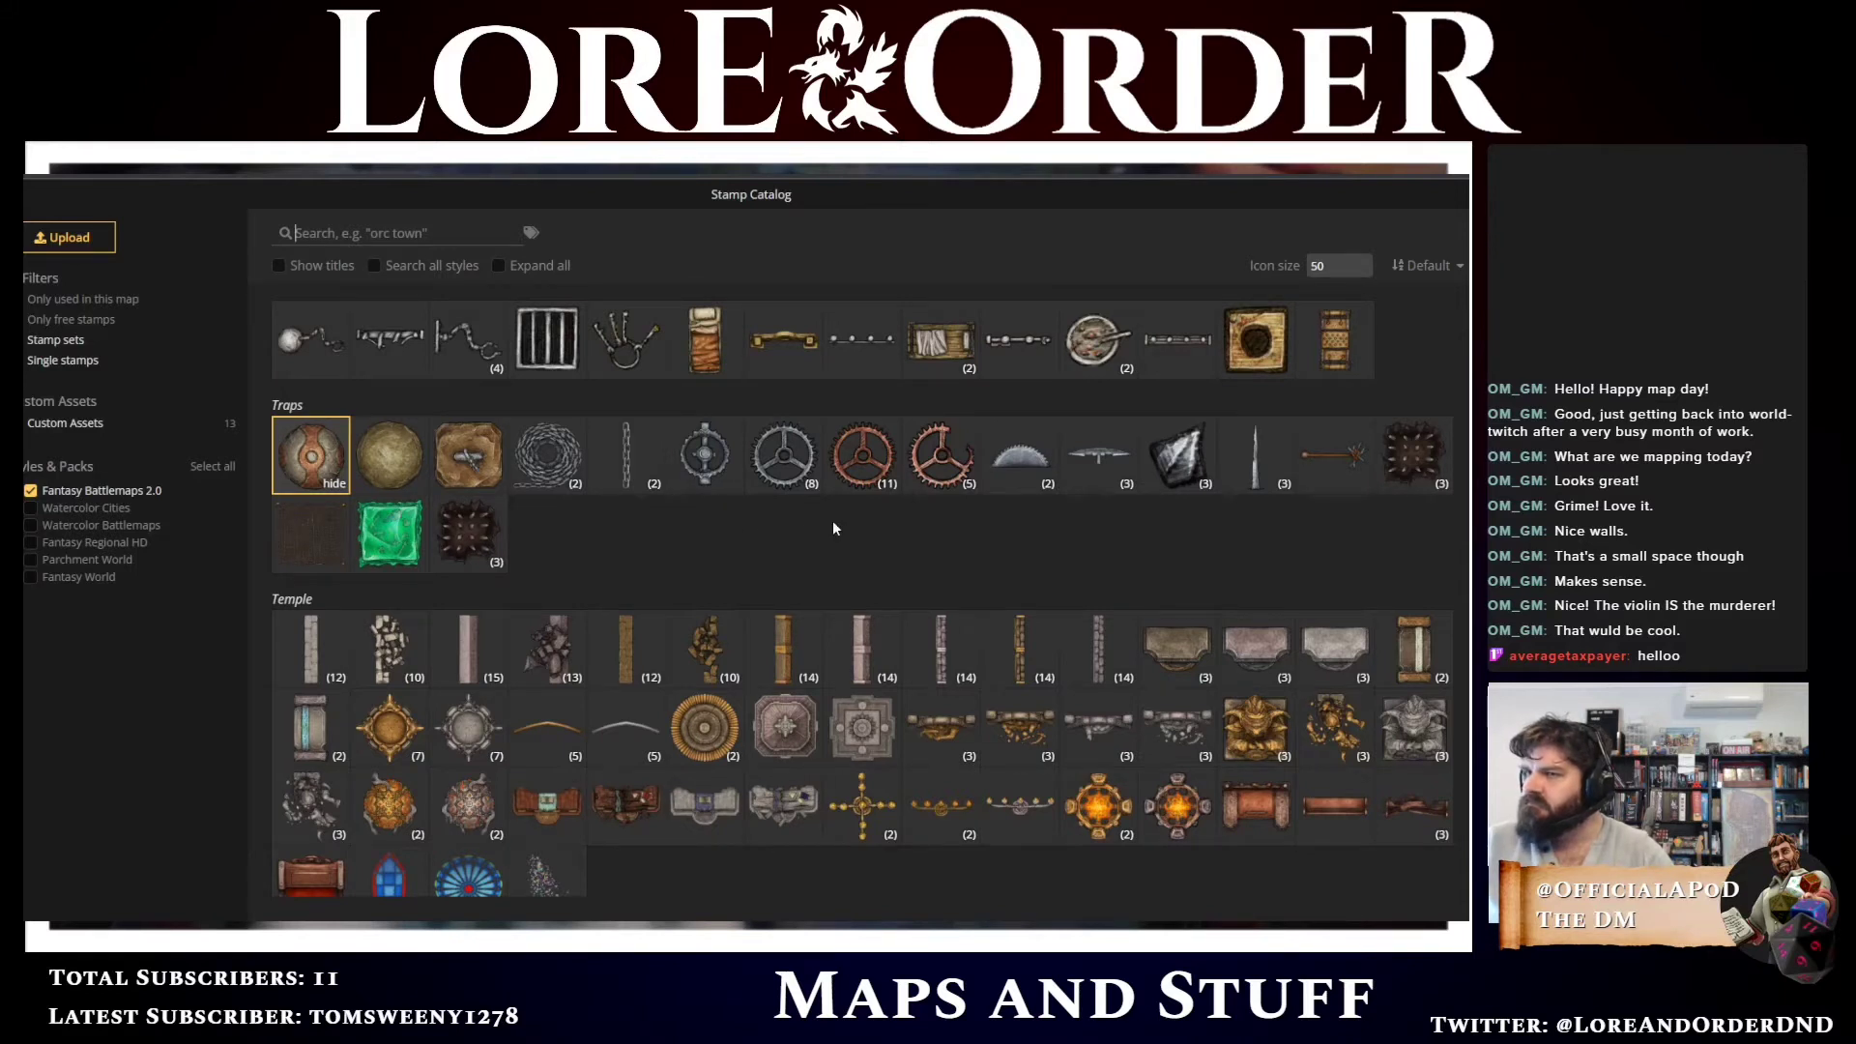
{"action": "scroll", "coordinate": [832, 520], "scroll_direction": "down", "scroll_amount": 4}
{"action": "scroll", "coordinate": [872, 557], "scroll_direction": "down", "scroll_amount": 5}
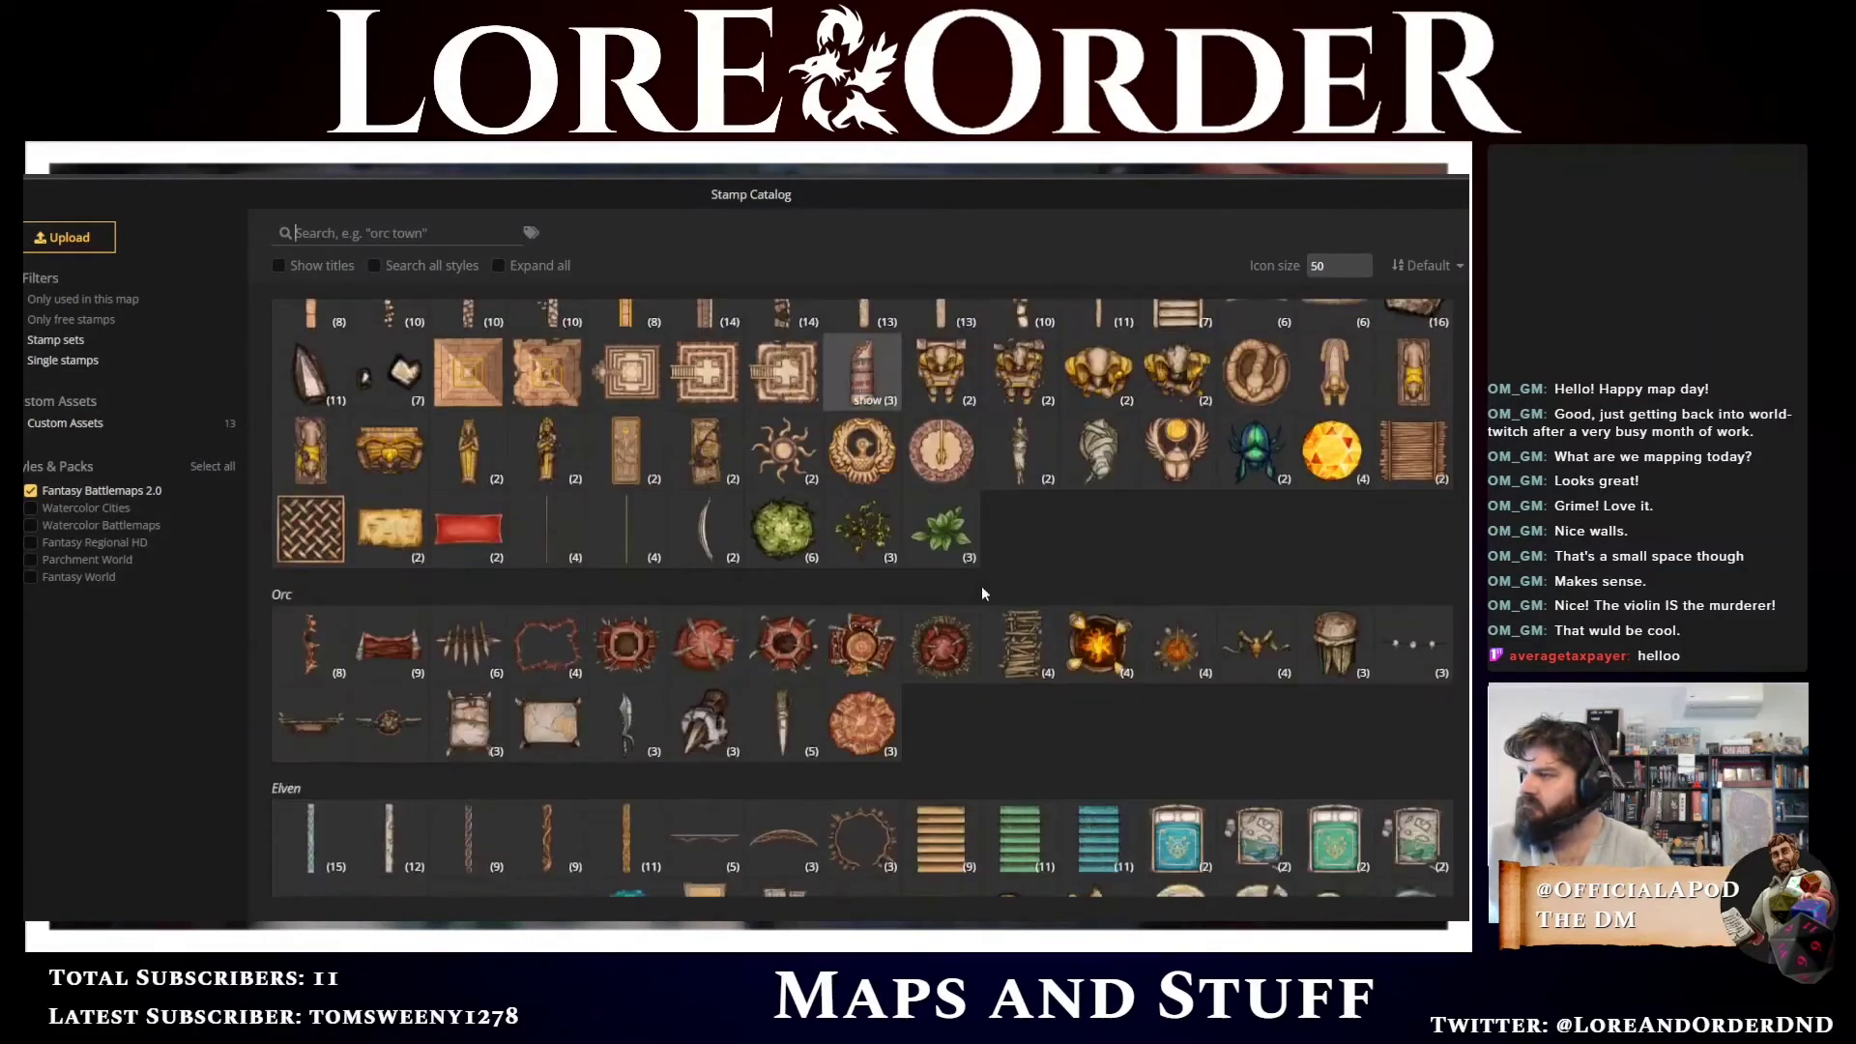
{"action": "scroll", "coordinate": [1160, 606], "scroll_direction": "up", "scroll_amount": 1}
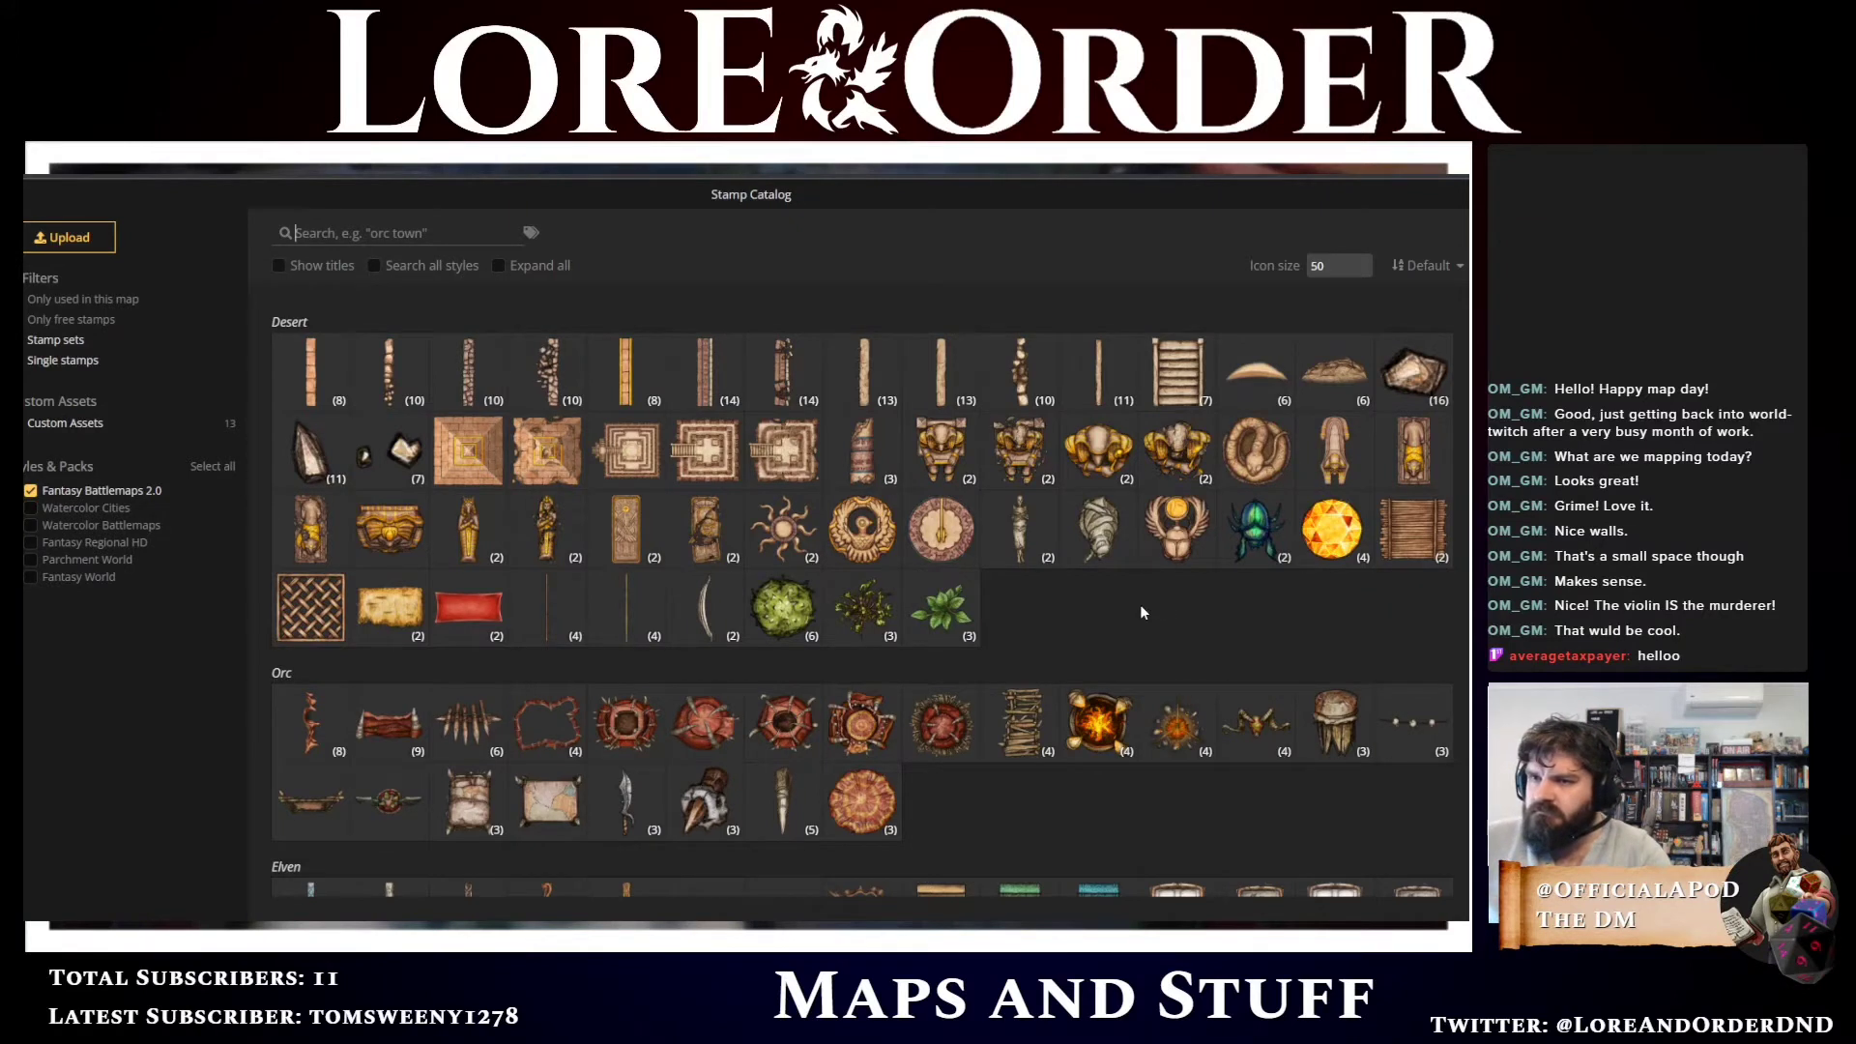
{"action": "scroll", "coordinate": [1139, 611], "scroll_direction": "down", "scroll_amount": 3}
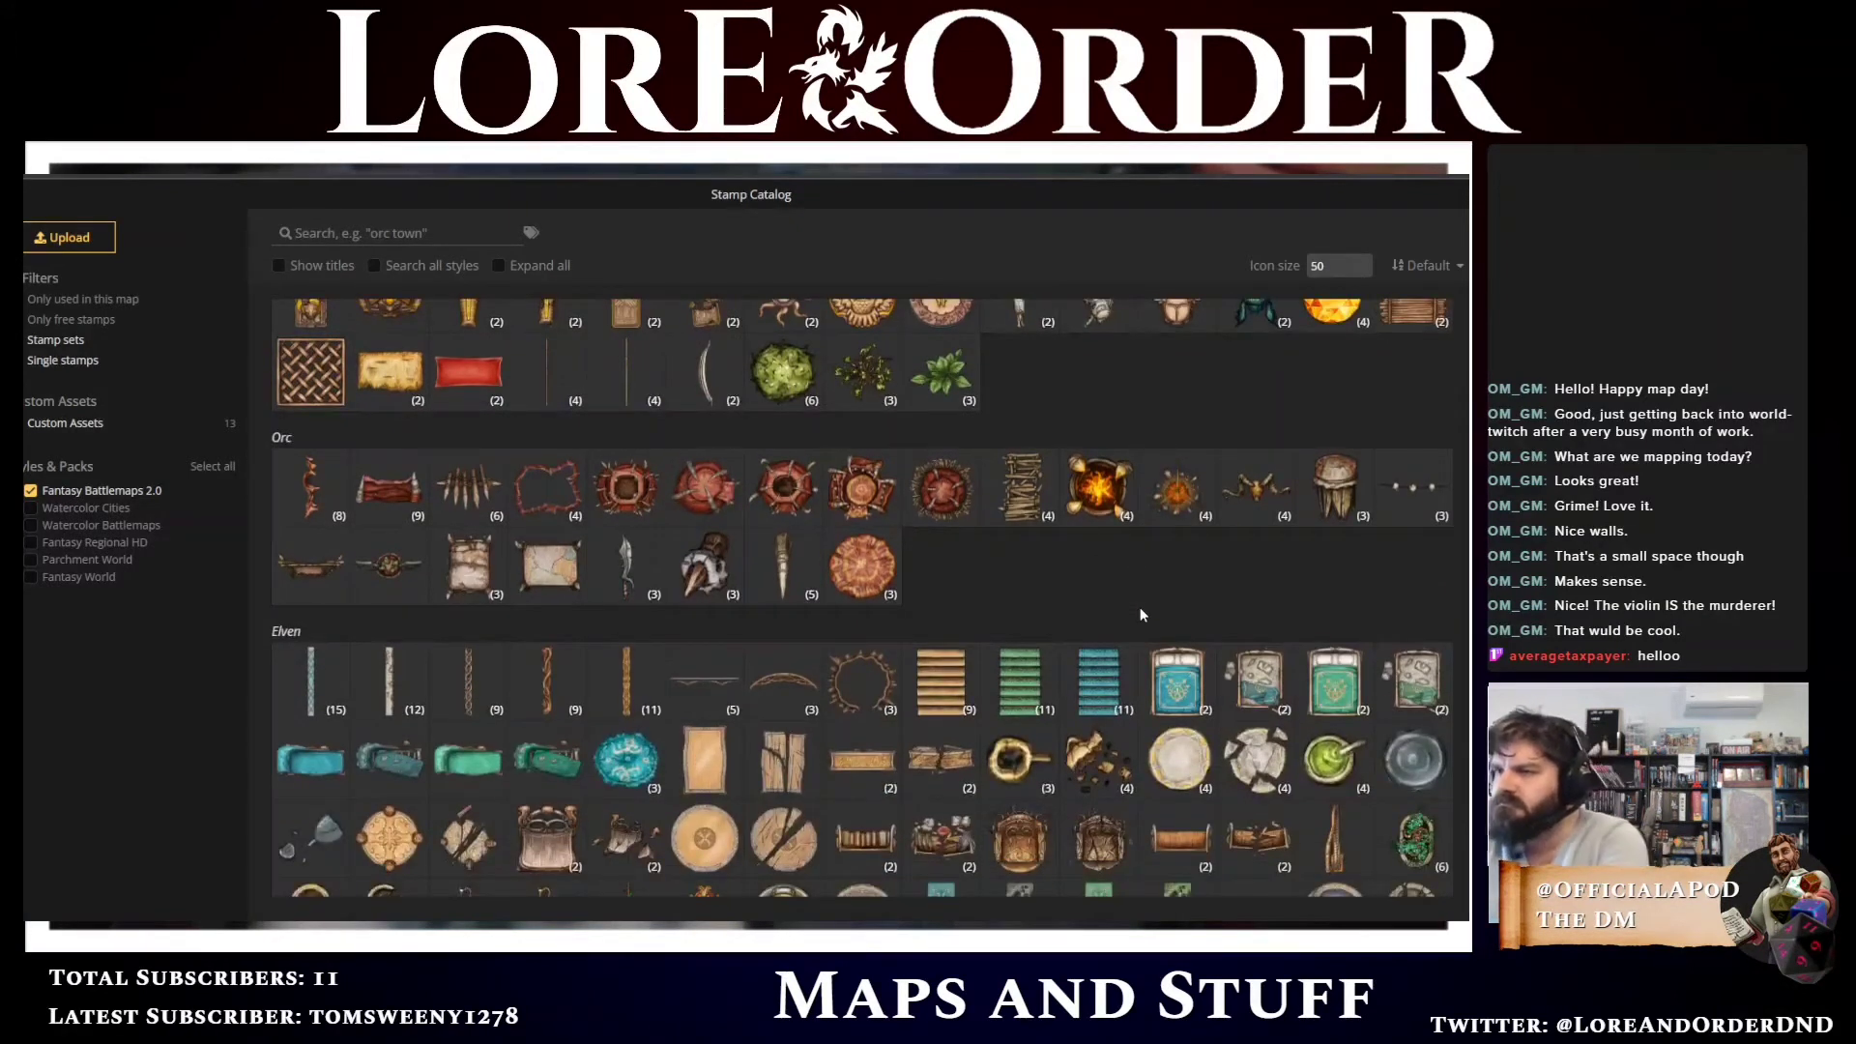
{"action": "scroll", "coordinate": [1139, 615], "scroll_direction": "down", "scroll_amount": 1}
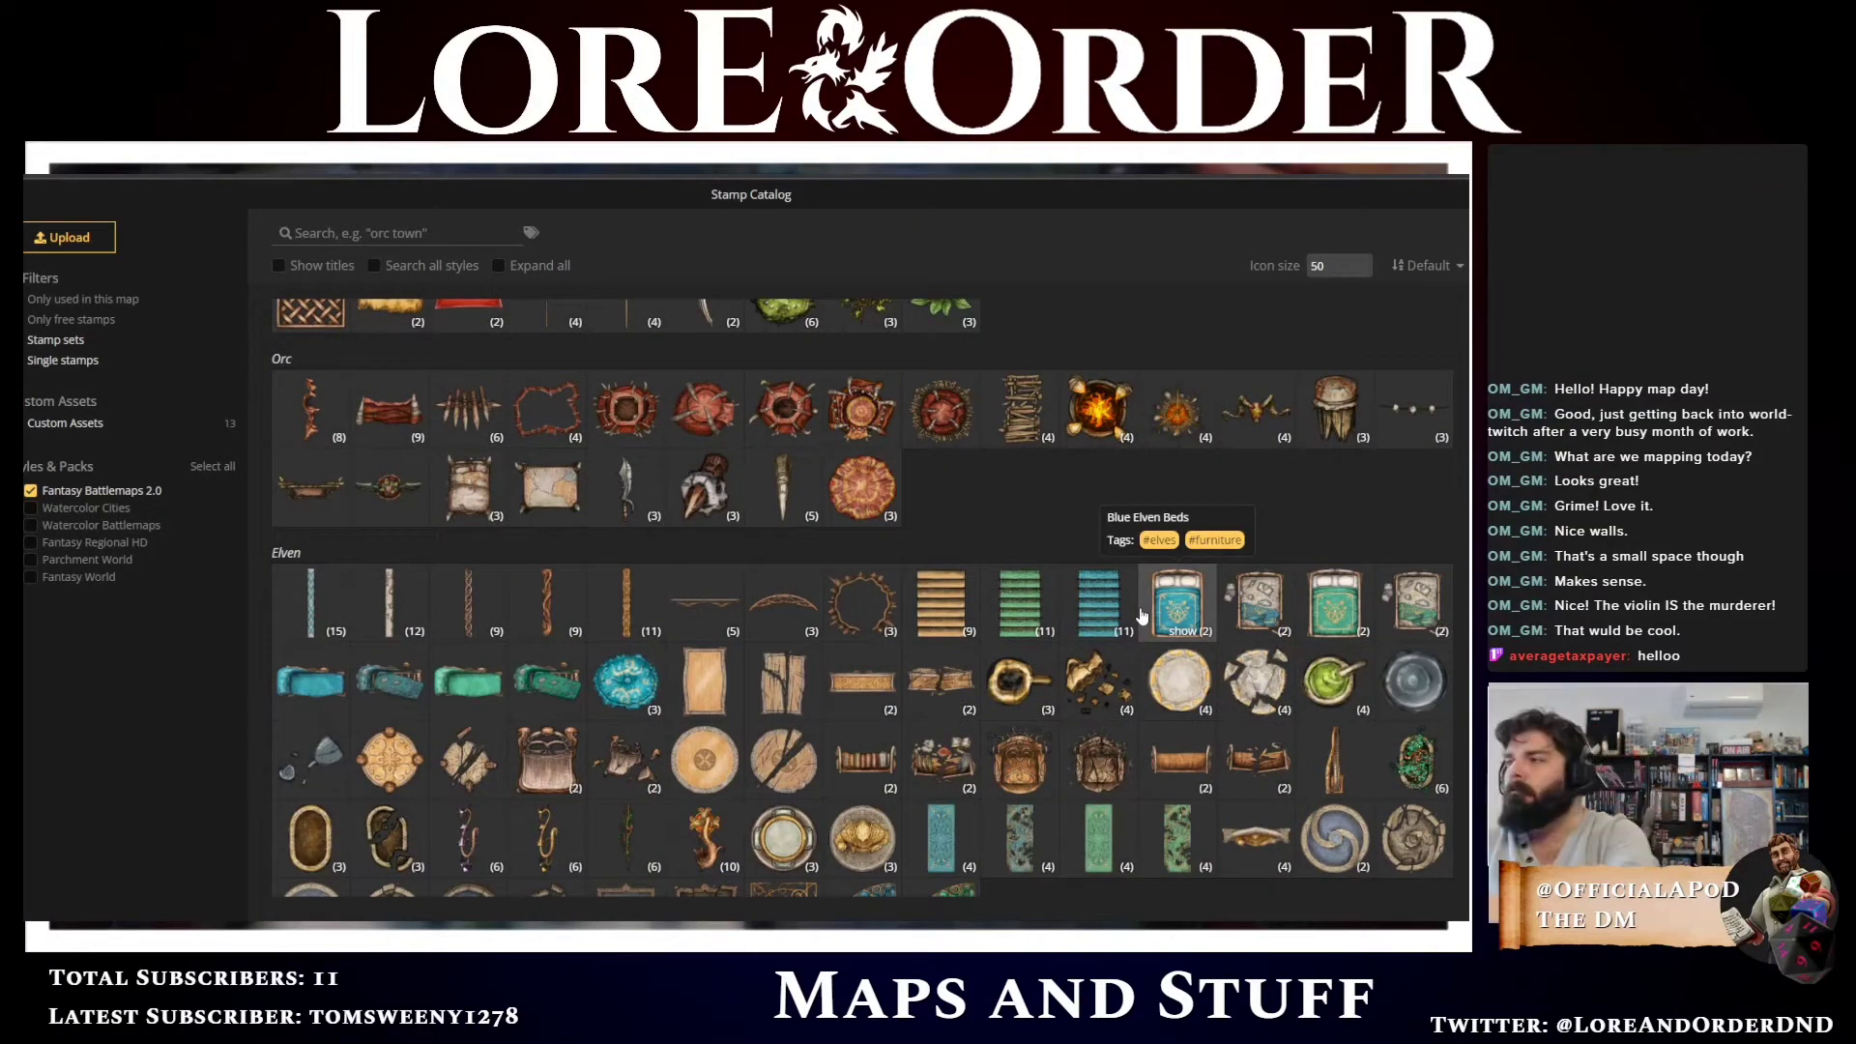
{"action": "left_click", "coordinate": [1332, 426]}
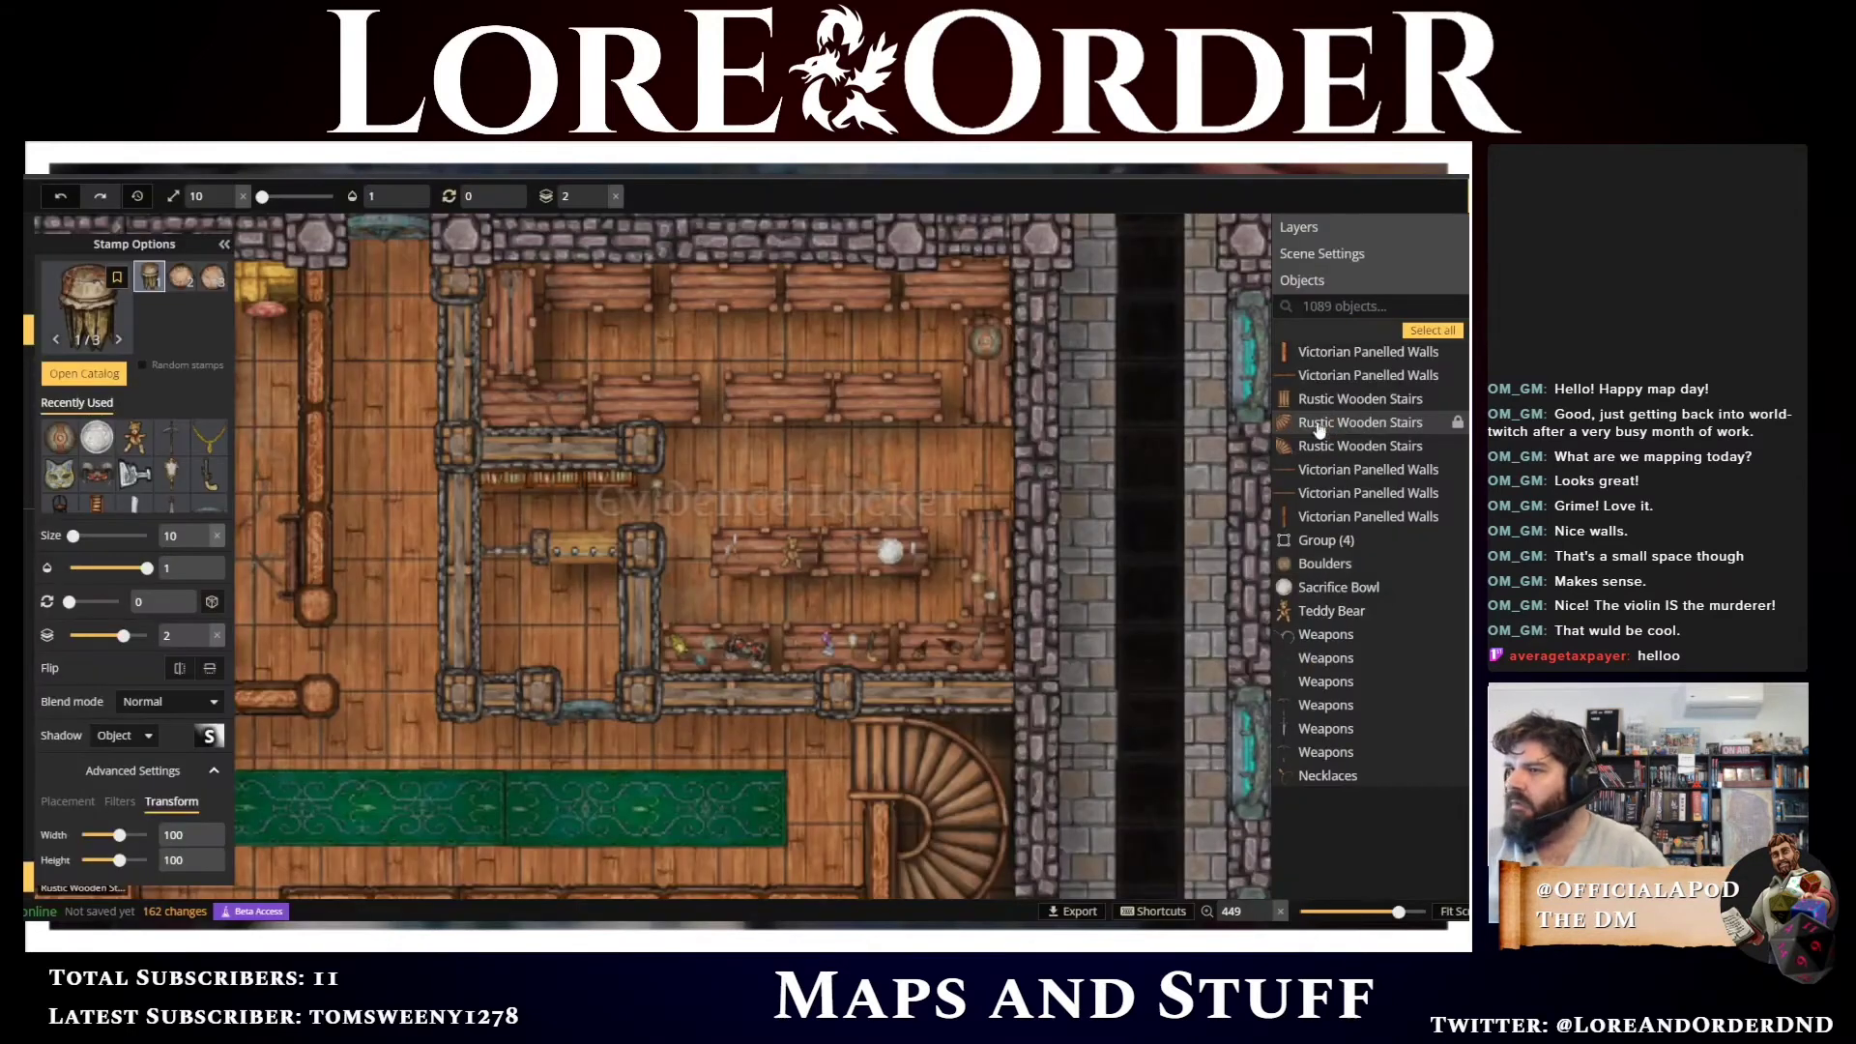
{"action": "left_click", "coordinate": [987, 393]}
{"action": "scroll", "coordinate": [987, 426], "scroll_direction": "down", "scroll_amount": 7}
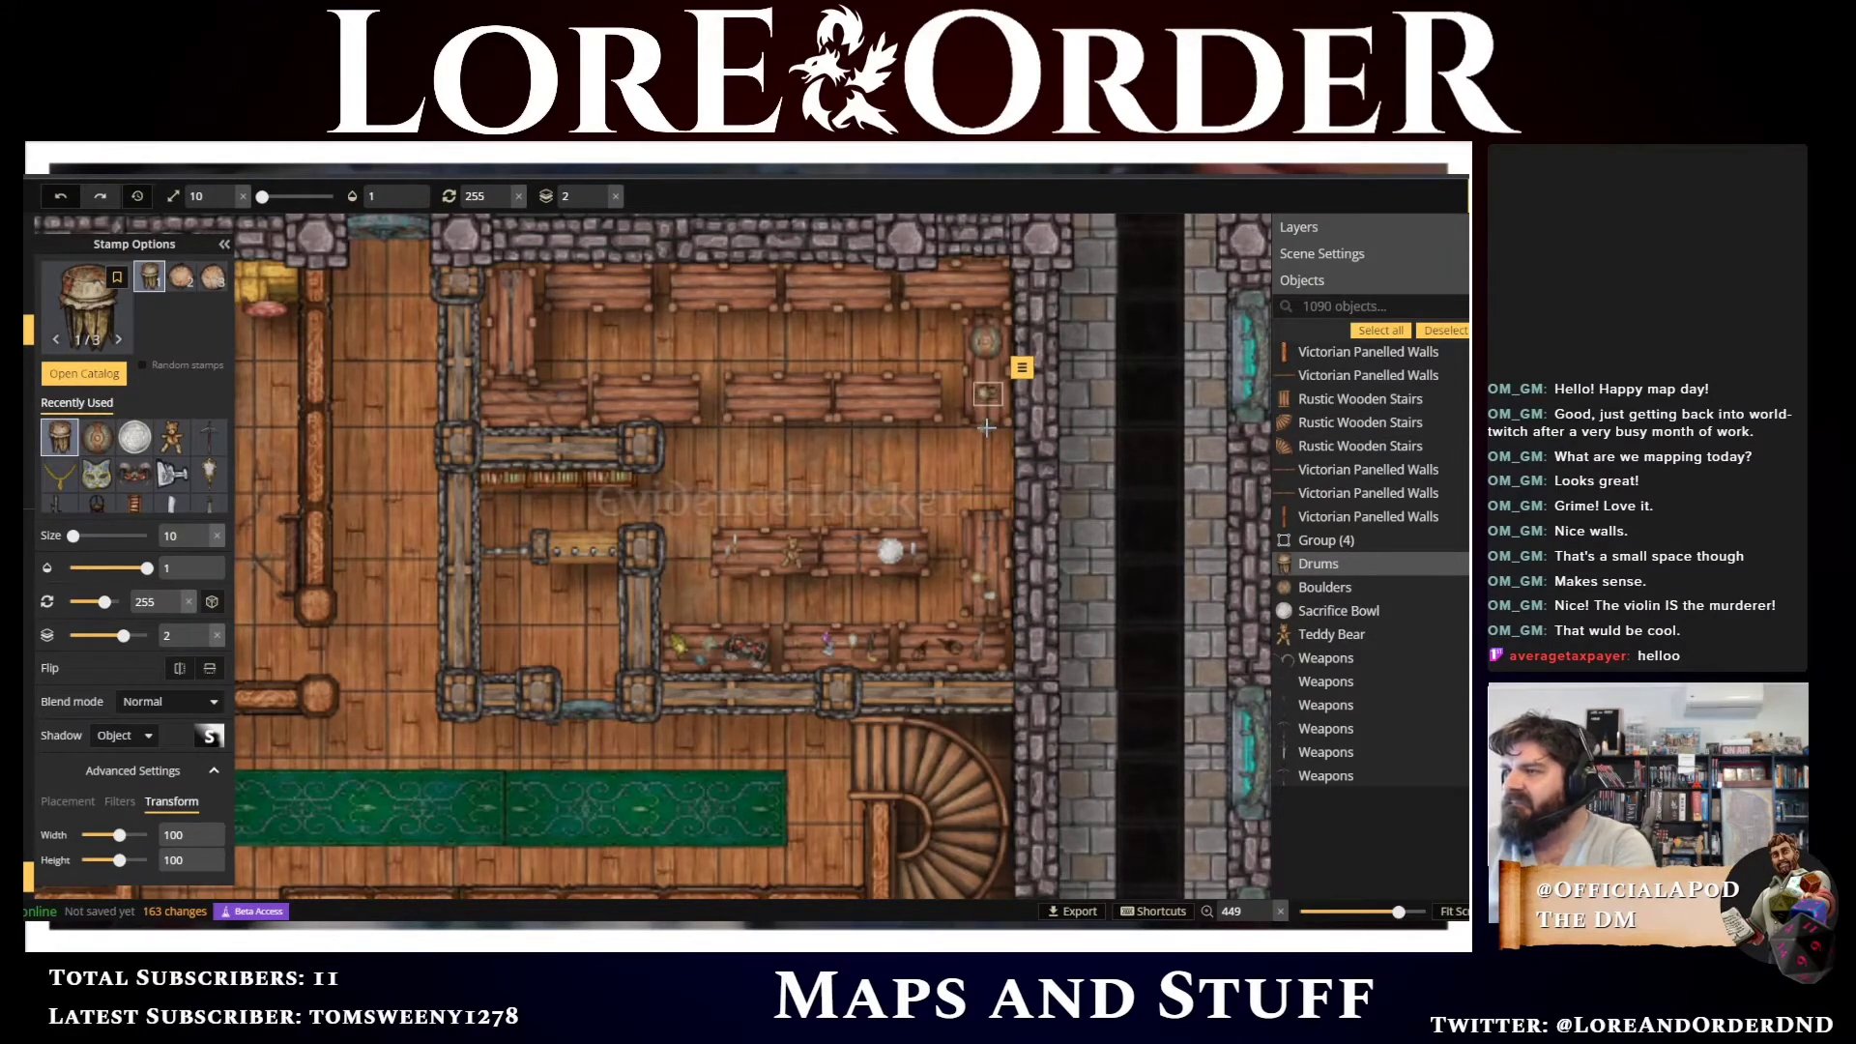
{"action": "scroll", "coordinate": [987, 426], "scroll_direction": "down", "scroll_amount": 1}
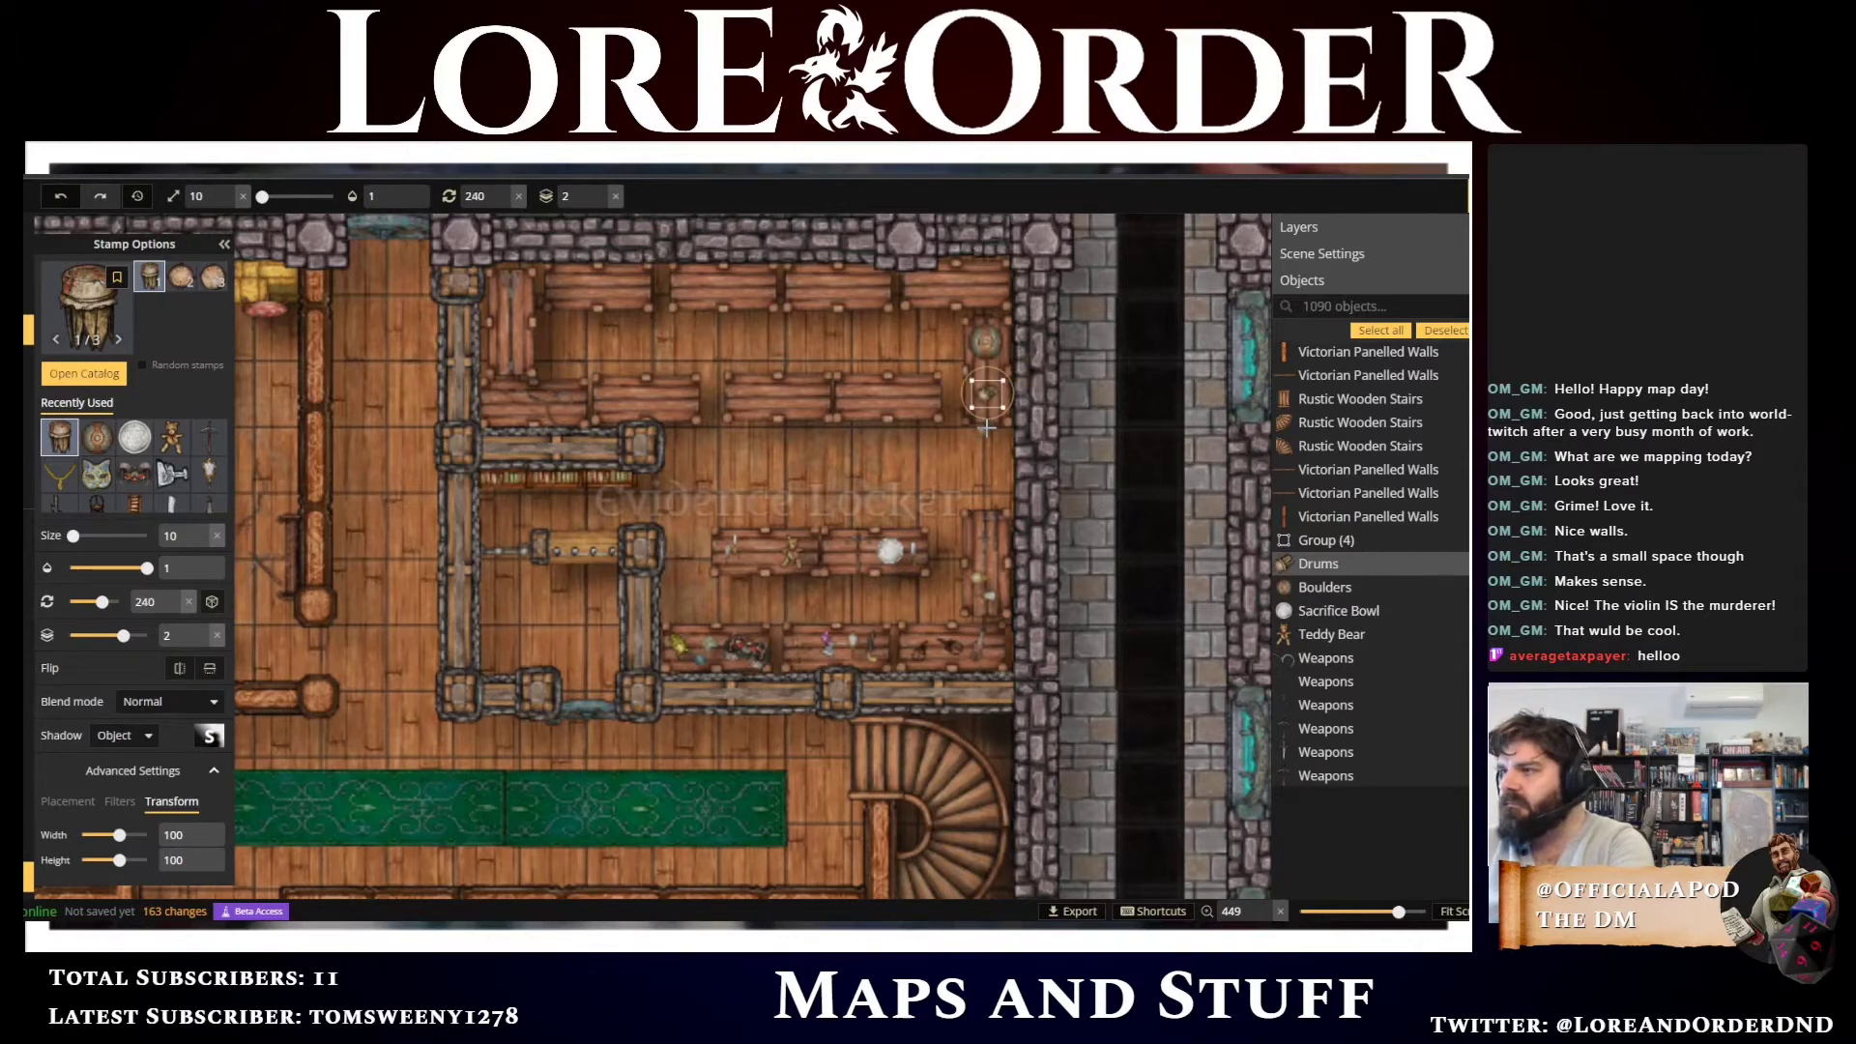
{"action": "scroll", "coordinate": [987, 426], "scroll_direction": "up", "scroll_amount": 2}
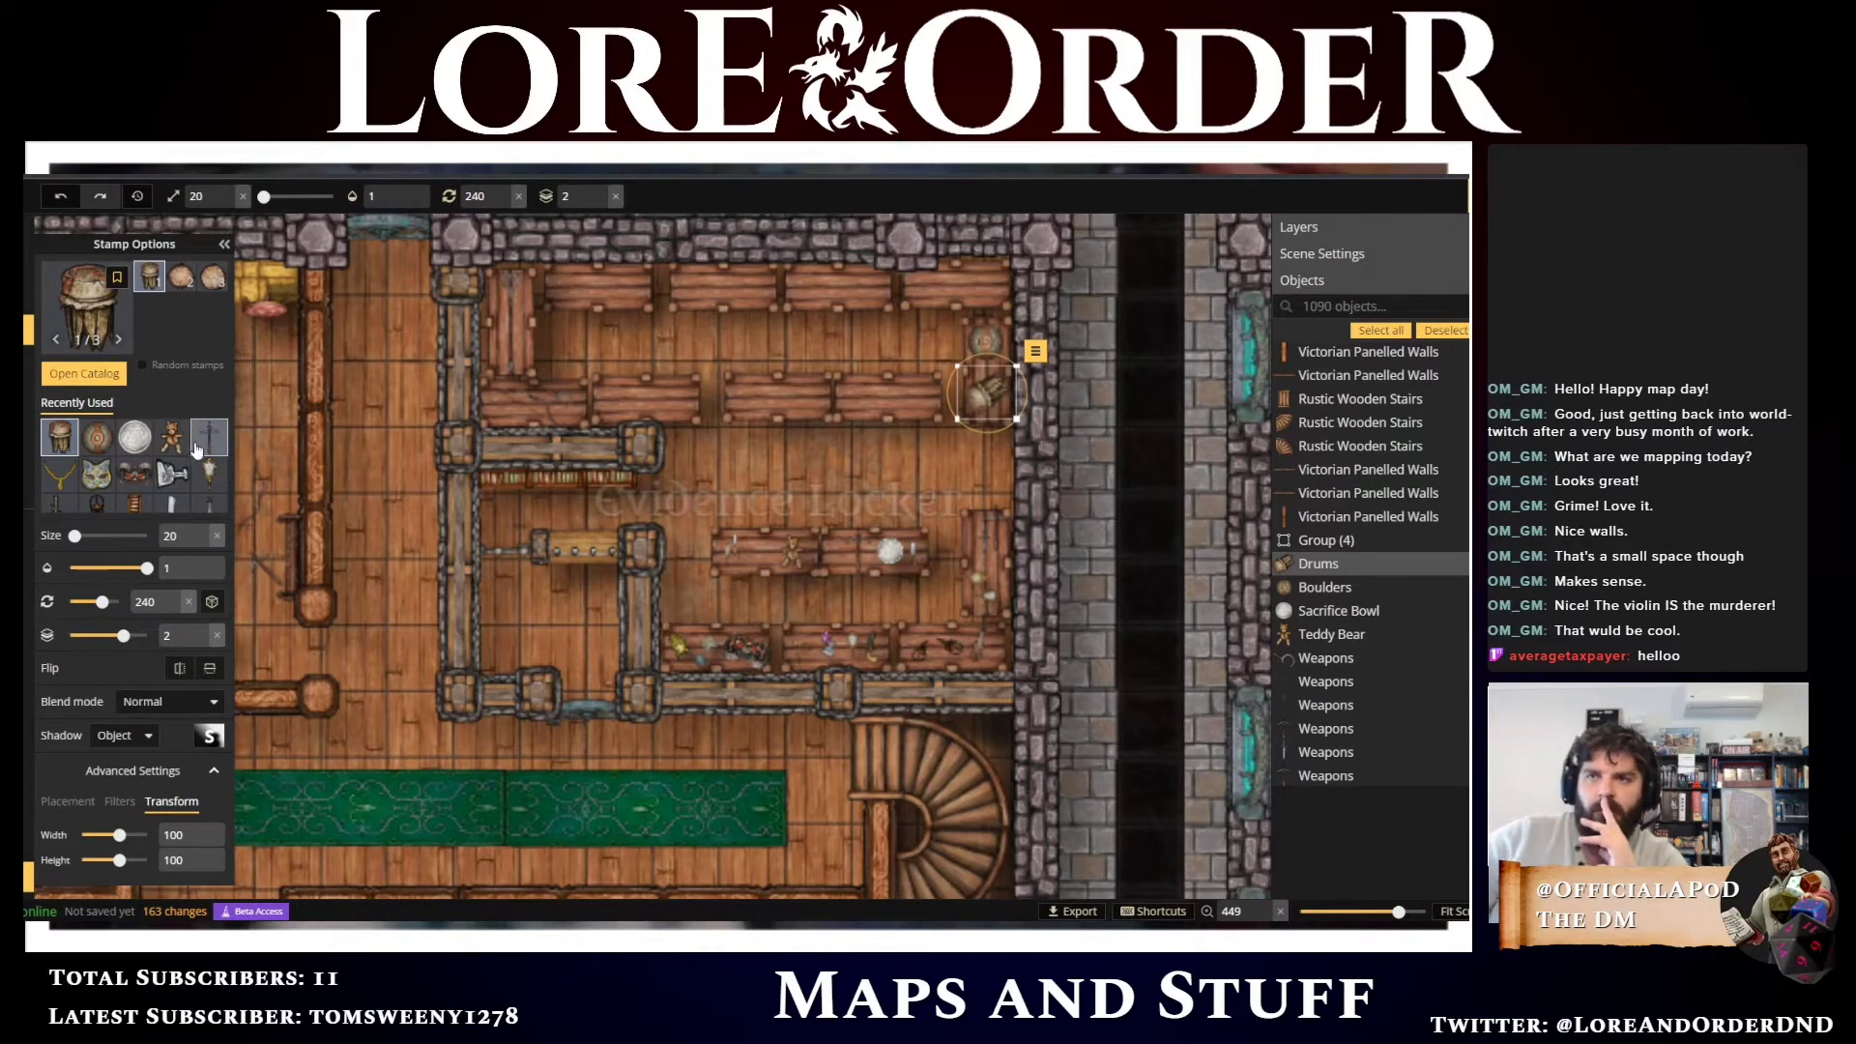
Look through the Elven, Weaponry & Tools, Siege and Steampunk stamps for another evidence item, including the round Steampunk wheel's variants
{"action": "left_click", "coordinate": [94, 322]}
{"action": "scroll", "coordinate": [594, 578], "scroll_direction": "down", "scroll_amount": 1}
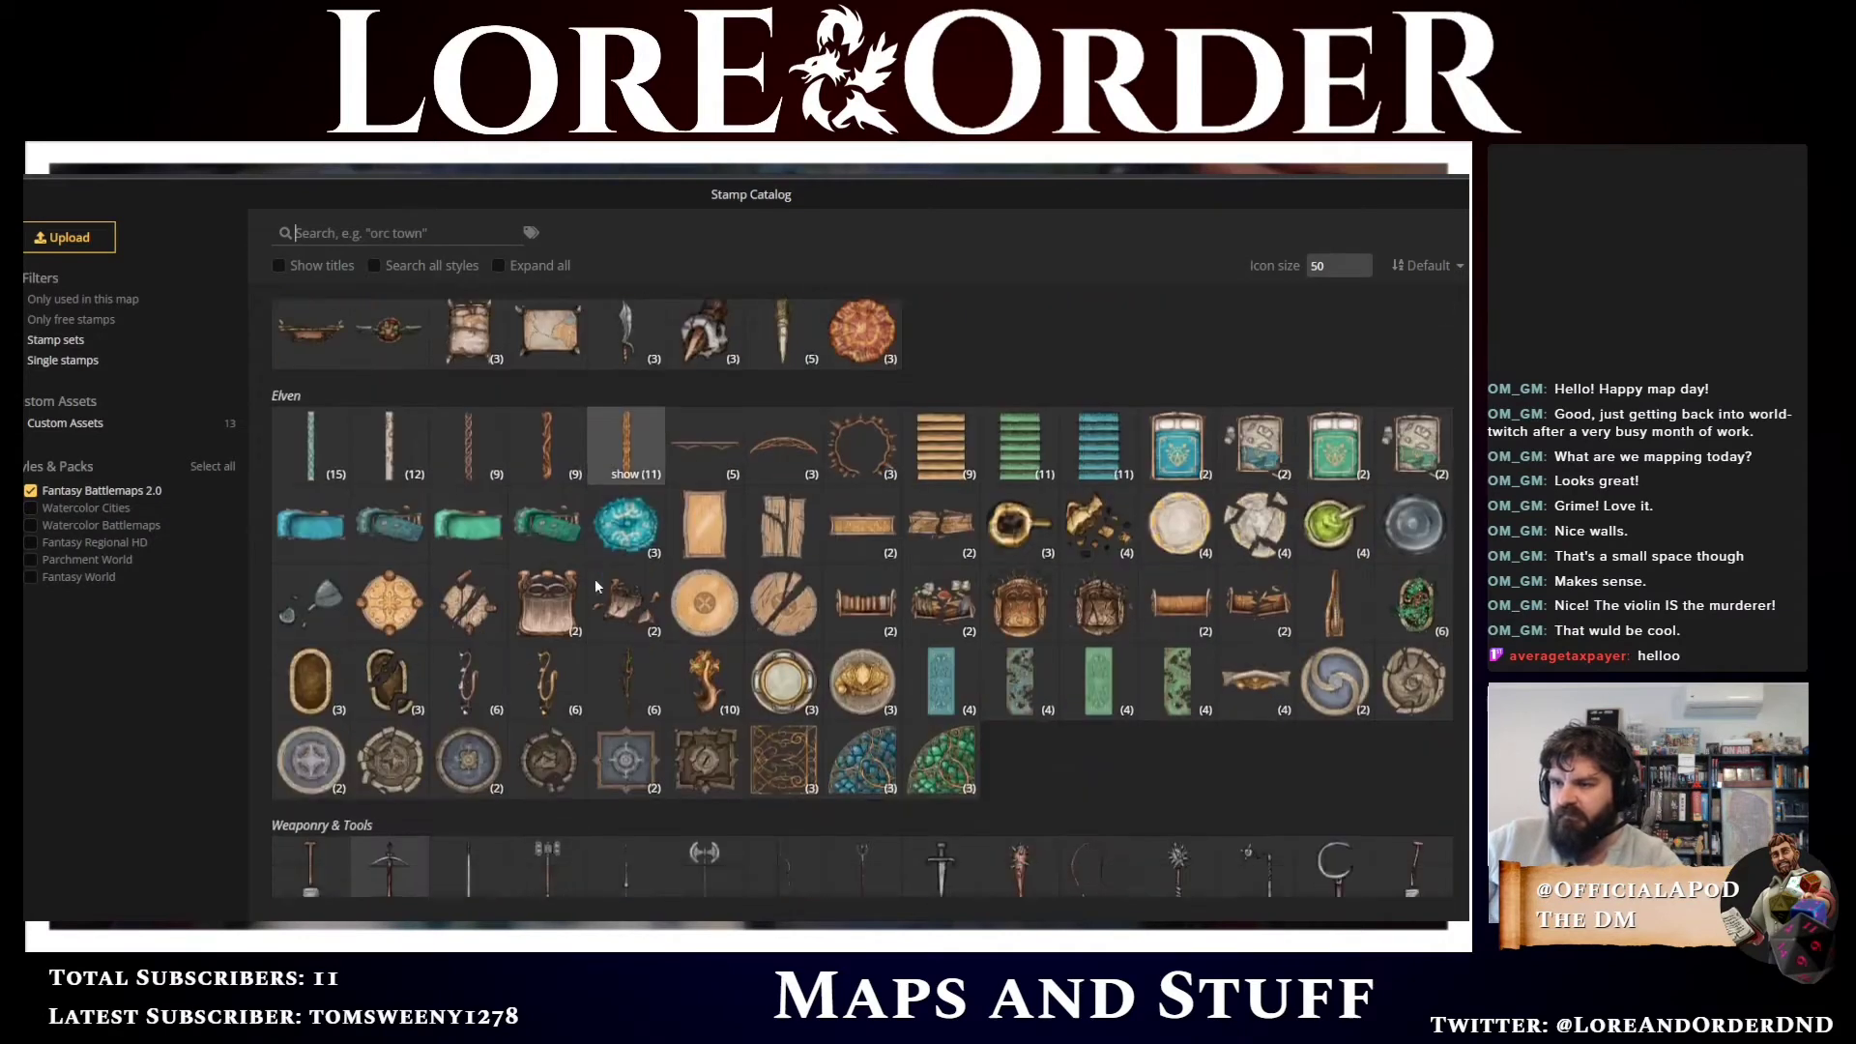
{"action": "scroll", "coordinate": [595, 580], "scroll_direction": "down", "scroll_amount": 2}
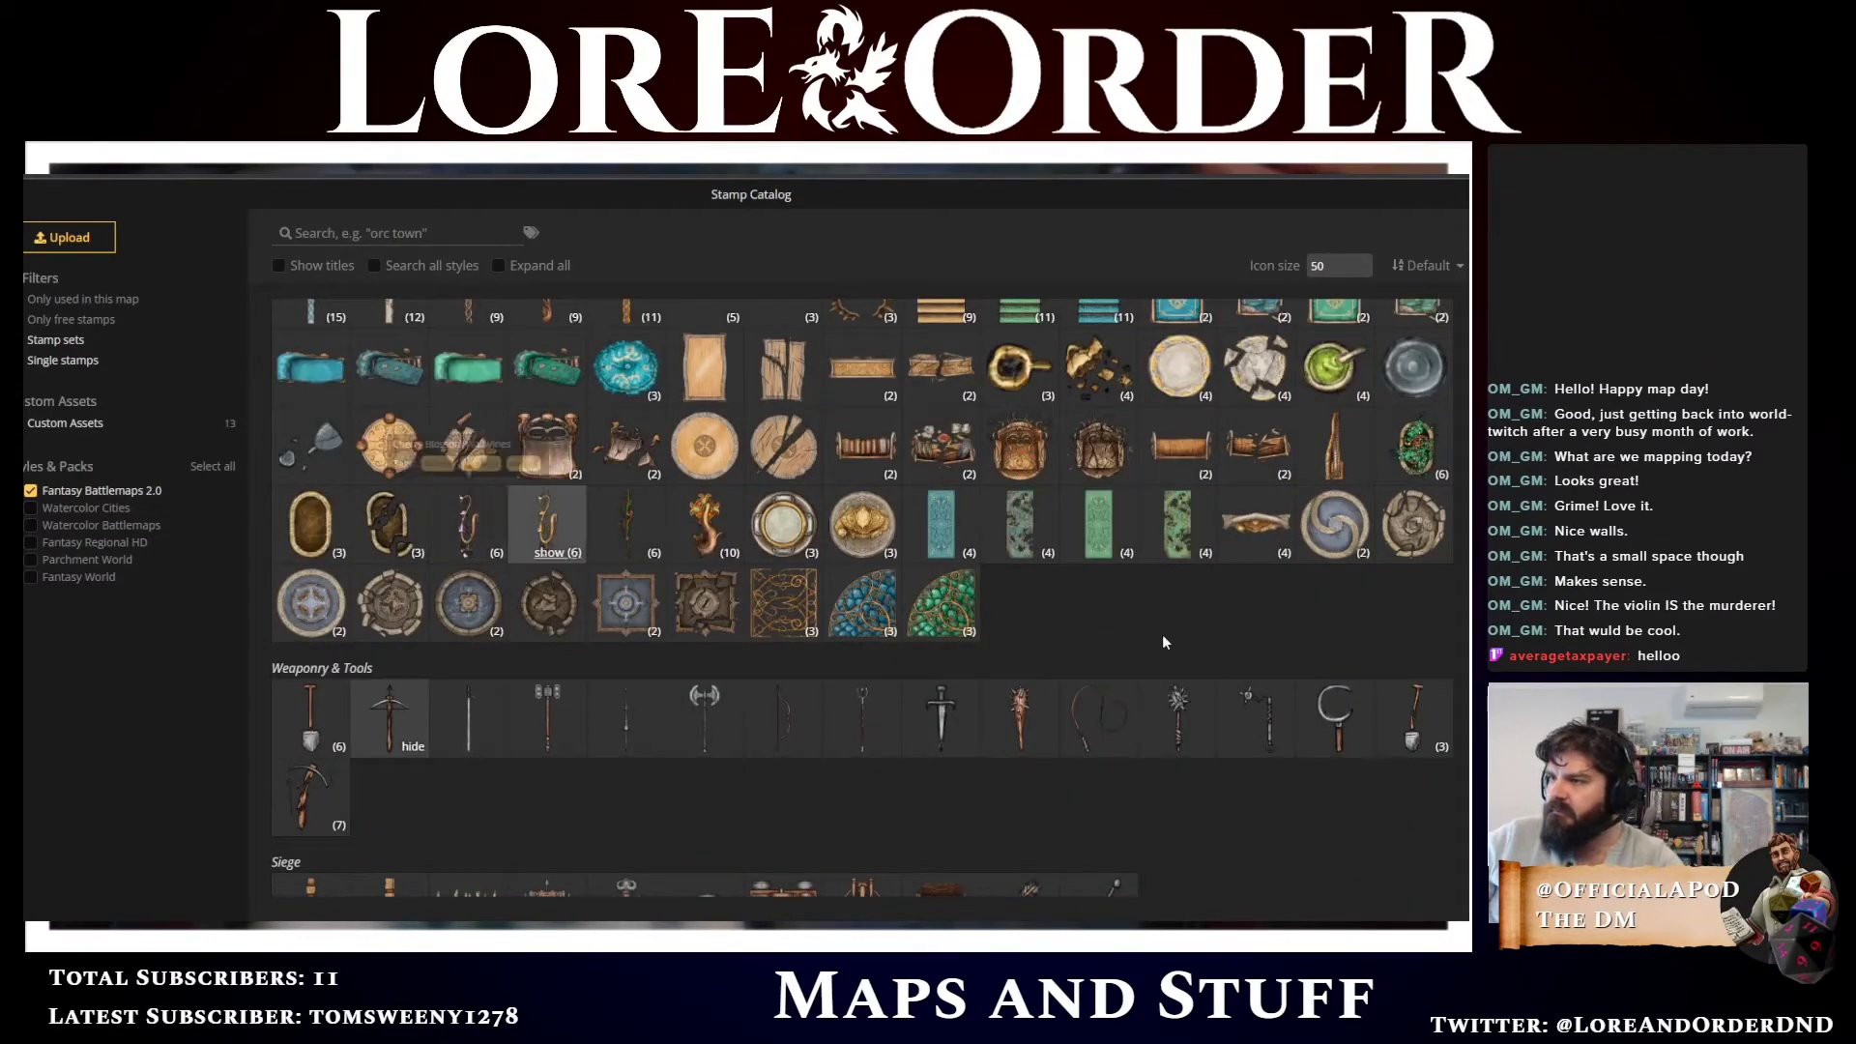
{"action": "scroll", "coordinate": [1162, 634], "scroll_direction": "up", "scroll_amount": 1}
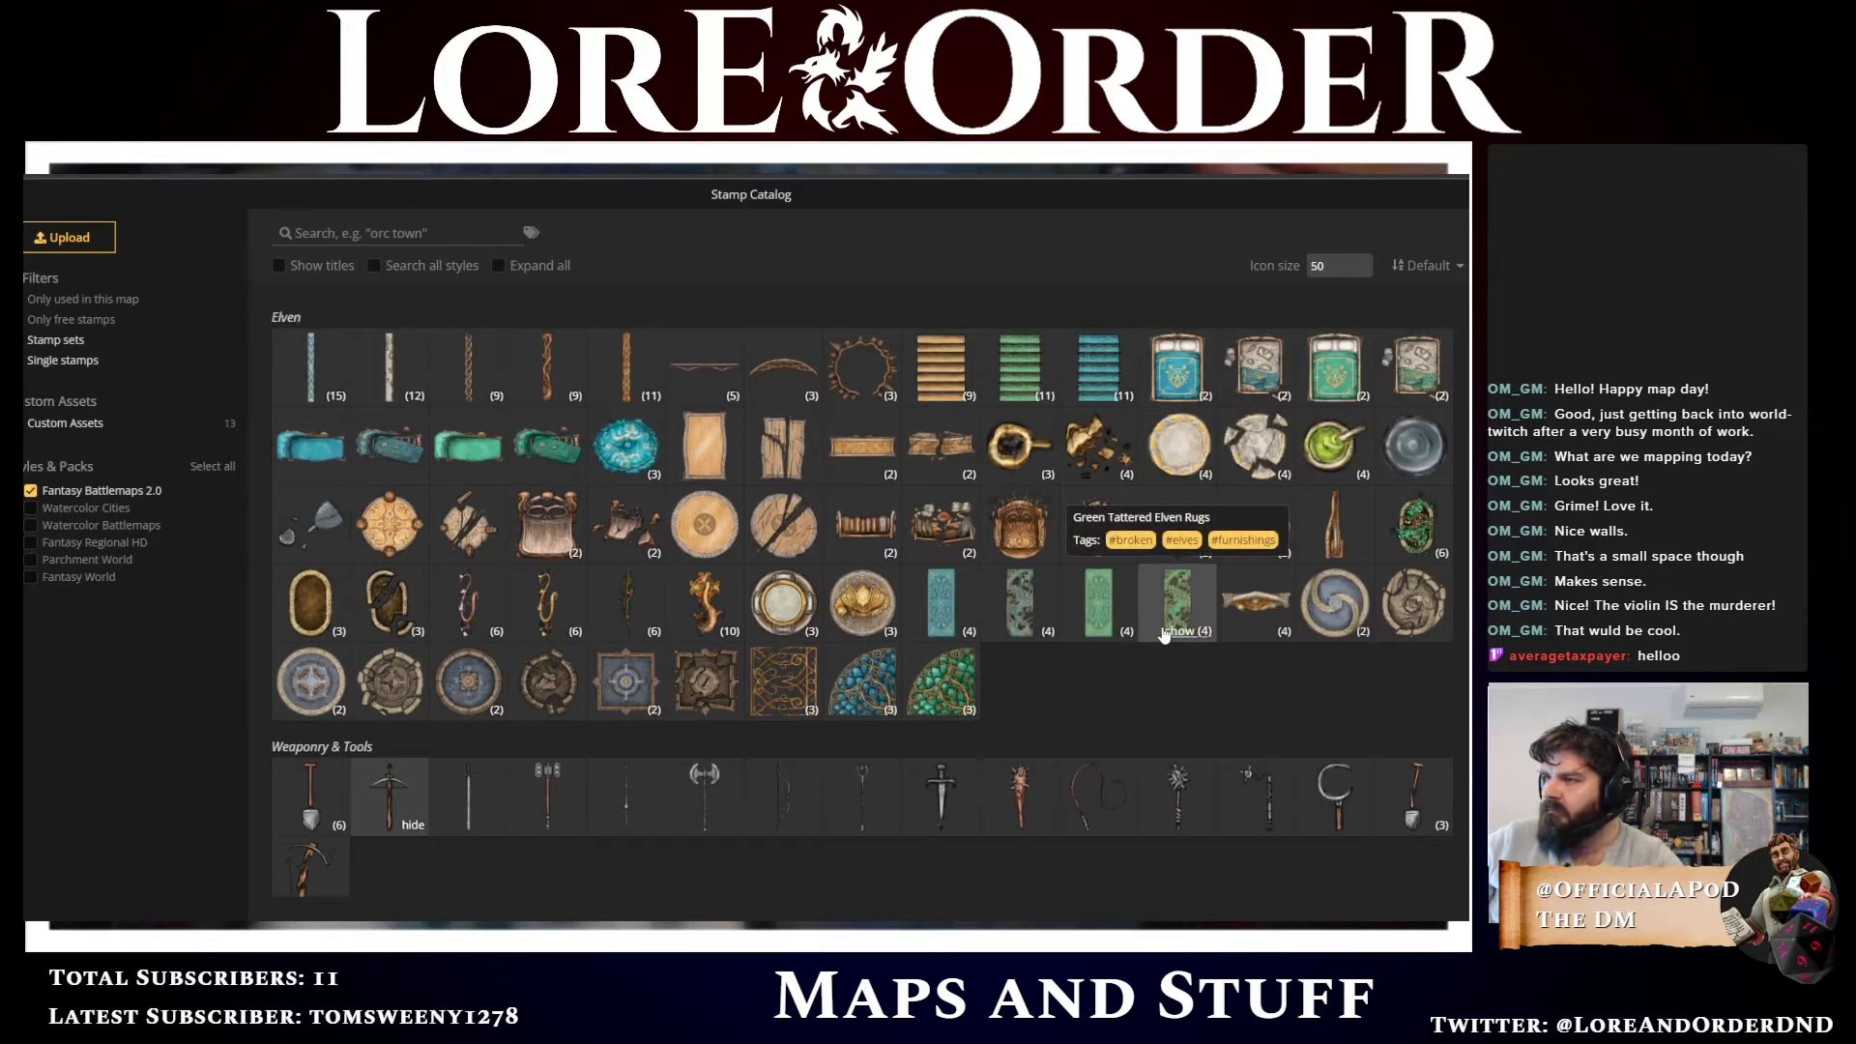
{"action": "scroll", "coordinate": [1160, 636], "scroll_direction": "down", "scroll_amount": 5}
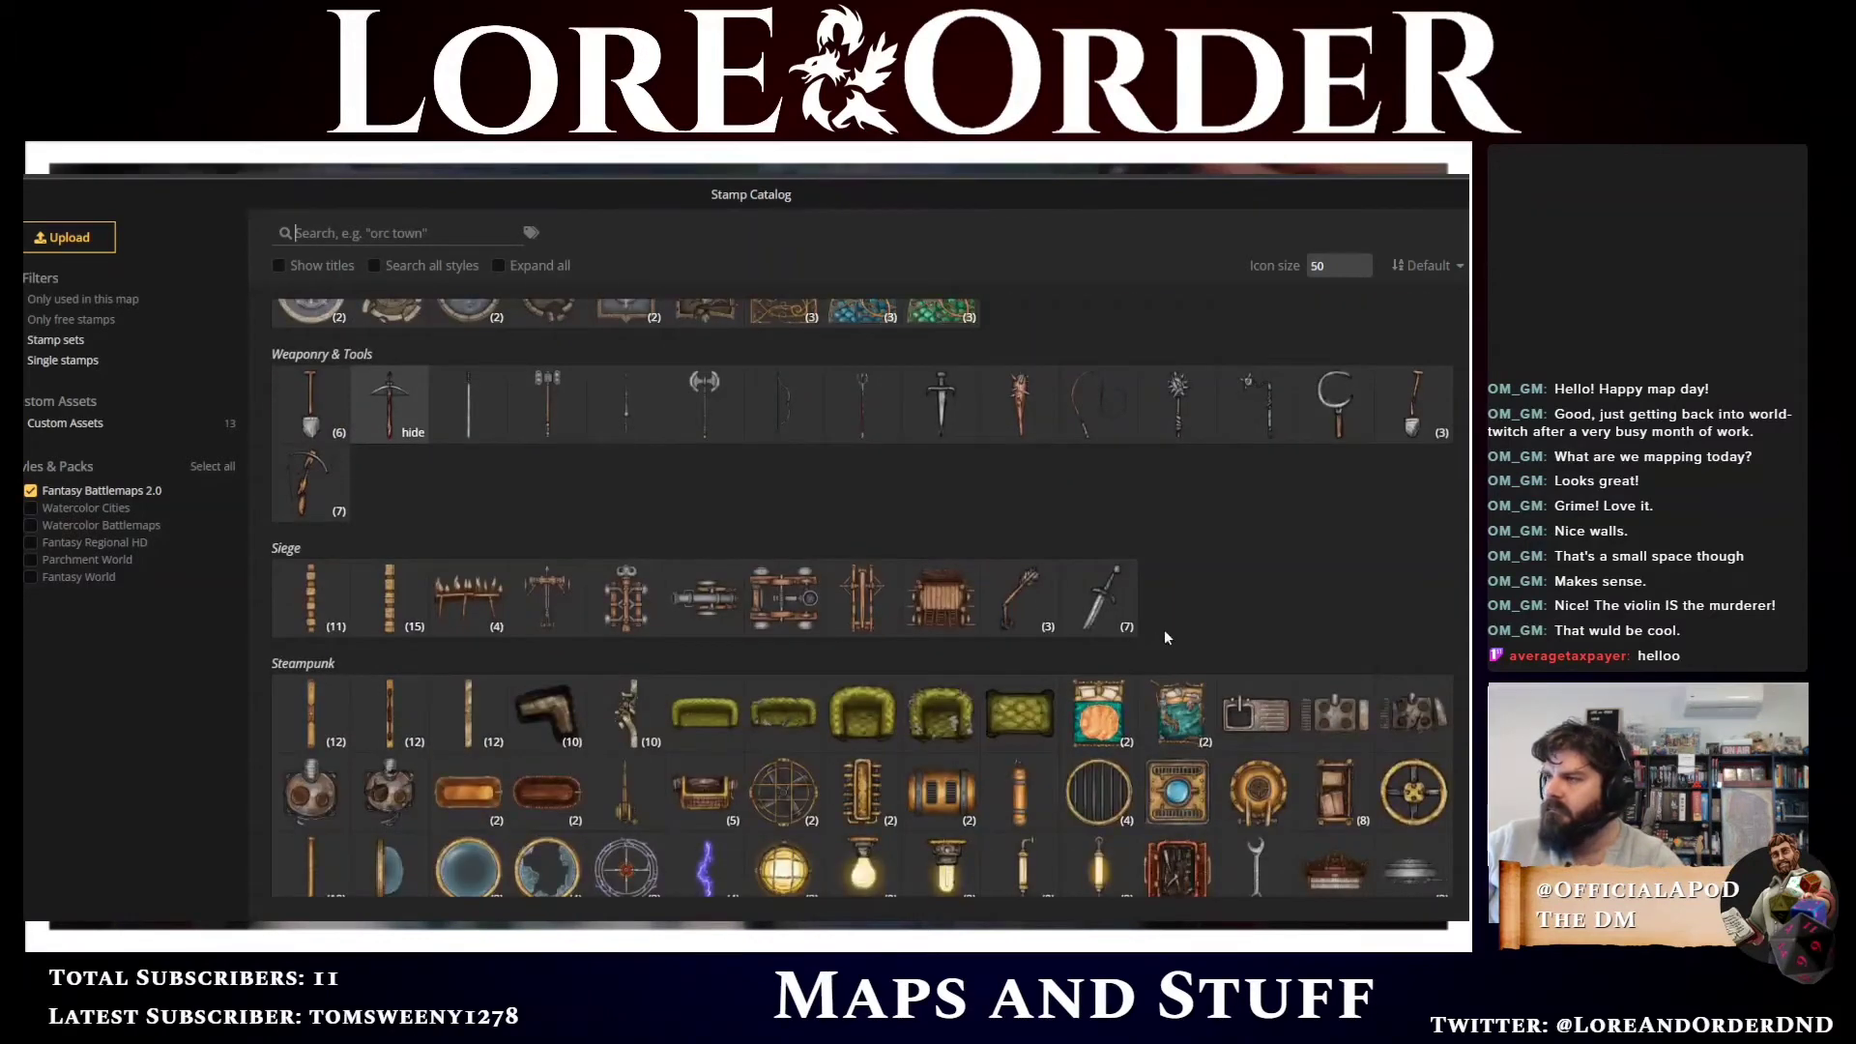
{"action": "left_click", "coordinate": [412, 433]}
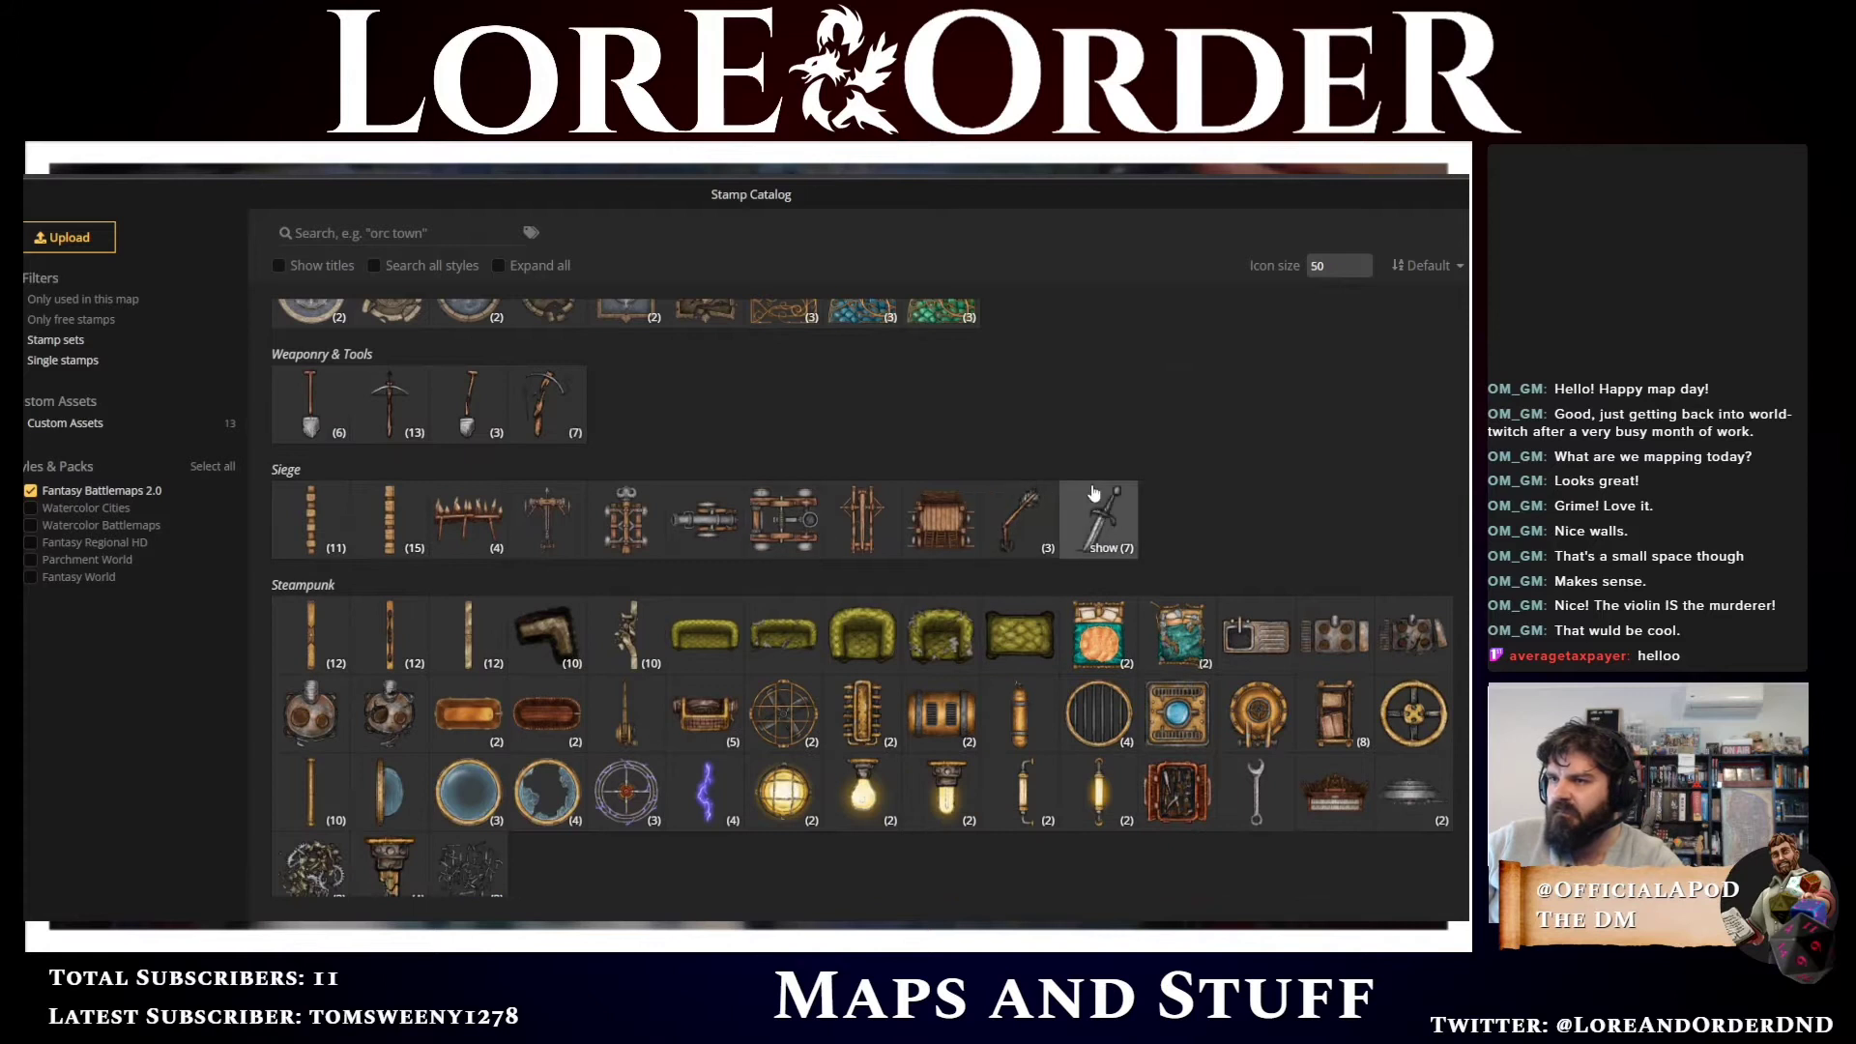
{"action": "scroll", "coordinate": [1217, 511], "scroll_direction": "down", "scroll_amount": 2}
{"action": "scroll", "coordinate": [1217, 516], "scroll_direction": "down", "scroll_amount": 4}
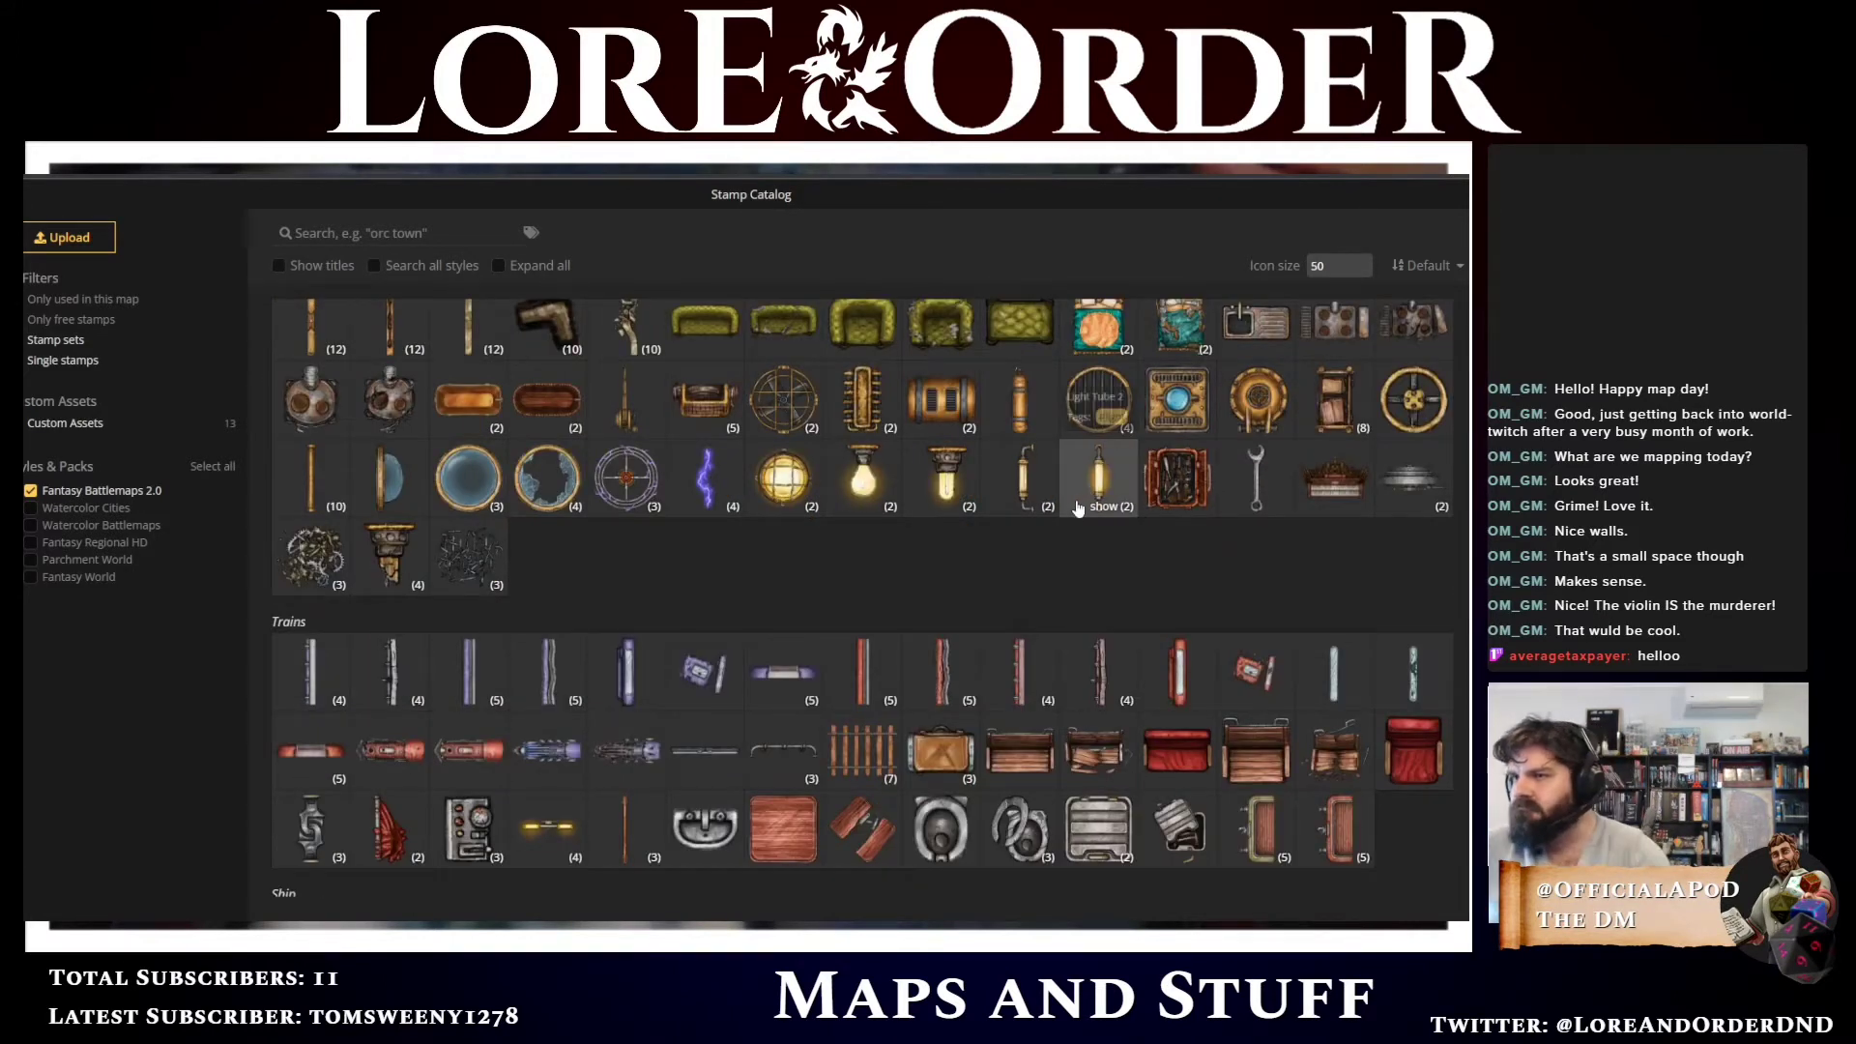
{"action": "left_click", "coordinate": [630, 508]}
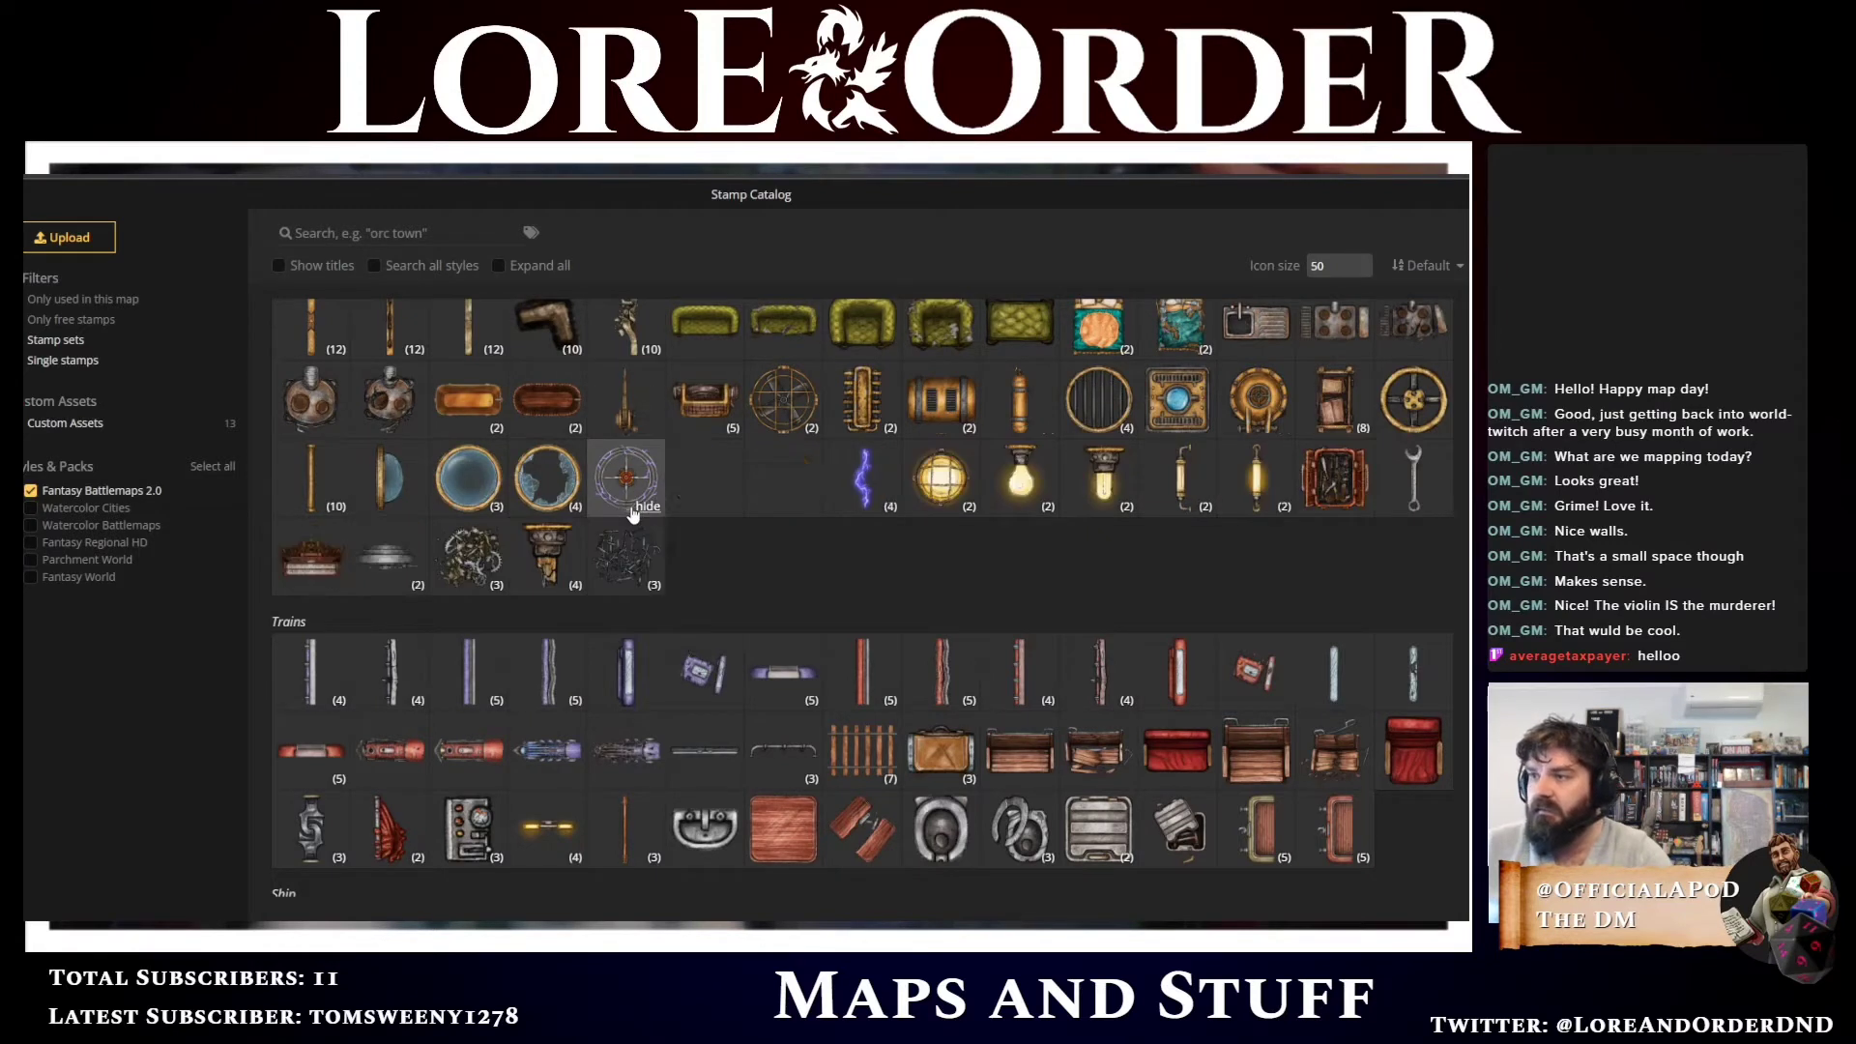
{"action": "left_click", "coordinate": [640, 507]}
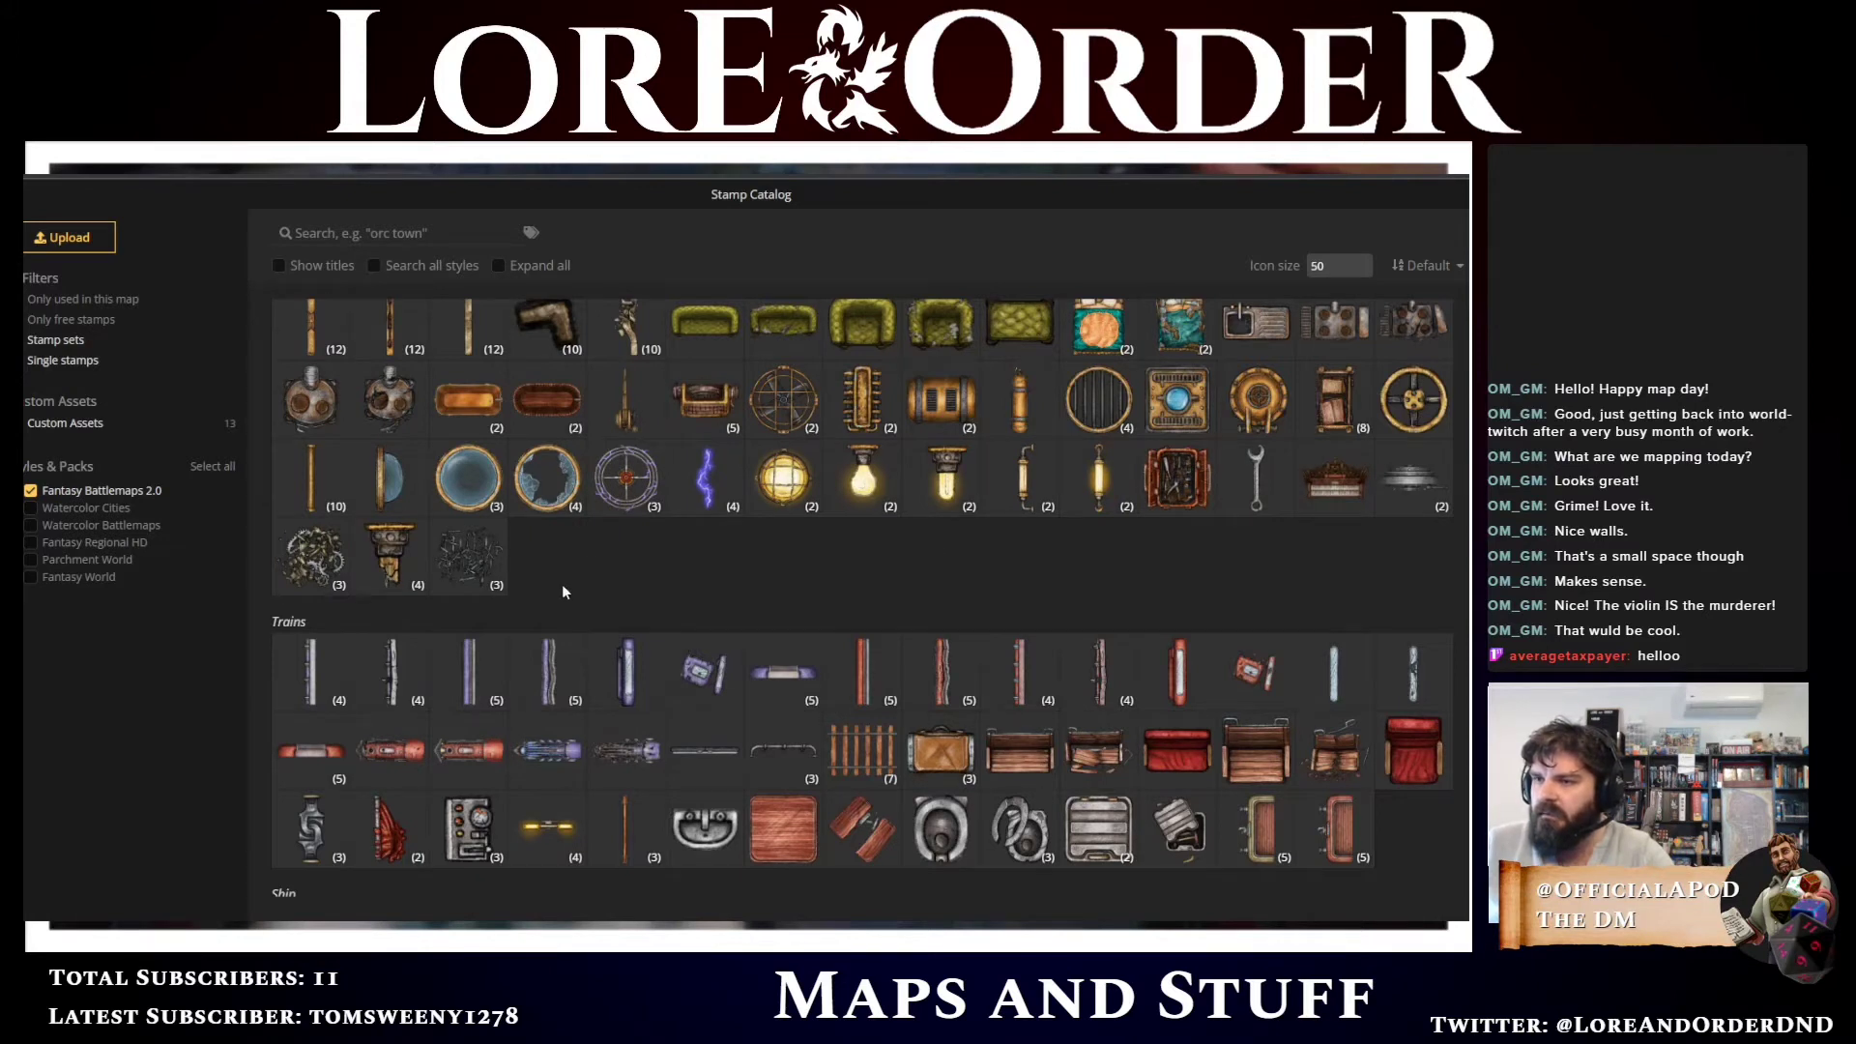
Look through the Trains, Ship, Frigid North, Epic Stamps and Effects sets for evidence items, including the Figure Head variants
{"action": "scroll", "coordinate": [571, 586], "scroll_direction": "down", "scroll_amount": 3}
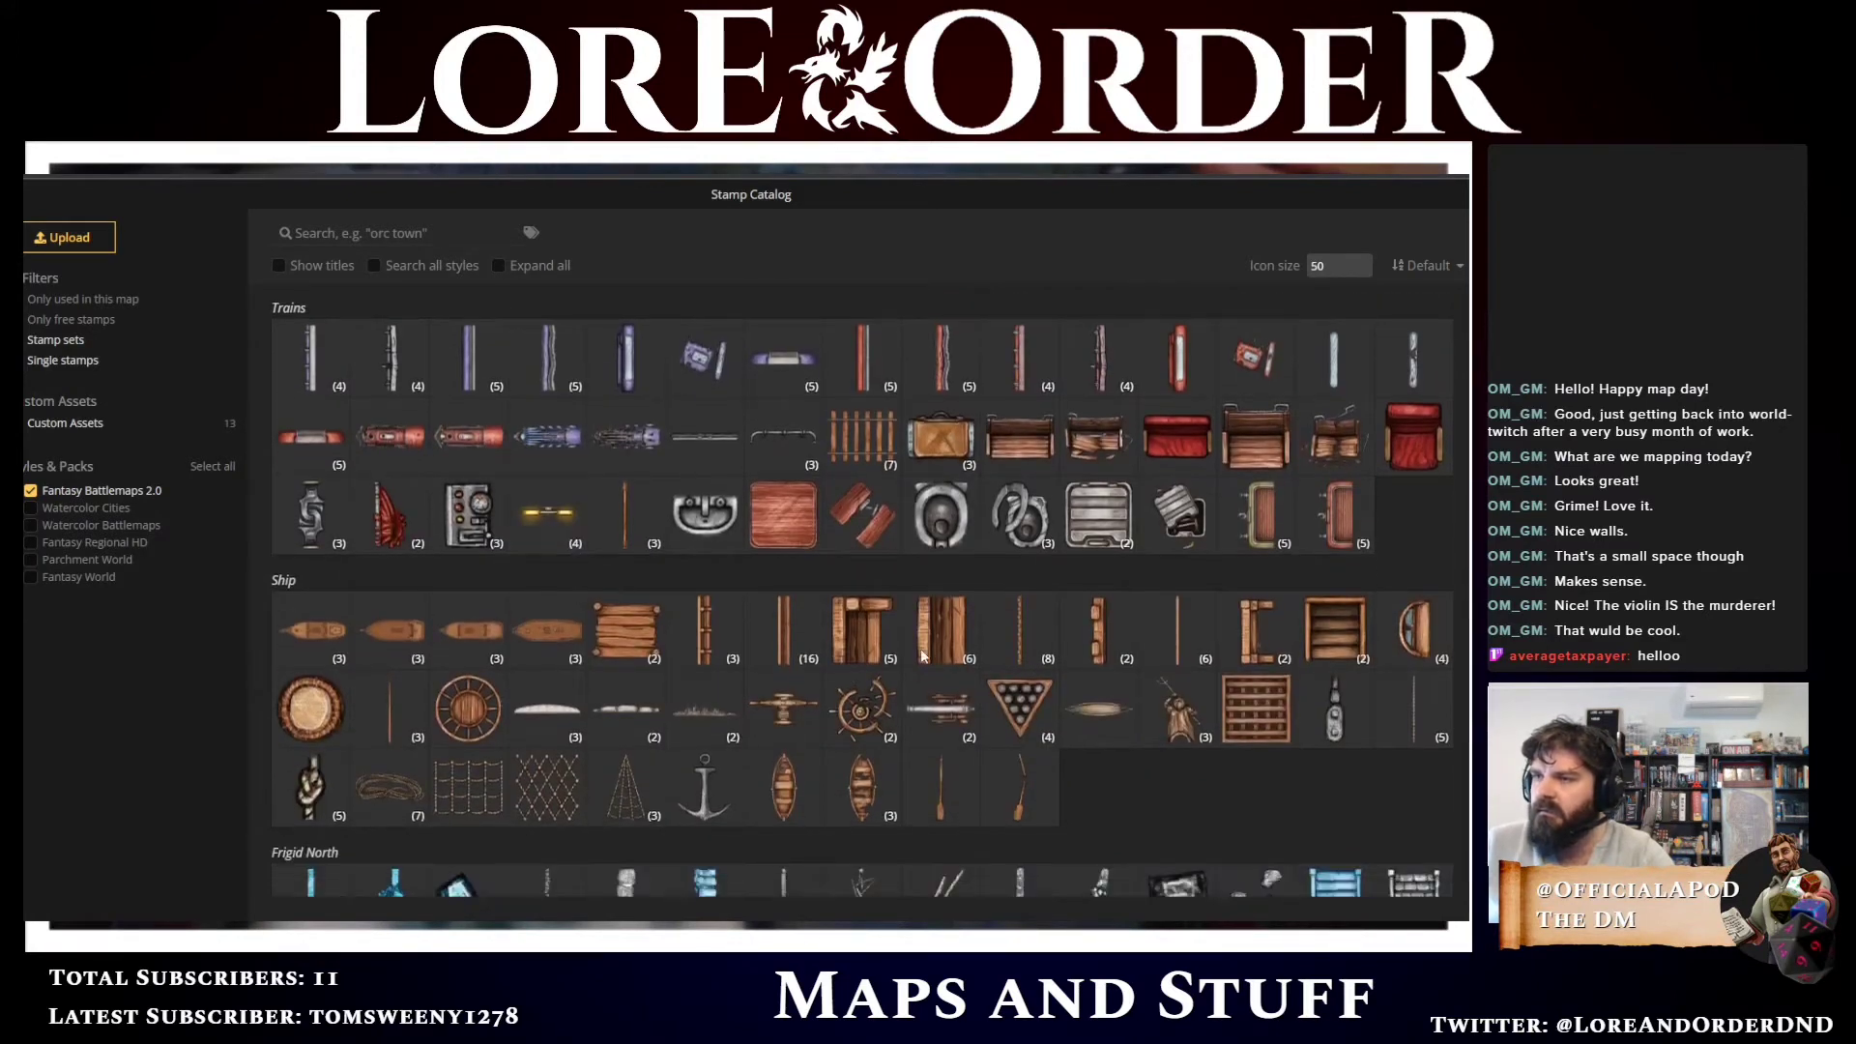
{"action": "scroll", "coordinate": [620, 601], "scroll_direction": "down", "scroll_amount": 1}
{"action": "scroll", "coordinate": [1286, 763], "scroll_direction": "up", "scroll_amount": 1}
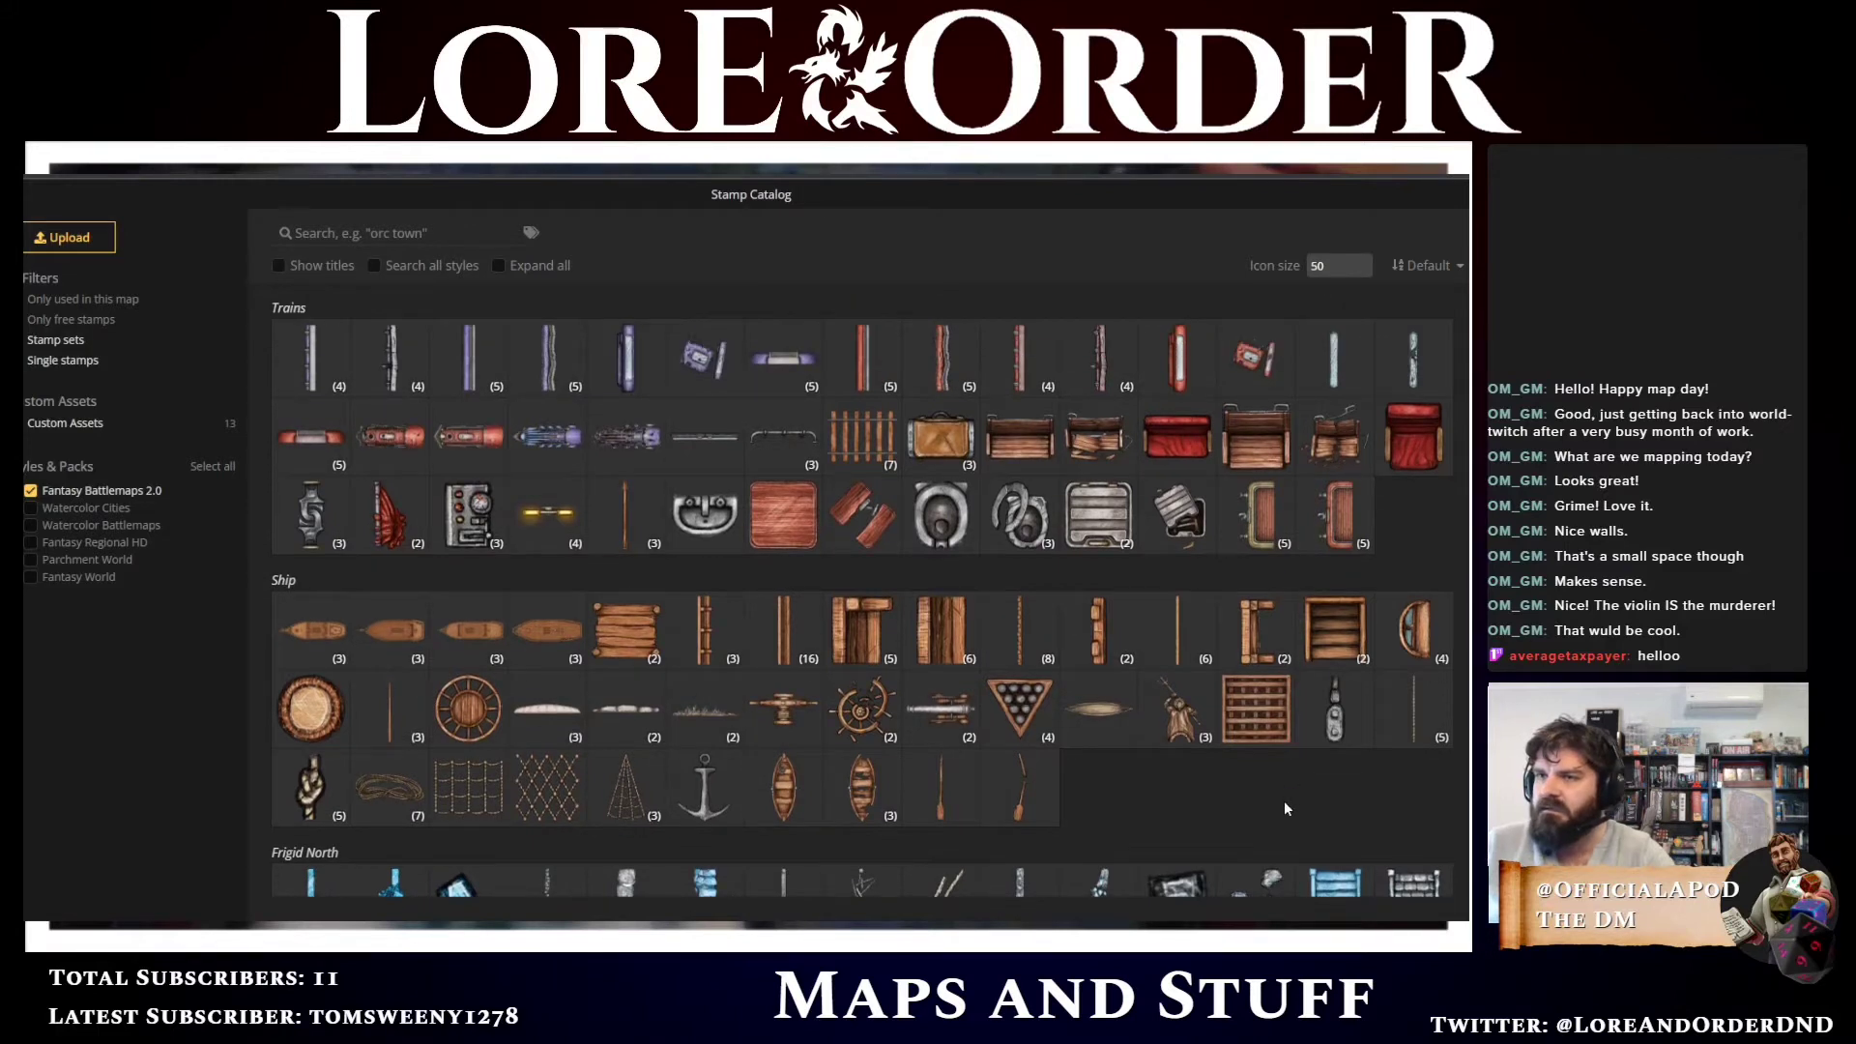
{"action": "scroll", "coordinate": [1286, 808], "scroll_direction": "down", "scroll_amount": 2}
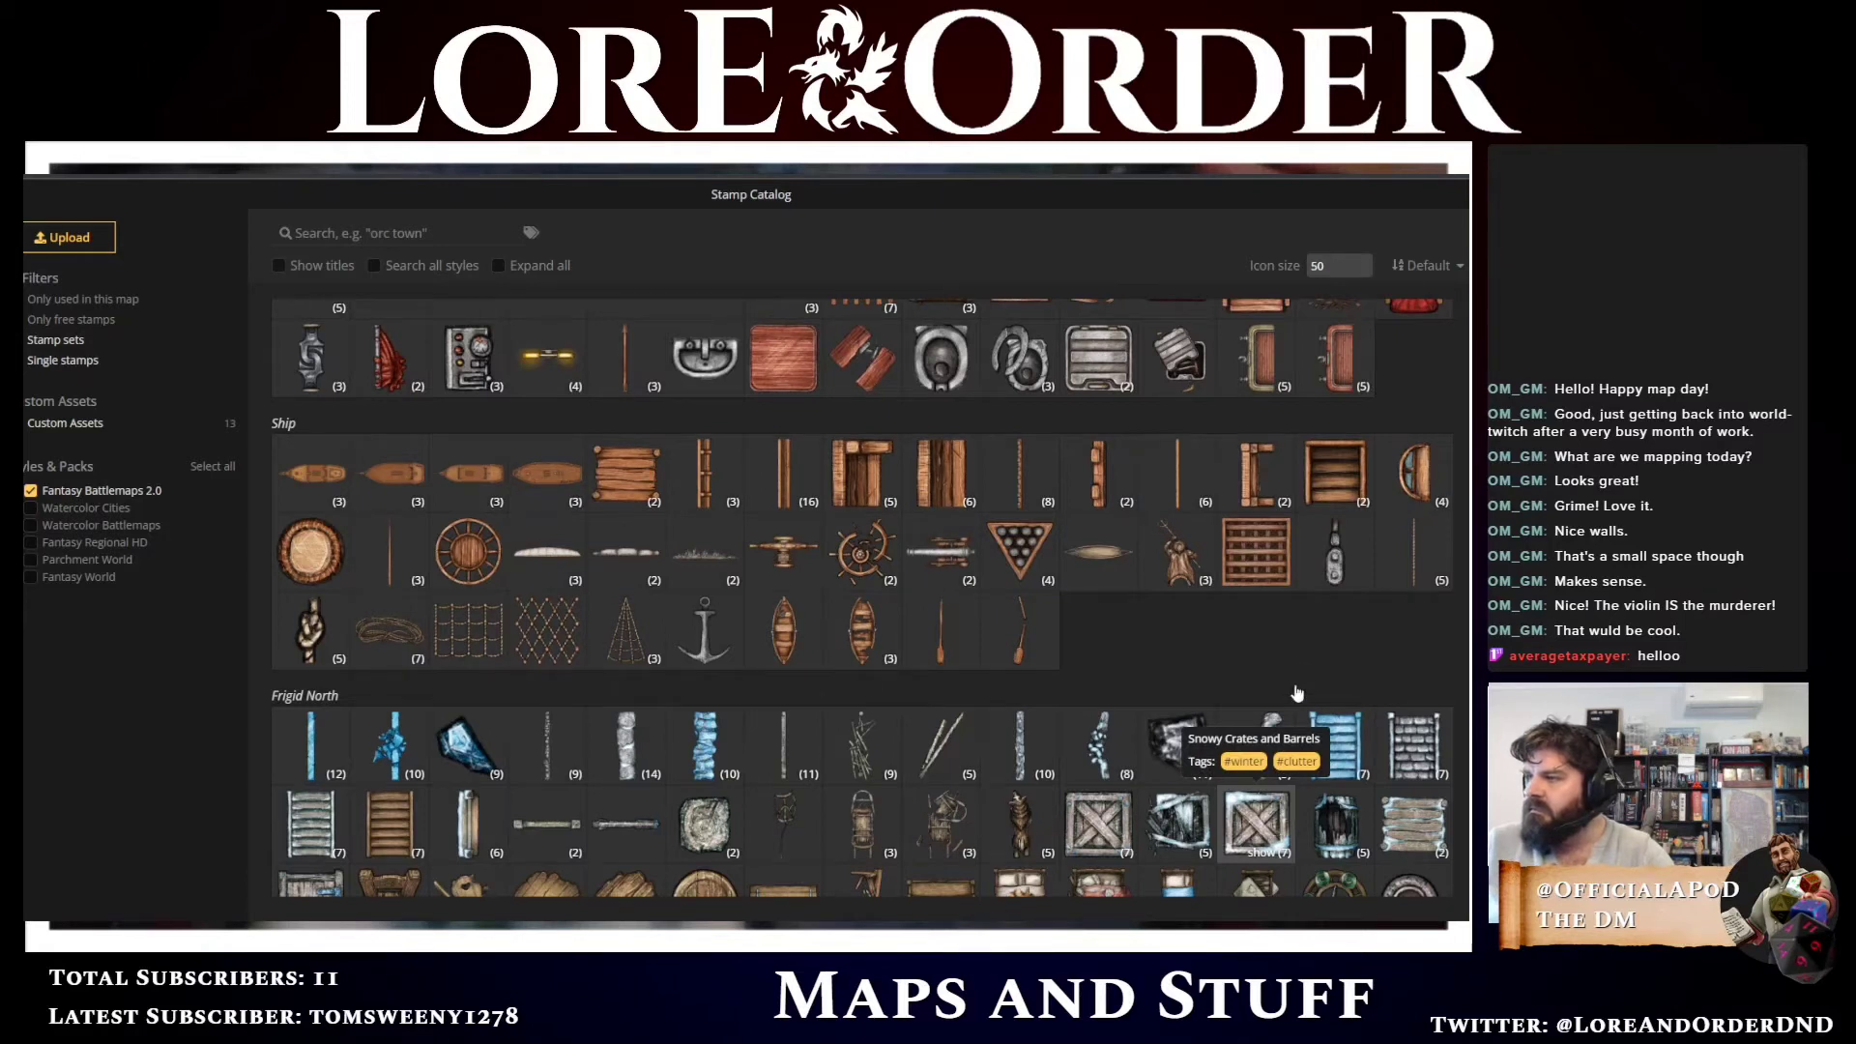
{"action": "left_click", "coordinate": [1185, 586]}
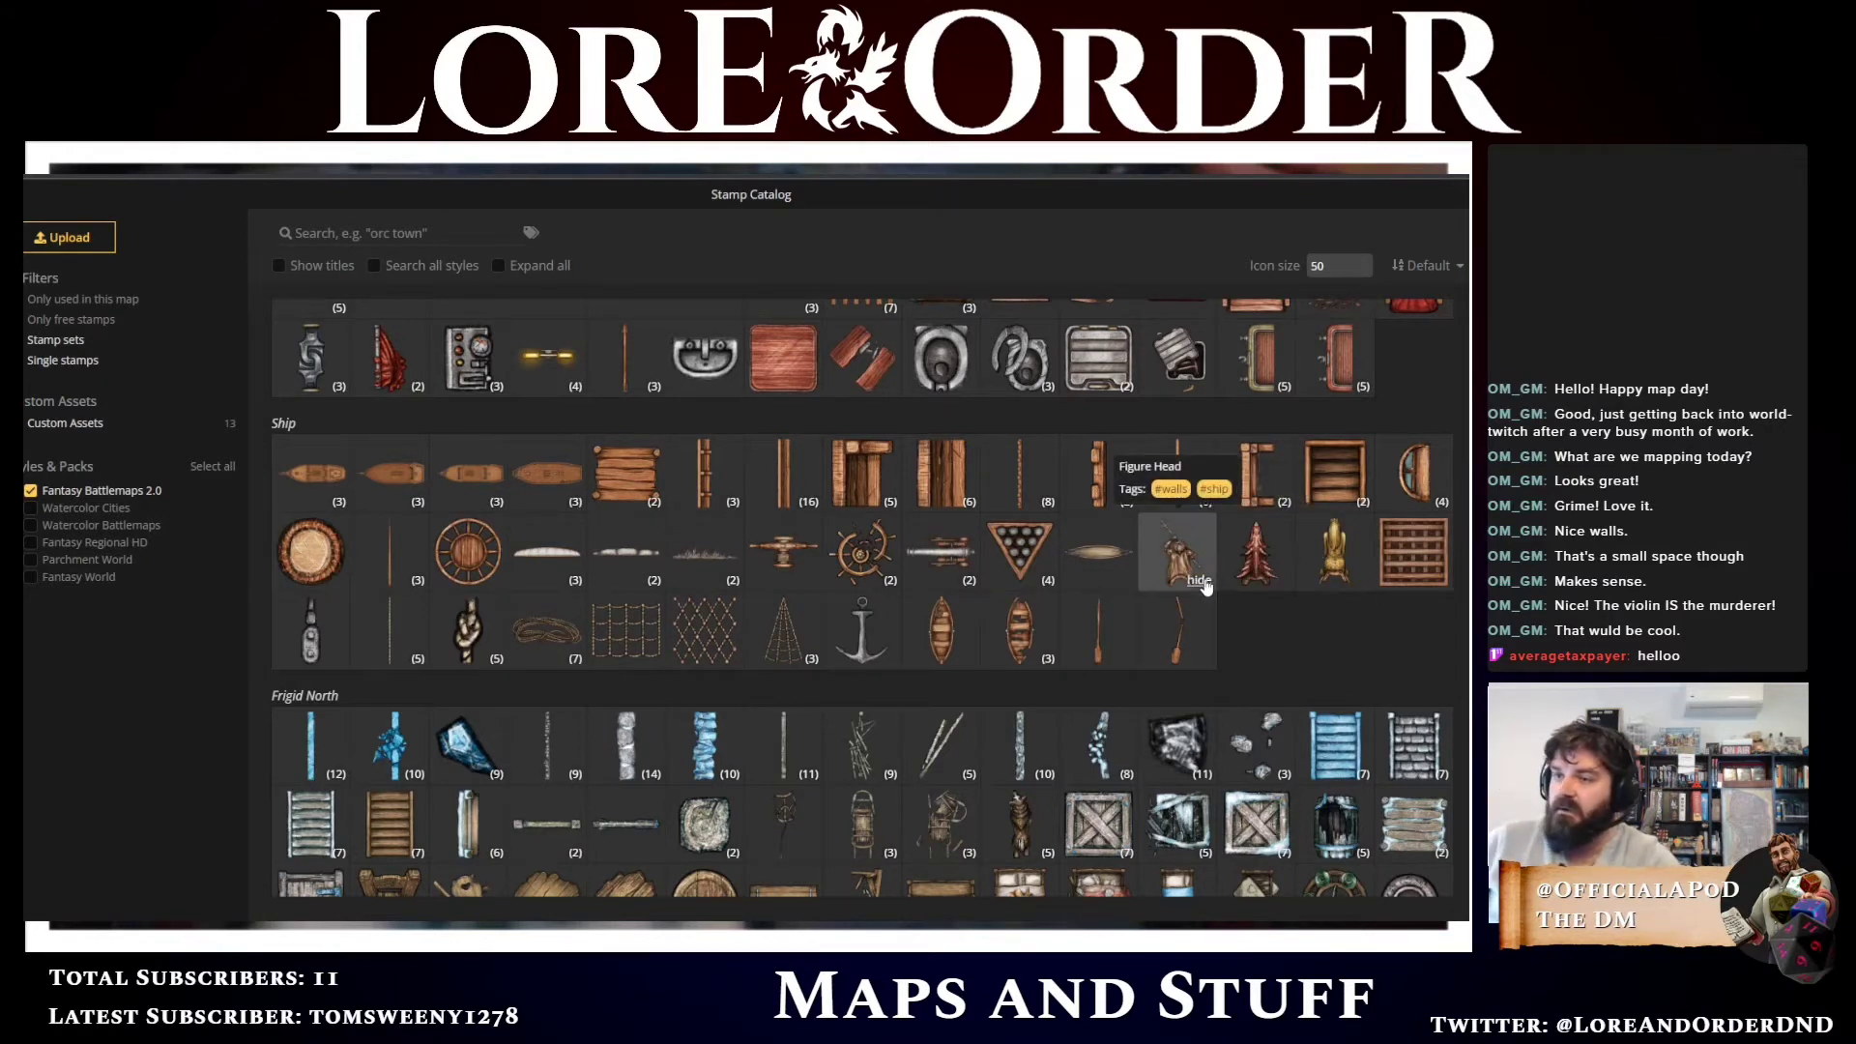
{"action": "left_click", "coordinate": [1204, 583]}
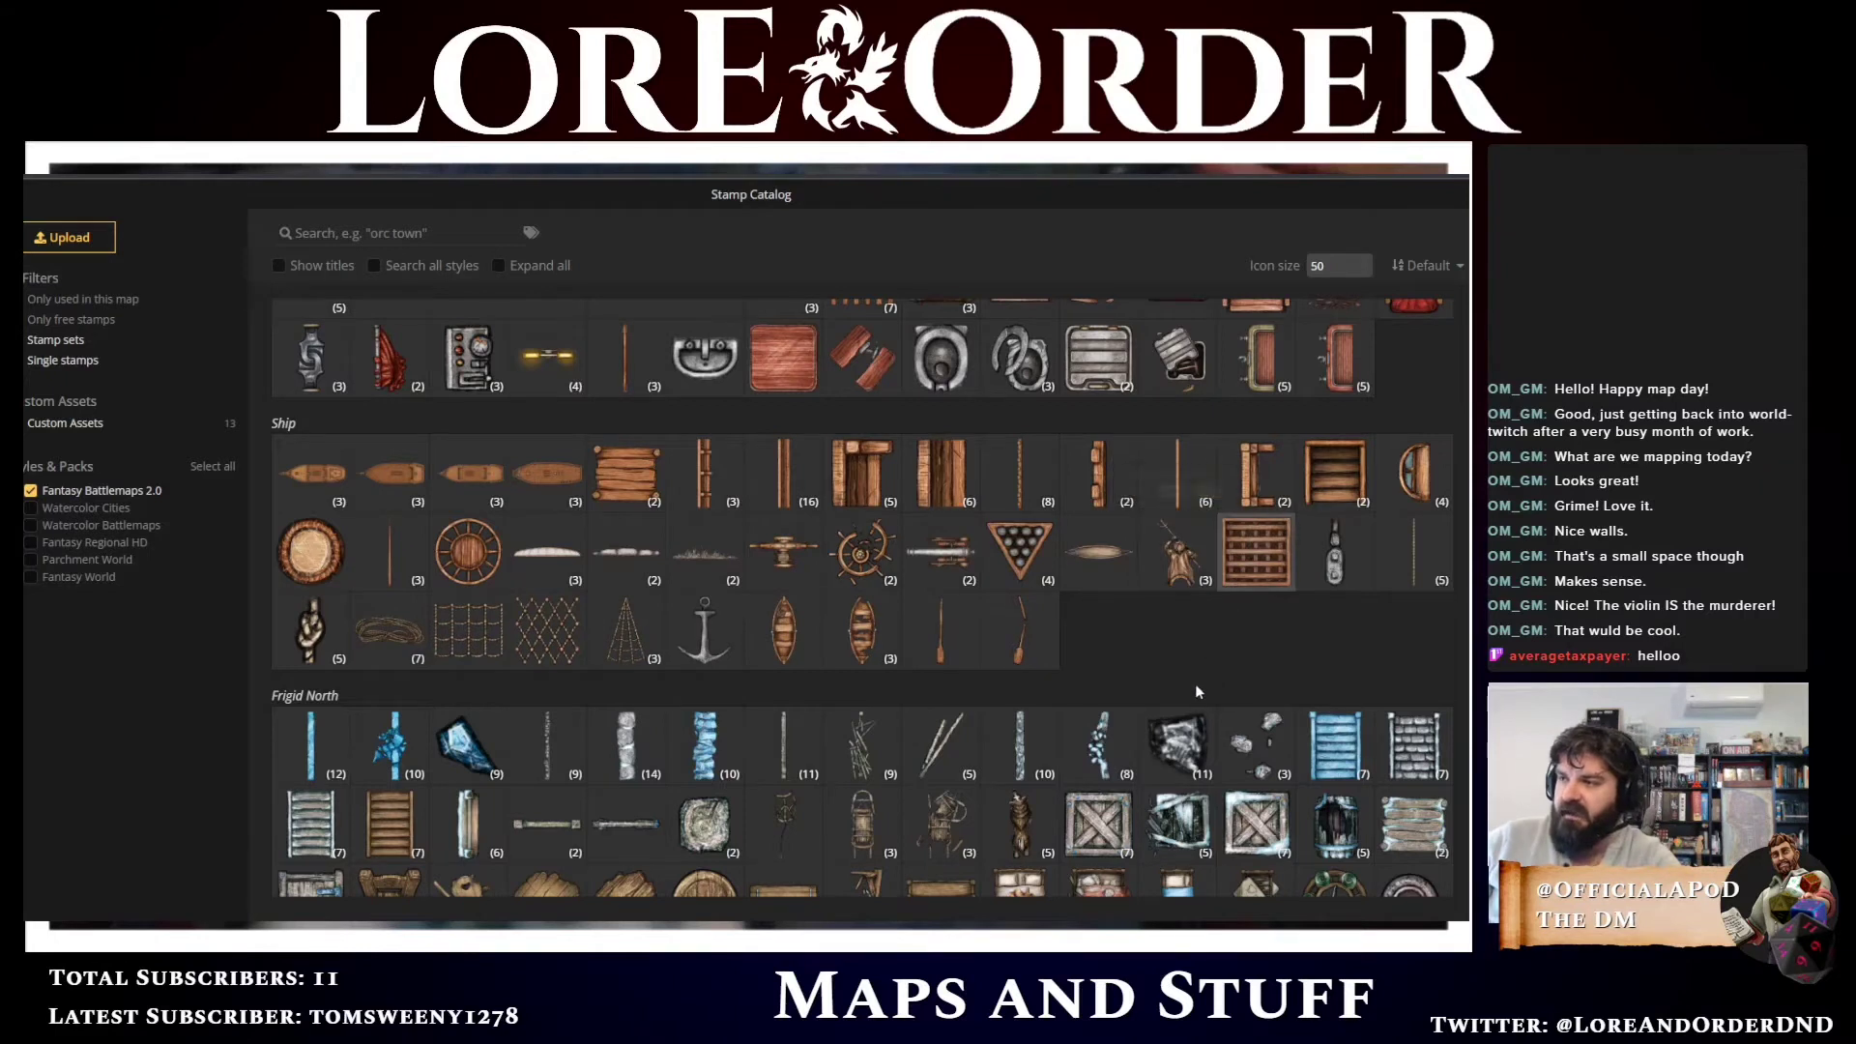
{"action": "scroll", "coordinate": [1175, 694], "scroll_direction": "down", "scroll_amount": 3}
{"action": "mouse_move", "coordinate": [1174, 697]}
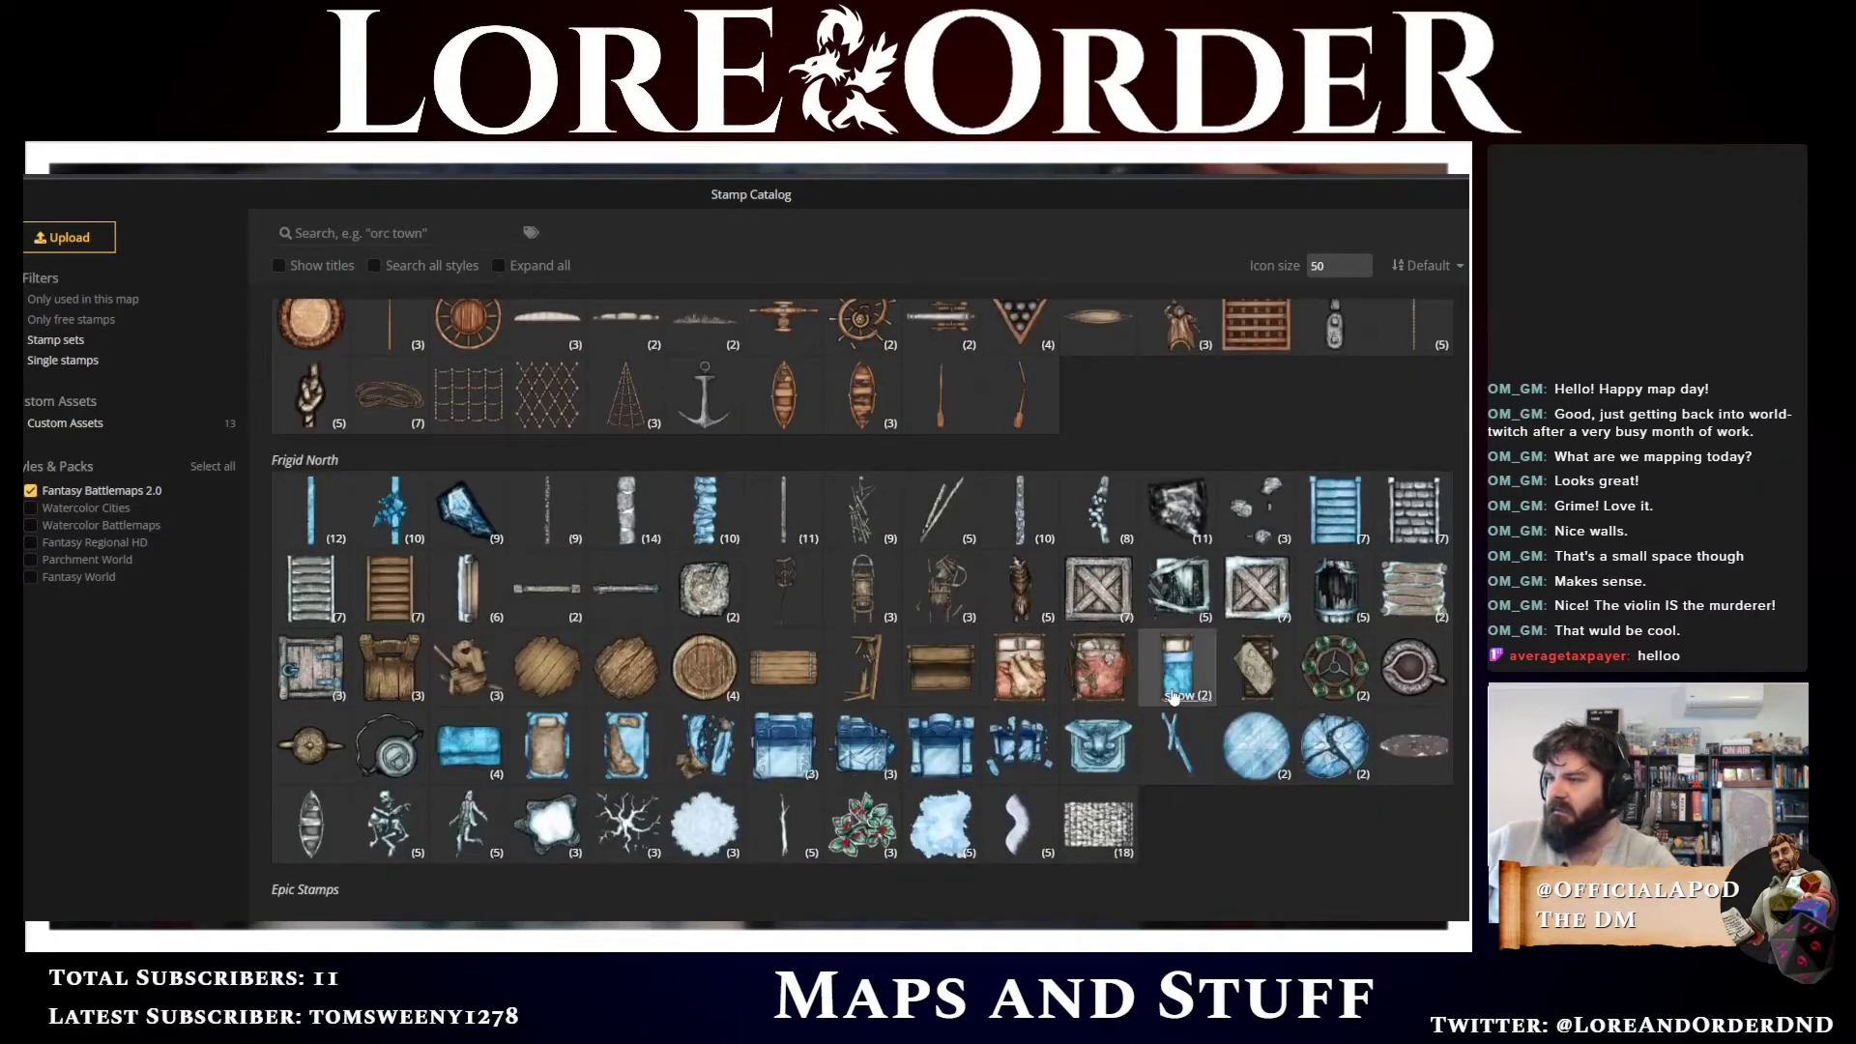
{"action": "scroll", "coordinate": [1174, 696], "scroll_direction": "down", "scroll_amount": 2}
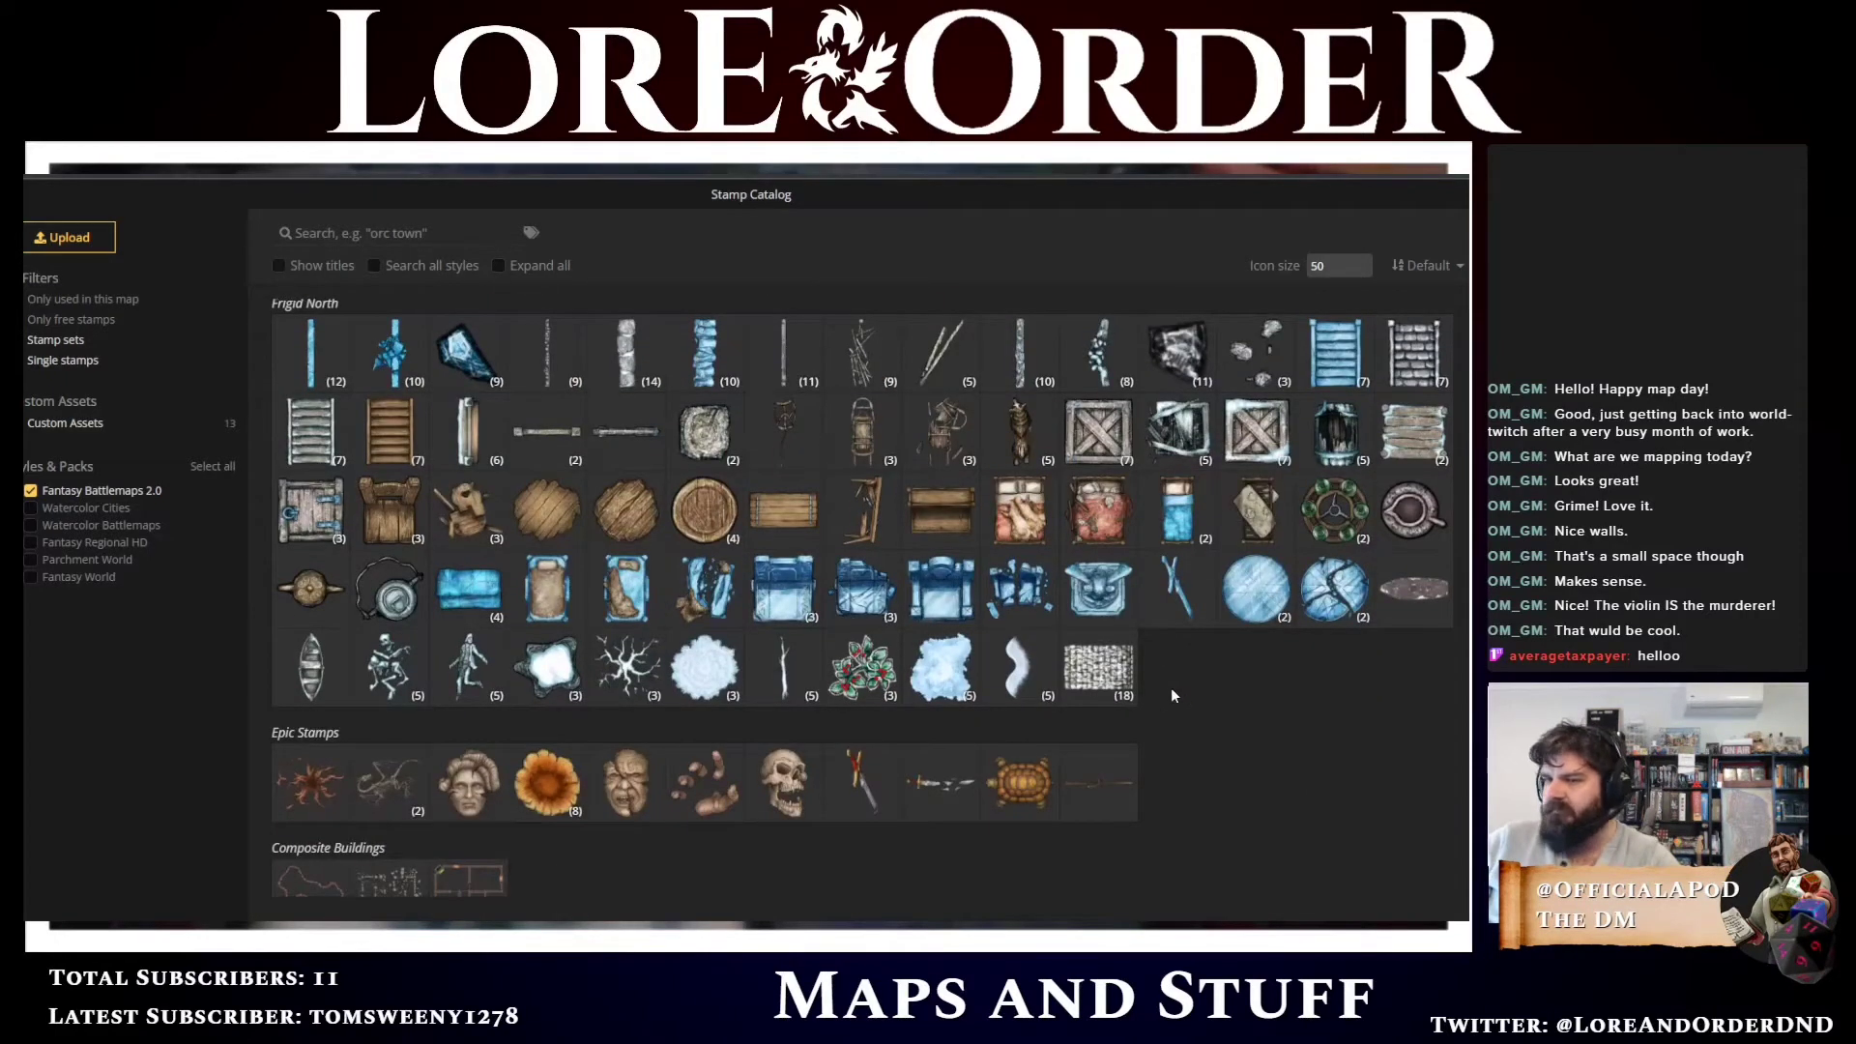
{"action": "scroll", "coordinate": [1172, 695], "scroll_direction": "down", "scroll_amount": 2}
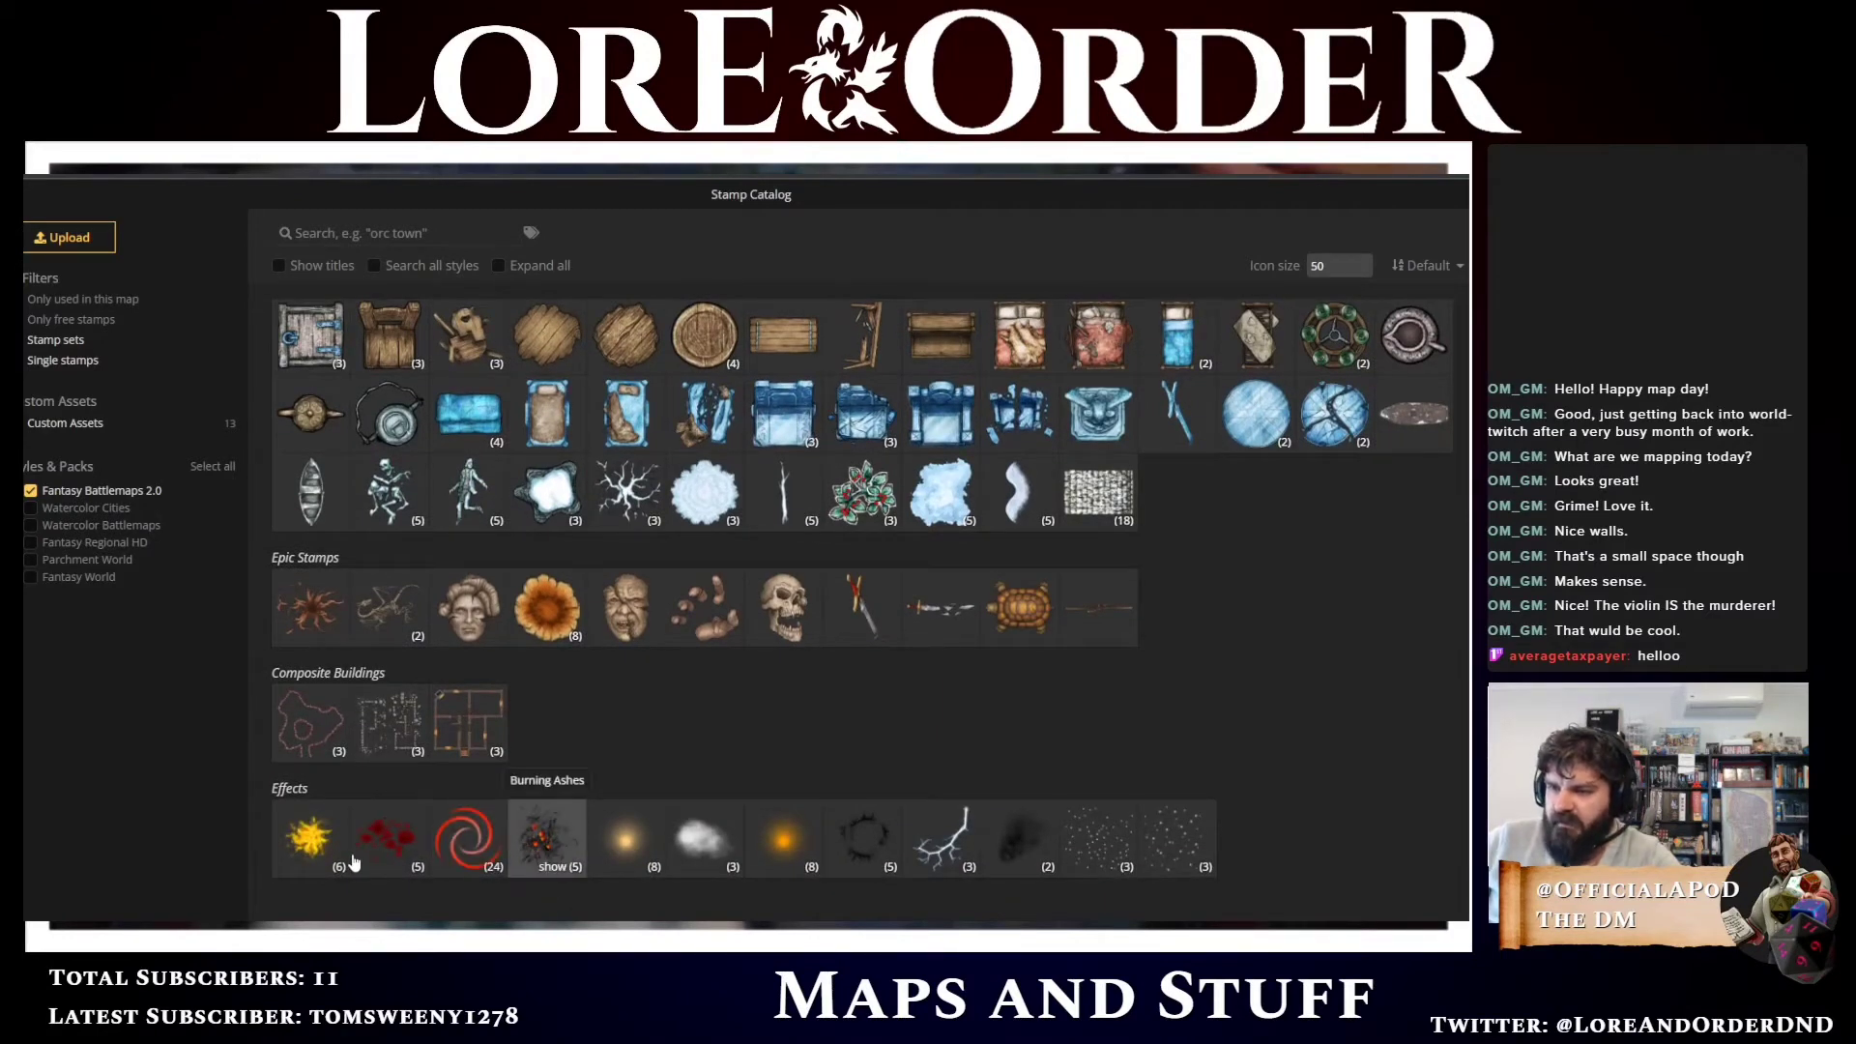
{"action": "mouse_move", "coordinate": [348, 863]}
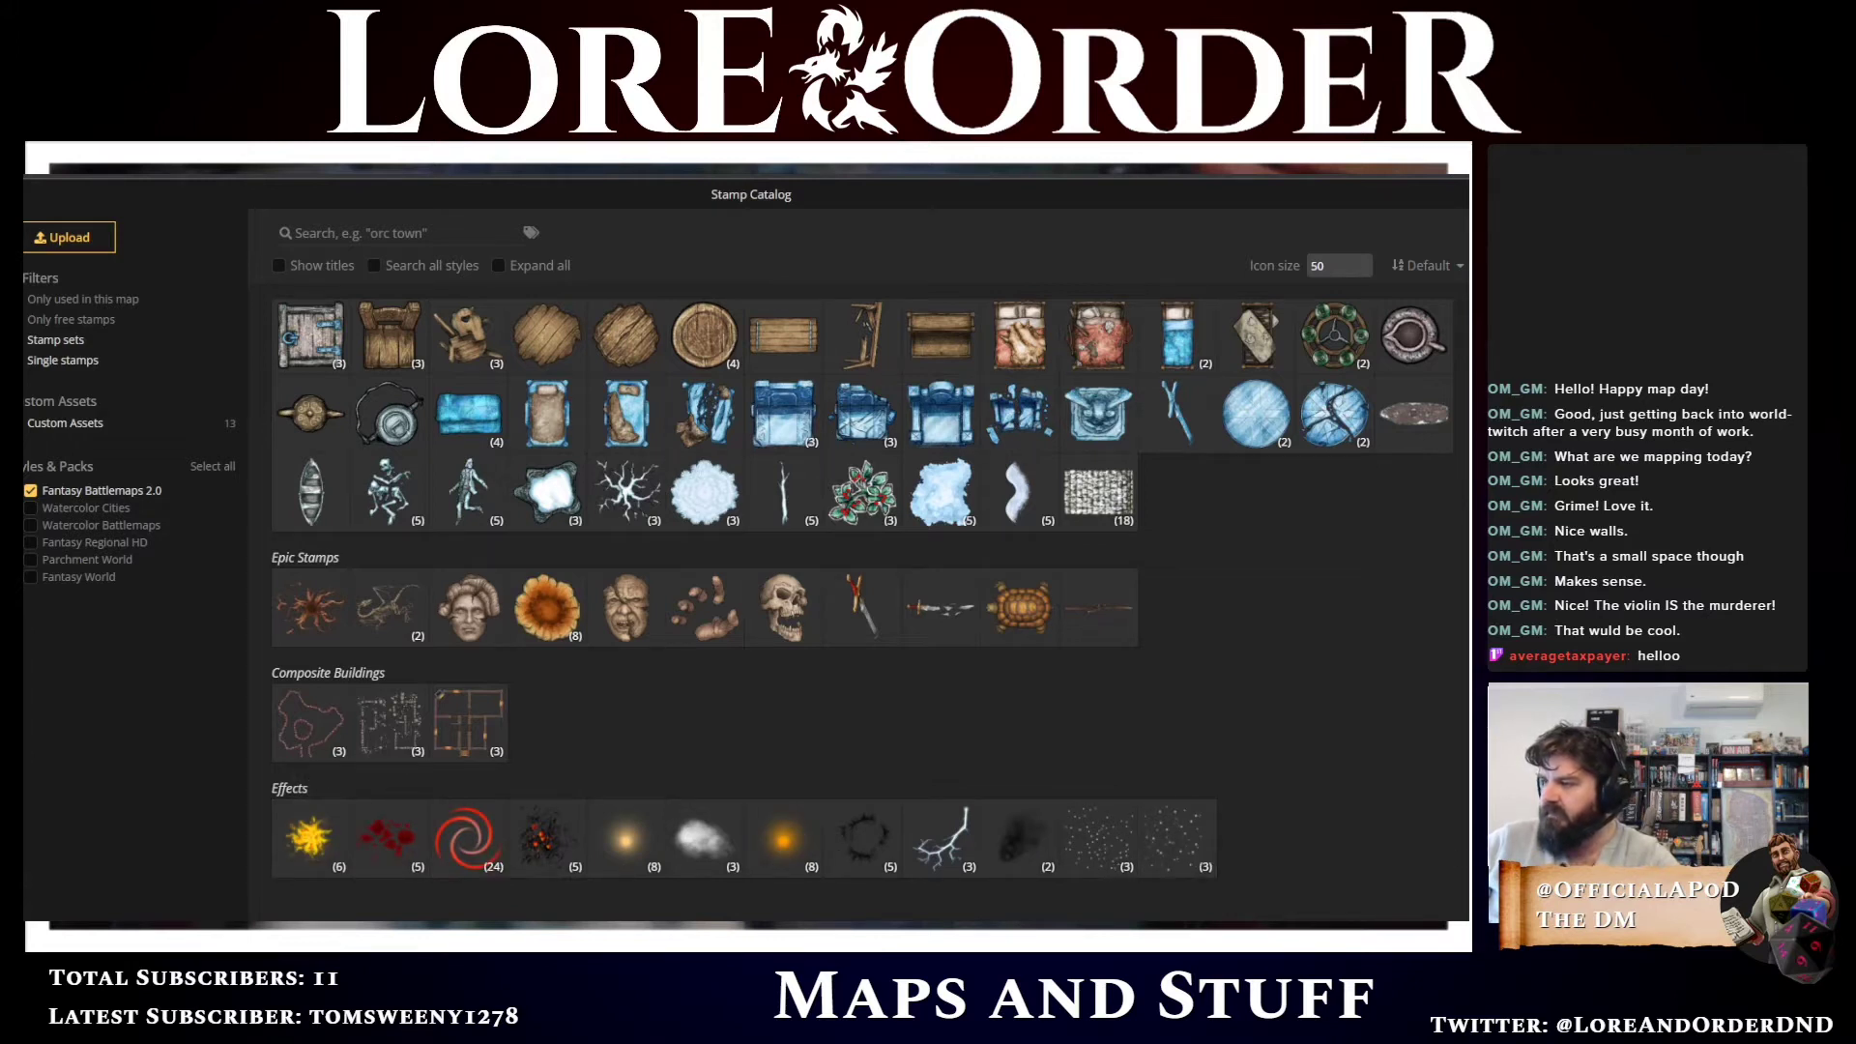
{"action": "scroll", "coordinate": [861, 600], "scroll_direction": "up", "scroll_amount": 3}
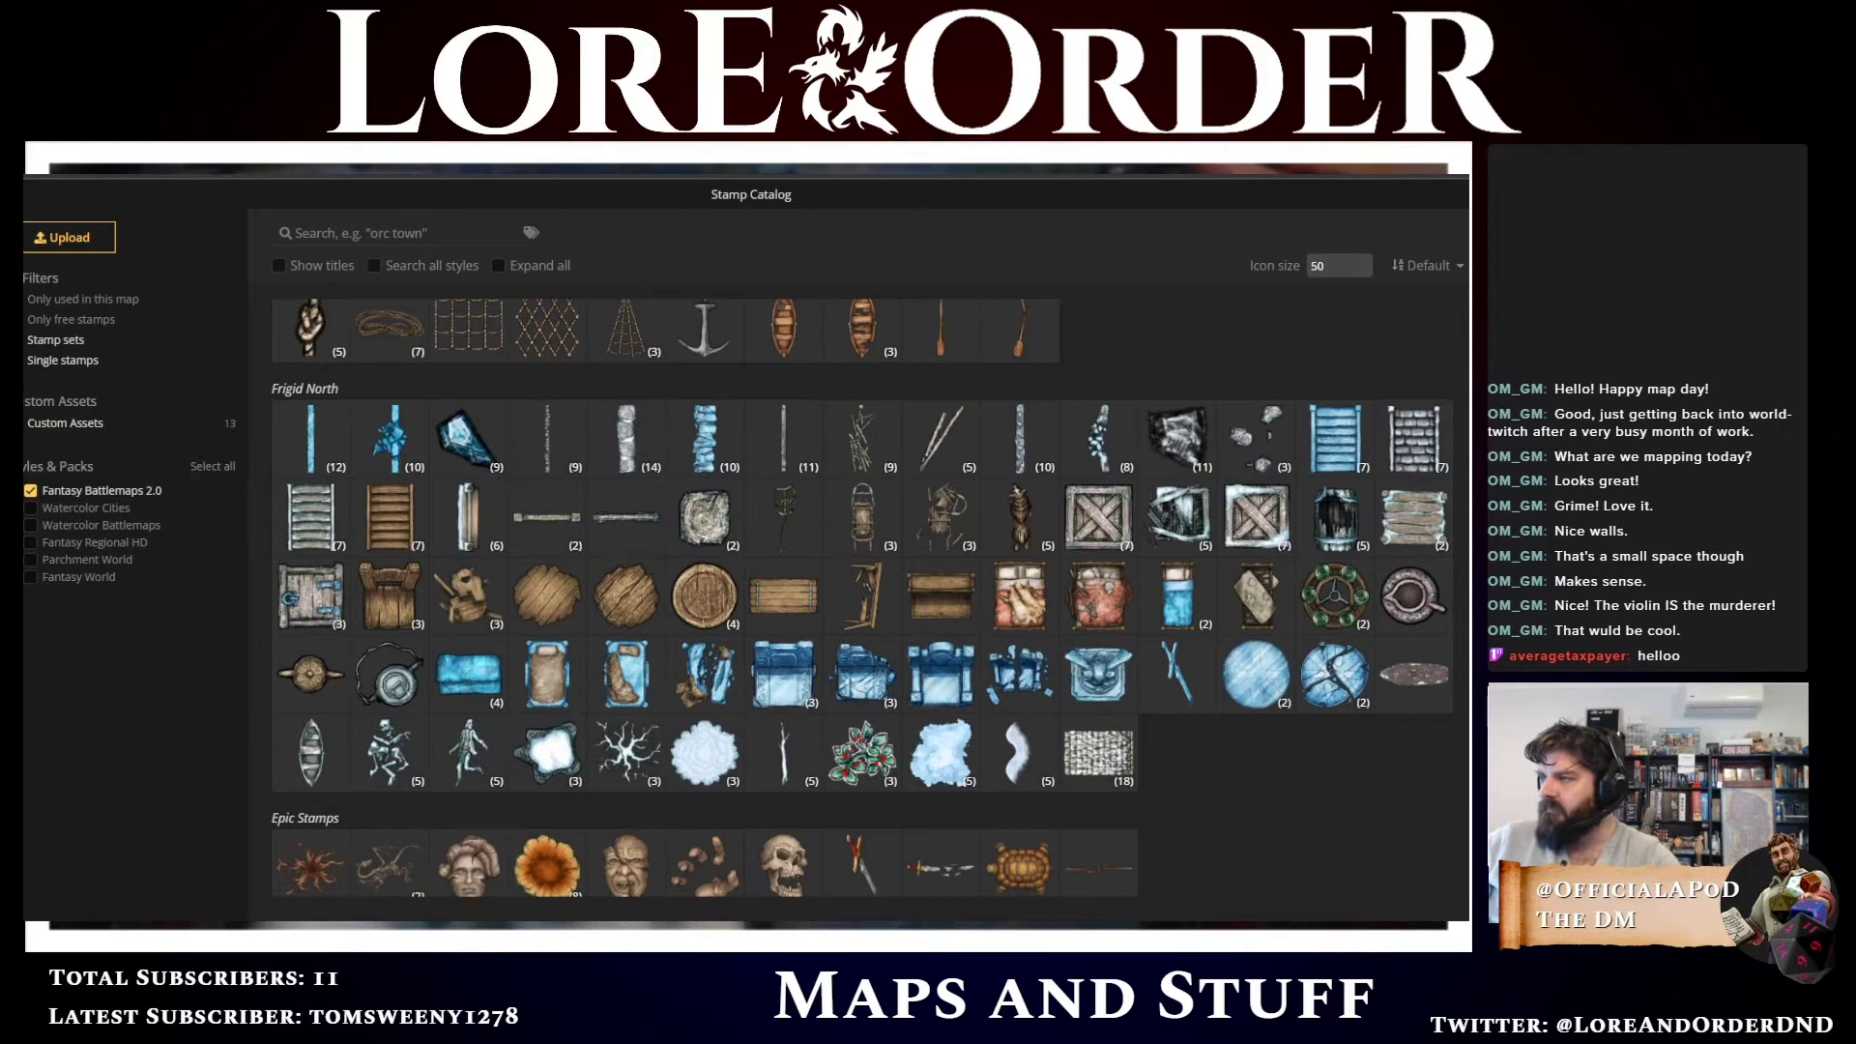
{"action": "scroll", "coordinate": [860, 600], "scroll_direction": "up", "scroll_amount": 10}
{"action": "scroll", "coordinate": [1467, 298], "scroll_direction": "up", "scroll_amount": 10}
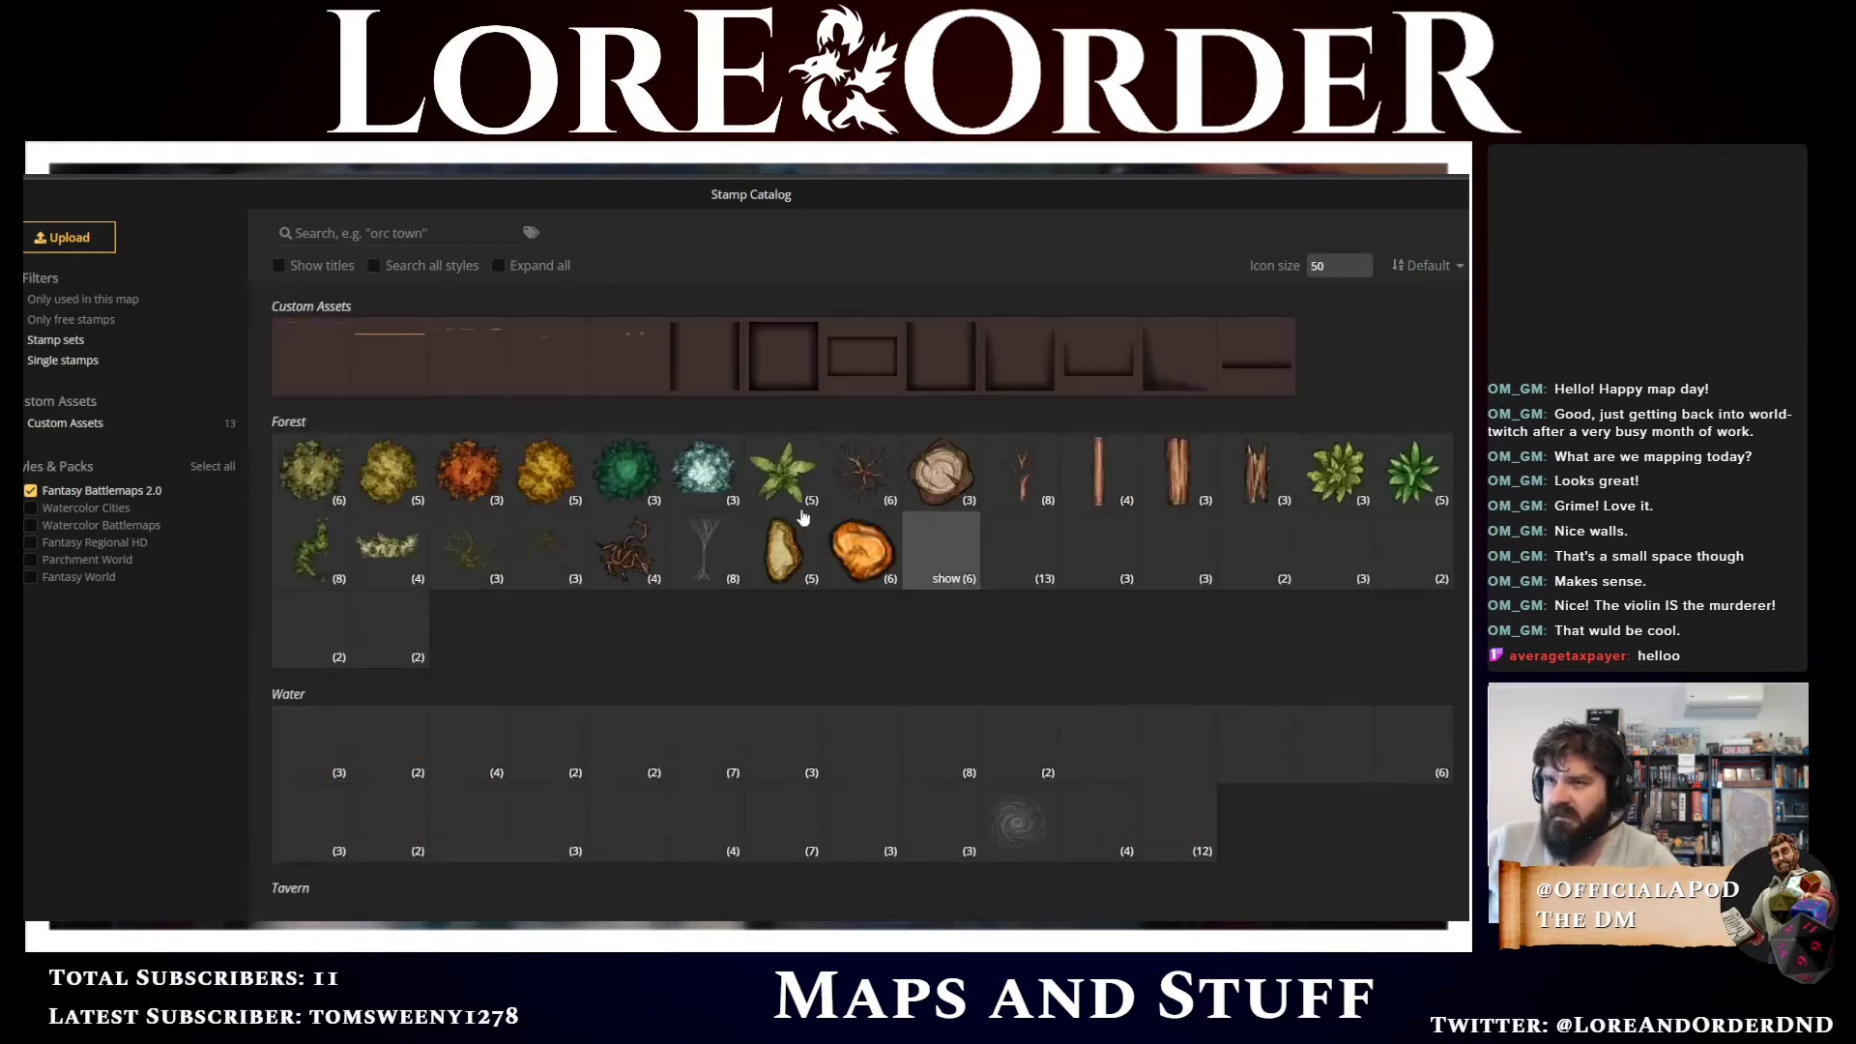
Filter the stamp catalog by the #clutter tag
{"action": "left_click", "coordinate": [424, 233]}
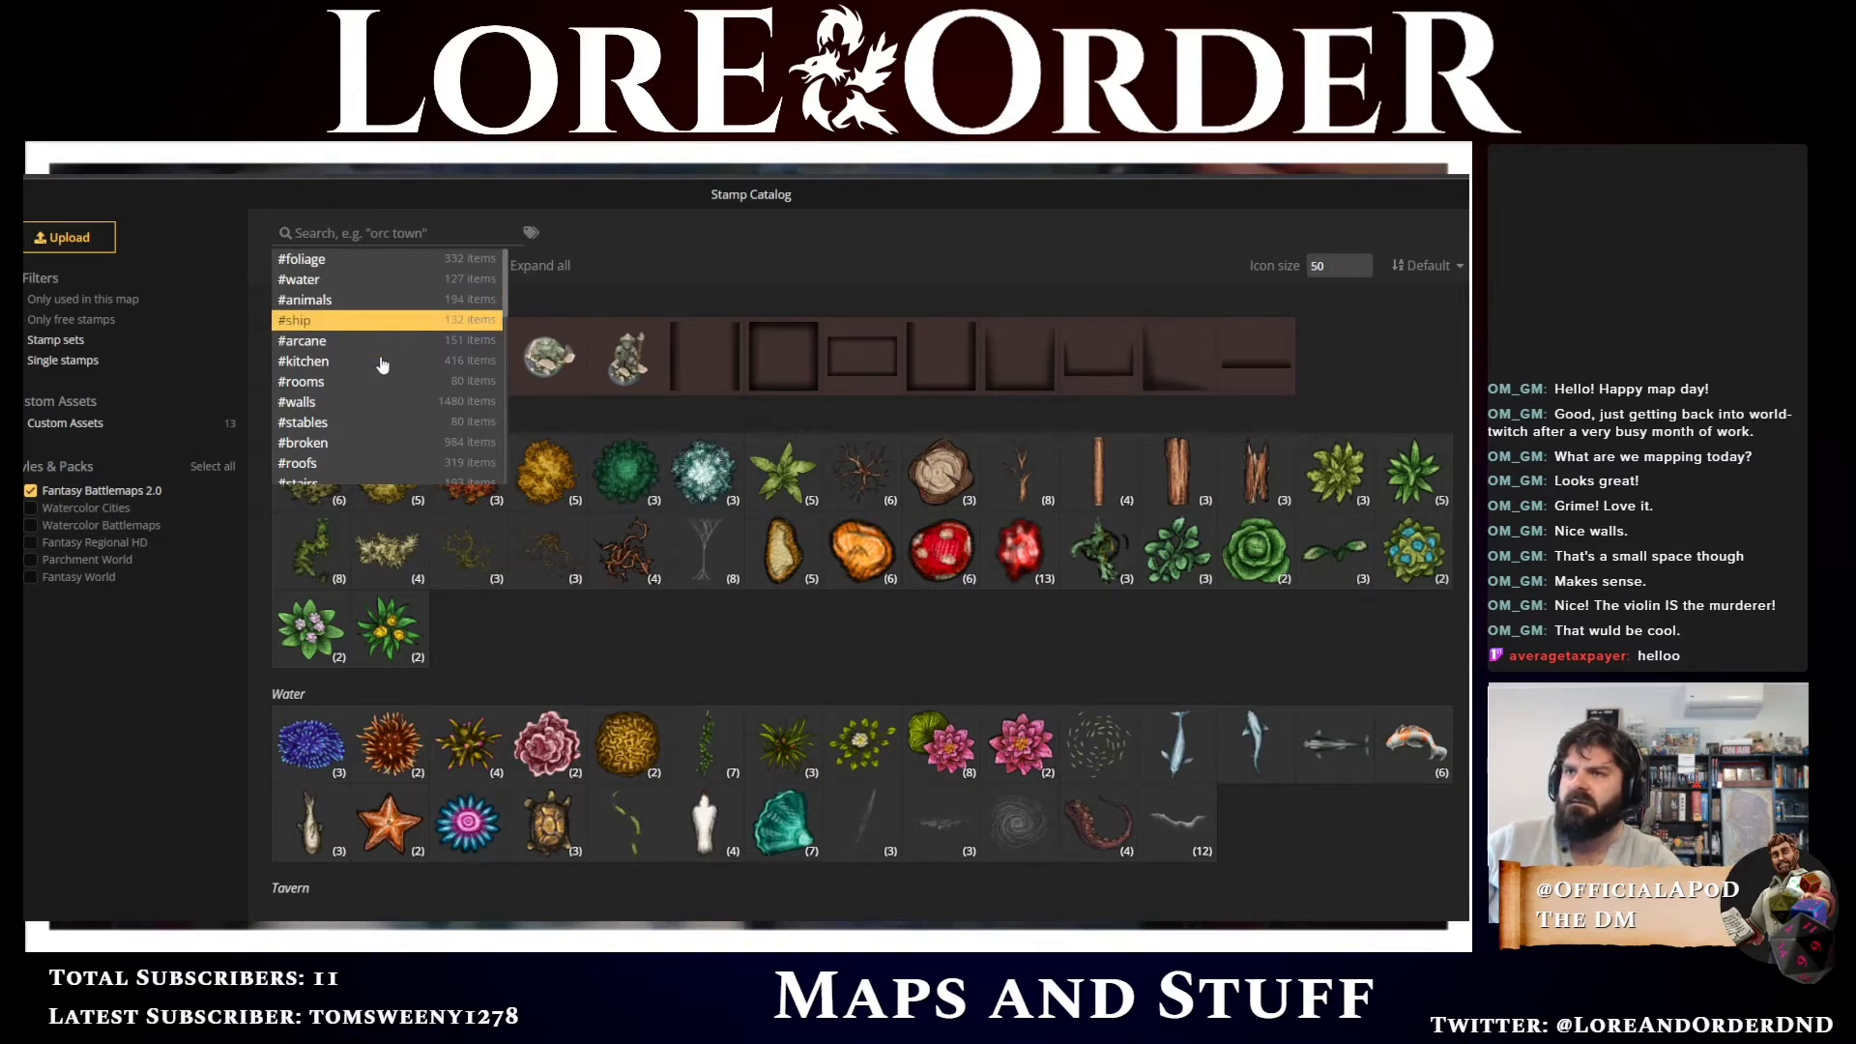
{"action": "scroll", "coordinate": [366, 411], "scroll_direction": "down", "scroll_amount": 2}
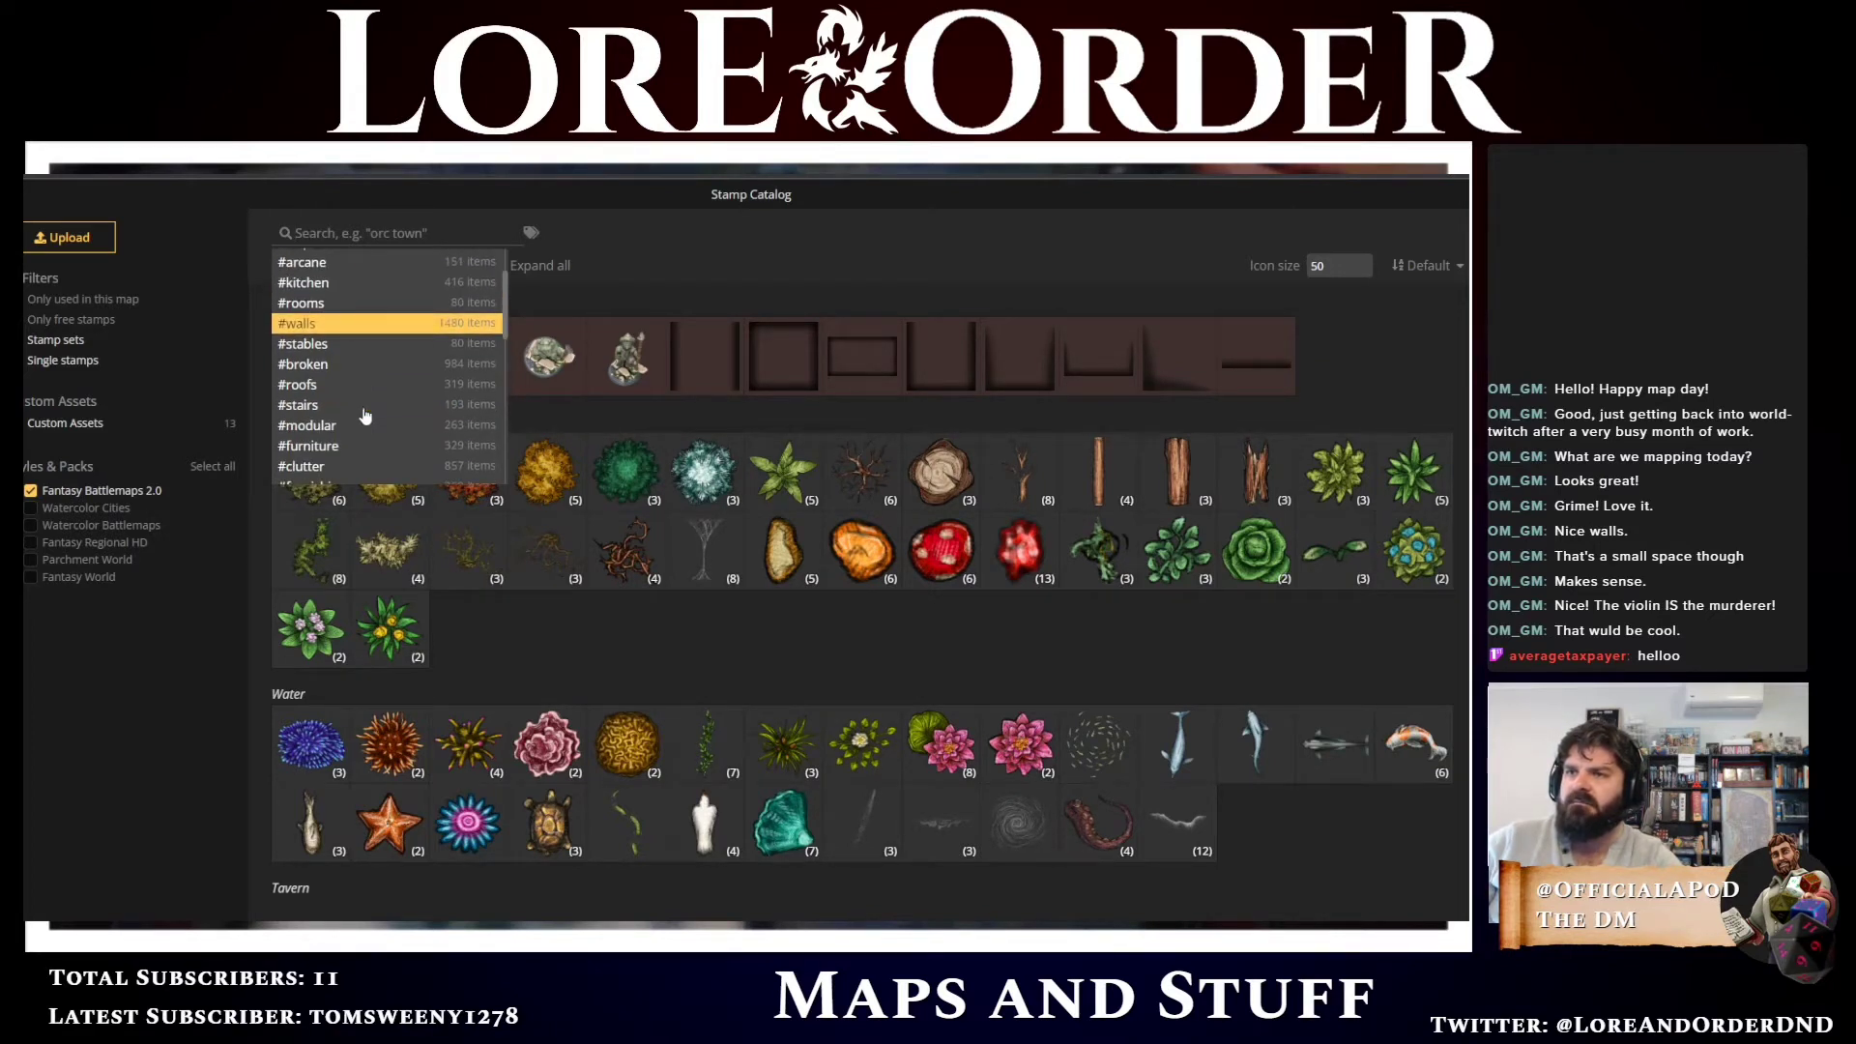
{"action": "scroll", "coordinate": [366, 416], "scroll_direction": "down", "scroll_amount": 2}
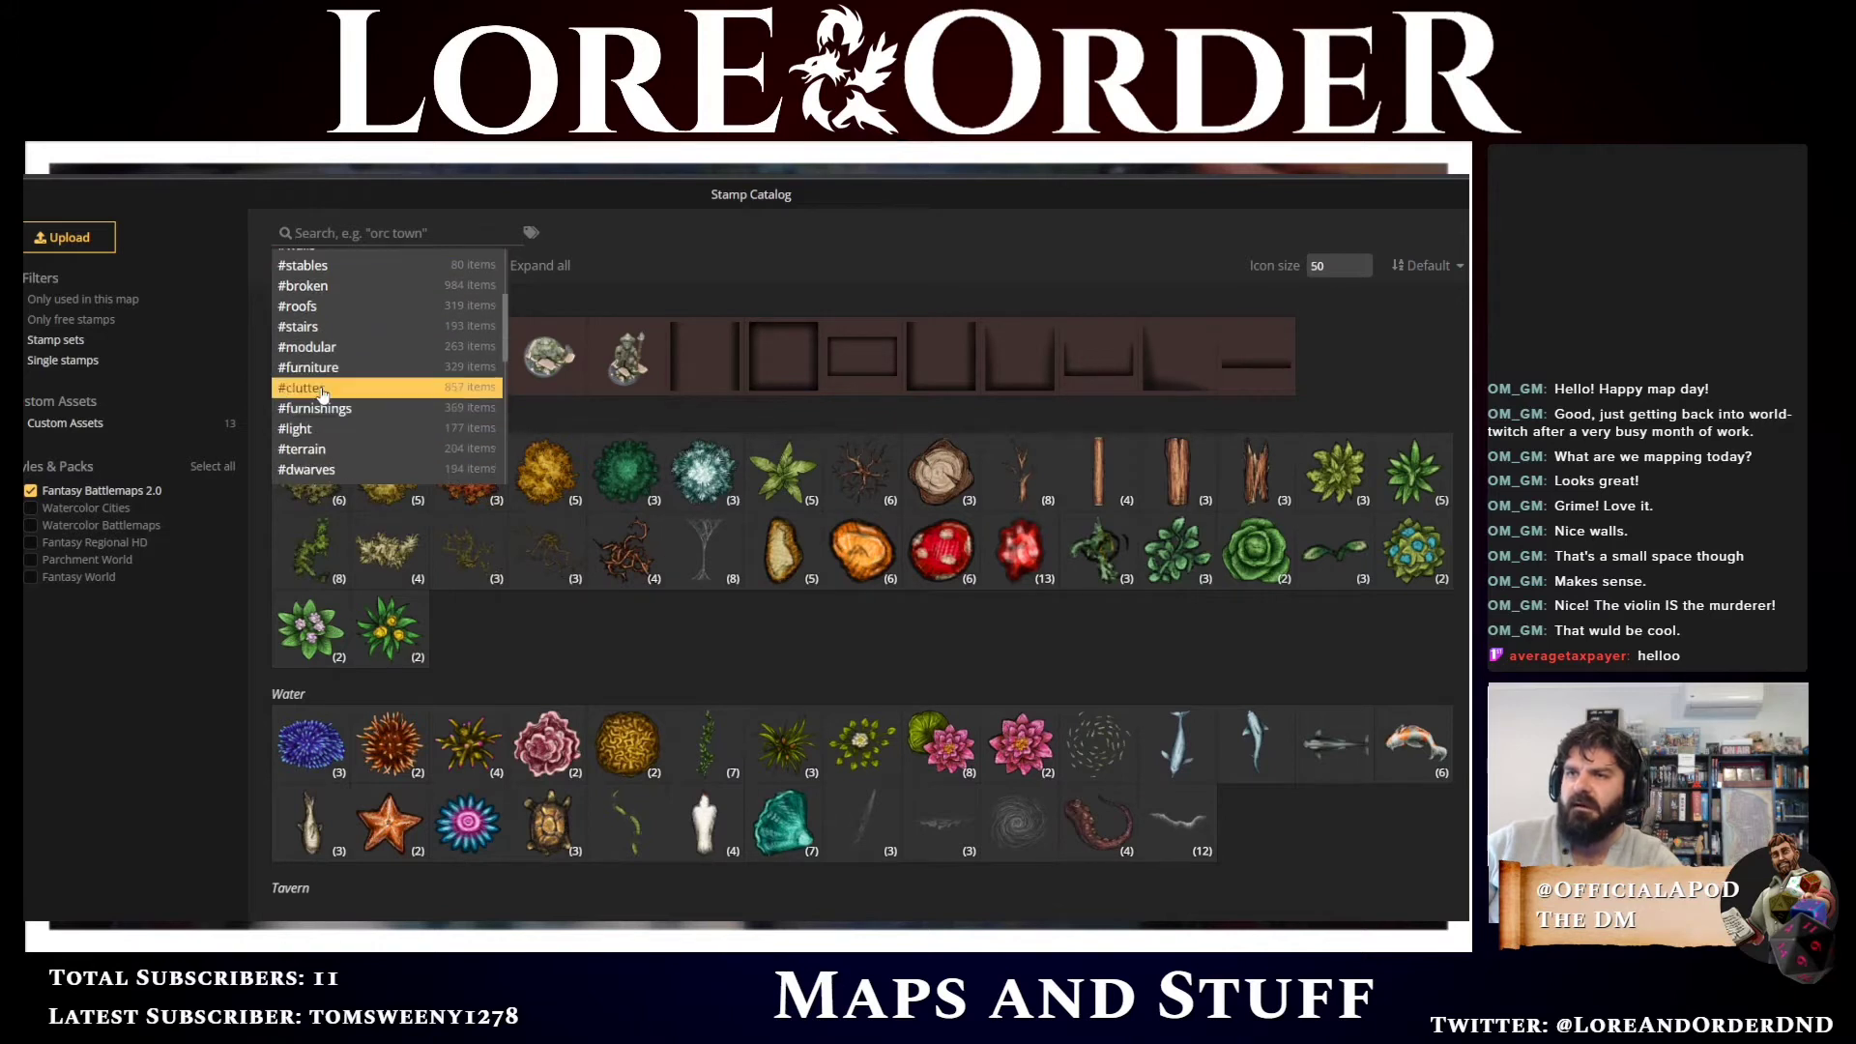
{"action": "left_click", "coordinate": [322, 388]}
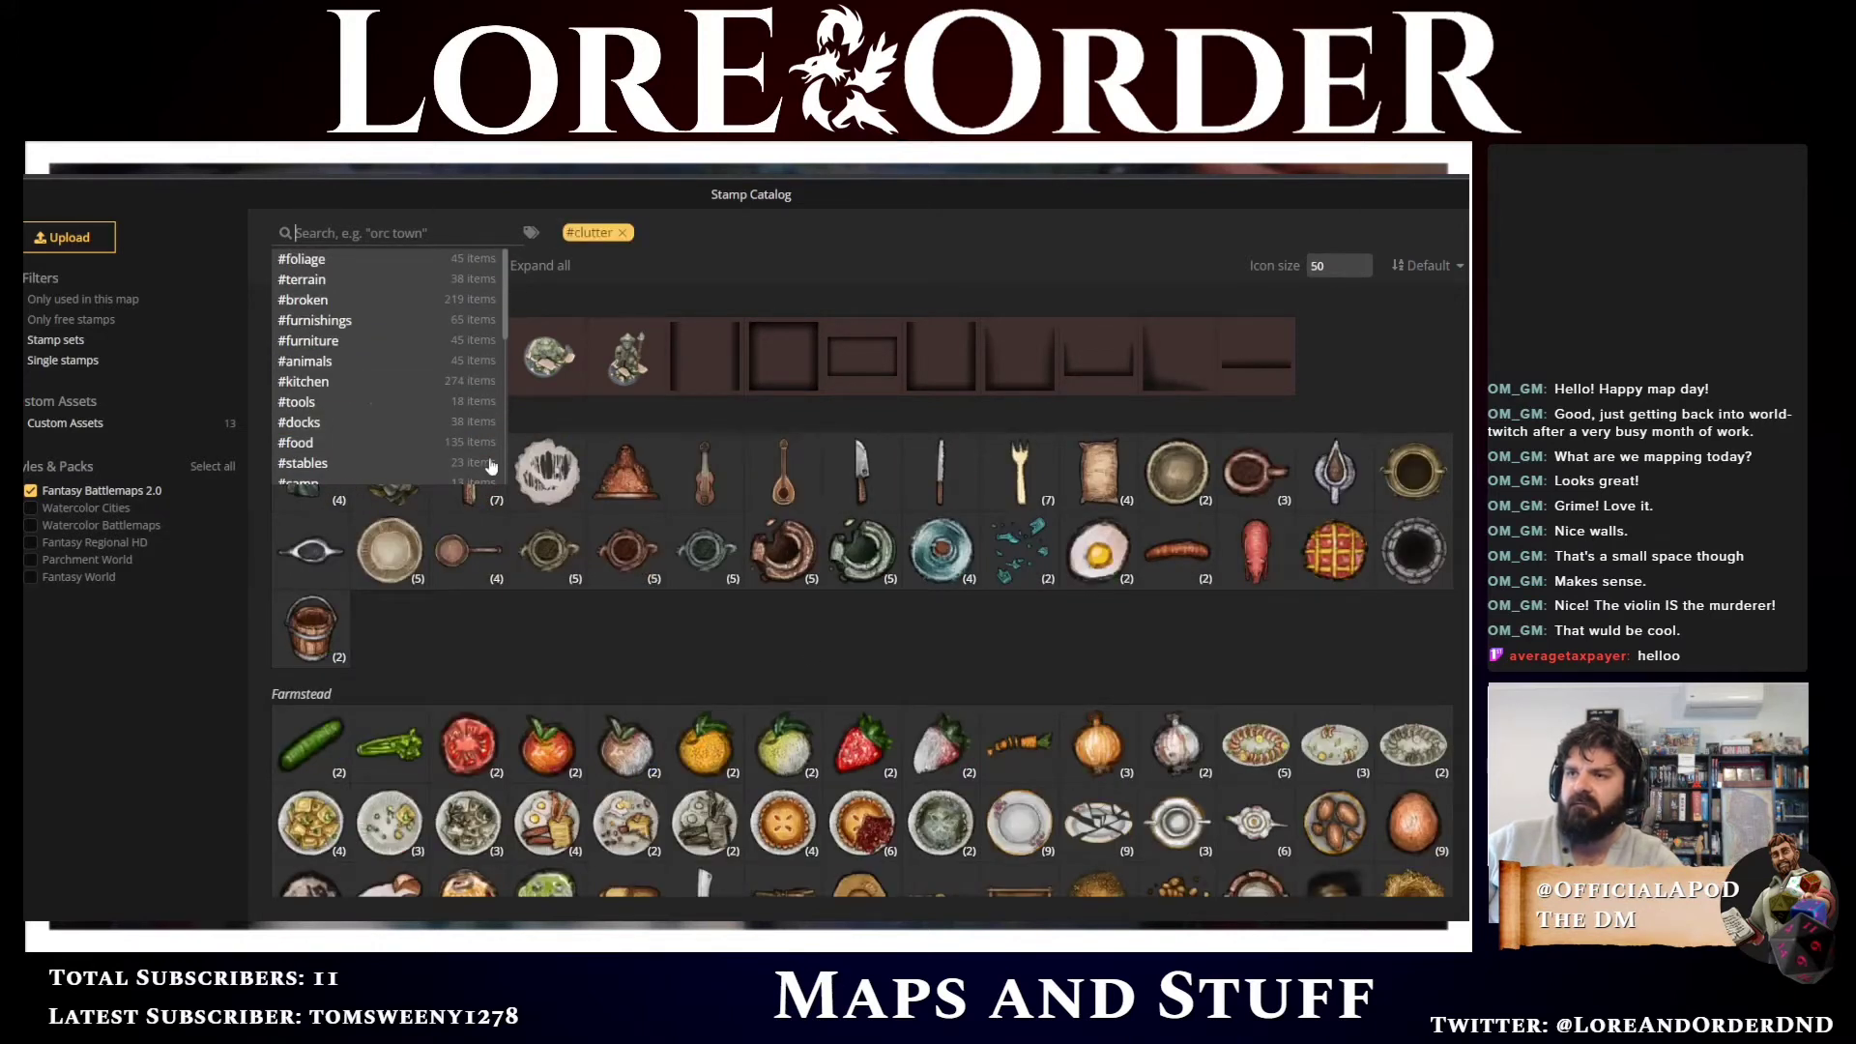
{"action": "left_click", "coordinate": [833, 646]}
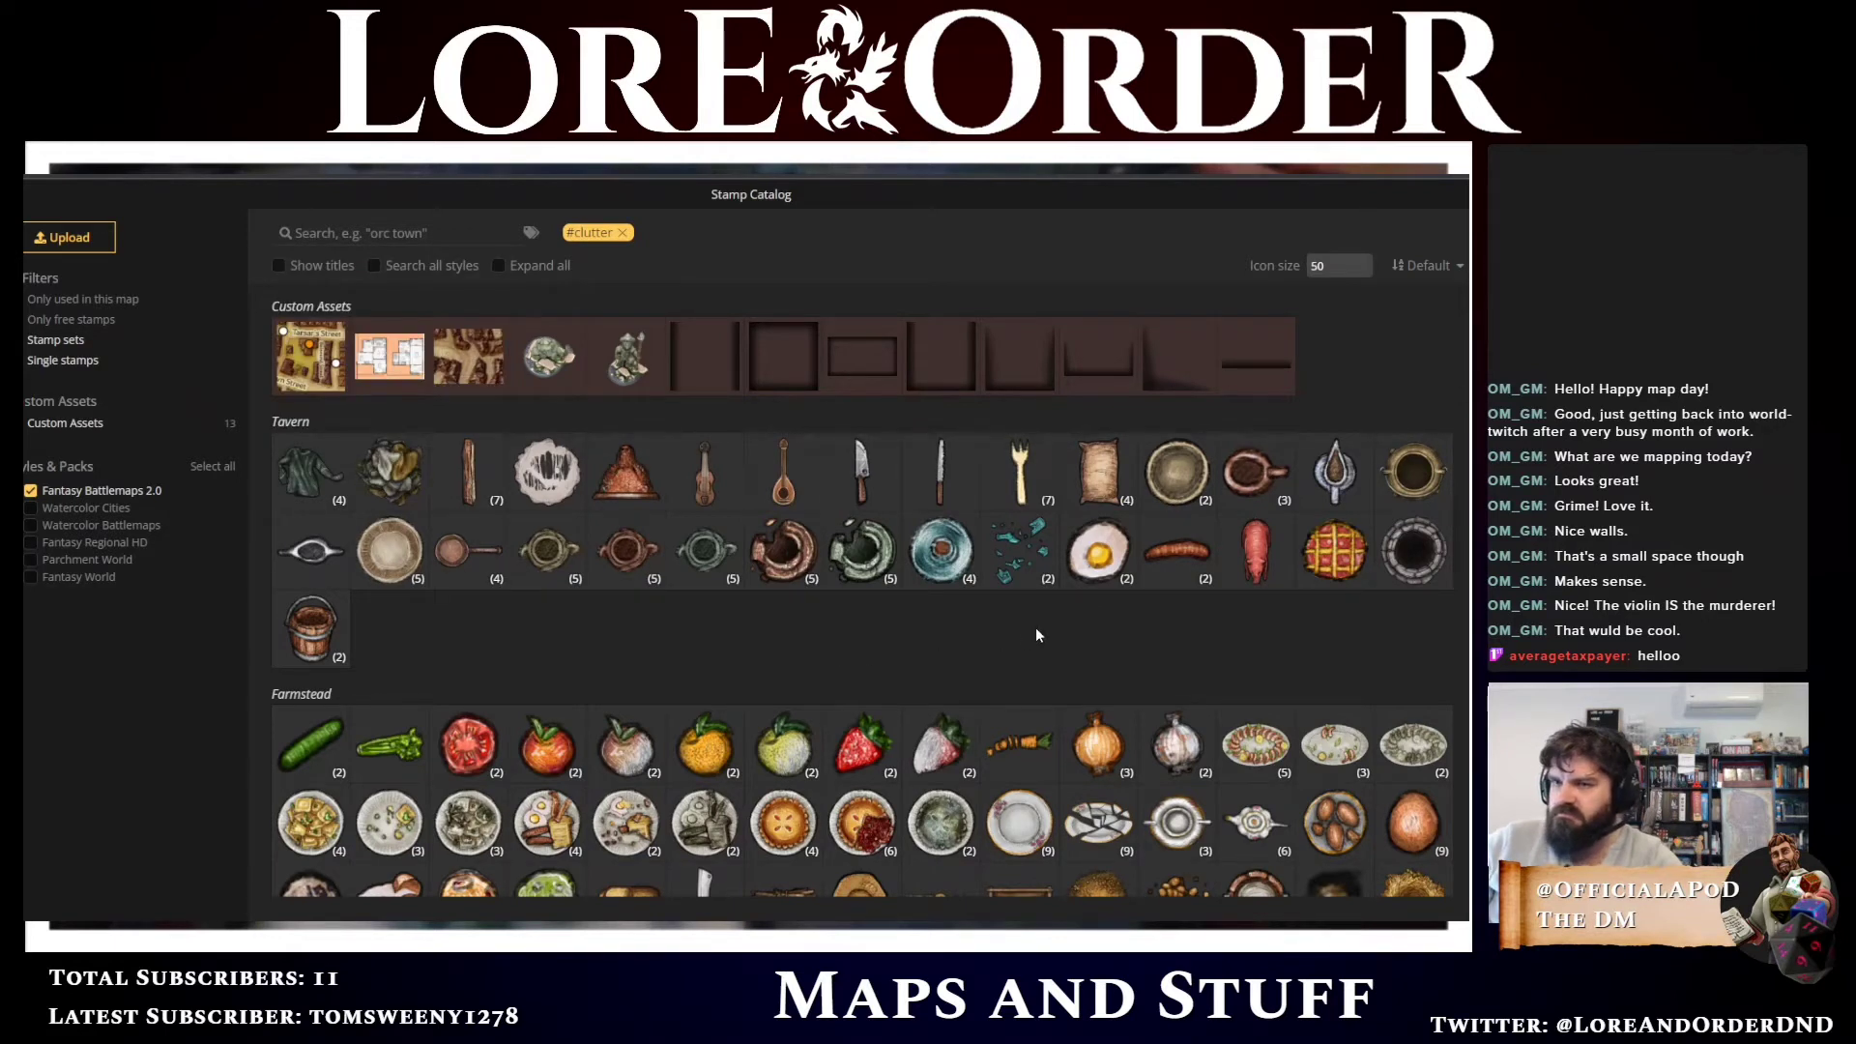
Place three random Broken Red Pots from the Tavern stamps at size 20, one on the second-row shelf and two on the top row
{"action": "scroll", "coordinate": [1035, 635], "scroll_direction": "down", "scroll_amount": 2}
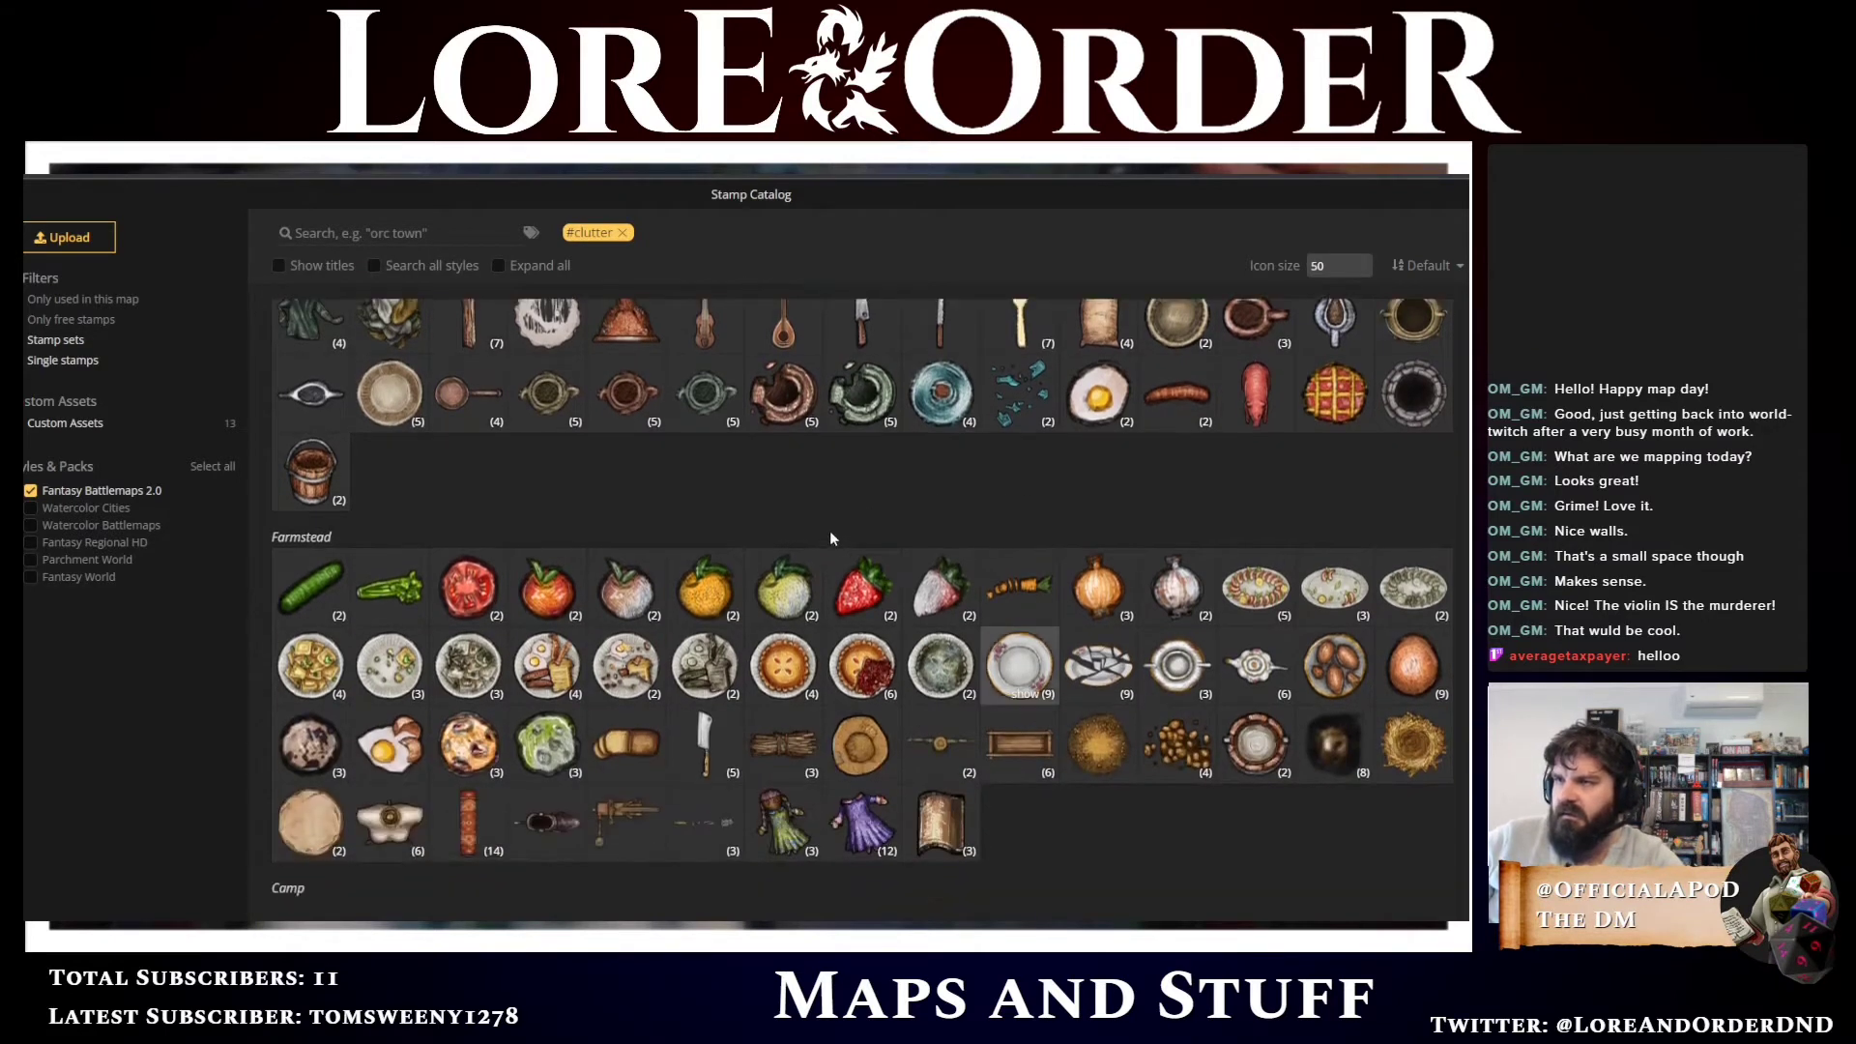
{"action": "scroll", "coordinate": [829, 531], "scroll_direction": "up", "scroll_amount": 1}
{"action": "left_click", "coordinate": [772, 510]}
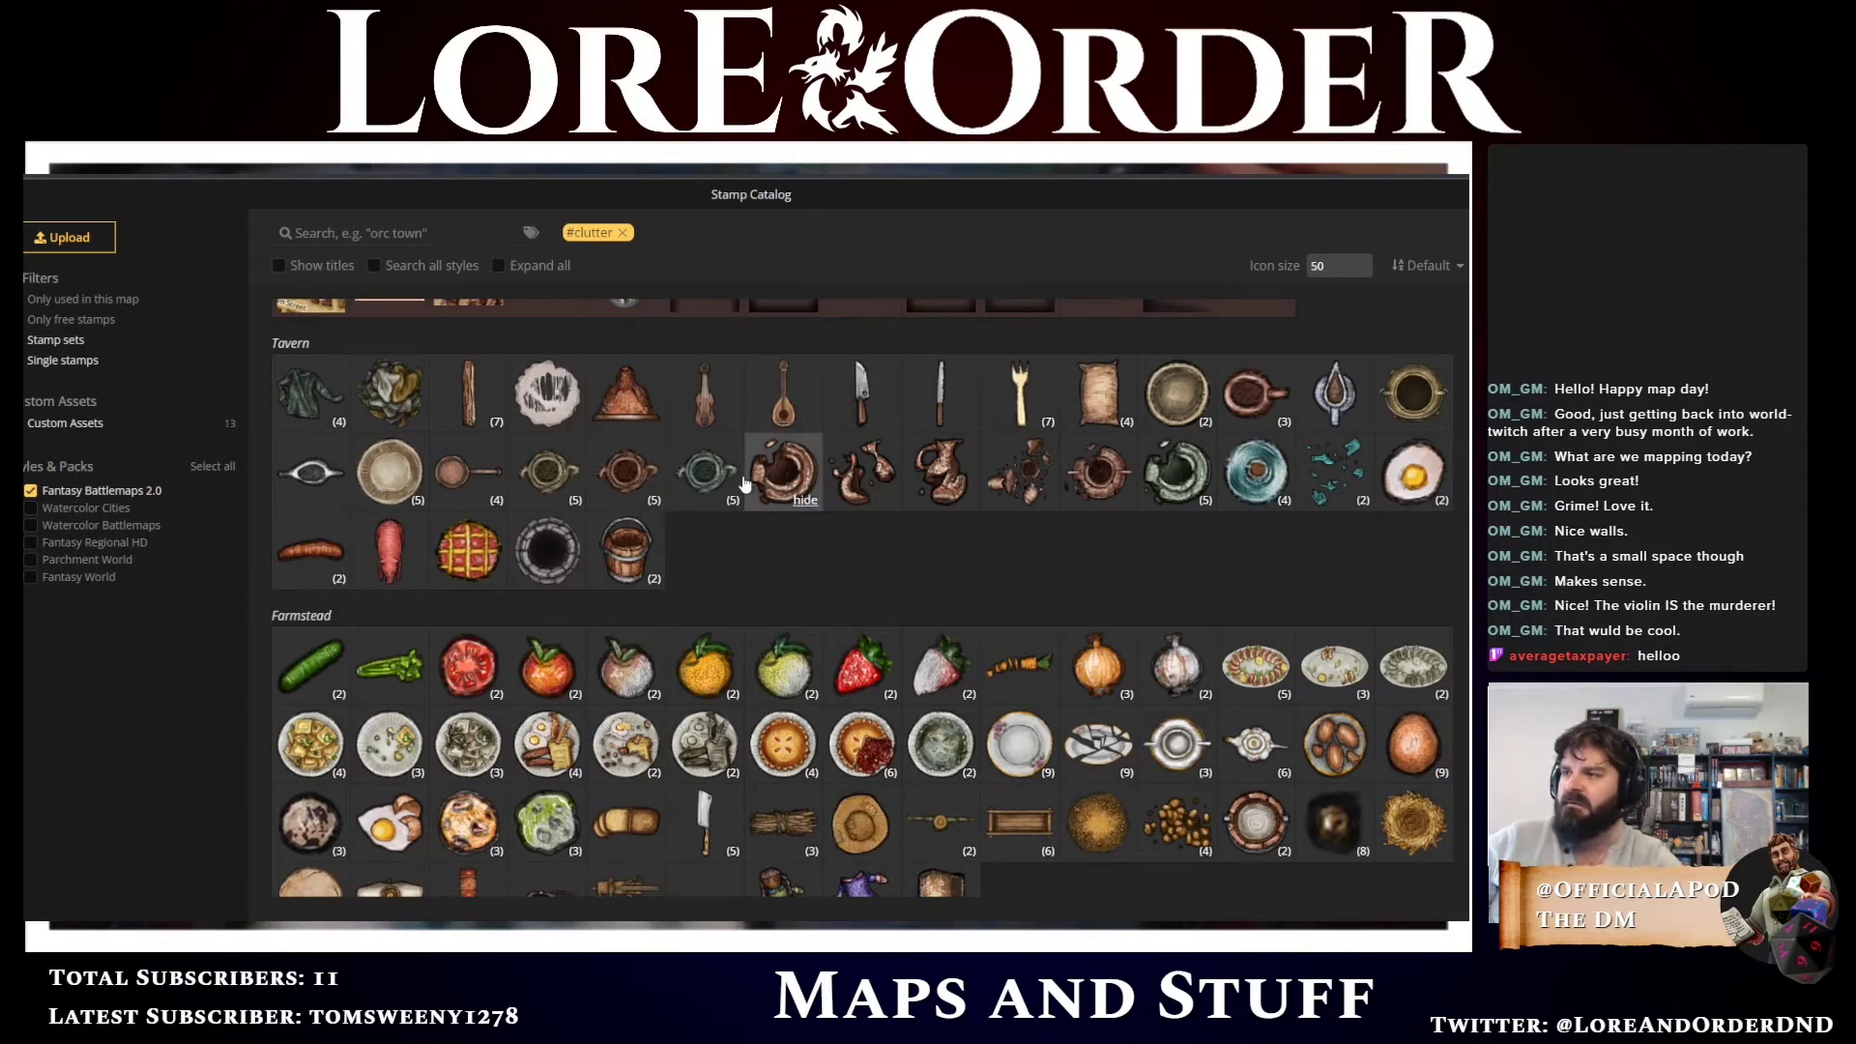
{"action": "left_click", "coordinate": [783, 471]}
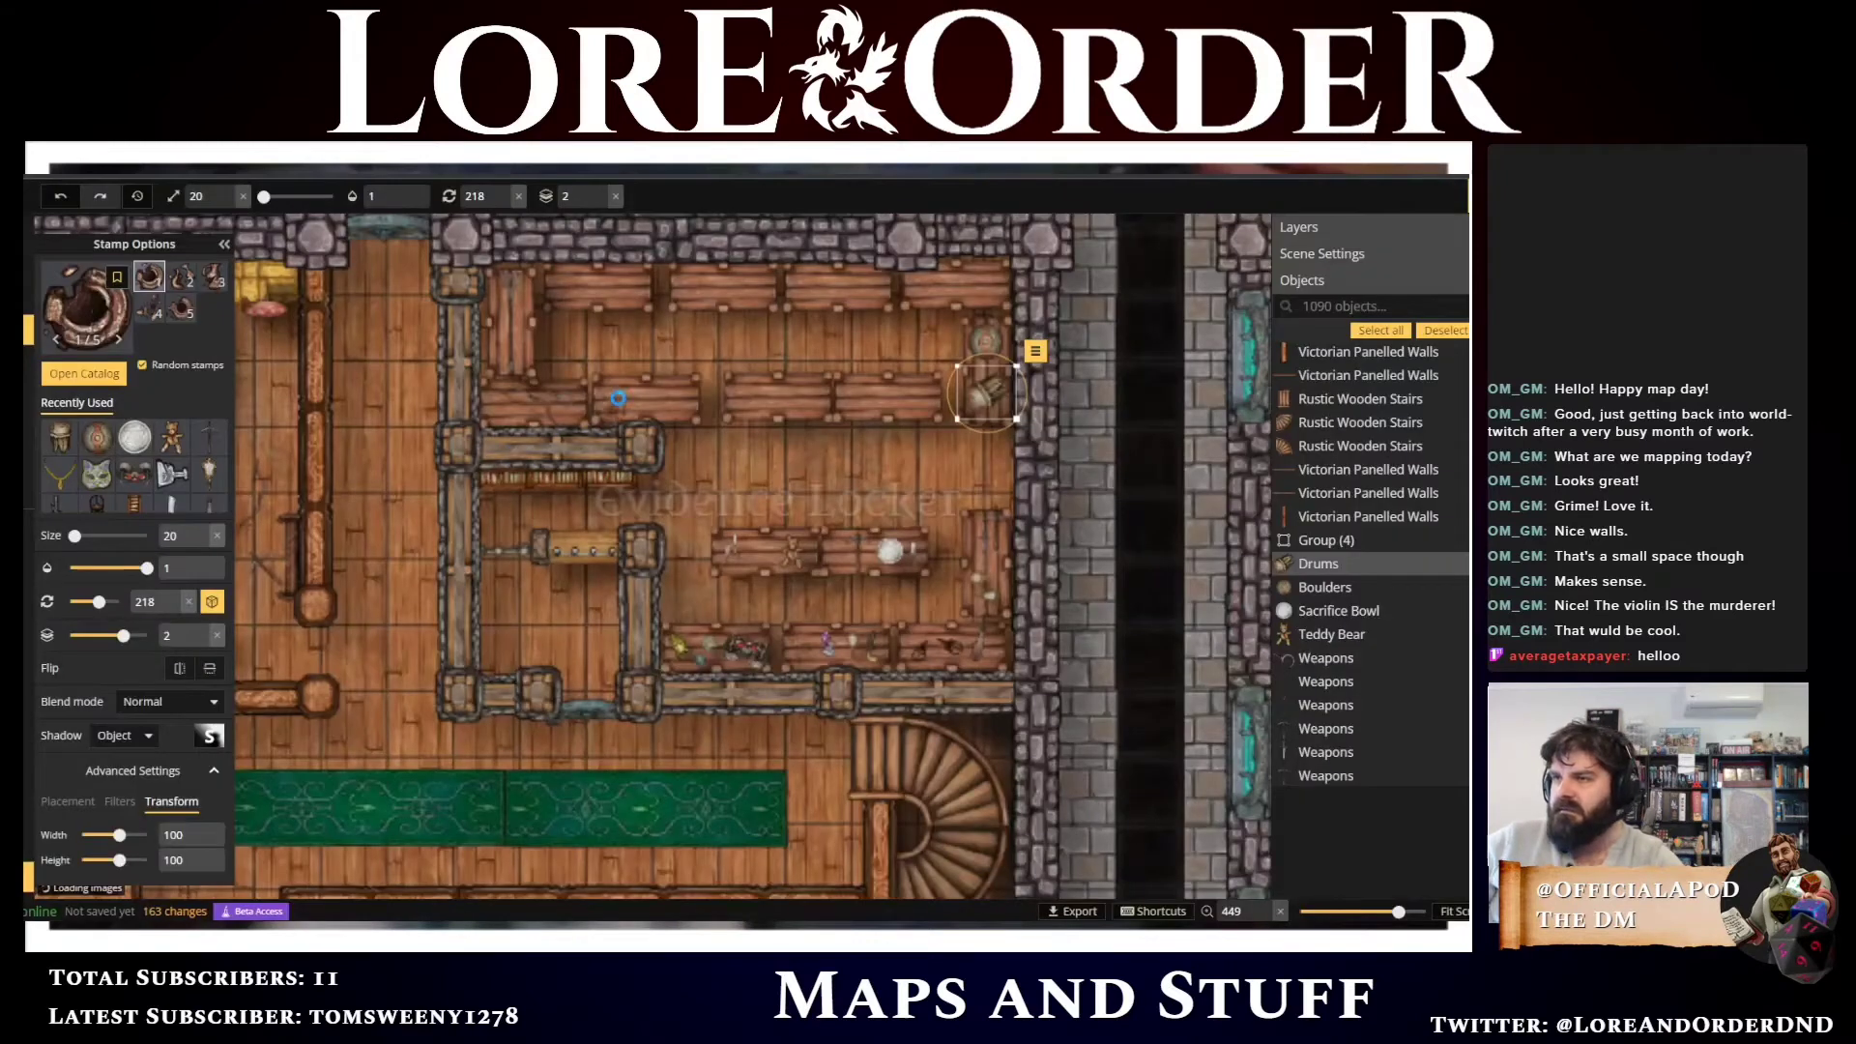
{"action": "left_click", "coordinate": [905, 303]}
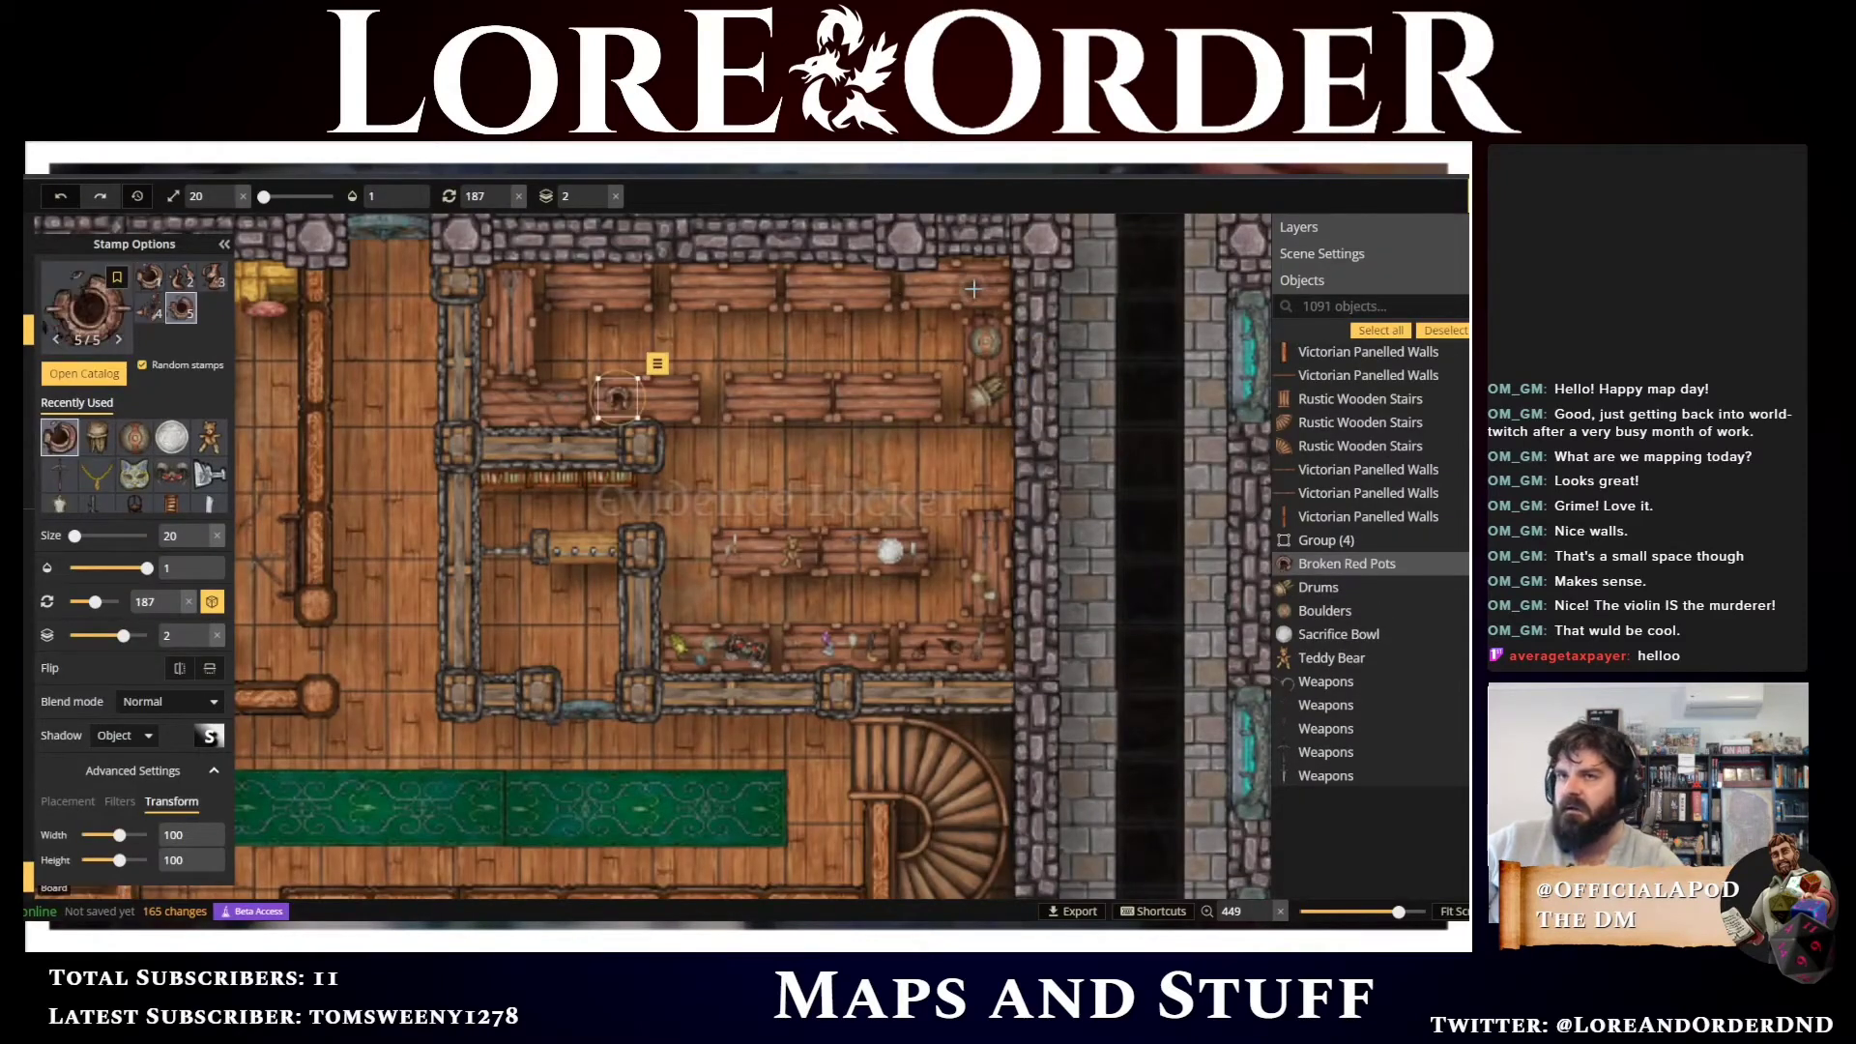
{"action": "left_click", "coordinate": [976, 286]}
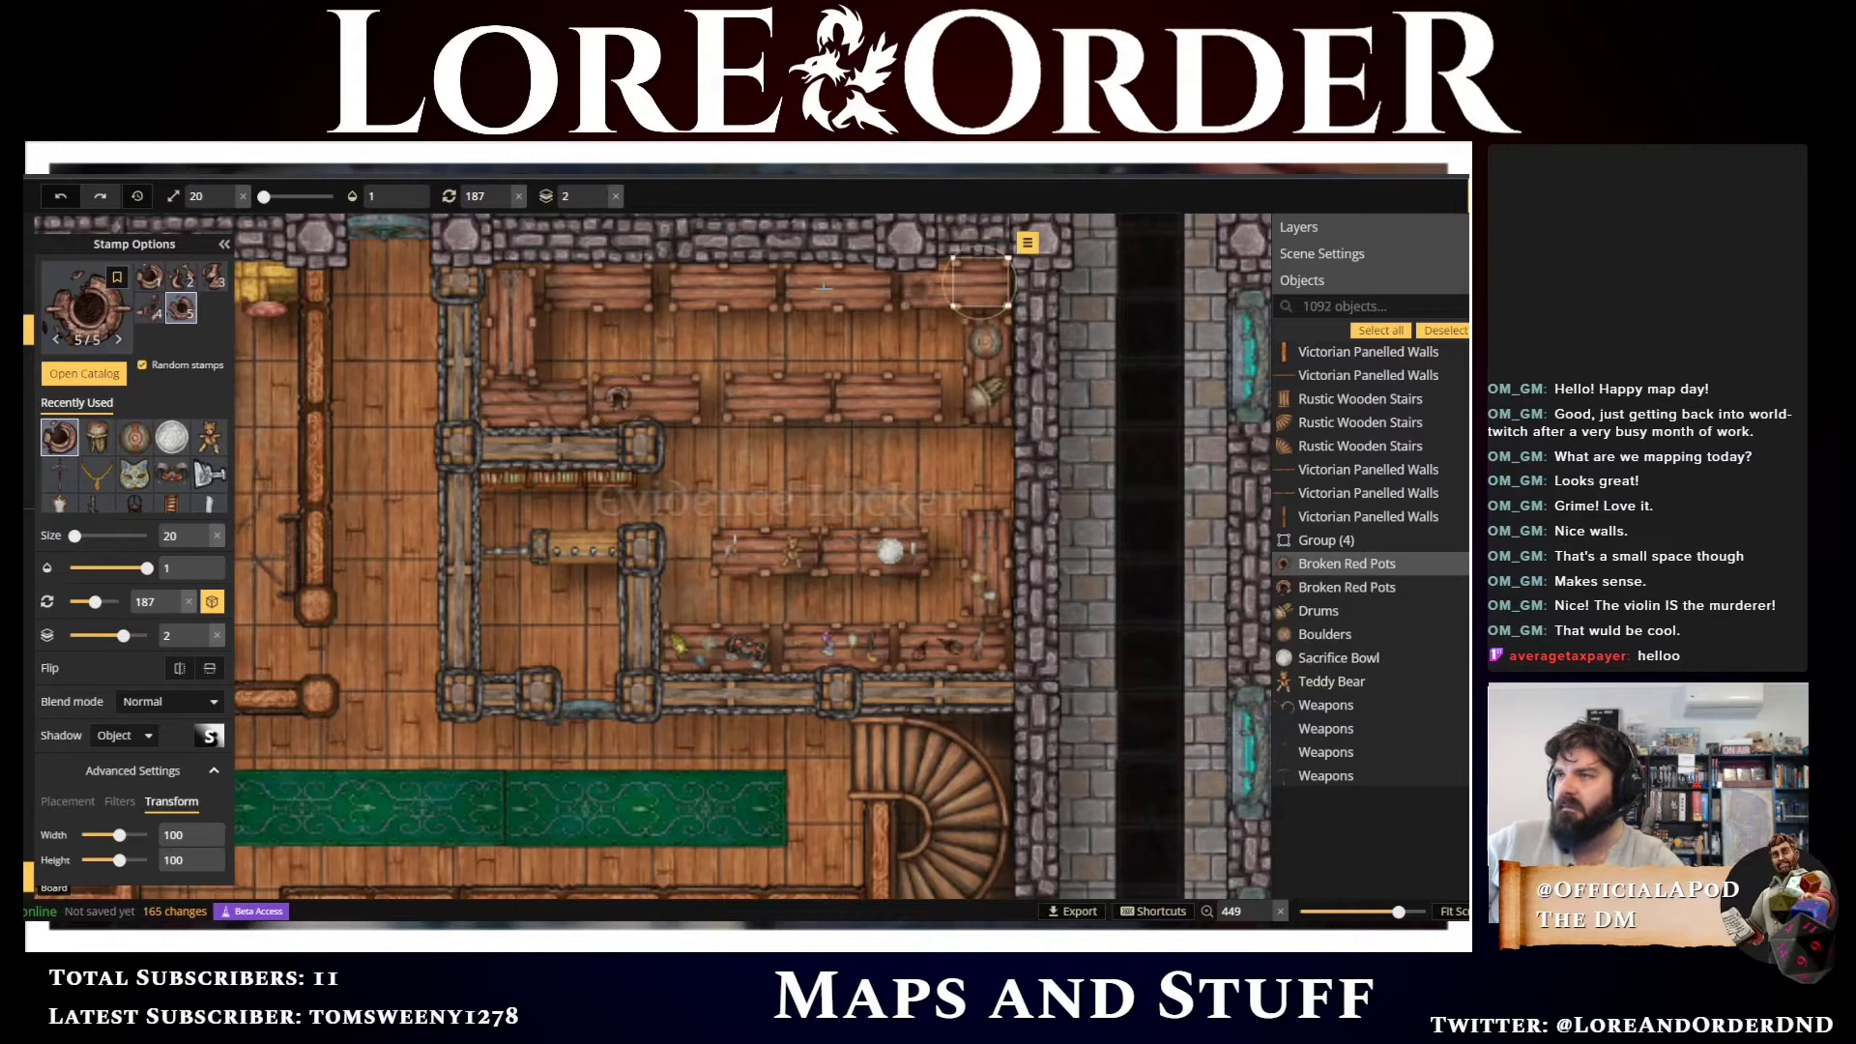
{"action": "left_click", "coordinate": [810, 285]}
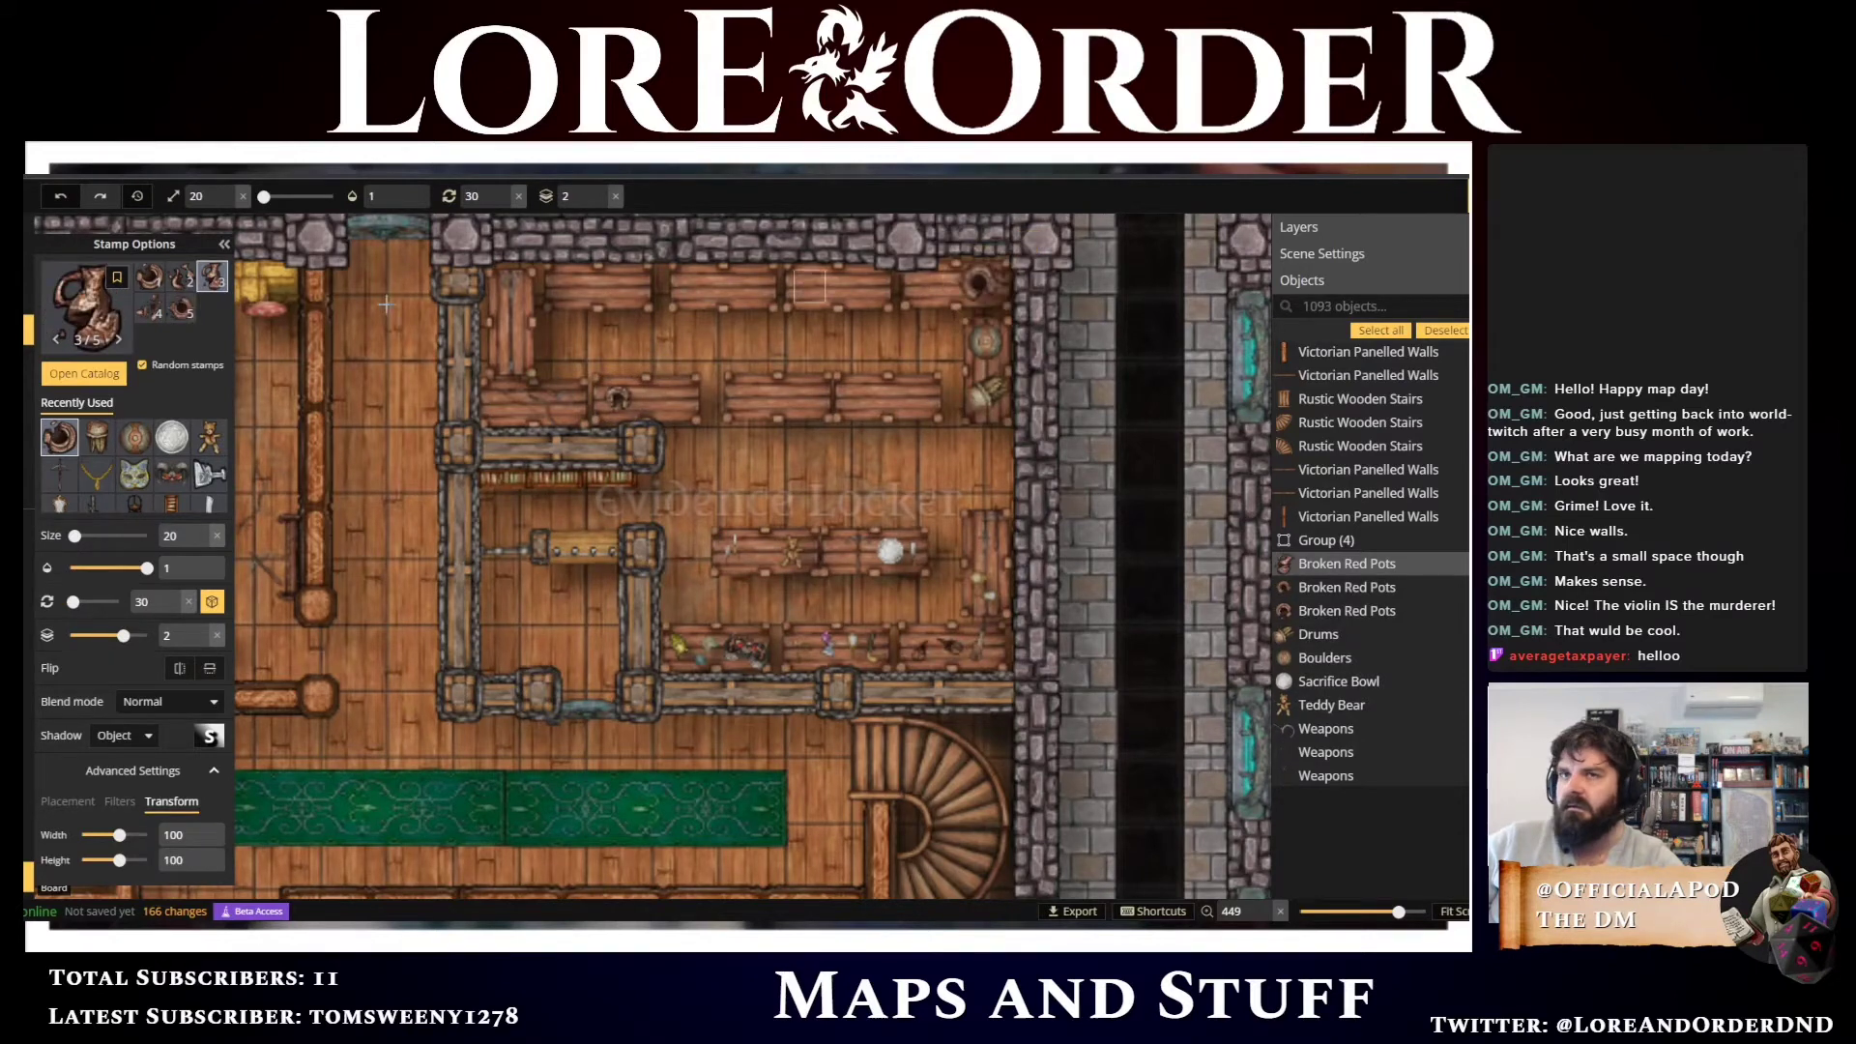
Choose the Rolled up Rugs stamp from the Farmstead set in the #clutter-filtered stamp catalog
{"action": "left_click", "coordinate": [87, 327]}
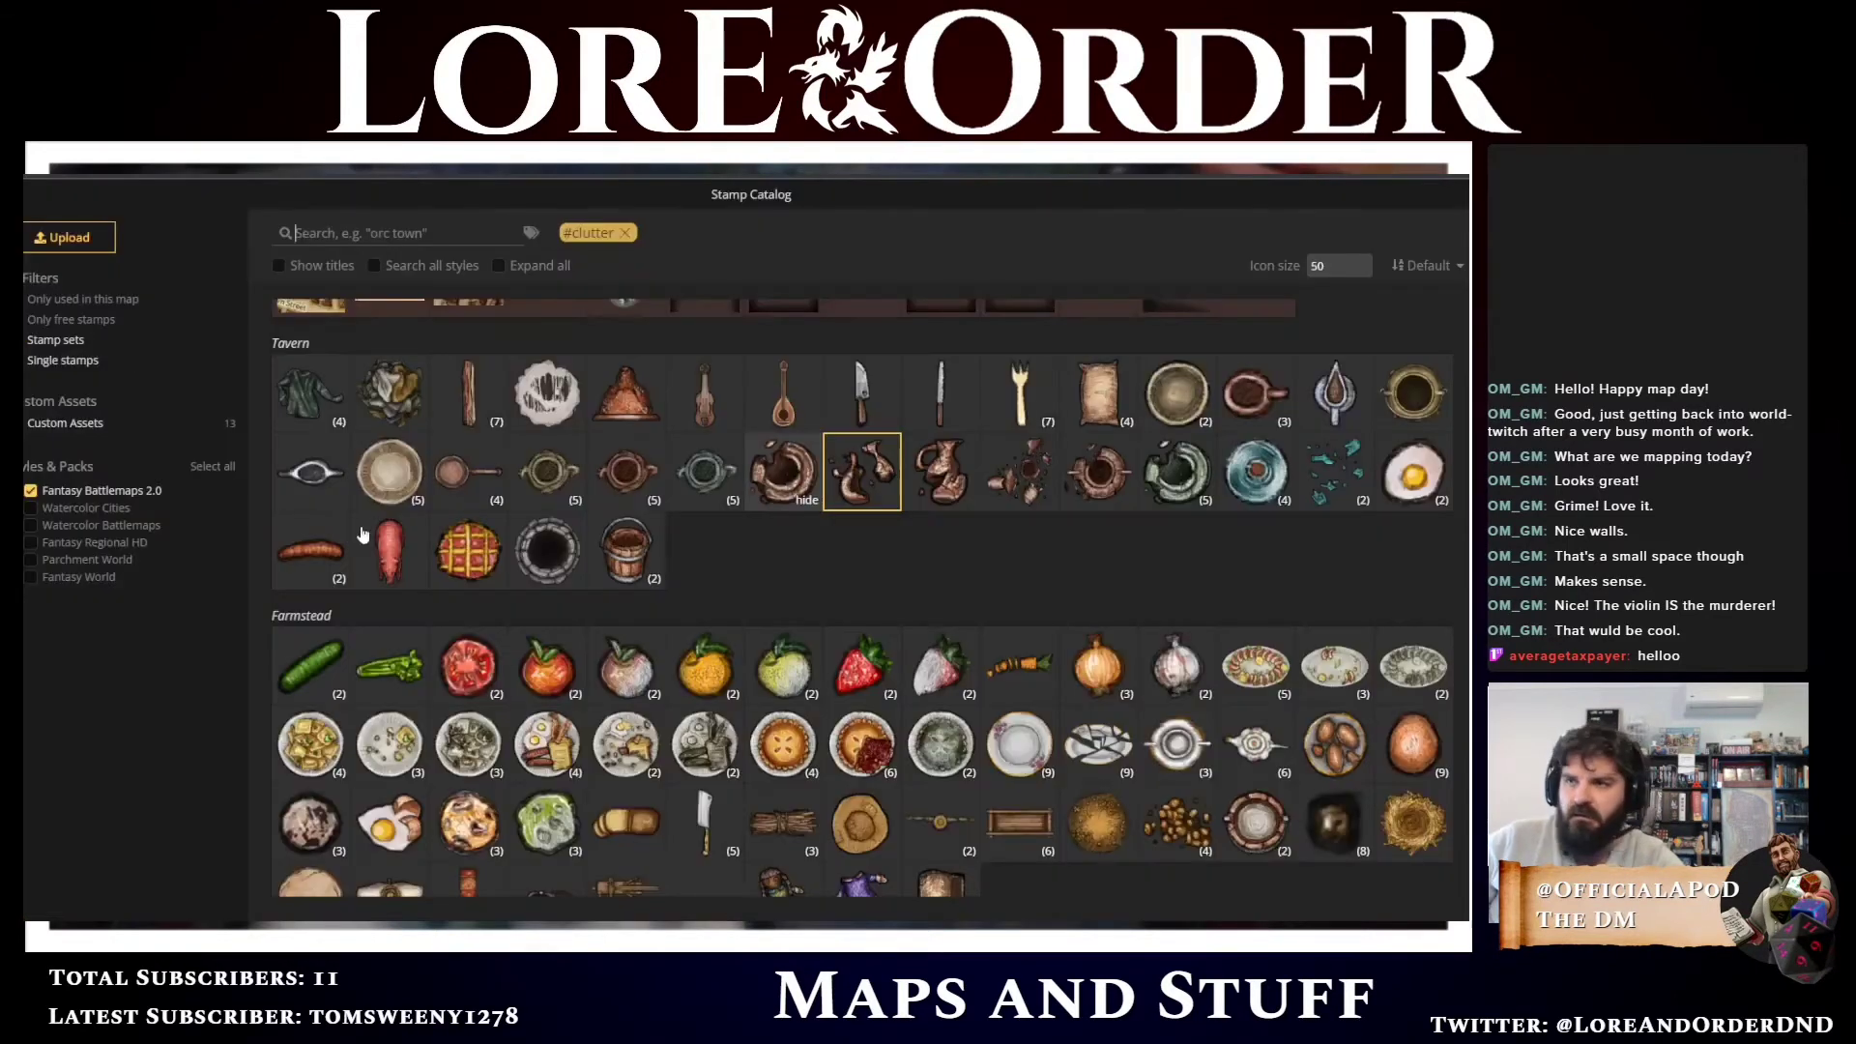
{"action": "left_click", "coordinate": [800, 500]}
{"action": "scroll", "coordinate": [841, 560], "scroll_direction": "down", "scroll_amount": 2}
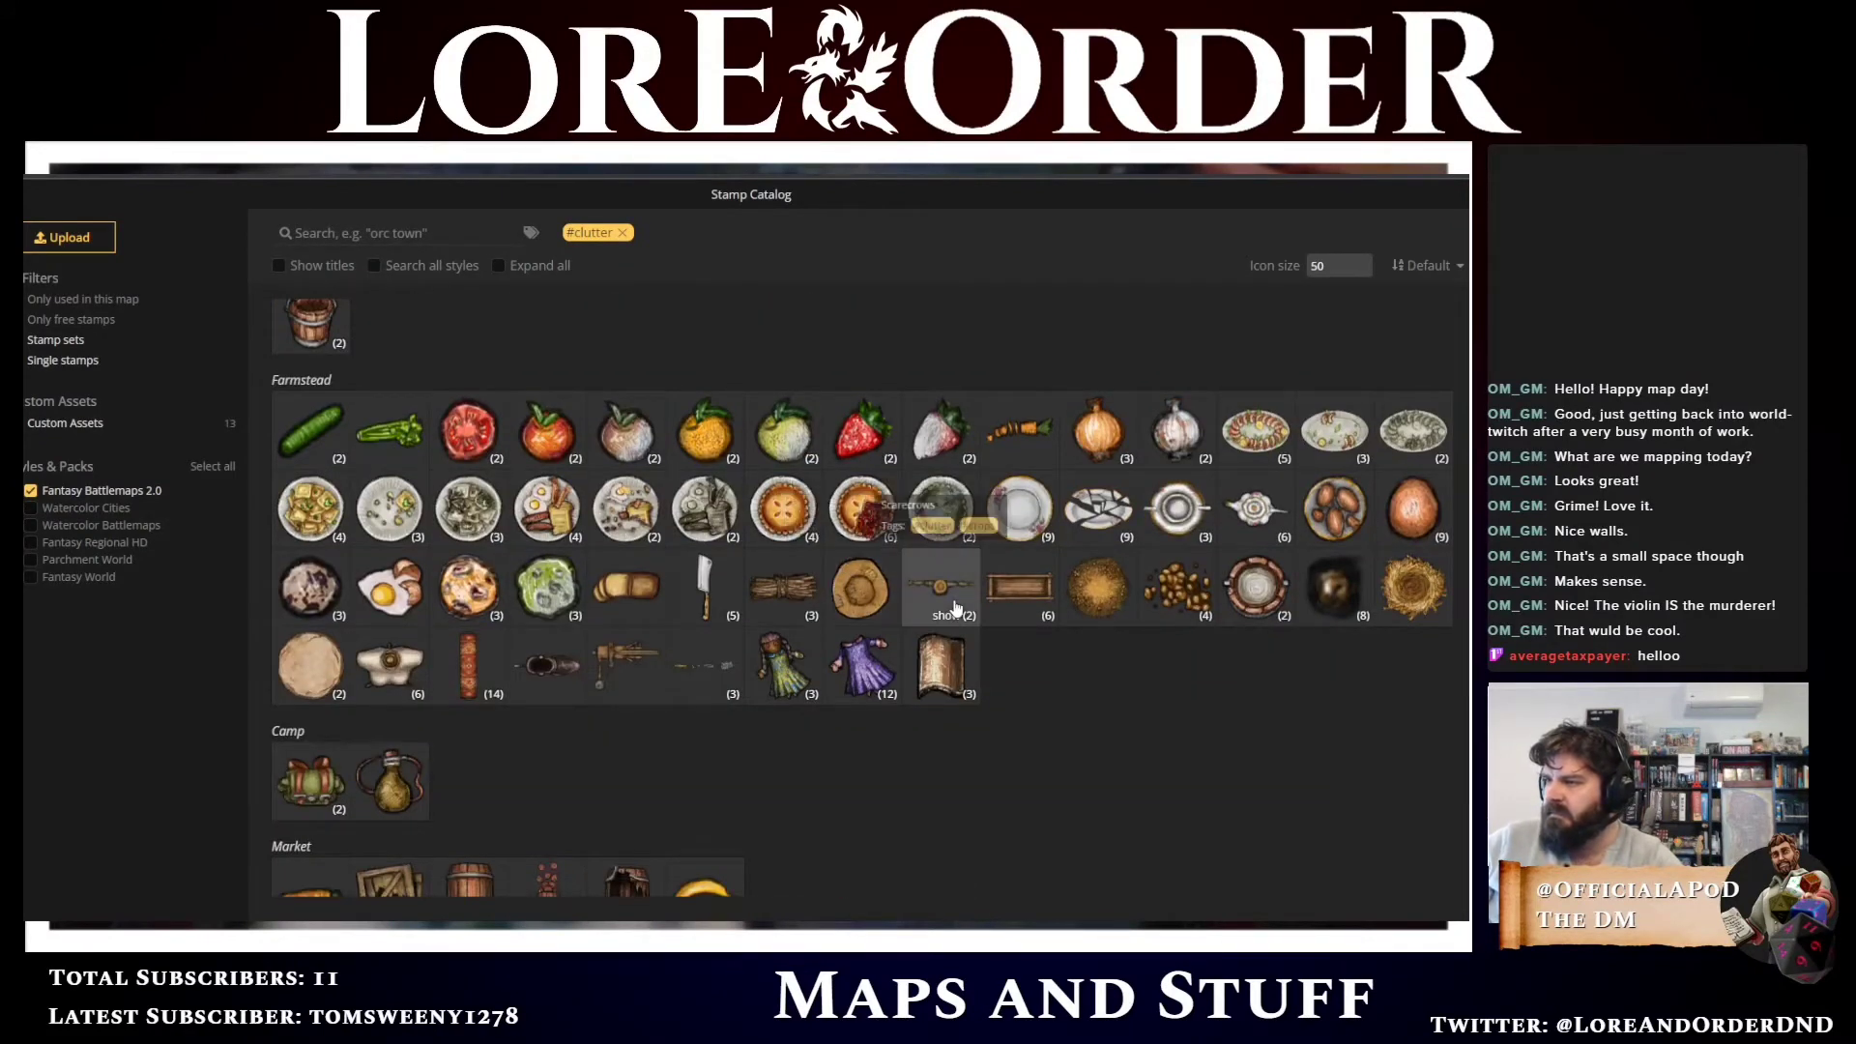
{"action": "scroll", "coordinate": [1136, 708], "scroll_direction": "down", "scroll_amount": 2}
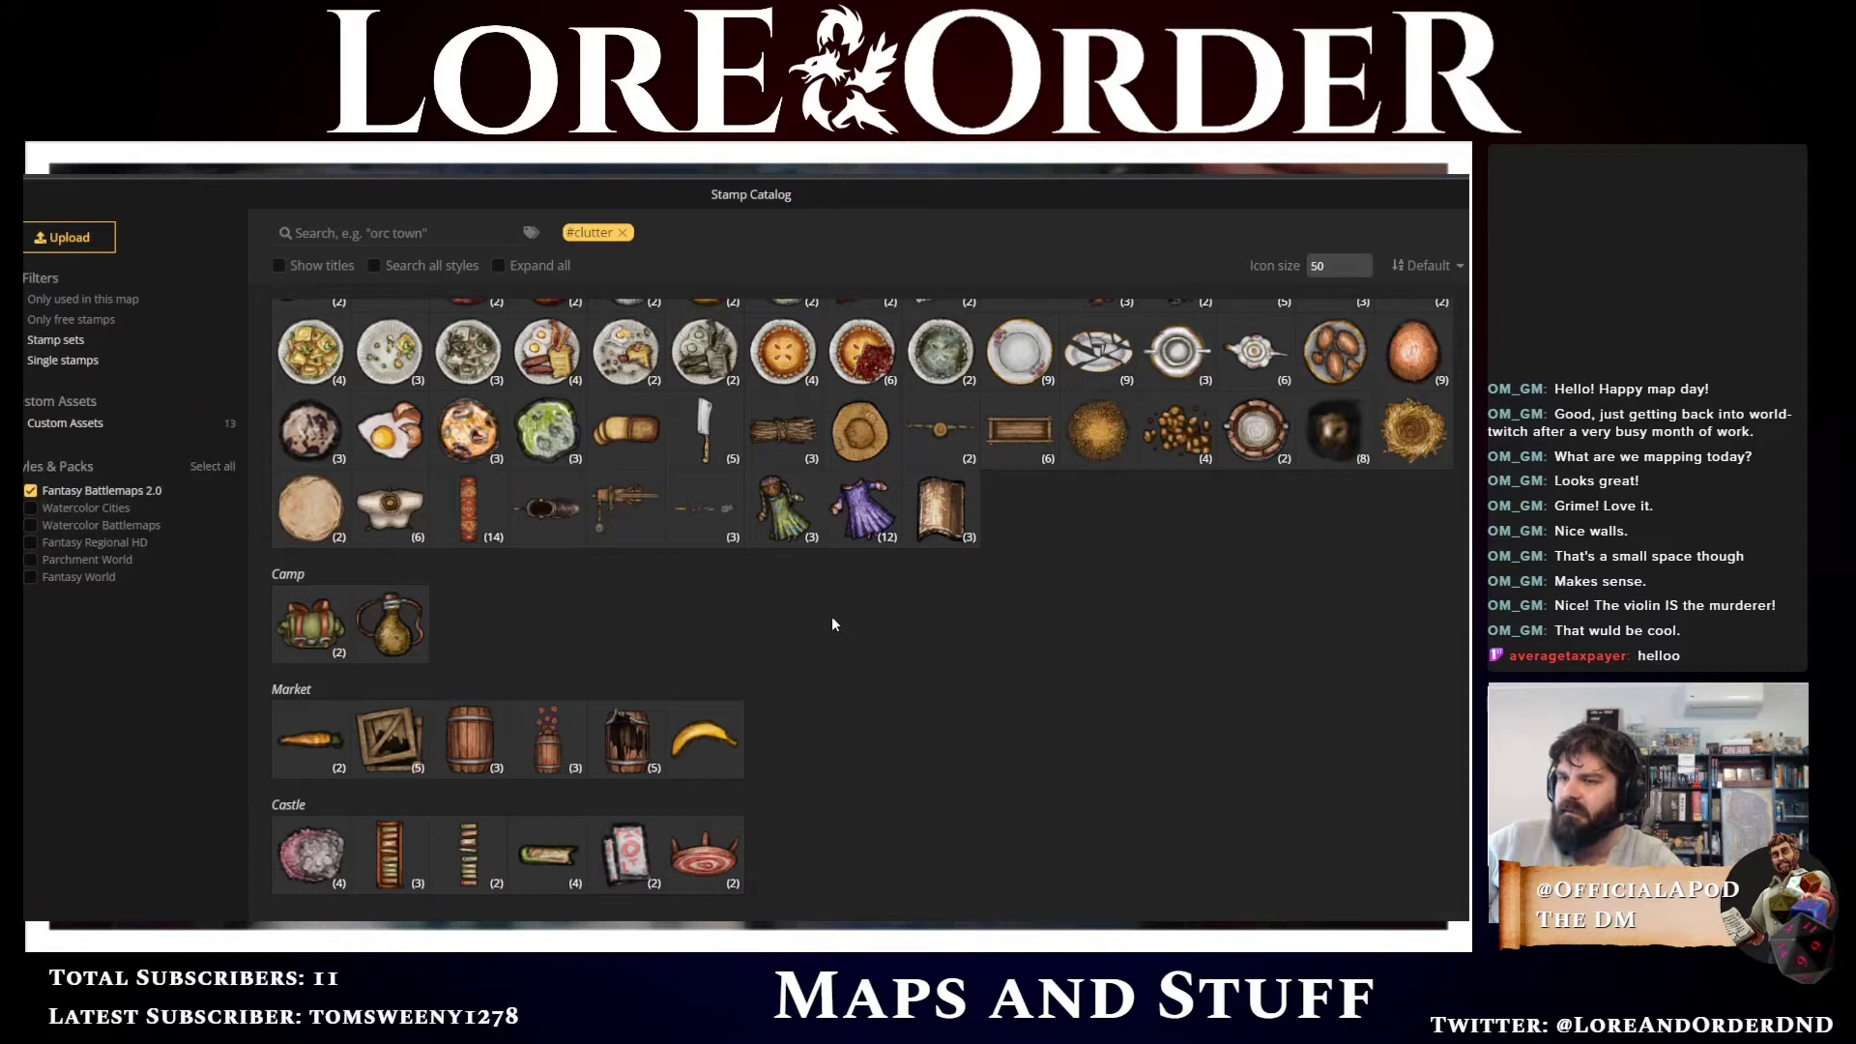
{"action": "left_click", "coordinate": [474, 523]}
{"action": "key", "text": "Escape"}
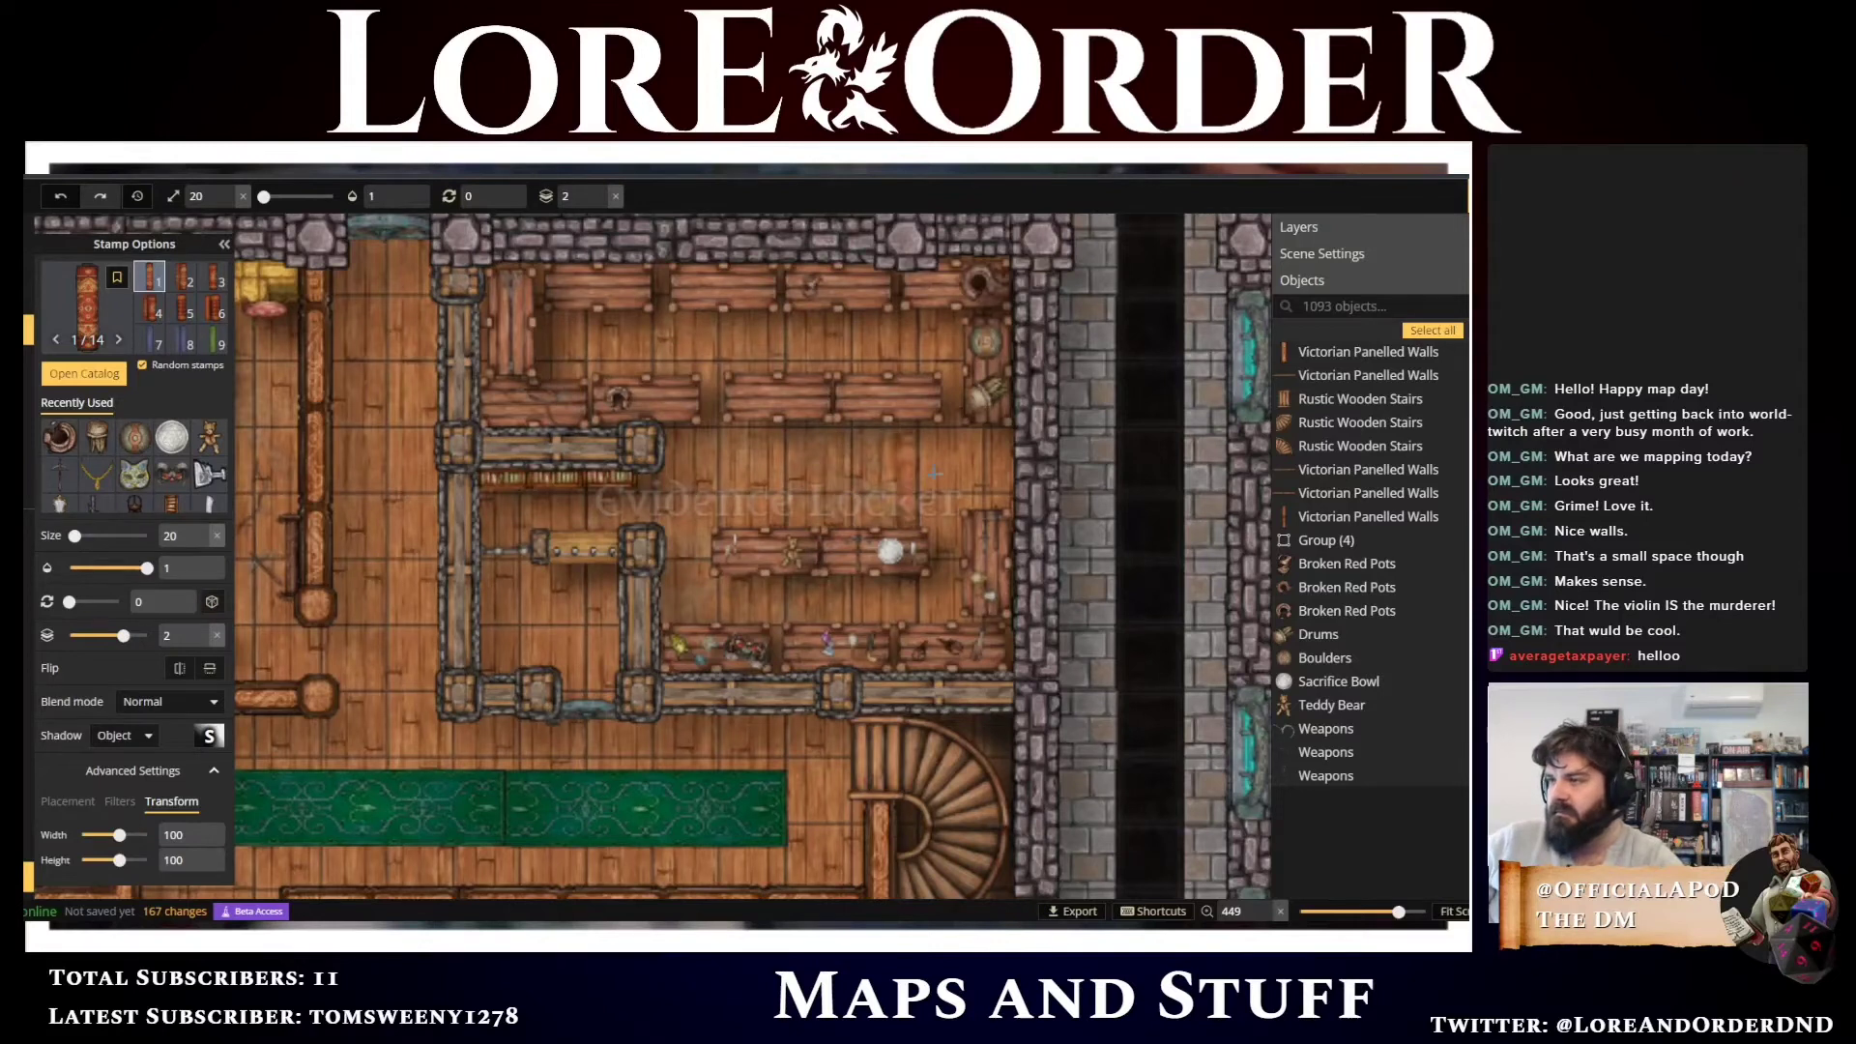
Place the second Rolled up Rugs variant at size 20, rotated to 345, against the locker's east wall below the drums, and set its layer to 0
{"action": "left_click", "coordinate": [656, 488]}
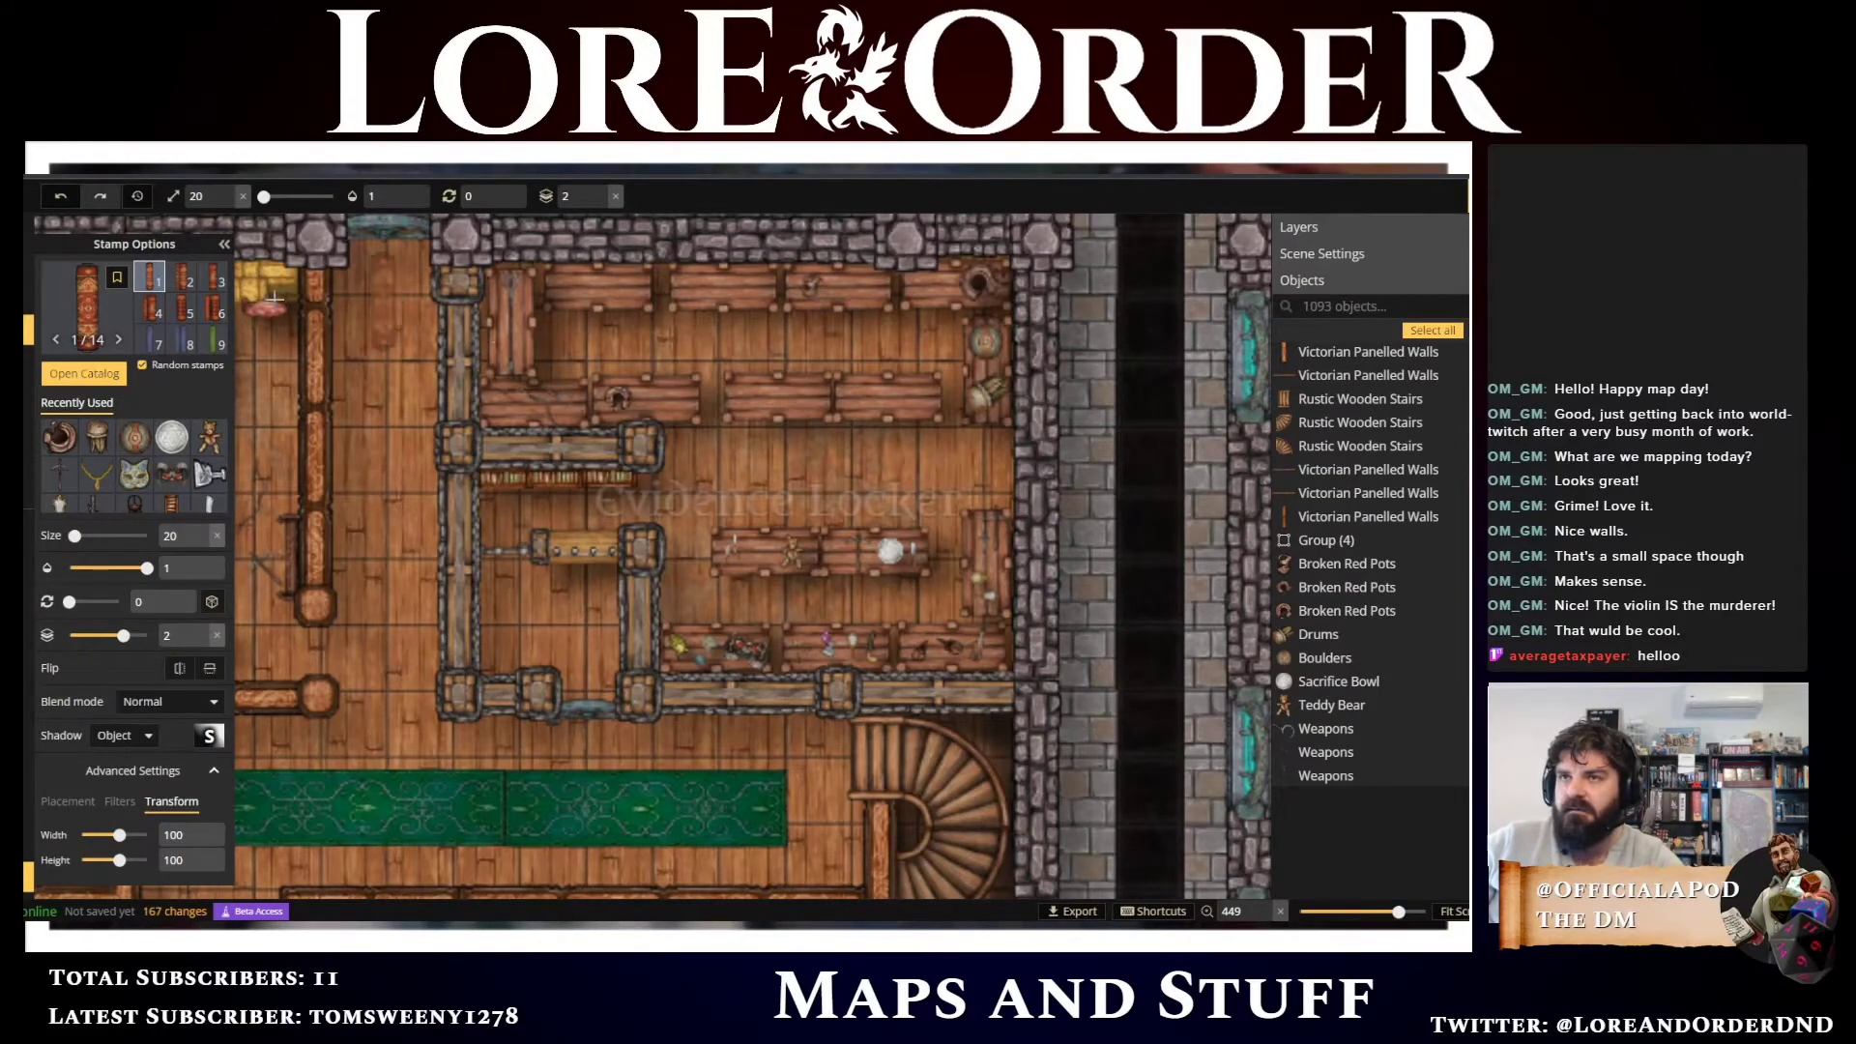
{"action": "scroll", "coordinate": [204, 309], "scroll_direction": "down", "scroll_amount": 2}
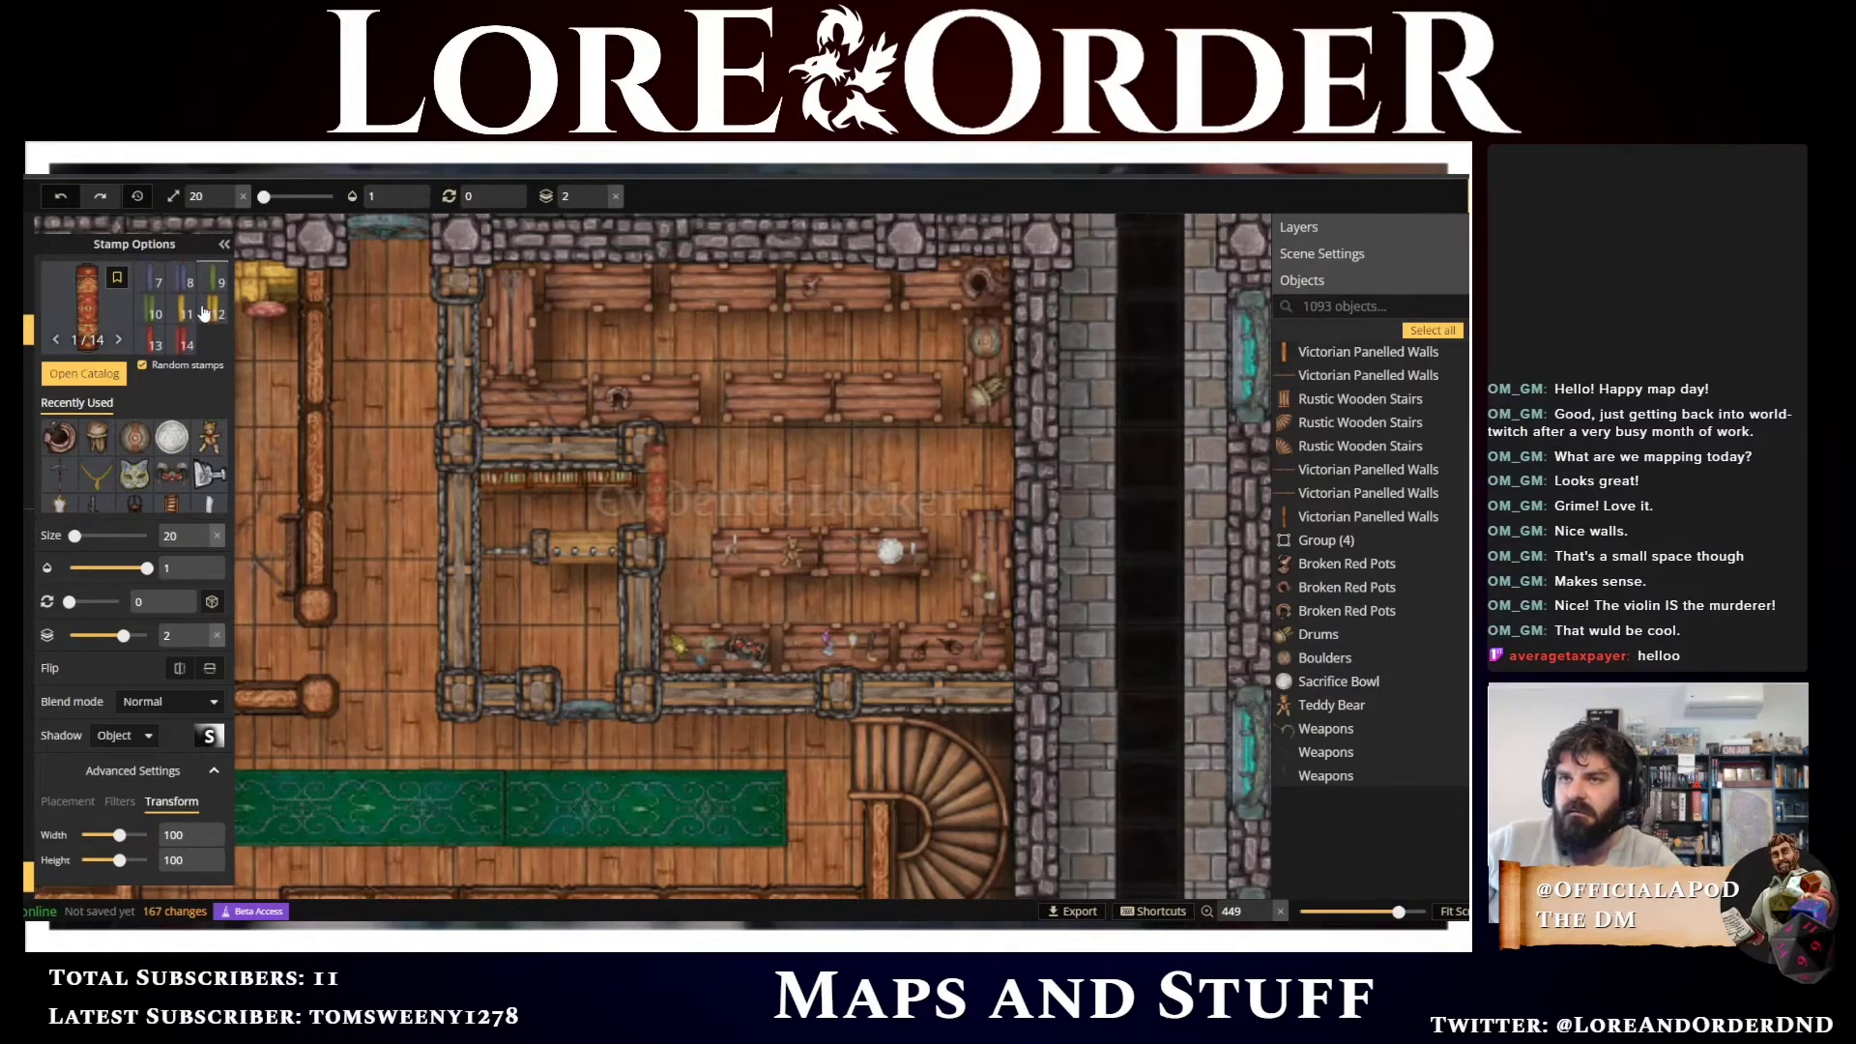
{"action": "scroll", "coordinate": [204, 309], "scroll_direction": "up", "scroll_amount": 2}
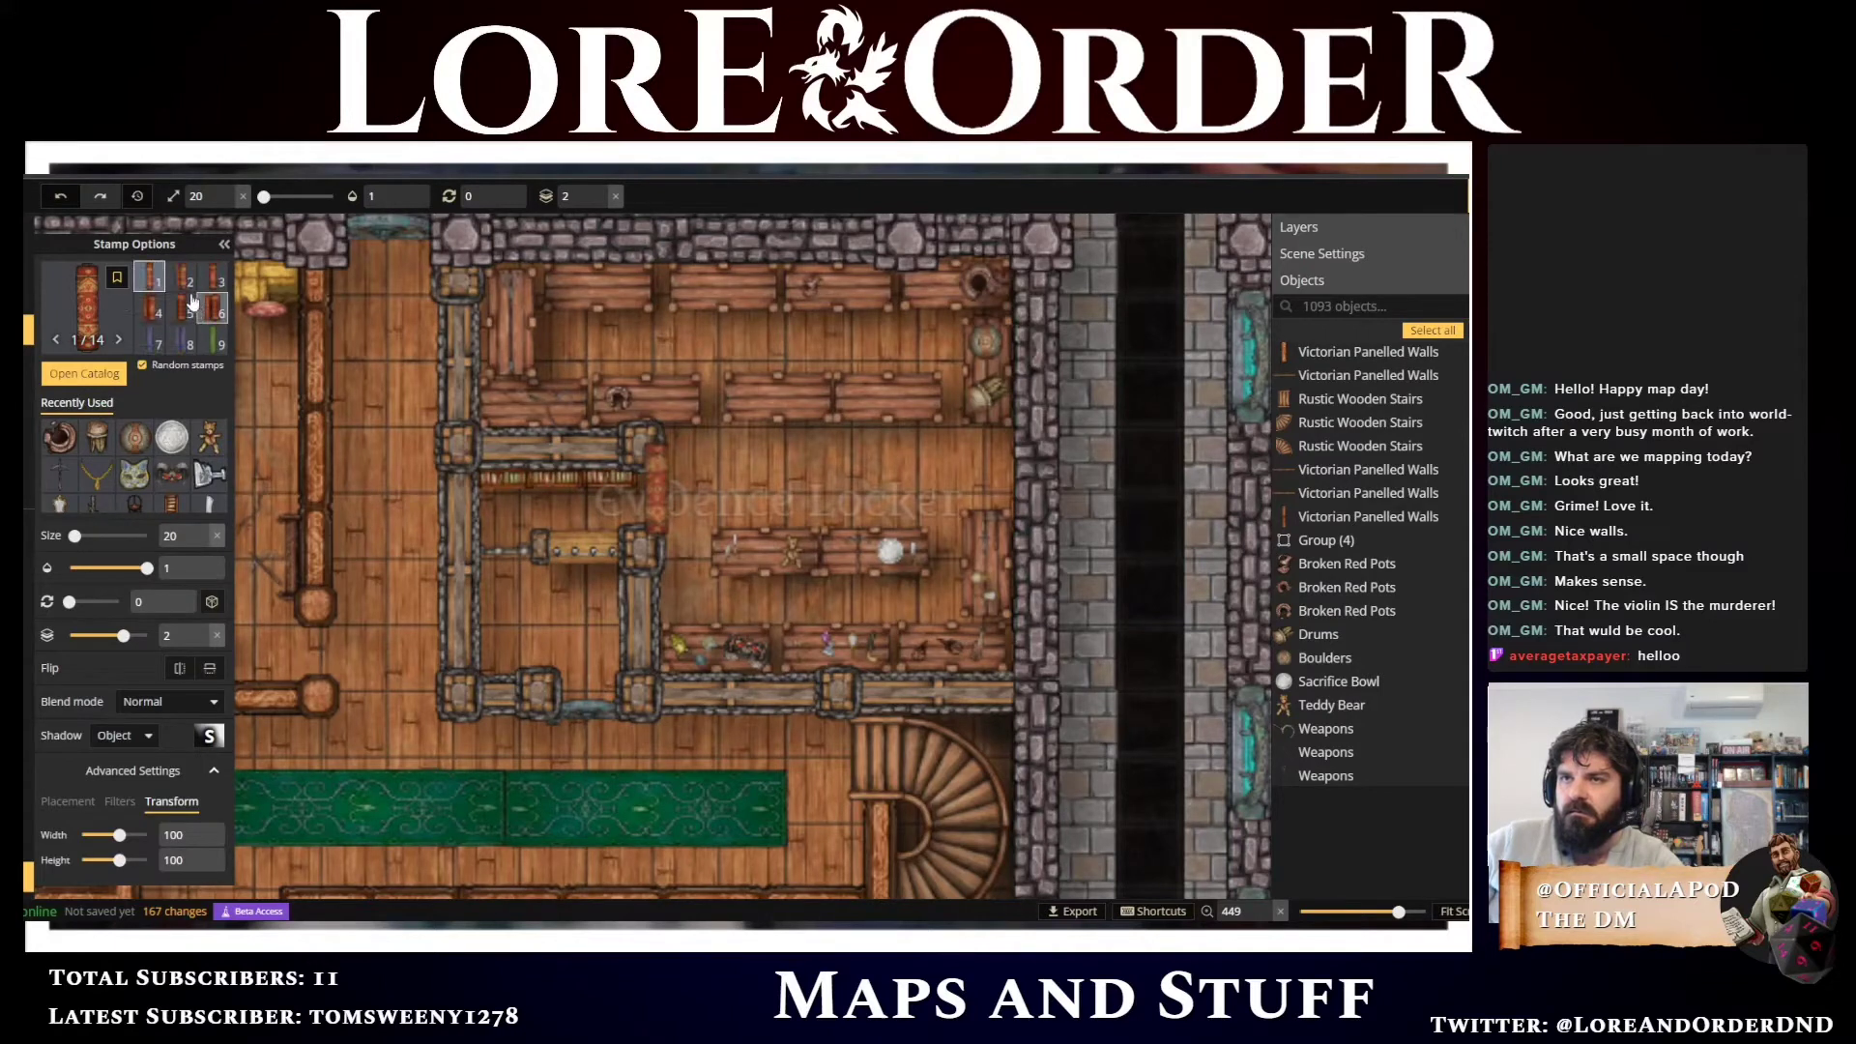
{"action": "left_click", "coordinate": [181, 279]}
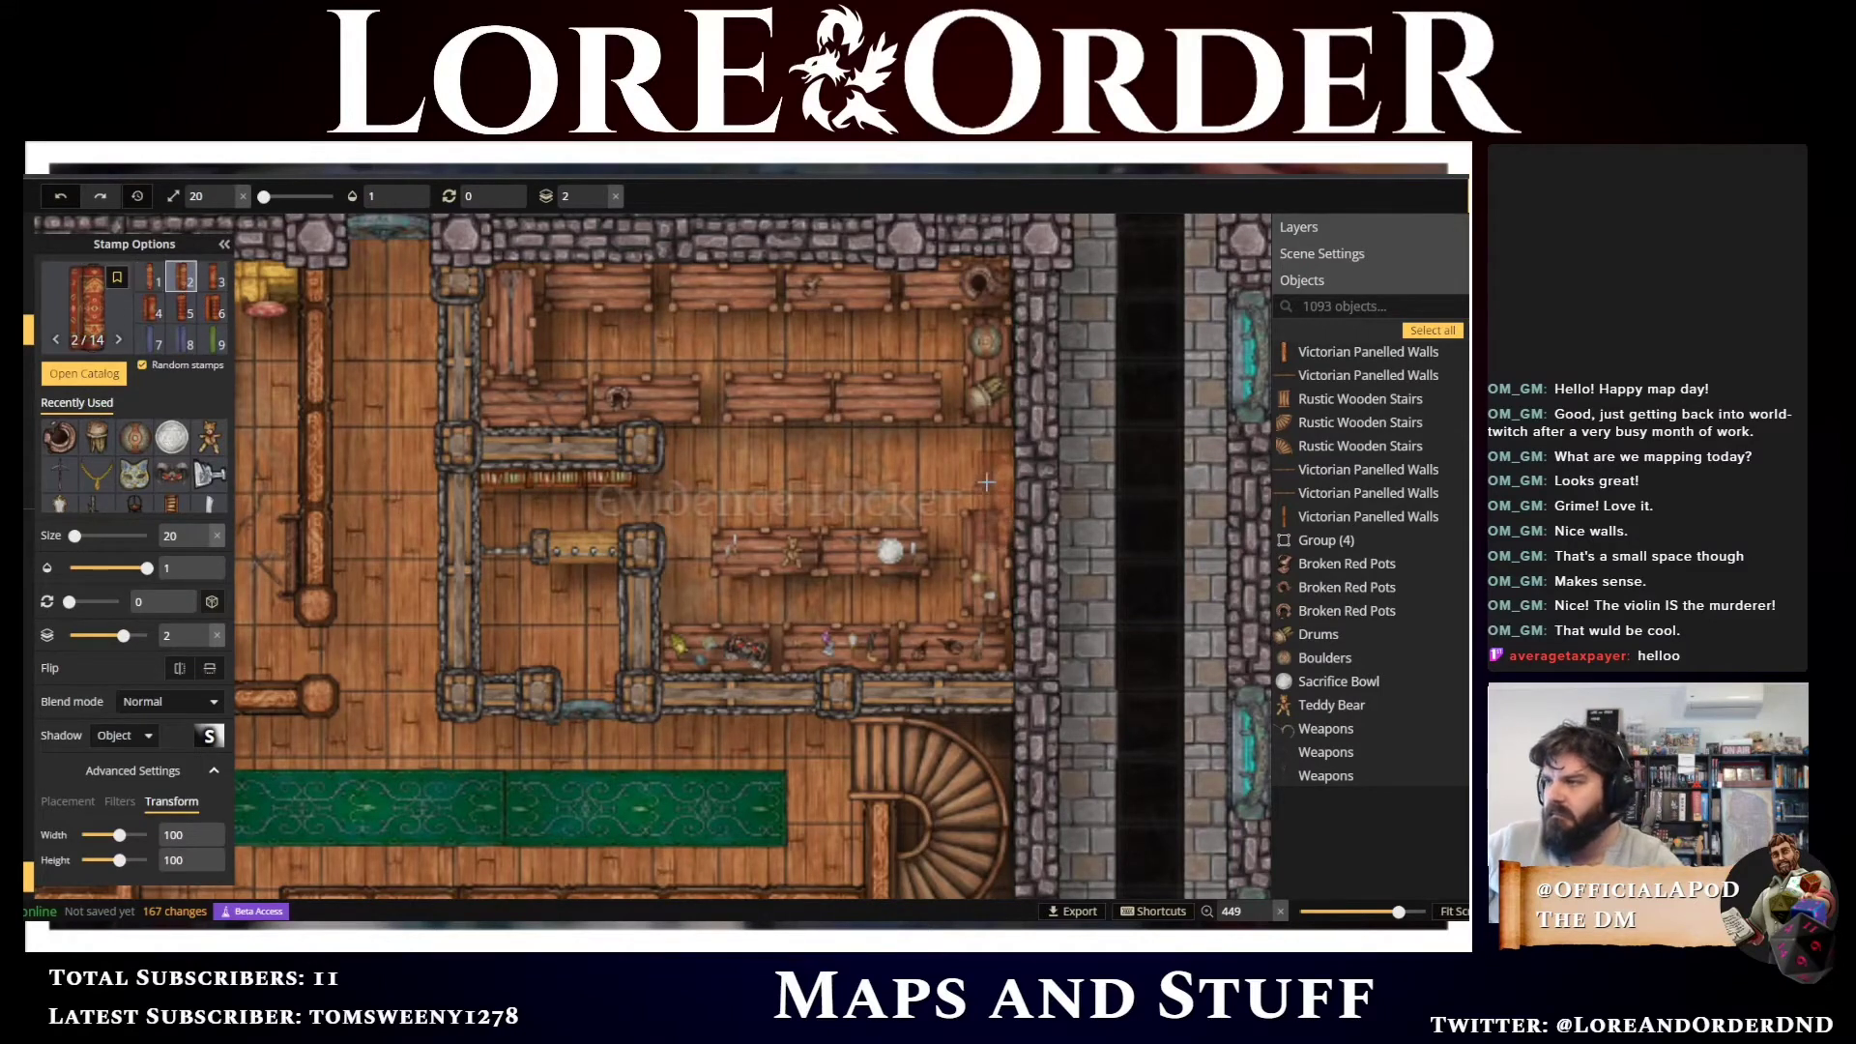
{"action": "scroll", "coordinate": [981, 475], "scroll_direction": "down", "scroll_amount": 1}
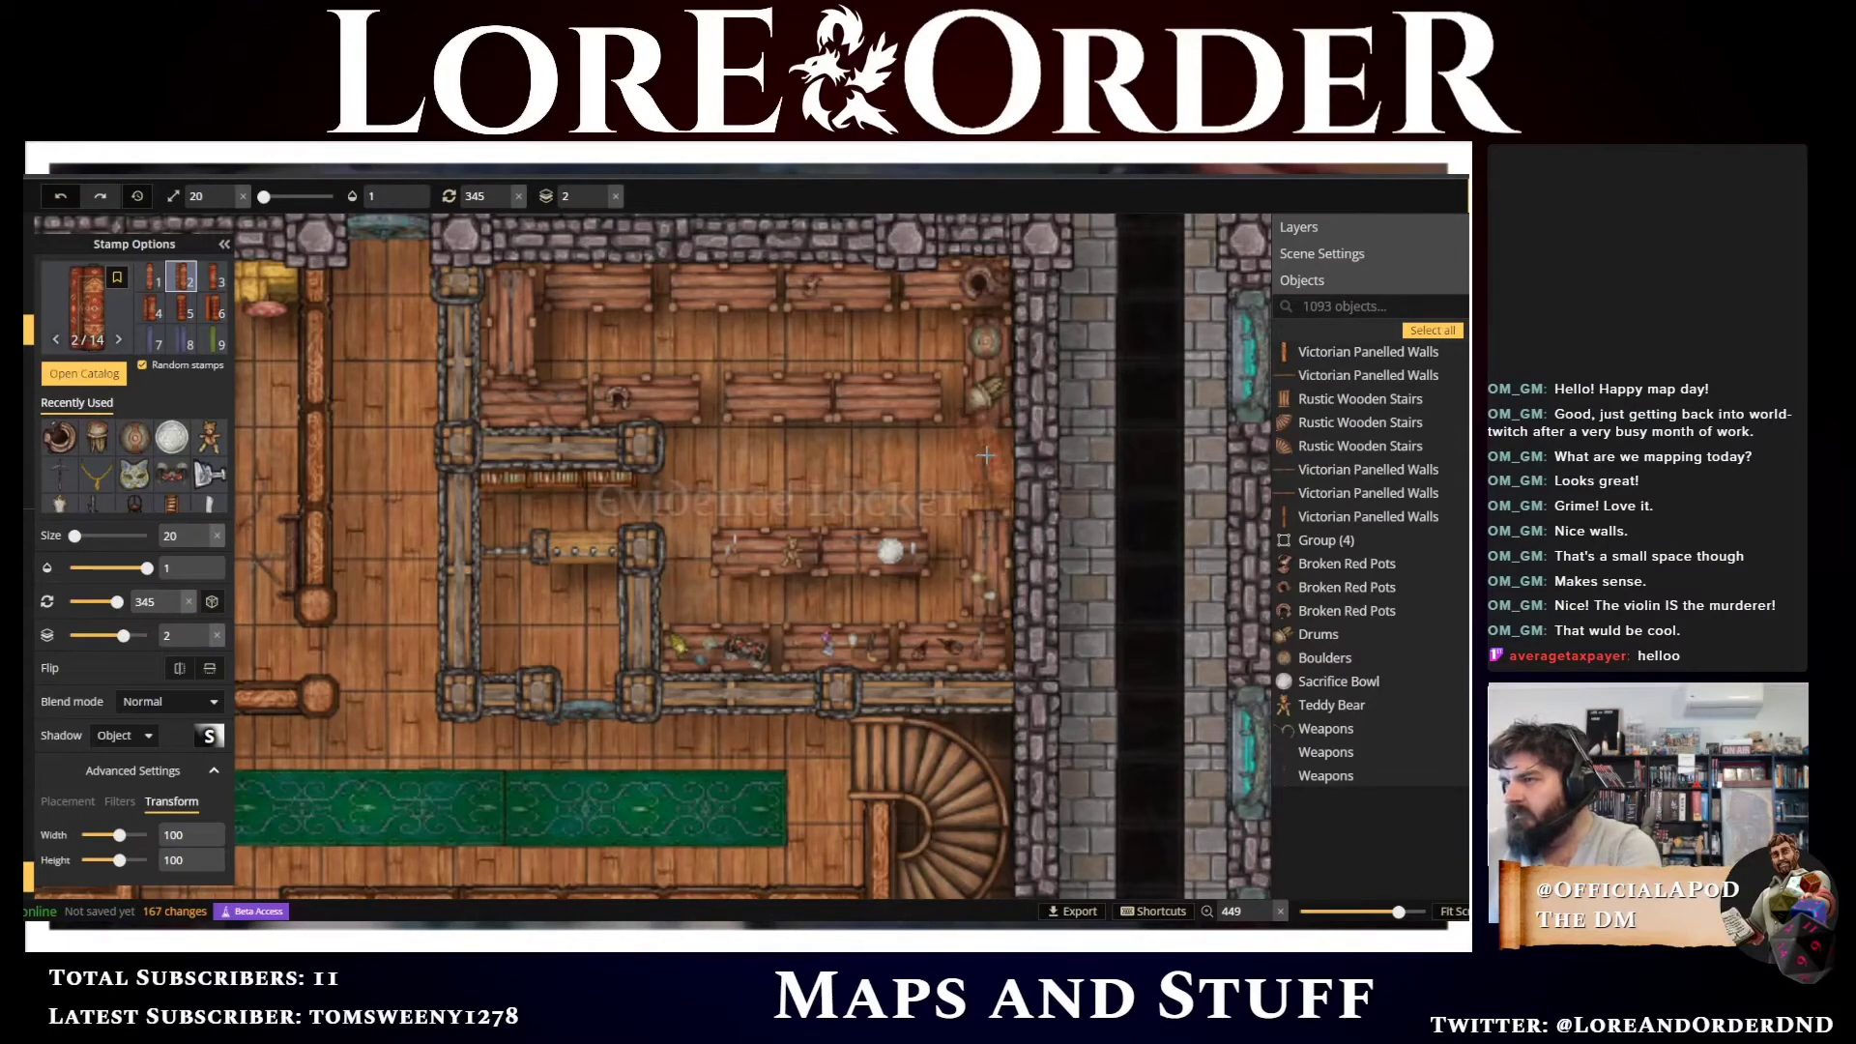
{"action": "left_click", "coordinate": [985, 455]}
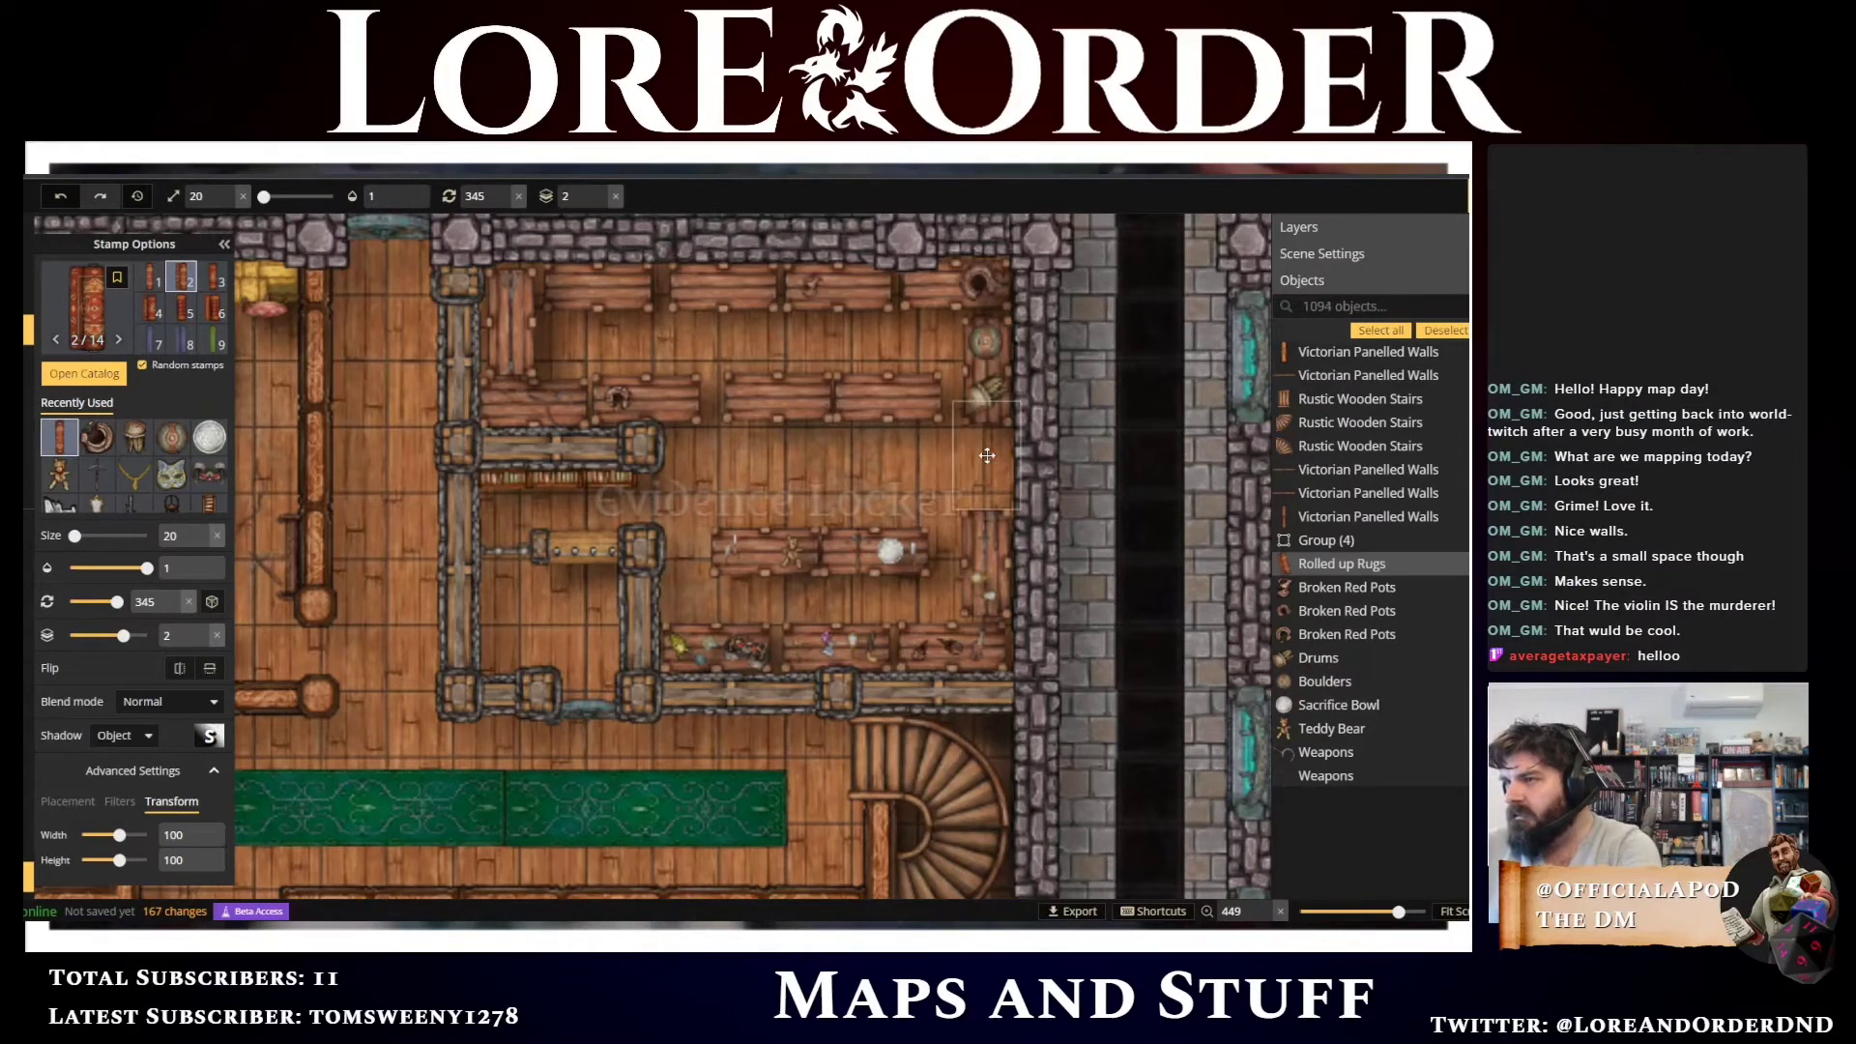
{"action": "left_click", "coordinate": [599, 202]}
{"action": "left_click", "coordinate": [599, 202]}
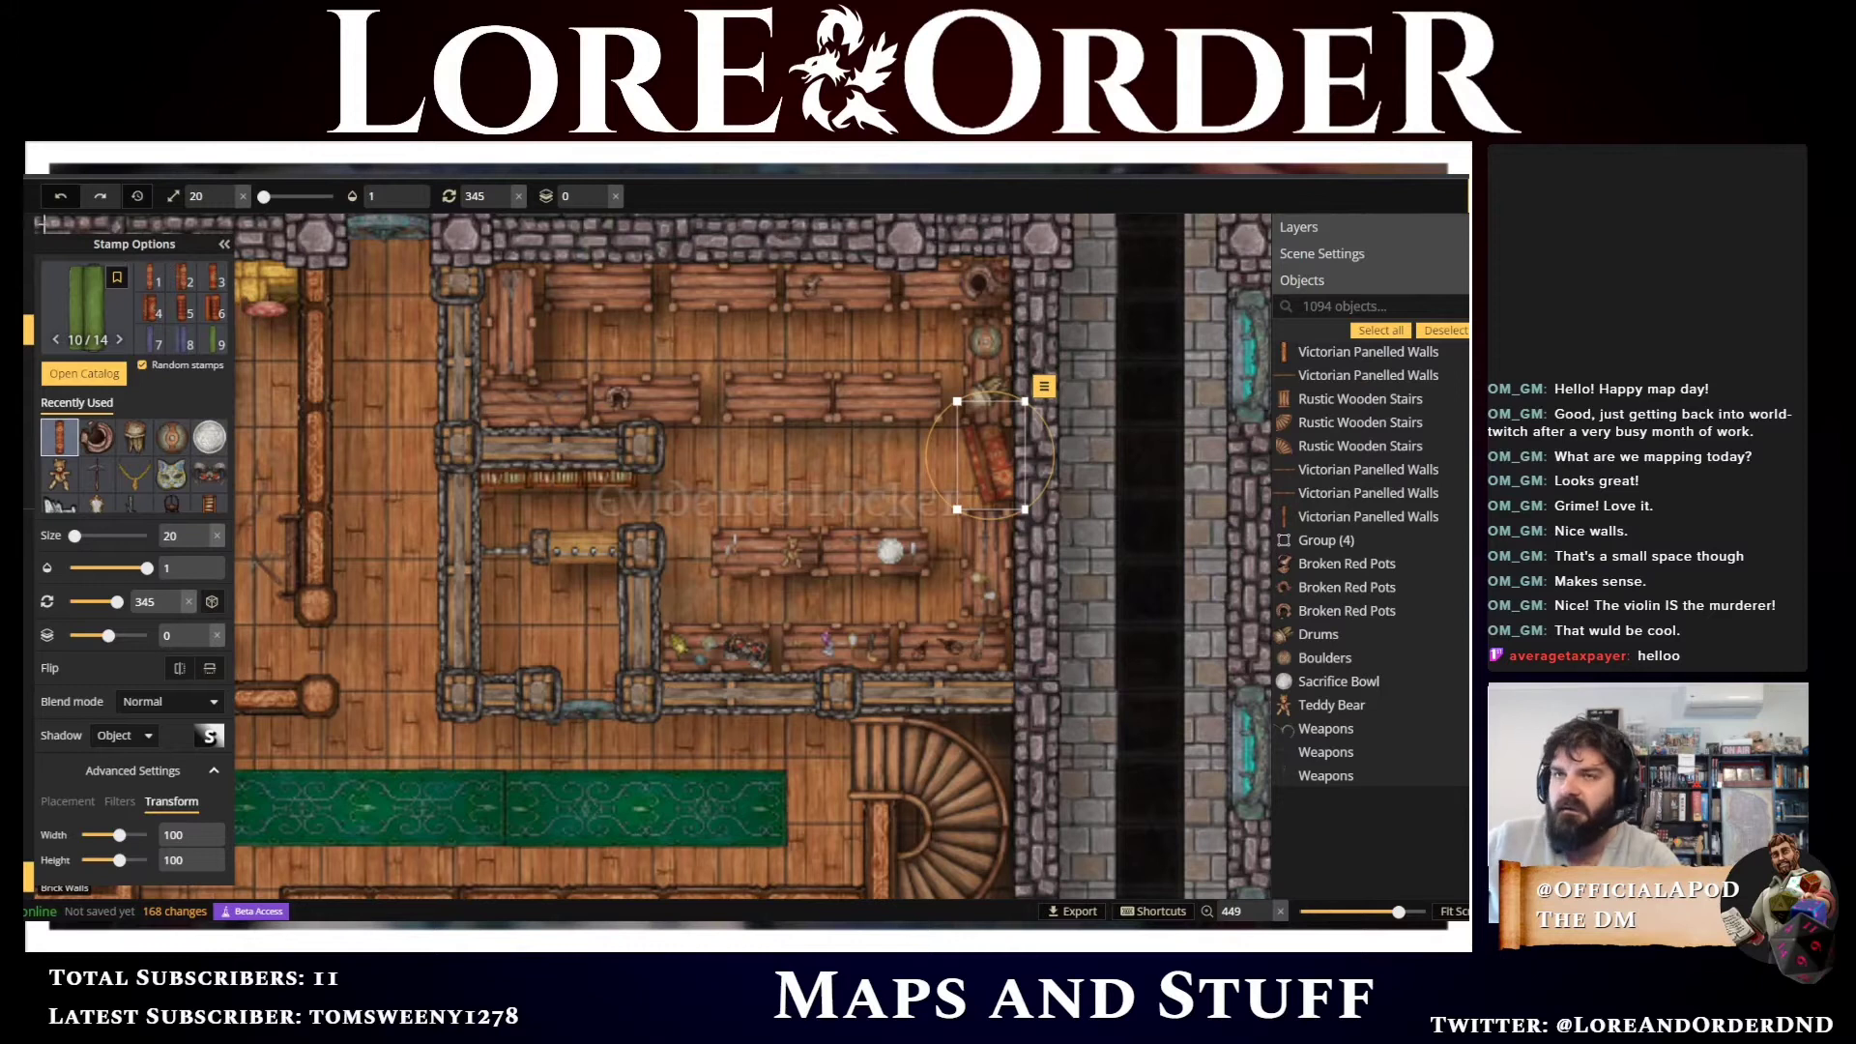
Place the first Backpacks variant from the Camp set at size 20 on layer 2, at the east end of the second-row shelving
{"action": "left_click", "coordinate": [90, 319]}
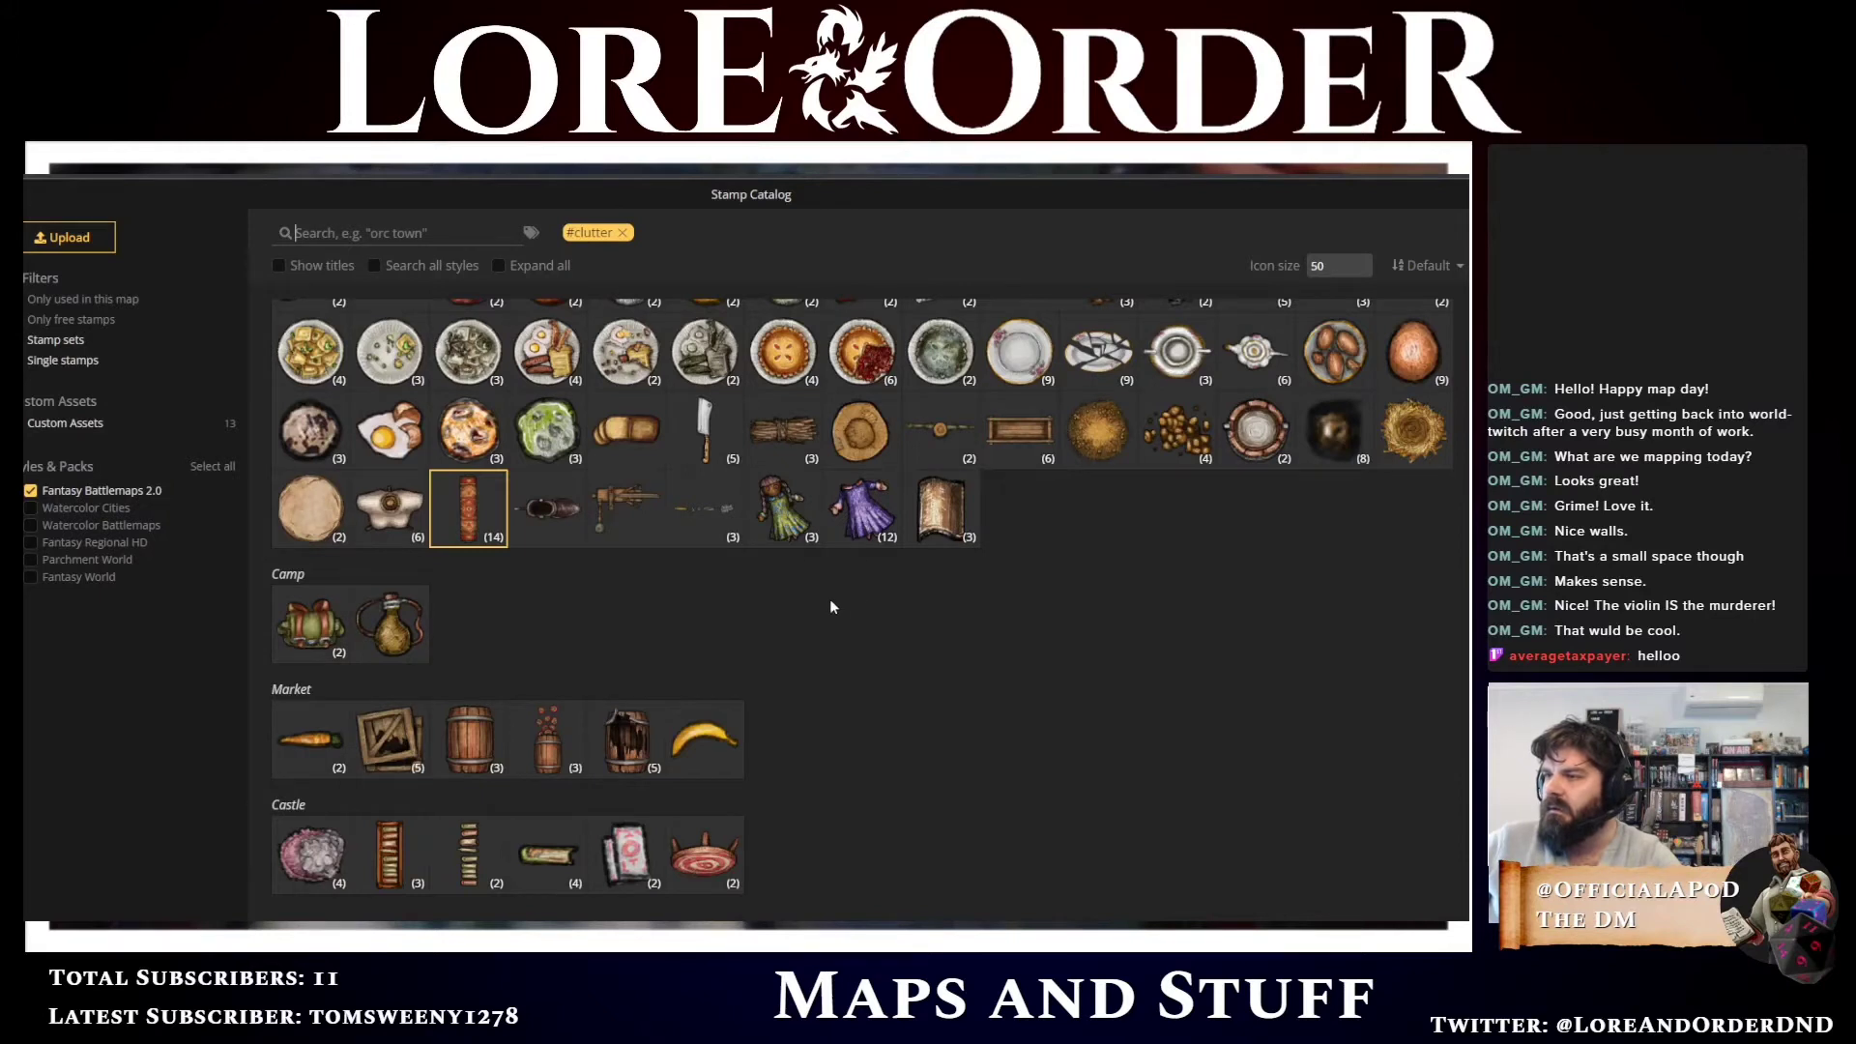
{"action": "scroll", "coordinate": [831, 604], "scroll_direction": "down", "scroll_amount": 3}
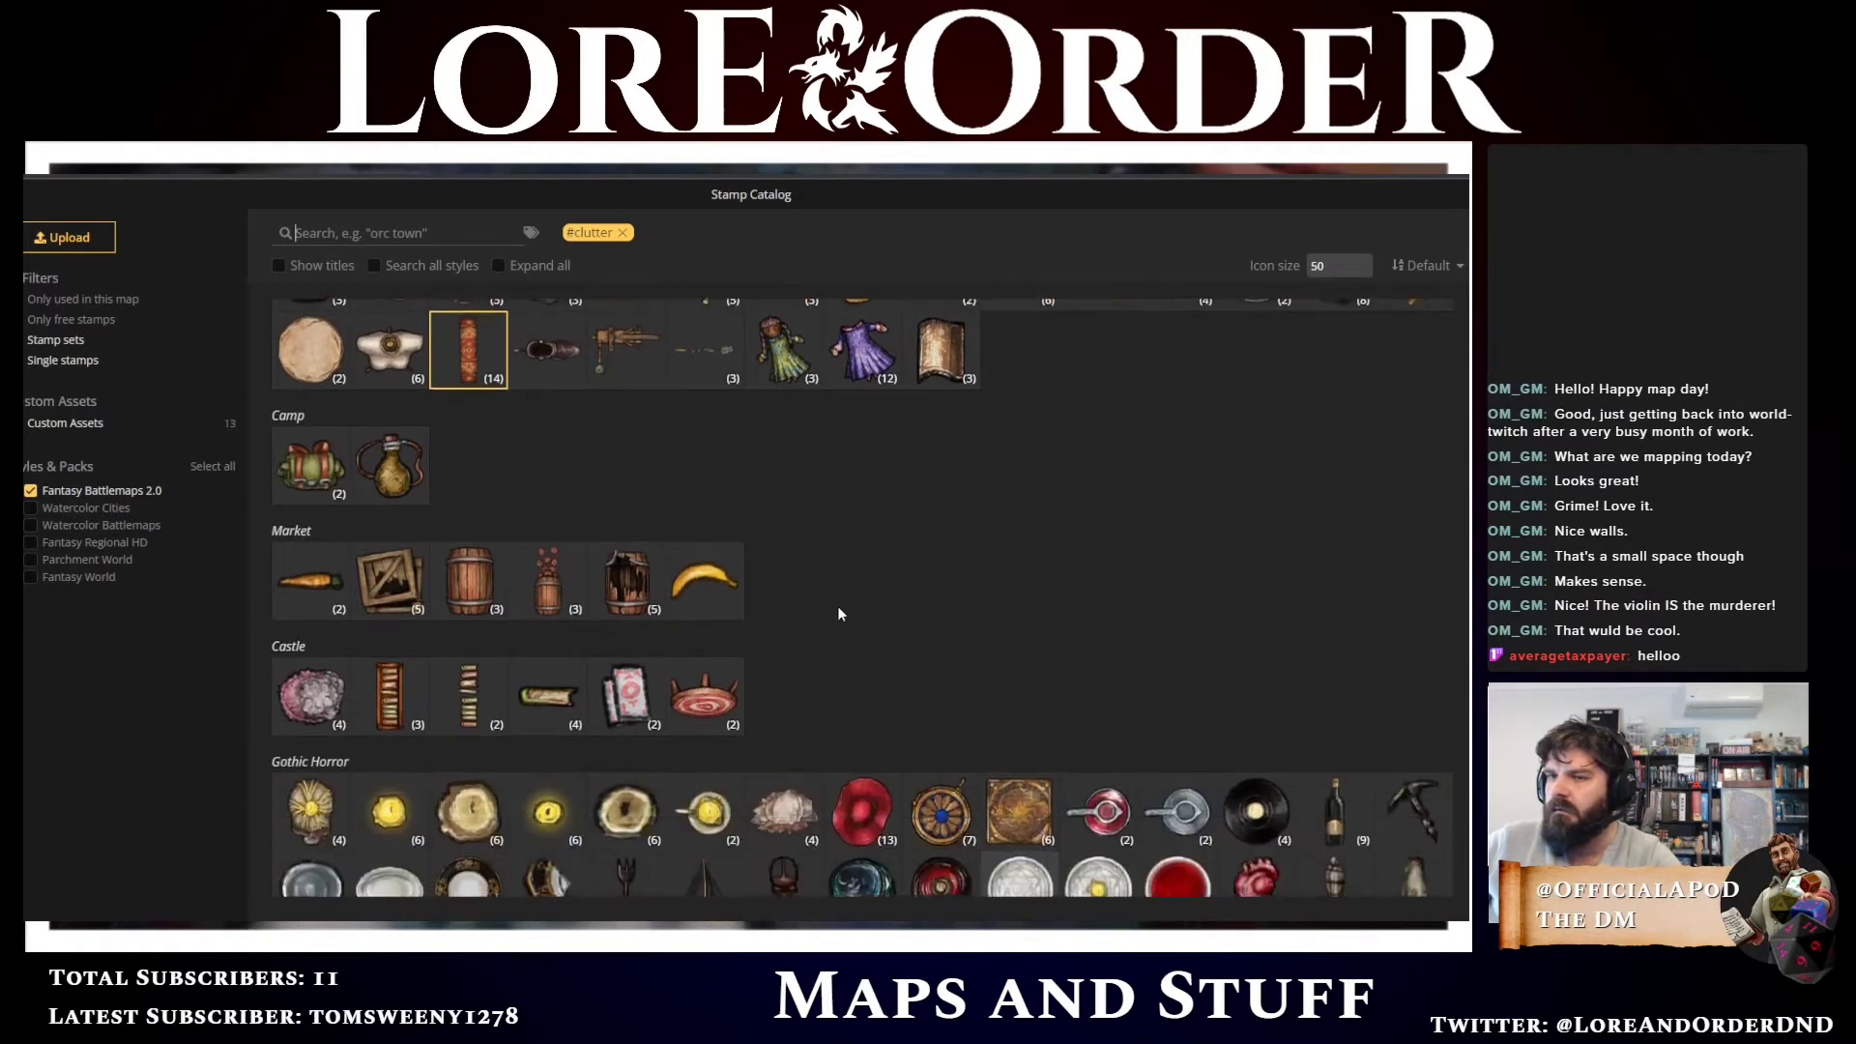
{"action": "left_click", "coordinate": [340, 422]}
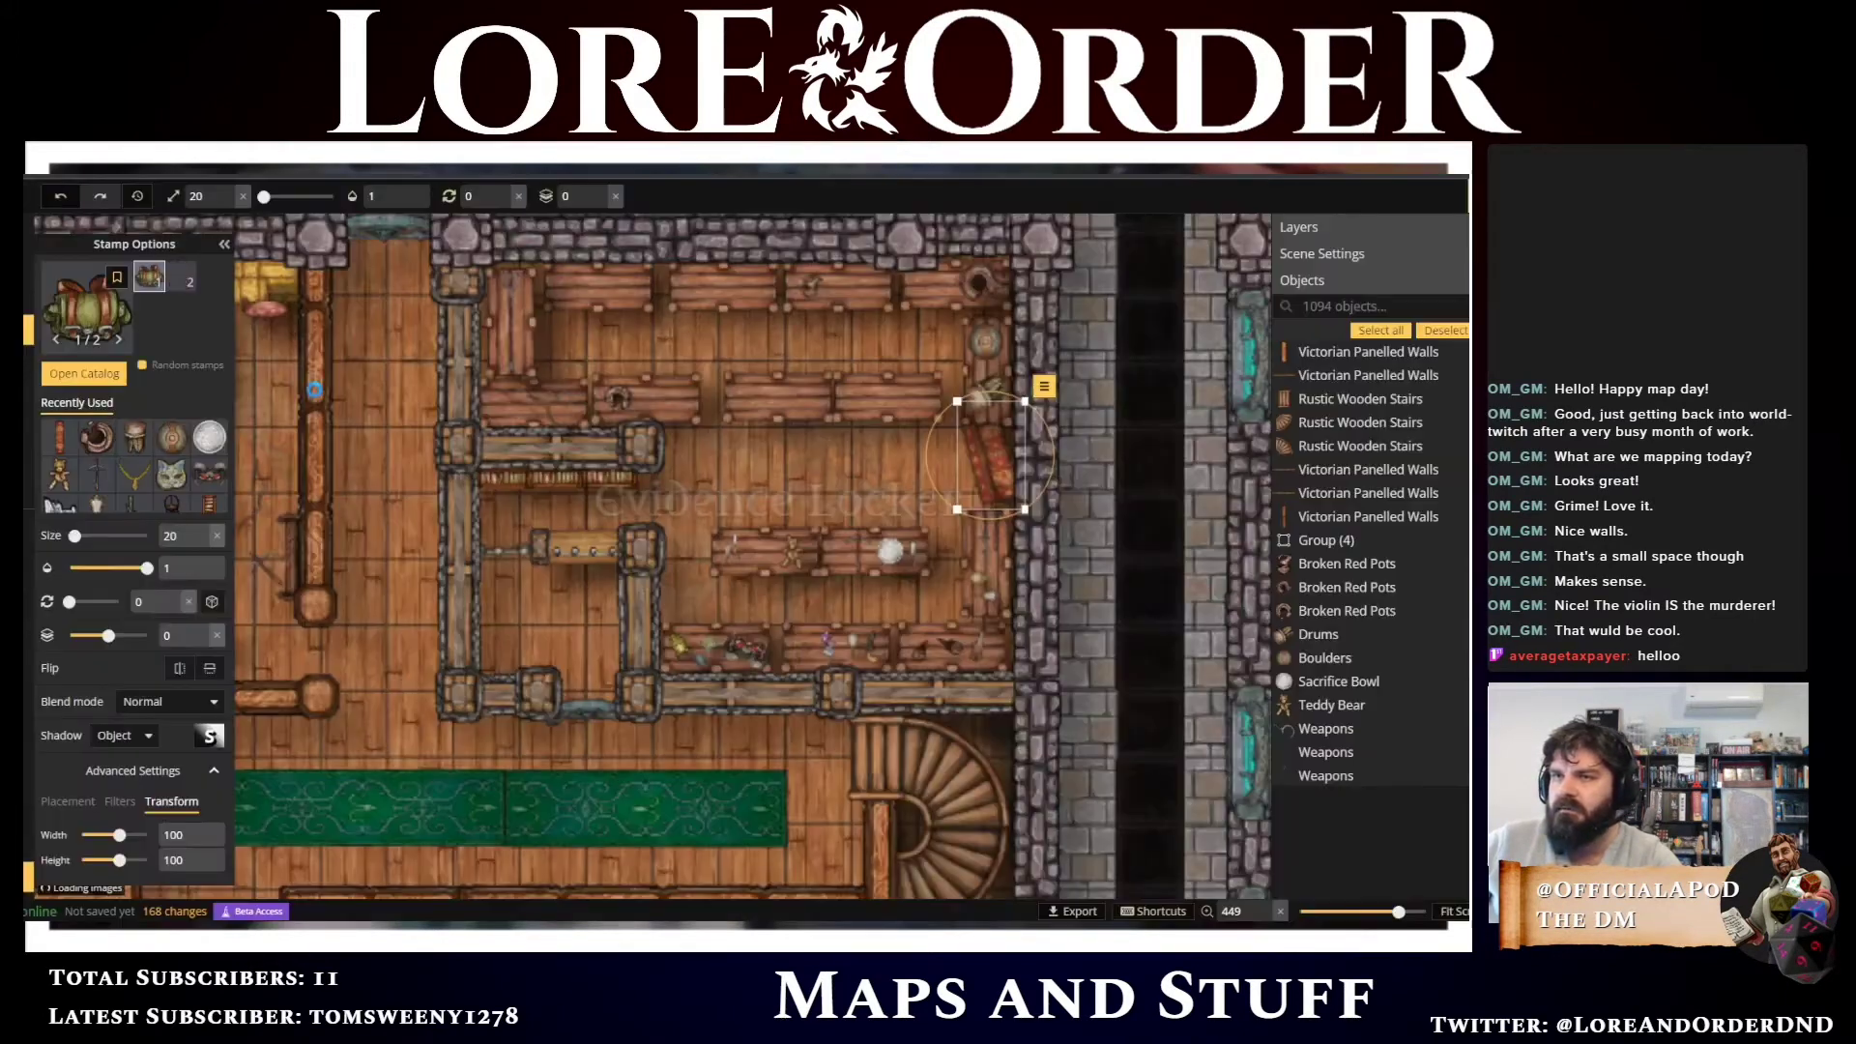
{"action": "key", "text": "Escape"}
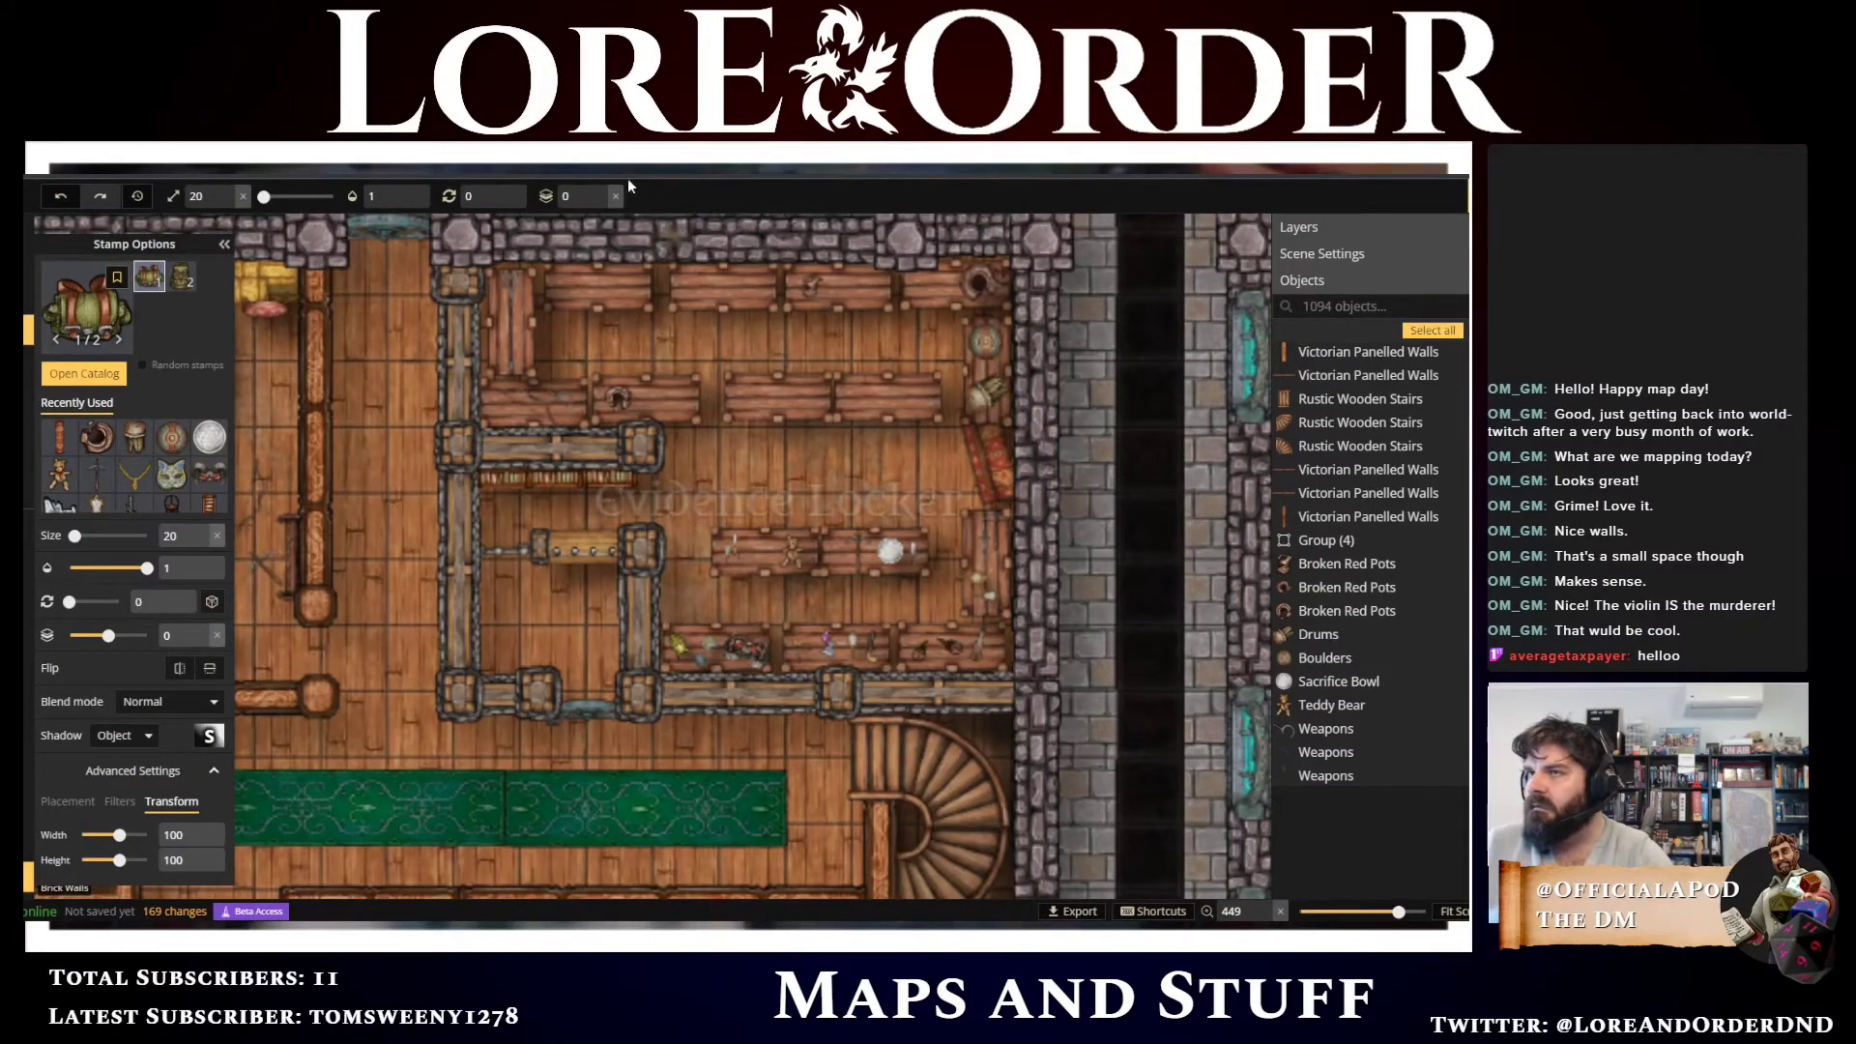
{"action": "scroll", "coordinate": [599, 195], "scroll_direction": "up", "scroll_amount": 2}
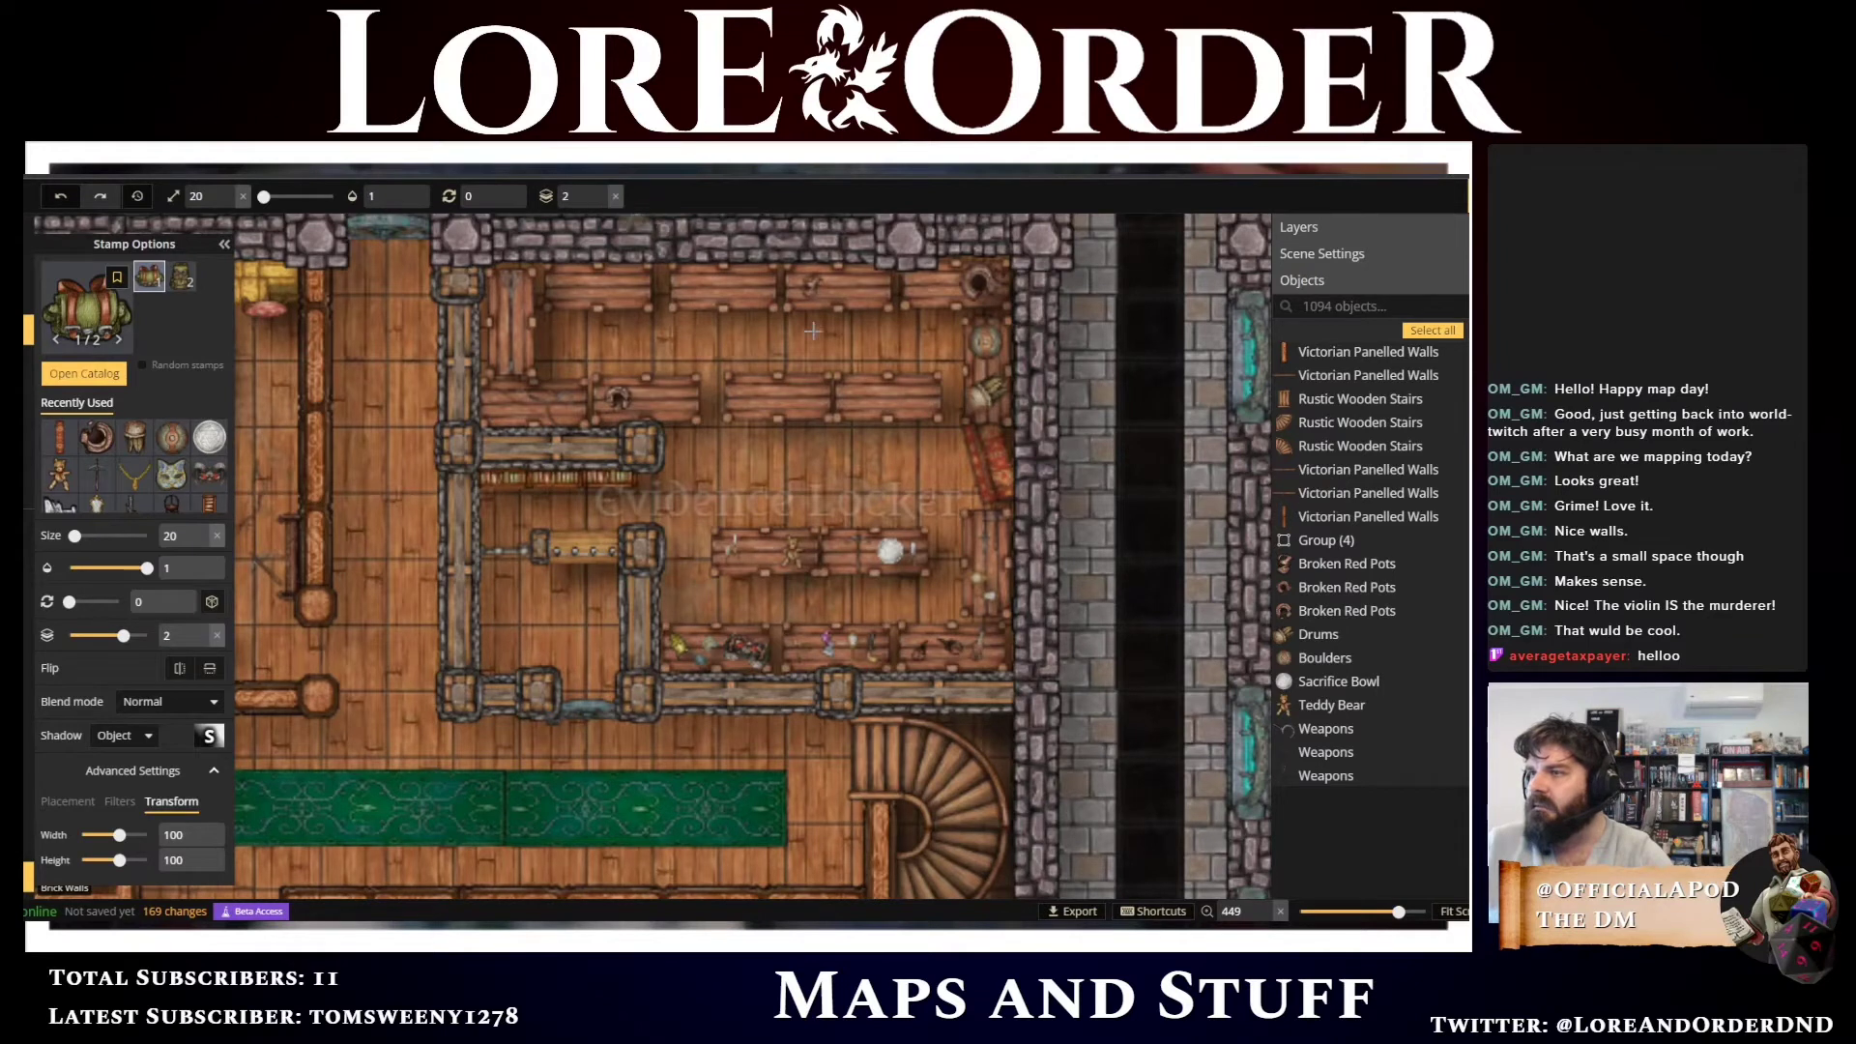
{"action": "left_click", "coordinate": [916, 402]}
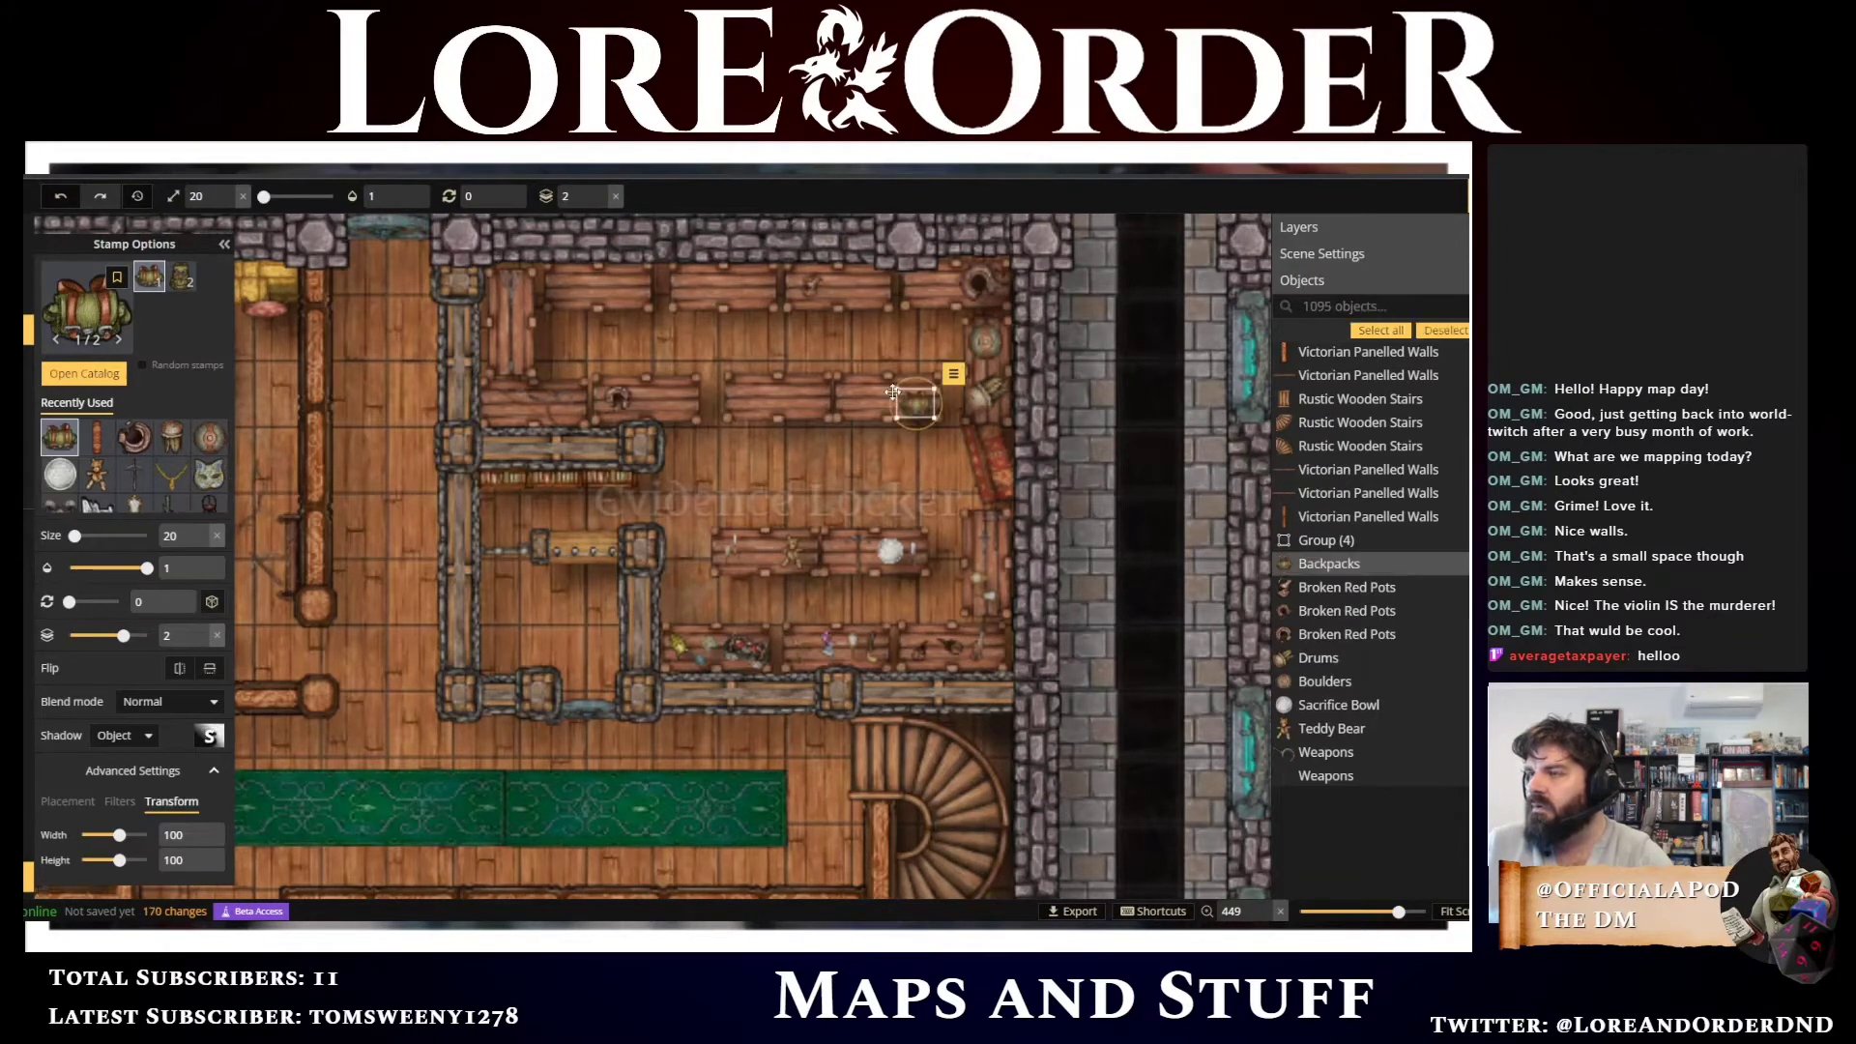
Try another copy of the first backpack variant, delete it, and place the second variant near the middle of the second row's east shelf
{"action": "left_click", "coordinate": [881, 390]}
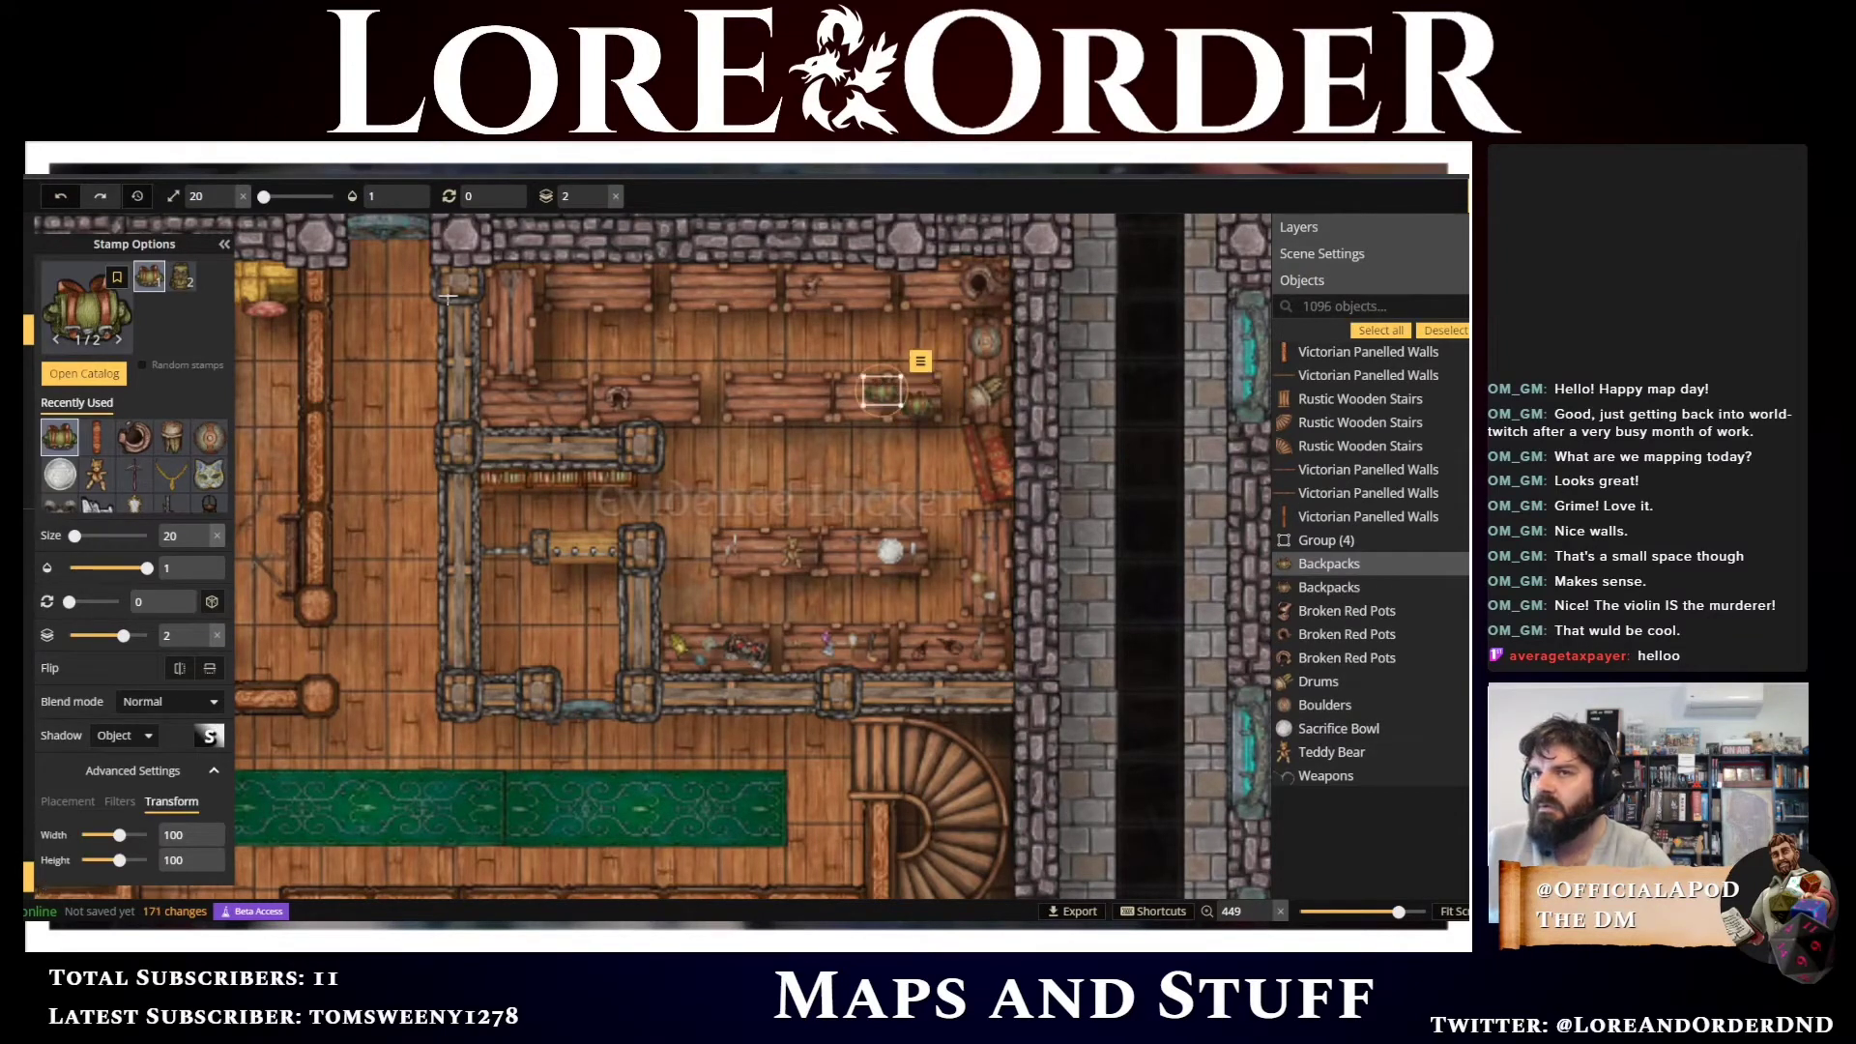
{"action": "key", "text": "Delete"}
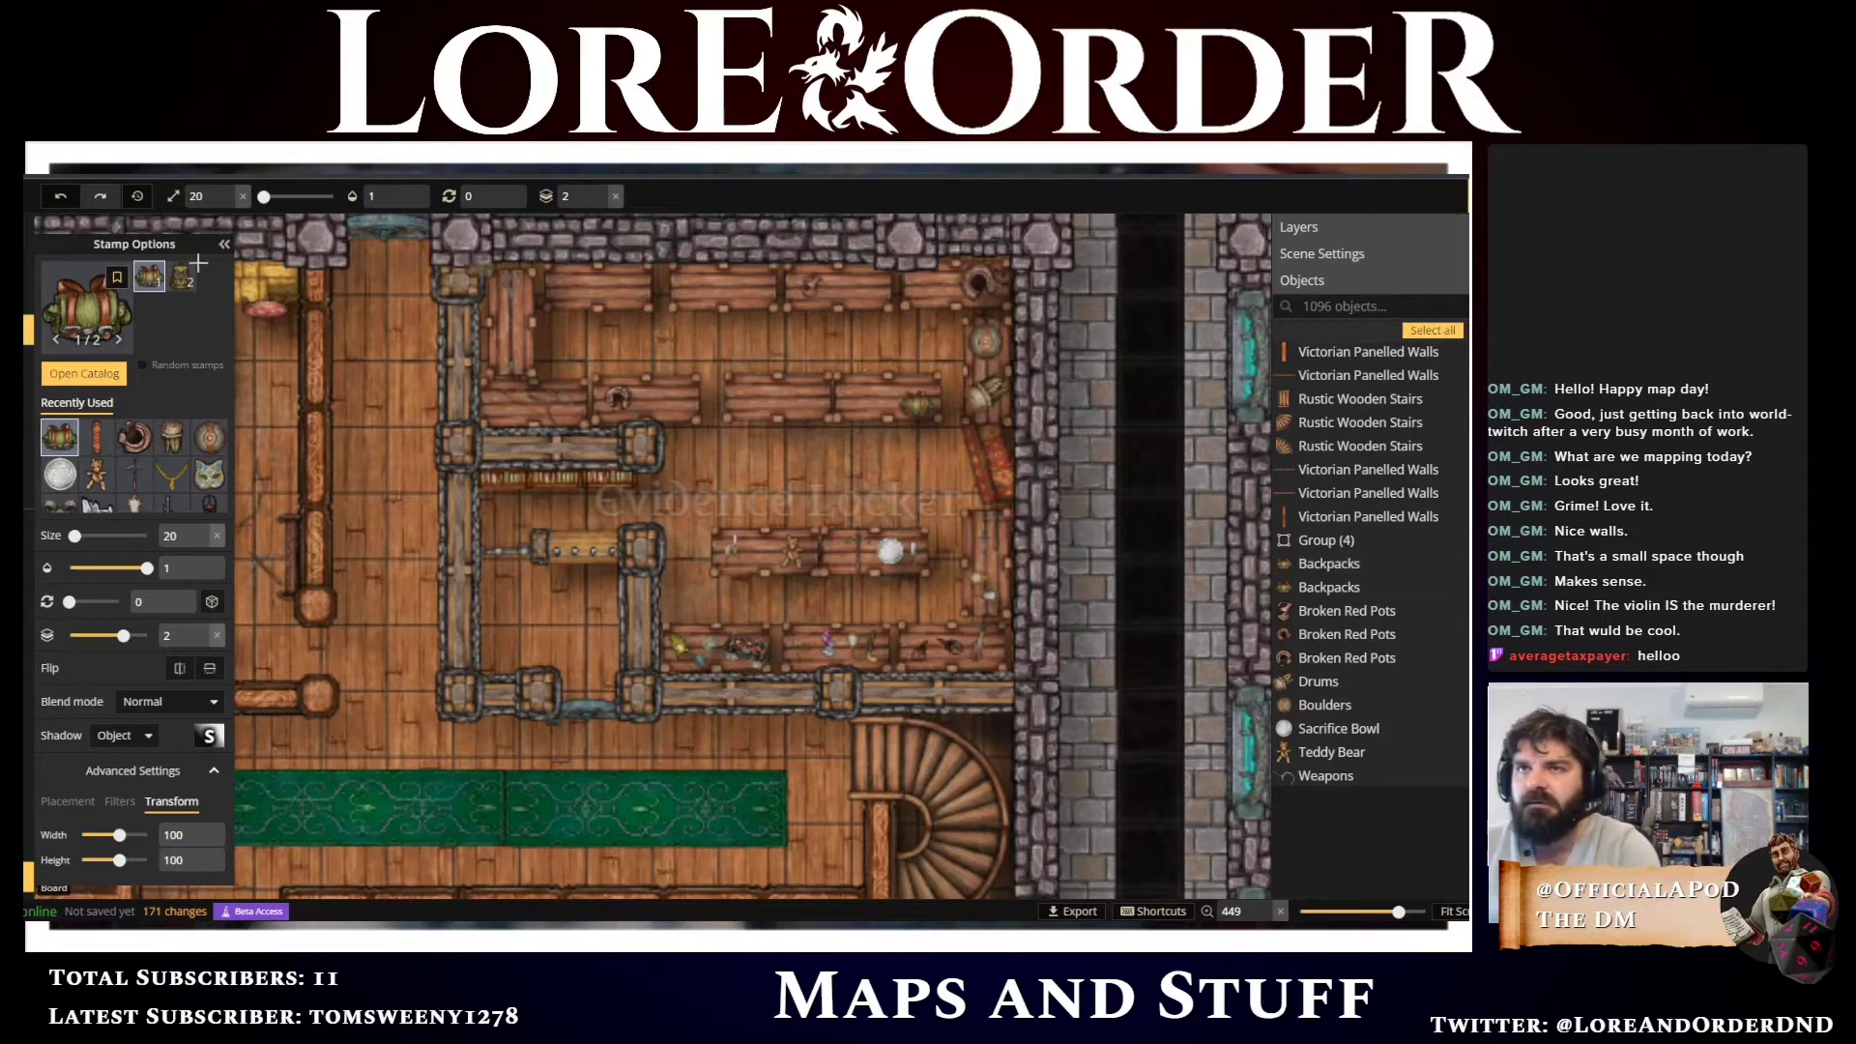
{"action": "key", "text": "v"}
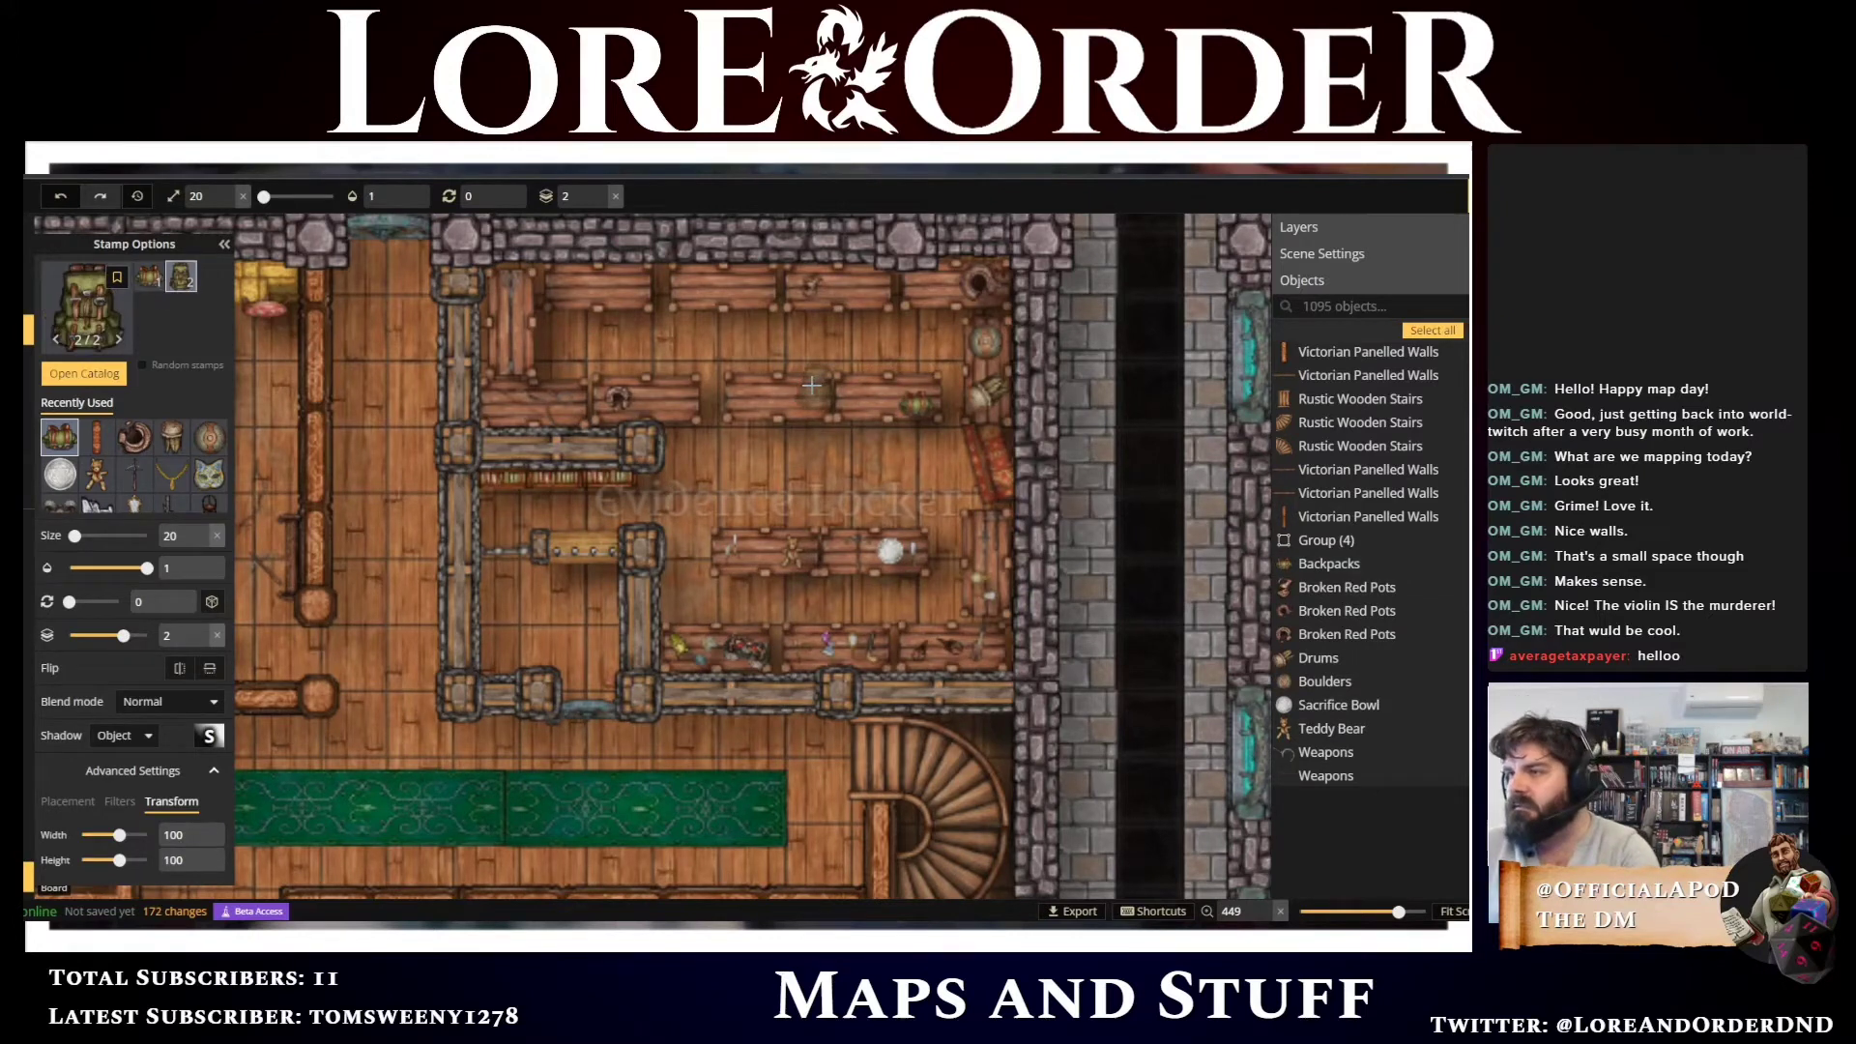
{"action": "left_click", "coordinate": [810, 394]}
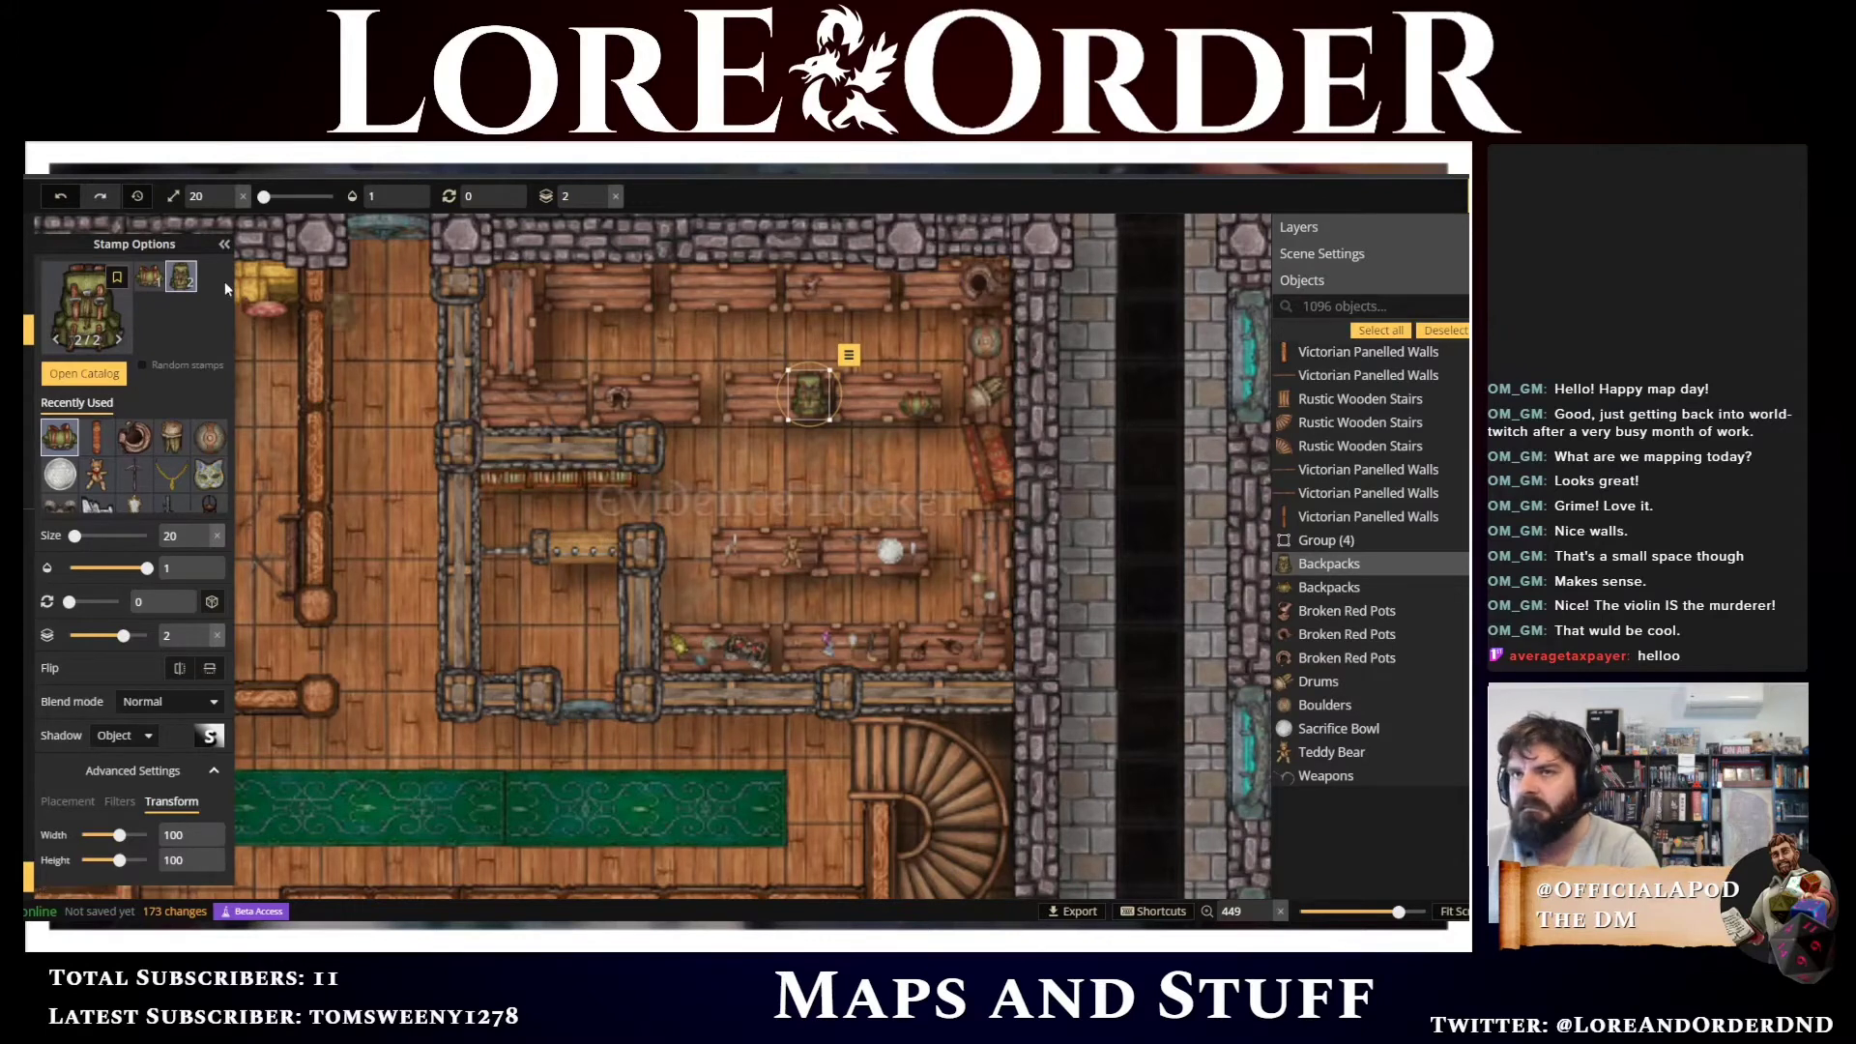
Place the first backpack variant on the west end of the top-row shelving, rotated to 315
{"action": "left_click", "coordinate": [158, 280]}
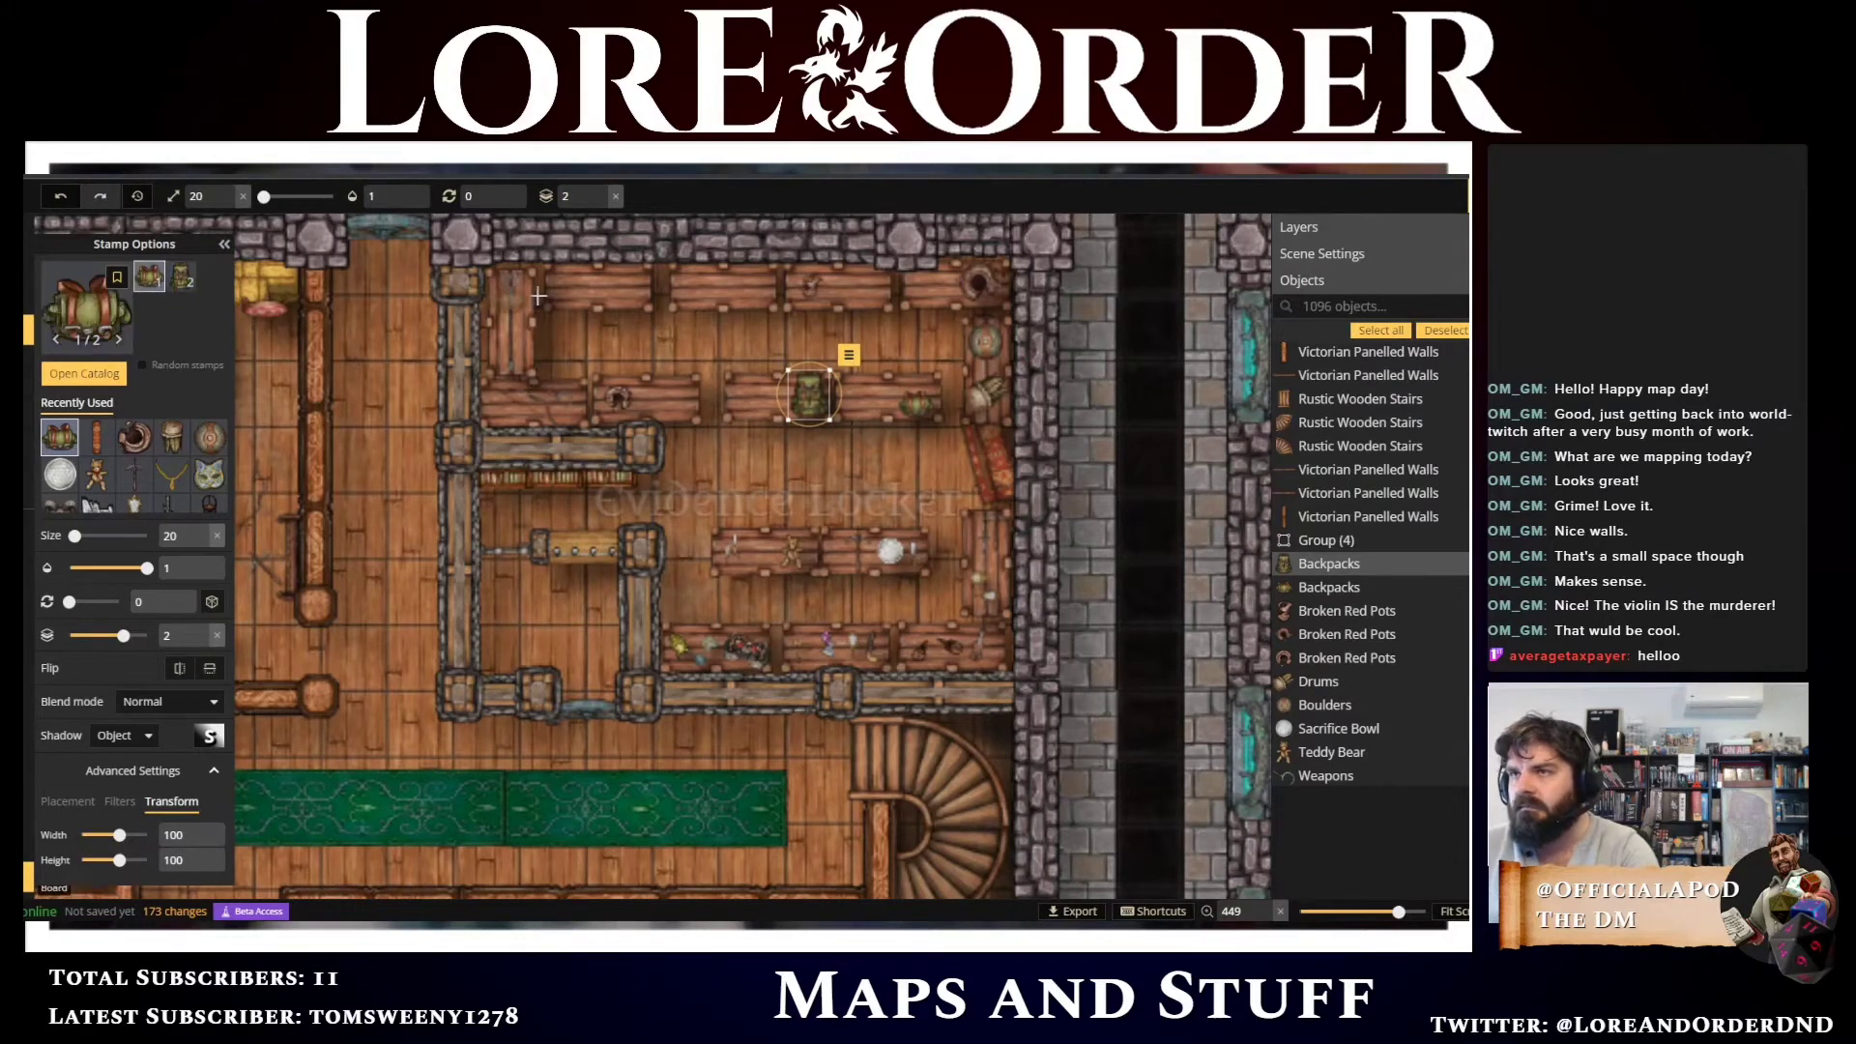
{"action": "left_click", "coordinate": [563, 281]}
{"action": "key", "text": "q"}
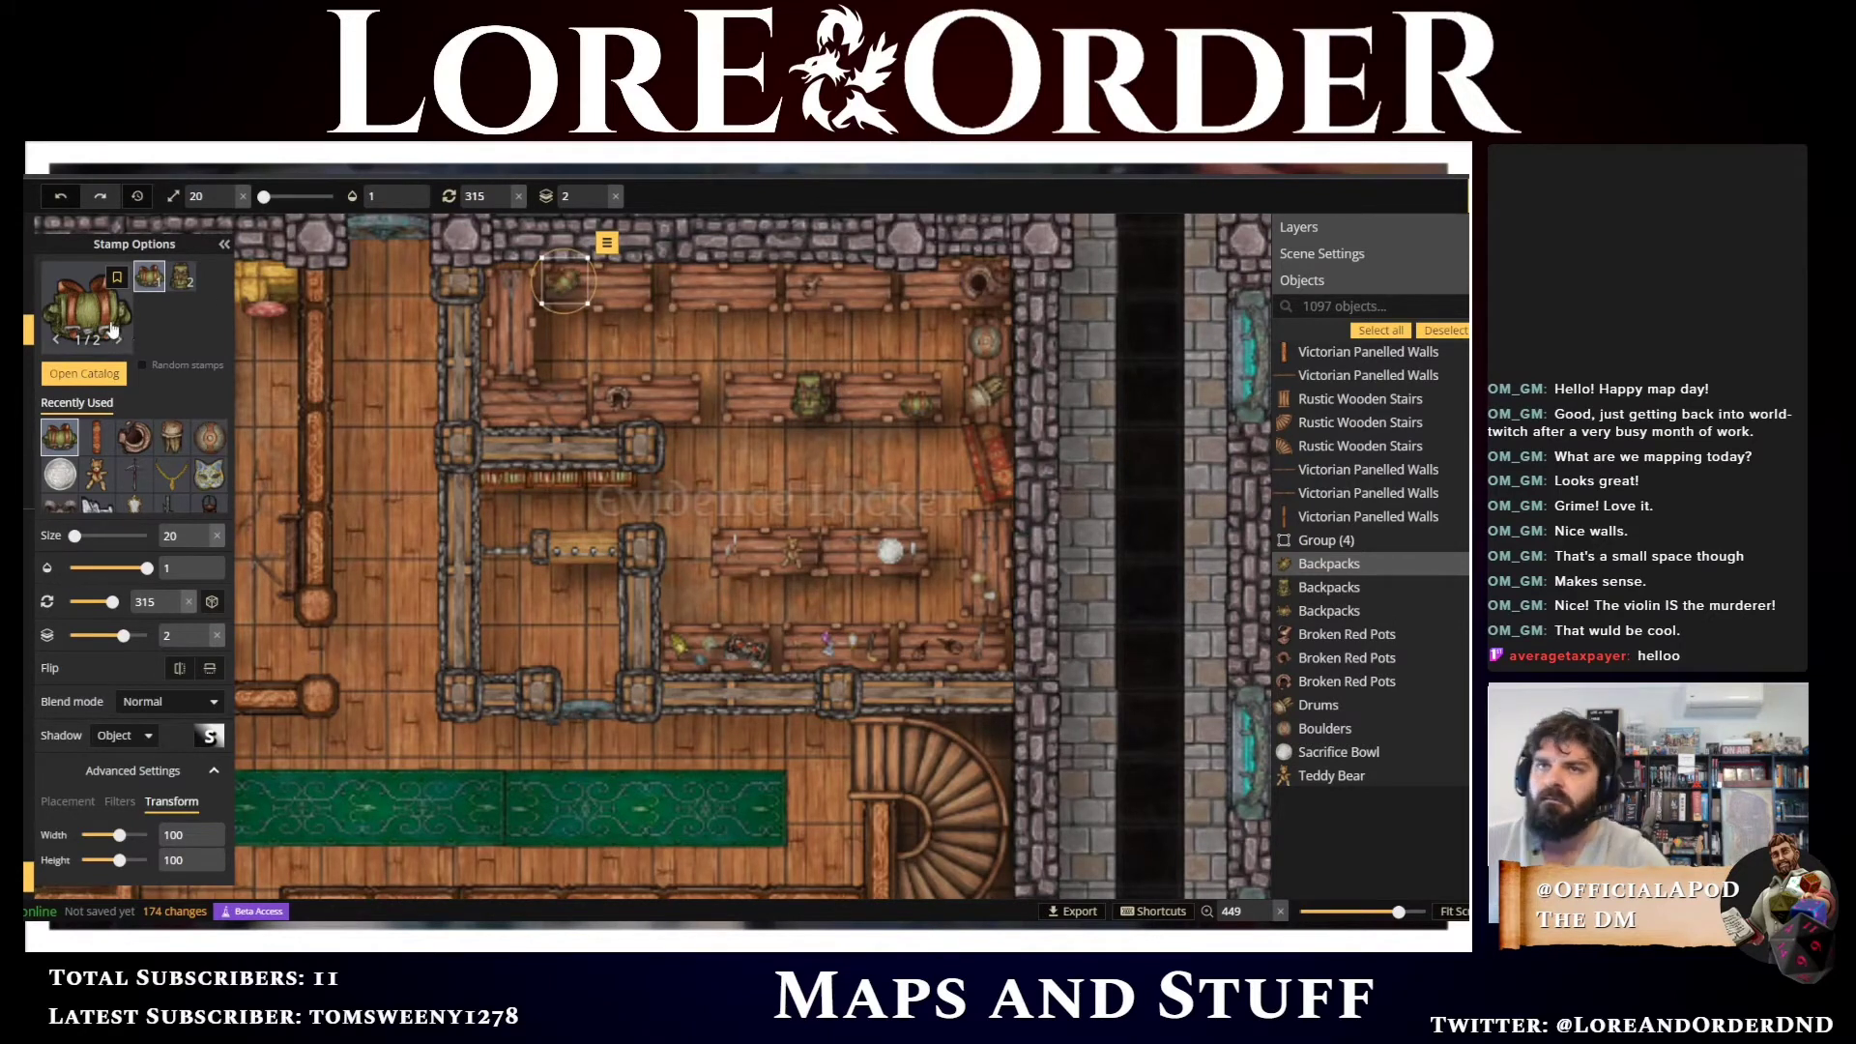
Reopen the stamp catalog to pick another #clutter item for the shelves
{"action": "left_click", "coordinate": [117, 339]}
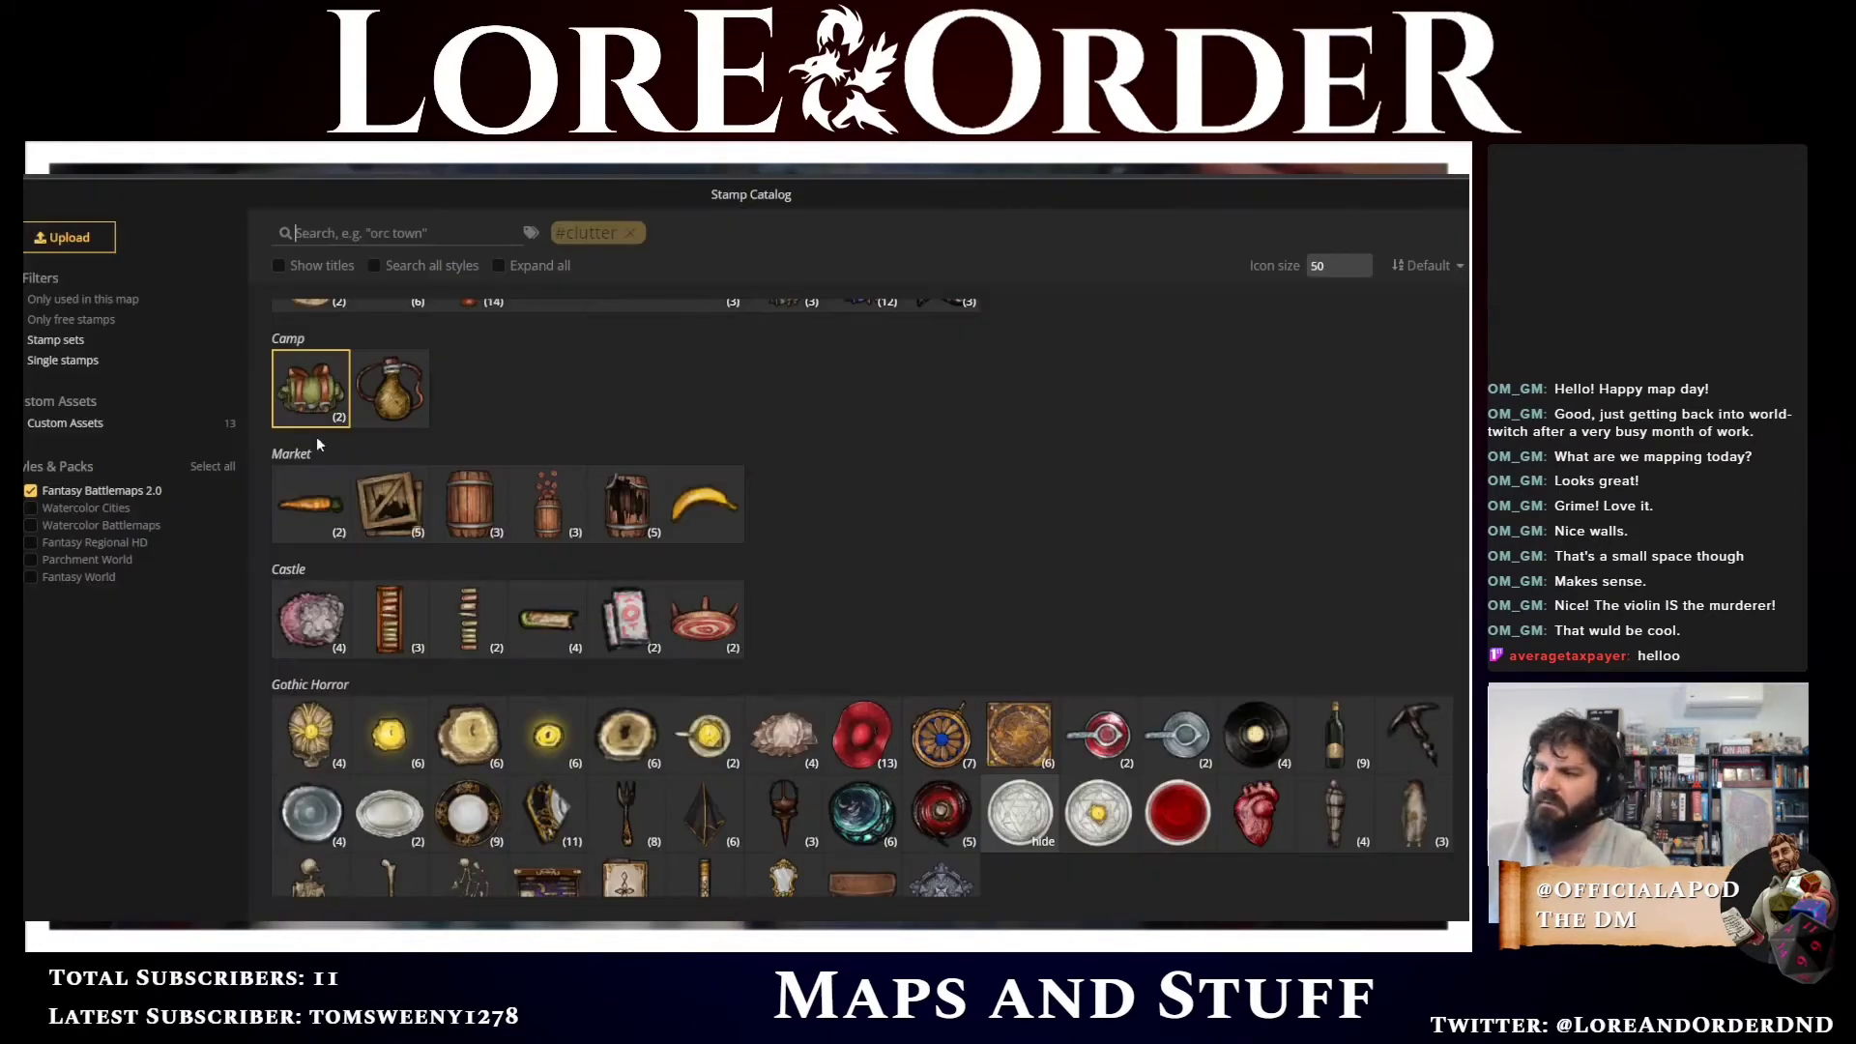
Pick the Scarabs stamp from the Desert clutter and place one beside the backpack on the evidence locker's upper shelf
{"action": "scroll", "coordinate": [988, 609], "scroll_direction": "down", "scroll_amount": 3}
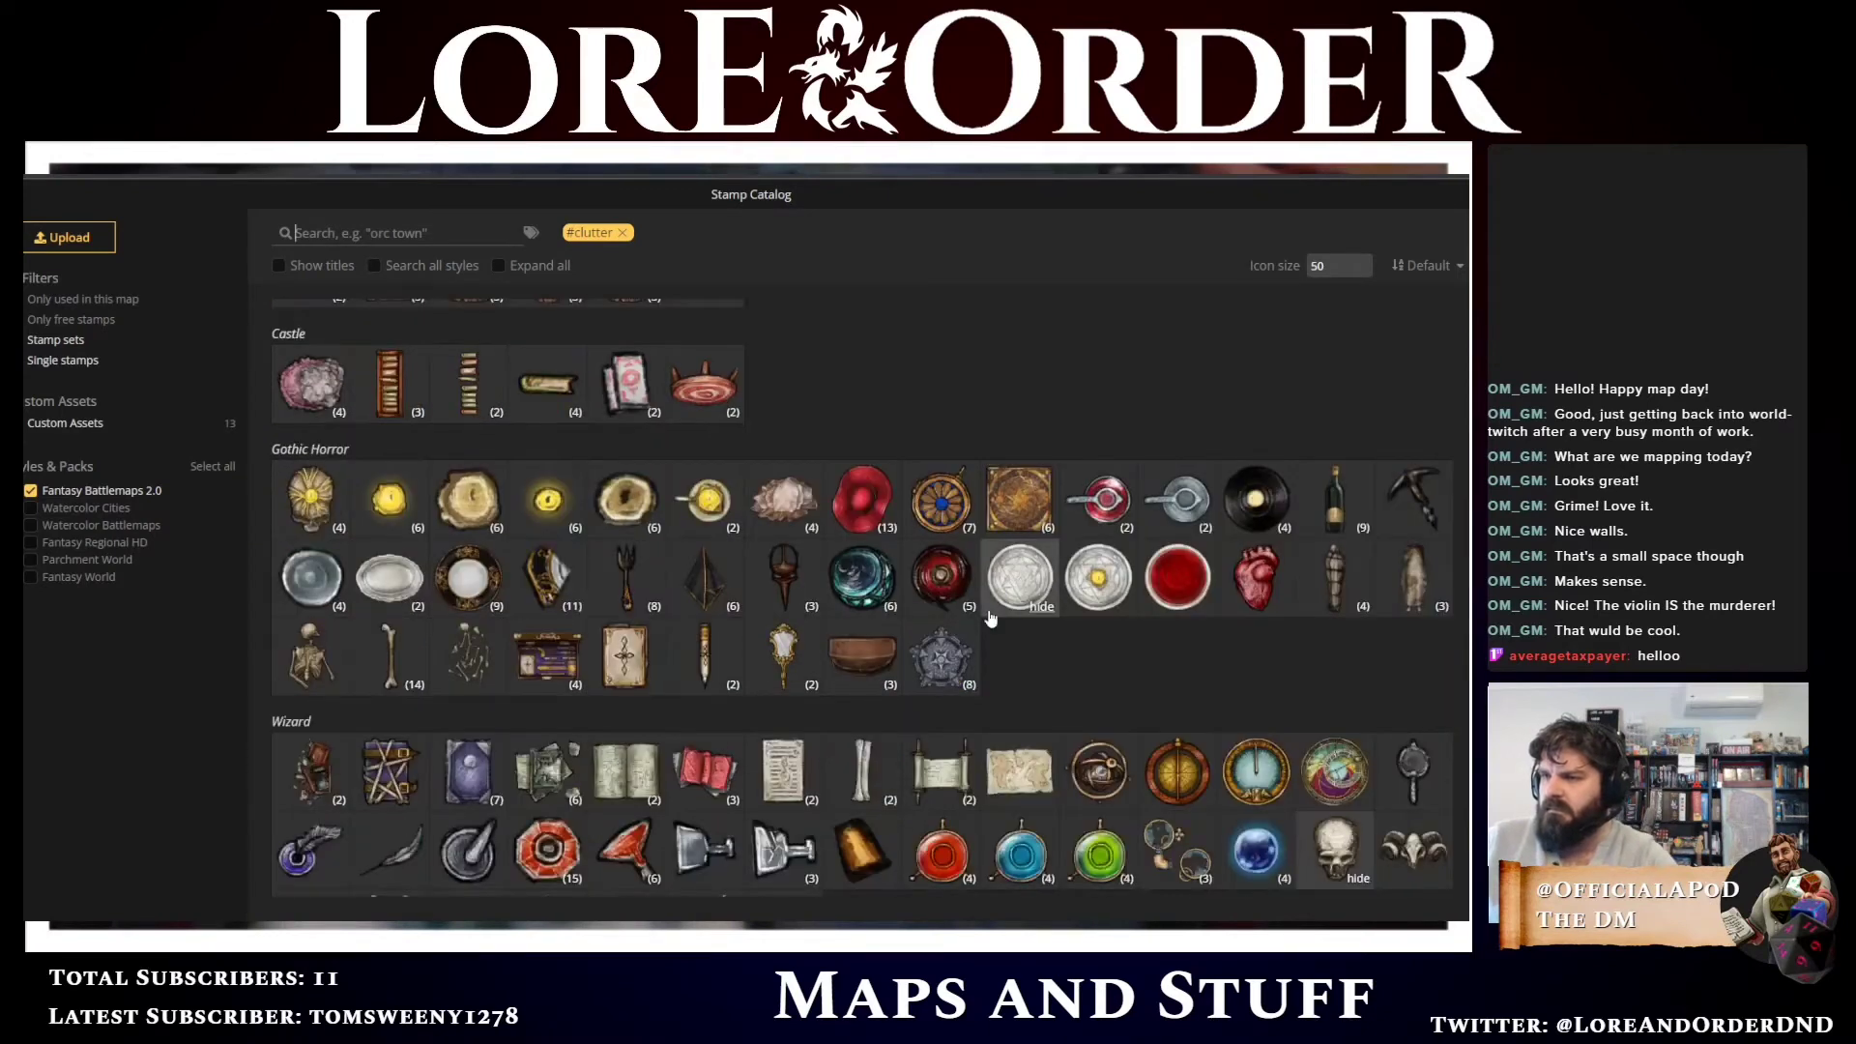
{"action": "scroll", "coordinate": [976, 599], "scroll_direction": "down", "scroll_amount": 1}
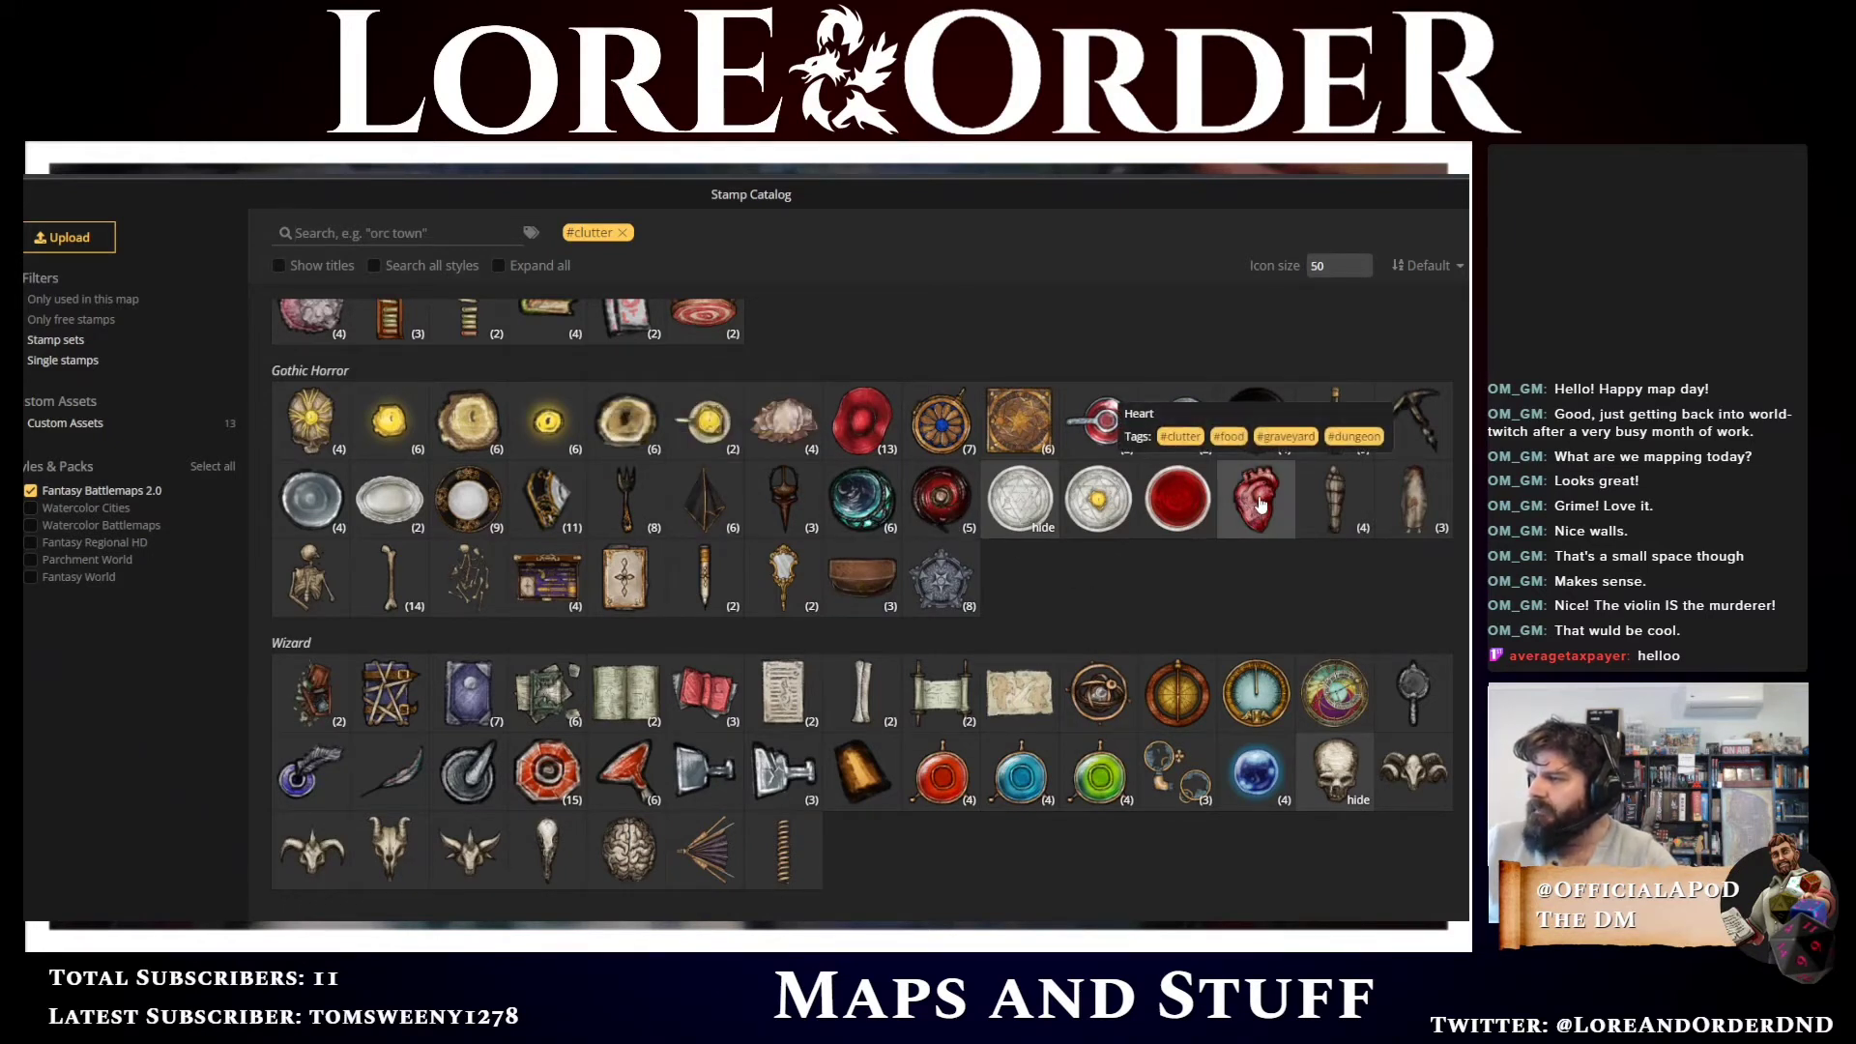
{"action": "left_click", "coordinate": [1042, 529]}
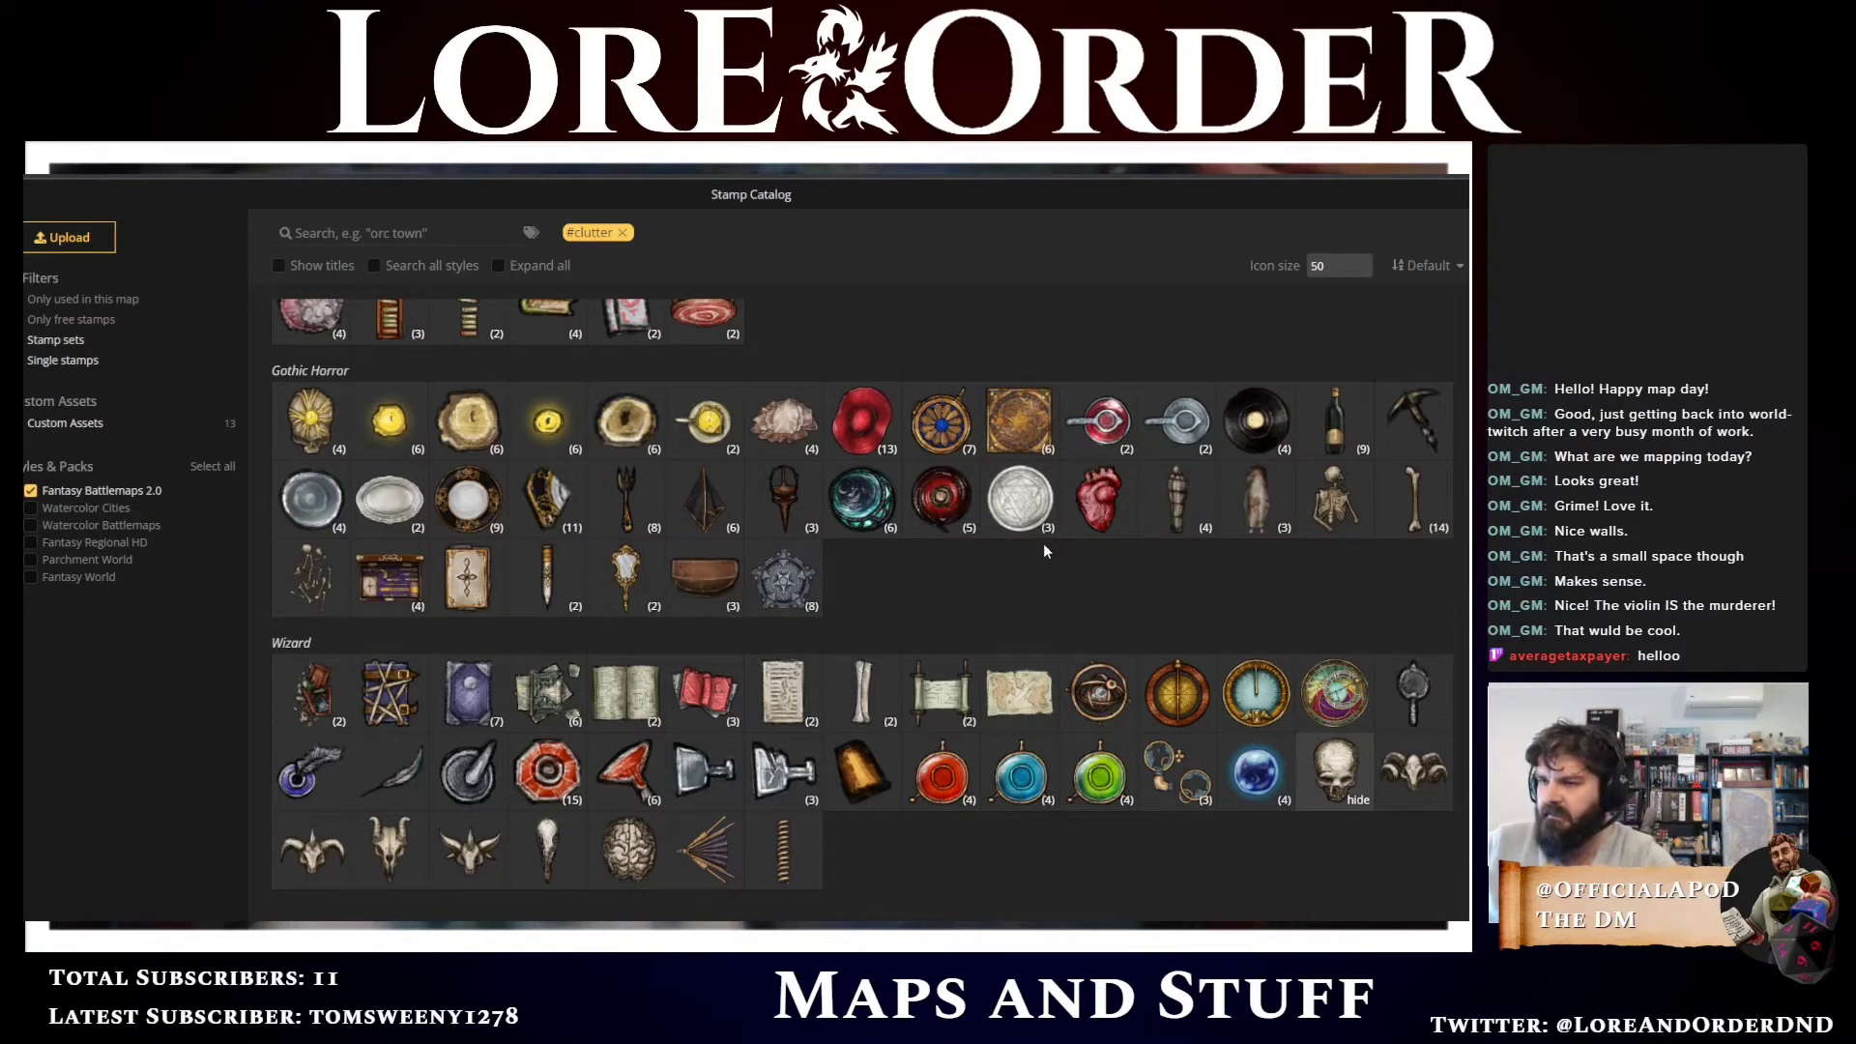
{"action": "scroll", "coordinate": [1141, 631], "scroll_direction": "down", "scroll_amount": 4}
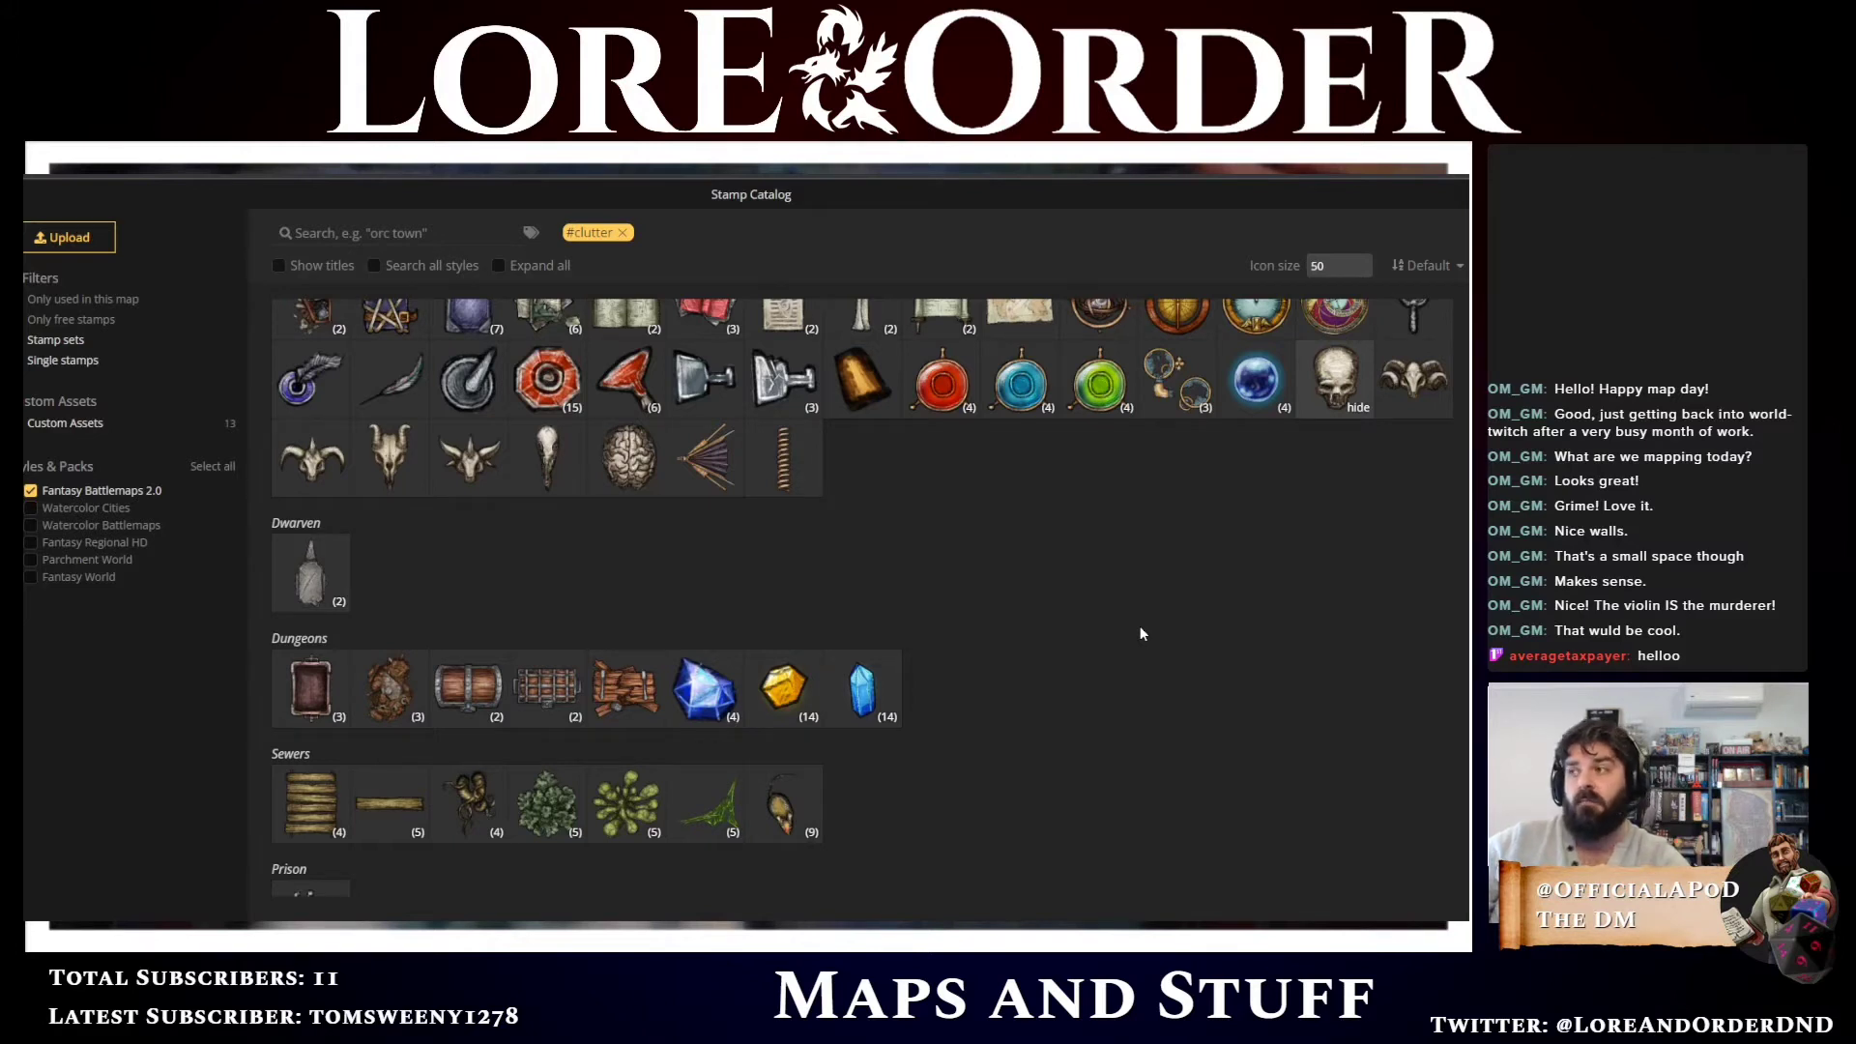
{"action": "left_click", "coordinate": [1346, 412]}
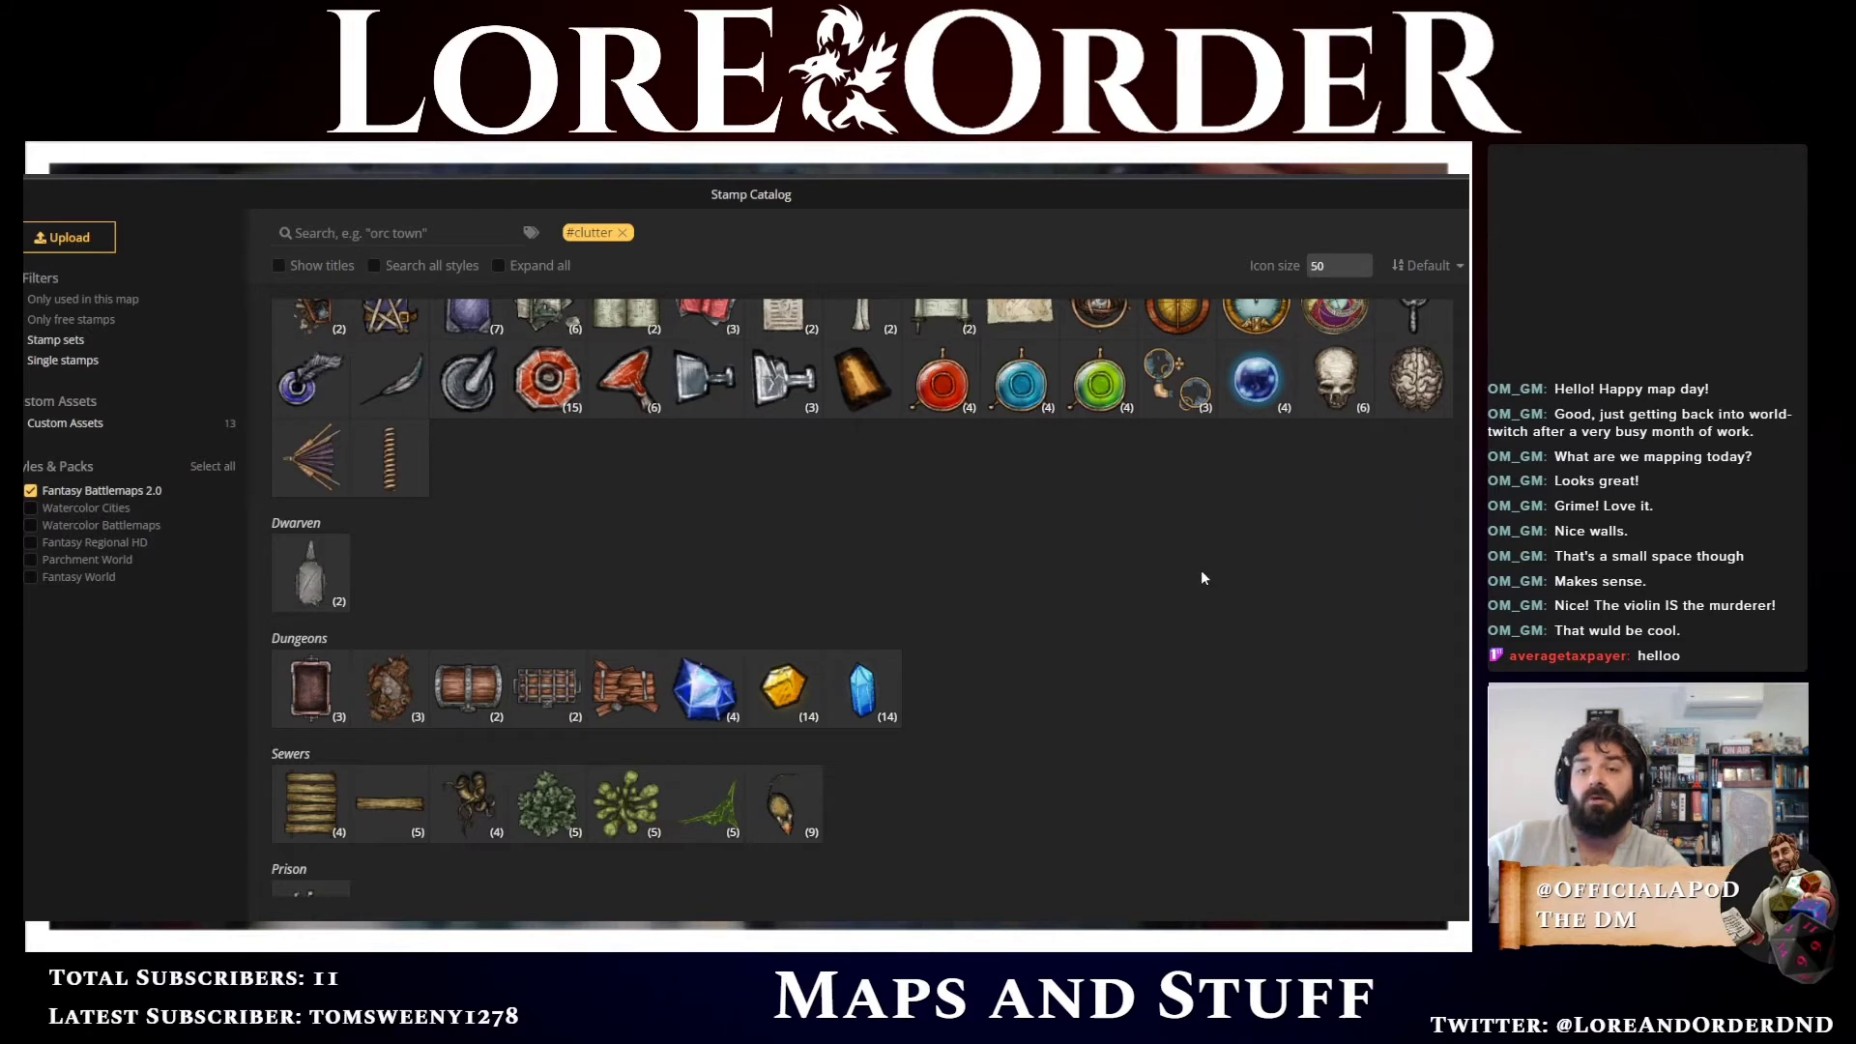
{"action": "scroll", "coordinate": [1202, 578], "scroll_direction": "down", "scroll_amount": 5}
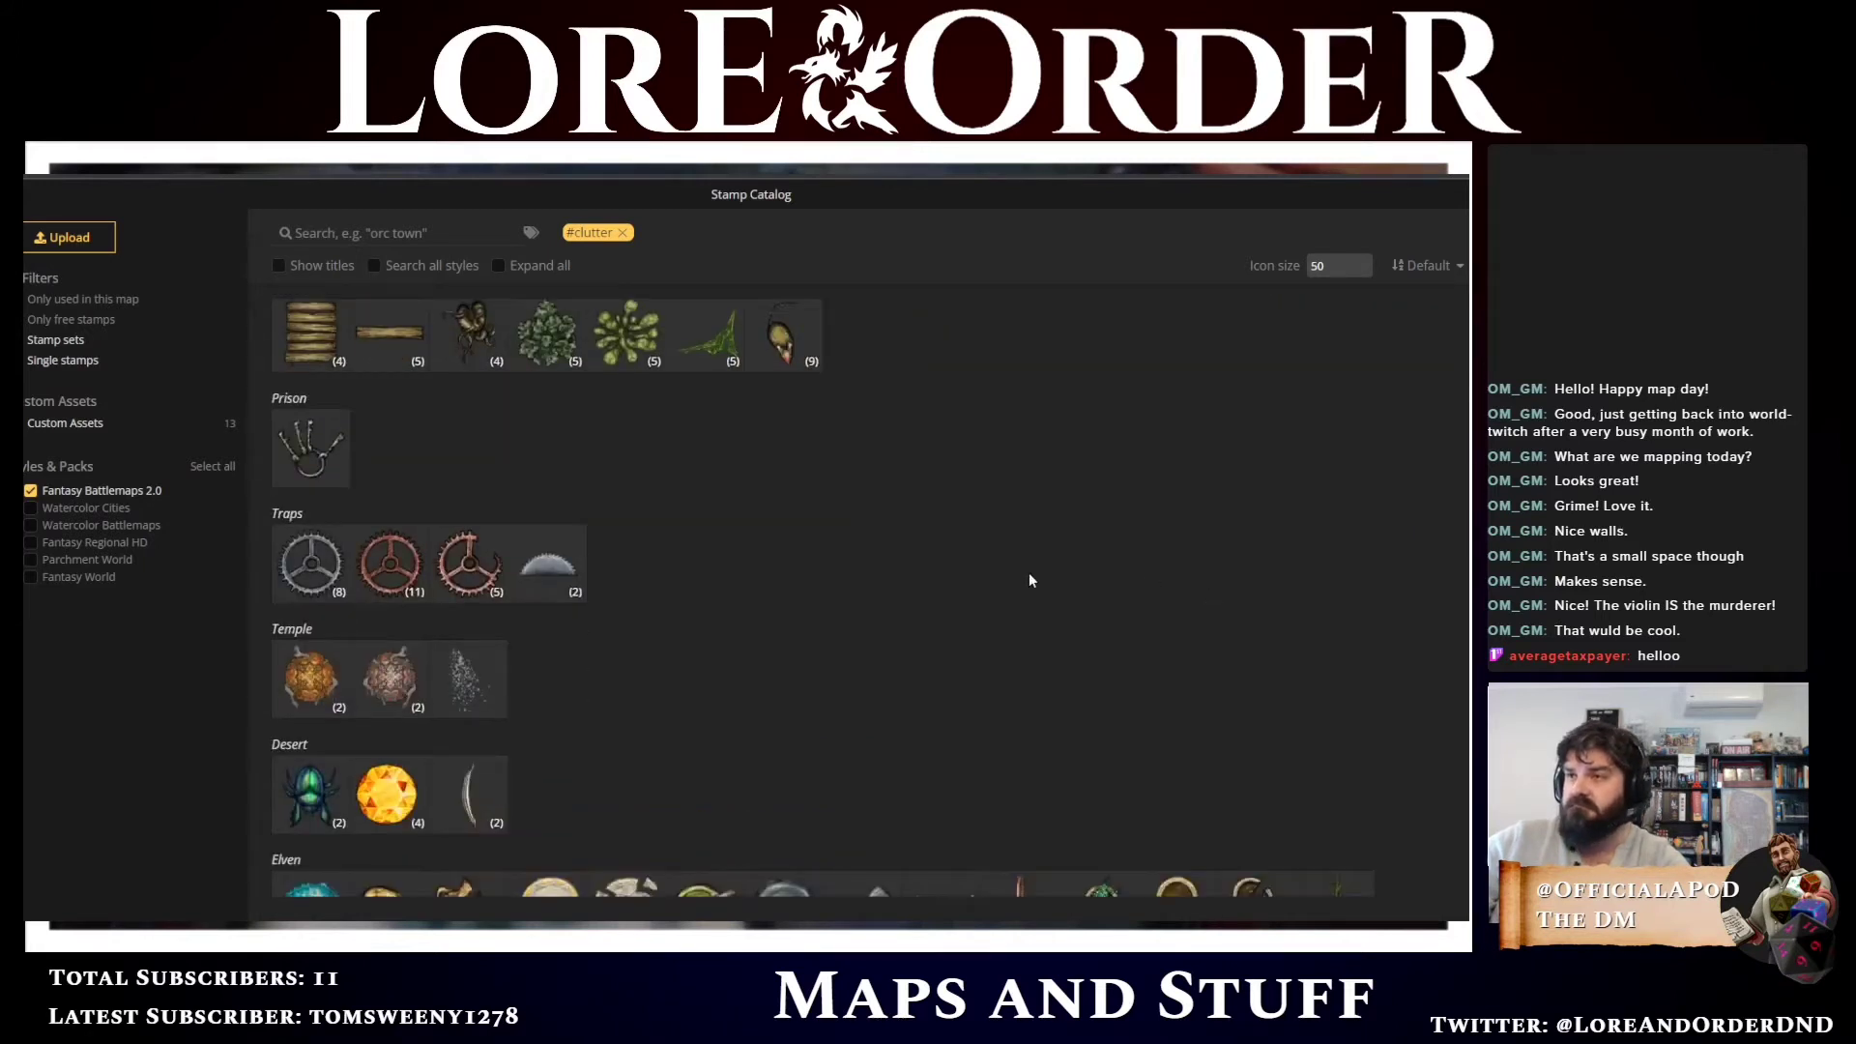
{"action": "scroll", "coordinate": [1028, 574], "scroll_direction": "down", "scroll_amount": 3}
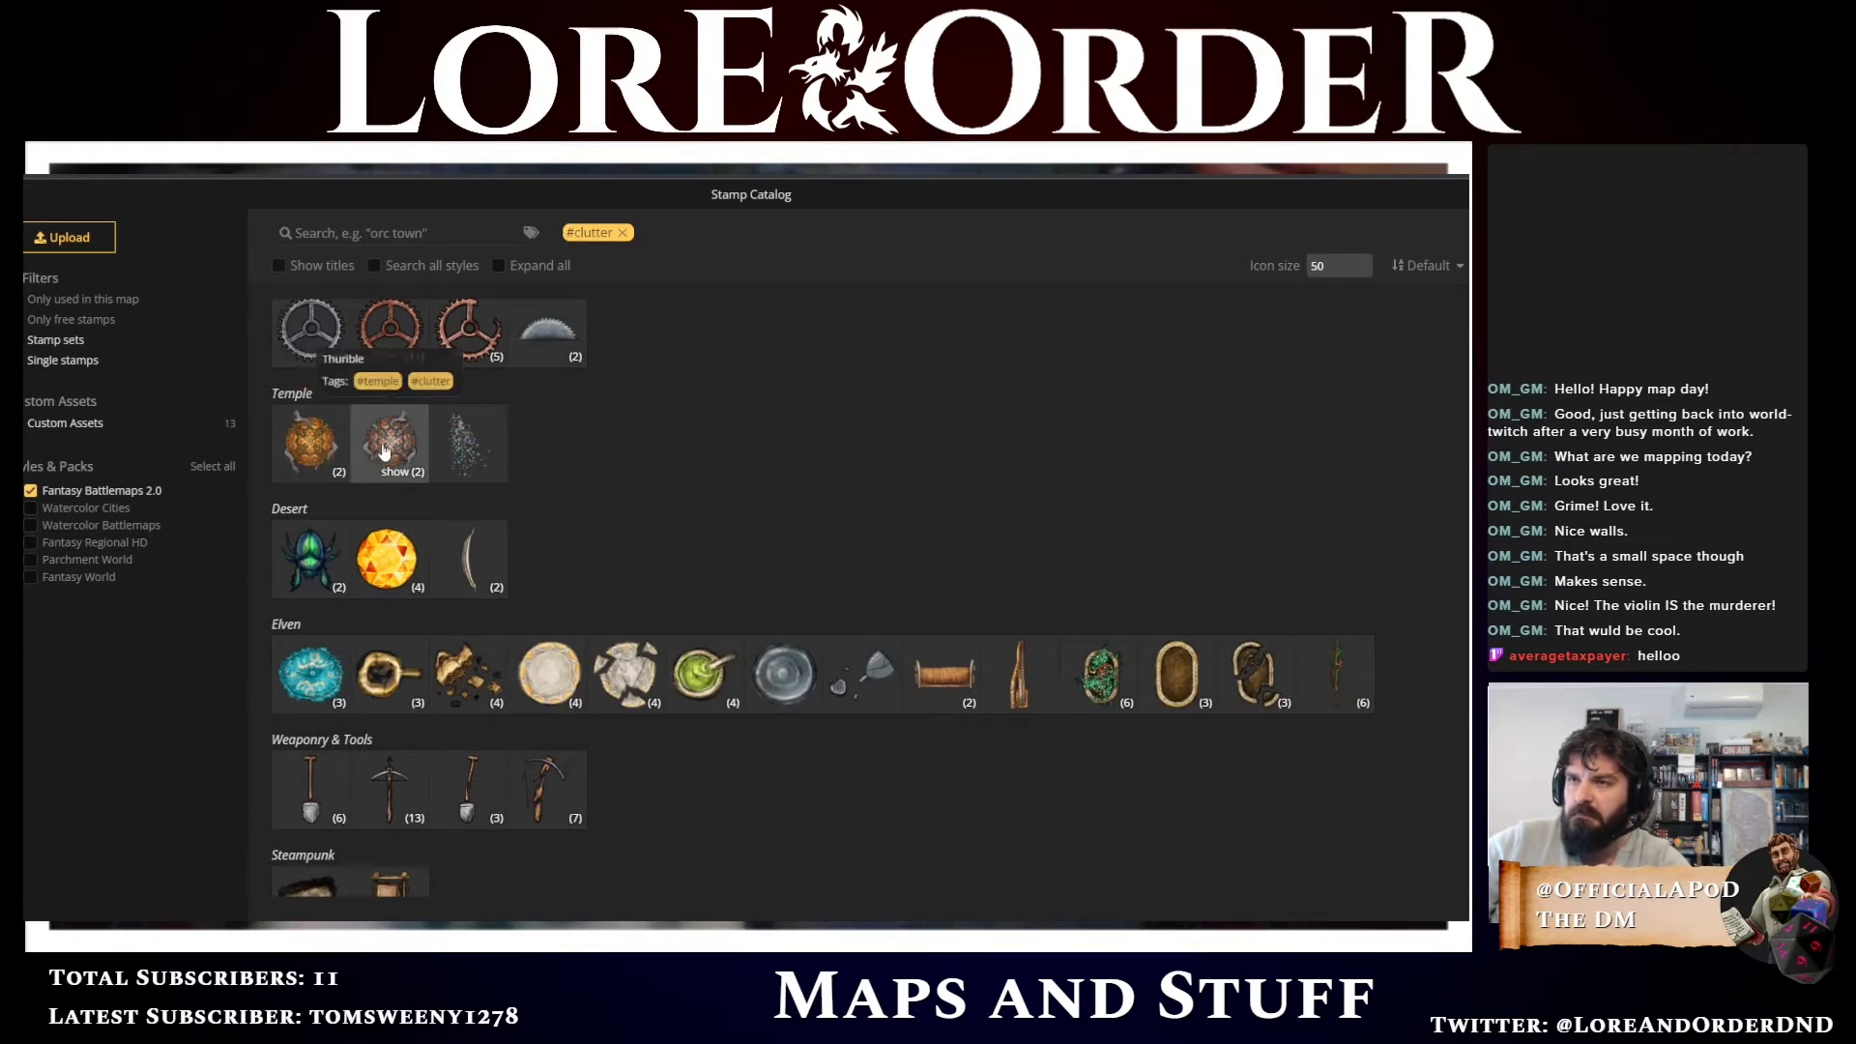
{"action": "scroll", "coordinate": [764, 476], "scroll_direction": "down", "scroll_amount": 2}
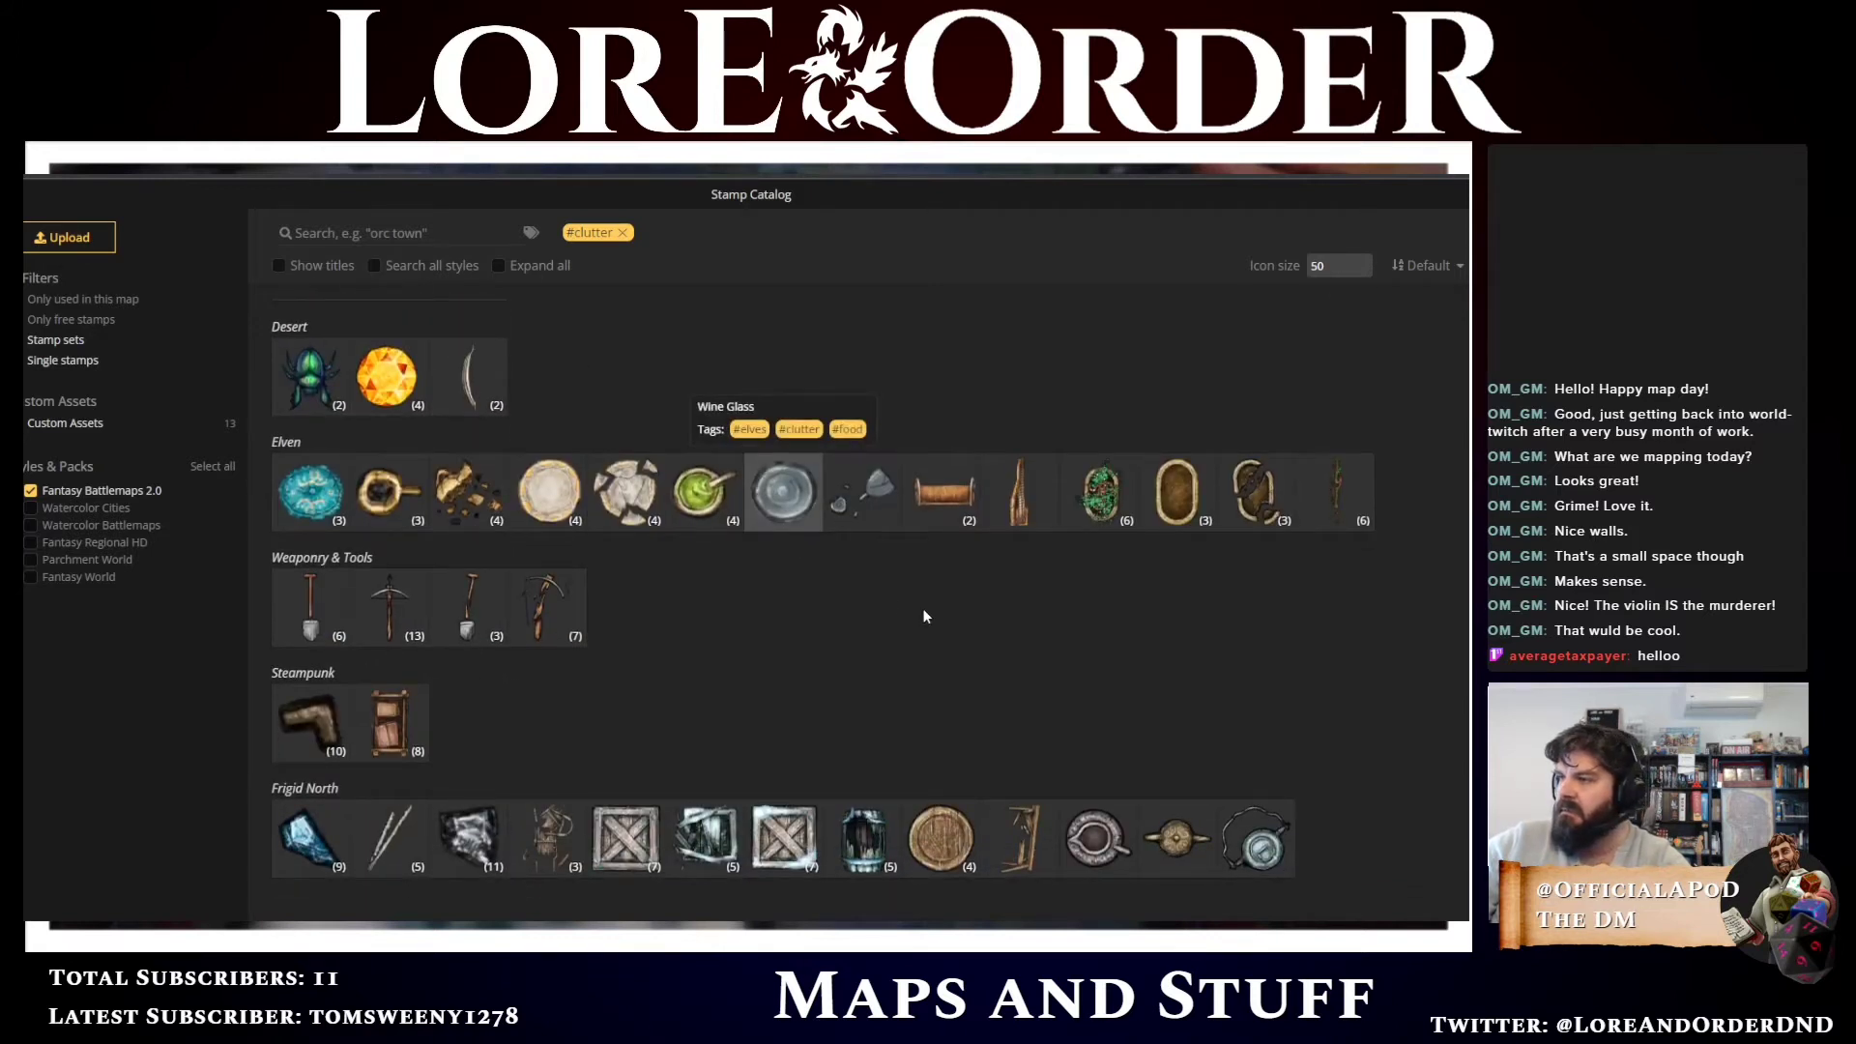
{"action": "left_click", "coordinate": [322, 367]}
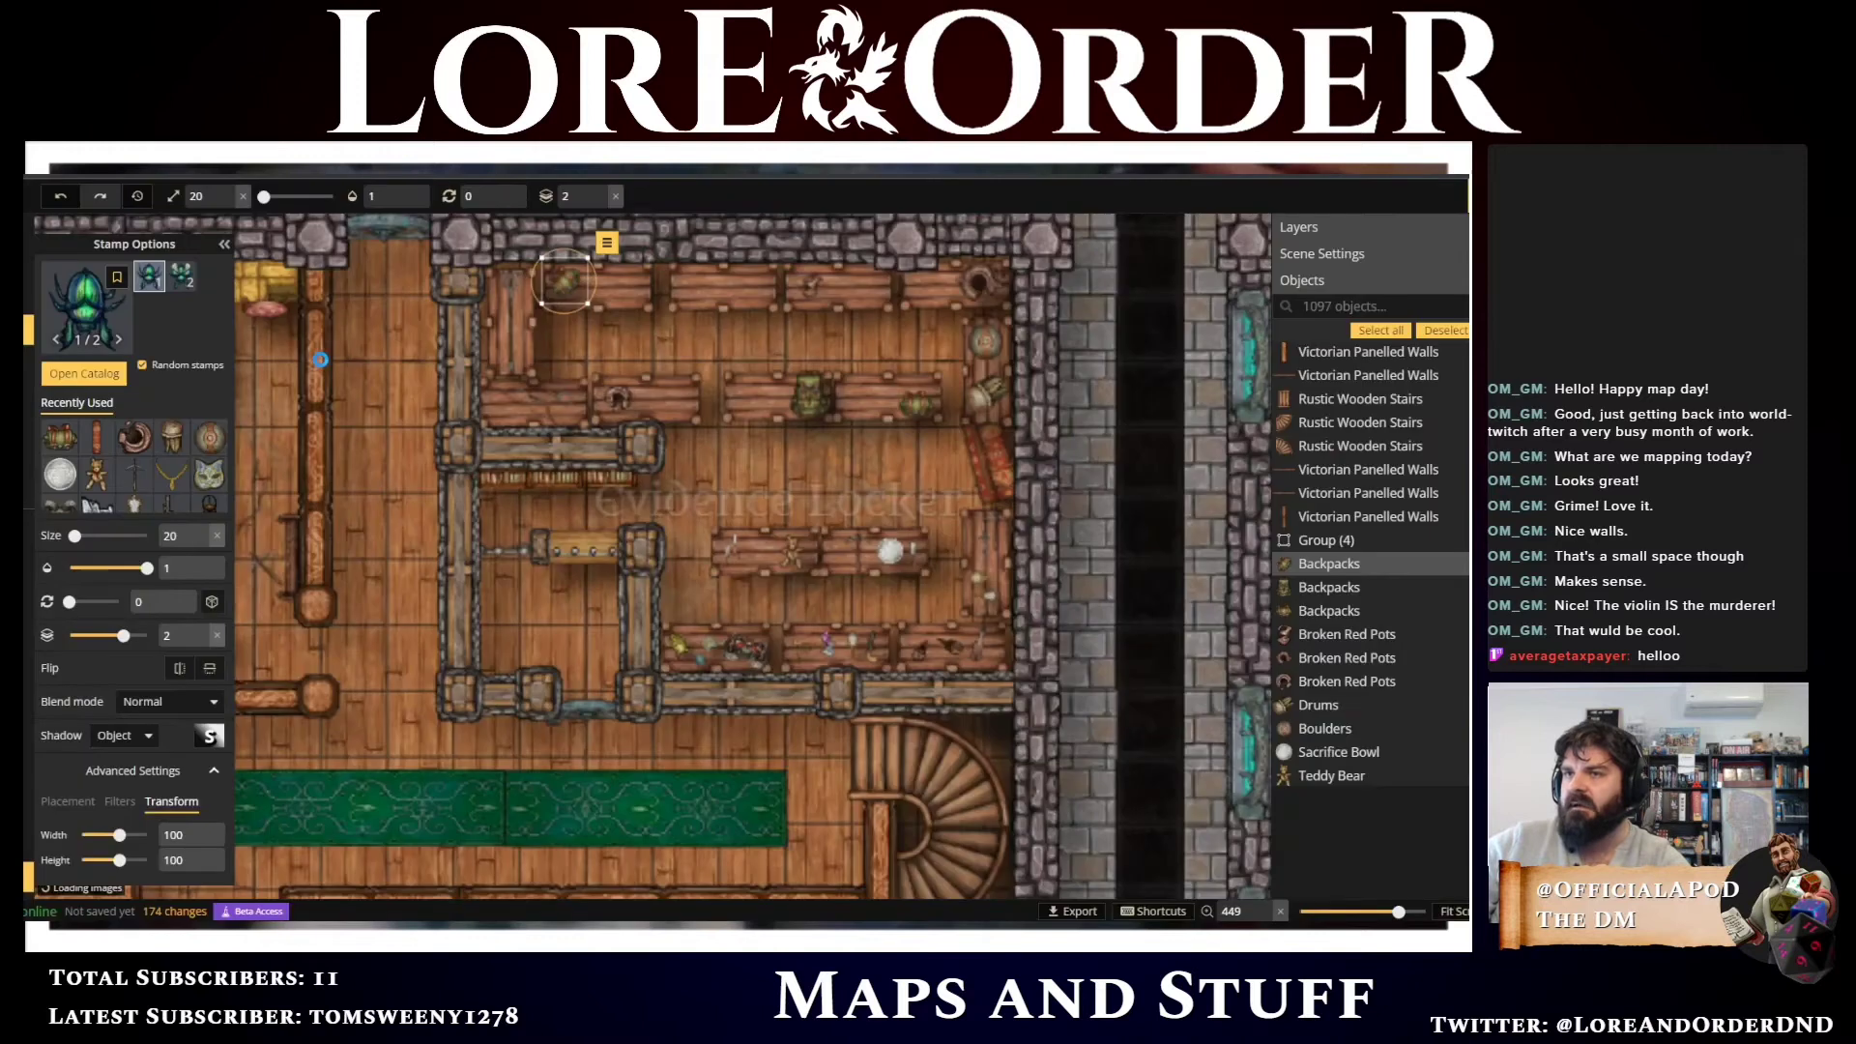
{"action": "key", "text": "Escape"}
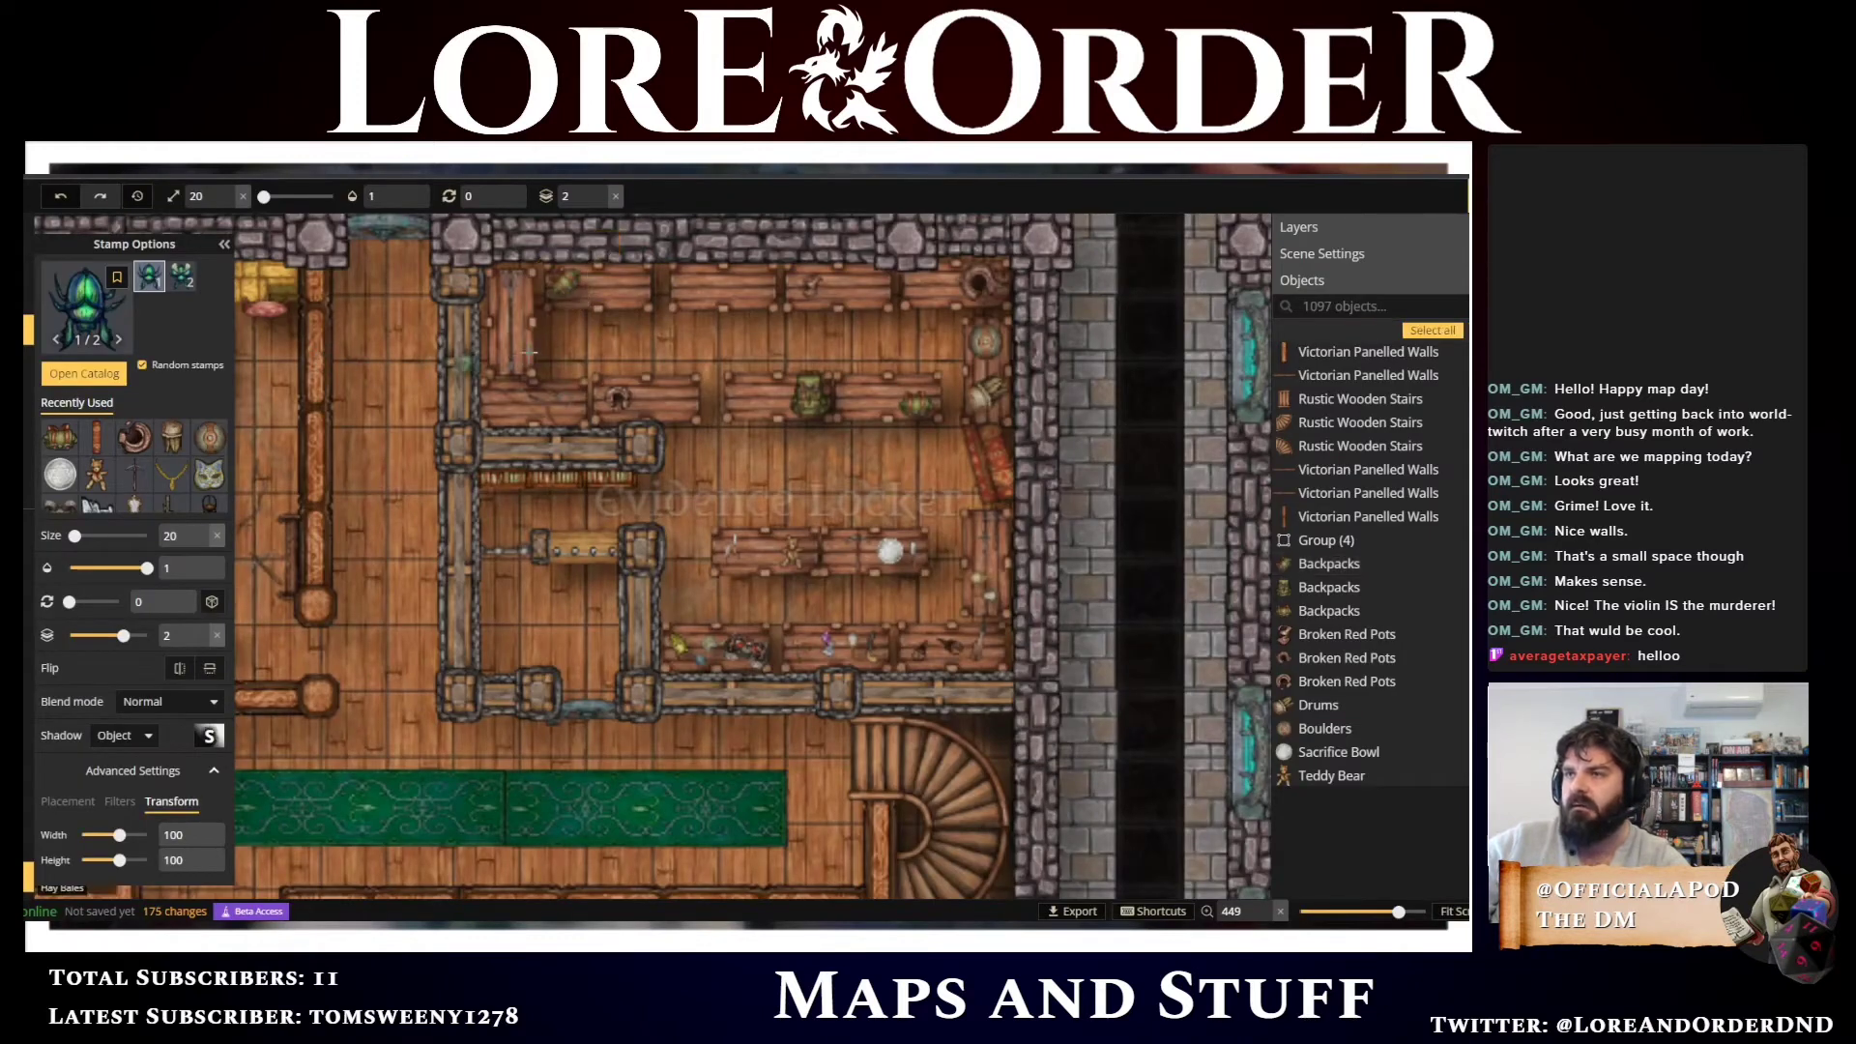
{"action": "left_click", "coordinate": [623, 290]}
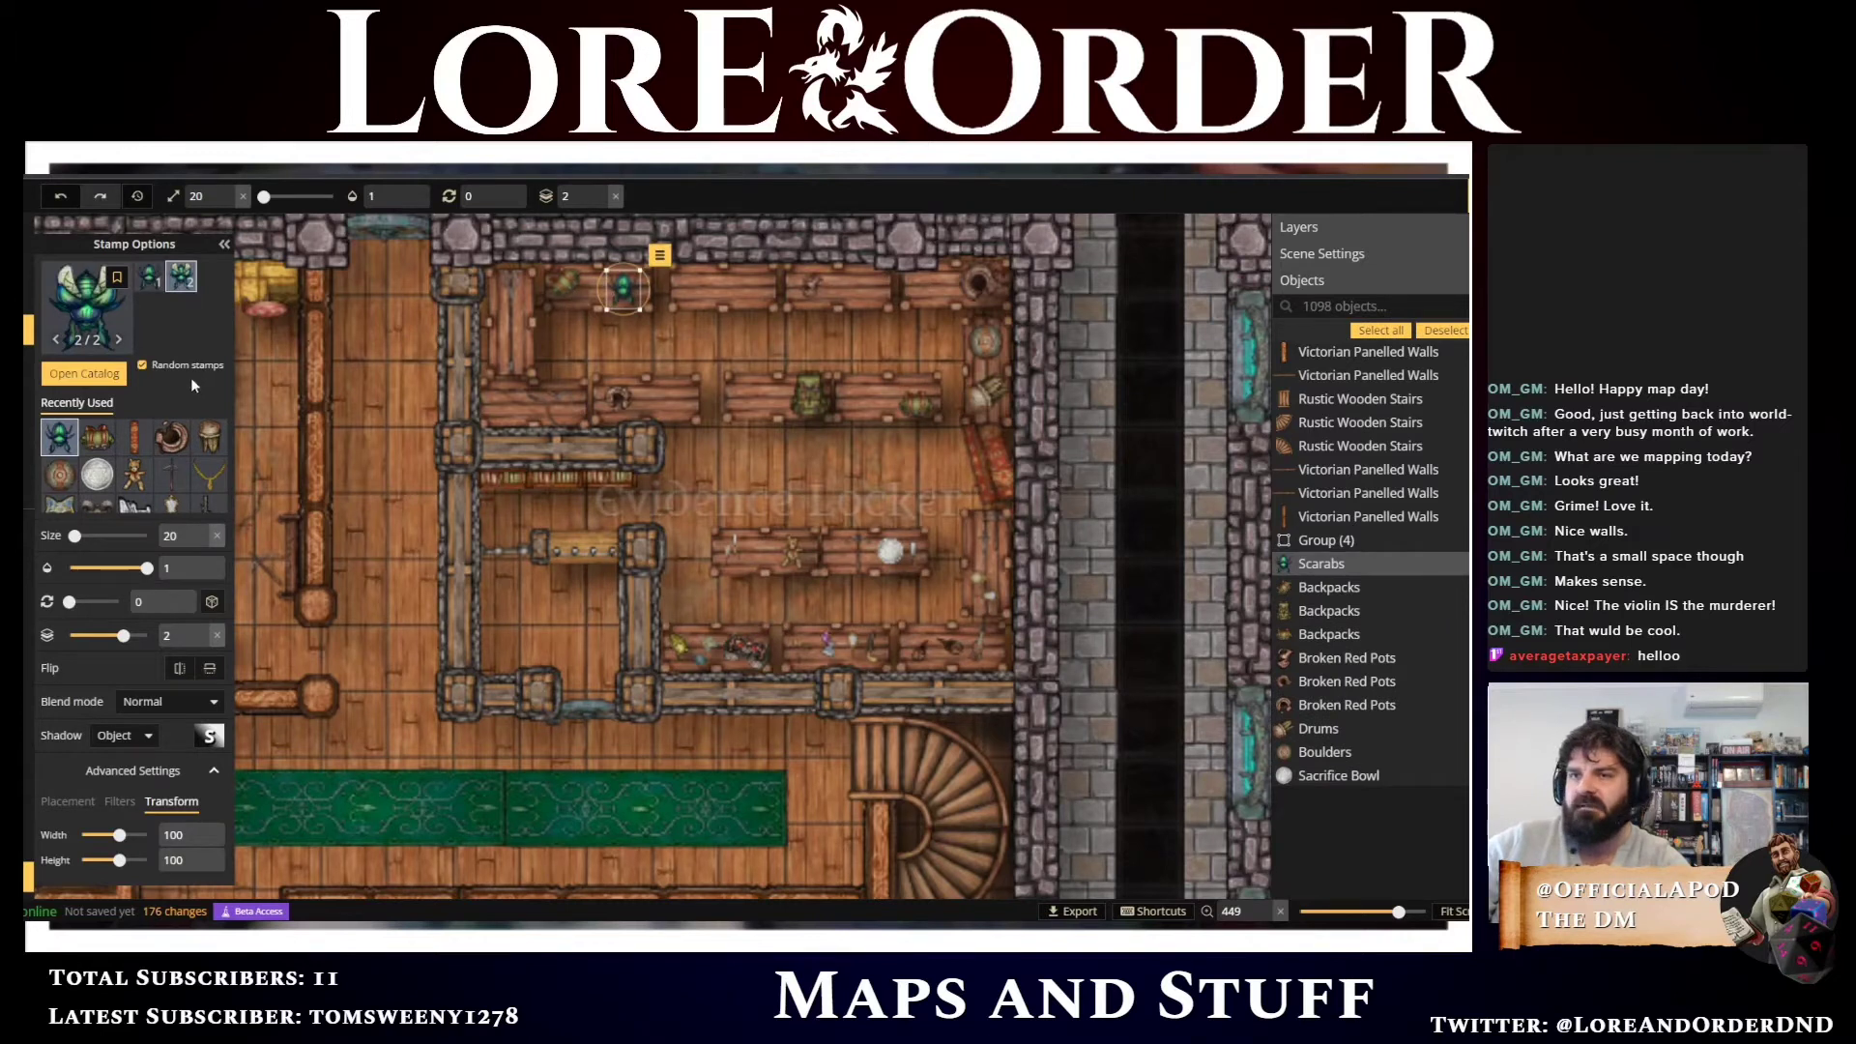
Pick the Clothes stamp set from the Tavern clutter and place two garments along the evidence locker's upper shelf
{"action": "left_click", "coordinate": [97, 373]}
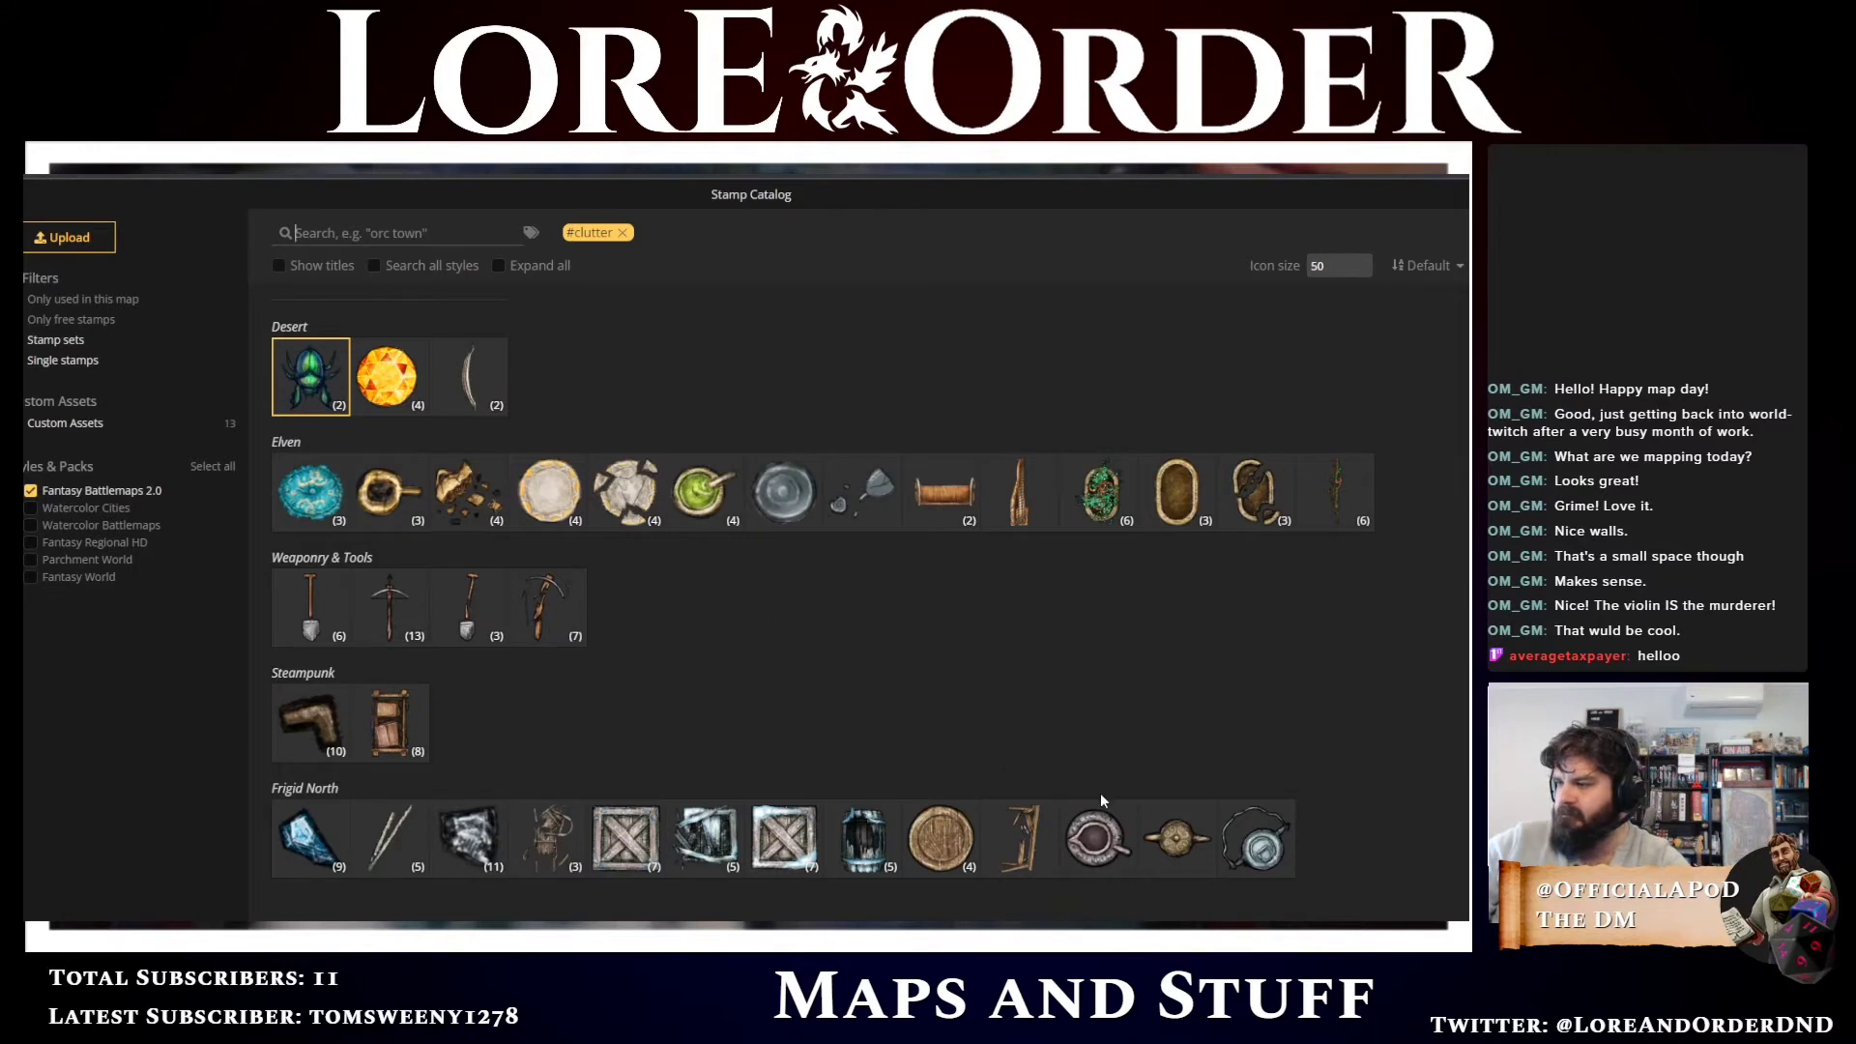
{"action": "scroll", "coordinate": [1109, 801], "scroll_direction": "up", "scroll_amount": 1}
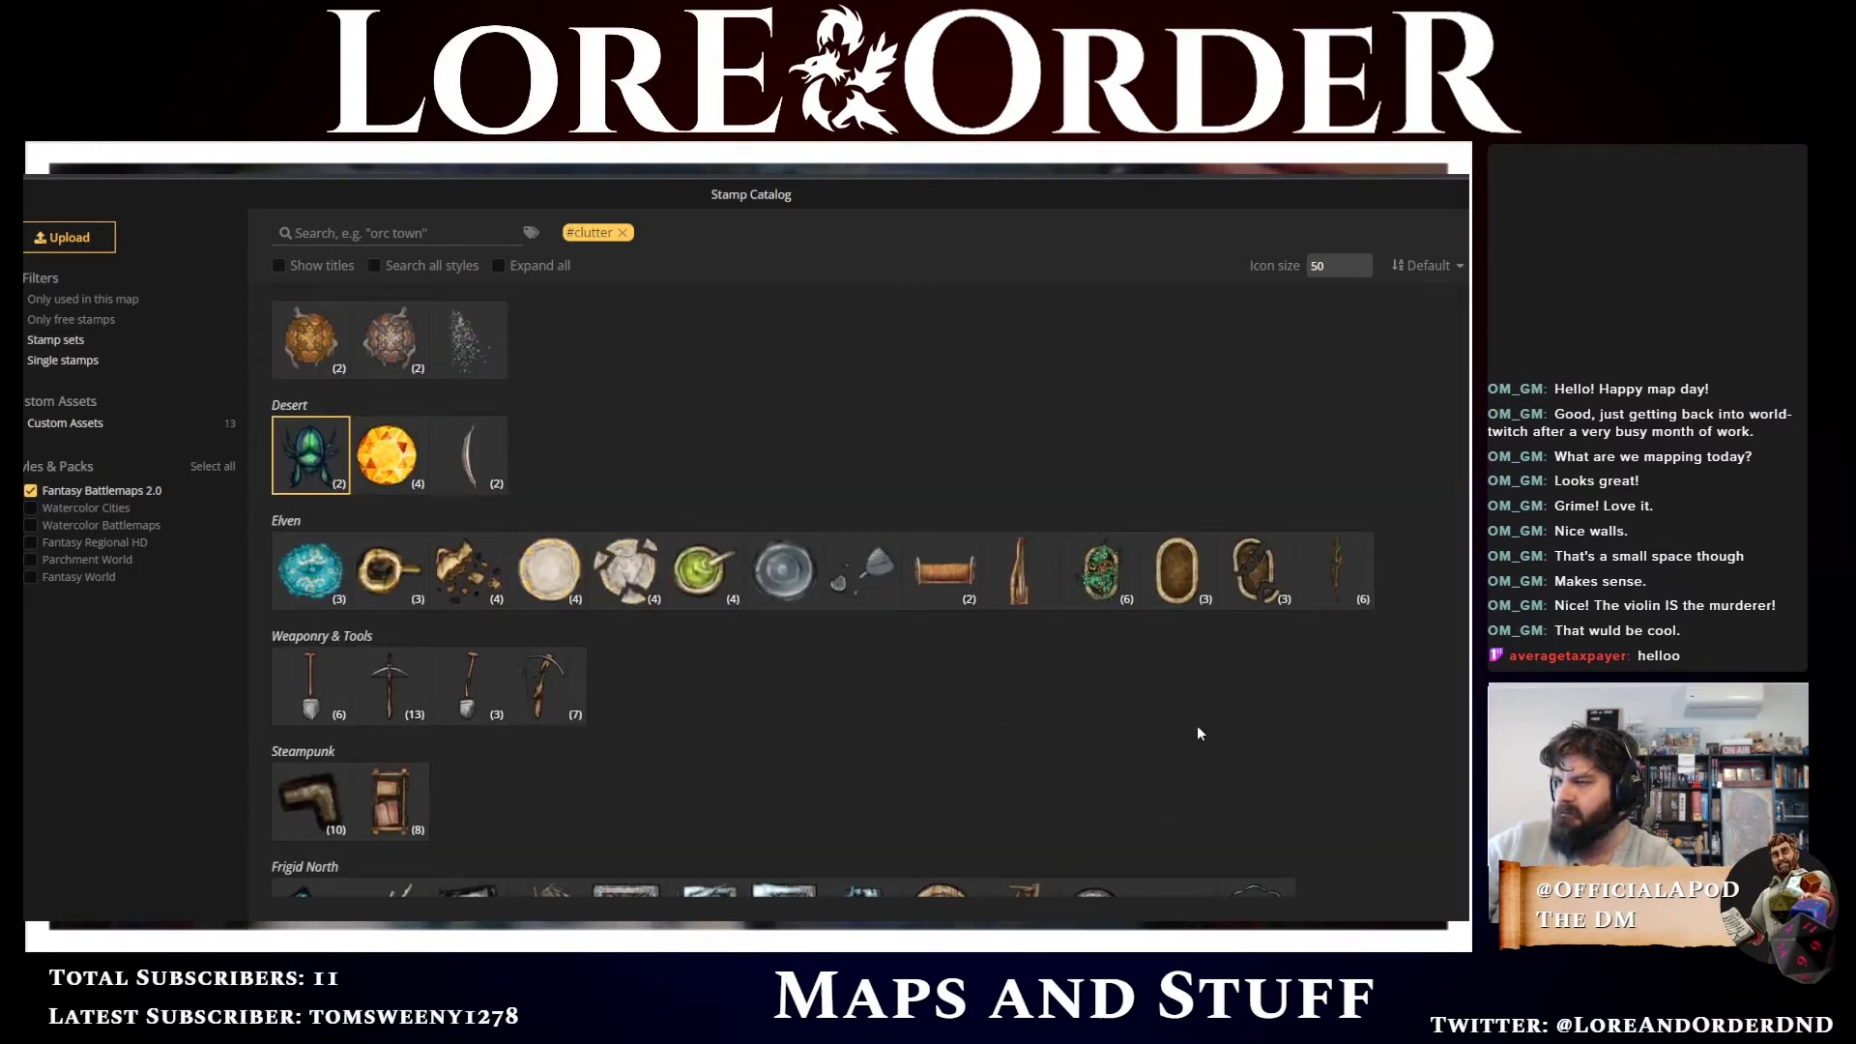
{"action": "scroll", "coordinate": [1198, 733], "scroll_direction": "up", "scroll_amount": 4}
{"action": "scroll", "coordinate": [1168, 721], "scroll_direction": "up", "scroll_amount": 8}
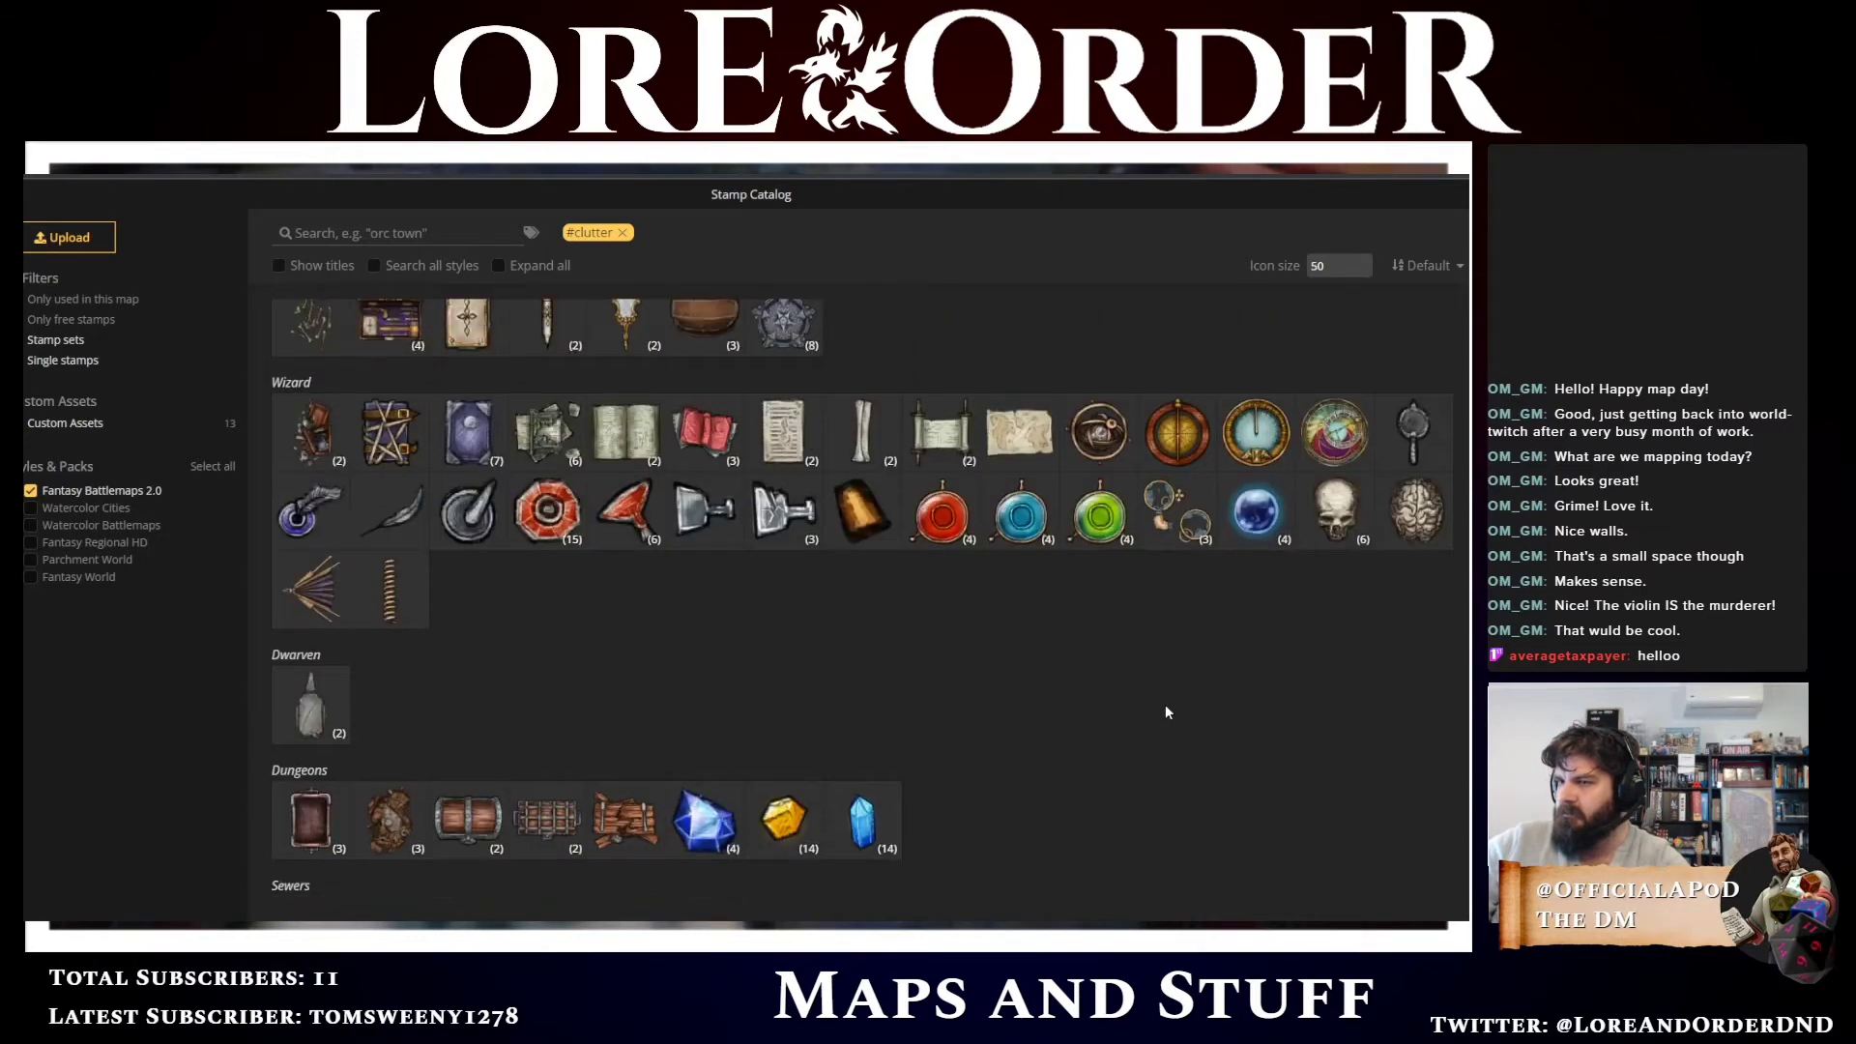
{"action": "scroll", "coordinate": [1166, 712], "scroll_direction": "up", "scroll_amount": 2}
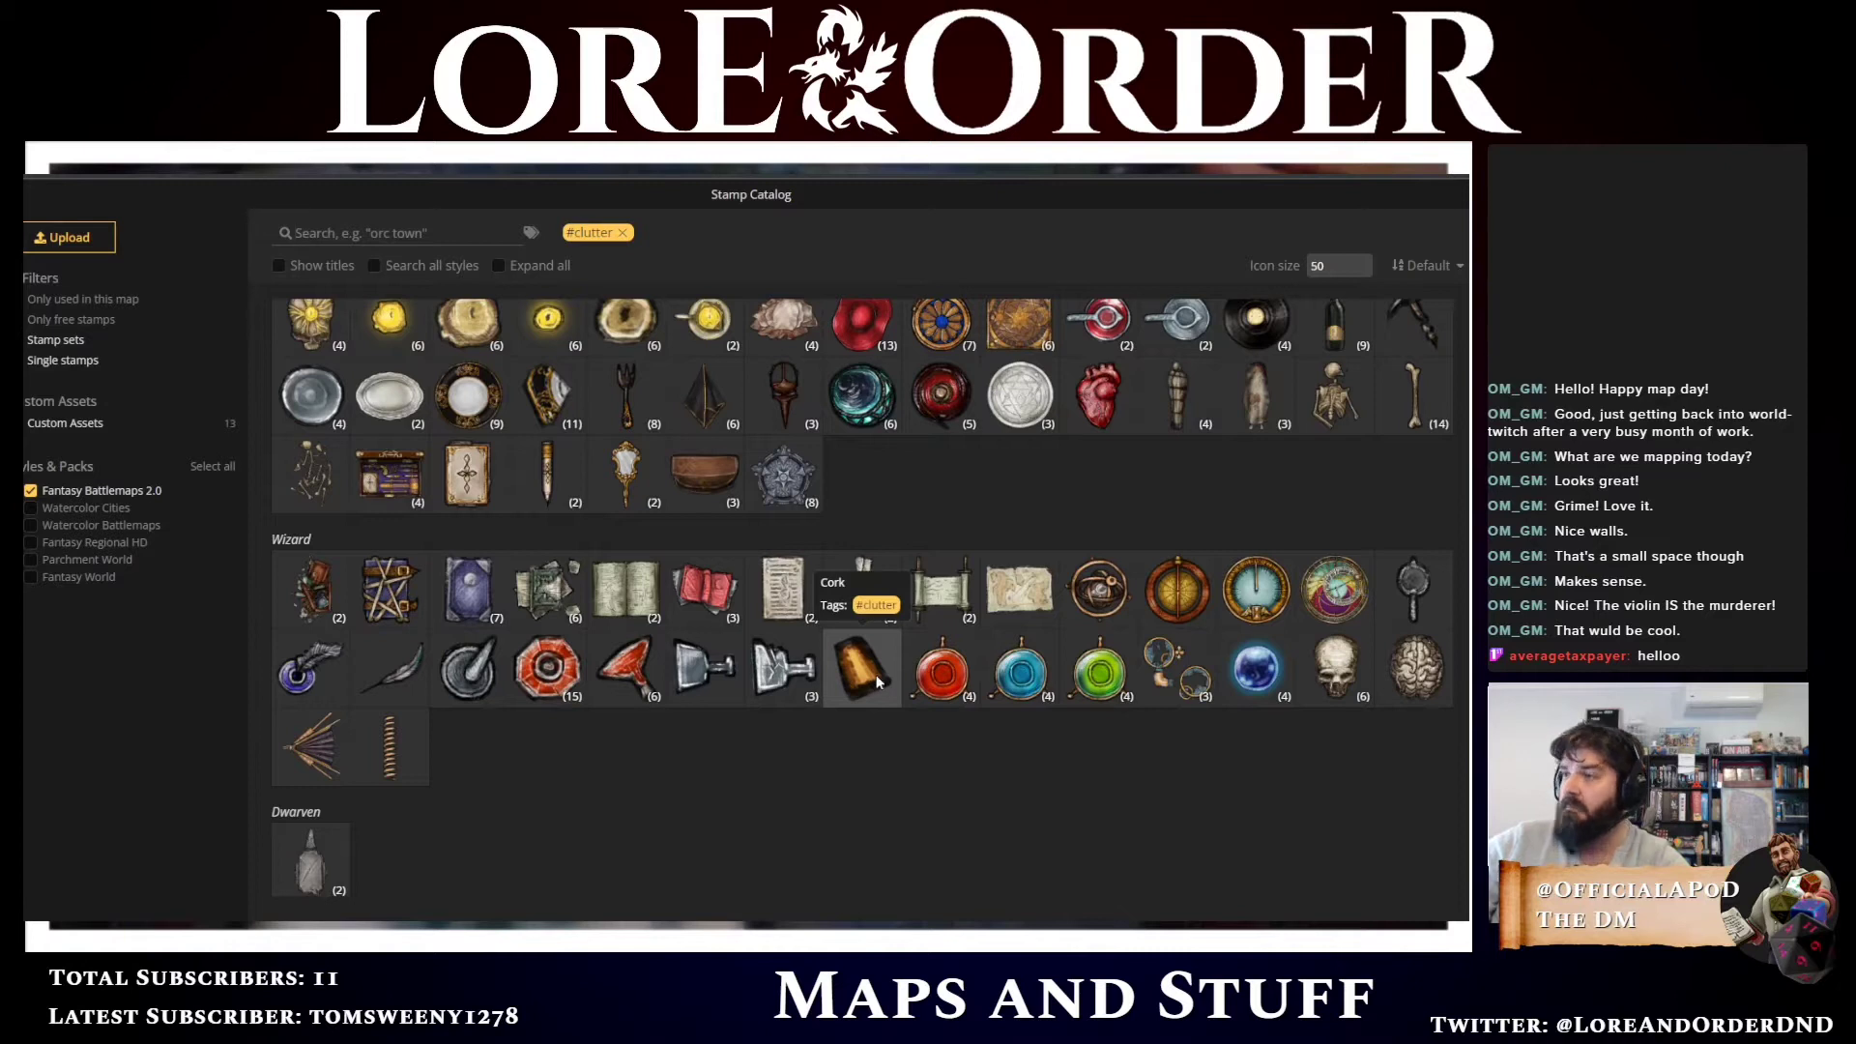
{"action": "scroll", "coordinate": [875, 677], "scroll_direction": "up", "scroll_amount": 3}
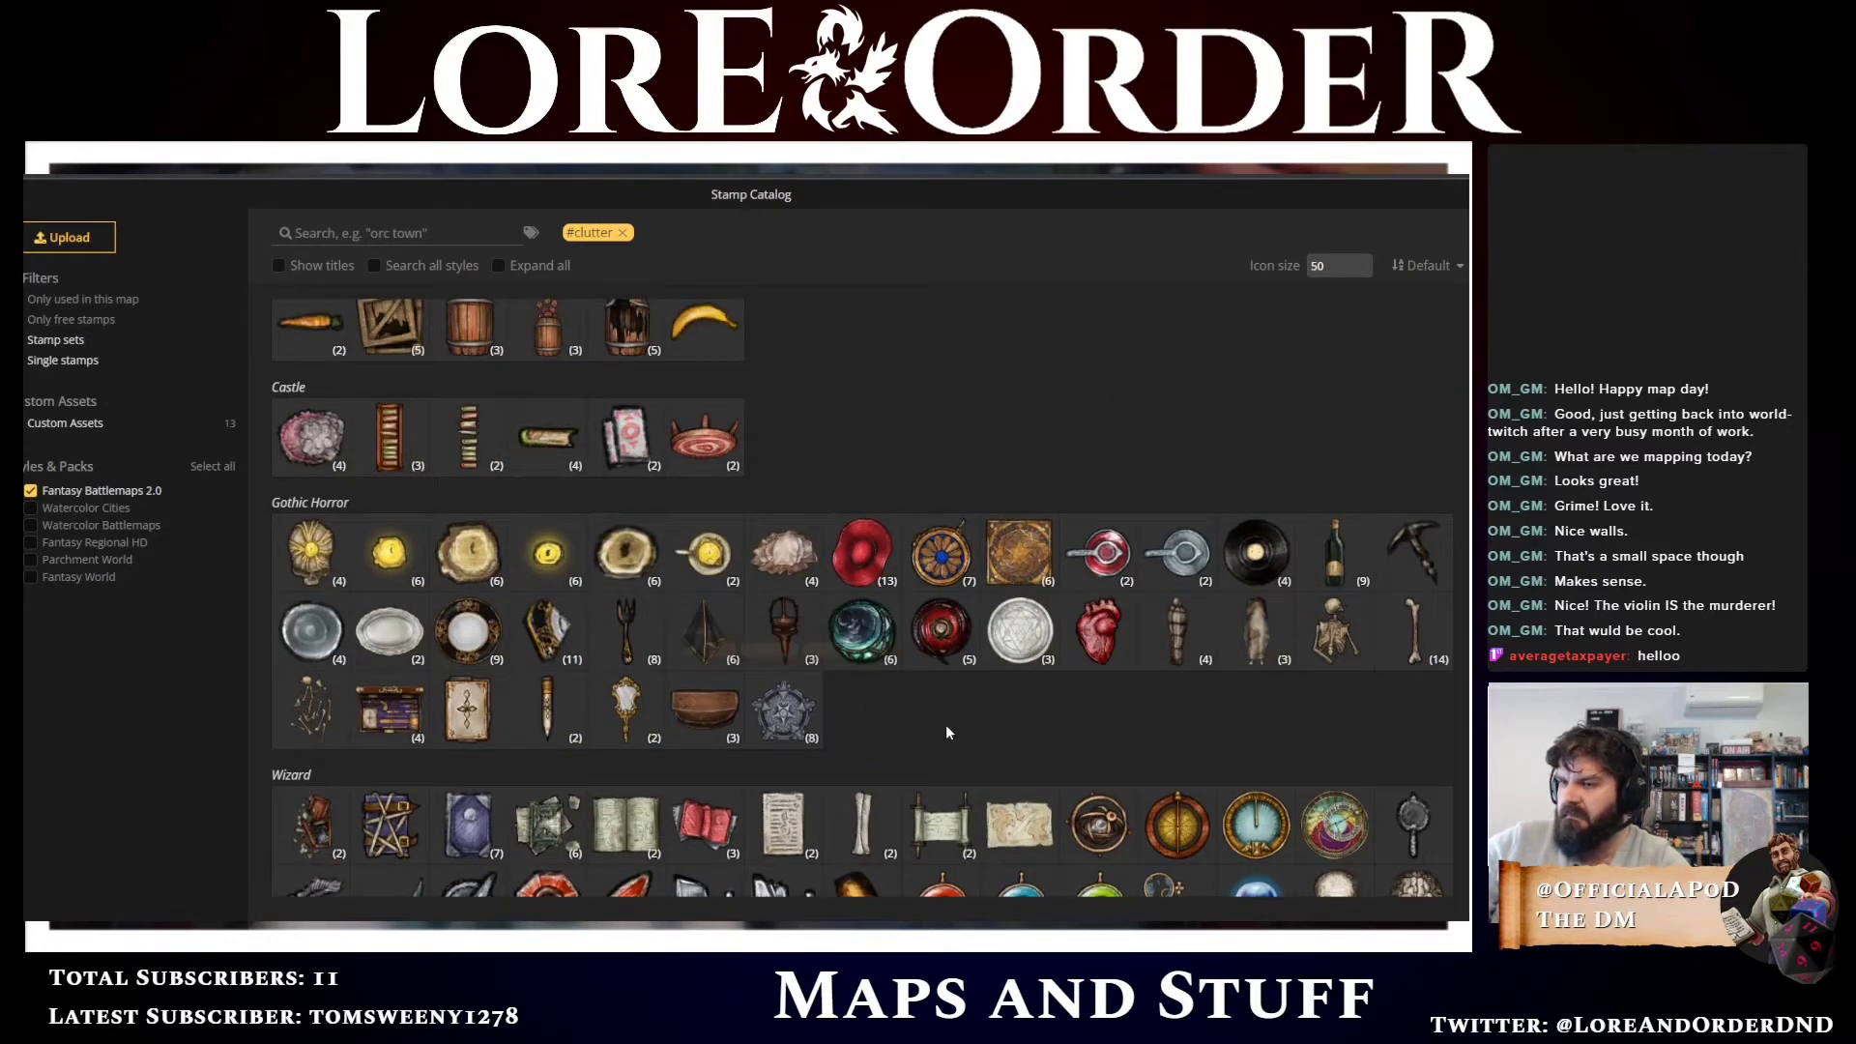
{"action": "scroll", "coordinate": [947, 727], "scroll_direction": "up", "scroll_amount": 2}
{"action": "scroll", "coordinate": [946, 730], "scroll_direction": "up", "scroll_amount": 1}
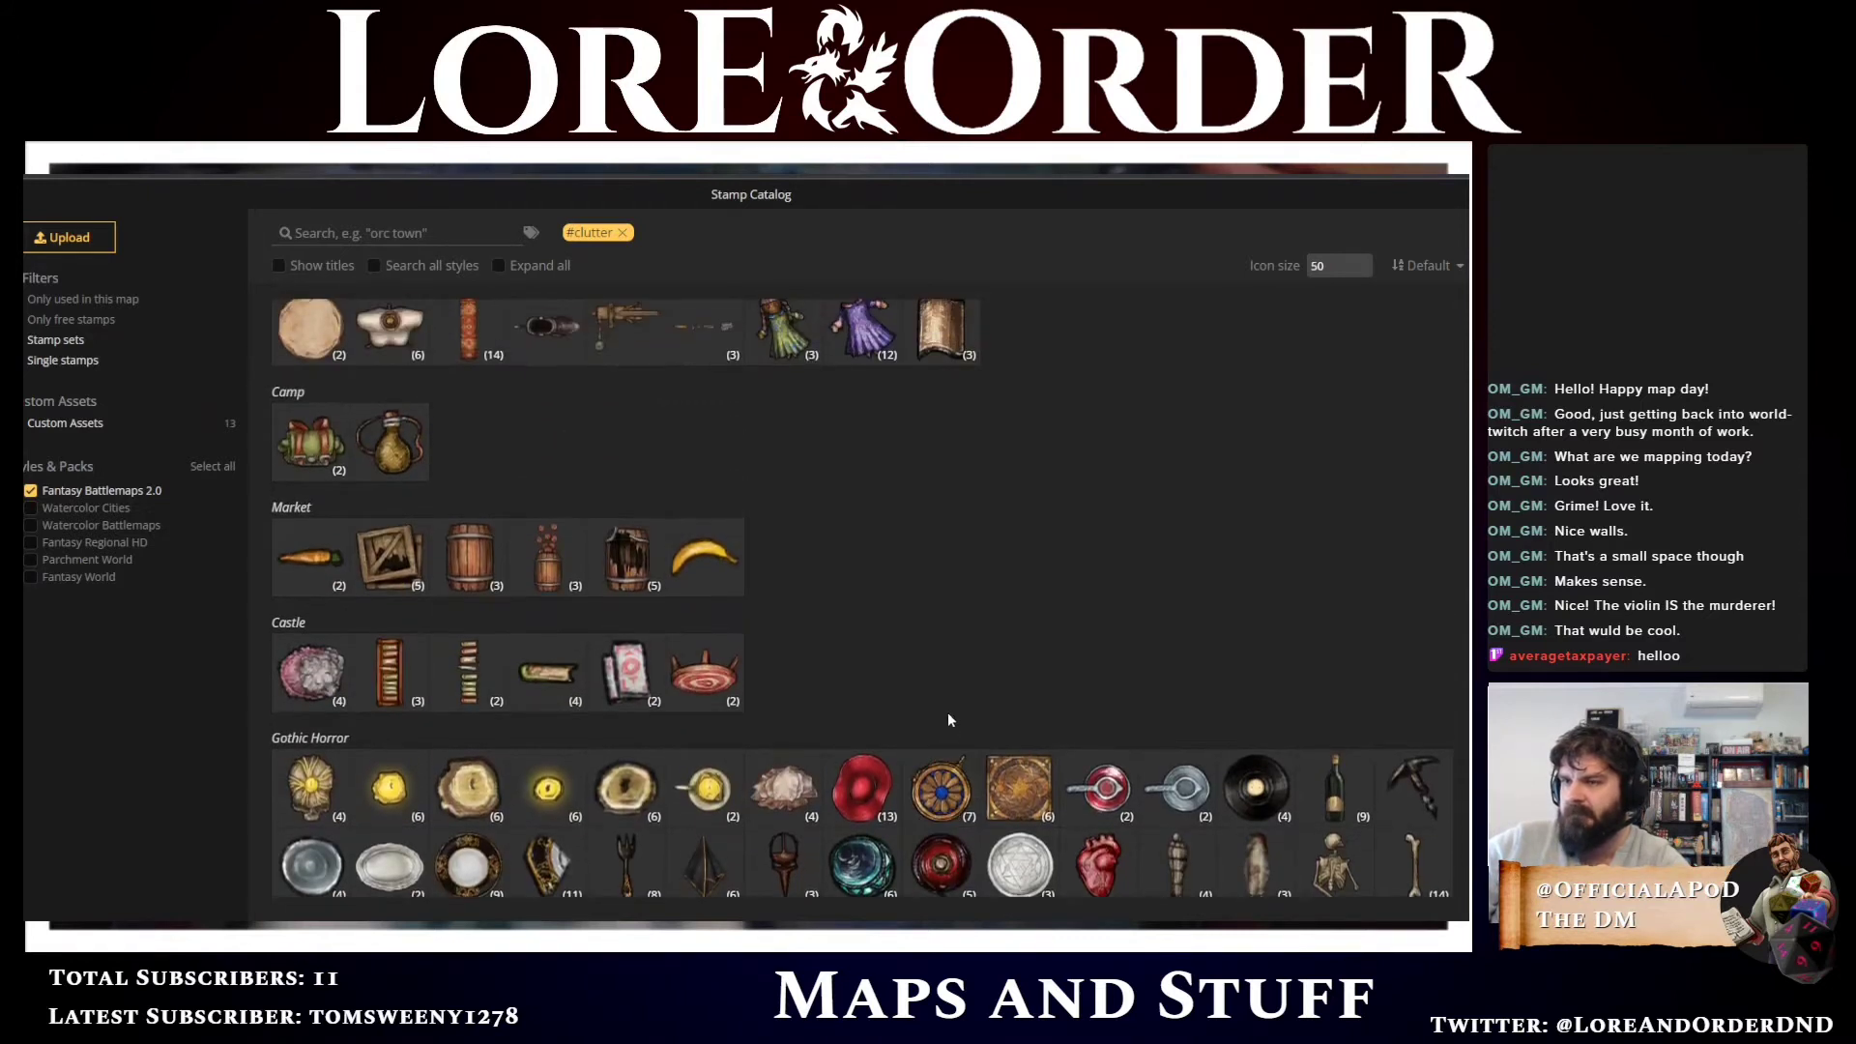
{"action": "scroll", "coordinate": [1029, 687], "scroll_direction": "up", "scroll_amount": 4}
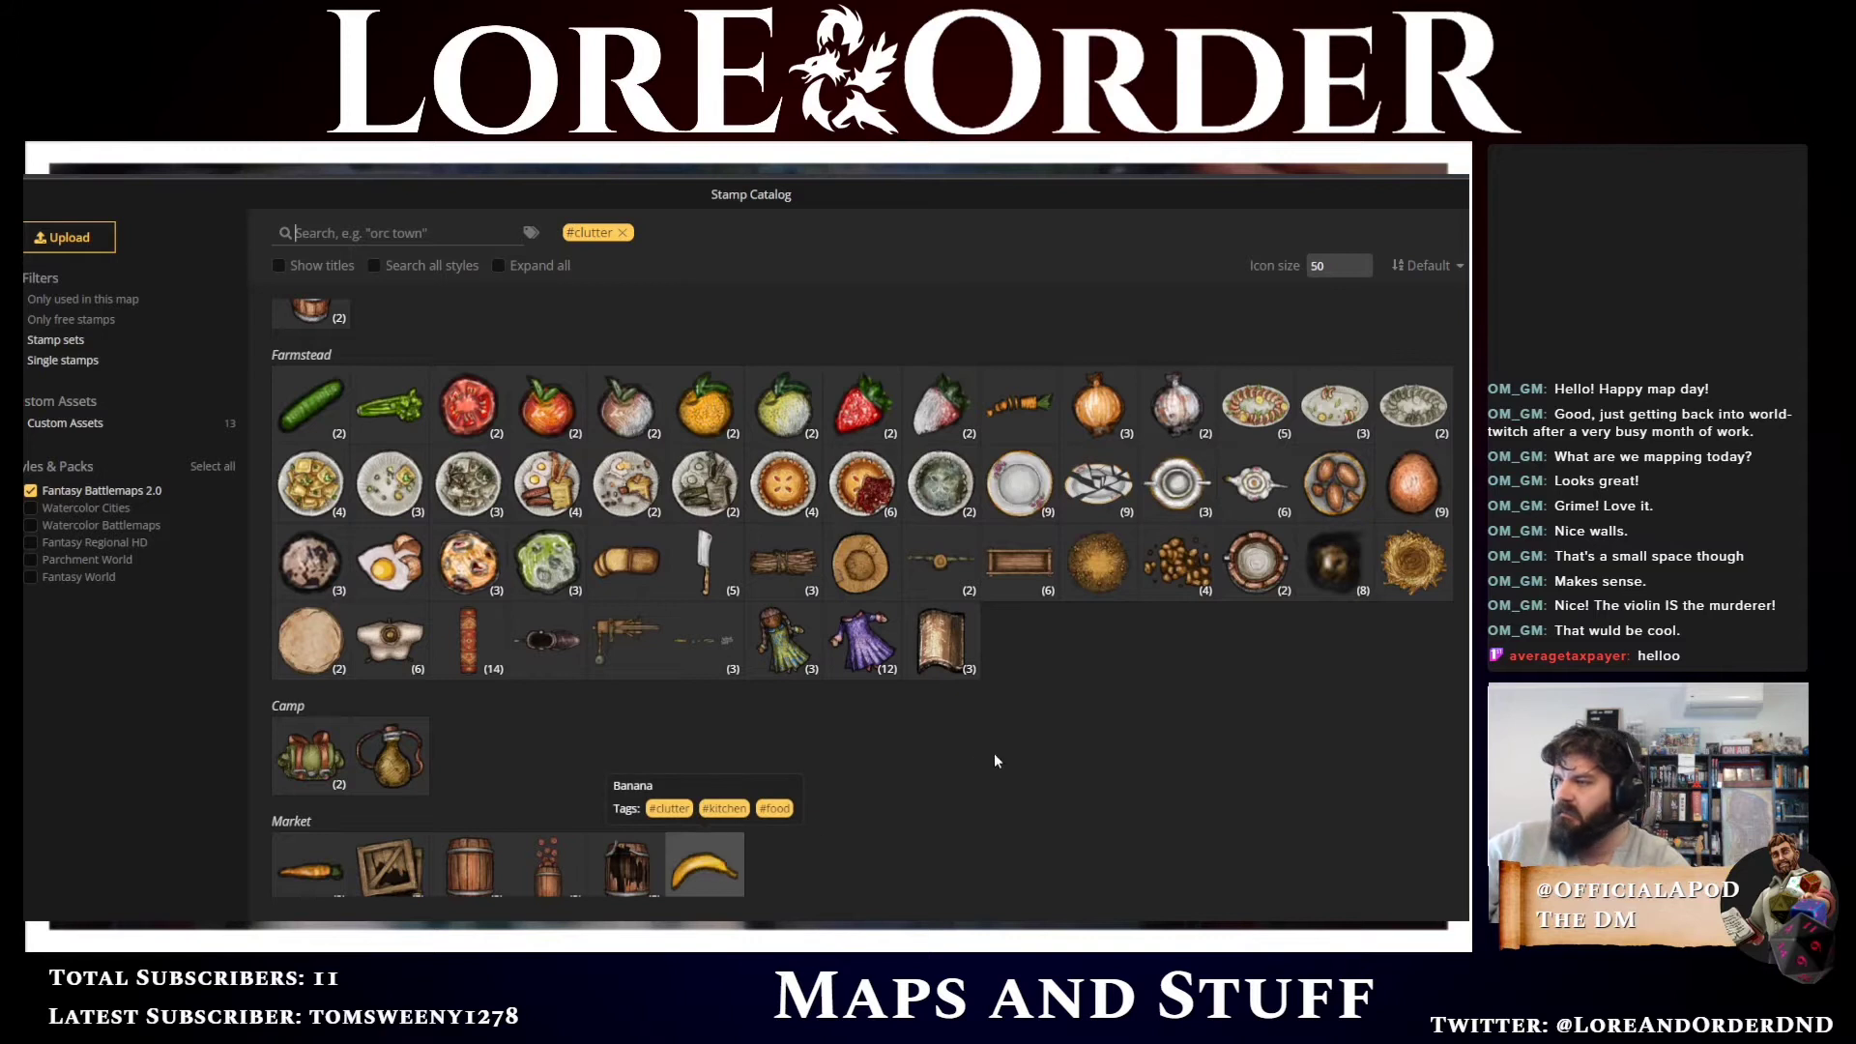
{"action": "scroll", "coordinate": [1152, 747], "scroll_direction": "up", "scroll_amount": 3}
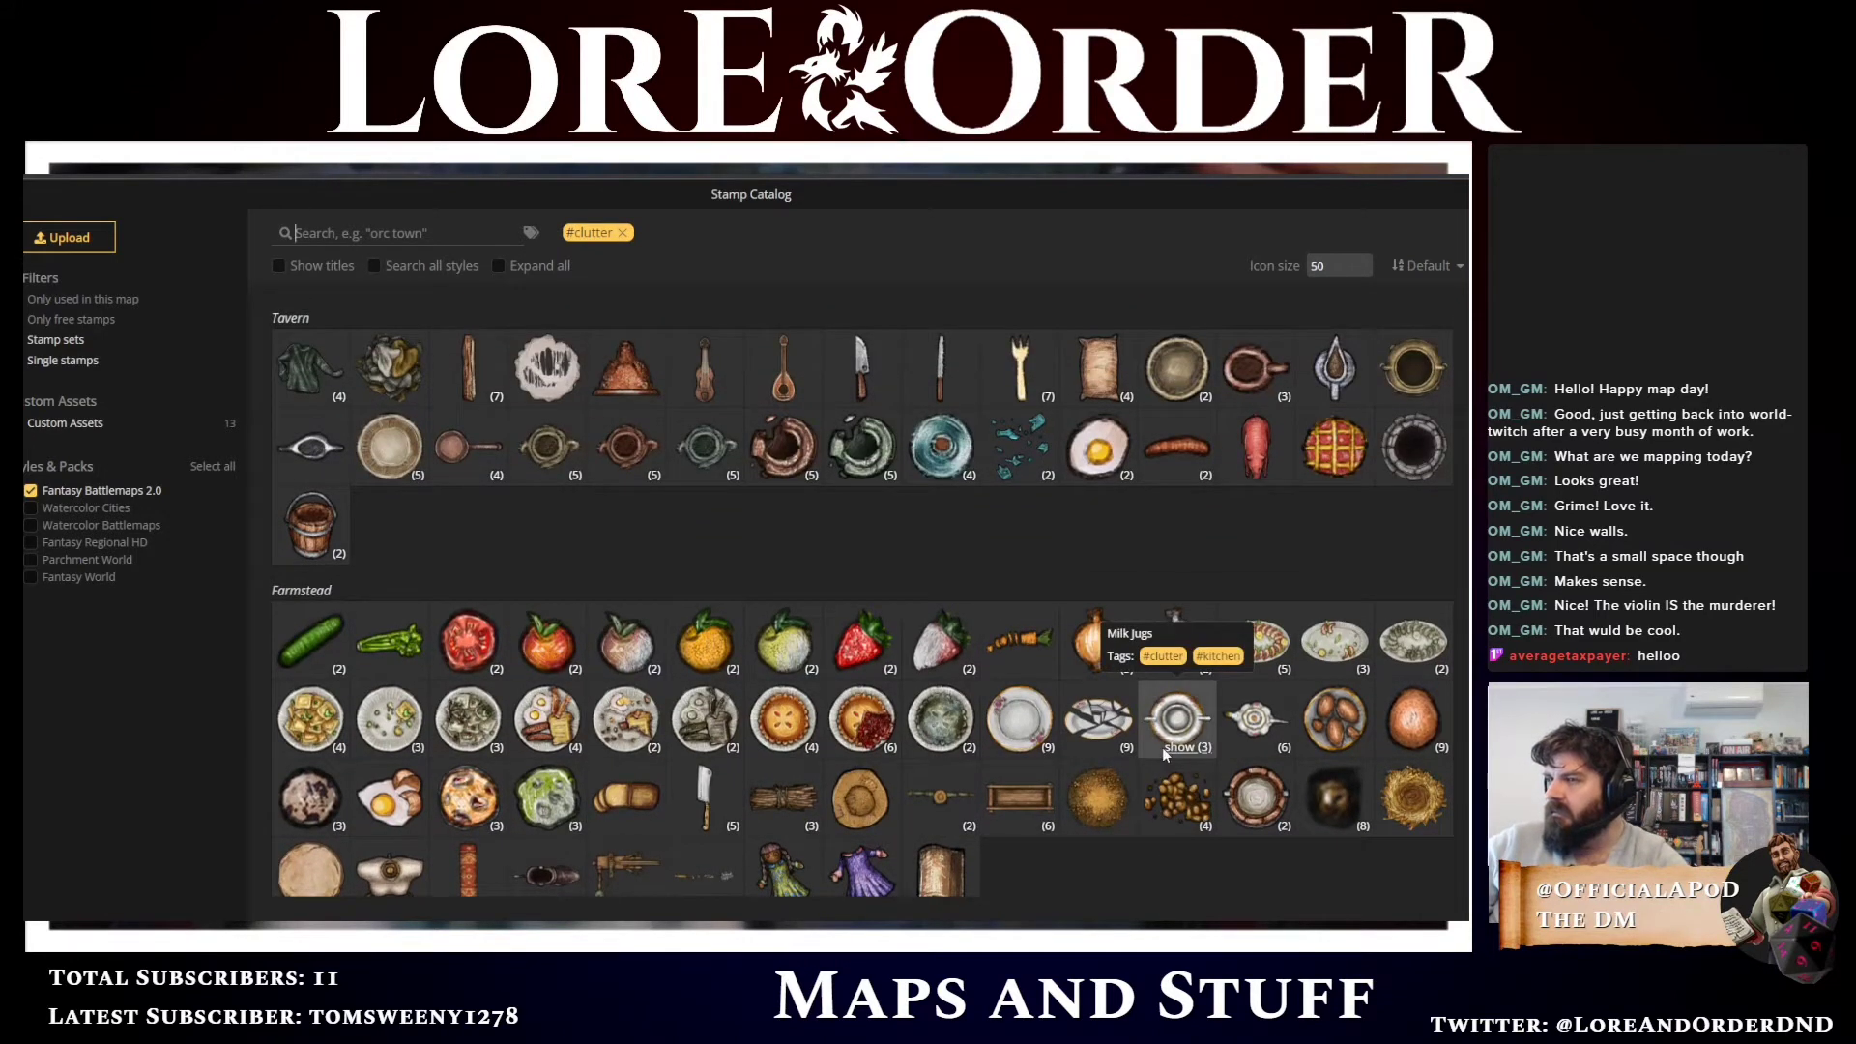
{"action": "scroll", "coordinate": [1163, 754], "scroll_direction": "up", "scroll_amount": 2}
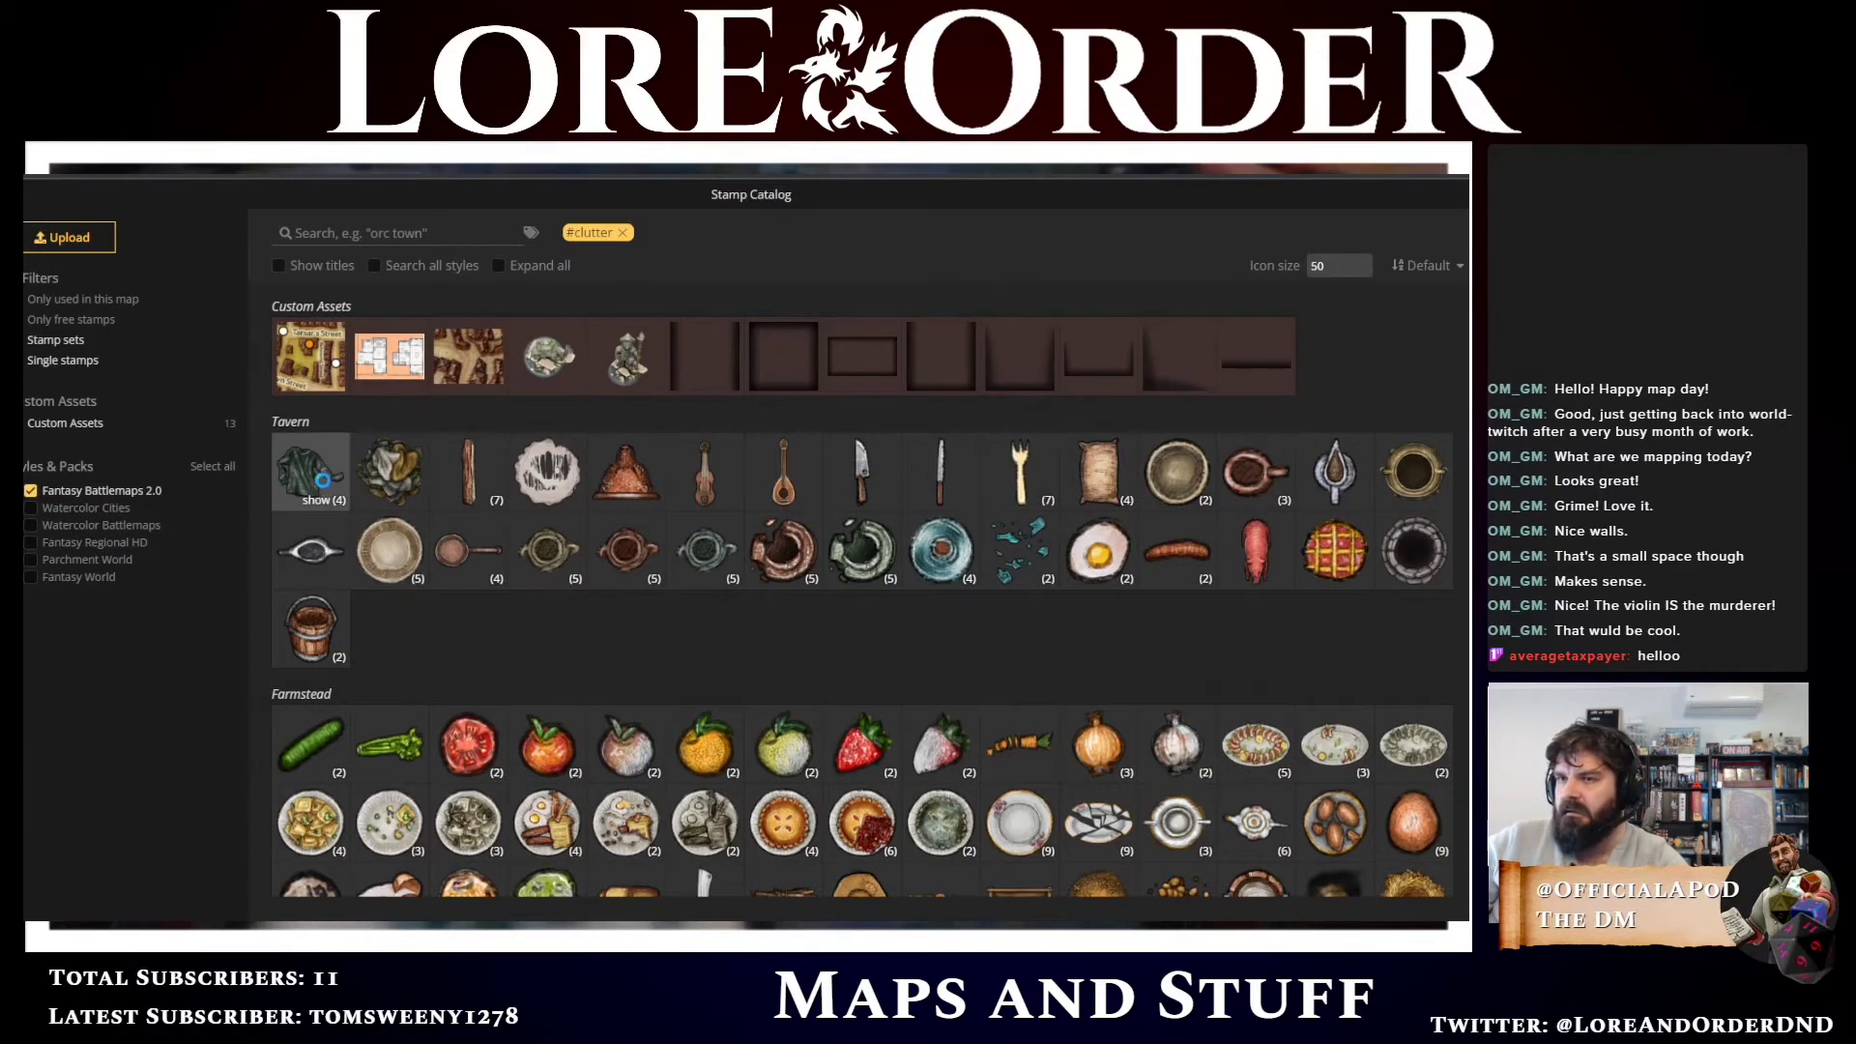
{"action": "left_click", "coordinate": [322, 478]}
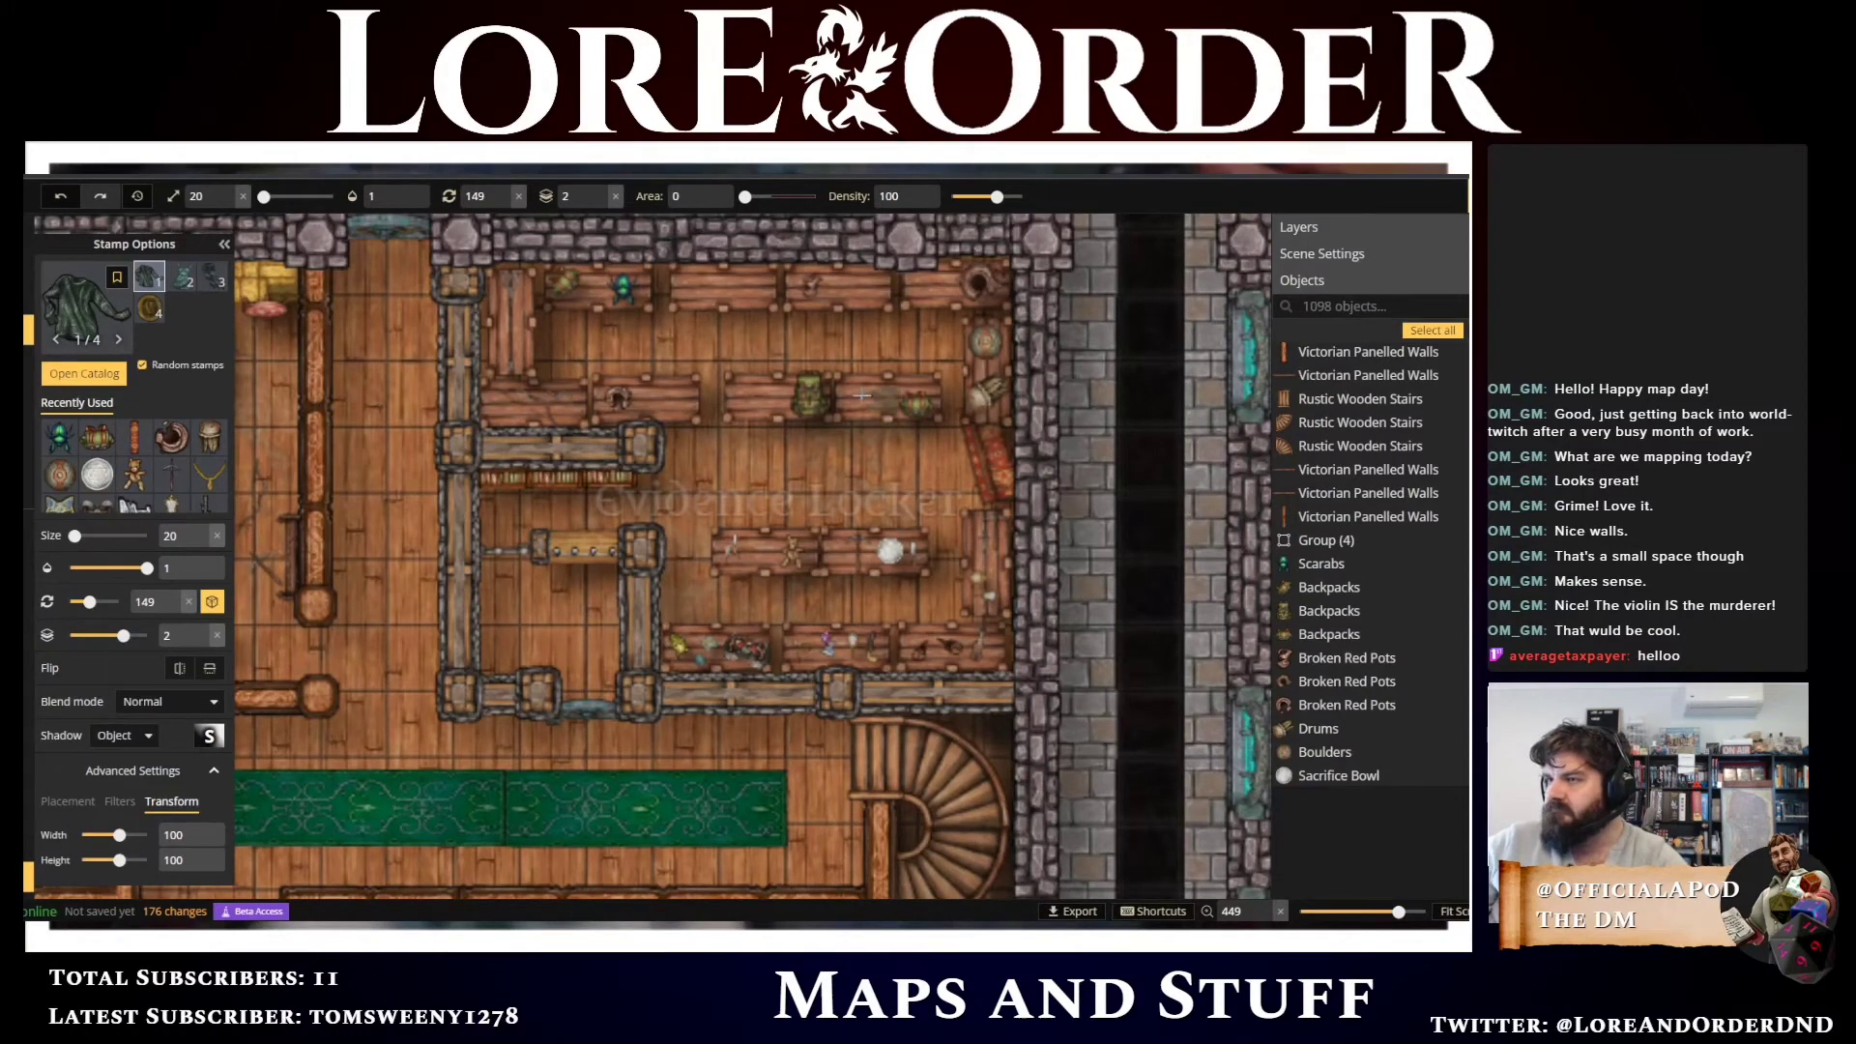
{"action": "left_click", "coordinate": [742, 287]}
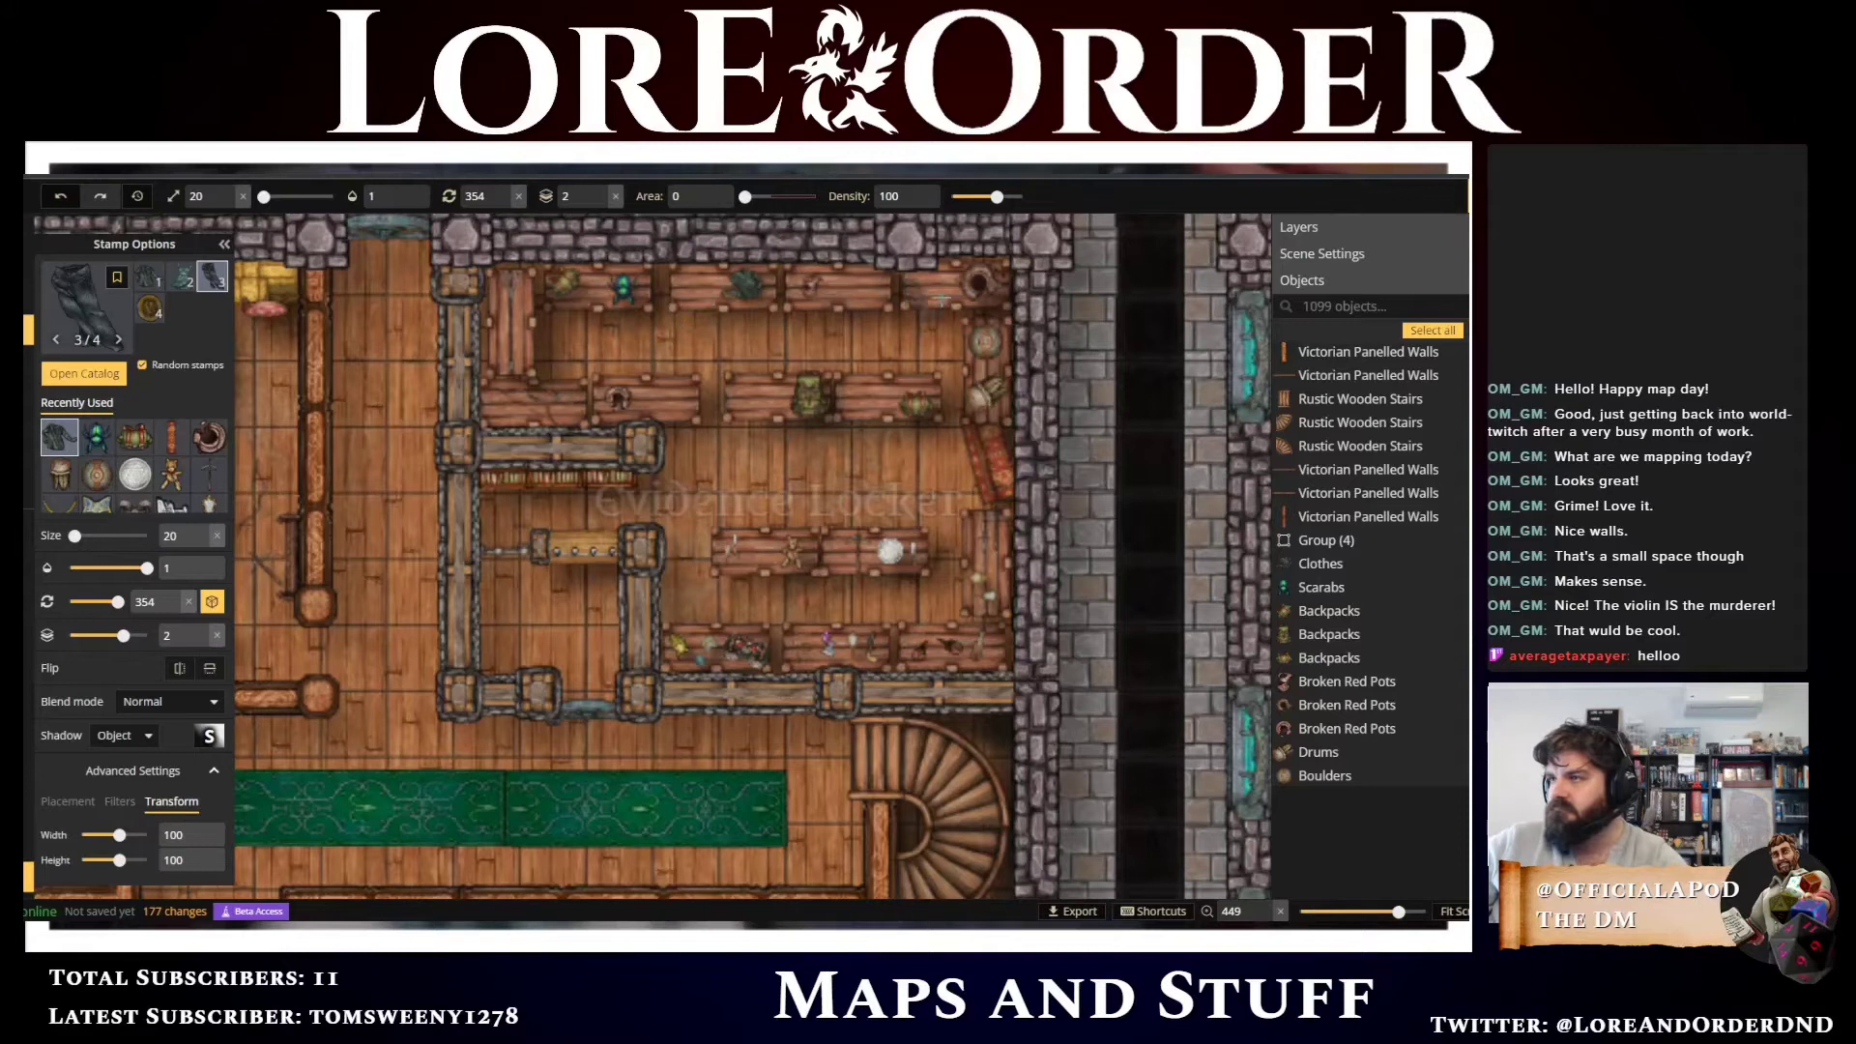
{"action": "left_click", "coordinate": [929, 283]}
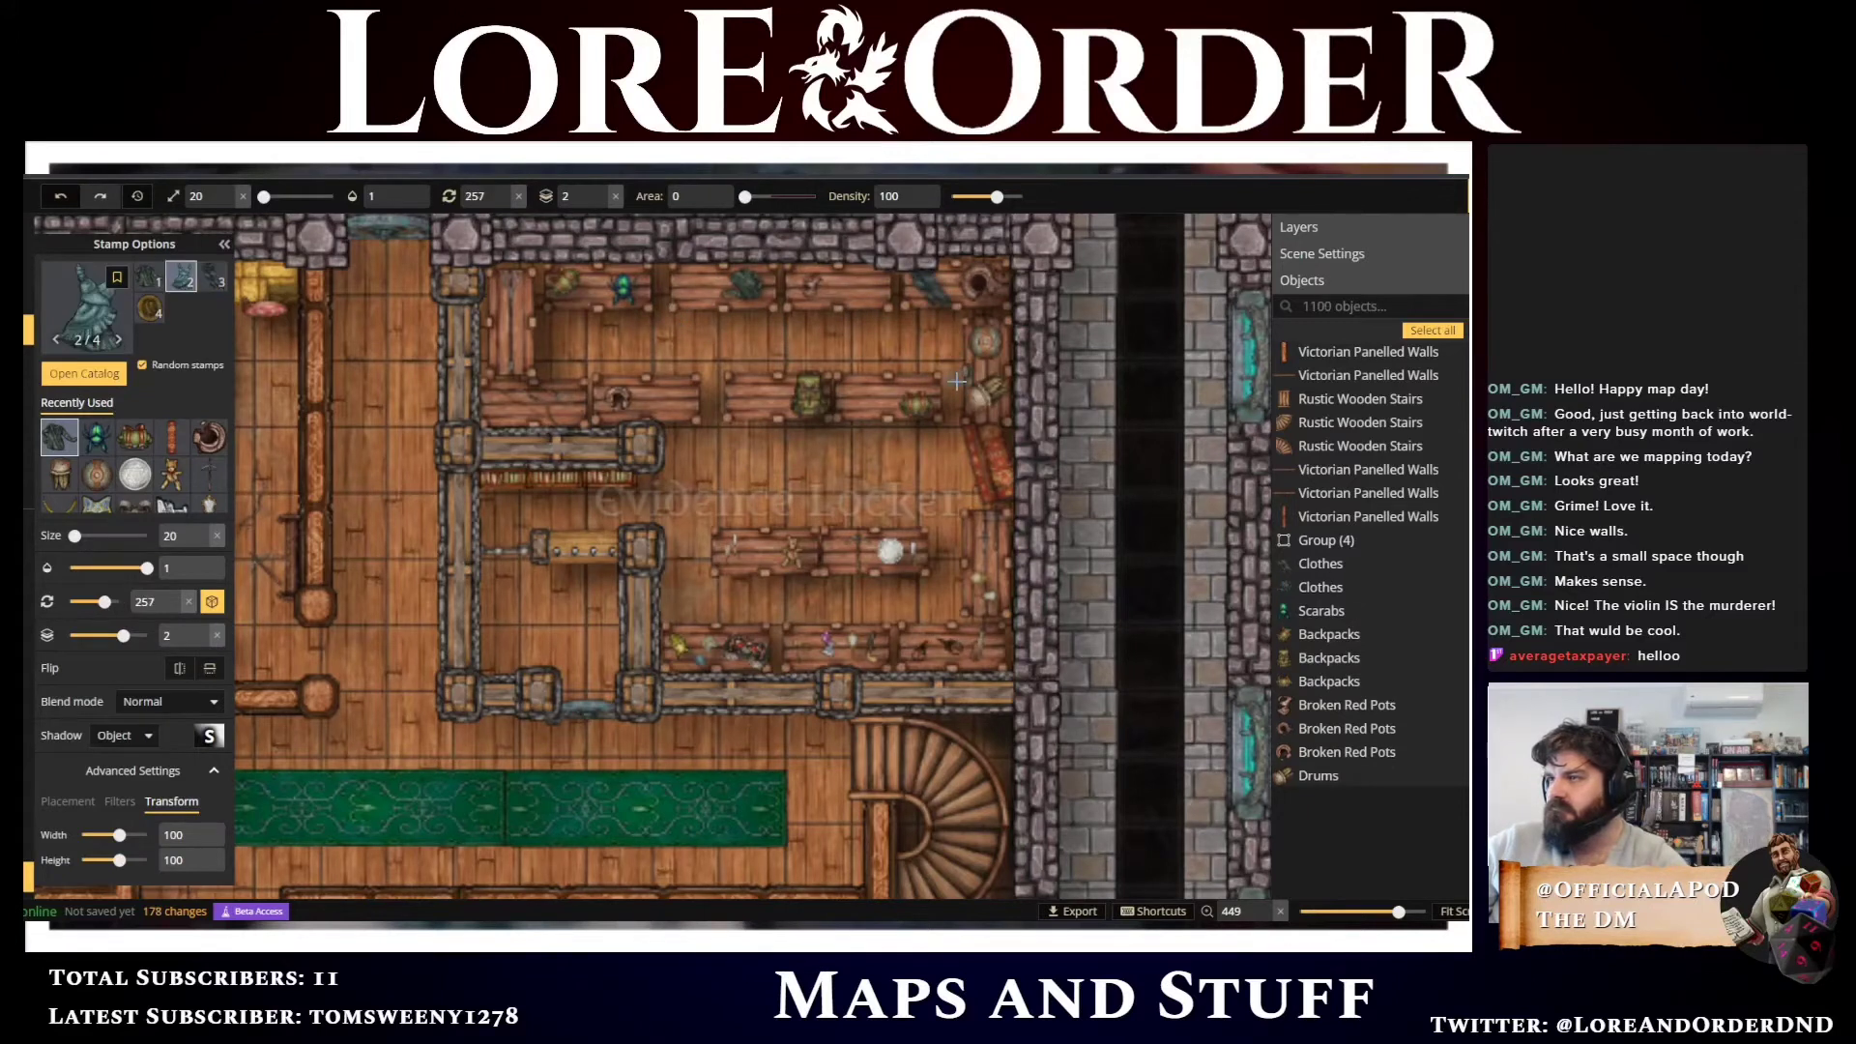
{"action": "key", "text": "Escape"}
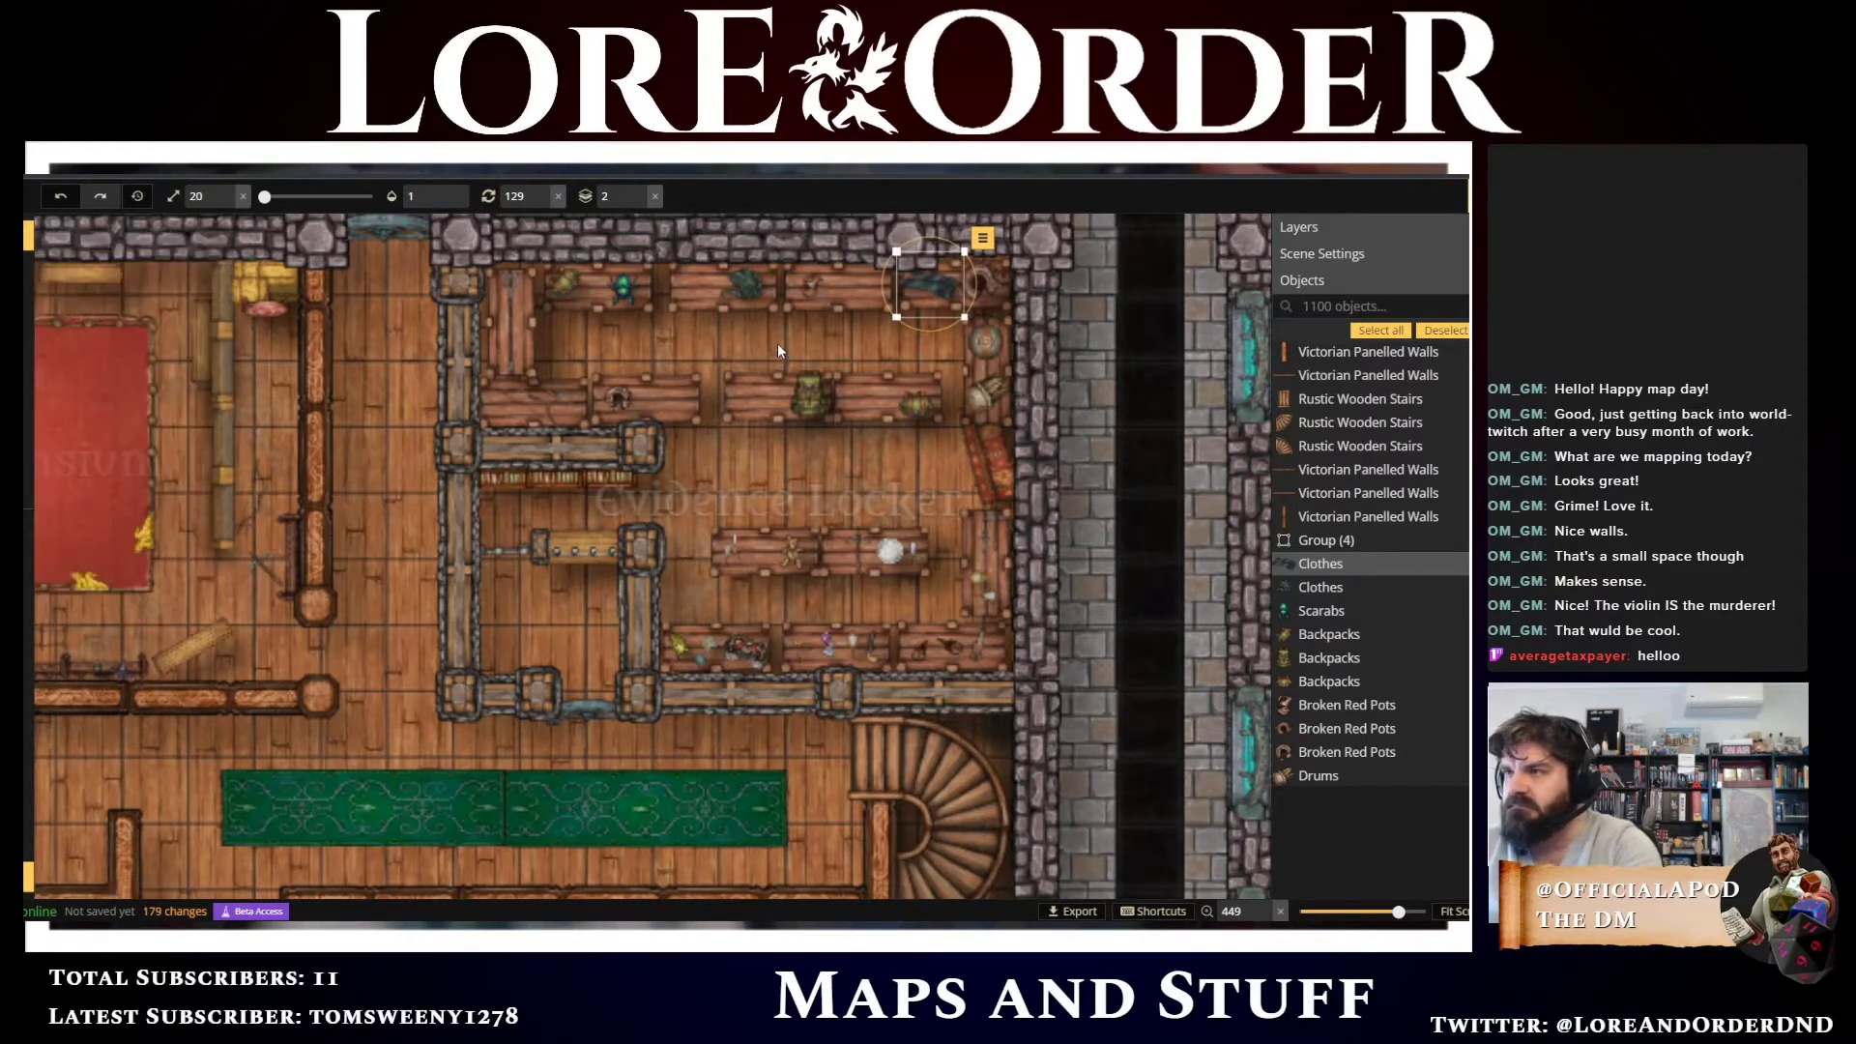
{"action": "key", "text": "Escape"}
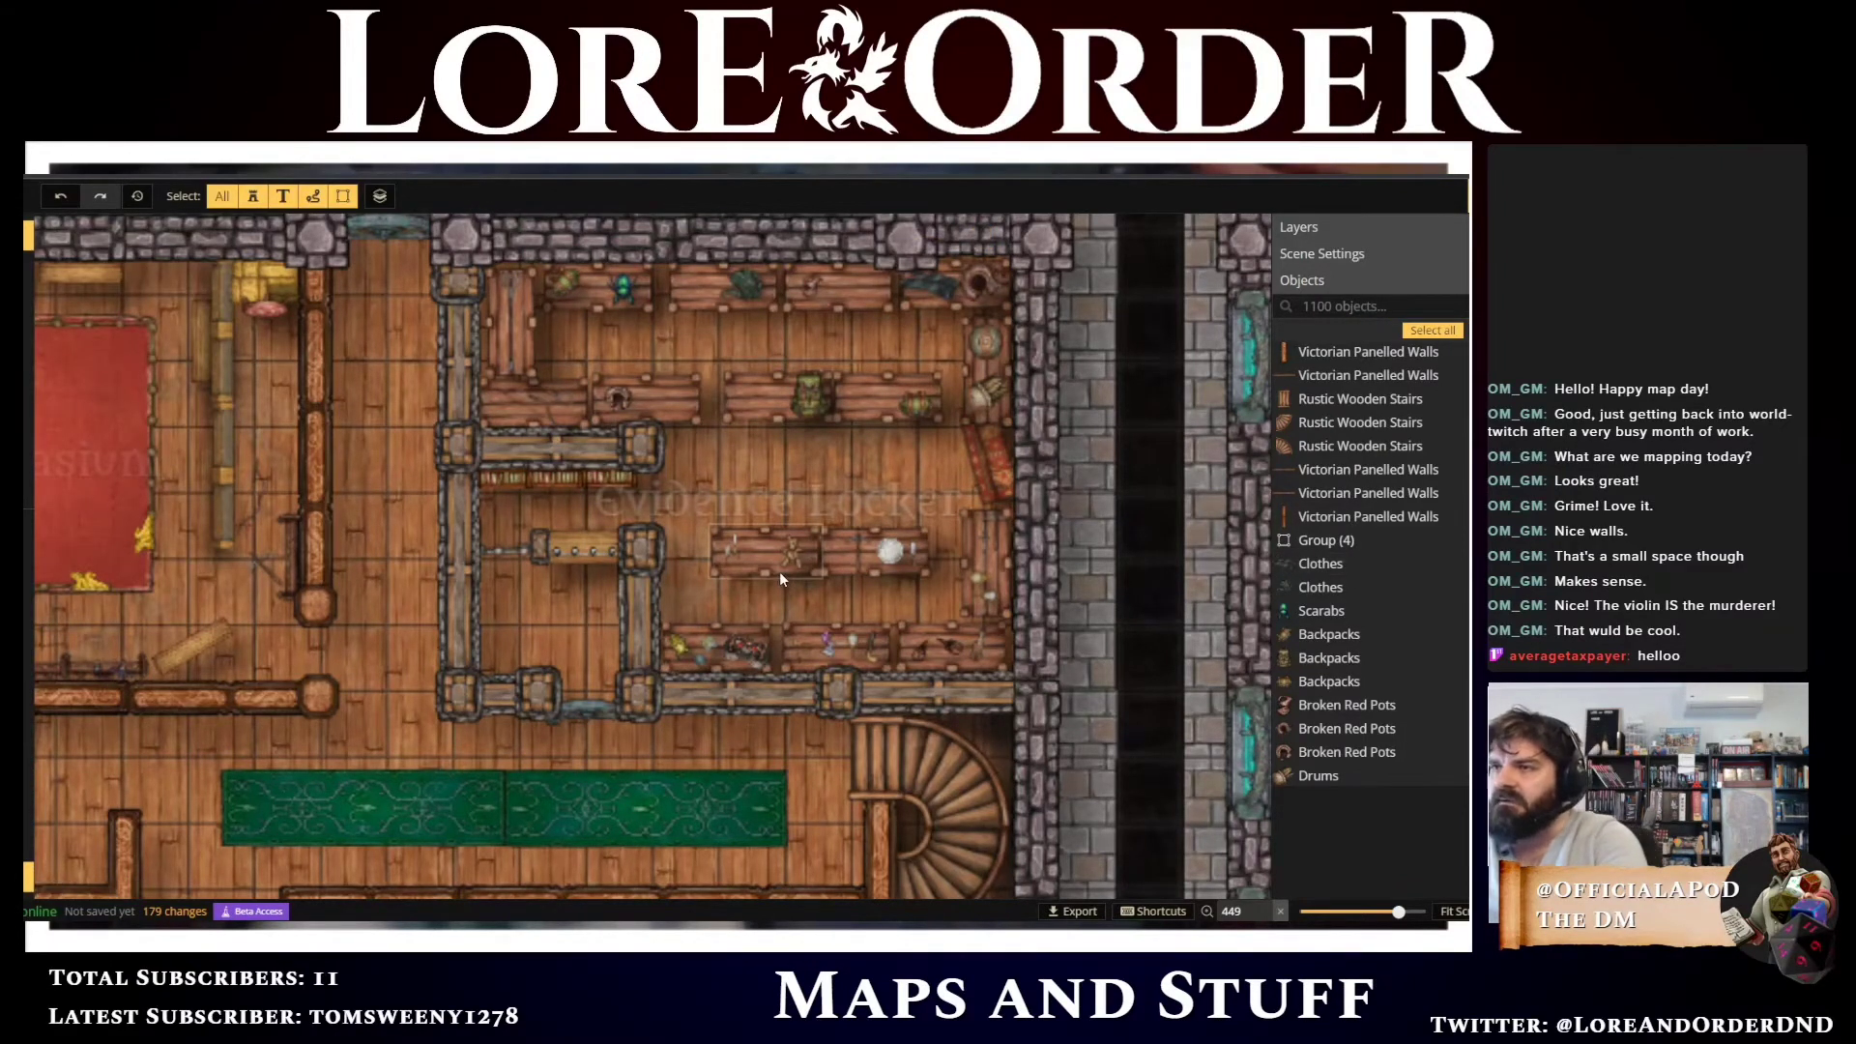
{"action": "scroll", "coordinate": [781, 572], "scroll_direction": "down", "scroll_amount": 4}
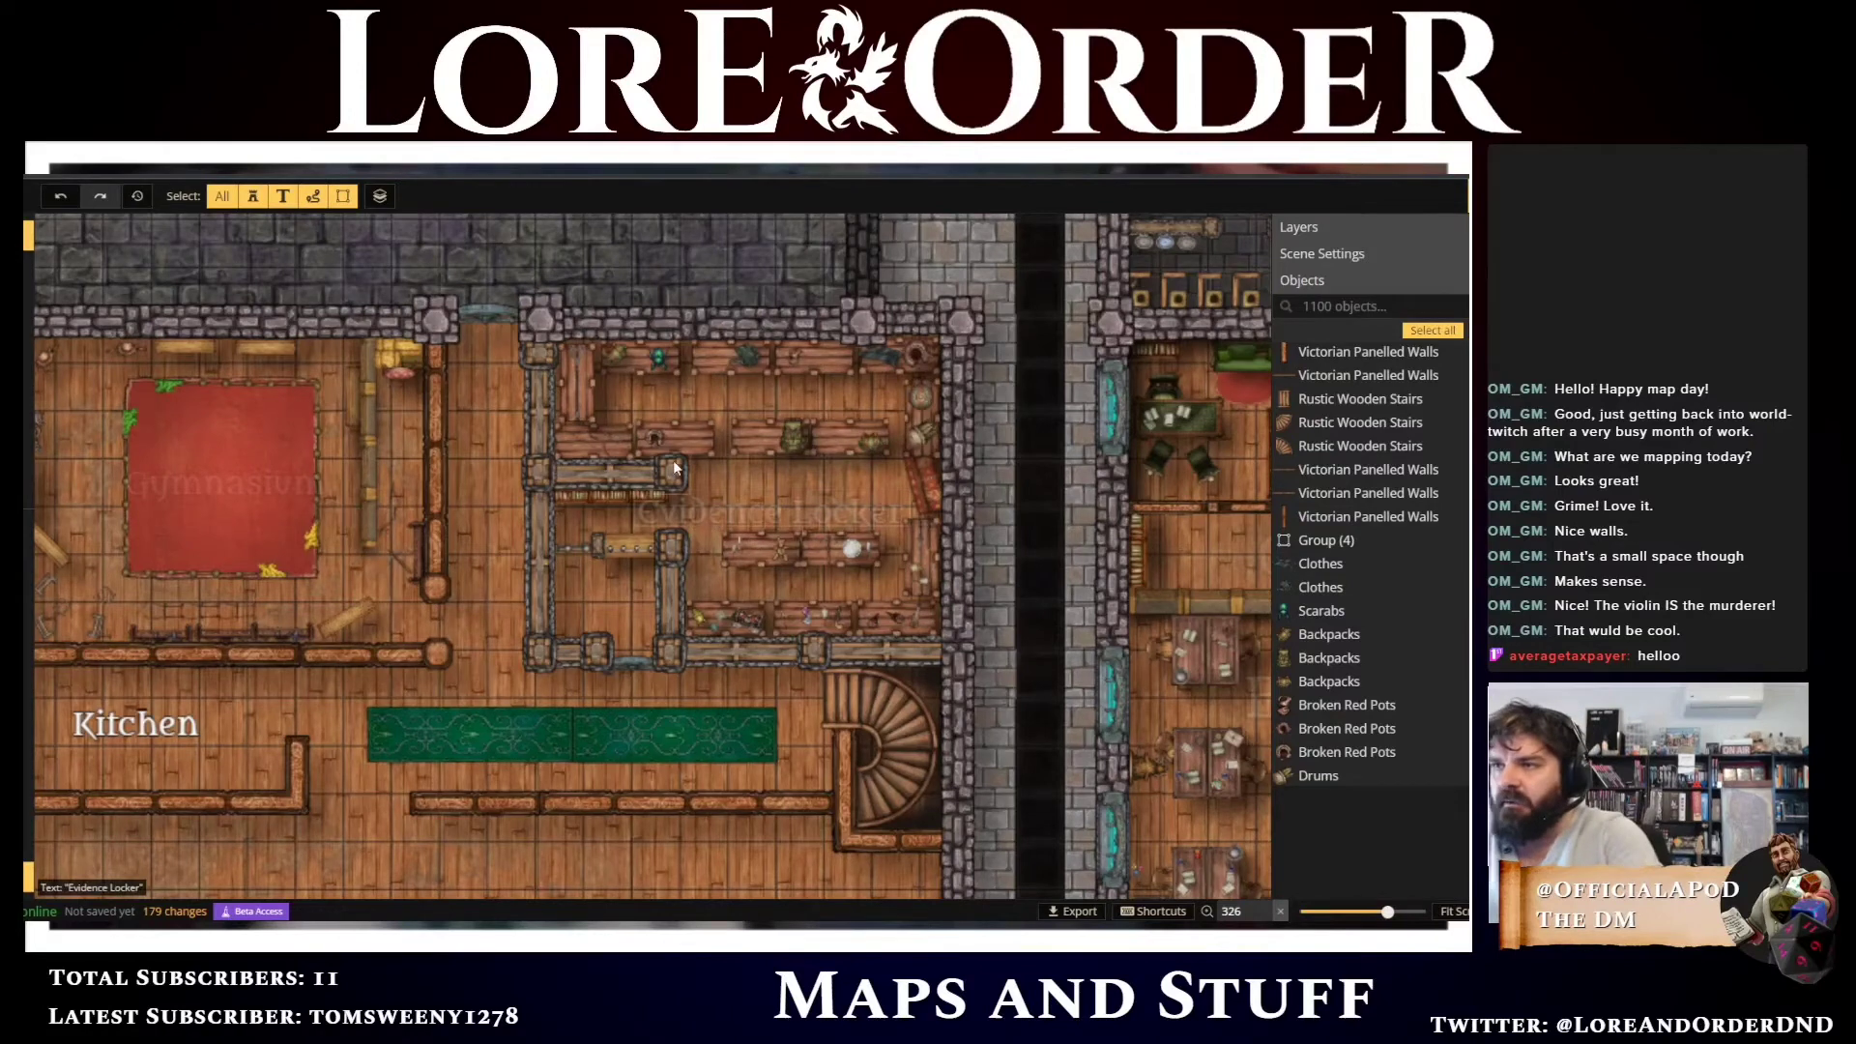
{"action": "left_click", "coordinate": [690, 438]}
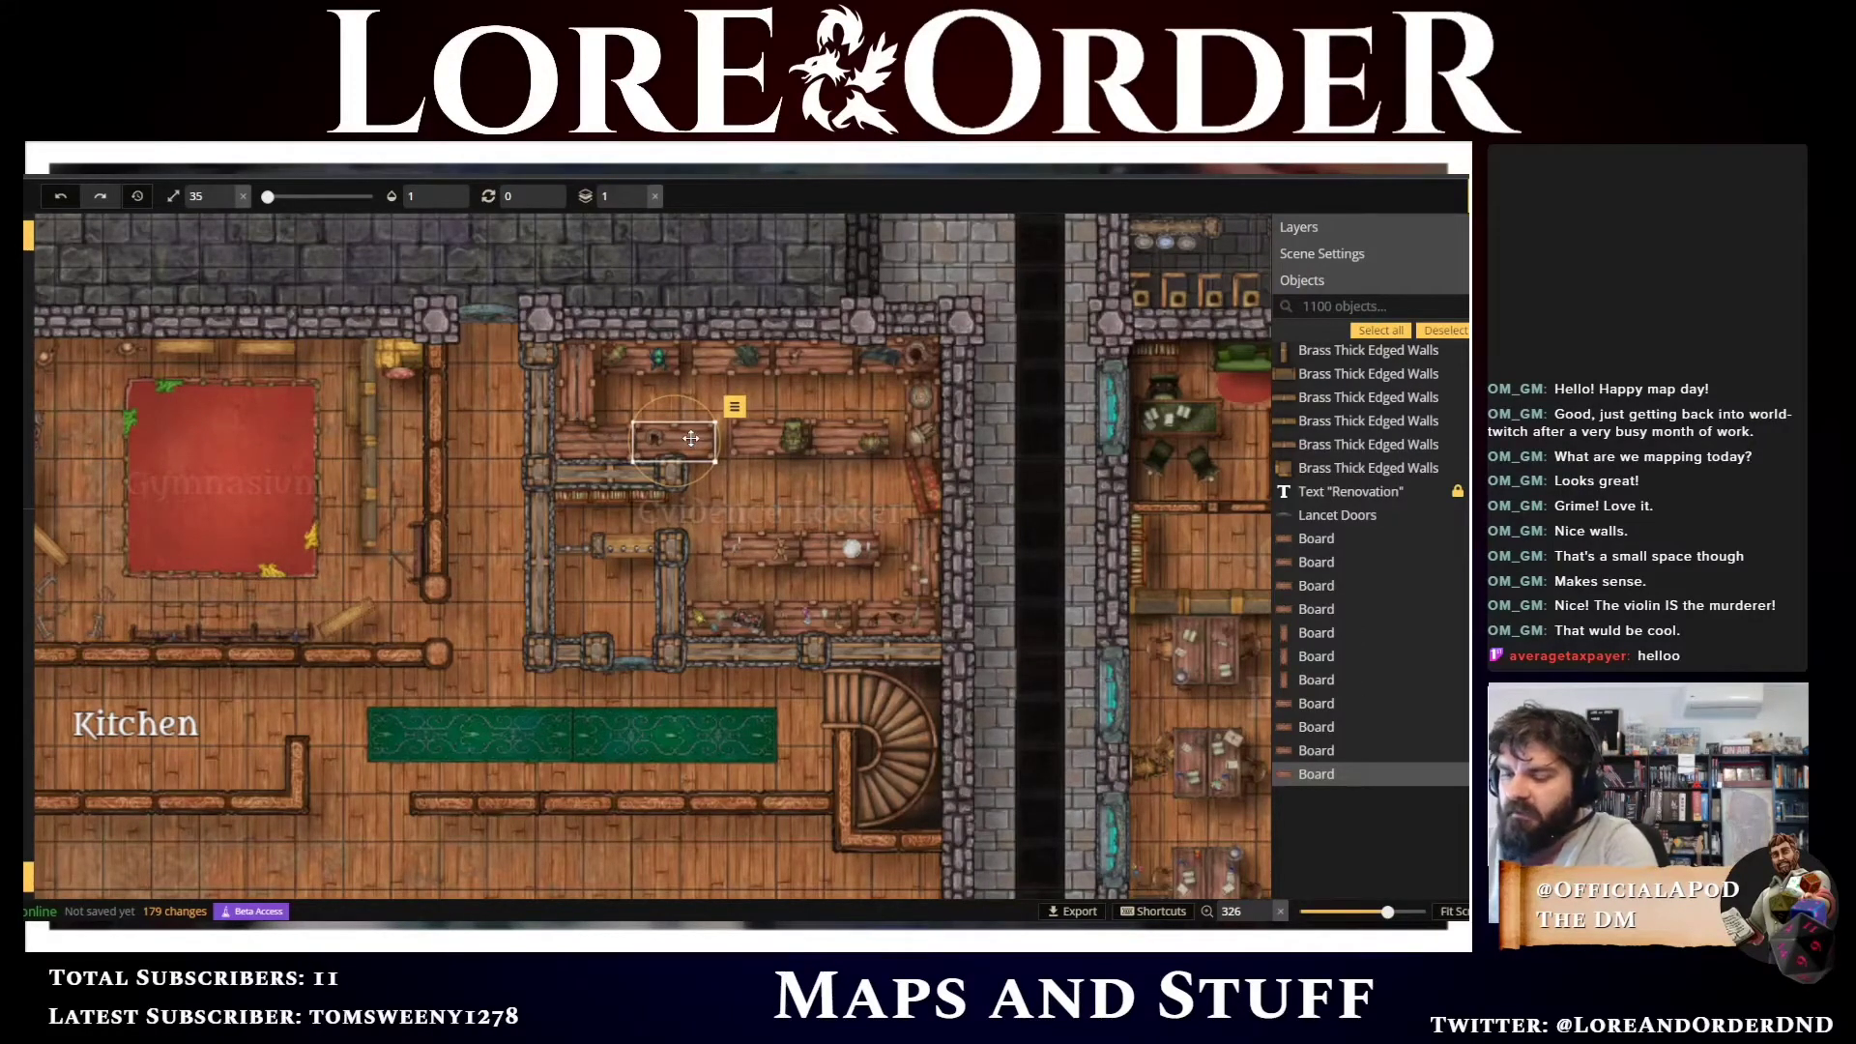
{"action": "left_click", "coordinate": [1042, 303]}
{"action": "scroll", "coordinate": [897, 391], "scroll_direction": "up", "scroll_amount": 1}
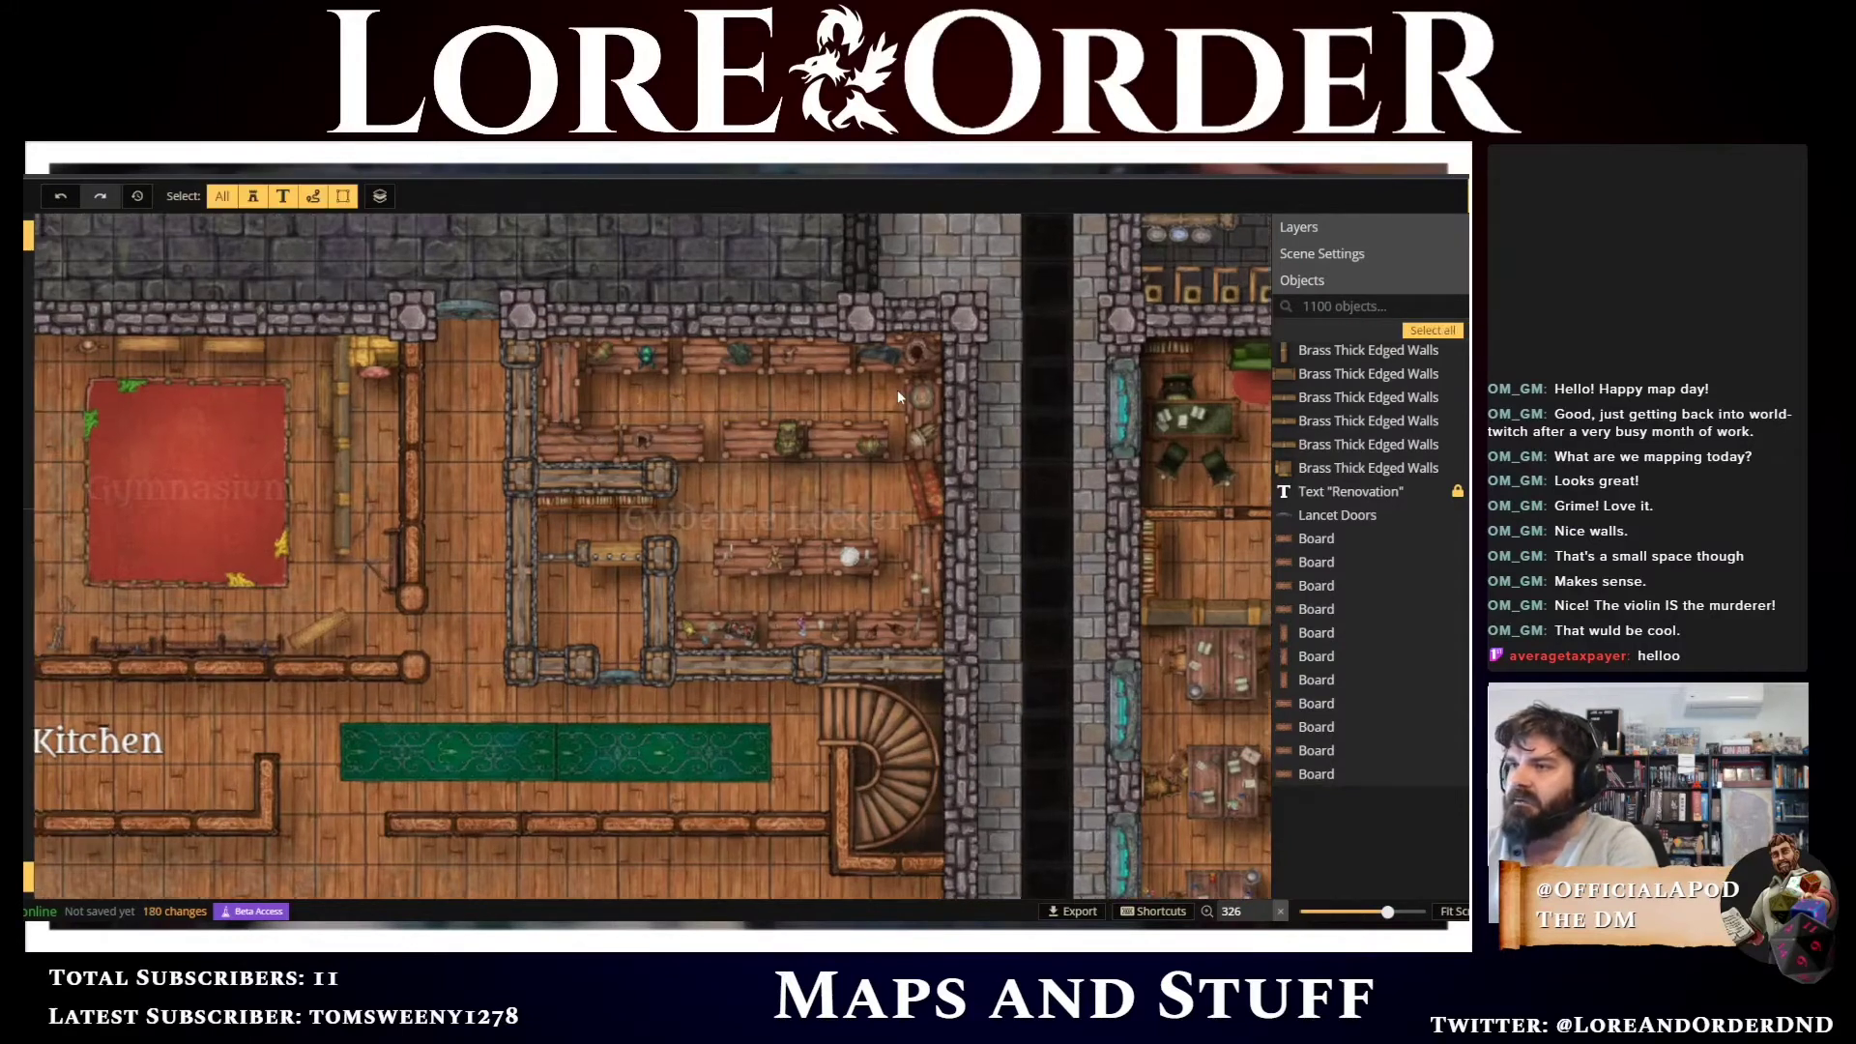
{"action": "scroll", "coordinate": [897, 391], "scroll_direction": "down", "scroll_amount": 3}
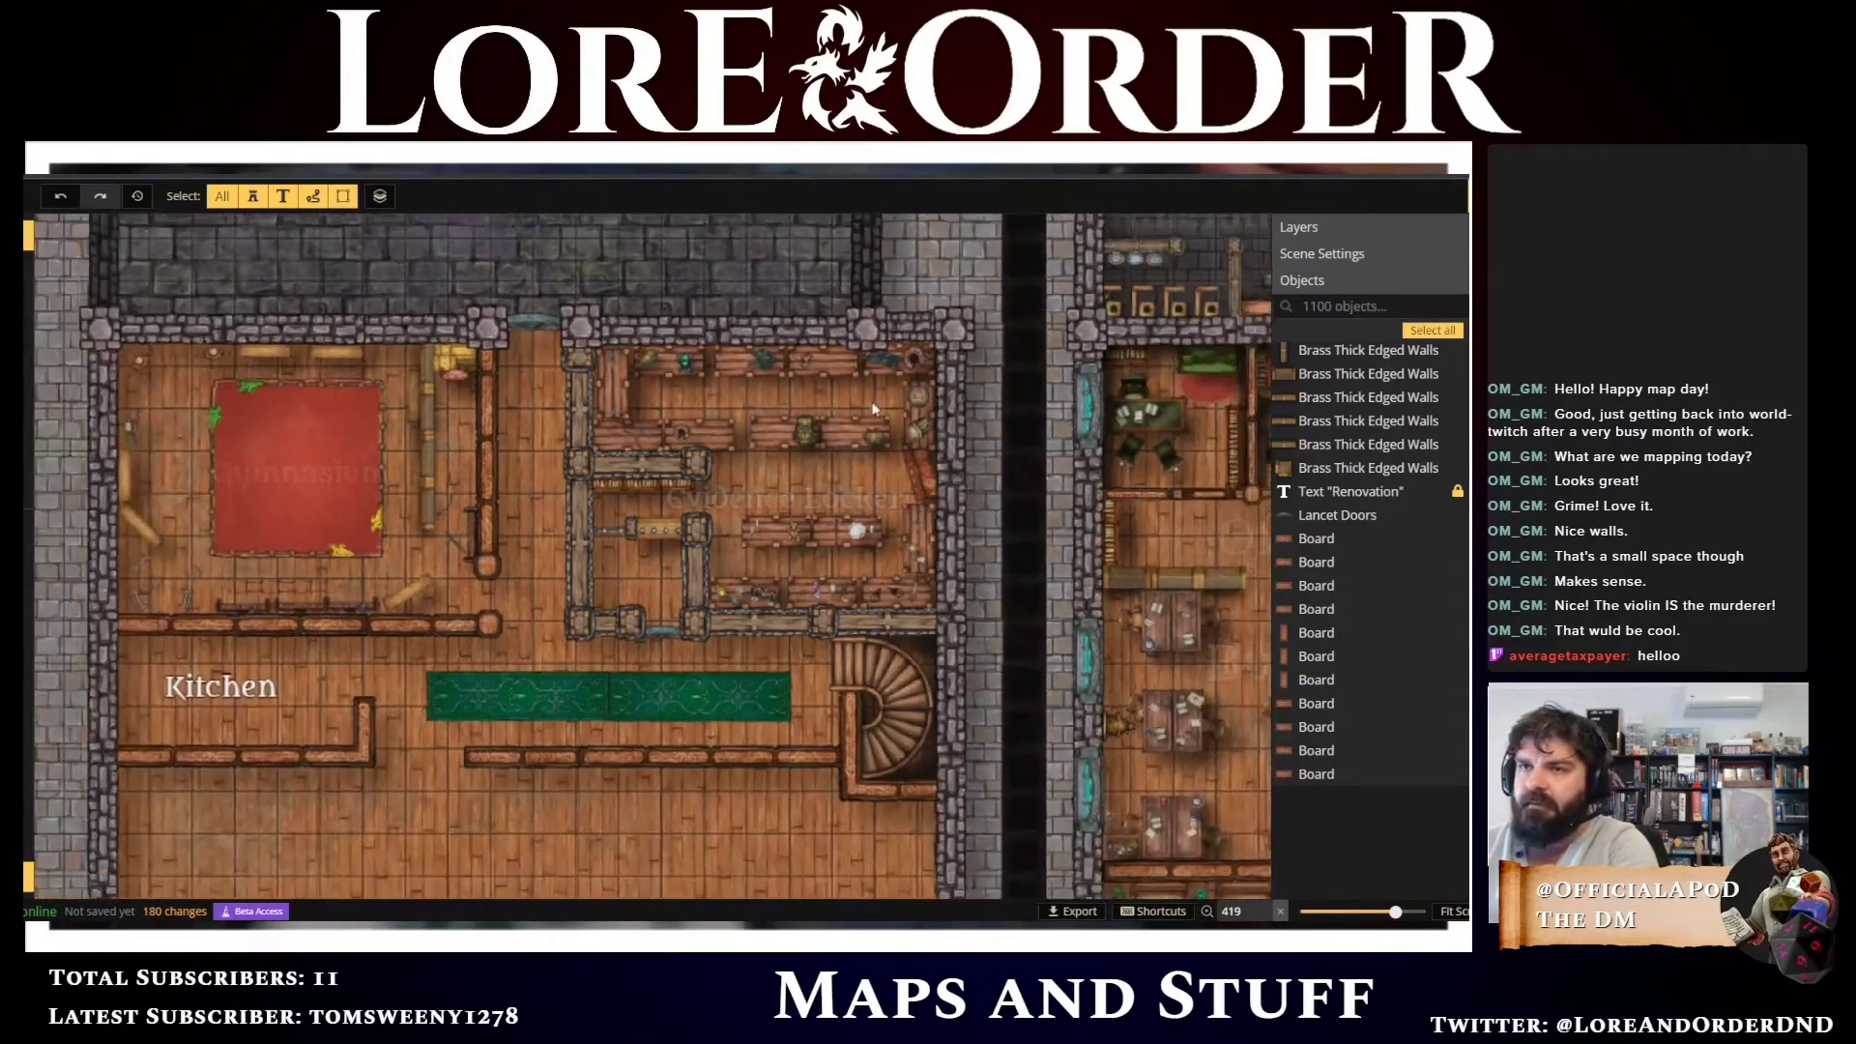
Set the Kitchen label's opacity to 0.2 and shift the label slightly toward the middle of its room
{"action": "scroll", "coordinate": [878, 406], "scroll_direction": "down", "scroll_amount": 2}
{"action": "scroll", "coordinate": [699, 482], "scroll_direction": "down", "scroll_amount": 2}
{"action": "left_click_drag", "start_coordinate": [554, 706], "coordinate": [745, 566]}
{"action": "scroll", "coordinate": [609, 495], "scroll_direction": "up", "scroll_amount": 2}
{"action": "left_click", "coordinate": [619, 466]}
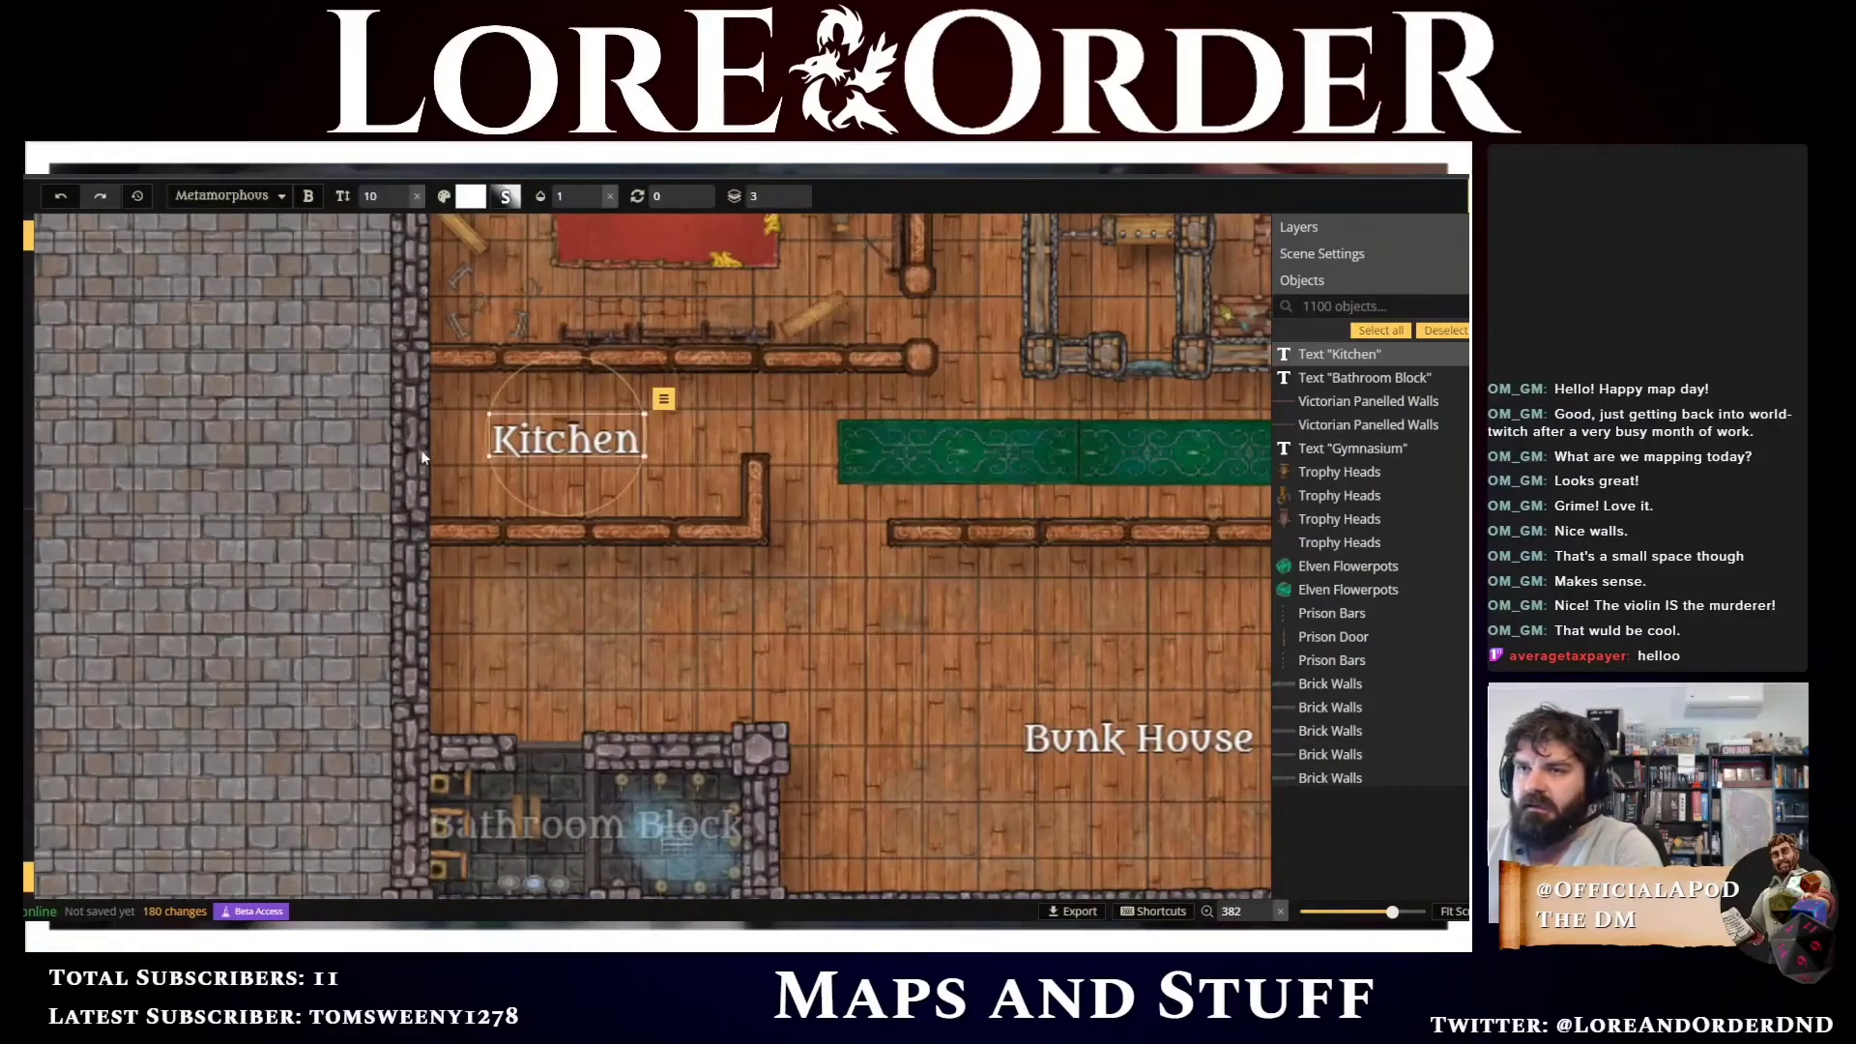
{"action": "mouse_move", "coordinate": [35, 454]}
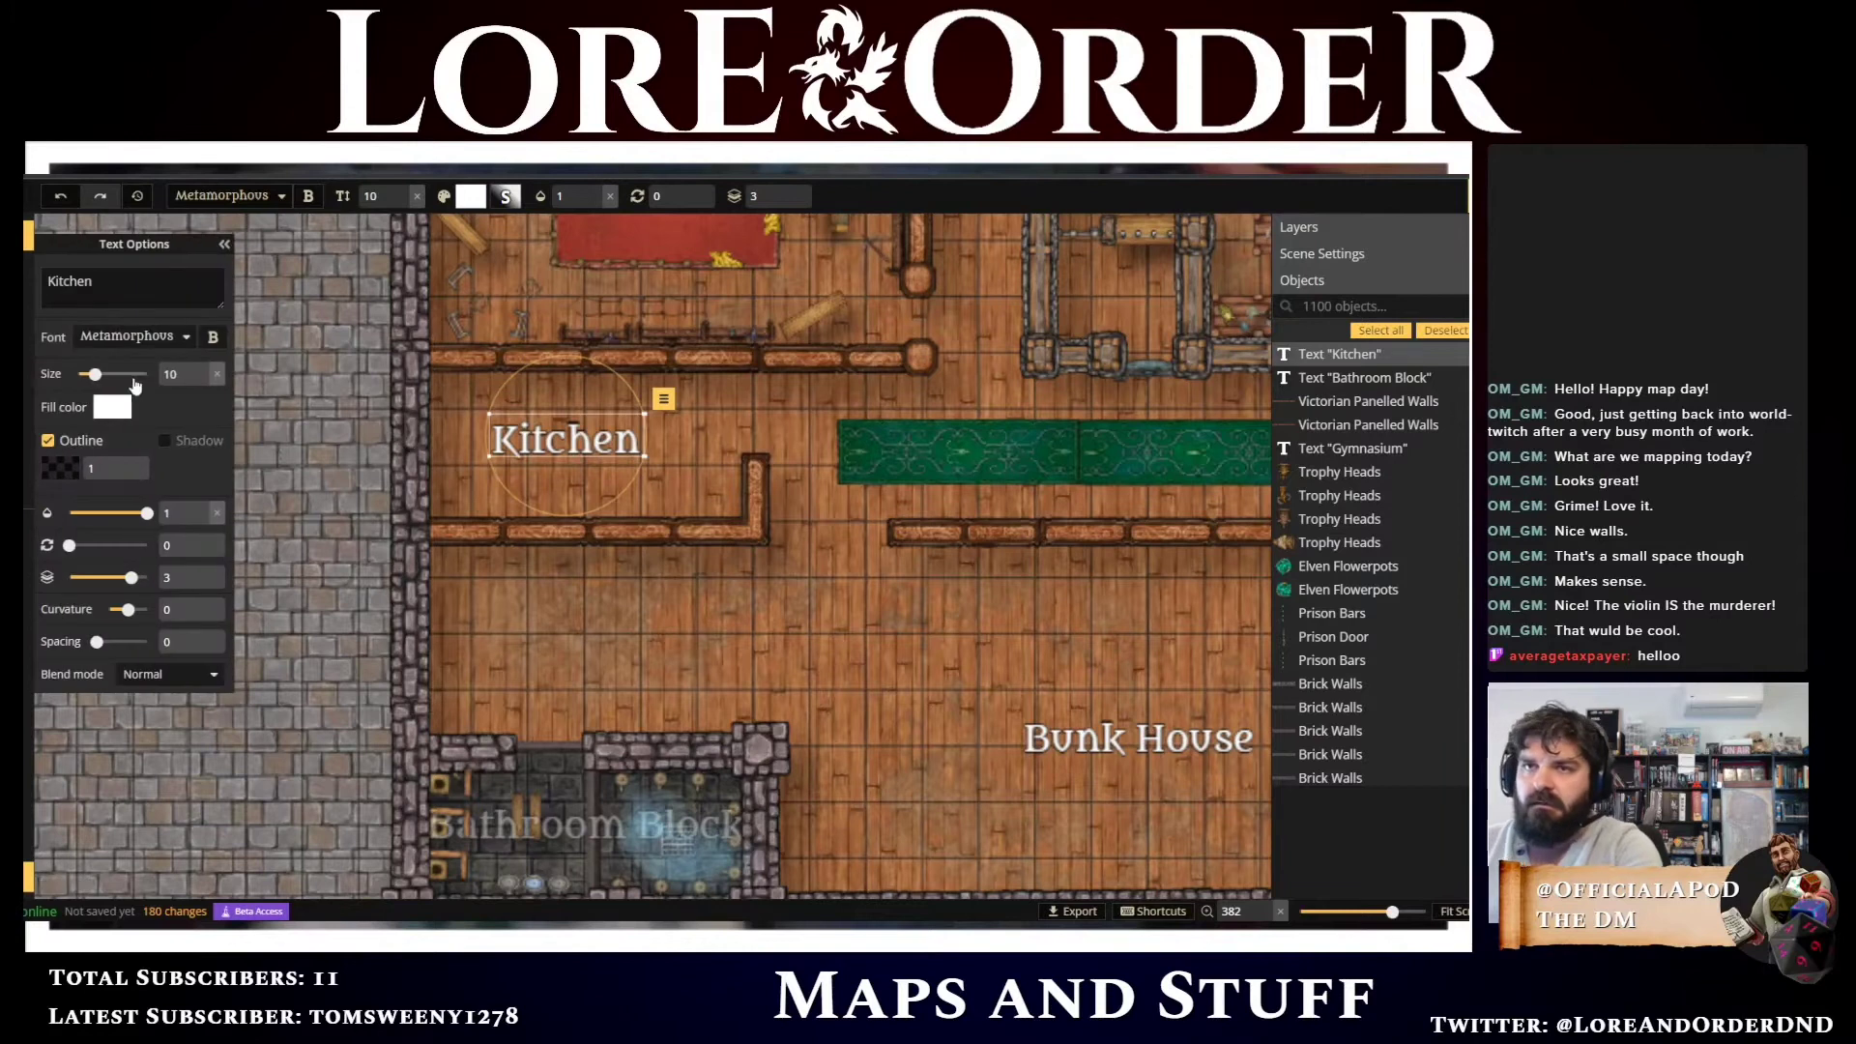
{"action": "left_click", "coordinate": [159, 517]}
{"action": "type", "text": ".2"}
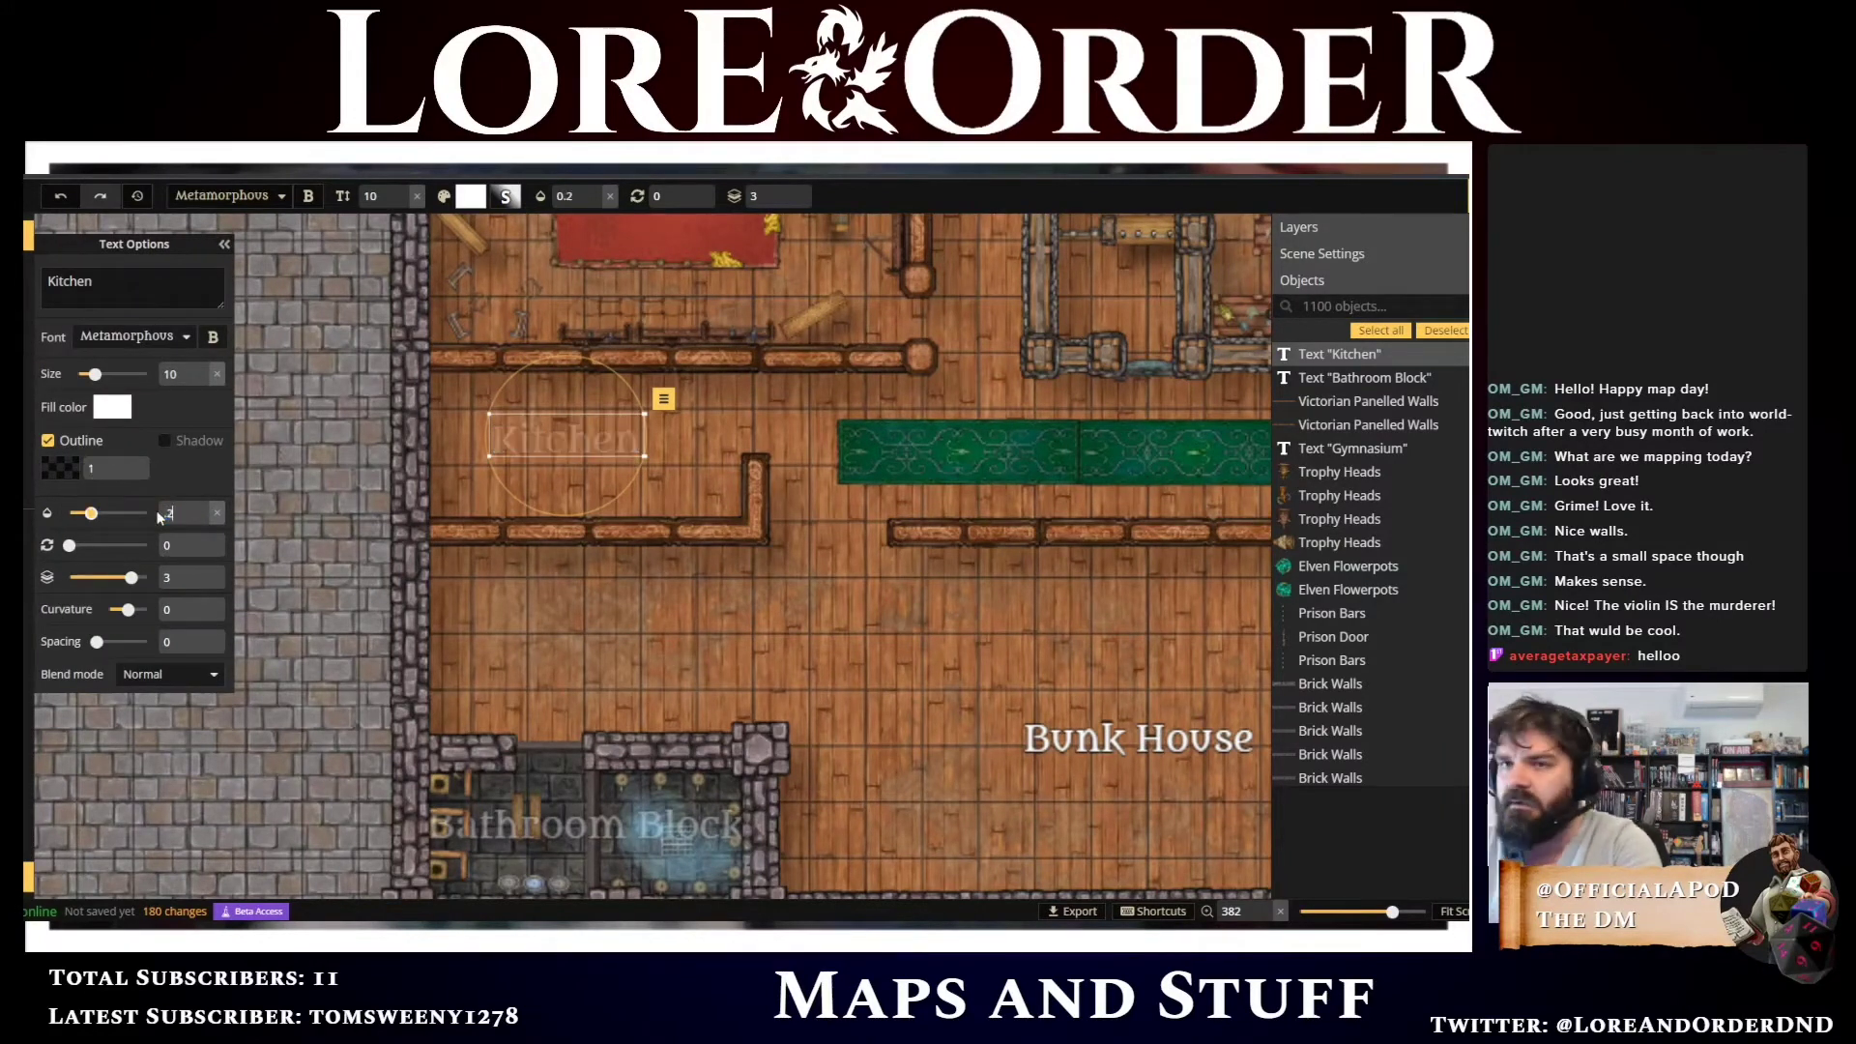
{"action": "left_click", "coordinate": [715, 452]}
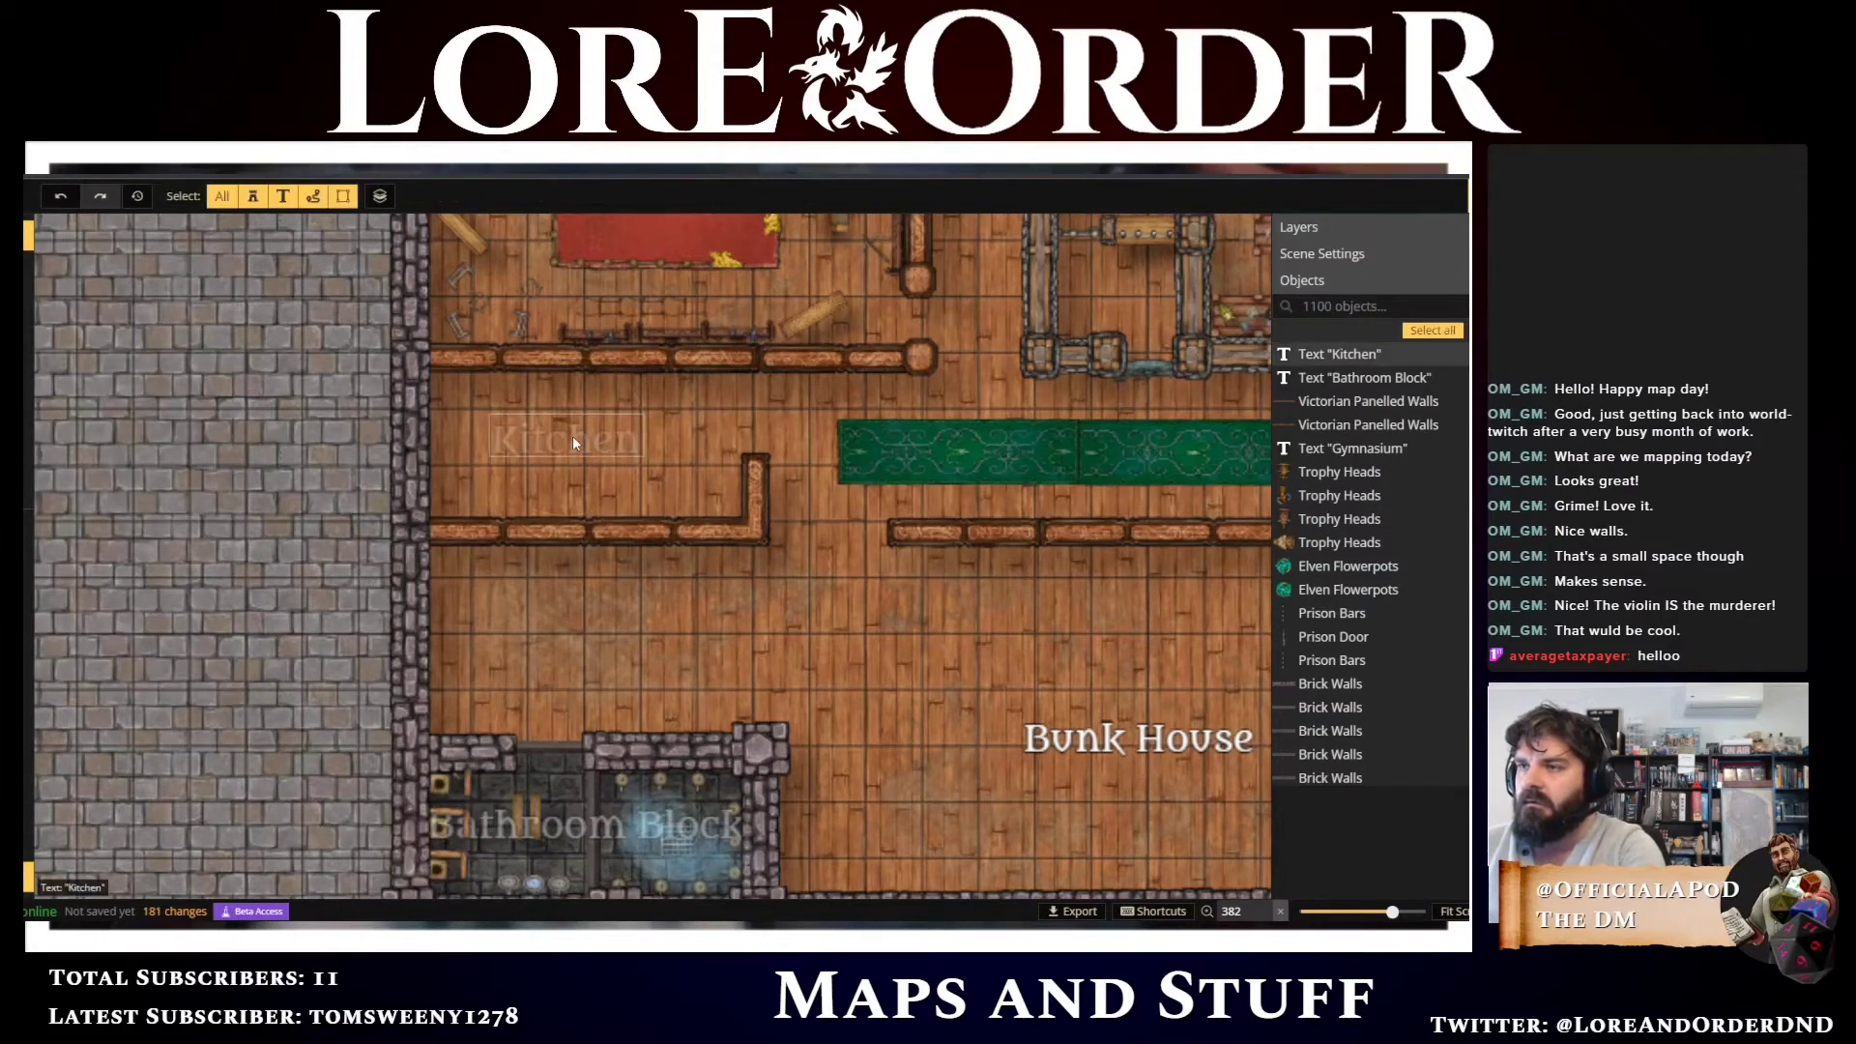
{"action": "left_click_drag", "start_coordinate": [572, 437], "coordinate": [599, 451]}
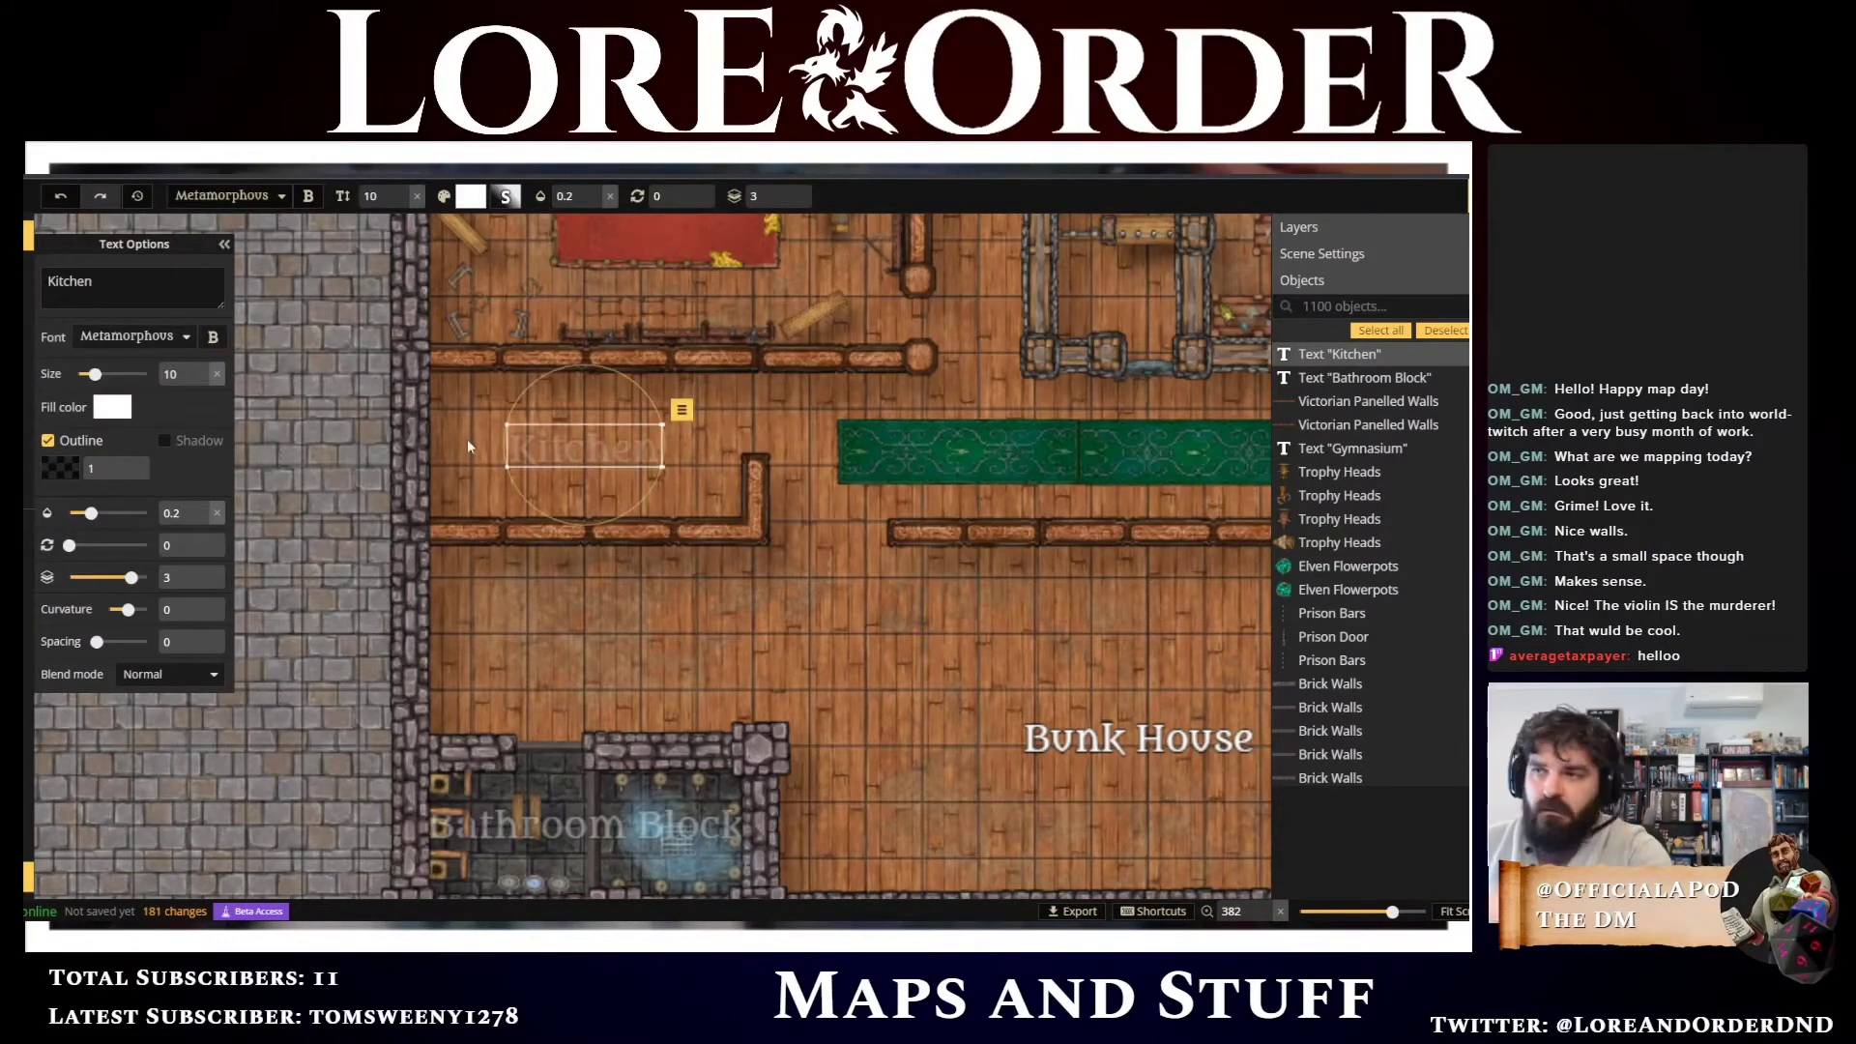
{"action": "scroll", "coordinate": [471, 441], "scroll_direction": "down", "scroll_amount": 5}
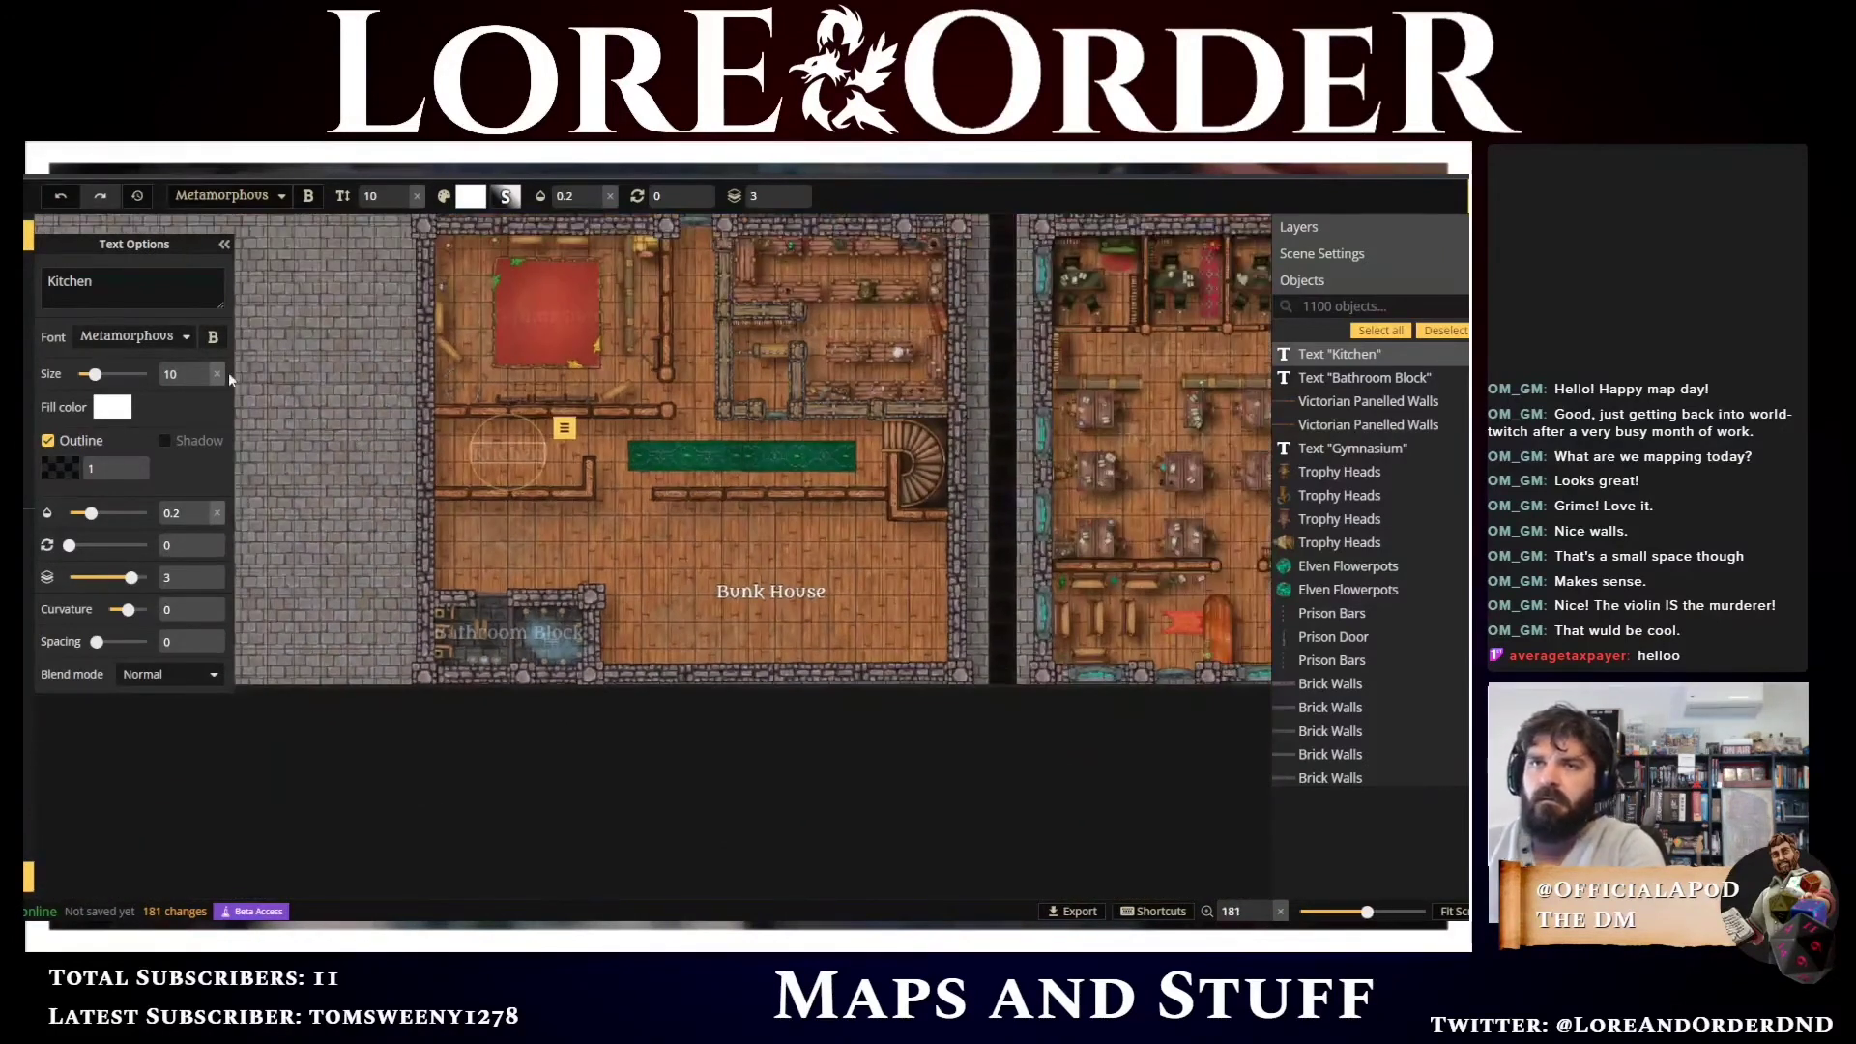
Switch the stamp catalog's tag filter from #clutter to #kitchen, browse the kitchen stamps, and clear the filter before returning to the map
{"action": "key", "text": "Escape"}
{"action": "left_click", "coordinate": [134, 309]}
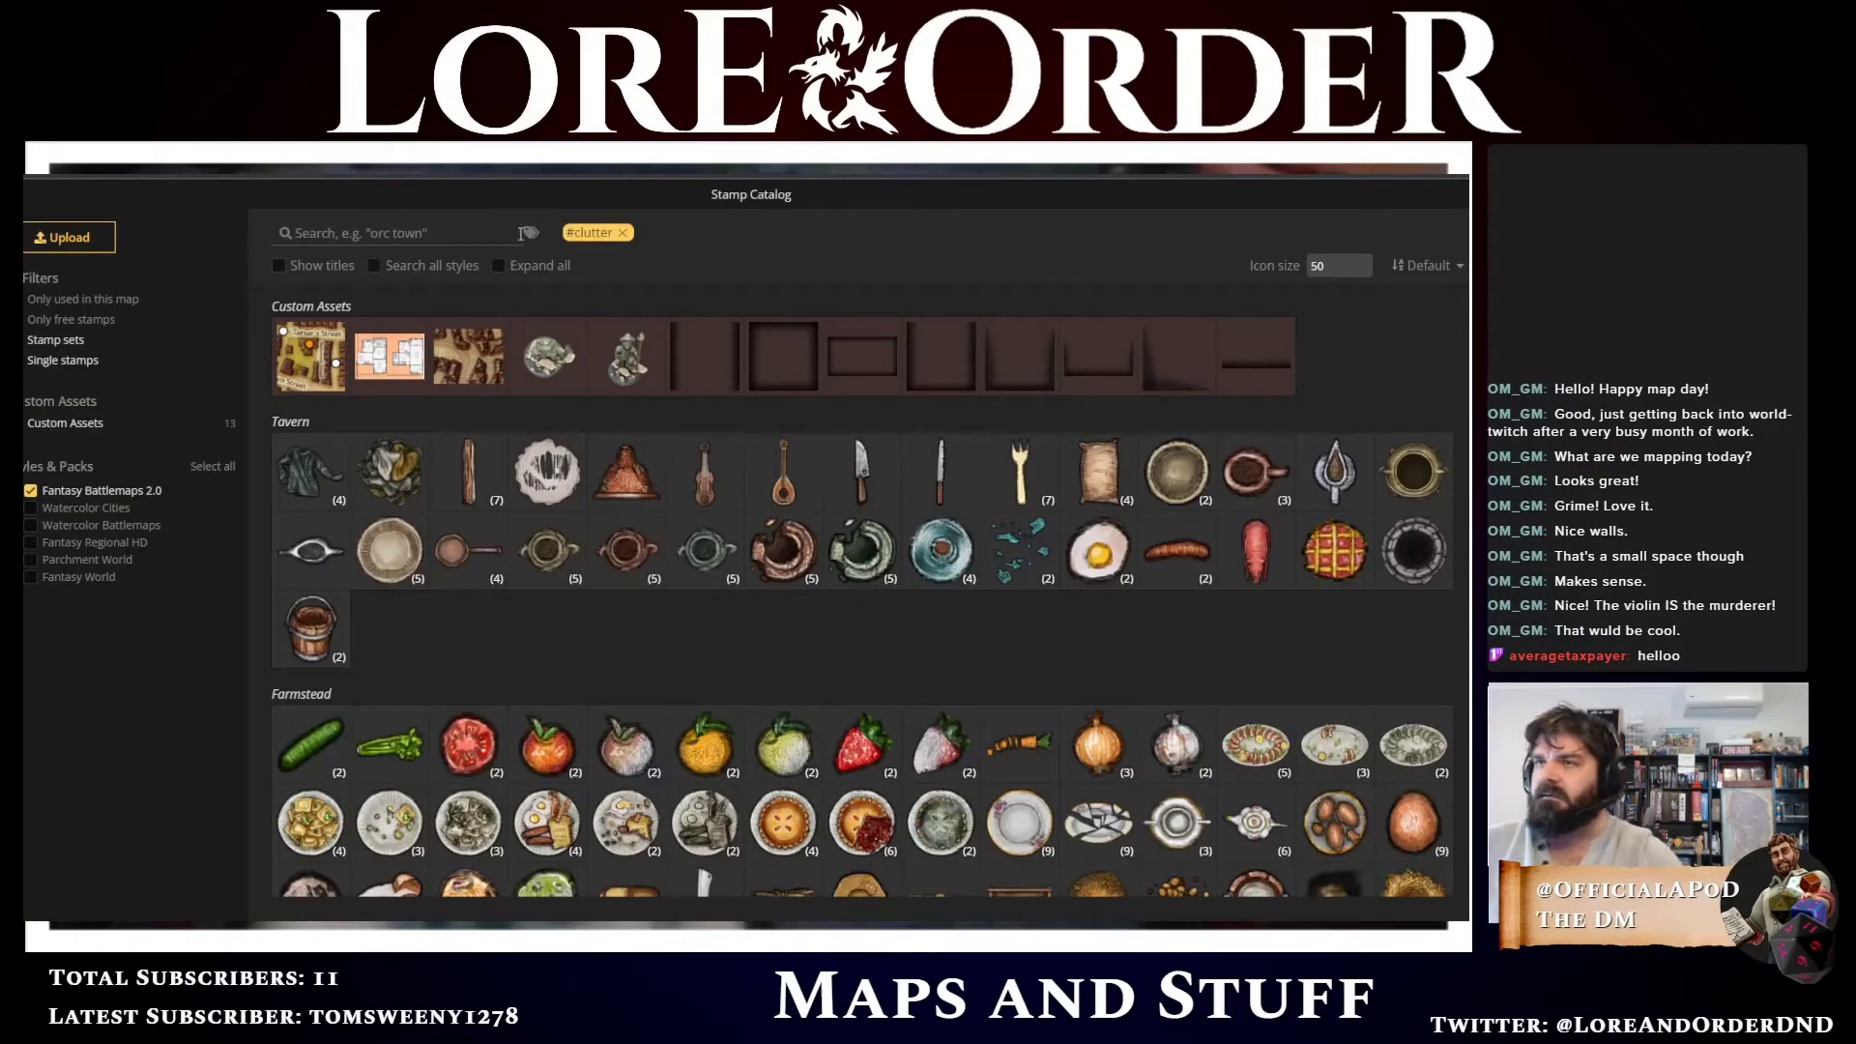
{"action": "key", "text": "BackSpace"}
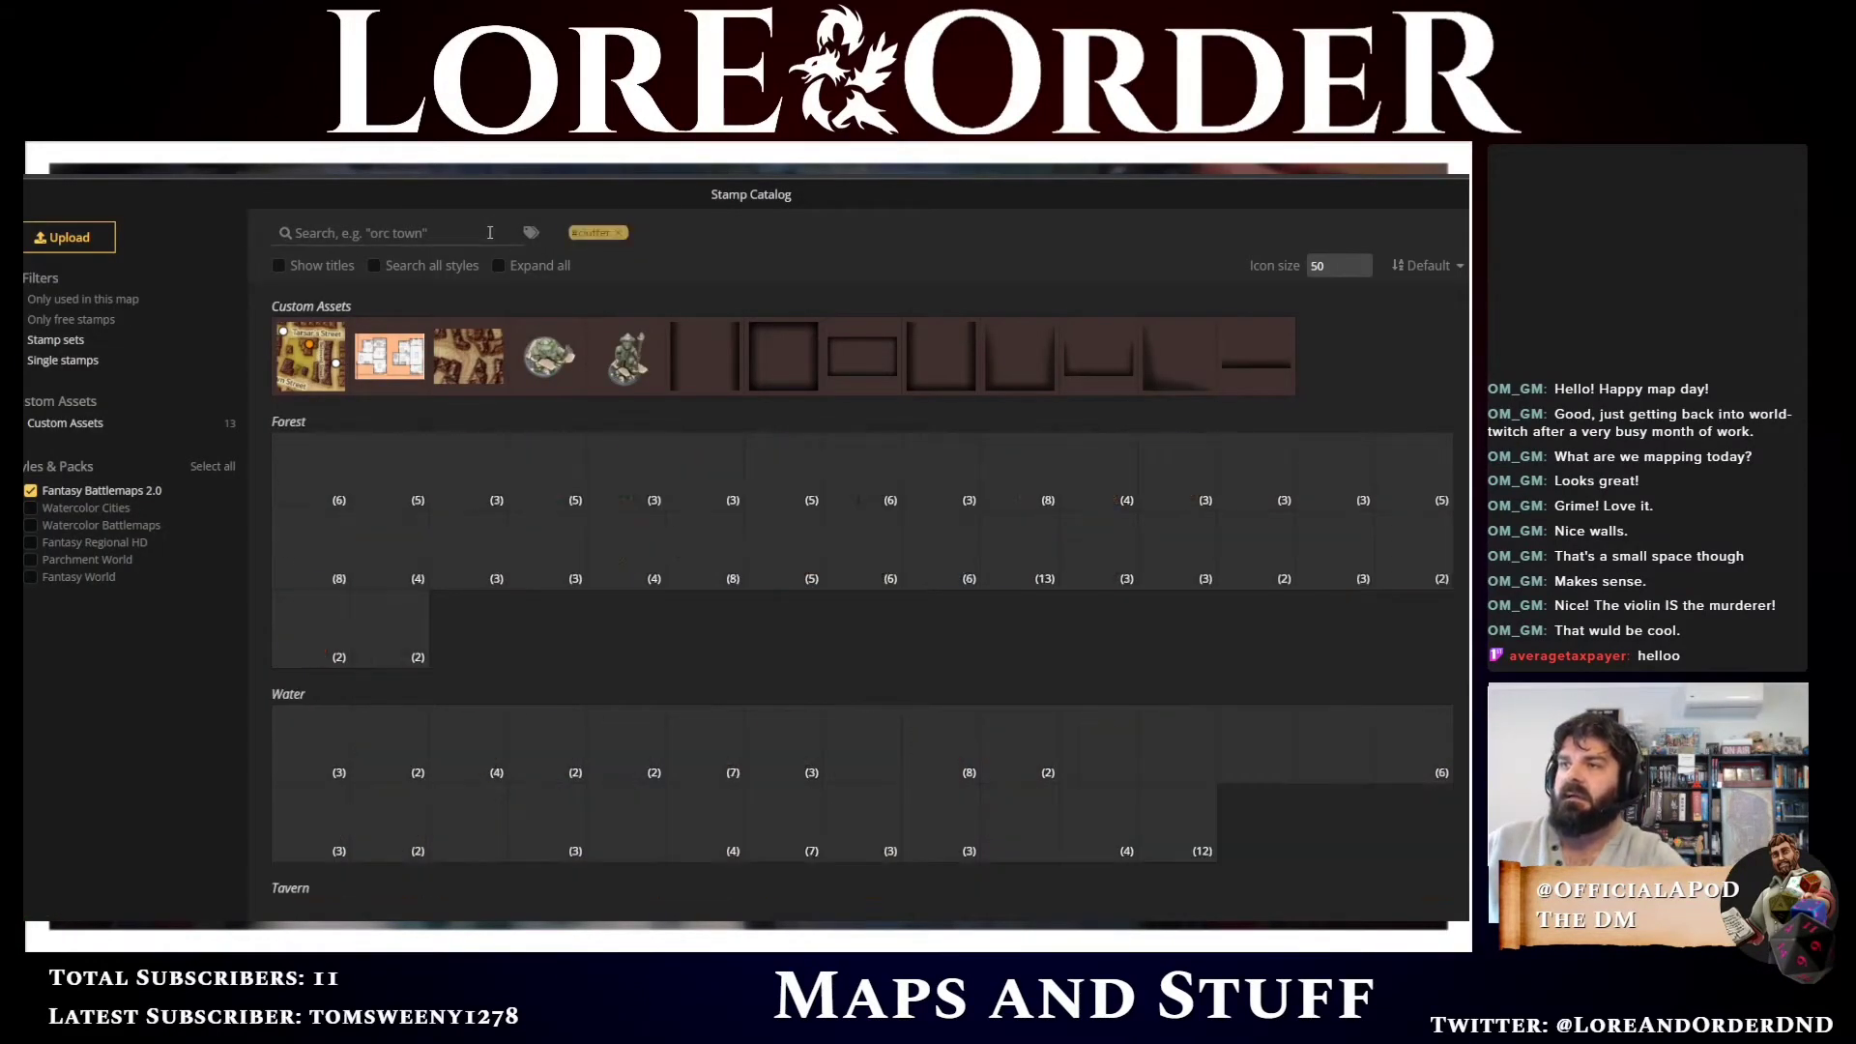
{"action": "left_click", "coordinate": [488, 233]}
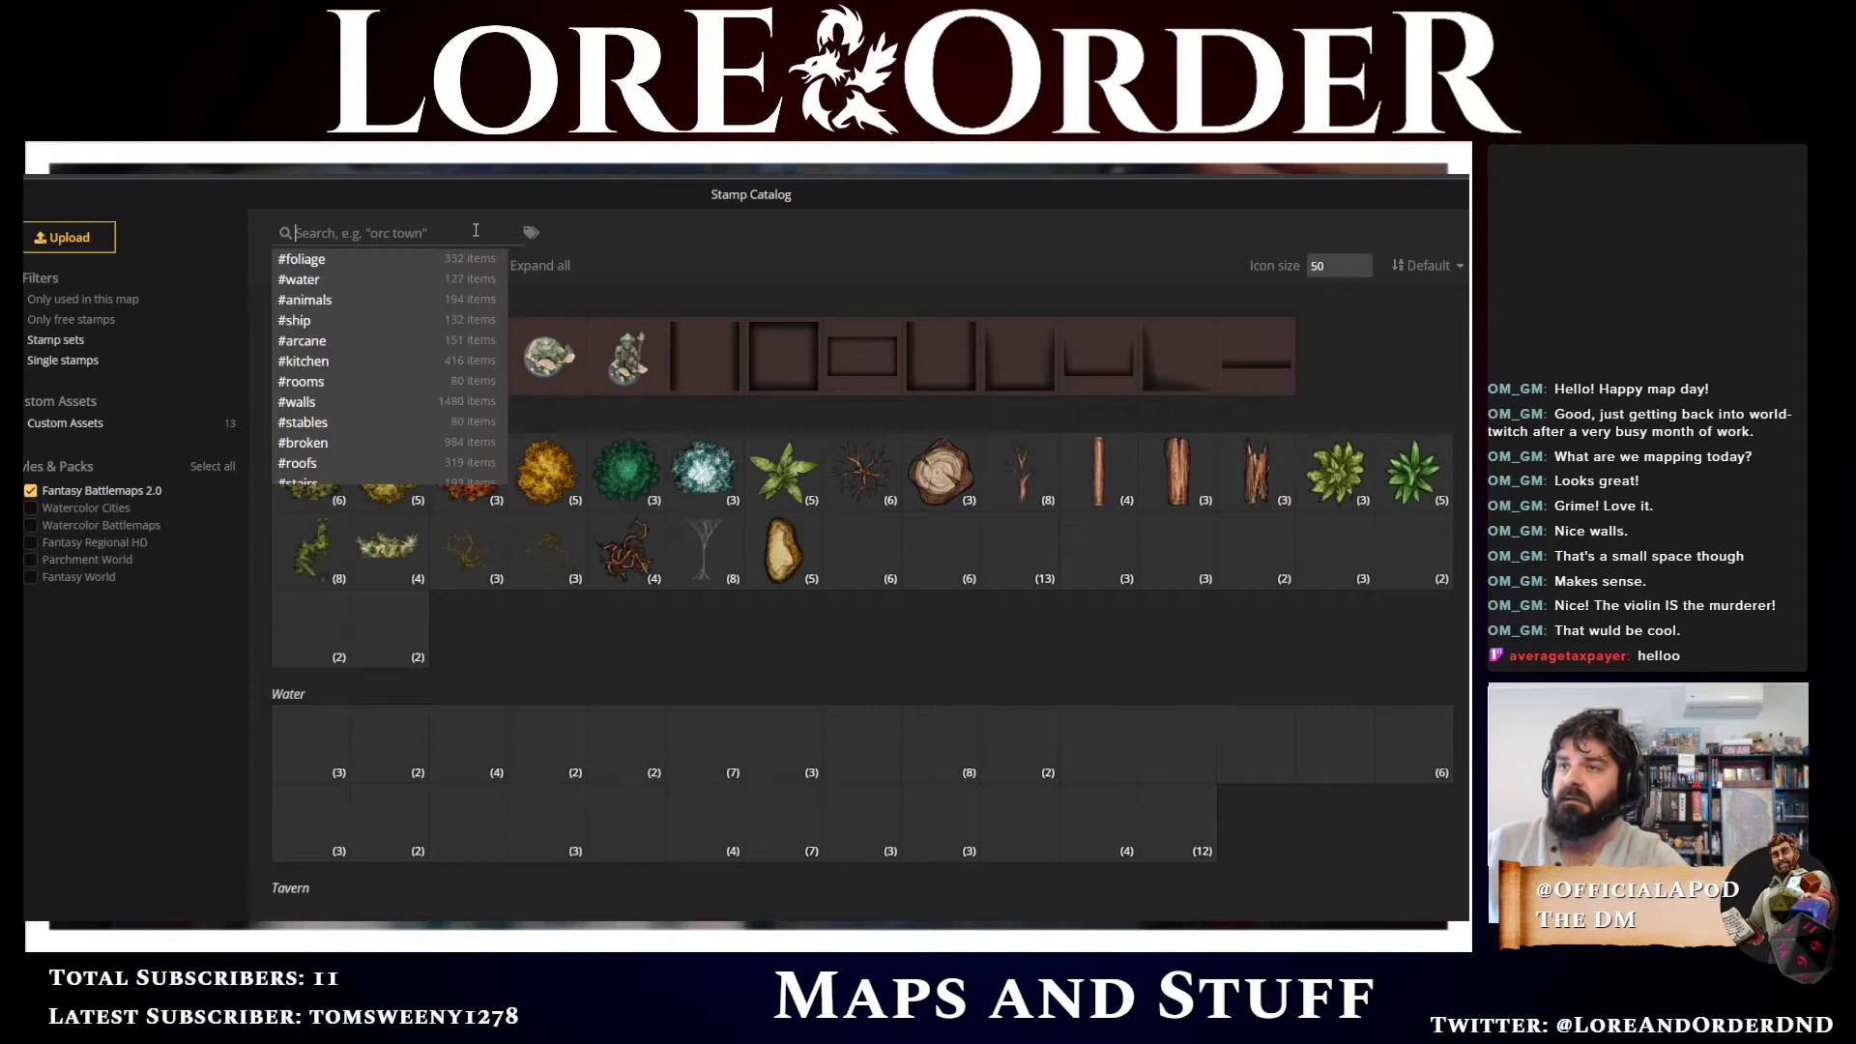
{"action": "left_click", "coordinate": [368, 363]}
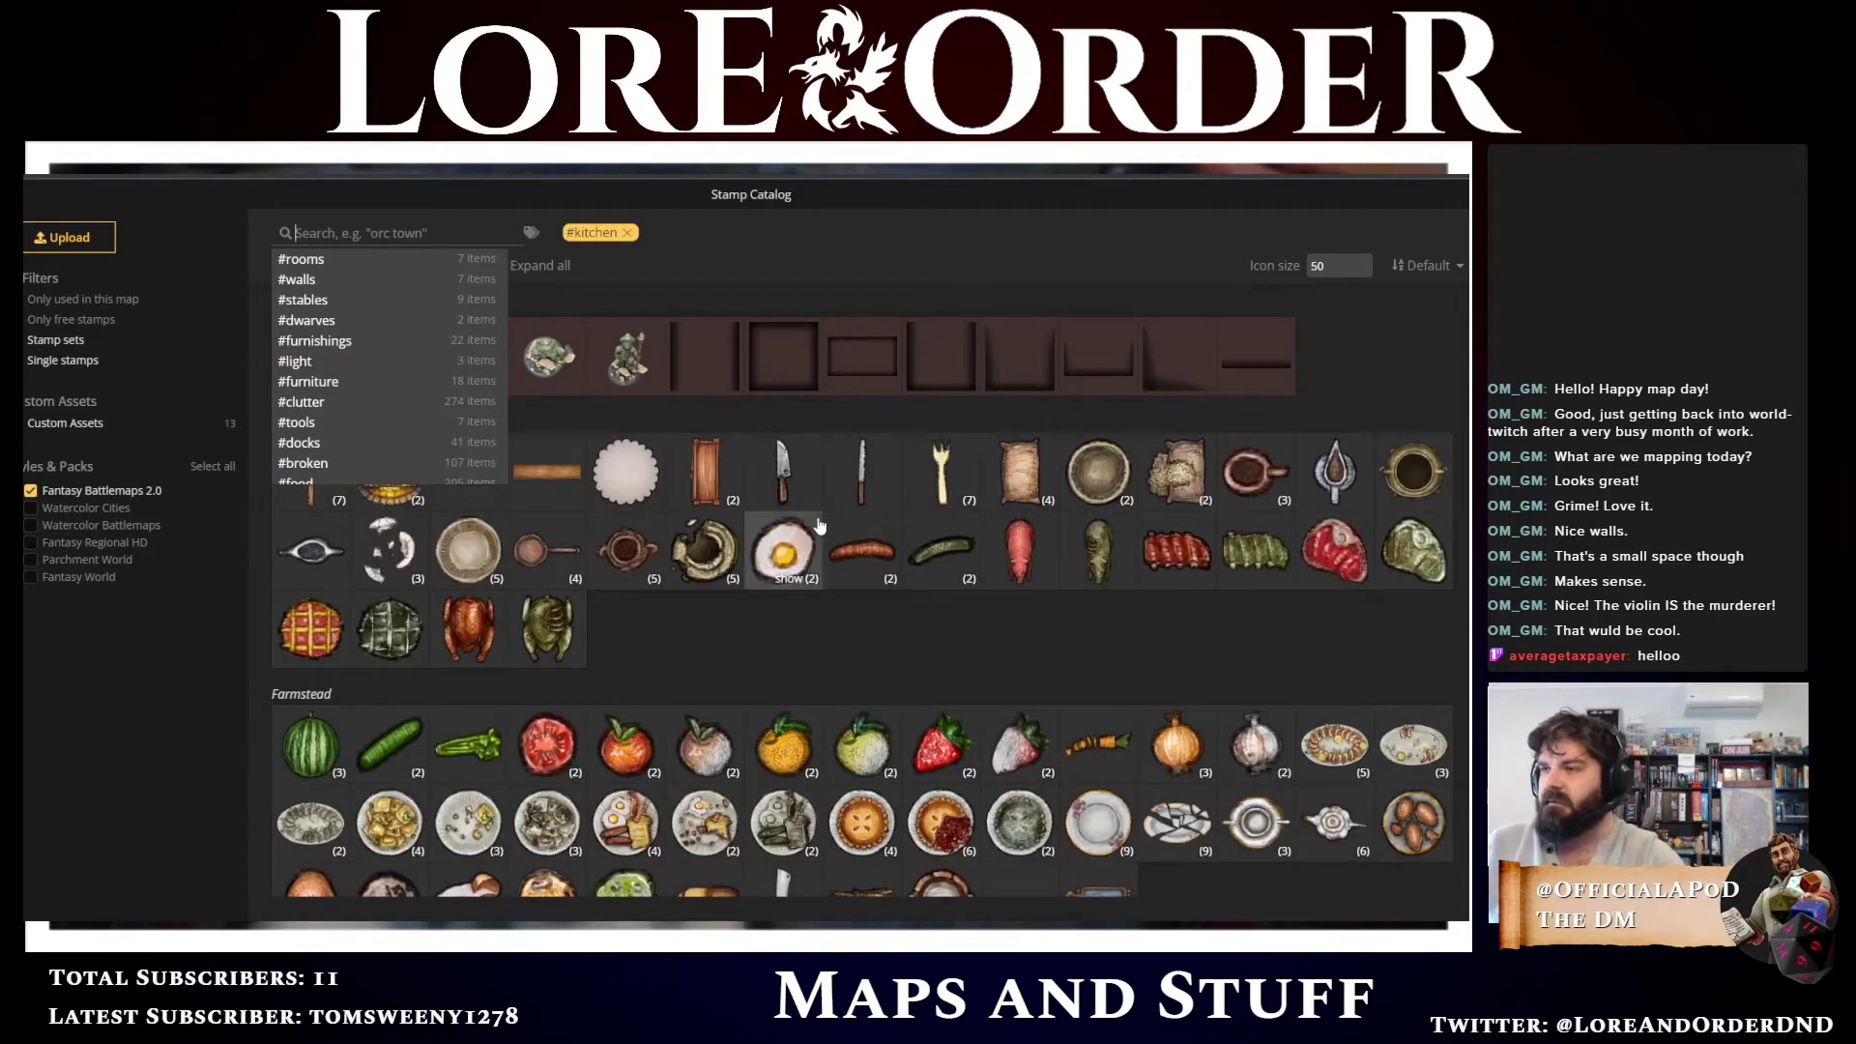
{"action": "left_click", "coordinate": [922, 630]}
{"action": "scroll", "coordinate": [962, 616], "scroll_direction": "down", "scroll_amount": 5}
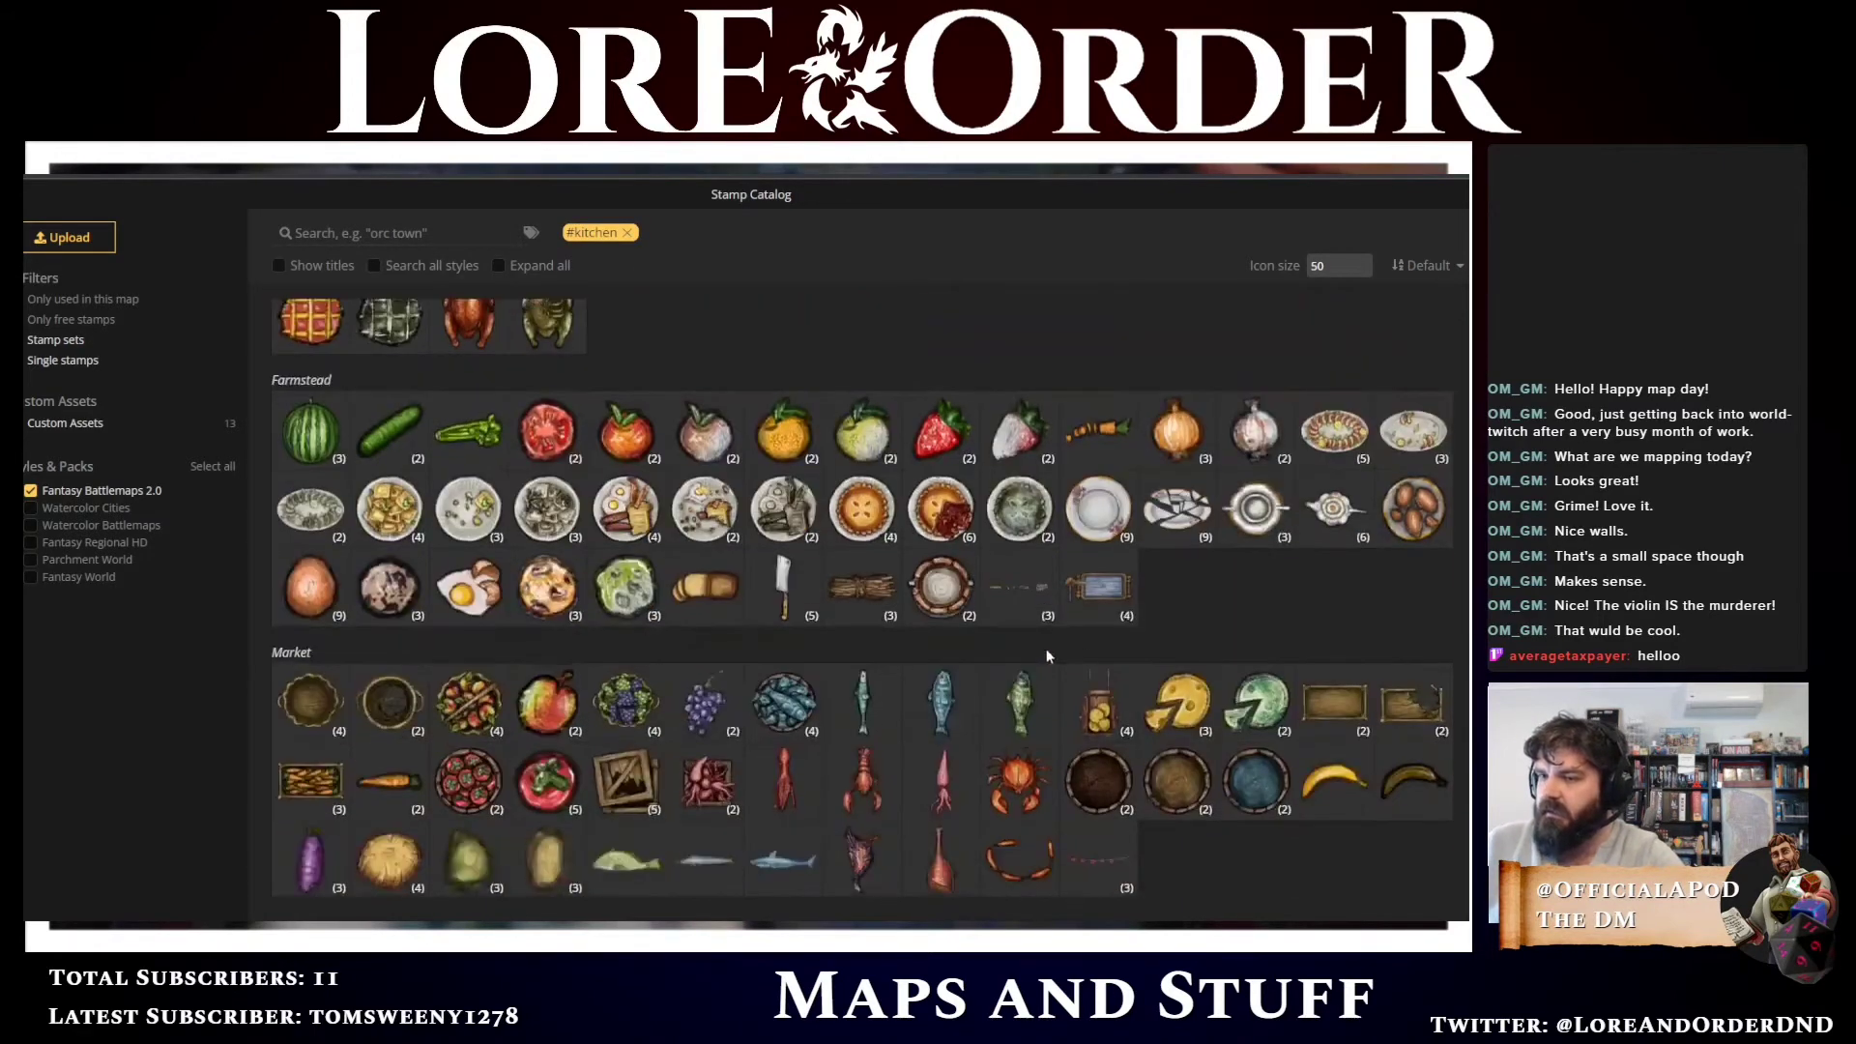
{"action": "scroll", "coordinate": [1115, 667], "scroll_direction": "down", "scroll_amount": 5}
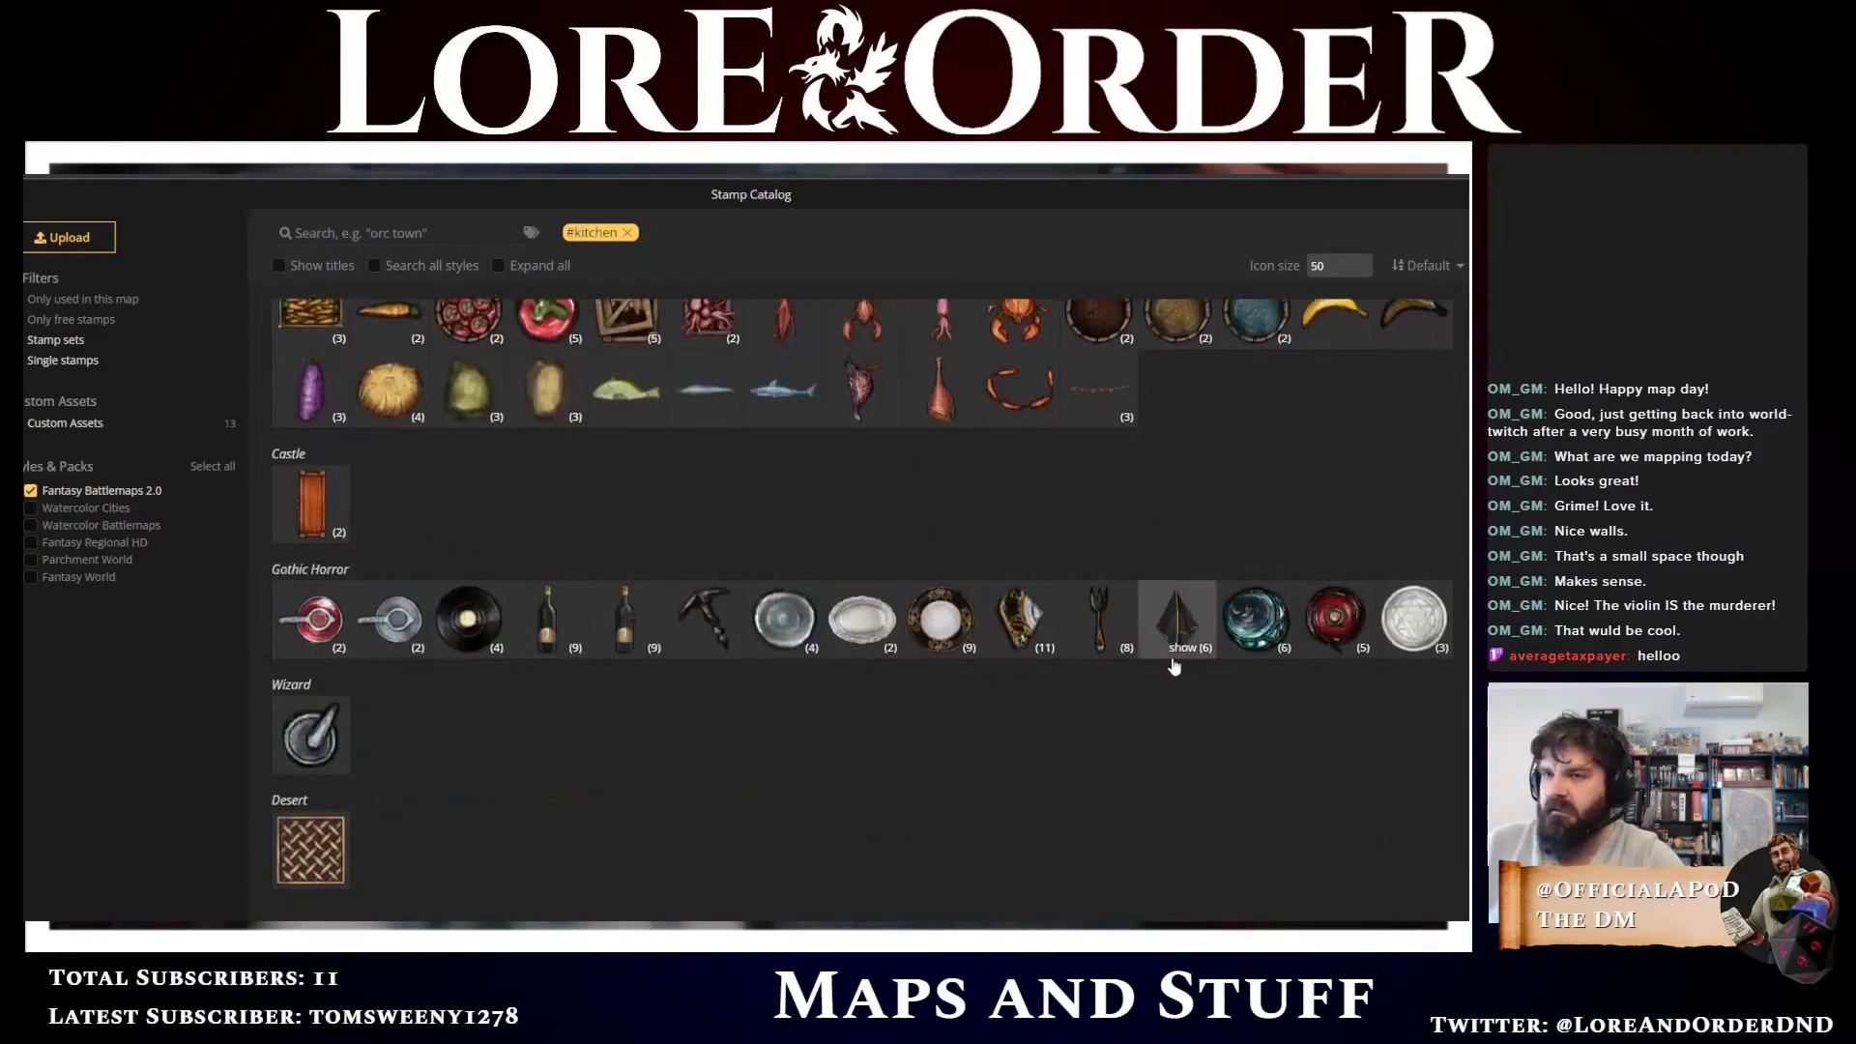
{"action": "scroll", "coordinate": [1173, 661], "scroll_direction": "down", "scroll_amount": 3}
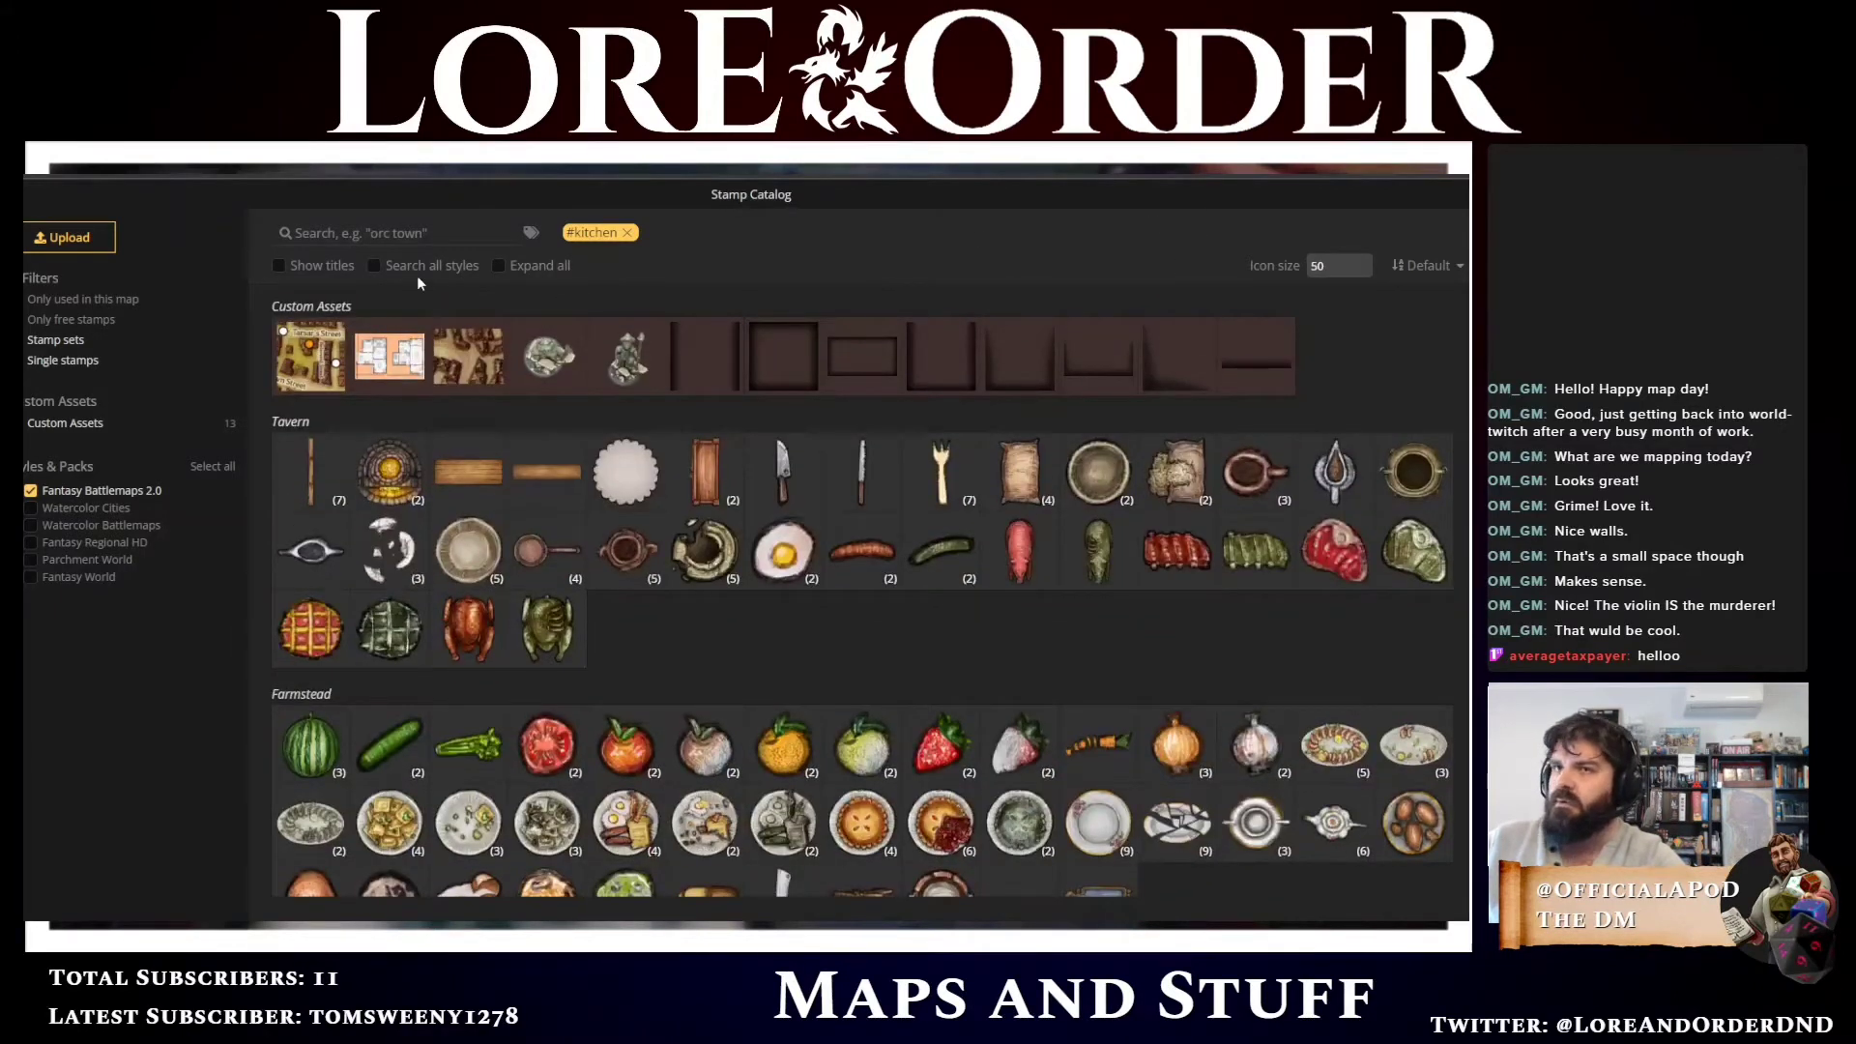
{"action": "scroll", "coordinate": [373, 506], "scroll_direction": "down", "scroll_amount": 10}
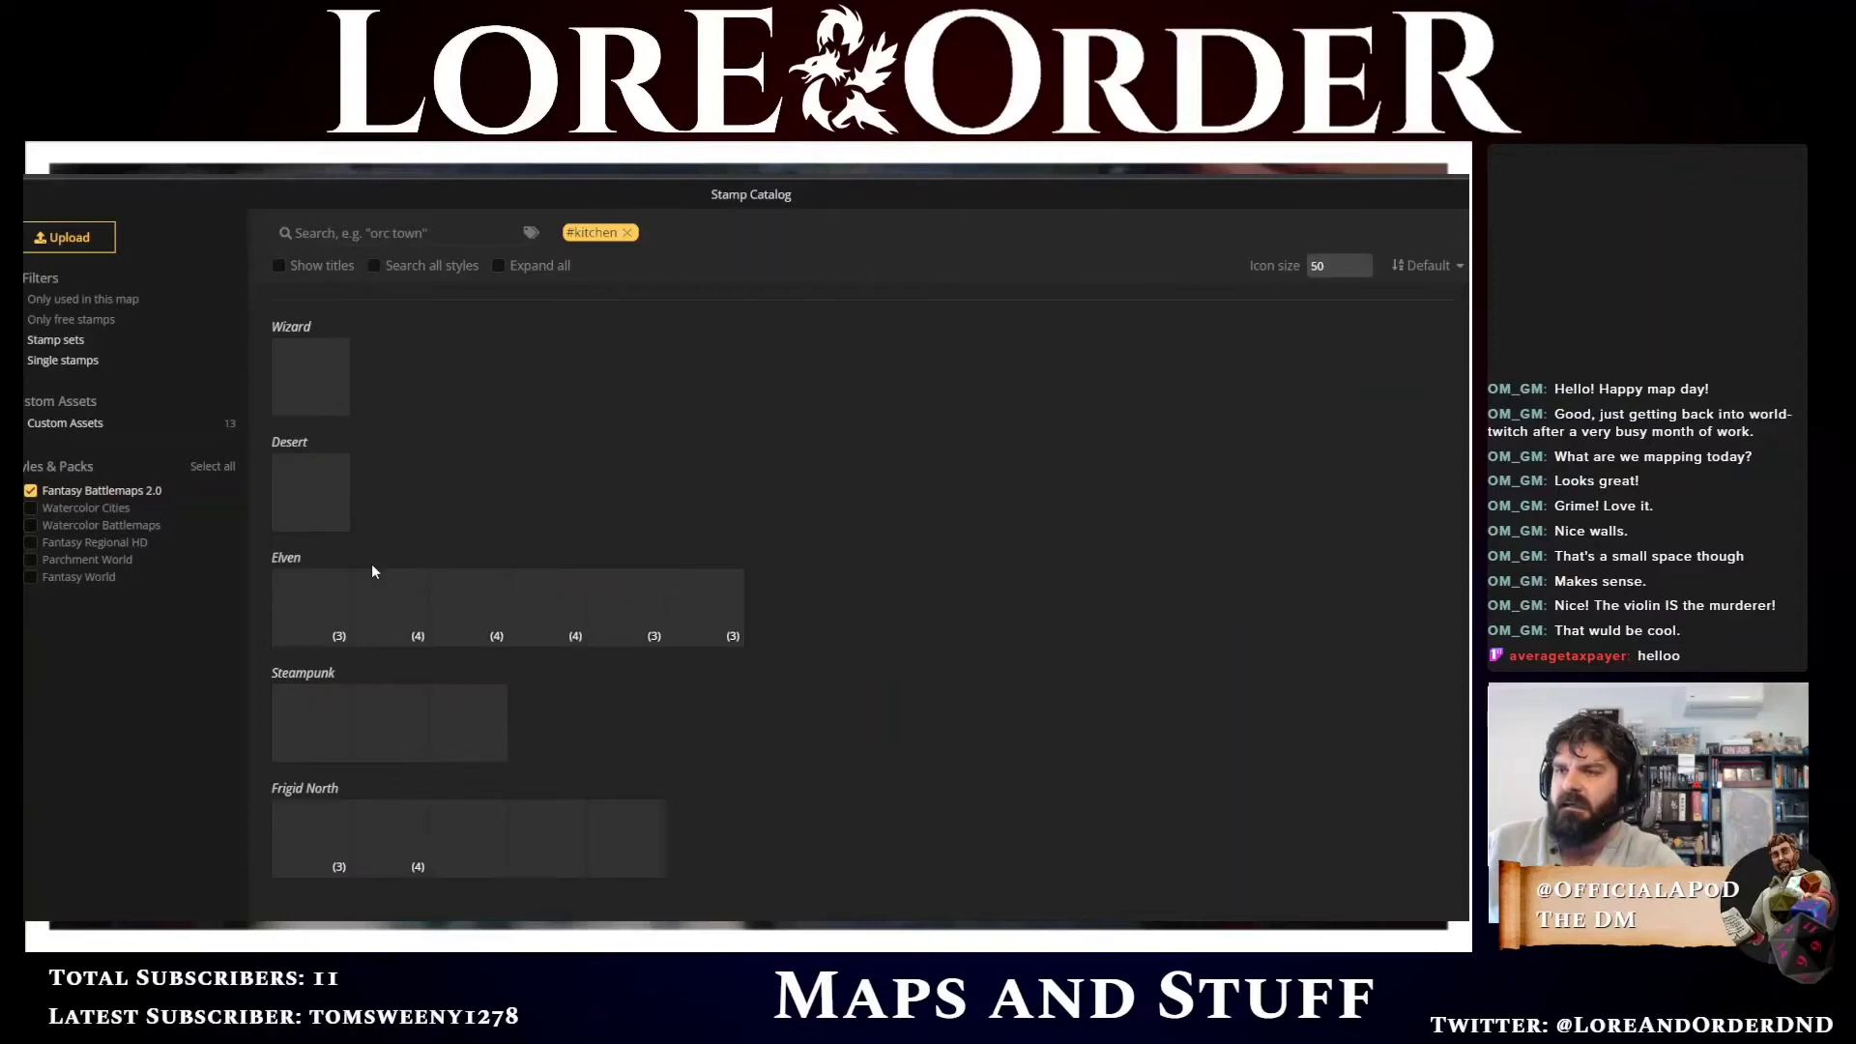
{"action": "scroll", "coordinate": [371, 565], "scroll_direction": "up", "scroll_amount": 3}
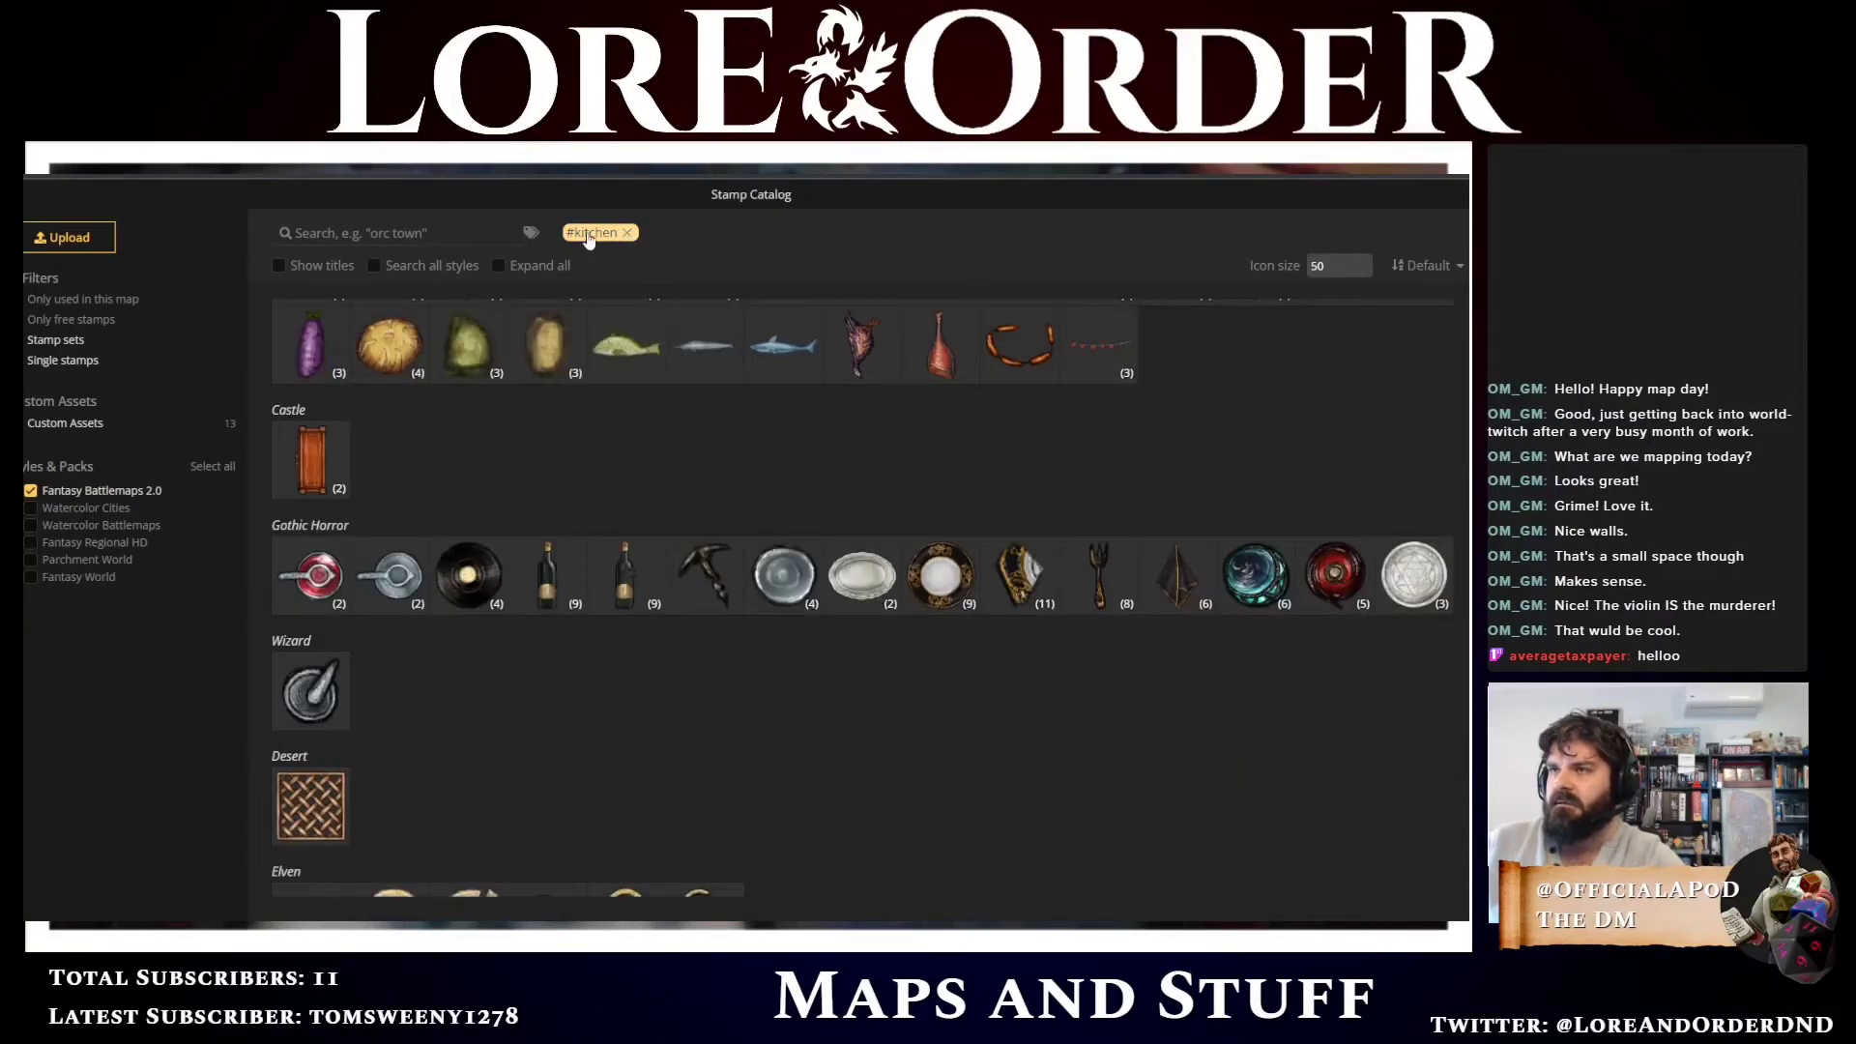
{"action": "key", "text": "BackSpace"}
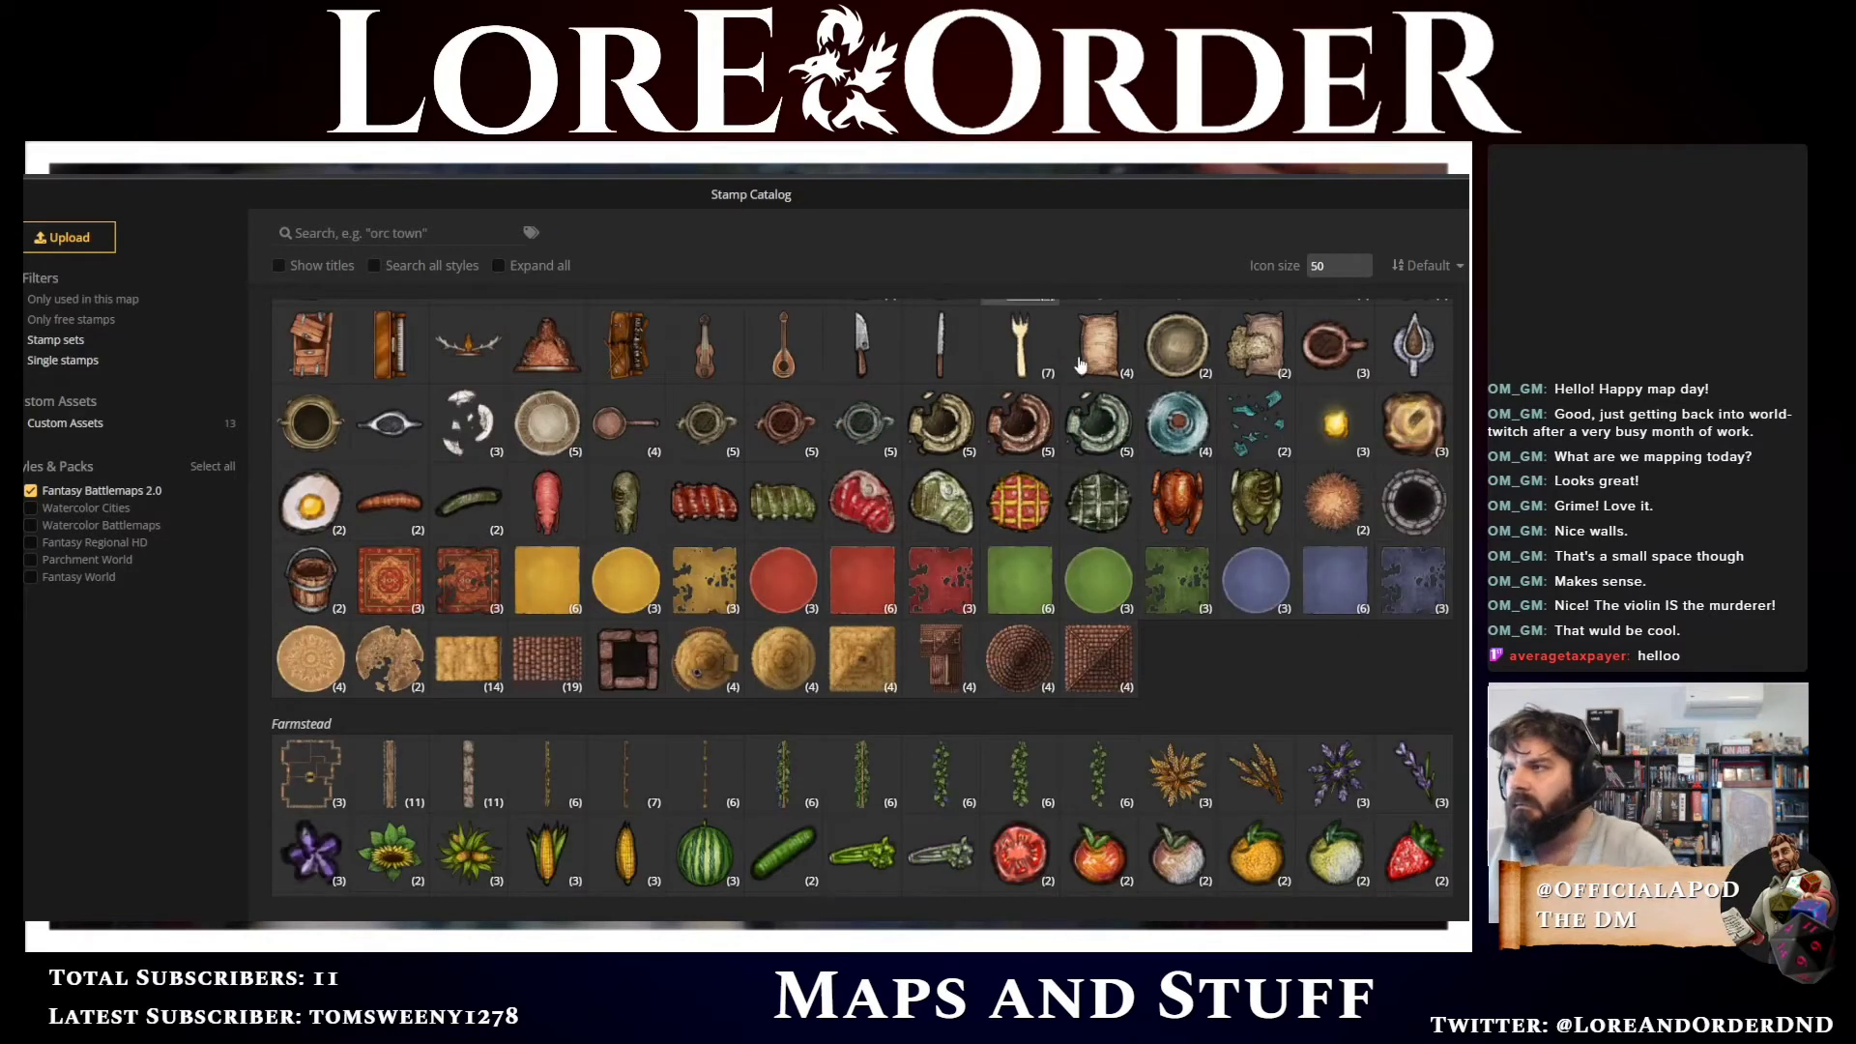
{"action": "key", "text": "Escape"}
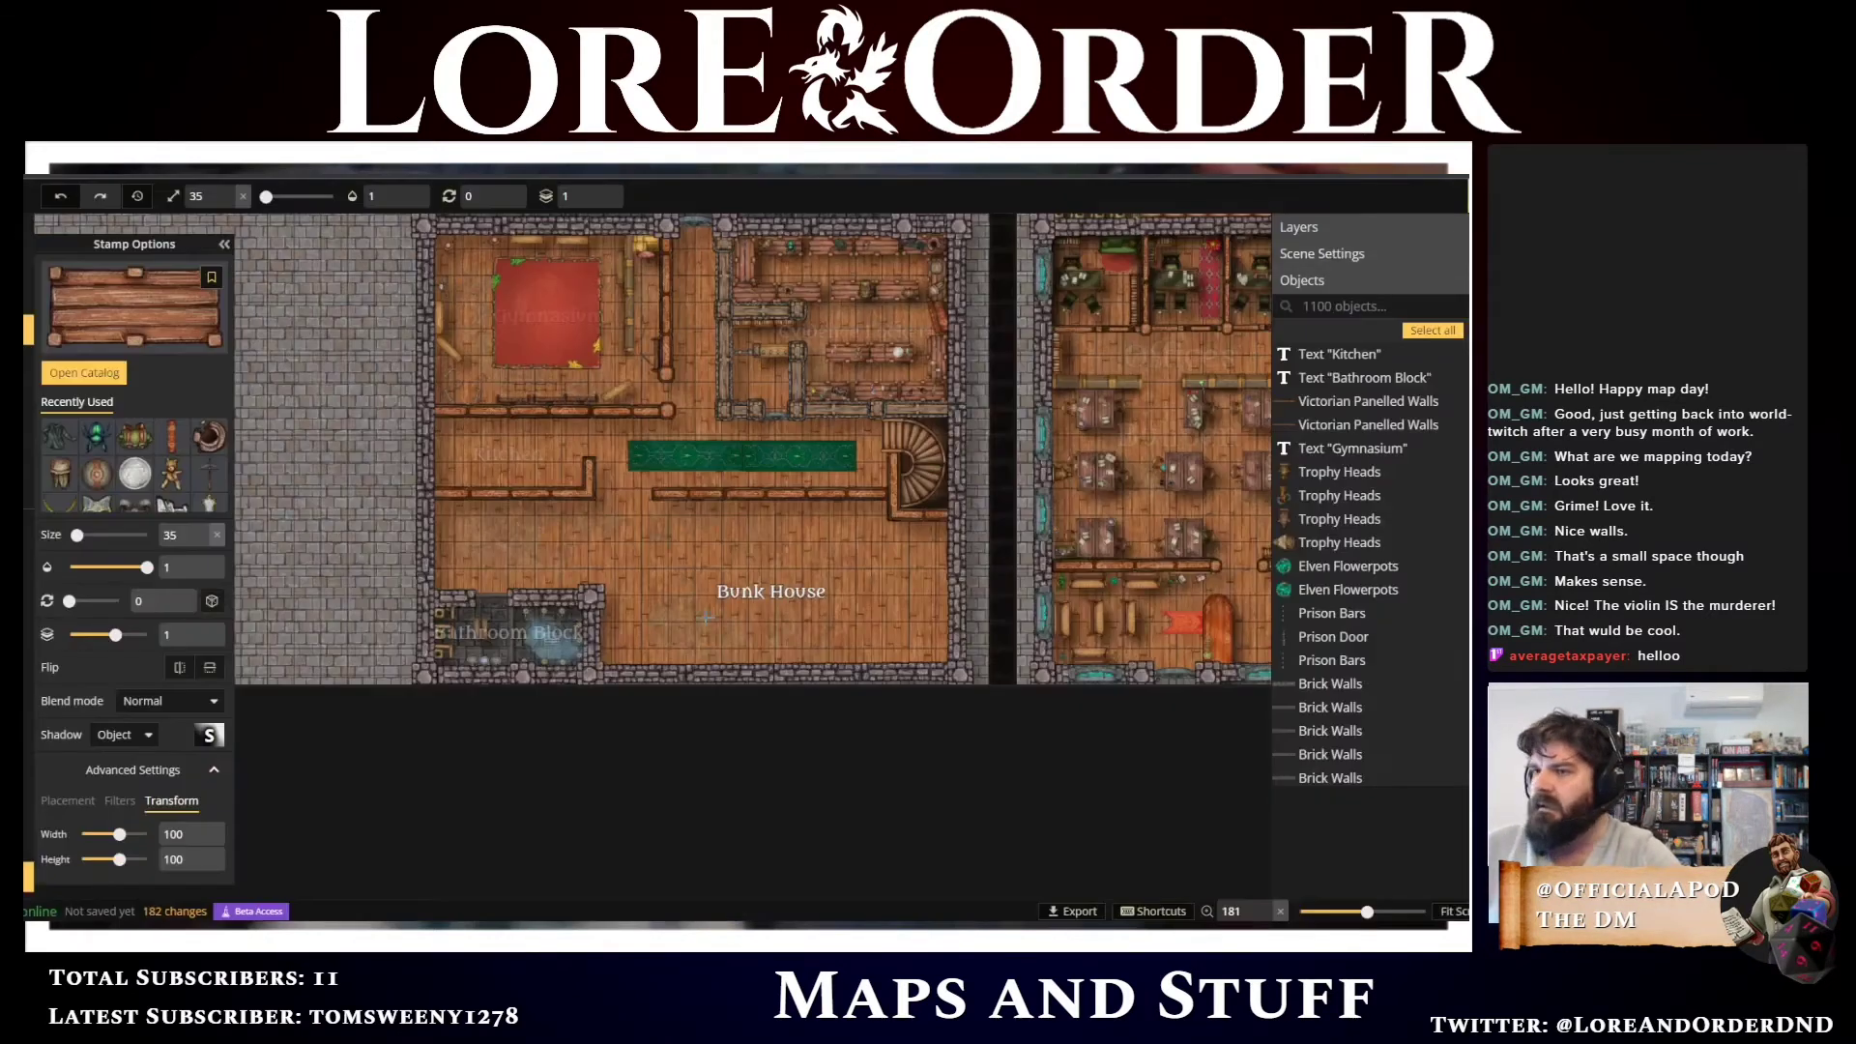
Examine the Bathroom Block, Bunk House and Kitchen areas on the map up close
{"action": "scroll", "coordinate": [511, 693], "scroll_direction": "up", "scroll_amount": 5}
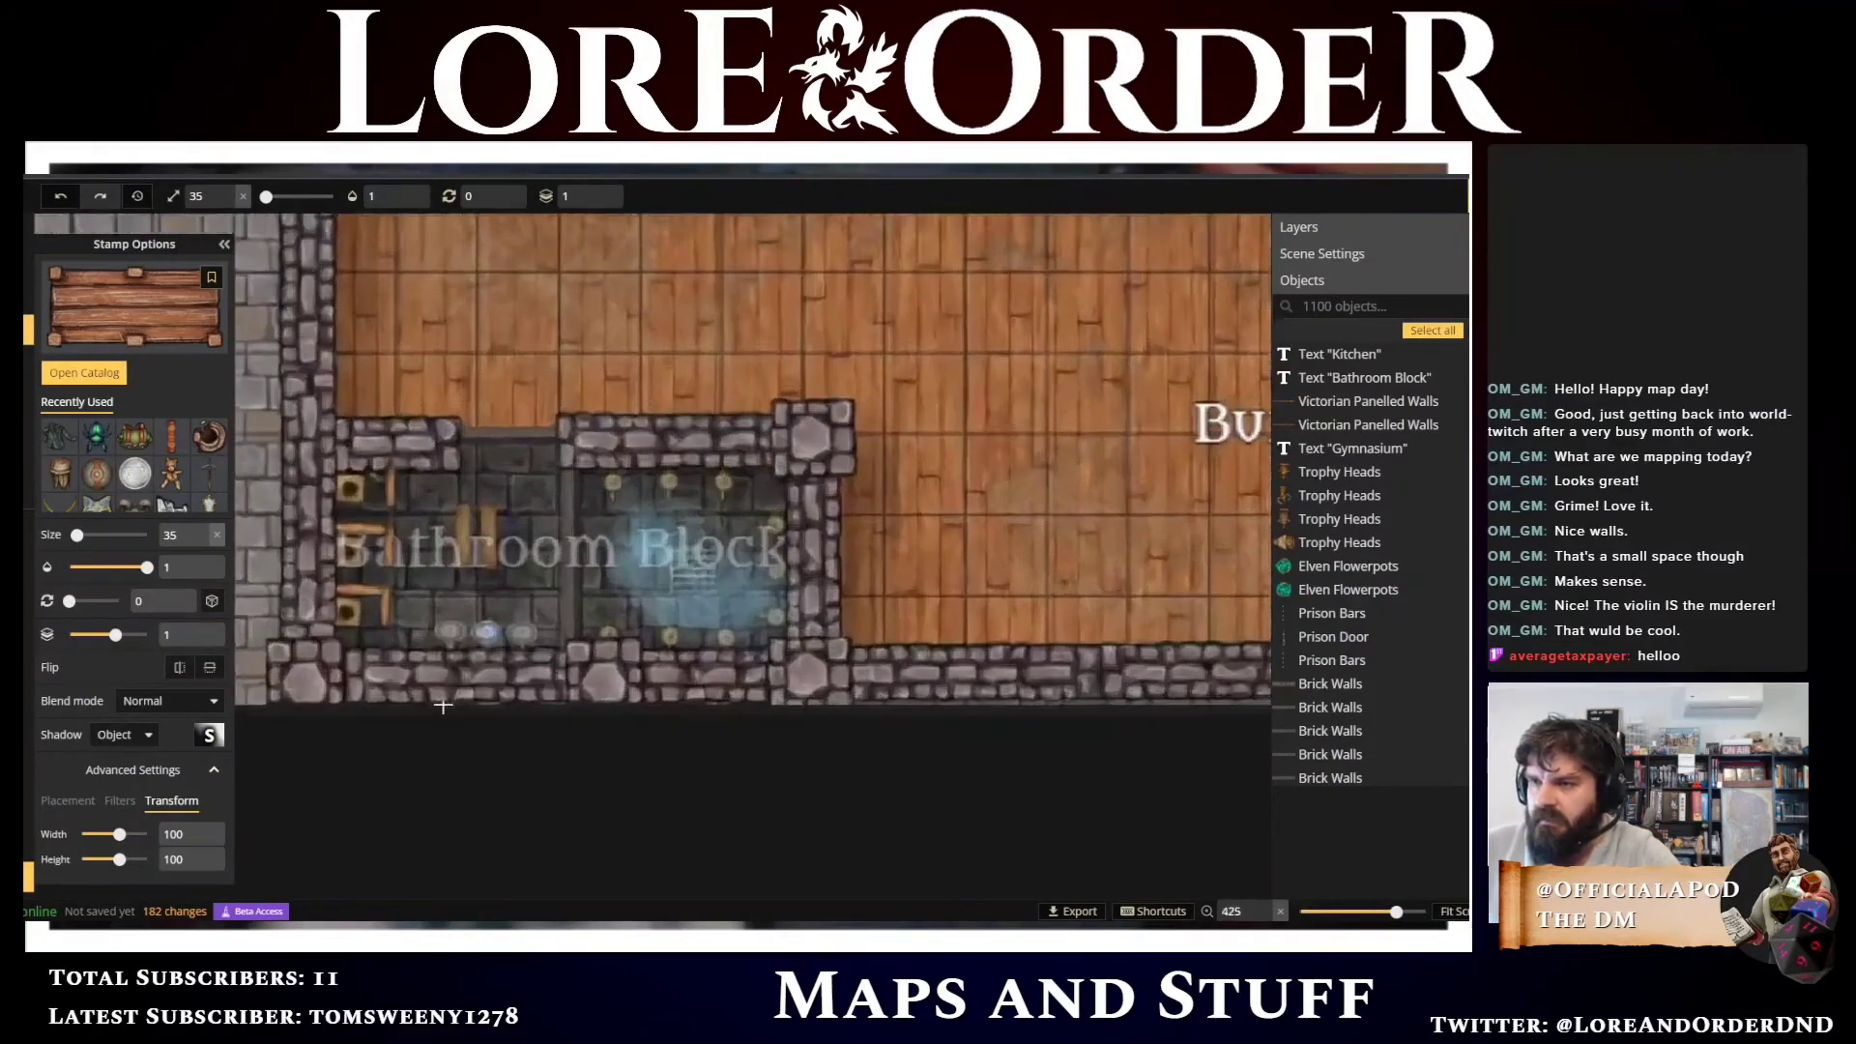
{"action": "scroll", "coordinate": [443, 706], "scroll_direction": "up", "scroll_amount": 2}
{"action": "scroll", "coordinate": [502, 602], "scroll_direction": "down", "scroll_amount": 5}
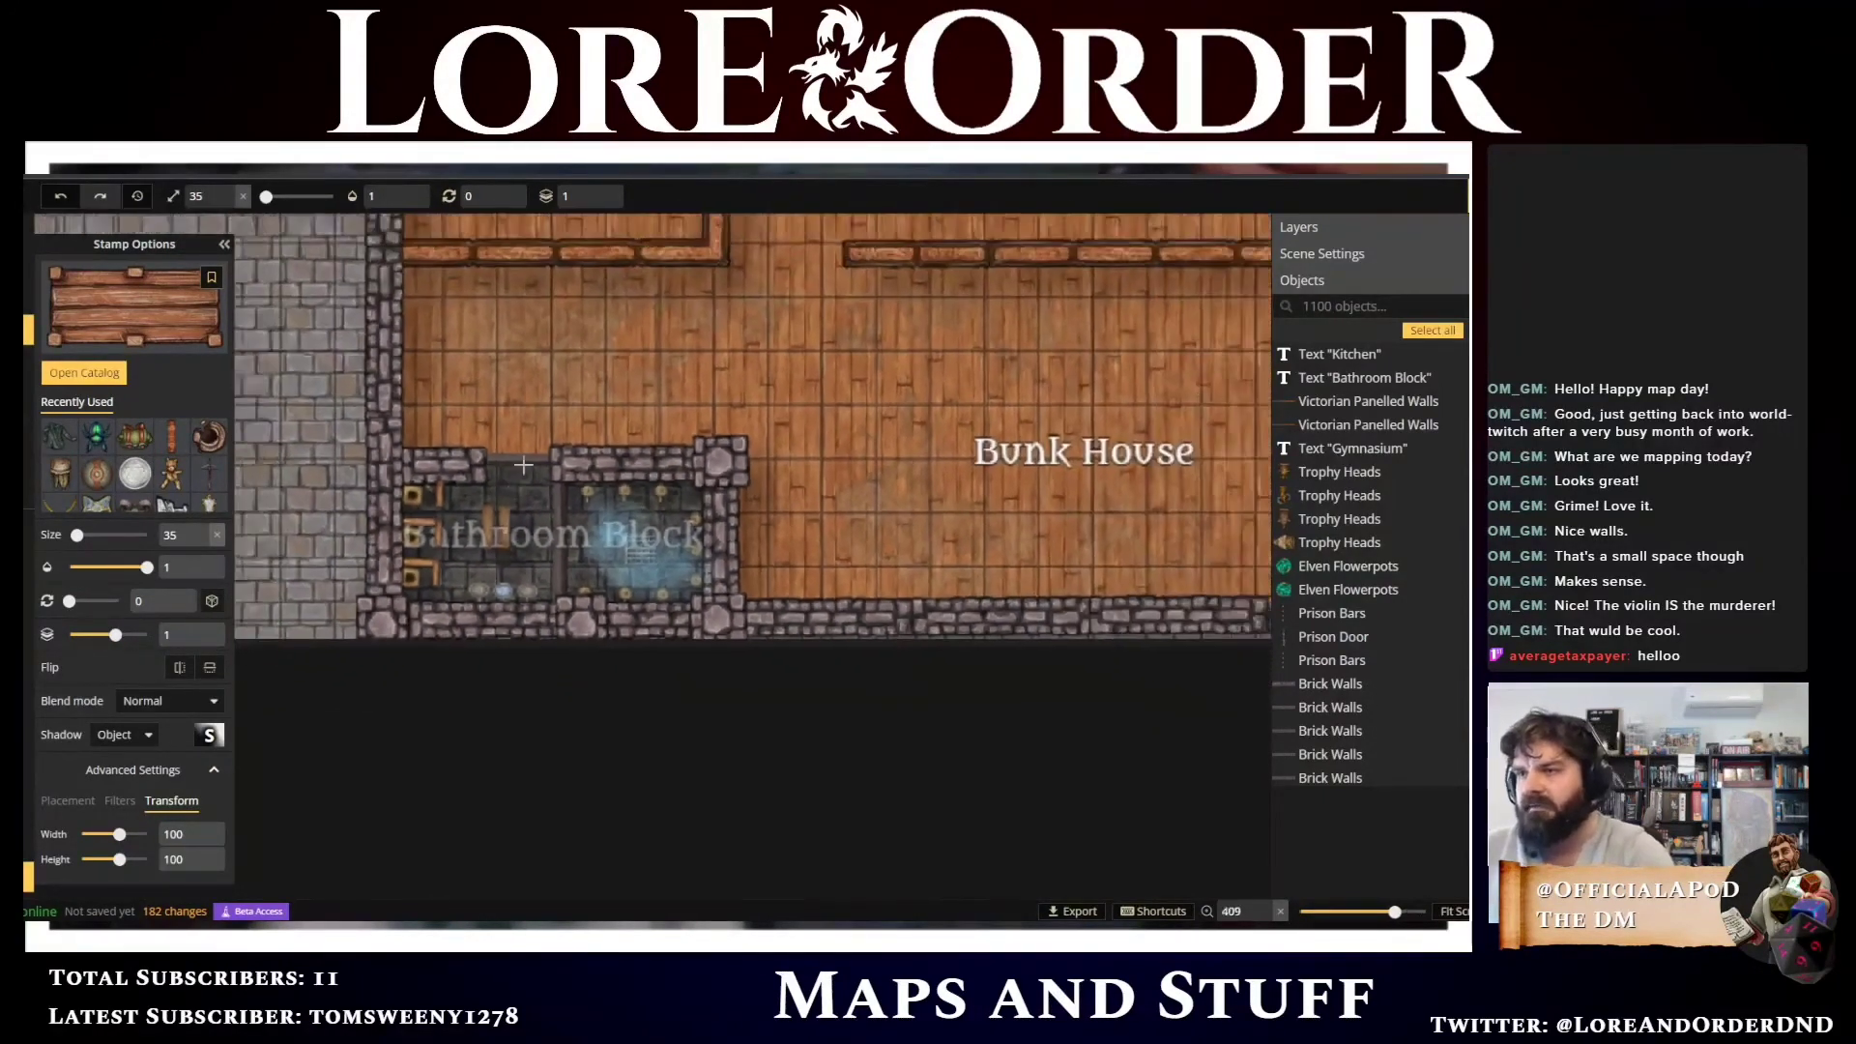
{"action": "scroll", "coordinate": [540, 471], "scroll_direction": "down", "scroll_amount": 3}
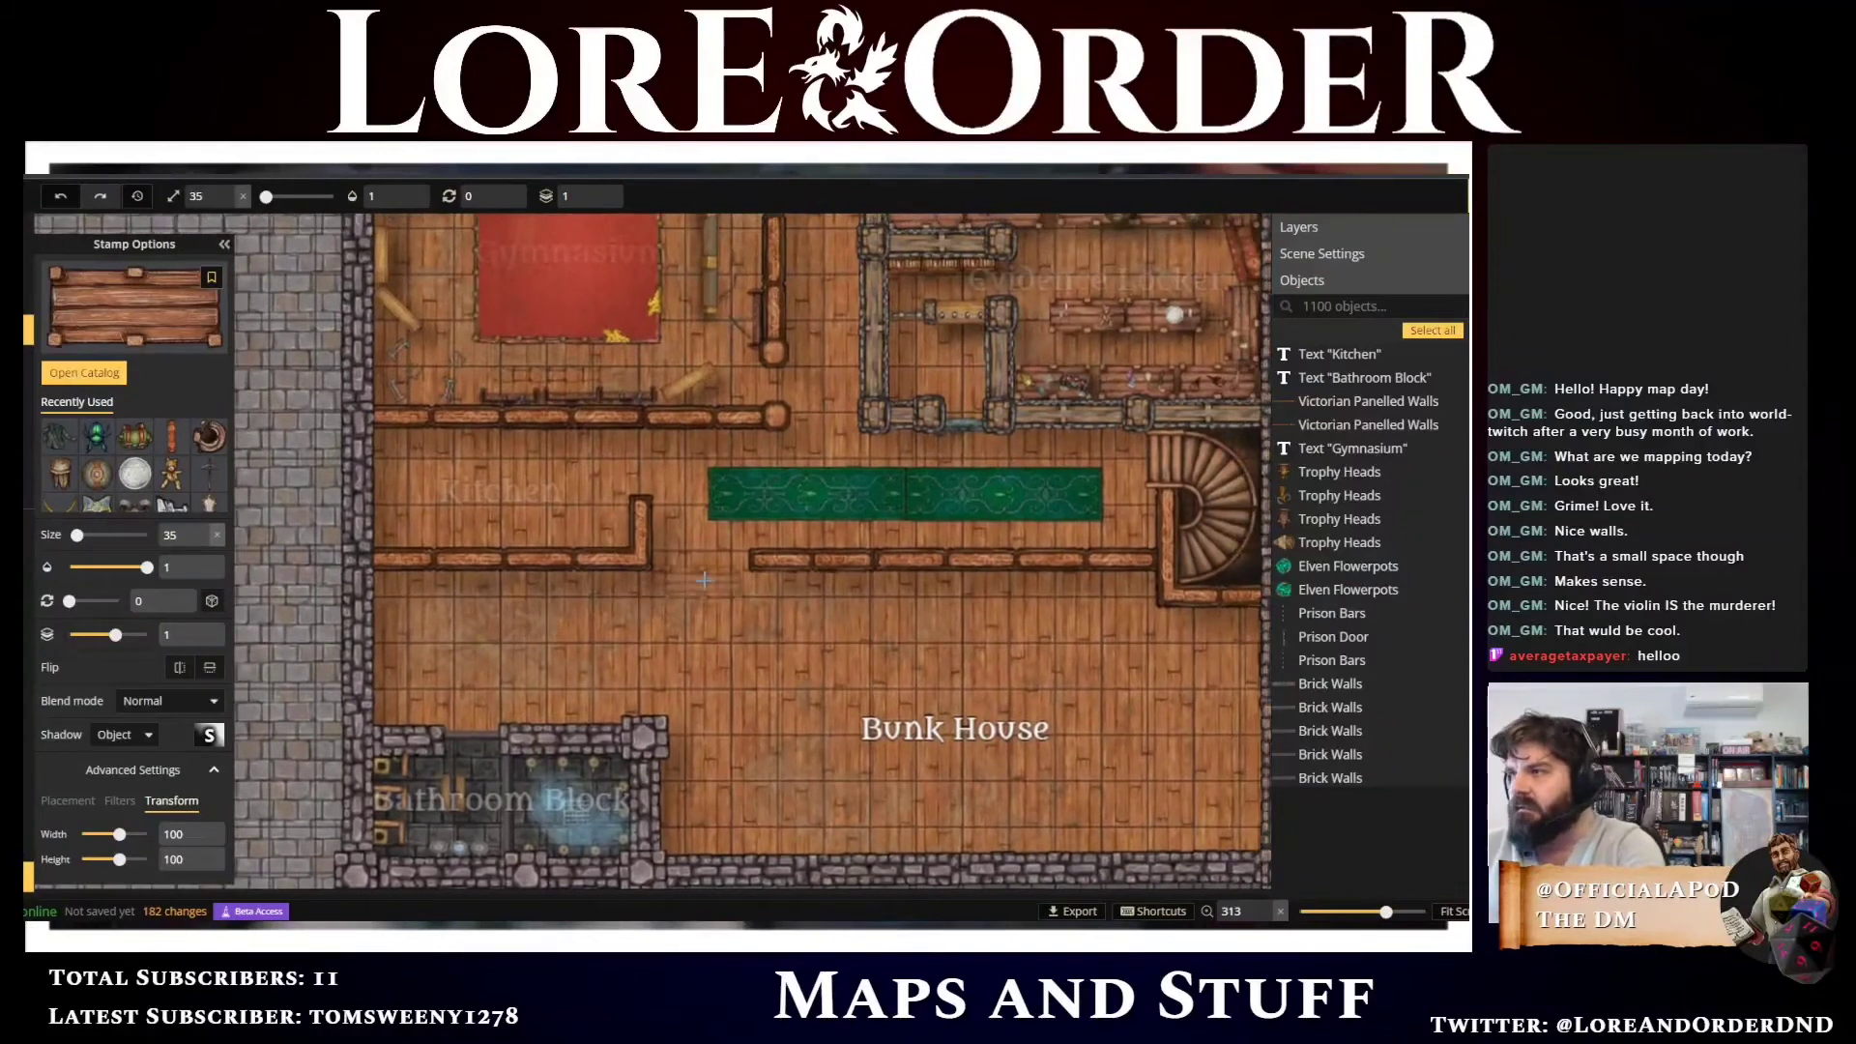
{"action": "scroll", "coordinate": [705, 581], "scroll_direction": "down", "scroll_amount": 1}
{"action": "left_click_drag", "start_coordinate": [911, 545], "coordinate": [957, 624]}
{"action": "scroll", "coordinate": [480, 611], "scroll_direction": "up", "scroll_amount": 1}
{"action": "scroll", "coordinate": [481, 612], "scroll_direction": "up", "scroll_amount": 6}
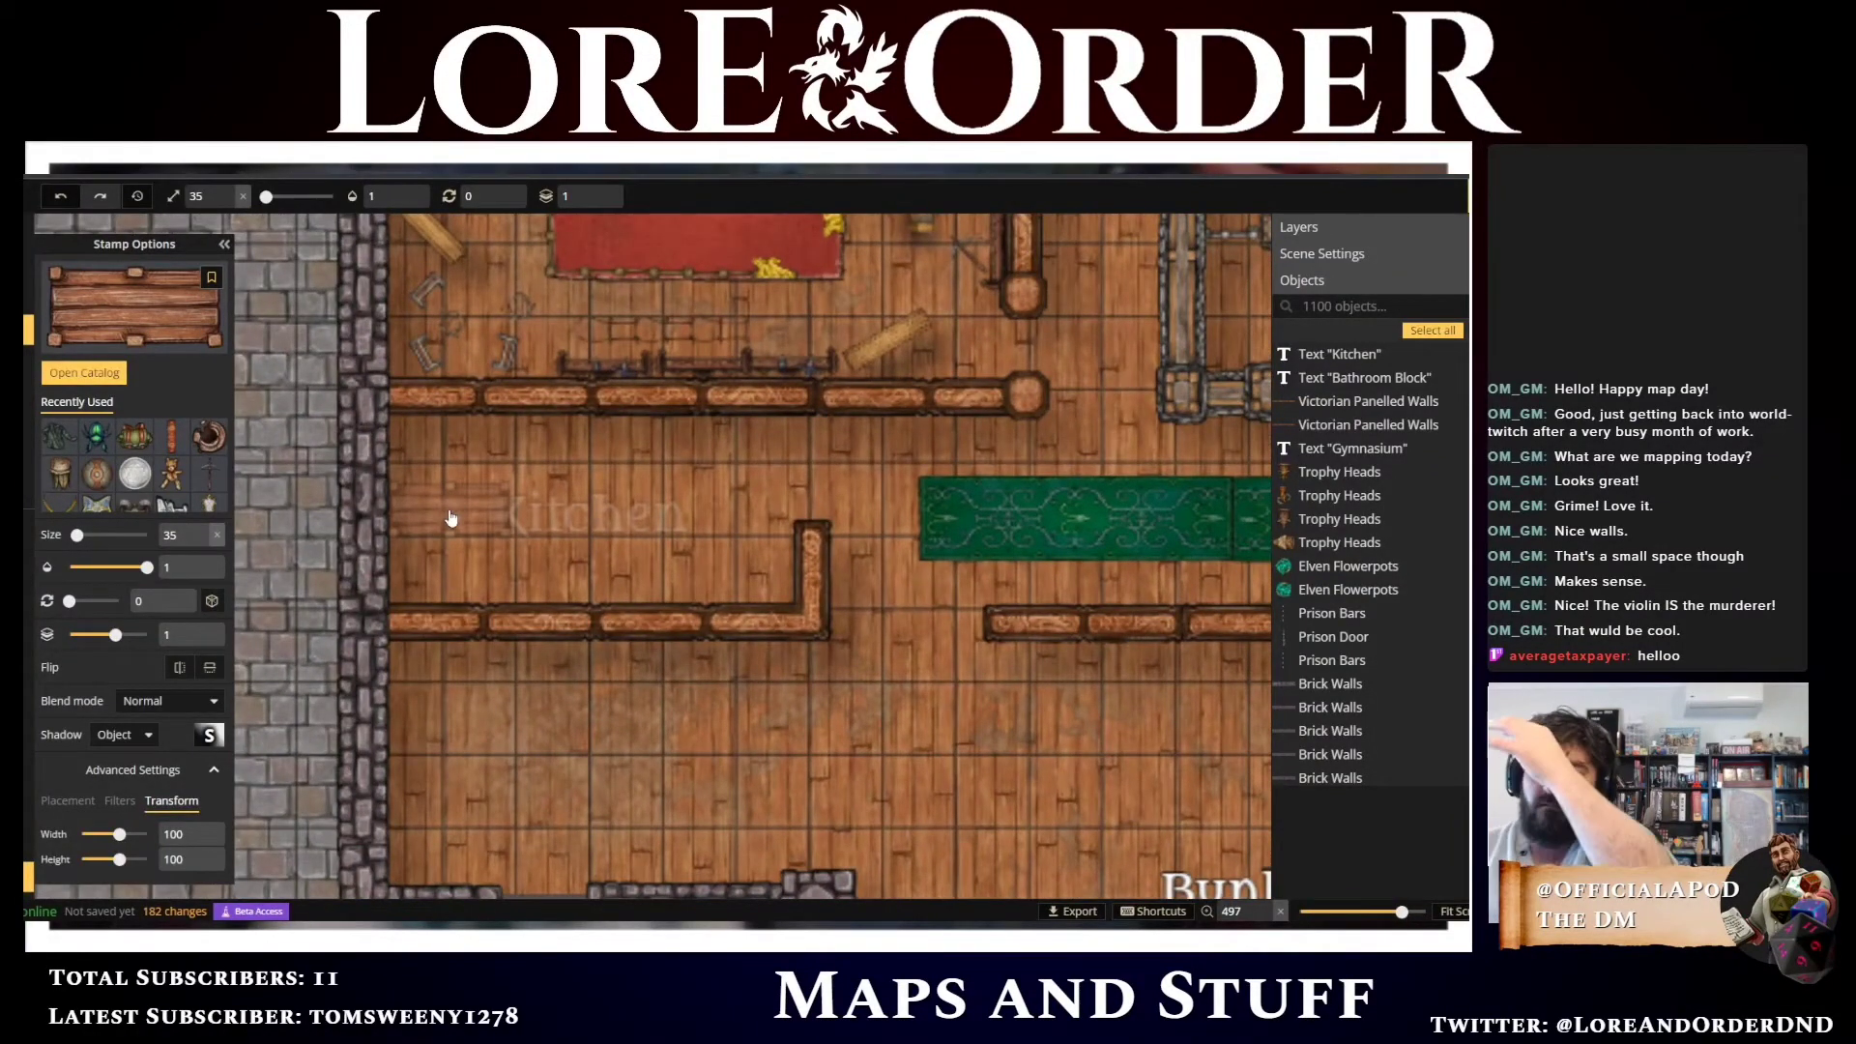
Filter the stamp catalog by #kitchen and expand the Elven set with the oval wooden tray to show its variants
{"action": "key", "text": "c"}
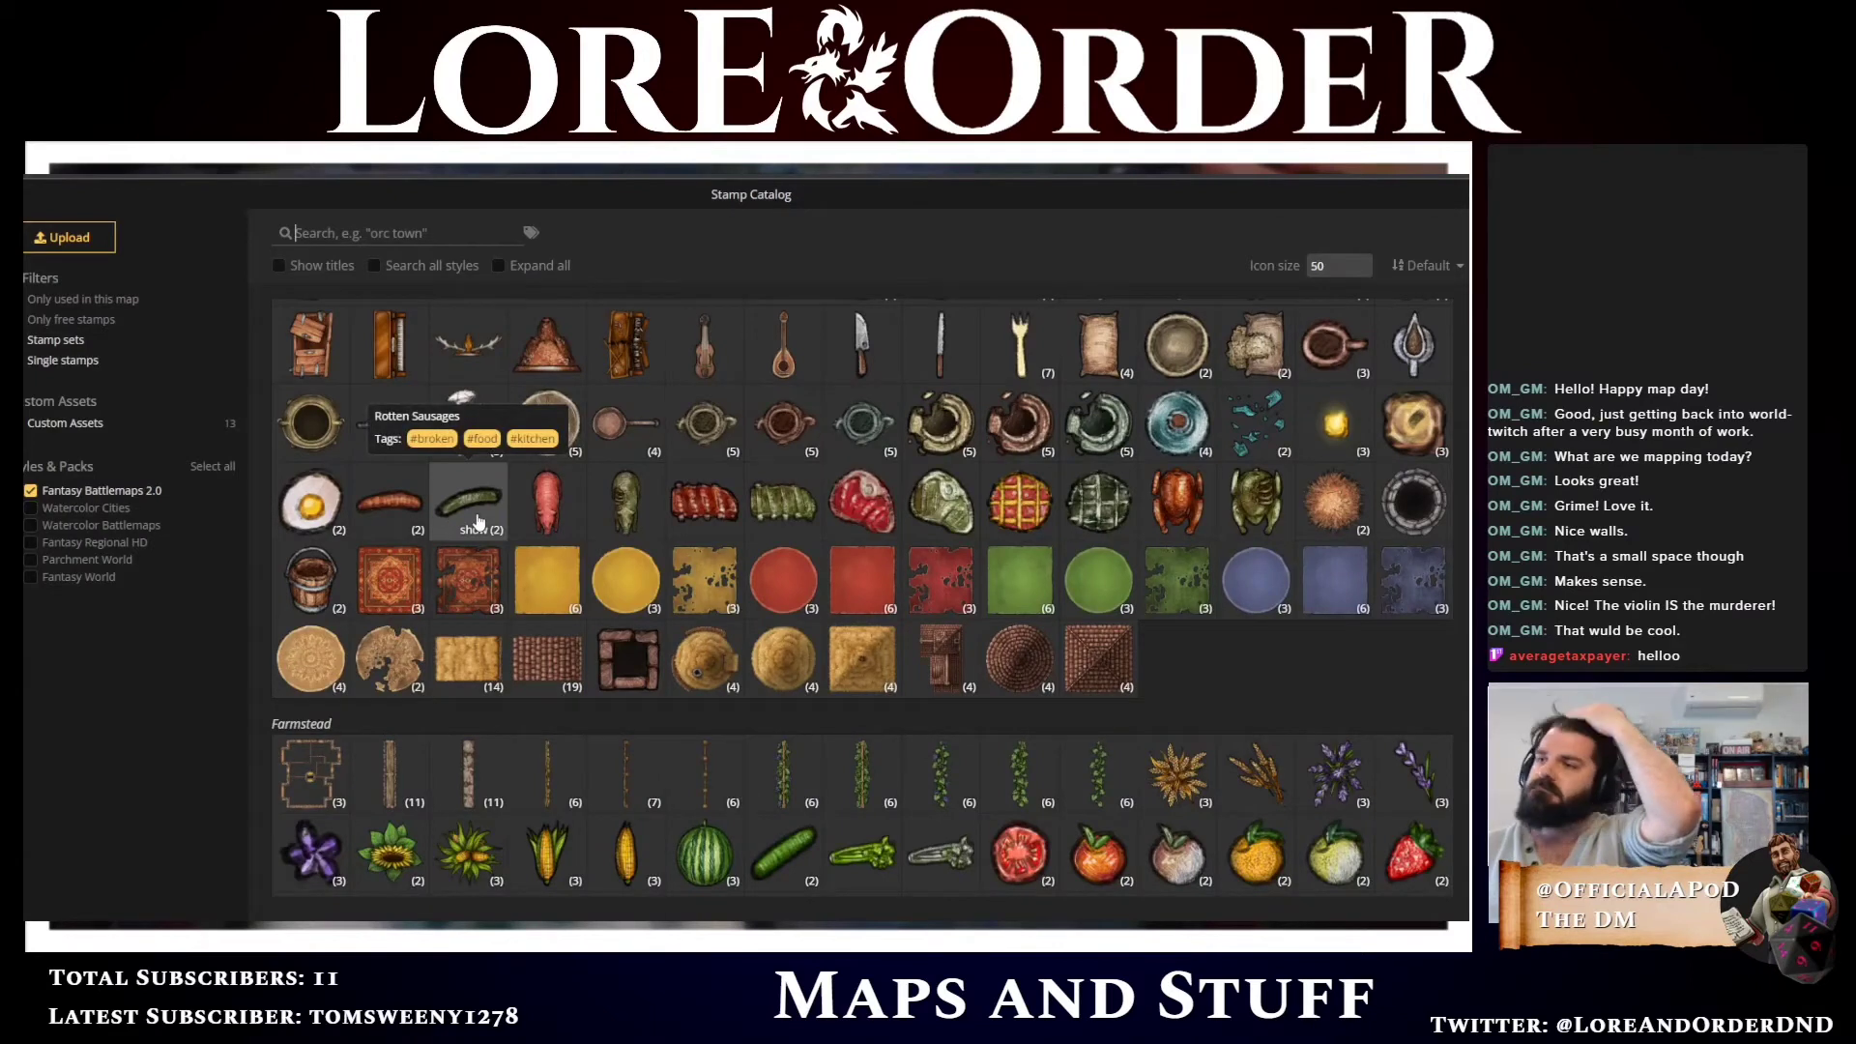
{"action": "left_click", "coordinate": [461, 236]}
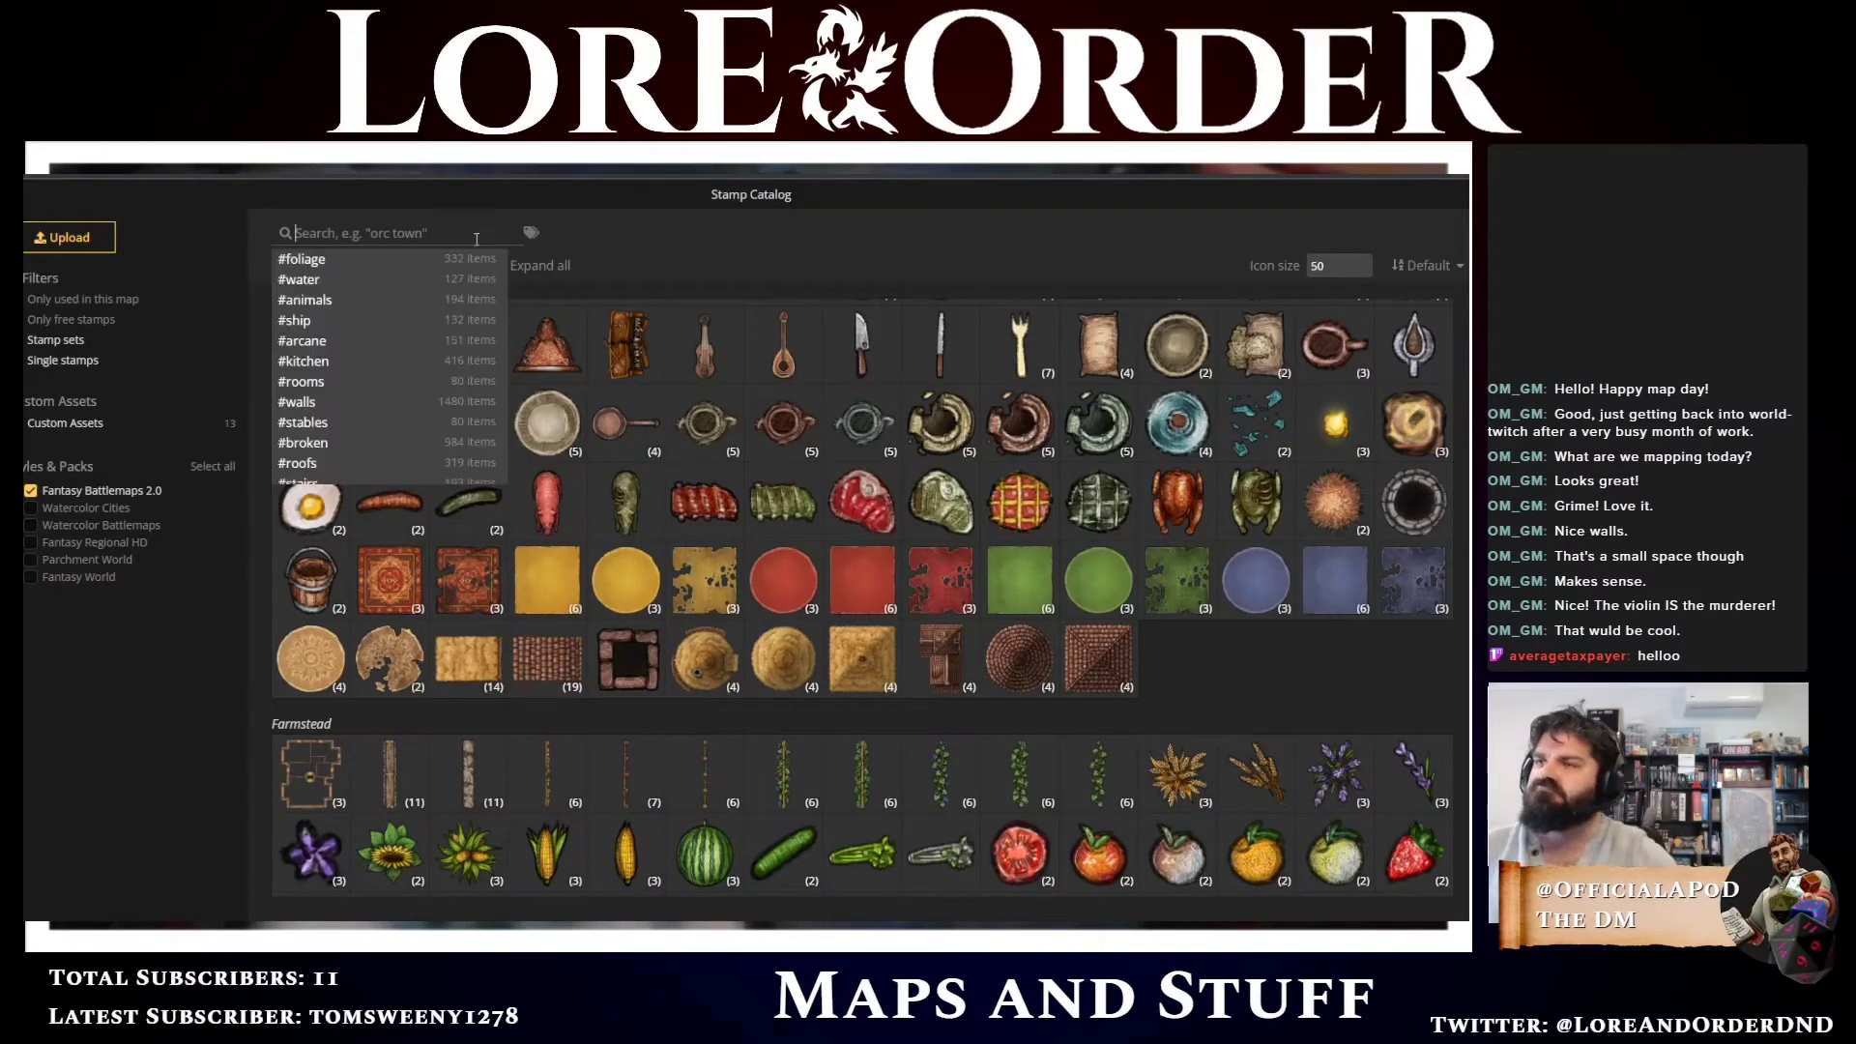
{"action": "left_click", "coordinate": [356, 363]}
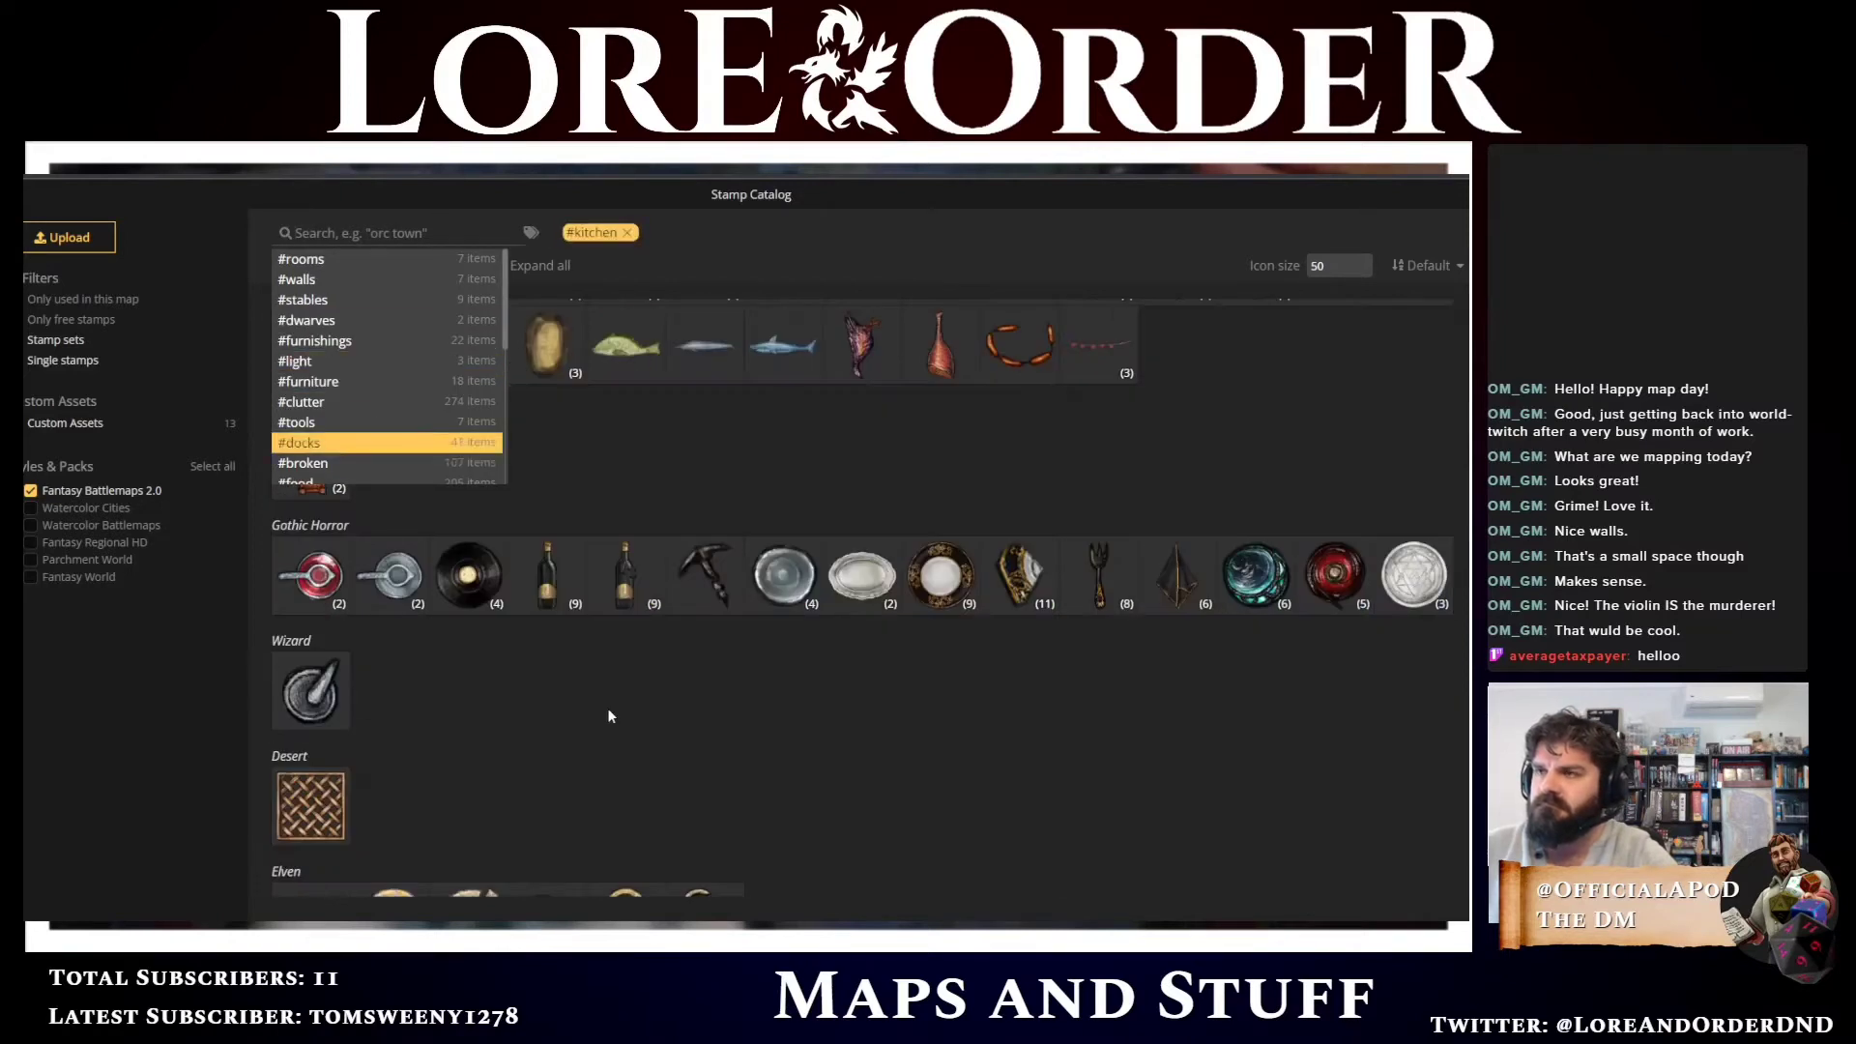
{"action": "left_click", "coordinate": [744, 737]}
{"action": "scroll", "coordinate": [785, 746], "scroll_direction": "down", "scroll_amount": 3}
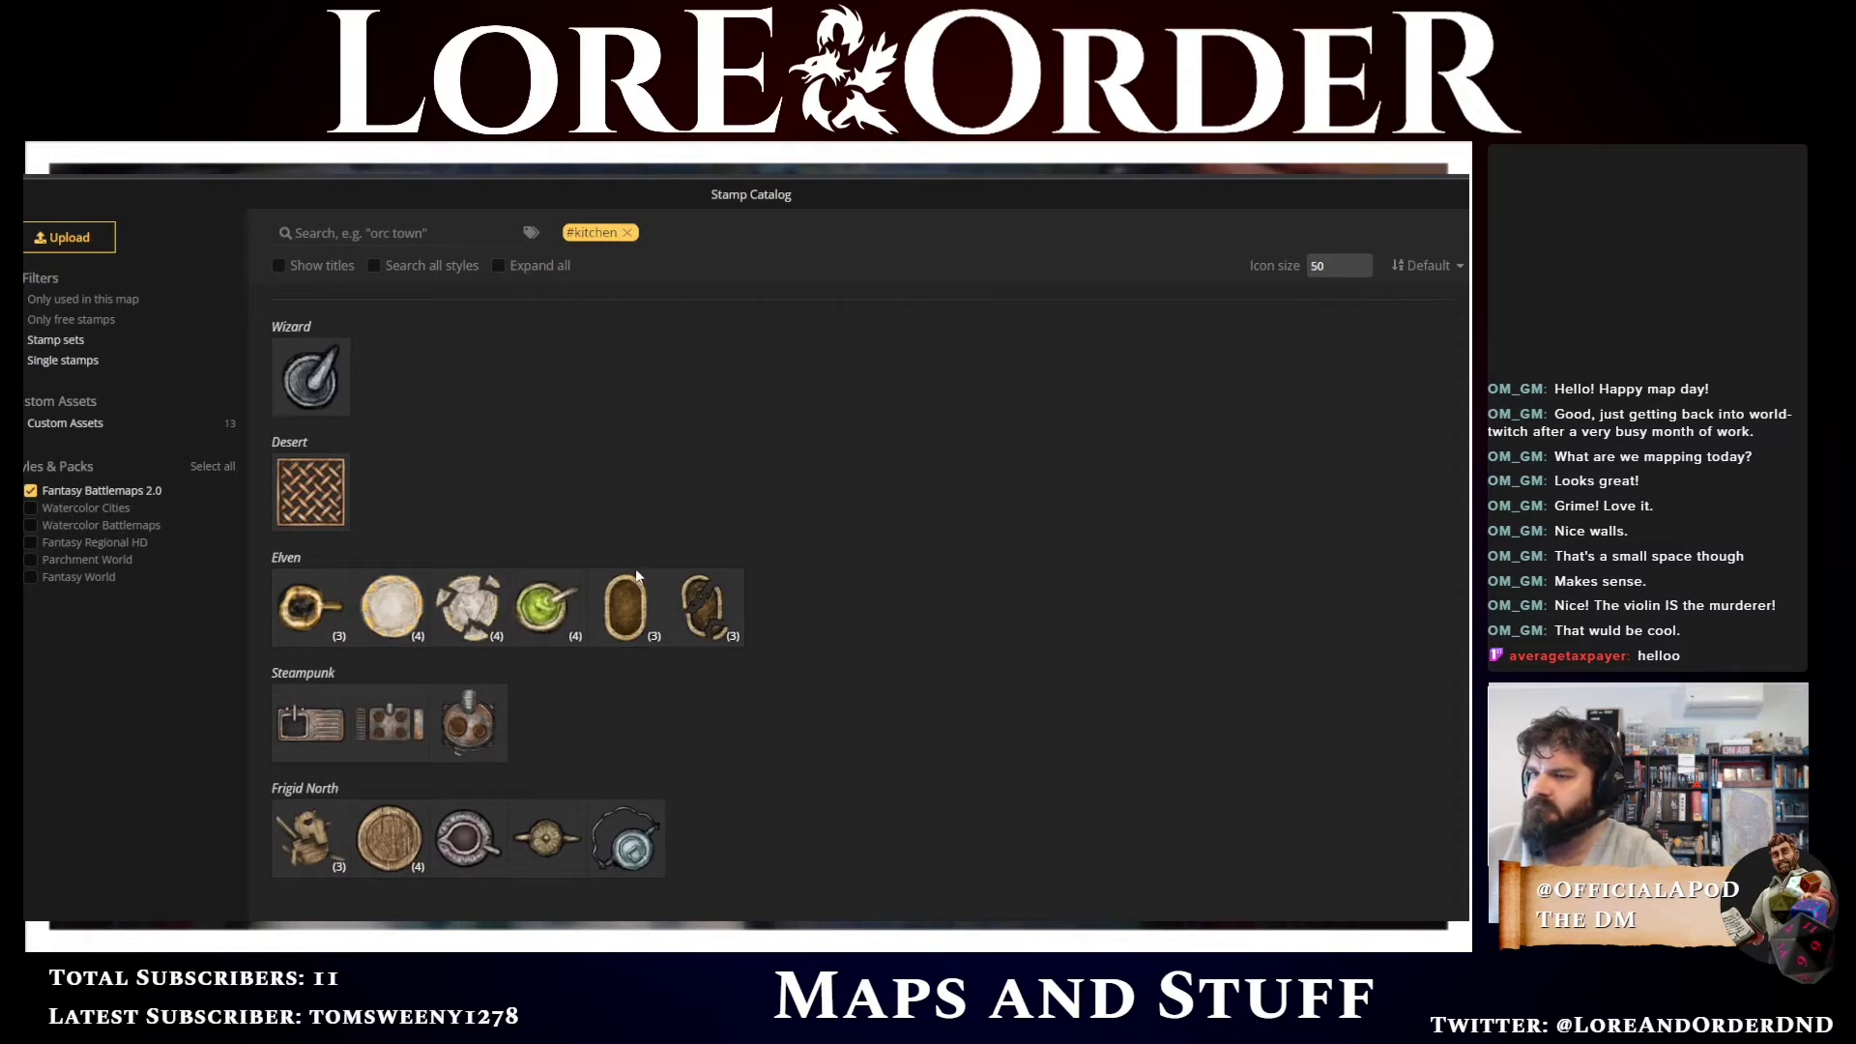
{"action": "left_click", "coordinate": [628, 637]}
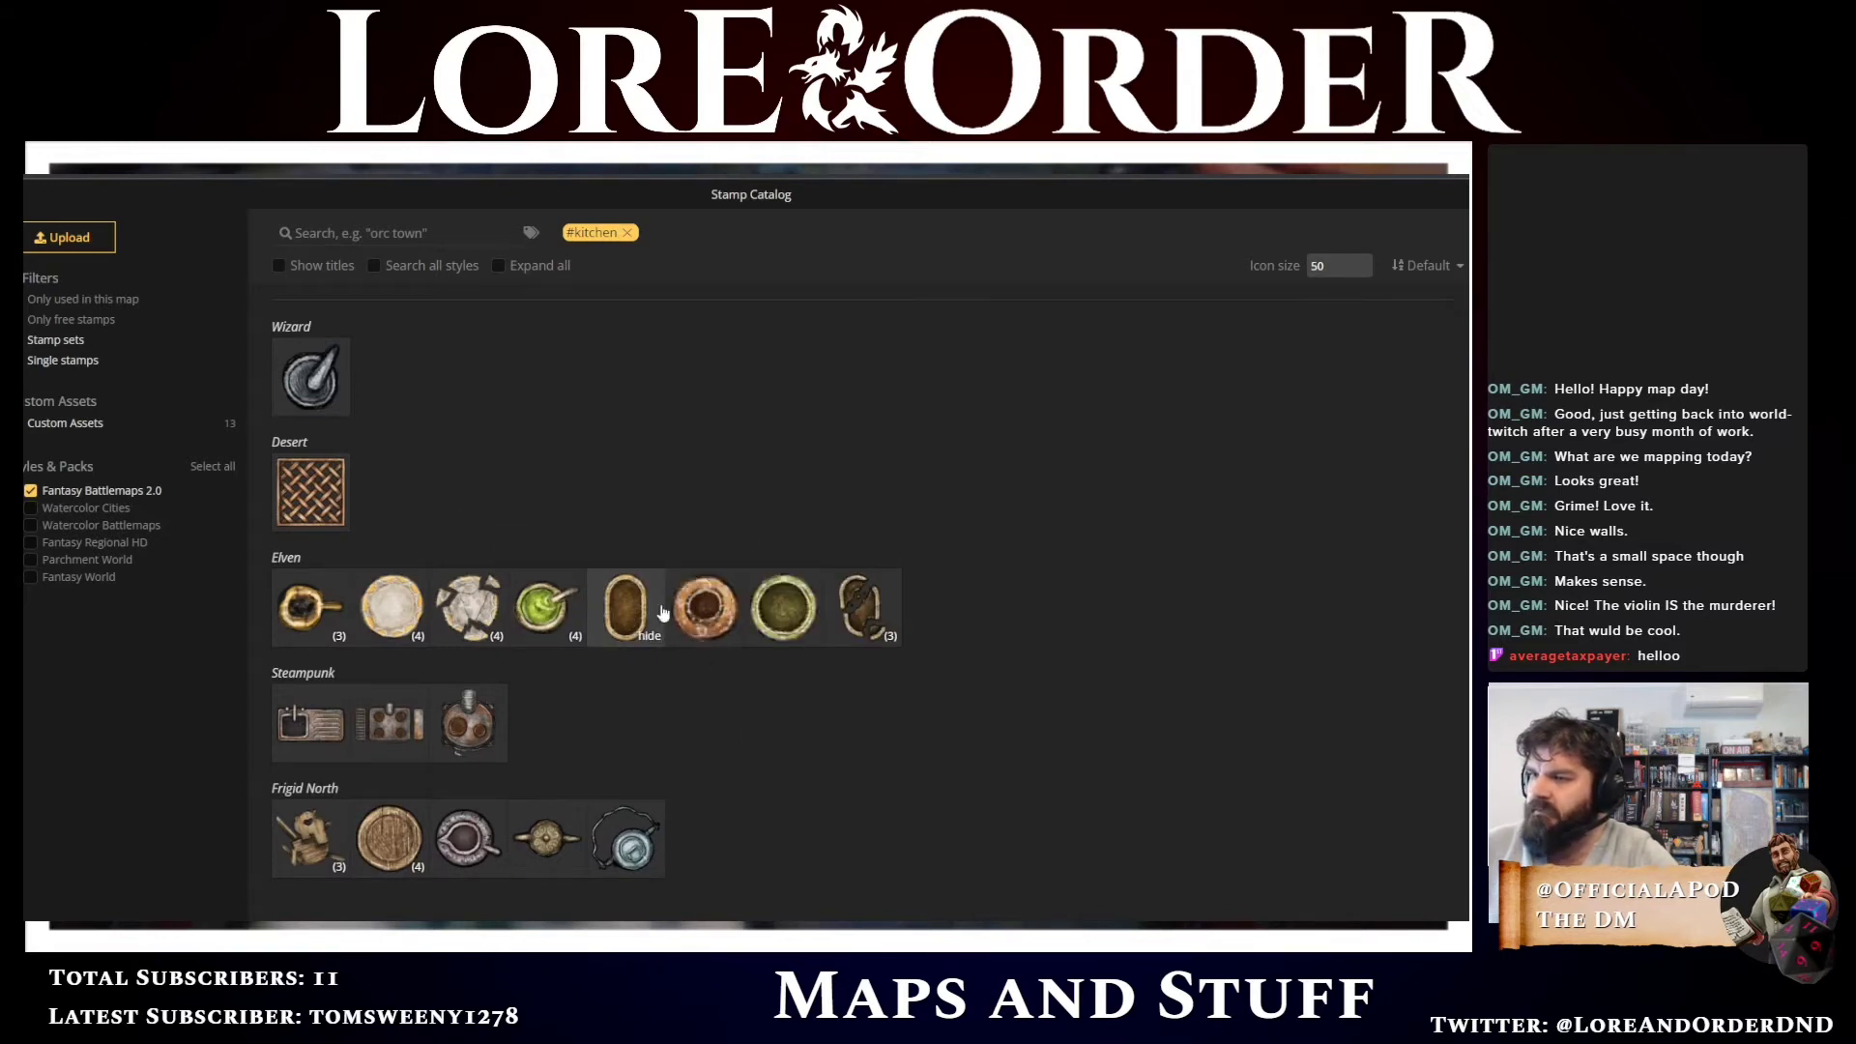
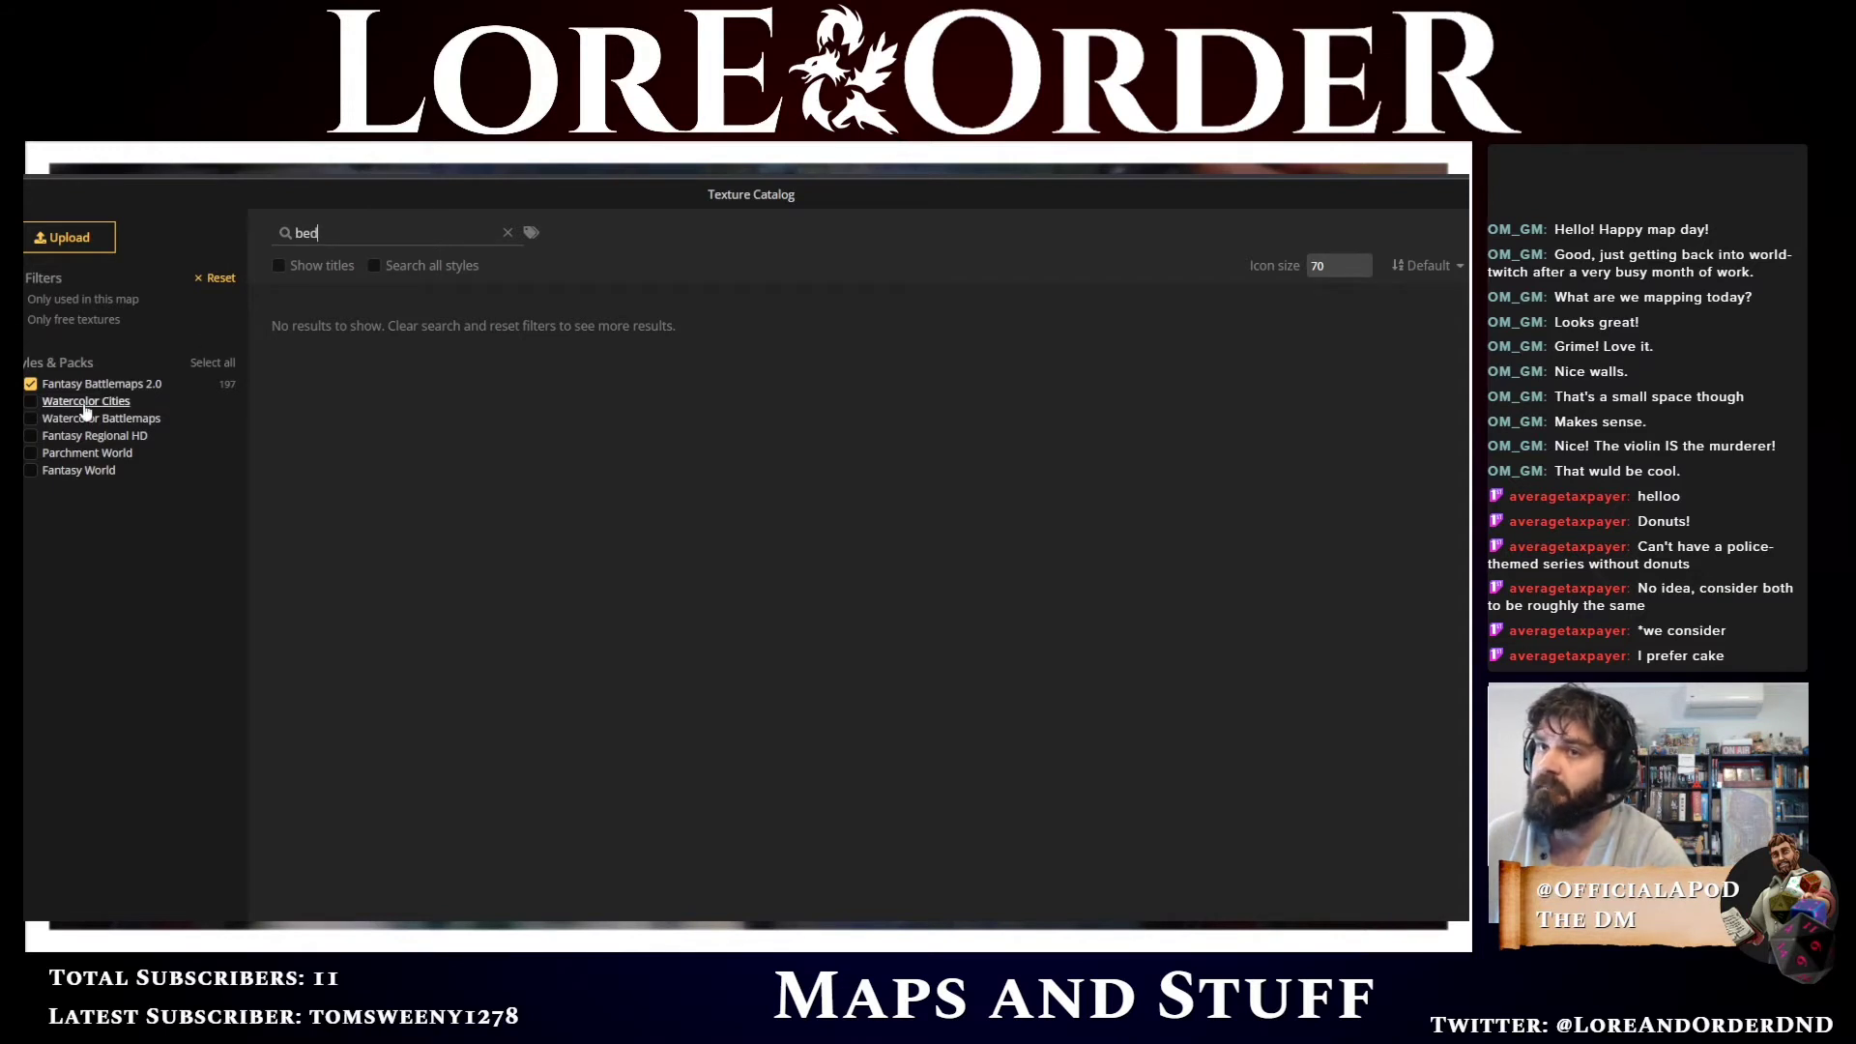
Include the Watercolor Cities pack in the texture search for "bed" and pick the Flowerbed texture for the brush
{"action": "left_click", "coordinate": [35, 402]}
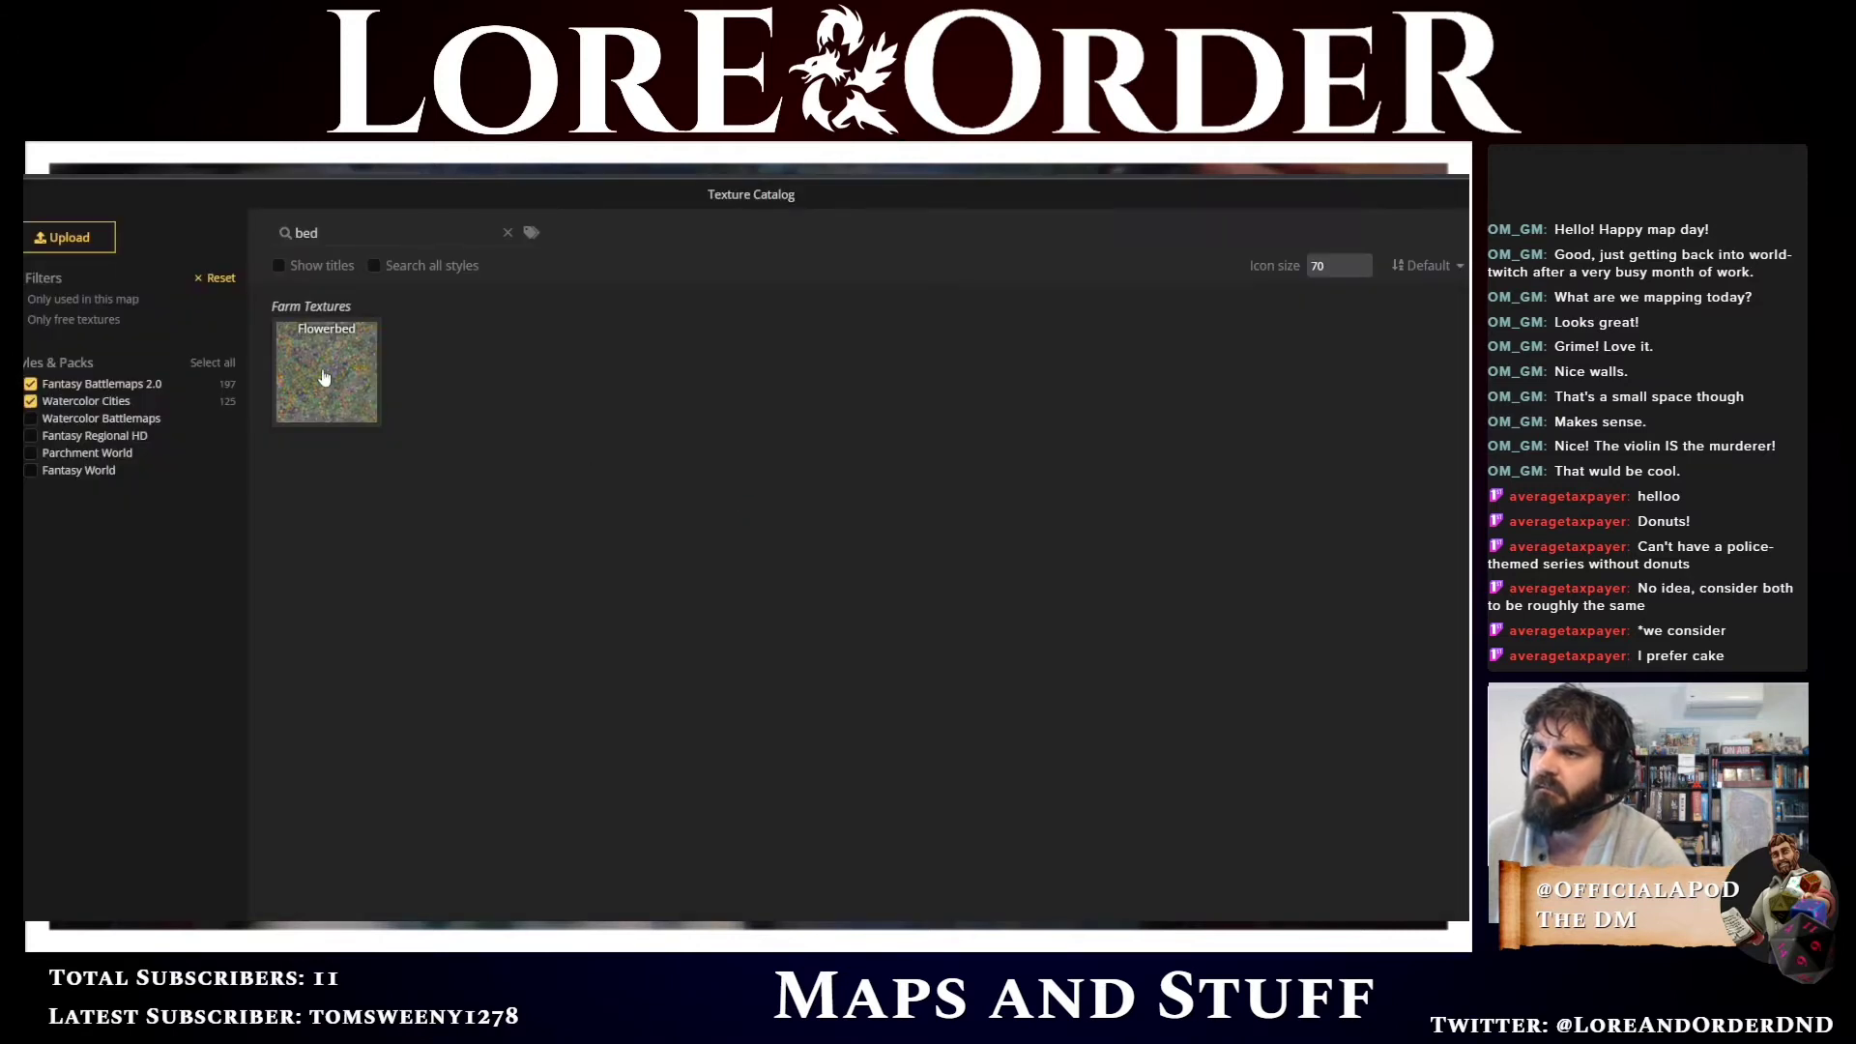
{"action": "left_click", "coordinate": [324, 377]}
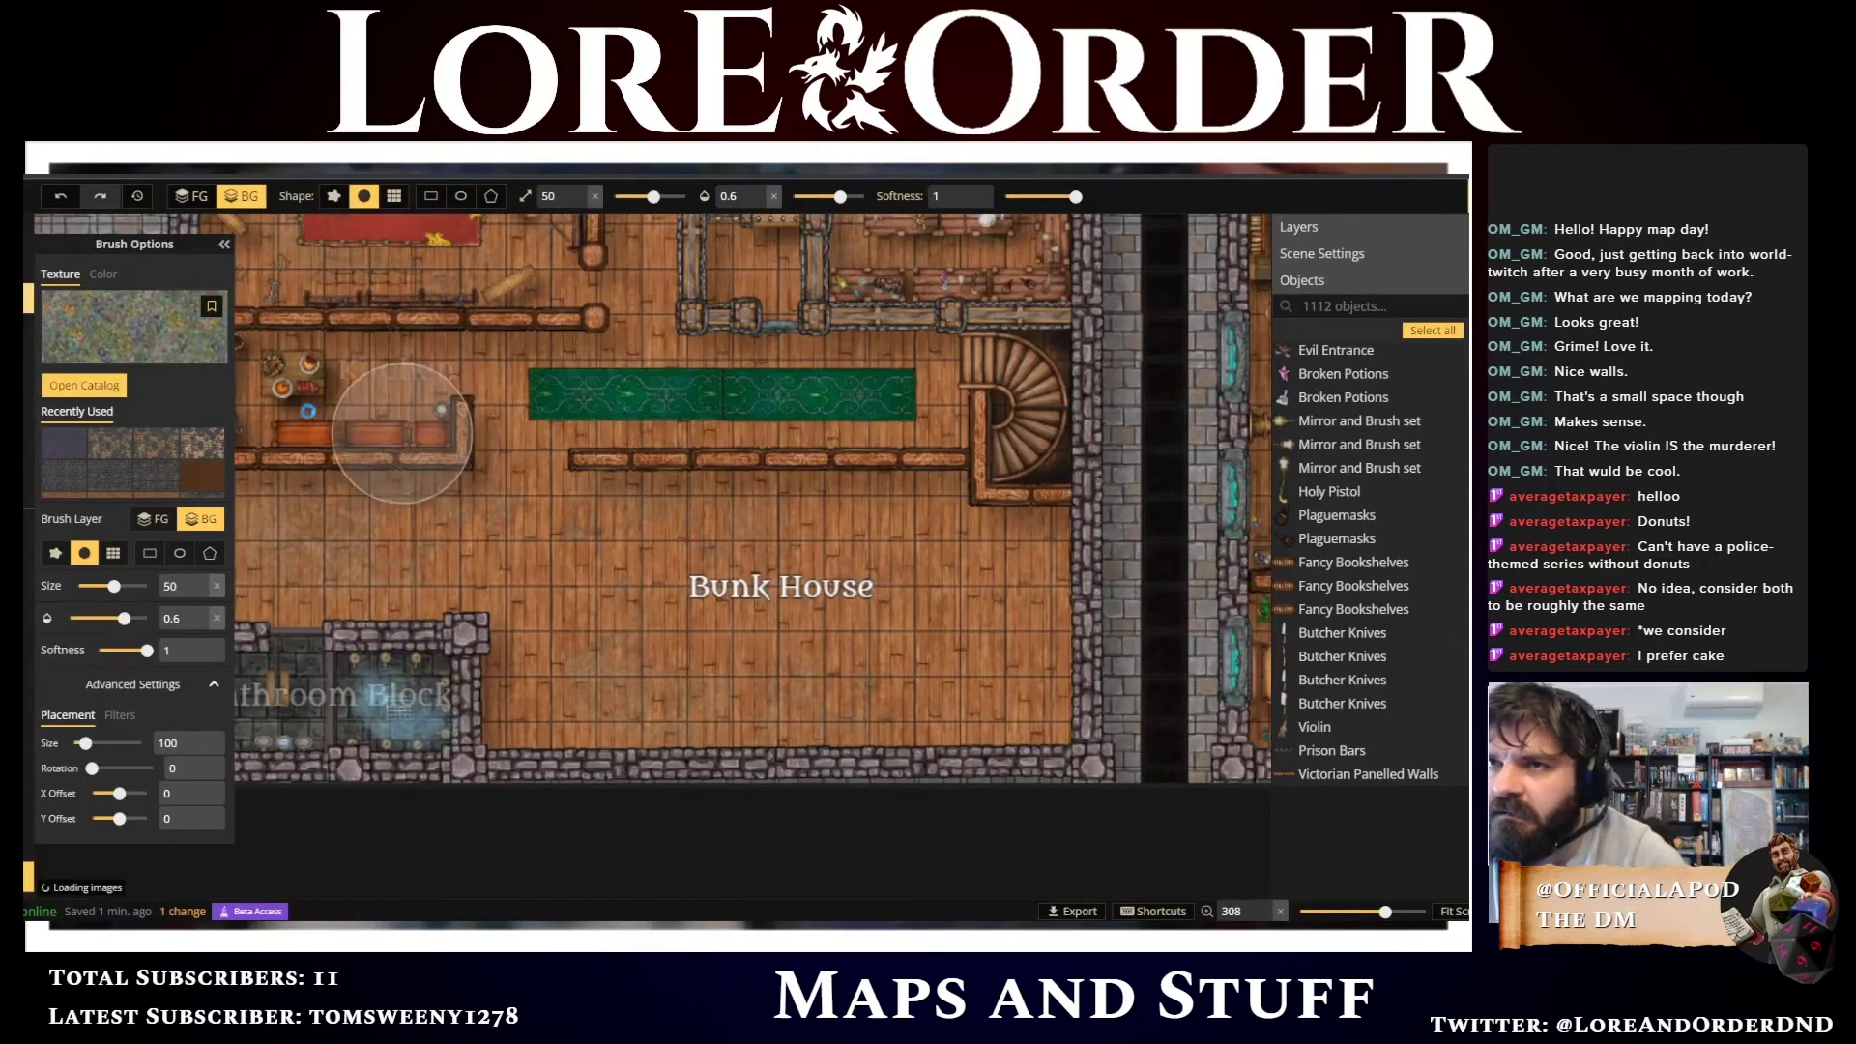
Remove the #food filter from the stamp catalog and search all stamps for "bunk"
{"action": "left_click", "coordinate": [29, 328]}
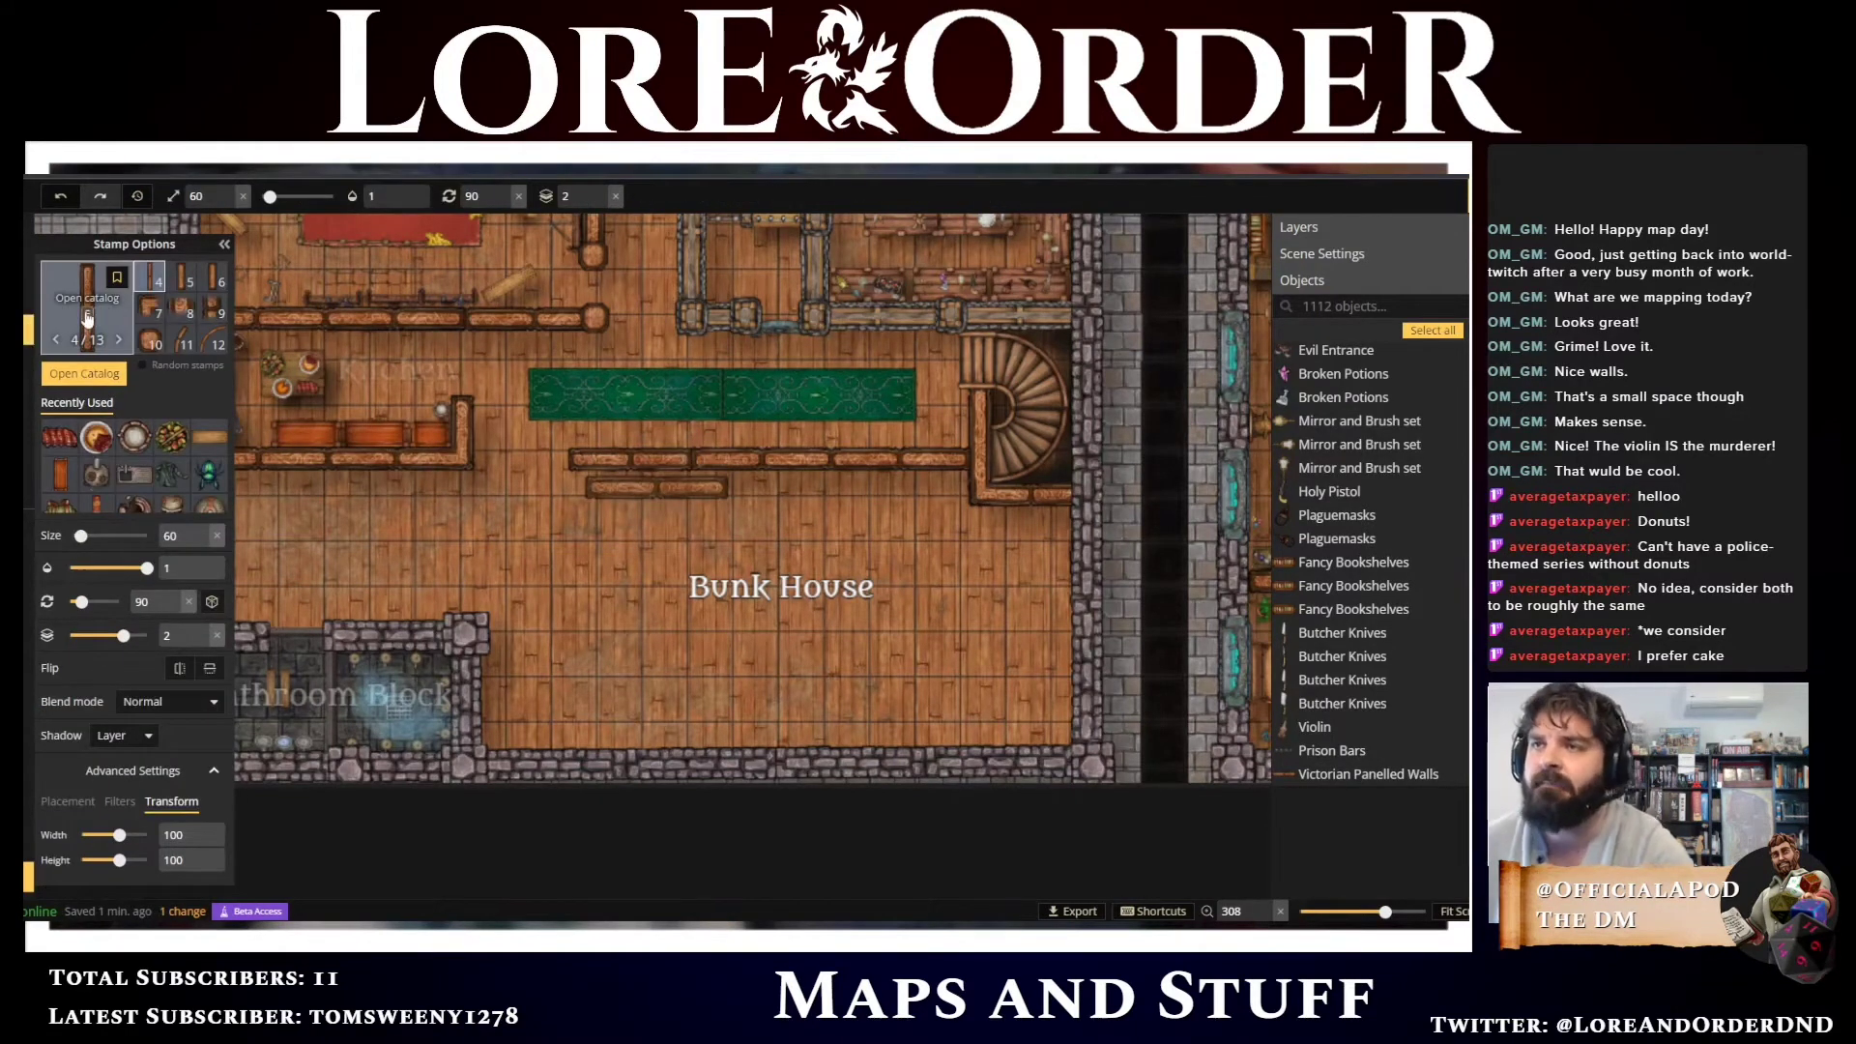
{"action": "left_click", "coordinate": [87, 317]}
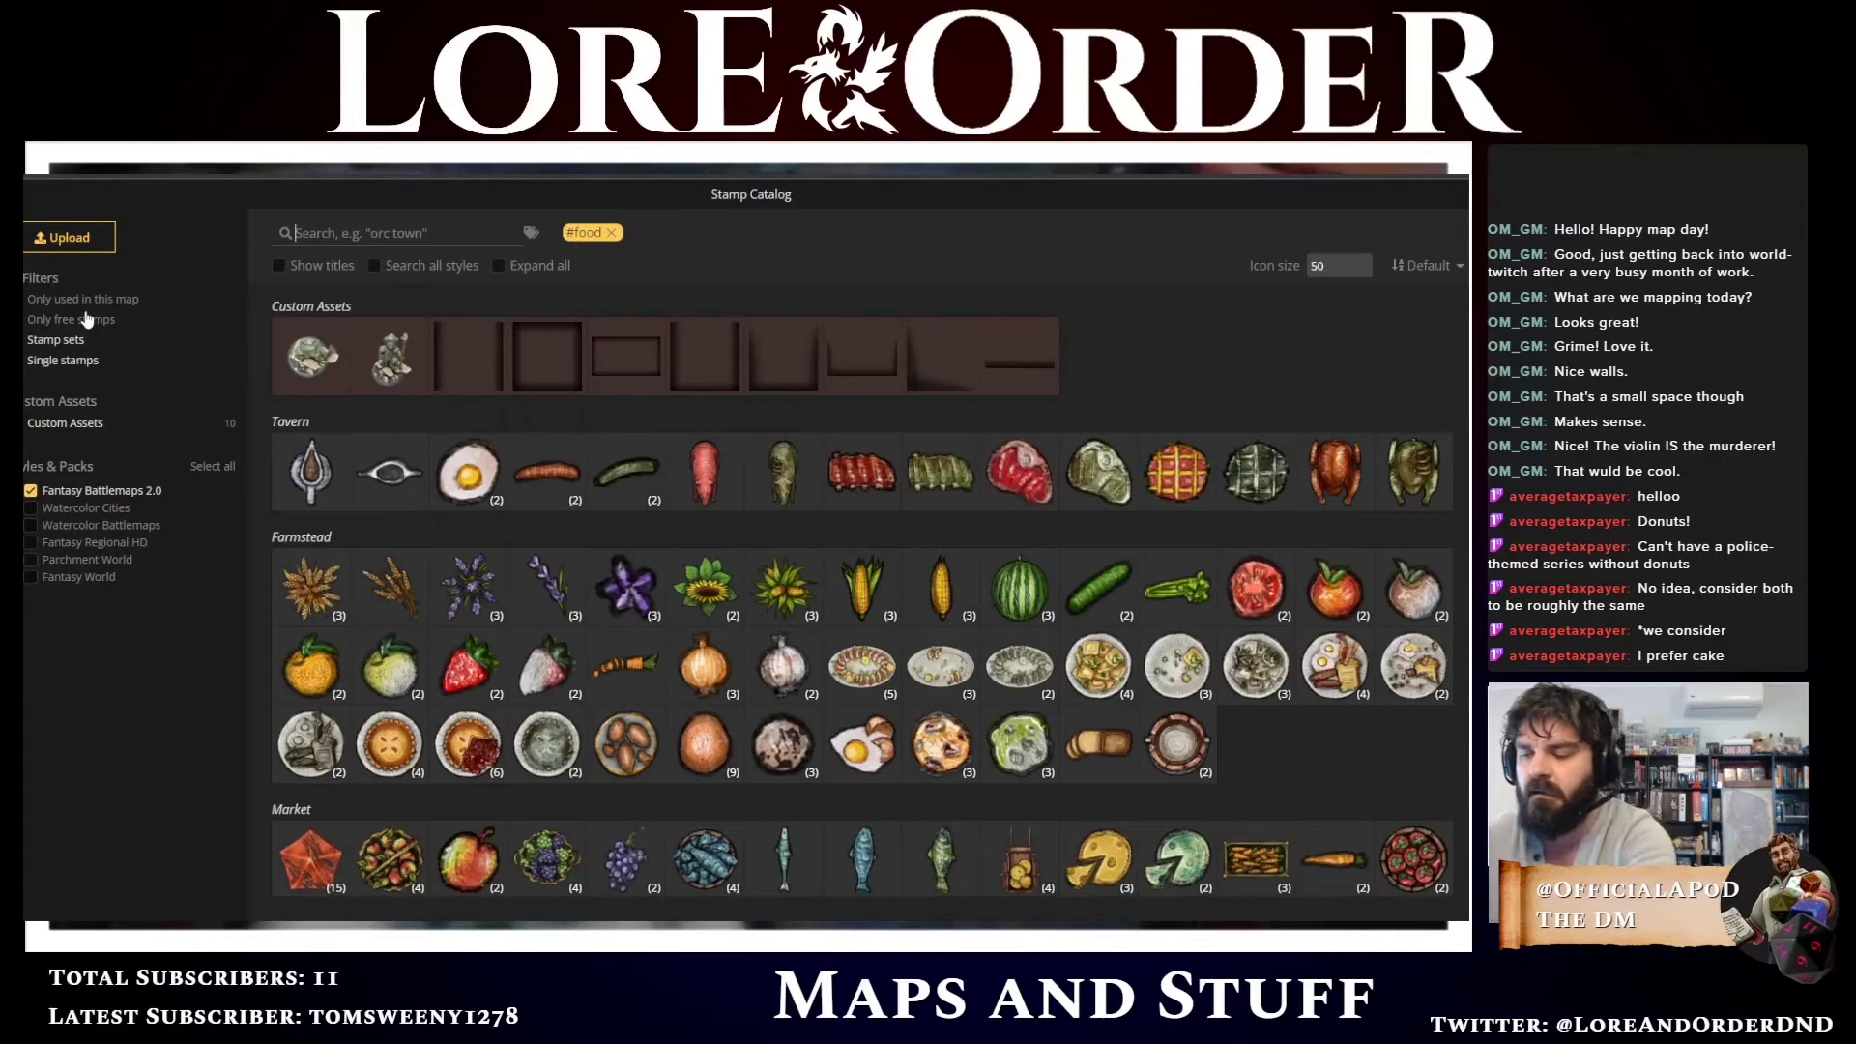
{"action": "type", "text": "bunk"}
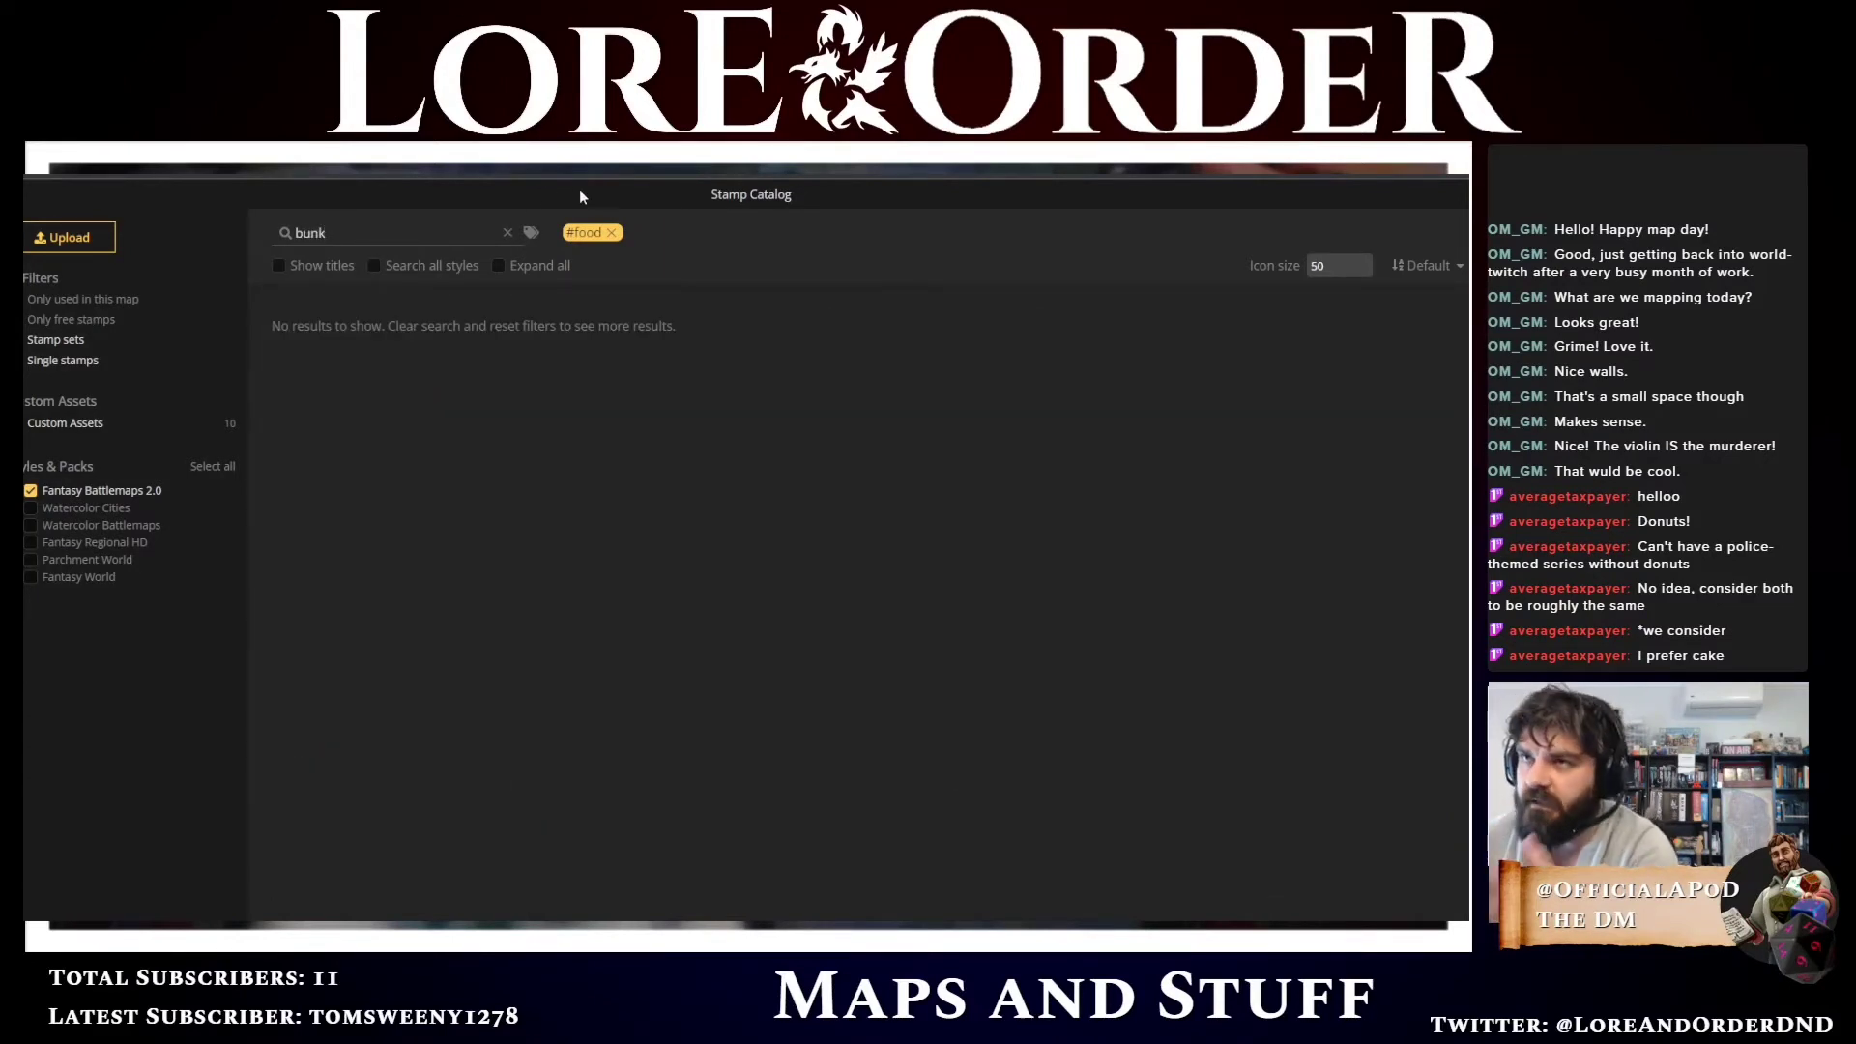
{"action": "left_click", "coordinate": [611, 233]}
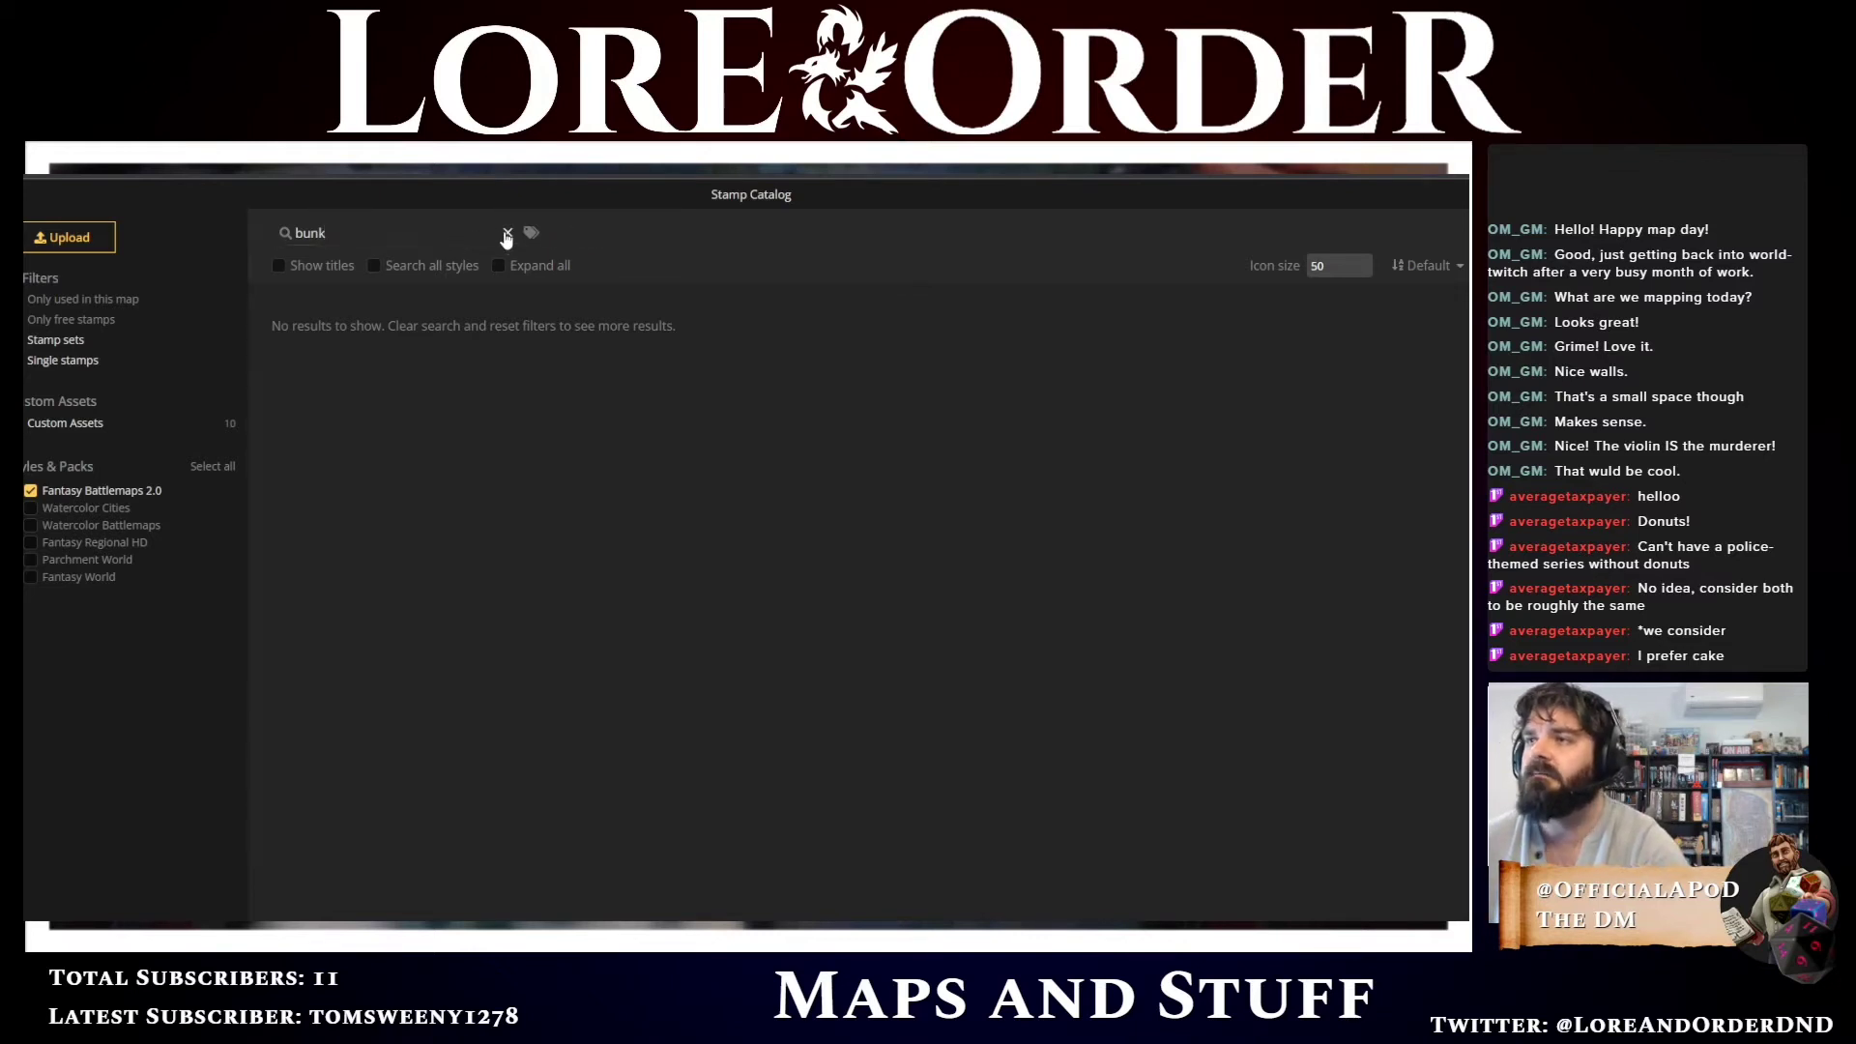
{"action": "left_click", "coordinate": [507, 233]}
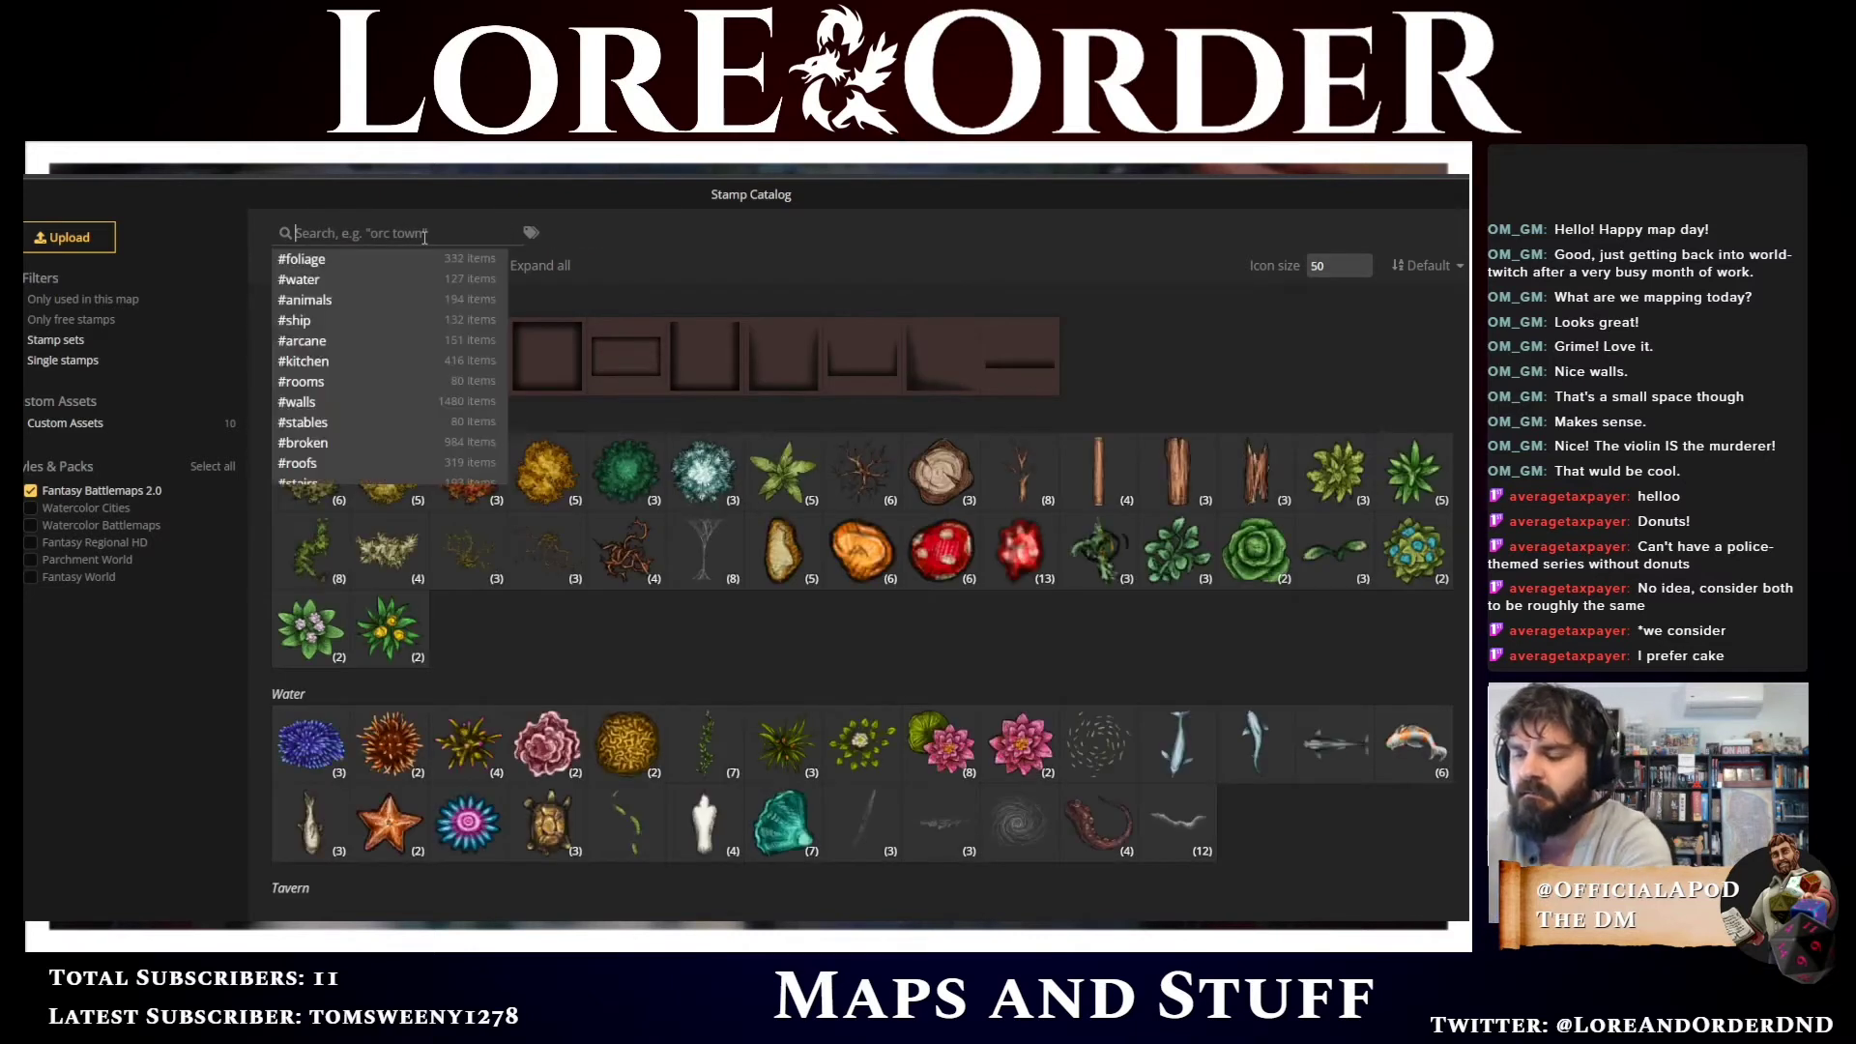
{"action": "type", "text": "bunk"}
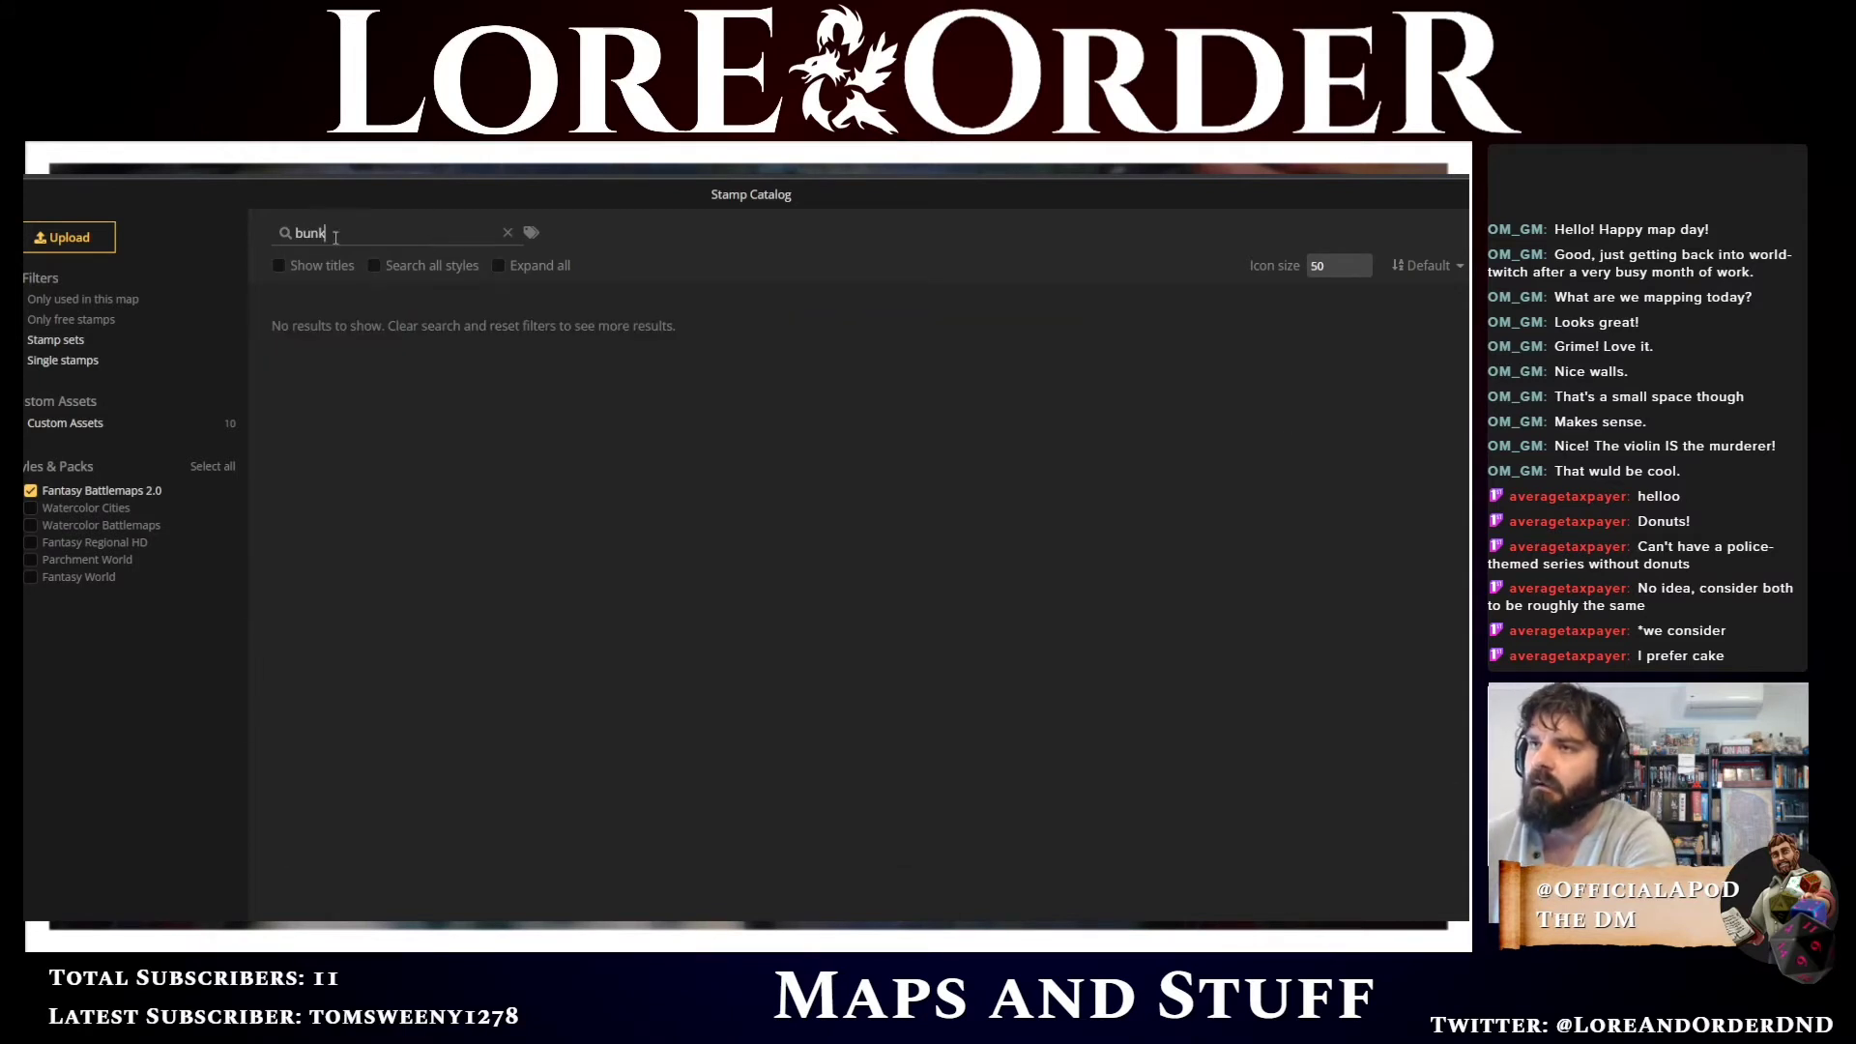
Search the stamp catalog for "bed" and pick the blue Rustic Bed from the Frigid North set
{"action": "key", "text": "ctrl+a"}
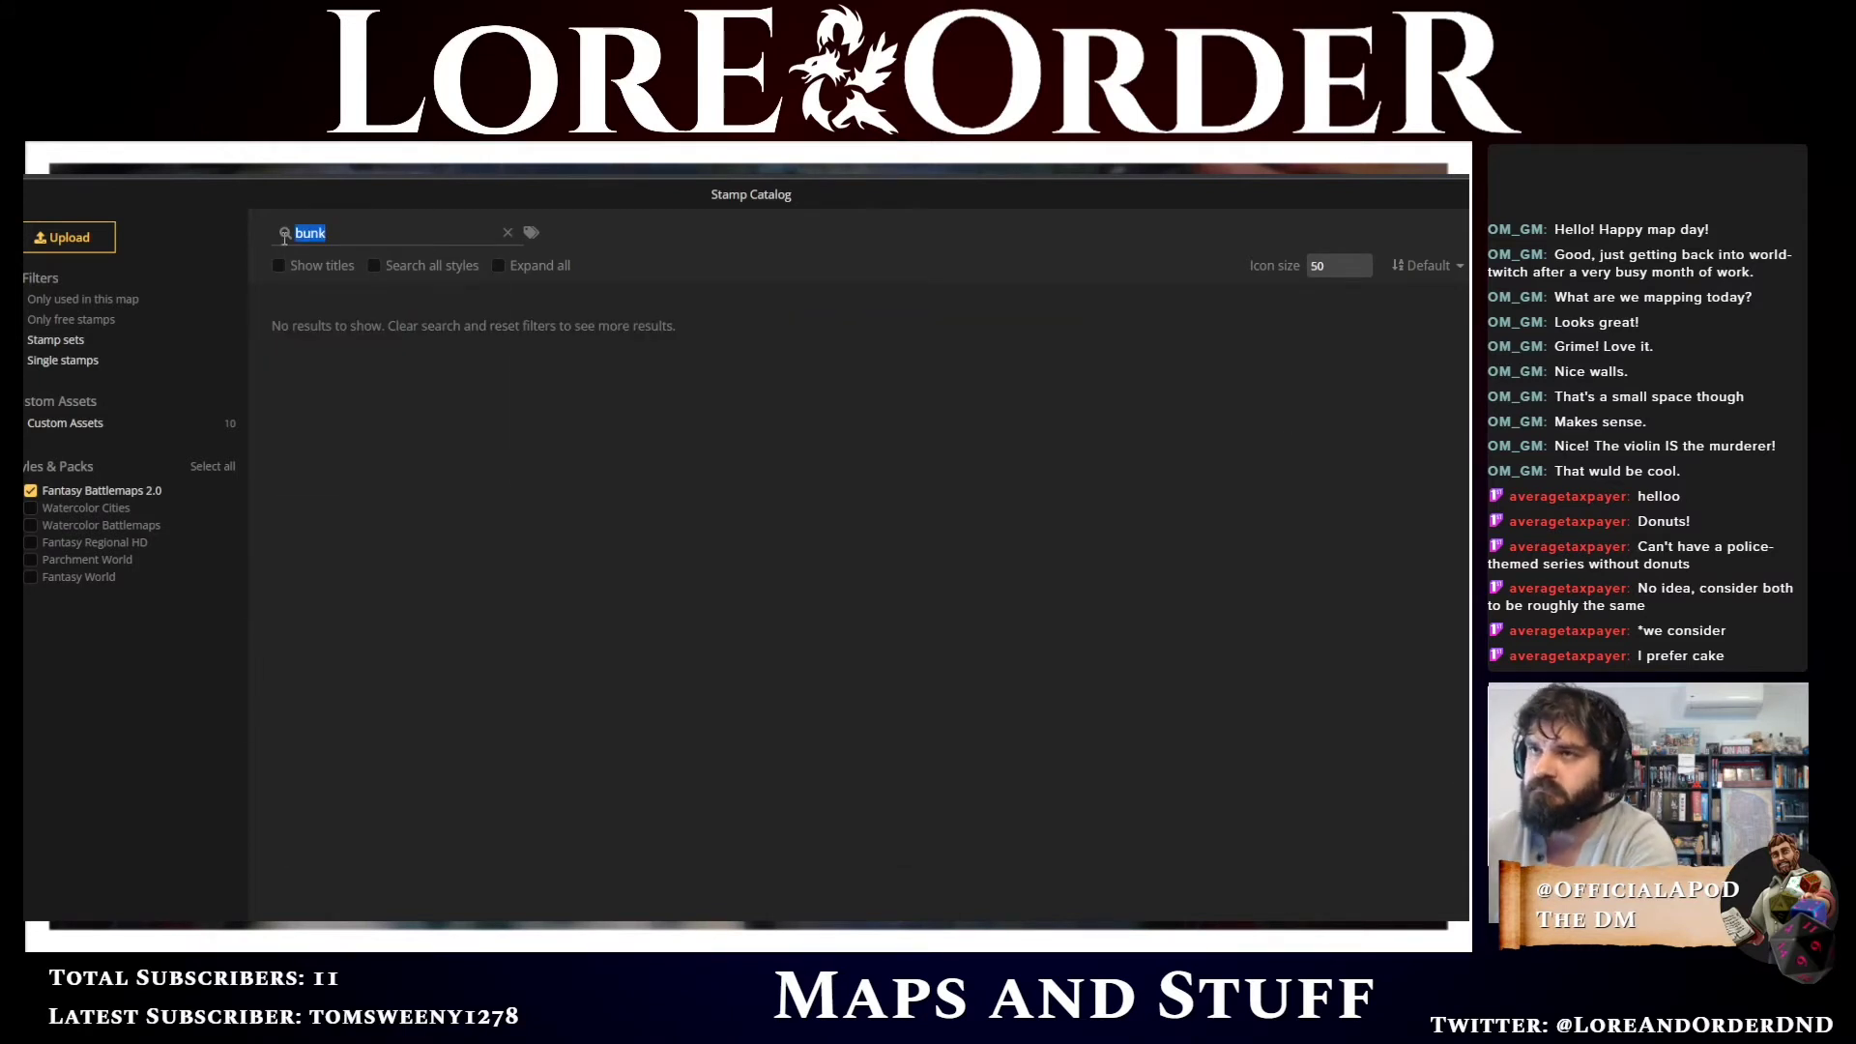
{"action": "type", "text": "bed"}
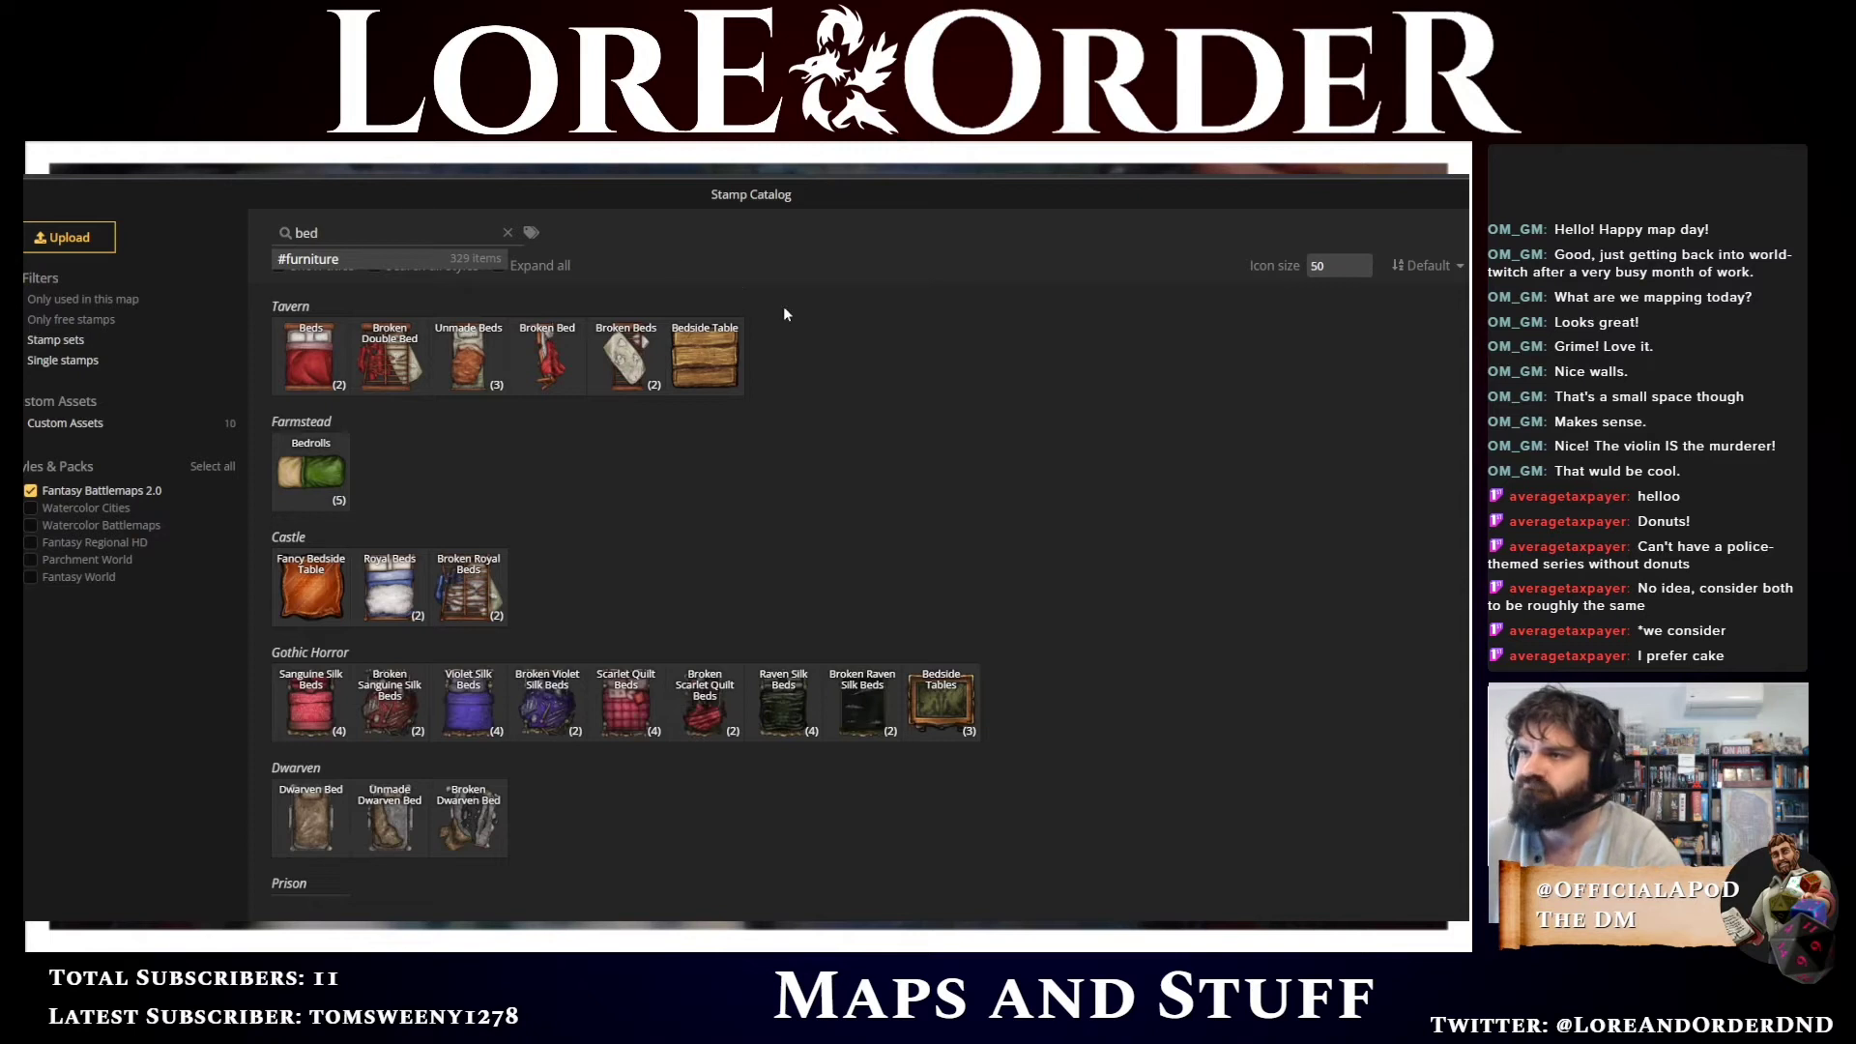
{"action": "left_click", "coordinate": [845, 429]}
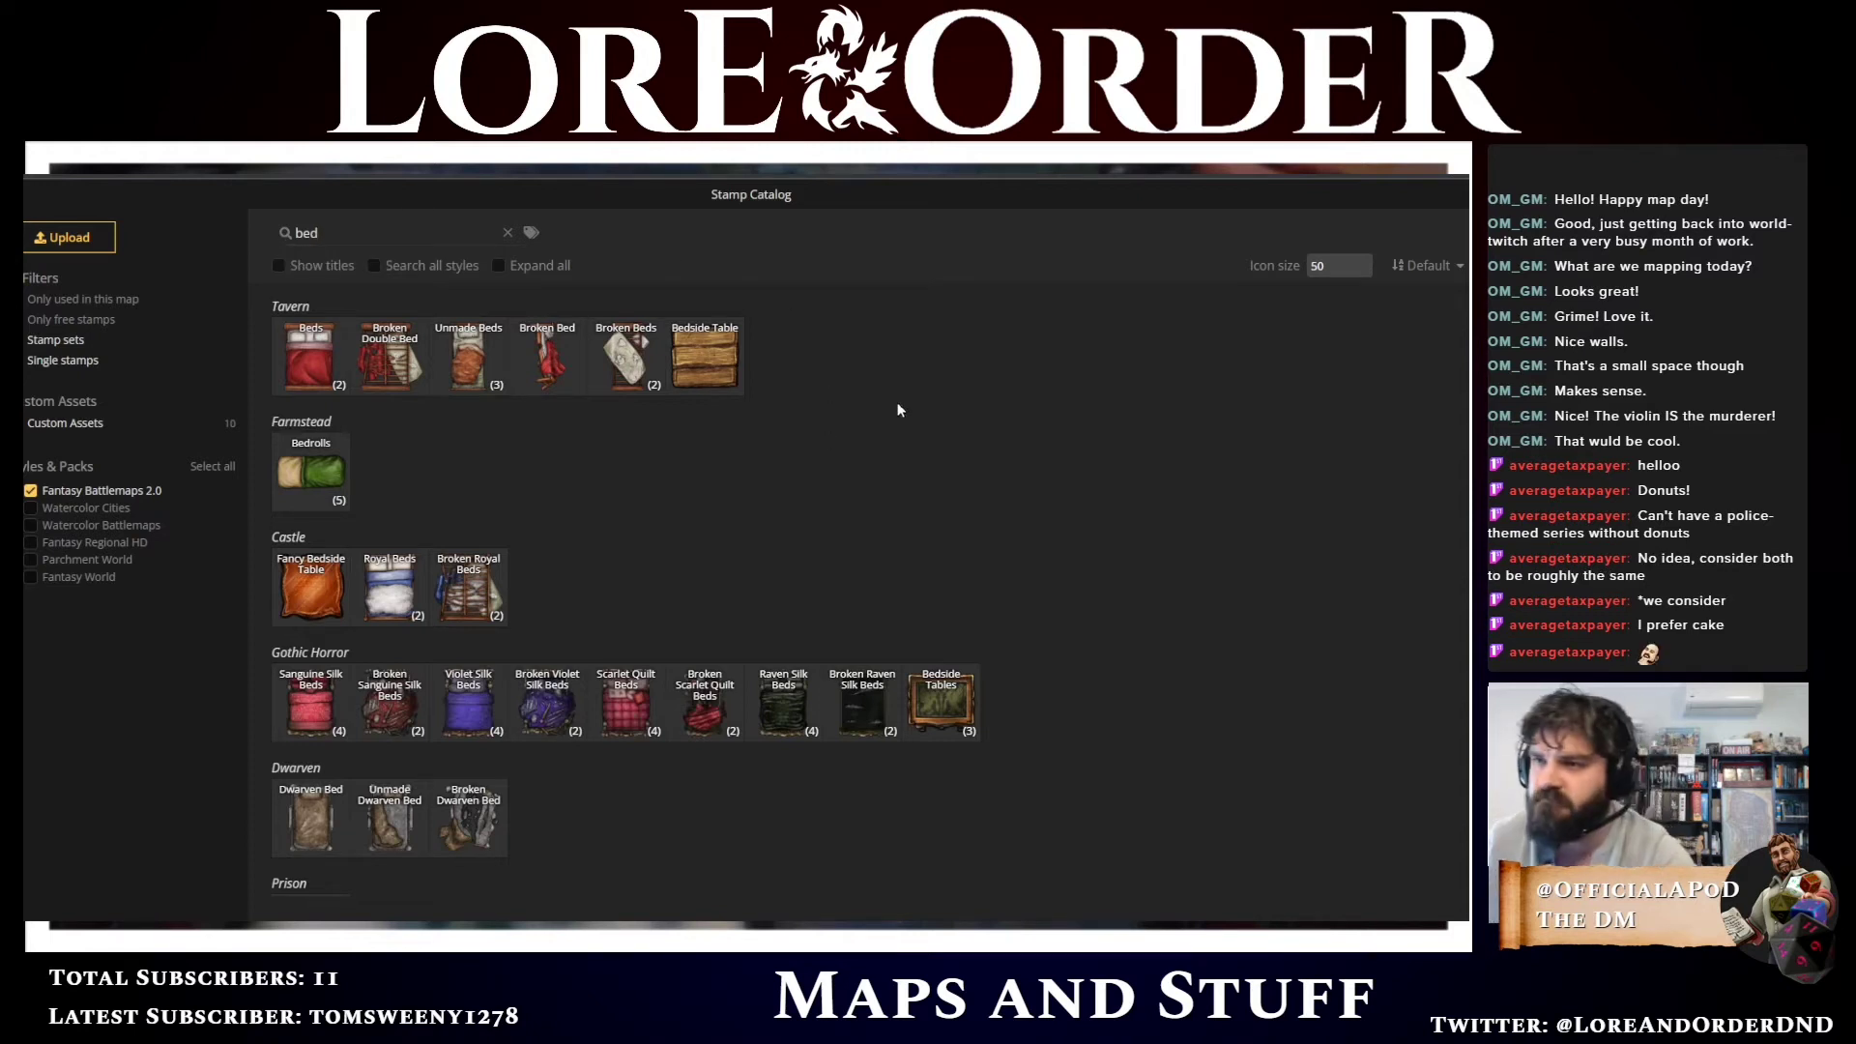
{"action": "scroll", "coordinate": [903, 413], "scroll_direction": "down", "scroll_amount": 1}
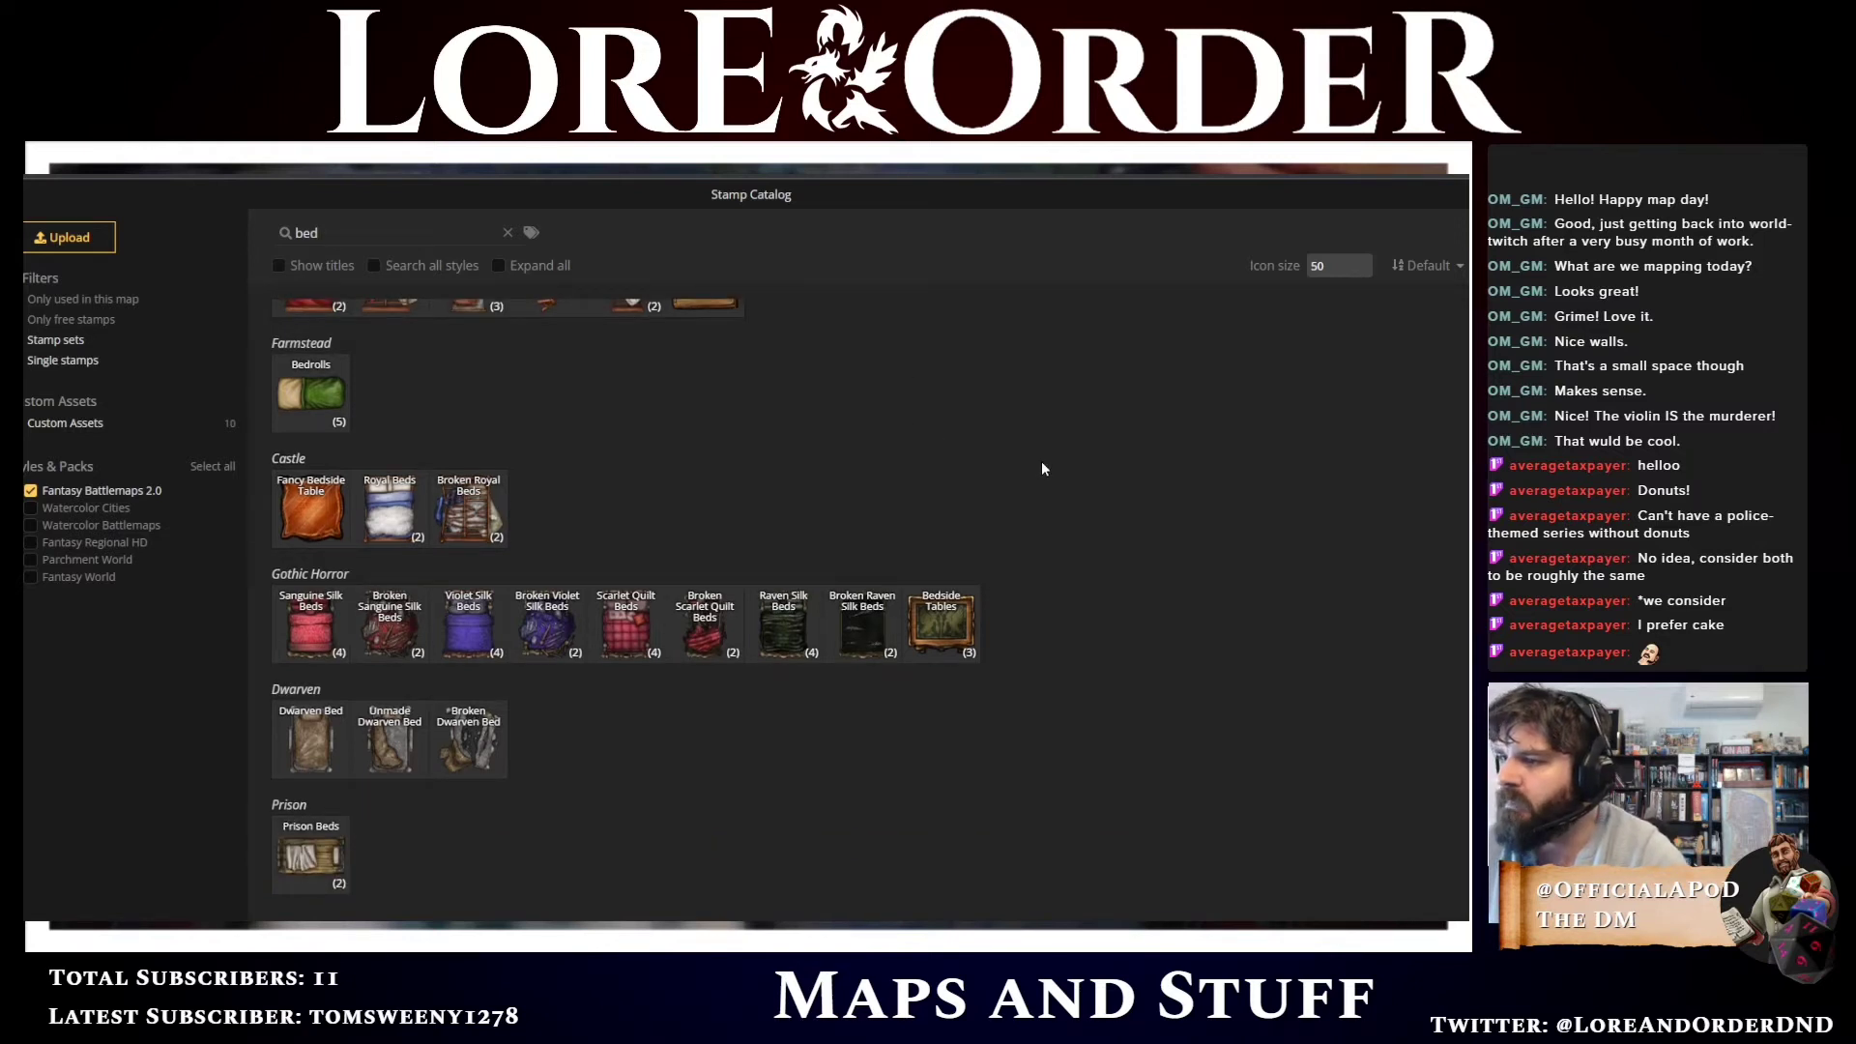
{"action": "scroll", "coordinate": [1042, 468], "scroll_direction": "down", "scroll_amount": 2}
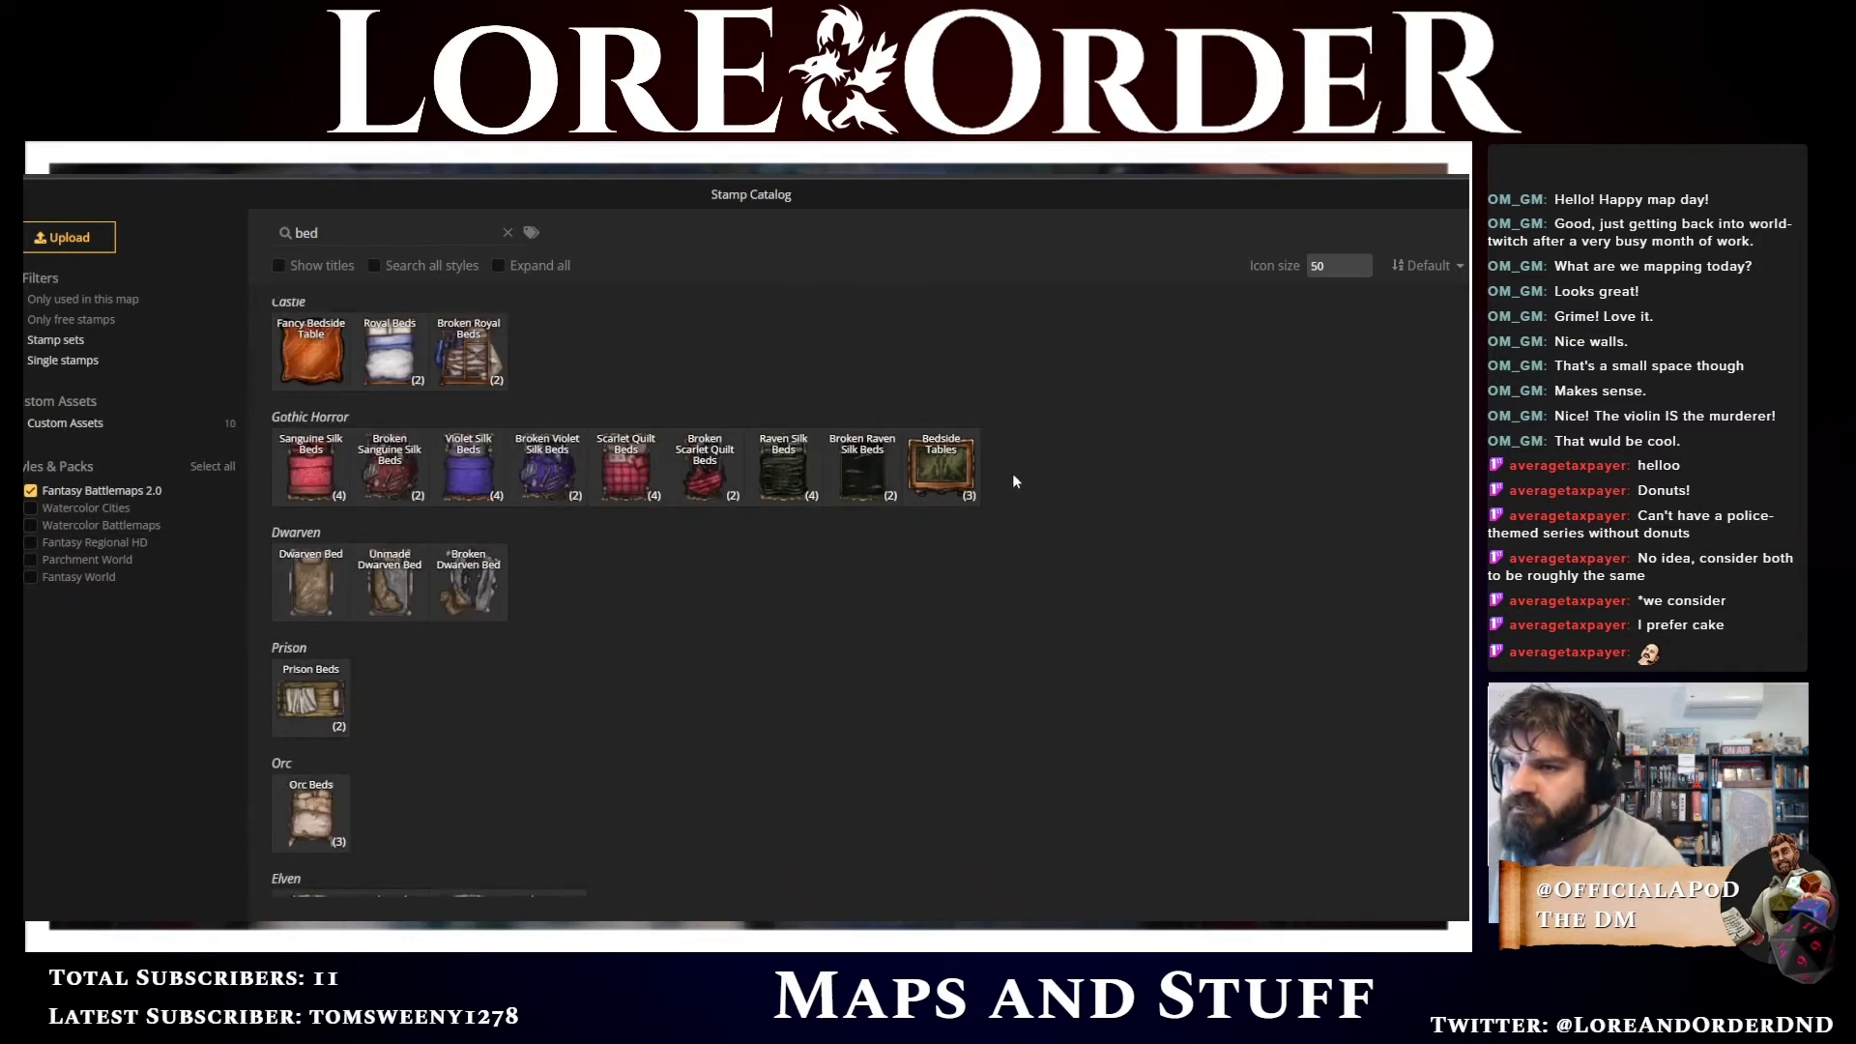
{"action": "scroll", "coordinate": [1004, 501], "scroll_direction": "down", "scroll_amount": 2}
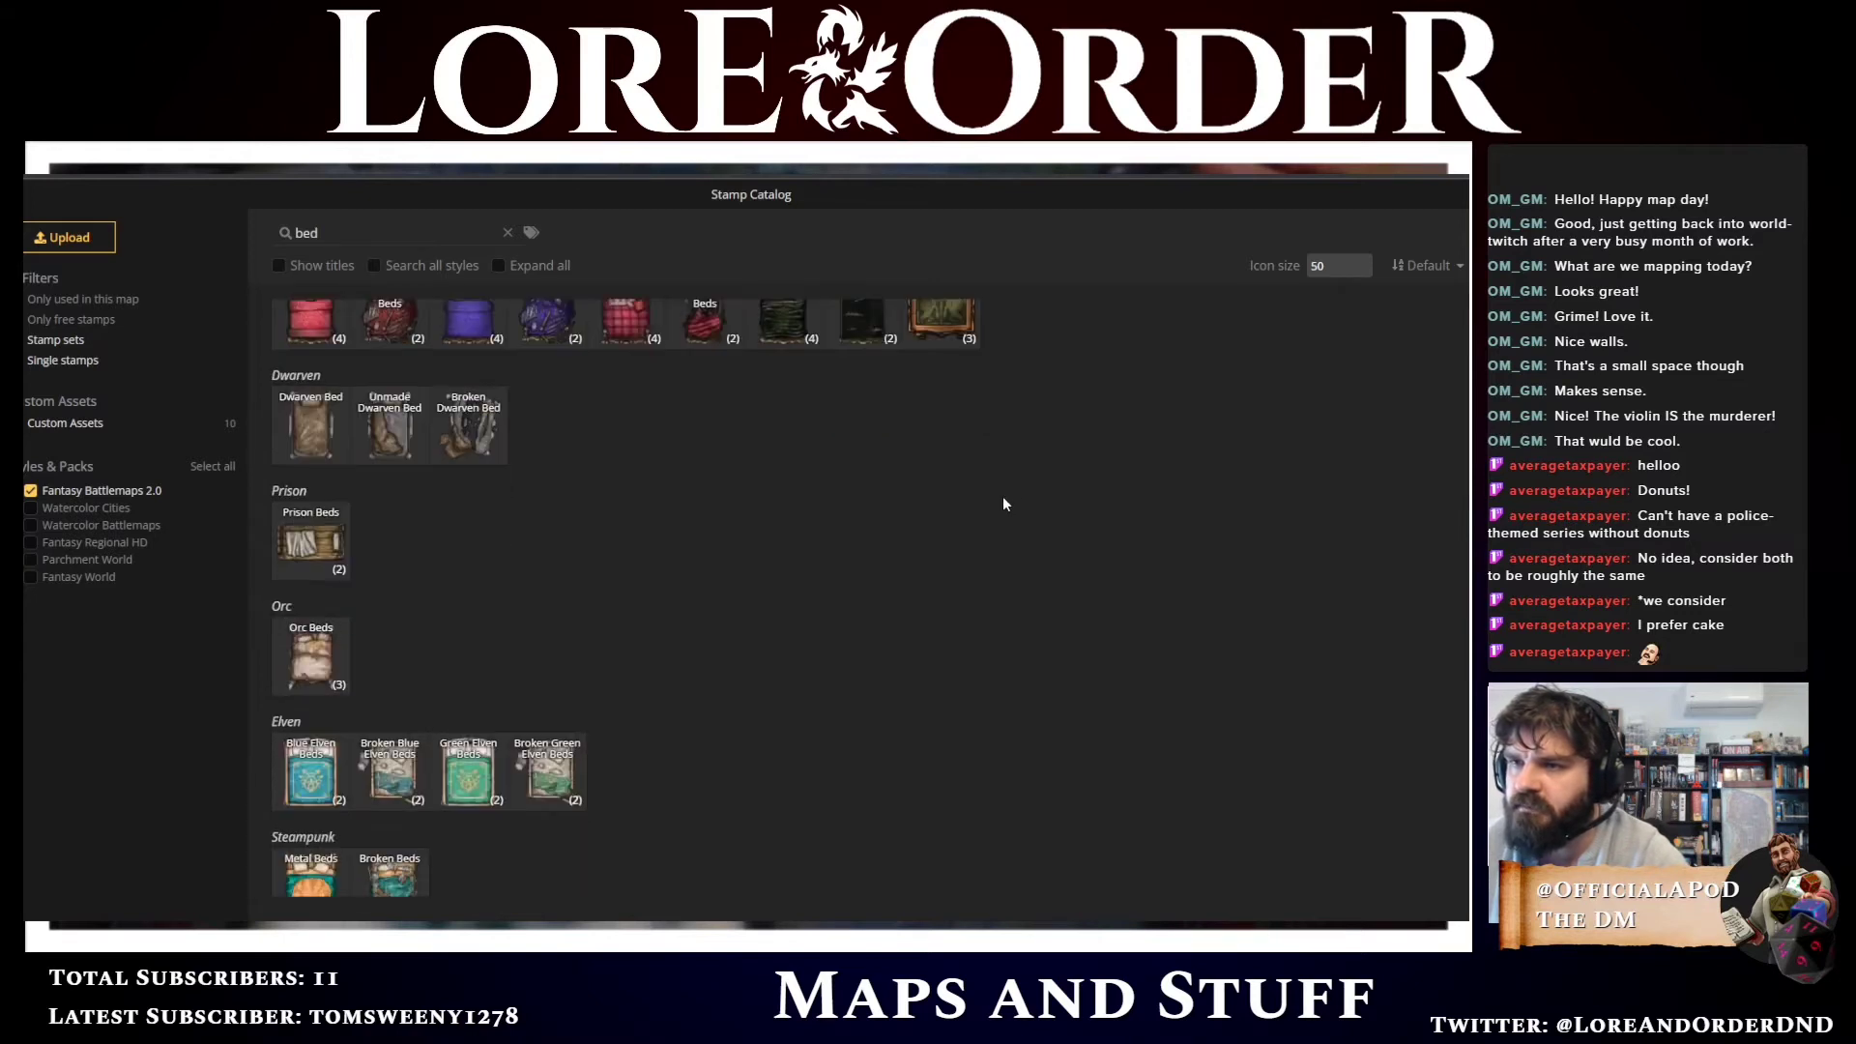
{"action": "scroll", "coordinate": [1003, 503], "scroll_direction": "down", "scroll_amount": 2}
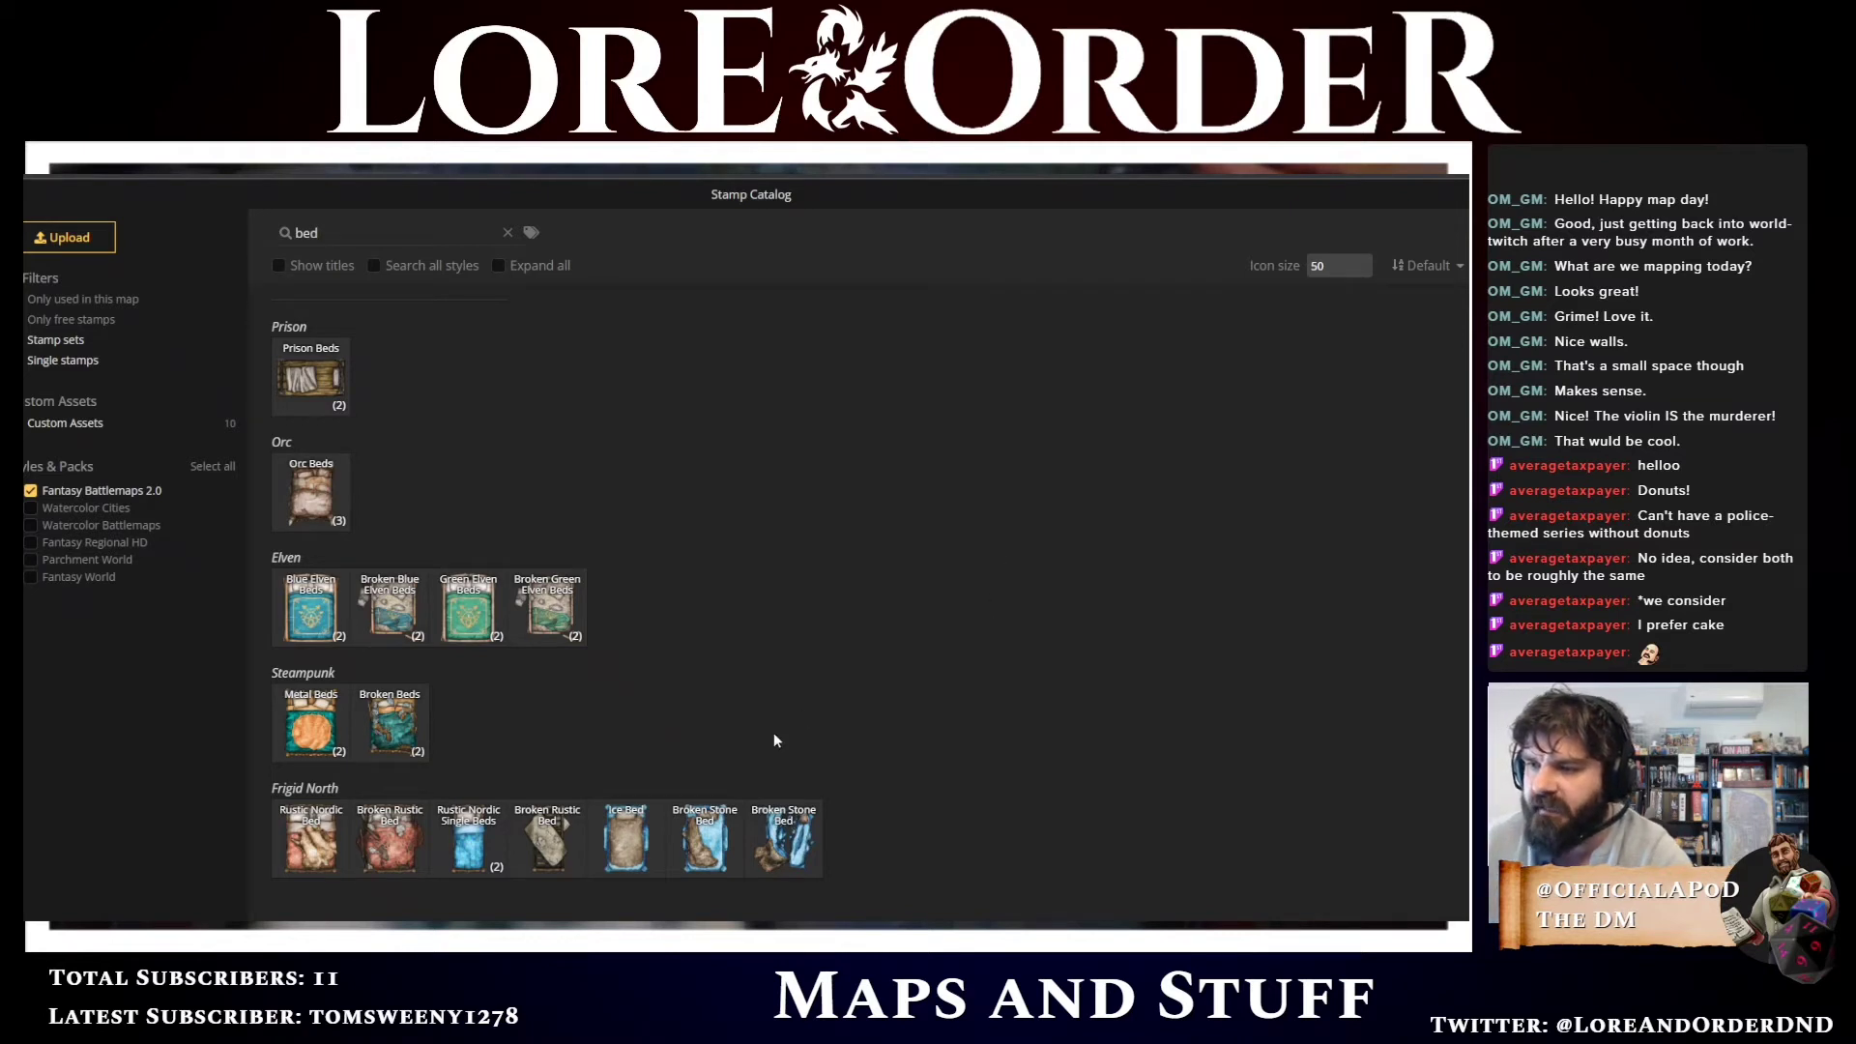
{"action": "left_click", "coordinate": [482, 868]}
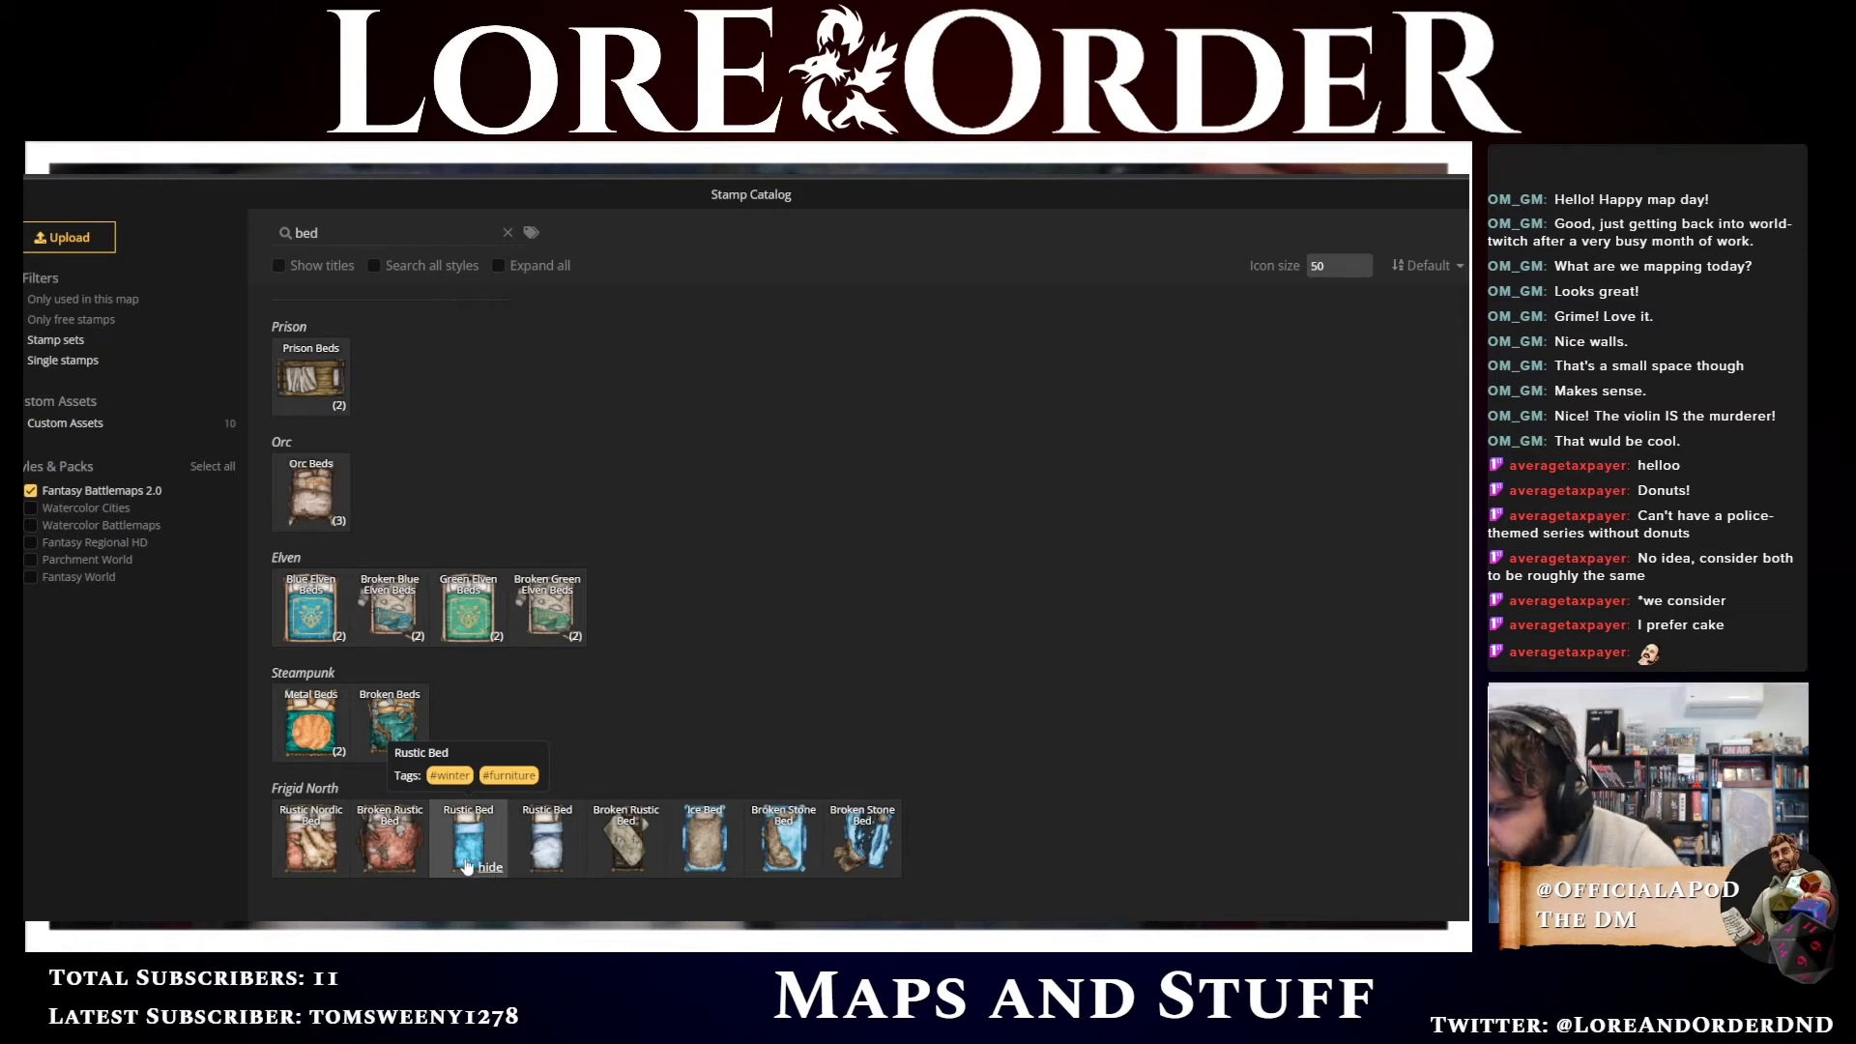
{"action": "left_click", "coordinate": [467, 857]}
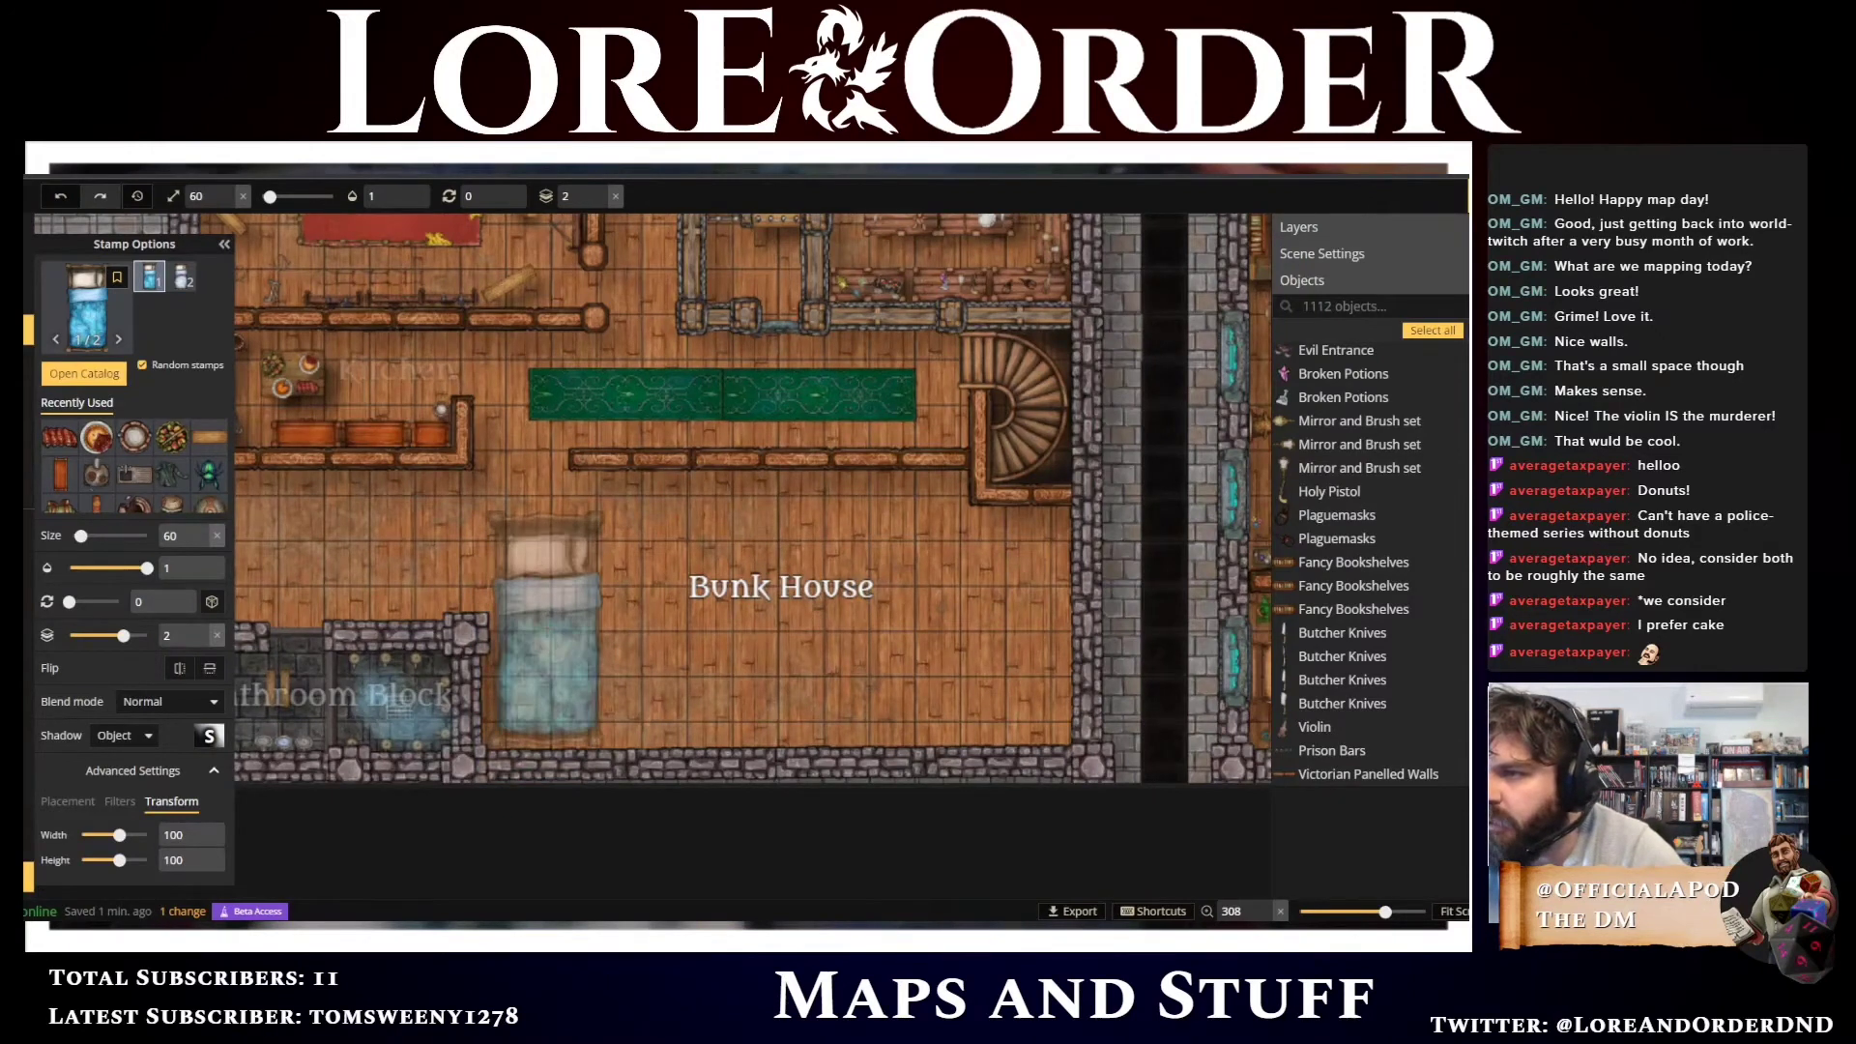
Place the blue bed in the Bunk House beside the Bathroom Block and rotate it to 180 degrees
{"action": "left_click", "coordinate": [547, 628]}
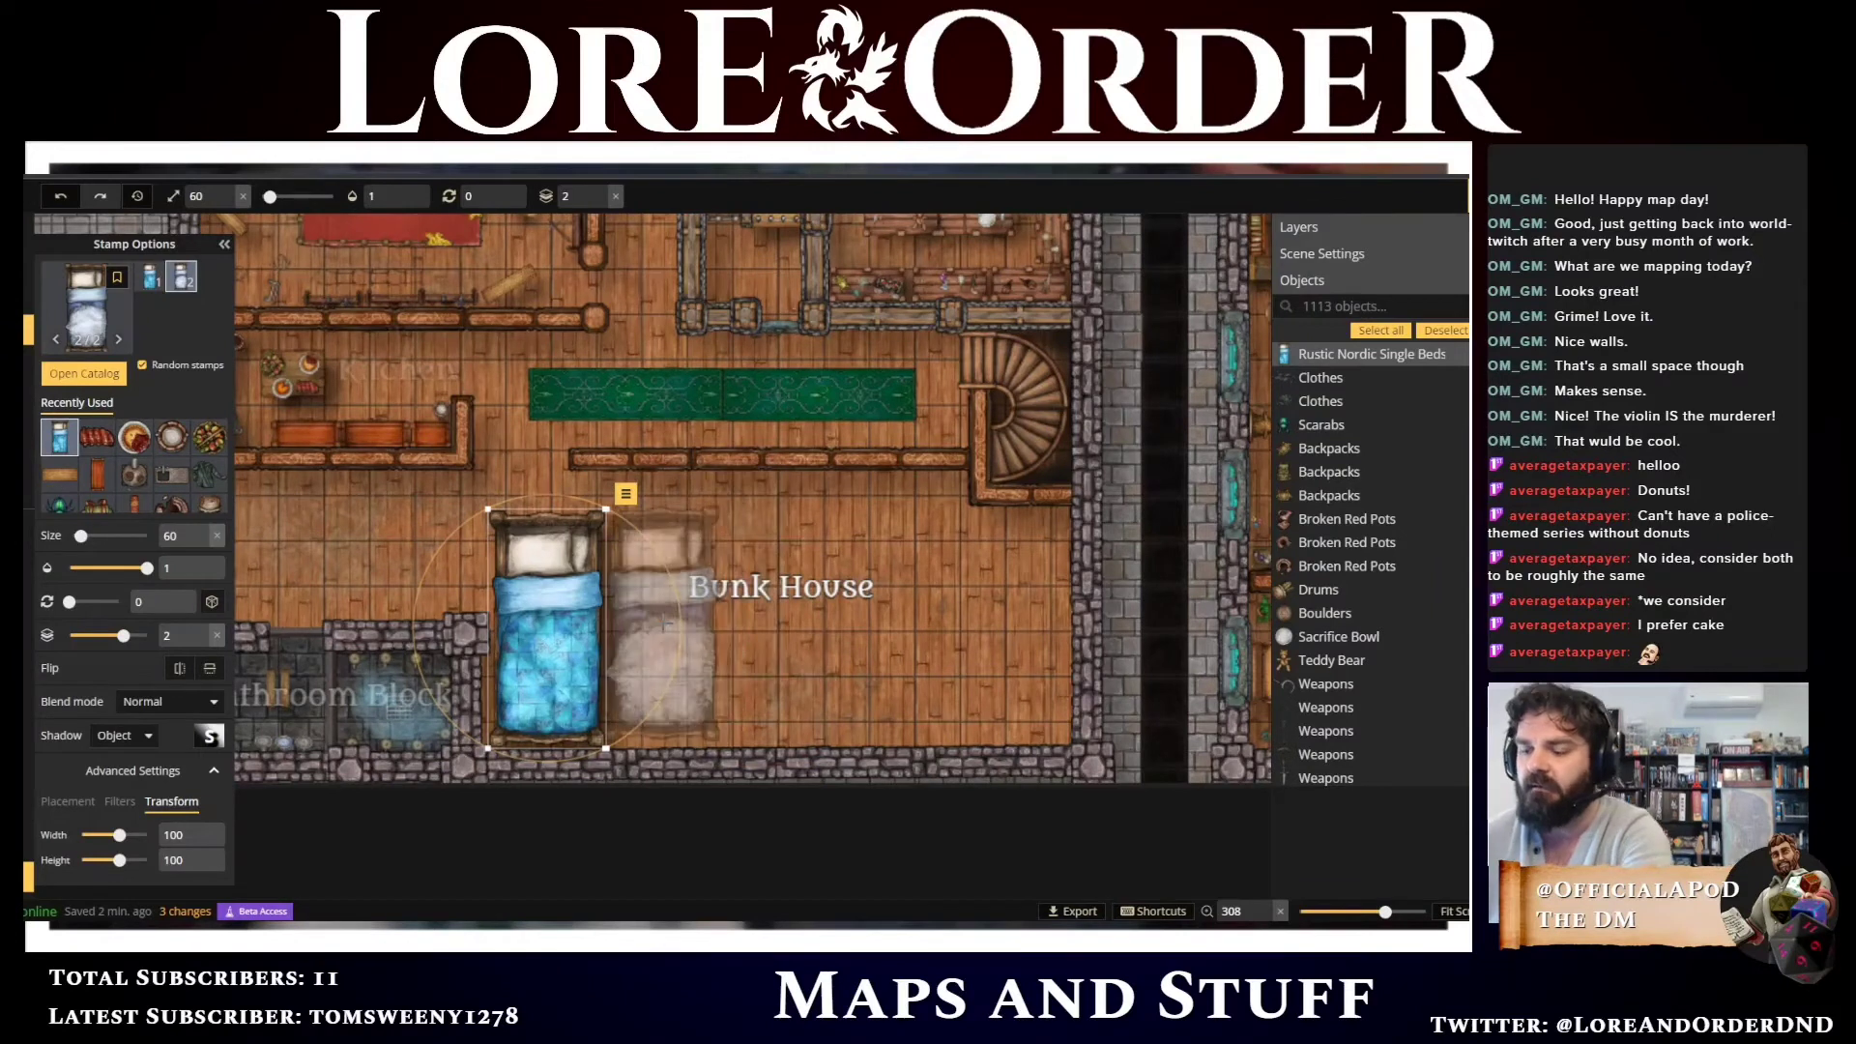
{"action": "key", "text": "Escape"}
{"action": "scroll", "coordinate": [569, 649], "scroll_direction": "down", "scroll_amount": 12}
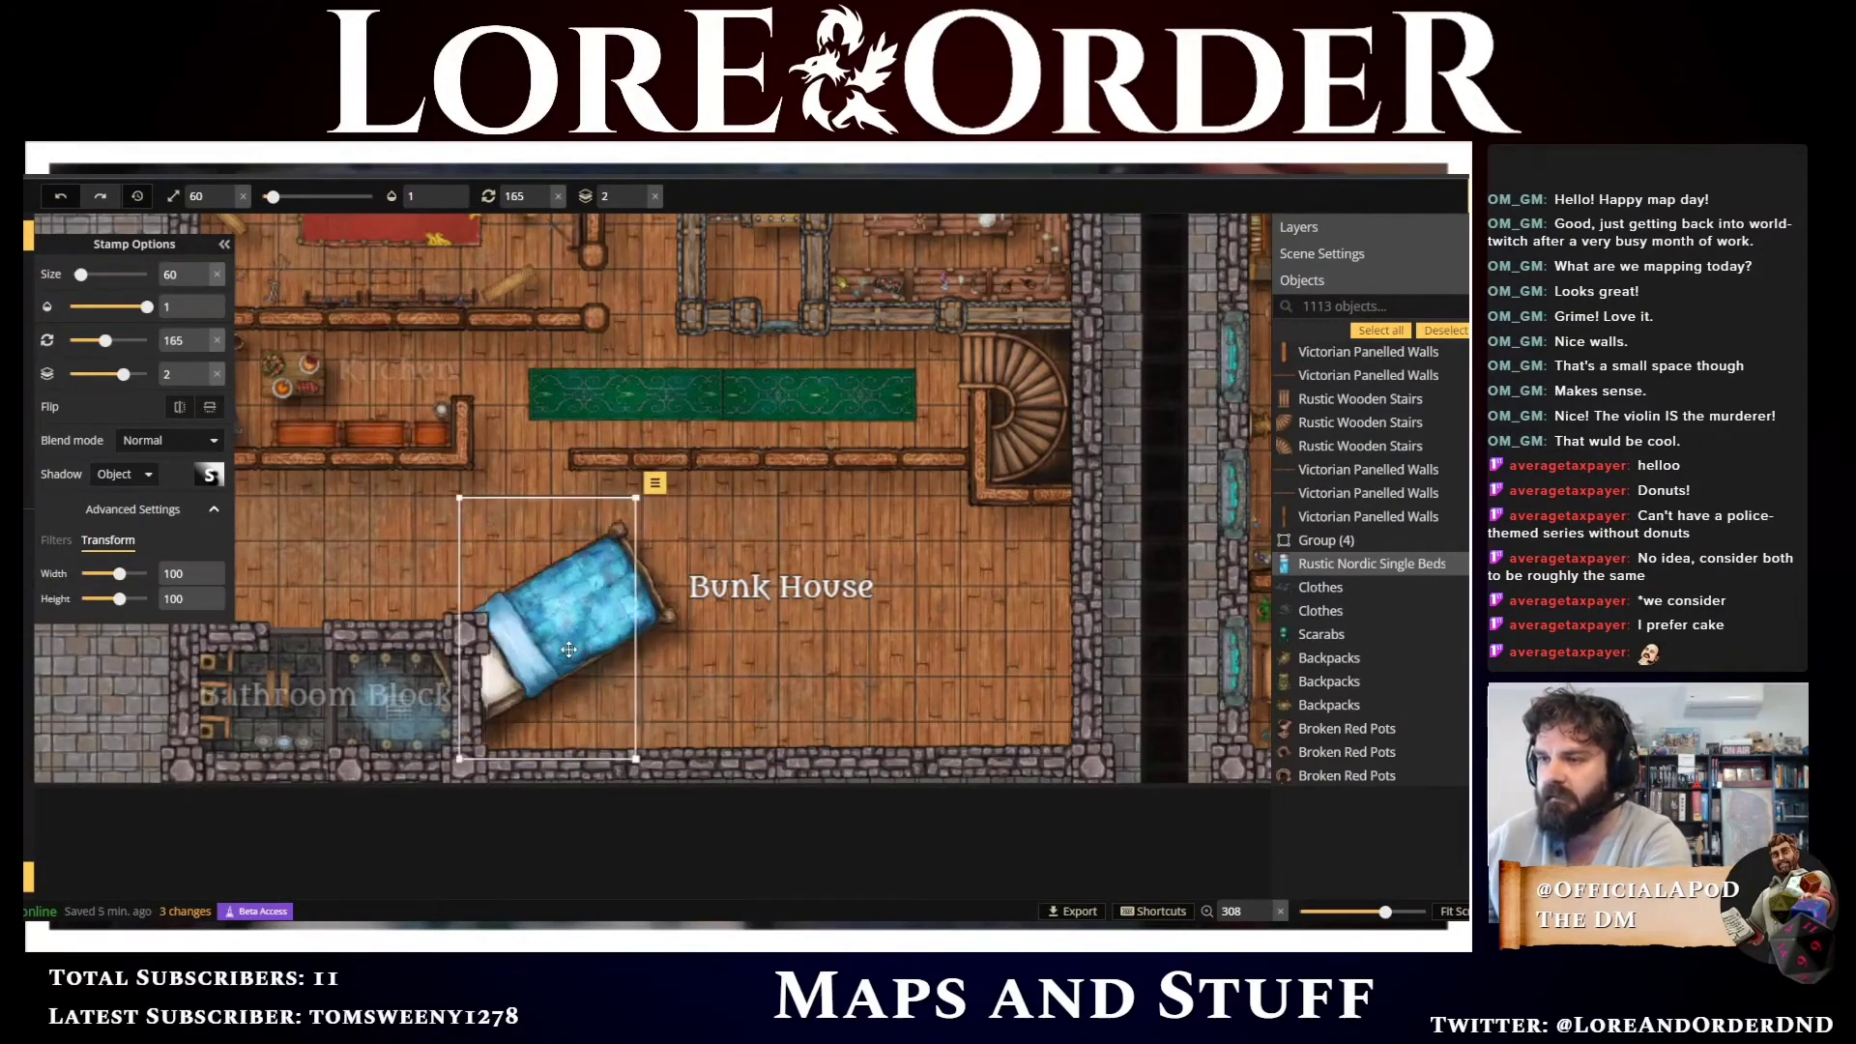
{"action": "scroll", "coordinate": [568, 649], "scroll_direction": "up", "scroll_amount": 6}
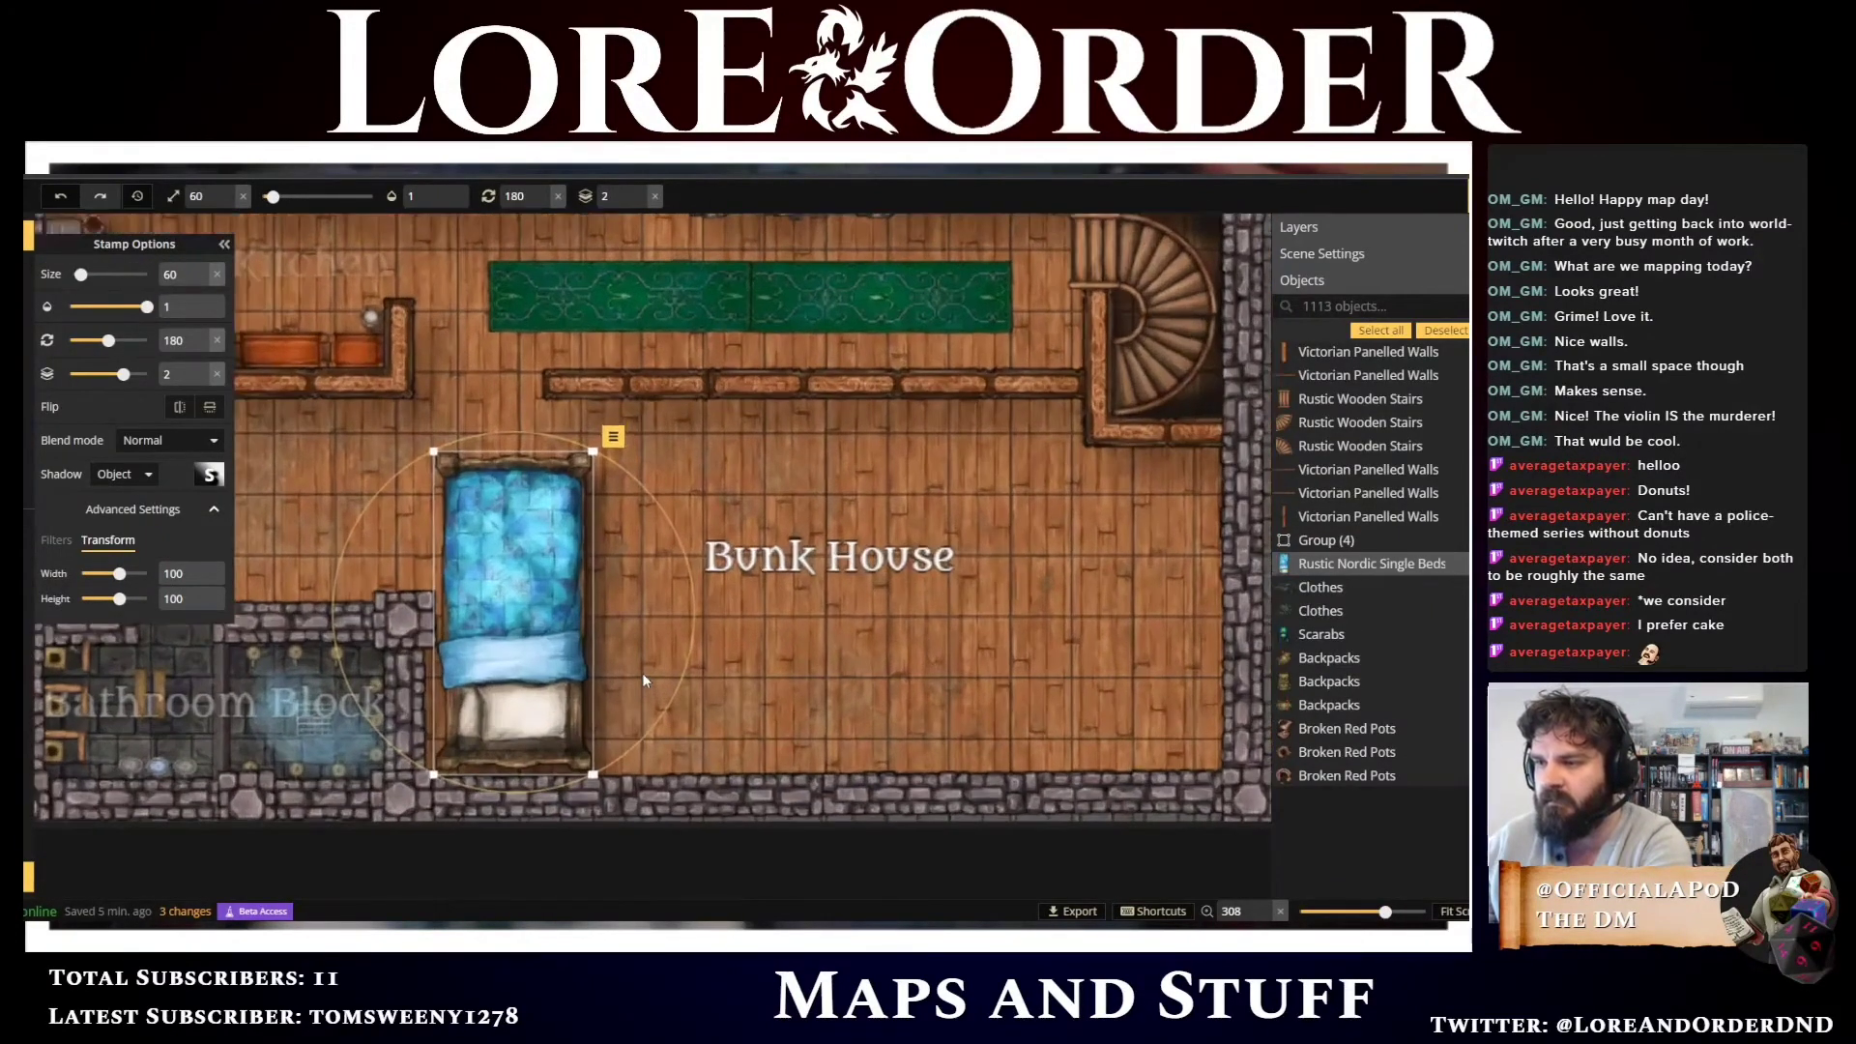
Reduce the bed's size to 20 and move it into the Bunk House corner against the Bathroom Block wall
{"action": "scroll", "coordinate": [479, 596], "scroll_direction": "down", "scroll_amount": 6}
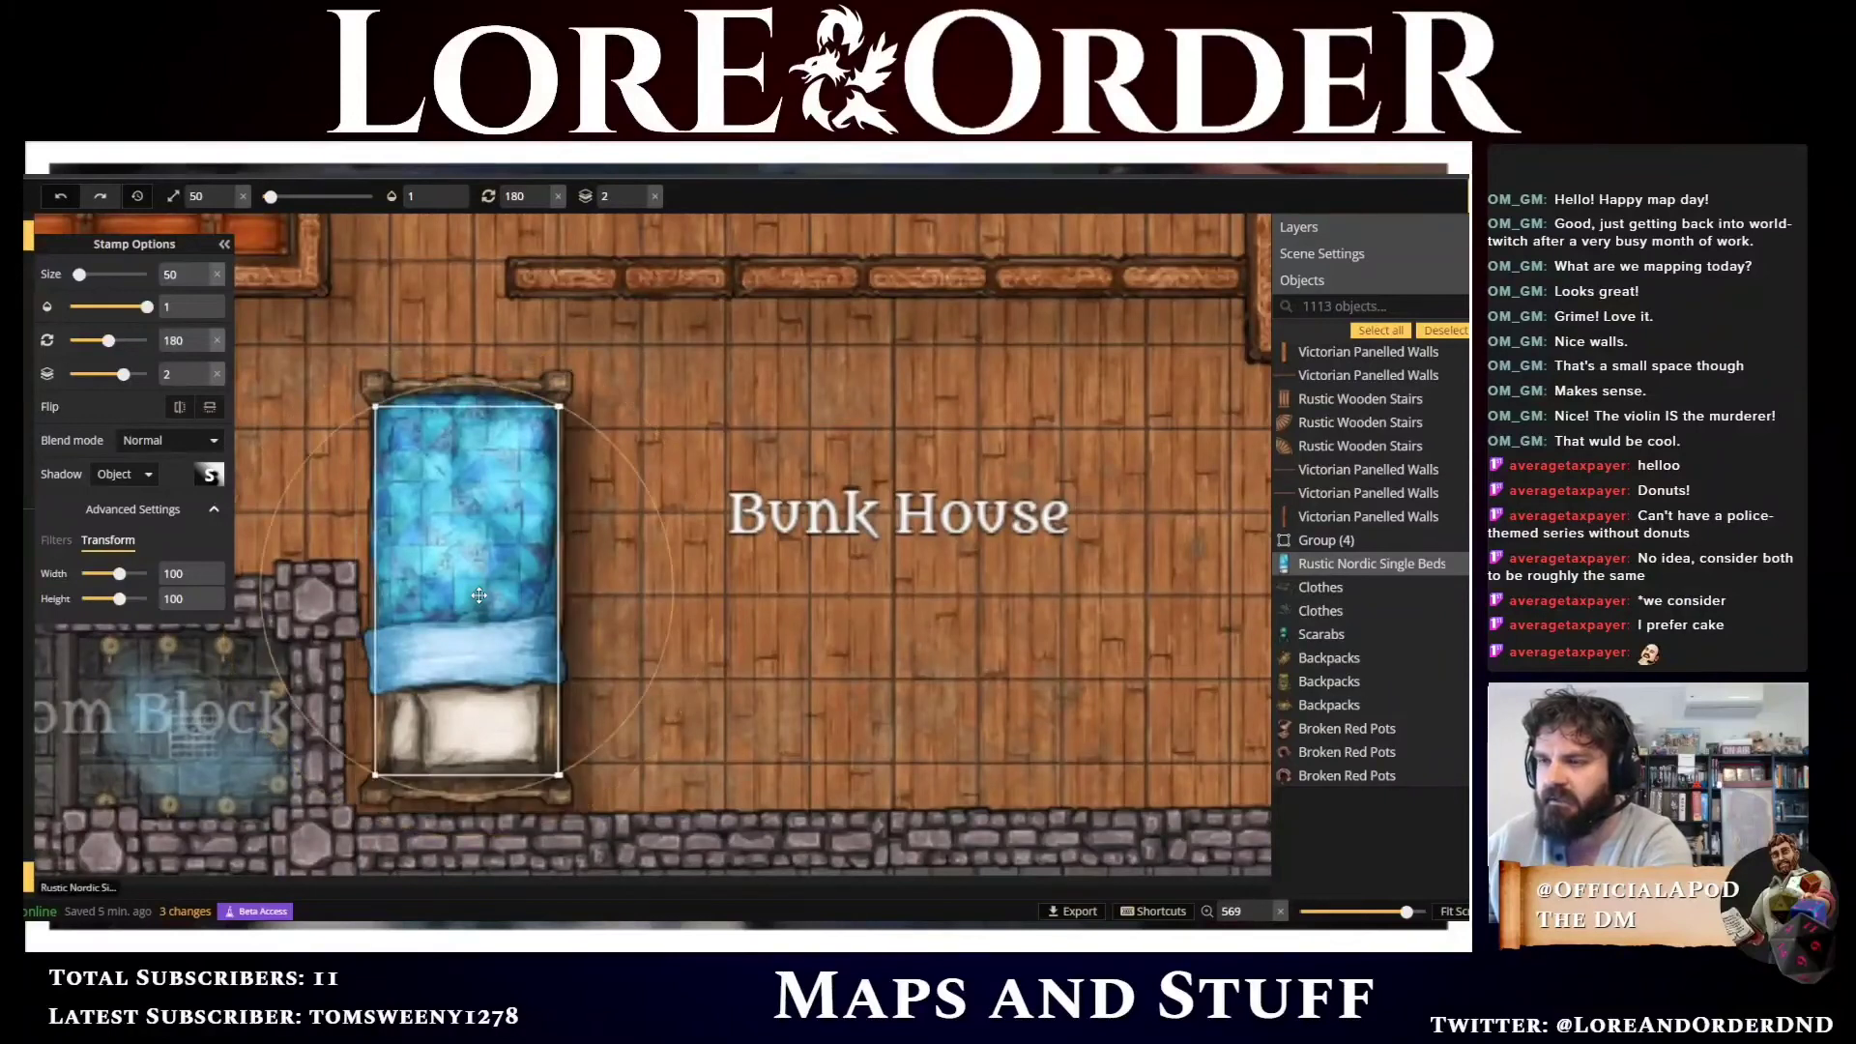
{"action": "left_click_drag", "start_coordinate": [480, 596], "coordinate": [376, 747]}
{"action": "scroll", "coordinate": [406, 707], "scroll_direction": "down", "scroll_amount": 2}
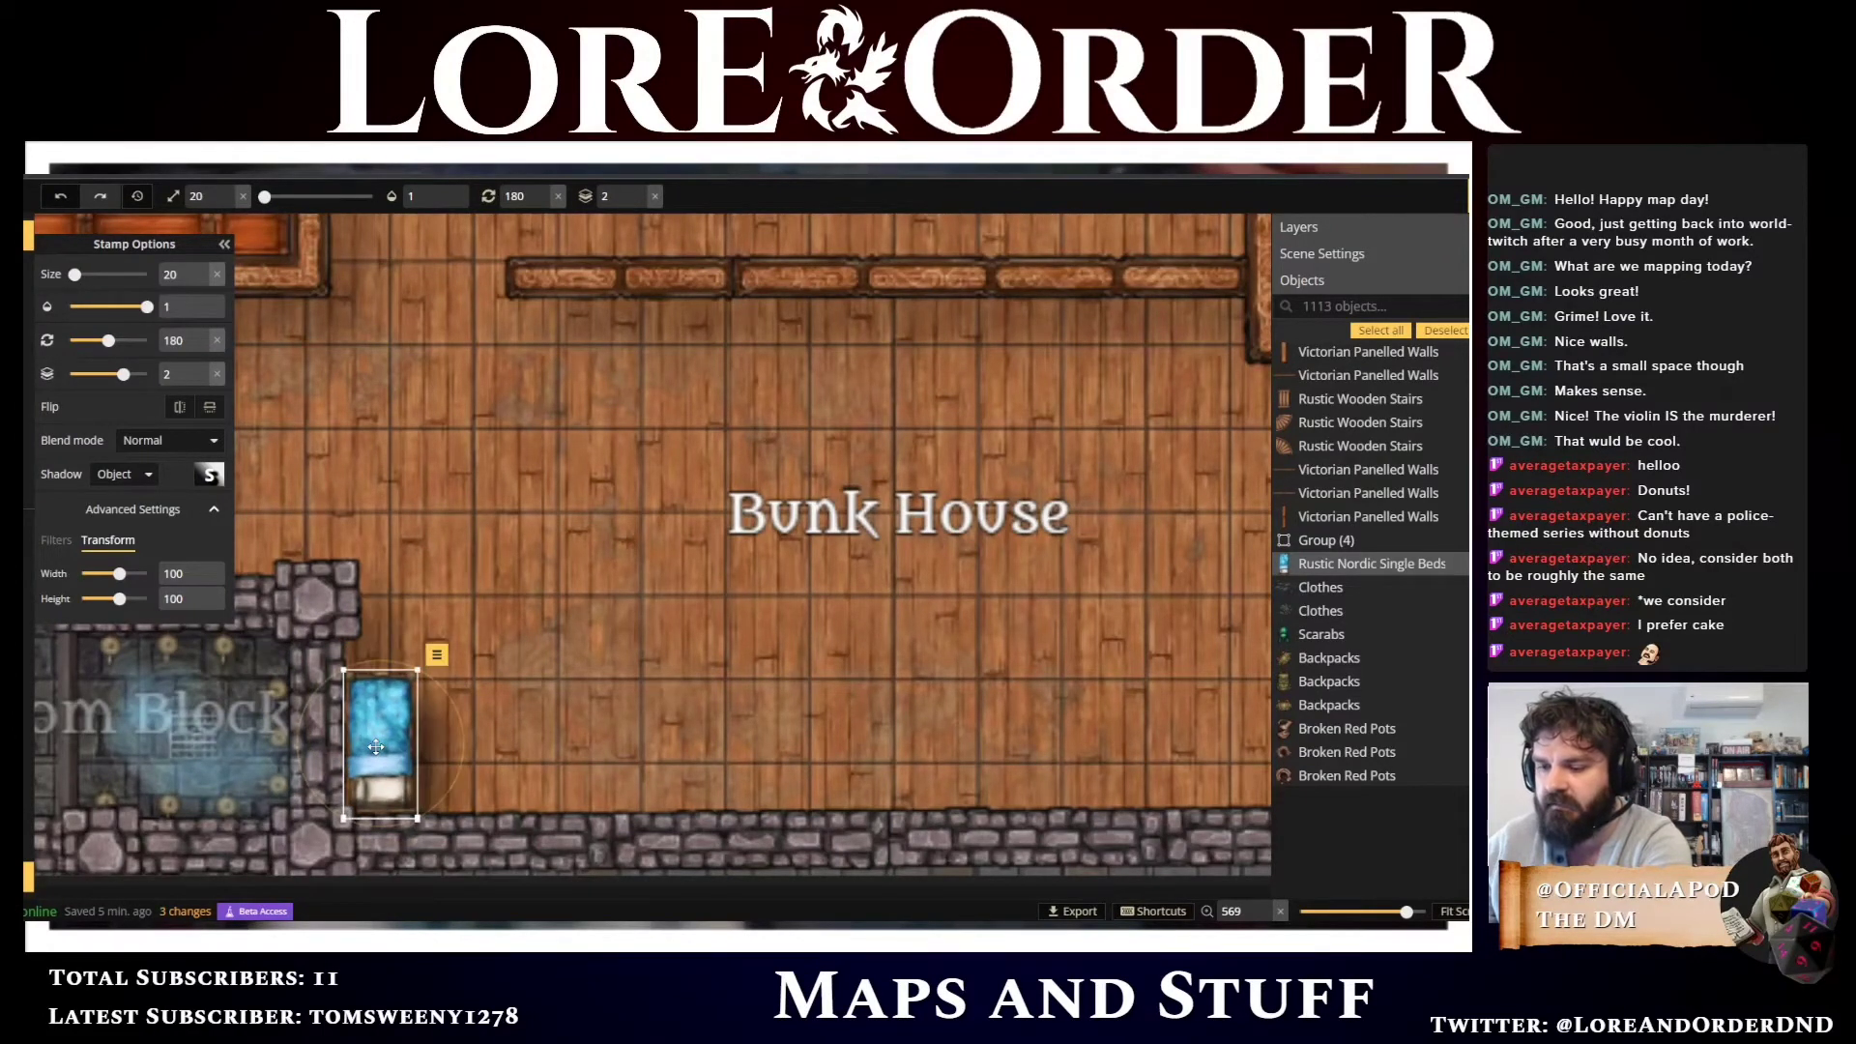
Add a copy of the blue bed next to the first along the lower stone wall and select both beds
{"action": "left_click", "coordinate": [506, 750]}
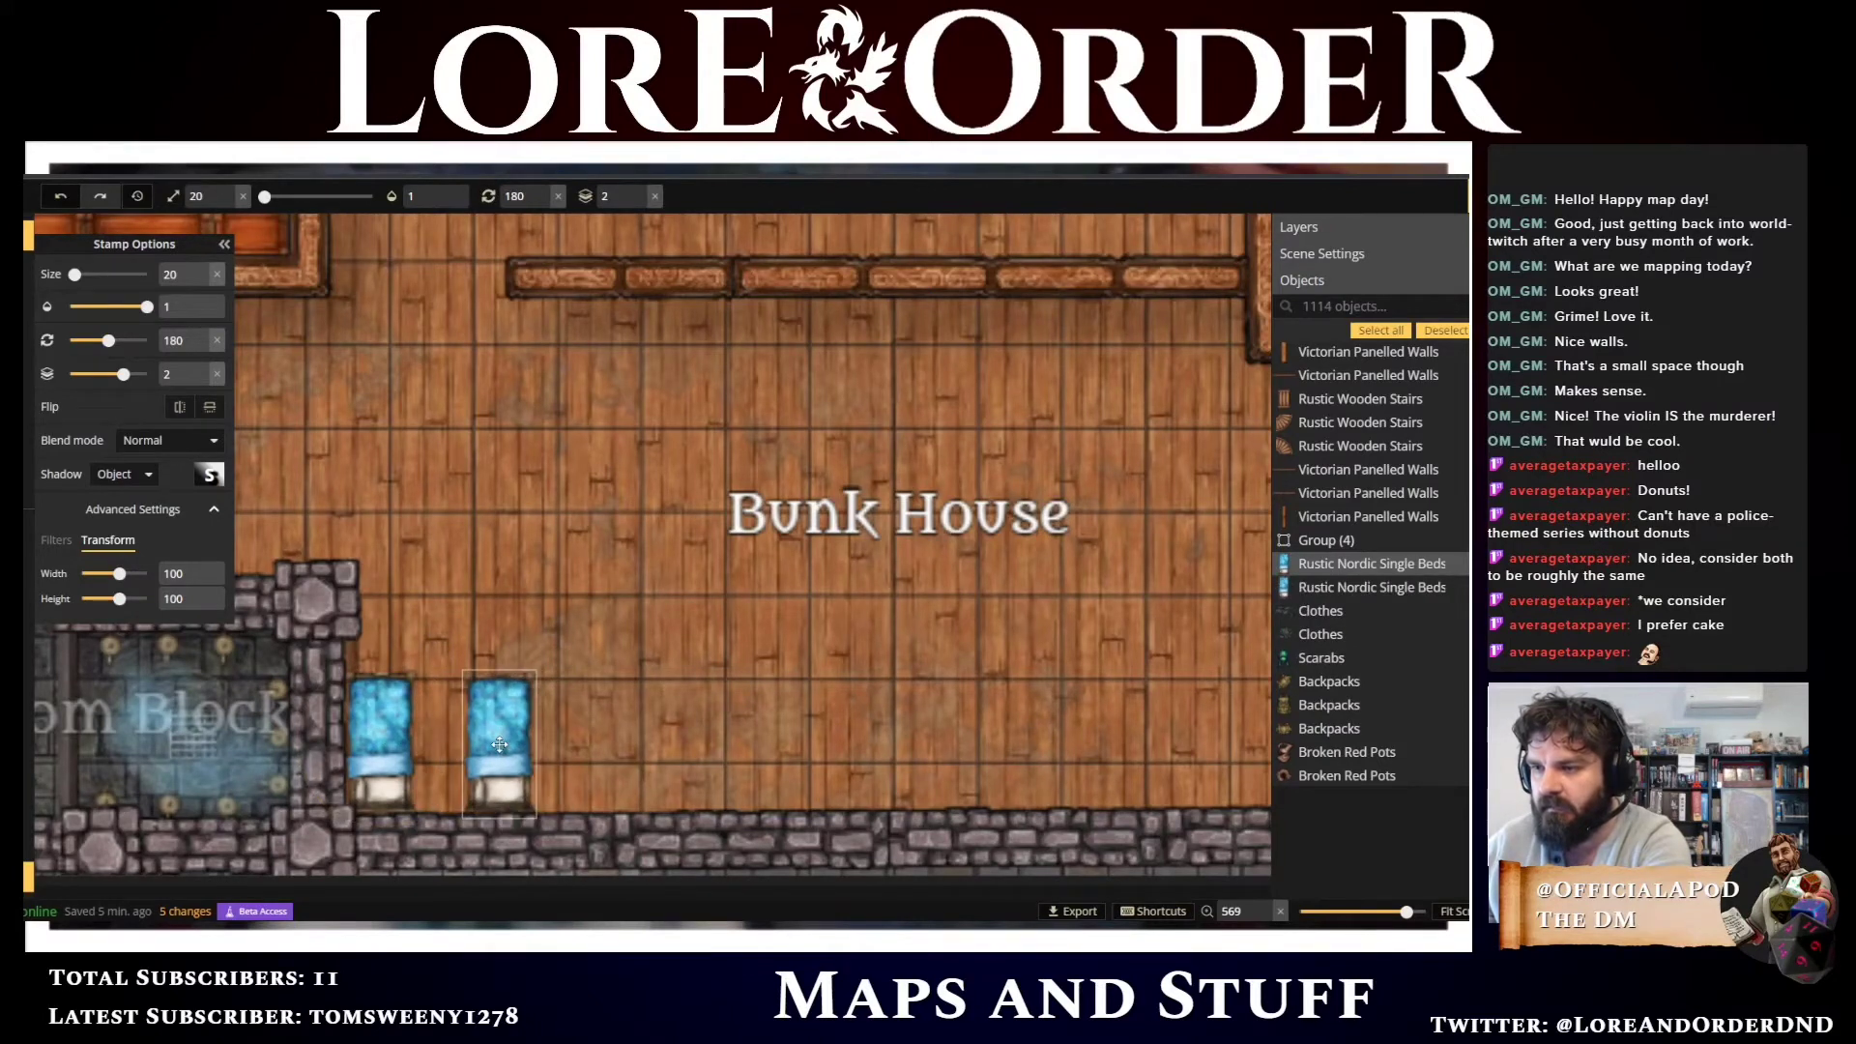
{"action": "left_click_drag", "start_coordinate": [501, 744], "coordinate": [506, 746]}
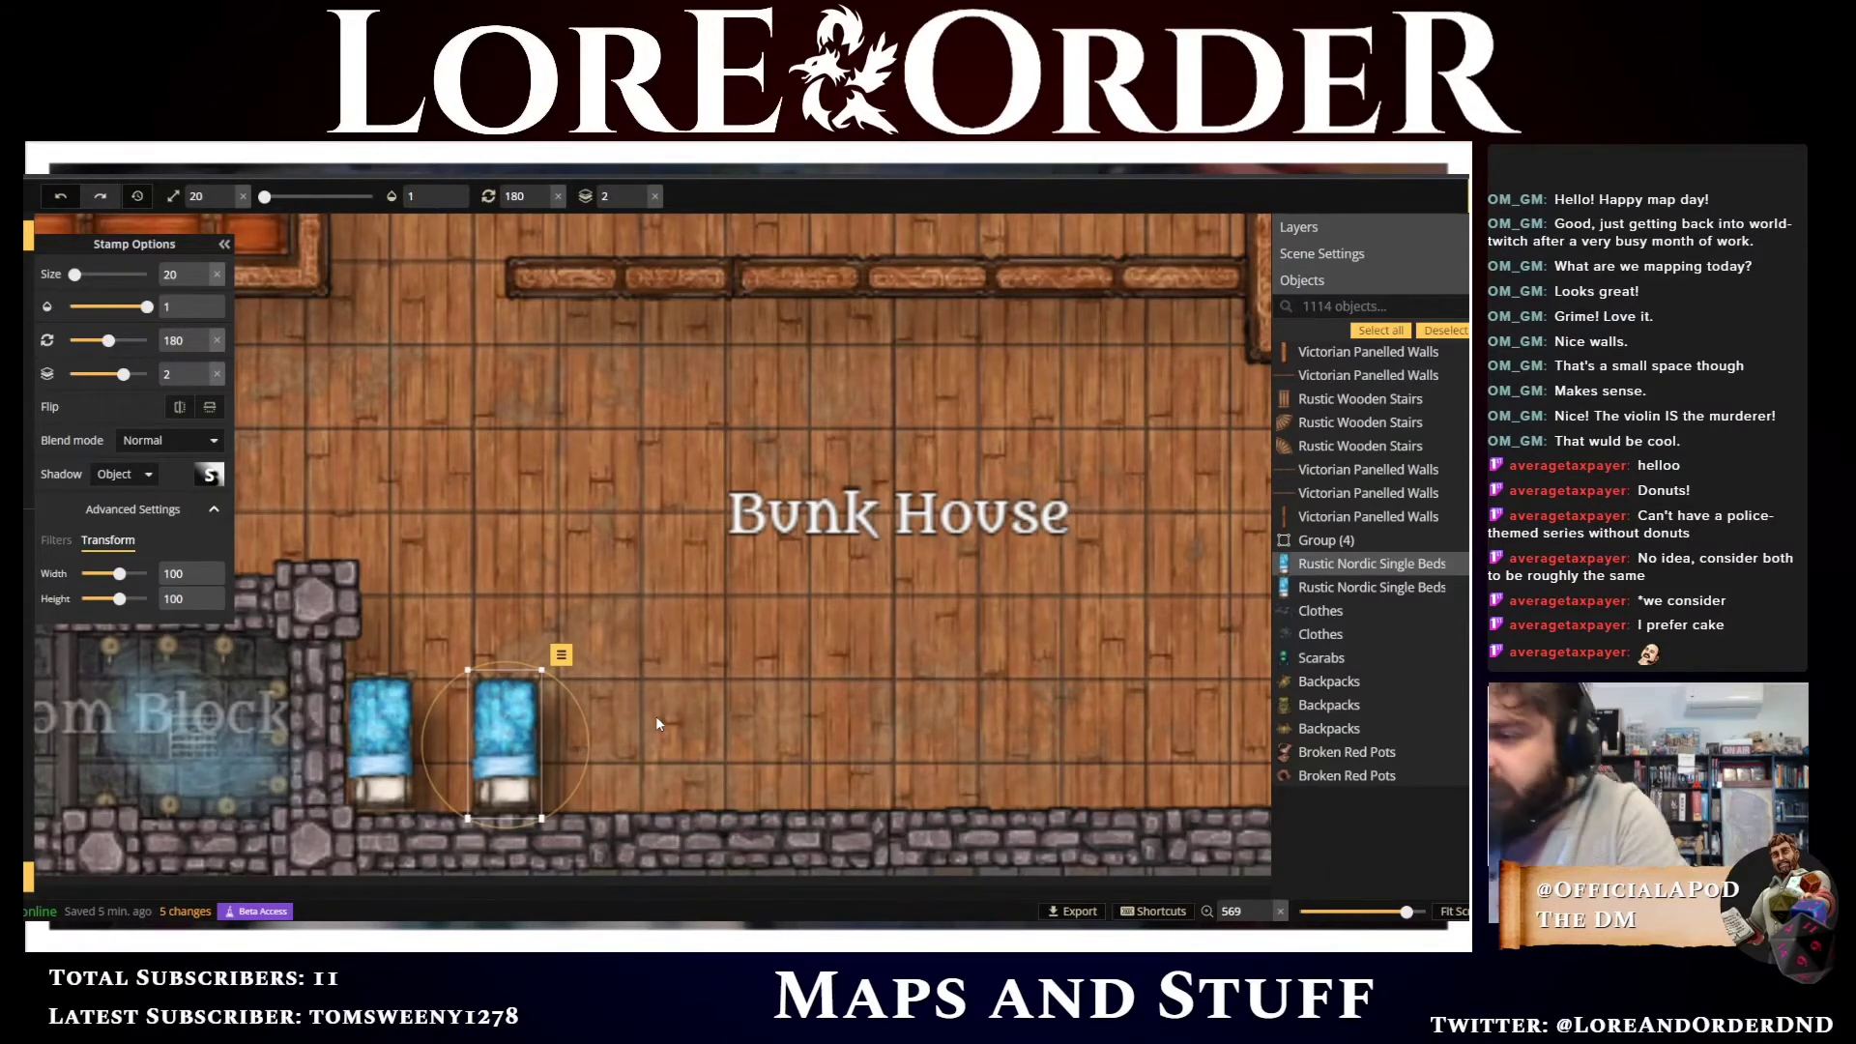
{"action": "left_click", "coordinate": [378, 744]}
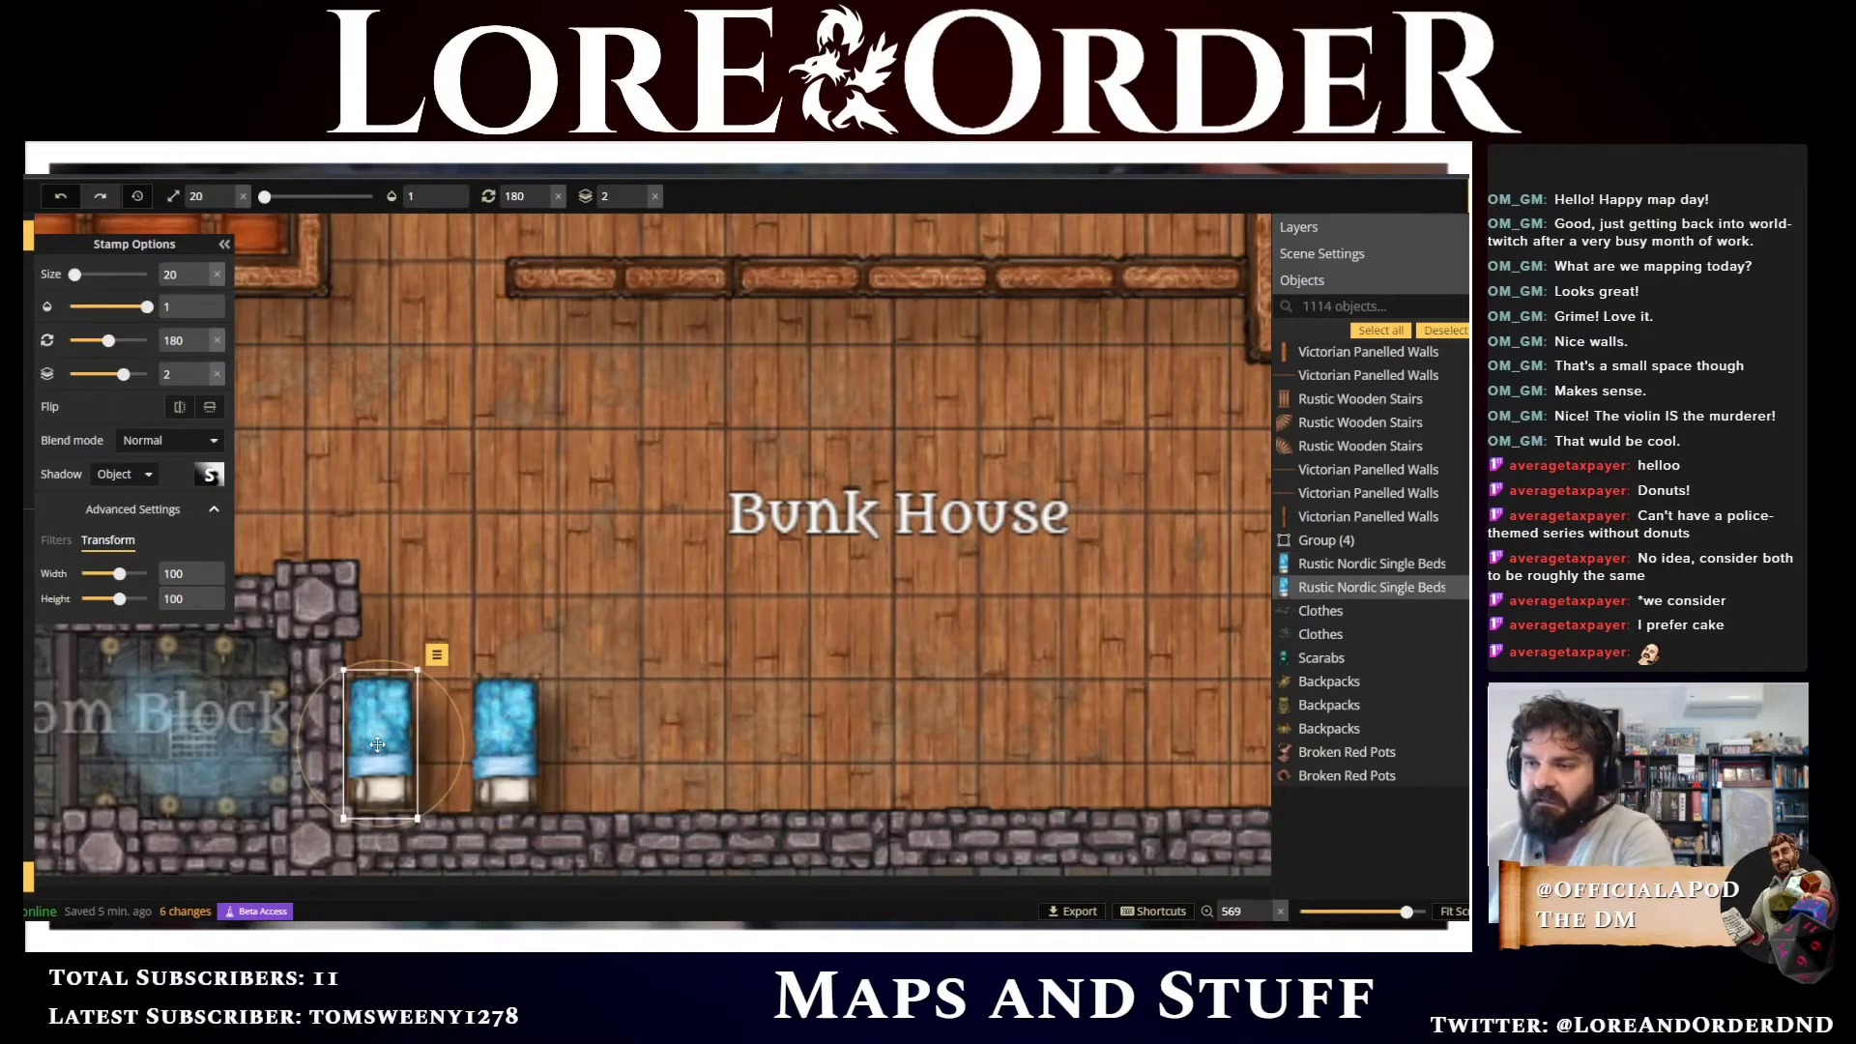
{"action": "left_click", "coordinate": [511, 730], "text": "shift"}
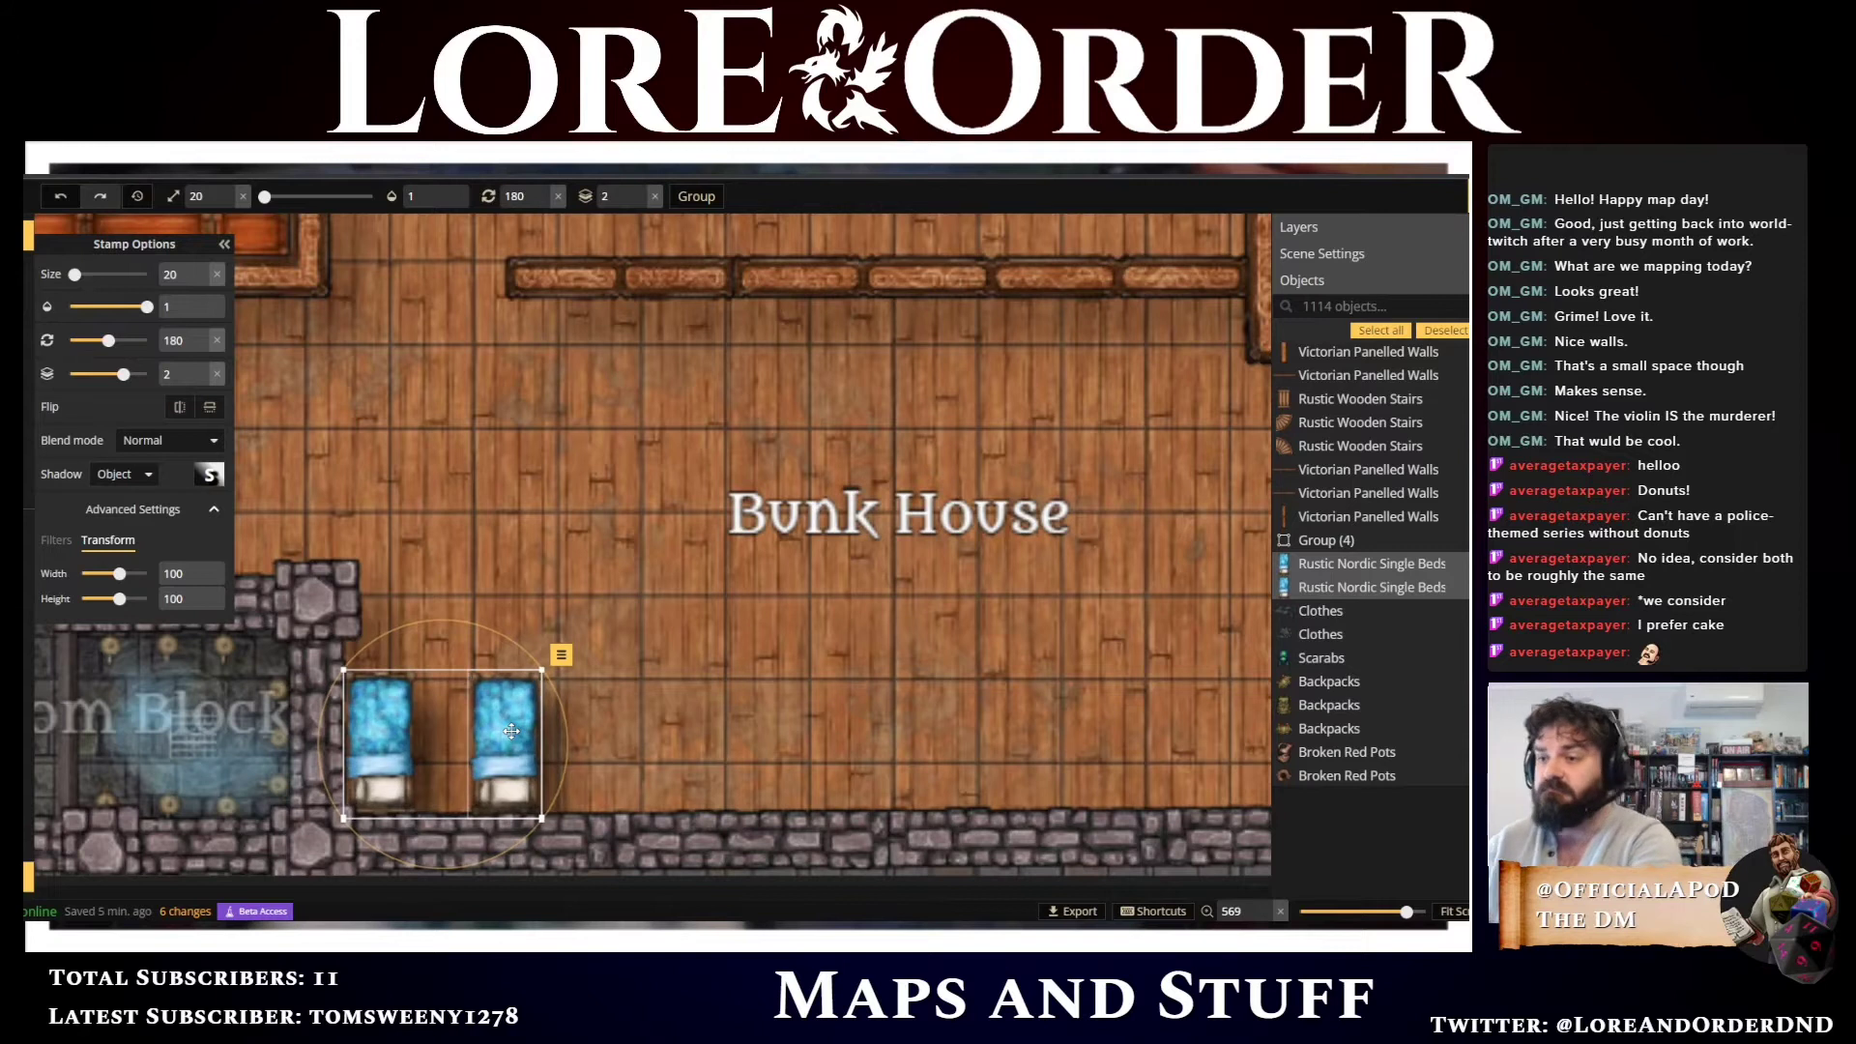
Copy a Victorian Panelled Wall from above the Bunk House to beside the second bed and rotate it to 180 degrees
{"action": "left_click", "coordinate": [655, 272]}
{"action": "left_click", "coordinate": [588, 761]}
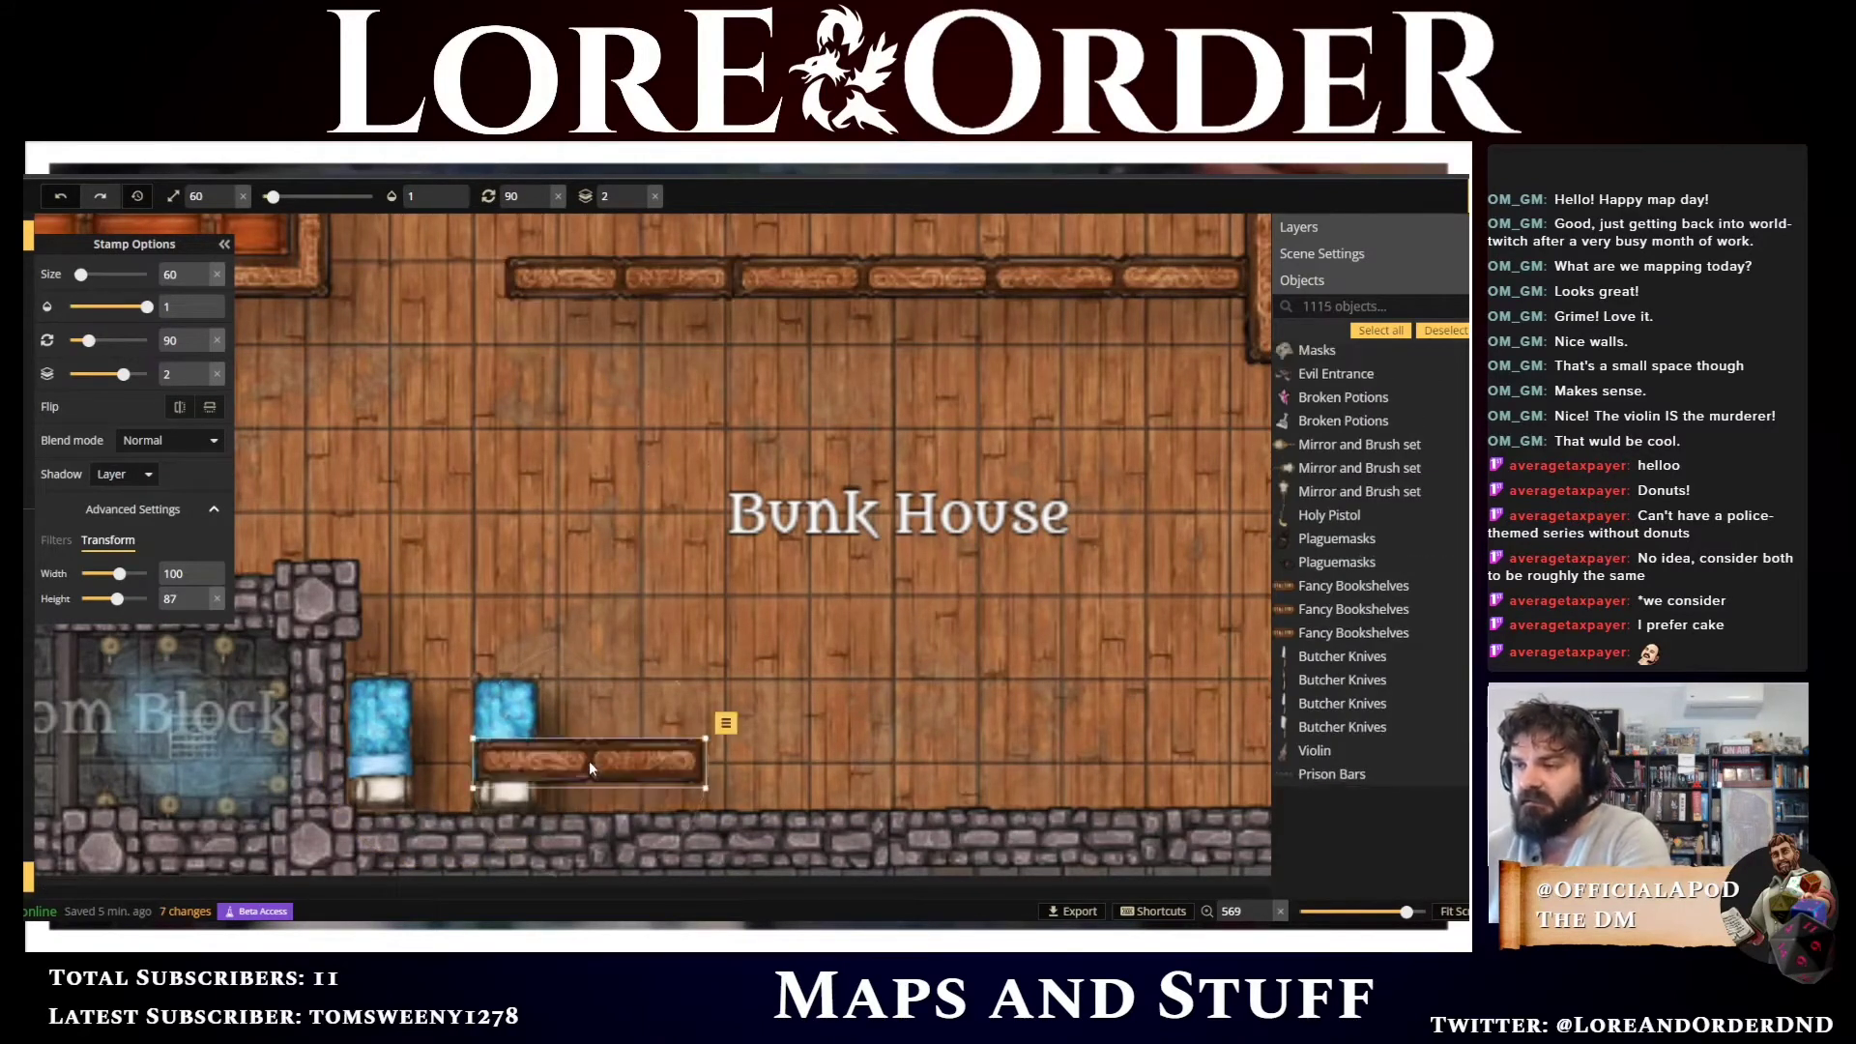
{"action": "scroll", "coordinate": [588, 762], "scroll_direction": "down", "scroll_amount": 5}
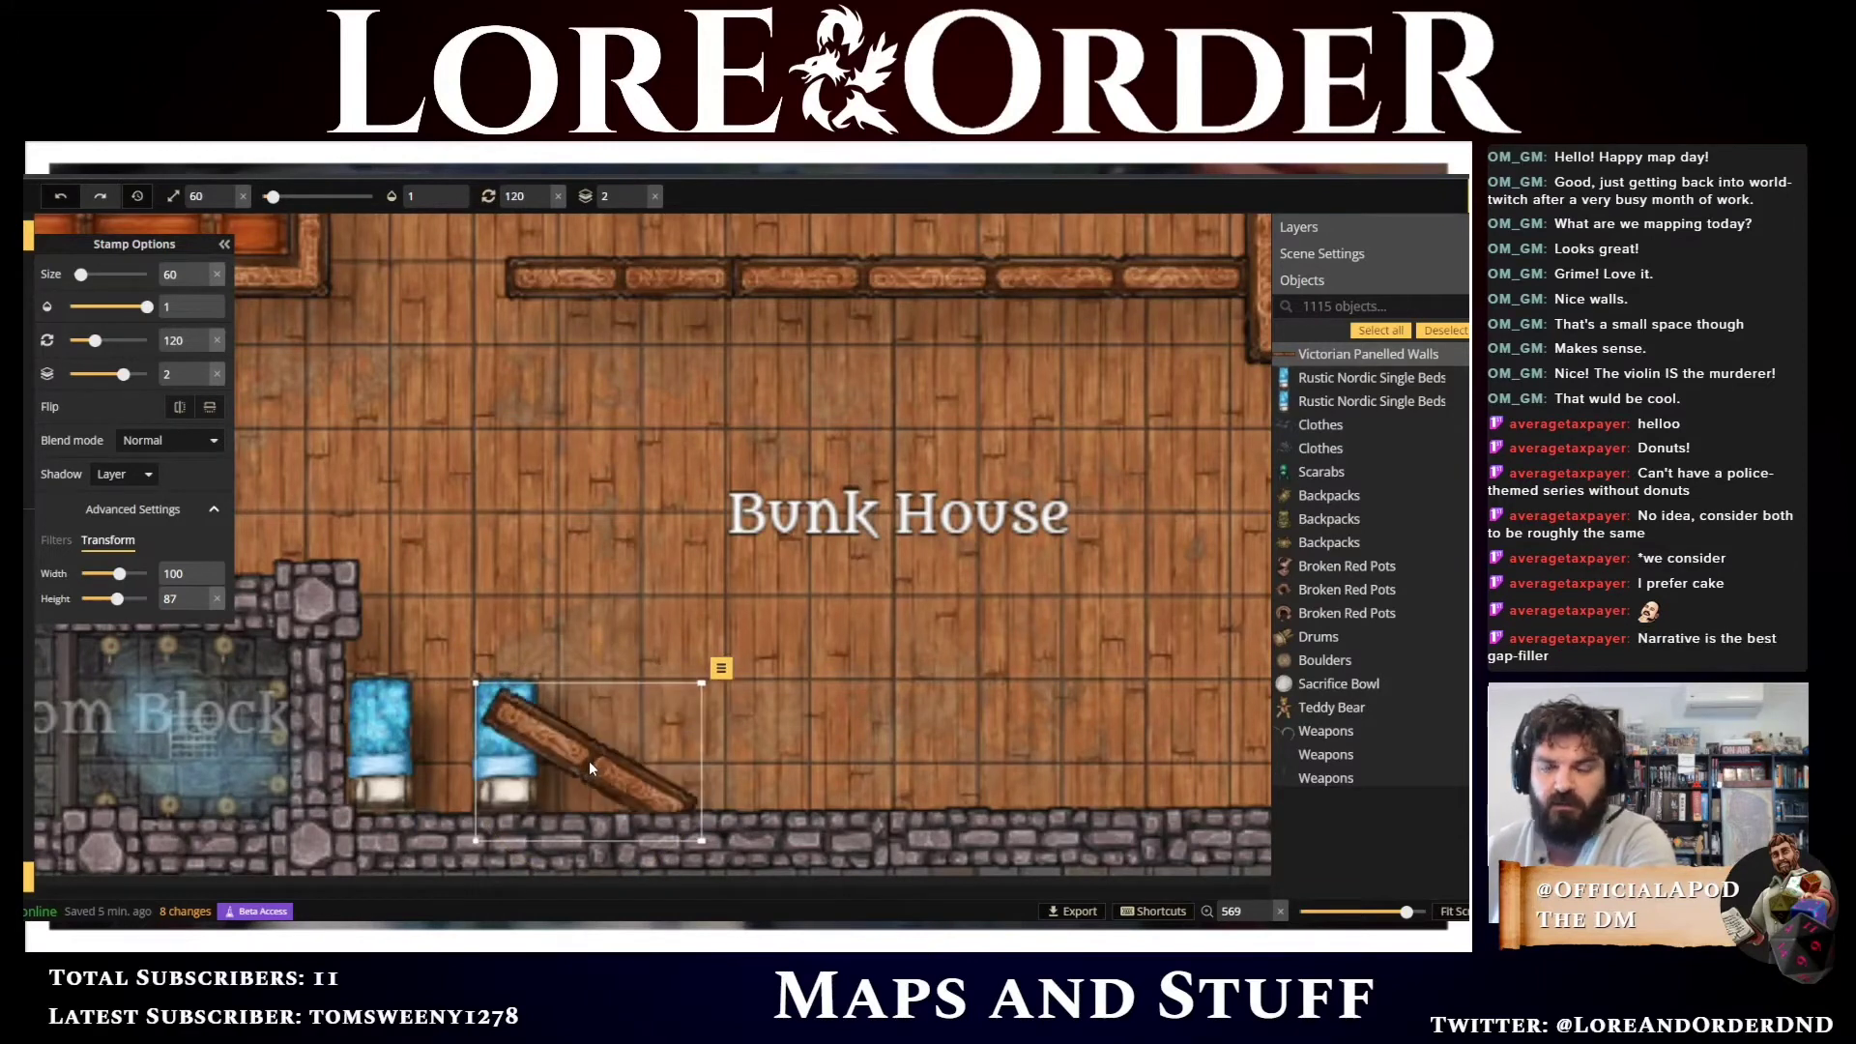
{"action": "scroll", "coordinate": [589, 762], "scroll_direction": "down", "scroll_amount": 1}
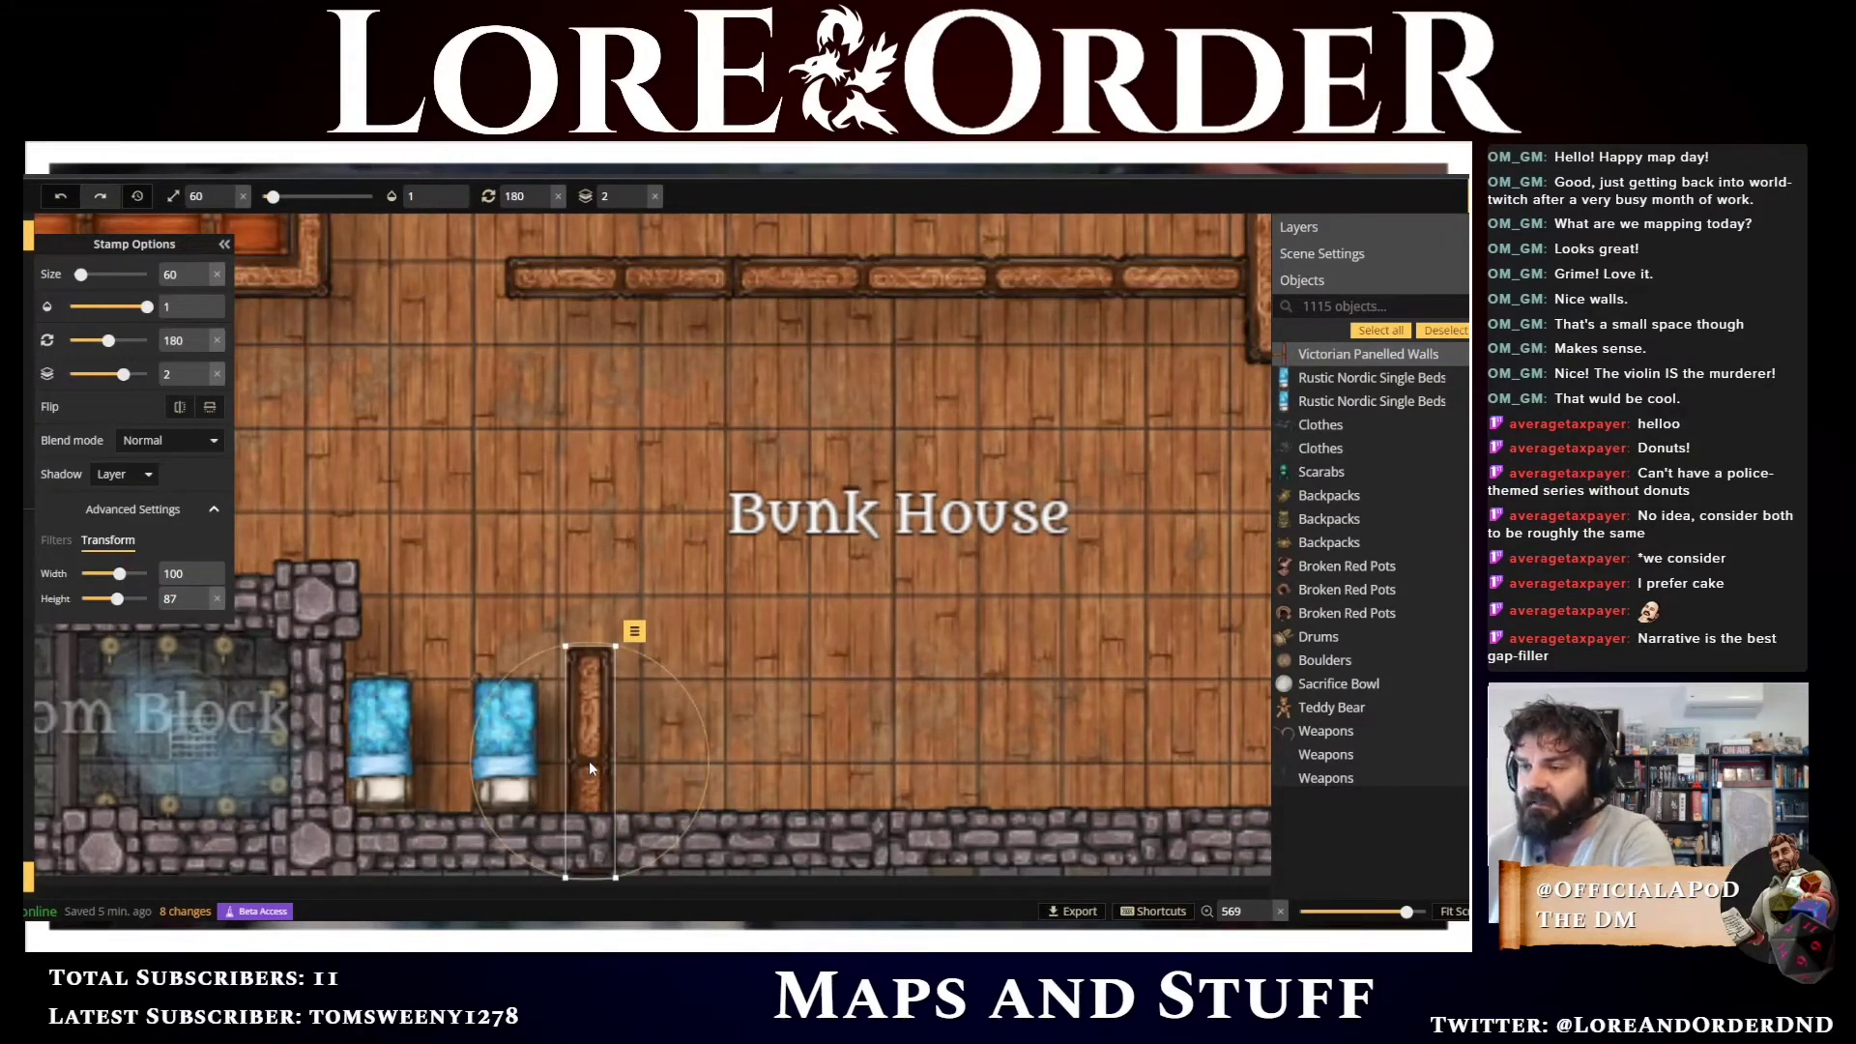
Nudge the copied panelled wall into place beside the second bed so its lower end meets the stone wall
{"action": "key", "text": "Up"}
{"action": "key", "text": "Up"}
{"action": "key", "text": "Up"}
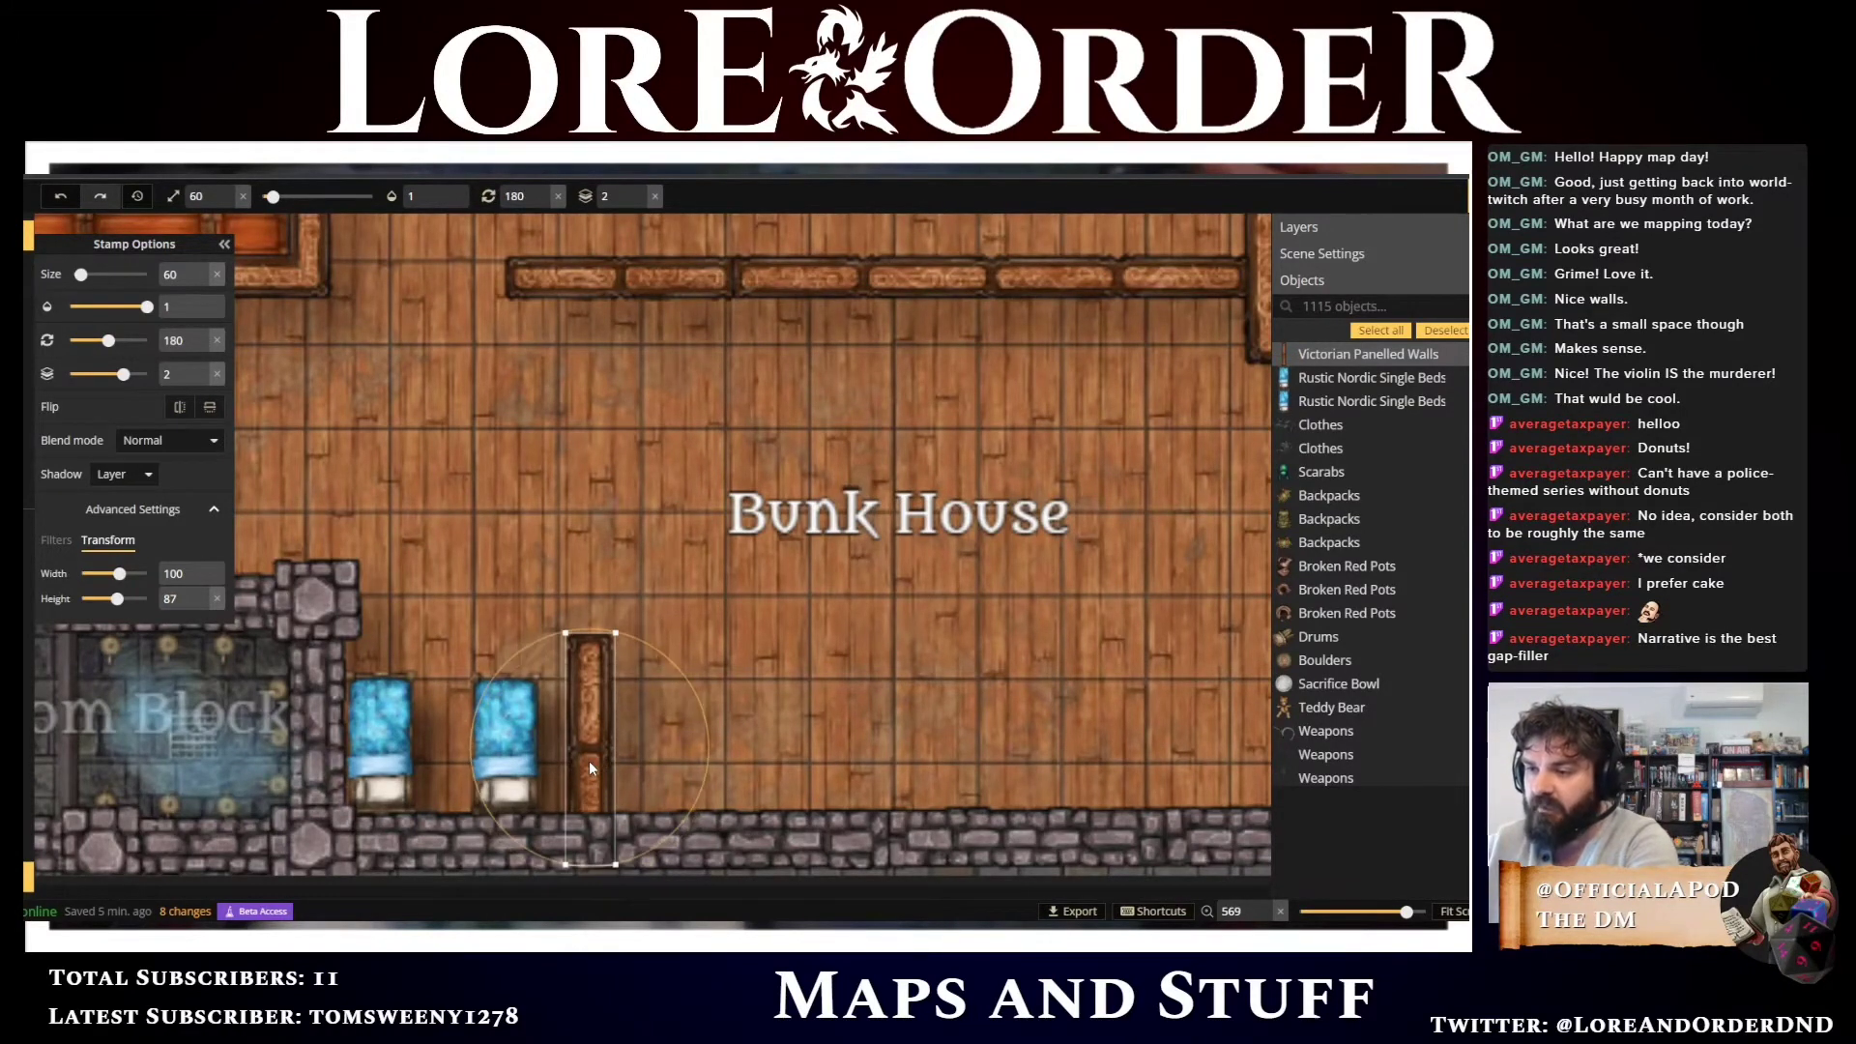
{"action": "key", "text": "Up"}
{"action": "key", "text": "Up"}
{"action": "key", "text": "Left"}
{"action": "key", "text": "Left"}
{"action": "key", "text": "Left"}
{"action": "key", "text": "Up"}
{"action": "key", "text": "Up"}
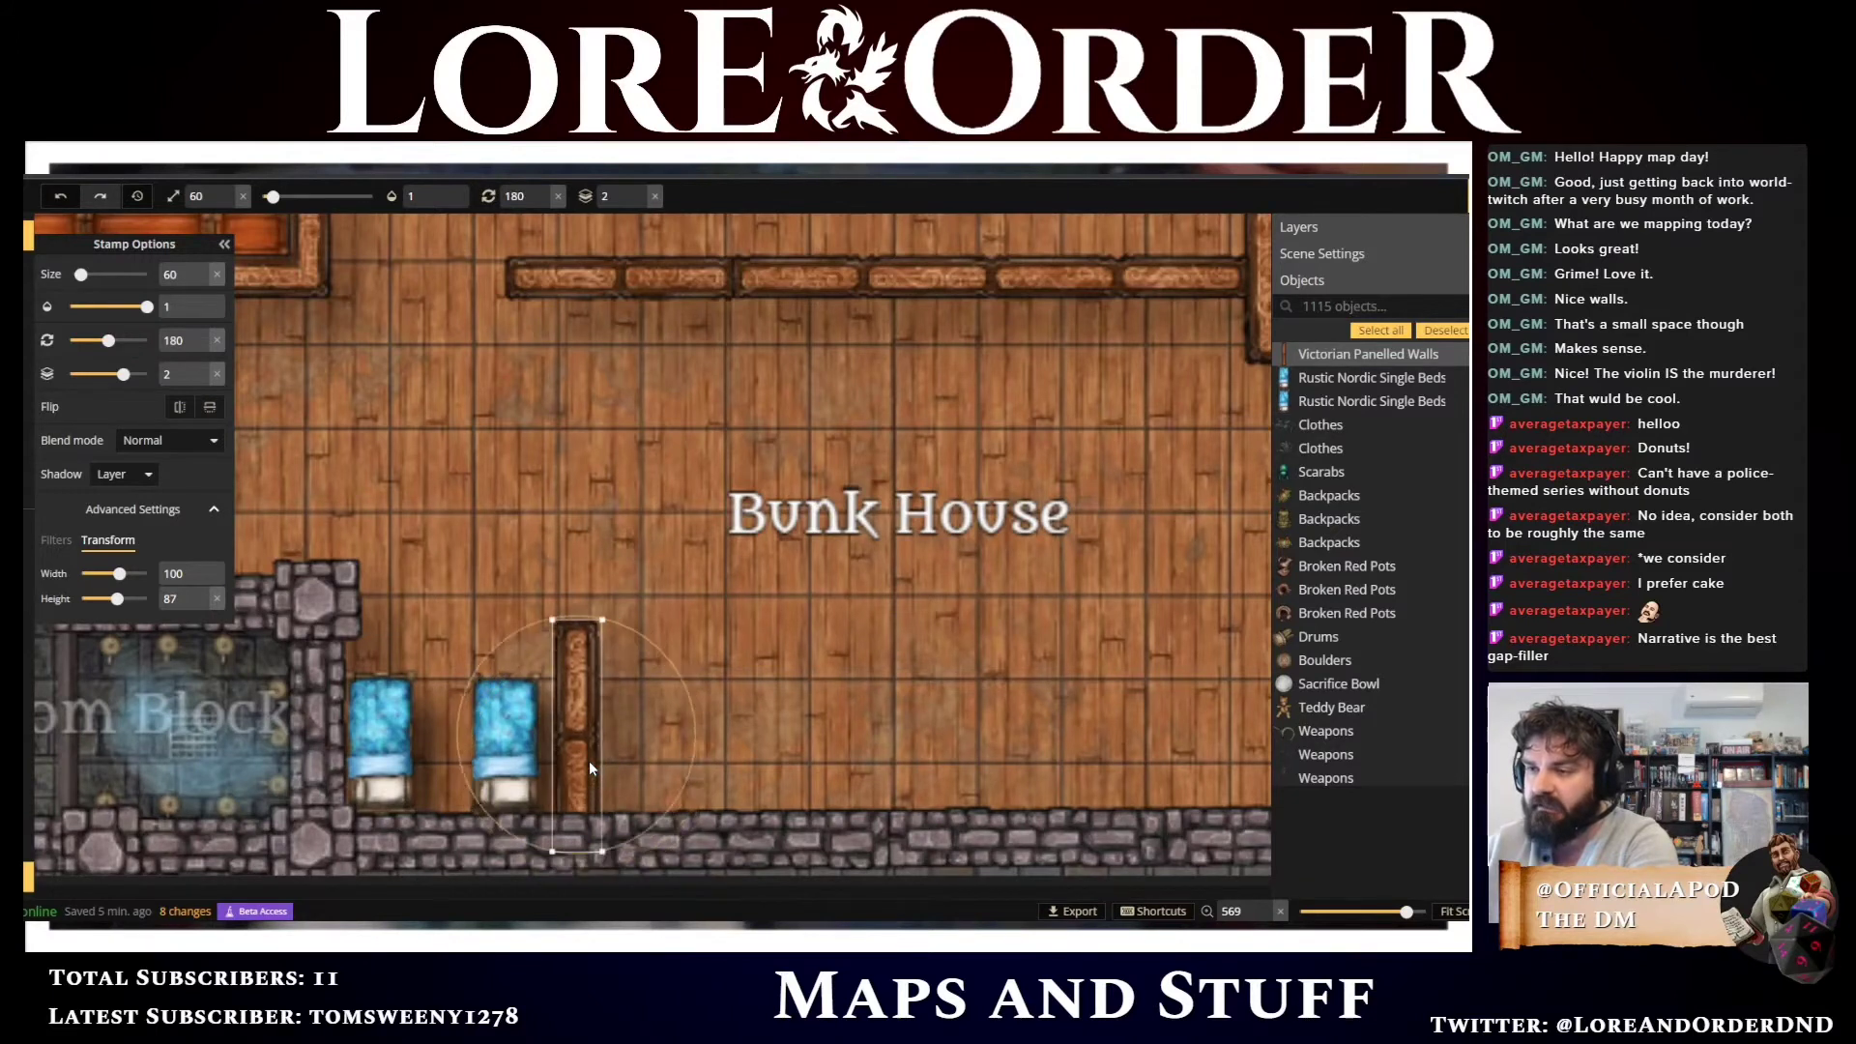
{"action": "key", "text": "Up"}
{"action": "key", "text": "Up"}
{"action": "key", "text": "Right"}
{"action": "key", "text": "Right"}
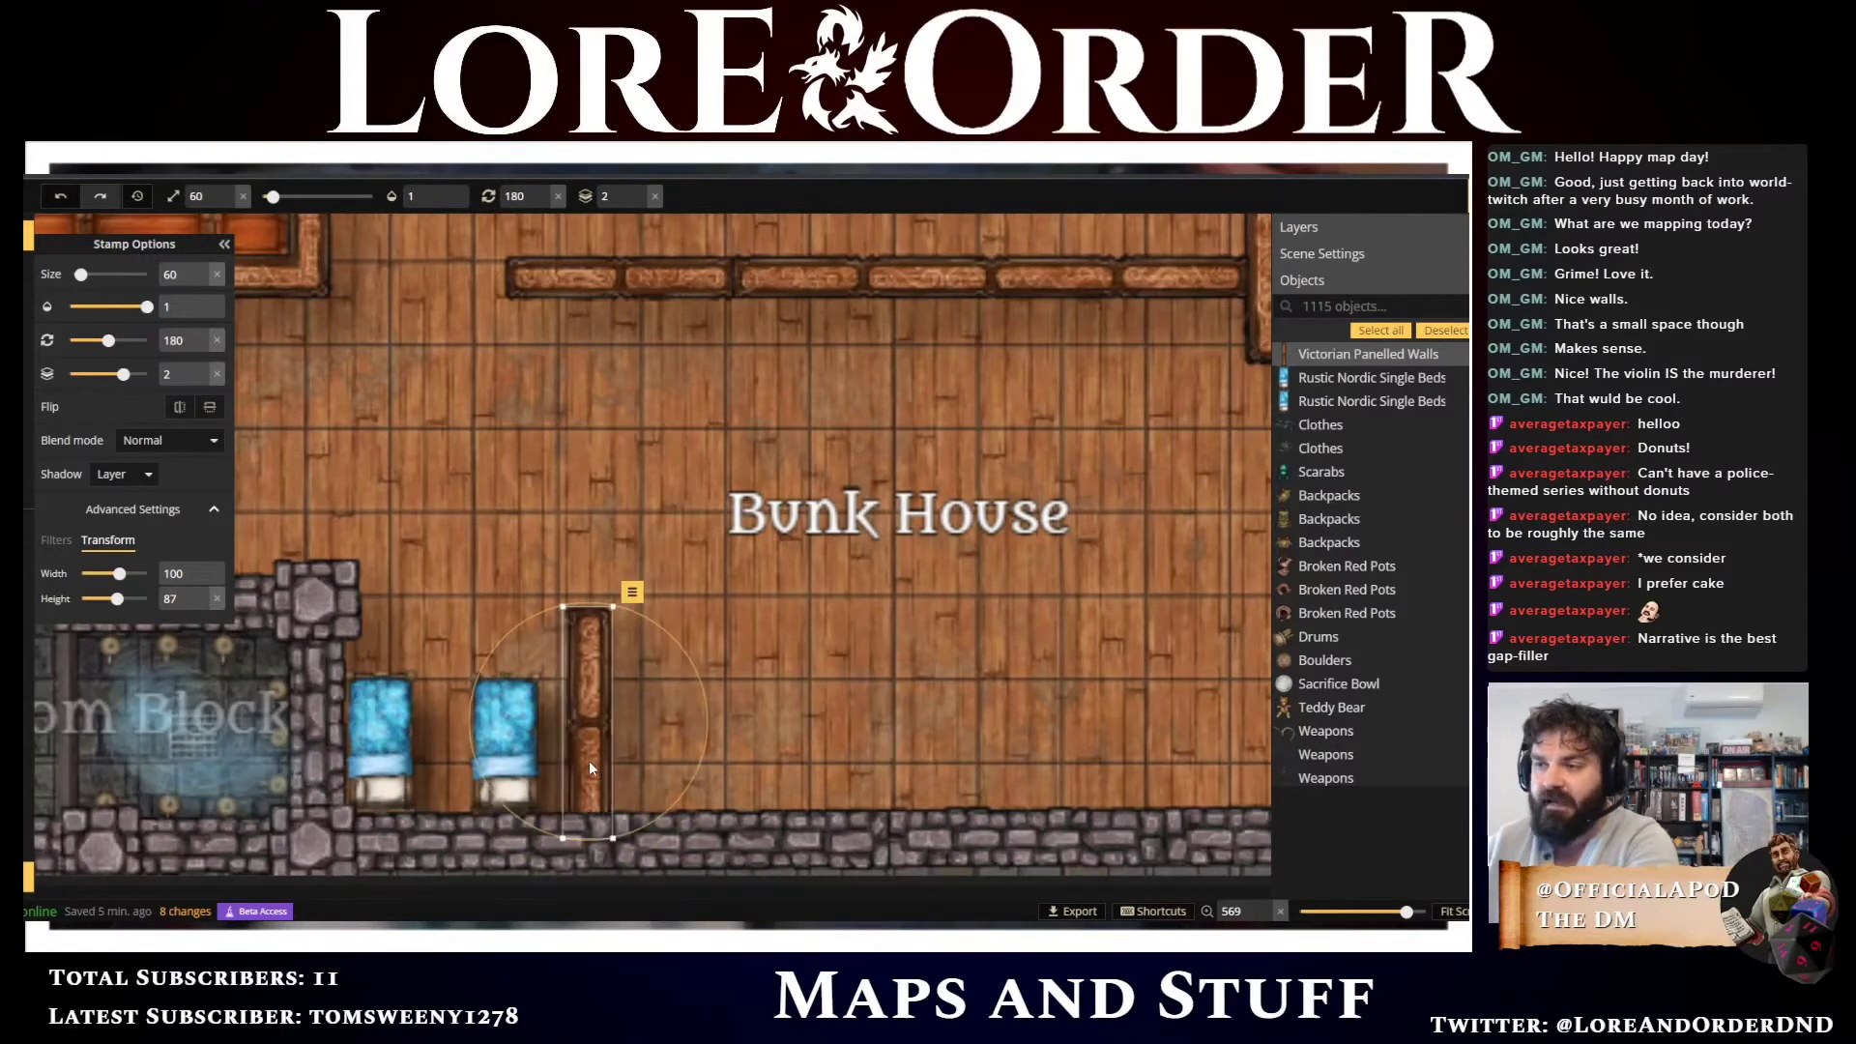
{"action": "key", "text": "Down"}
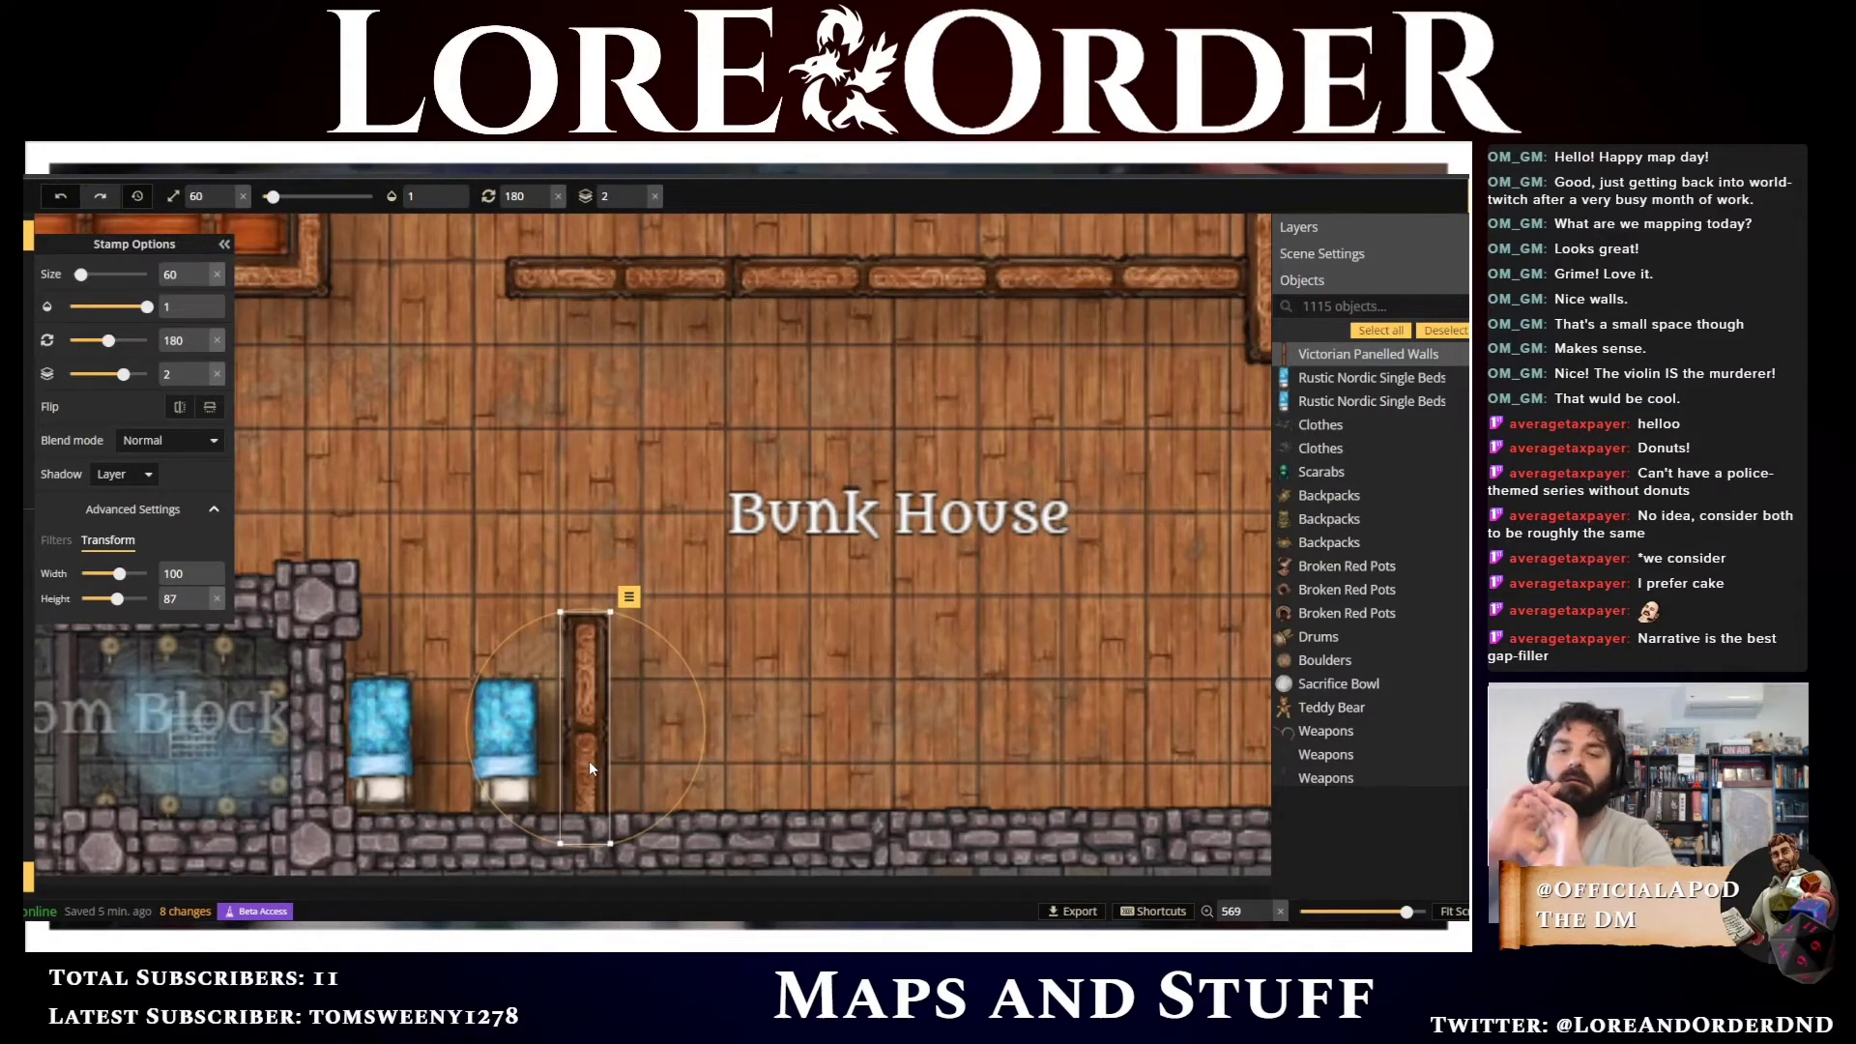
{"action": "key", "text": "Up"}
{"action": "key", "text": "Up"}
{"action": "key", "text": "Up"}
{"action": "key", "text": "Up"}
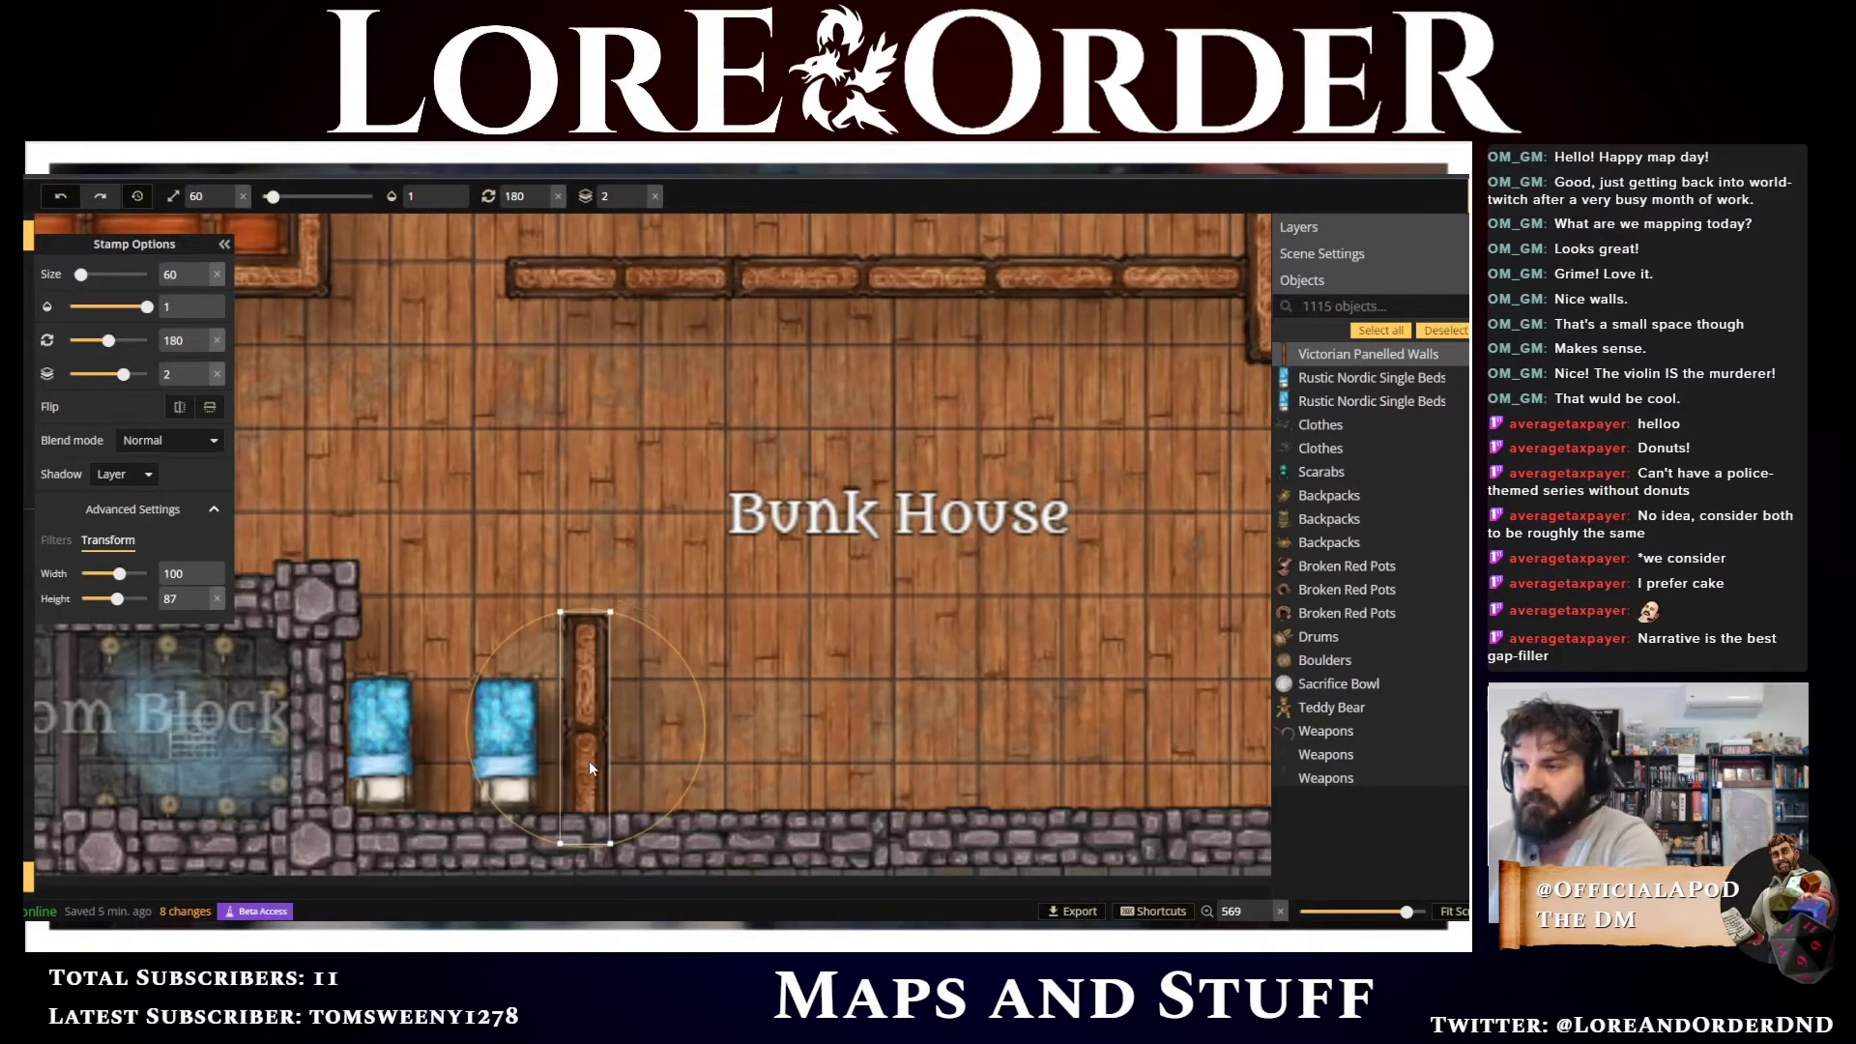
{"action": "key", "text": "Up"}
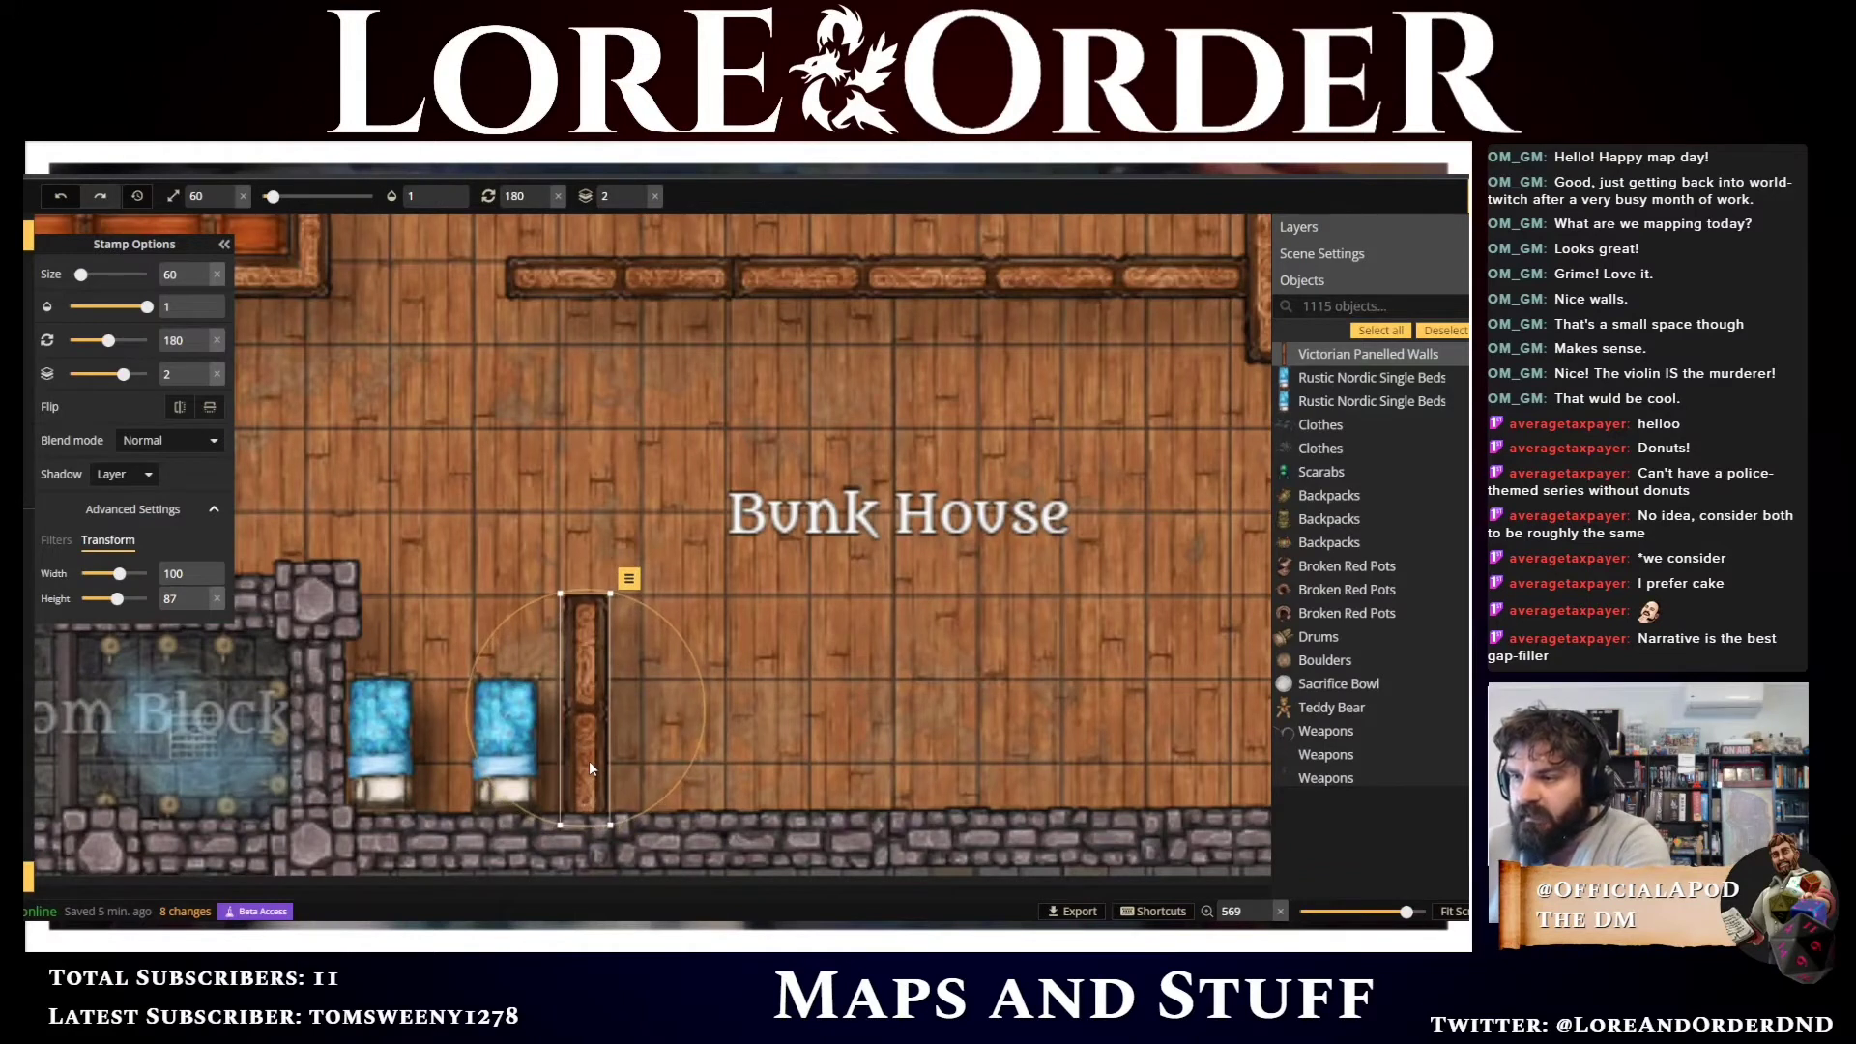
{"action": "key", "text": "Down"}
{"action": "key", "text": "Up"}
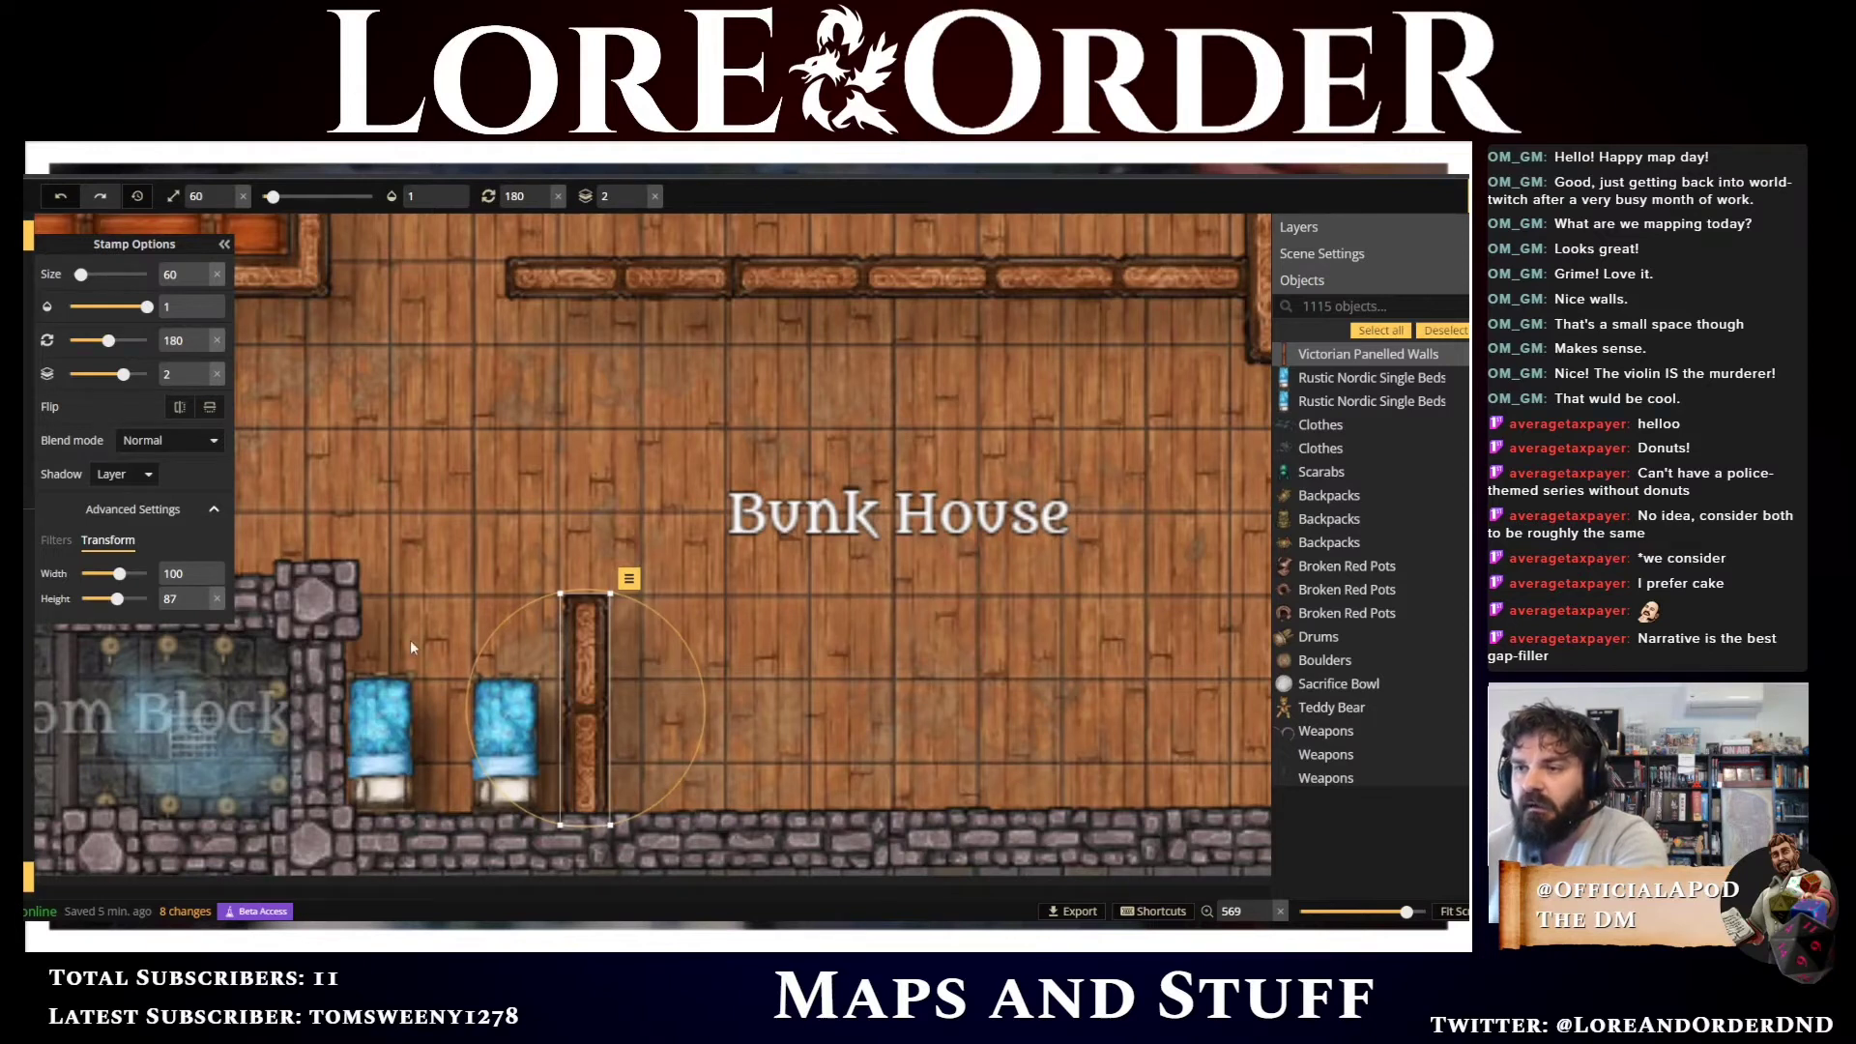
Copy the Kitchen's Fancy Dresser Cabinet to the foot of the first bed and rotate it to 180 degrees
{"action": "scroll", "coordinate": [386, 625], "scroll_direction": "down", "scroll_amount": 4}
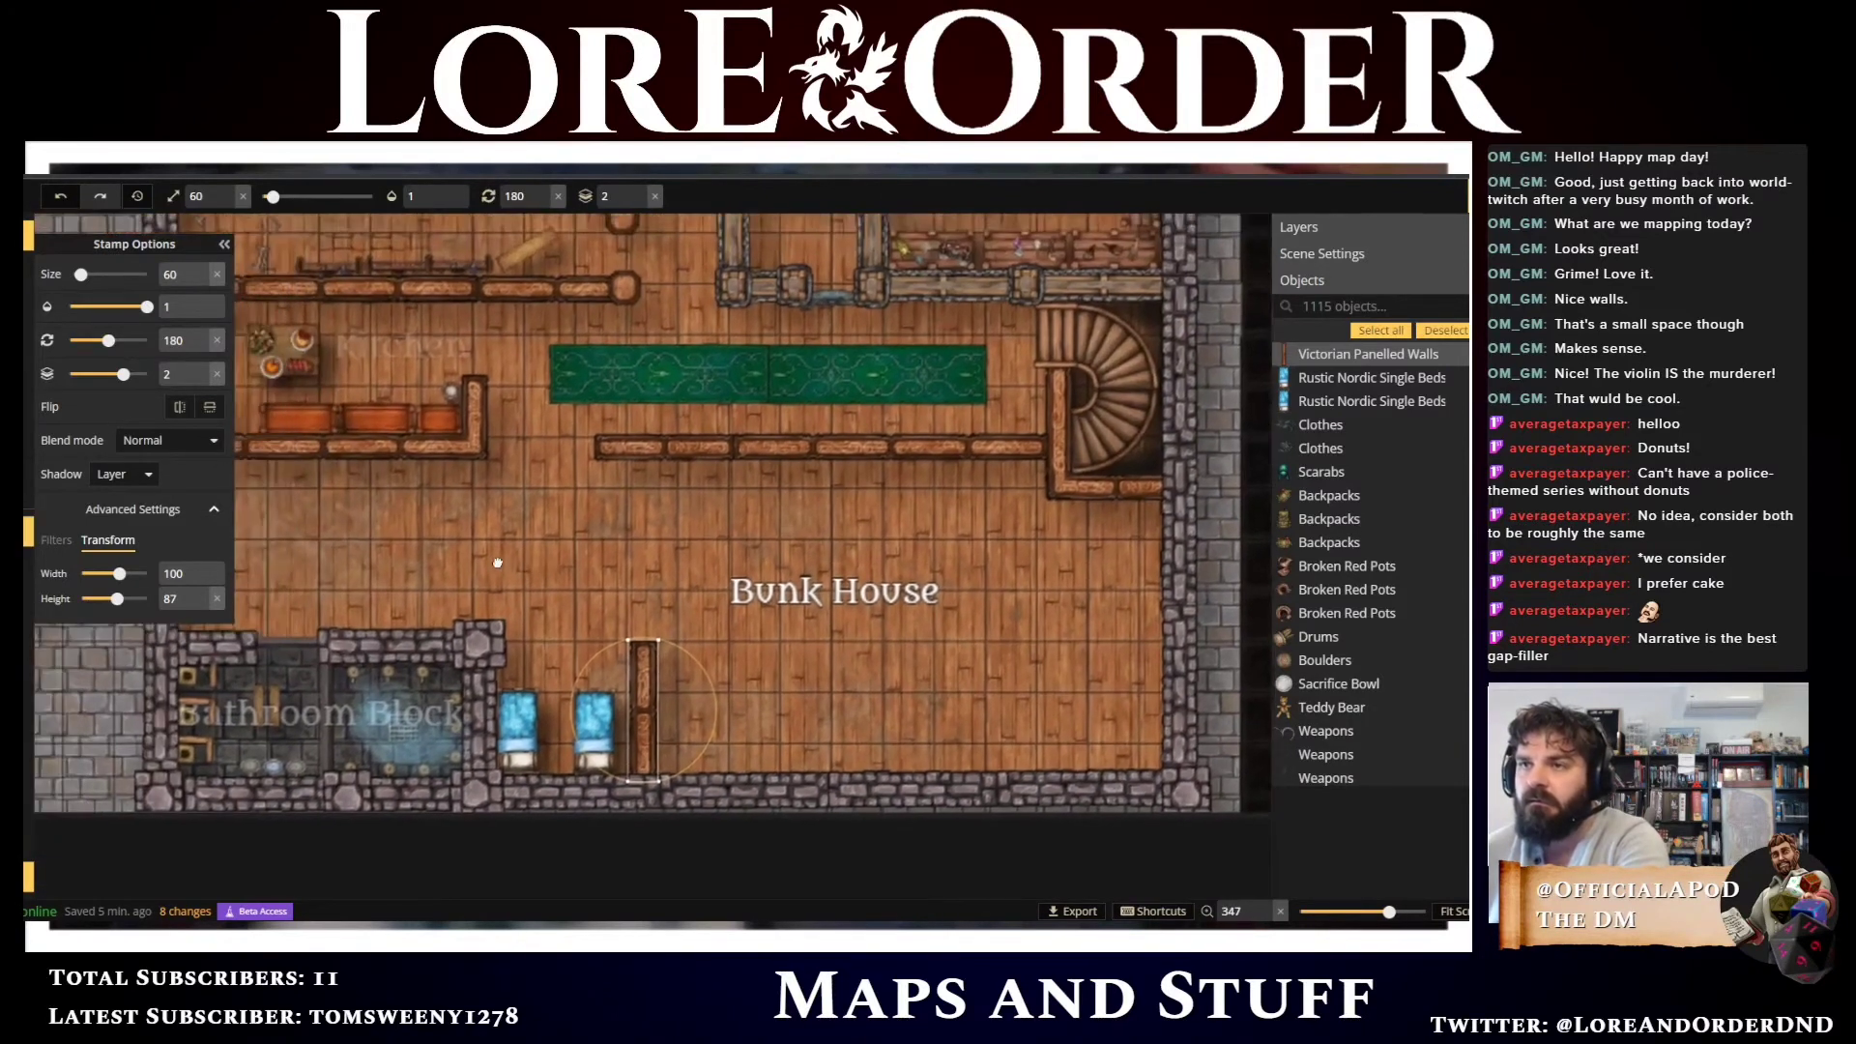
{"action": "left_click", "coordinate": [303, 422]}
{"action": "scroll", "coordinate": [526, 635], "scroll_direction": "up", "scroll_amount": 4}
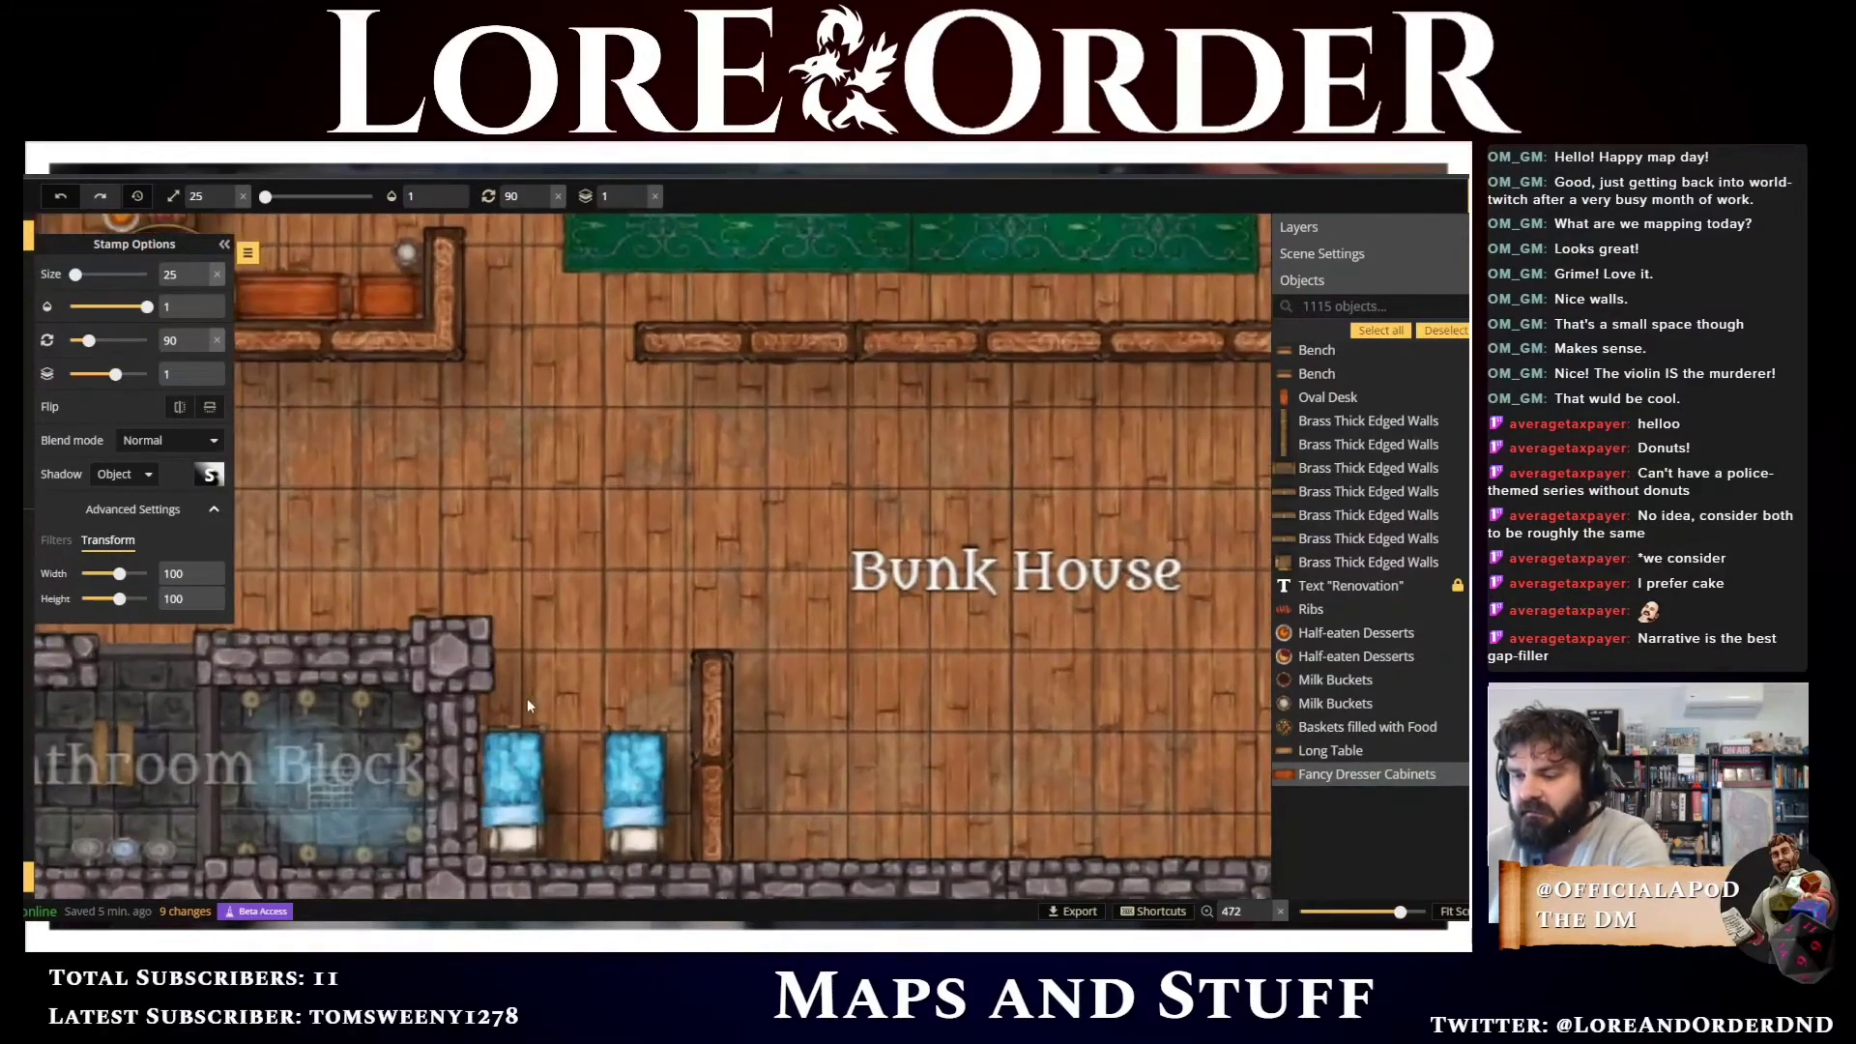
{"action": "key", "text": "ctrl+v"}
{"action": "scroll", "coordinate": [544, 694], "scroll_direction": "down", "scroll_amount": 2}
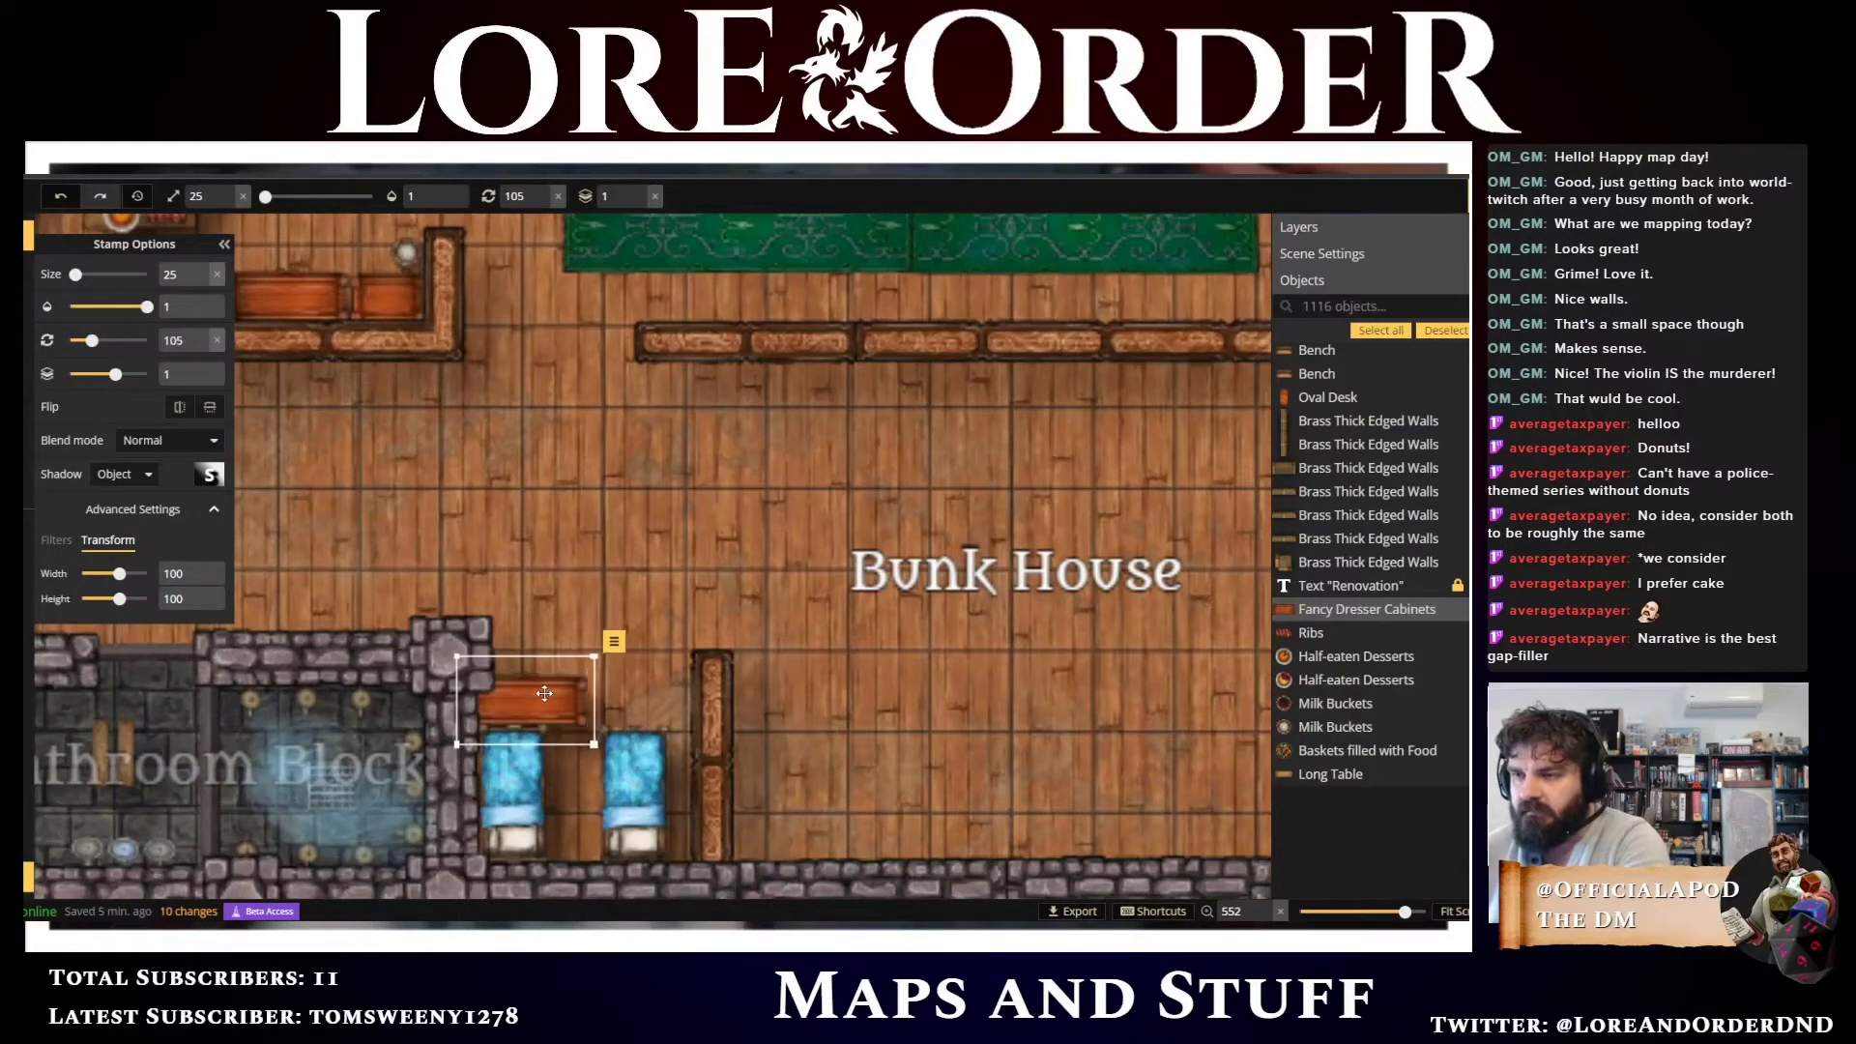
{"action": "scroll", "coordinate": [544, 693], "scroll_direction": "down", "scroll_amount": 4}
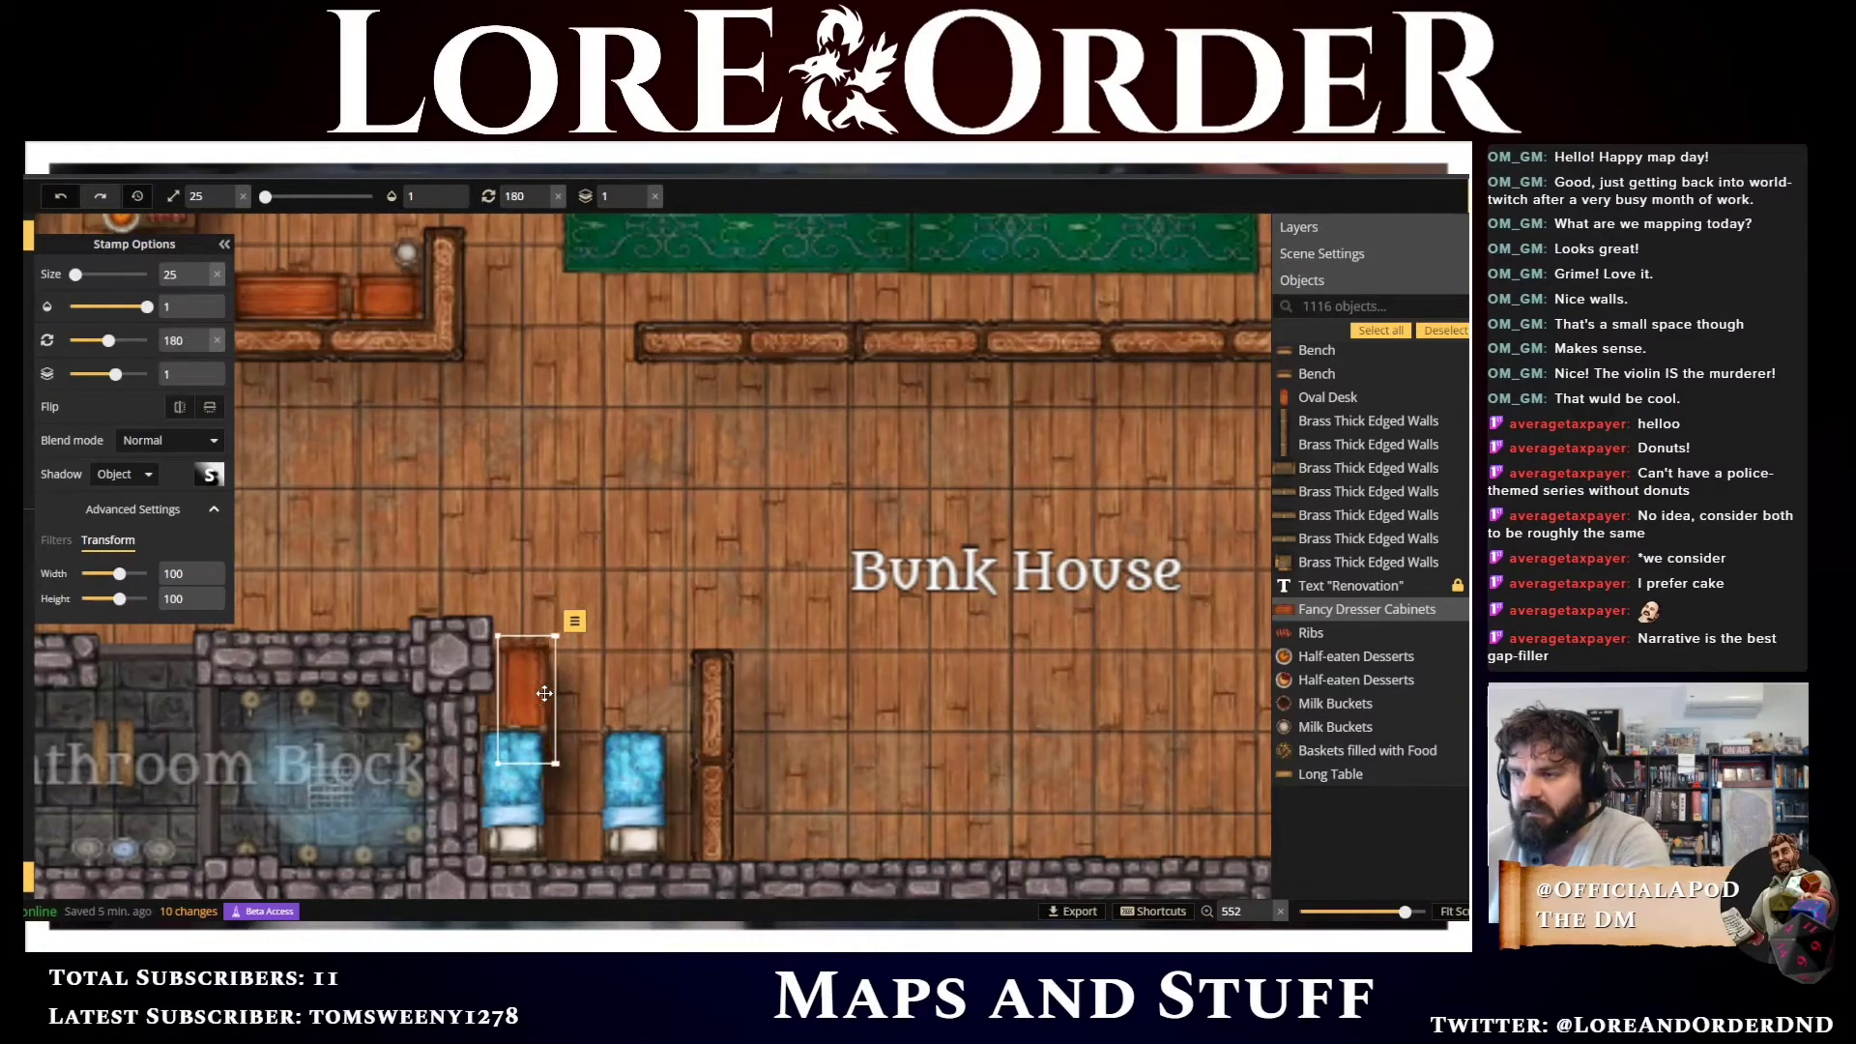
Reduce the copied dresser cabinet's size to 15 and move it against the stone wall at the first bed's foot
{"action": "scroll", "coordinate": [544, 693], "scroll_direction": "down", "scroll_amount": 2}
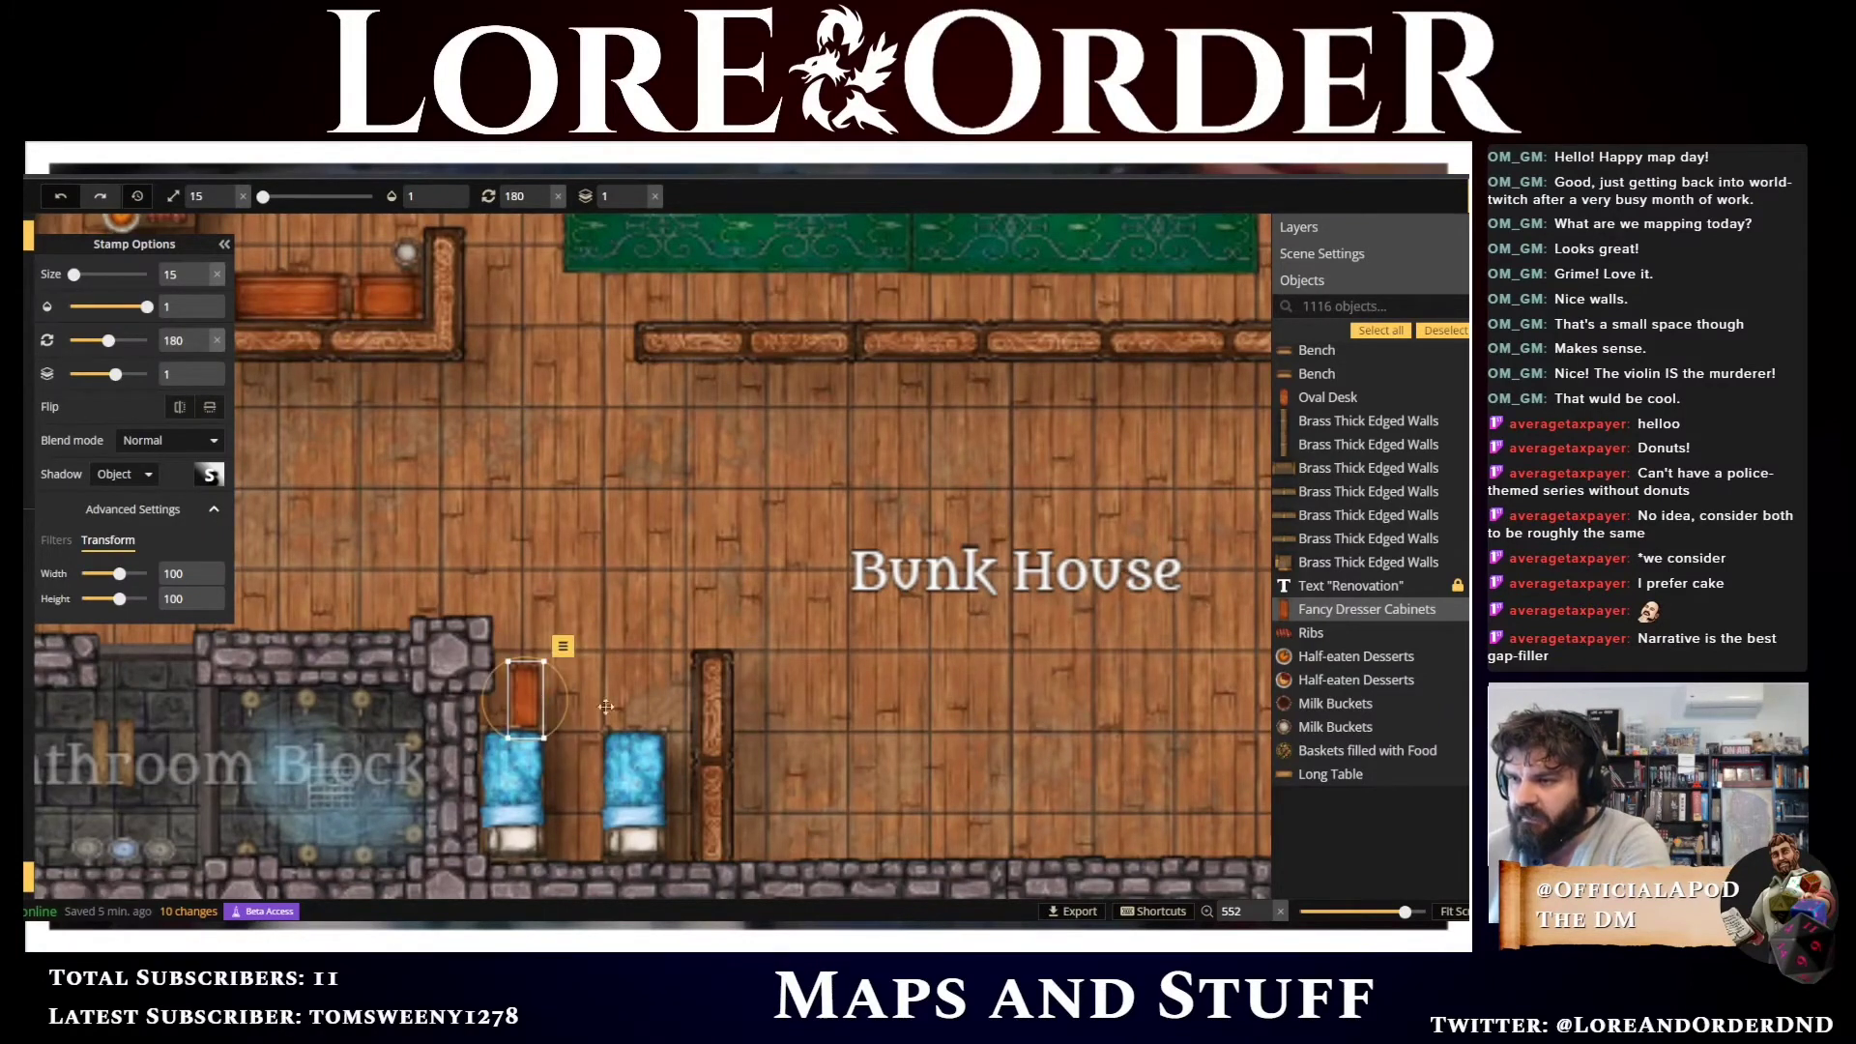
{"action": "scroll", "coordinate": [595, 712], "scroll_direction": "up", "scroll_amount": 3}
{"action": "scroll", "coordinate": [594, 713], "scroll_direction": "up", "scroll_amount": 2}
{"action": "left_click_drag", "start_coordinate": [493, 691], "coordinate": [433, 683]}
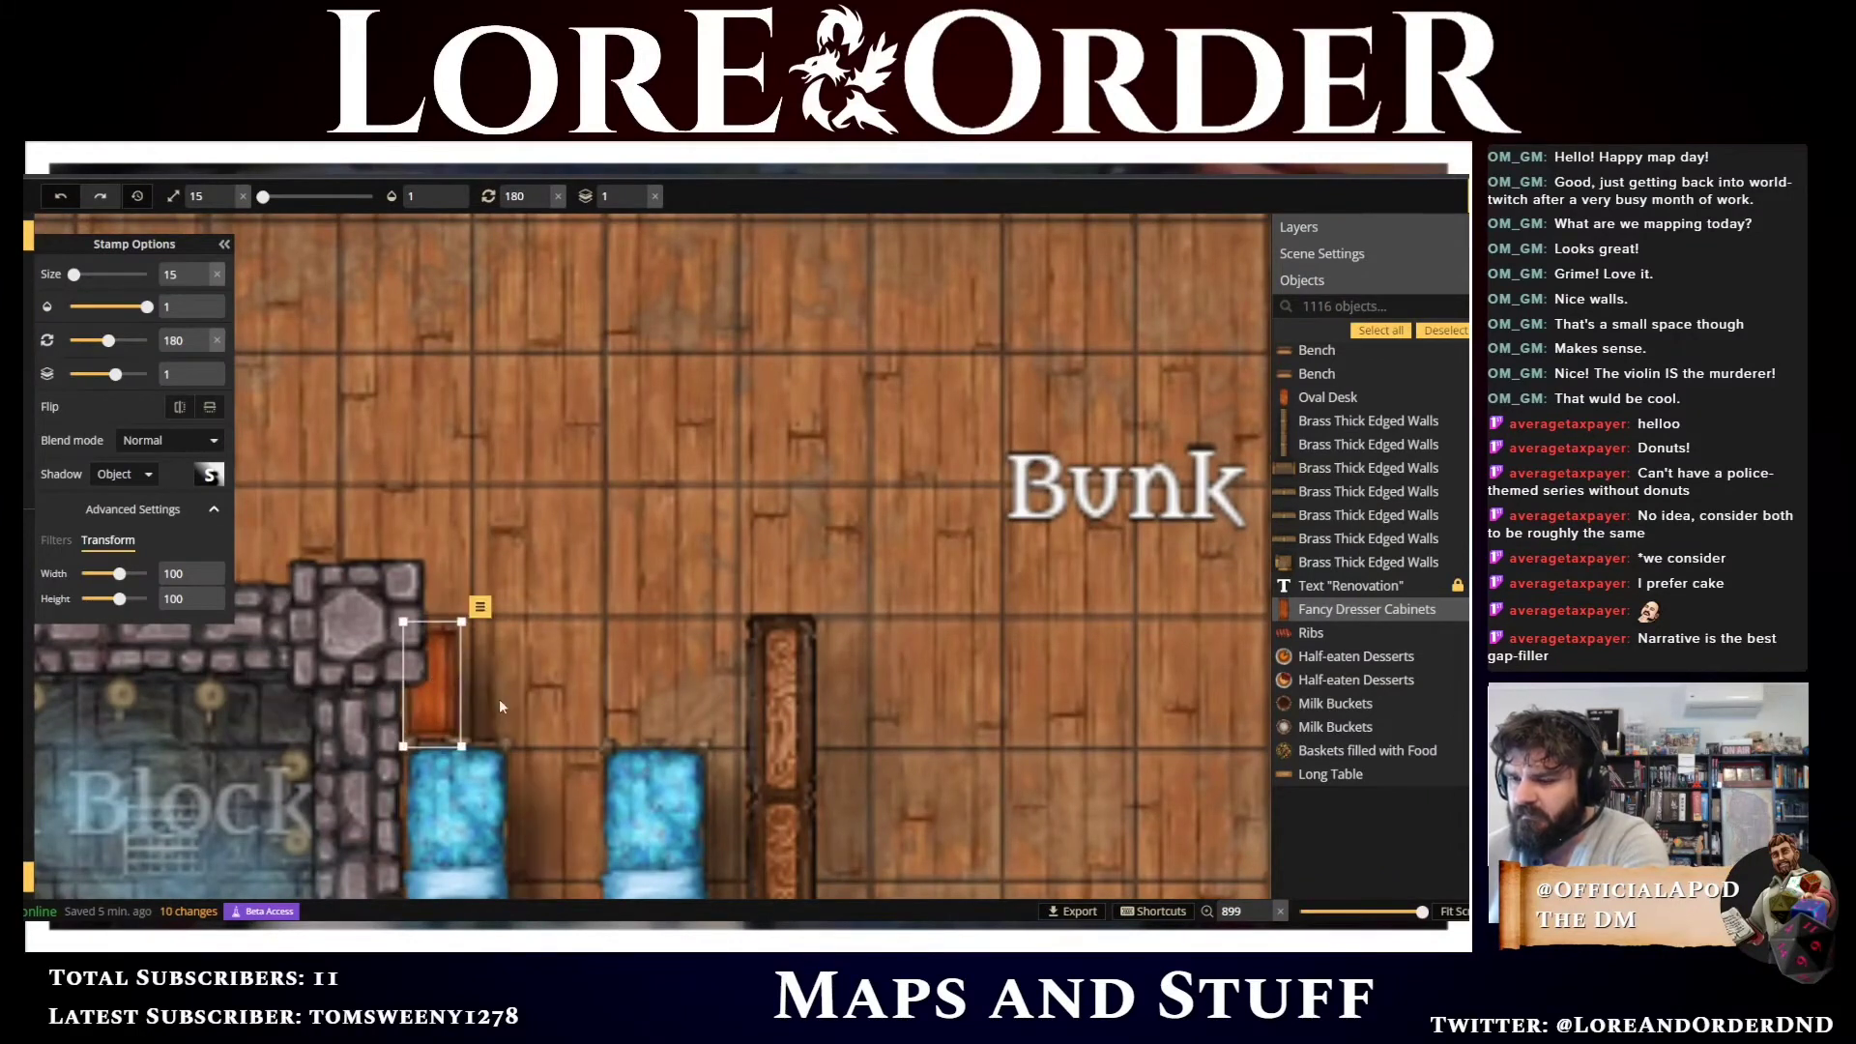
Copy the dresser cabinet to the foot of the second bed and rotate it to 0 degrees
{"action": "left_click", "coordinate": [705, 689]}
{"action": "scroll", "coordinate": [705, 686], "scroll_direction": "down", "scroll_amount": 10}
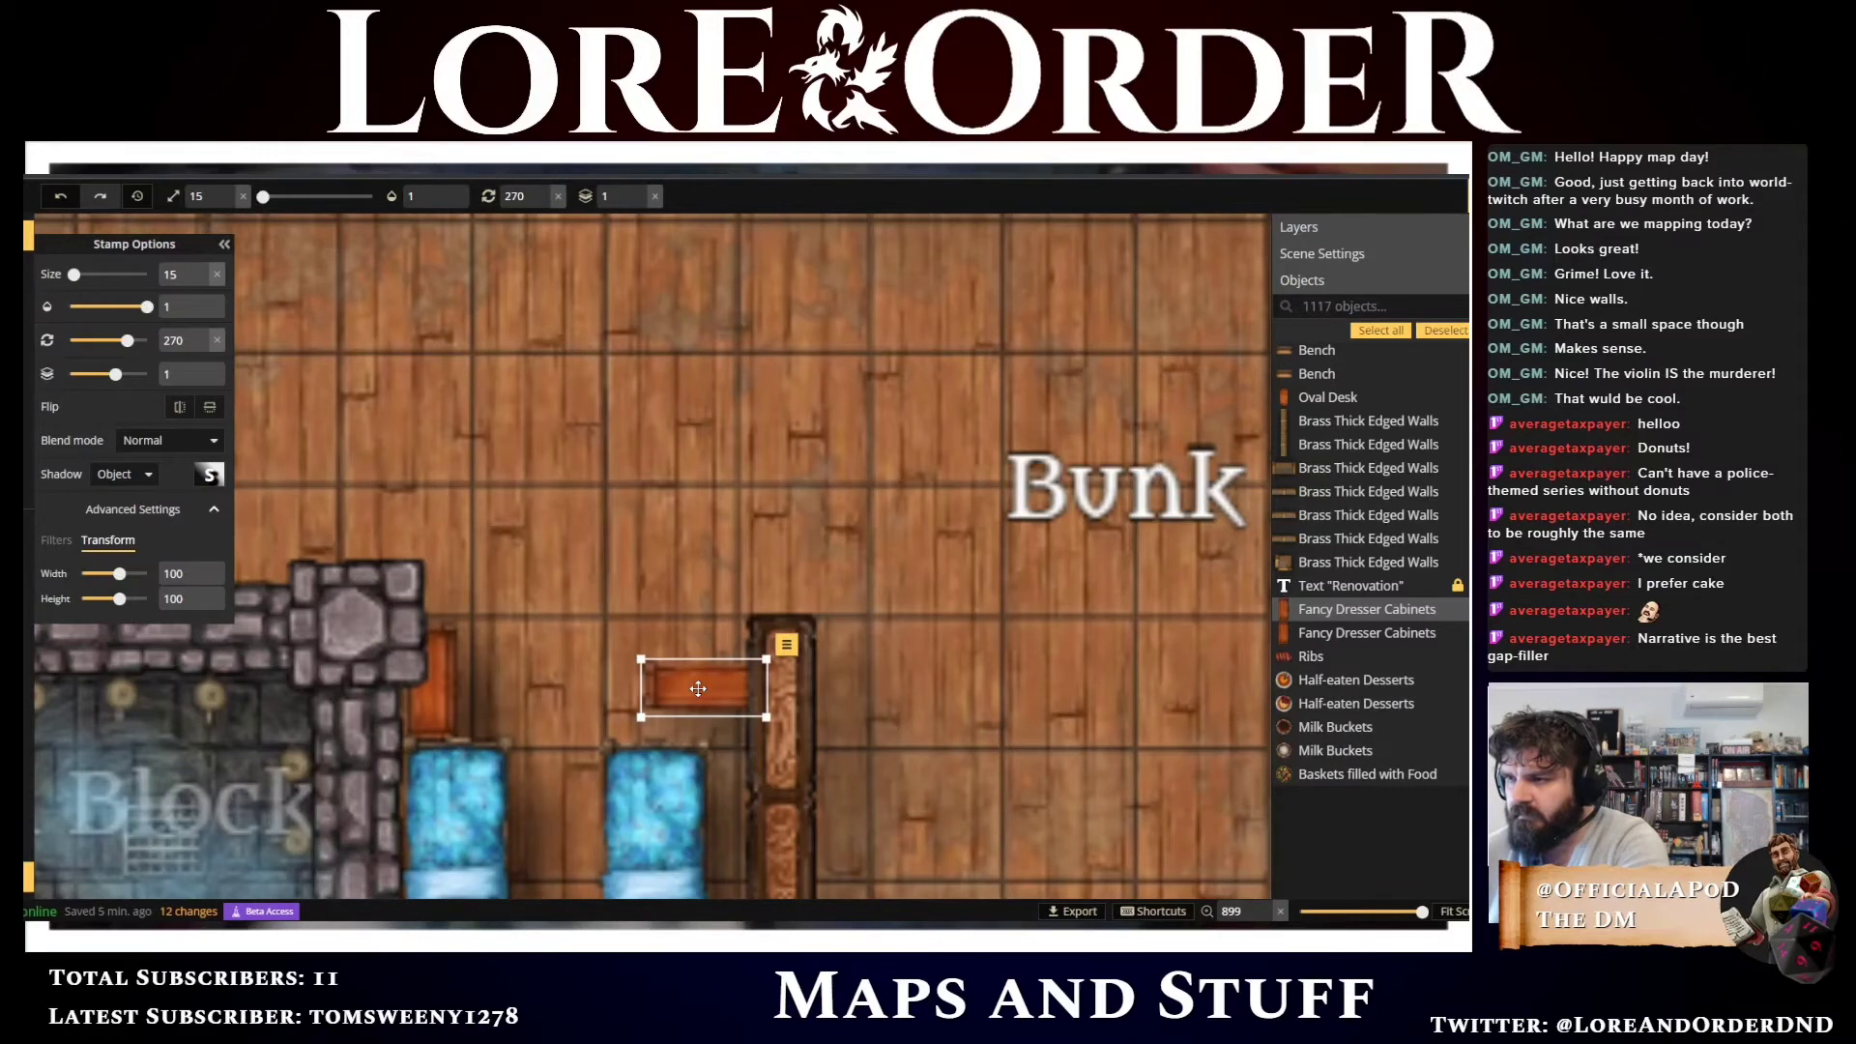
{"action": "left_click_drag", "start_coordinate": [699, 689], "coordinate": [683, 686]}
{"action": "scroll", "coordinate": [926, 750], "scroll_direction": "down", "scroll_amount": 4}
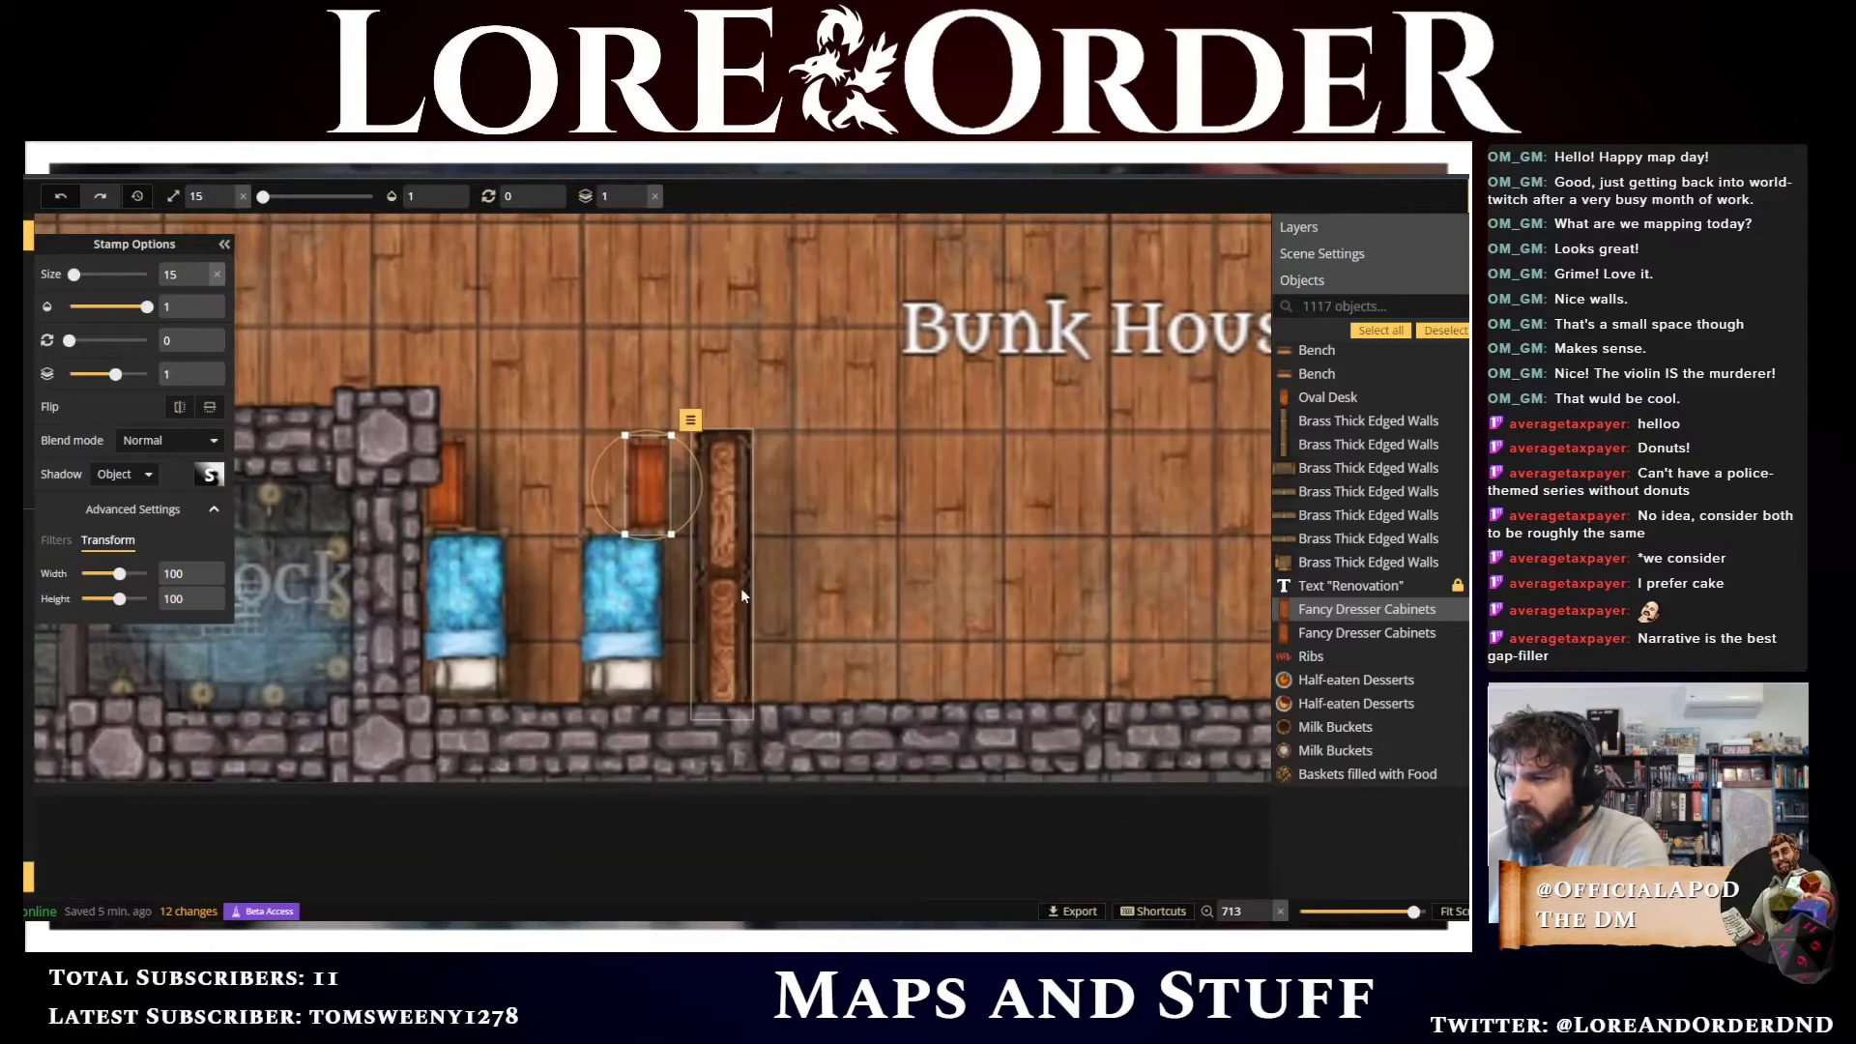
Move the Victorian Panelled Wall closer to the second bed and its dresser cabinet
{"action": "left_click", "coordinate": [734, 590]}
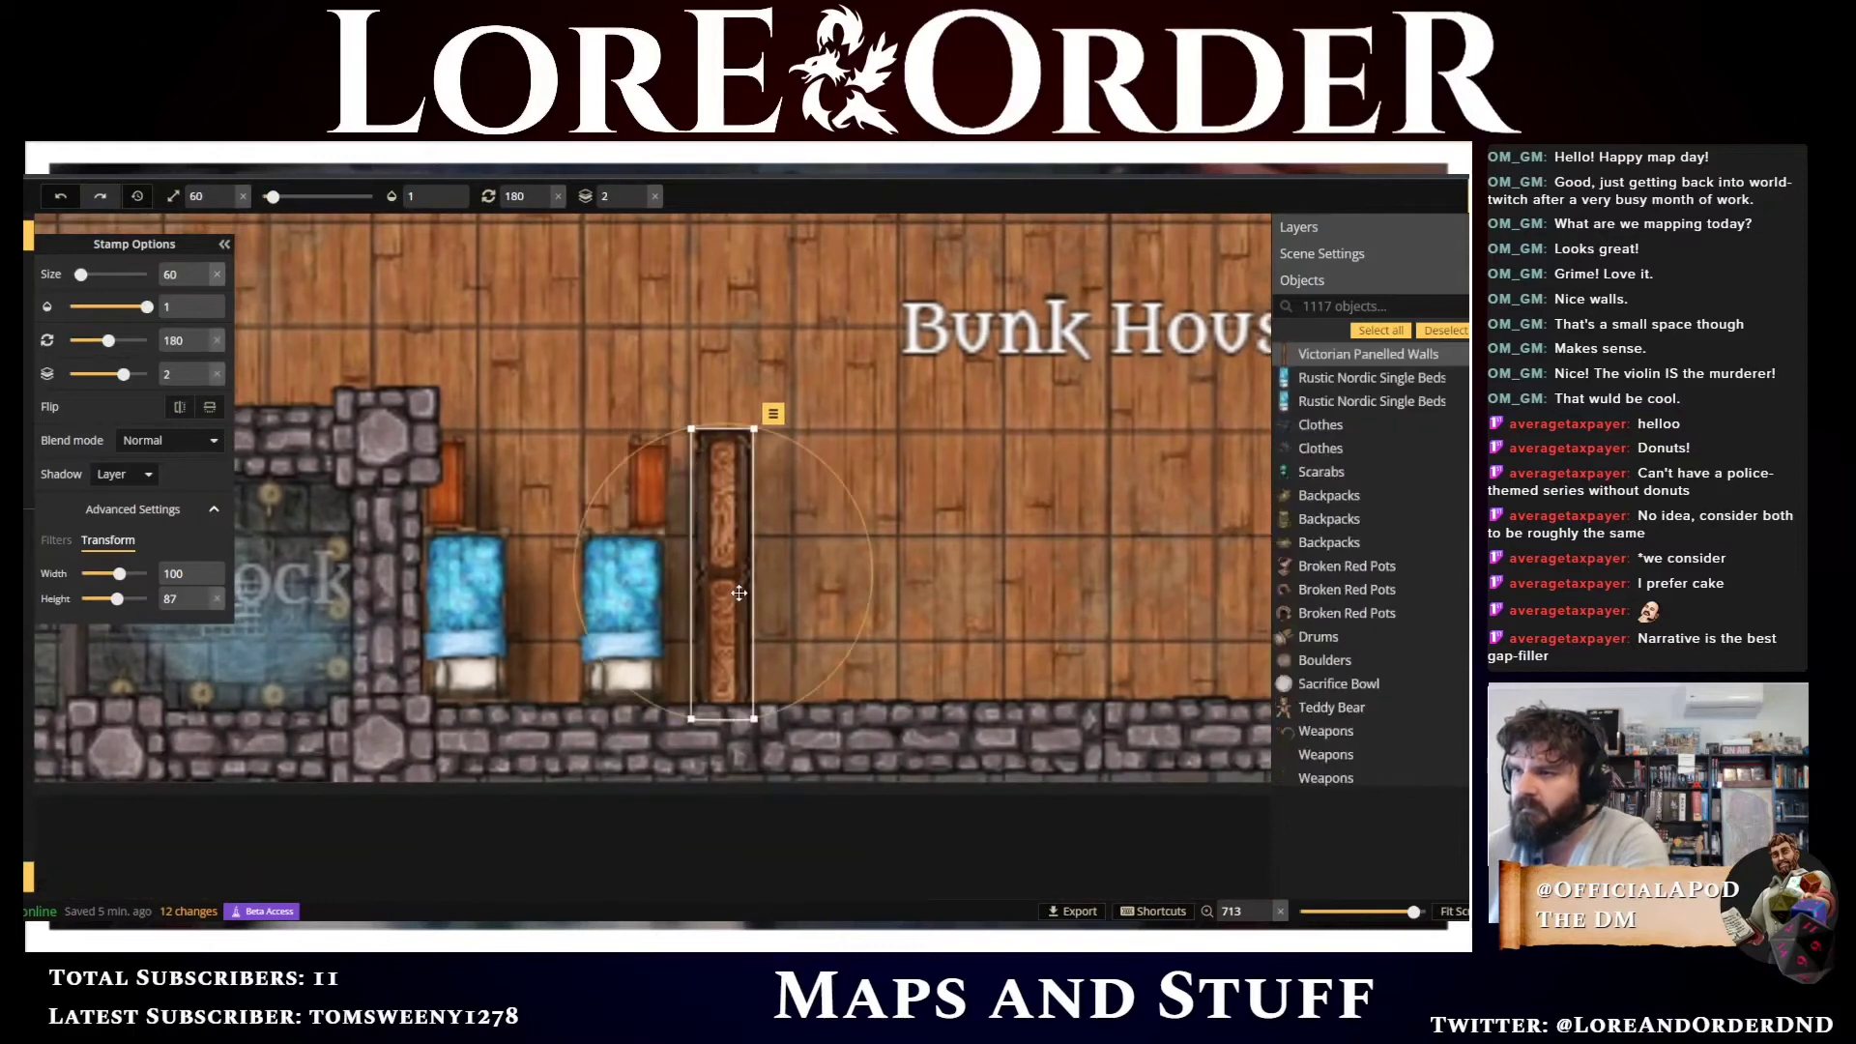
{"action": "left_click_drag", "start_coordinate": [734, 589], "coordinate": [752, 593]}
{"action": "left_click", "coordinate": [611, 563]}
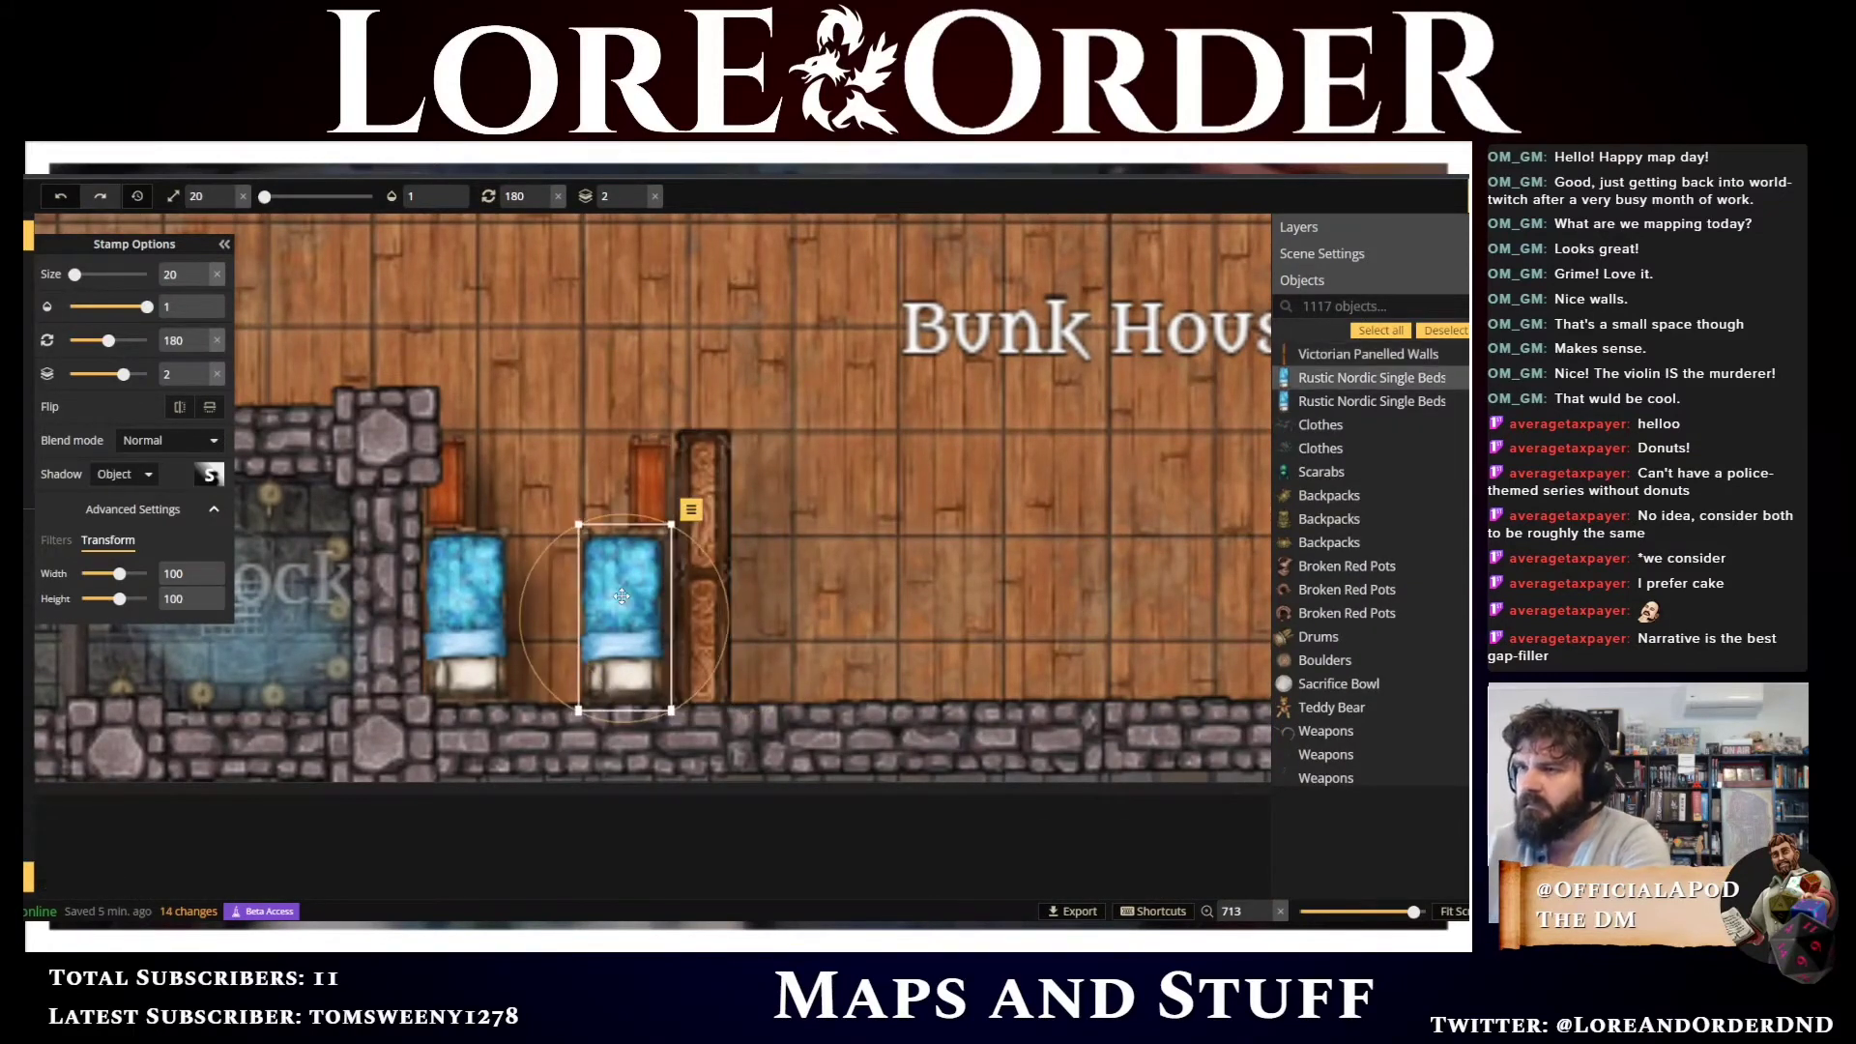
Copy the two beds, two dresser cabinets and panelled wall as a set and place the copy directly beyond the partition
{"action": "left_click", "coordinate": [785, 505]}
{"action": "left_click_drag", "start_coordinate": [789, 372], "coordinate": [178, 777]}
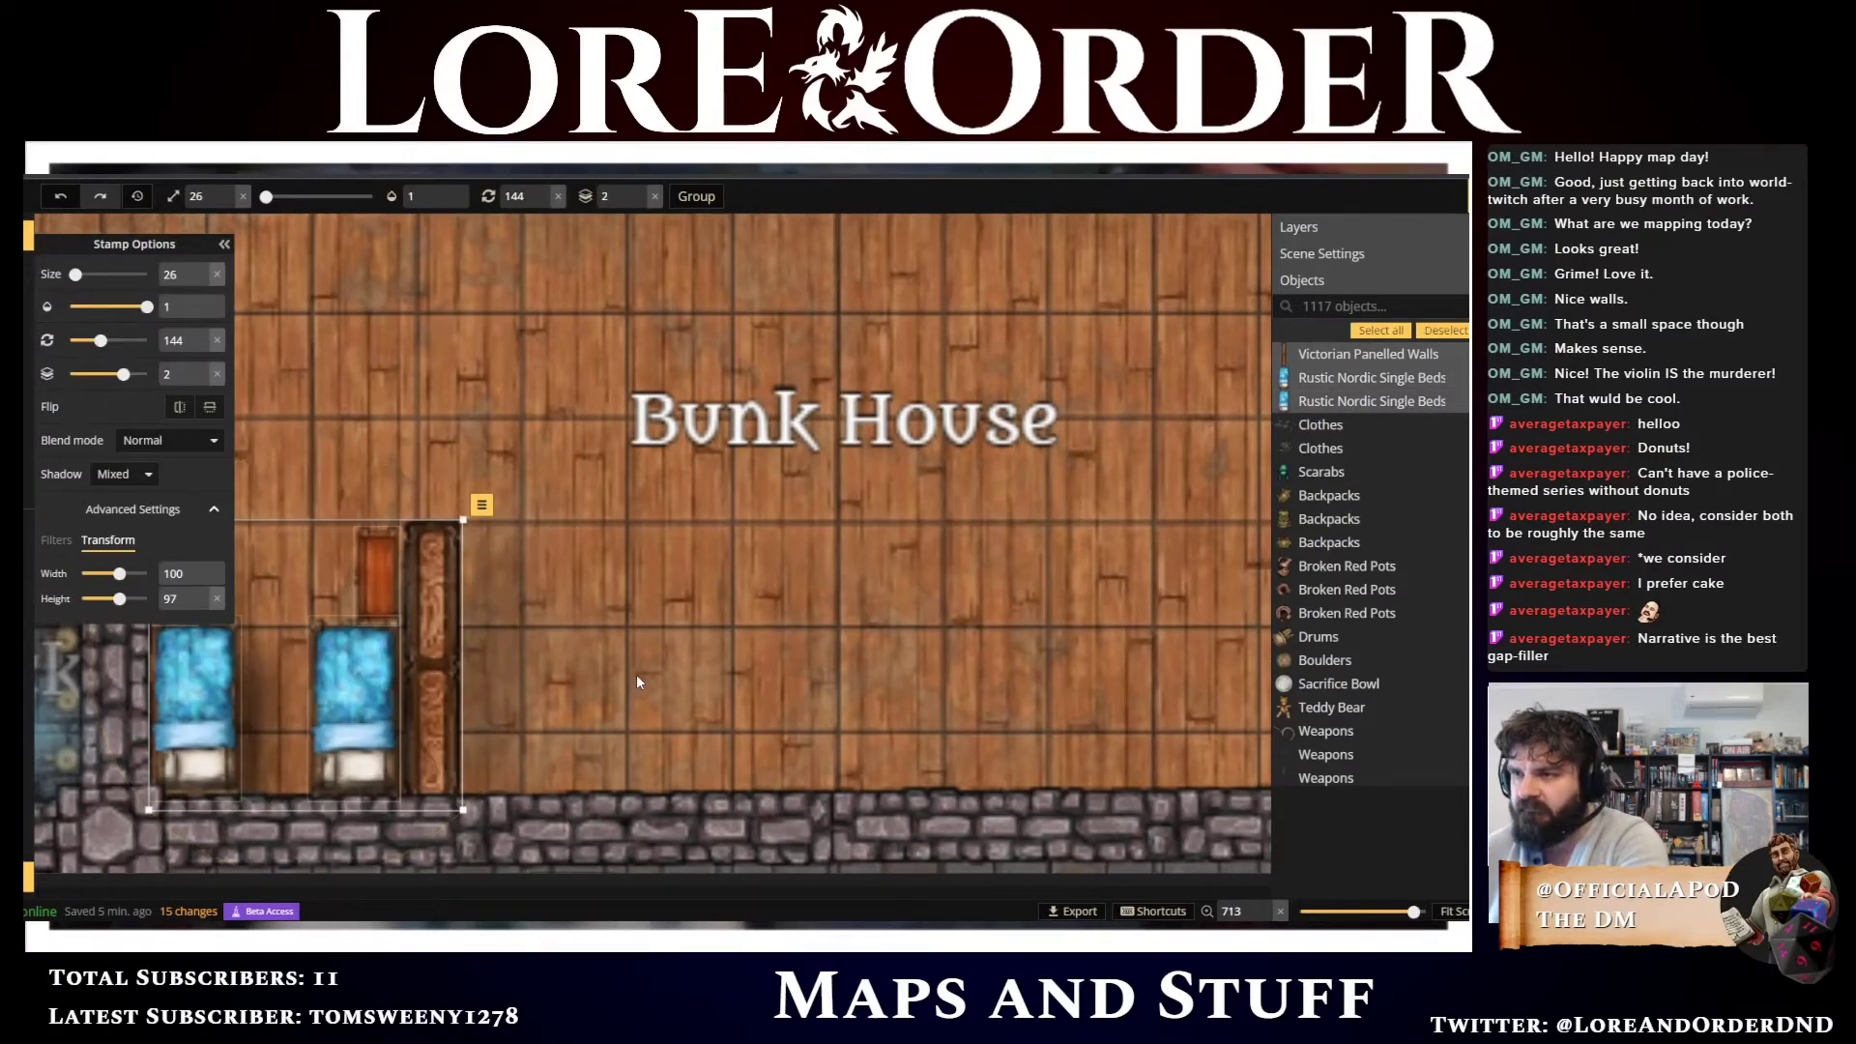
{"action": "key", "text": "ctrl+c"}
{"action": "key", "text": "ctrl+v"}
{"action": "left_click_drag", "start_coordinate": [678, 644], "coordinate": [599, 608]}
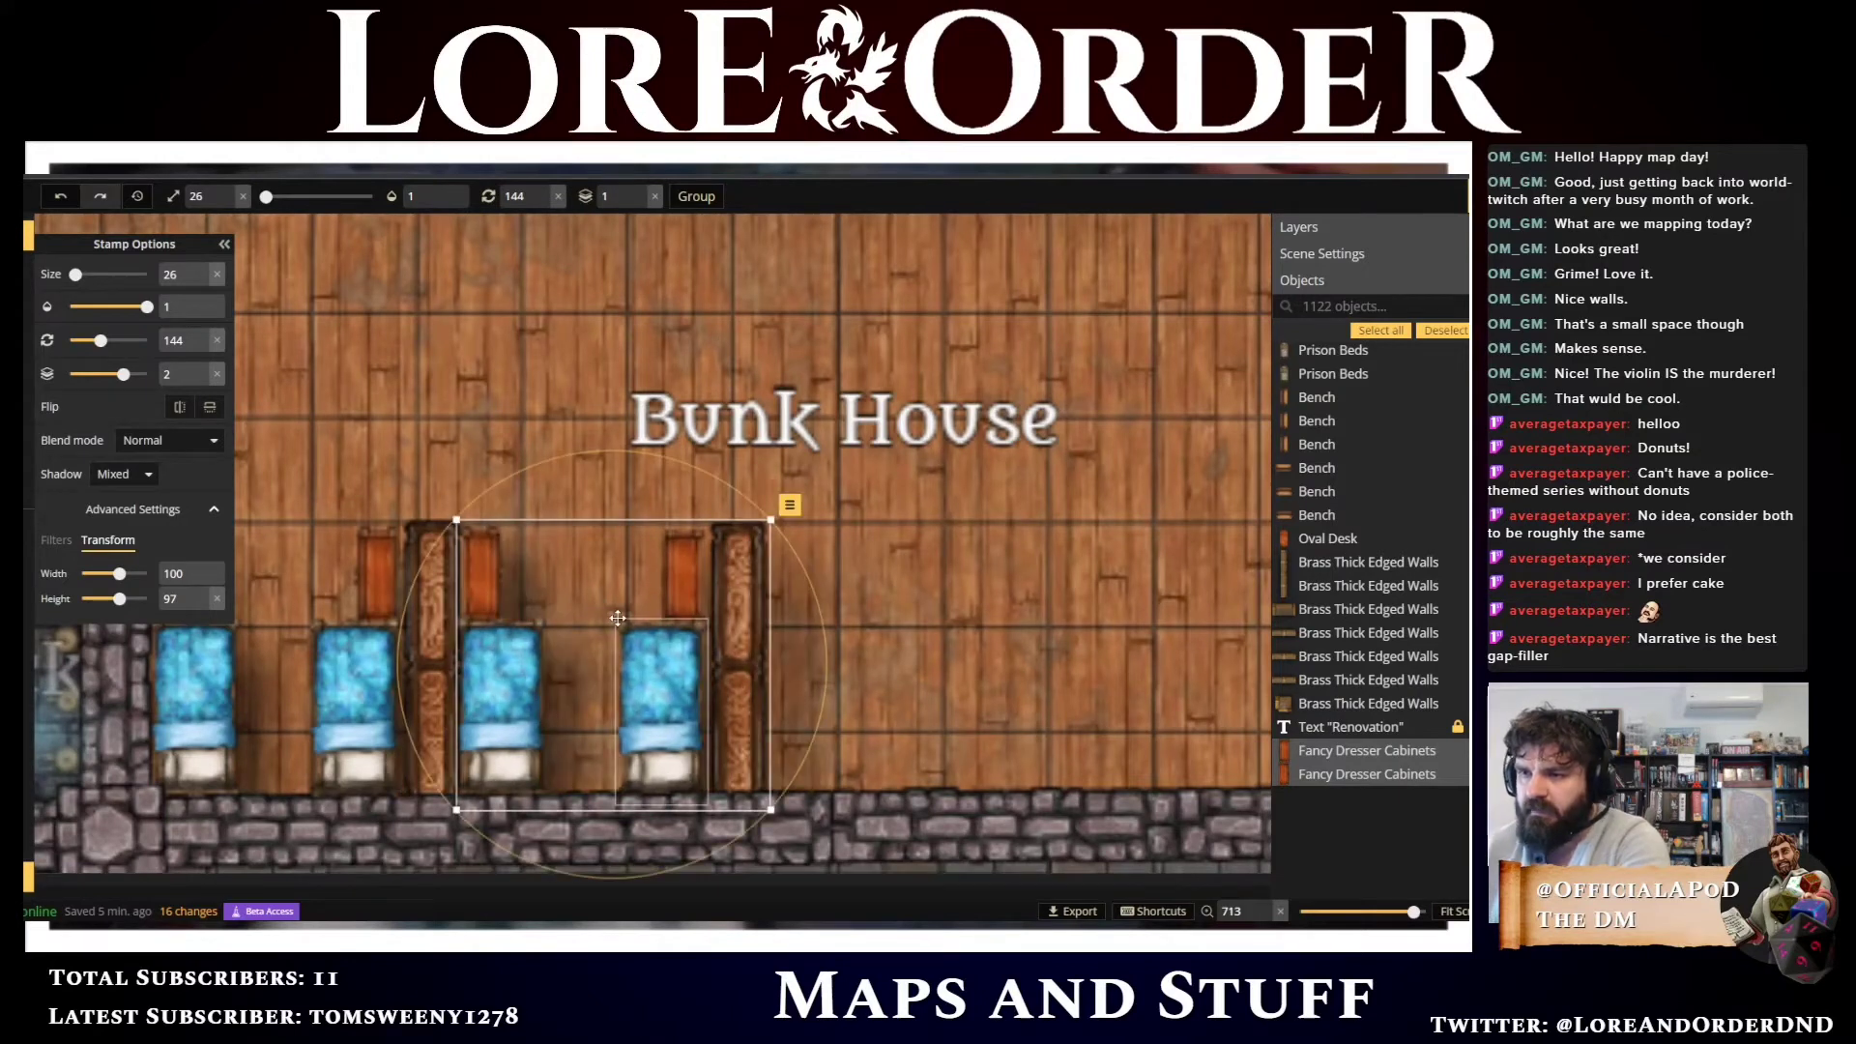
Place two more copies of the two-bed set side by side along the Bunk House's lower stone wall
{"action": "key", "text": "ctrl+v"}
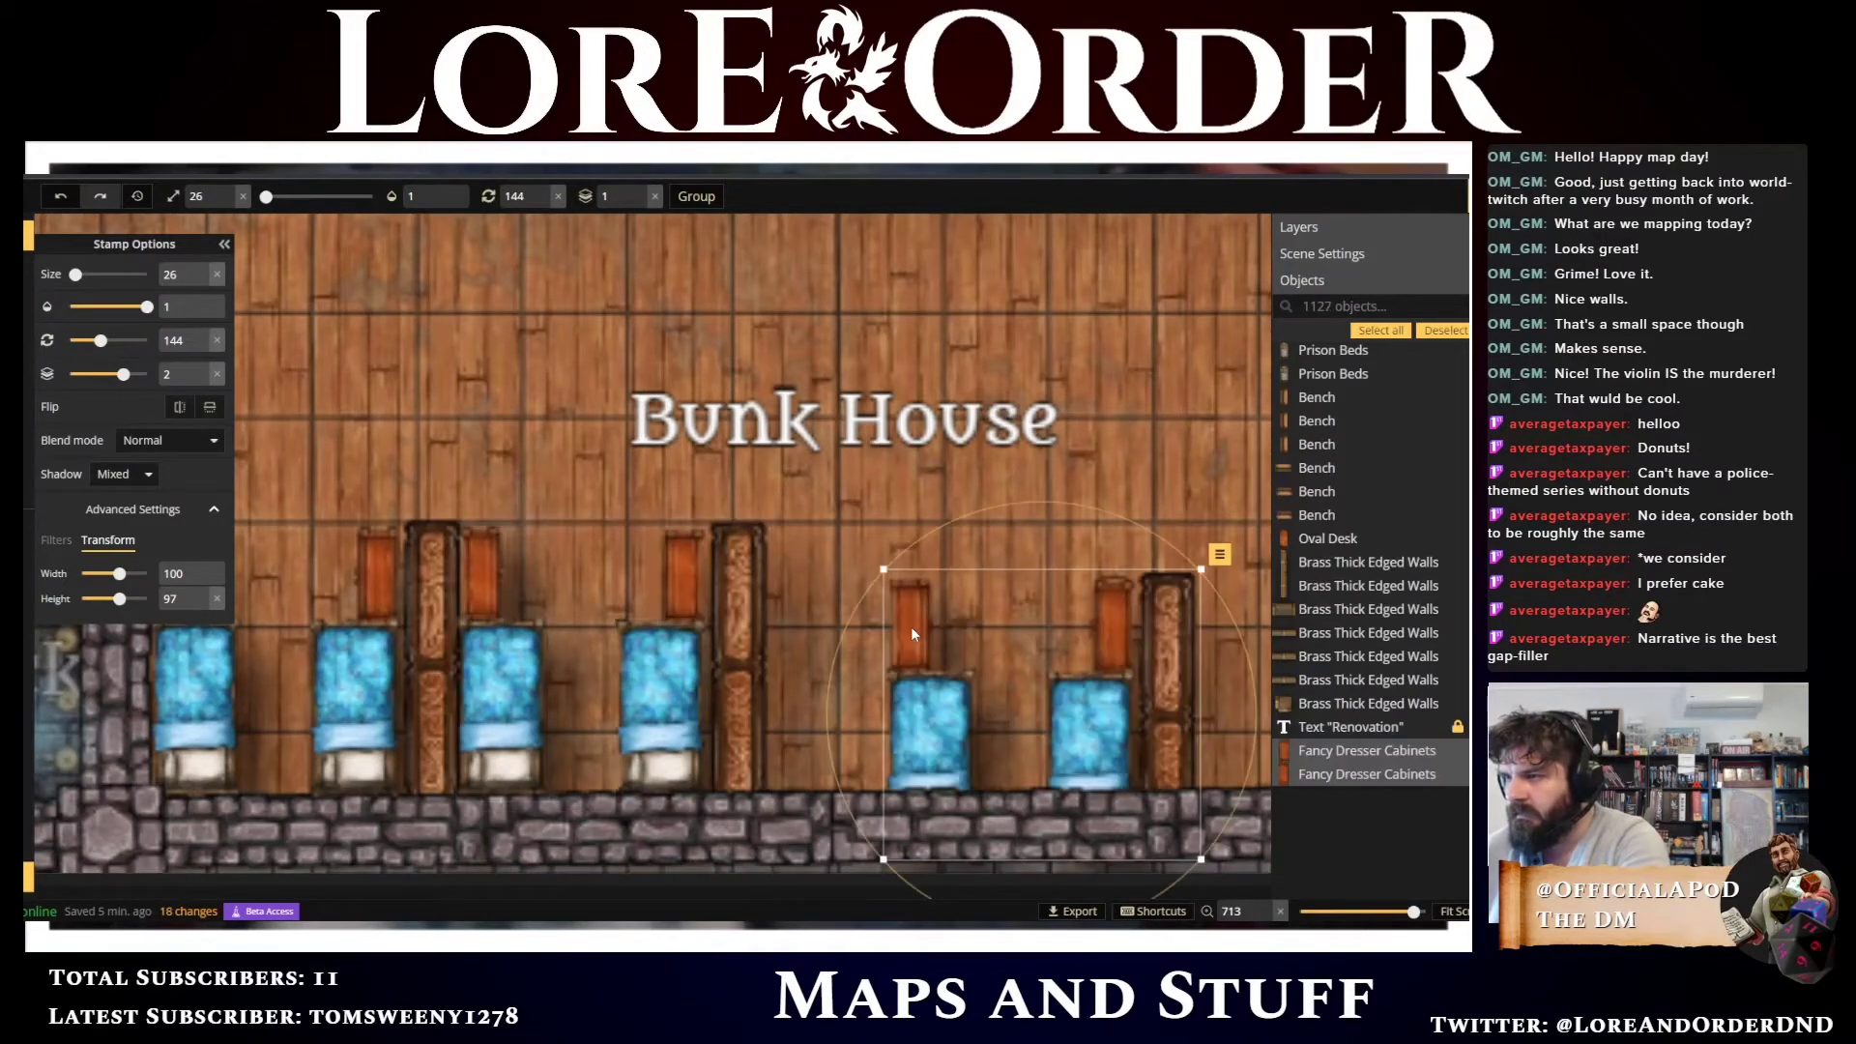
{"action": "left_click_drag", "start_coordinate": [936, 619], "coordinate": [831, 572]}
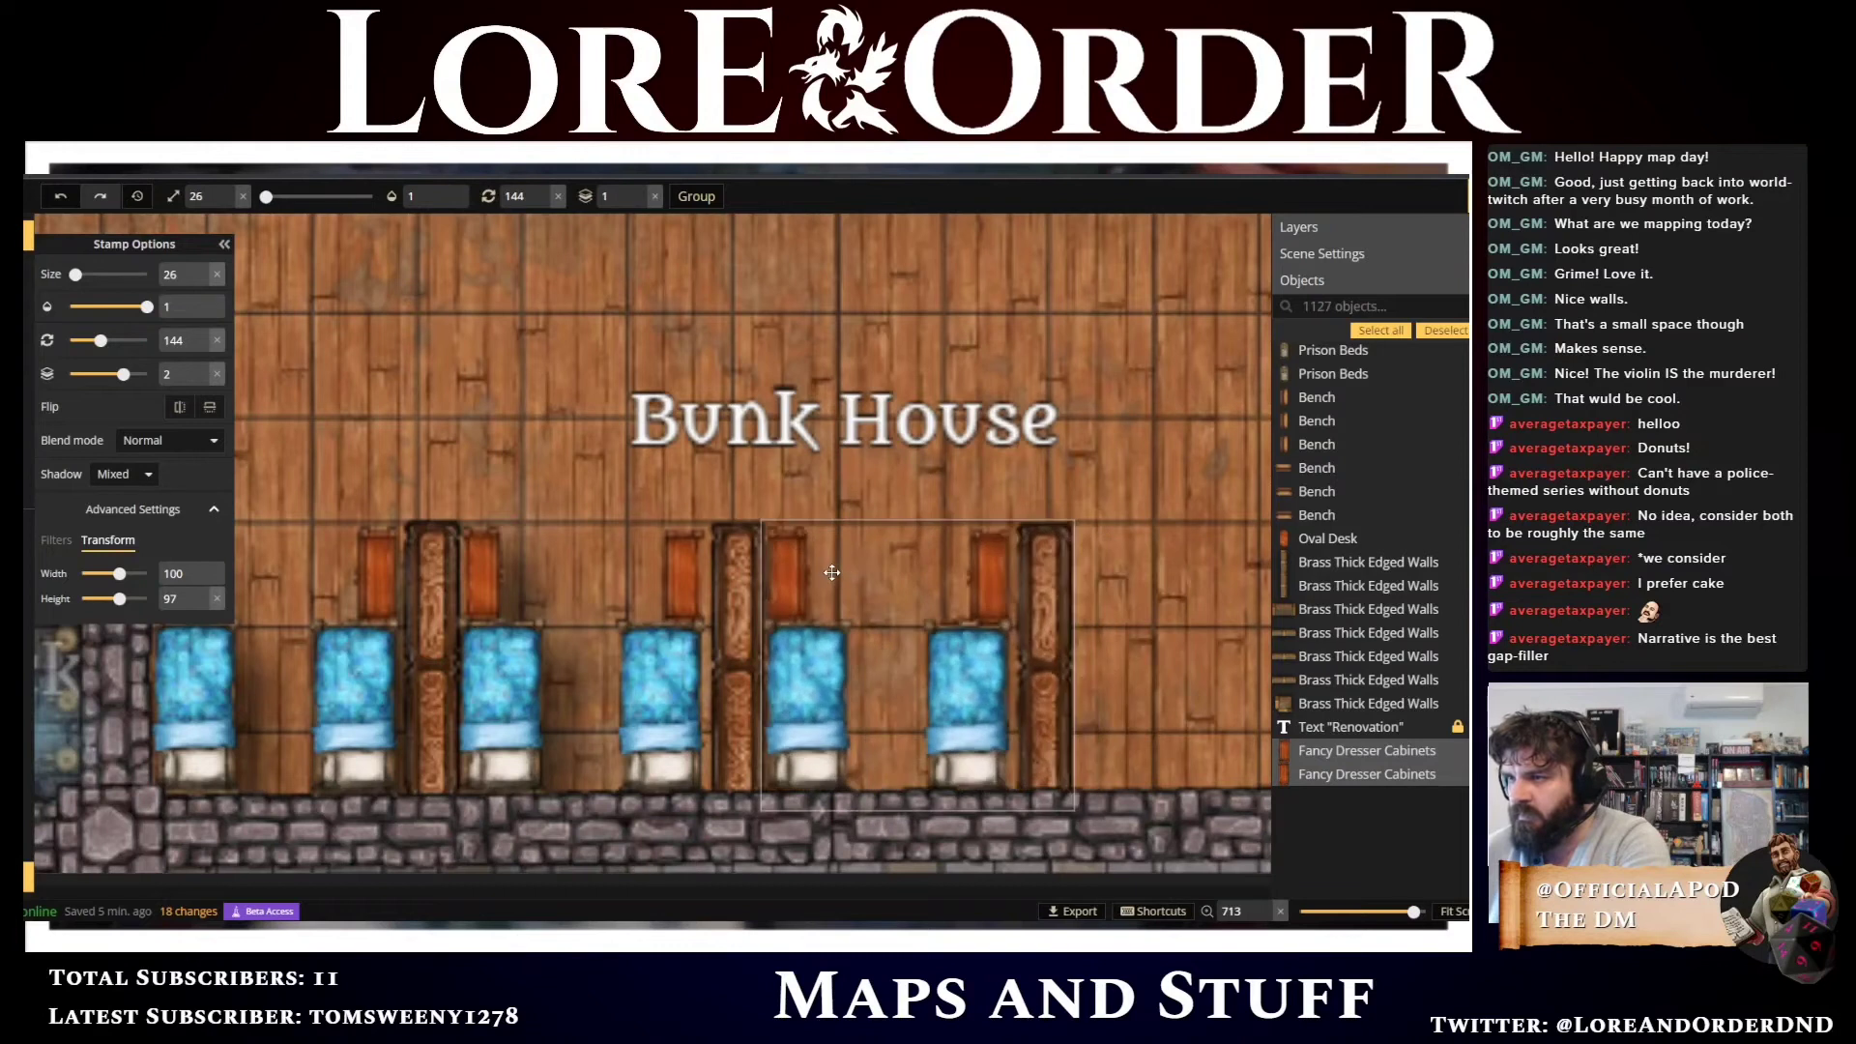
{"action": "left_click_drag", "start_coordinate": [1064, 427], "coordinate": [531, 415]}
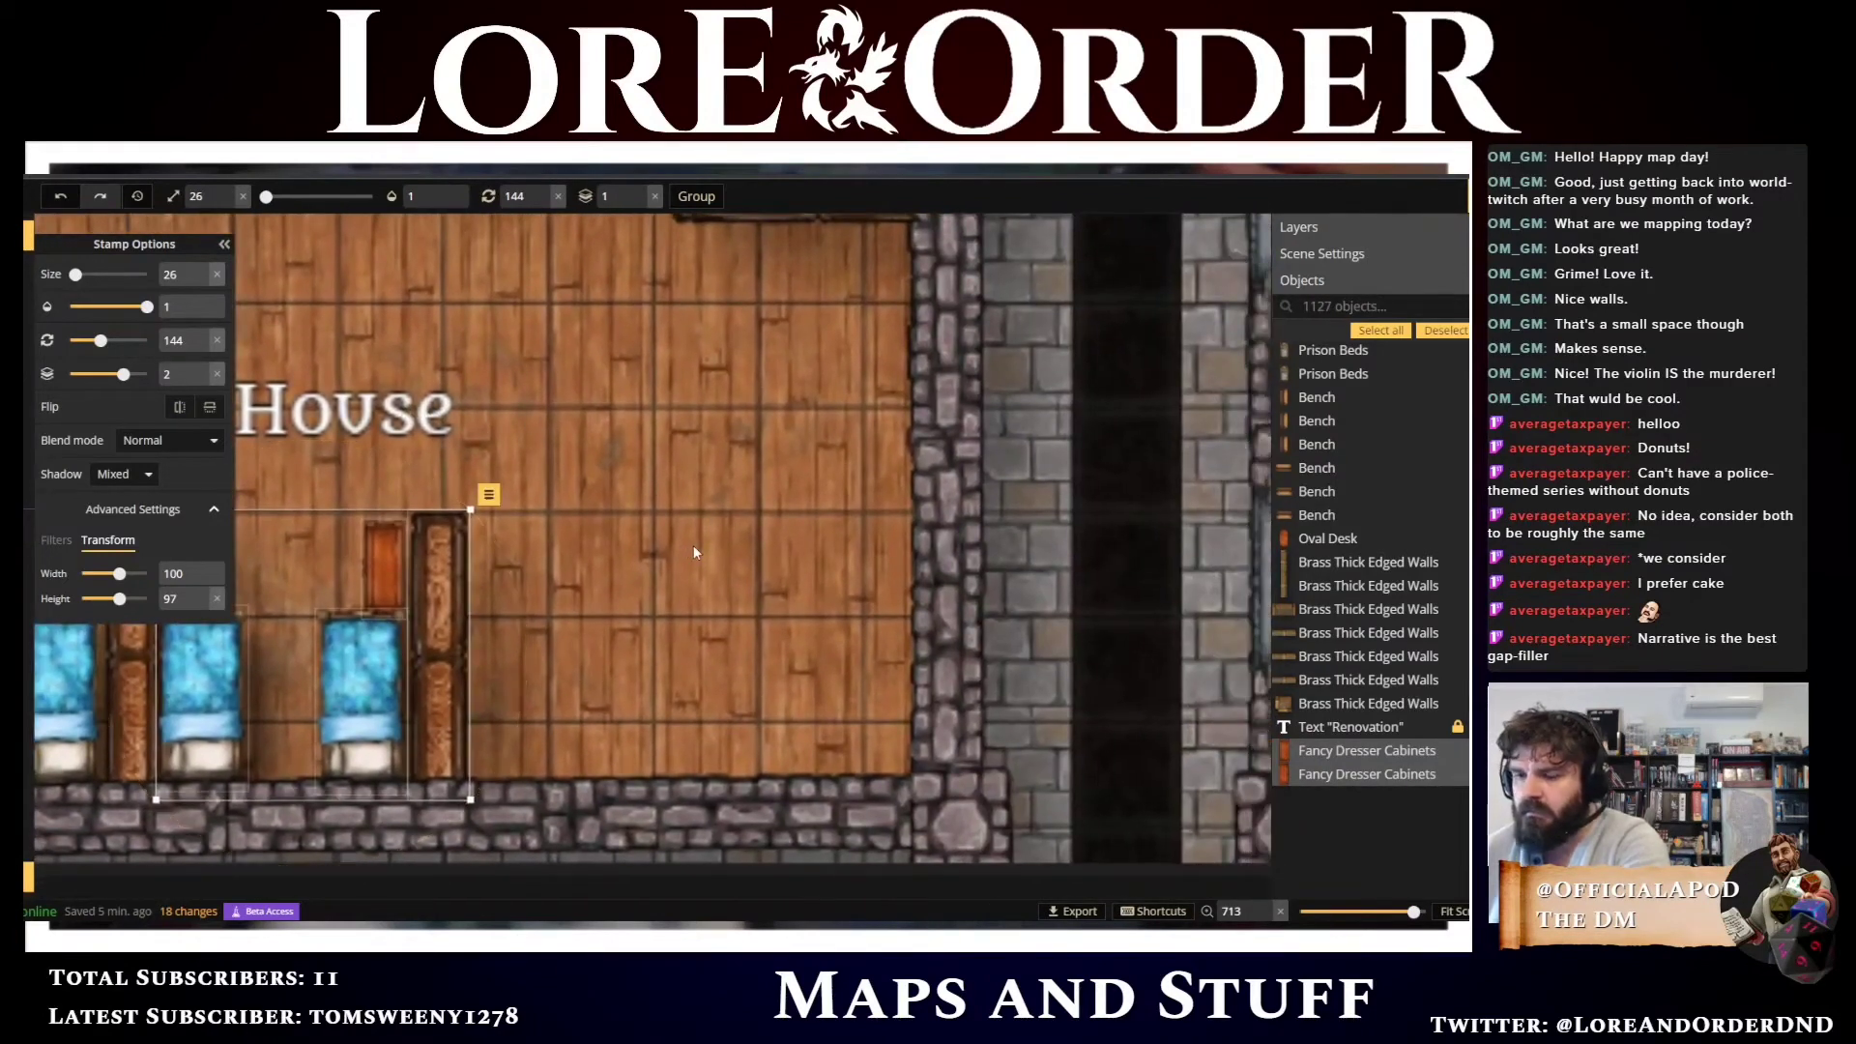
{"action": "key", "text": "ctrl+v"}
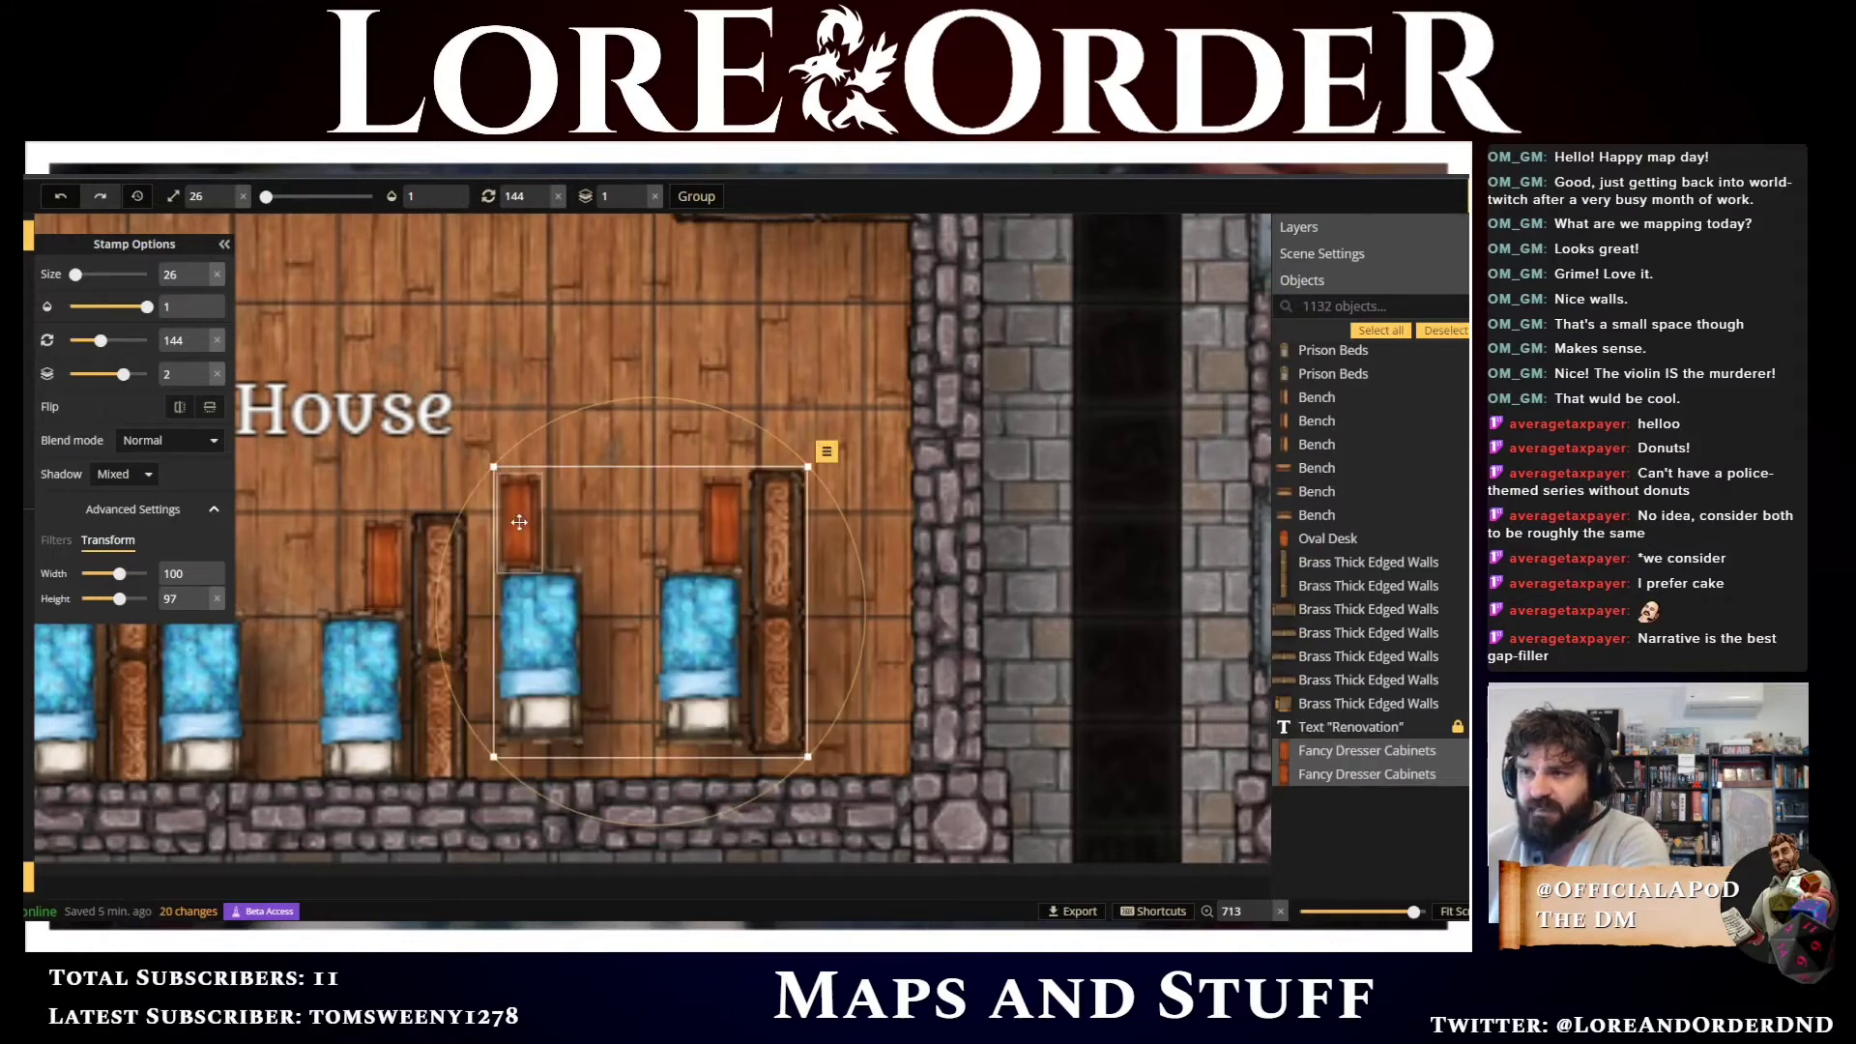
{"action": "left_click_drag", "start_coordinate": [507, 542], "coordinate": [484, 578]}
{"action": "left_click_drag", "start_coordinate": [486, 569], "coordinate": [486, 565]}
{"action": "scroll", "coordinate": [878, 582], "scroll_direction": "down", "scroll_amount": 5}
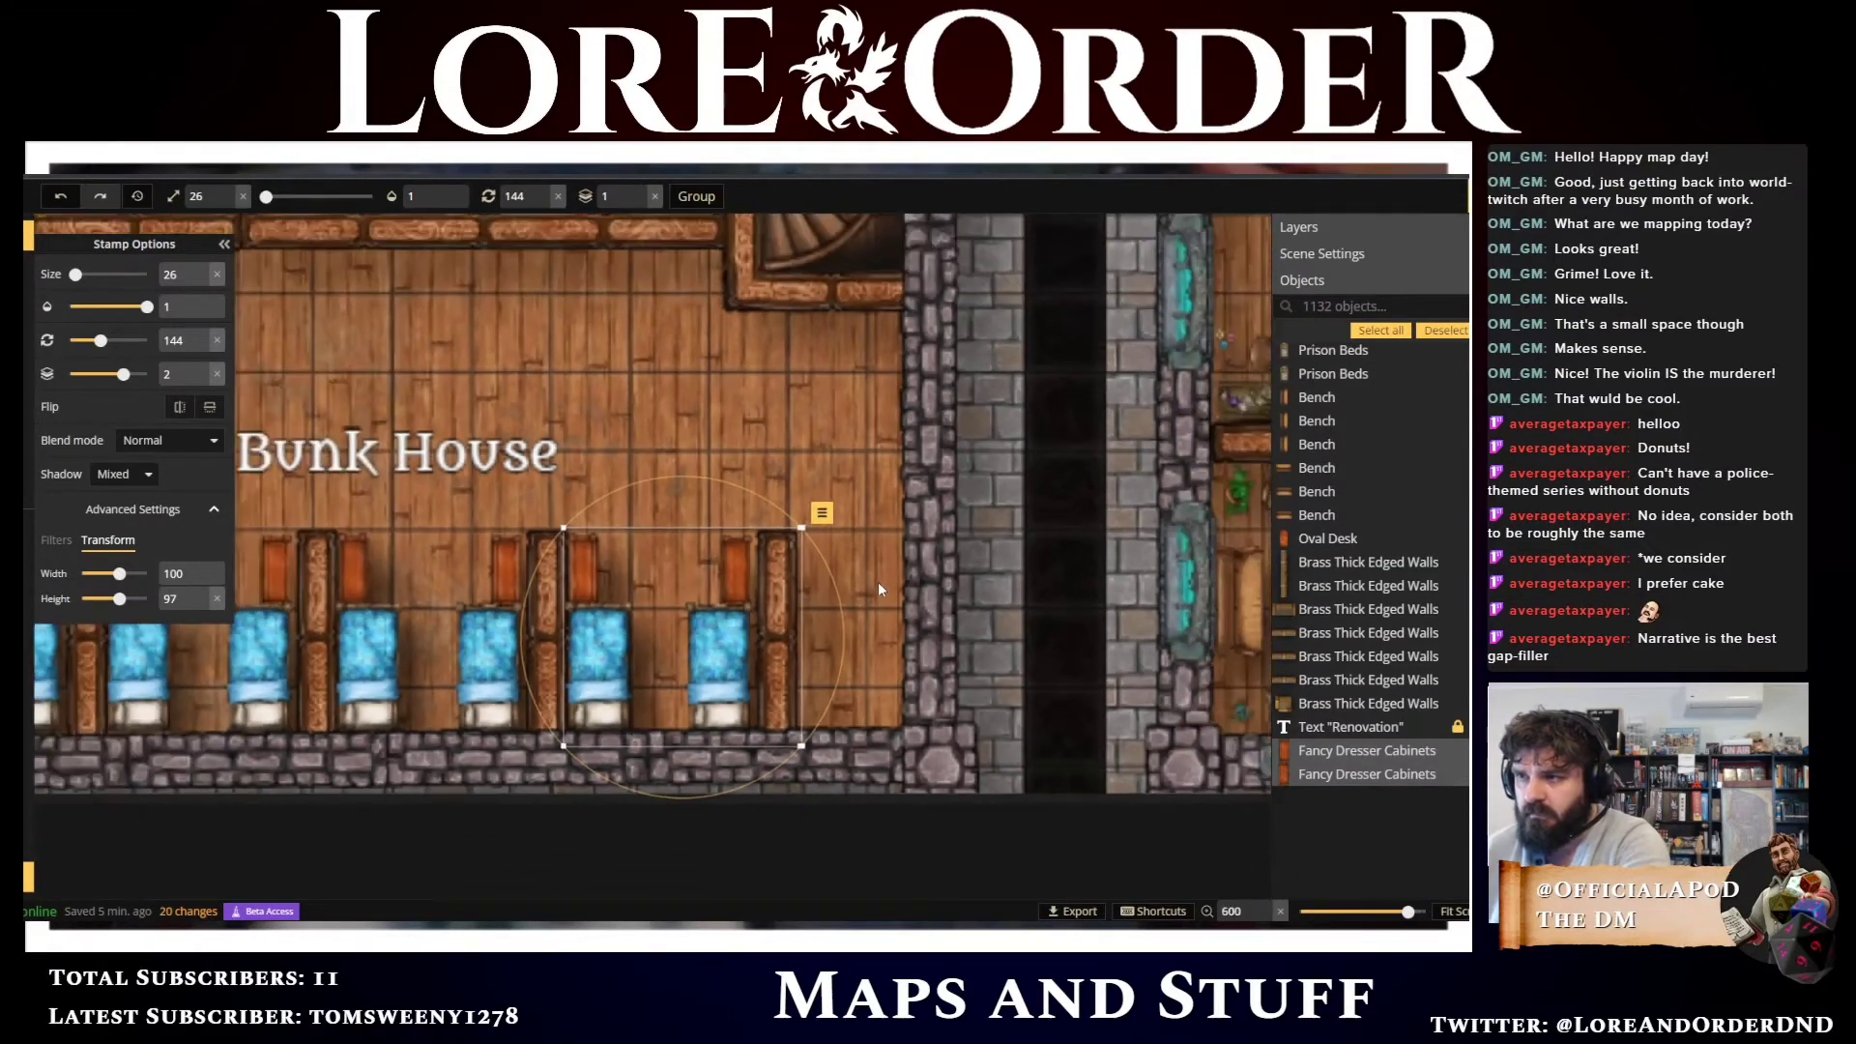
{"action": "left_click", "coordinate": [812, 447]}
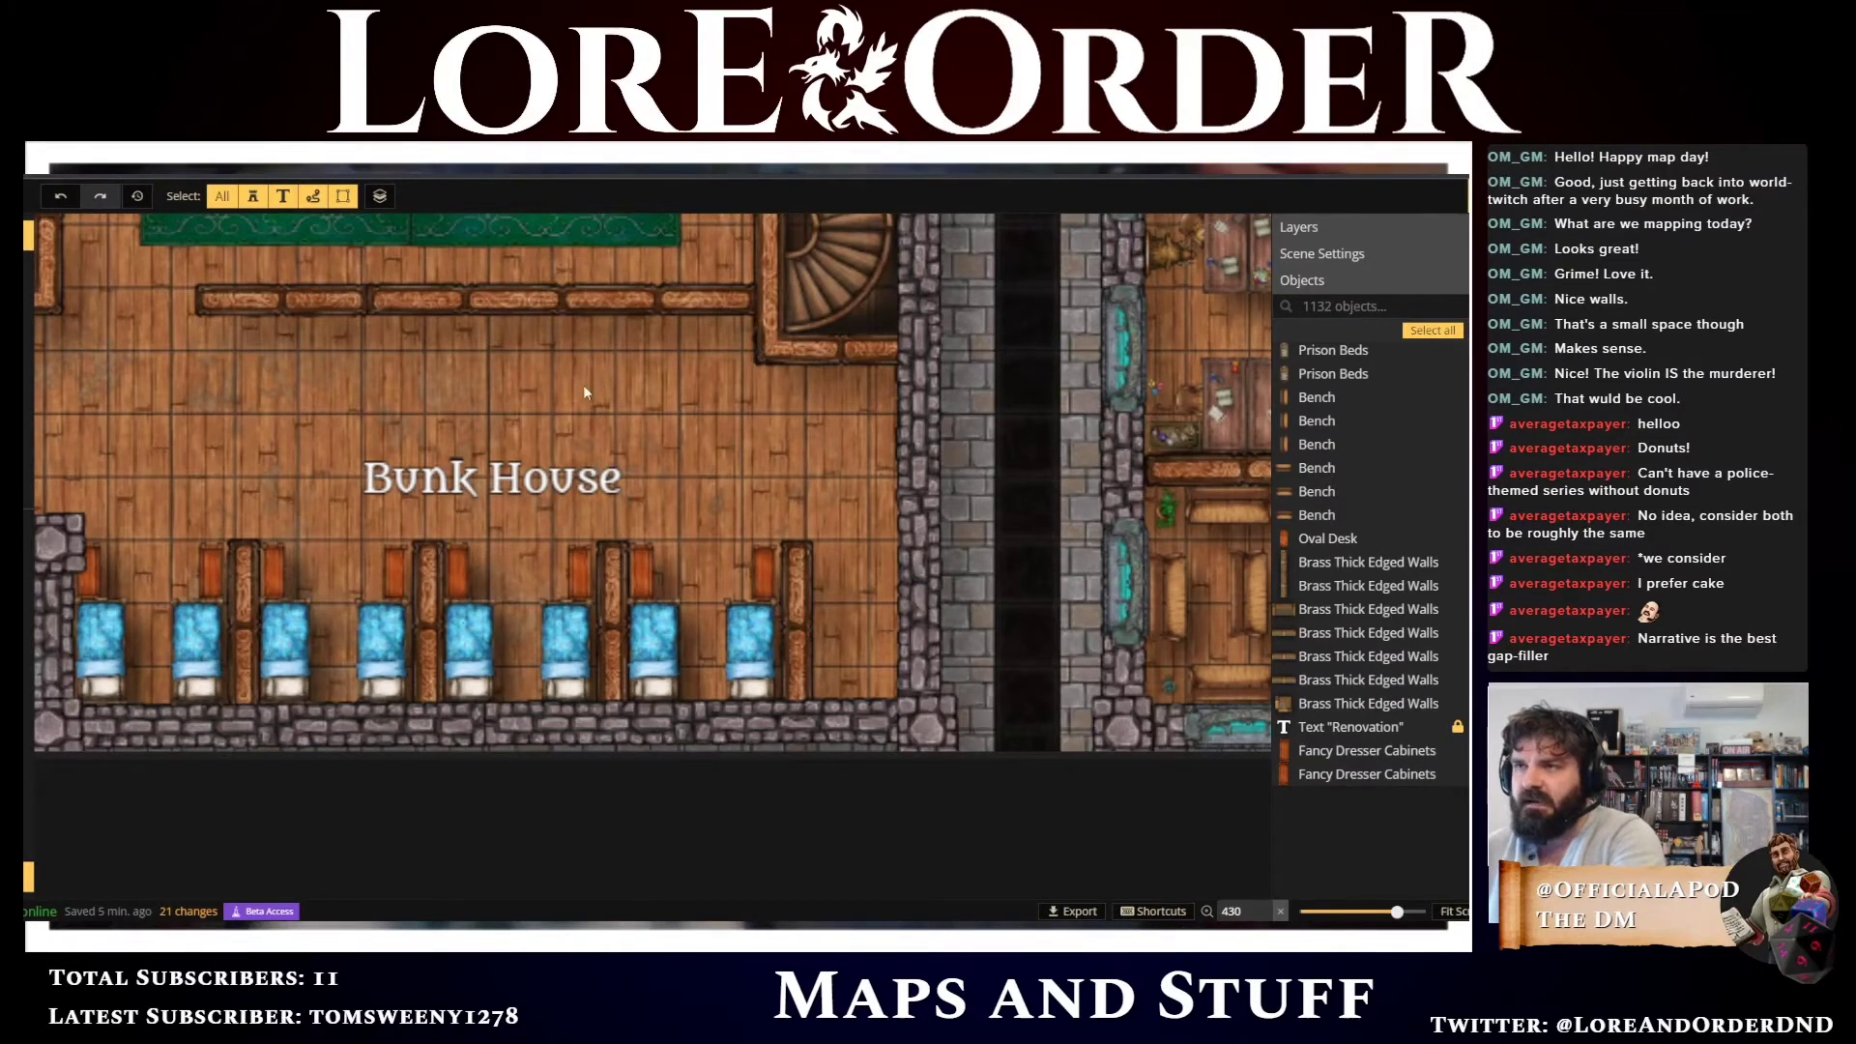
{"action": "key", "text": "ctrl+v"}
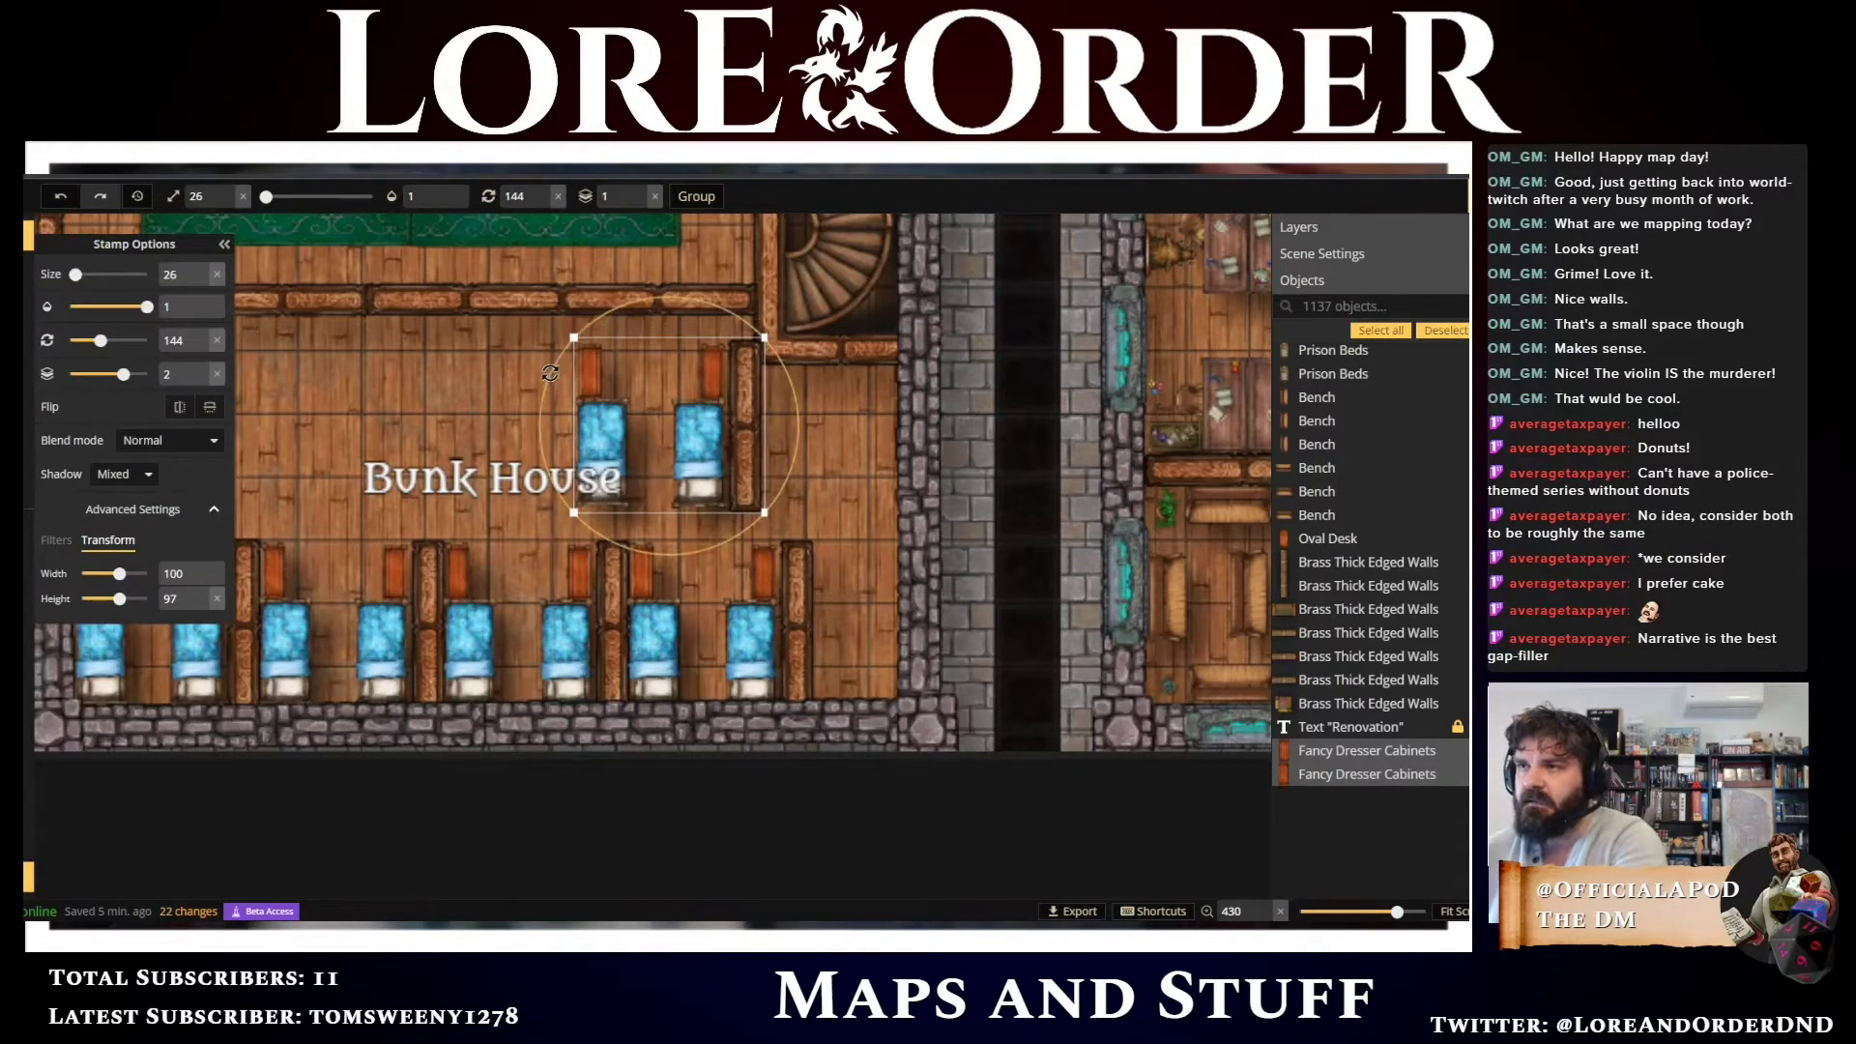
{"action": "left_click_drag", "start_coordinate": [550, 373], "coordinate": [795, 482]}
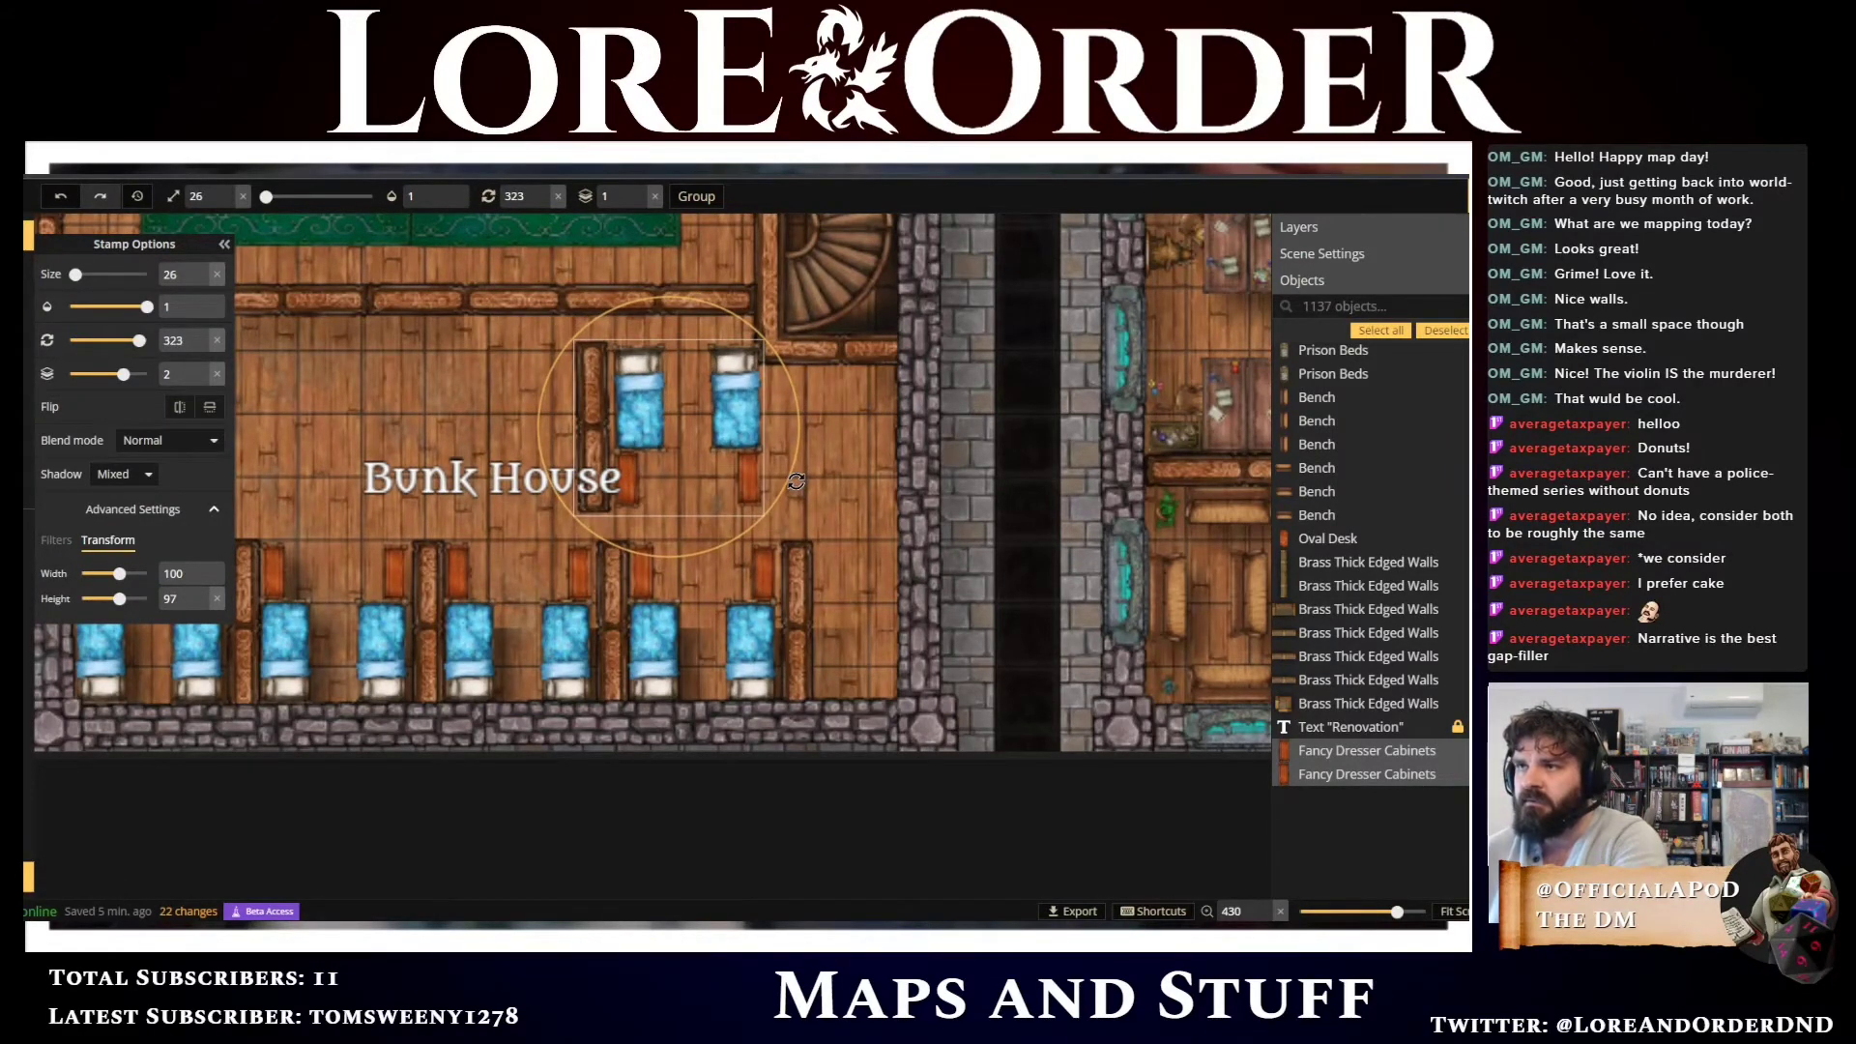
{"action": "scroll", "coordinate": [795, 479], "scroll_direction": "up", "scroll_amount": 3}
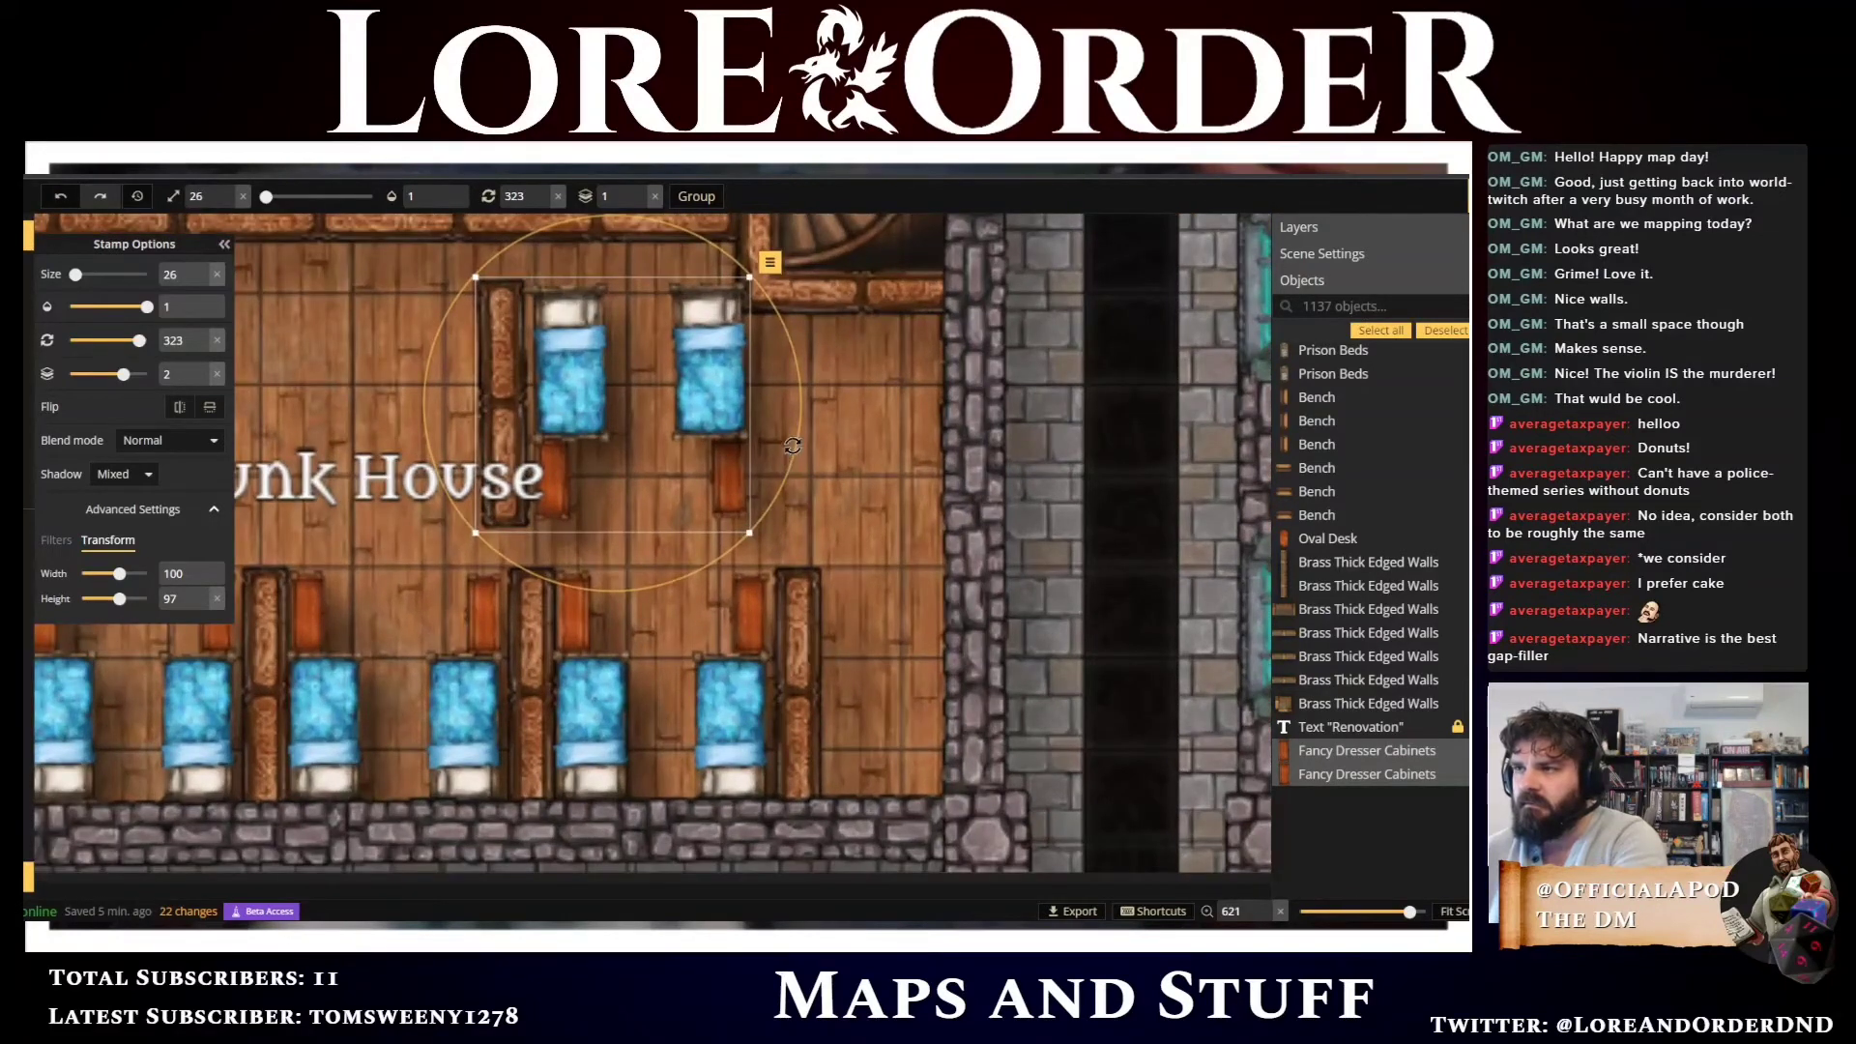
{"action": "left_click_drag", "start_coordinate": [792, 445], "coordinate": [797, 453]}
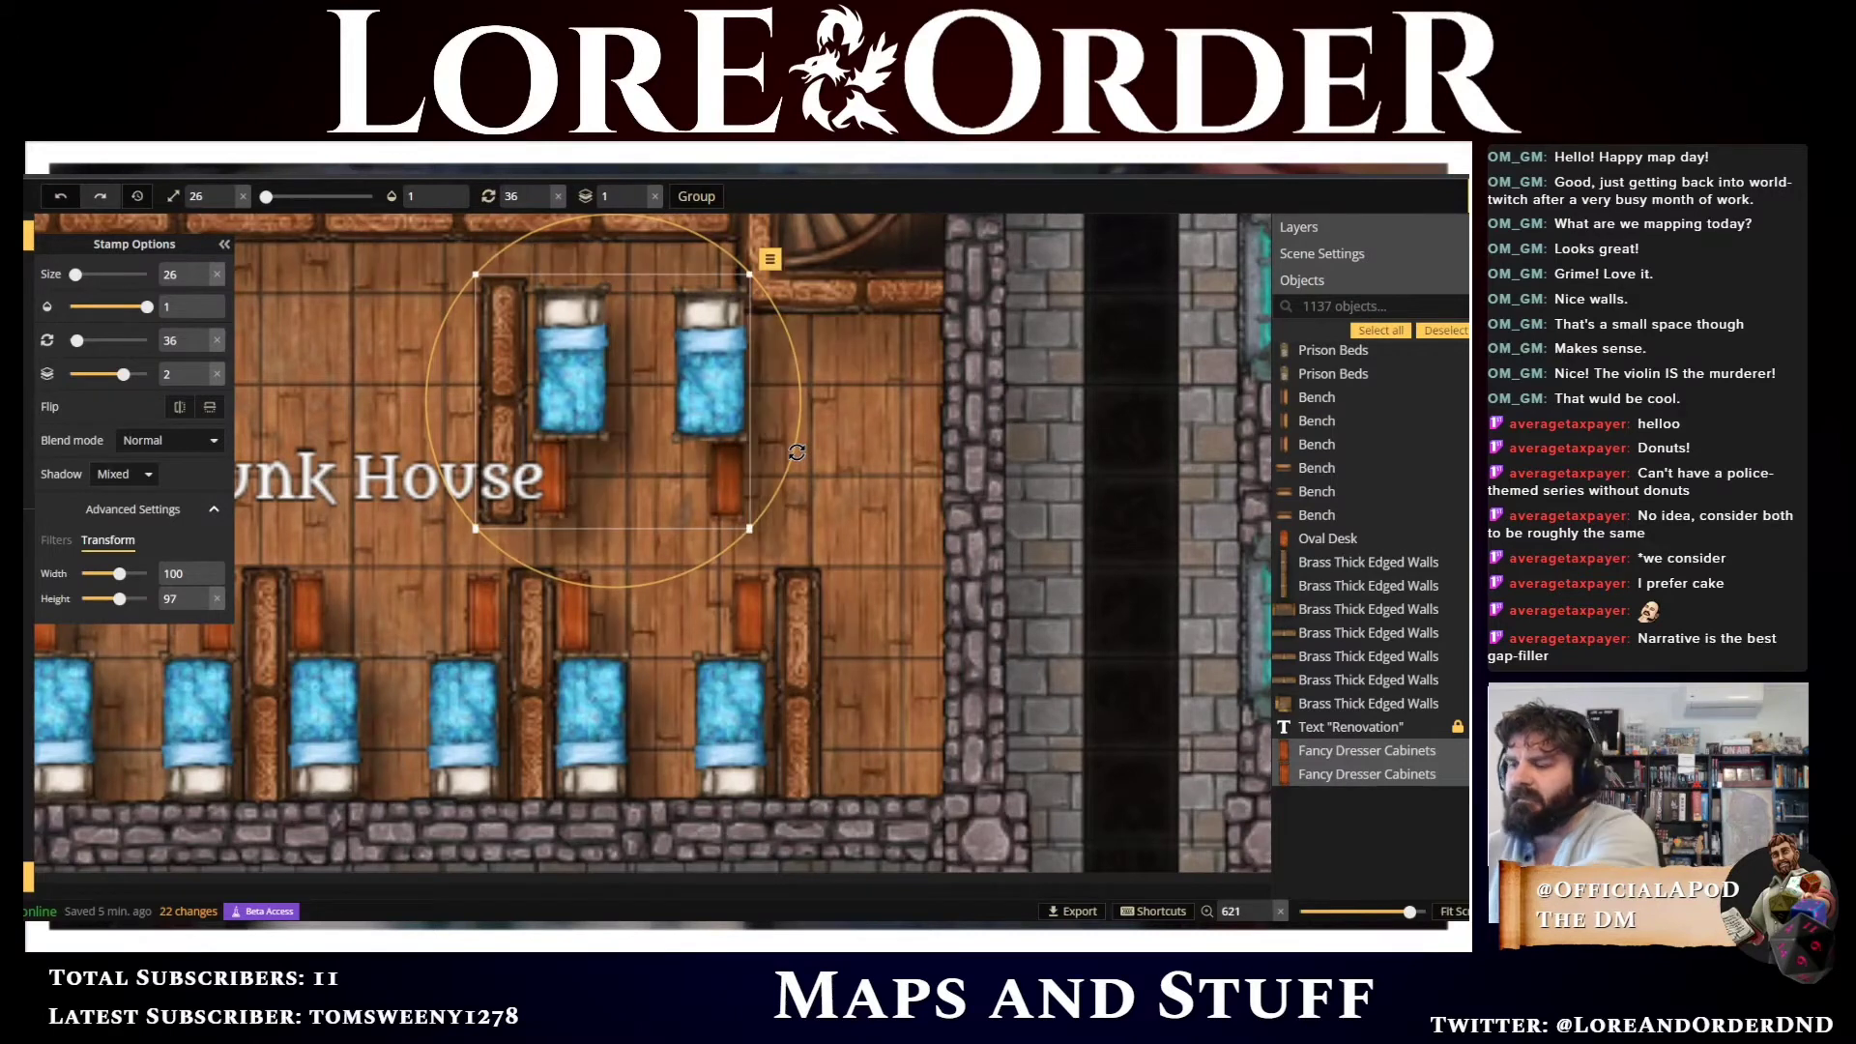
{"action": "key", "text": "Delete"}
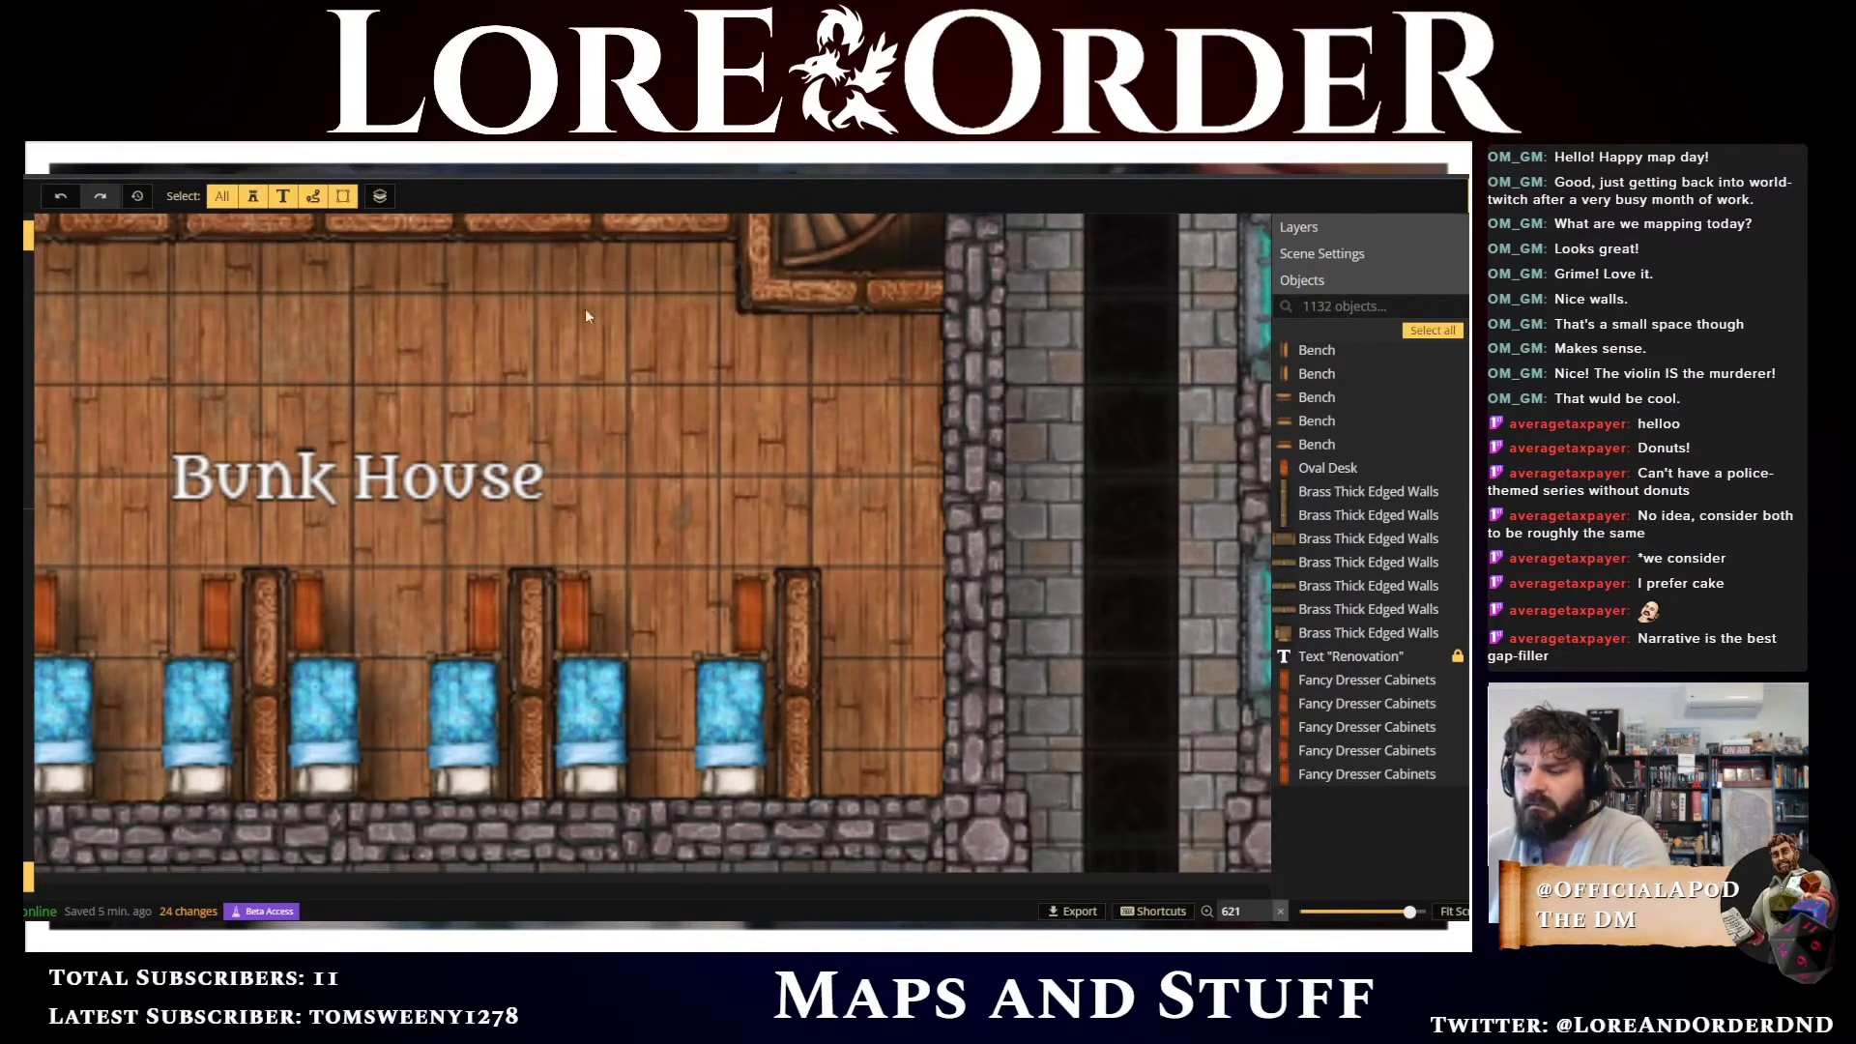
Paste another two-bed set, rotate it half a turn and place it under the far end of the upper partition wall, opposite the stairs
{"action": "key", "text": "ctrl+v"}
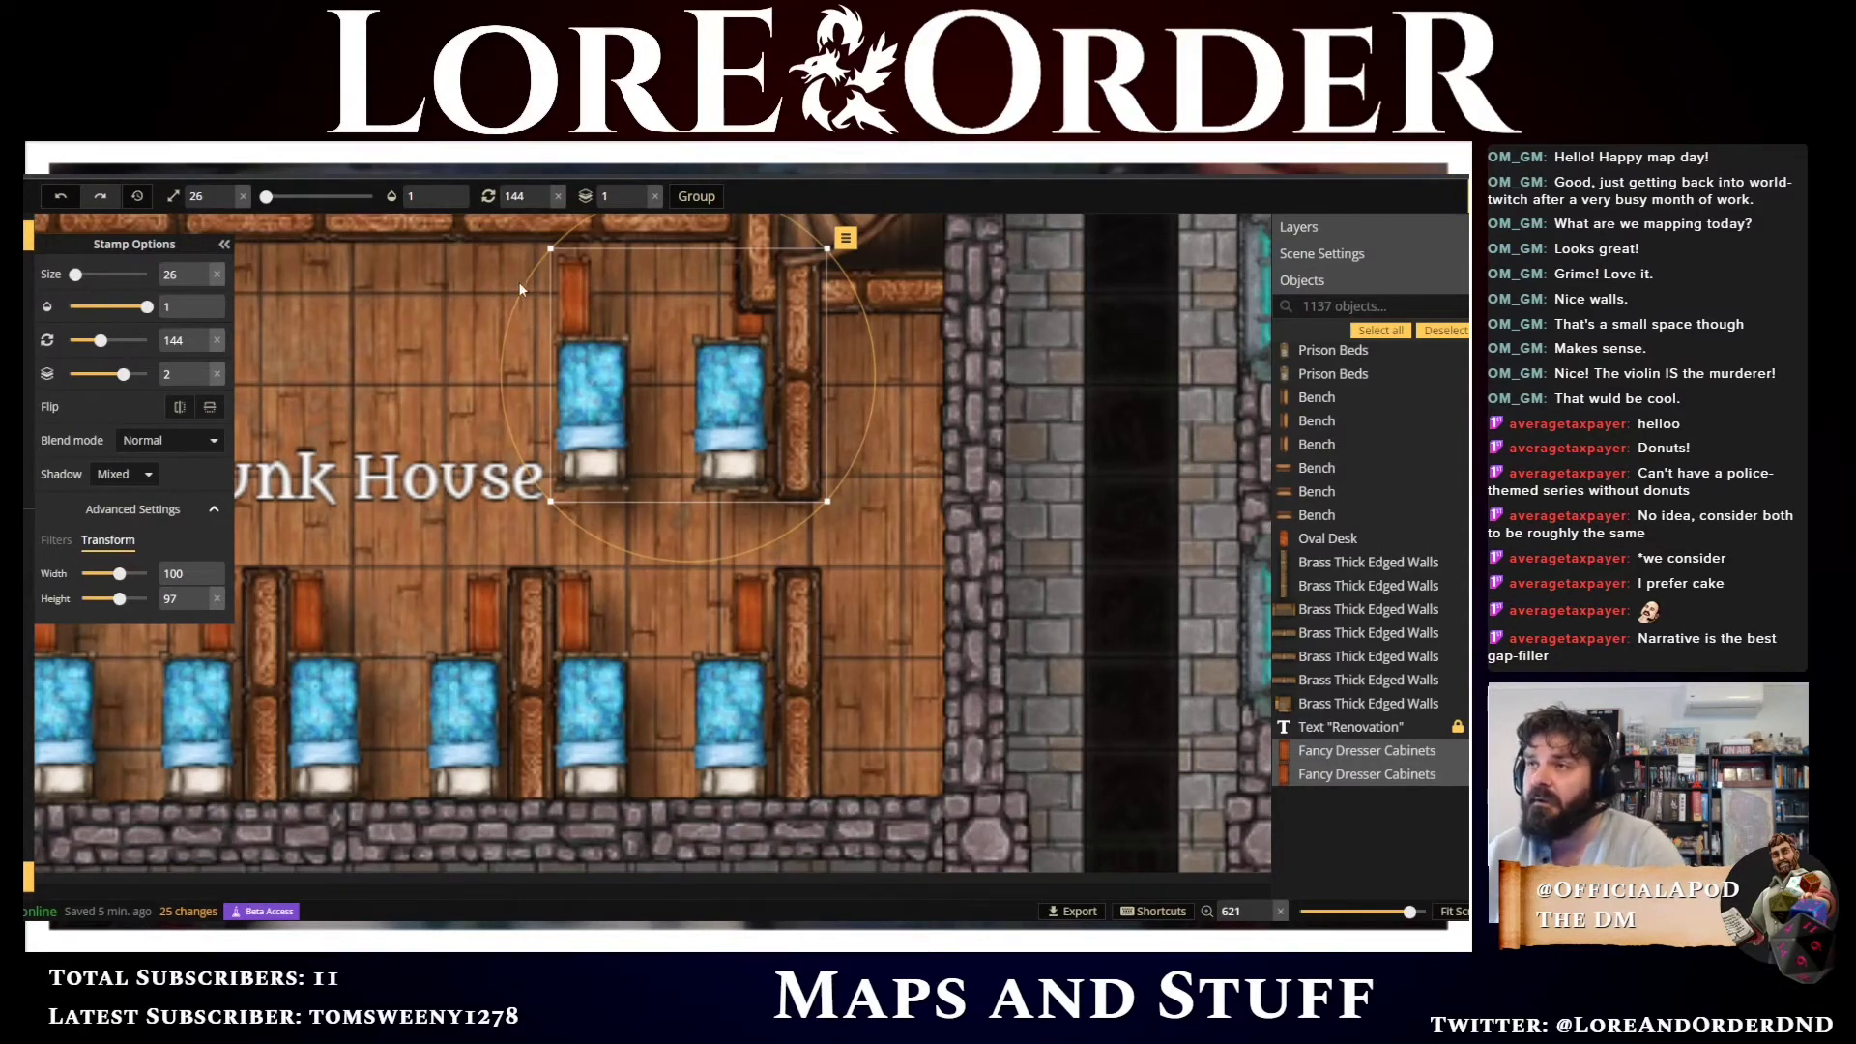
{"action": "left_click_drag", "start_coordinate": [520, 288], "coordinate": [831, 454]}
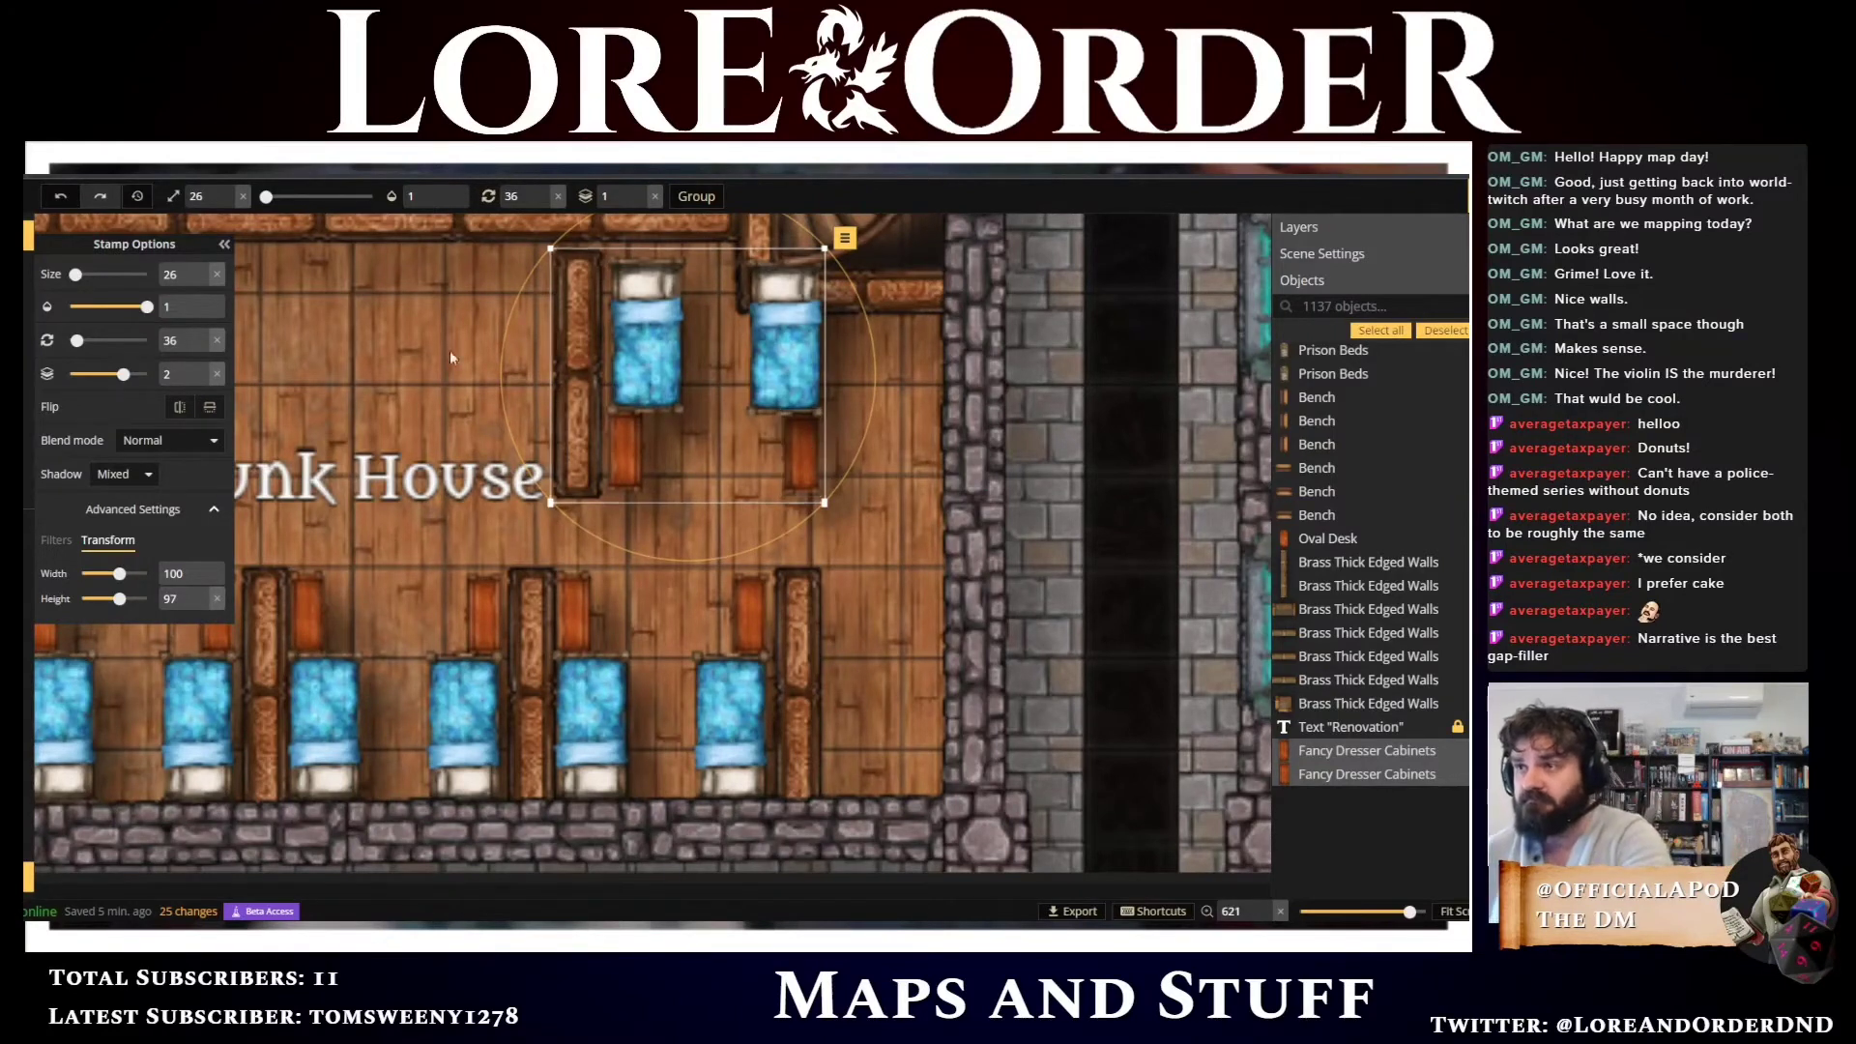
{"action": "scroll", "coordinate": [339, 358], "scroll_direction": "down", "scroll_amount": 3}
{"action": "left_click_drag", "start_coordinate": [414, 370], "coordinate": [810, 505]}
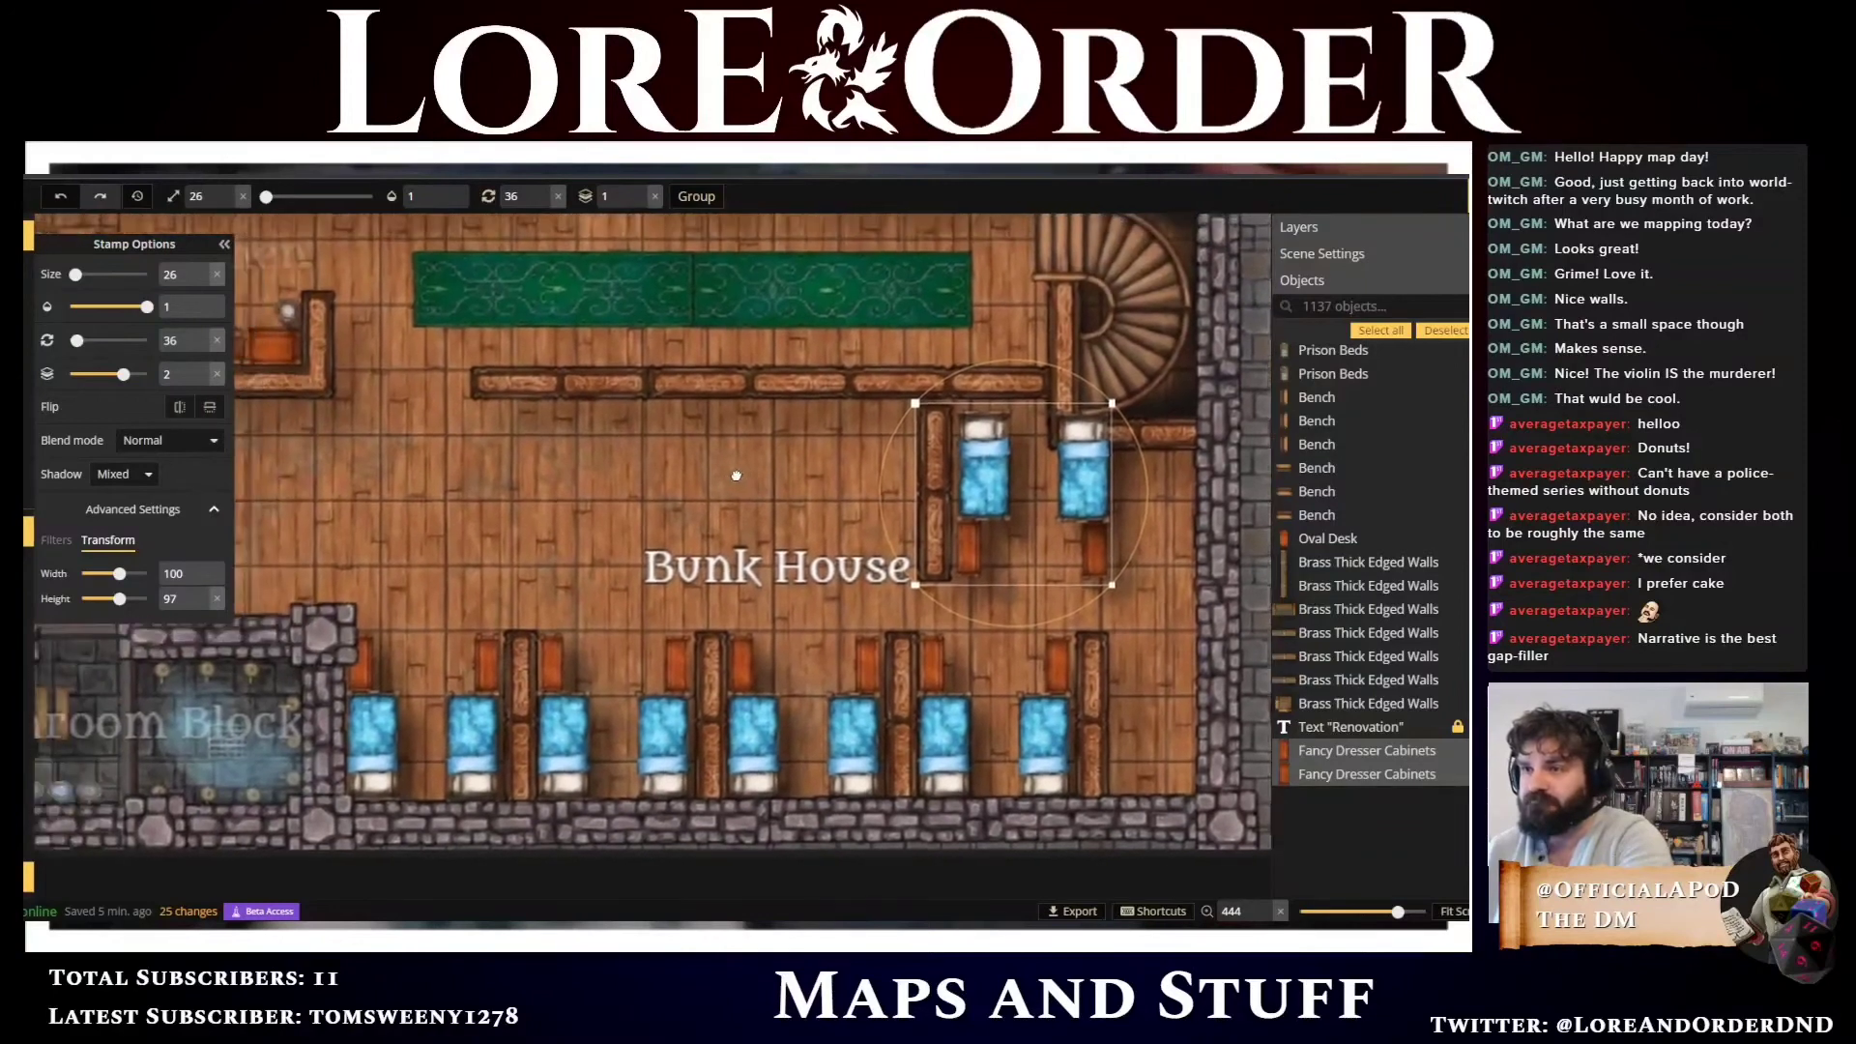
{"action": "left_click_drag", "start_coordinate": [979, 465], "coordinate": [618, 452]}
Set the panelled wall of the rotated two-bed set to layer 1
{"action": "left_click", "coordinate": [538, 427]}
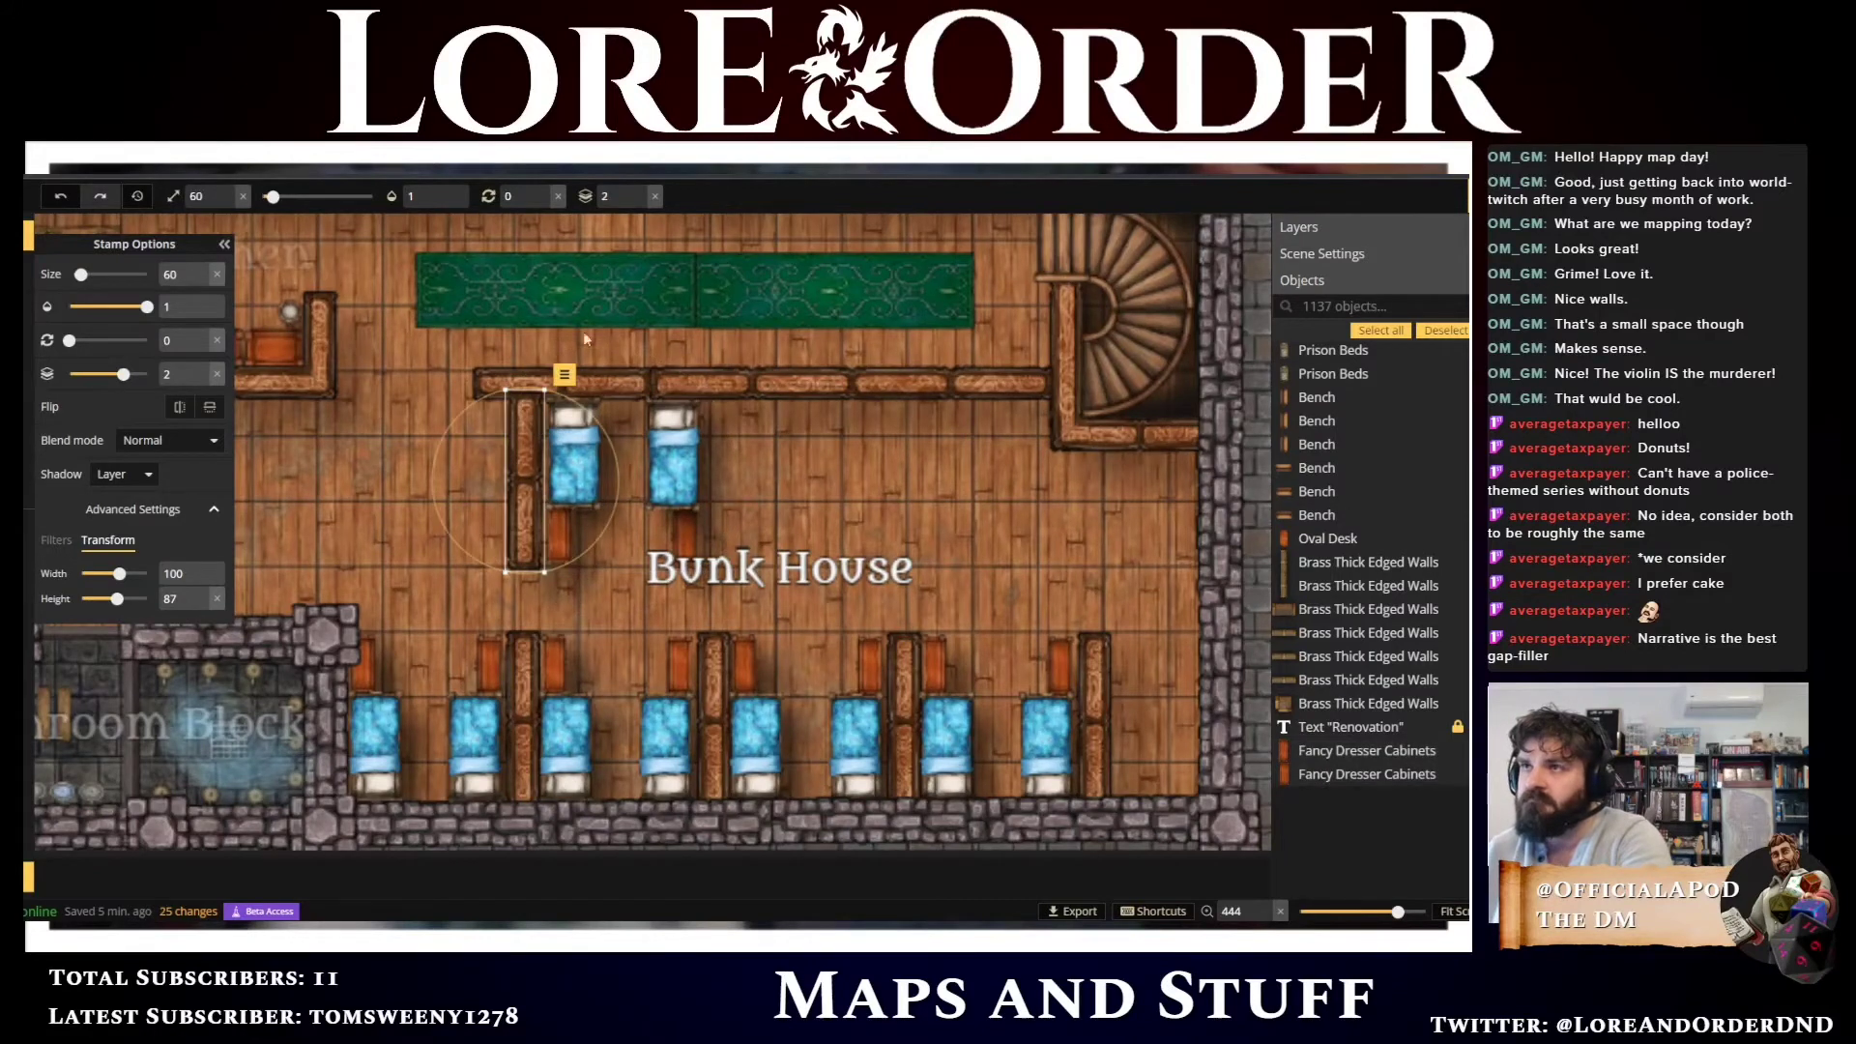
{"action": "left_click", "coordinate": [640, 204]}
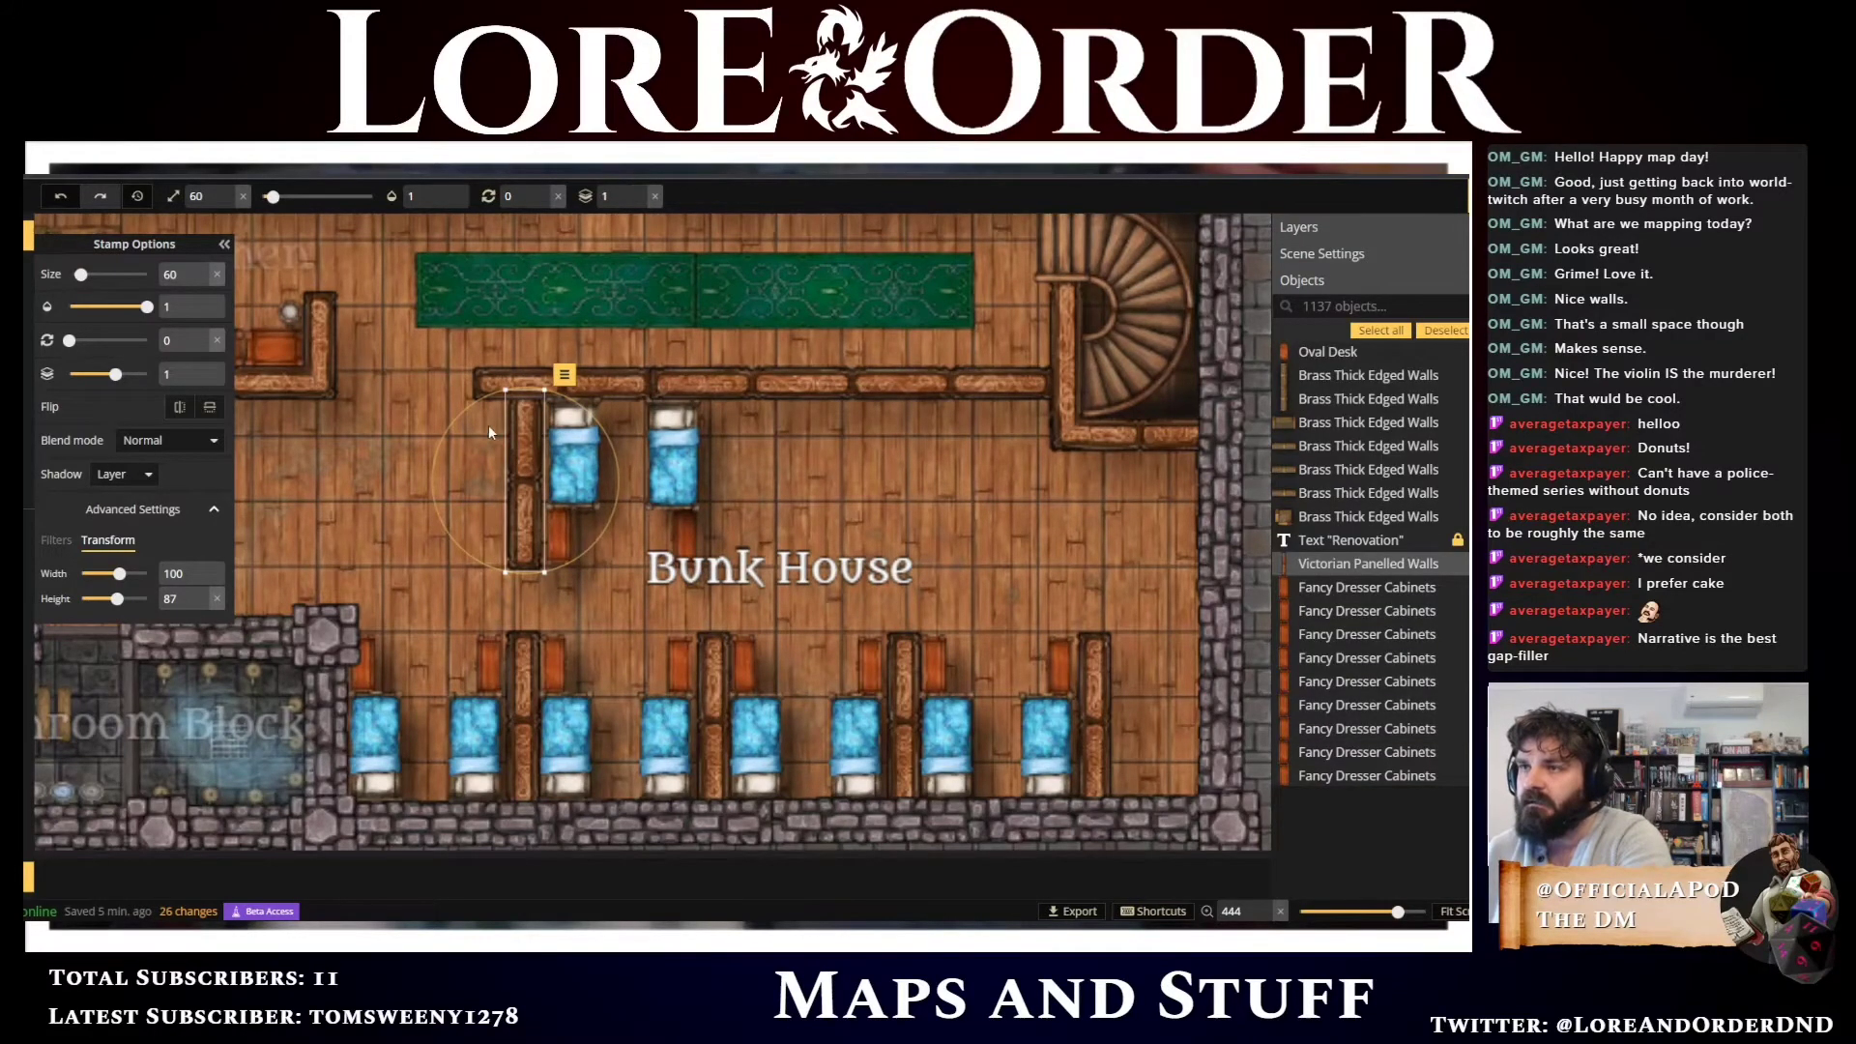
{"action": "scroll", "coordinate": [974, 518], "scroll_direction": "up", "scroll_amount": 2}
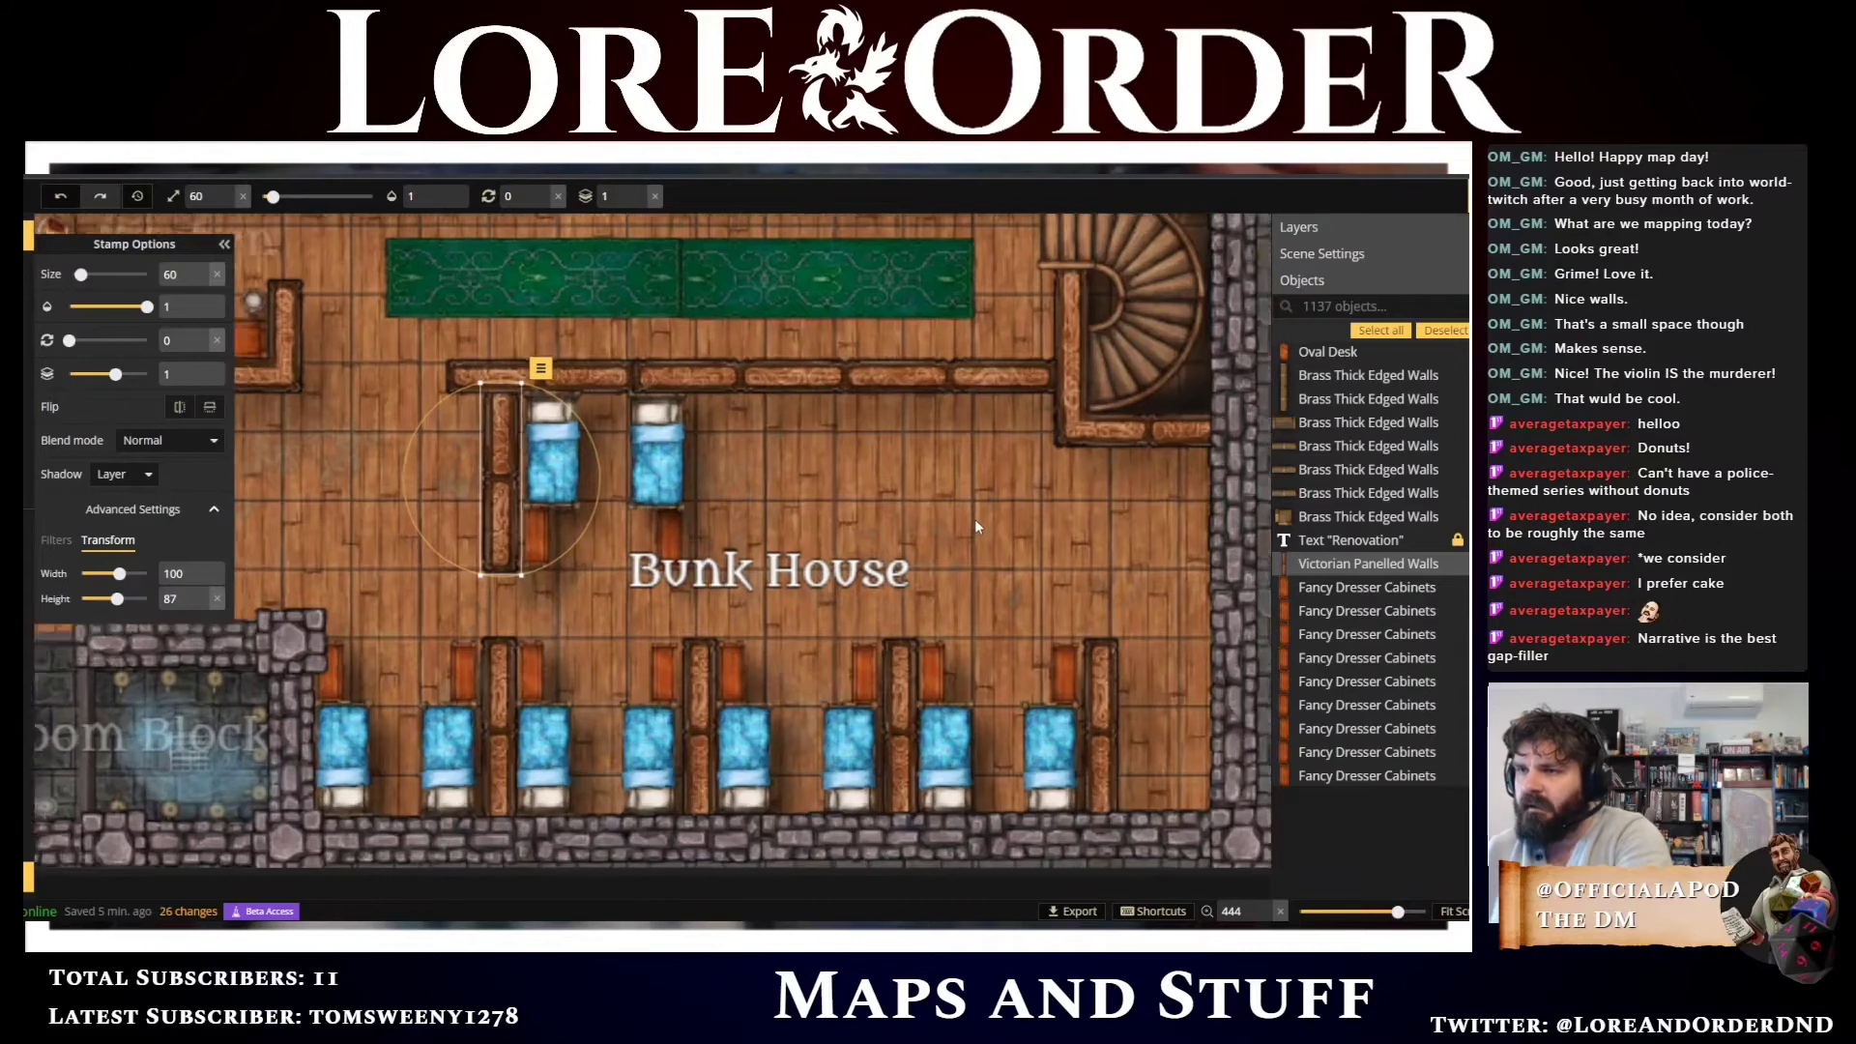
Move the "Bunk House" label out of the middle of the room to the open floor below the spiral staircase
{"action": "left_click_drag", "start_coordinate": [870, 530], "coordinate": [897, 532]}
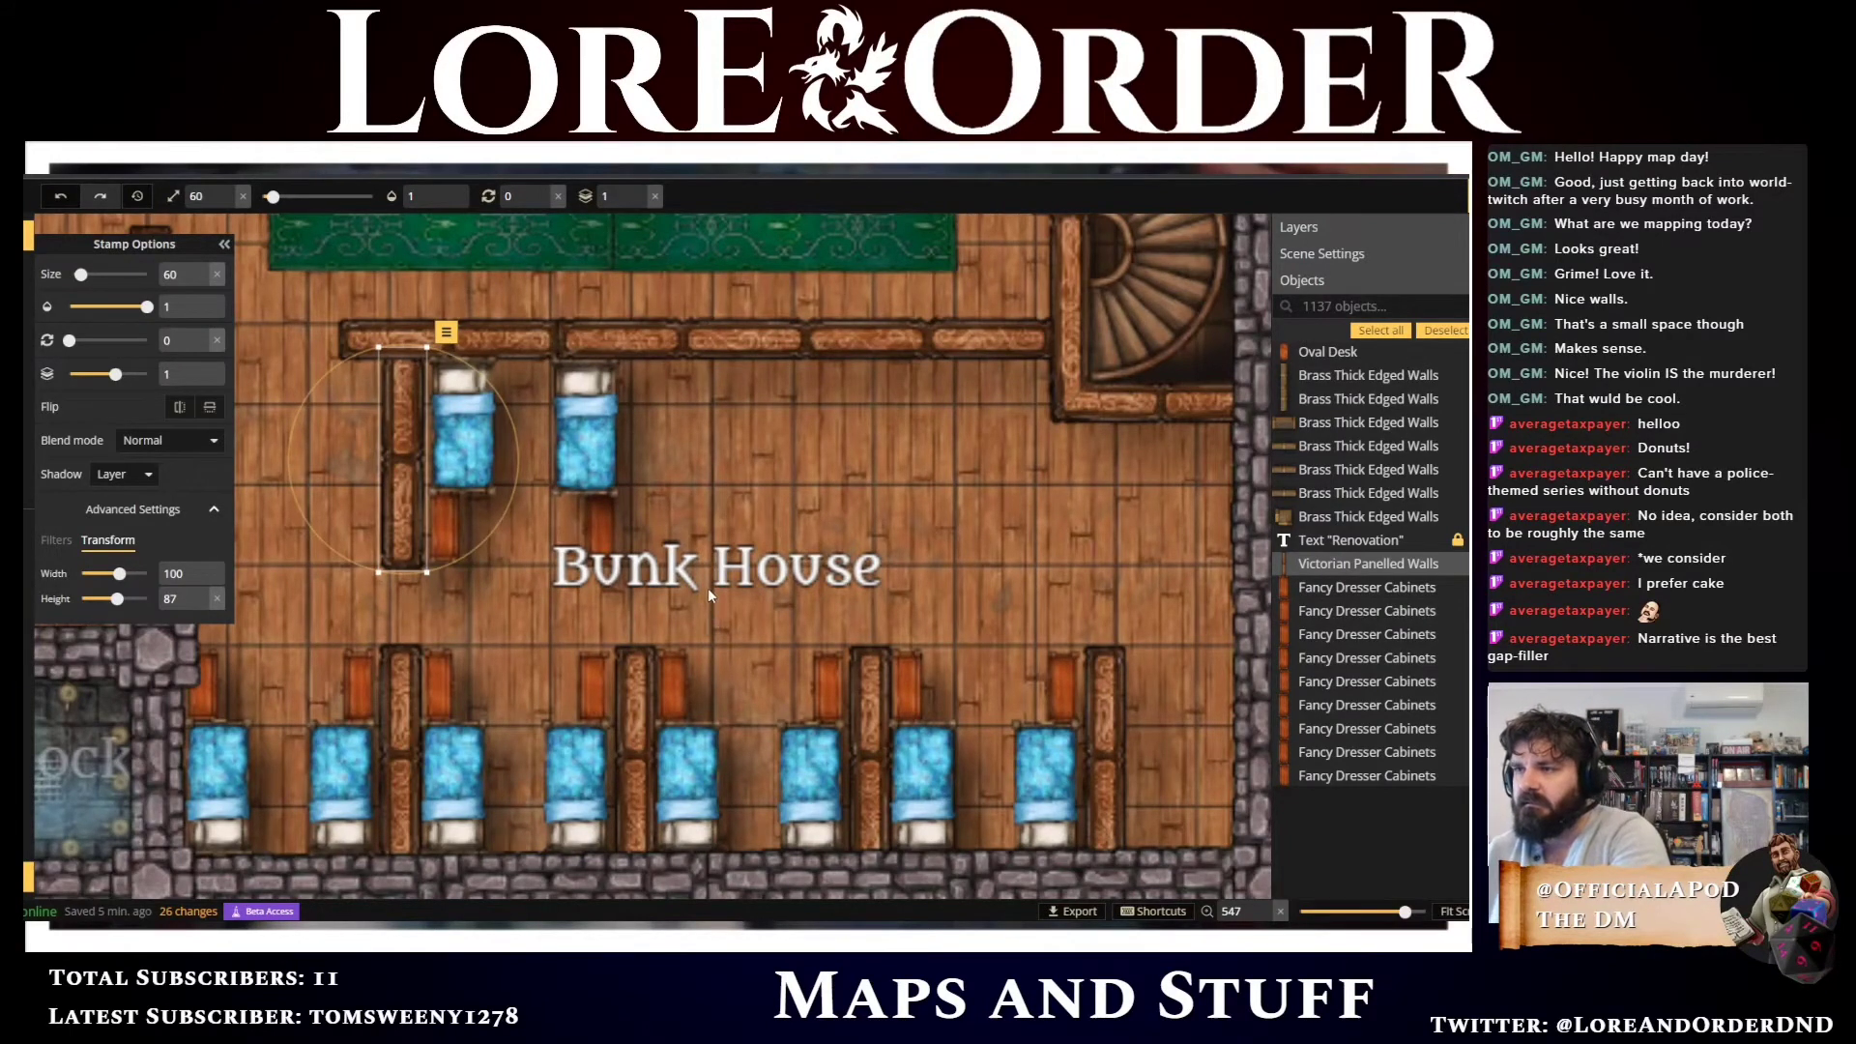
{"action": "left_click", "coordinate": [904, 593]}
{"action": "left_click_drag", "start_coordinate": [904, 592], "coordinate": [1061, 622]}
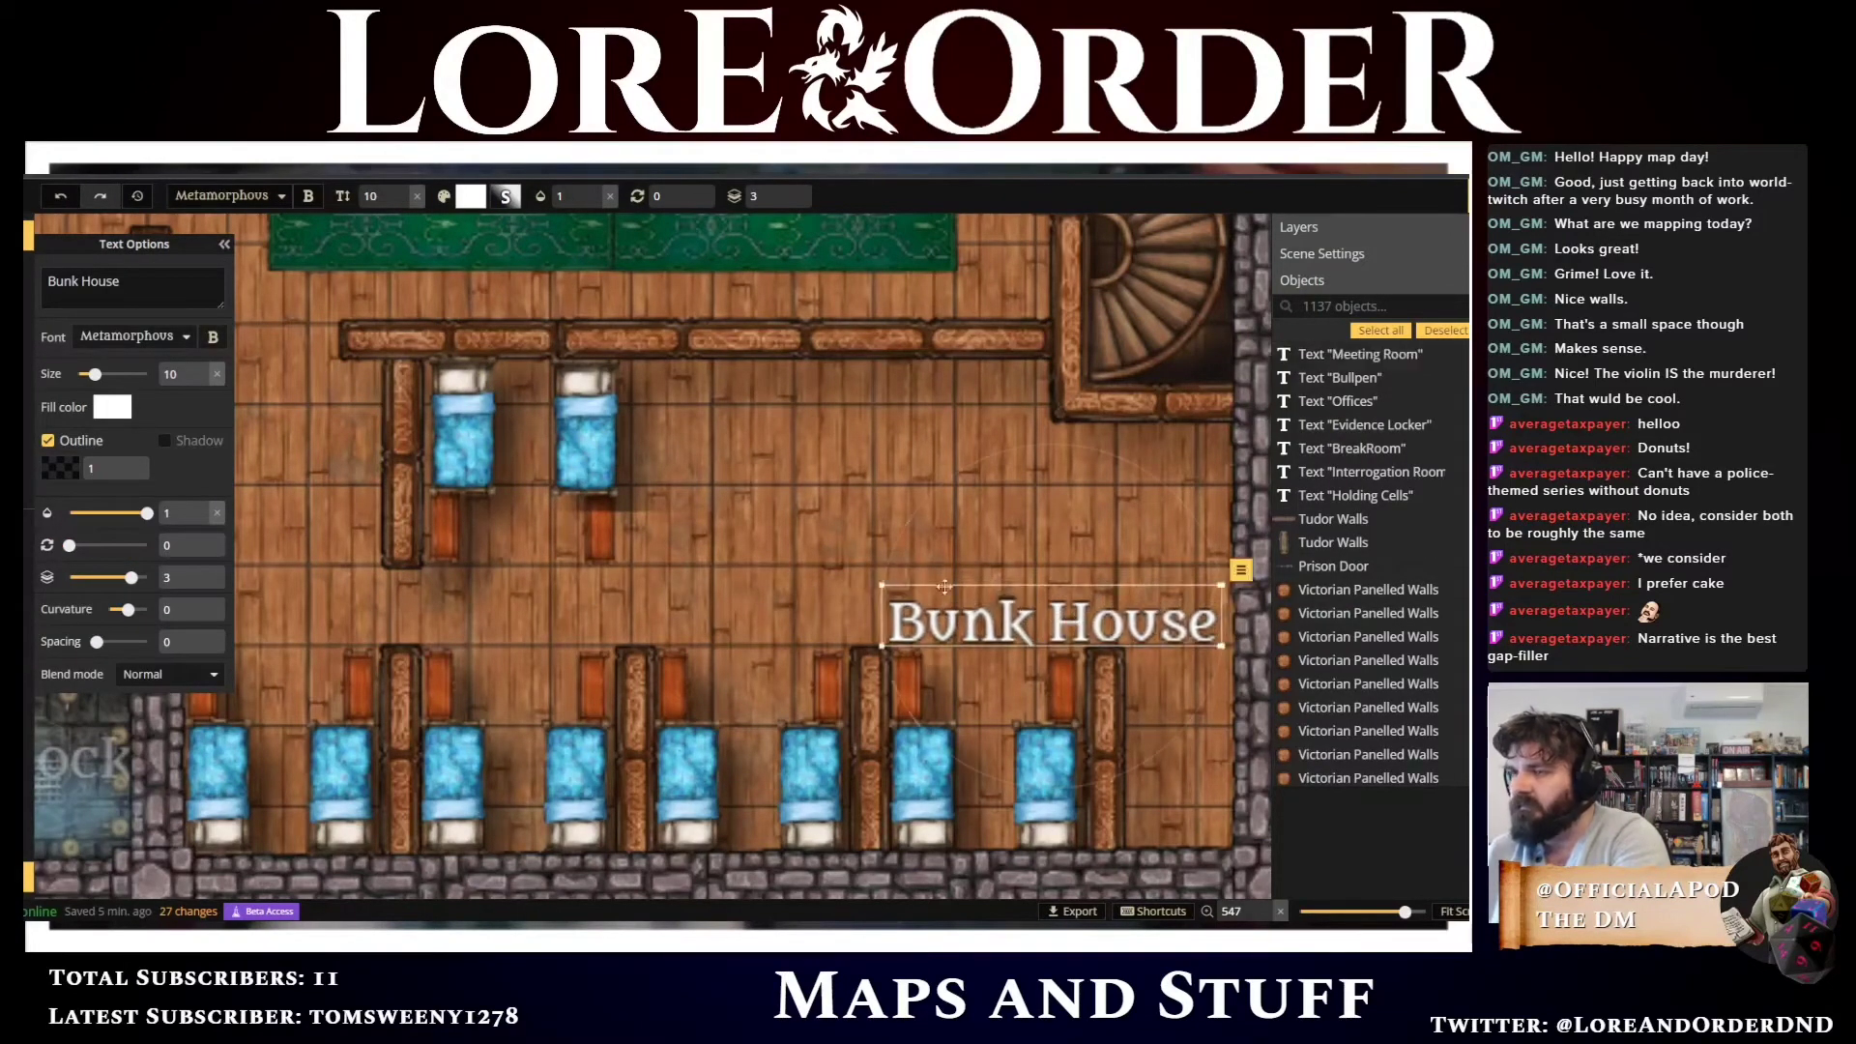
Copy the rotated two-bed set, place it next to the original under the upper partition wall and nudge it into alignment
{"action": "left_click", "coordinate": [723, 522]}
{"action": "left_click_drag", "start_coordinate": [389, 457], "coordinate": [322, 384]}
{"action": "key", "text": "ctrl+v"}
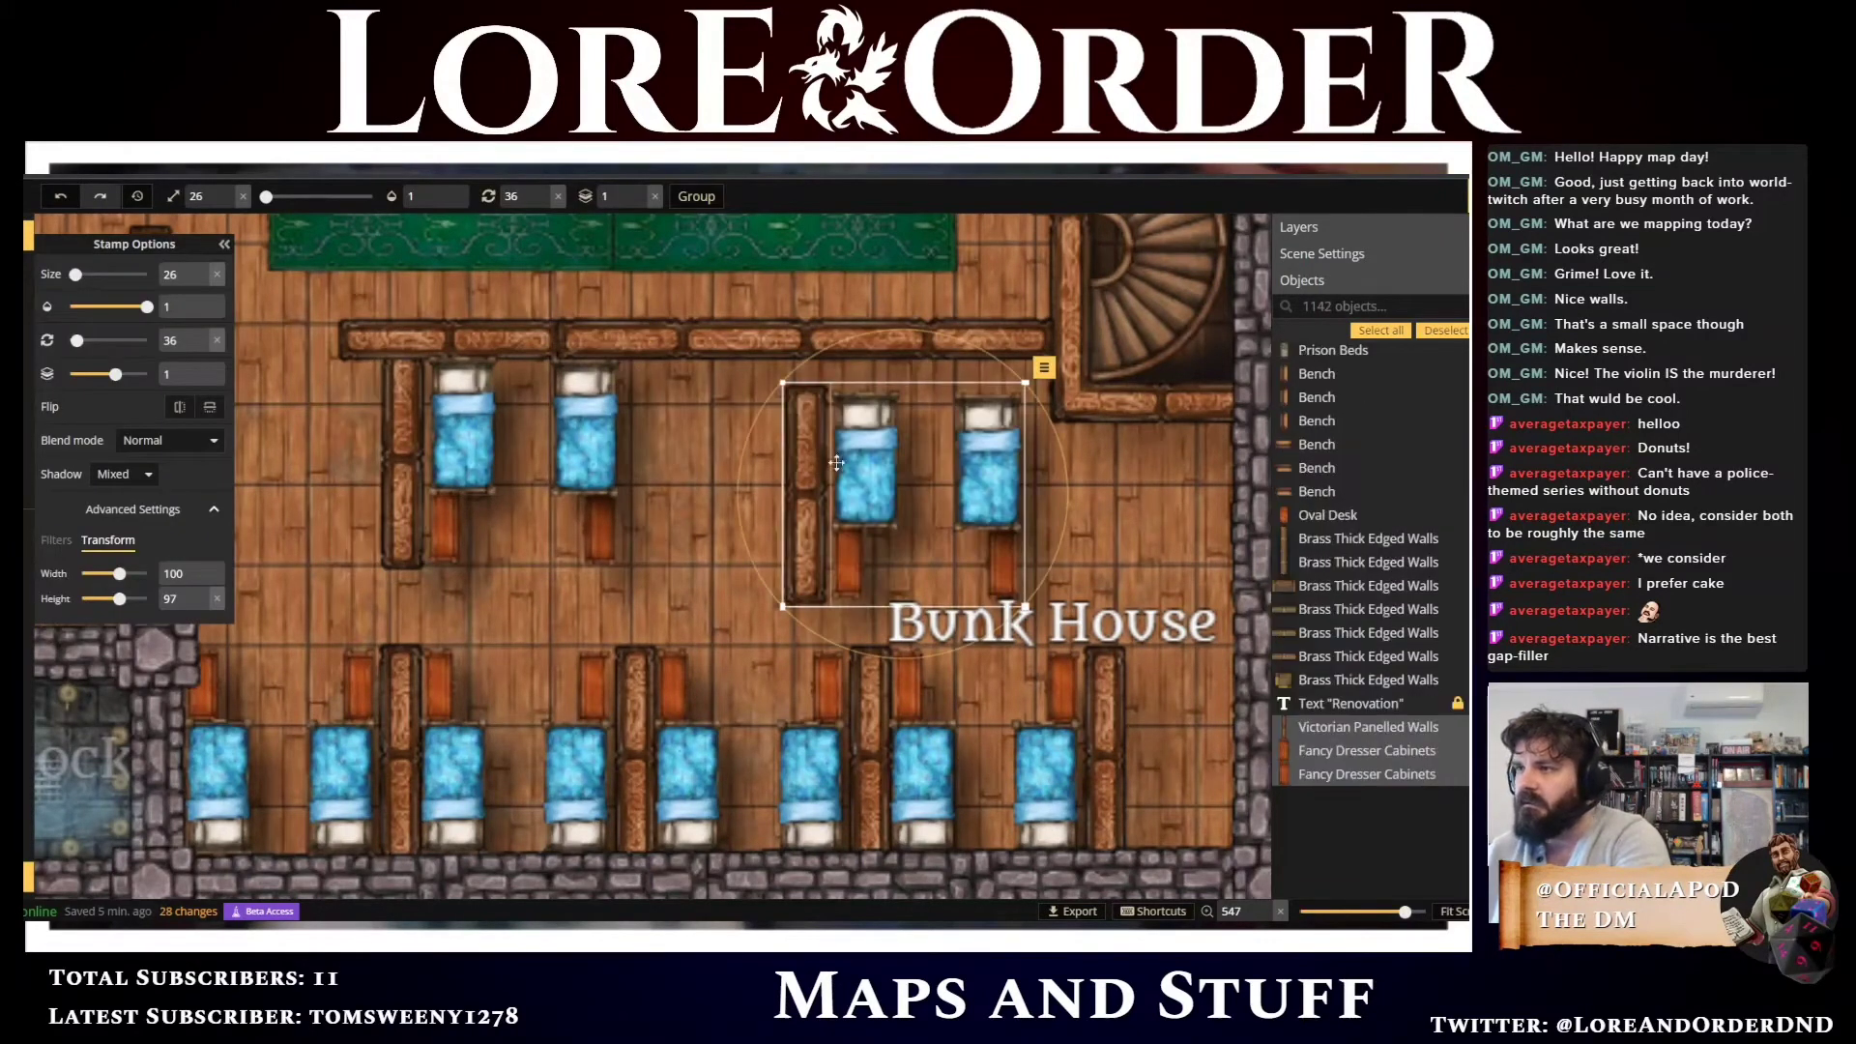
{"action": "left_click_drag", "start_coordinate": [858, 463], "coordinate": [702, 430]}
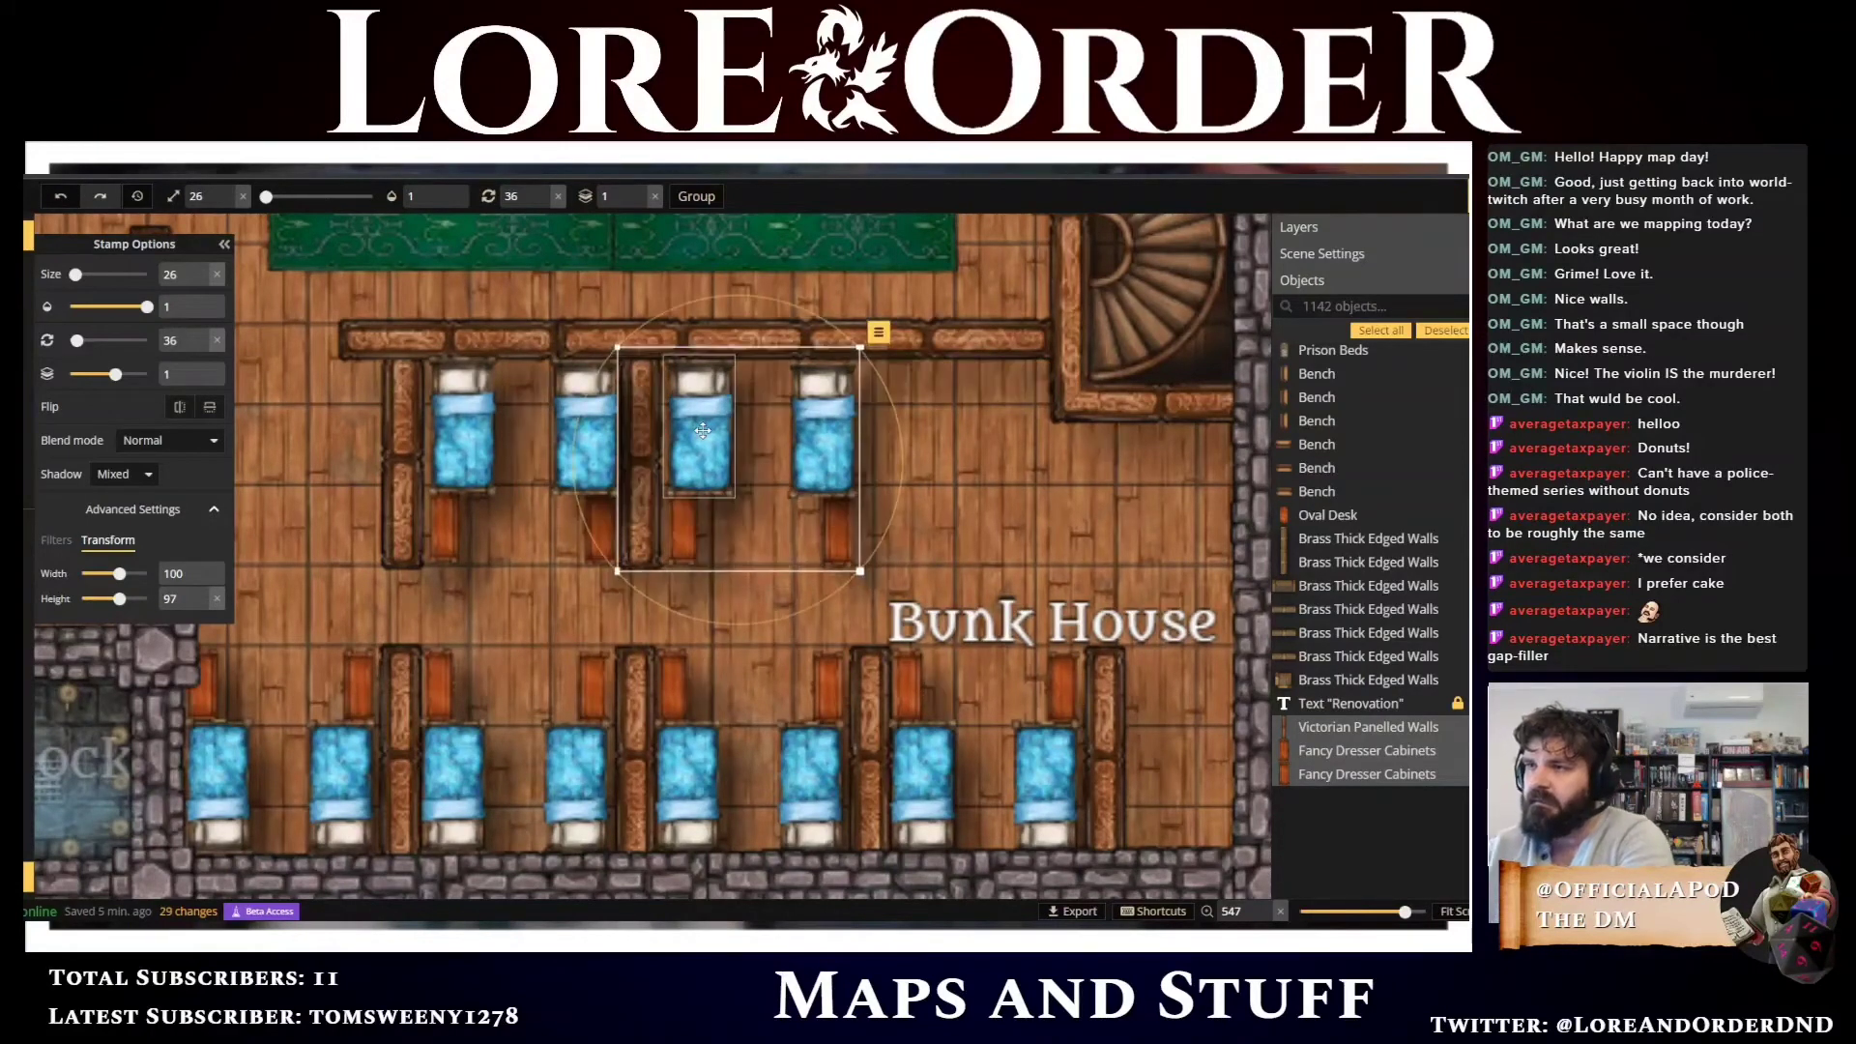
{"action": "key", "text": "Left"}
{"action": "key", "text": "Right"}
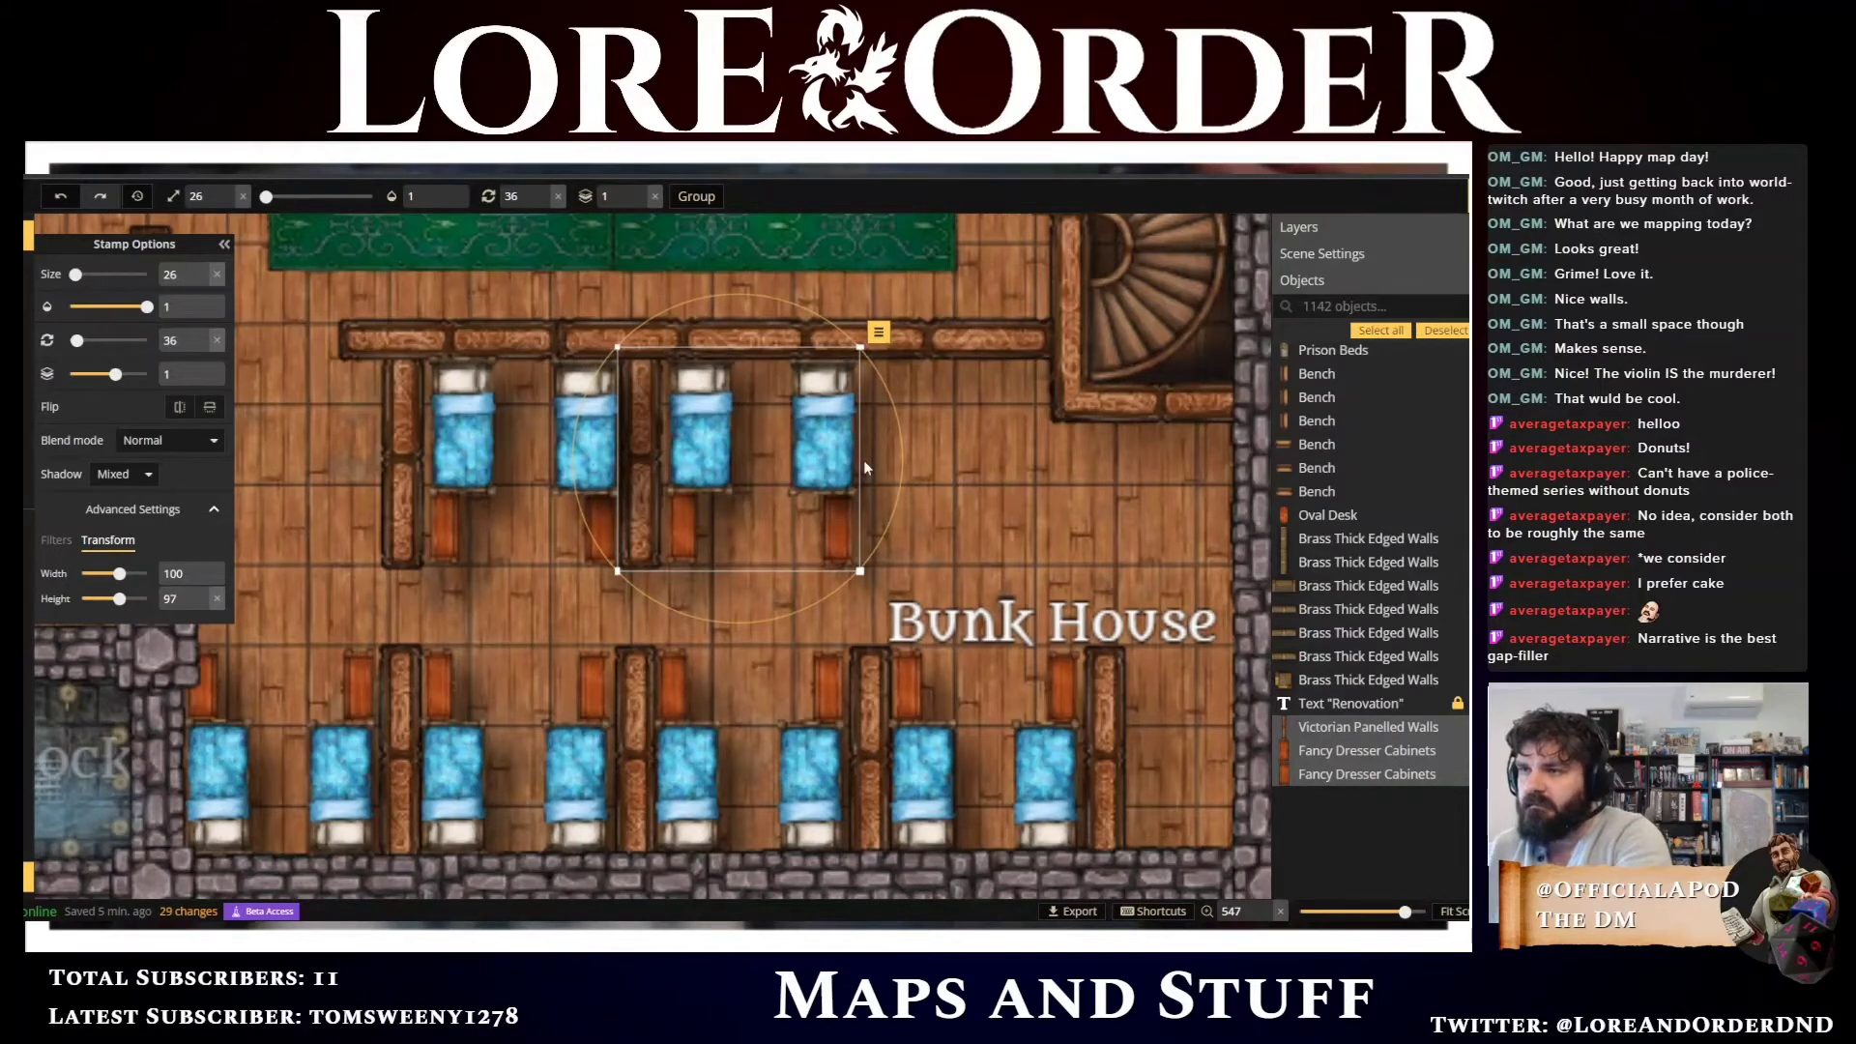
{"action": "key", "text": "Down"}
{"action": "key", "text": "Left"}
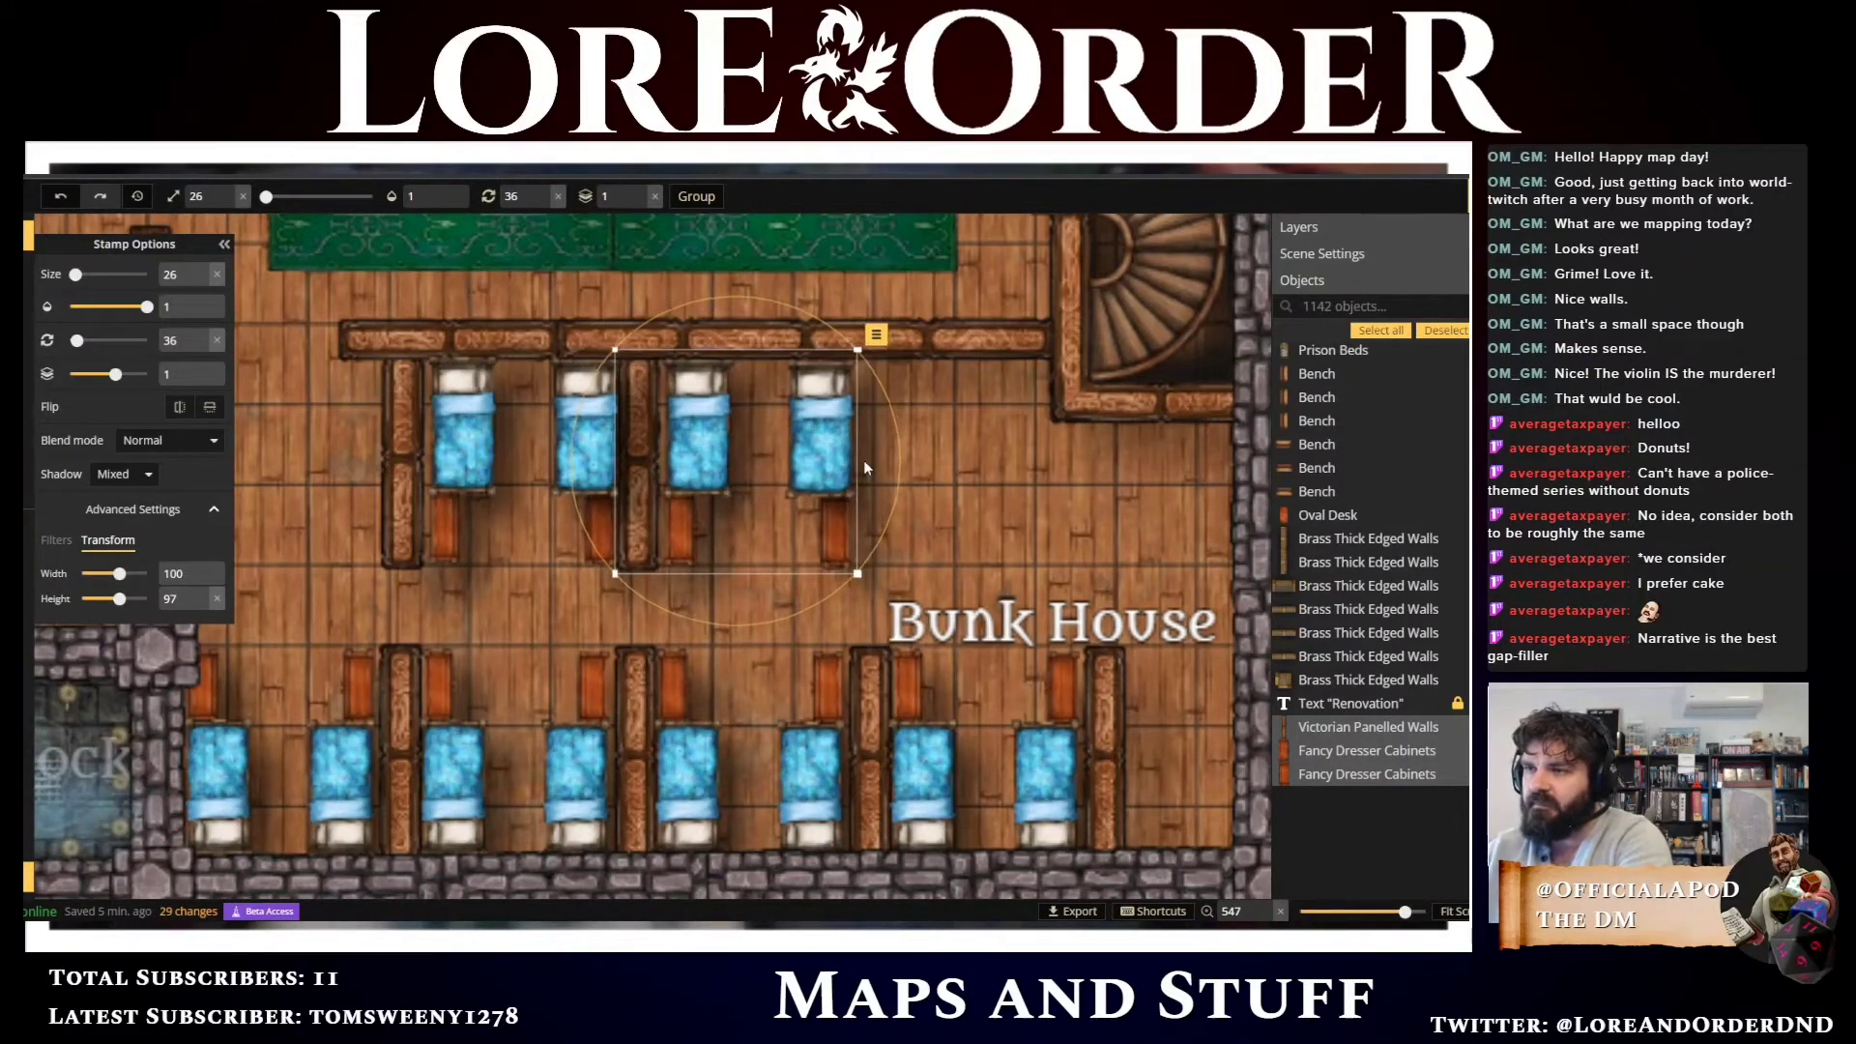
Paste a third rotated two-bed set and nudge it against the second one, next to the staircase wall
{"action": "key", "text": "ctrl+v"}
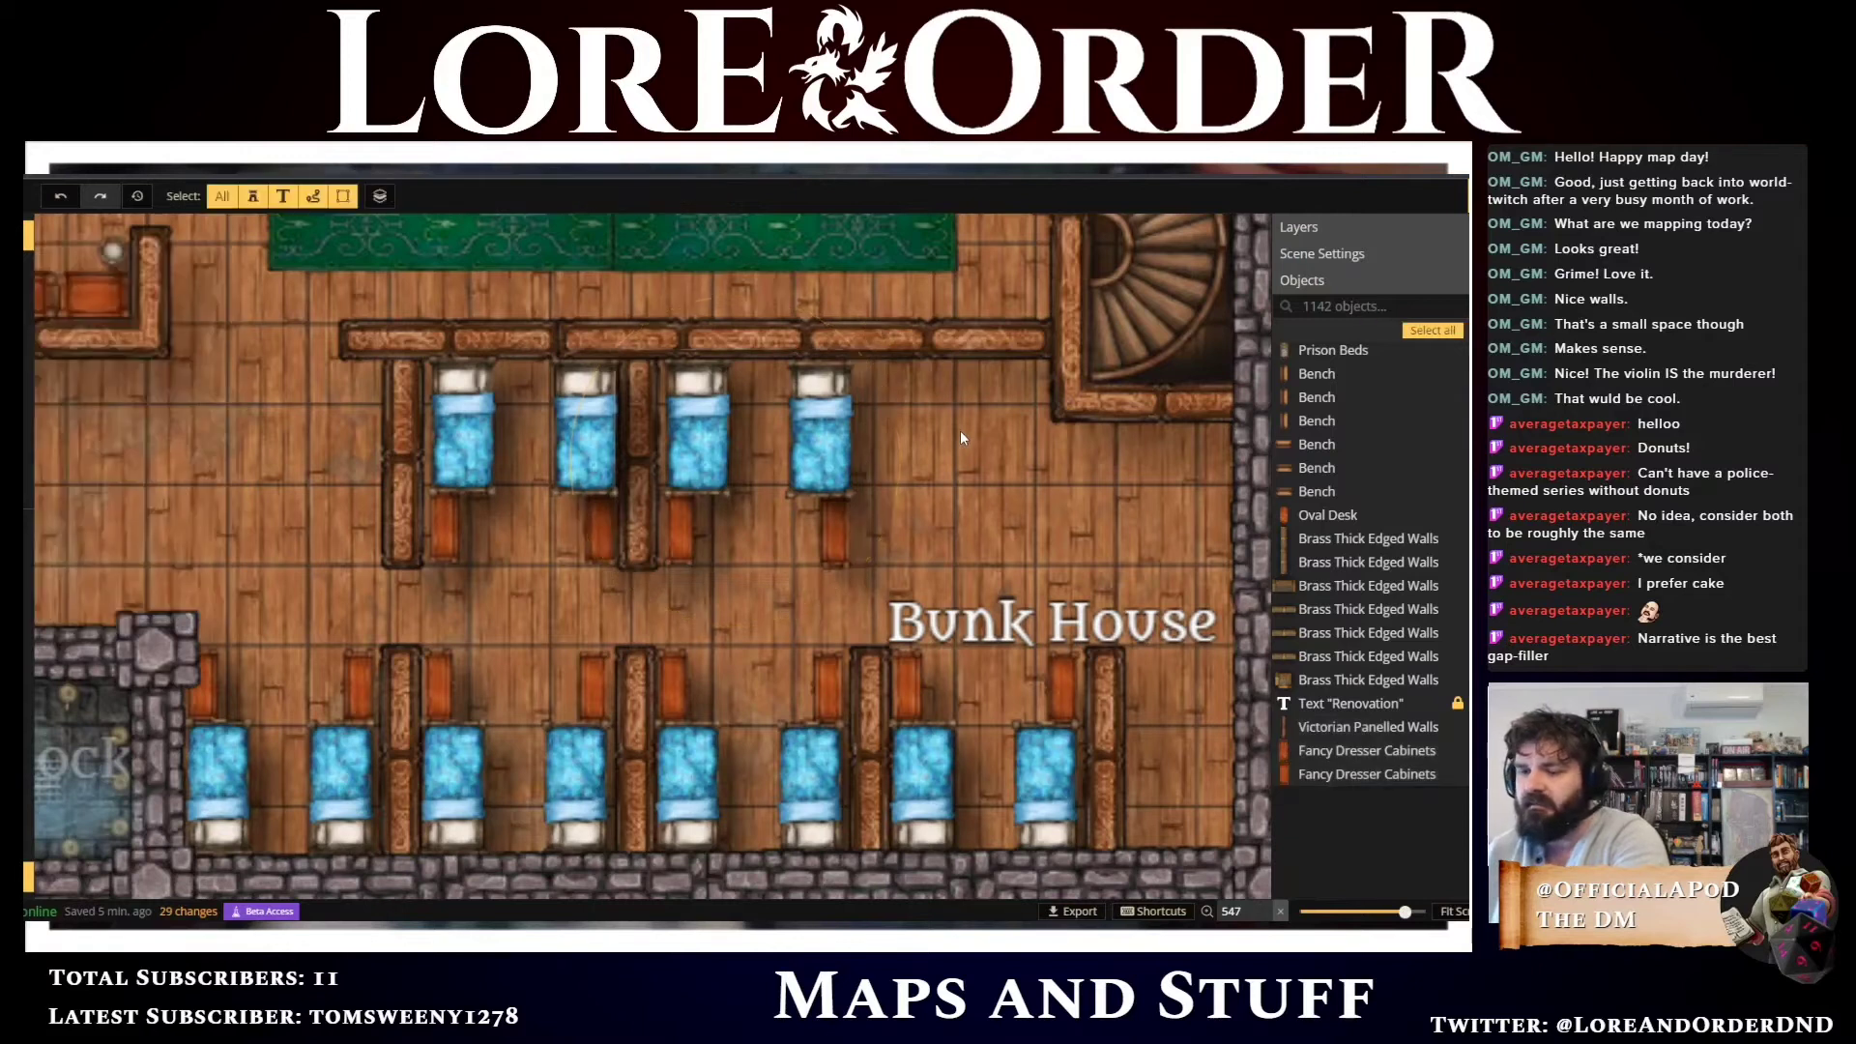
{"action": "left_click", "coordinate": [962, 435]}
{"action": "key", "text": "Left"}
{"action": "key", "text": "Left"}
{"action": "key", "text": "Left"}
{"action": "key", "text": "Left"}
{"action": "key", "text": "Left"}
{"action": "key", "text": "Left"}
{"action": "key", "text": "Left"}
{"action": "key", "text": "Left"}
{"action": "key", "text": "Left"}
{"action": "key", "text": "Left"}
{"action": "key", "text": "Left"}
{"action": "key", "text": "Left"}
{"action": "key", "text": "Left"}
{"action": "key", "text": "Left"}
{"action": "key", "text": "Left"}
{"action": "key", "text": "Left"}
{"action": "key", "text": "Left"}
{"action": "key", "text": "Left"}
{"action": "key", "text": "Left"}
{"action": "key", "text": "Left"}
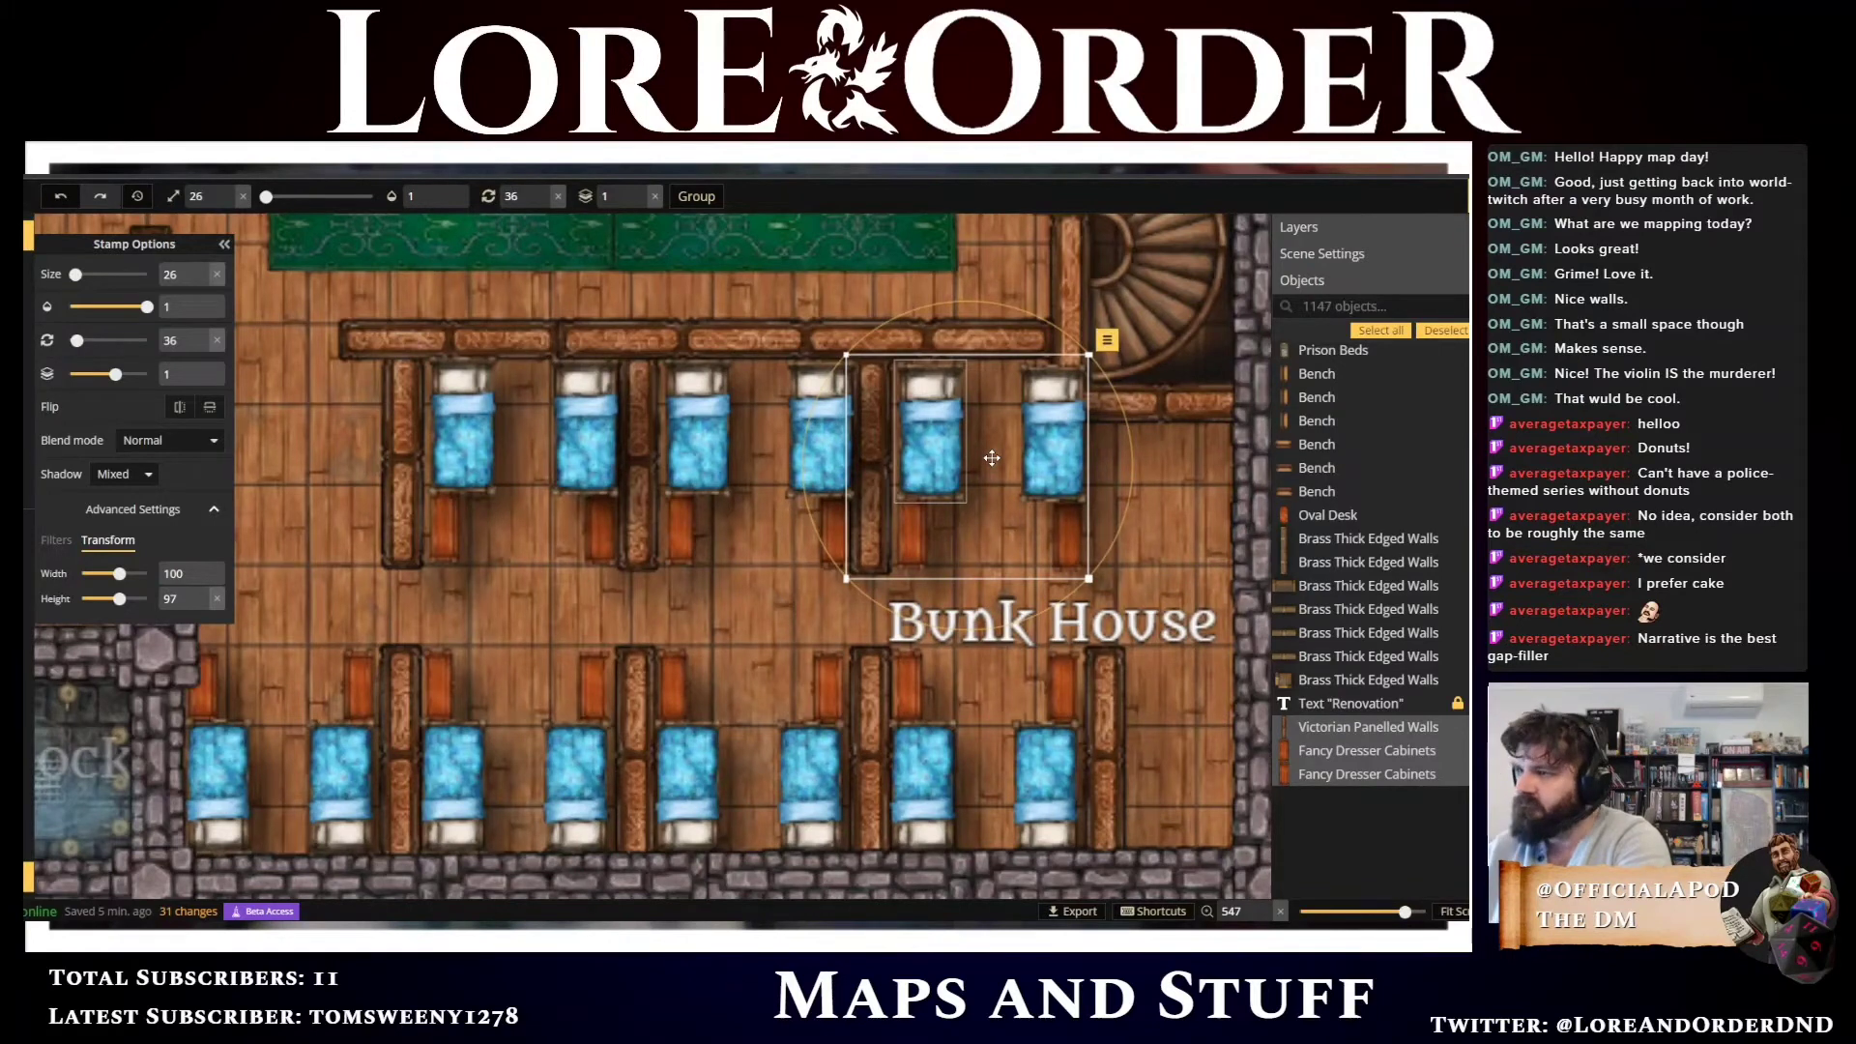
{"action": "left_click", "coordinate": [1168, 452]}
Nudge the upper row's last bed away from the staircase wall and up towards the upper partition wall
{"action": "left_click", "coordinate": [1061, 429]}
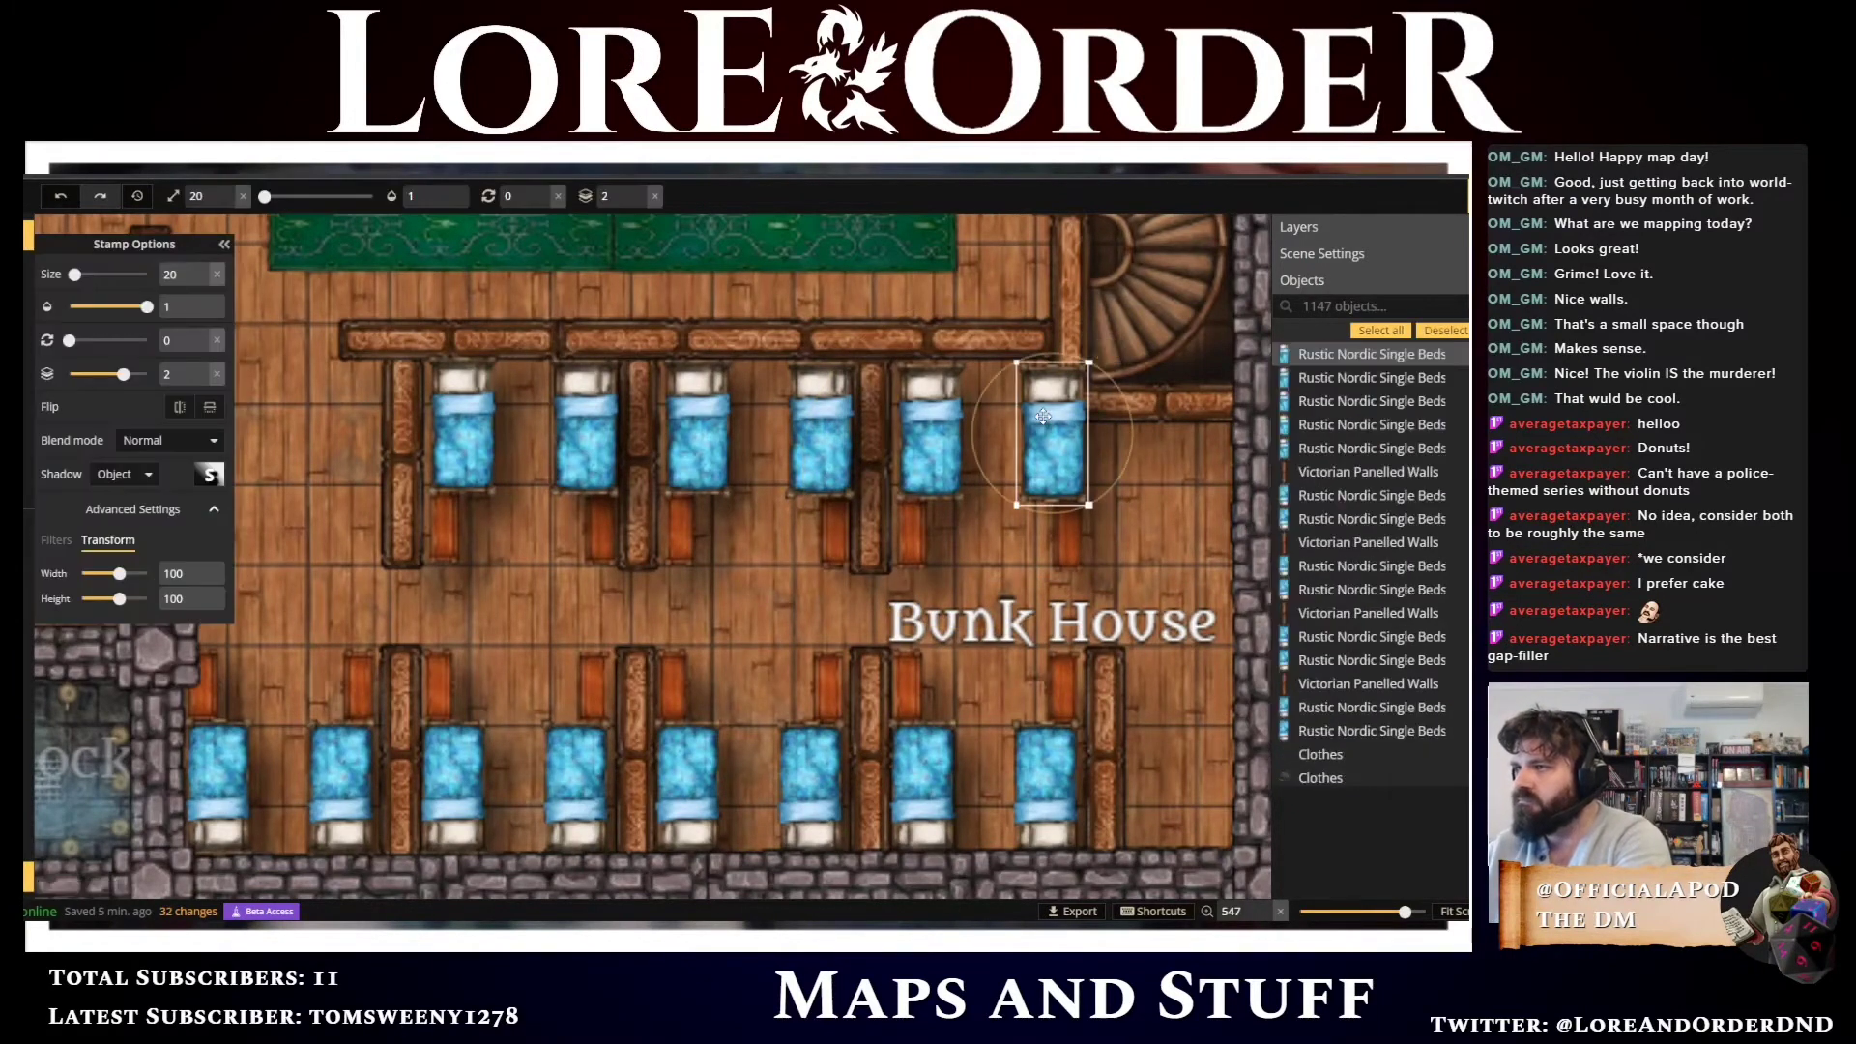
{"action": "key", "text": "Left"}
{"action": "key", "text": "Left"}
{"action": "key", "text": "Left"}
{"action": "key", "text": "Left"}
{"action": "key", "text": "Left"}
{"action": "key", "text": "Left"}
{"action": "key", "text": "Left"}
{"action": "key", "text": "Left"}
{"action": "key", "text": "Left"}
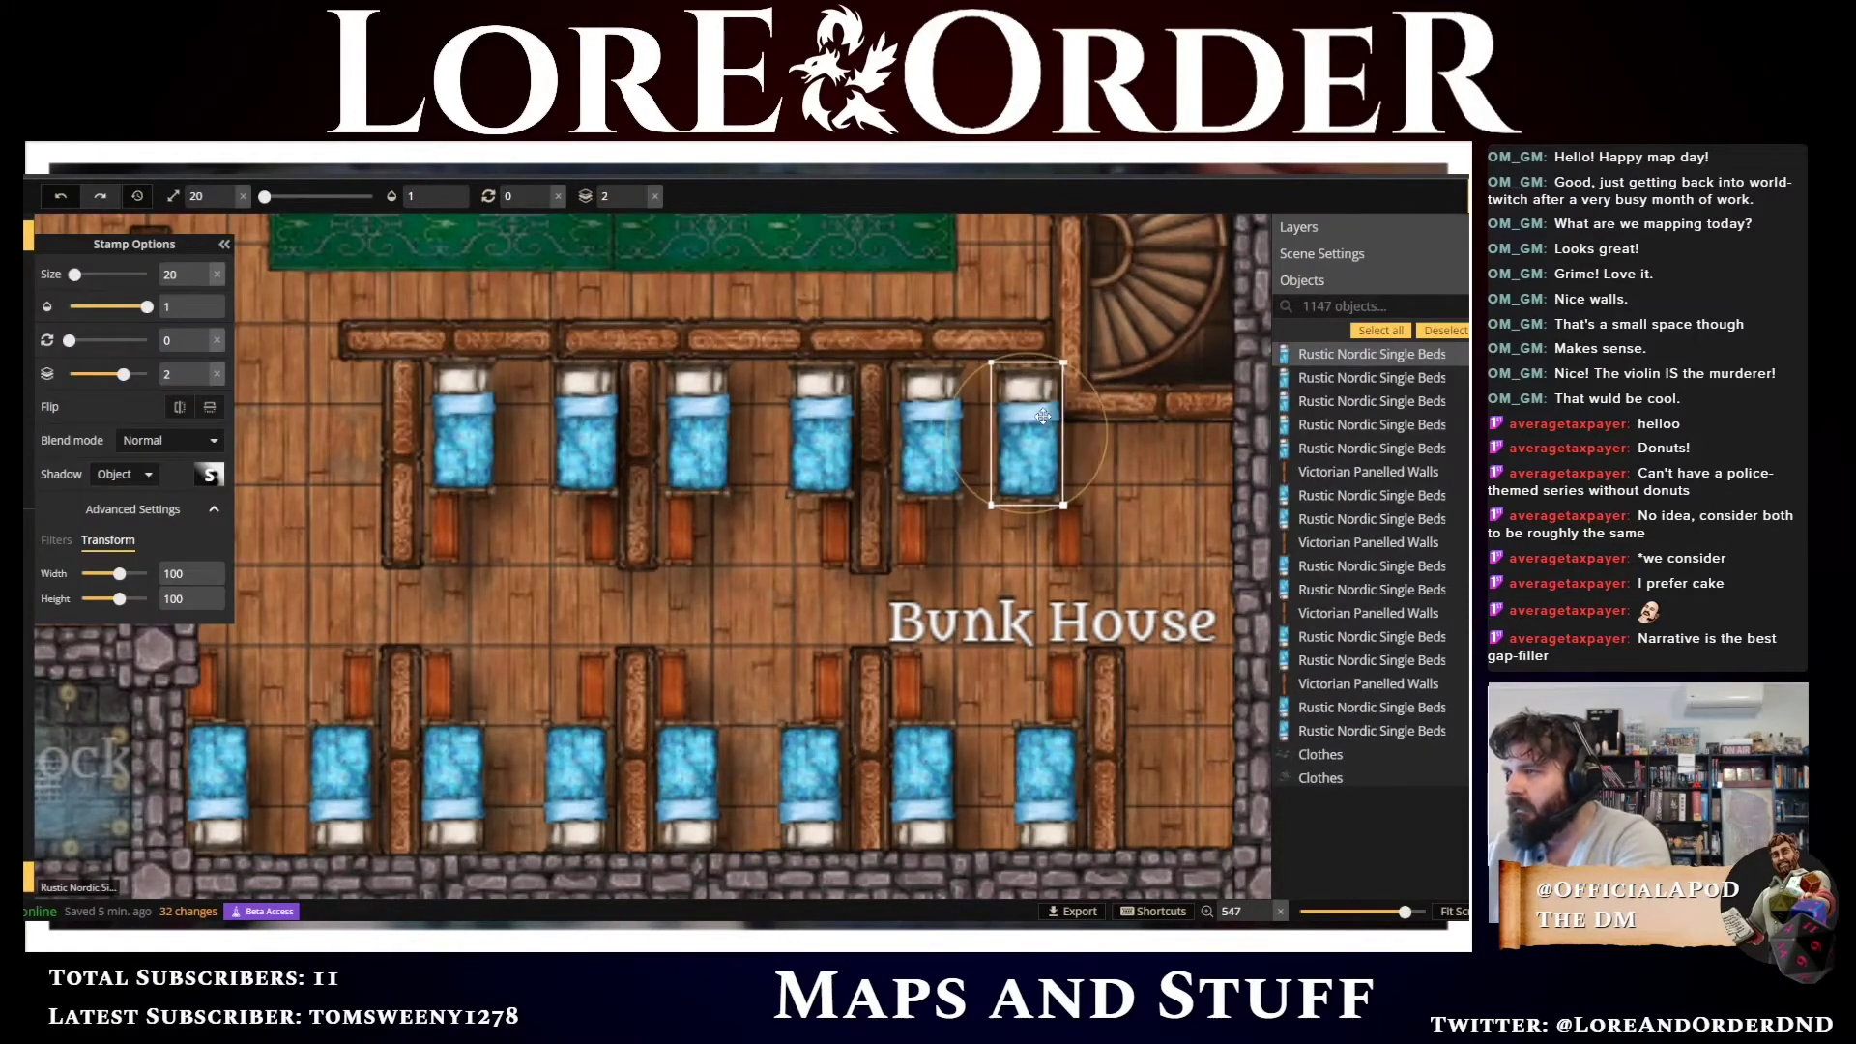
{"action": "key", "text": "Up"}
{"action": "key", "text": "Up"}
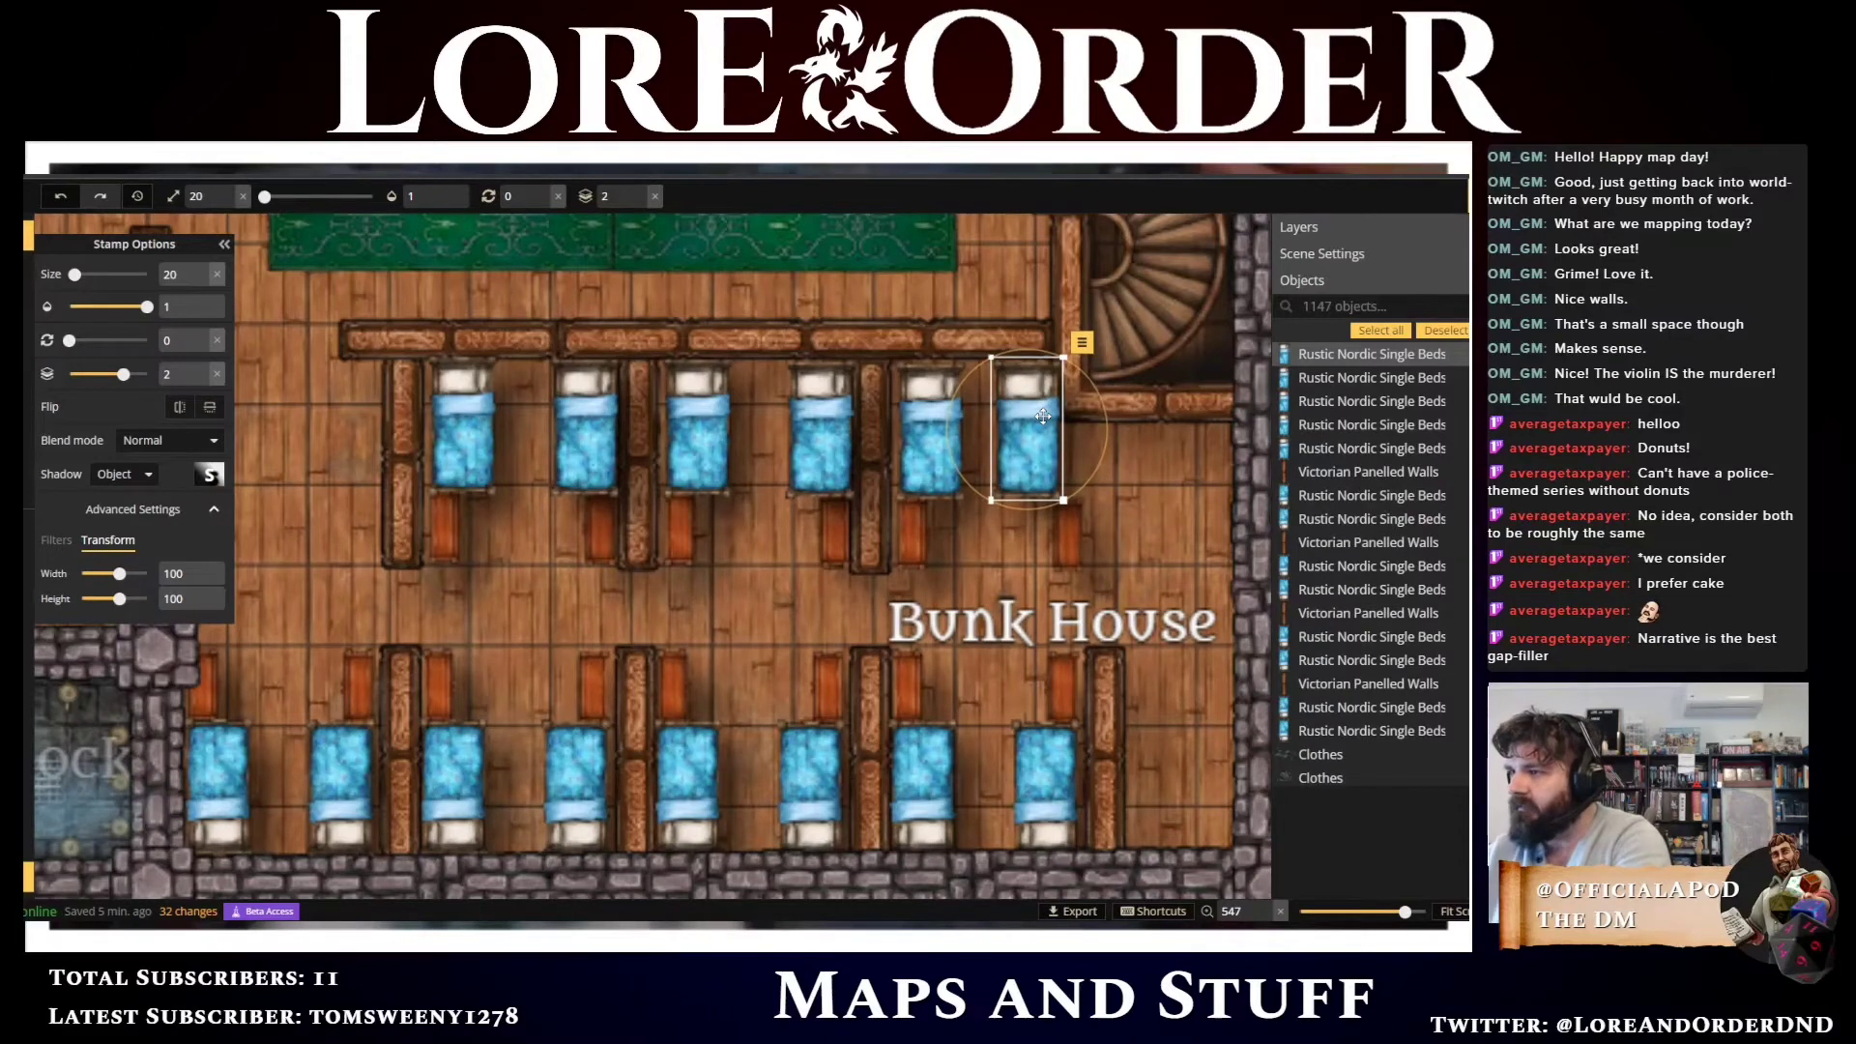
Nudge the dresser cabinet below the upper row's last bed away from the staircase side, in under the bed
{"action": "left_click", "coordinate": [1068, 519]}
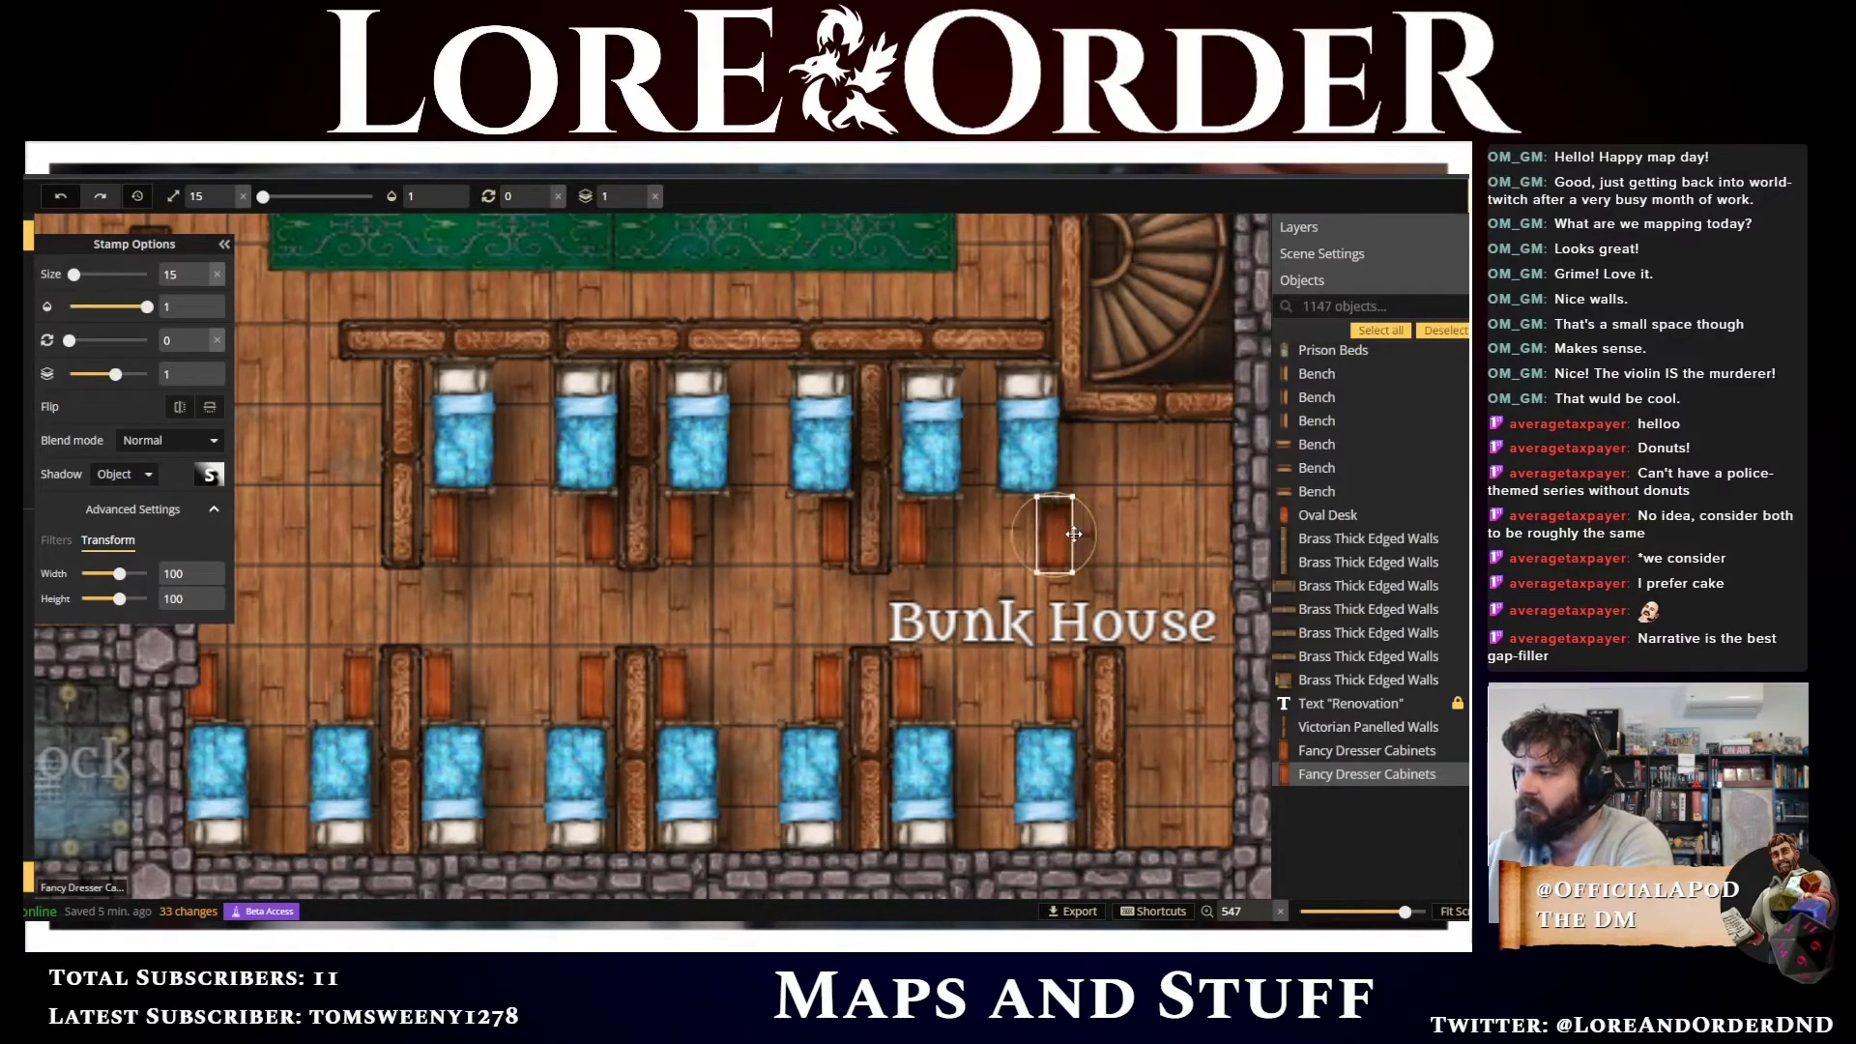
{"action": "key", "text": "Left"}
{"action": "key", "text": "Left"}
{"action": "key", "text": "Left"}
{"action": "key", "text": "Left"}
{"action": "left_click", "coordinate": [1164, 549]}
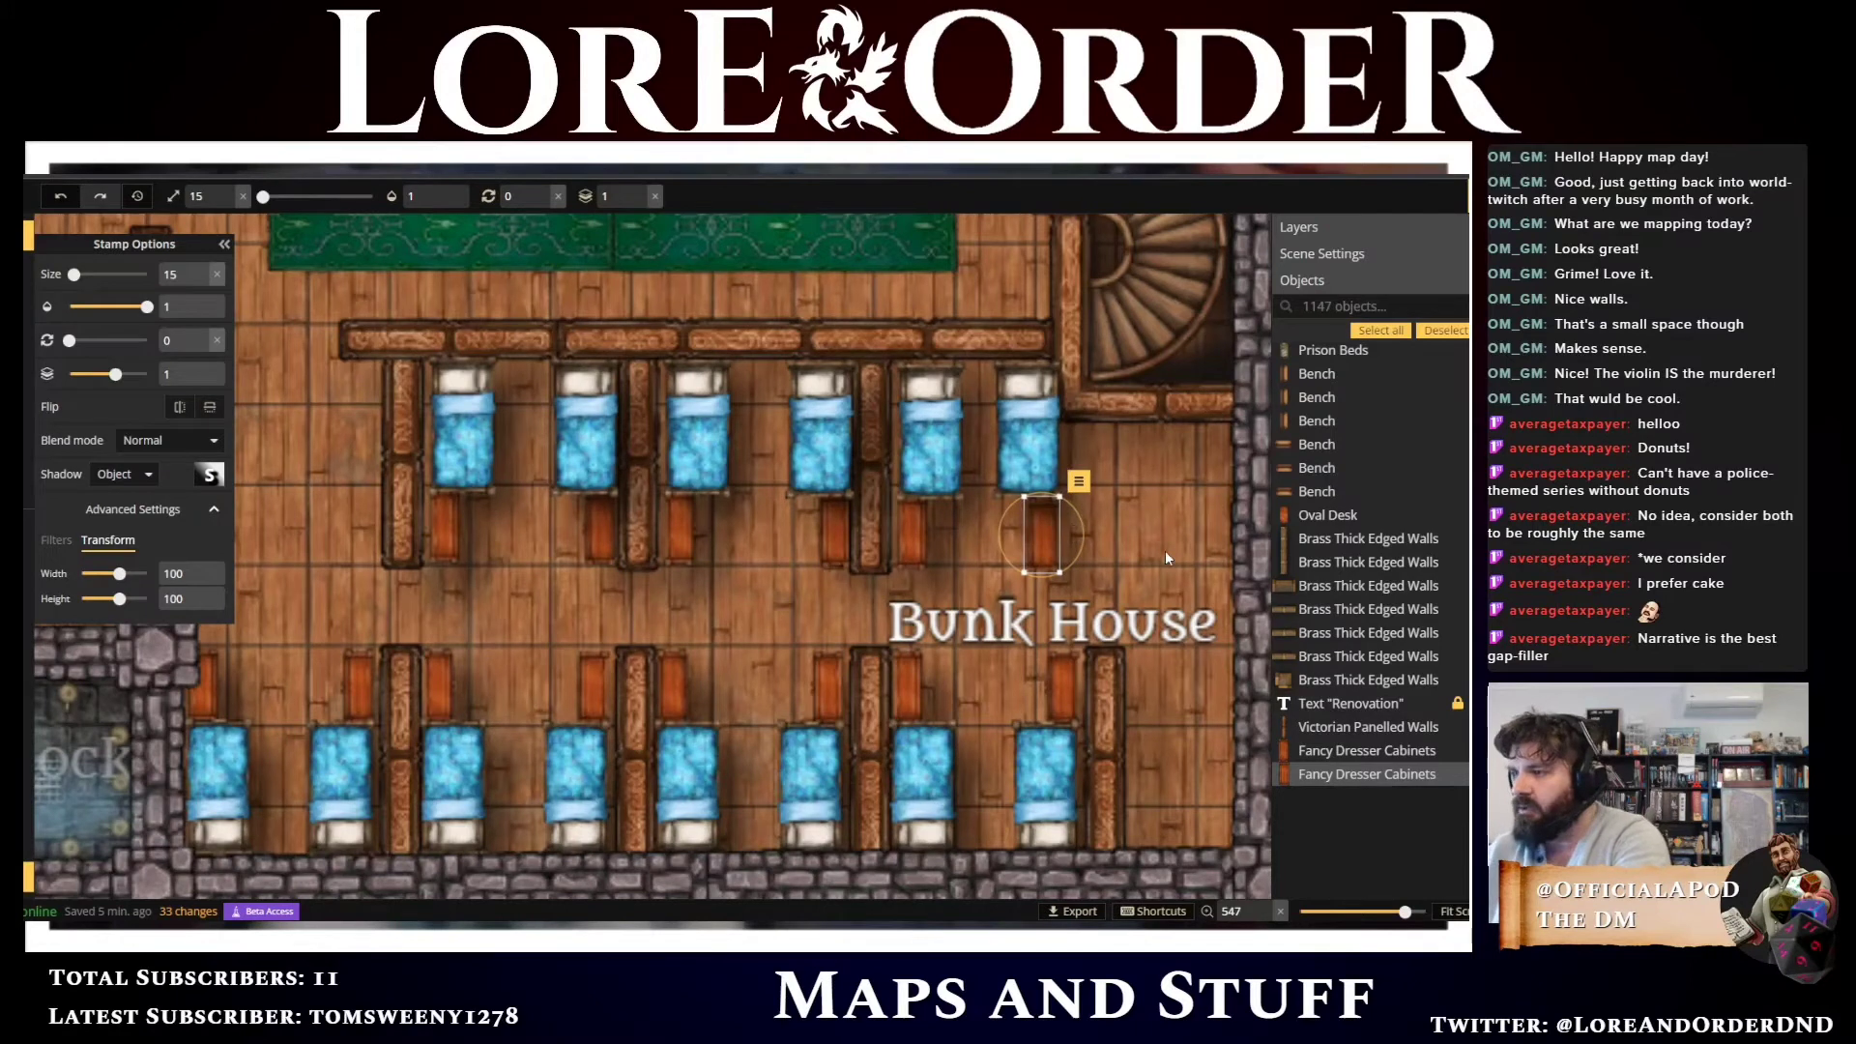
Copy the lower row's last partition wall beside the upper row's last bed, set its layer to 1 and nudge it into line
{"action": "left_click", "coordinate": [1099, 747]}
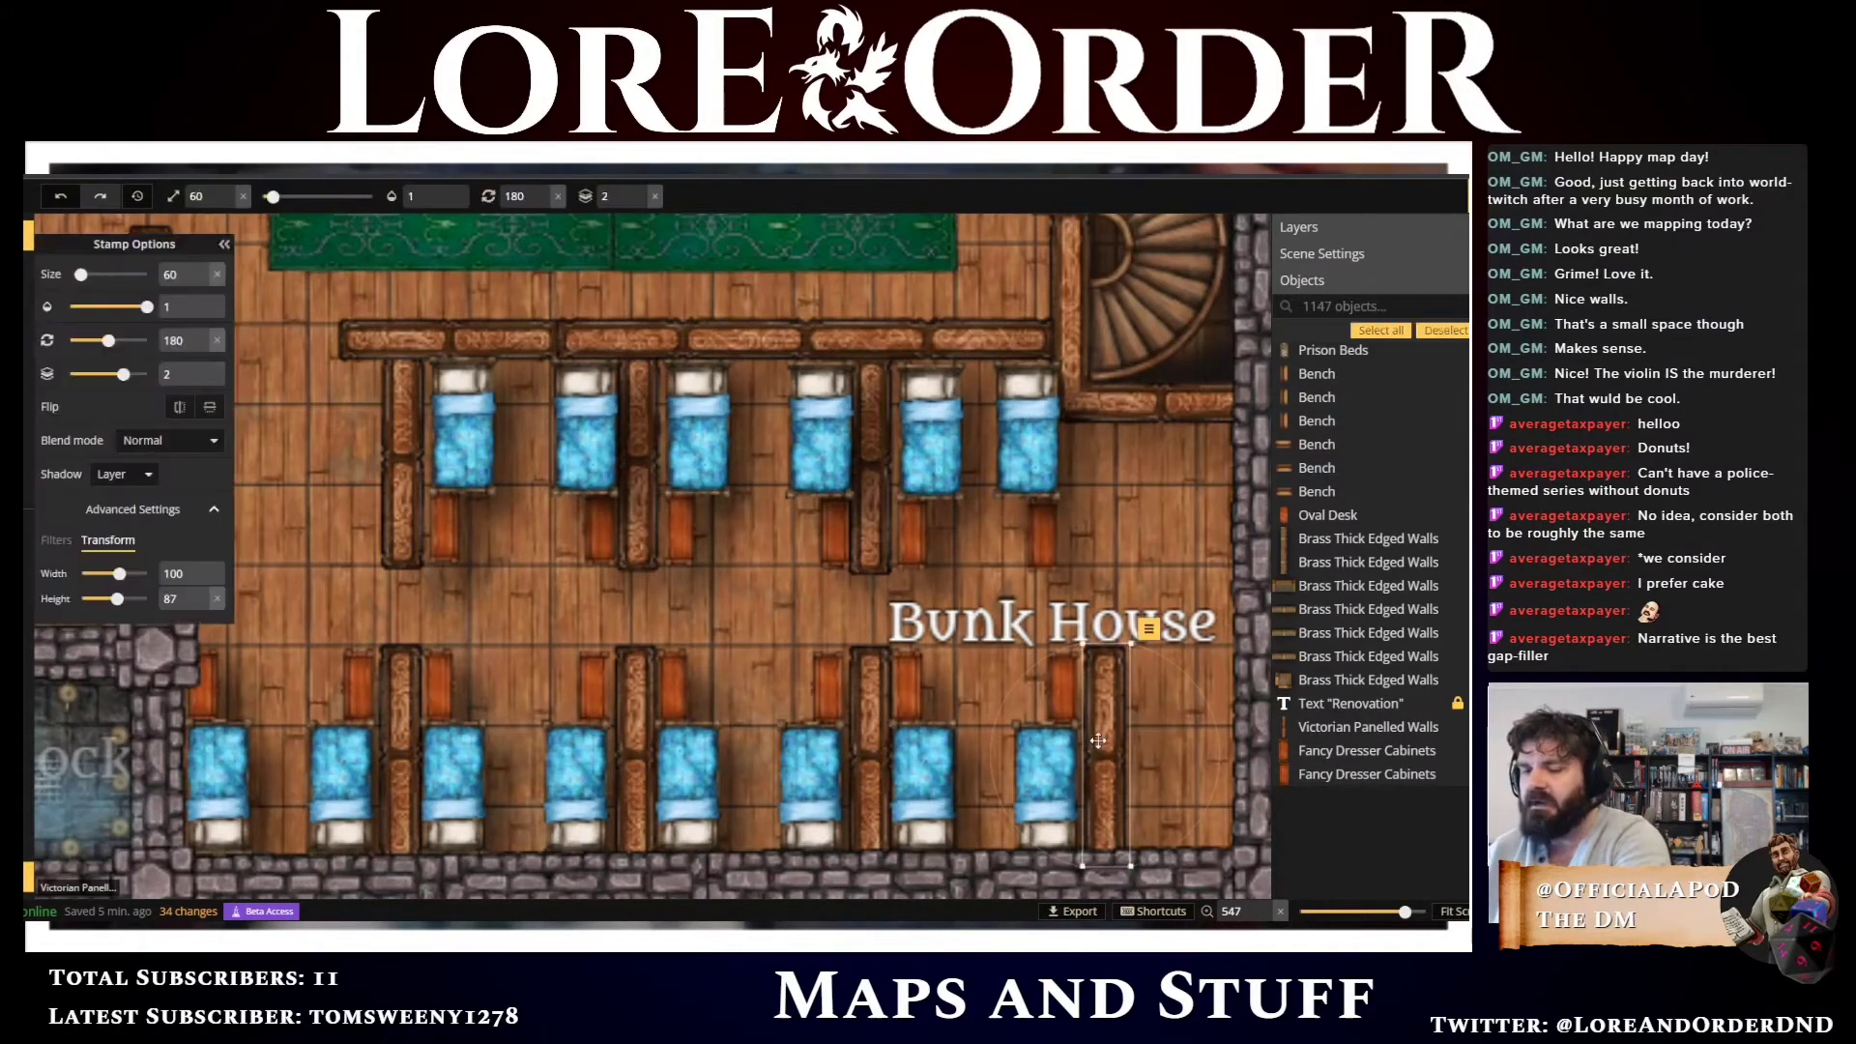
{"action": "key", "text": "ctrl+c"}
{"action": "key", "text": "ctrl+v"}
{"action": "left_click_drag", "start_coordinate": [1115, 495], "coordinate": [1061, 461]}
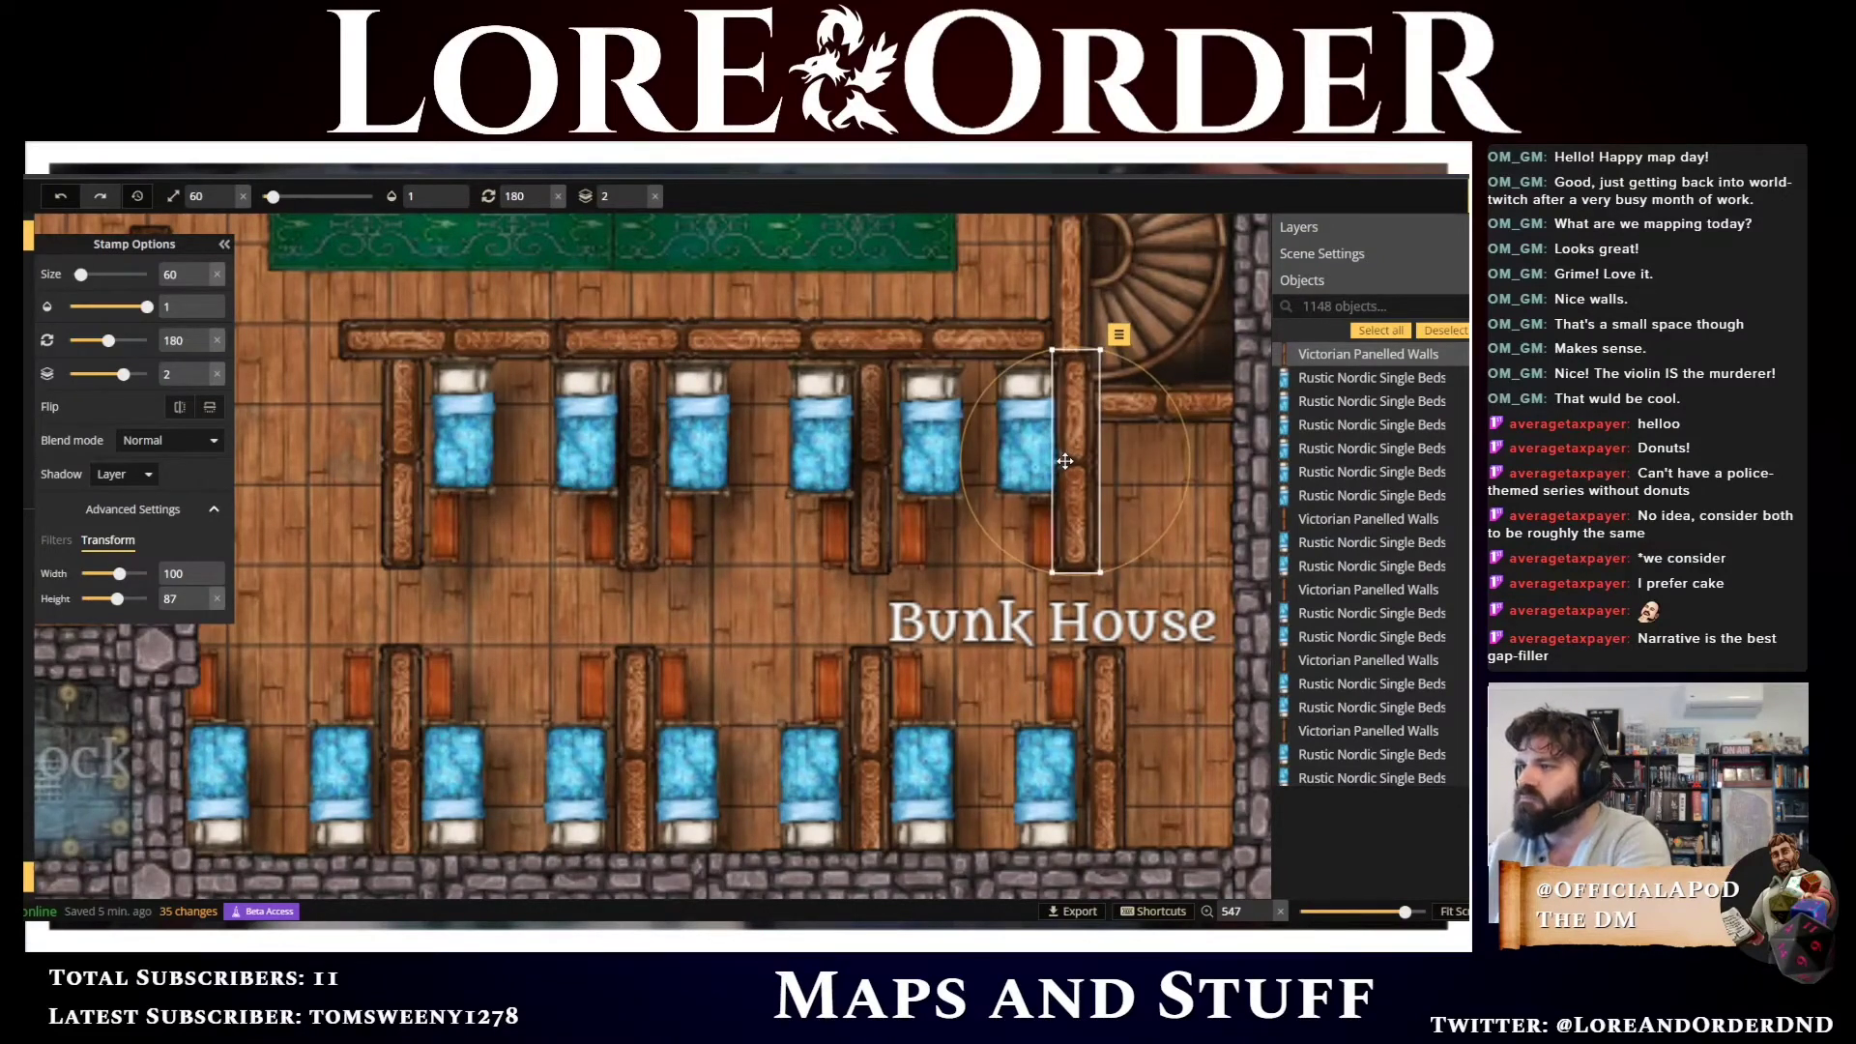
{"action": "left_click", "coordinate": [640, 203]}
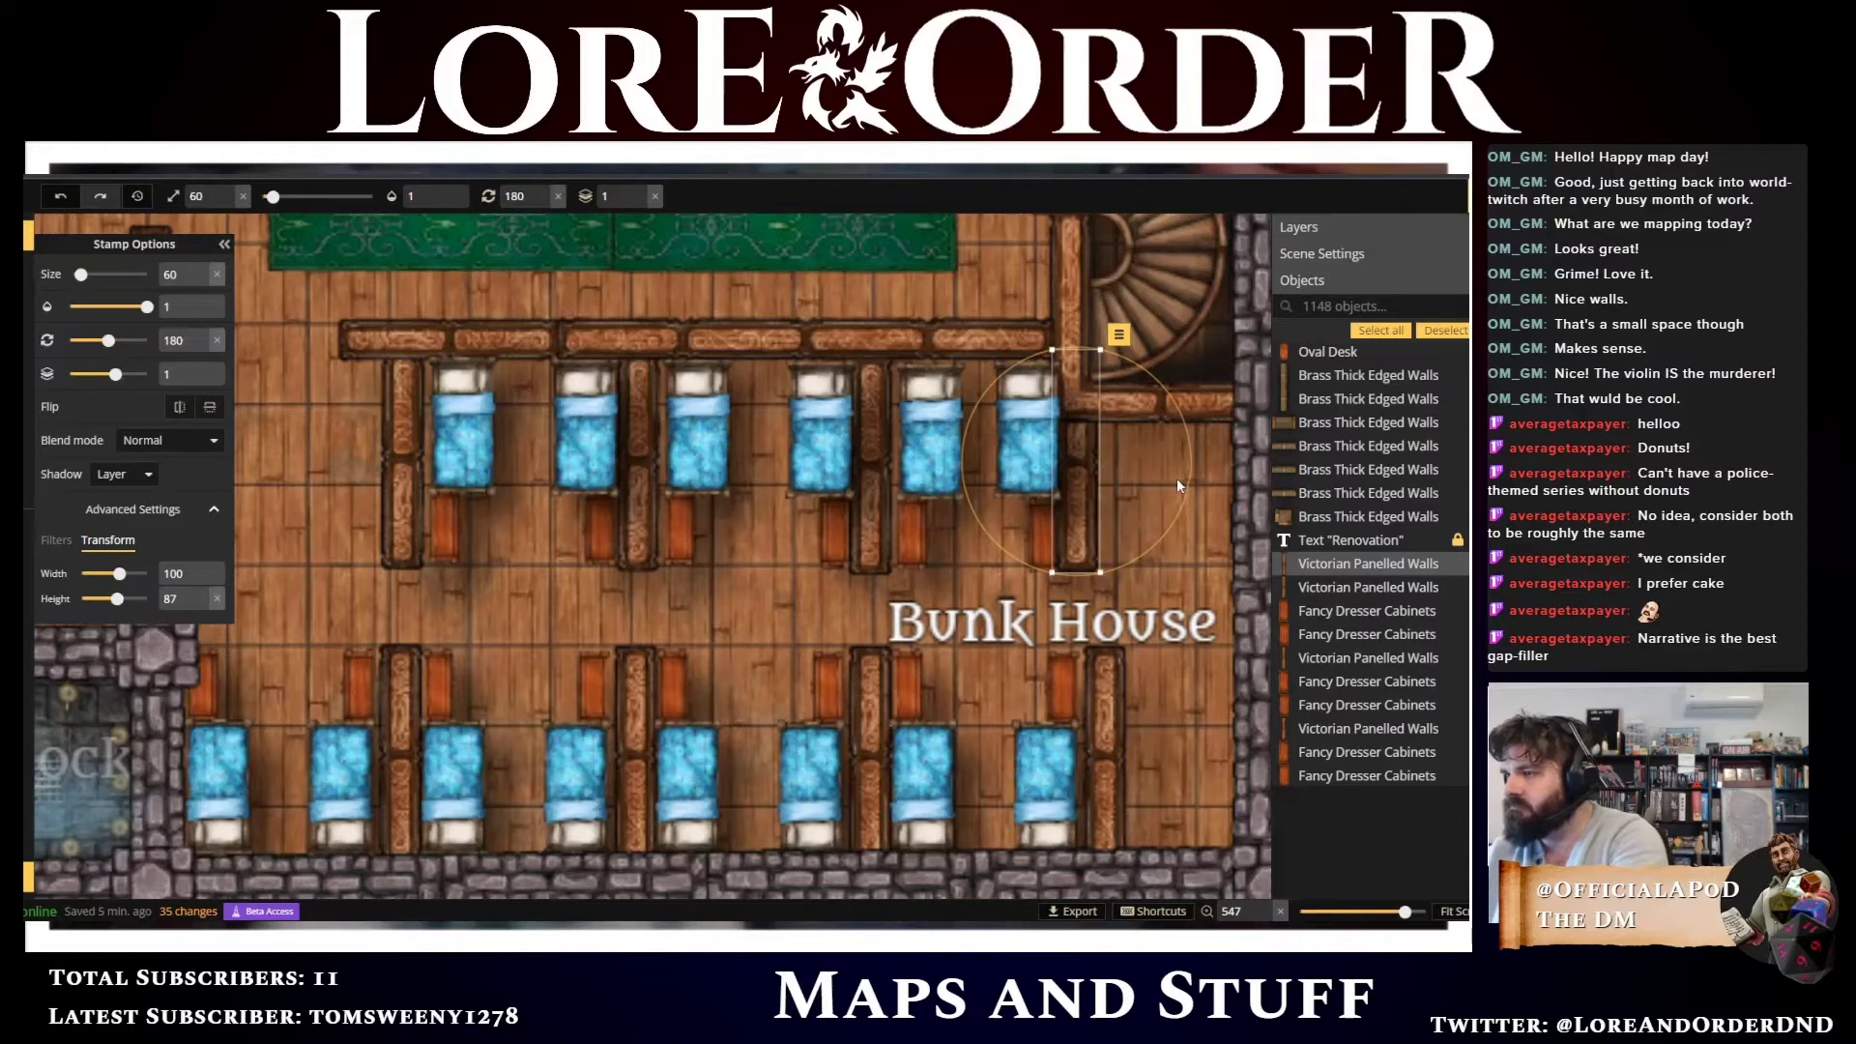
{"action": "key", "text": "Right"}
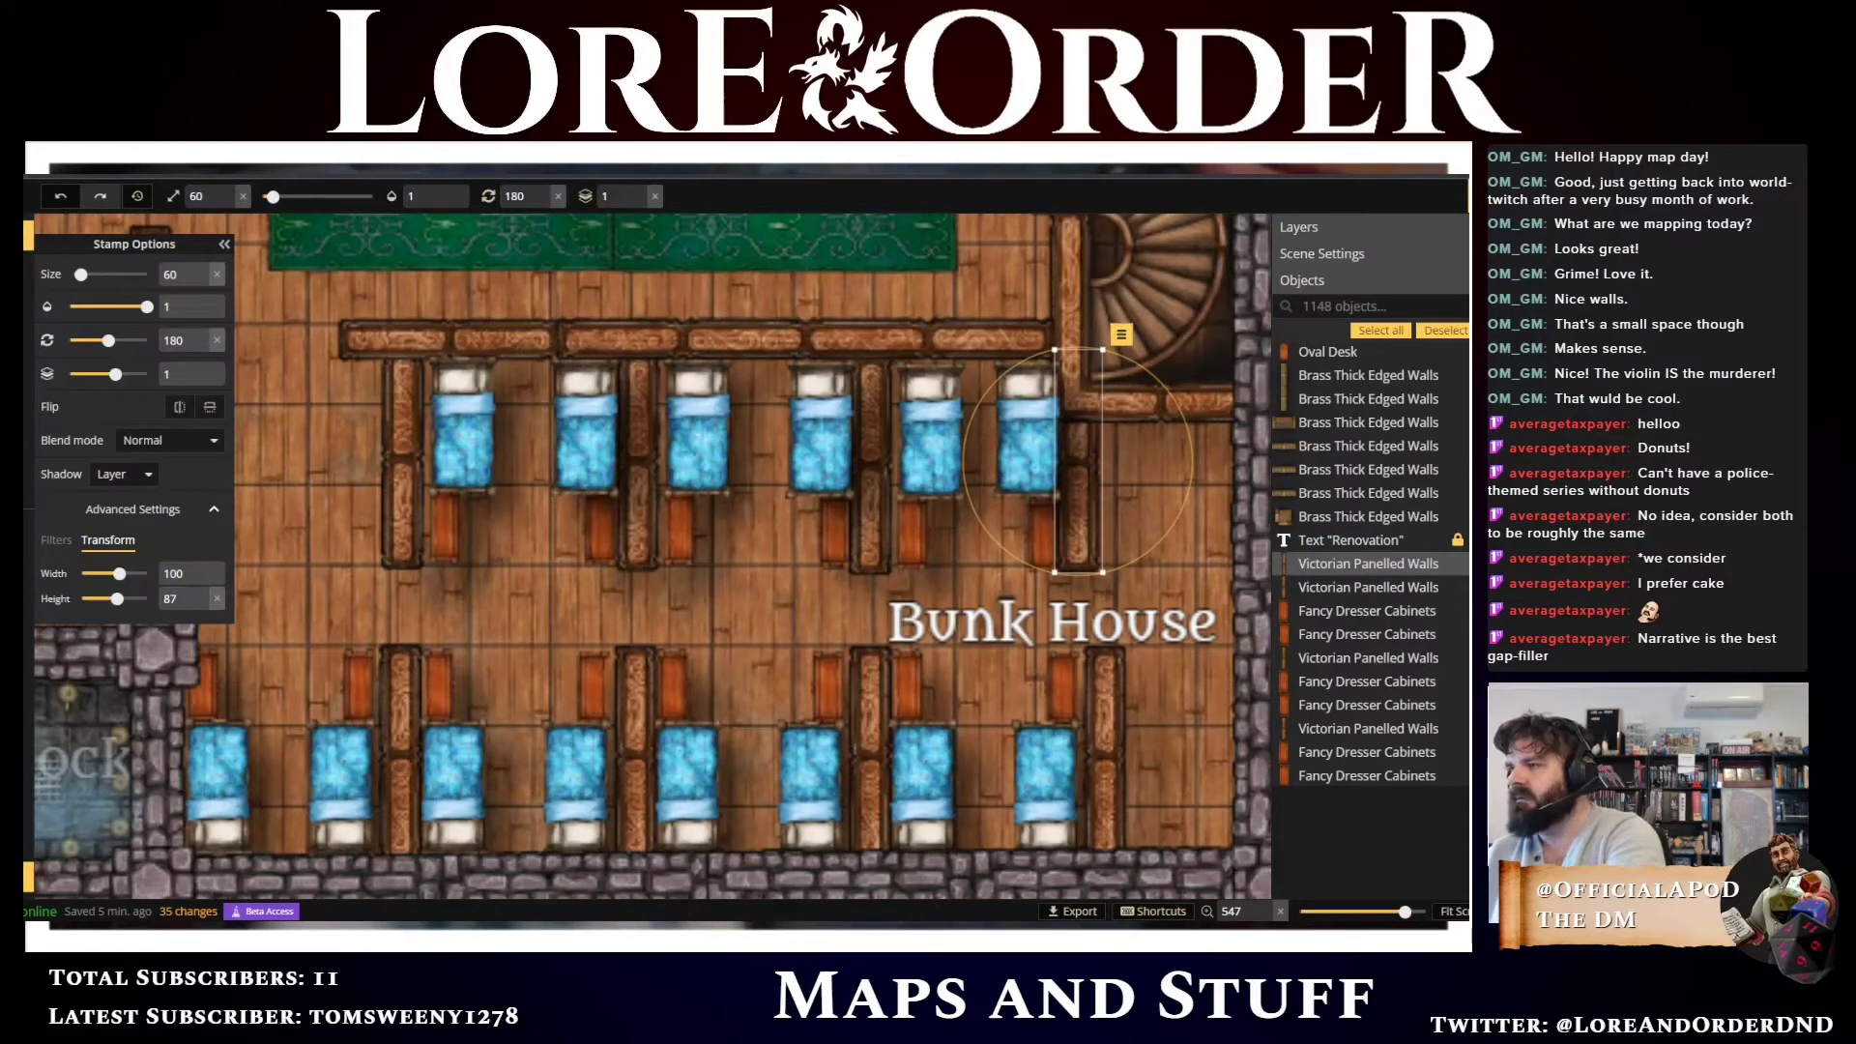
{"action": "left_click", "coordinate": [1156, 591]}
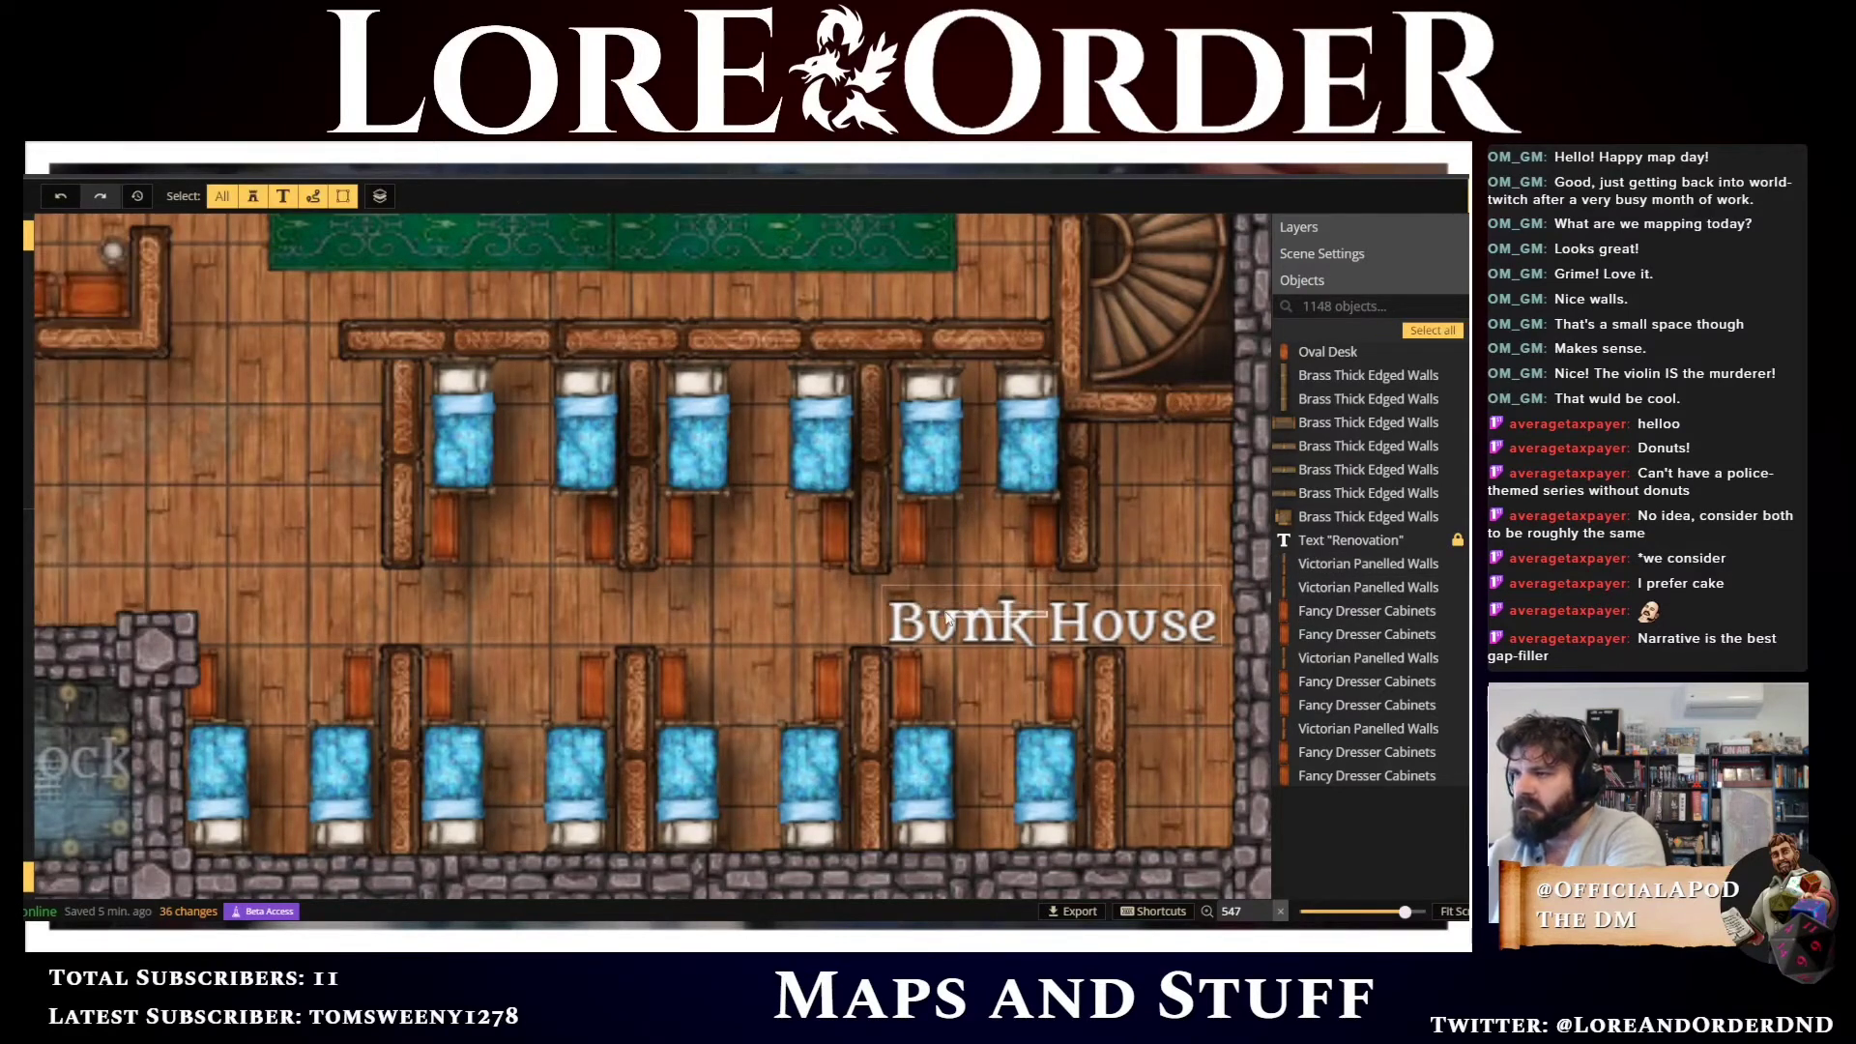
Move the "Bunk House" label into the aisle between the two bed rows and set its opacity to 0.2
{"action": "left_click_drag", "start_coordinate": [981, 621], "coordinate": [617, 610]}
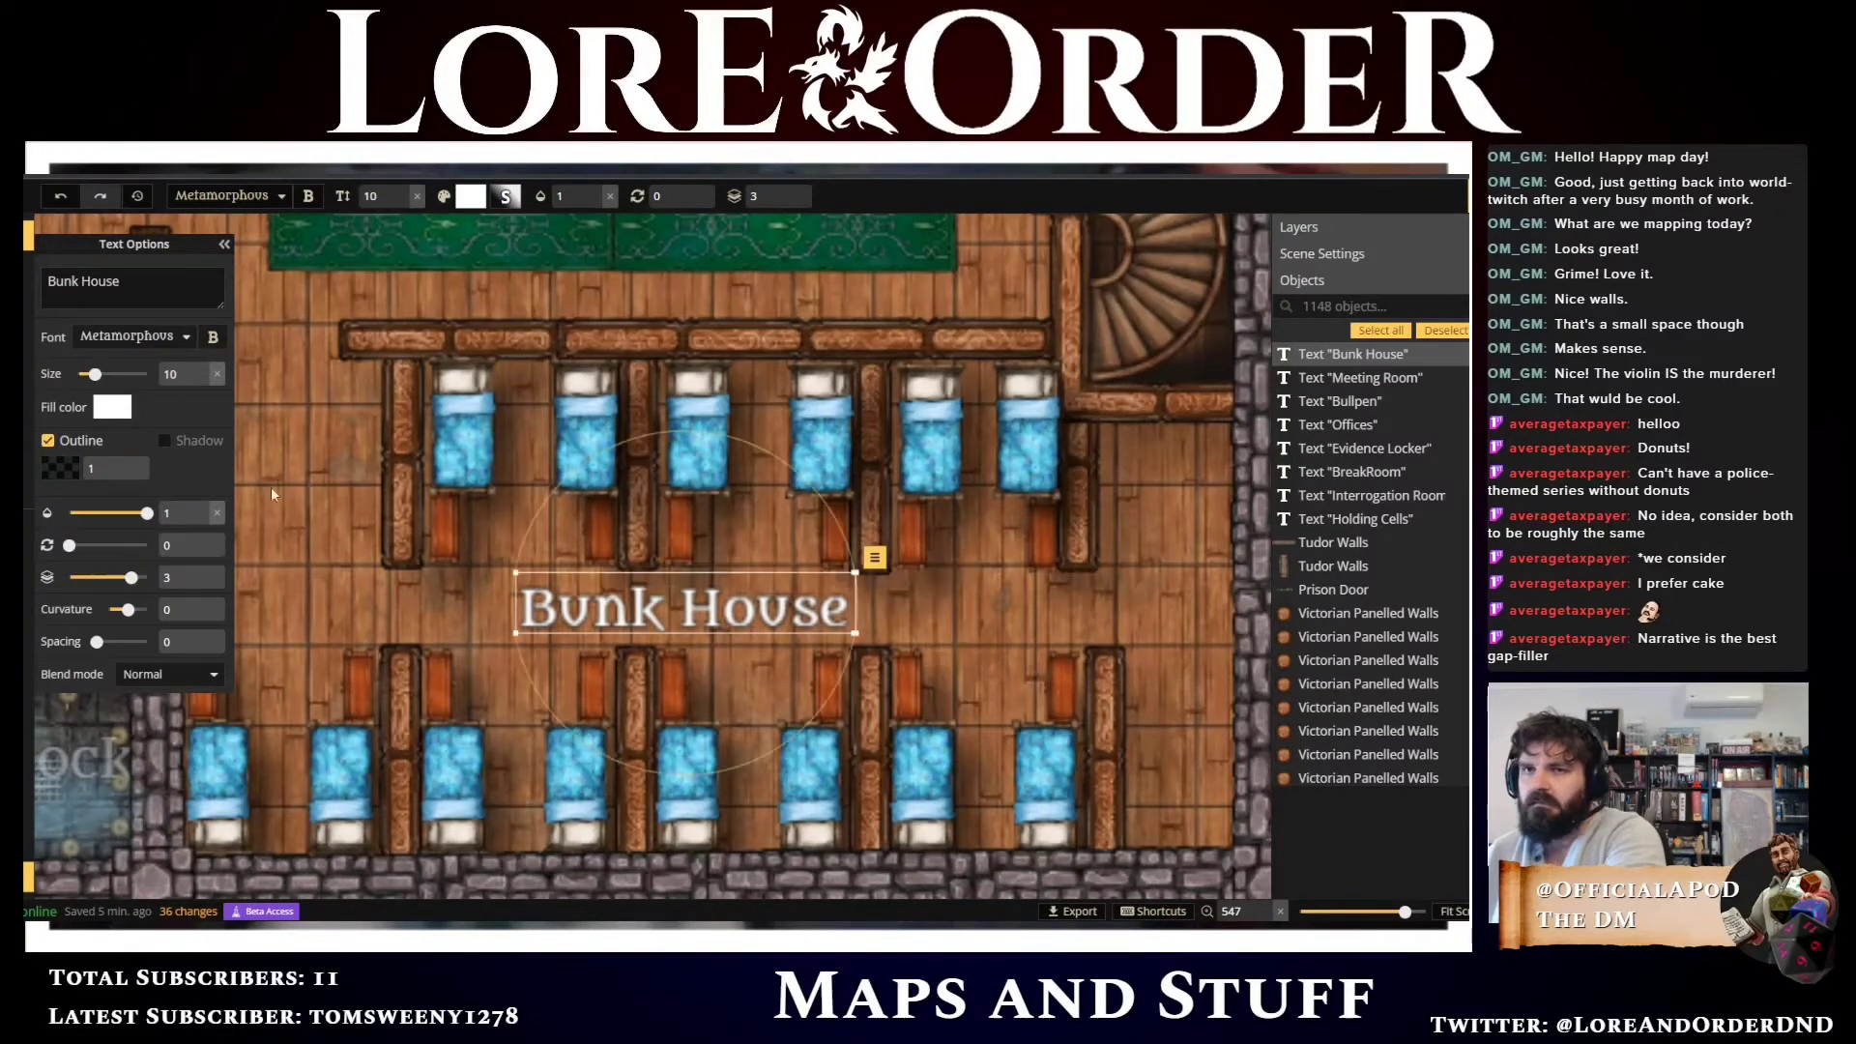
{"action": "double_click", "coordinate": [171, 513]}
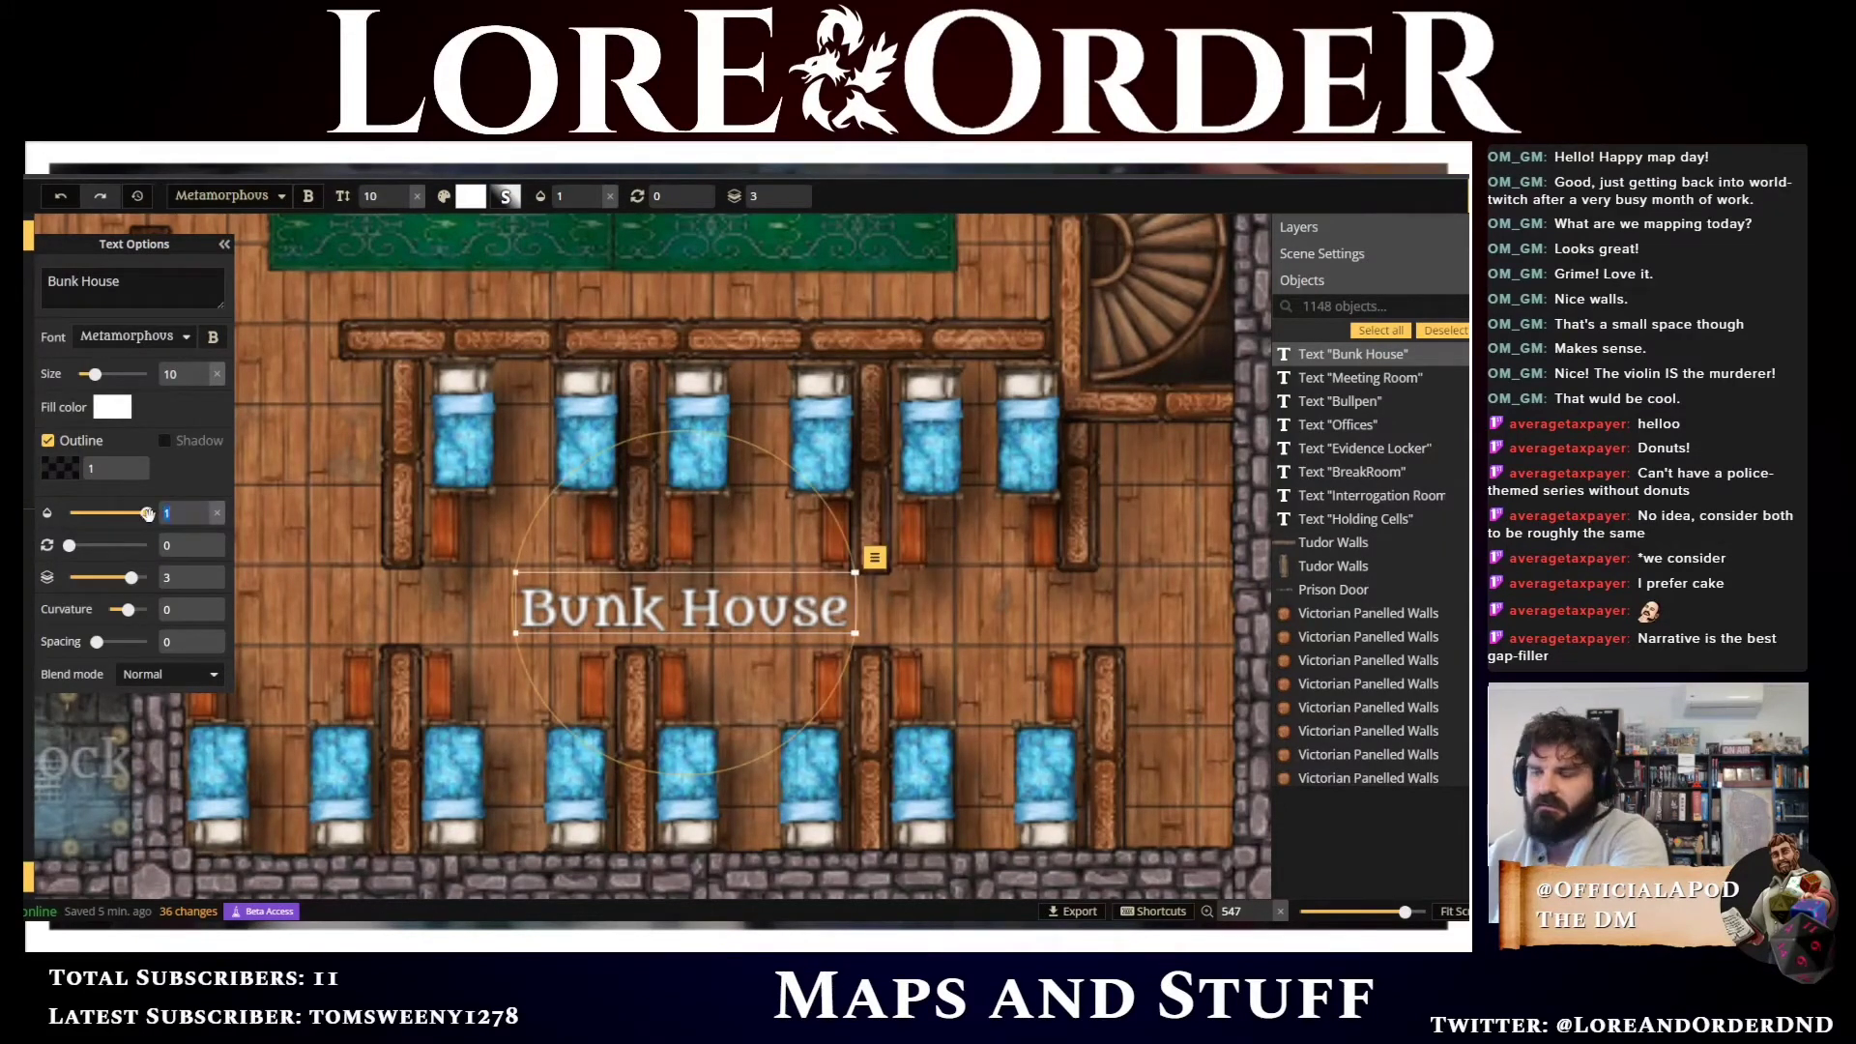
{"action": "type", "text": ".2"}
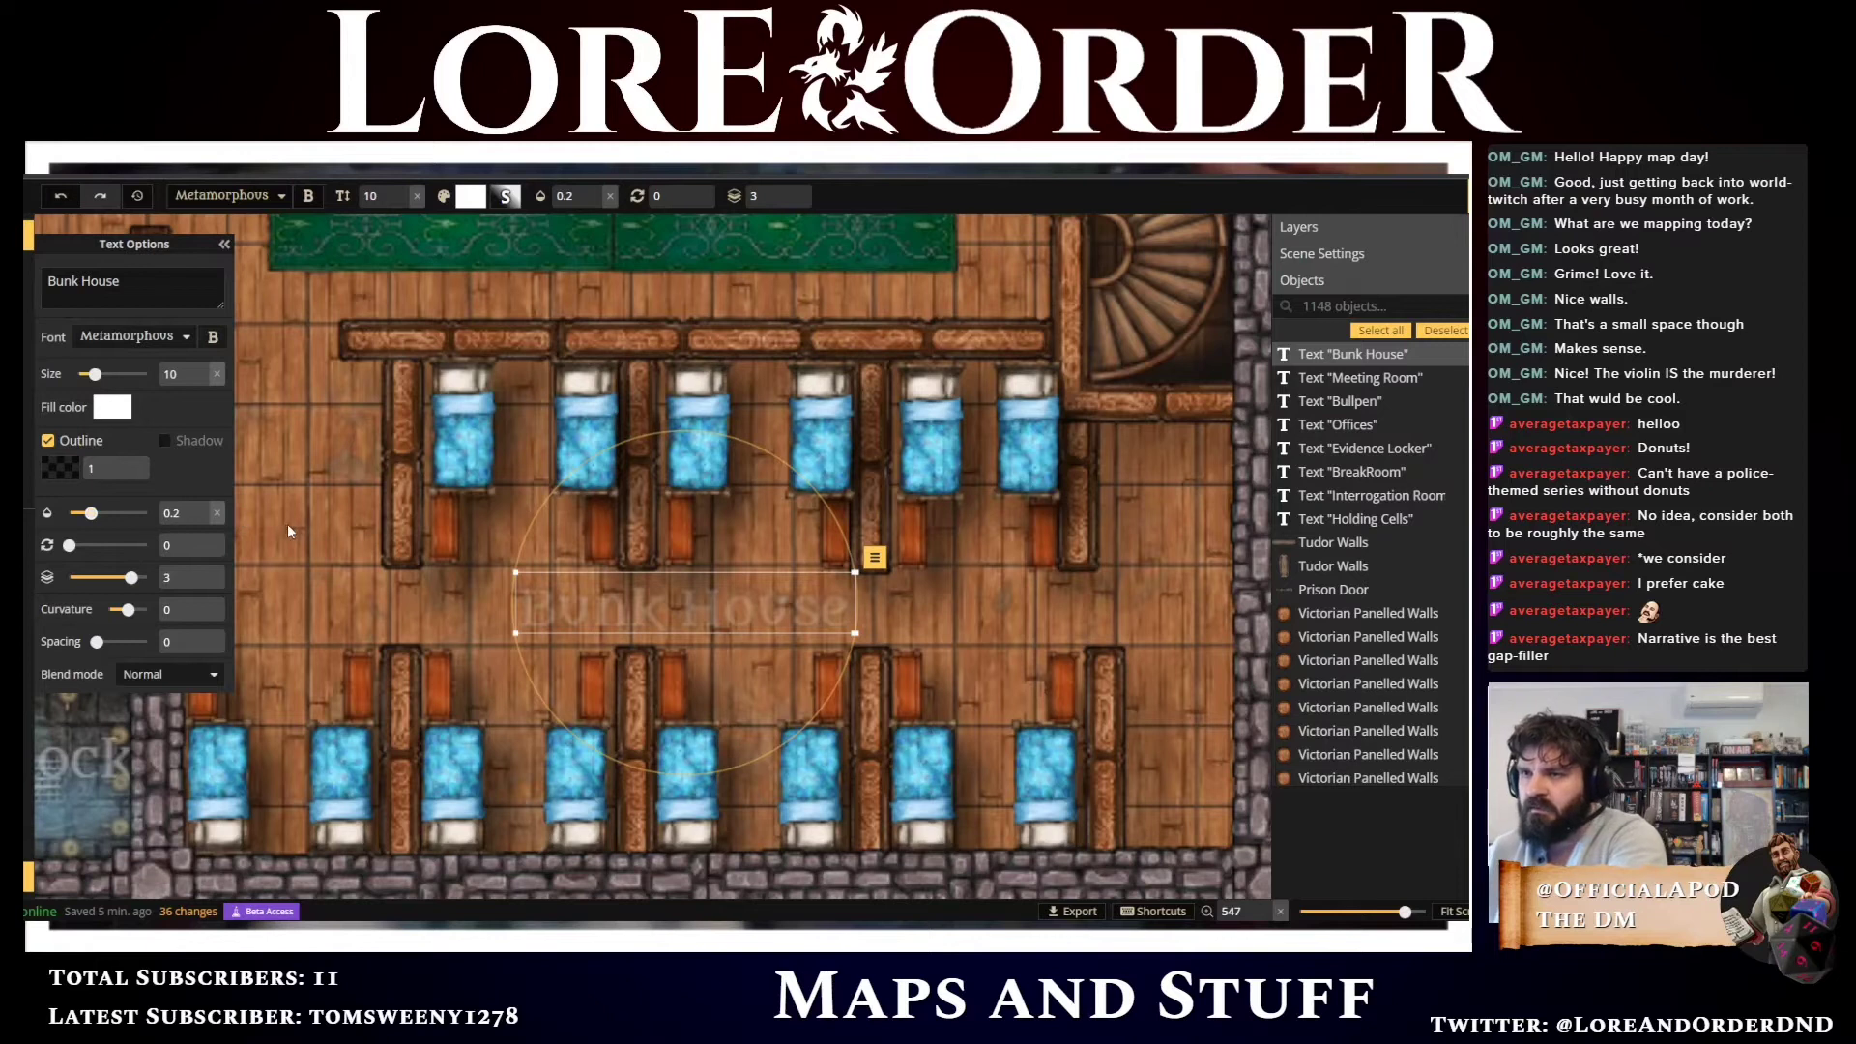
{"action": "left_click", "coordinate": [287, 524]}
Place two copies of the two-bed set with partition and dressers side by side below the Kitchen wall and adjust the middle partition
{"action": "left_click_drag", "start_coordinate": [290, 527], "coordinate": [557, 581]}
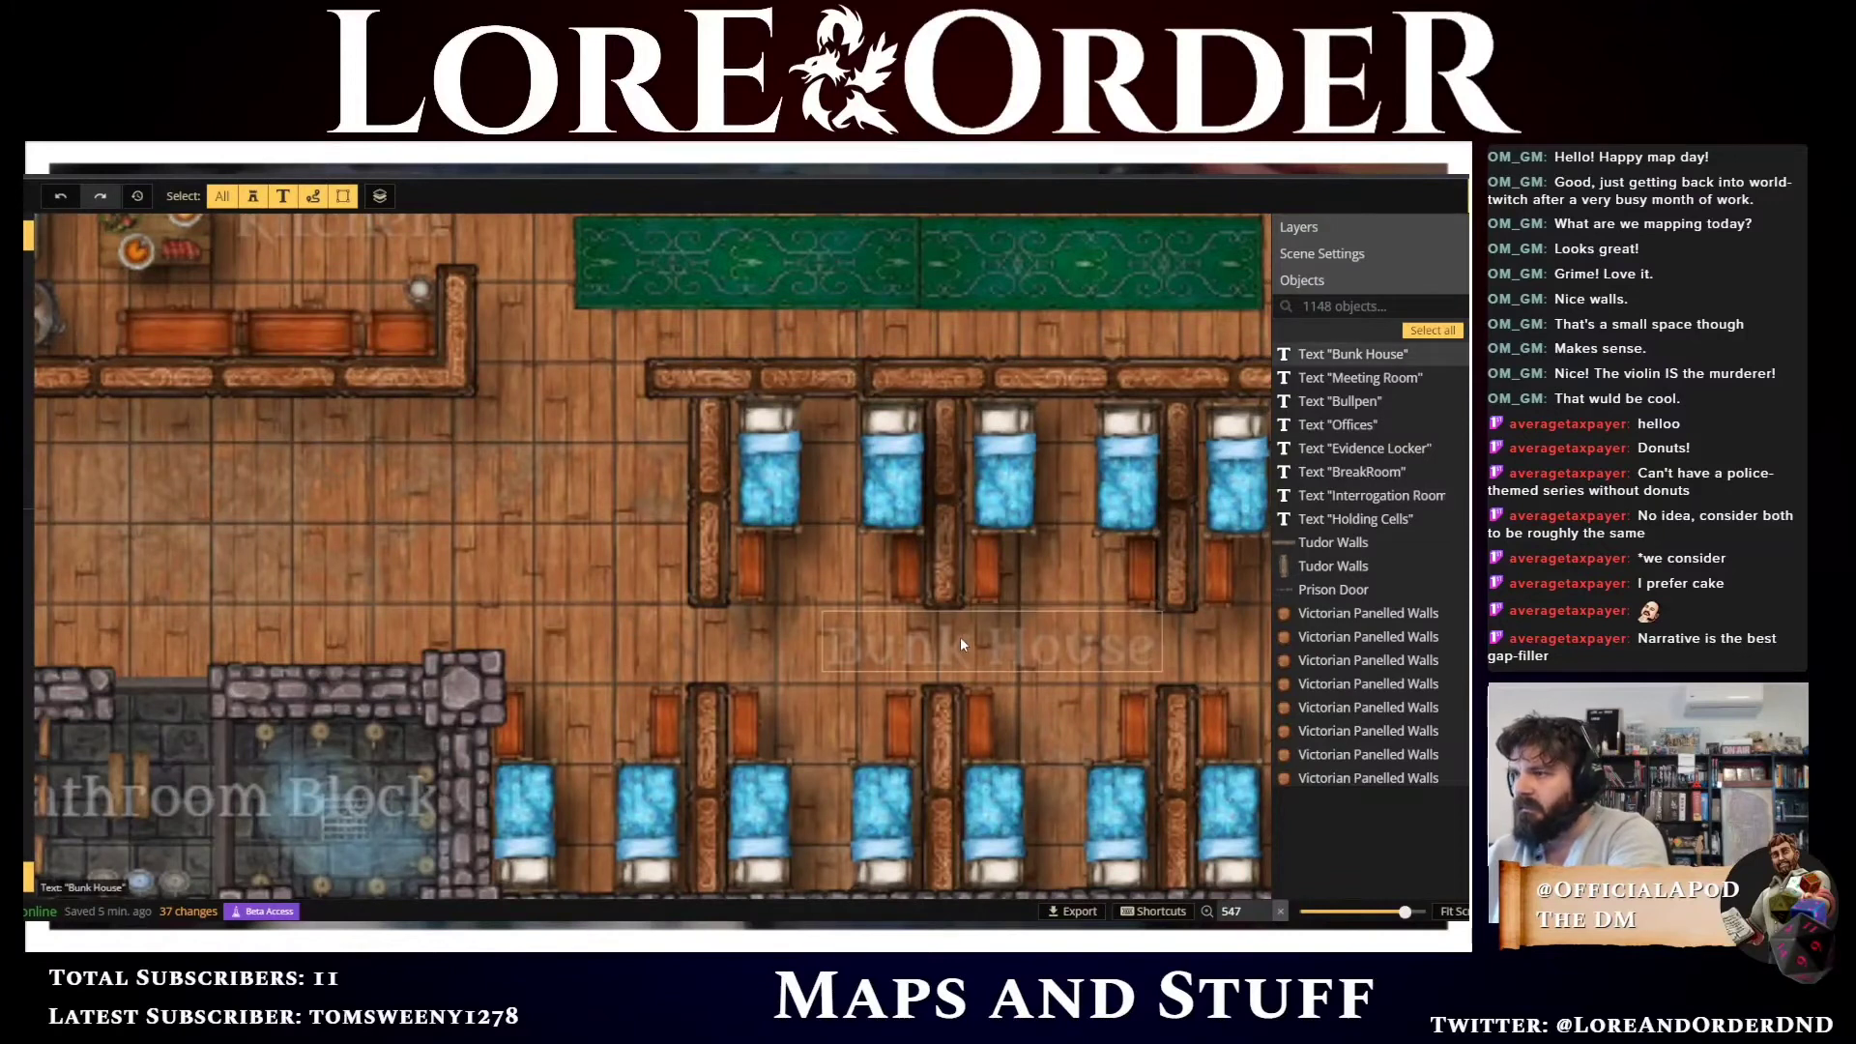
{"action": "left_click", "coordinate": [918, 583]}
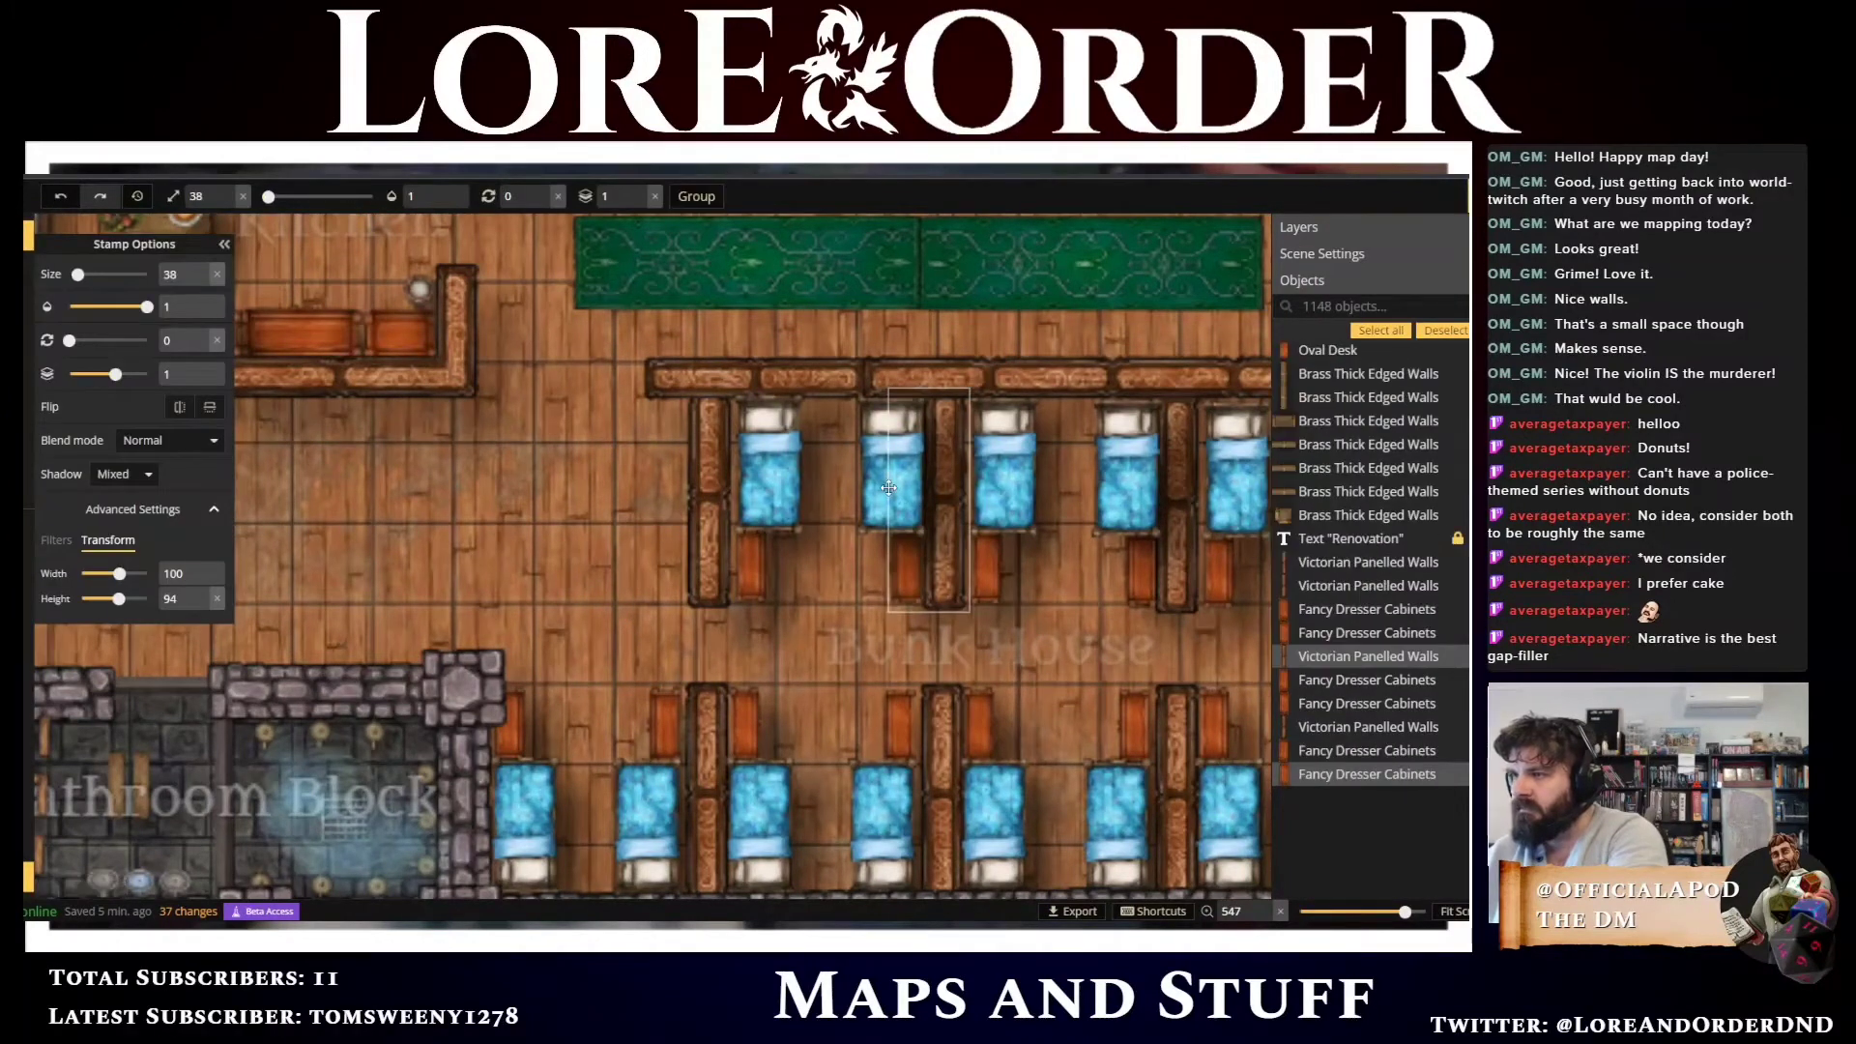
{"action": "left_click", "coordinate": [907, 579]}
{"action": "left_click", "coordinate": [764, 500], "text": "shift"}
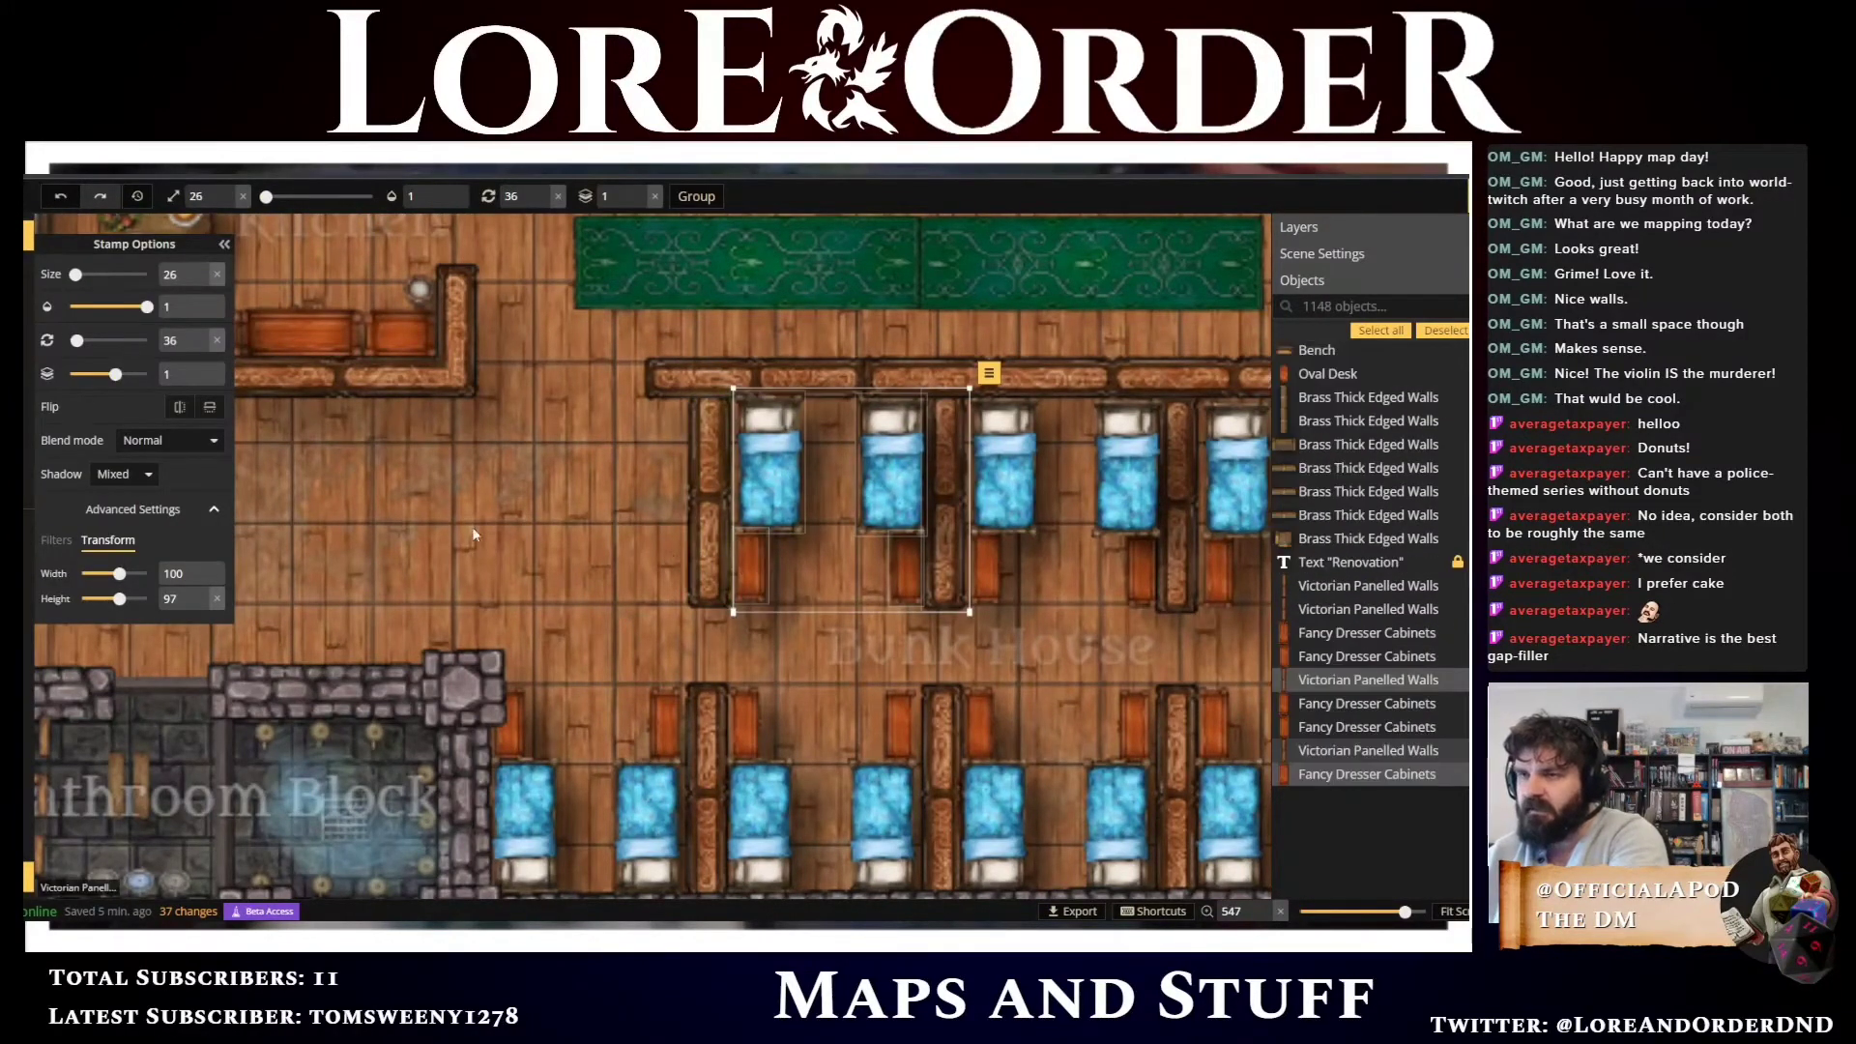
{"action": "left_click_drag", "start_coordinate": [455, 518], "coordinate": [692, 517]}
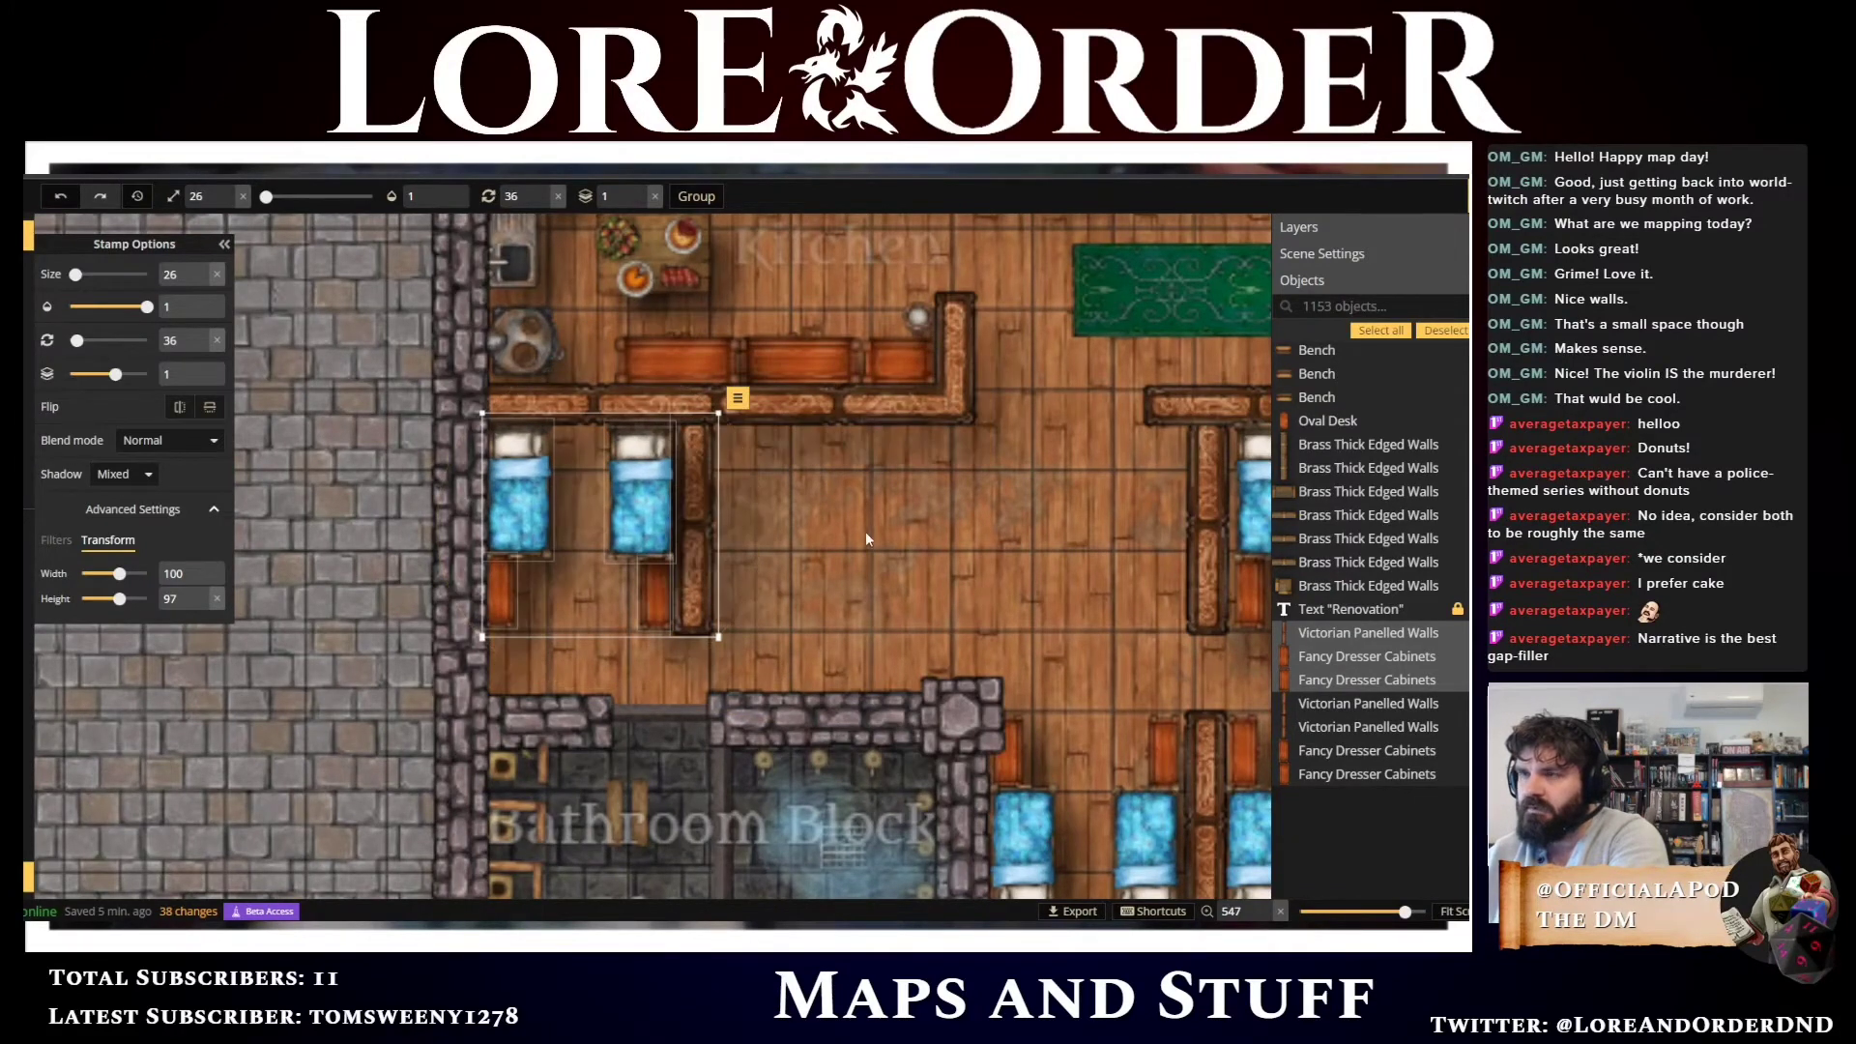
{"action": "key", "text": "ctrl+v"}
{"action": "left_click_drag", "start_coordinate": [1088, 555], "coordinate": [957, 530]}
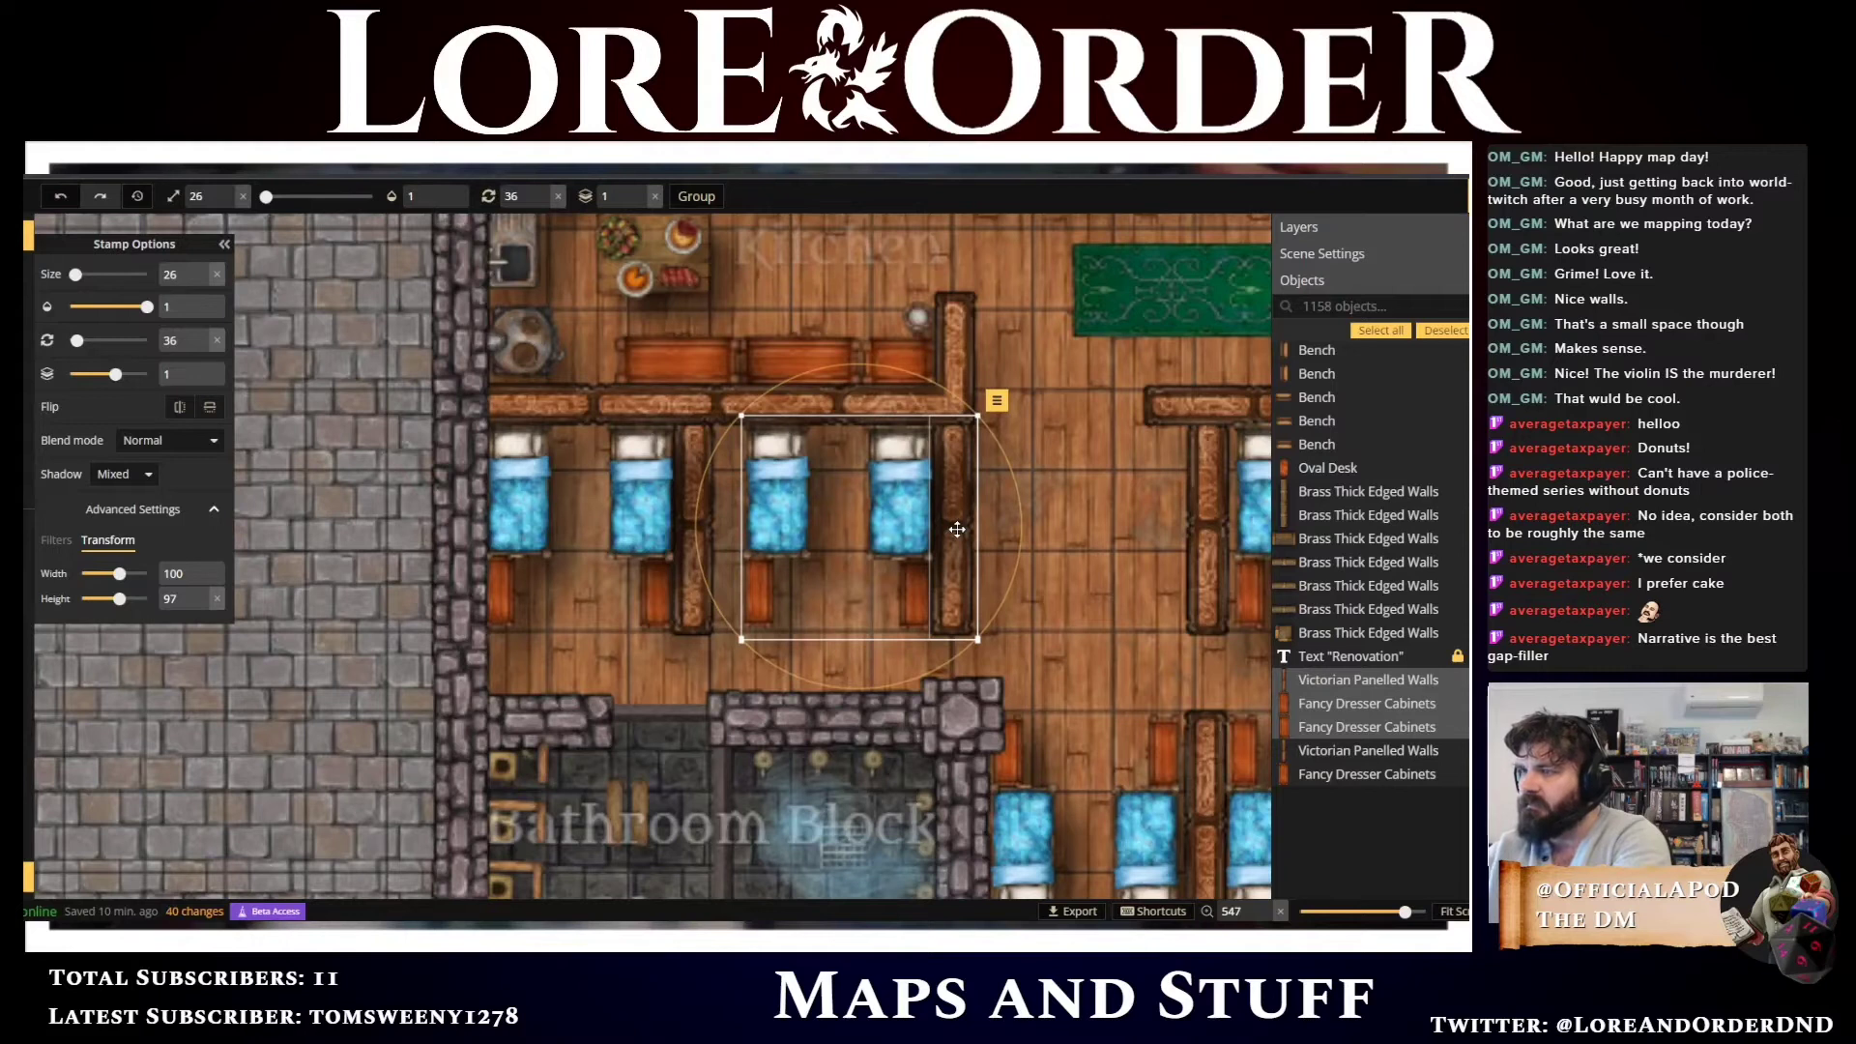
{"action": "left_click", "coordinate": [692, 466]}
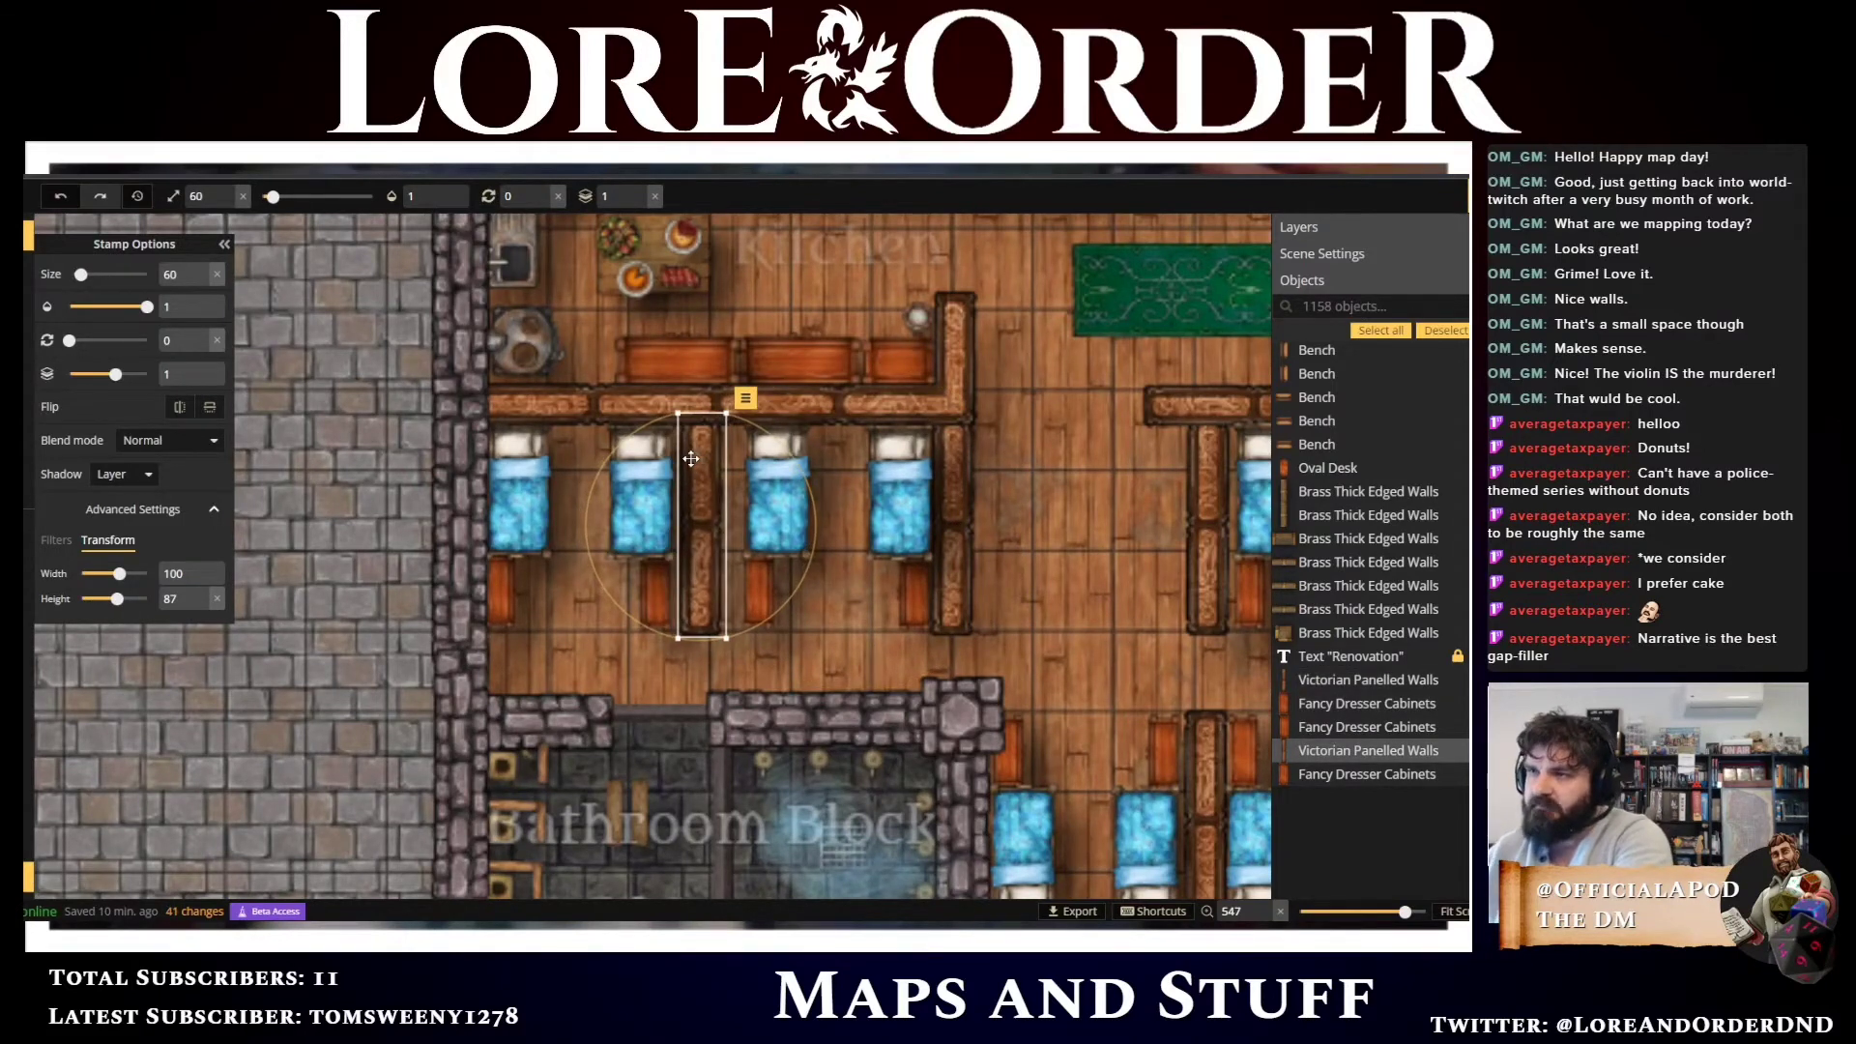
{"action": "left_click", "coordinate": [649, 478]}
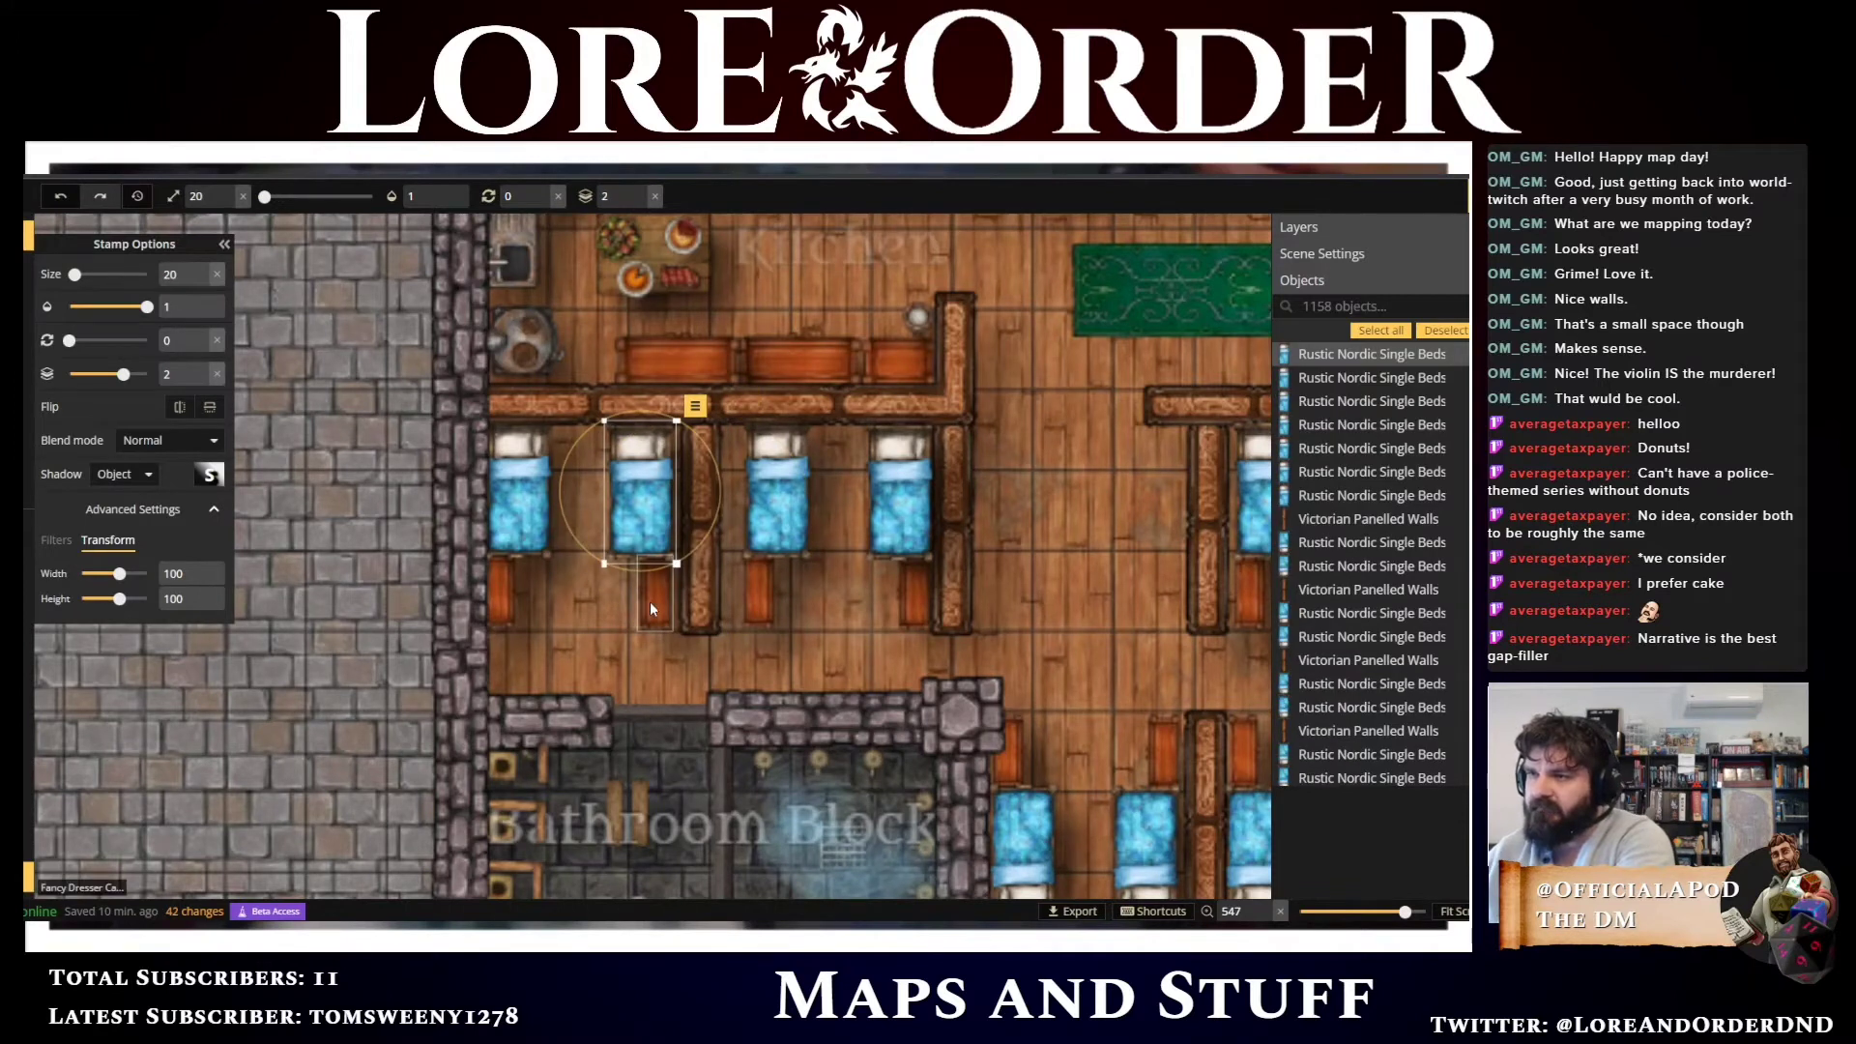
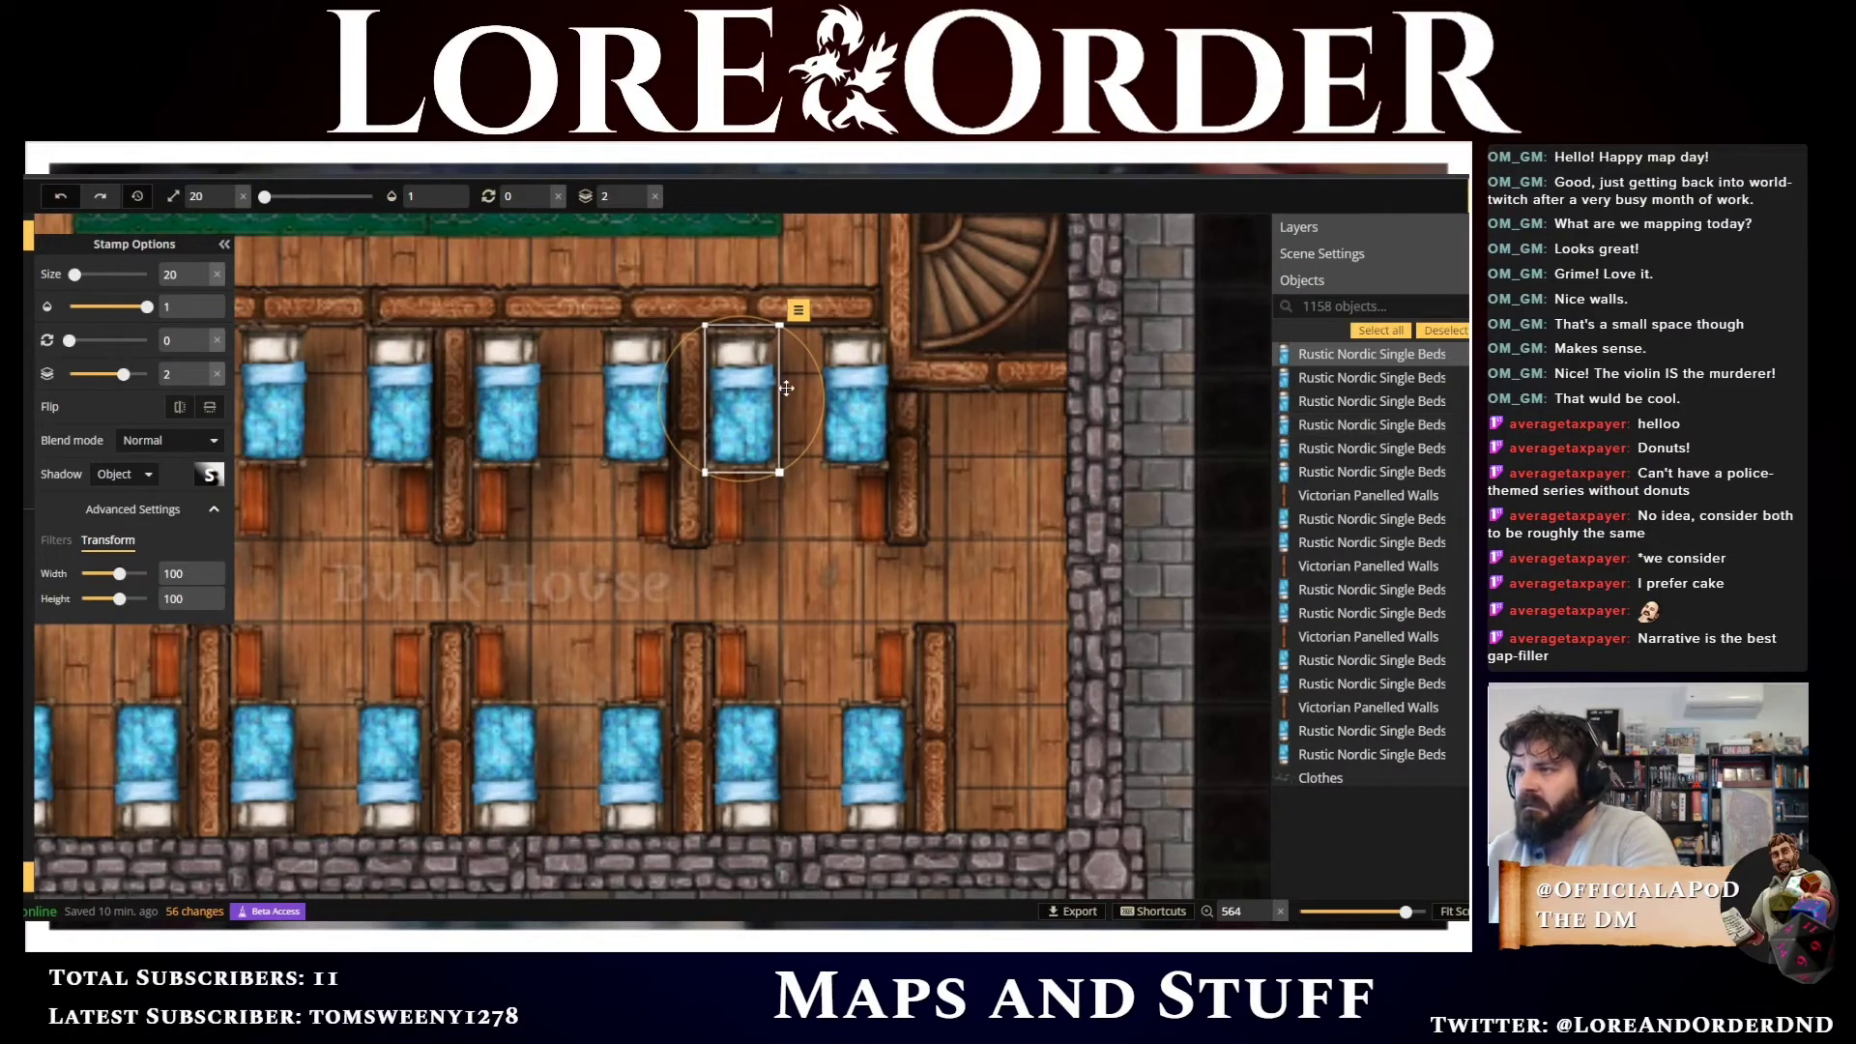
Paste a copy of the upper row's last bed, rotate it to 90 degrees and fit it directly below the spiral staircase wall
{"action": "left_click", "coordinate": [843, 391]}
{"action": "key", "text": "ctrl+v"}
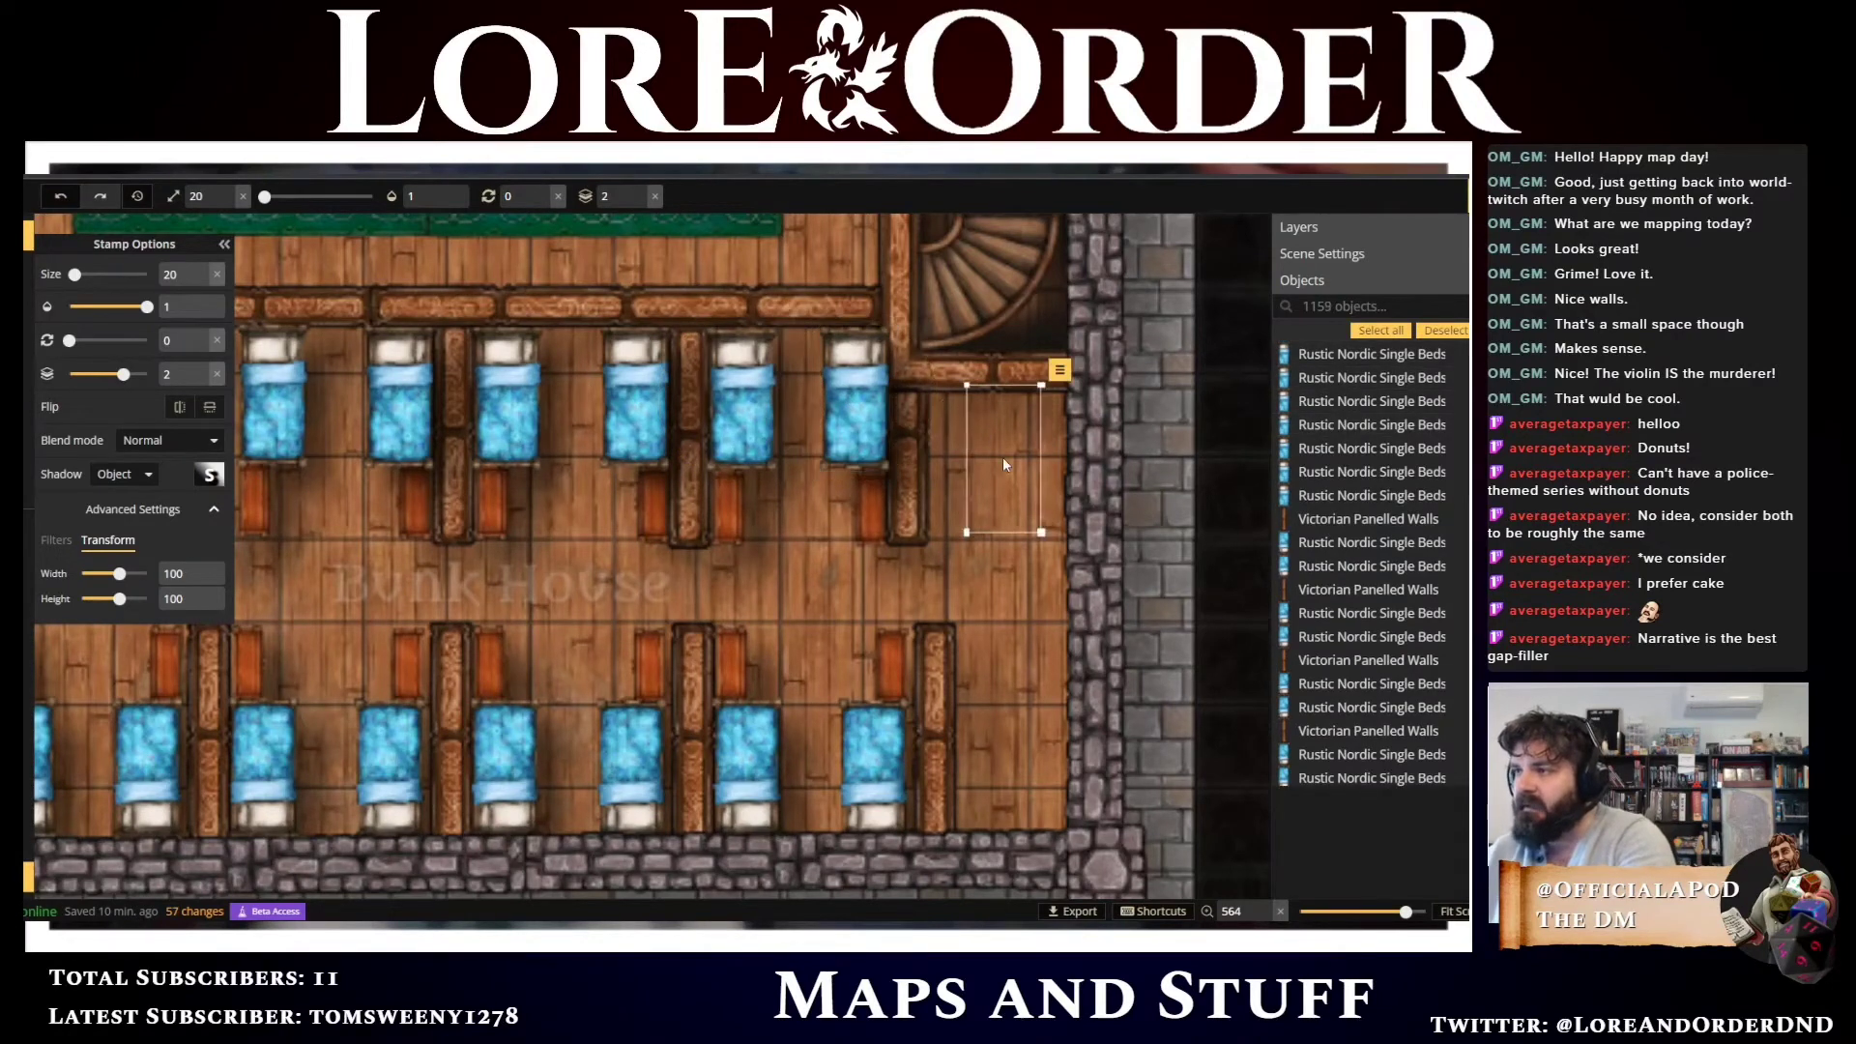
{"action": "scroll", "coordinate": [1001, 456], "scroll_direction": "down", "scroll_amount": 5}
{"action": "scroll", "coordinate": [1002, 456], "scroll_direction": "down", "scroll_amount": 1}
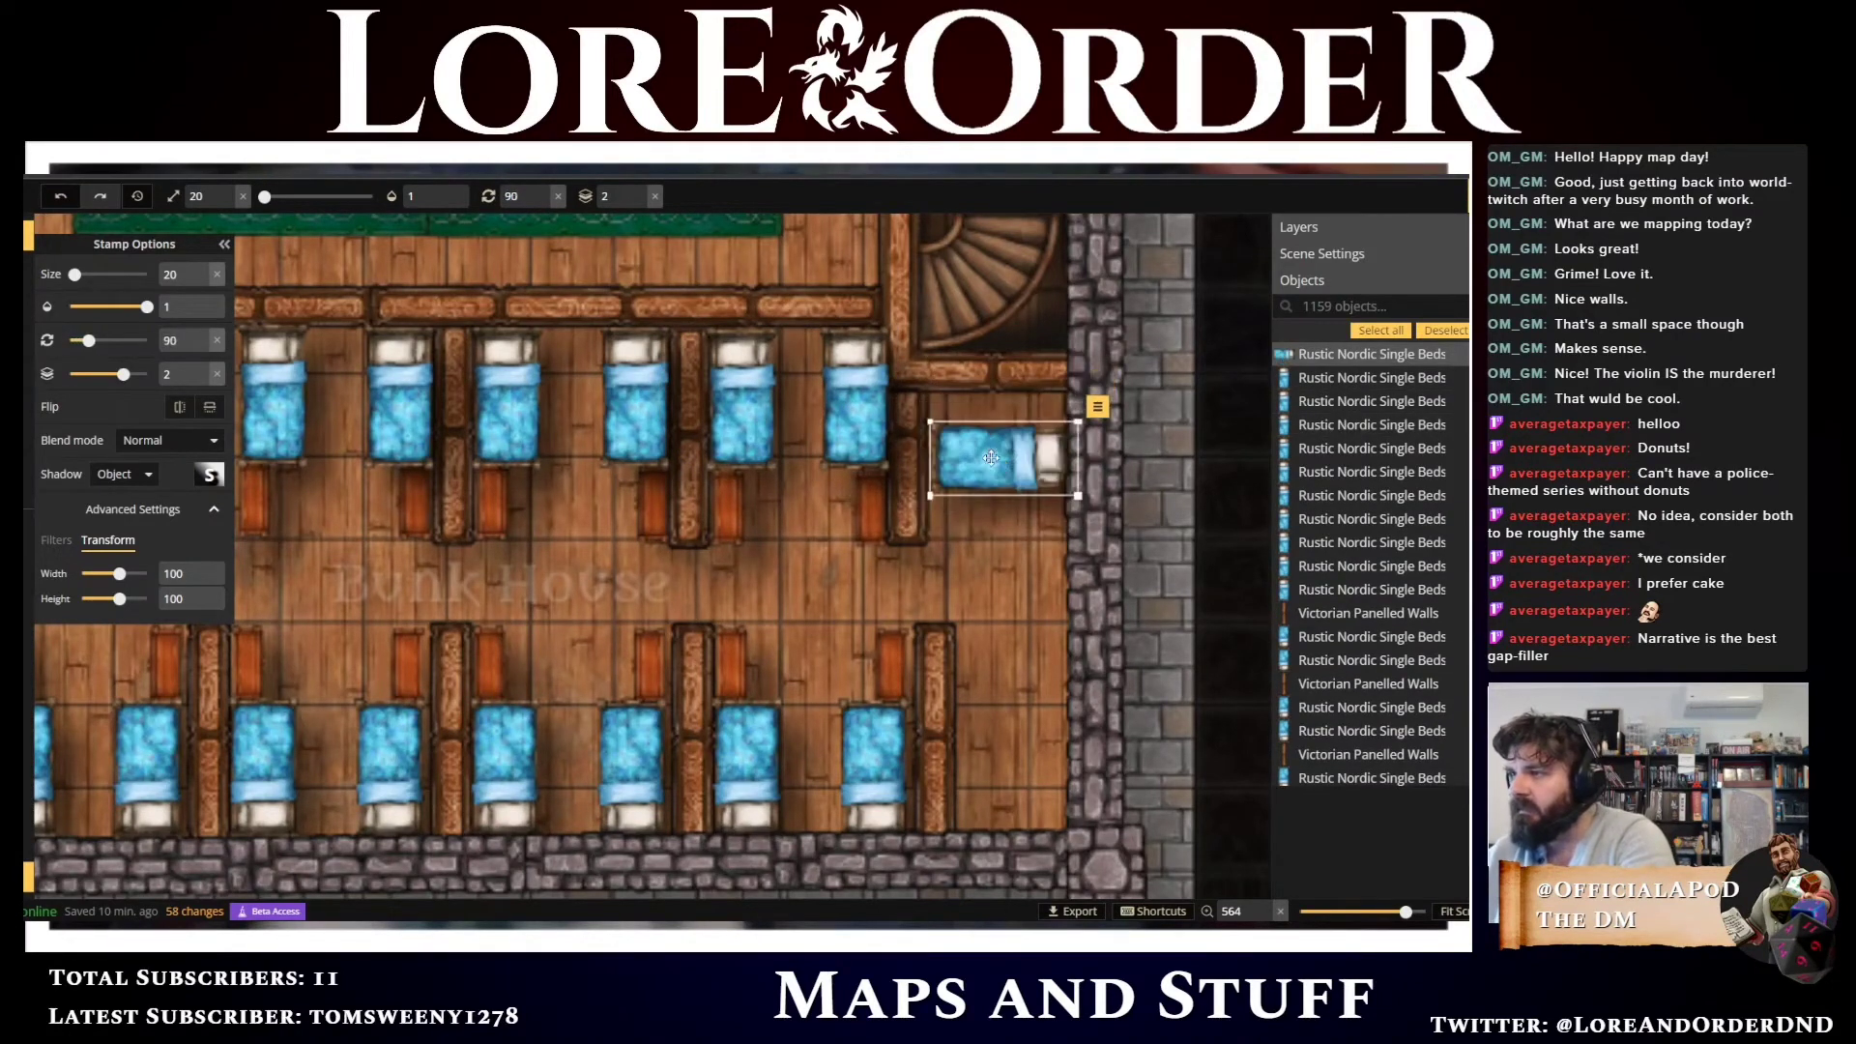
{"action": "left_click_drag", "start_coordinate": [1002, 456], "coordinate": [953, 431]}
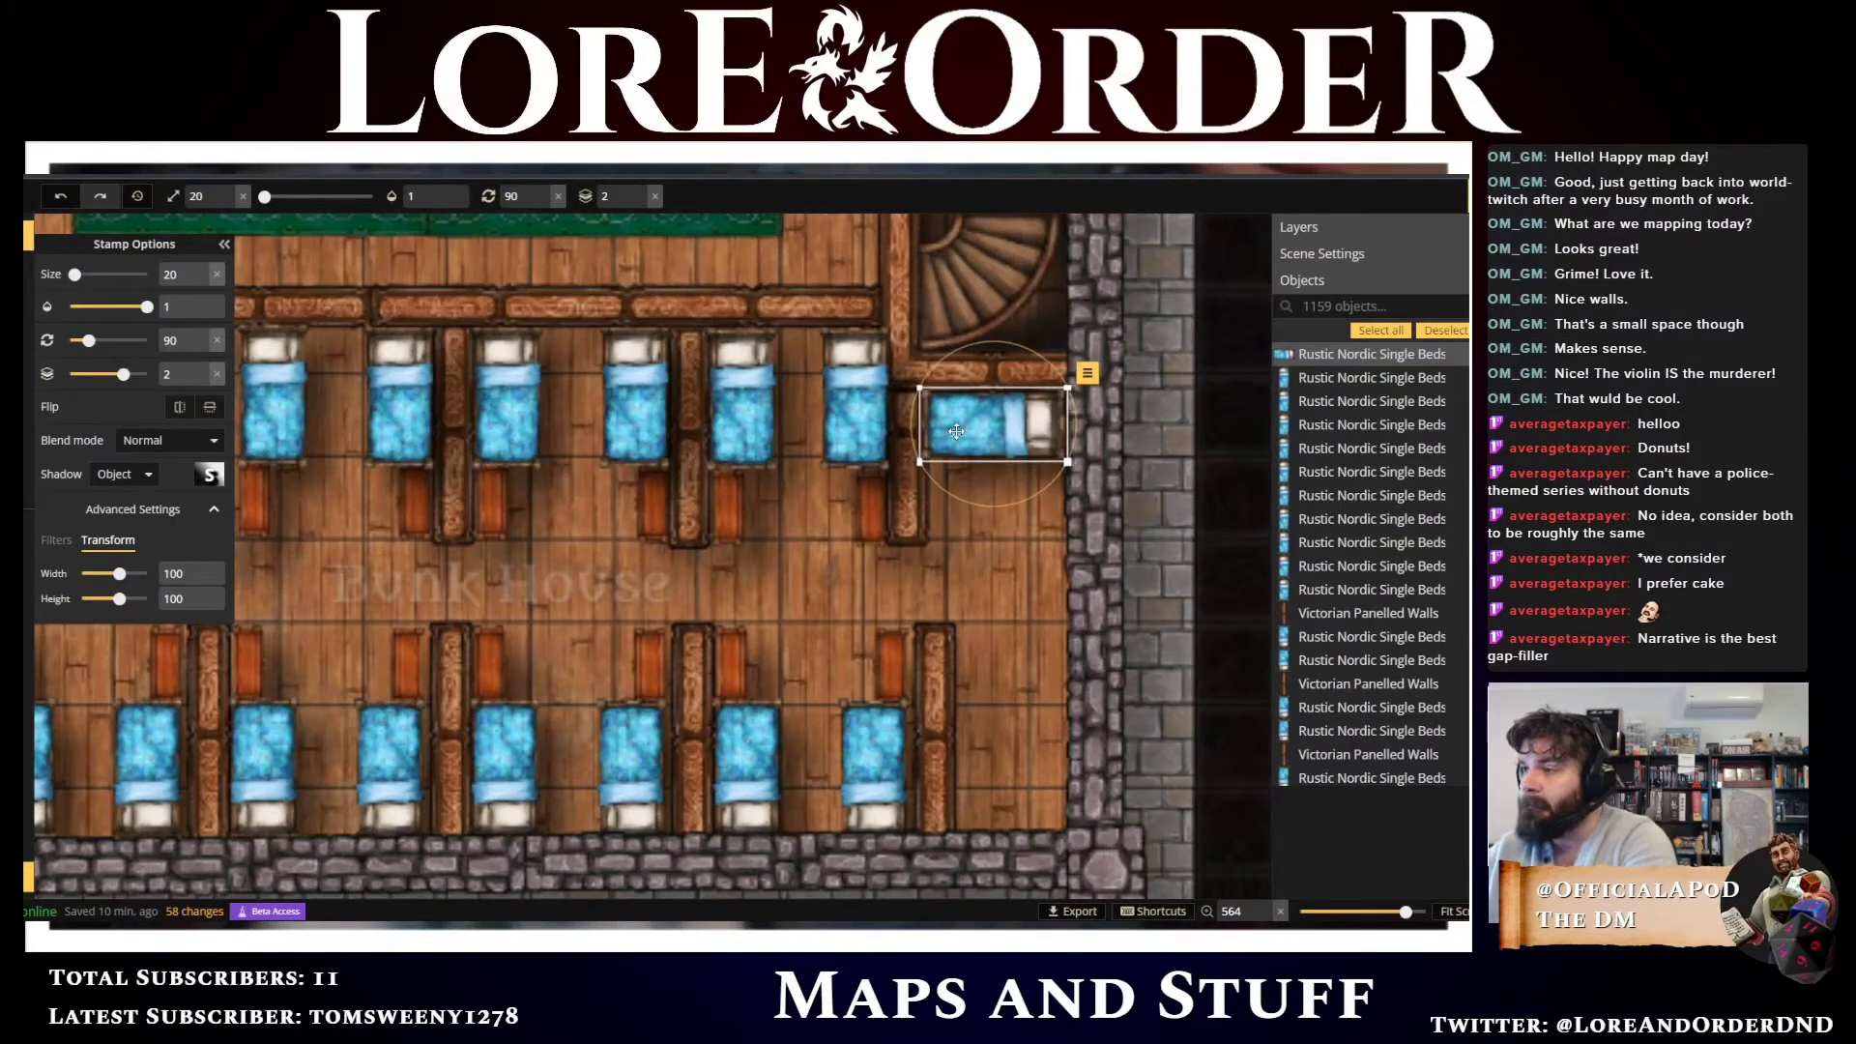
Copy the nearest dresser cabinet and position it against the outer wall just below the rotated bed
{"action": "left_click", "coordinate": [866, 511]}
{"action": "key", "text": "ctrl+c"}
{"action": "key", "text": "ctrl+v"}
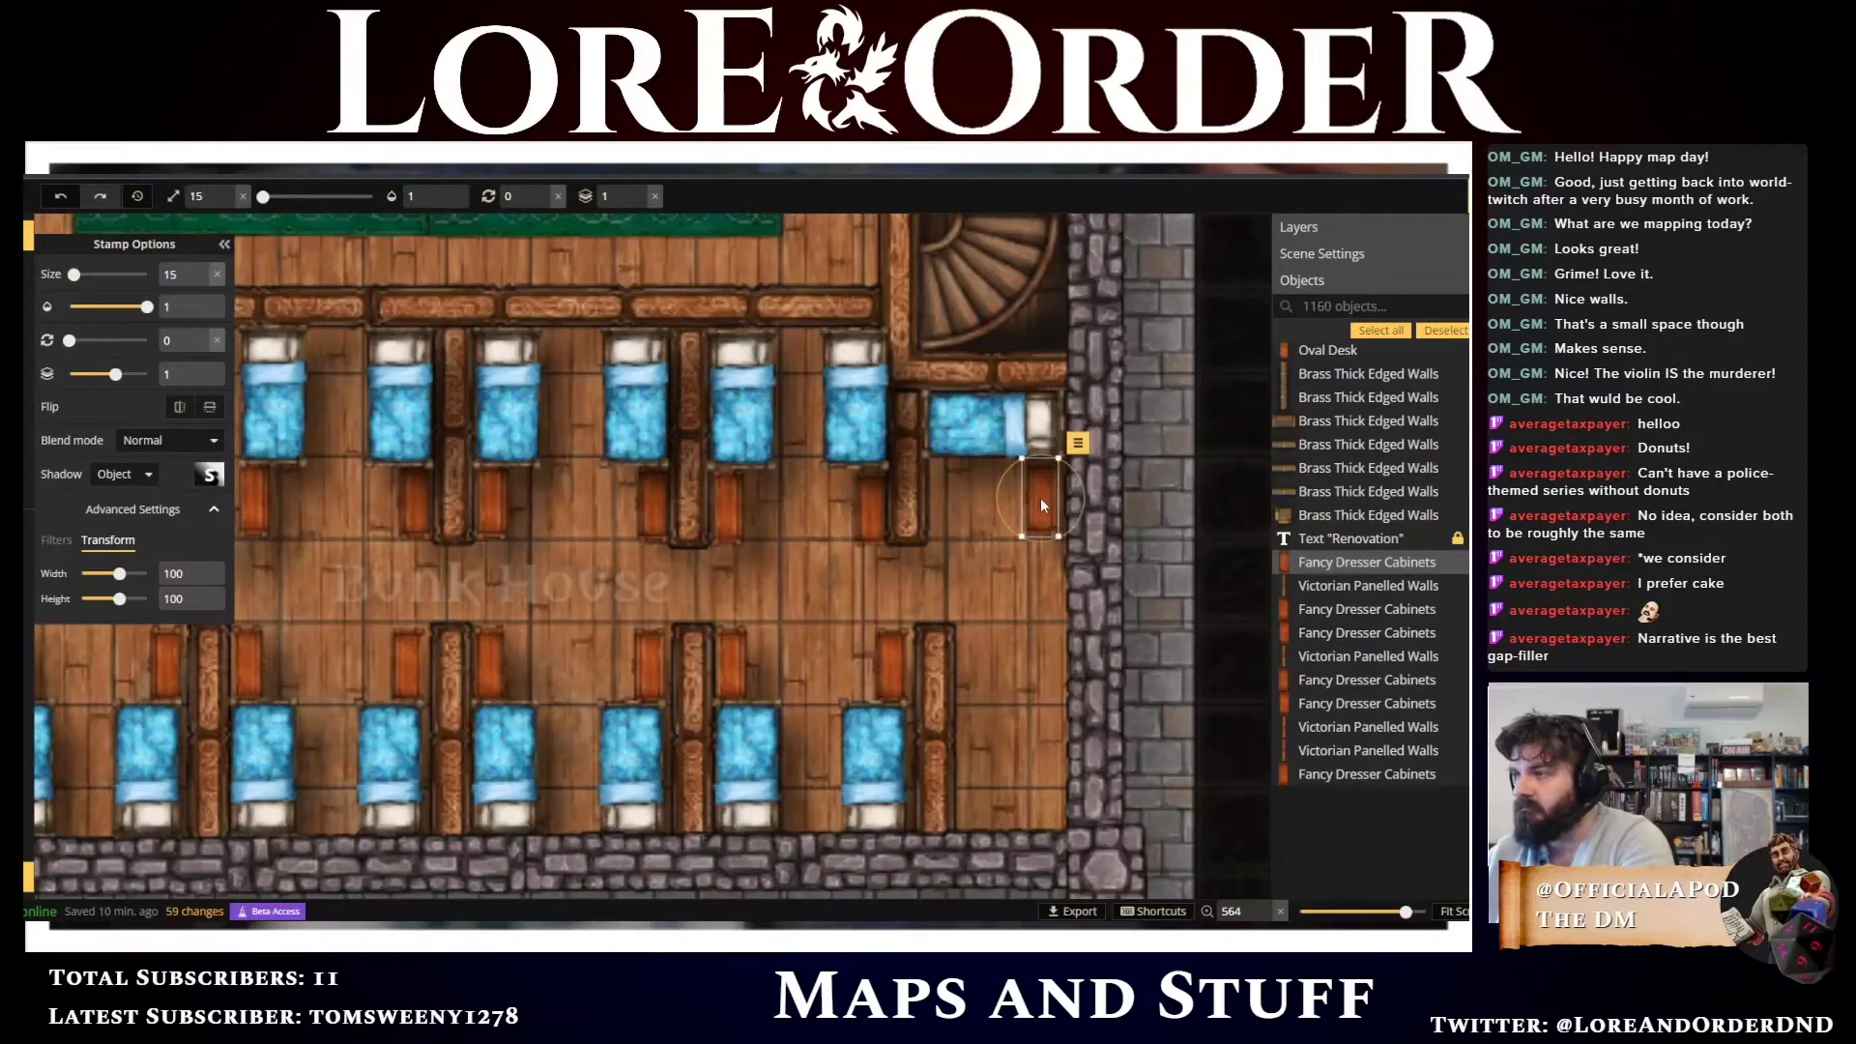
{"action": "key", "text": "Down"}
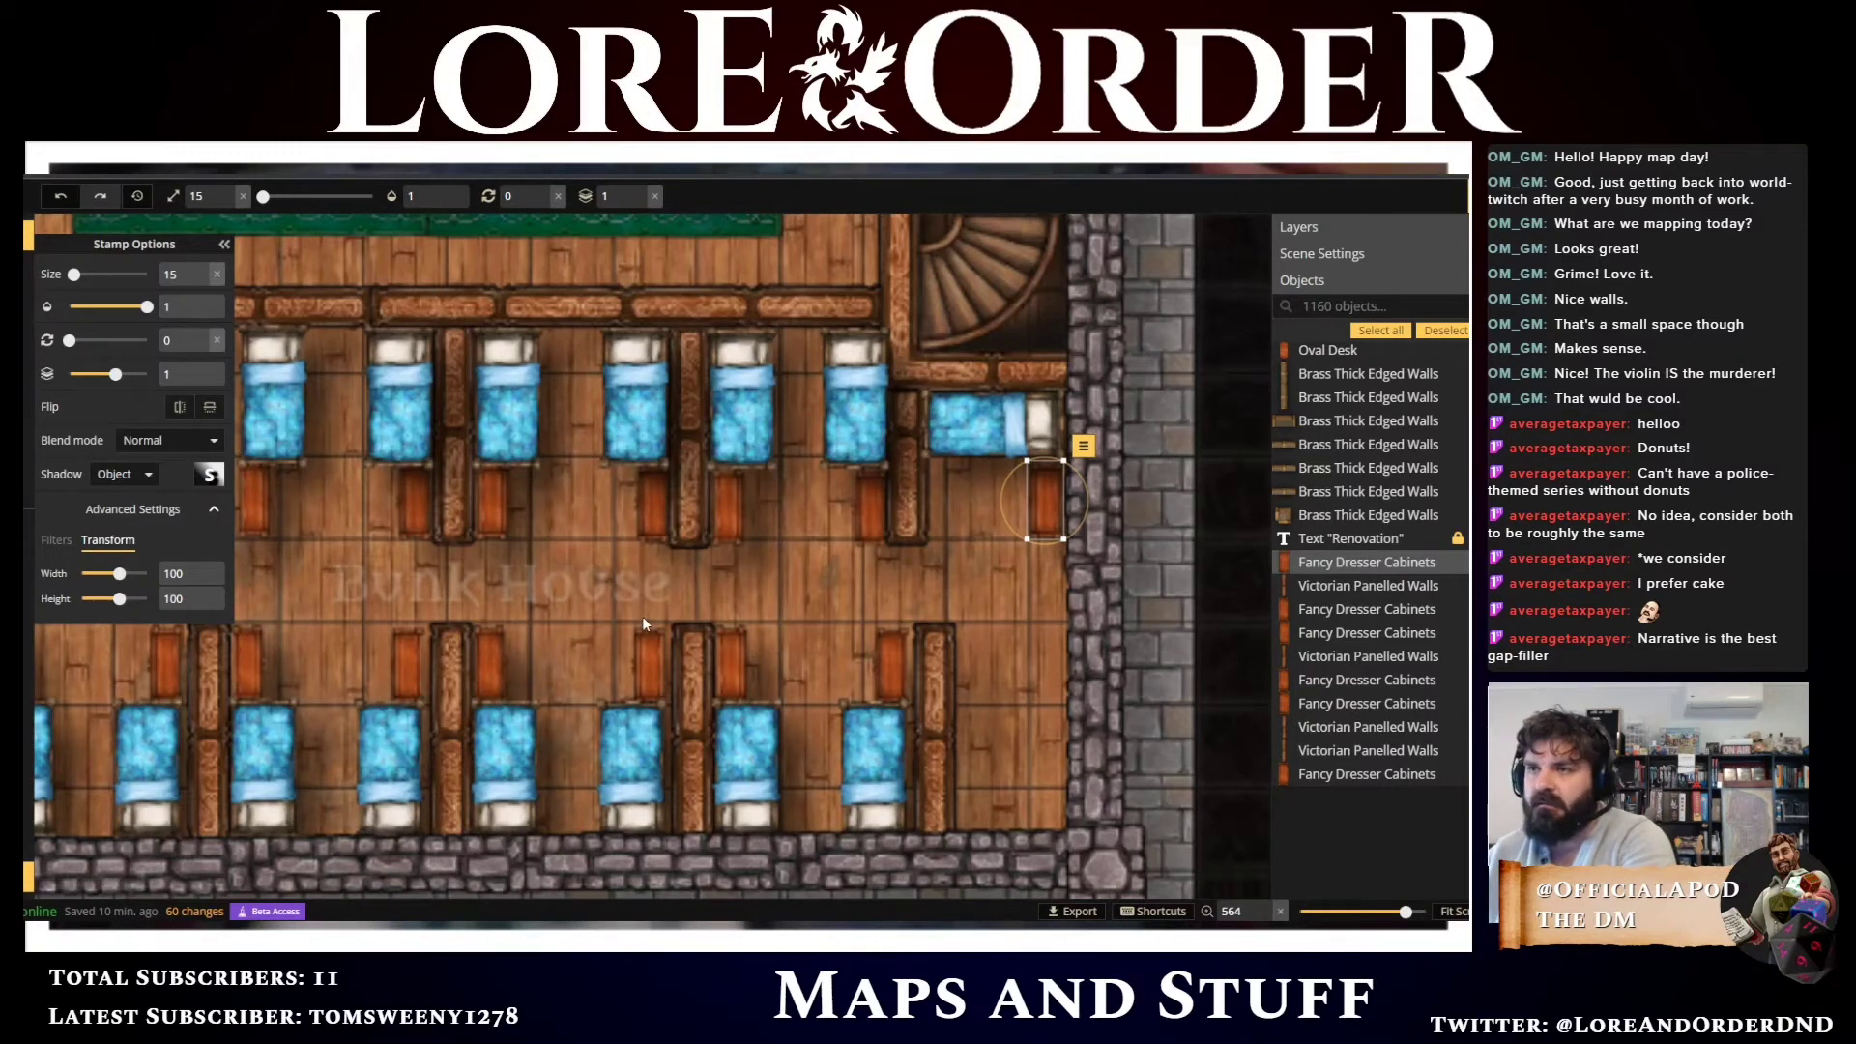
Paste two more dresser cabinets end to end along the outer wall in the Bunk House's lower corner
{"action": "left_click", "coordinate": [653, 512]}
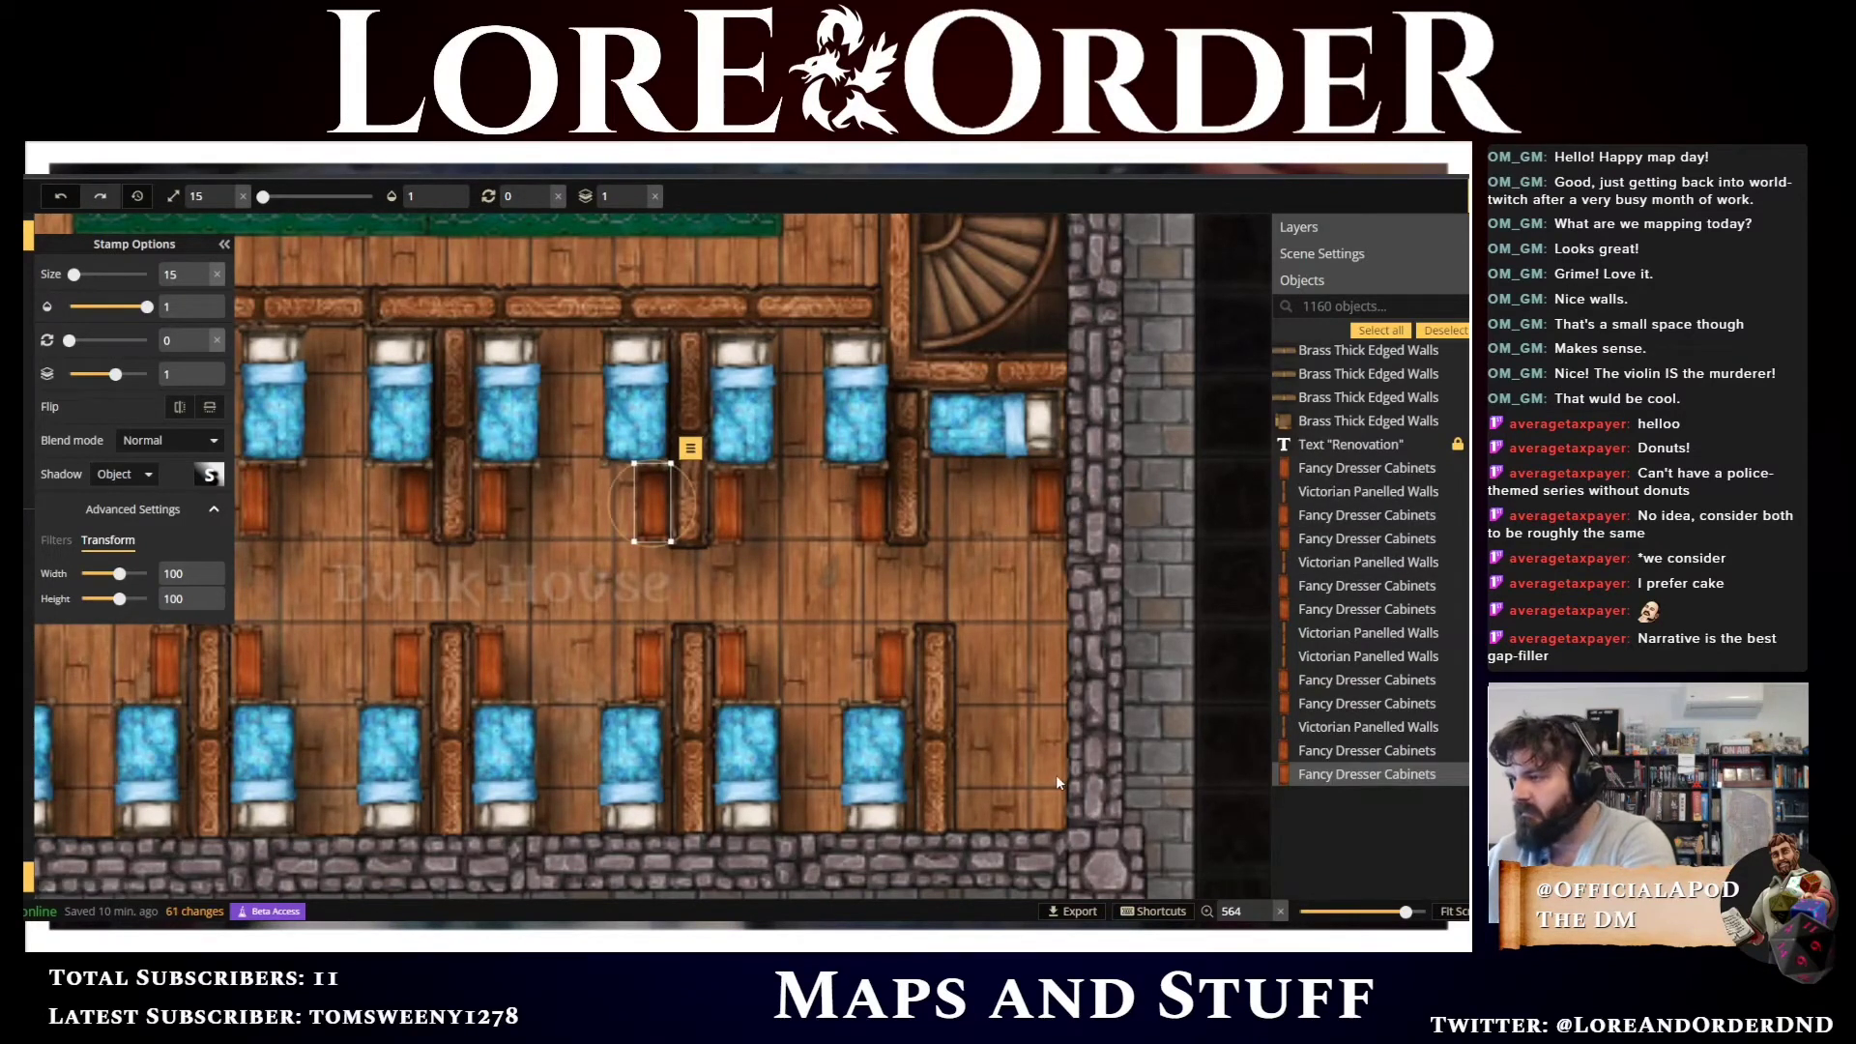
{"action": "key", "text": "ctrl+v"}
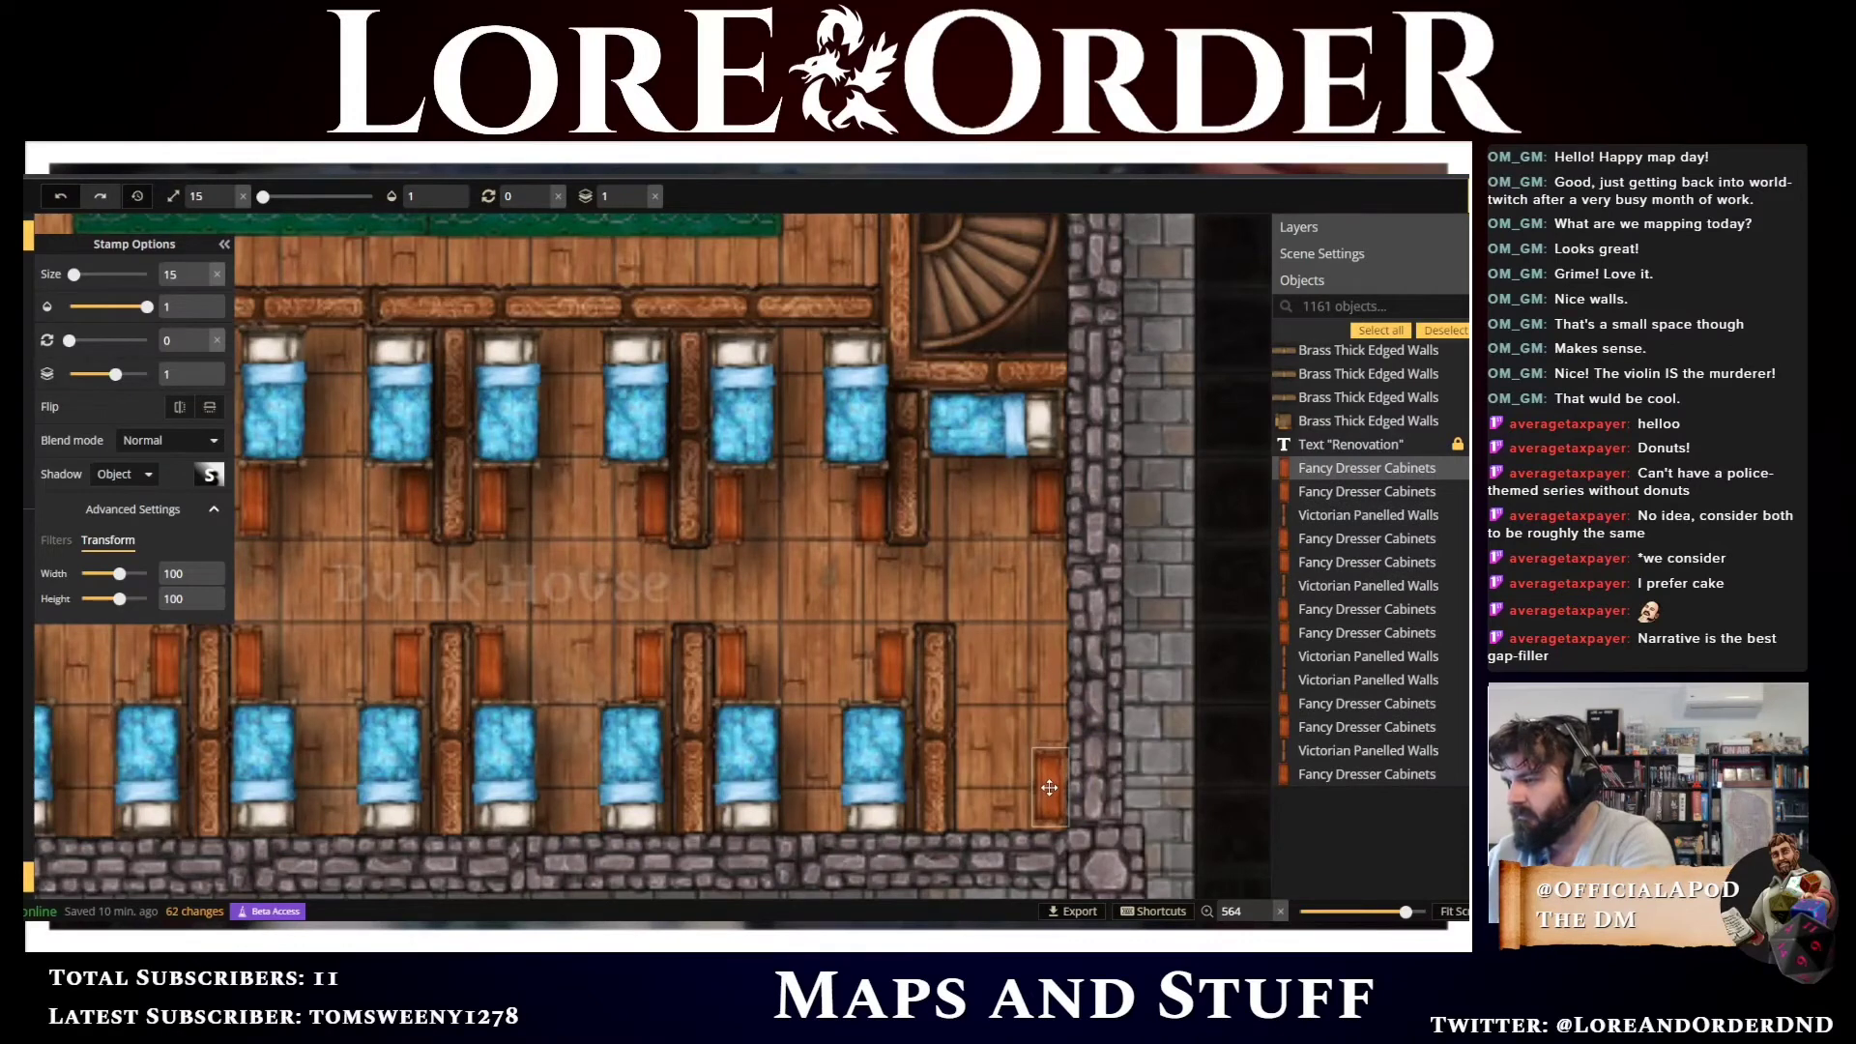
{"action": "key", "text": "ctrl+v"}
{"action": "left_click_drag", "start_coordinate": [1047, 707], "coordinate": [1050, 716]}
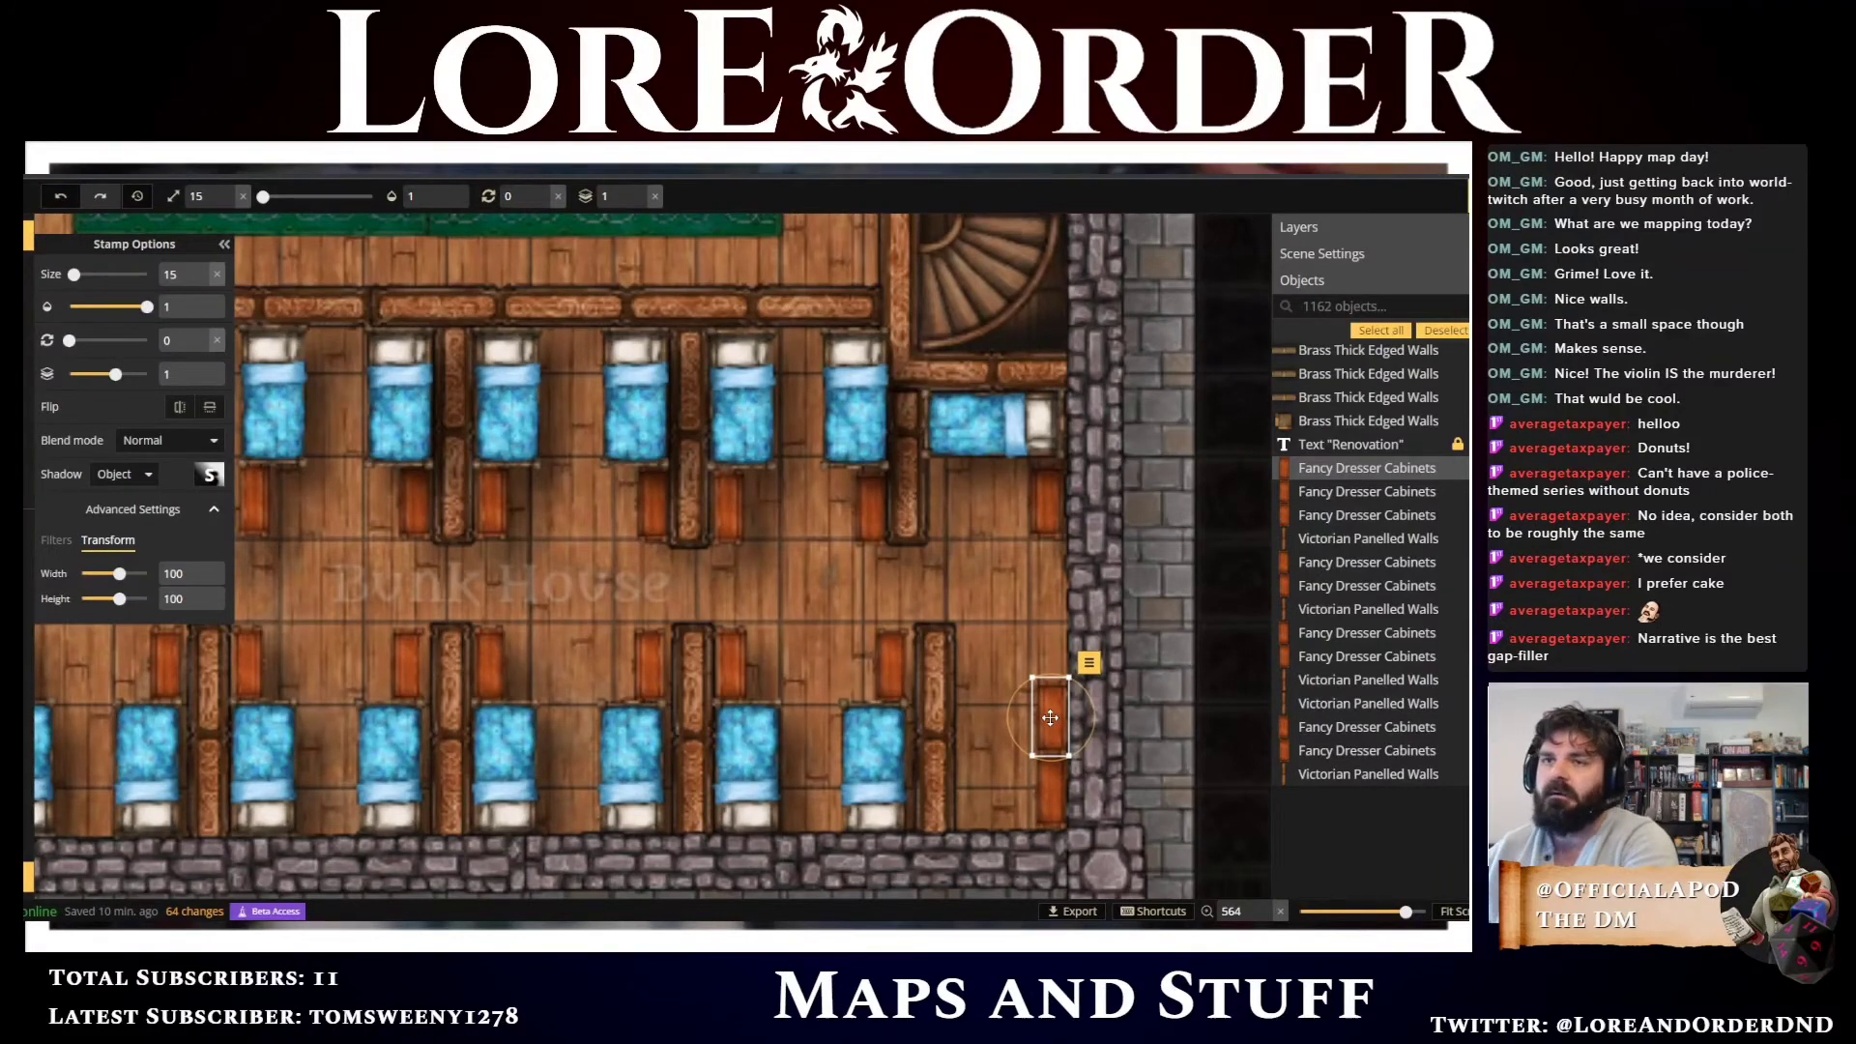
Examine the whole map, comparing the furnished Bunk House floor with the empty courtyard area and the neighbouring building floor
{"action": "scroll", "coordinate": [677, 609], "scroll_direction": "down", "scroll_amount": 4}
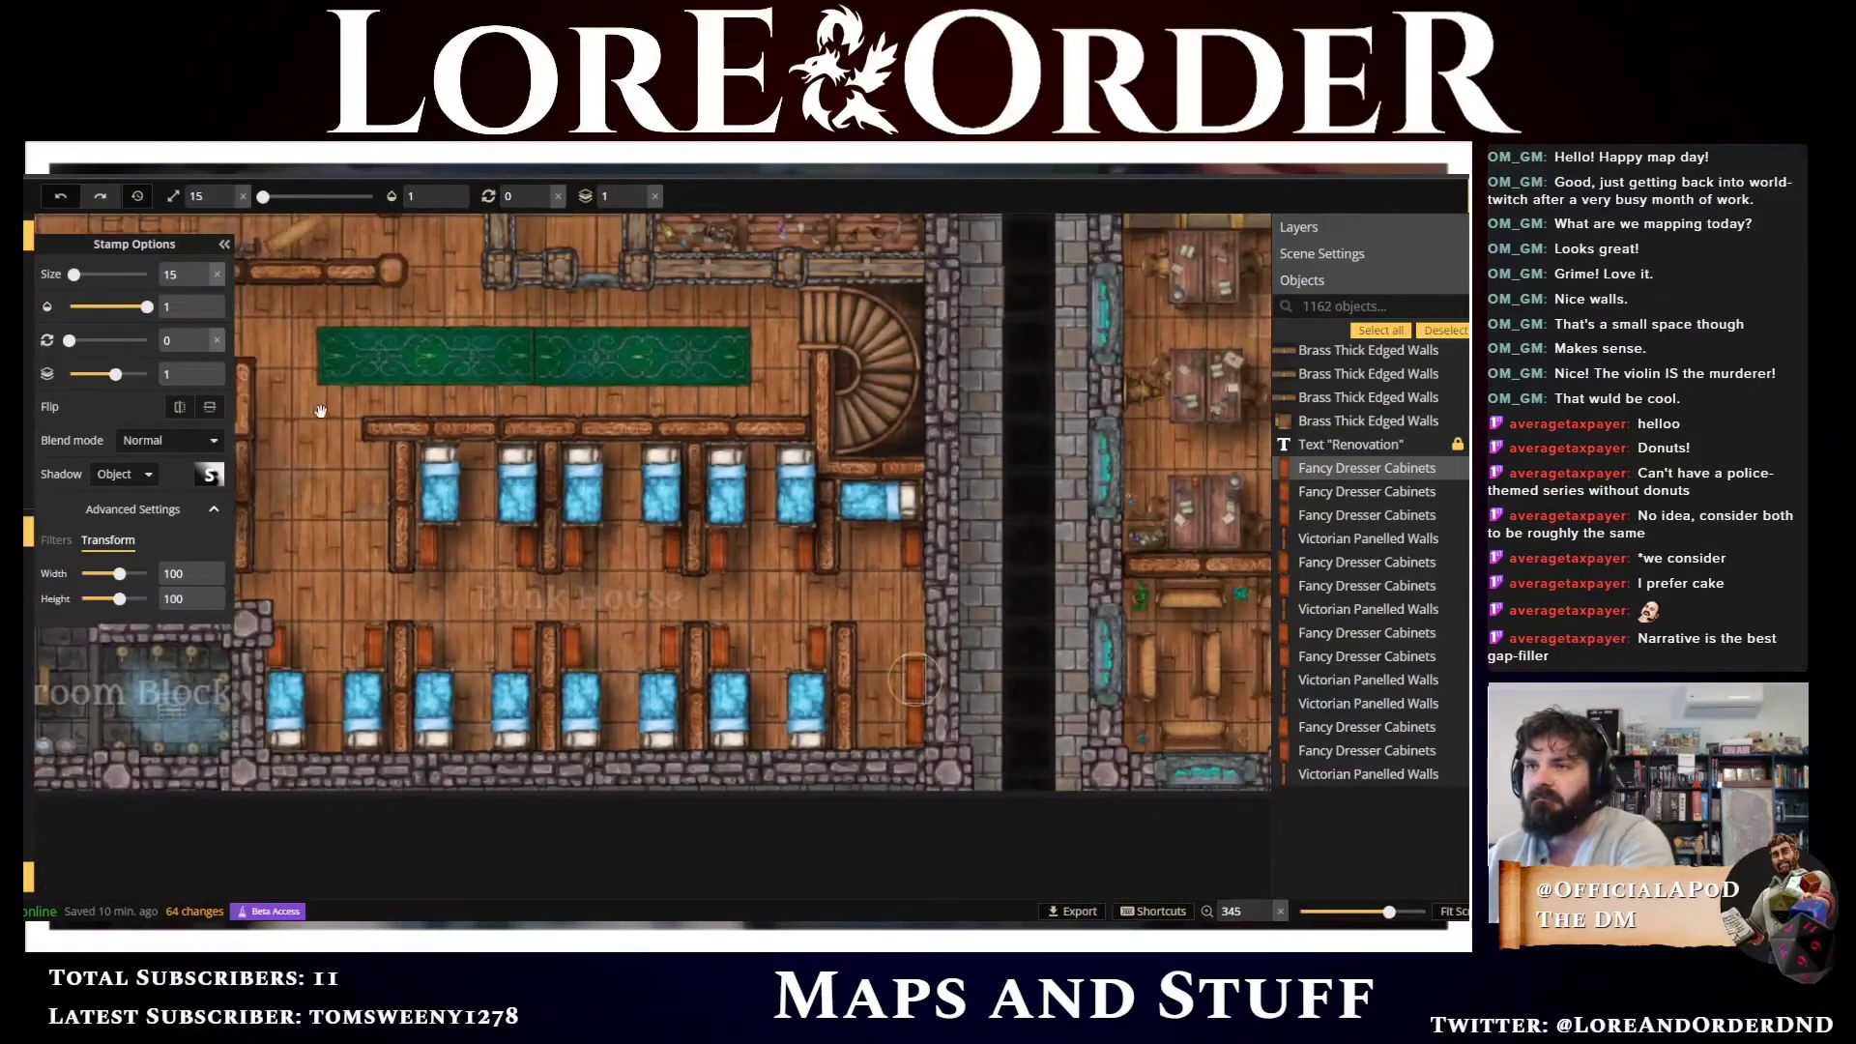
{"action": "scroll", "coordinate": [337, 409], "scroll_direction": "down", "scroll_amount": 4}
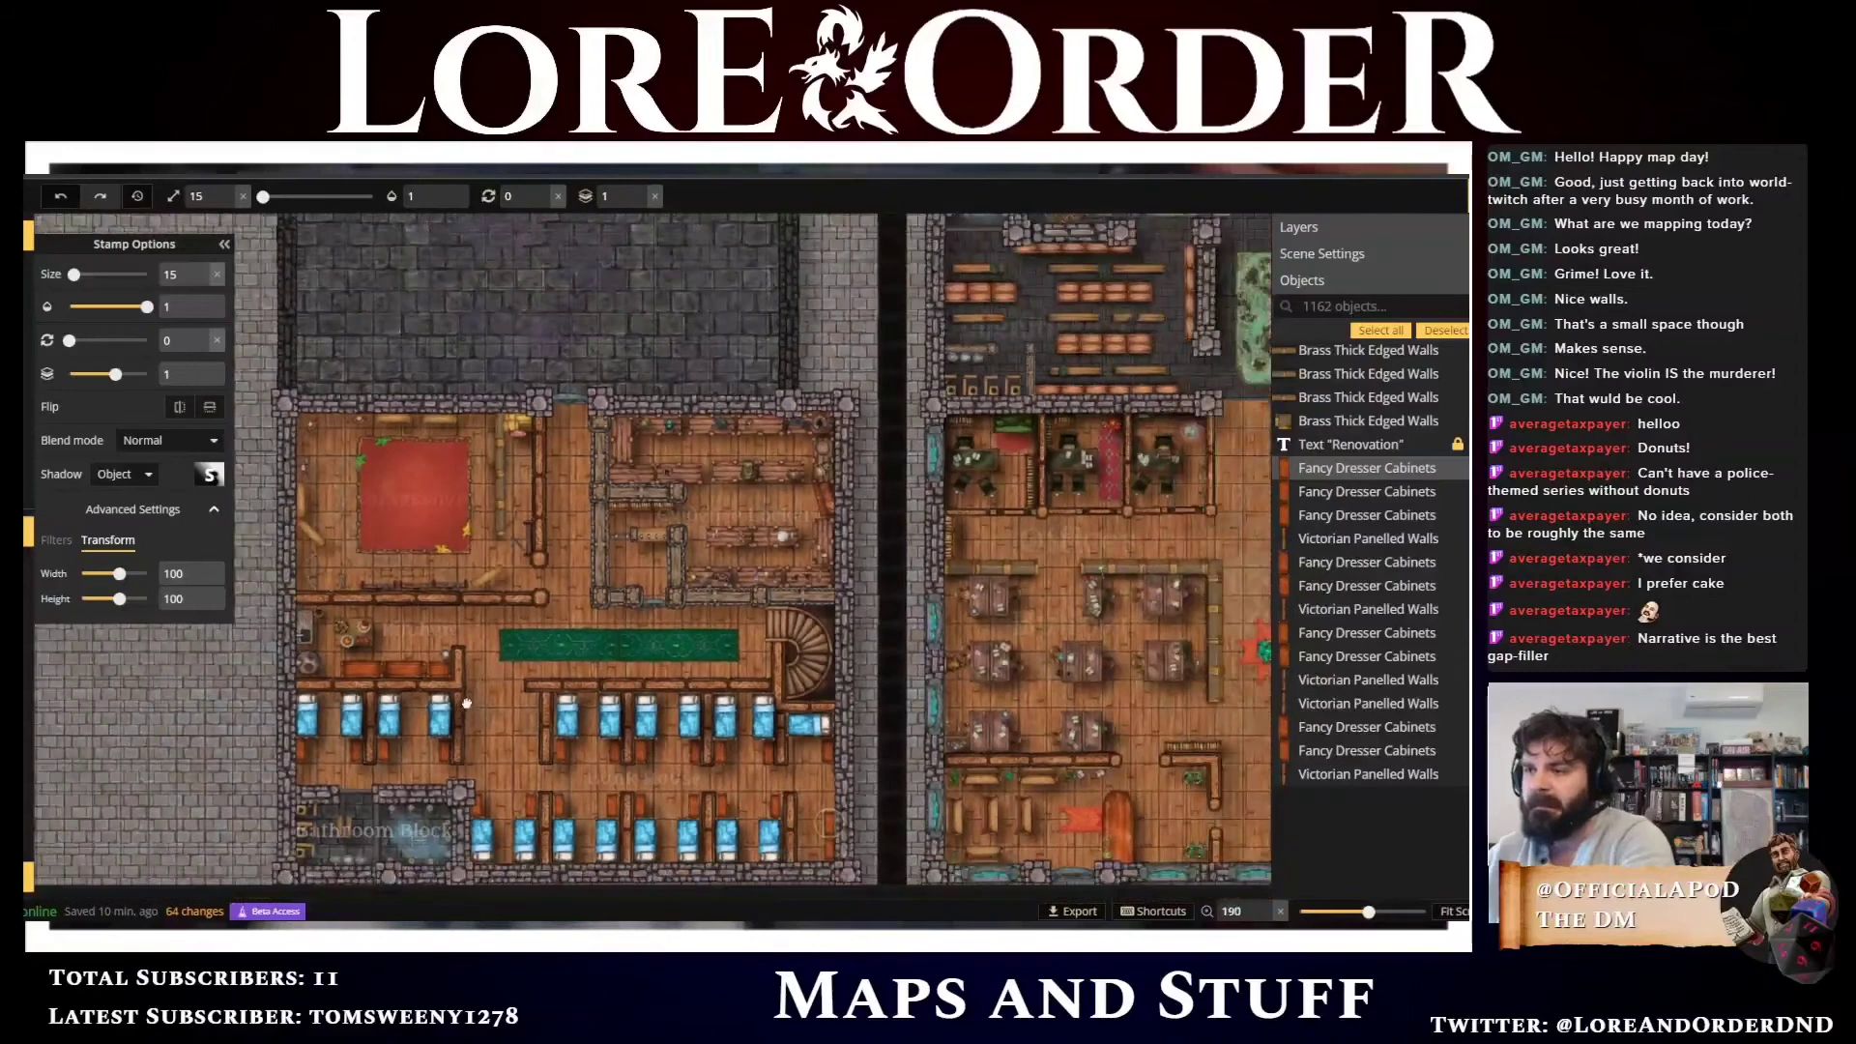
{"action": "key", "text": "Up"}
{"action": "key", "text": "Right"}
{"action": "left_click_drag", "start_coordinate": [494, 332], "coordinate": [573, 630]}
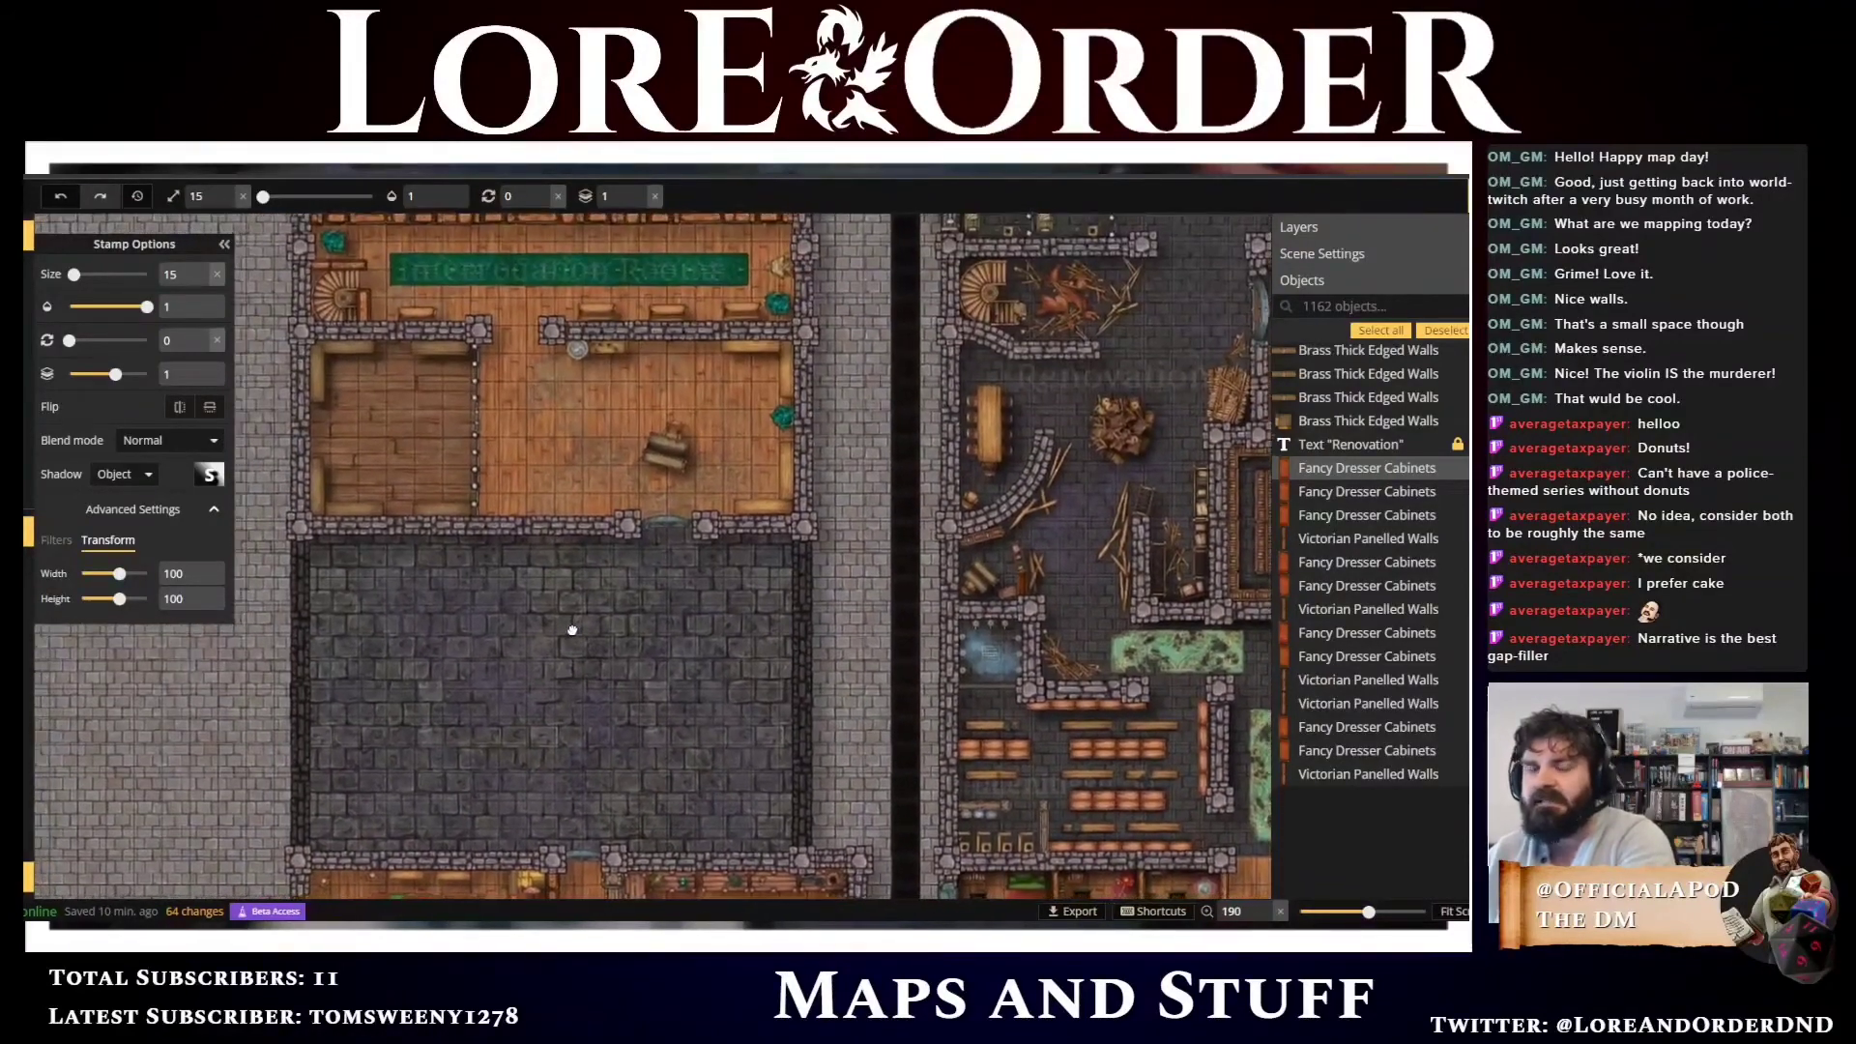
{"action": "key", "text": "Down"}
{"action": "key", "text": "Right"}
{"action": "key", "text": "Down"}
{"action": "key", "text": "Right"}
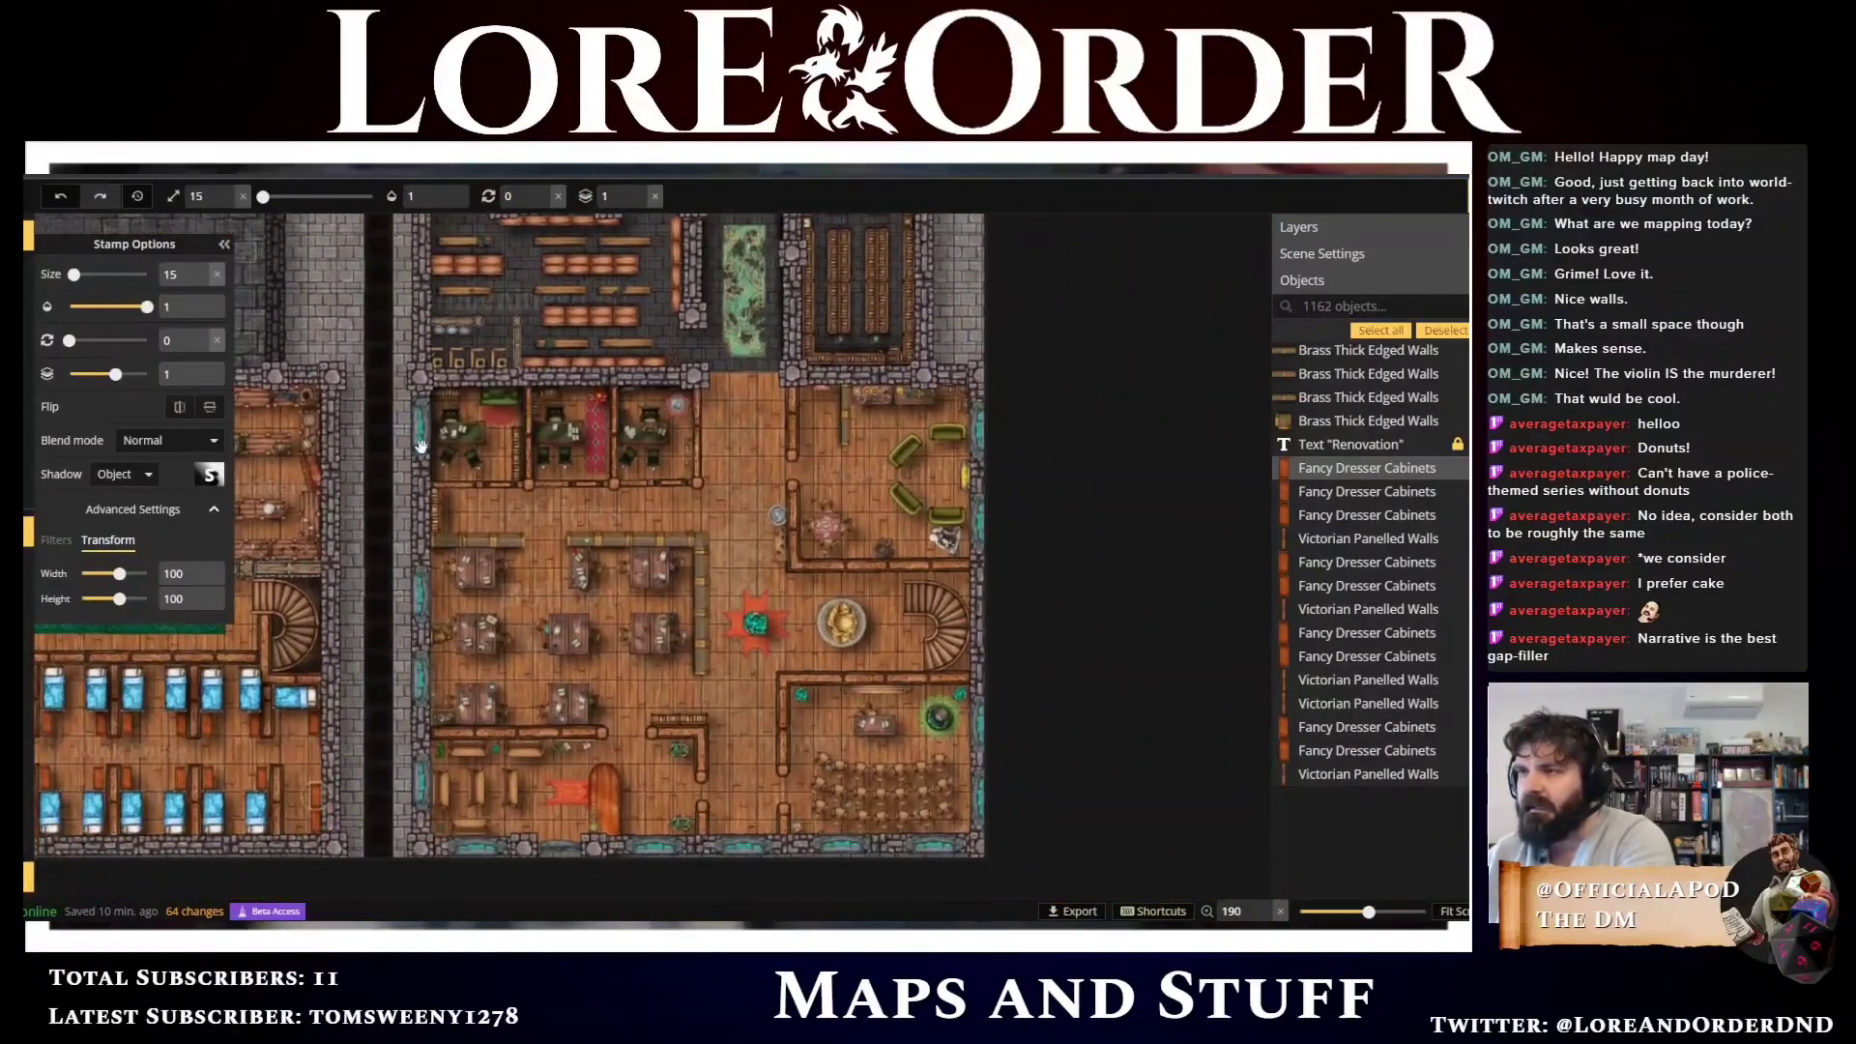
{"action": "scroll", "coordinate": [421, 446], "scroll_direction": "down", "scroll_amount": 4}
{"action": "left_click_drag", "start_coordinate": [421, 445], "coordinate": [522, 581]}
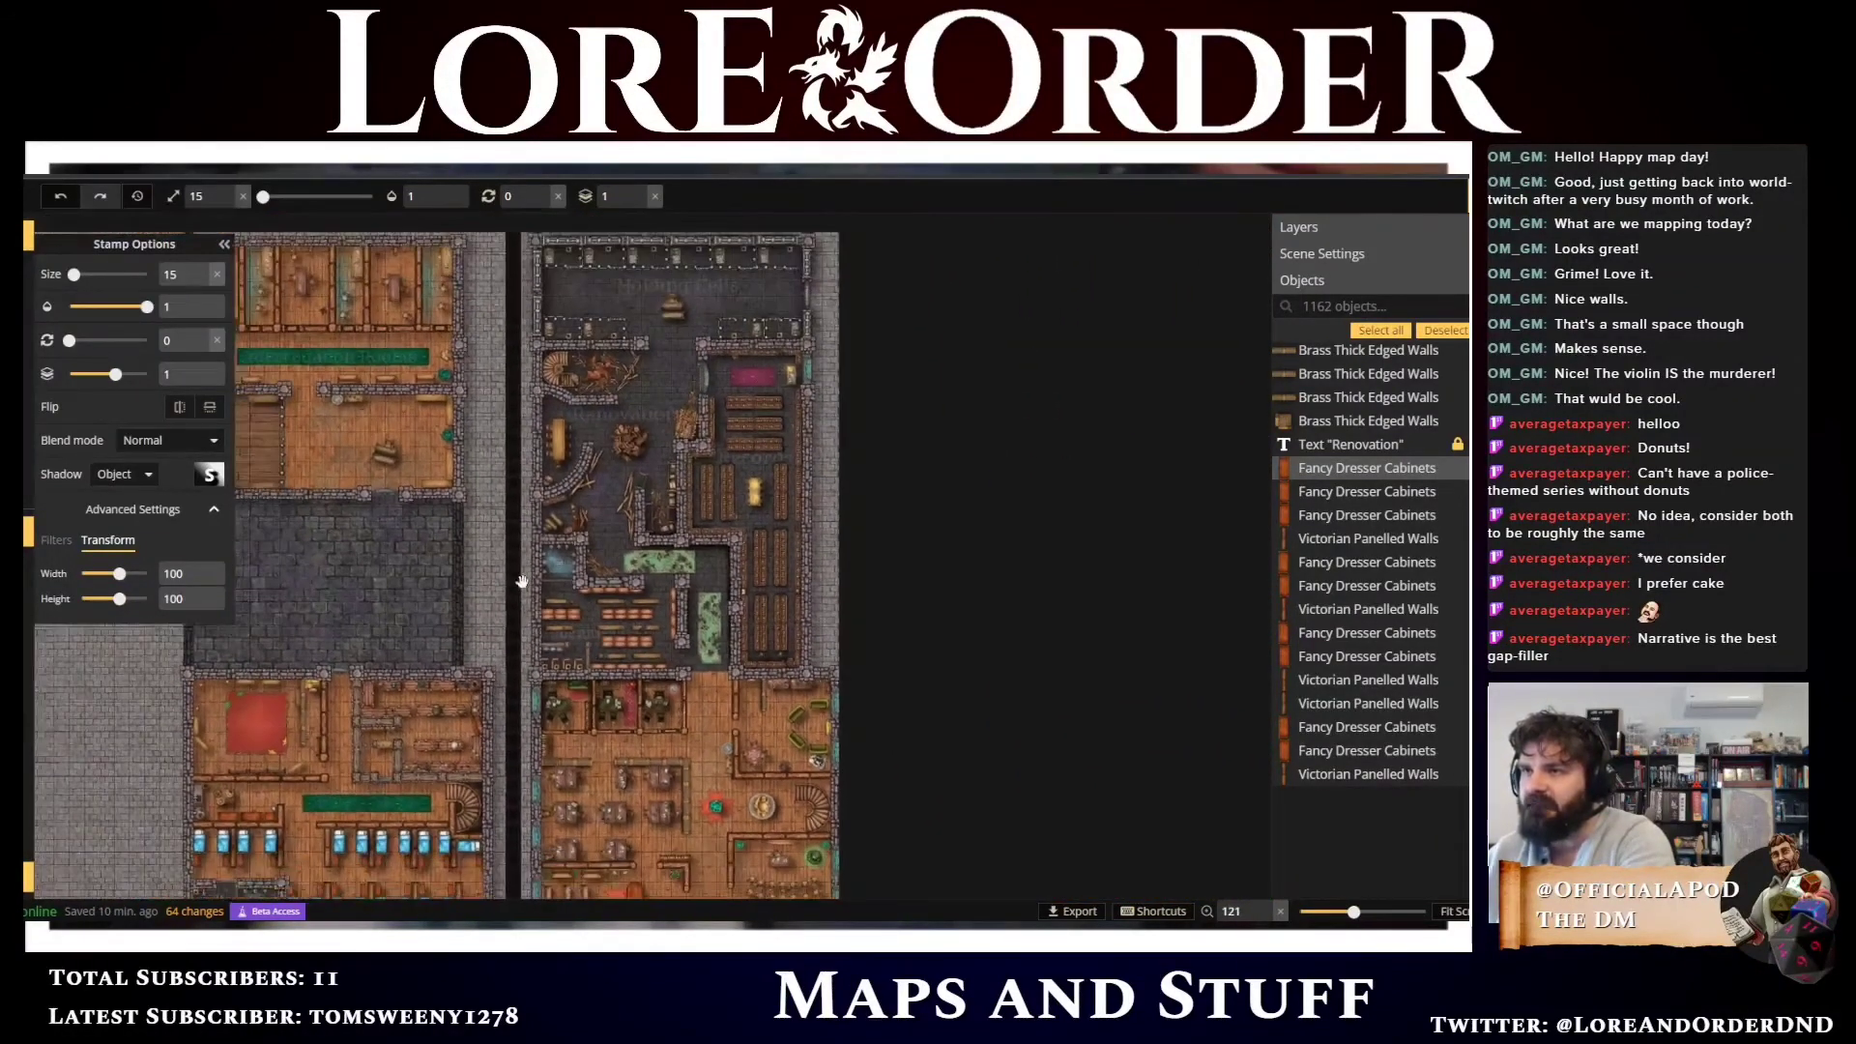
{"action": "scroll", "coordinate": [522, 581], "scroll_direction": "down", "scroll_amount": 2}
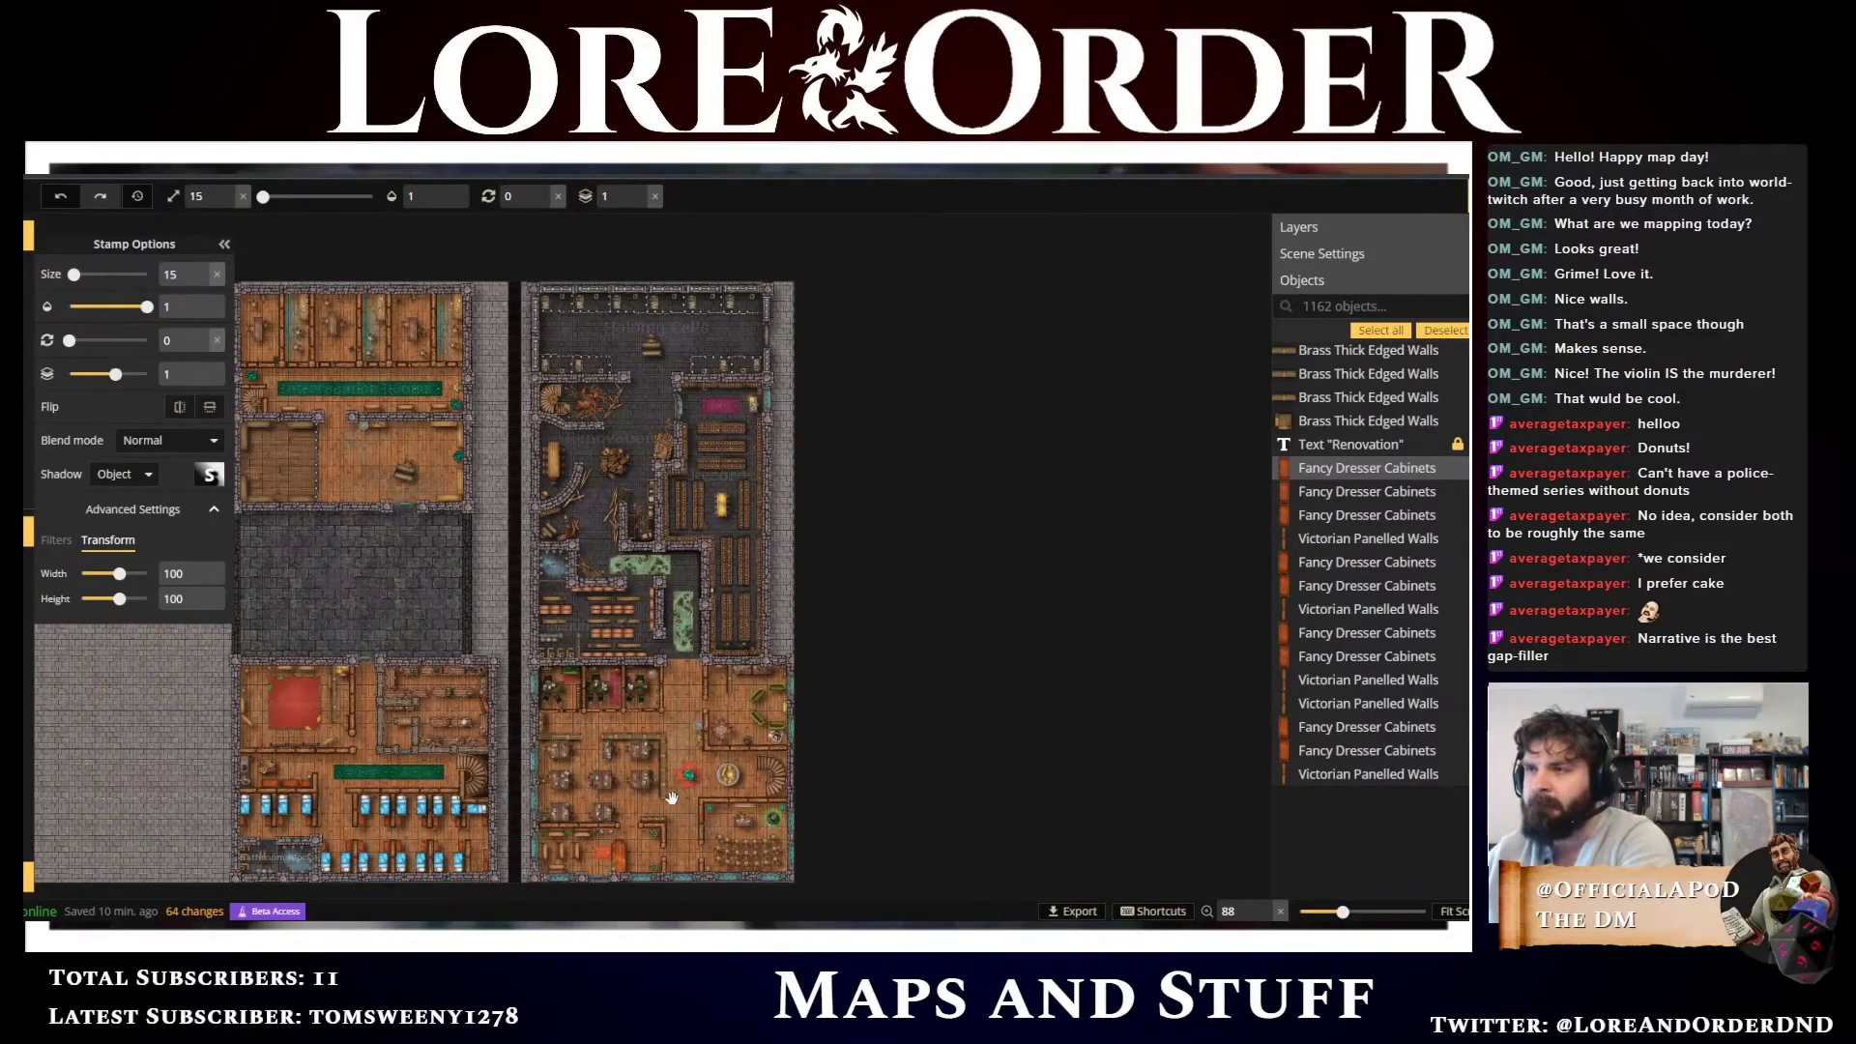
{"action": "scroll", "coordinate": [672, 796], "scroll_direction": "up", "scroll_amount": 2}
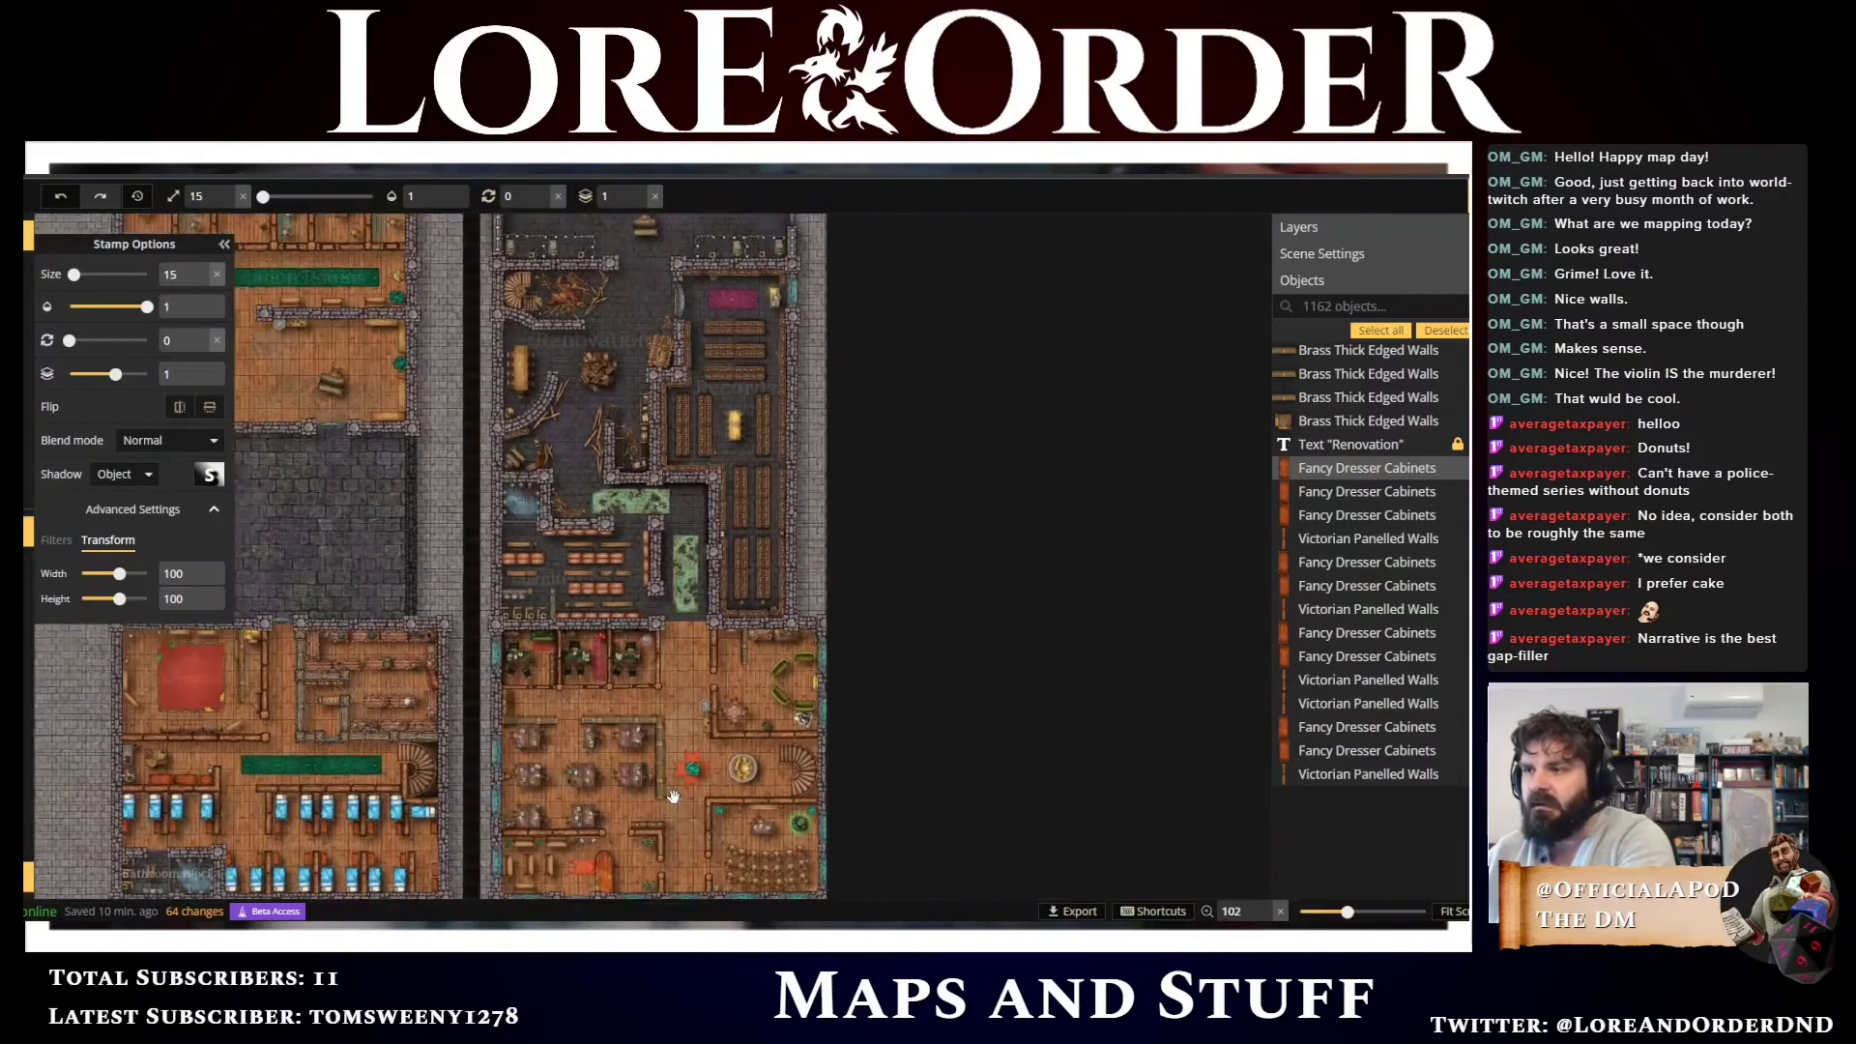
{"action": "scroll", "coordinate": [674, 796], "scroll_direction": "up", "scroll_amount": 3}
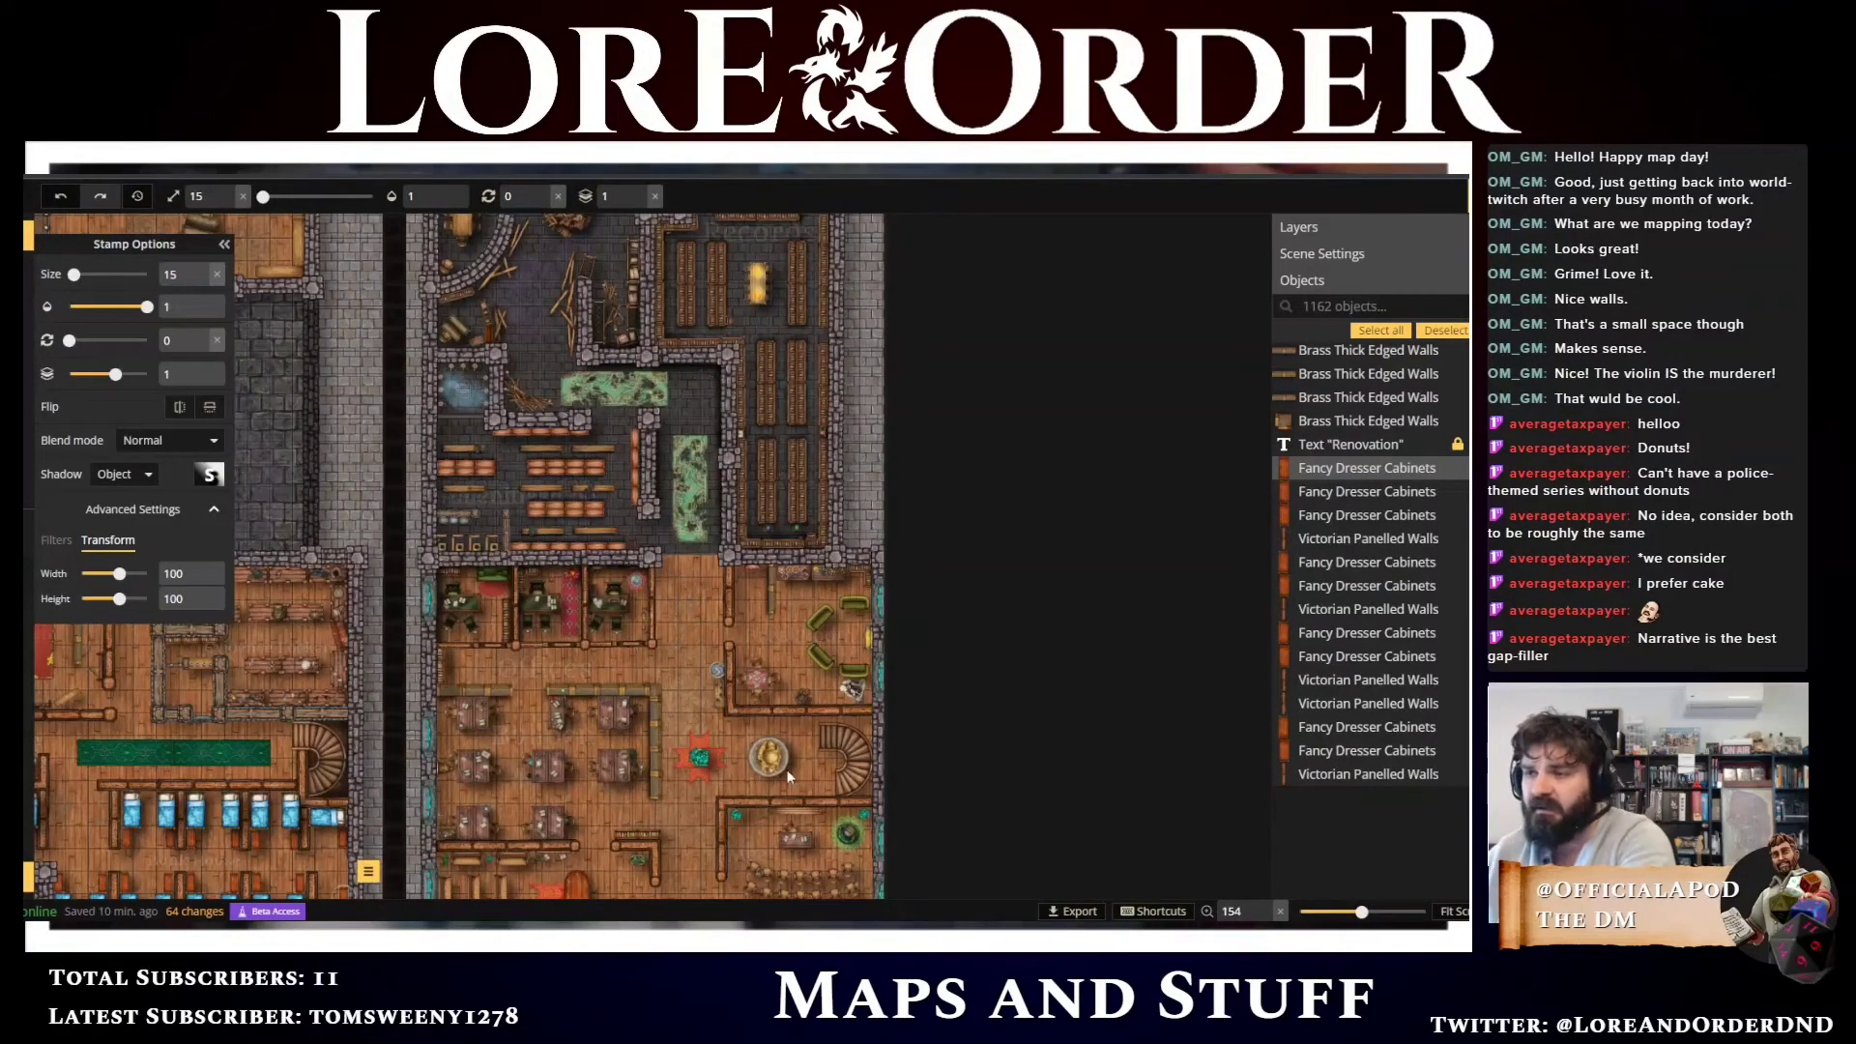
{"action": "scroll", "coordinate": [752, 768], "scroll_direction": "down", "scroll_amount": 1}
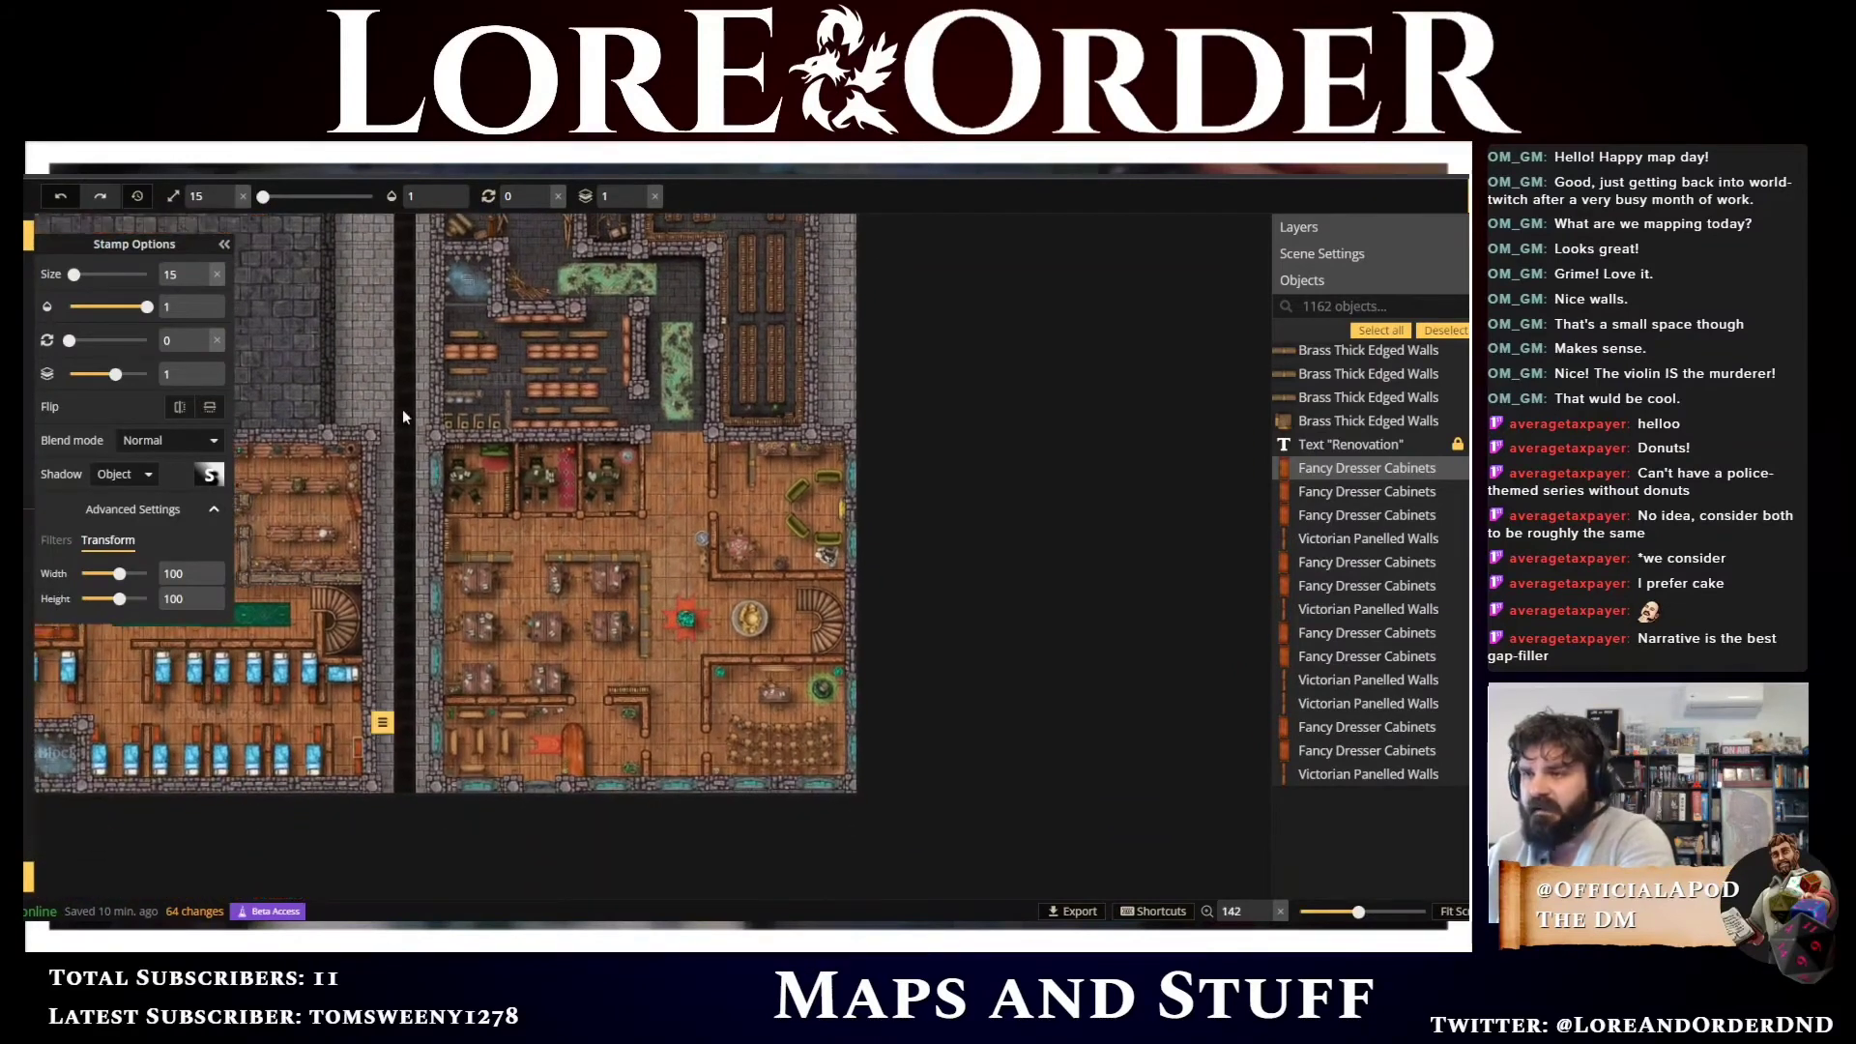
Examine the Renovation area and record shelves, comparing them with the empty courtyard and the full layout of both floors
{"action": "scroll", "coordinate": [723, 706], "scroll_direction": "down", "scroll_amount": 2}
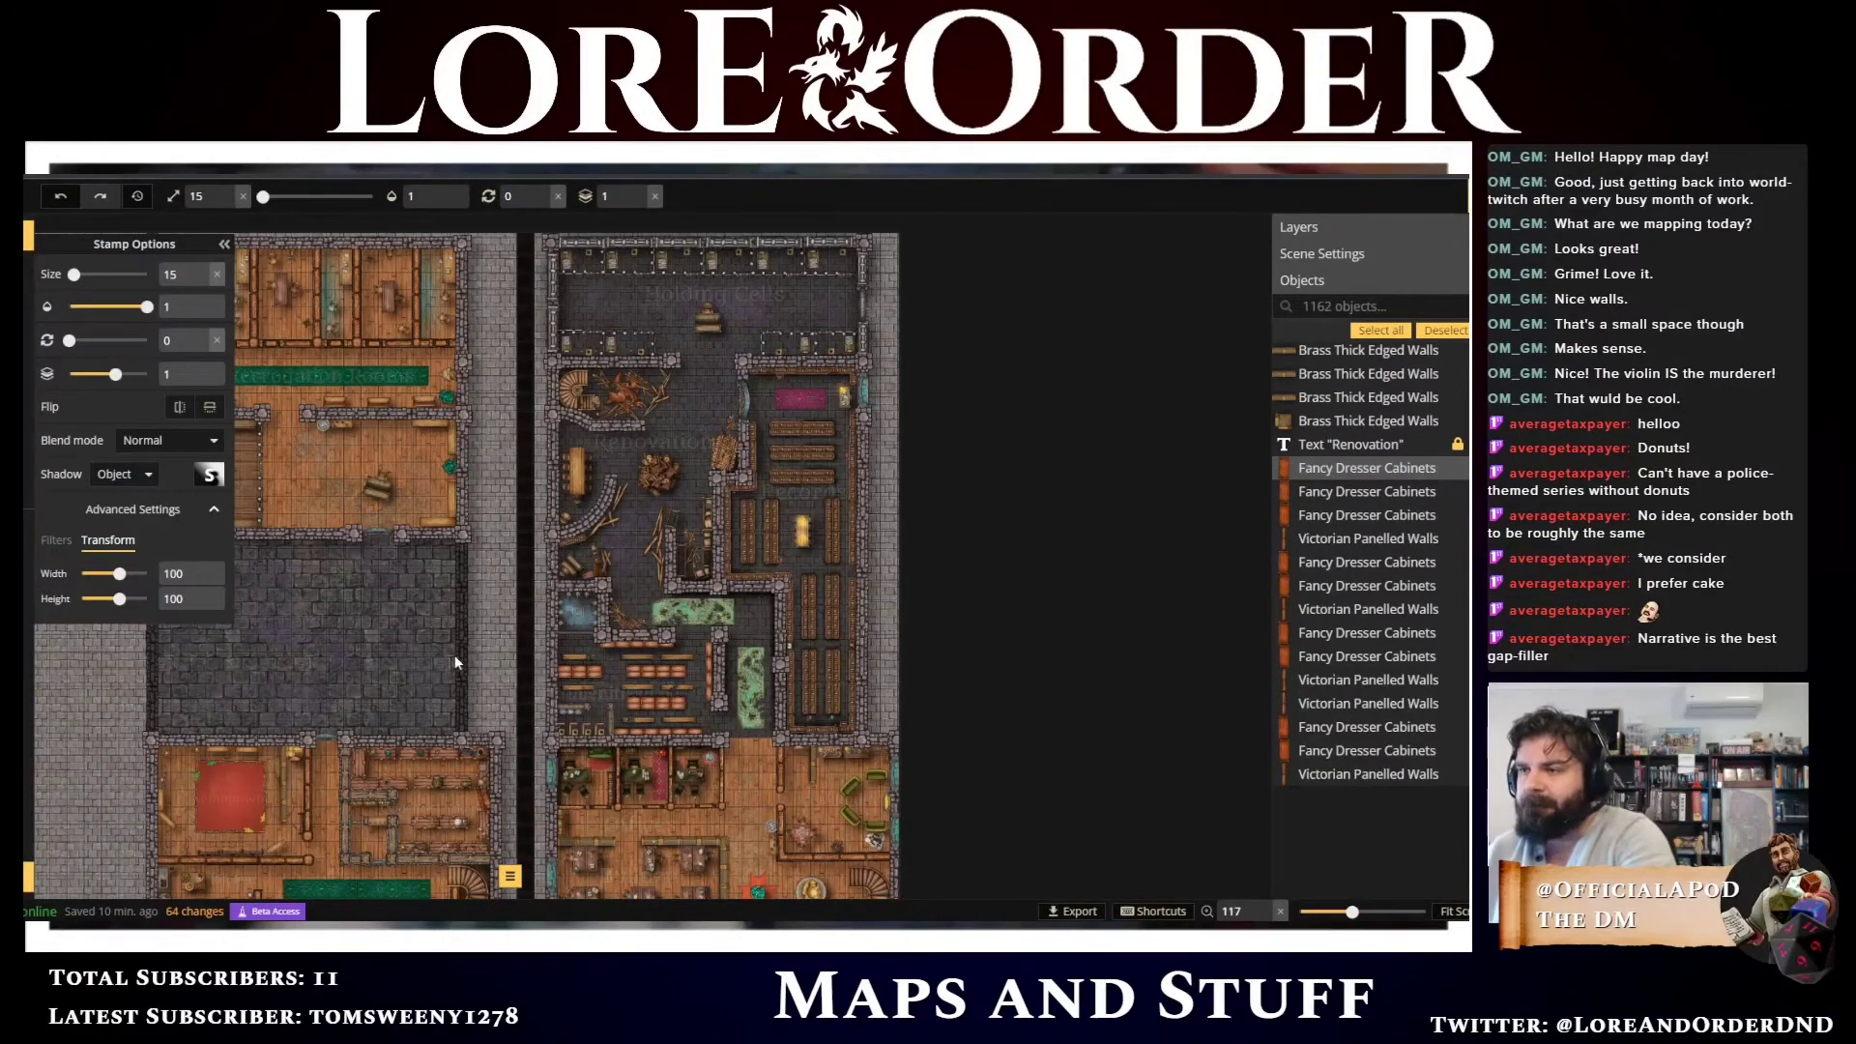
{"action": "scroll", "coordinate": [455, 655], "scroll_direction": "up", "scroll_amount": 2}
{"action": "left_click_drag", "start_coordinate": [704, 398], "coordinate": [637, 440]}
{"action": "scroll", "coordinate": [659, 646], "scroll_direction": "up", "scroll_amount": 2}
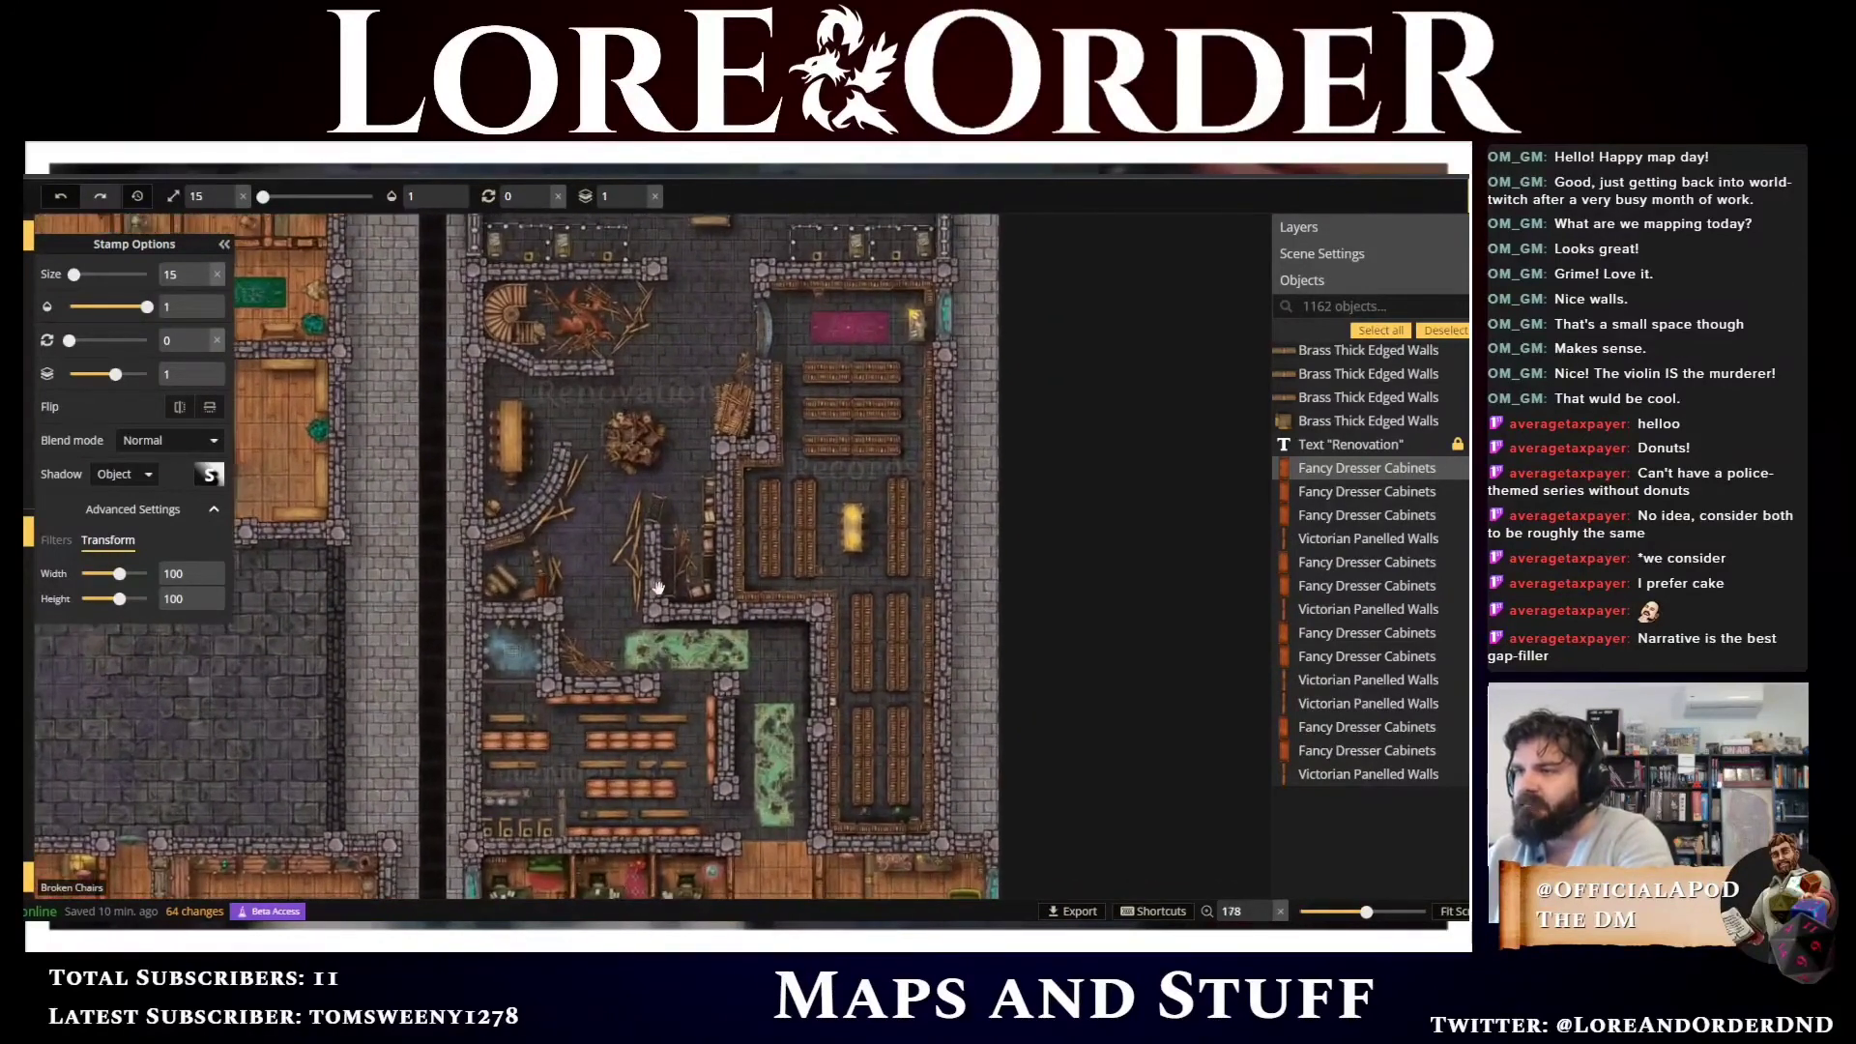
{"action": "scroll", "coordinate": [643, 556], "scroll_direction": "up", "scroll_amount": 3}
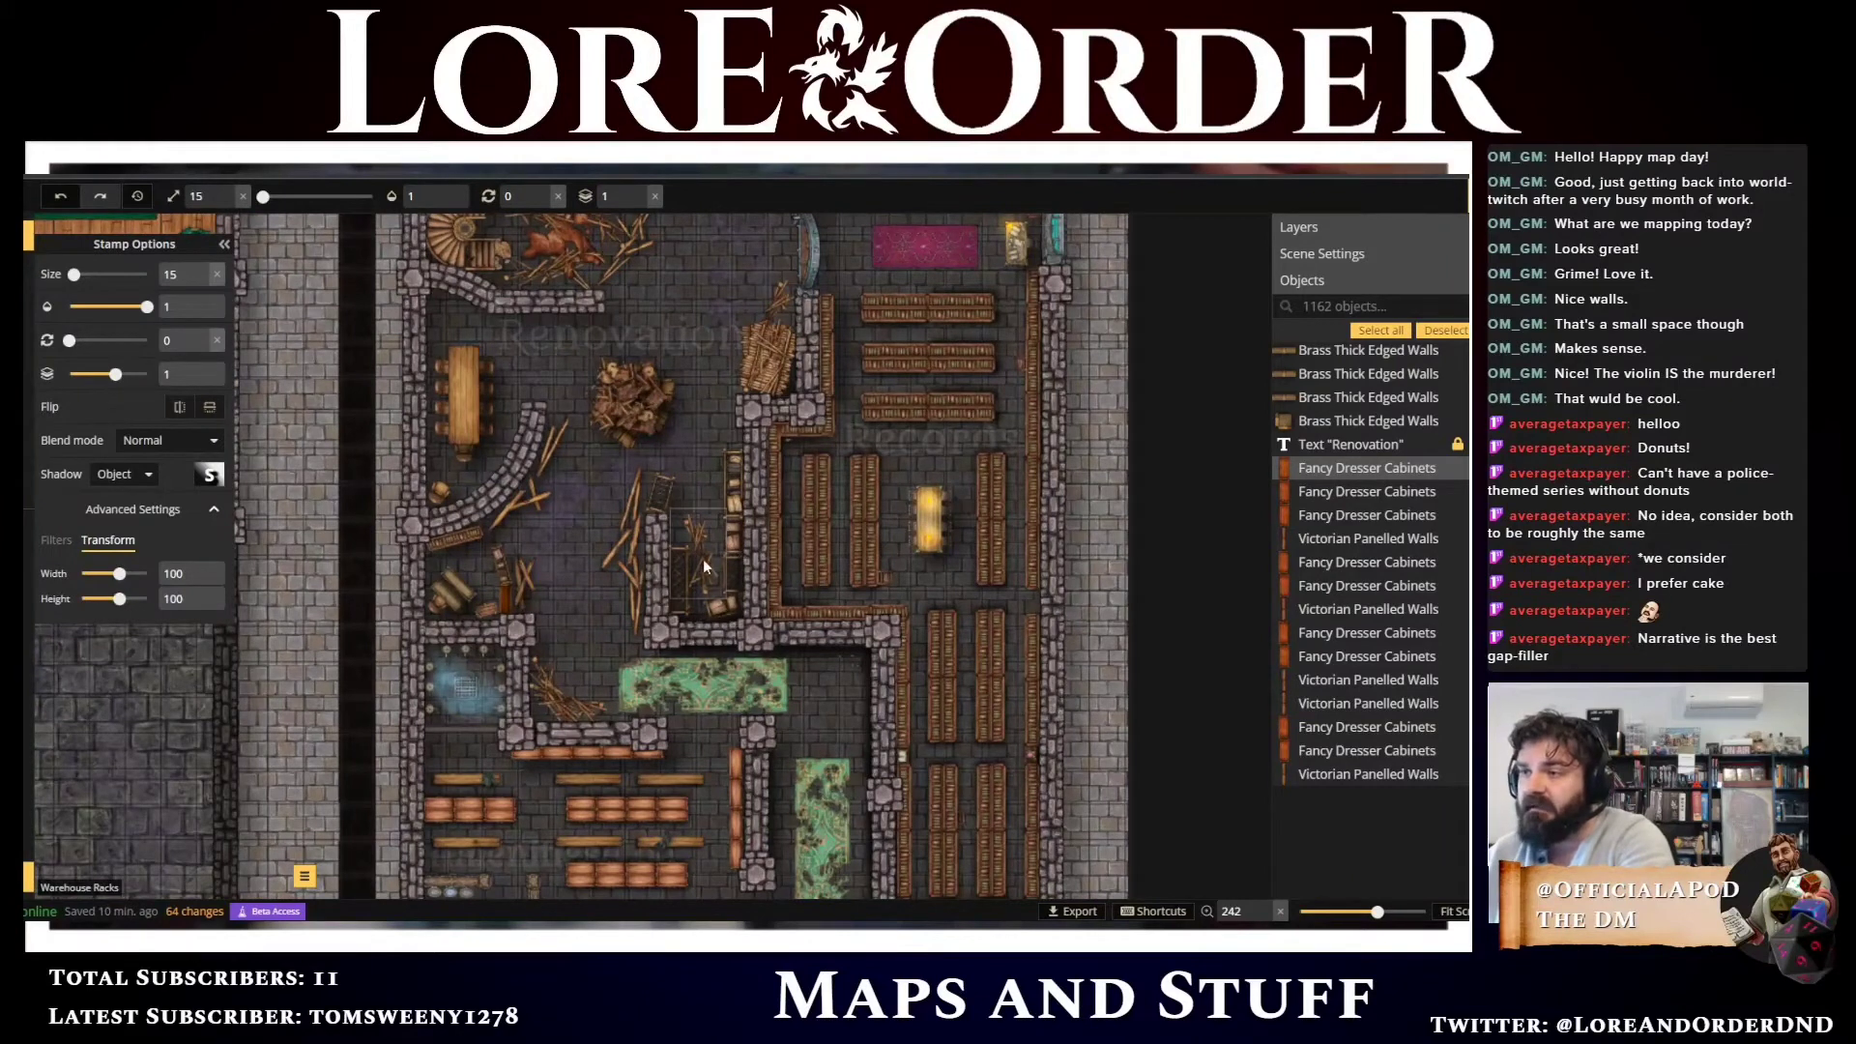
{"action": "scroll", "coordinate": [601, 580], "scroll_direction": "down", "scroll_amount": 2}
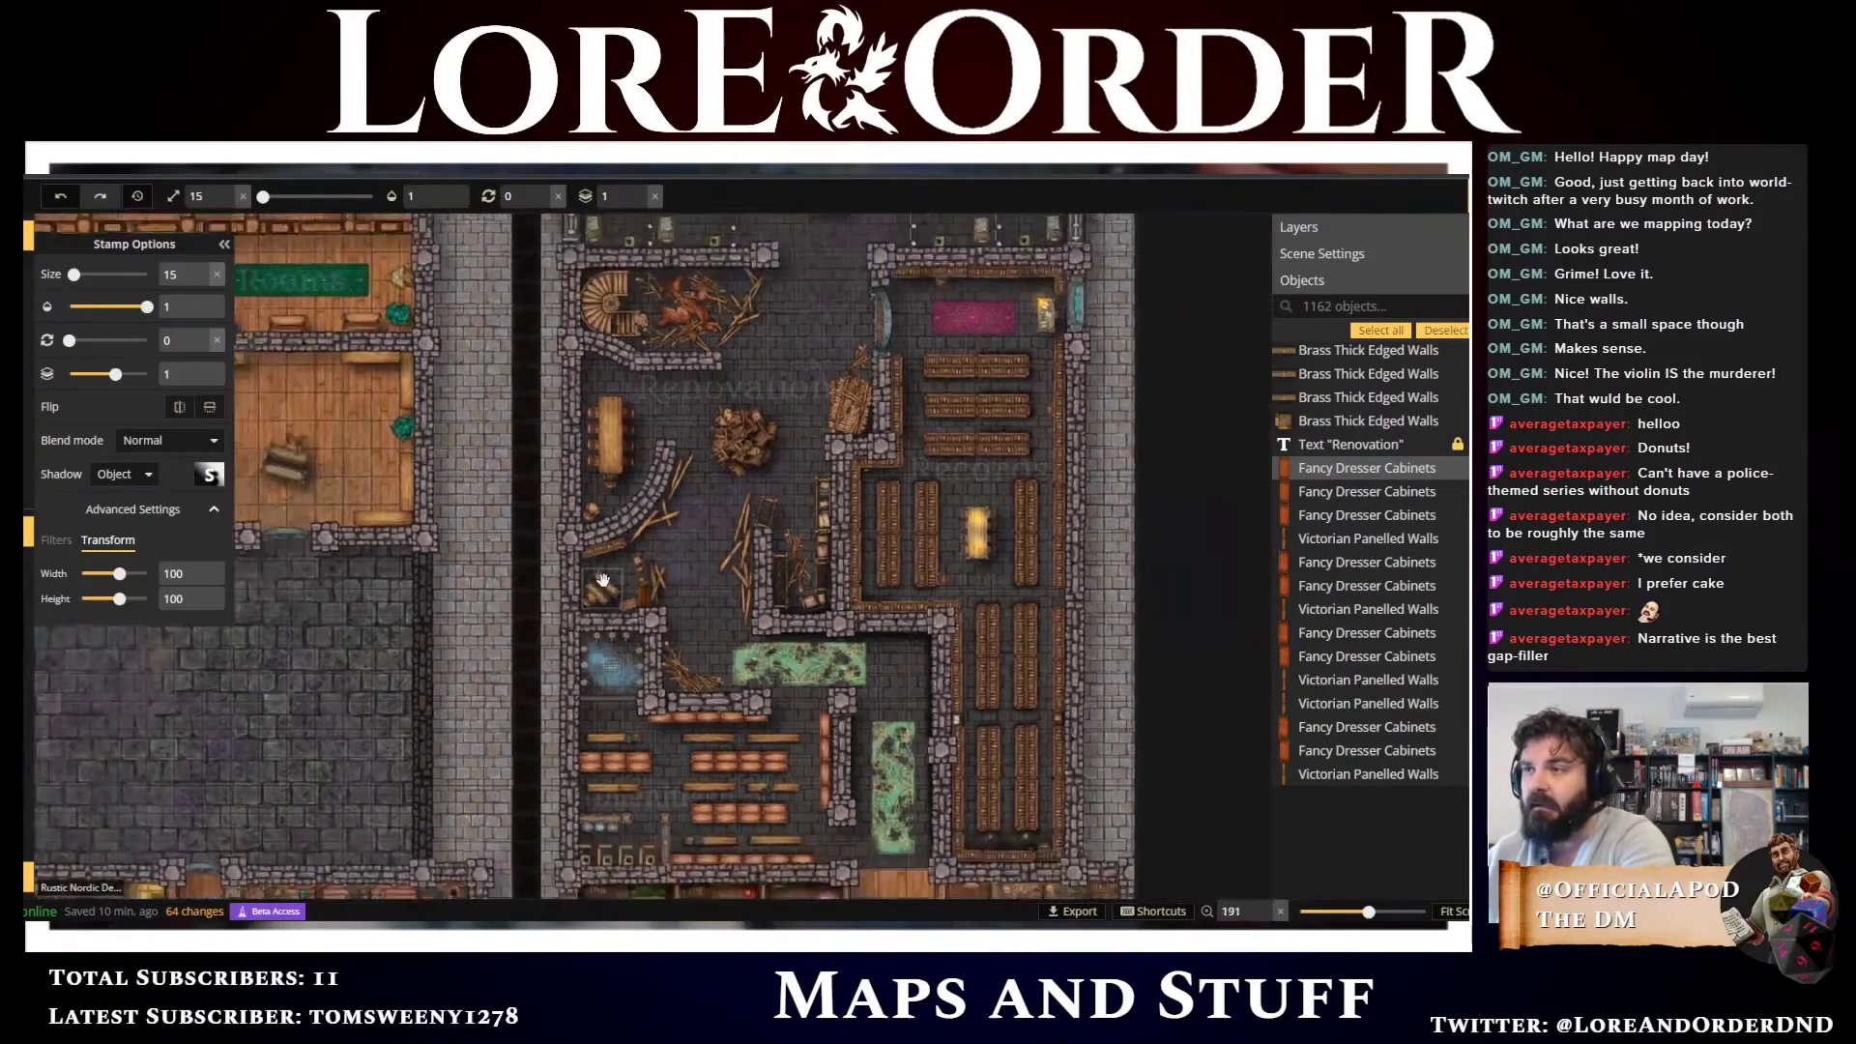
{"action": "scroll", "coordinate": [601, 580], "scroll_direction": "down", "scroll_amount": 2}
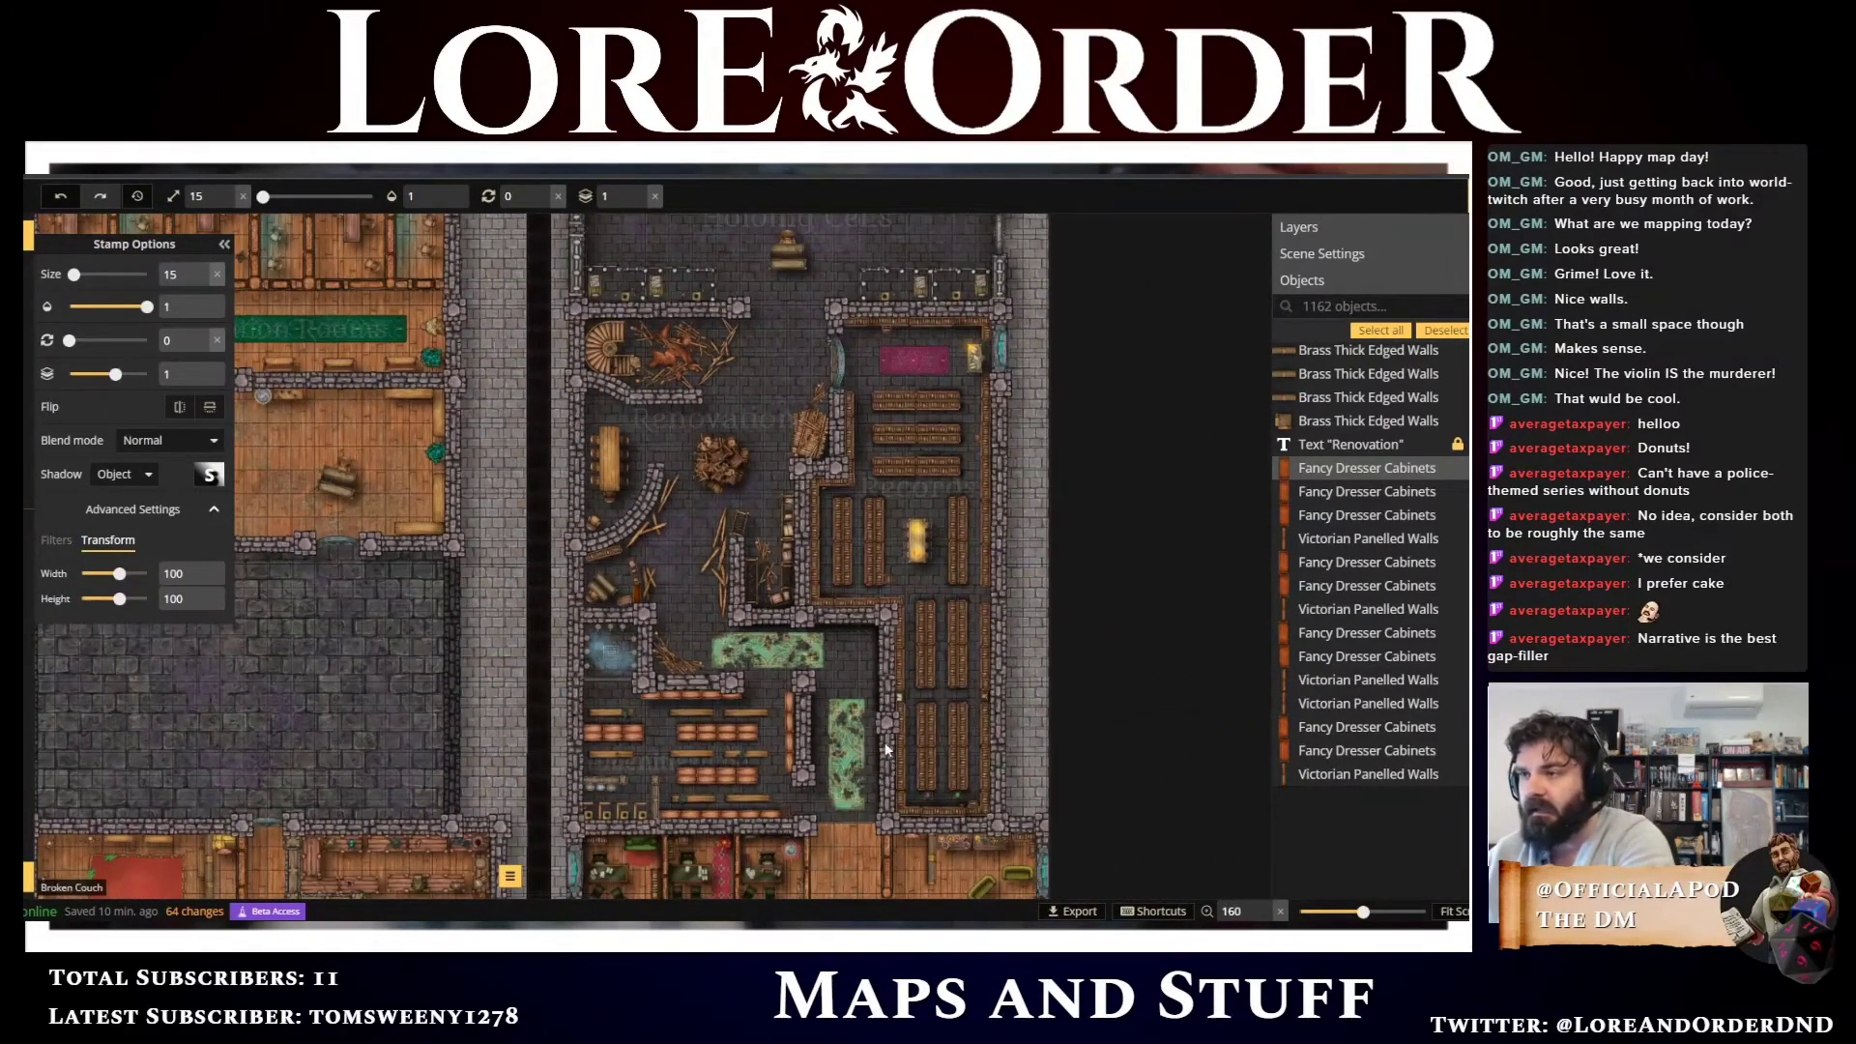
{"action": "scroll", "coordinate": [443, 729], "scroll_direction": "down", "scroll_amount": 1}
{"action": "left_click_drag", "start_coordinate": [300, 735], "coordinate": [483, 538]}
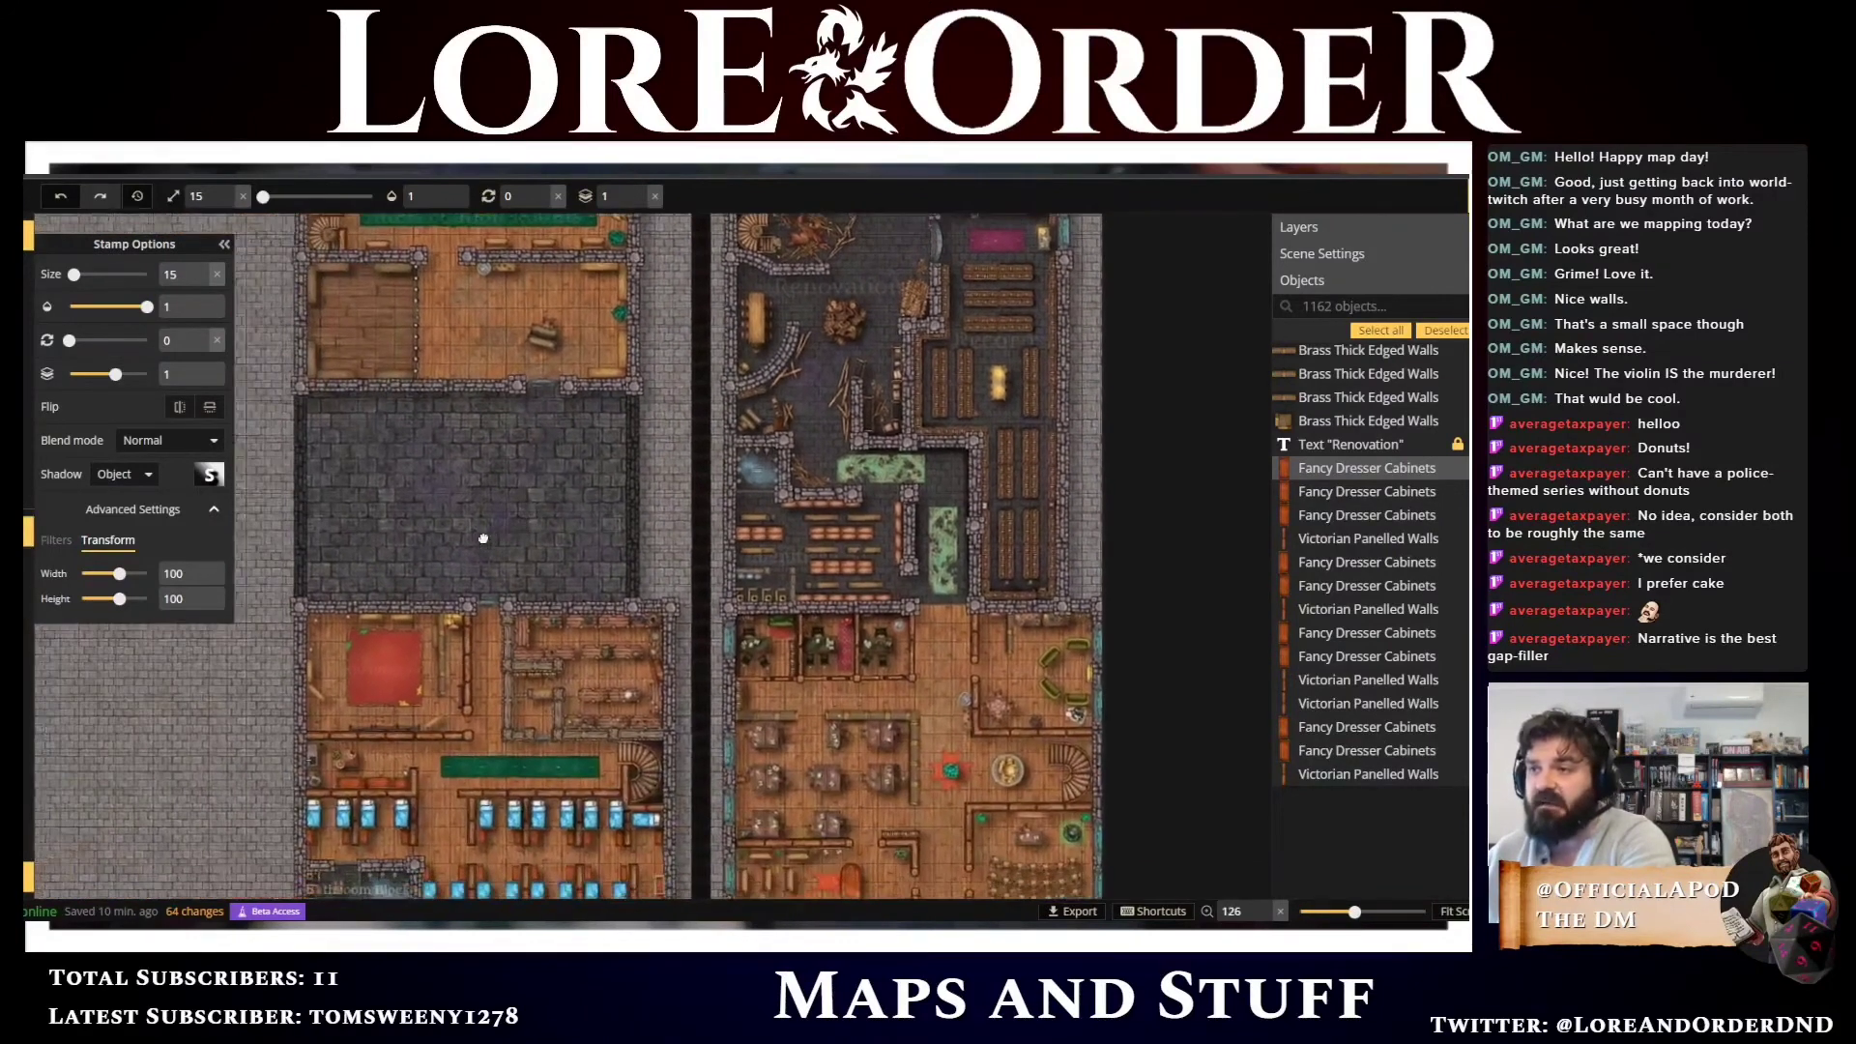
{"action": "scroll", "coordinate": [483, 539], "scroll_direction": "down", "scroll_amount": 2}
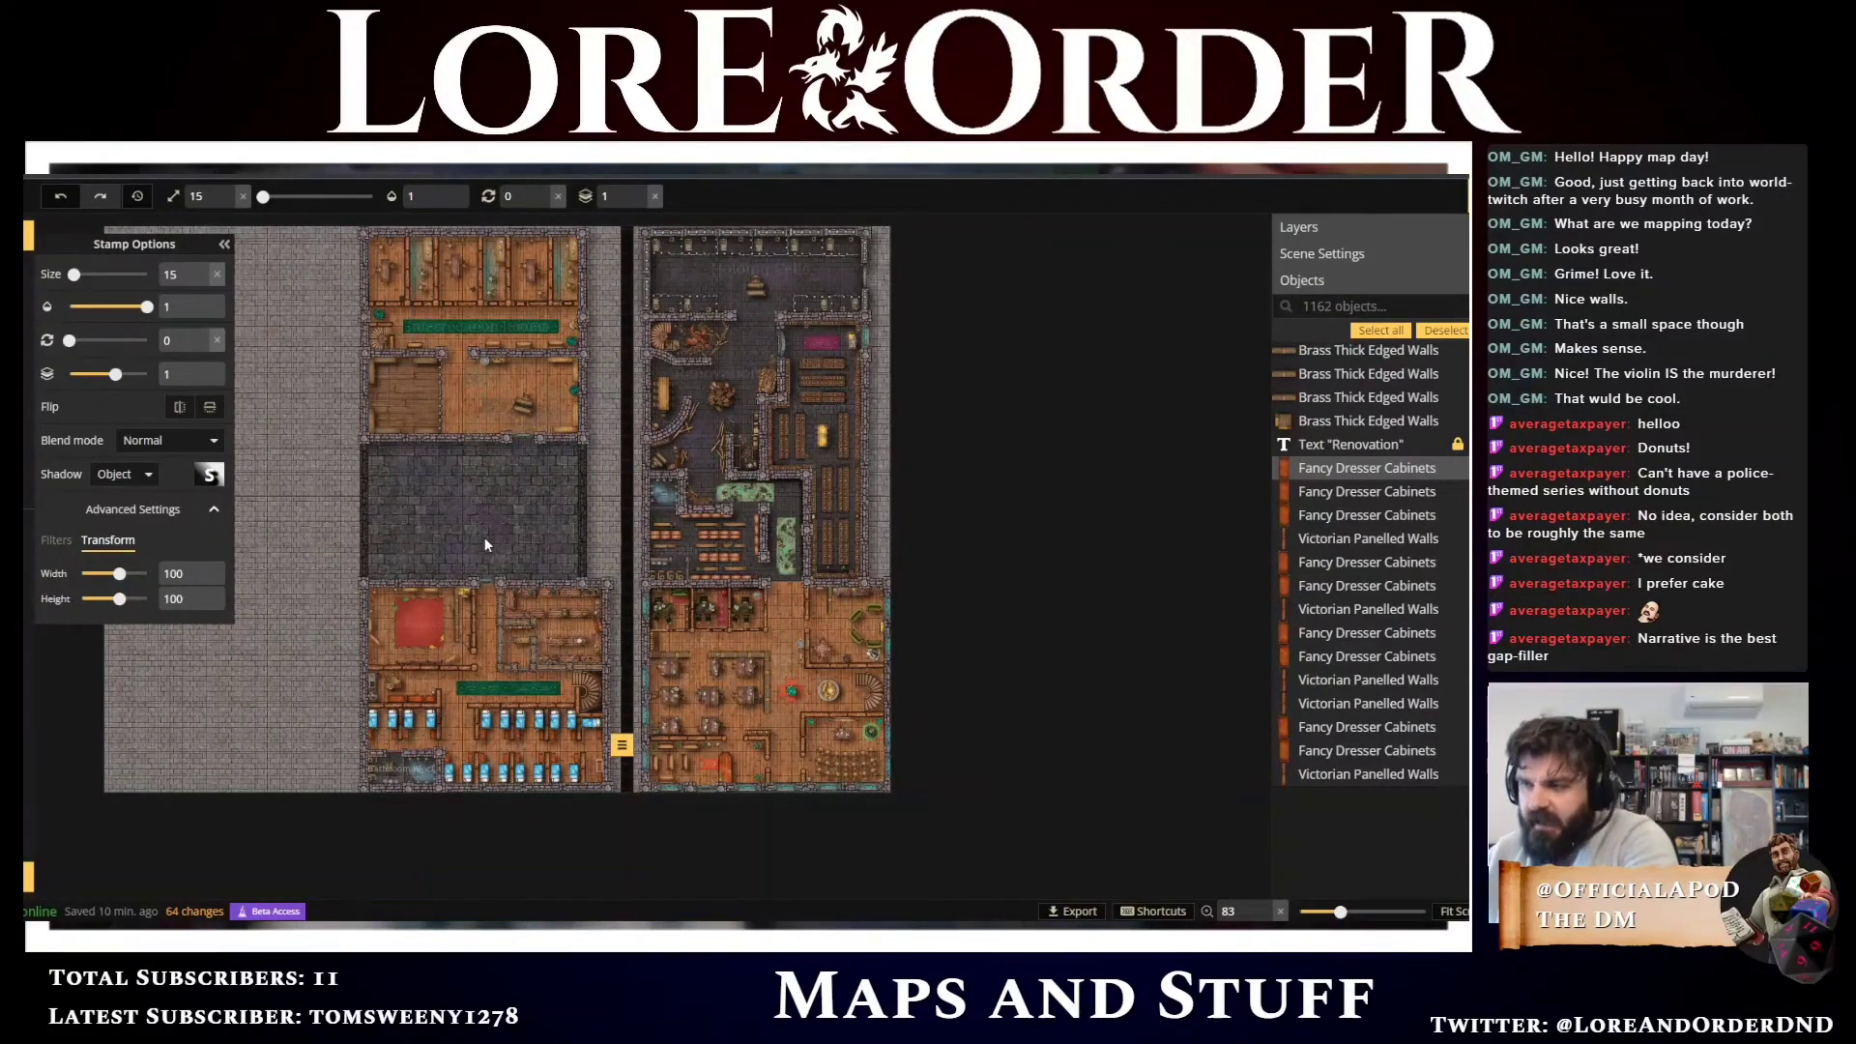
{"action": "left_click_drag", "start_coordinate": [279, 422], "coordinate": [503, 483]}
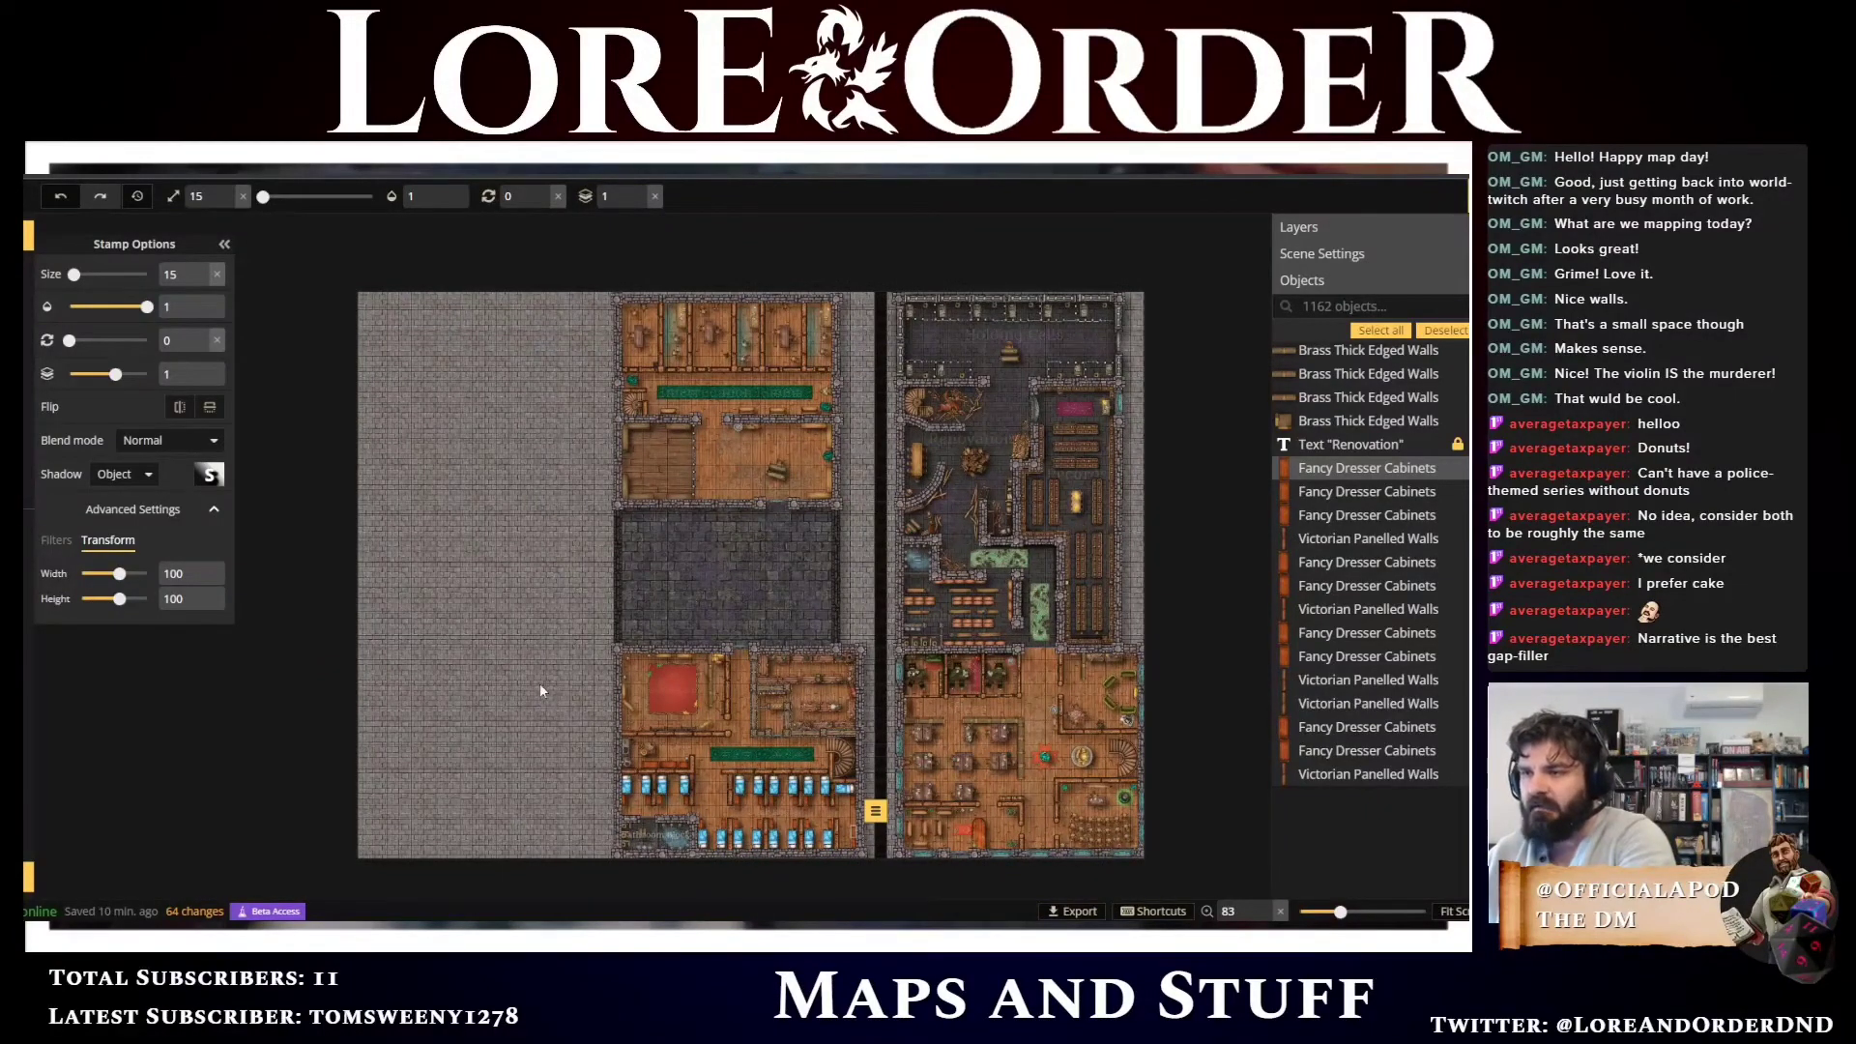
{"action": "scroll", "coordinate": [540, 690], "scroll_direction": "right", "scroll_amount": 3}
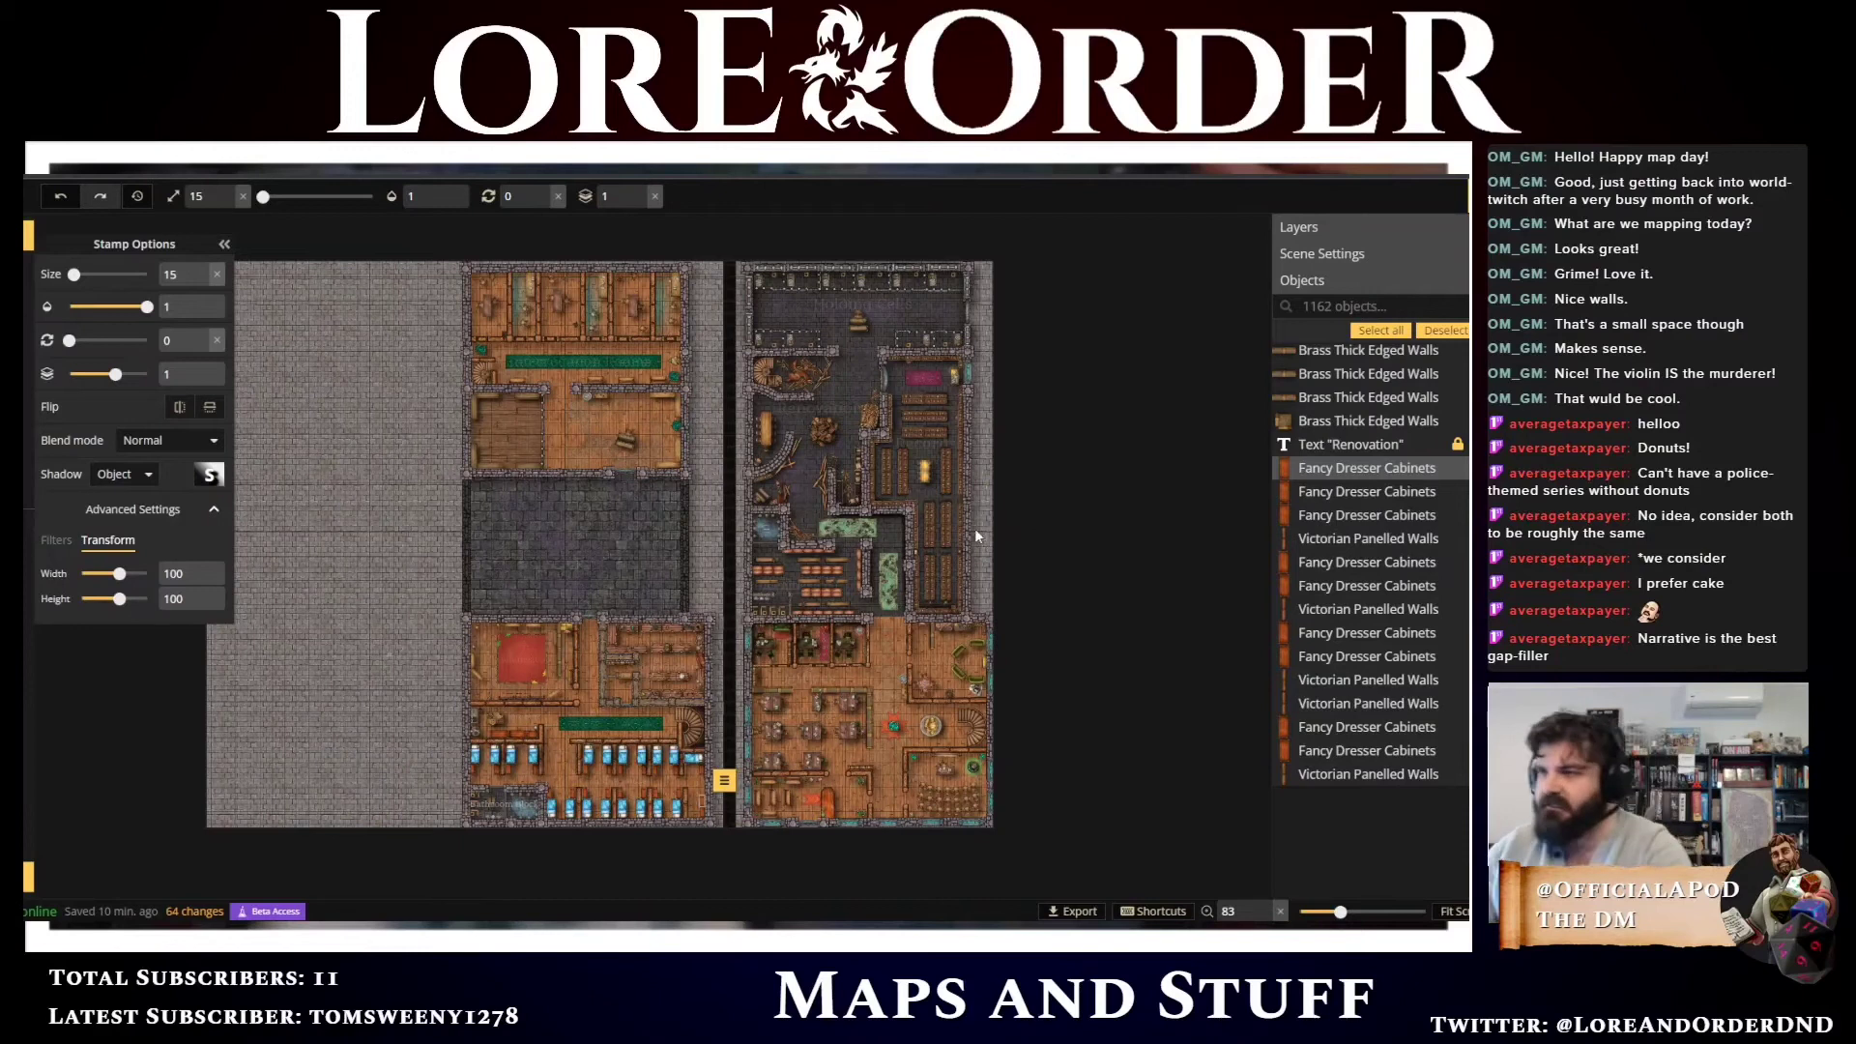
{"action": "scroll", "coordinate": [980, 541], "scroll_direction": "up", "scroll_amount": 1}
{"action": "mouse_move", "coordinate": [672, 495]}
{"action": "left_mouse_down"}
{"action": "mouse_move", "coordinate": [831, 519]}
{"action": "mouse_move", "coordinate": [676, 519]}
{"action": "left_mouse_up"}
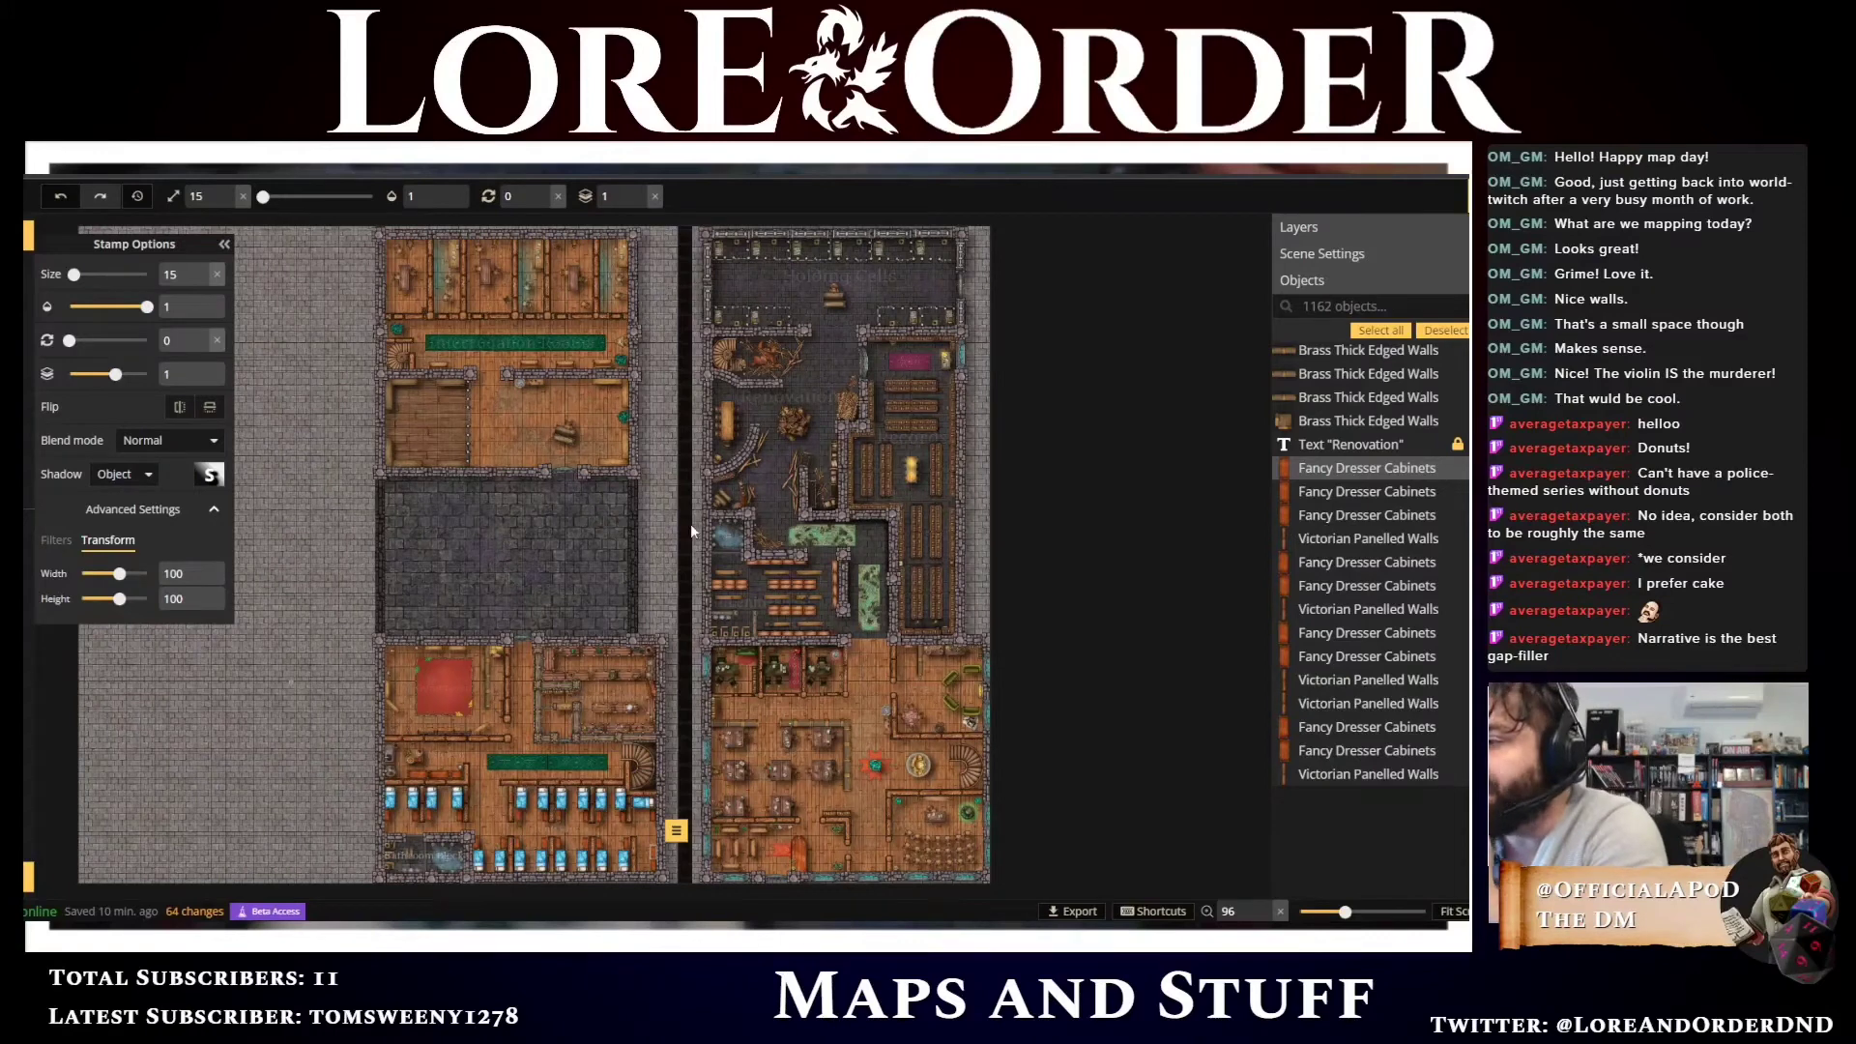
Examine the Bunk House floor from the red-carpet room to the Bathroom Block and up to the courtyard
{"action": "scroll", "coordinate": [443, 814], "scroll_direction": "up", "scroll_amount": 3}
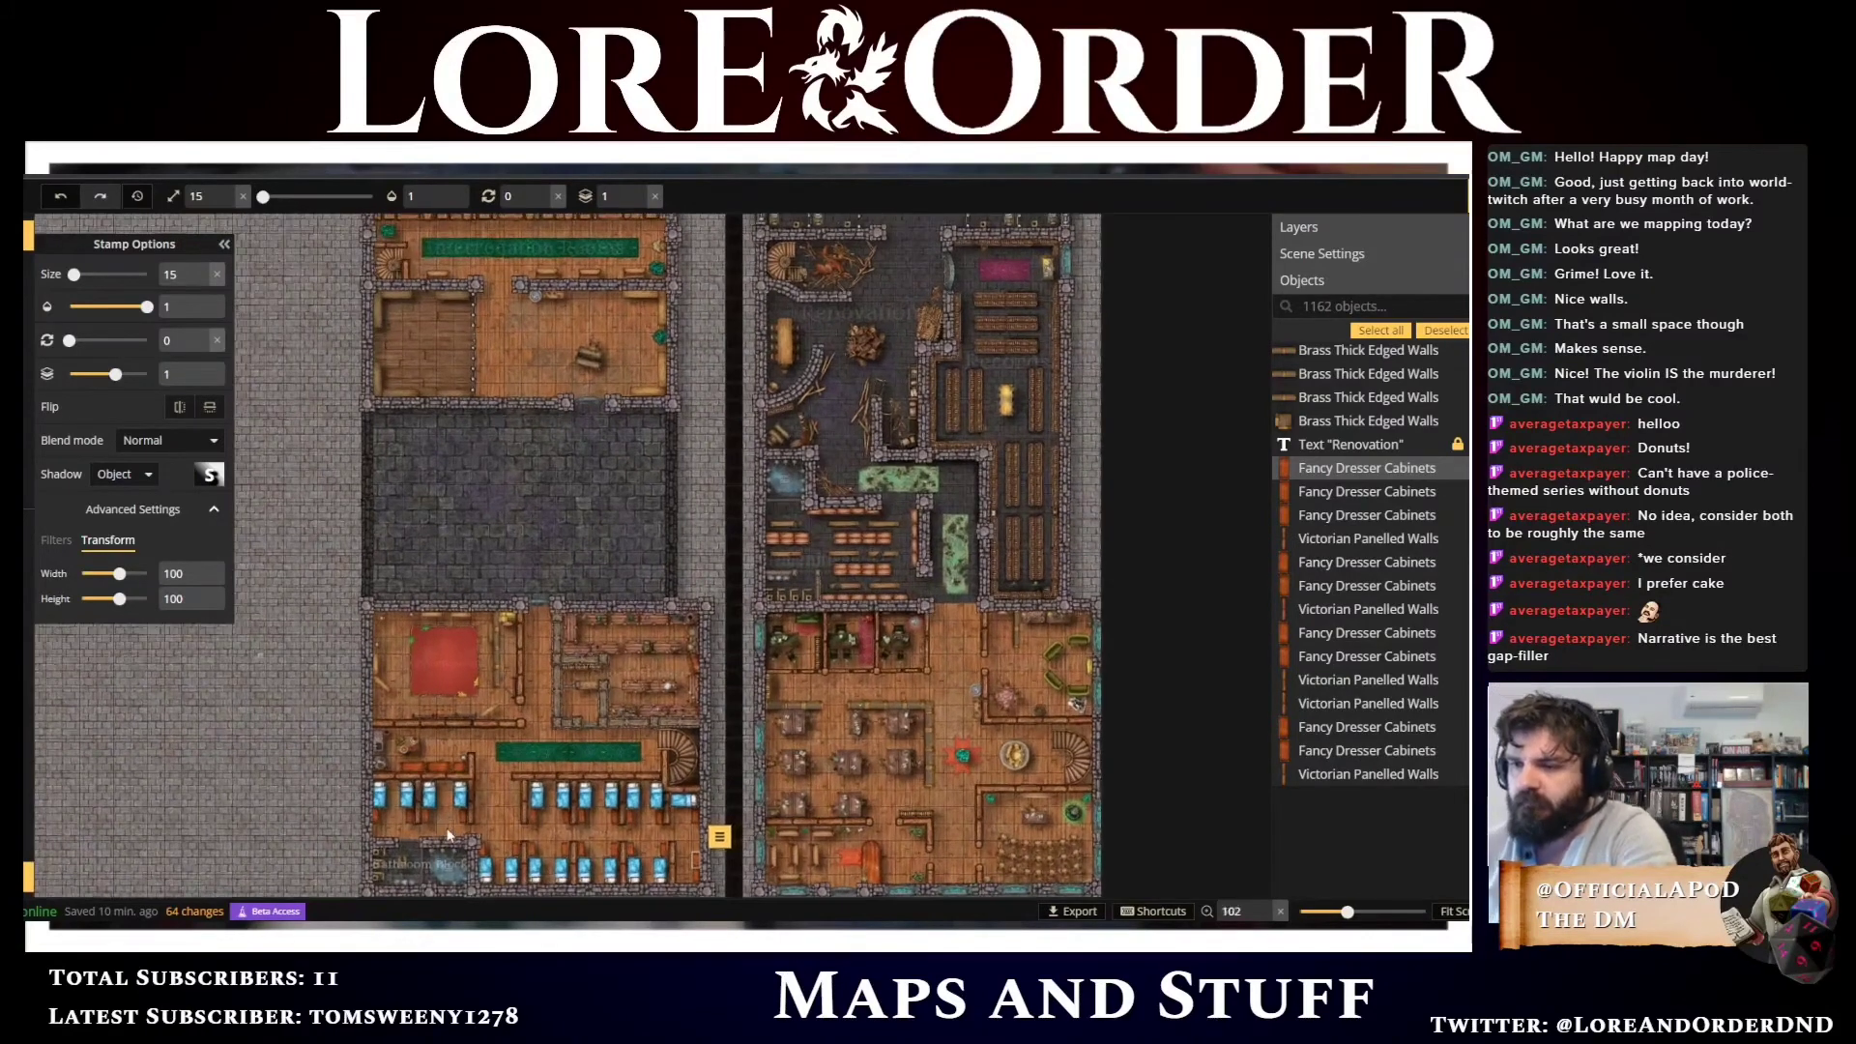
{"action": "scroll", "coordinate": [450, 837], "scroll_direction": "up", "scroll_amount": 5}
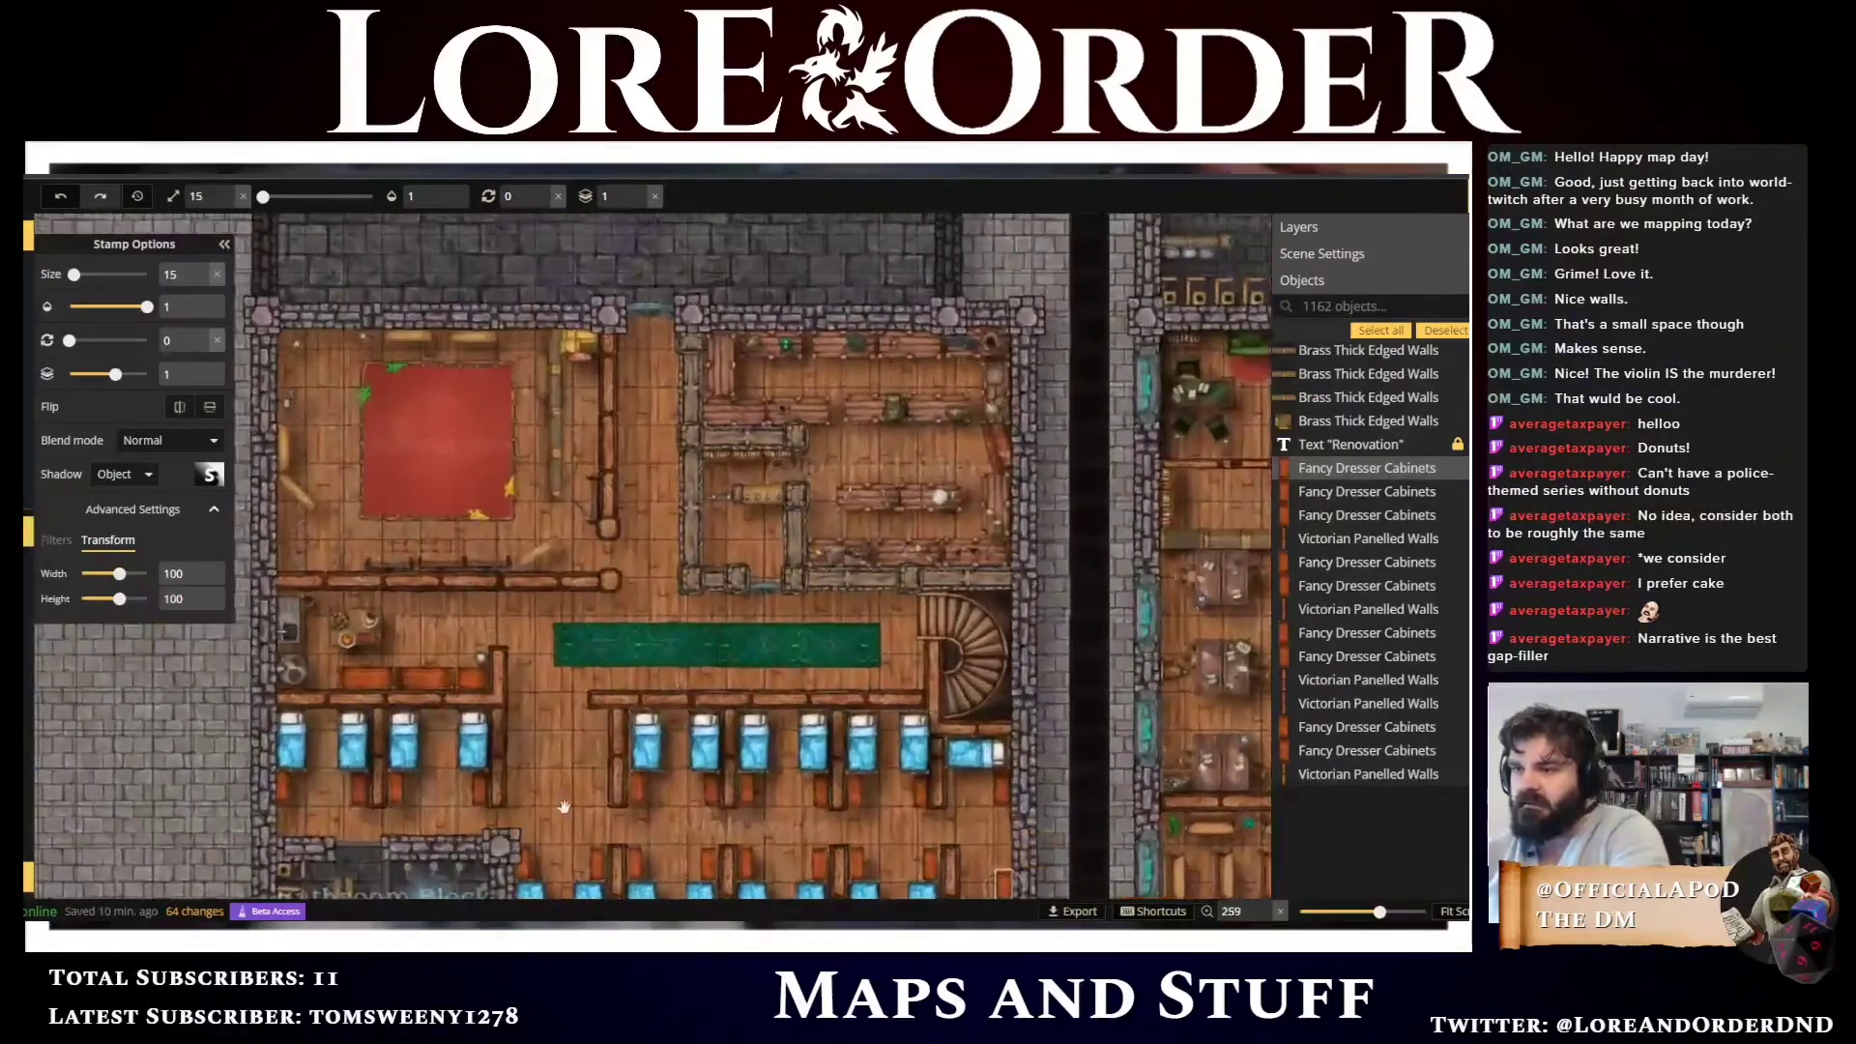
{"action": "mouse_move", "coordinate": [549, 687]}
{"action": "left_mouse_down"}
{"action": "mouse_move", "coordinate": [559, 560]}
{"action": "mouse_move", "coordinate": [611, 484]}
{"action": "mouse_move", "coordinate": [530, 575]}
{"action": "mouse_move", "coordinate": [569, 681]}
{"action": "left_mouse_up"}
{"action": "left_click_drag", "start_coordinate": [660, 363], "coordinate": [725, 458]}
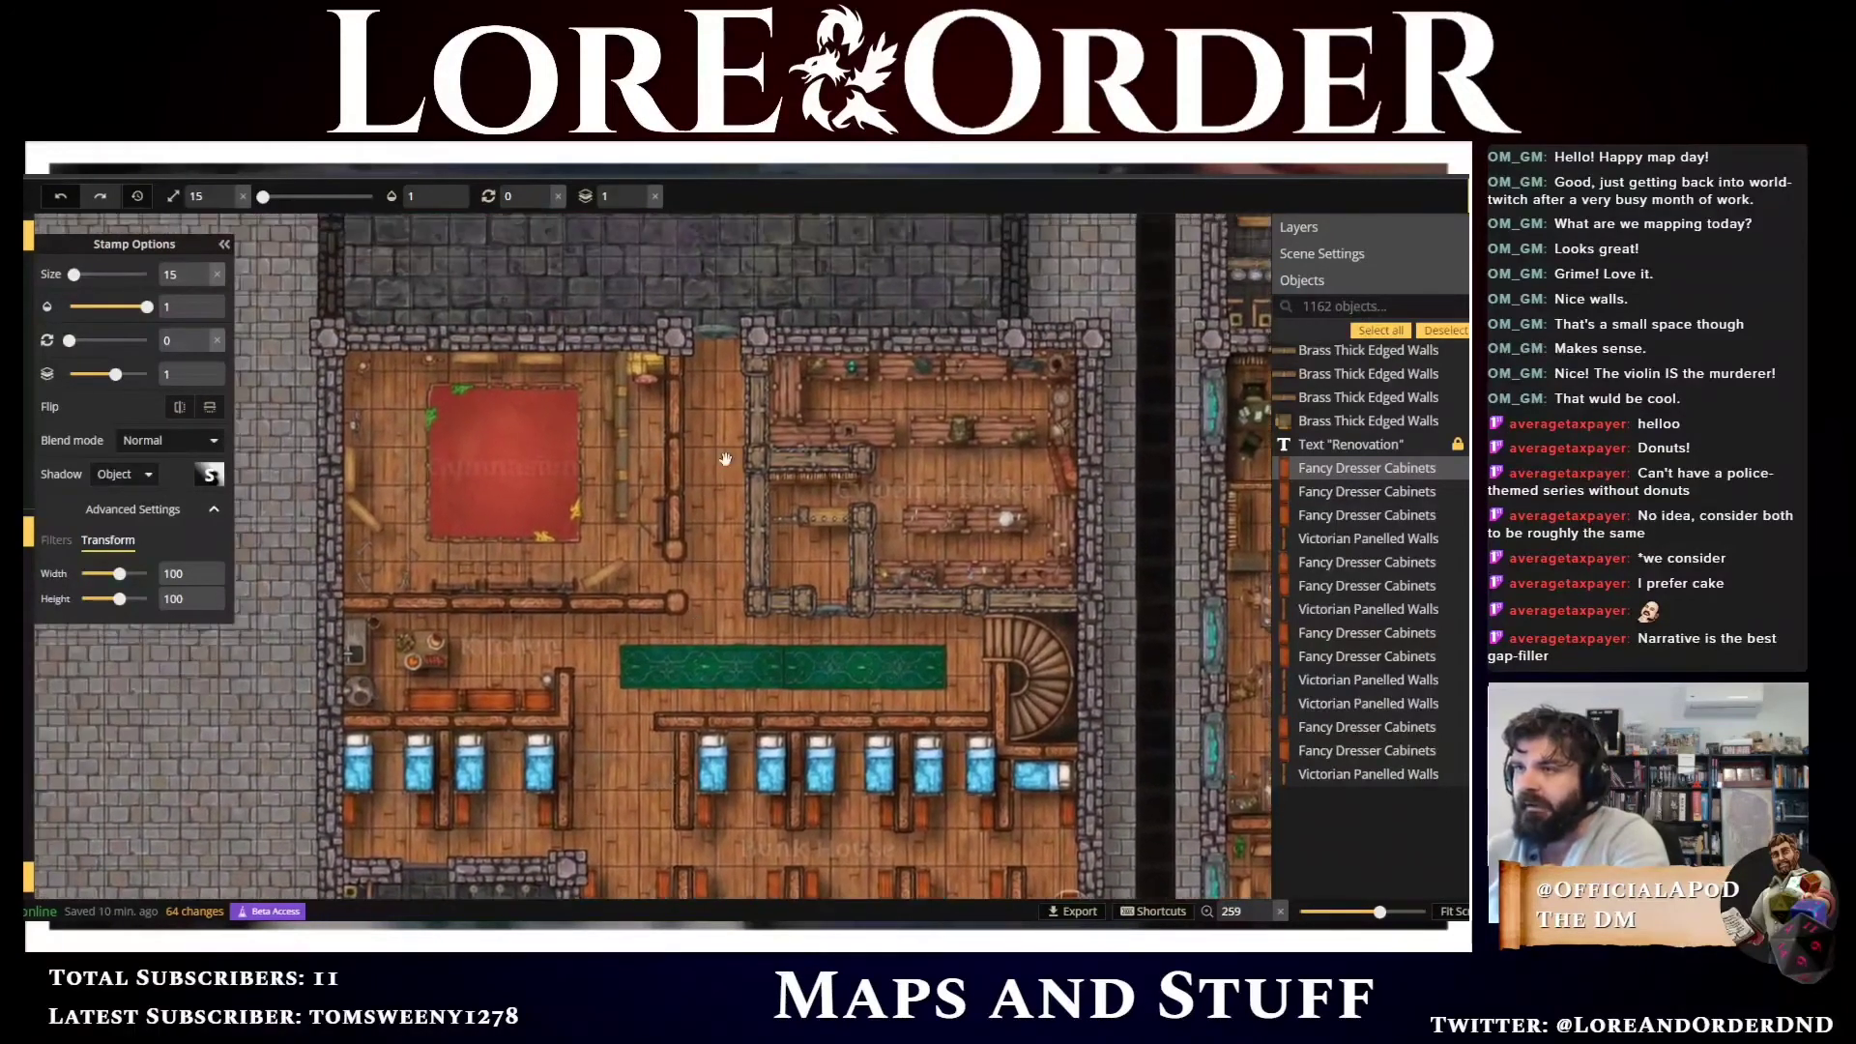
{"action": "scroll", "coordinate": [719, 409], "scroll_direction": "down", "scroll_amount": 3}
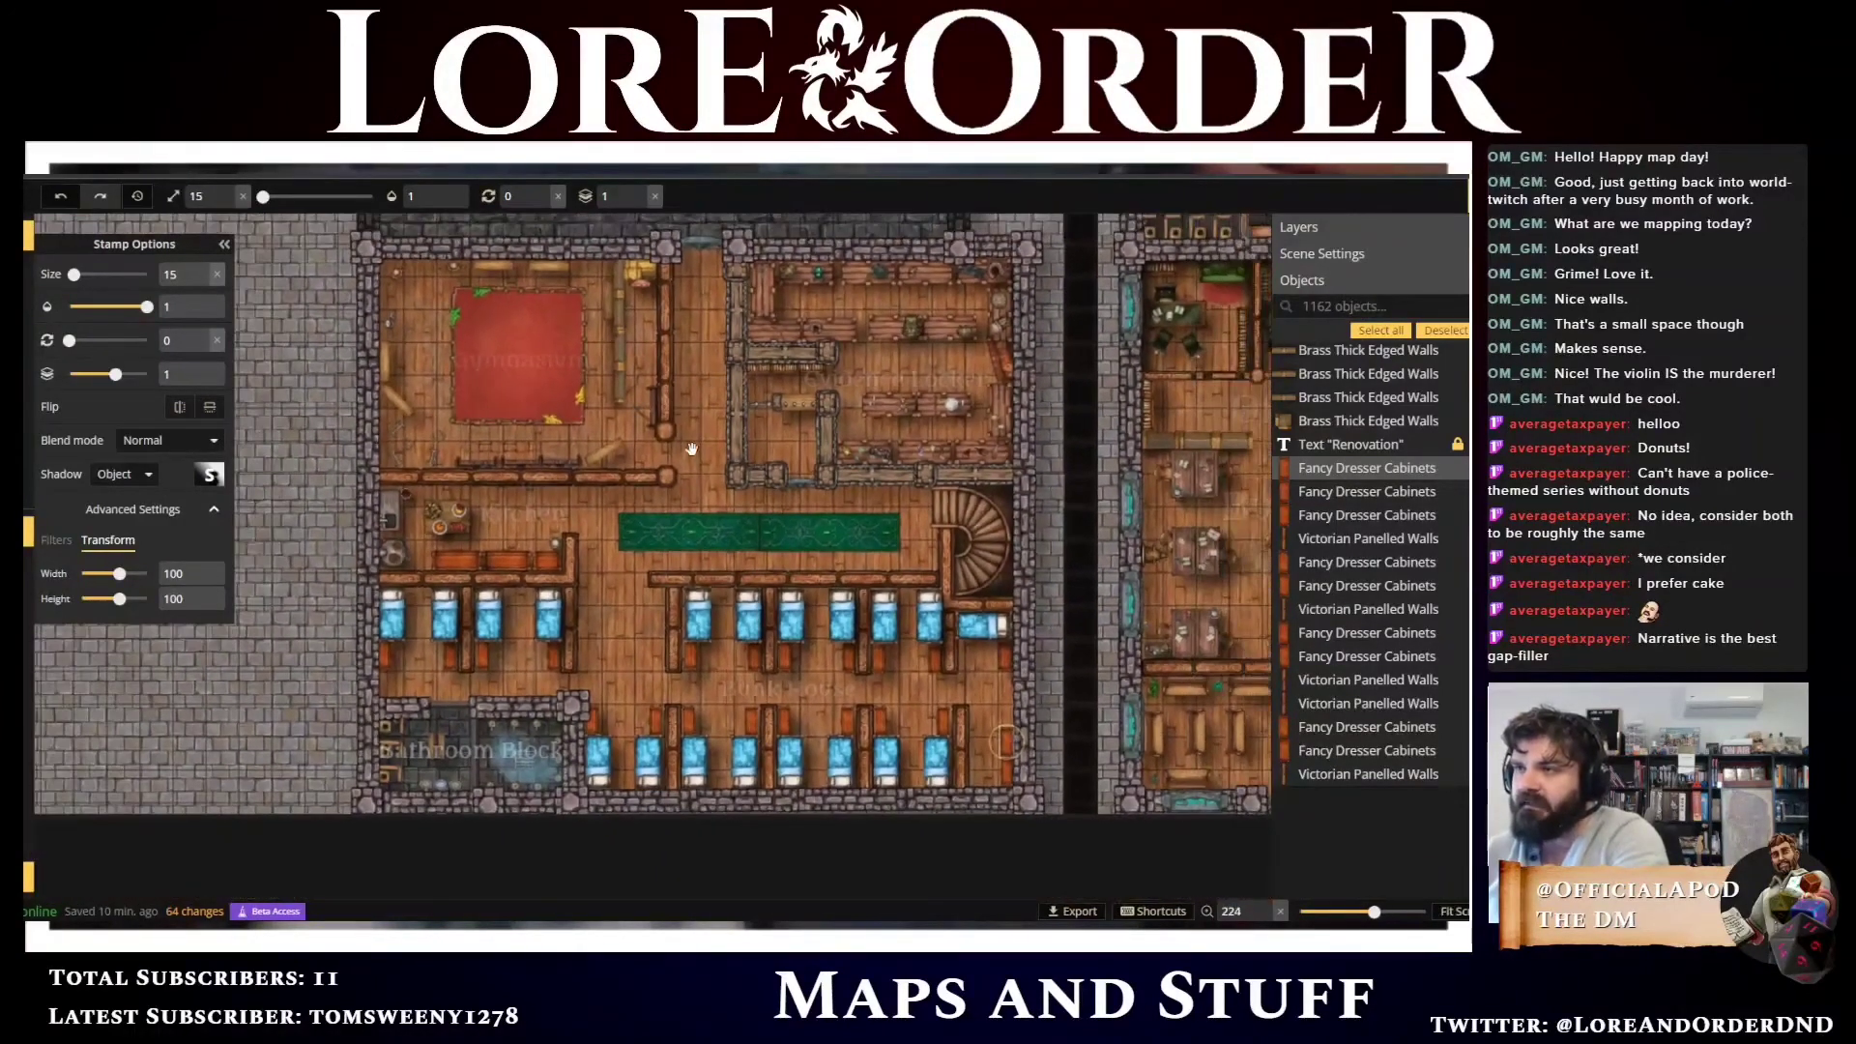
{"action": "left_click_drag", "start_coordinate": [705, 425], "coordinate": [599, 468]}
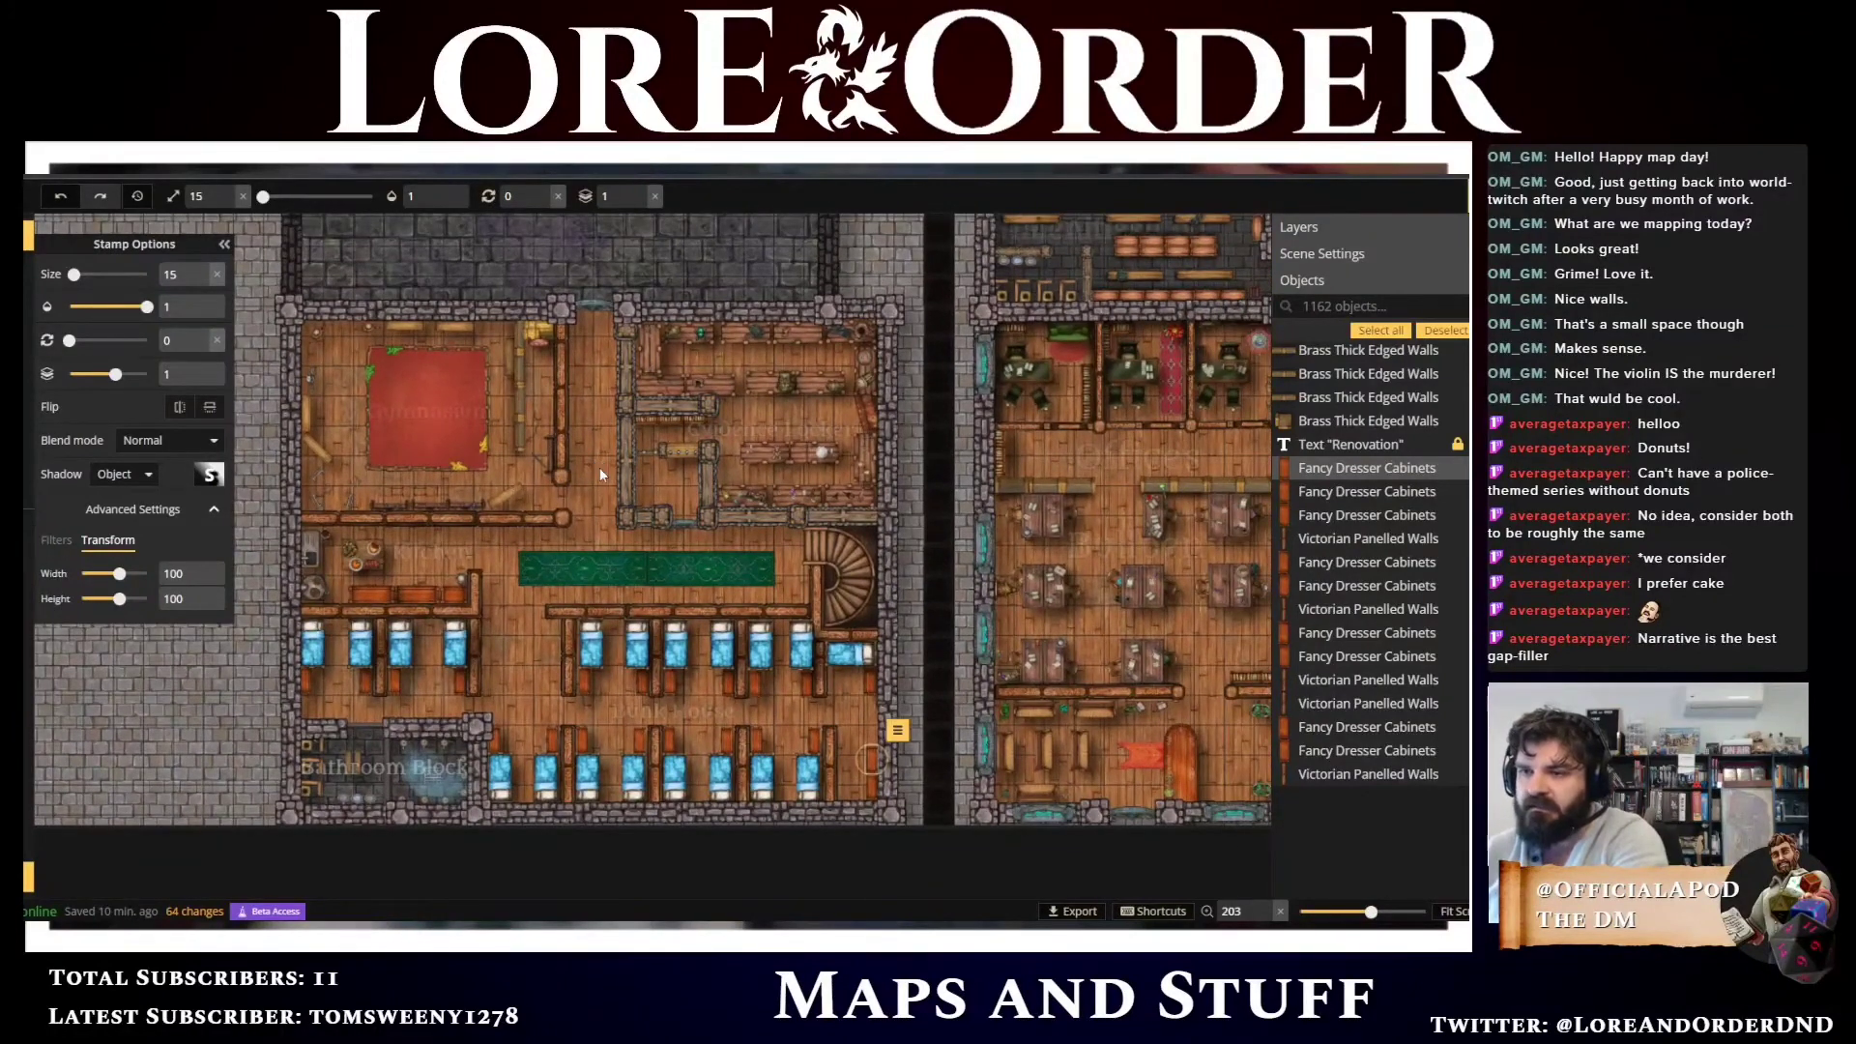
{"action": "scroll", "coordinate": [599, 467], "scroll_direction": "down", "scroll_amount": 5}
{"action": "left_click_drag", "start_coordinate": [599, 467], "coordinate": [570, 607]}
{"action": "scroll", "coordinate": [570, 607], "scroll_direction": "up", "scroll_amount": 1}
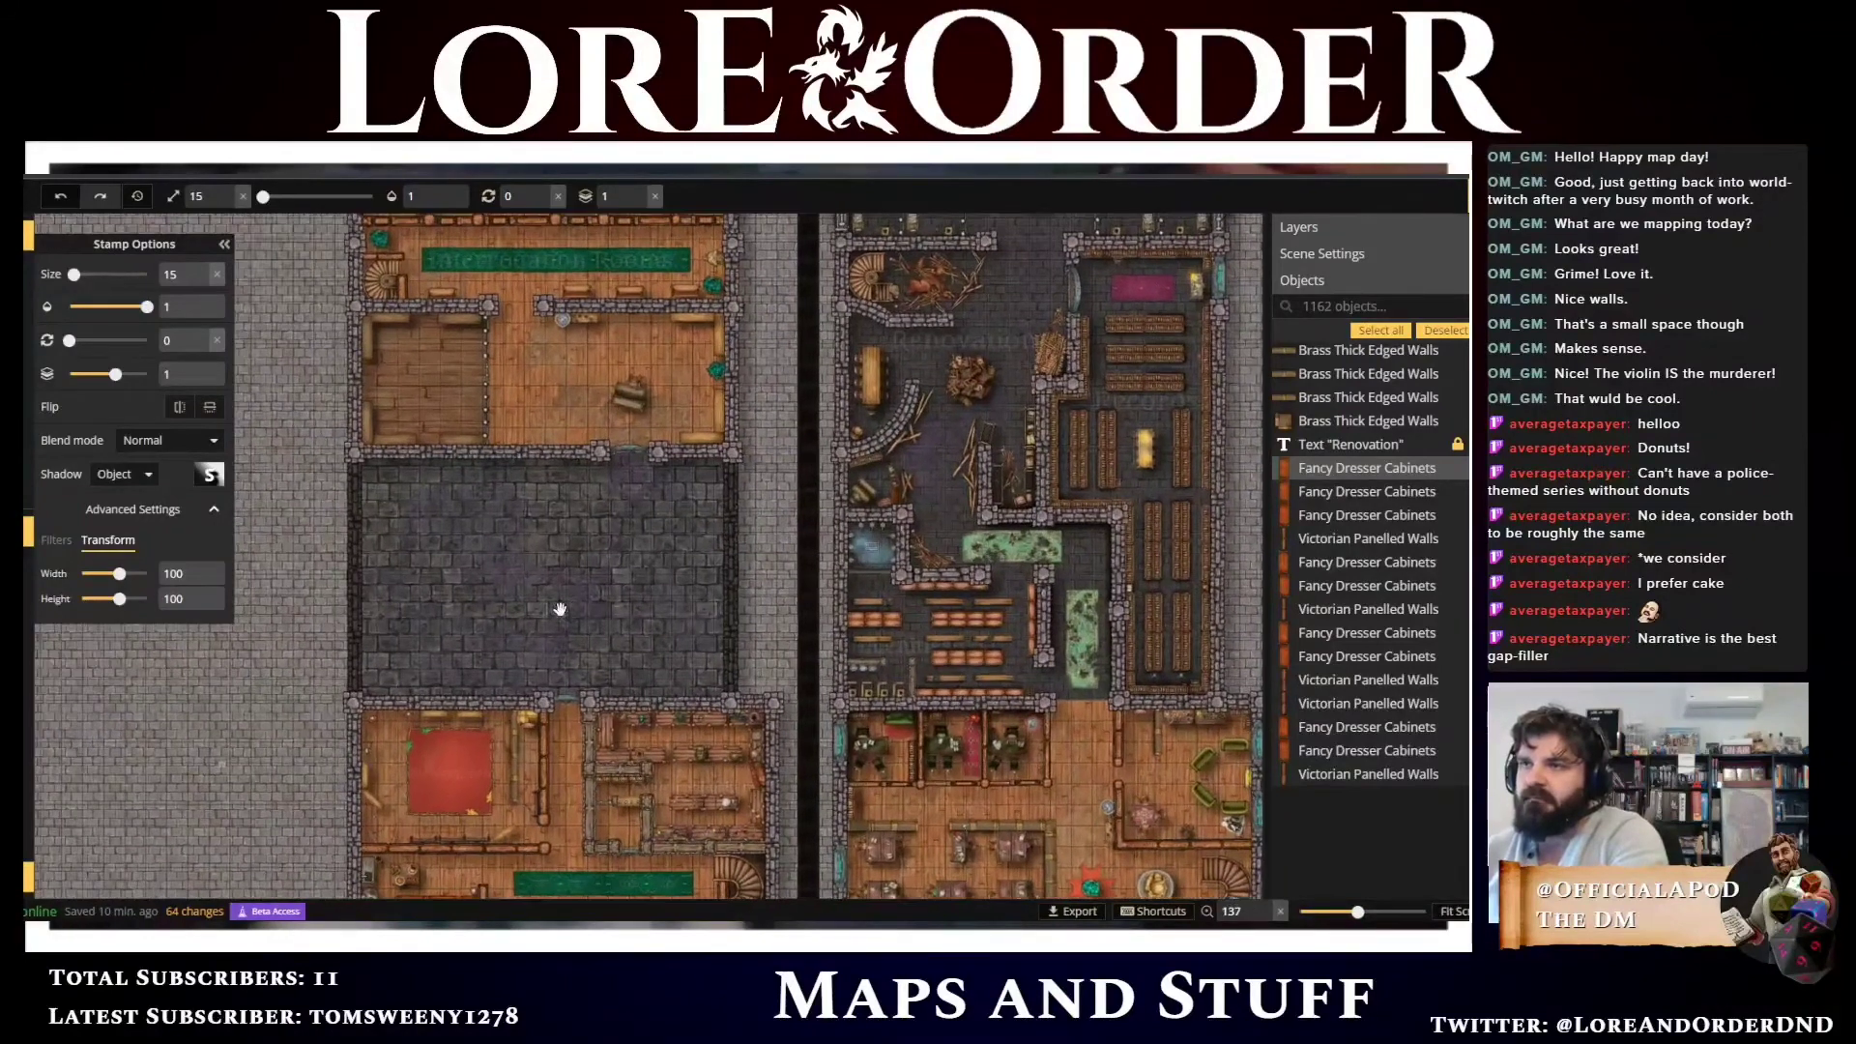
Add a text label reading "Processing" in the unlabelled wooden-floored room below the Interrogation Rooms
{"action": "scroll", "coordinate": [560, 609], "scroll_direction": "up", "scroll_amount": 3}
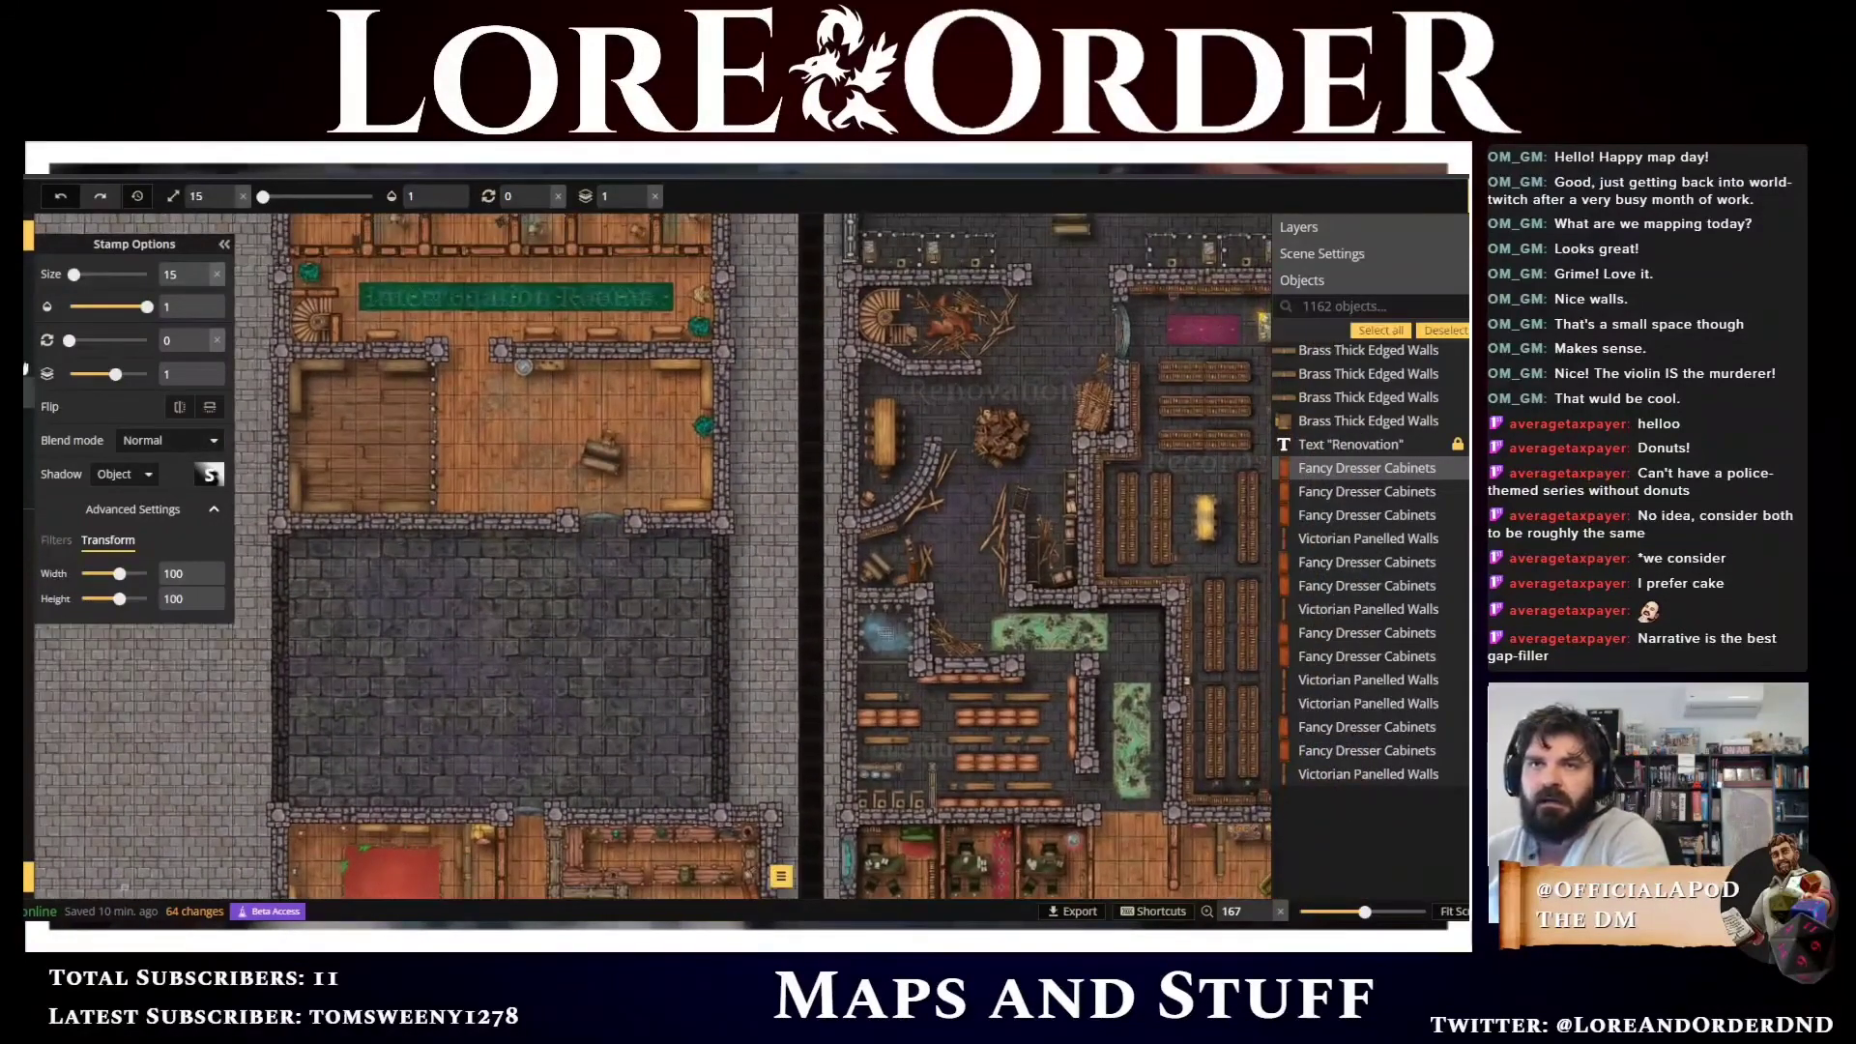
{"action": "left_click", "coordinate": [27, 377]}
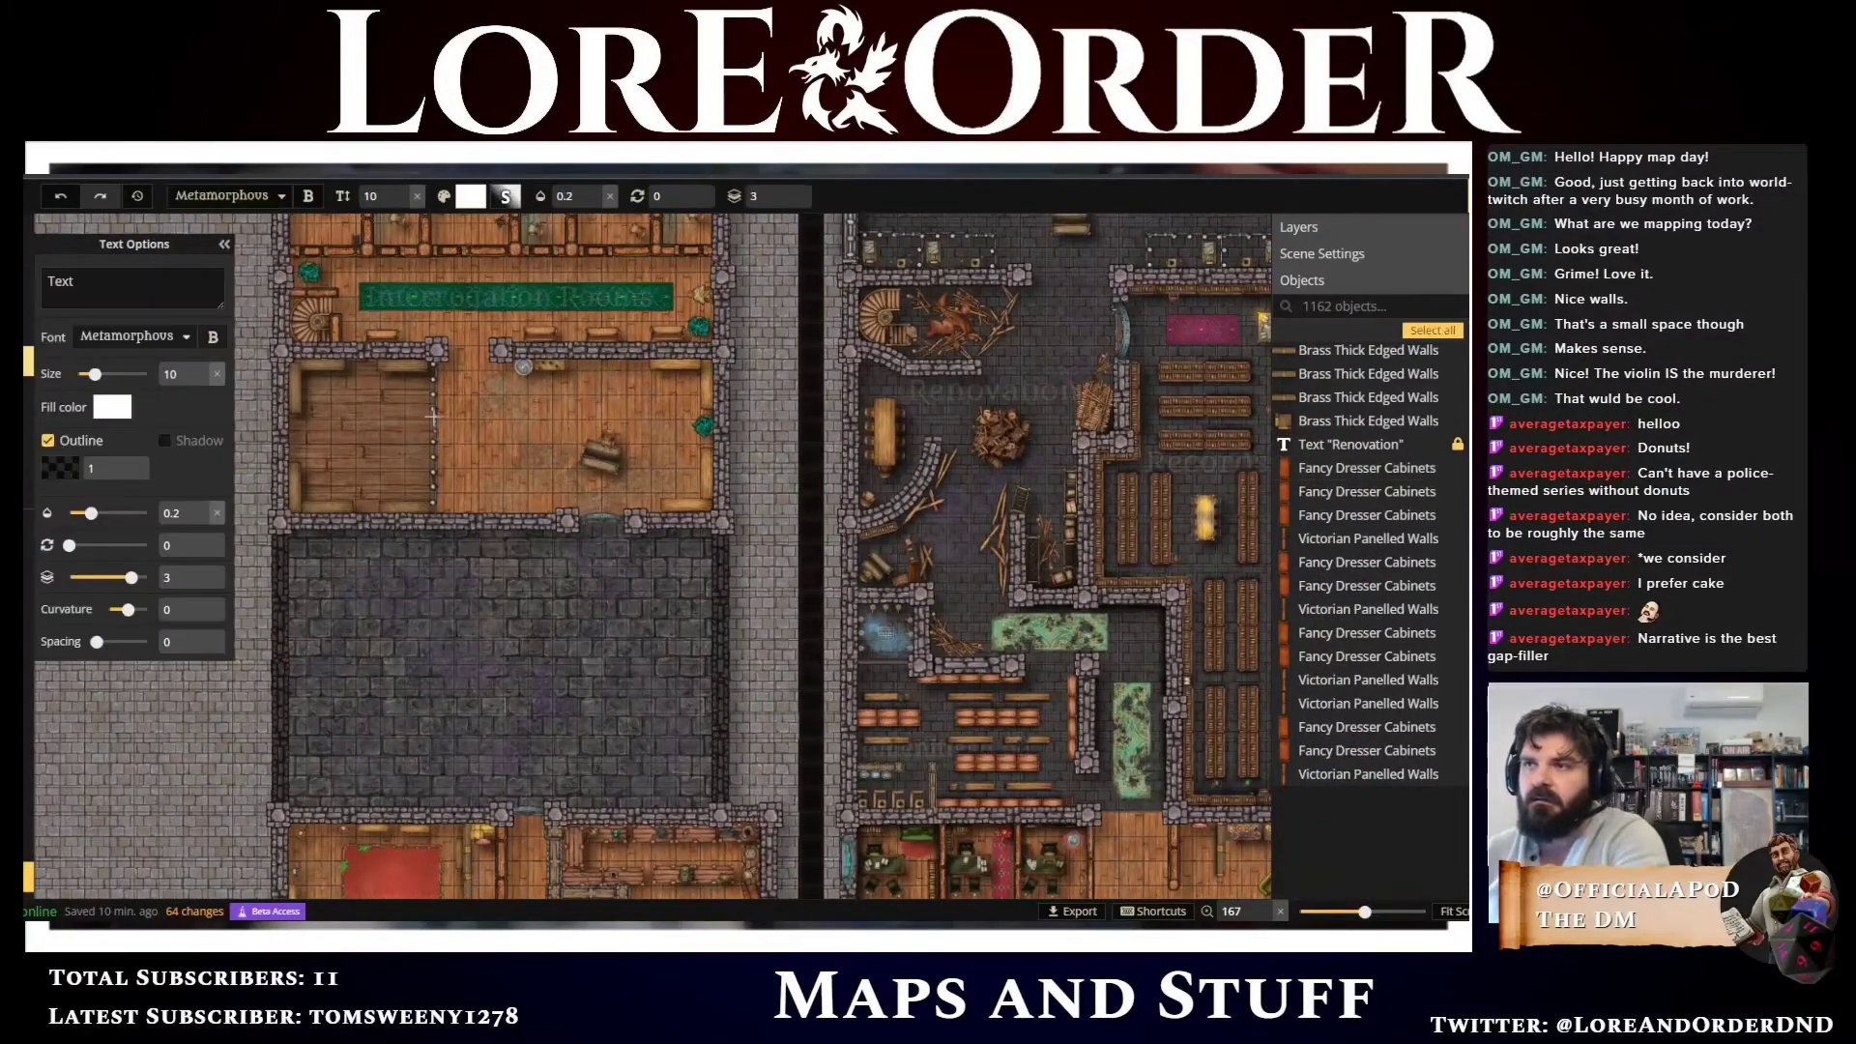
{"action": "left_click", "coordinate": [476, 422]}
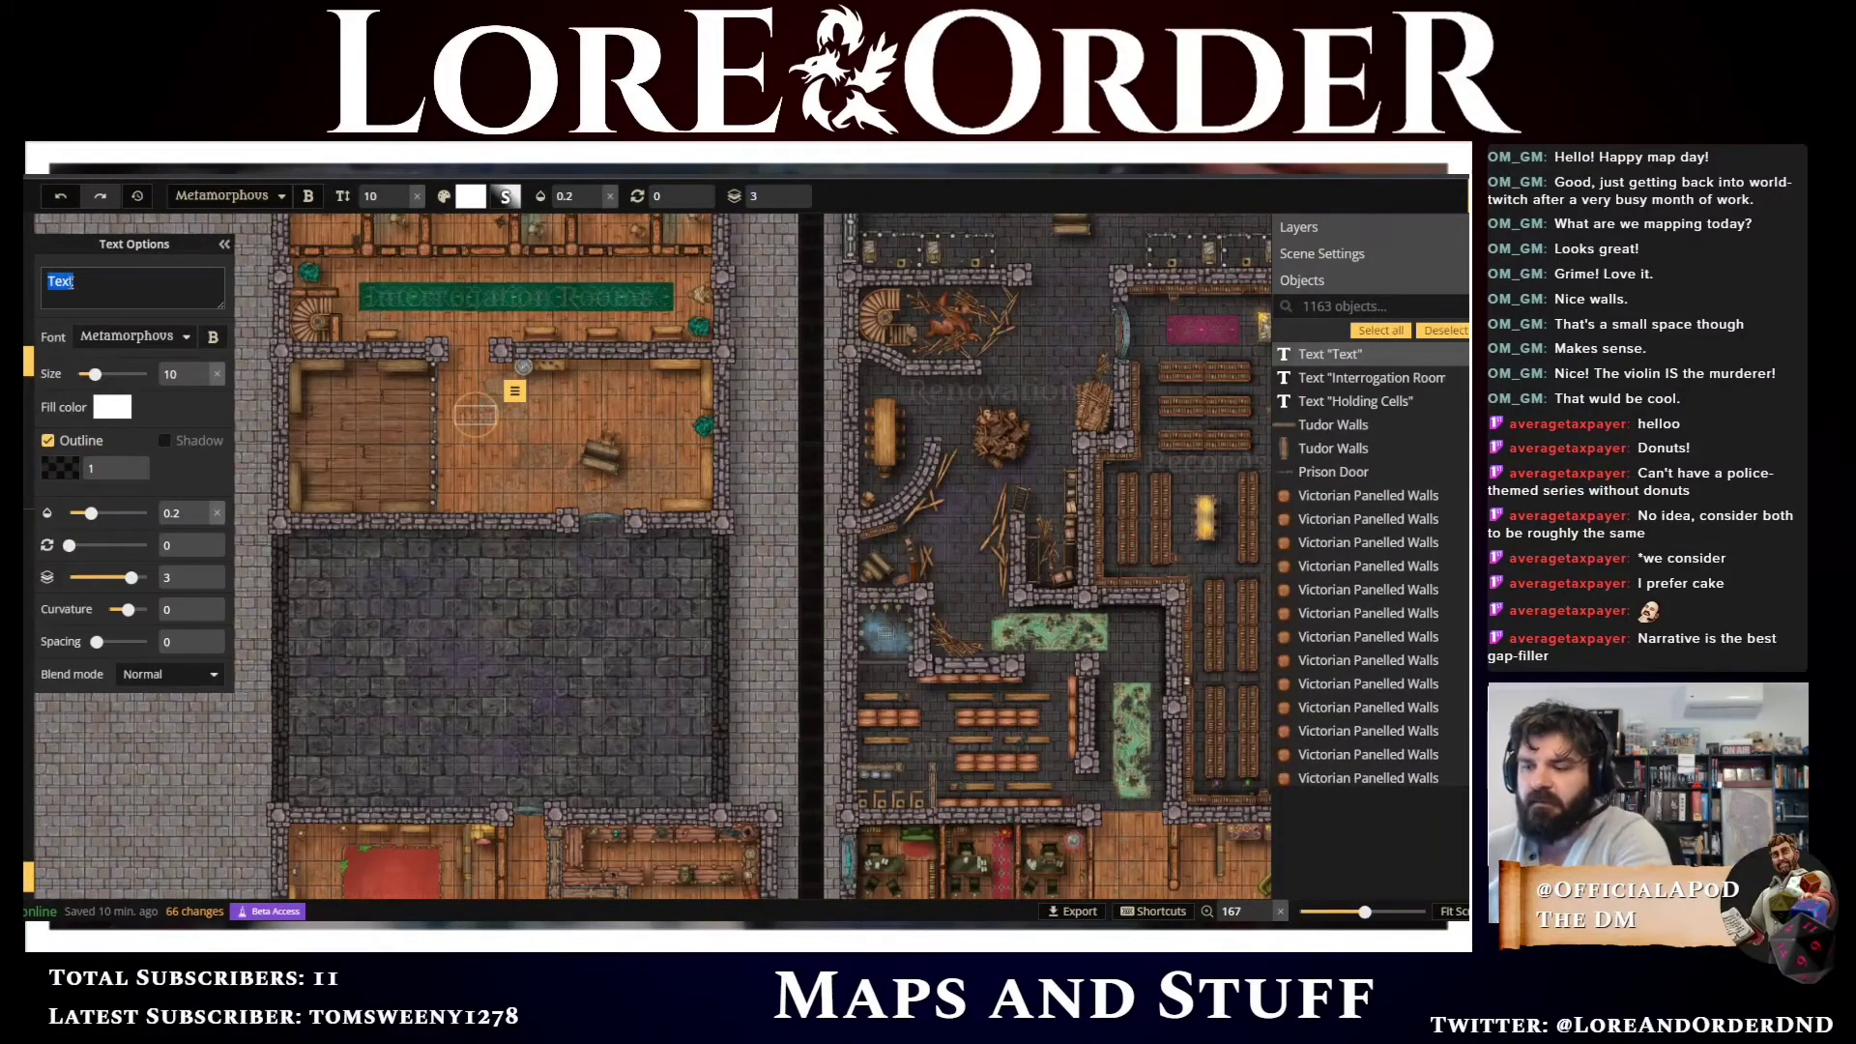
{"action": "type", "text": "Processing"}
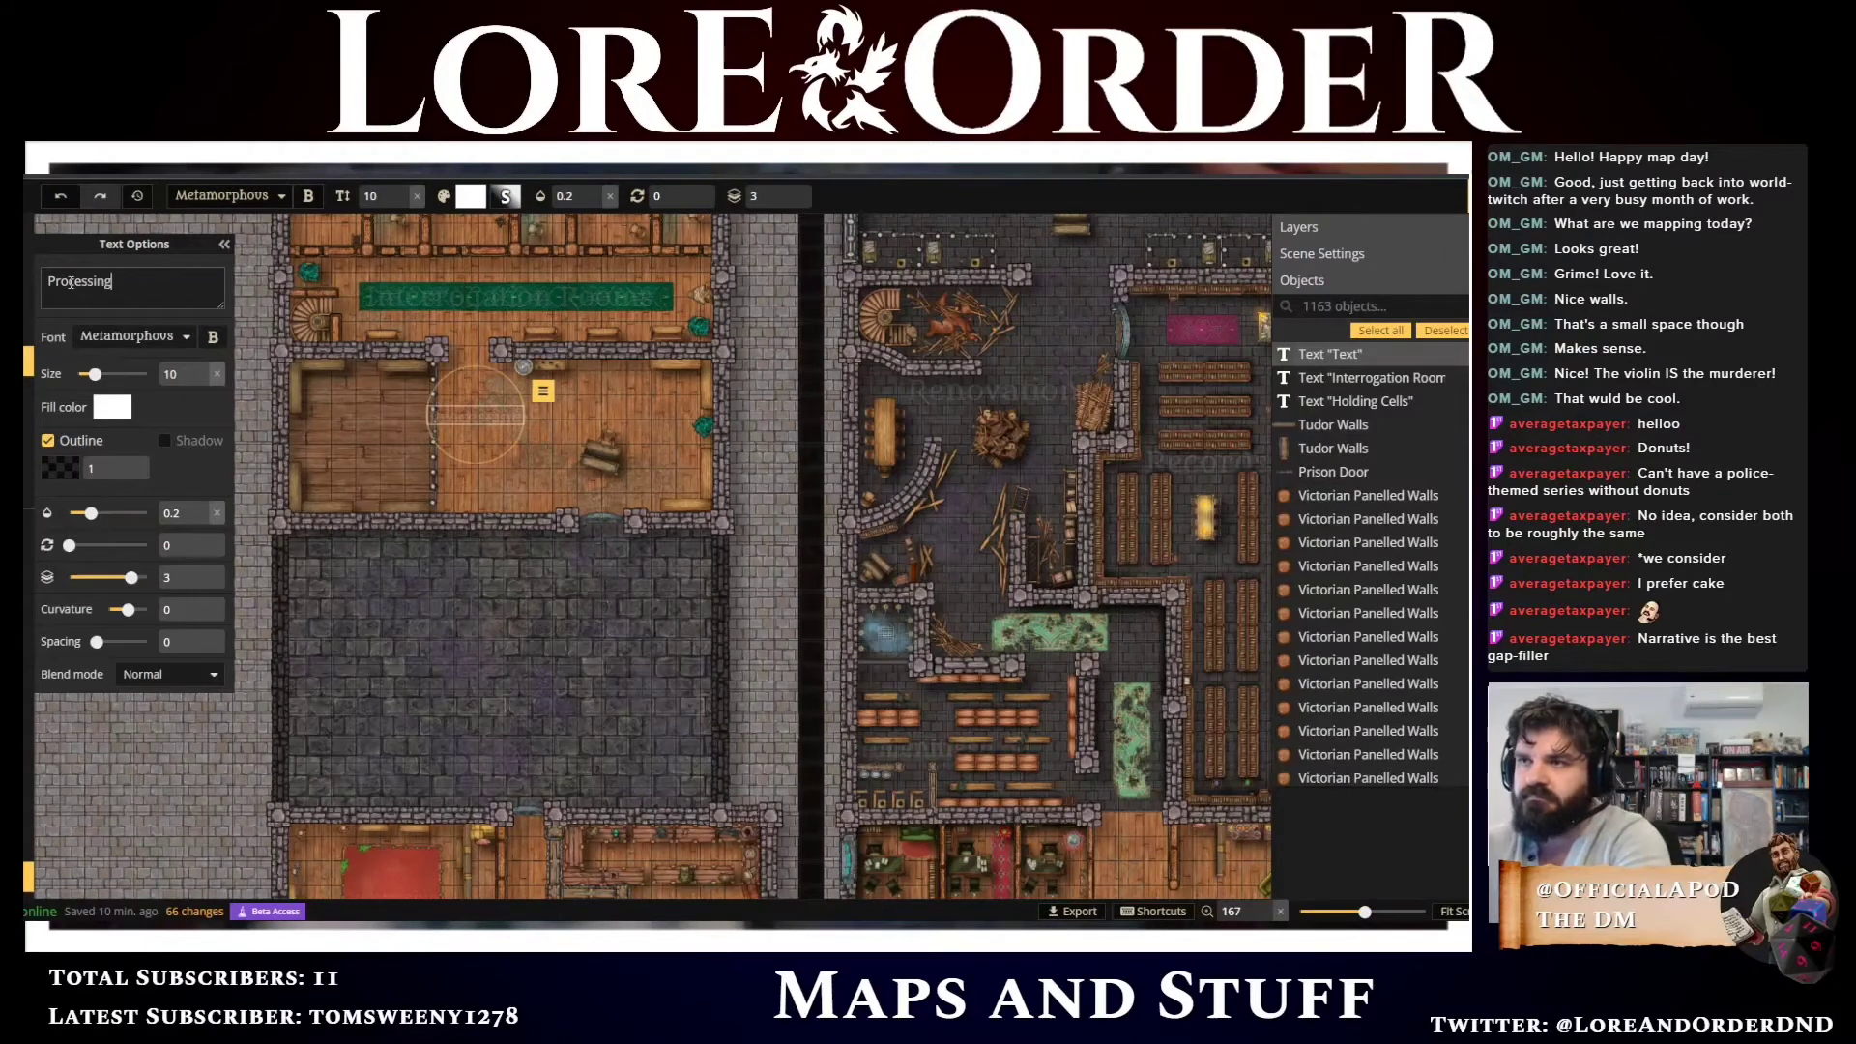
Set the Processing label's text size to 16 and centre it in the open part of the room beside the partition
{"action": "left_click", "coordinate": [203, 370]}
{"action": "left_click", "coordinate": [203, 371]}
{"action": "left_click", "coordinate": [203, 370]}
{"action": "left_click", "coordinate": [203, 370]}
{"action": "left_click", "coordinate": [203, 370]}
{"action": "left_click", "coordinate": [203, 370]}
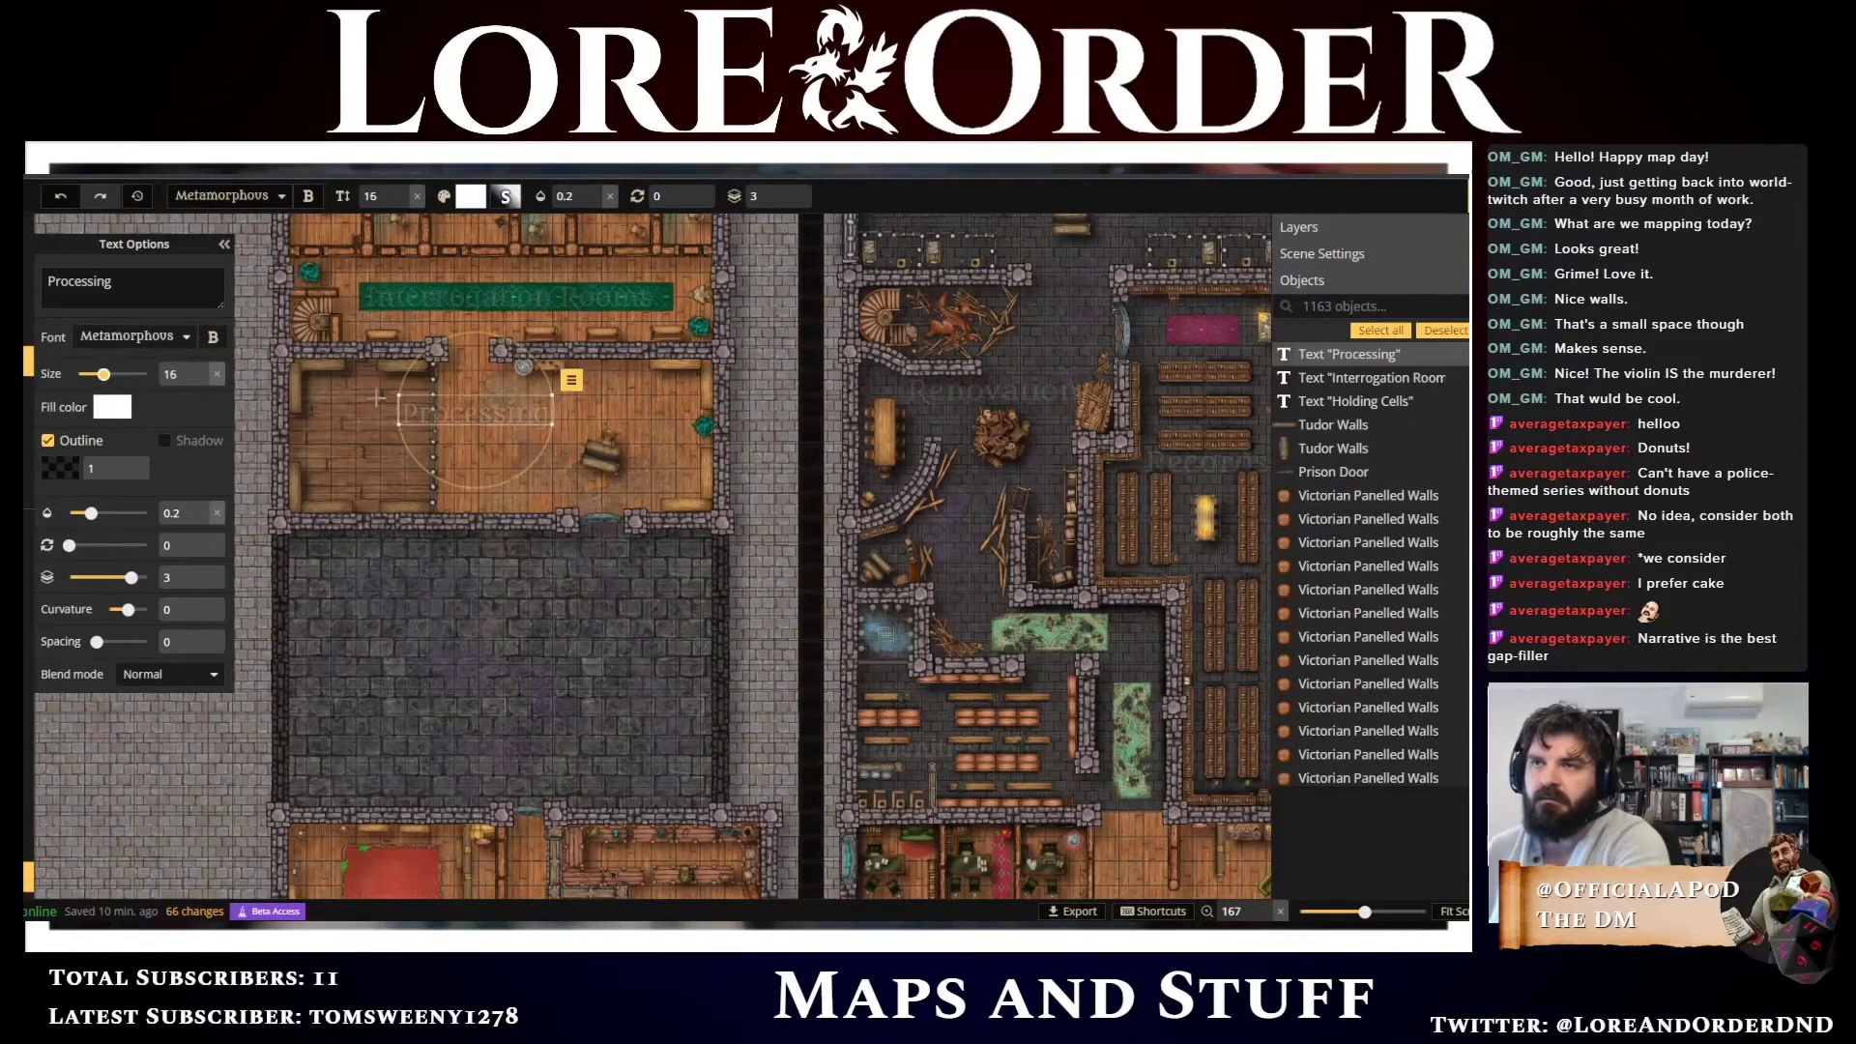
{"action": "left_click_drag", "start_coordinate": [460, 413], "coordinate": [499, 409]}
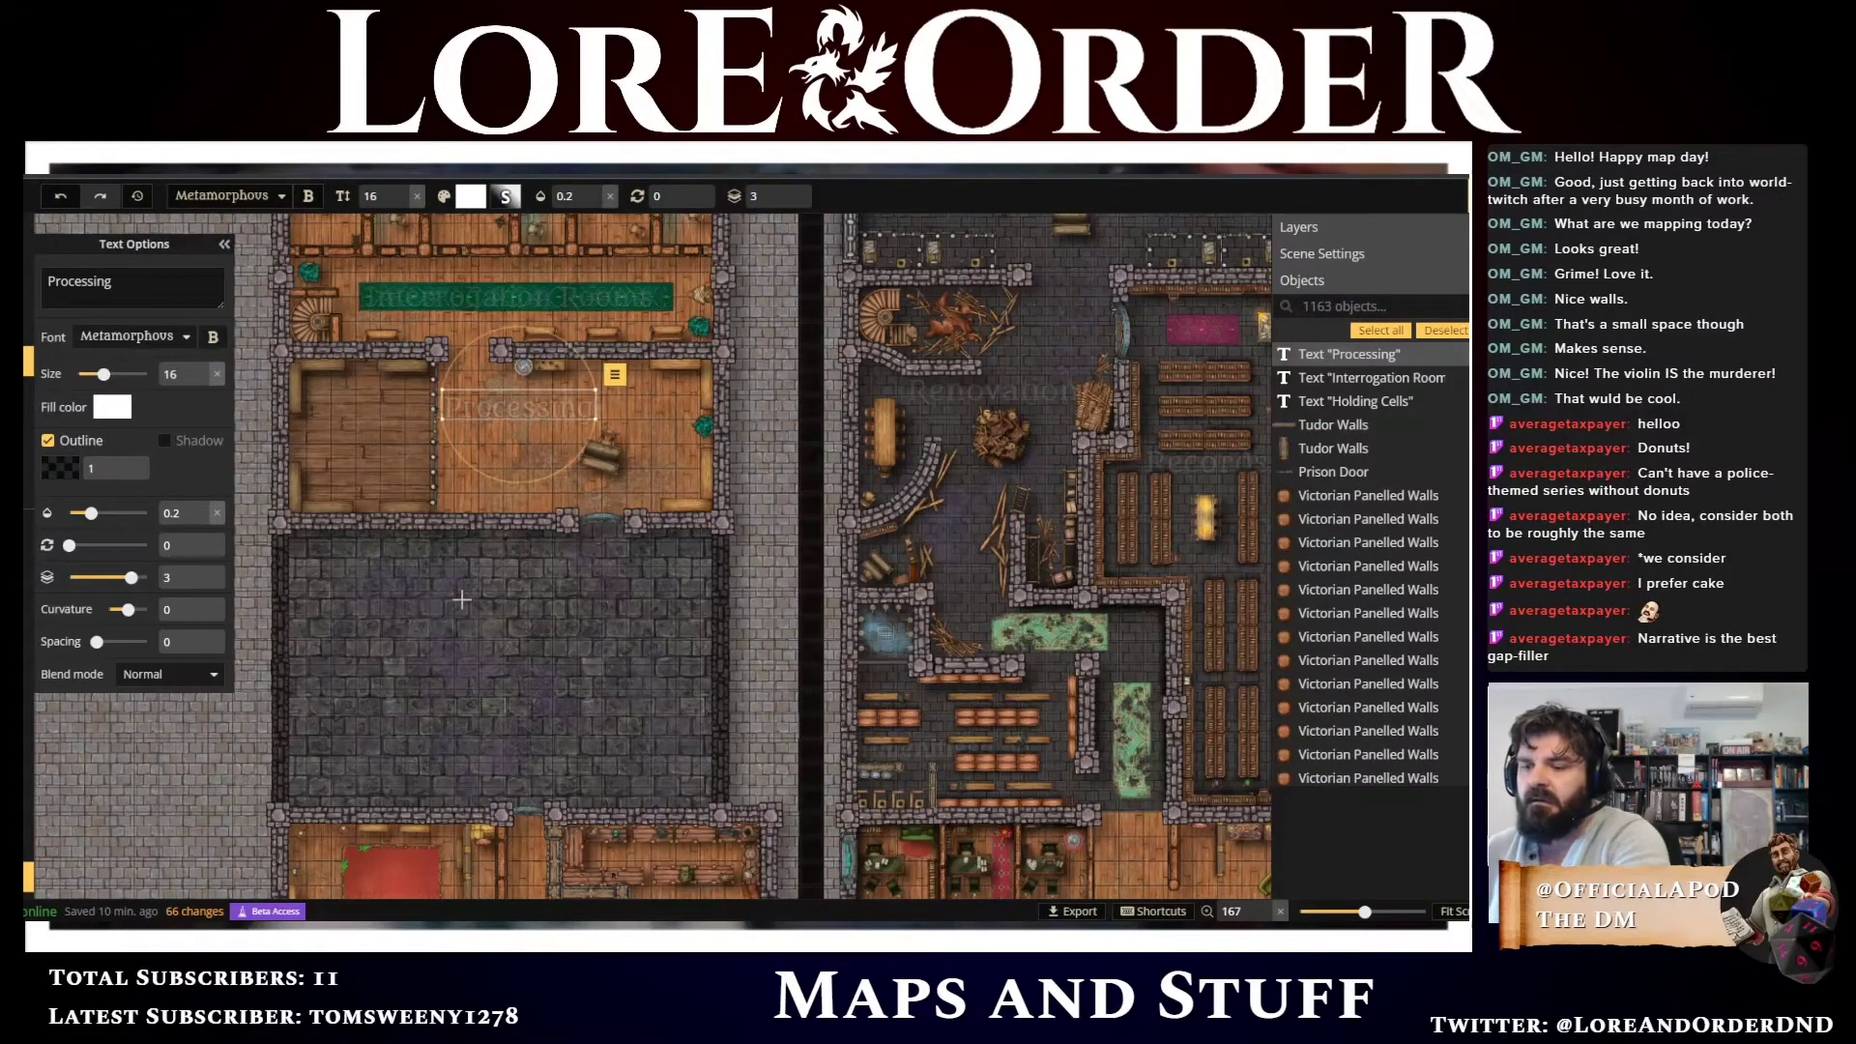
Deselect the Processing label and examine the labelled room, the courtyard and the overall layout of both floors
{"action": "scroll", "coordinate": [495, 602], "scroll_direction": "up", "scroll_amount": 3}
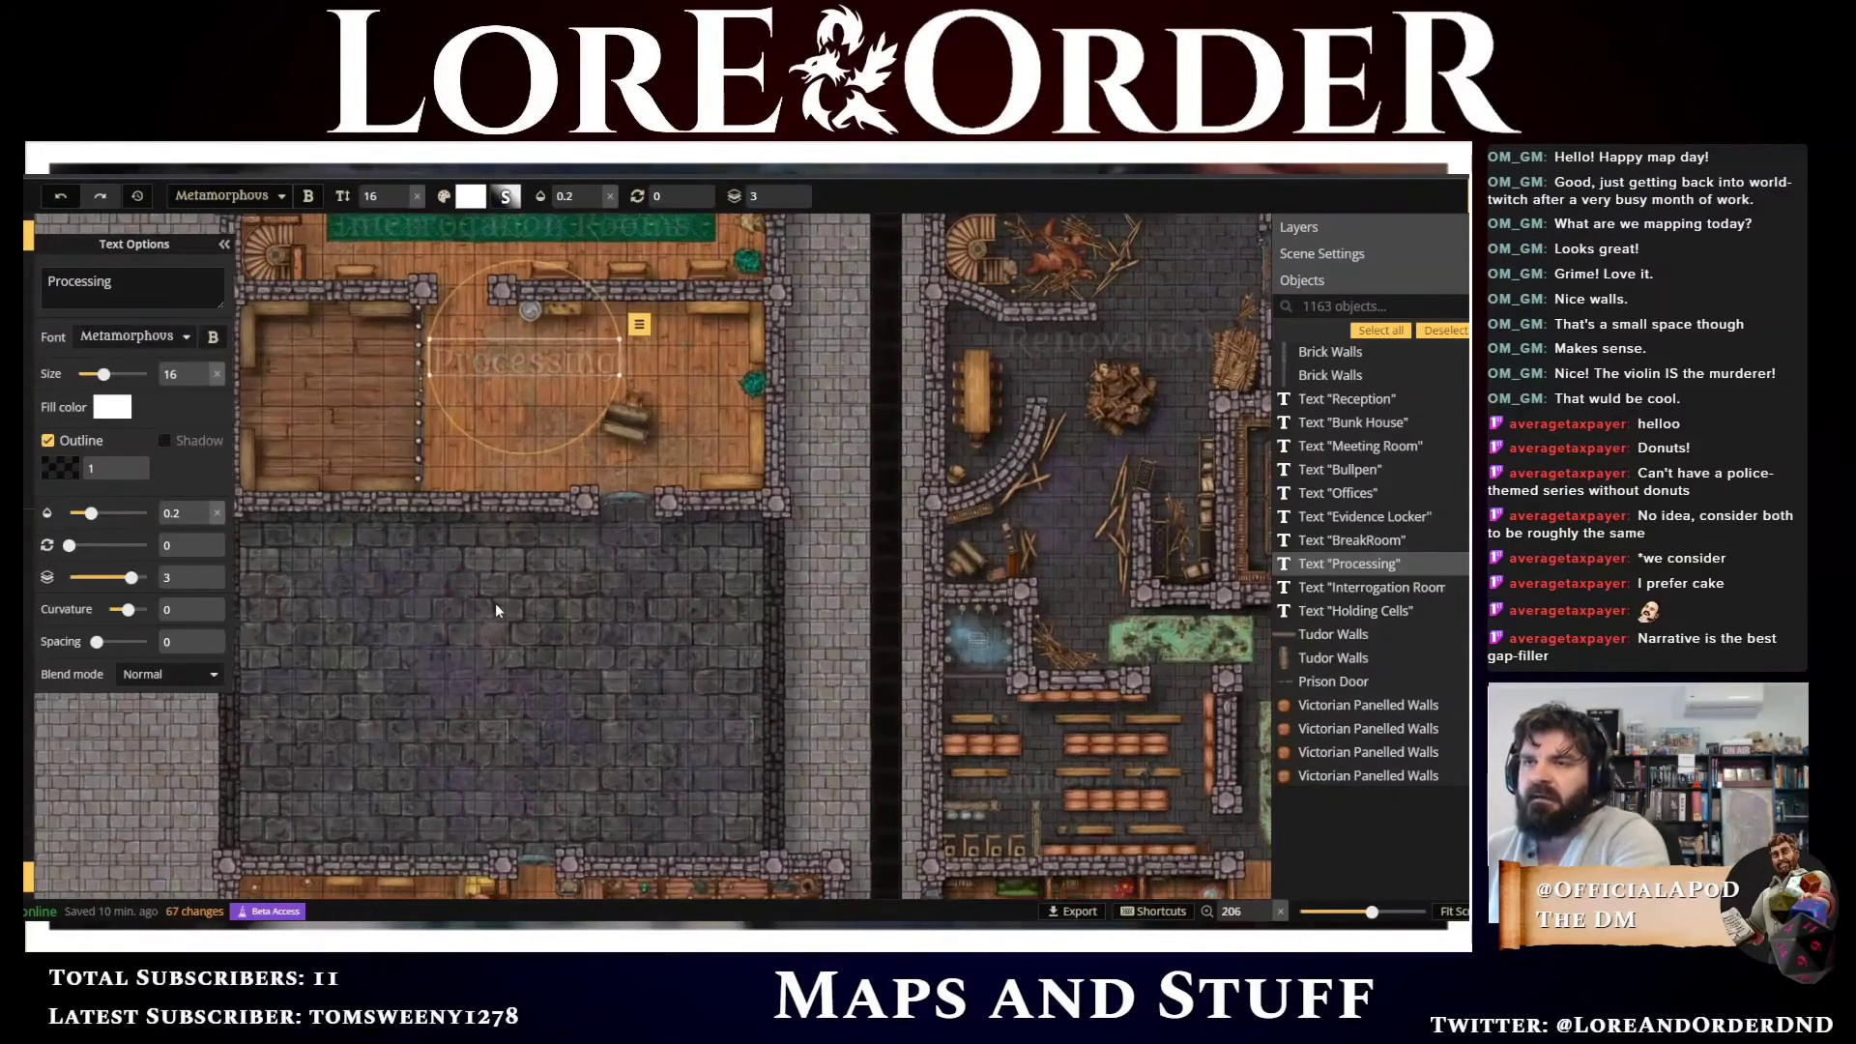
{"action": "left_click_drag", "start_coordinate": [462, 544], "coordinate": [539, 631]}
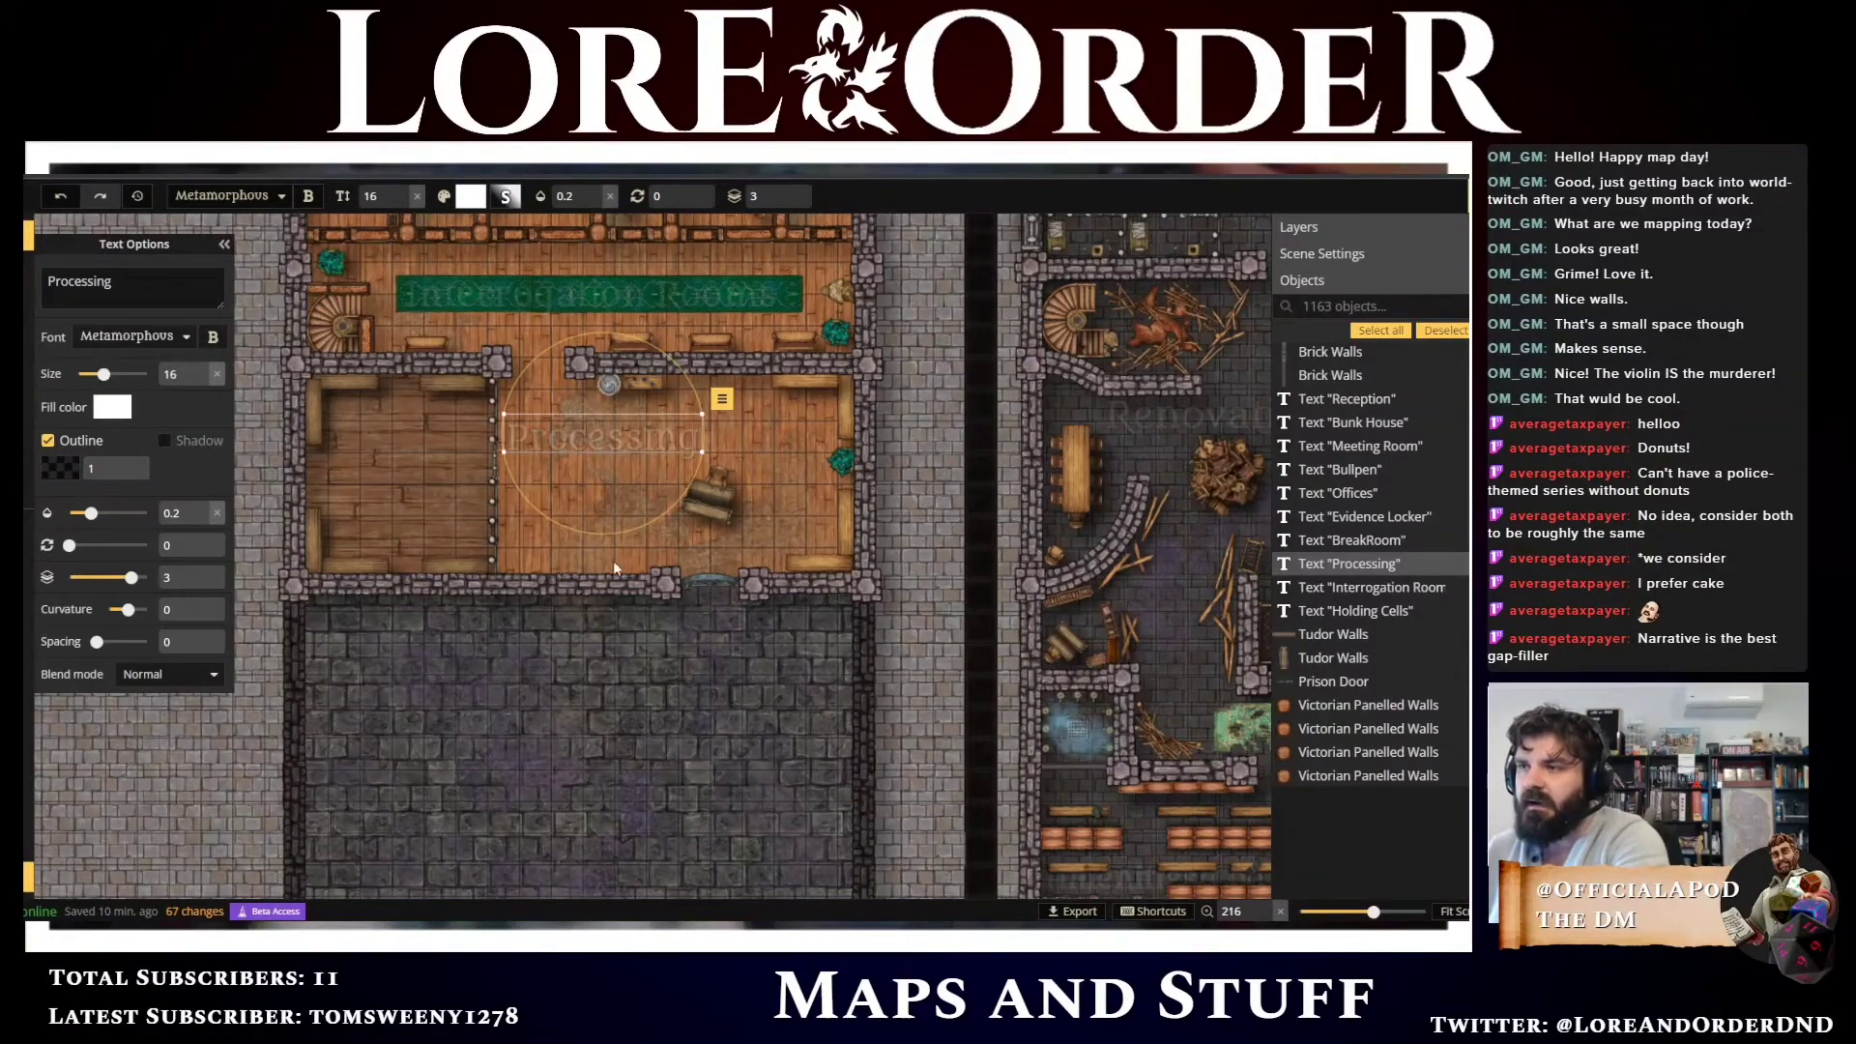
{"action": "left_click", "coordinate": [270, 723]}
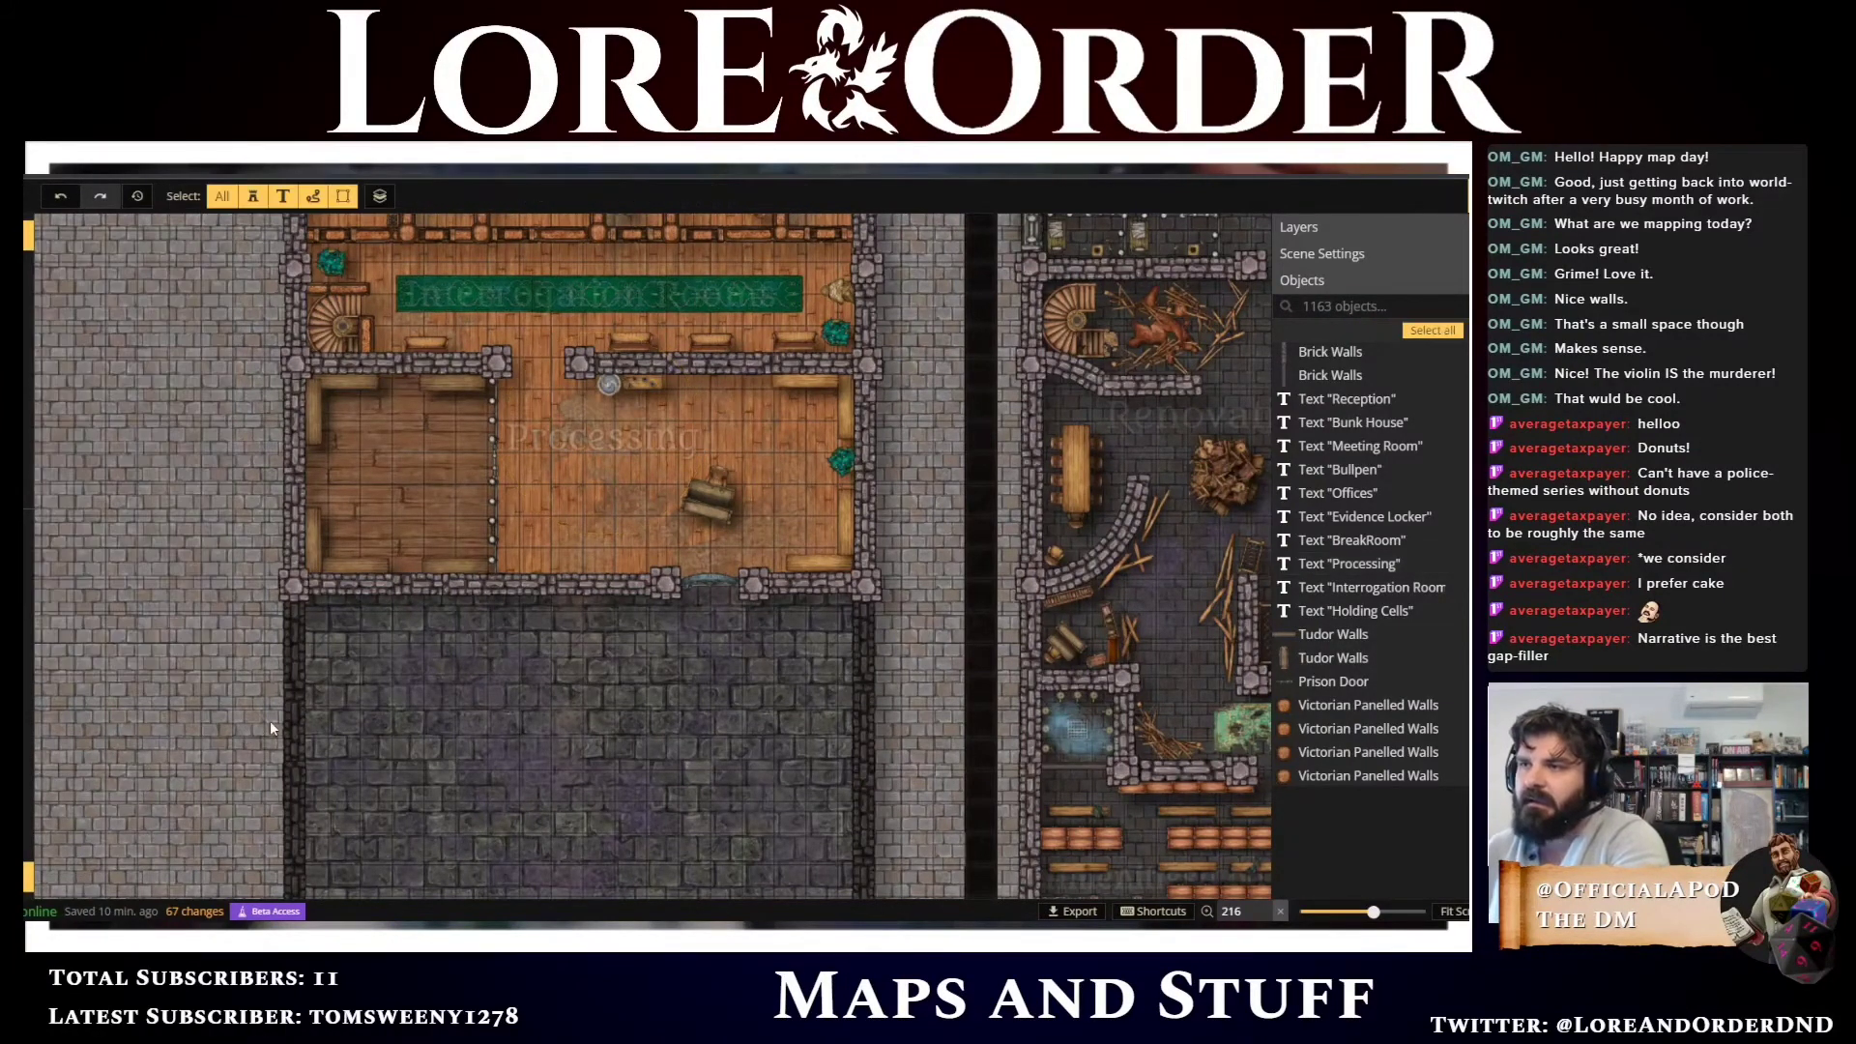
{"action": "scroll", "coordinate": [470, 667], "scroll_direction": "down", "scroll_amount": 2}
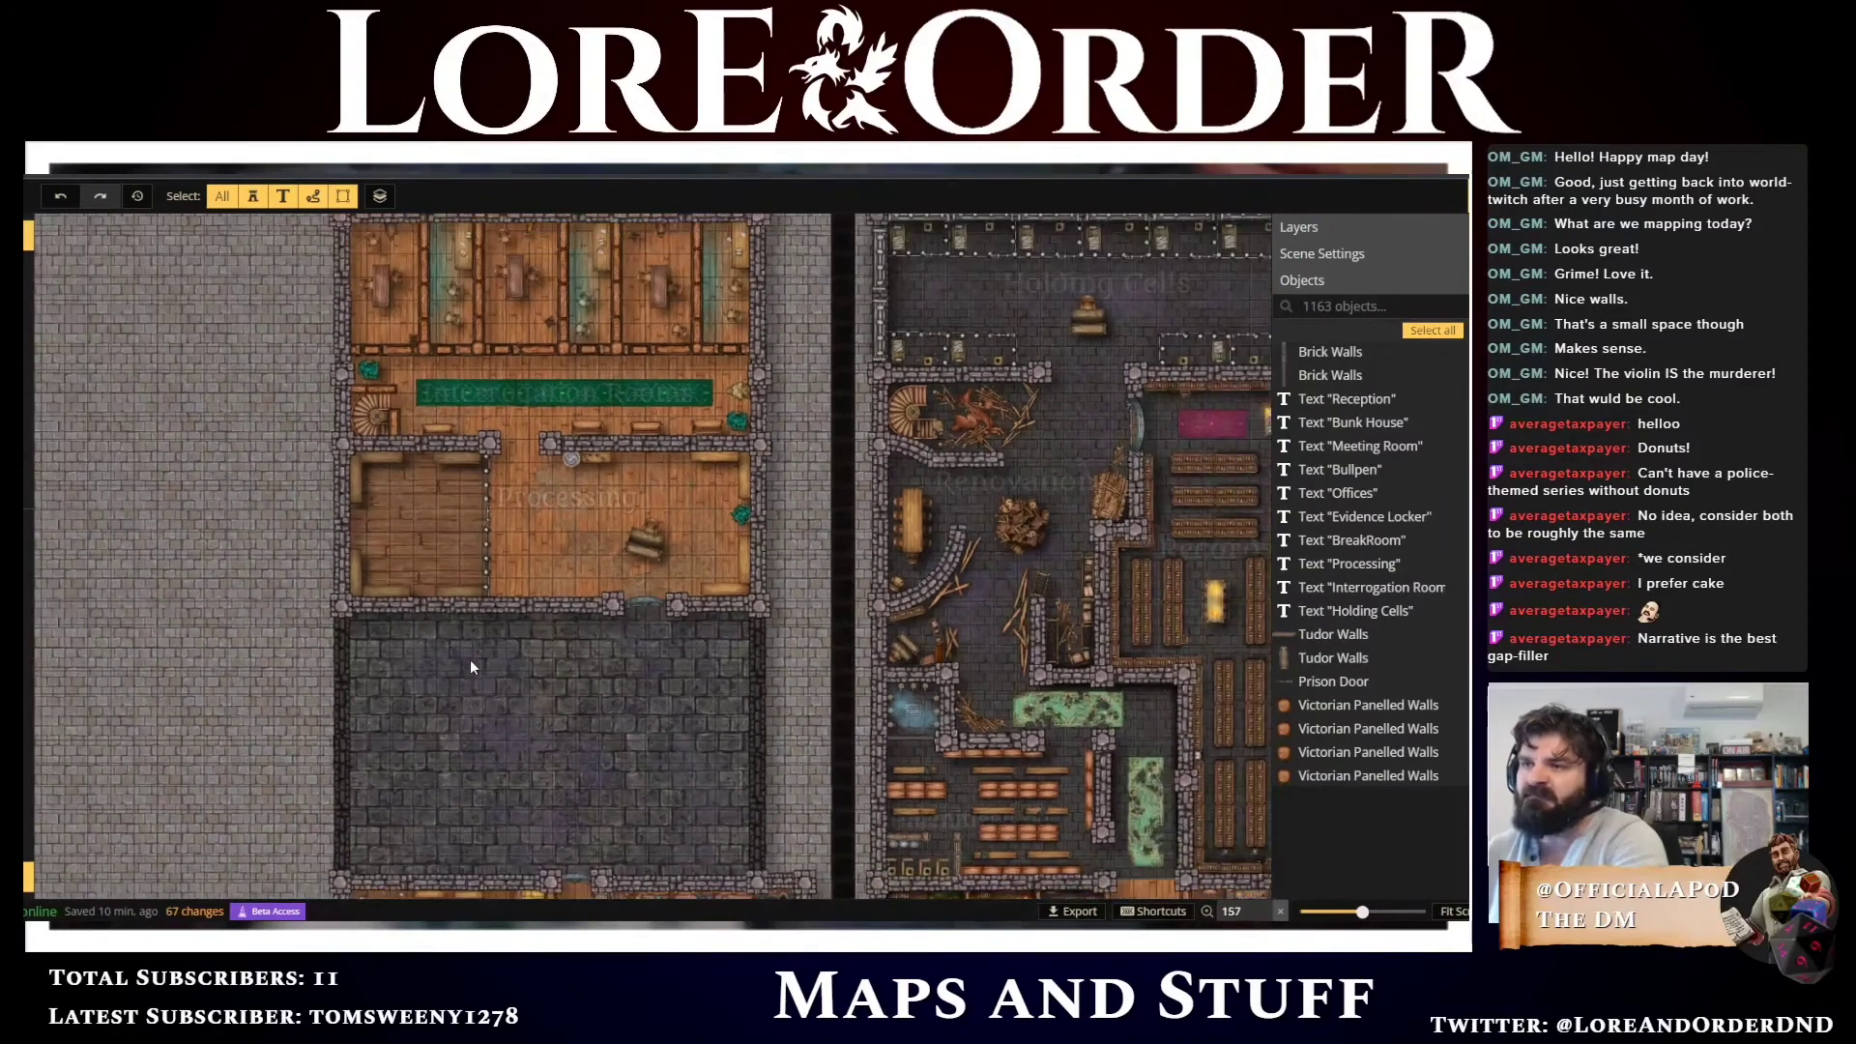
{"action": "left_click_drag", "start_coordinate": [807, 555], "coordinate": [640, 551]}
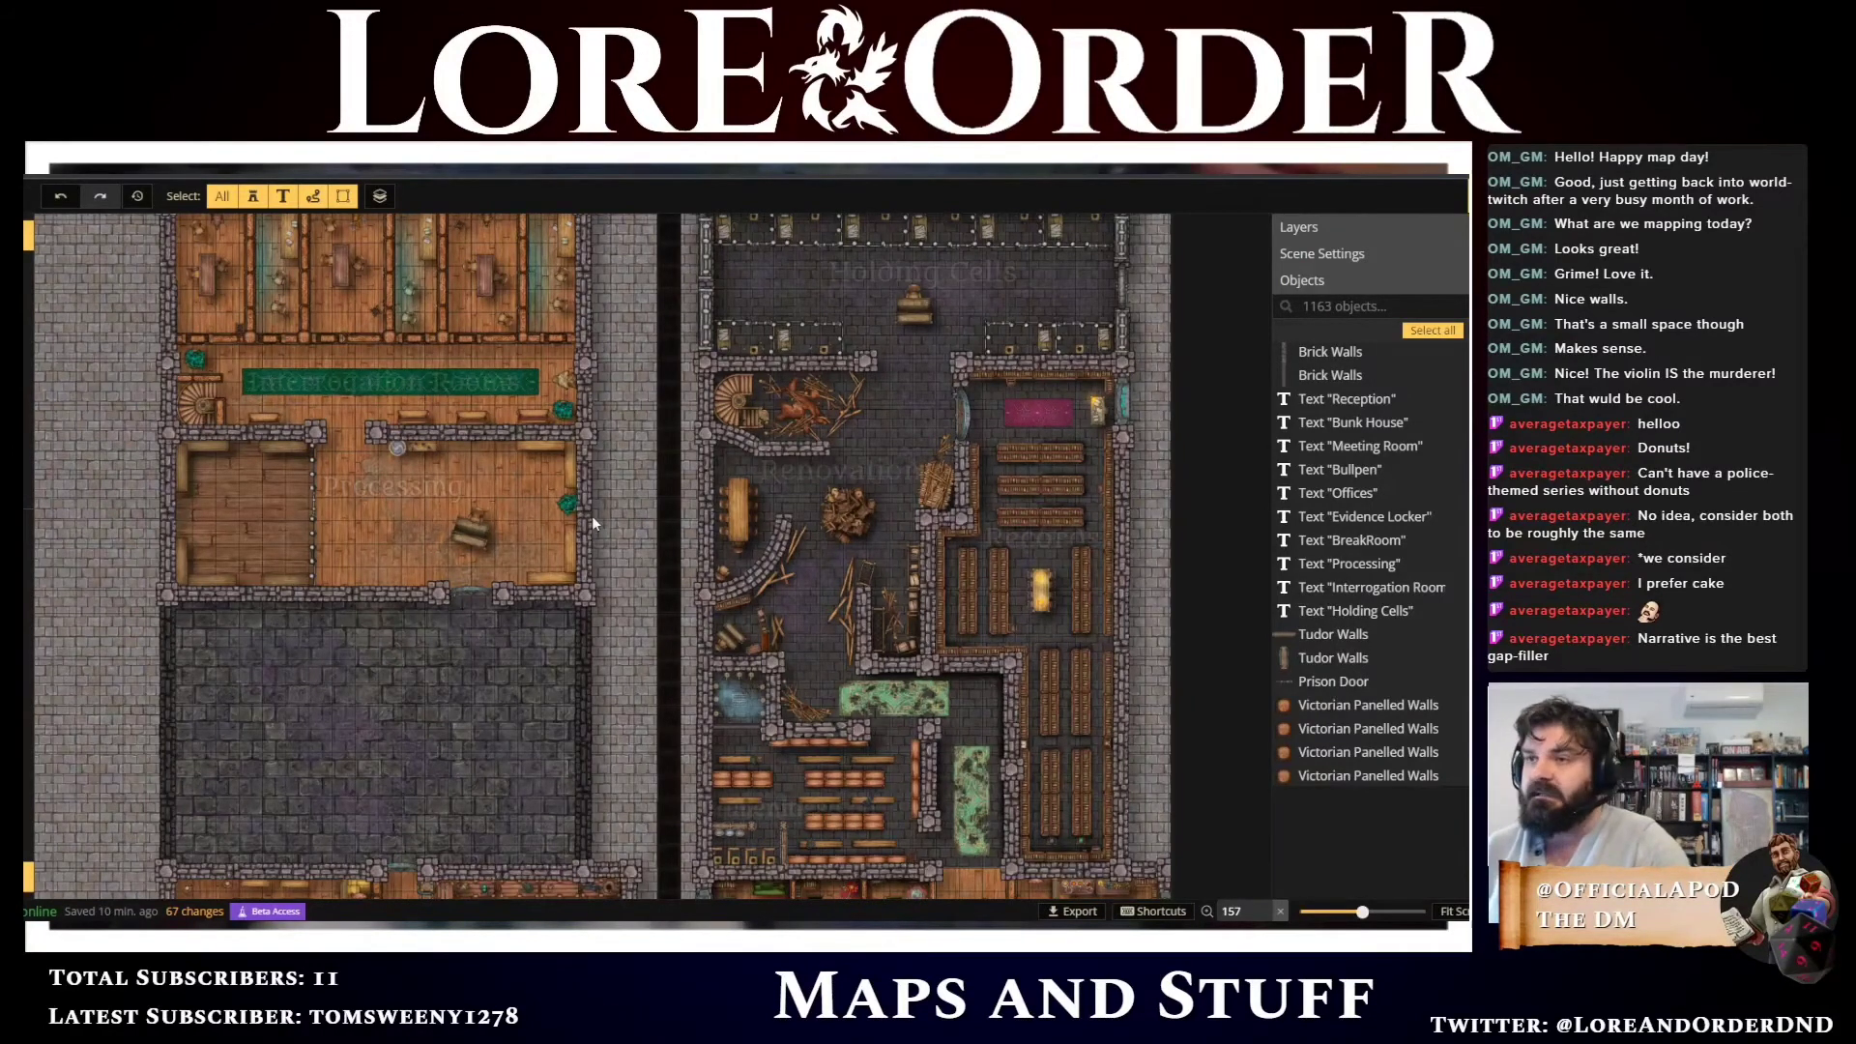
{"action": "scroll", "coordinate": [547, 539], "scroll_direction": "down", "scroll_amount": 2}
{"action": "left_click_drag", "start_coordinate": [1084, 669], "coordinate": [1042, 576]}
{"action": "scroll", "coordinate": [1042, 578], "scroll_direction": "down", "scroll_amount": 2}
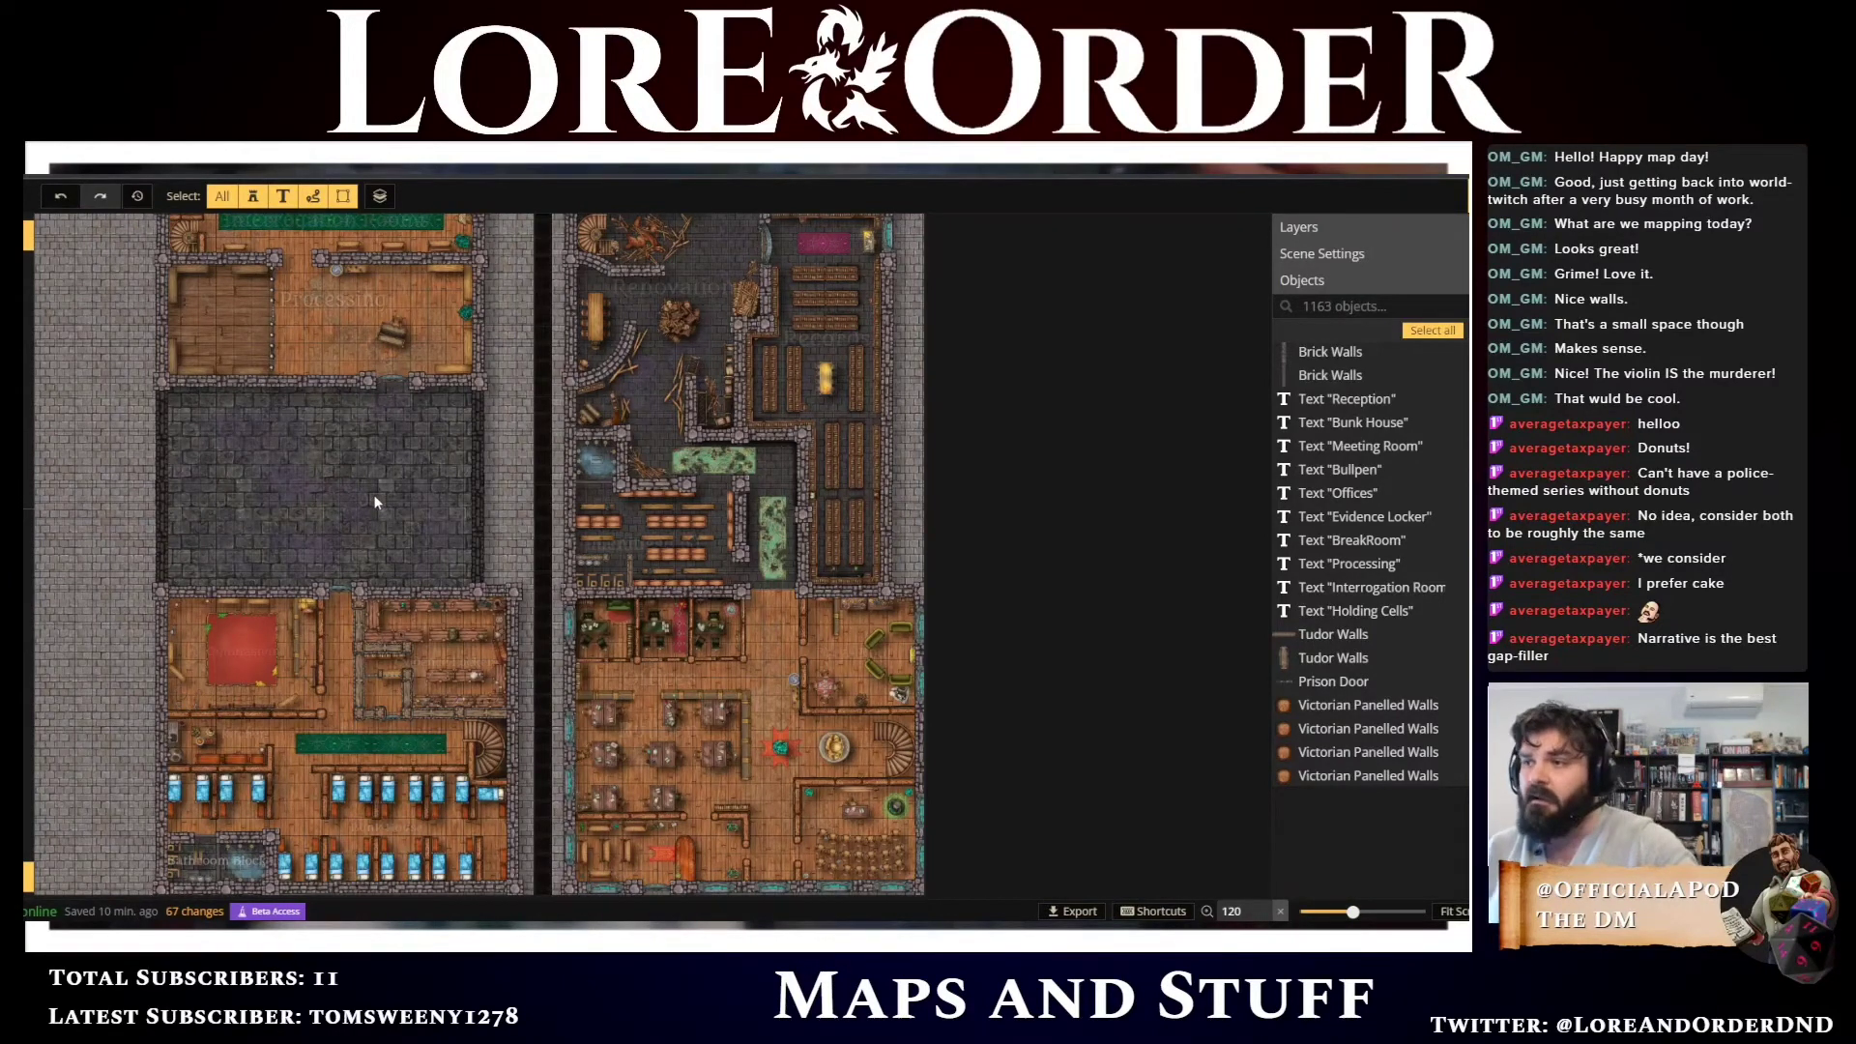
{"action": "scroll", "coordinate": [1084, 476], "scroll_direction": "down", "scroll_amount": 1}
{"action": "scroll", "coordinate": [1084, 476], "scroll_direction": "down", "scroll_amount": 1}
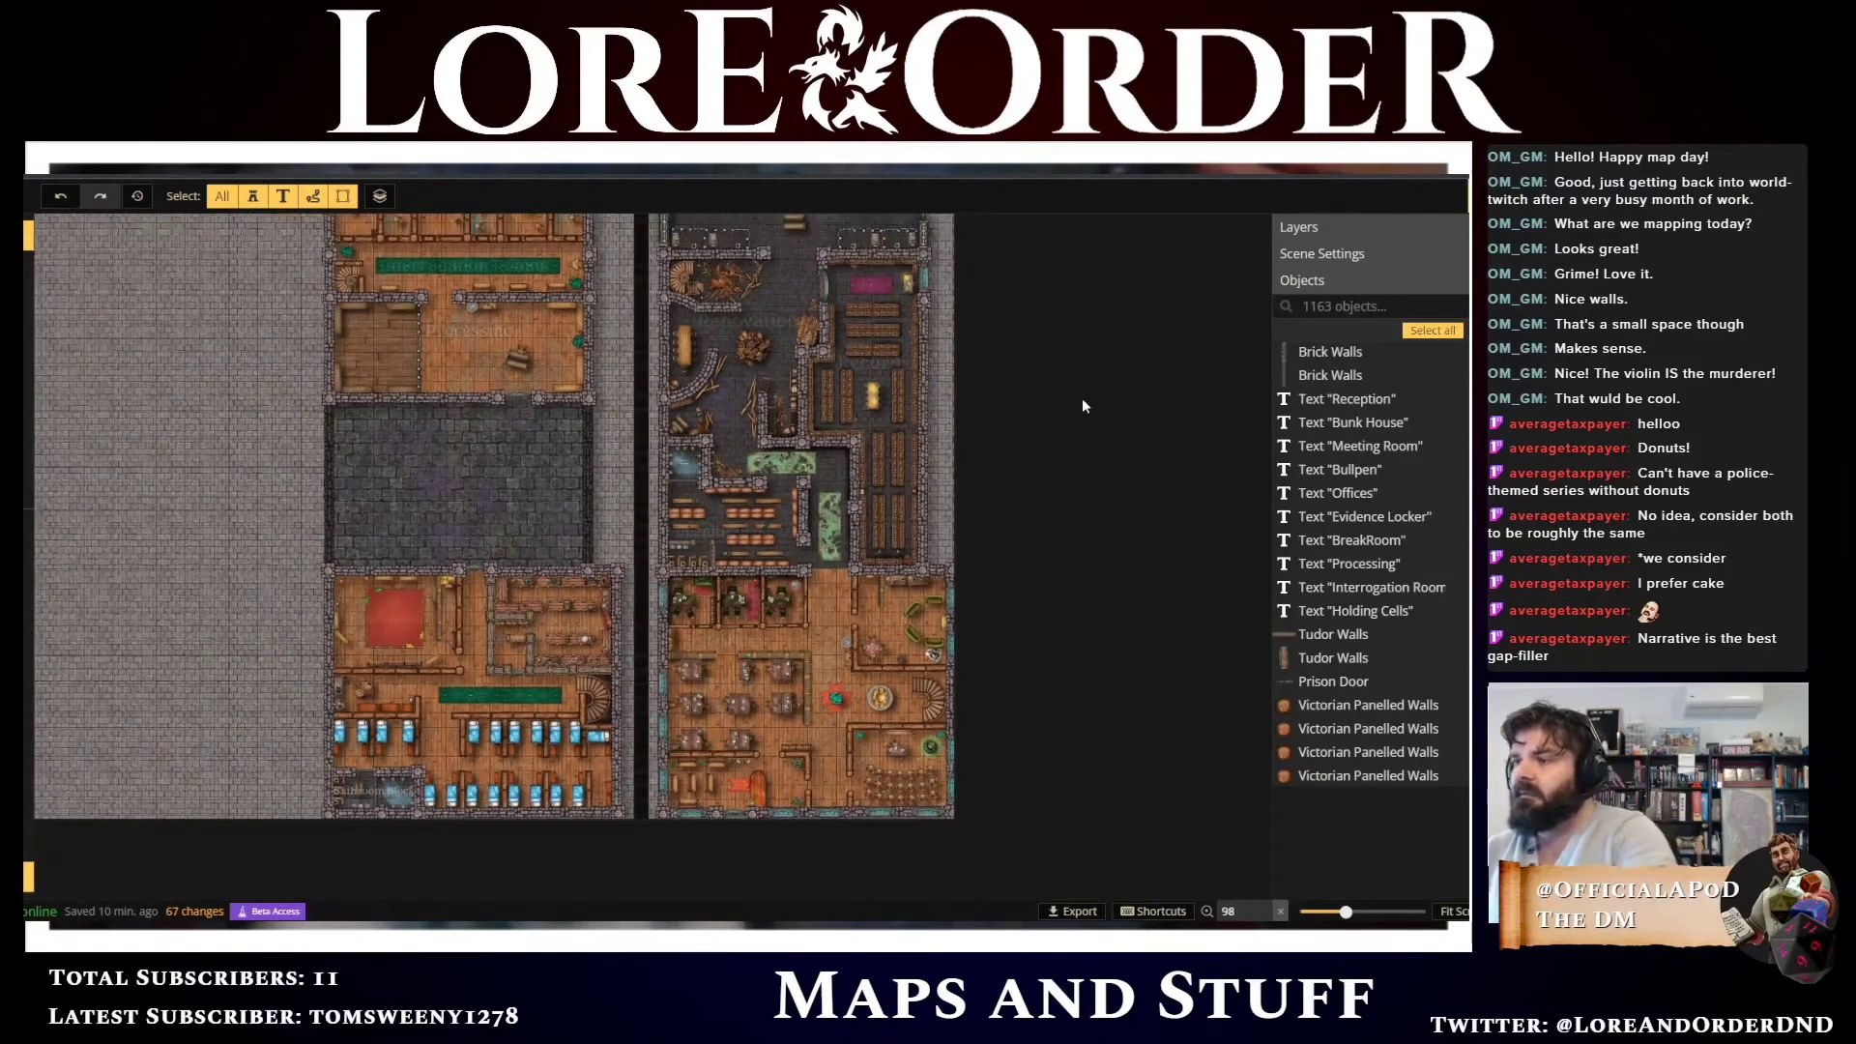
{"action": "left_click_drag", "start_coordinate": [1082, 400], "coordinate": [1002, 437]}
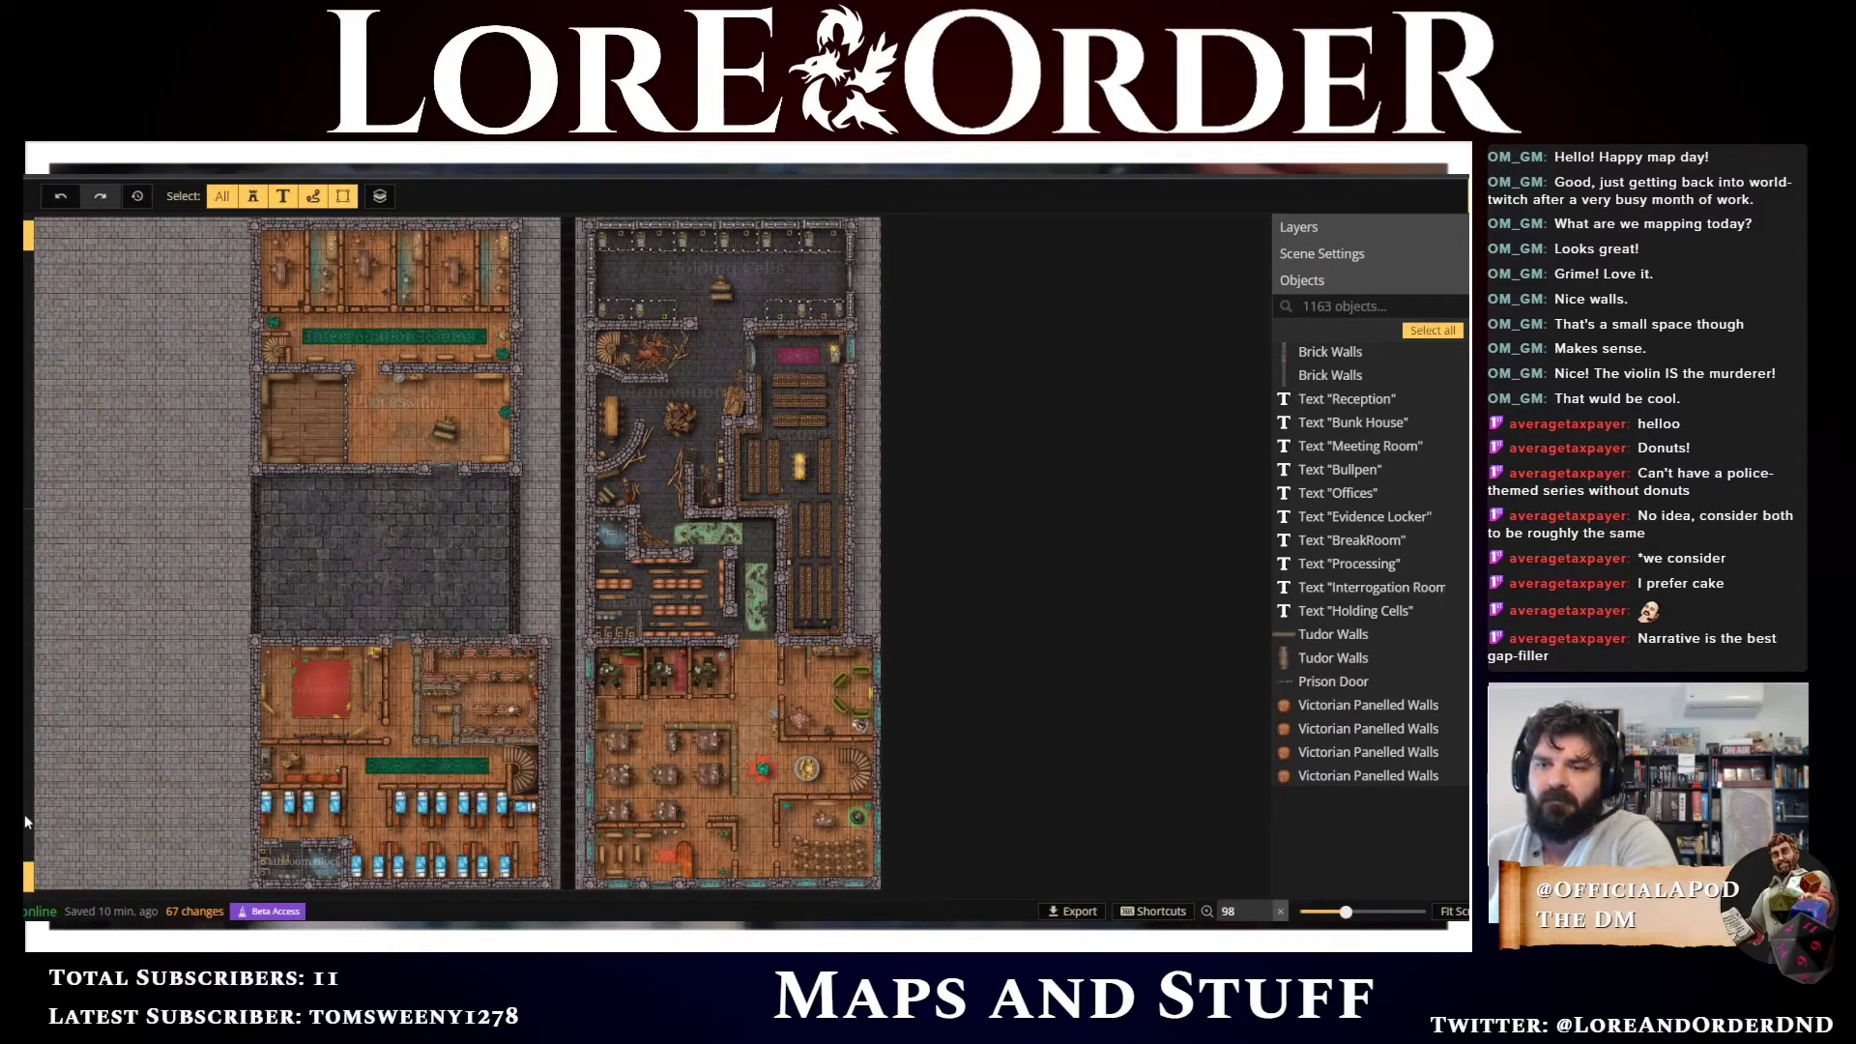
Save the map and create a new map from a region covering both building floors plus extra empty space beside the second one
{"action": "left_click", "coordinate": [28, 876]}
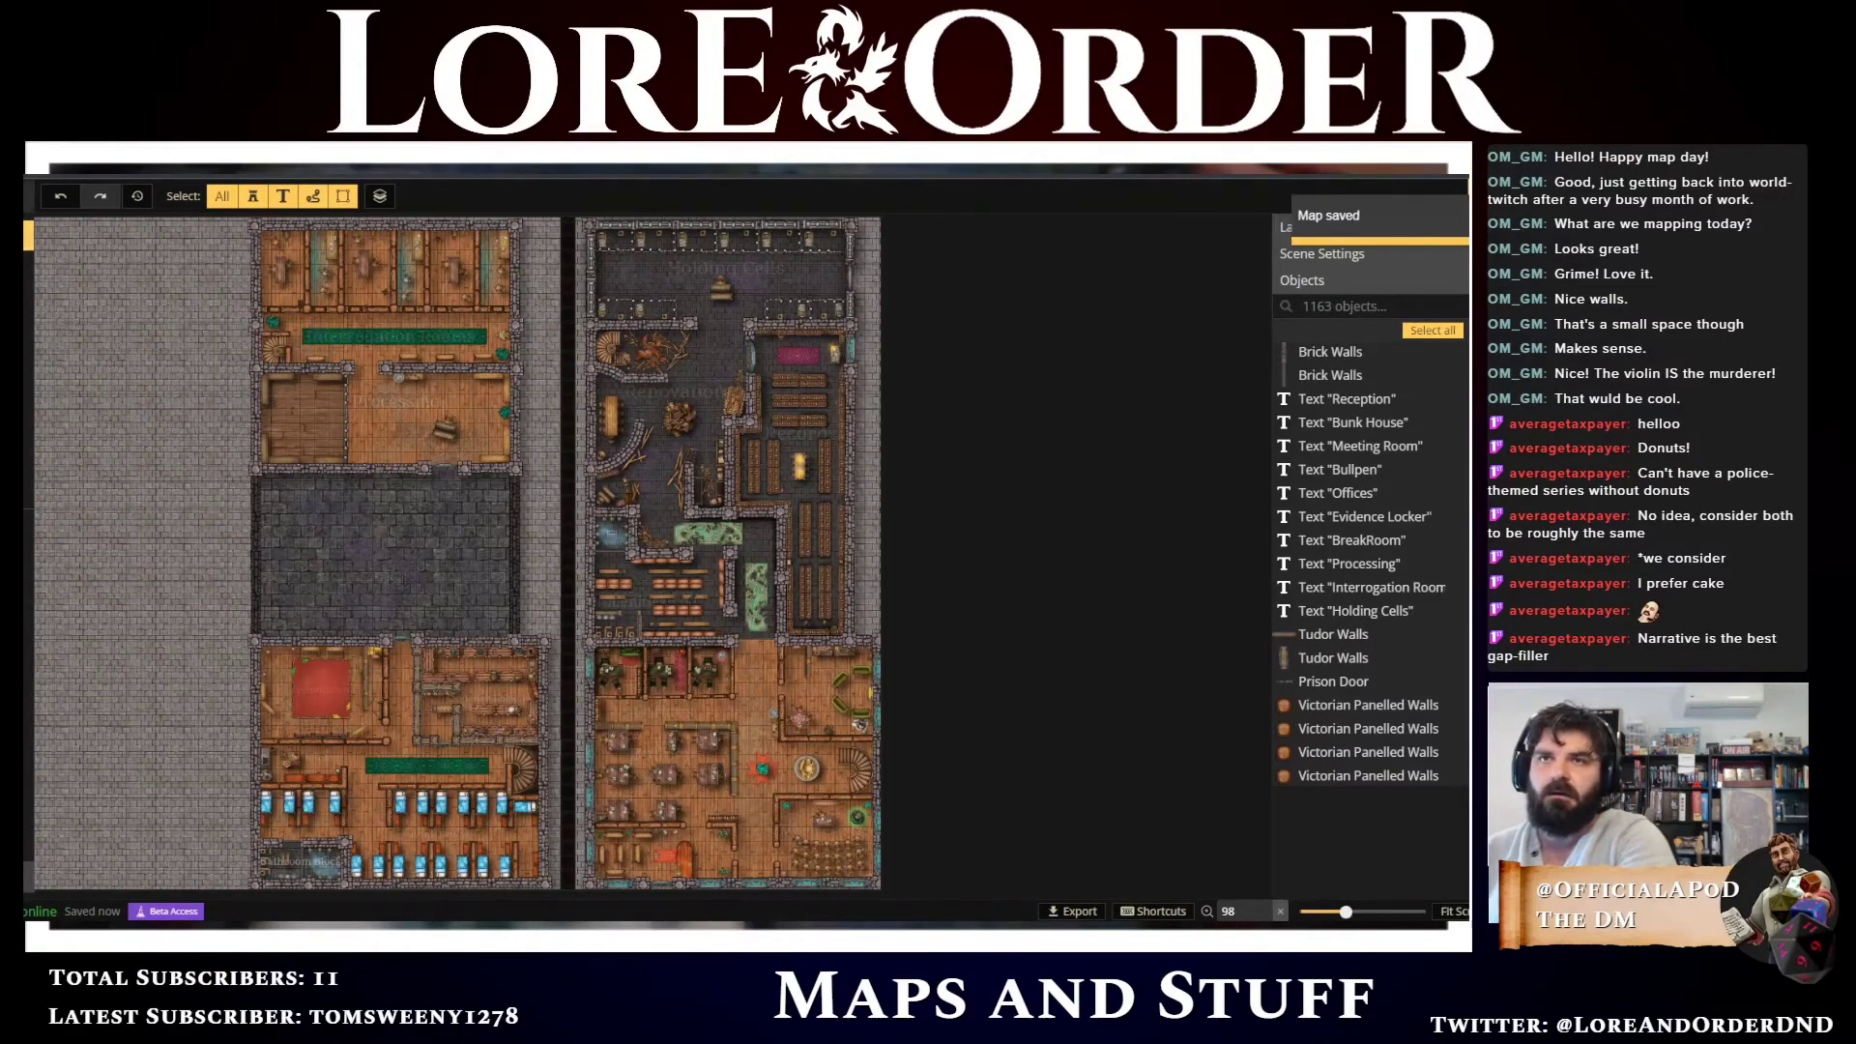
{"action": "left_click", "coordinate": [27, 196]}
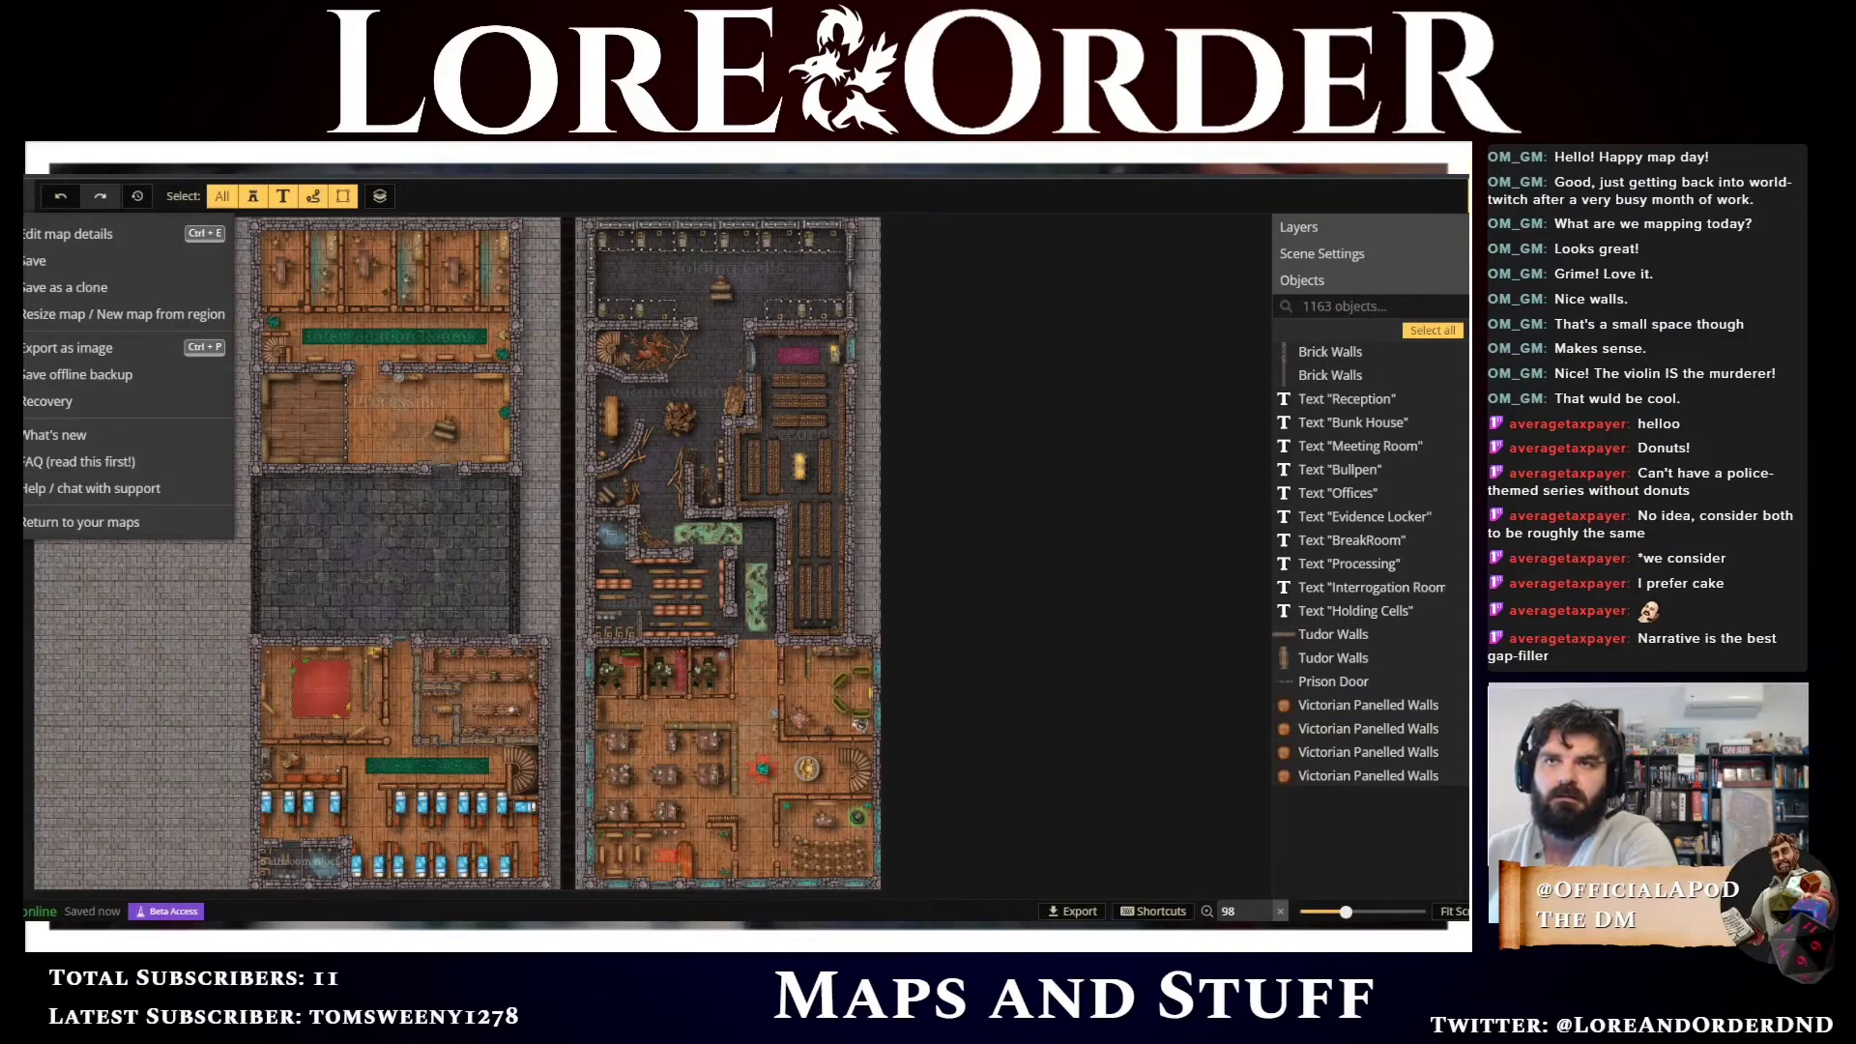
{"action": "left_click", "coordinate": [58, 314]}
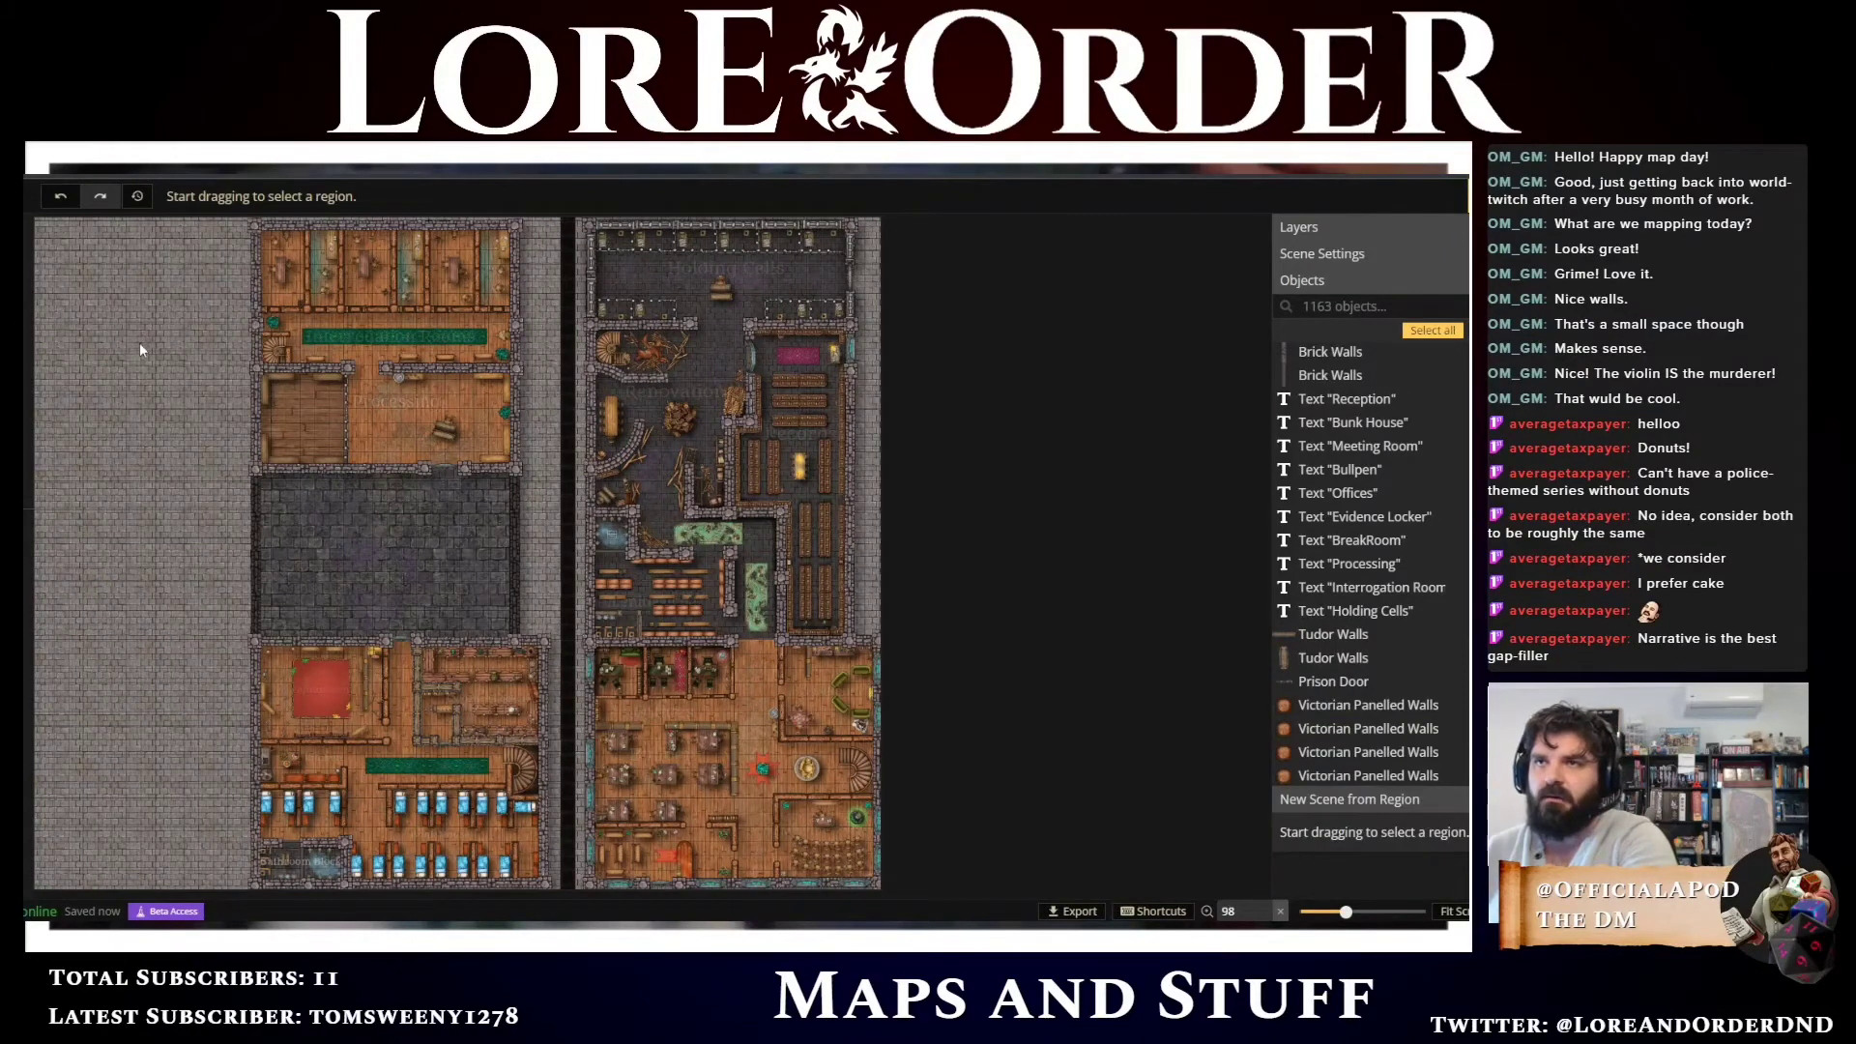
{"action": "scroll", "coordinate": [140, 344], "scroll_direction": "down", "scroll_amount": 3}
{"action": "left_click_drag", "start_coordinate": [140, 344], "coordinate": [82, 376]}
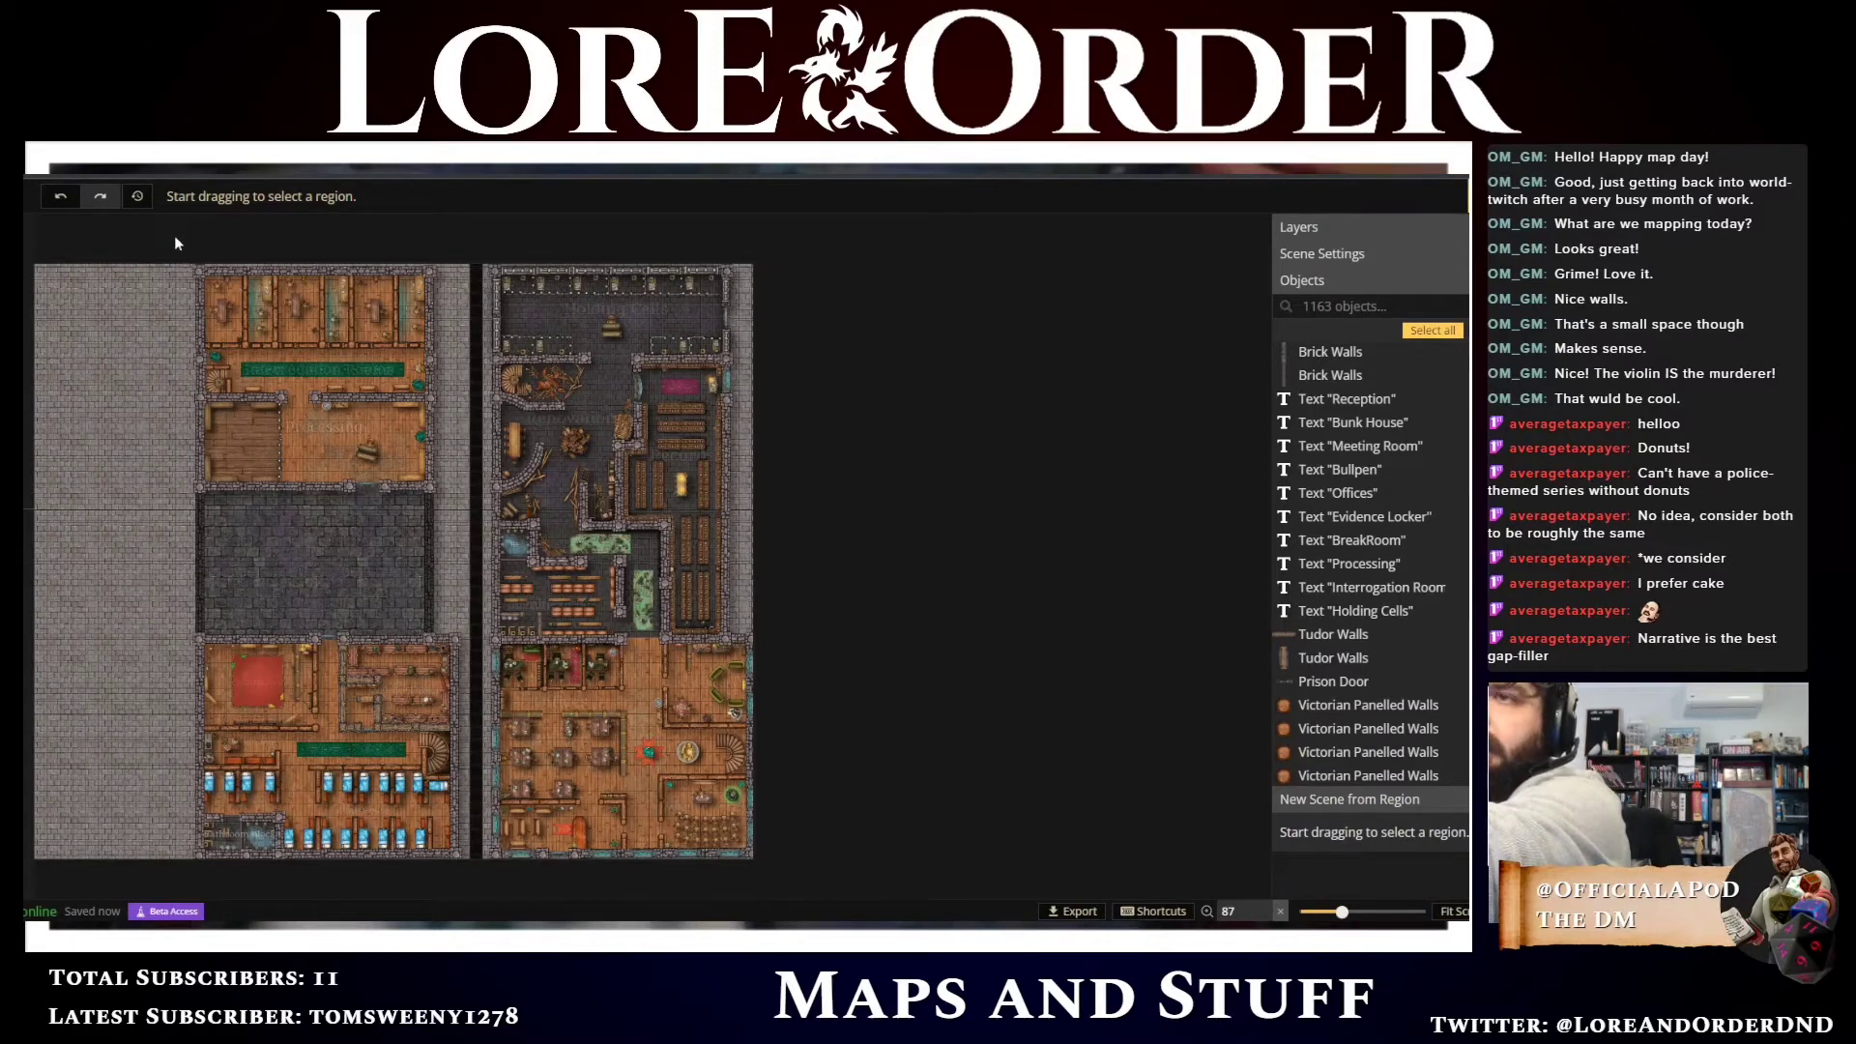
{"action": "left_click_drag", "start_coordinate": [174, 234], "coordinate": [898, 702]}
{"action": "left_click_drag", "start_coordinate": [1209, 830], "coordinate": [1068, 895]}
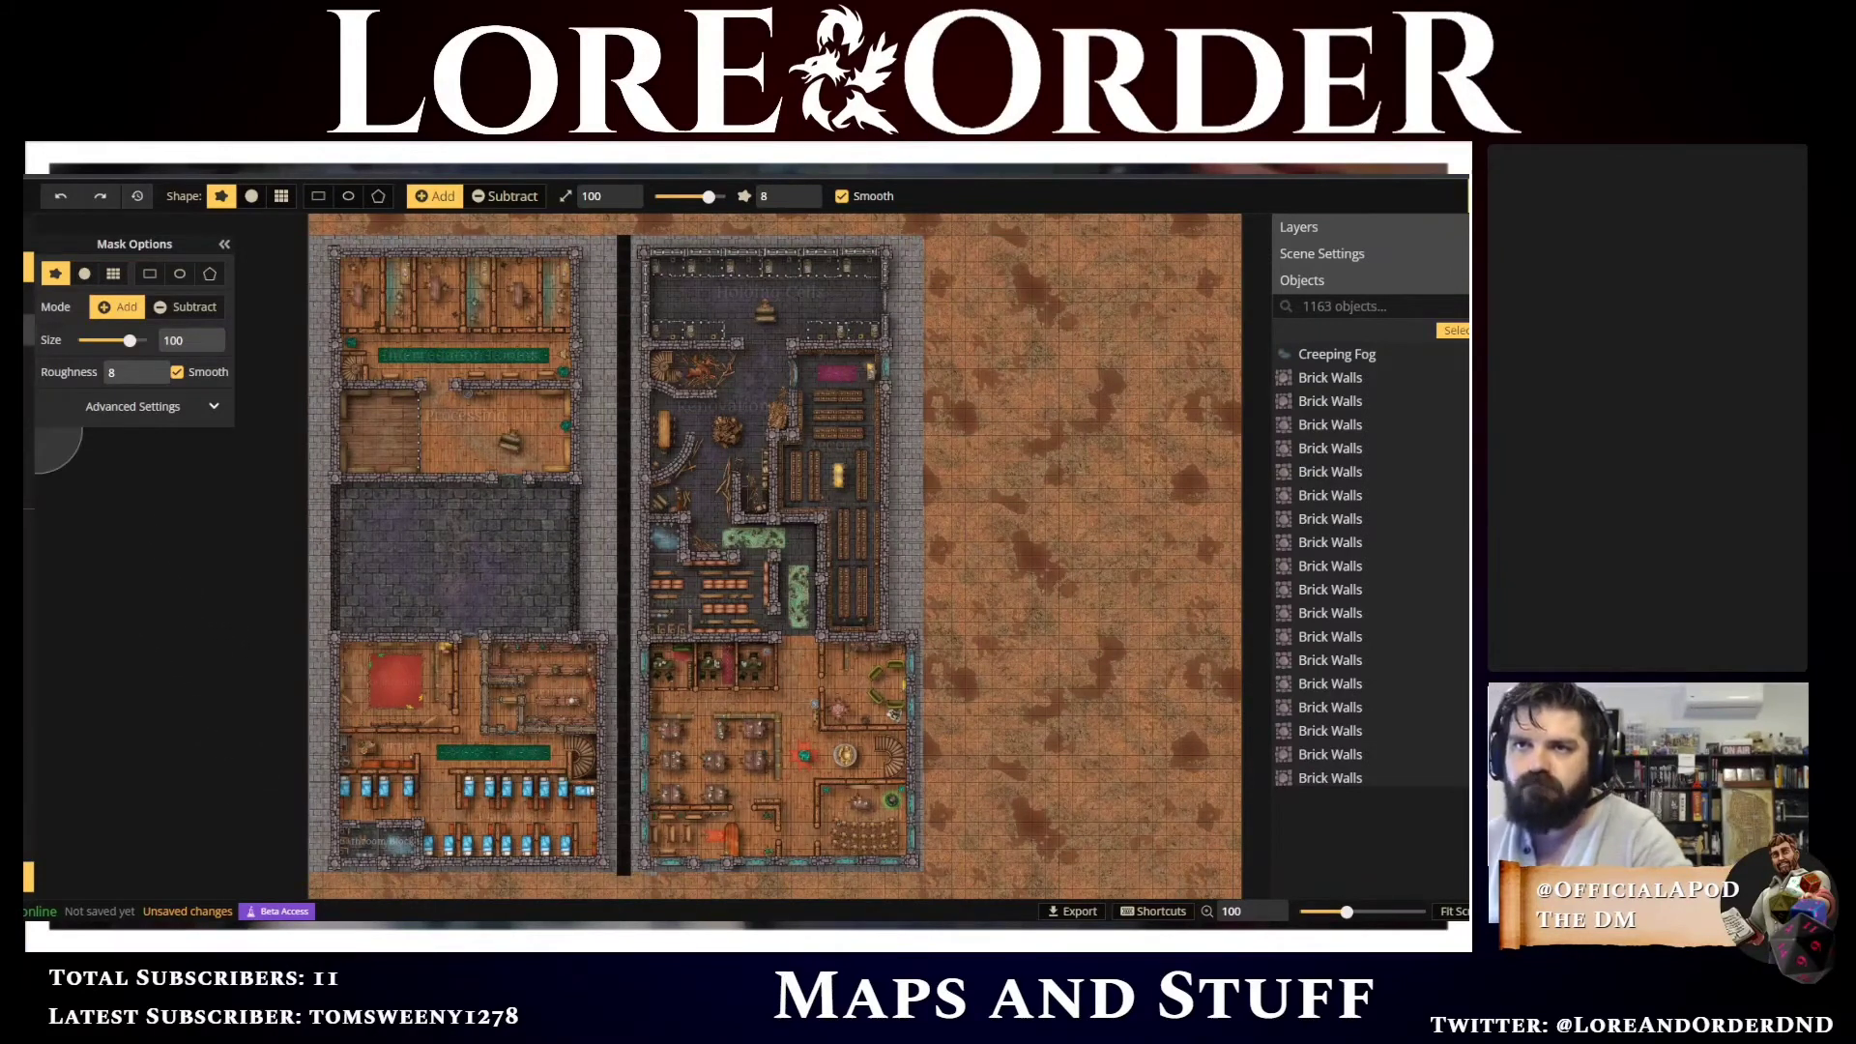
Choose the black Shadow dungeon texture for the background brush and paint a short diagonal stroke on the empty ground beside the second floor
{"action": "left_click", "coordinate": [29, 298]}
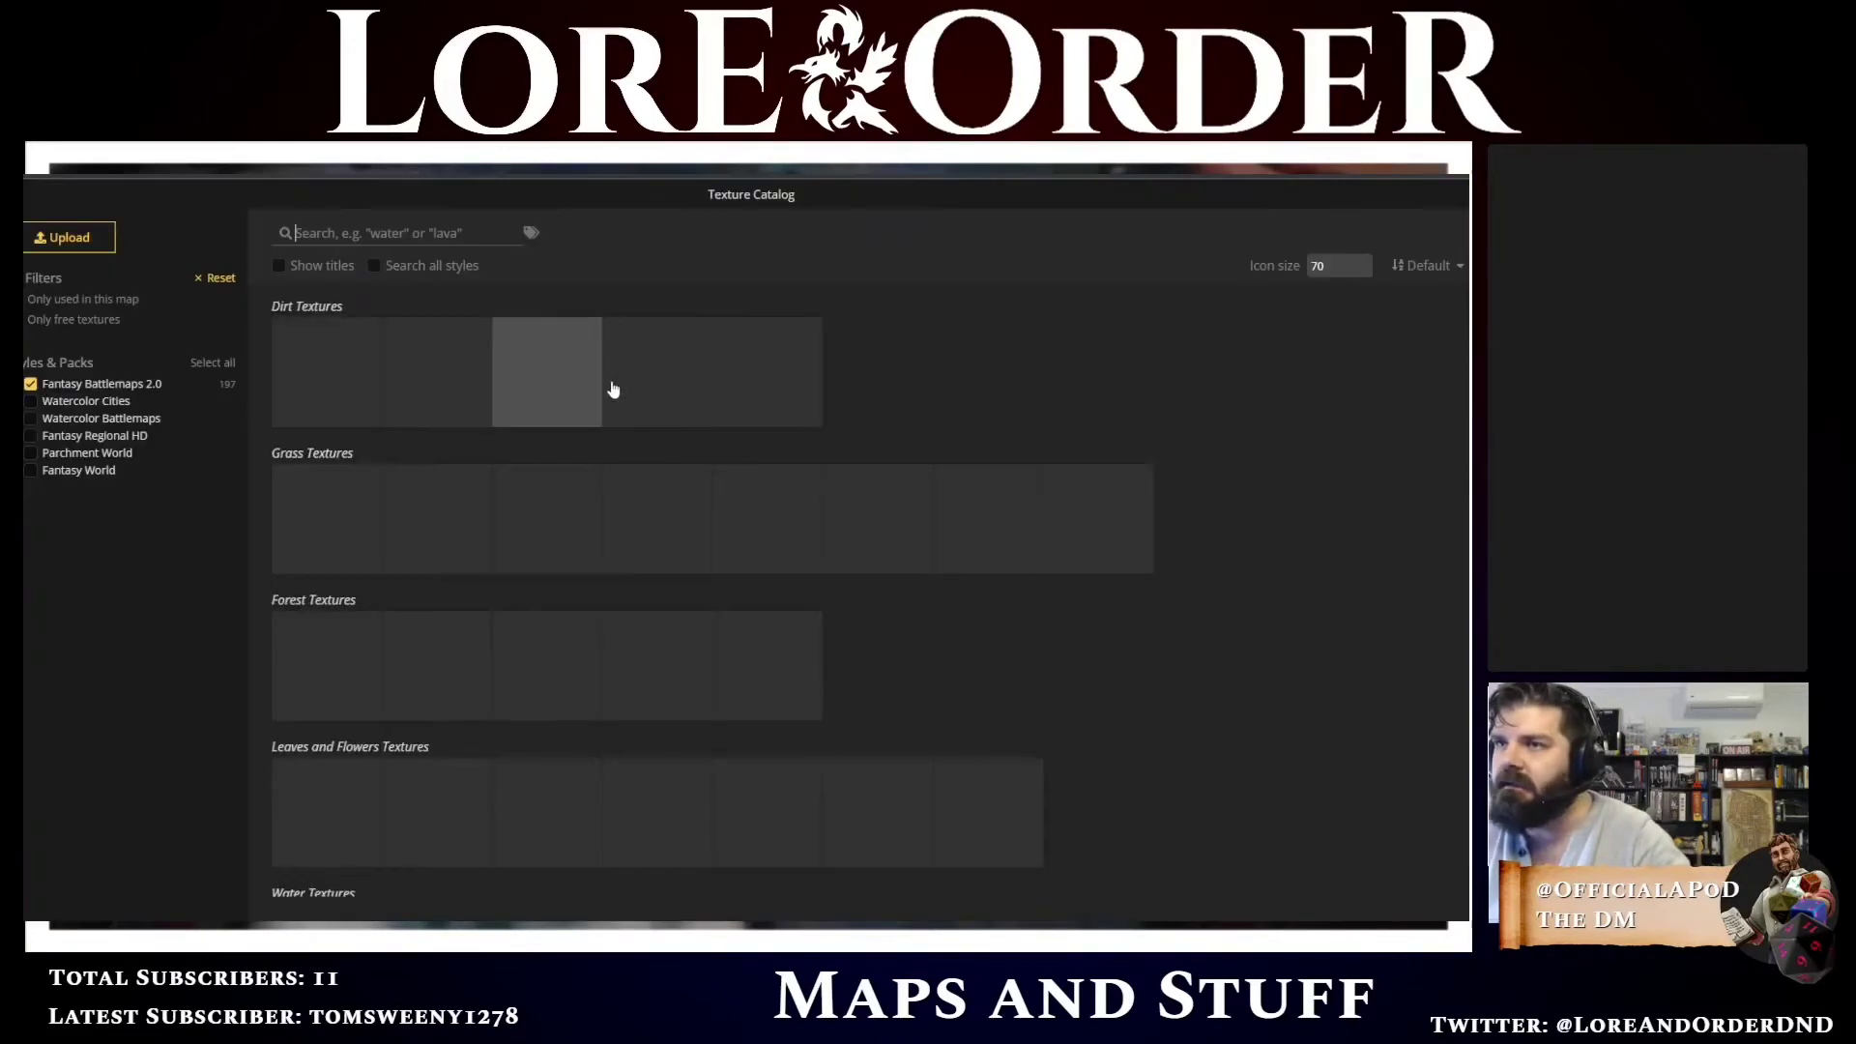
{"action": "scroll", "coordinate": [1030, 450], "scroll_direction": "down", "scroll_amount": 8}
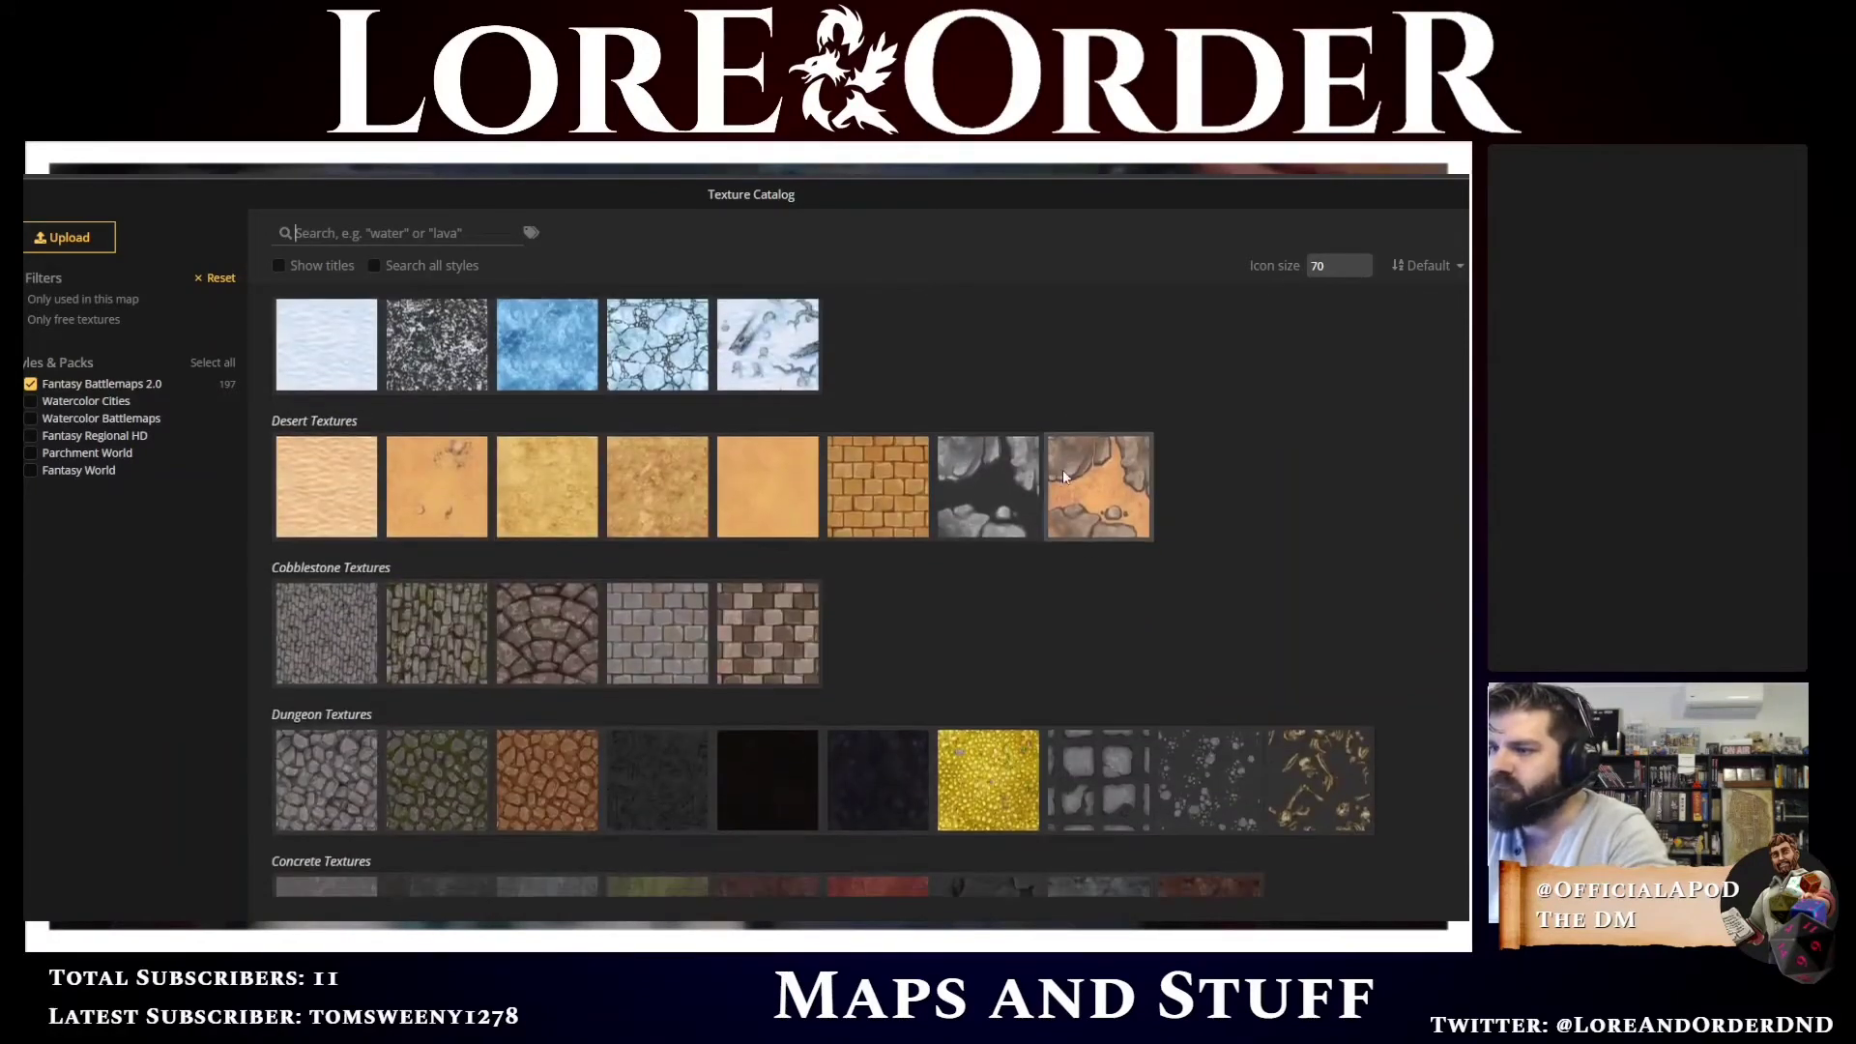
{"action": "scroll", "coordinate": [1063, 474], "scroll_direction": "down", "scroll_amount": 3}
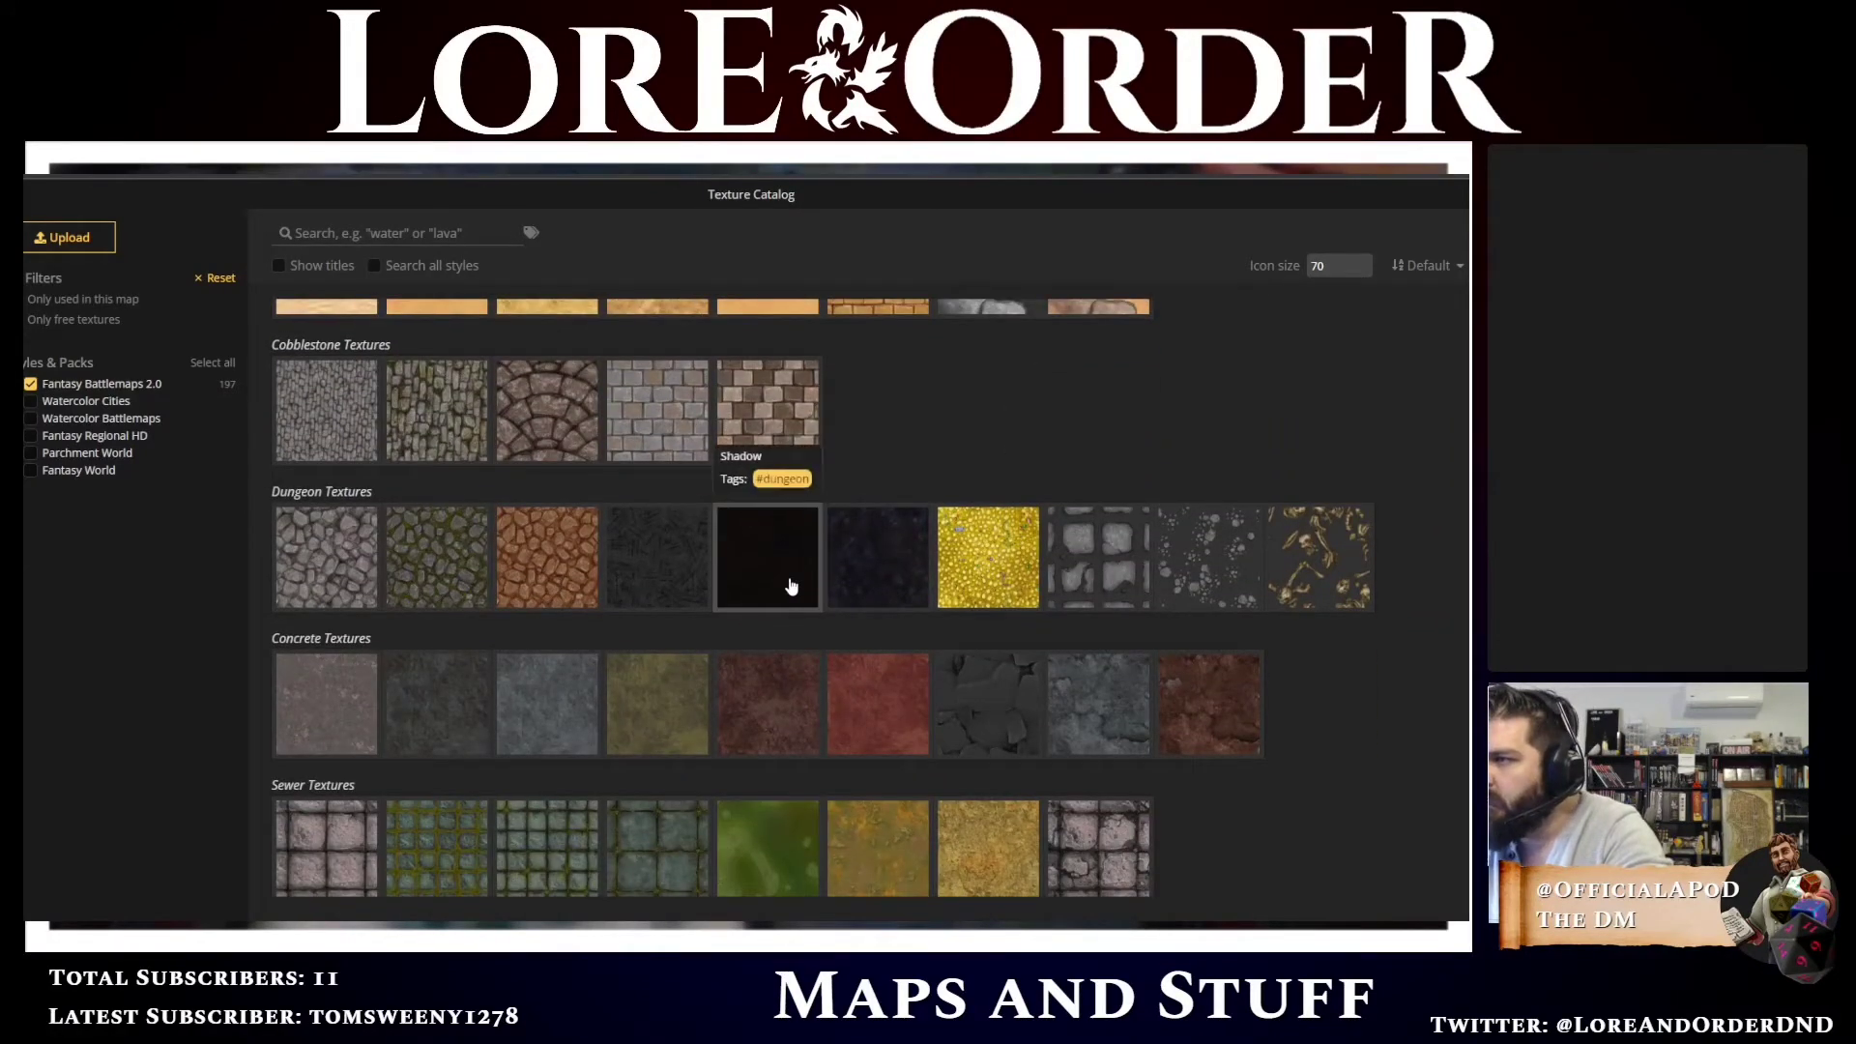
{"action": "scroll", "coordinate": [793, 578], "scroll_direction": "down", "scroll_amount": 9}
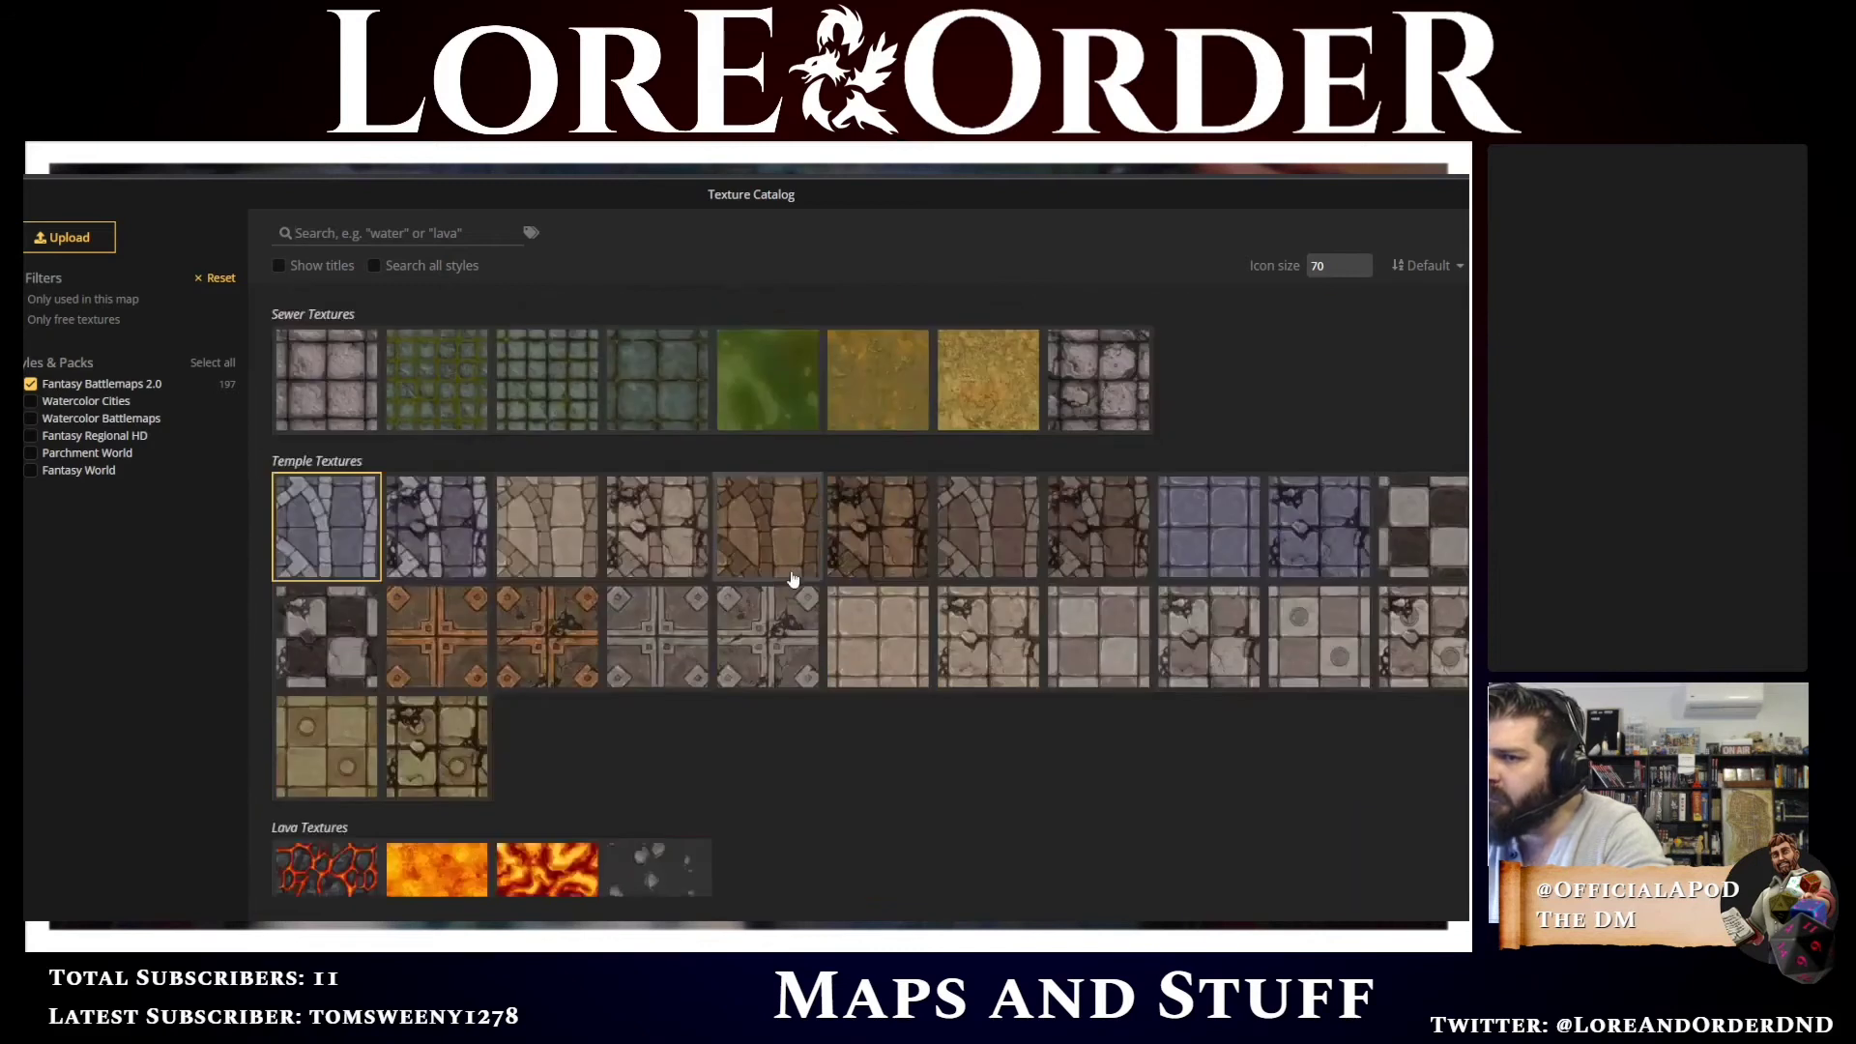
{"action": "scroll", "coordinate": [983, 610], "scroll_direction": "down", "scroll_amount": 12}
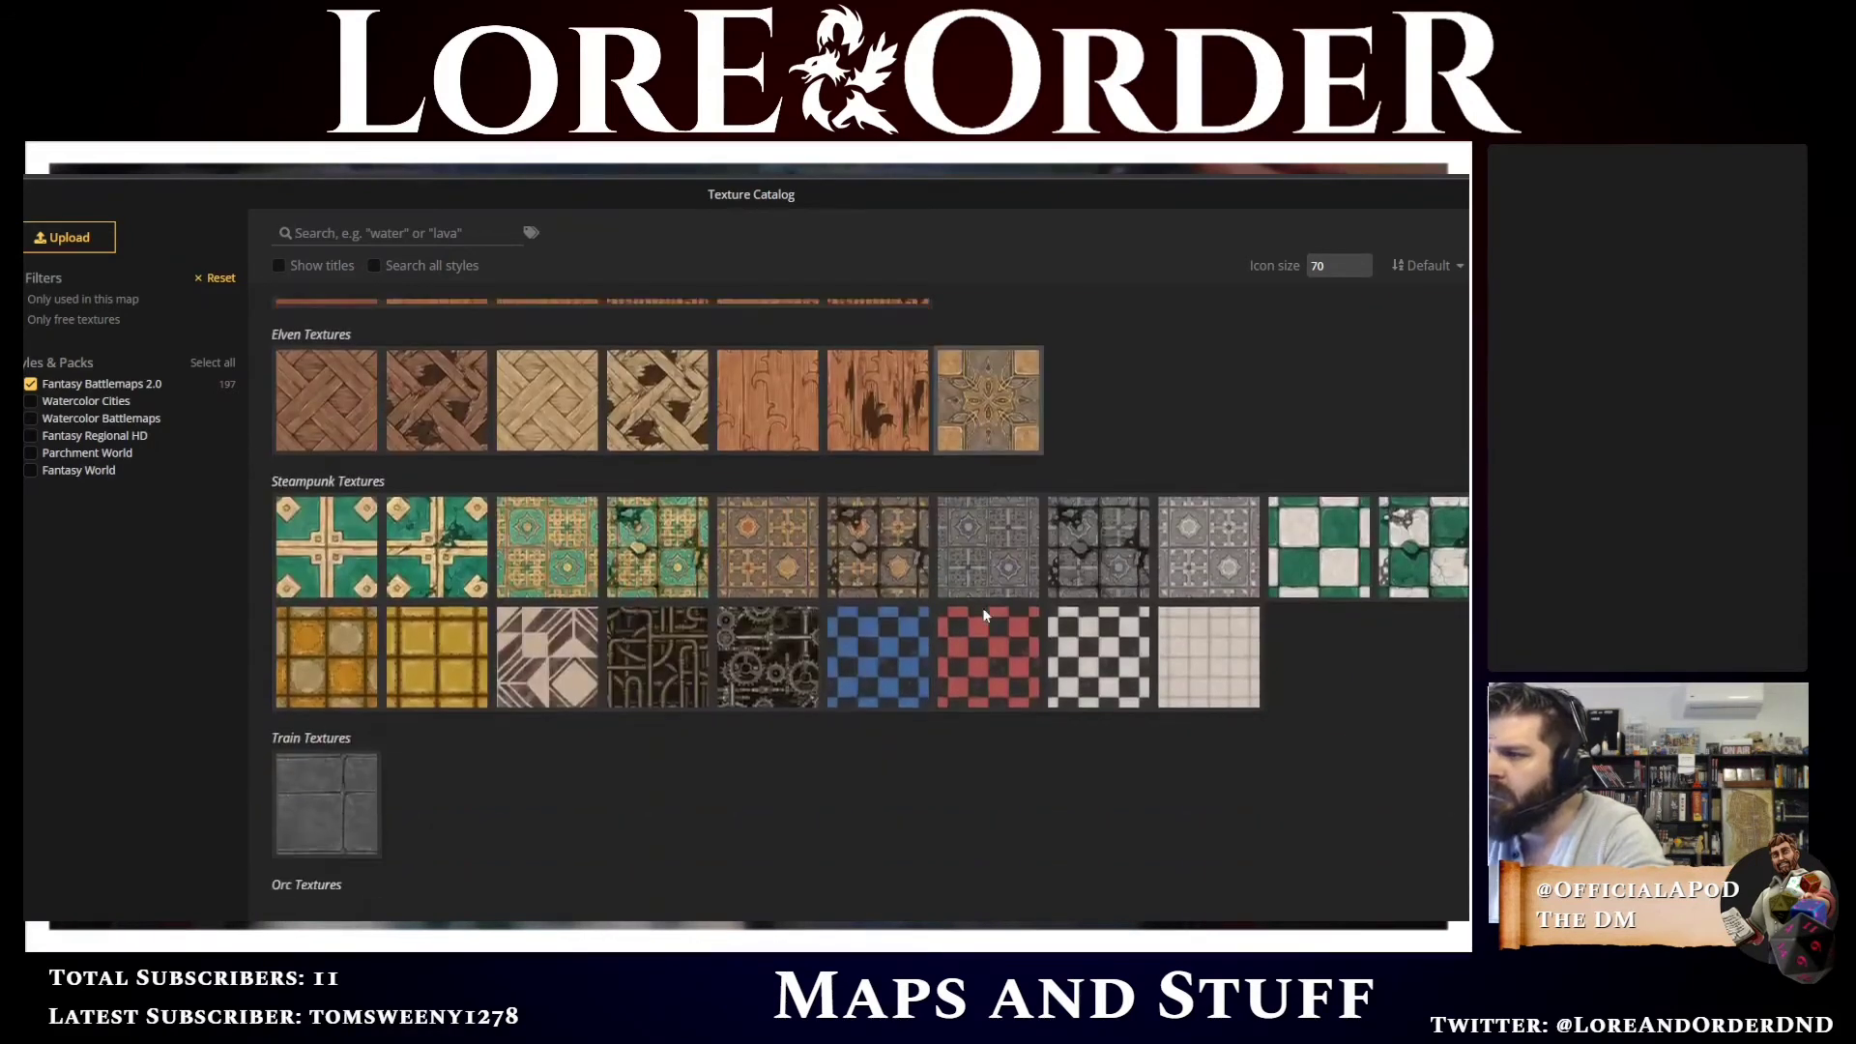
{"action": "scroll", "coordinate": [984, 616], "scroll_direction": "down", "scroll_amount": 8}
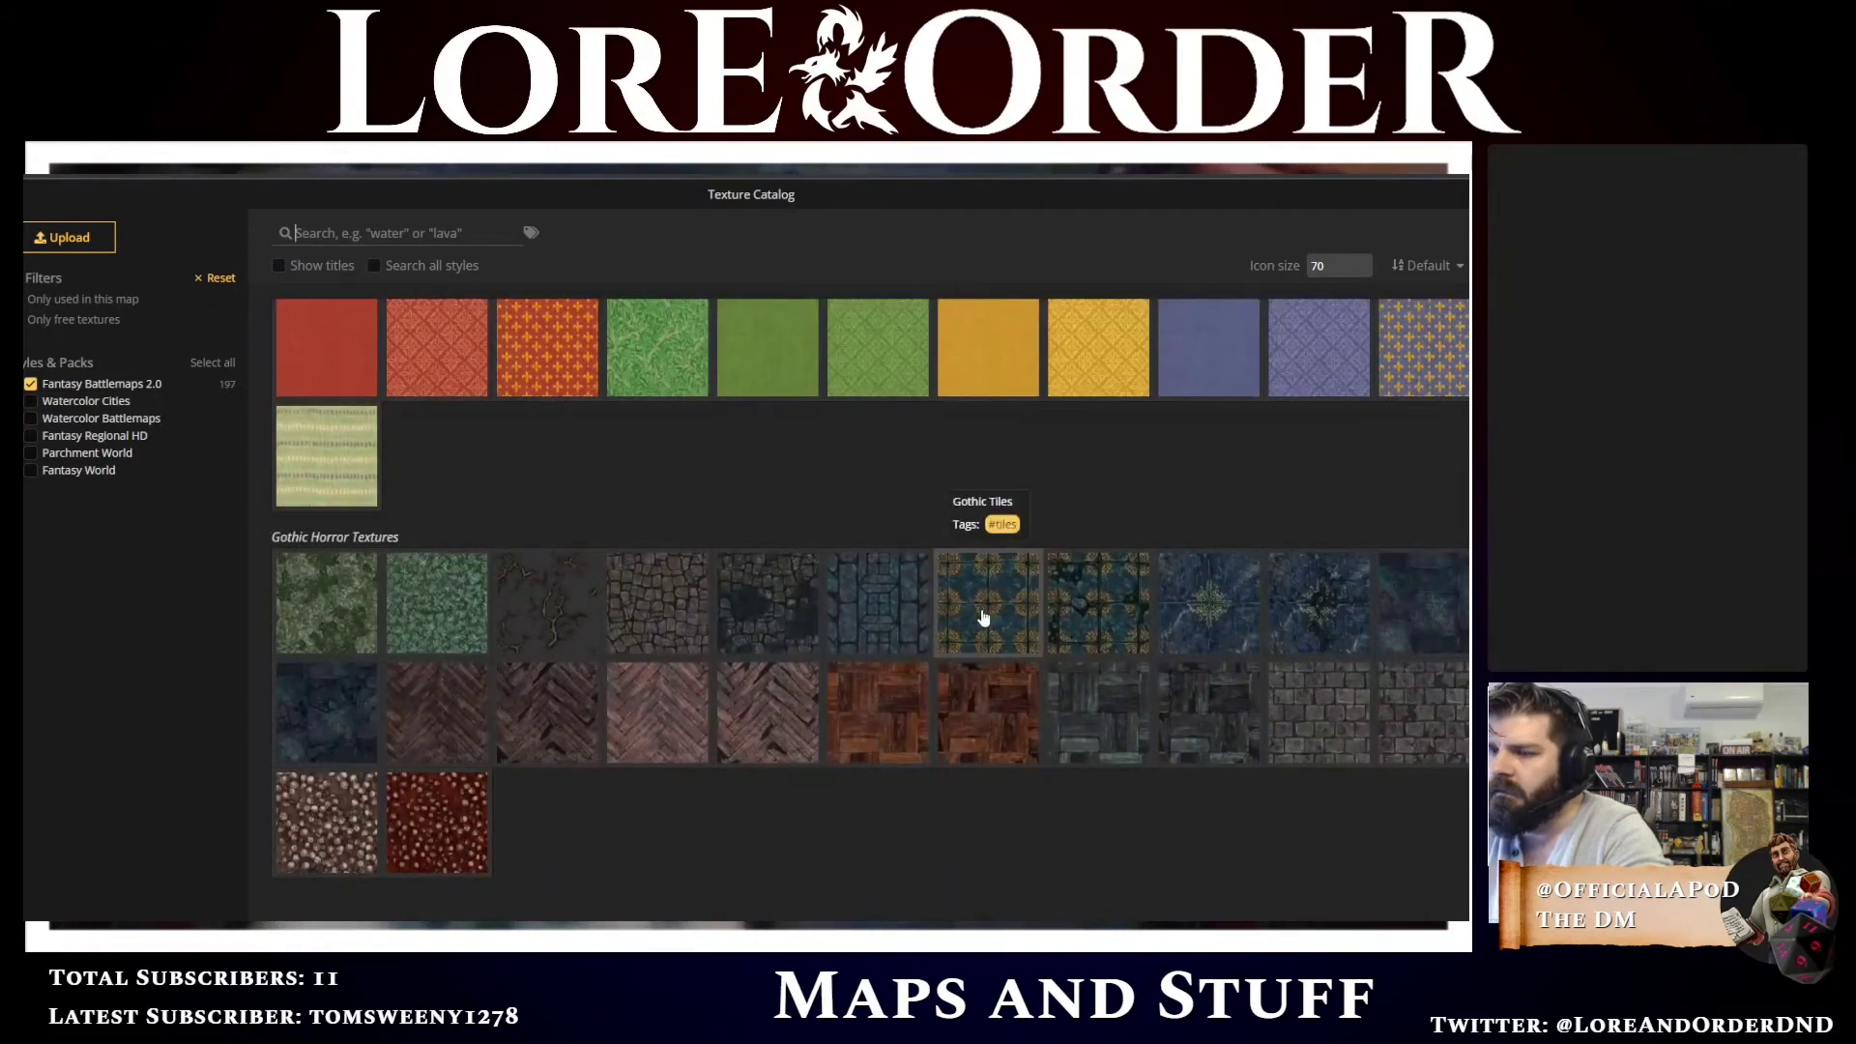
{"action": "scroll", "coordinate": [982, 614], "scroll_direction": "up", "scroll_amount": 10}
{"action": "scroll", "coordinate": [973, 613], "scroll_direction": "up", "scroll_amount": 15}
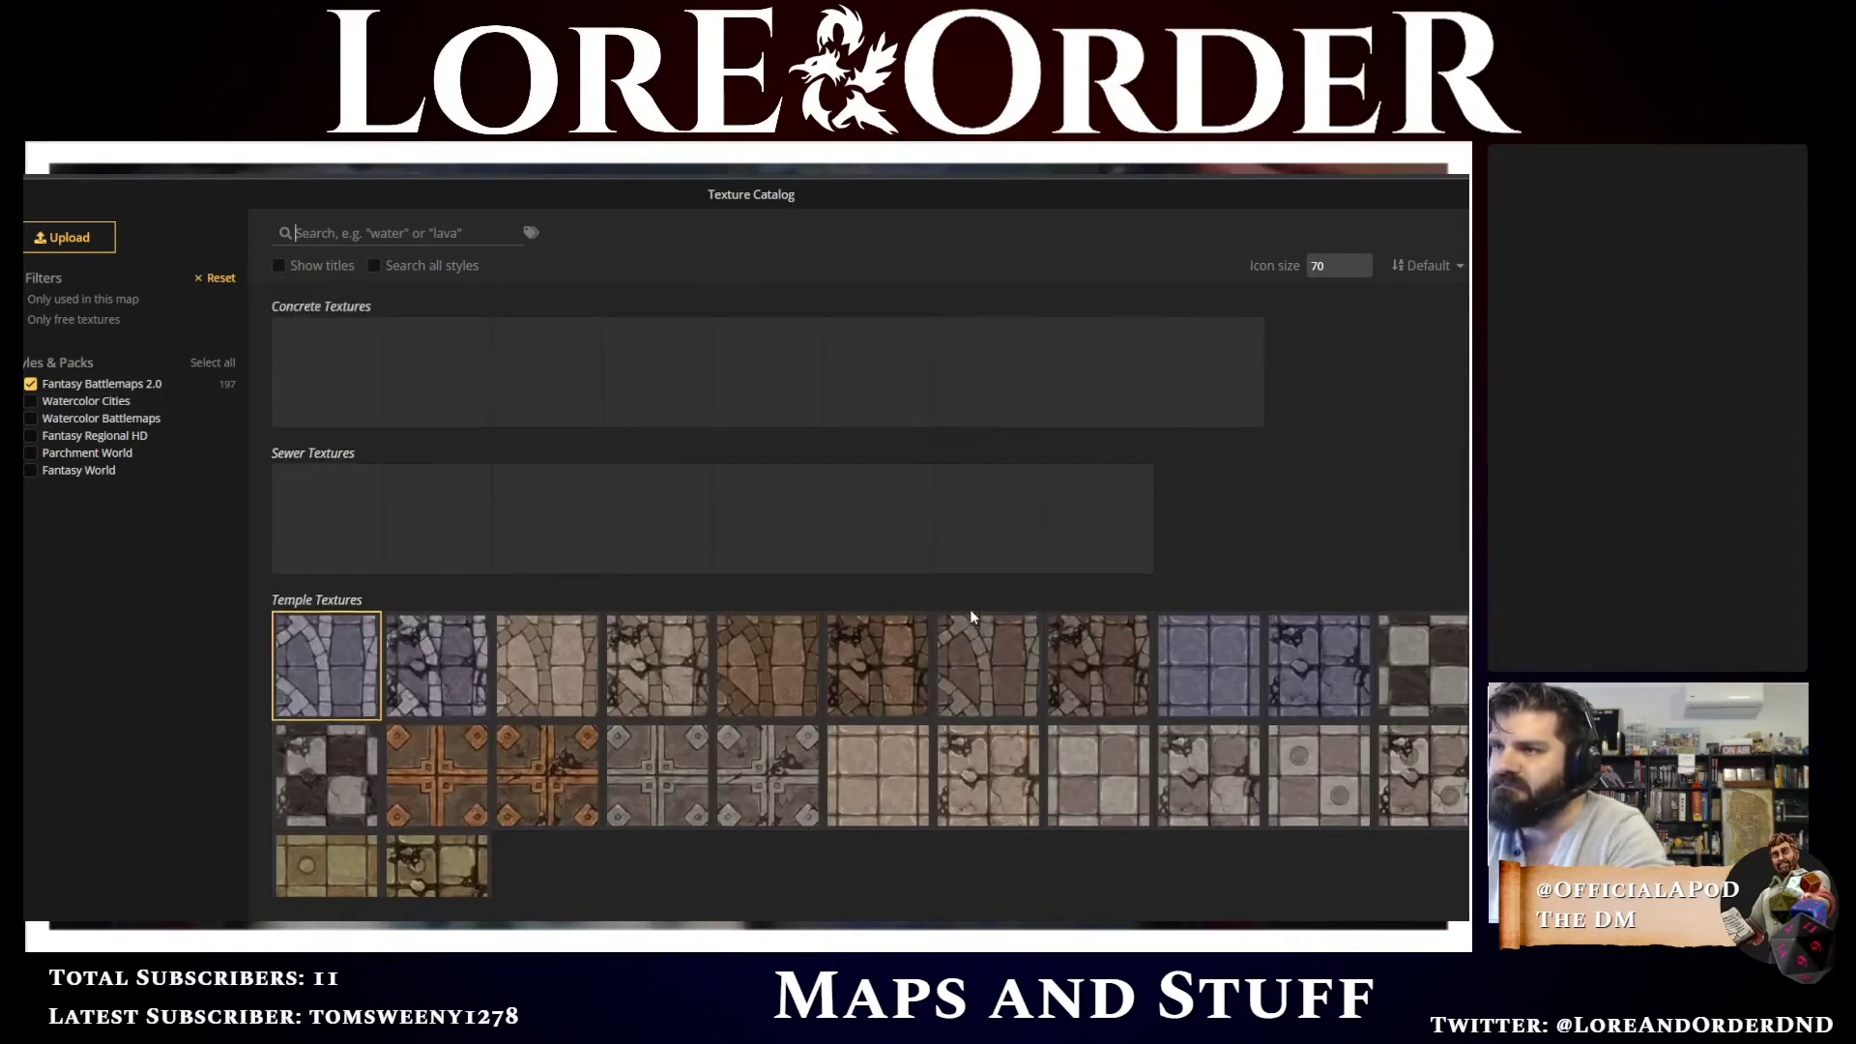
{"action": "left_click", "coordinate": [800, 547]}
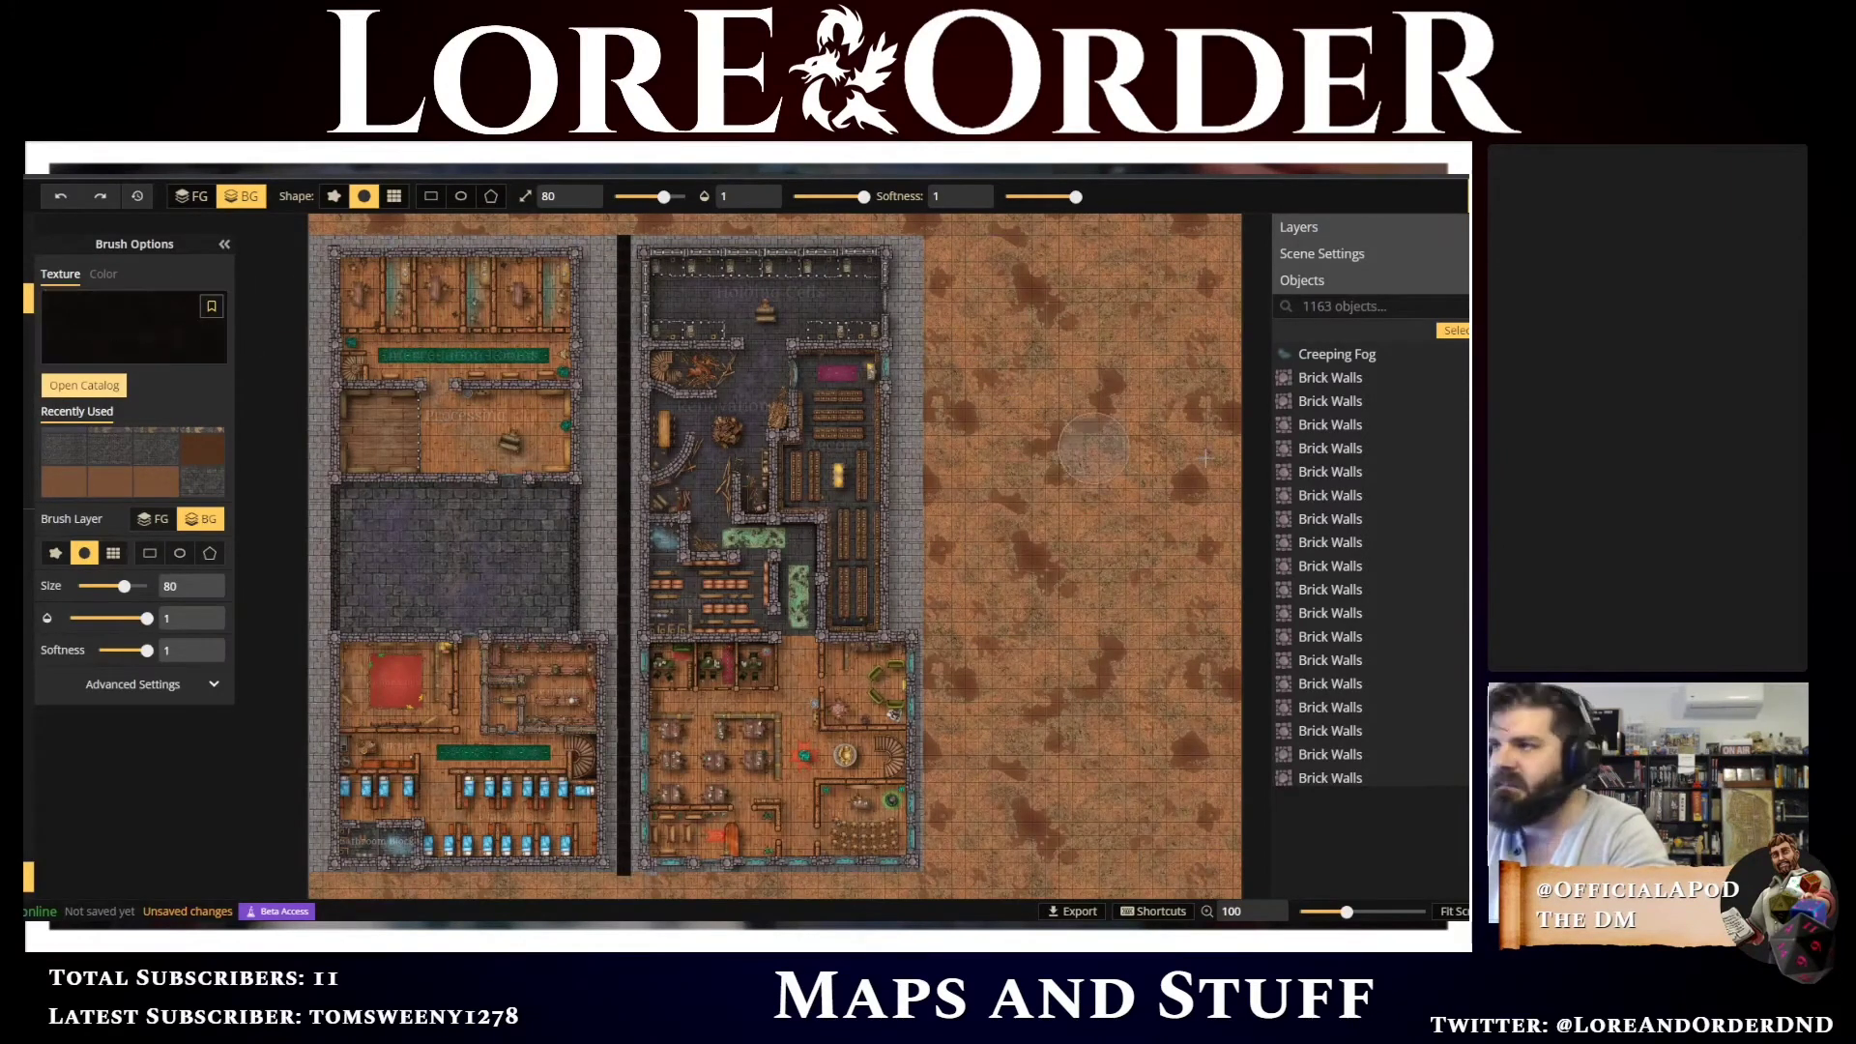
{"action": "left_click_drag", "start_coordinate": [1100, 377], "coordinate": [1189, 493]}
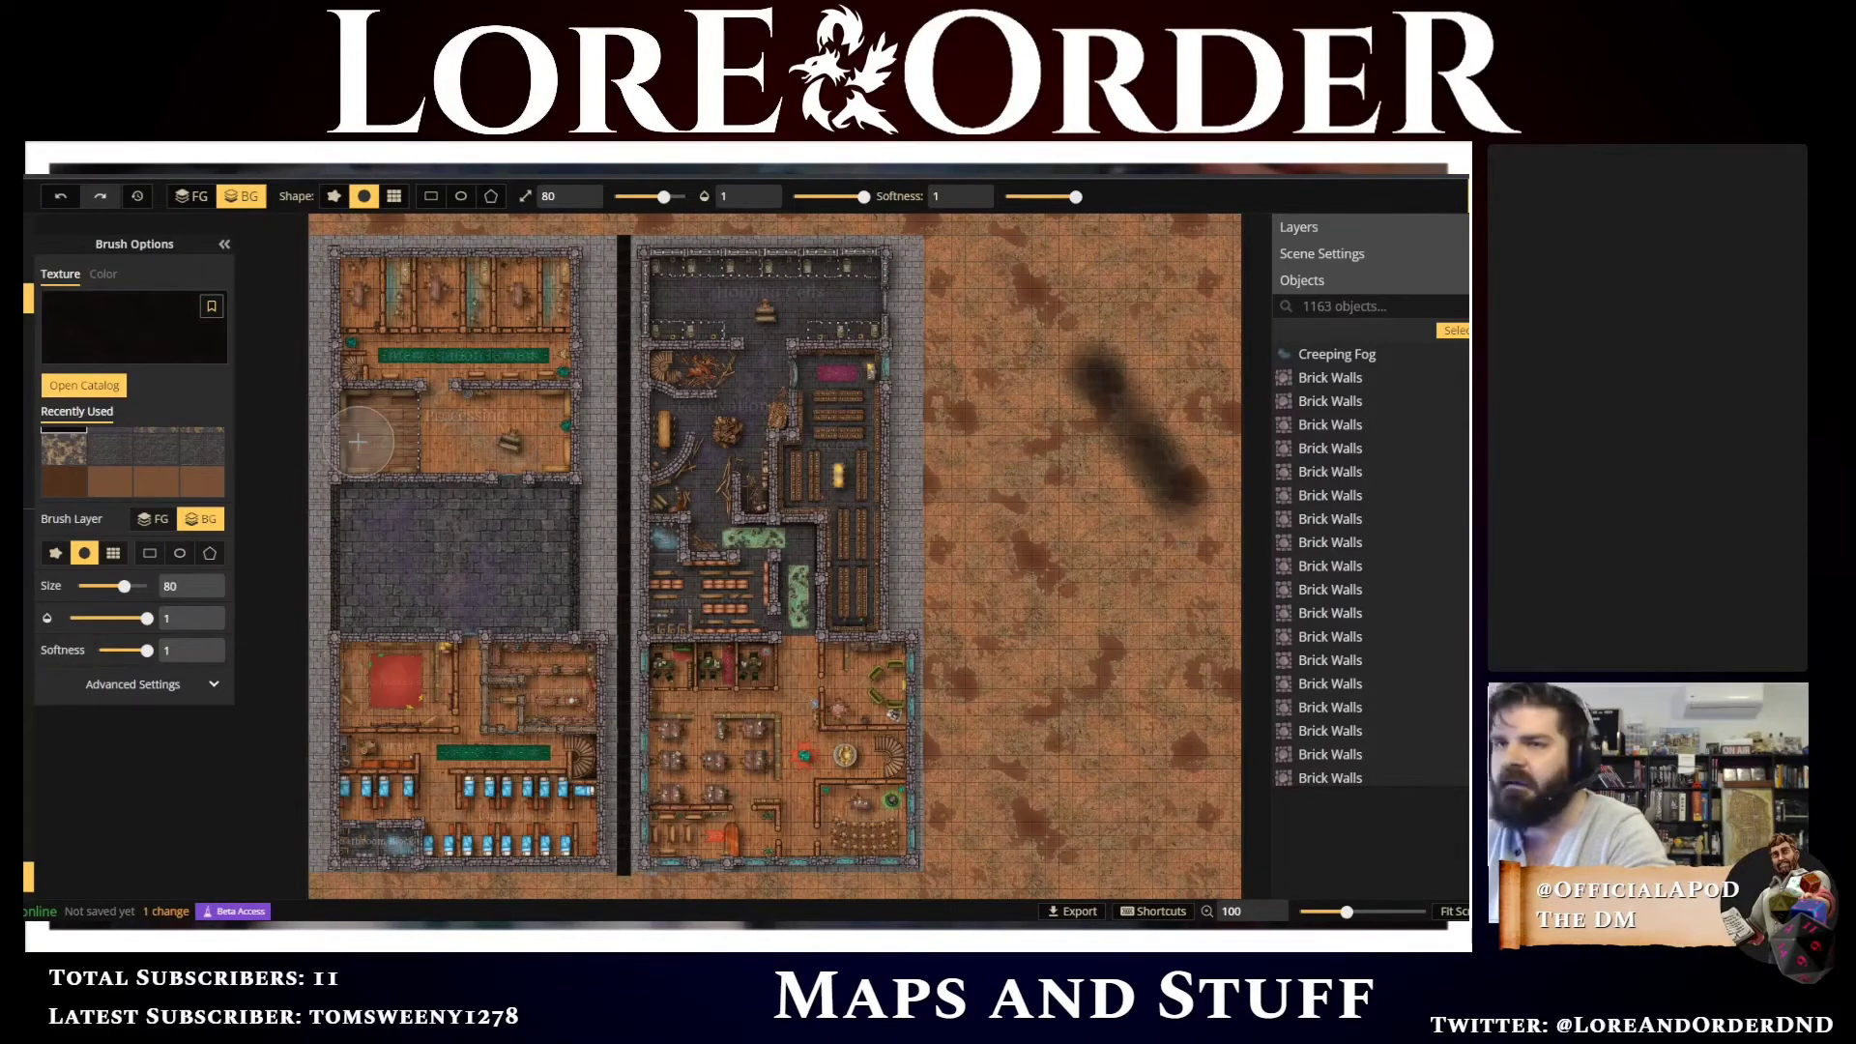
Add the black Shadow, dark bluish stone and brown-patched stone textures to the brush favourites
{"action": "left_click", "coordinate": [63, 450]}
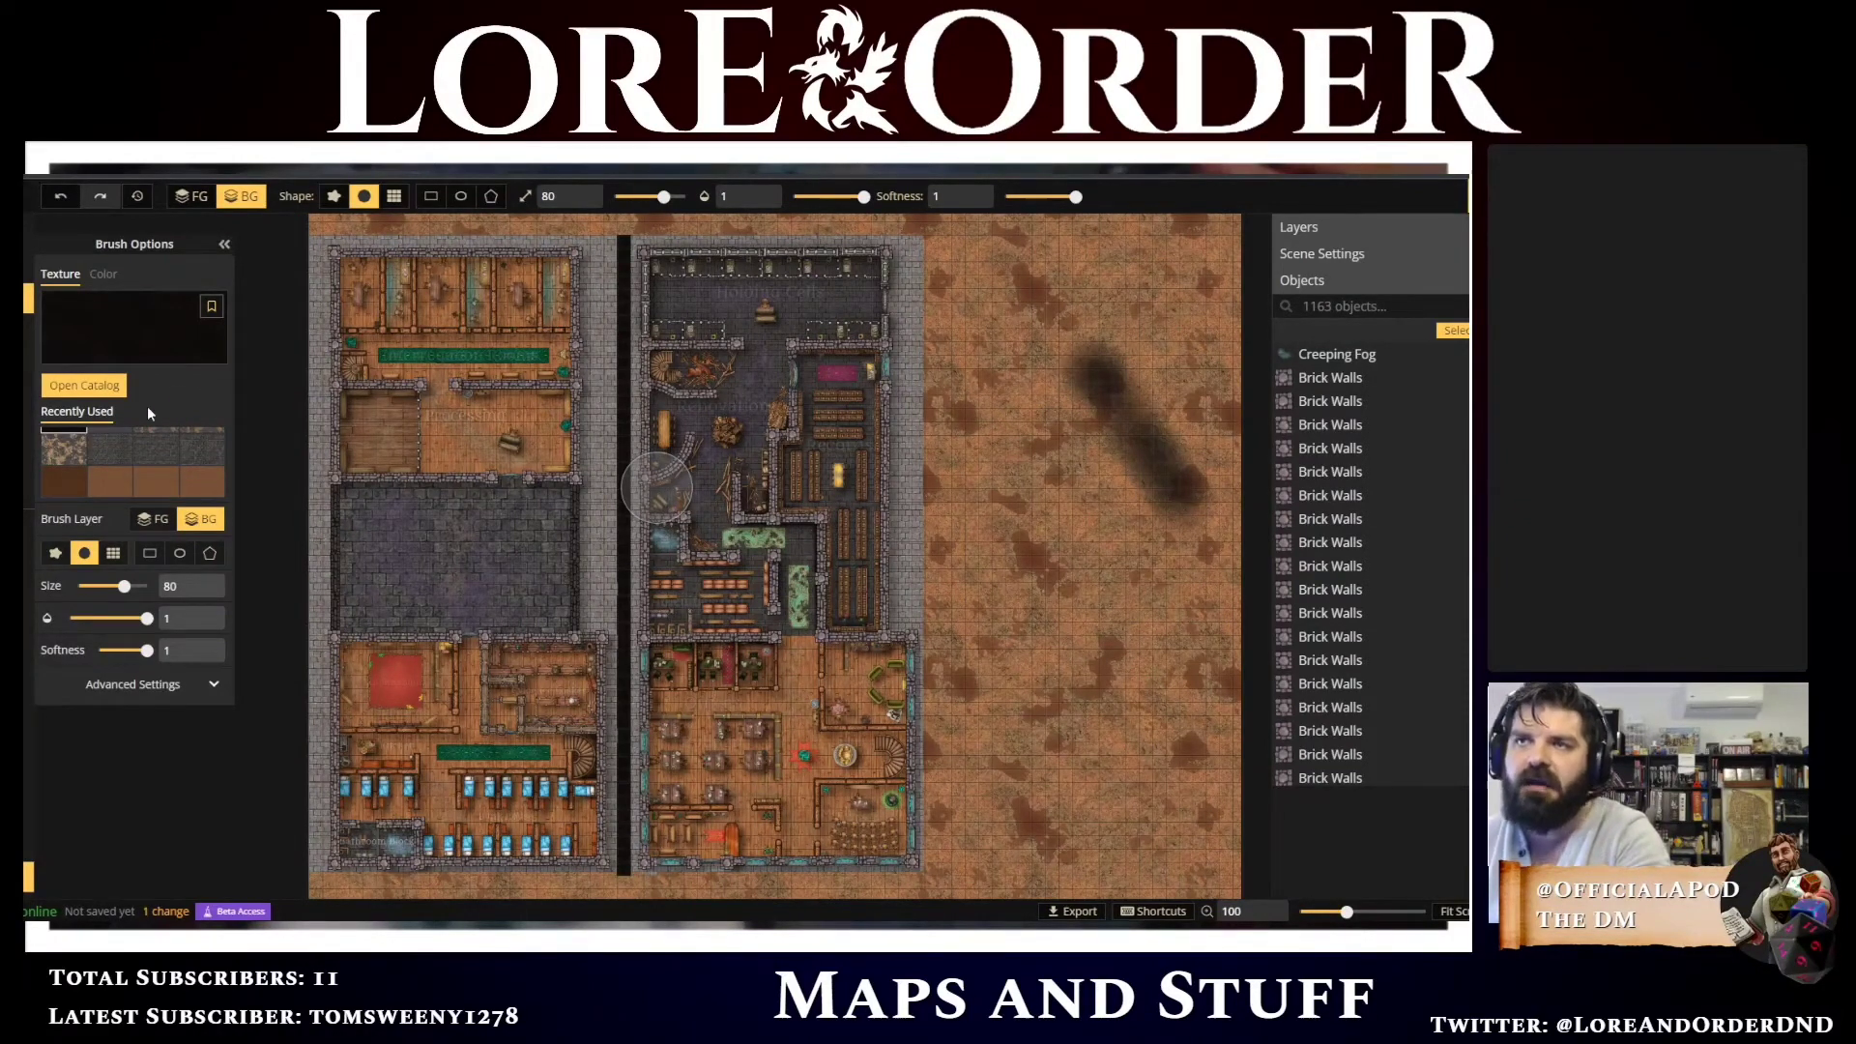
{"action": "left_click", "coordinate": [213, 307]}
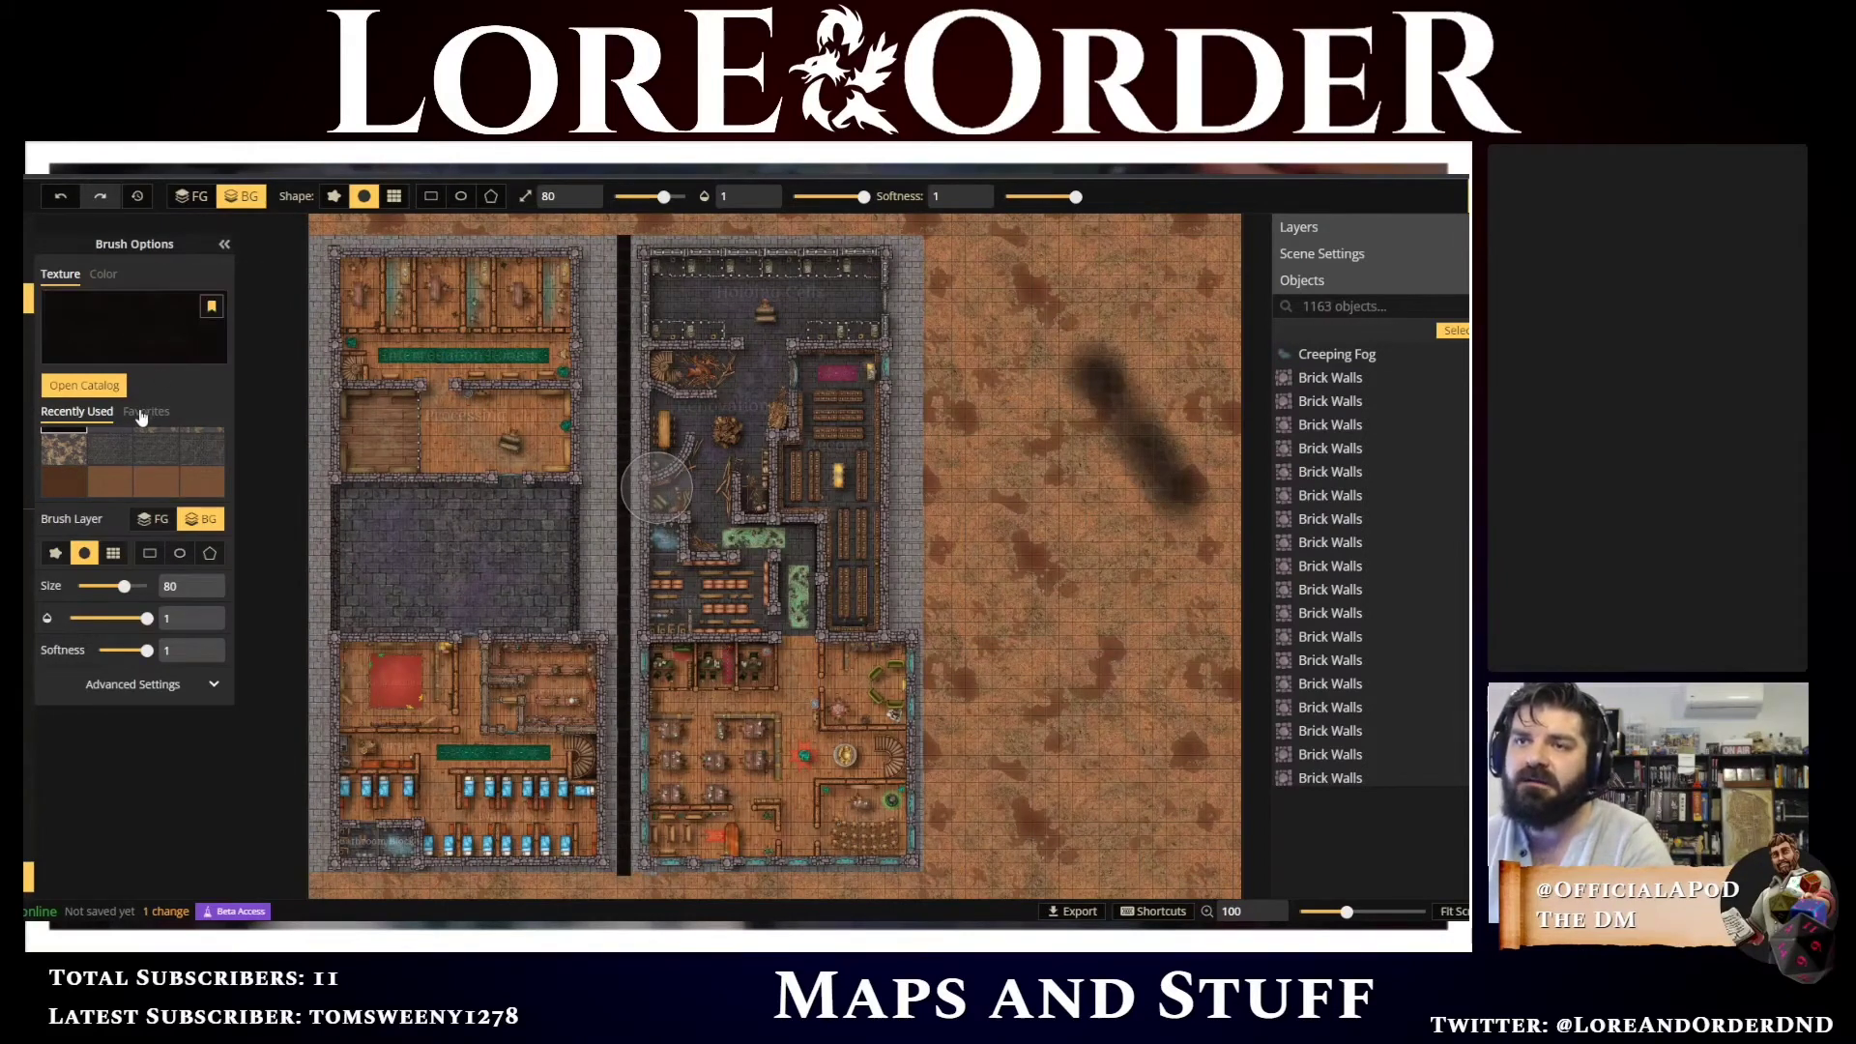
{"action": "left_click", "coordinate": [146, 412]}
{"action": "left_click", "coordinate": [85, 413]}
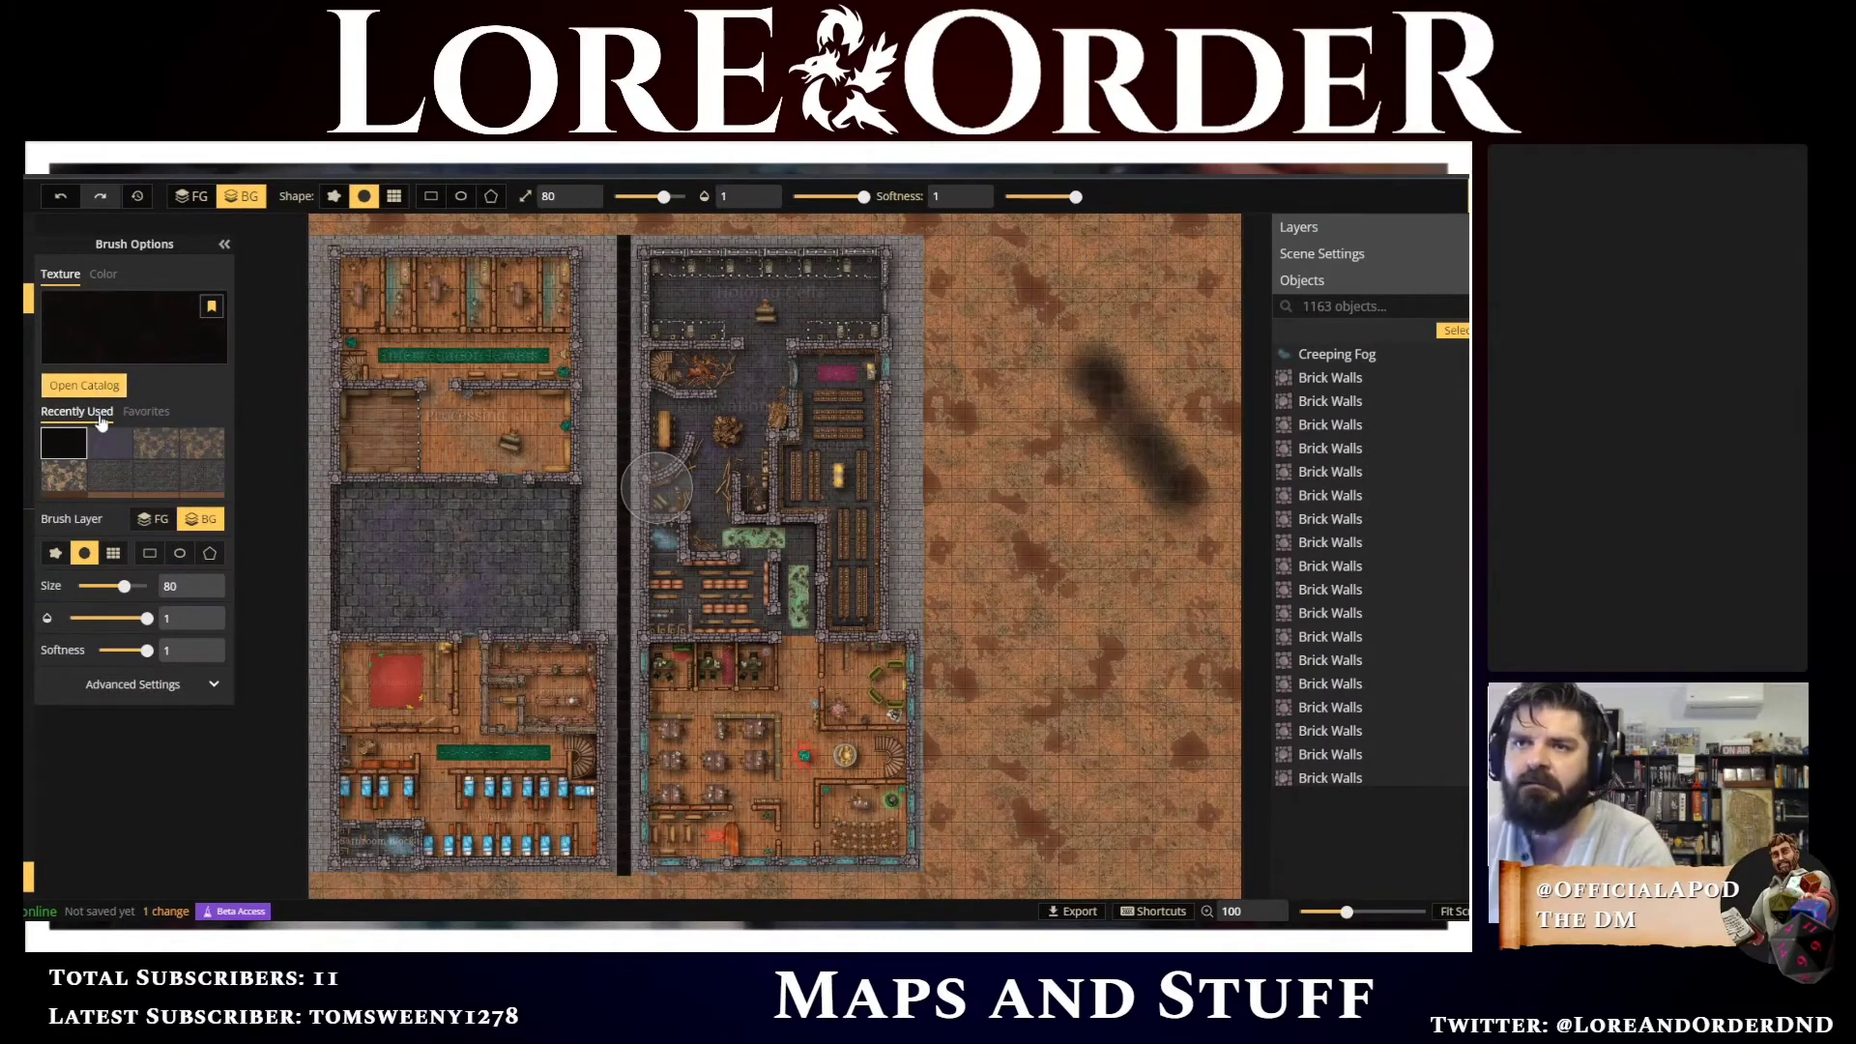
{"action": "left_click", "coordinate": [112, 443]}
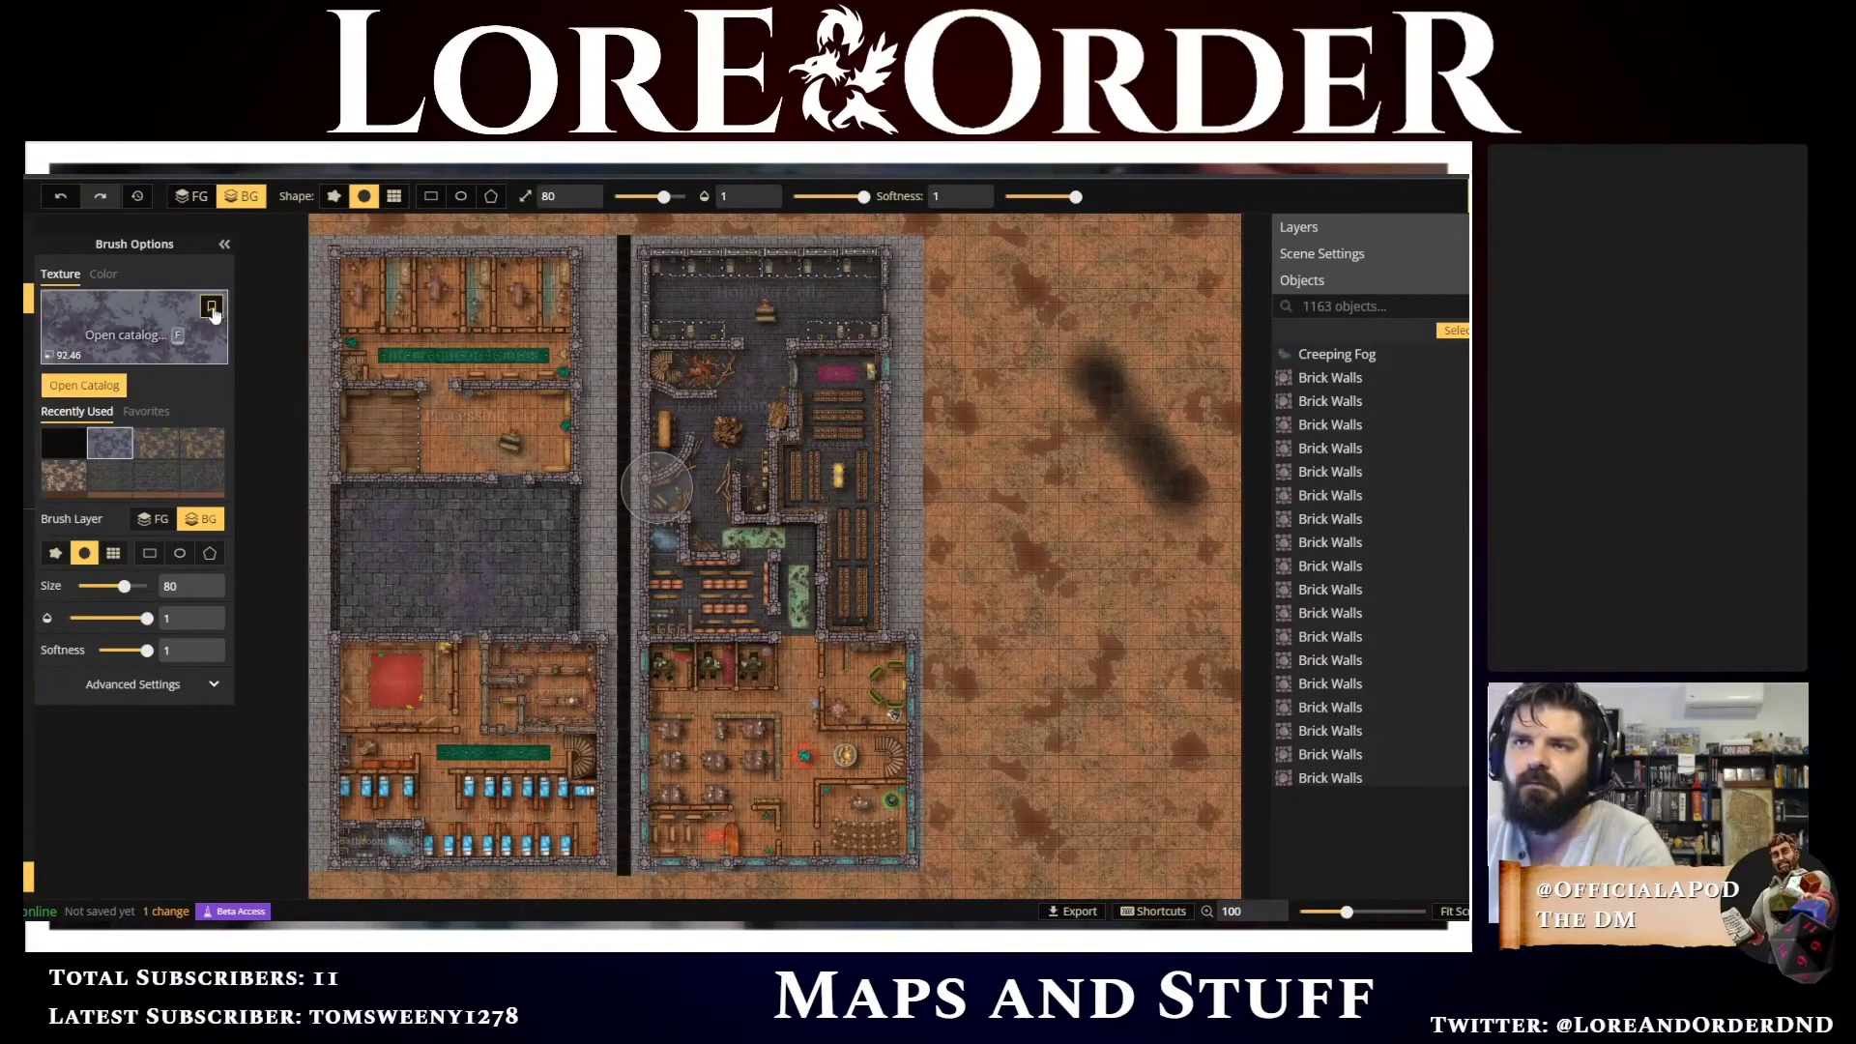
{"action": "left_click", "coordinate": [156, 443]}
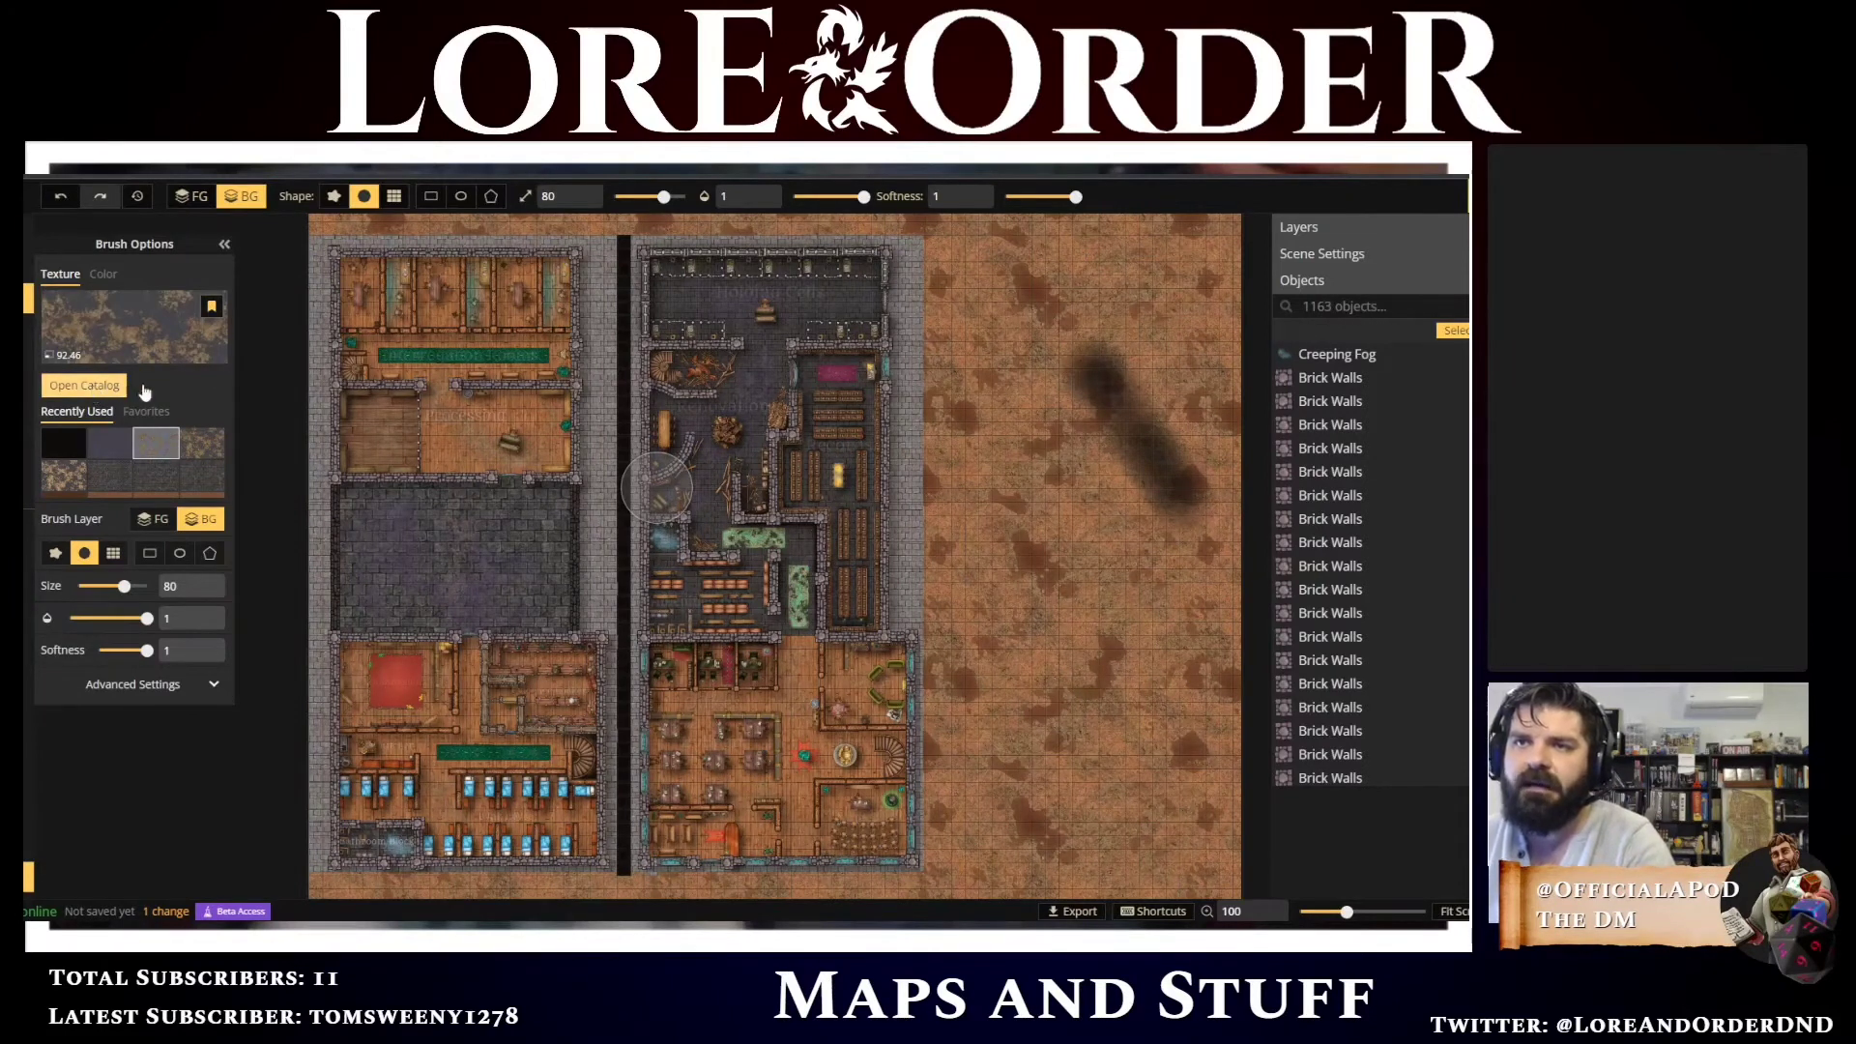
Switch the brush to the grey block cobblestone texture, try a dab beside the second floor's outer paving, and undo it
{"action": "left_click", "coordinate": [92, 387]}
{"action": "left_click", "coordinate": [631, 386]}
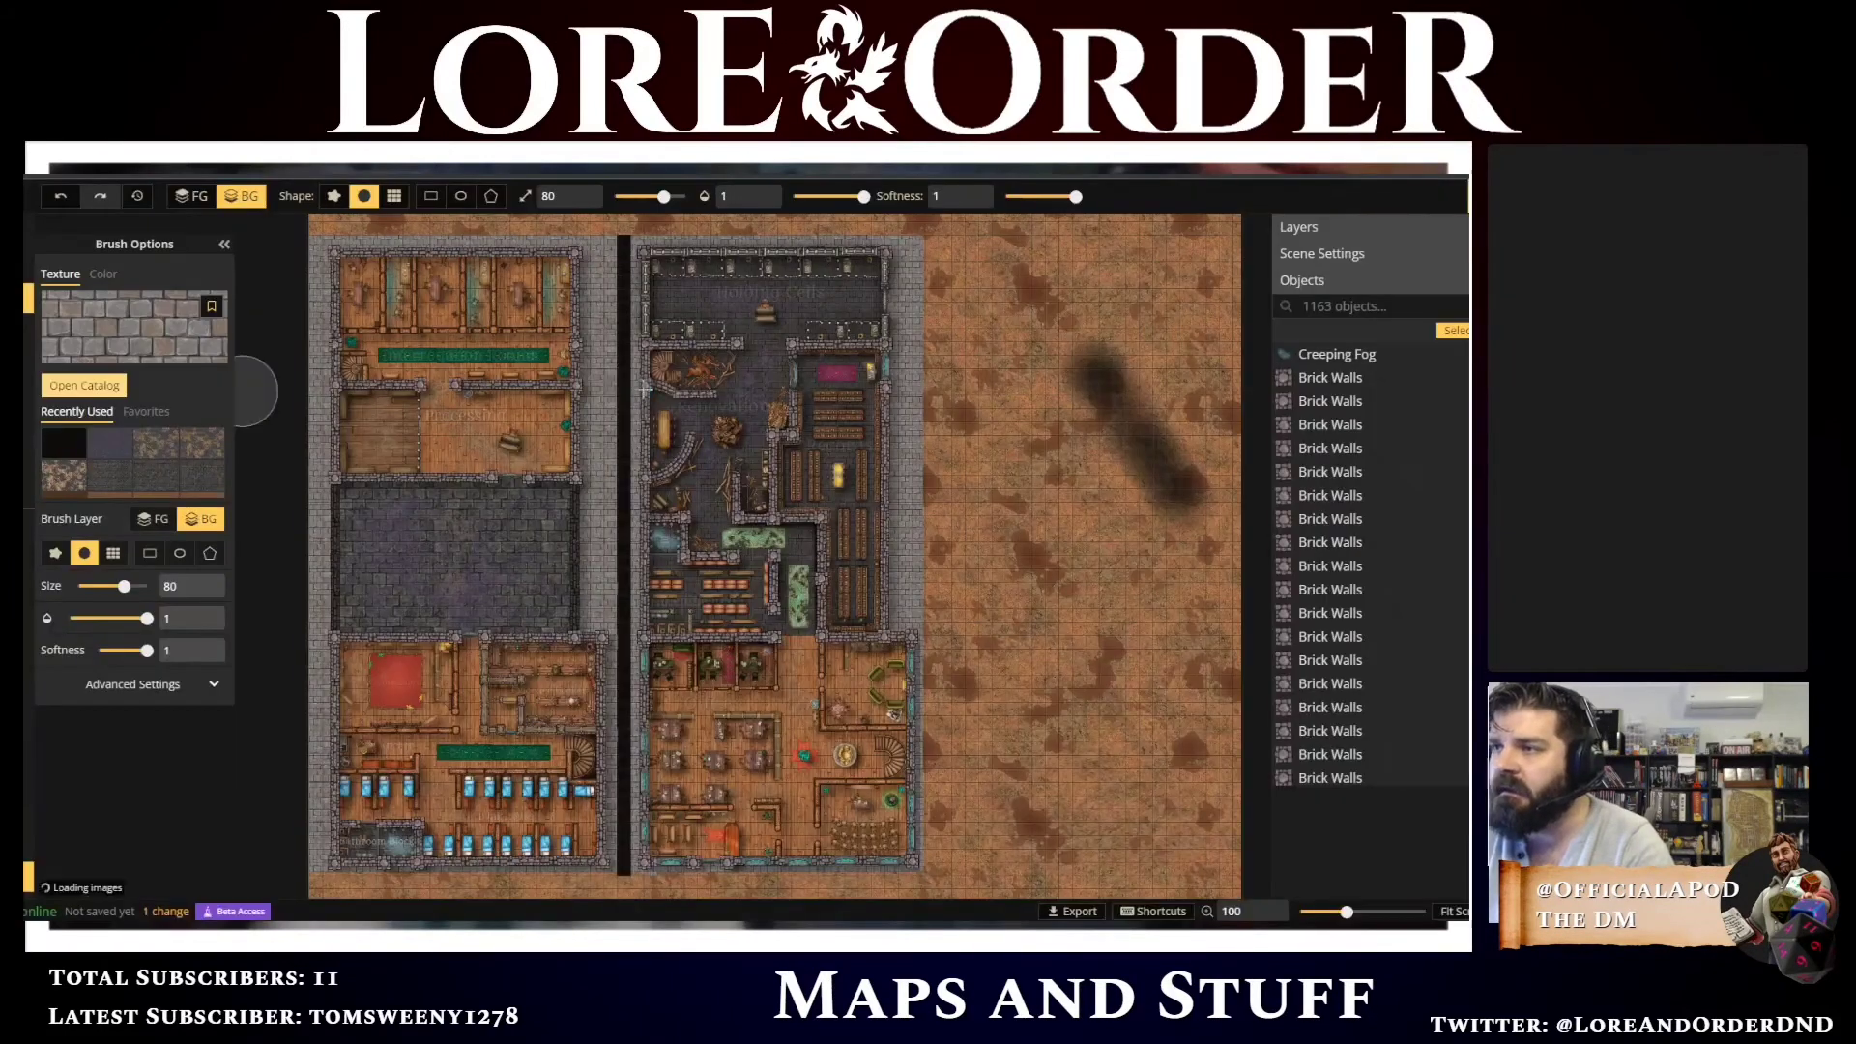
{"action": "left_click", "coordinate": [946, 362]}
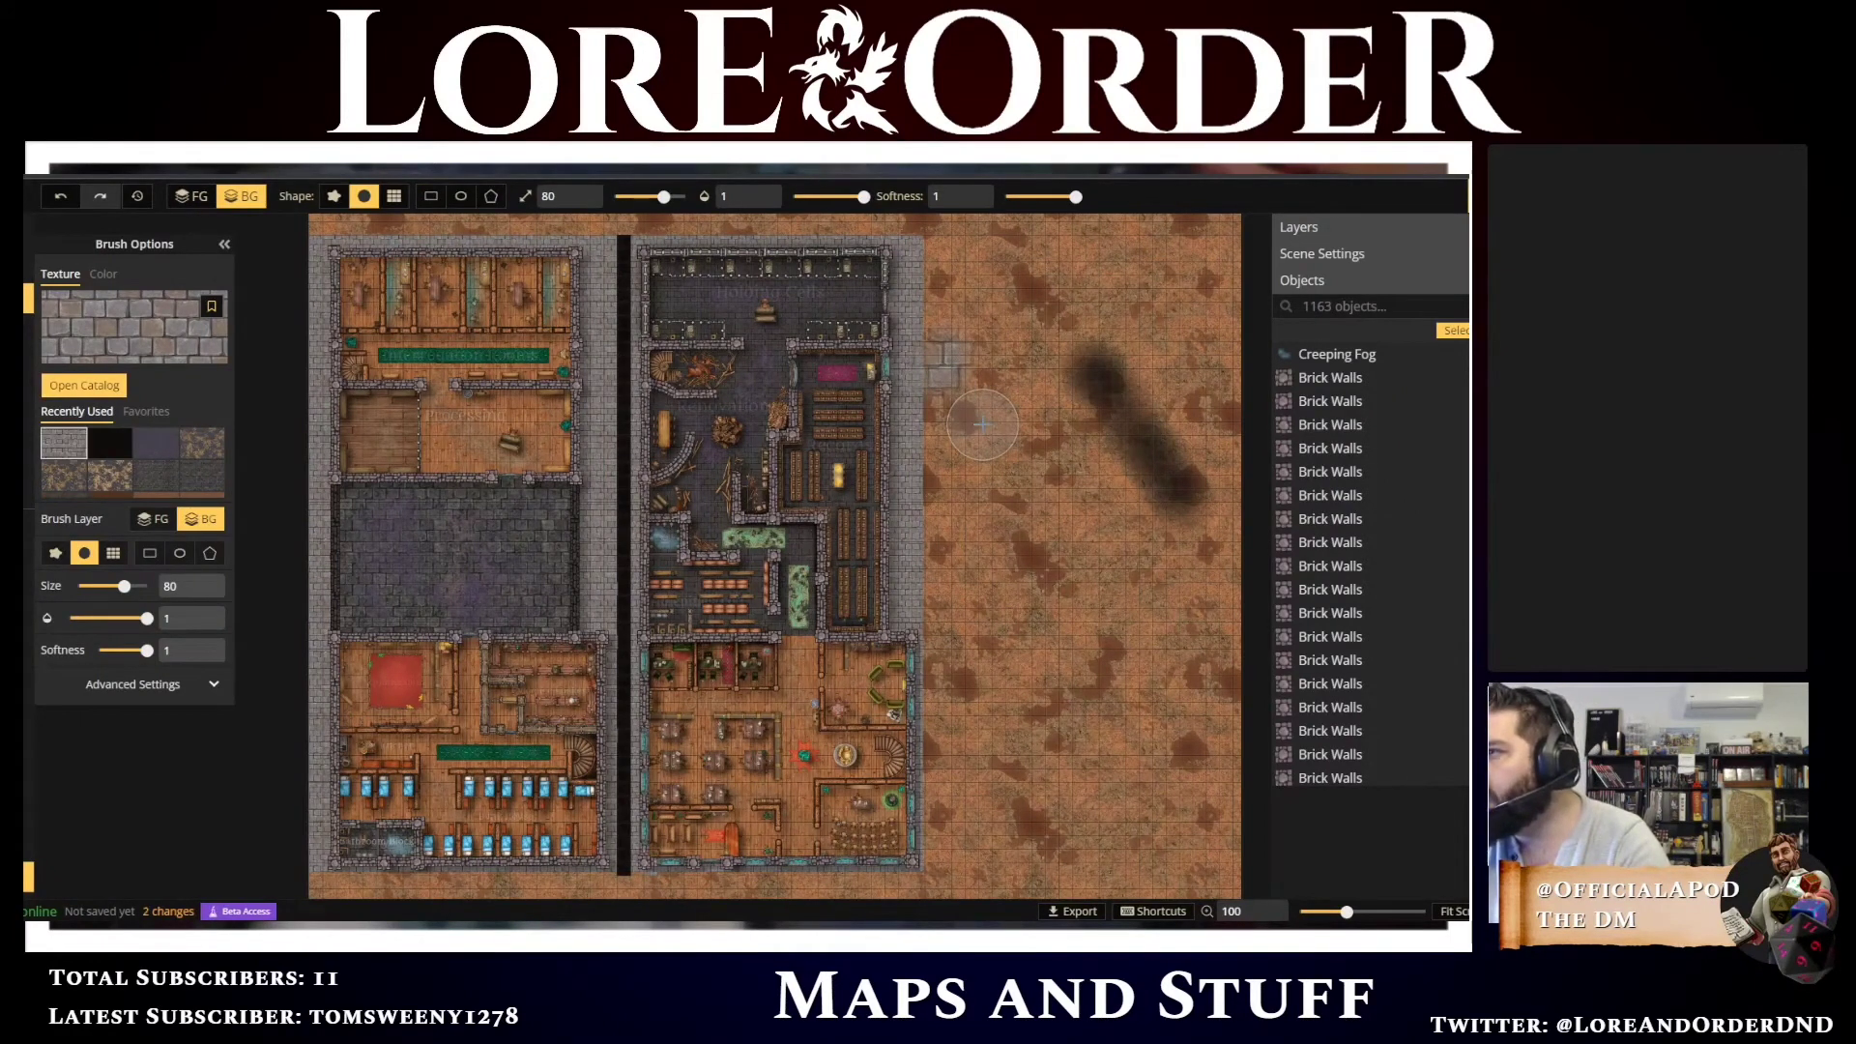
{"action": "scroll", "coordinate": [982, 423], "scroll_direction": "up", "scroll_amount": 4}
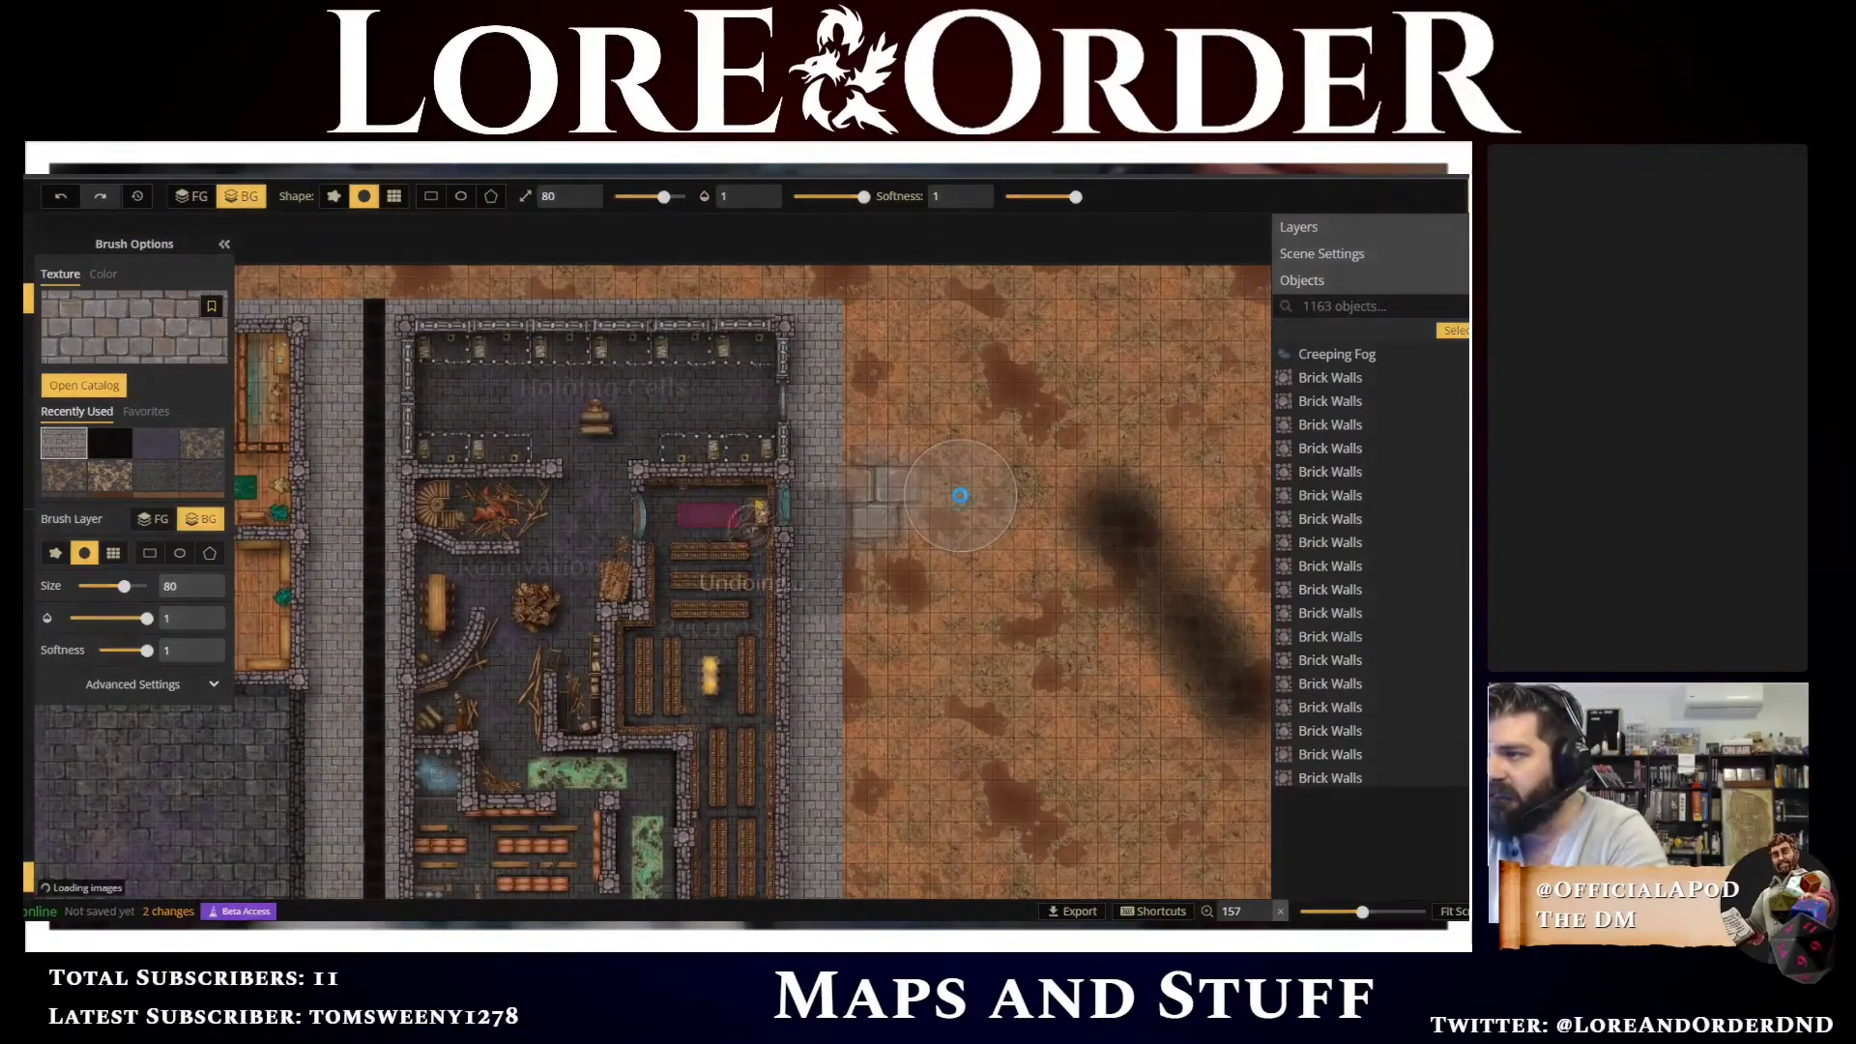
{"action": "key", "text": "ctrl+z"}
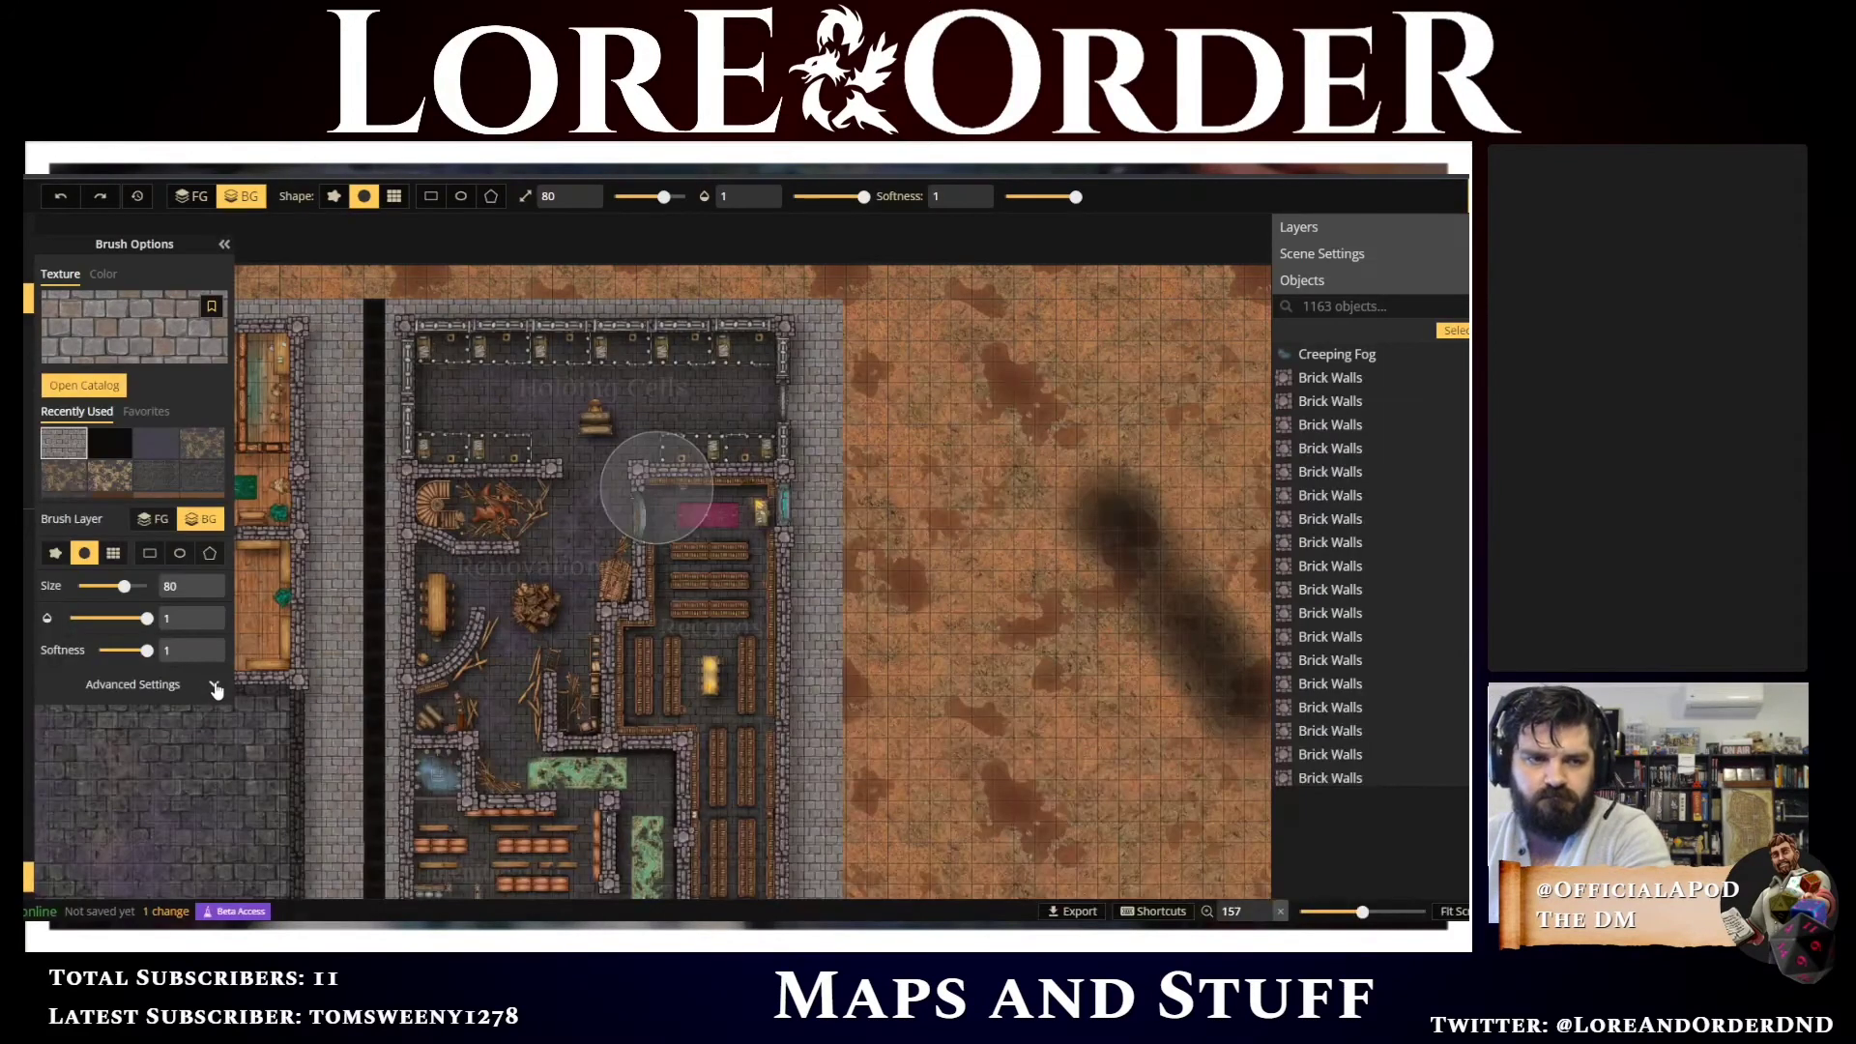
Try a placement size of 50 for the cobblestone texture and compare it with the paving beside the records room
{"action": "left_click", "coordinate": [215, 688]}
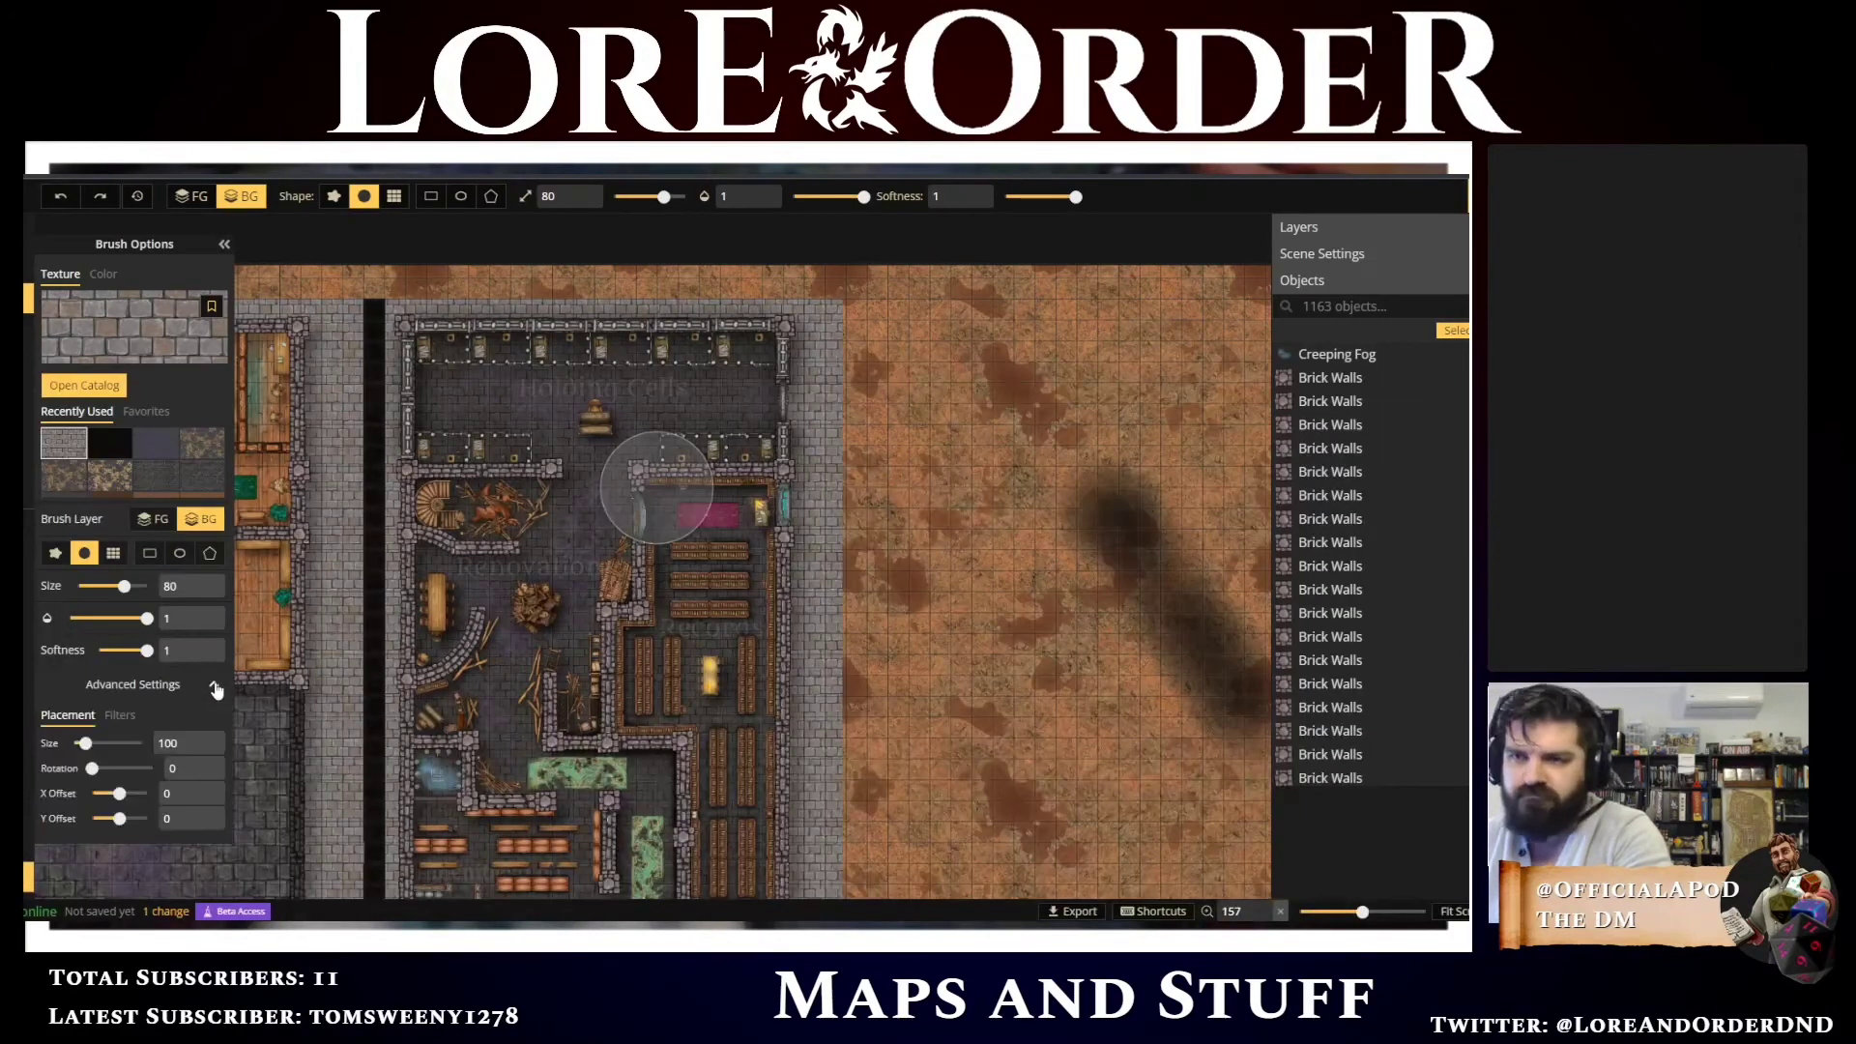
{"action": "double_click", "coordinate": [160, 745]}
{"action": "type", "text": "50"}
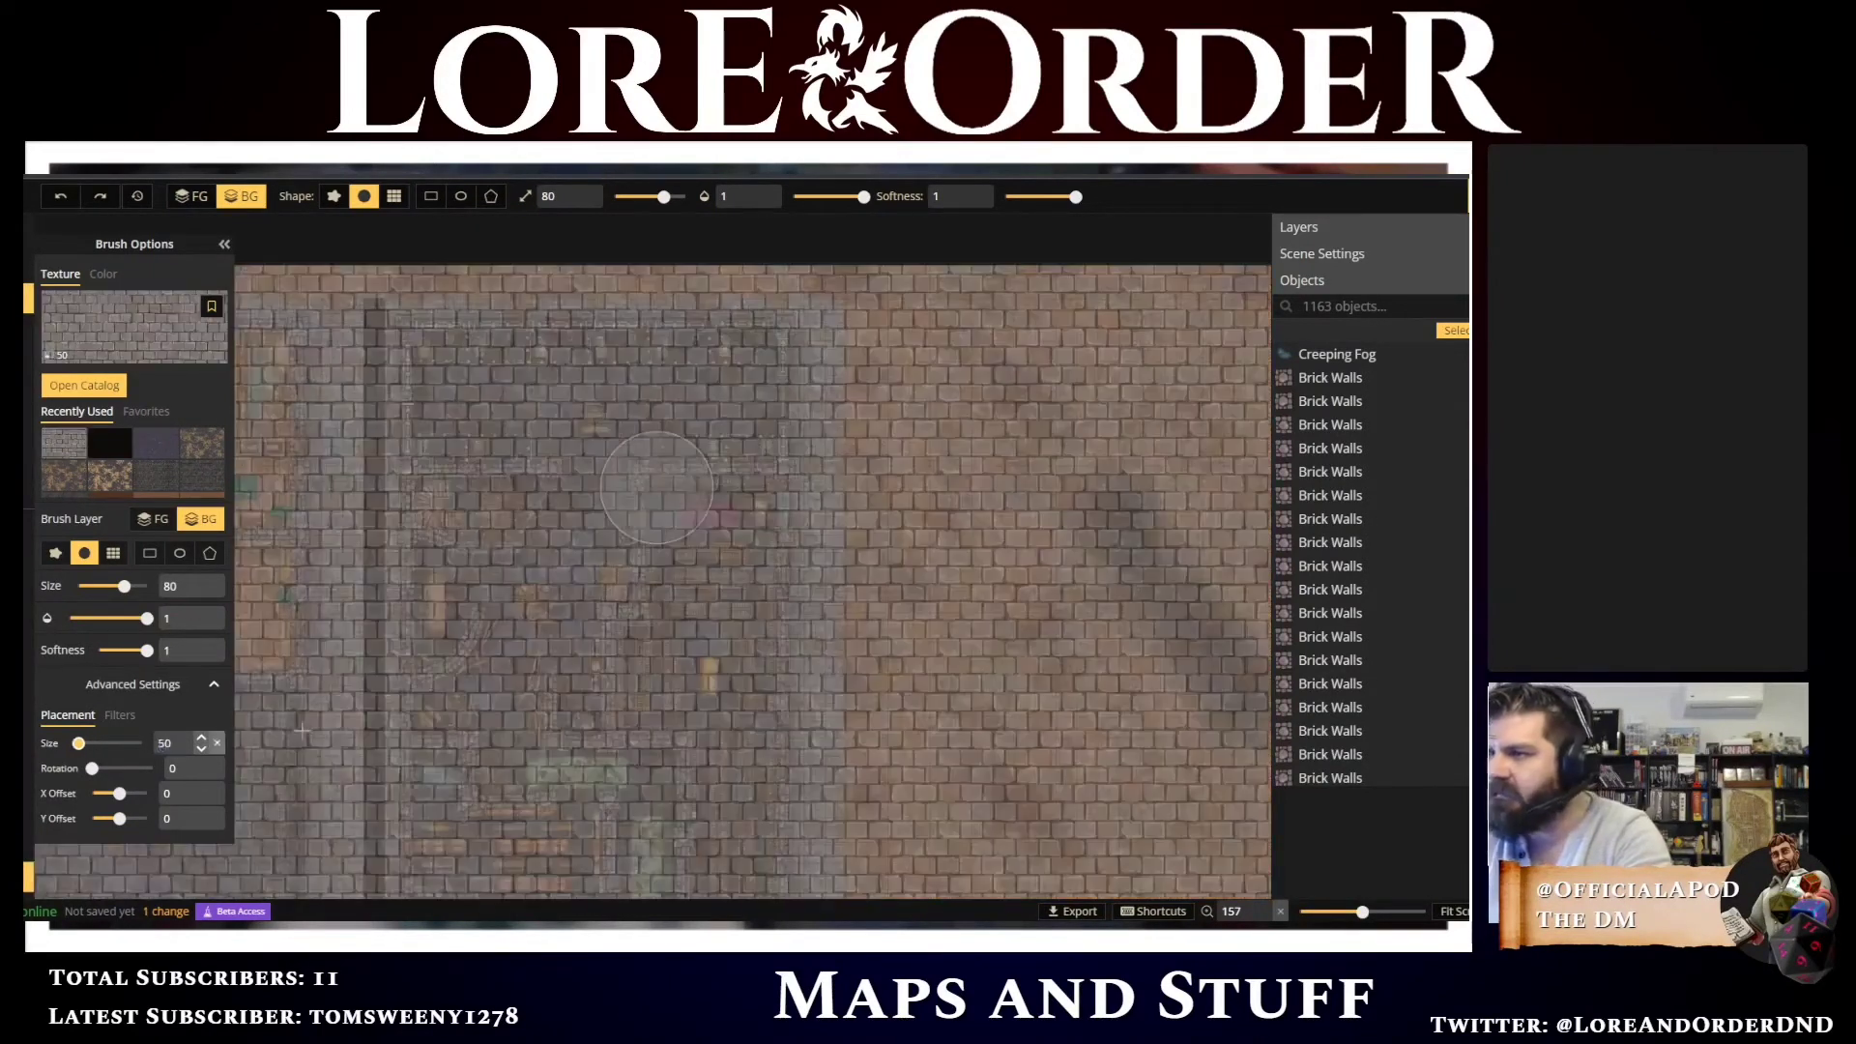
{"action": "scroll", "coordinate": [836, 638], "scroll_direction": "up", "scroll_amount": 10}
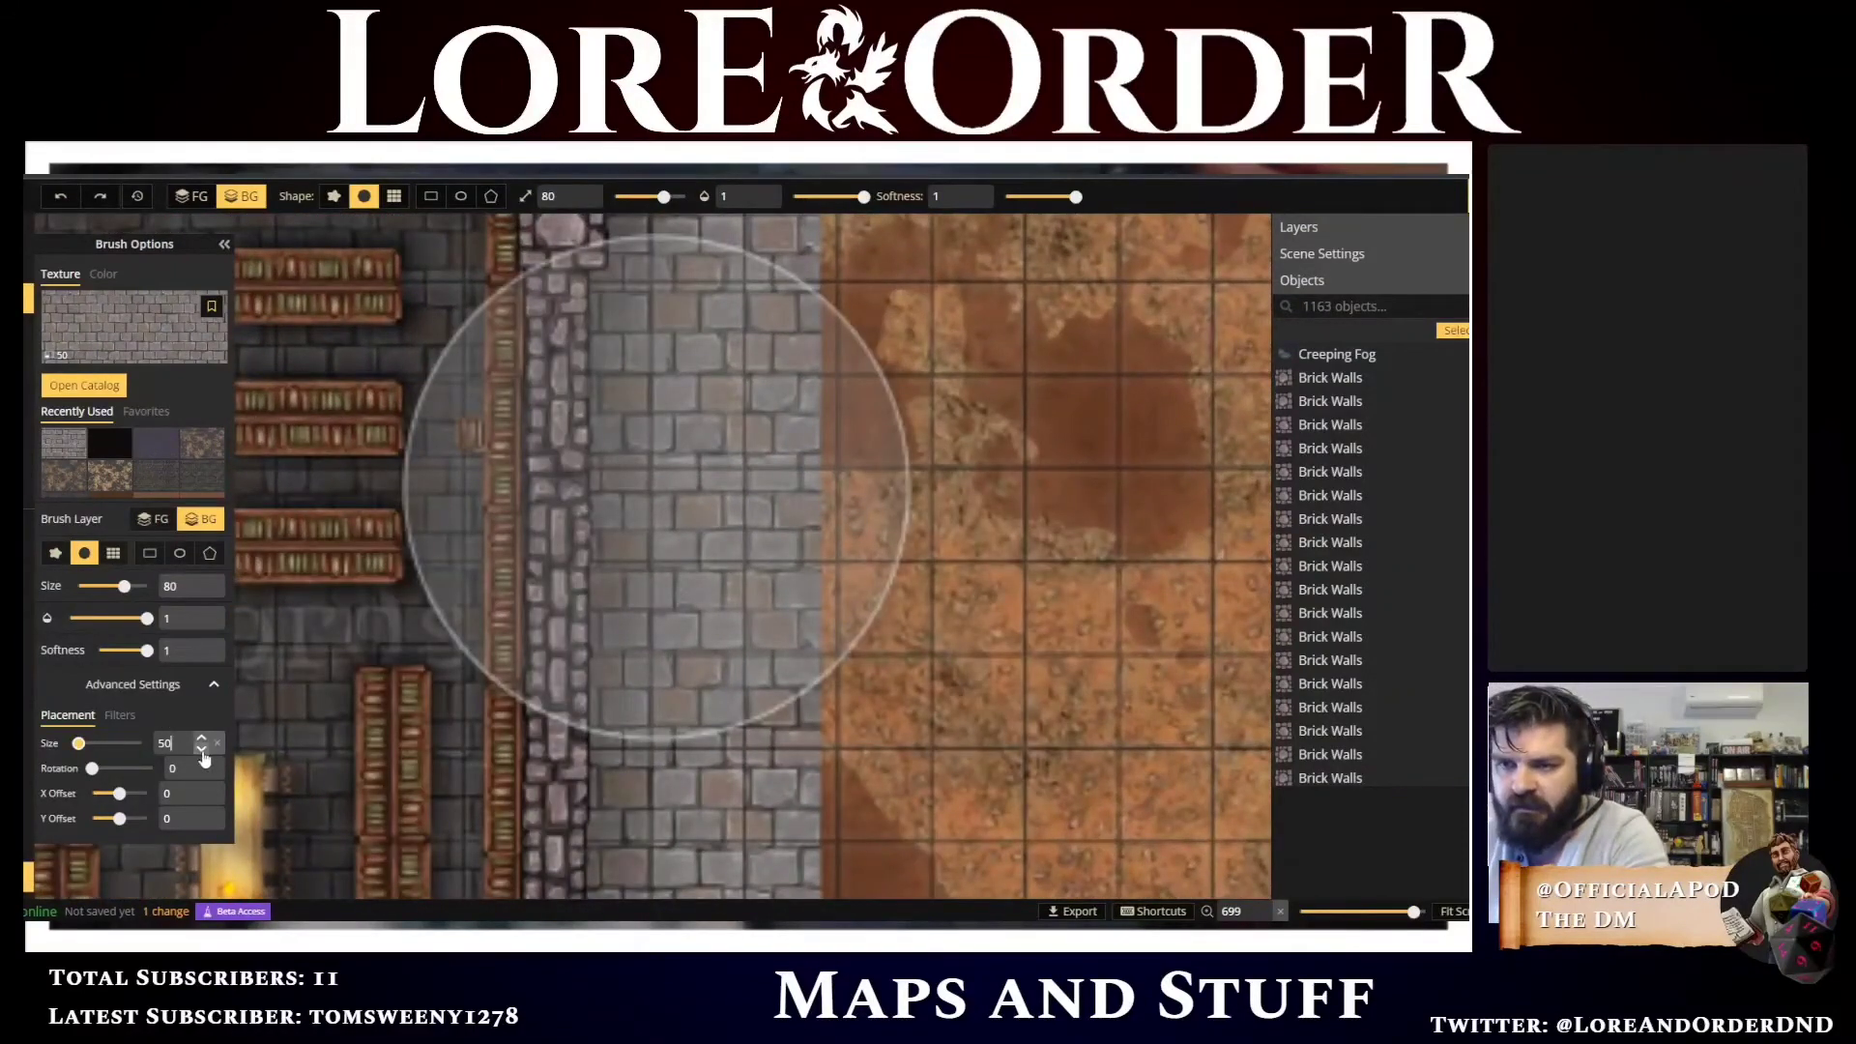
{"action": "left_click", "coordinate": [201, 751]}
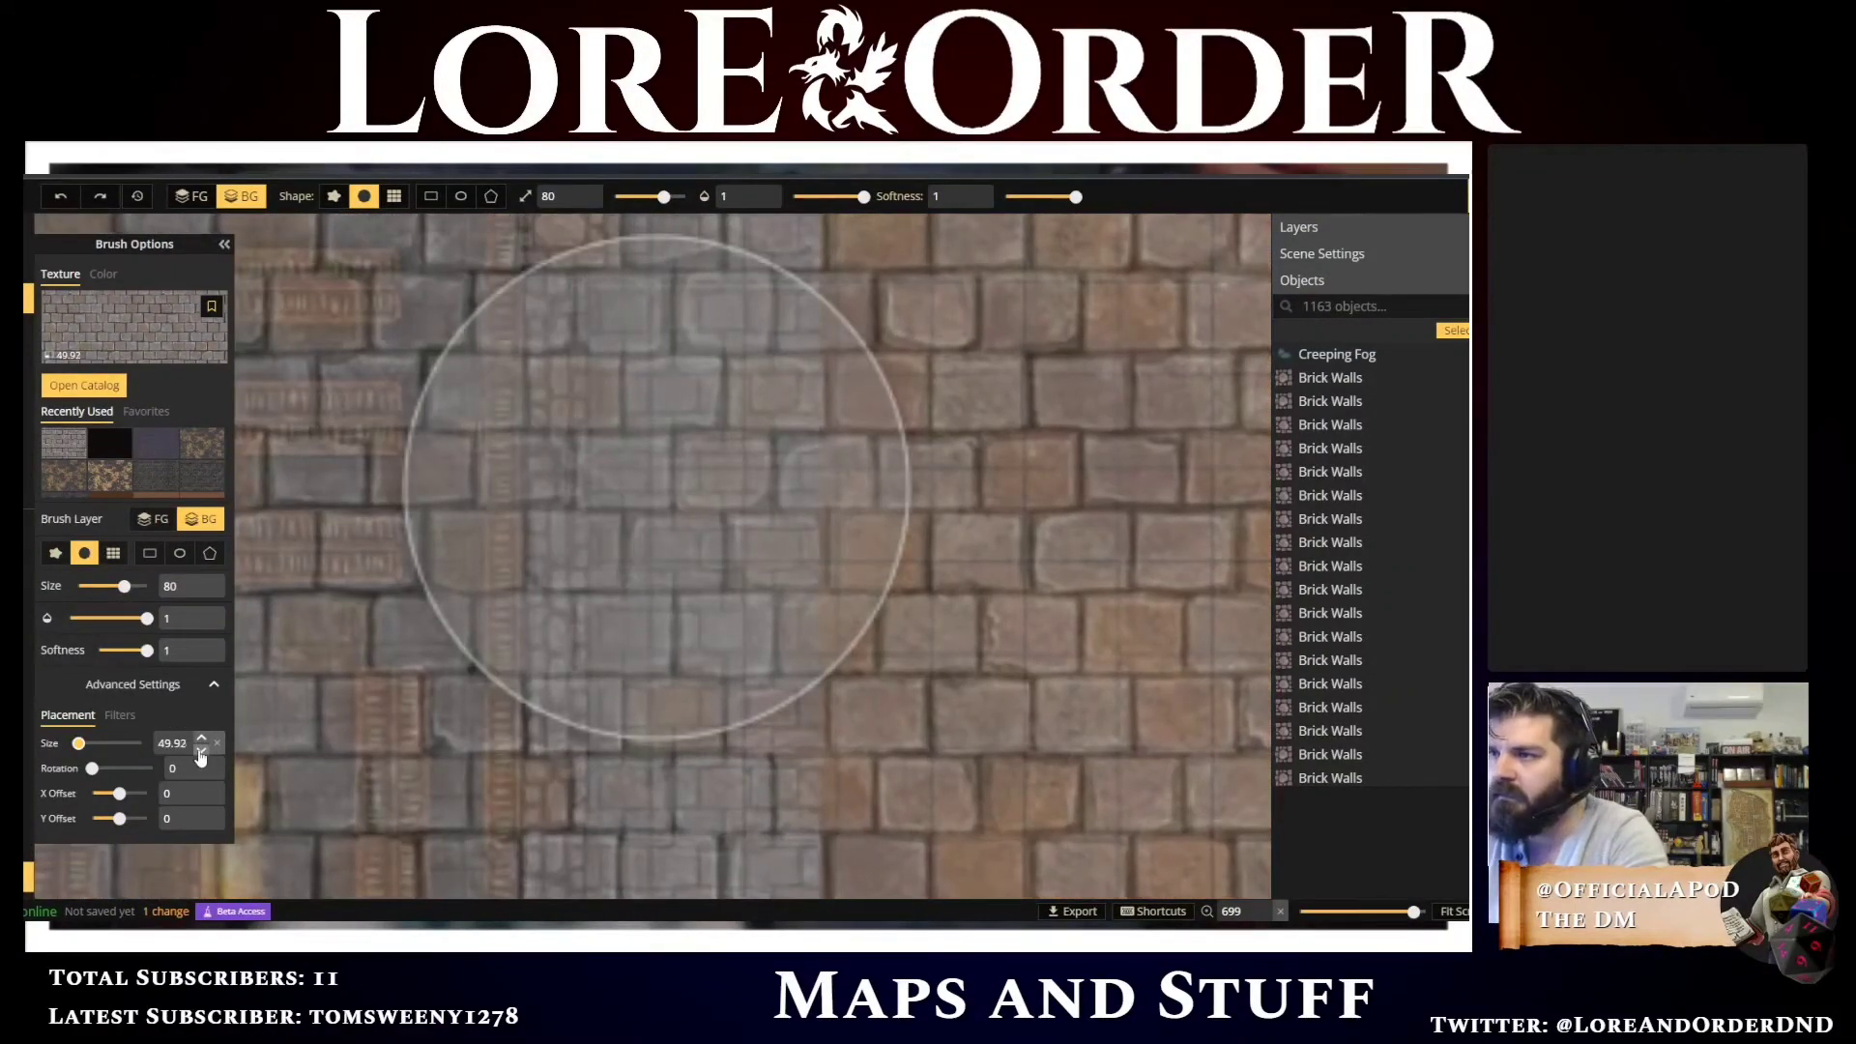
Try a placement size of 20 with a cobblestone stroke next to the existing paving, and undo the stroke
{"action": "left_click", "coordinate": [184, 745]}
{"action": "key", "text": "BackSpace"}
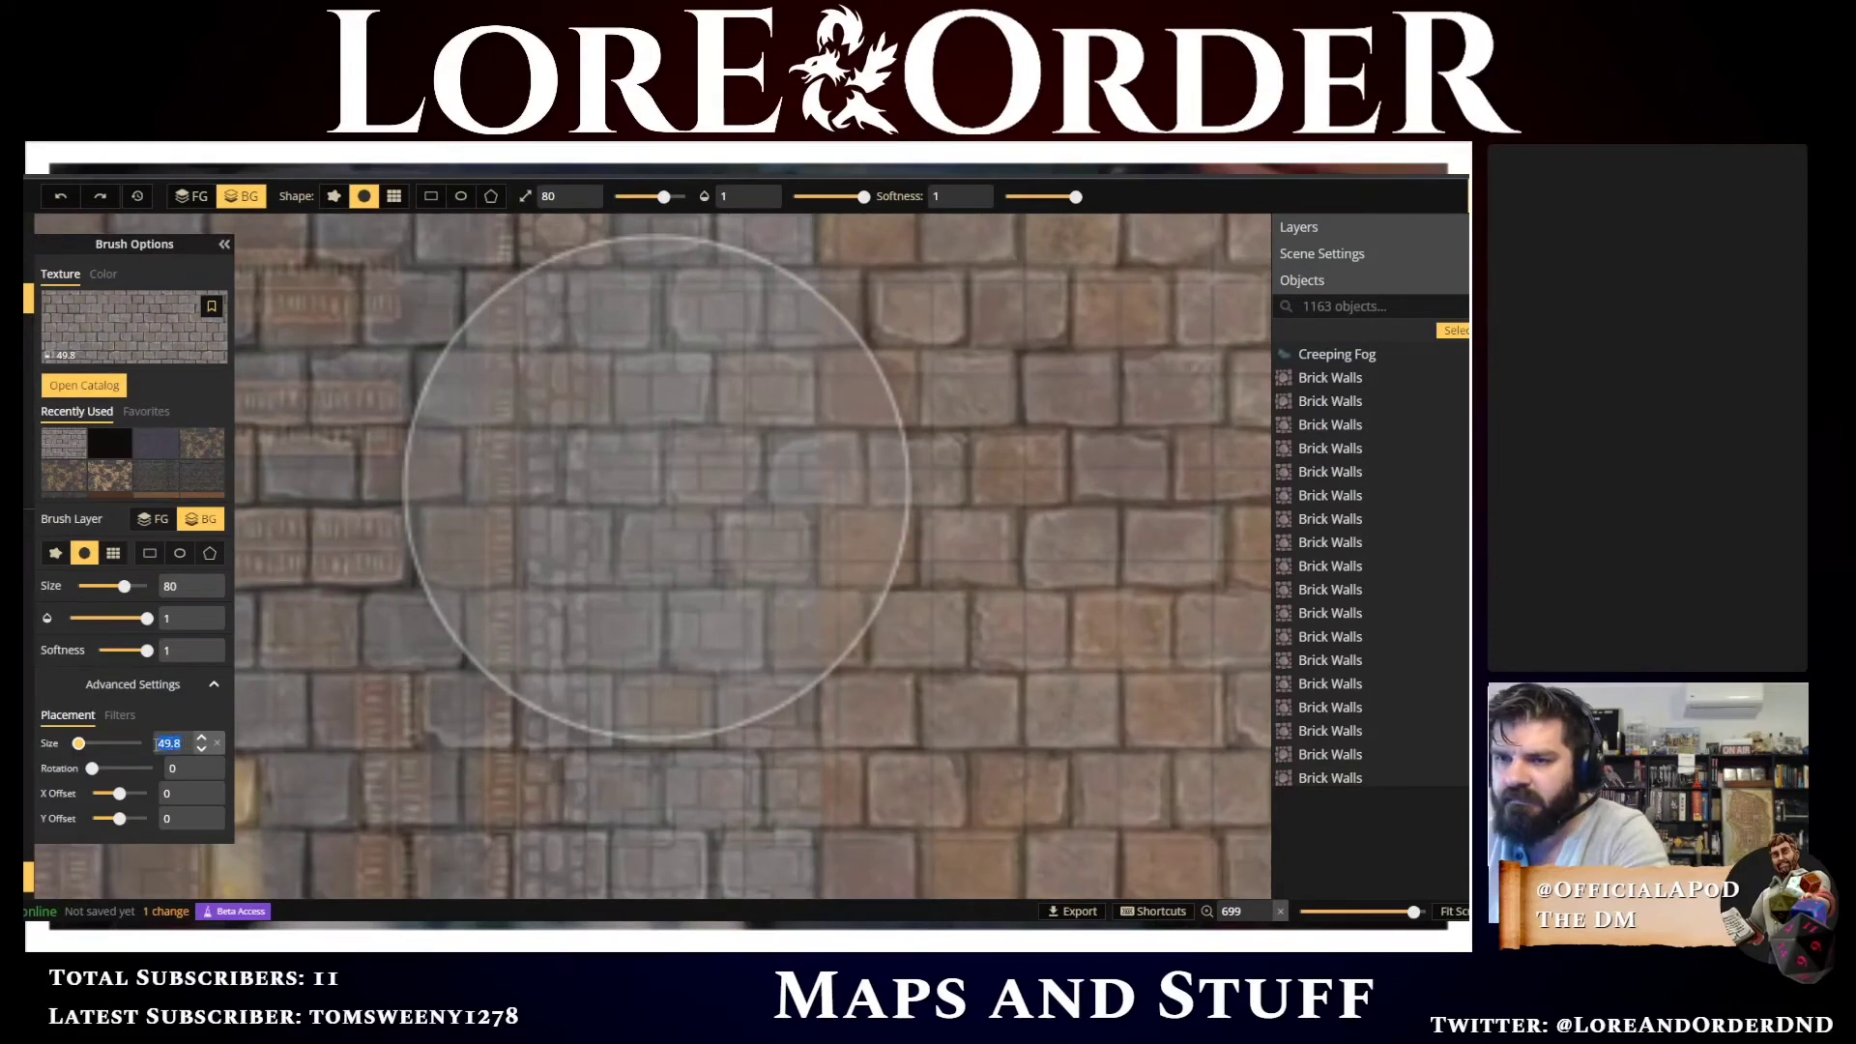
{"action": "type", "text": "20"}
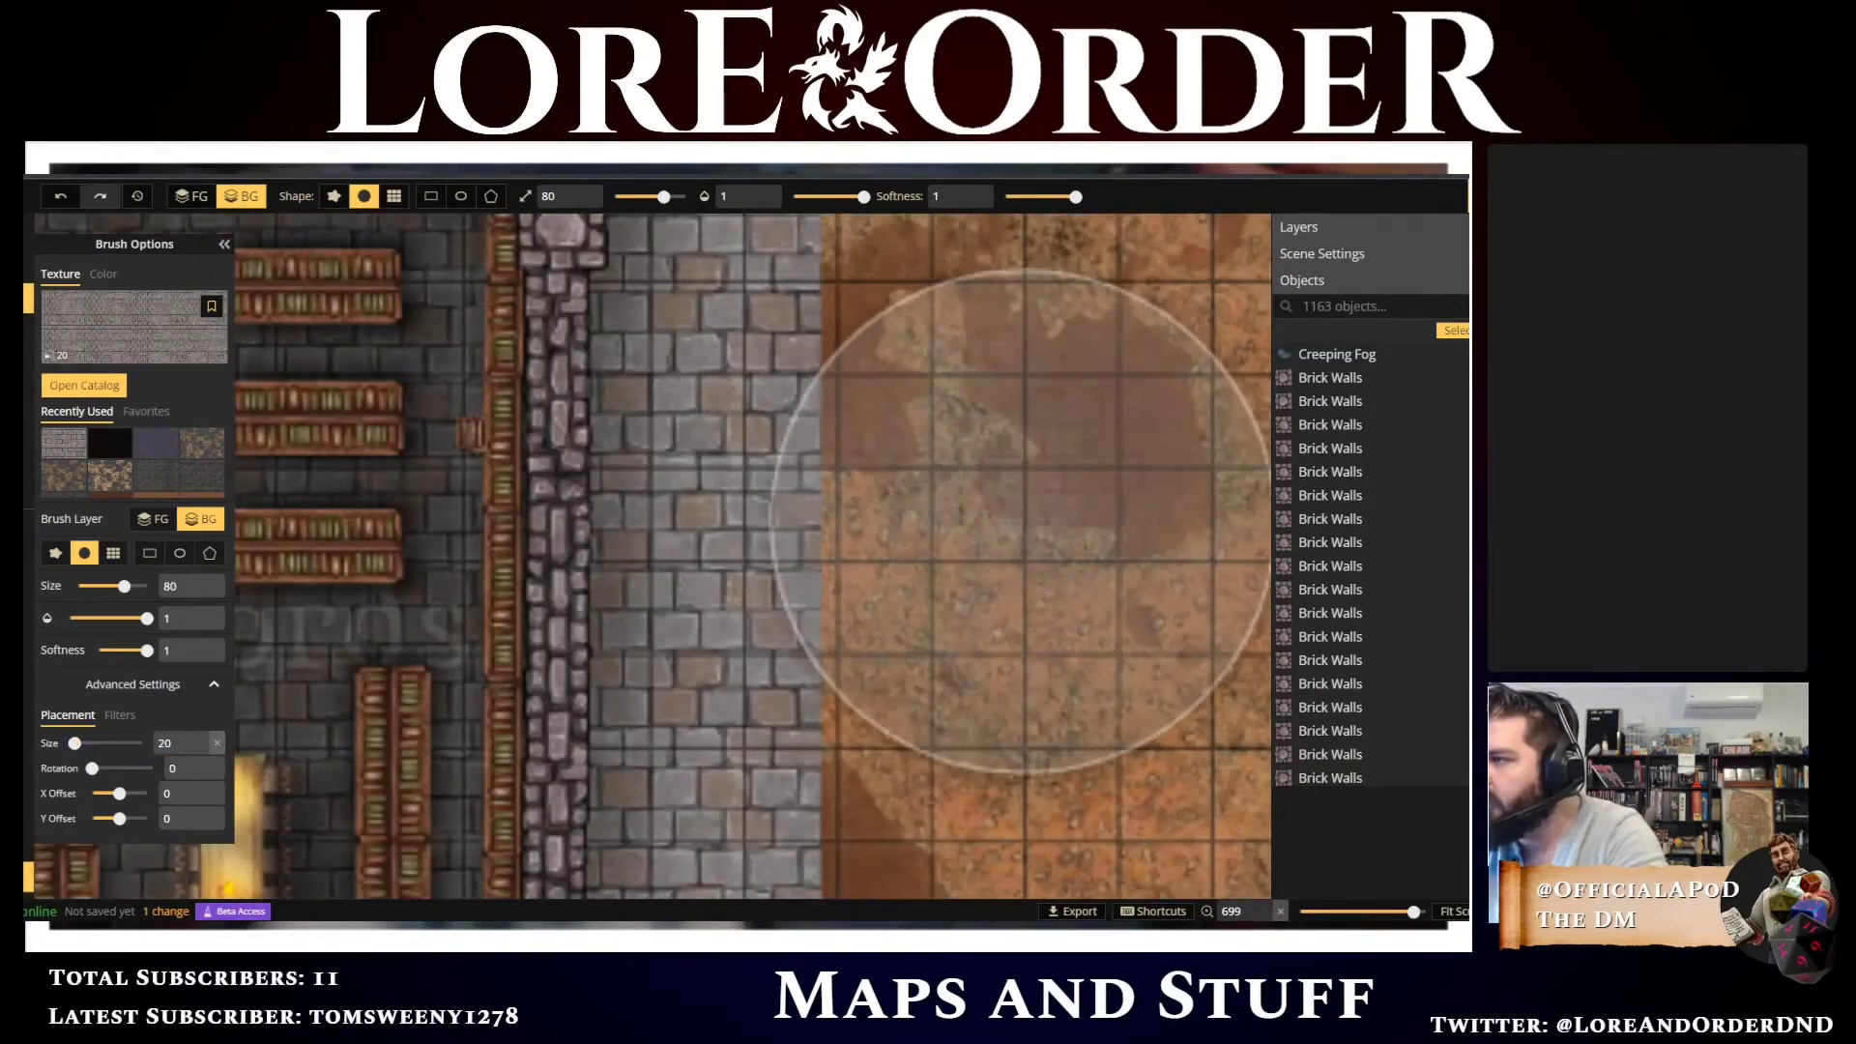
{"action": "left_click", "coordinate": [894, 454]}
{"action": "mouse_move", "coordinate": [894, 455]}
{"action": "left_mouse_down"}
{"action": "mouse_move", "coordinate": [1015, 455]}
{"action": "mouse_move", "coordinate": [1118, 683]}
{"action": "mouse_move", "coordinate": [1057, 849]}
{"action": "mouse_move", "coordinate": [966, 851]}
{"action": "left_mouse_up"}
{"action": "key", "text": "ctrl+z"}
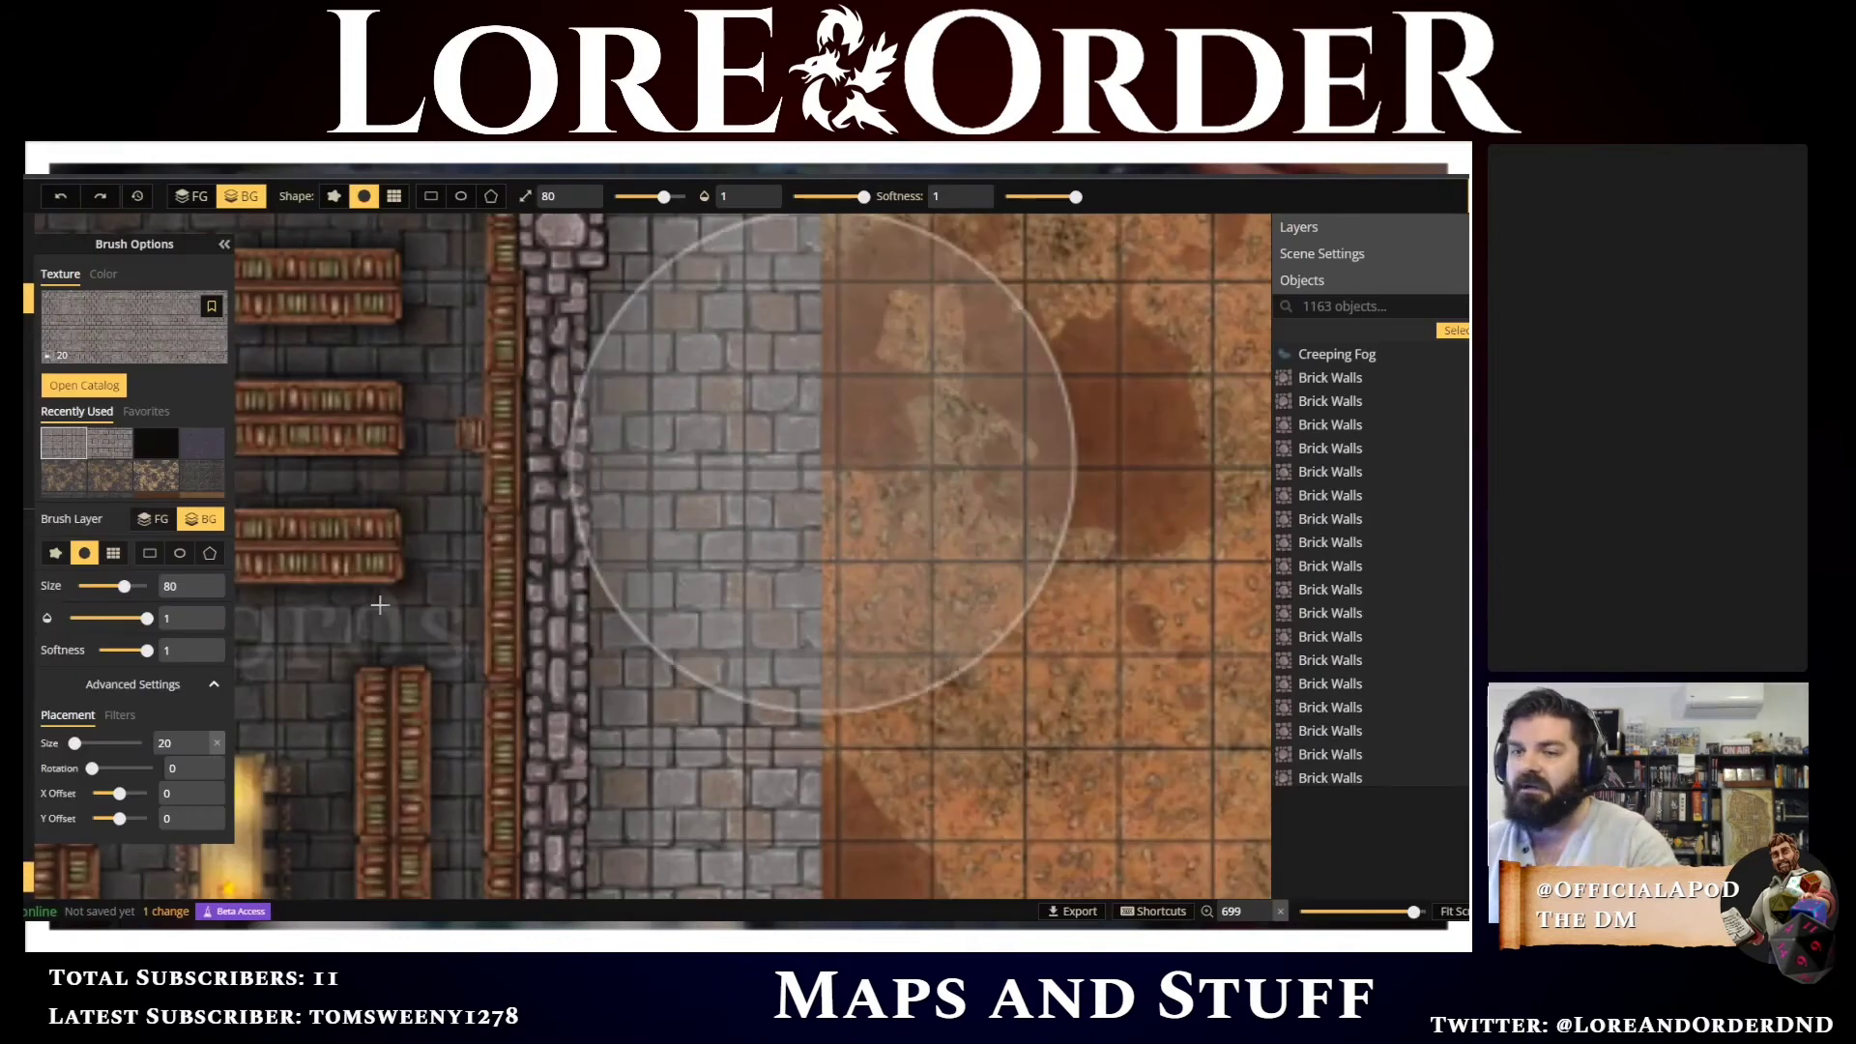
Set the cobblestone texture's placement size to 25
{"action": "left_click", "coordinate": [200, 740]}
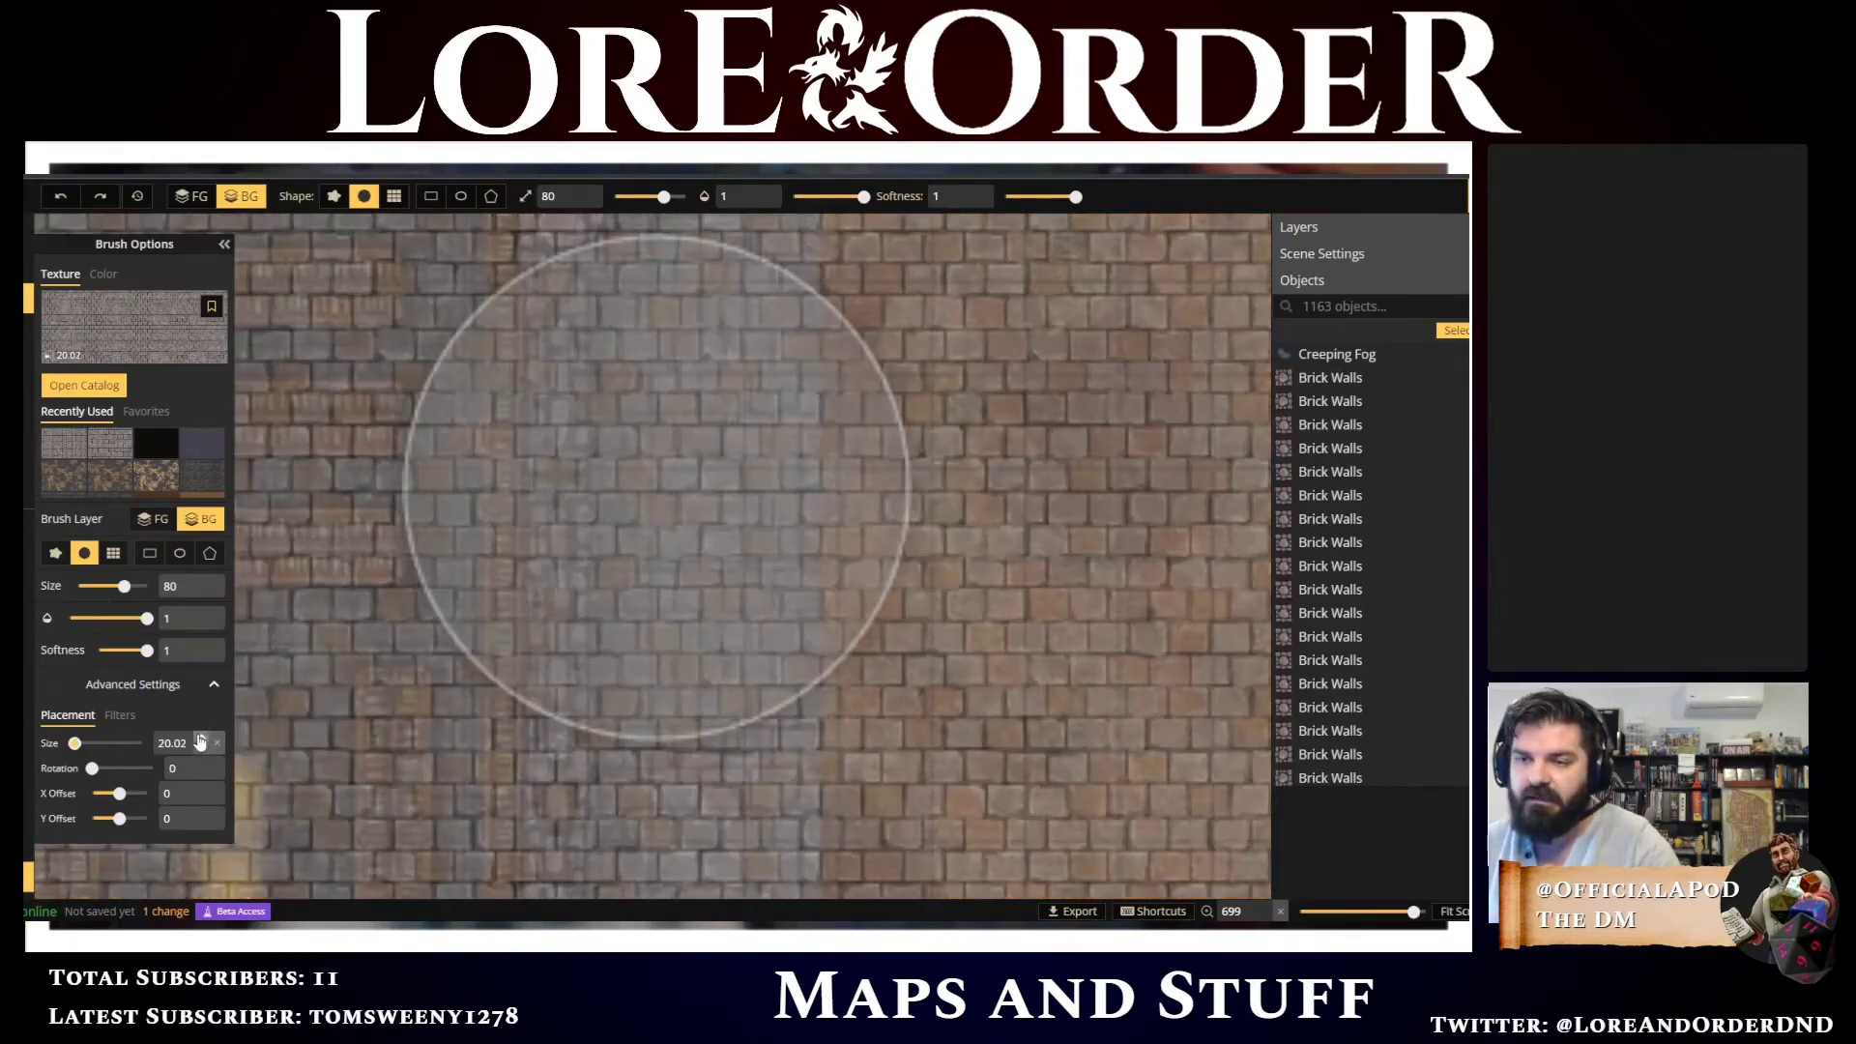
{"action": "left_click", "coordinate": [200, 741]}
{"action": "left_click", "coordinate": [200, 739]}
{"action": "left_click", "coordinate": [200, 740]}
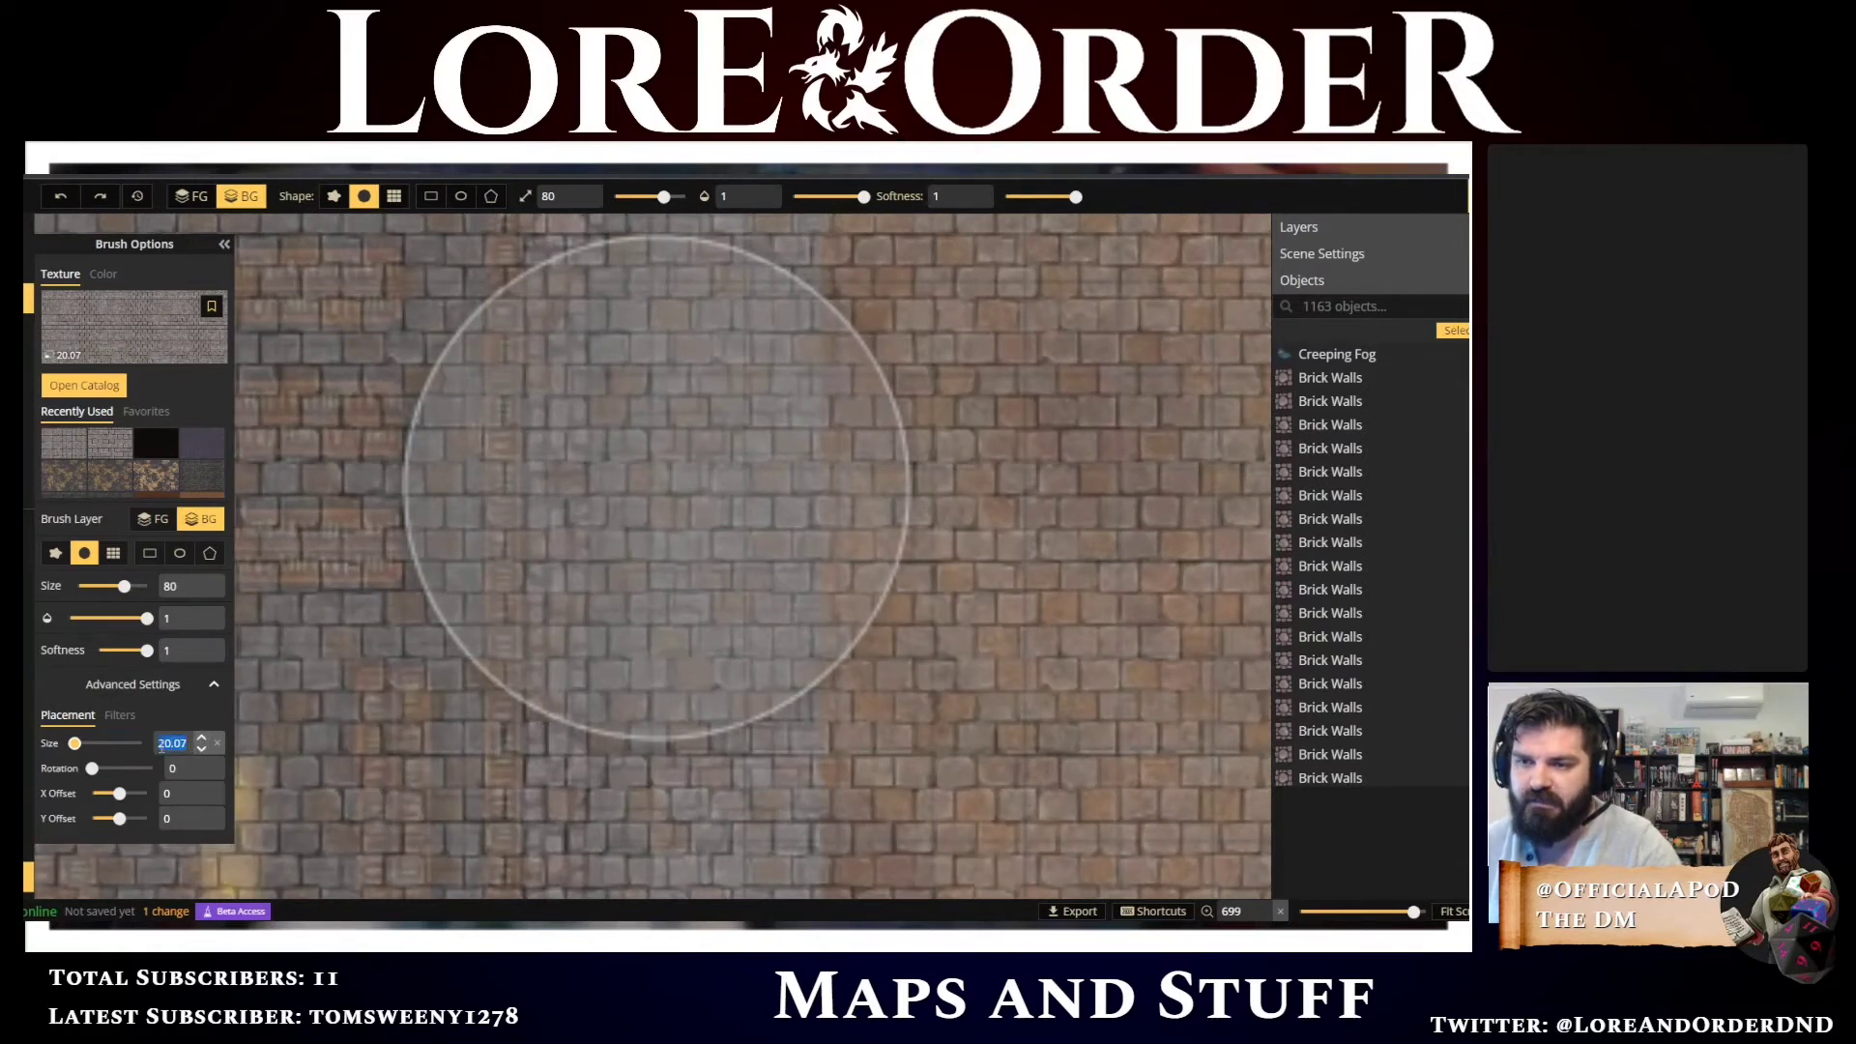
{"action": "type", "text": "25"}
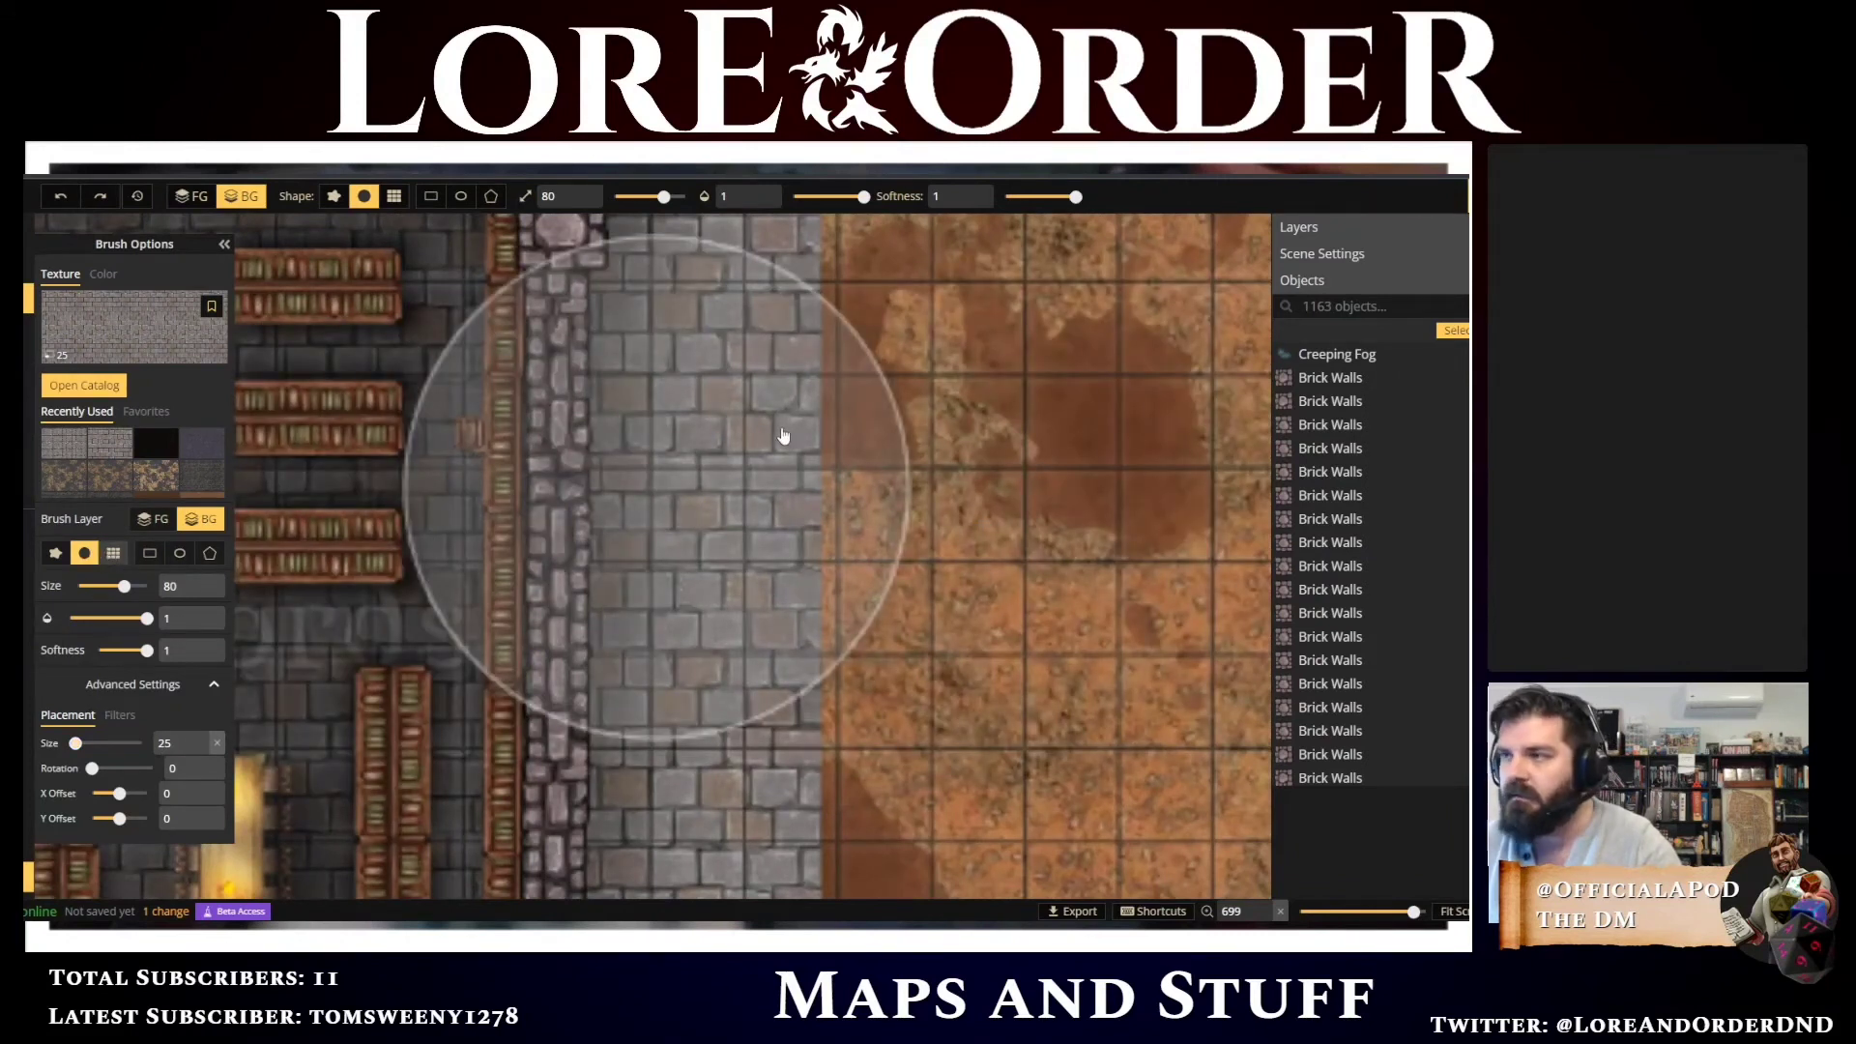
Paint a grid-aligned patch of cobblestone outward from the paving beside the records room, using the grid brush shape
{"action": "left_click", "coordinate": [113, 553]}
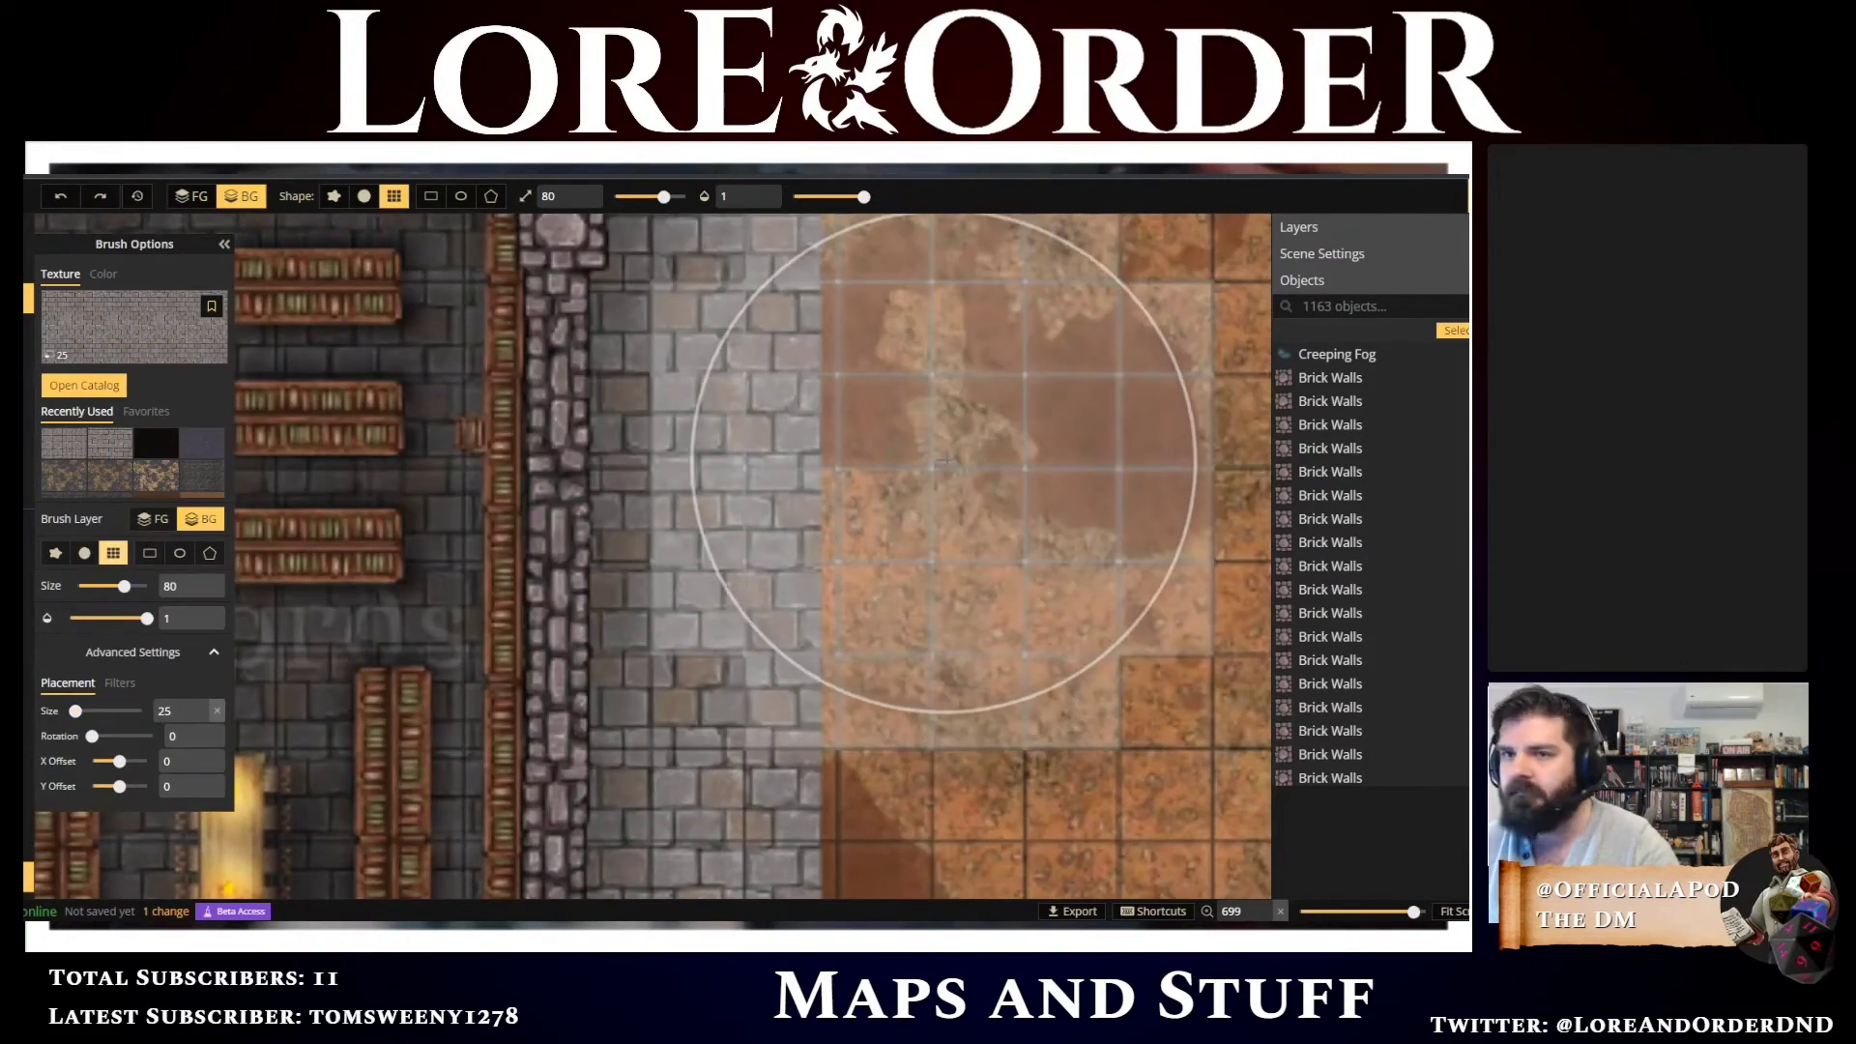
{"action": "mouse_move", "coordinate": [945, 462]}
{"action": "left_mouse_down"}
{"action": "mouse_move", "coordinate": [952, 430]}
{"action": "mouse_move", "coordinate": [1056, 497]}
{"action": "mouse_move", "coordinate": [1202, 642]}
{"action": "mouse_move", "coordinate": [1265, 834]}
{"action": "left_mouse_up"}
{"action": "scroll", "coordinate": [1266, 834], "scroll_direction": "down", "scroll_amount": 2}
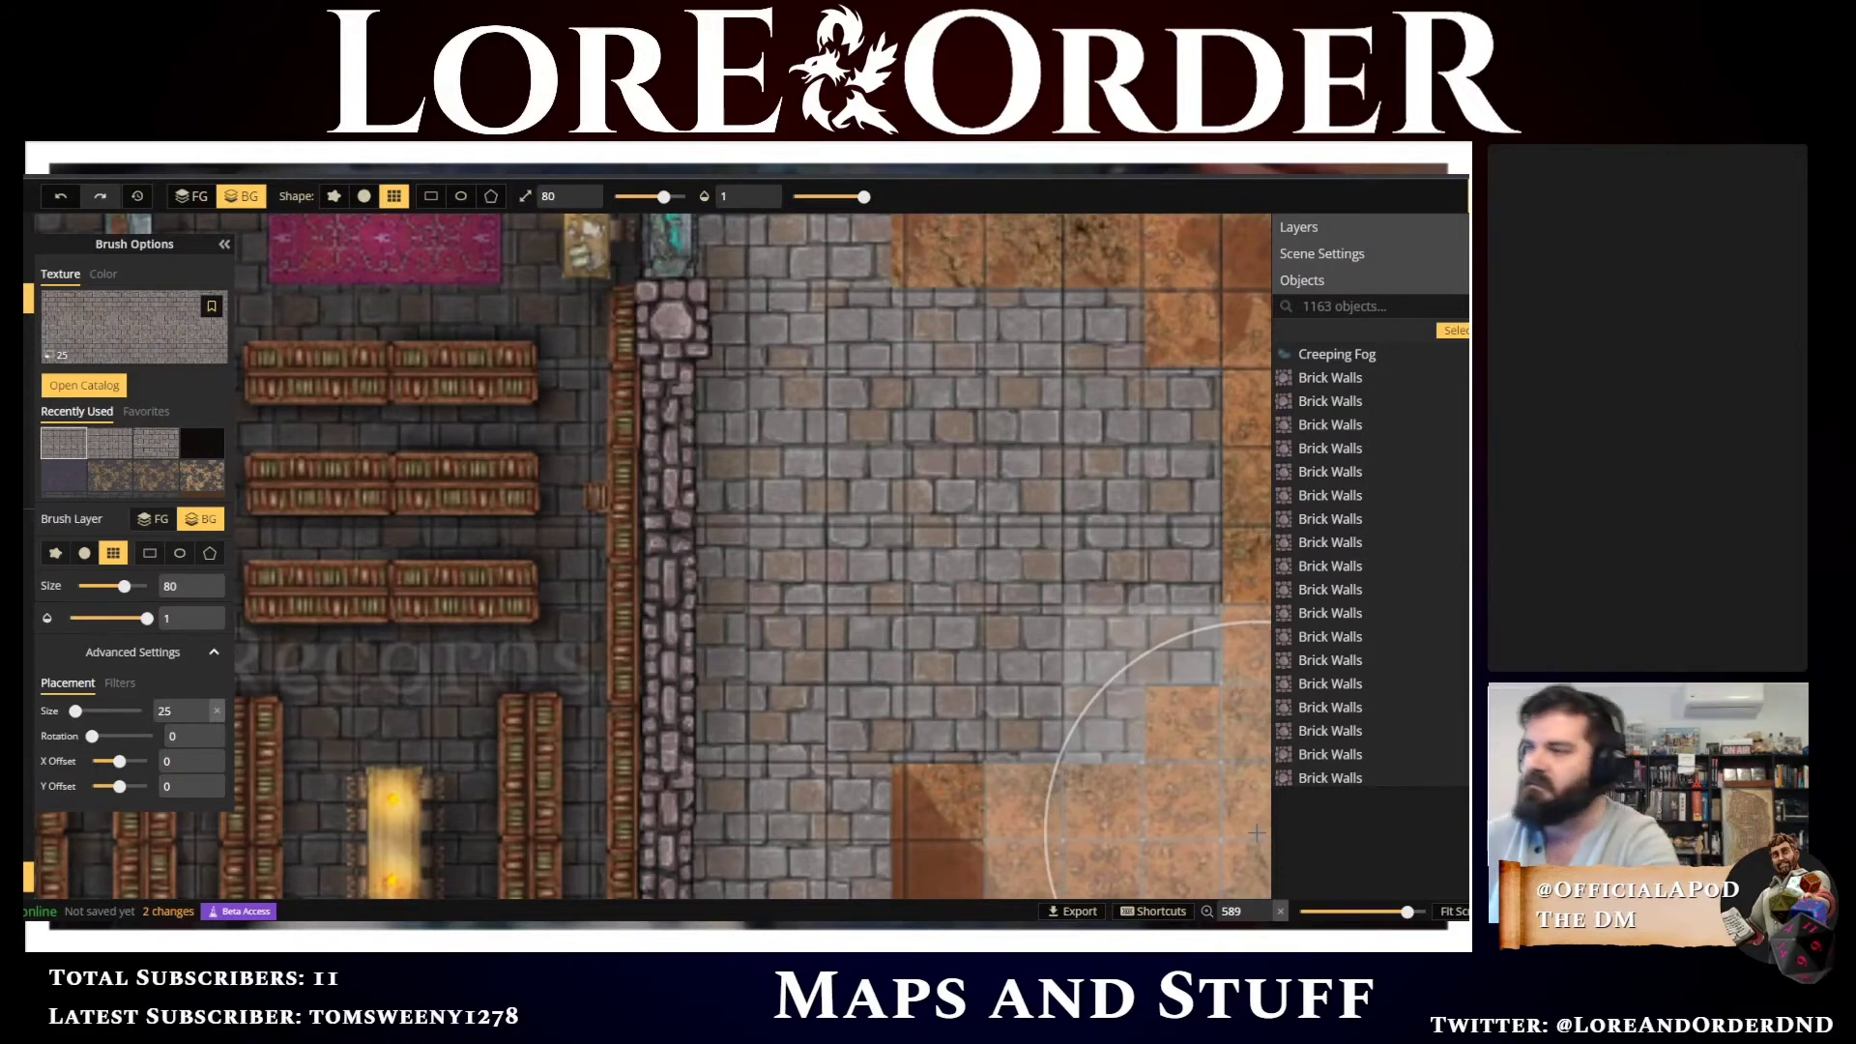
{"action": "scroll", "coordinate": [1257, 832], "scroll_direction": "down", "scroll_amount": 10}
{"action": "left_click_drag", "start_coordinate": [1051, 687], "coordinate": [717, 726]}
{"action": "scroll", "coordinate": [717, 726], "scroll_direction": "down", "scroll_amount": 20}
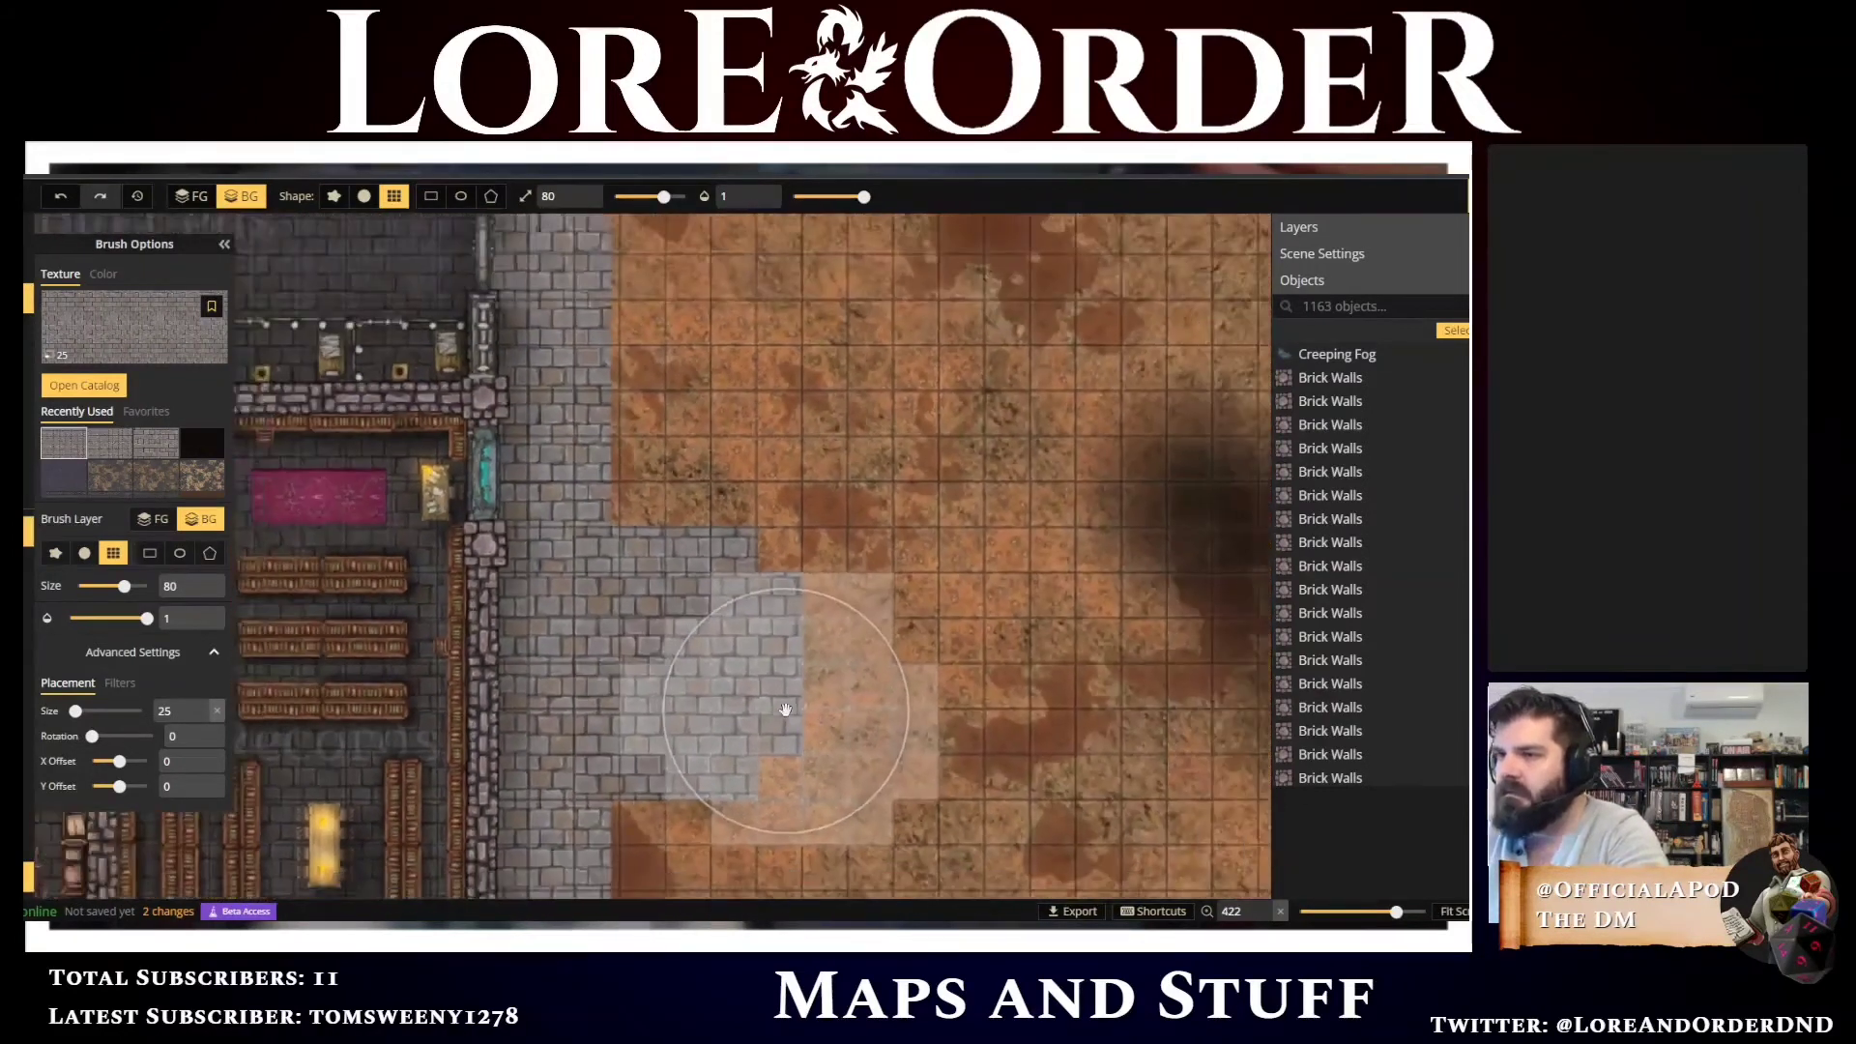
{"action": "left_click_drag", "start_coordinate": [899, 667], "coordinate": [829, 447]}
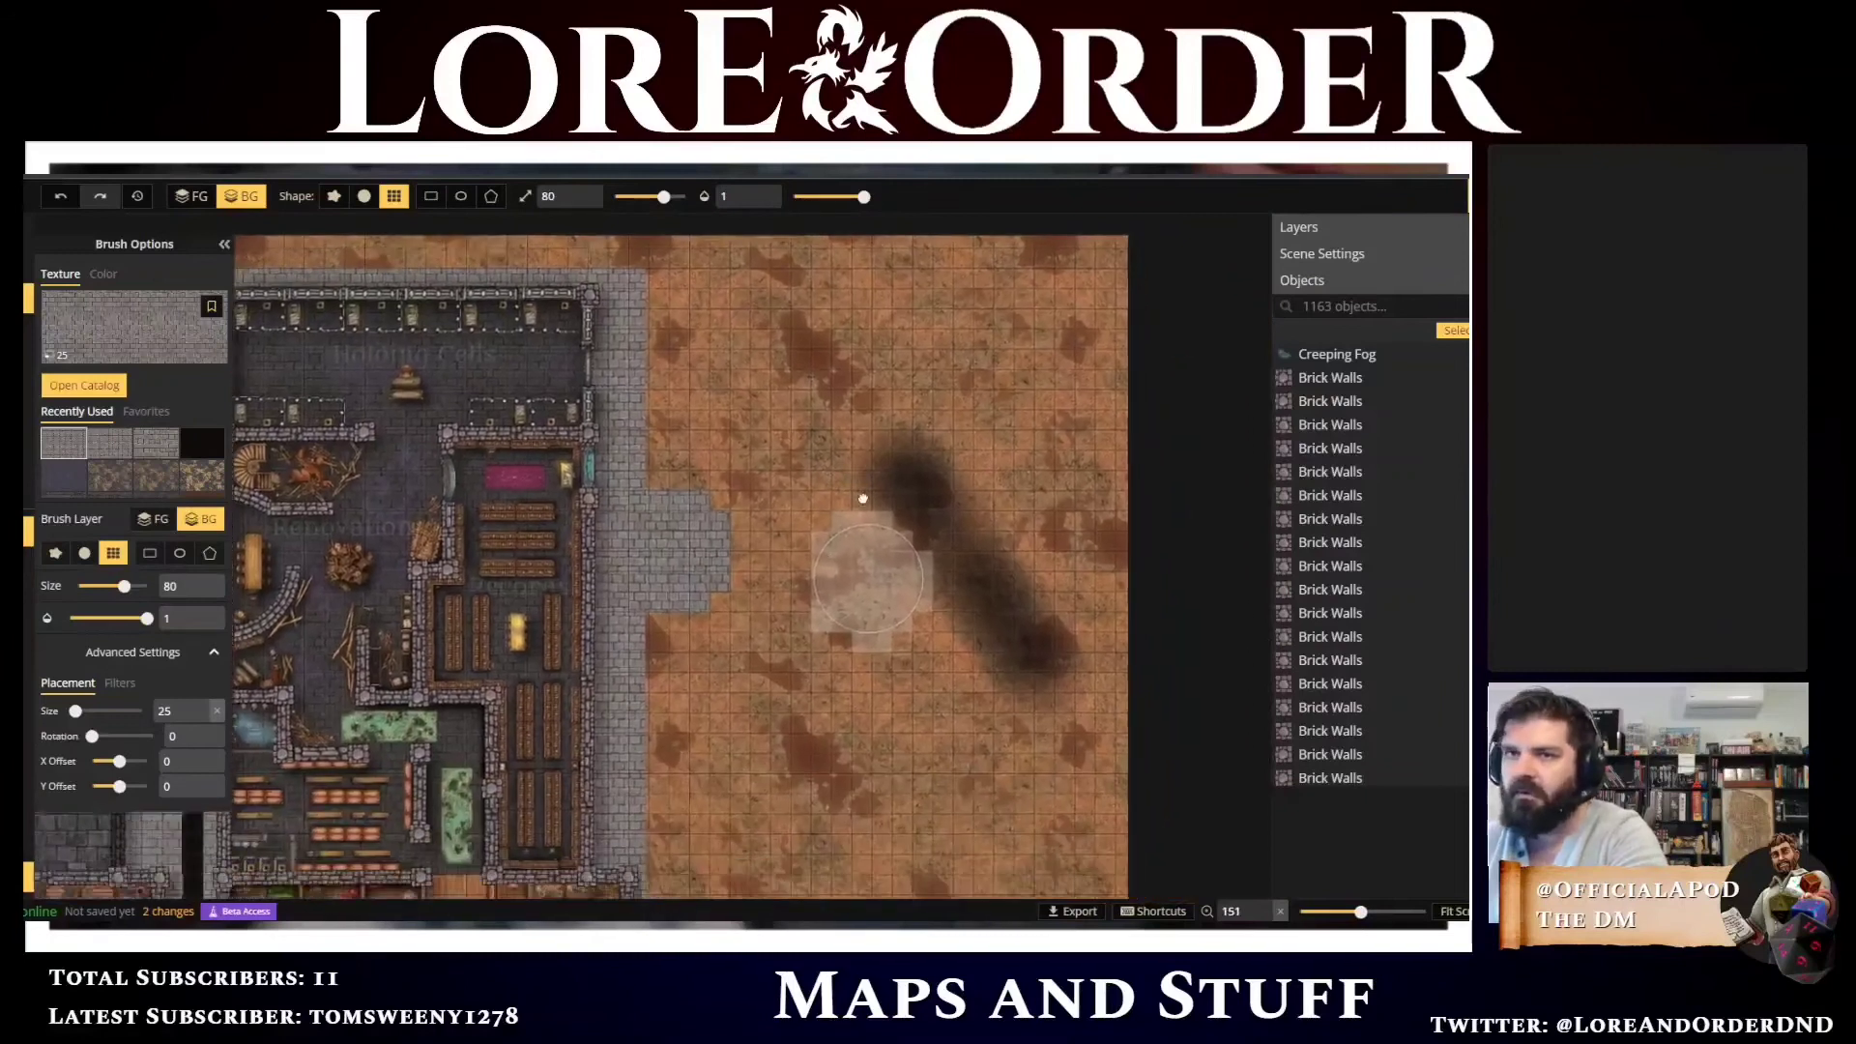
Add the size 25 cobblestone texture to the favourites and switch the background brush to the rectangle shape
{"action": "left_click", "coordinate": [211, 306]}
{"action": "left_click", "coordinate": [145, 412]}
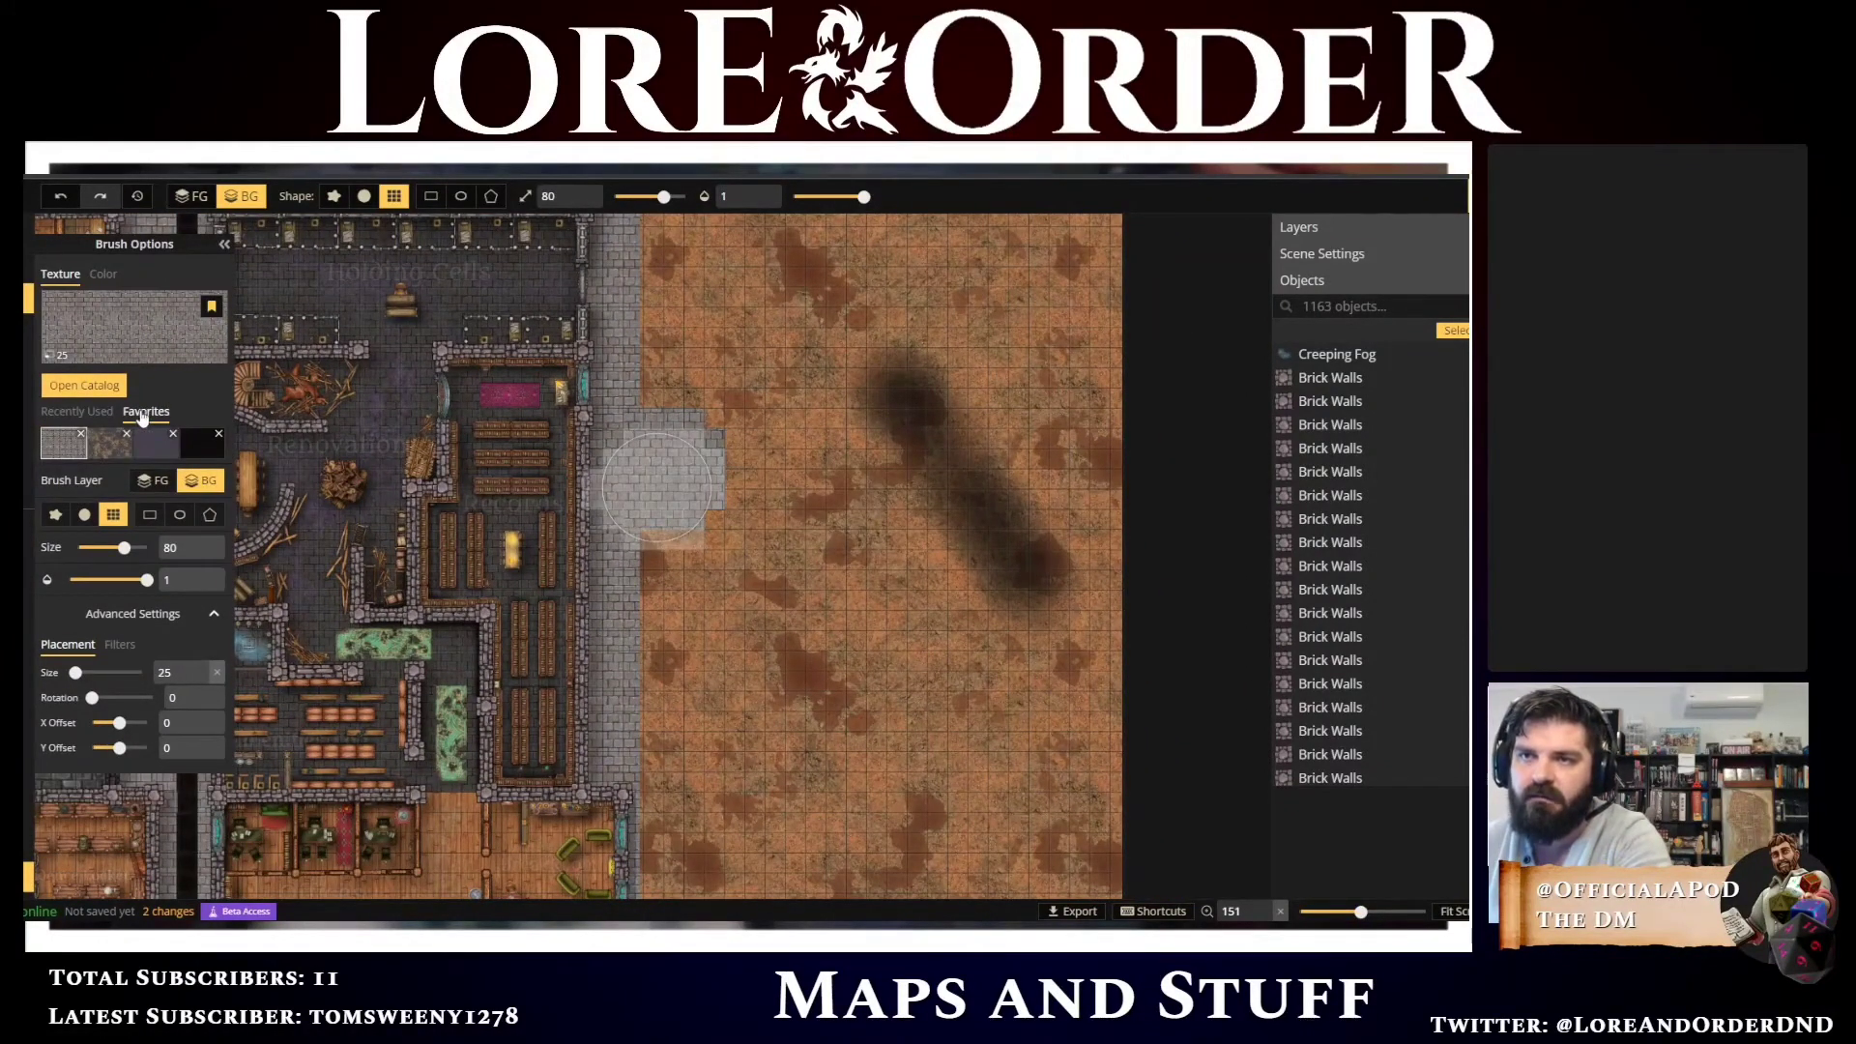
{"action": "left_click", "coordinate": [682, 469]}
{"action": "scroll", "coordinate": [820, 410], "scroll_direction": "down", "scroll_amount": 5}
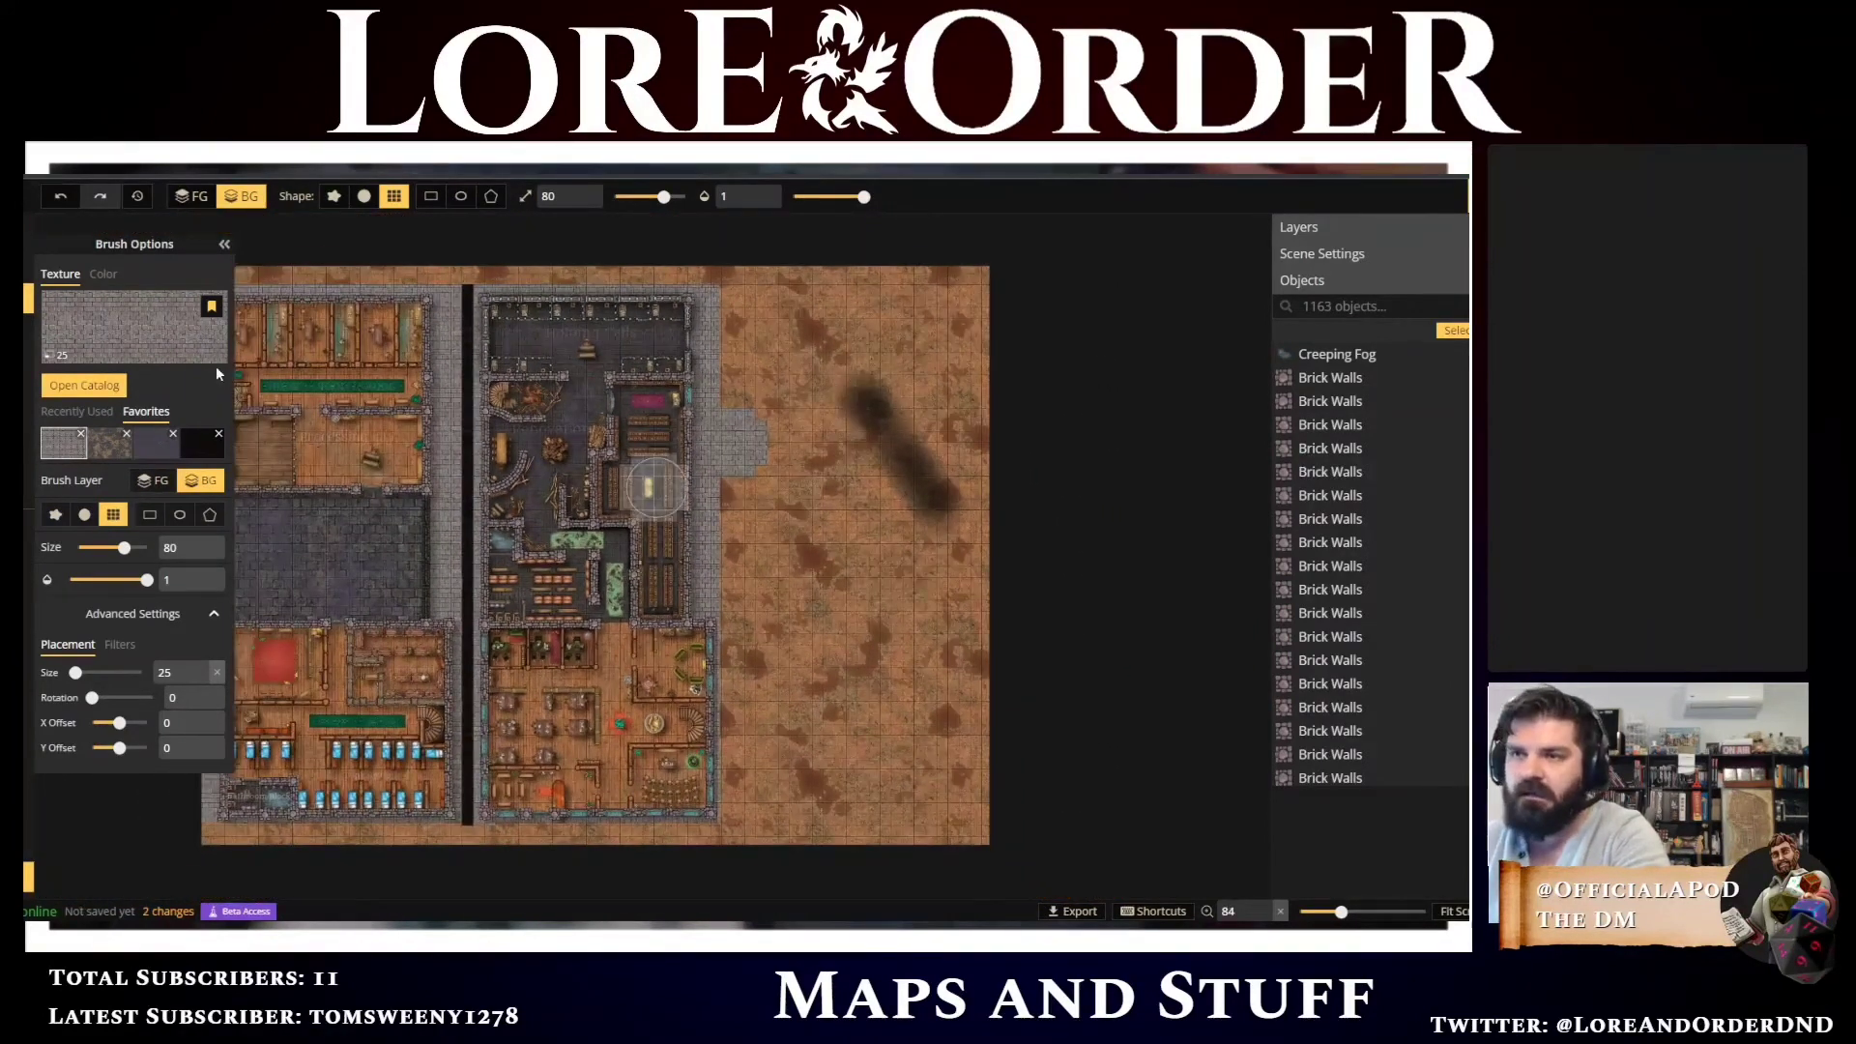
{"action": "left_click", "coordinate": [151, 515]}
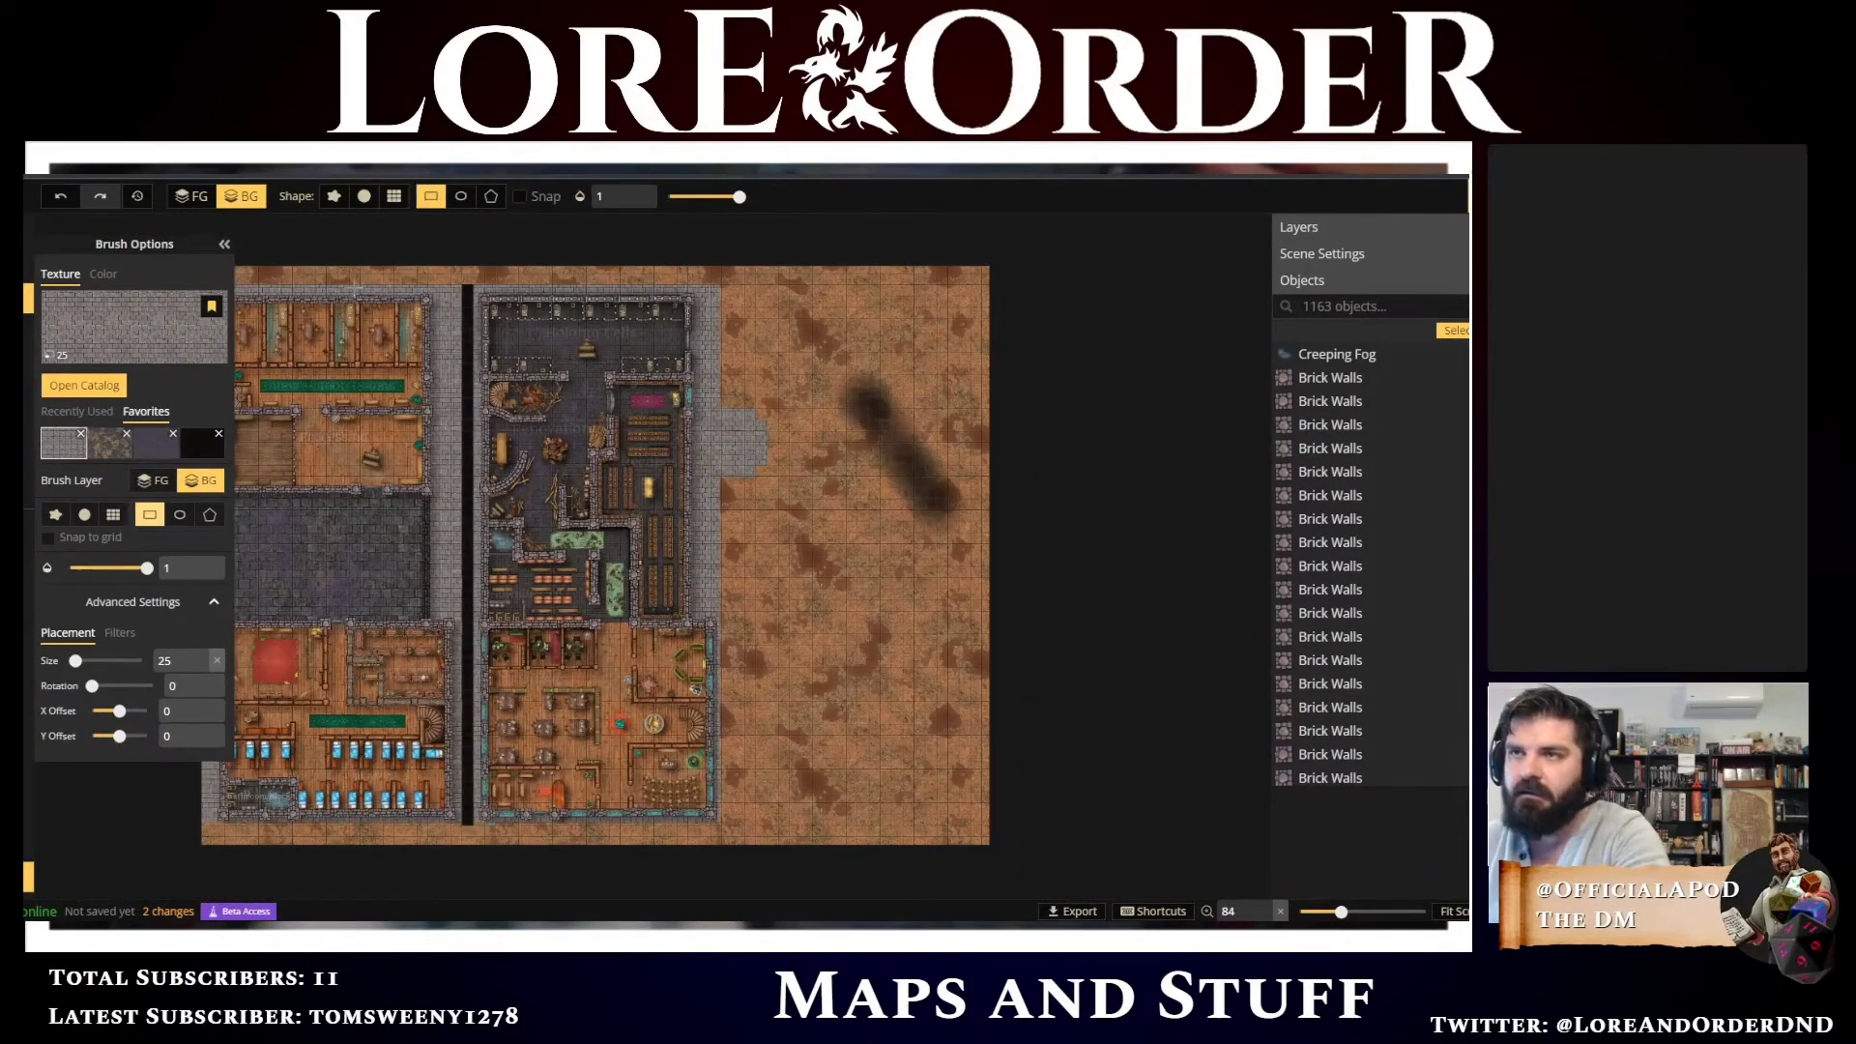
Fill the ground strips along the map's upper and lower edges with cobblestone, using full-width rectangles
{"action": "left_click_drag", "start_coordinate": [333, 306], "coordinate": [393, 291]}
{"action": "left_click_drag", "start_coordinate": [513, 299], "coordinate": [1196, 329]}
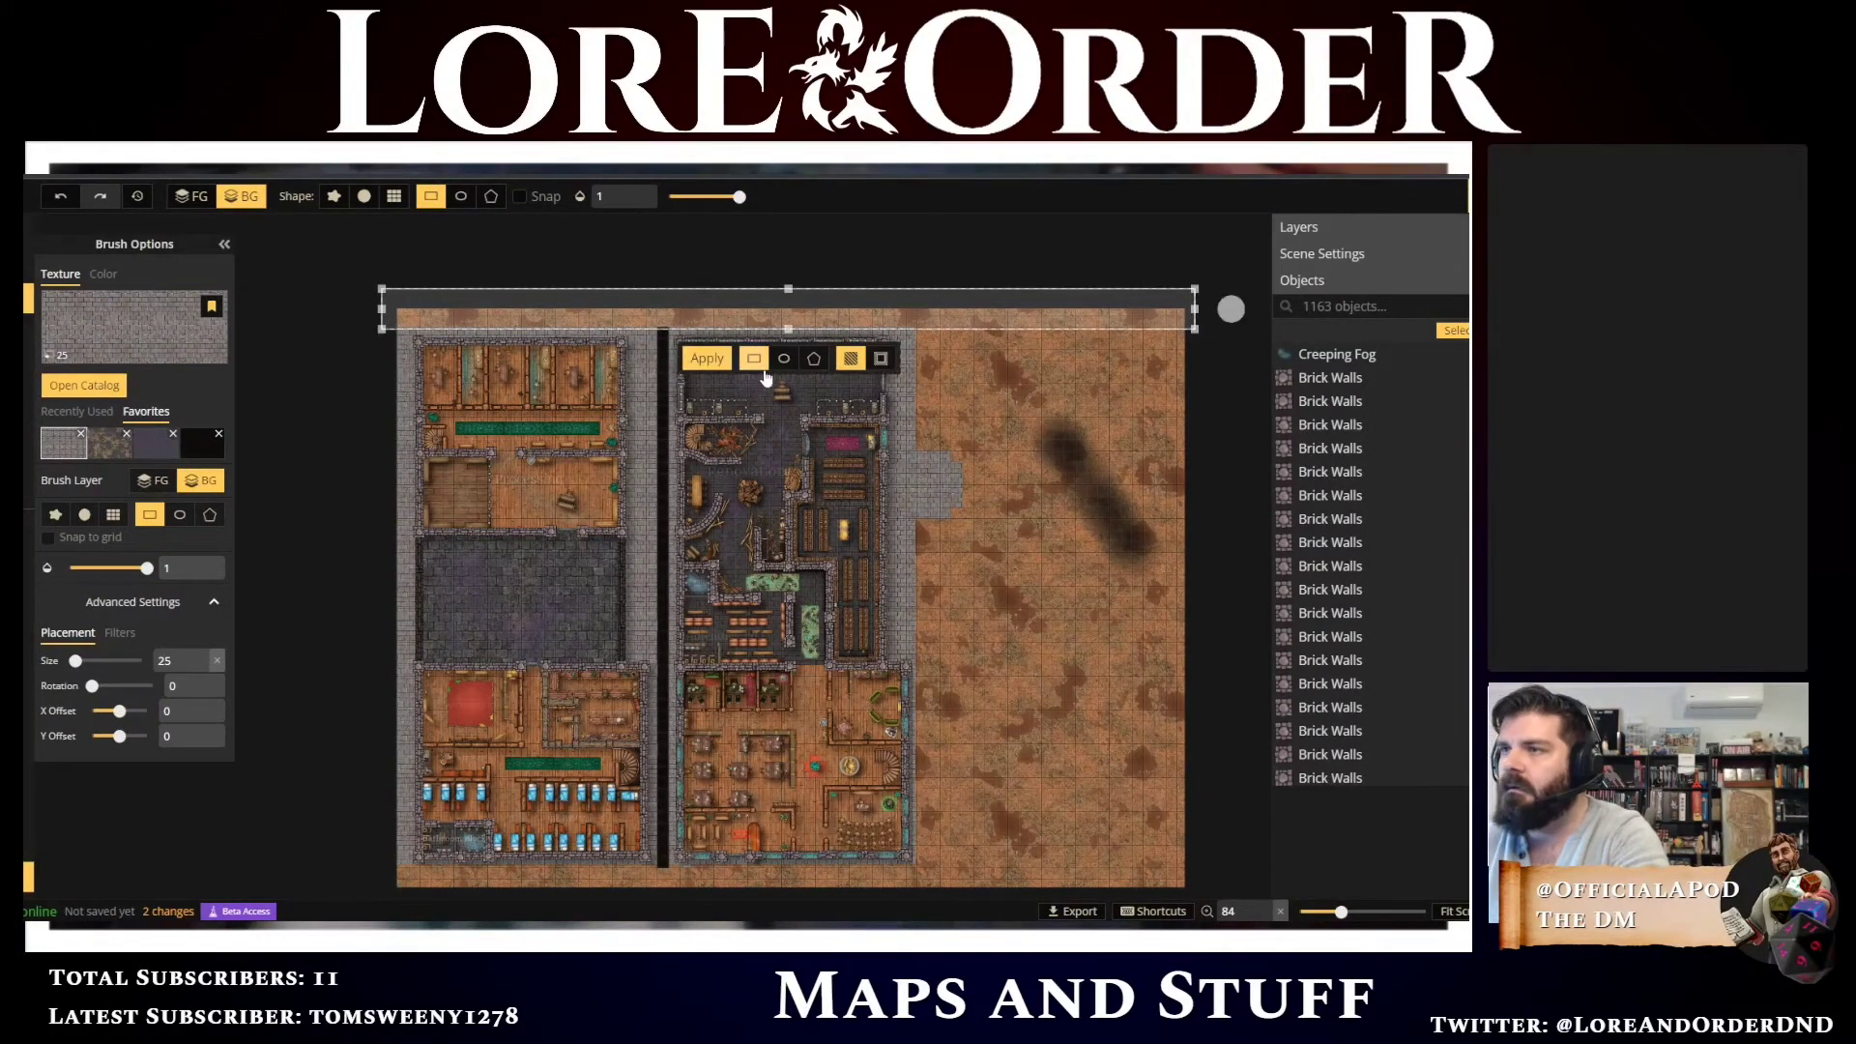
{"action": "left_click", "coordinate": [711, 360]}
{"action": "left_click_drag", "start_coordinate": [1019, 660], "coordinate": [965, 402]}
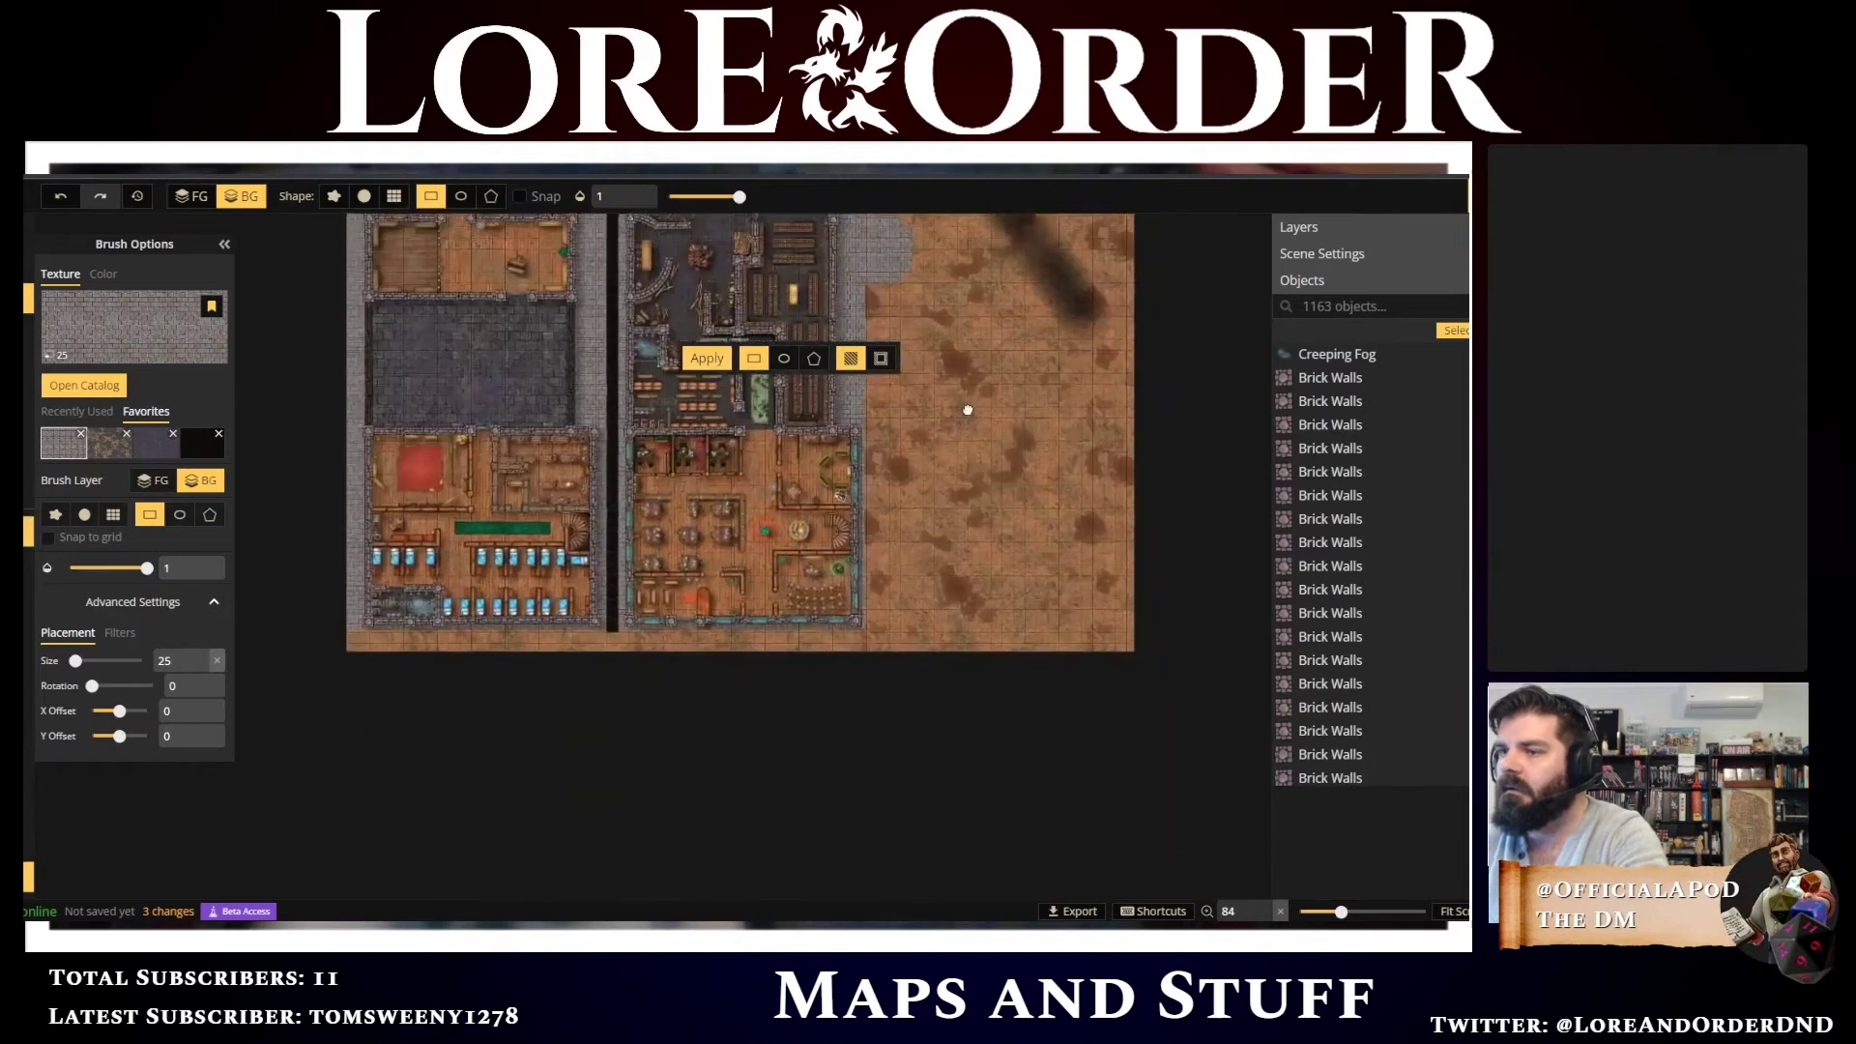
{"action": "mouse_move", "coordinate": [338, 674]}
{"action": "left_mouse_down"}
{"action": "mouse_move", "coordinate": [976, 689]}
{"action": "mouse_move", "coordinate": [1126, 613]}
{"action": "left_mouse_up"}
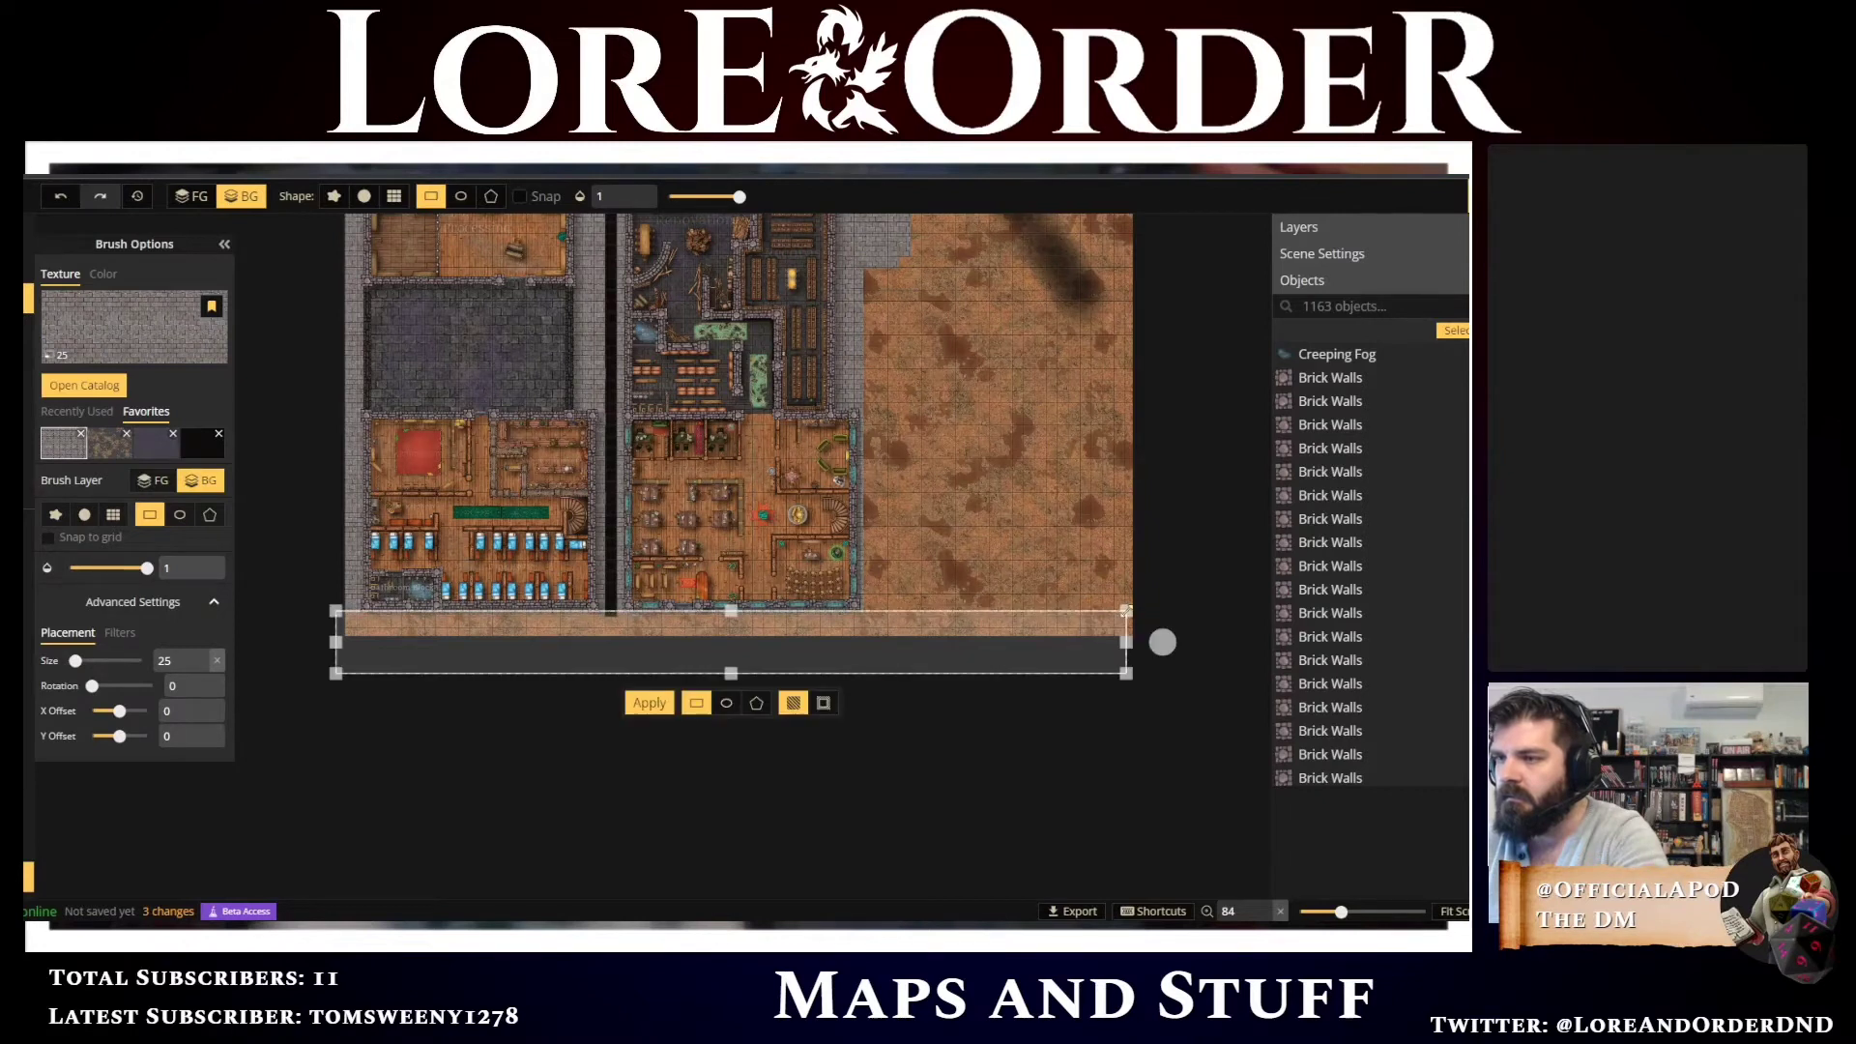
{"action": "left_click", "coordinate": [649, 703]}
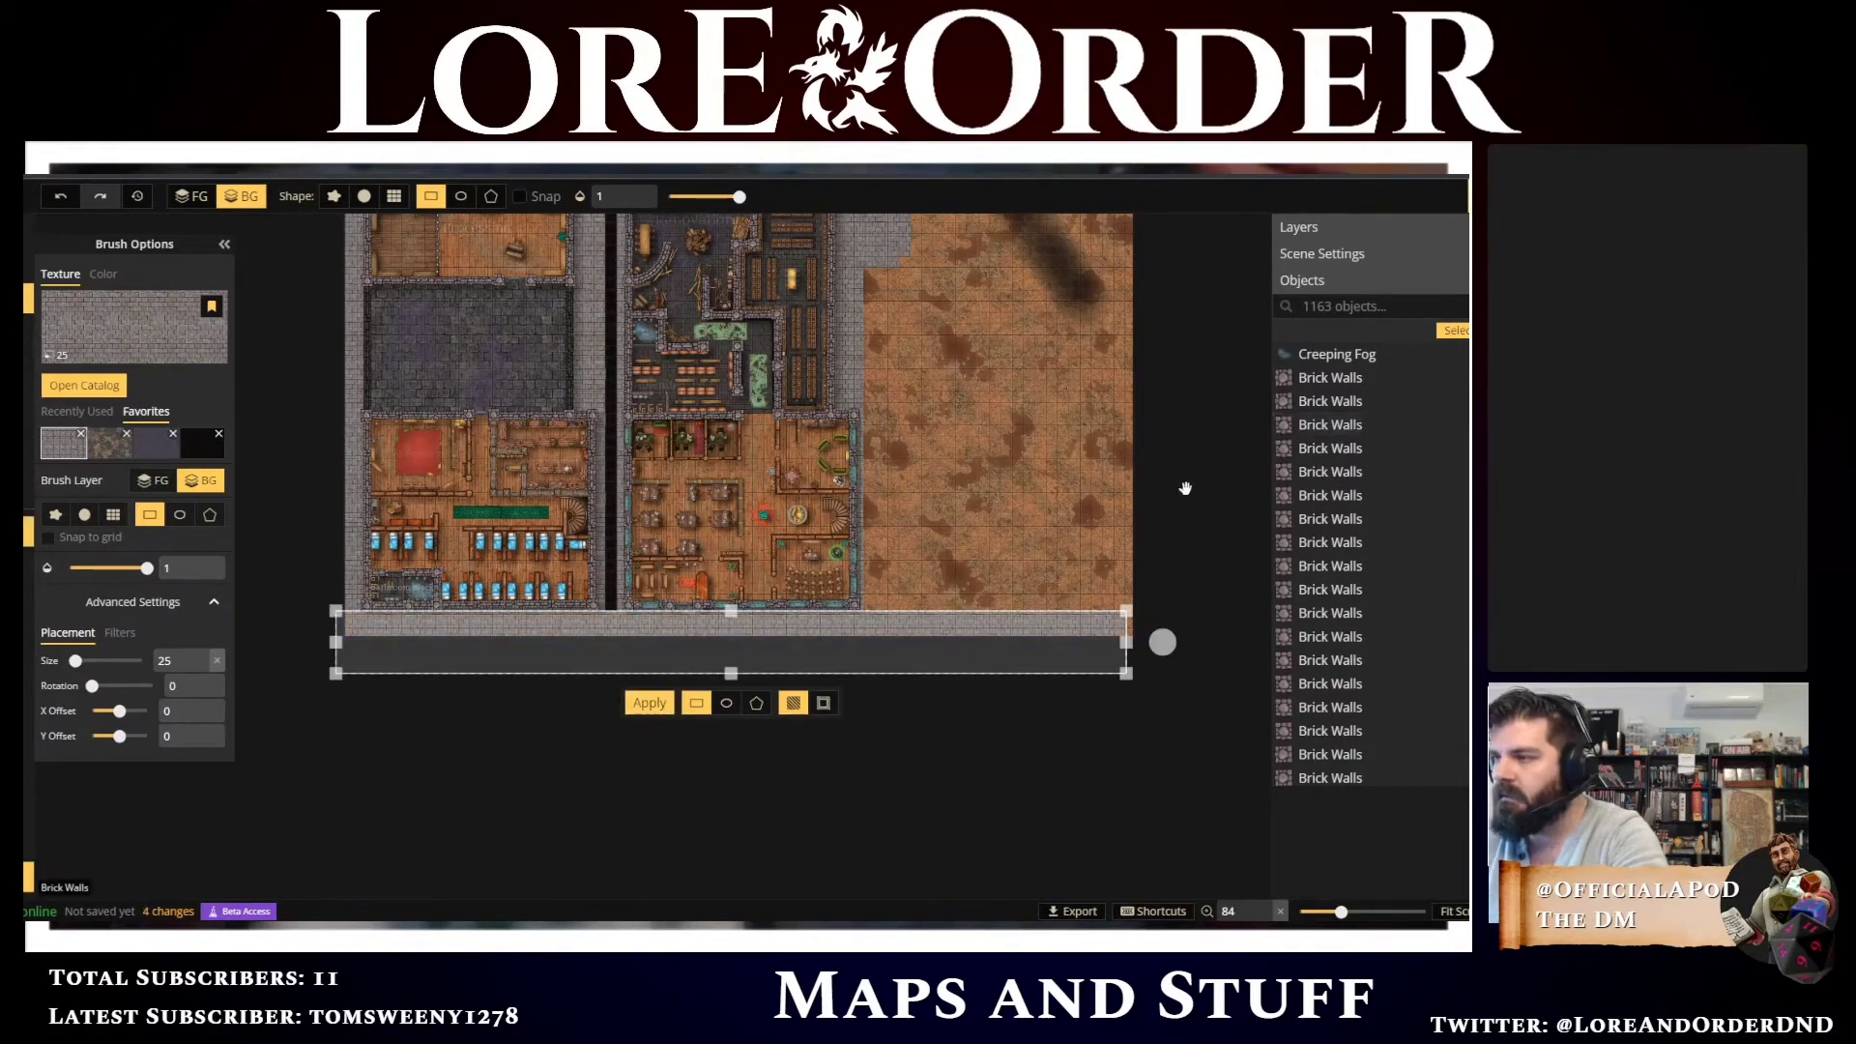
Fill the remaining bare ground beside the second floor plan with cobblestone, using one rectangle over the full map height
{"action": "left_click_drag", "start_coordinate": [1196, 435], "coordinate": [1189, 441]}
{"action": "left_click_drag", "start_coordinate": [1208, 367], "coordinate": [1035, 575]}
{"action": "left_click_drag", "start_coordinate": [976, 867], "coordinate": [686, 252]}
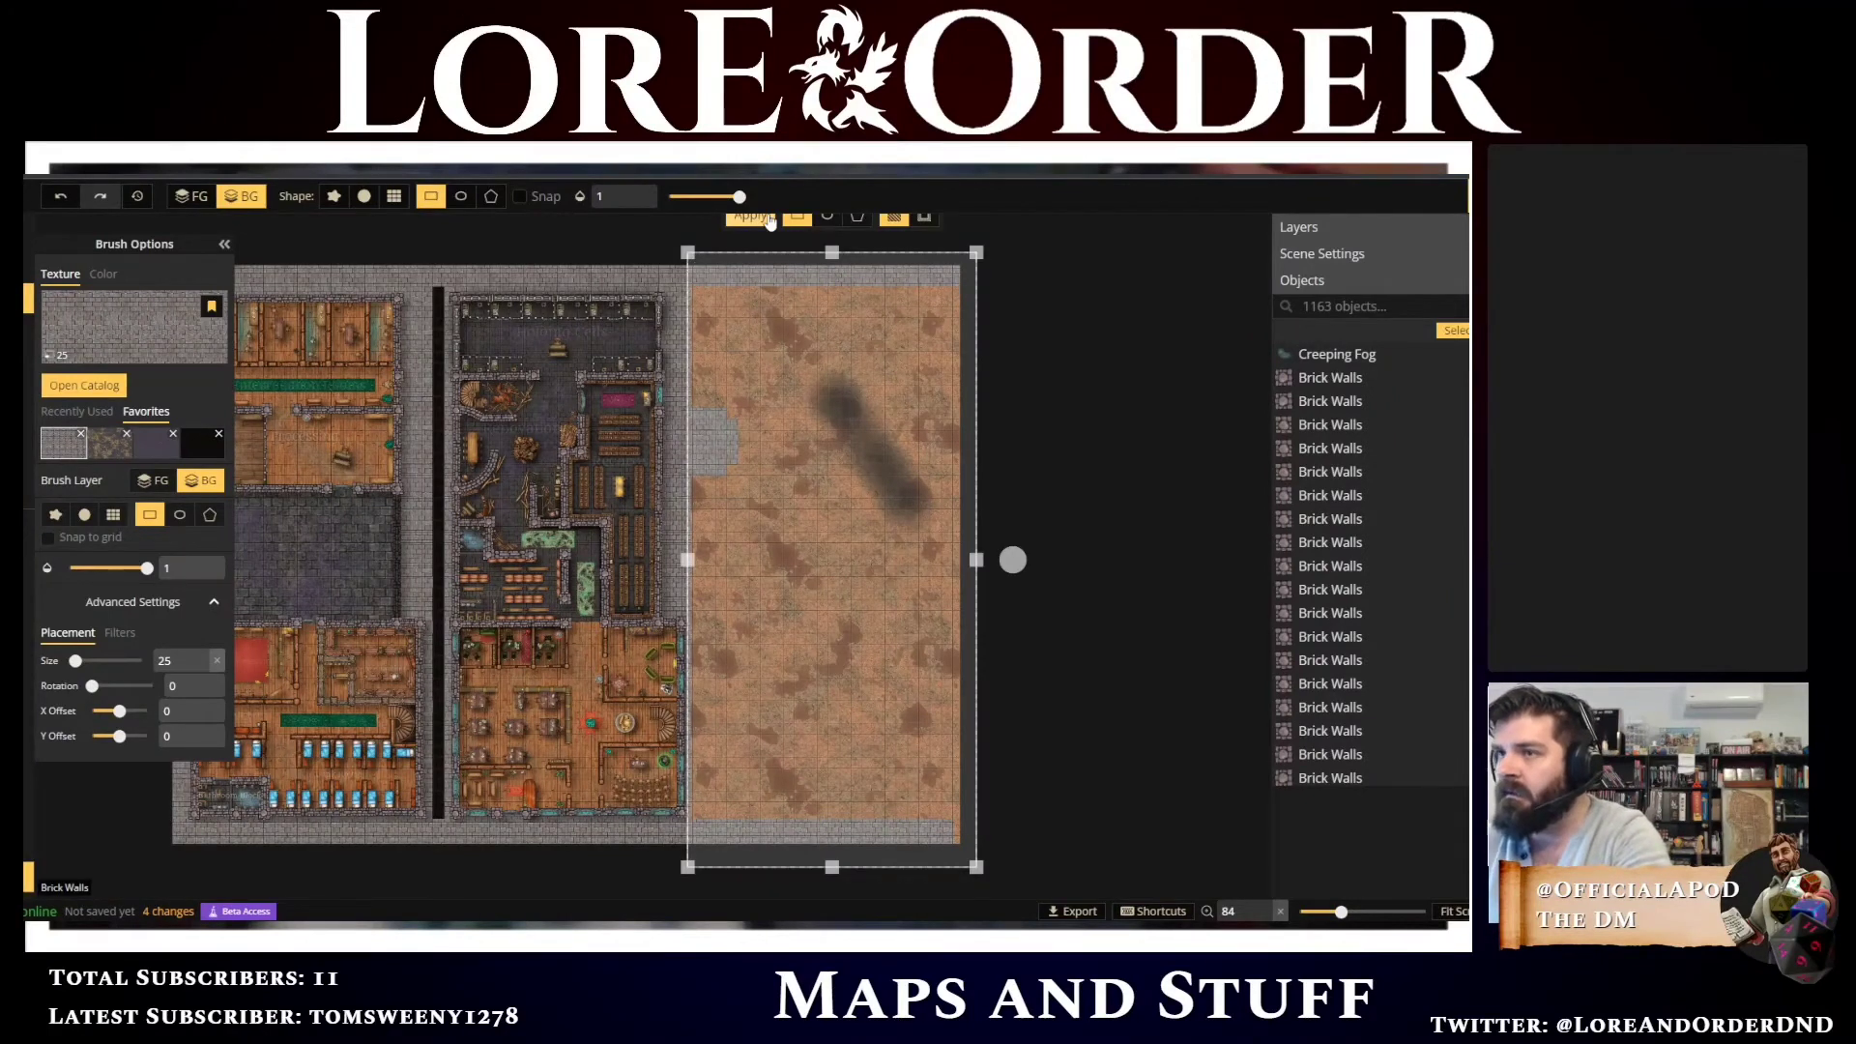
{"action": "left_click", "coordinate": [769, 219]}
Extend the black divider between the two floor plans to the map's upper edge, using the black favourite texture with the grid brush at size 10
{"action": "left_click", "coordinate": [194, 443]}
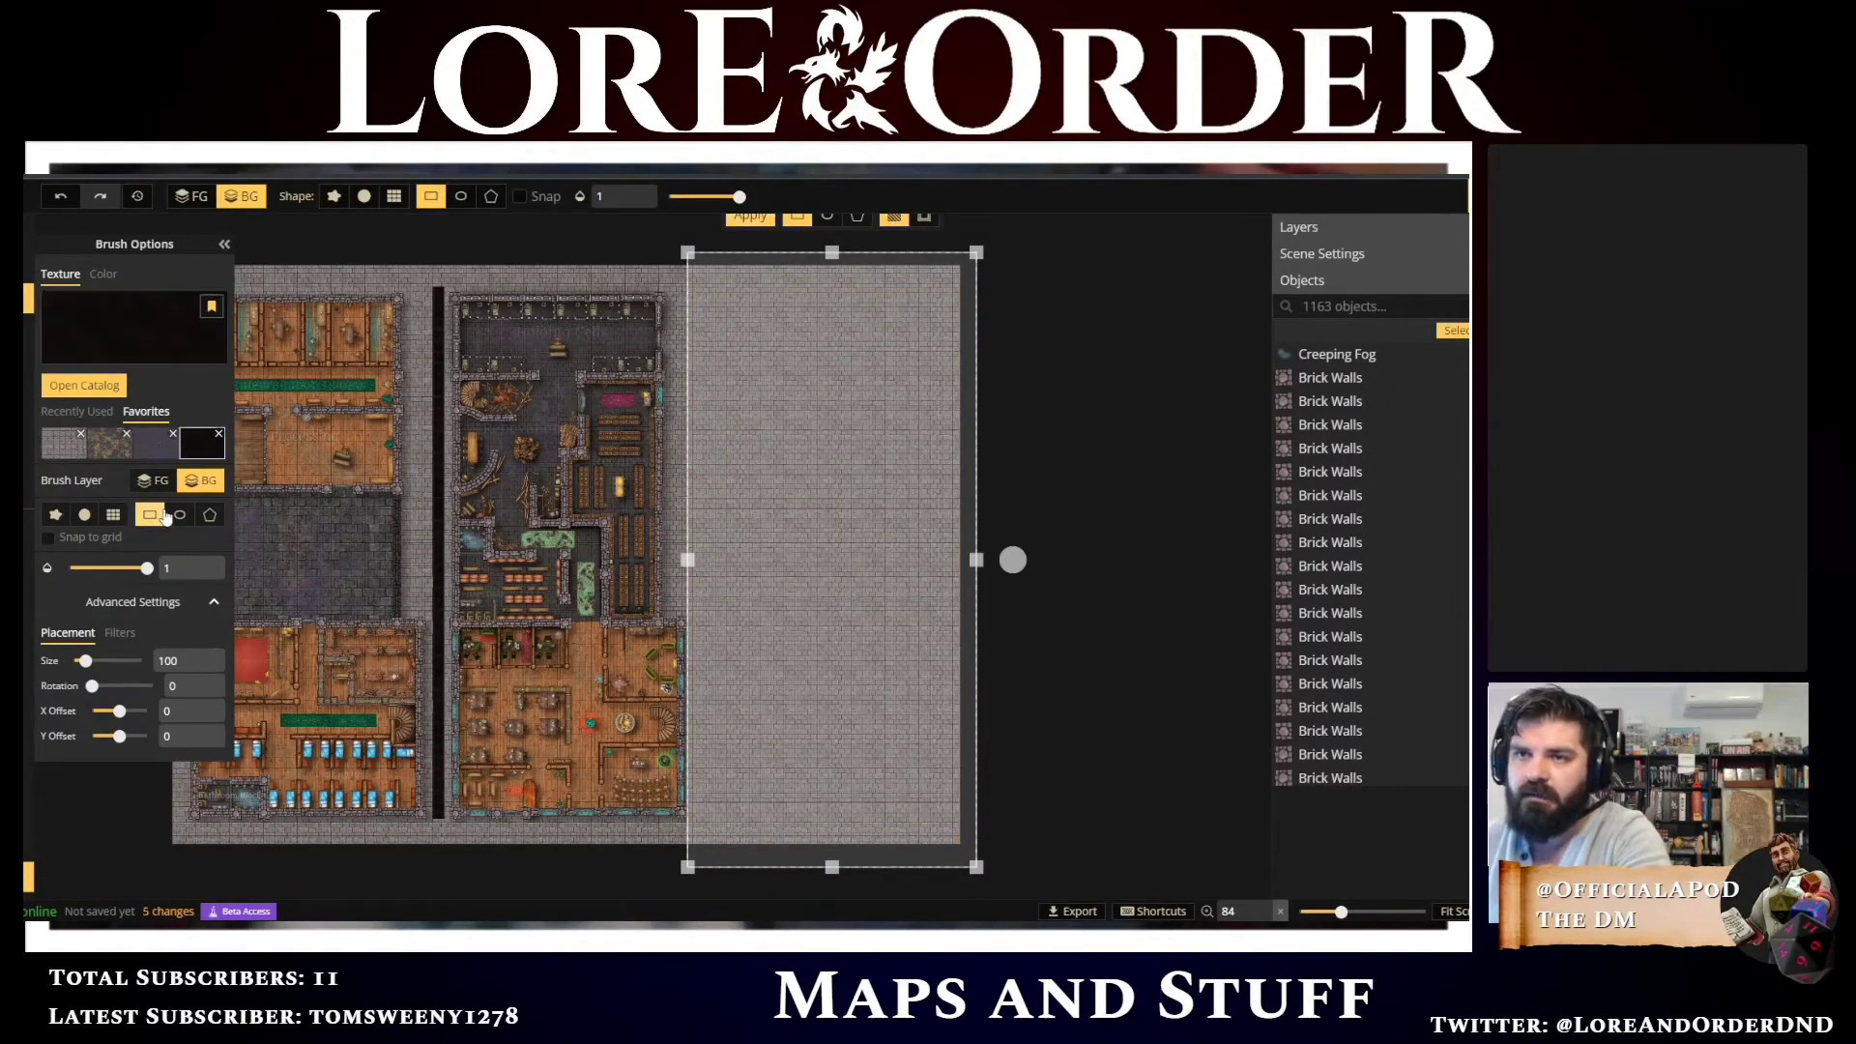
{"action": "left_click", "coordinate": [113, 514]}
{"action": "scroll", "coordinate": [426, 271], "scroll_direction": "up", "scroll_amount": 2}
{"action": "scroll", "coordinate": [426, 271], "scroll_direction": "up", "scroll_amount": 5}
{"action": "scroll", "coordinate": [466, 280], "scroll_direction": "up", "scroll_amount": 5}
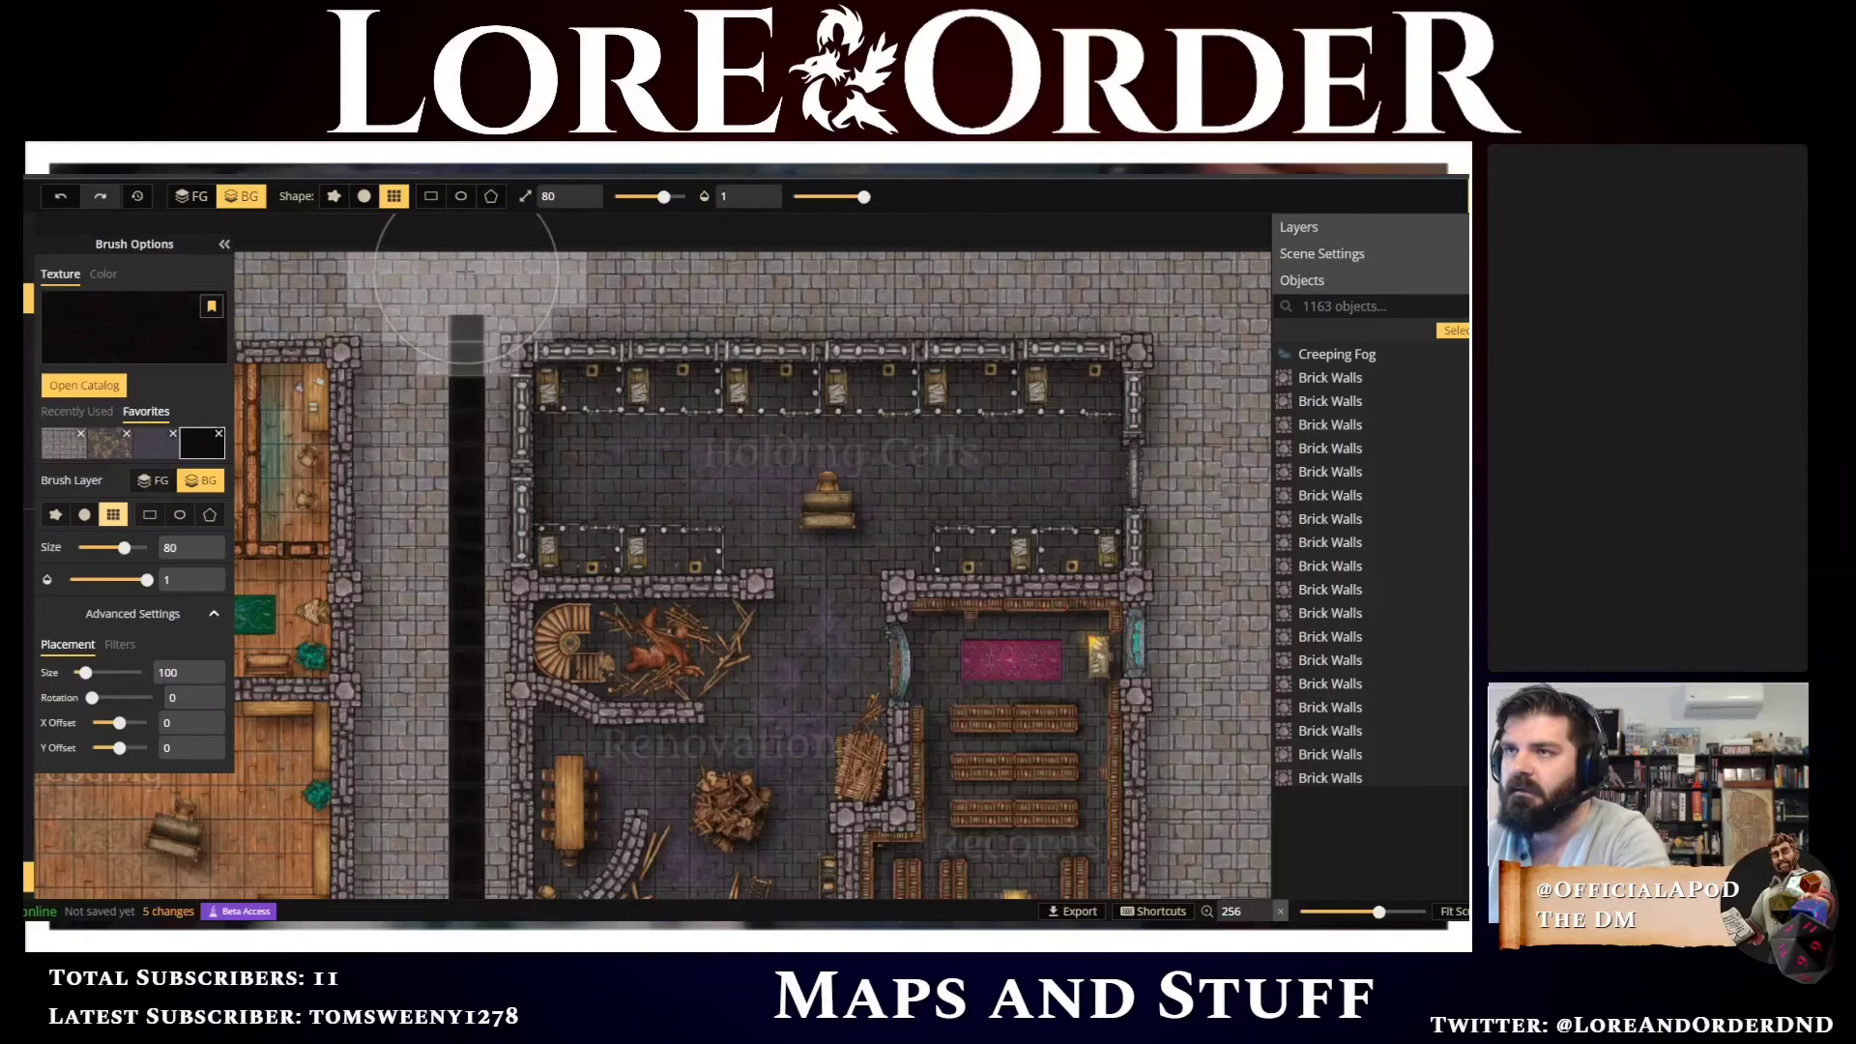
{"action": "scroll", "coordinate": [465, 278], "scroll_direction": "down", "scroll_amount": 2}
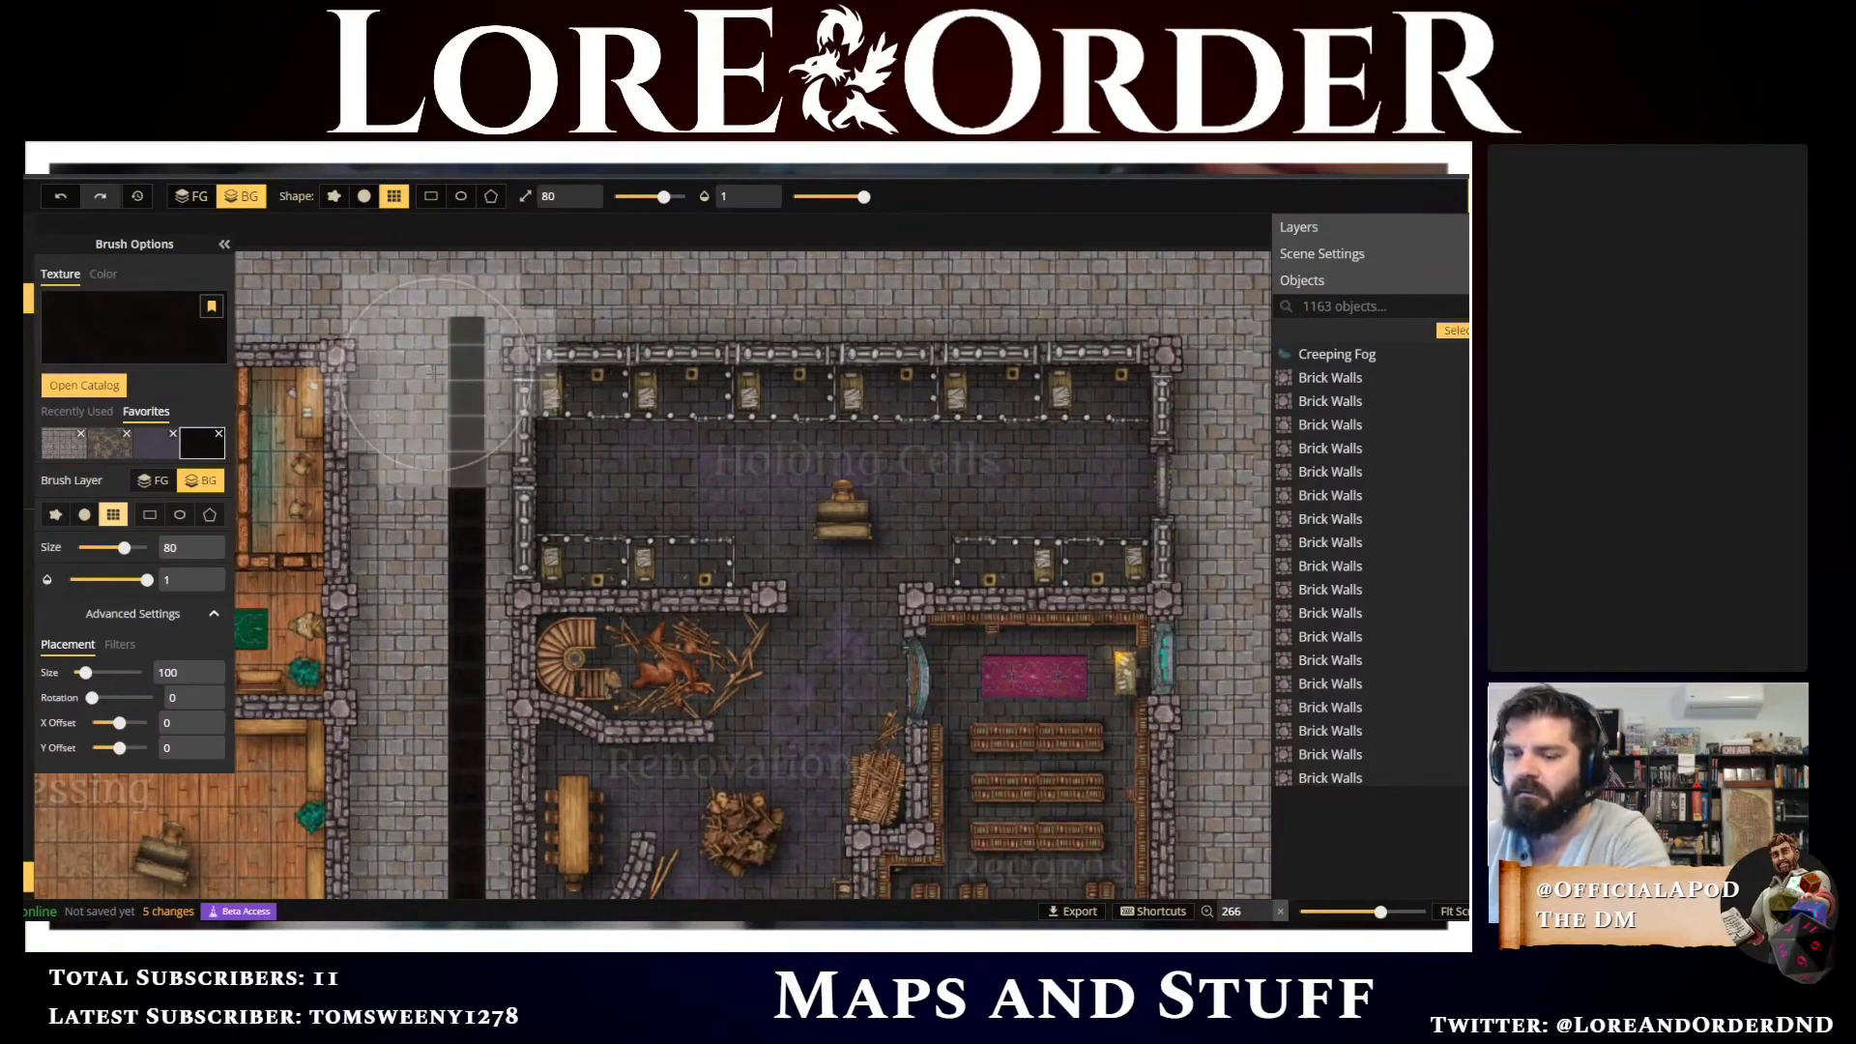
{"action": "left_click_drag", "start_coordinate": [124, 547], "coordinate": [90, 549]}
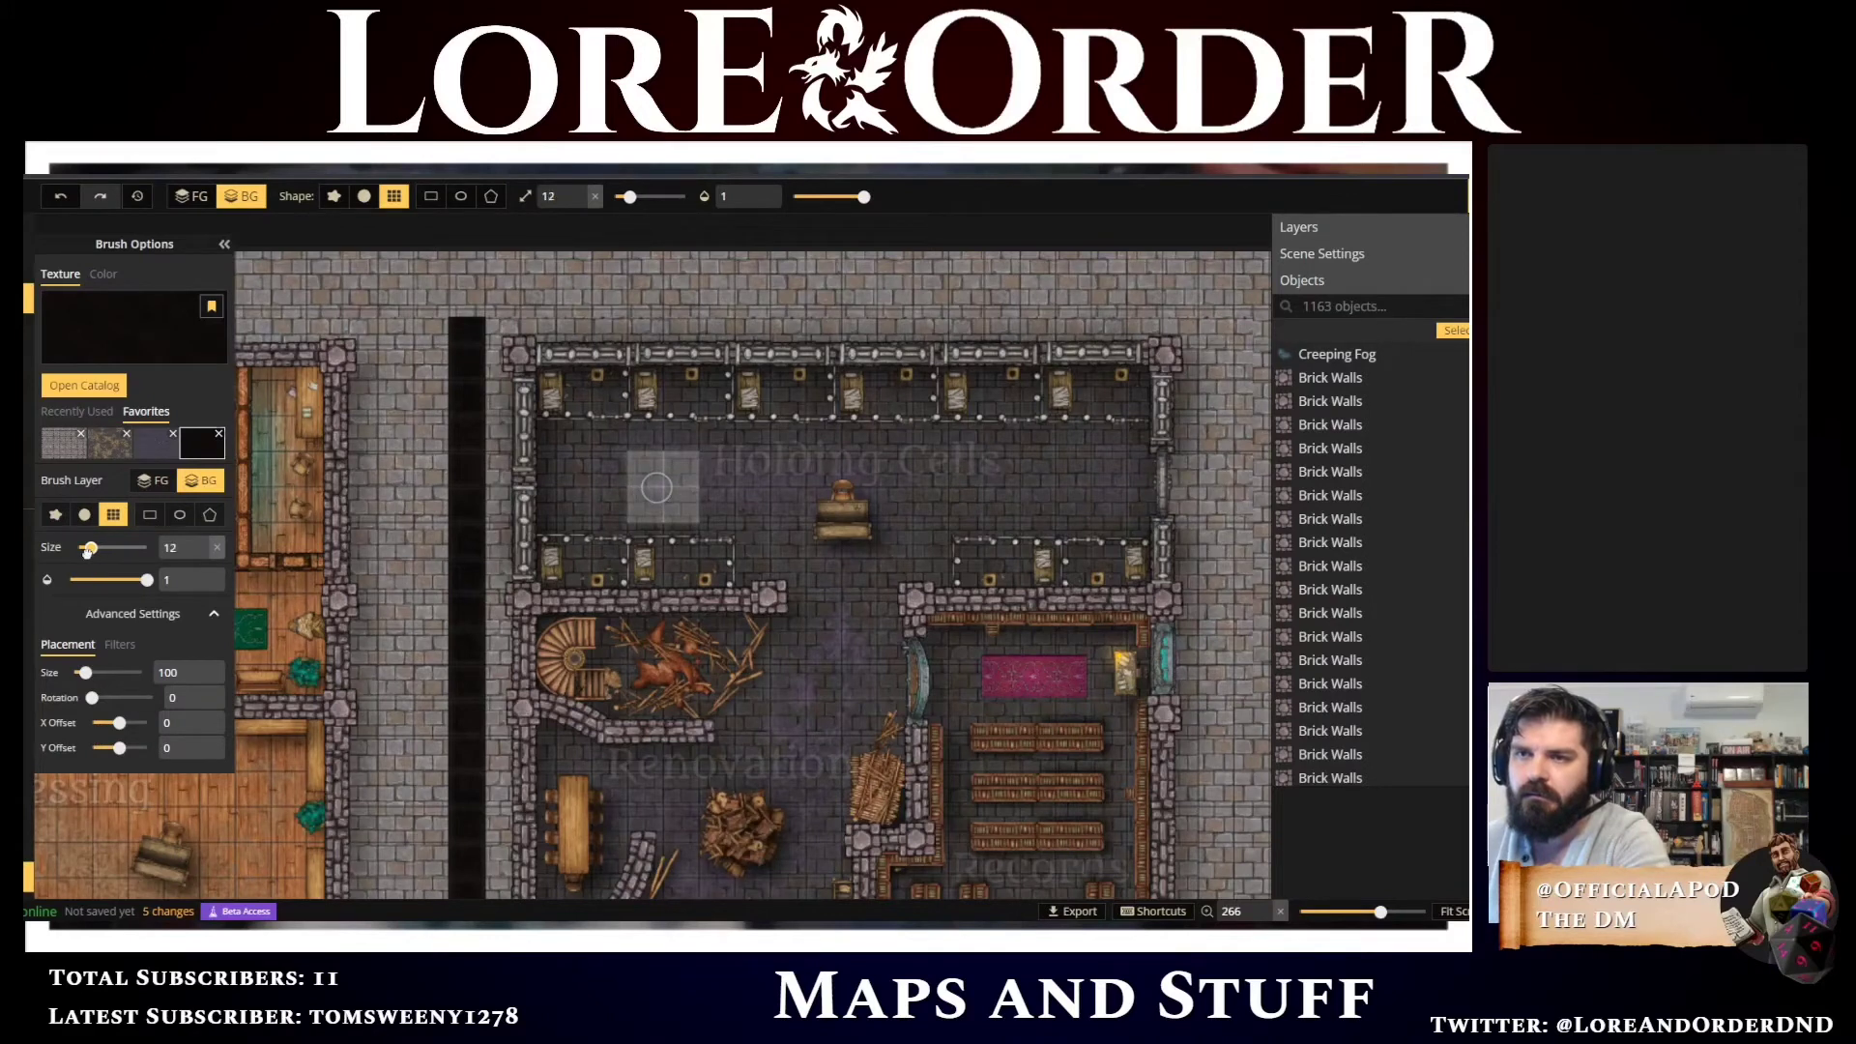
{"action": "left_click_drag", "start_coordinate": [85, 551], "coordinate": [84, 551]}
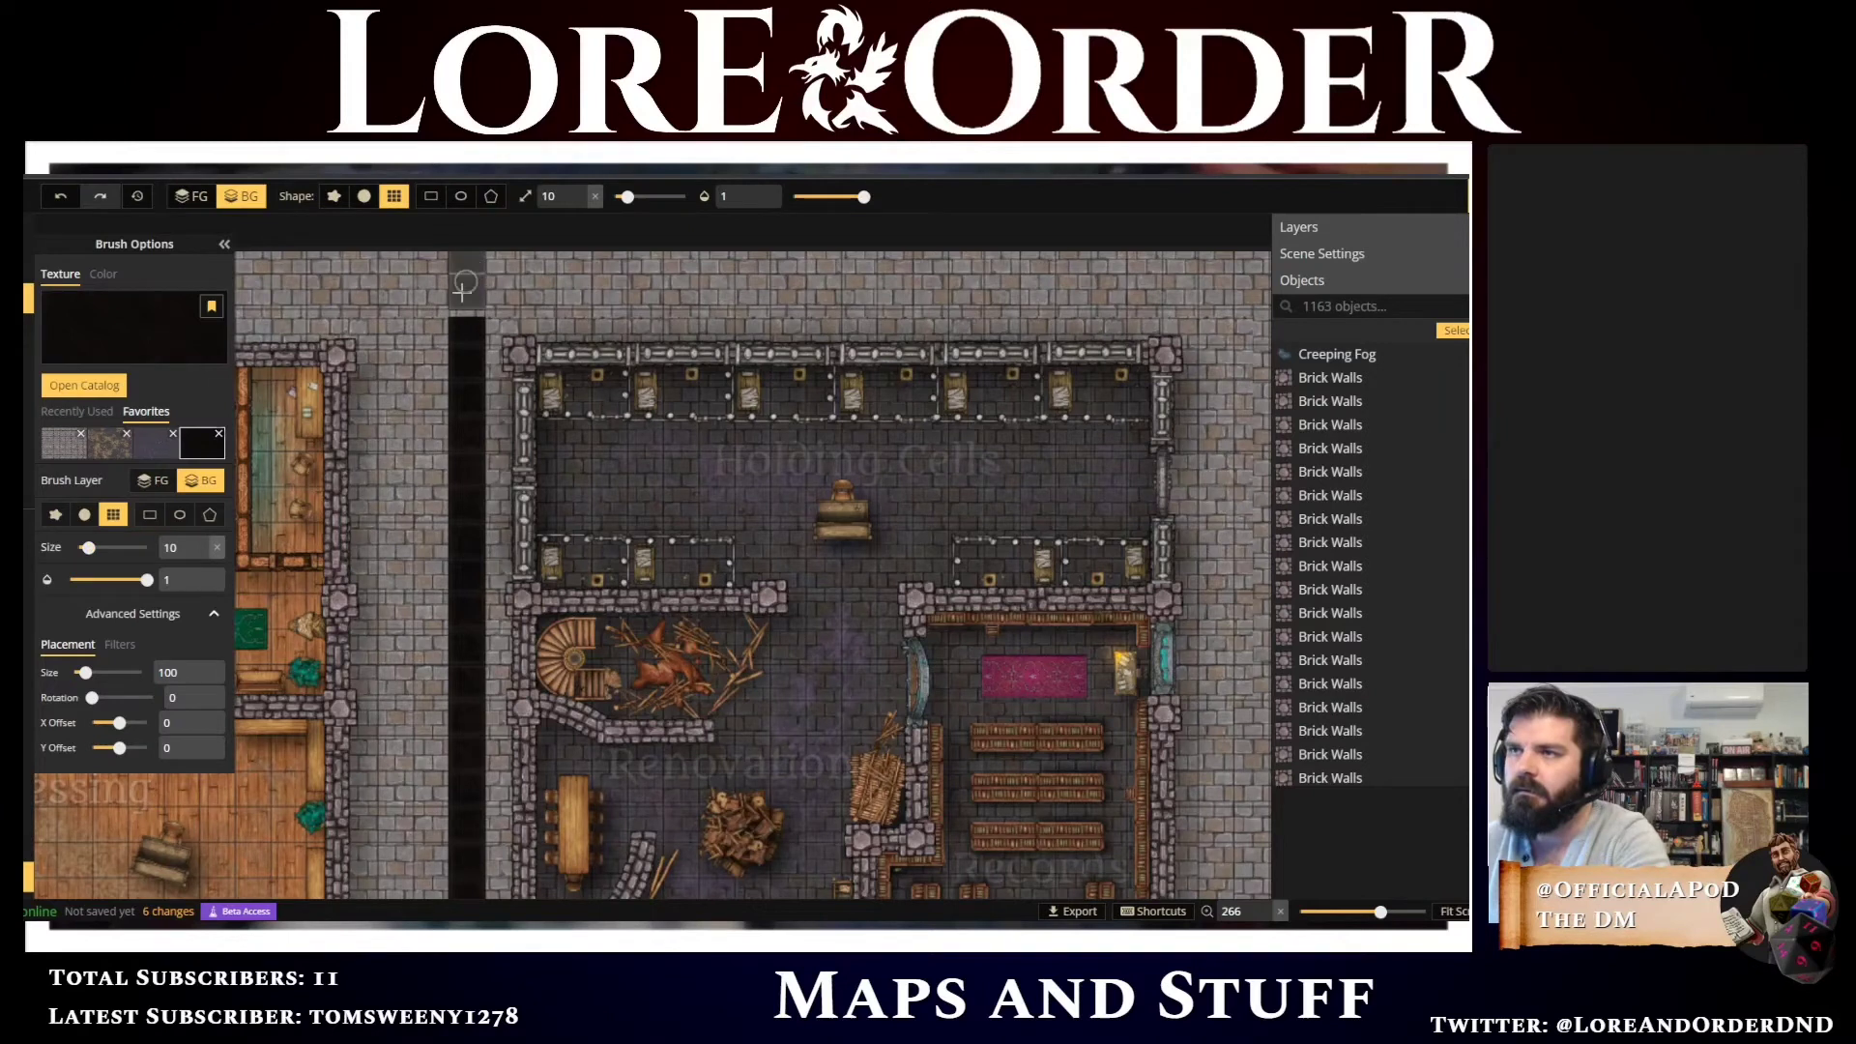
{"action": "left_click_drag", "start_coordinate": [465, 285], "coordinate": [460, 302]}
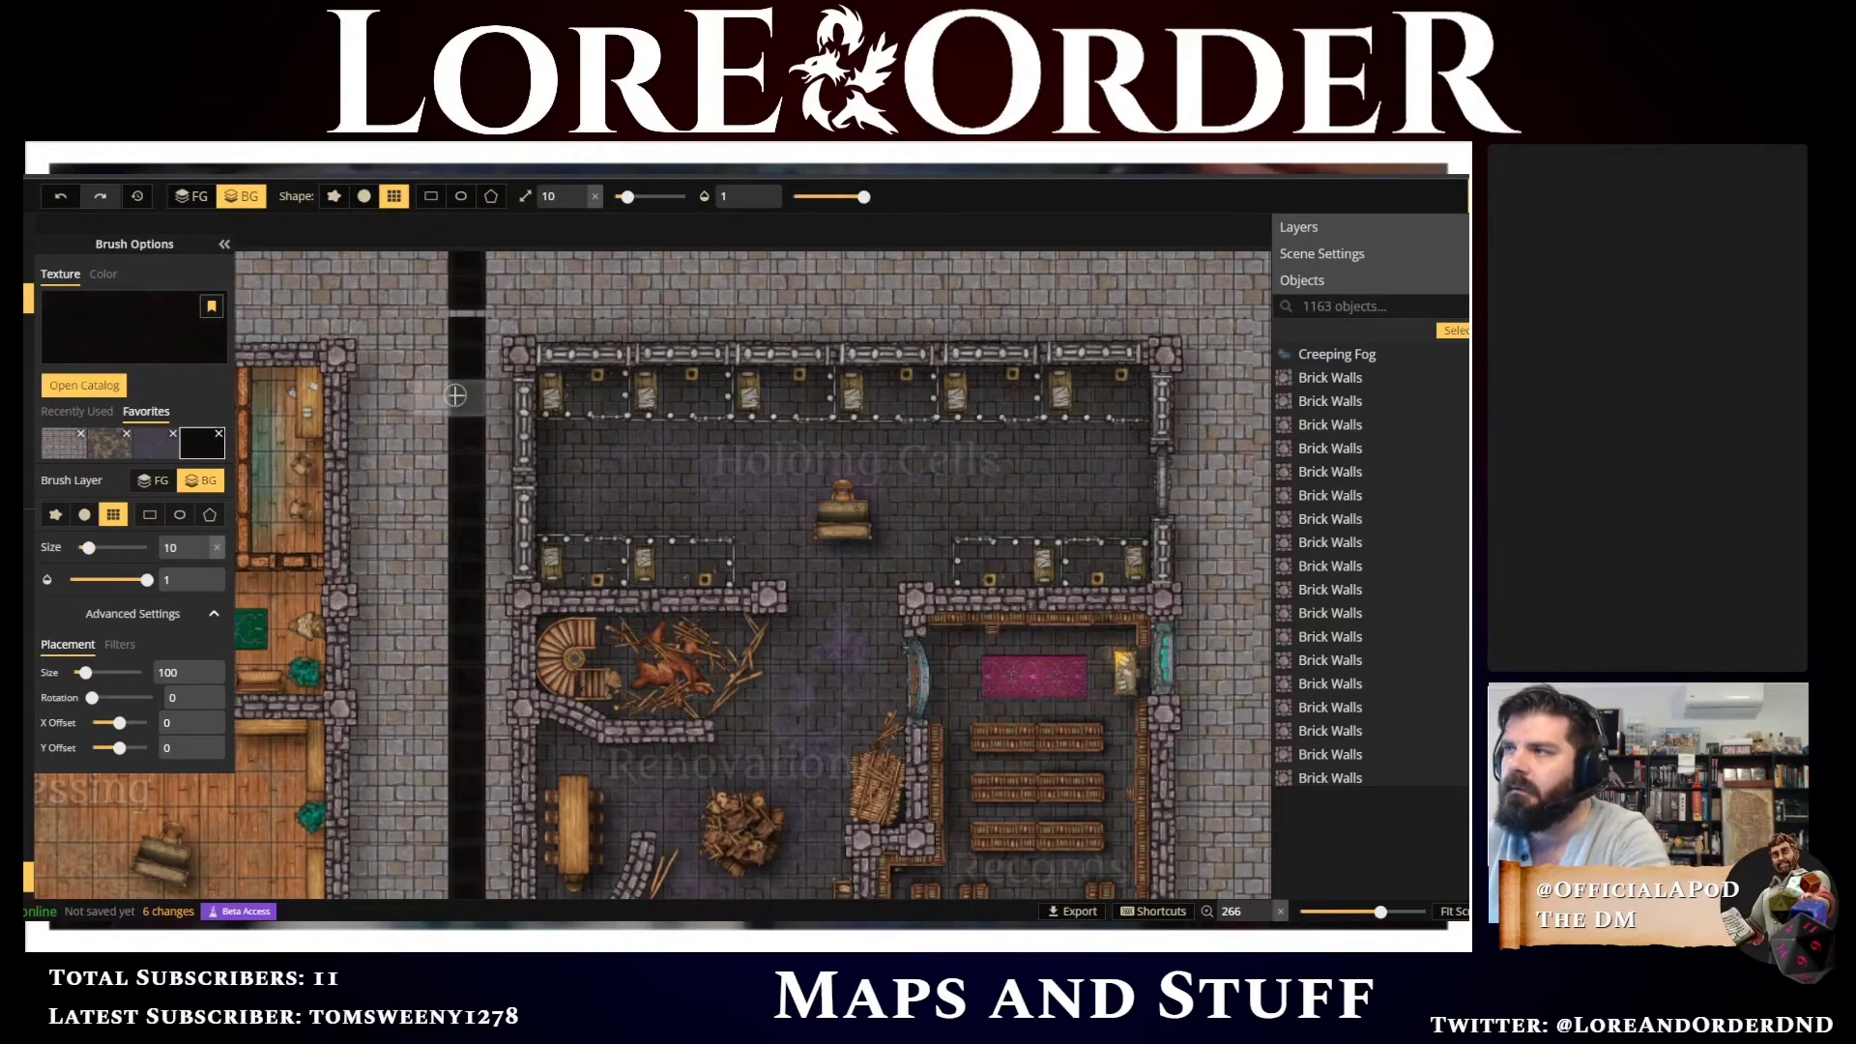
{"action": "scroll", "coordinate": [453, 358], "scroll_direction": "up", "scroll_amount": 3}
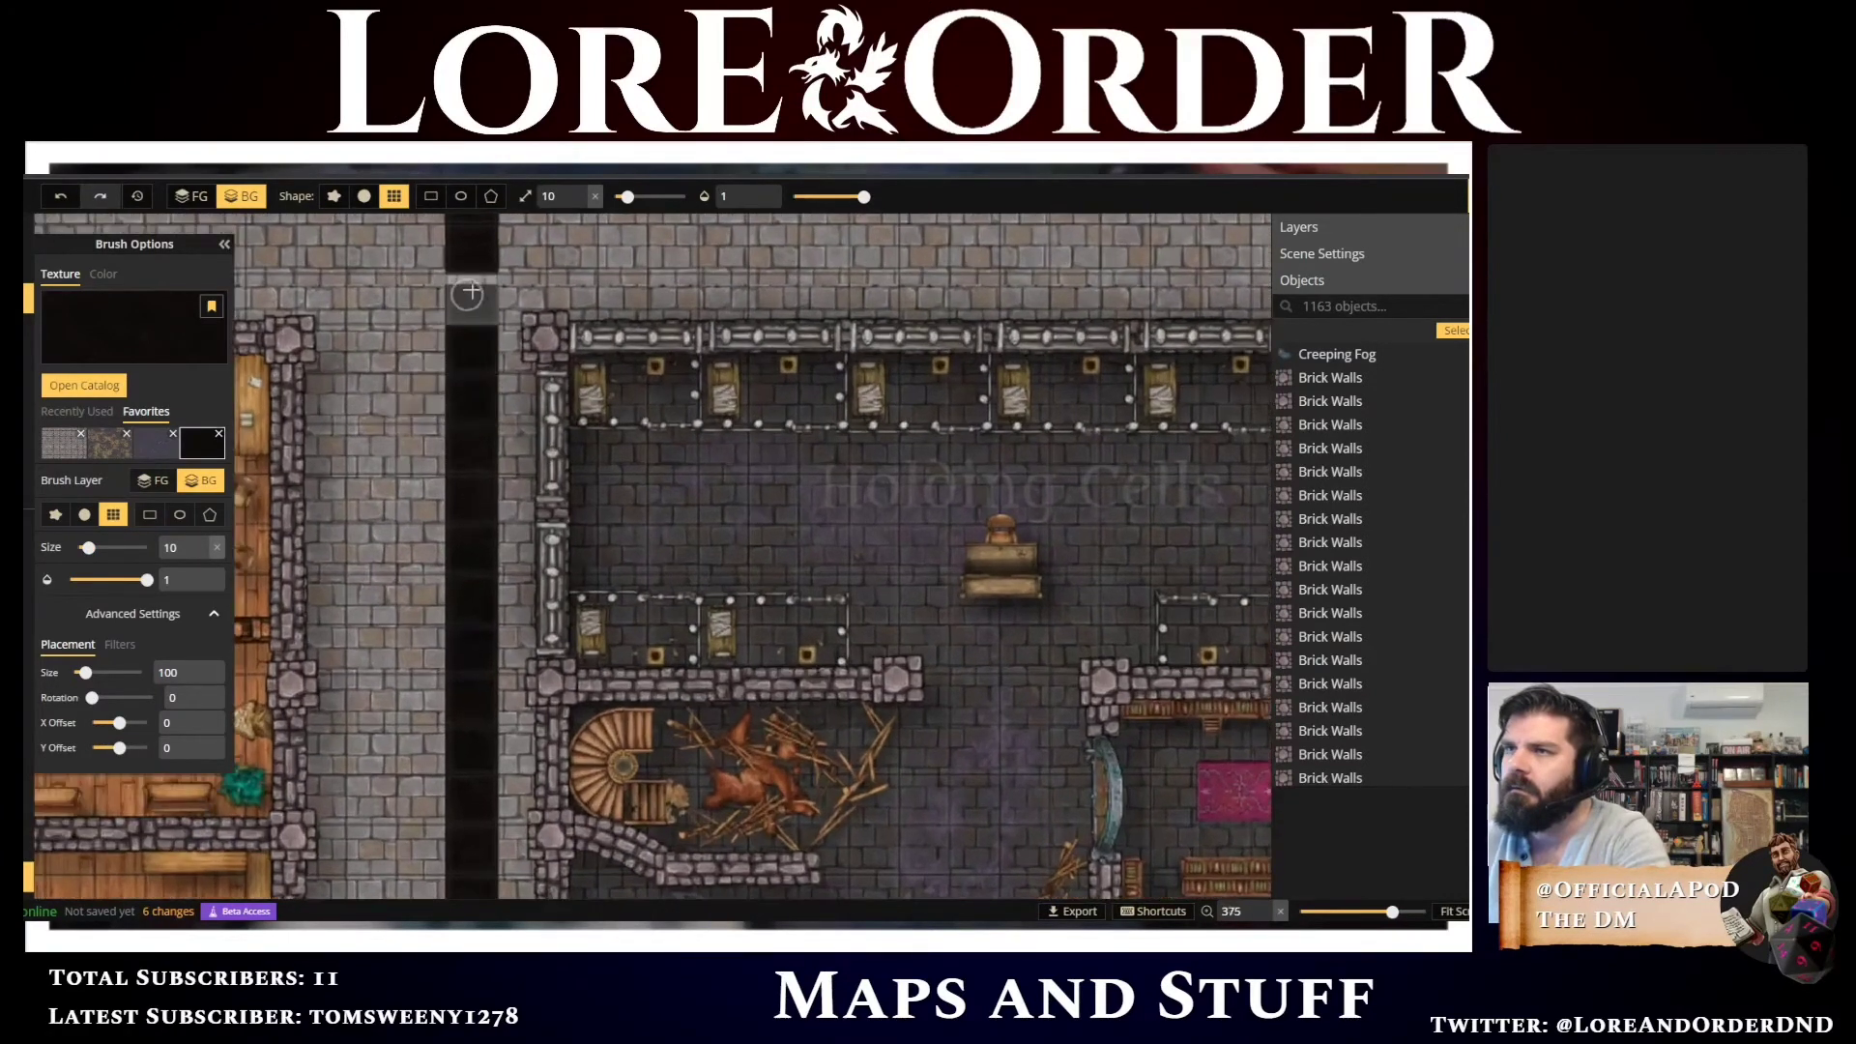
{"action": "left_click_drag", "start_coordinate": [464, 290], "coordinate": [468, 422]}
Extend the black divider between the two floor plans down to the map's lower edge
{"action": "scroll", "coordinate": [468, 422], "scroll_direction": "down", "scroll_amount": 6}
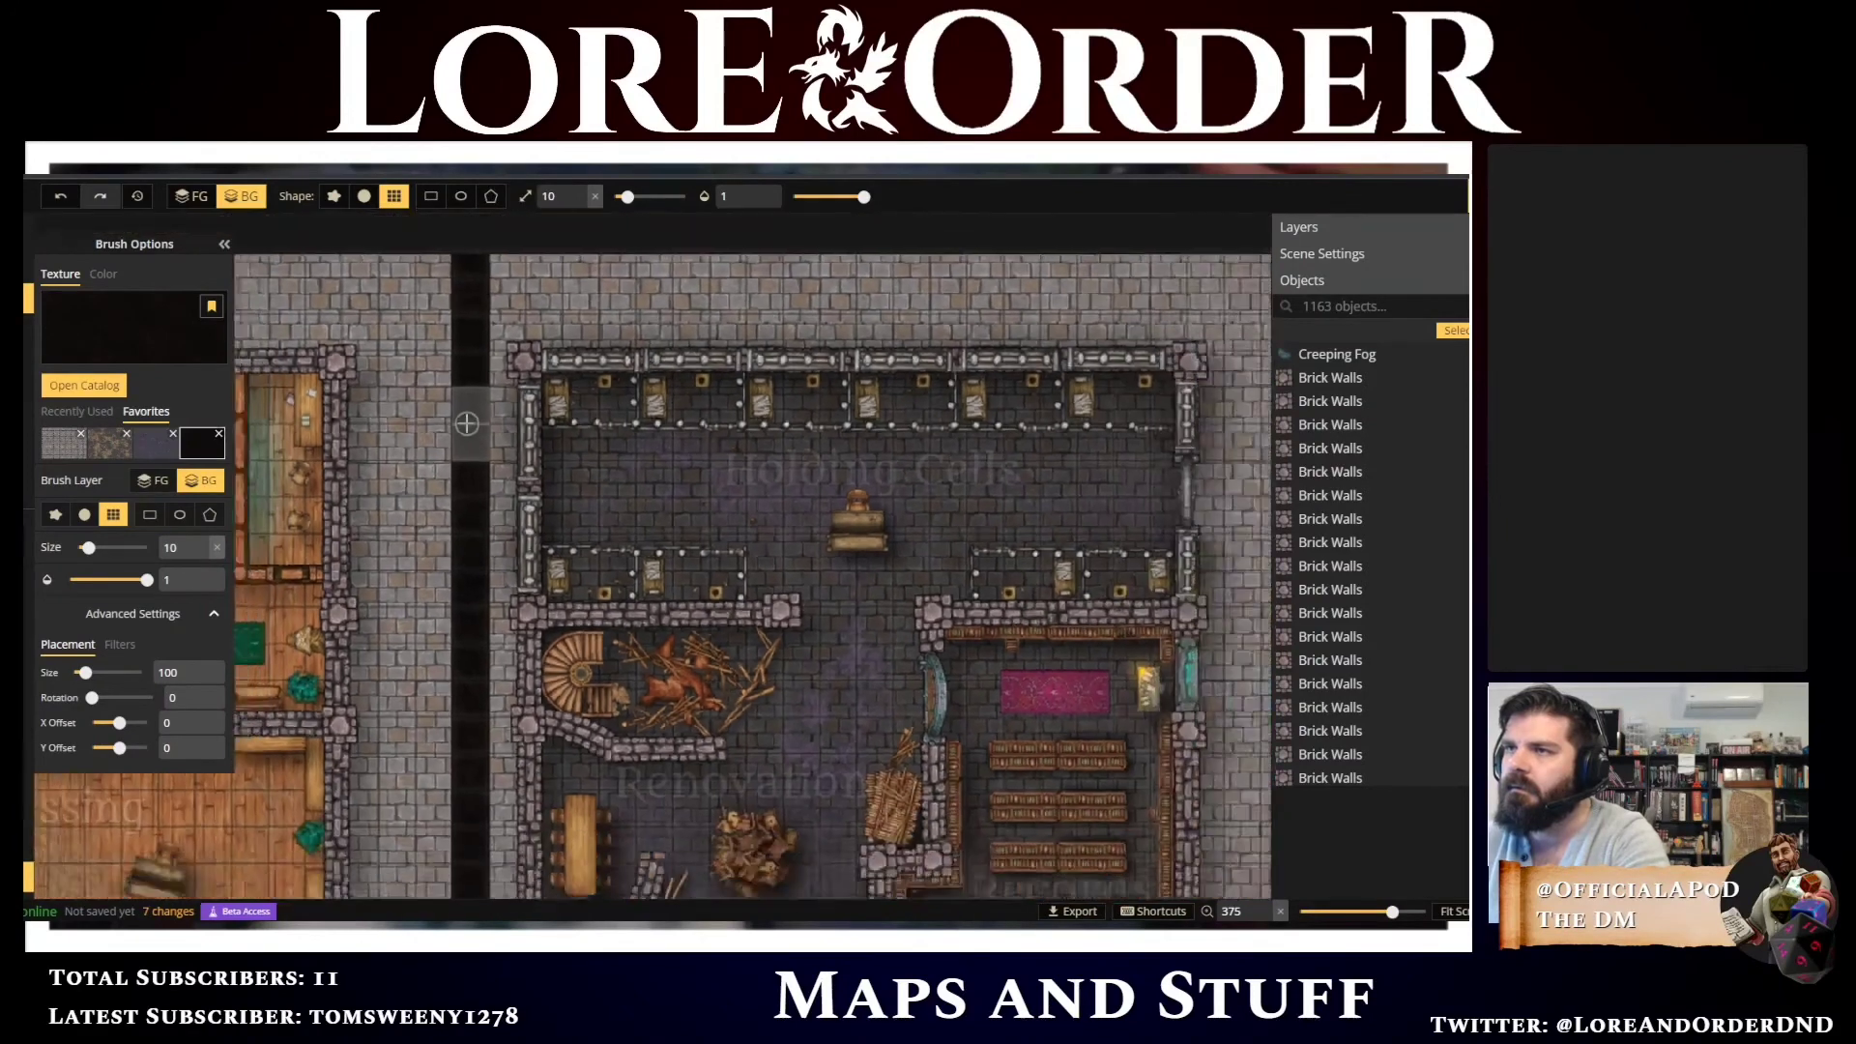
{"action": "scroll", "coordinate": [467, 423], "scroll_direction": "down", "scroll_amount": 6}
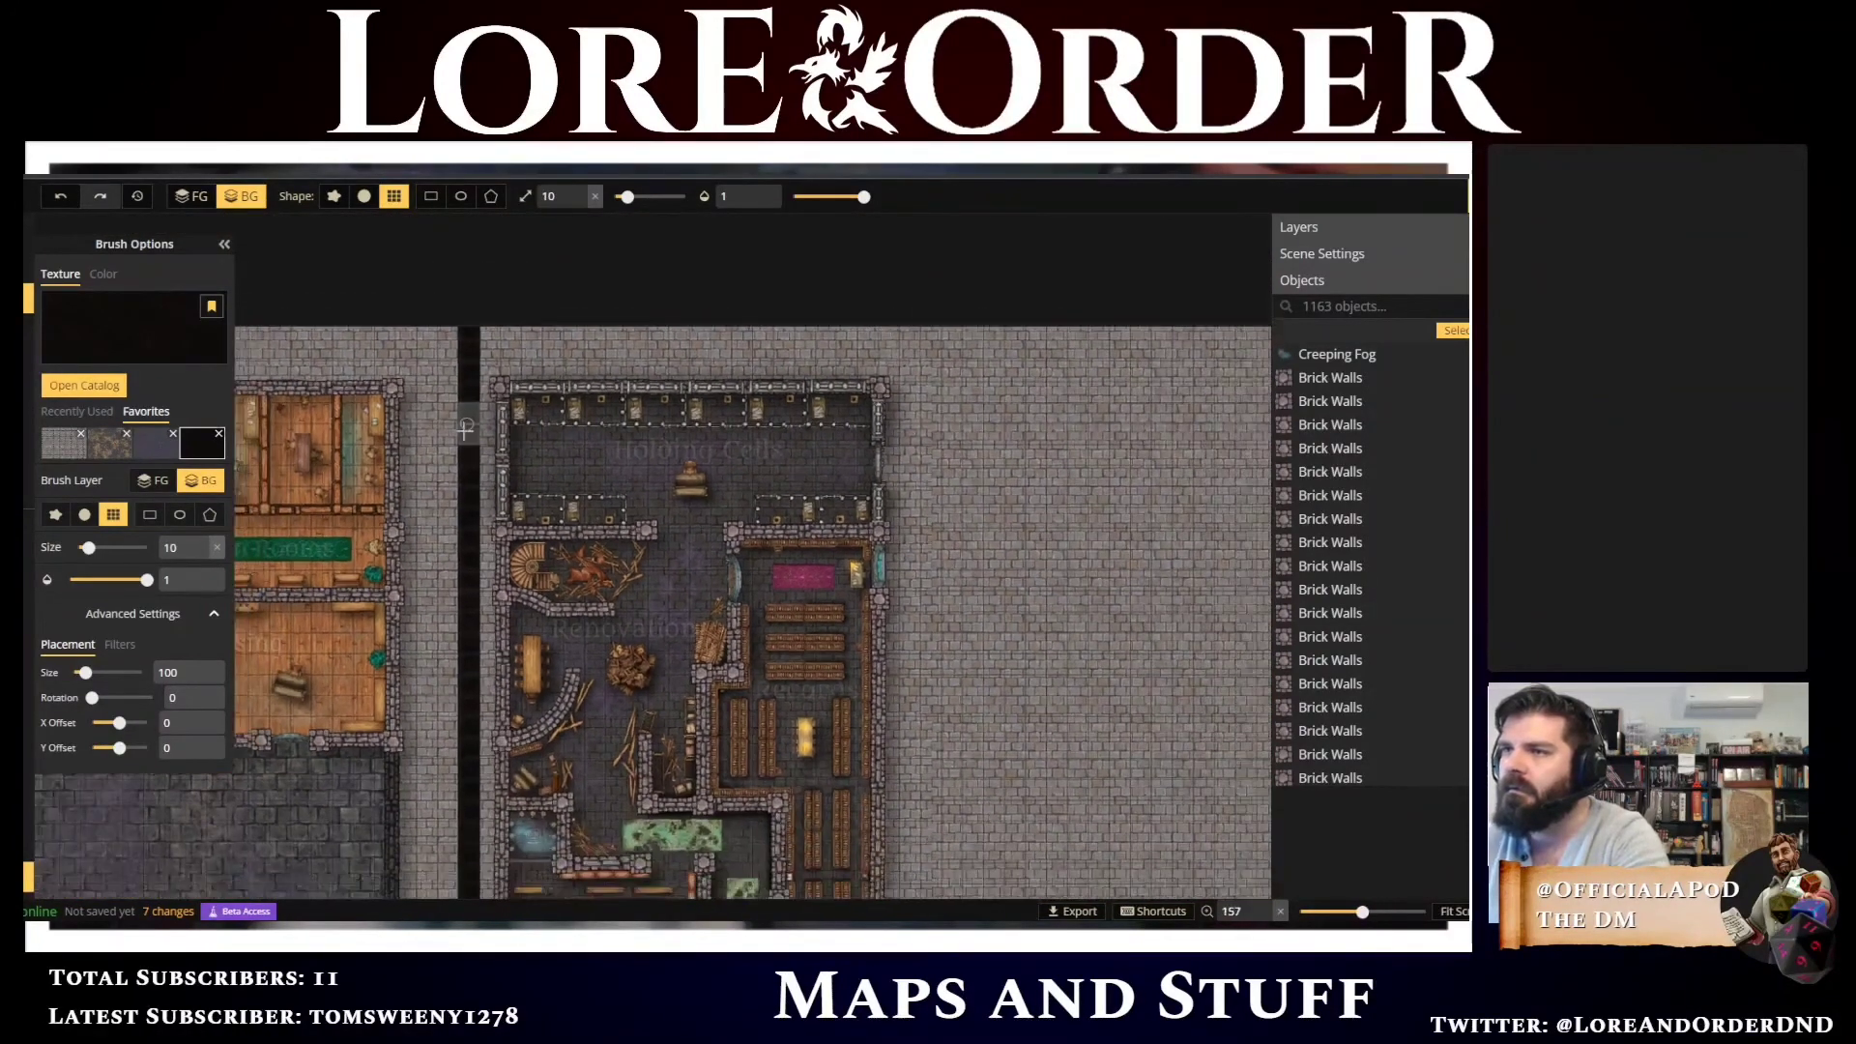
{"action": "scroll", "coordinate": [463, 305], "scroll_direction": "down", "scroll_amount": 5}
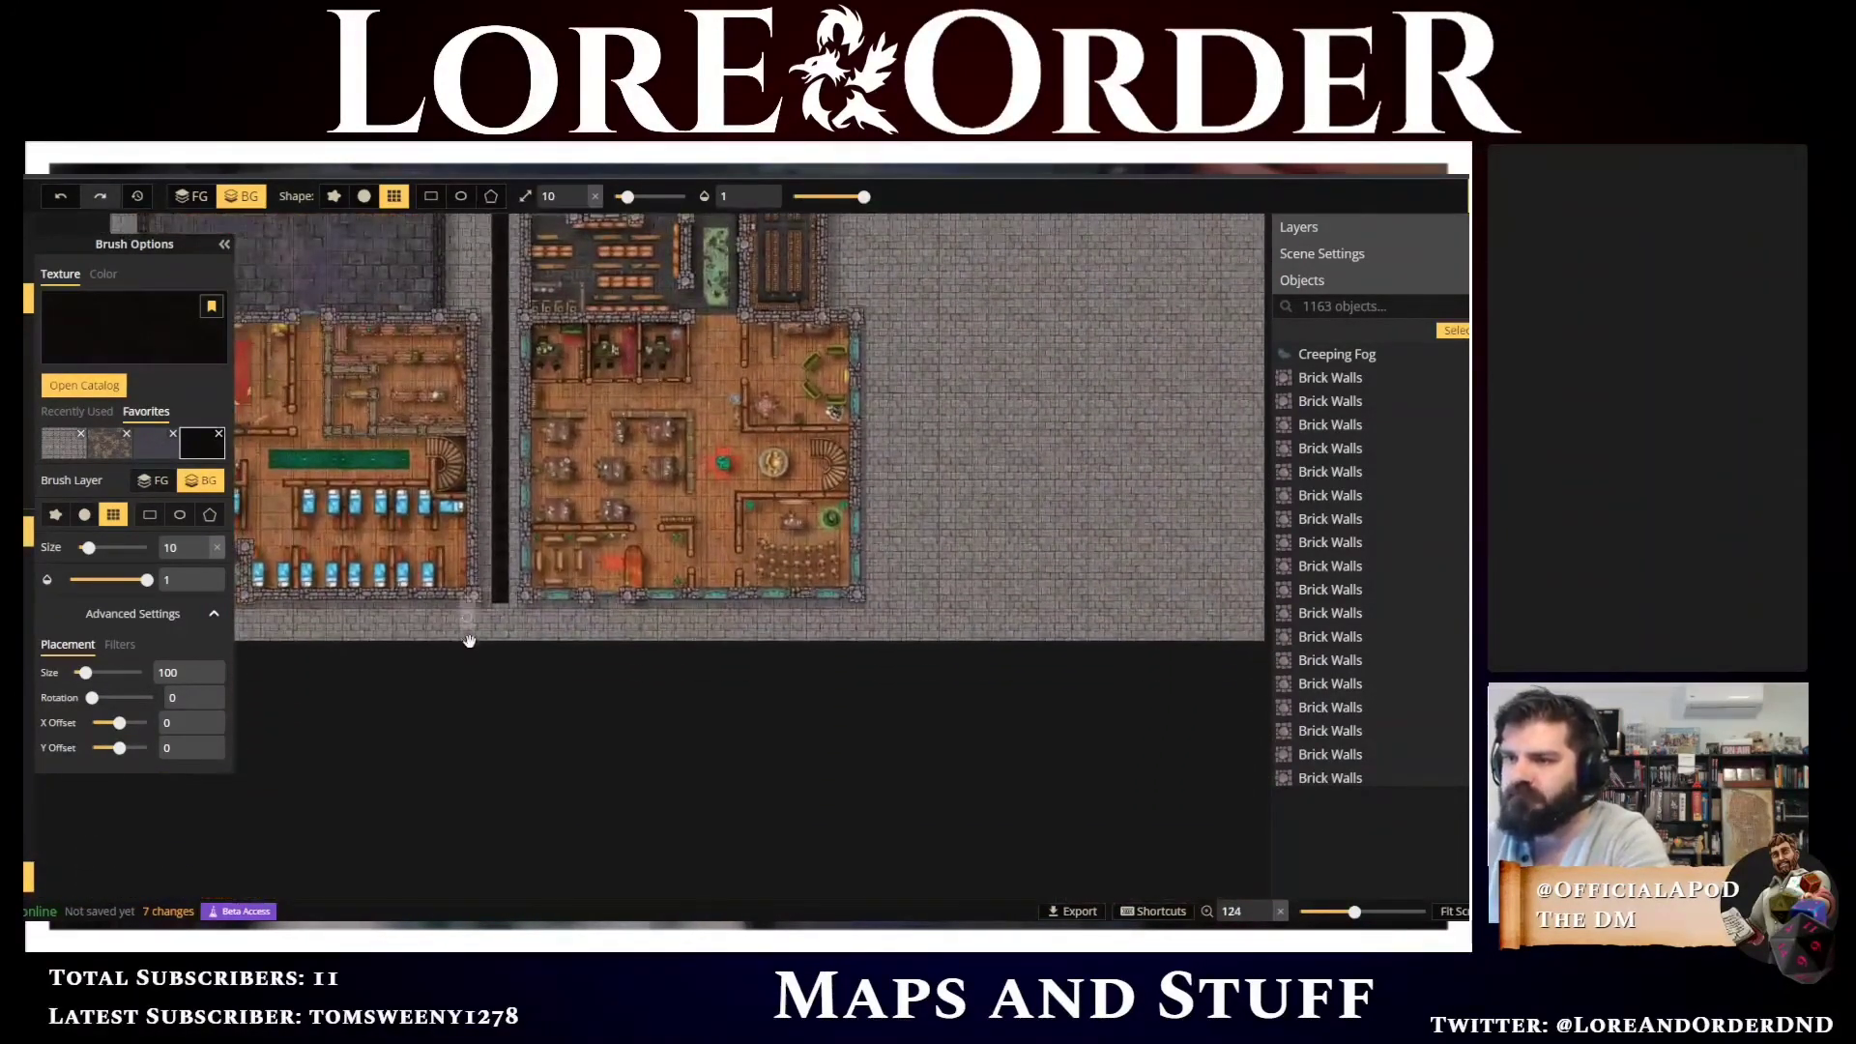
{"action": "scroll", "coordinate": [518, 480], "scroll_direction": "down", "scroll_amount": 4}
{"action": "scroll", "coordinate": [518, 479], "scroll_direction": "up", "scroll_amount": 6}
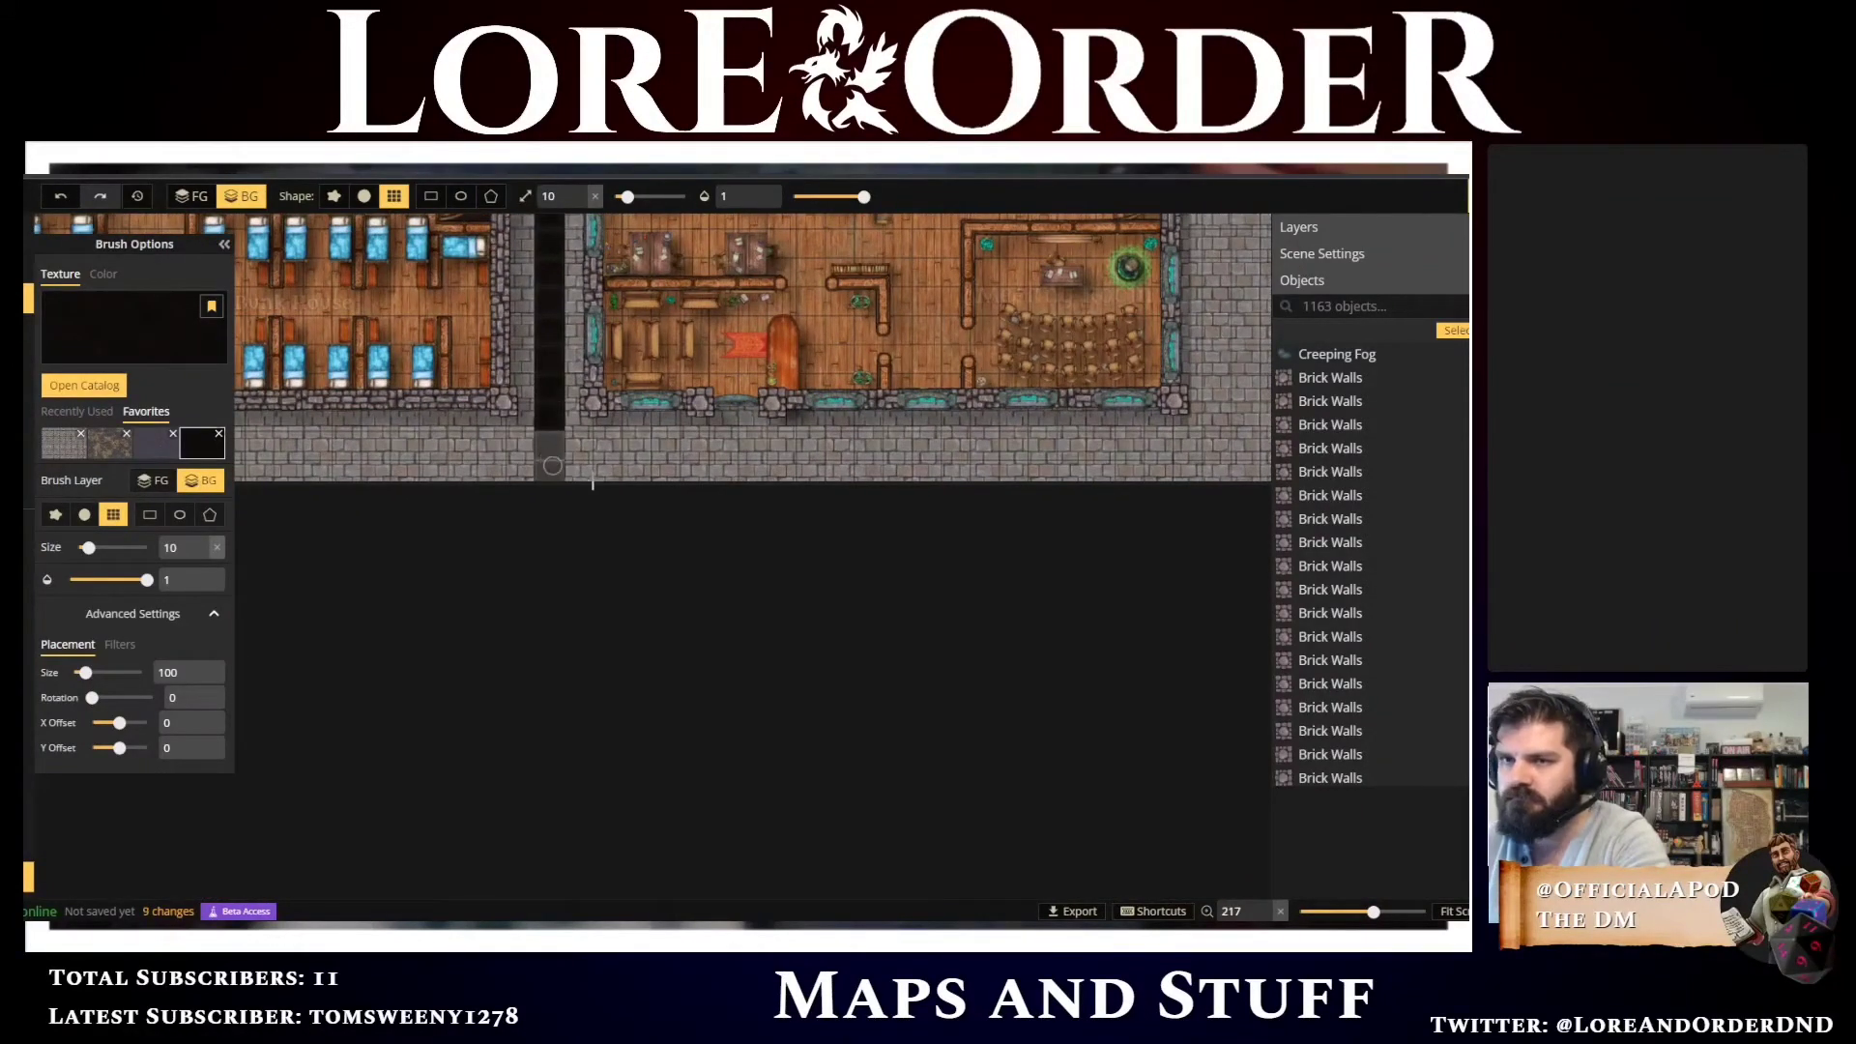
Switch the black brush to the rectangle shape, rotate its selection upright over the empty cobblestone plot and enable snapping to the grid
{"action": "left_click_drag", "start_coordinate": [914, 535], "coordinate": [513, 752]}
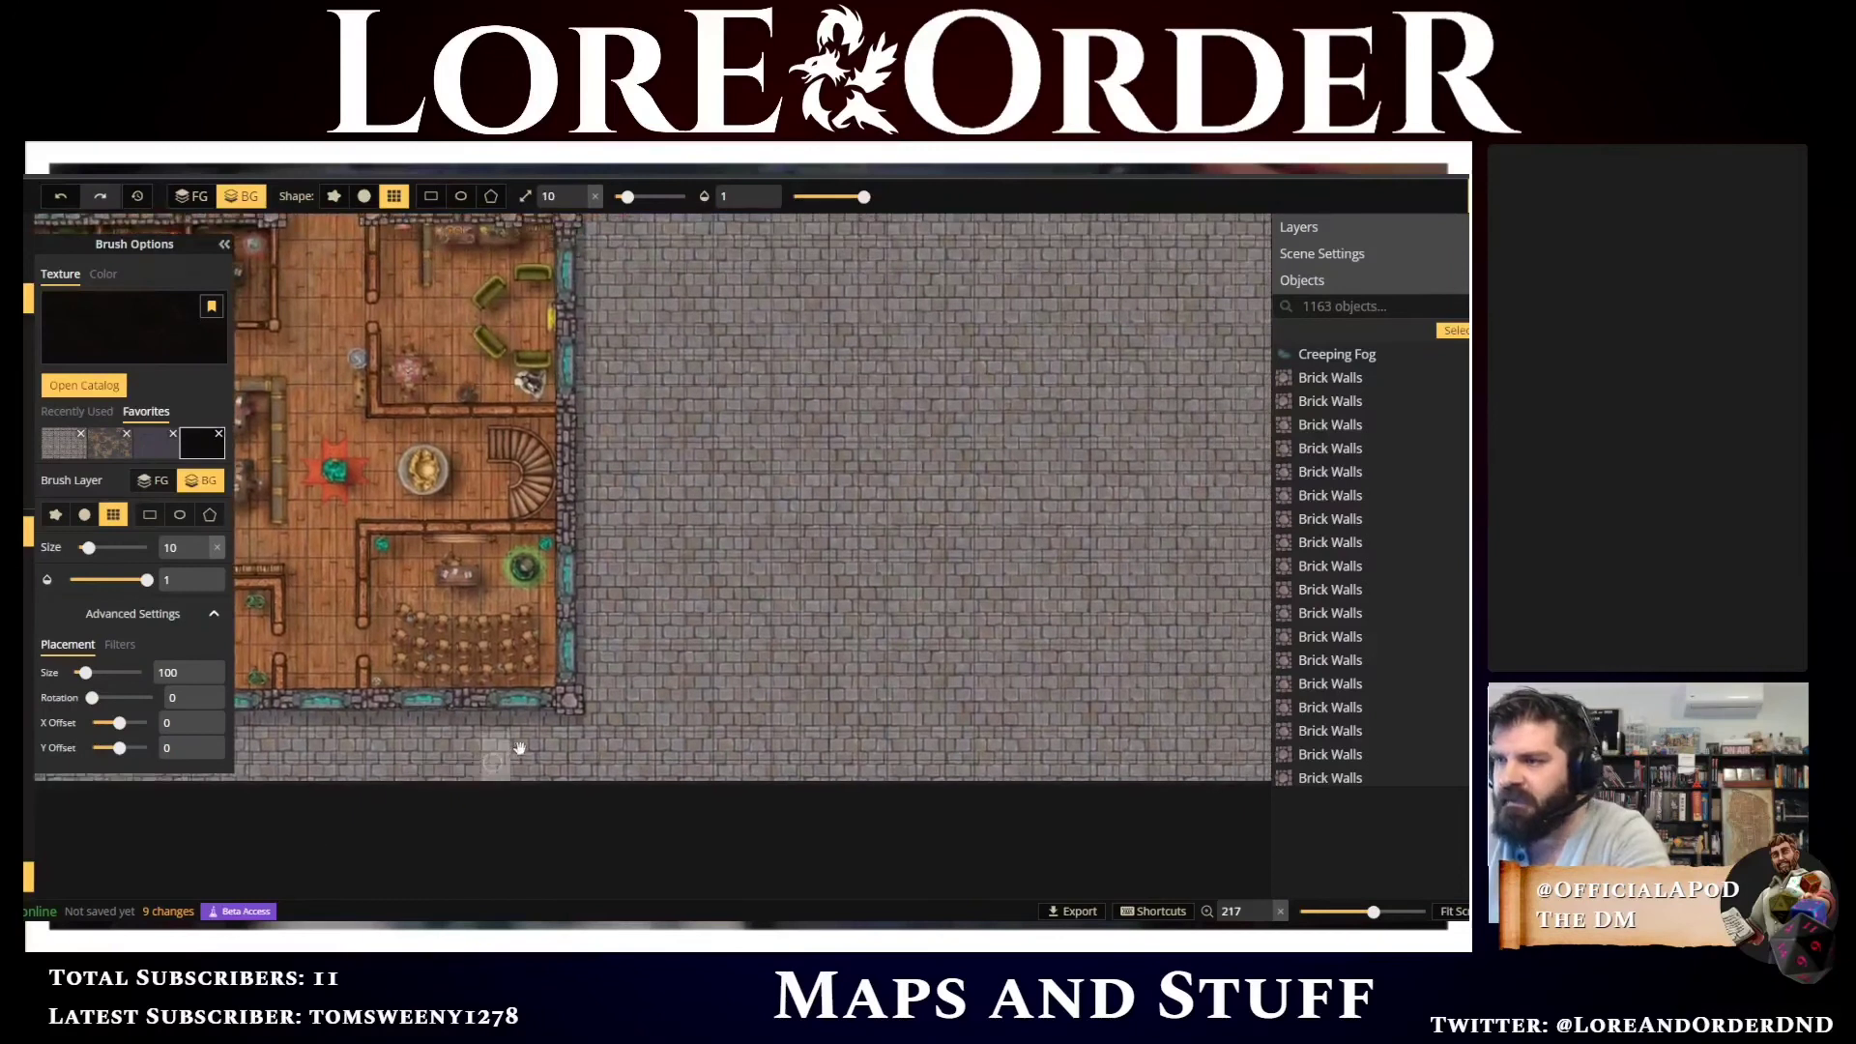
{"action": "scroll", "coordinate": [512, 752], "scroll_direction": "down", "scroll_amount": 6}
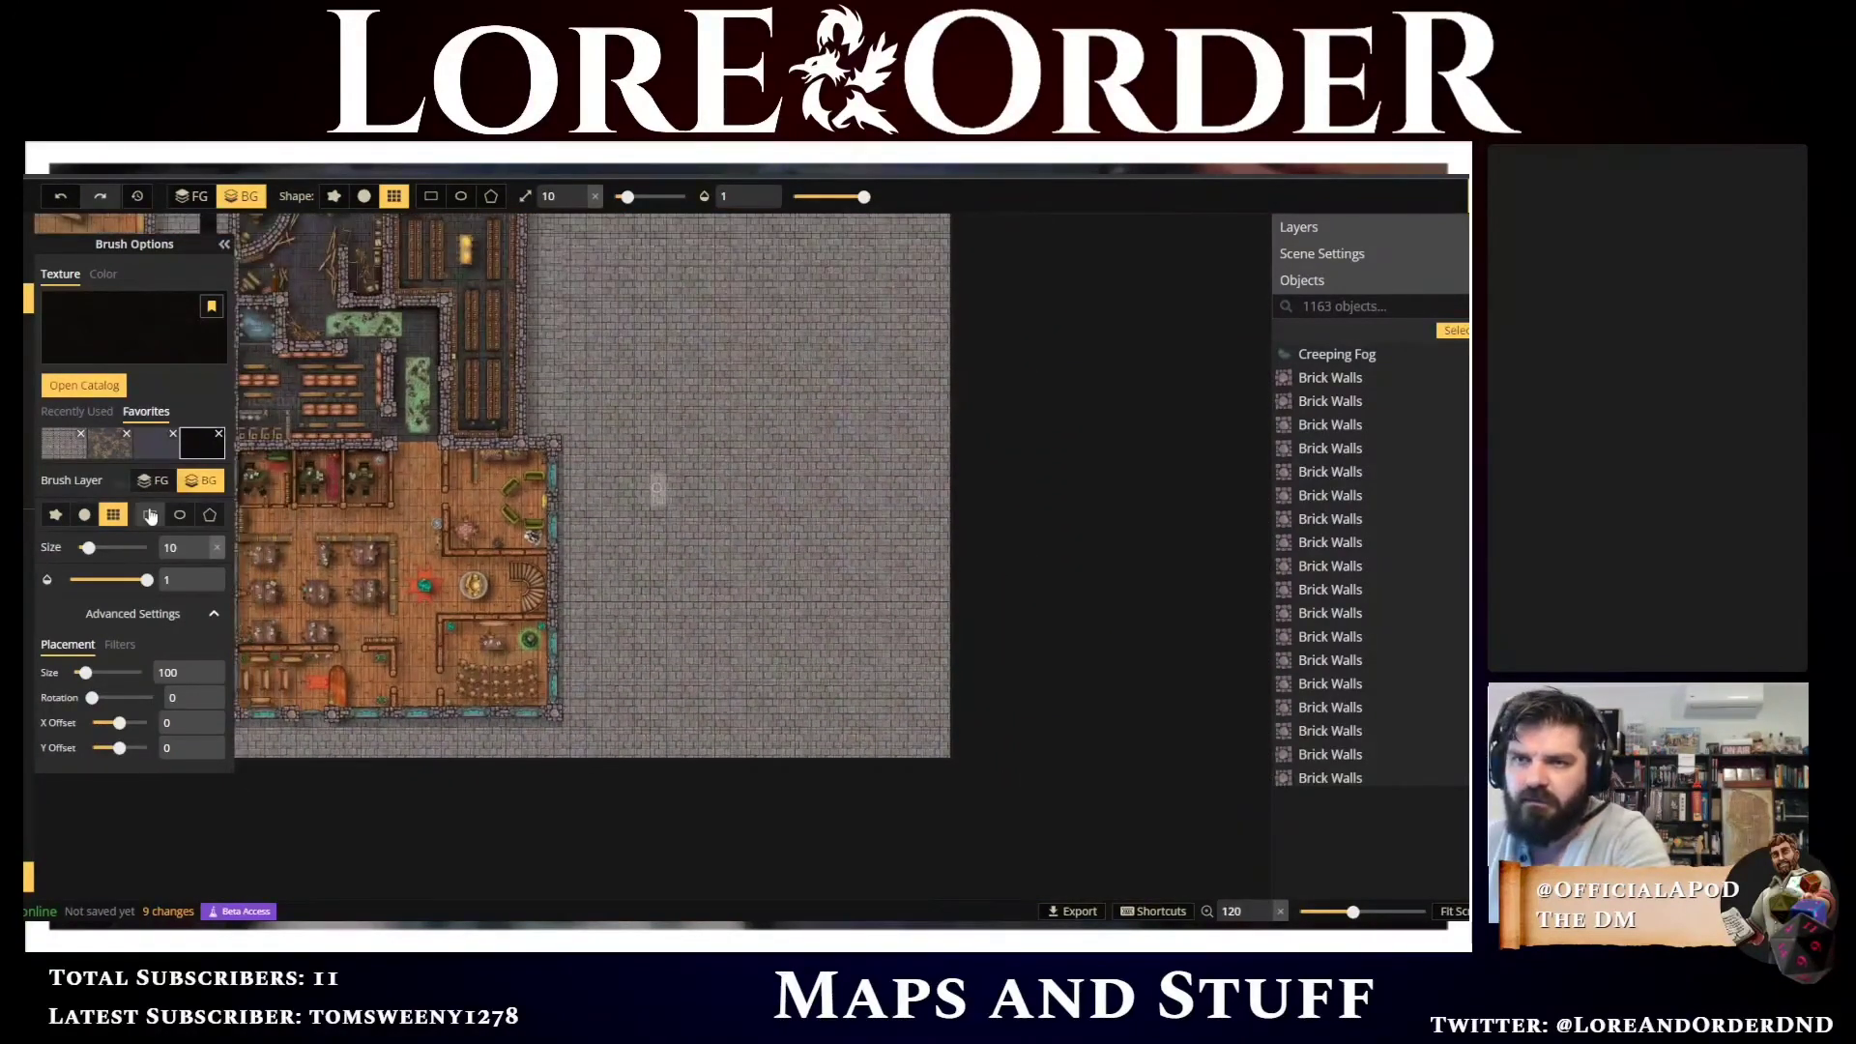
{"action": "left_click", "coordinate": [150, 515]}
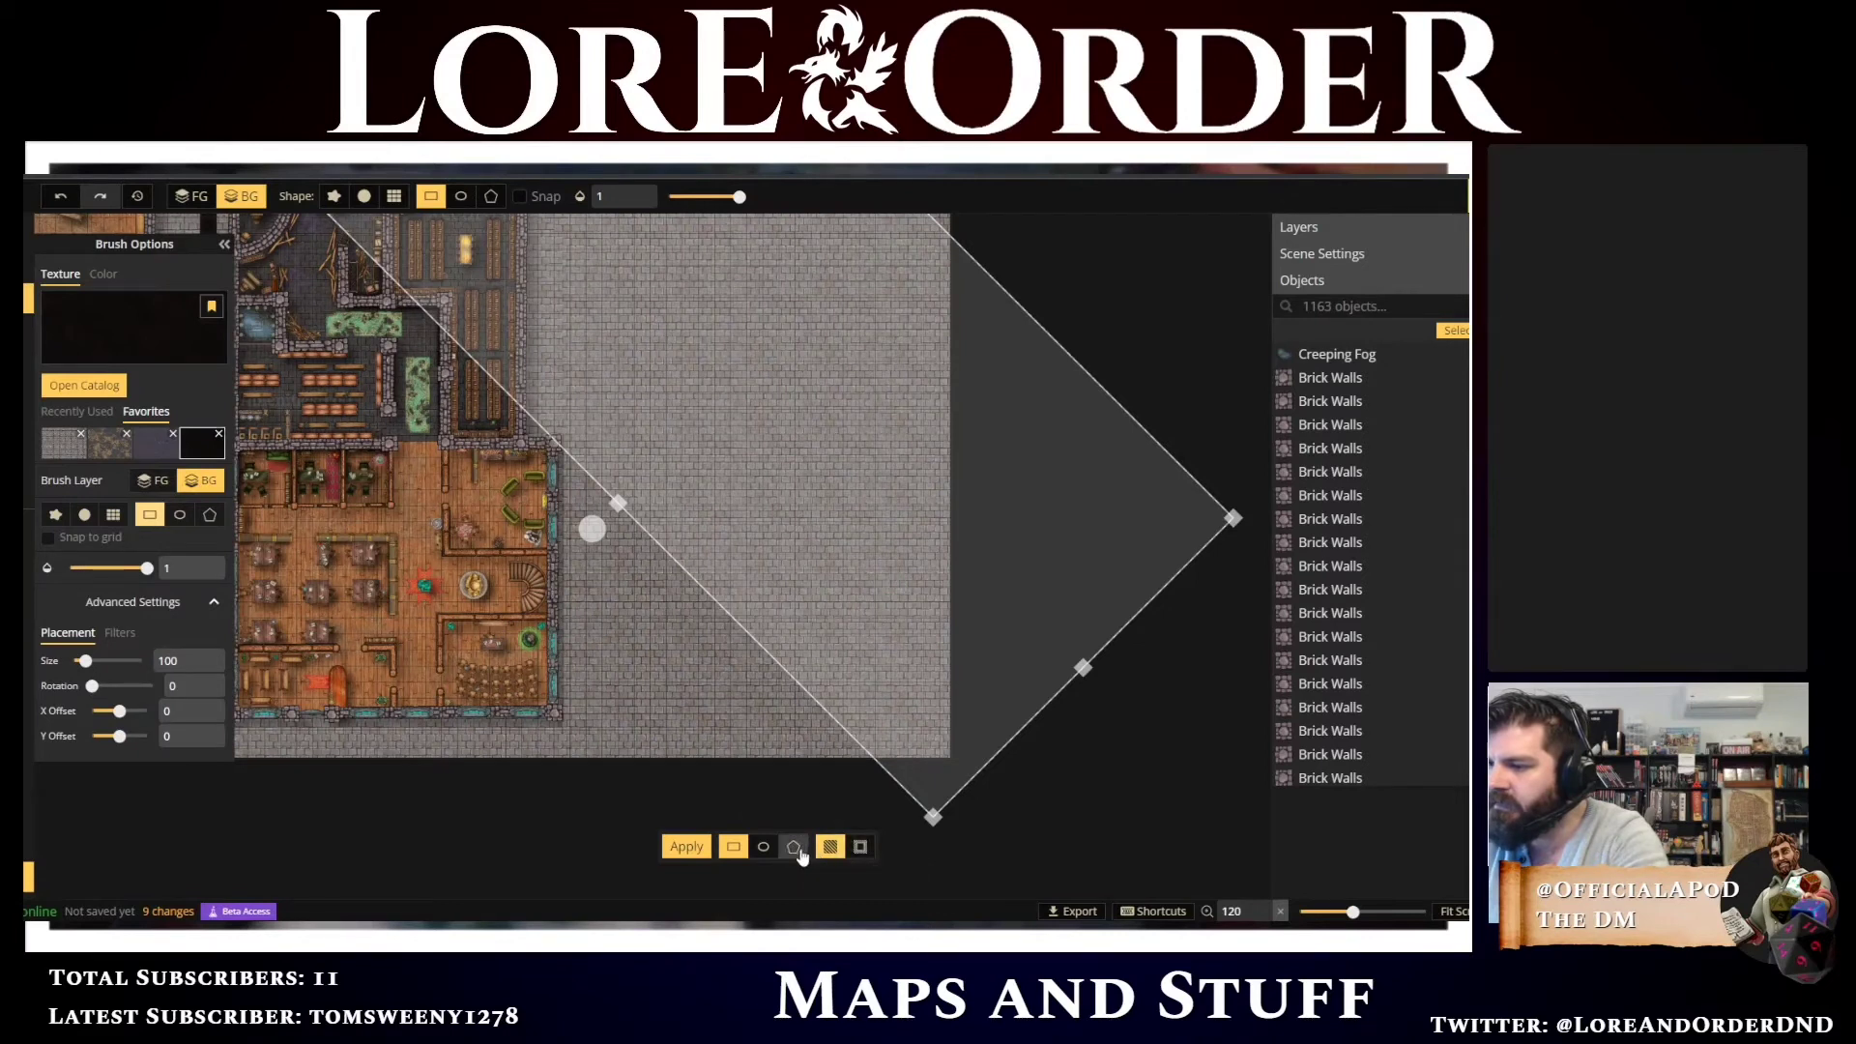
{"action": "scroll", "coordinate": [731, 725], "scroll_direction": "down", "scroll_amount": 5}
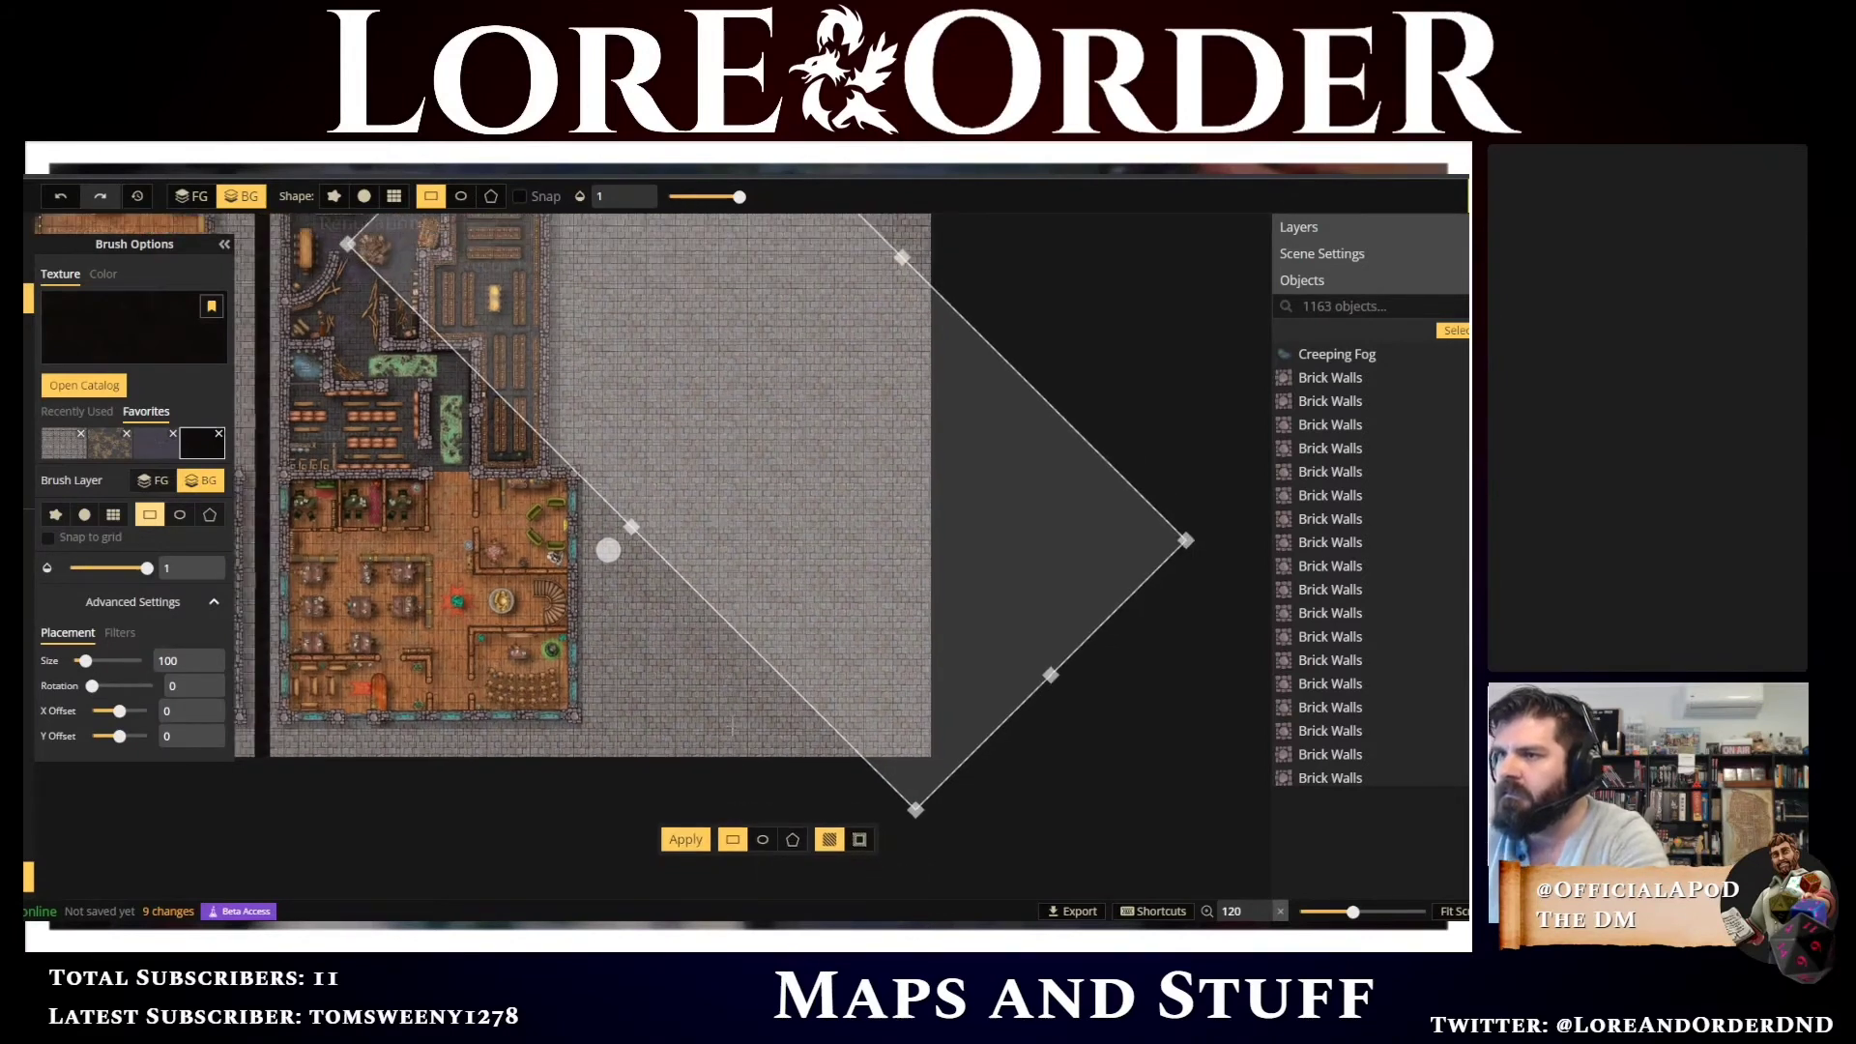
{"action": "scroll", "coordinate": [731, 725], "scroll_direction": "down", "scroll_amount": 2}
{"action": "left_click_drag", "start_coordinate": [640, 622], "coordinate": [594, 508]}
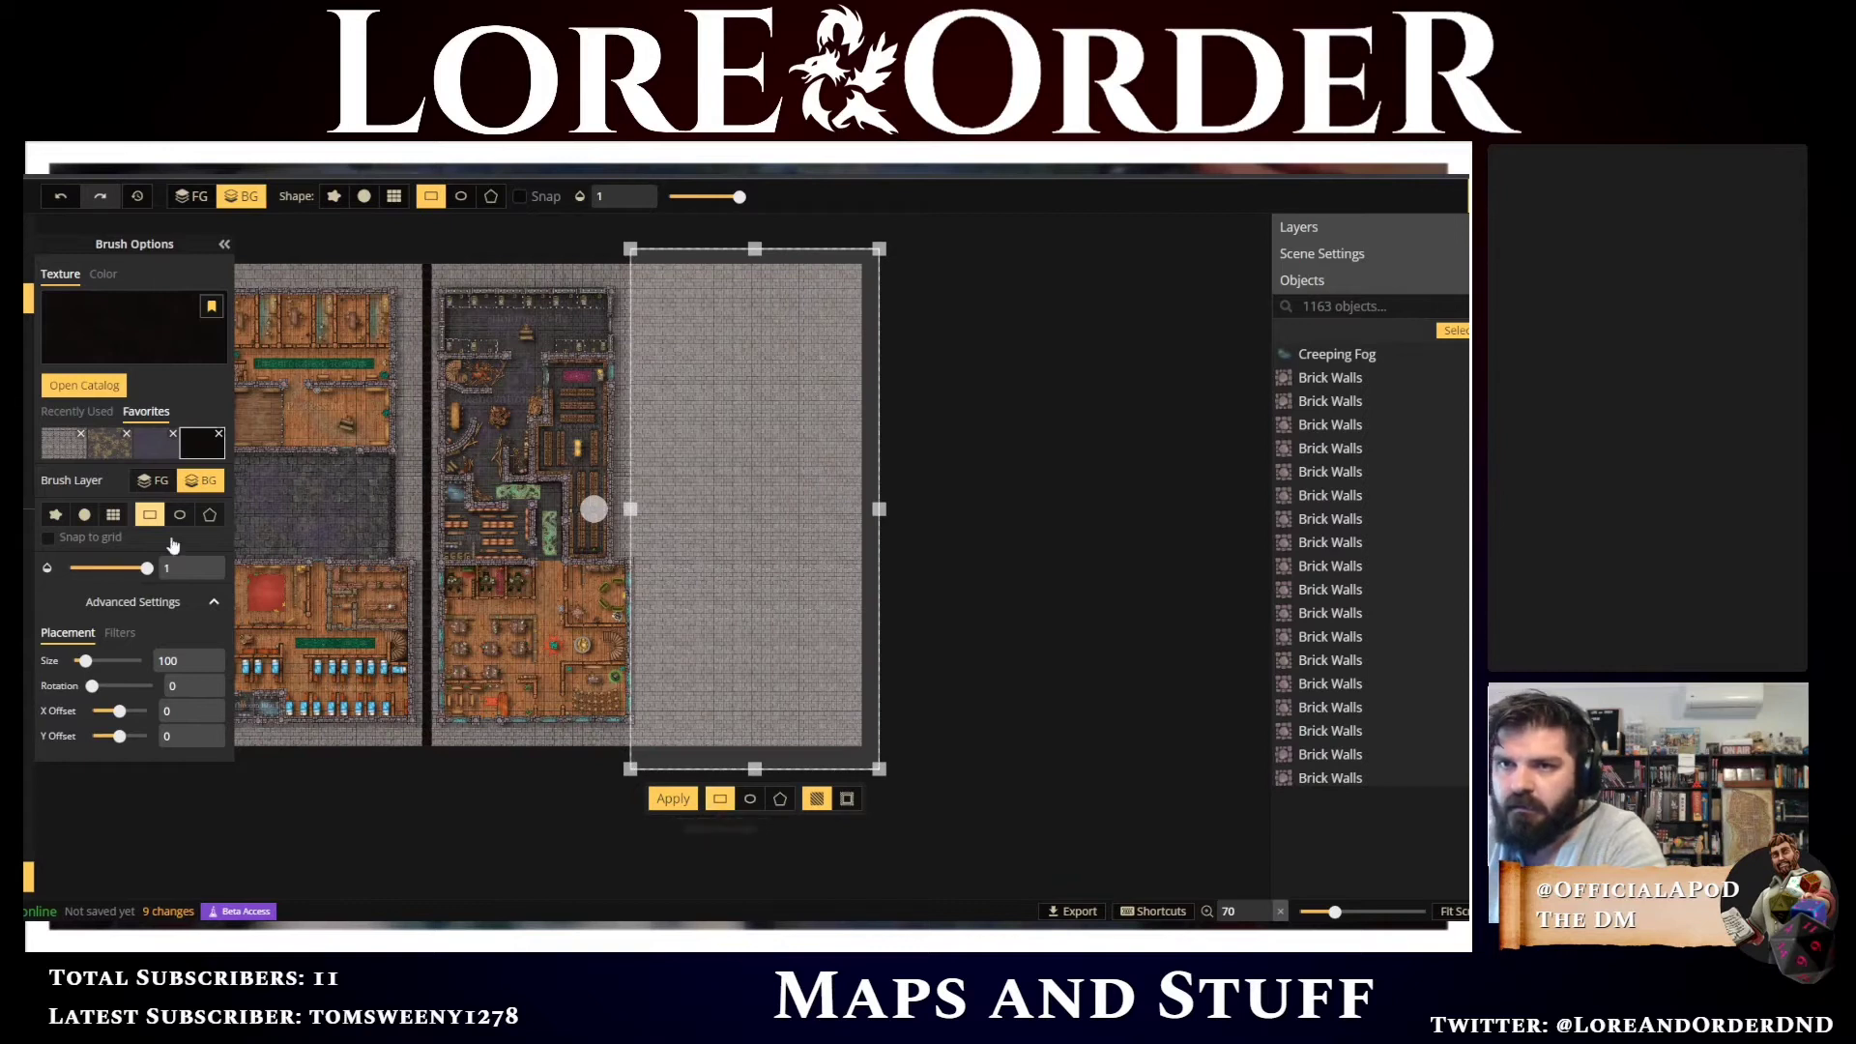
{"action": "left_click", "coordinate": [47, 539]}
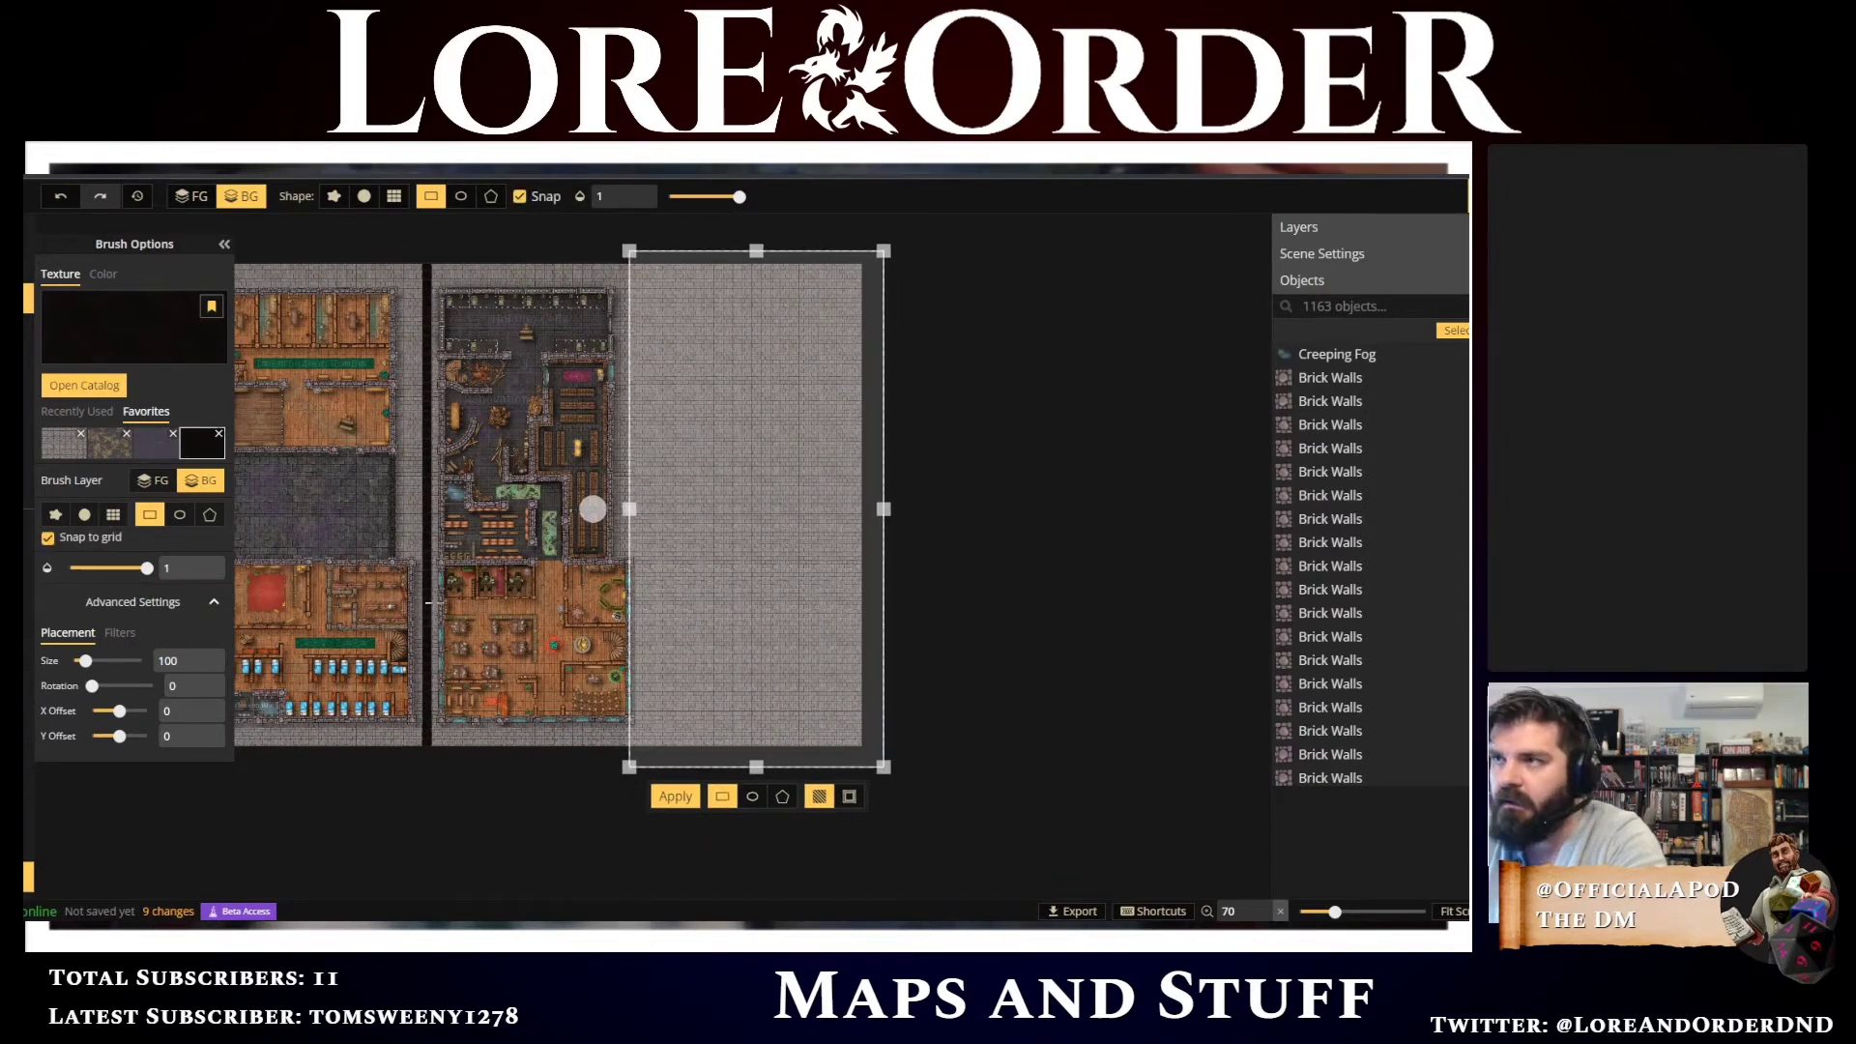
Narrow the selection to a thin full-height strip between the second floor plan and the empty plot, and fill it black as a divider
{"action": "scroll", "coordinate": [805, 656], "scroll_direction": "up", "scroll_amount": 3}
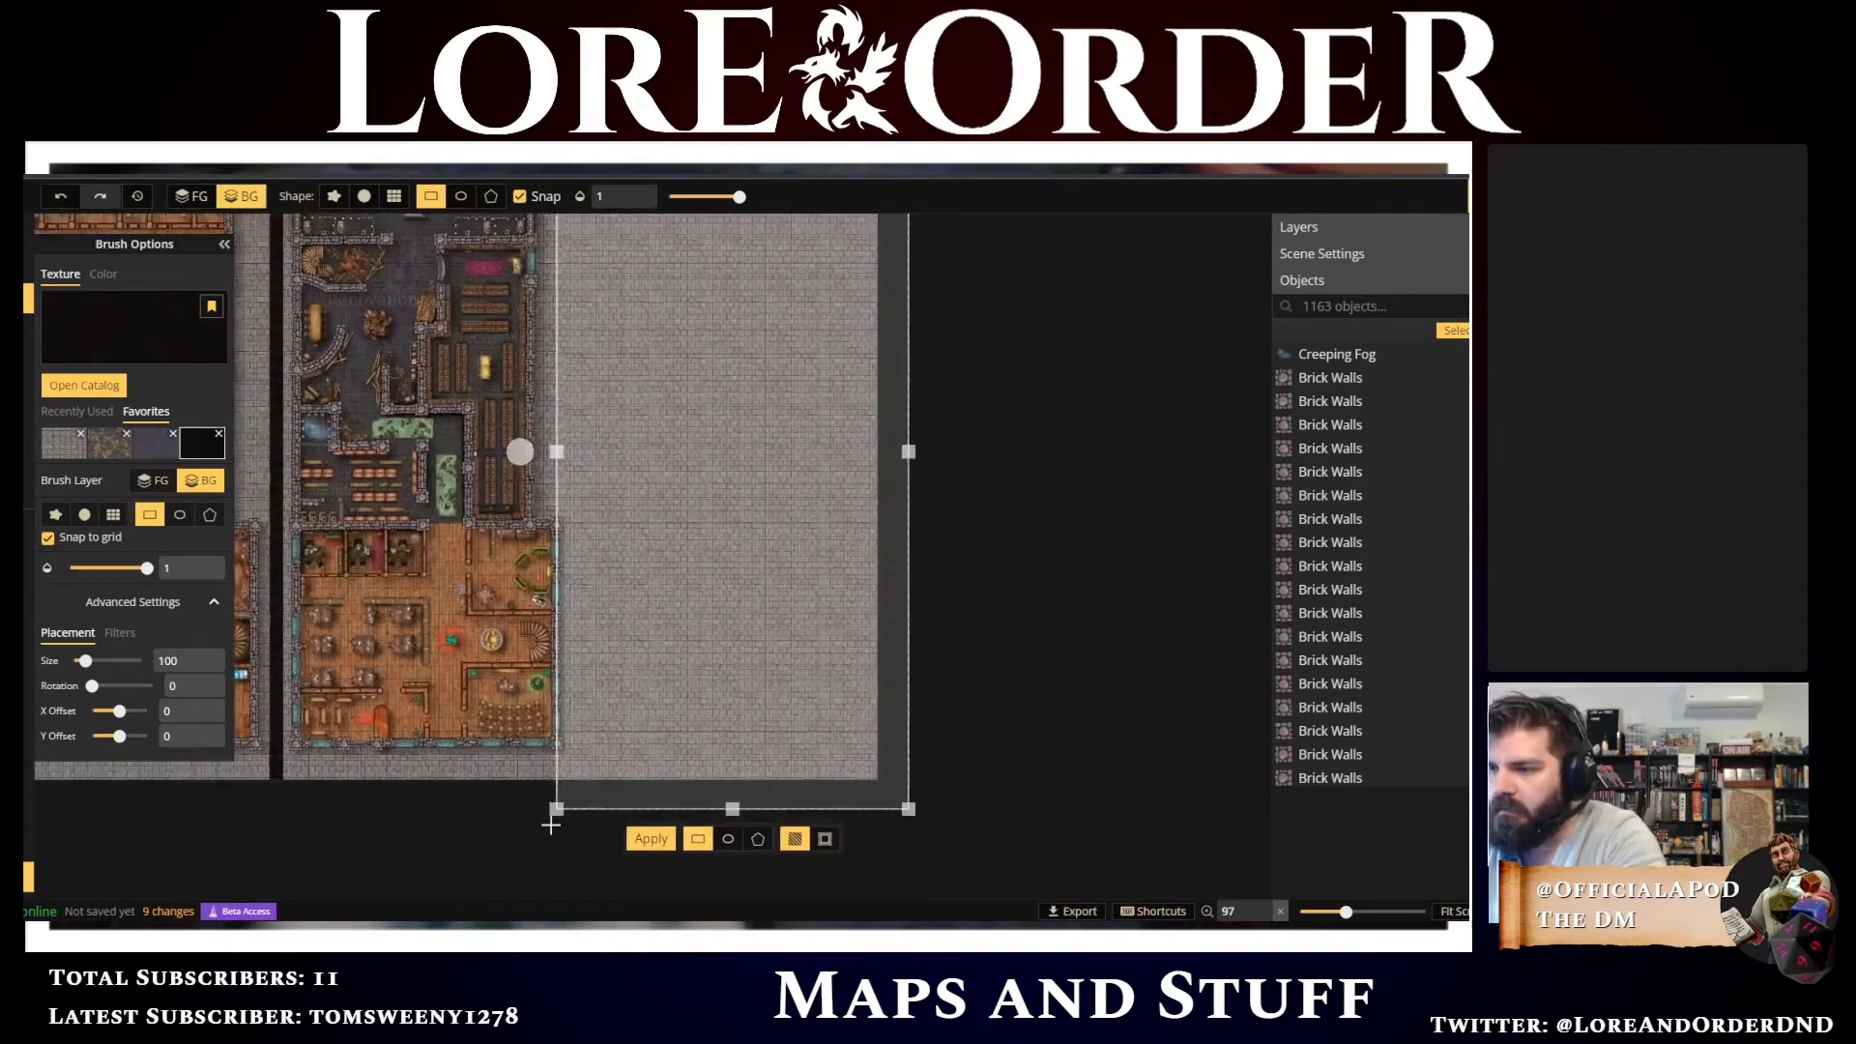
{"action": "left_click_drag", "start_coordinate": [552, 815], "coordinate": [576, 817]}
{"action": "left_click_drag", "start_coordinate": [903, 814], "coordinate": [588, 822]}
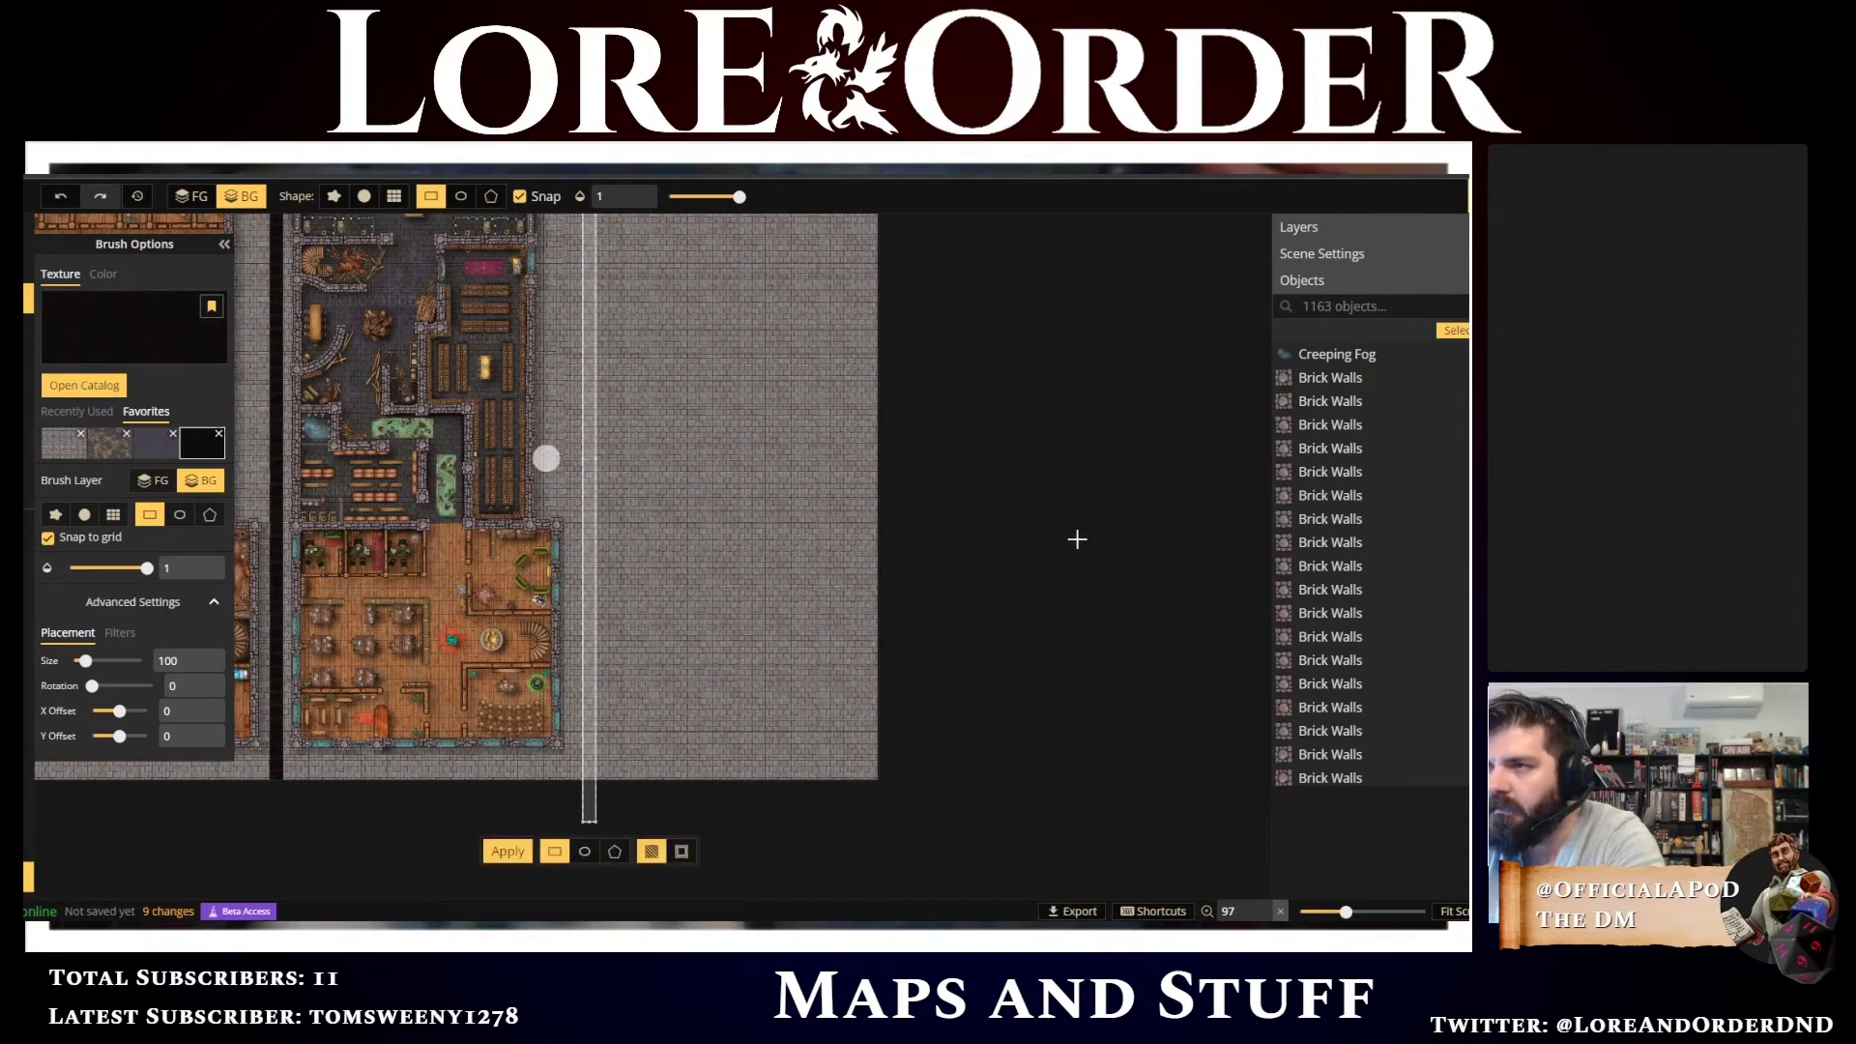
{"action": "left_click_drag", "start_coordinate": [1045, 432], "coordinate": [1044, 646]}
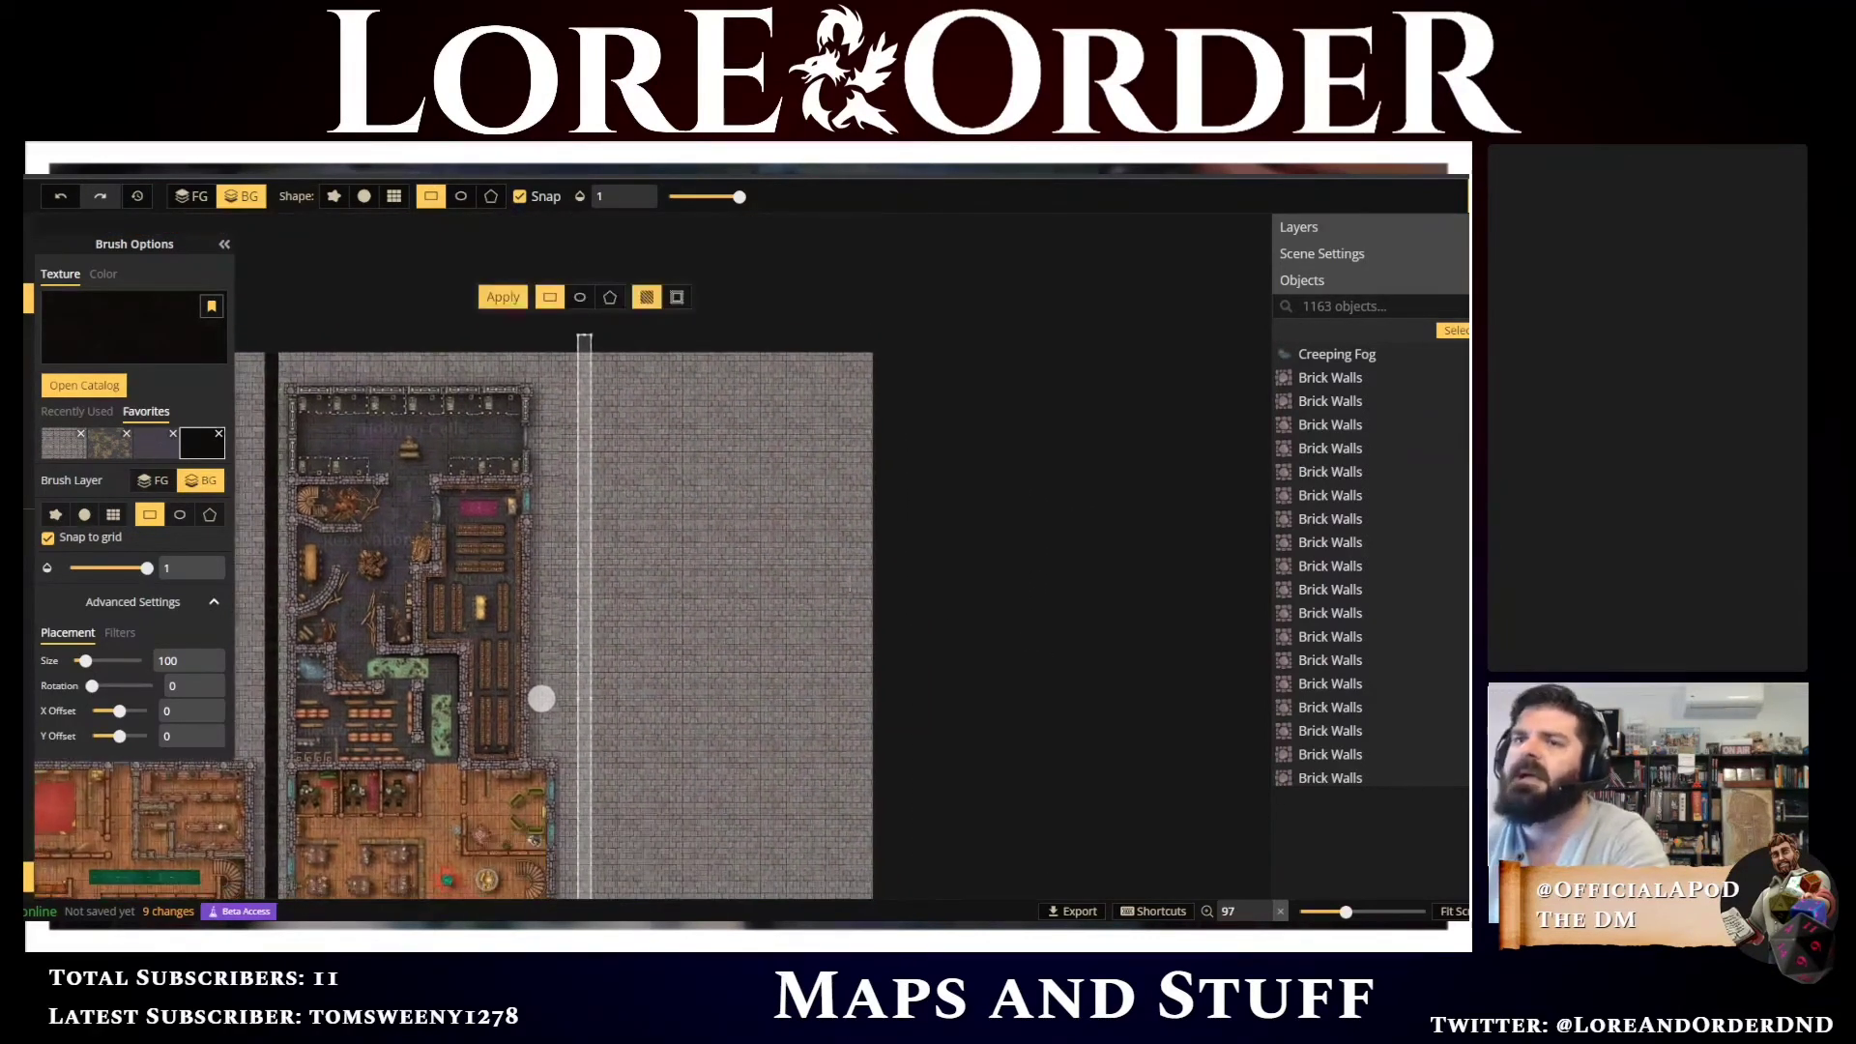
{"action": "left_click", "coordinate": [481, 296]}
Draw a grid-snapped rectangle around the upper wing of the second floor plan and move it onto the empty cobblestone plot
{"action": "scroll", "coordinate": [1039, 488], "scroll_direction": "down", "scroll_amount": 2}
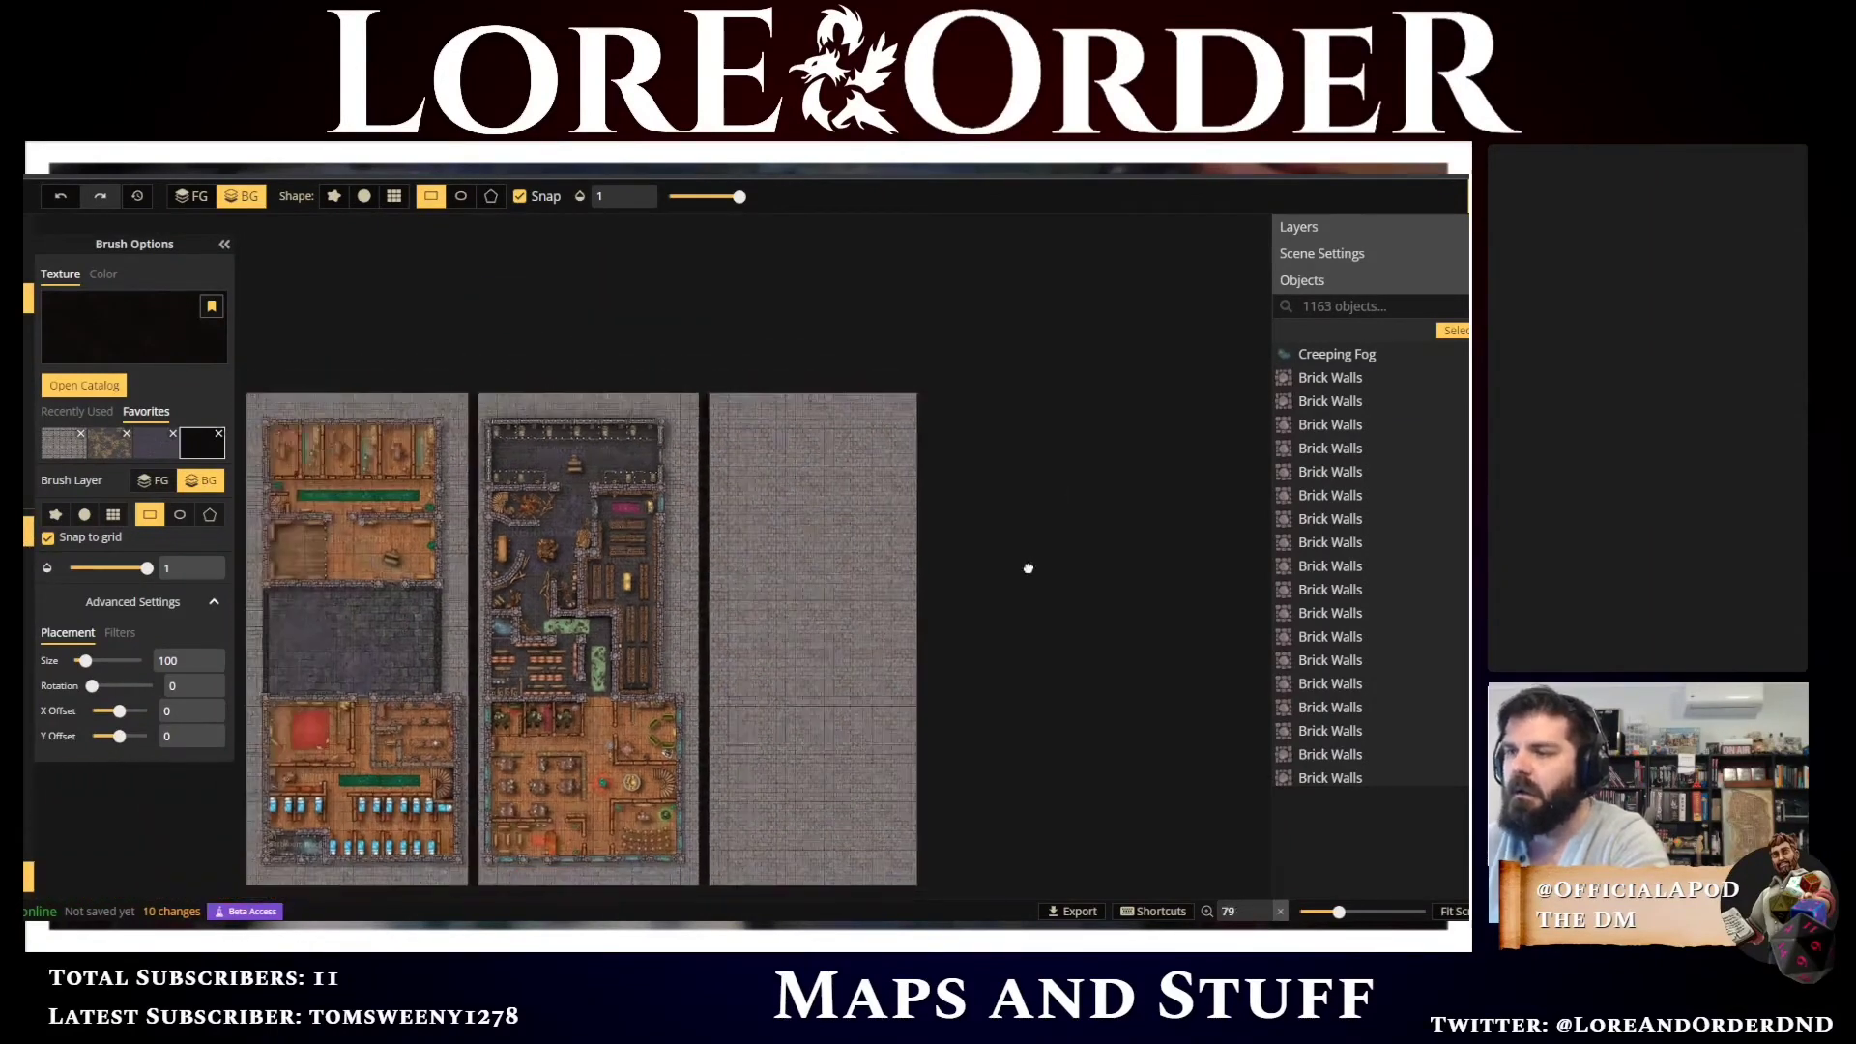
{"action": "scroll", "coordinate": [1028, 569], "scroll_direction": "down", "scroll_amount": 1}
{"action": "left_click_drag", "start_coordinate": [1081, 696], "coordinate": [1044, 535]}
{"action": "scroll", "coordinate": [1040, 533], "scroll_direction": "up", "scroll_amount": 2}
{"action": "scroll", "coordinate": [1050, 546], "scroll_direction": "up", "scroll_amount": 1}
{"action": "left_click_drag", "start_coordinate": [874, 530], "coordinate": [1006, 542]}
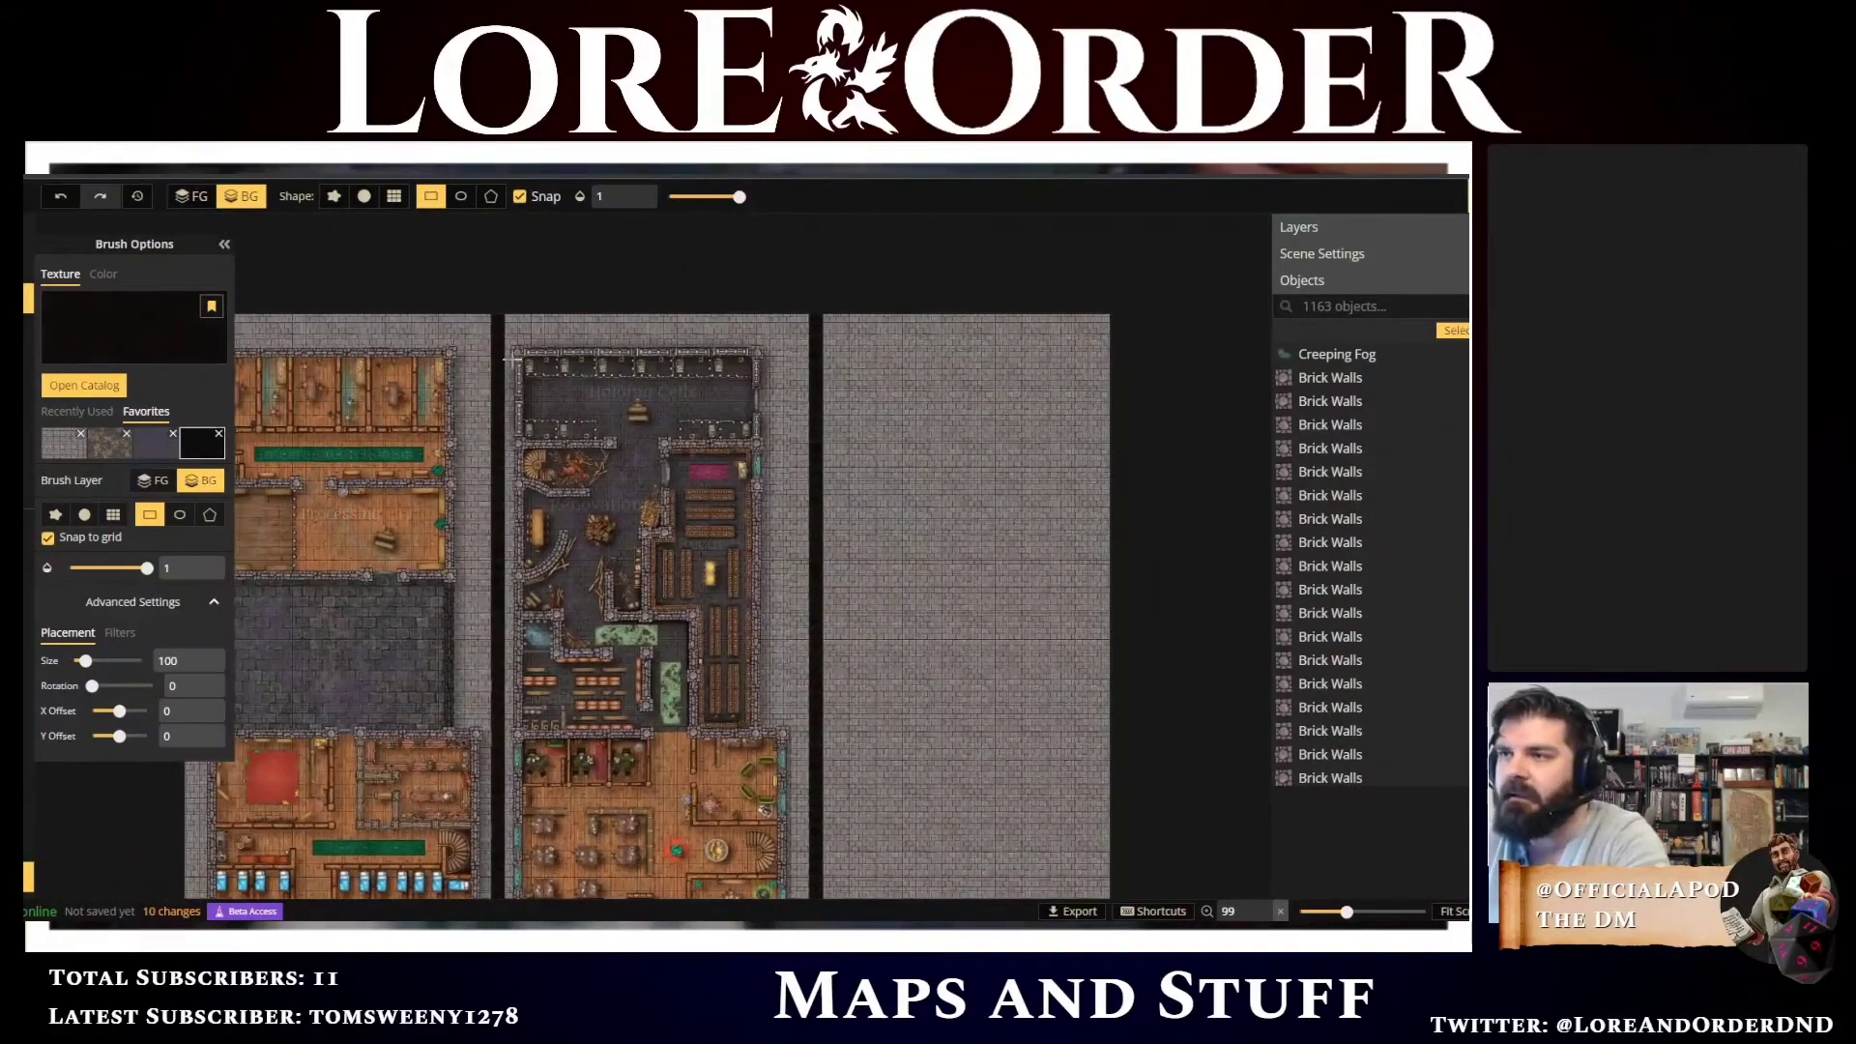
{"action": "mouse_move", "coordinate": [518, 350]}
{"action": "left_mouse_down"}
{"action": "mouse_move", "coordinate": [629, 483]}
{"action": "mouse_move", "coordinate": [757, 732]}
{"action": "left_mouse_up"}
{"action": "left_click_drag", "start_coordinate": [628, 525], "coordinate": [956, 525]}
{"action": "left_click_drag", "start_coordinate": [1170, 579], "coordinate": [1035, 542]}
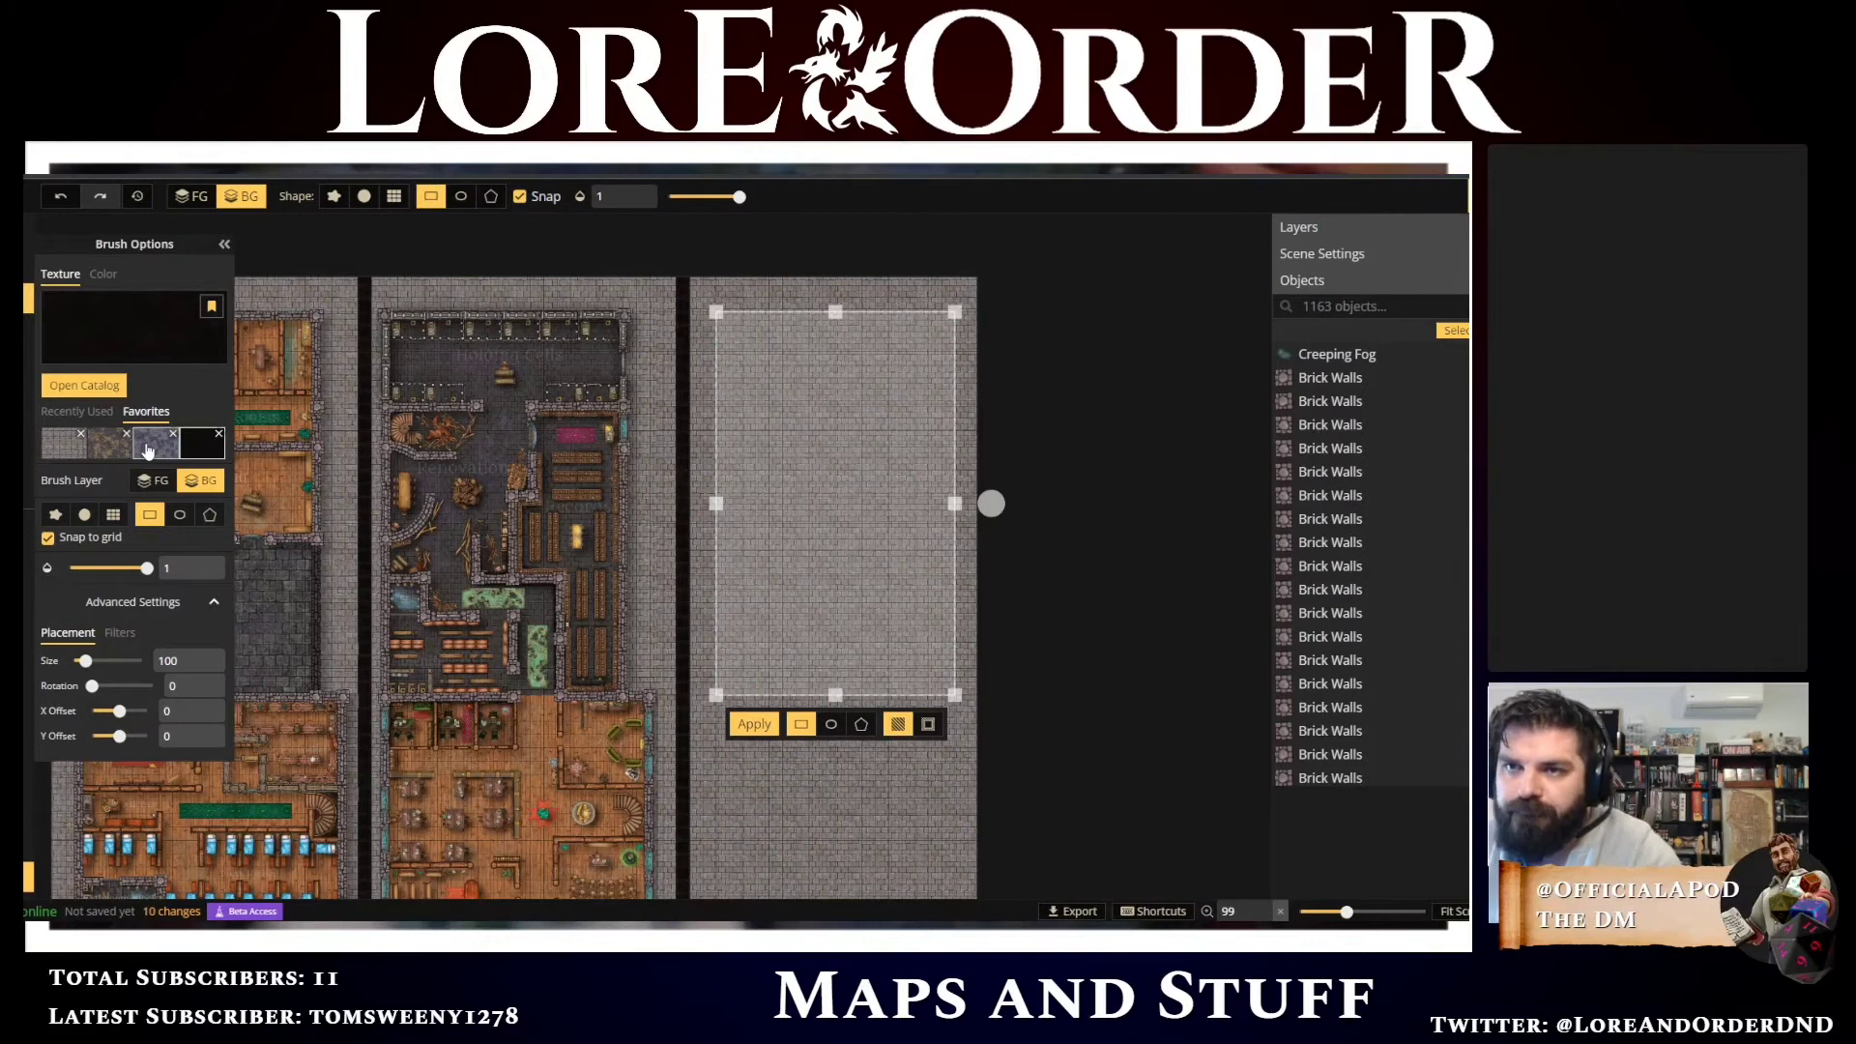
Browse the texture catalog and choose the Sewer Floor texture for the rectangle brush
{"action": "left_click", "coordinate": [77, 411]}
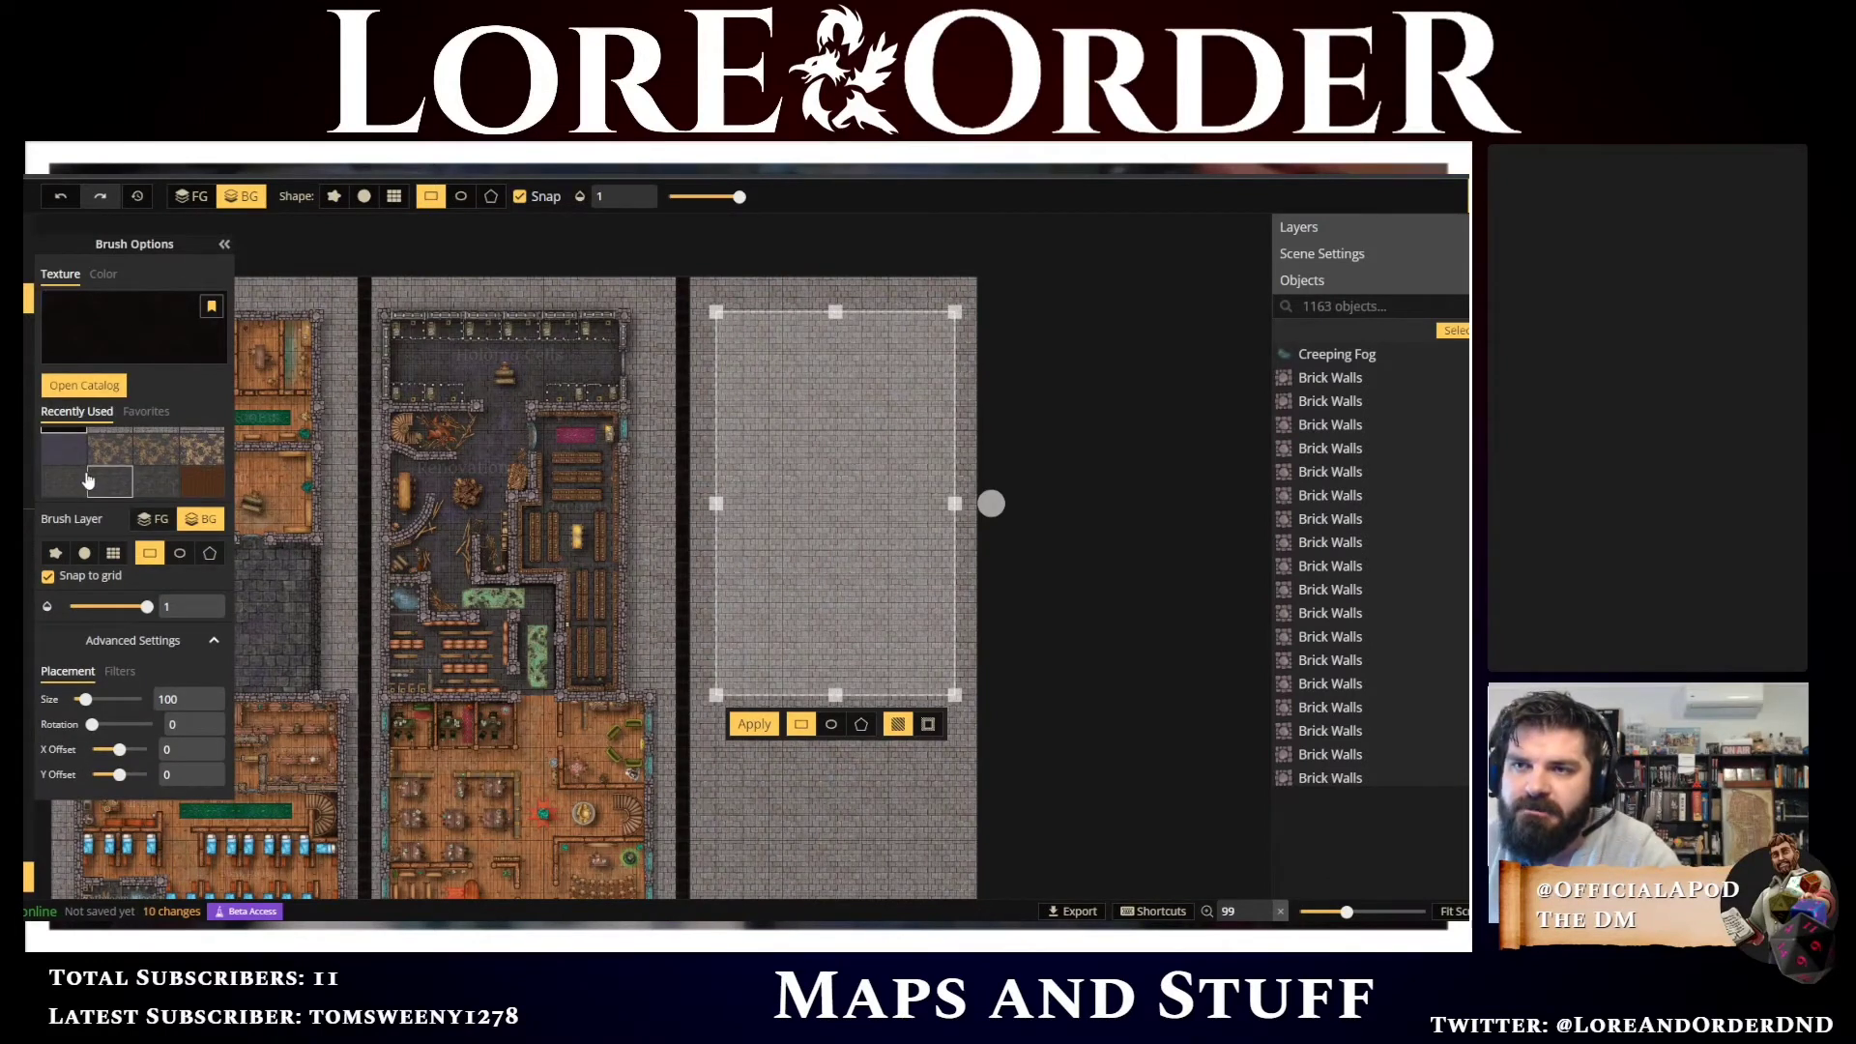
{"action": "left_click", "coordinate": [129, 339]}
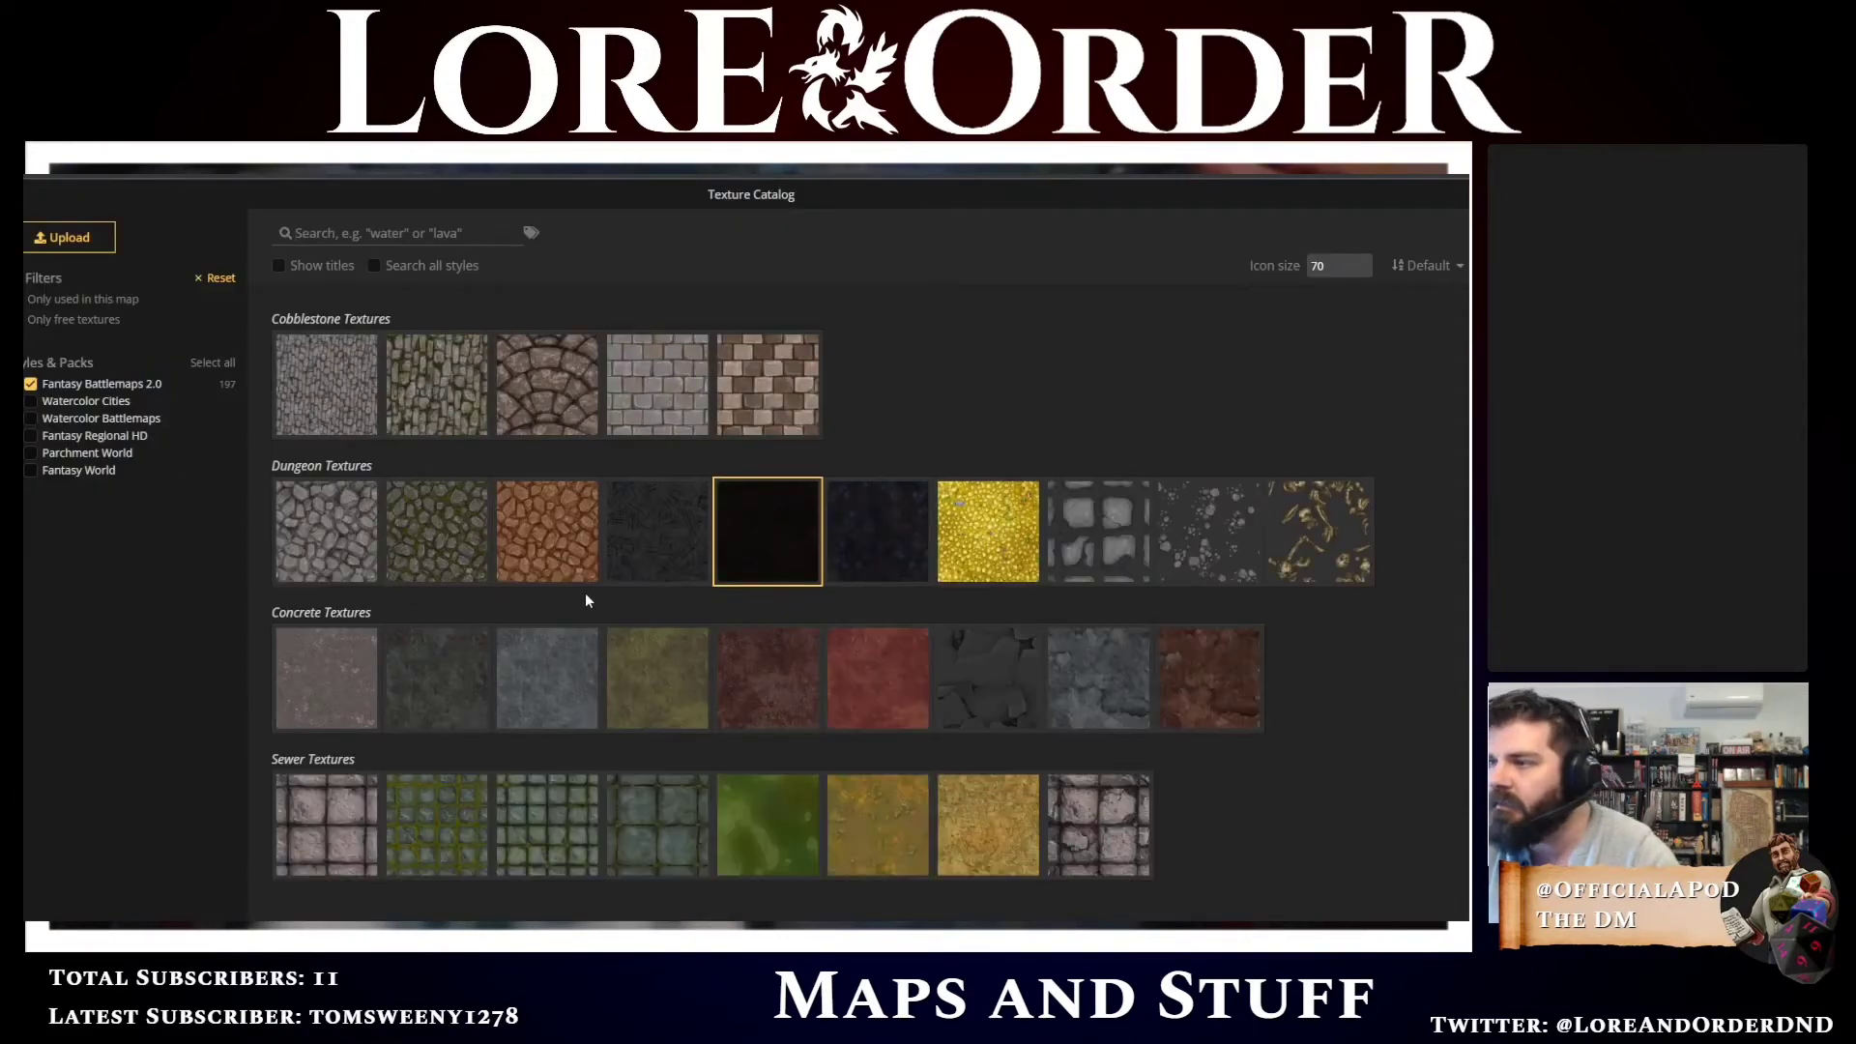
{"action": "scroll", "coordinate": [988, 662], "scroll_direction": "down", "scroll_amount": 1}
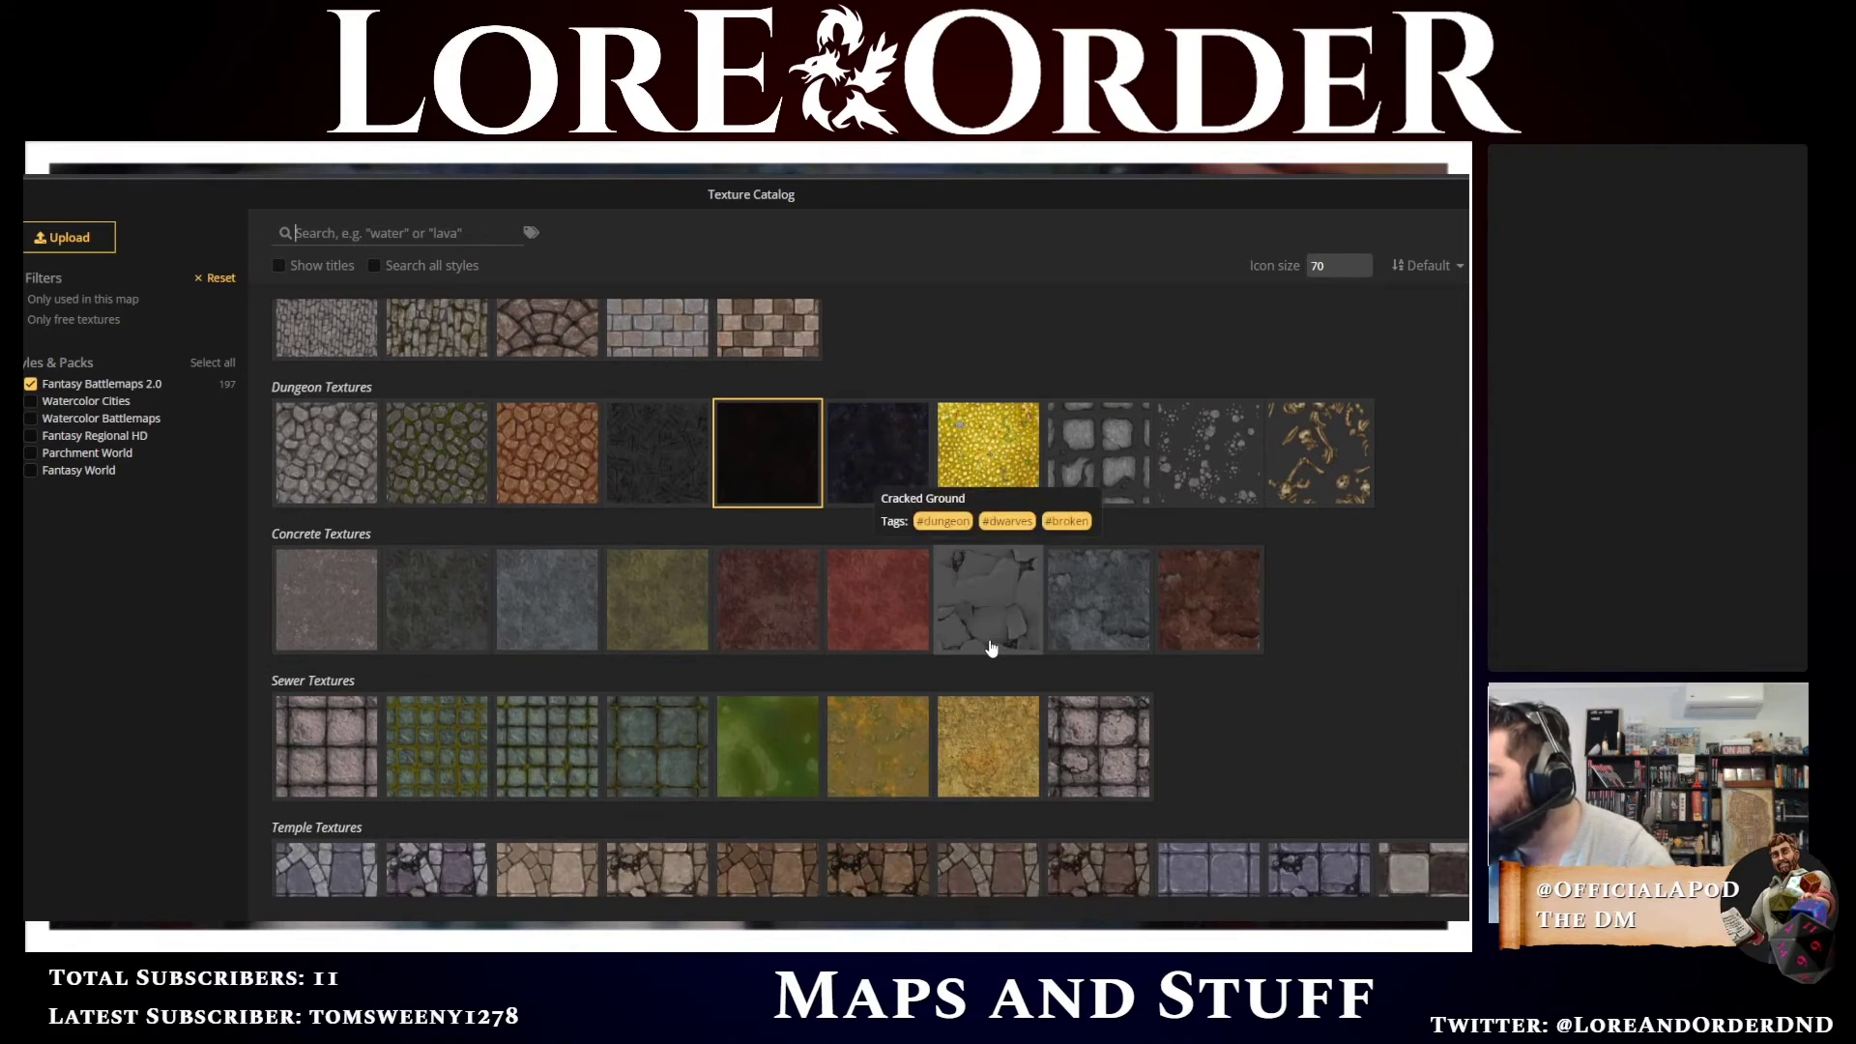
{"action": "scroll", "coordinate": [991, 648], "scroll_direction": "down", "scroll_amount": 4}
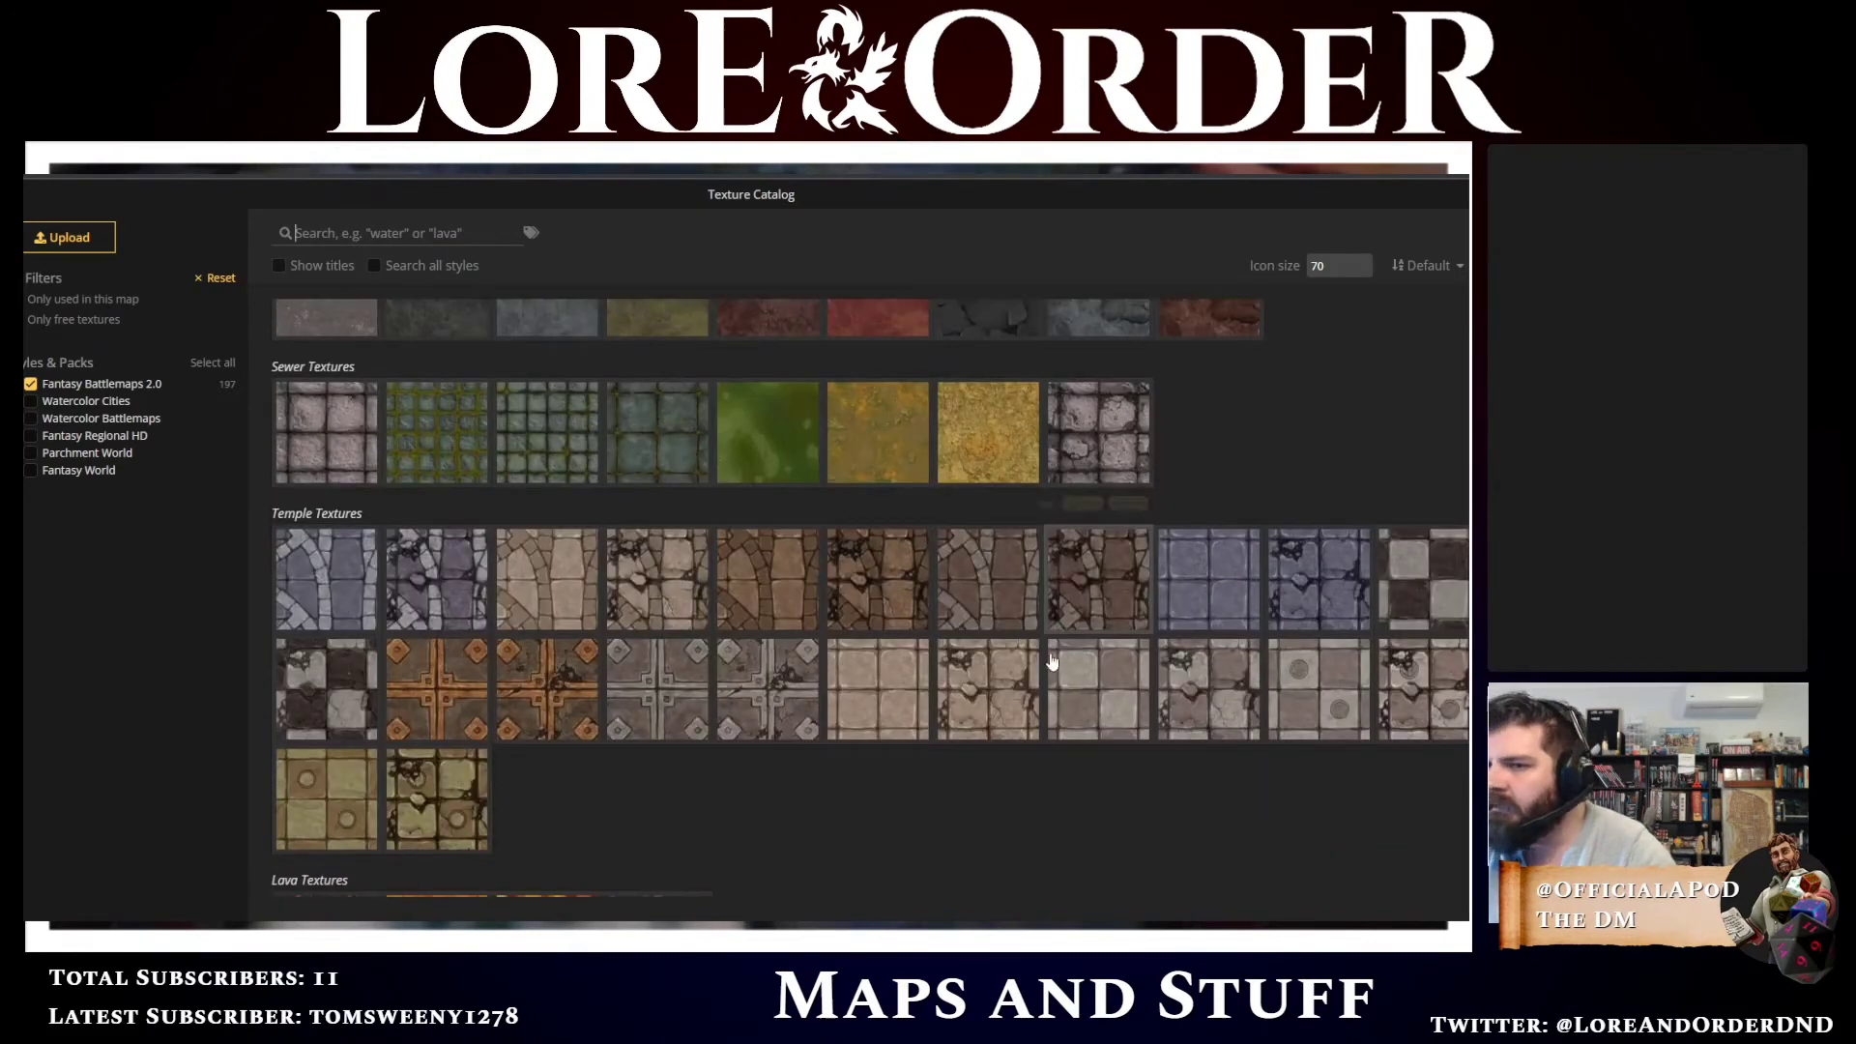
{"action": "scroll", "coordinate": [1153, 728], "scroll_direction": "down", "scroll_amount": 1}
{"action": "scroll", "coordinate": [1152, 729], "scroll_direction": "down", "scroll_amount": 6}
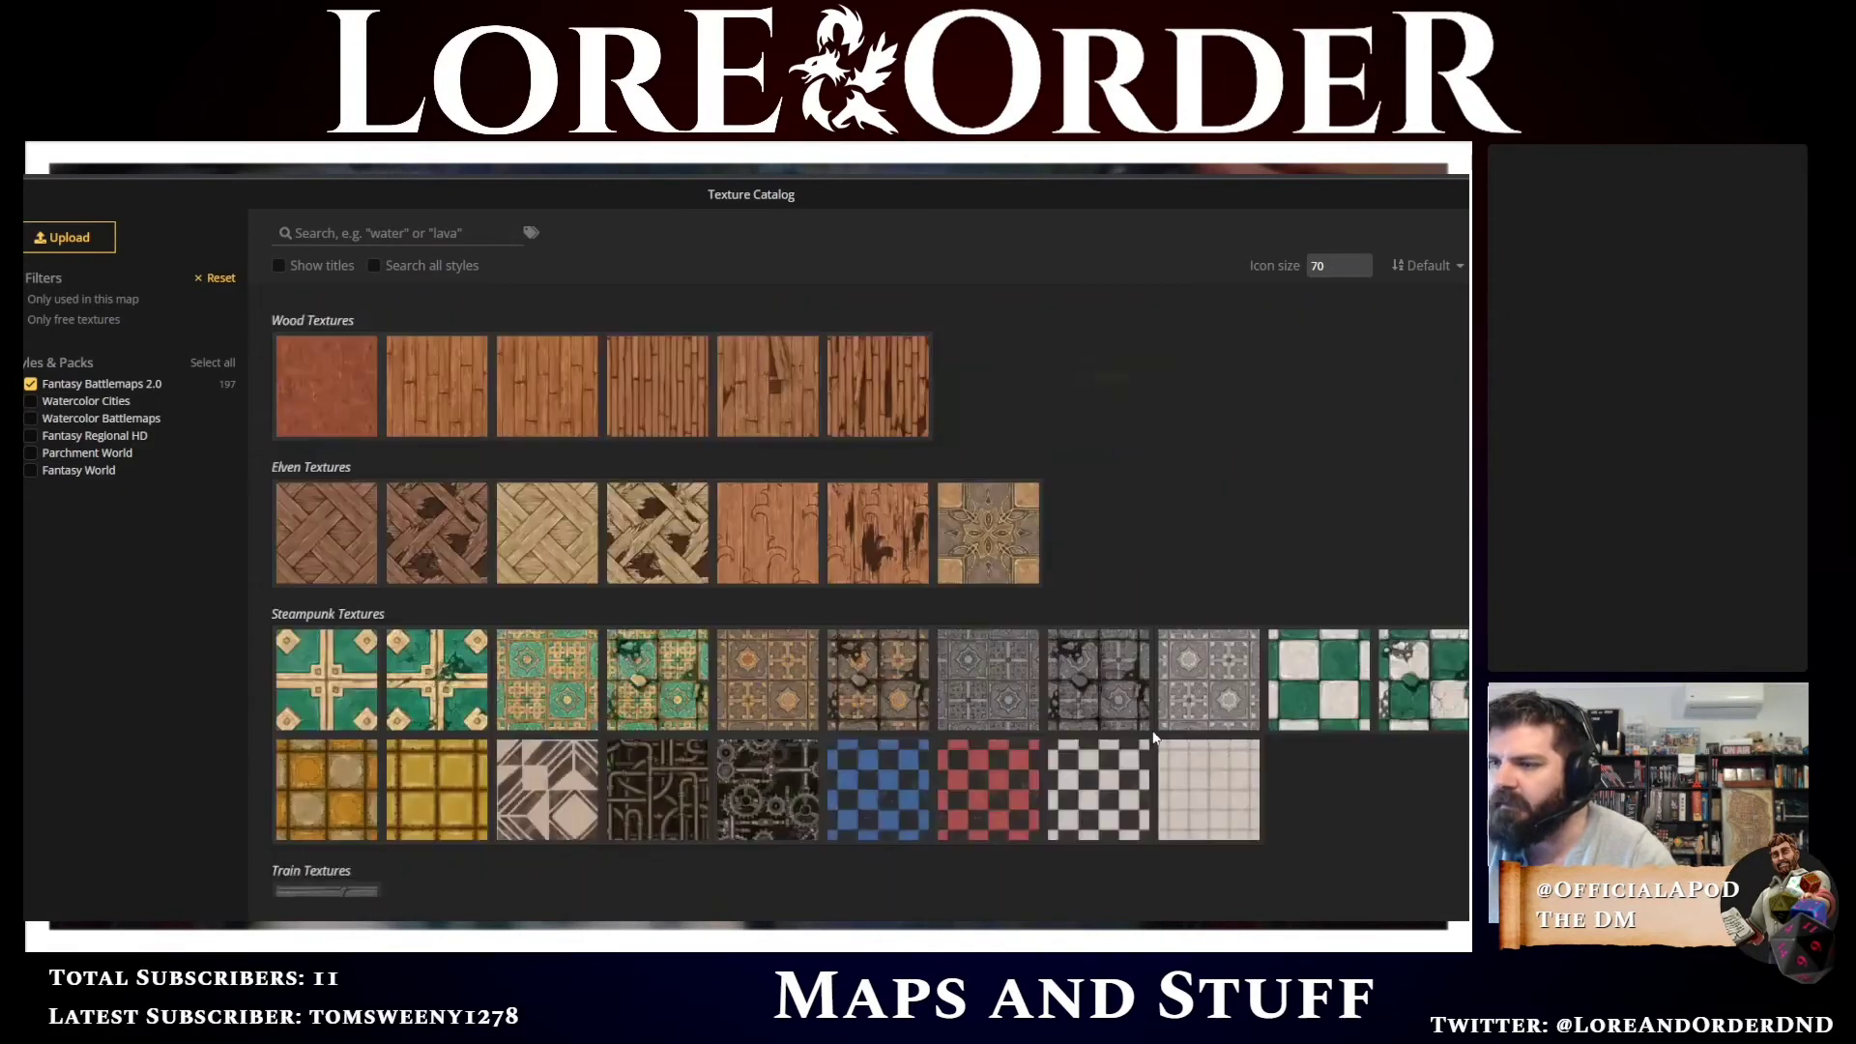
{"action": "scroll", "coordinate": [1153, 736], "scroll_direction": "up", "scroll_amount": 6}
{"action": "scroll", "coordinate": [1152, 729], "scroll_direction": "up", "scroll_amount": 10}
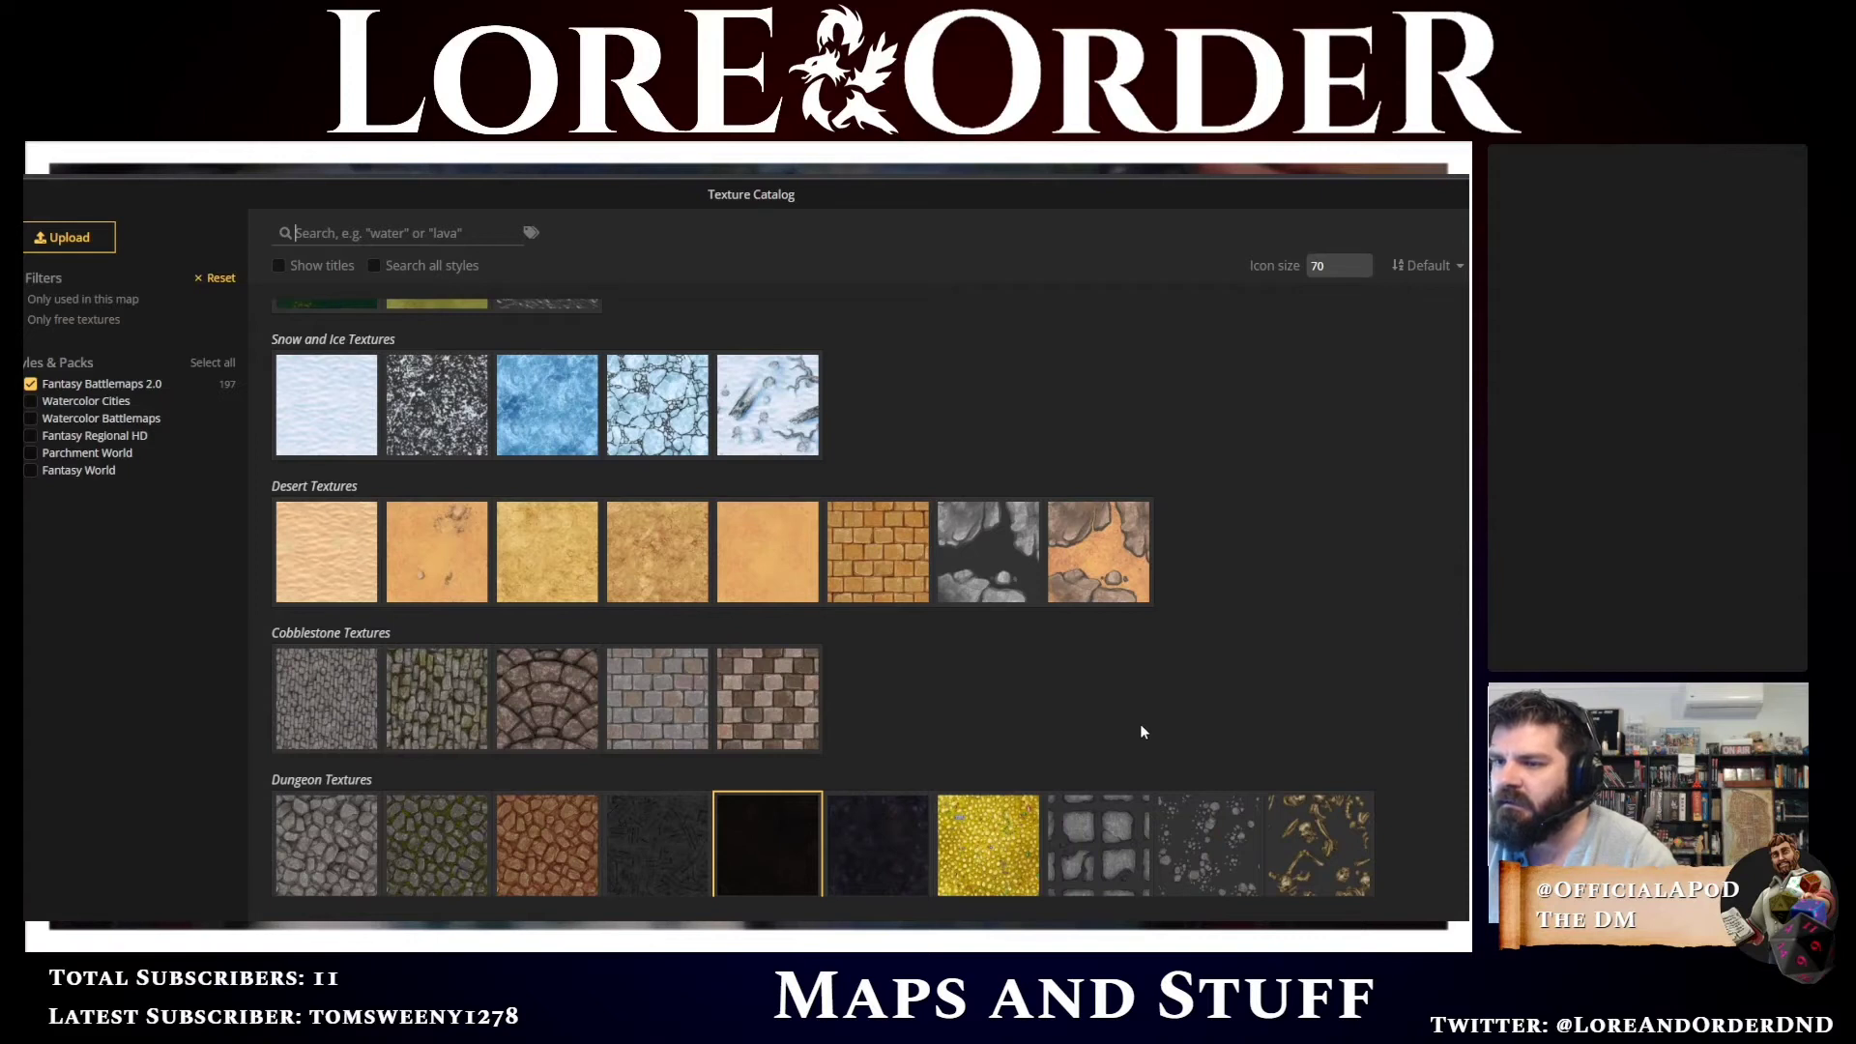
{"action": "scroll", "coordinate": [1141, 732], "scroll_direction": "up", "scroll_amount": 5}
{"action": "scroll", "coordinate": [1142, 732], "scroll_direction": "up", "scroll_amount": 5}
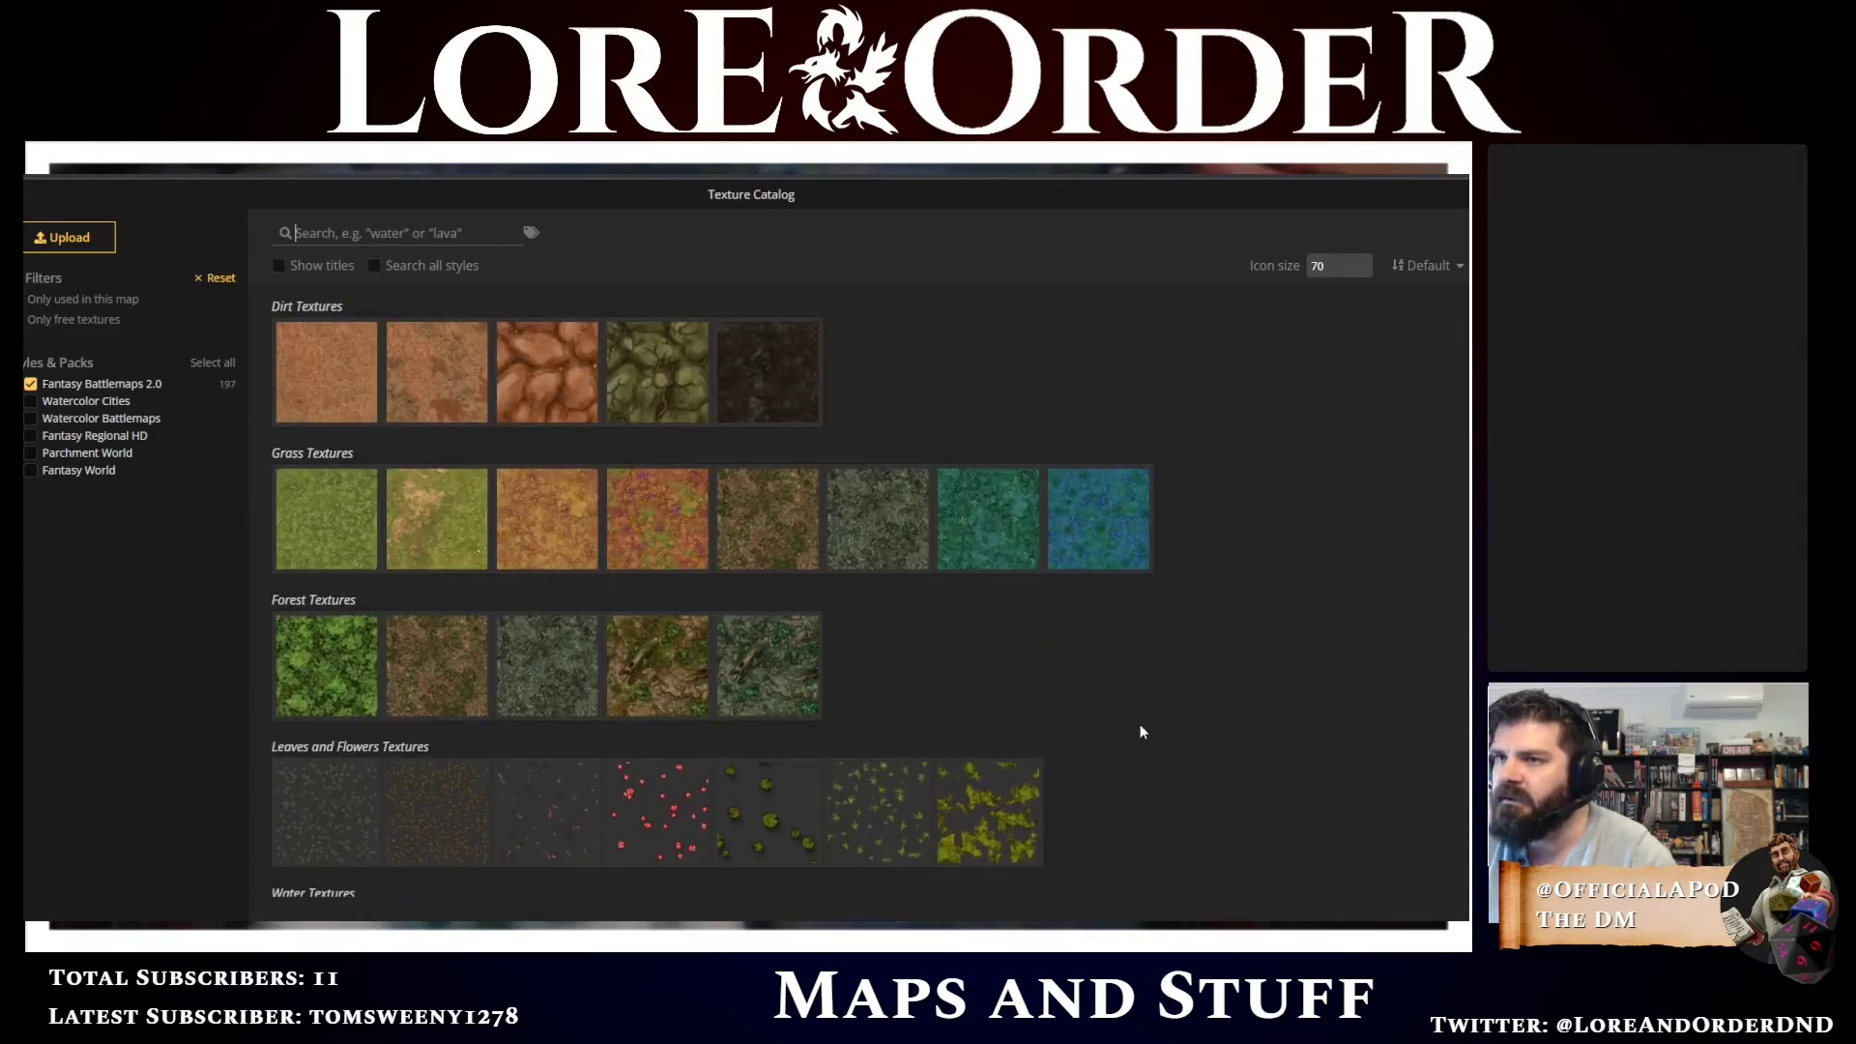
{"action": "scroll", "coordinate": [1142, 732], "scroll_direction": "down", "scroll_amount": 15}
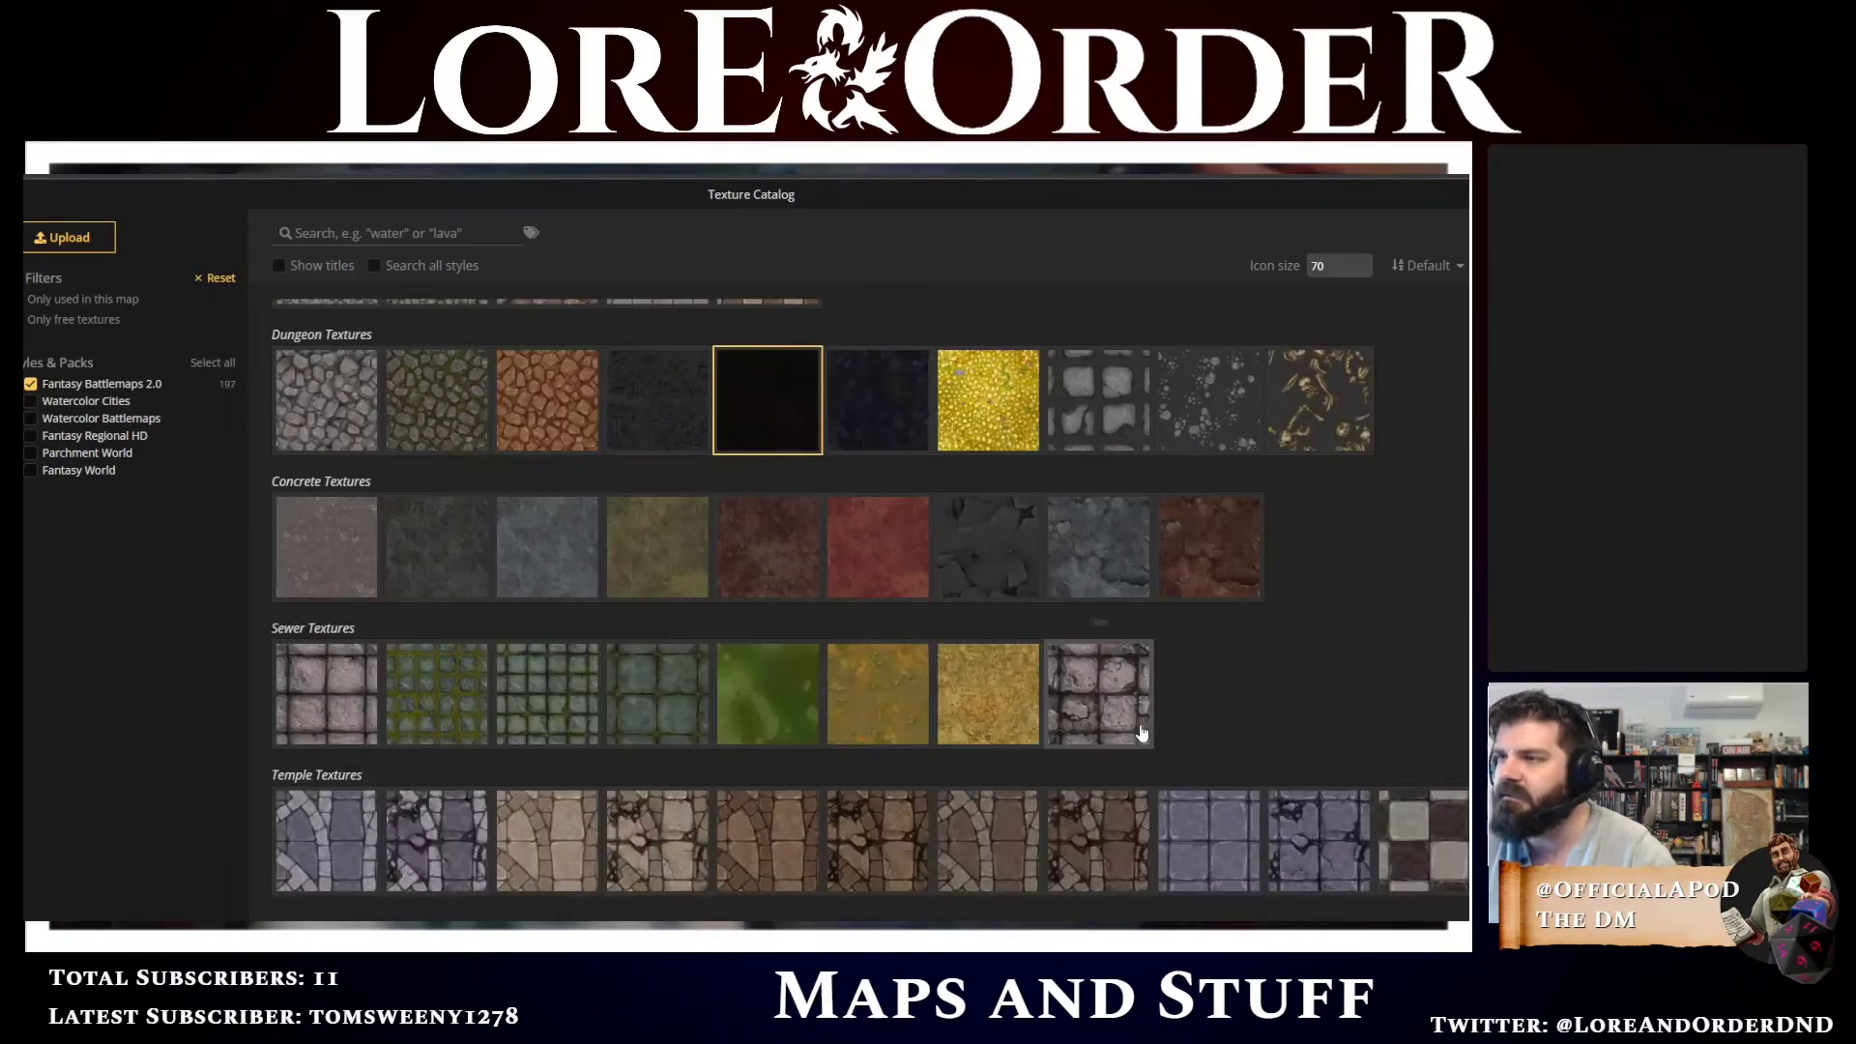
{"action": "scroll", "coordinate": [1139, 735], "scroll_direction": "down", "scroll_amount": 1}
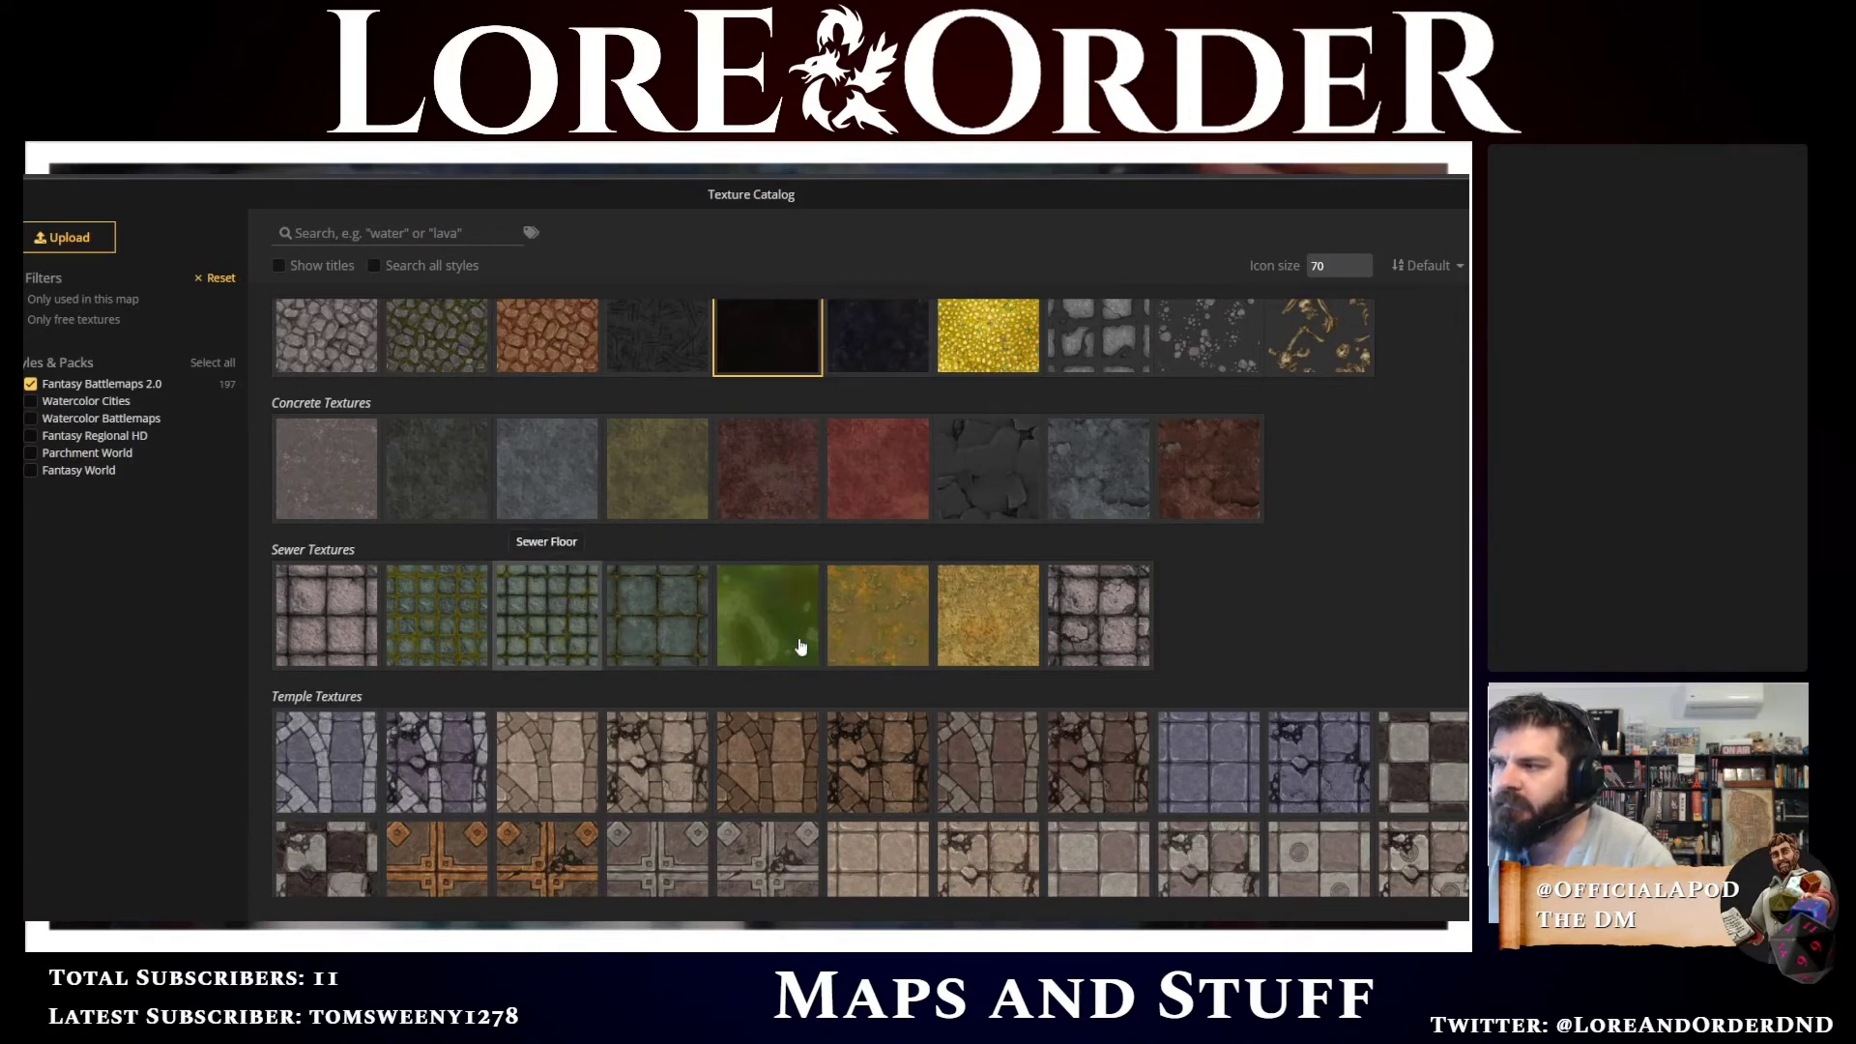
{"action": "left_click", "coordinate": [547, 626]}
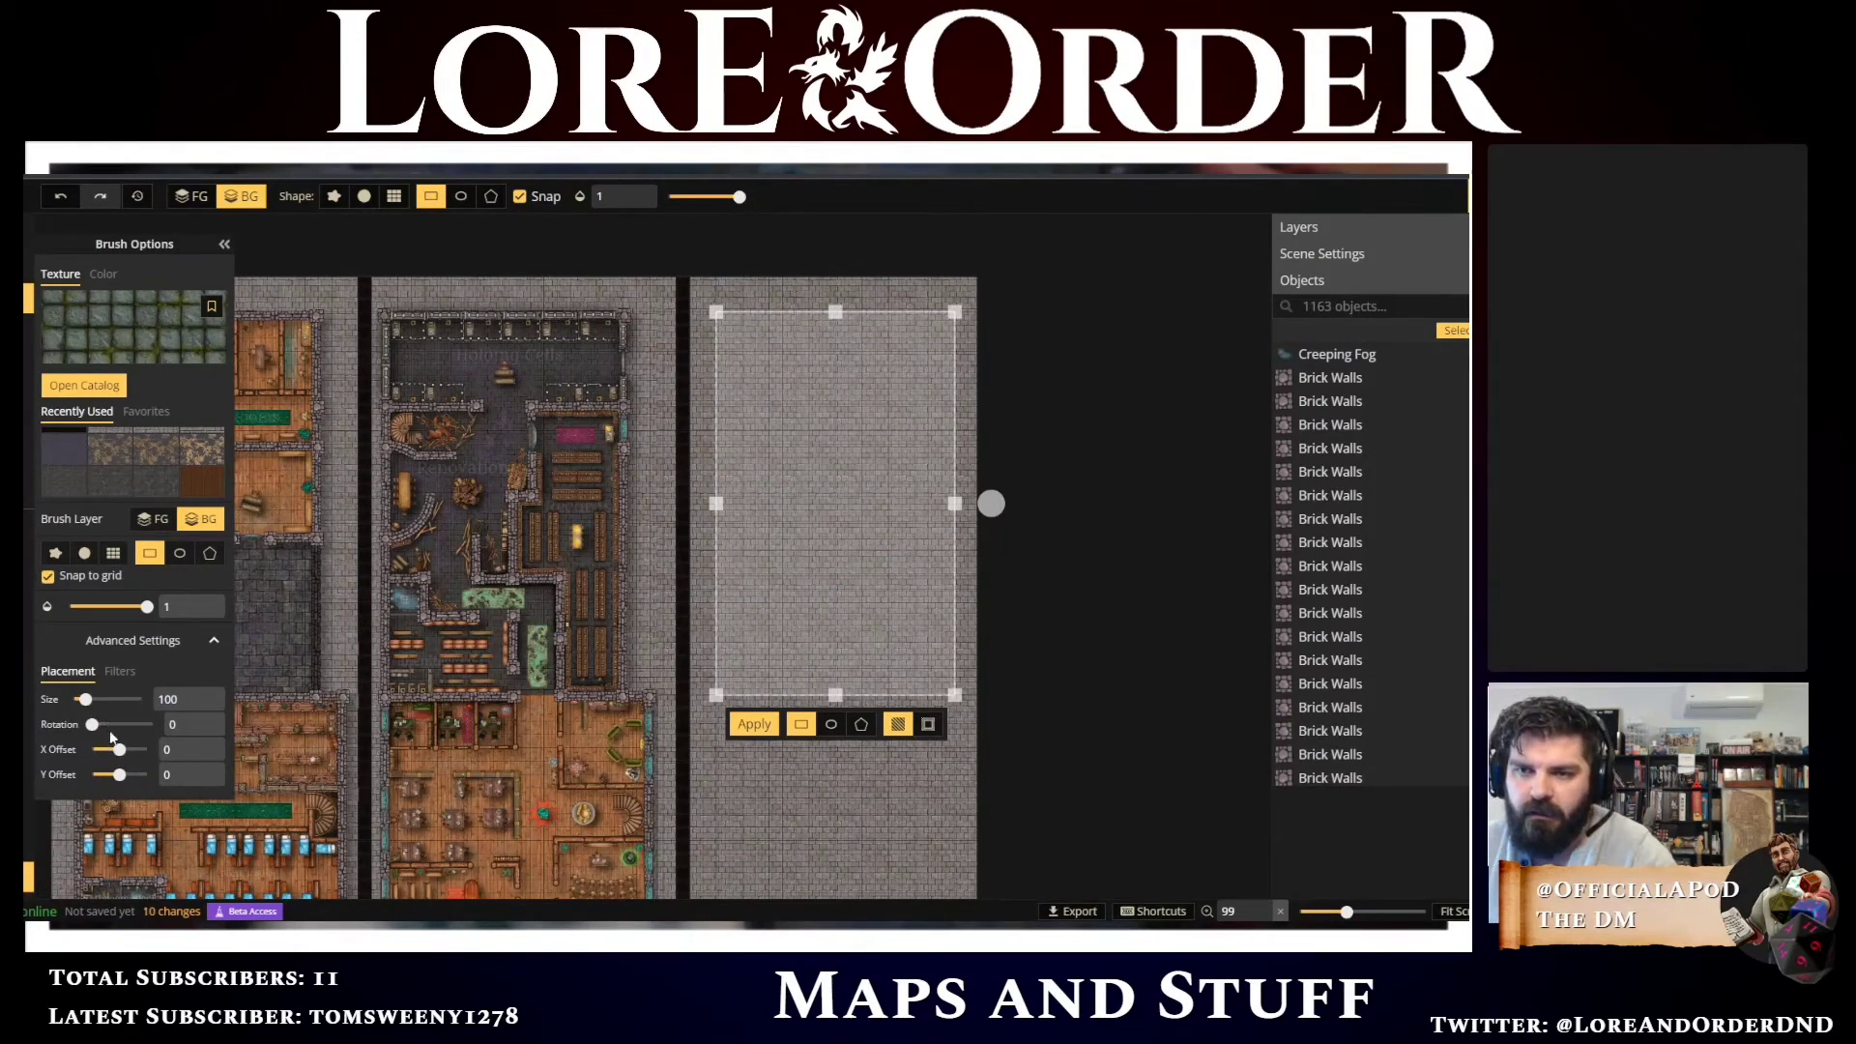
Set the Sewer Floor texture's brightness filter to 70 and its saturation to 60
{"action": "left_click", "coordinate": [120, 671]}
{"action": "left_click_drag", "start_coordinate": [107, 755], "coordinate": [110, 749]}
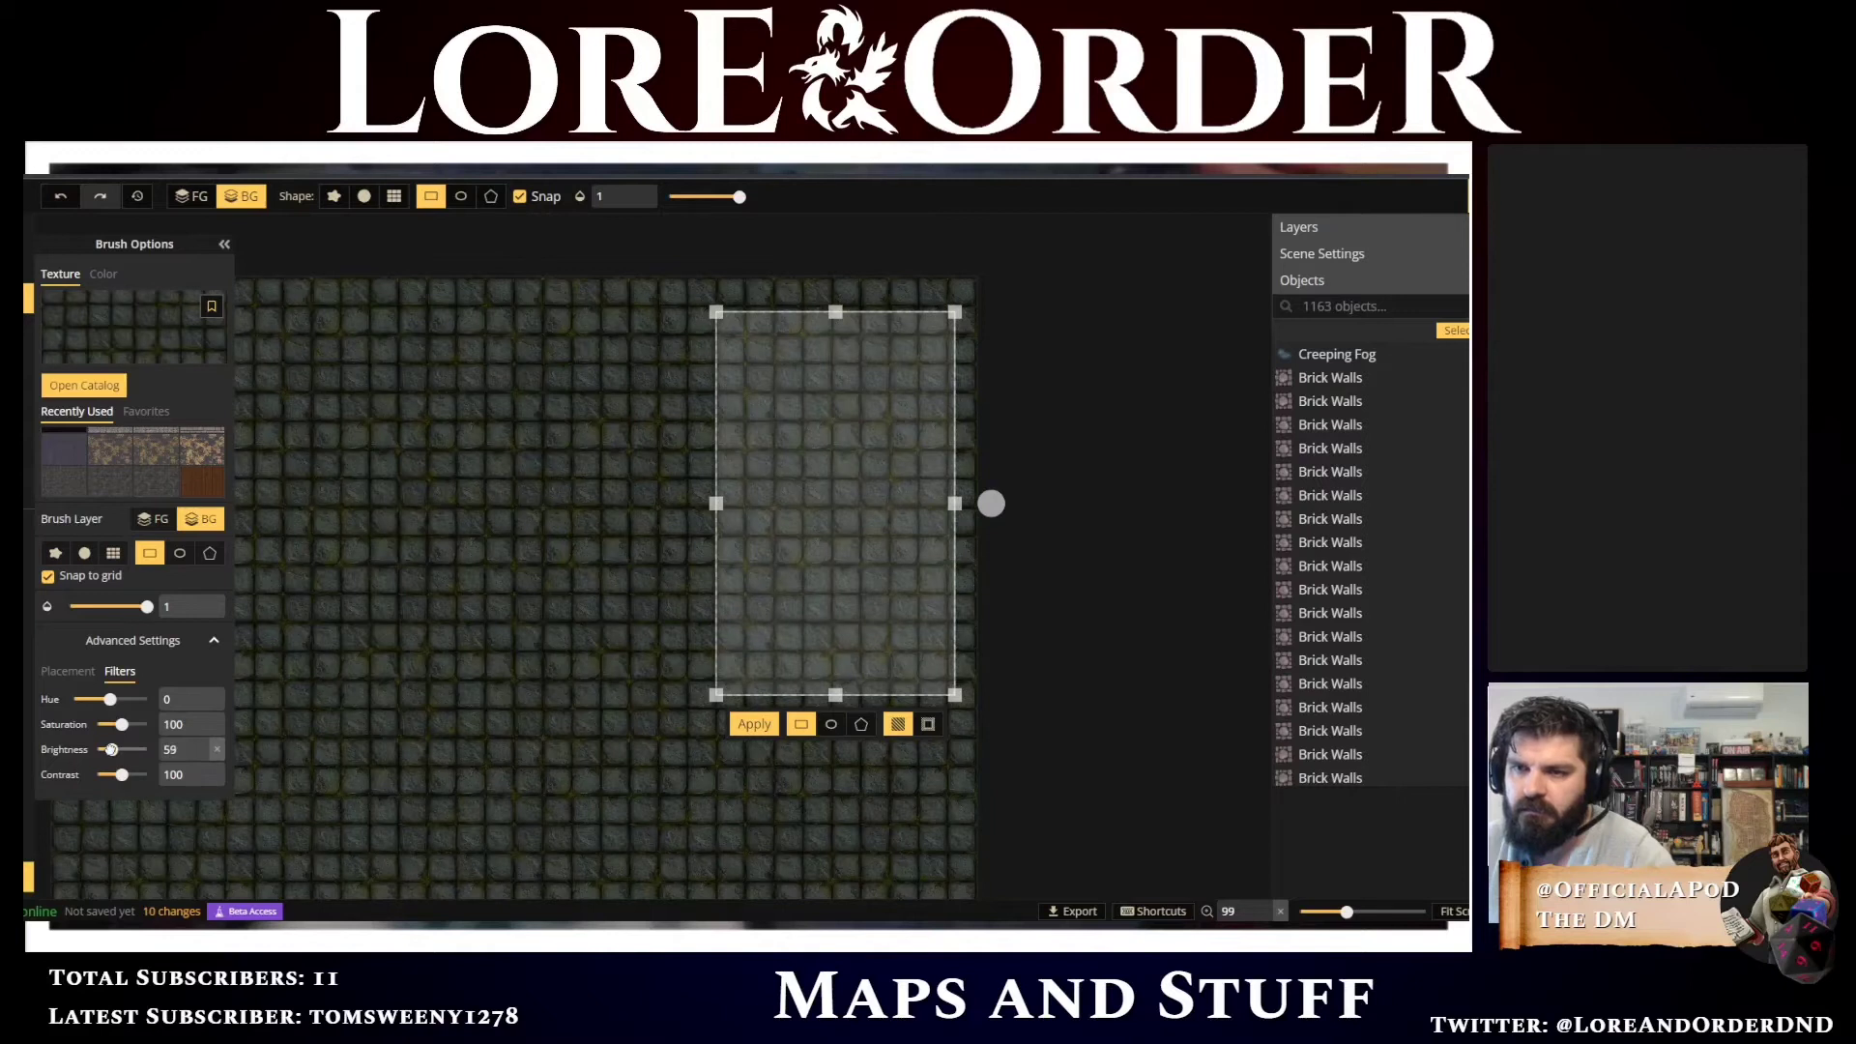
{"action": "left_click", "coordinate": [200, 746]}
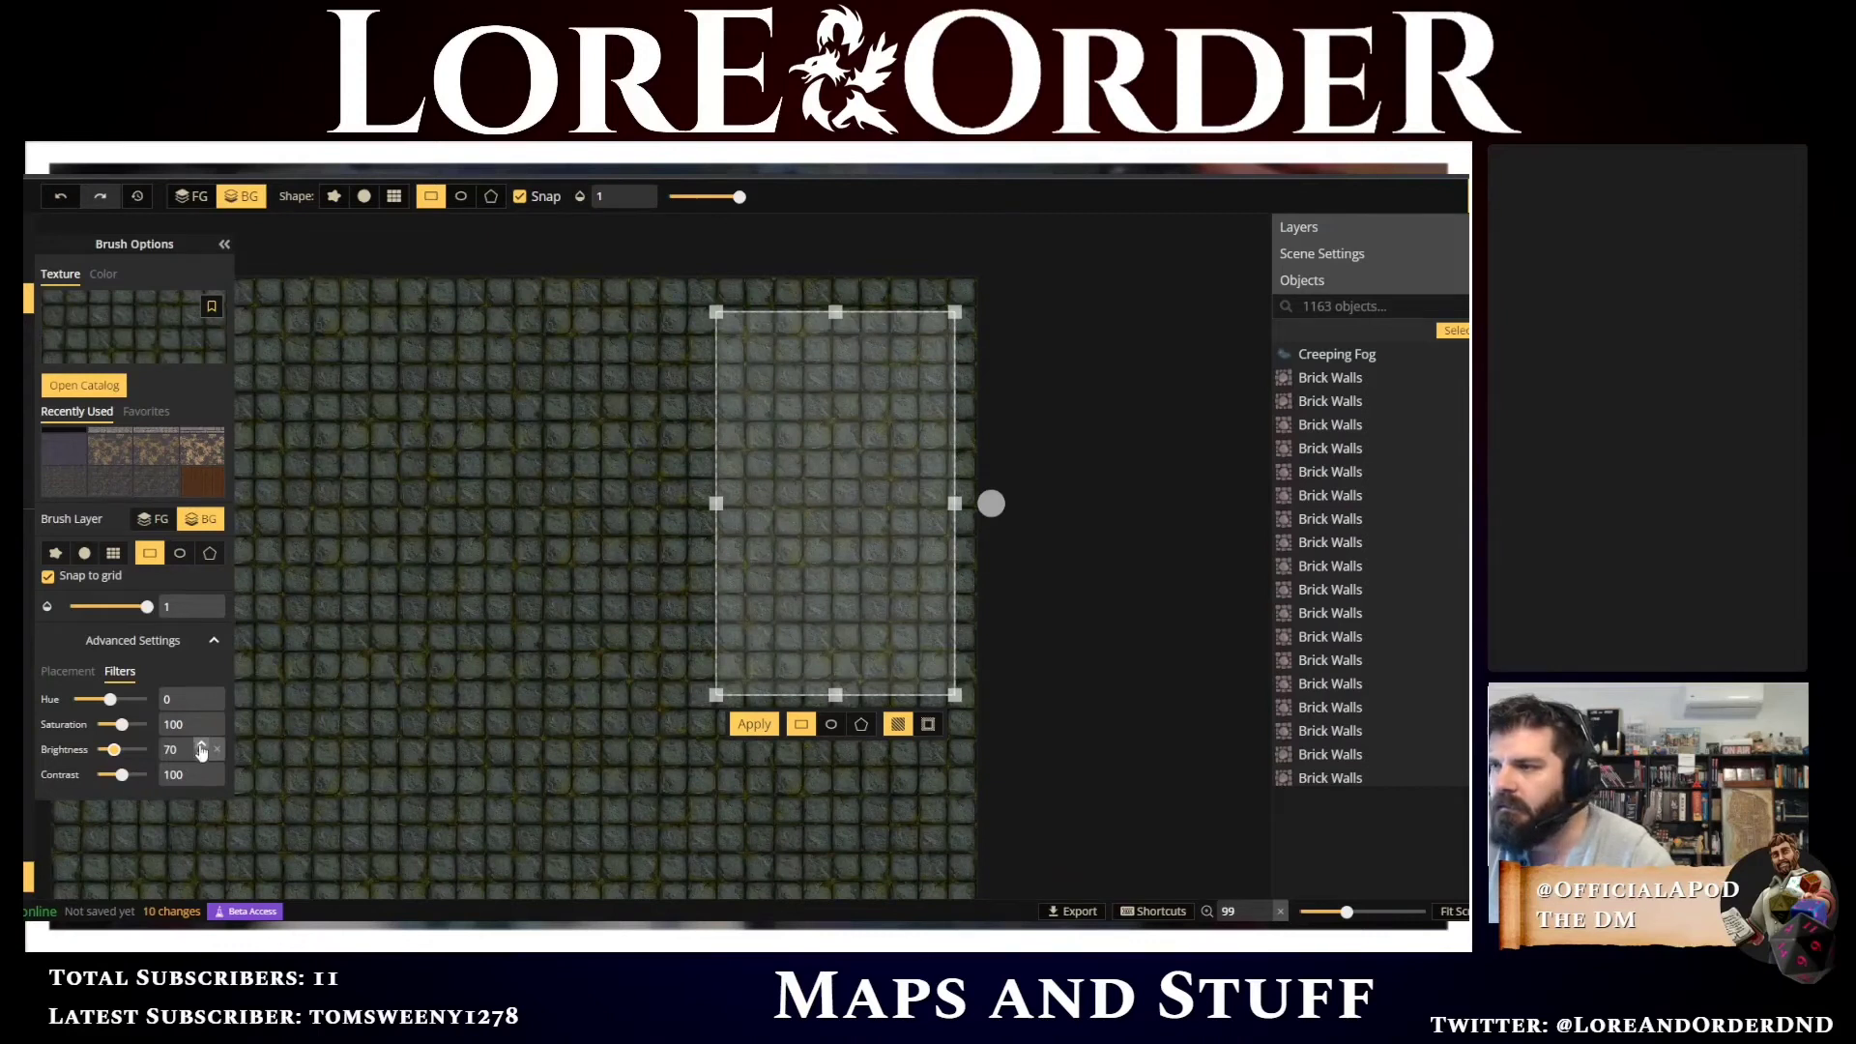
{"action": "left_click", "coordinate": [201, 733]}
{"action": "left_click", "coordinate": [201, 734]}
{"action": "left_click", "coordinate": [201, 733]}
{"action": "left_click", "coordinate": [201, 734]}
{"action": "left_click", "coordinate": [201, 733]}
{"action": "left_click", "coordinate": [201, 734]}
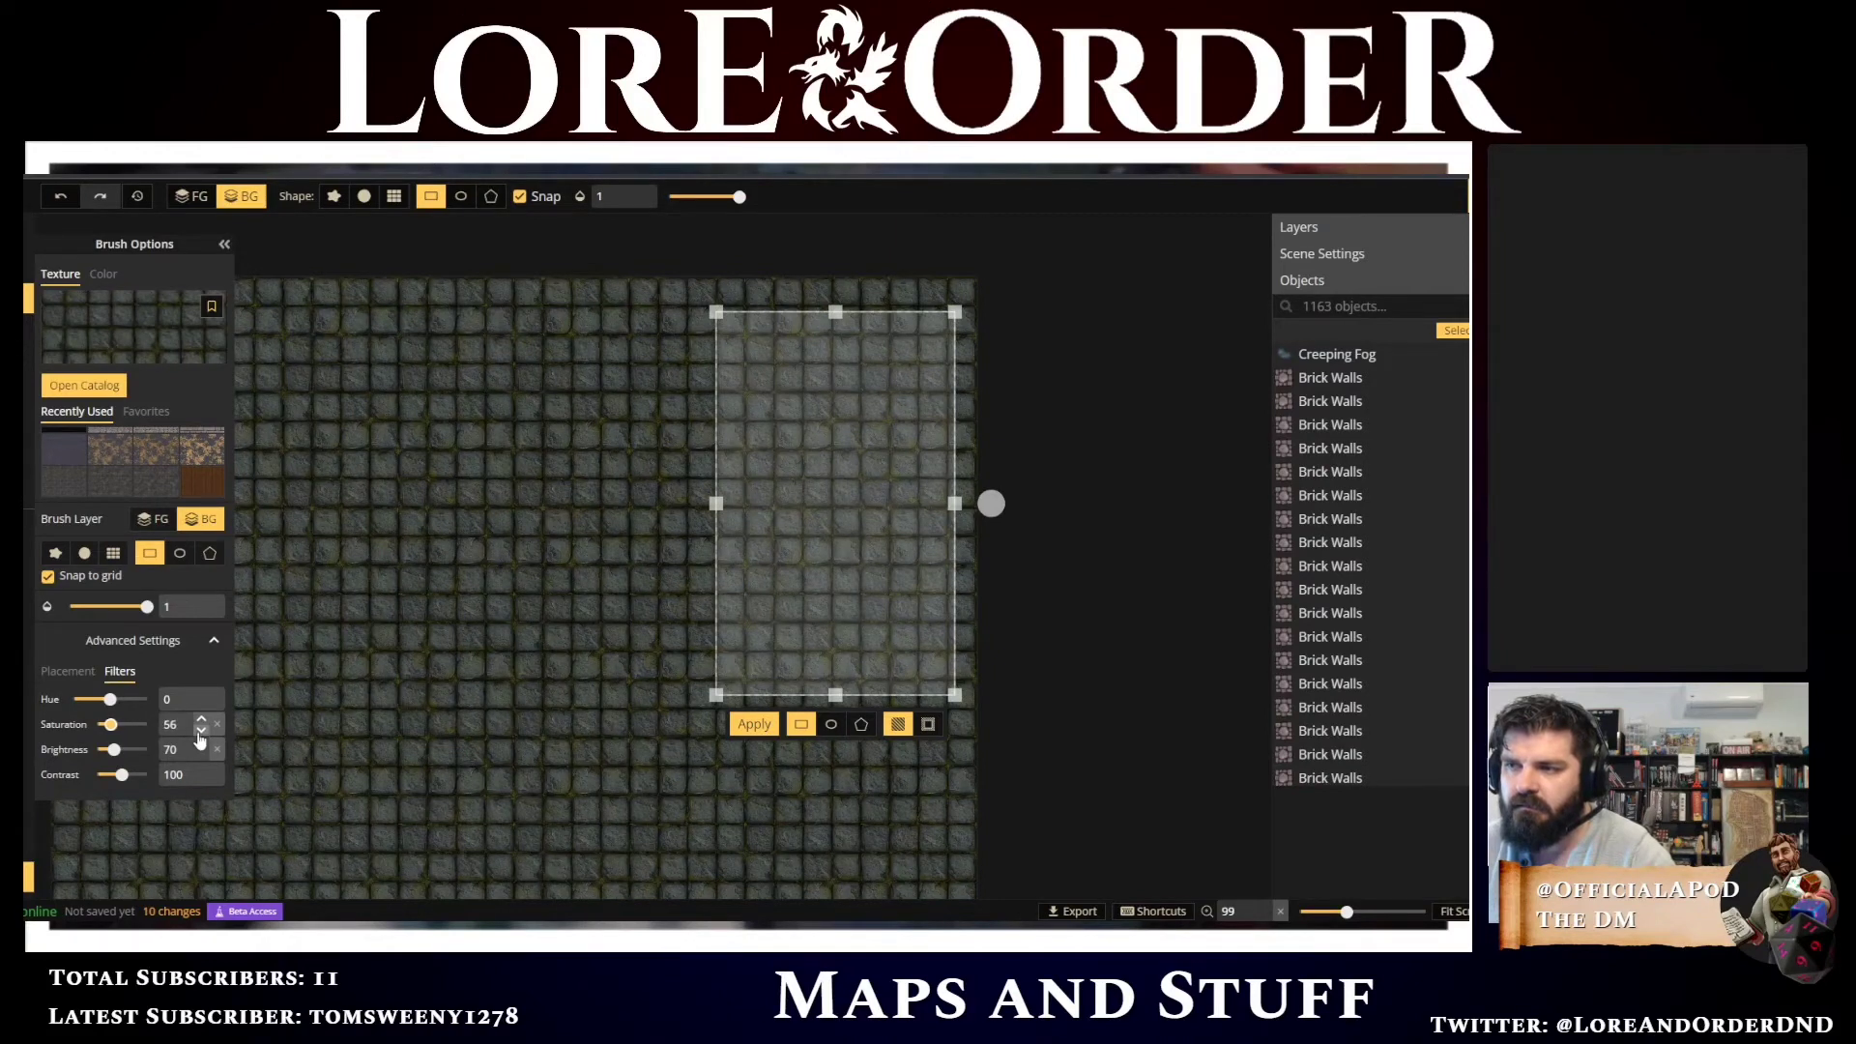
{"action": "left_click", "coordinate": [201, 721]}
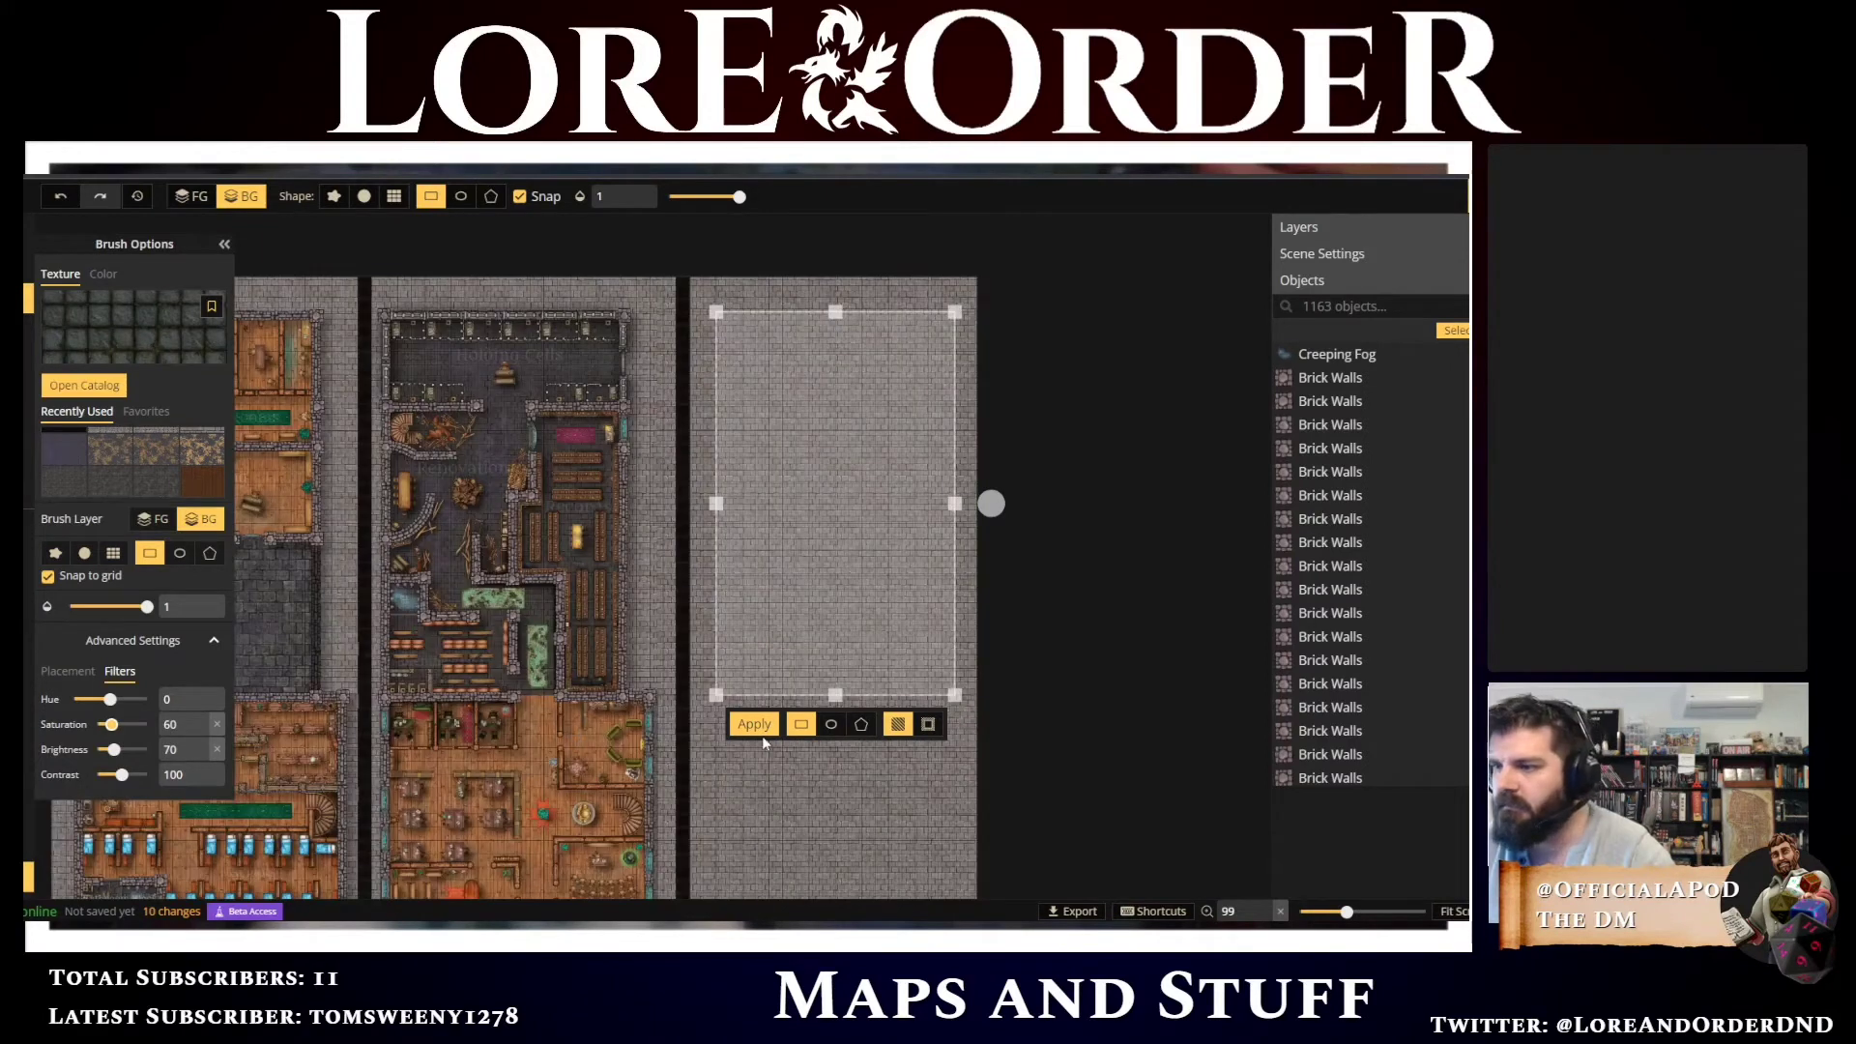
Fill the selected rectangle on the new plot with the darkened Sewer Floor texture
{"action": "left_click", "coordinate": [754, 725]}
{"action": "scroll", "coordinate": [1023, 688], "scroll_direction": "up", "scroll_amount": 3}
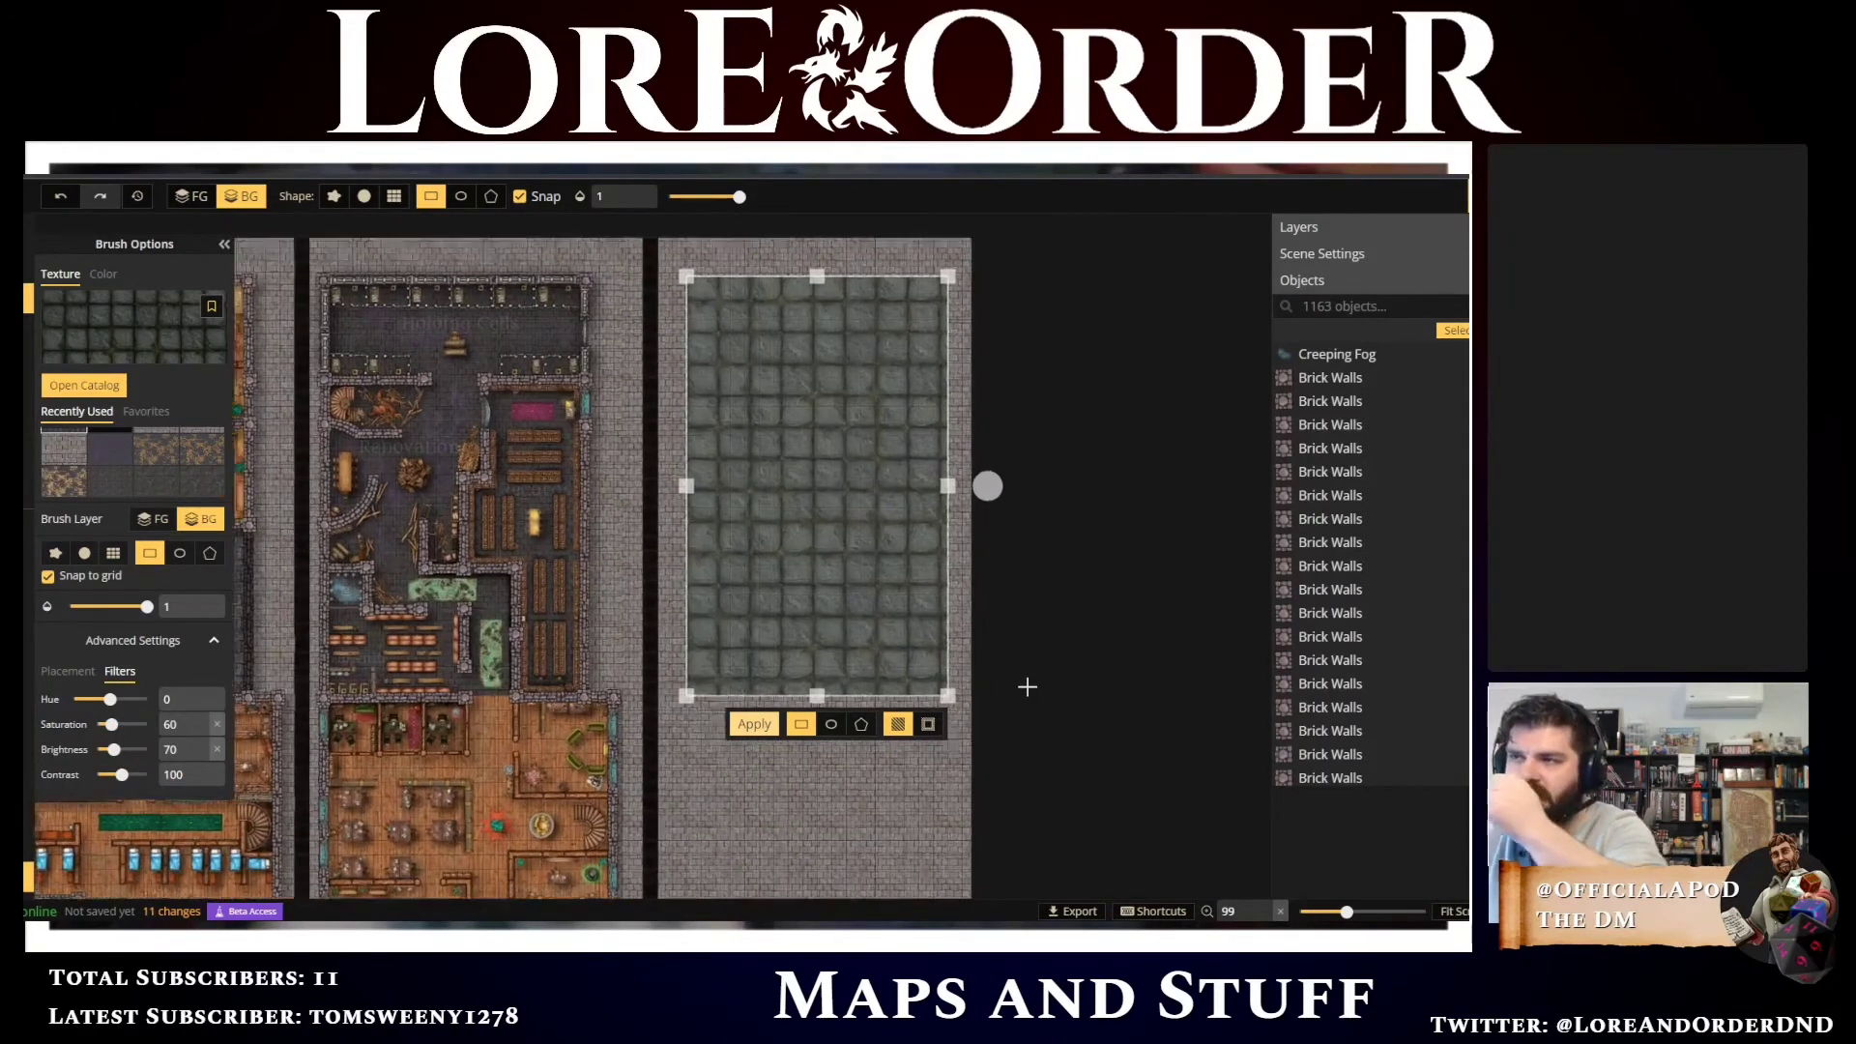
{"action": "scroll", "coordinate": [1027, 687], "scroll_direction": "up", "scroll_amount": 3}
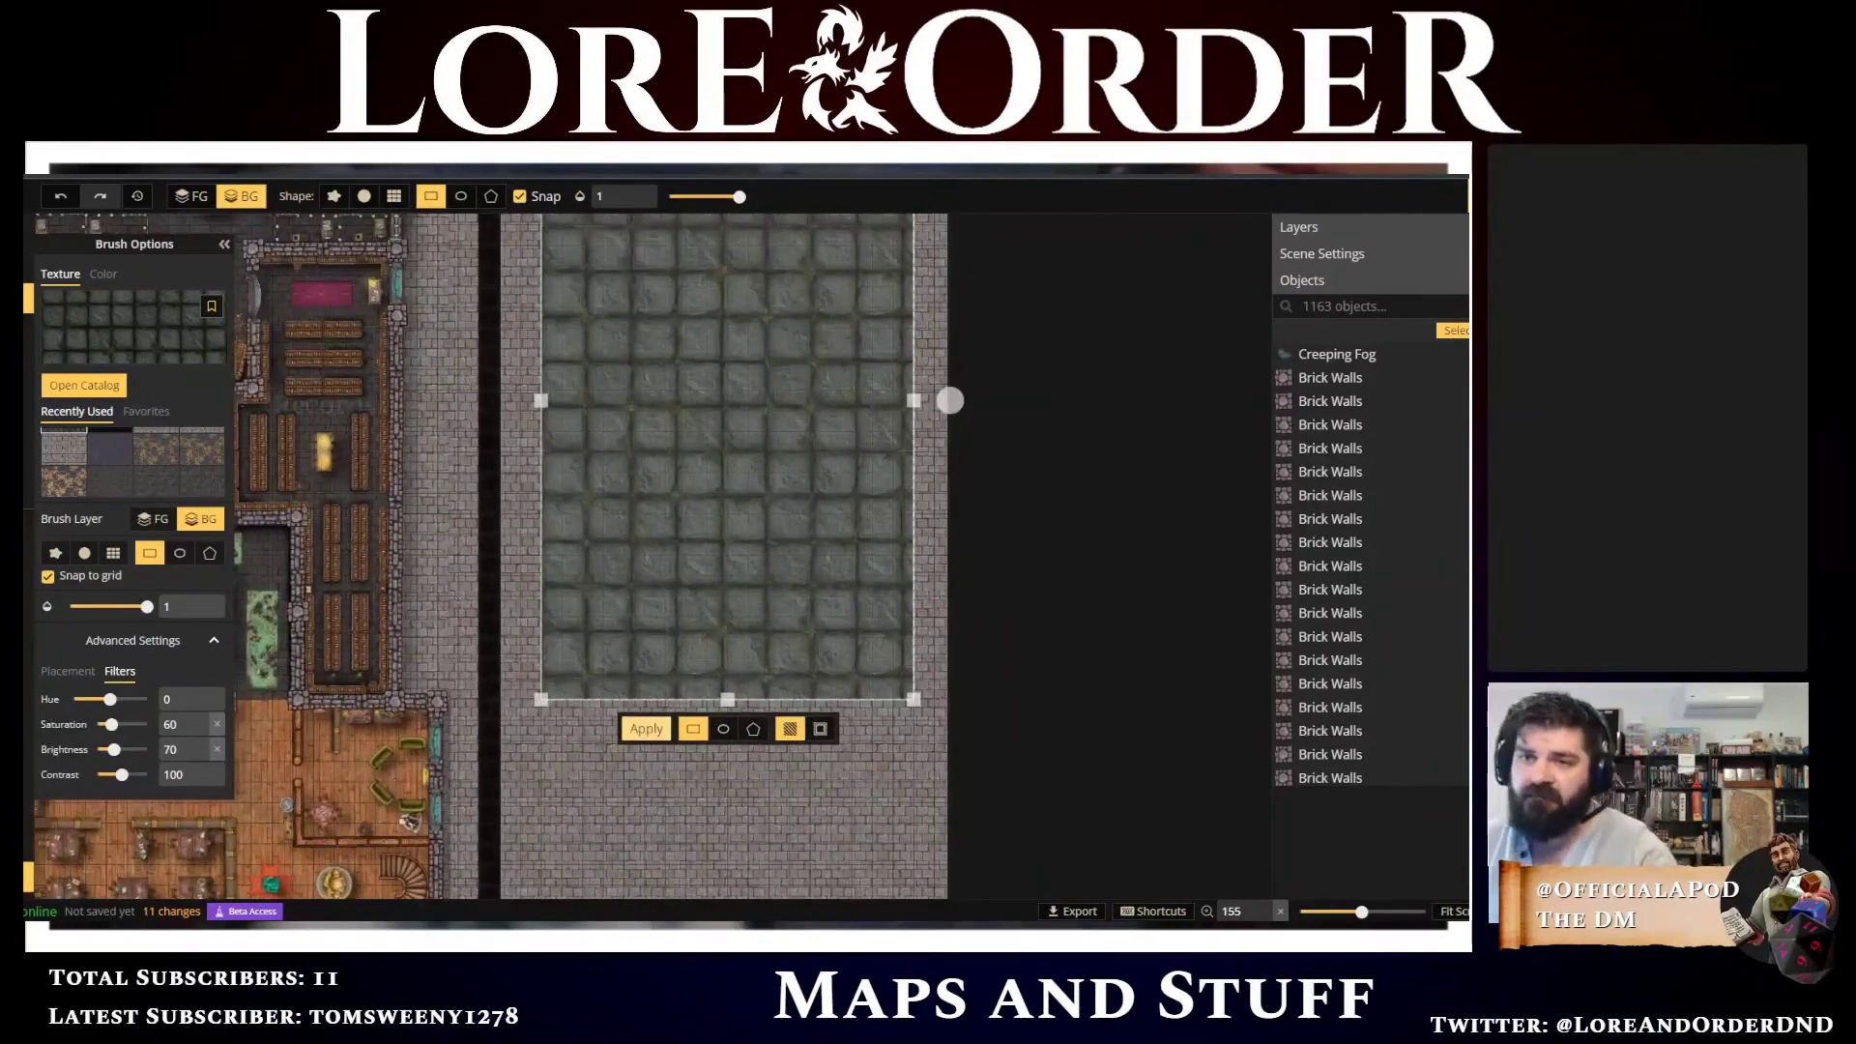
Set the floor texture's size to 50 and refill the rectangle on the new plot
{"action": "left_click", "coordinate": [69, 671]}
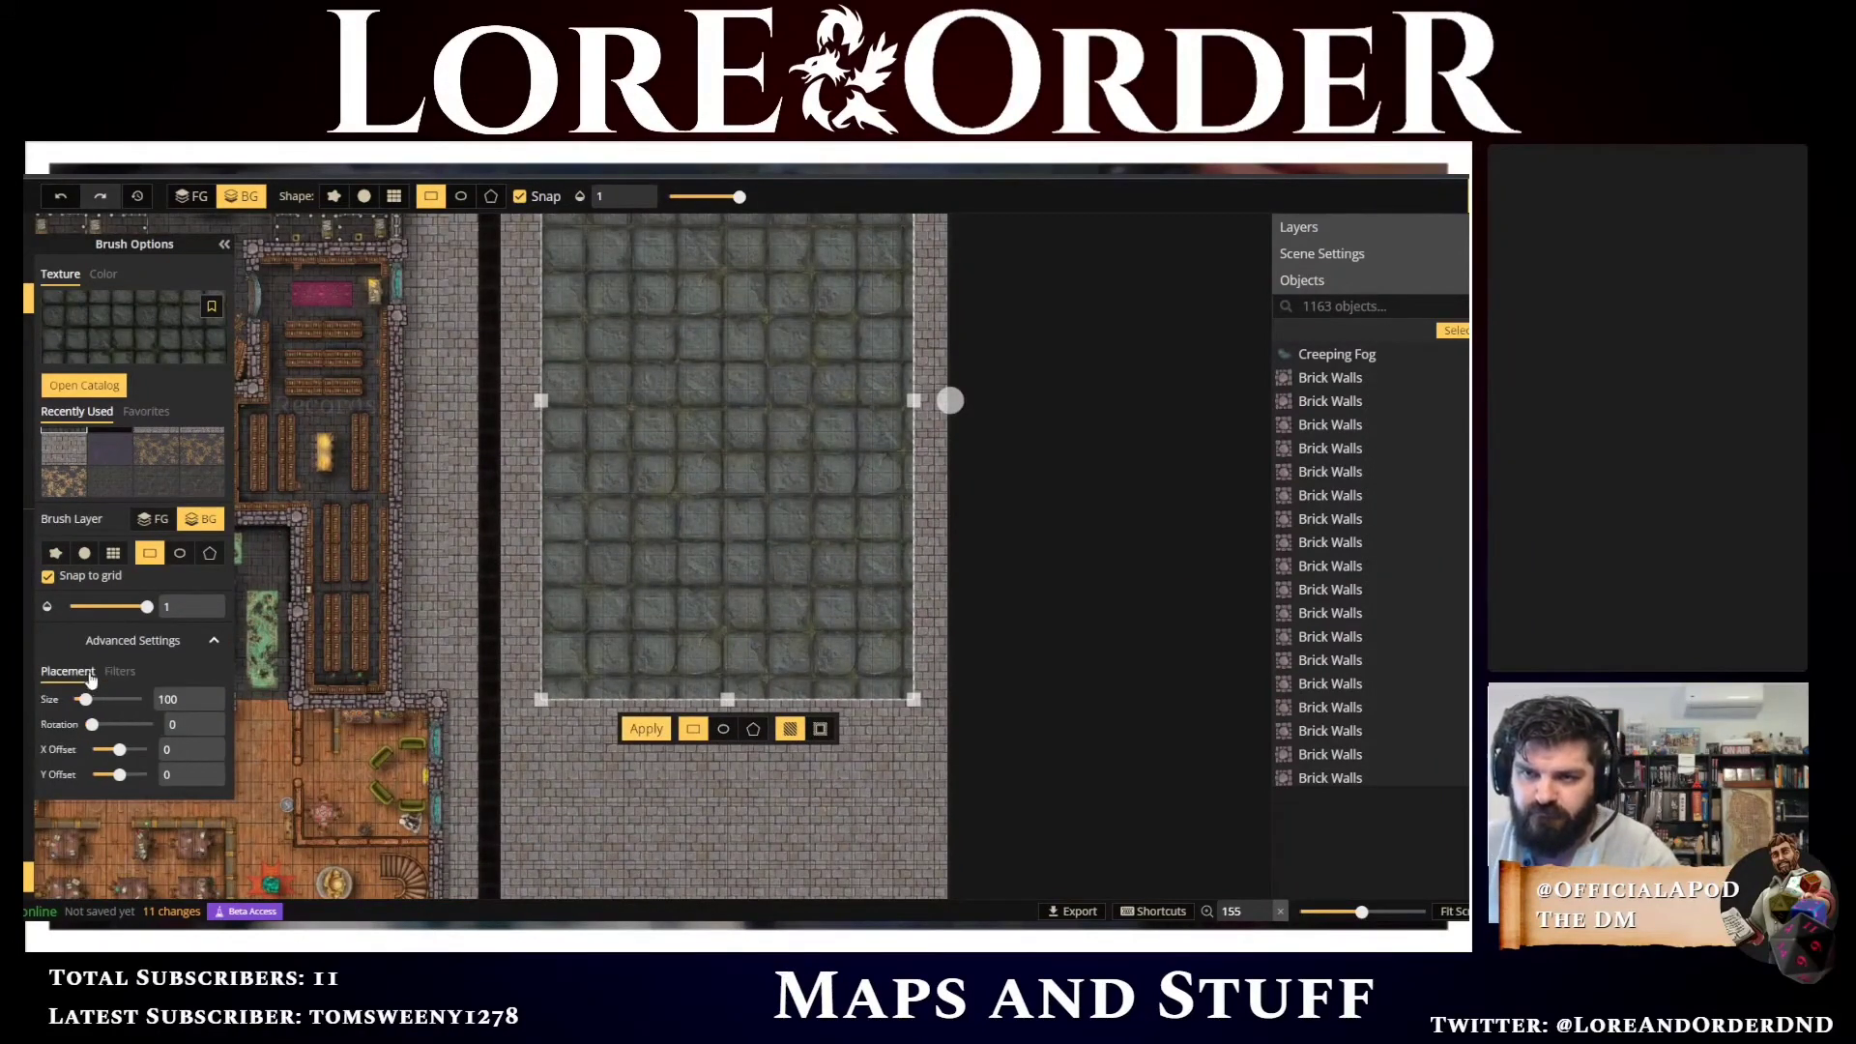
{"action": "double_click", "coordinate": [168, 700]}
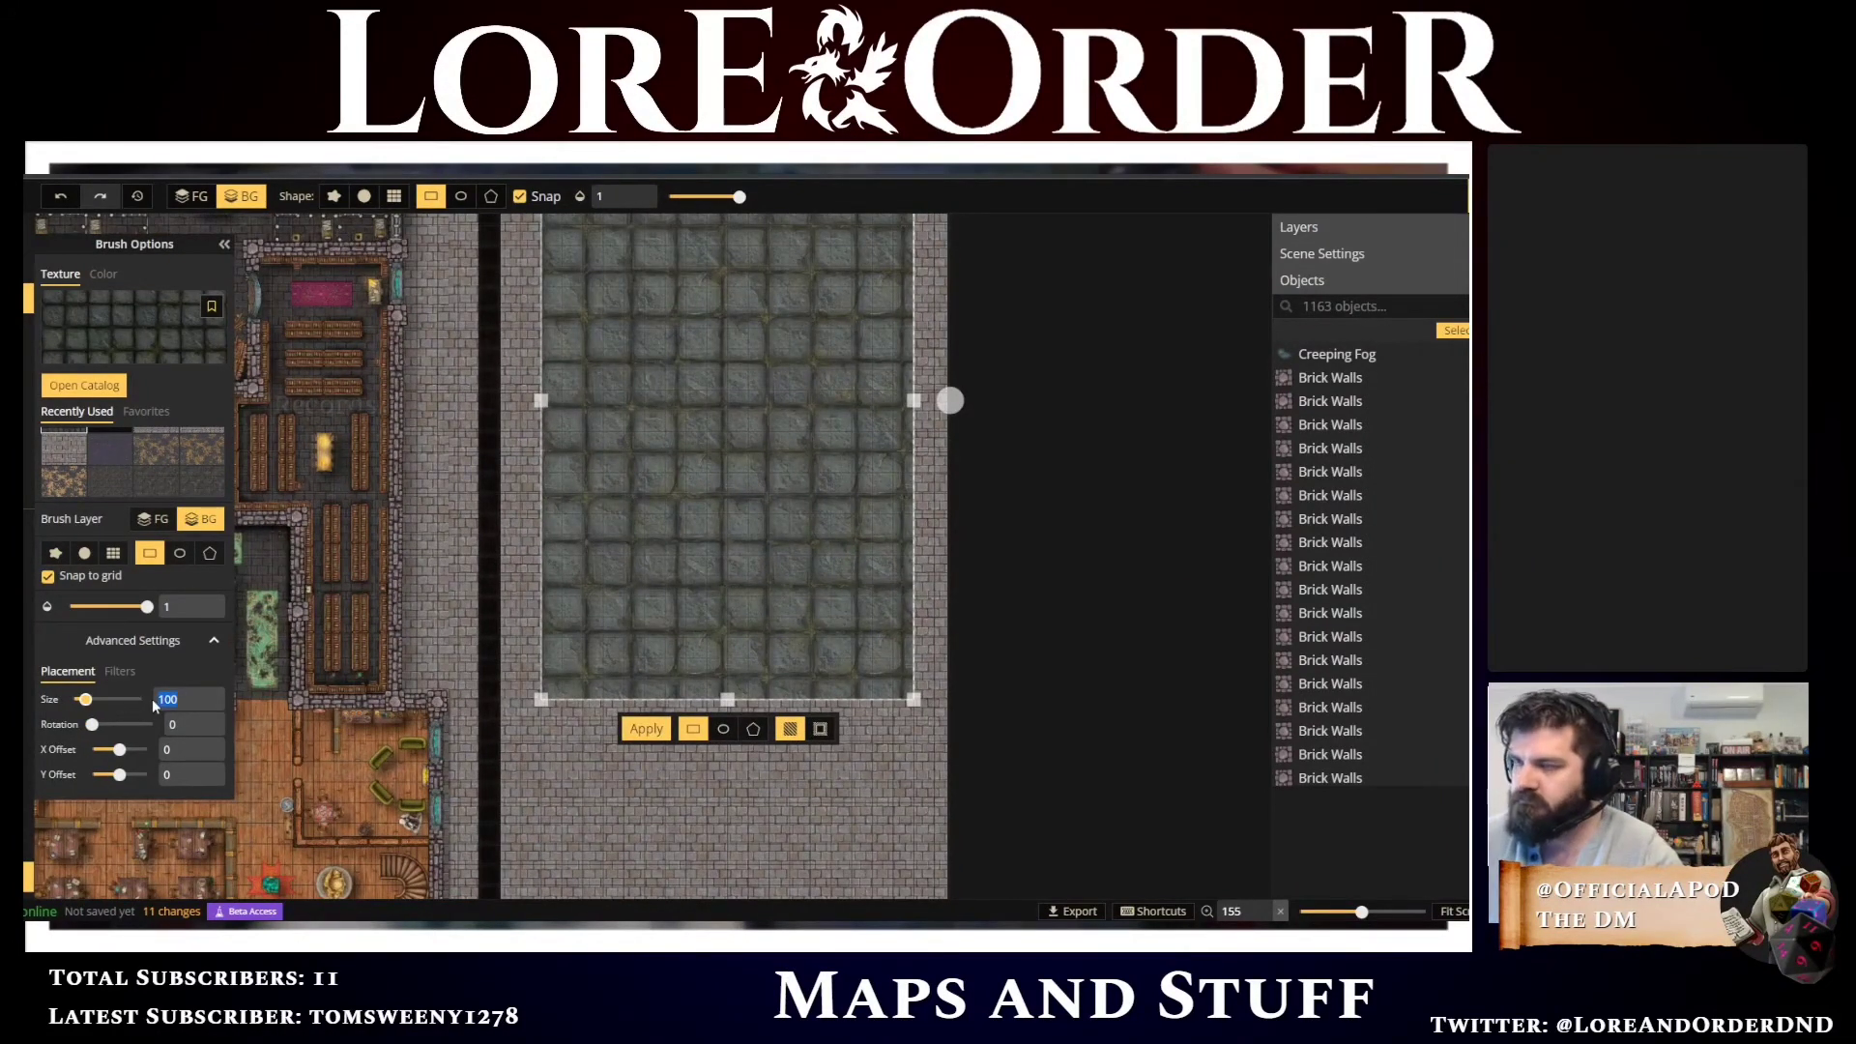
{"action": "type", "text": "50"}
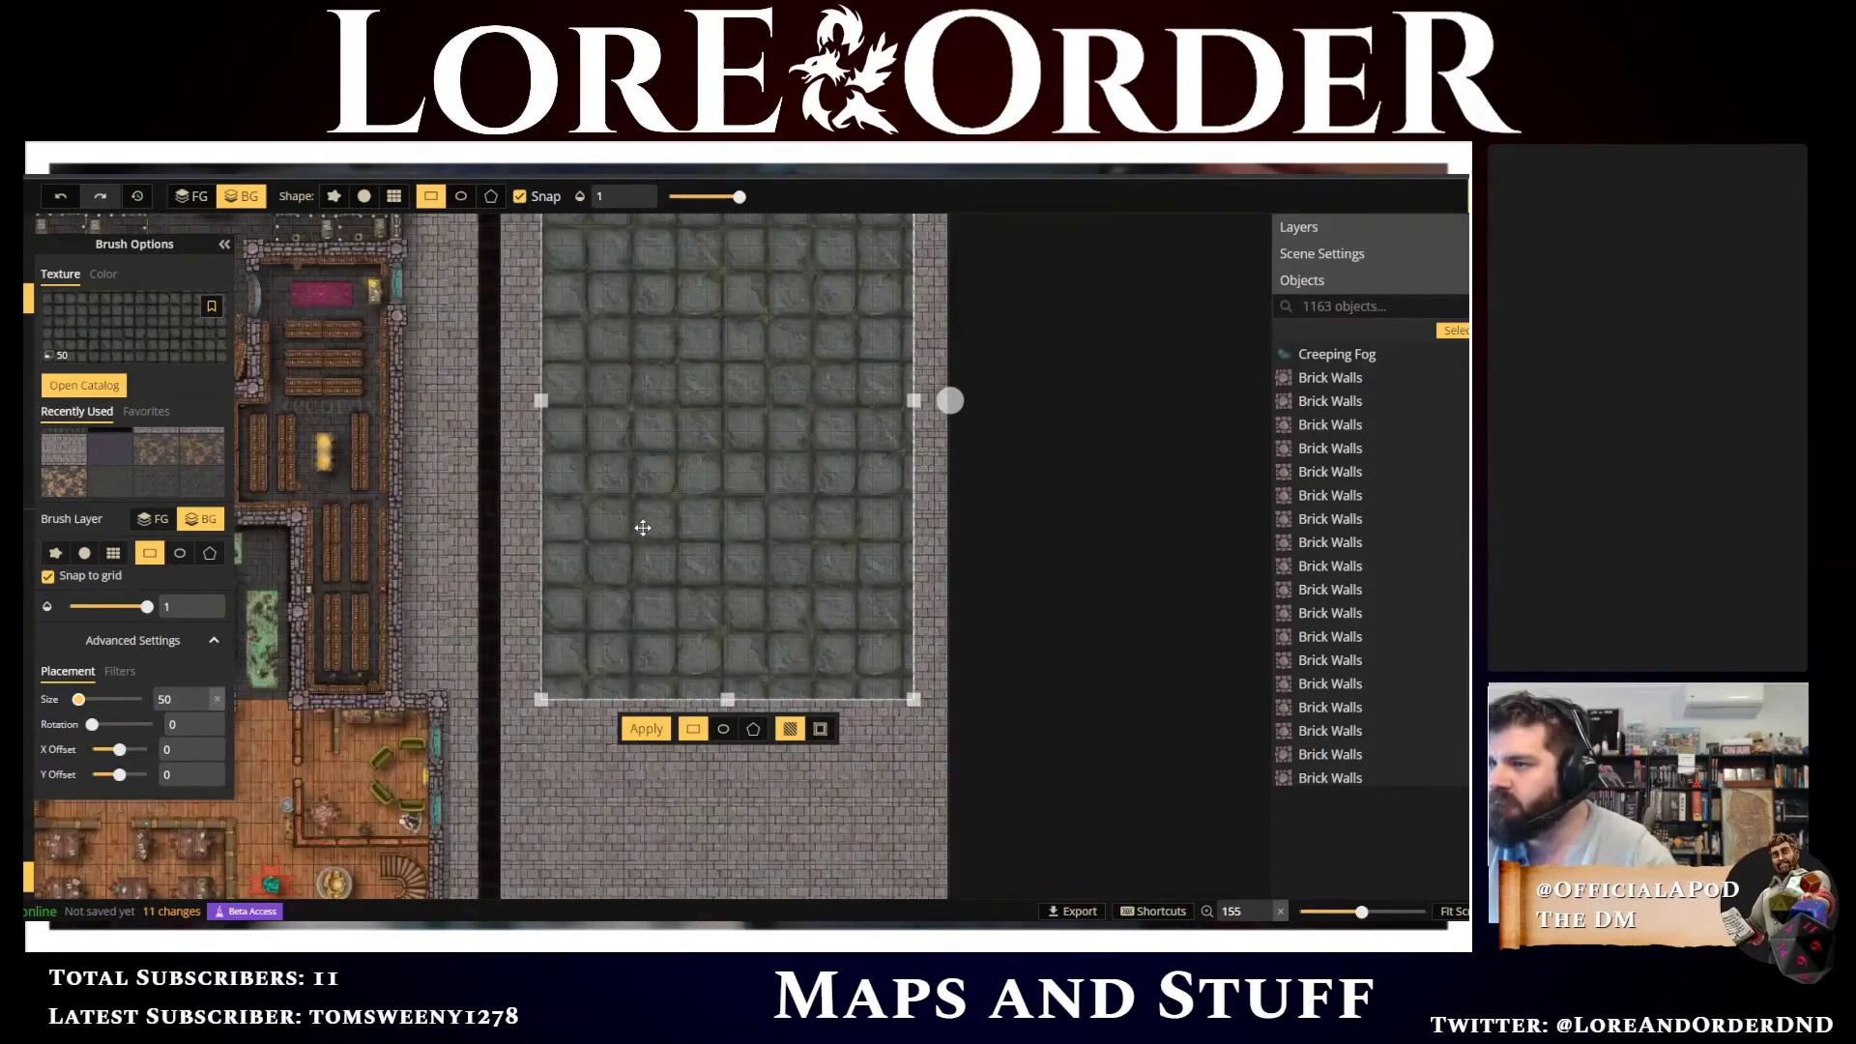
{"action": "left_click", "coordinate": [646, 729]}
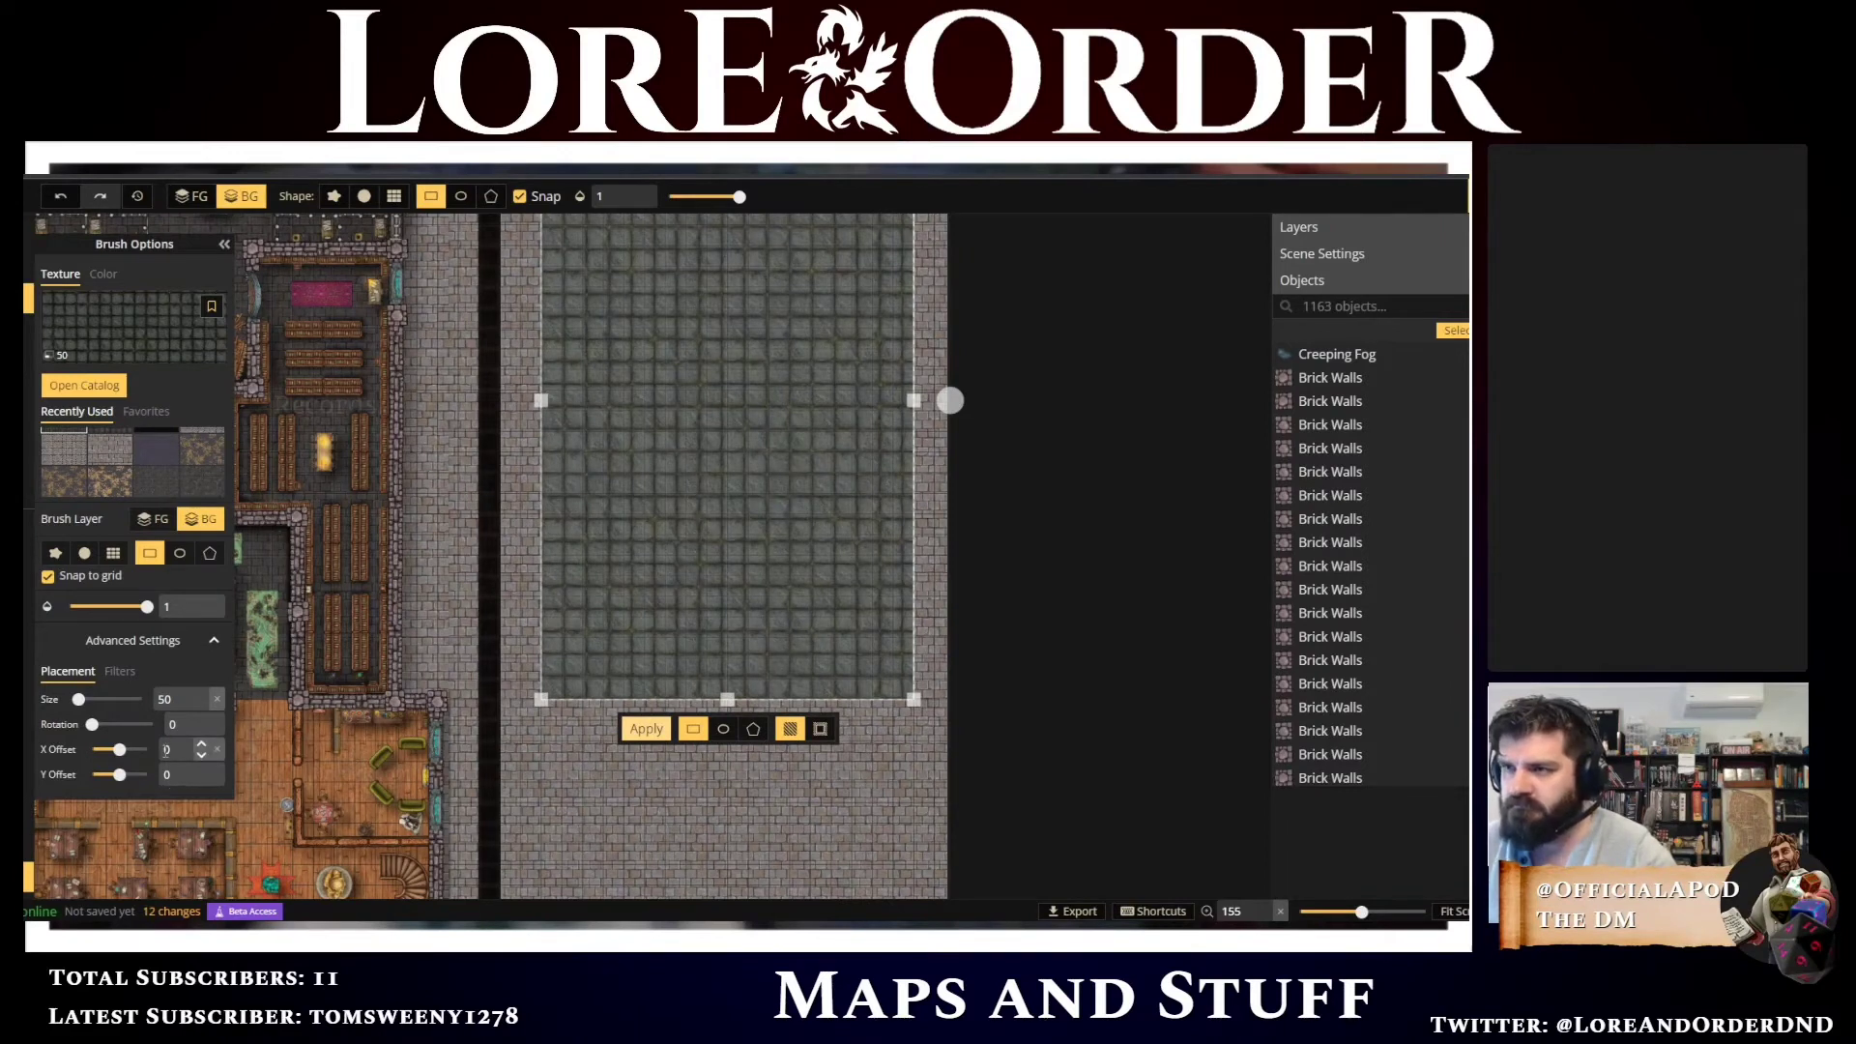
Reduce the floor texture's size to 25, refill the new plot's rectangle and finish the shape
{"action": "scroll", "coordinate": [555, 689], "scroll_direction": "up", "scroll_amount": 5}
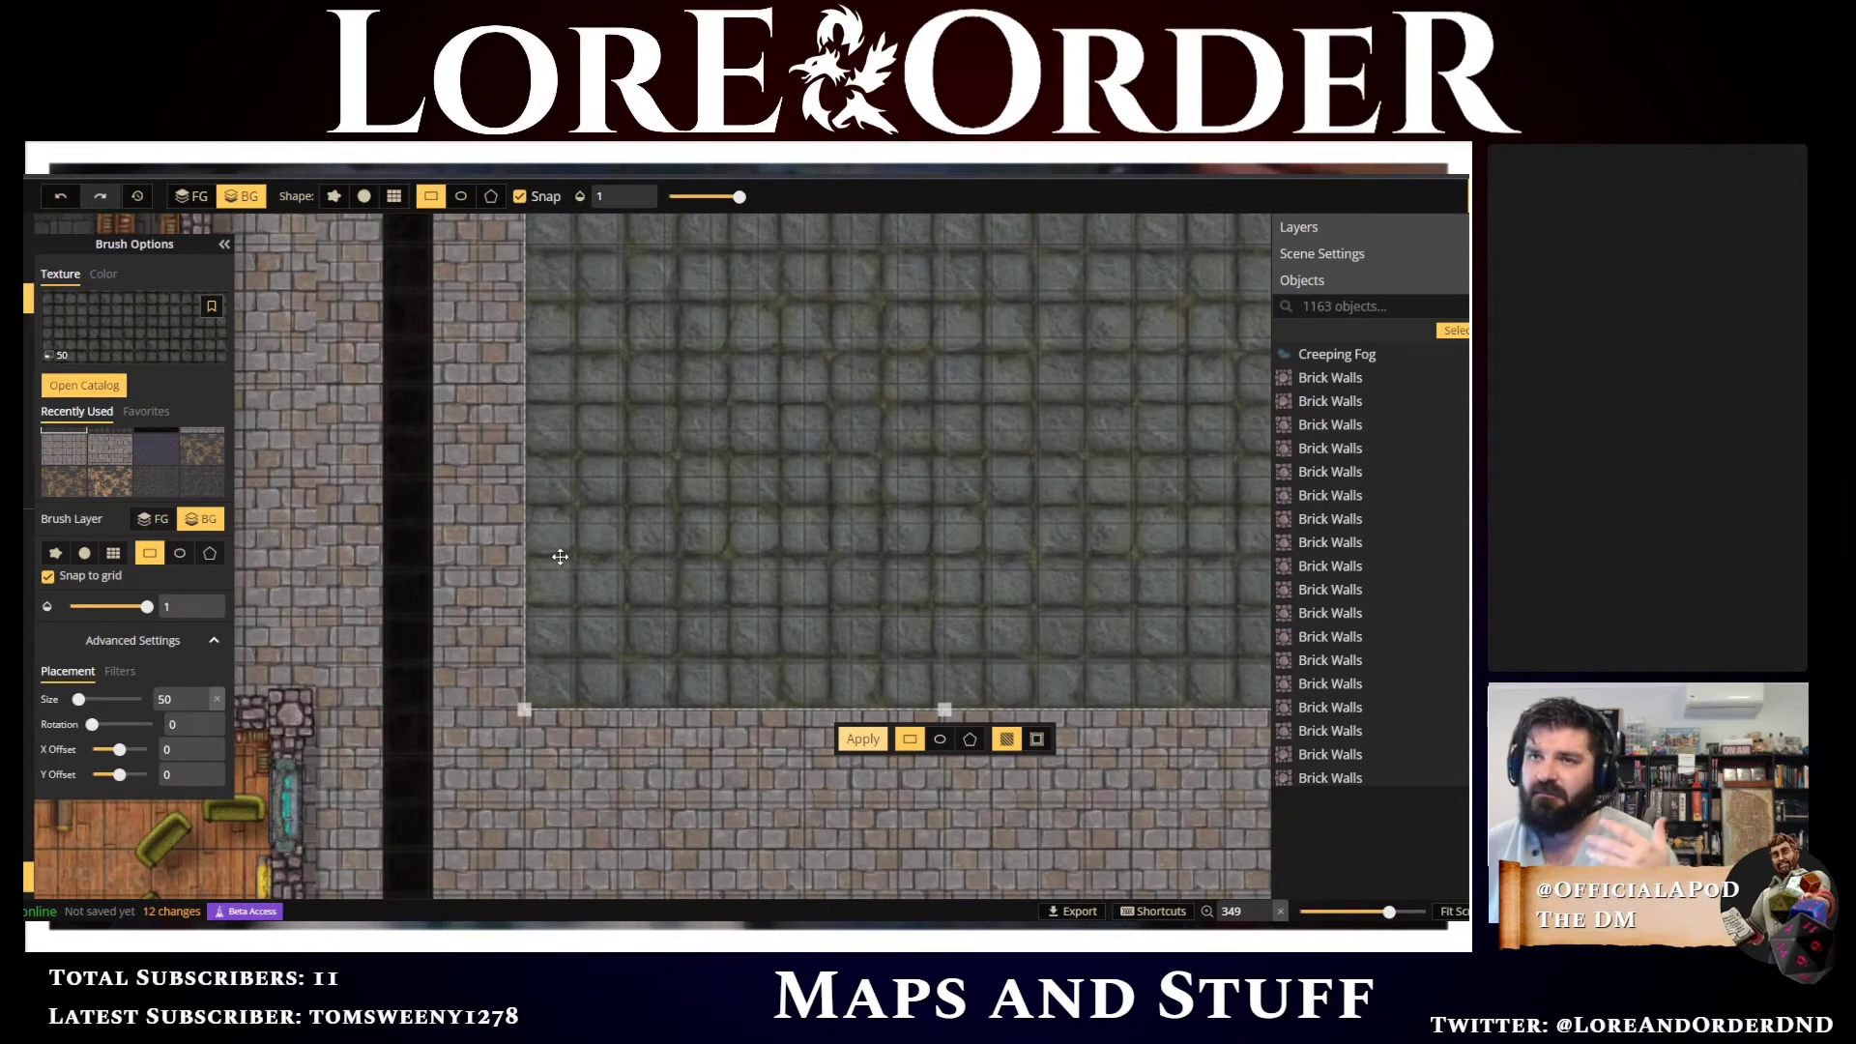
{"action": "double_click", "coordinate": [157, 700]}
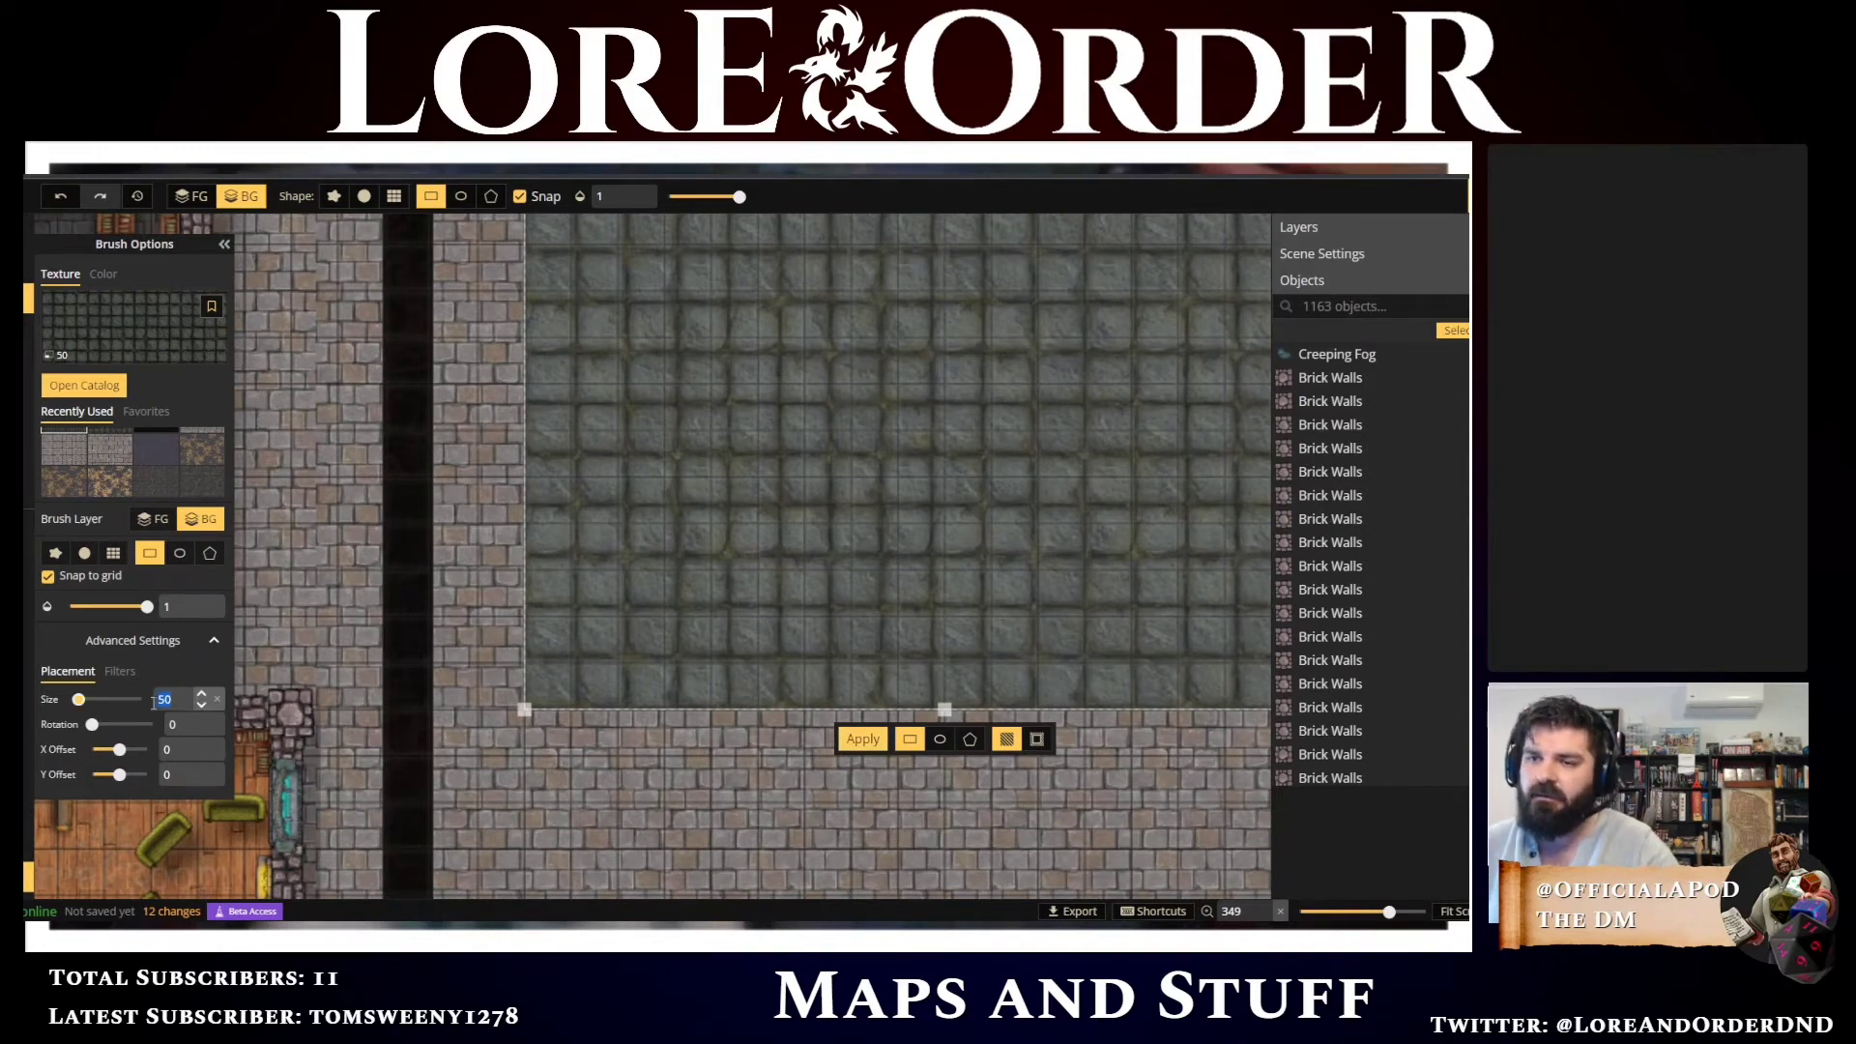
{"action": "type", "text": "25"}
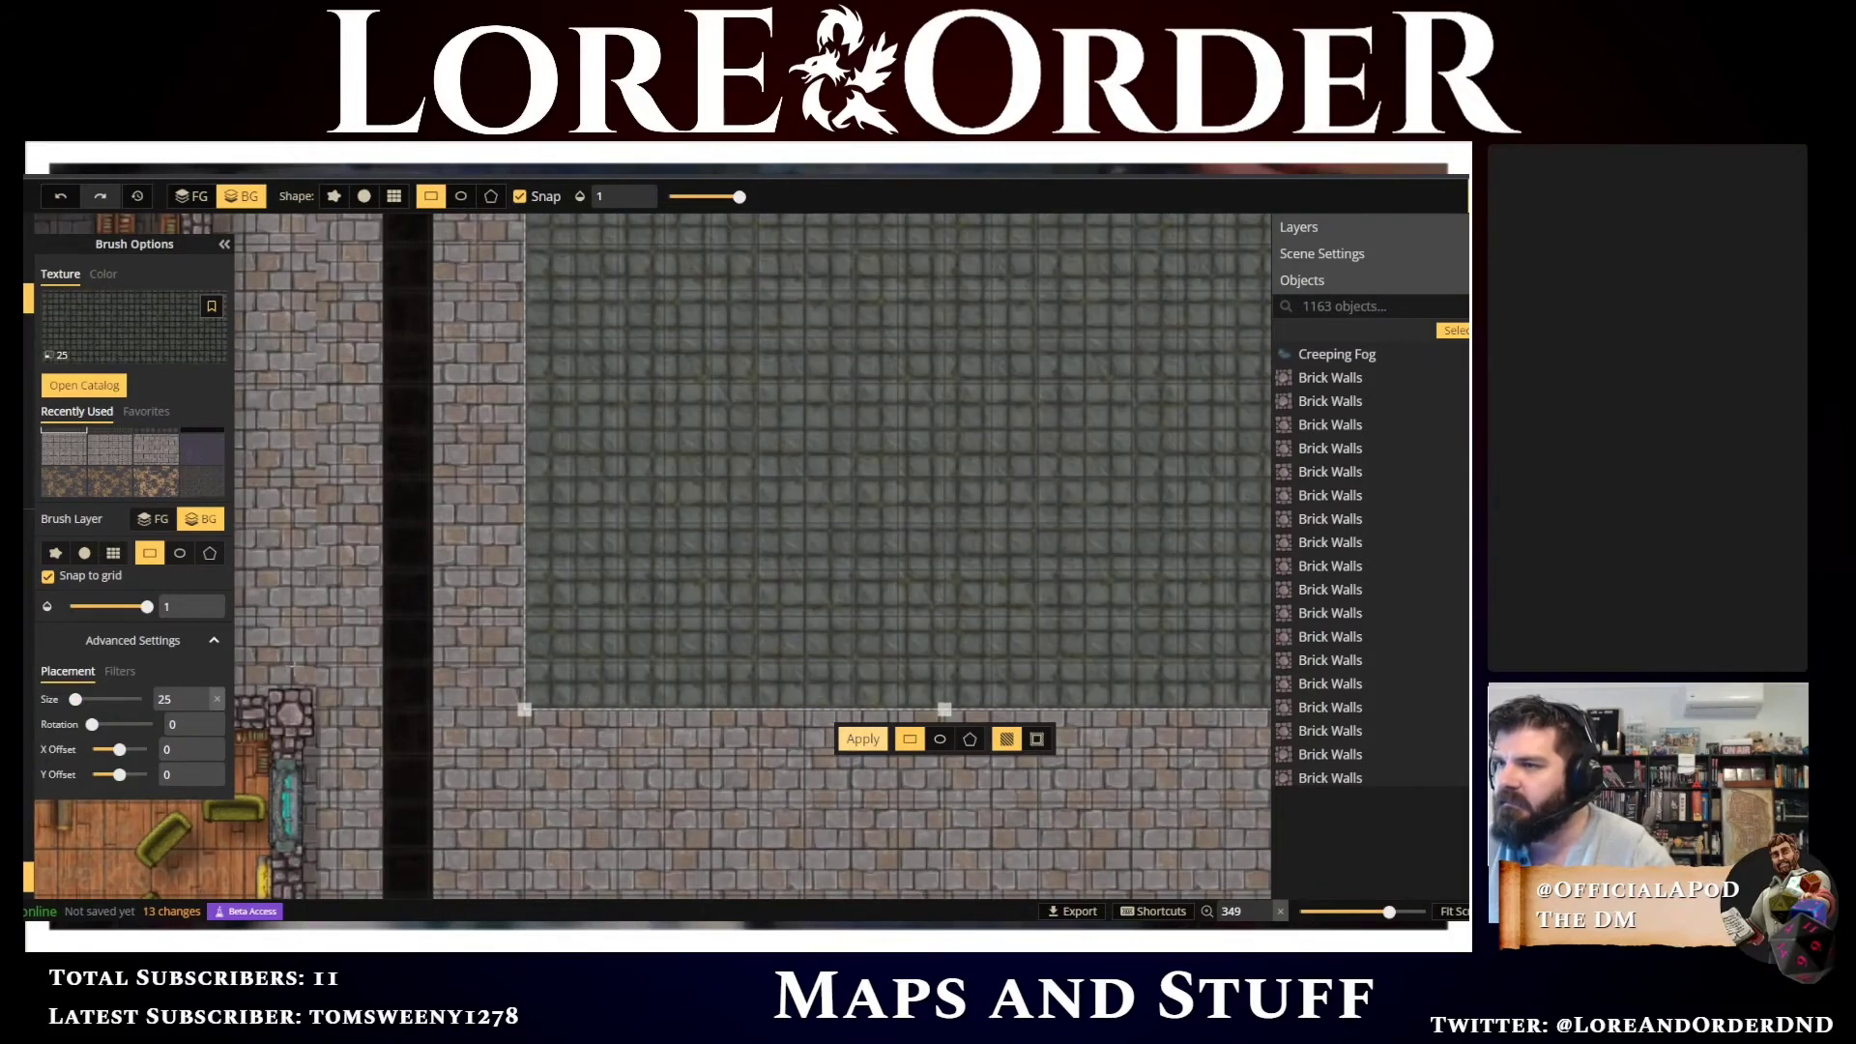
{"action": "scroll", "coordinate": [600, 740], "scroll_direction": "down", "scroll_amount": 5}
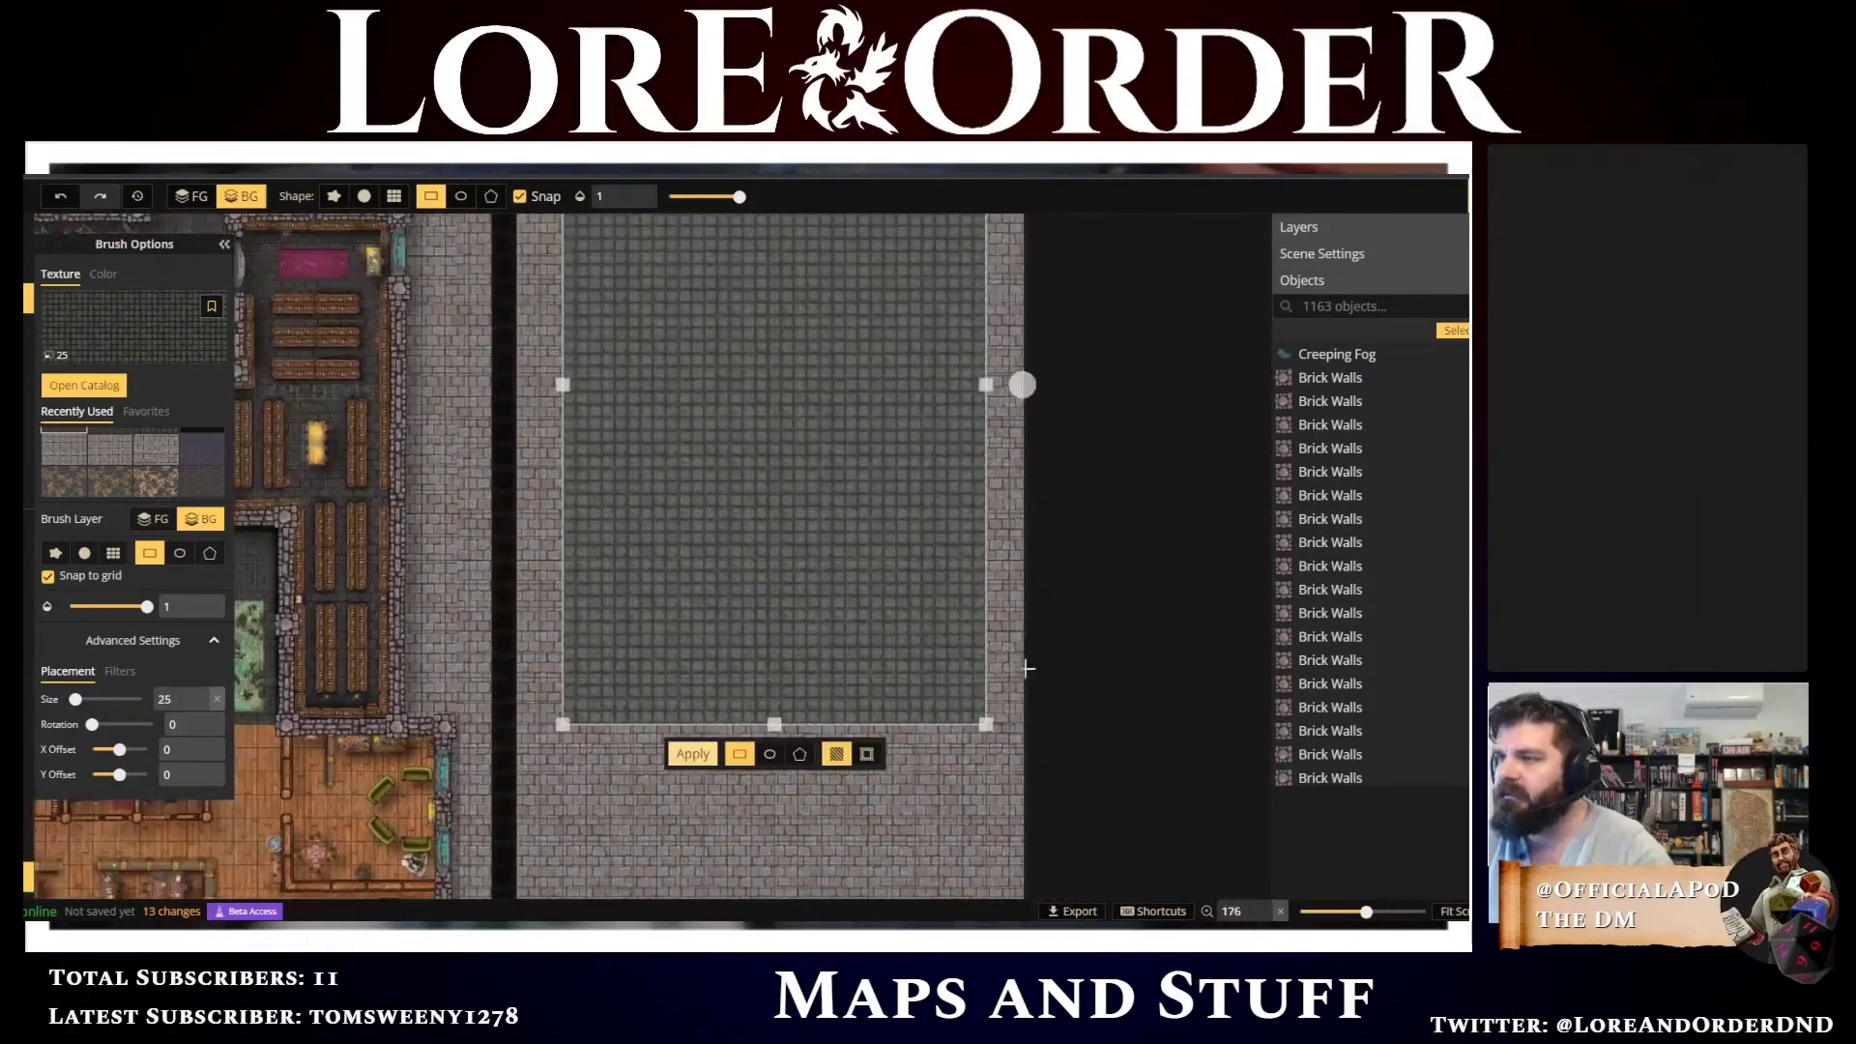
{"action": "key", "text": "Return"}
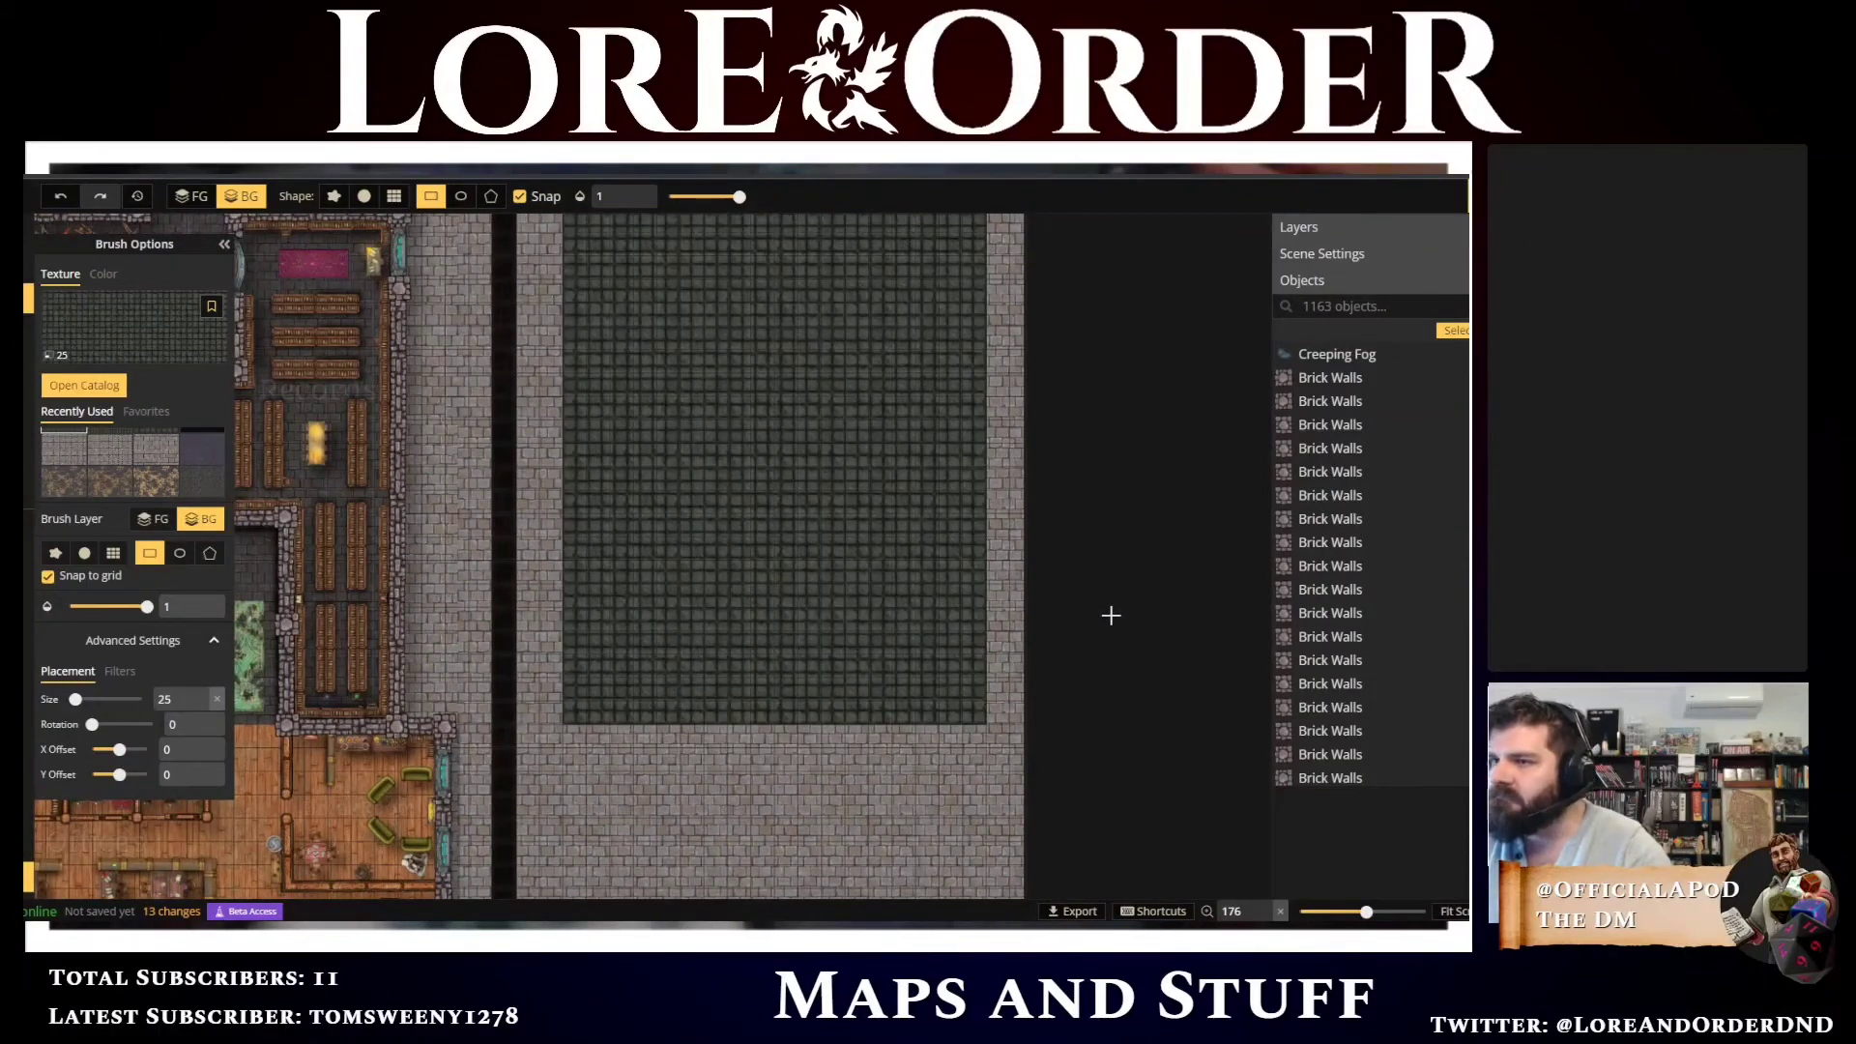
{"action": "scroll", "coordinate": [1111, 615], "scroll_direction": "down", "scroll_amount": 2}
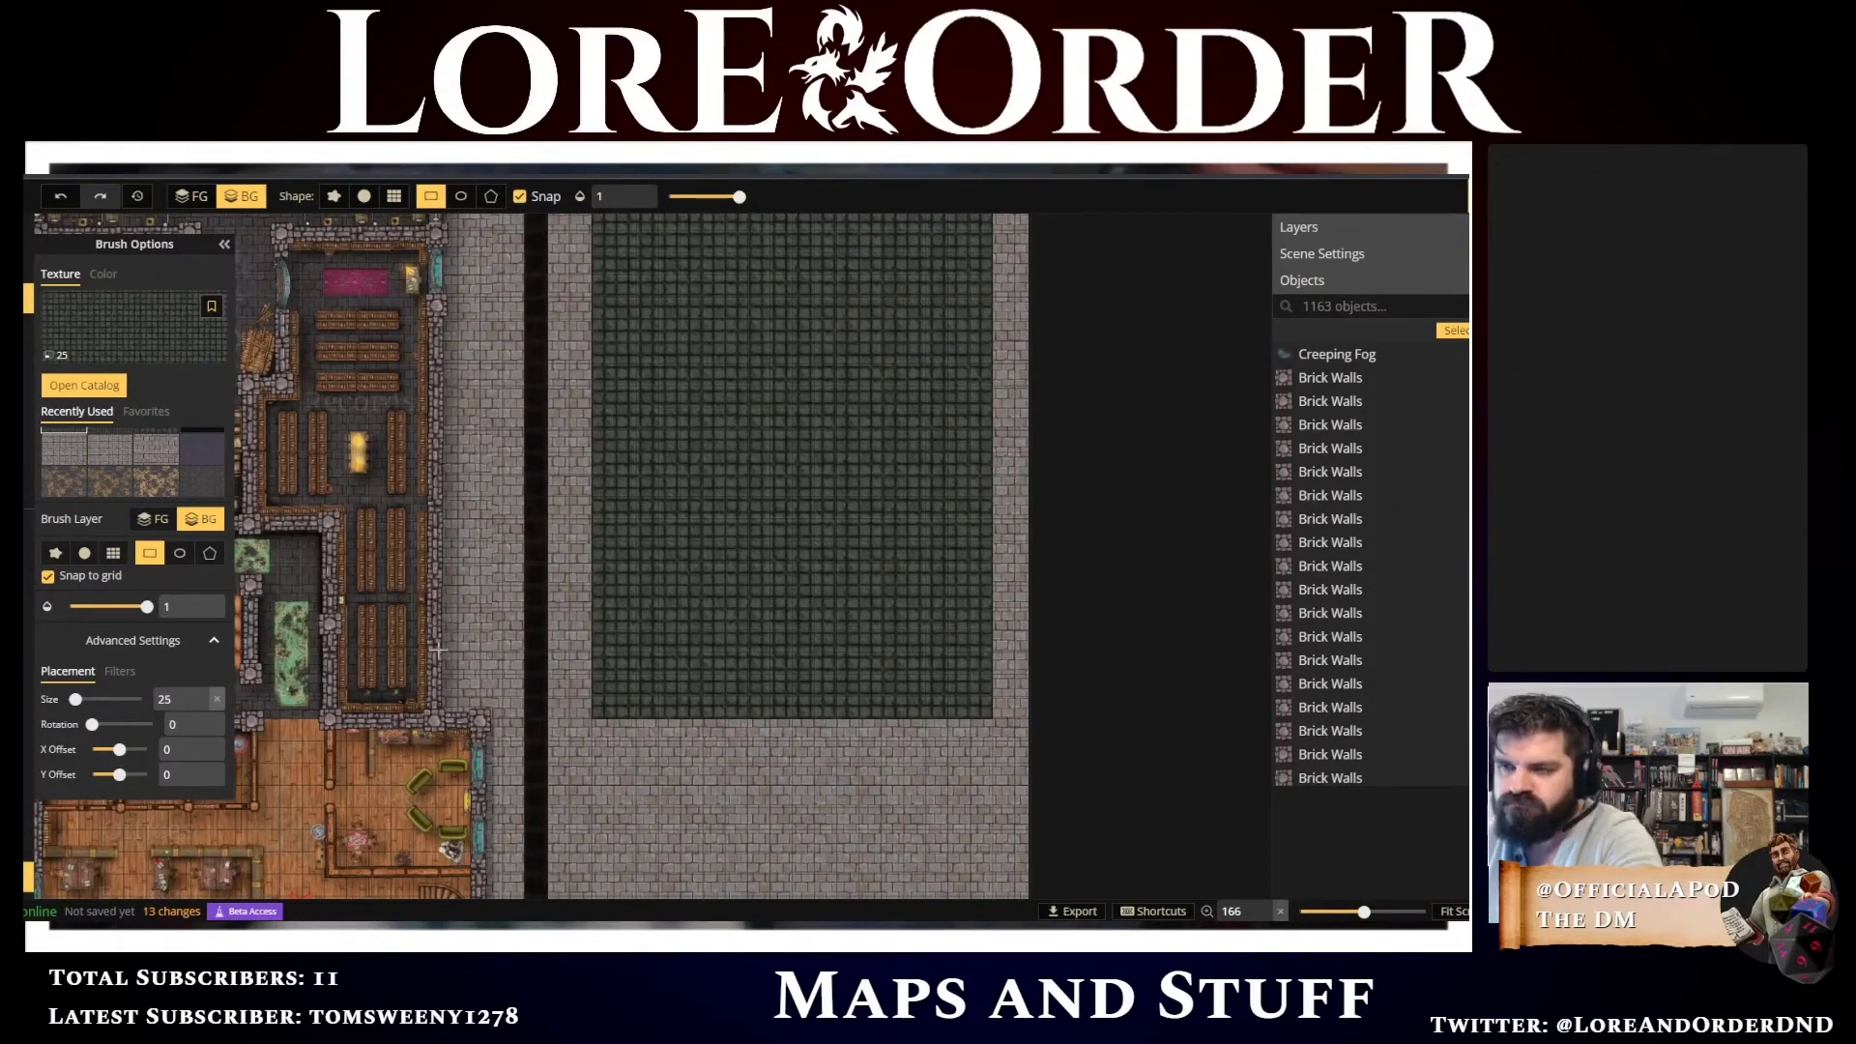
{"action": "key", "text": "Escape"}
{"action": "left_click", "coordinate": [439, 545]}
{"action": "left_click", "coordinate": [433, 383], "text": "shift"}
{"action": "left_click_drag", "start_coordinate": [539, 403], "coordinate": [868, 630]}
{"action": "key", "text": "Escape"}
Select all the outer brick wall segments and corner pillars of the neighbouring floor plan, from the south edge up around the holding cells
{"action": "left_click_drag", "start_coordinate": [288, 558], "coordinate": [414, 312]}
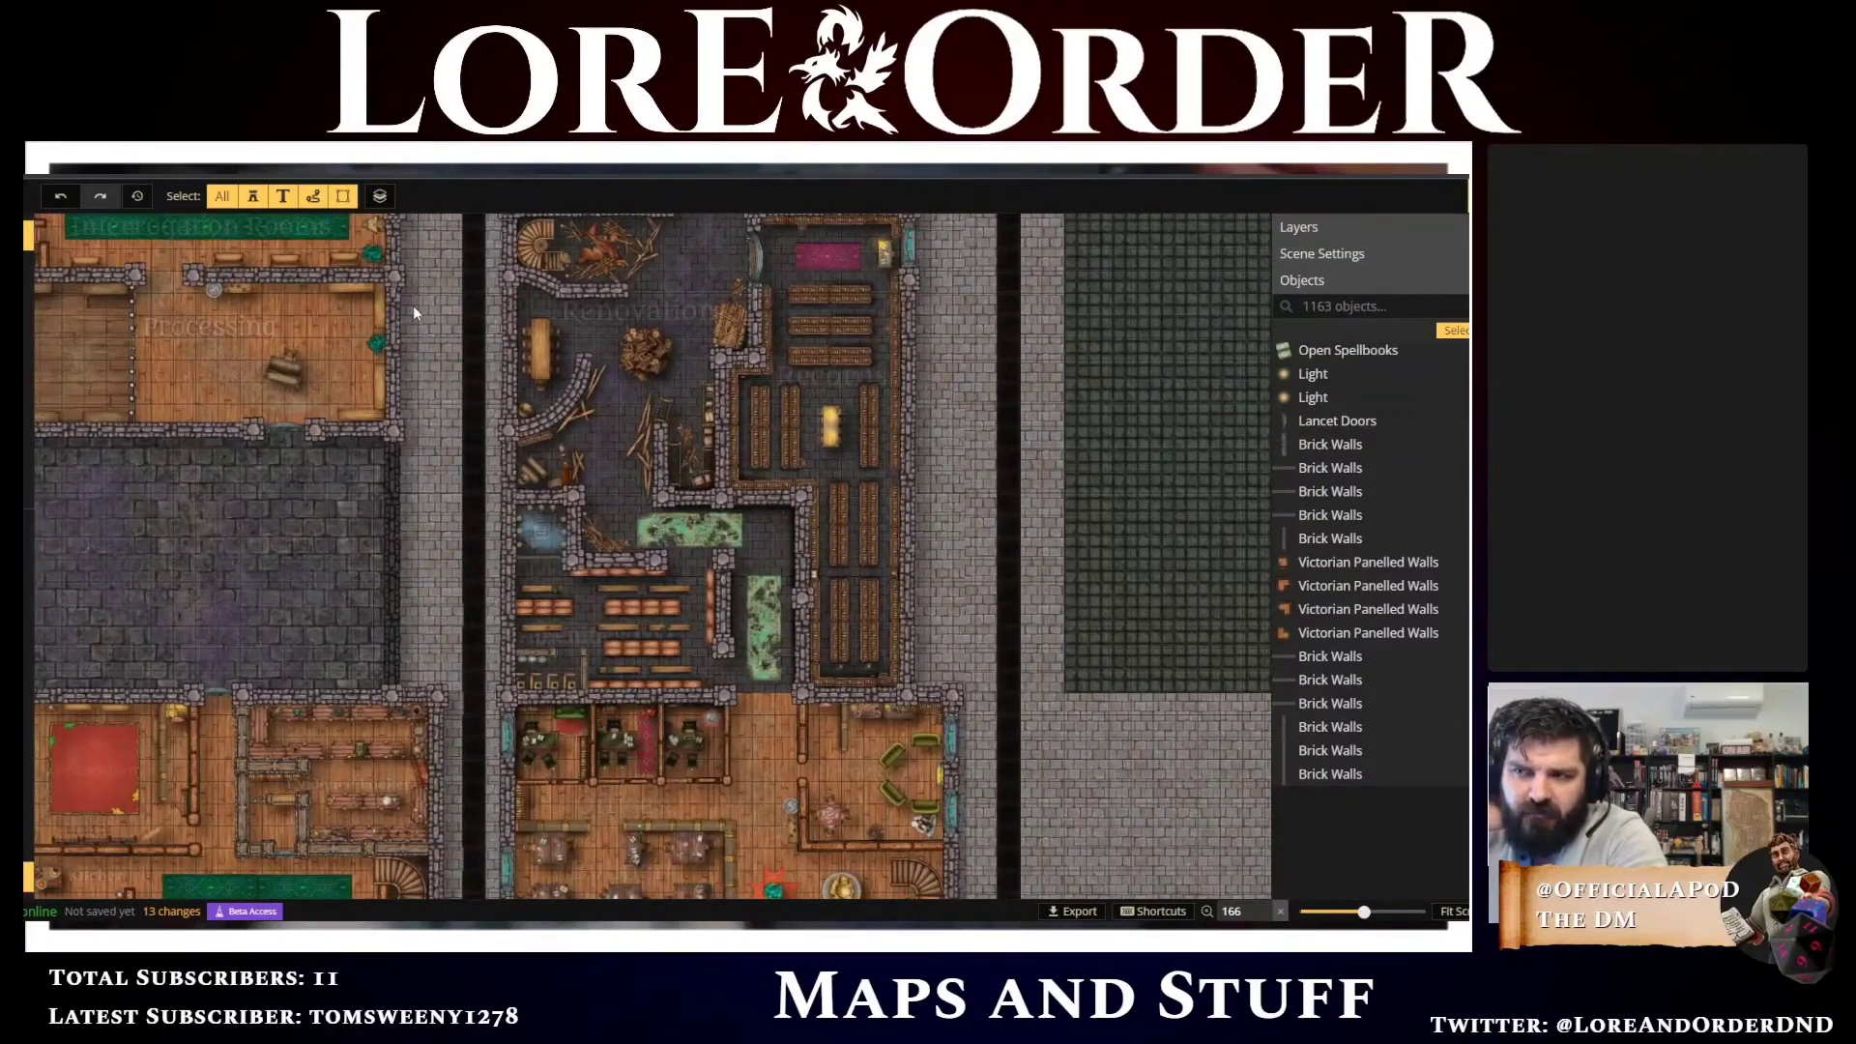
{"action": "left_click", "coordinate": [907, 429]}
{"action": "left_click", "coordinate": [853, 692], "text": "shift"}
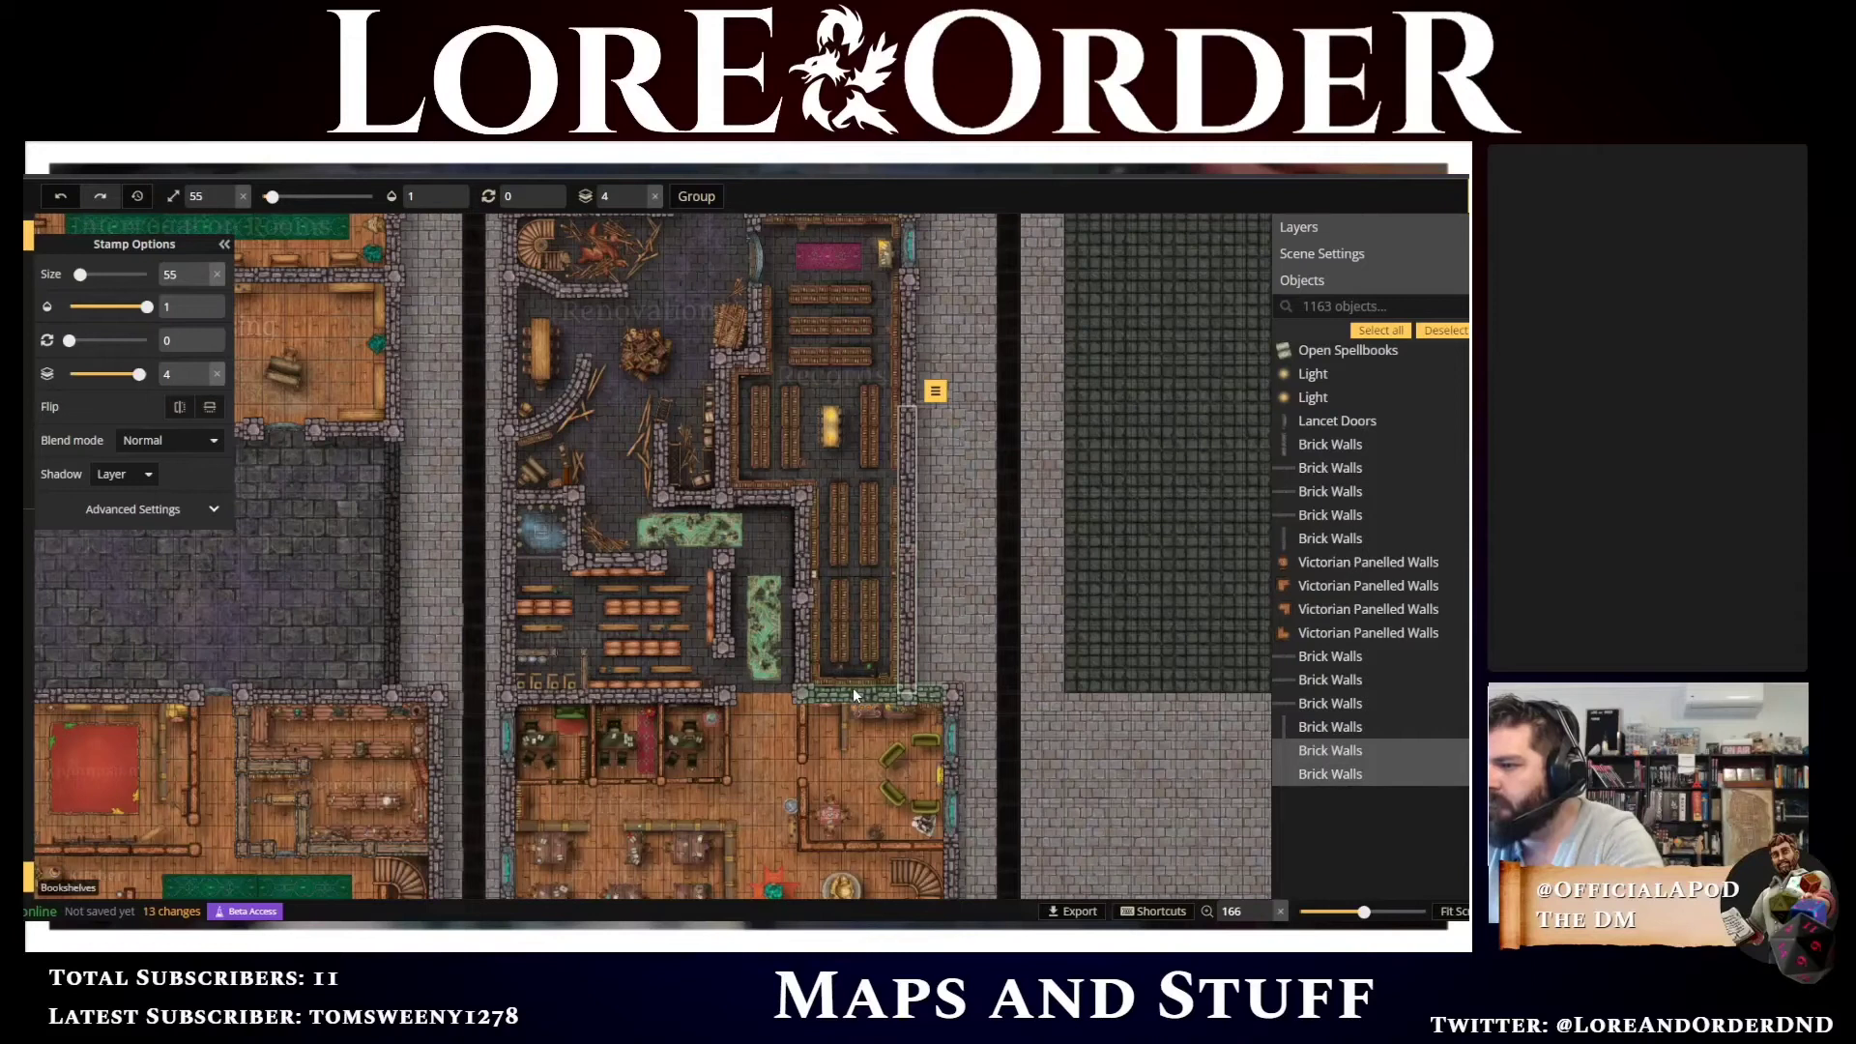
{"action": "left_click", "coordinate": [652, 693], "text": "shift"}
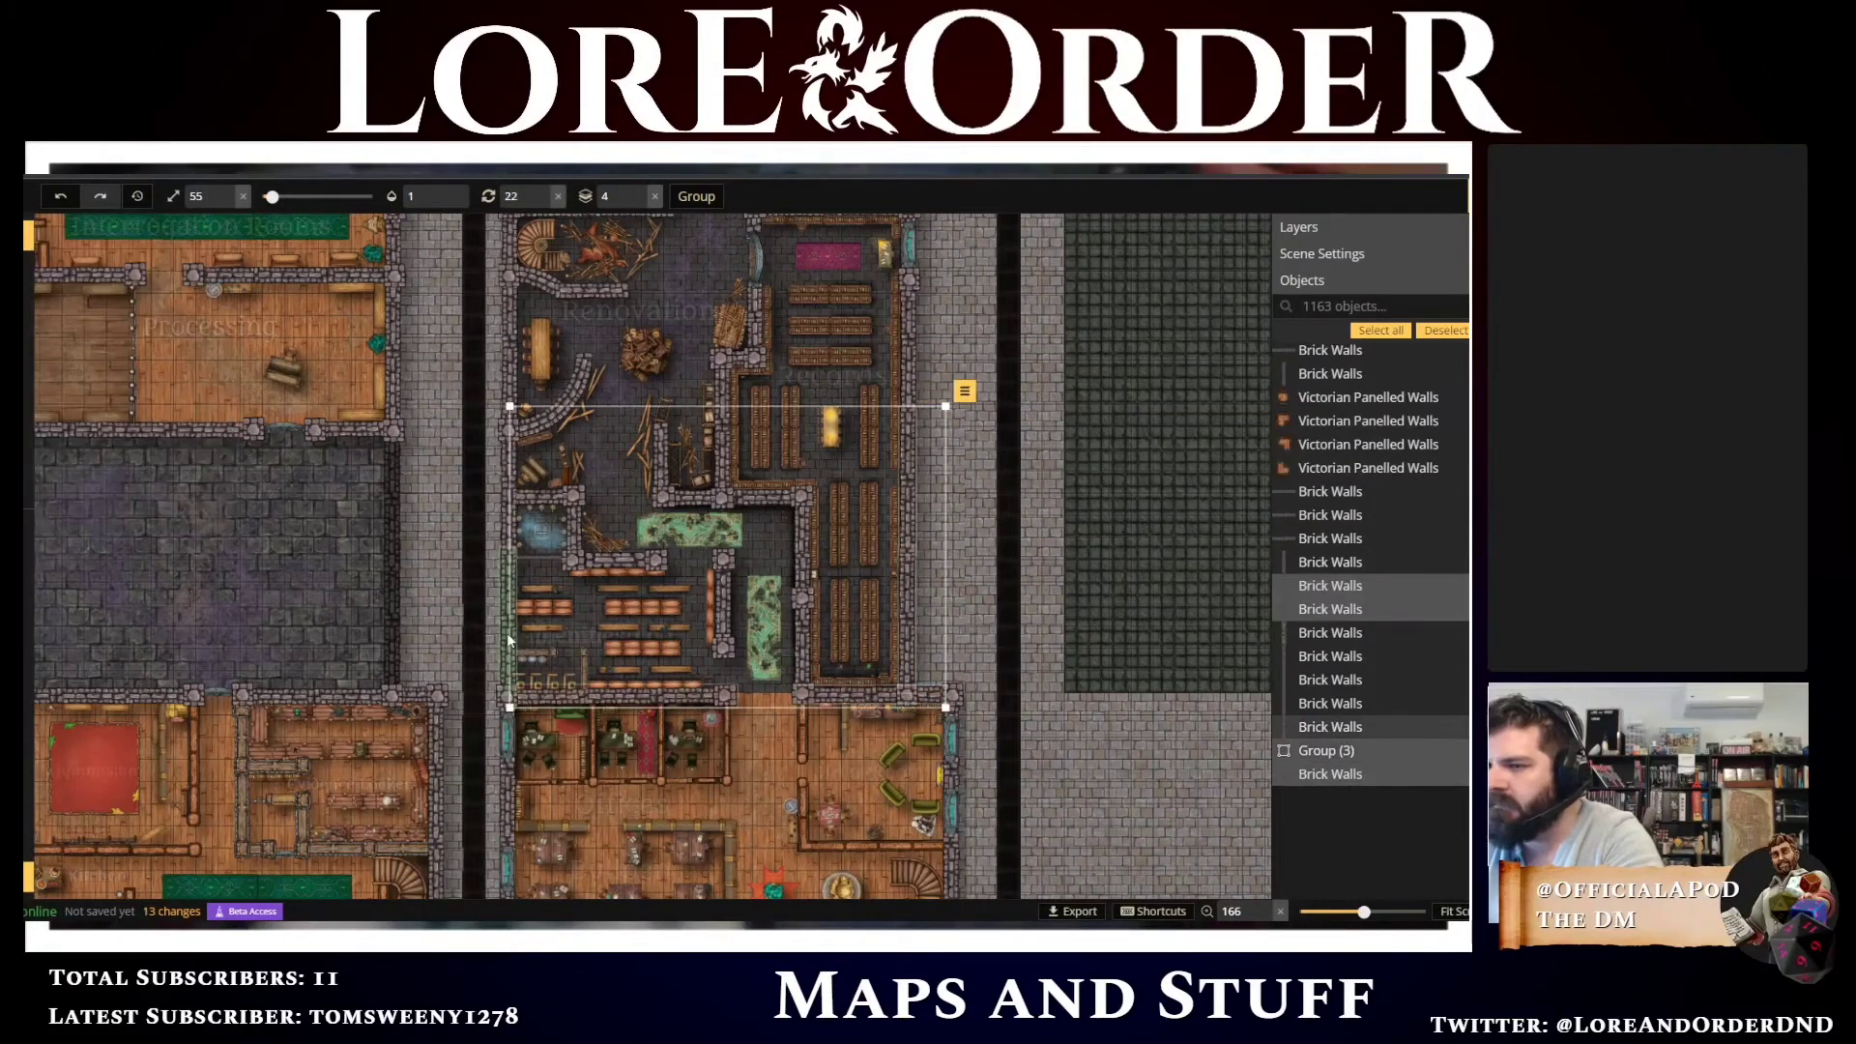
{"action": "left_click", "coordinate": [511, 585], "text": "shift"}
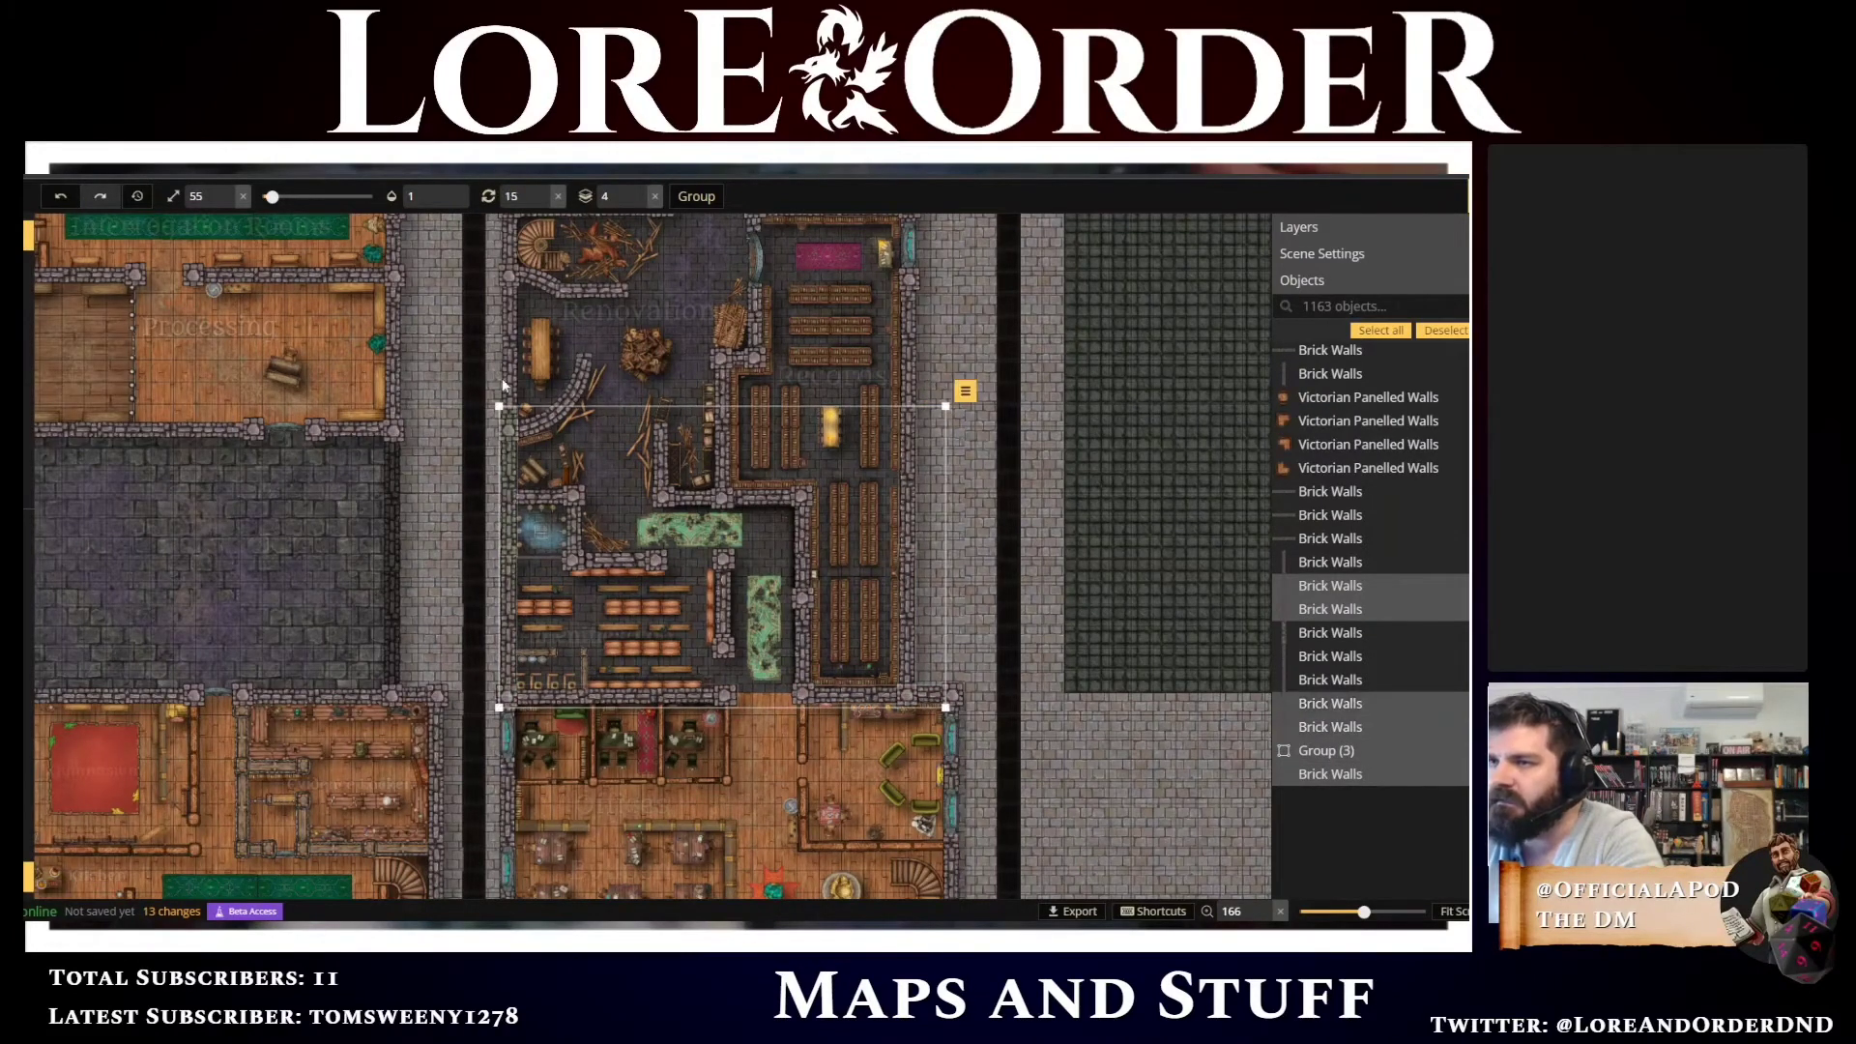
{"action": "left_click", "coordinate": [509, 282], "text": "shift"}
{"action": "scroll", "coordinate": [771, 581], "scroll_direction": "up", "scroll_amount": 3}
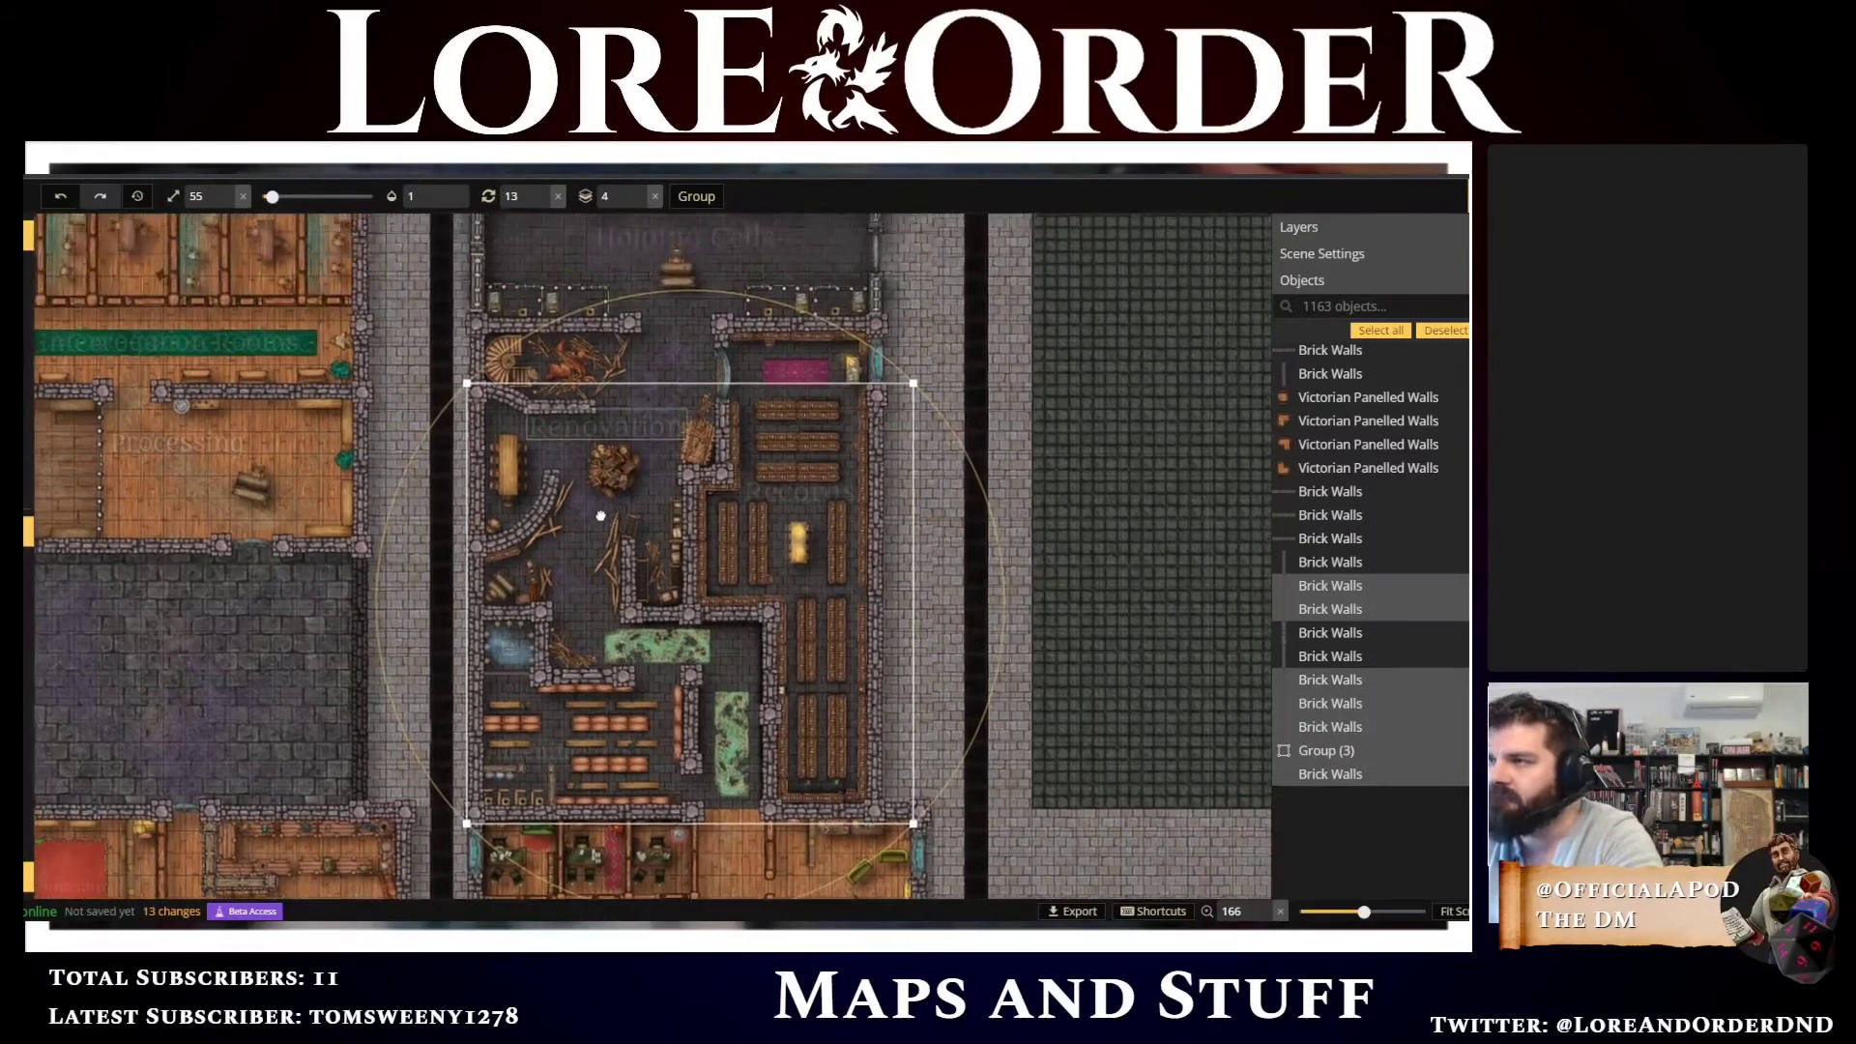
{"action": "left_click", "coordinate": [829, 600], "text": "shift"}
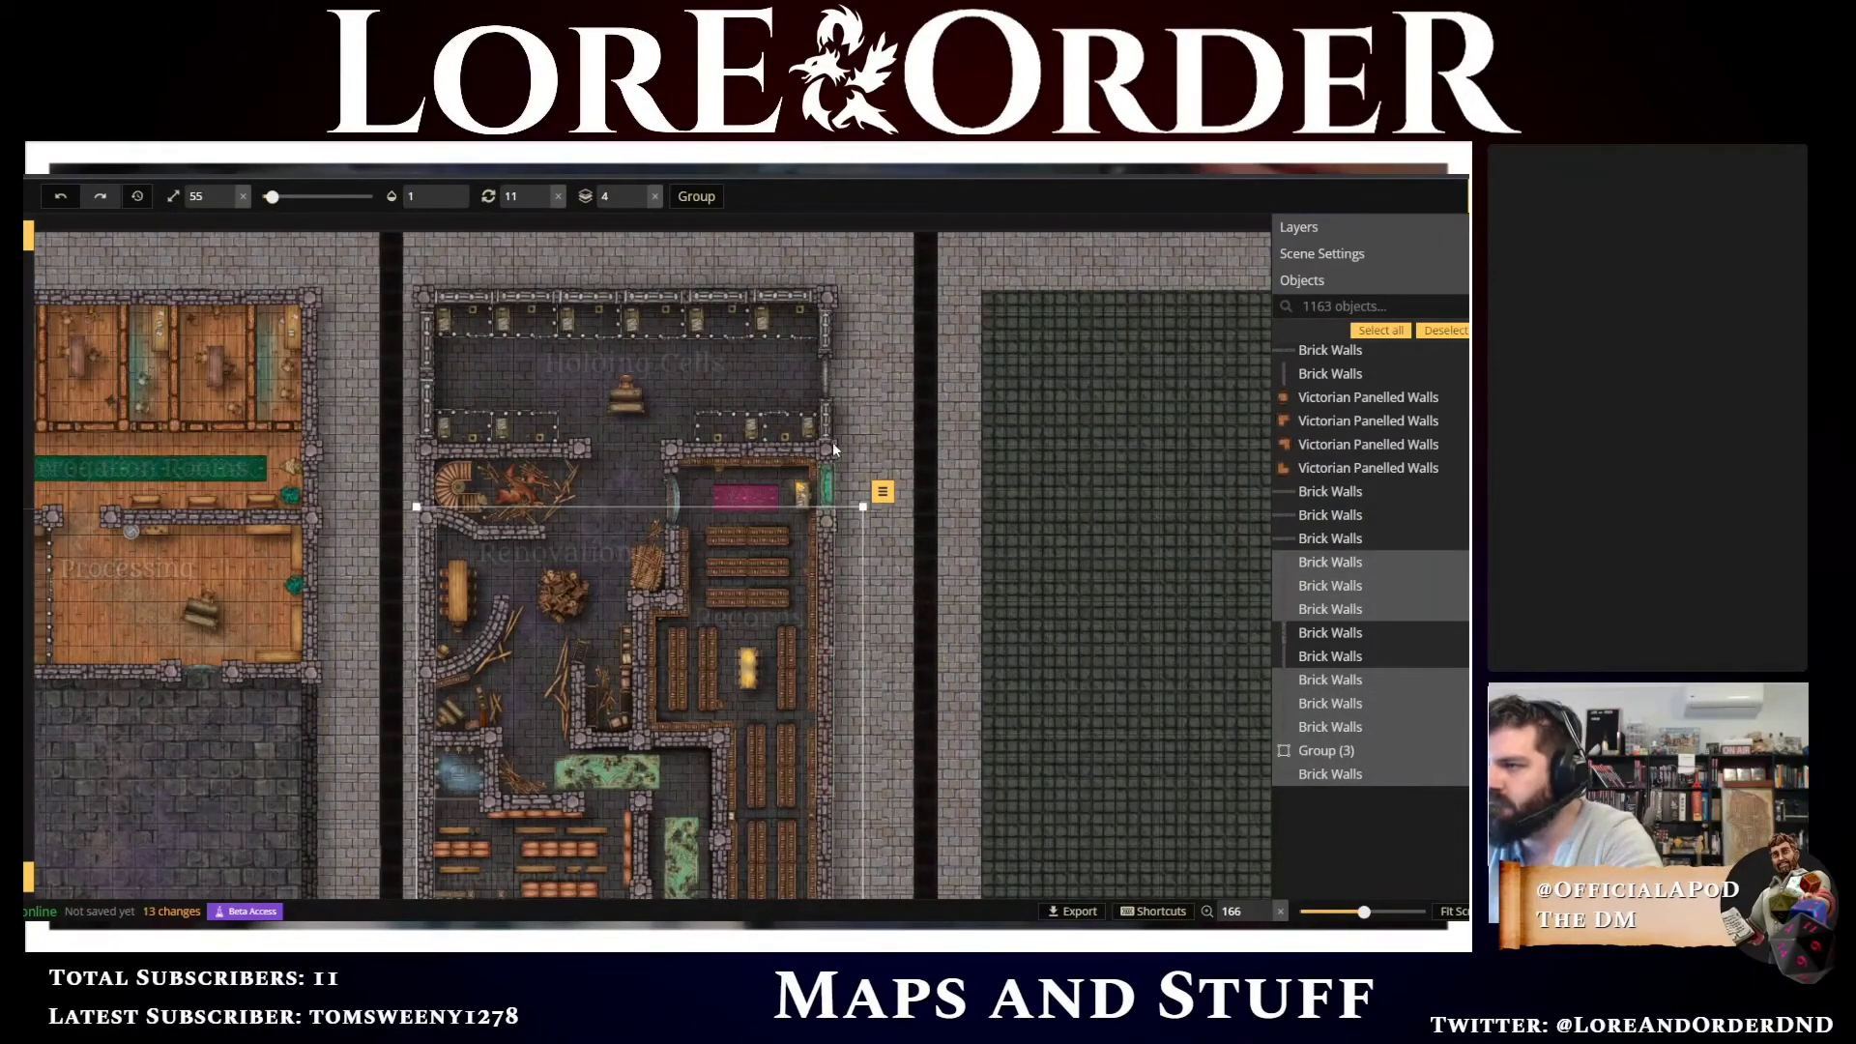
{"action": "left_click", "coordinate": [828, 290], "text": "shift"}
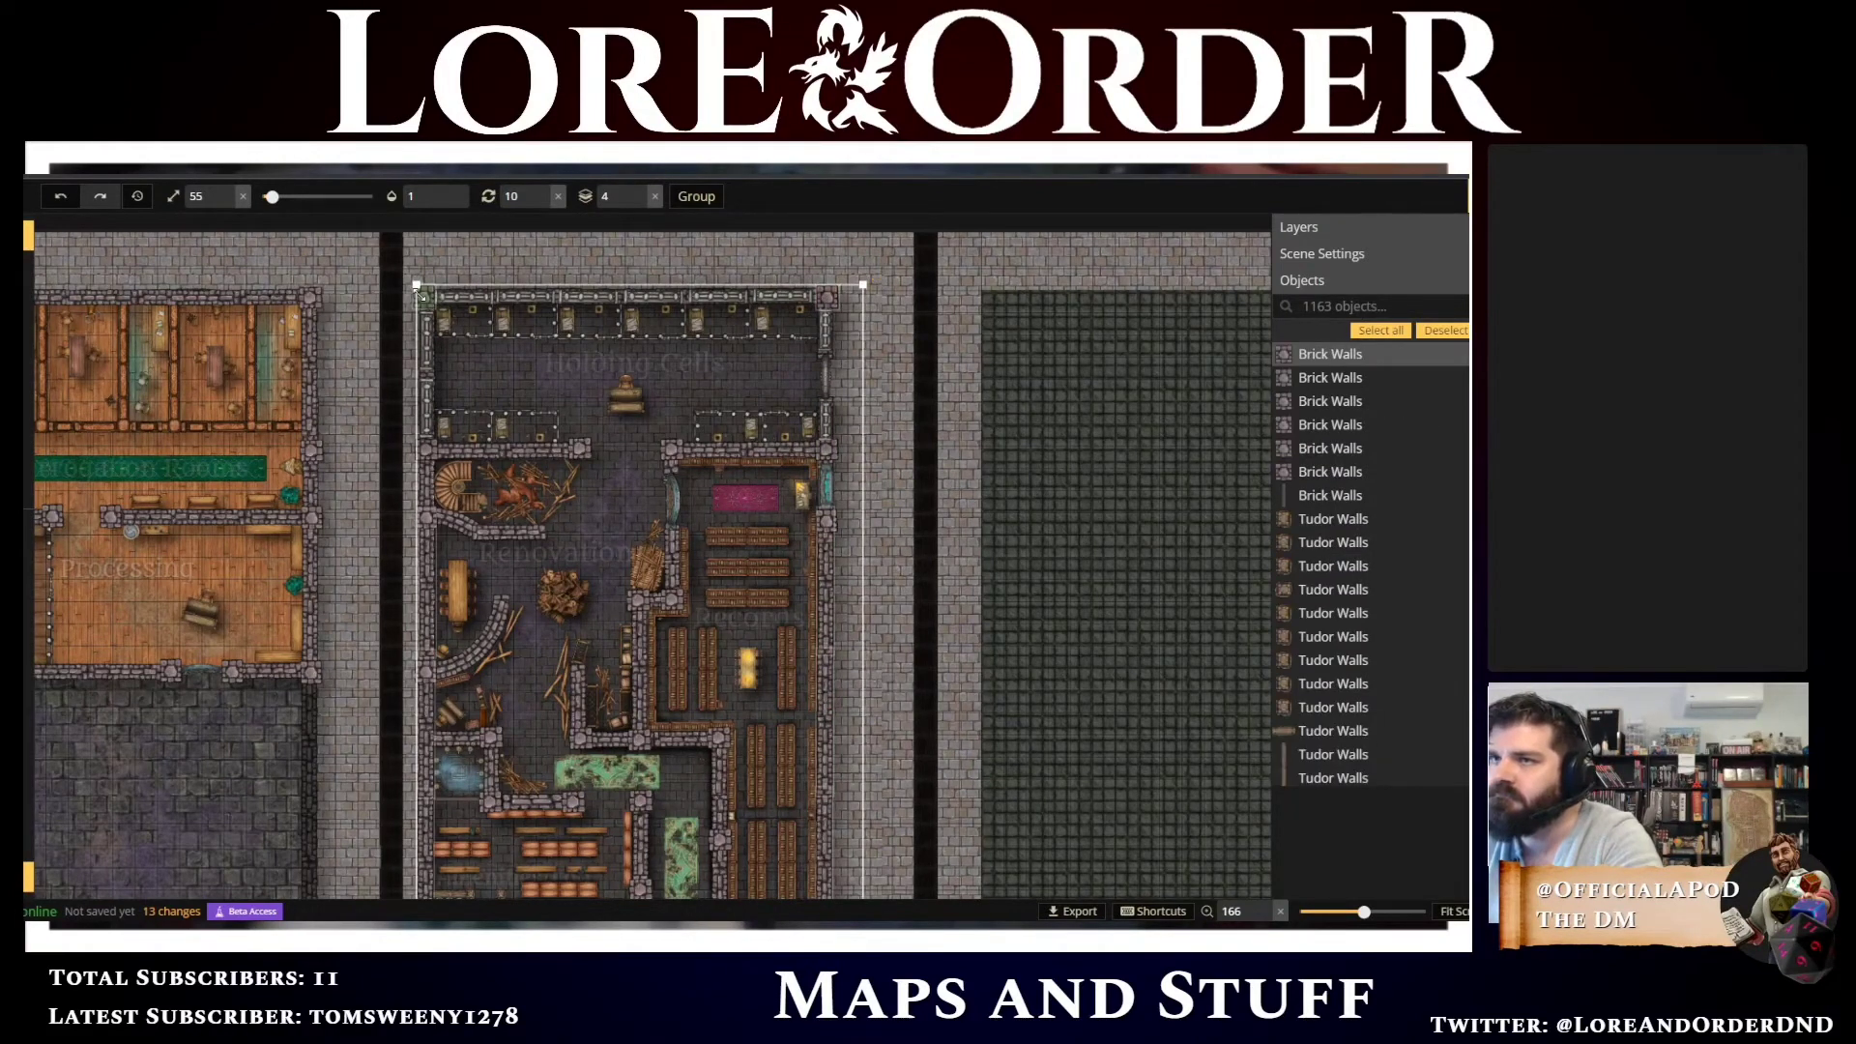
{"action": "left_click", "coordinate": [429, 499], "text": "shift"}
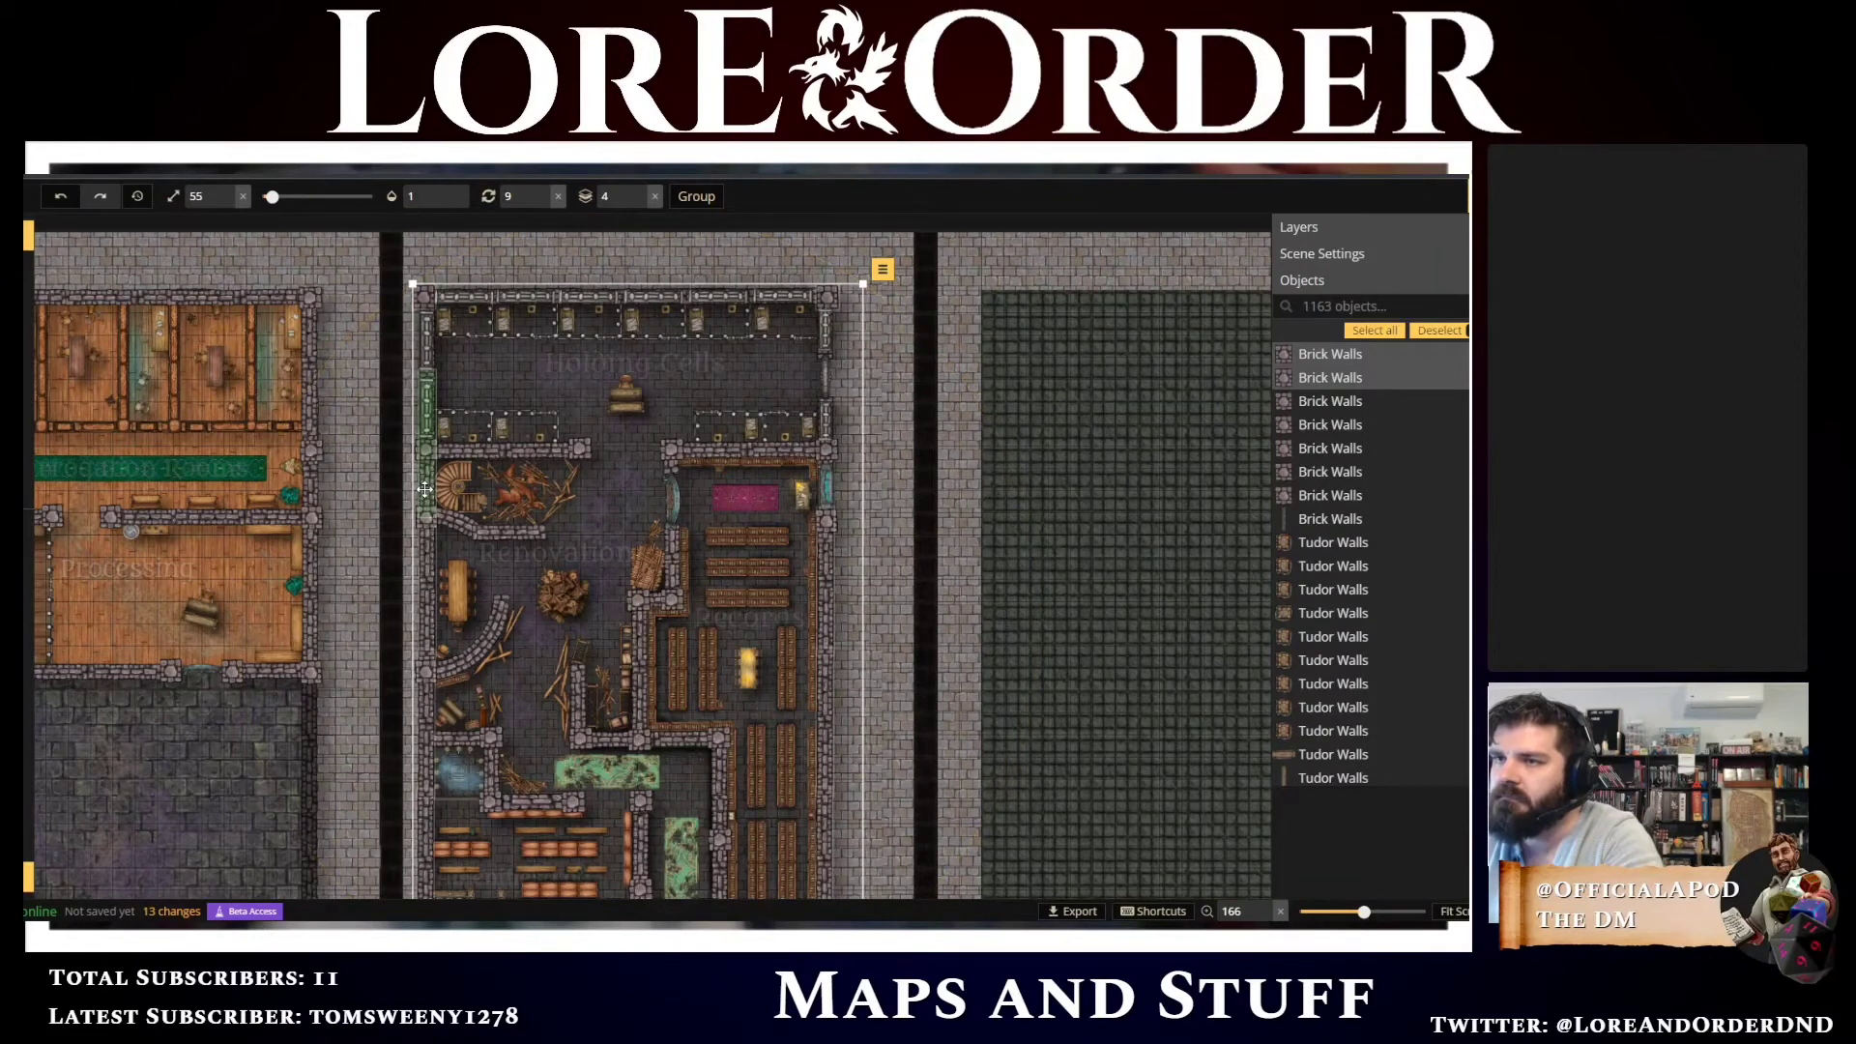
{"action": "left_click", "coordinate": [752, 417], "text": "shift"}
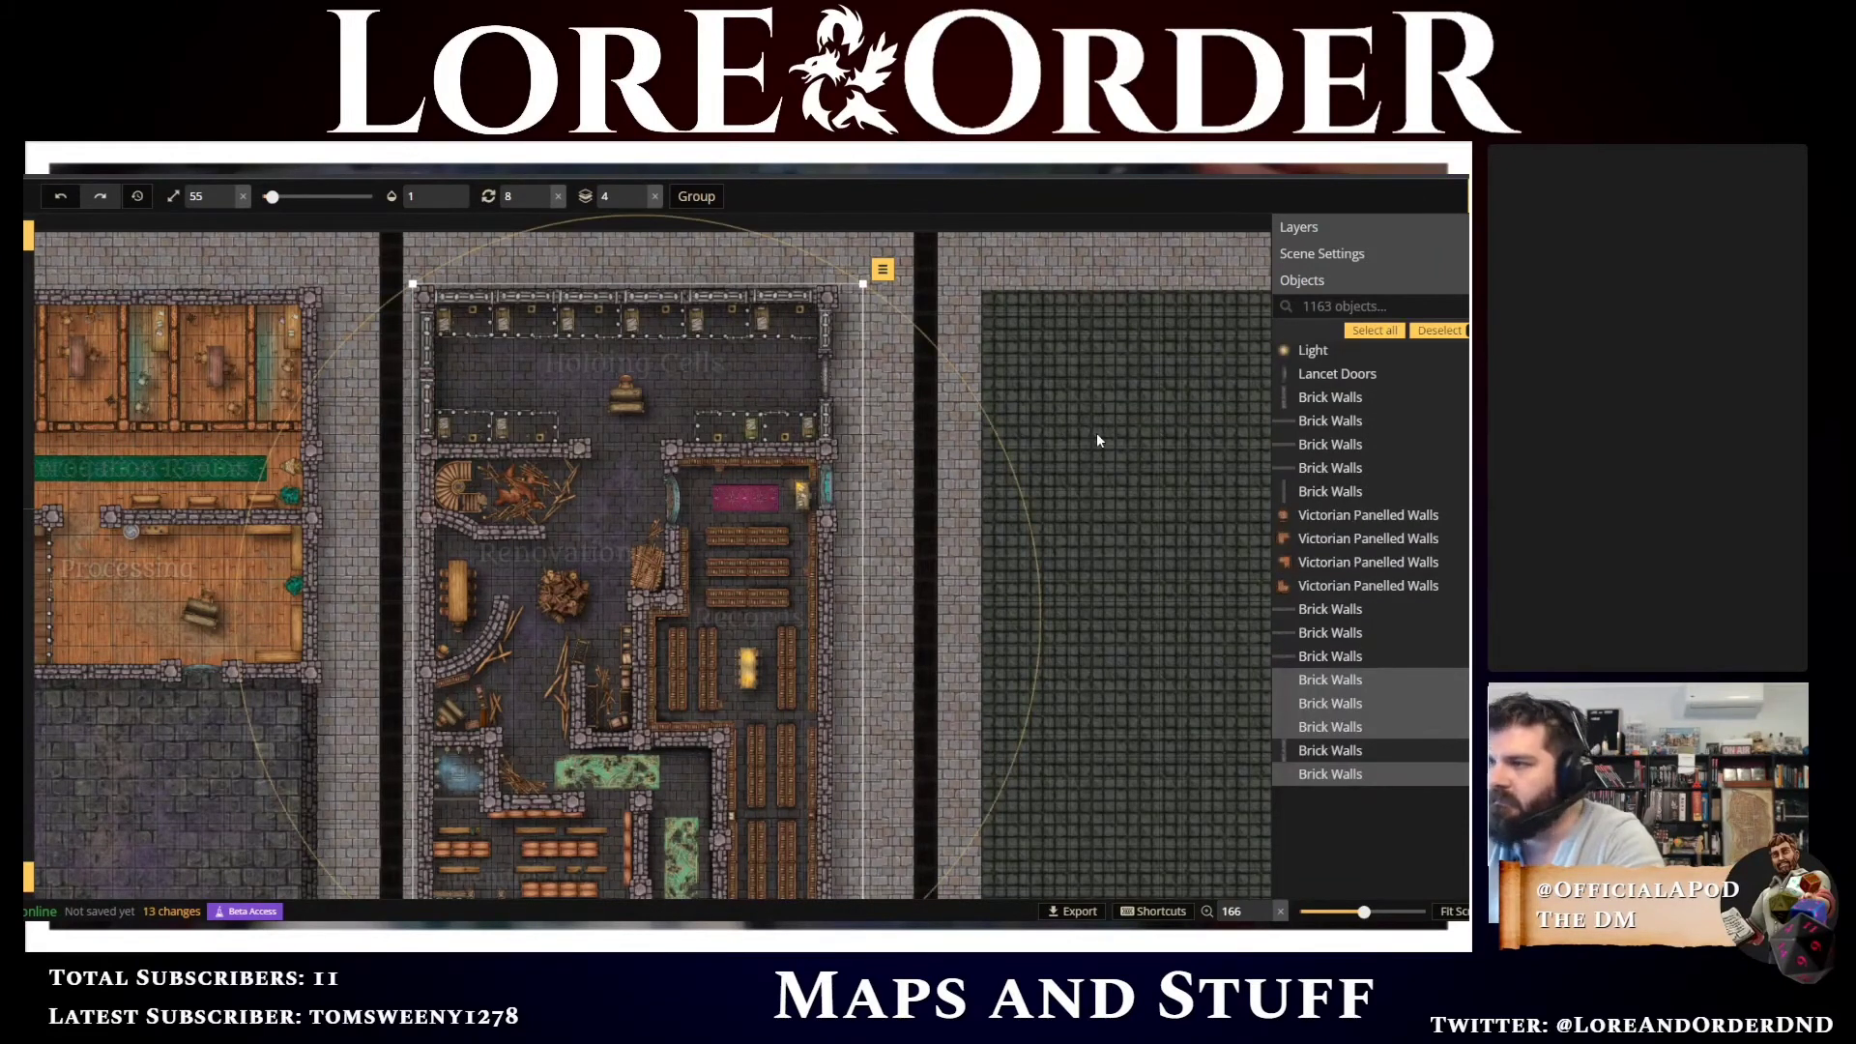
Paste a copy of the selected brick walls onto the new plot and align it with the edges of the stone floor
{"action": "left_click_drag", "start_coordinate": [1092, 431], "coordinate": [534, 415]}
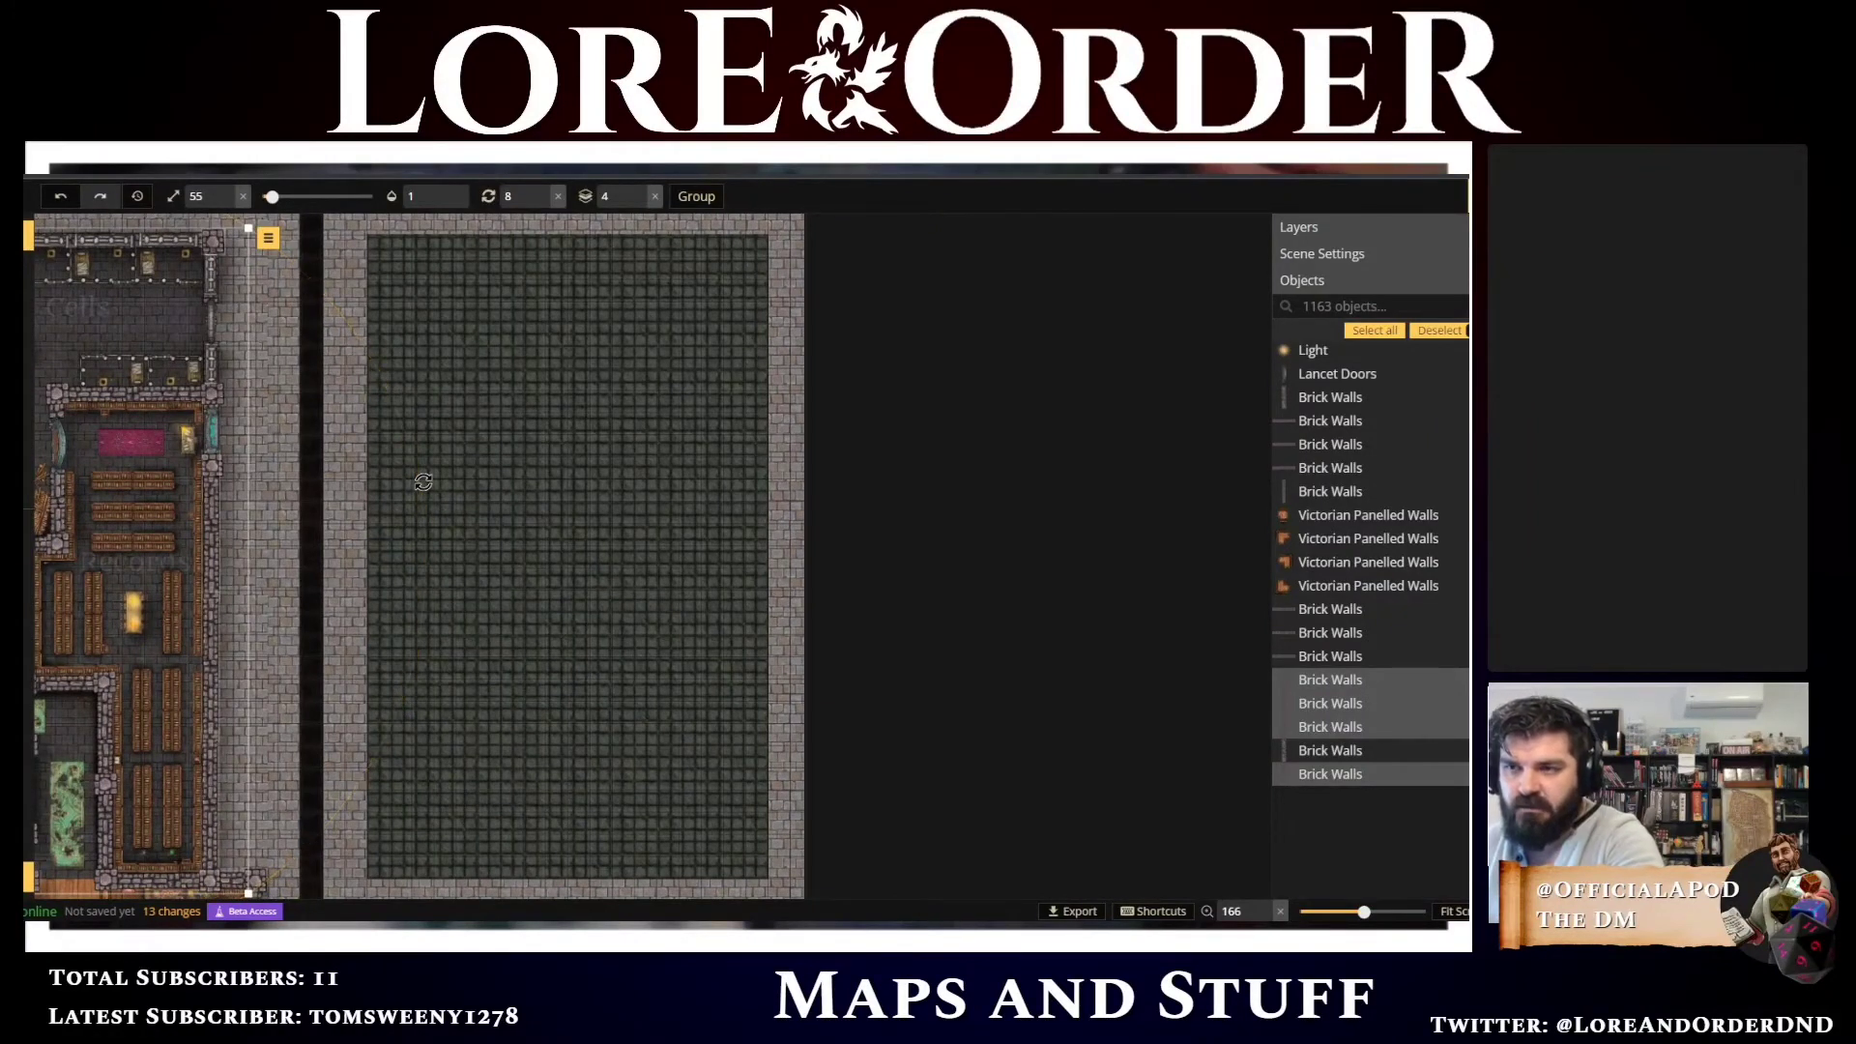
{"action": "key", "text": "ctrl+v"}
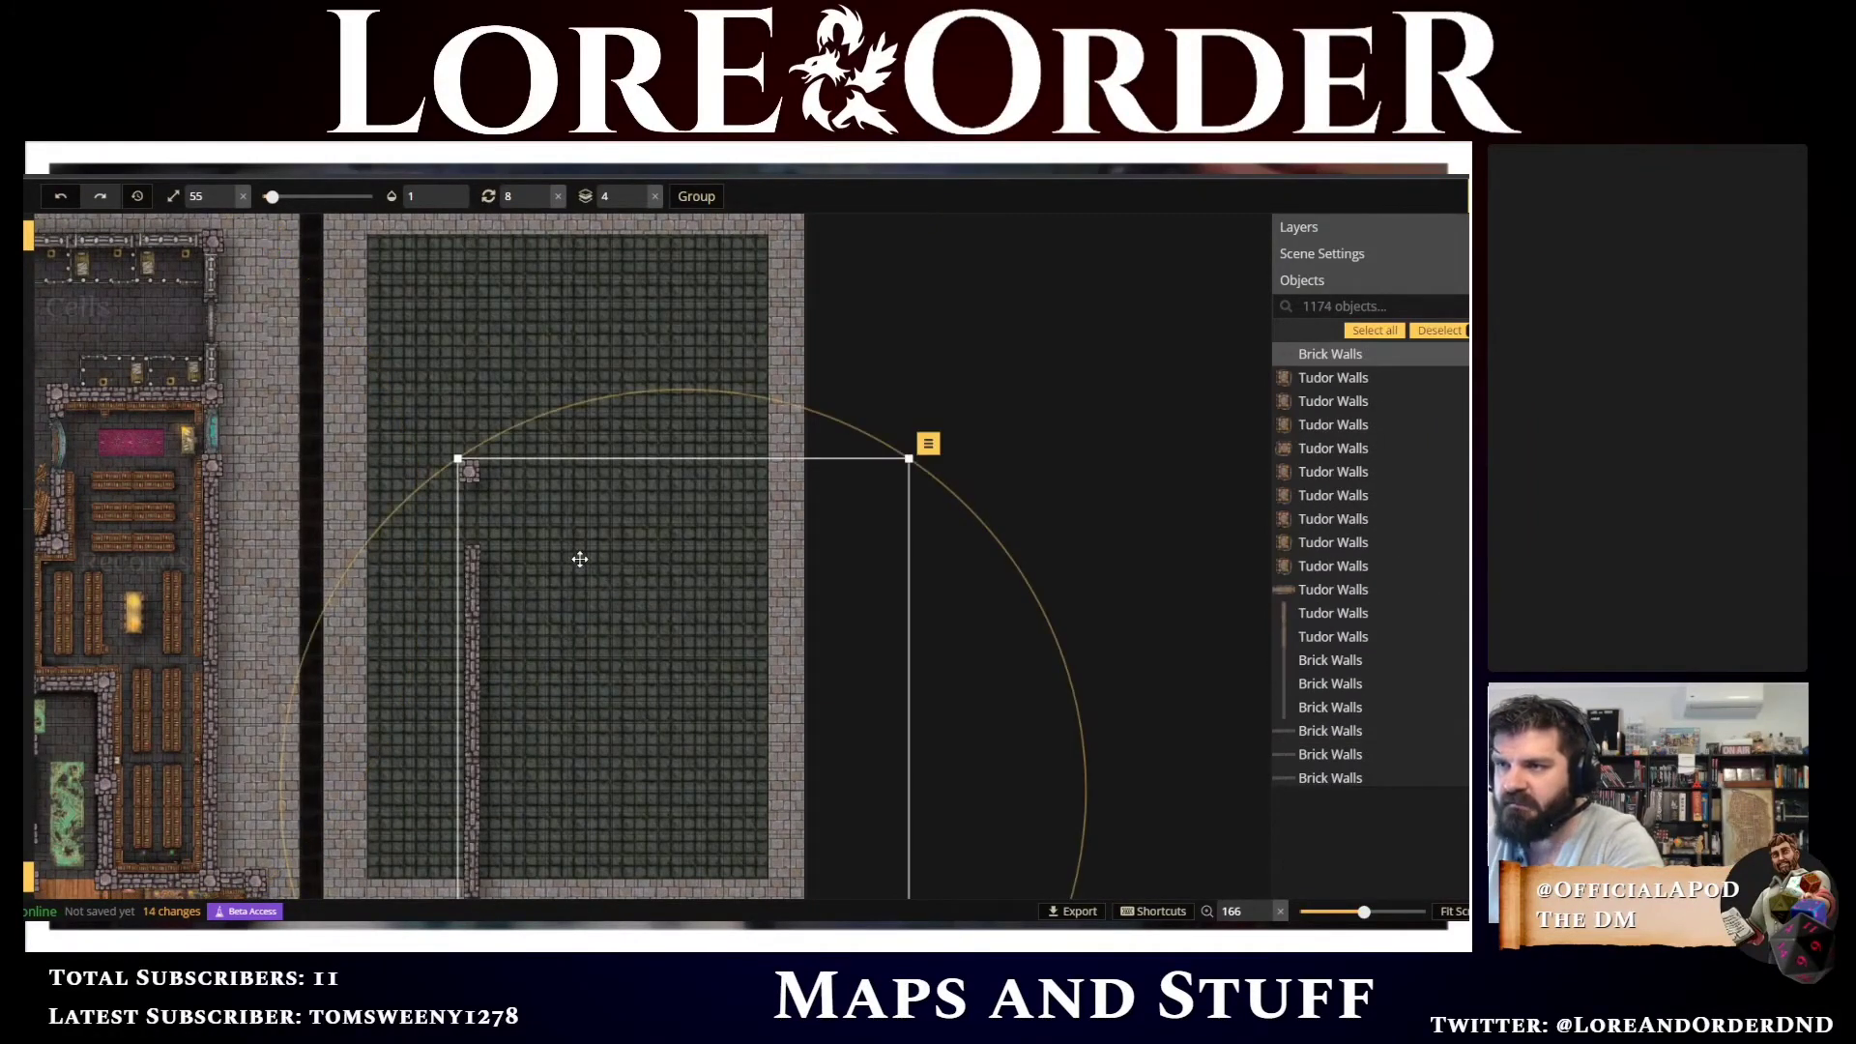
{"action": "left_click_drag", "start_coordinate": [584, 576], "coordinate": [484, 344]}
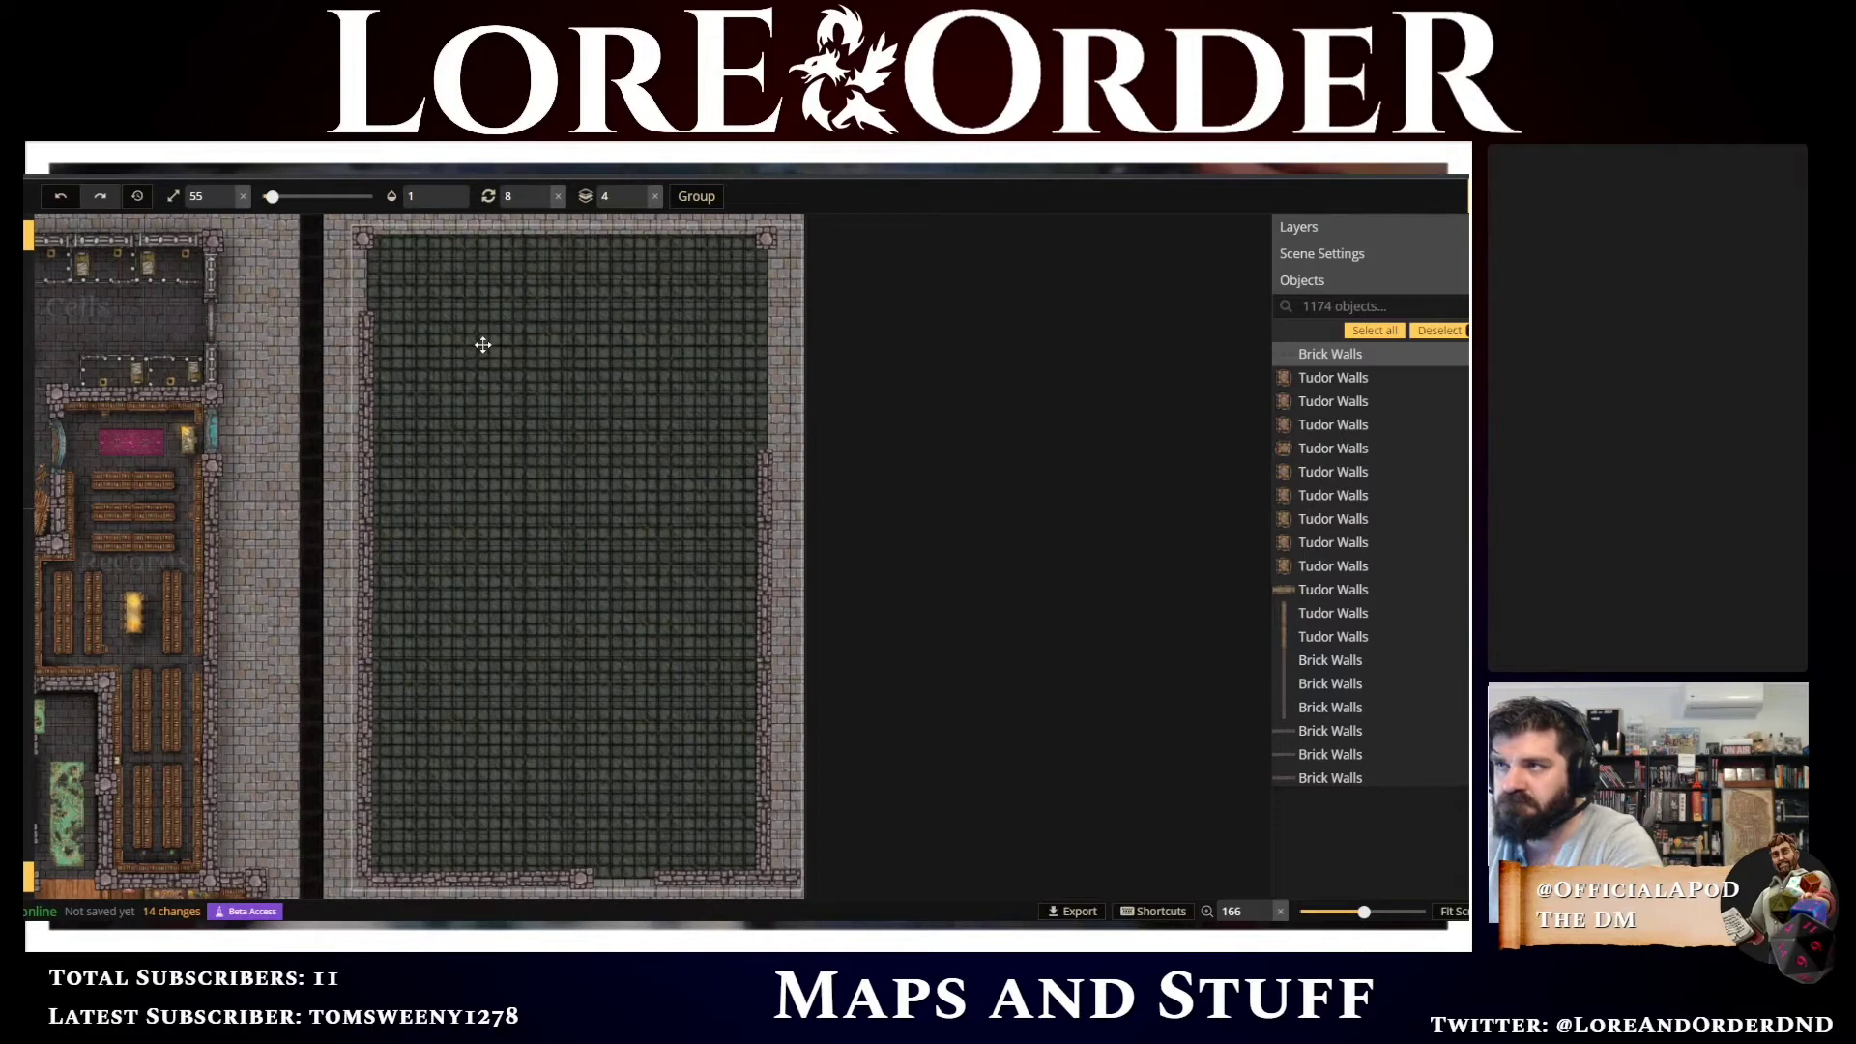
Duplicate the north-east corner pillar and place the copy on the south-west corner of the new floor
{"action": "key", "text": "Escape"}
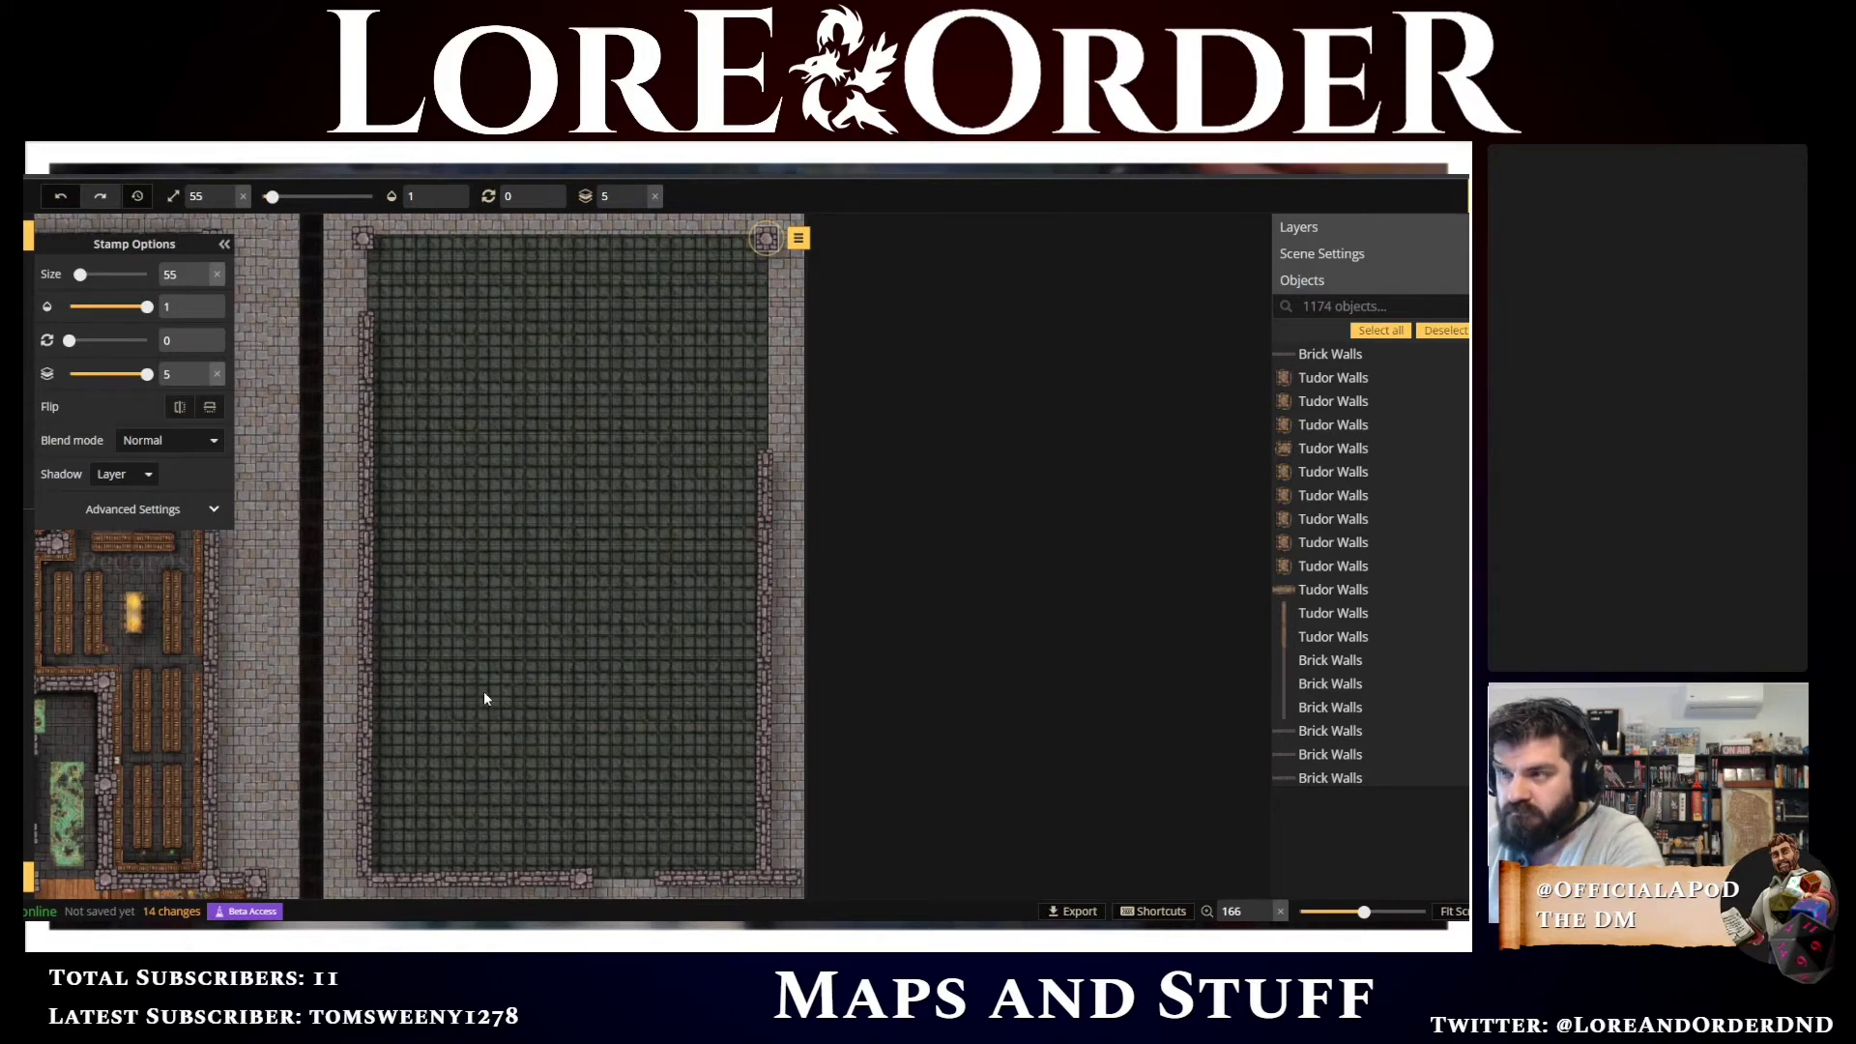
{"action": "left_click", "coordinate": [367, 875]}
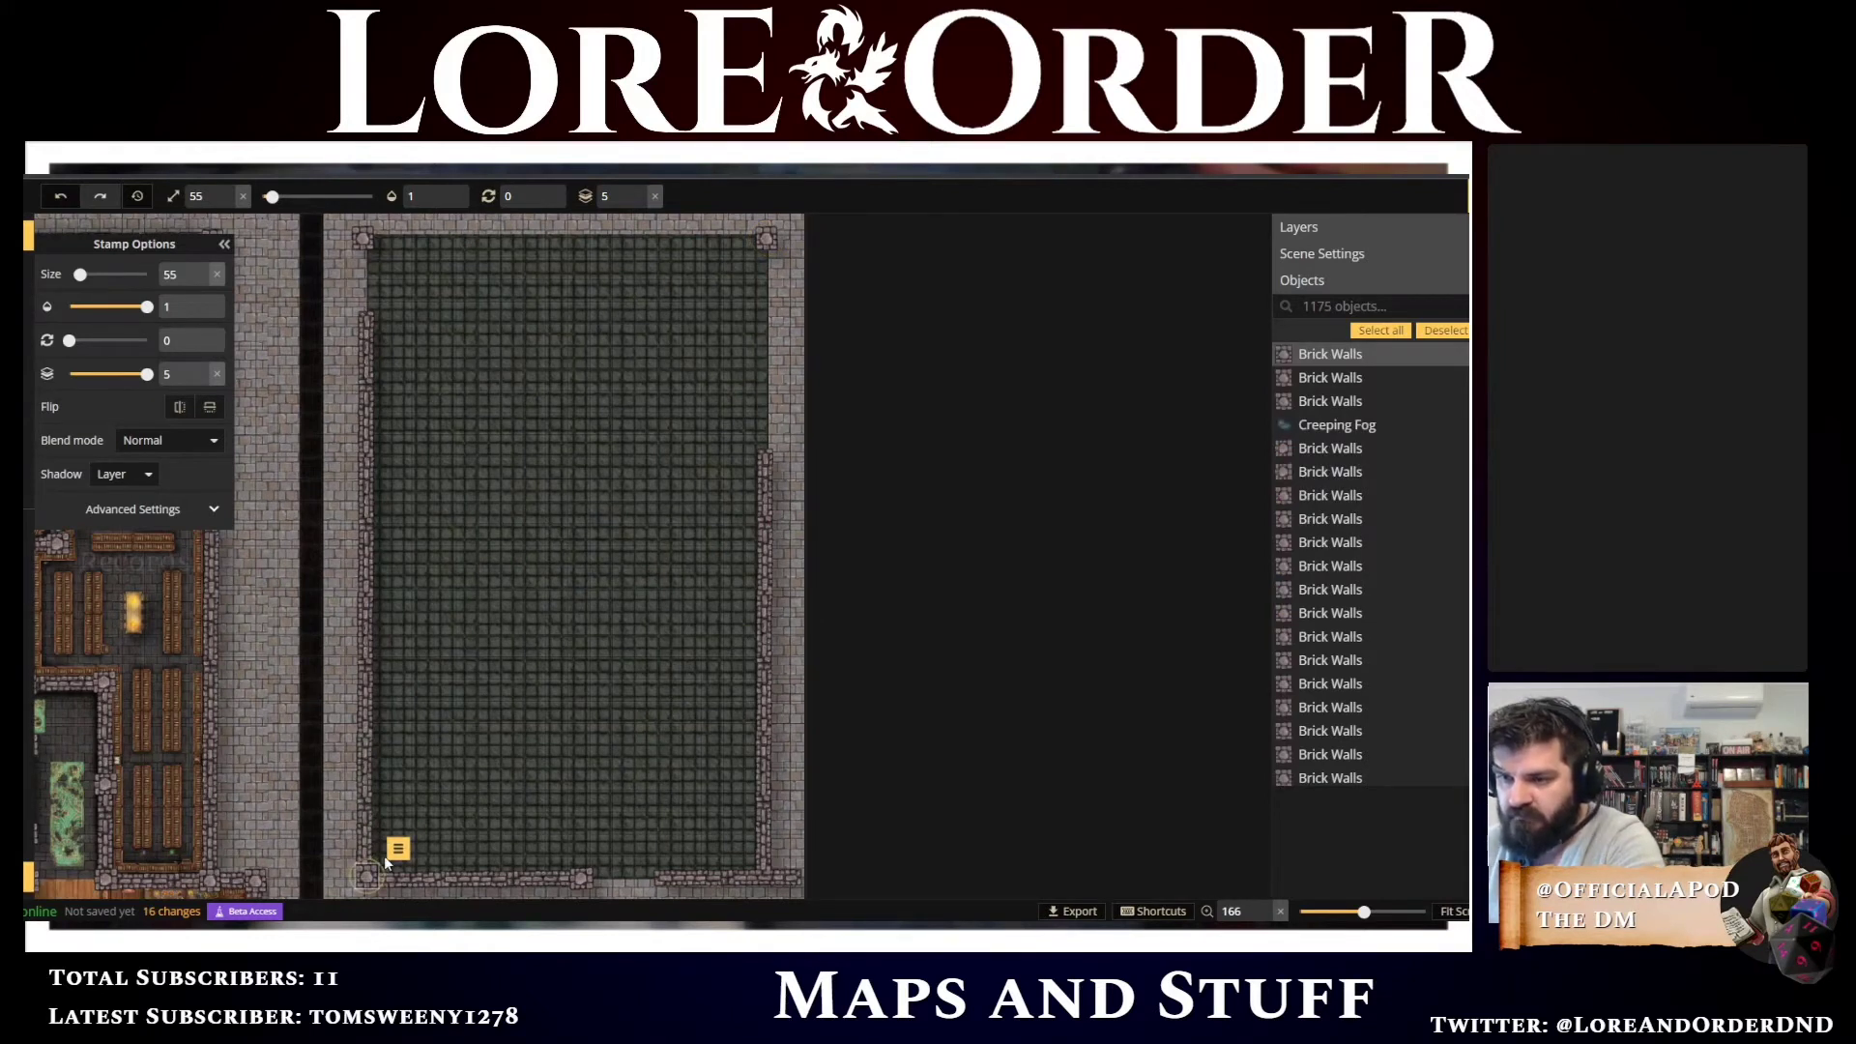
{"action": "mouse_move", "coordinate": [385, 859]}
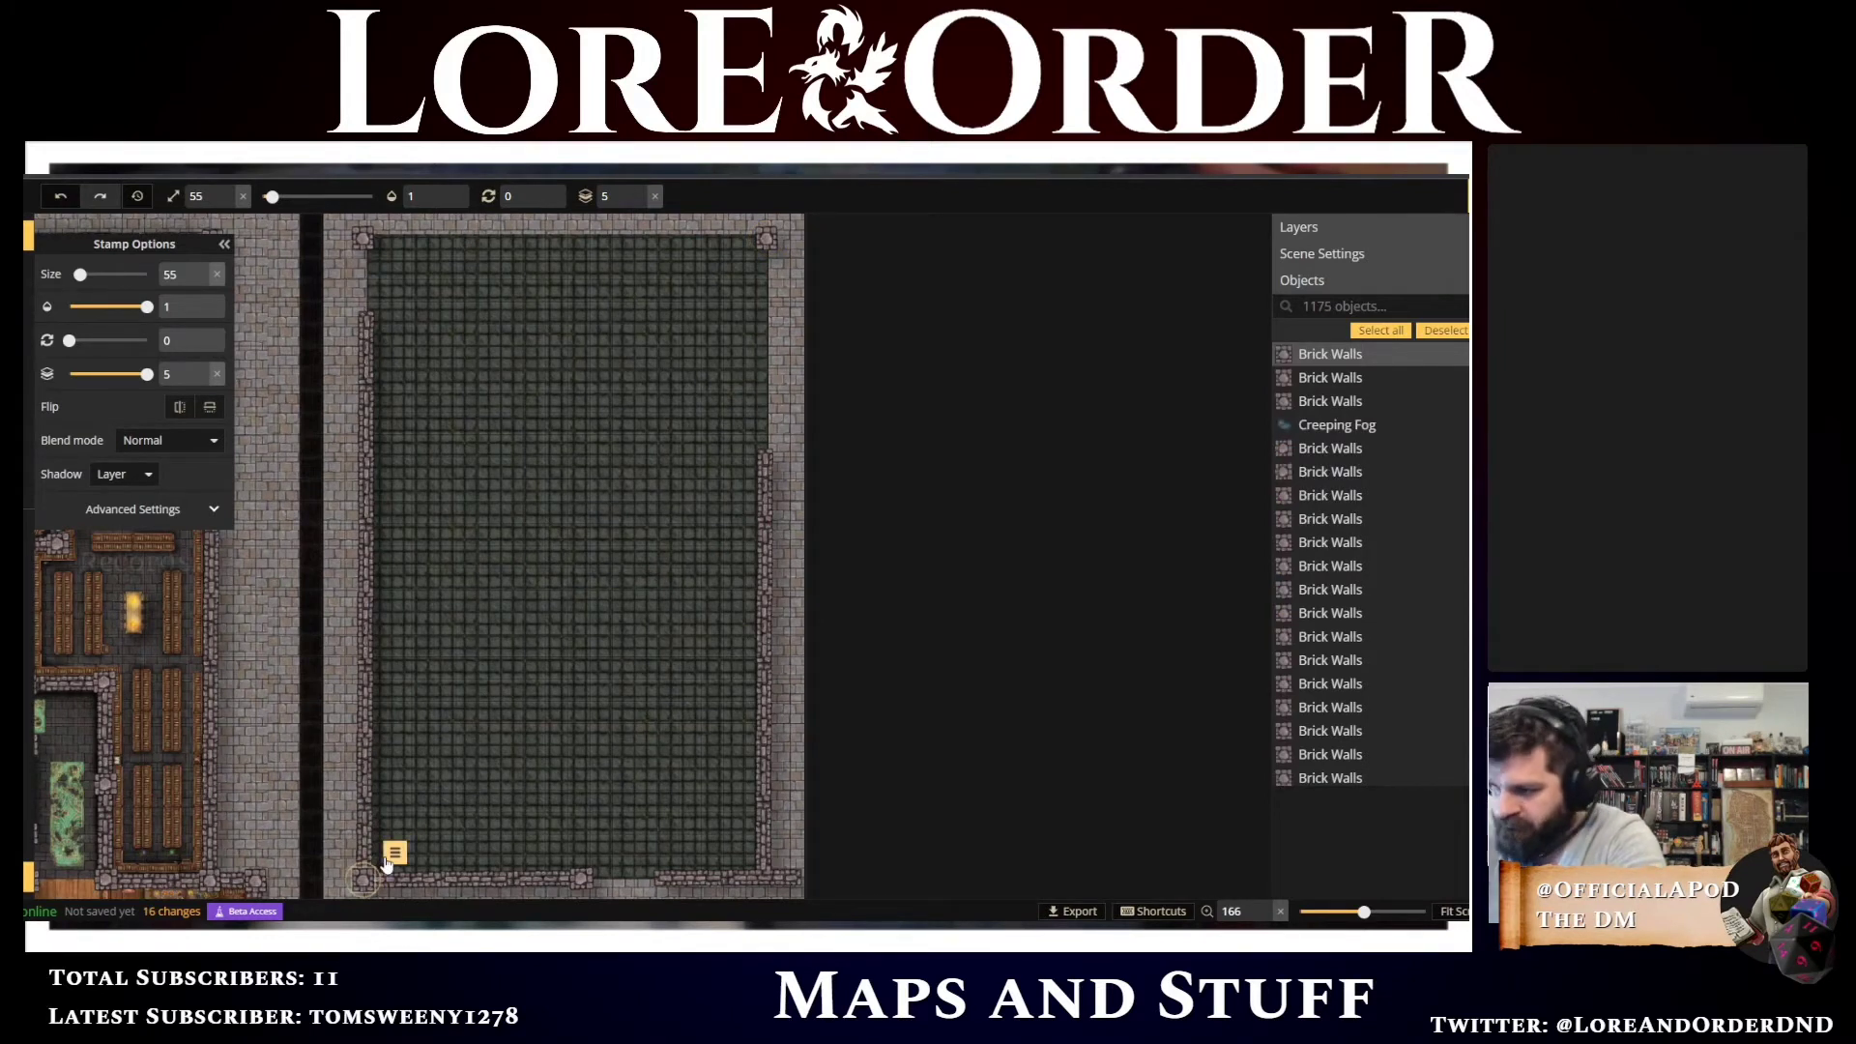
Ungroup the south wall's group of three pieces and delete the pillar at its east end
{"action": "left_click", "coordinate": [581, 880]}
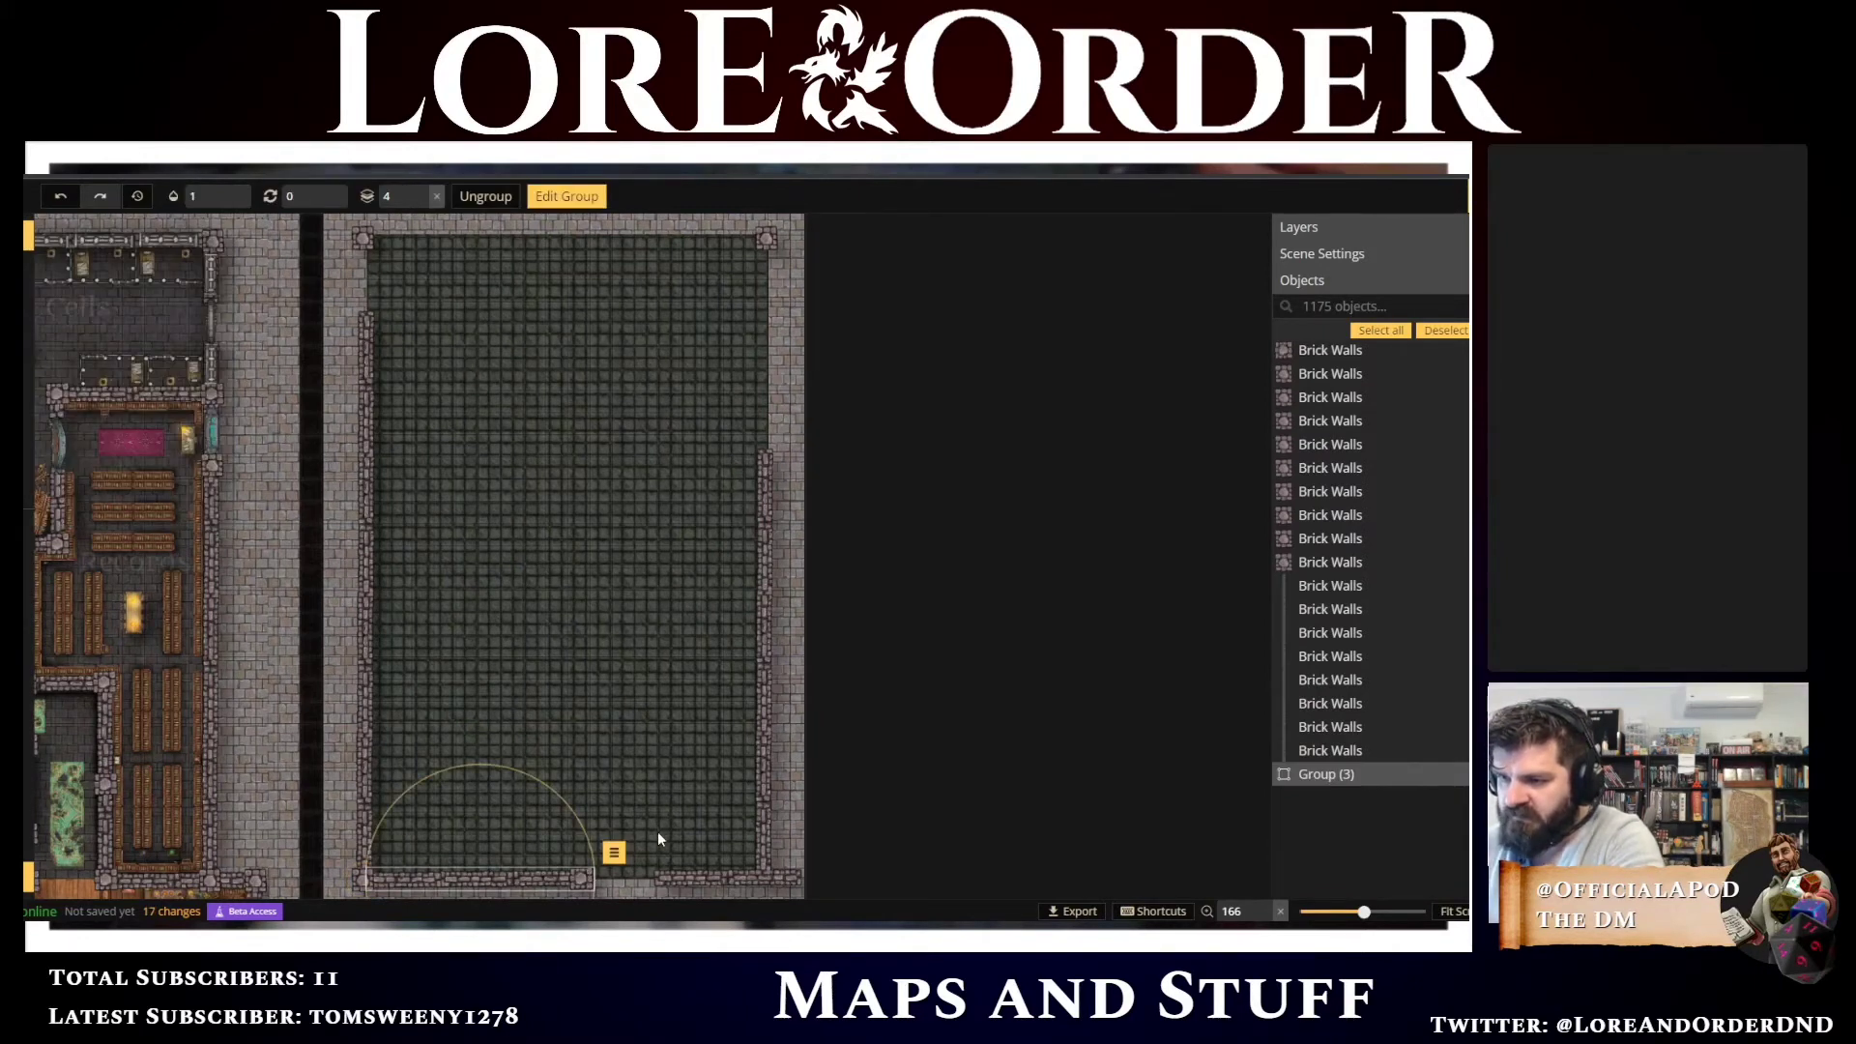
{"action": "scroll", "coordinate": [568, 865], "scroll_direction": "up", "scroll_amount": 2}
{"action": "scroll", "coordinate": [556, 740], "scroll_direction": "down", "scroll_amount": 3}
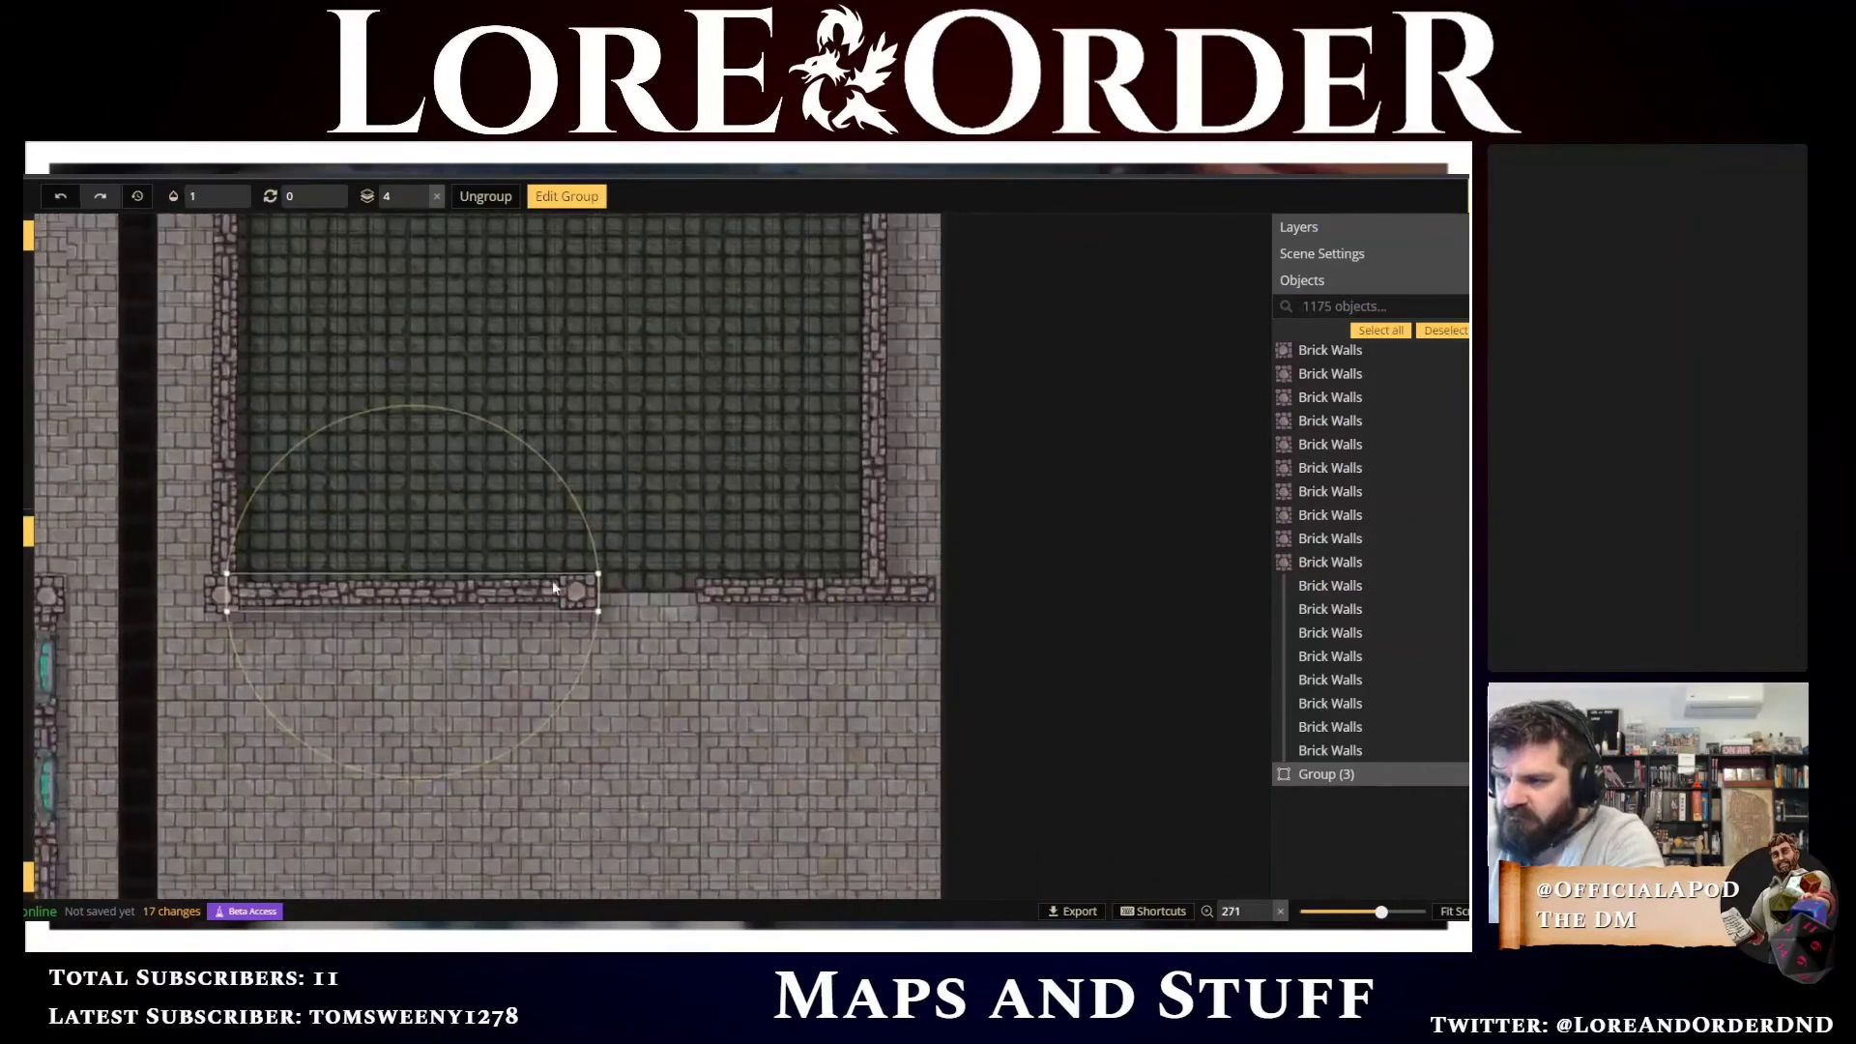
{"action": "left_click", "coordinate": [580, 612]}
{"action": "left_click", "coordinate": [581, 597]}
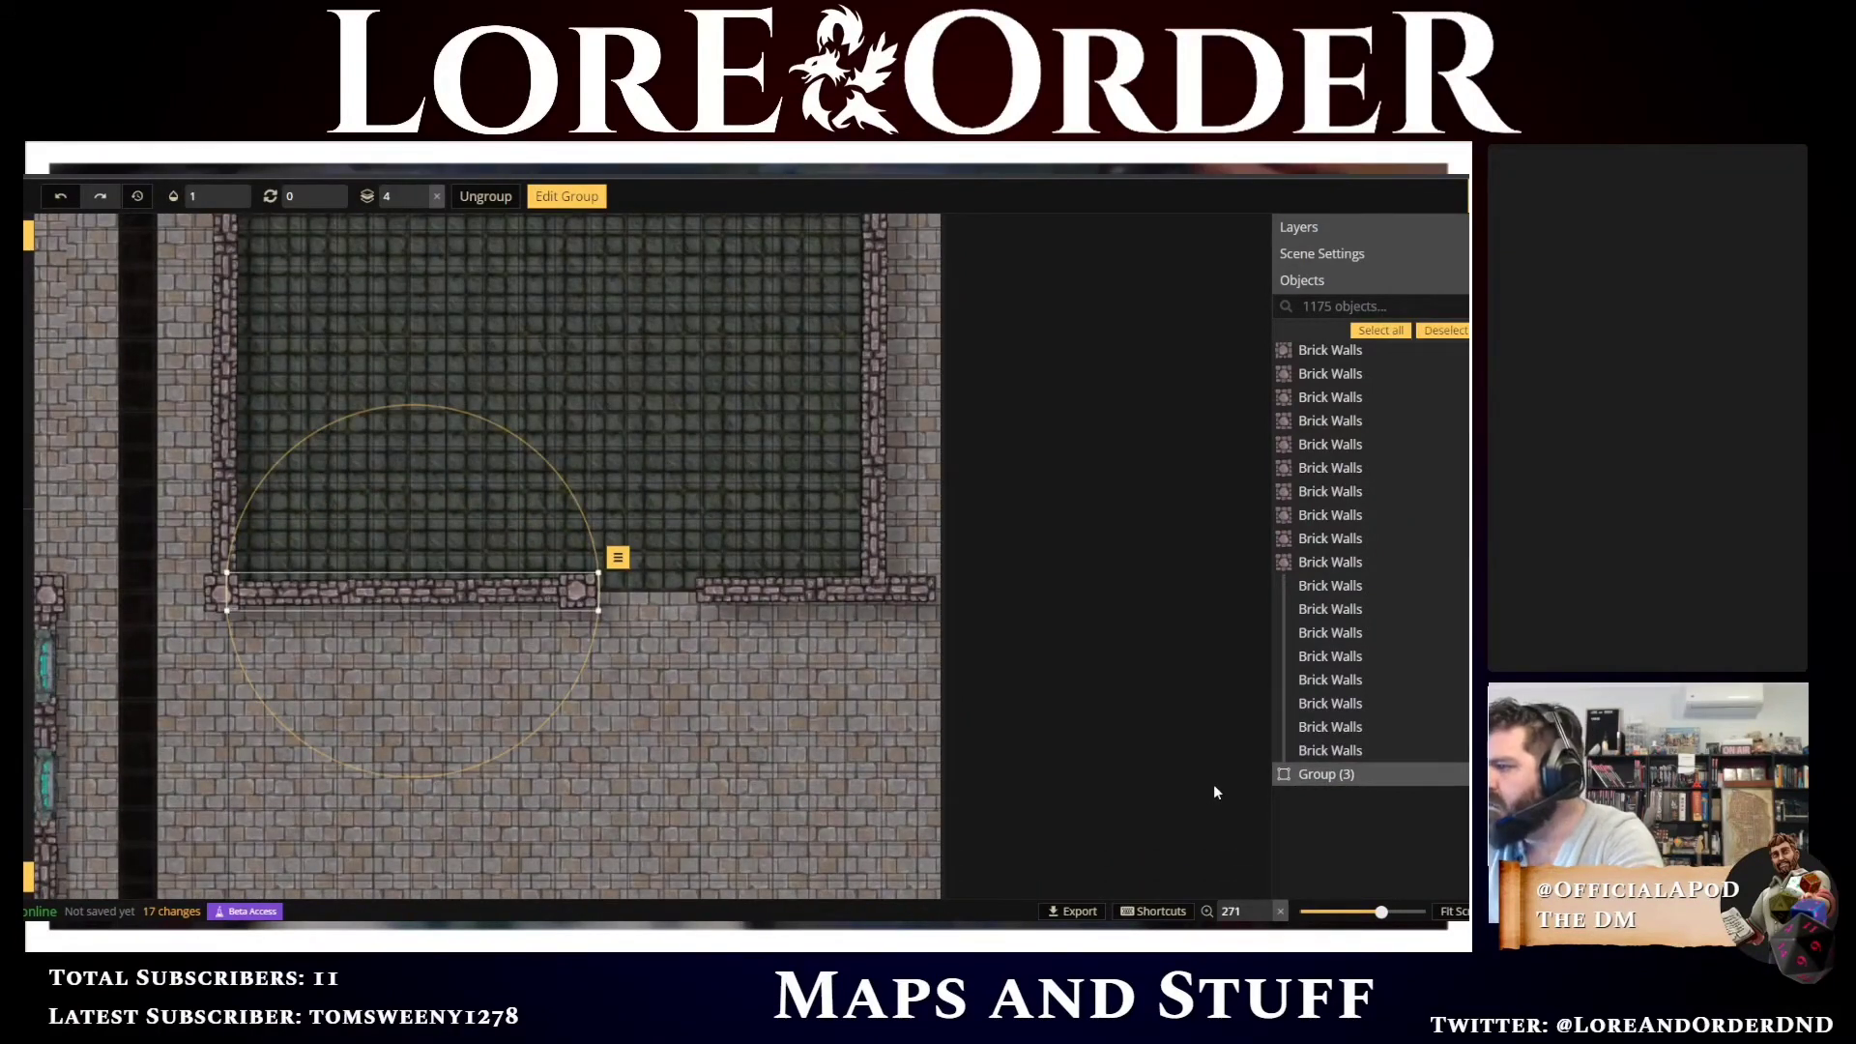
{"action": "mouse_move", "coordinate": [1425, 778]}
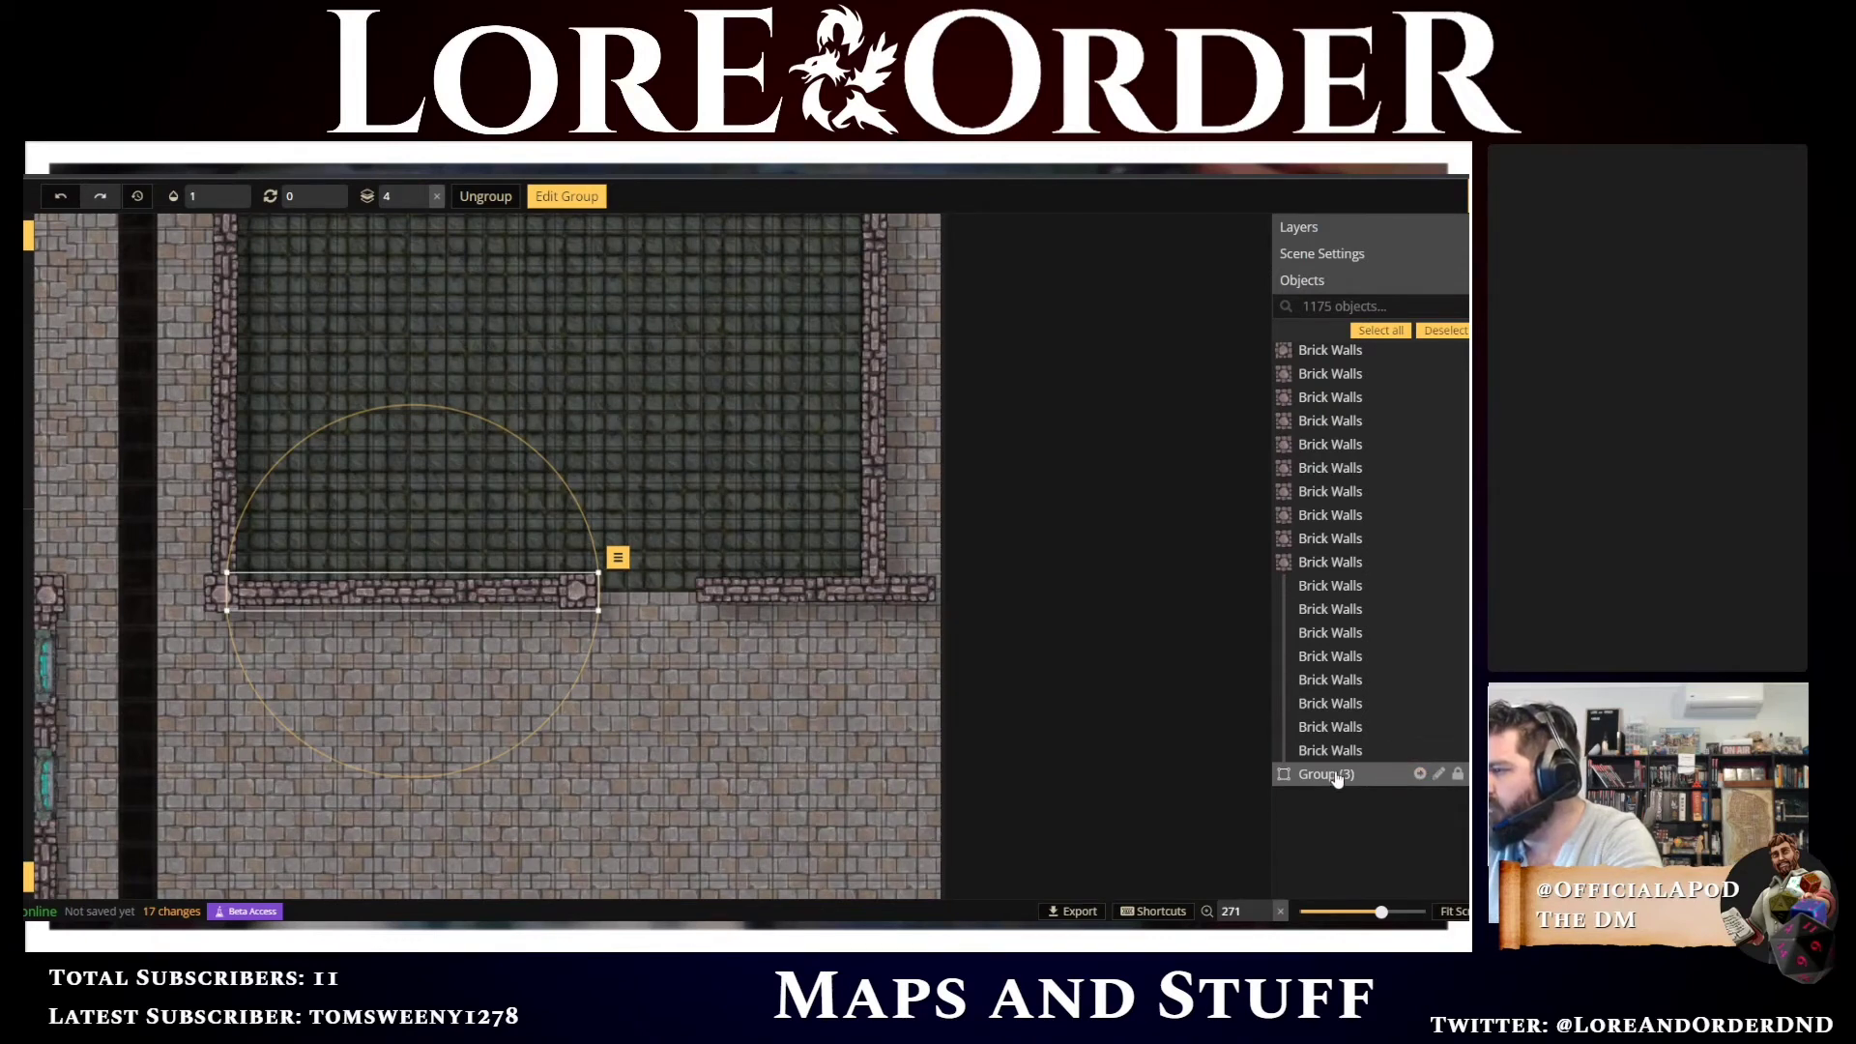
{"action": "right_click", "coordinate": [542, 592]}
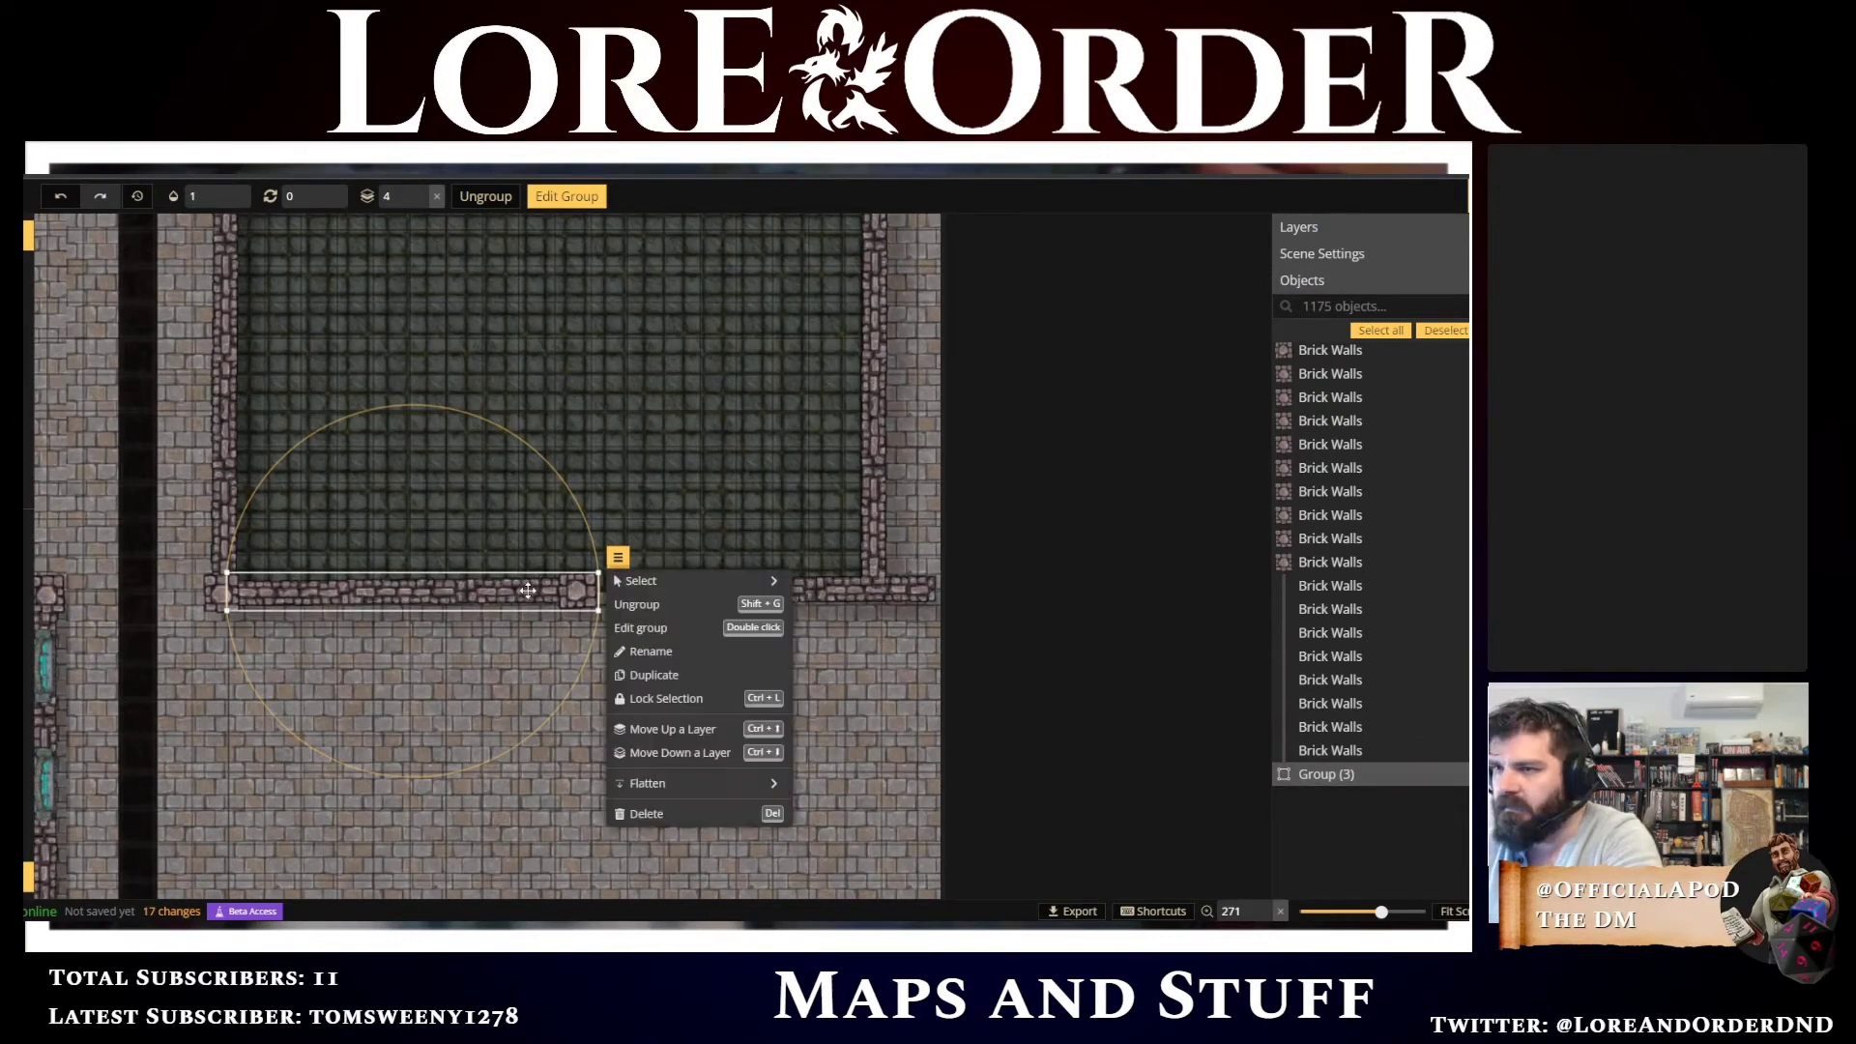
{"action": "left_click", "coordinate": [672, 607]}
{"action": "left_click", "coordinate": [587, 594]}
{"action": "key", "text": "Delete"}
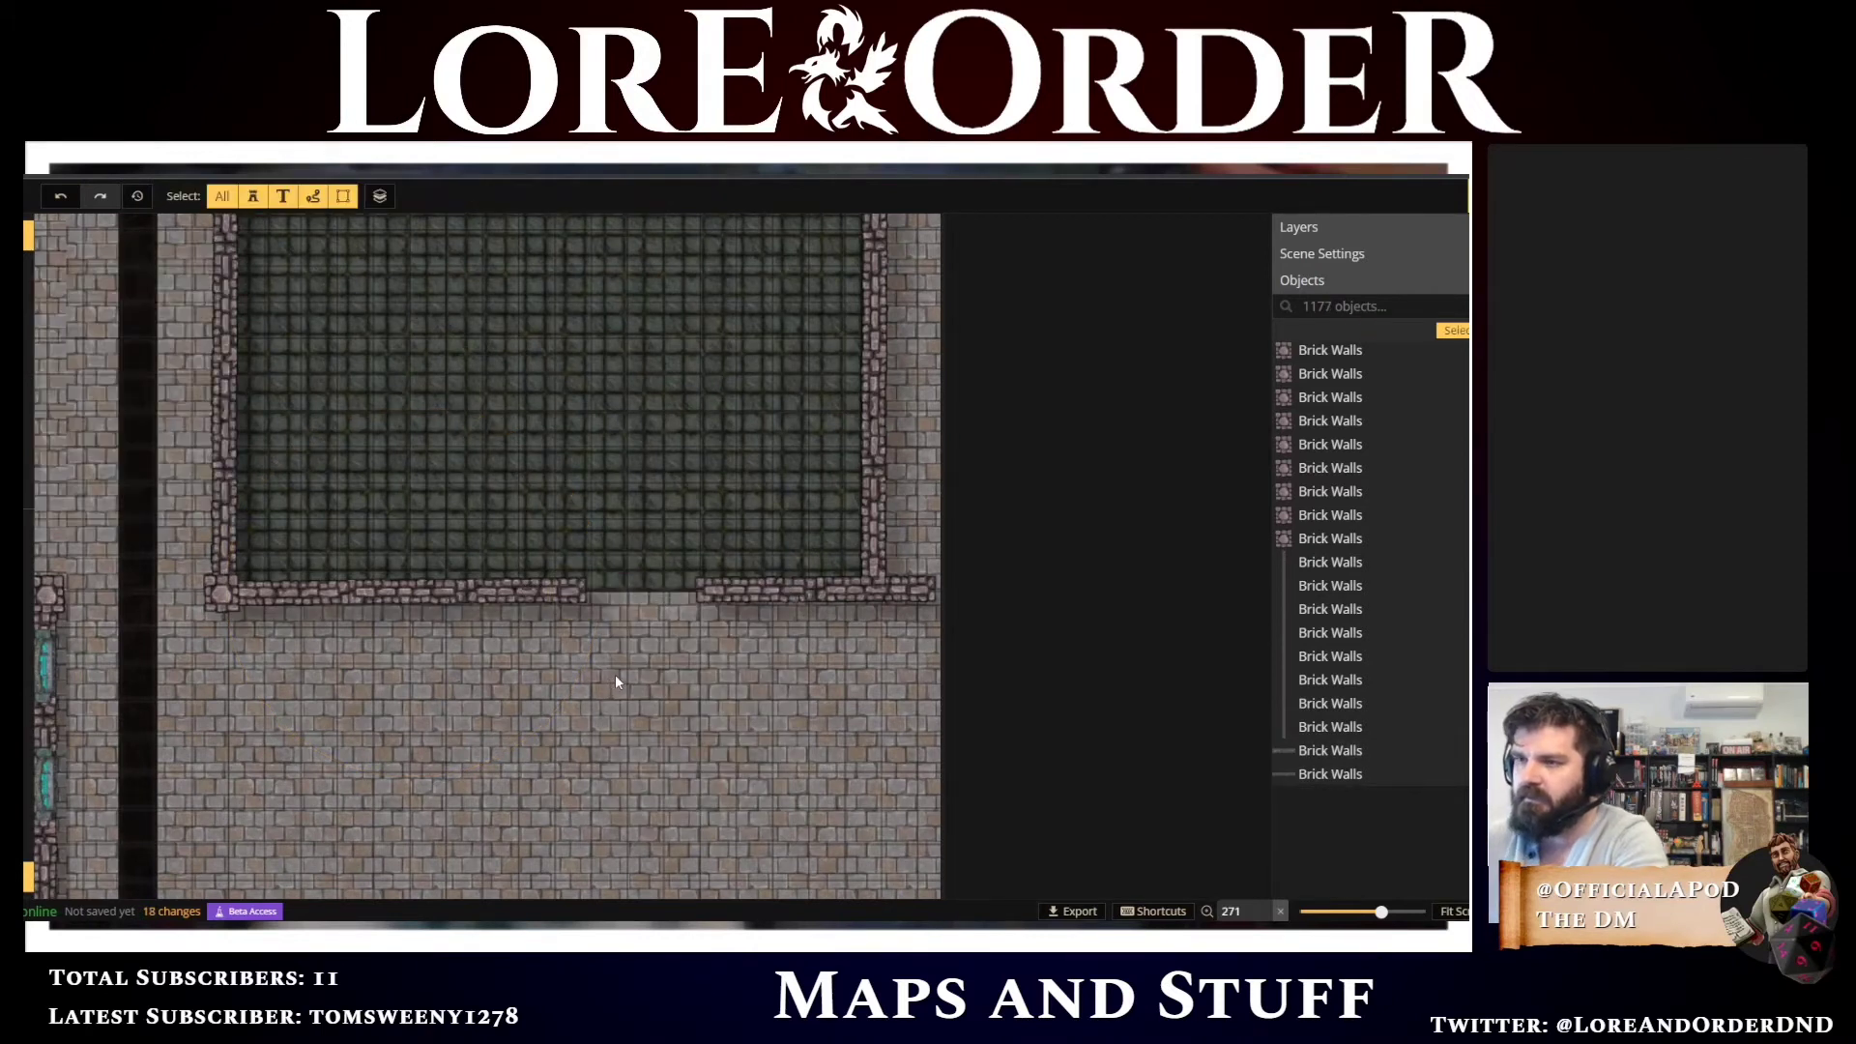
Shift the easternmost south wall segment westward so its end lines up with the new floor's south-east corner
{"action": "left_click", "coordinate": [785, 584]}
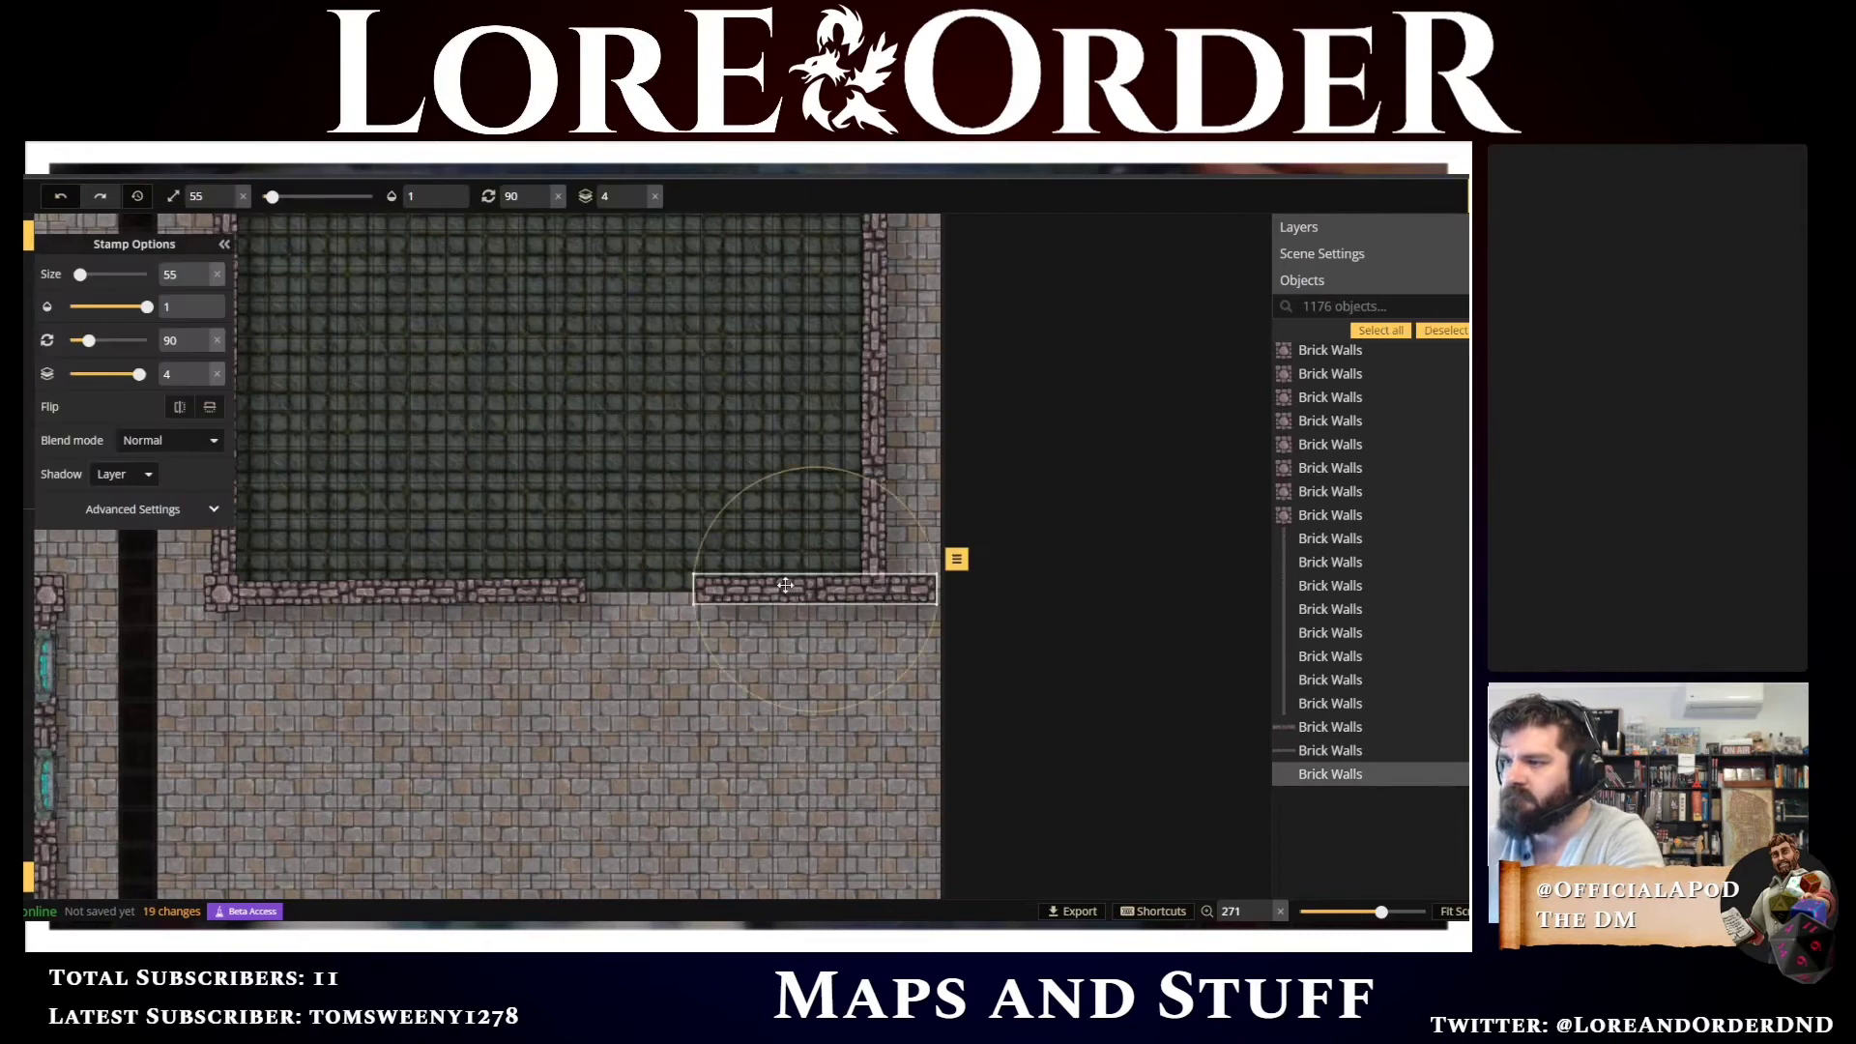
{"action": "key", "text": "Left"}
{"action": "key", "text": "Left"}
{"action": "key", "text": "Left"}
{"action": "key", "text": "Left"}
{"action": "key", "text": "Left"}
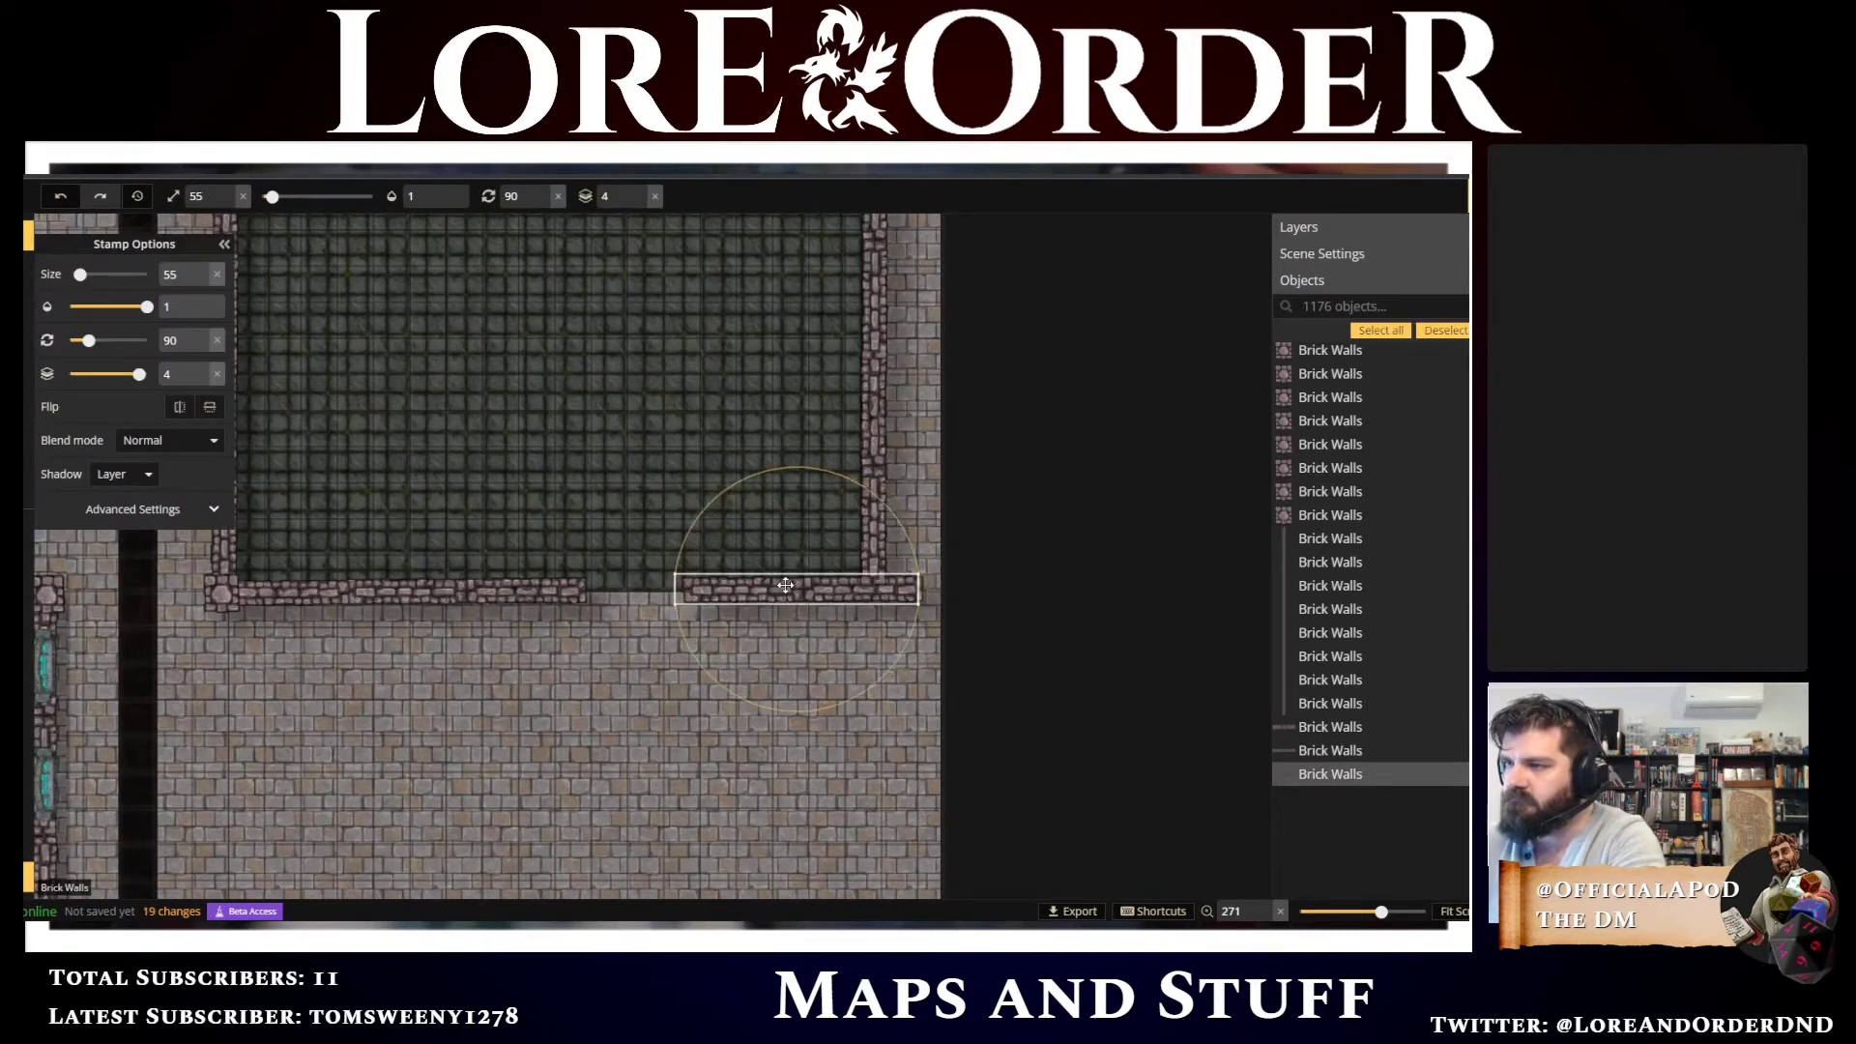
{"action": "key", "text": "Left"}
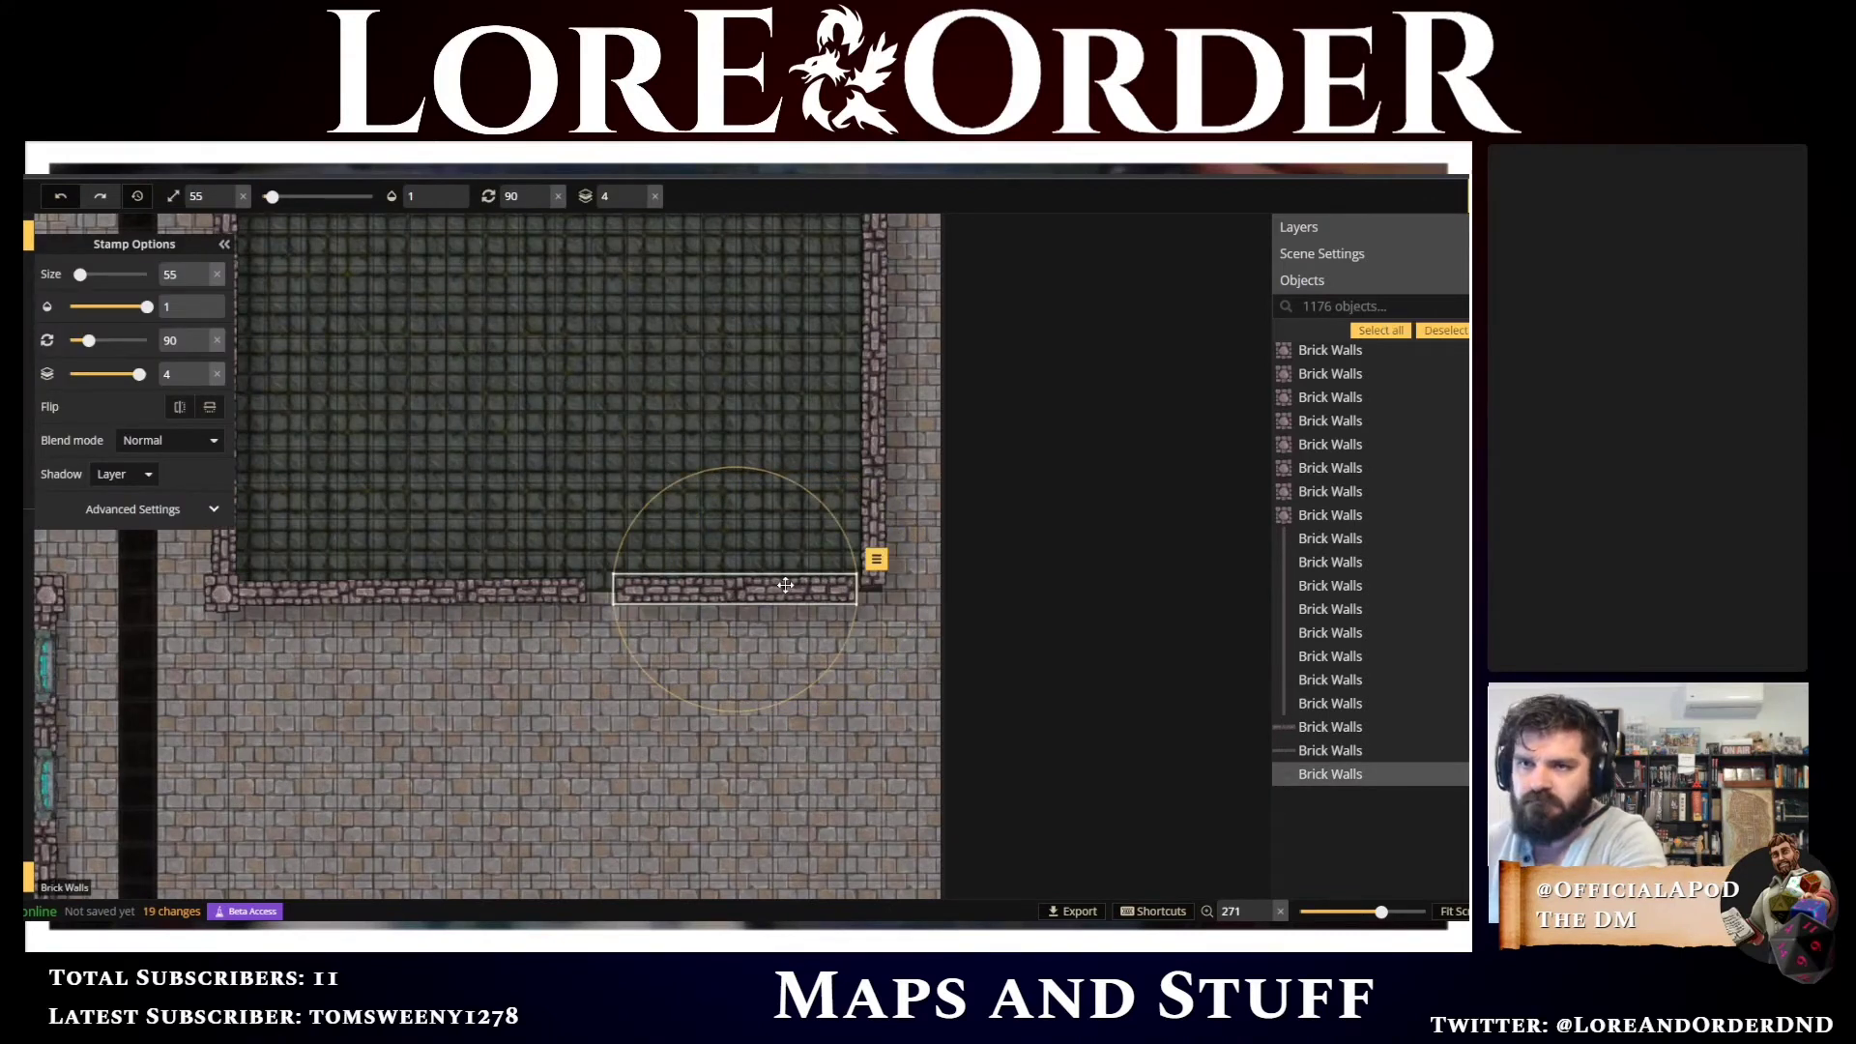
{"action": "left_click", "coordinate": [208, 509]}
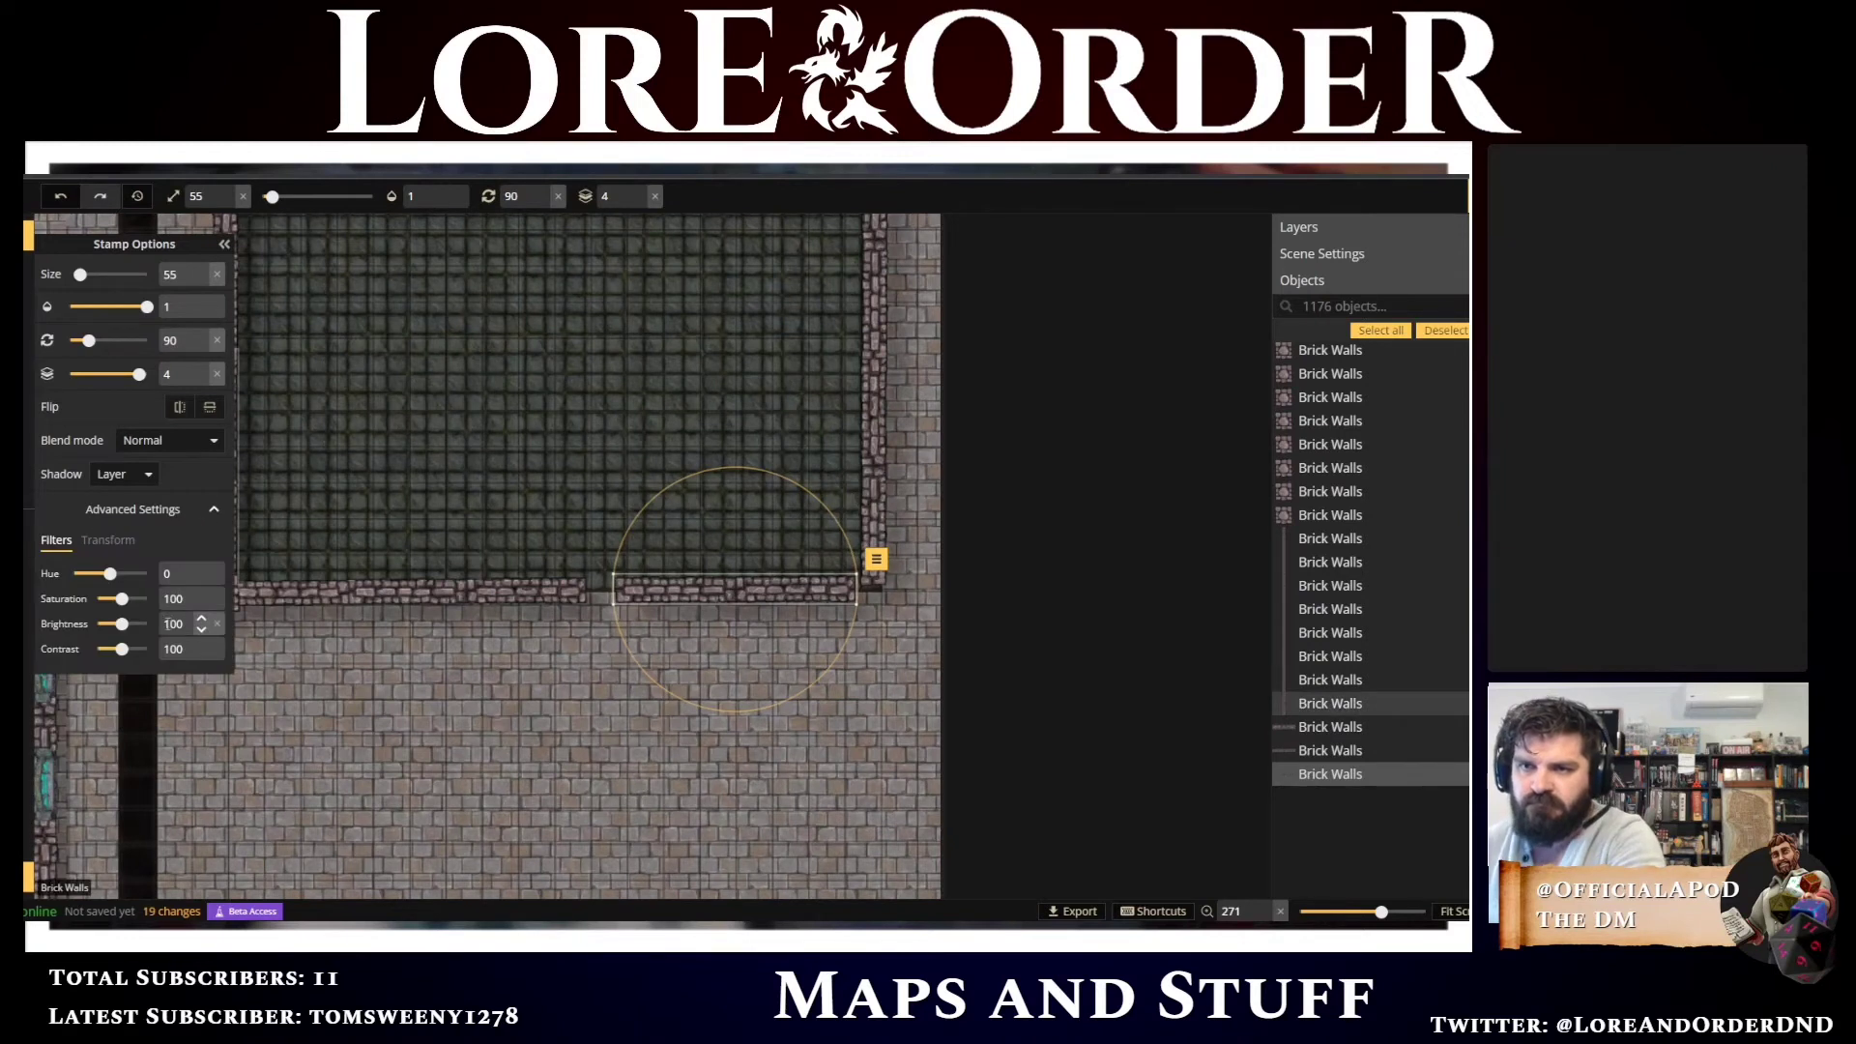
{"action": "left_click", "coordinate": [111, 543]}
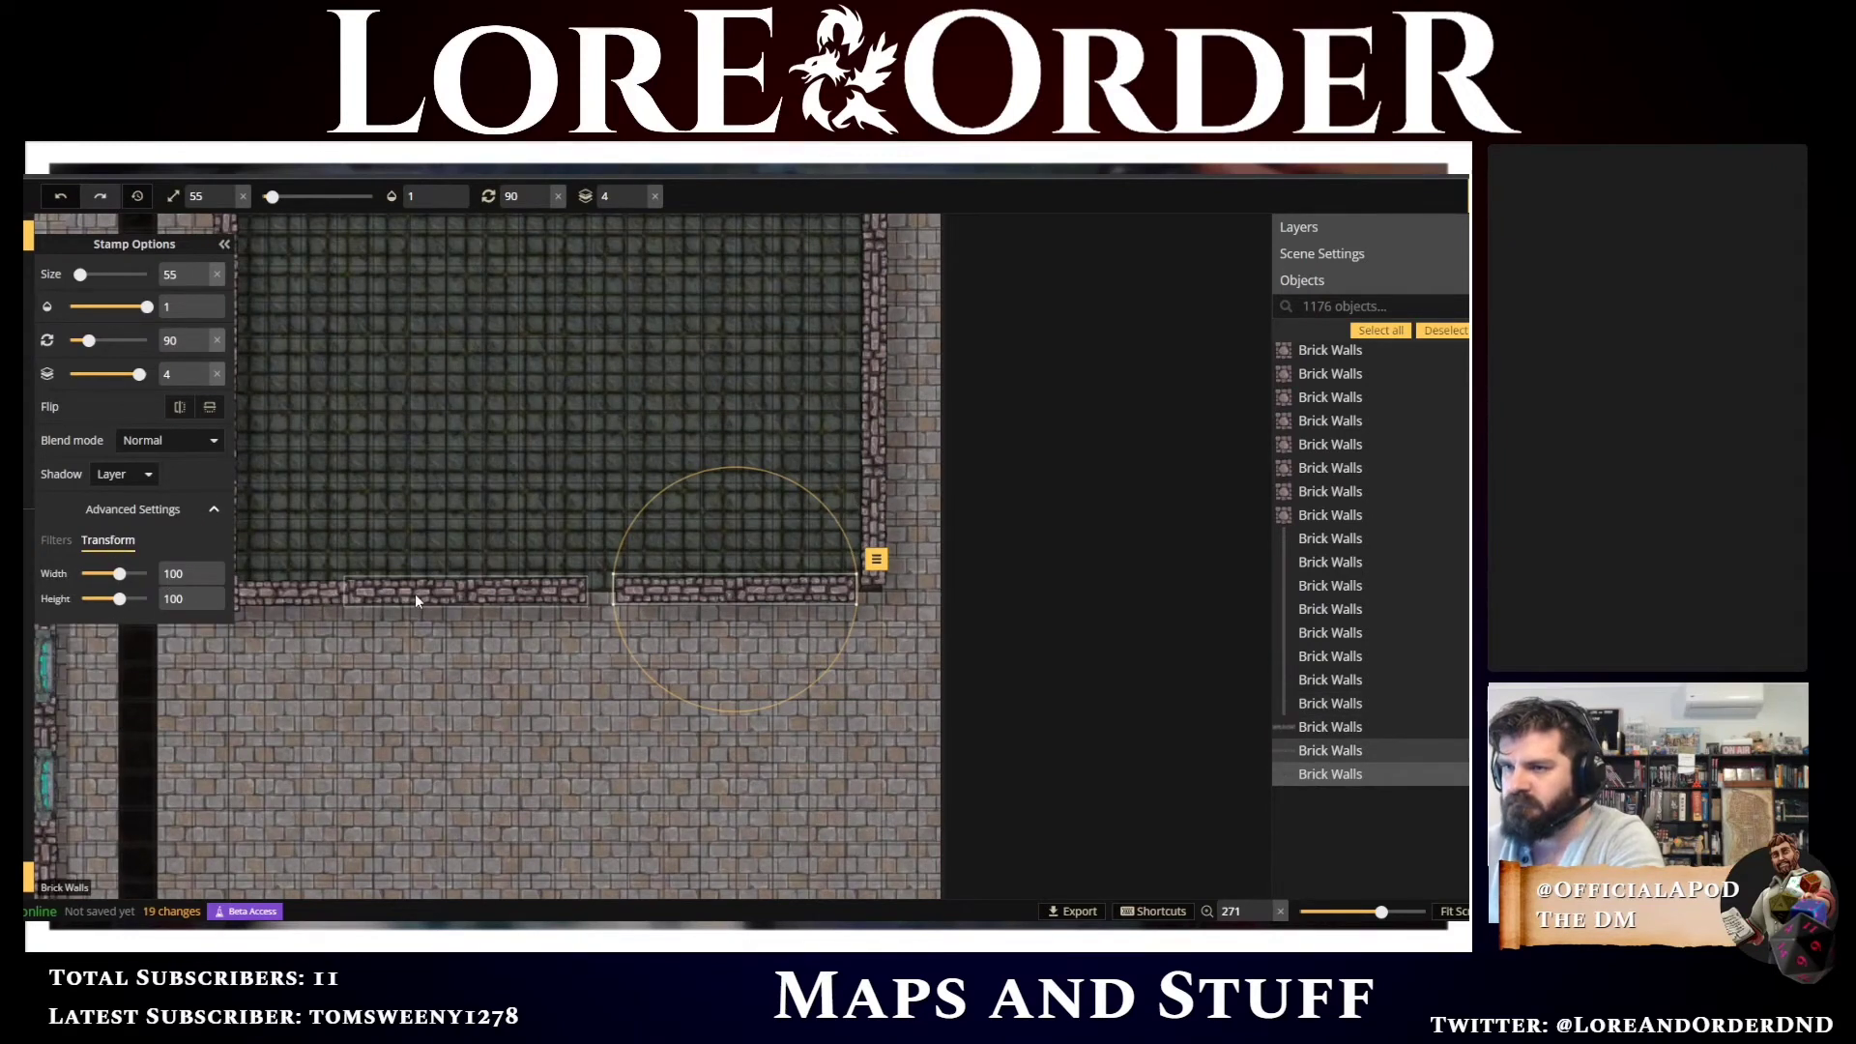
{"action": "left_click_drag", "start_coordinate": [715, 594], "coordinate": [717, 596]}
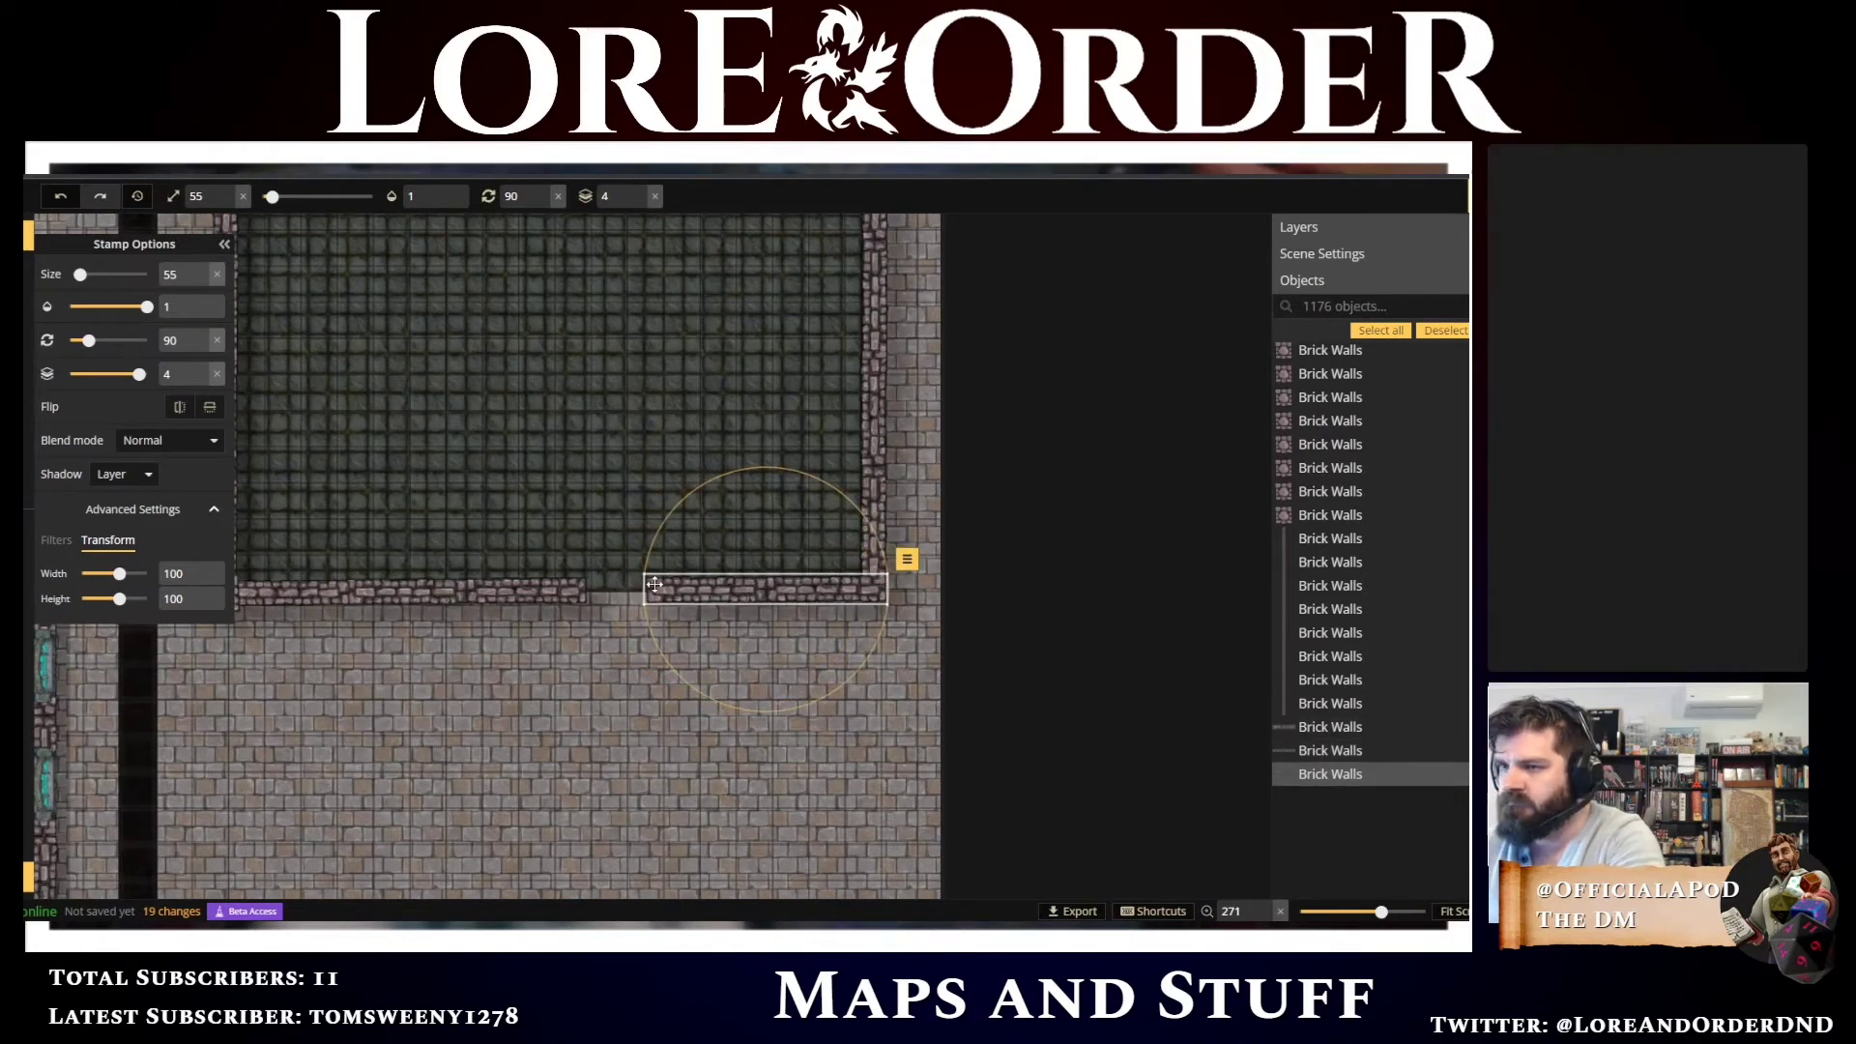
Move the middle south wall segment east against its neighbour and delete the leftover segment beside the south-west pillar
{"action": "left_click", "coordinate": [561, 601]}
{"action": "key", "text": "Right"}
{"action": "key", "text": "Right"}
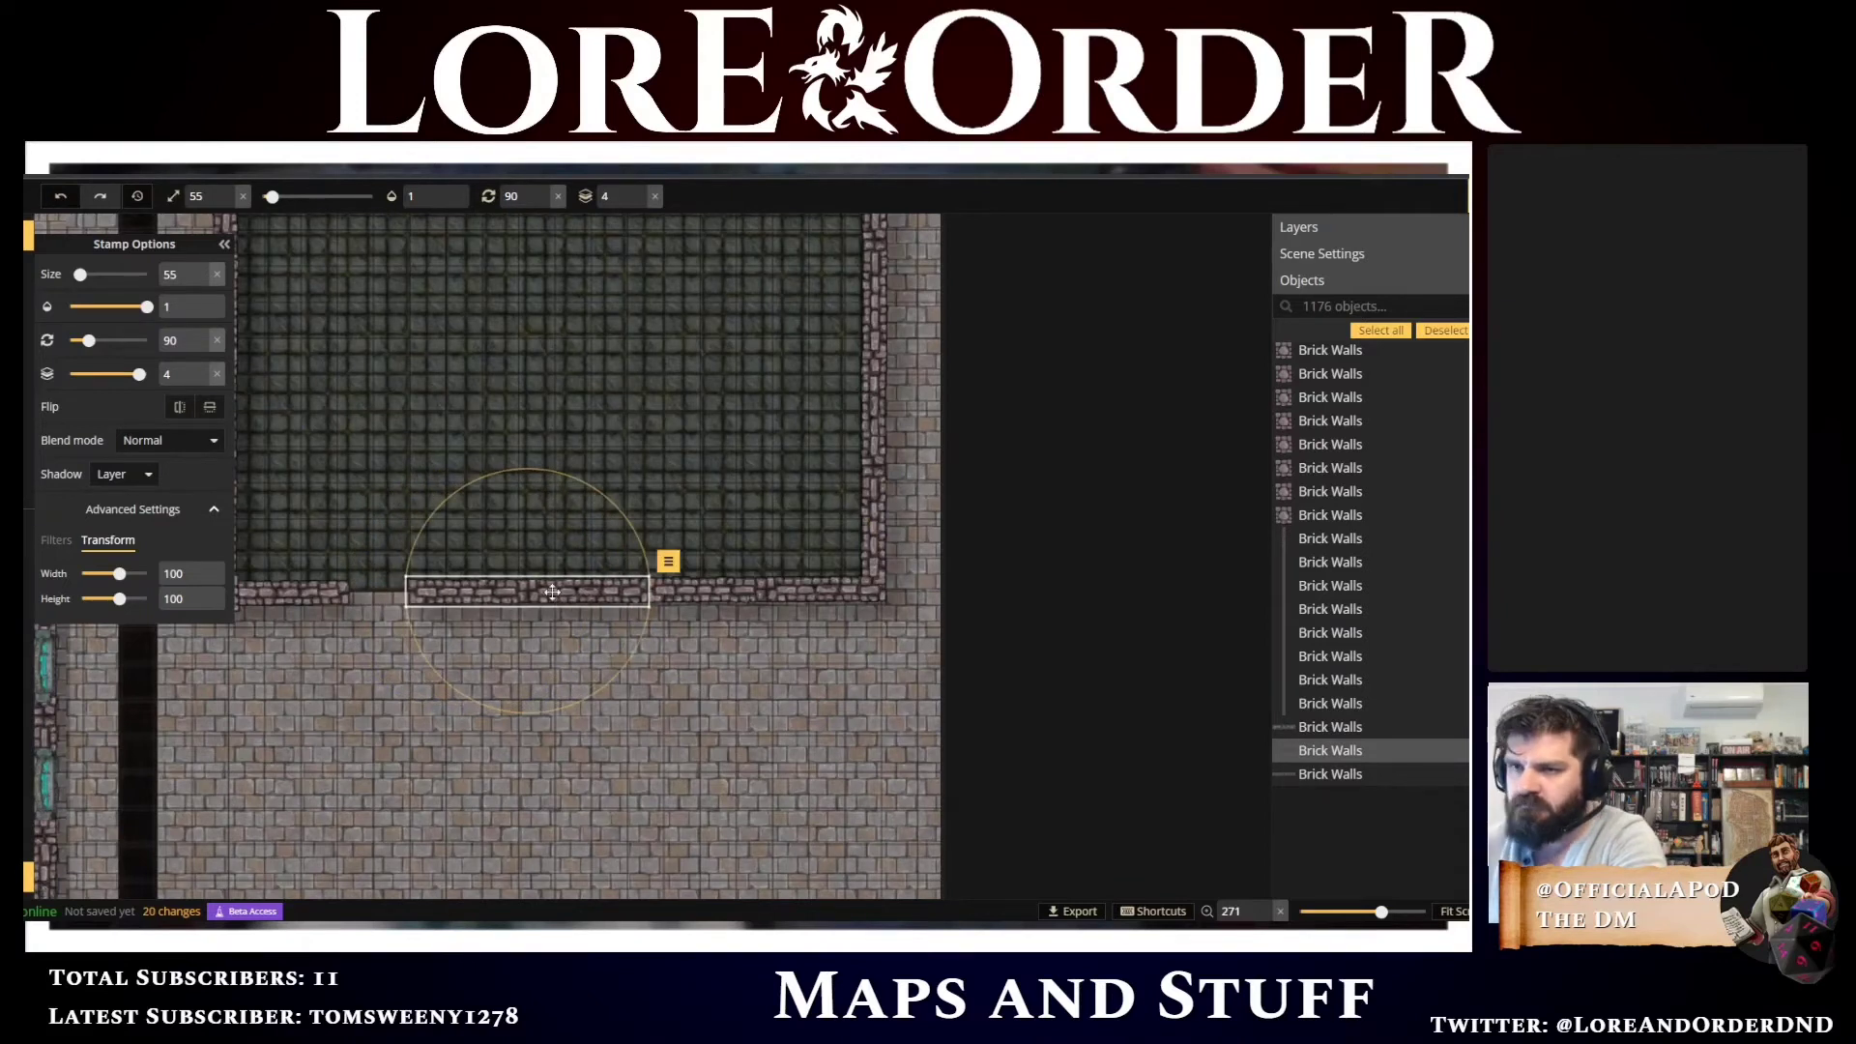
{"action": "left_click_drag", "start_coordinate": [278, 601], "coordinate": [420, 593]}
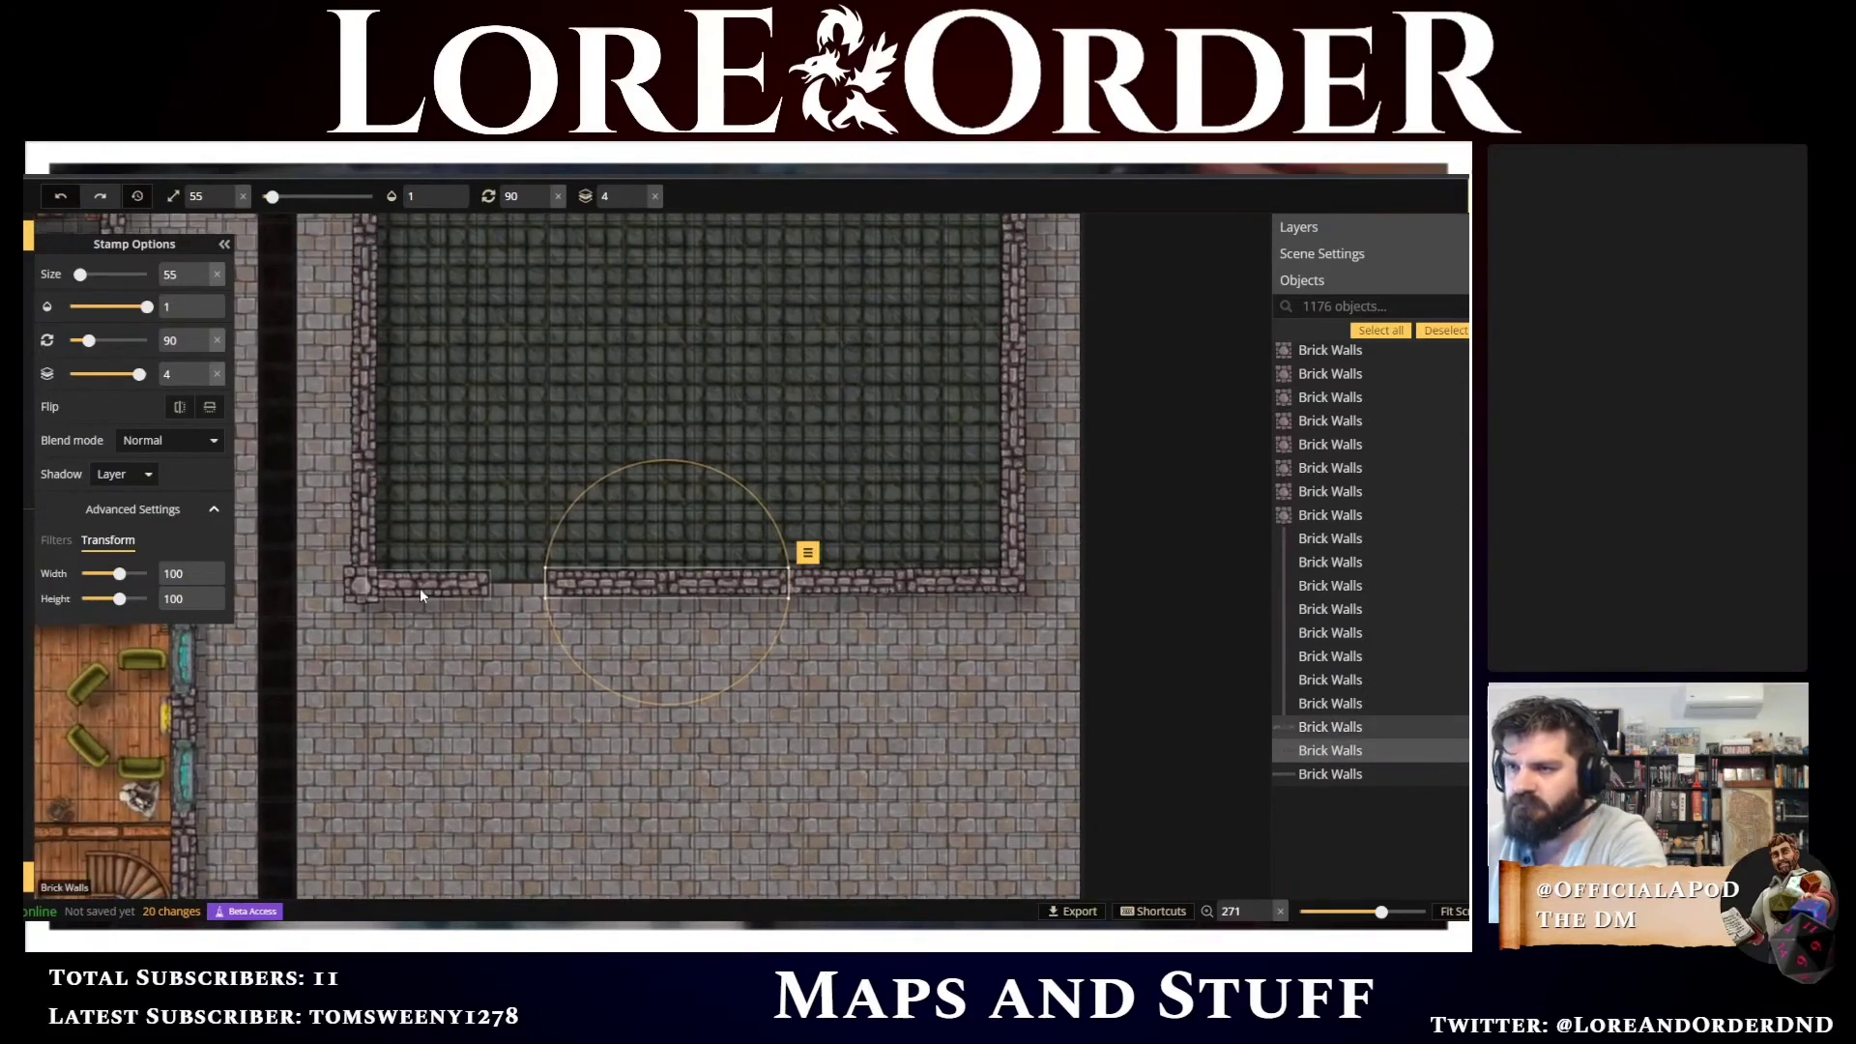
{"action": "left_click", "coordinate": [420, 587]}
{"action": "key", "text": "Delete"}
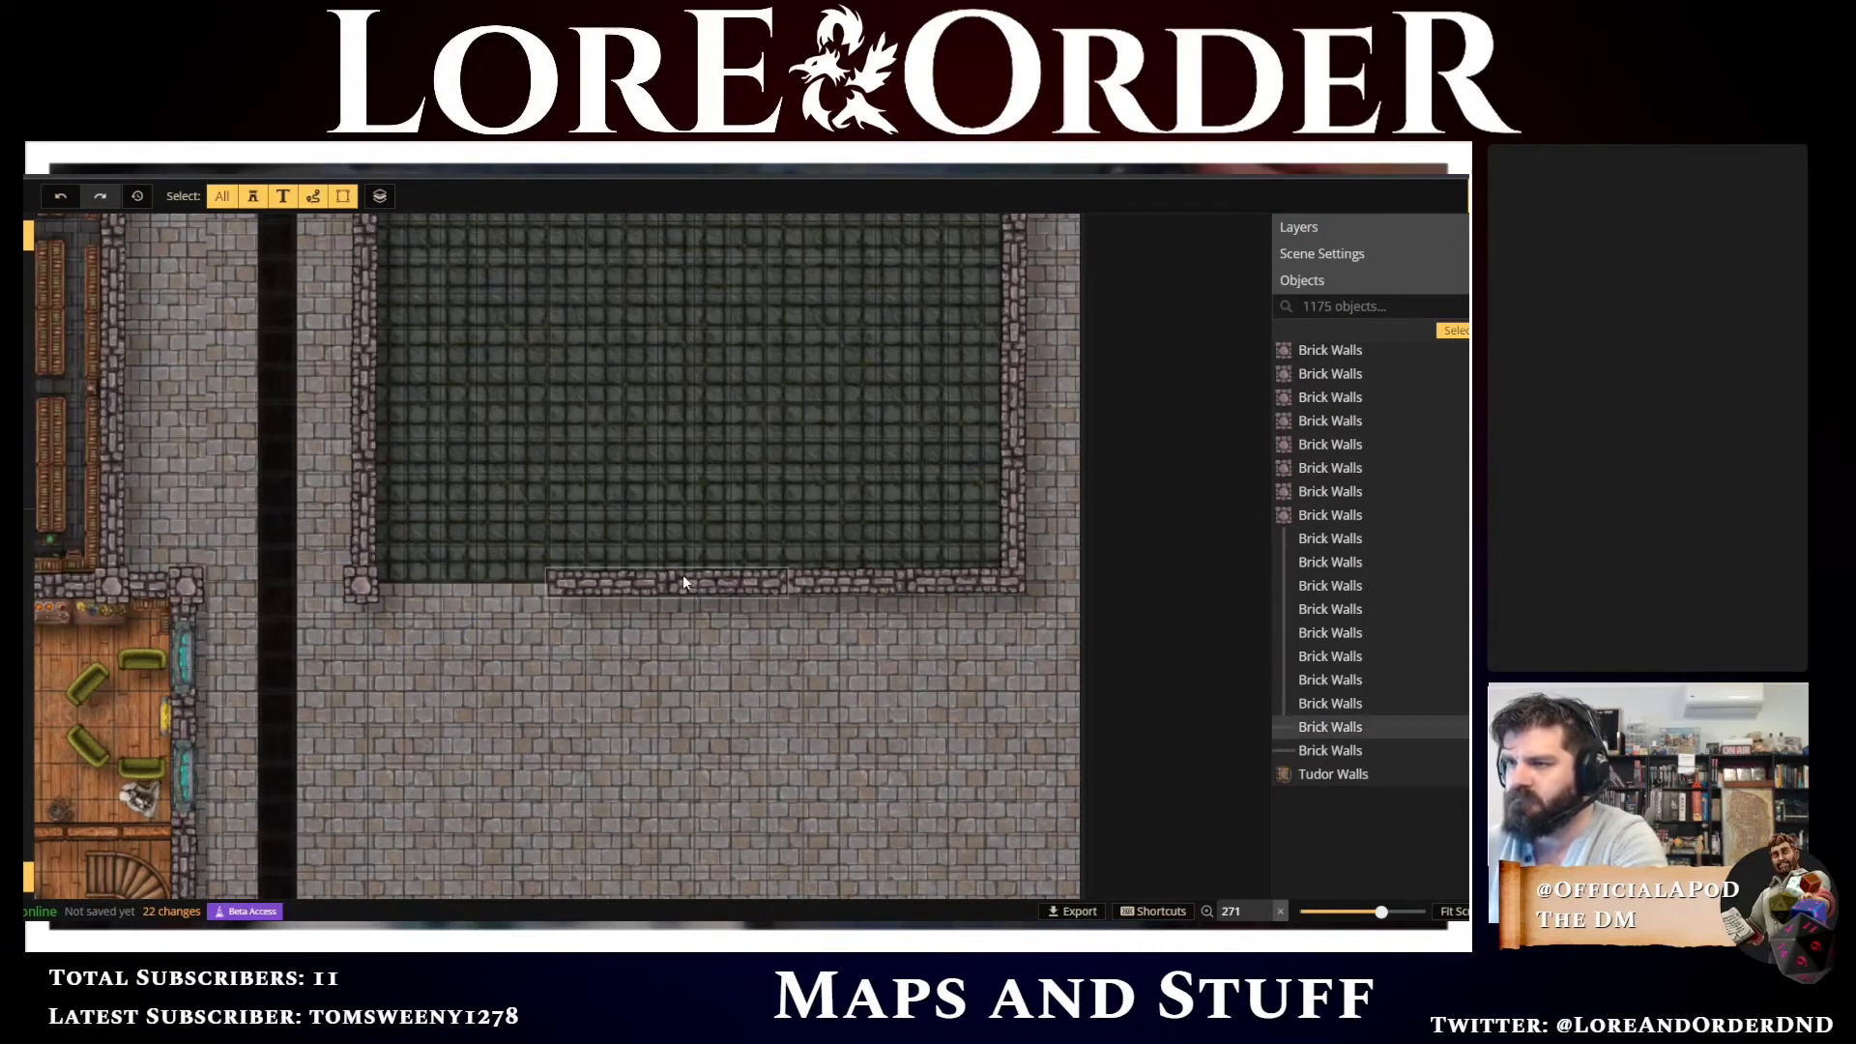
Copy the middle south wall segment and place the duplicate in the gap between it and the south-west corner pillar
{"action": "left_click", "coordinate": [683, 581]}
{"action": "key", "text": "ctrl+c"}
{"action": "key", "text": "ctrl+v"}
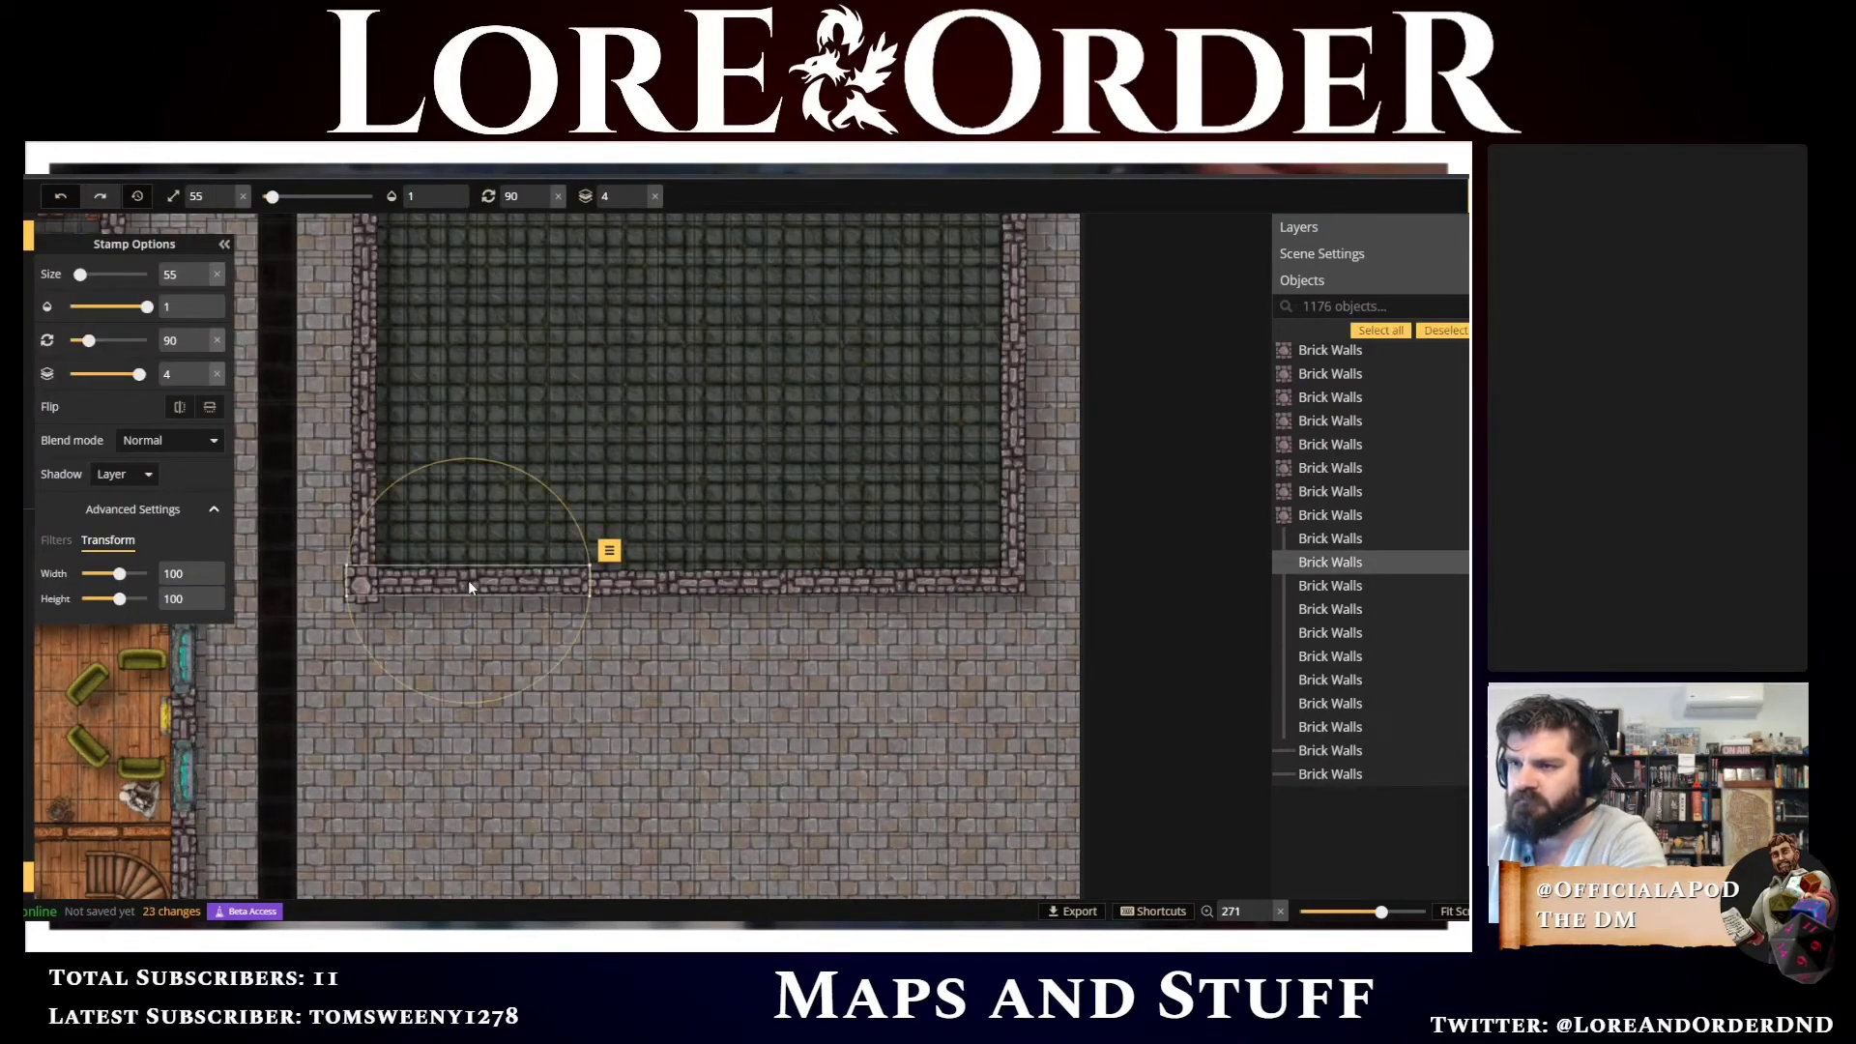
{"action": "key", "text": "Down"}
{"action": "key", "text": "Right"}
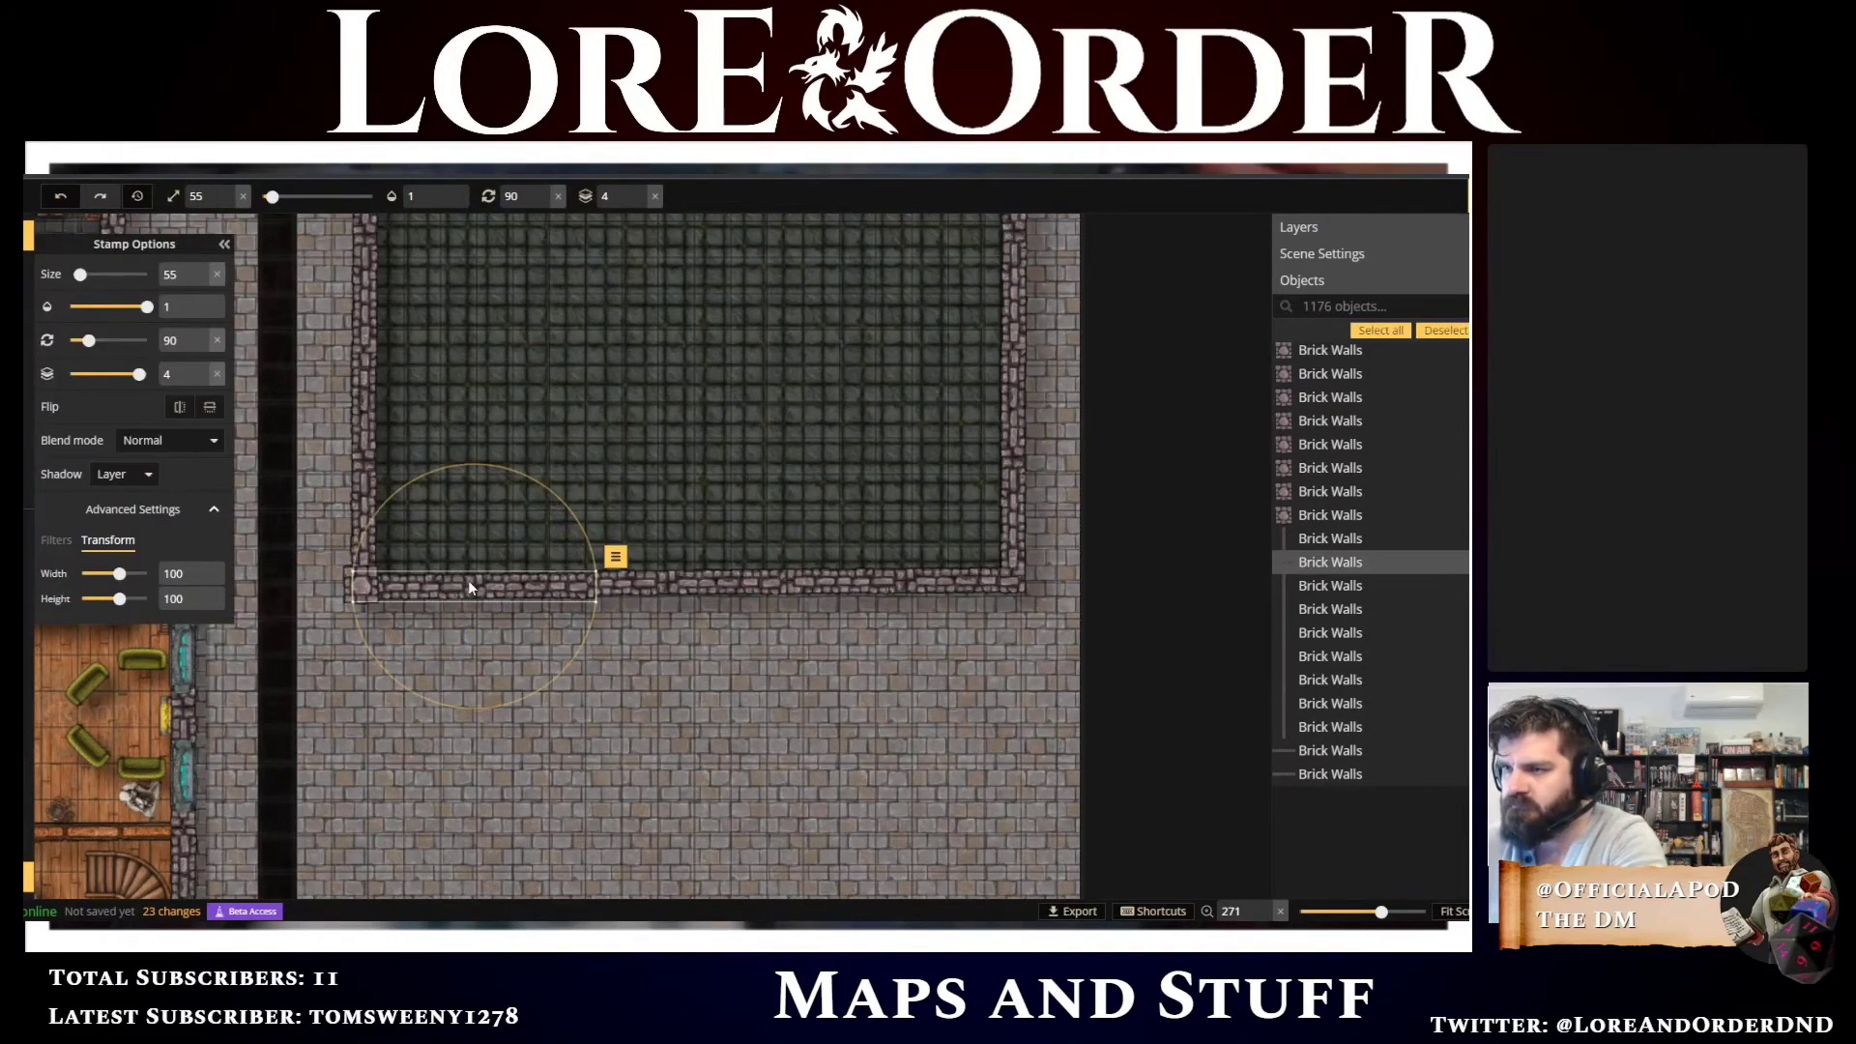
Nudge the duplicated segment vertically until it lines up with the adjoining section of the south wall
{"action": "scroll", "coordinate": [468, 580], "scroll_direction": "up", "scroll_amount": 5}
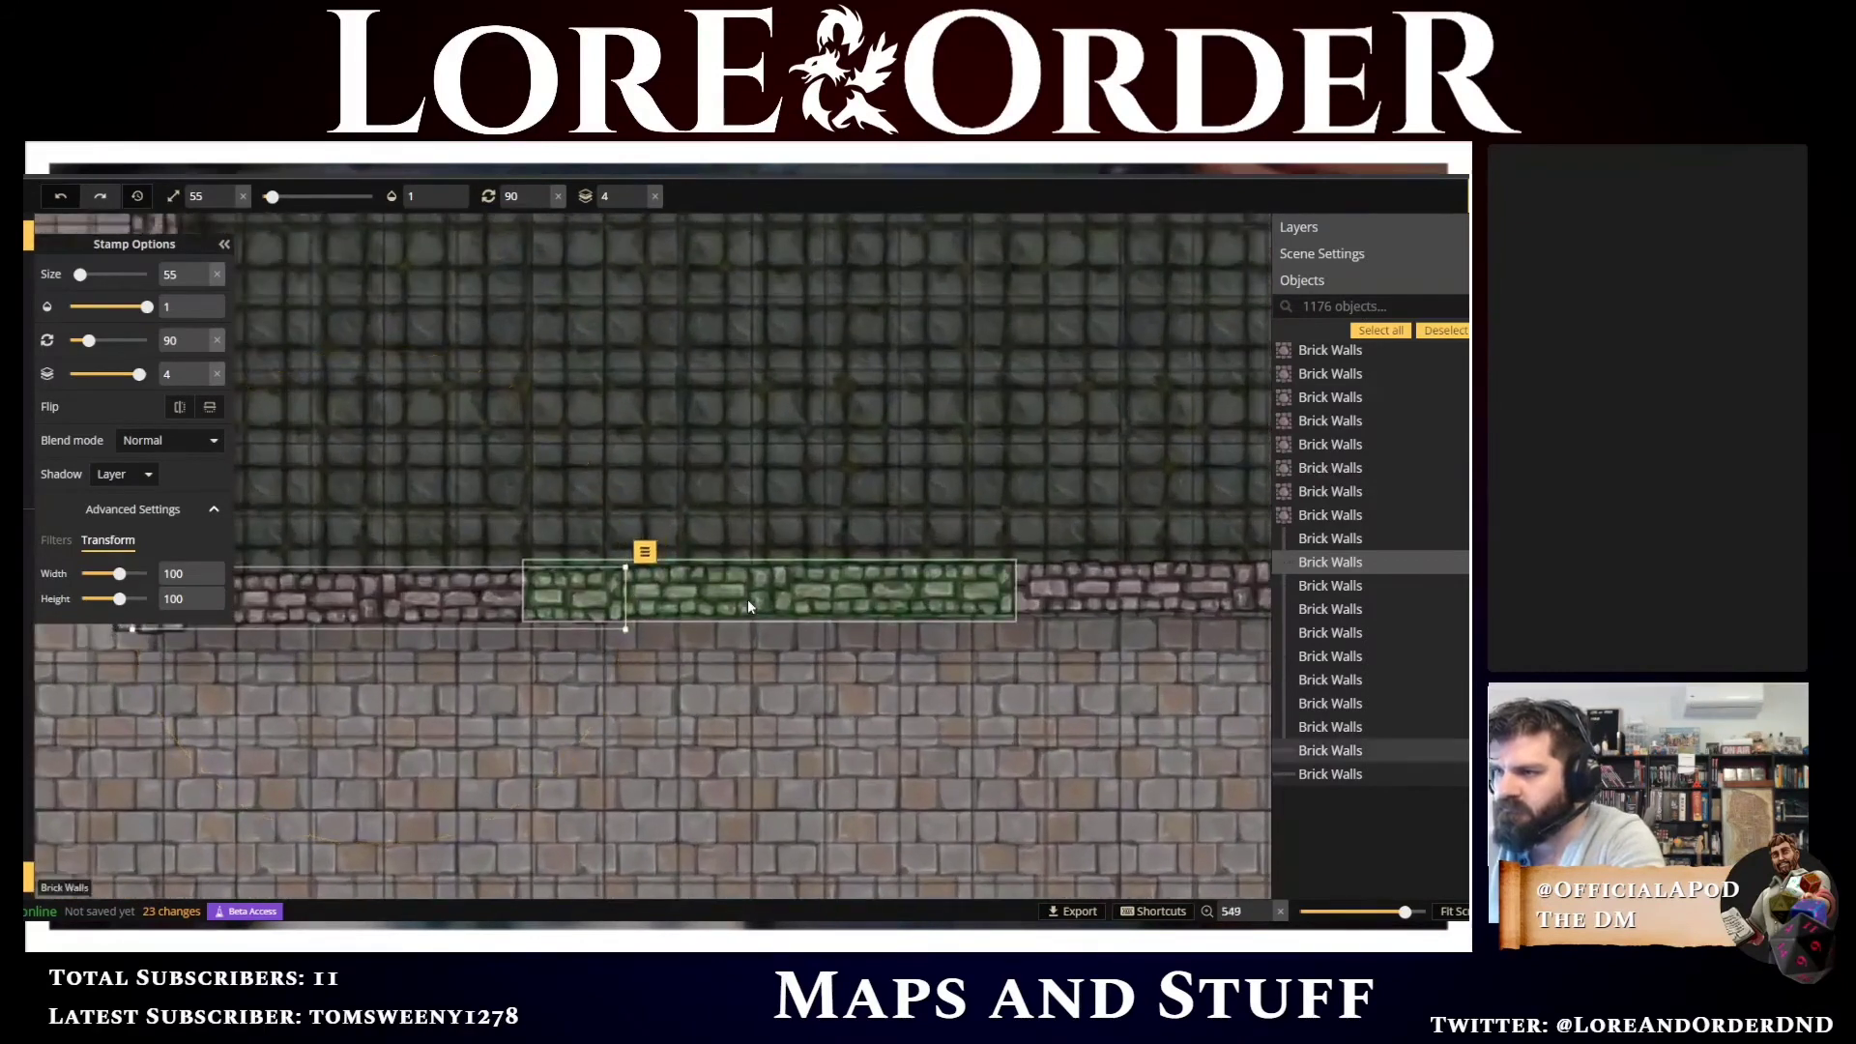
{"action": "key", "text": "Up"}
{"action": "key", "text": "Up"}
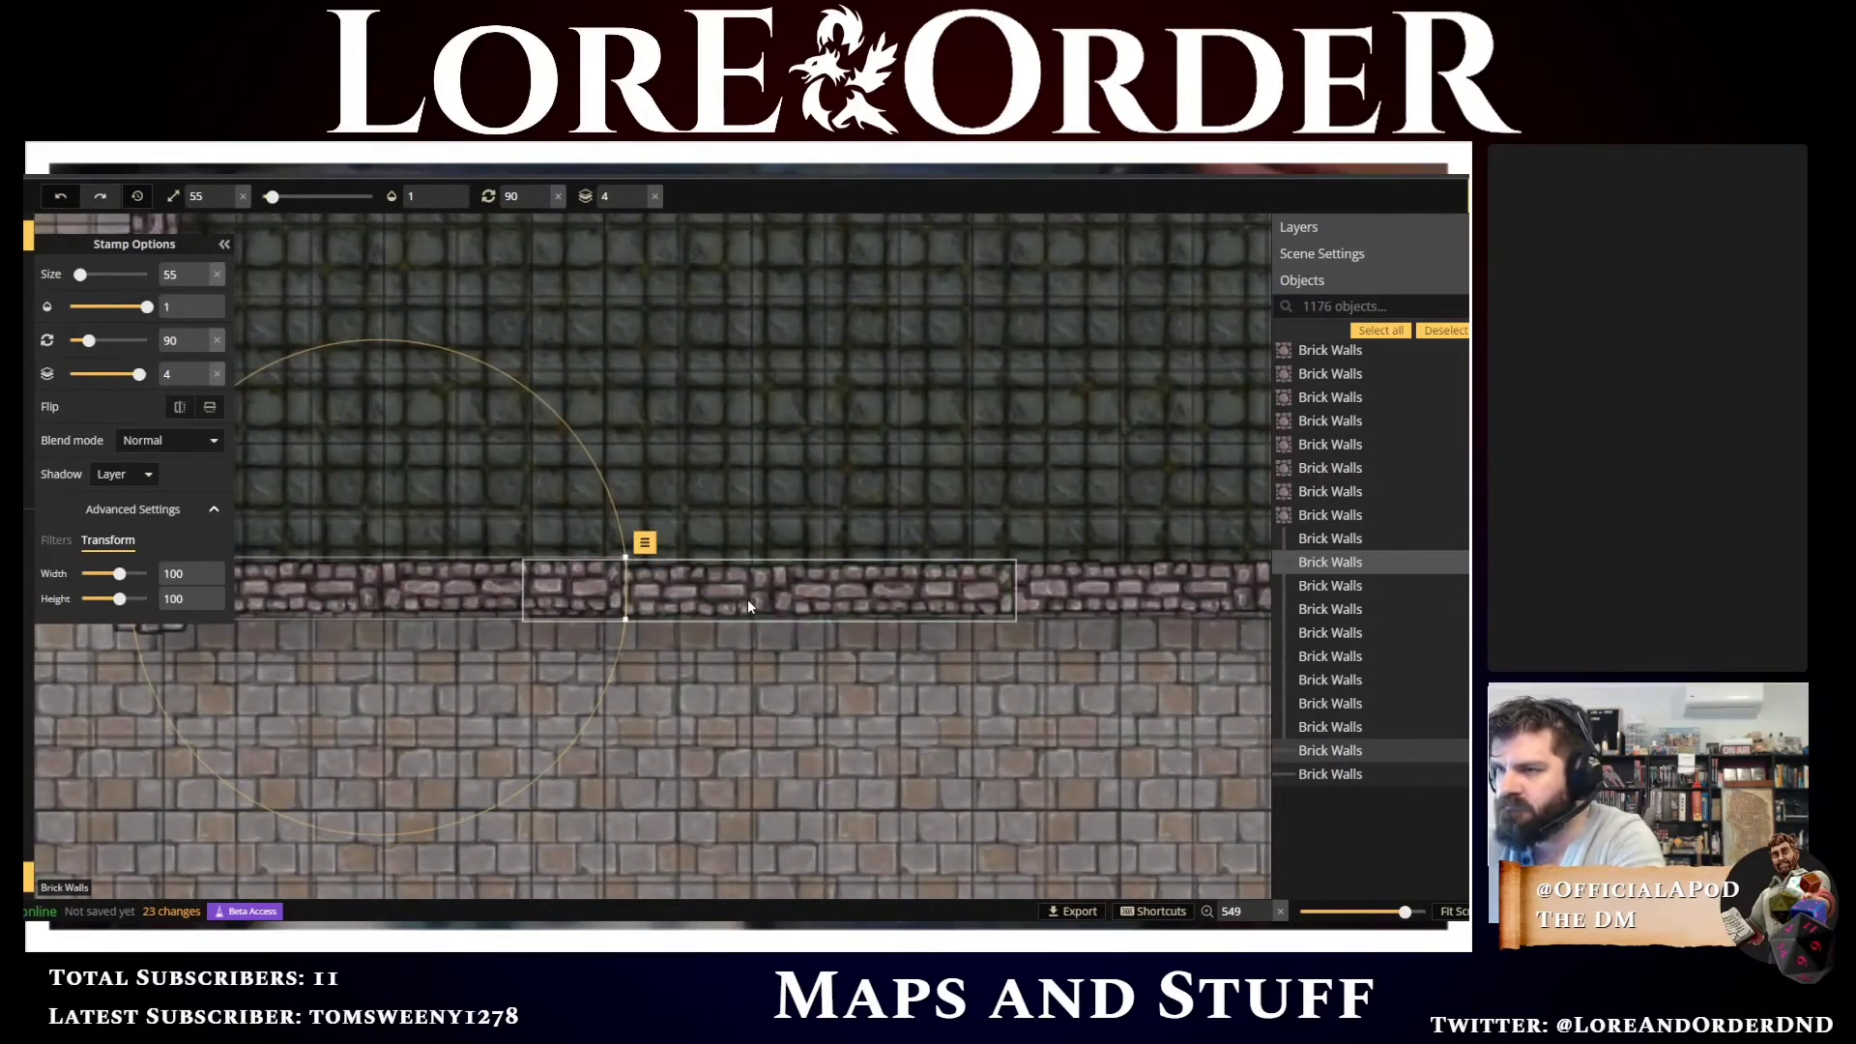
{"action": "key", "text": "Down"}
{"action": "key", "text": "Down"}
{"action": "key", "text": "Up"}
{"action": "scroll", "coordinate": [462, 717], "scroll_direction": "down", "scroll_amount": 1}
{"action": "scroll", "coordinate": [462, 721], "scroll_direction": "down", "scroll_amount": 3}
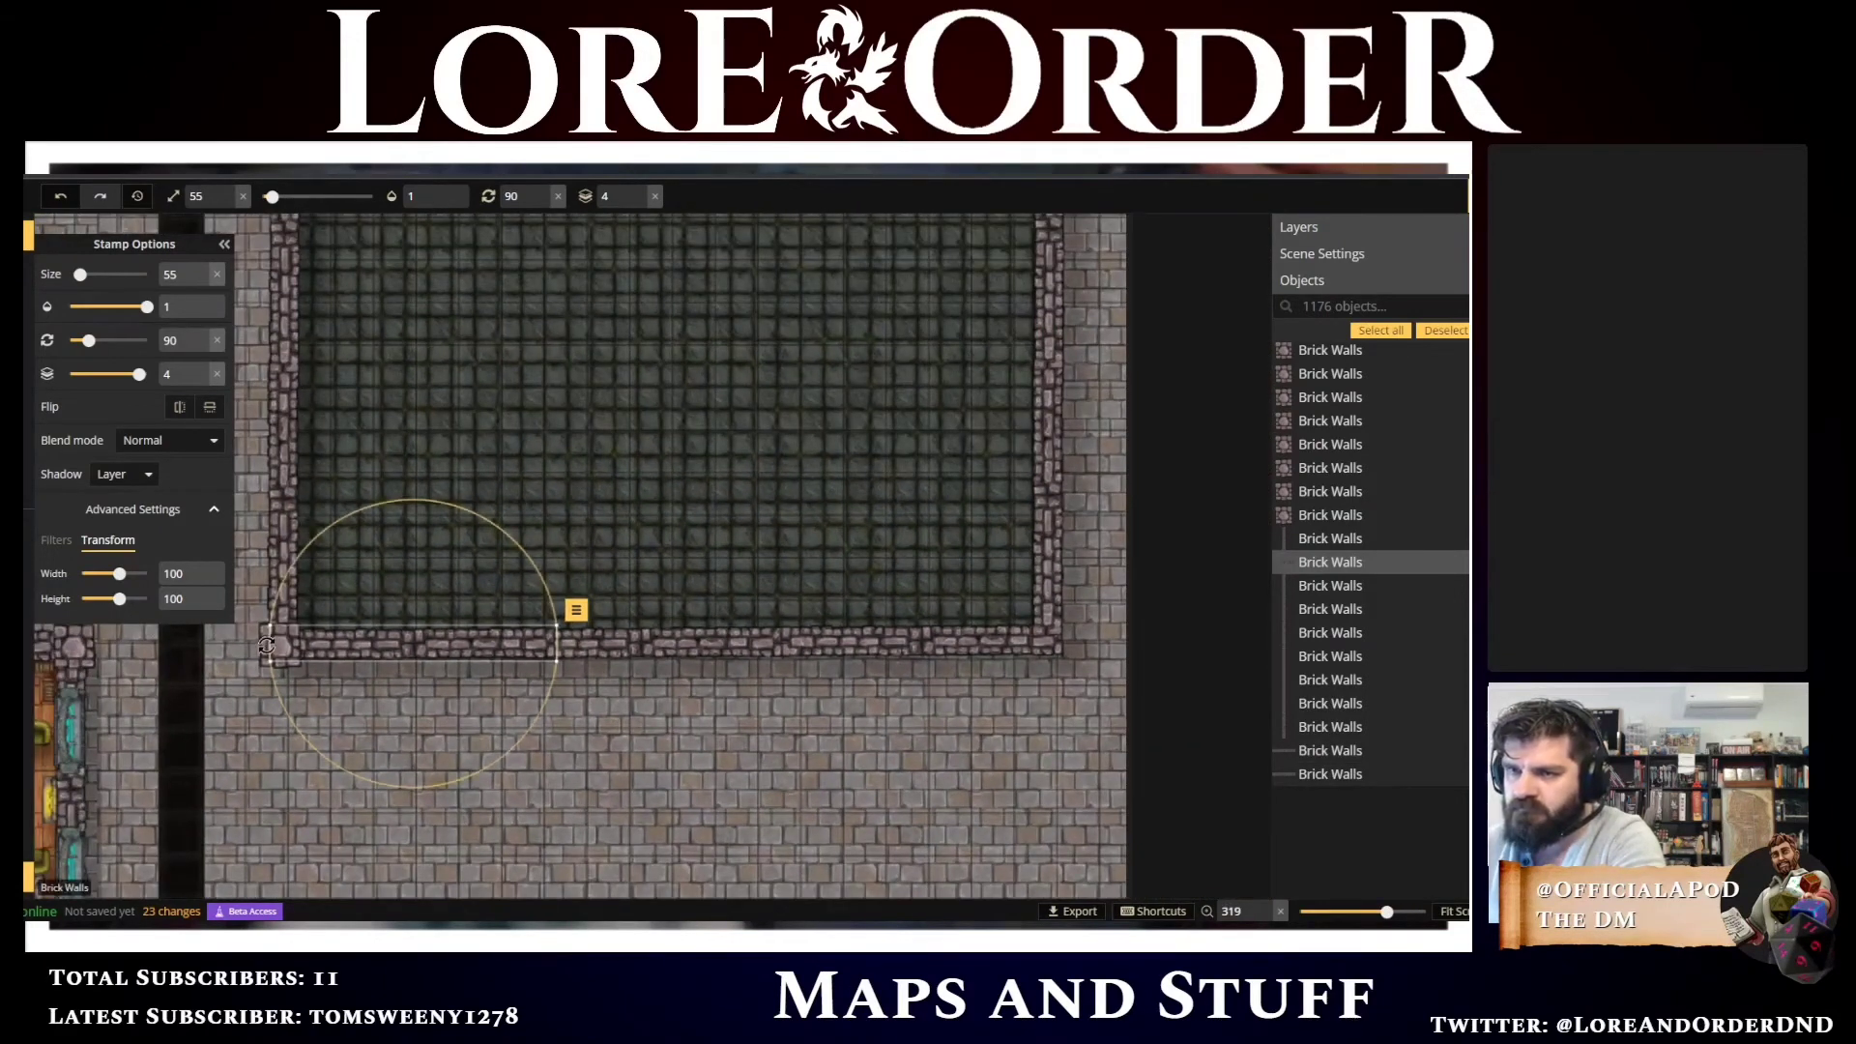
Copy the south-west corner pillar and place the duplicate on the new floor's south-east corner
{"action": "left_click", "coordinate": [261, 642]}
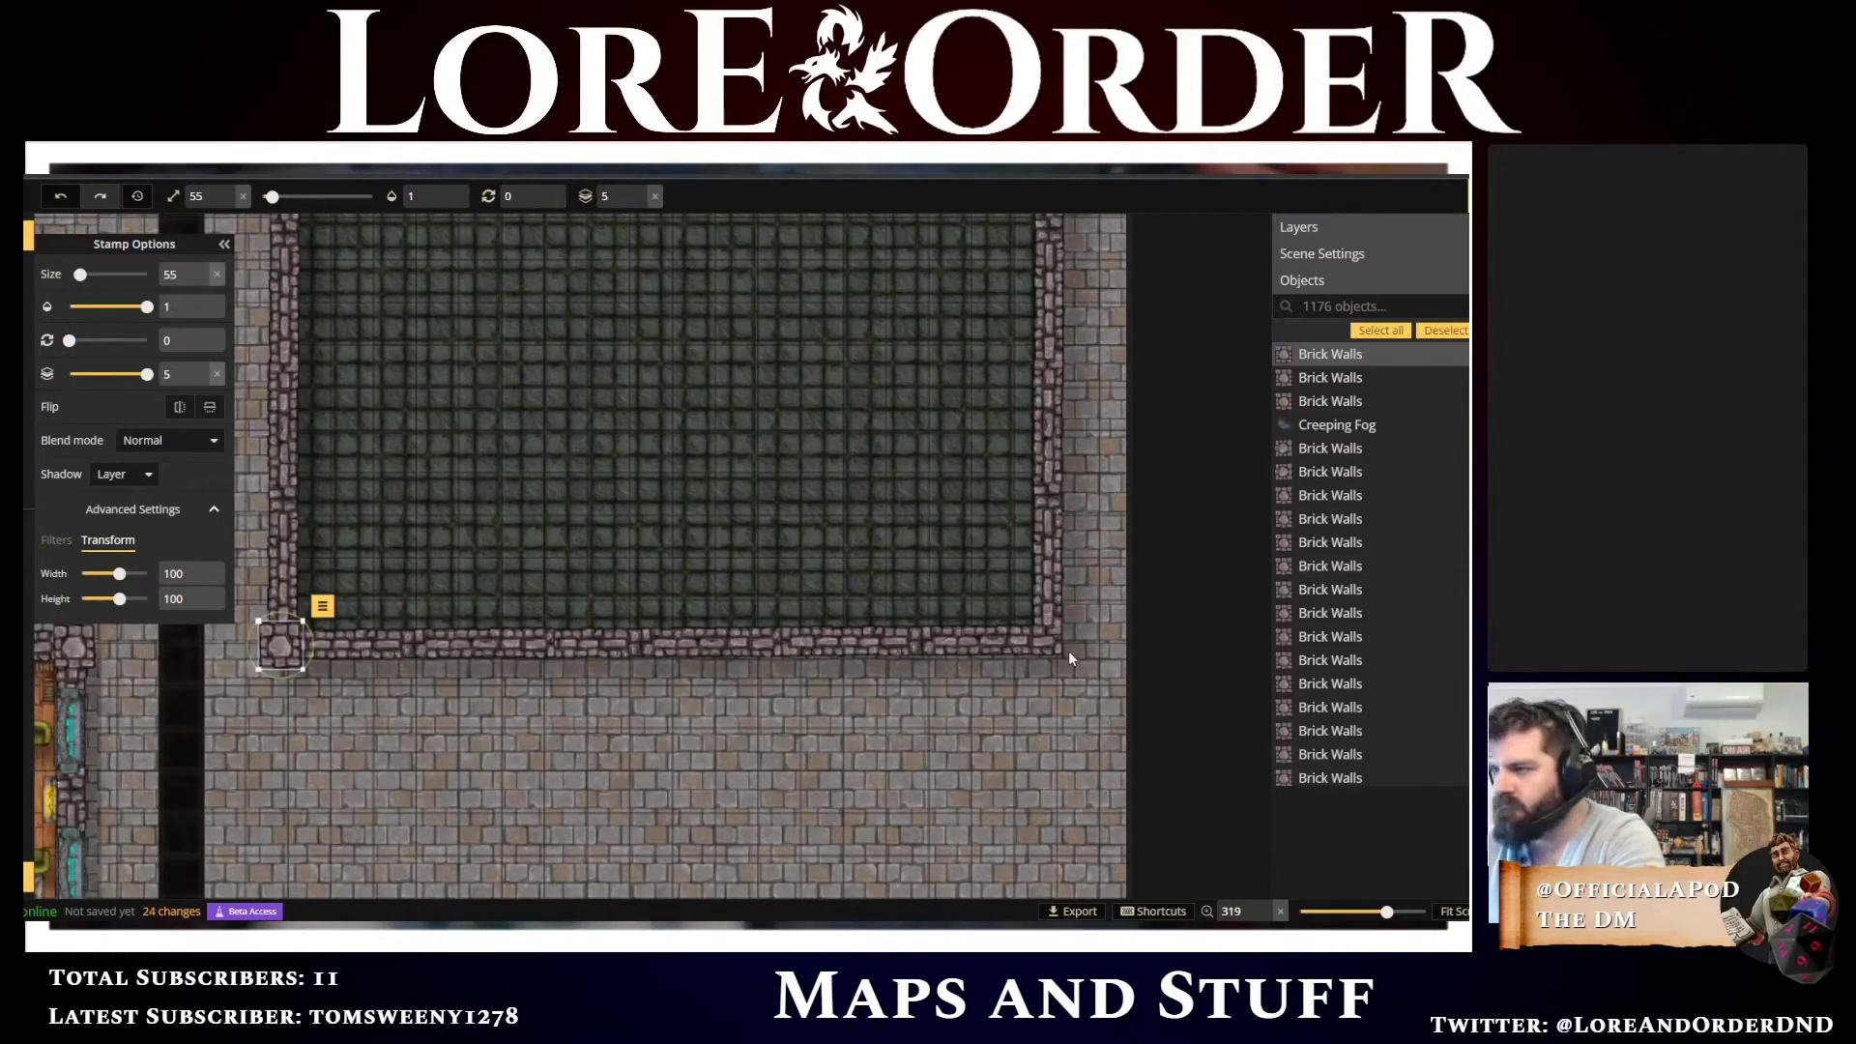
{"action": "left_click", "coordinate": [1044, 642]}
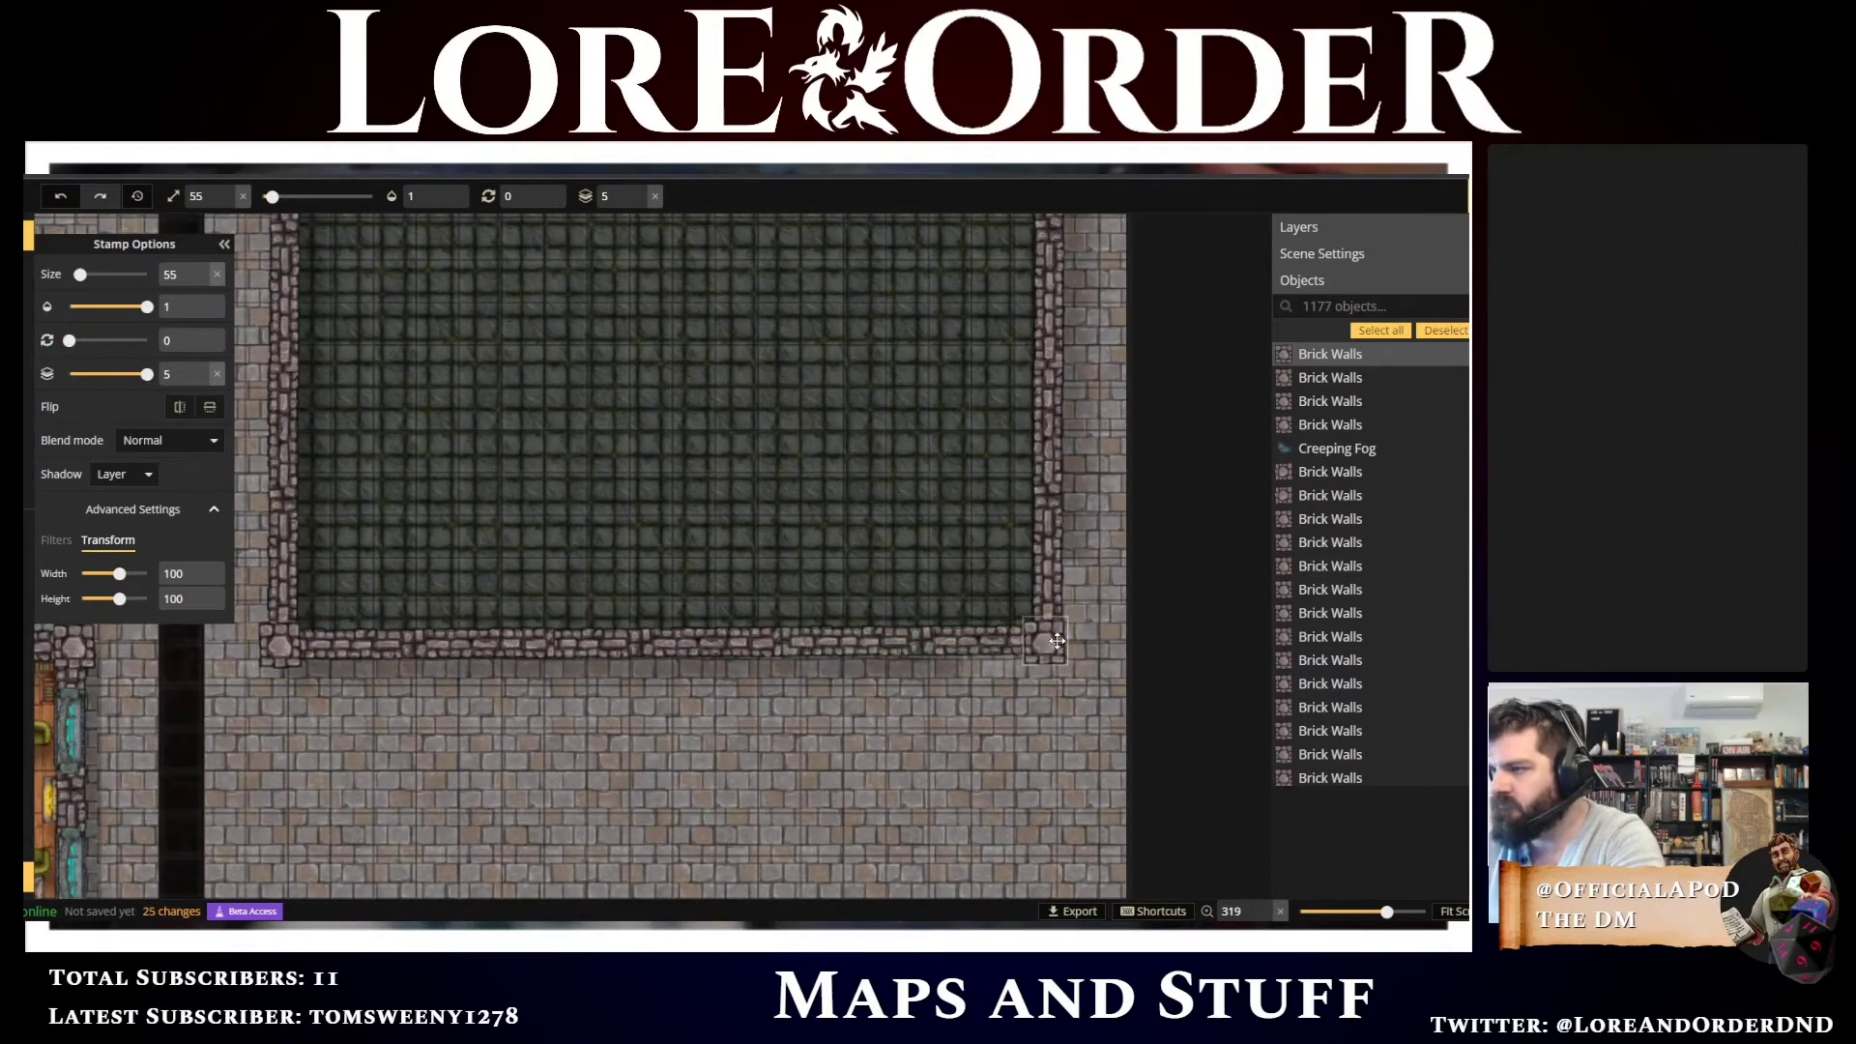
{"action": "scroll", "coordinate": [737, 506], "scroll_direction": "down", "scroll_amount": 5}
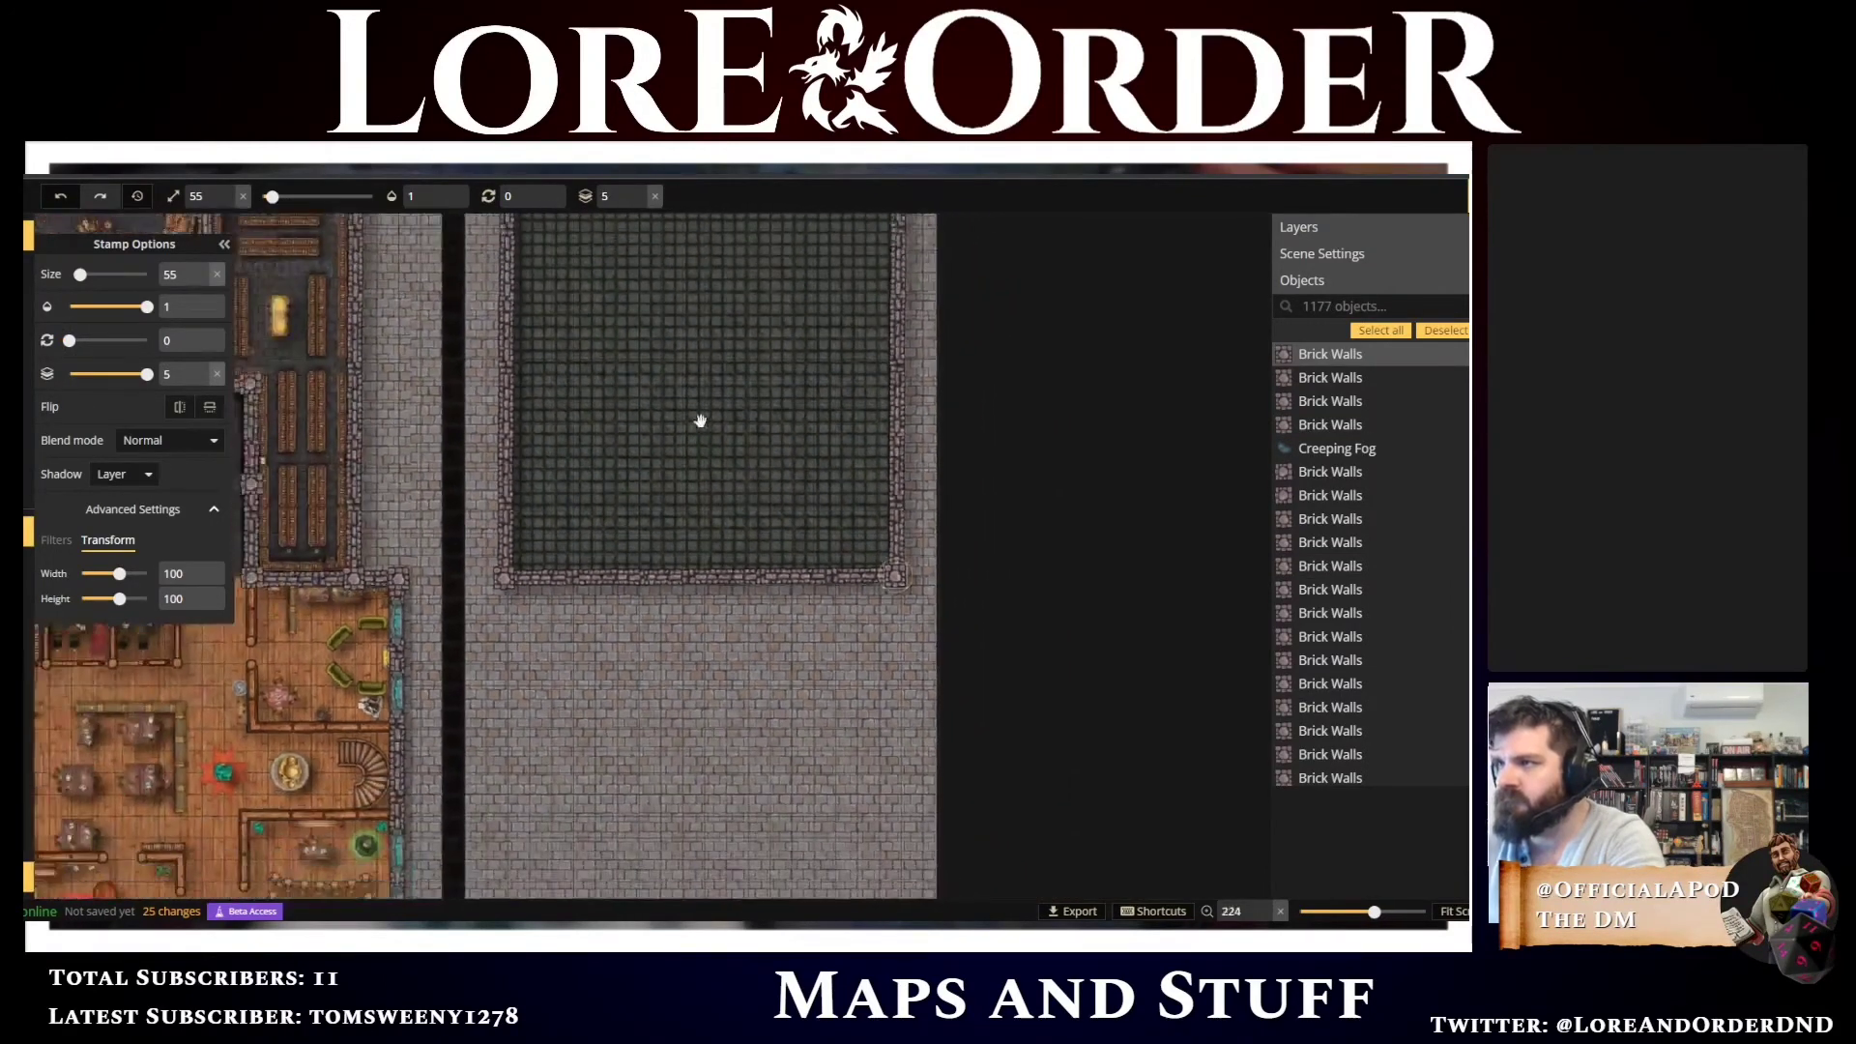
Copy the uppermost west wall segment and place the duplicate in the gap below the north-west corner pillar
{"action": "left_click_drag", "start_coordinate": [658, 744], "coordinate": [609, 787]}
{"action": "left_click", "coordinate": [430, 477]}
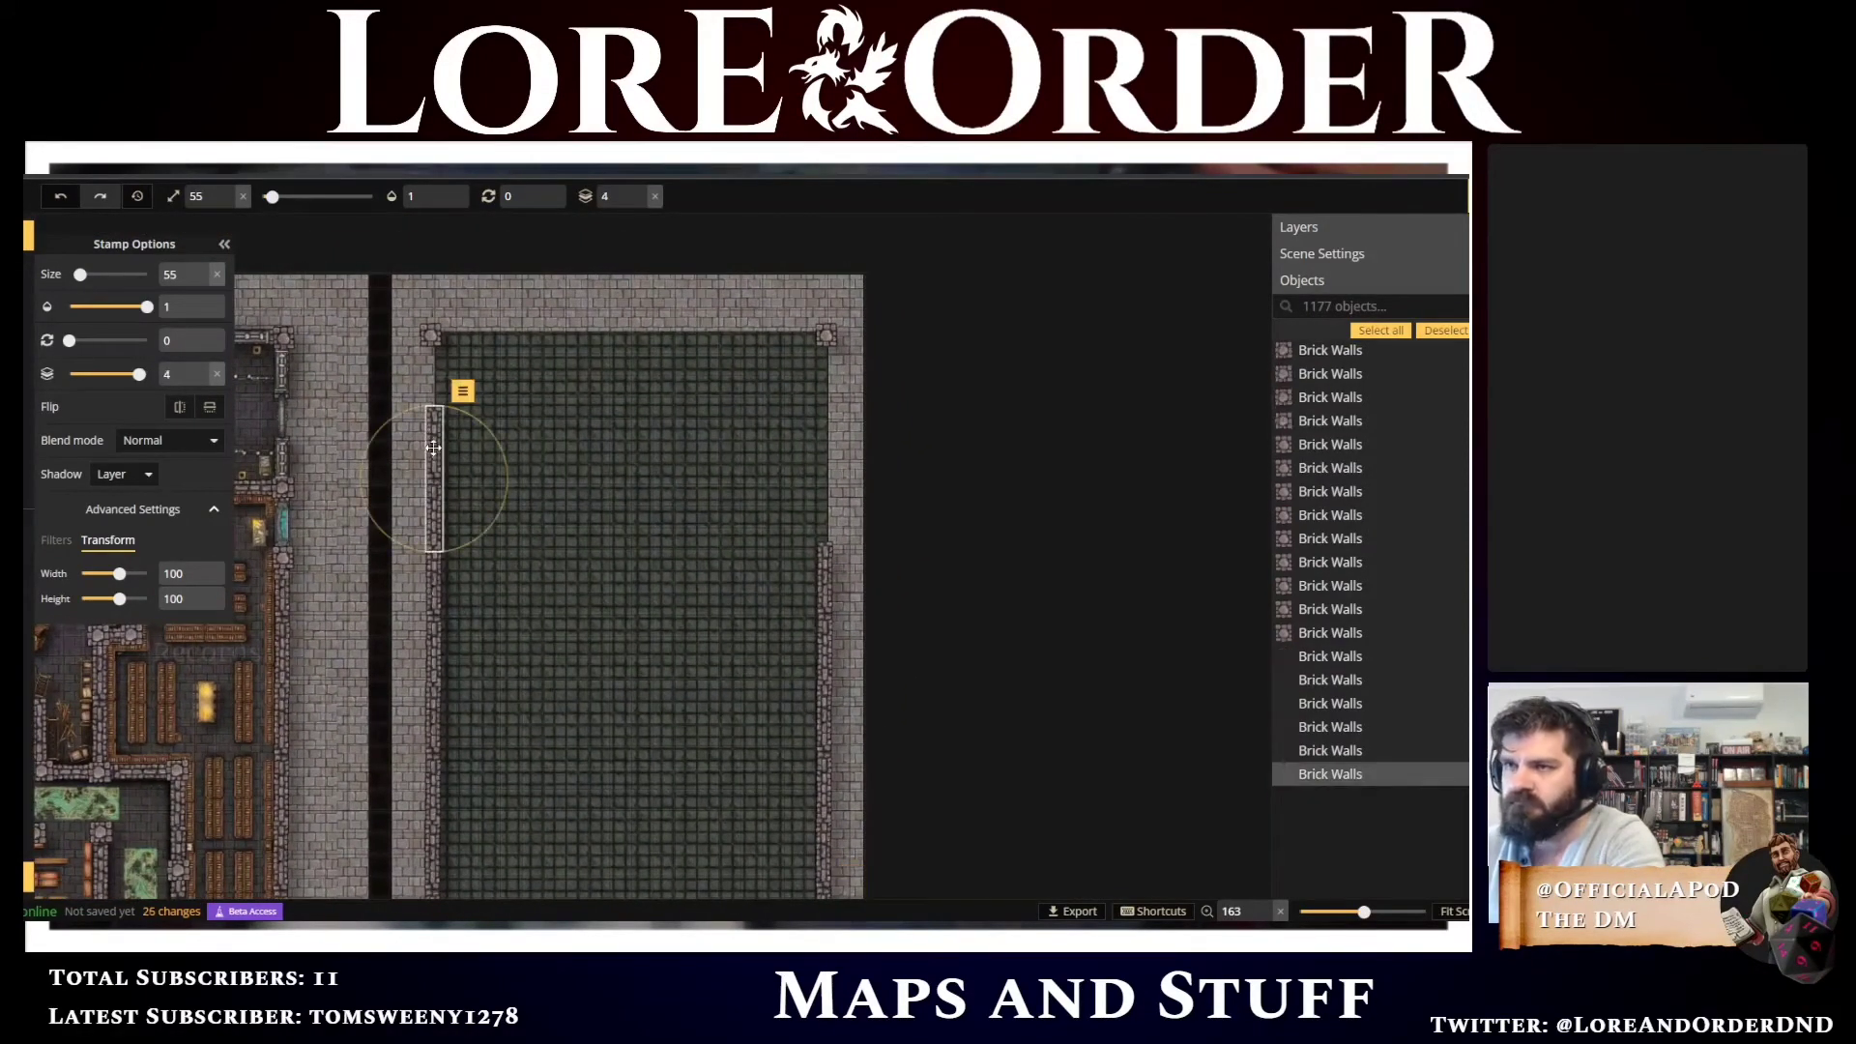
{"action": "left_click_drag", "start_coordinate": [430, 385], "coordinate": [434, 412]}
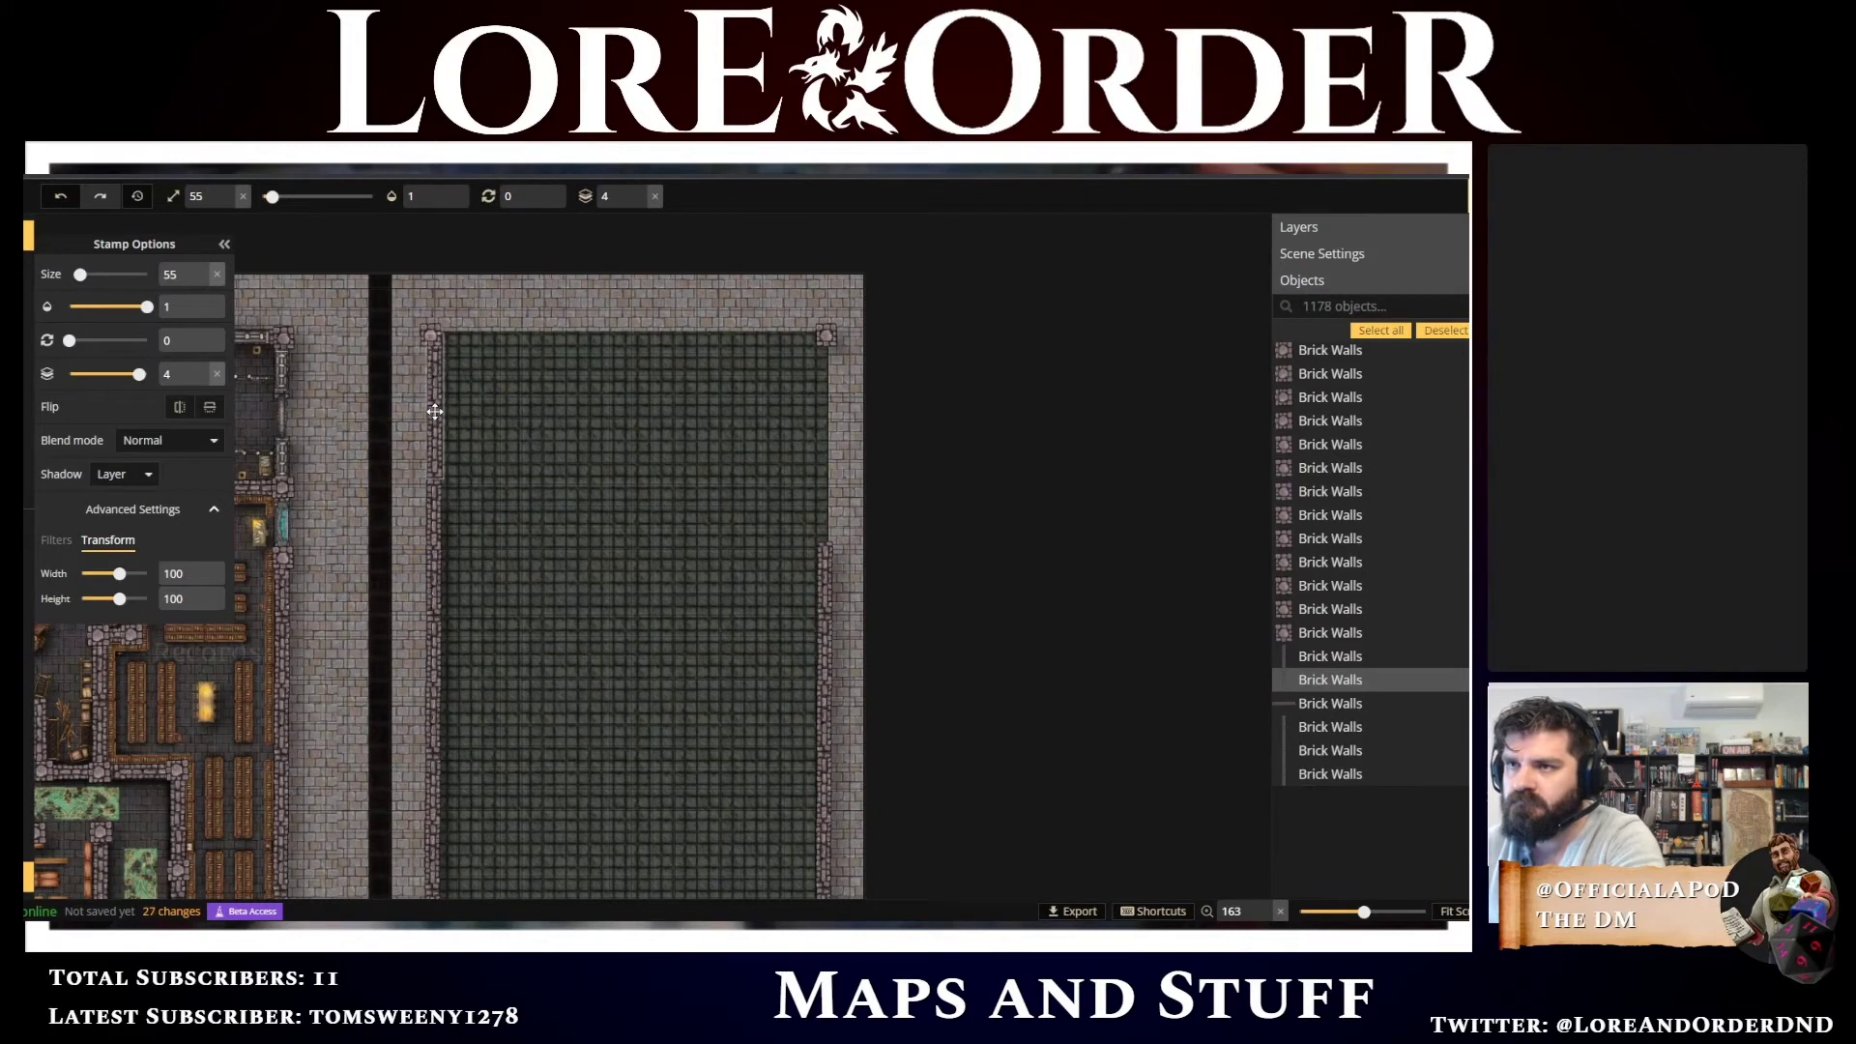
{"action": "scroll", "coordinate": [638, 469], "scroll_direction": "up", "scroll_amount": 2}
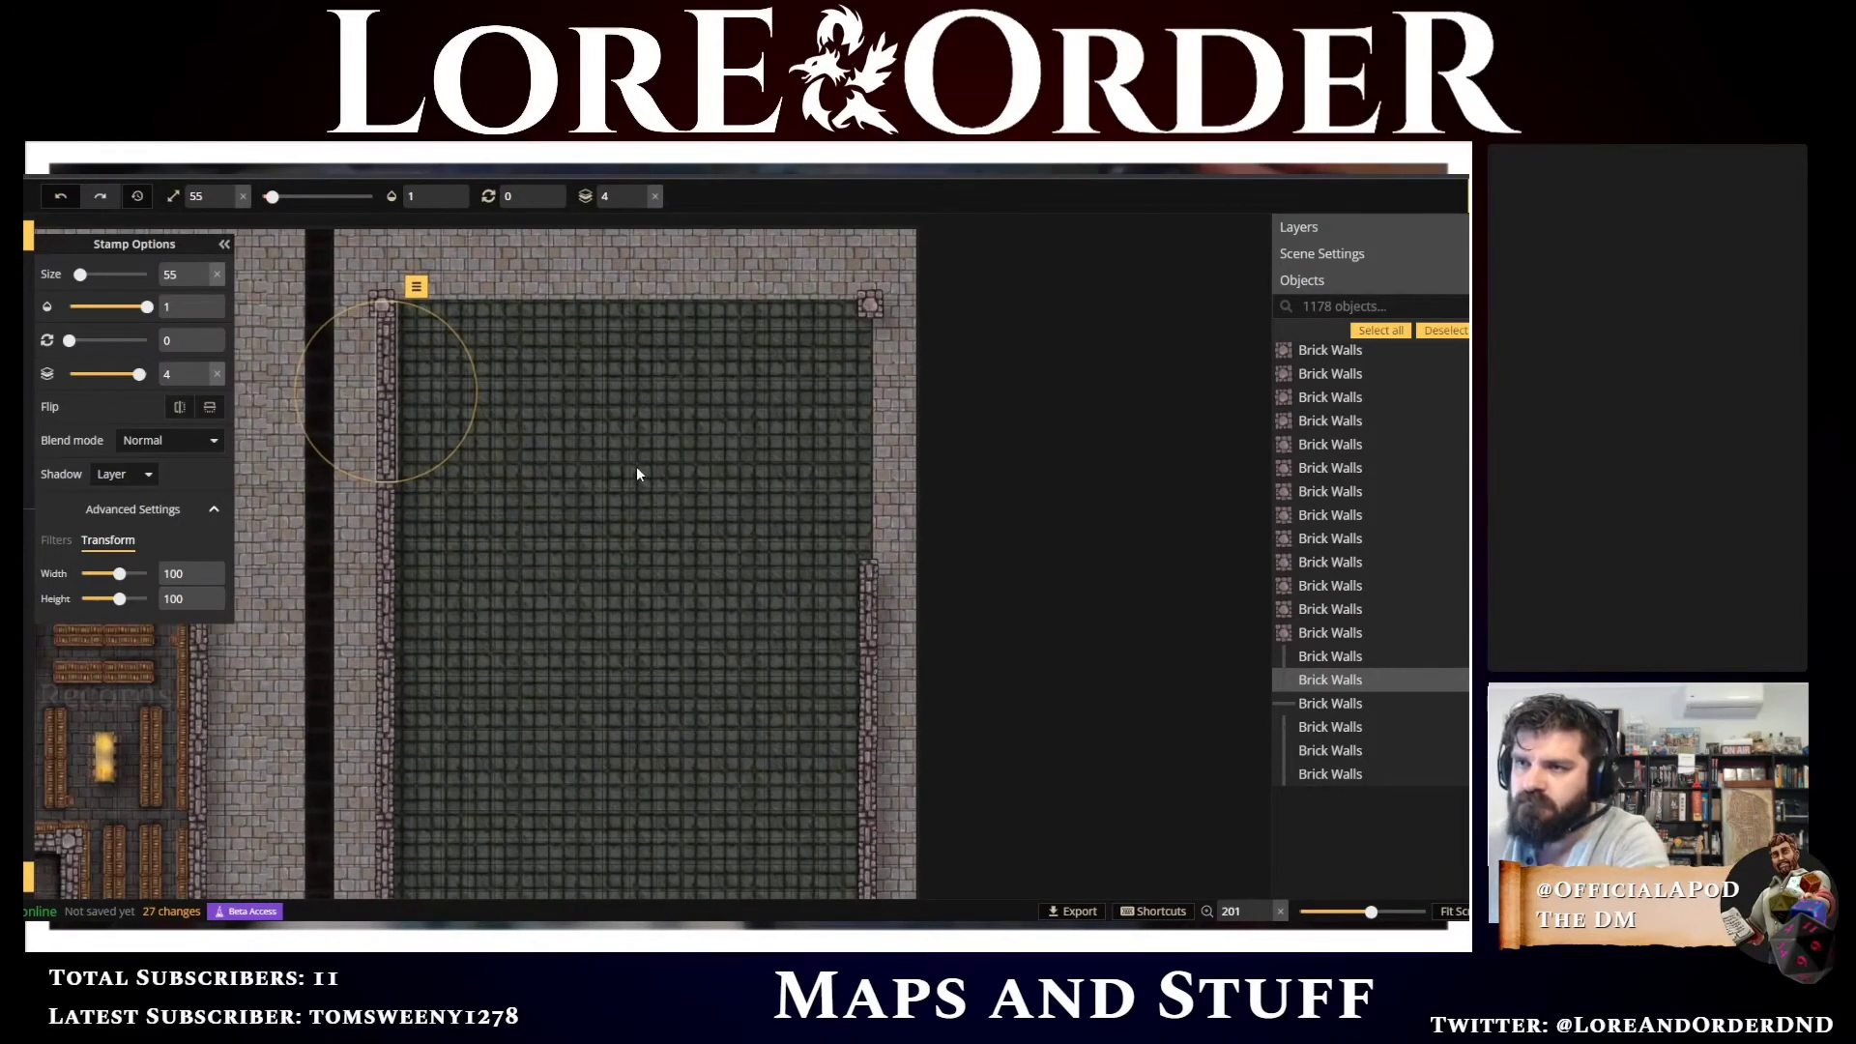
{"action": "scroll", "coordinate": [580, 439], "scroll_direction": "up", "scroll_amount": 1}
{"action": "scroll", "coordinate": [366, 540], "scroll_direction": "up", "scroll_amount": 4}
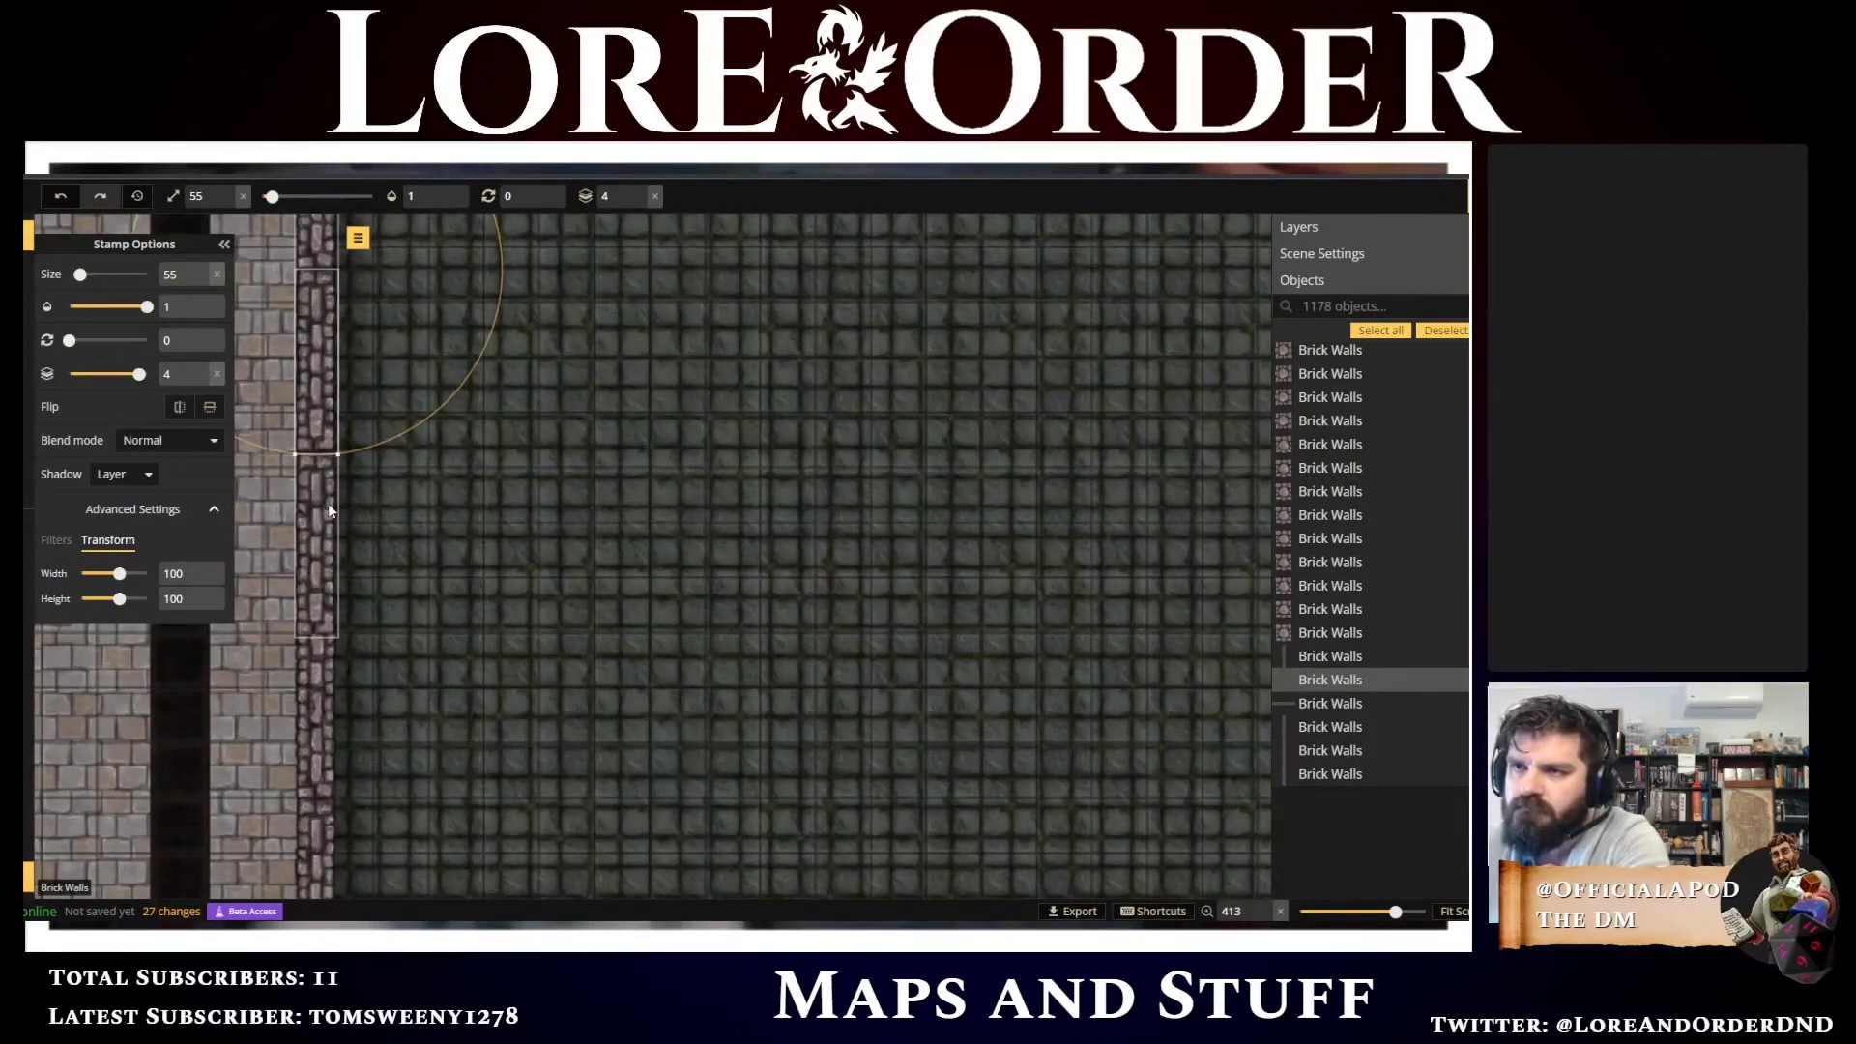
{"action": "scroll", "coordinate": [328, 503], "scroll_direction": "down", "scroll_amount": 4}
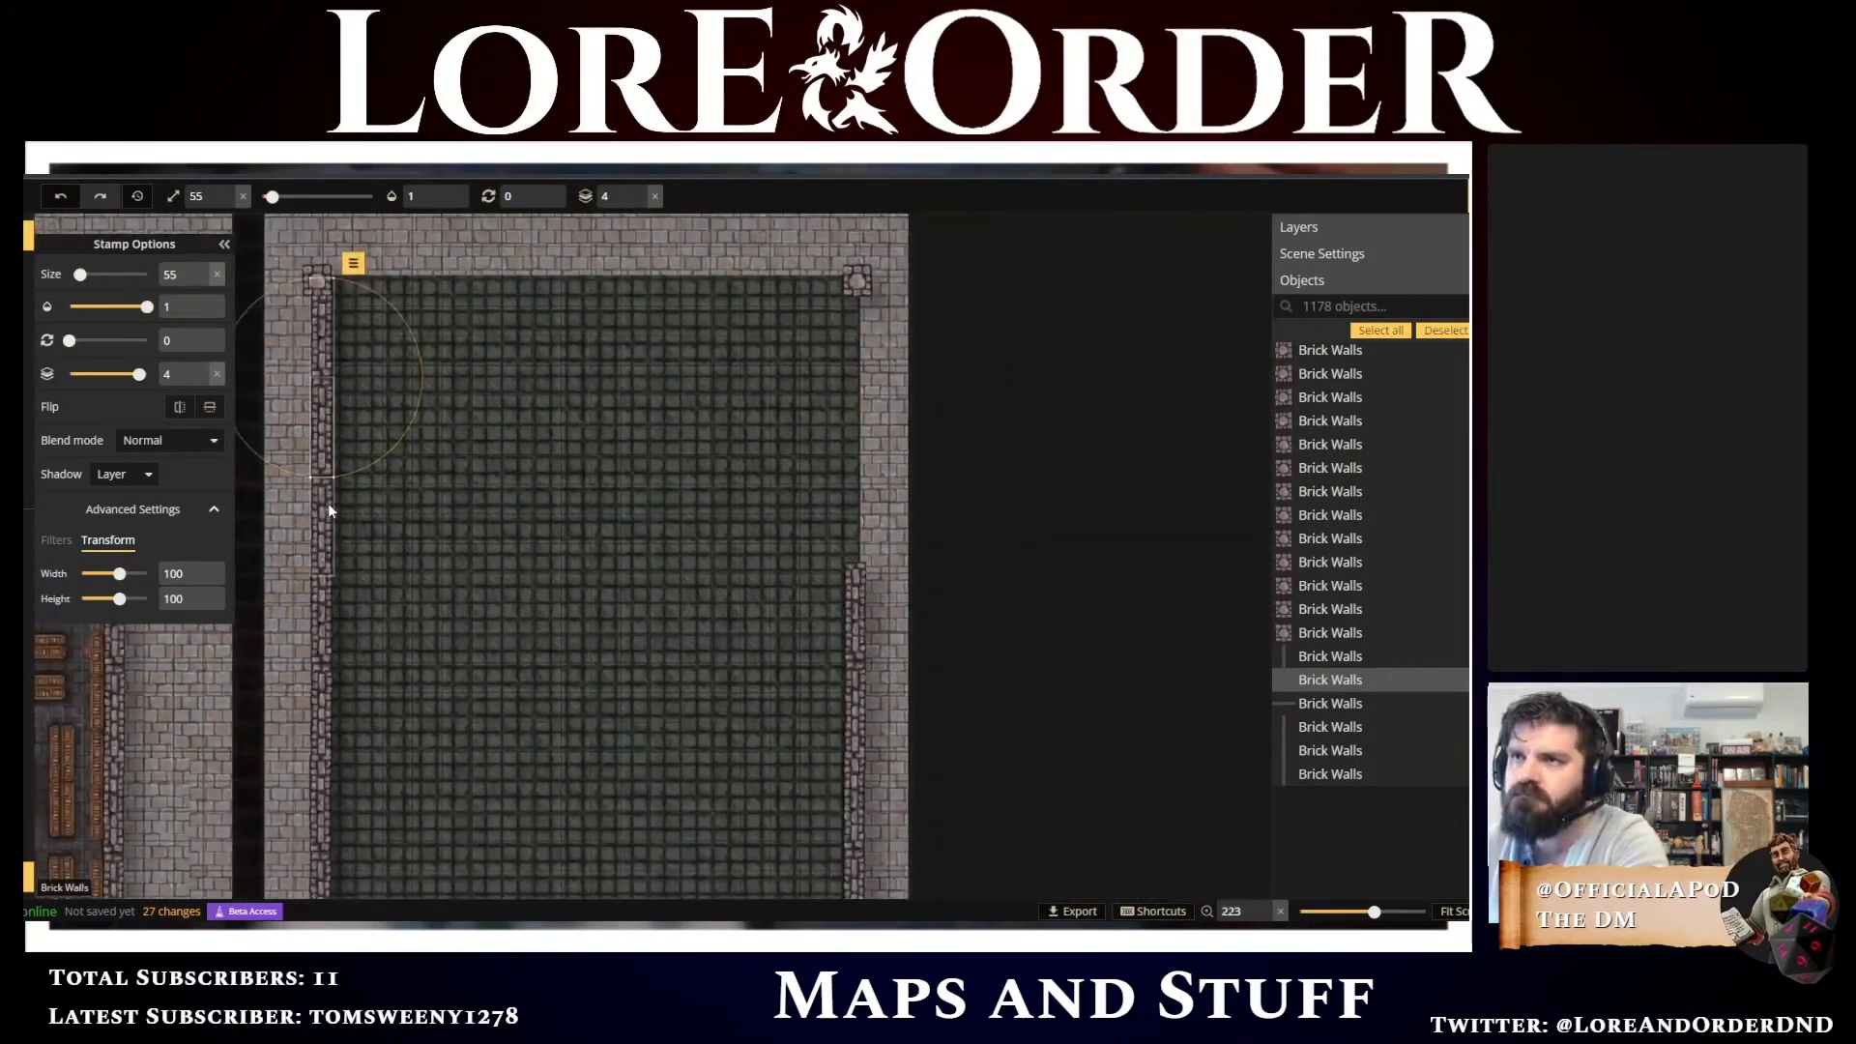
{"action": "left_click", "coordinate": [304, 268]}
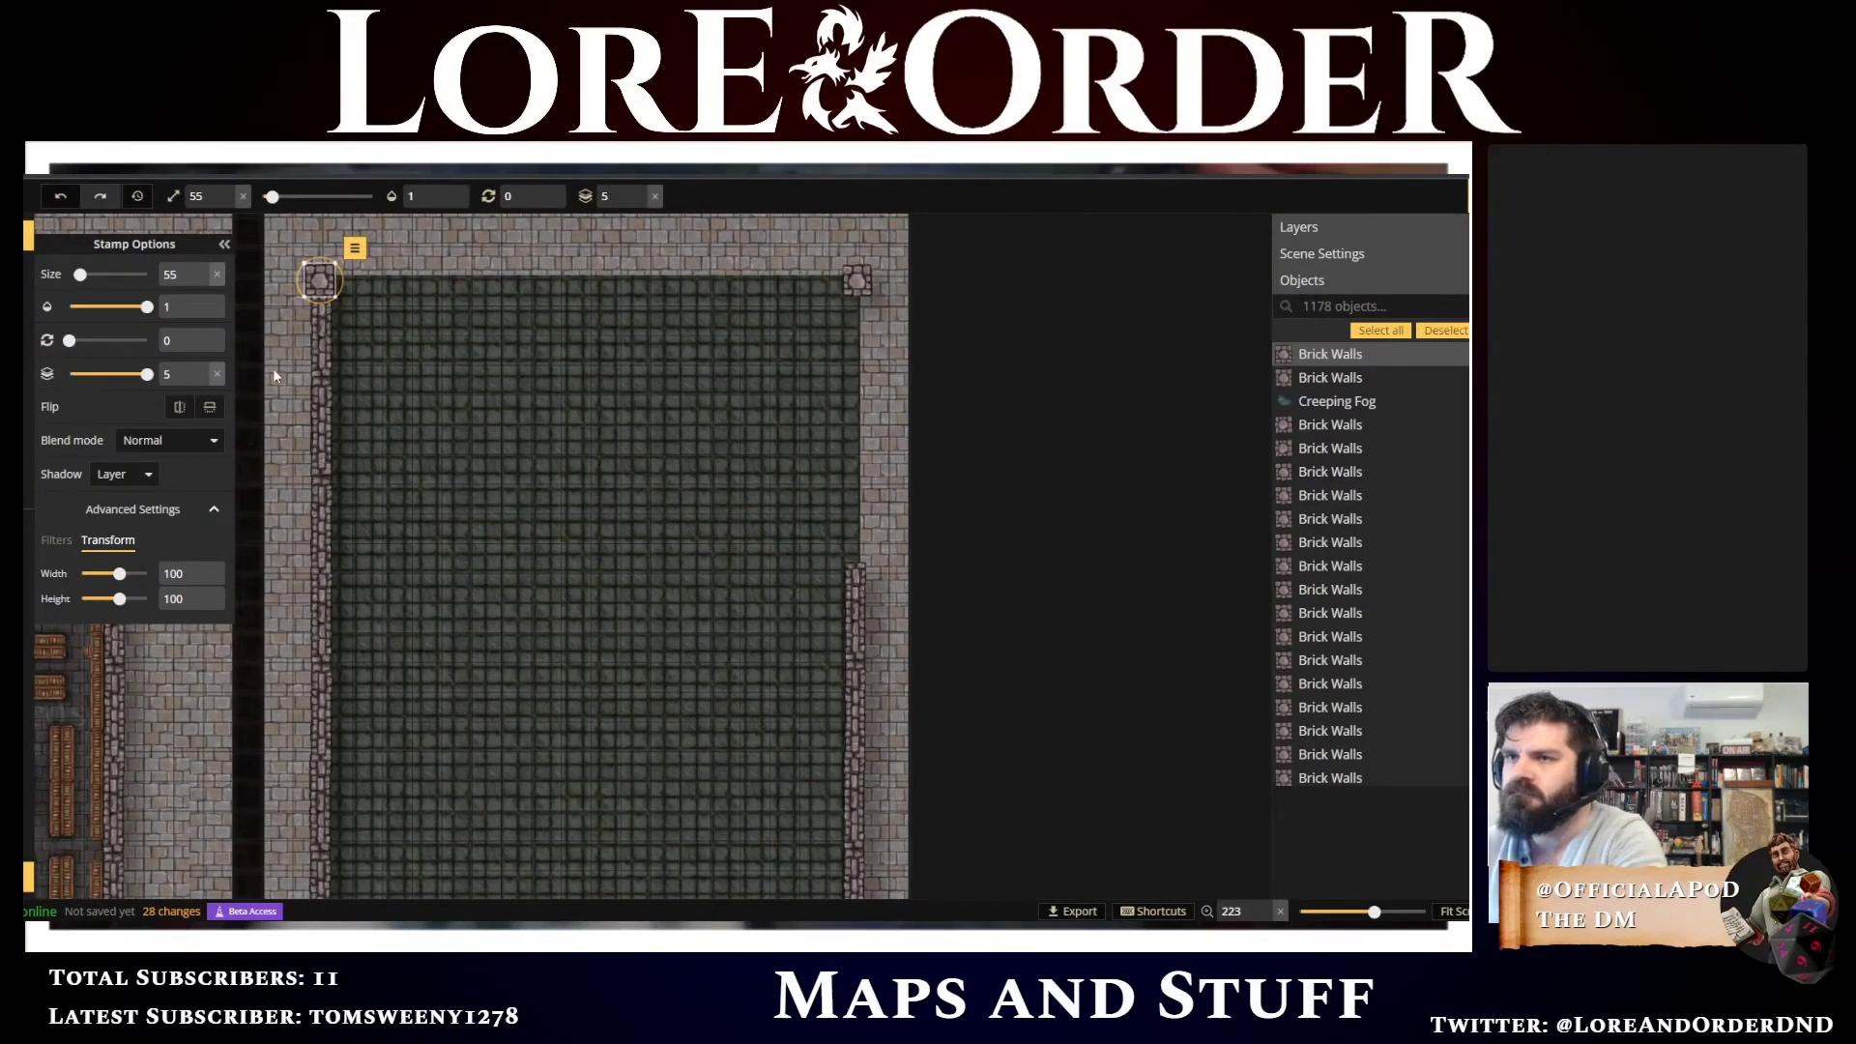
Copy the northernmost west wall segment and place two duplicates below the north-east pillar to close the gap in the east wall
{"action": "left_click", "coordinate": [329, 385]}
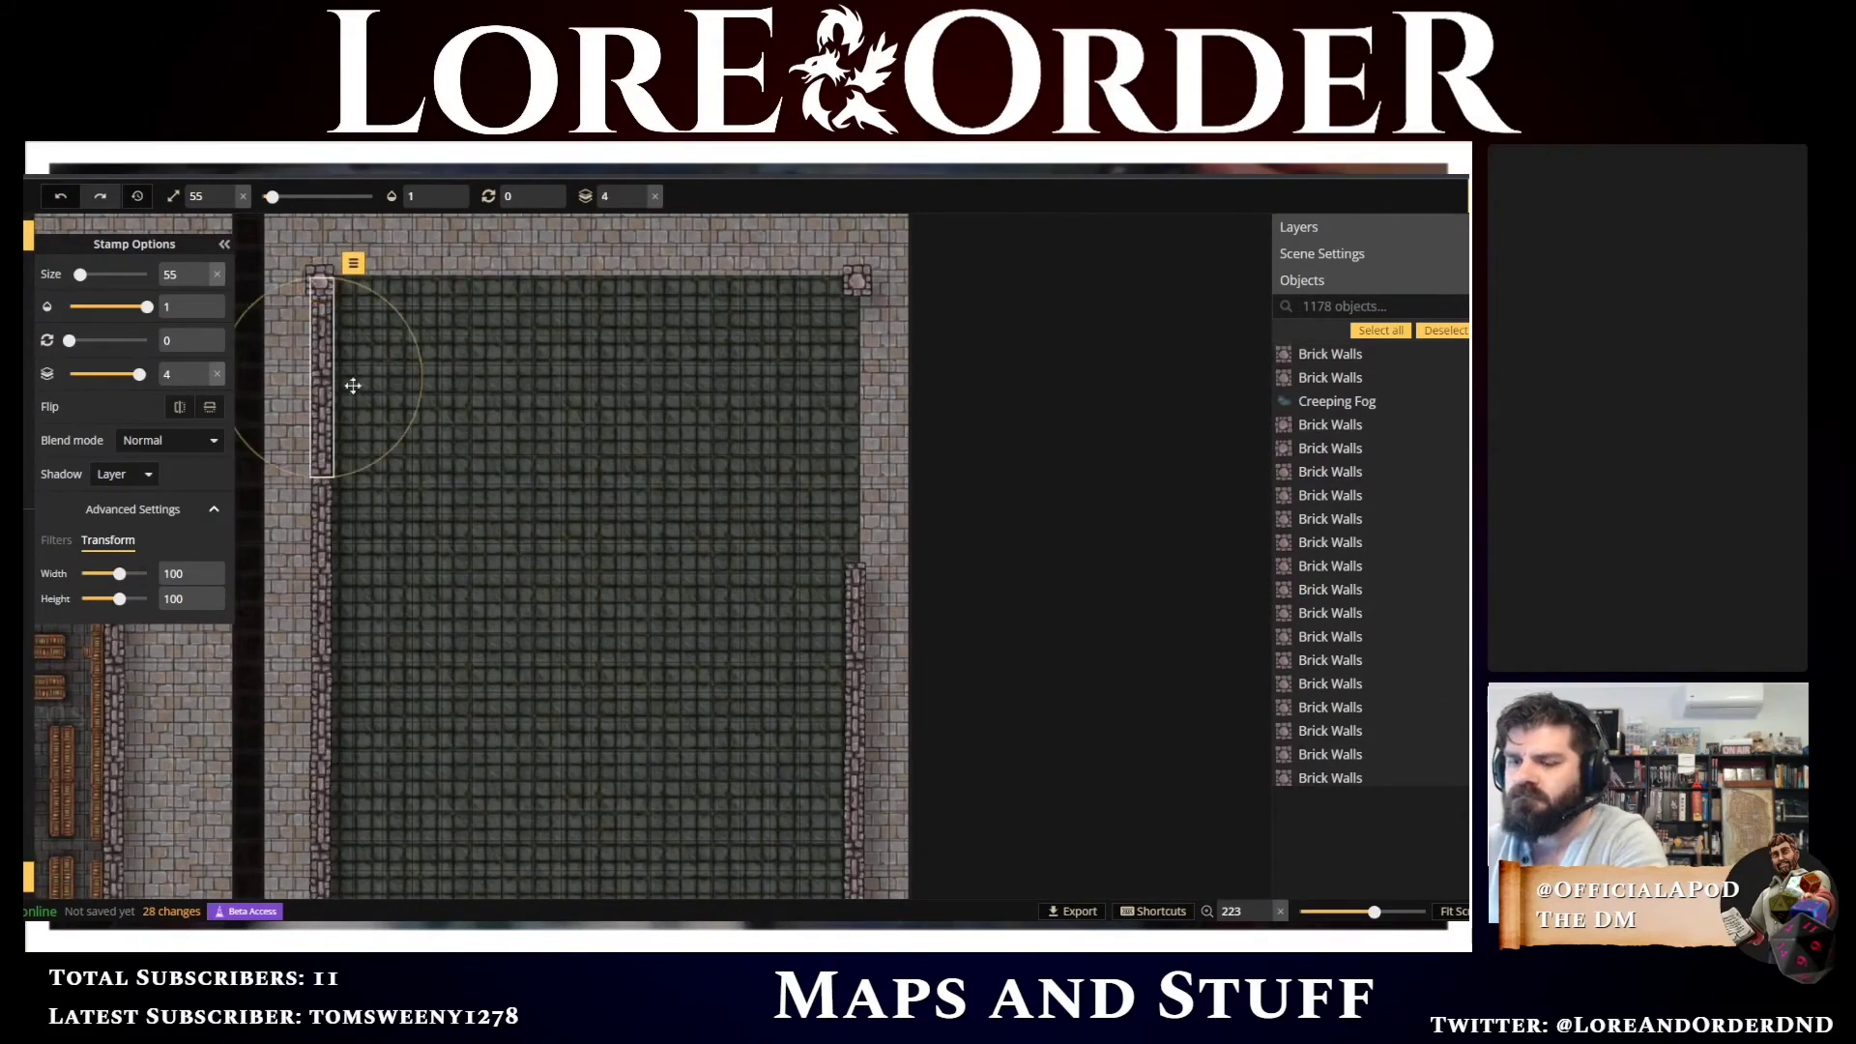
{"action": "left_click", "coordinate": [863, 379]}
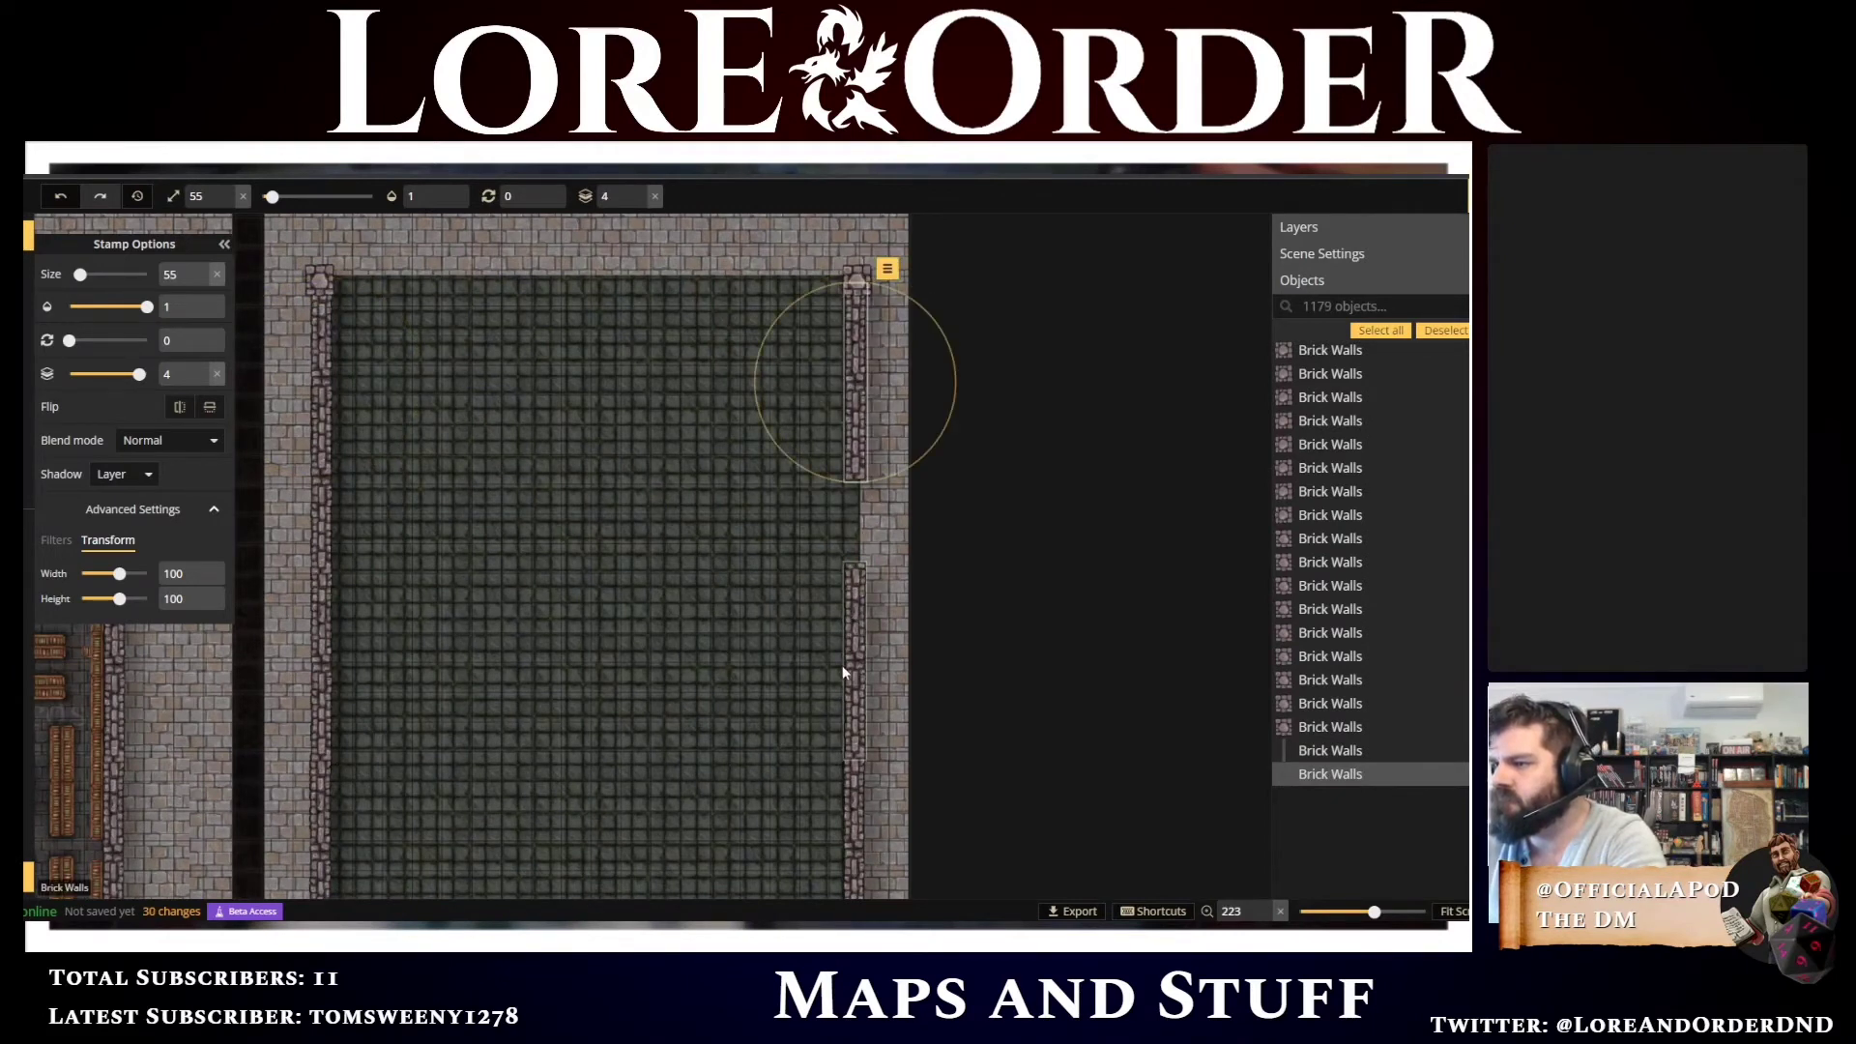
{"action": "scroll", "coordinate": [843, 647], "scroll_direction": "down", "scroll_amount": 2}
{"action": "scroll", "coordinate": [851, 754], "scroll_direction": "down", "scroll_amount": 2}
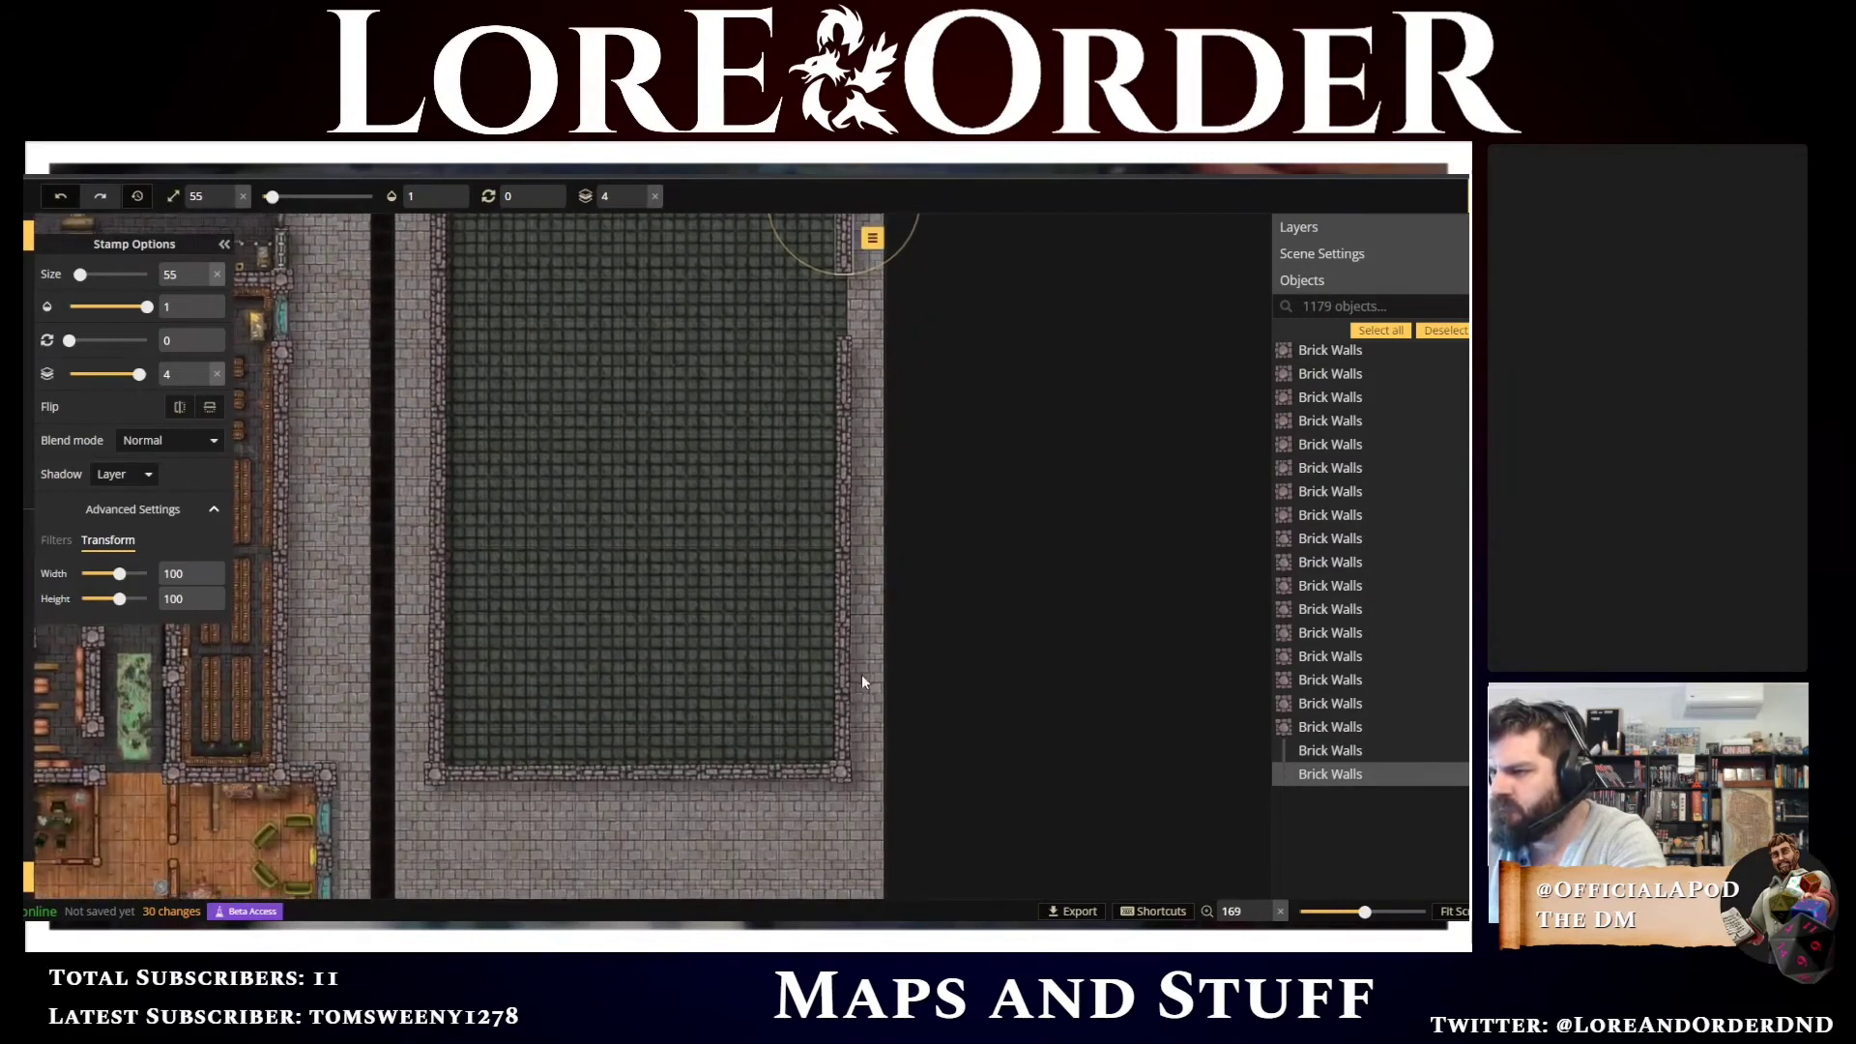
{"action": "left_click_drag", "start_coordinate": [750, 381], "coordinate": [800, 588]}
{"action": "scroll", "coordinate": [799, 589], "scroll_direction": "up", "scroll_amount": 5}
{"action": "scroll", "coordinate": [785, 557], "scroll_direction": "down", "scroll_amount": 5}
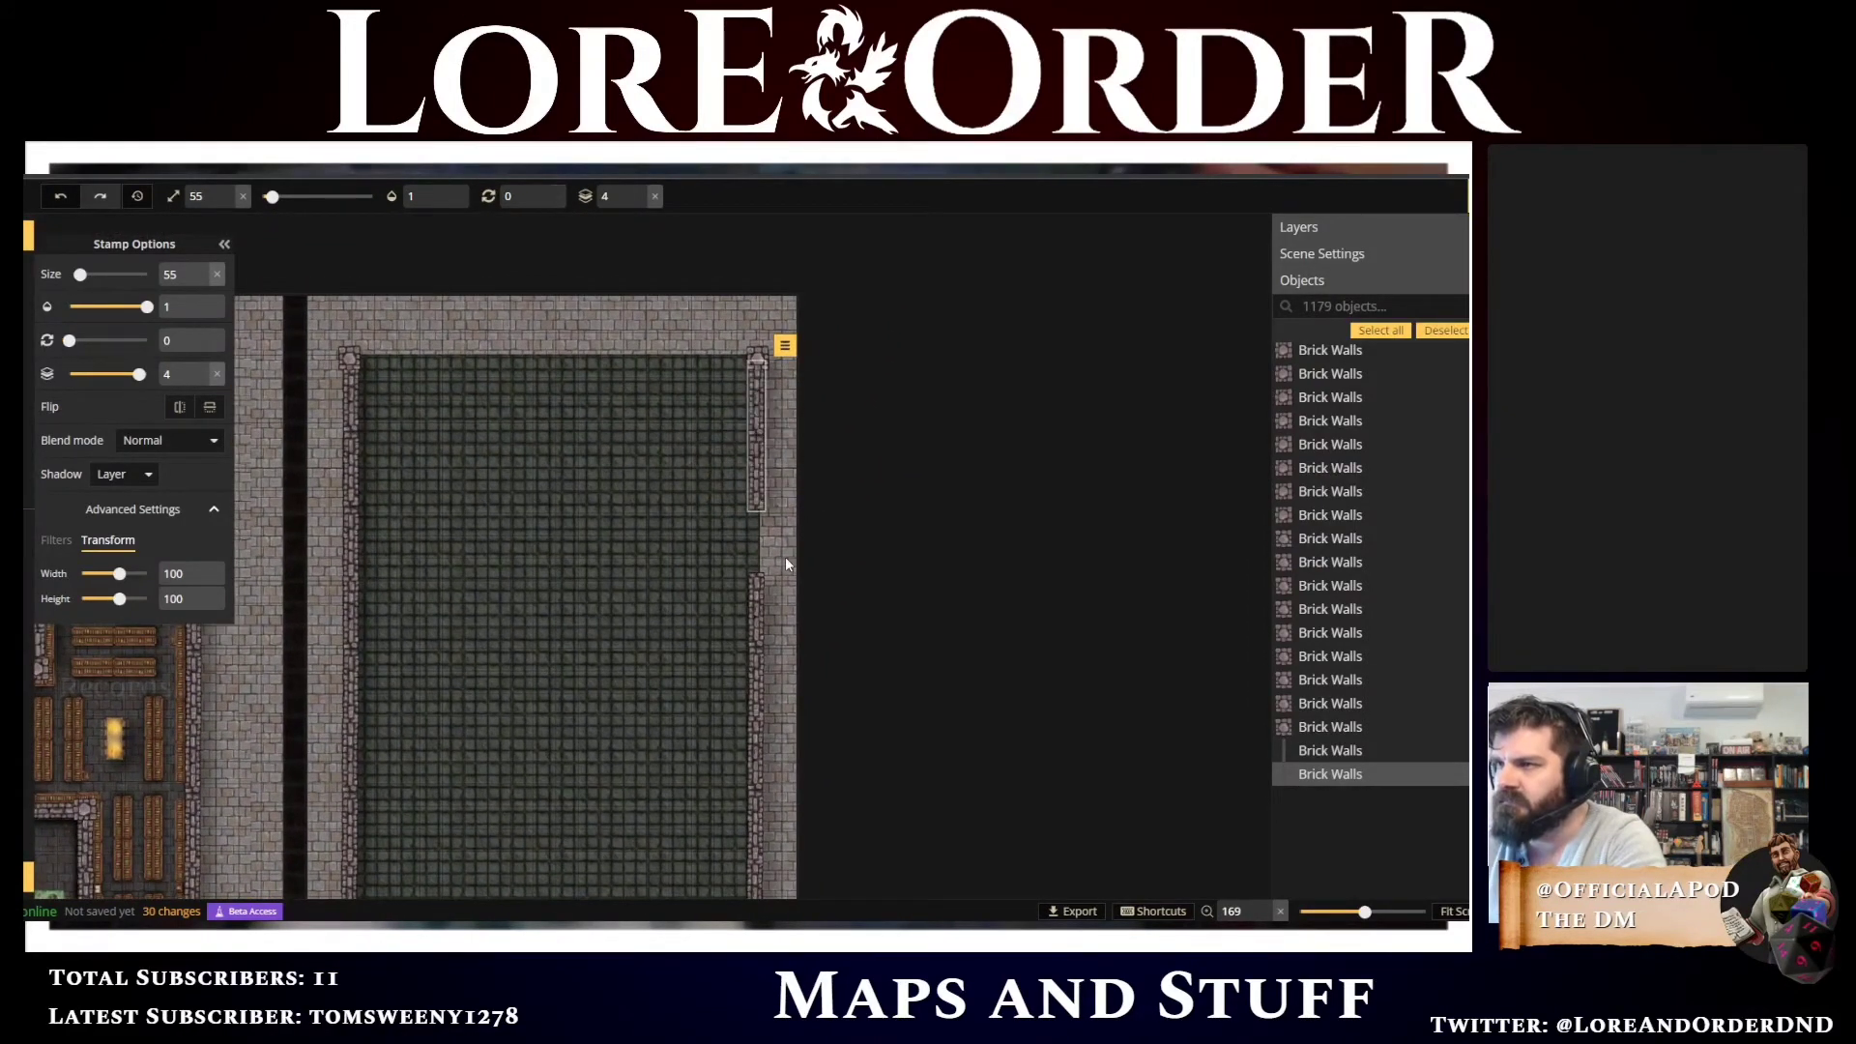
{"action": "left_click", "coordinate": [760, 553]}
{"action": "scroll", "coordinate": [759, 553], "scroll_direction": "up", "scroll_amount": 2}
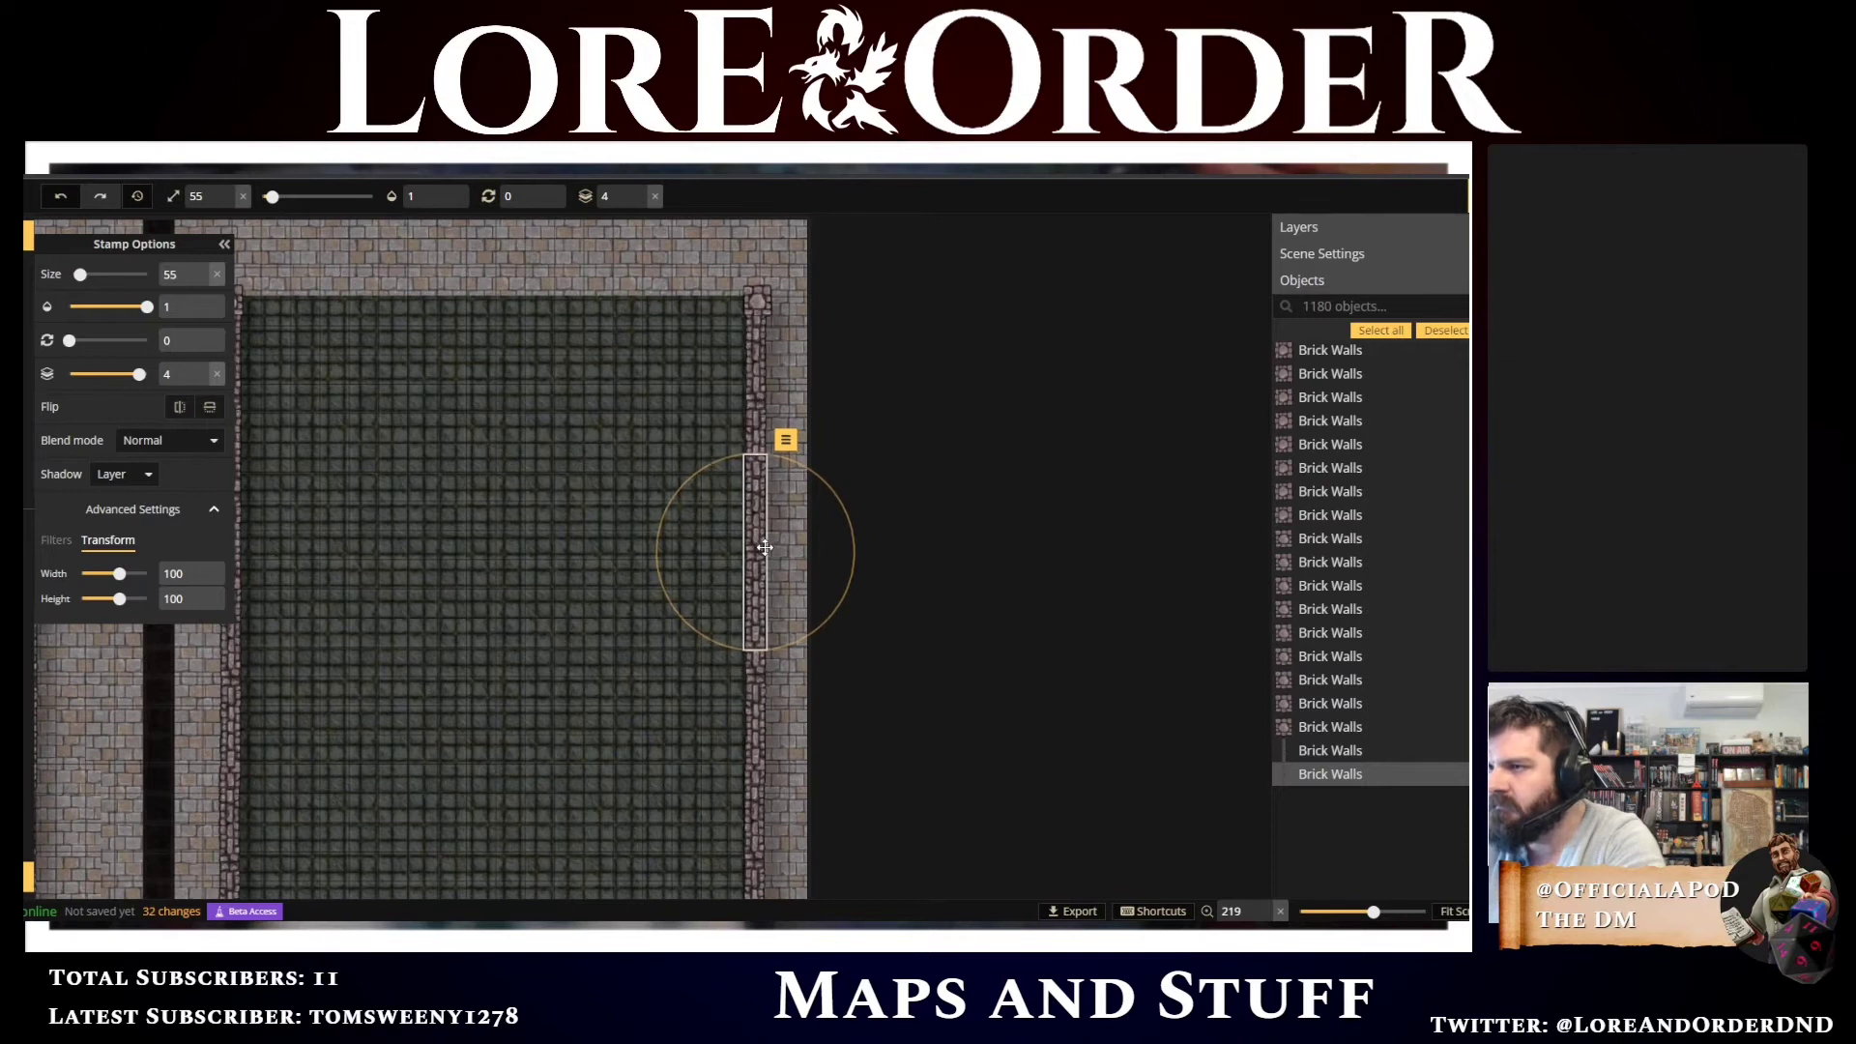
{"action": "scroll", "coordinate": [765, 548], "scroll_direction": "up", "scroll_amount": 2}
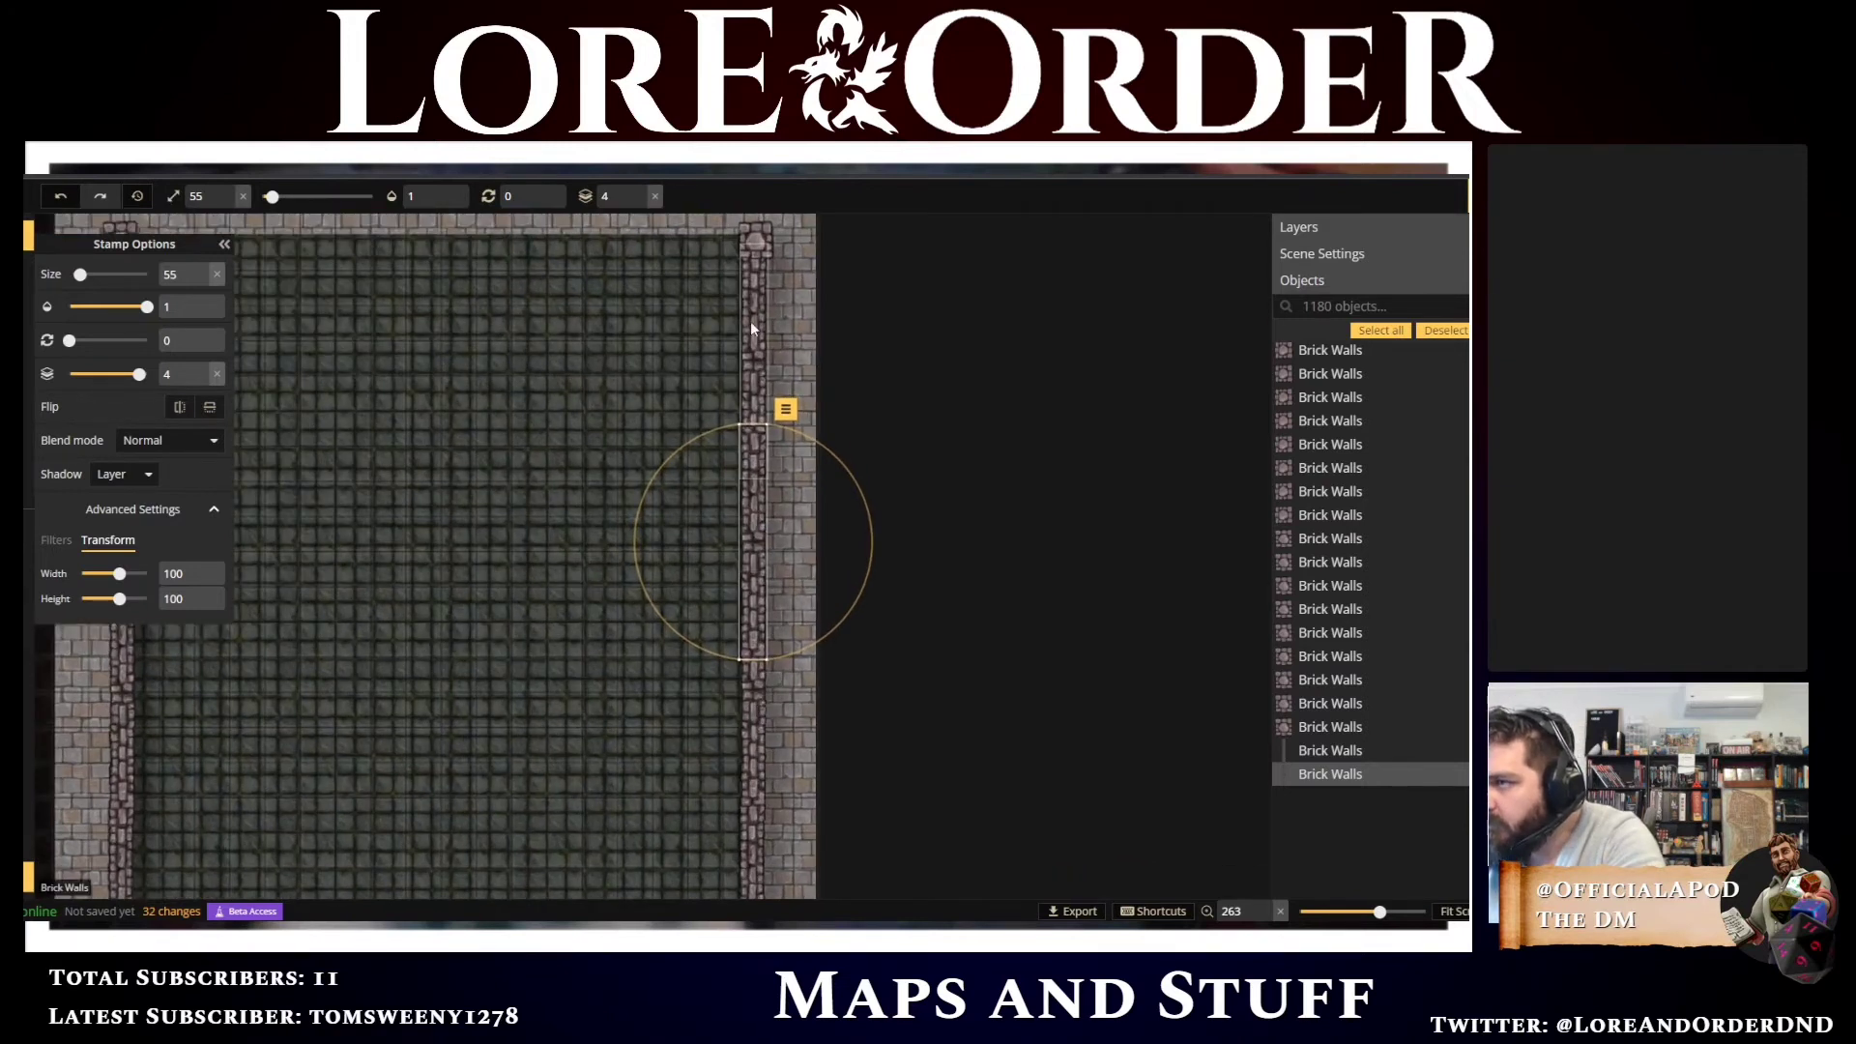
{"action": "scroll", "coordinate": [750, 334], "scroll_direction": "up", "scroll_amount": 4}
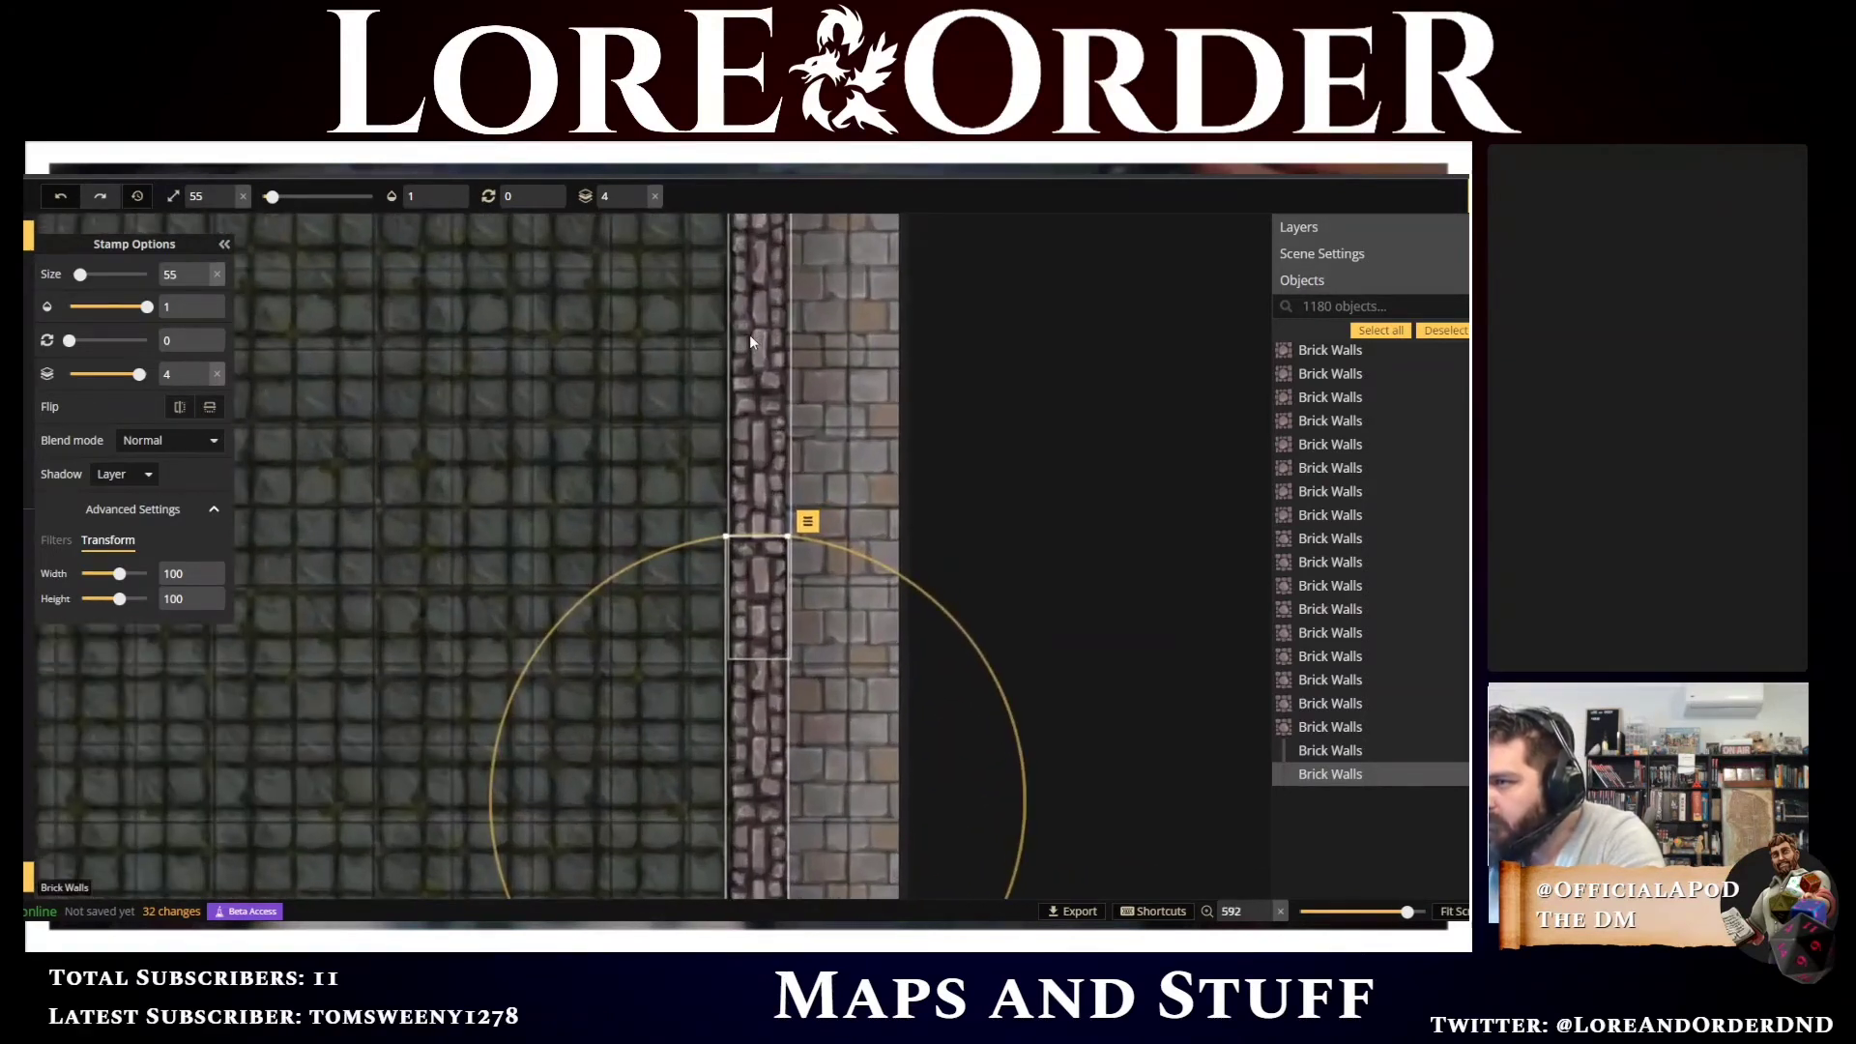
{"action": "scroll", "coordinate": [750, 334], "scroll_direction": "down", "scroll_amount": 3}
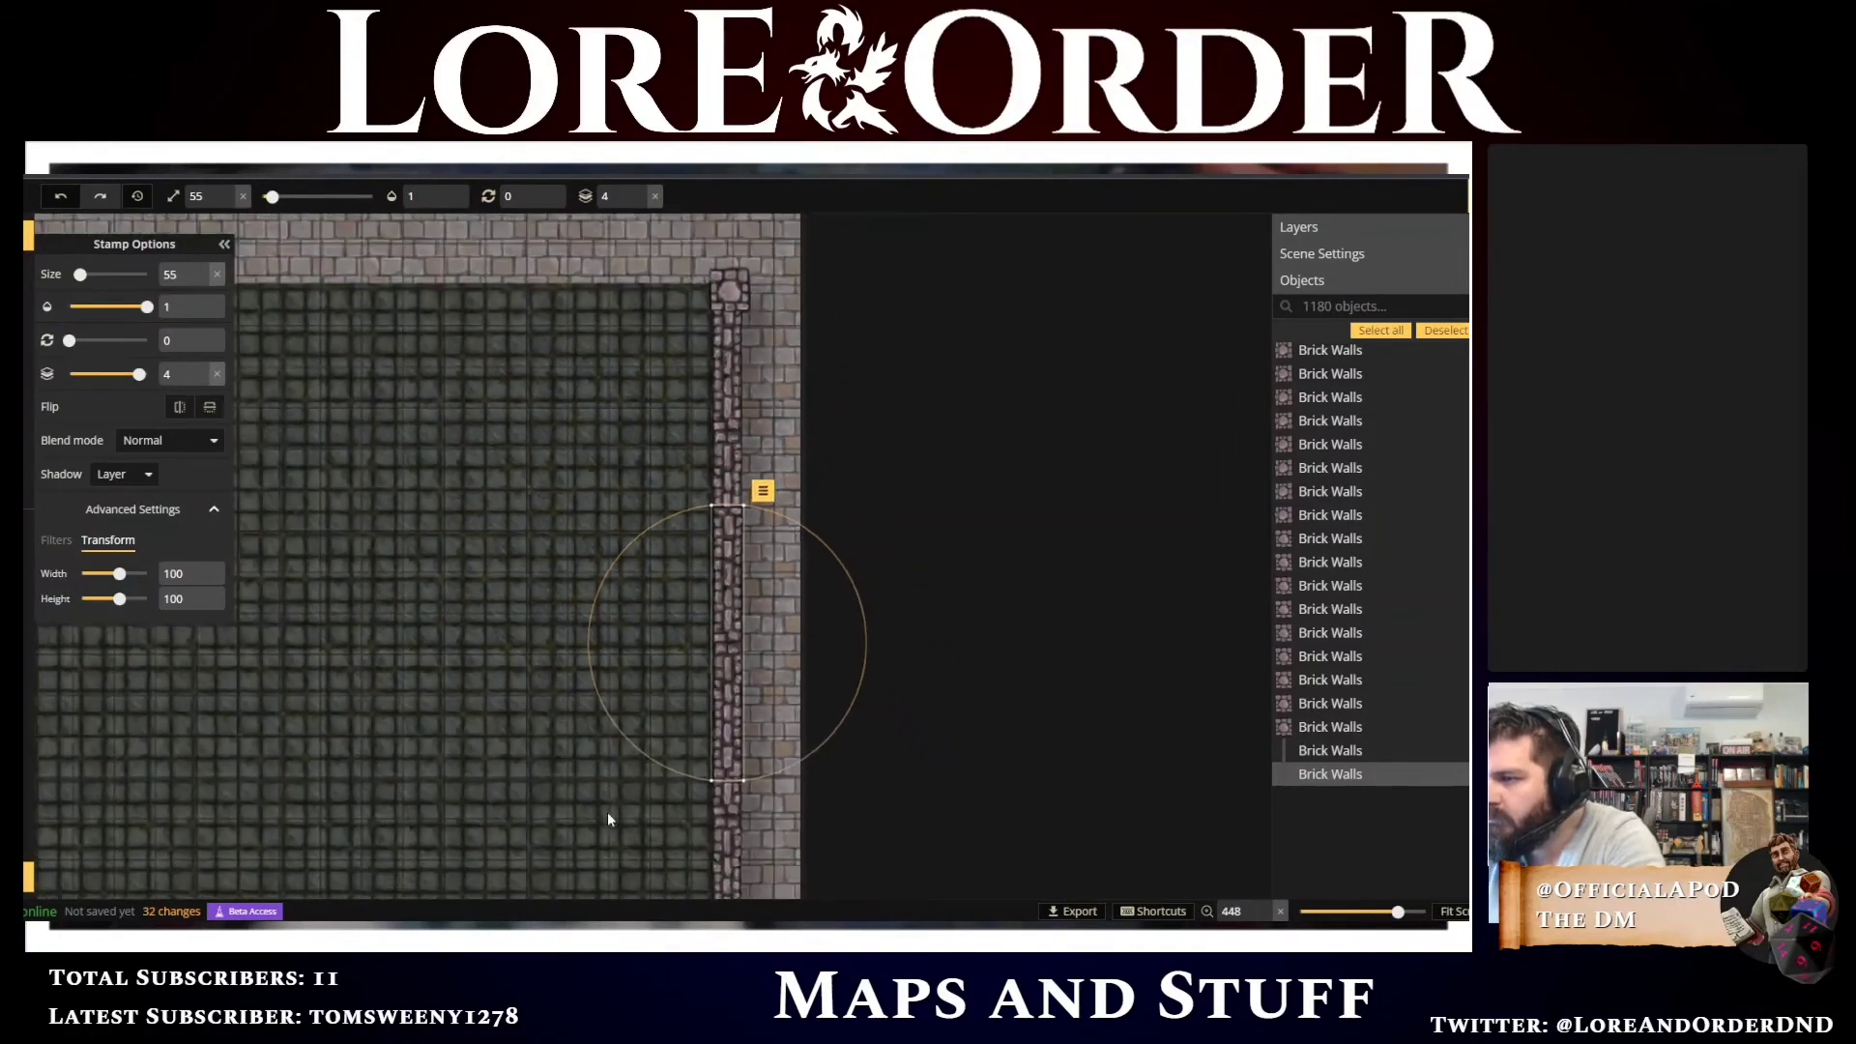
Nudge the misaligned east wall segments slightly east so their edges form one straight line
{"action": "left_click_drag", "start_coordinate": [589, 787], "coordinate": [596, 492]}
{"action": "scroll", "coordinate": [682, 503], "scroll_direction": "up", "scroll_amount": 3}
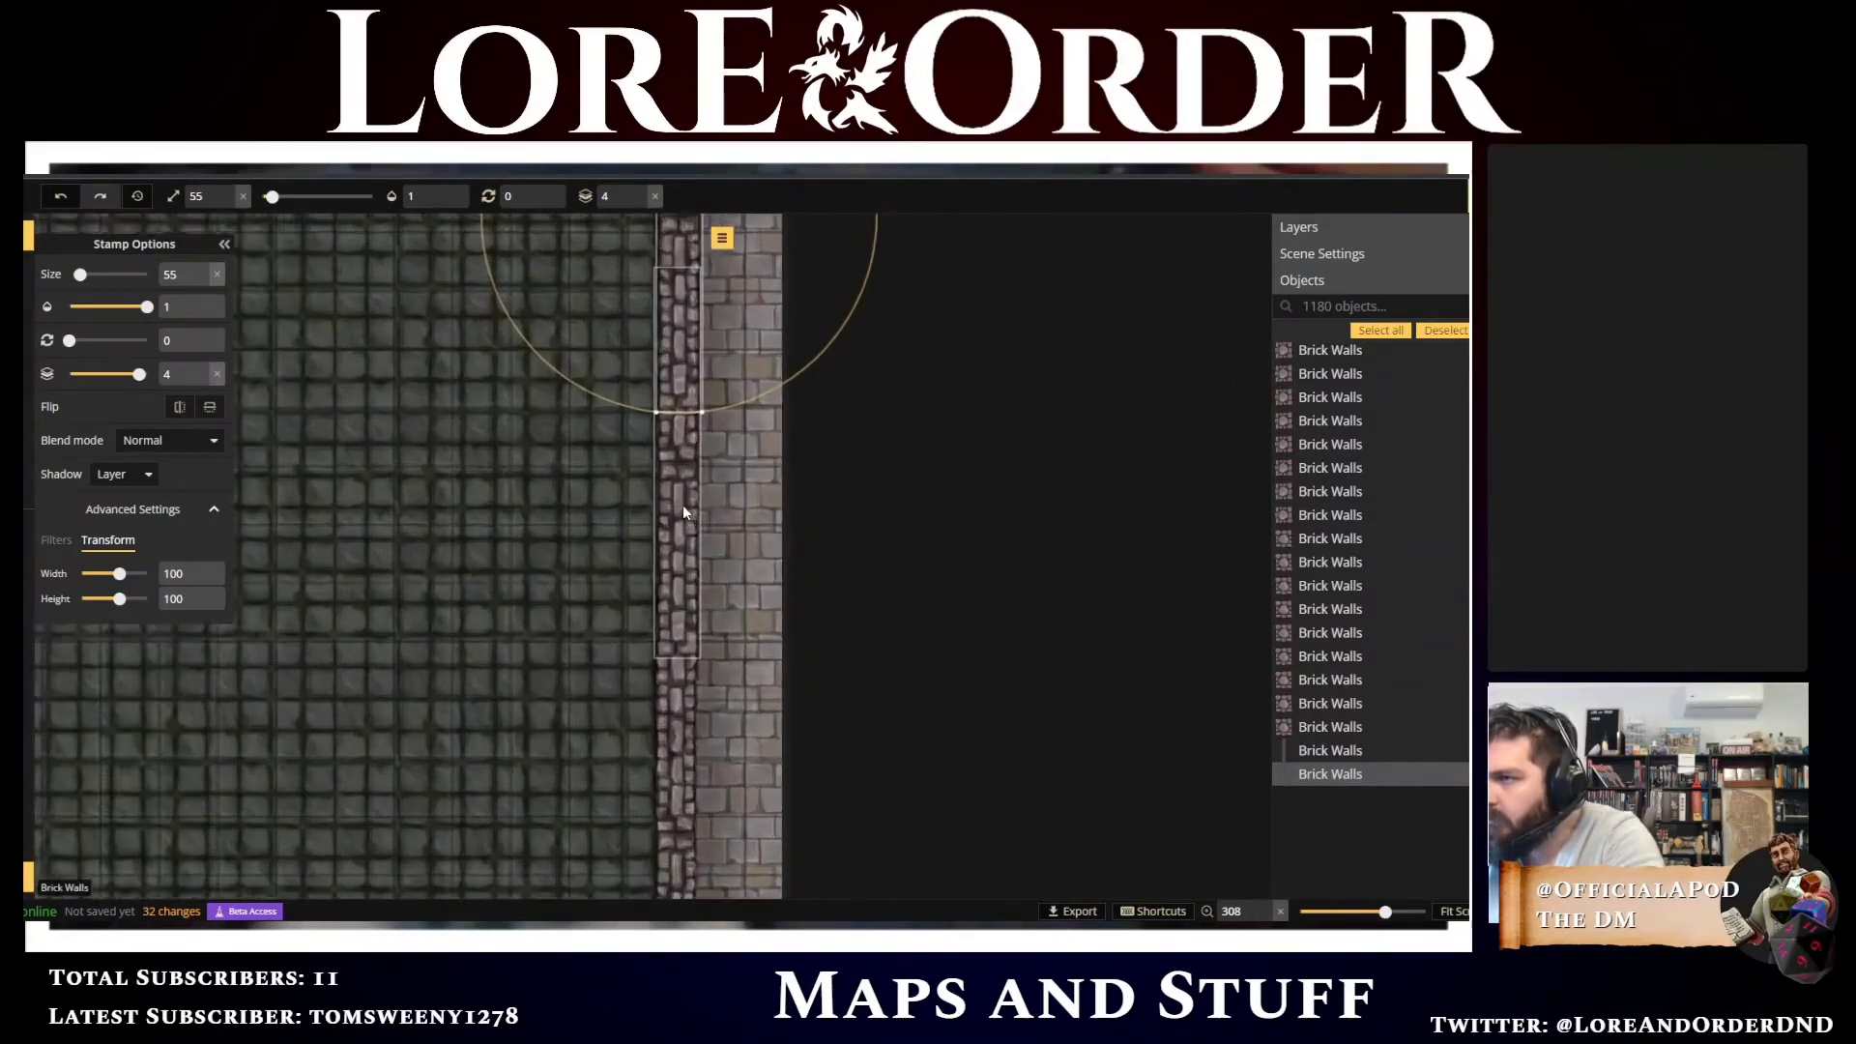
{"action": "key", "text": "Right"}
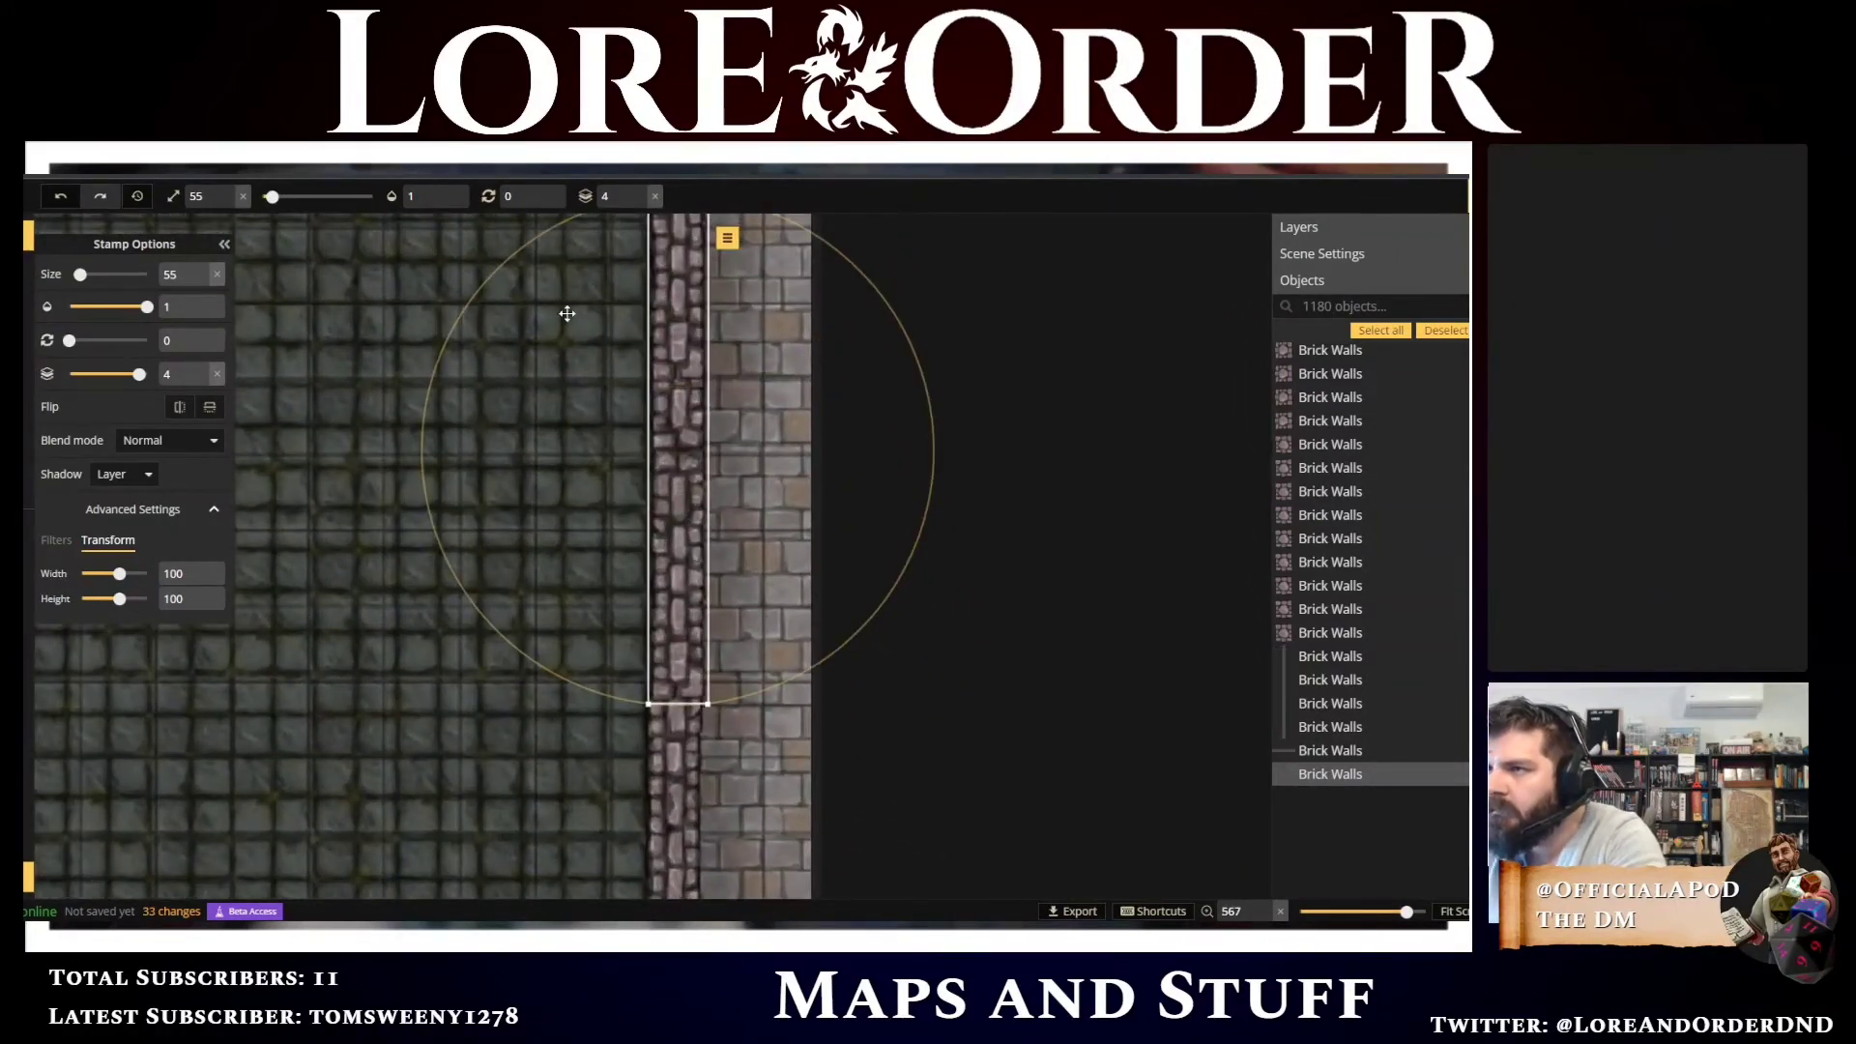
{"action": "left_click", "coordinate": [675, 845]}
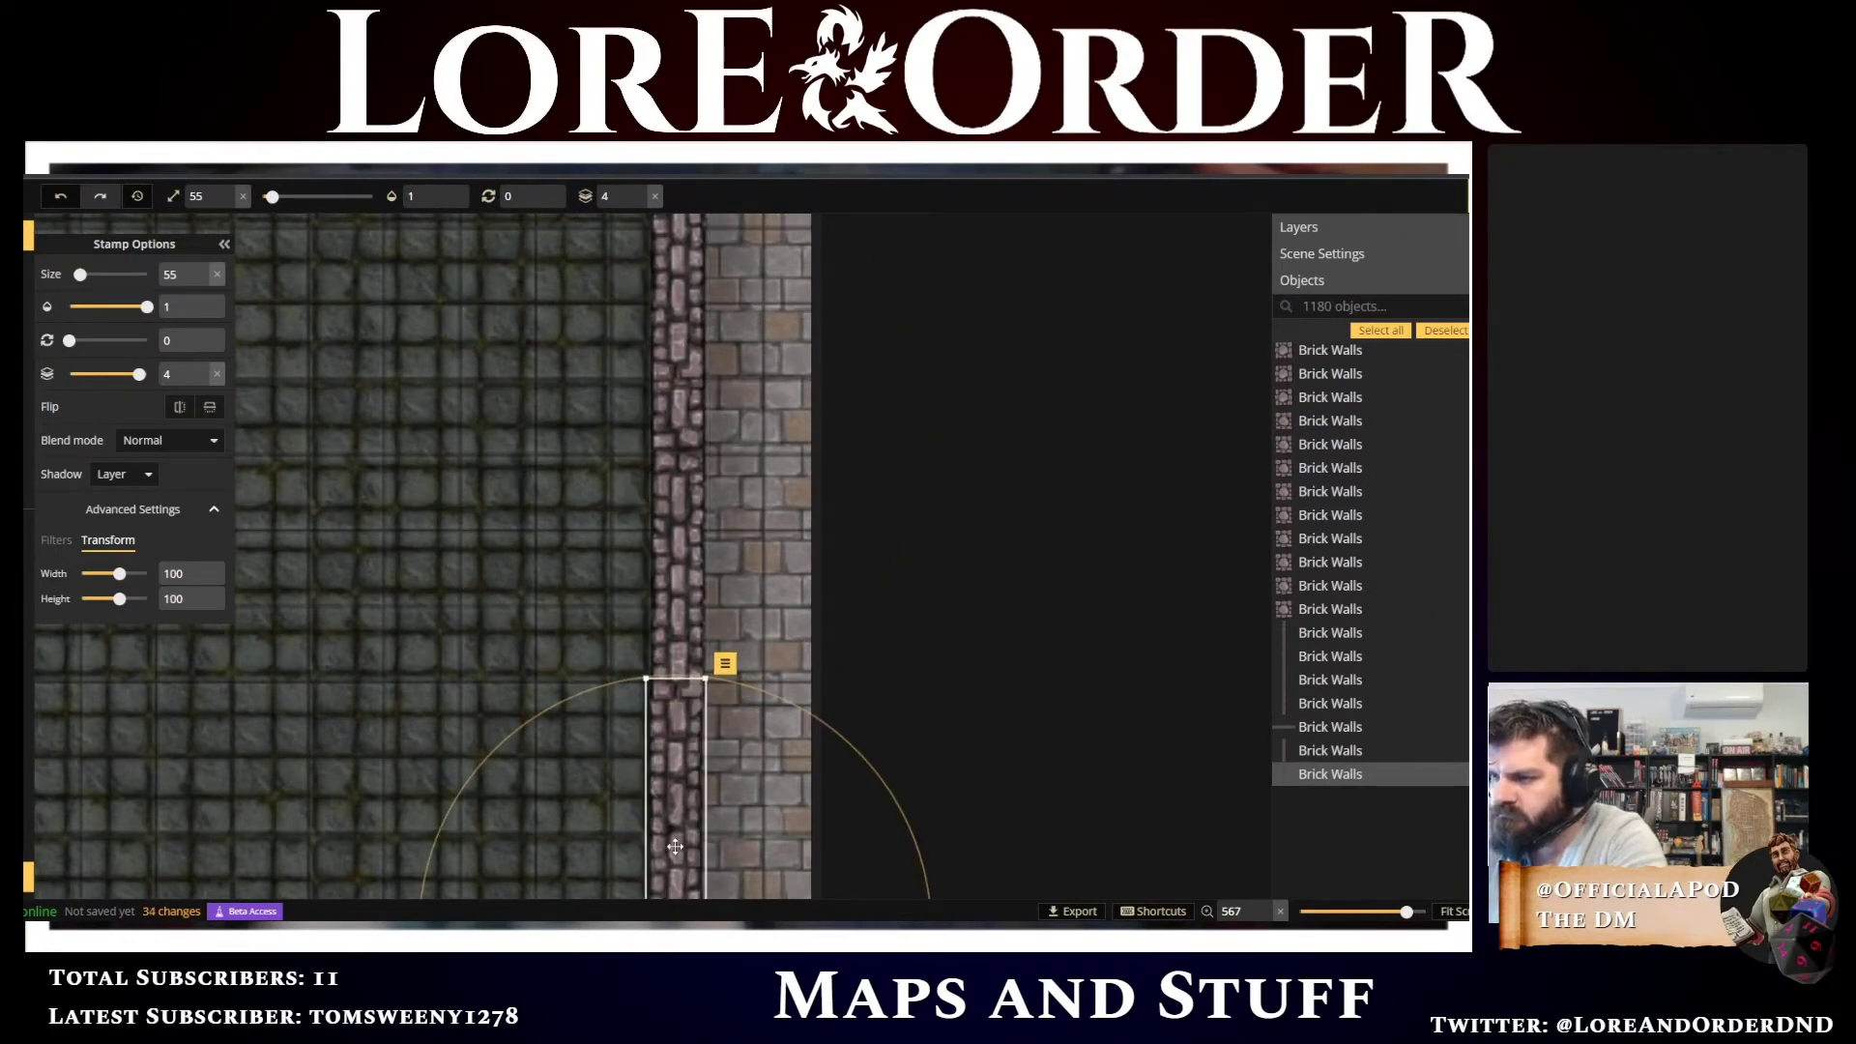
{"action": "scroll", "coordinate": [674, 846], "scroll_direction": "down", "scroll_amount": 3}
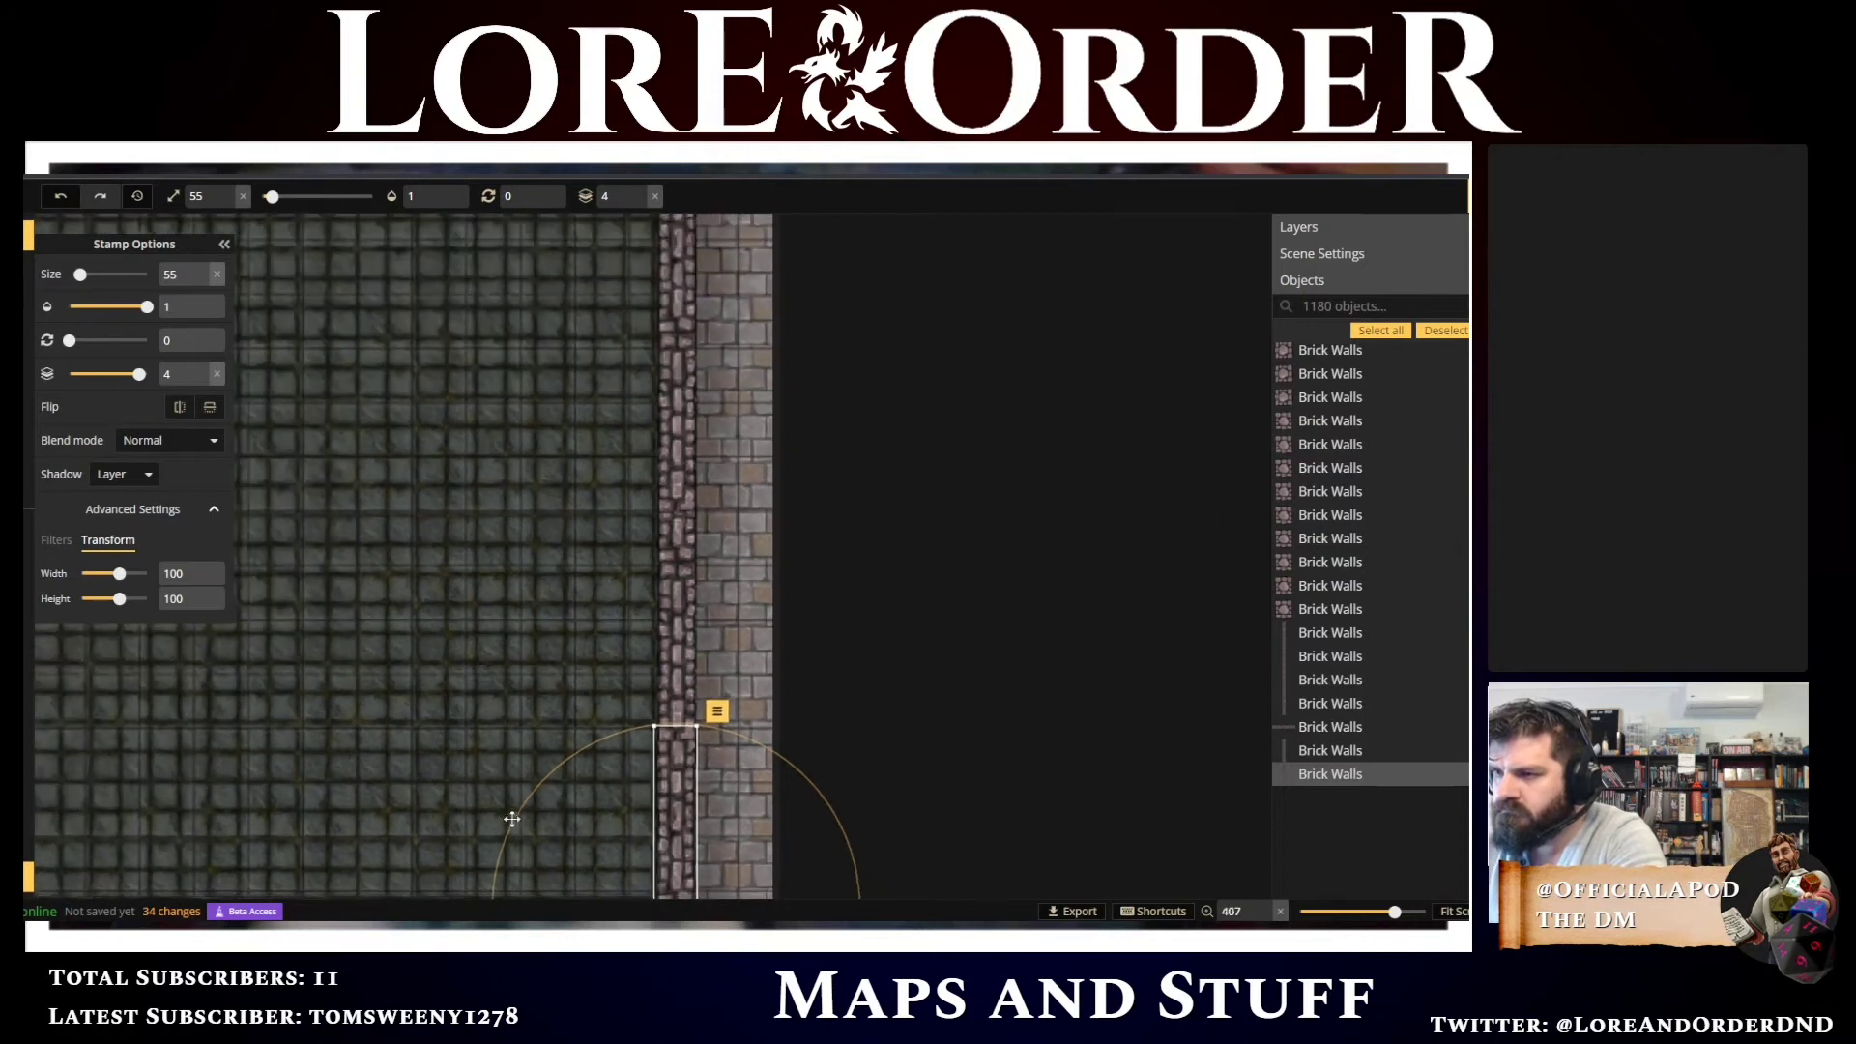
{"action": "scroll", "coordinate": [541, 677], "scroll_direction": "down", "scroll_amount": 5}
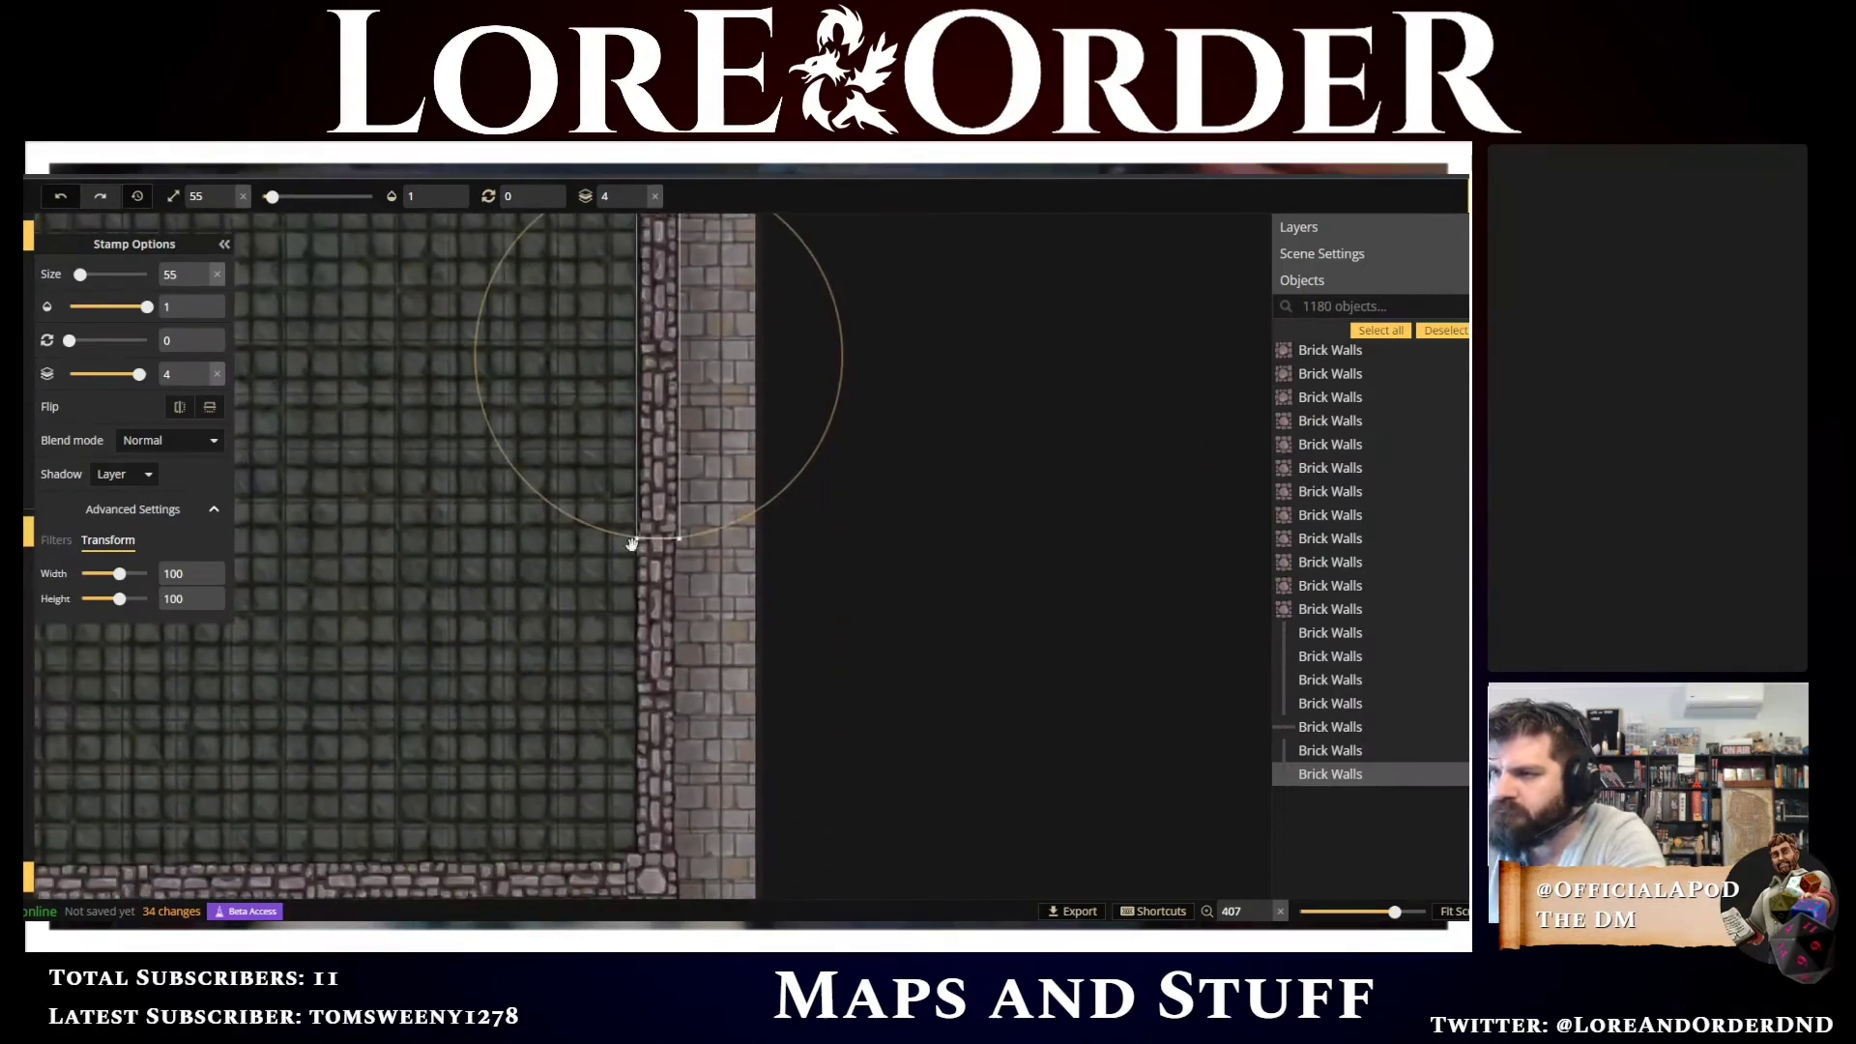
{"action": "left_click", "coordinate": [659, 599]}
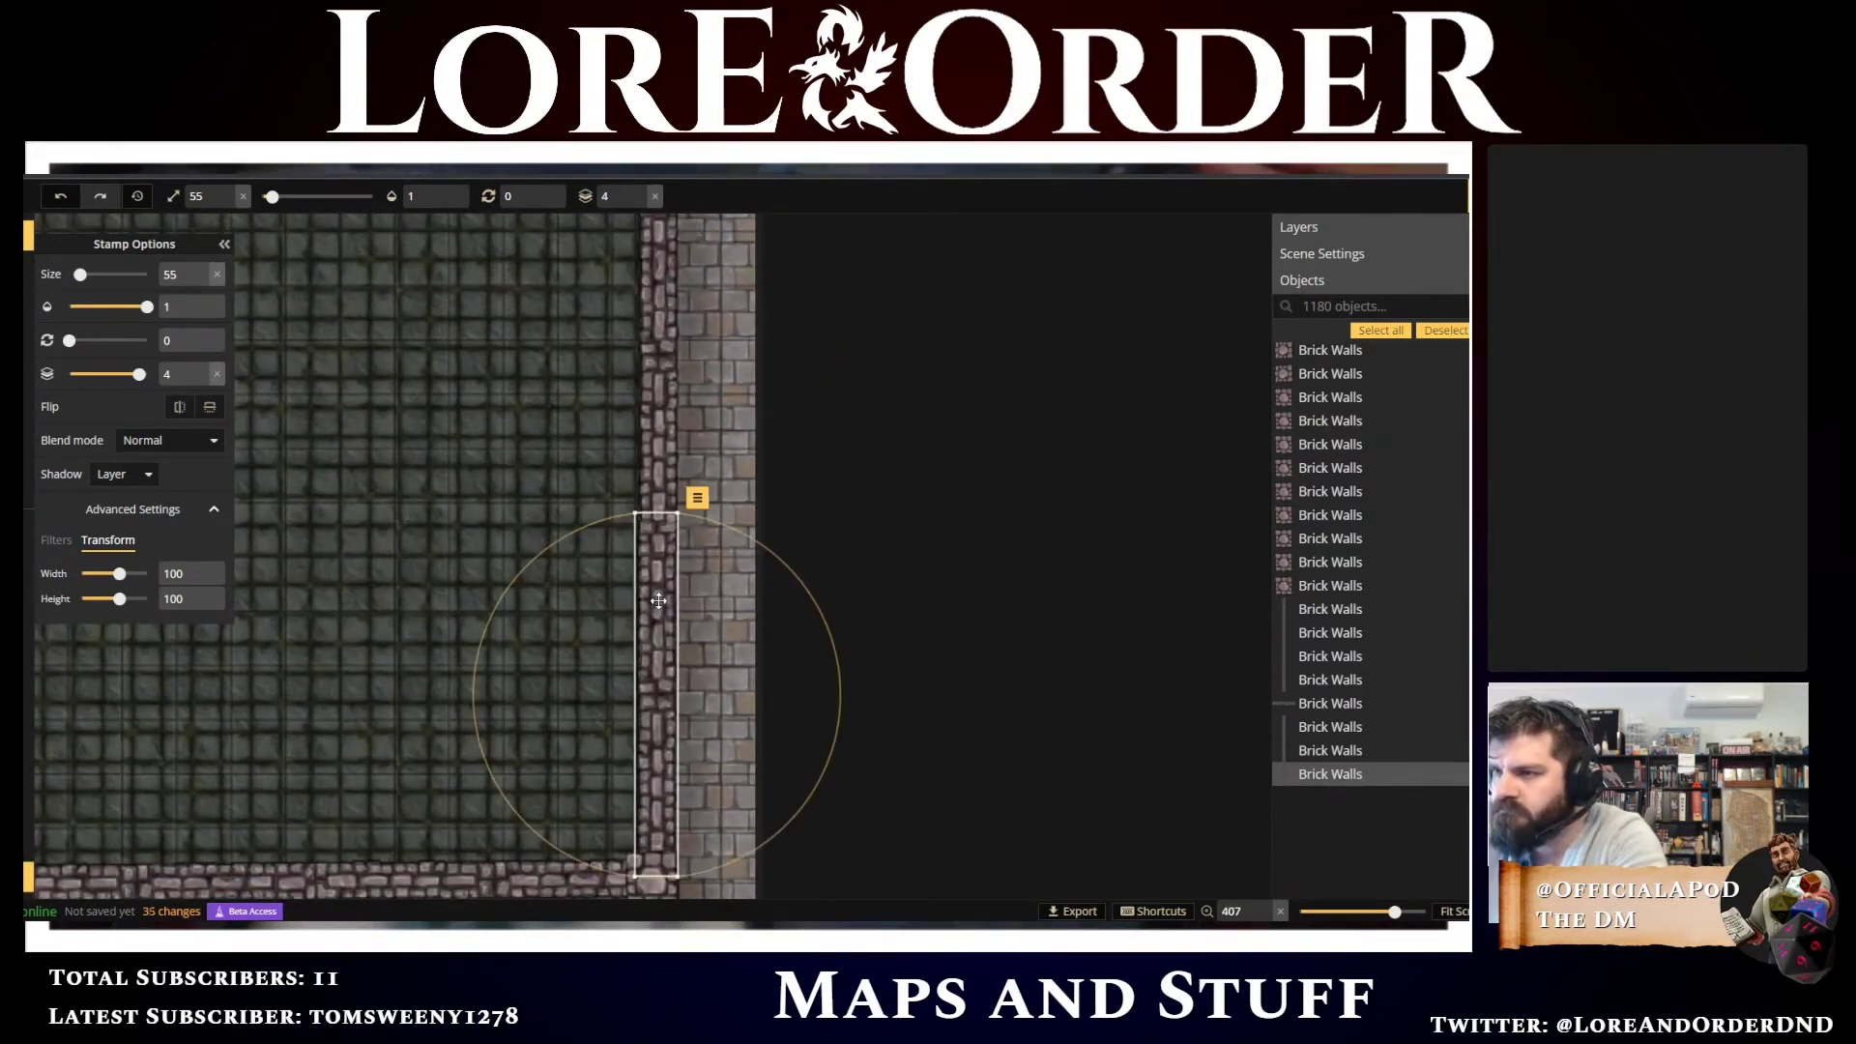
{"action": "key", "text": "Right"}
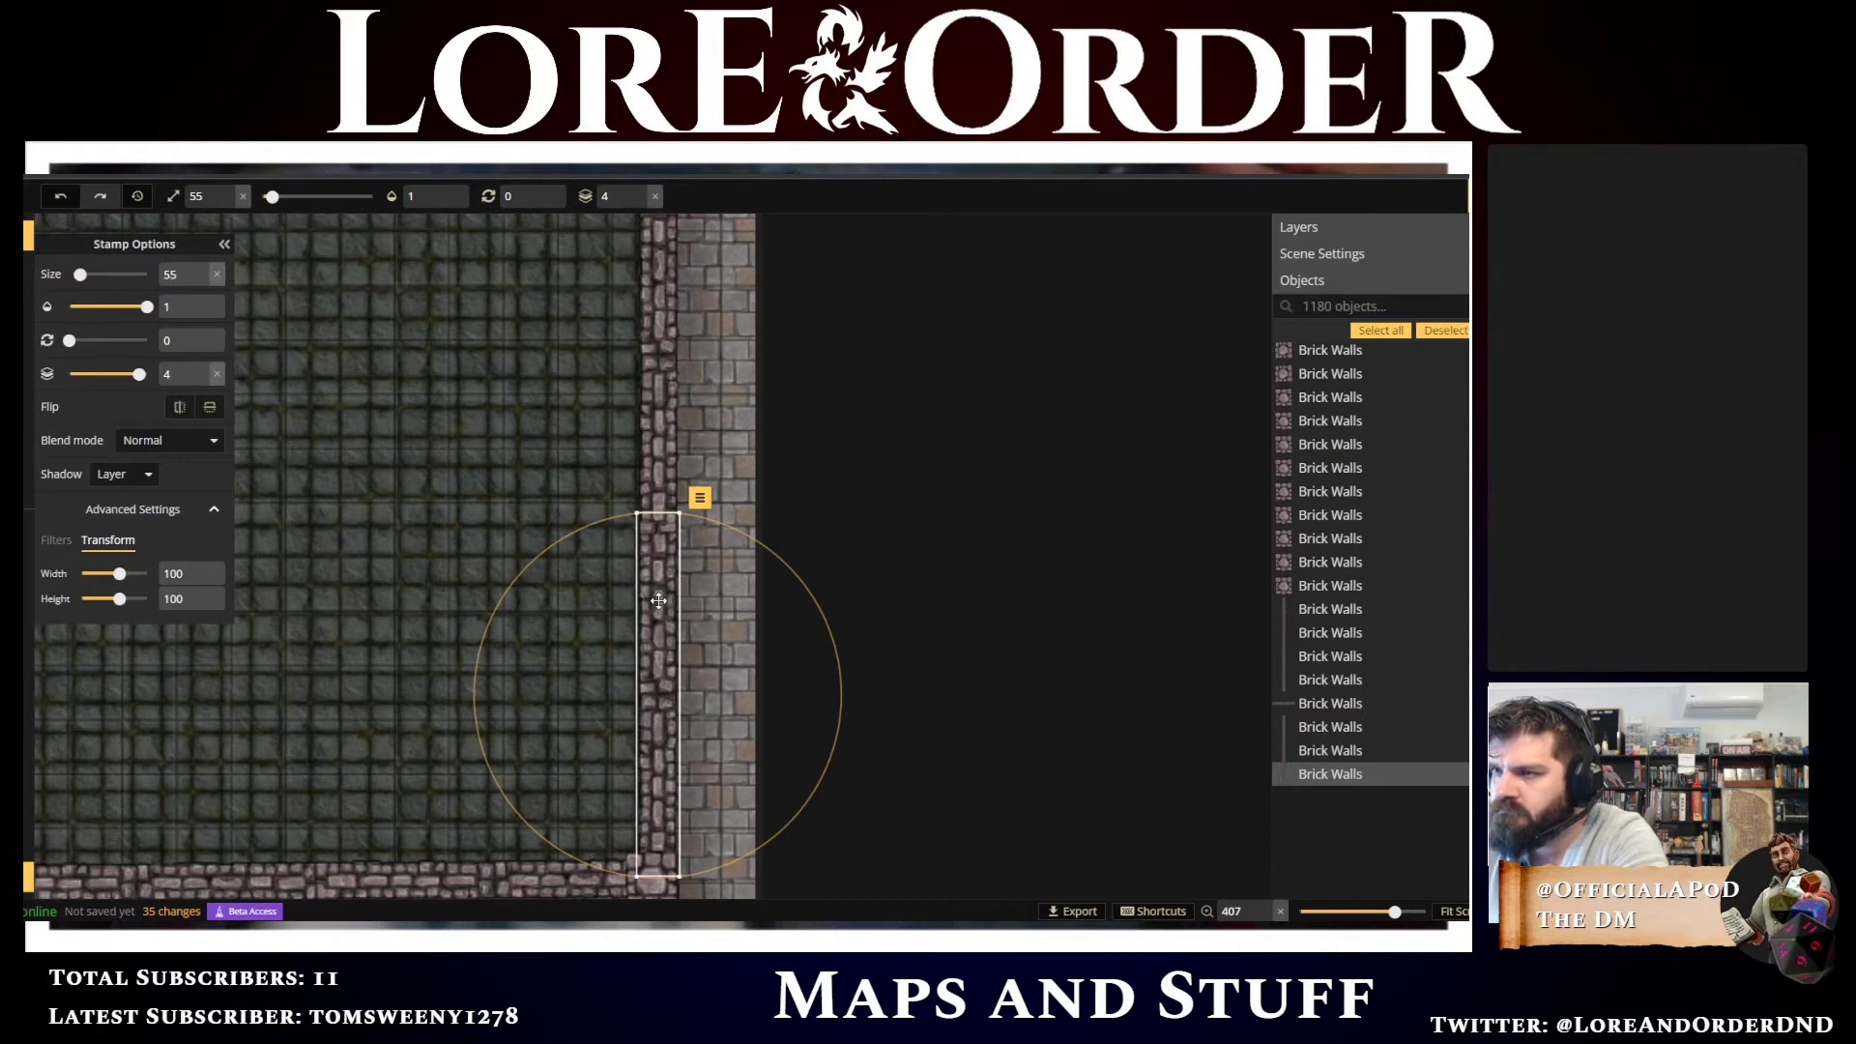
Nudge the south-east corner pillar slightly east to line it up with the east wall
{"action": "left_click", "coordinate": [630, 862]}
{"action": "key", "text": "Right"}
{"action": "scroll", "coordinate": [475, 630], "scroll_direction": "down", "scroll_amount": 5}
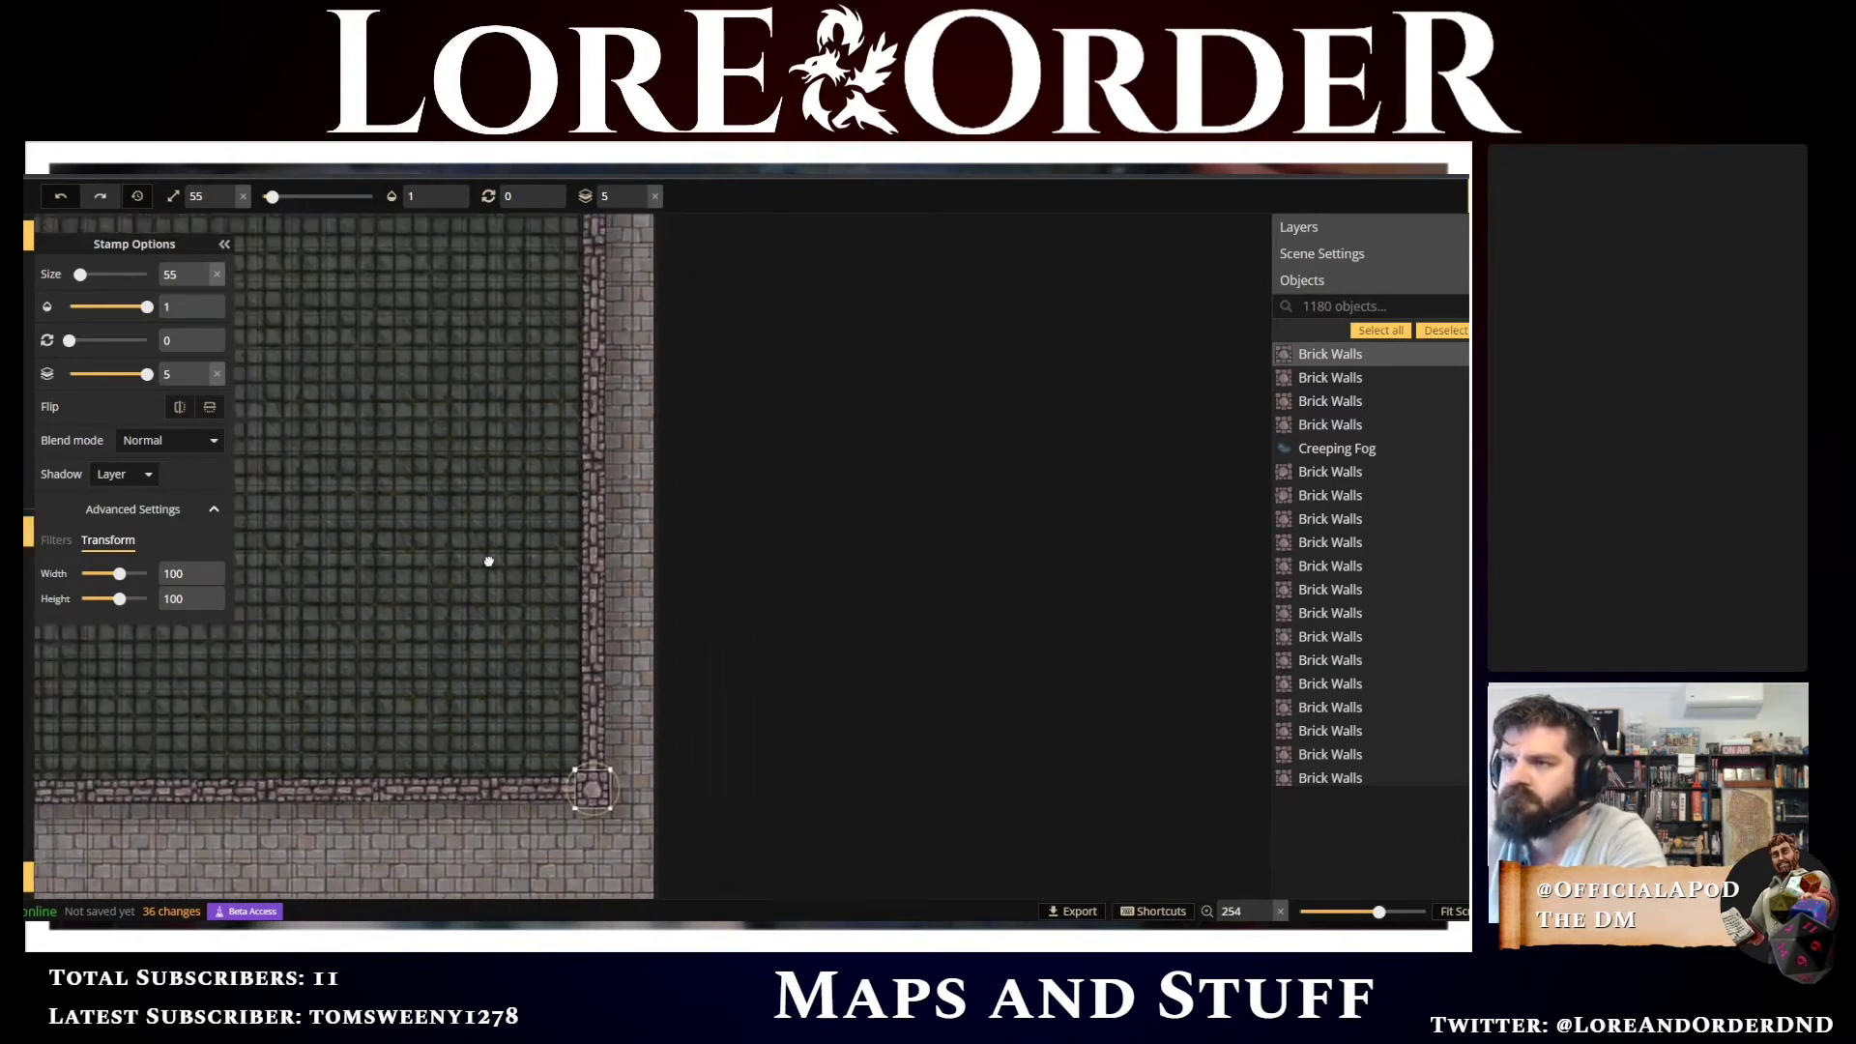
{"action": "scroll", "coordinate": [609, 669], "scroll_direction": "down", "scroll_amount": 5}
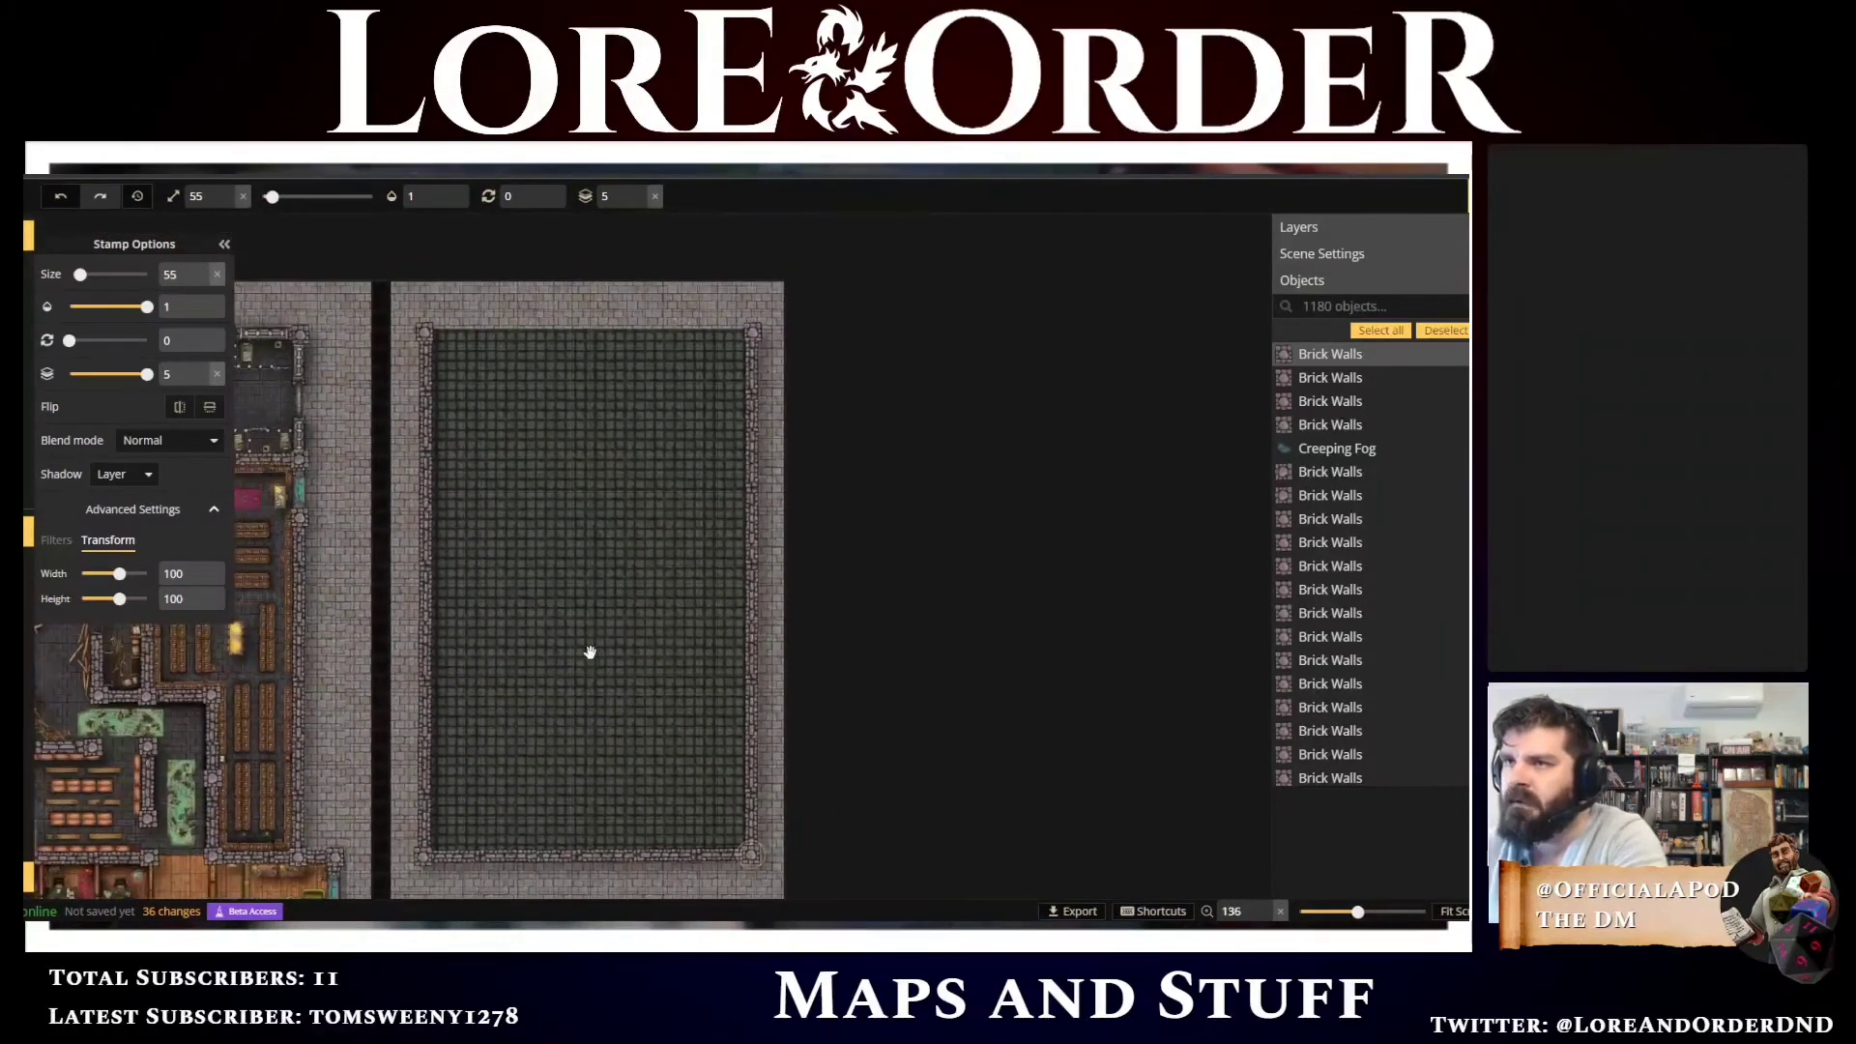
Copy the three south wall segments together and fit the duplicates between the two north corner pillars as the north wall
{"action": "left_click", "coordinate": [578, 834]}
{"action": "left_click", "coordinate": [619, 835], "text": "shift"}
{"action": "left_click", "coordinate": [702, 837], "text": "shift"}
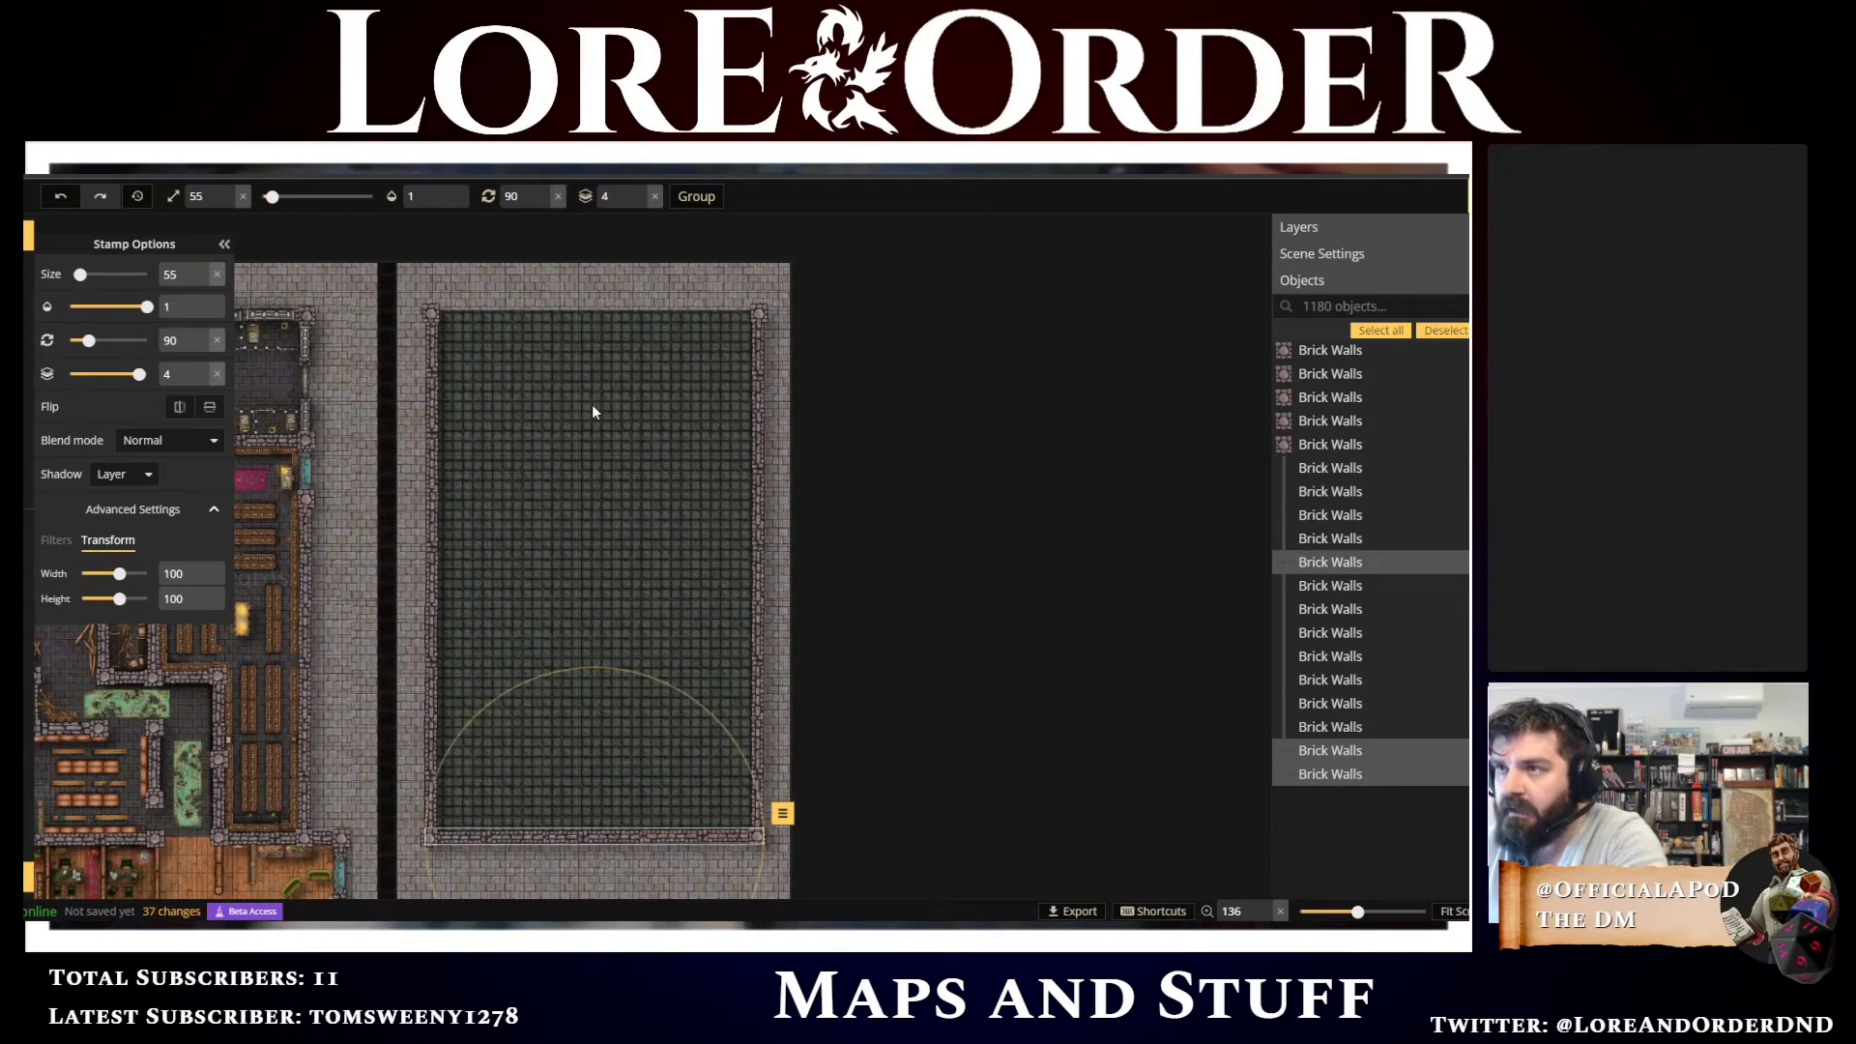
{"action": "key", "text": "ctrl+v"}
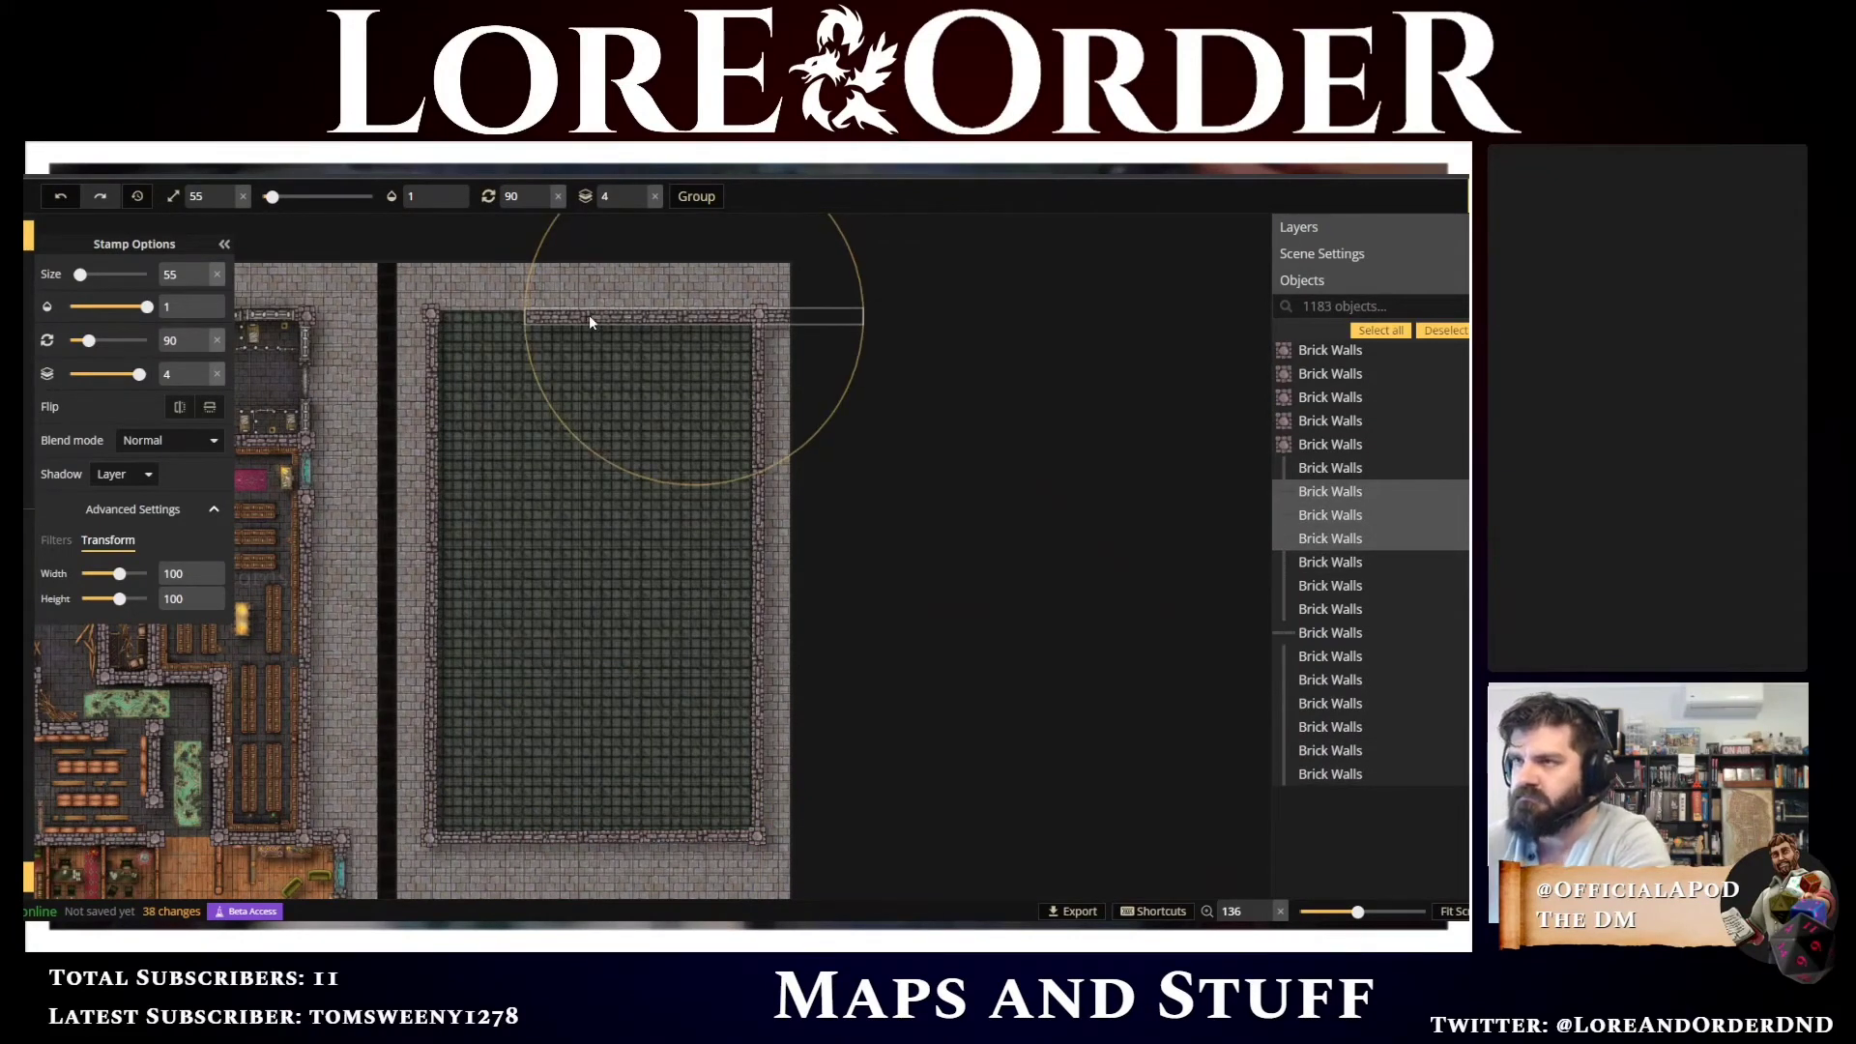
{"action": "key", "text": "Left"}
{"action": "key", "text": "Left"}
{"action": "key", "text": "Left"}
{"action": "key", "text": "Left"}
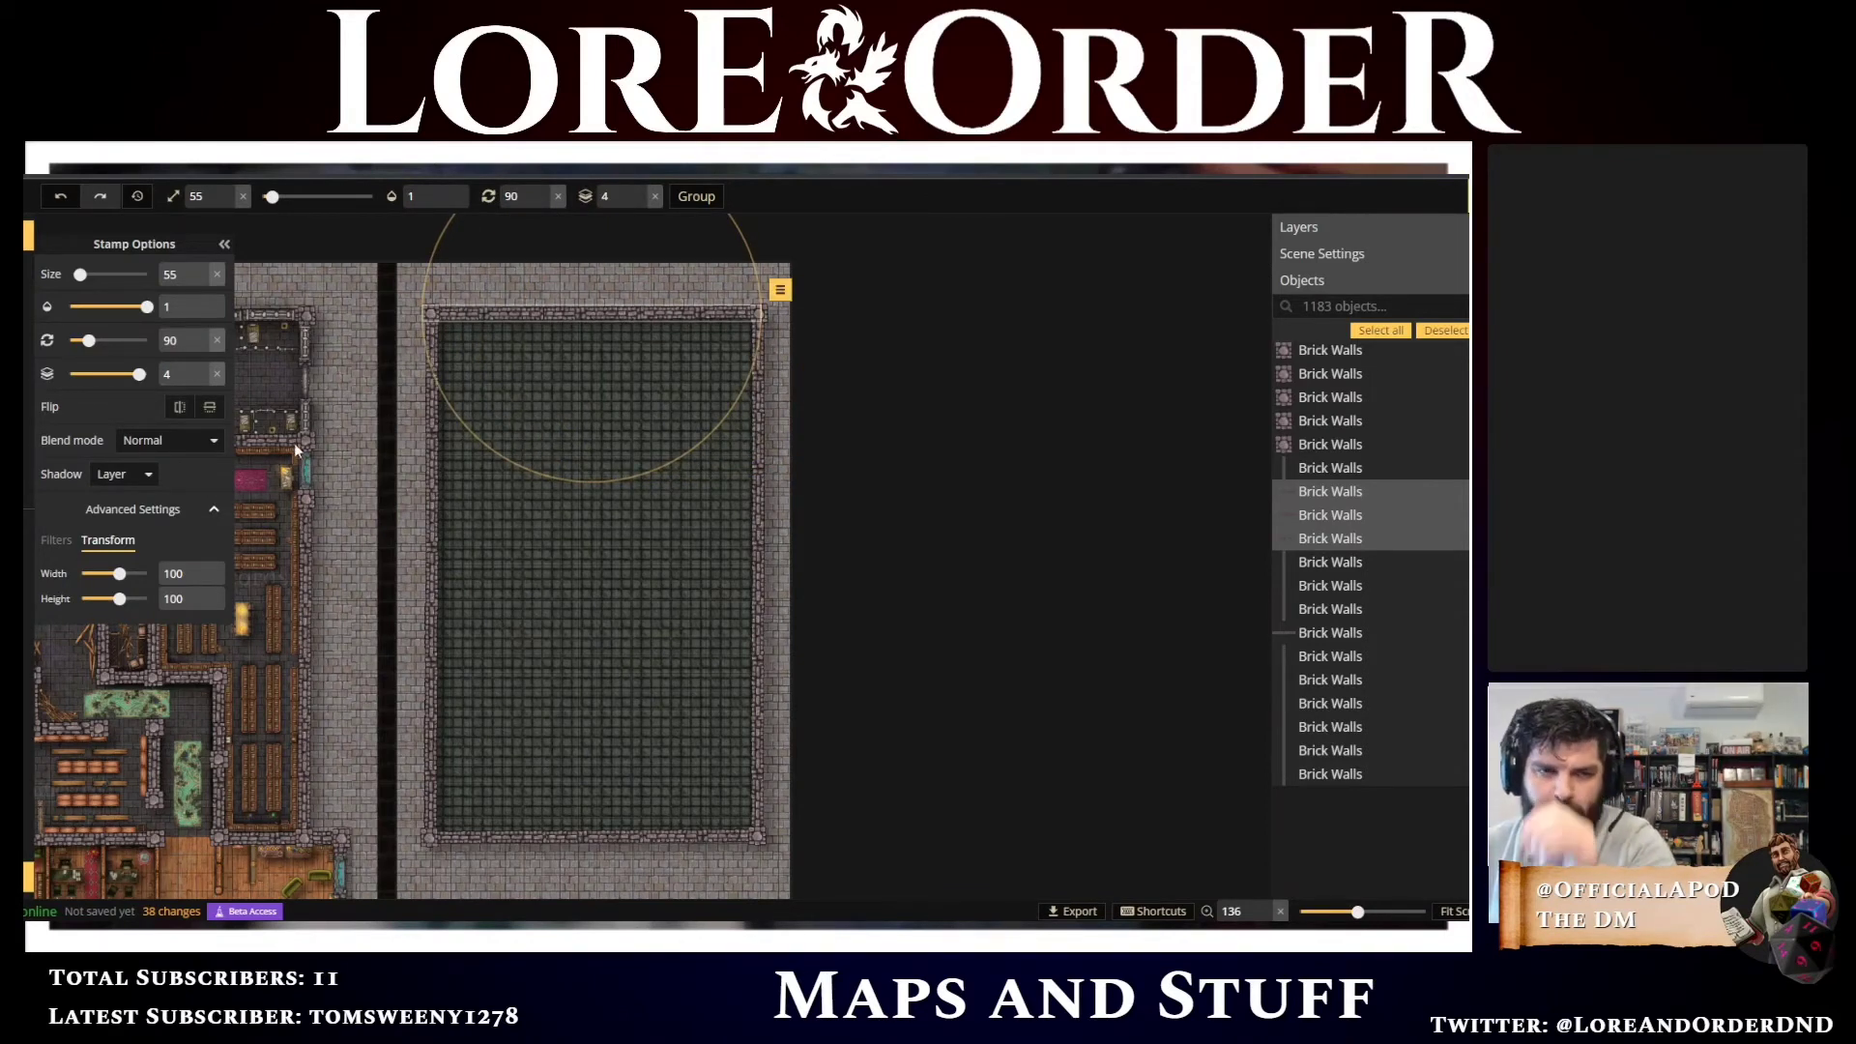
Select together the brick walls and pillars forming the small nook between the renovation area and records room in the neighbouring plan
{"action": "left_click_drag", "start_coordinate": [346, 507], "coordinate": [612, 499]}
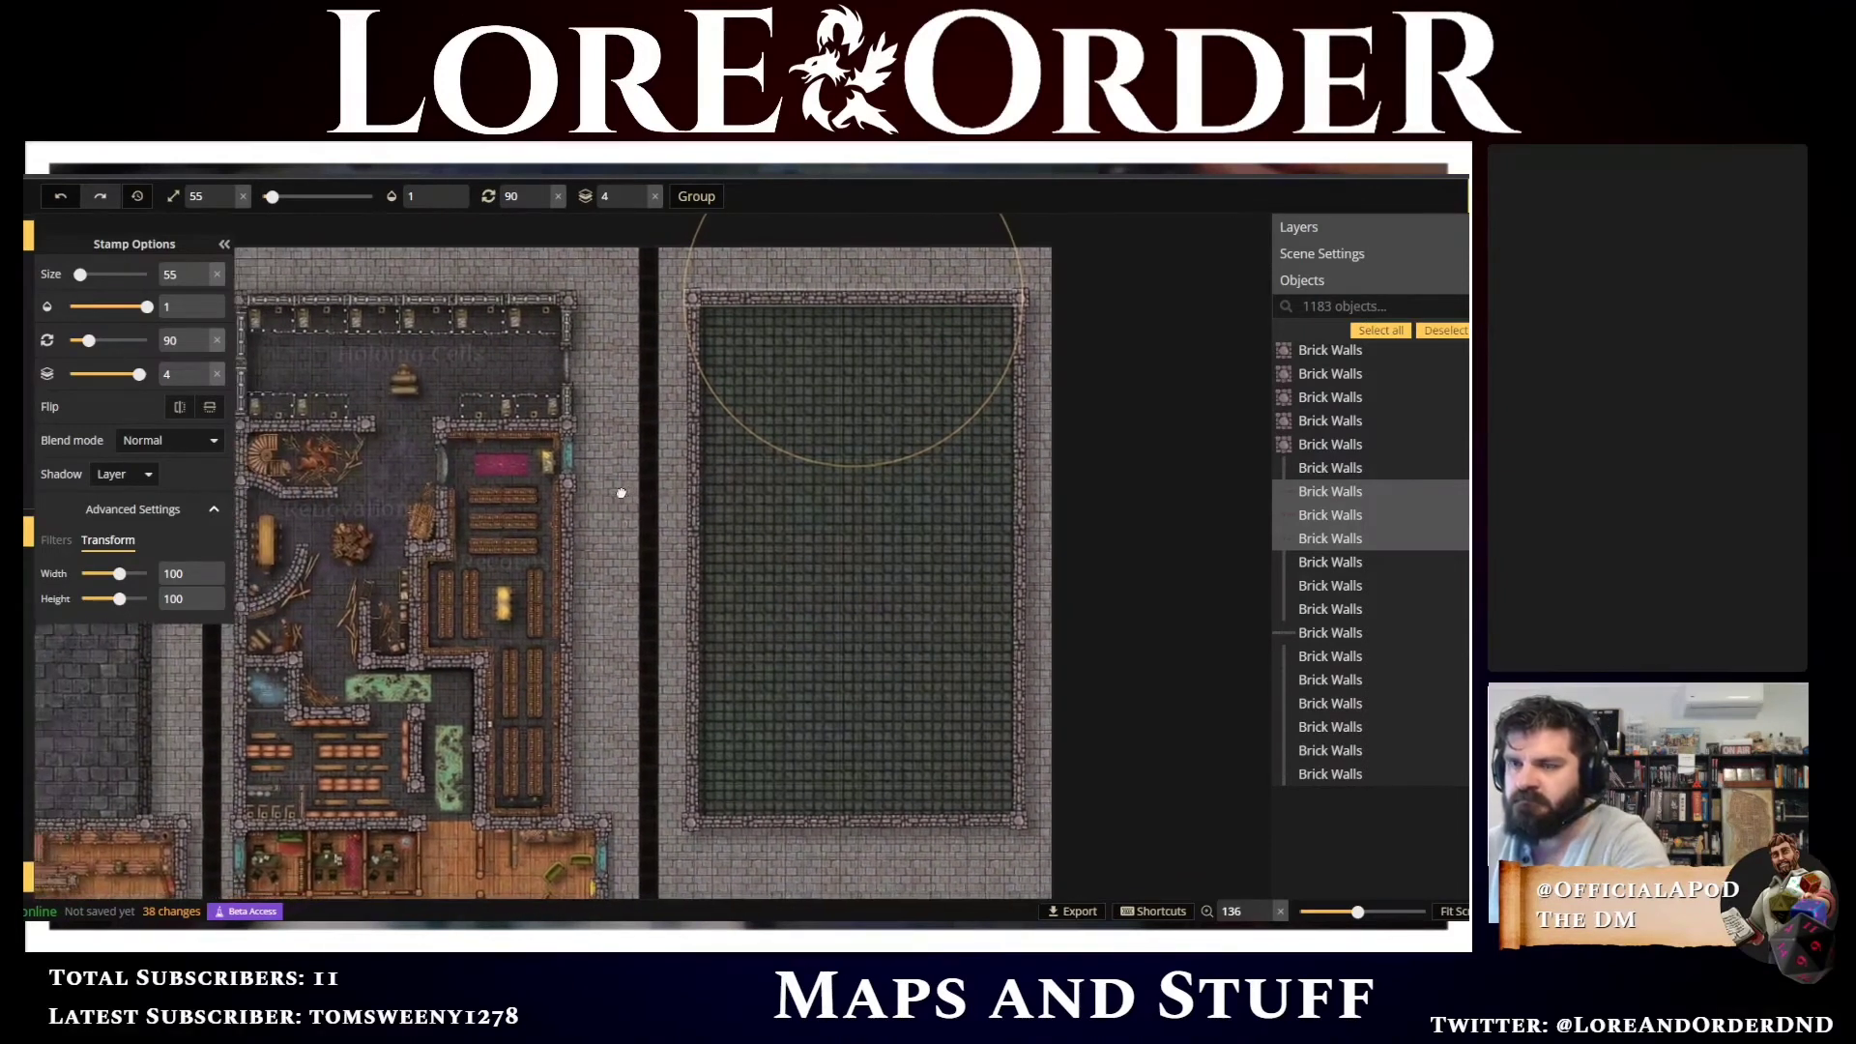
{"action": "left_click", "coordinate": [414, 619]}
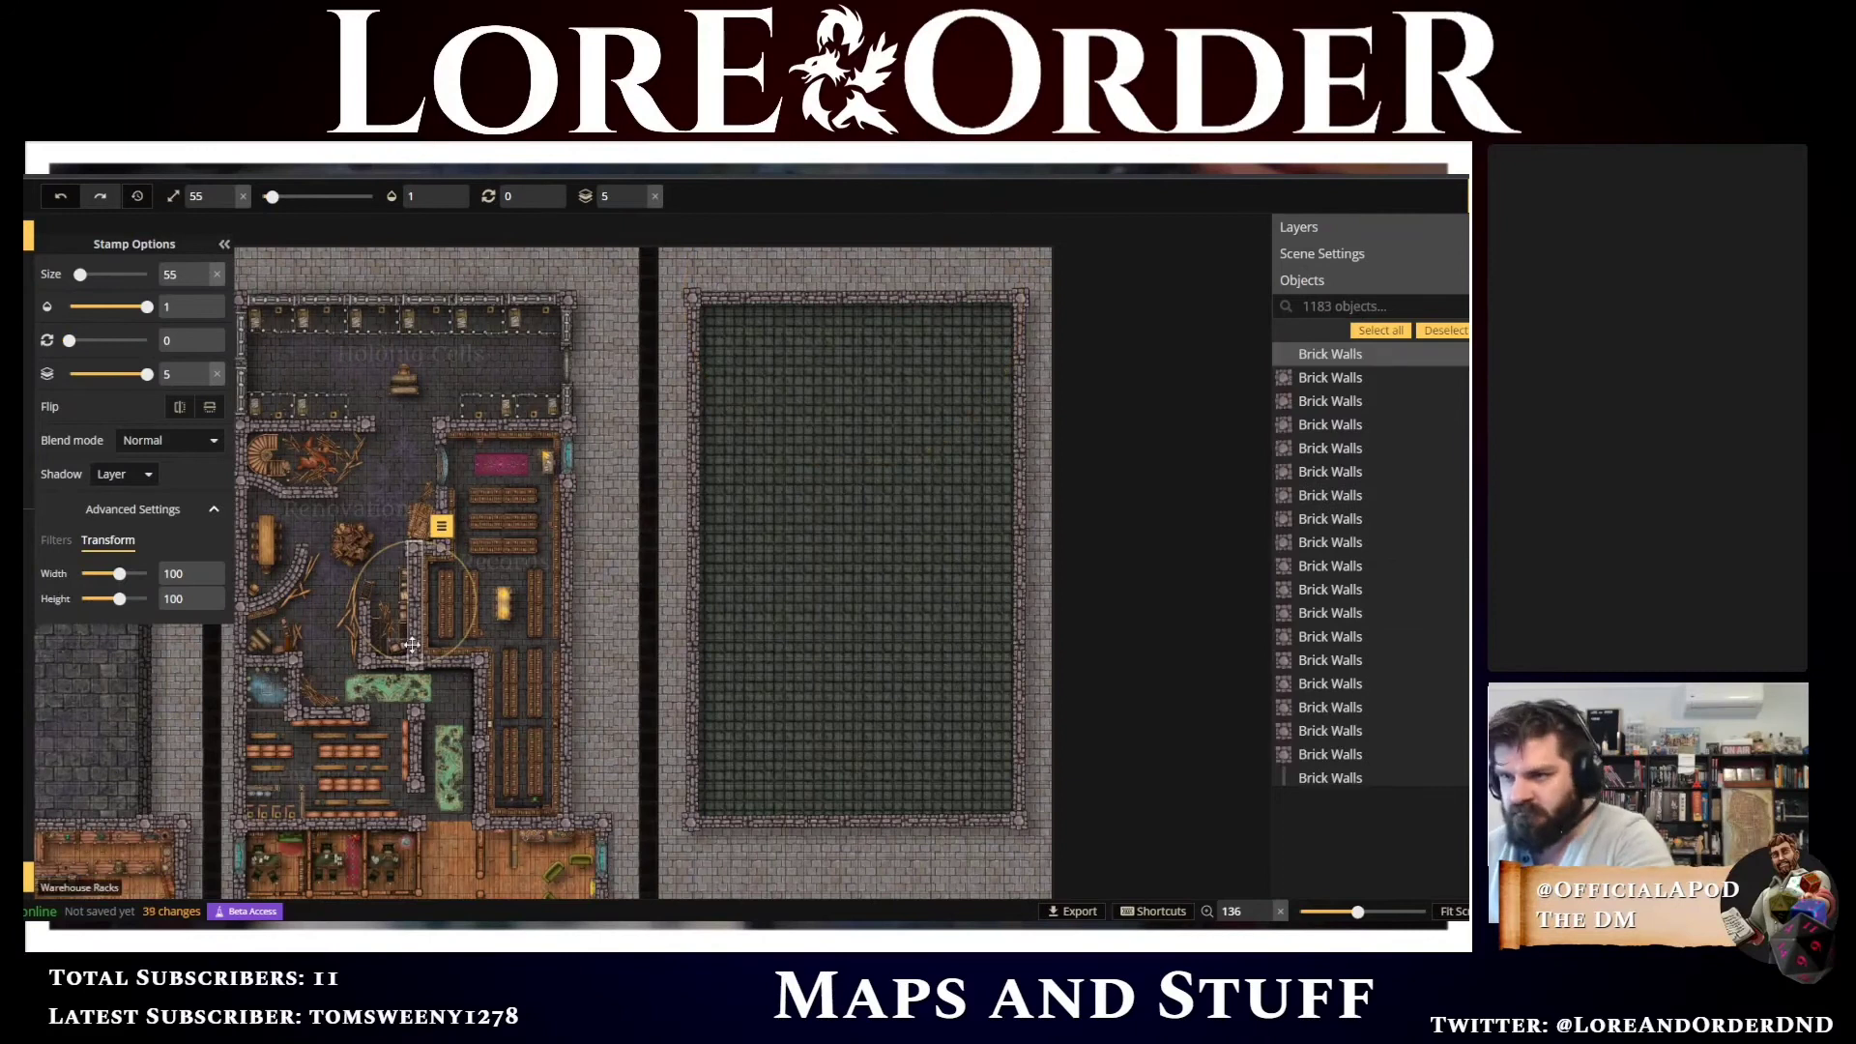
{"action": "key", "text": "e"}
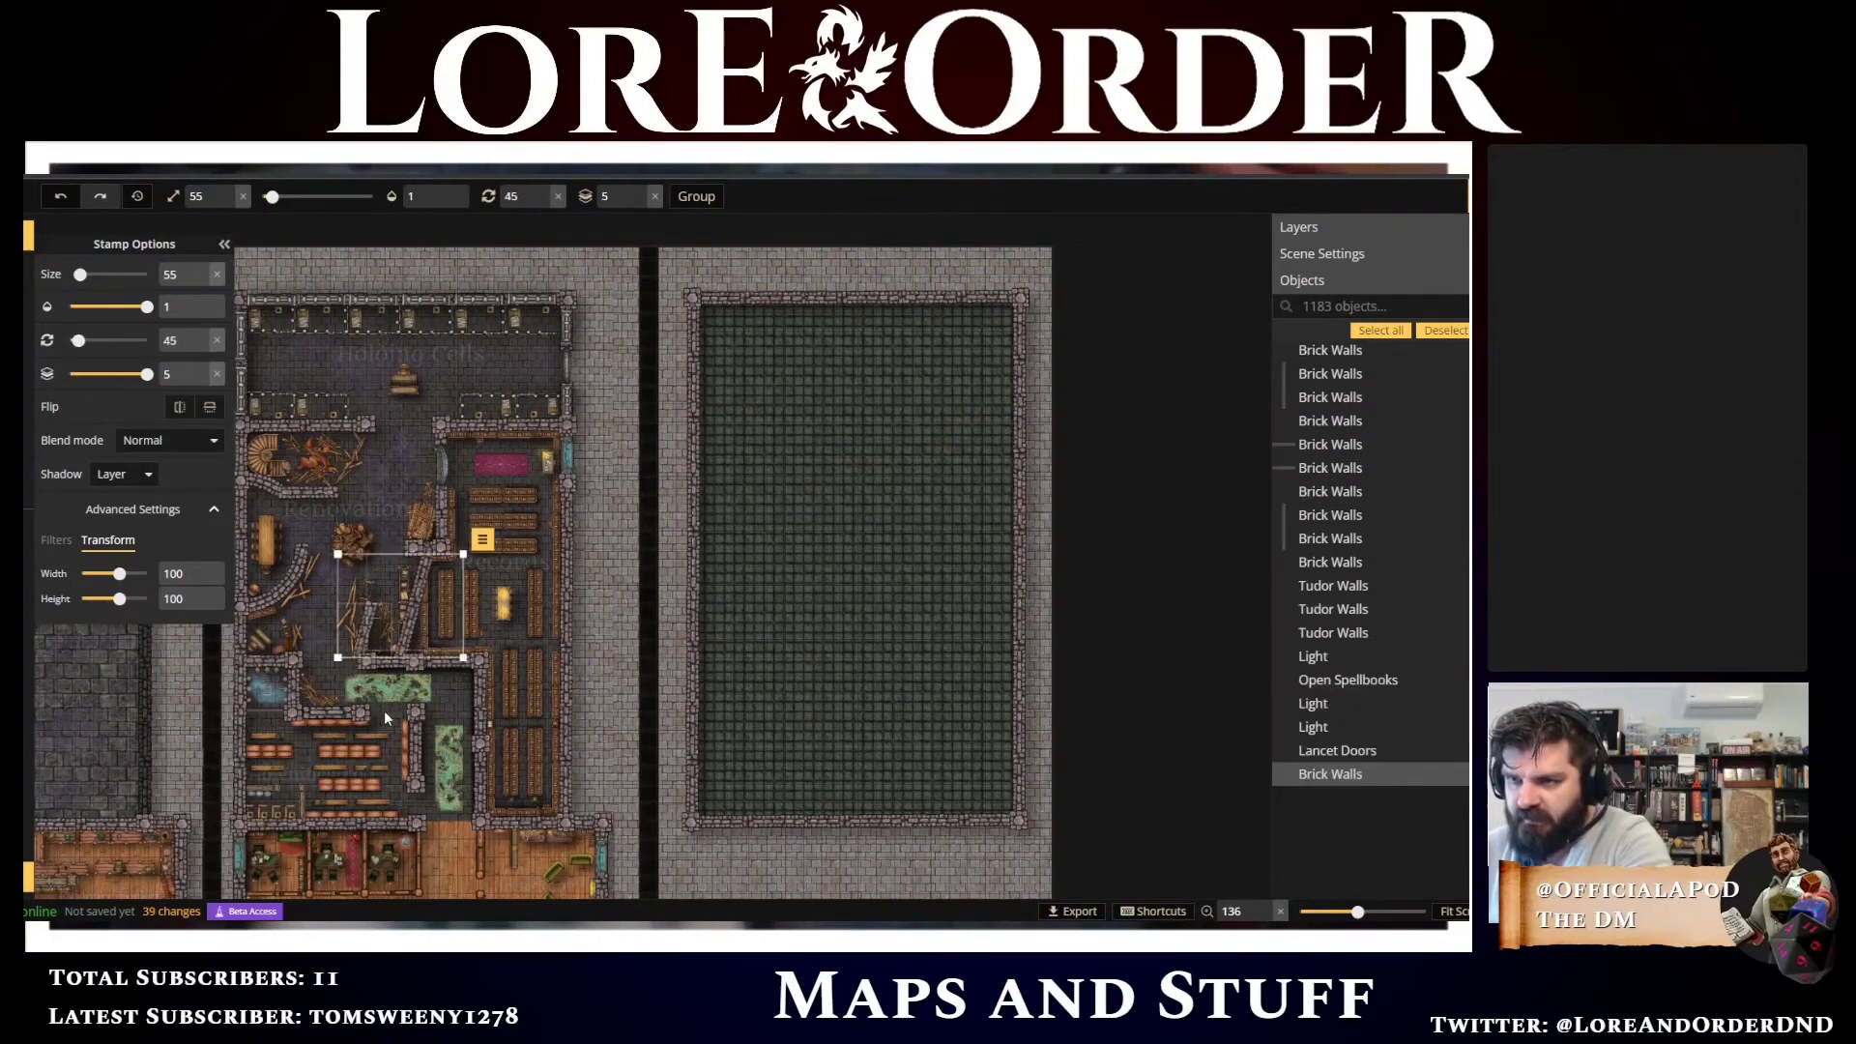
{"action": "scroll", "coordinate": [385, 711], "scroll_direction": "up", "scroll_amount": 2}
{"action": "key", "text": "e"}
{"action": "key", "text": "e"}
{"action": "key", "text": "e"}
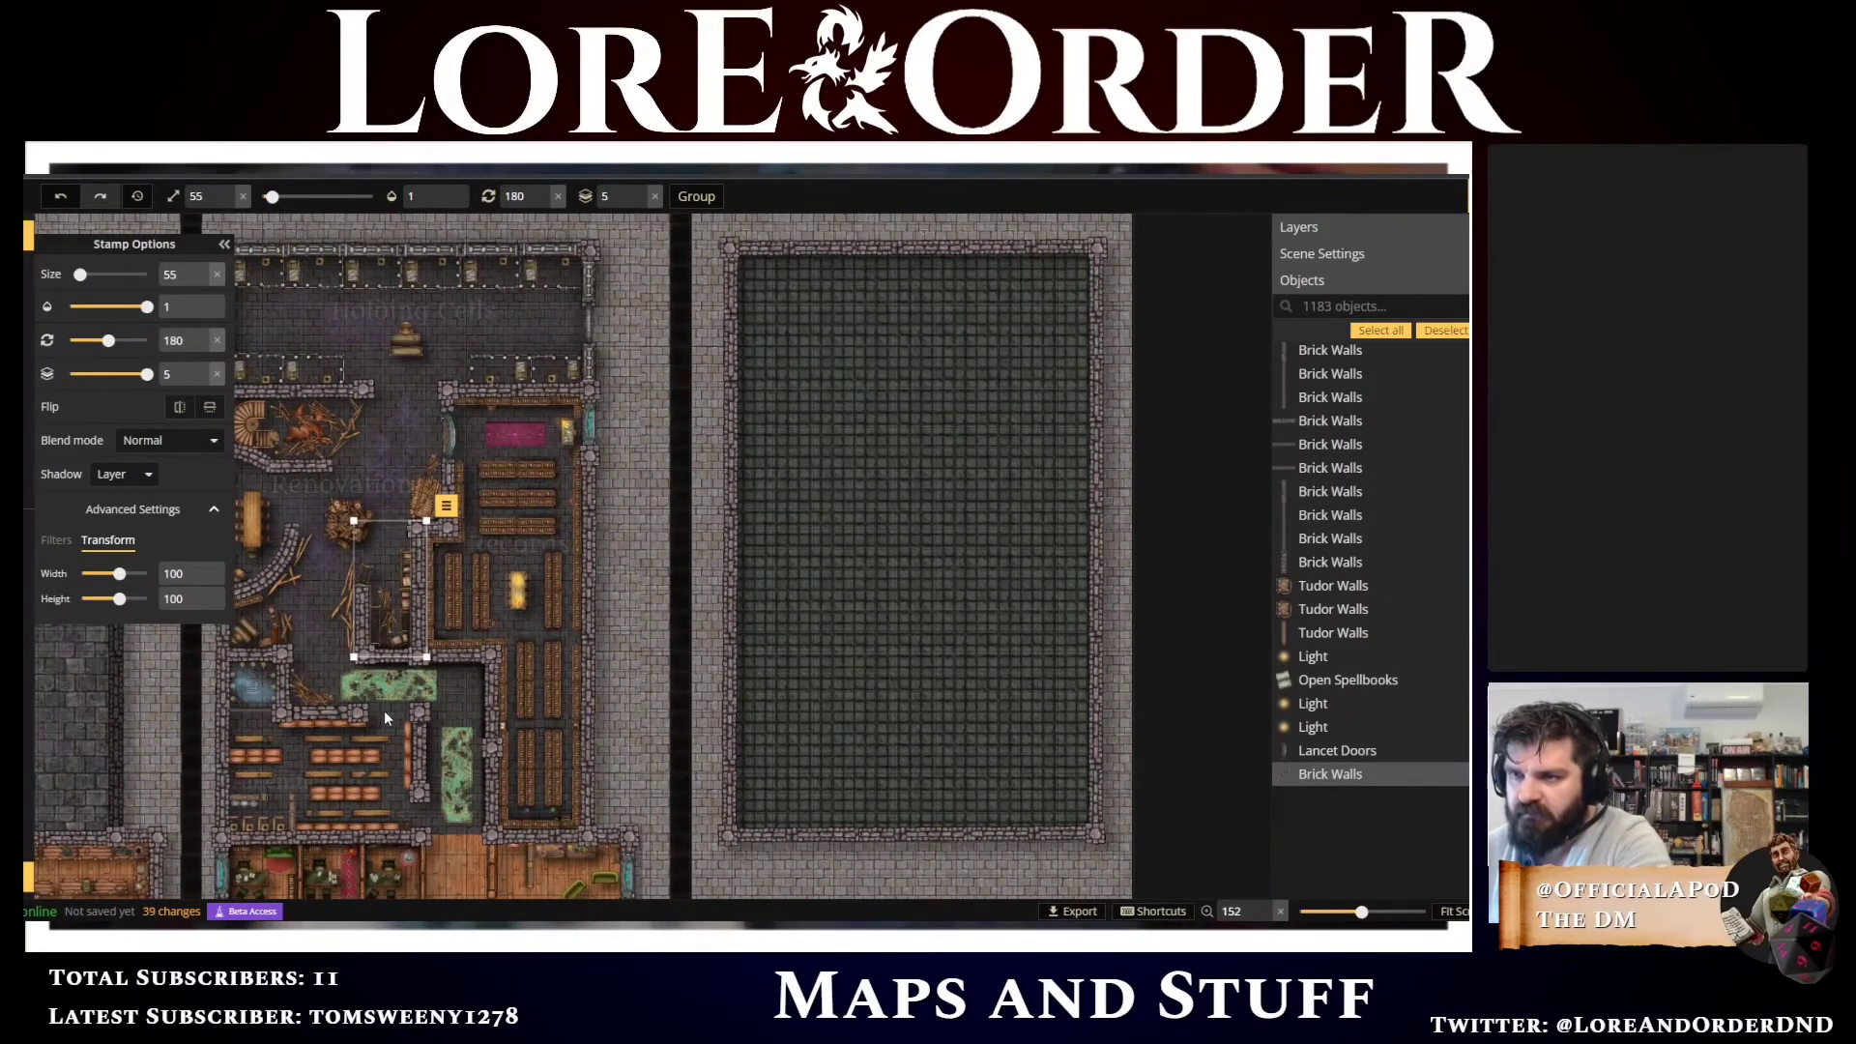
{"action": "scroll", "coordinate": [382, 710], "scroll_direction": "up", "scroll_amount": 1}
{"action": "scroll", "coordinate": [379, 710], "scroll_direction": "up", "scroll_amount": 6}
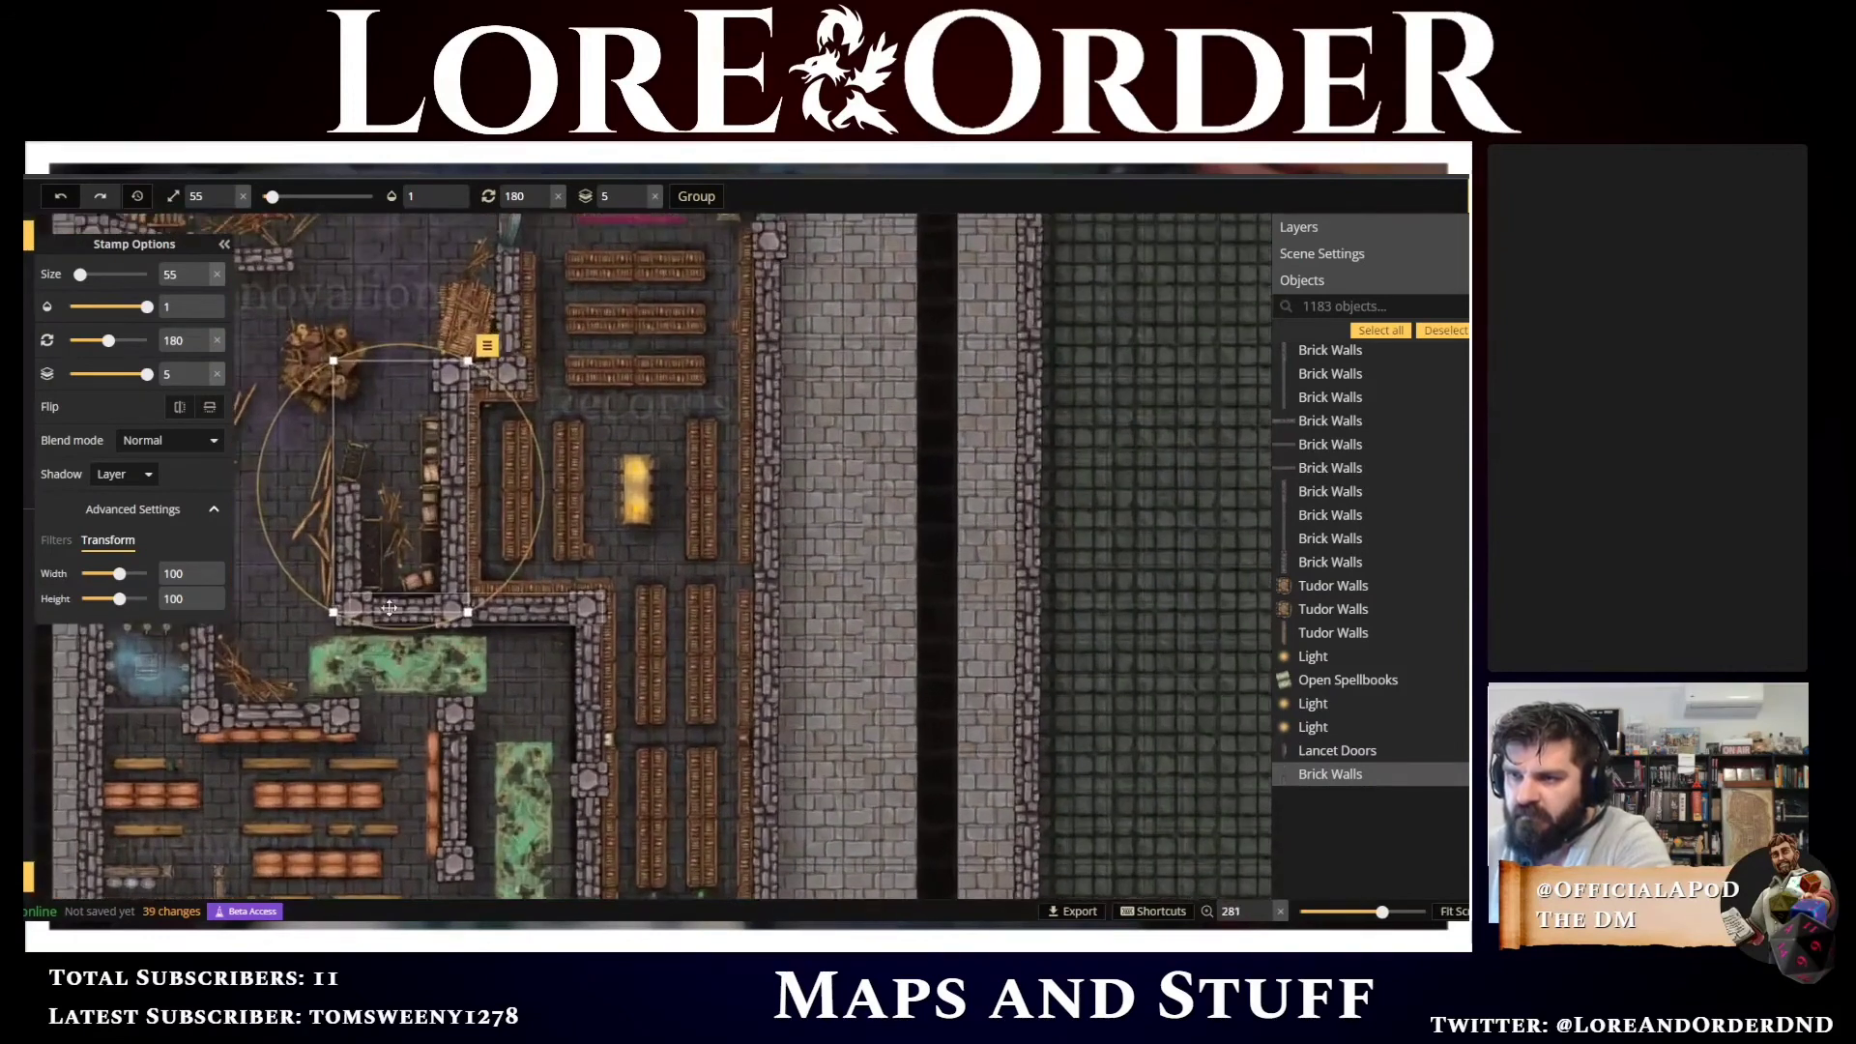
{"action": "key", "text": "q"}
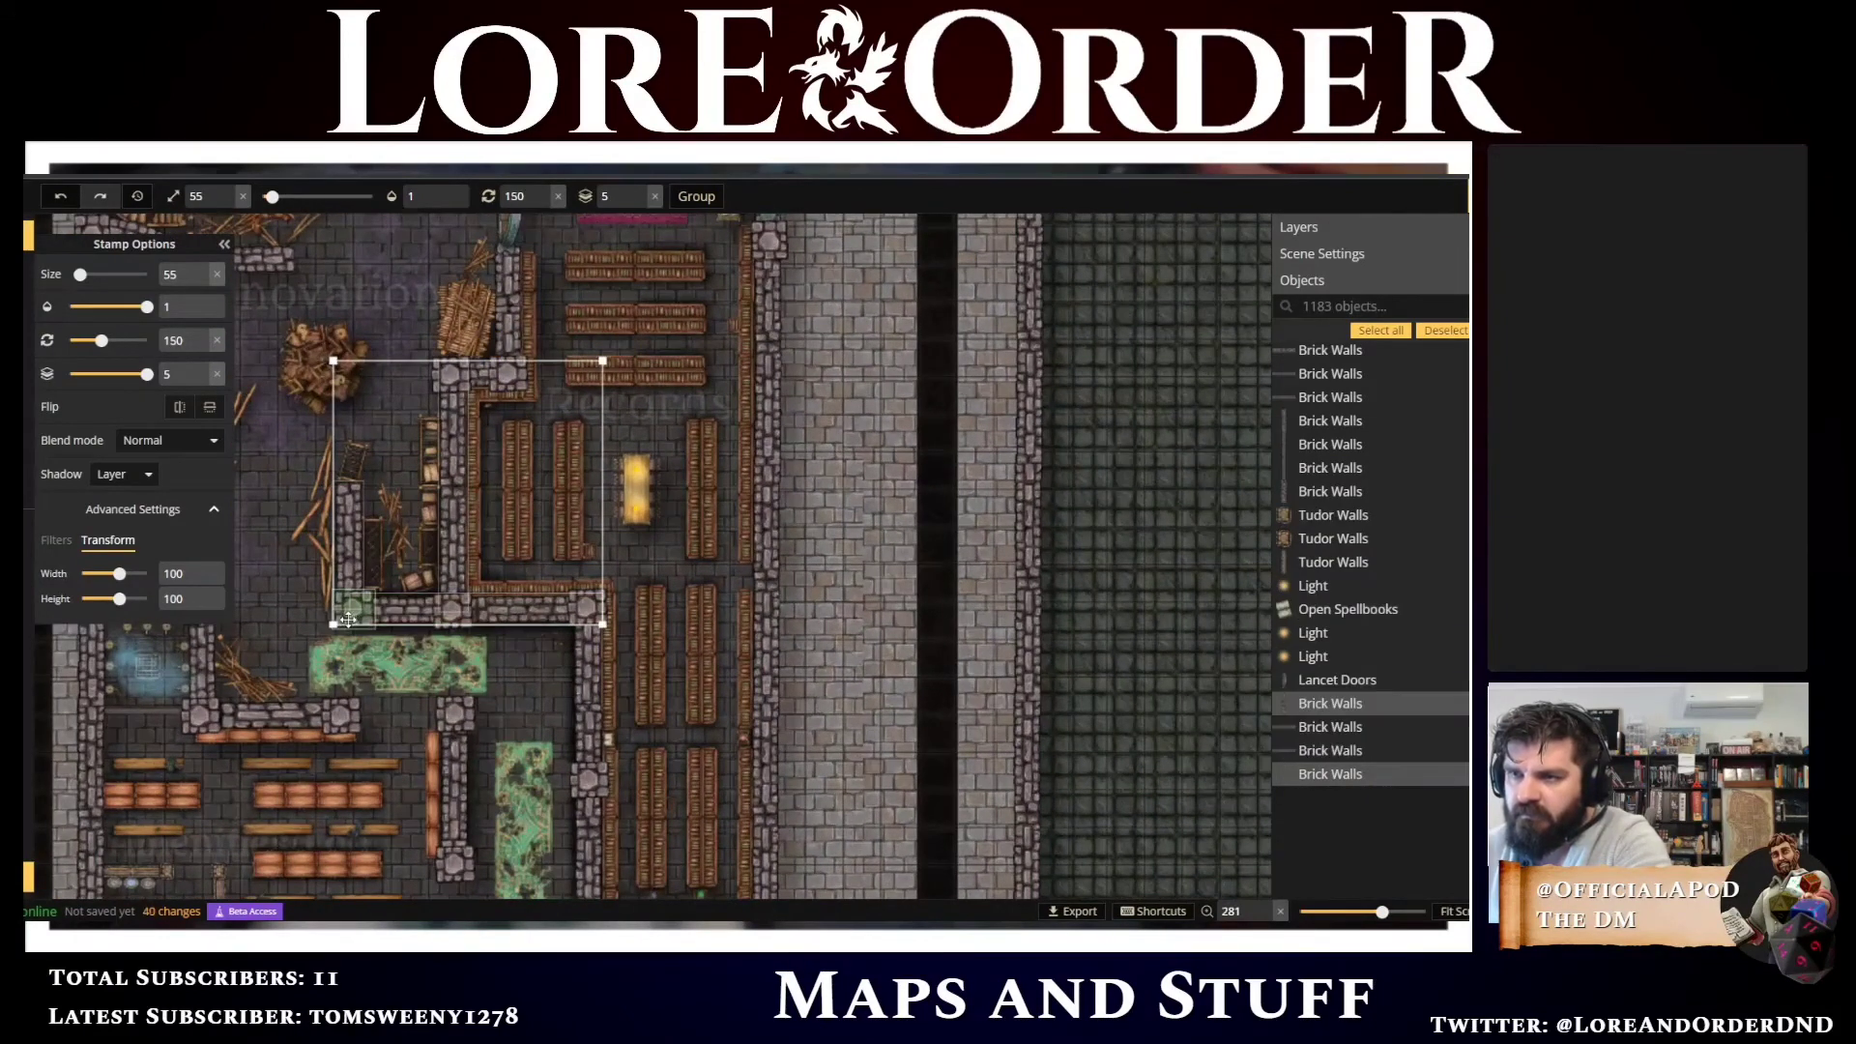
{"action": "left_click_drag", "start_coordinate": [626, 343], "coordinate": [601, 321]}
{"action": "scroll", "coordinate": [759, 572], "scroll_direction": "down", "scroll_amount": 2}
{"action": "scroll", "coordinate": [759, 572], "scroll_direction": "down", "scroll_amount": 5}
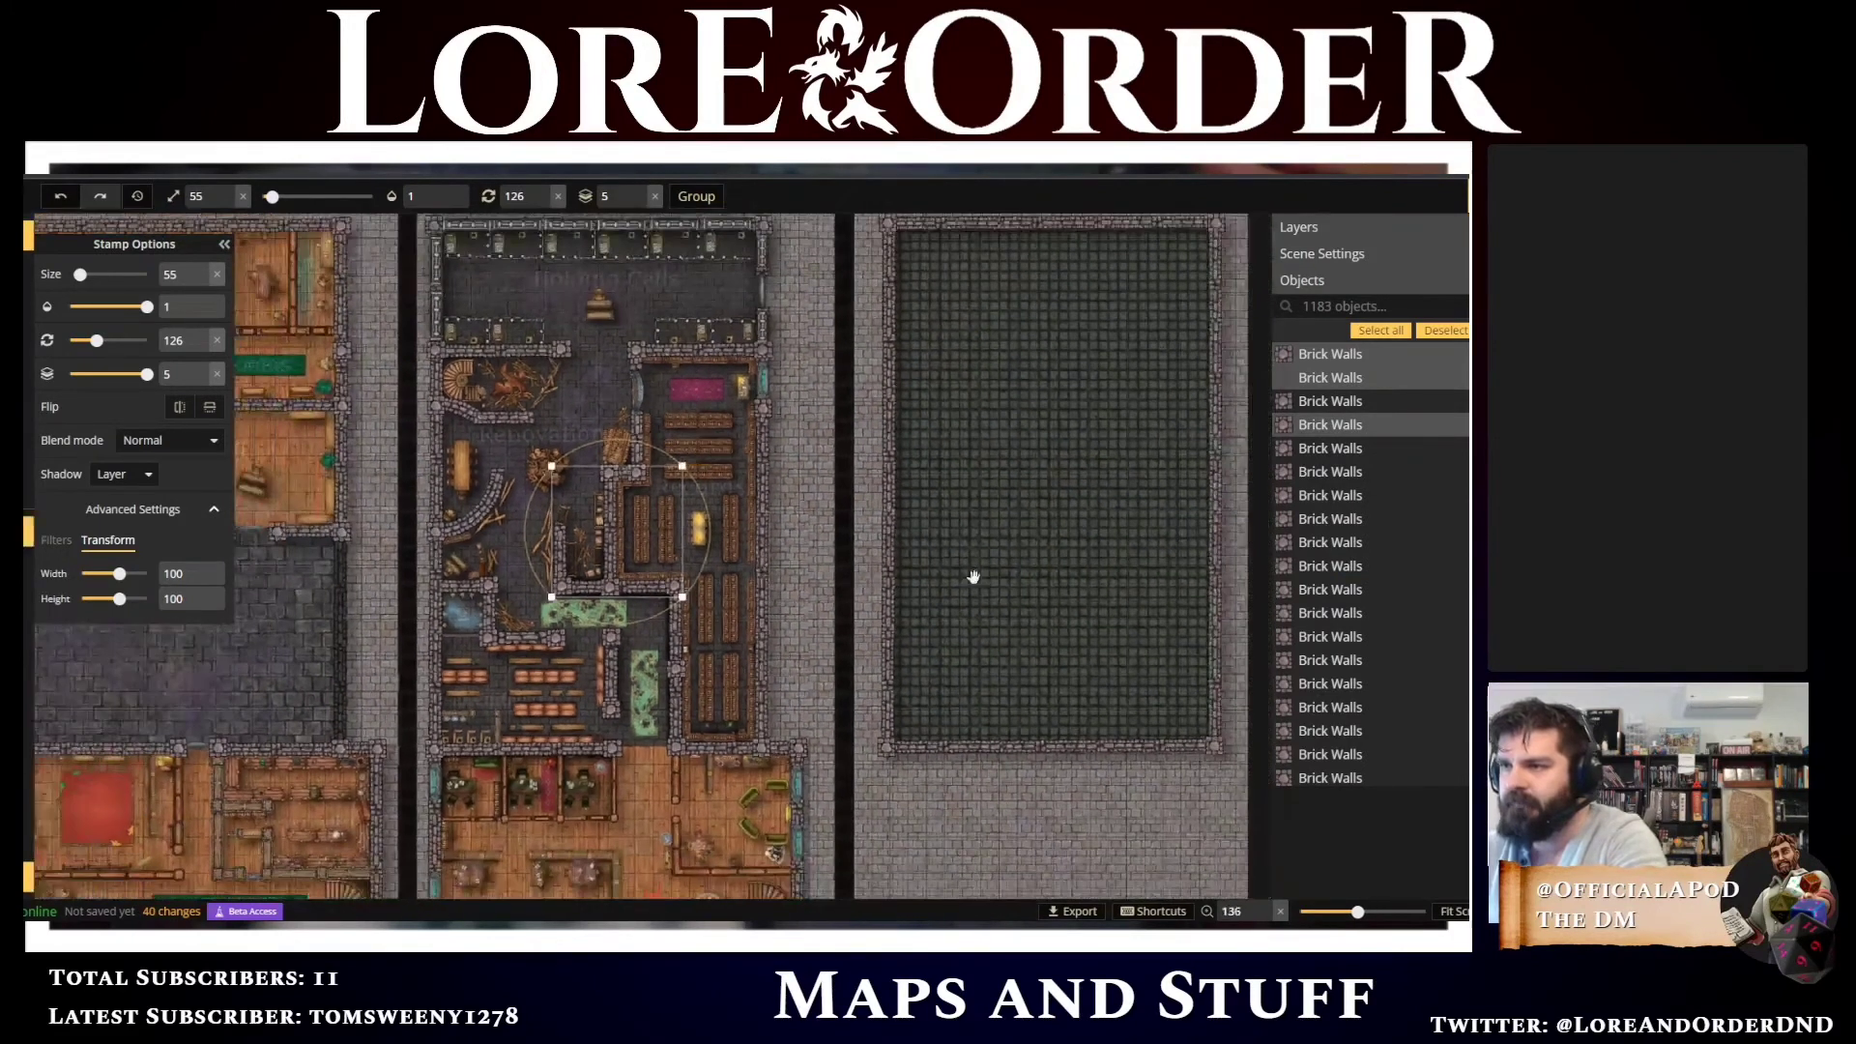
{"action": "left_click_drag", "start_coordinate": [564, 596], "coordinate": [466, 600]}
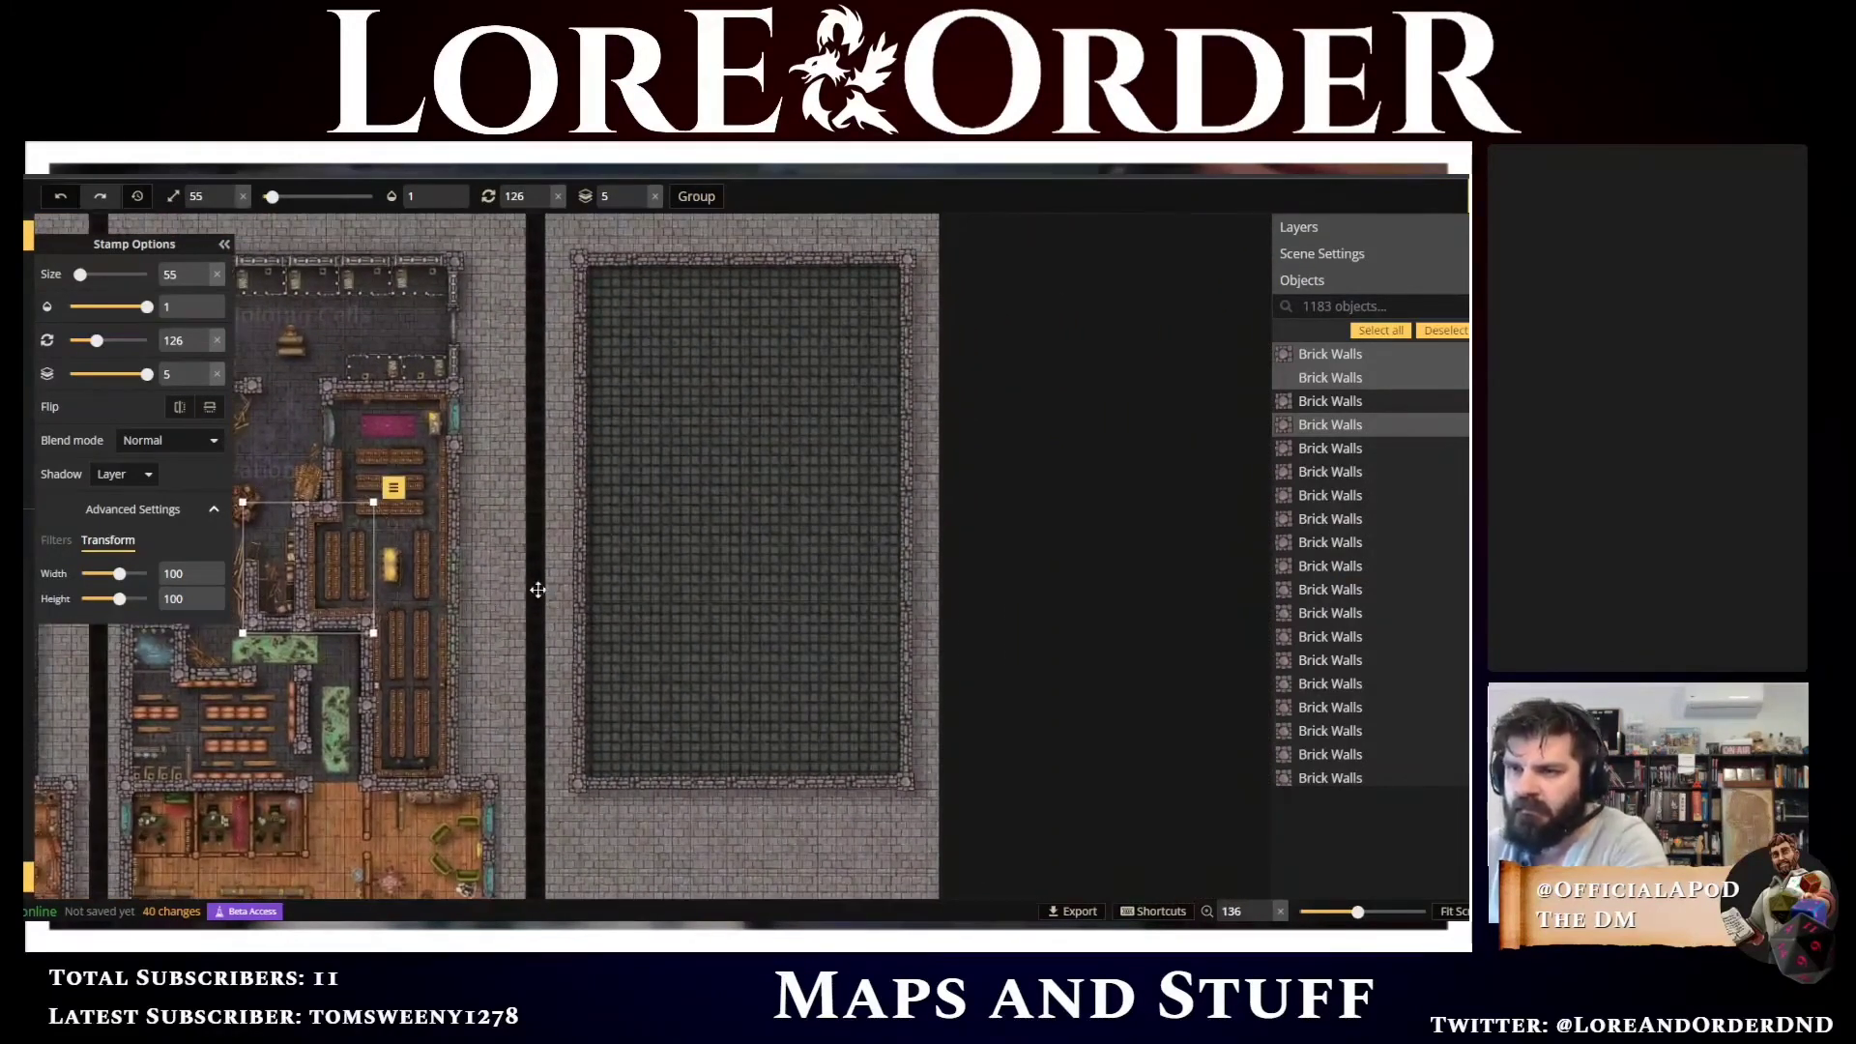
Paste a duplicate of the nook's walls and pillars and nudge it into exact alignment over the originals
{"action": "key", "text": "ctrl+v"}
{"action": "key", "text": "Left"}
{"action": "key", "text": "Left"}
{"action": "key", "text": "Left"}
{"action": "key", "text": "Left"}
{"action": "key", "text": "Left"}
{"action": "key", "text": "Left"}
{"action": "key", "text": "Left"}
{"action": "key", "text": "Left"}
{"action": "key", "text": "Left"}
{"action": "key", "text": "Left"}
{"action": "key", "text": "Left"}
{"action": "key", "text": "Left"}
{"action": "key", "text": "Left"}
{"action": "key", "text": "Left"}
{"action": "key", "text": "Left"}
{"action": "key", "text": "Up"}
{"action": "key", "text": "Up"}
{"action": "scroll", "coordinate": [244, 577], "scroll_direction": "up", "scroll_amount": 1}
{"action": "scroll", "coordinate": [244, 577], "scroll_direction": "up", "scroll_amount": 6}
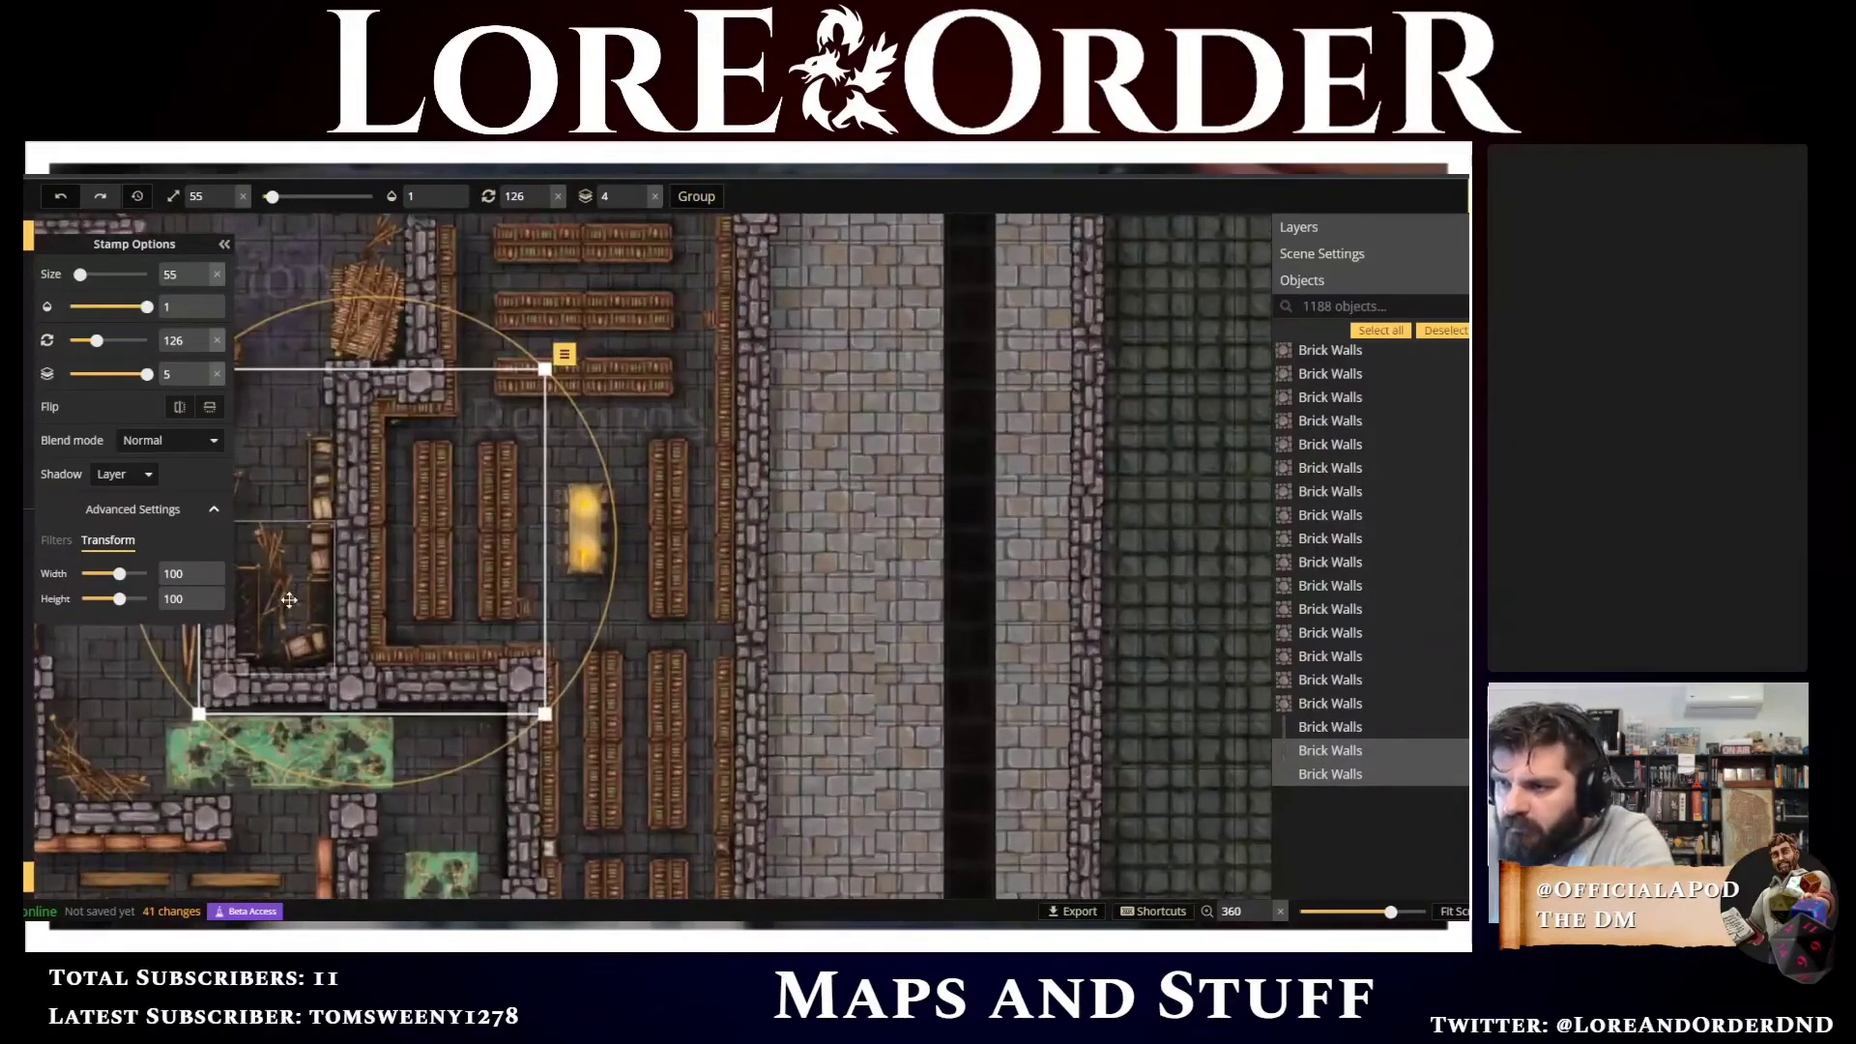
{"action": "key", "text": "Up"}
{"action": "key", "text": "Up"}
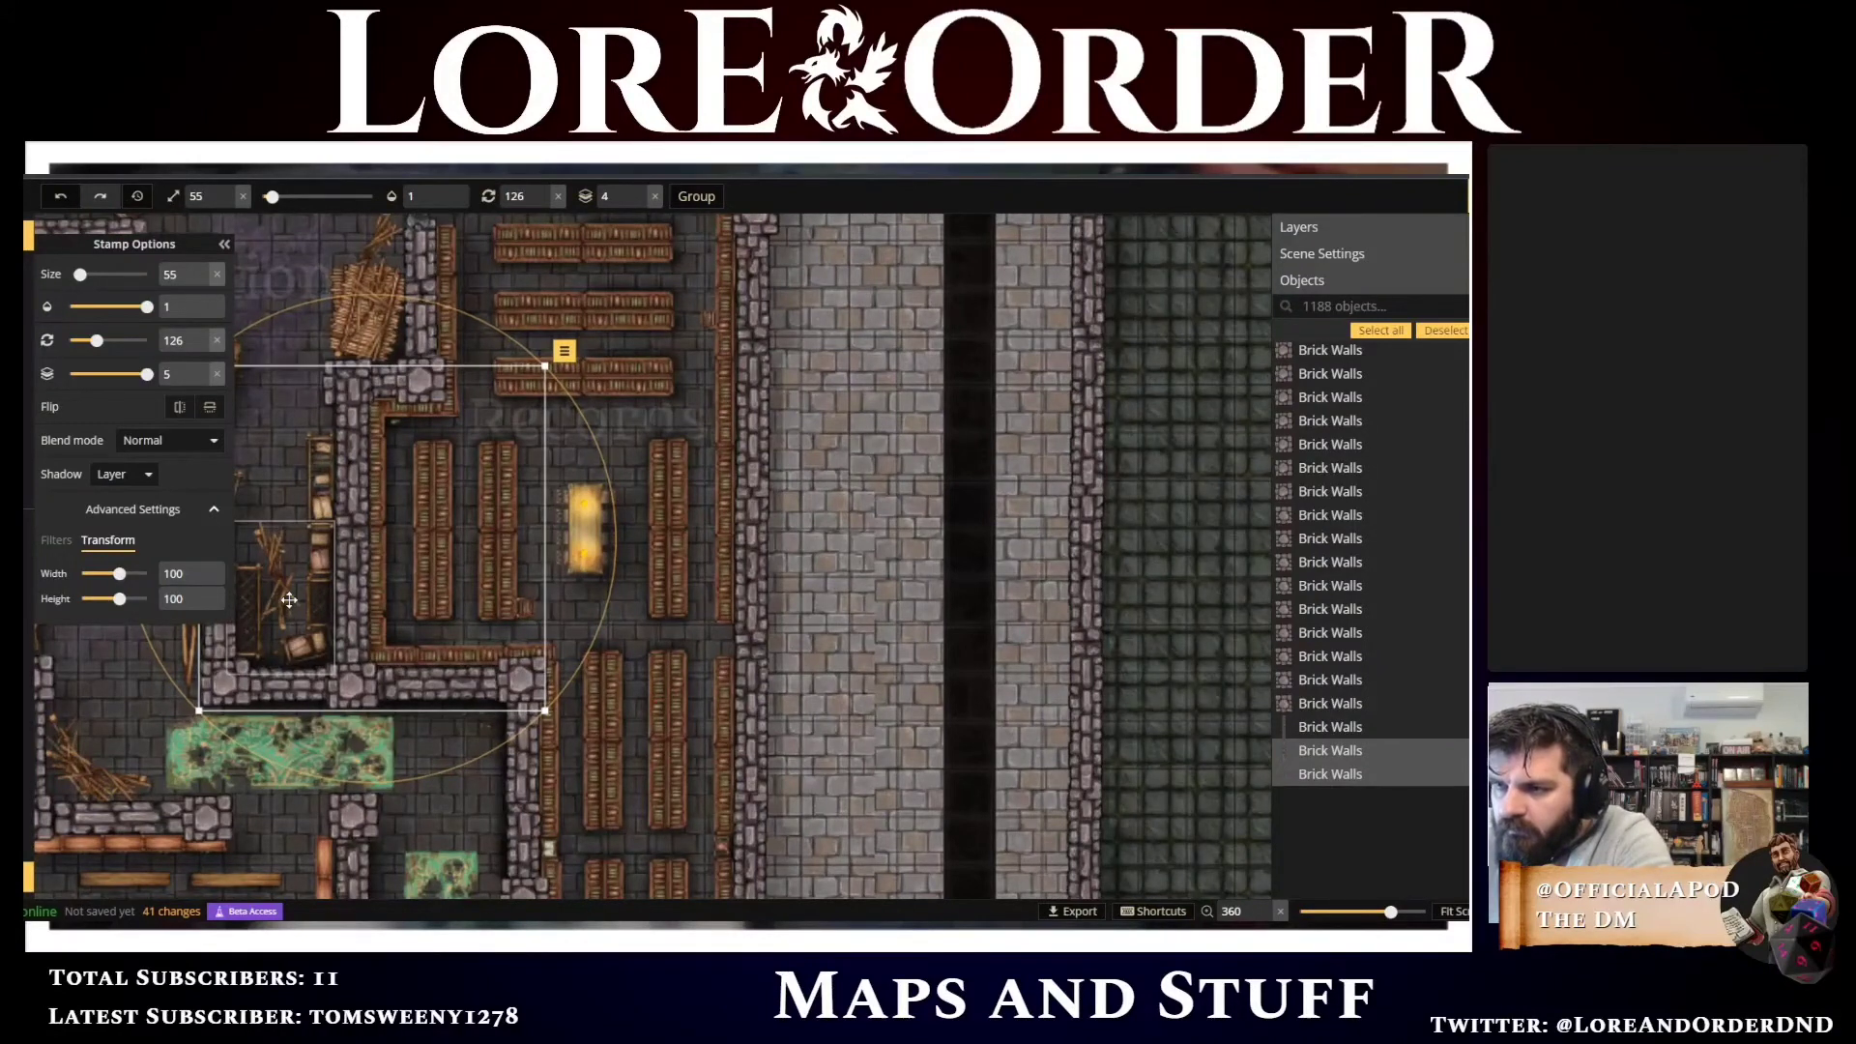
{"action": "key", "text": "Left"}
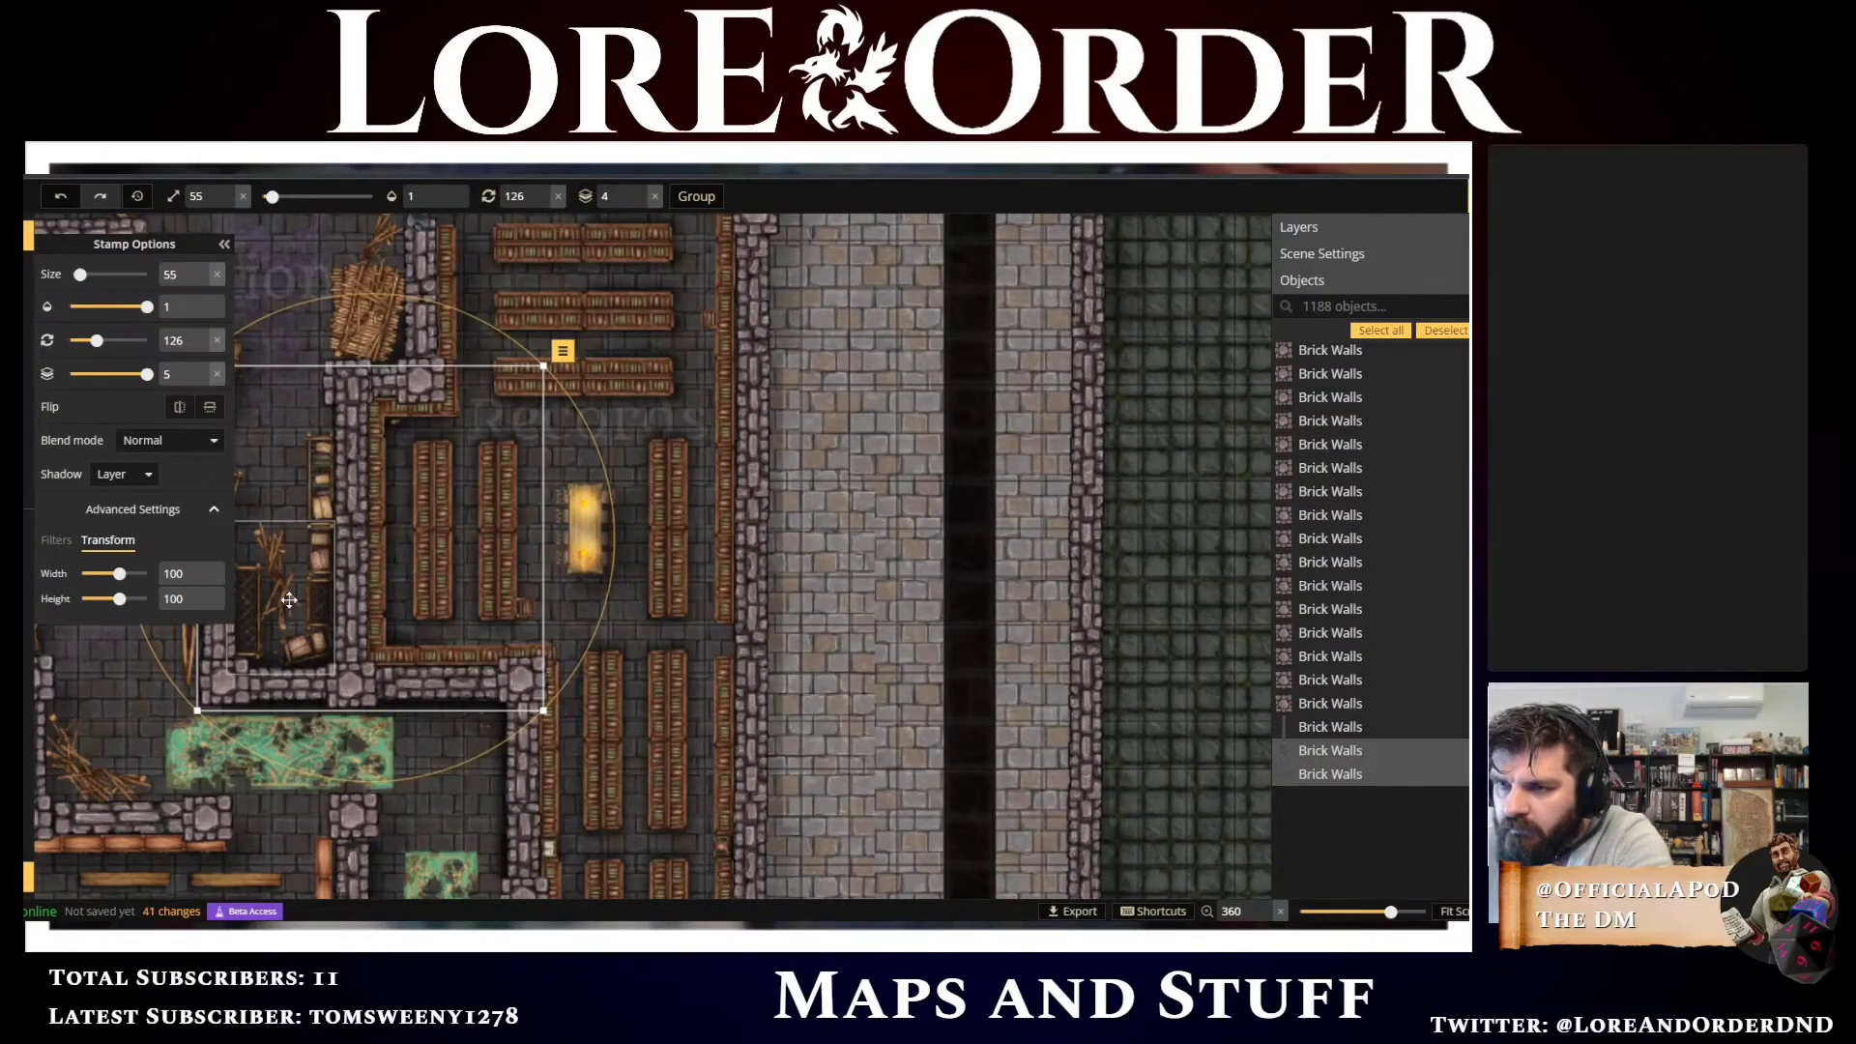
Shift the duplicated nook walls straight east onto the new stone floor, placing them in its south-eastern part
{"action": "scroll", "coordinate": [700, 594], "scroll_direction": "down", "scroll_amount": 8}
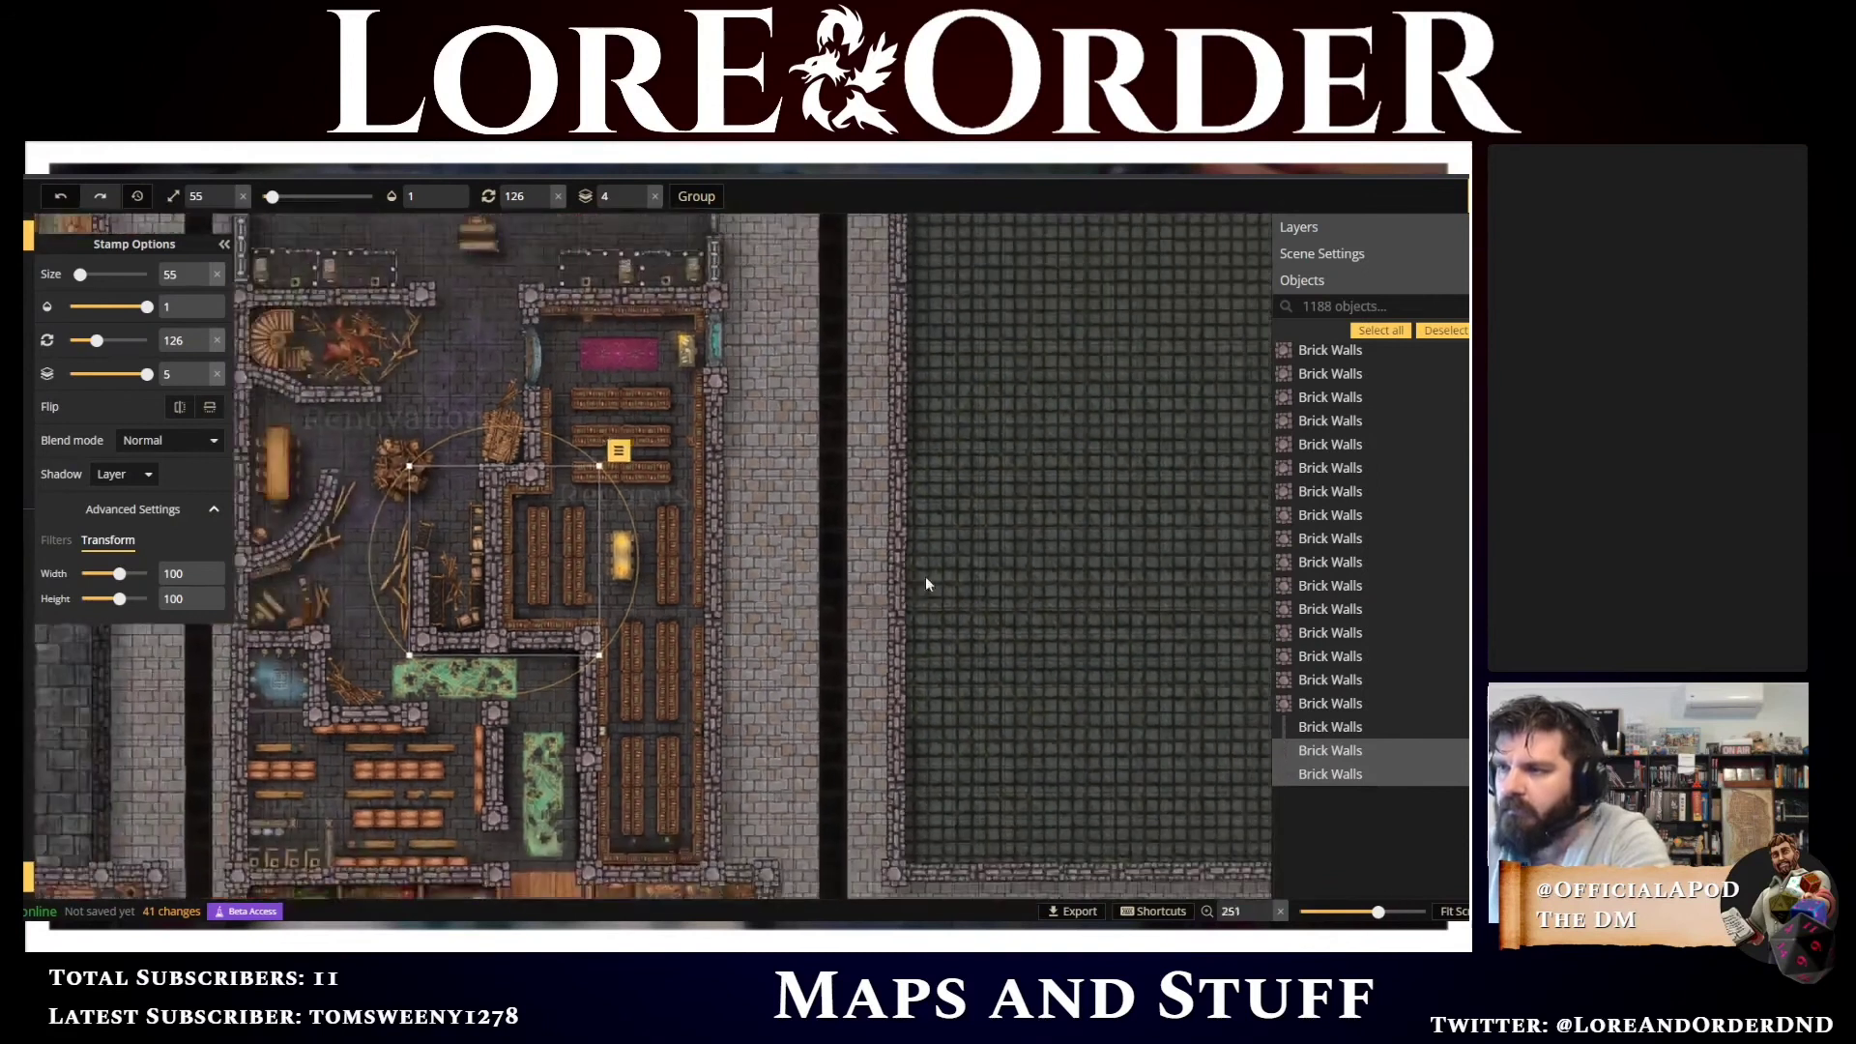
{"action": "left_click_drag", "start_coordinate": [942, 575], "coordinate": [787, 576]}
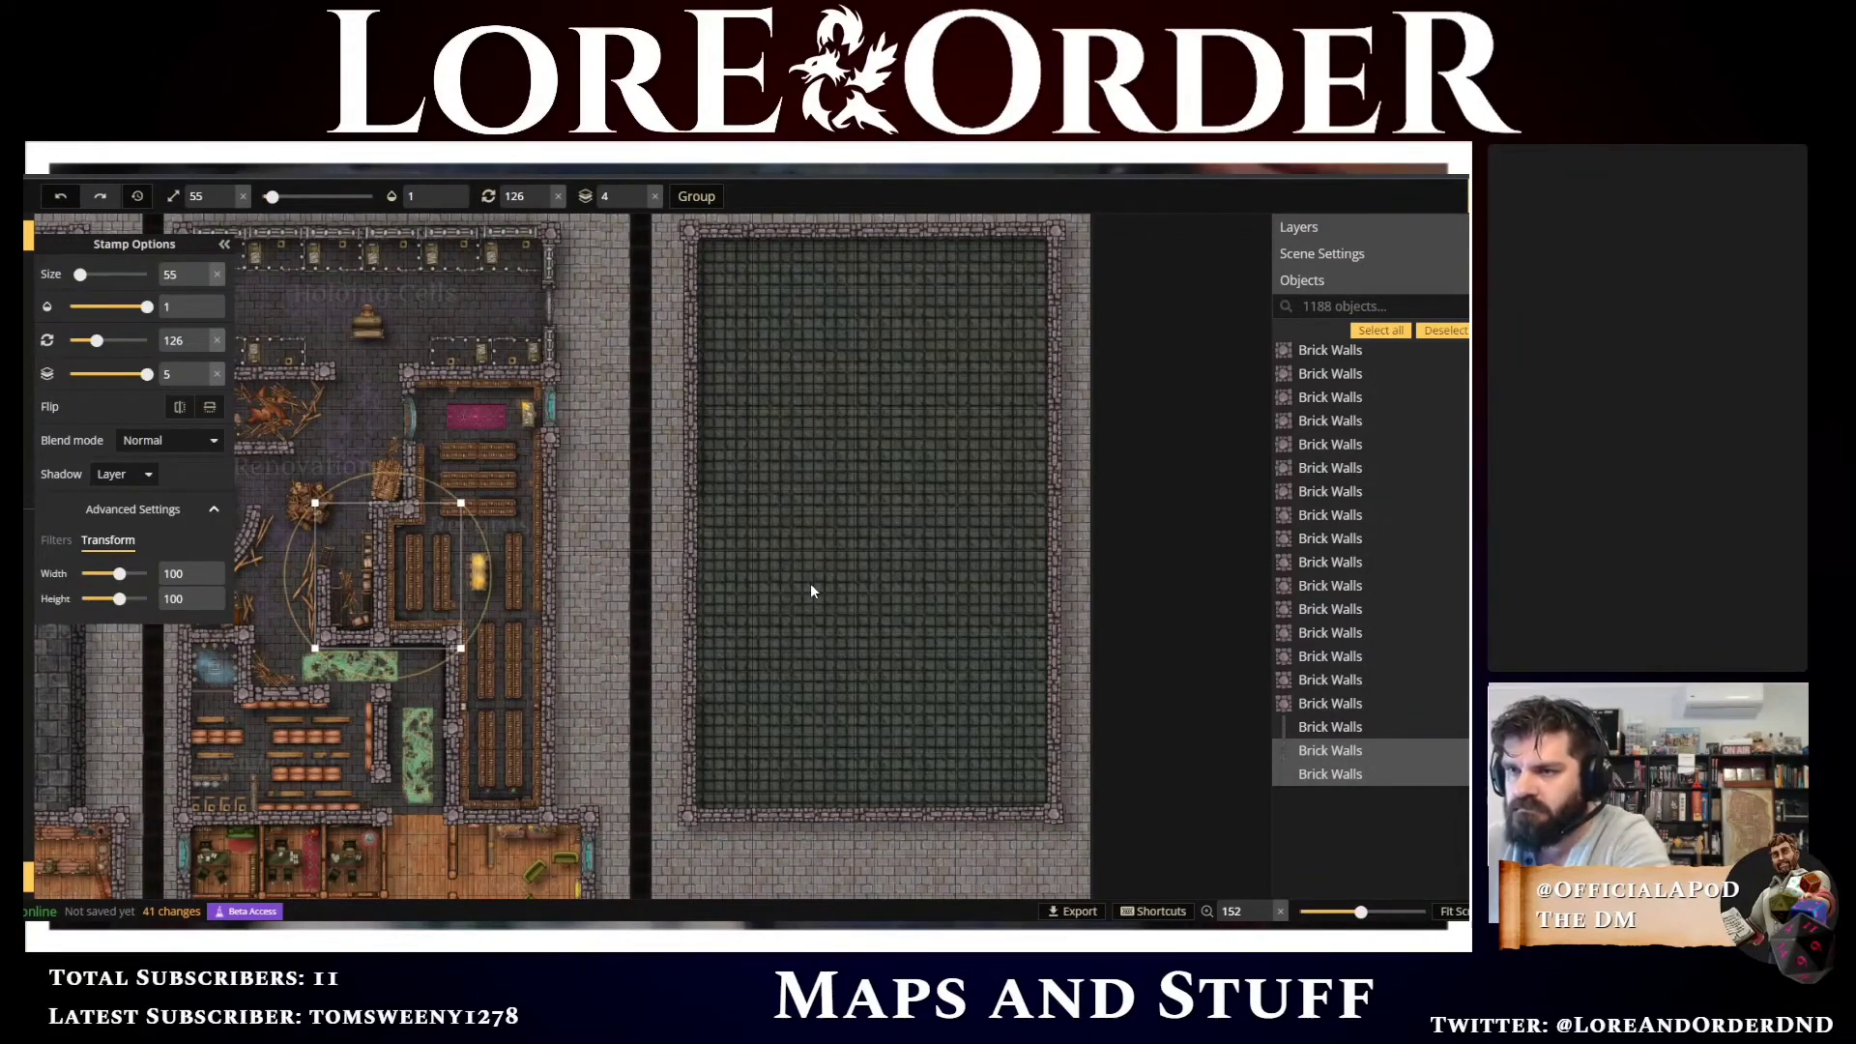
{"action": "key", "text": "Right"}
{"action": "key", "text": "Right"}
{"action": "key", "text": "Right"}
{"action": "key", "text": "Right"}
{"action": "key", "text": "Right"}
{"action": "key", "text": "Right"}
{"action": "key", "text": "Right"}
{"action": "key", "text": "Right"}
{"action": "key", "text": "Right"}
{"action": "key", "text": "Right"}
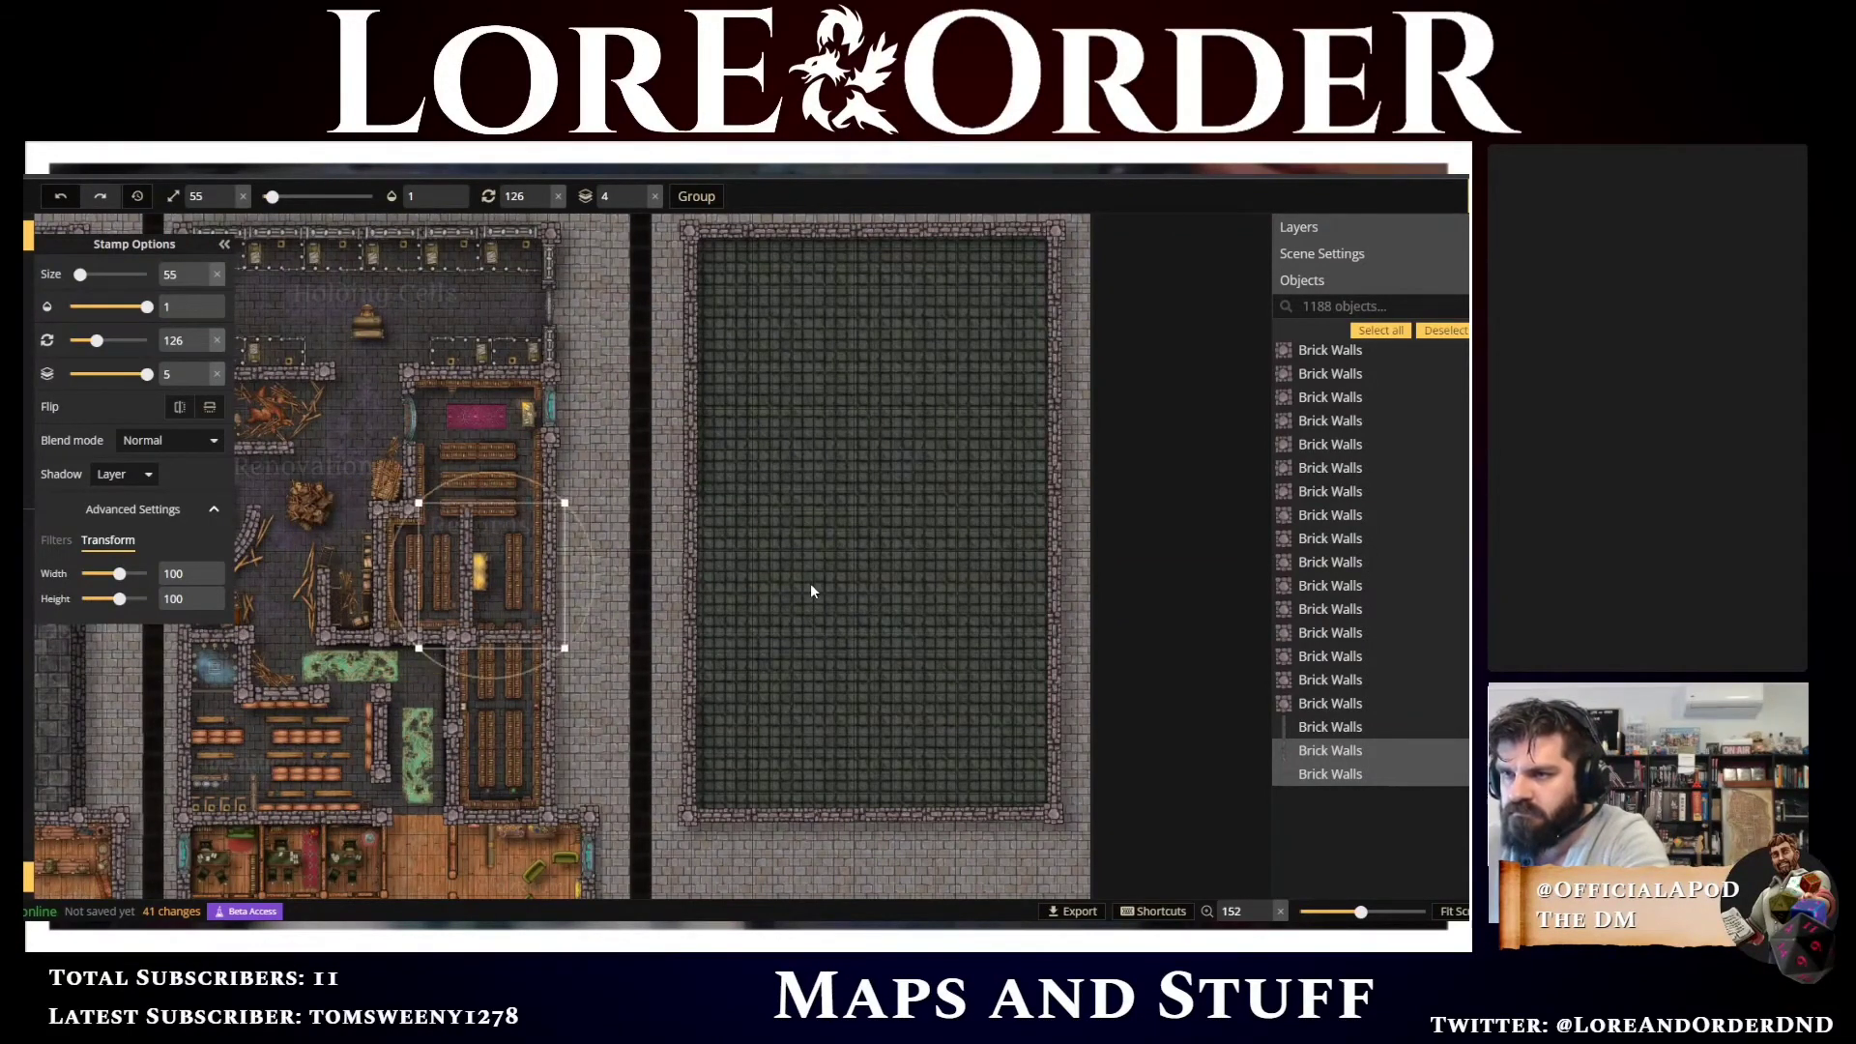
{"action": "key", "text": "Right"}
{"action": "key", "text": "Right"}
{"action": "key", "text": "Right"}
{"action": "key", "text": "Right"}
{"action": "key", "text": "Right"}
{"action": "key", "text": "Right"}
{"action": "key", "text": "Right"}
{"action": "key", "text": "Right"}
{"action": "key", "text": "Right"}
{"action": "key", "text": "Right"}
{"action": "key", "text": "Right"}
{"action": "key", "text": "Right"}
{"action": "key", "text": "Right"}
{"action": "key", "text": "Right"}
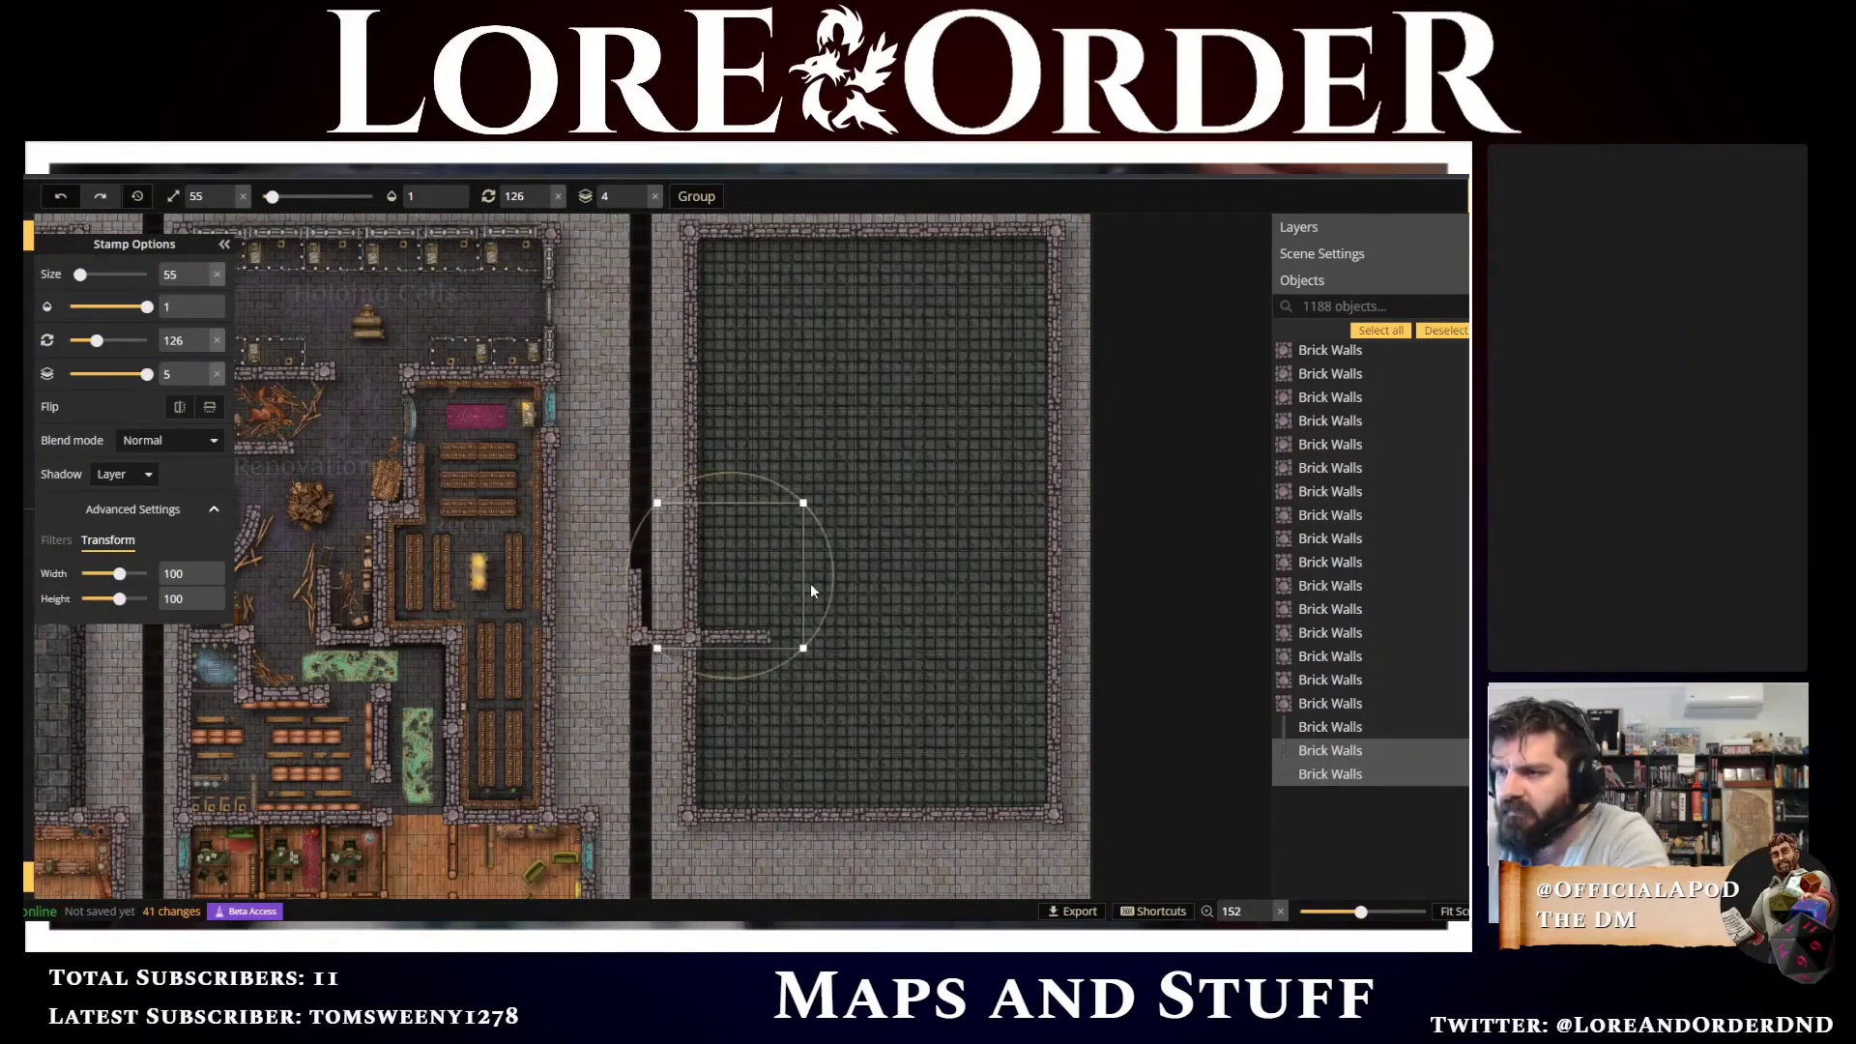
{"action": "key", "text": "Right"}
{"action": "key", "text": "Right"}
{"action": "key", "text": "Right"}
{"action": "key", "text": "Right"}
{"action": "key", "text": "Right"}
{"action": "key", "text": "Right"}
{"action": "key", "text": "Right"}
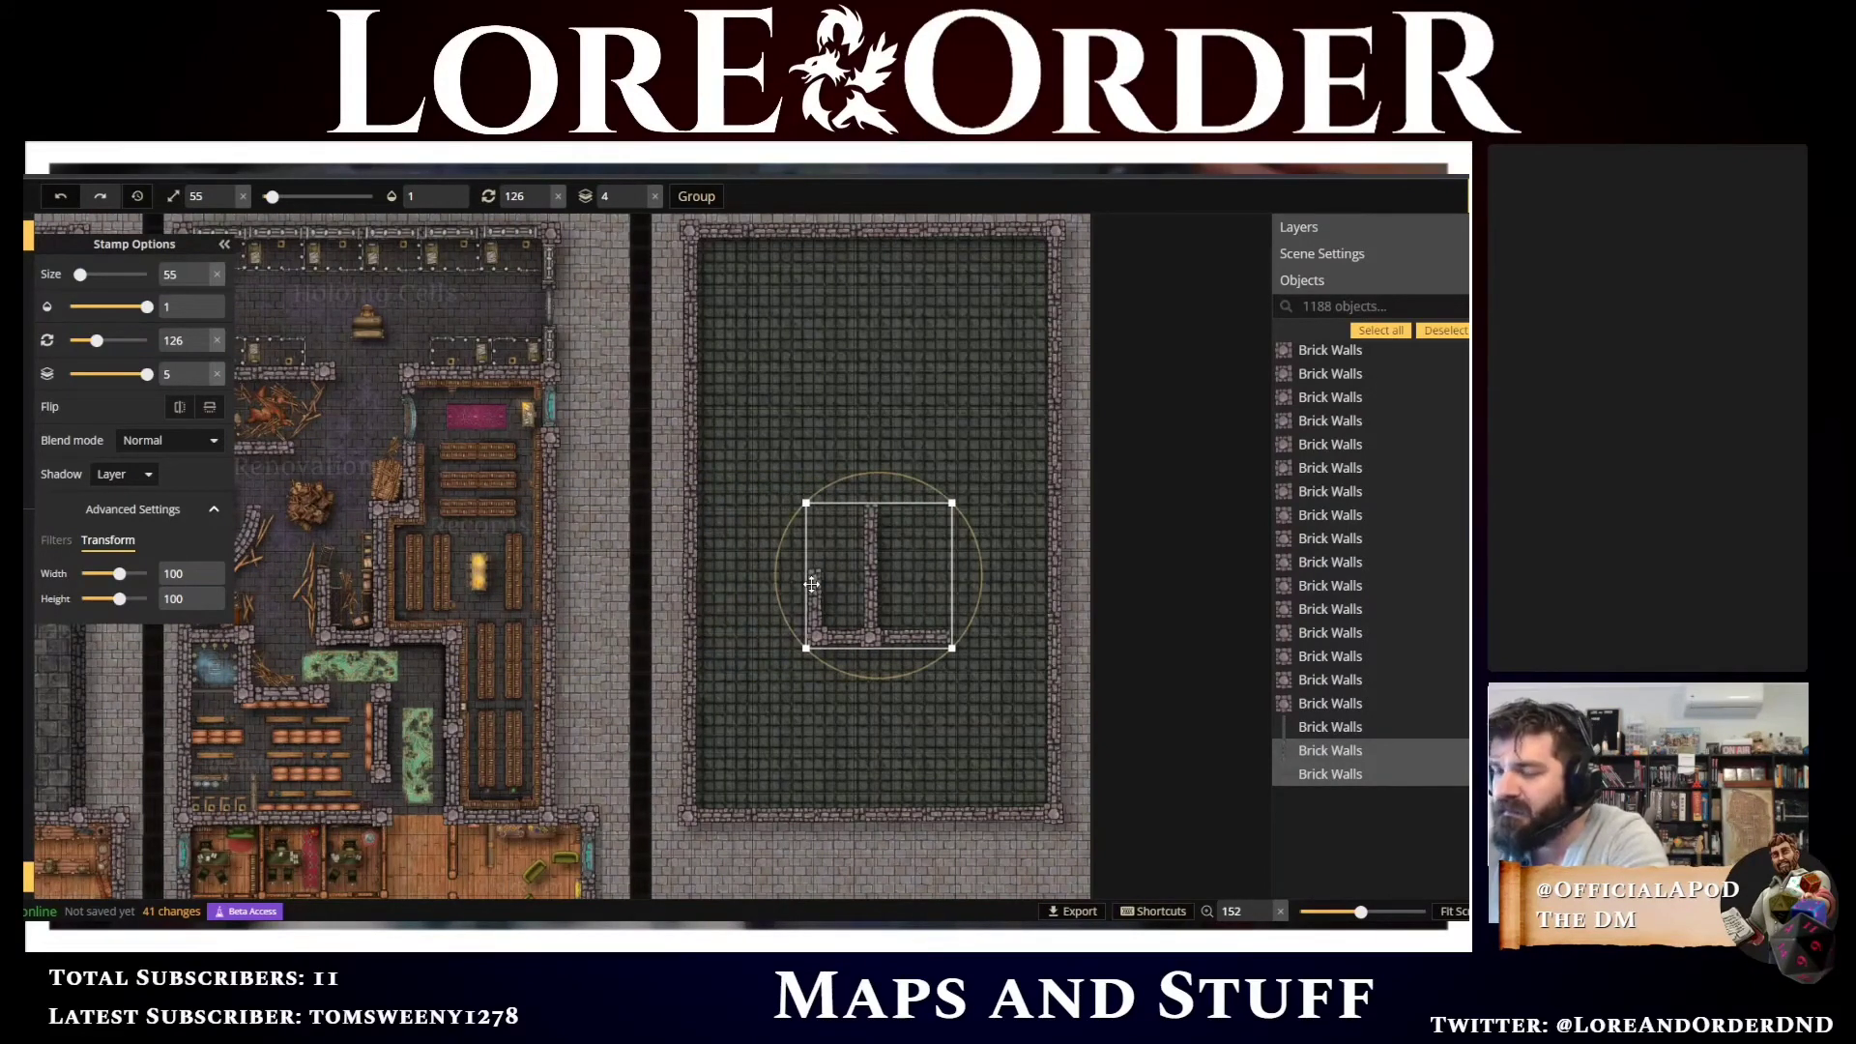
{"action": "key", "text": "Right"}
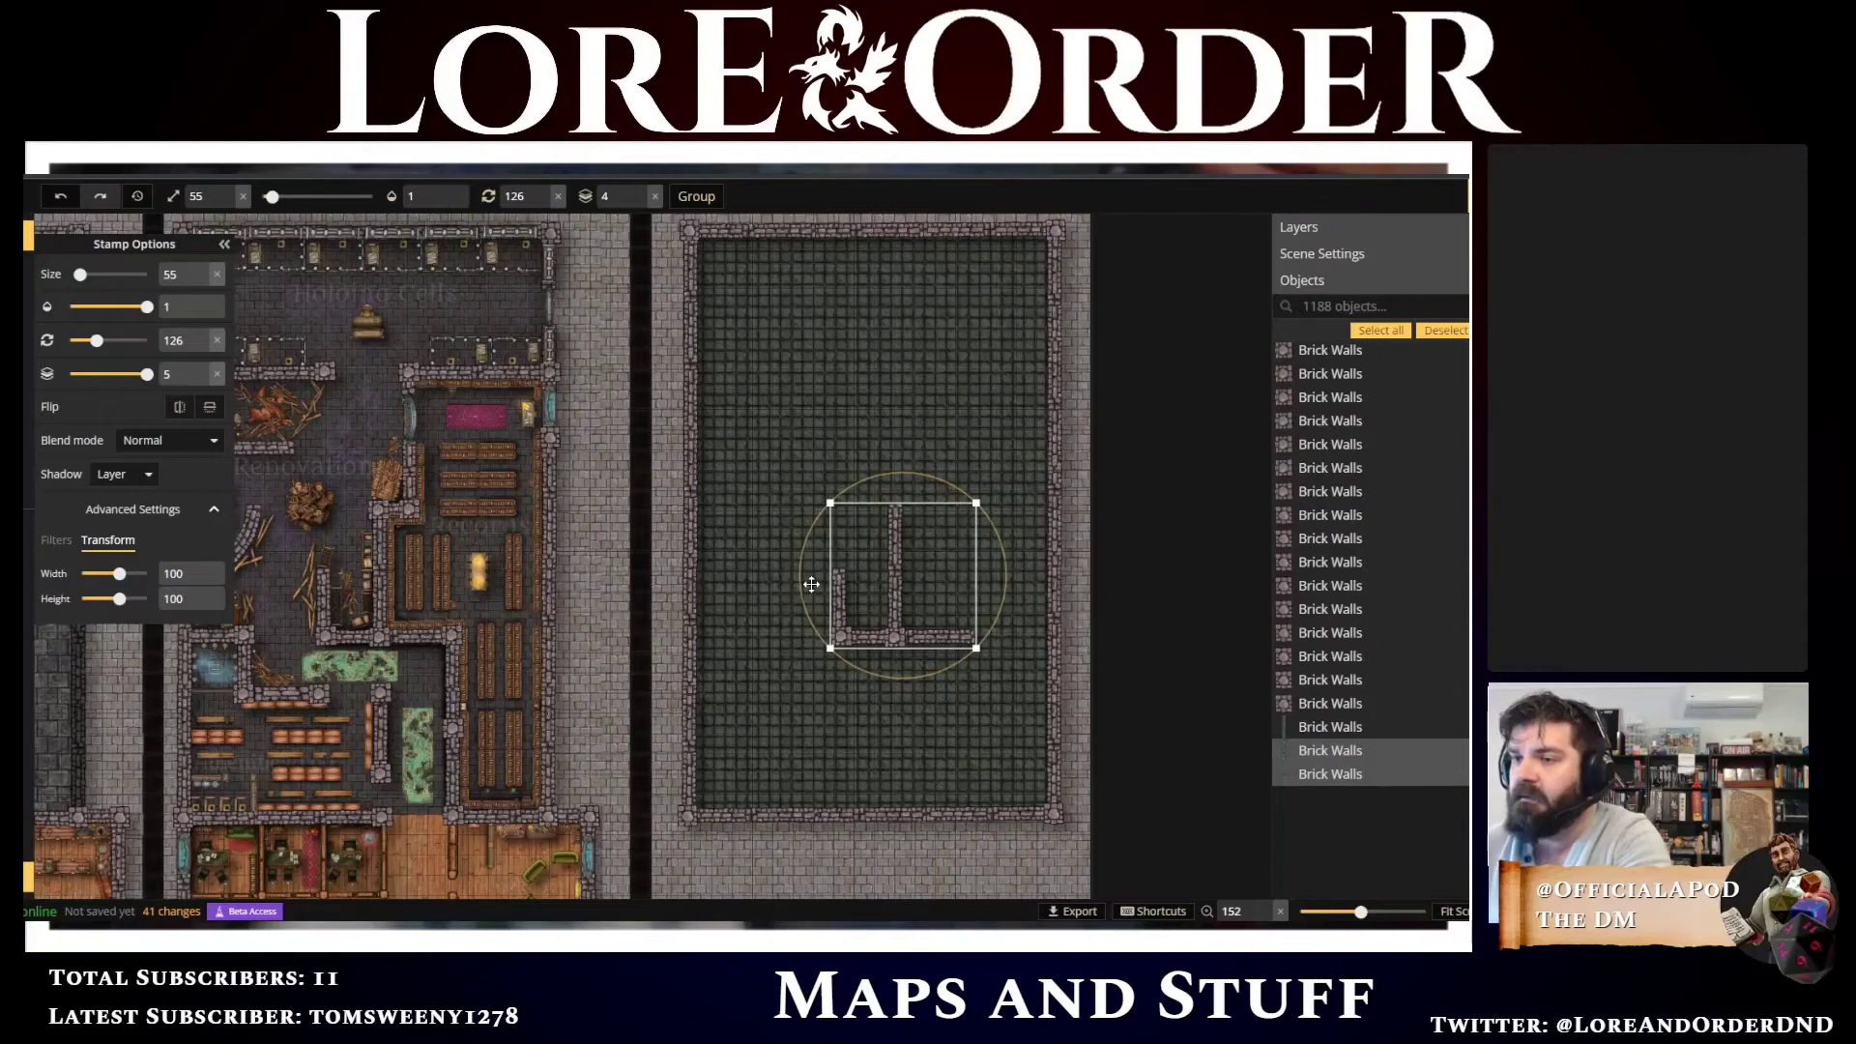
{"action": "scroll", "coordinate": [1096, 632], "scroll_direction": "up", "scroll_amount": 3}
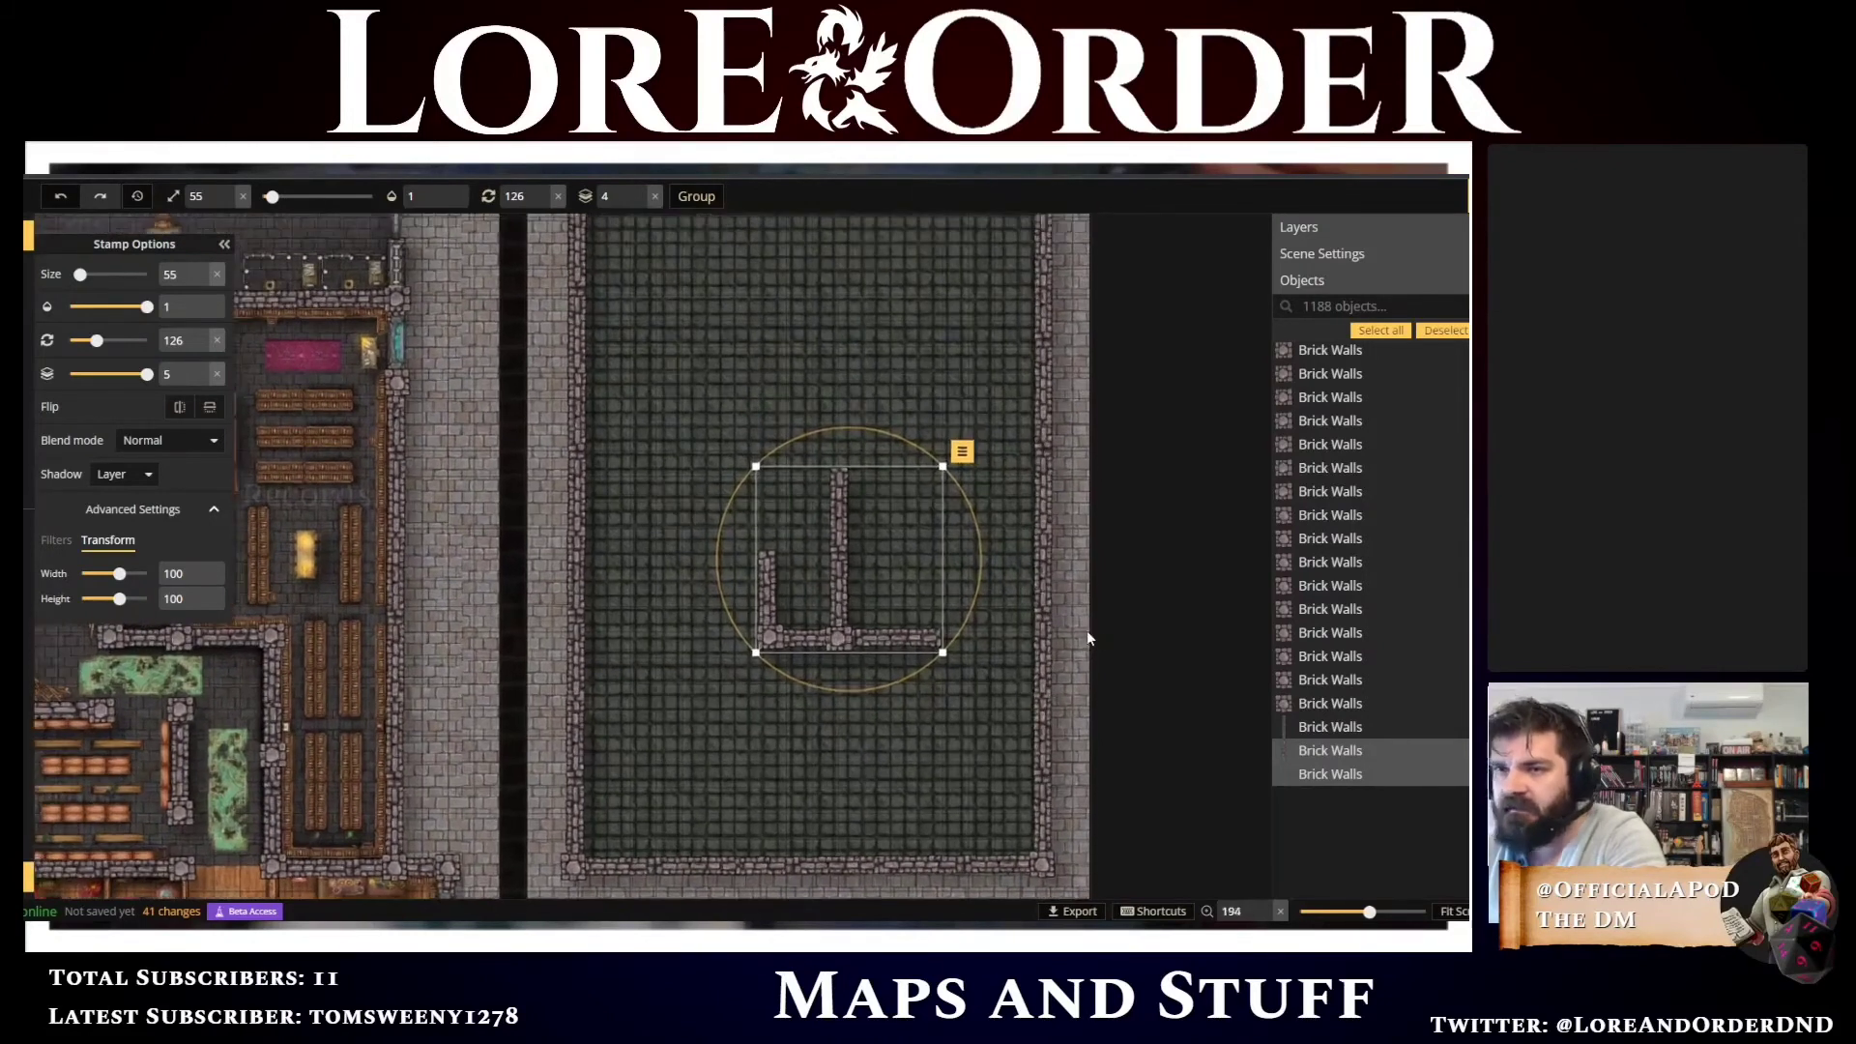
{"action": "left_click_drag", "start_coordinate": [693, 619], "coordinate": [770, 621]}
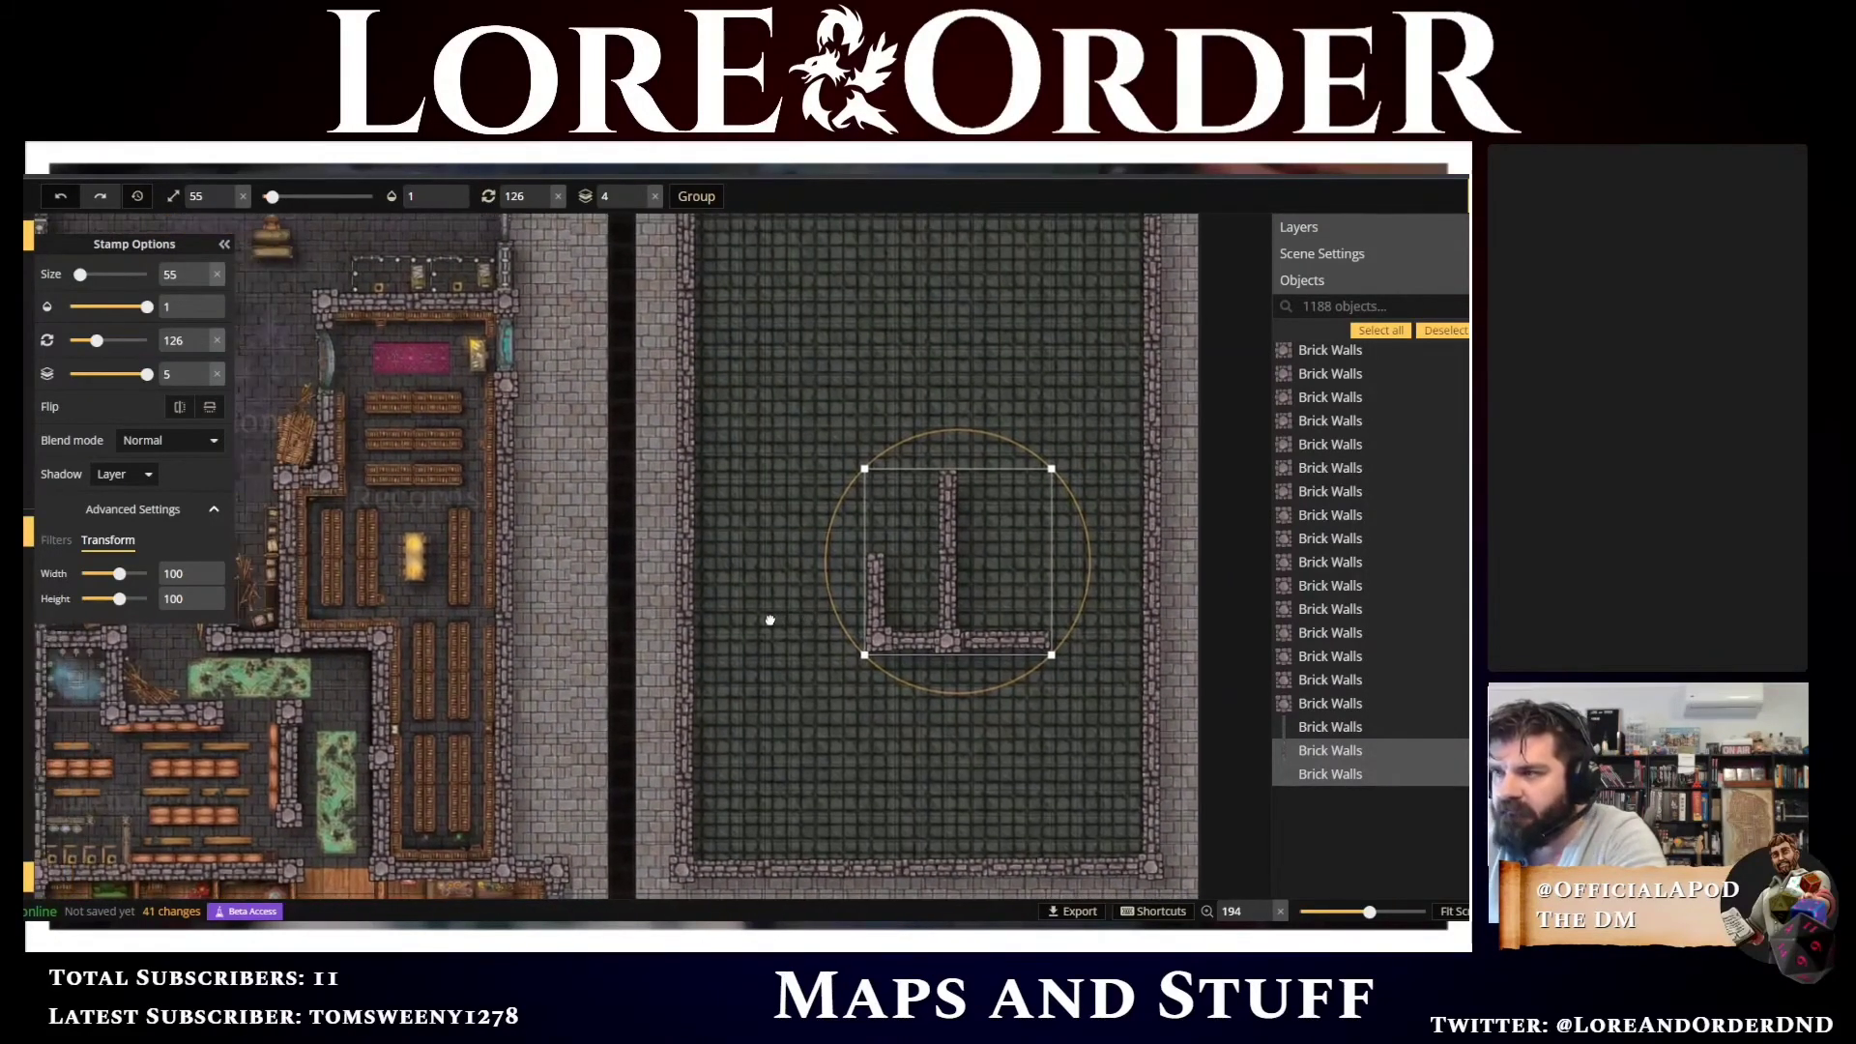
{"action": "key", "text": "Right"}
{"action": "key", "text": "Right"}
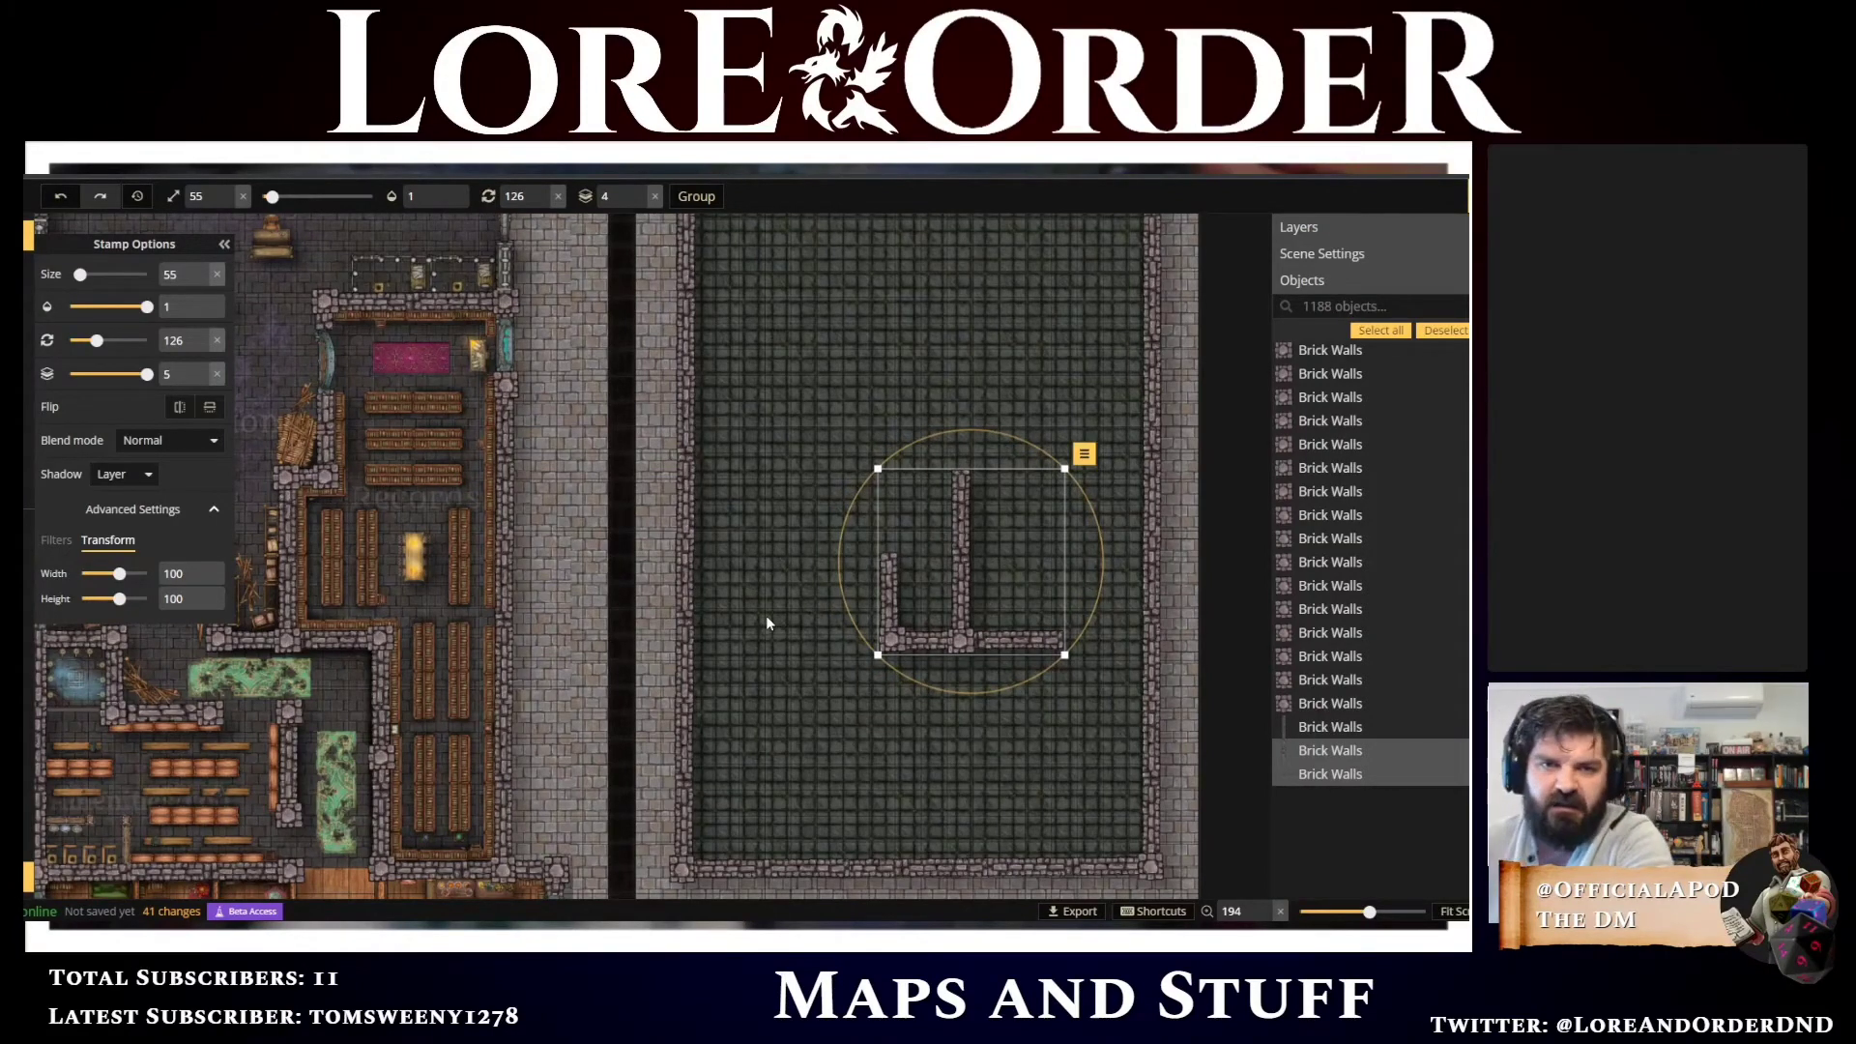
{"action": "key", "text": "Right"}
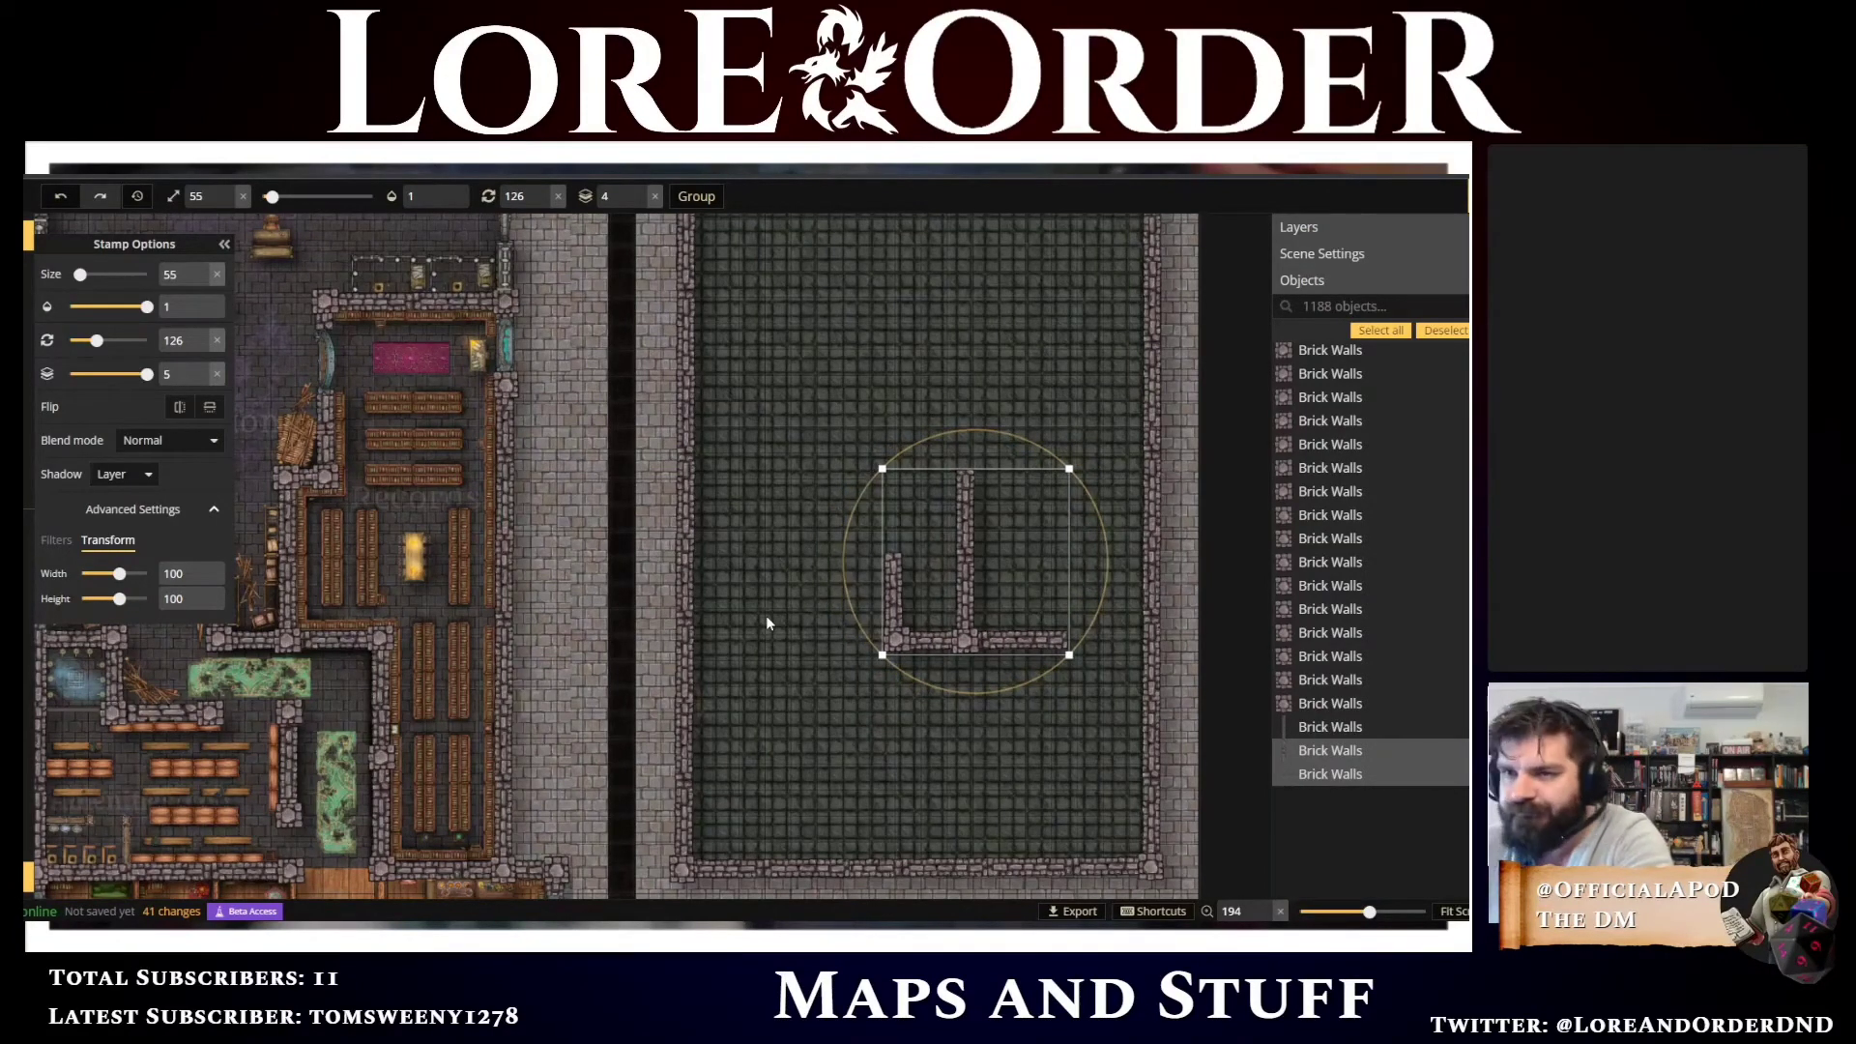
Select the horizontal wall segment east of the middle pillar in the duplicated nook and compare it with the neighbouring plan
{"action": "left_click_drag", "start_coordinate": [629, 584], "coordinate": [707, 561]}
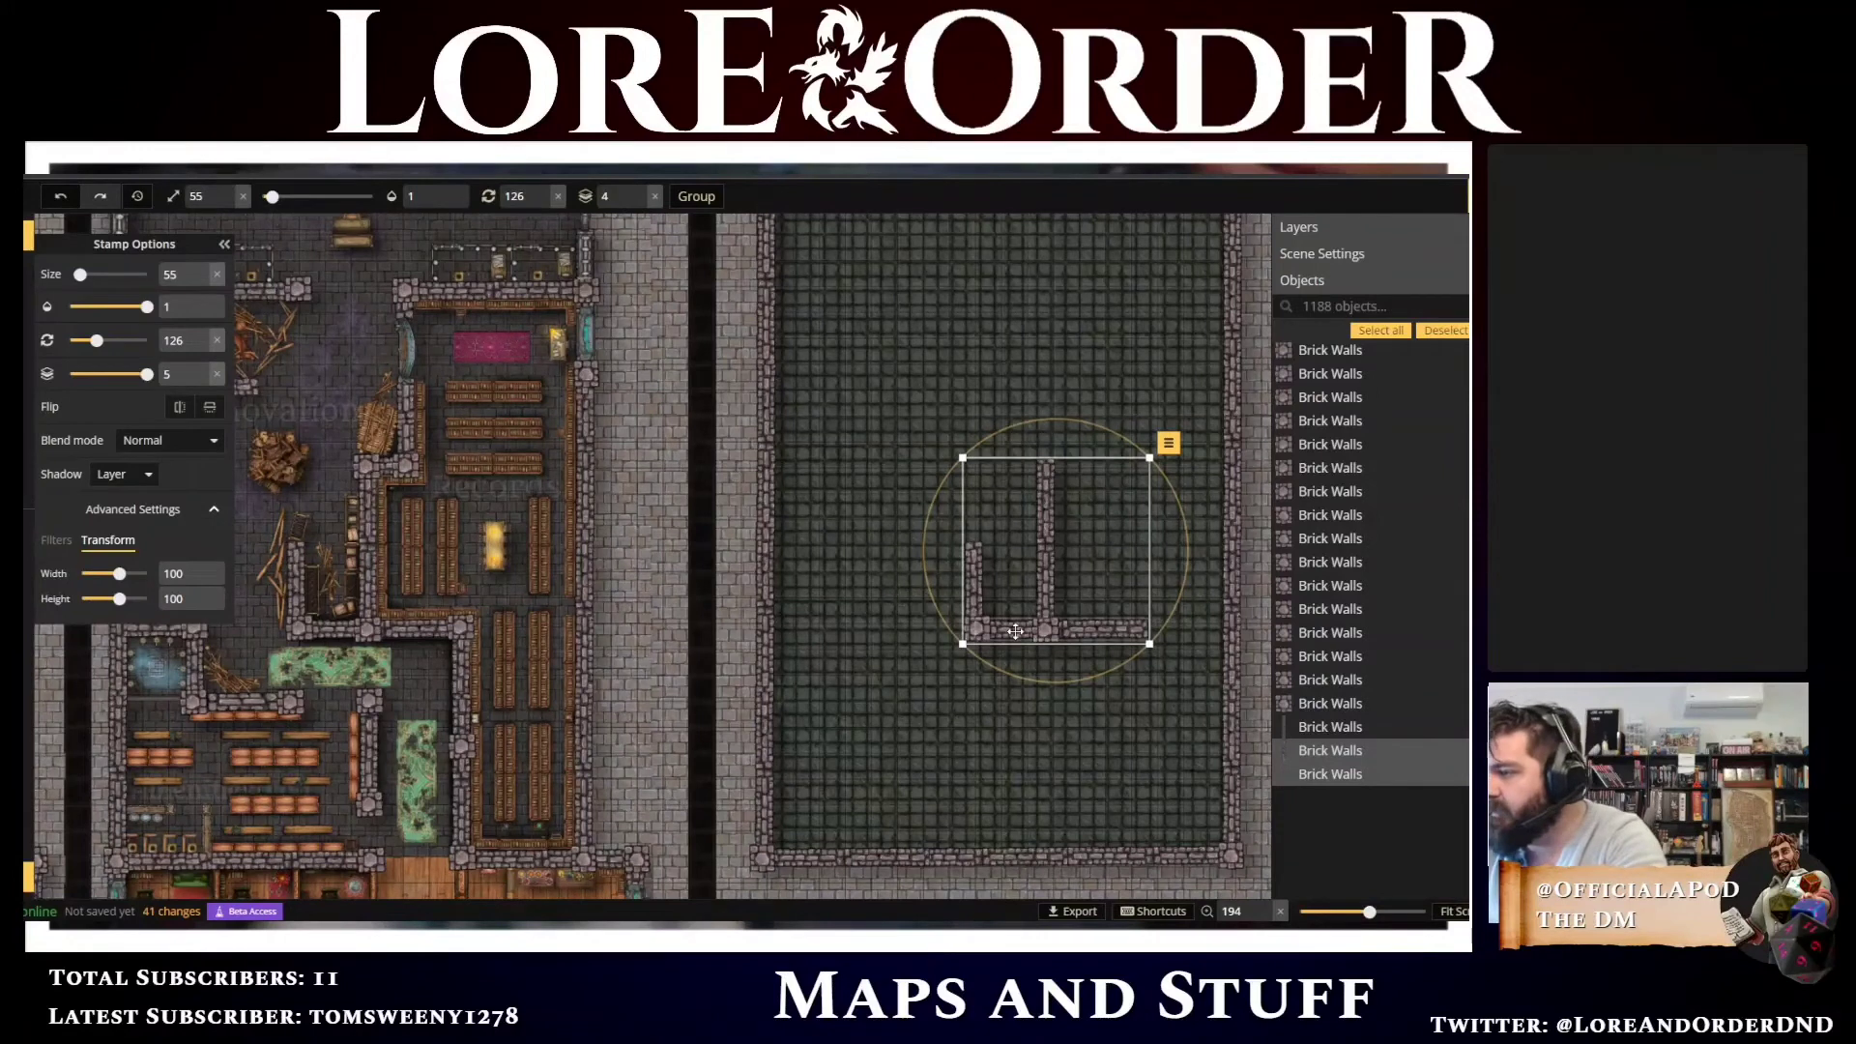
{"action": "left_click", "coordinate": [1078, 626]}
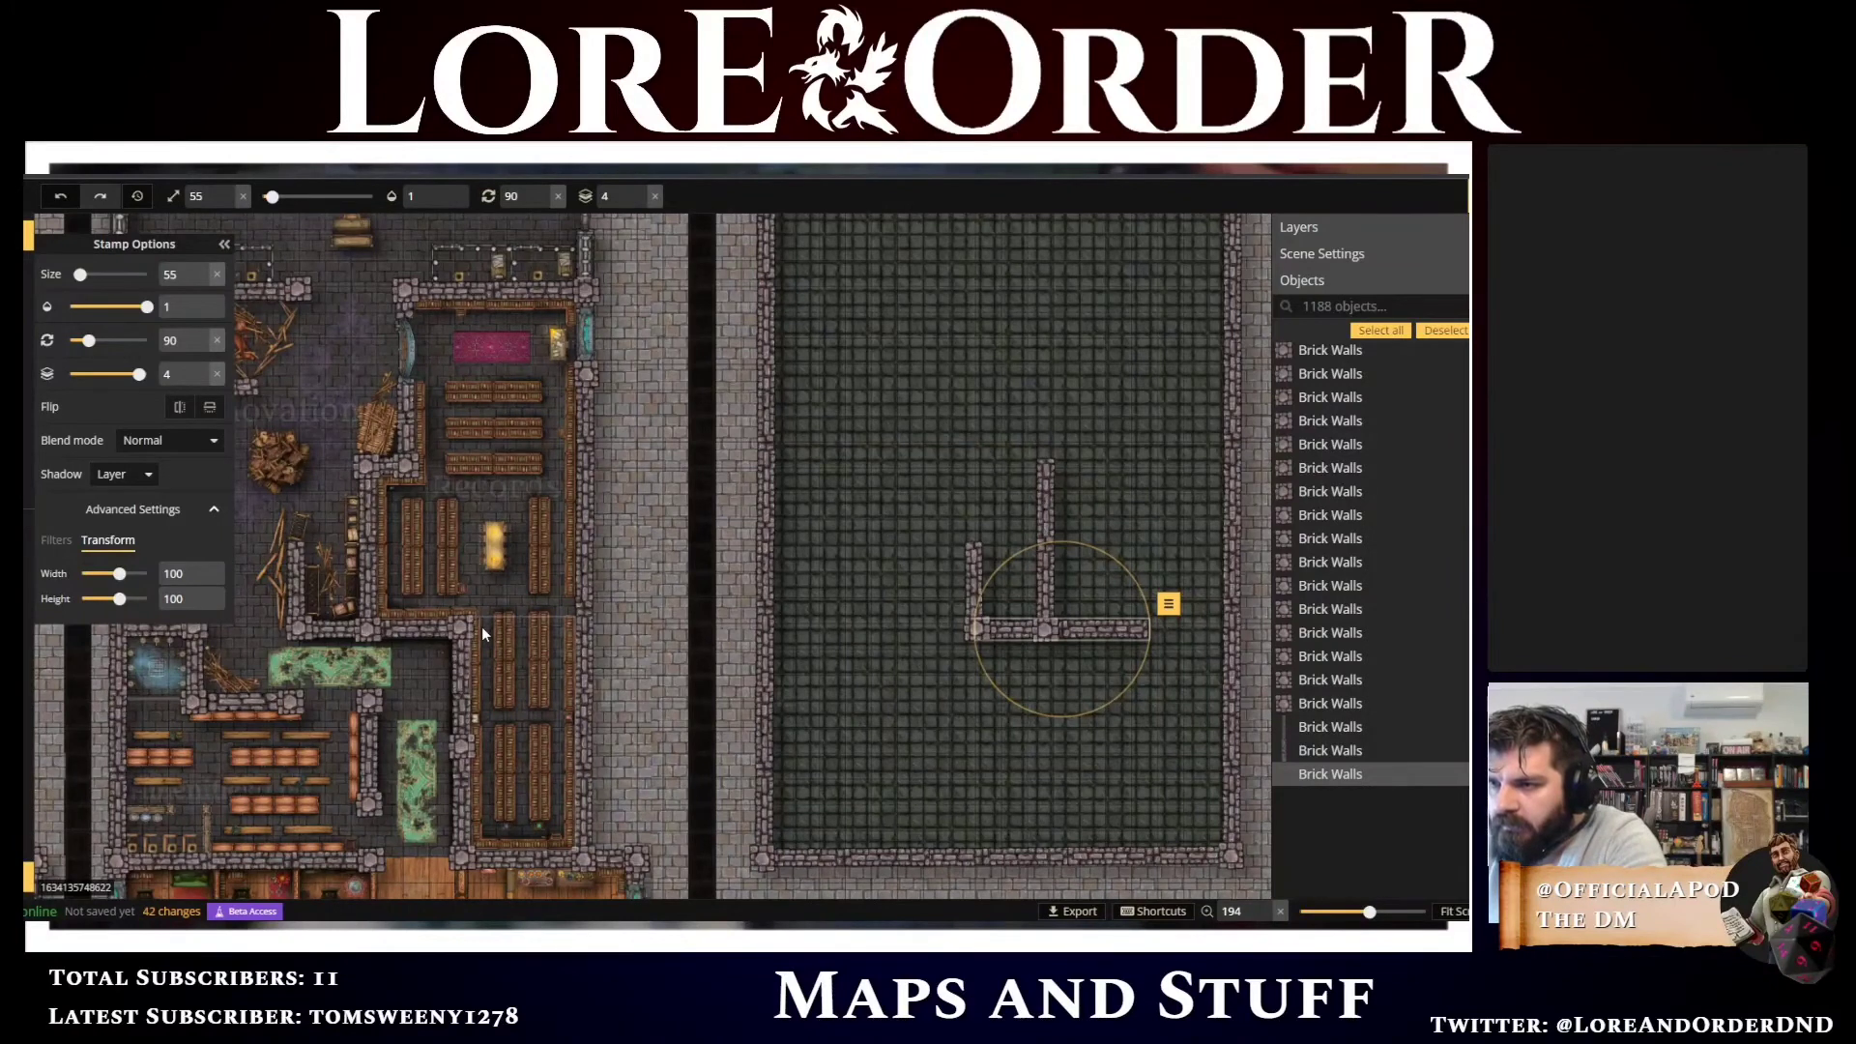
{"action": "scroll", "coordinate": [482, 626], "scroll_direction": "up", "scroll_amount": 5}
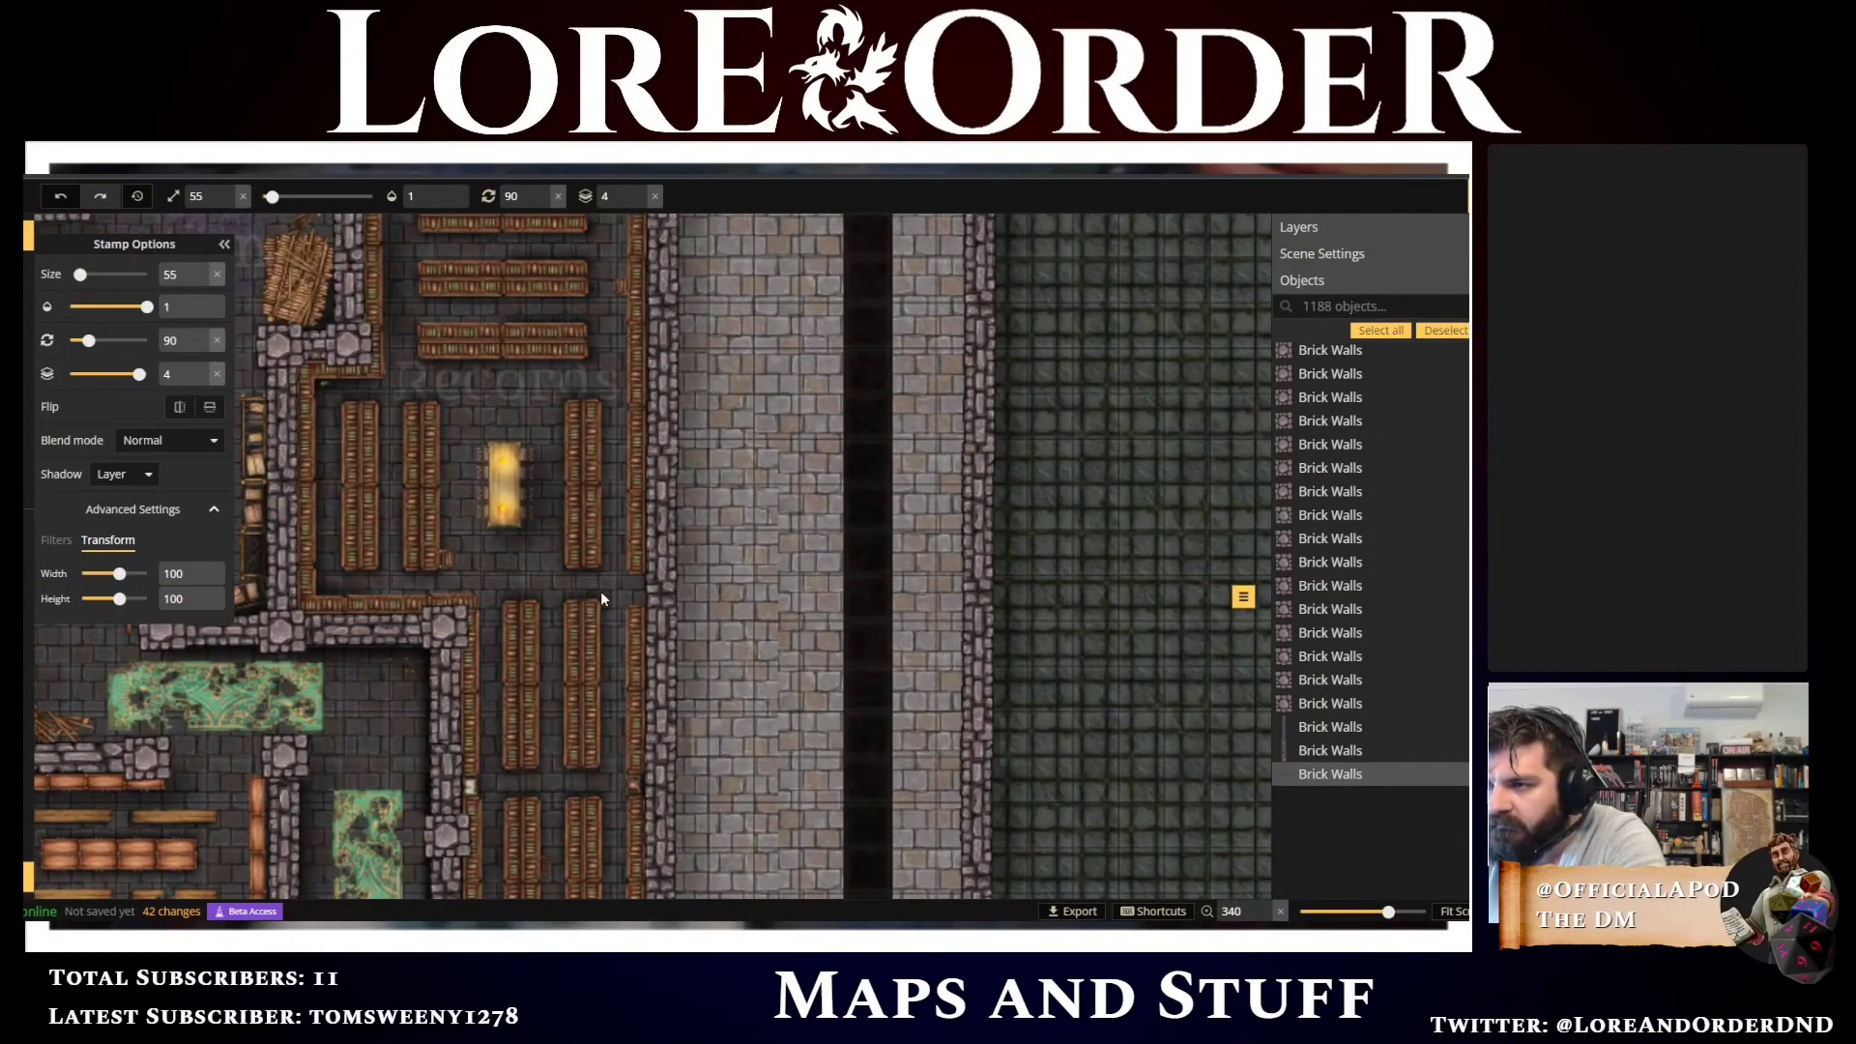
{"action": "scroll", "coordinate": [812, 619], "scroll_direction": "down", "scroll_amount": 4}
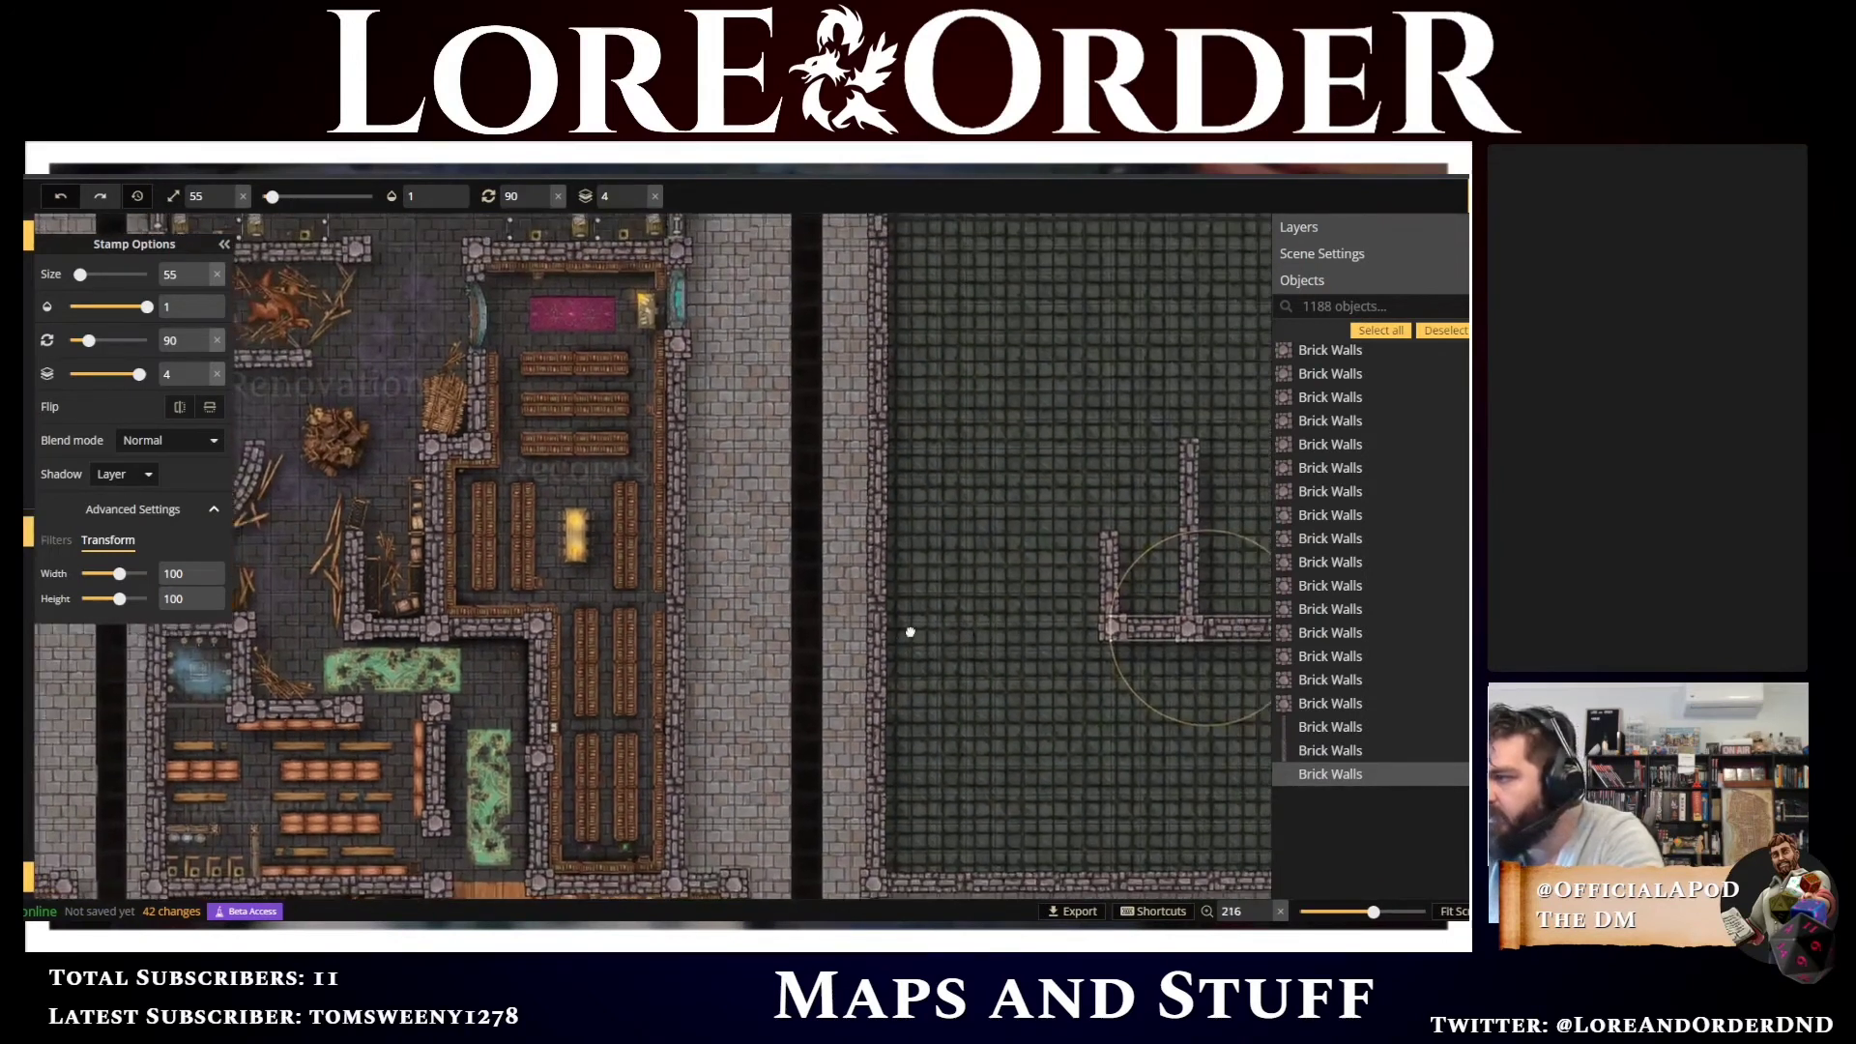
Select all the interior wall pieces in the green-tiled room and nudge them together slightly to the left
{"action": "left_click_drag", "start_coordinate": [911, 633], "coordinate": [529, 592]}
{"action": "scroll", "coordinate": [617, 611], "scroll_direction": "up", "scroll_amount": 2}
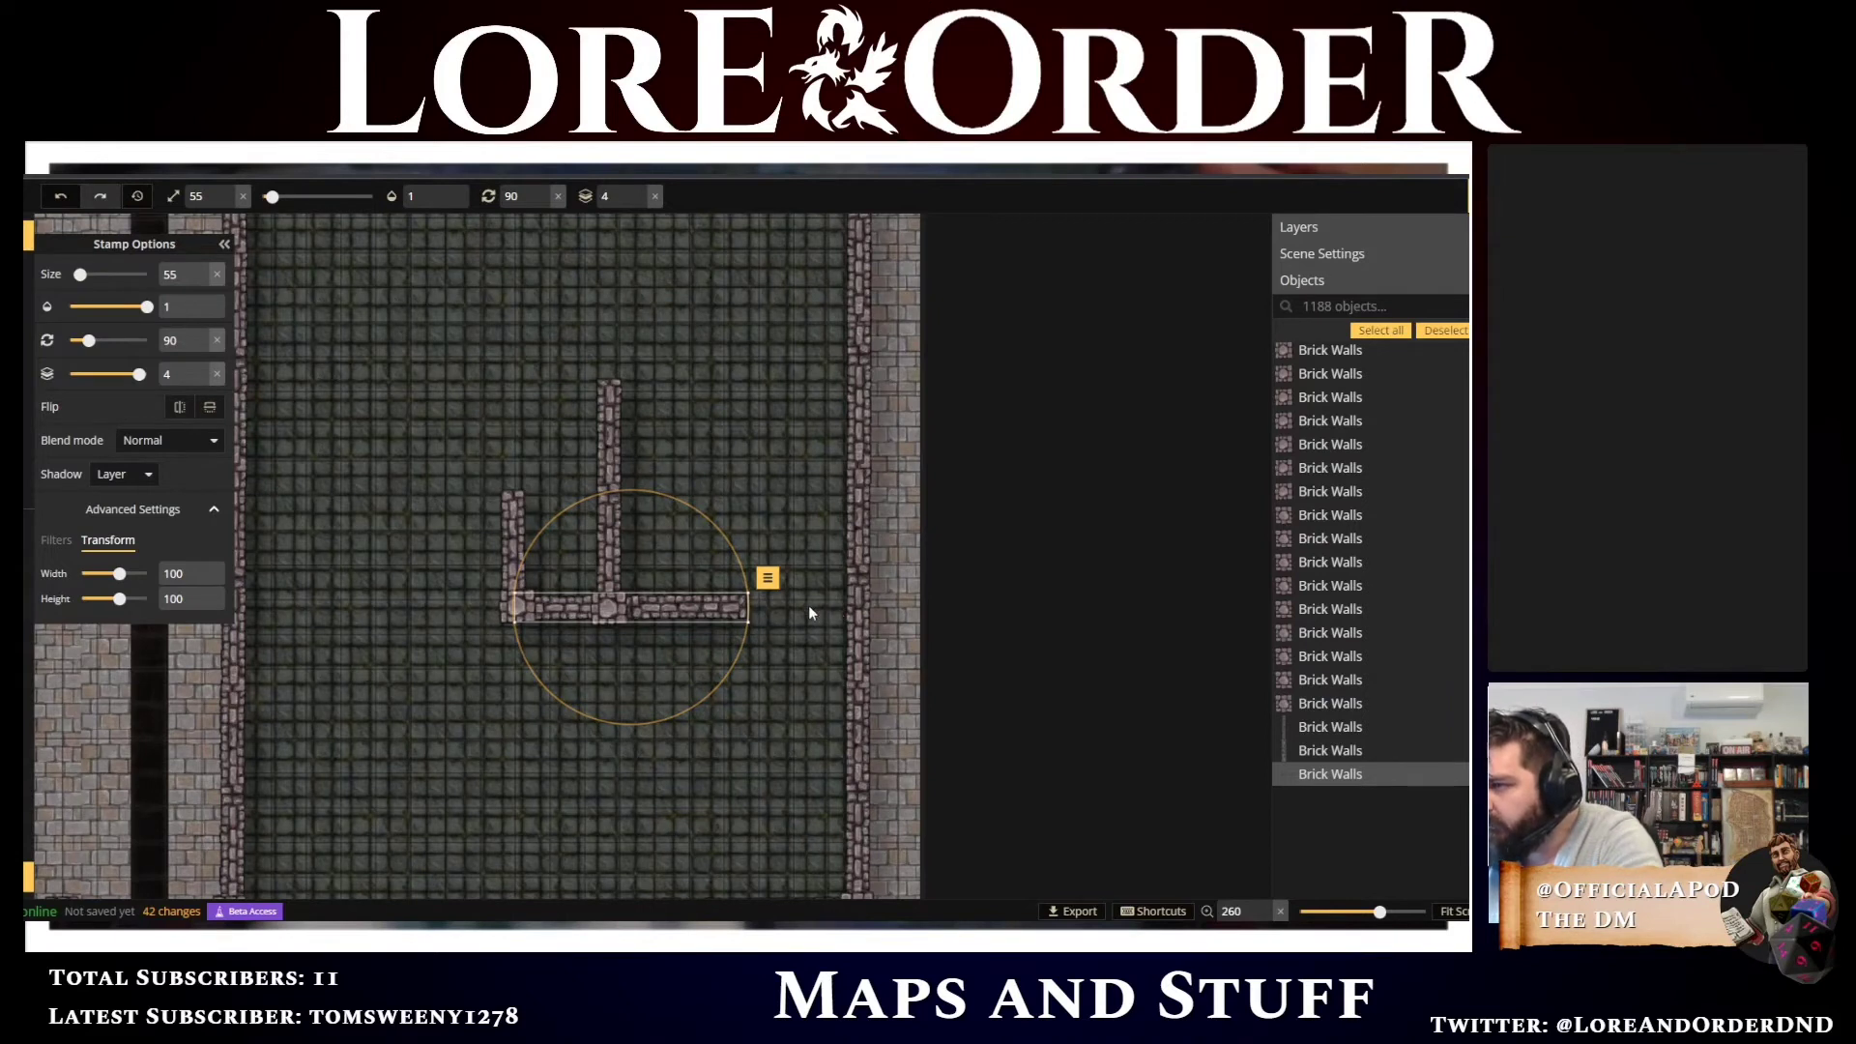
{"action": "scroll", "coordinate": [692, 609], "scroll_direction": "down", "scroll_amount": 3}
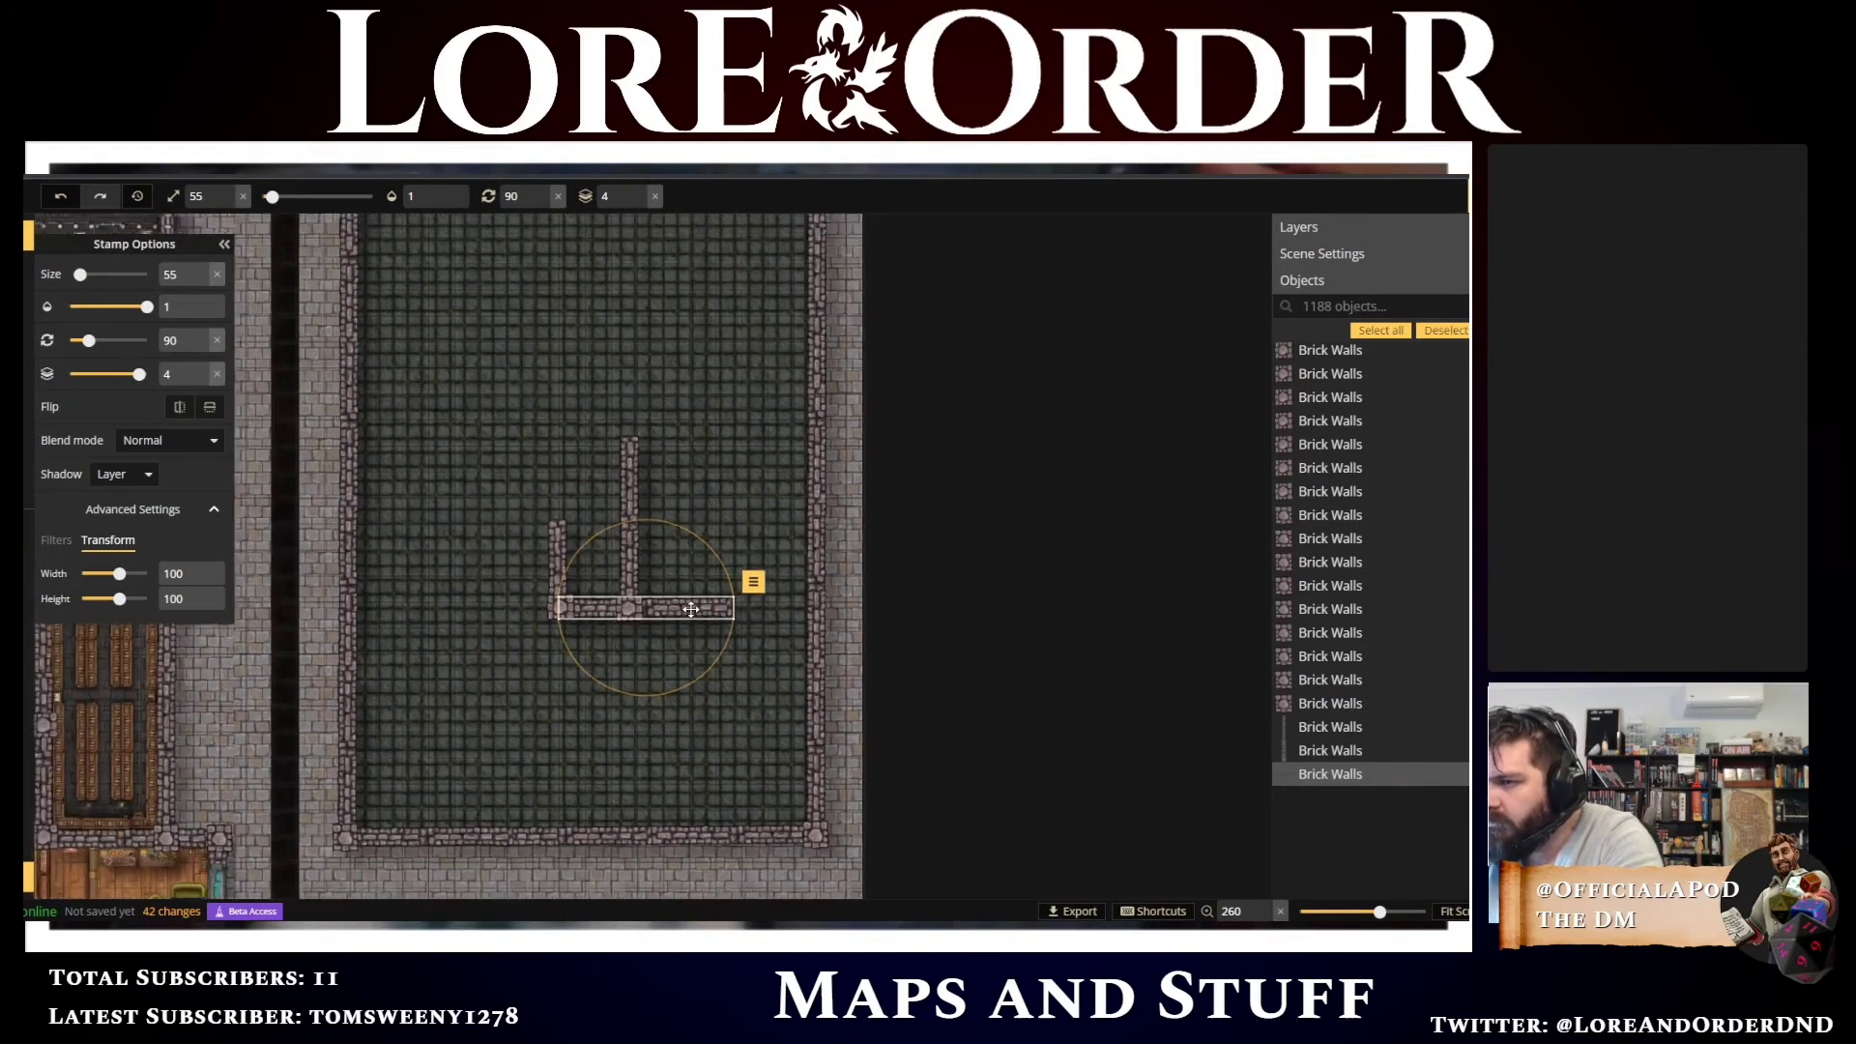
{"action": "scroll", "coordinate": [691, 609], "scroll_direction": "down", "scroll_amount": 5}
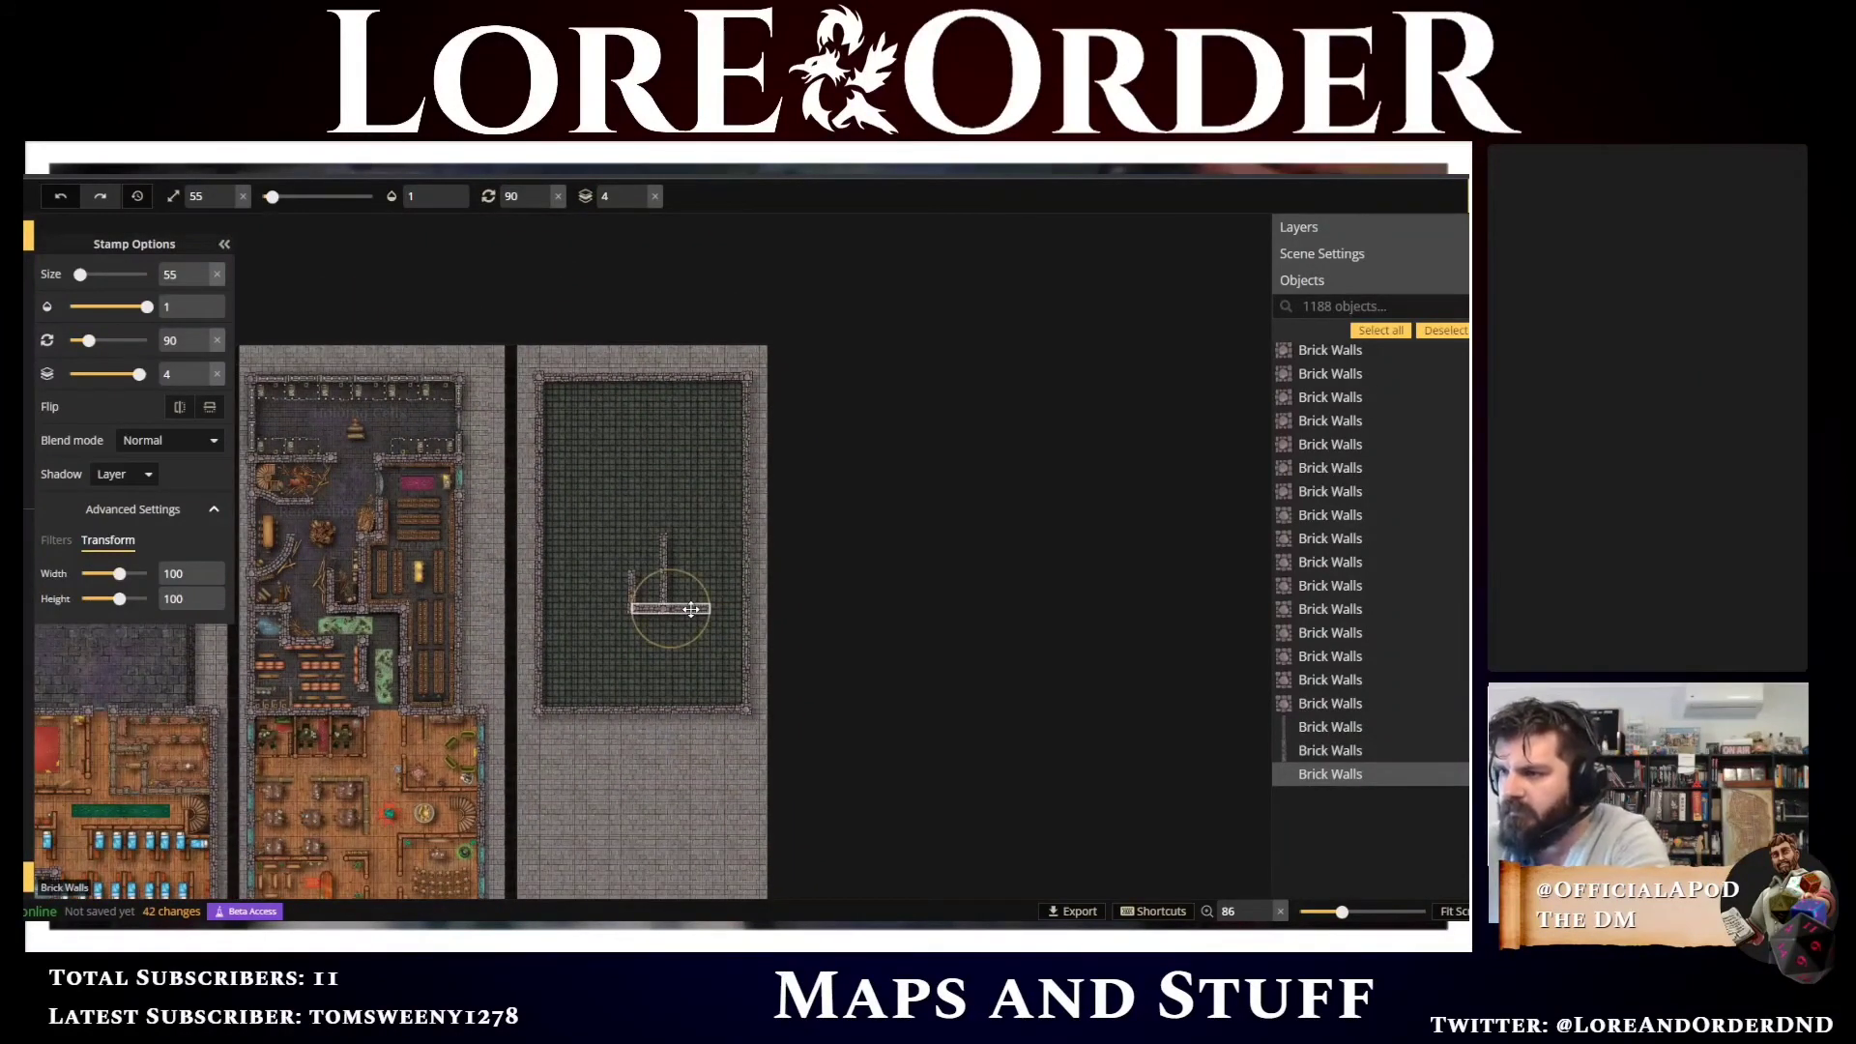
{"action": "left_click_drag", "start_coordinate": [584, 507], "coordinate": [719, 636]}
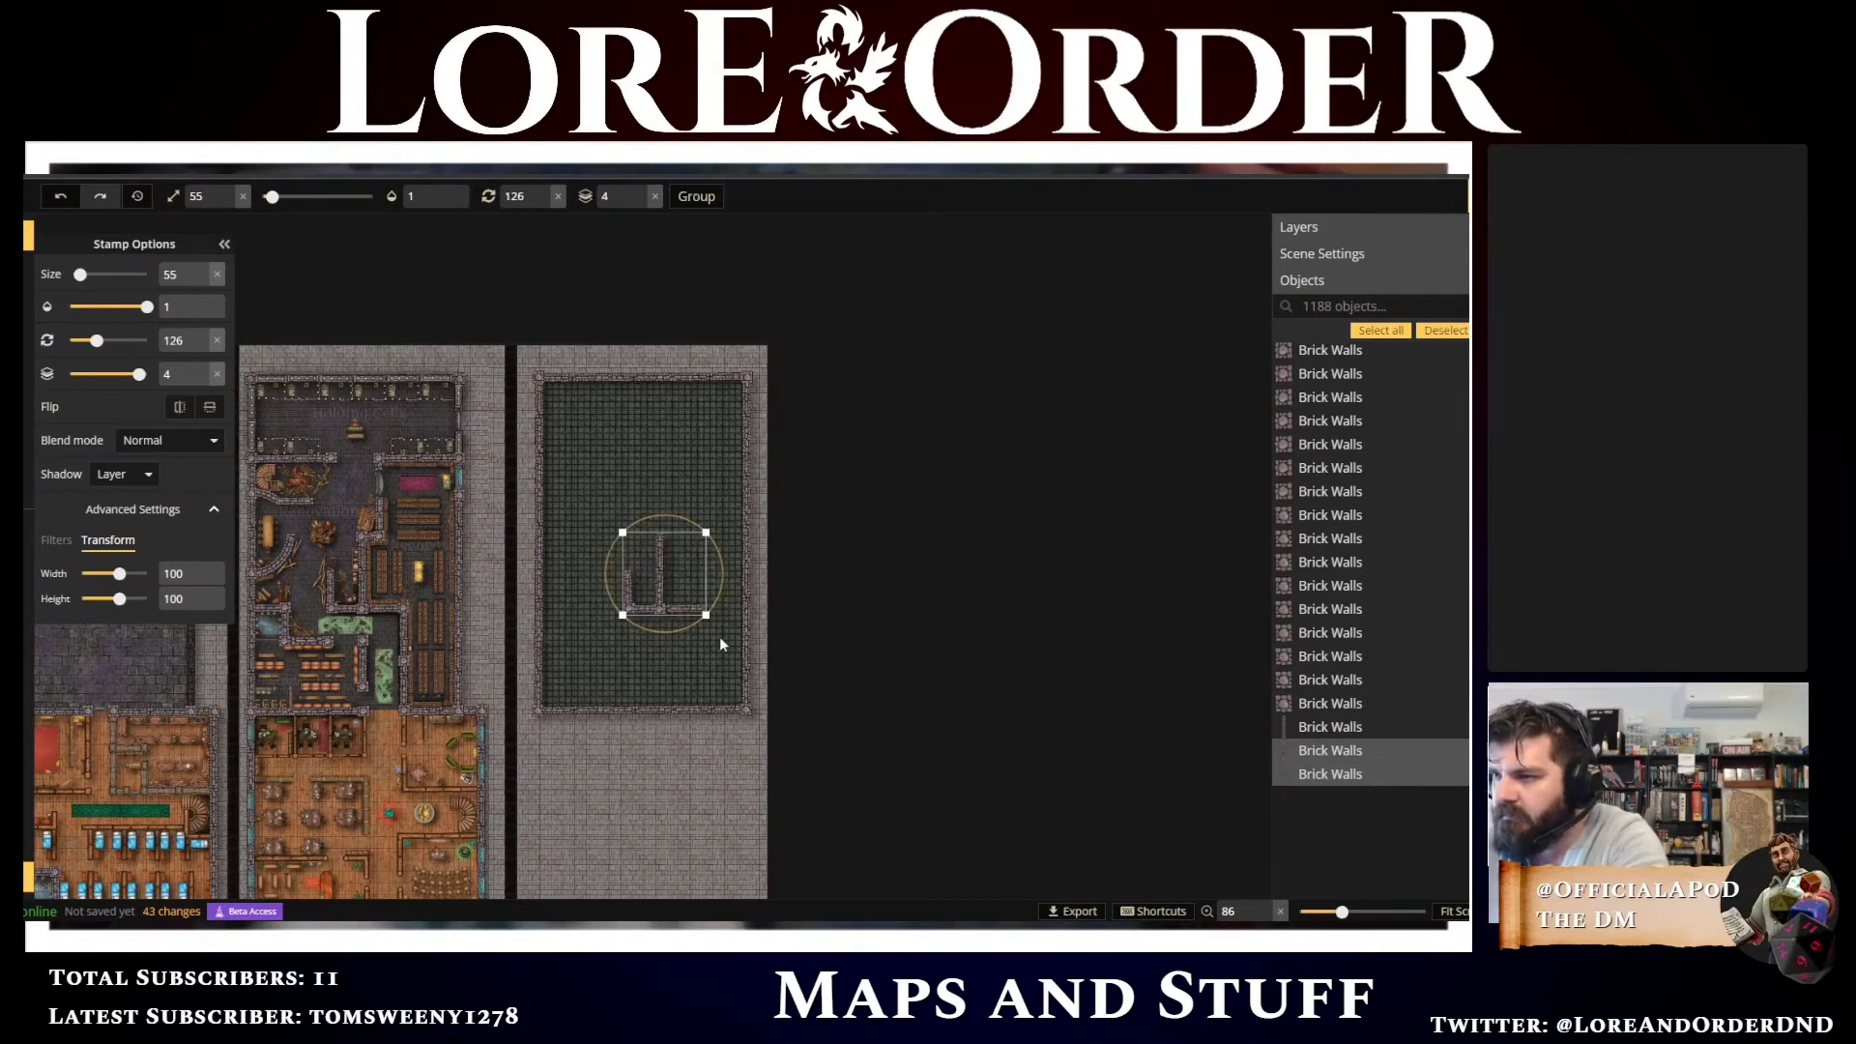
{"action": "scroll", "coordinate": [719, 636], "scroll_direction": "up", "scroll_amount": 2}
{"action": "scroll", "coordinate": [720, 636], "scroll_direction": "up", "scroll_amount": 6}
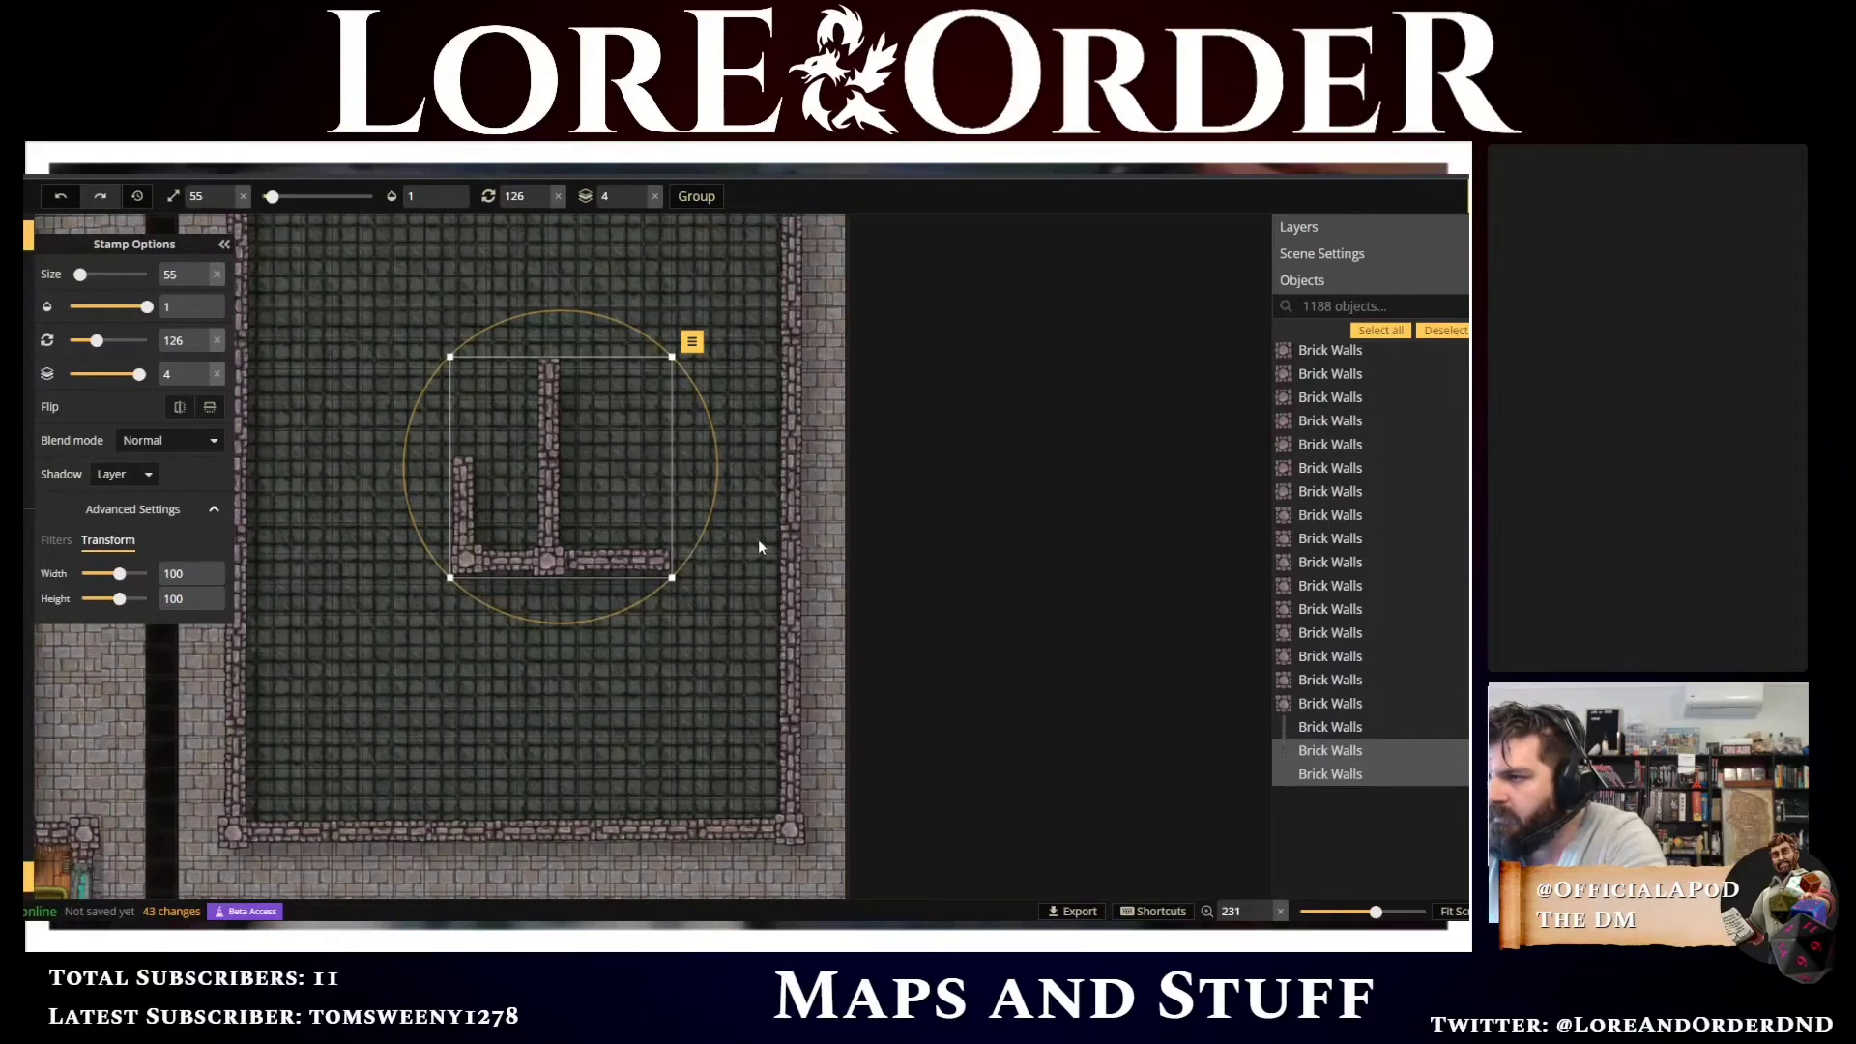
{"action": "key", "text": "Left"}
{"action": "key", "text": "Left"}
{"action": "key", "text": "Left"}
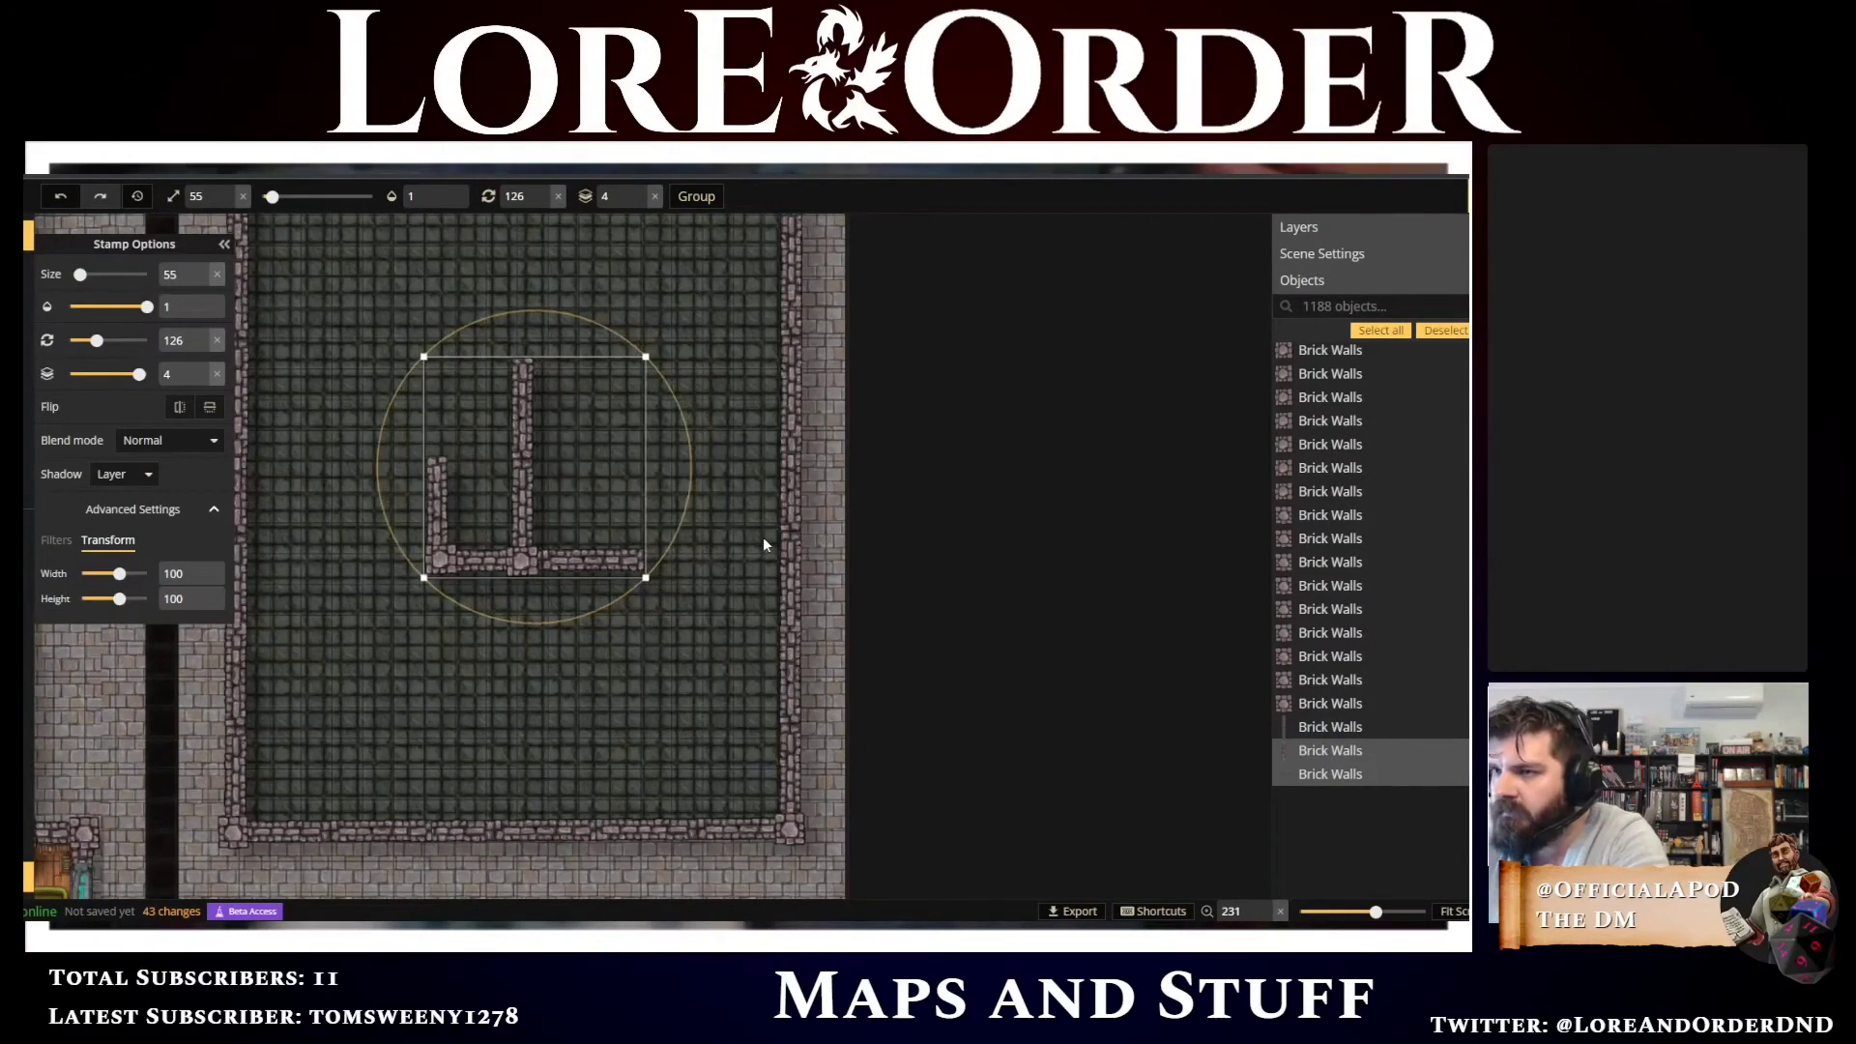
Delete the long horizontal brick wall at the base of the interior wall structure
{"action": "scroll", "coordinate": [507, 619], "scroll_direction": "down", "scroll_amount": 6}
{"action": "left_click_drag", "start_coordinate": [468, 609], "coordinate": [545, 615]}
{"action": "scroll", "coordinate": [775, 657], "scroll_direction": "up", "scroll_amount": 2}
{"action": "scroll", "coordinate": [754, 609], "scroll_direction": "up", "scroll_amount": 3}
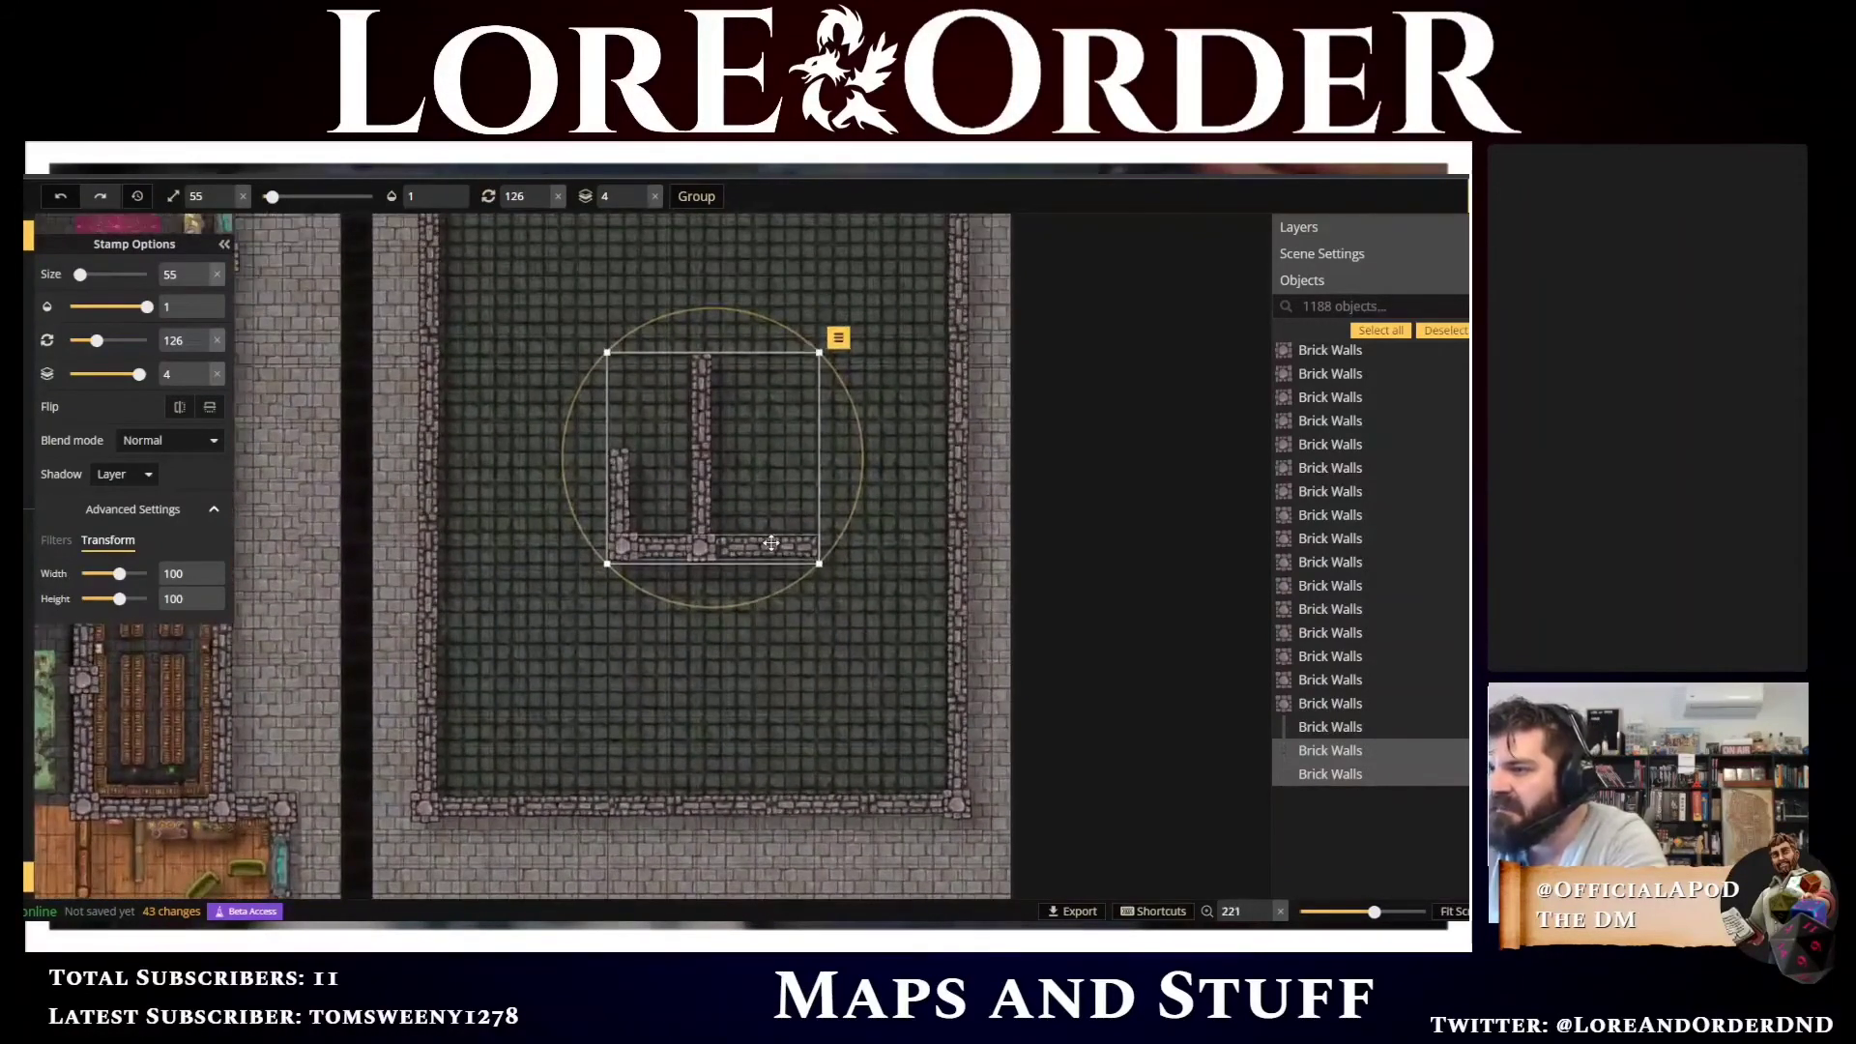
{"action": "left_click", "coordinate": [771, 544]}
{"action": "key", "text": "Delete"}
Duplicate the short vertical brick wall, rotate the copy to 90 degrees and place it between the two corner posts
{"action": "left_click", "coordinate": [624, 505]}
{"action": "key", "text": "ctrl+v"}
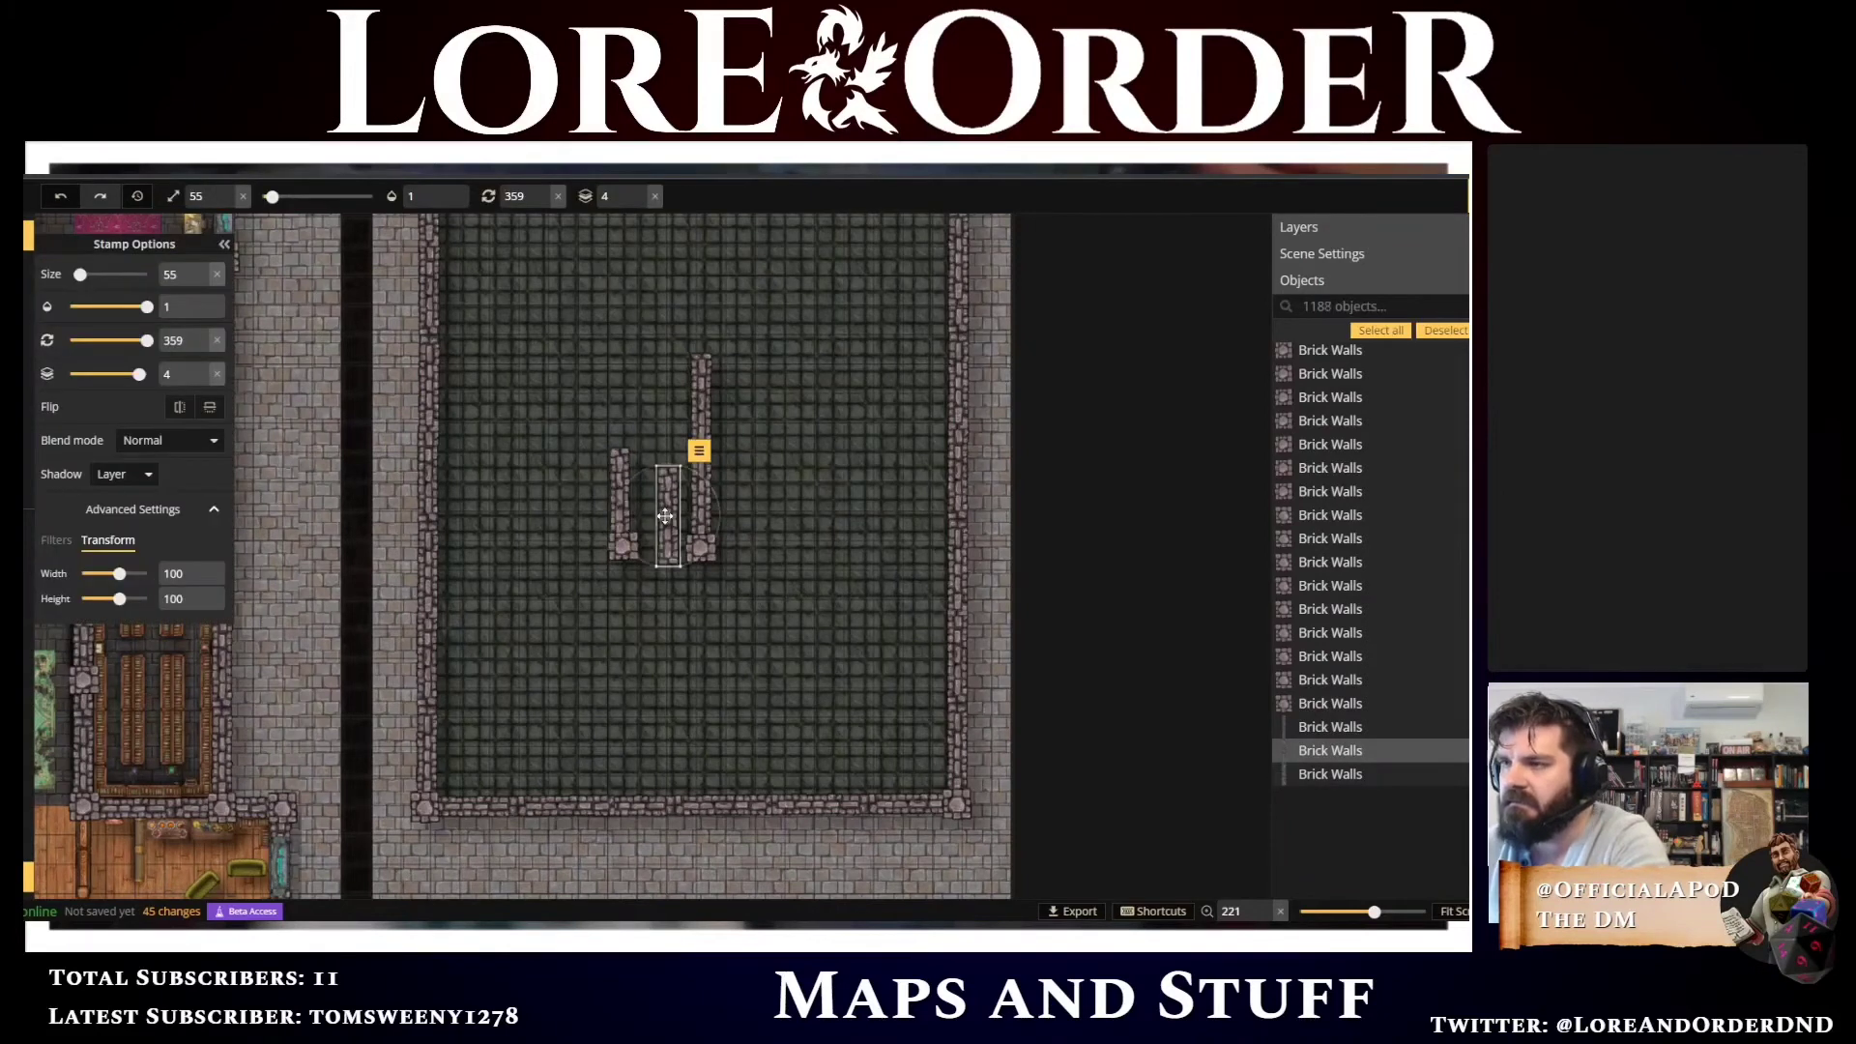
{"action": "scroll", "coordinate": [665, 517], "scroll_direction": "up", "scroll_amount": 3}
{"action": "scroll", "coordinate": [665, 517], "scroll_direction": "up", "scroll_amount": 3}
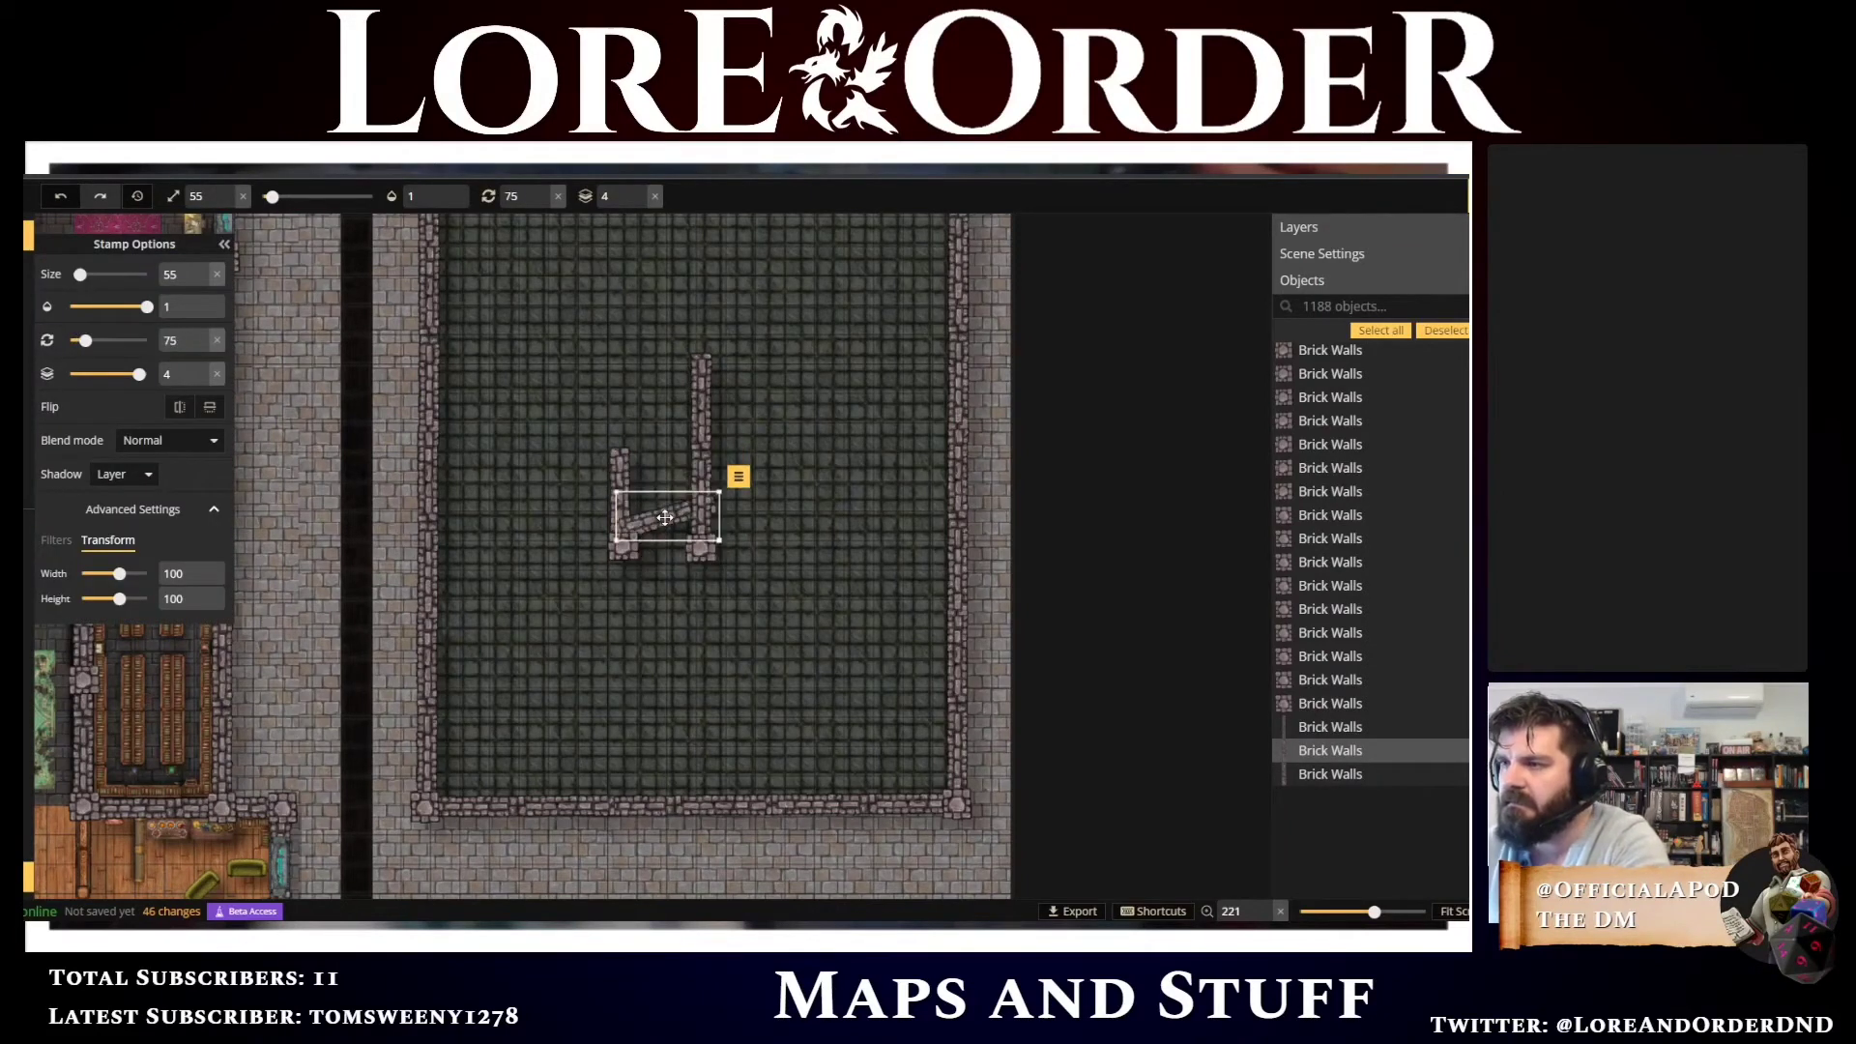
{"action": "left_click", "coordinate": [659, 548]}
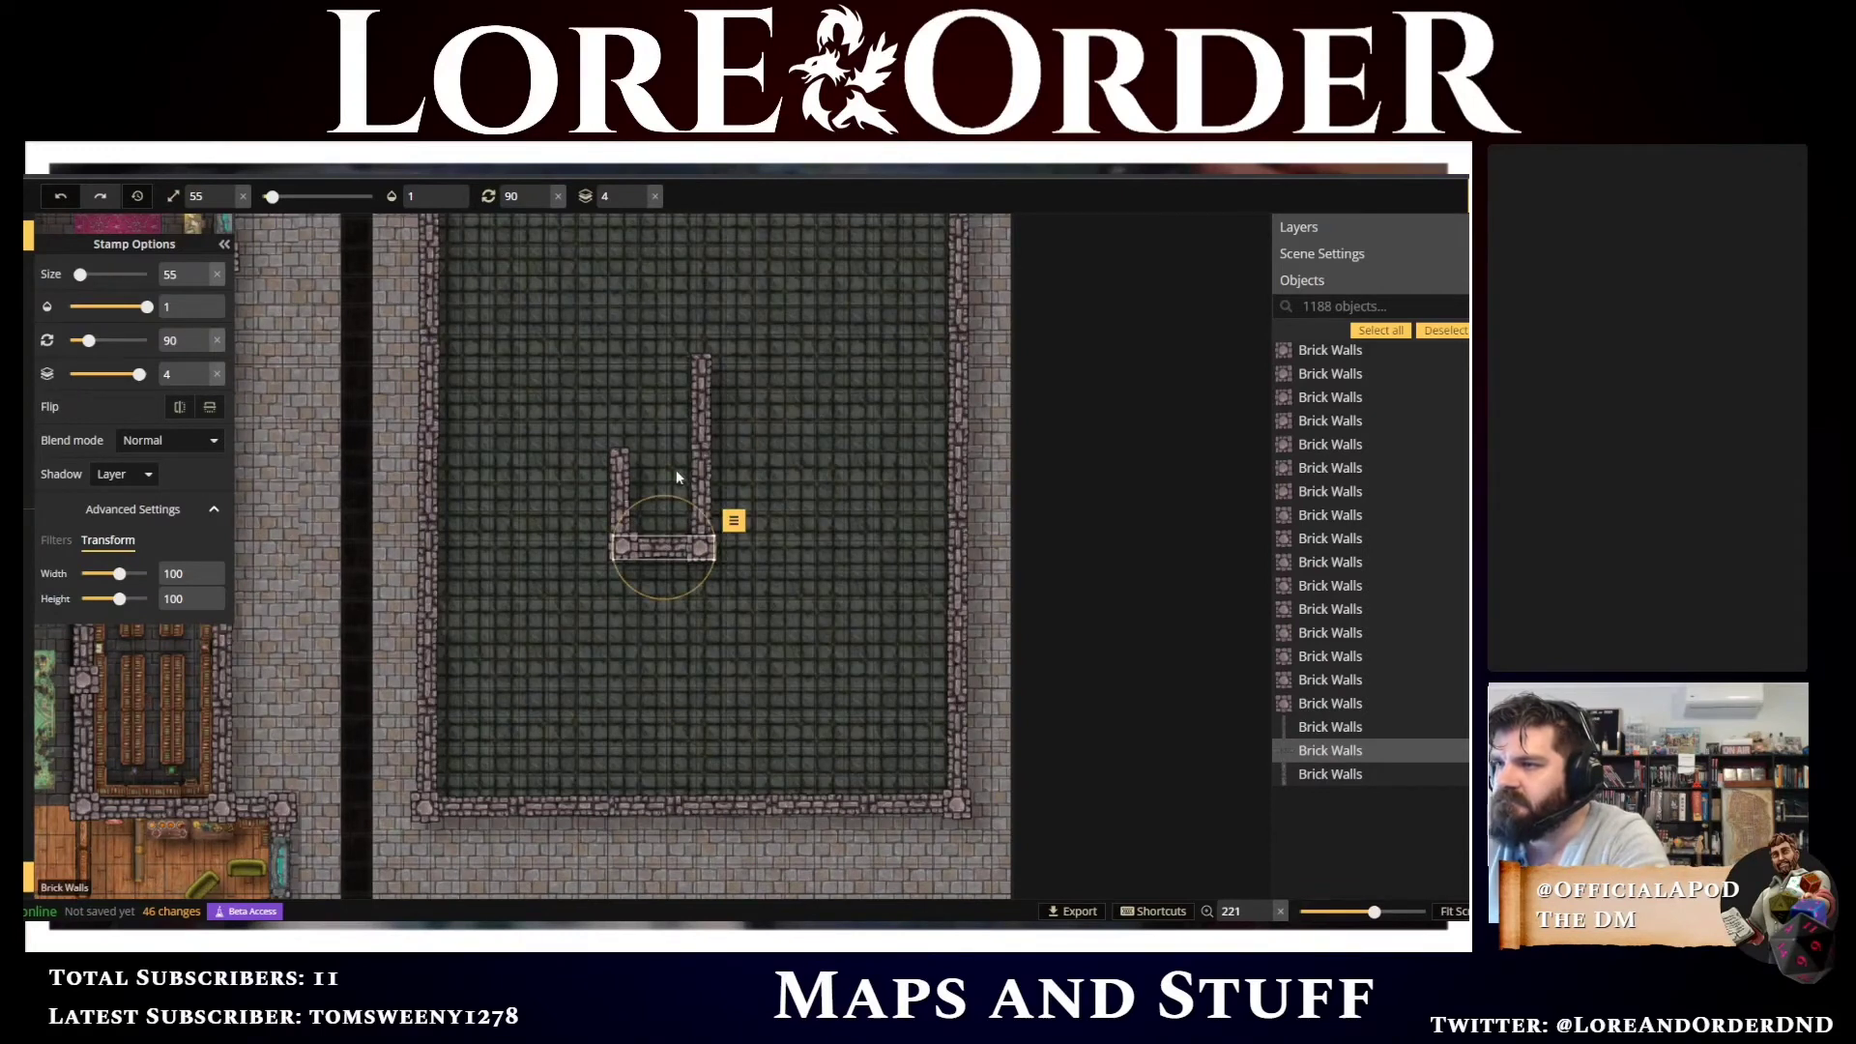
Replace the tall vertical wall above the right-hand post with a copy of the short vertical wall, forming a U-shaped enclosure
{"action": "left_click", "coordinate": [699, 419]}
{"action": "key", "text": "Delete"}
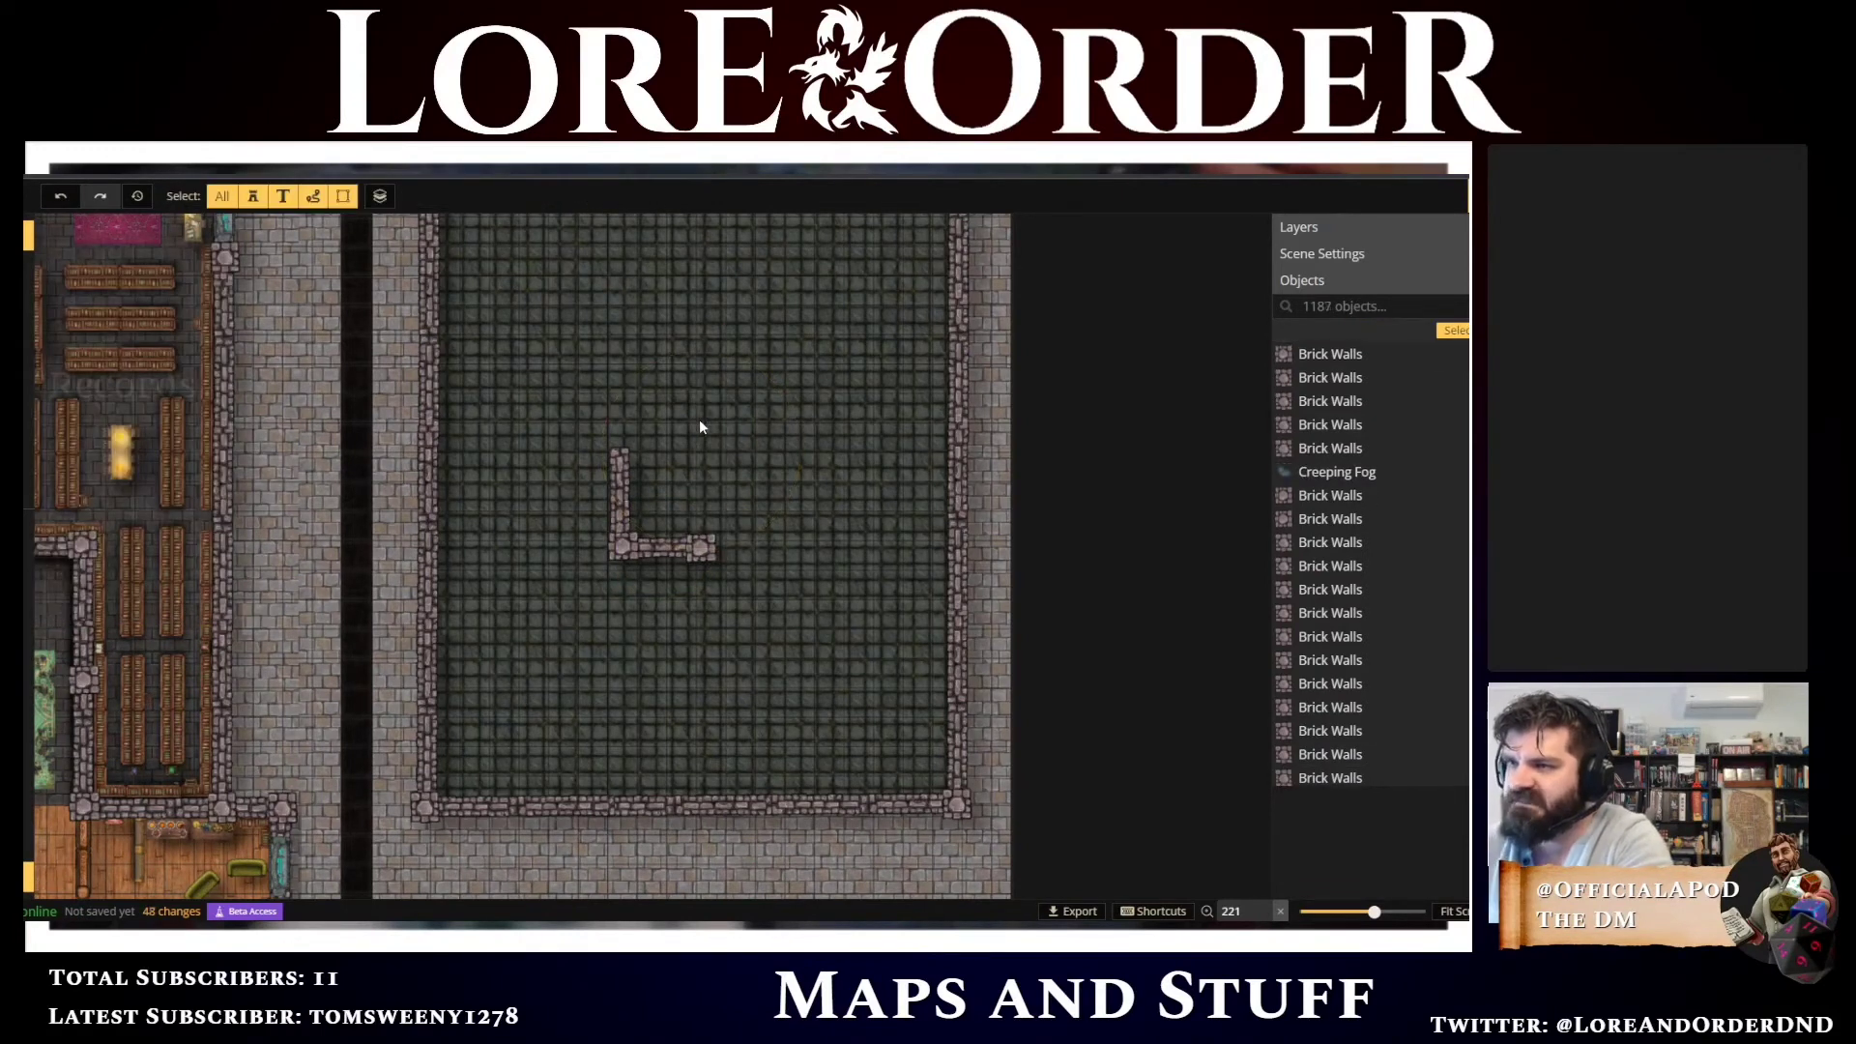
{"action": "key", "text": "ctrl+v"}
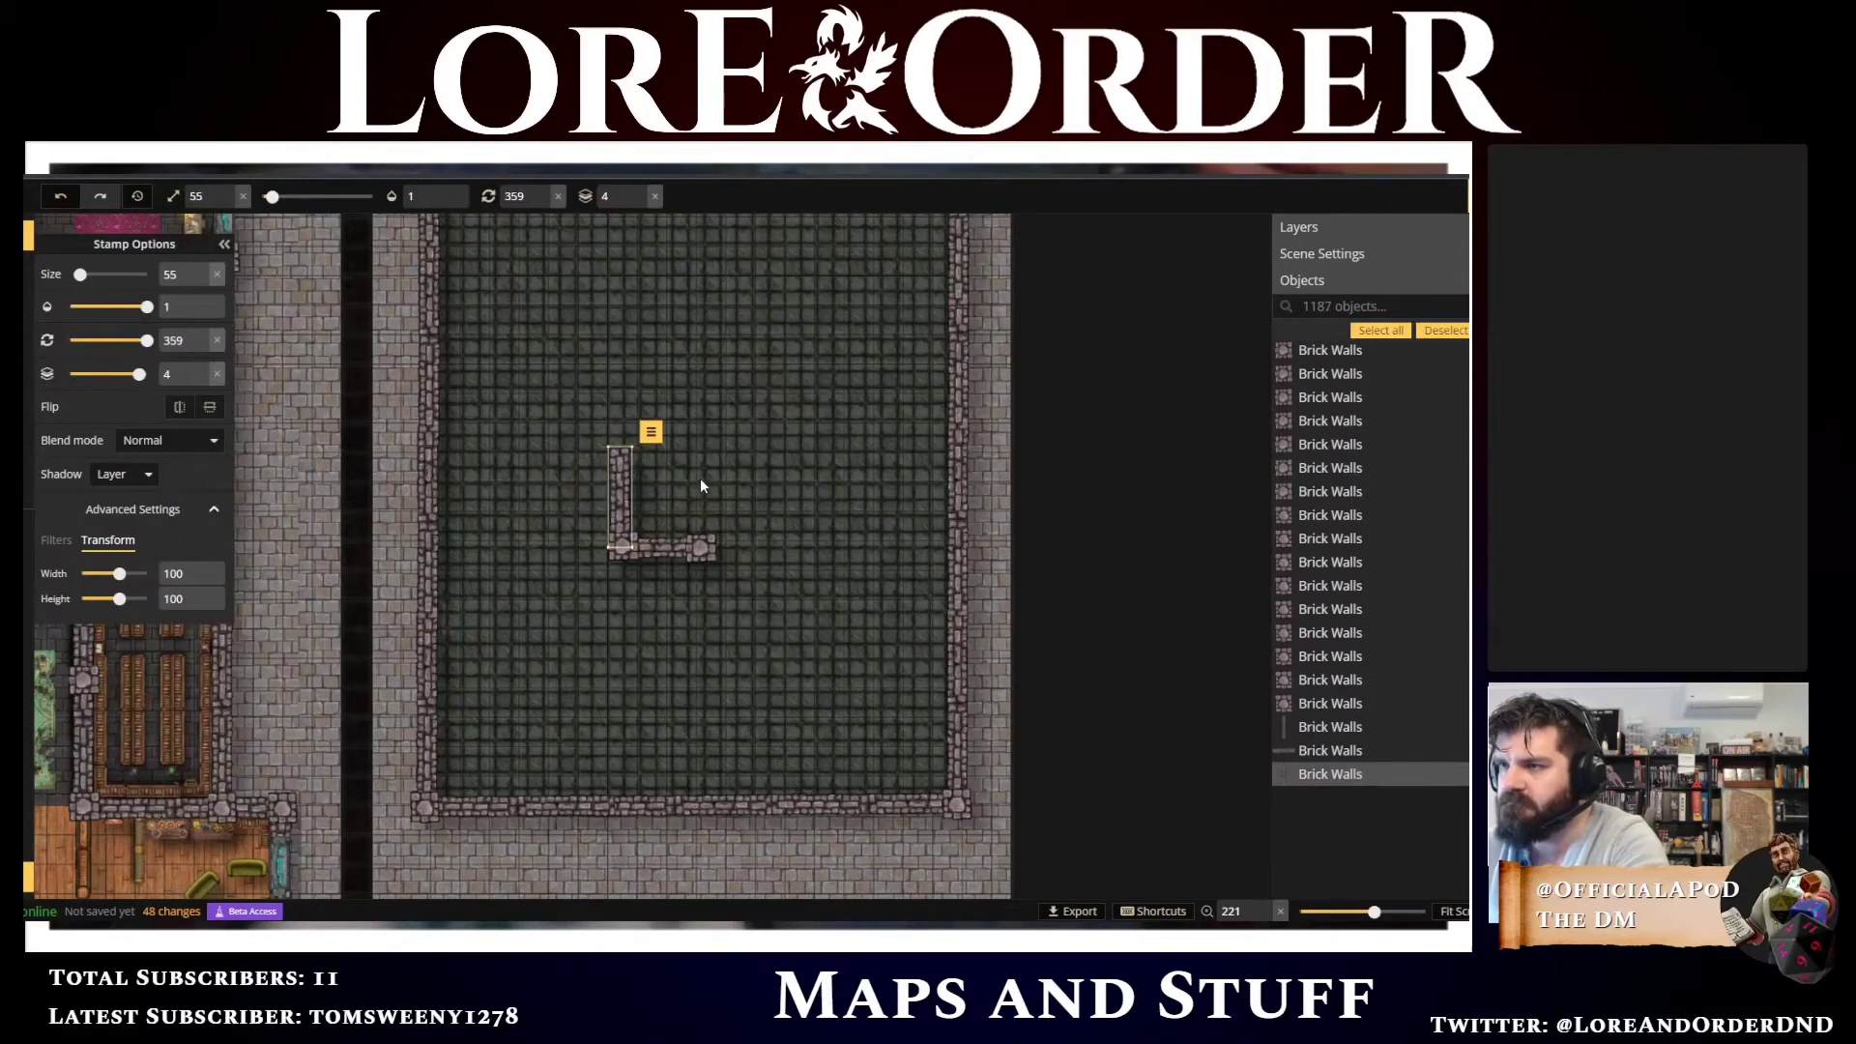
{"action": "key", "text": "Down"}
{"action": "key", "text": "Down"}
{"action": "key", "text": "Down"}
{"action": "key", "text": "Down"}
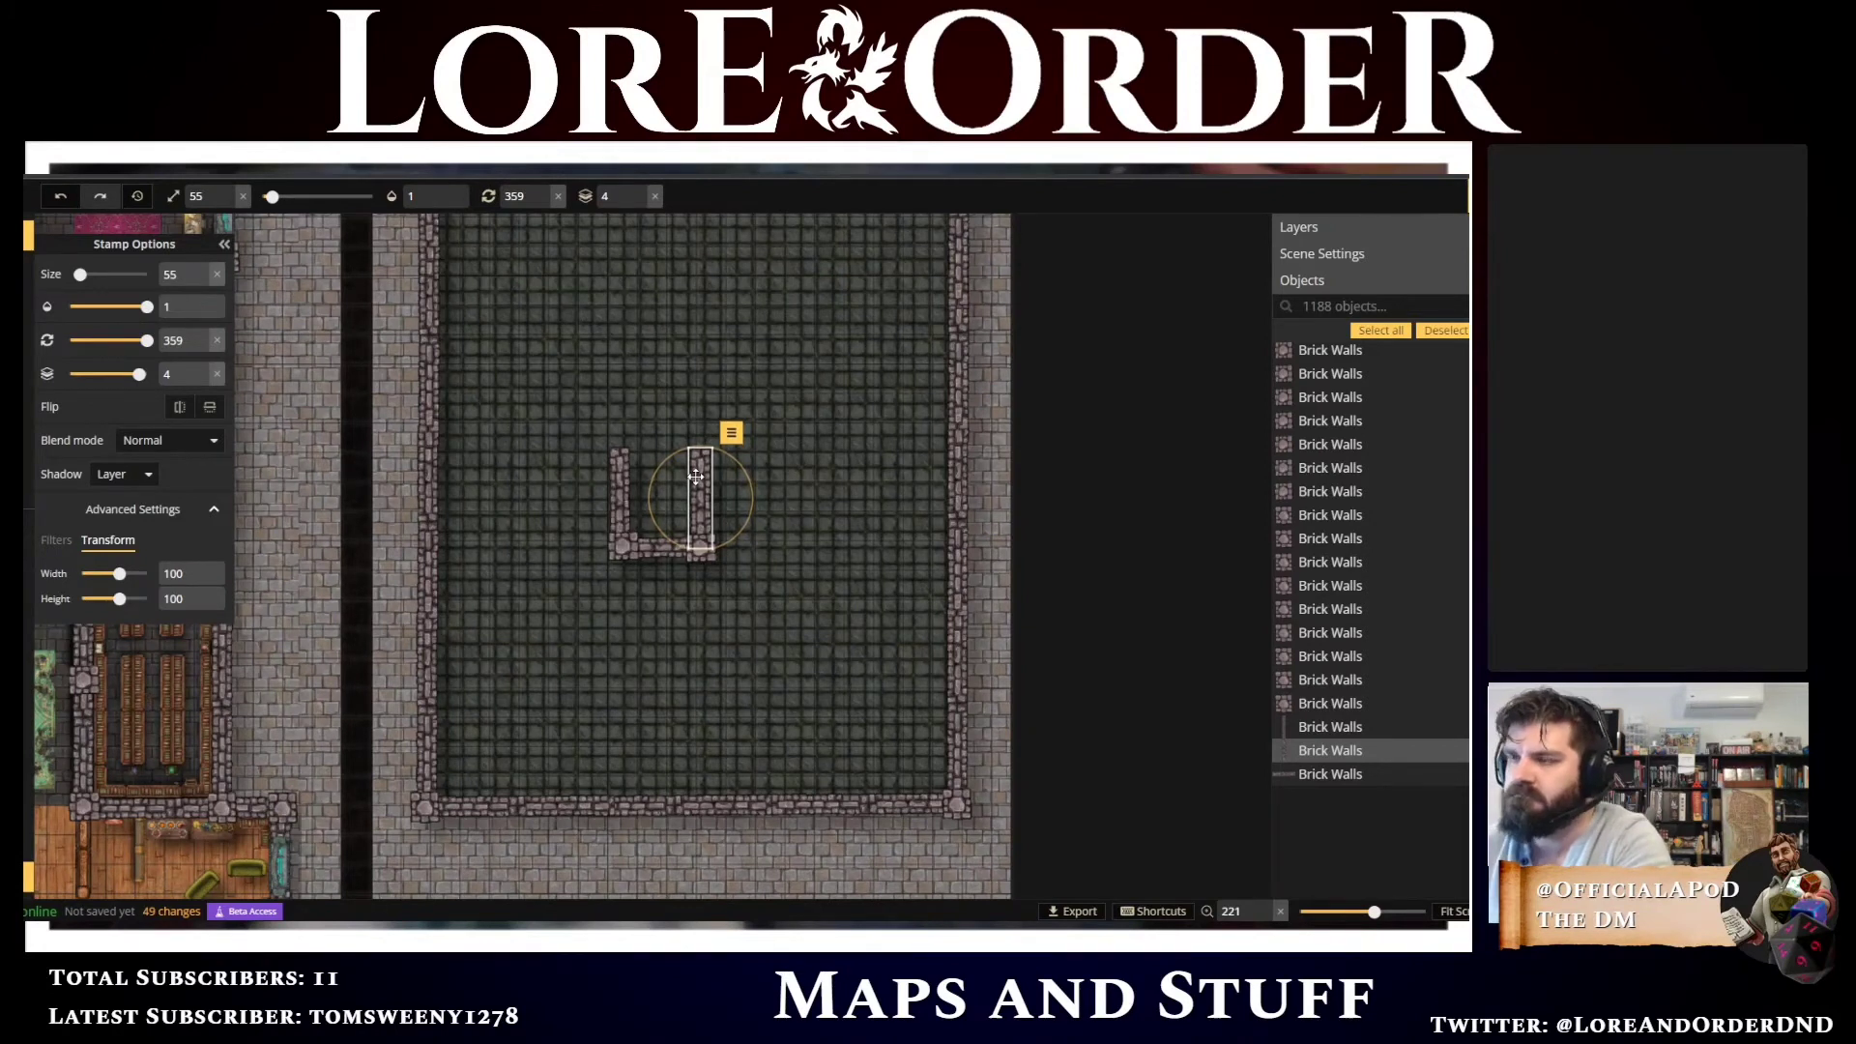
Deselect the wall and set the background rectangle brush to the dark Dirt texture from the Dirt Textures
{"action": "scroll", "coordinate": [315, 525], "scroll_direction": "down", "scroll_amount": 5}
{"action": "left_click_drag", "start_coordinate": [300, 513], "coordinate": [633, 641]}
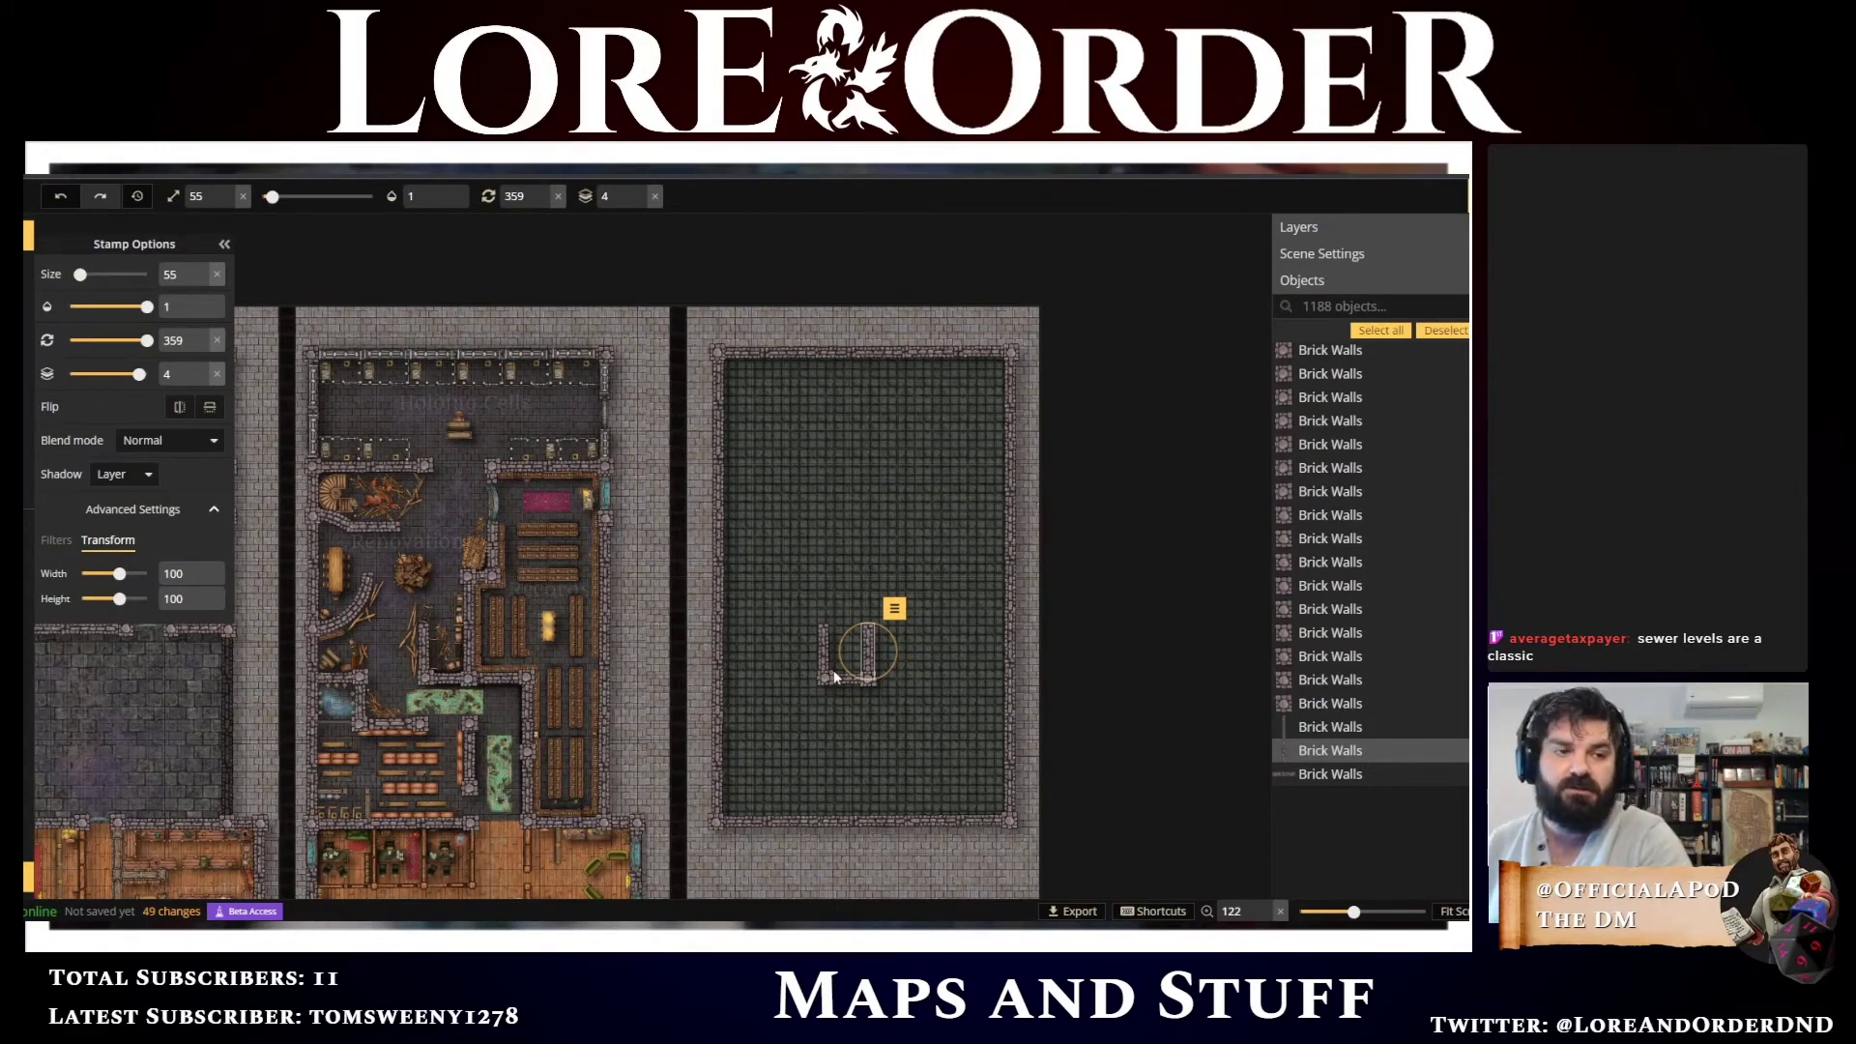
{"action": "scroll", "coordinate": [942, 750], "scroll_direction": "up", "scroll_amount": 3}
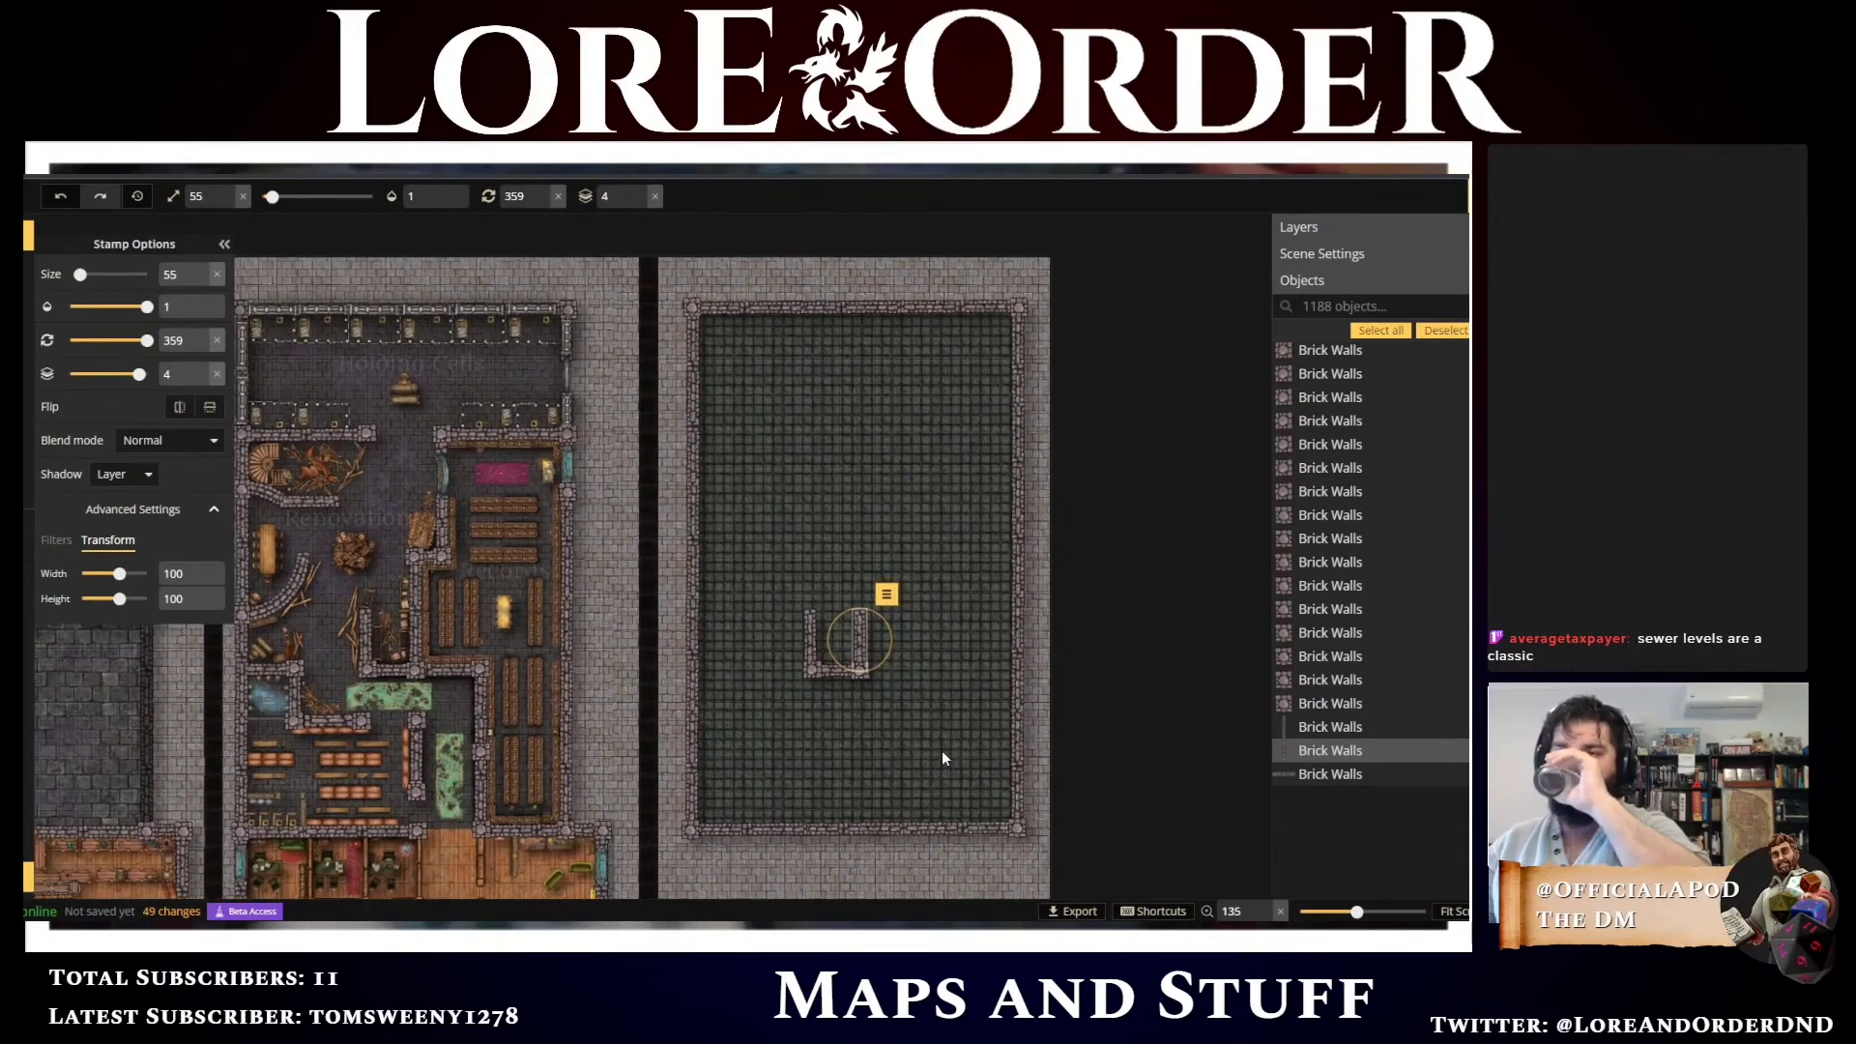
{"action": "key", "text": "v"}
{"action": "scroll", "coordinate": [1176, 700], "scroll_direction": "down", "scroll_amount": 1}
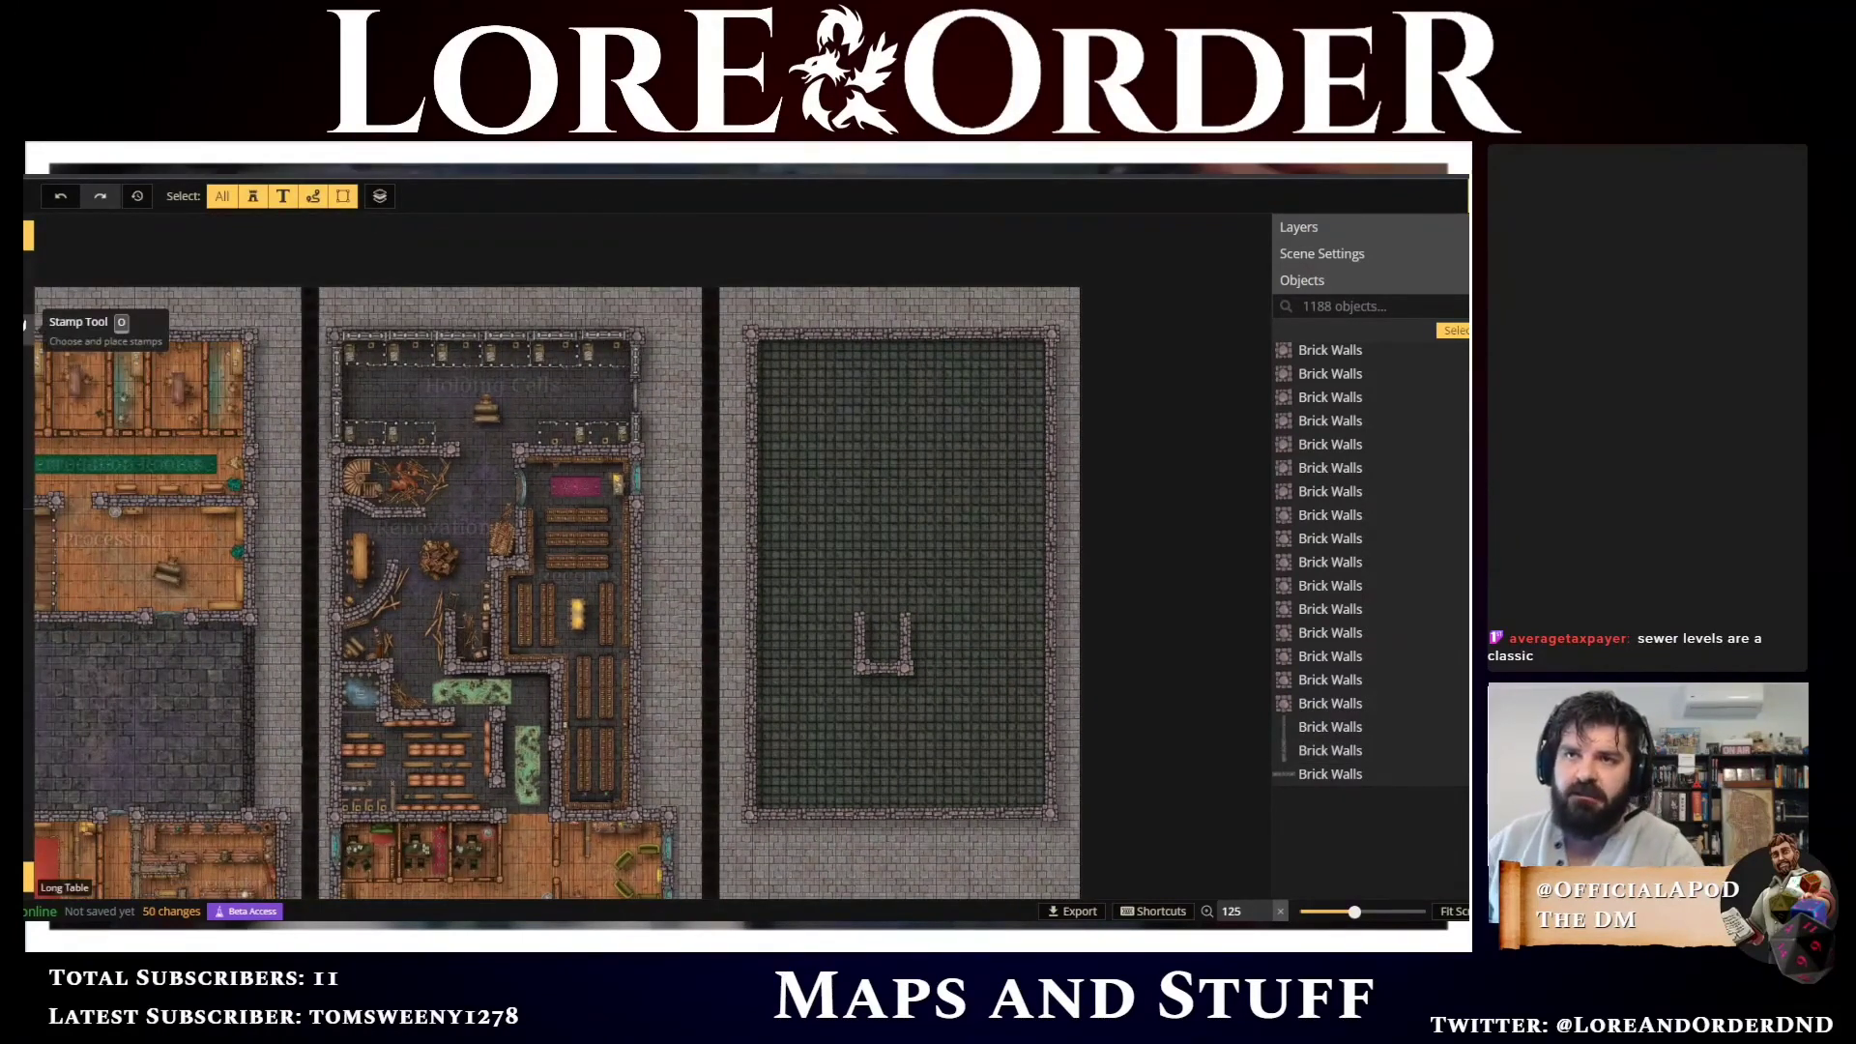
{"action": "key", "text": "b"}
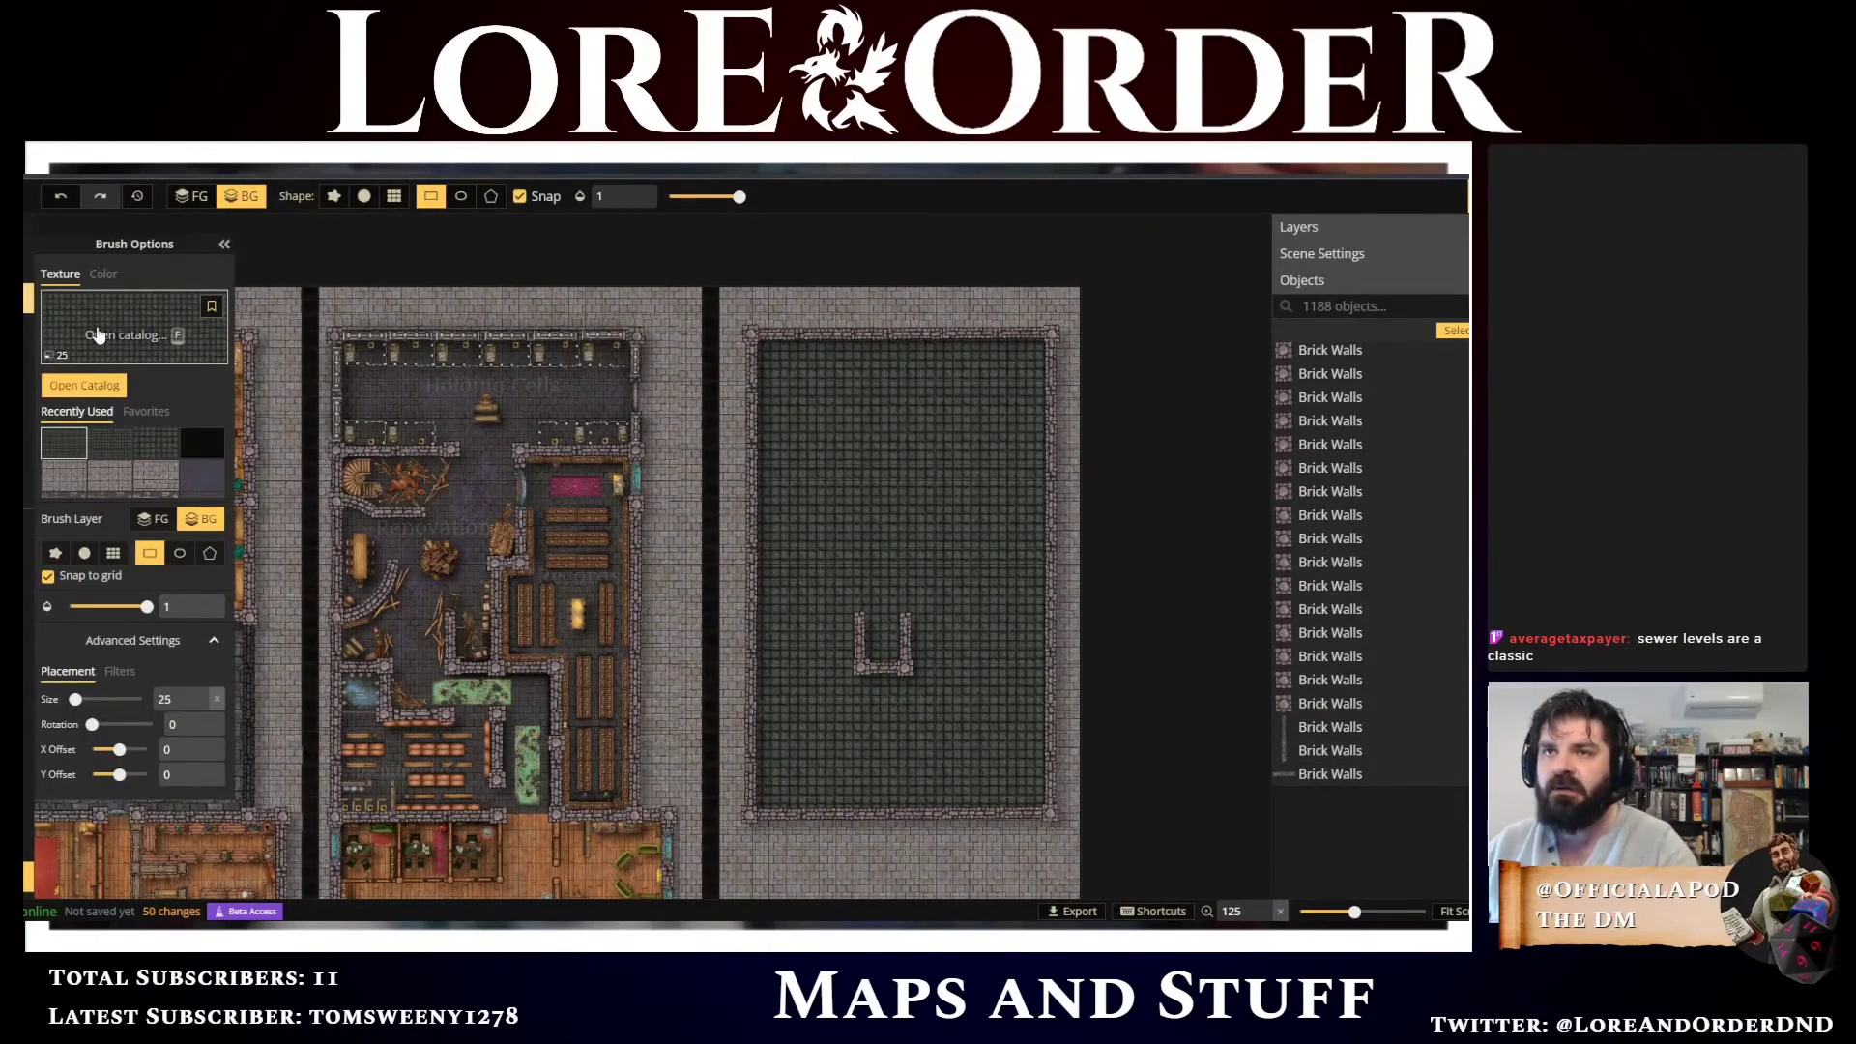
{"action": "left_click", "coordinate": [118, 352]}
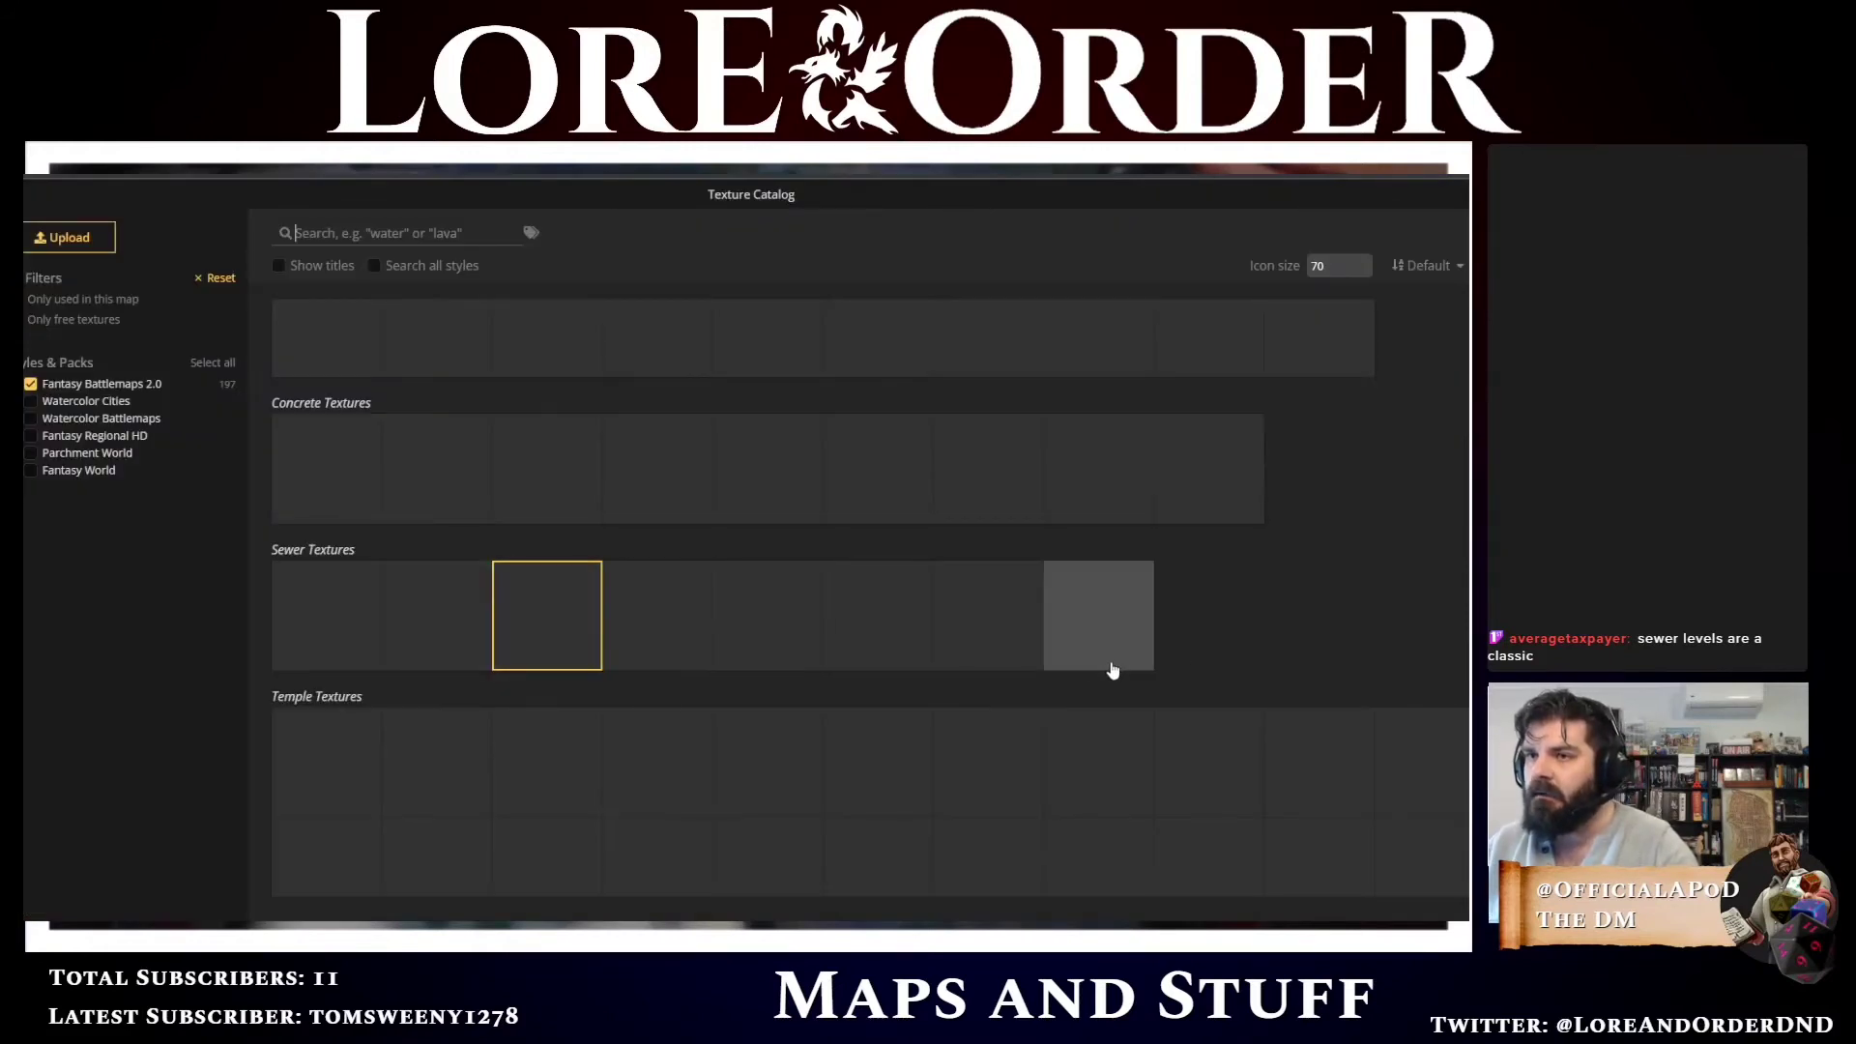
{"action": "scroll", "coordinate": [1275, 629], "scroll_direction": "up", "scroll_amount": 2}
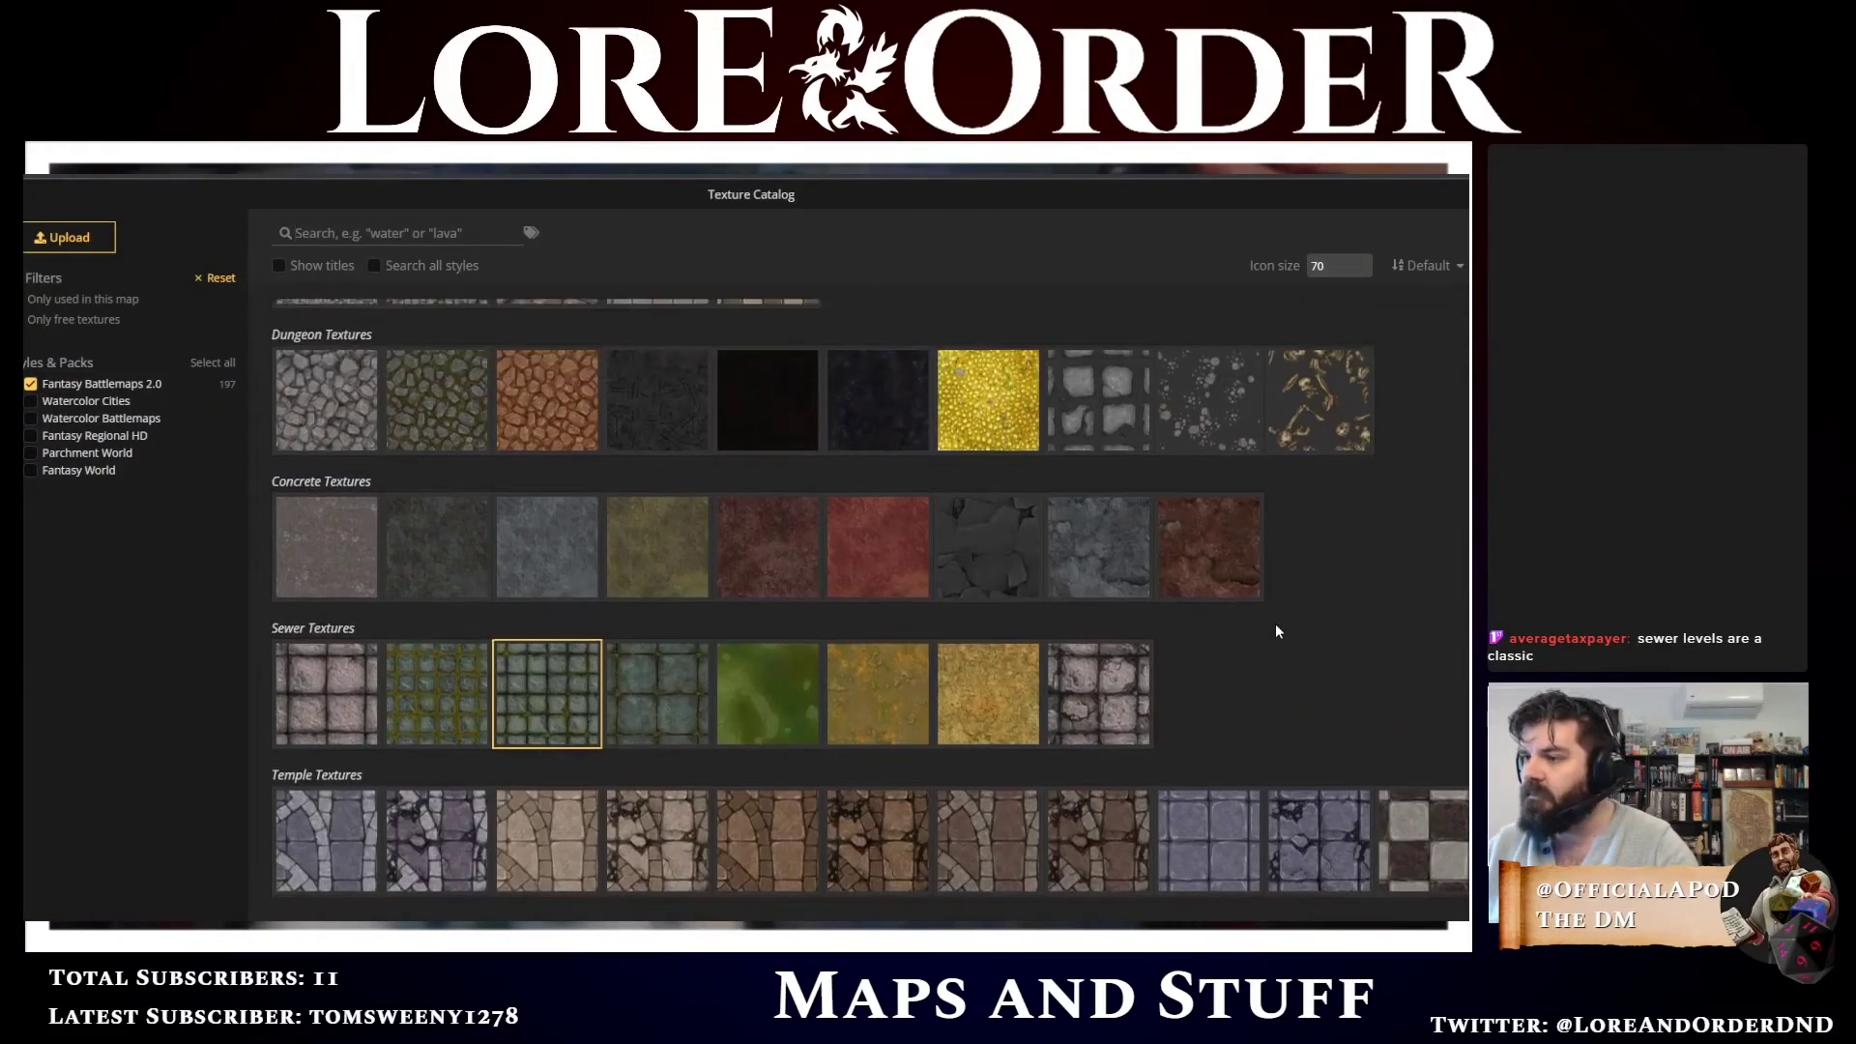
{"action": "scroll", "coordinate": [1285, 629], "scroll_direction": "up", "scroll_amount": 5}
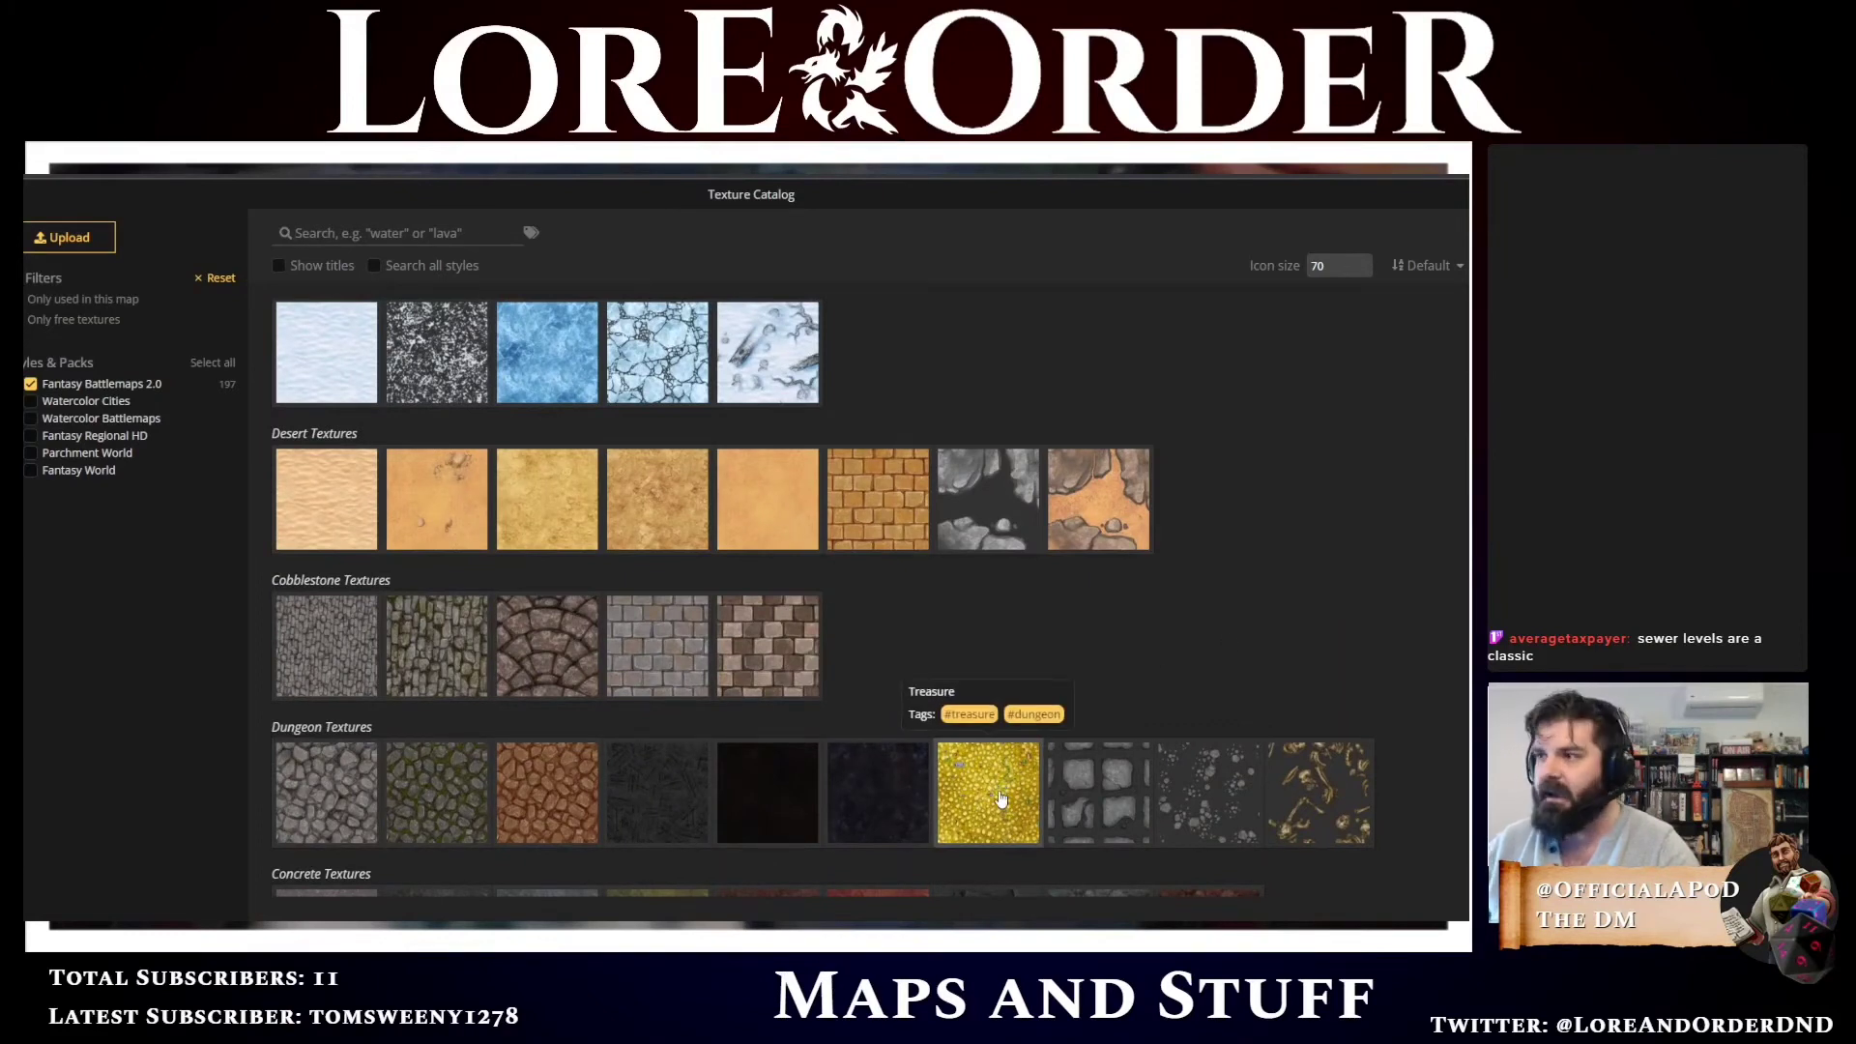
{"action": "scroll", "coordinate": [1247, 669], "scroll_direction": "up", "scroll_amount": 8}
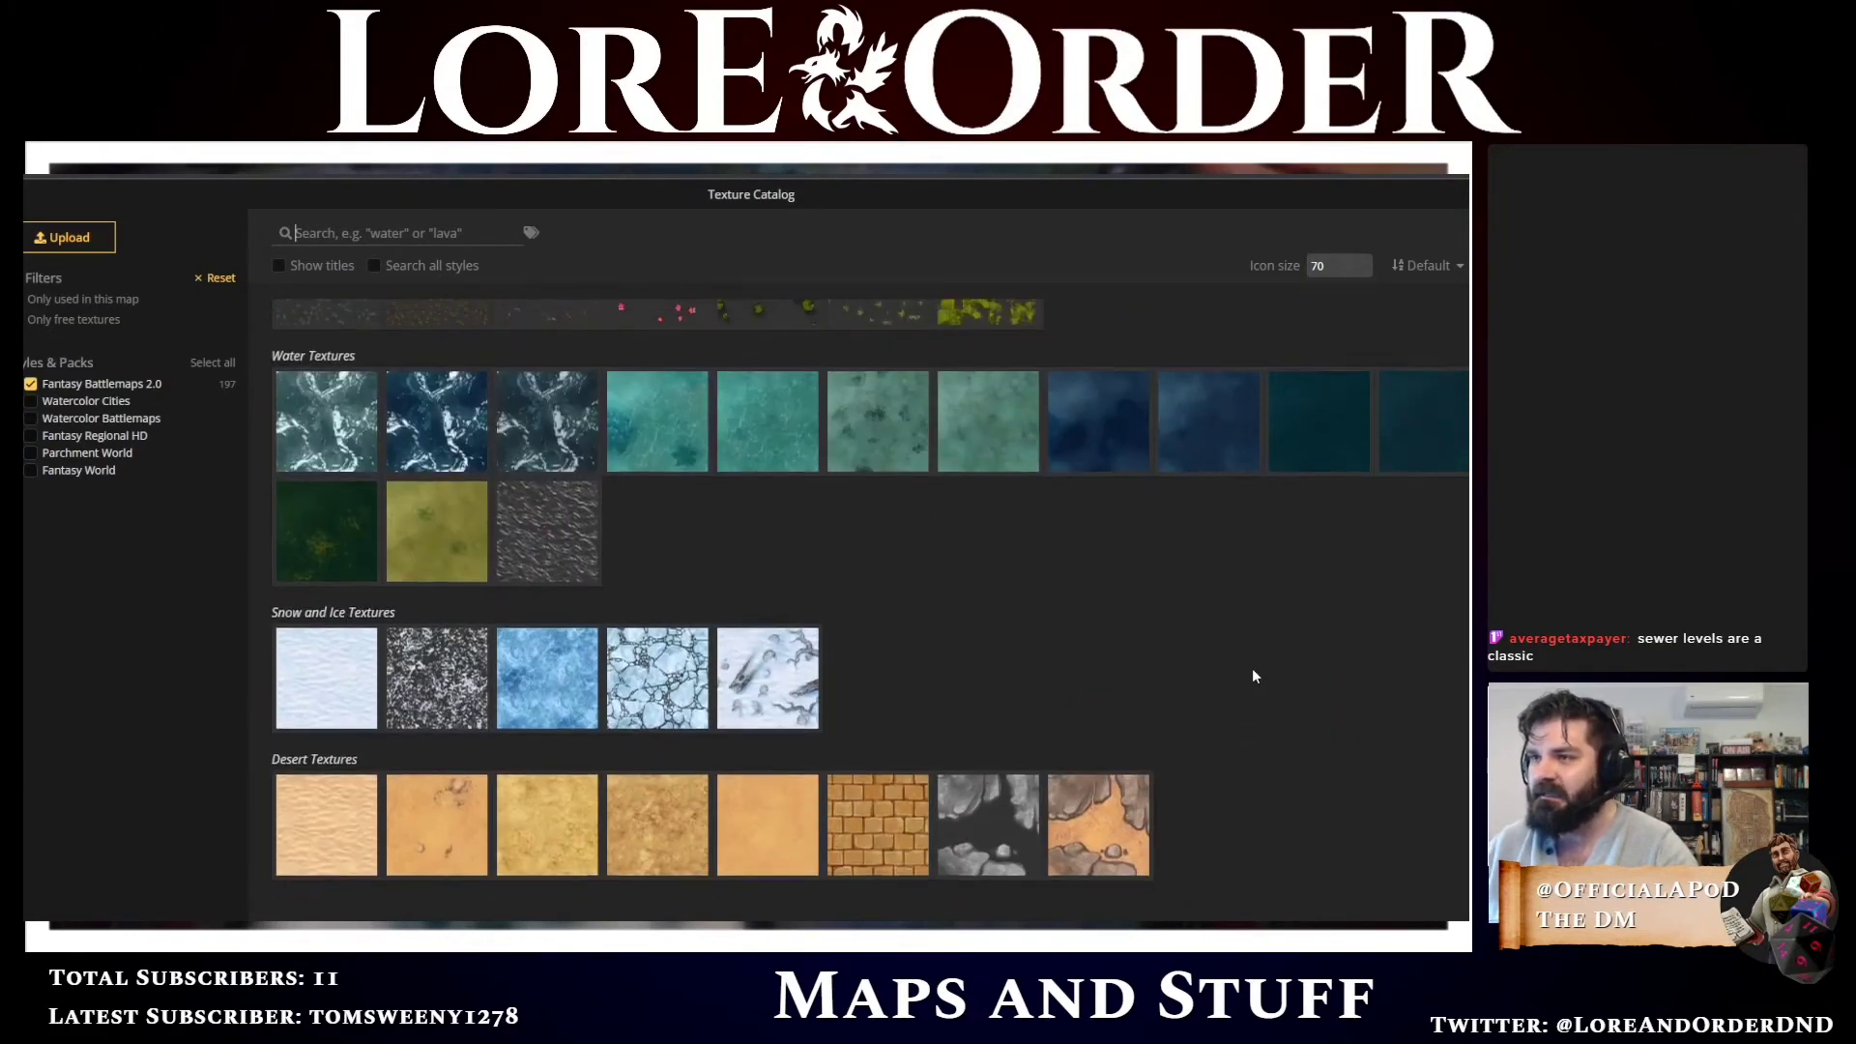
{"action": "scroll", "coordinate": [1242, 683], "scroll_direction": "up", "scroll_amount": 5}
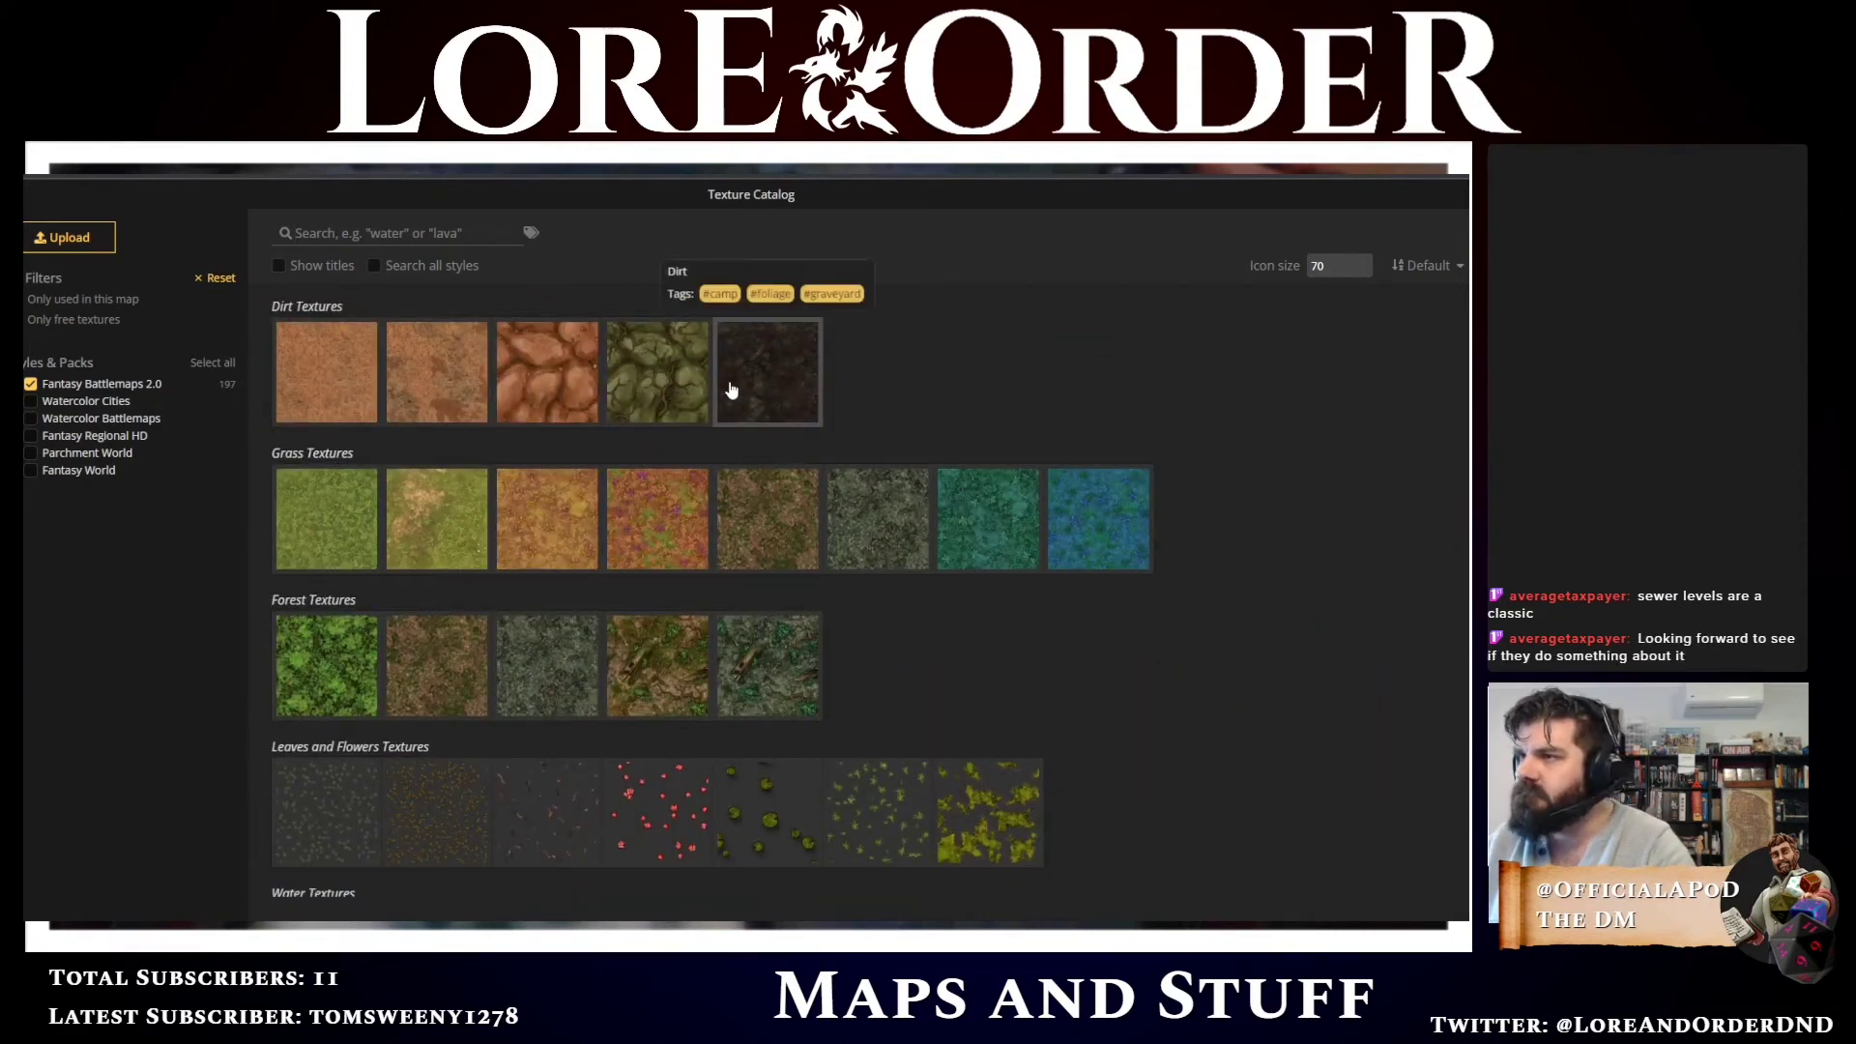
{"action": "left_click", "coordinate": [770, 406]}
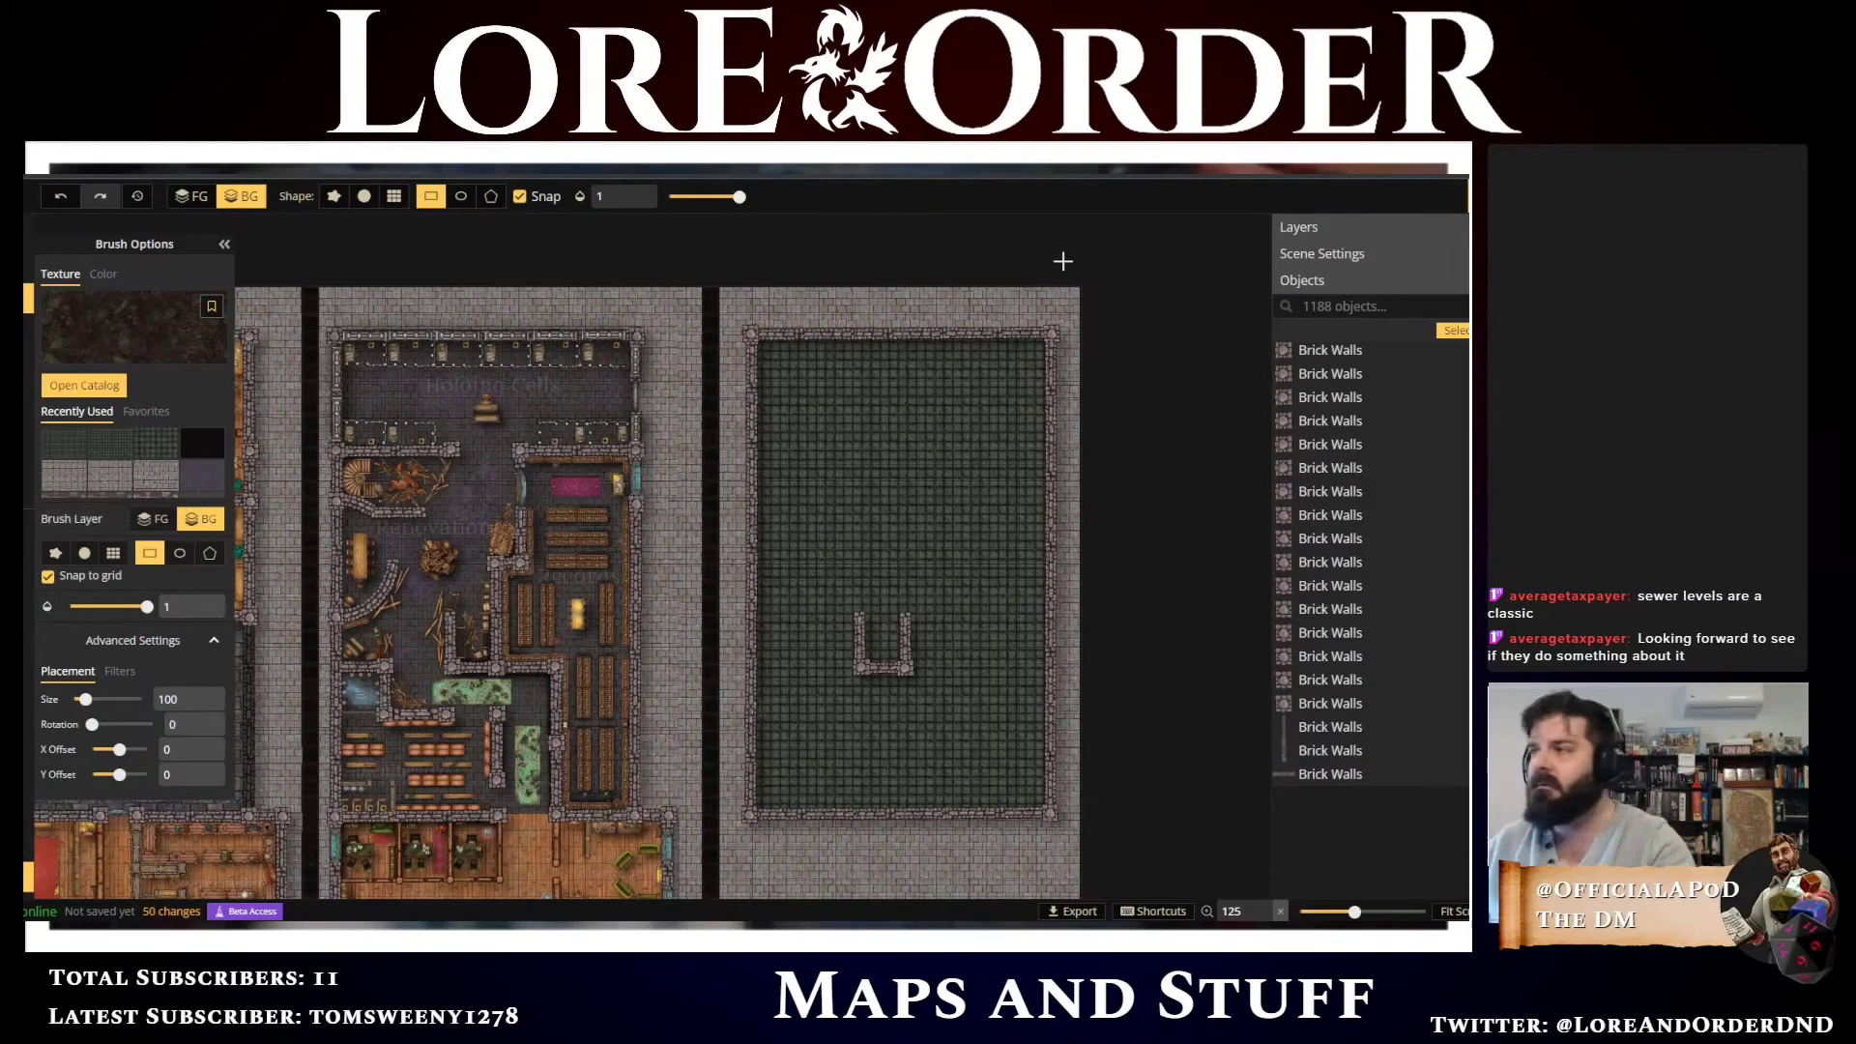
Fill the paved strips above, right and left of the green-tiled room with the dark dirt texture
{"action": "left_click_drag", "start_coordinate": [1106, 281], "coordinate": [715, 332]}
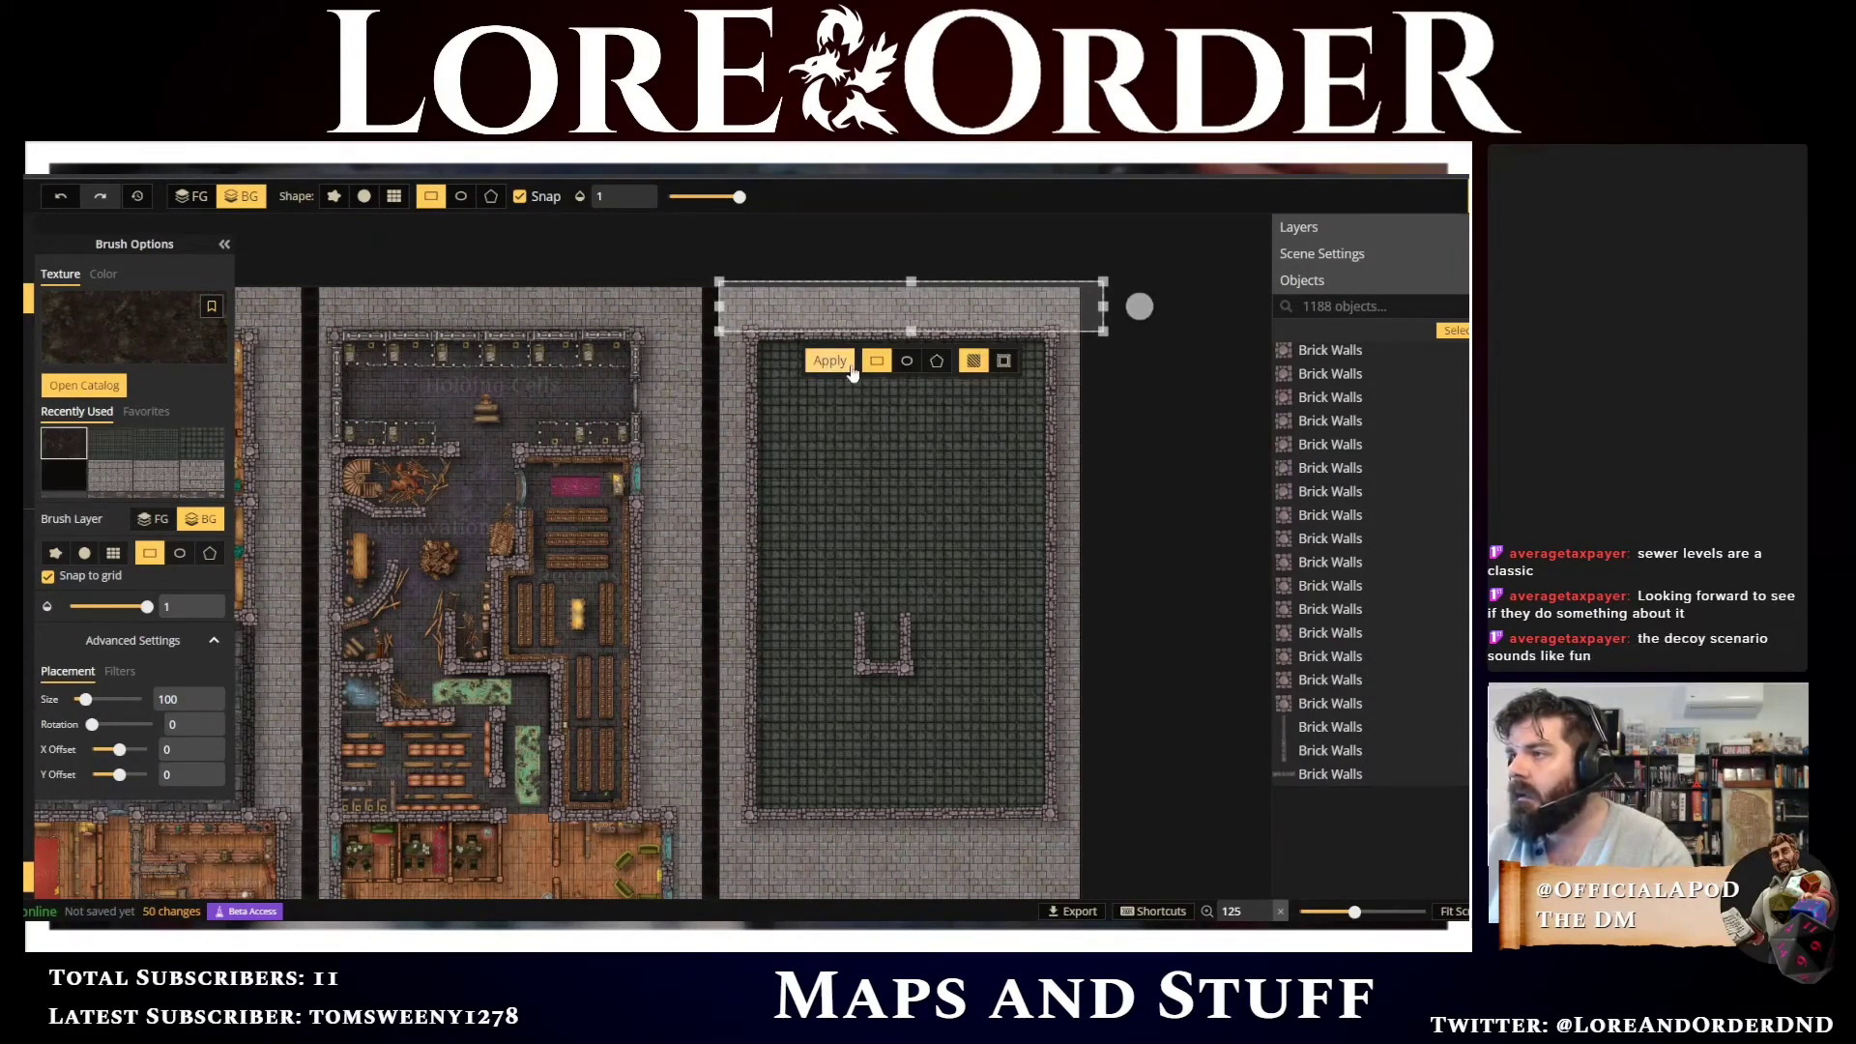
{"action": "left_click_drag", "start_coordinate": [1119, 266], "coordinate": [1053, 882]}
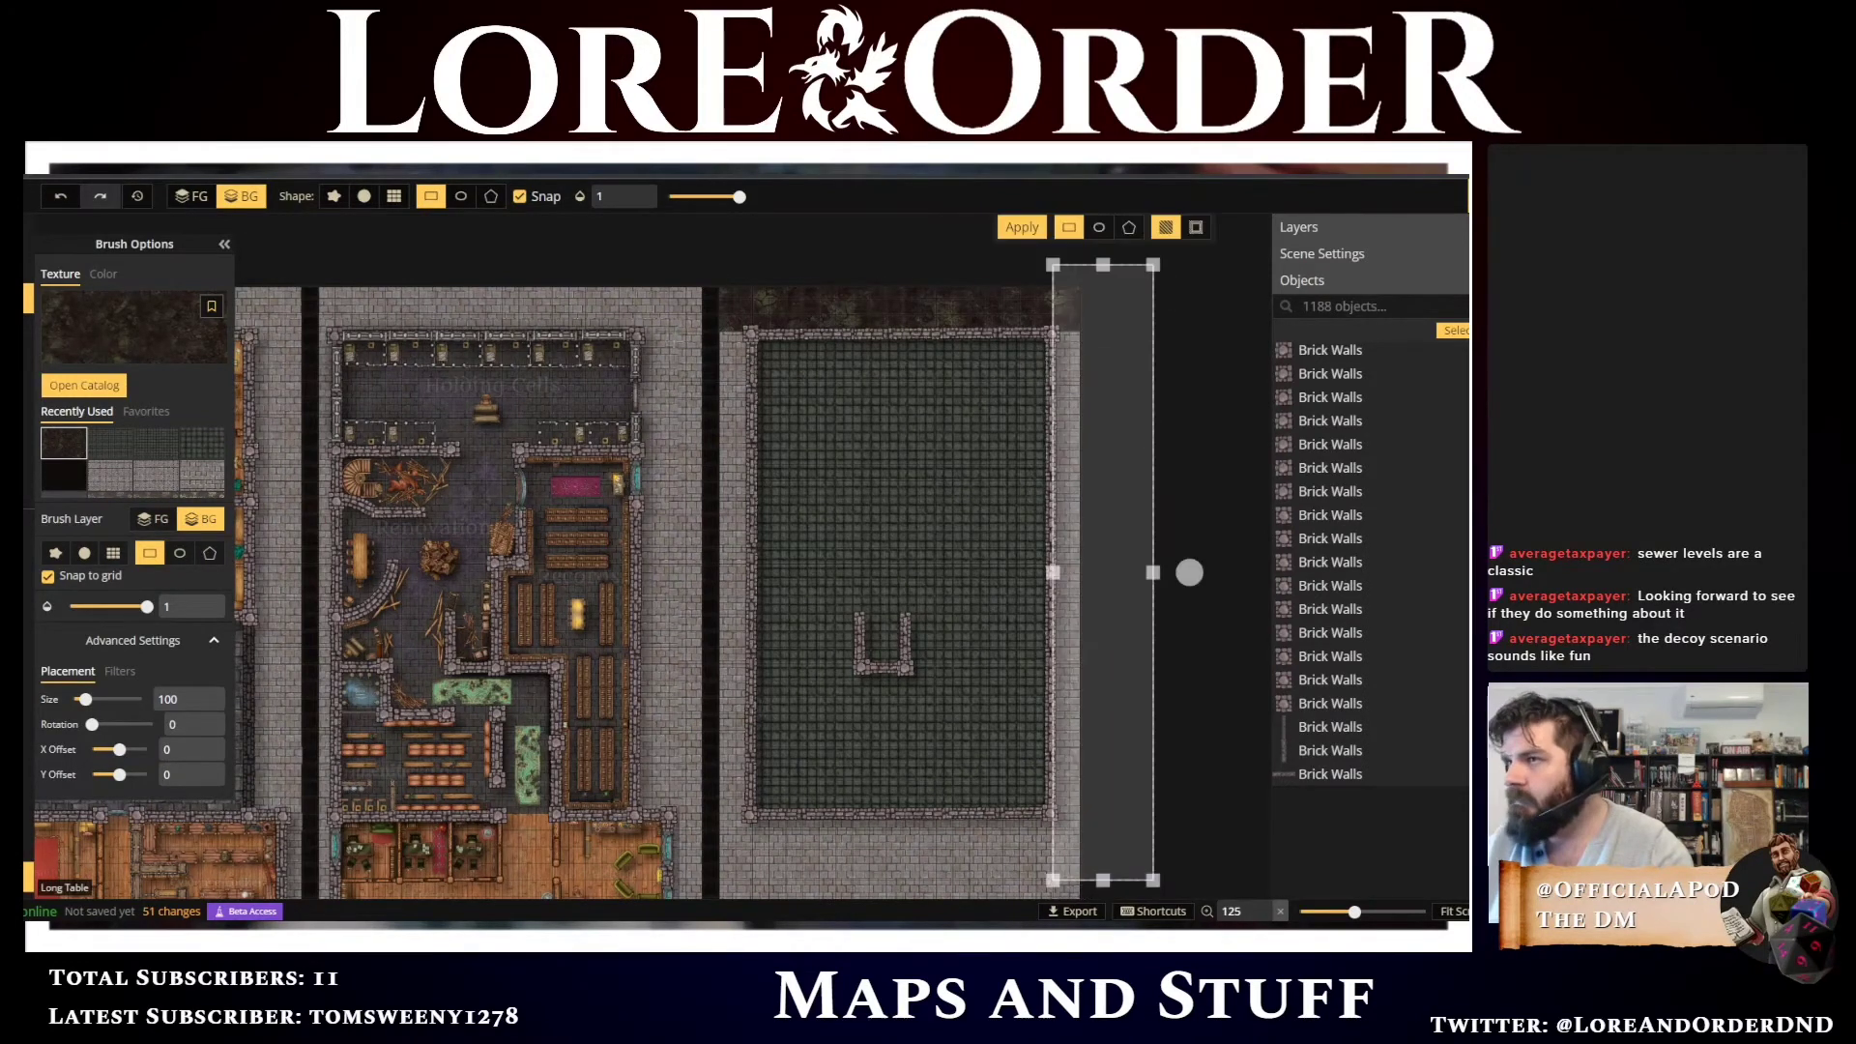
{"action": "left_click", "coordinate": [1021, 228]}
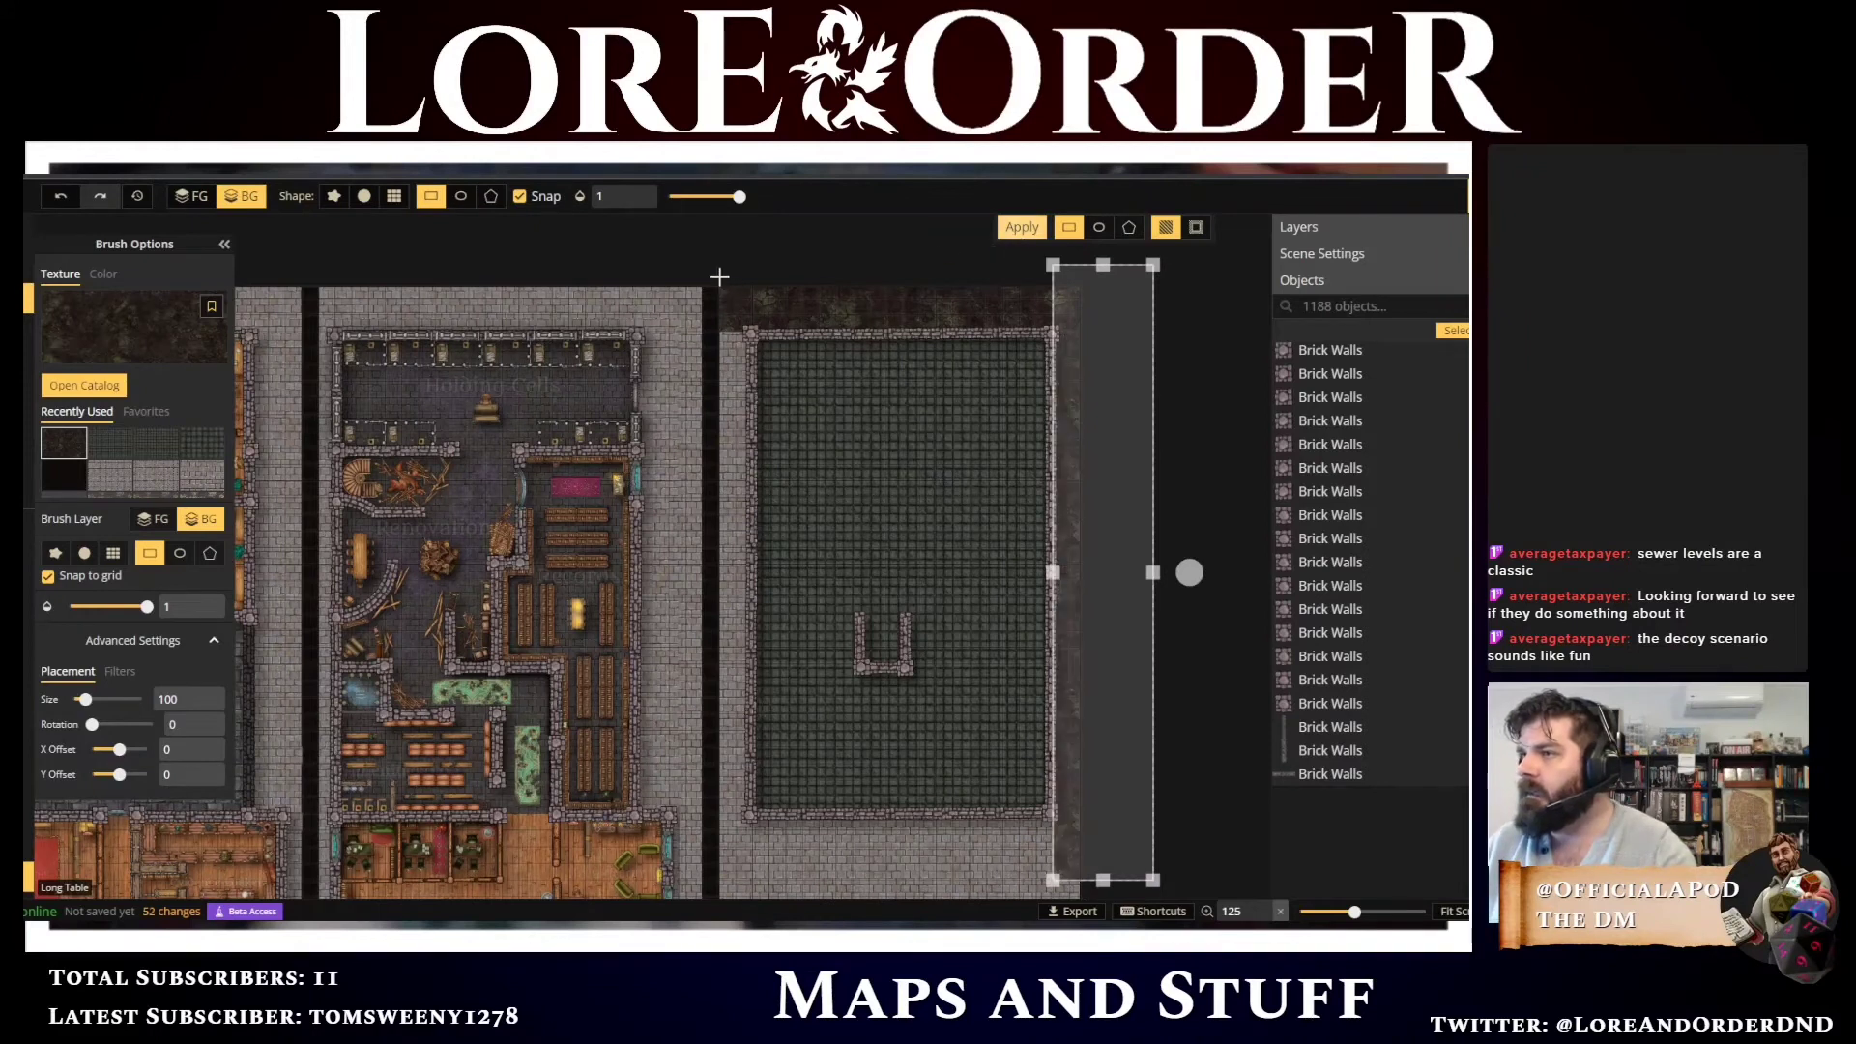
{"action": "left_click_drag", "start_coordinate": [721, 280], "coordinate": [752, 881]}
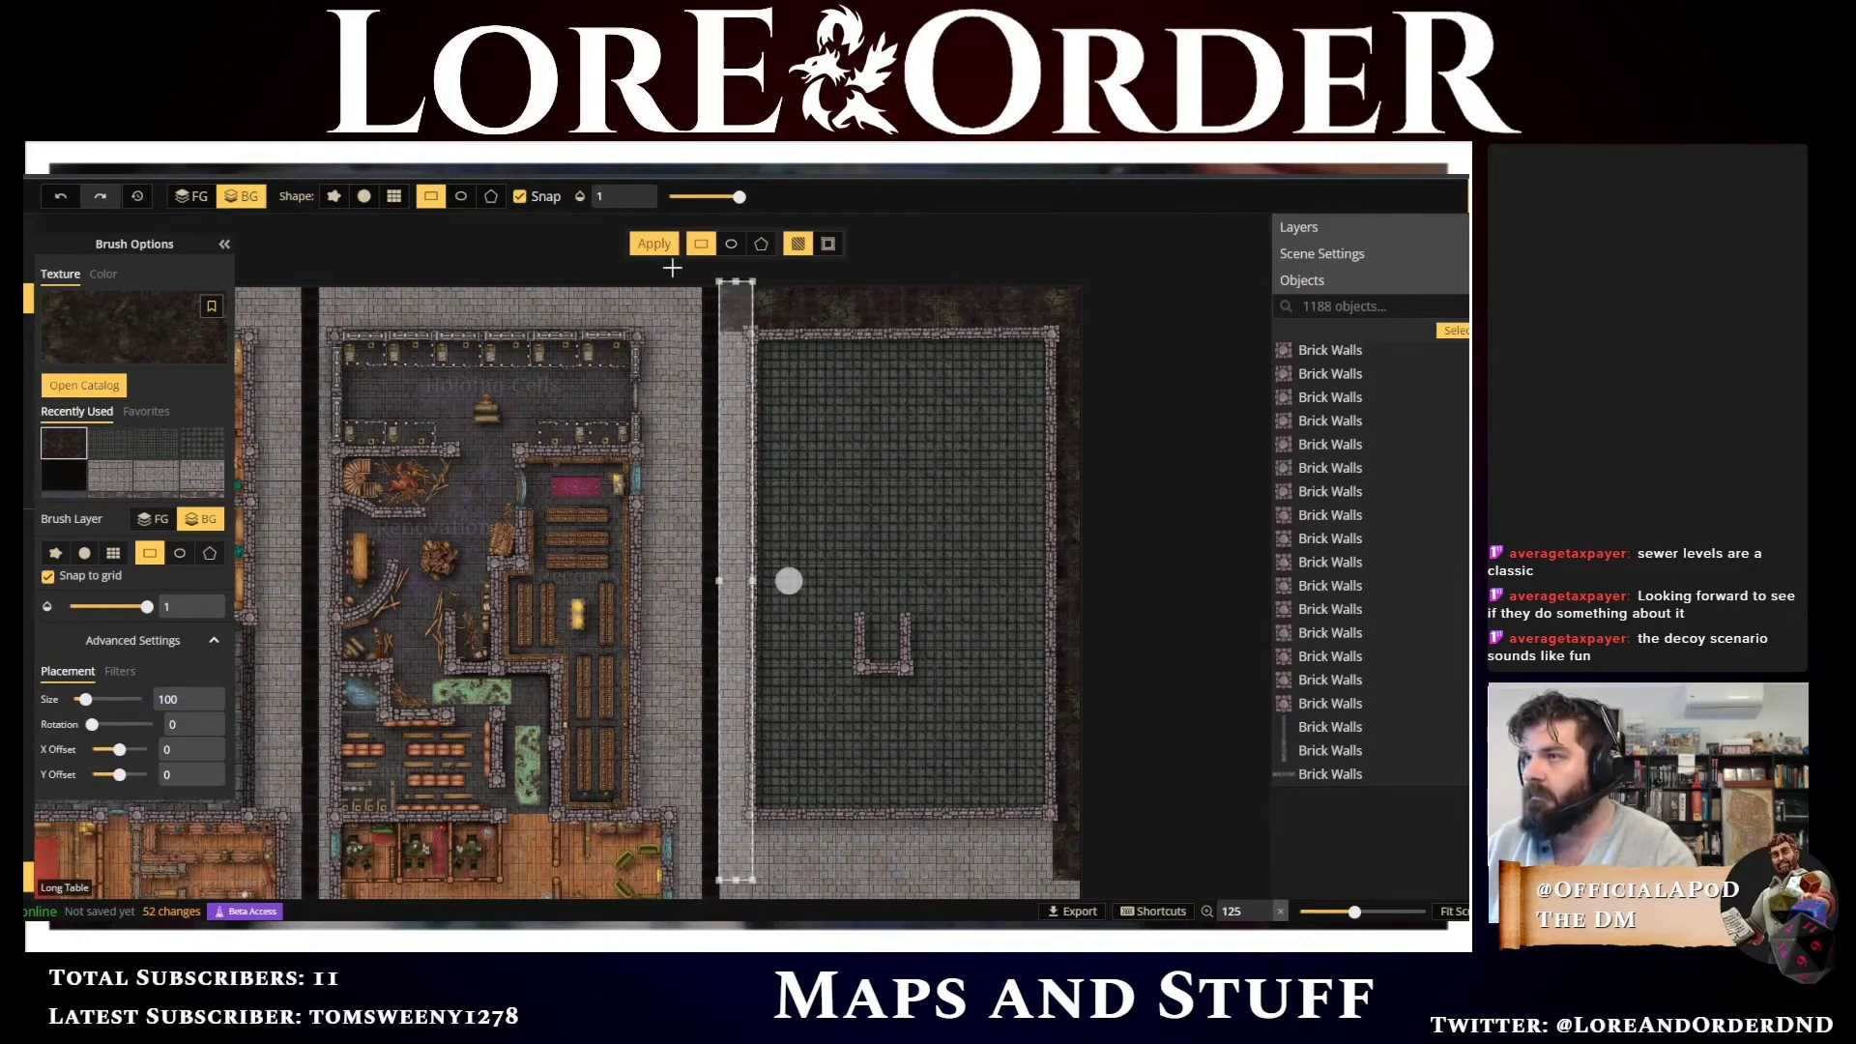
{"action": "left_click", "coordinate": [666, 246]}
Fill the whole paved area below the green-tiled room with the dark dirt texture
{"action": "left_click_drag", "start_coordinate": [705, 680], "coordinate": [625, 303]}
{"action": "left_click_drag", "start_coordinate": [1062, 825], "coordinate": [652, 481]}
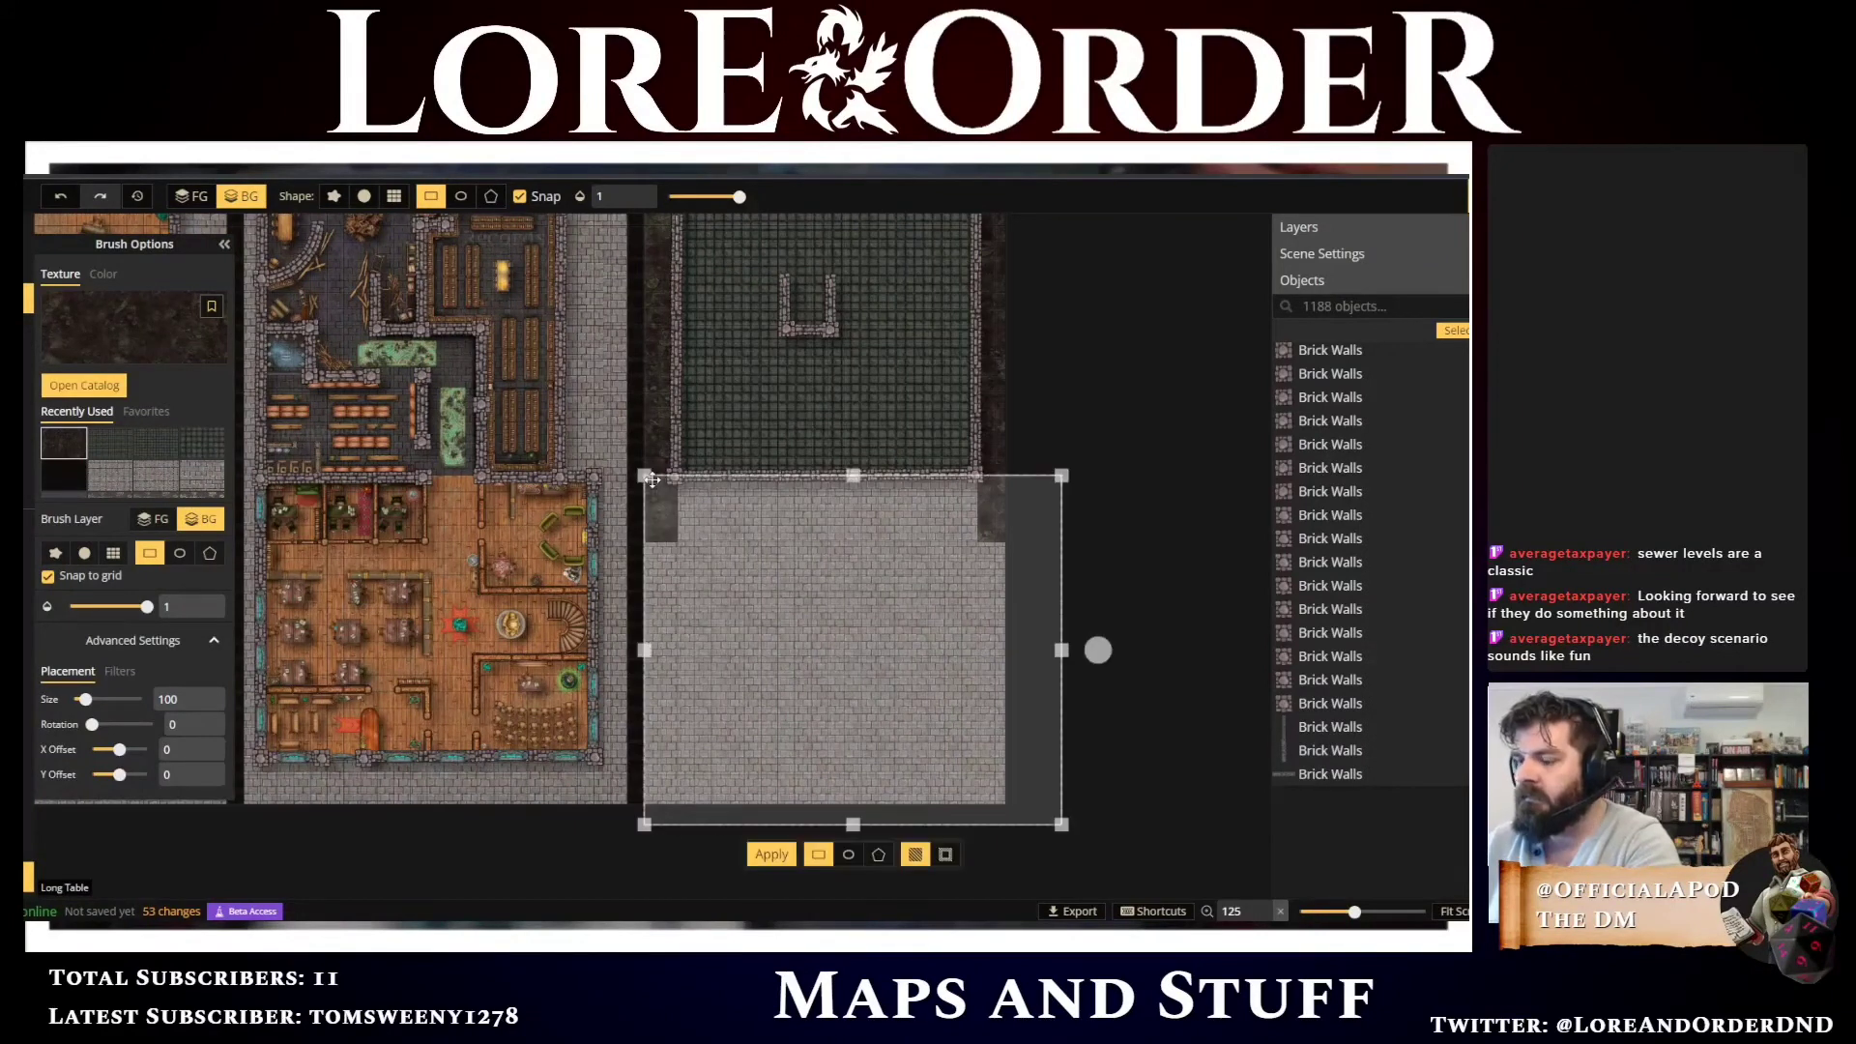
{"action": "left_click", "coordinate": [772, 854]}
{"action": "left_click", "coordinate": [1098, 480]}
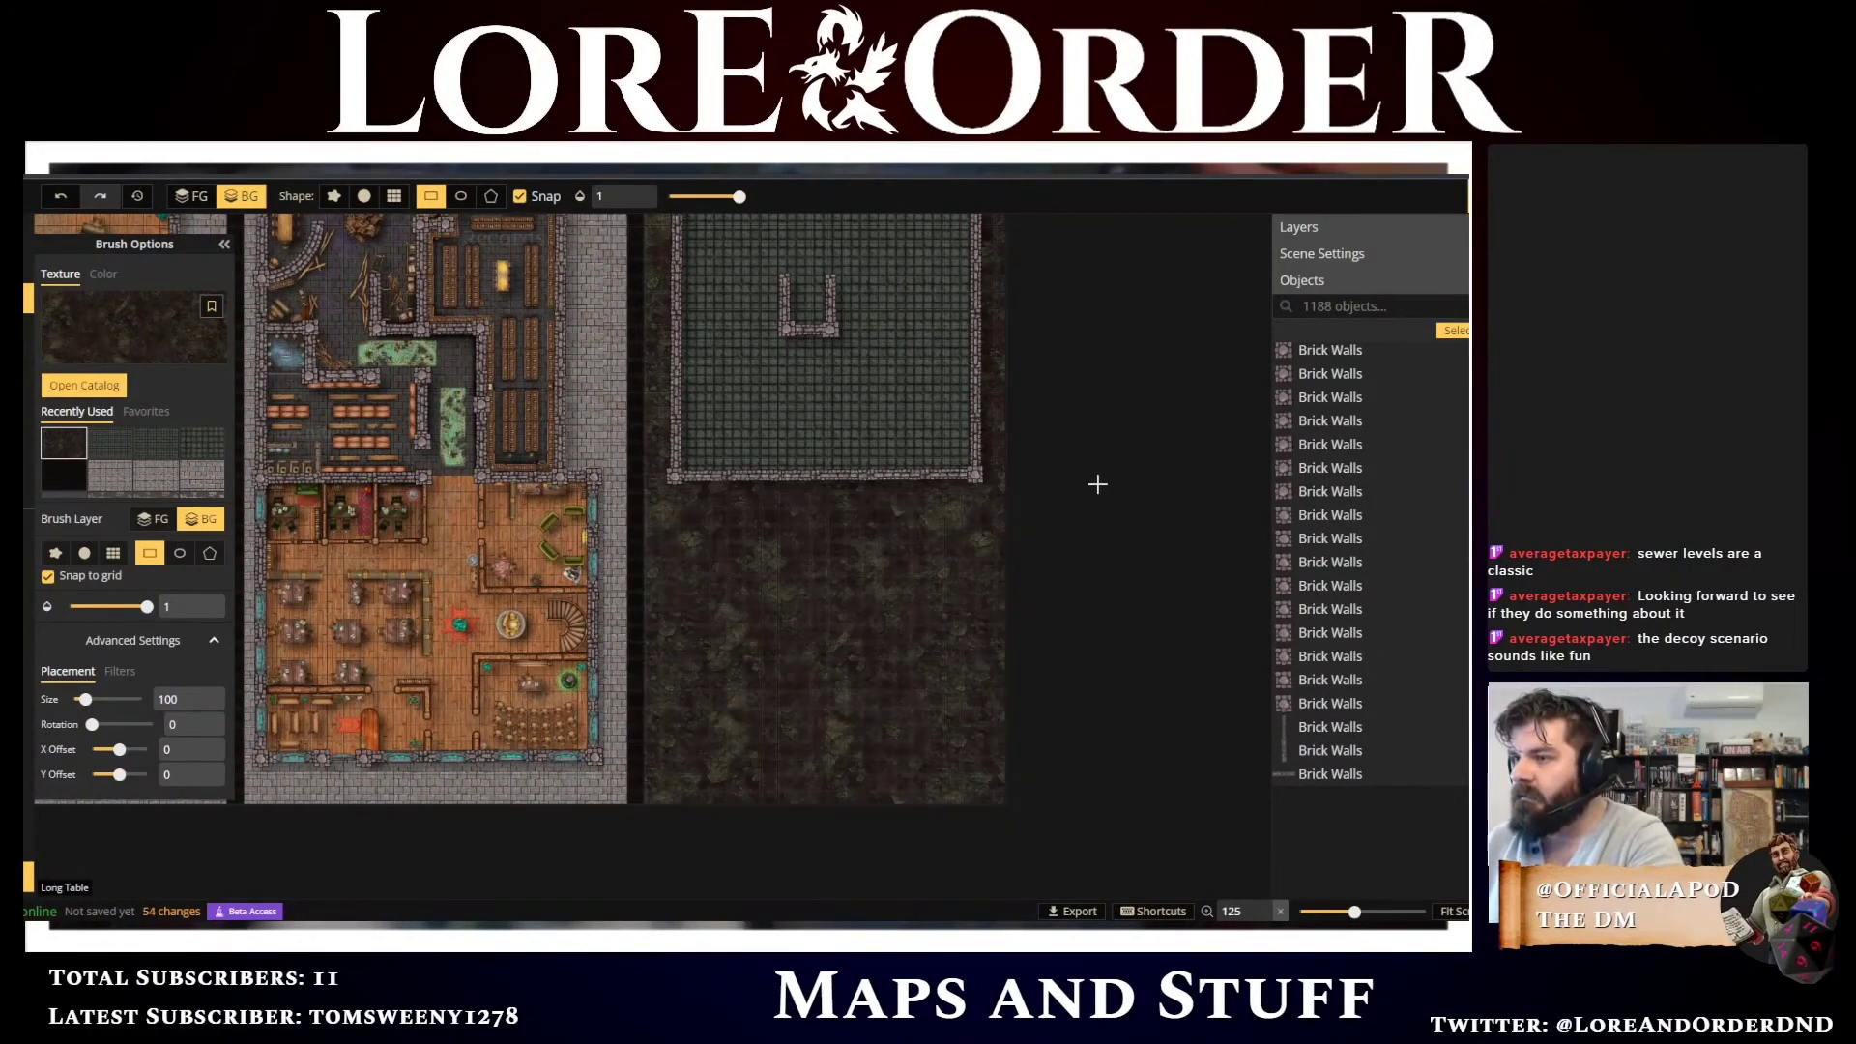
Examine the neighbouring floor plans in relation to the green-tiled level and its U-shaped walls
{"action": "scroll", "coordinate": [1097, 459], "scroll_direction": "up", "scroll_amount": 1}
{"action": "scroll", "coordinate": [1102, 550], "scroll_direction": "up", "scroll_amount": 5}
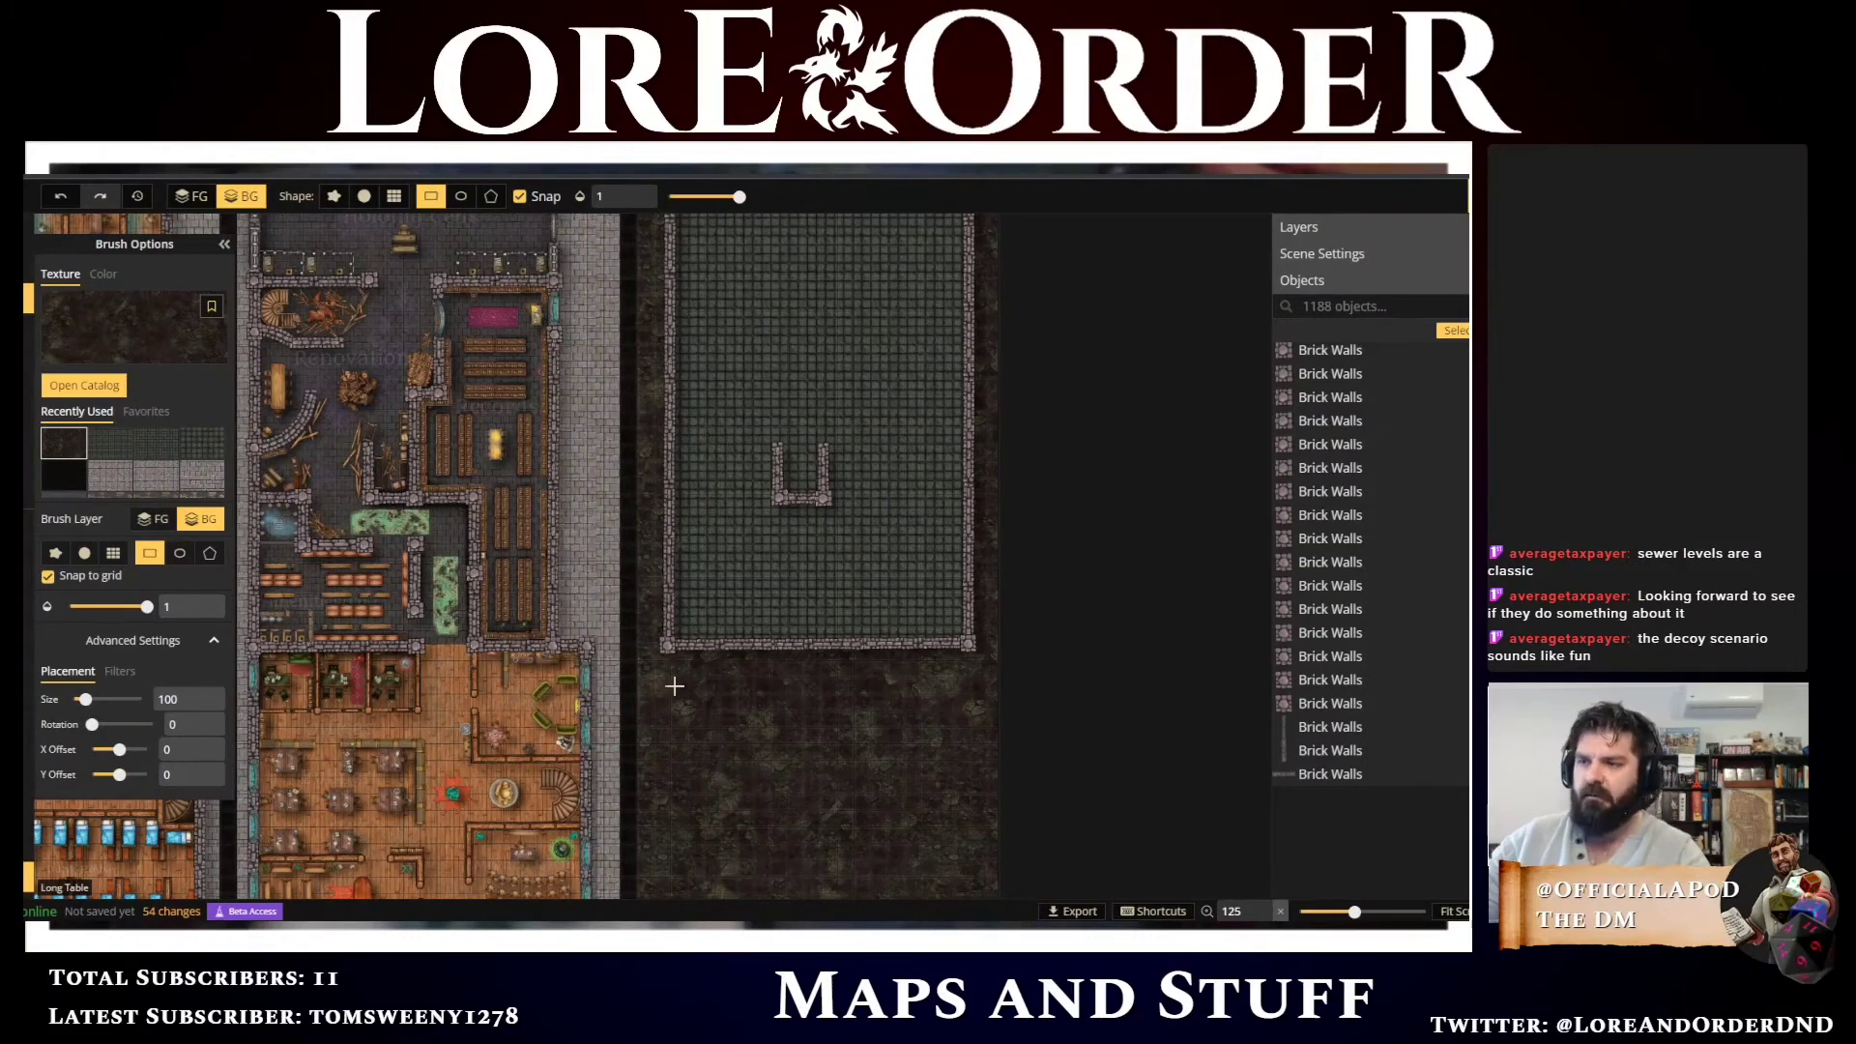
{"action": "scroll", "coordinate": [618, 696], "scroll_direction": "left", "scroll_amount": 1}
{"action": "scroll", "coordinate": [577, 679], "scroll_direction": "left", "scroll_amount": 4}
{"action": "scroll", "coordinate": [577, 680], "scroll_direction": "down", "scroll_amount": 2}
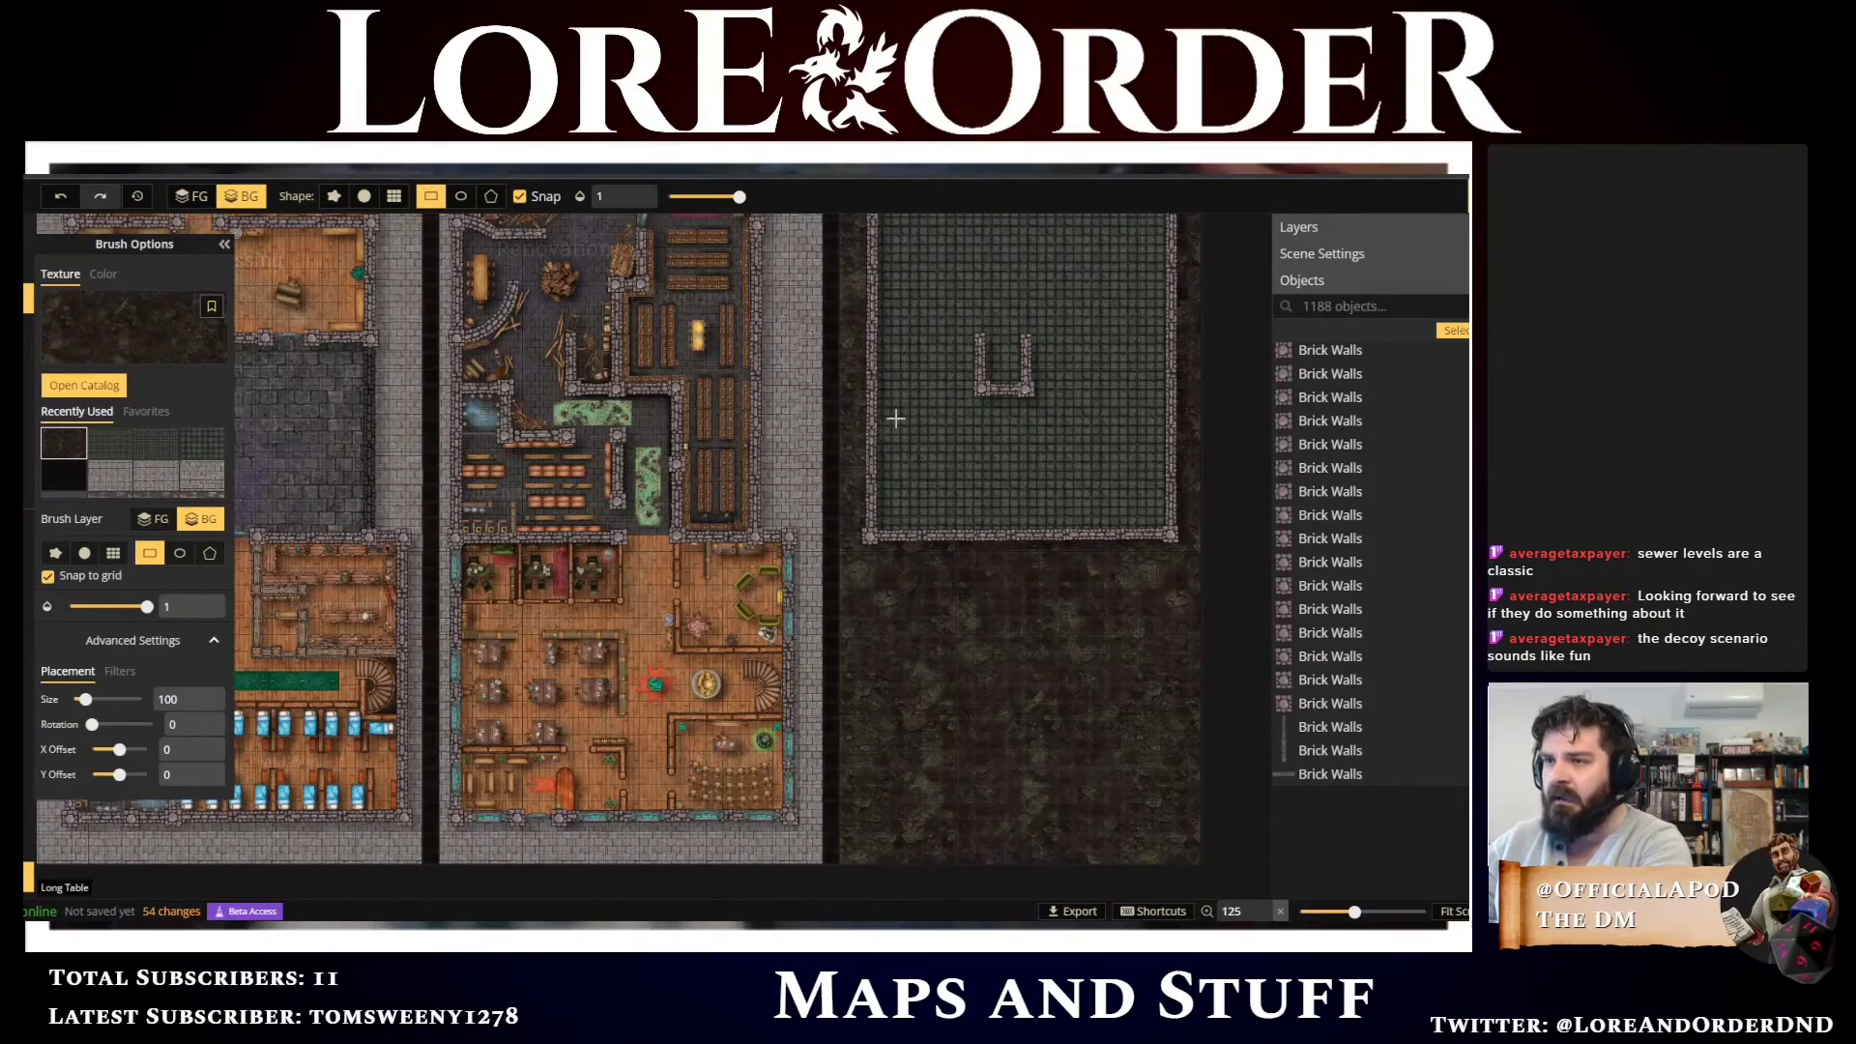
{"action": "left_click_drag", "start_coordinate": [422, 564], "coordinate": [795, 568]}
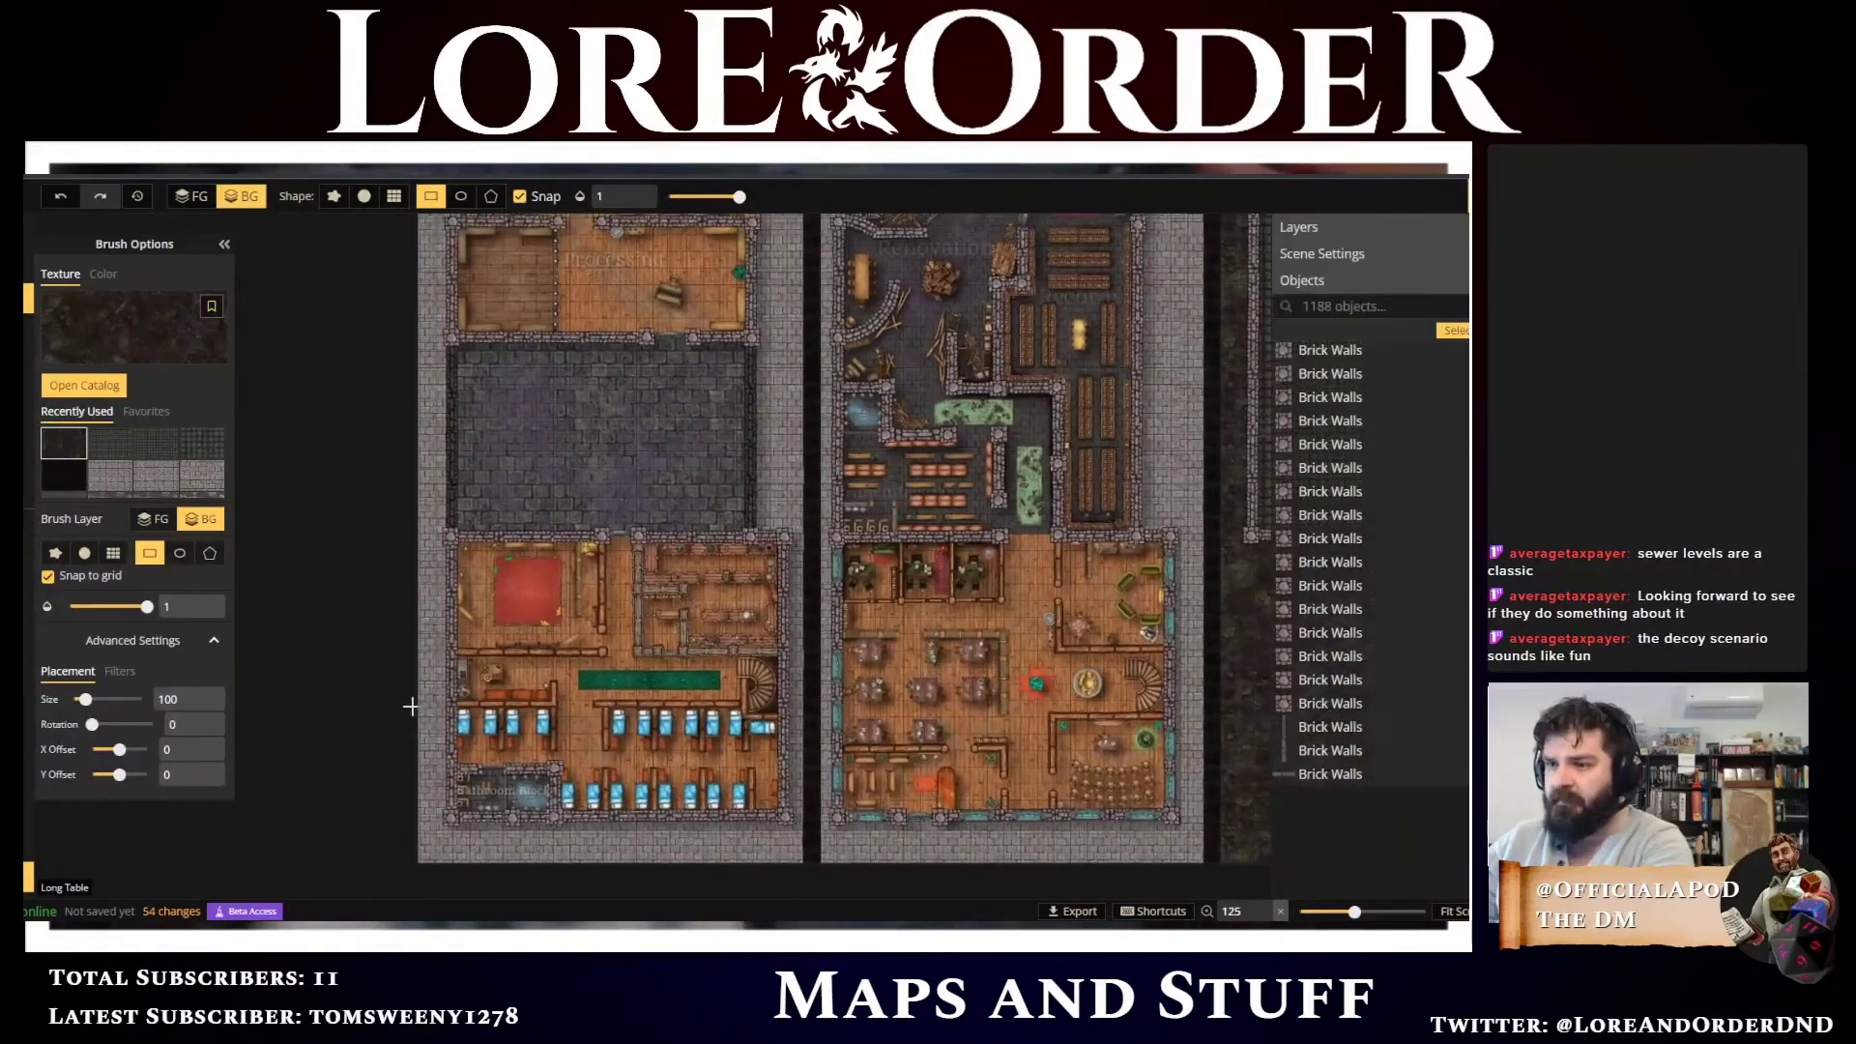
{"action": "left_click_drag", "start_coordinate": [529, 476], "coordinate": [478, 438]}
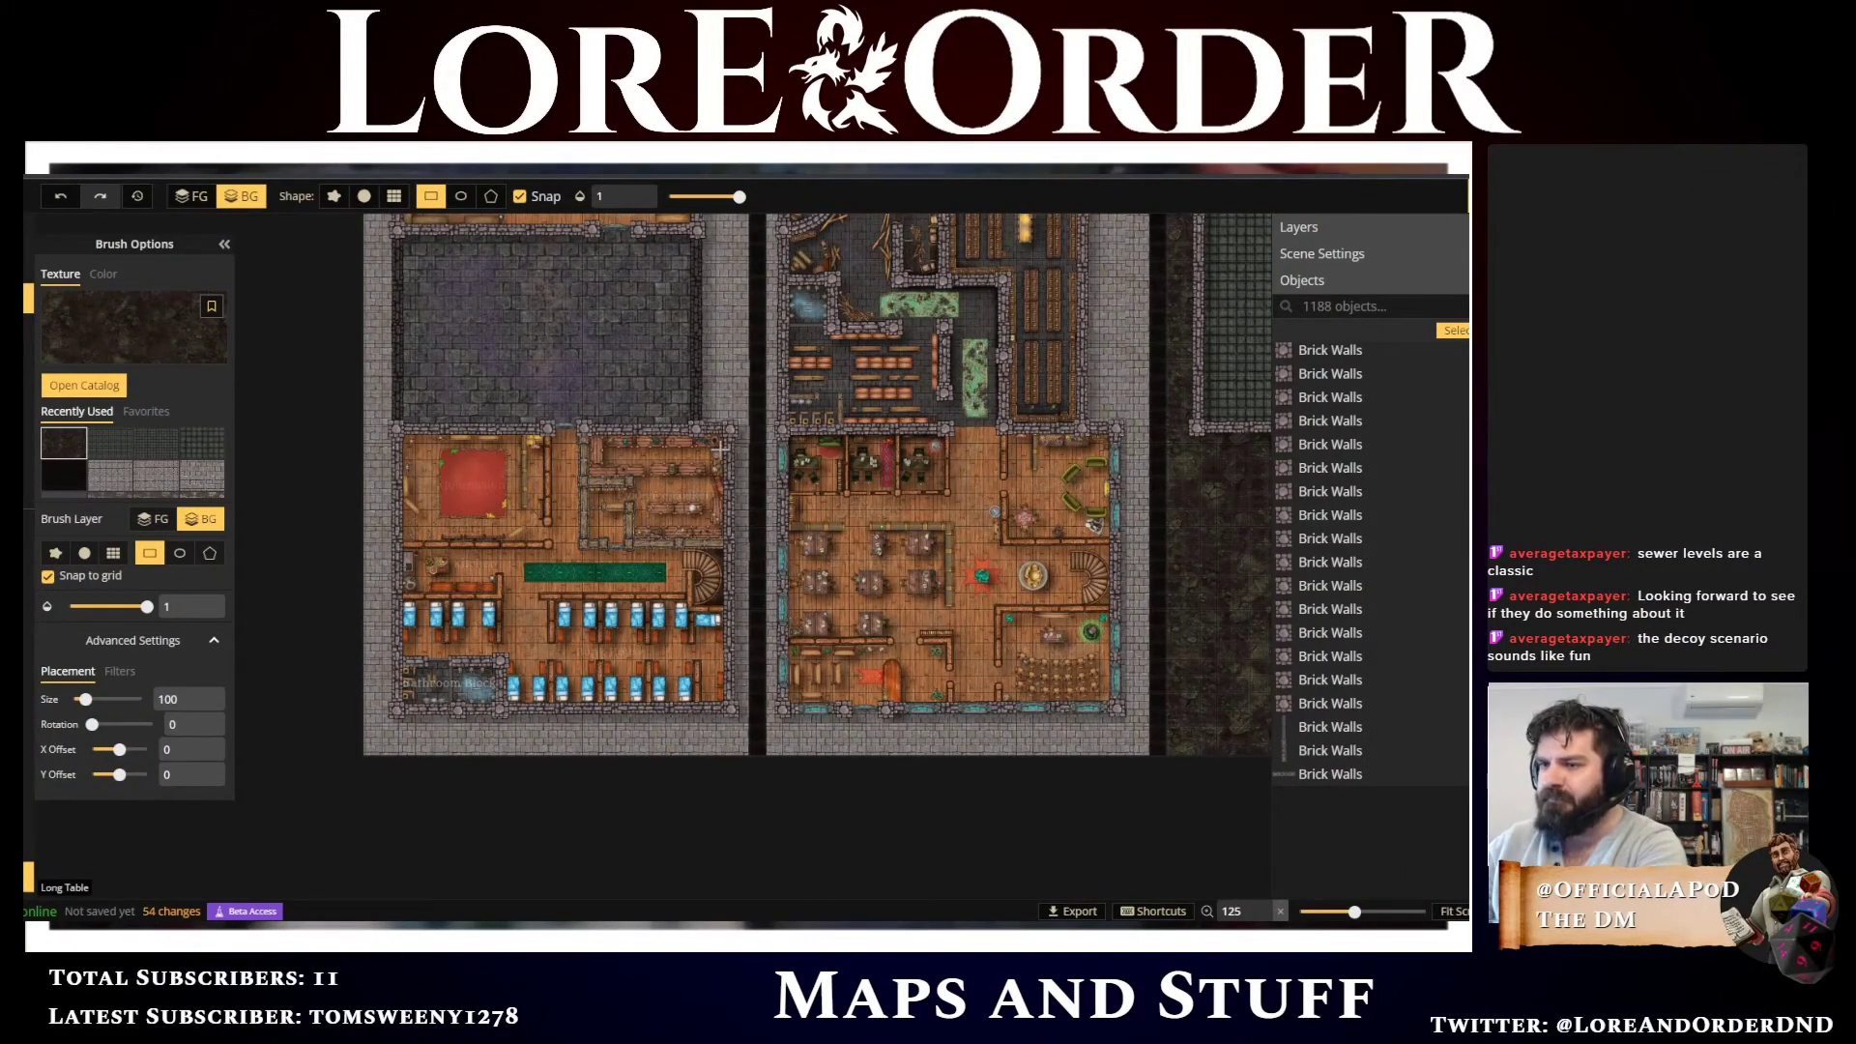
{"action": "mouse_move", "coordinate": [992, 618]}
{"action": "left_mouse_down"}
{"action": "mouse_move", "coordinate": [744, 619]}
{"action": "mouse_move", "coordinate": [774, 629]}
{"action": "left_mouse_up"}
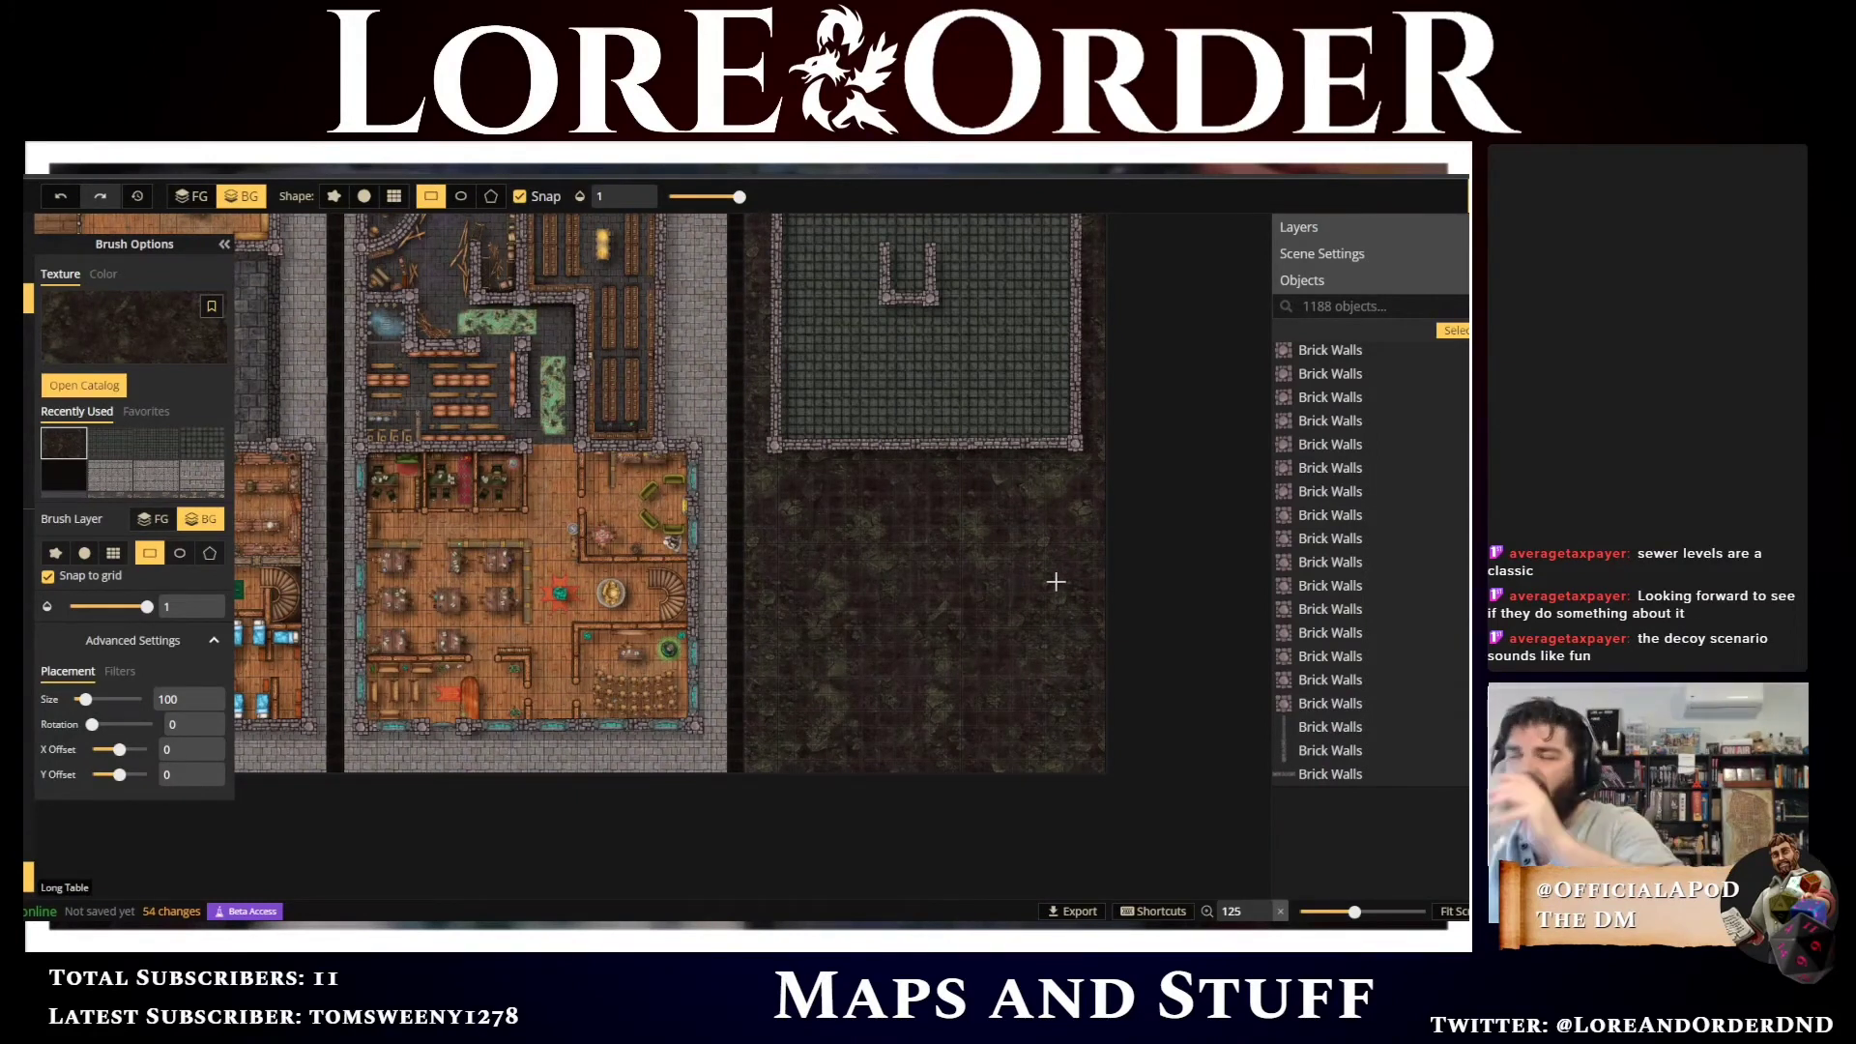
{"action": "left_click_drag", "start_coordinate": [1158, 435], "coordinate": [1180, 665]}
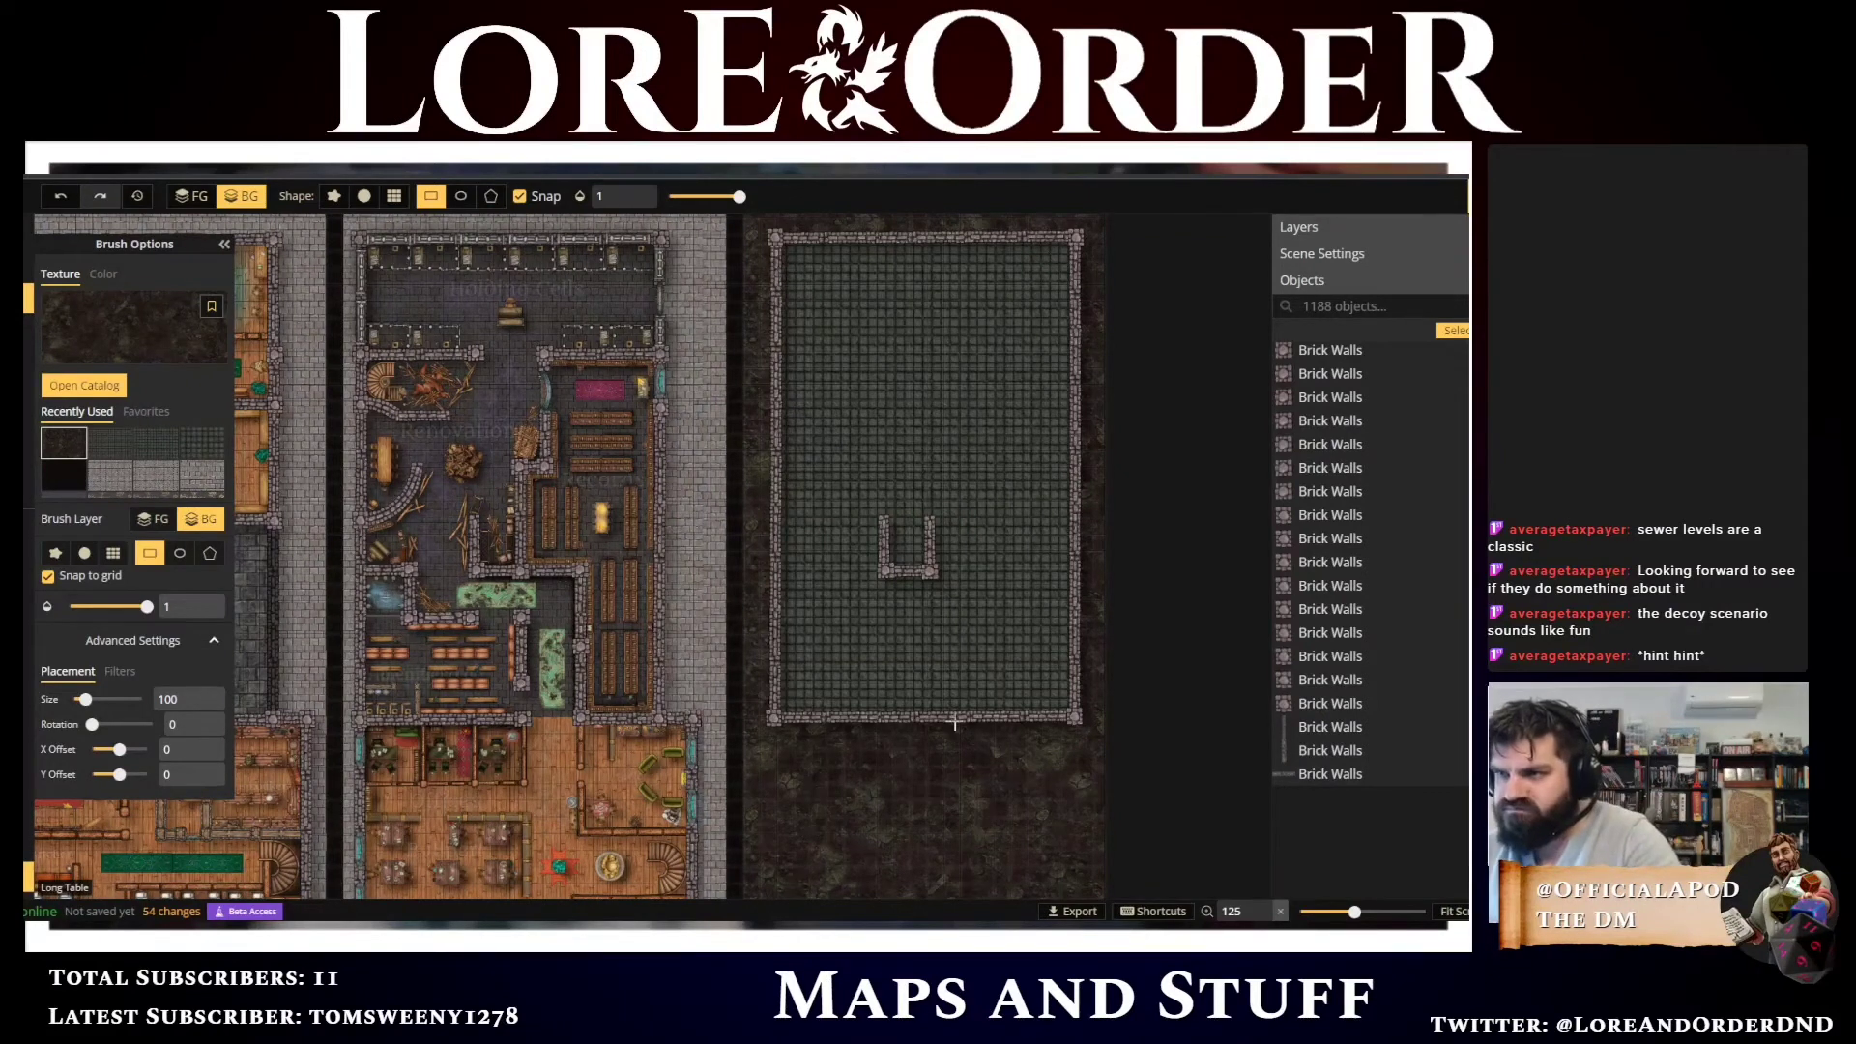
Turn off grid snapping and set the background brush to the mossy green Sewer Floor texture from the Sewer Textures
{"action": "left_click_drag", "start_coordinate": [1155, 799], "coordinate": [1155, 573]}
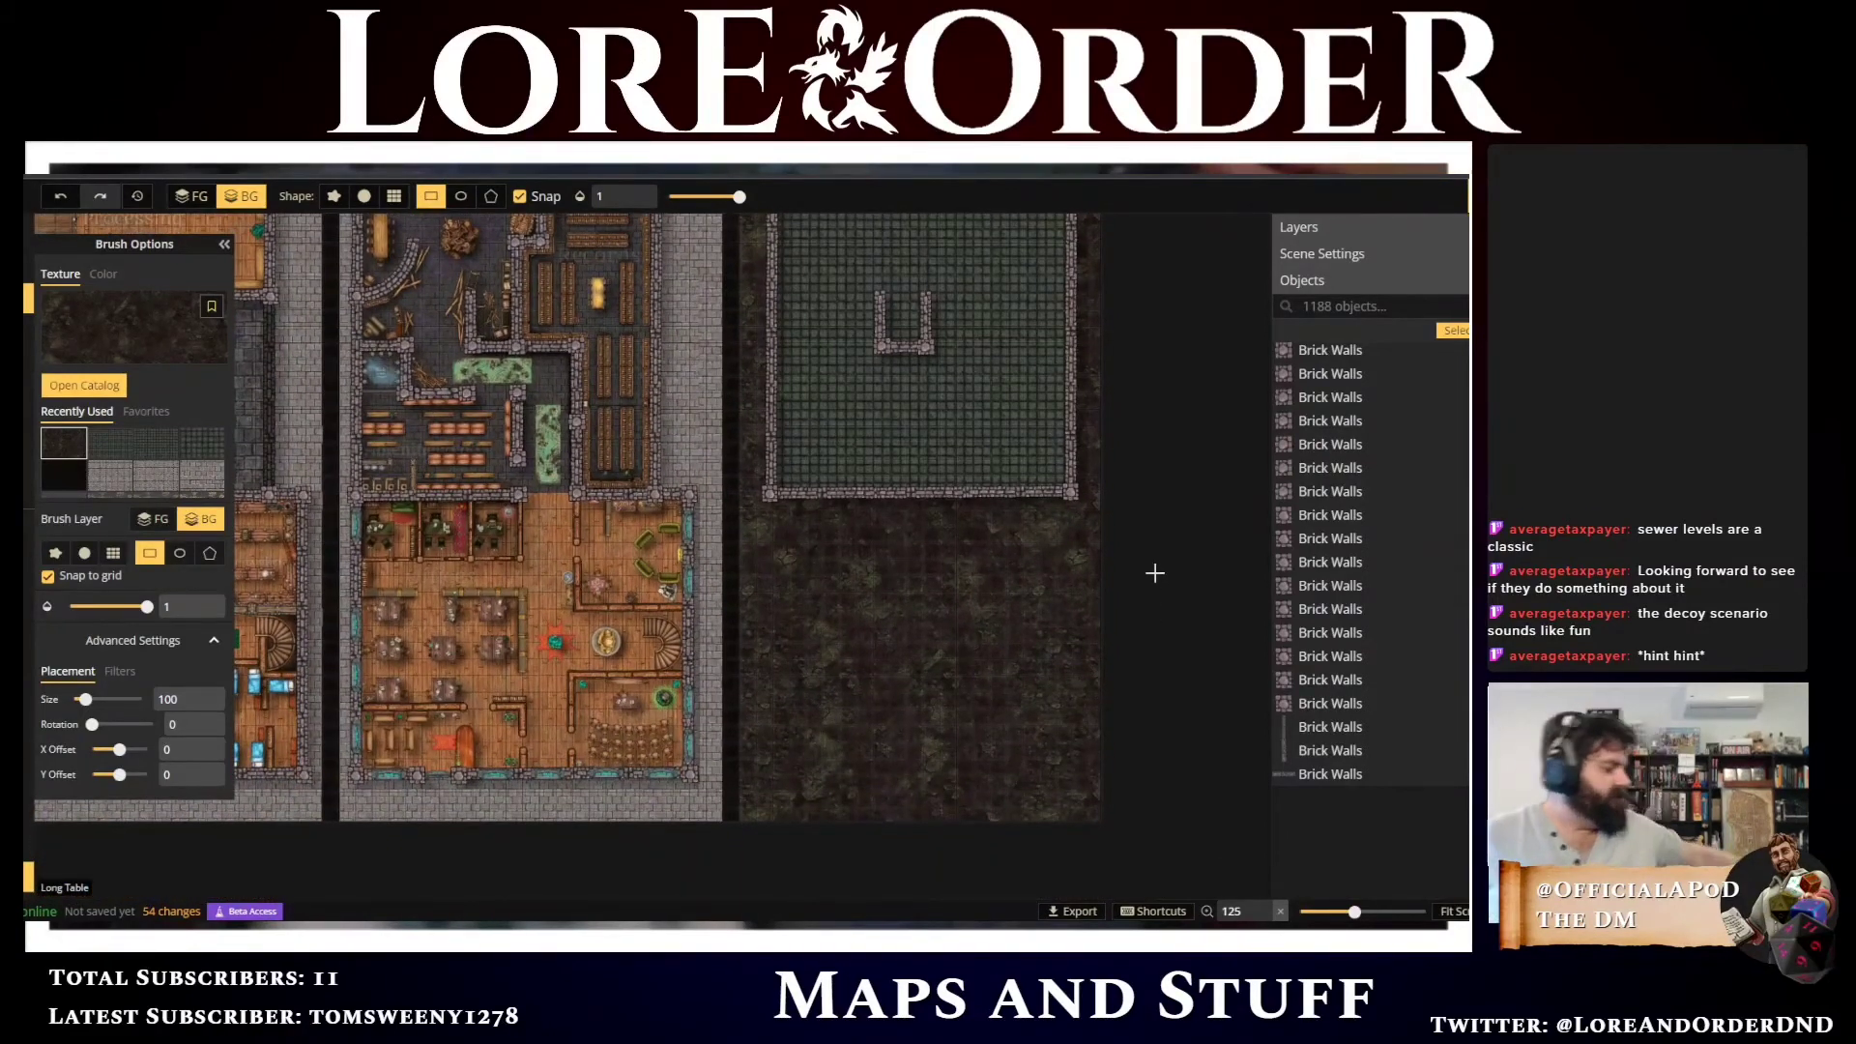
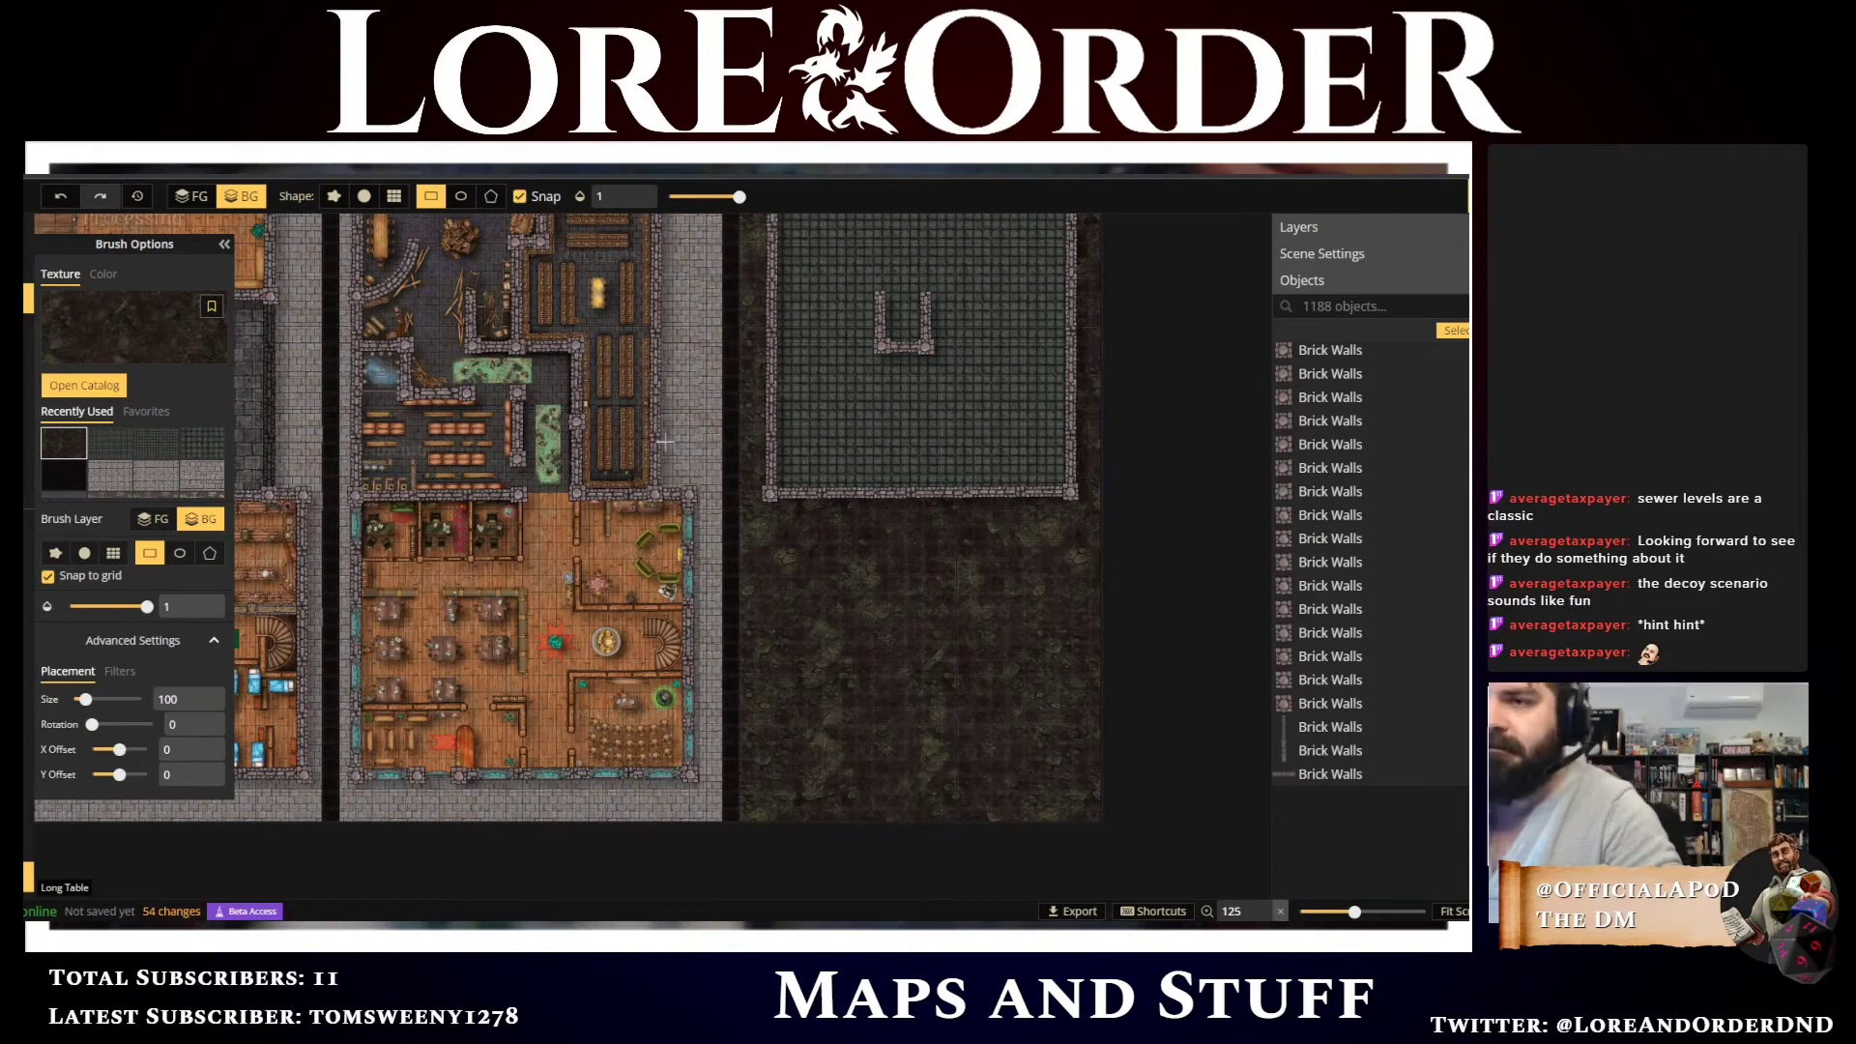
{"action": "left_click", "coordinate": [96, 577]}
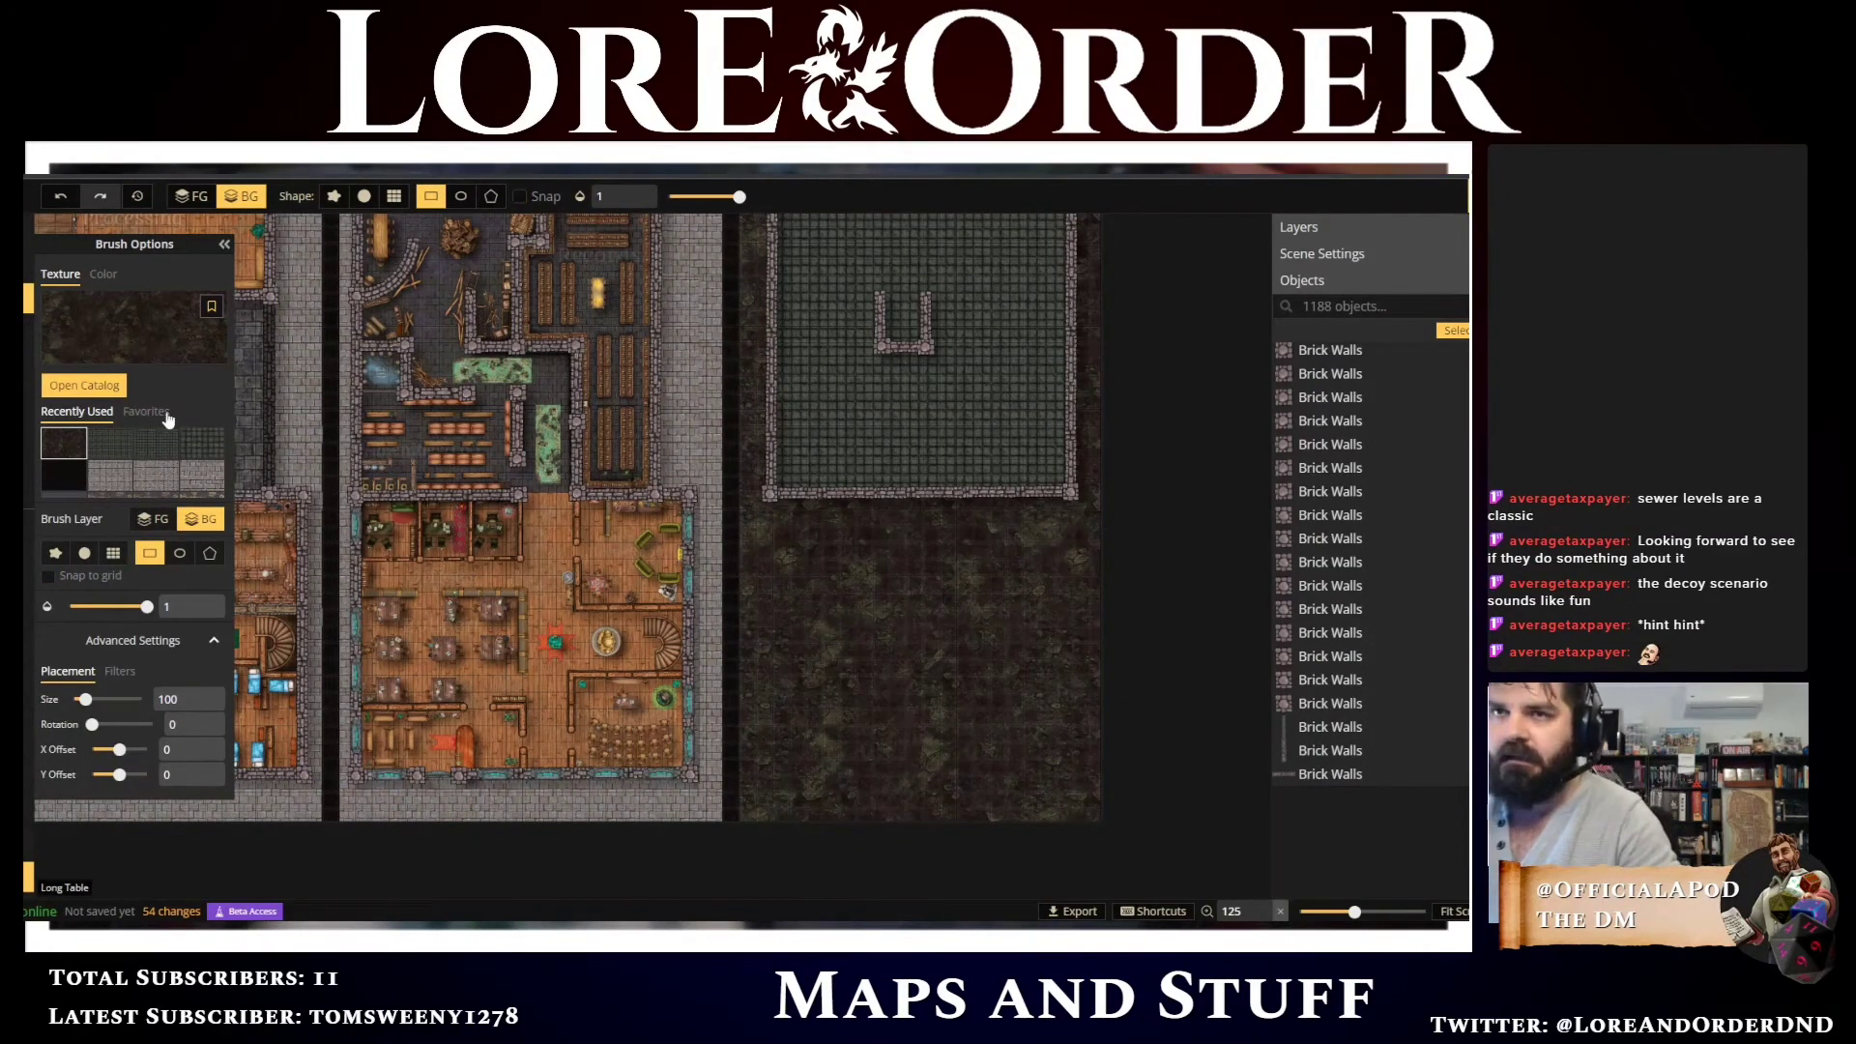
{"action": "left_click", "coordinate": [149, 323]}
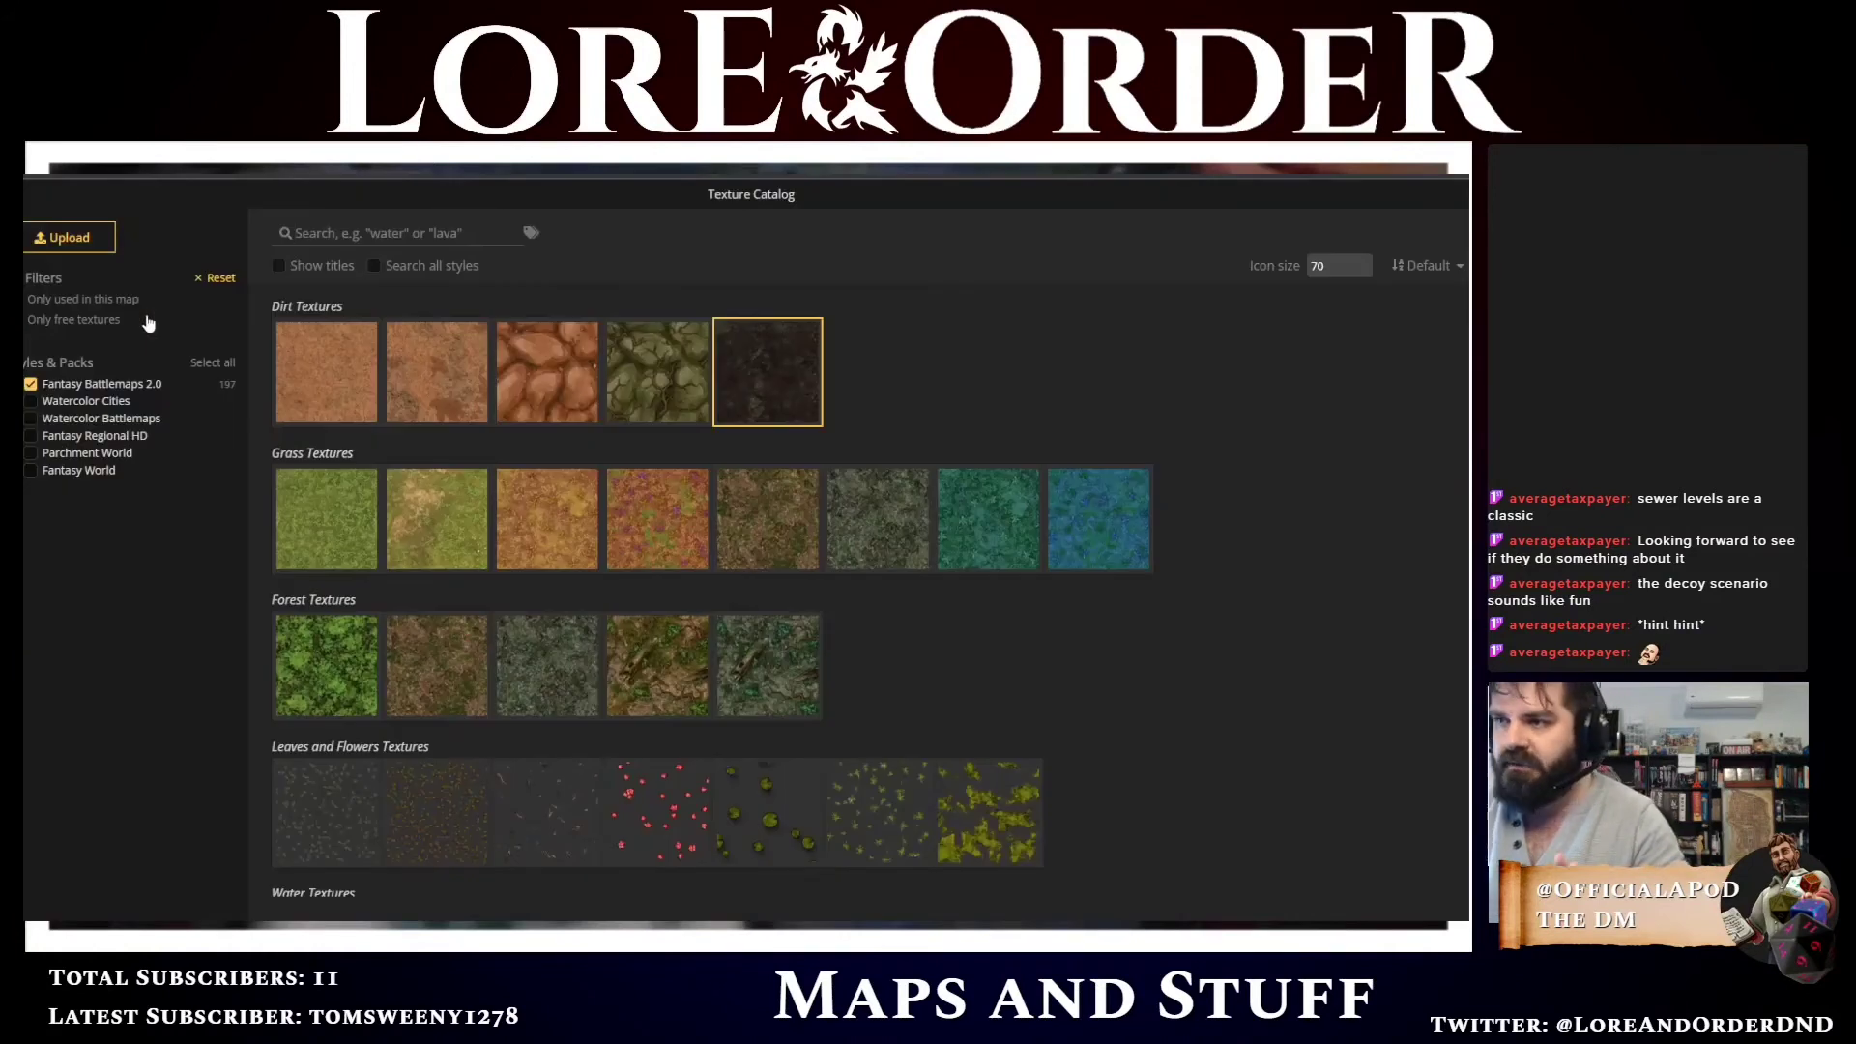
{"action": "scroll", "coordinate": [1067, 690], "scroll_direction": "down", "scroll_amount": 5}
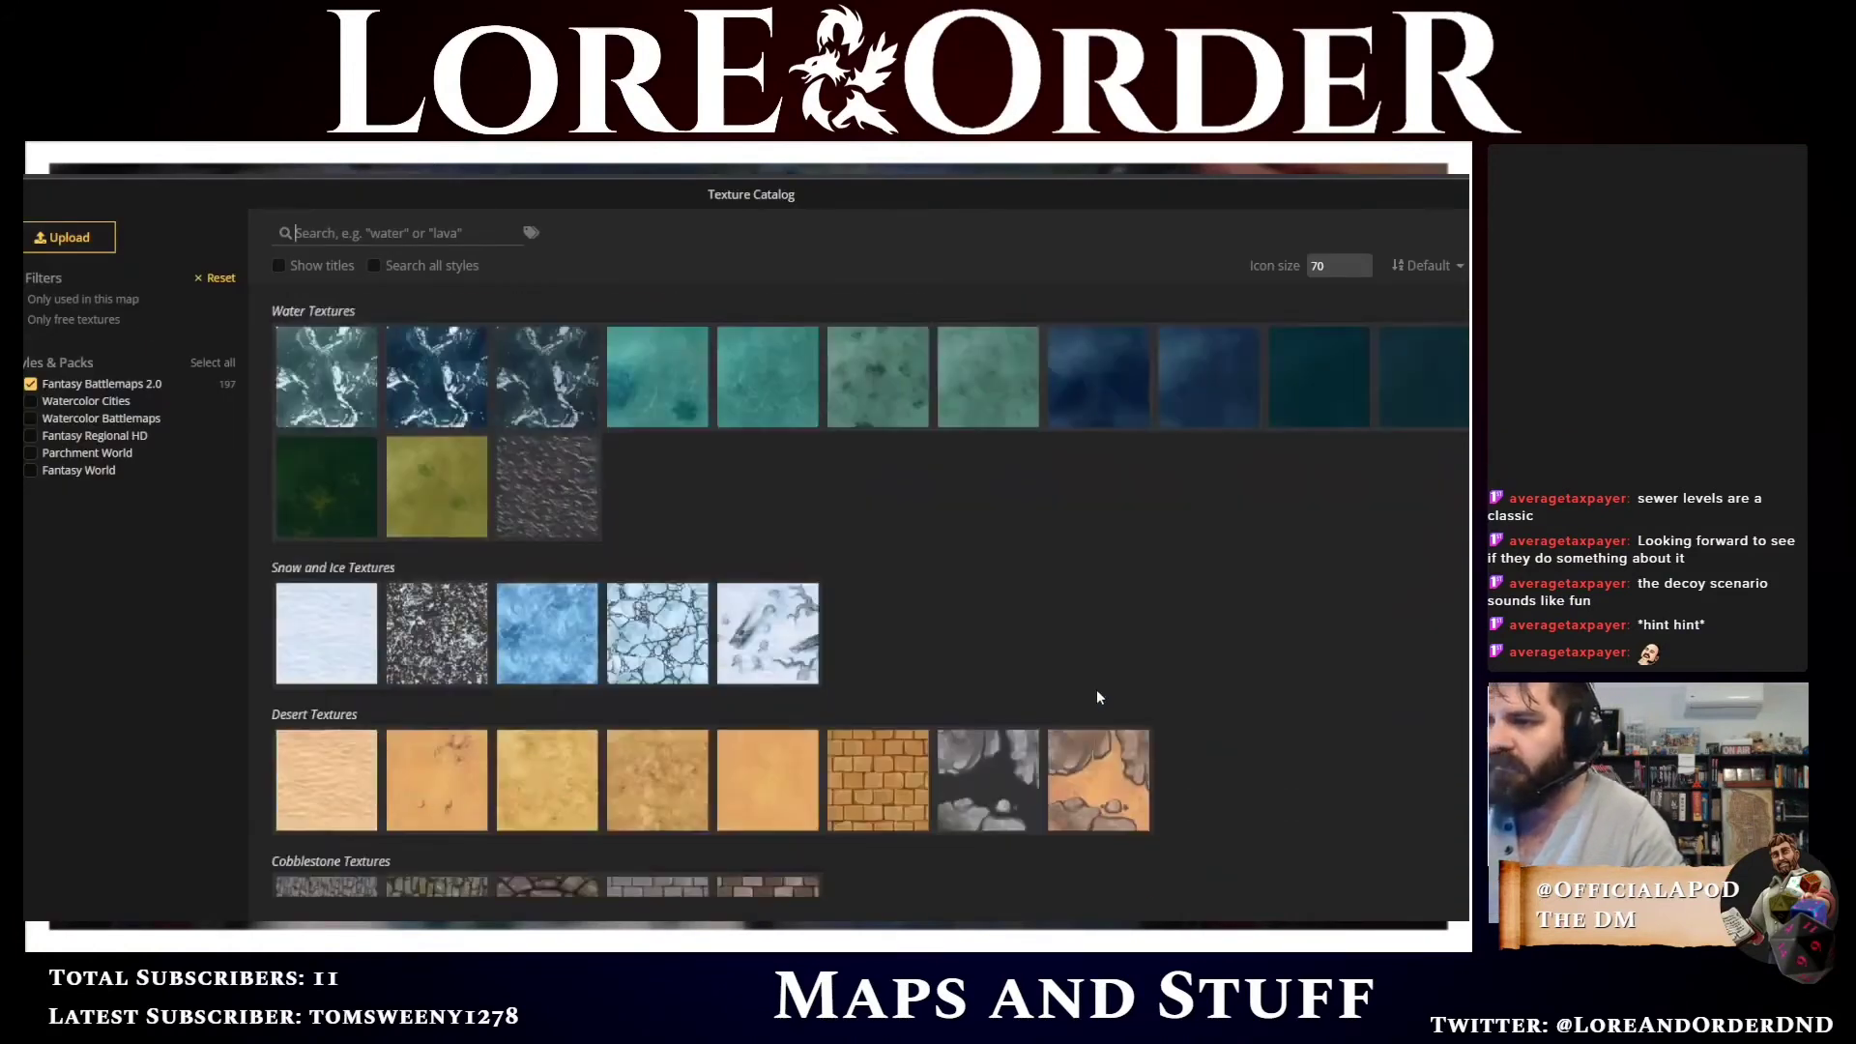
{"action": "scroll", "coordinate": [1099, 693], "scroll_direction": "down", "scroll_amount": 5}
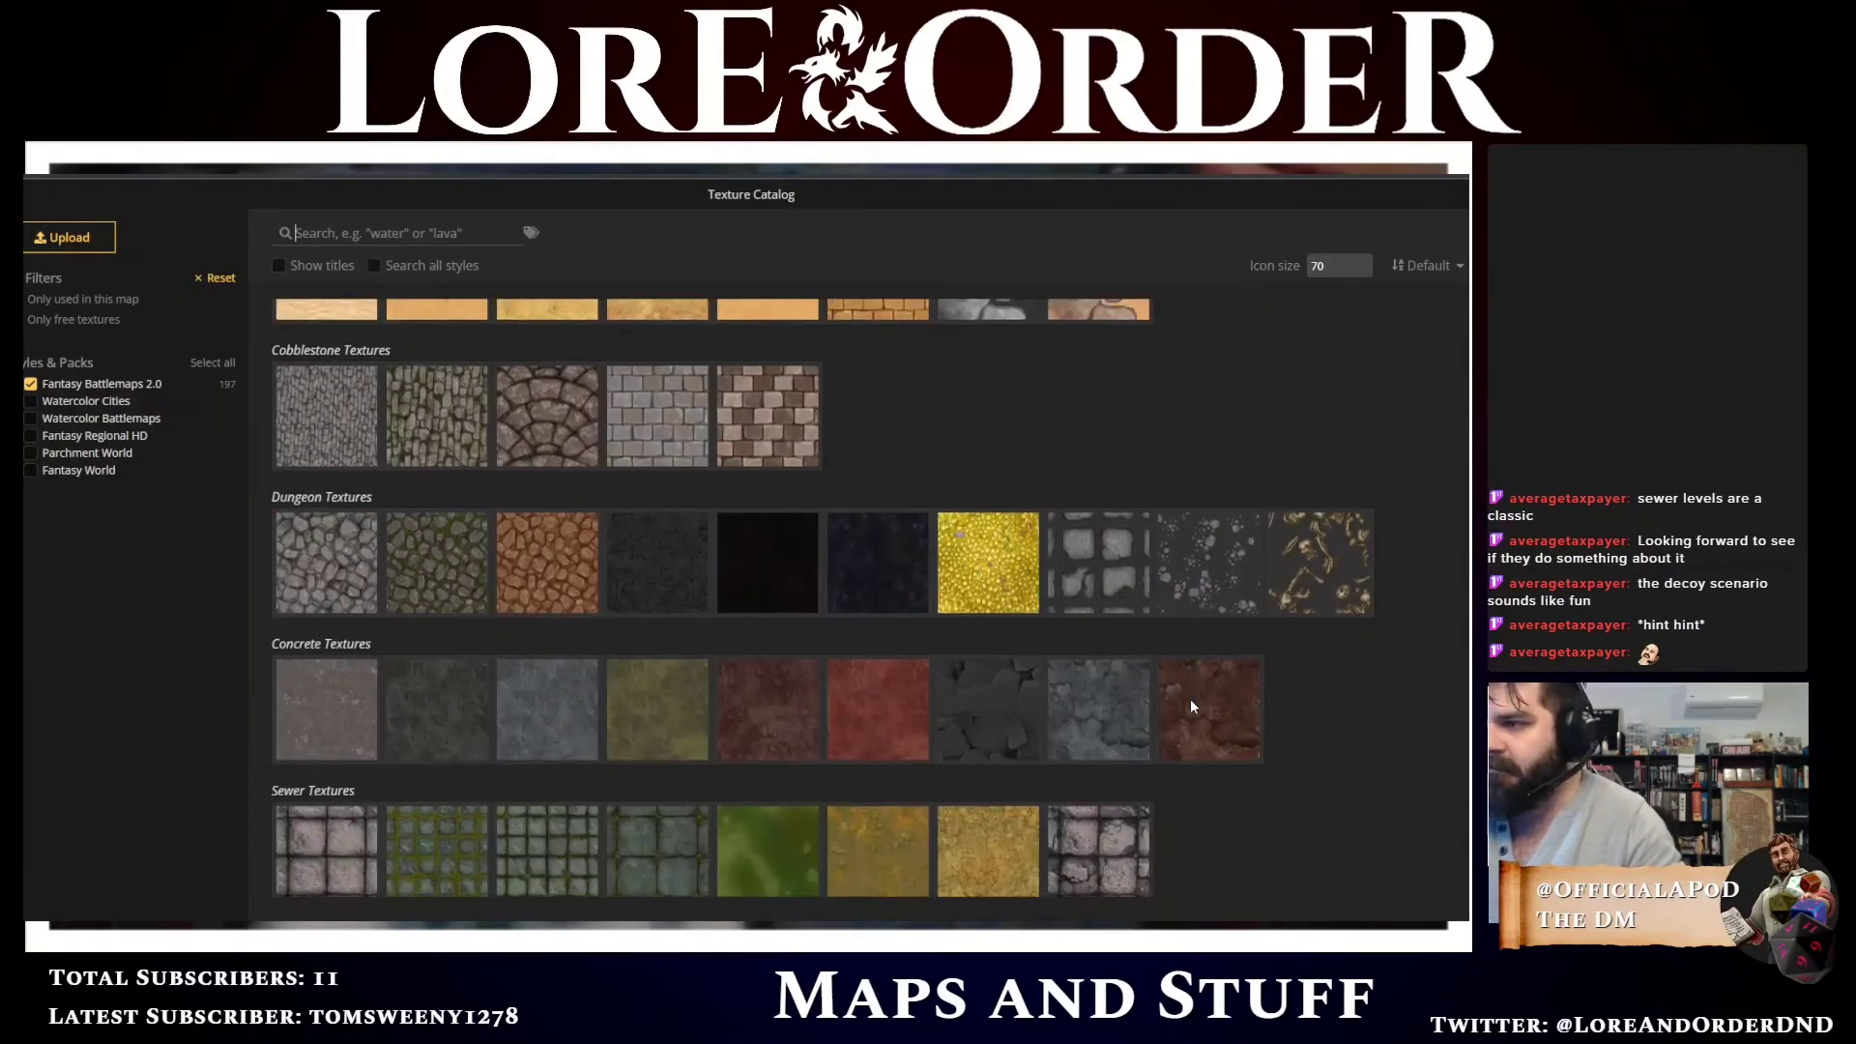
{"action": "scroll", "coordinate": [1191, 699], "scroll_direction": "down", "scroll_amount": 3}
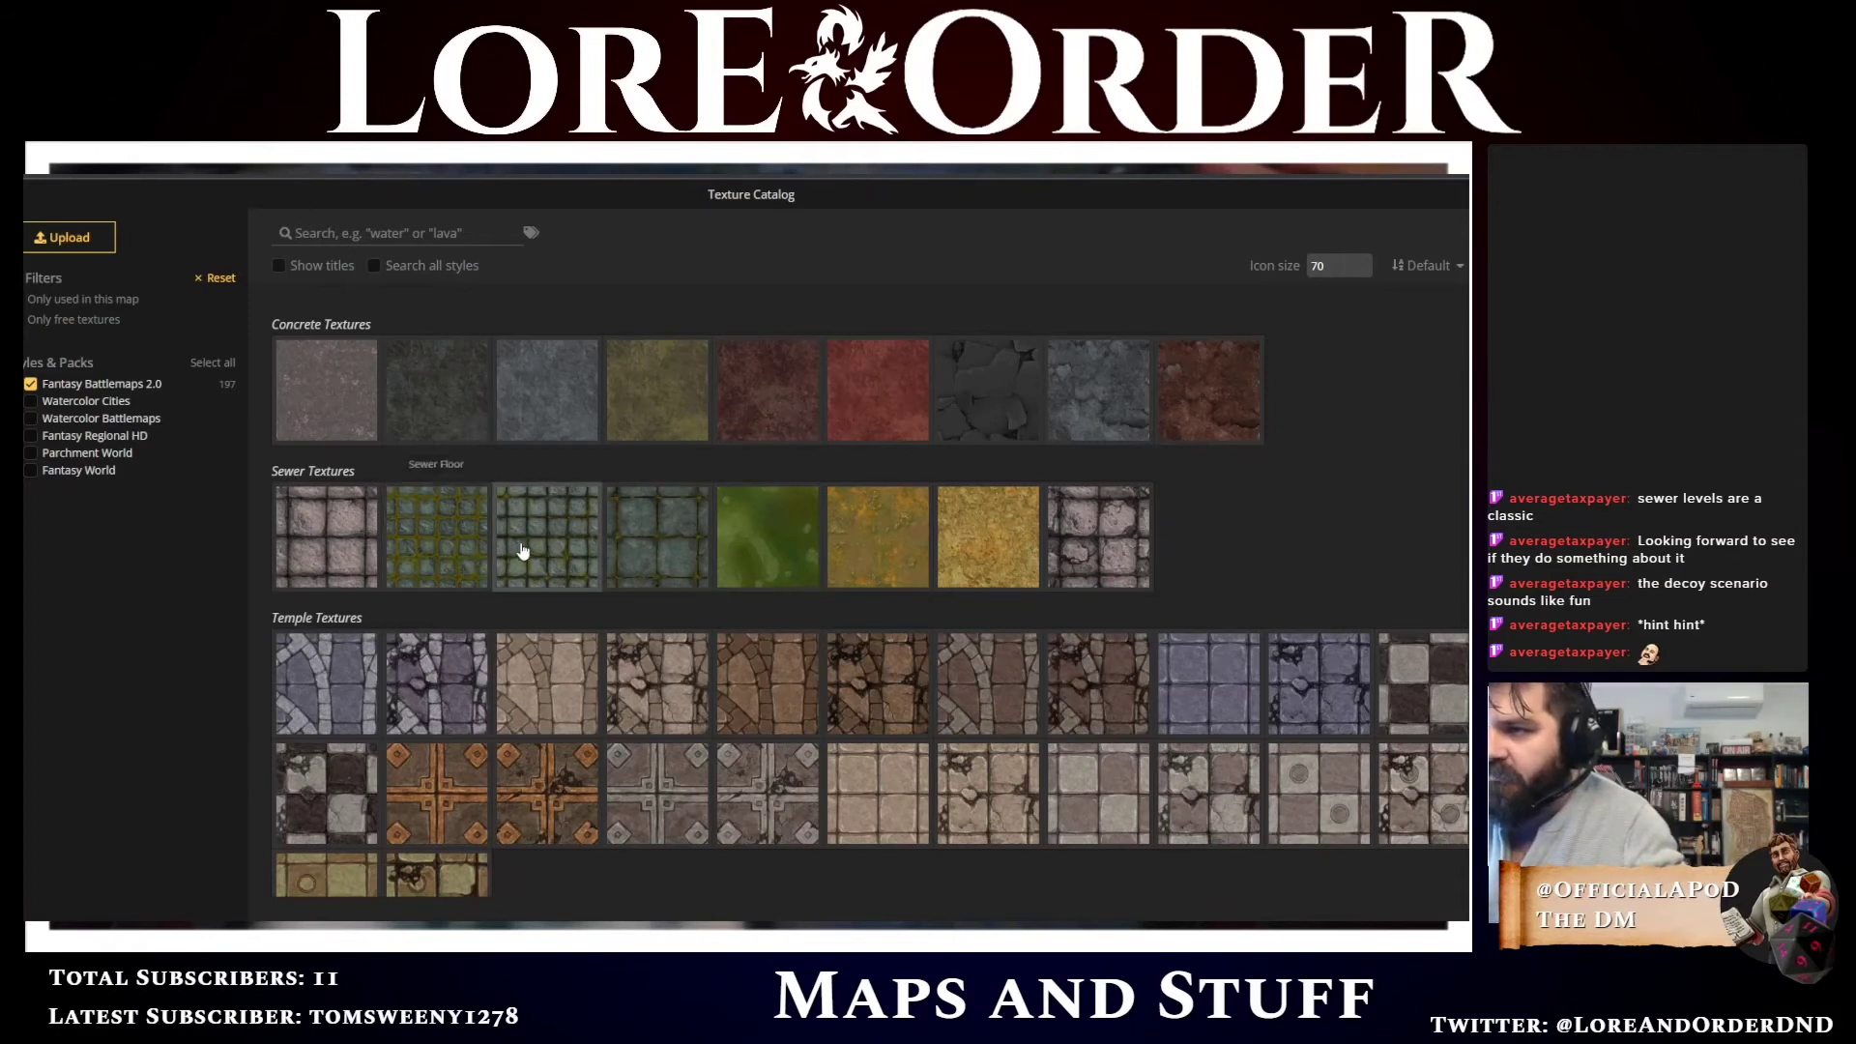
{"action": "scroll", "coordinate": [488, 548], "scroll_direction": "down", "scroll_amount": 1}
{"action": "scroll", "coordinate": [478, 549], "scroll_direction": "down", "scroll_amount": 8}
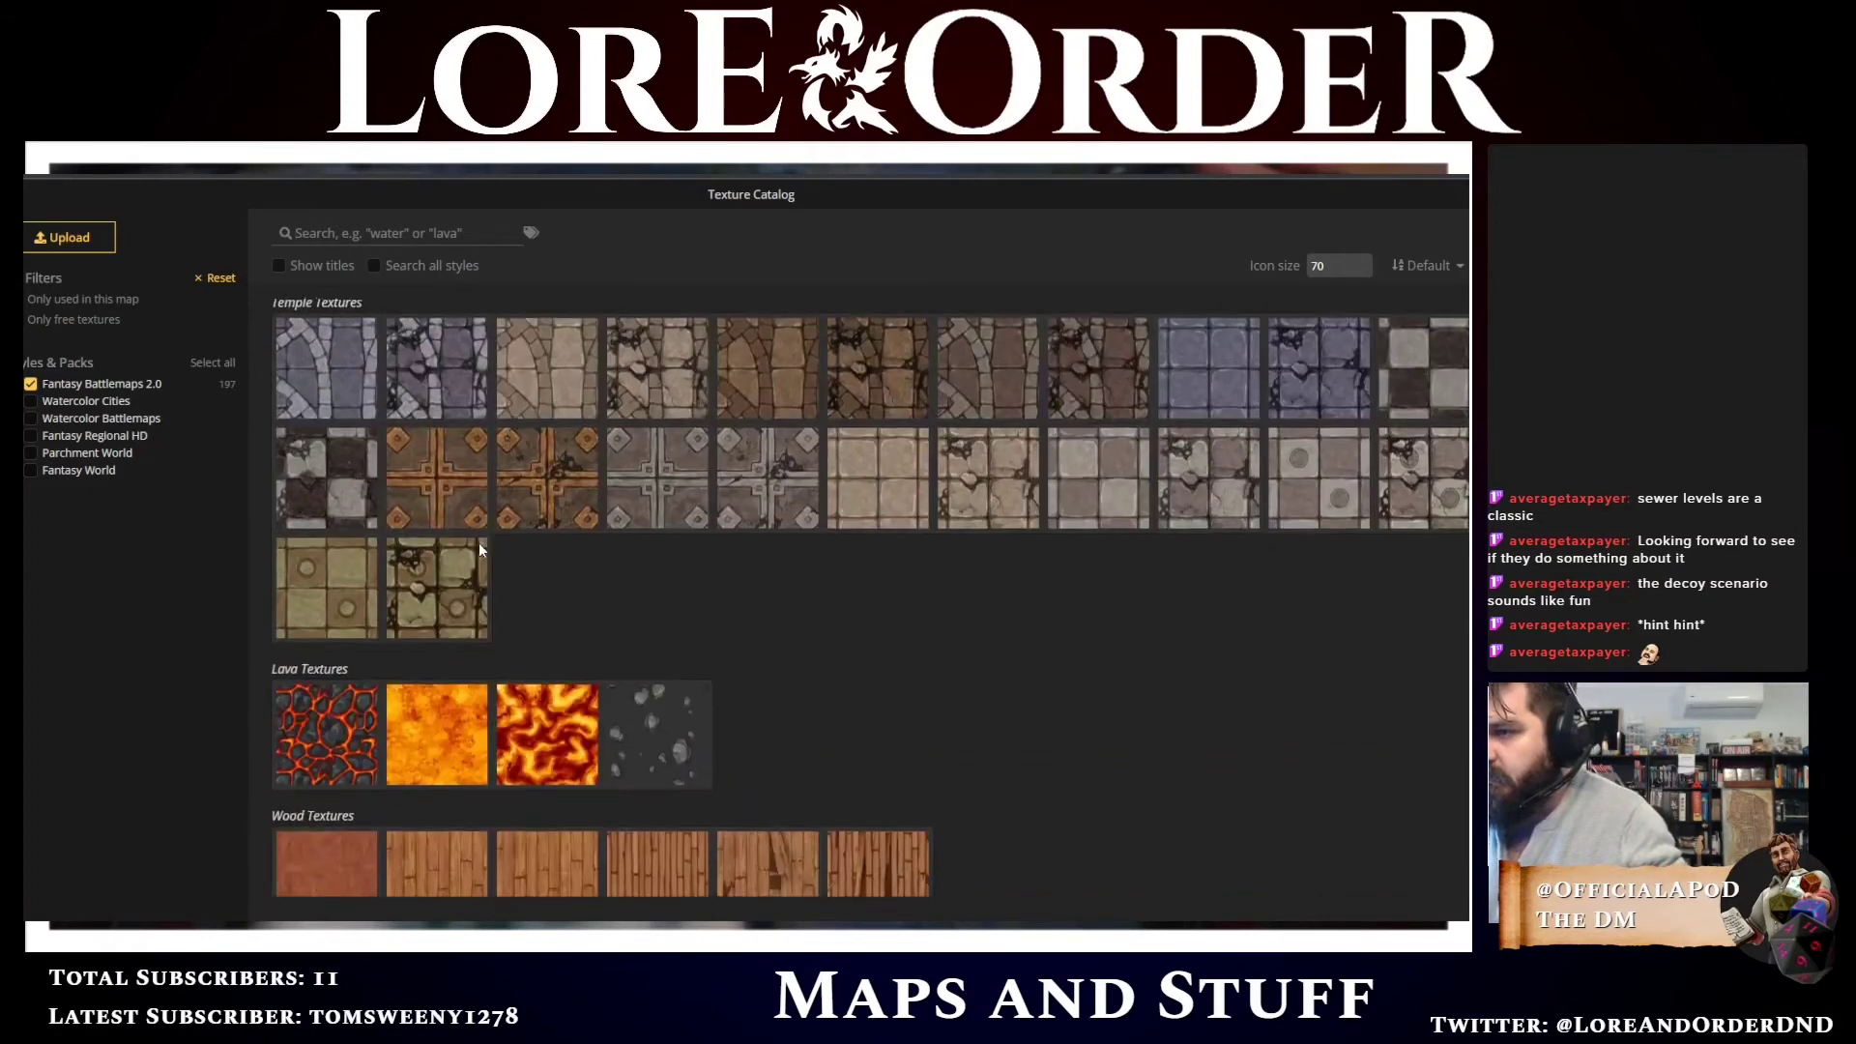
{"action": "scroll", "coordinate": [1071, 696], "scroll_direction": "down", "scroll_amount": 3}
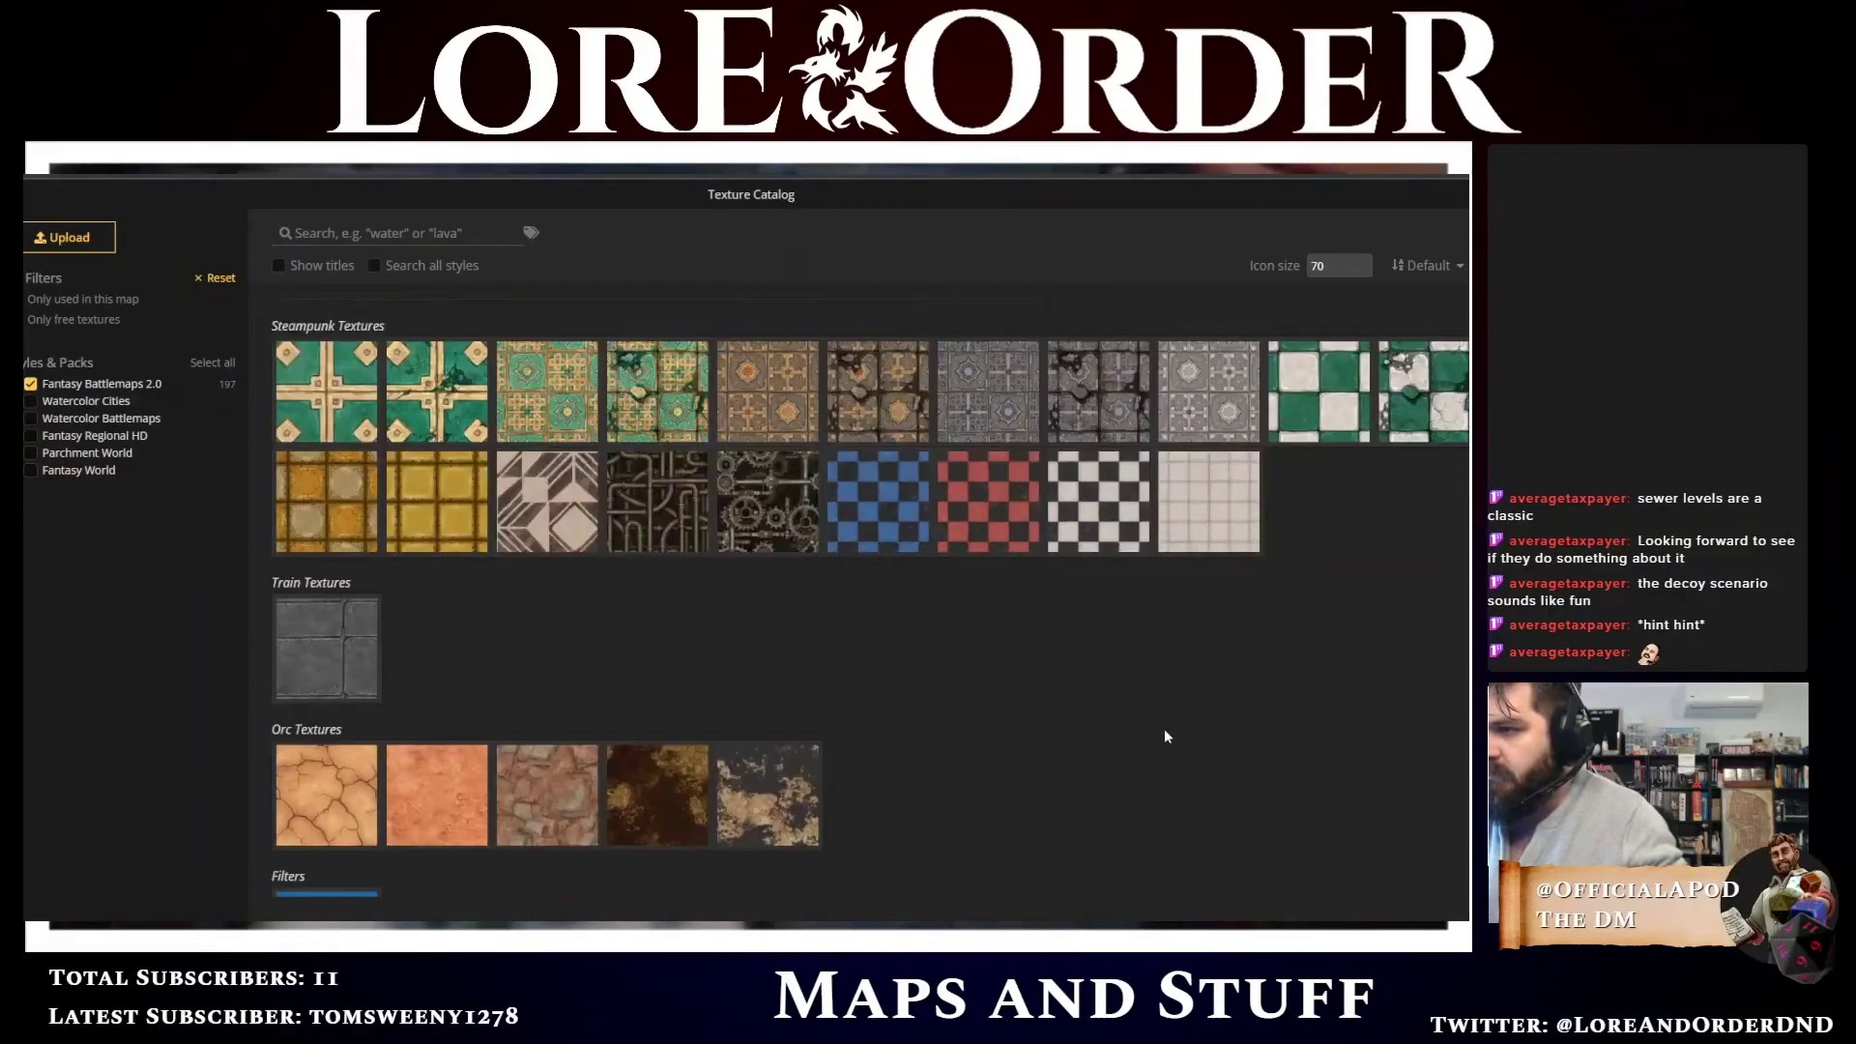
{"action": "scroll", "coordinate": [1170, 738], "scroll_direction": "down", "scroll_amount": 2}
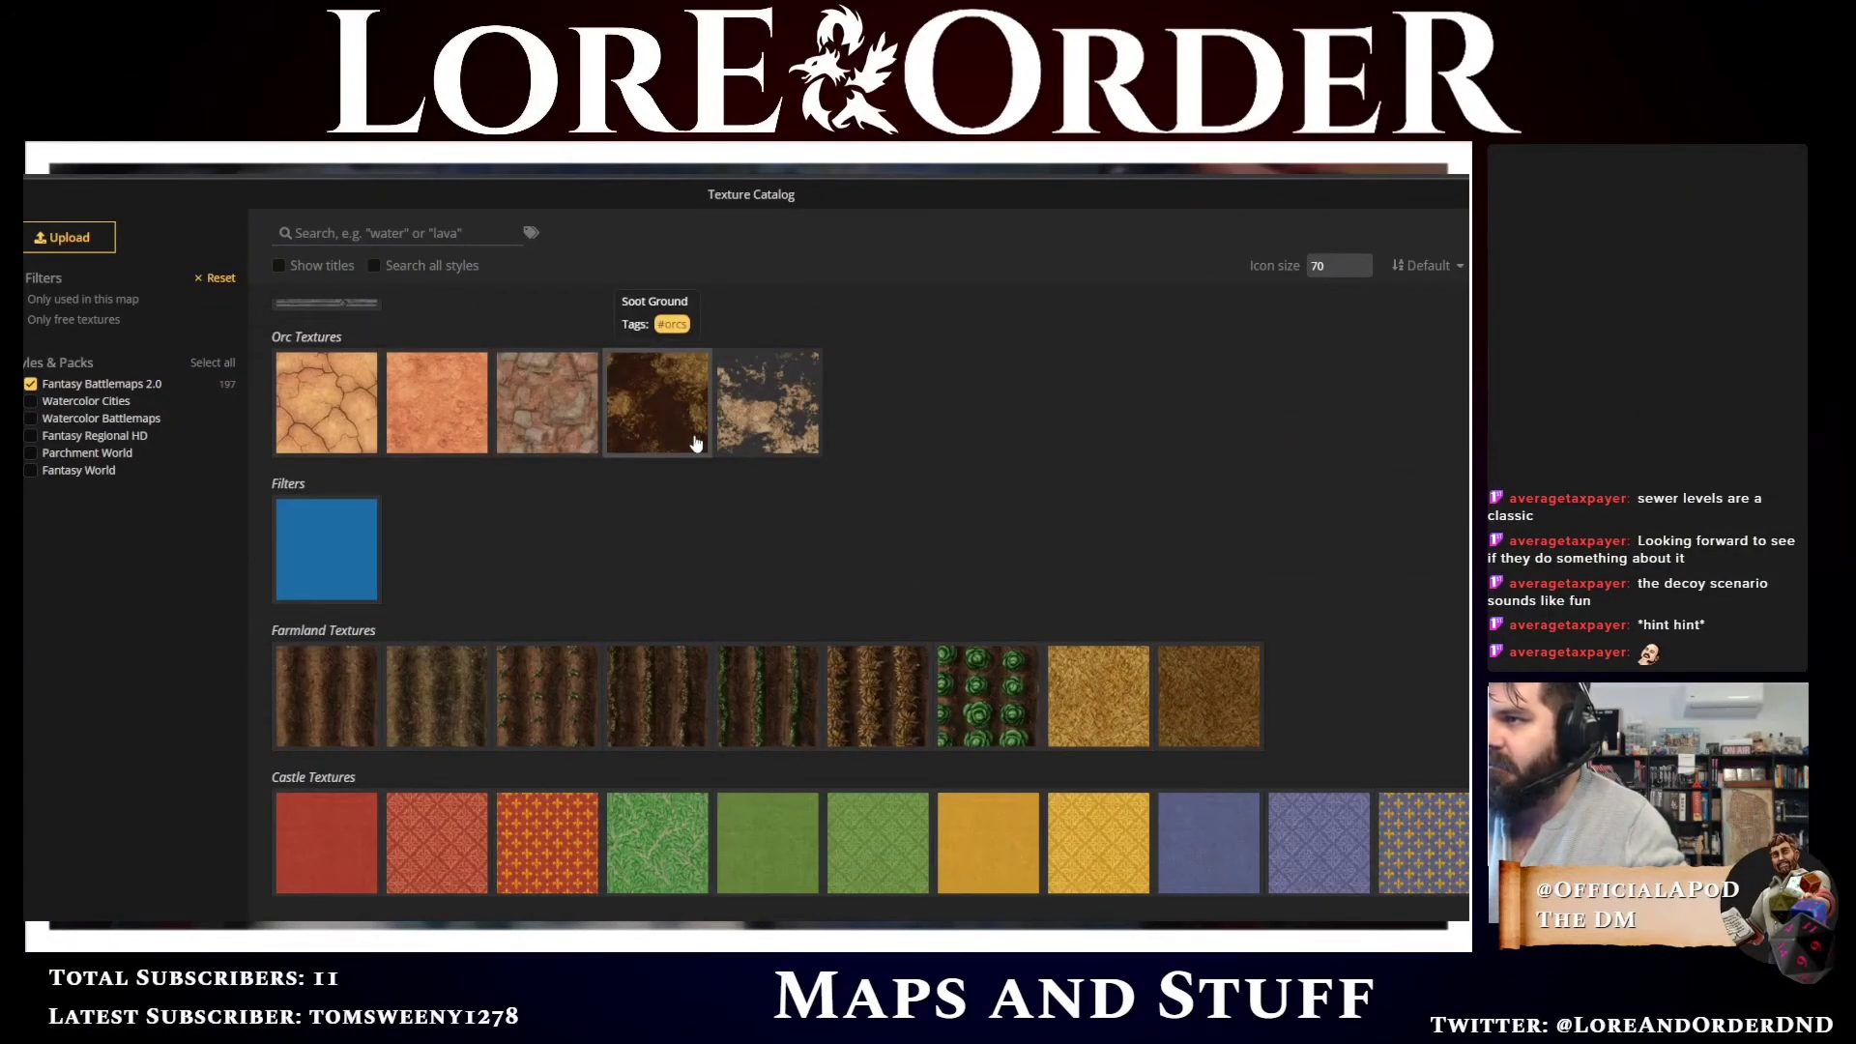
{"action": "scroll", "coordinate": [1290, 648], "scroll_direction": "down", "scroll_amount": 4}
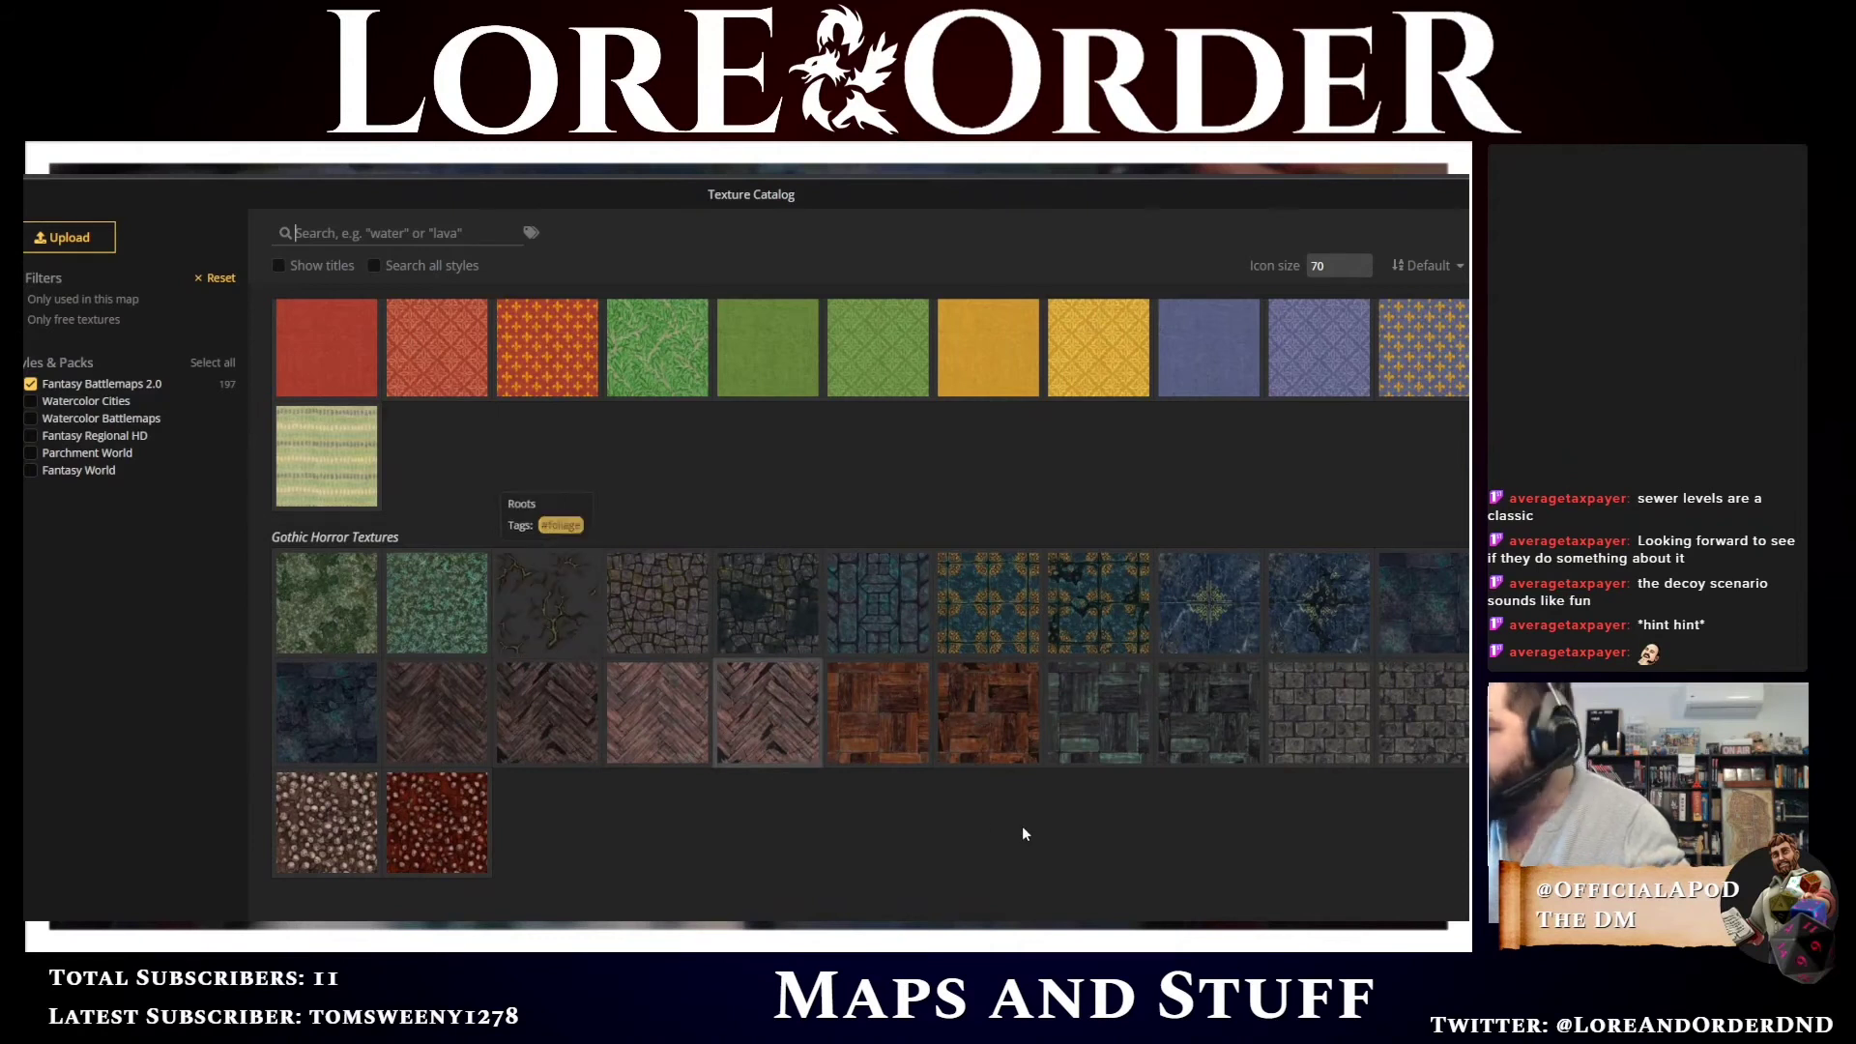
{"action": "scroll", "coordinate": [1025, 827], "scroll_direction": "up", "scroll_amount": 3}
{"action": "scroll", "coordinate": [1024, 822], "scroll_direction": "up", "scroll_amount": 6}
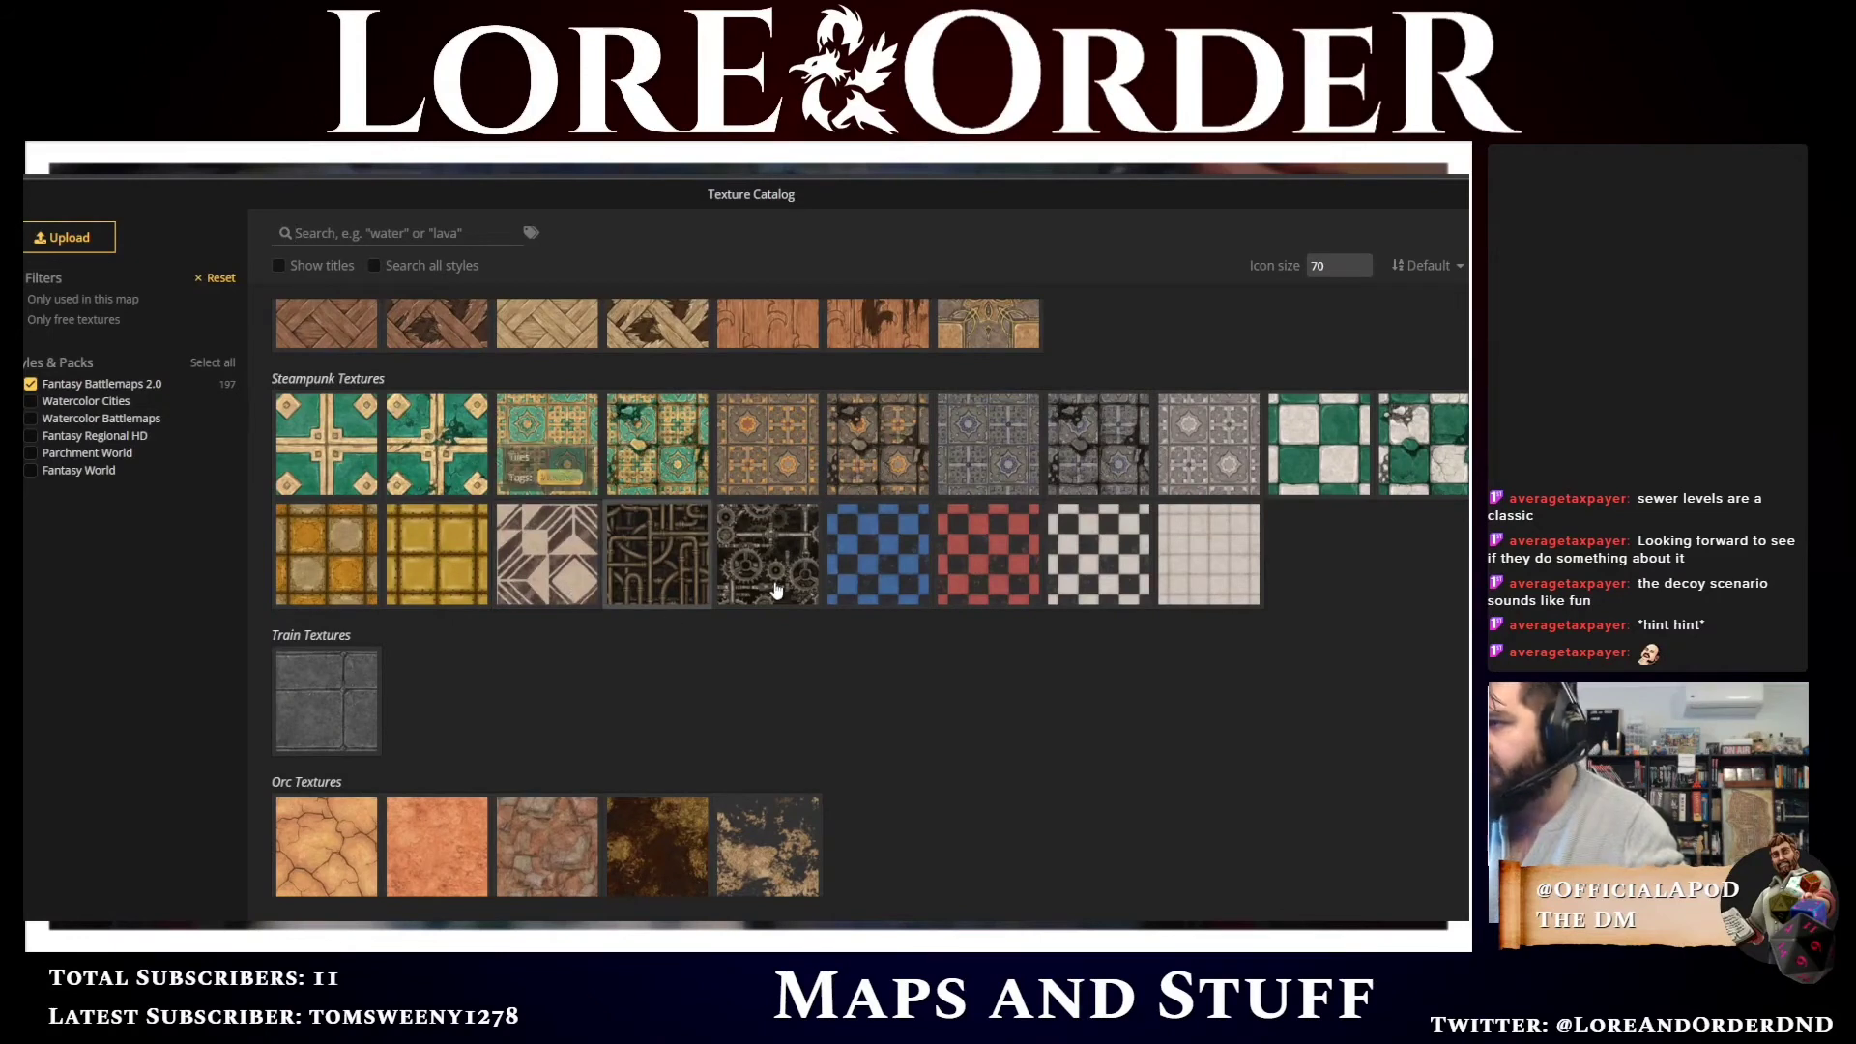
{"action": "scroll", "coordinate": [1332, 669], "scroll_direction": "up", "scroll_amount": 3}
{"action": "scroll", "coordinate": [1331, 669], "scroll_direction": "up", "scroll_amount": 4}
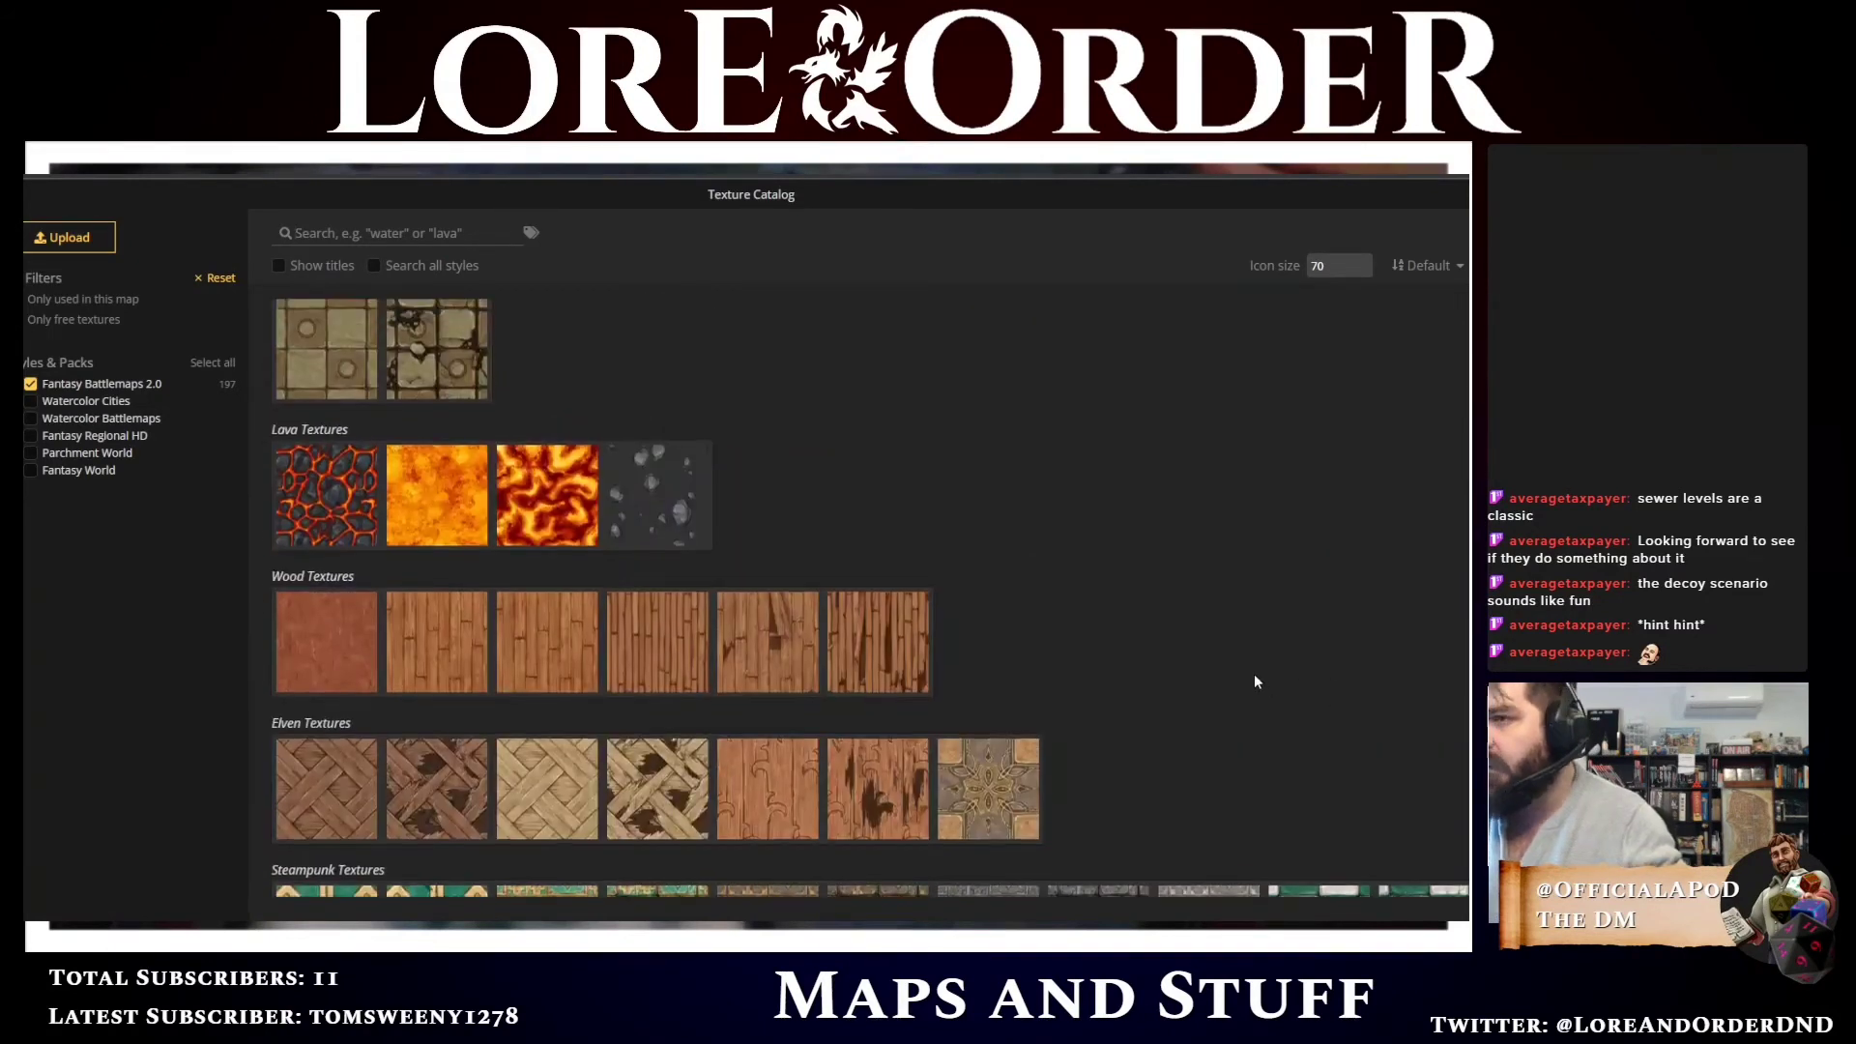
{"action": "scroll", "coordinate": [1118, 691], "scroll_direction": "up", "scroll_amount": 3}
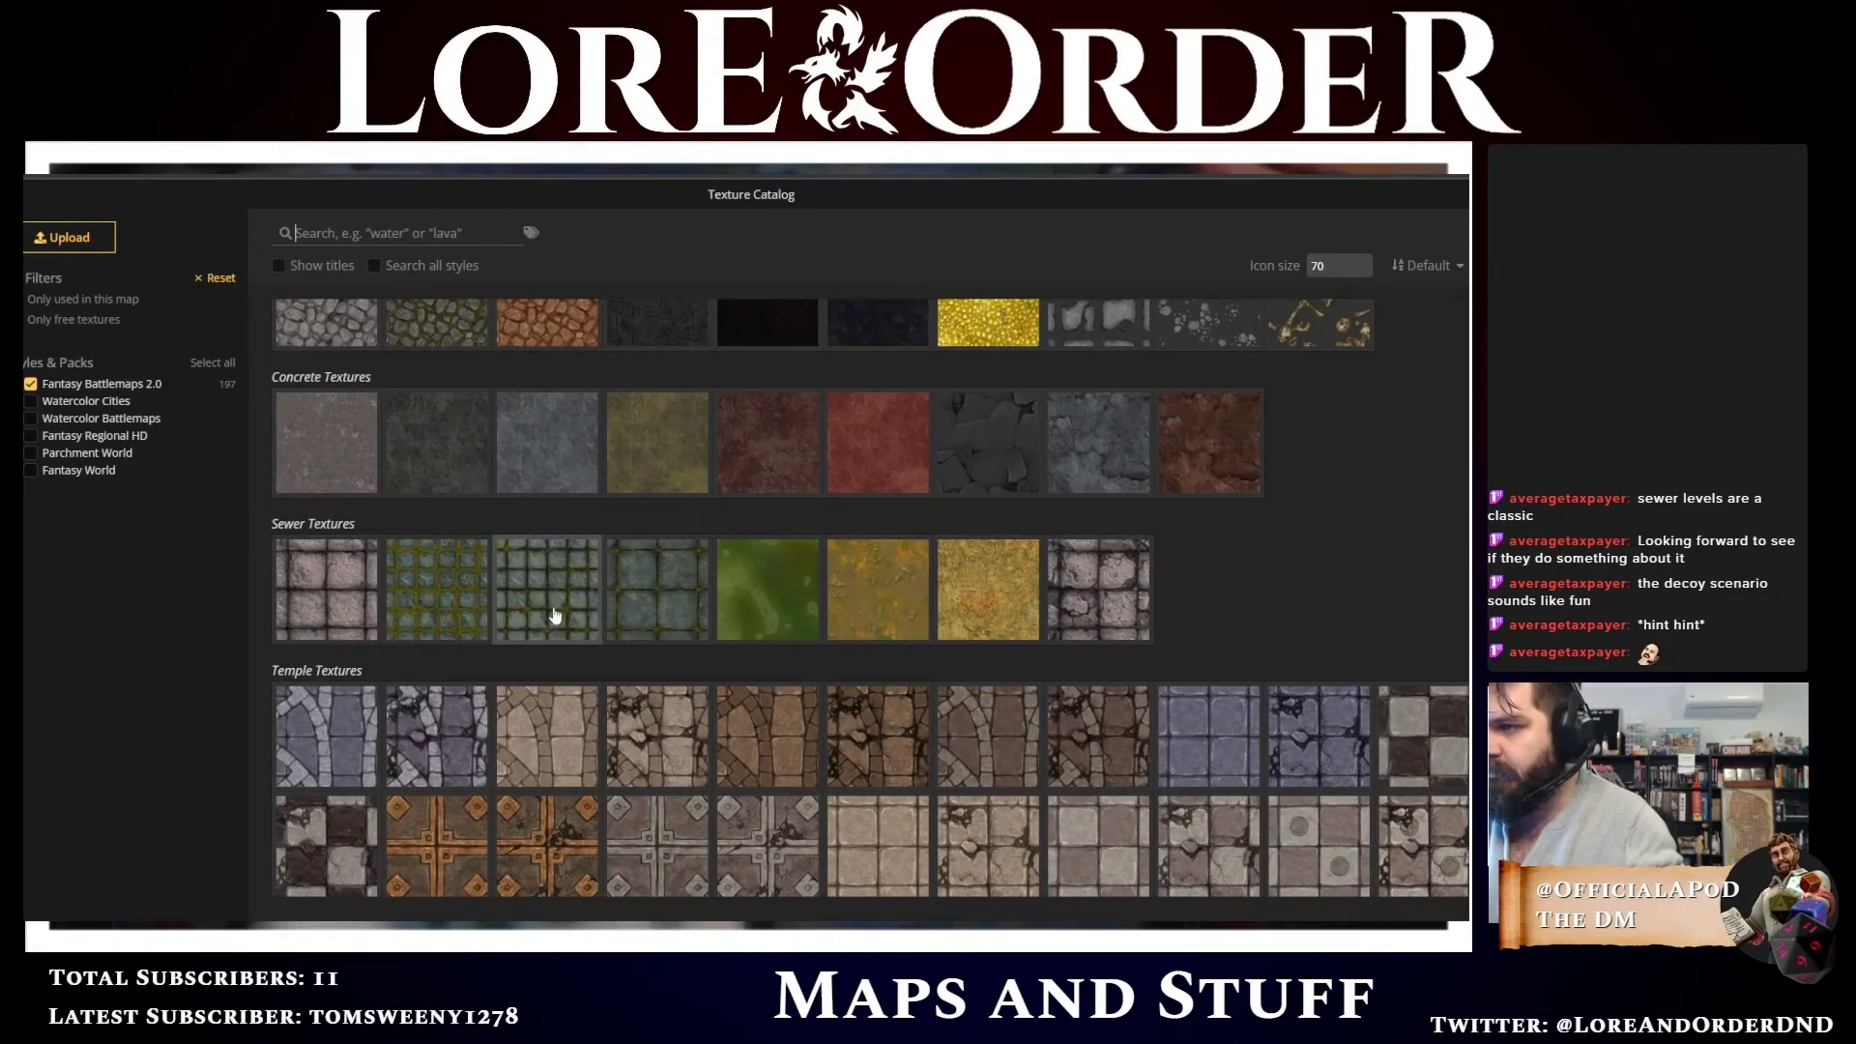
{"action": "left_click", "coordinate": [415, 603]}
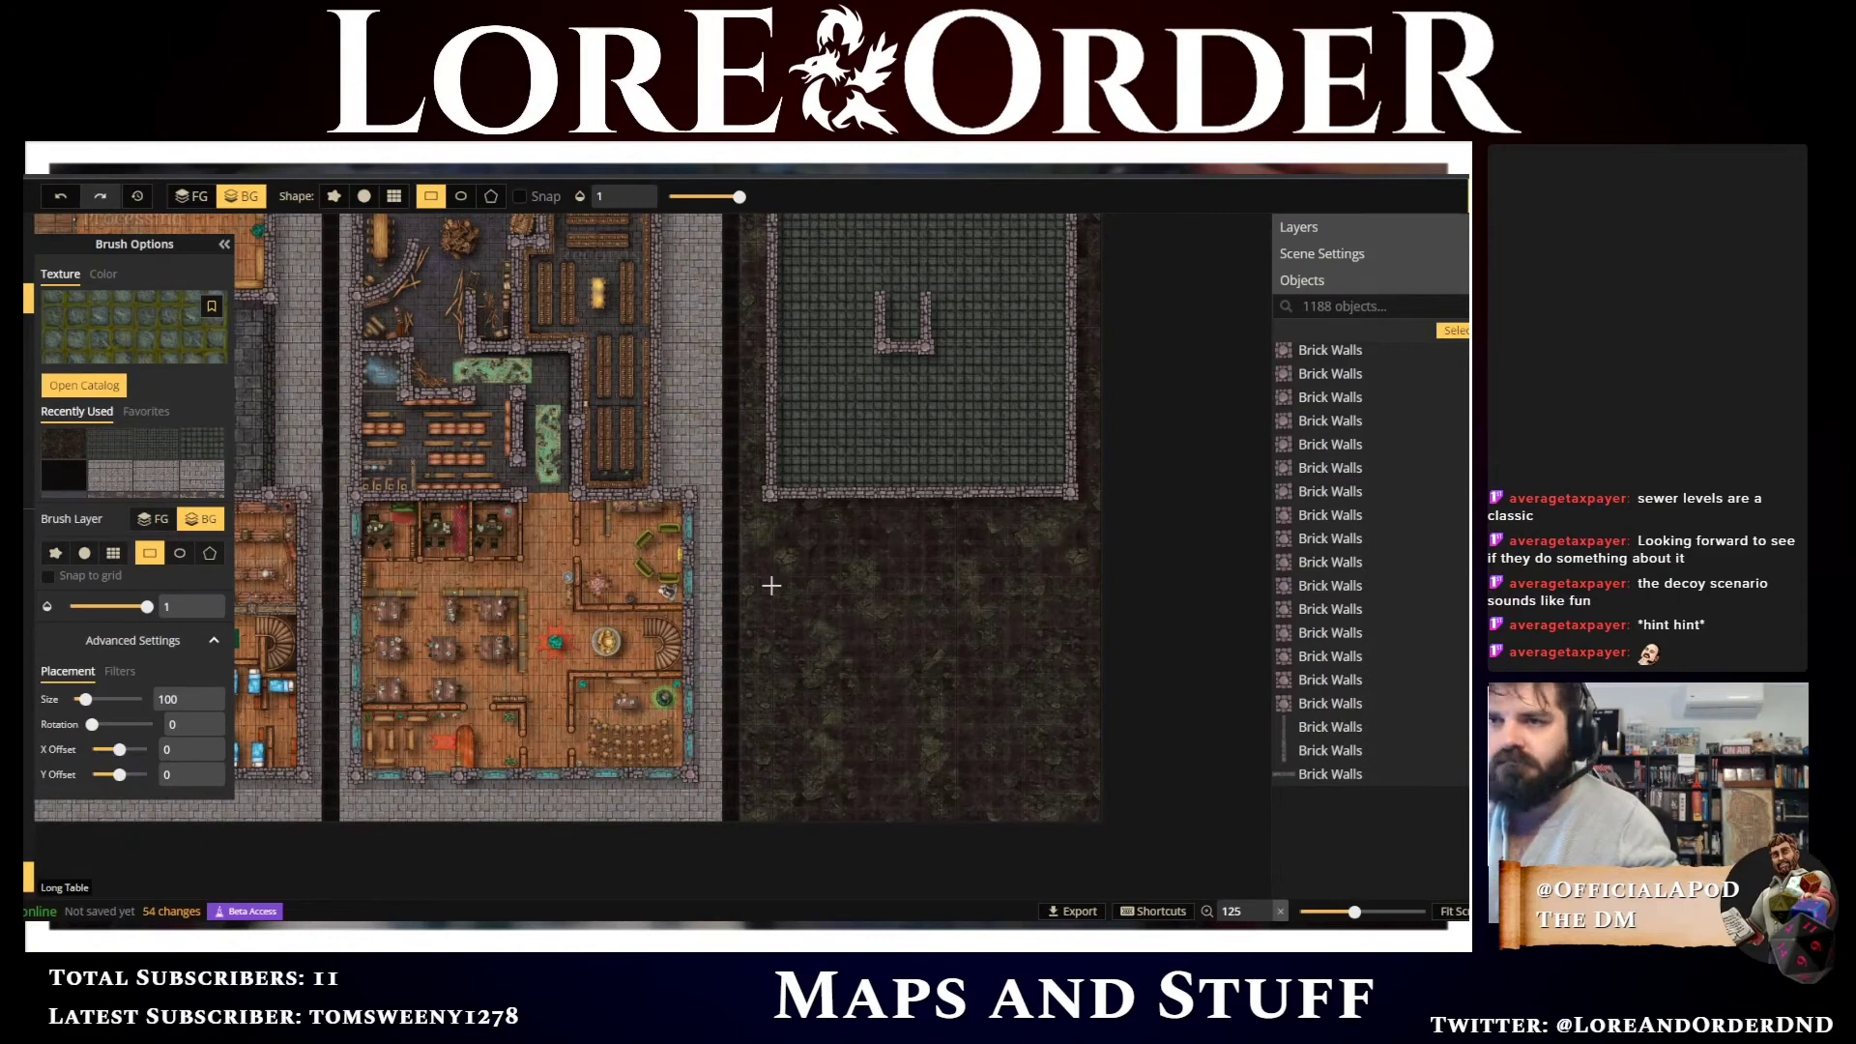
Outline a long, narrow slanted rectangle from the green-tiled room's lower-left corner diagonally down across the dirt to the map's lower edge
{"action": "mouse_move", "coordinate": [749, 442]}
{"action": "left_mouse_down"}
{"action": "mouse_move", "coordinate": [799, 540]}
{"action": "mouse_move", "coordinate": [856, 817]}
{"action": "mouse_move", "coordinate": [834, 795]}
{"action": "mouse_move", "coordinate": [798, 815]}
{"action": "mouse_move", "coordinate": [923, 766]}
{"action": "left_mouse_up"}
{"action": "left_click_drag", "start_coordinate": [834, 713], "coordinate": [896, 767]}
{"action": "mouse_move", "coordinate": [744, 520]}
{"action": "left_mouse_down"}
{"action": "mouse_move", "coordinate": [706, 468]}
{"action": "mouse_move", "coordinate": [717, 478]}
{"action": "left_mouse_up"}
{"action": "left_click_drag", "start_coordinate": [771, 558], "coordinate": [772, 558]}
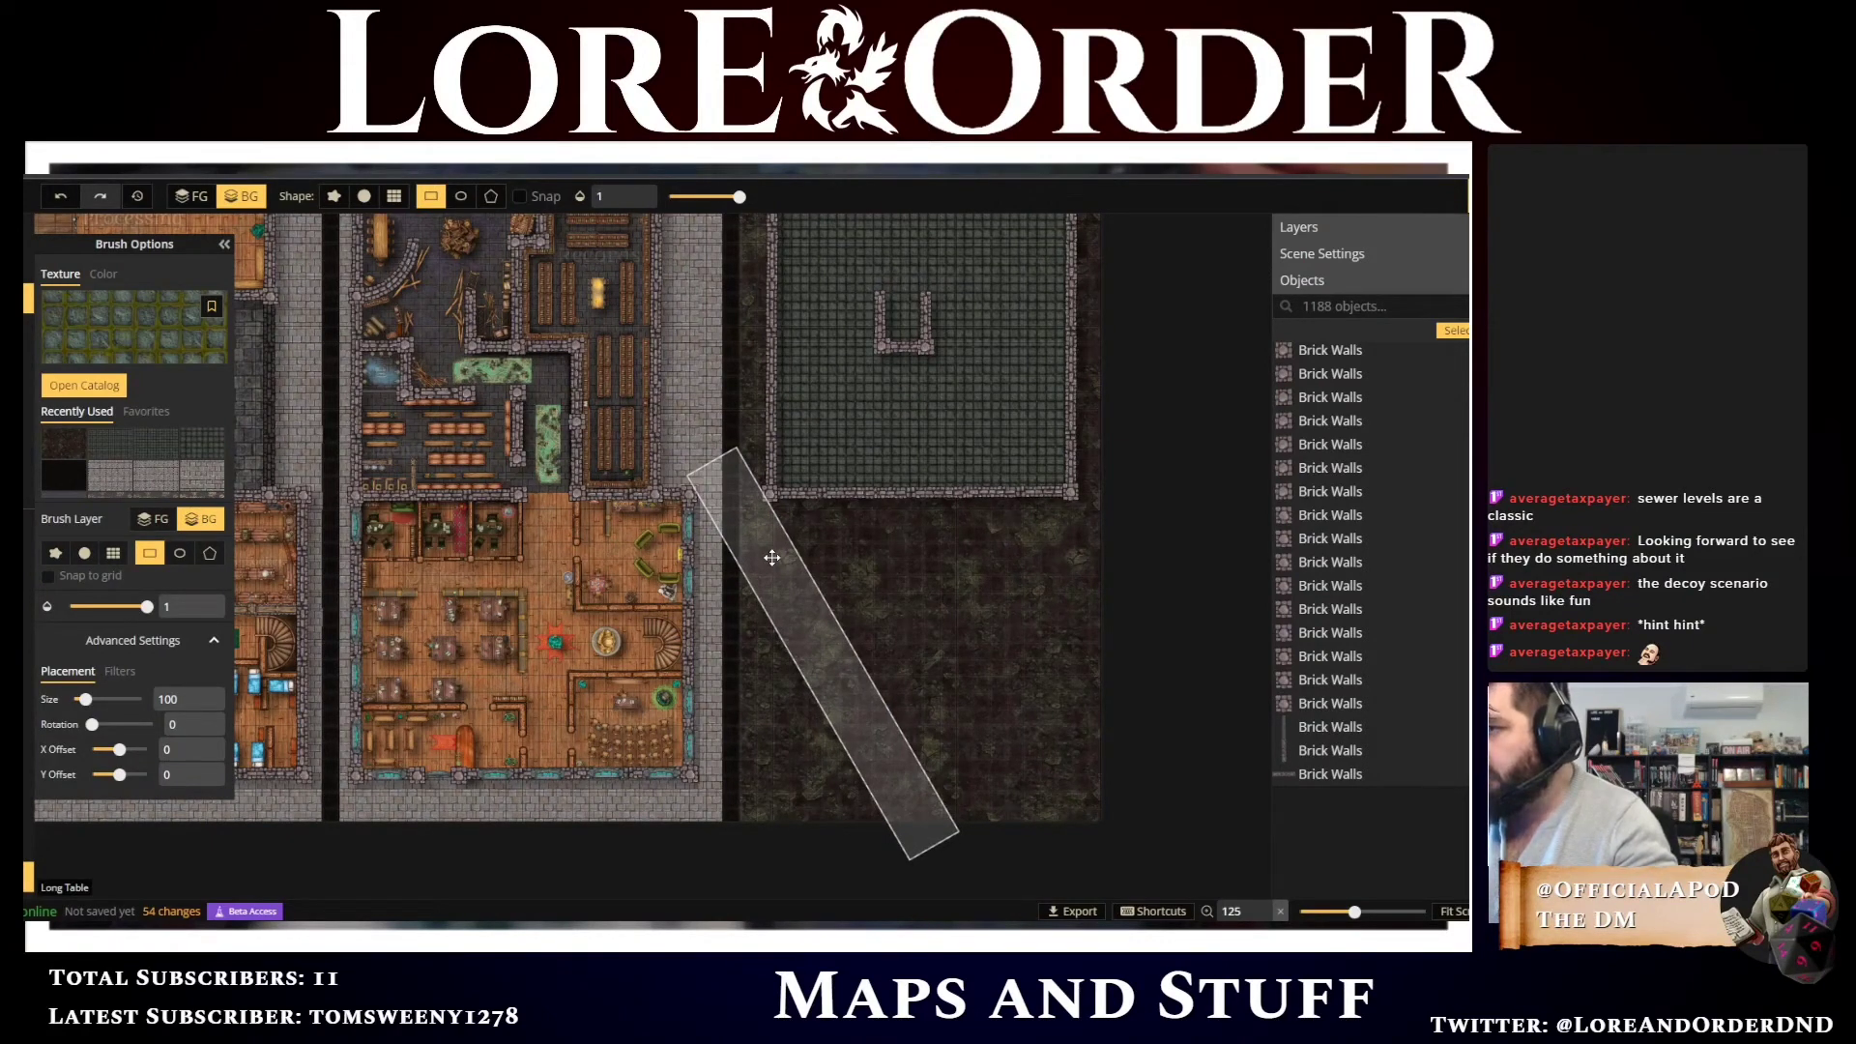
{"action": "left_click_drag", "start_coordinate": [771, 558], "coordinate": [772, 558]}
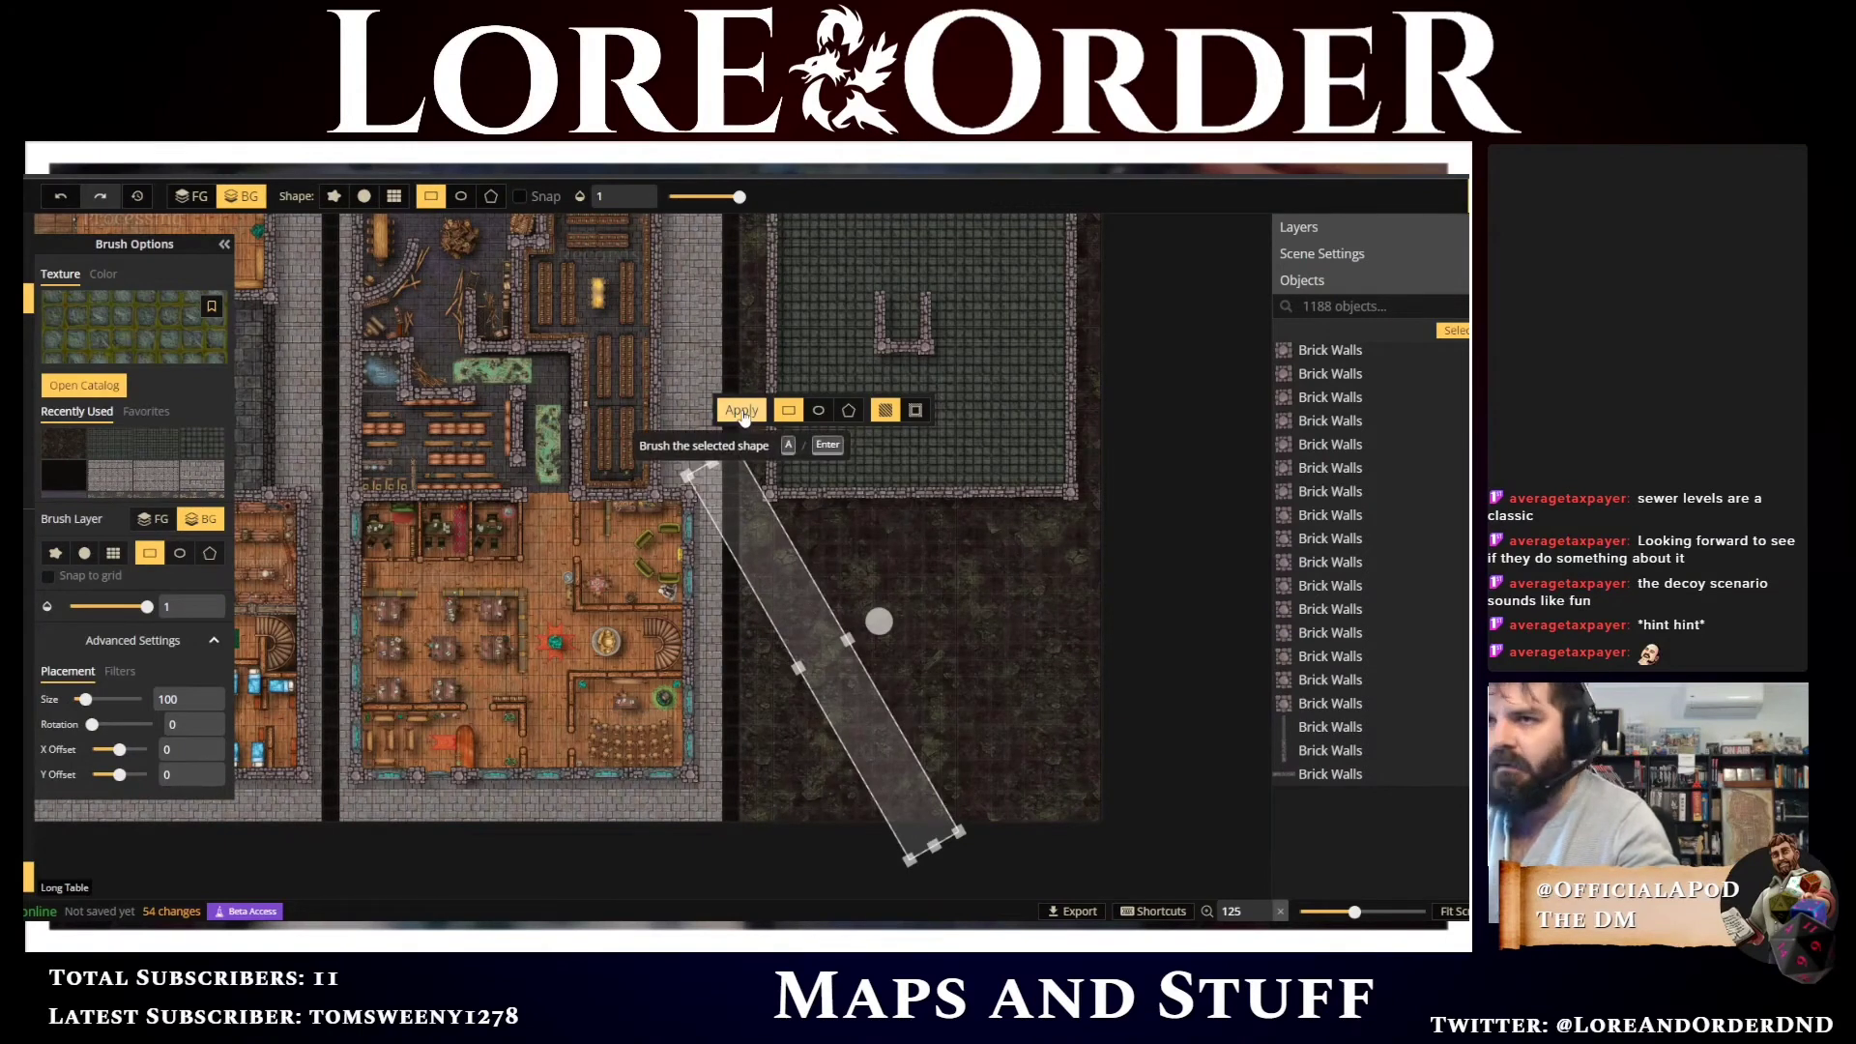
Set the sewer floor texture's size to 25 and fill the slanted rectangle with it
{"action": "double_click", "coordinate": [161, 699]}
{"action": "type", "text": "25"}
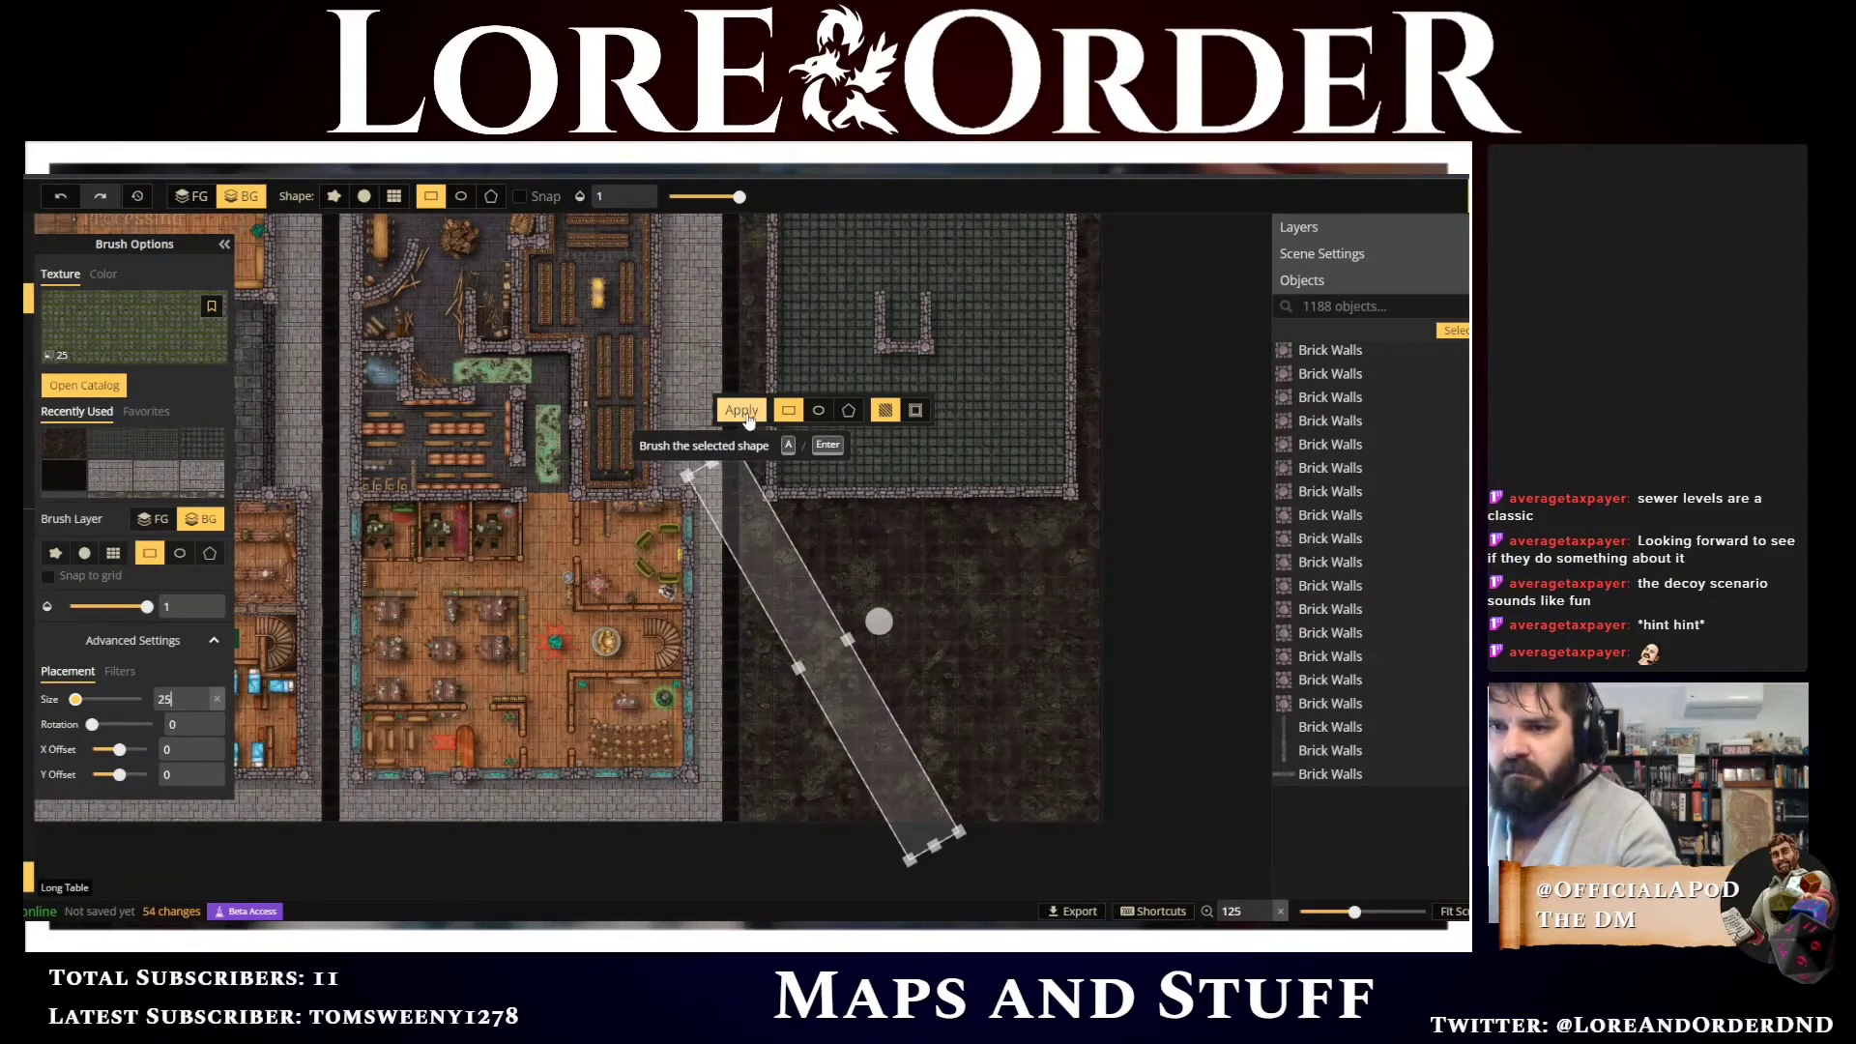
{"action": "left_click", "coordinate": [741, 411]}
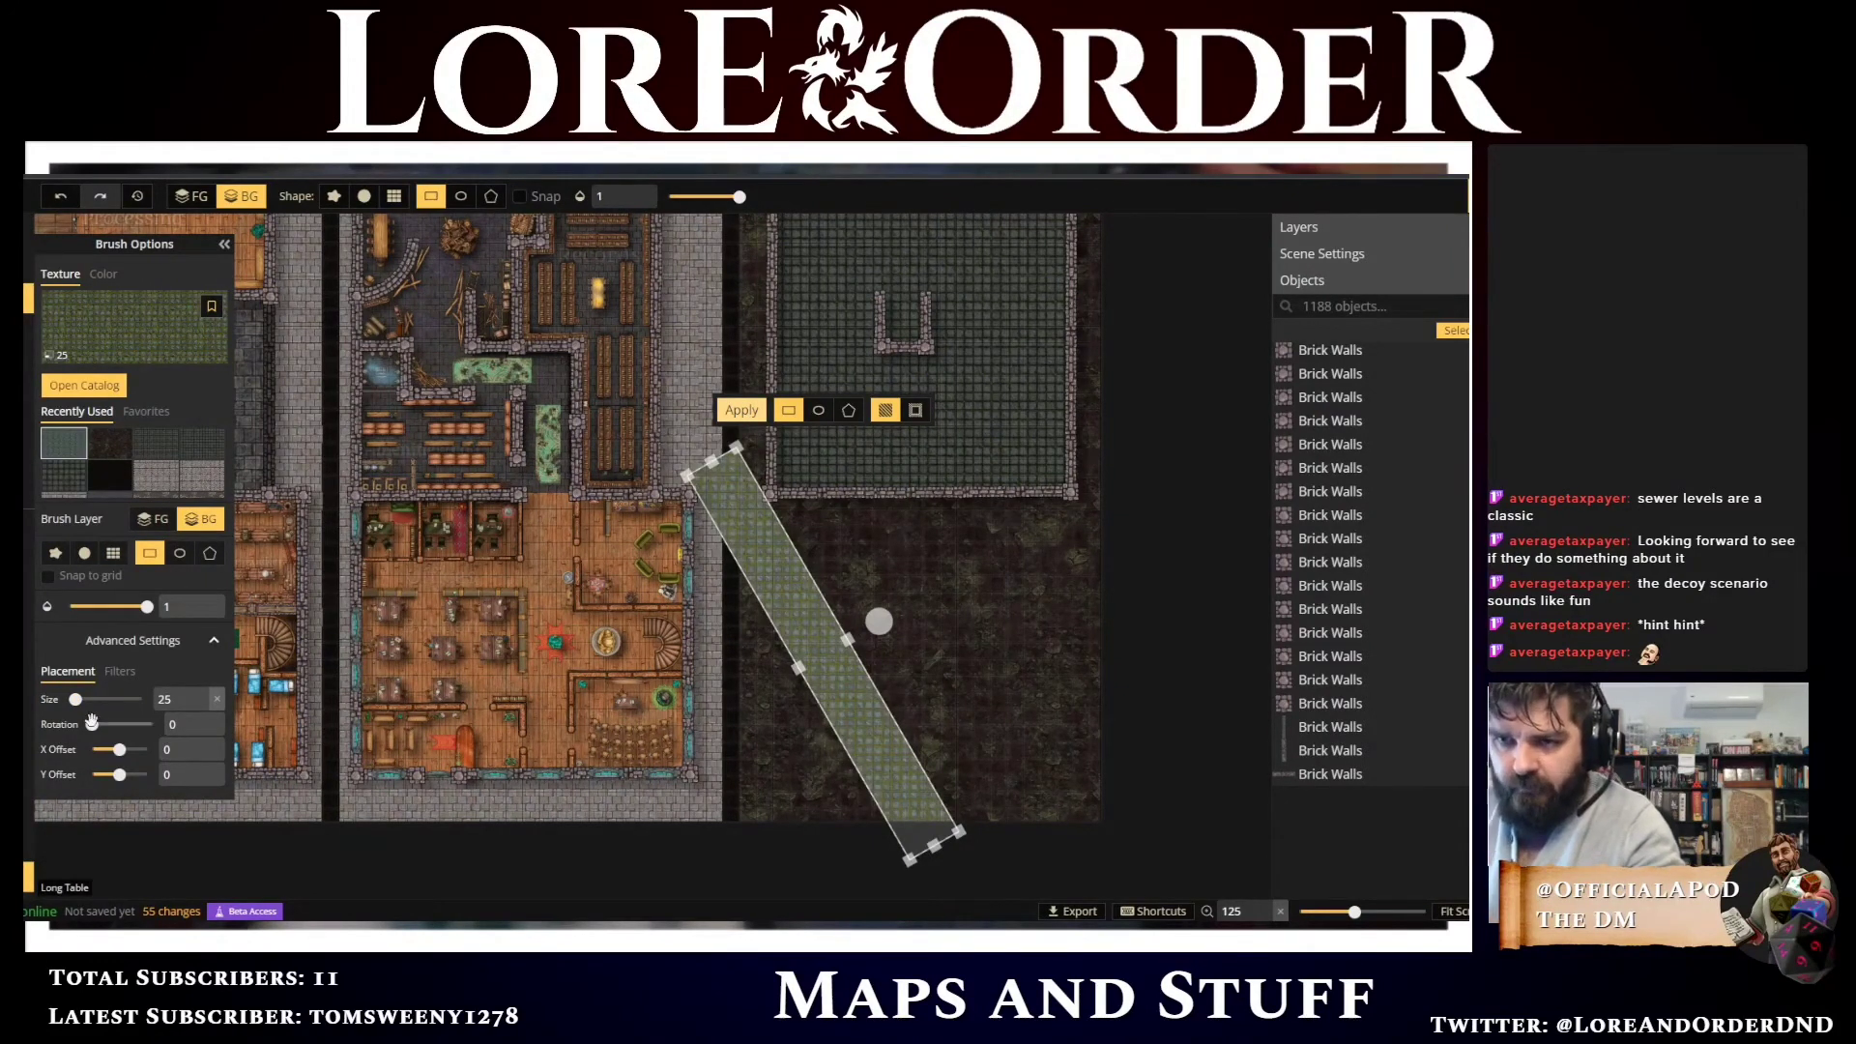
Rotate the sewer floor texture to 60 so it follows the diagonal strip, and refill the strip with it
{"action": "left_click_drag", "start_coordinate": [91, 726], "coordinate": [104, 739]}
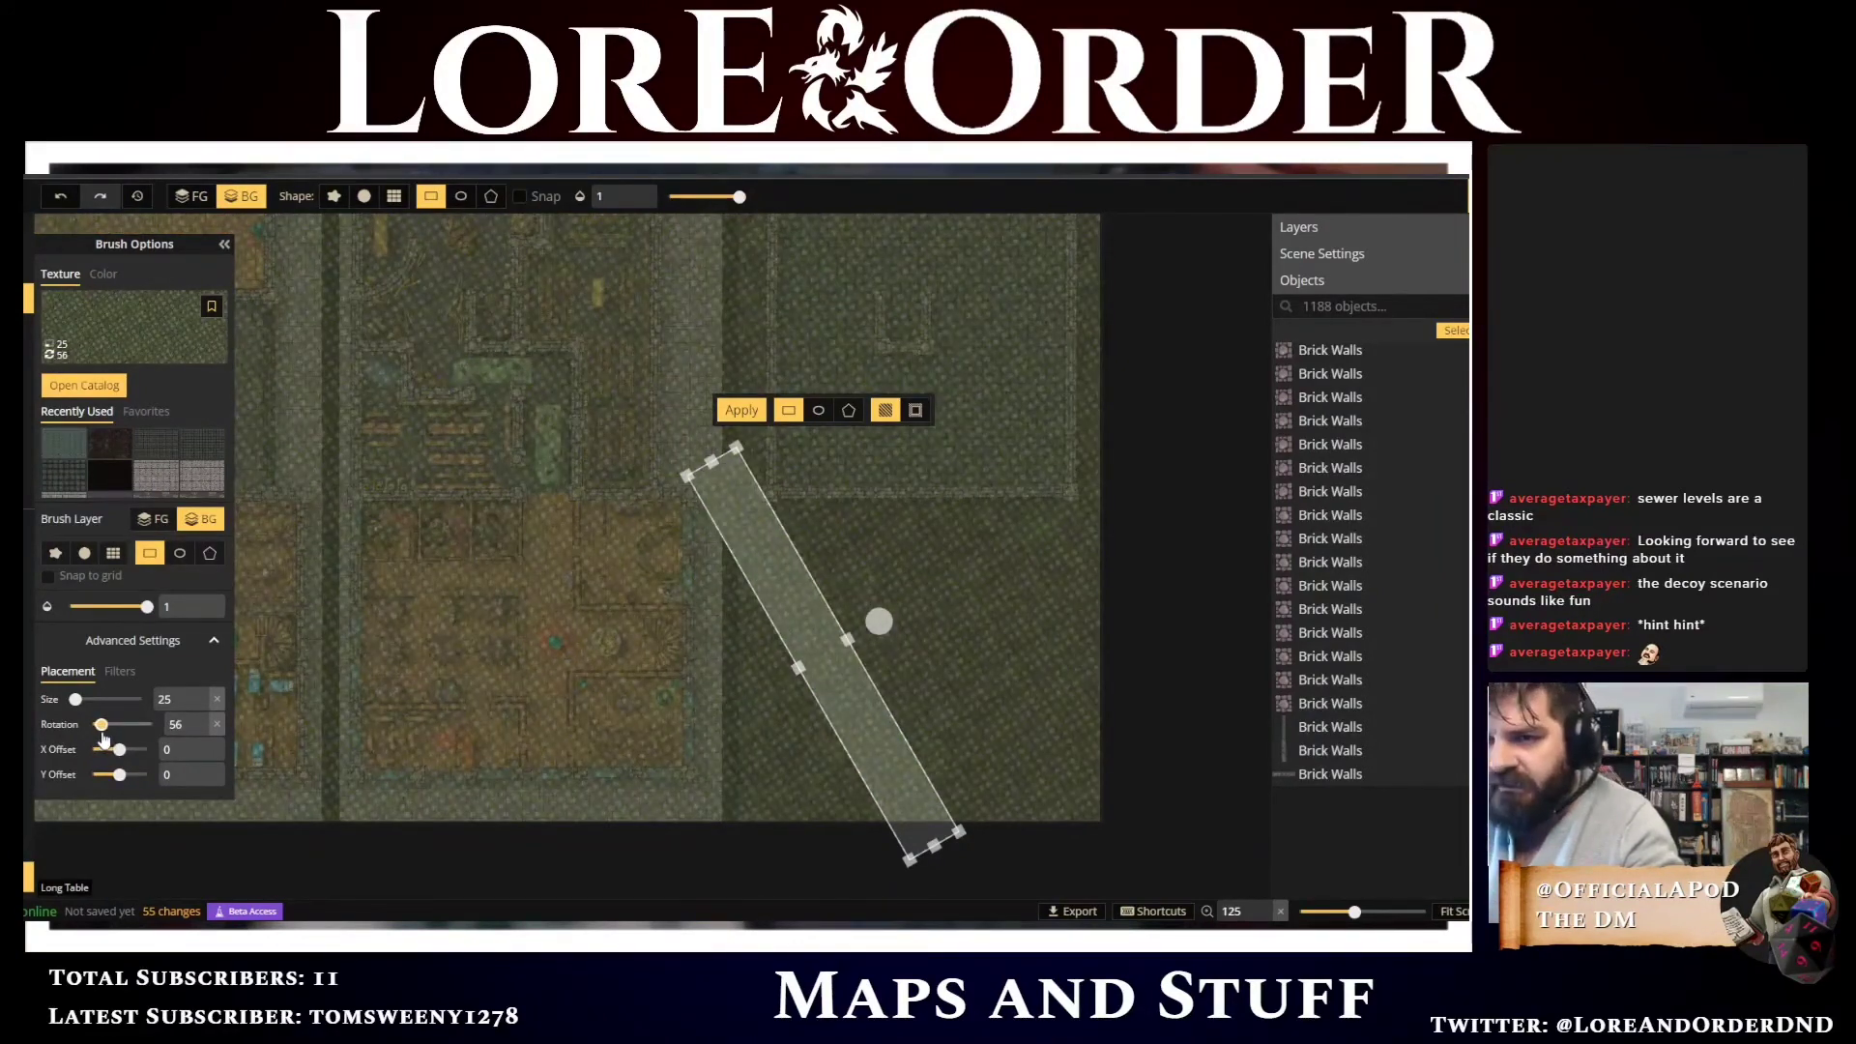
{"action": "left_click", "coordinate": [200, 732]}
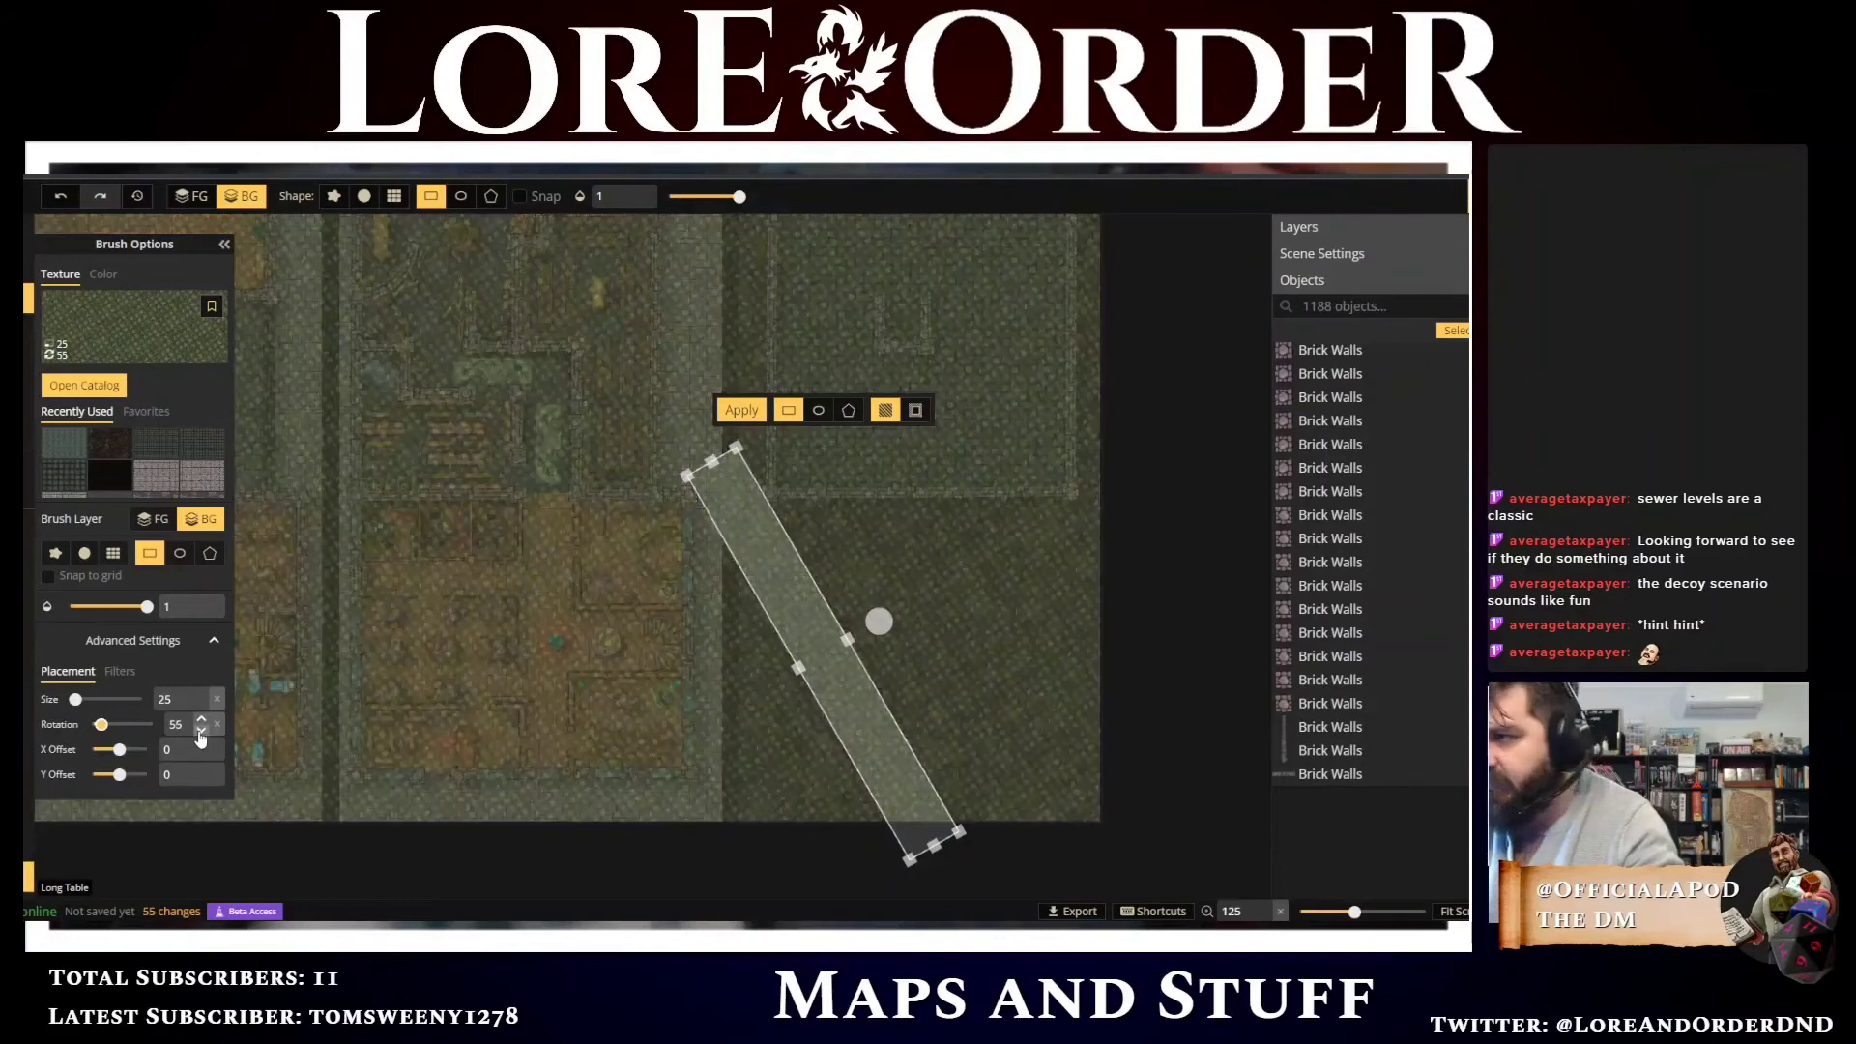
{"action": "left_click", "coordinate": [199, 732]}
{"action": "left_click", "coordinate": [199, 732]}
{"action": "left_click", "coordinate": [199, 731]}
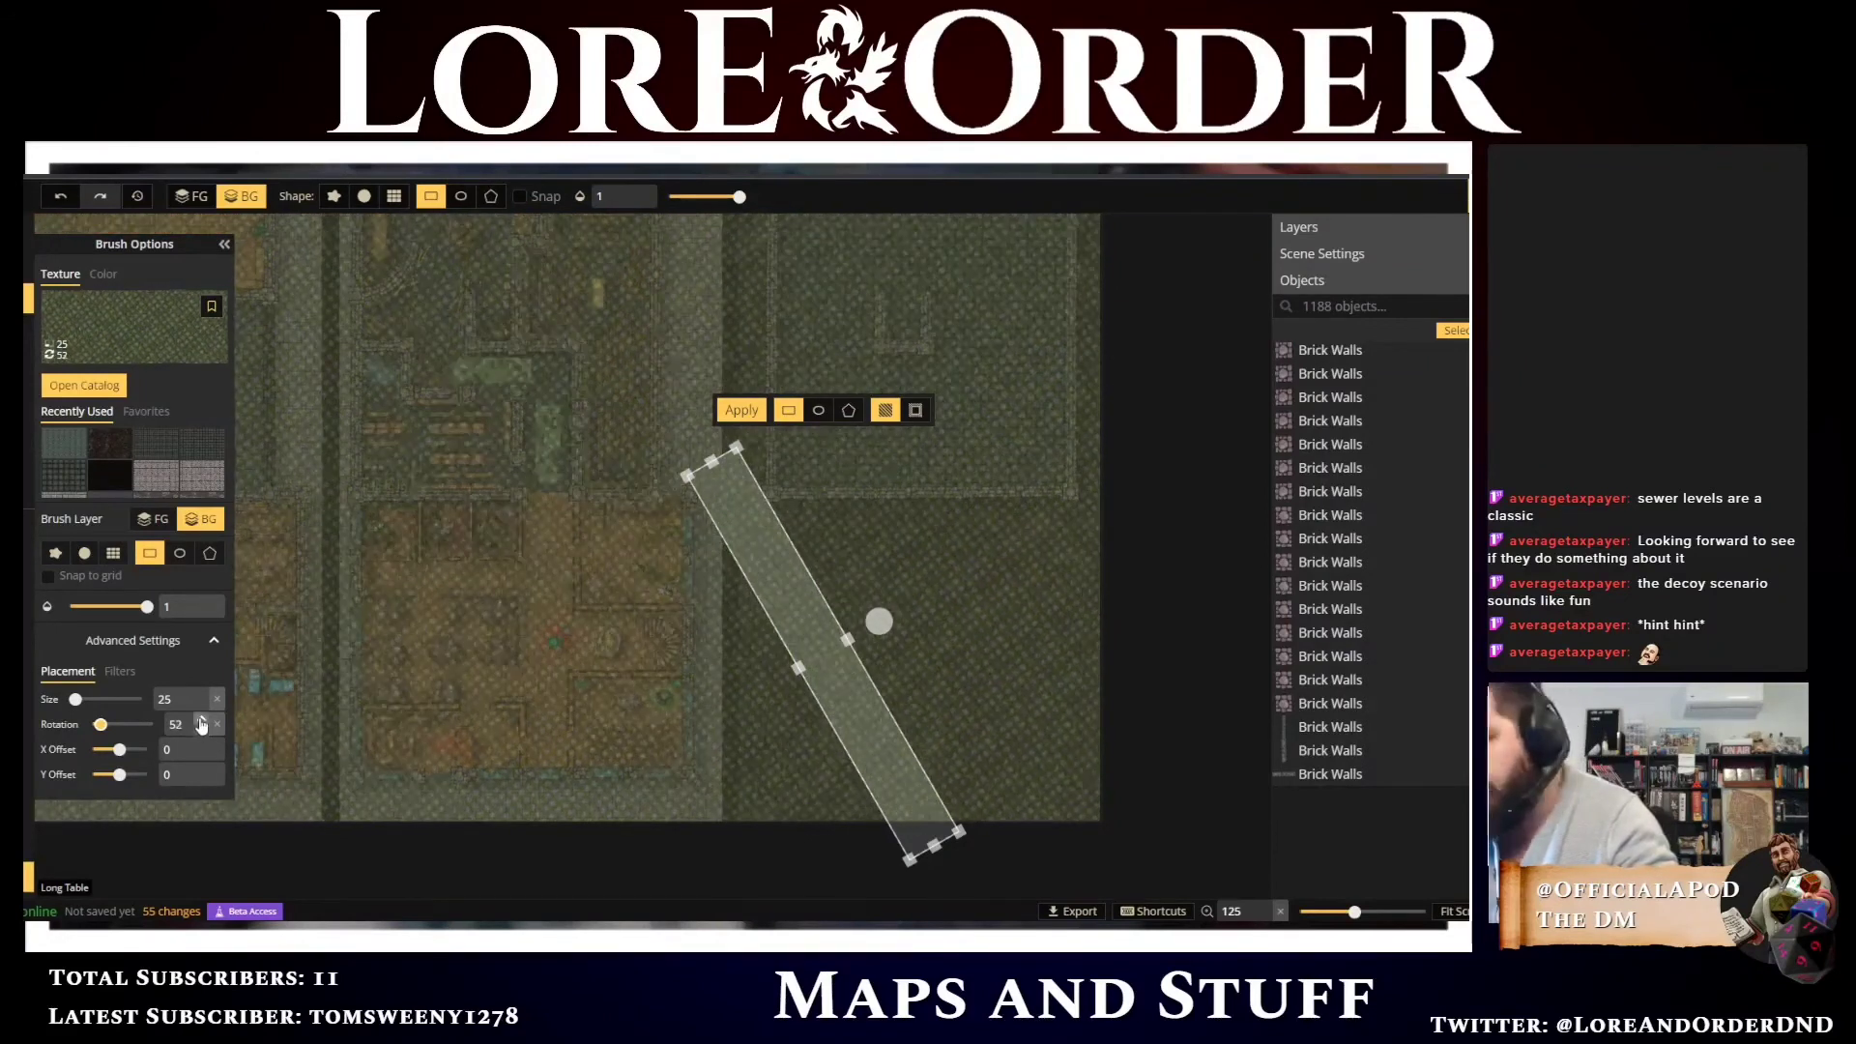
{"action": "left_click", "coordinate": [200, 720]}
{"action": "left_click", "coordinate": [200, 721]}
{"action": "left_click", "coordinate": [200, 721]}
{"action": "left_click", "coordinate": [200, 720]}
{"action": "left_click", "coordinate": [200, 720]}
{"action": "left_click", "coordinate": [200, 720]}
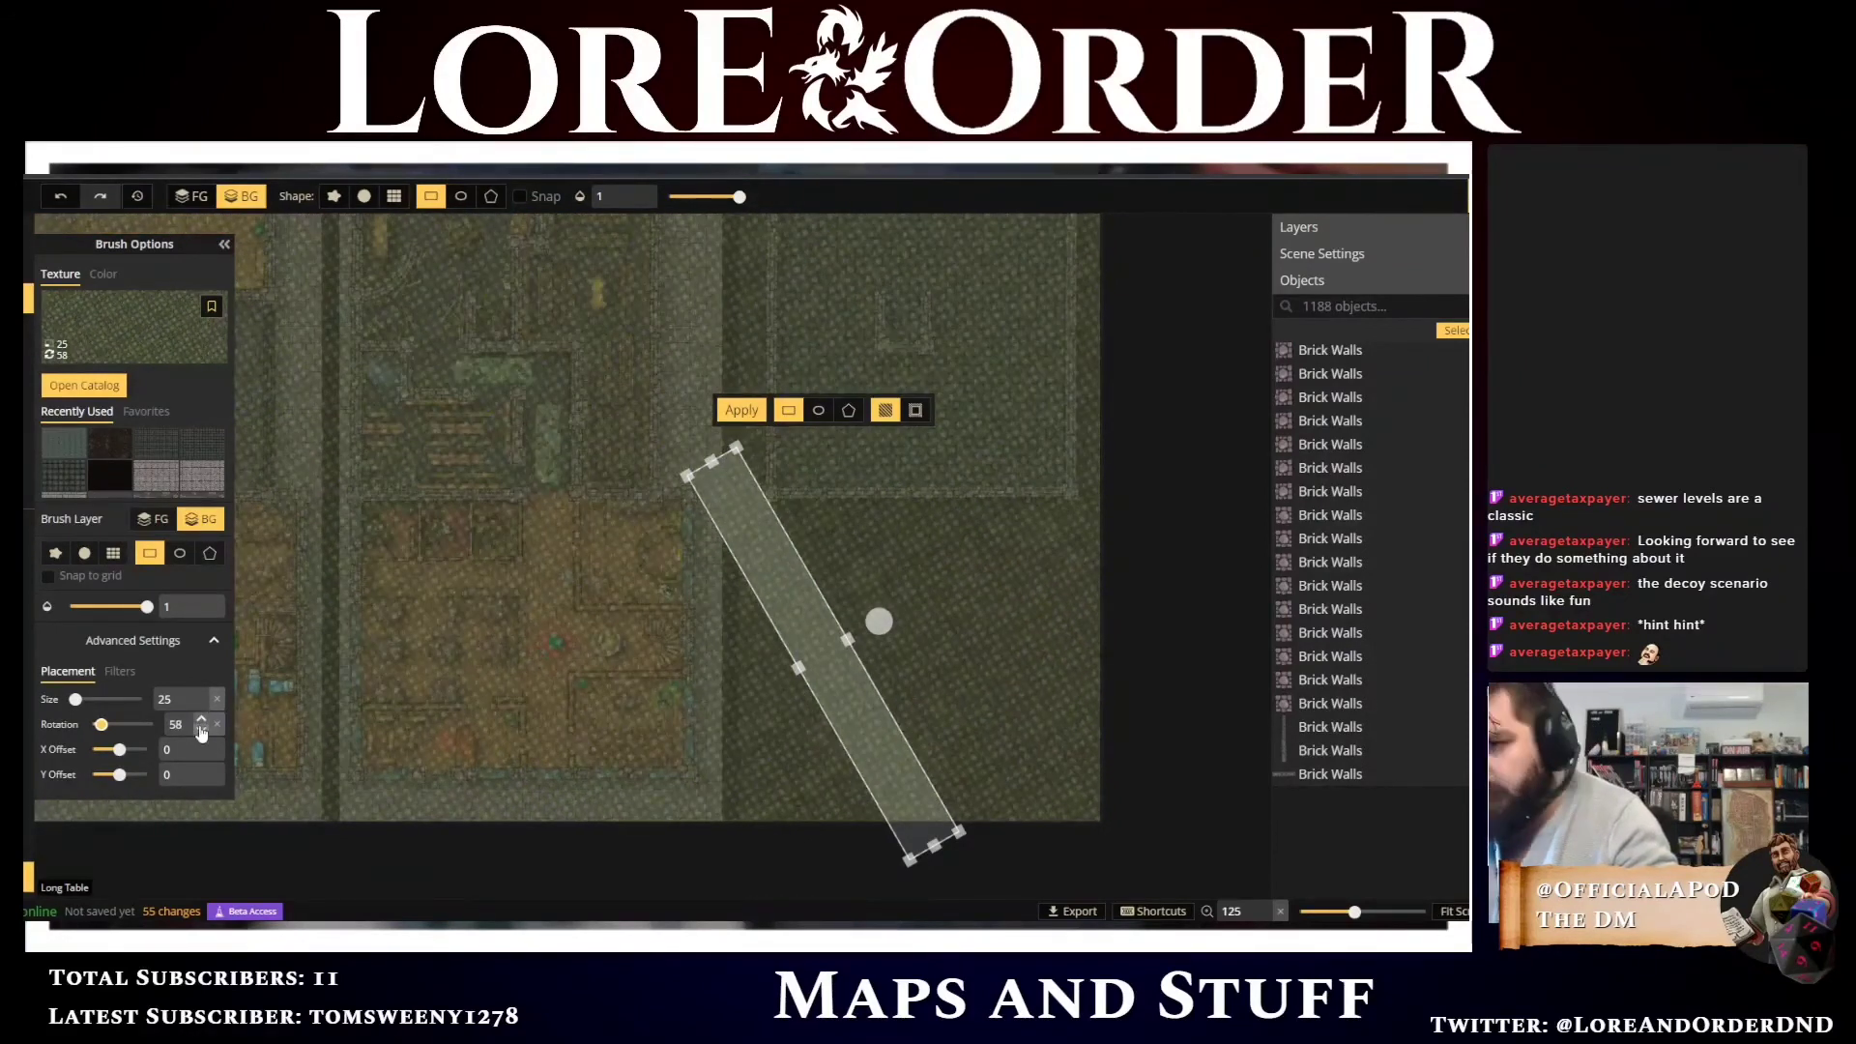
{"action": "left_click", "coordinate": [201, 731]}
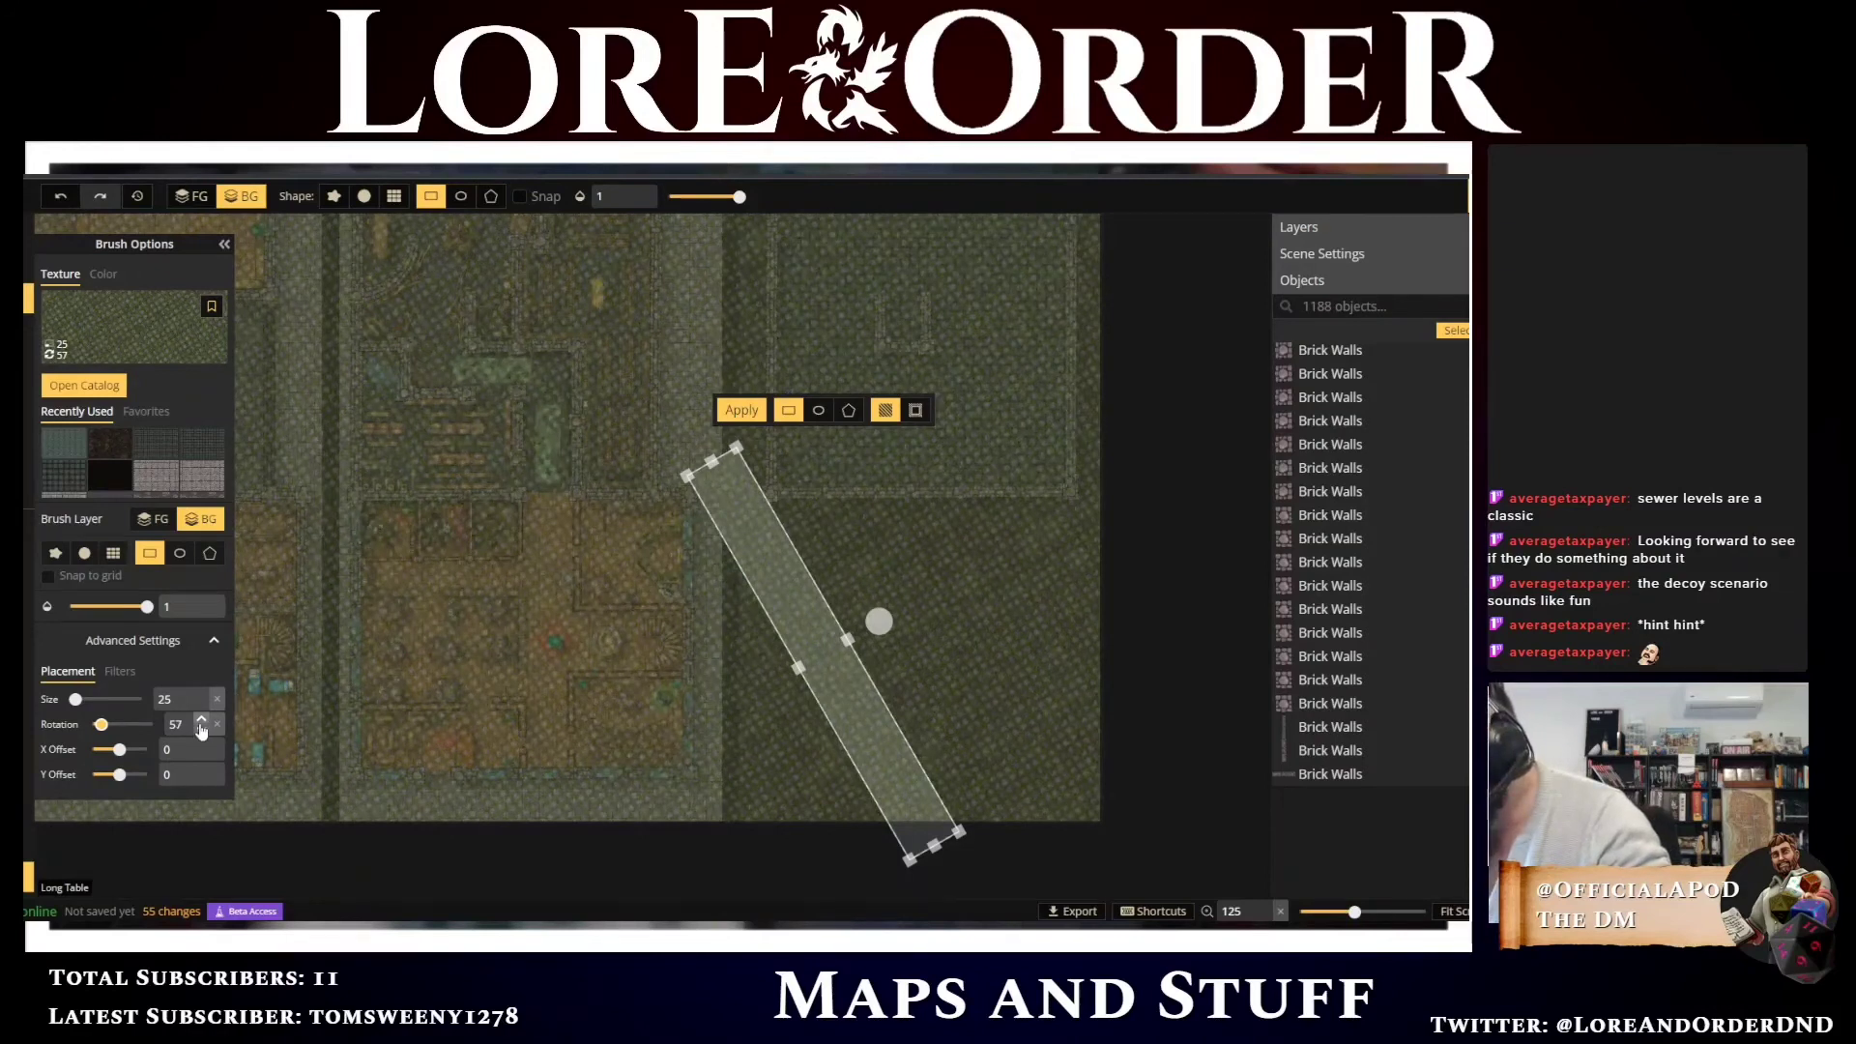
{"action": "left_click", "coordinate": [201, 721]}
{"action": "left_click", "coordinate": [201, 721]}
{"action": "left_click", "coordinate": [201, 733]}
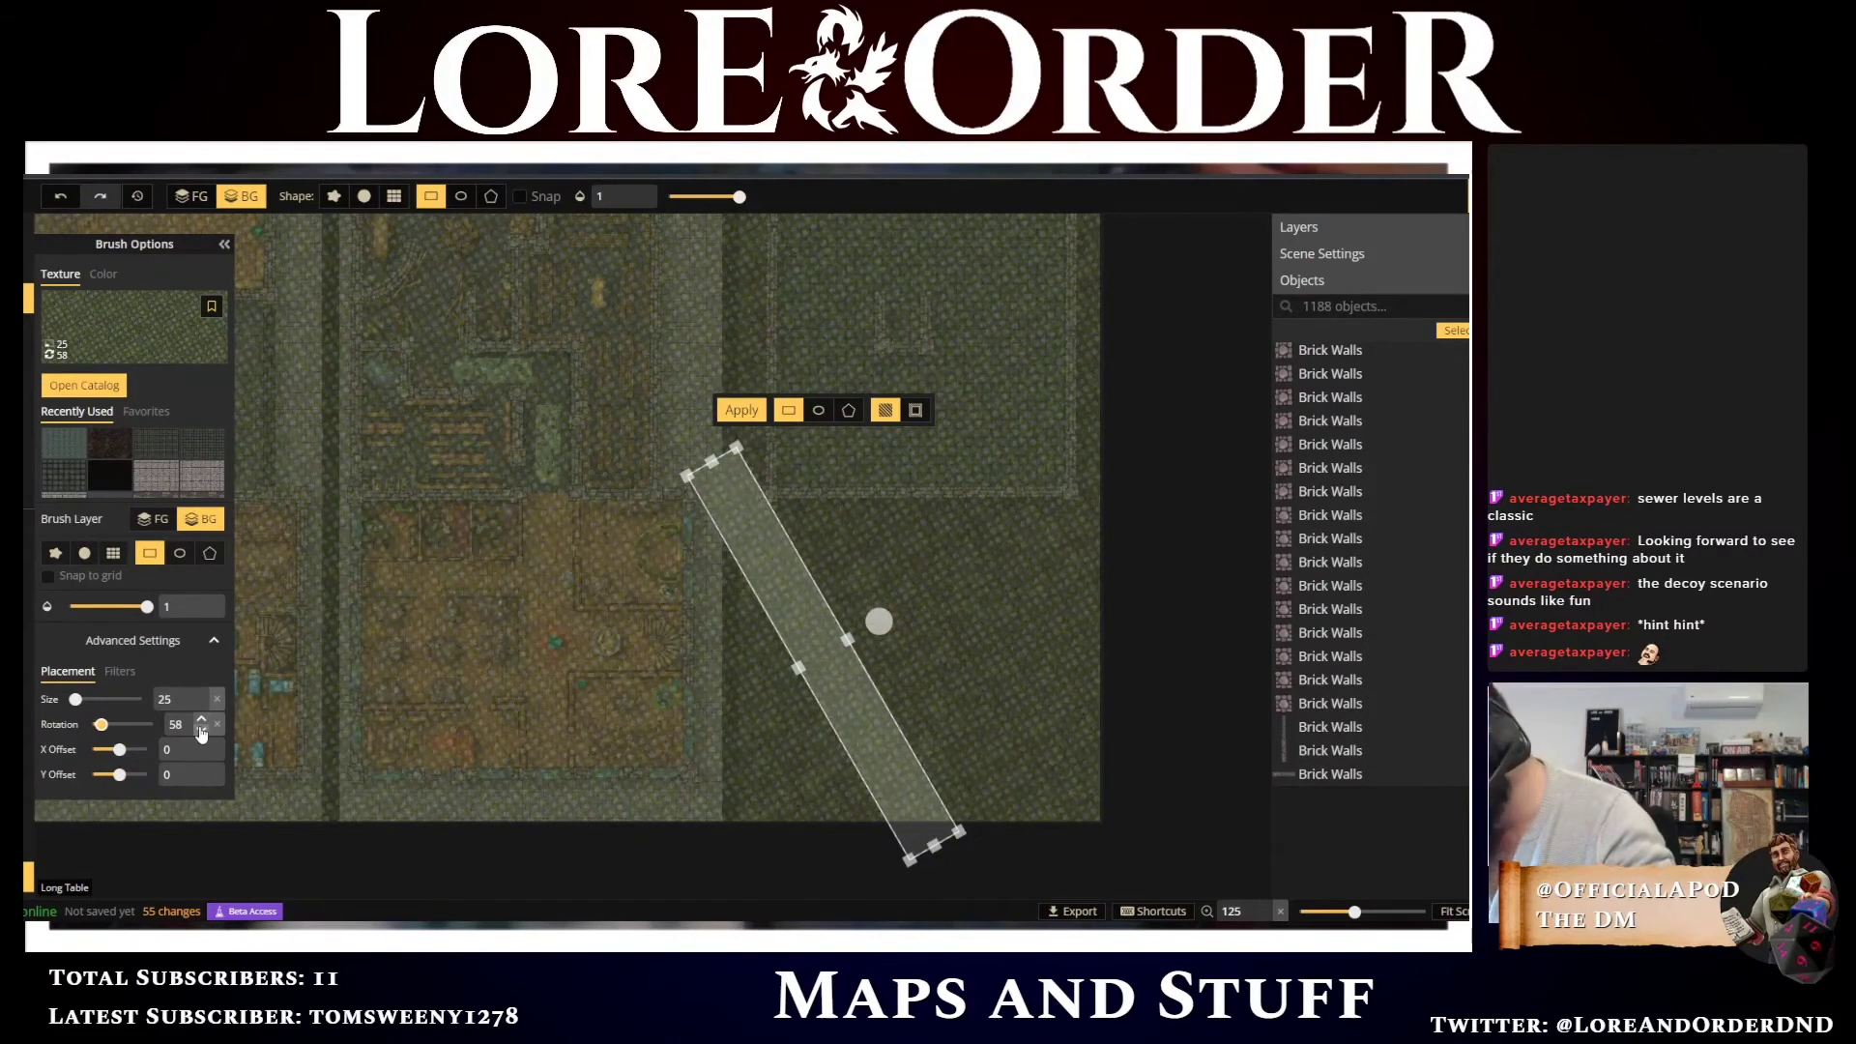
{"action": "left_click", "coordinate": [201, 733]}
{"action": "left_click", "coordinate": [201, 733]}
{"action": "left_click", "coordinate": [201, 720]}
{"action": "left_click", "coordinate": [201, 720]}
{"action": "left_click", "coordinate": [201, 720]}
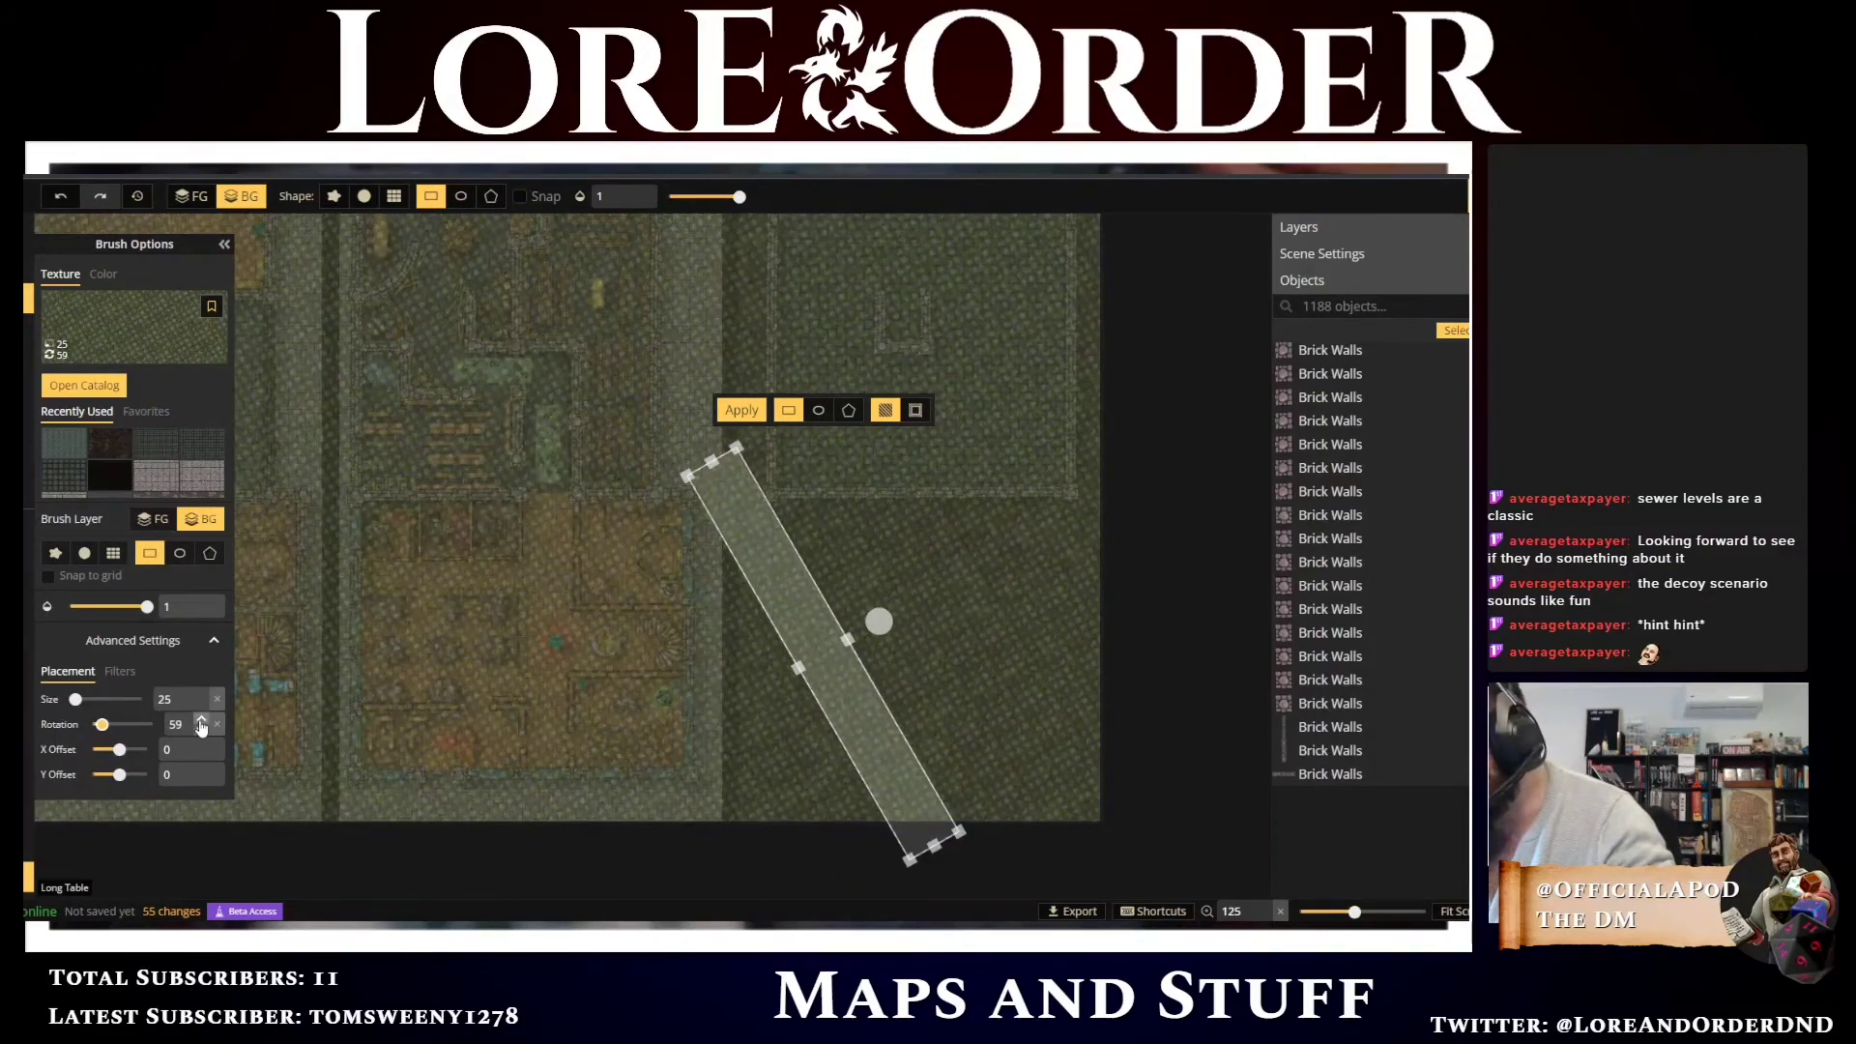
{"action": "left_click", "coordinate": [201, 720]}
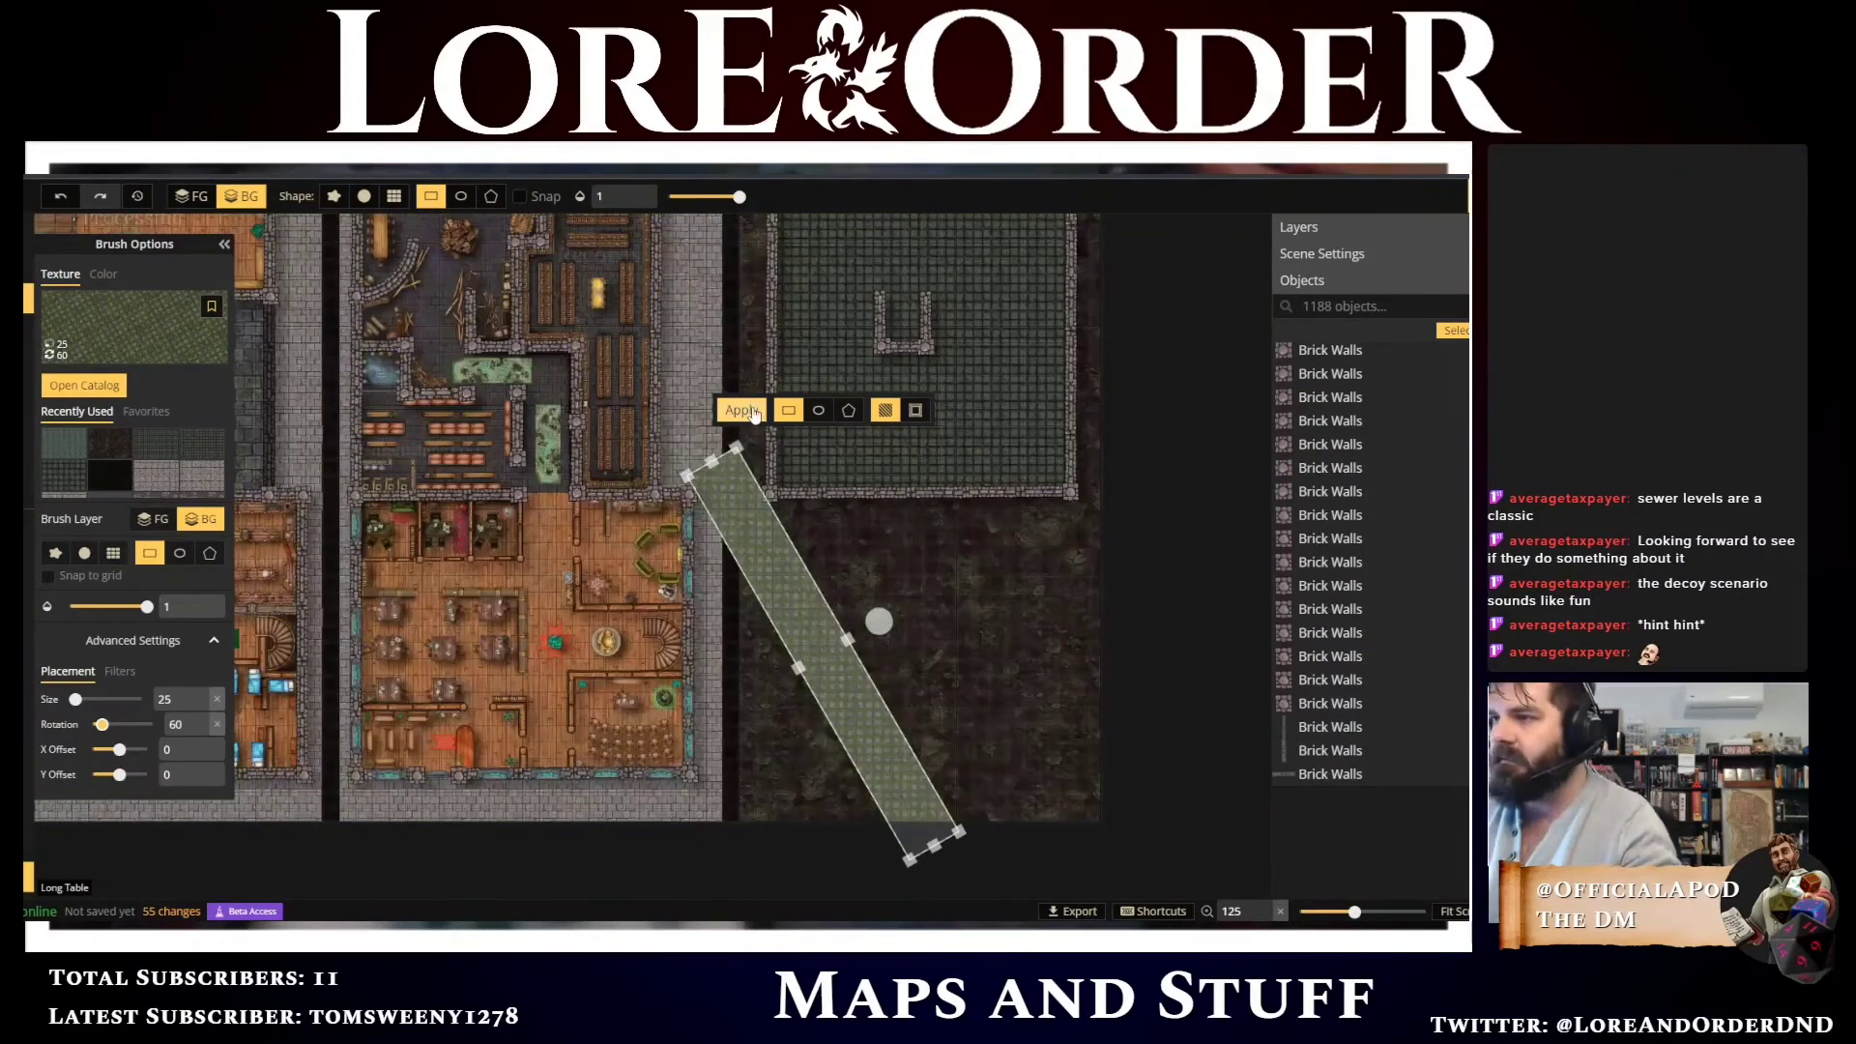
{"action": "left_click", "coordinate": [753, 412]}
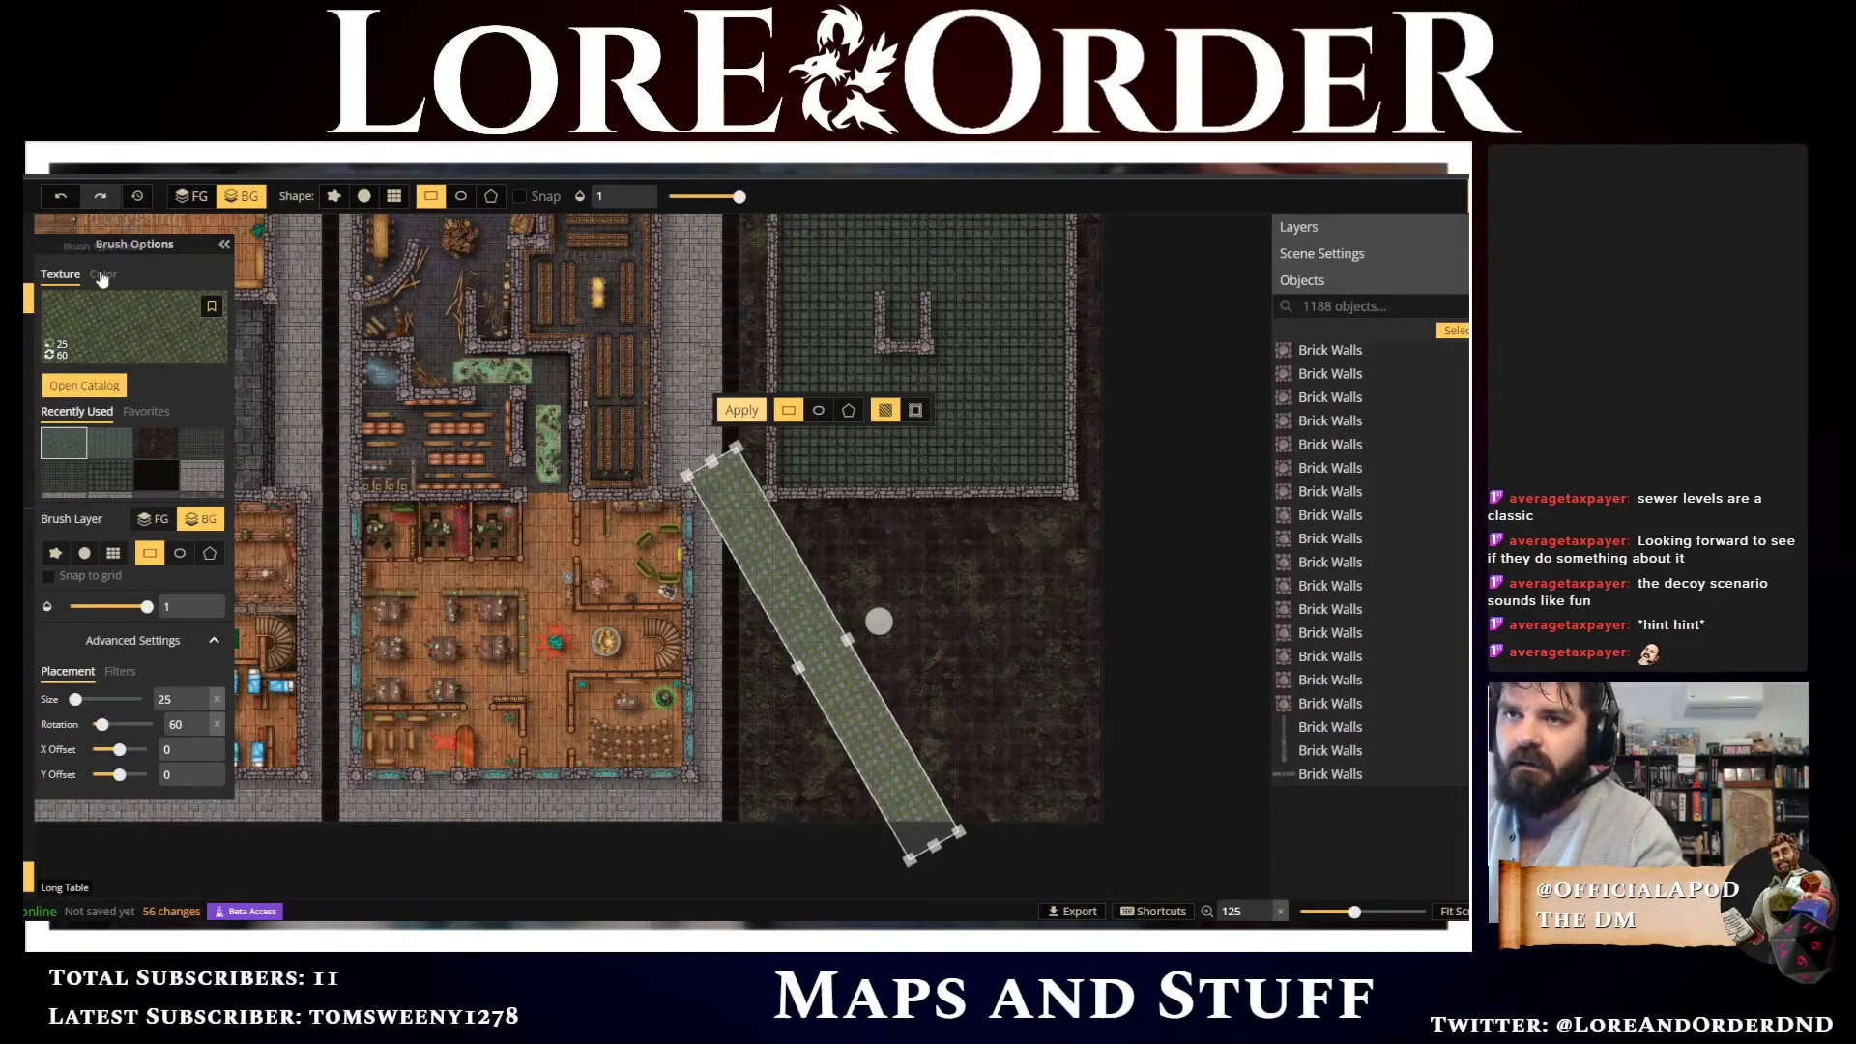
Turn grid snapping back on and cover the tunnel's end overlapping the neighbouring pavement with the favourite grey paving texture
{"action": "left_click", "coordinate": [145, 413]}
{"action": "left_click", "coordinate": [62, 454]}
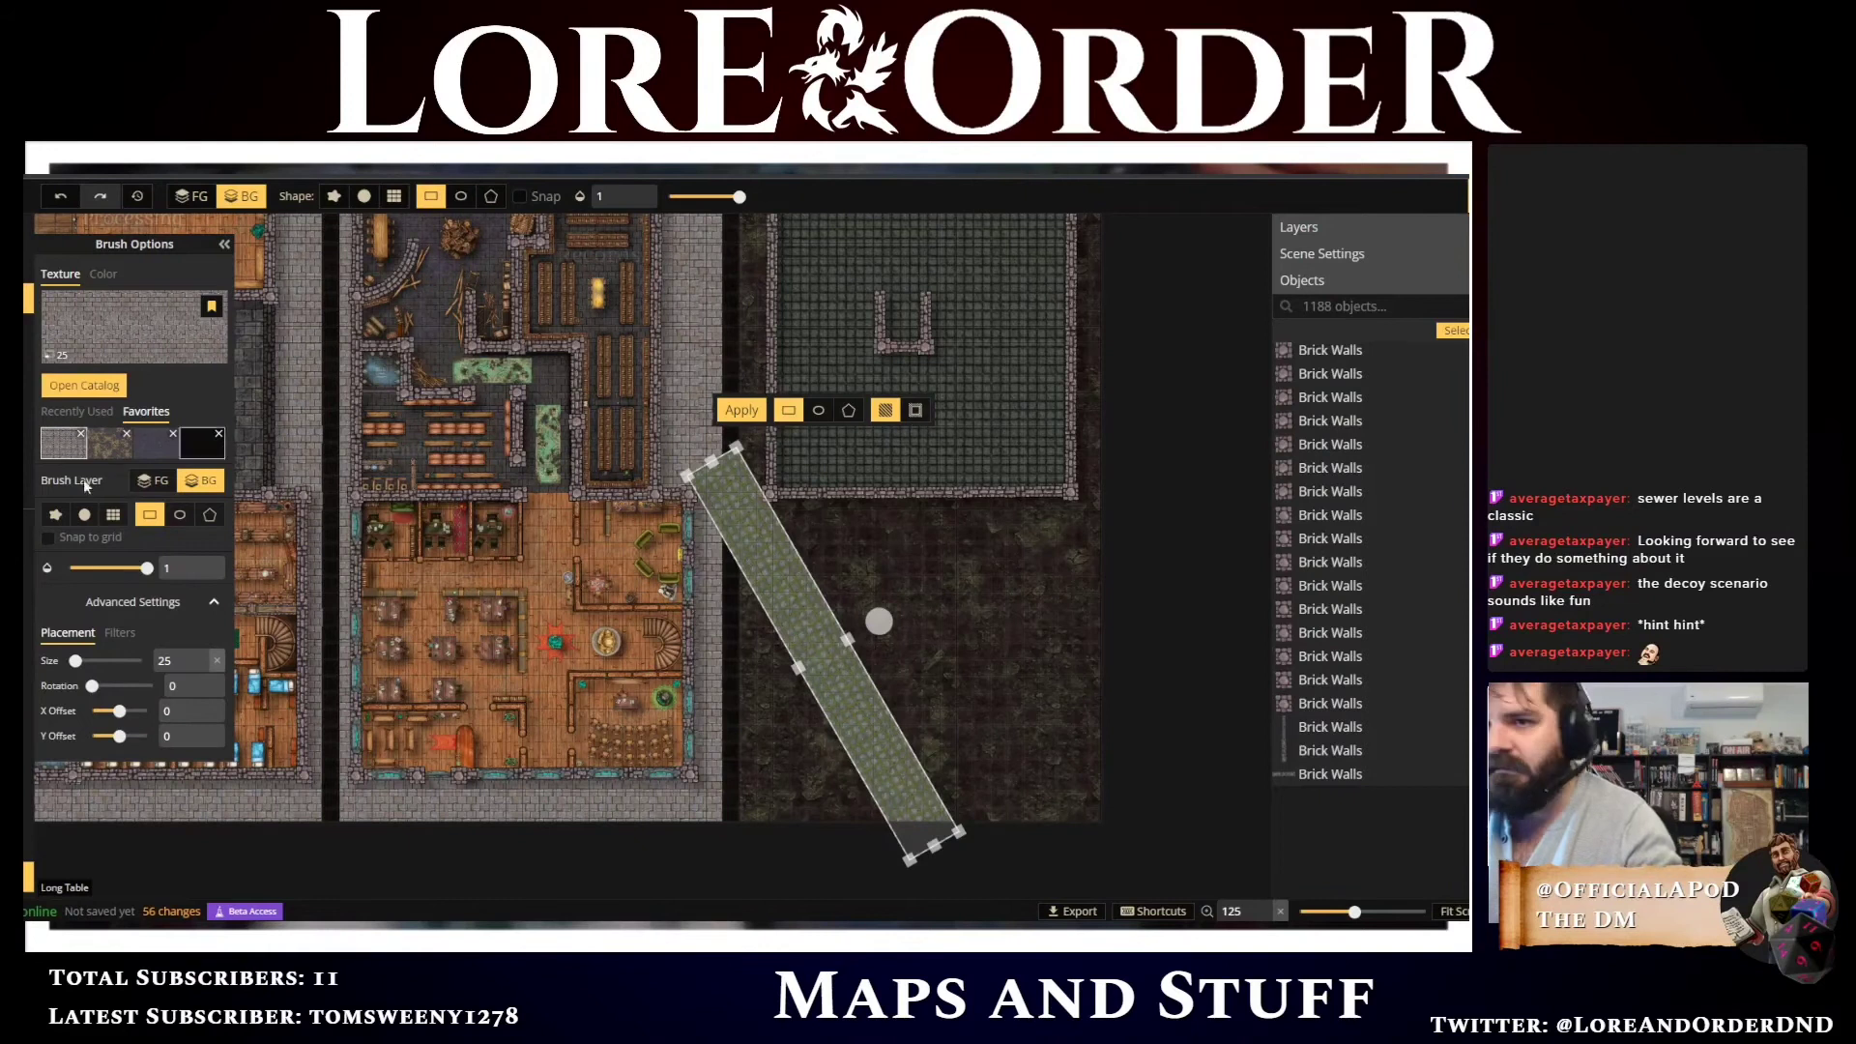
{"action": "left_click", "coordinate": [77, 539]}
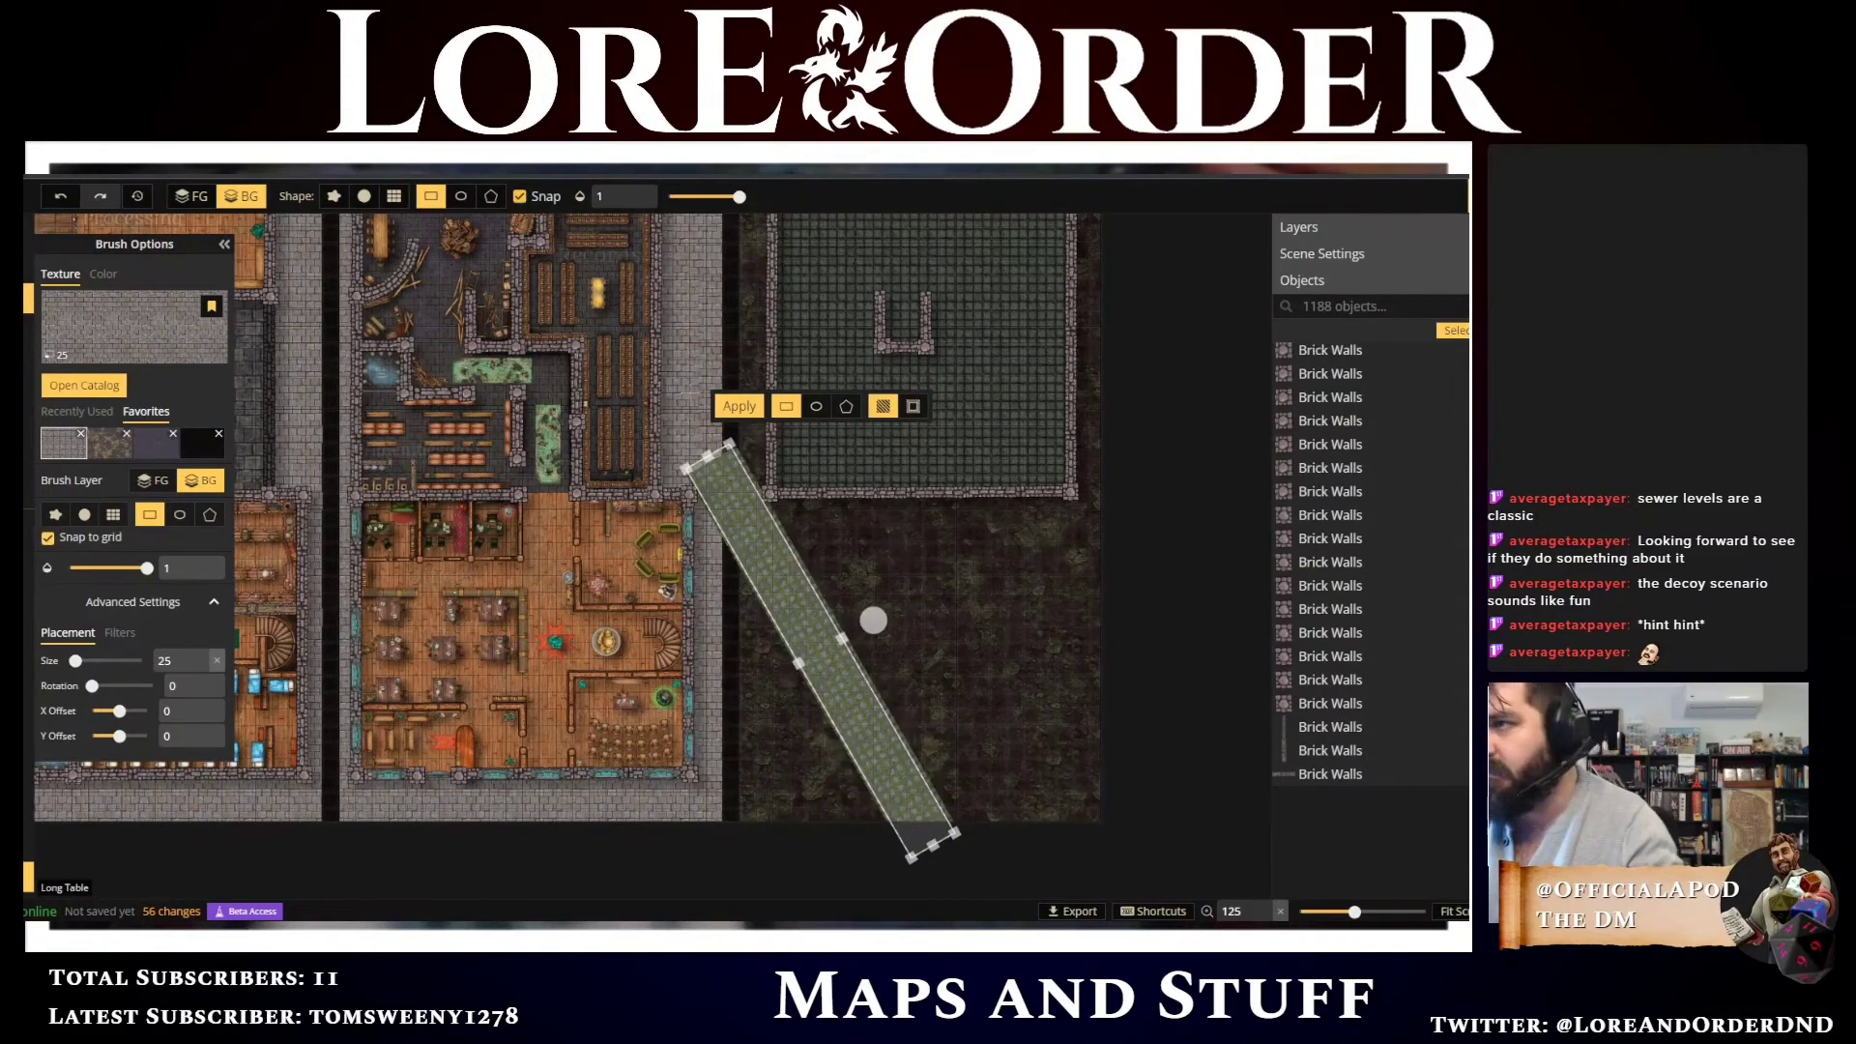
{"action": "left_click", "coordinate": [738, 406]}
{"action": "scroll", "coordinate": [677, 444], "scroll_direction": "up", "scroll_amount": 4}
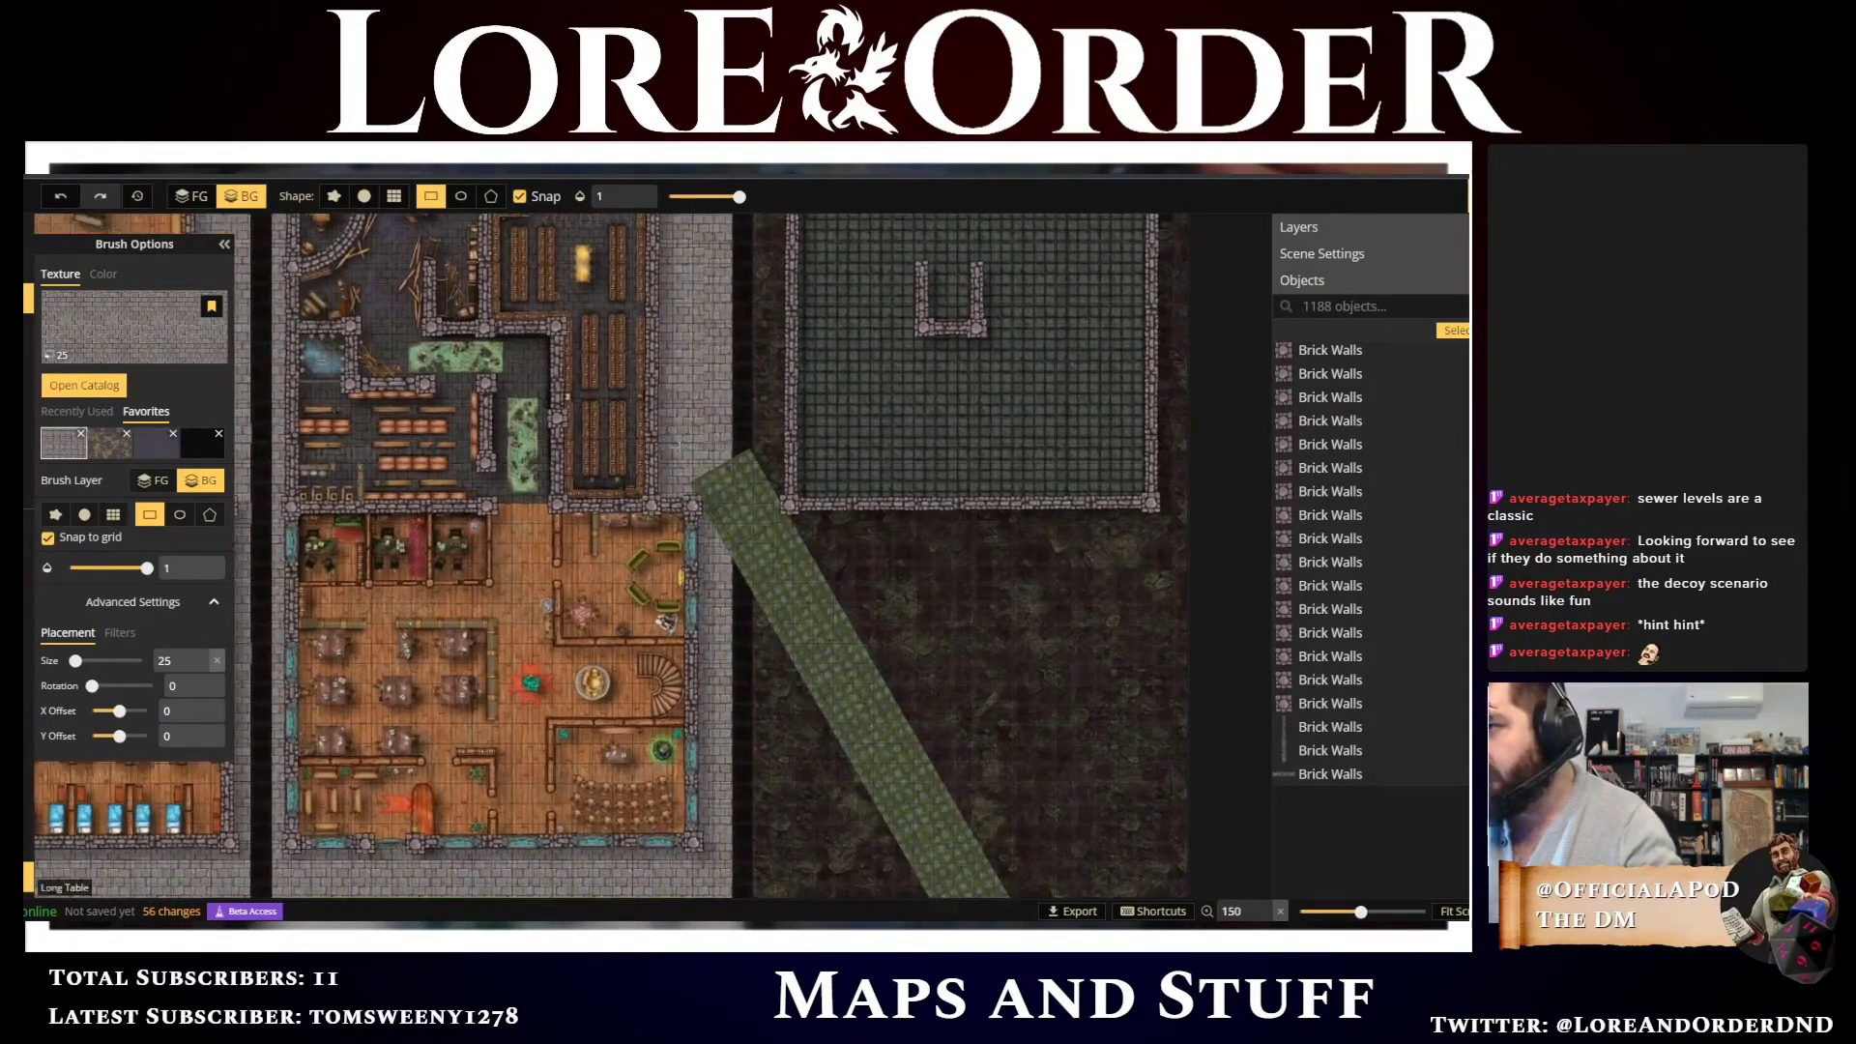
{"action": "mouse_move", "coordinate": [698, 445]}
{"action": "left_mouse_down"}
{"action": "mouse_move", "coordinate": [725, 575]}
{"action": "mouse_move", "coordinate": [748, 596]}
{"action": "left_mouse_up"}
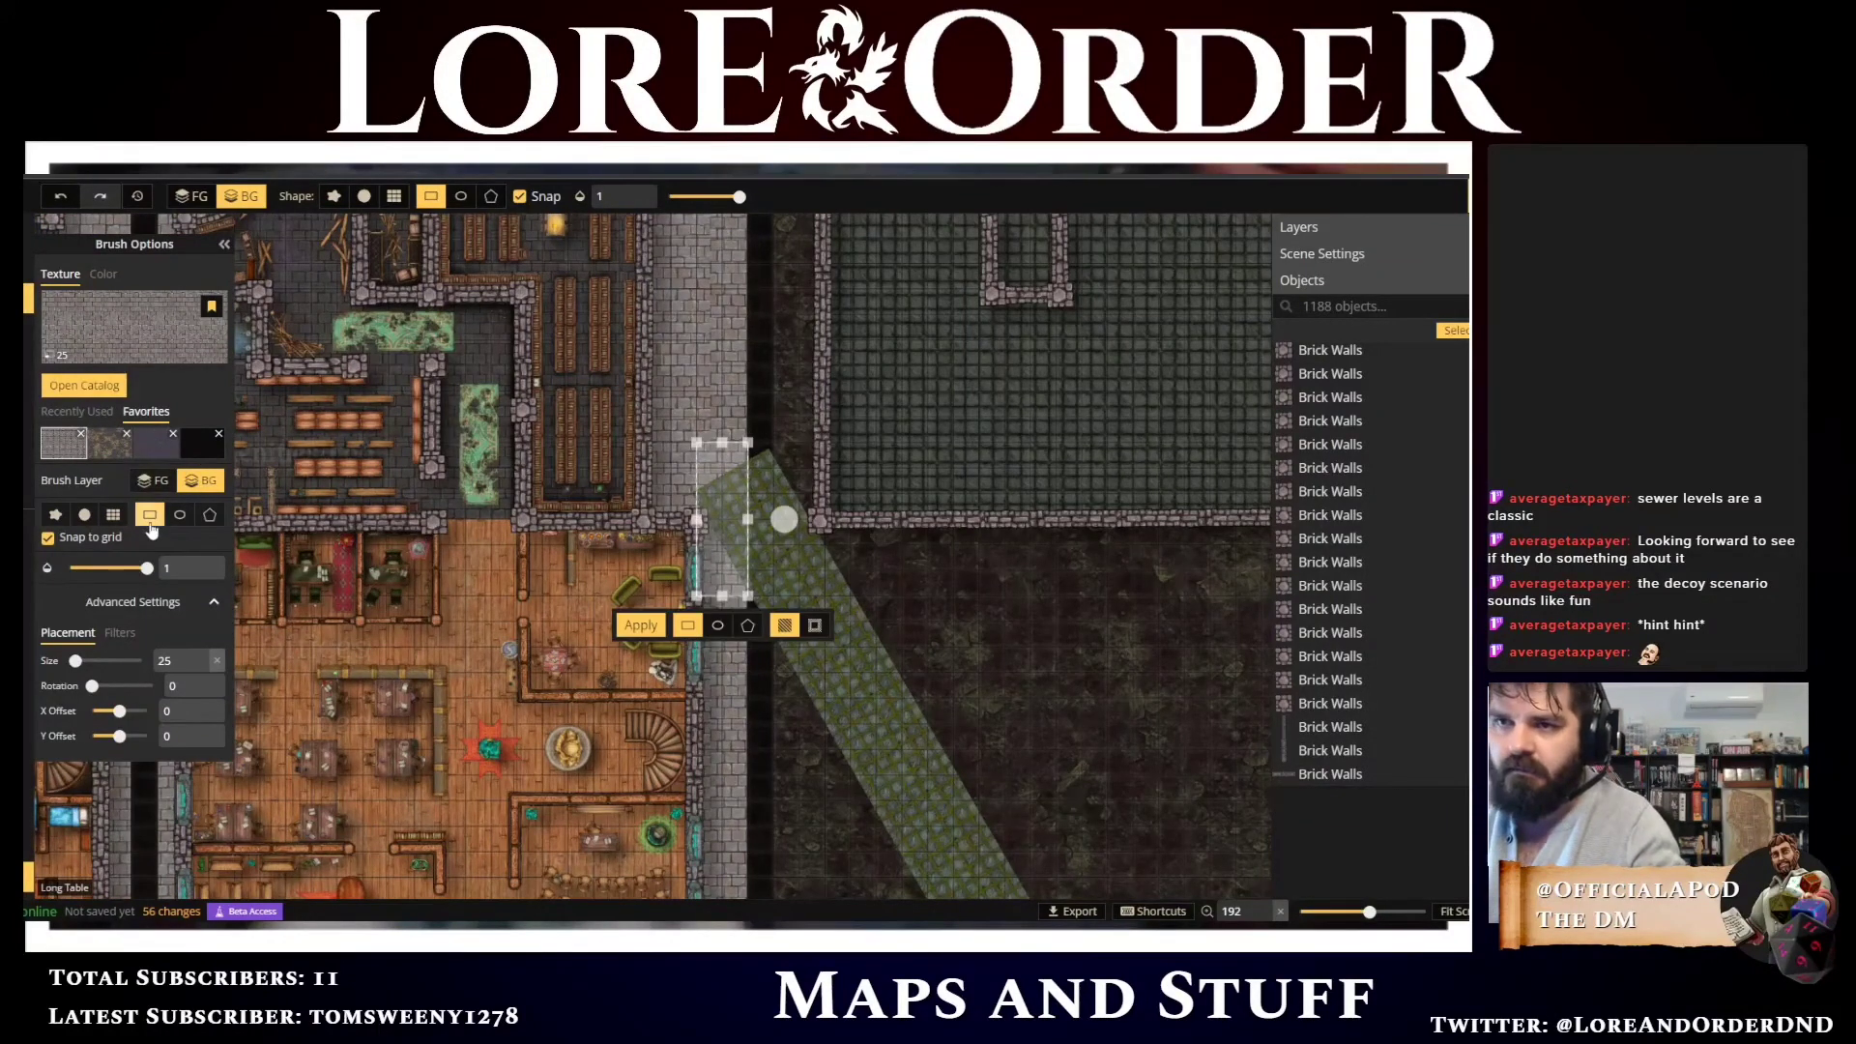
{"action": "left_click", "coordinate": [641, 626]}
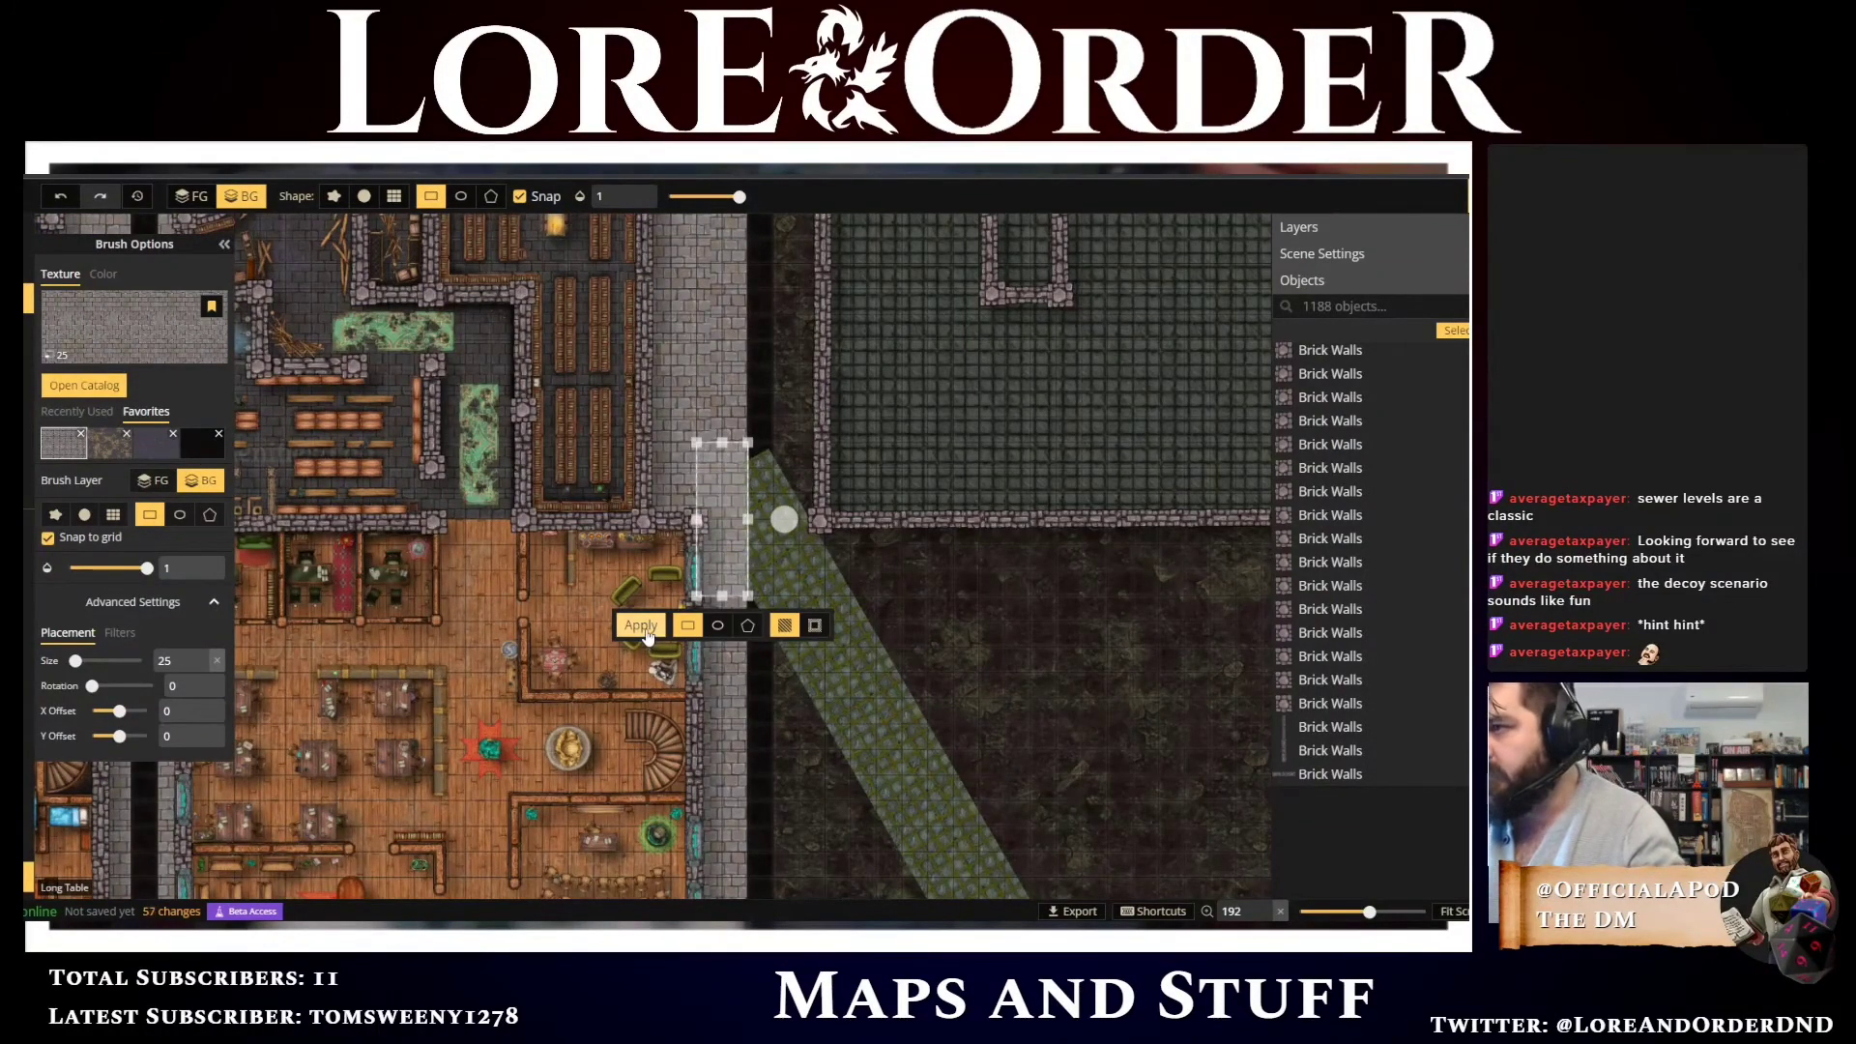
Cover the tunnel's end overlapping the dark gap beside the pavement with the favourite black texture
{"action": "left_click", "coordinate": [202, 444]}
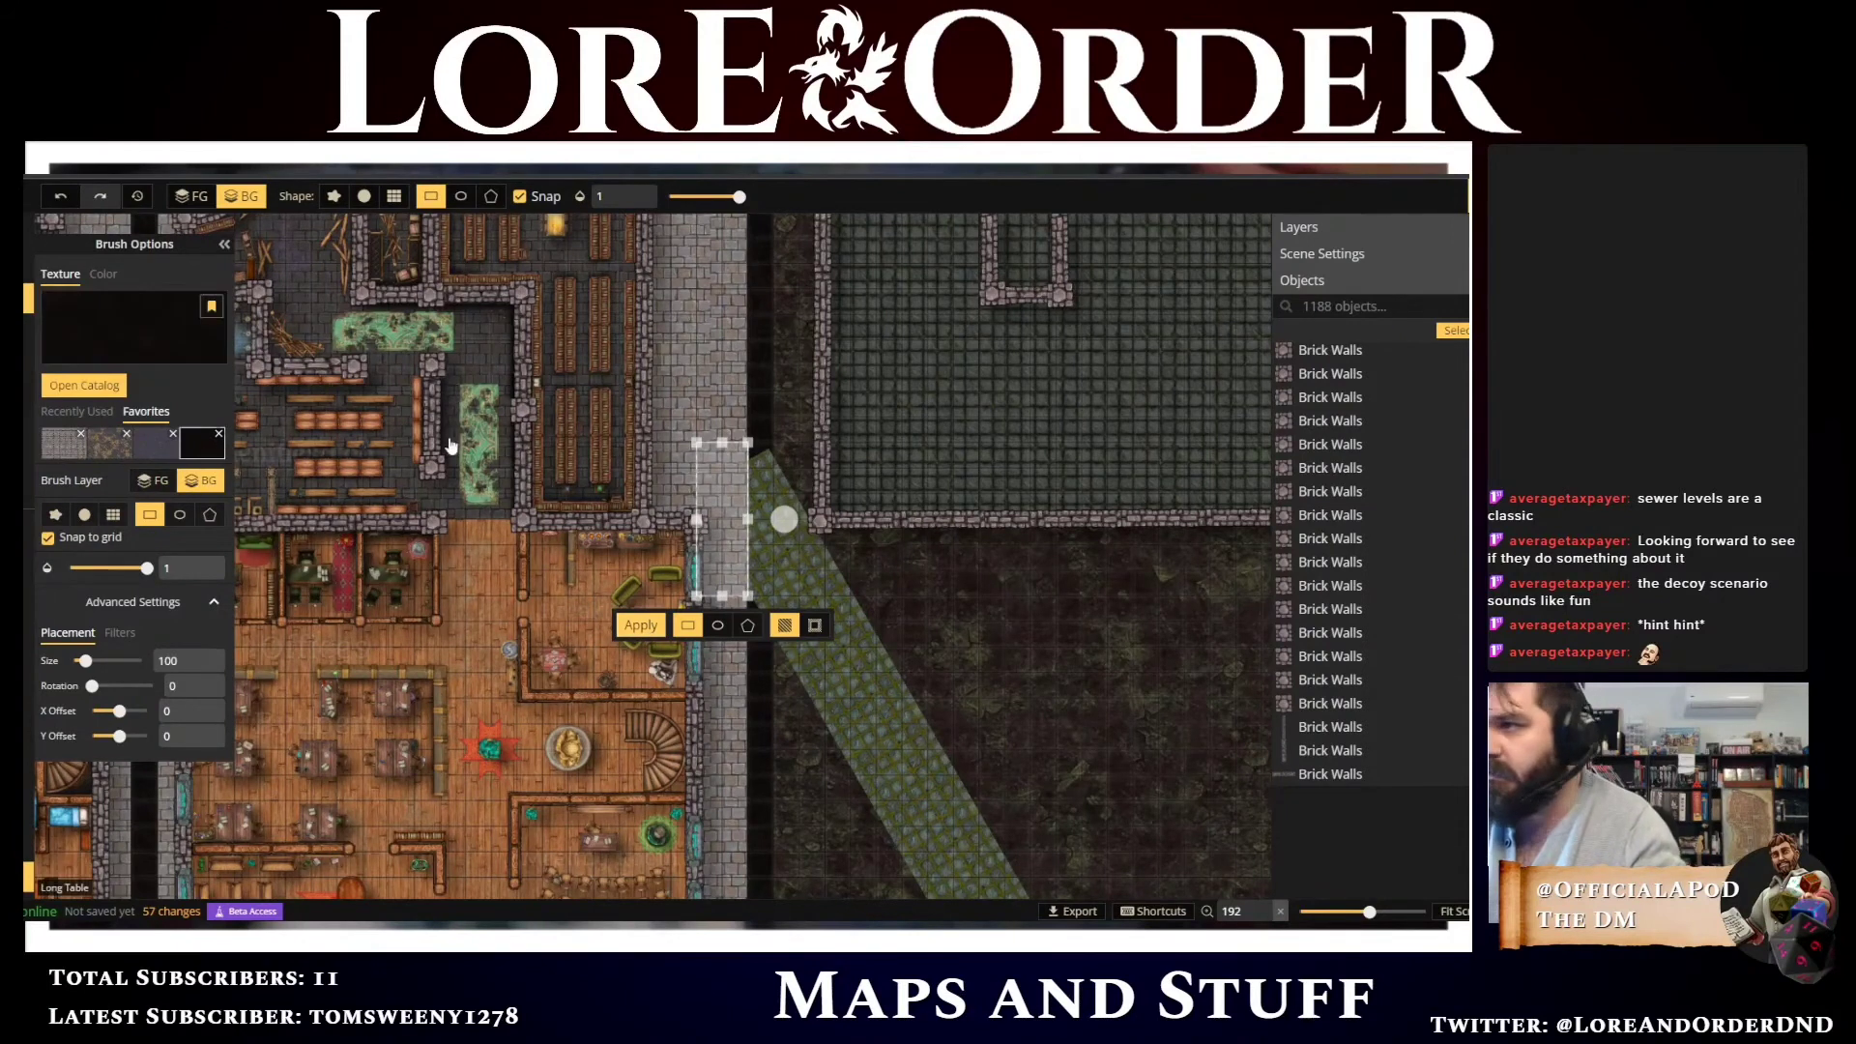
{"action": "left_click_drag", "start_coordinate": [748, 391], "coordinate": [763, 664]}
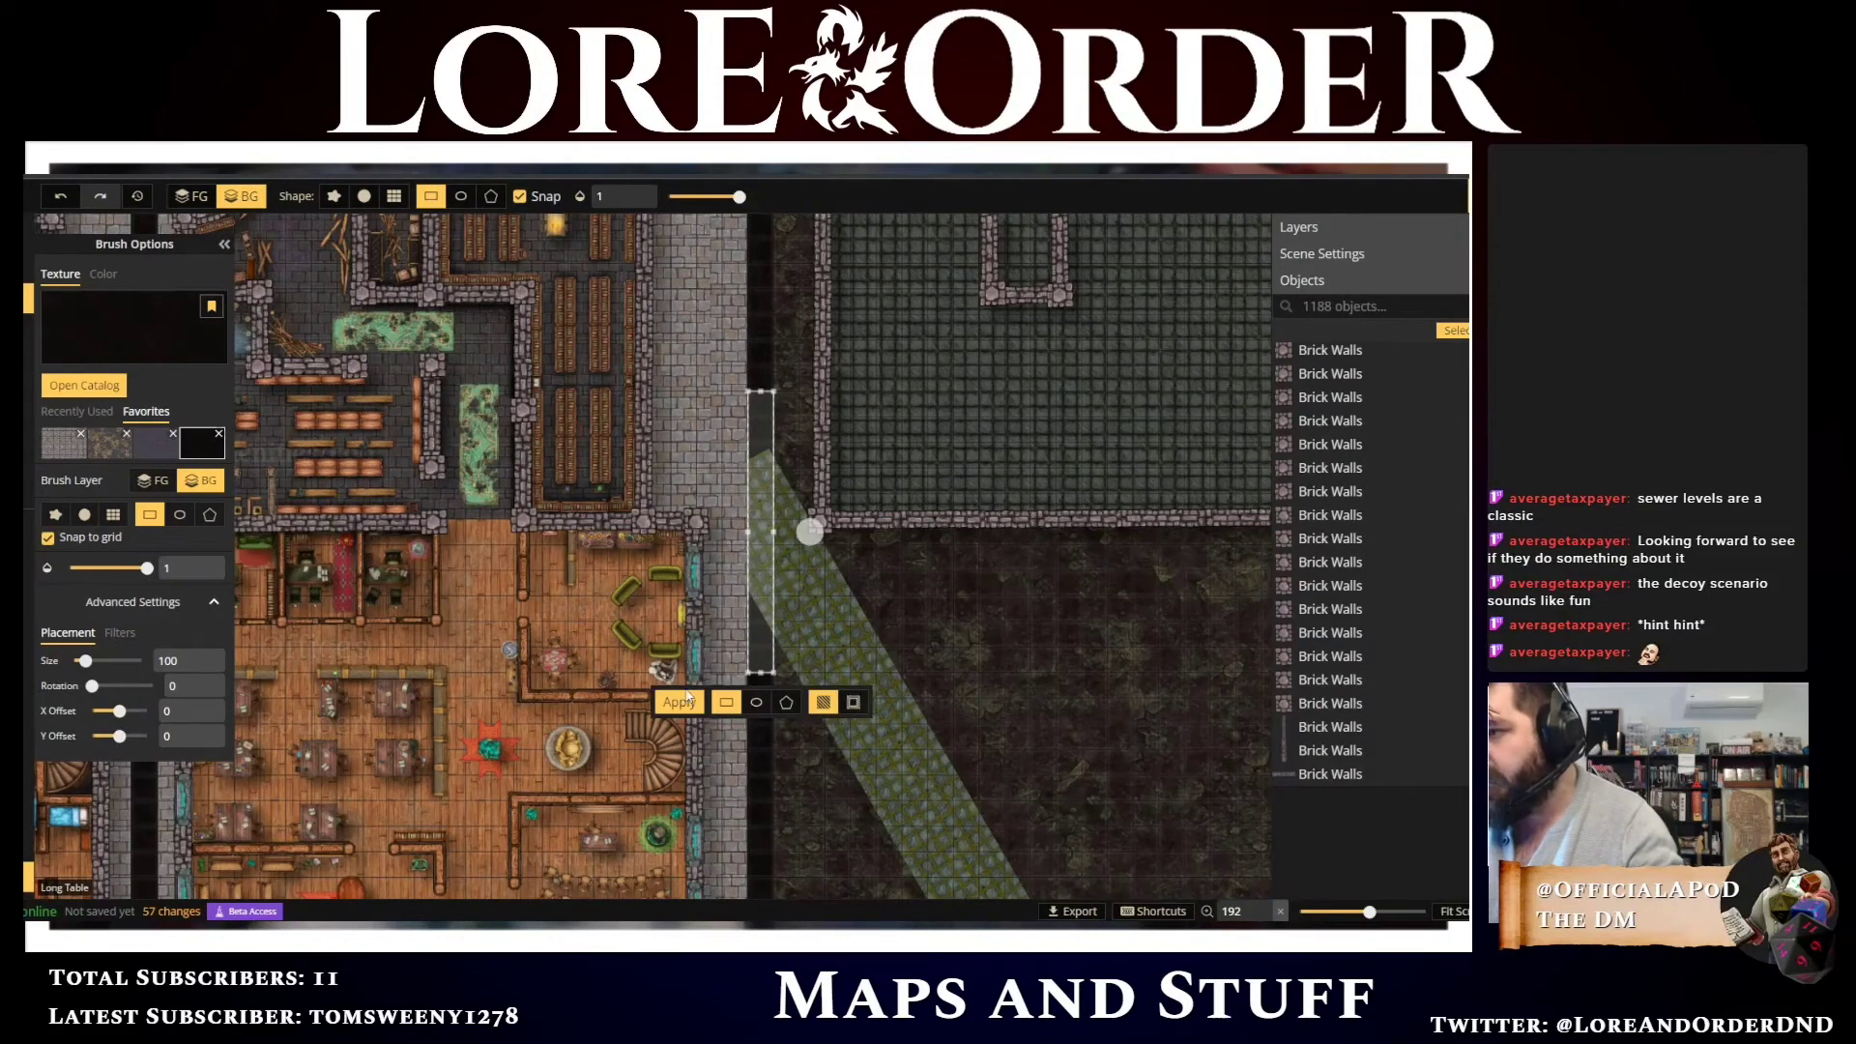
{"action": "left_click", "coordinate": [680, 702]}
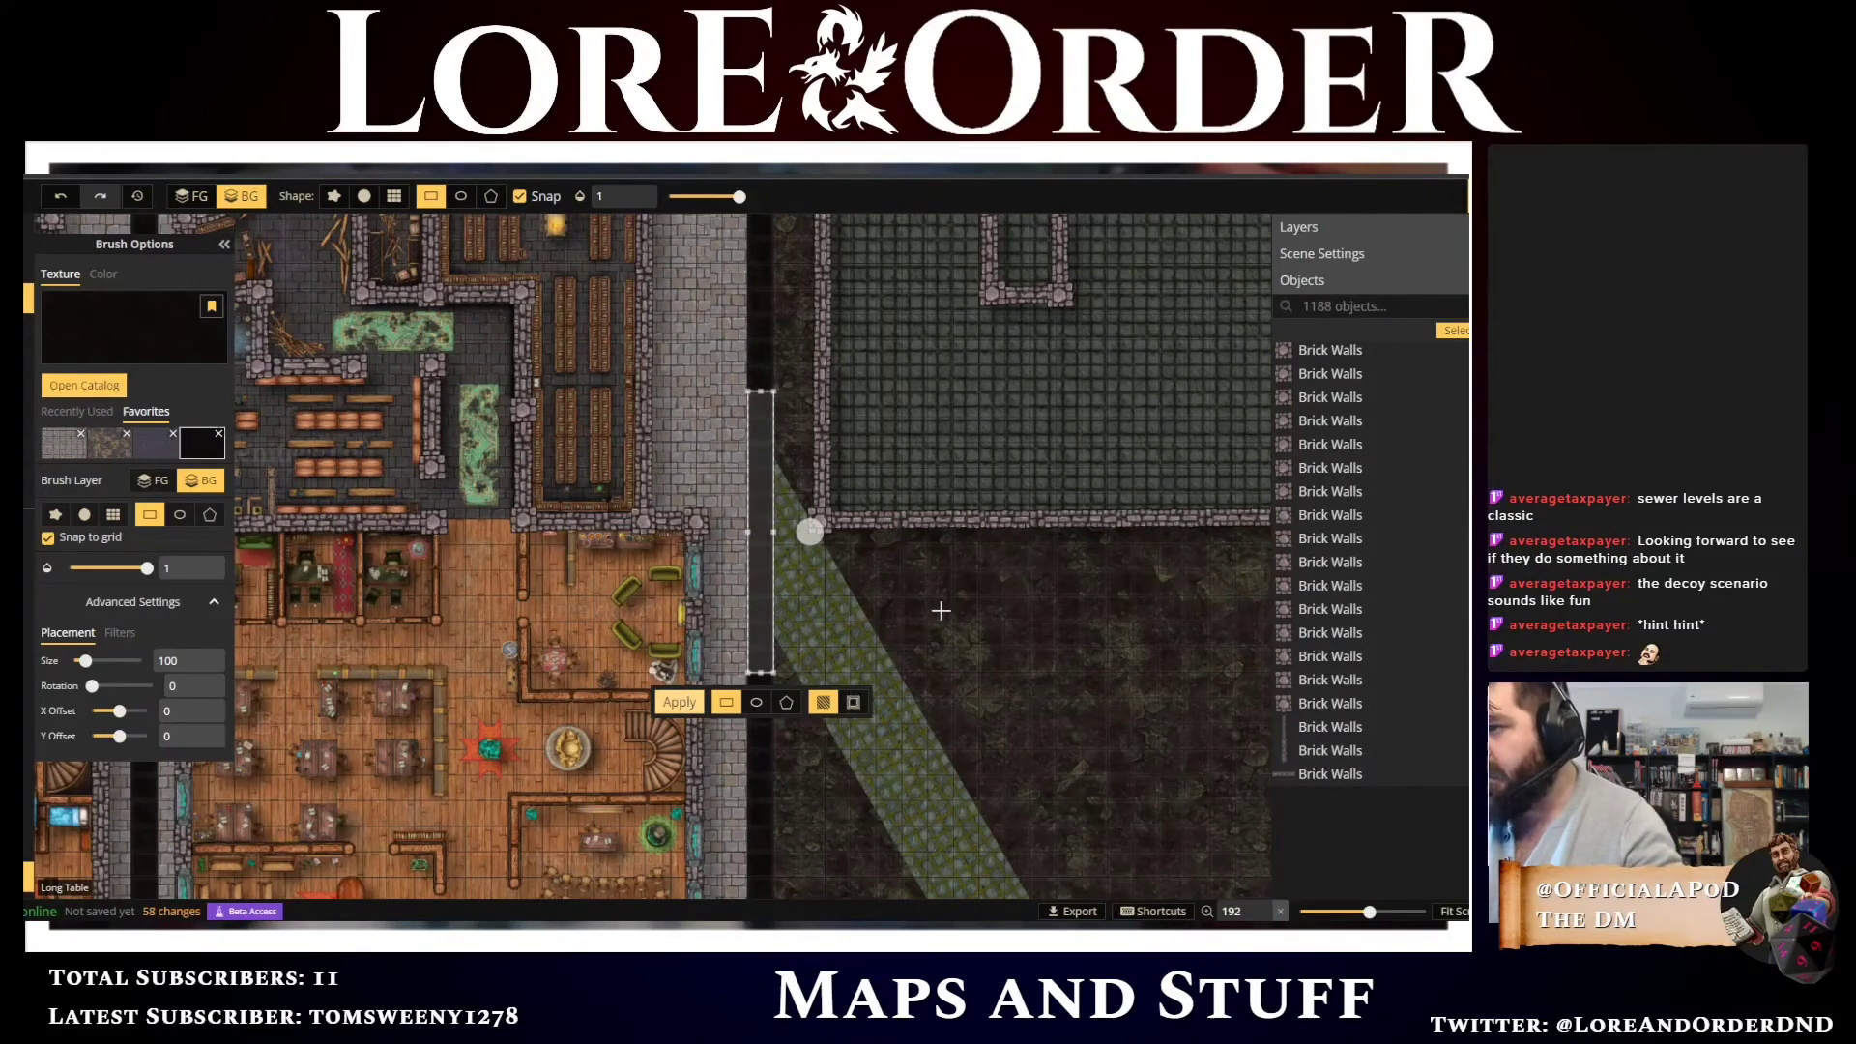
{"action": "key", "text": "Escape"}
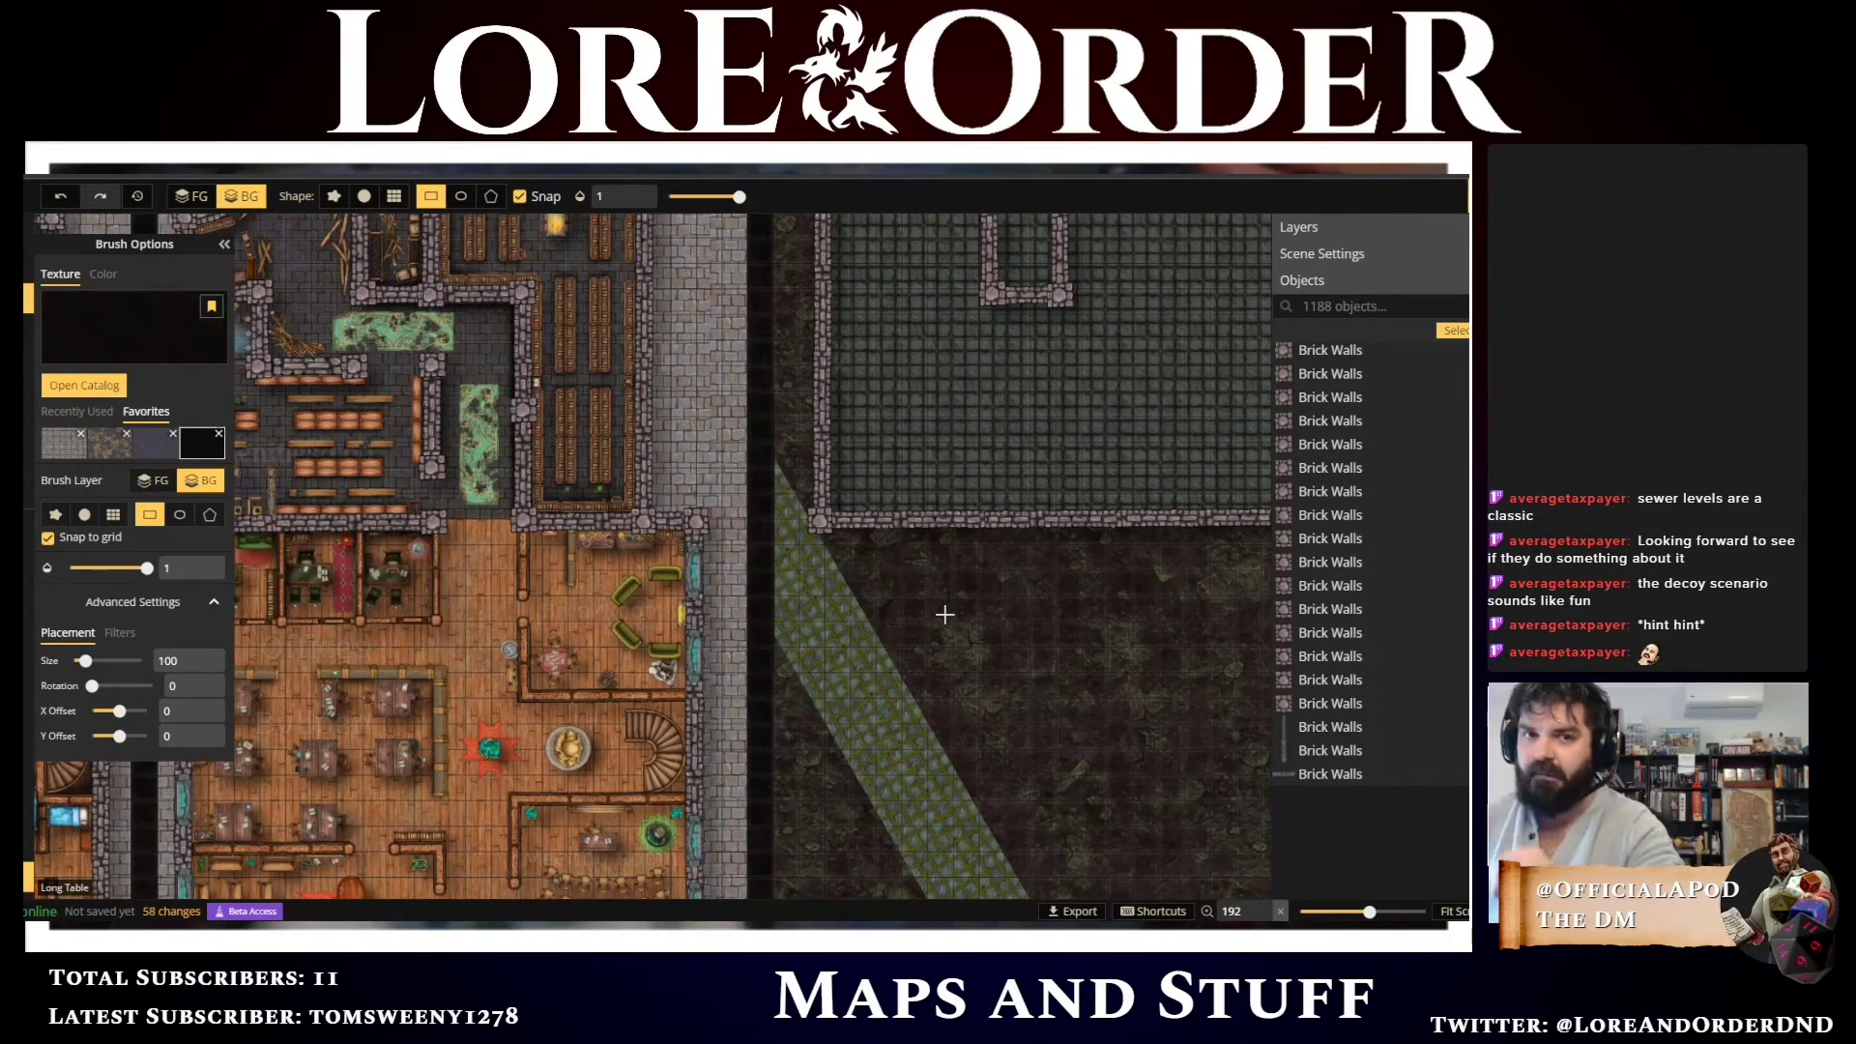
Switch to stamping, search the stamp catalog for "sewer" and choose the Sewer Tunnel Walls set
{"action": "scroll", "coordinate": [944, 615], "scroll_direction": "down", "scroll_amount": 5}
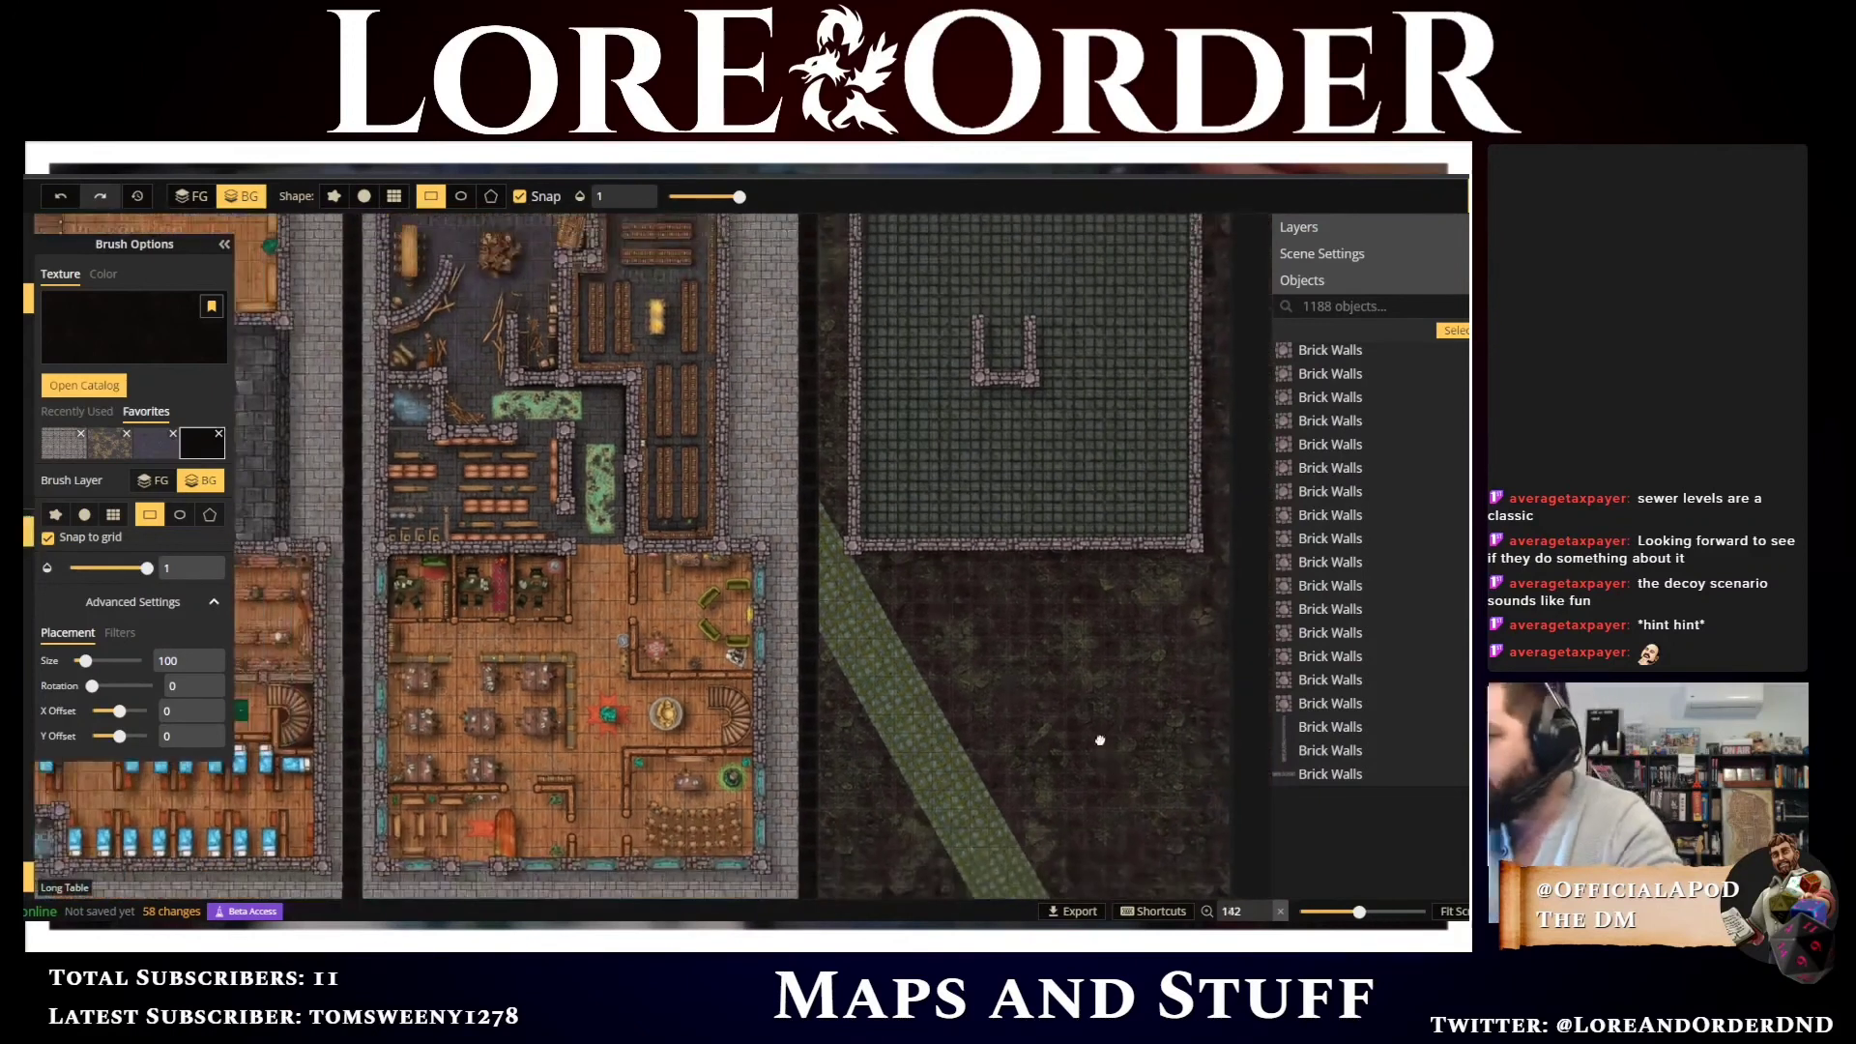
{"action": "left_click_drag", "start_coordinate": [935, 608], "coordinate": [937, 629]}
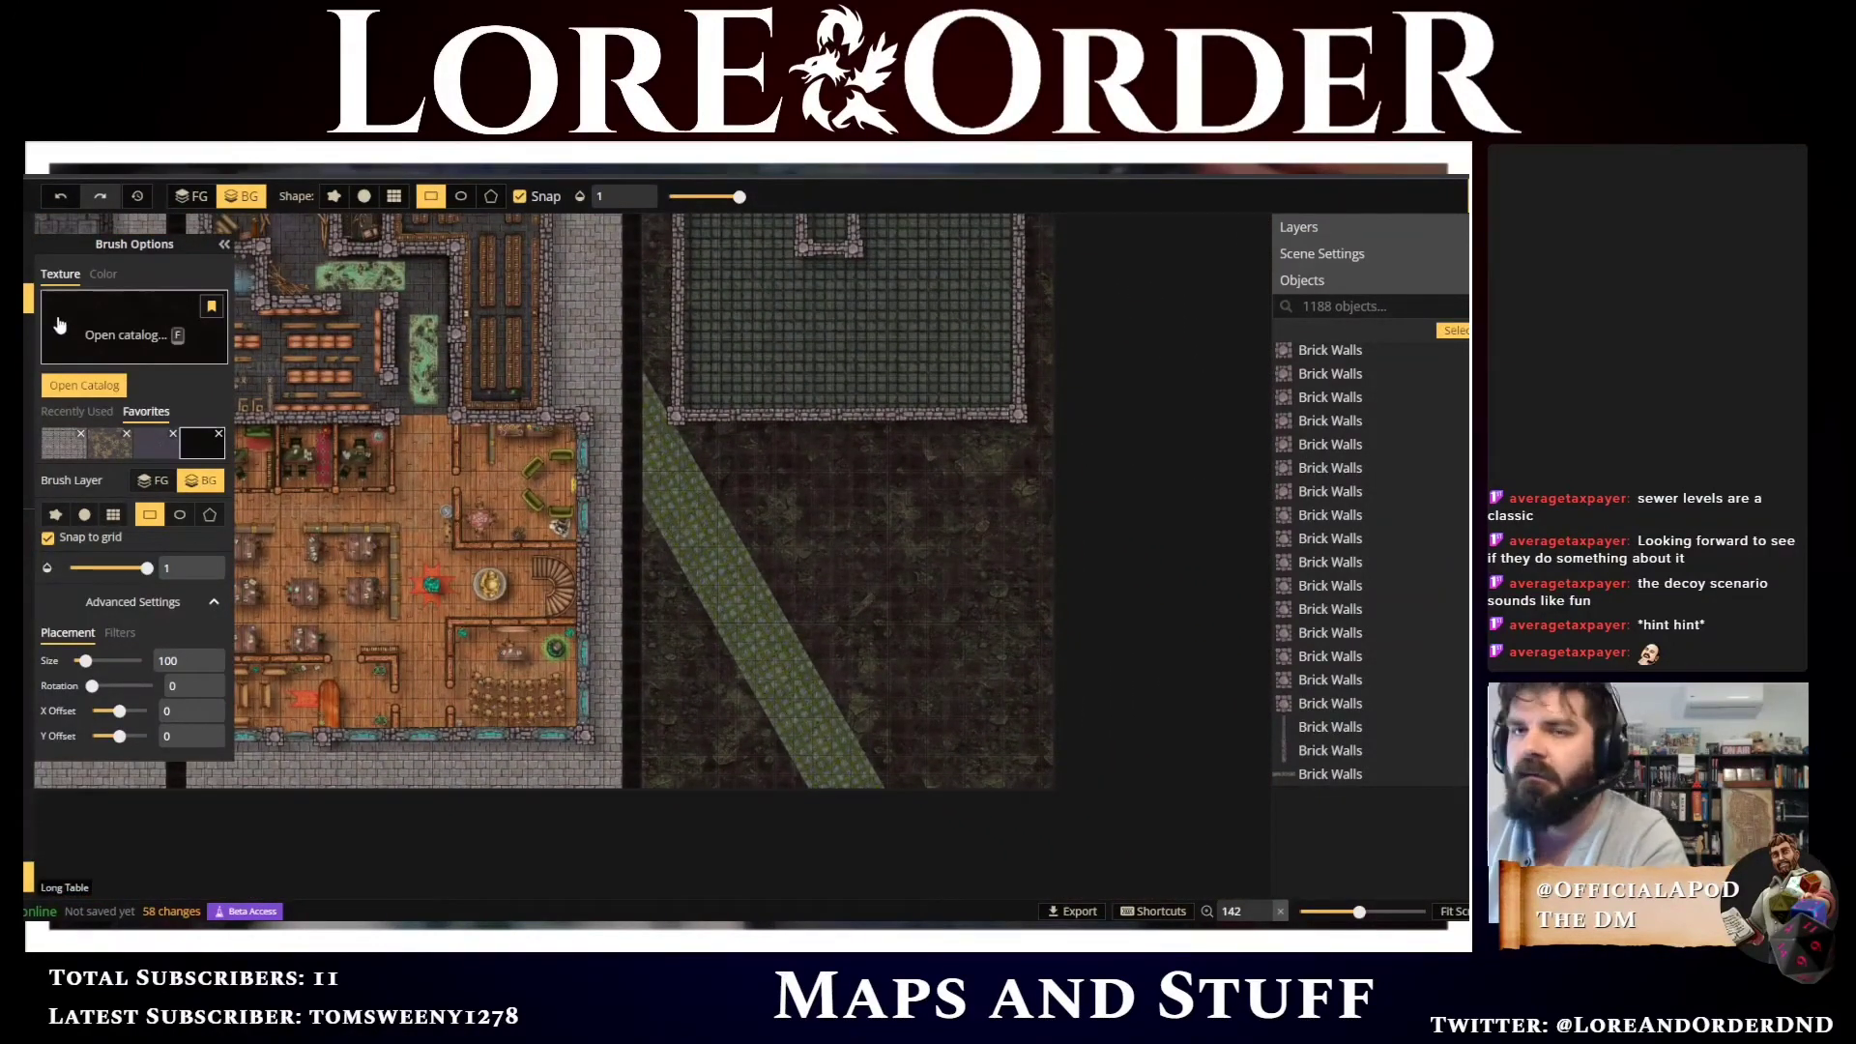
{"action": "left_click", "coordinate": [26, 333]}
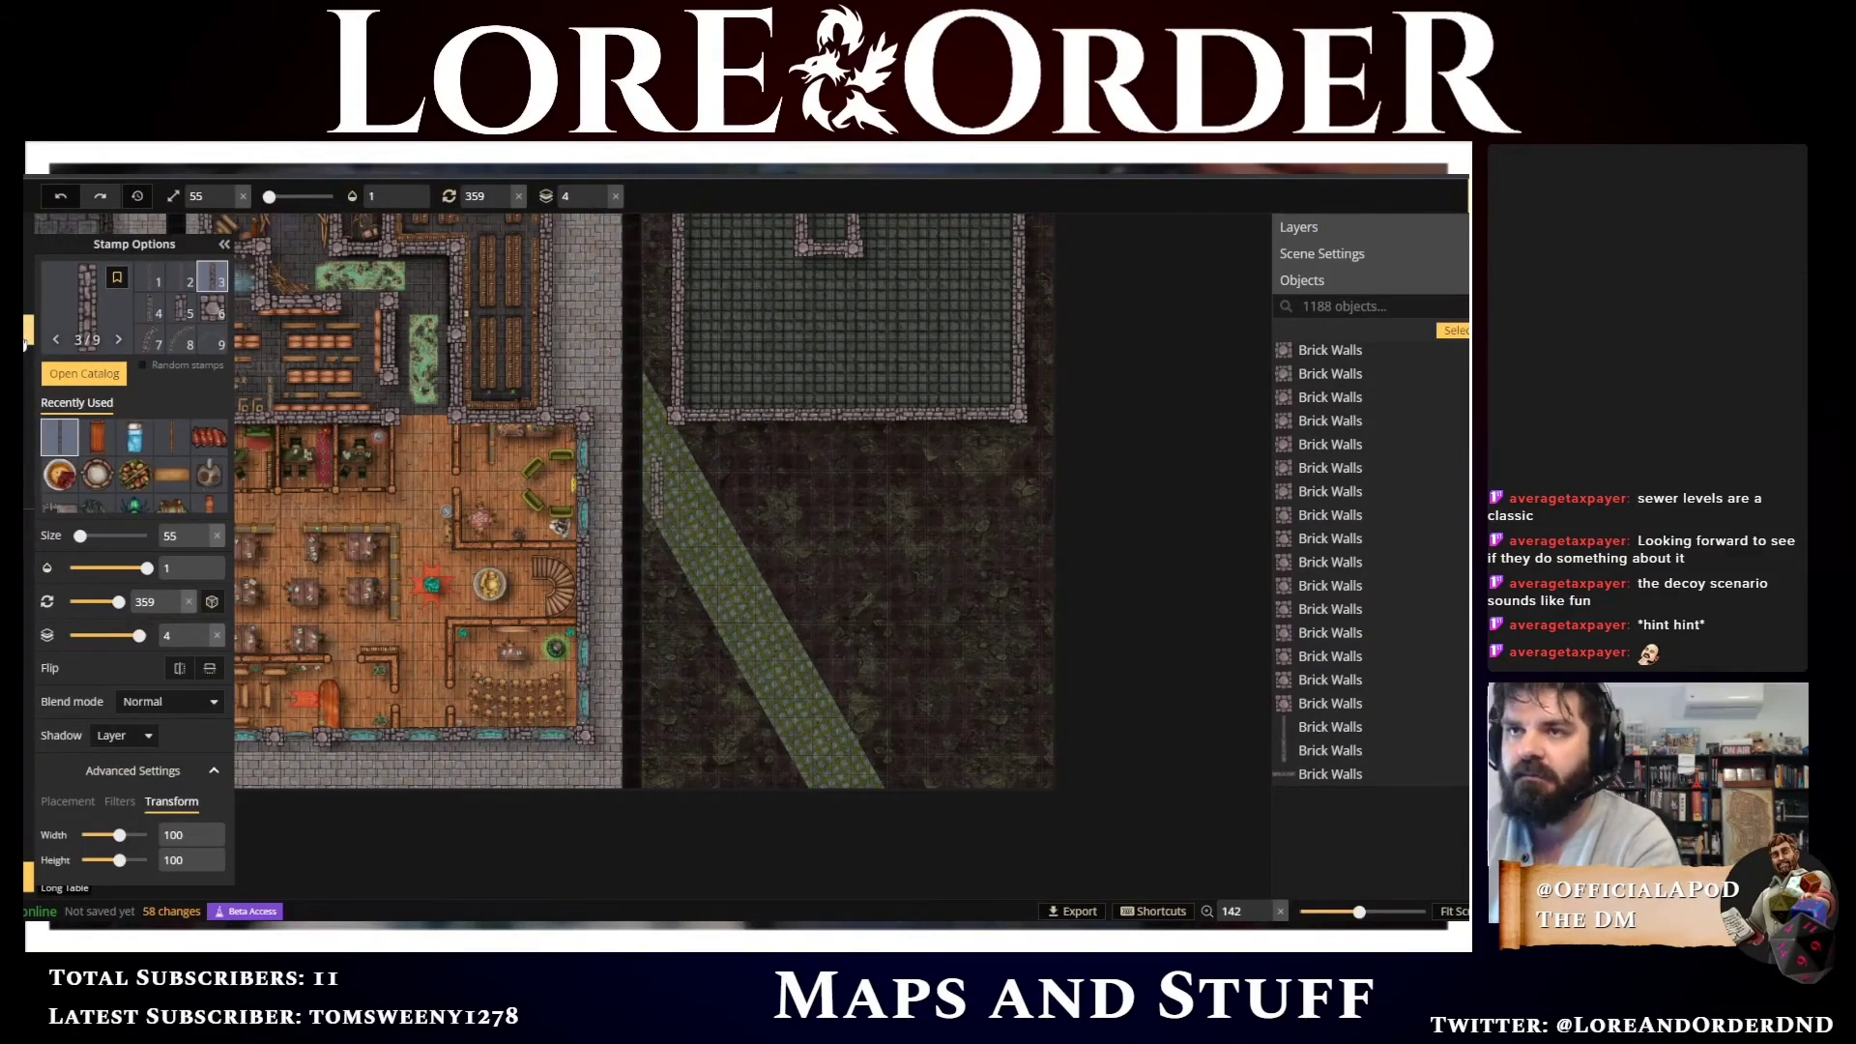
{"action": "left_click", "coordinate": [84, 373]}
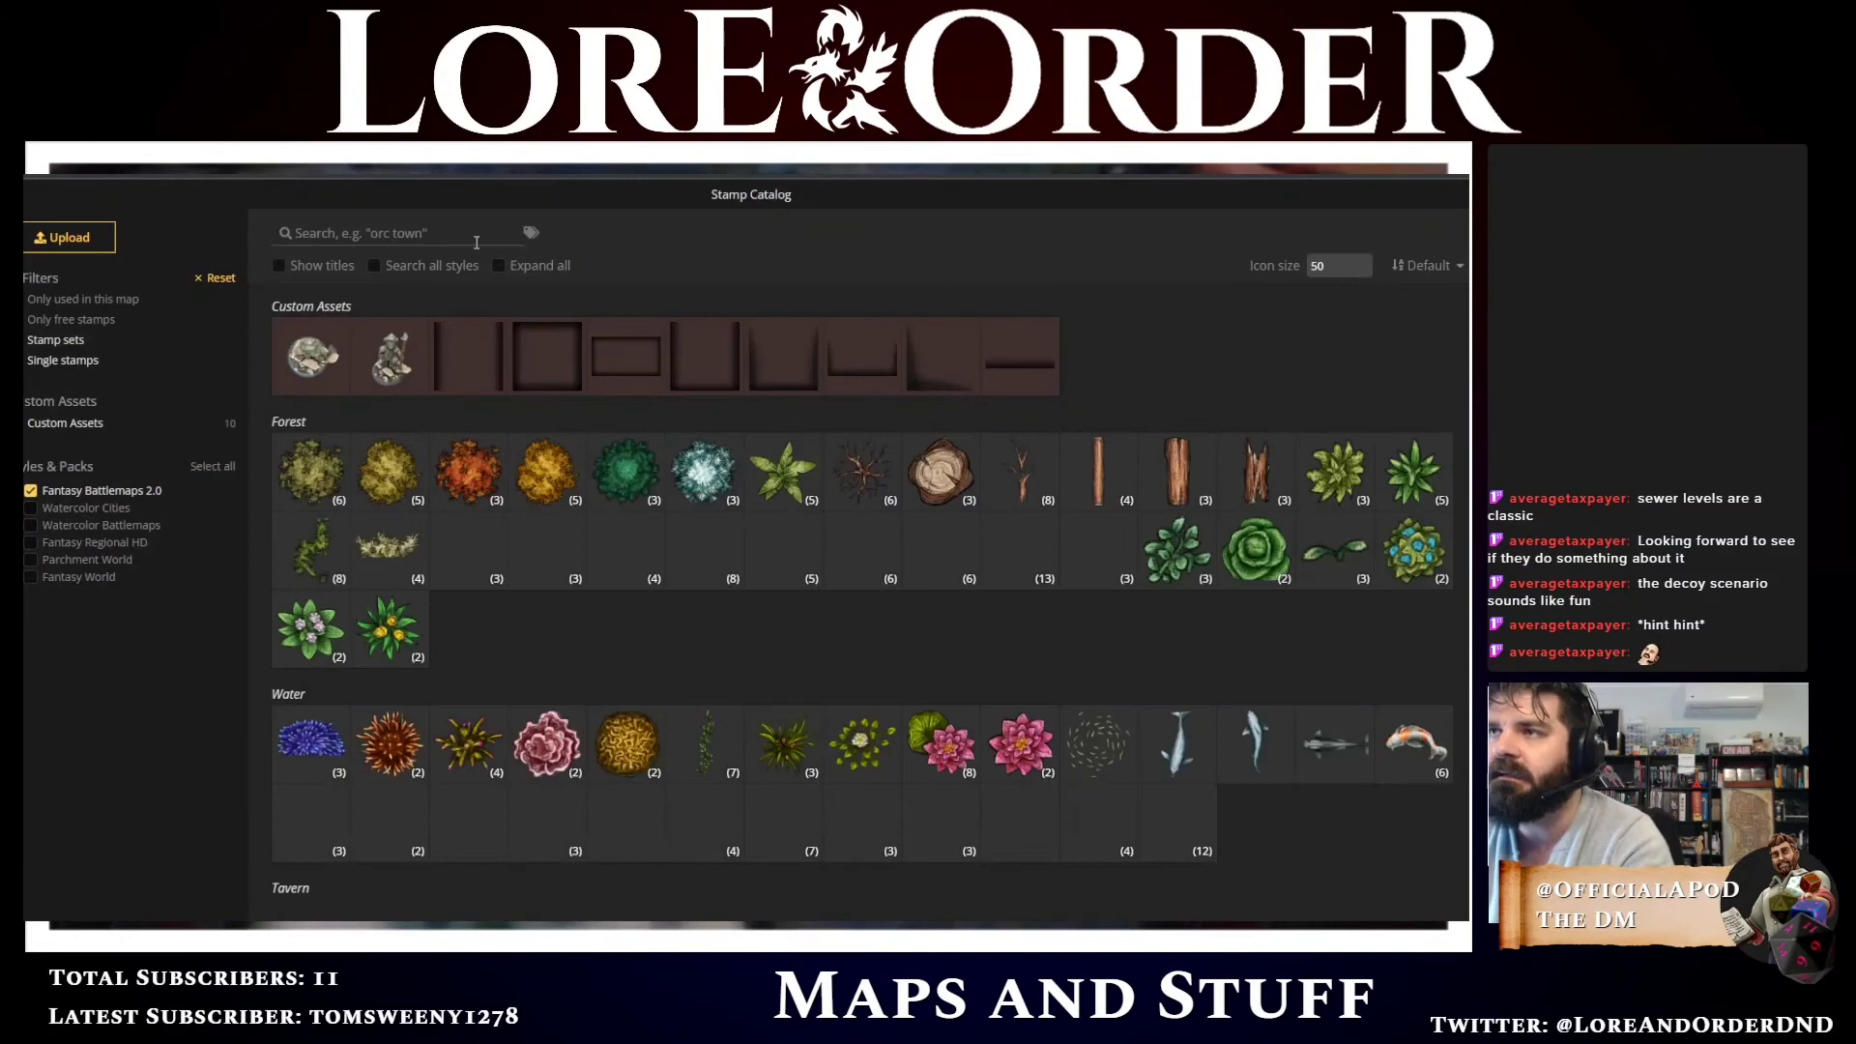
{"action": "left_click", "coordinate": [455, 237]}
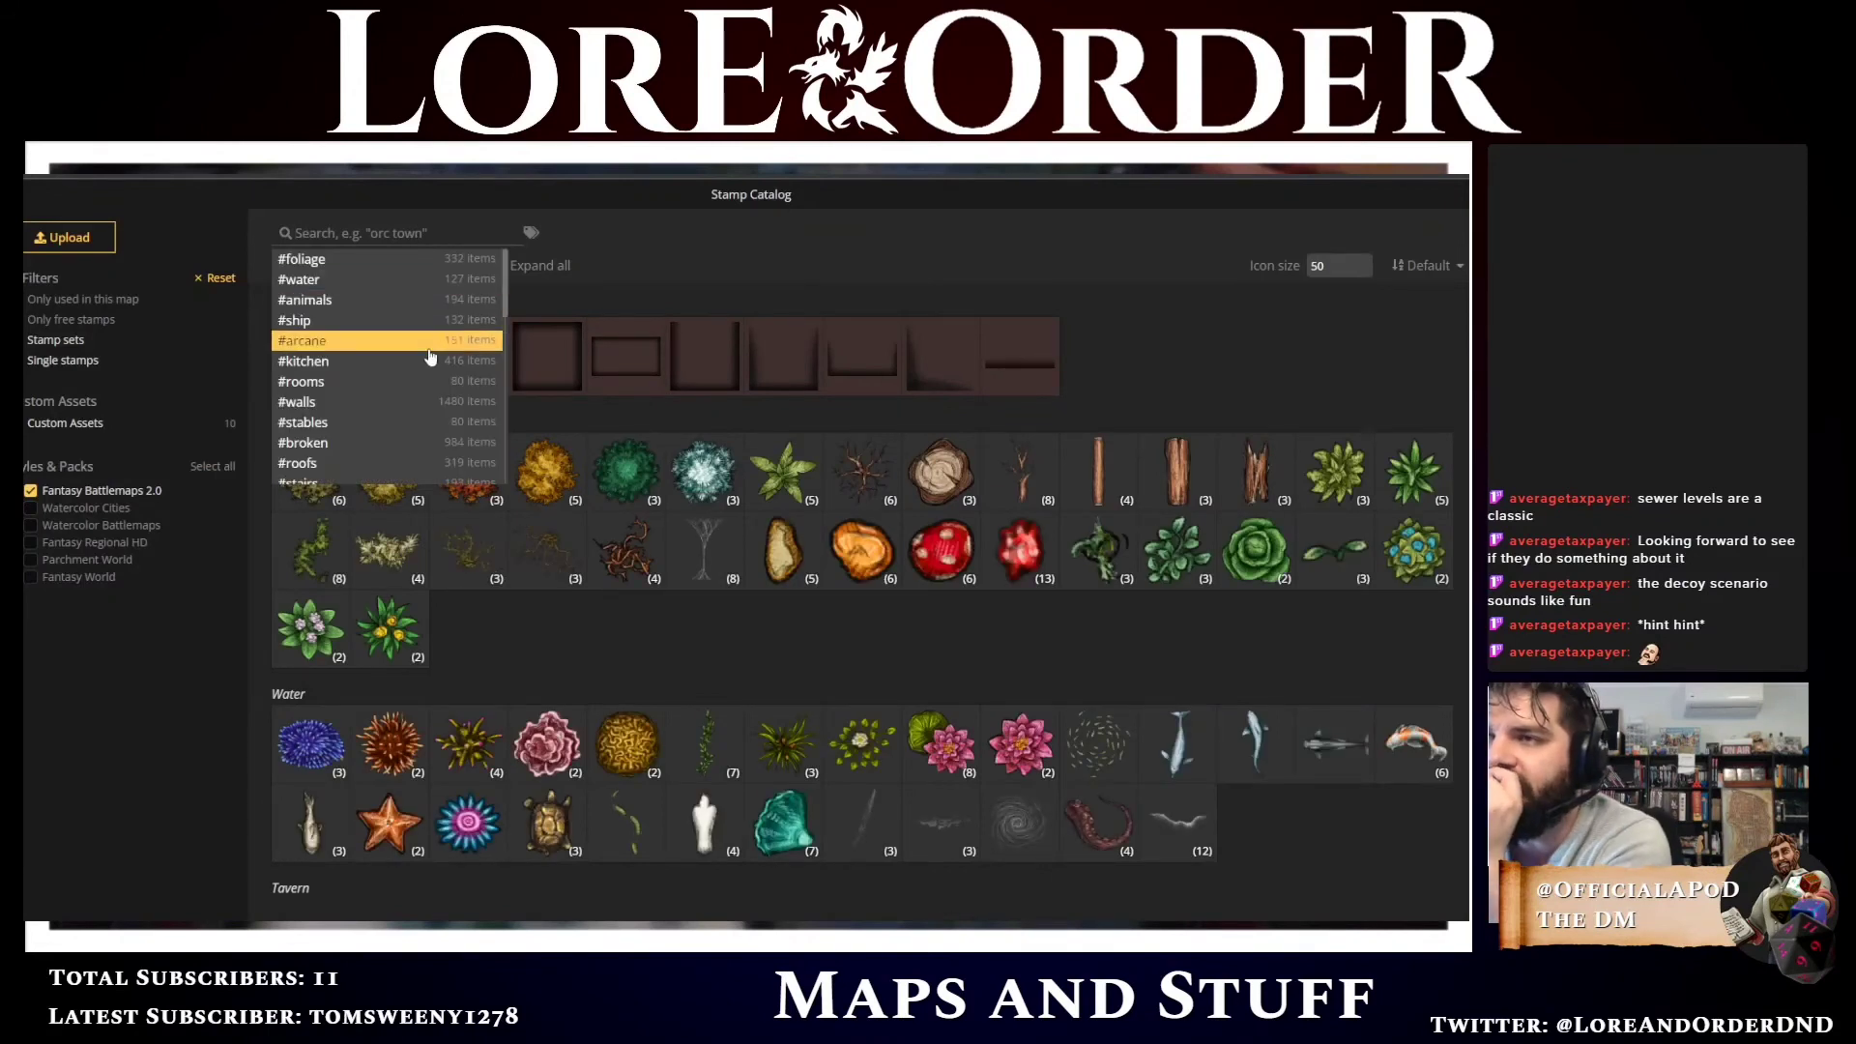
{"action": "scroll", "coordinate": [431, 357], "scroll_direction": "down", "scroll_amount": 2}
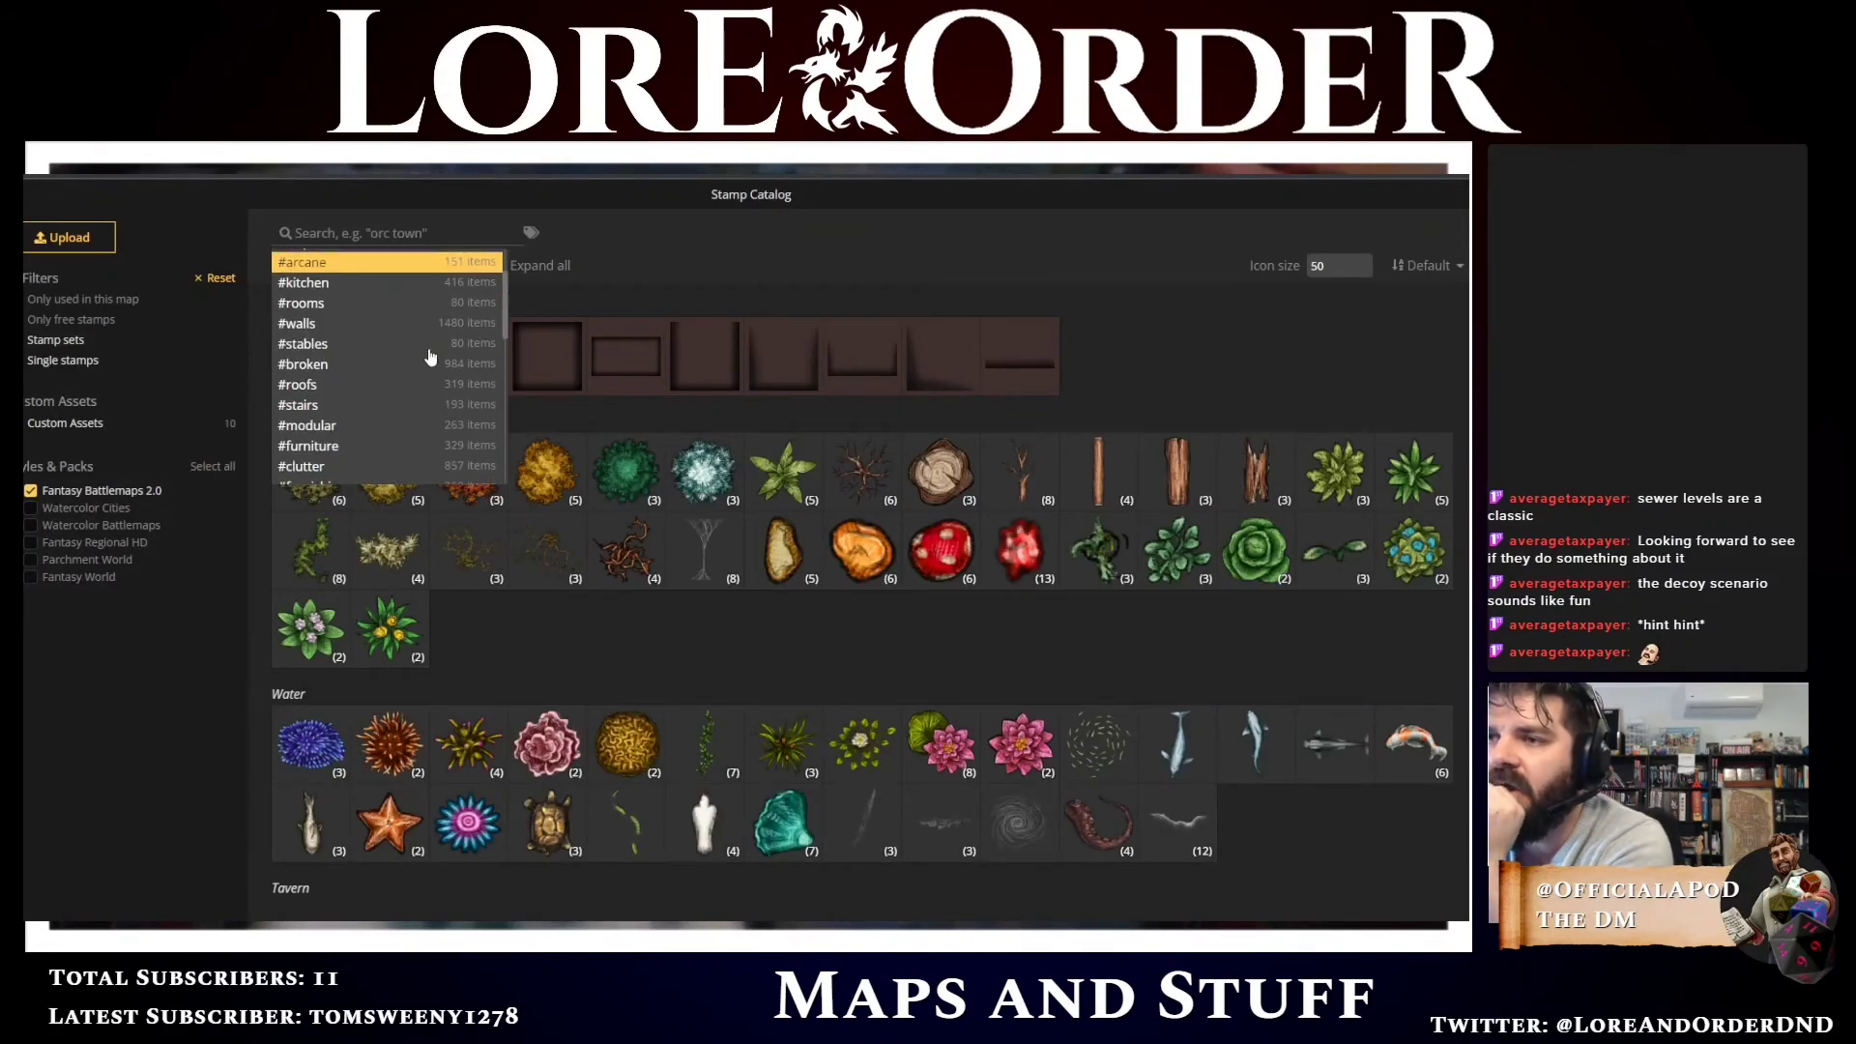
{"action": "scroll", "coordinate": [430, 358], "scroll_direction": "down", "scroll_amount": 2}
{"action": "scroll", "coordinate": [430, 358], "scroll_direction": "down", "scroll_amount": 2}
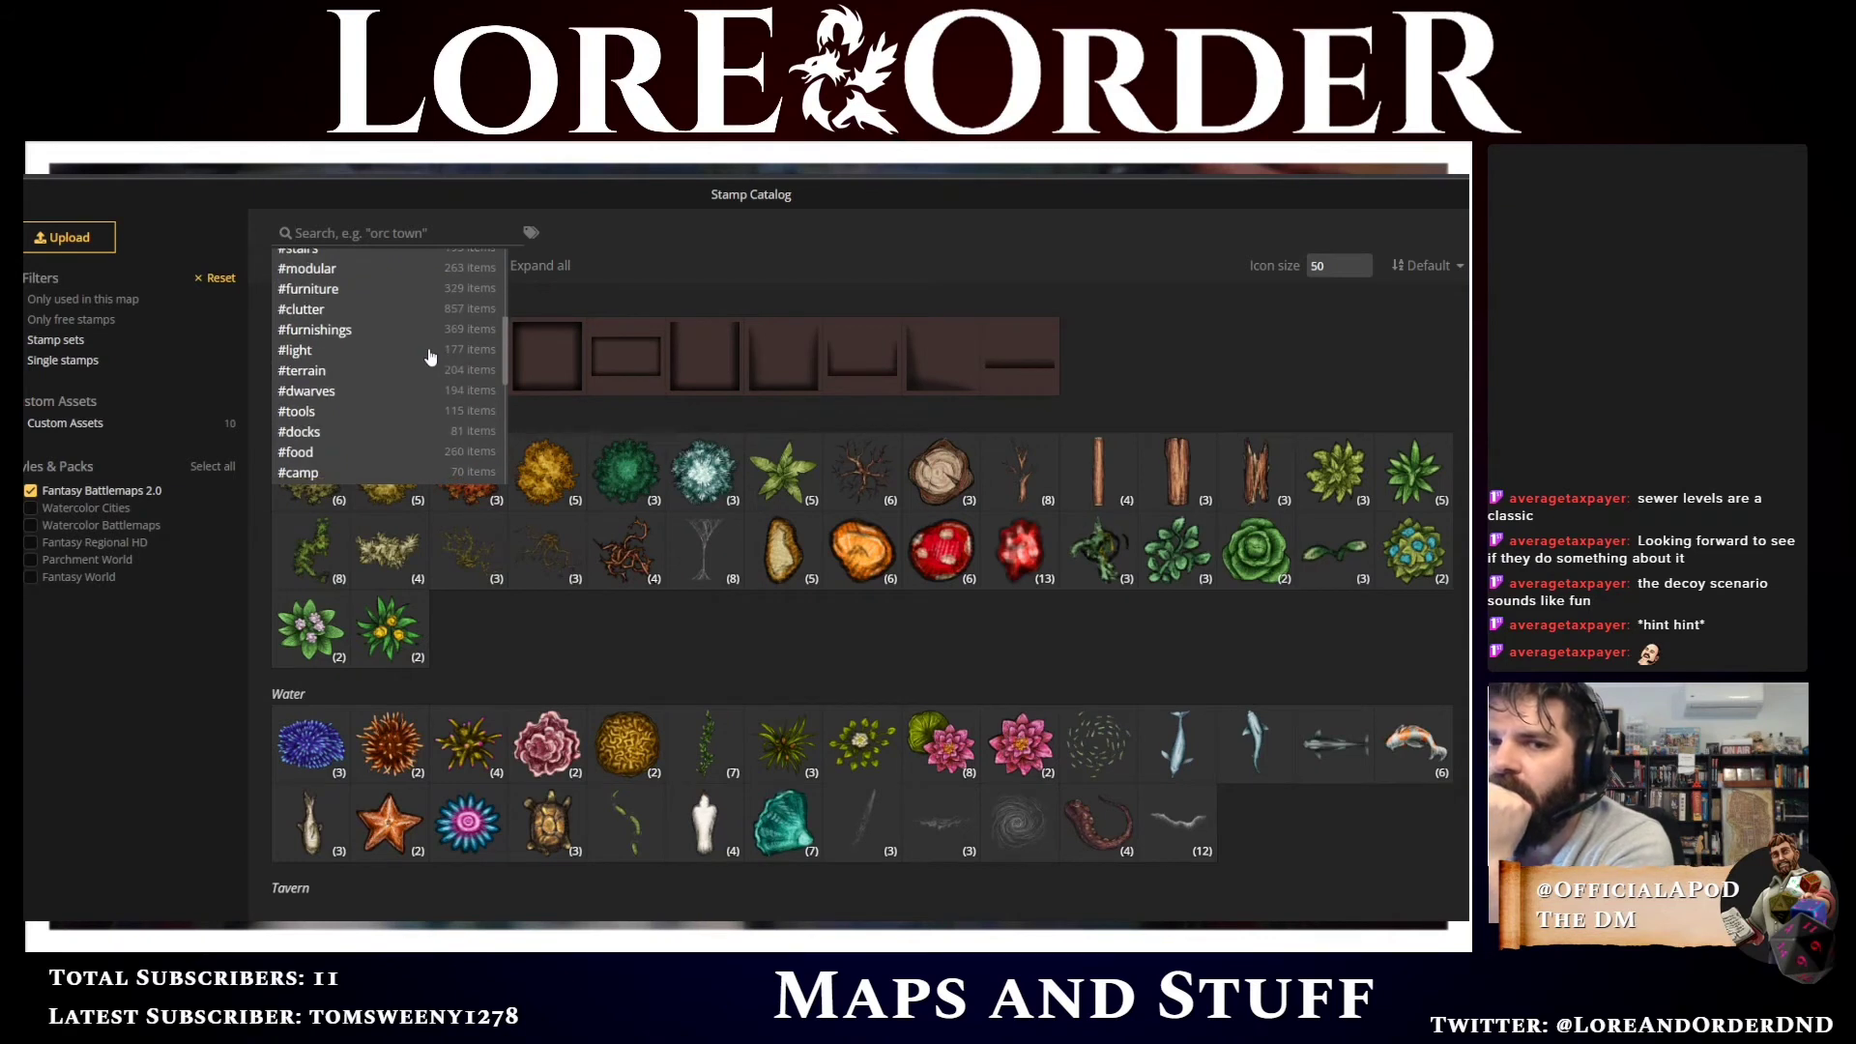
{"action": "scroll", "coordinate": [430, 357], "scroll_direction": "down", "scroll_amount": 2}
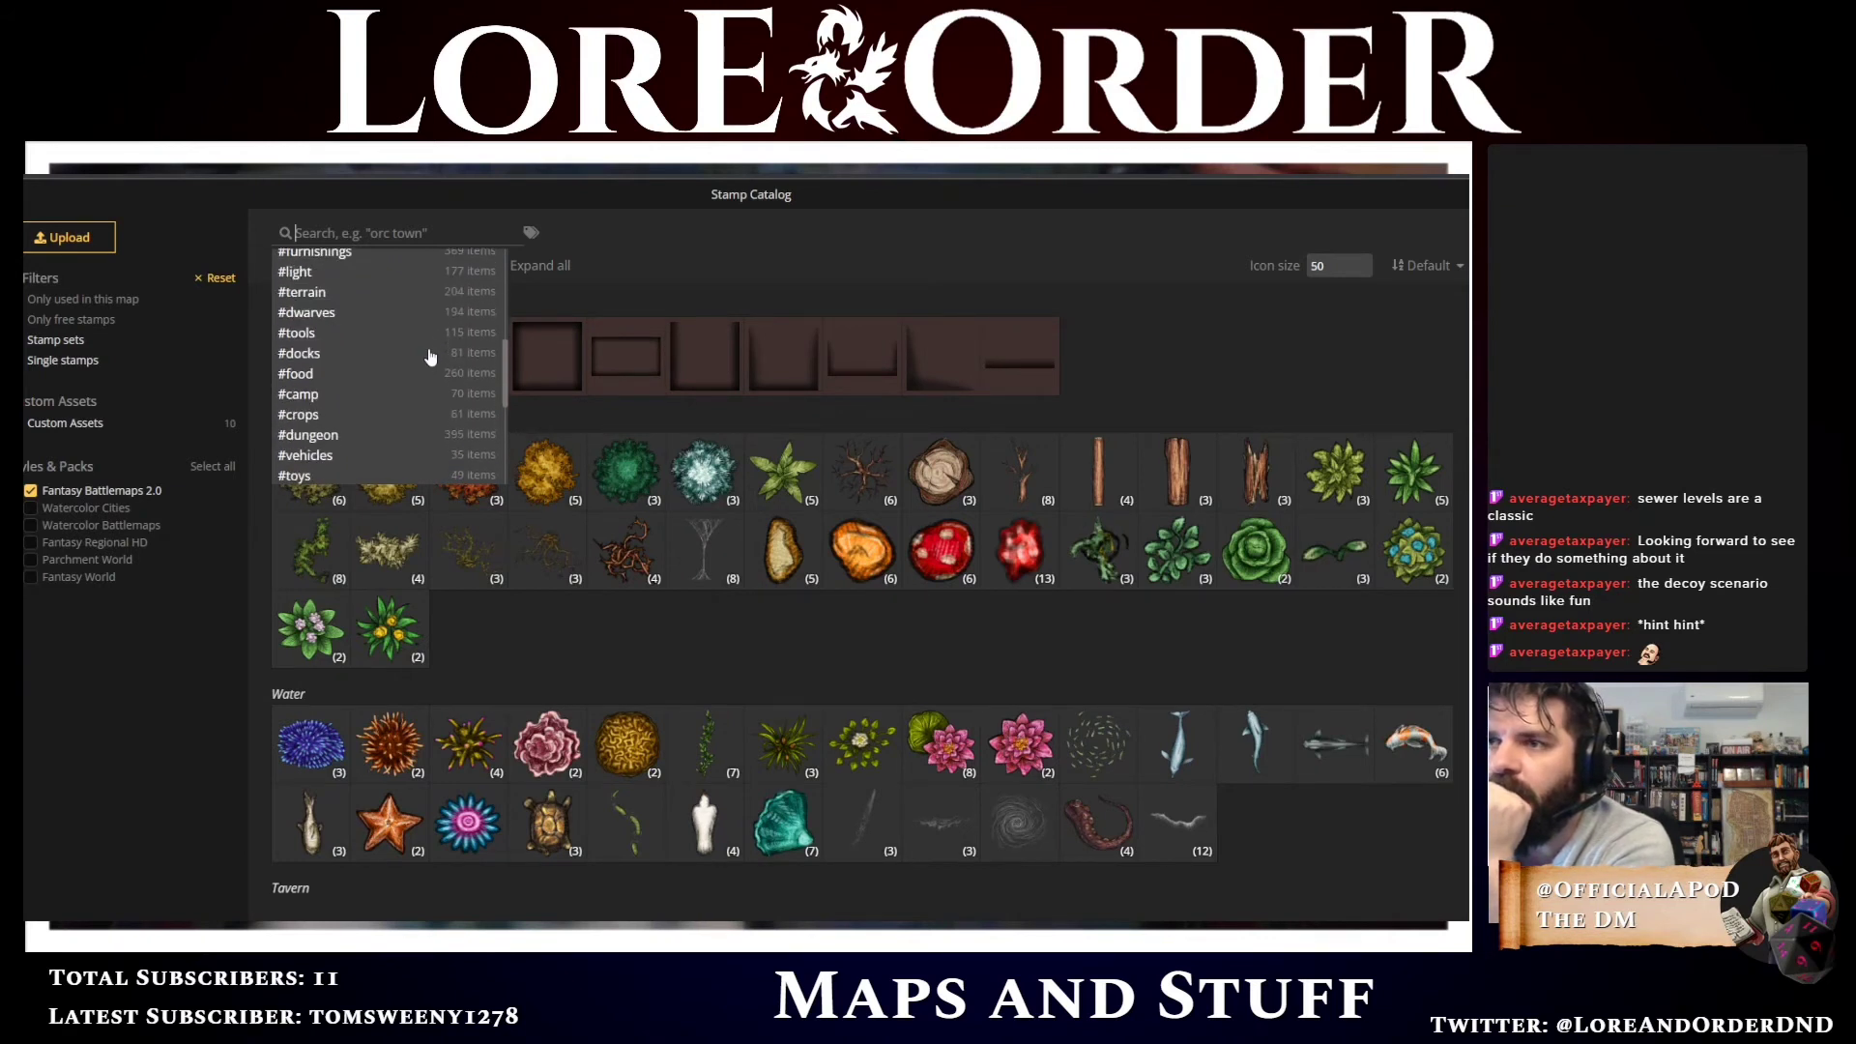
{"action": "scroll", "coordinate": [430, 357], "scroll_direction": "down", "scroll_amount": 6}
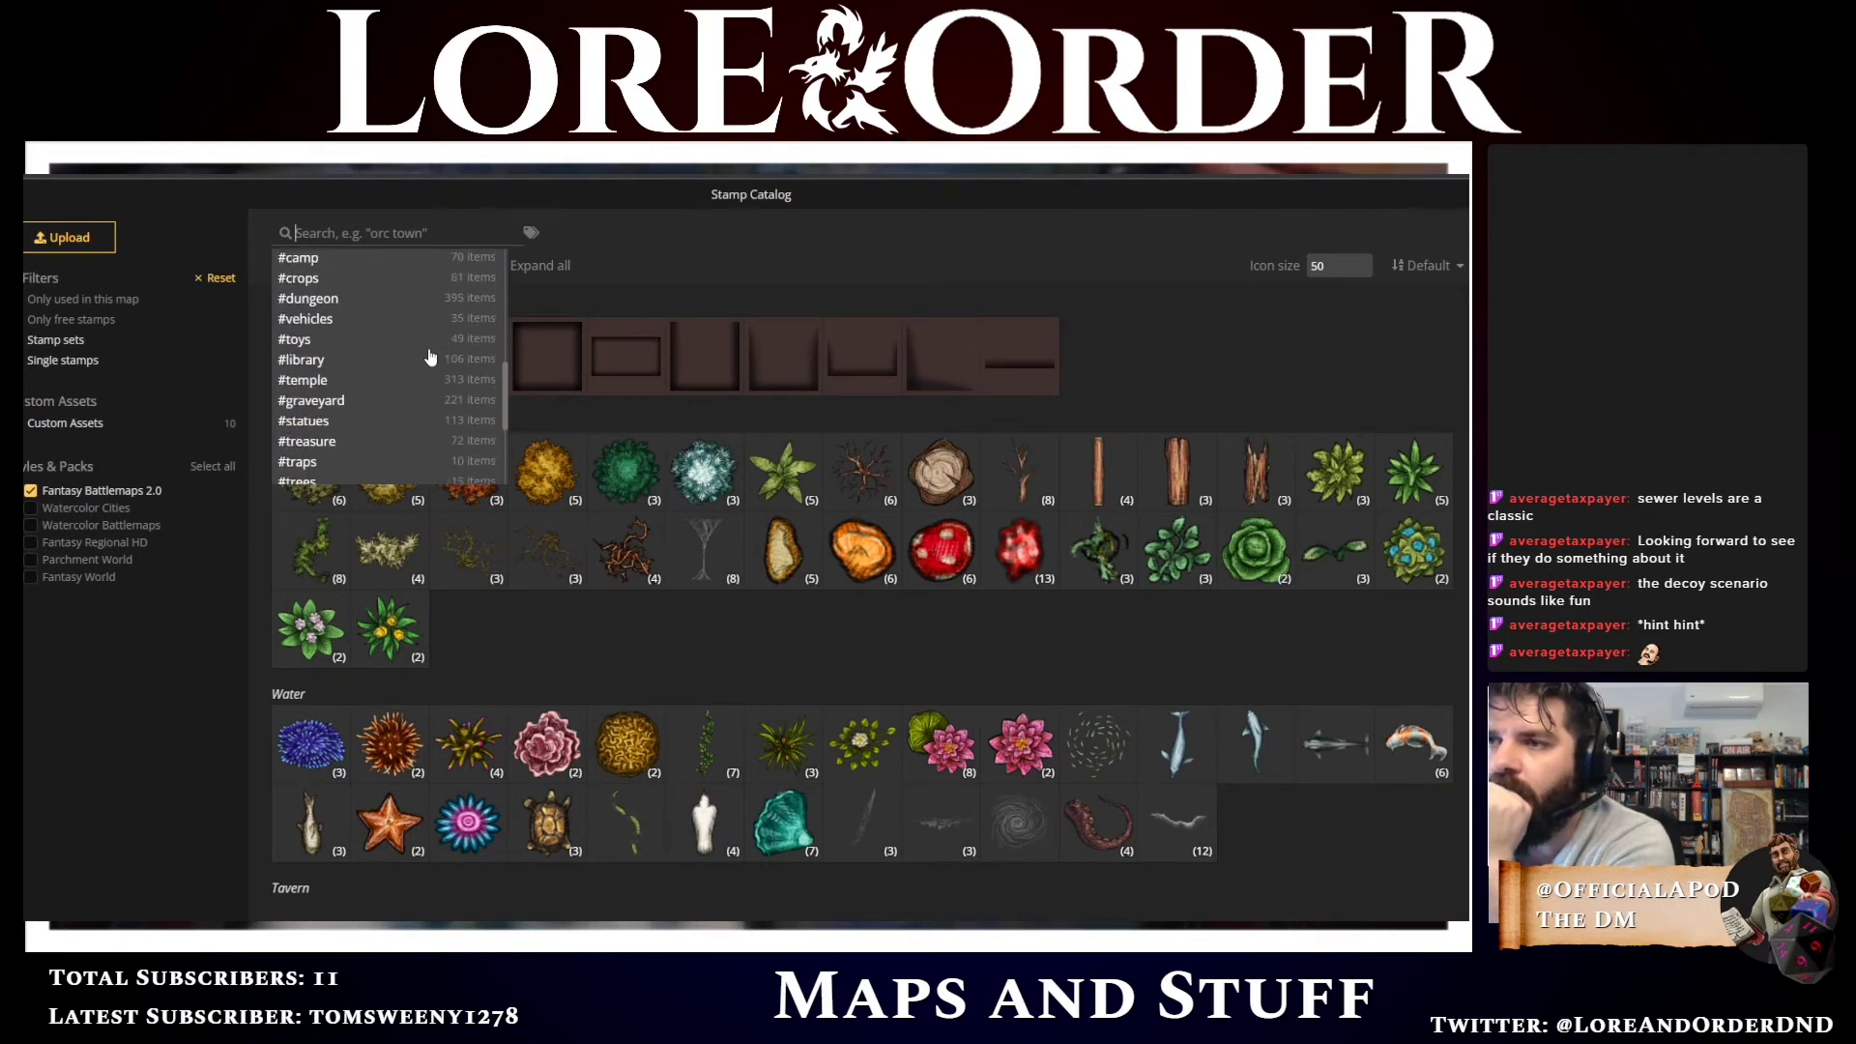
{"action": "scroll", "coordinate": [430, 358], "scroll_direction": "down", "scroll_amount": 2}
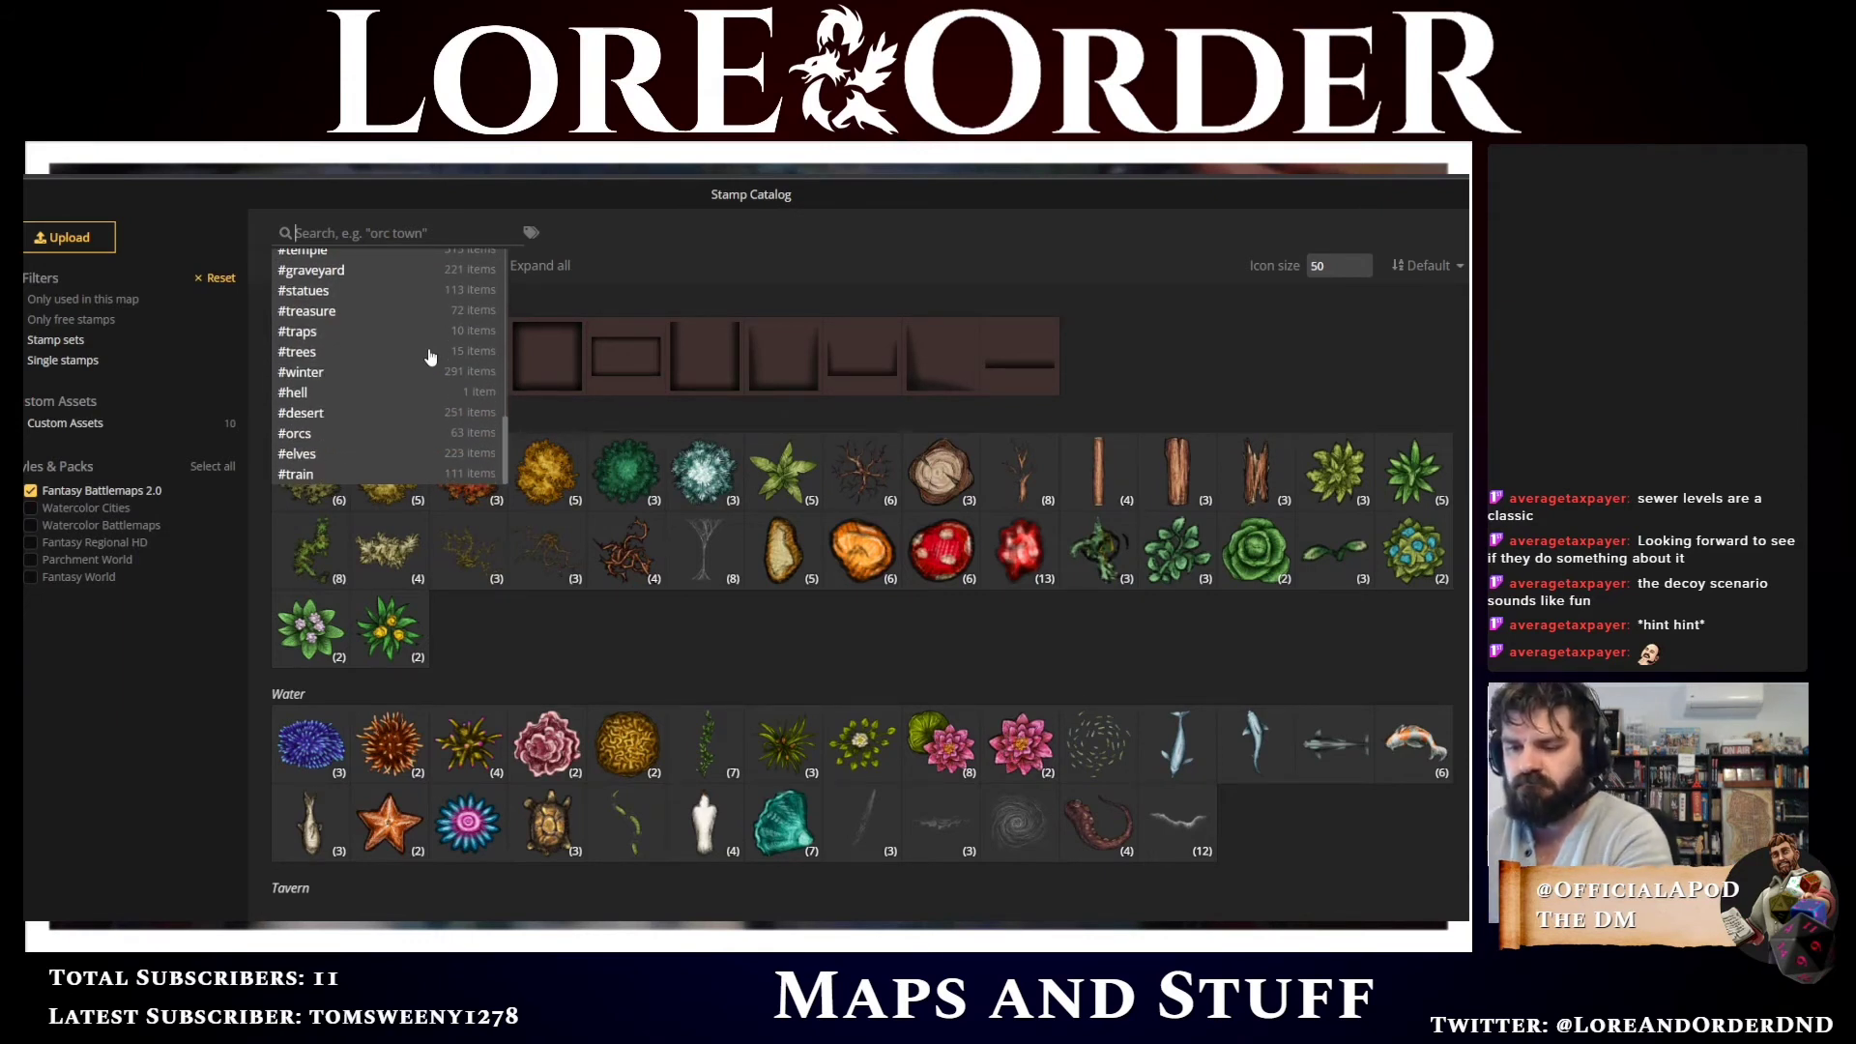
{"action": "type", "text": "sewer"}
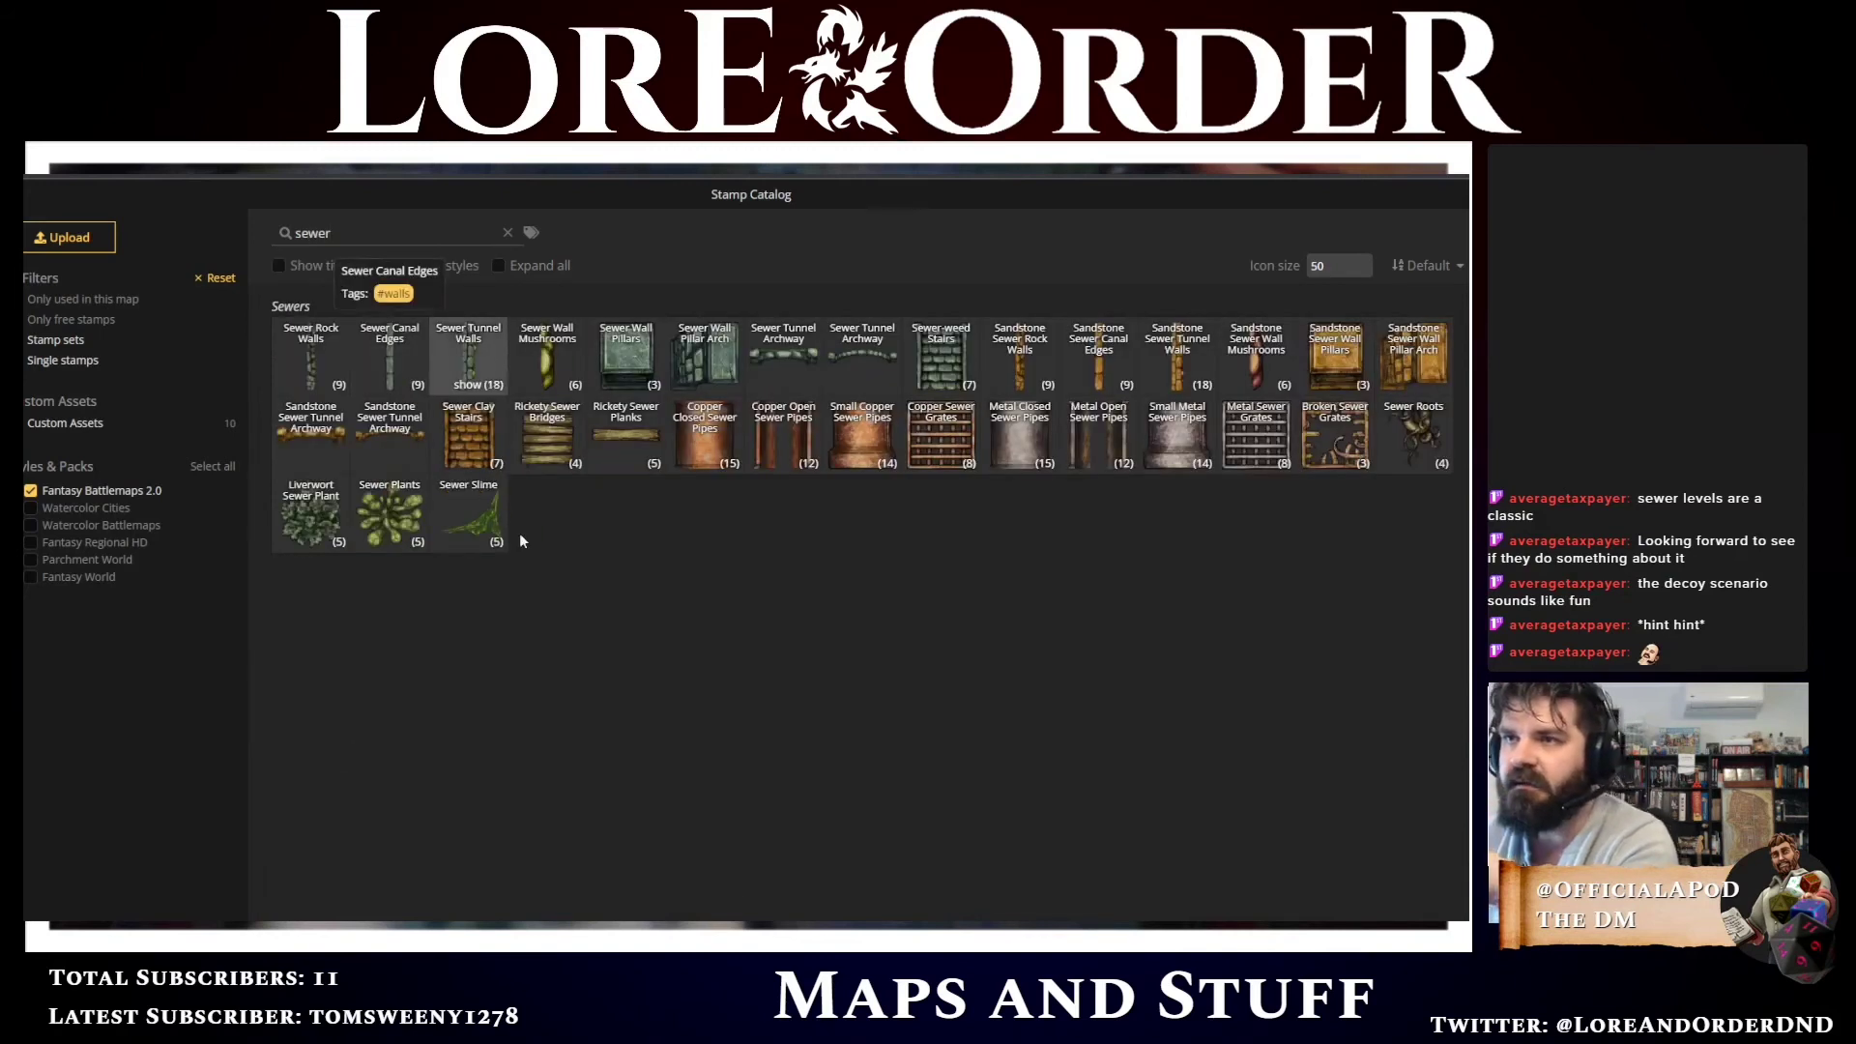
{"action": "left_click", "coordinate": [473, 376]}
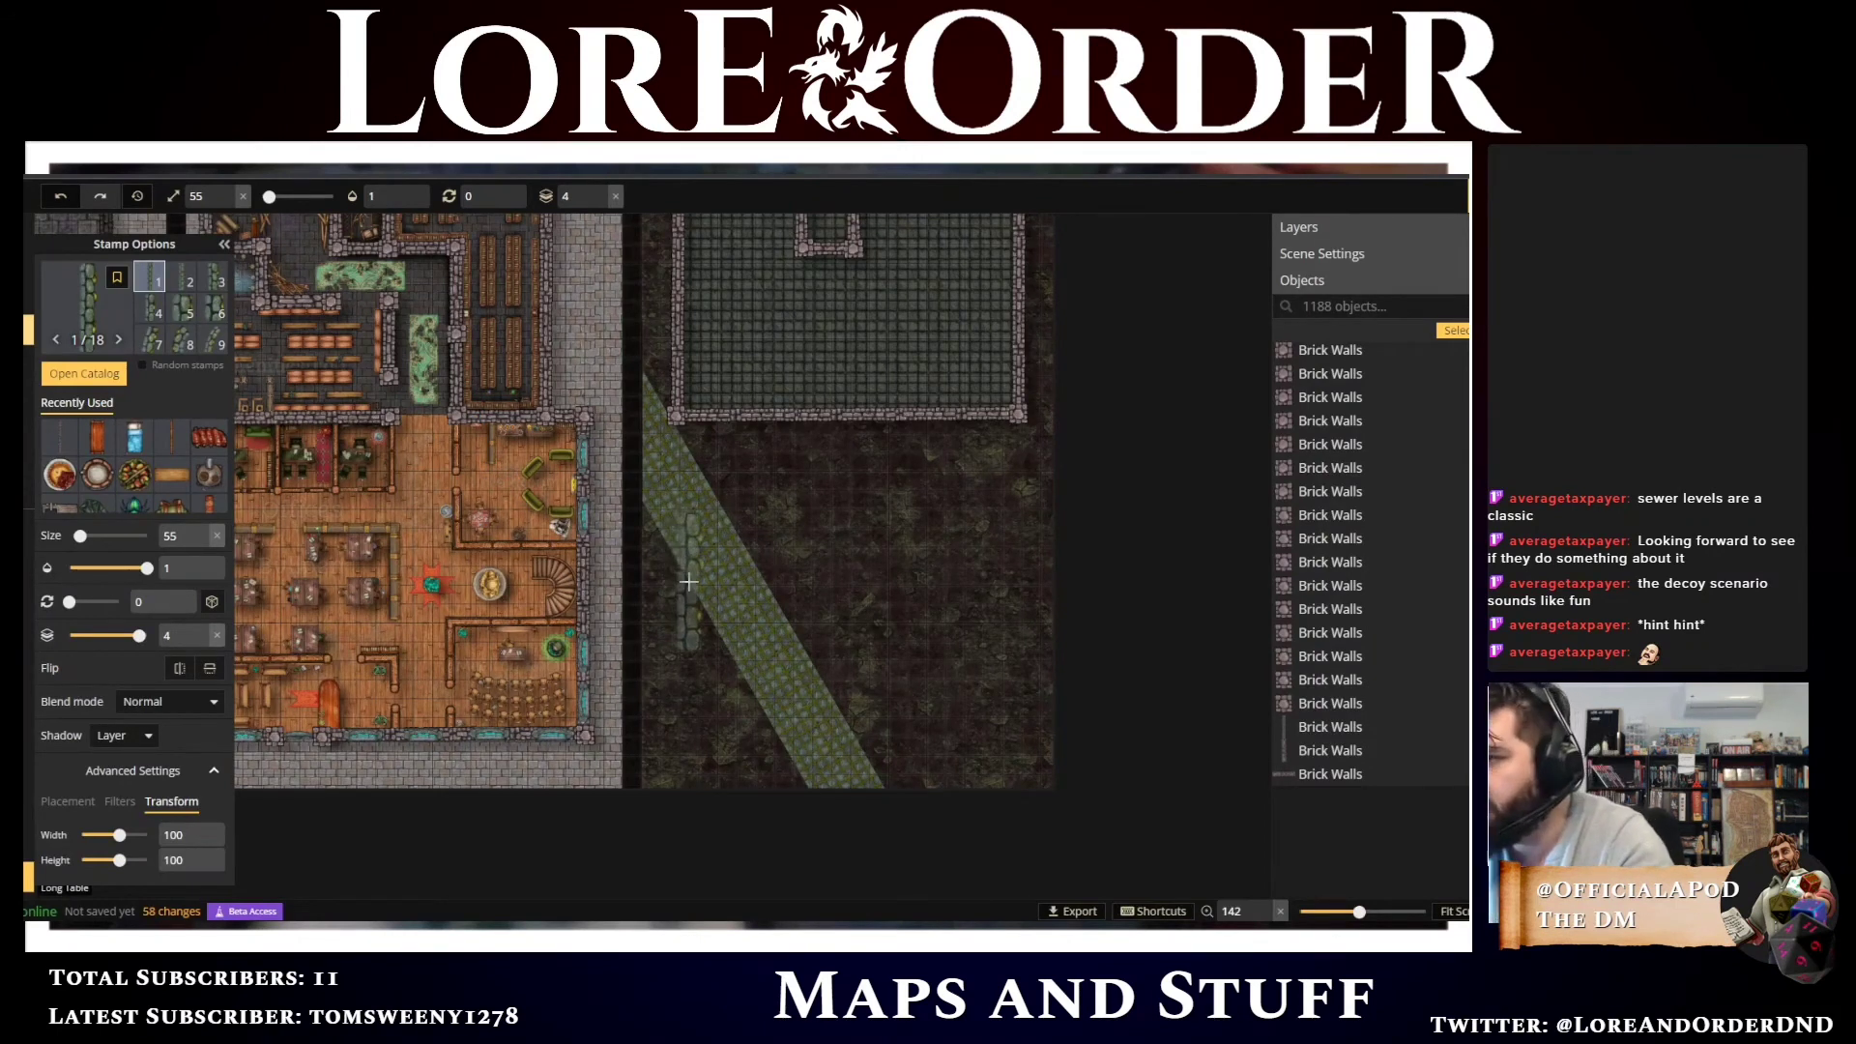
Place two Sewer Tunnel Walls pieces at size 35 and rotation 330 end to end along the tunnel's lower-left edge
{"action": "scroll", "coordinate": [689, 580], "scroll_direction": "up", "scroll_amount": 1}
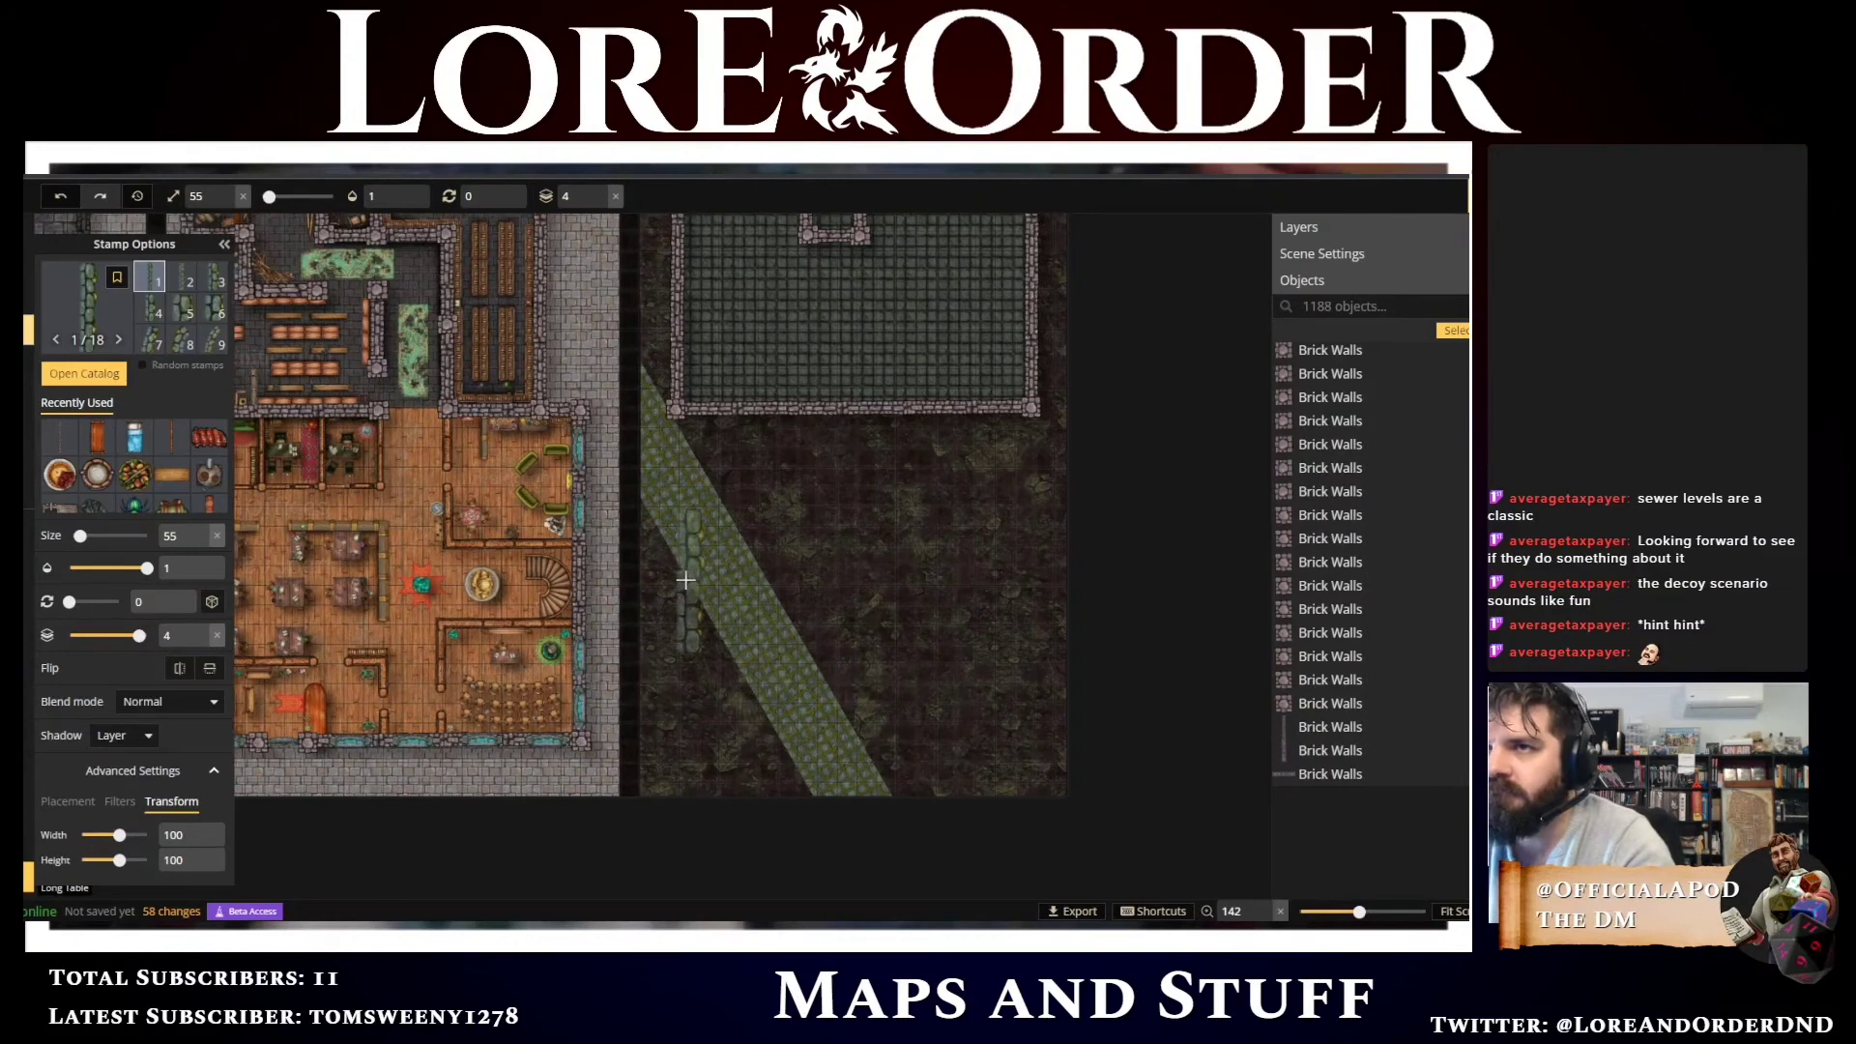
{"action": "scroll", "coordinate": [686, 580], "scroll_direction": "up", "scroll_amount": 3}
{"action": "scroll", "coordinate": [686, 580], "scroll_direction": "down", "scroll_amount": 2}
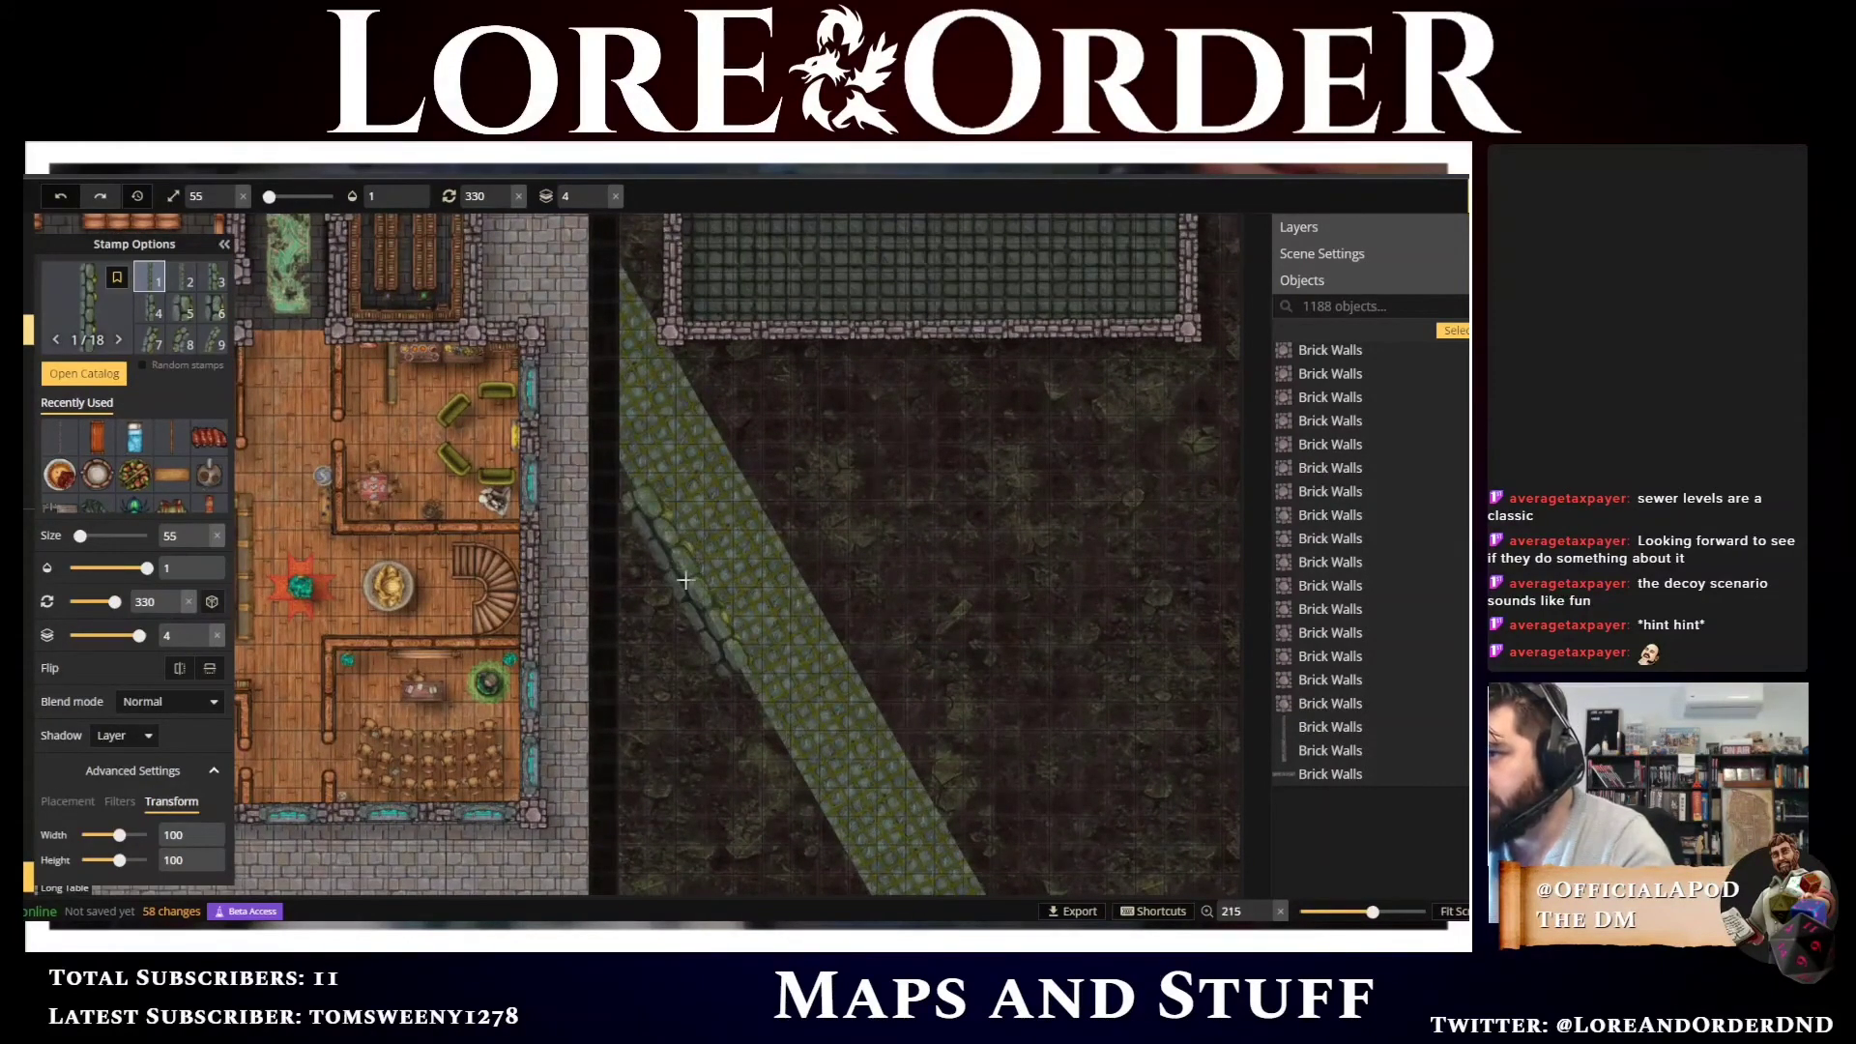
{"action": "scroll", "coordinate": [686, 580], "scroll_direction": "down", "scroll_amount": 1}
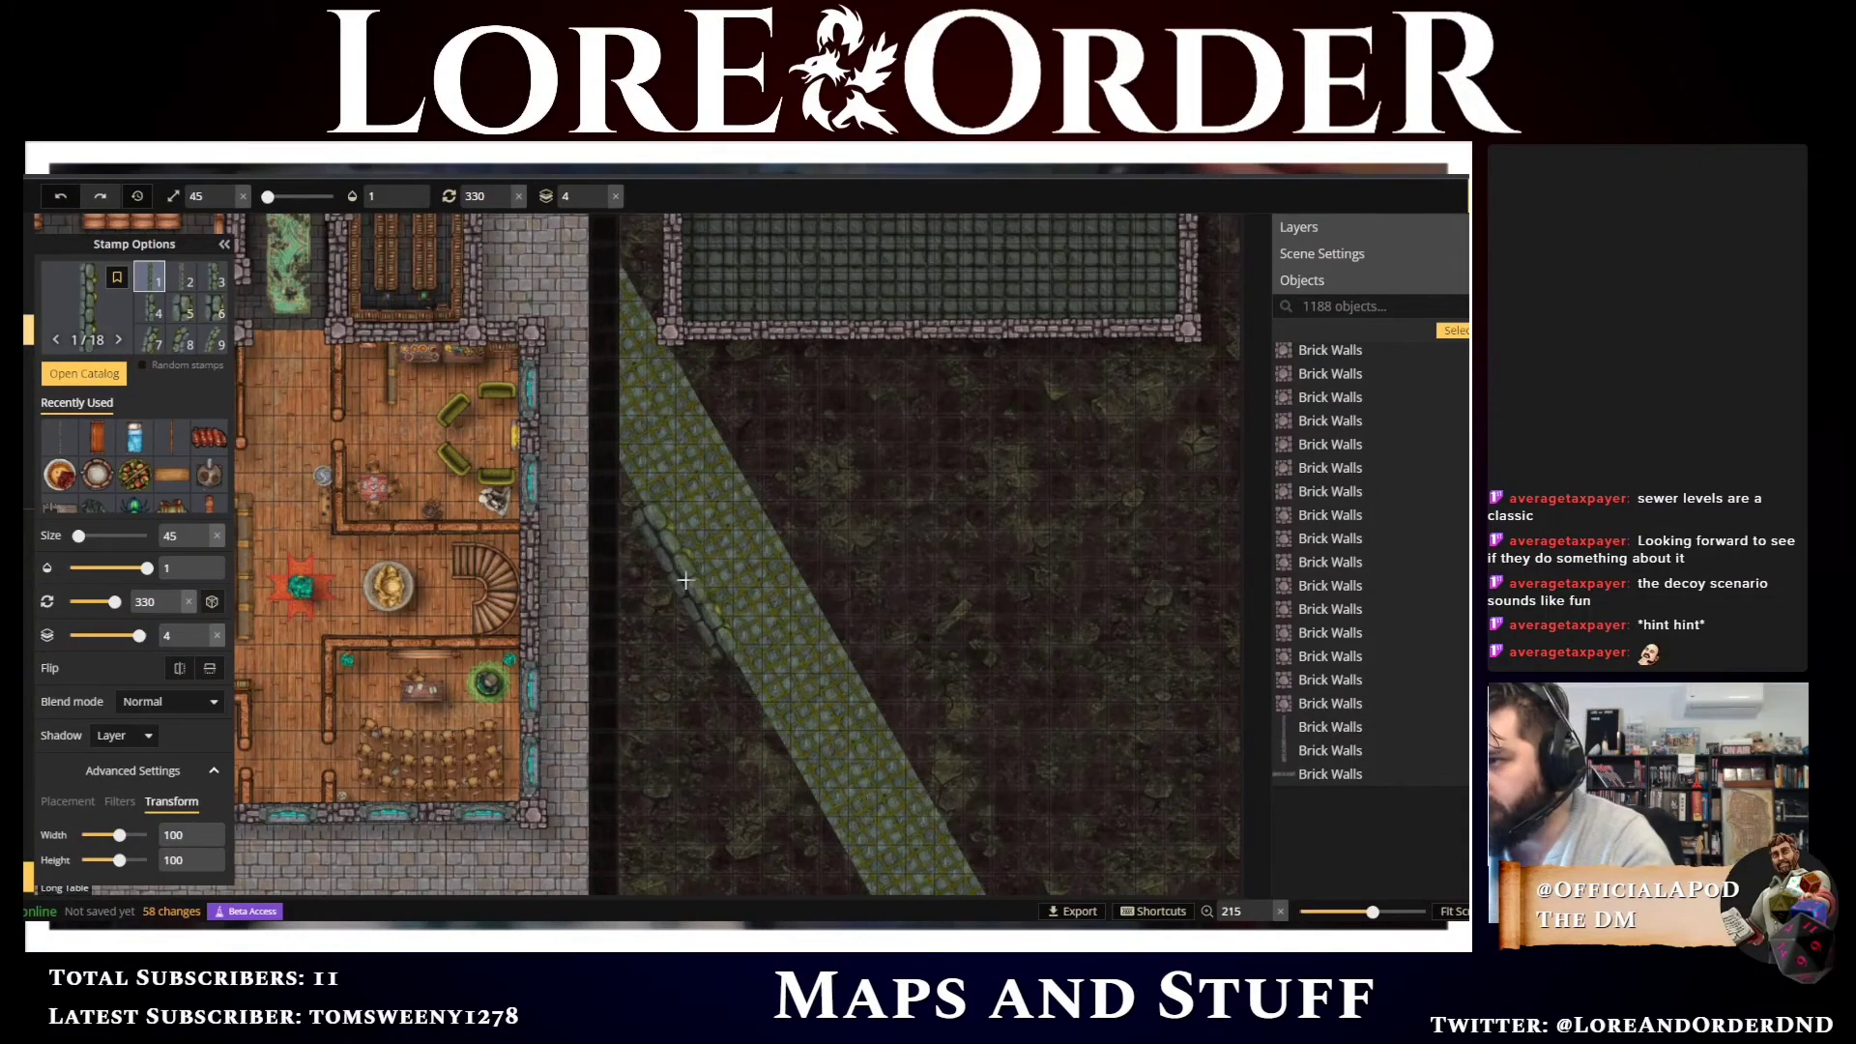
{"action": "scroll", "coordinate": [671, 542], "scroll_direction": "down", "scroll_amount": 1}
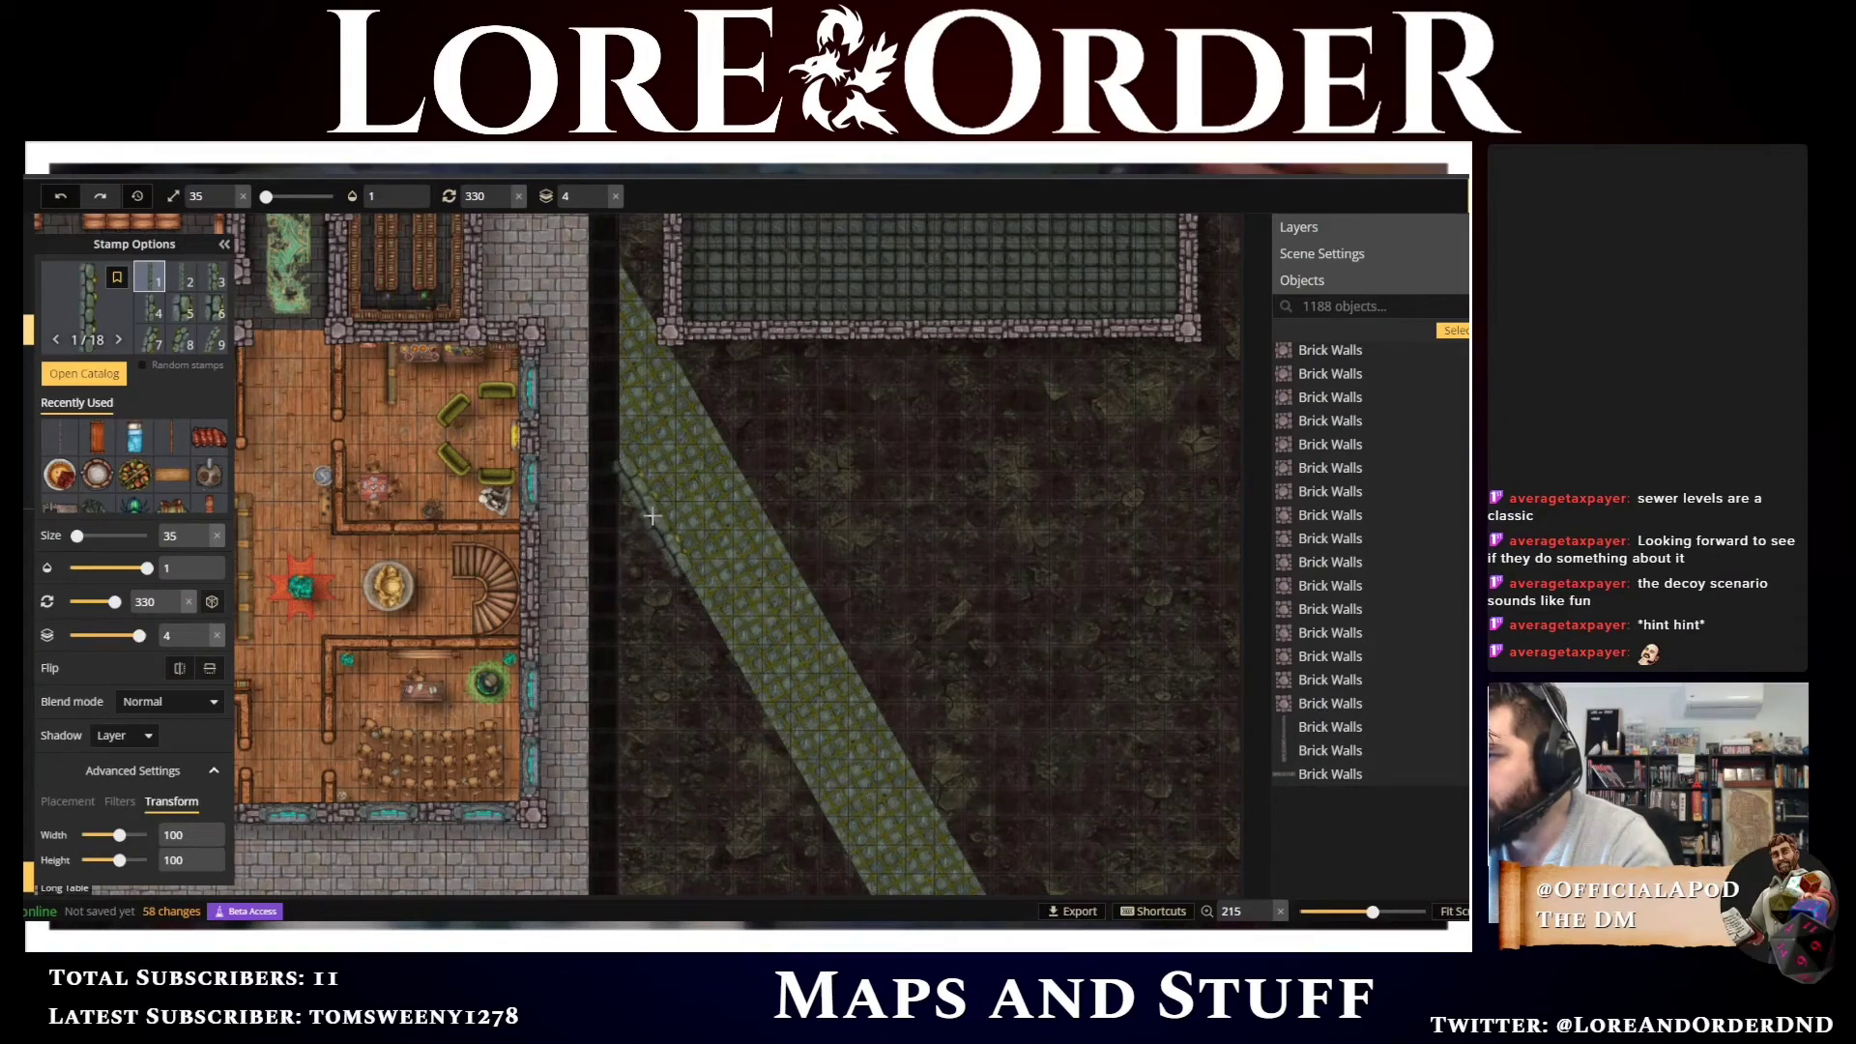
{"action": "left_click", "coordinate": [651, 518]}
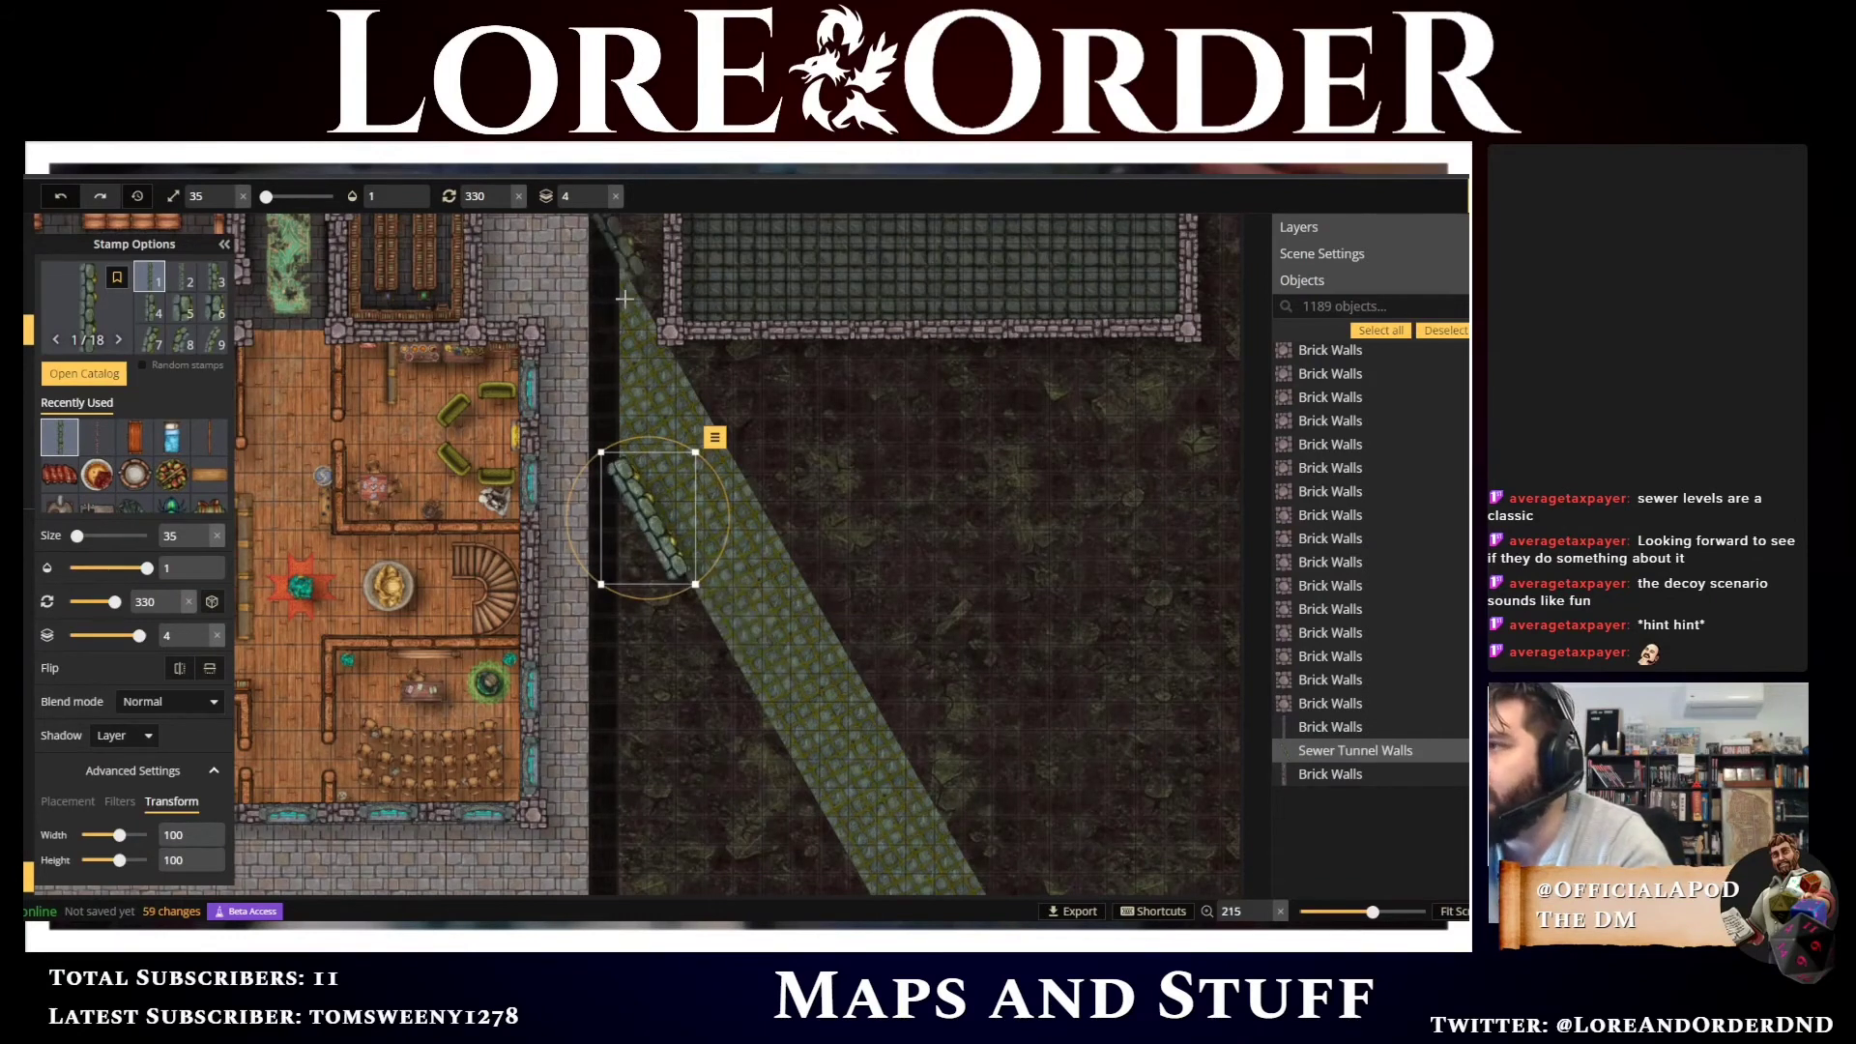
{"action": "scroll", "coordinate": [720, 606], "scroll_direction": "up", "scroll_amount": 3}
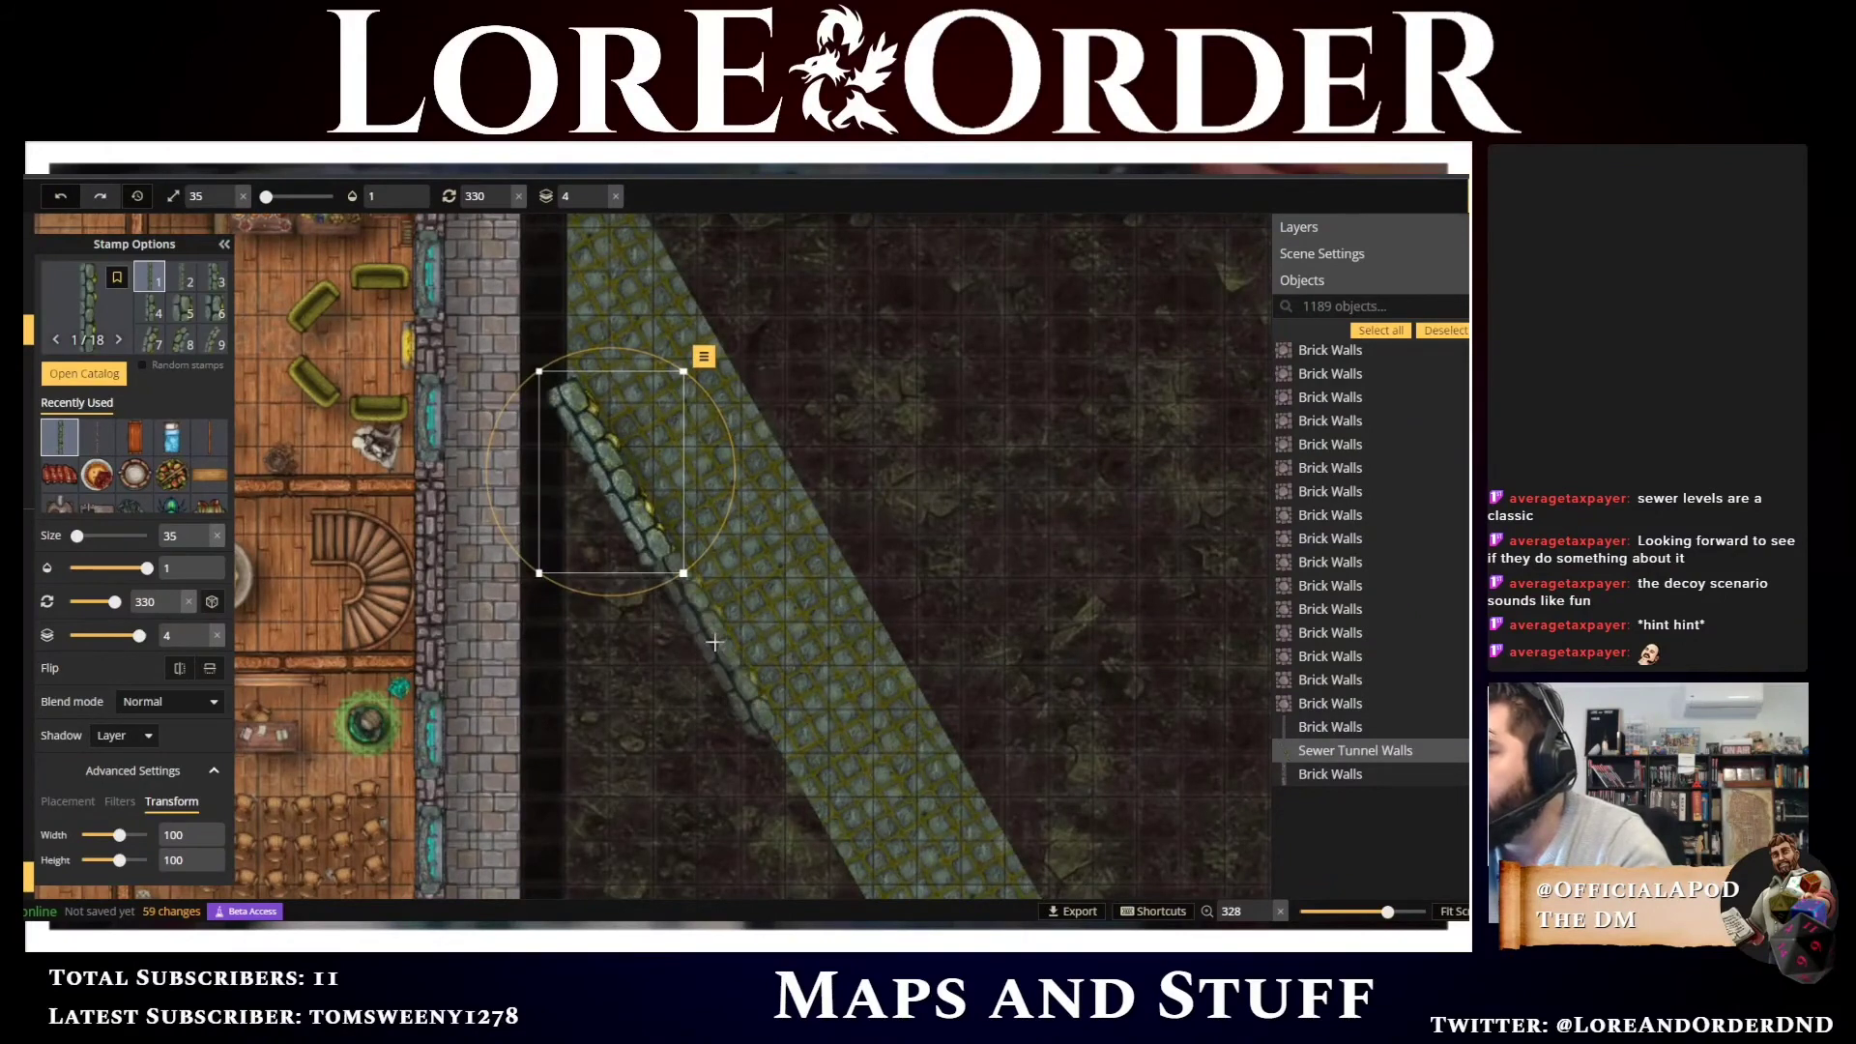
{"action": "left_click", "coordinate": [706, 642]}
{"action": "left_click_drag", "start_coordinate": [820, 696], "coordinate": [828, 700]}
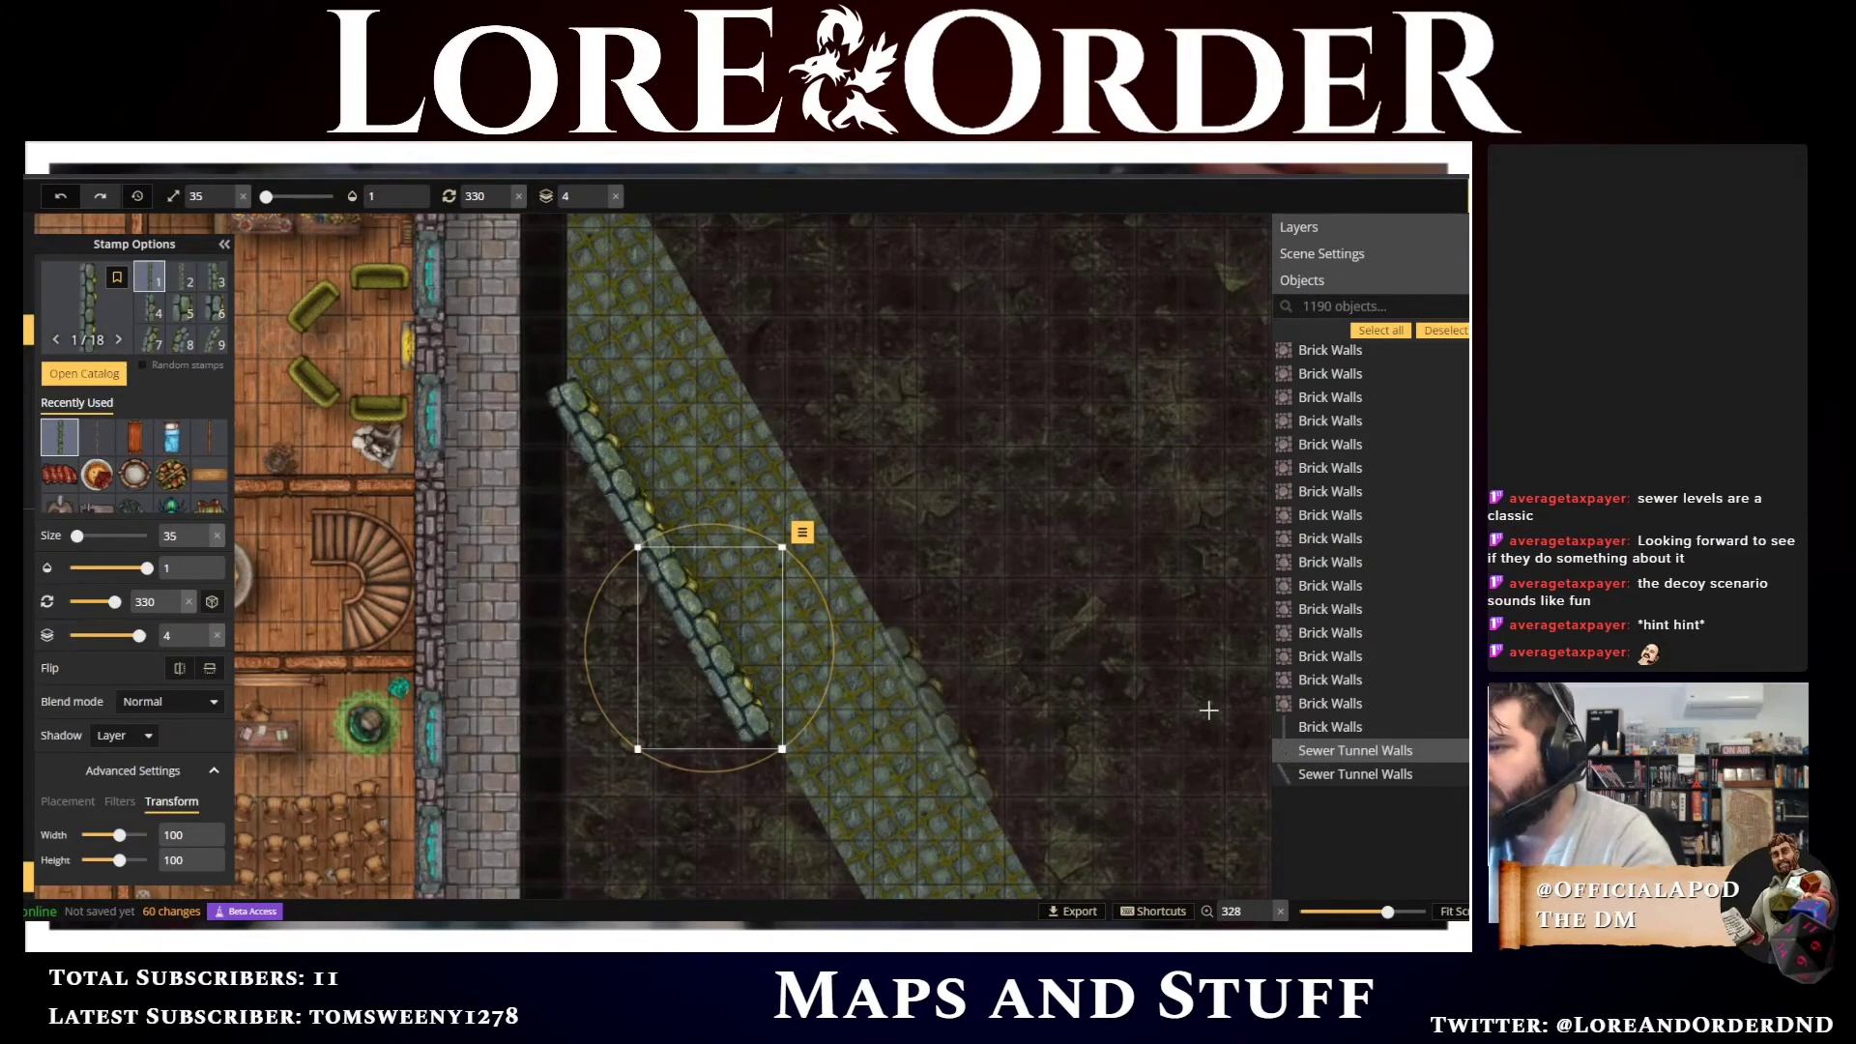
Duplicate the two tunnel wall pieces and align the copies to continue the wall down to the map's lower edge
{"action": "left_click", "coordinate": [630, 496], "text": "shift"}
{"action": "left_click_drag", "start_coordinate": [895, 653], "coordinate": [791, 333]}
{"action": "key", "text": "ctrl+v"}
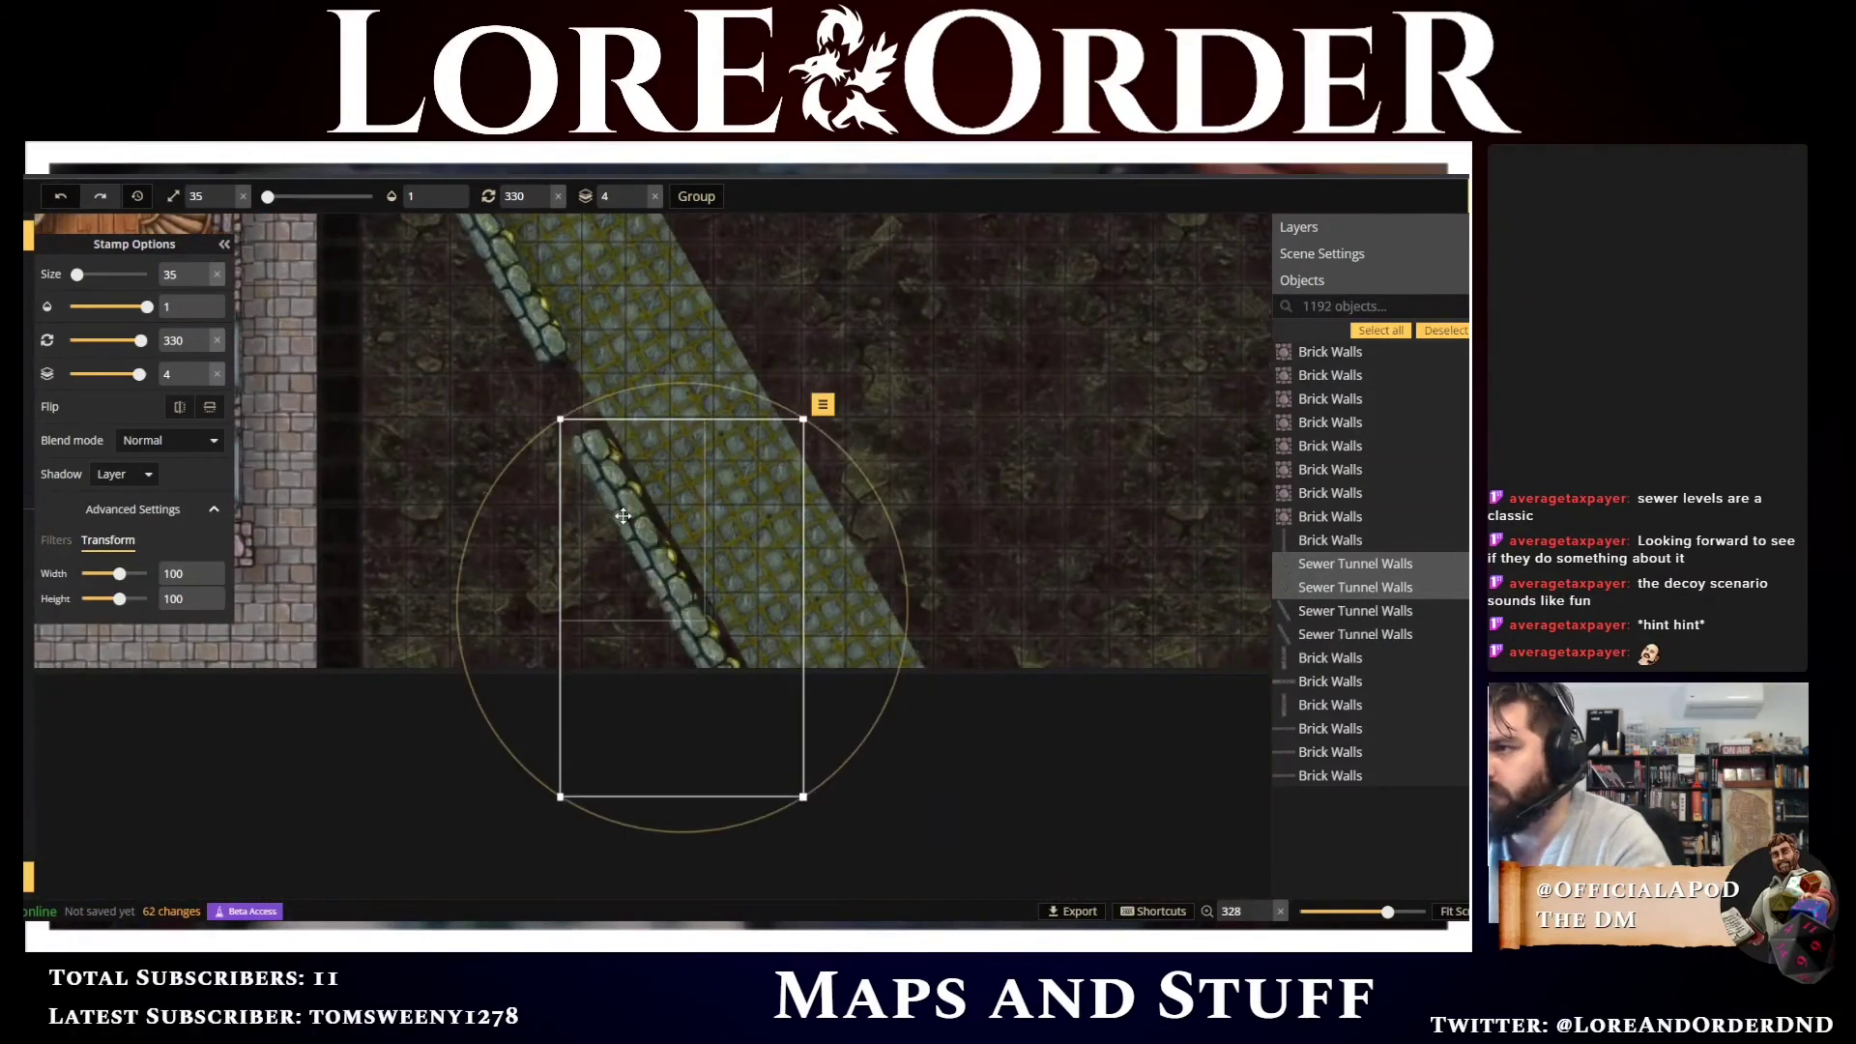
{"action": "left_click_drag", "start_coordinate": [645, 533], "coordinate": [609, 463]}
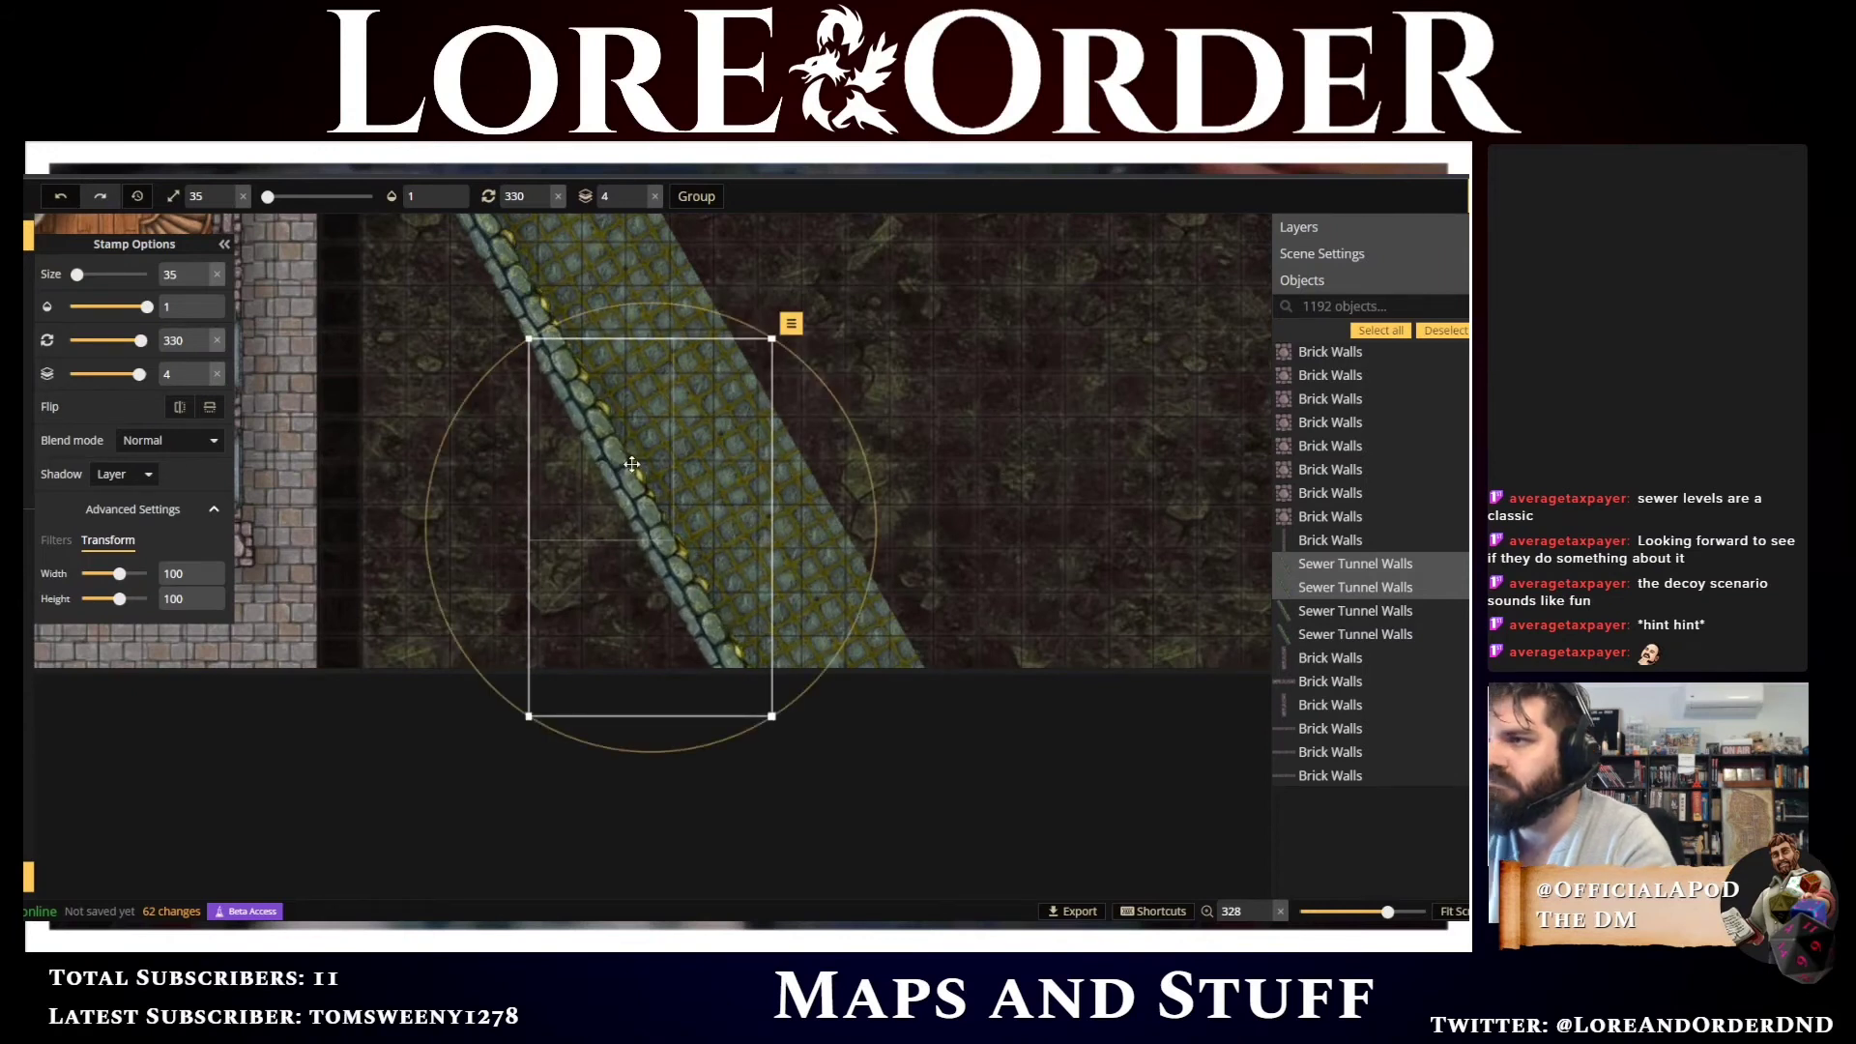
{"action": "key", "text": "Right"}
{"action": "key", "text": "Down"}
Select all four tunnel wall pieces along the lower-left edge and paste a copy over the dirt beside the tunnel
{"action": "scroll", "coordinate": [959, 414], "scroll_direction": "down", "scroll_amount": 3}
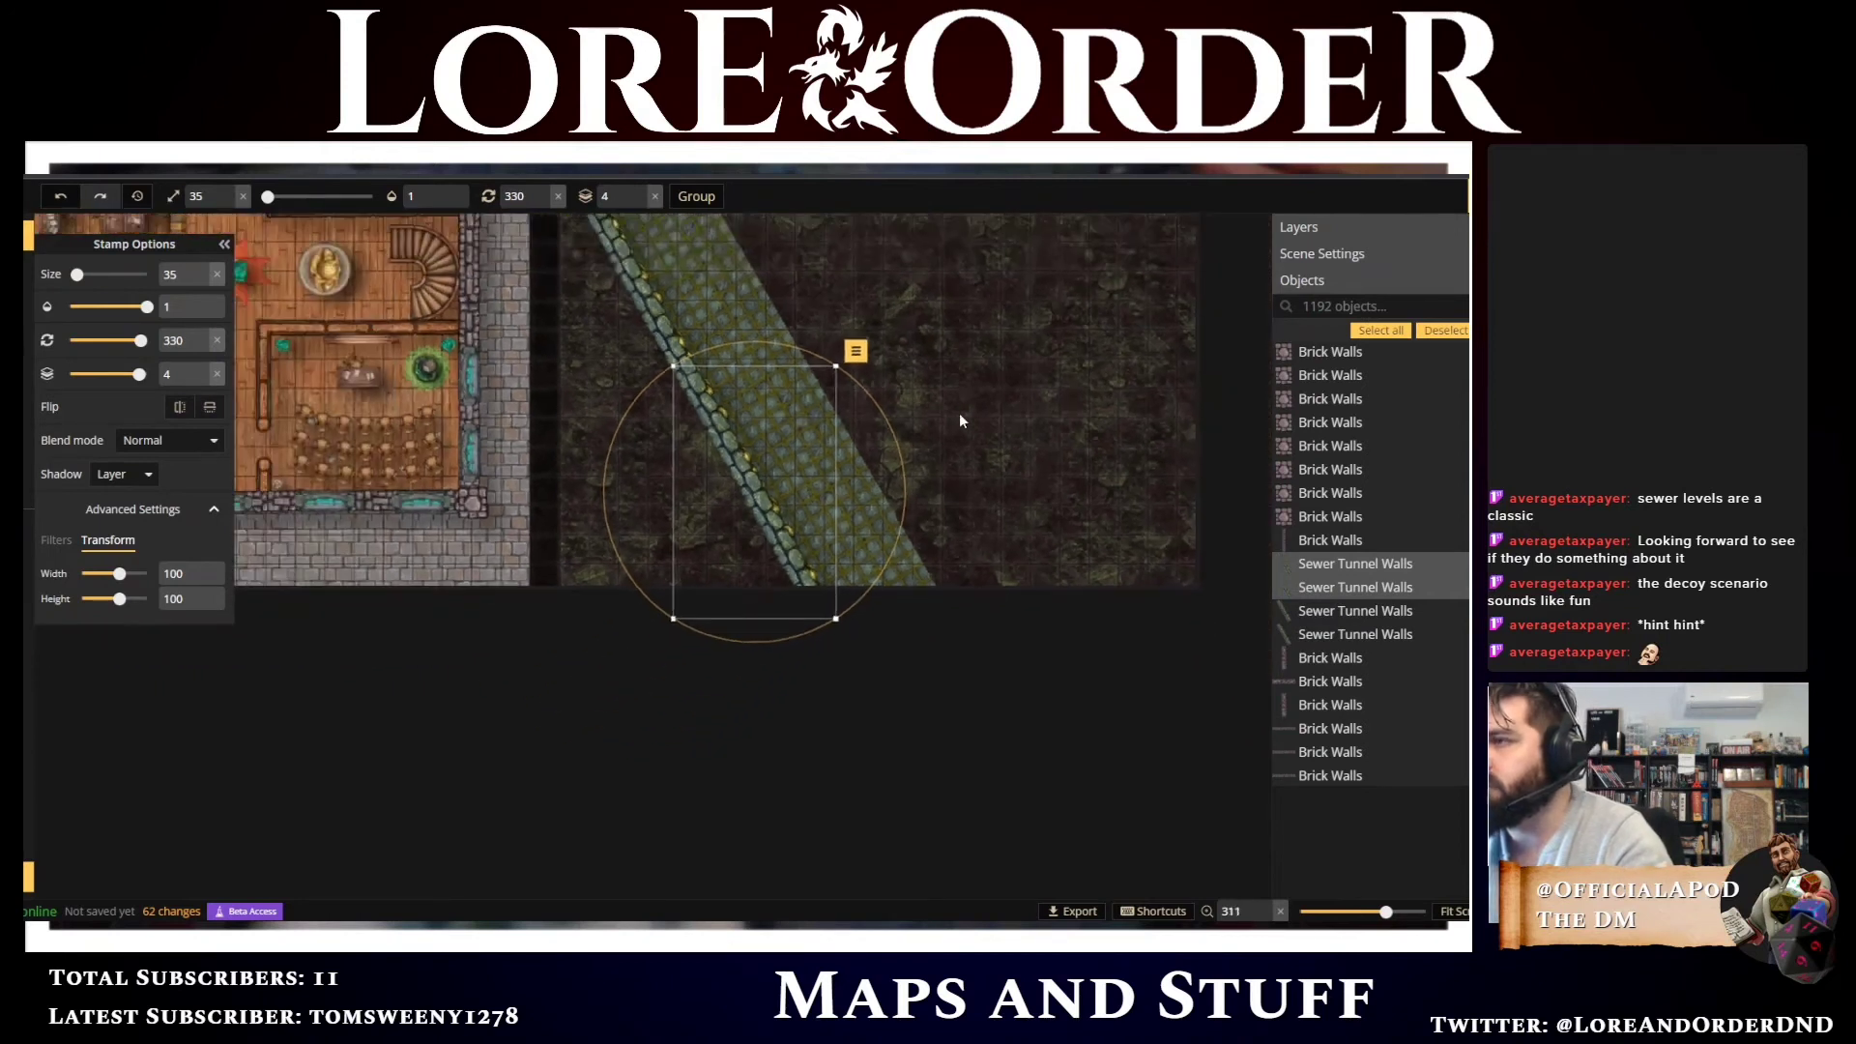
{"action": "left_click_drag", "start_coordinate": [966, 365], "coordinate": [974, 567]}
{"action": "left_click", "coordinate": [618, 447], "text": "shift"}
{"action": "left_click", "coordinate": [576, 379], "text": "shift"}
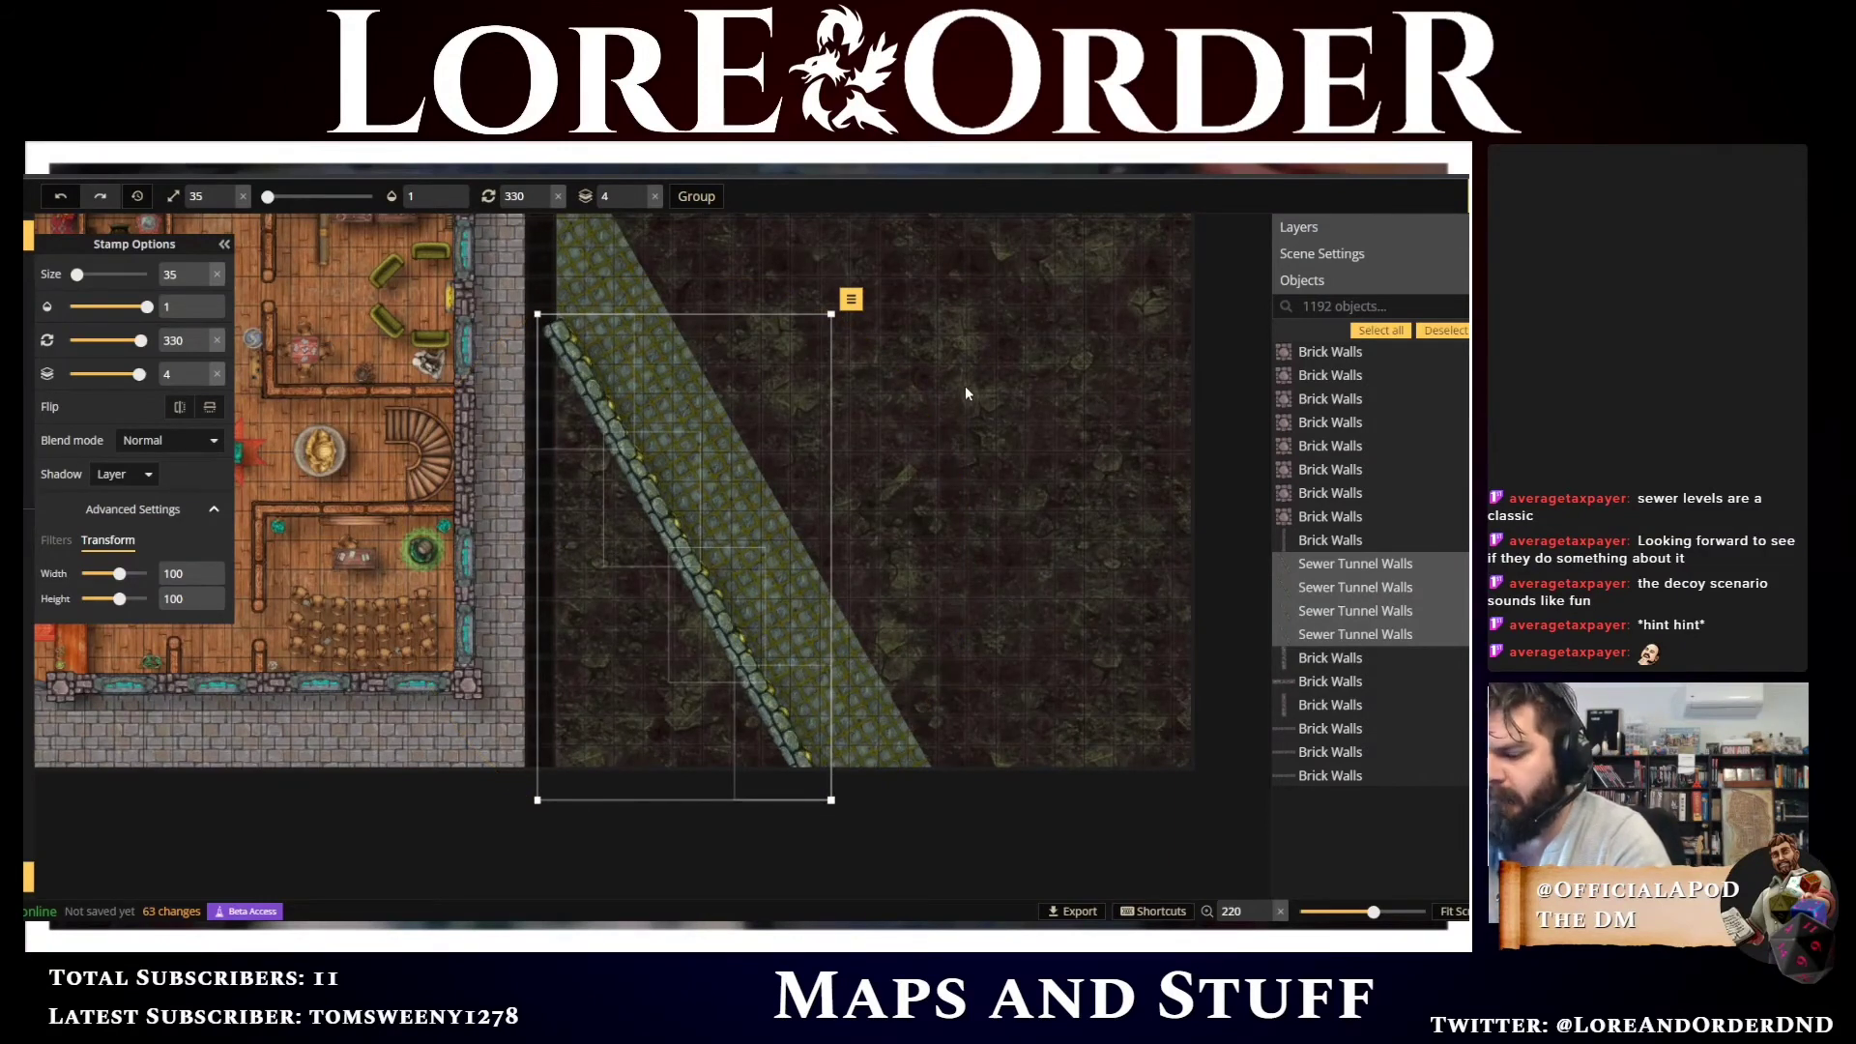
{"action": "key", "text": "ctrl+v"}
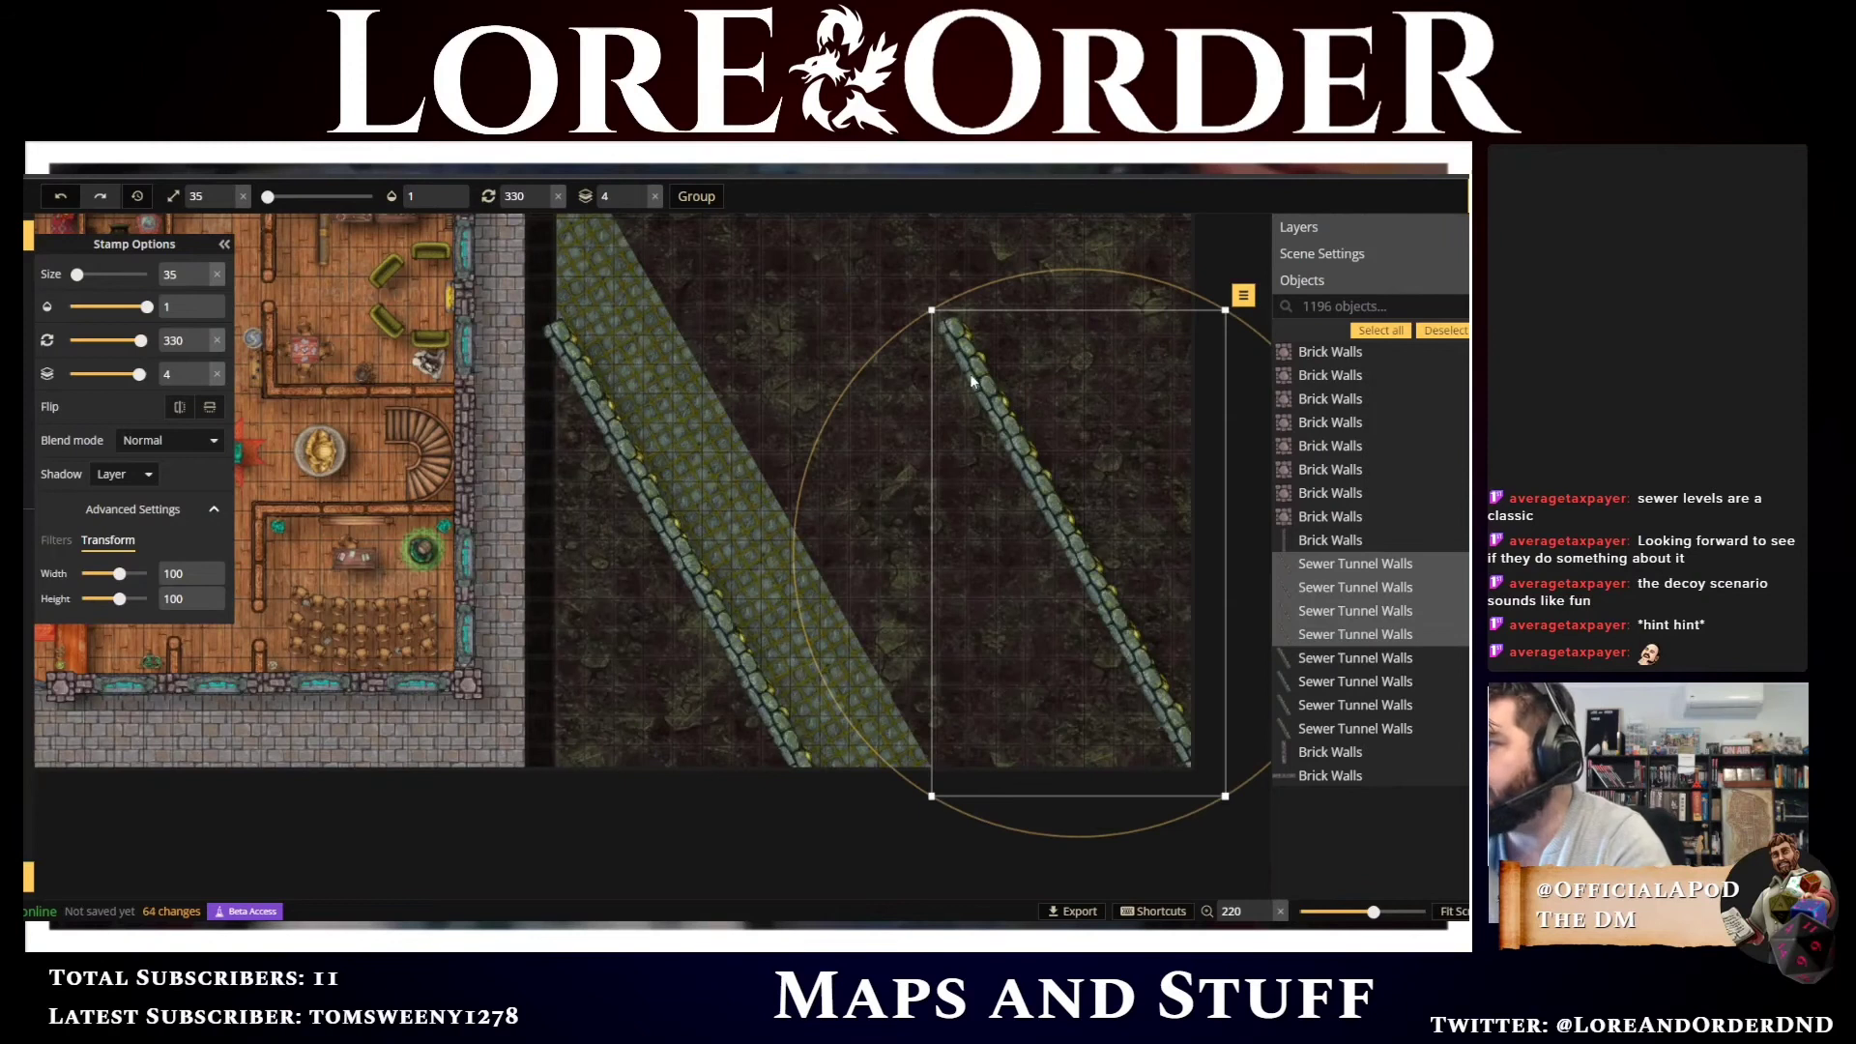
{"action": "left_click", "coordinate": [210, 409]}
{"action": "left_click", "coordinate": [210, 409]}
{"action": "left_click", "coordinate": [181, 410]}
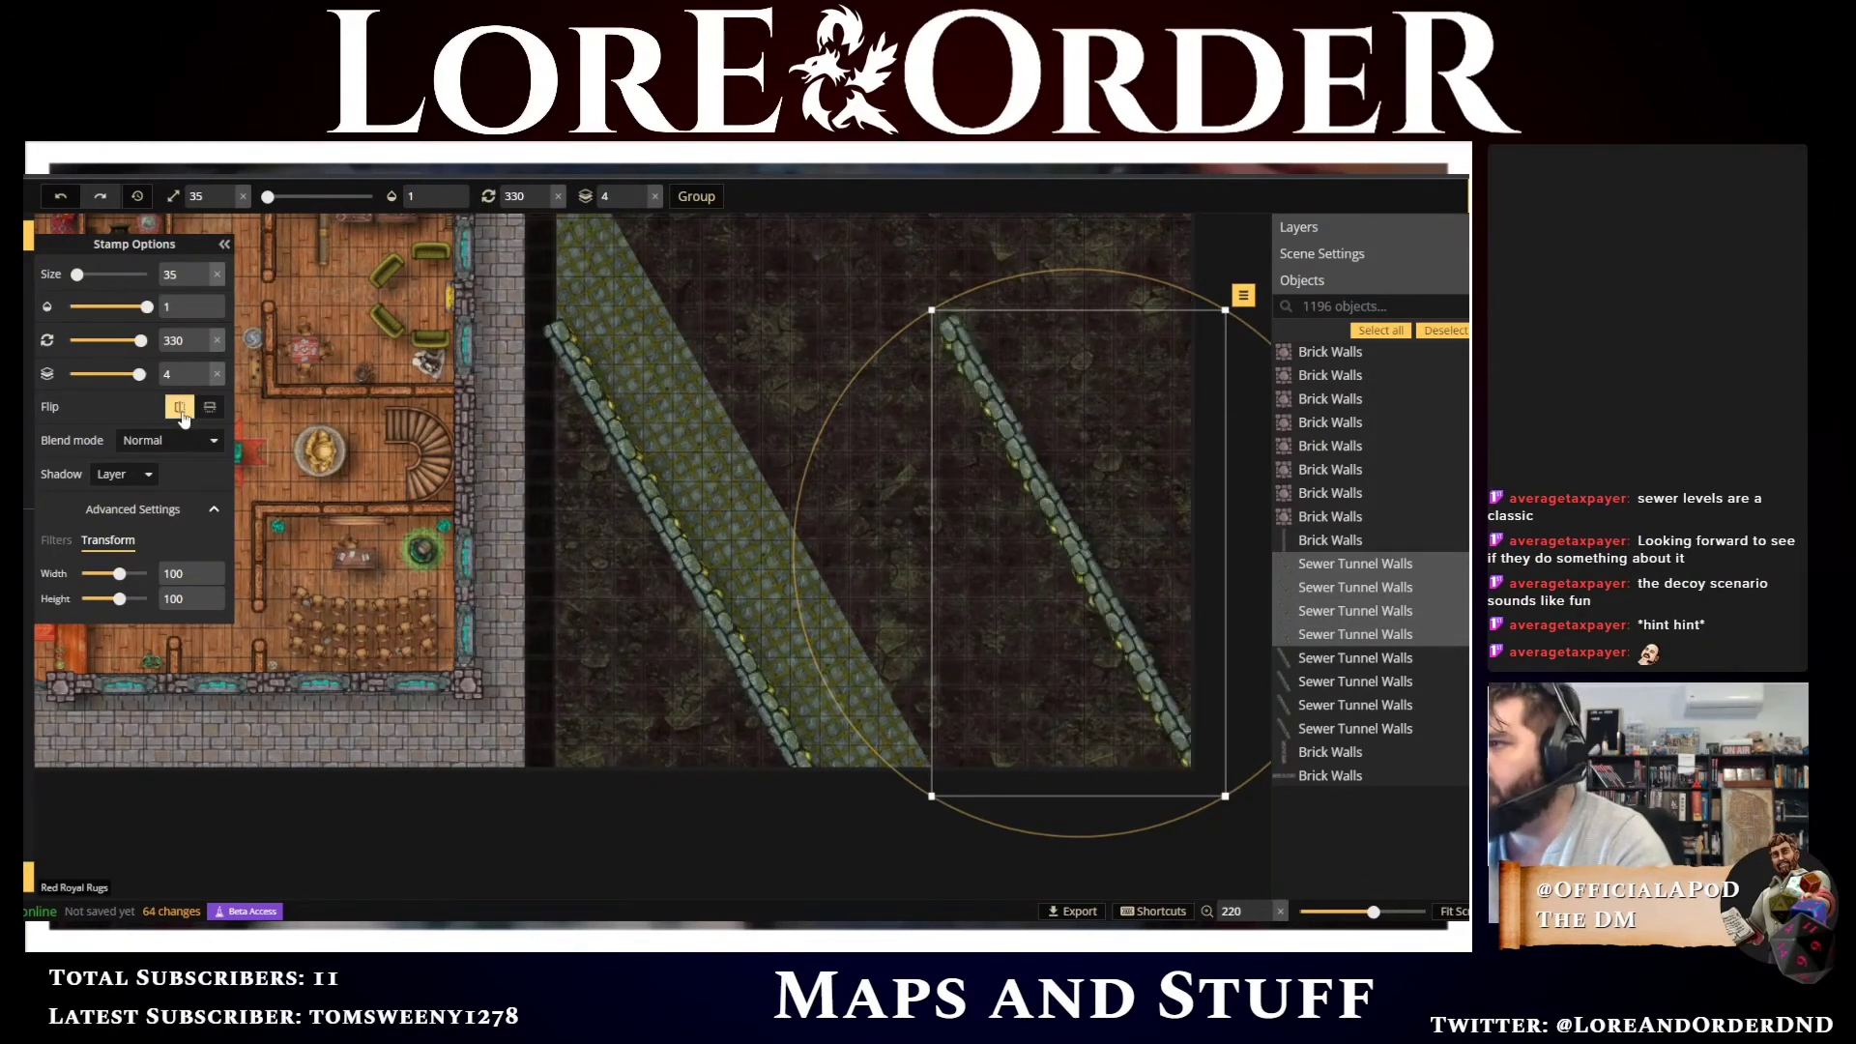
{"action": "left_click", "coordinate": [182, 411]}
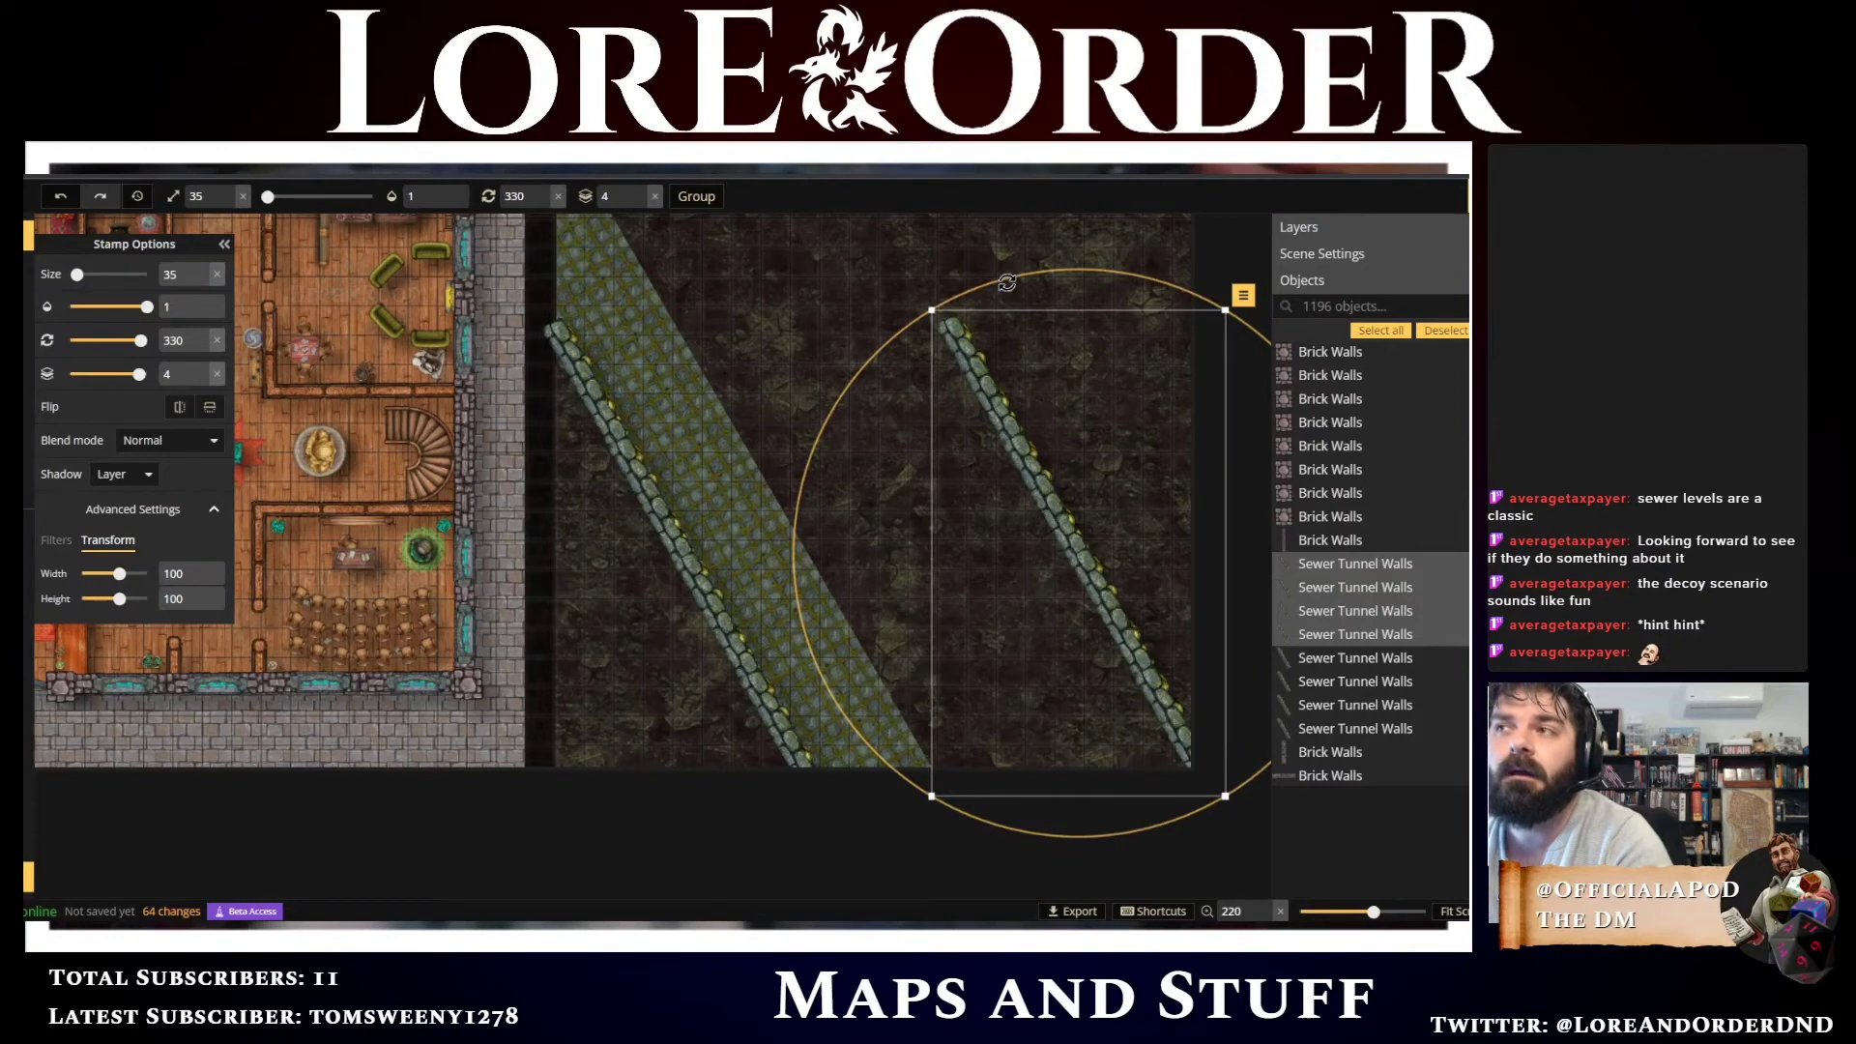
Turn the copied wall run around to rotation 149 and fit it along the tunnel's opposite edge
{"action": "left_click_drag", "start_coordinate": [1006, 283], "coordinate": [1109, 684]}
{"action": "left_click_drag", "start_coordinate": [1097, 594], "coordinate": [832, 585]}
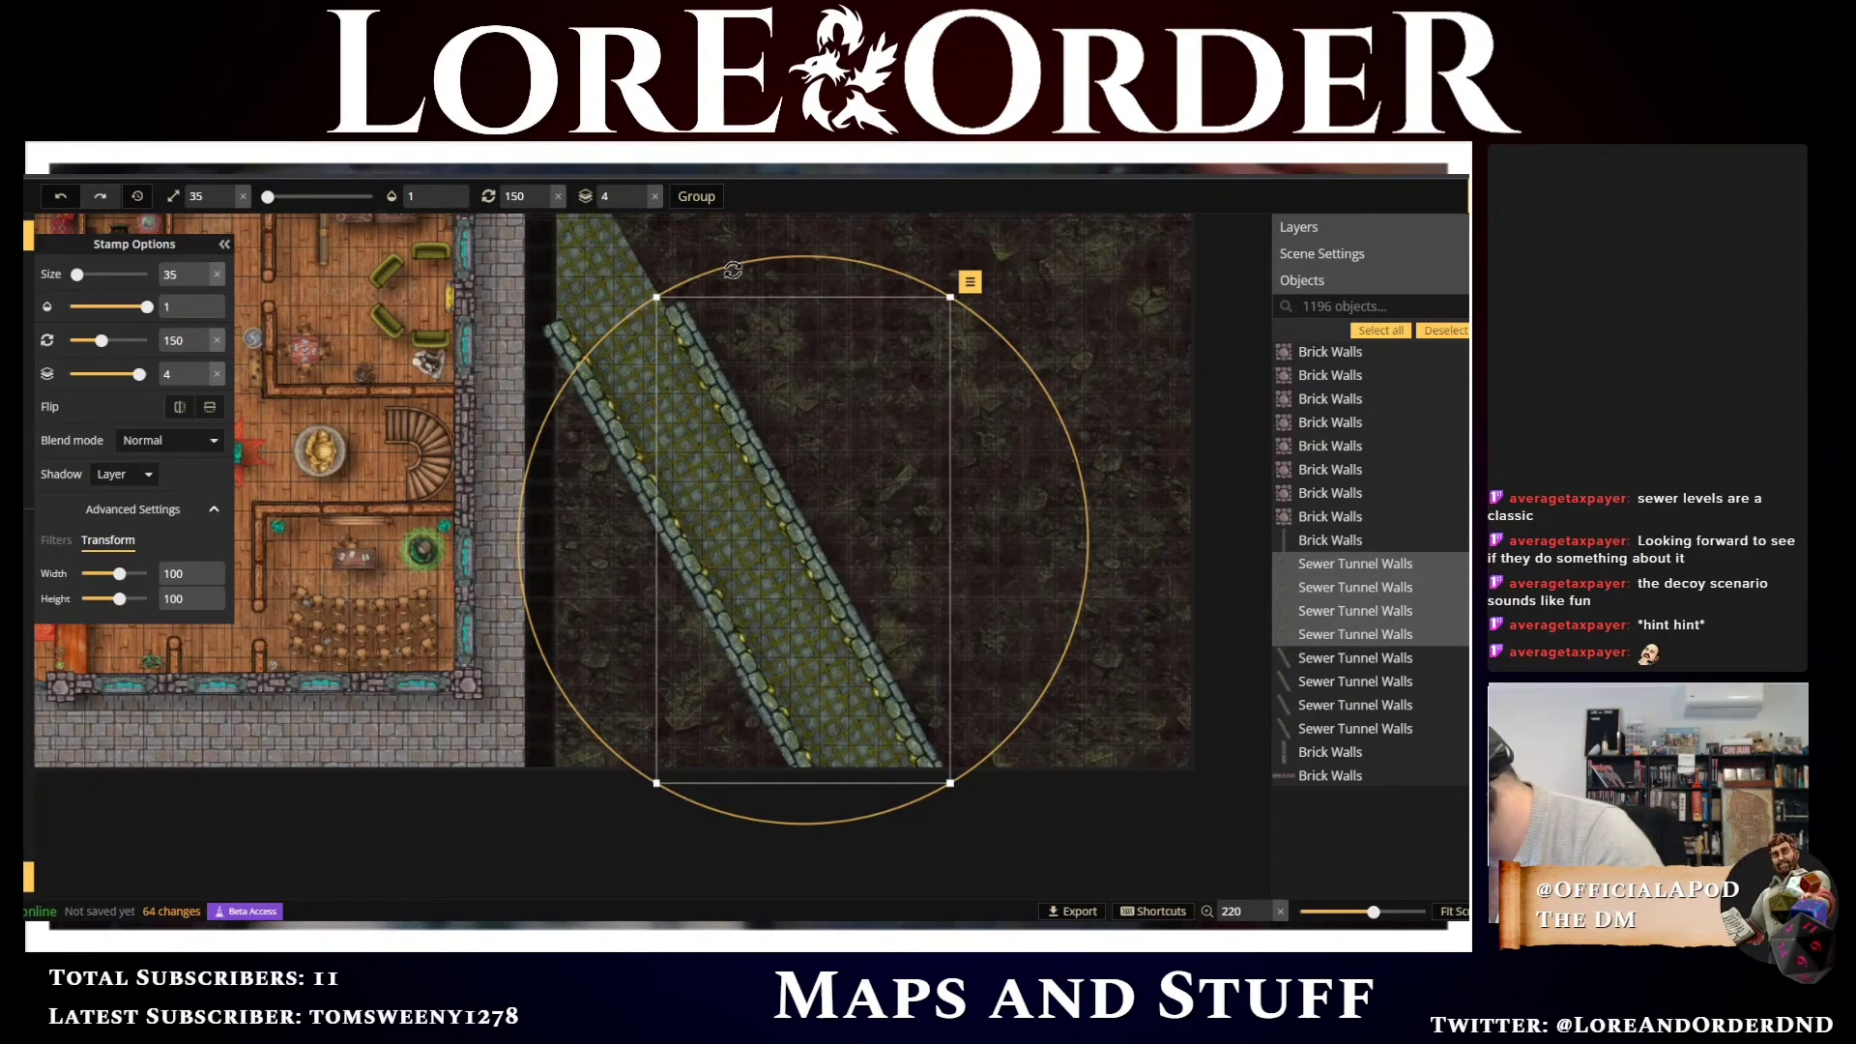
{"action": "left_click_drag", "start_coordinate": [731, 269], "coordinate": [725, 266]}
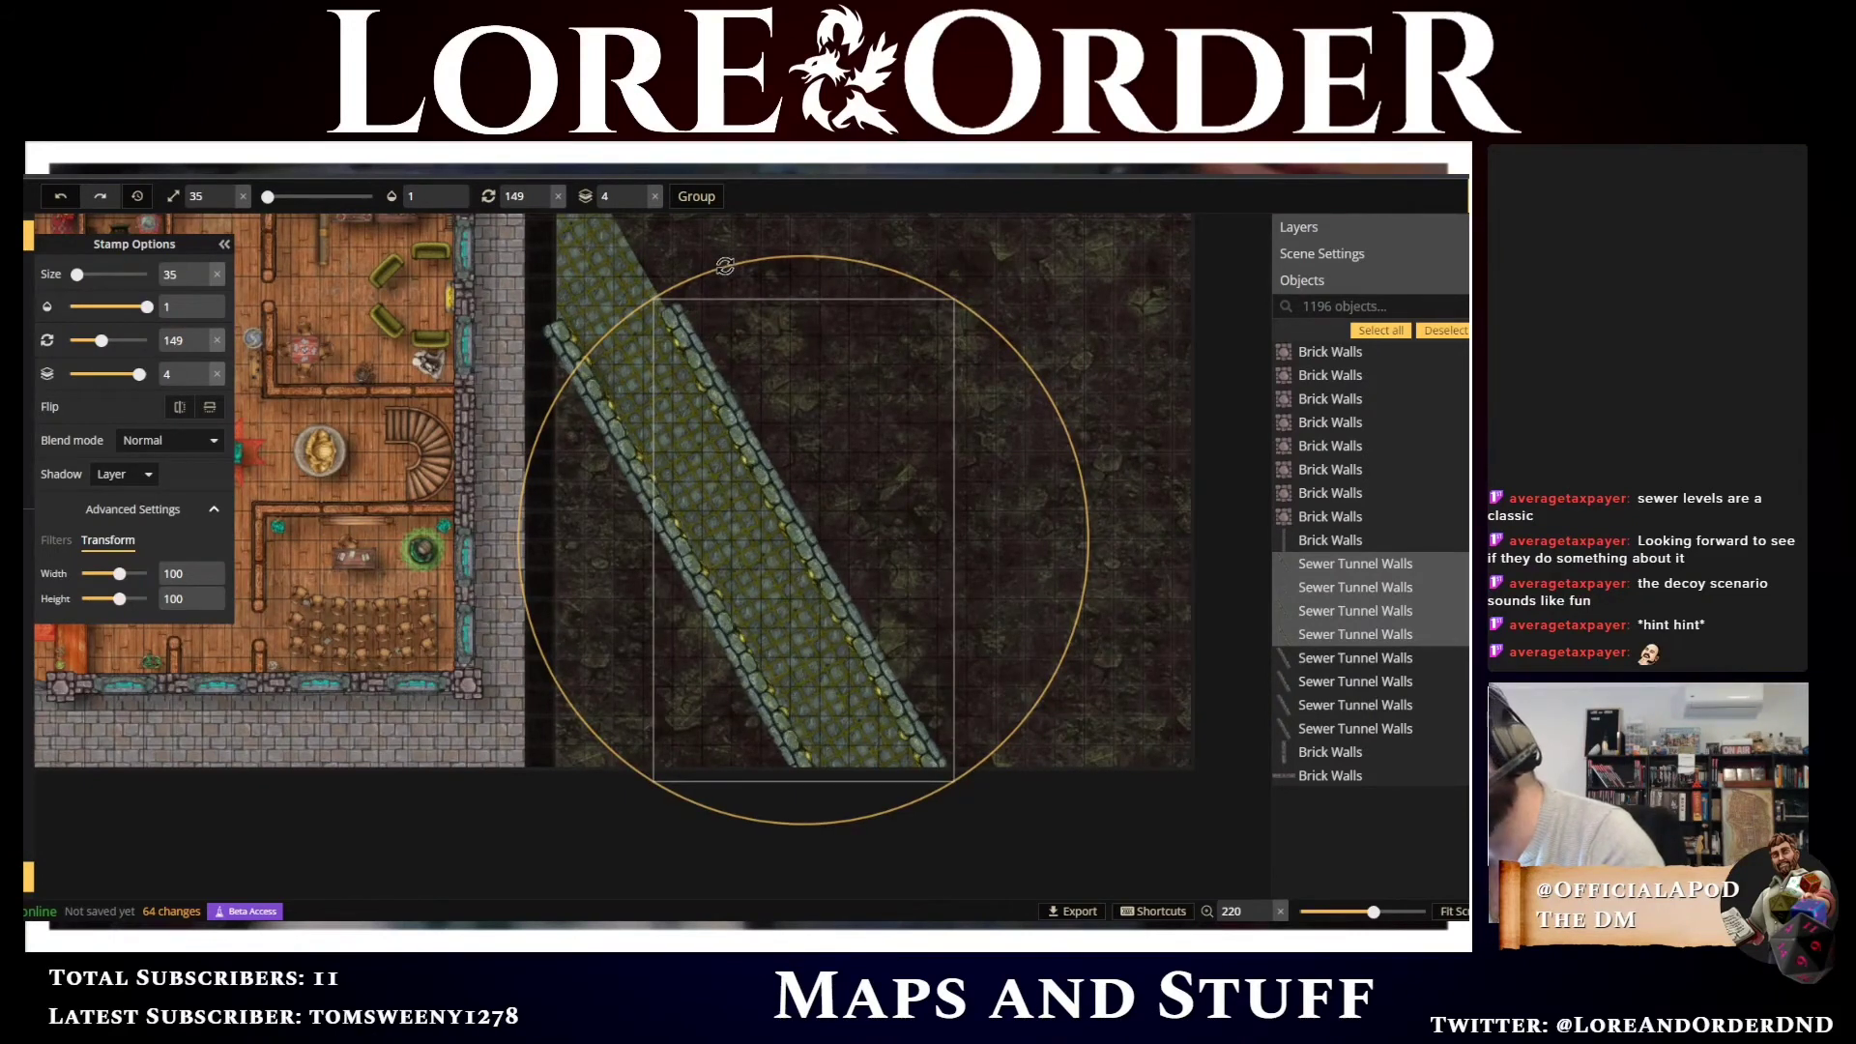
{"action": "left_click_drag", "start_coordinate": [725, 266], "coordinate": [725, 266]}
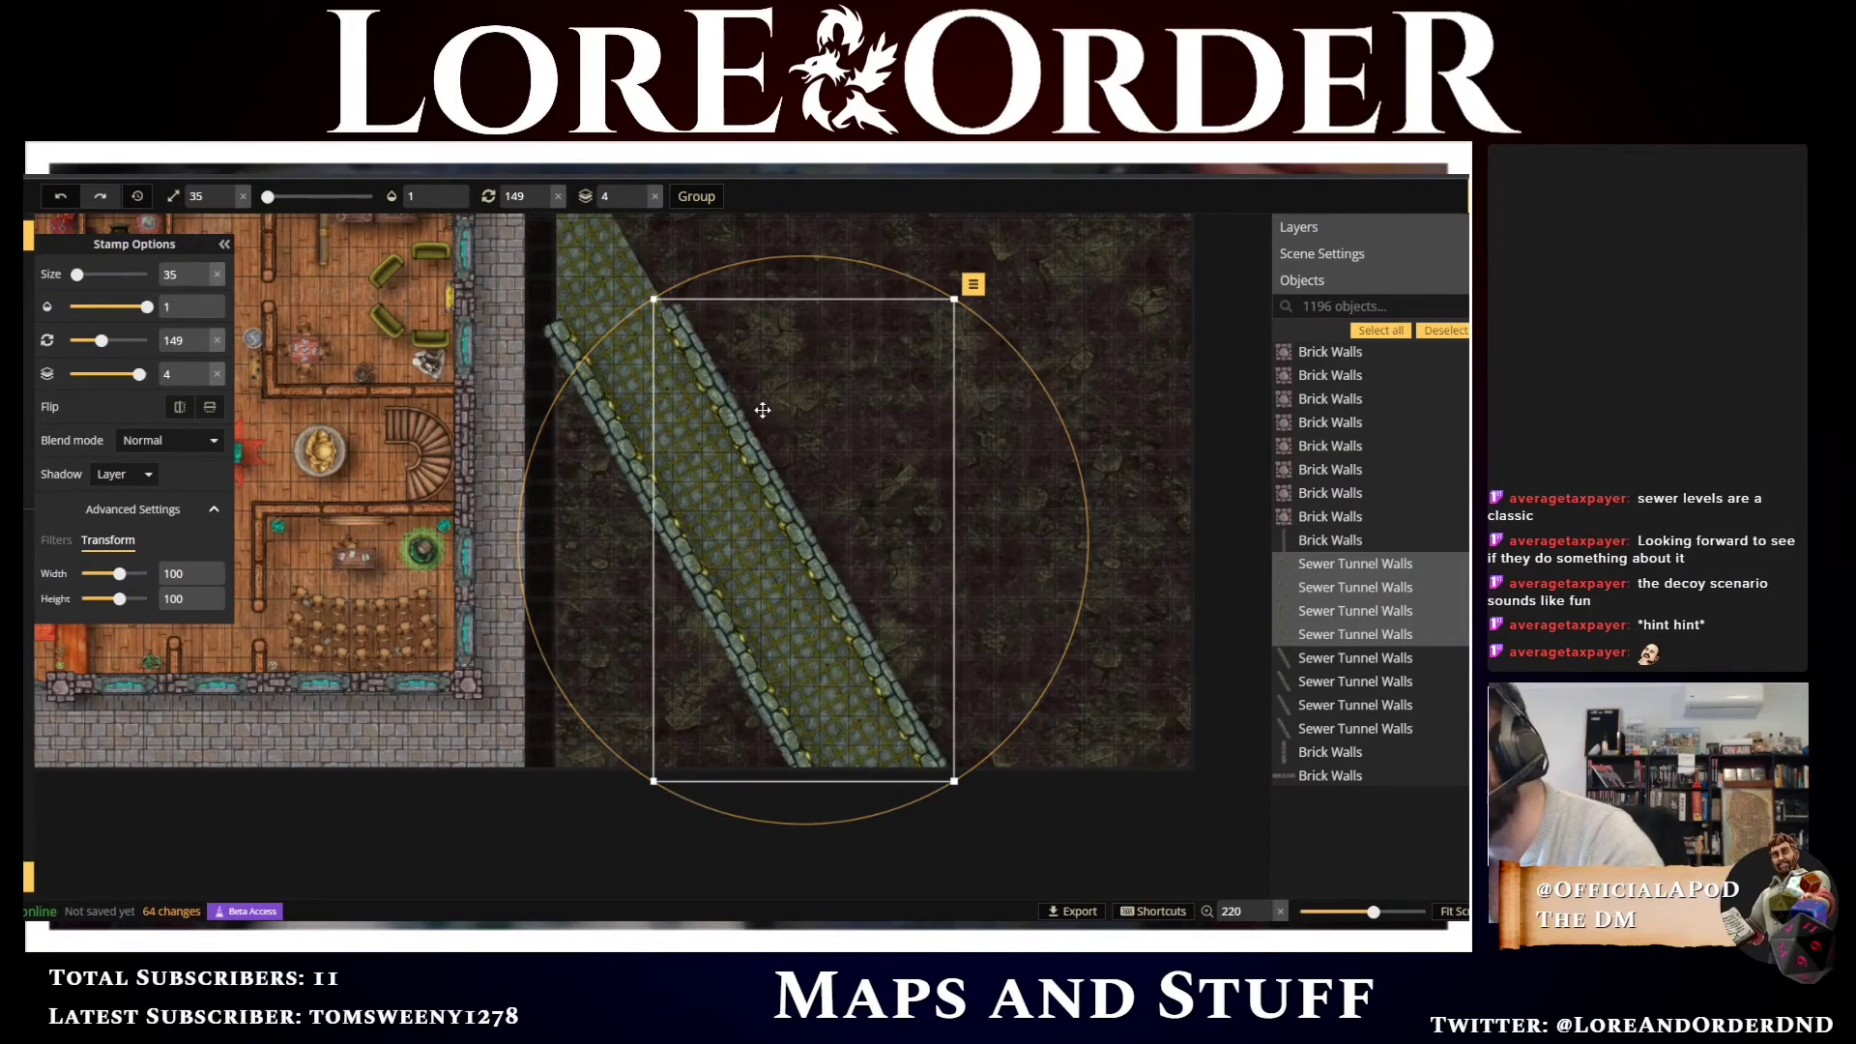
Duplicate the uppermost piece of the second wall run and attach the copy above it, reaching the green-tiled room's corner
{"action": "left_click", "coordinate": [703, 354]}
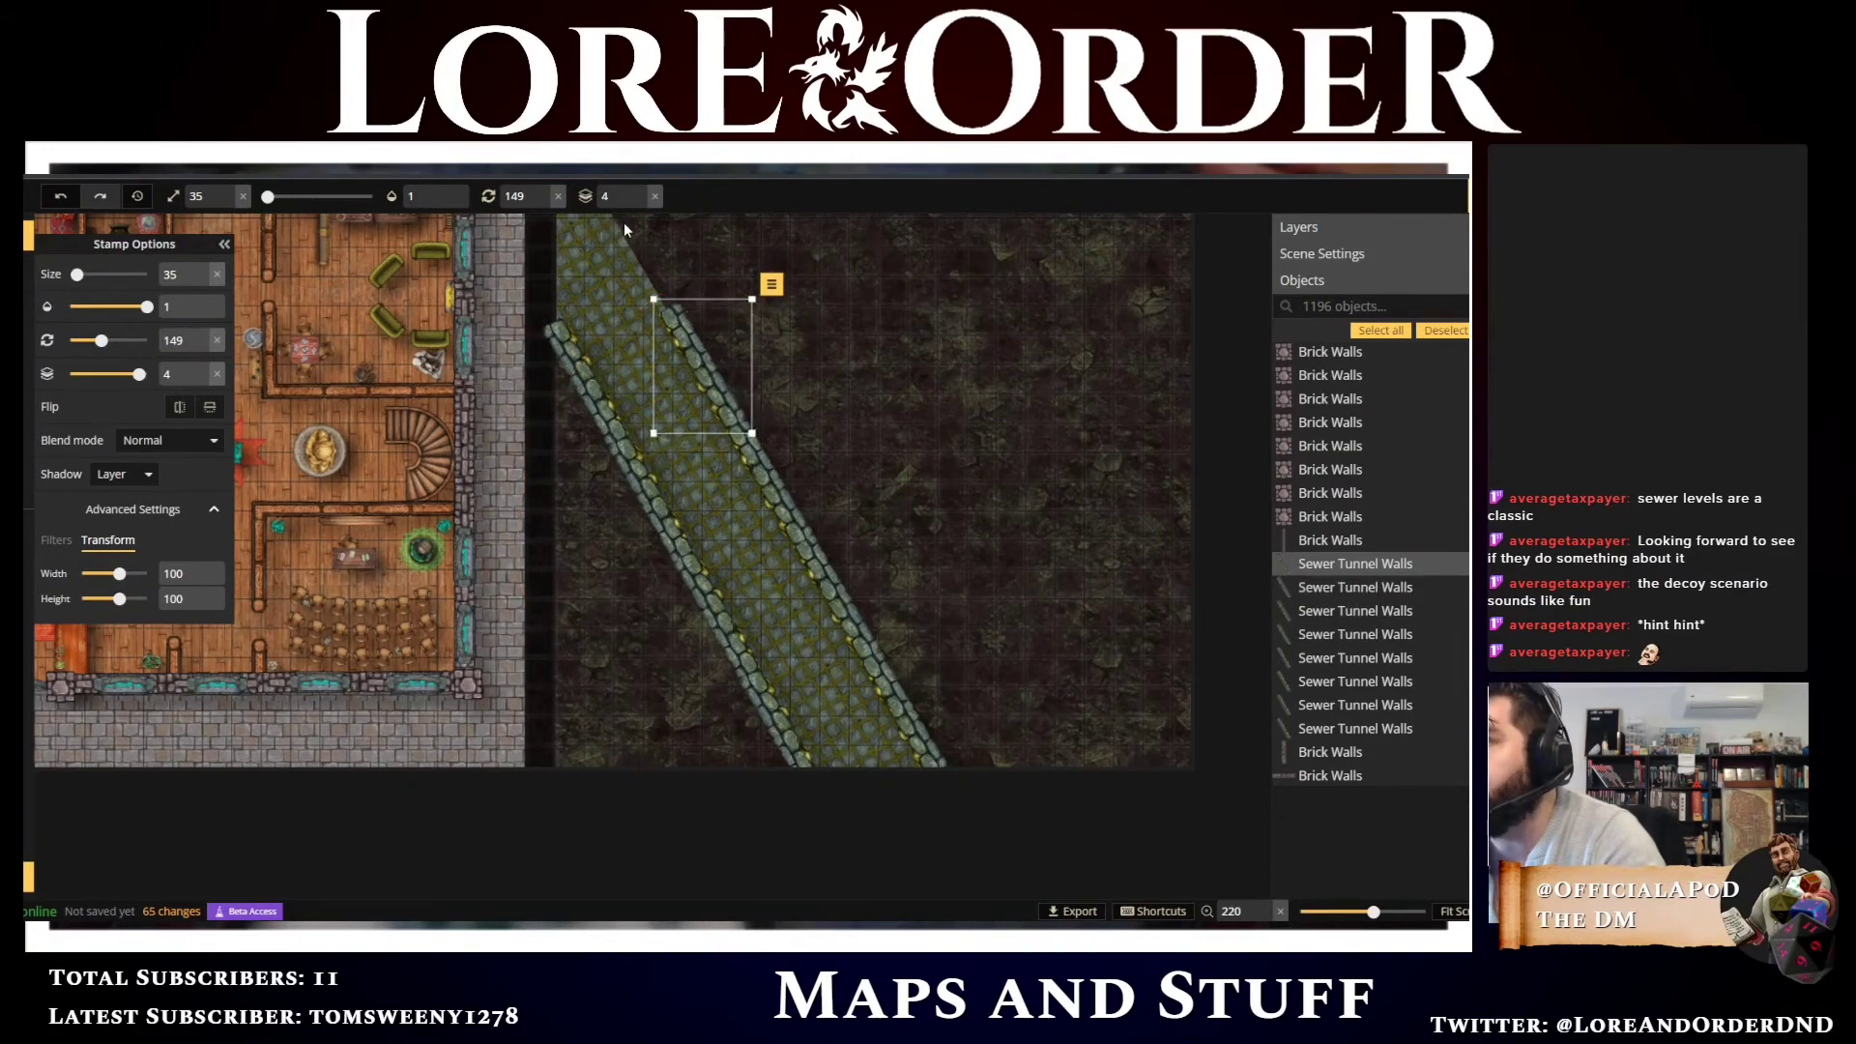
{"action": "key", "text": "ctrl+v"}
{"action": "left_click_drag", "start_coordinate": [882, 325], "coordinate": [942, 510]}
{"action": "left_click_drag", "start_coordinate": [692, 420], "coordinate": [703, 446]}
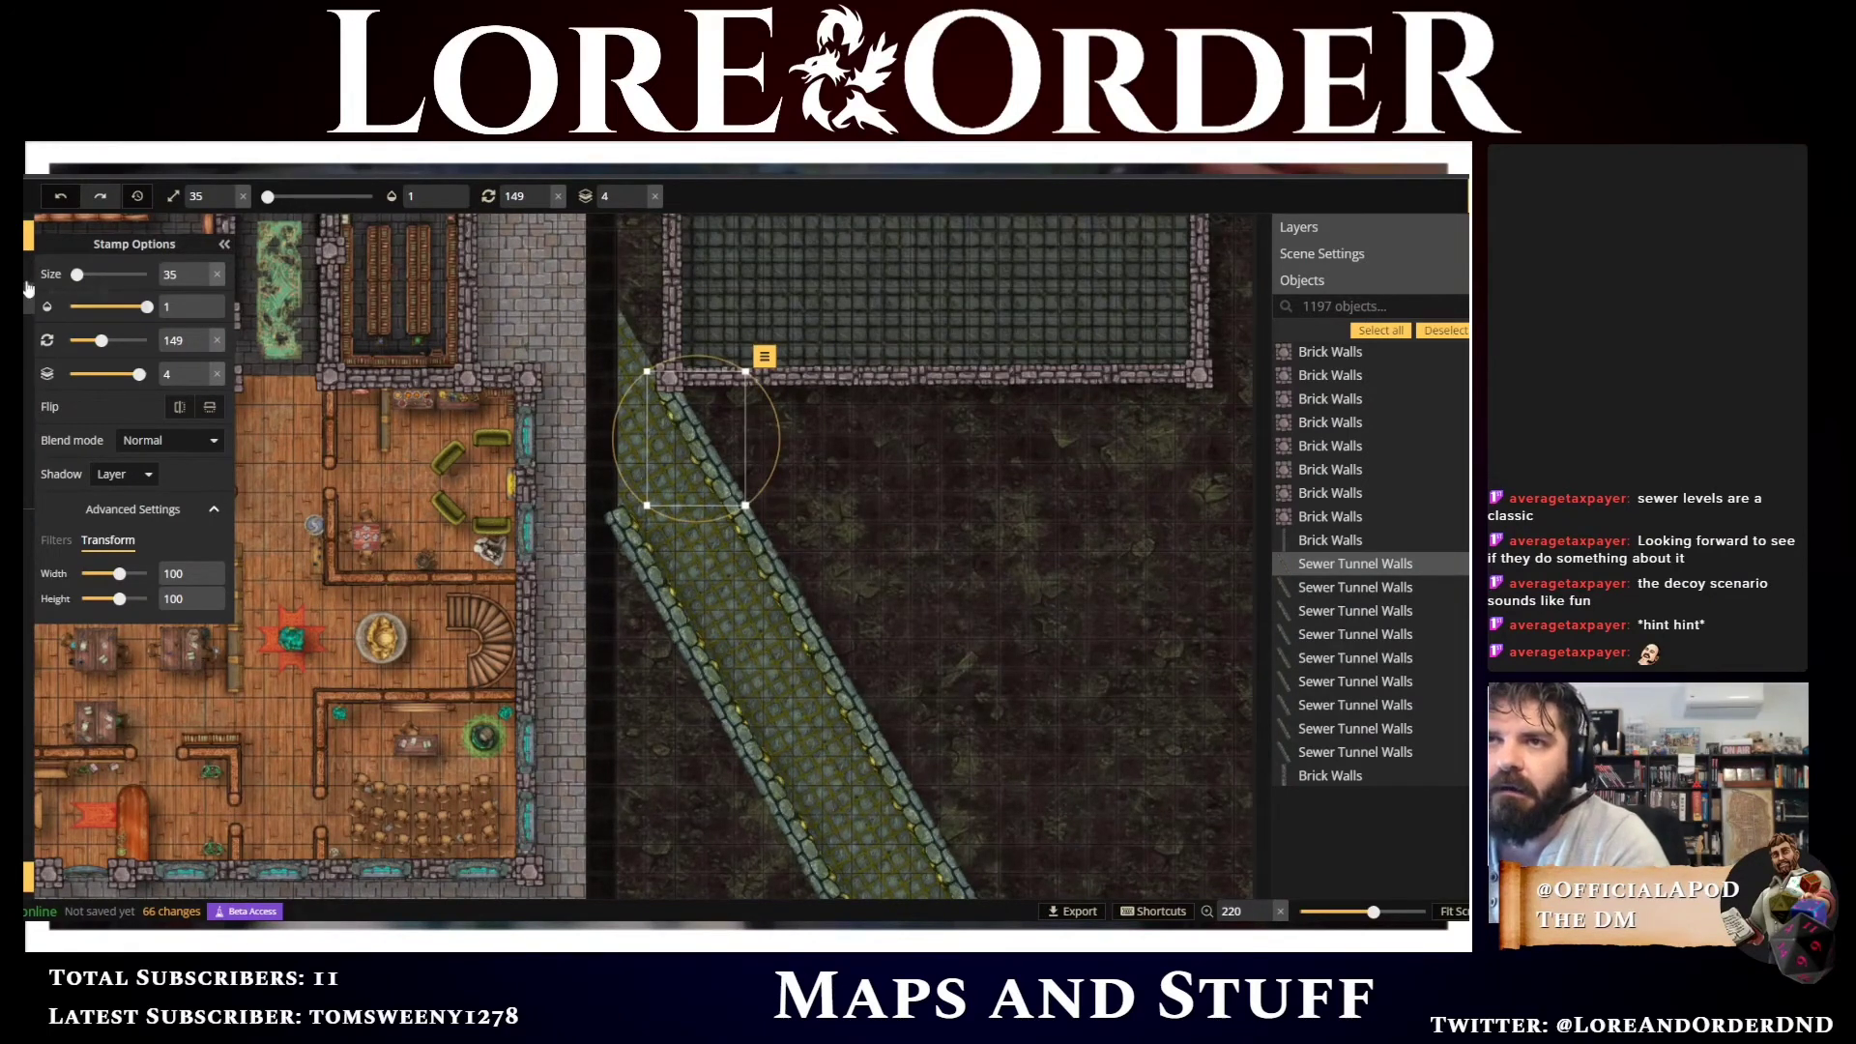
Place sewer tunnel wall variant 3 at rotation 149 to extend the tunnel wall up past the green-tiled room's lower-left corner
{"action": "left_click", "coordinate": [29, 324]}
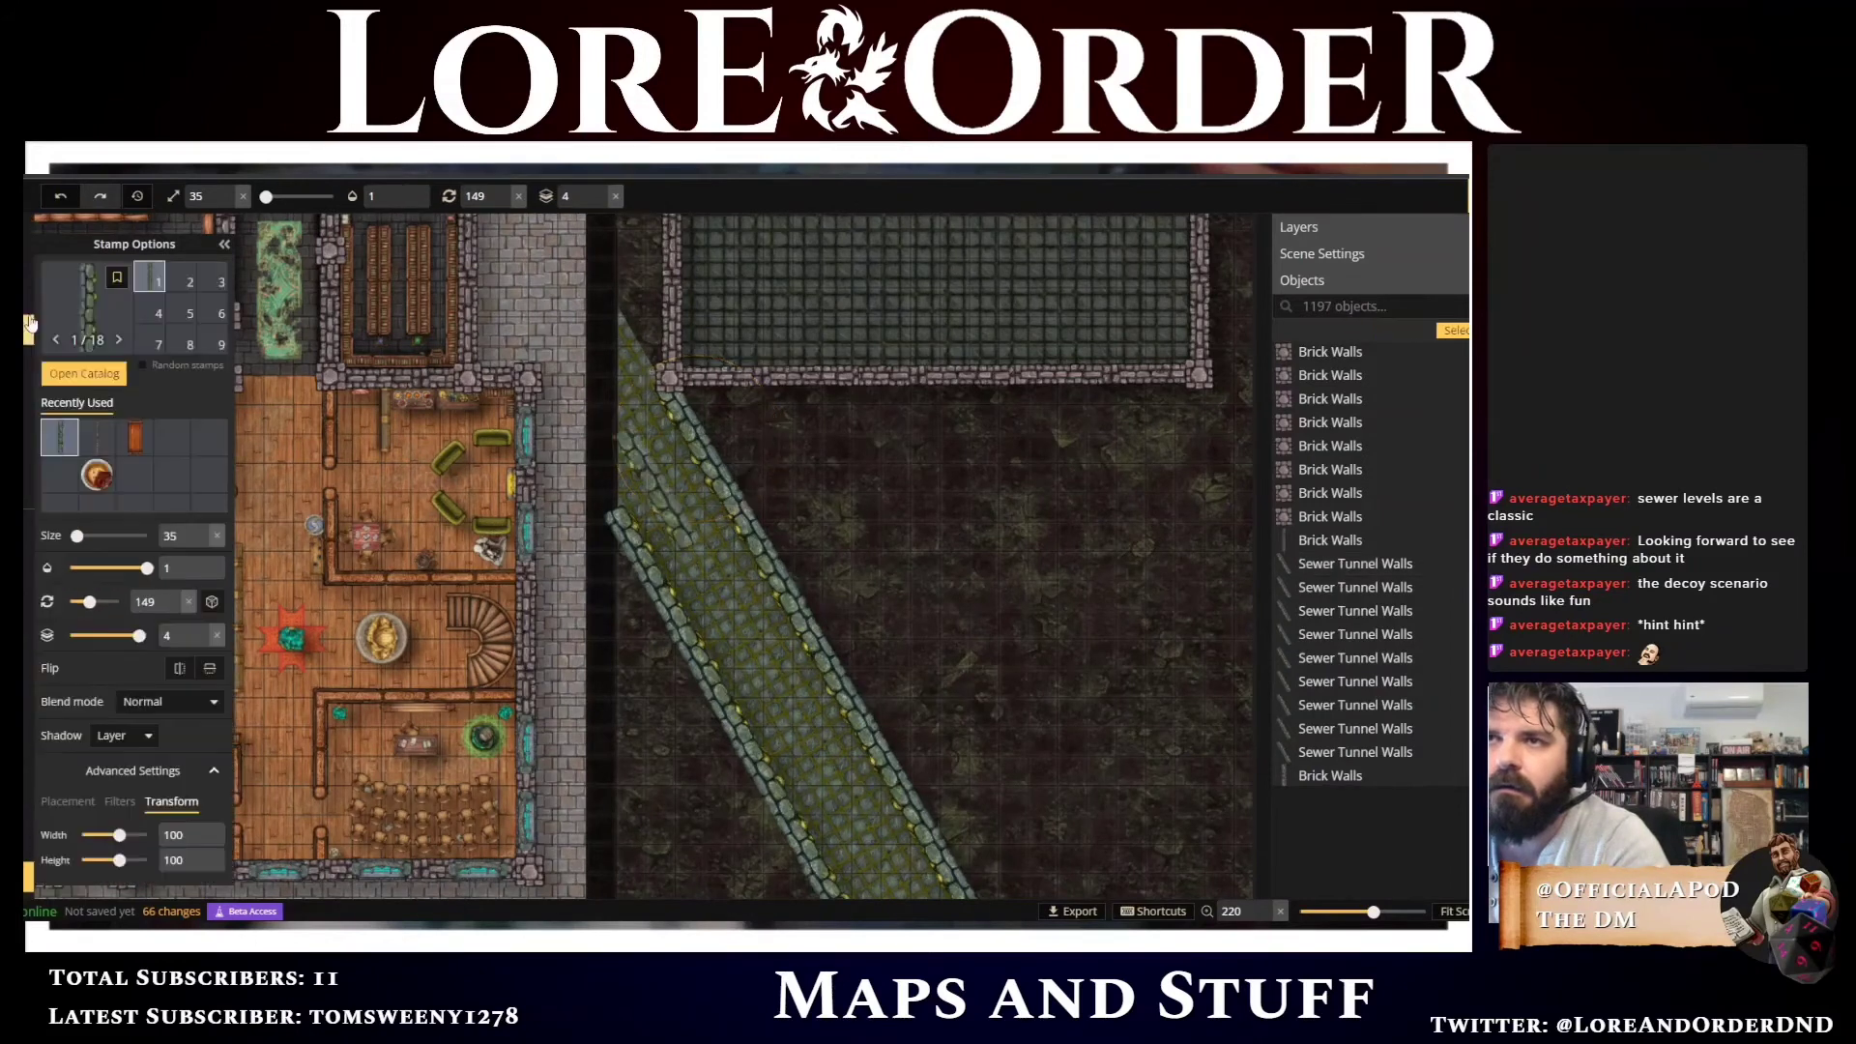
{"action": "left_click", "coordinate": [185, 279]}
{"action": "left_click", "coordinate": [219, 280]}
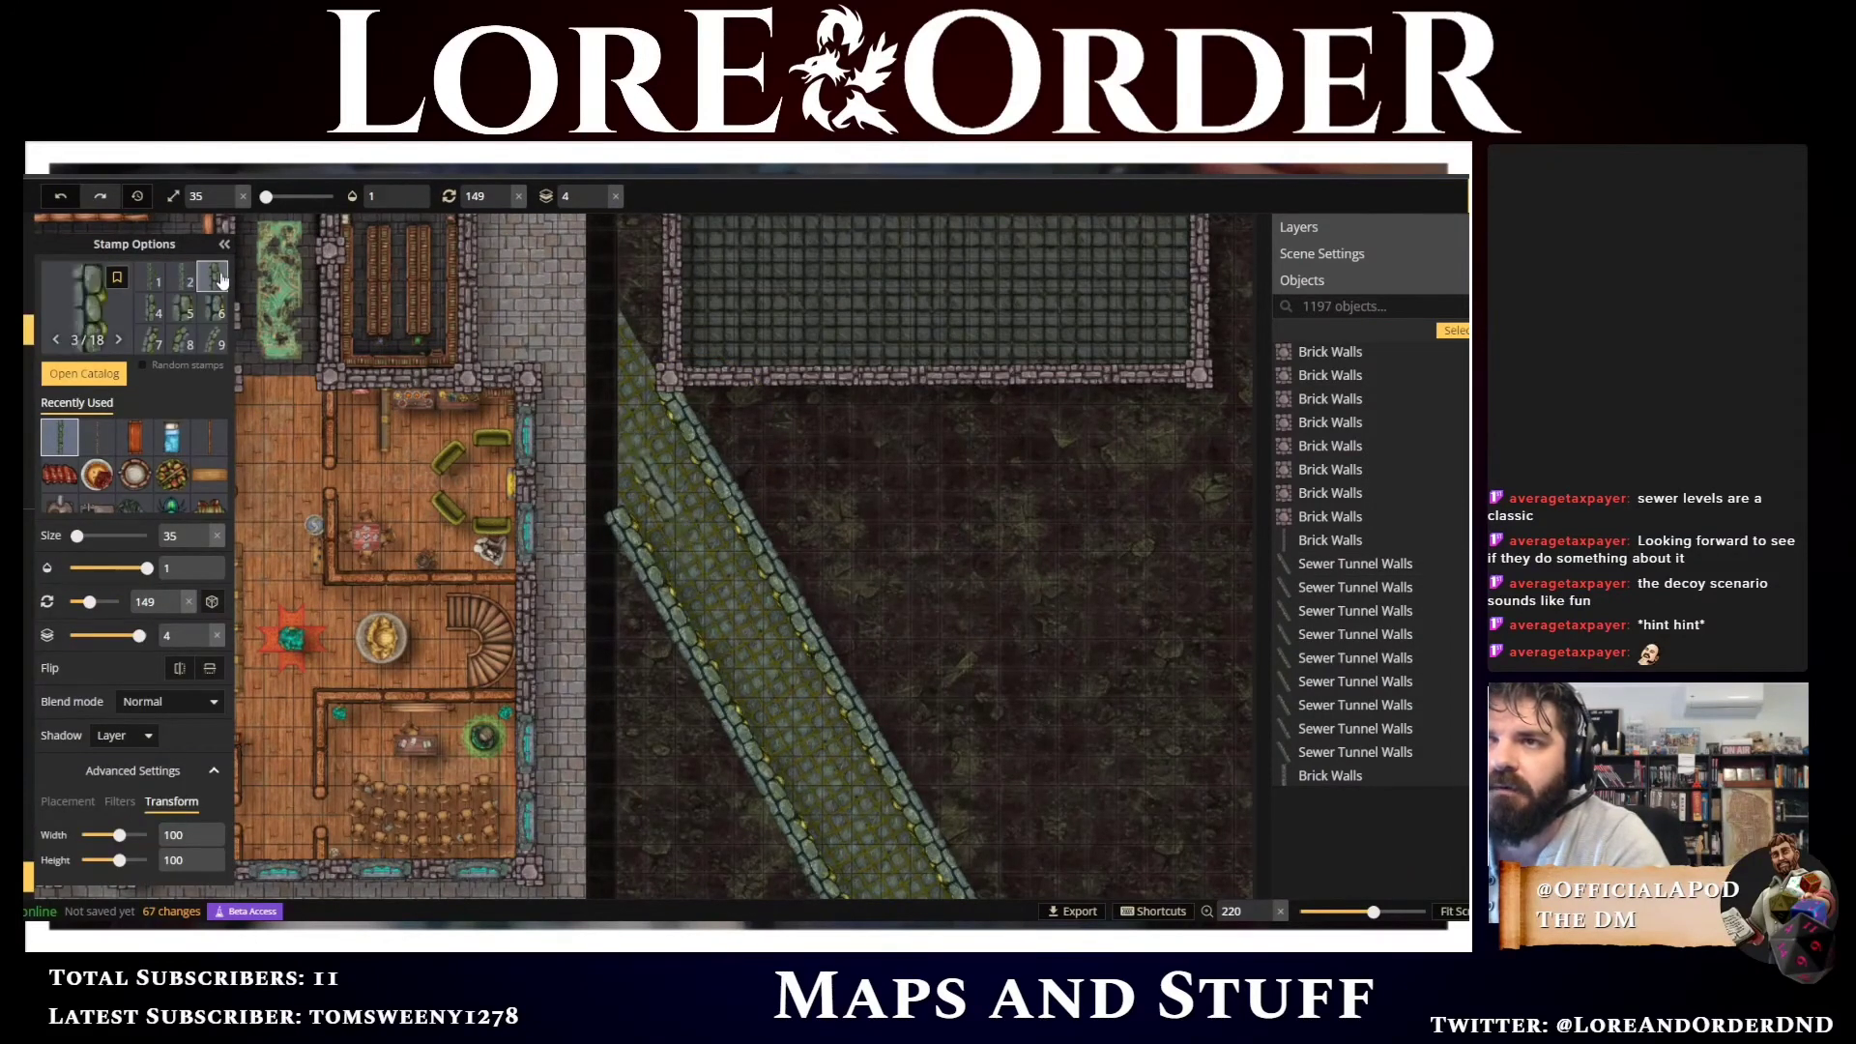
{"action": "left_click", "coordinate": [648, 348]}
{"action": "scroll", "coordinate": [609, 301], "scroll_direction": "up", "scroll_amount": 5}
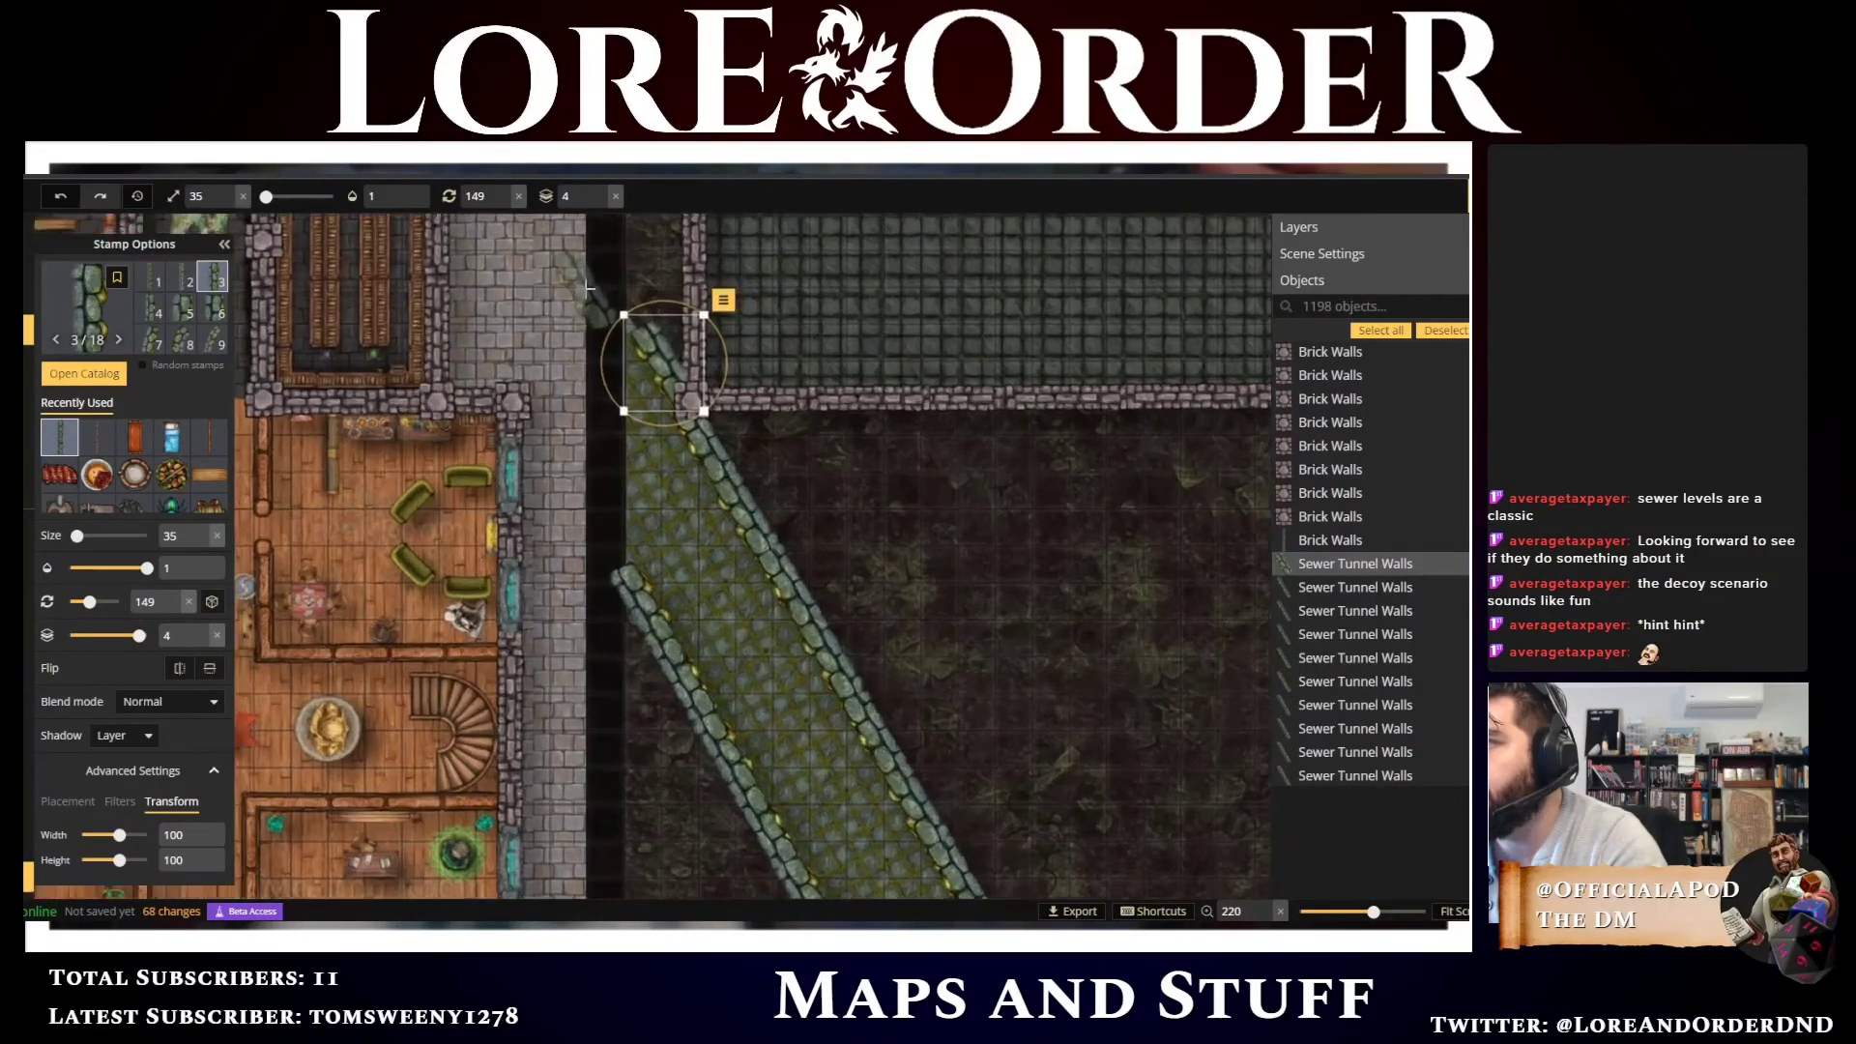
{"action": "left_click_drag", "start_coordinate": [615, 308], "coordinate": [614, 310]}
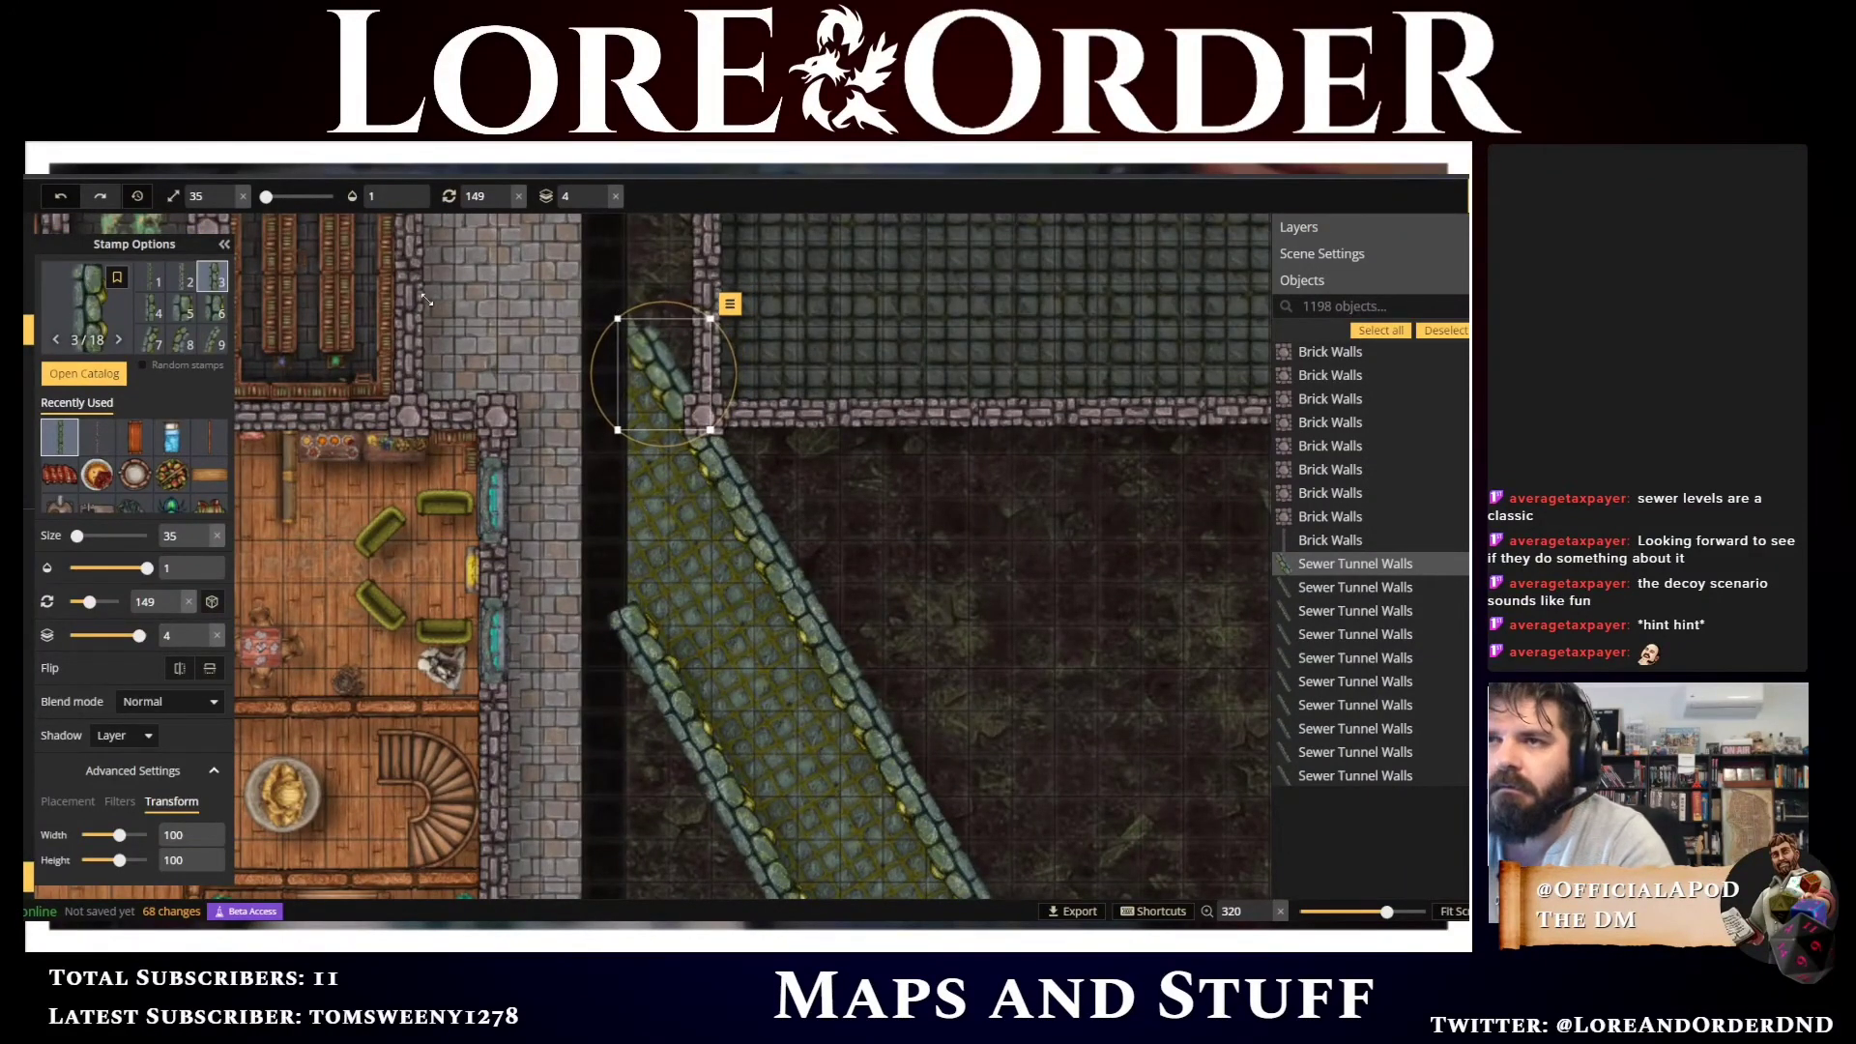
Browse the curved sewer tunnel wall variants 13 to 18 and preview variant 15 over the dirt beside the tunnel
{"action": "scroll", "coordinate": [209, 330], "scroll_direction": "down", "scroll_amount": 2}
{"action": "scroll", "coordinate": [209, 330], "scroll_direction": "down", "scroll_amount": 1}
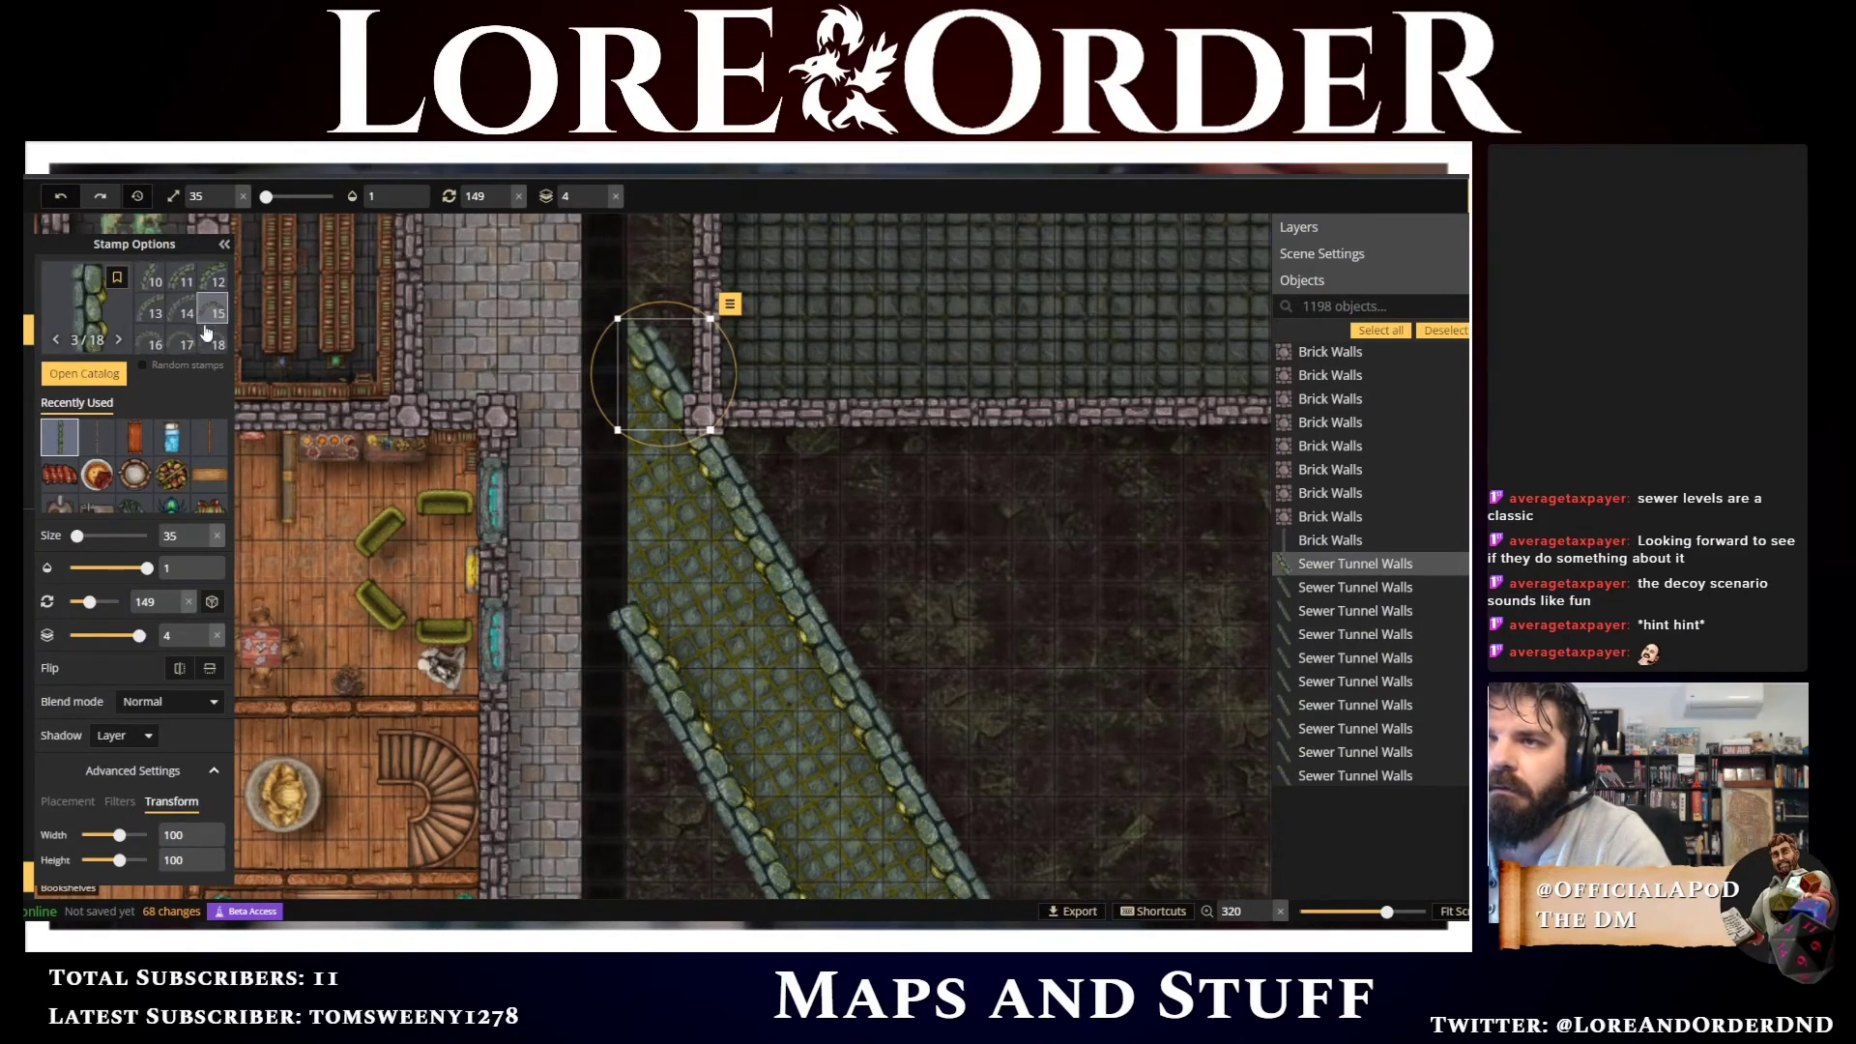
{"action": "left_click", "coordinate": [213, 340]}
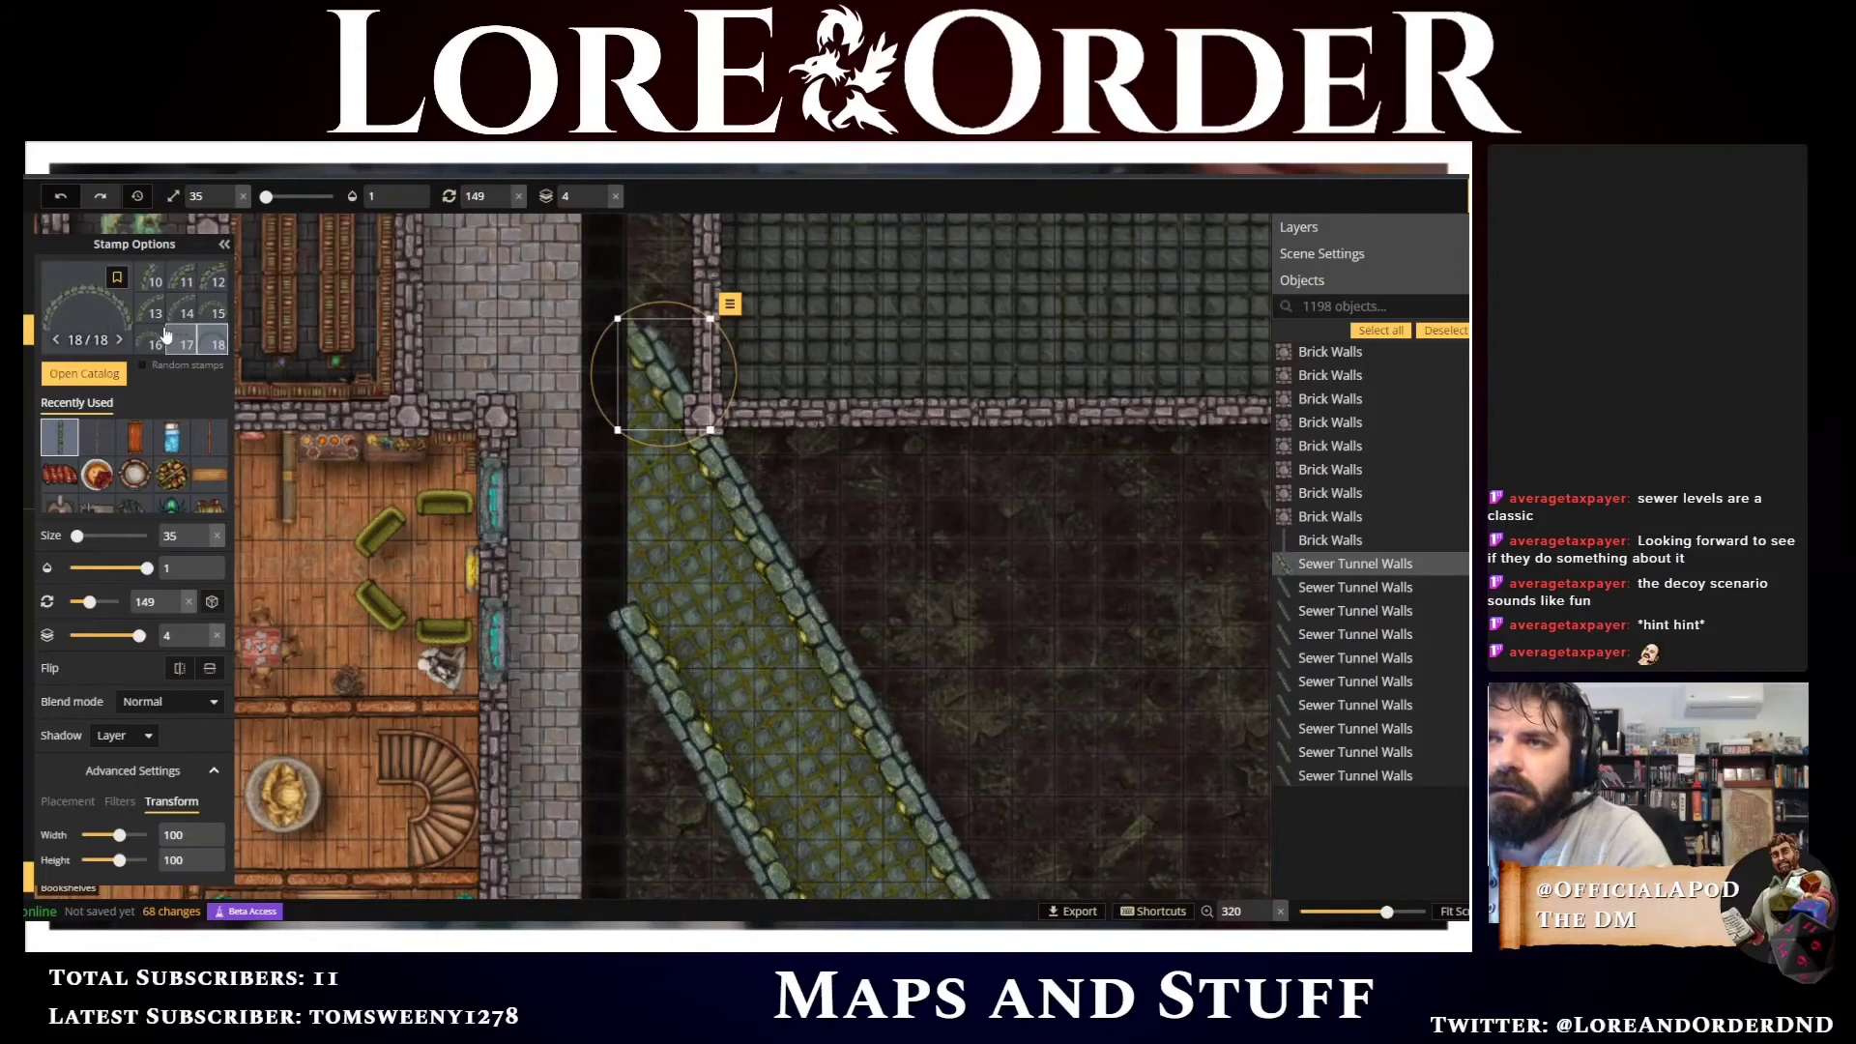
{"action": "left_click", "coordinate": [178, 336]}
{"action": "left_click", "coordinate": [152, 335]}
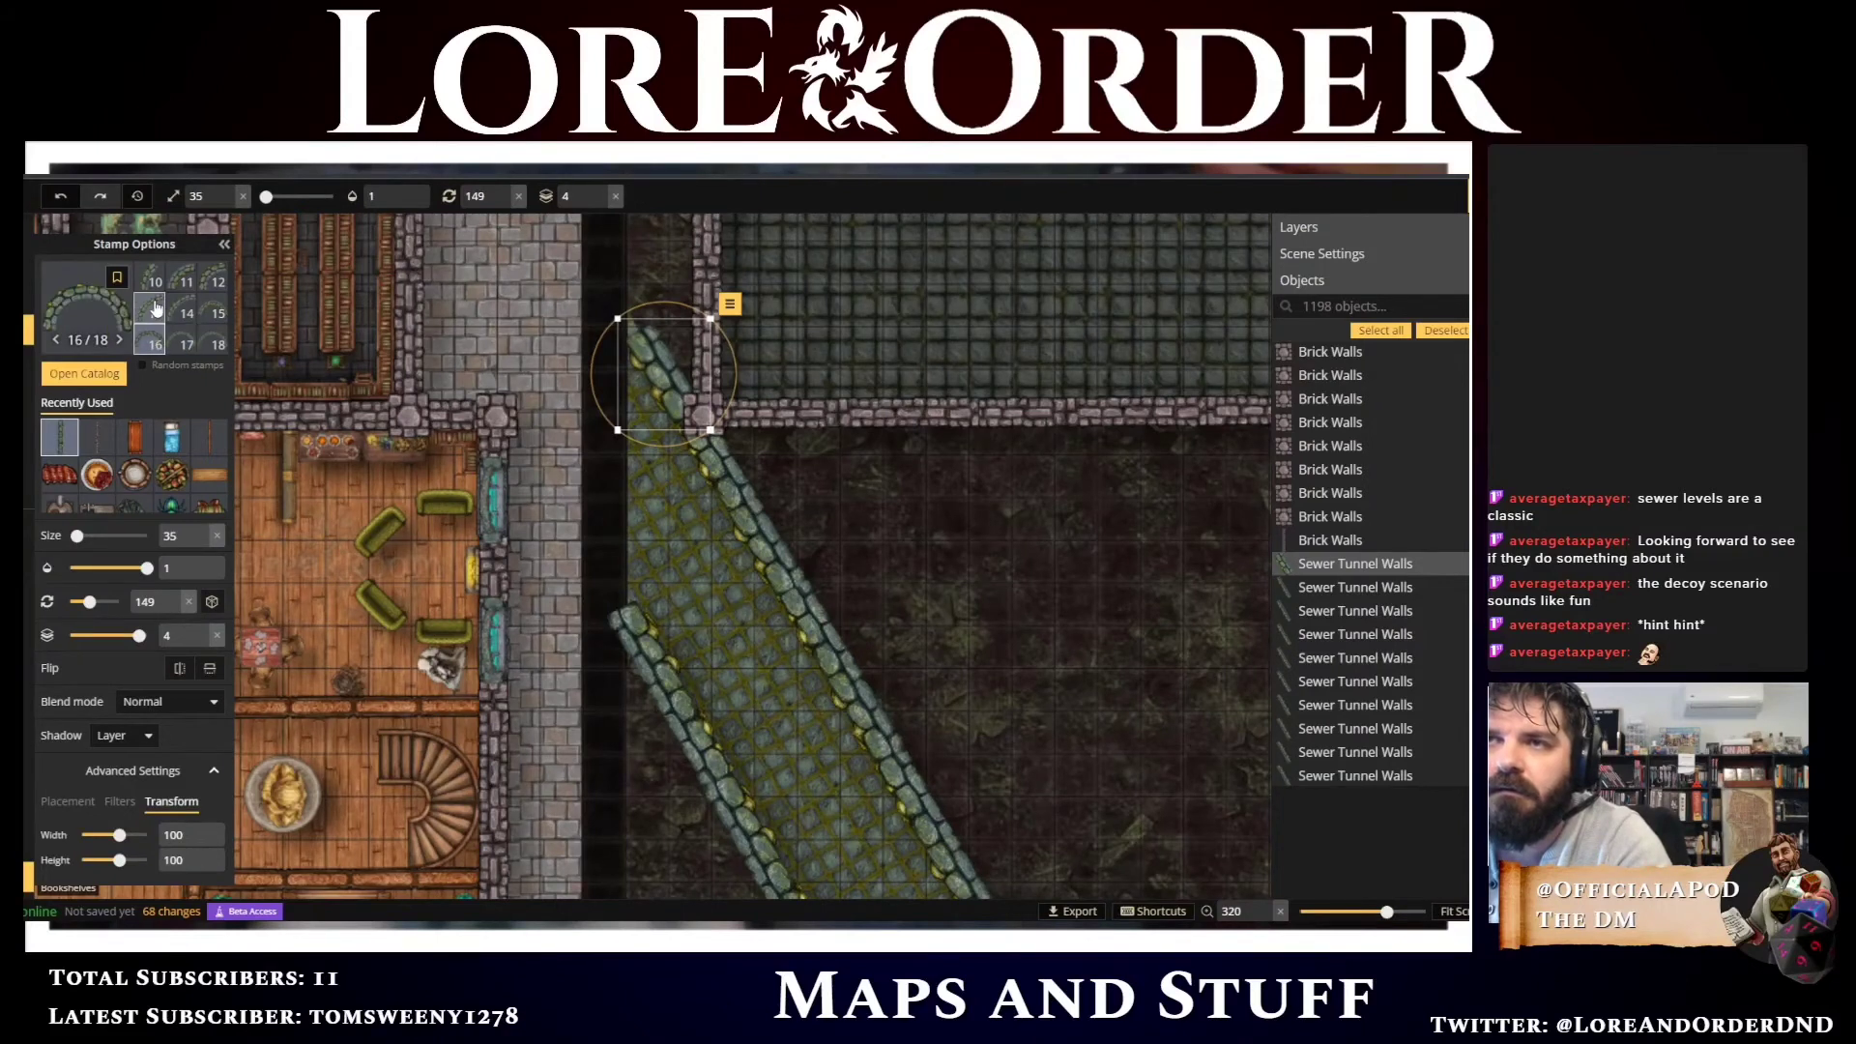
{"action": "left_click", "coordinate": [153, 309]}
{"action": "left_click", "coordinate": [203, 307]}
{"action": "left_click", "coordinate": [212, 310]}
{"action": "left_click_drag", "start_coordinate": [1123, 677], "coordinate": [837, 575]}
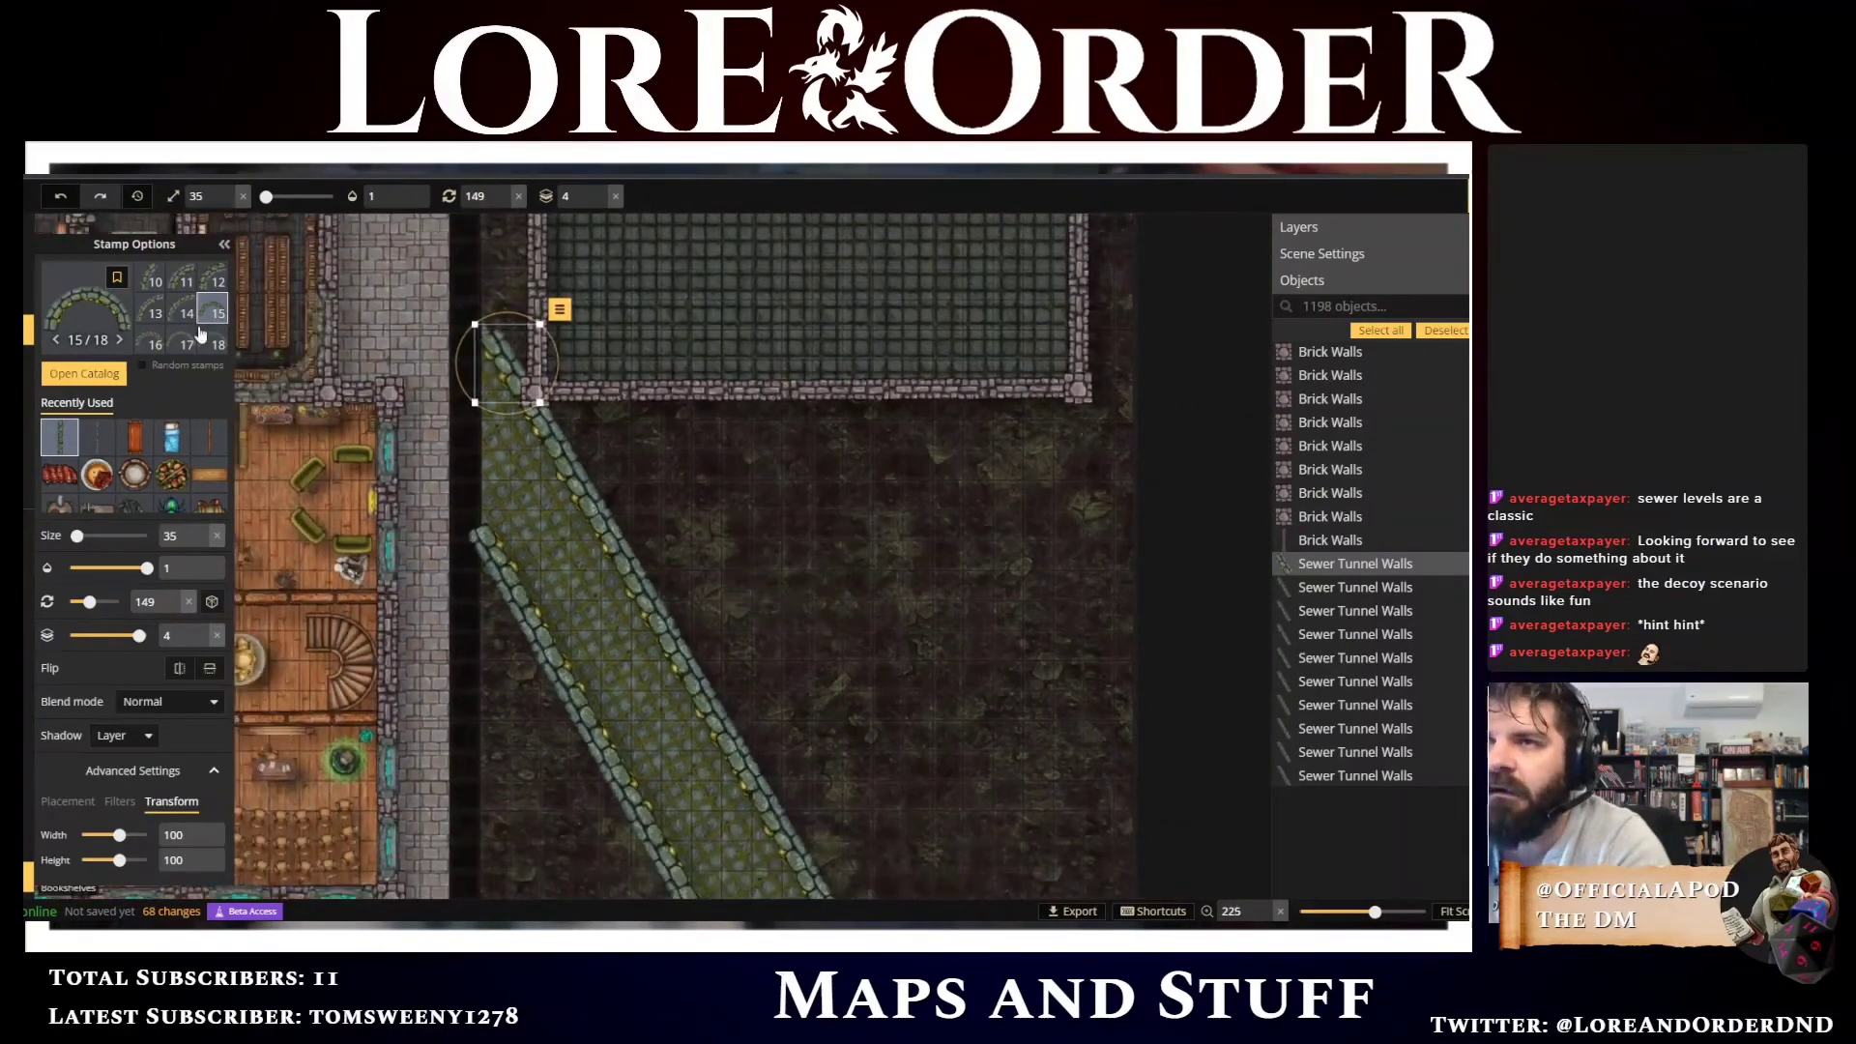
{"action": "scroll", "coordinate": [171, 312], "scroll_direction": "up", "scroll_amount": 2}
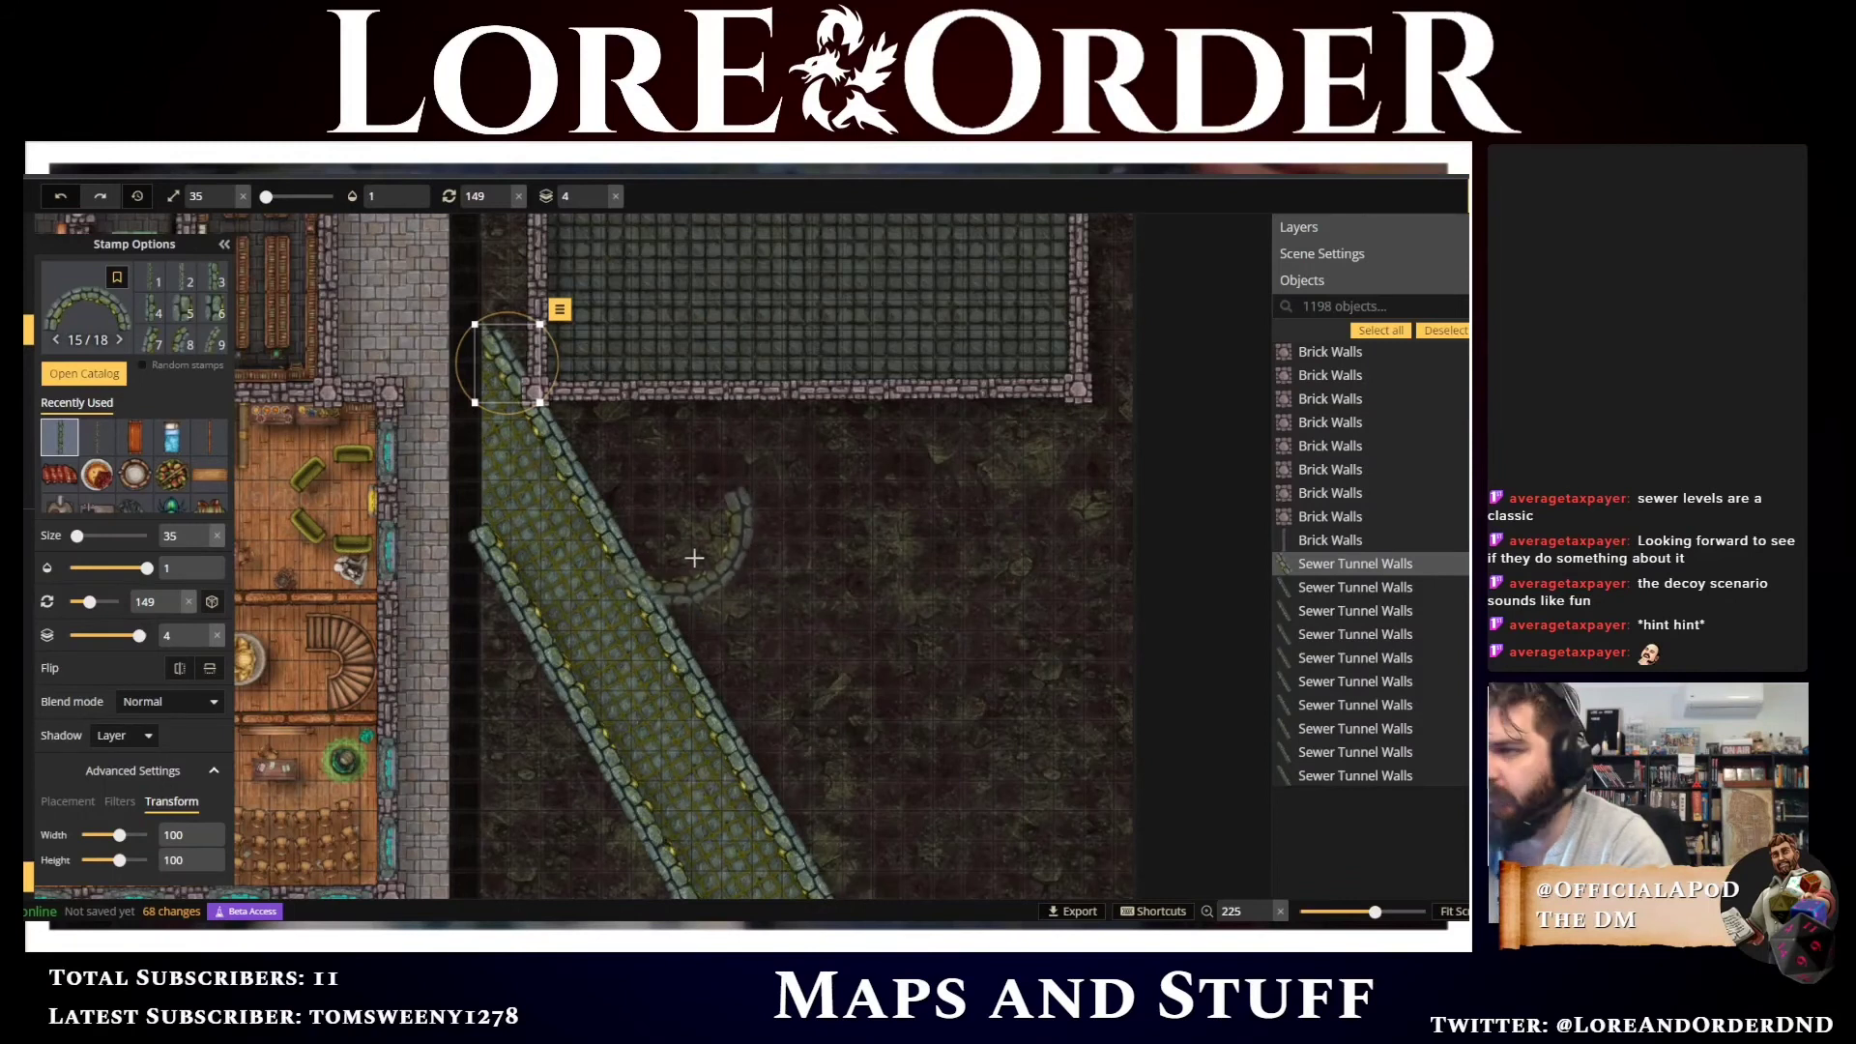
{"action": "left_click", "coordinate": [532, 531]}
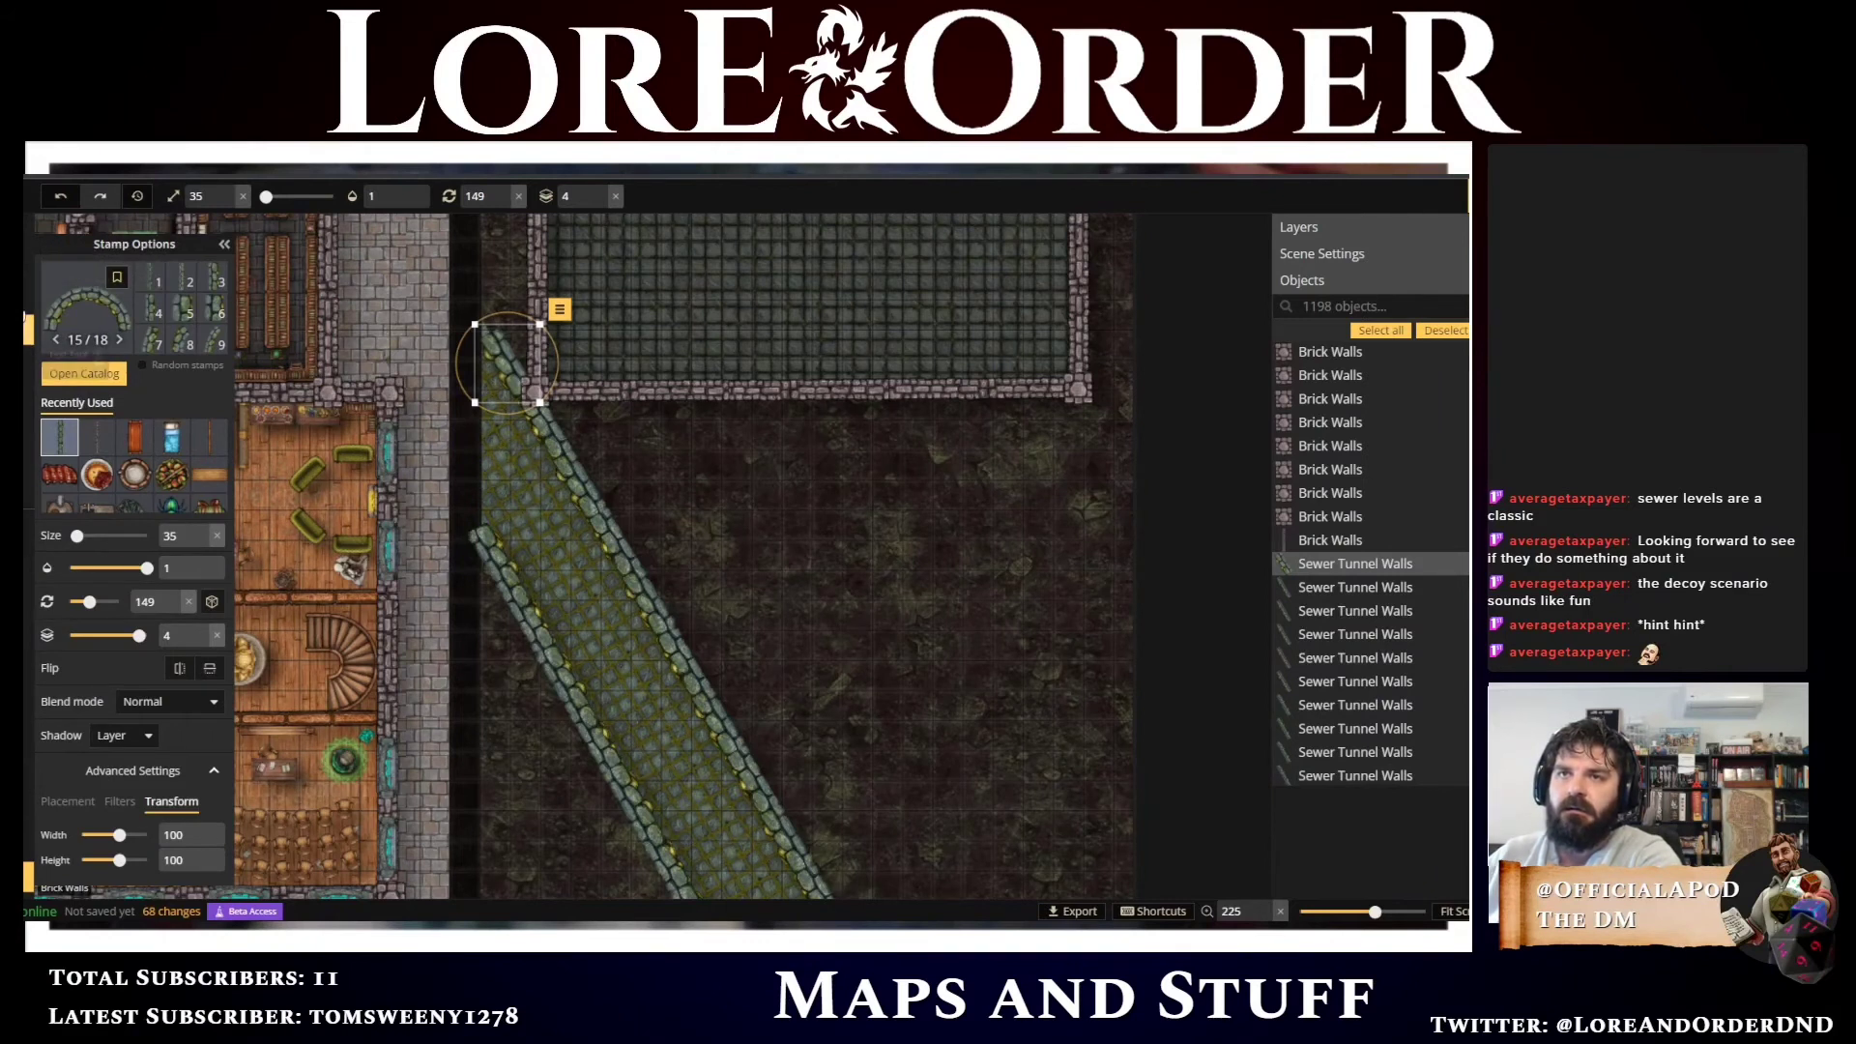
Draw a square background area below the green-tiled room's lower wall and fill it with the grey stone paving texture at size 25
{"action": "left_click", "coordinate": [27, 305]}
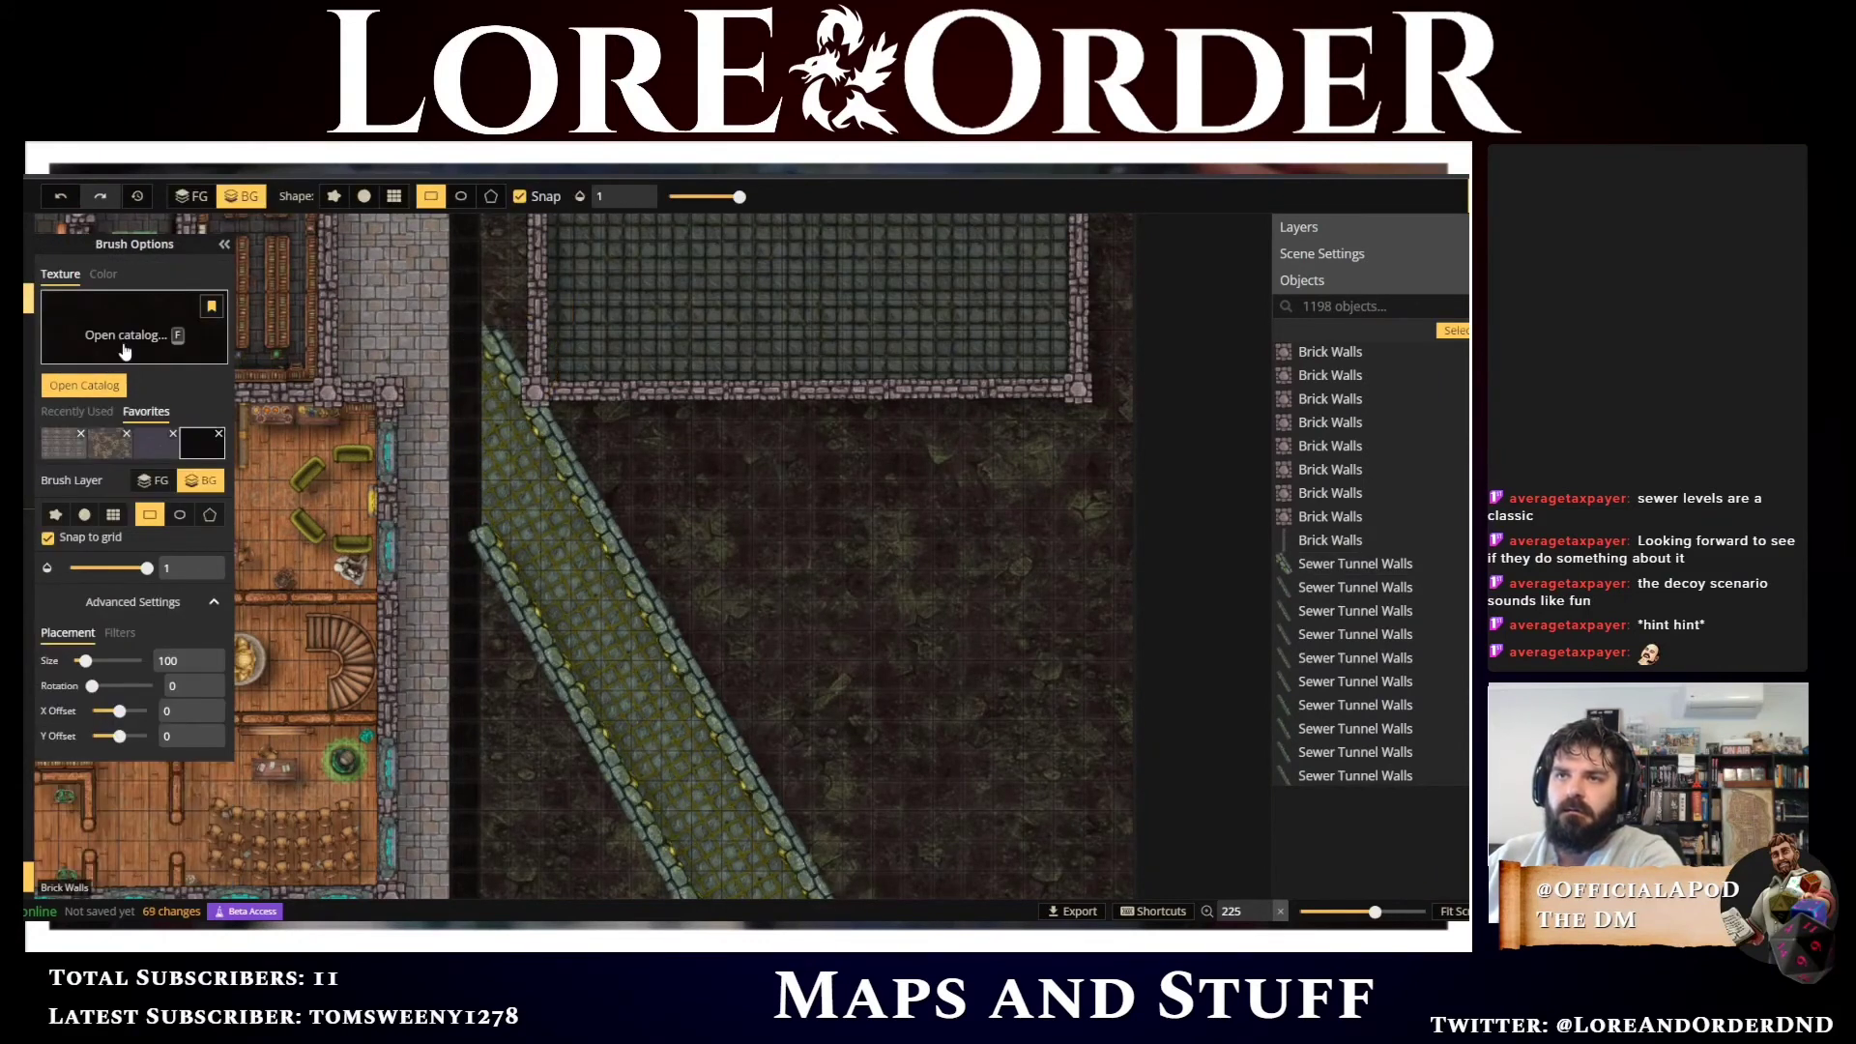
{"action": "left_click", "coordinate": [92, 414]}
{"action": "left_click", "coordinate": [111, 445]}
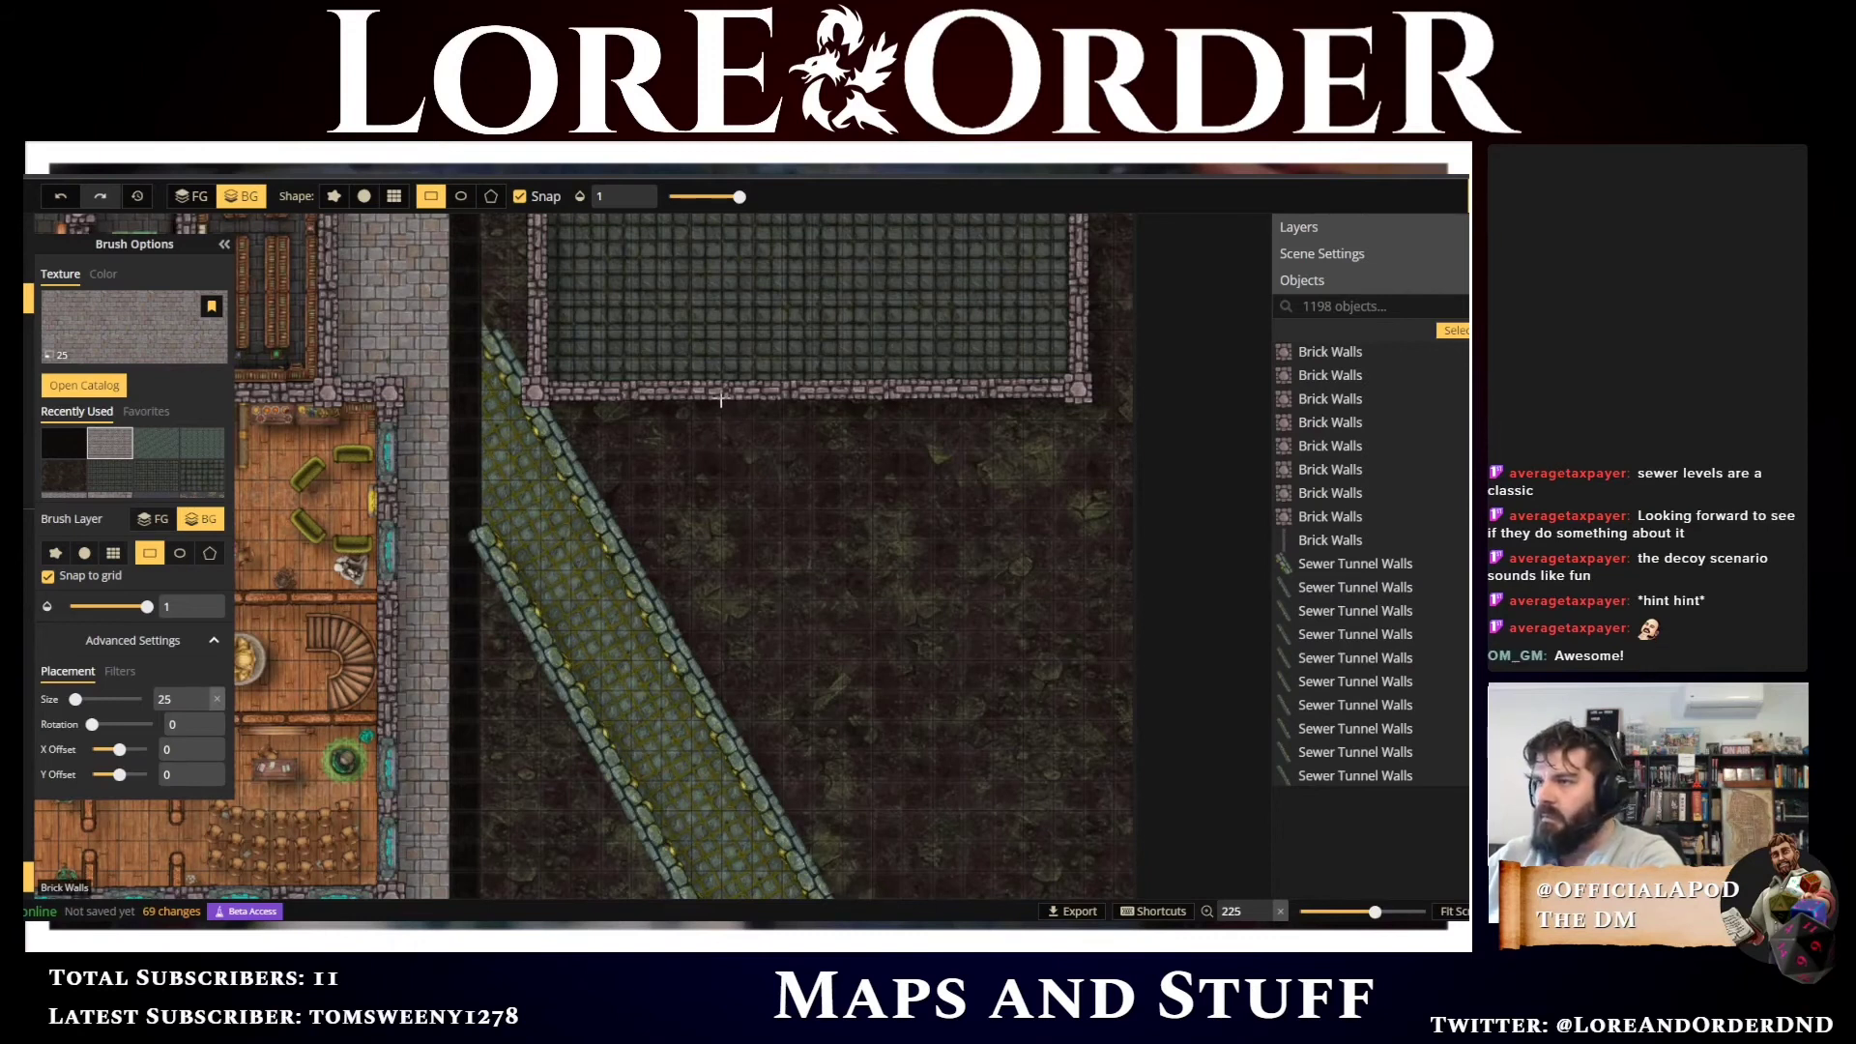
{"action": "mouse_move", "coordinate": [720, 394]}
{"action": "left_mouse_down"}
{"action": "mouse_move", "coordinate": [842, 572]}
{"action": "mouse_move", "coordinate": [896, 572]}
{"action": "left_mouse_up"}
{"action": "left_click", "coordinate": [731, 601]}
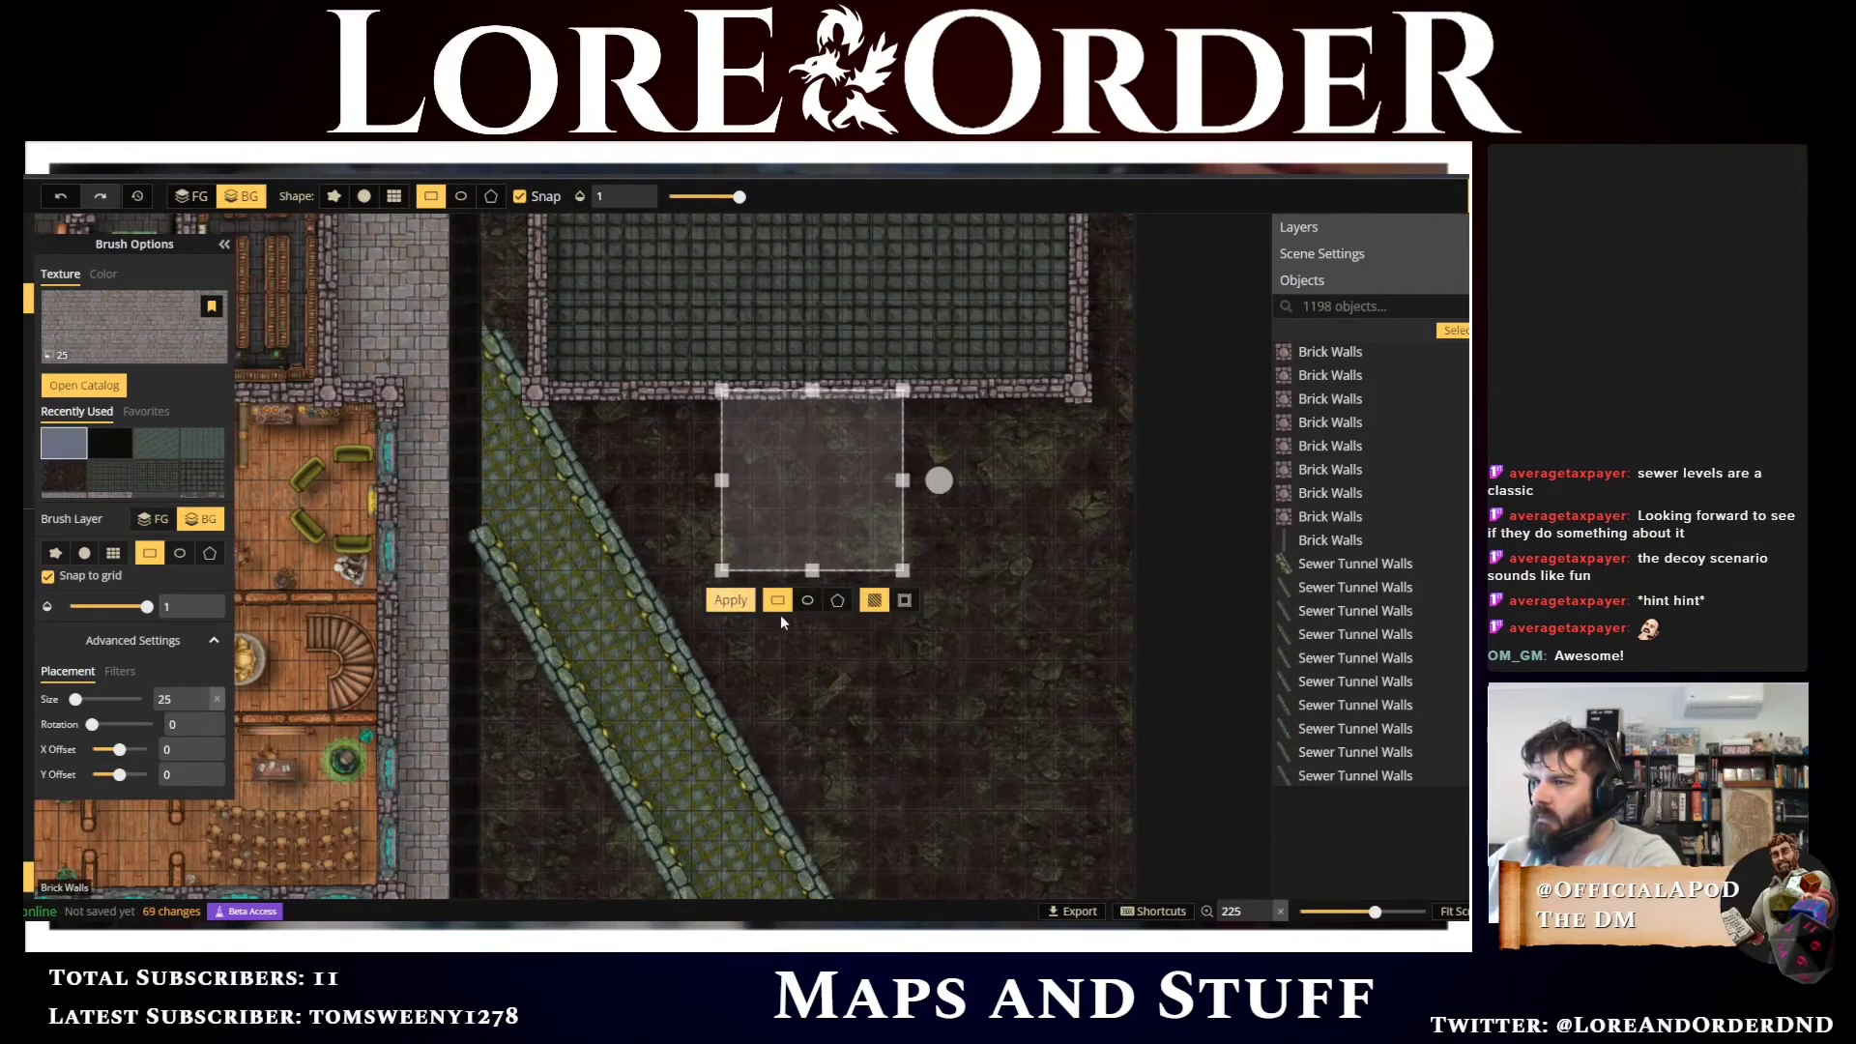
Refill the square below the green-tiled room with the unrotated mossy green tile texture at size 25
{"action": "left_click", "coordinate": [156, 444]}
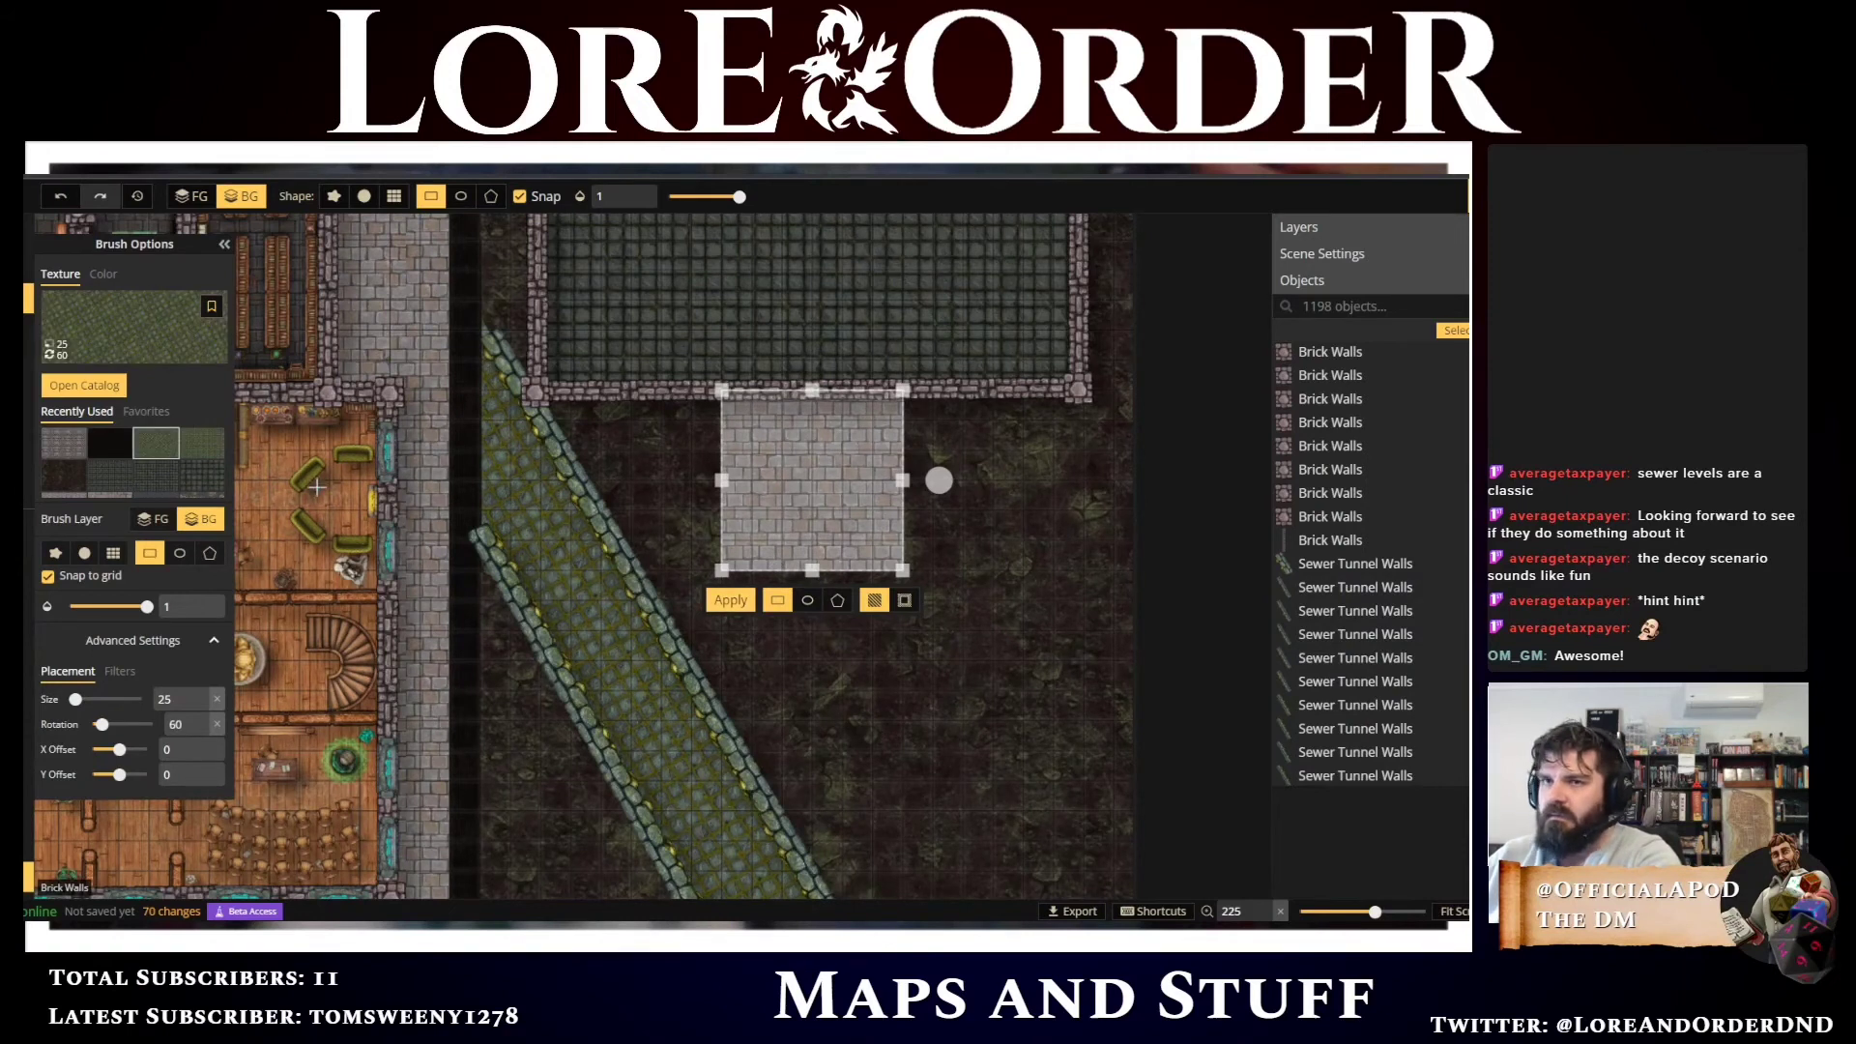
{"action": "left_click", "coordinate": [211, 455]}
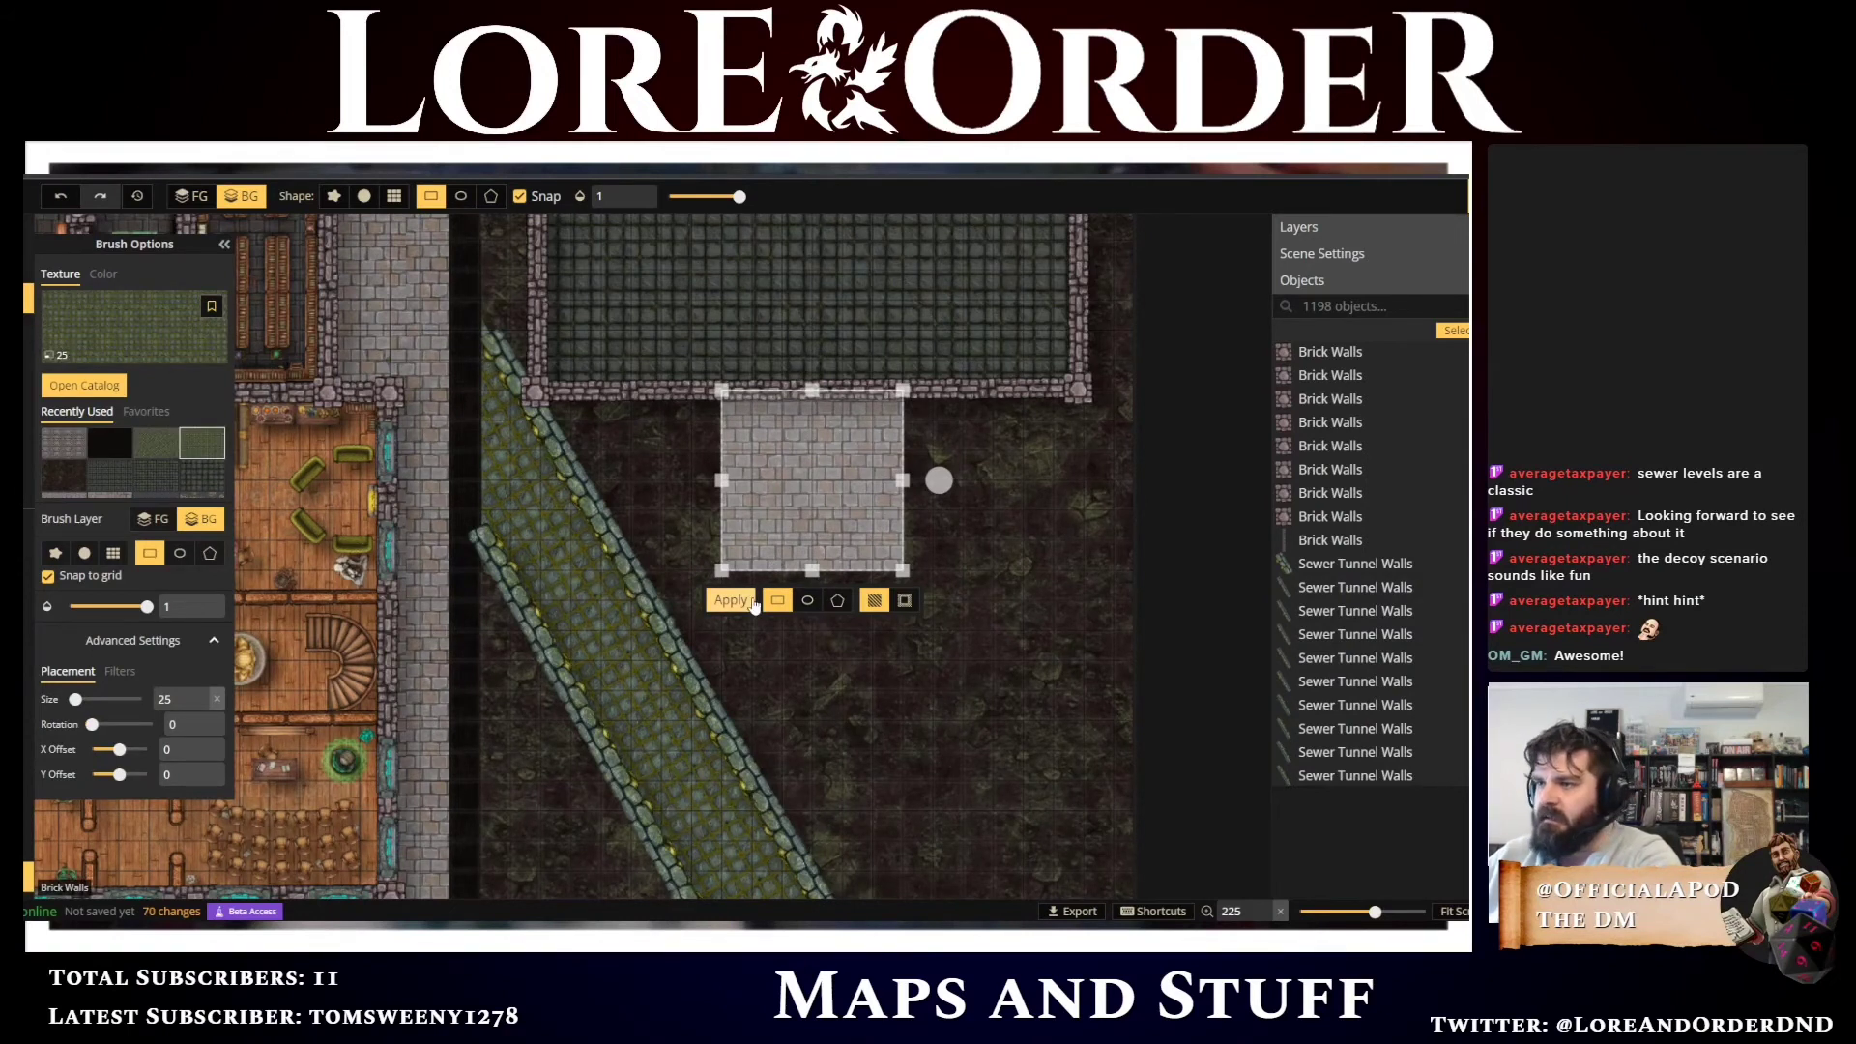
{"action": "left_click", "coordinate": [779, 602]}
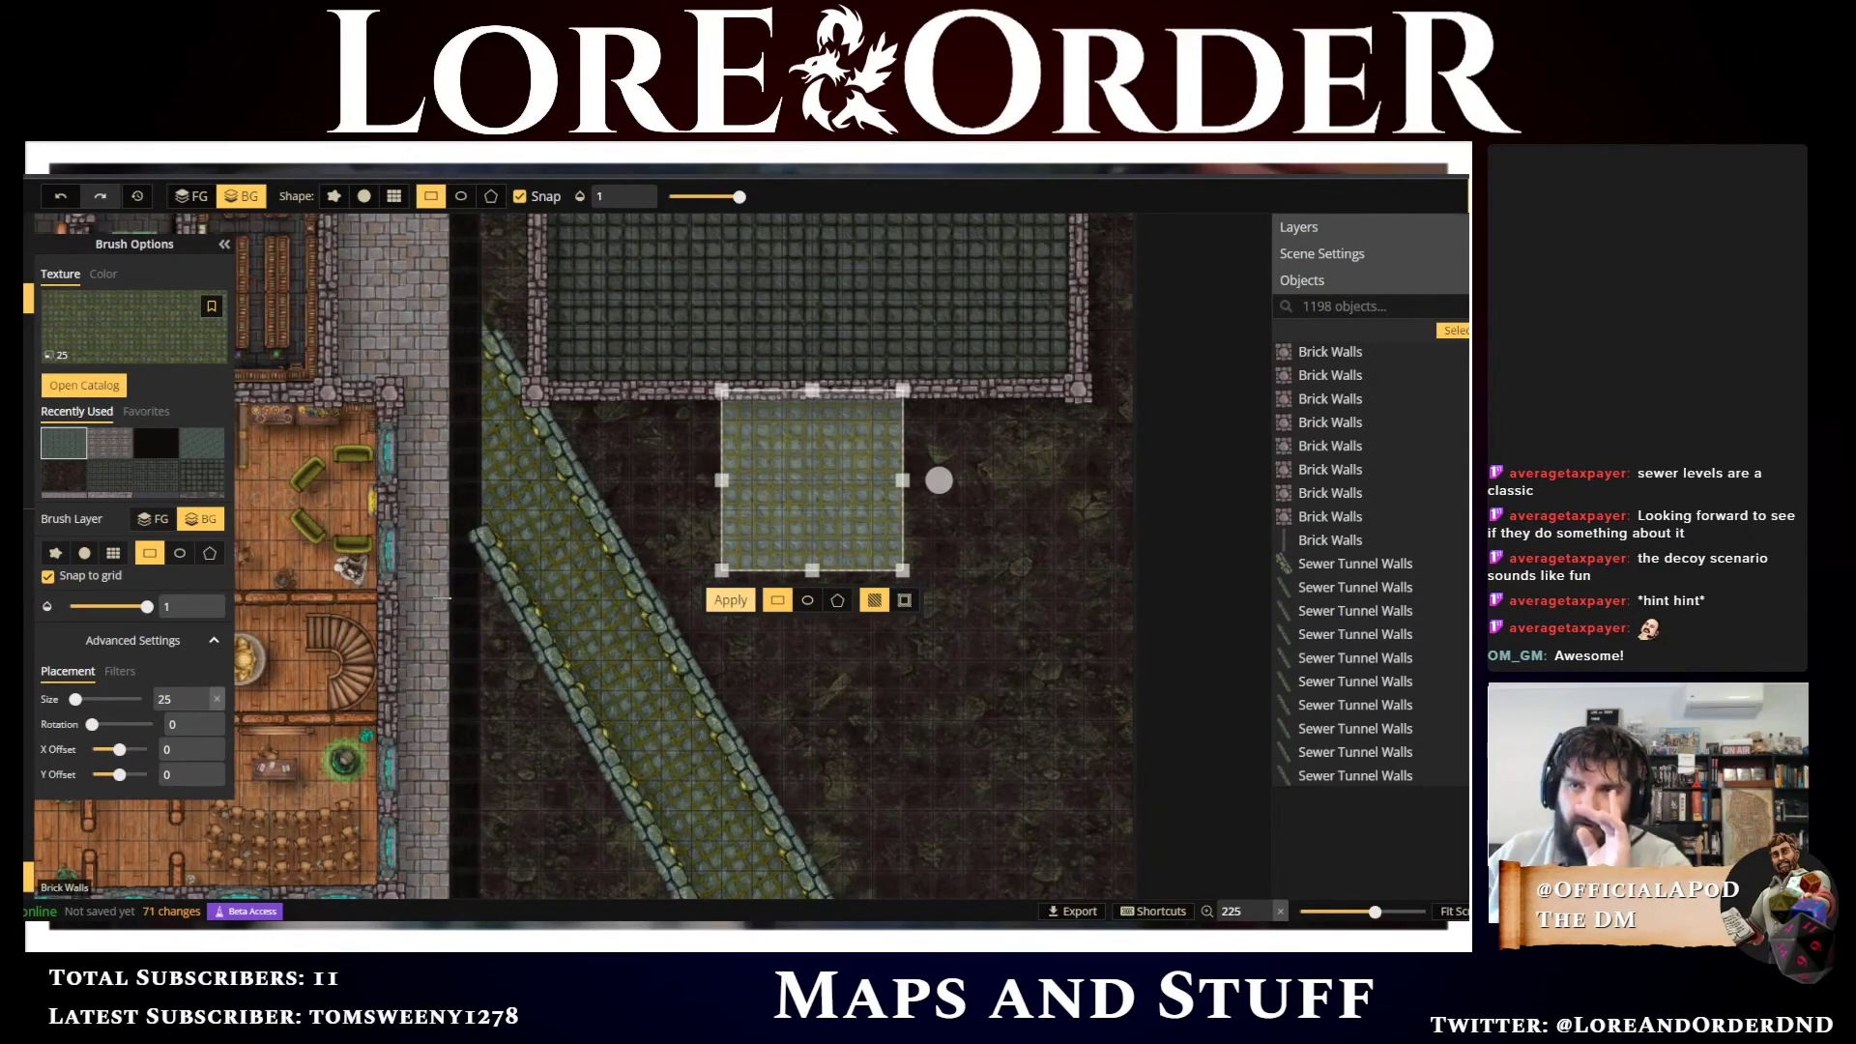
Place curved sewer tunnel wall variant 12 at rotation 179 between the tunnel wall and the mossy square's lower-left corner
{"action": "left_click", "coordinate": [27, 332]}
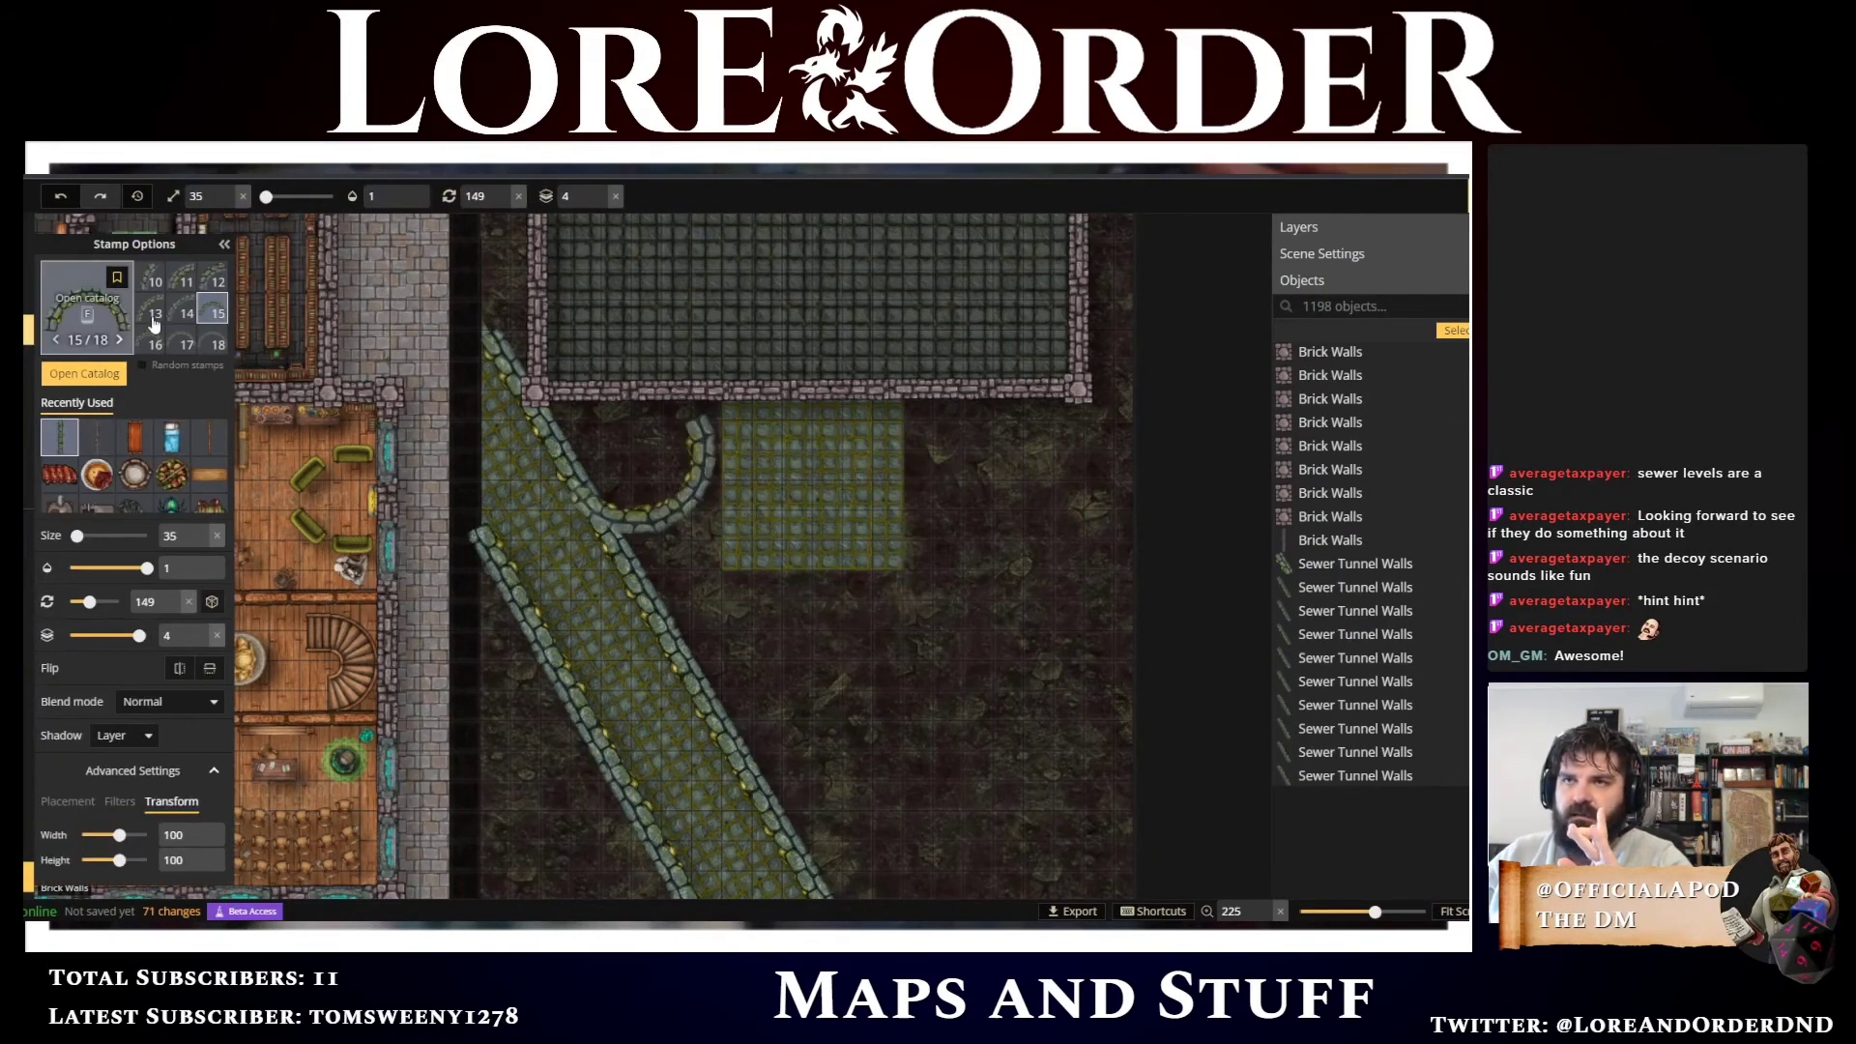
{"action": "left_click", "coordinate": [213, 284]}
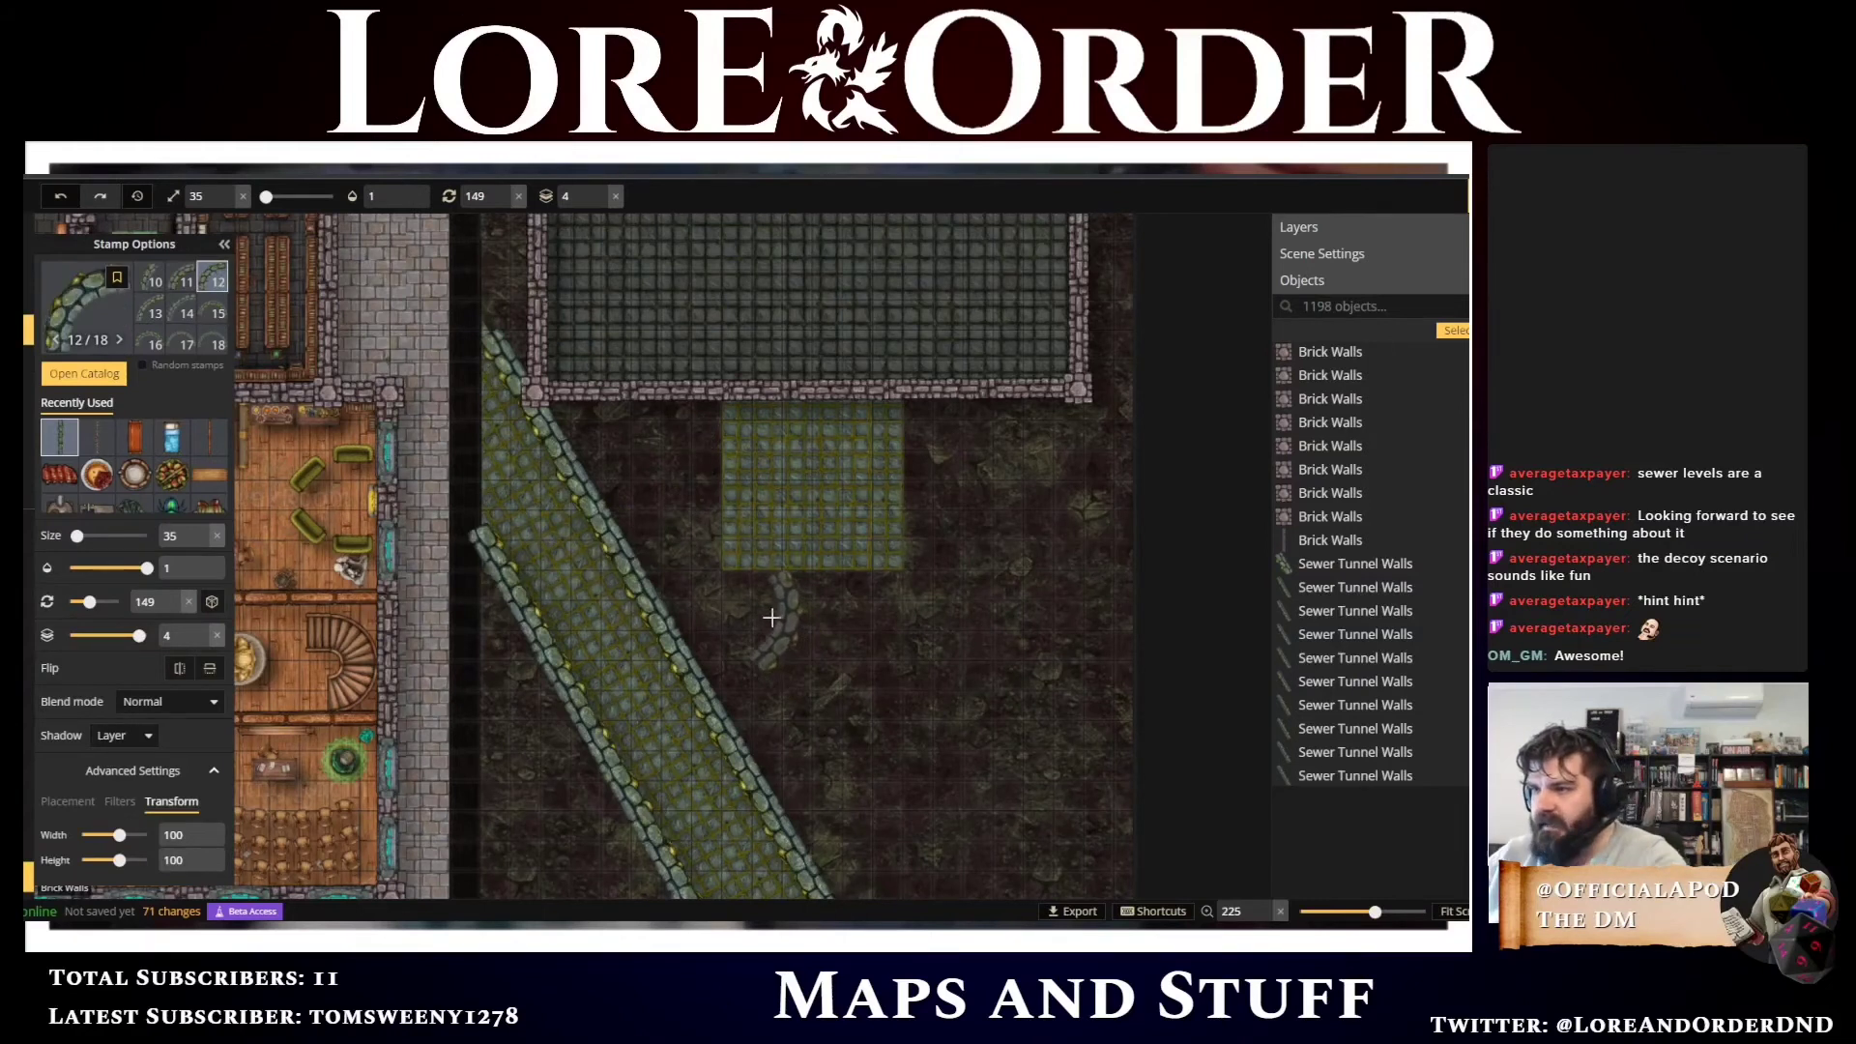
{"action": "scroll", "coordinate": [772, 616], "scroll_direction": "up", "scroll_amount": 1}
{"action": "scroll", "coordinate": [771, 617], "scroll_direction": "down", "scroll_amount": 1}
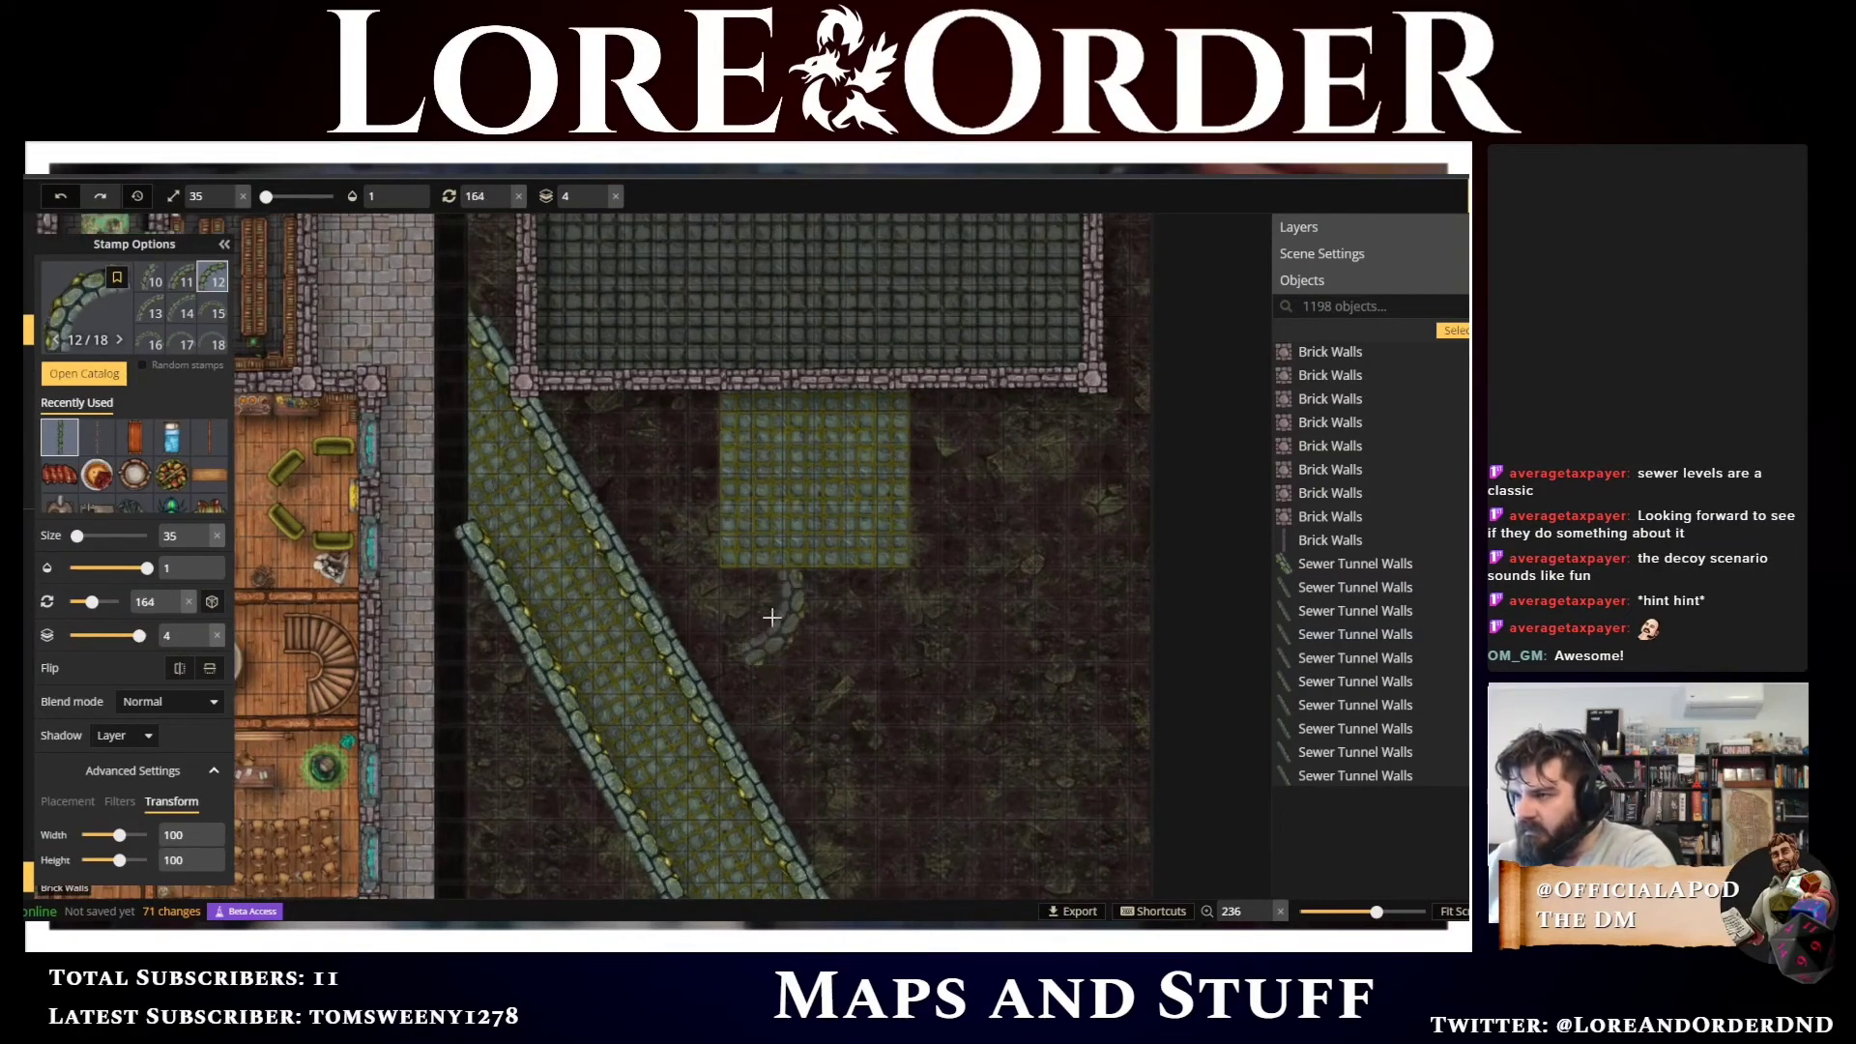
{"action": "scroll", "coordinate": [772, 617], "scroll_direction": "down", "scroll_amount": 1}
{"action": "scroll", "coordinate": [772, 617], "scroll_direction": "down", "scroll_amount": 1}
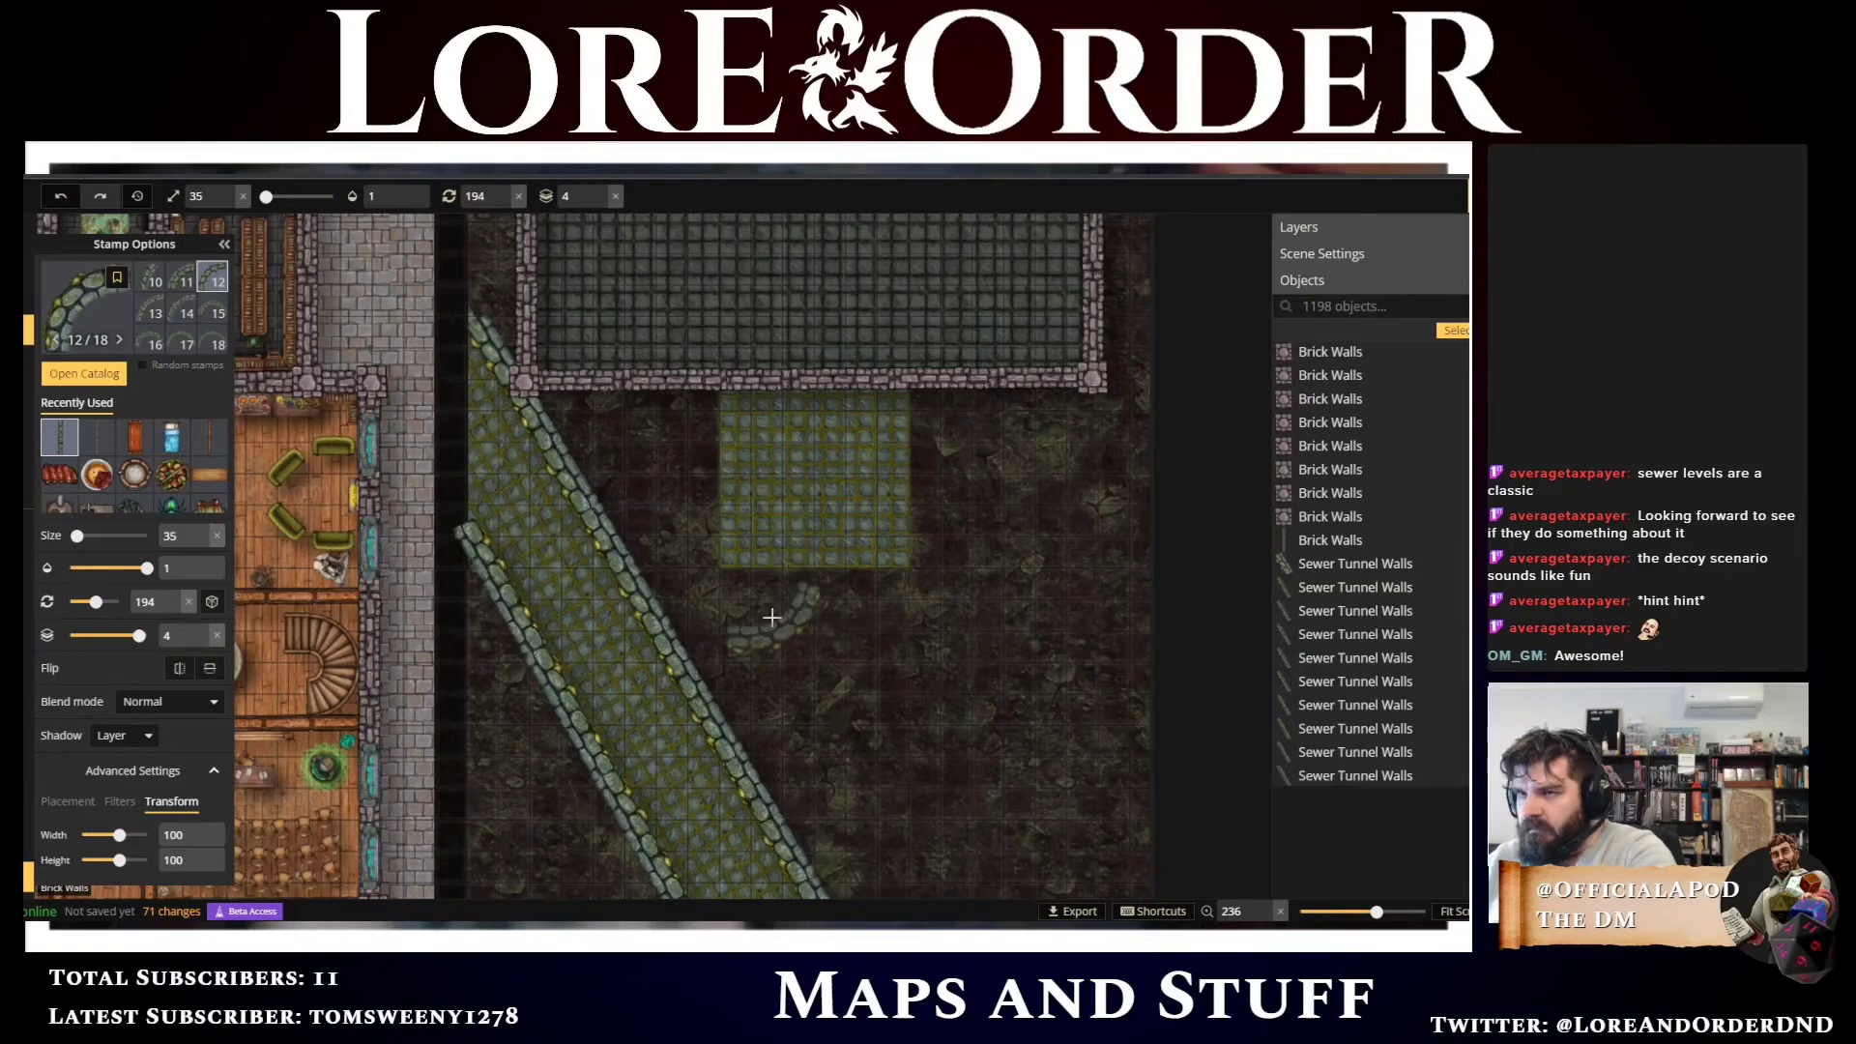
{"action": "scroll", "coordinate": [771, 617], "scroll_direction": "up", "scroll_amount": 1}
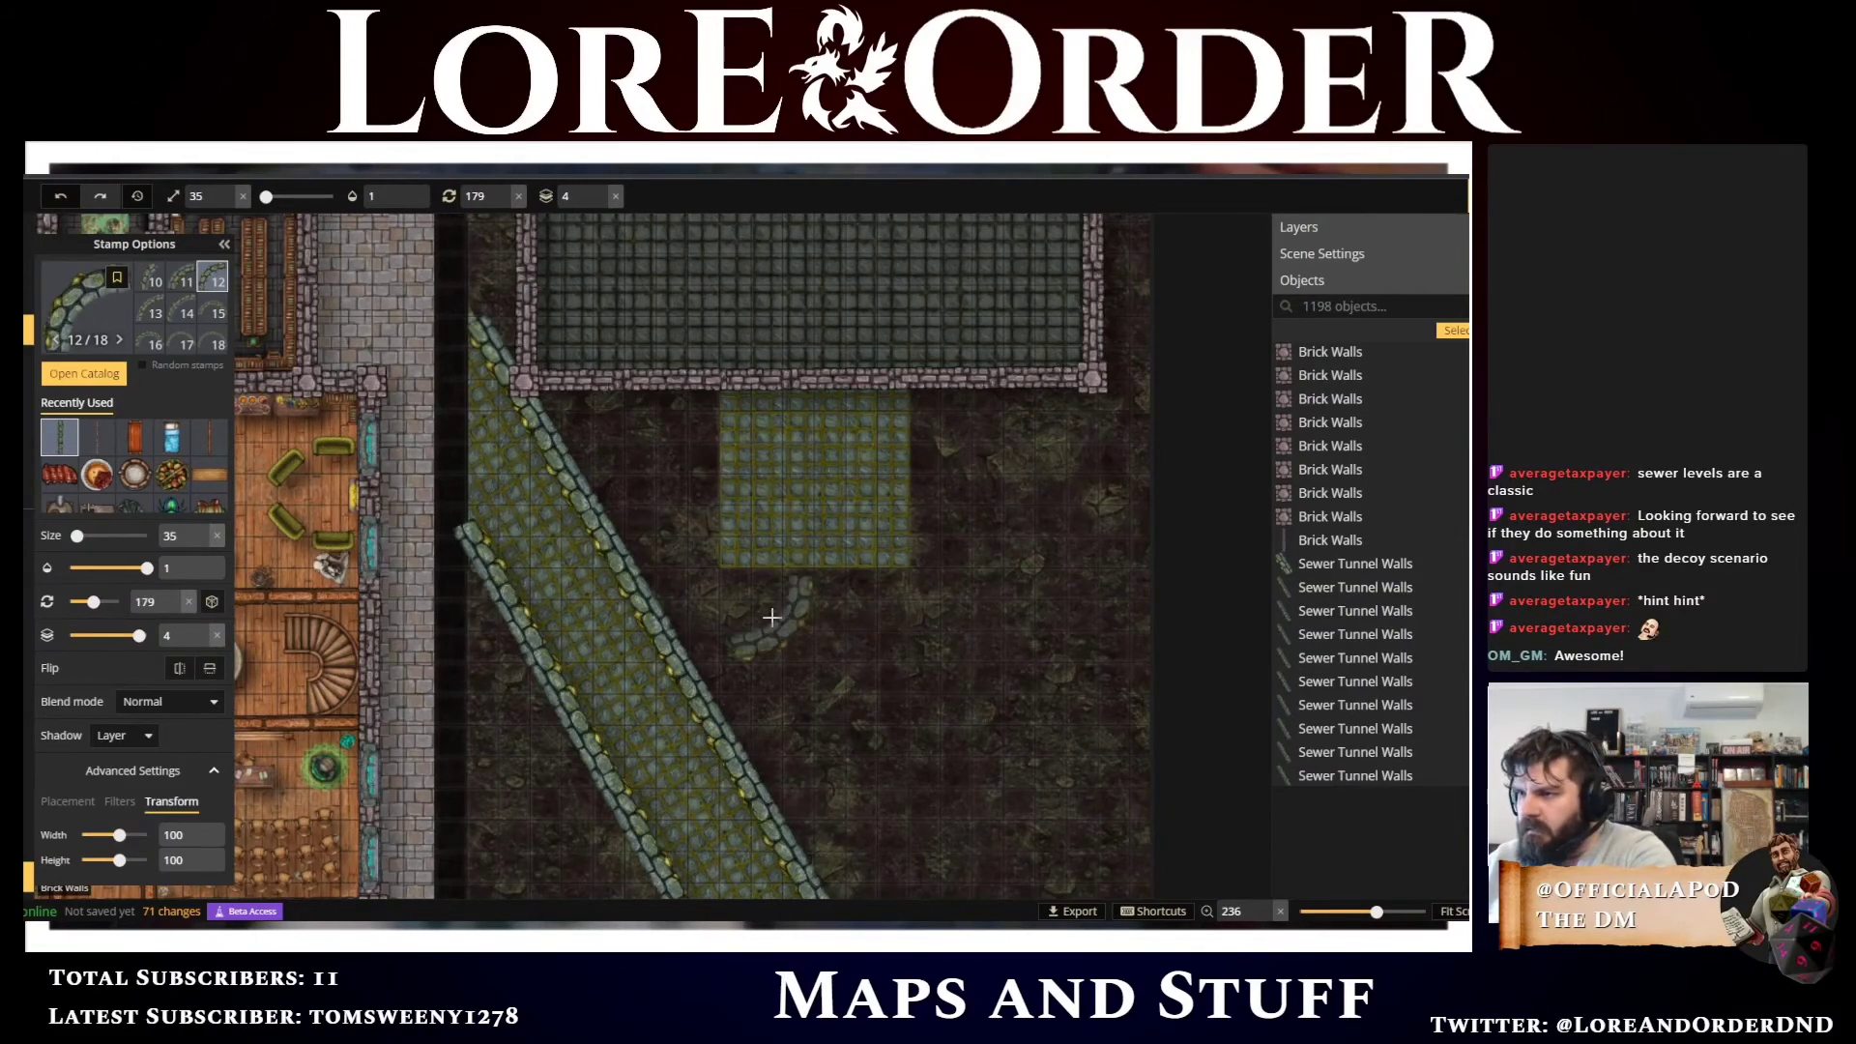
{"action": "left_click", "coordinate": [690, 594]}
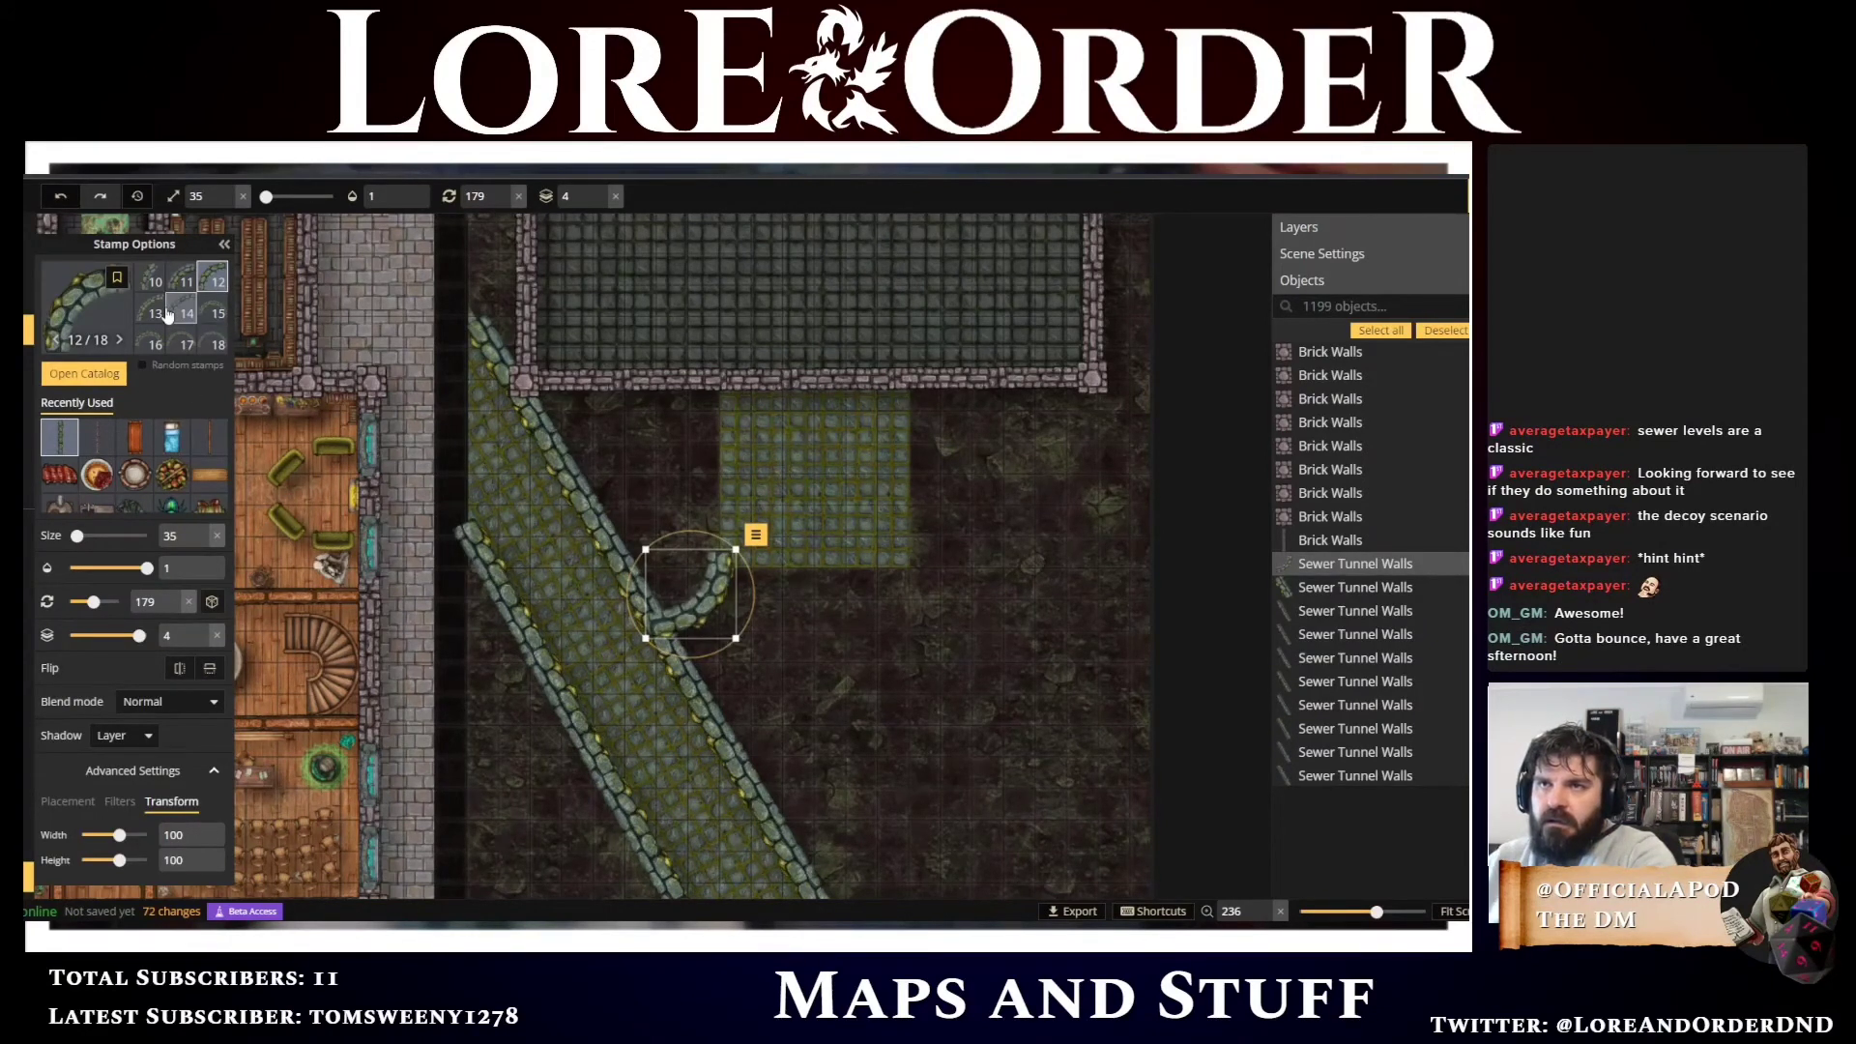
Place curved sewer tunnel wall variant 11 at size 35 and rotation 179 on the dirt below the mossy square
{"action": "left_click", "coordinate": [184, 281]}
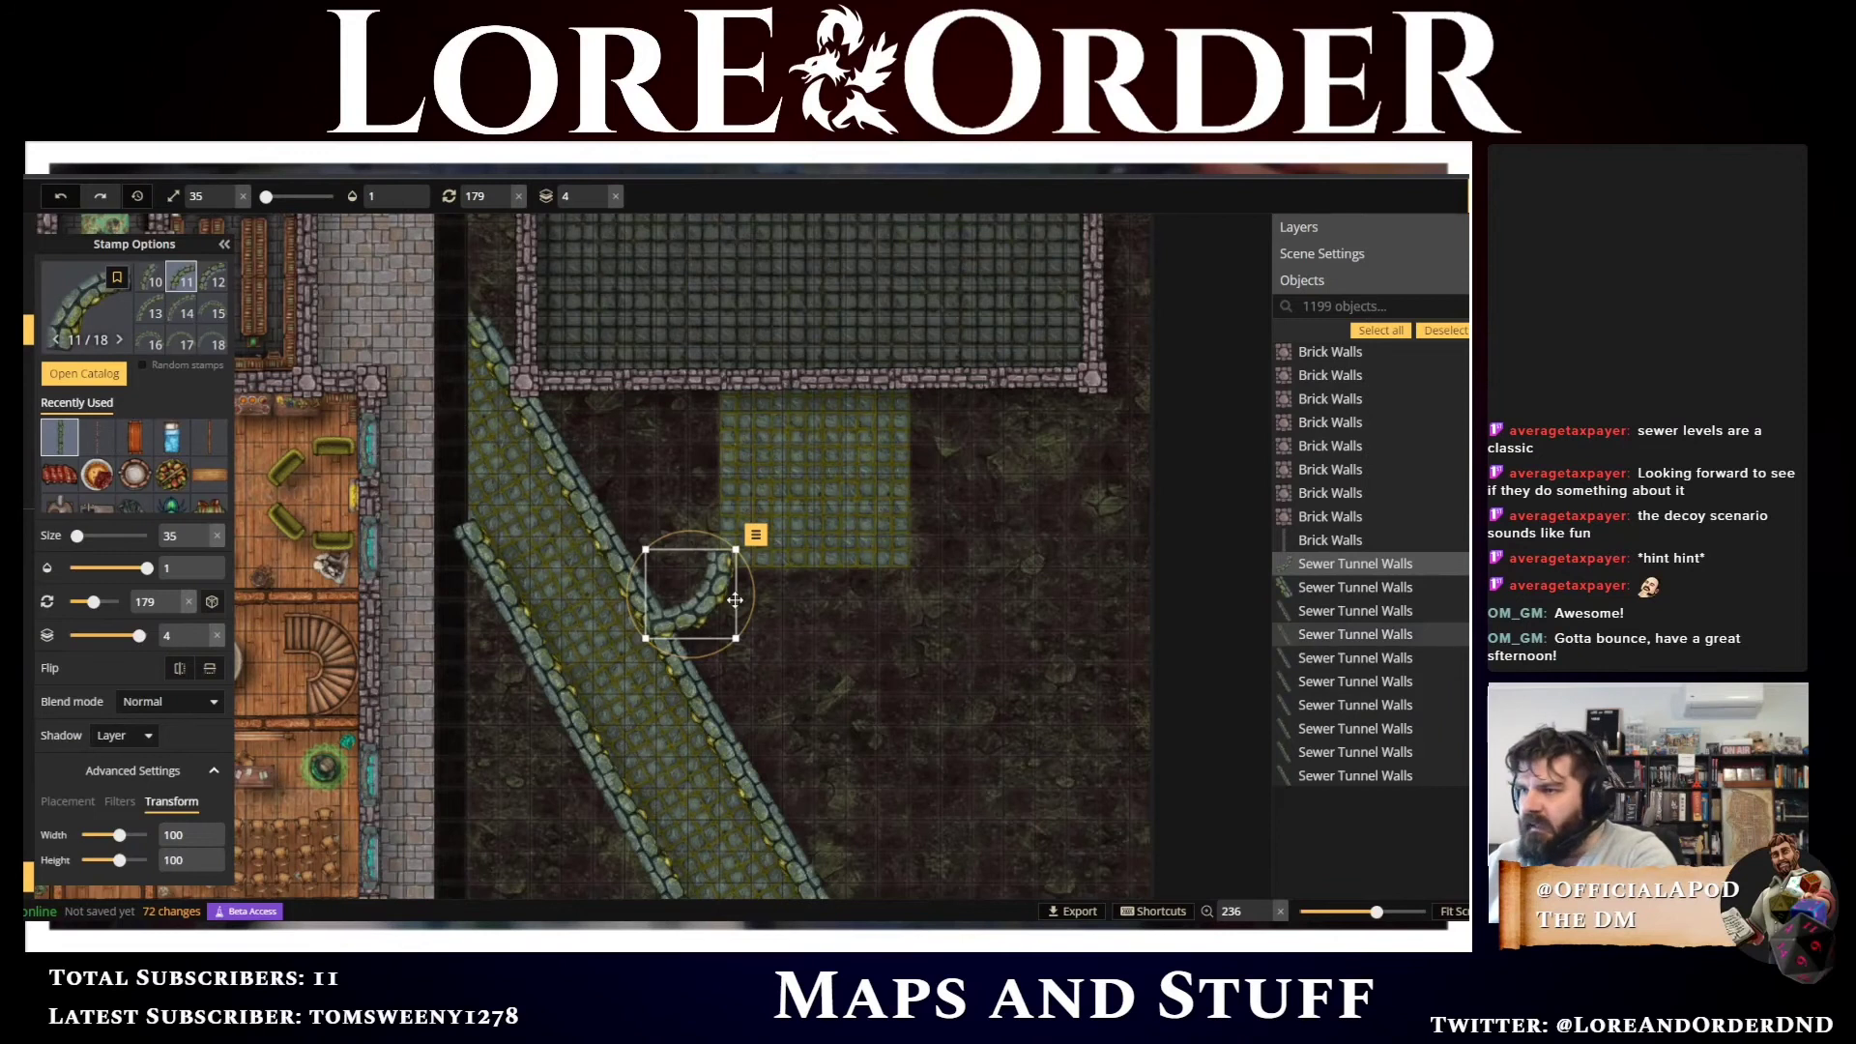
{"action": "left_click", "coordinate": [783, 645]}
{"action": "scroll", "coordinate": [785, 646], "scroll_direction": "down", "scroll_amount": 3}
{"action": "scroll", "coordinate": [785, 646], "scroll_direction": "up", "scroll_amount": 2}
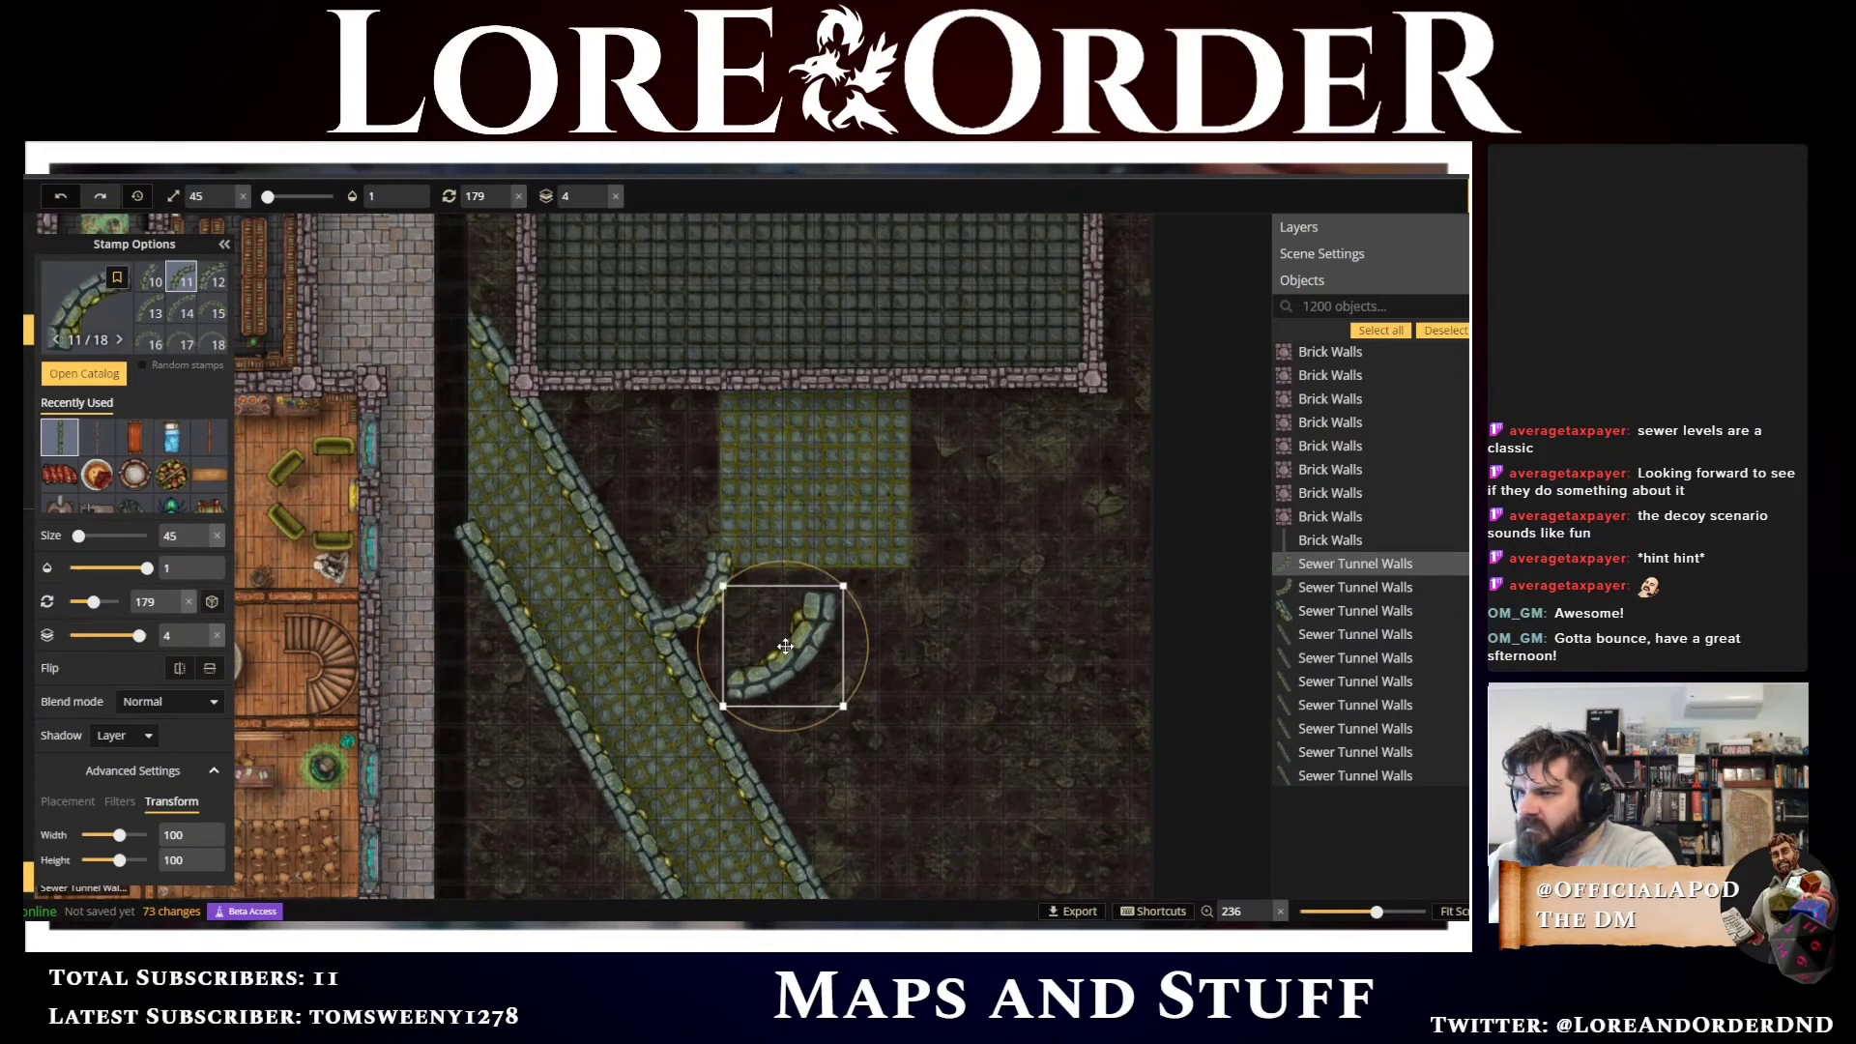
{"action": "scroll", "coordinate": [785, 646], "scroll_direction": "up", "scroll_amount": 2}
{"action": "left_click_drag", "start_coordinate": [770, 630], "coordinate": [791, 662]}
{"action": "scroll", "coordinate": [792, 663], "scroll_direction": "down", "scroll_amount": 2}
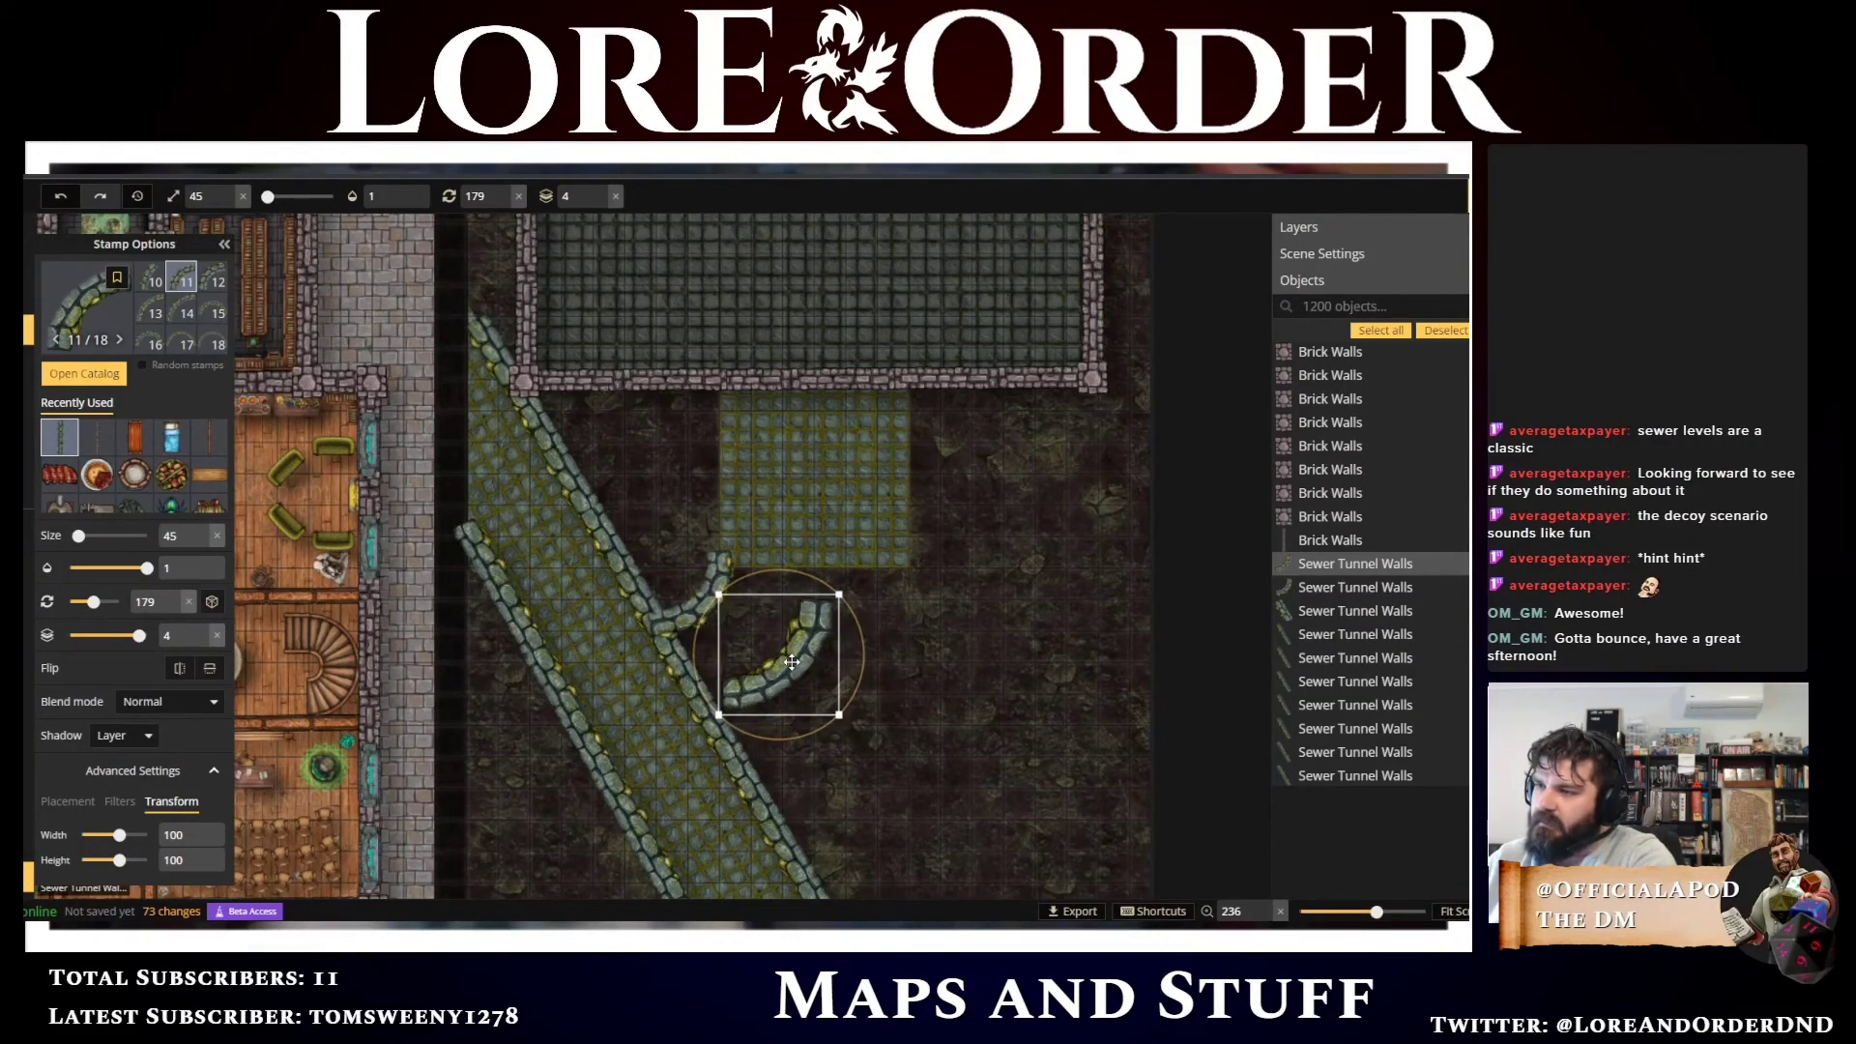
{"action": "scroll", "coordinate": [792, 662], "scroll_direction": "down", "scroll_amount": 2}
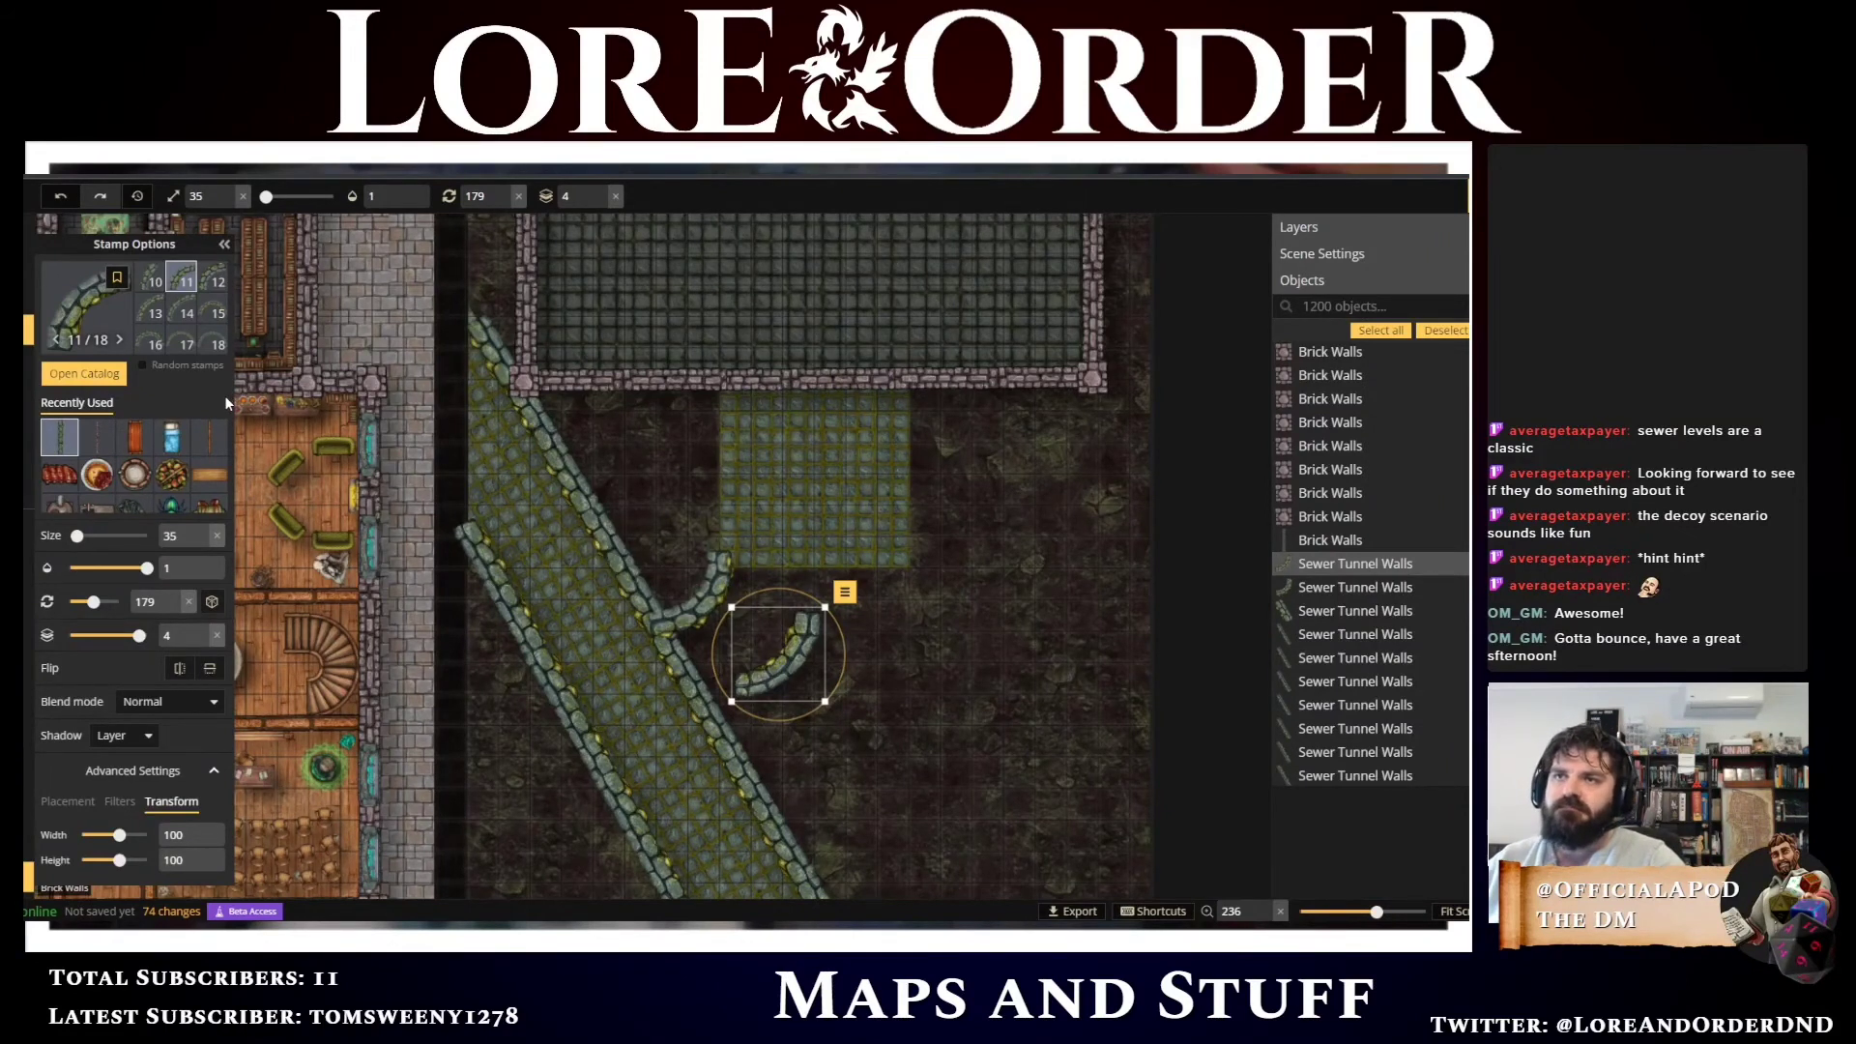
Place curved wall variant 9 below the mossy square's lower-right corner and delete the variant 11 piece beside it
{"action": "left_click", "coordinate": [150, 281]}
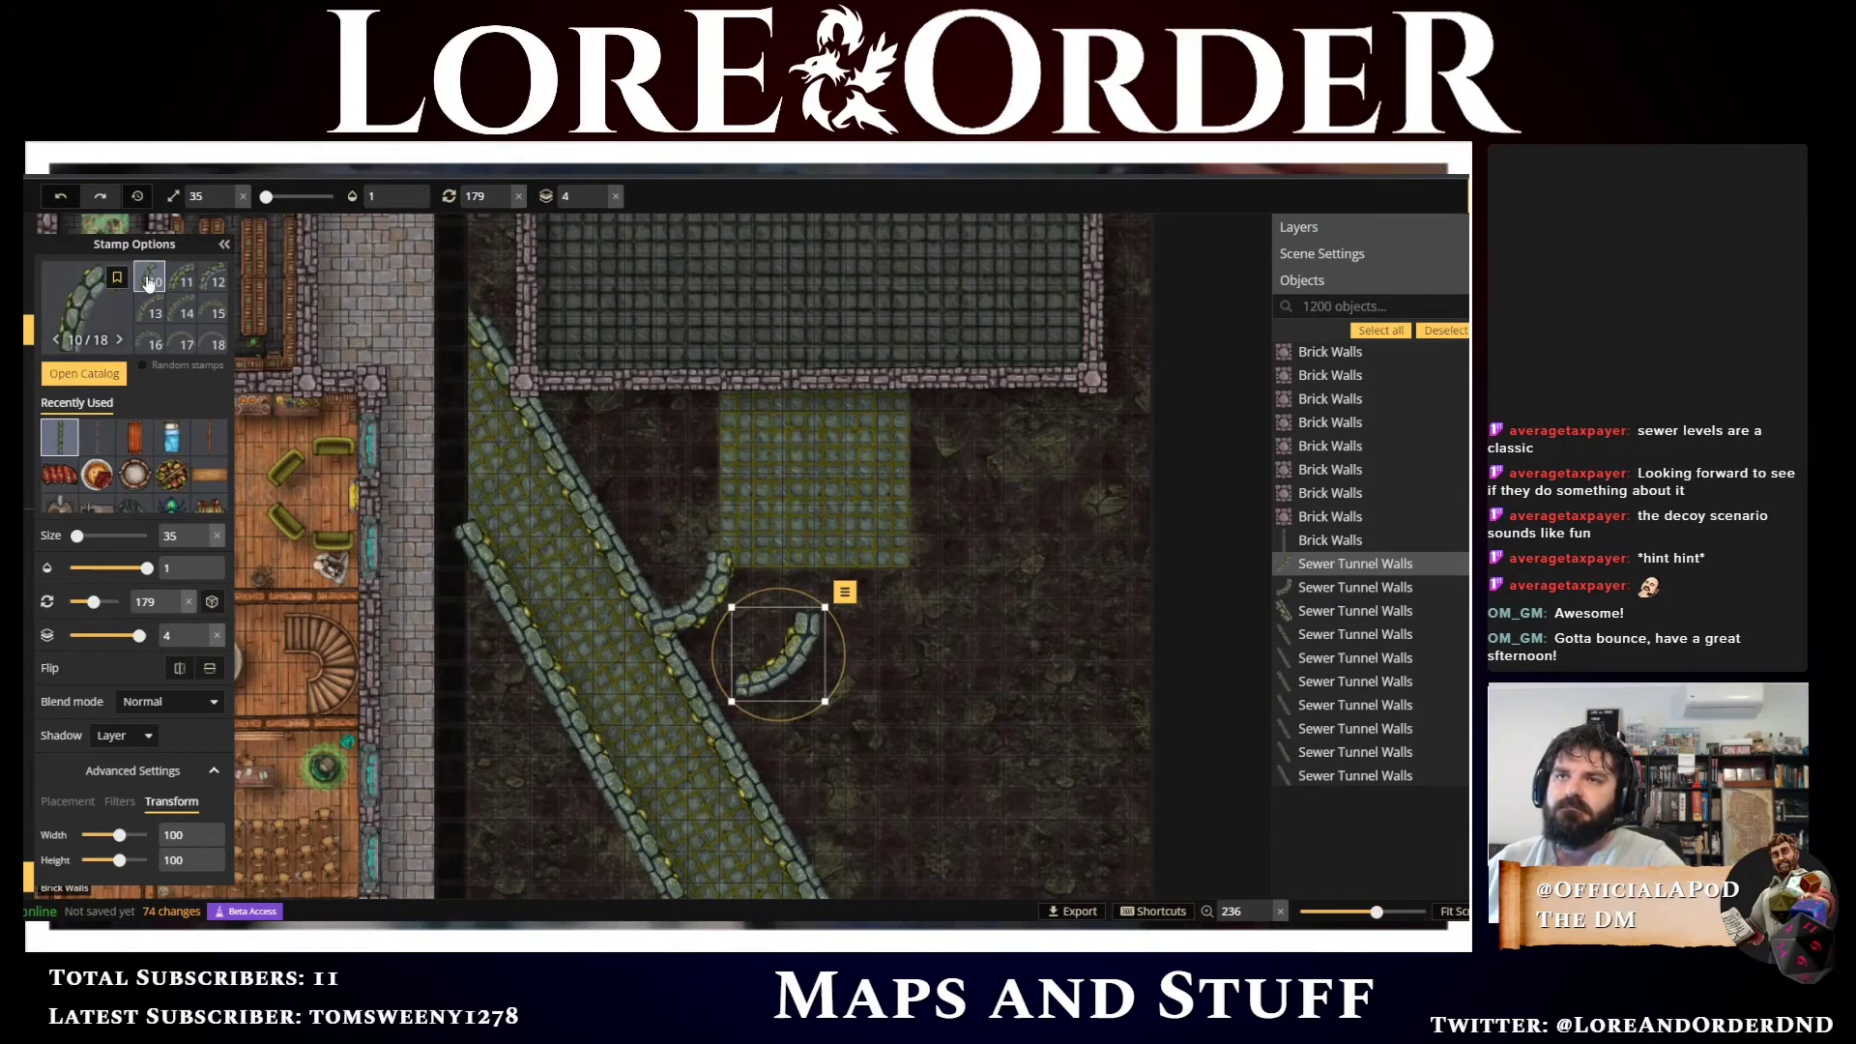
{"action": "scroll", "coordinate": [163, 311], "scroll_direction": "up", "scroll_amount": 3}
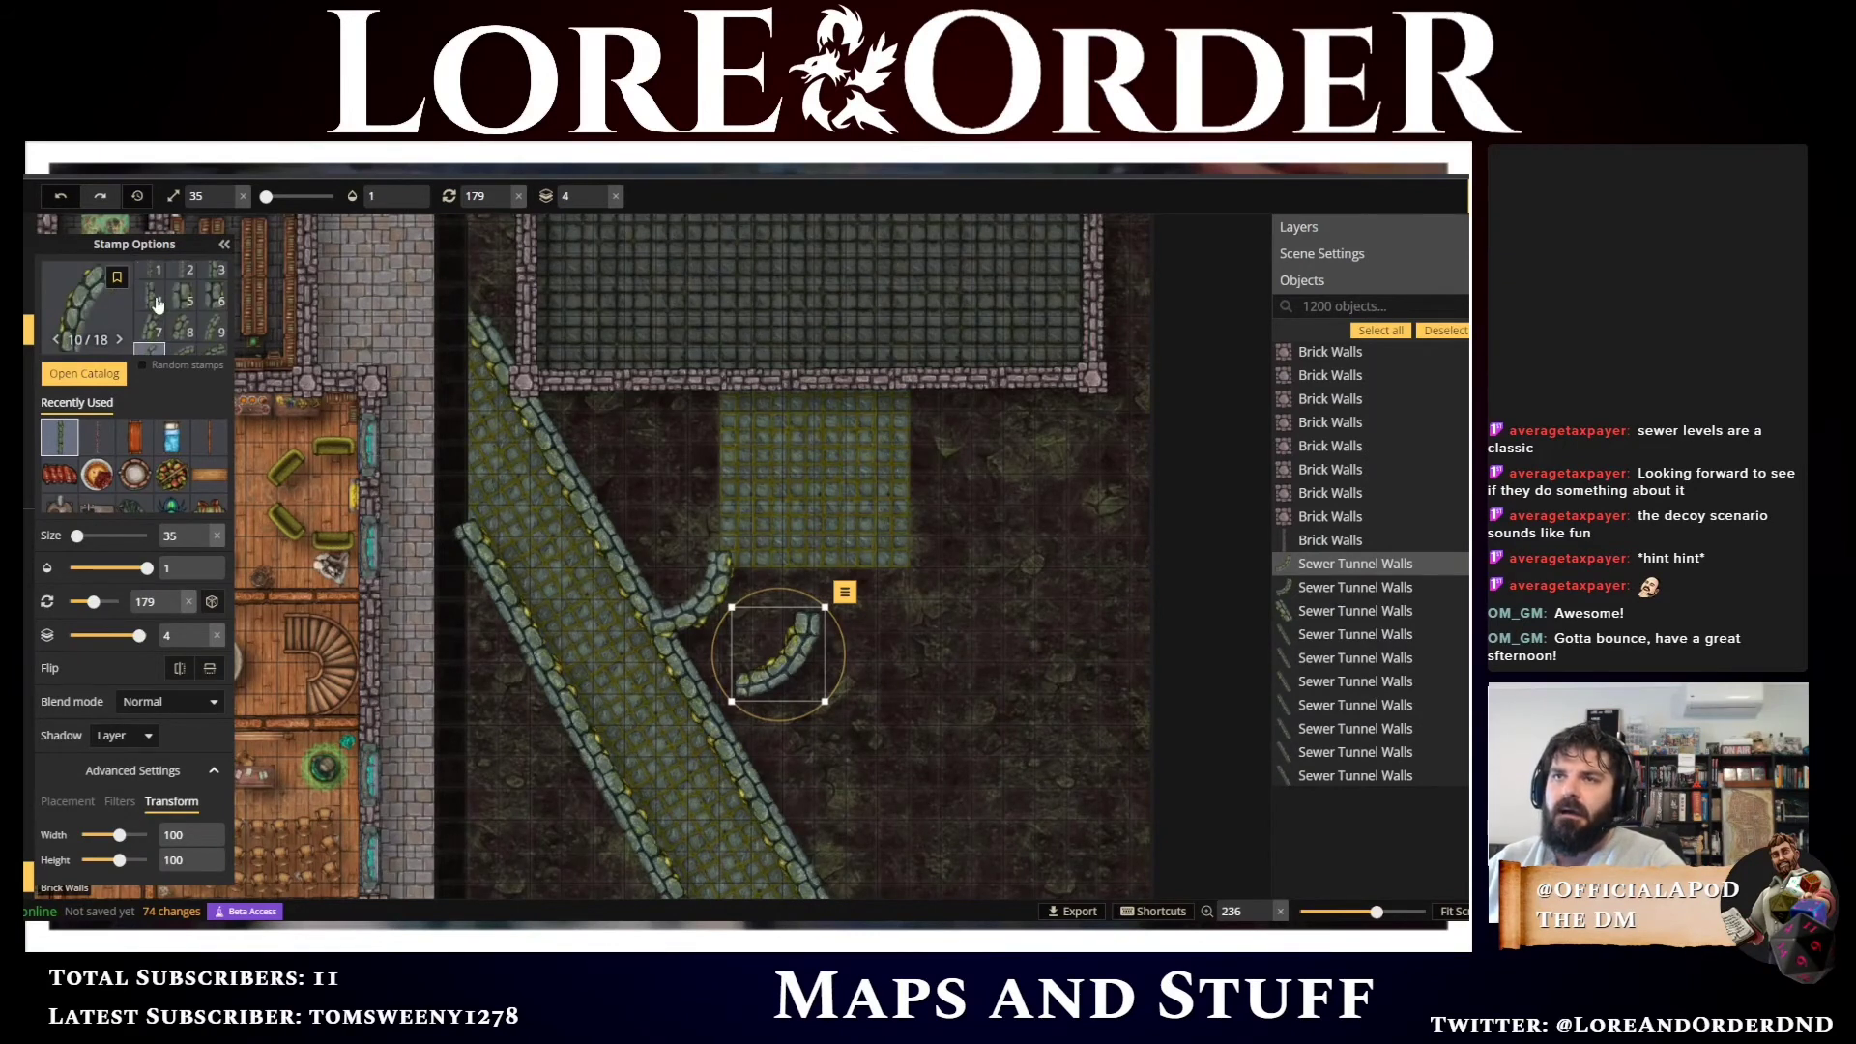
{"action": "left_click", "coordinate": [217, 346]}
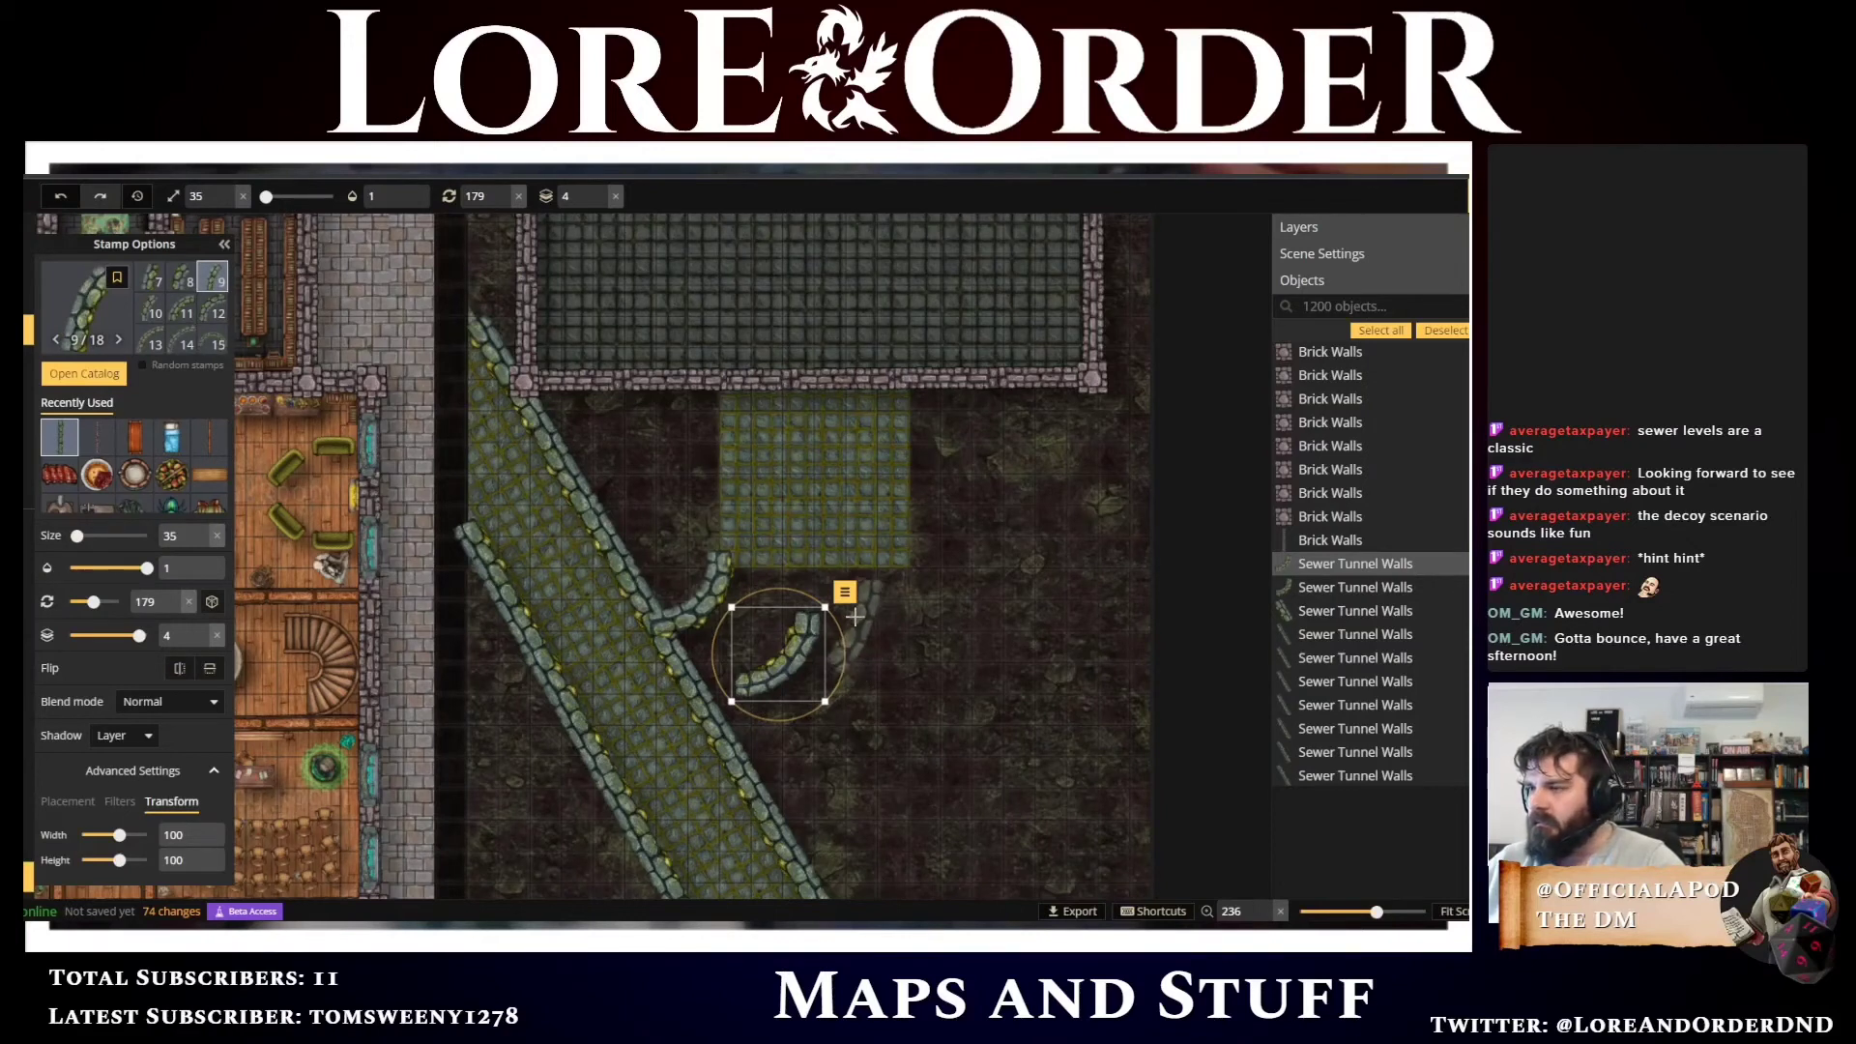
{"action": "left_click", "coordinate": [855, 623]}
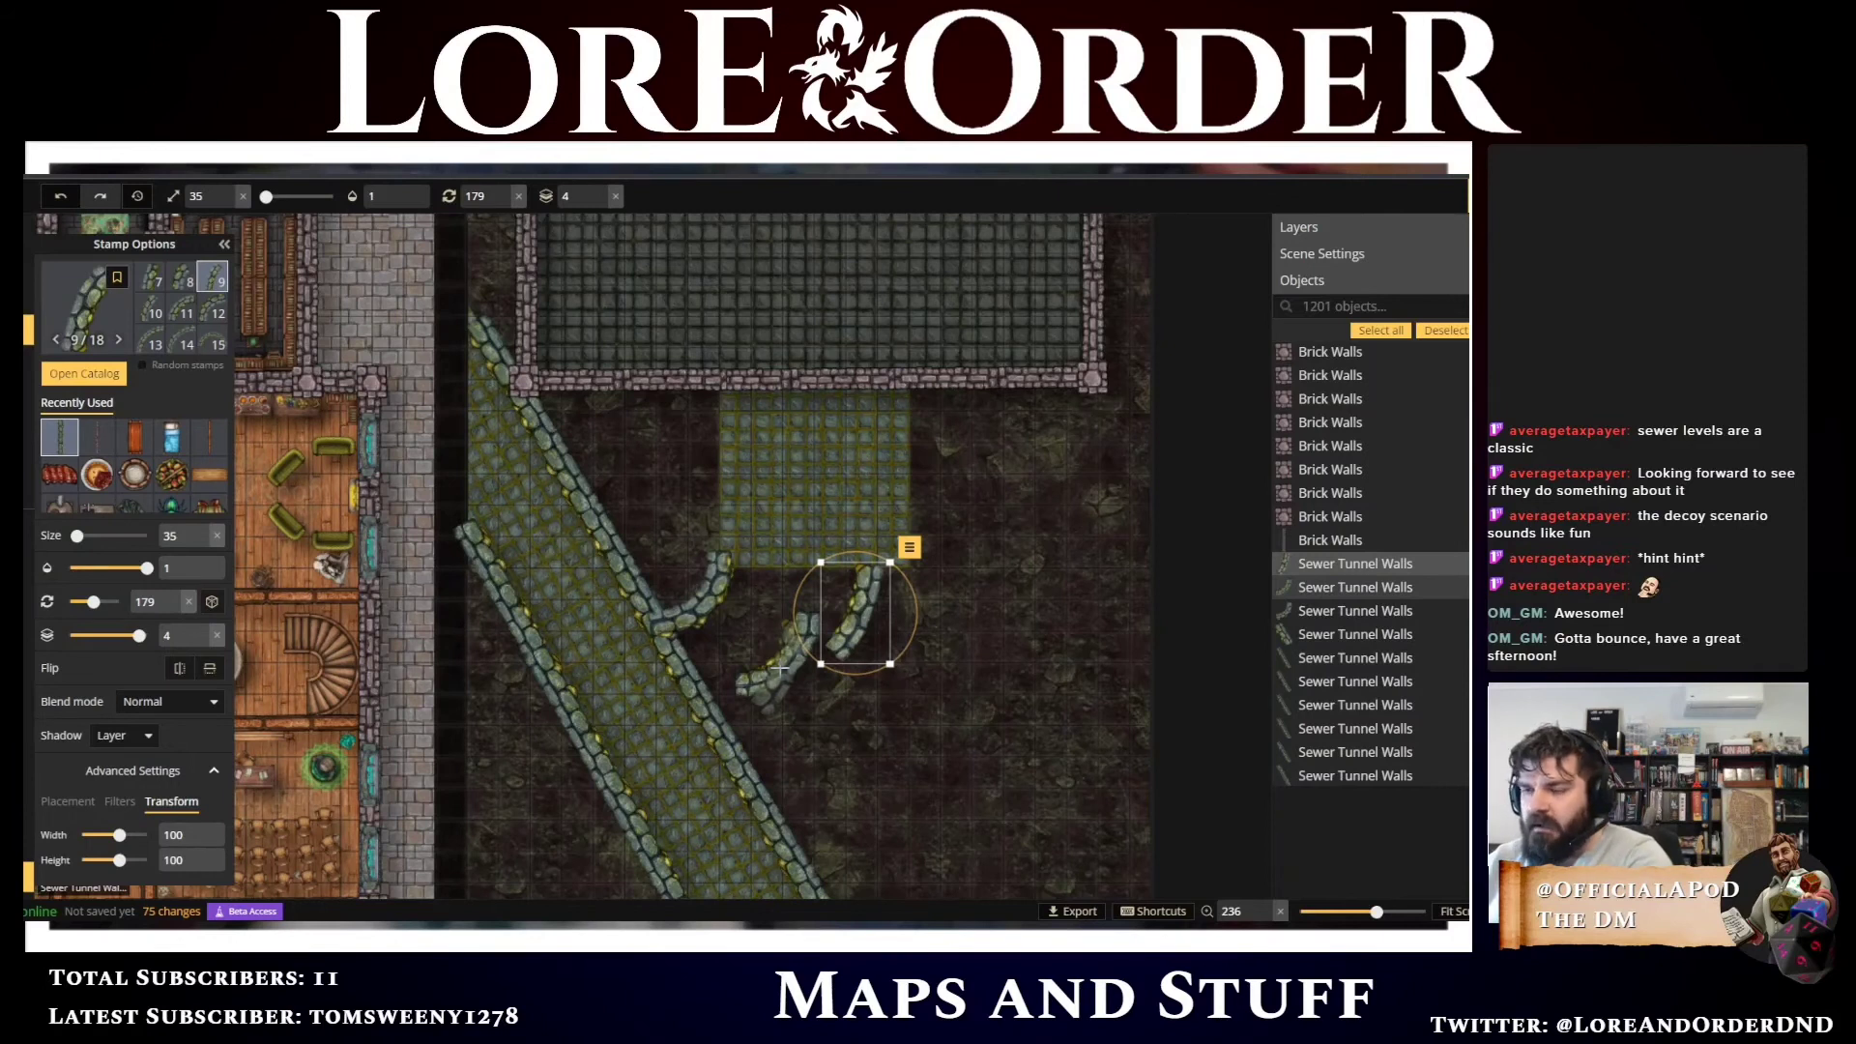
{"action": "key", "text": "Escape"}
{"action": "key", "text": "Escape"}
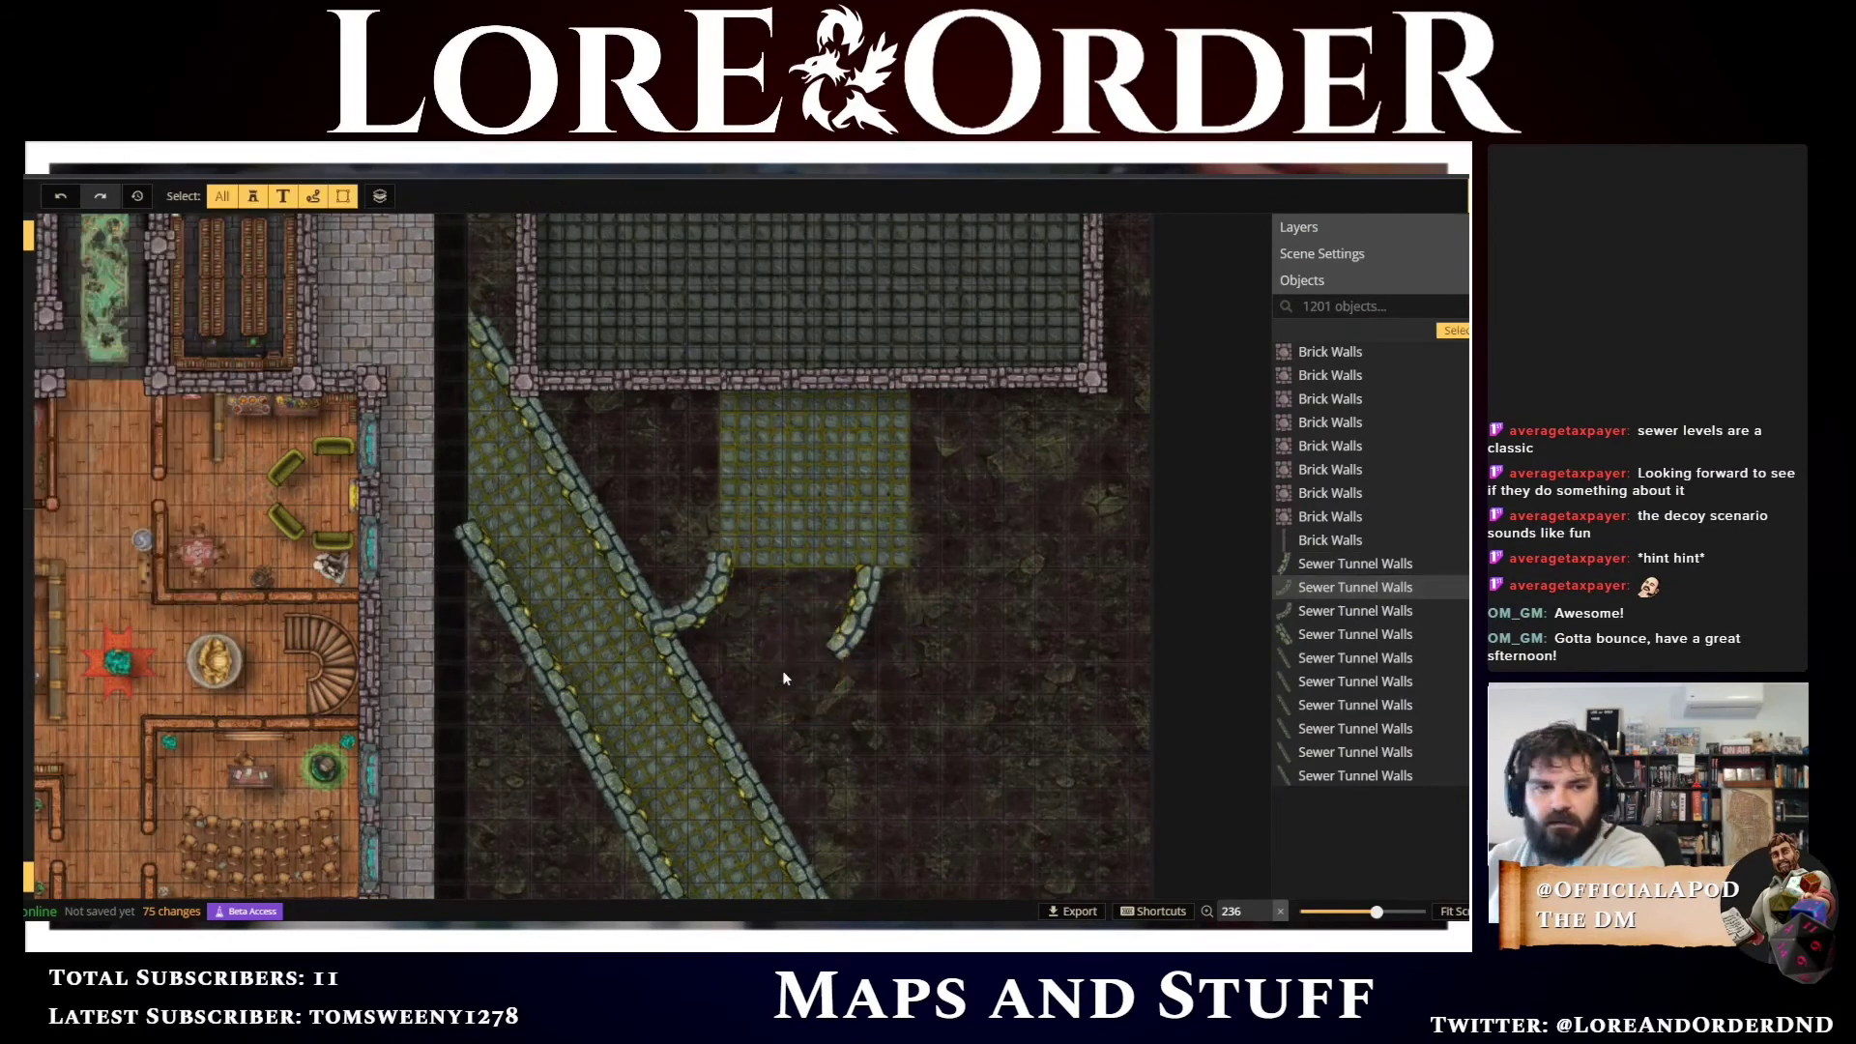
Duplicate the curved wall piece below the mossy square, rotate the copy, and join both into one curve meeting the diagonal tunnel wall
{"action": "left_click", "coordinate": [855, 630]}
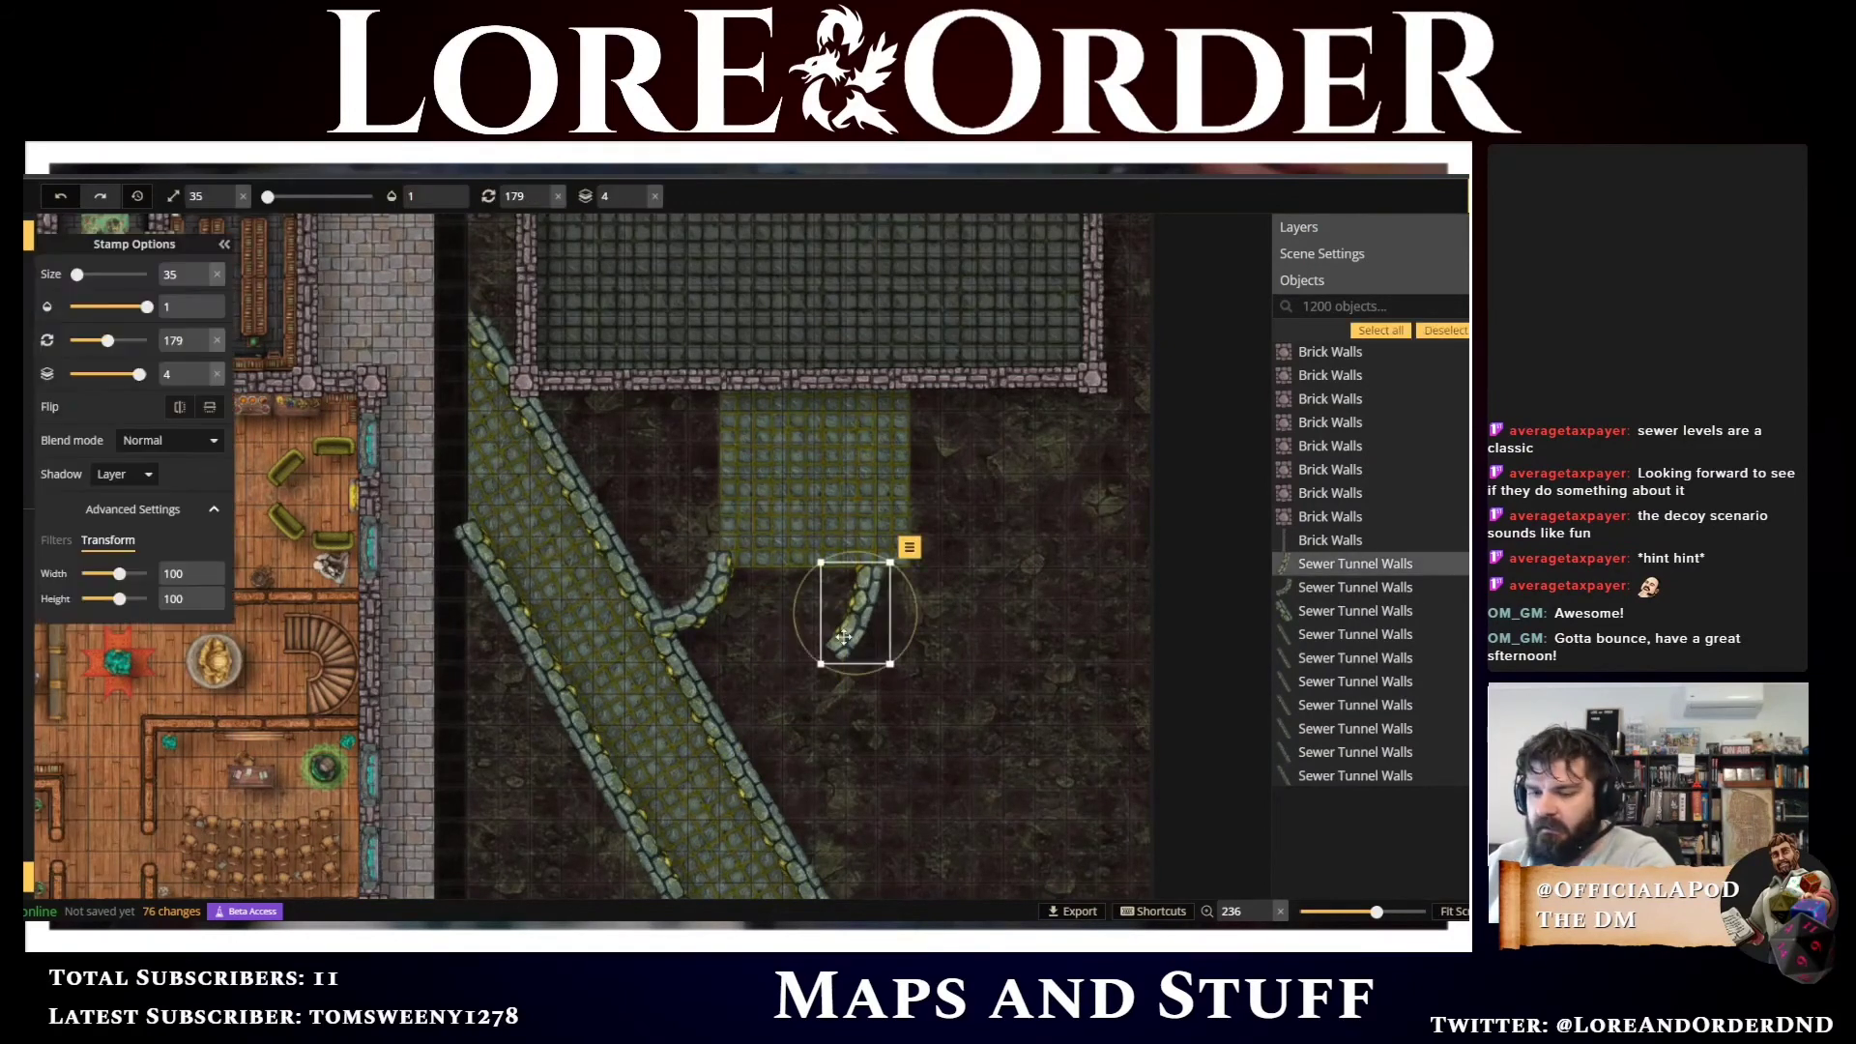
{"action": "key", "text": "ctrl+v"}
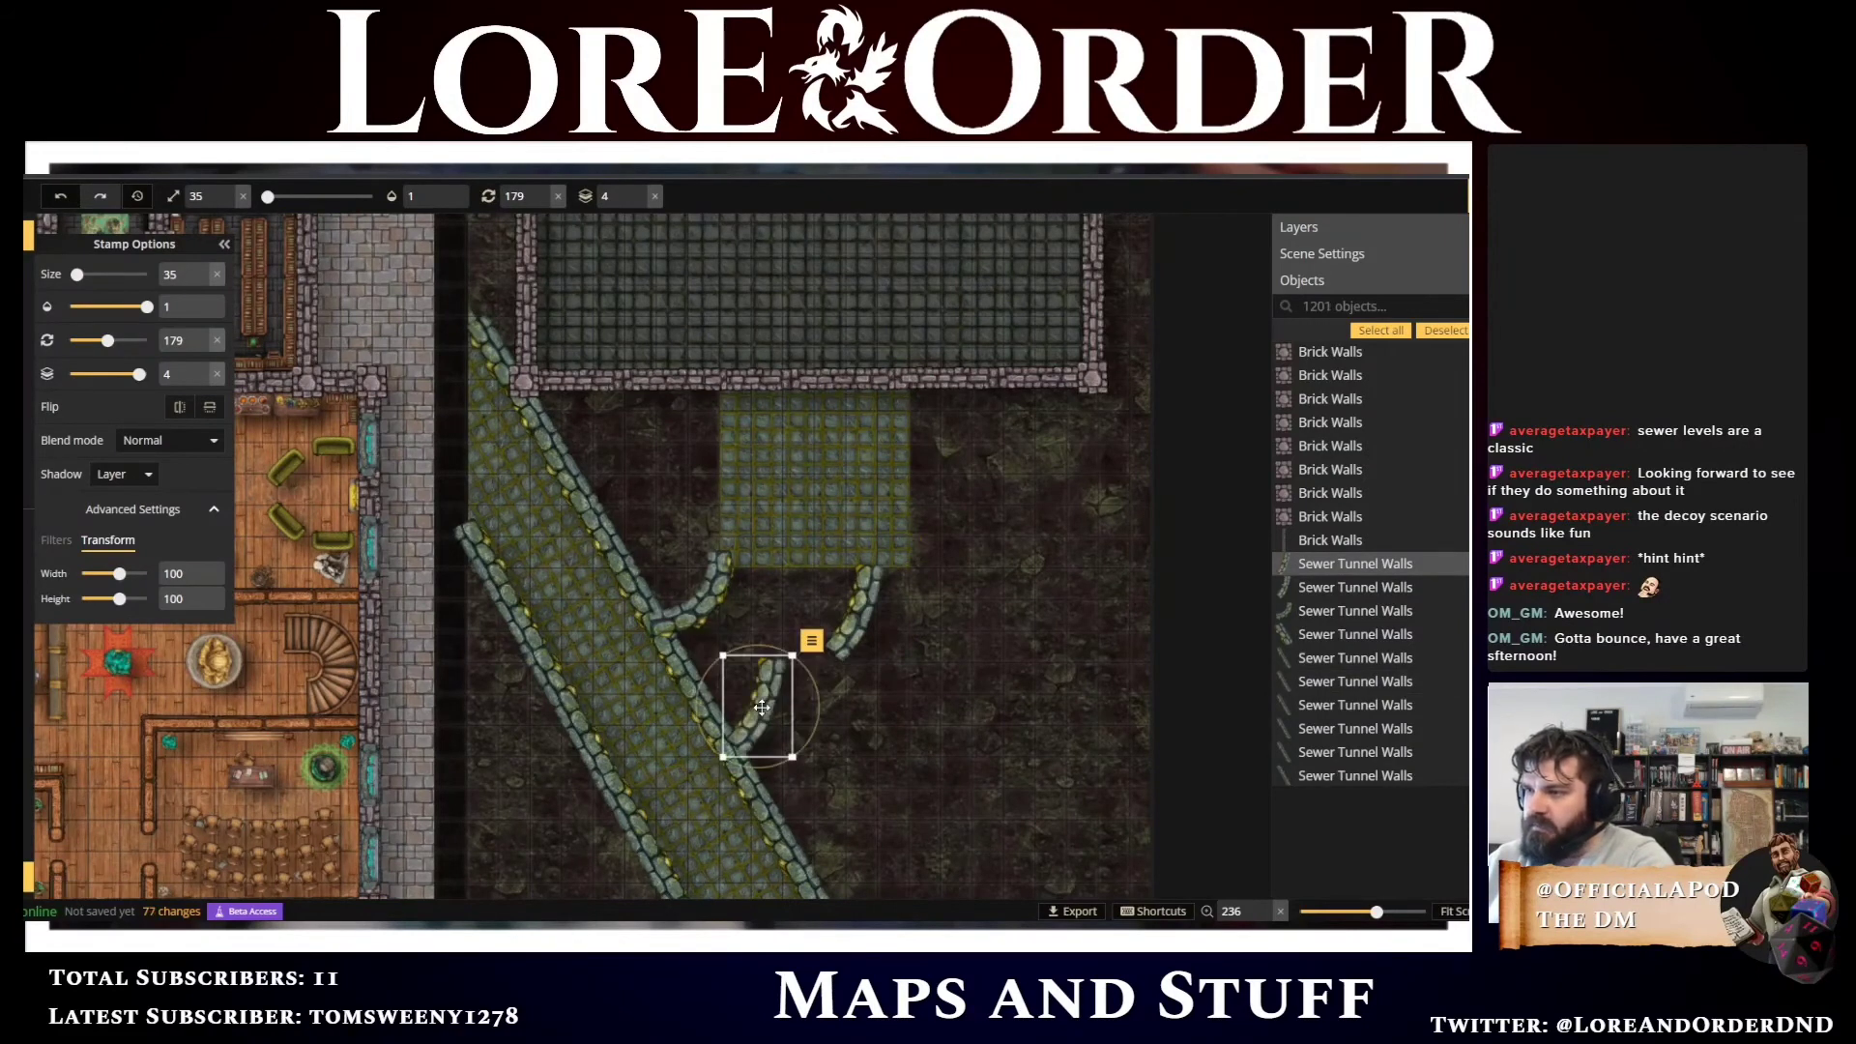
{"action": "scroll", "coordinate": [762, 708], "scroll_direction": "up", "scroll_amount": 1}
{"action": "scroll", "coordinate": [761, 708], "scroll_direction": "up", "scroll_amount": 2}
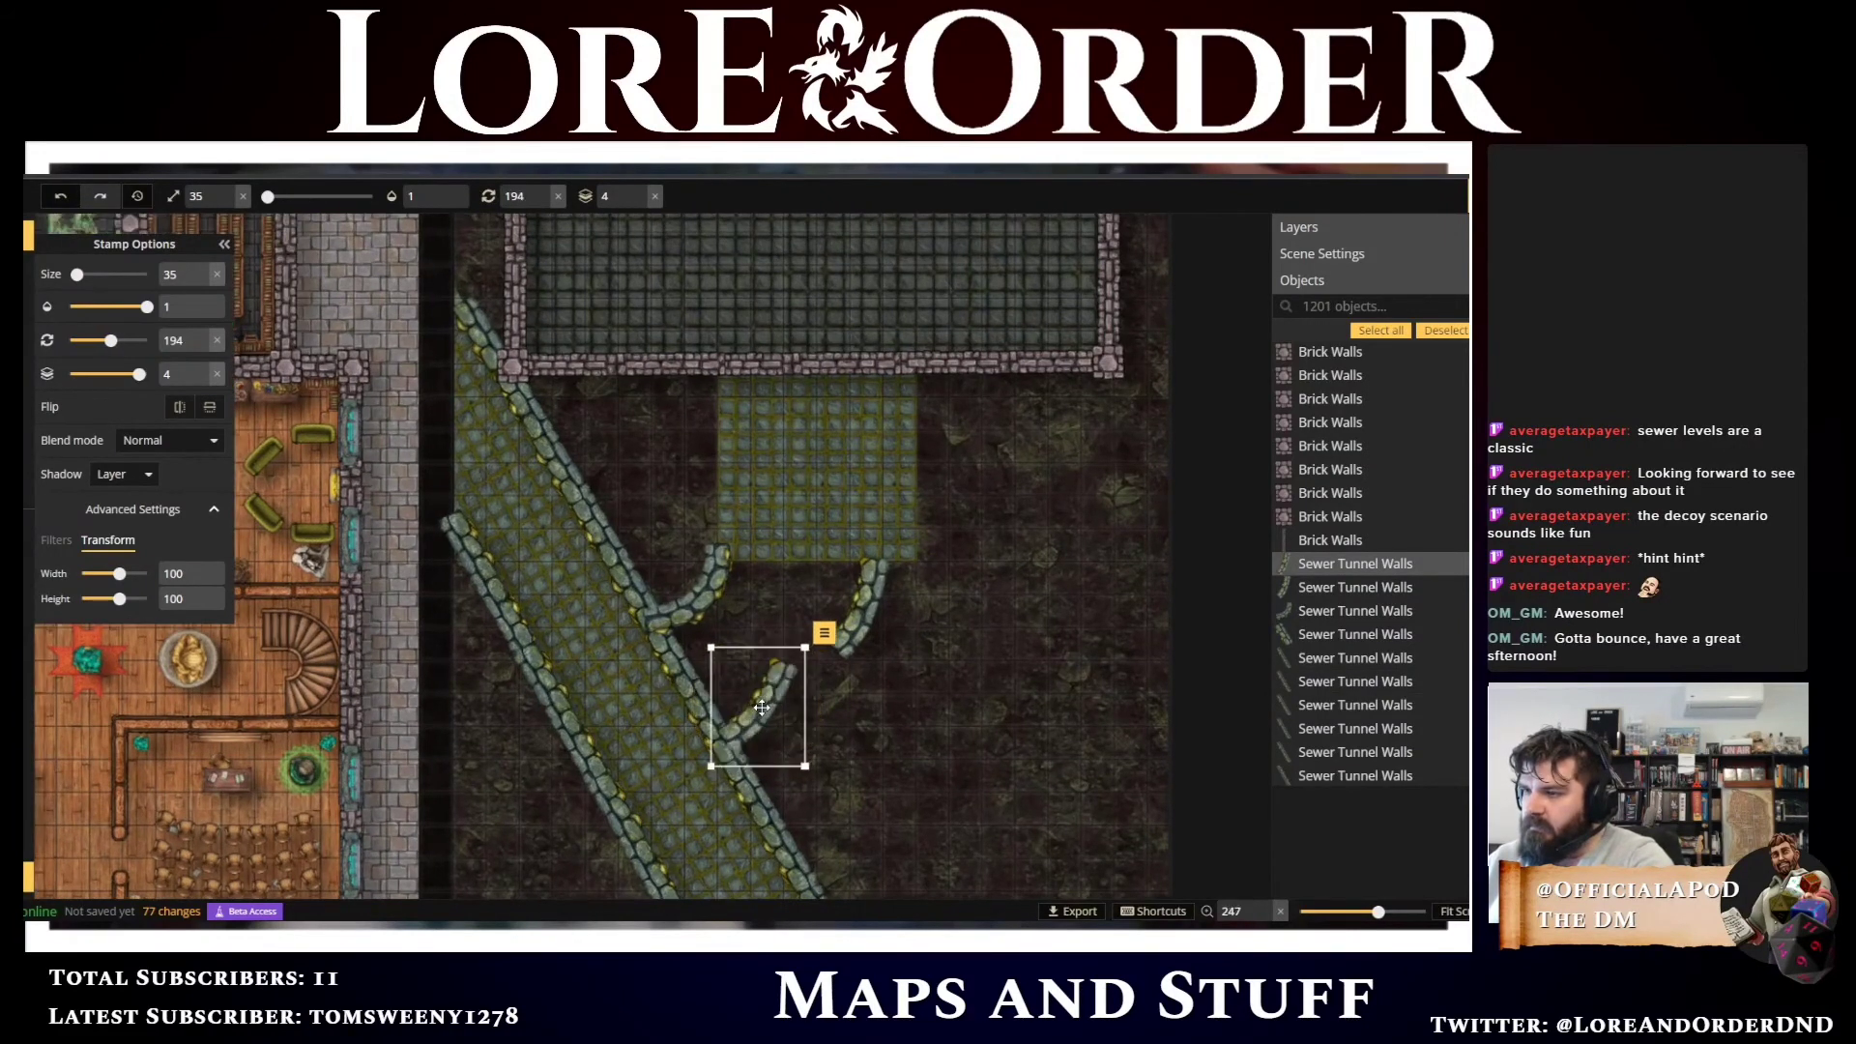
{"action": "scroll", "coordinate": [761, 708], "scroll_direction": "up", "scroll_amount": 1}
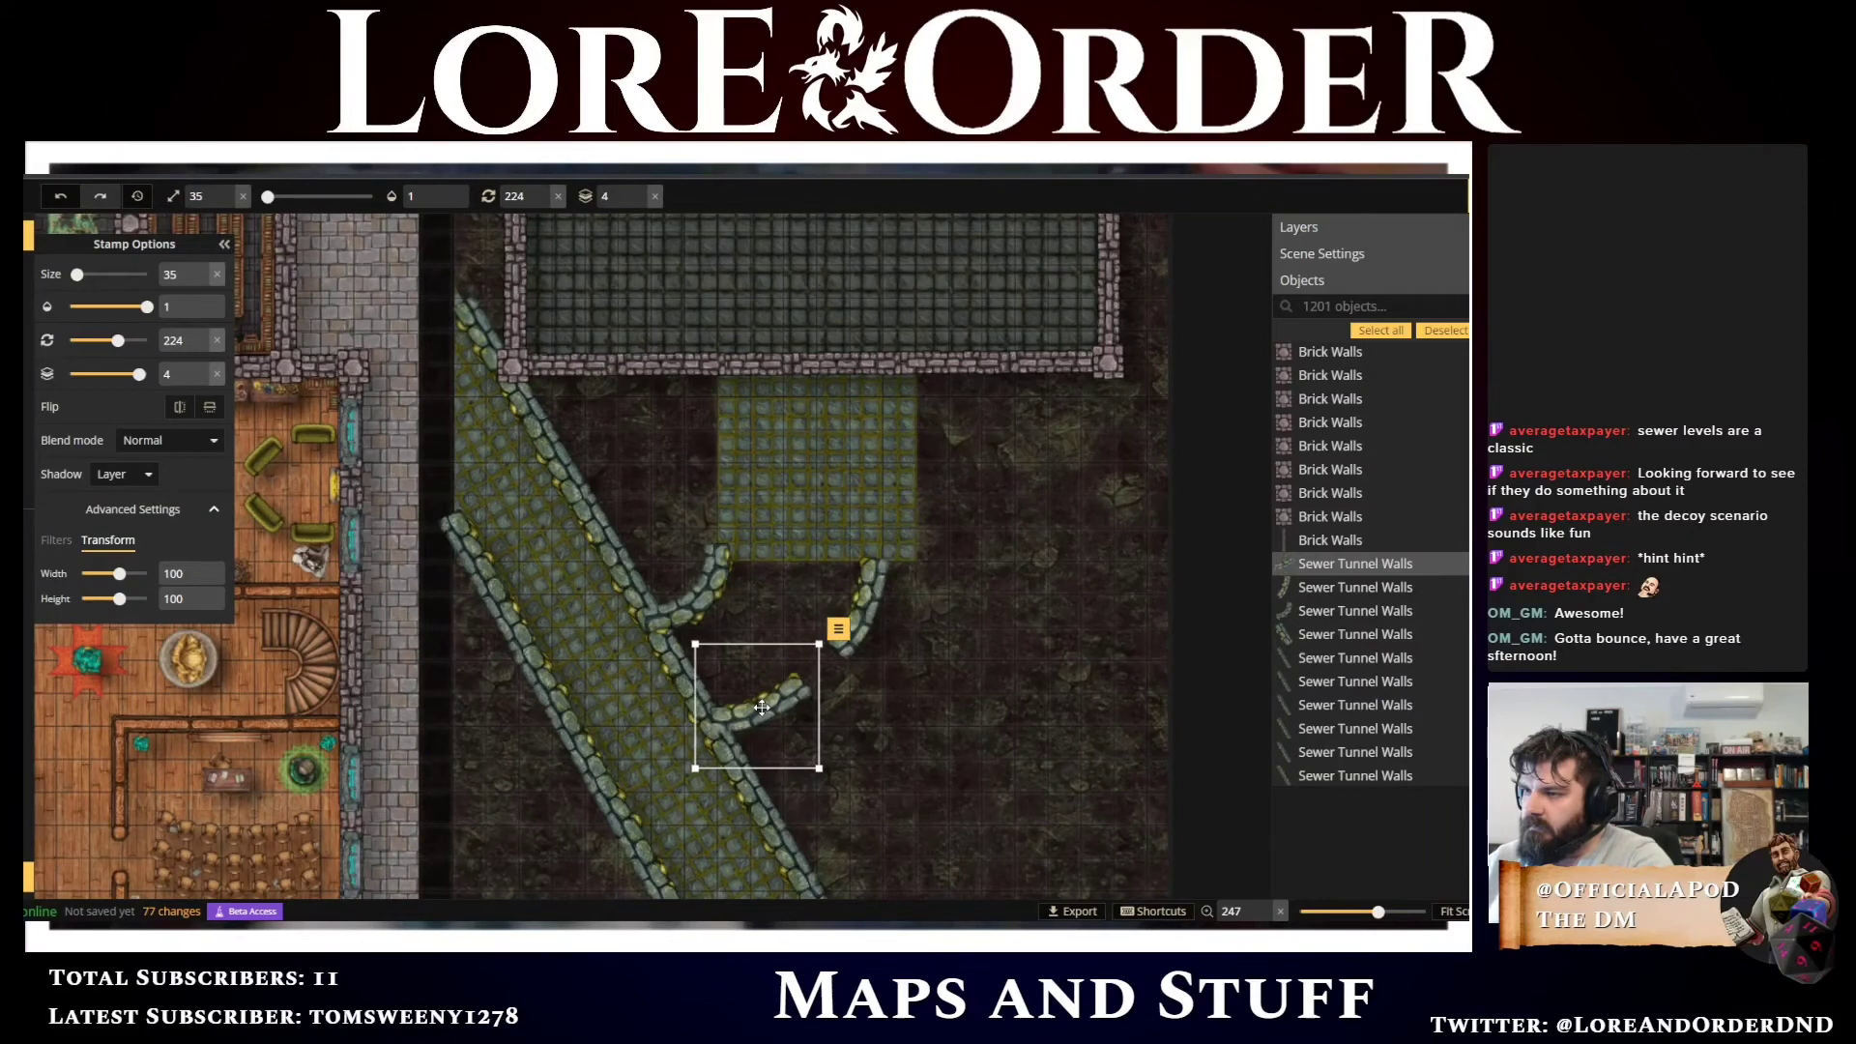
{"action": "left_click_drag", "start_coordinate": [762, 708], "coordinate": [869, 621]}
{"action": "left_click", "coordinate": [850, 646], "text": "shift"}
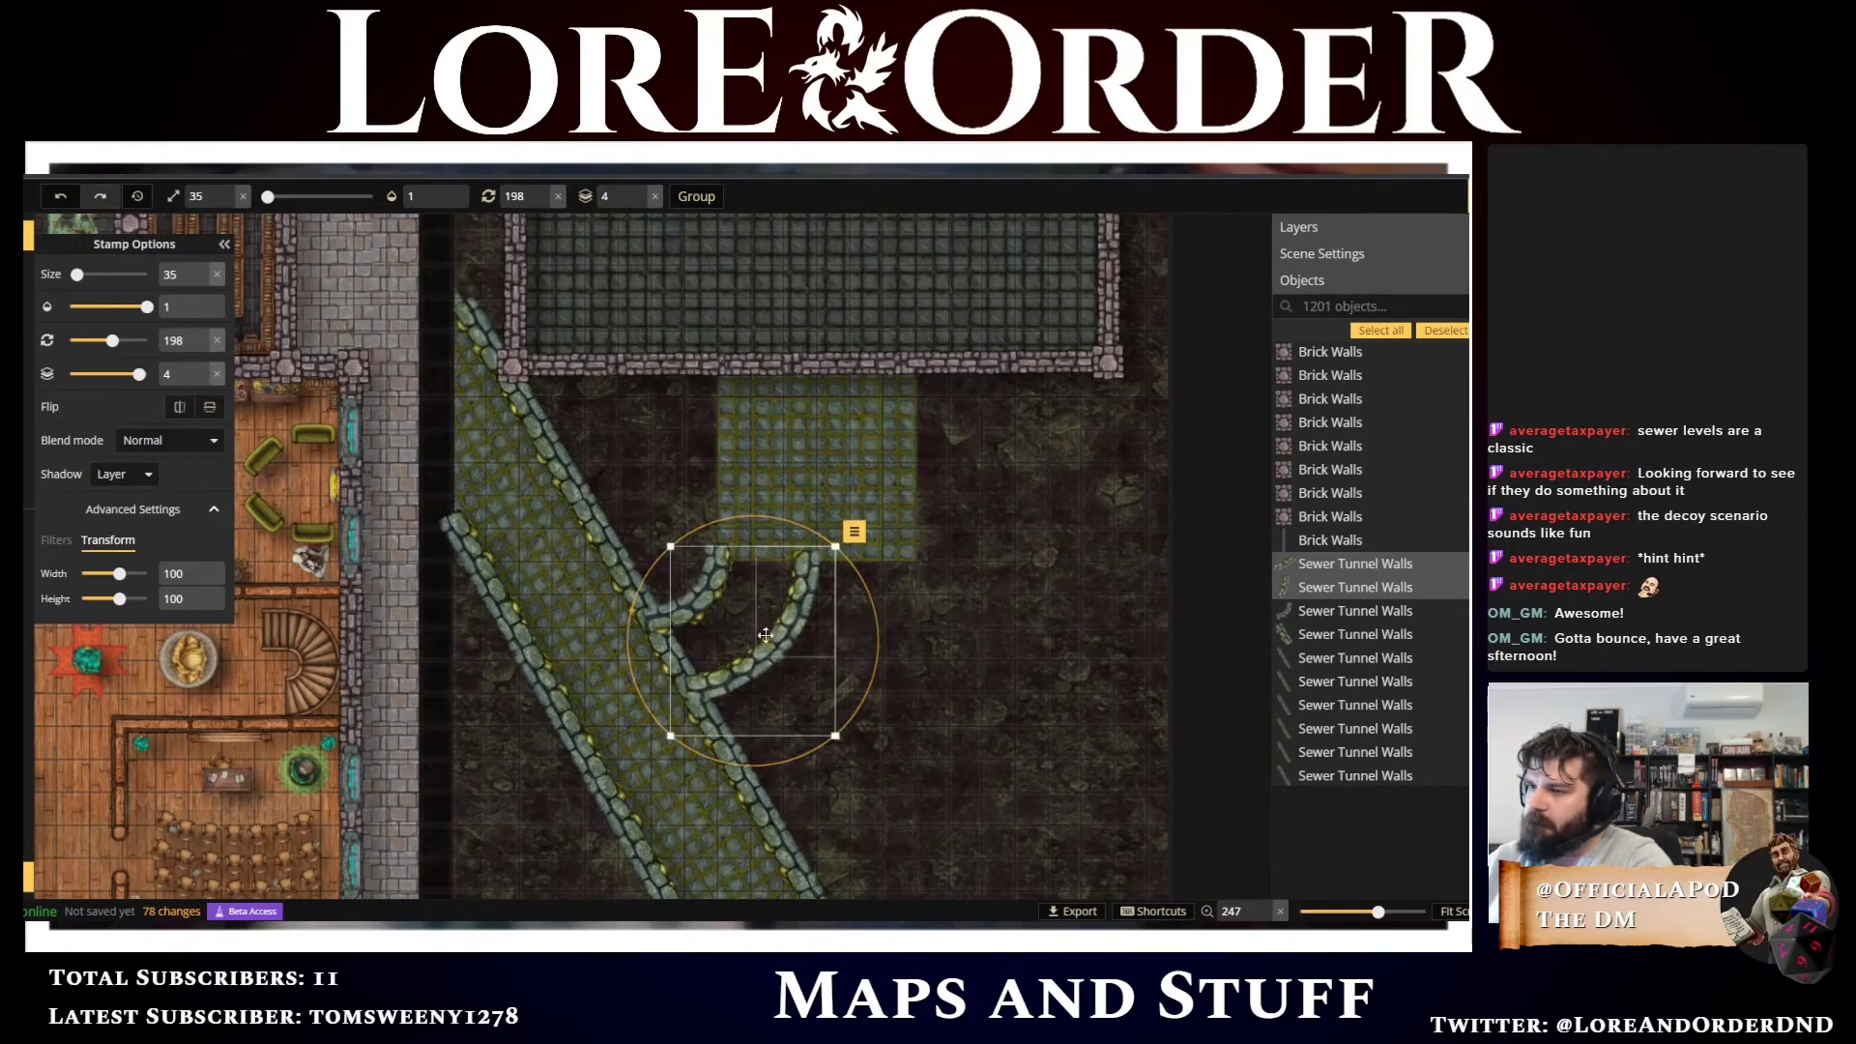
Delete the tunnel wall segment across the side passage opening and fill the gap below it with wall variant 4 at rotation 149
{"action": "left_click", "coordinate": [670, 661]}
{"action": "key", "text": "Delete"}
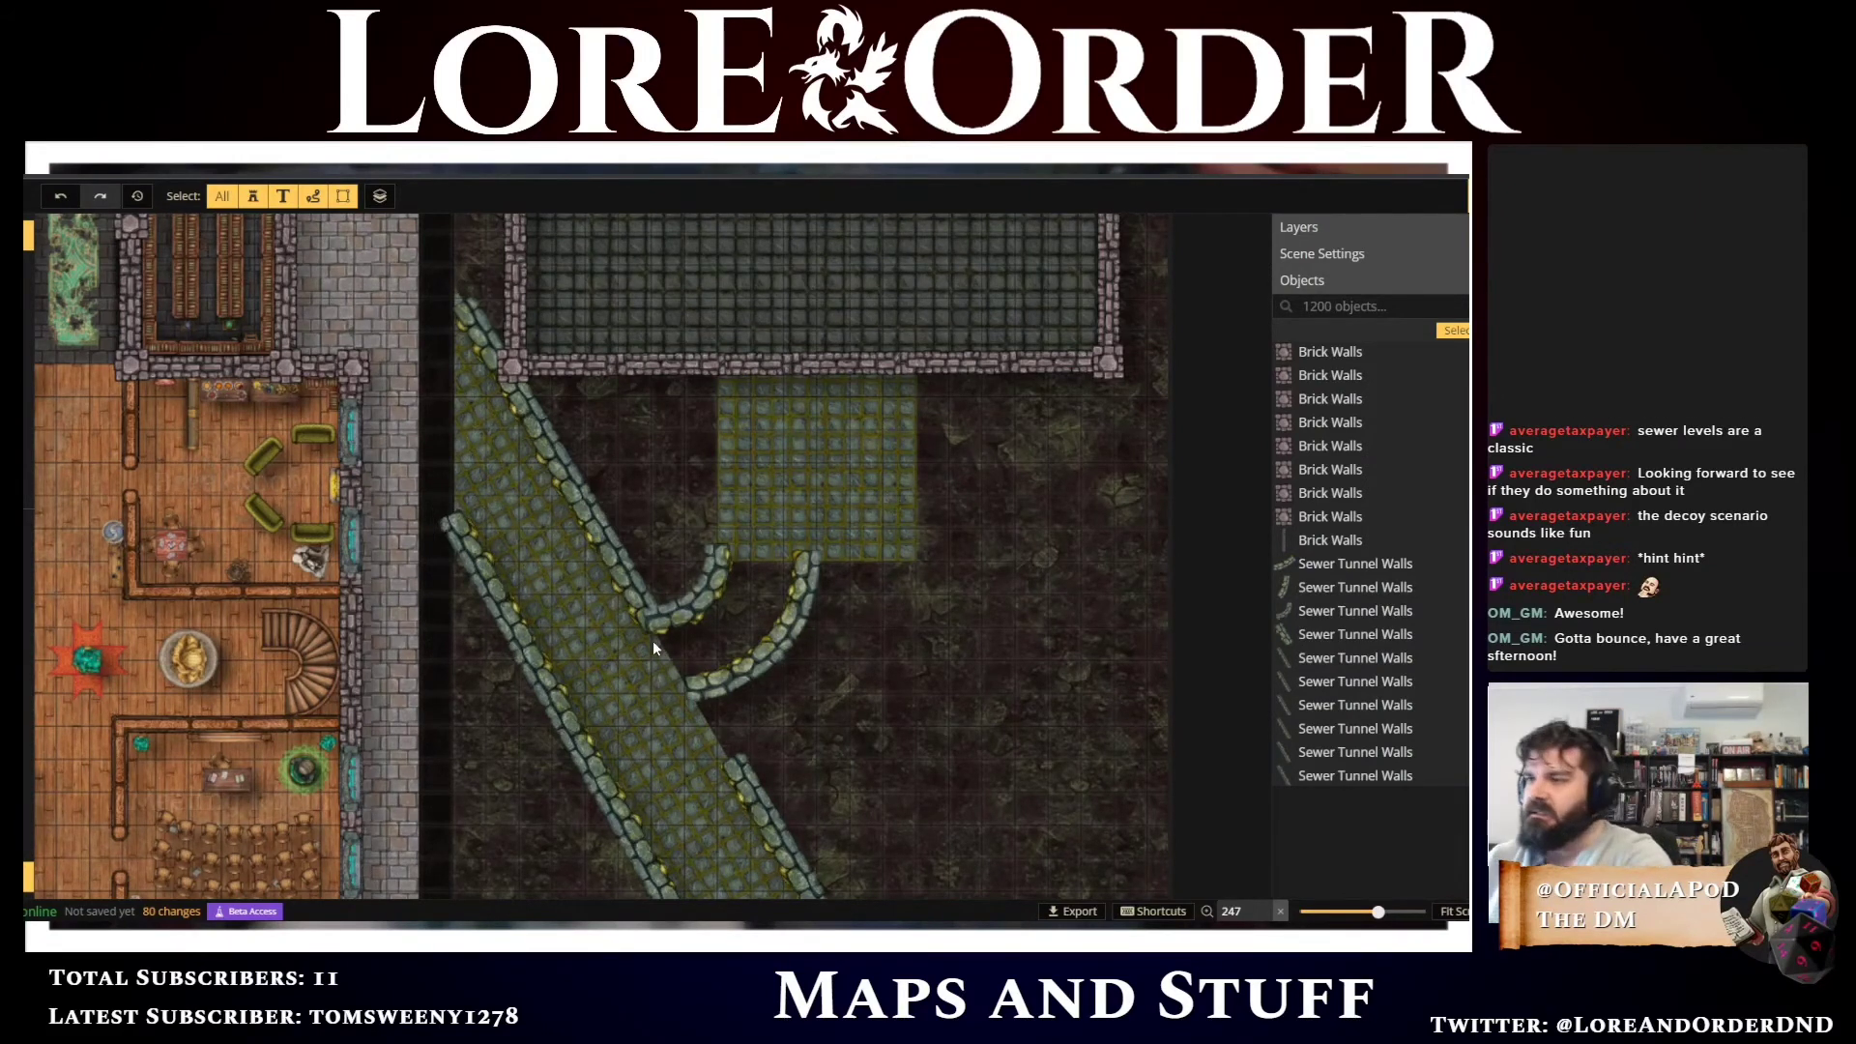
{"action": "left_click", "coordinate": [767, 824]}
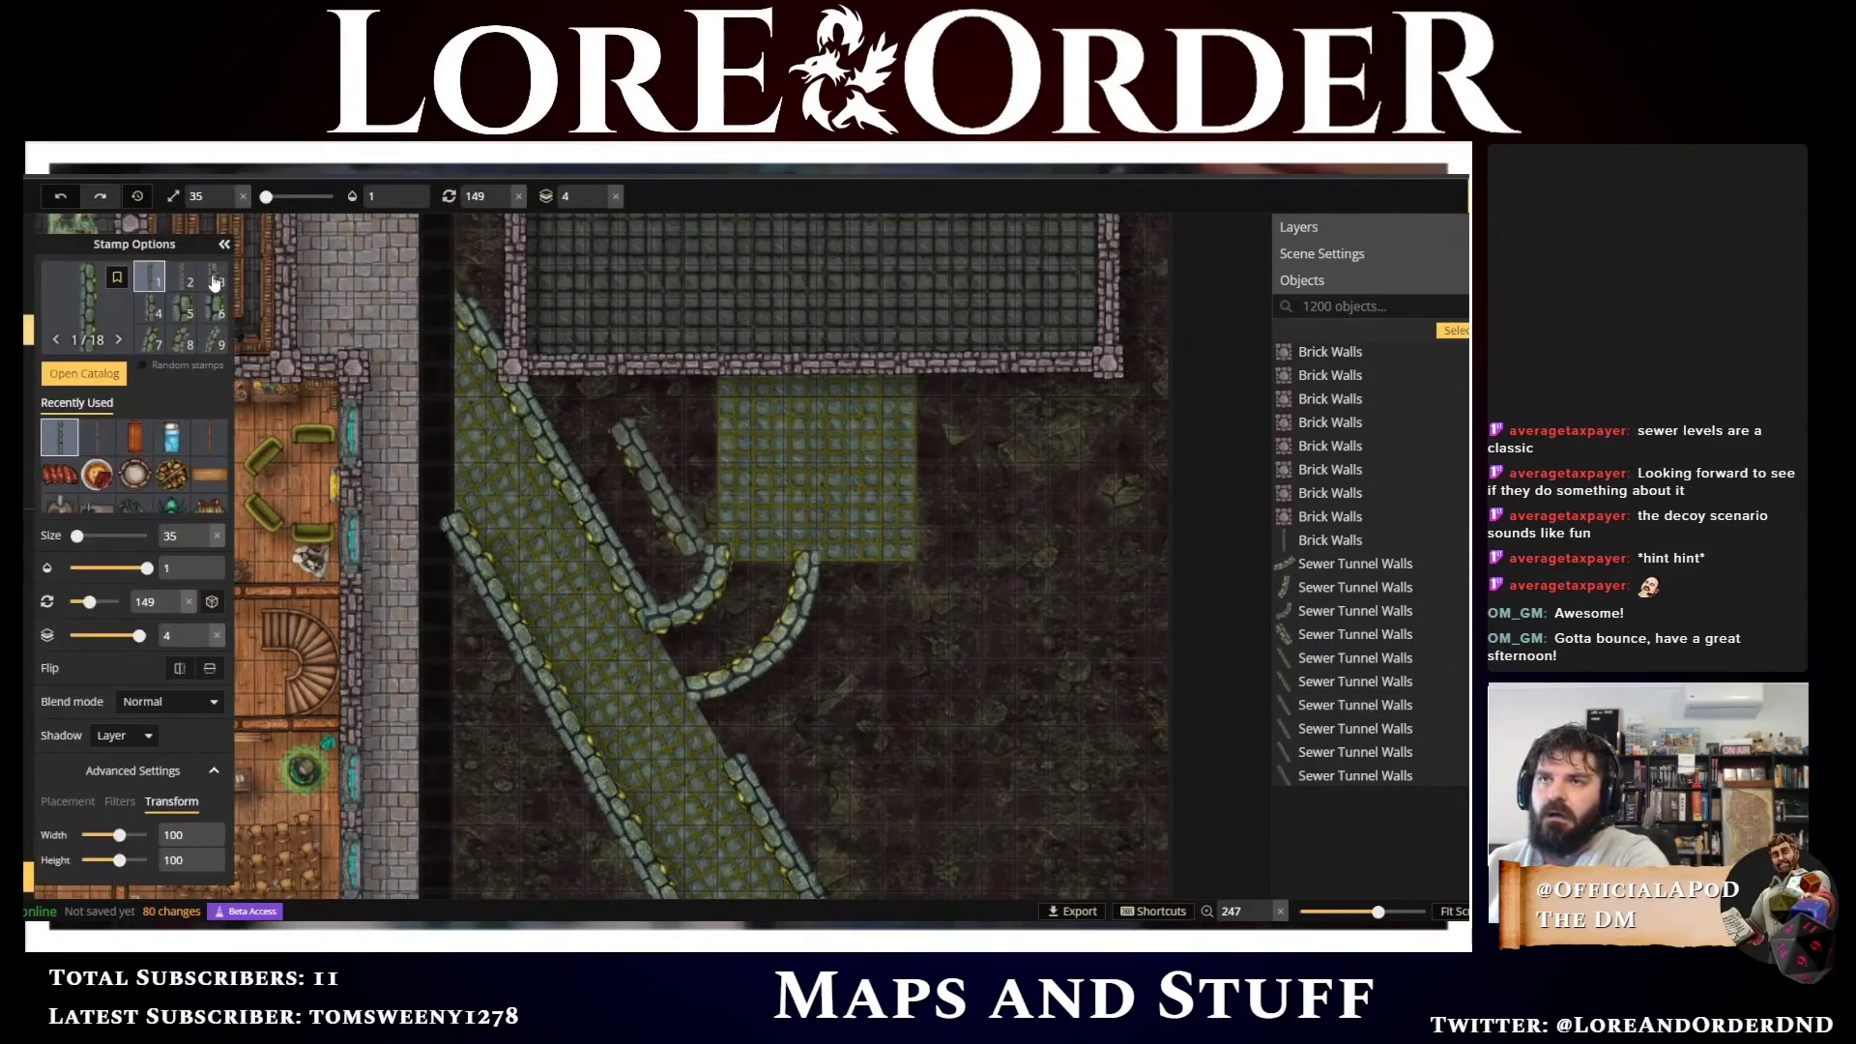
{"action": "left_click", "coordinate": [152, 317]}
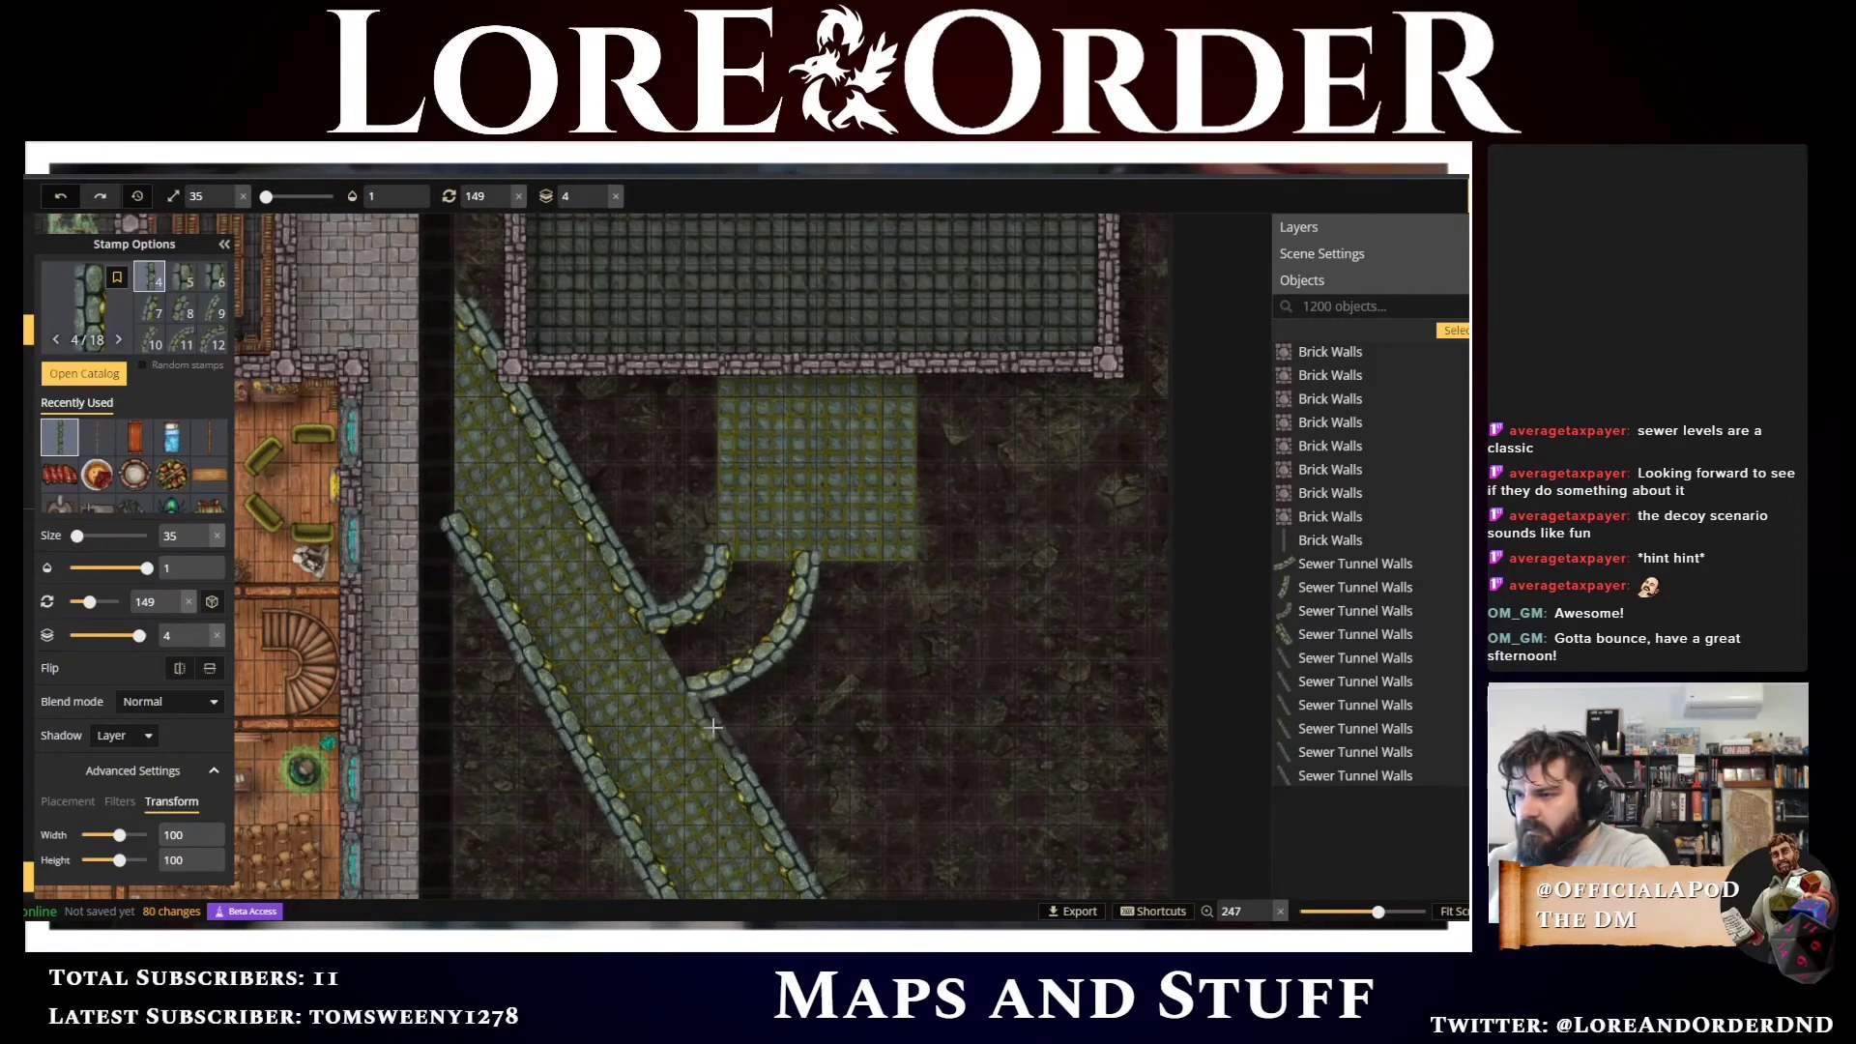
{"action": "left_click", "coordinate": [713, 727]}
{"action": "scroll", "coordinate": [834, 788], "scroll_direction": "up", "scroll_amount": 2}
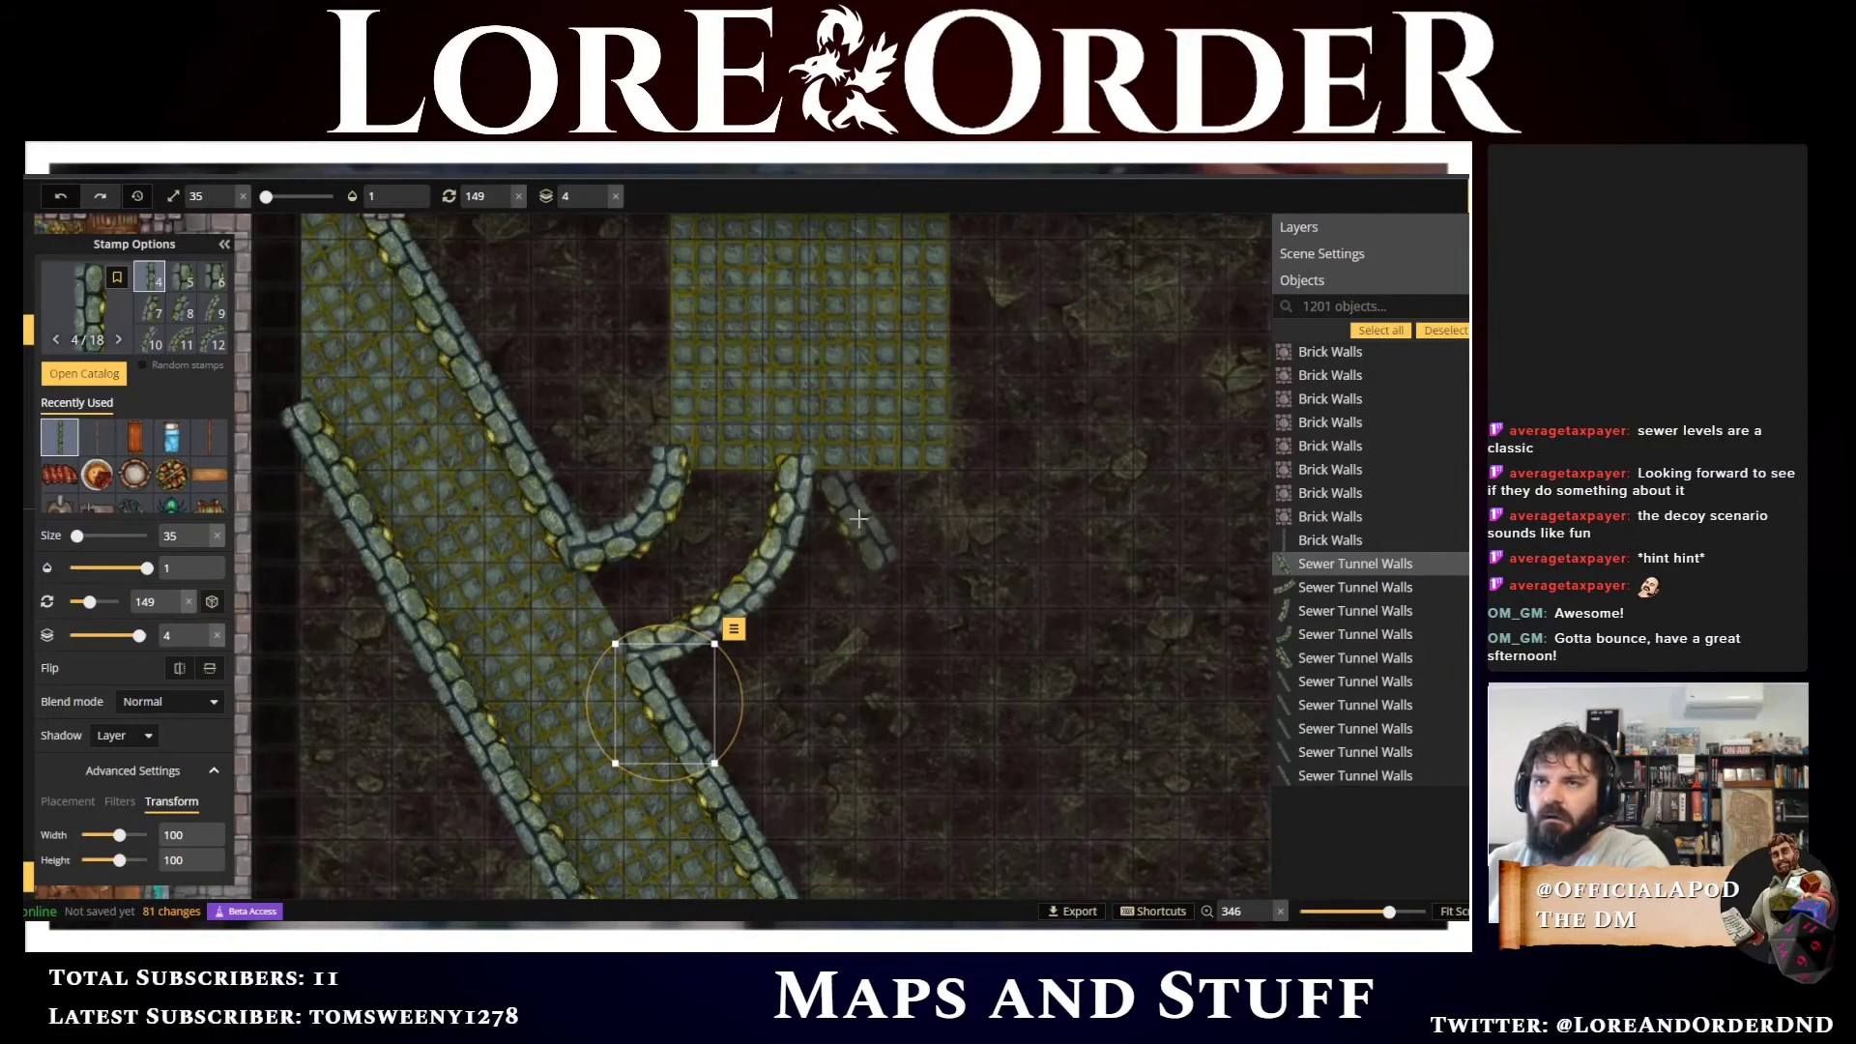
Place straight sewer wall variant 3 and position it over the diagonal tunnel at rotation 149
{"action": "key", "text": "Right"}
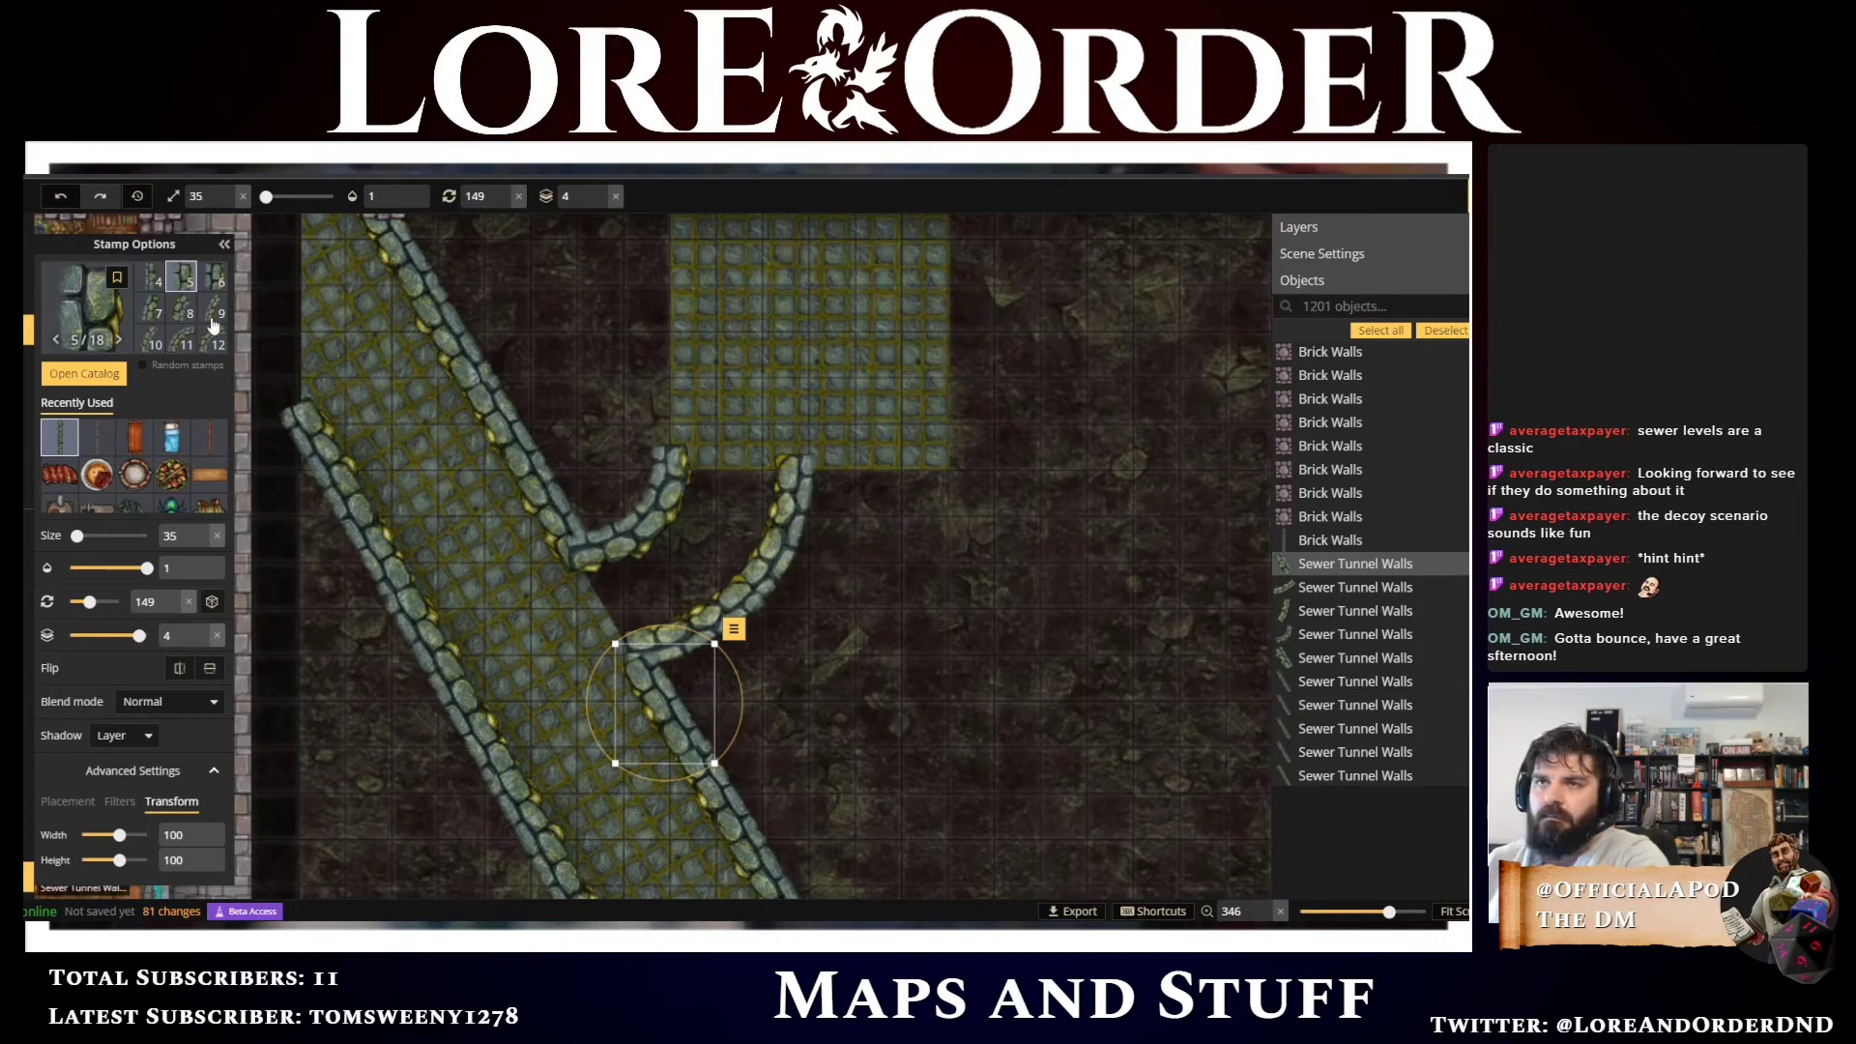
{"action": "scroll", "coordinate": [188, 307], "scroll_direction": "up", "scroll_amount": 1}
{"action": "left_click", "coordinate": [214, 280]}
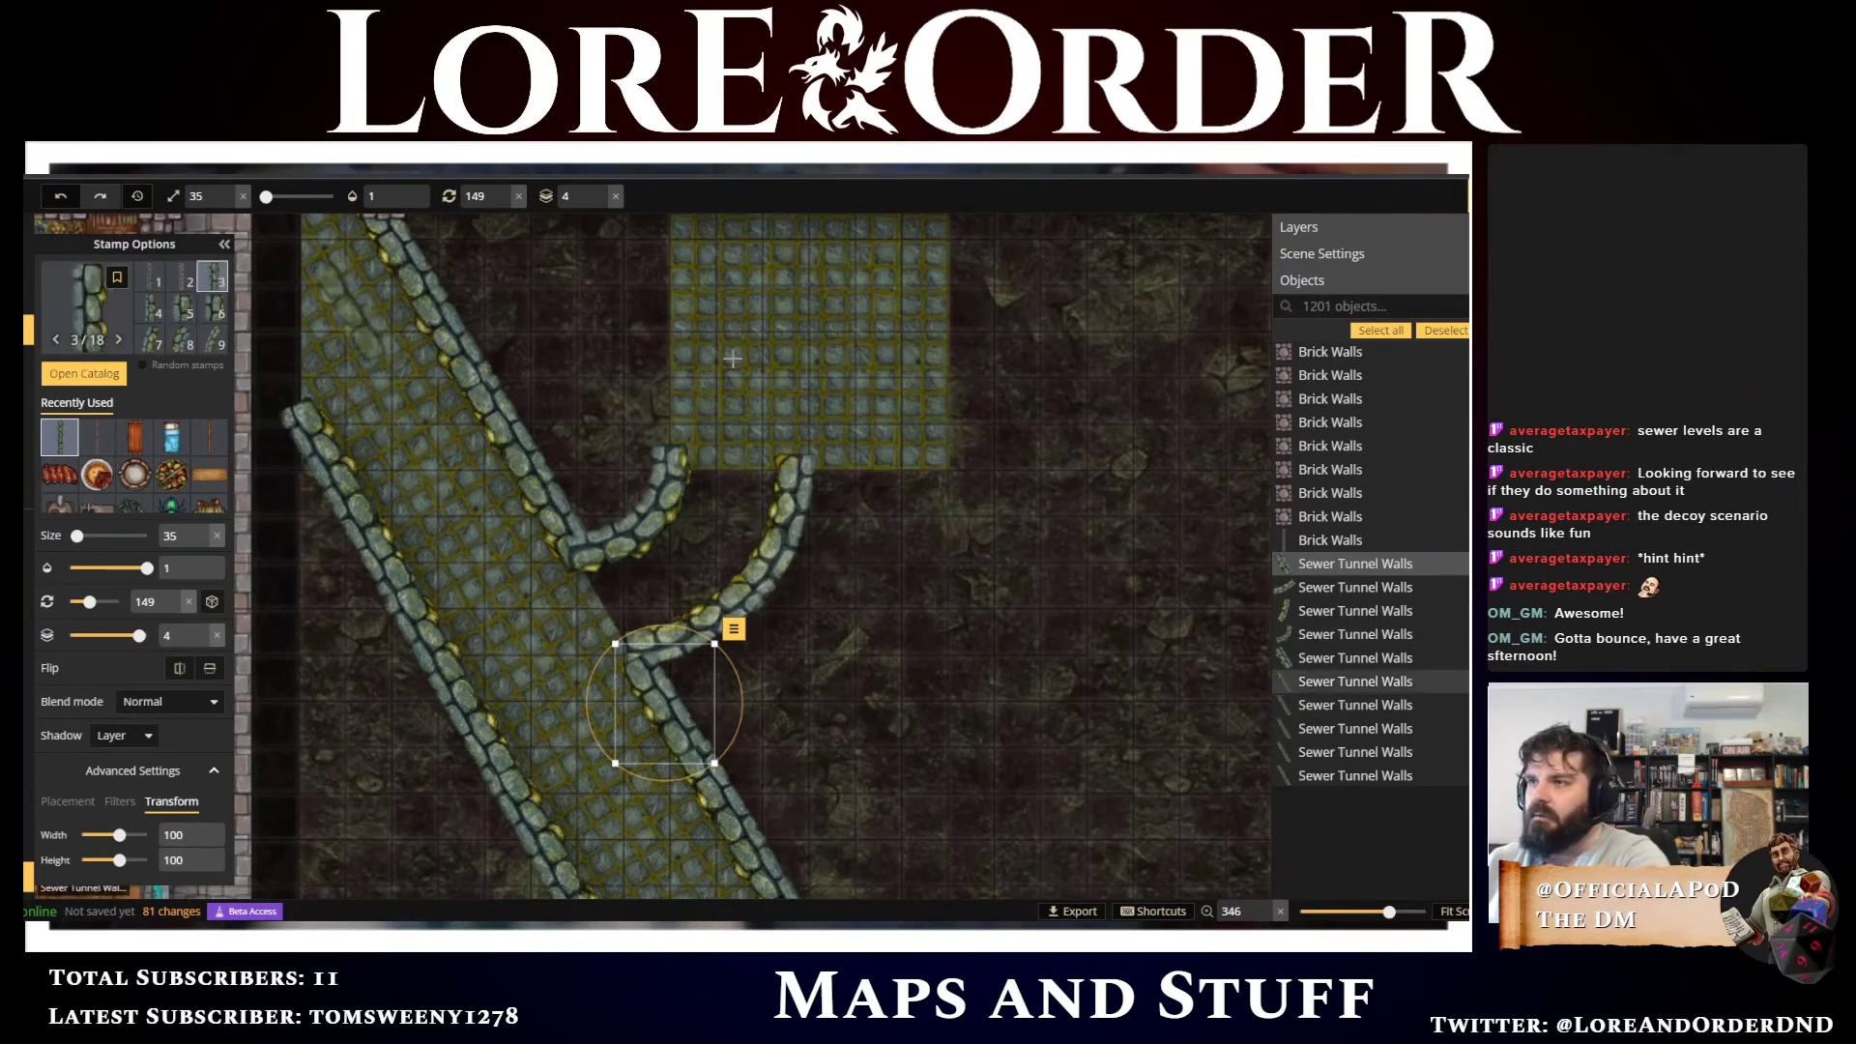
{"action": "left_click", "coordinate": [1002, 494]}
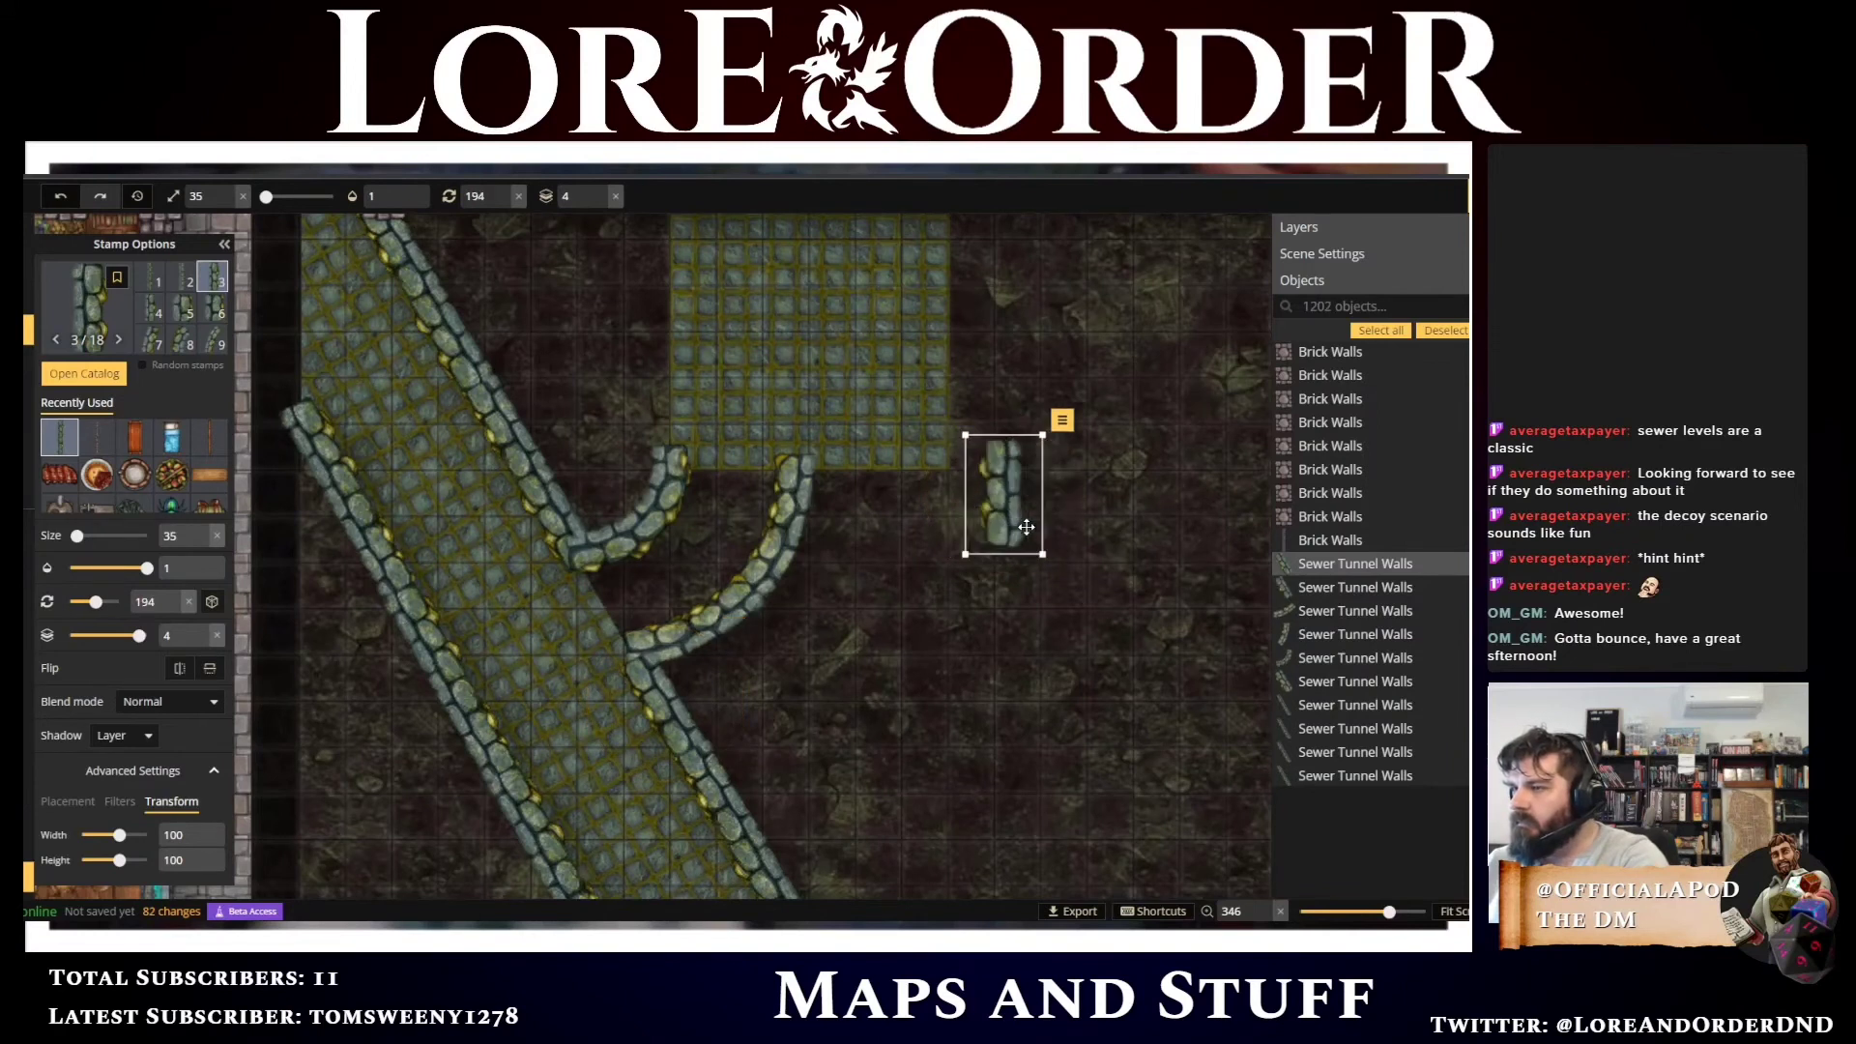
{"action": "left_click_drag", "start_coordinate": [1001, 507], "coordinate": [457, 459]}
{"action": "scroll", "coordinate": [457, 459], "scroll_direction": "down", "scroll_amount": 3}
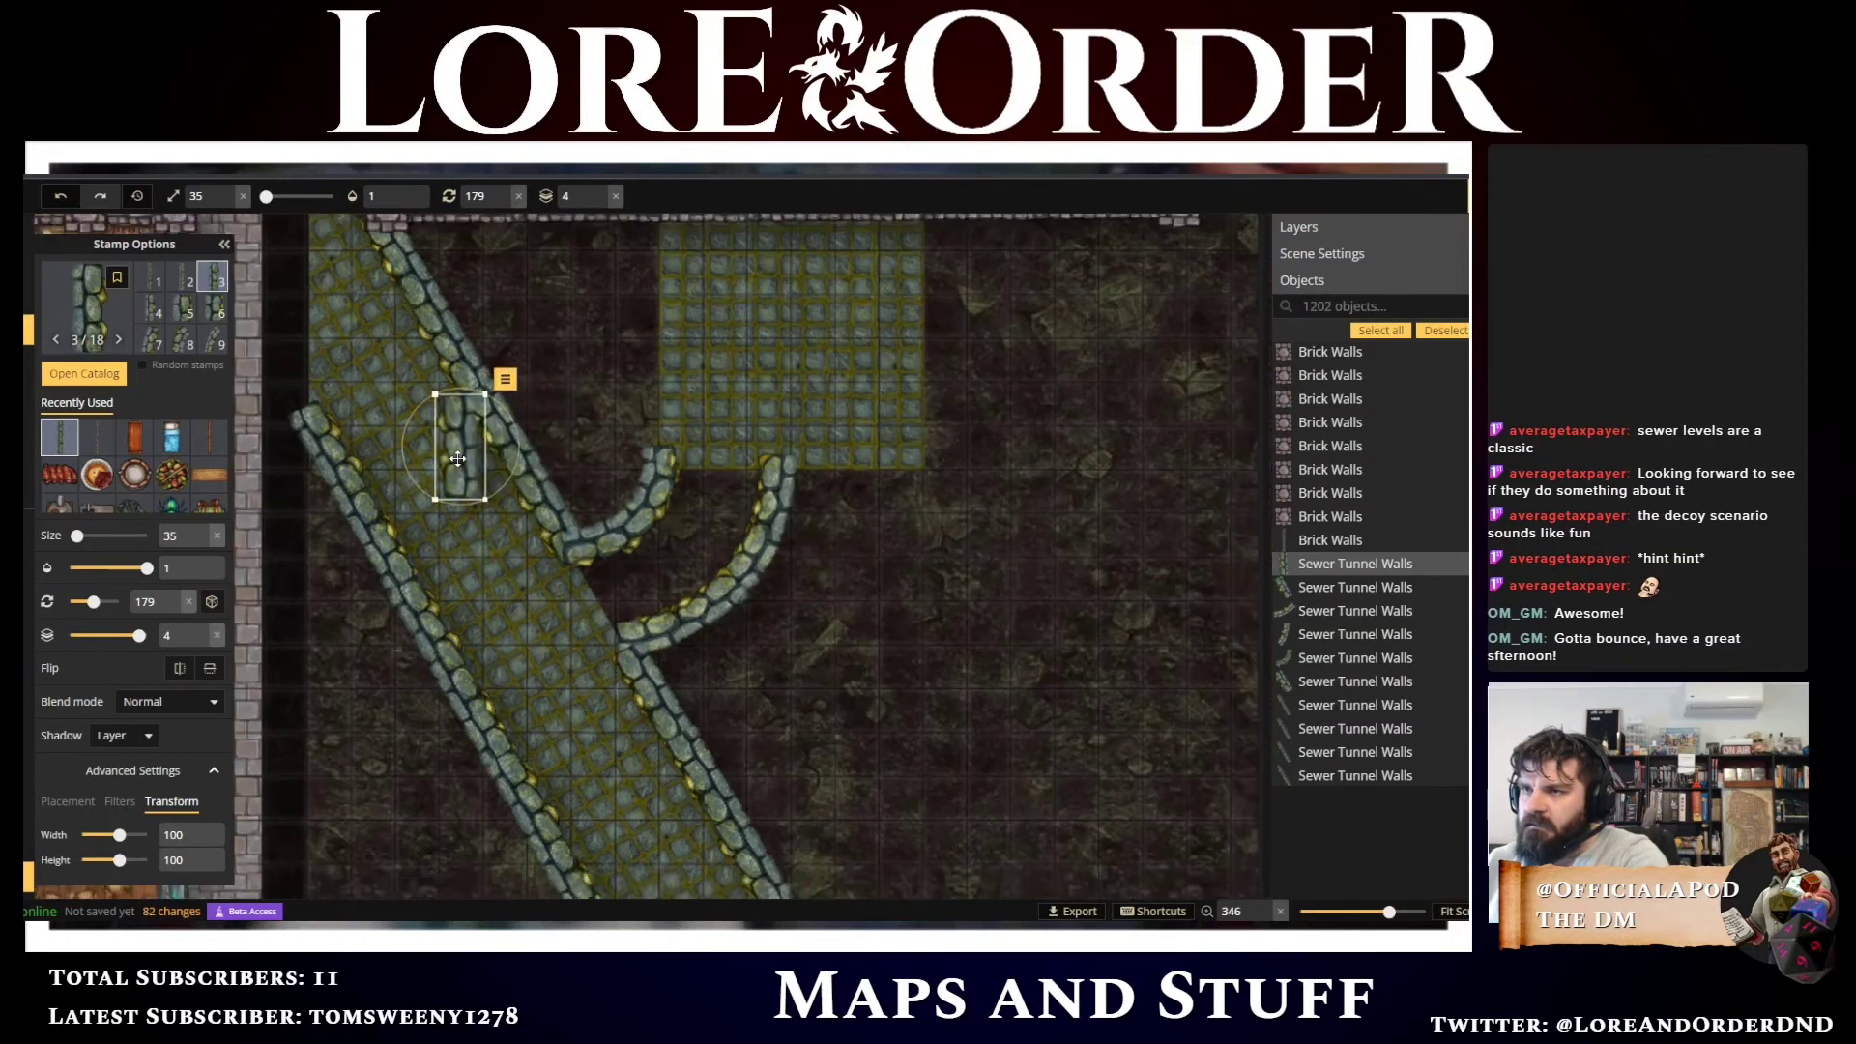
{"action": "scroll", "coordinate": [457, 459], "scroll_direction": "down", "scroll_amount": 2}
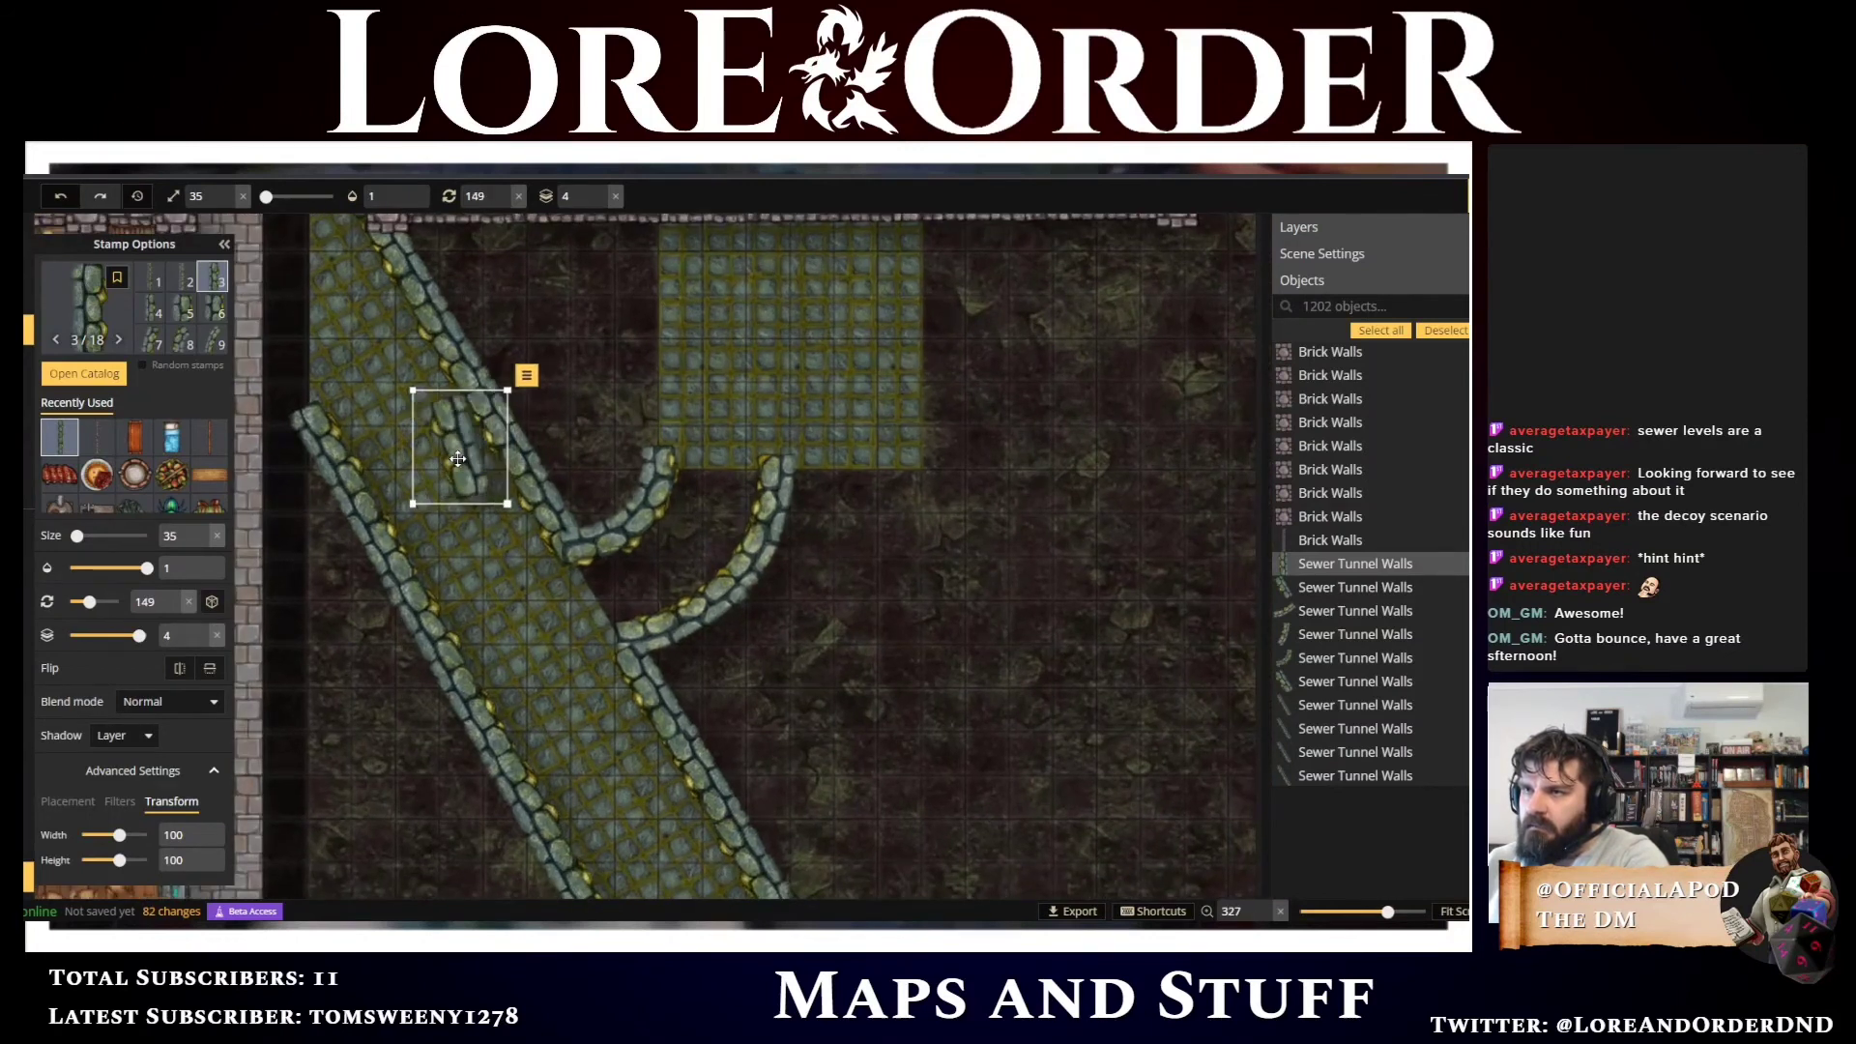
{"action": "left_click", "coordinate": [433, 306]}
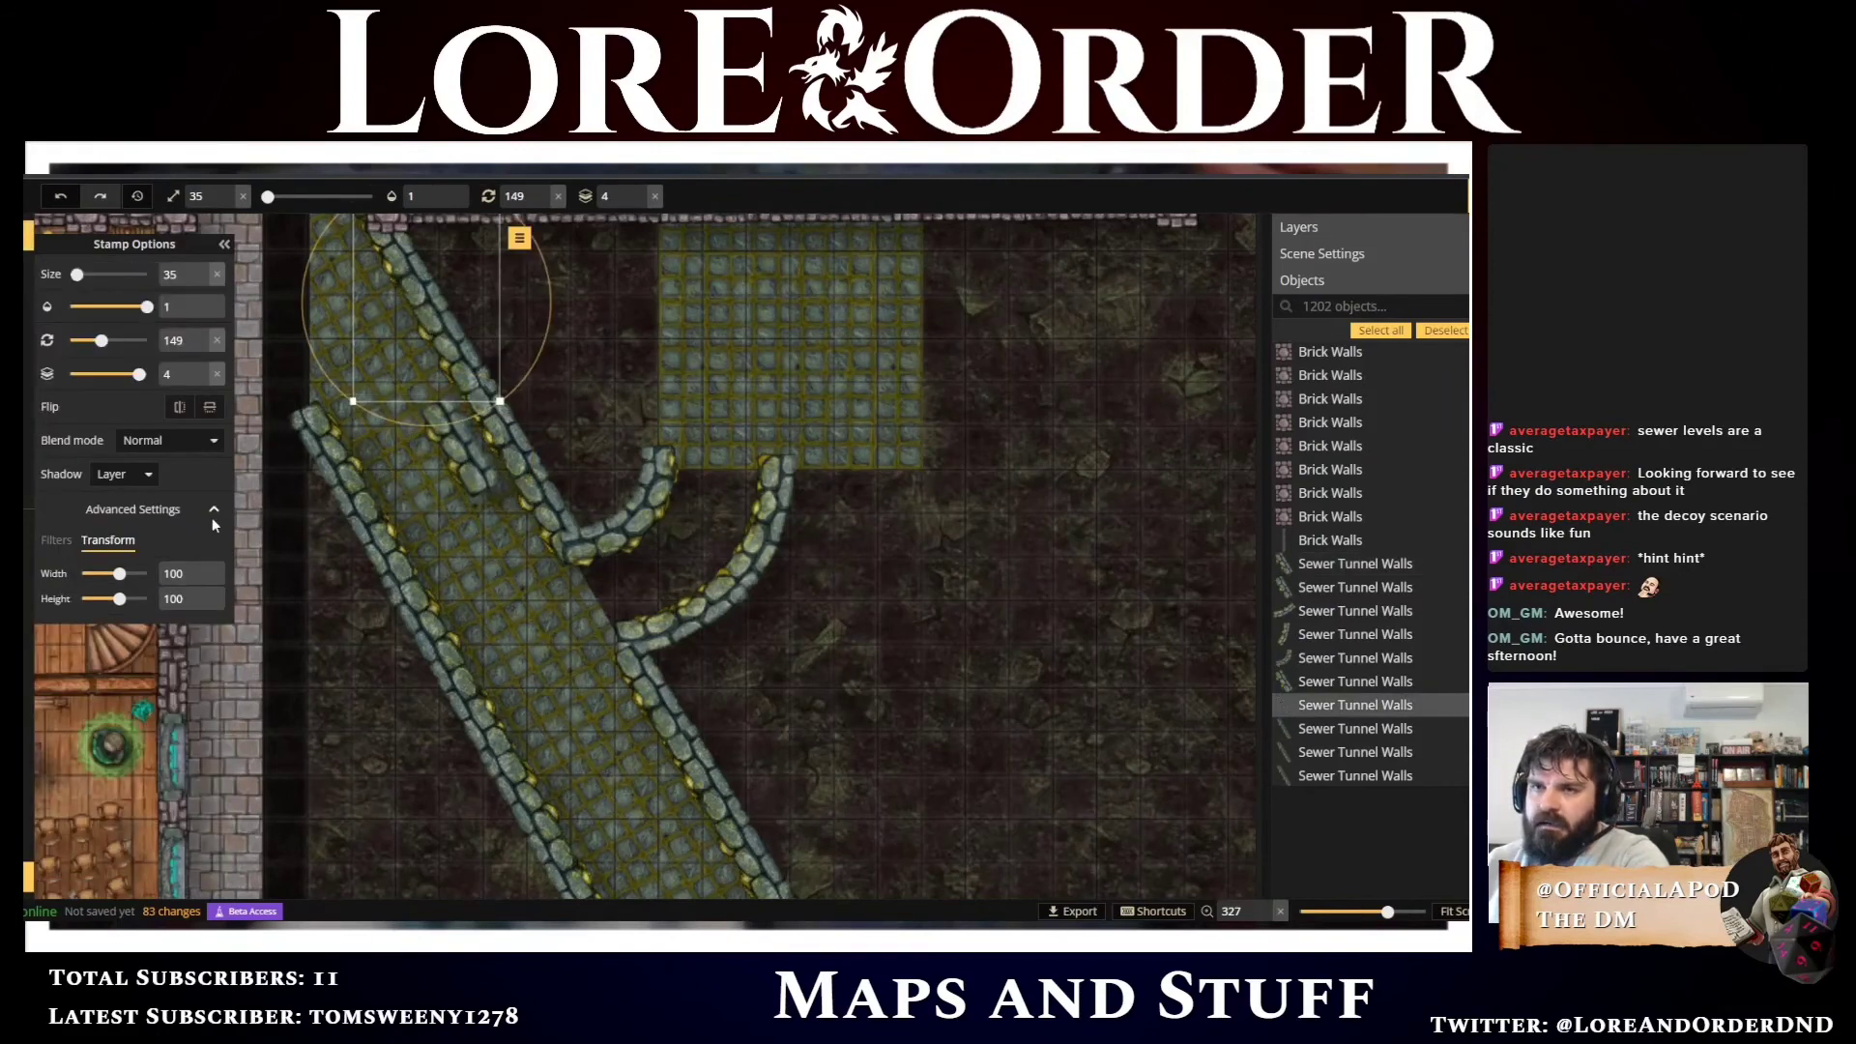
Move the variant 3 wall piece to the mossy square's lower edge at rotation 269, butting against the curved wall's upper end
{"action": "left_click", "coordinate": [472, 457]}
{"action": "left_click_drag", "start_coordinate": [462, 462], "coordinate": [875, 493]}
{"action": "scroll", "coordinate": [888, 499], "scroll_direction": "up", "scroll_amount": 1}
{"action": "scroll", "coordinate": [887, 500], "scroll_direction": "up", "scroll_amount": 1}
{"action": "scroll", "coordinate": [888, 500], "scroll_direction": "down", "scroll_amount": 9}
{"action": "scroll", "coordinate": [887, 500], "scroll_direction": "up", "scroll_amount": 1}
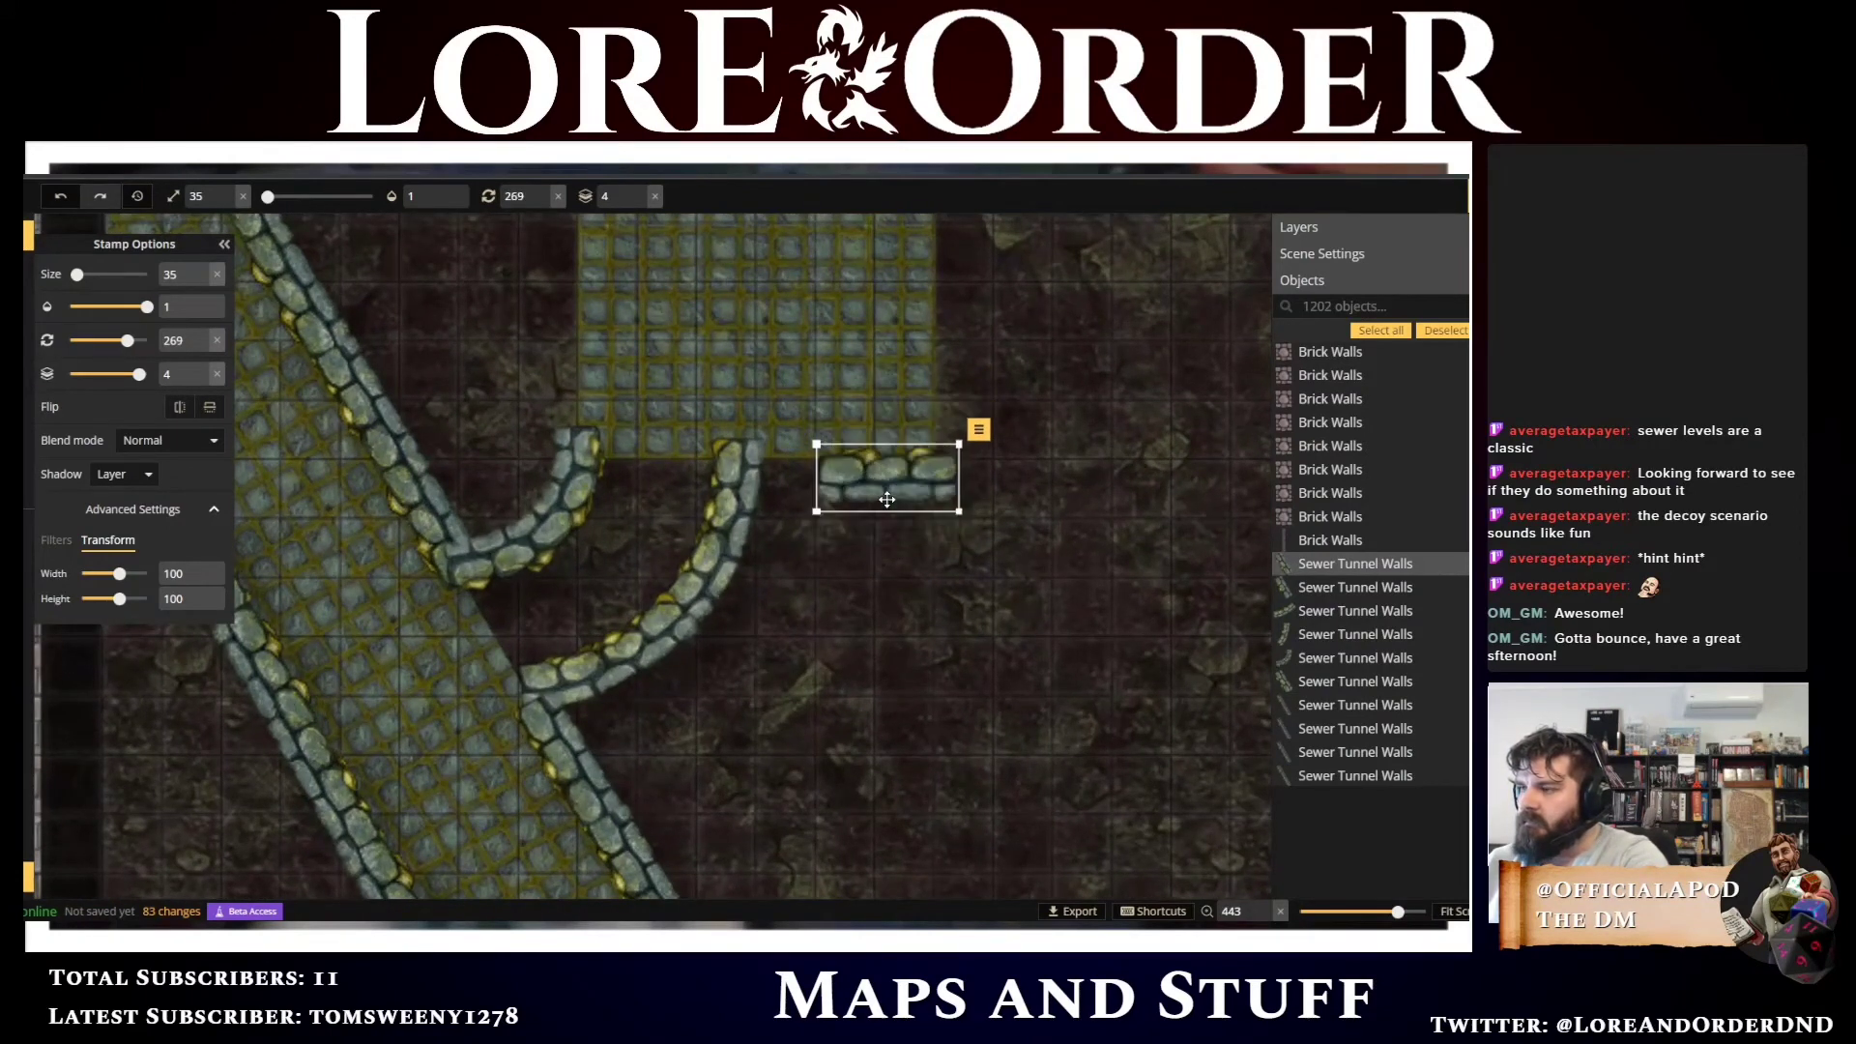
{"action": "left_click_drag", "start_coordinate": [868, 476], "coordinate": [797, 468]}
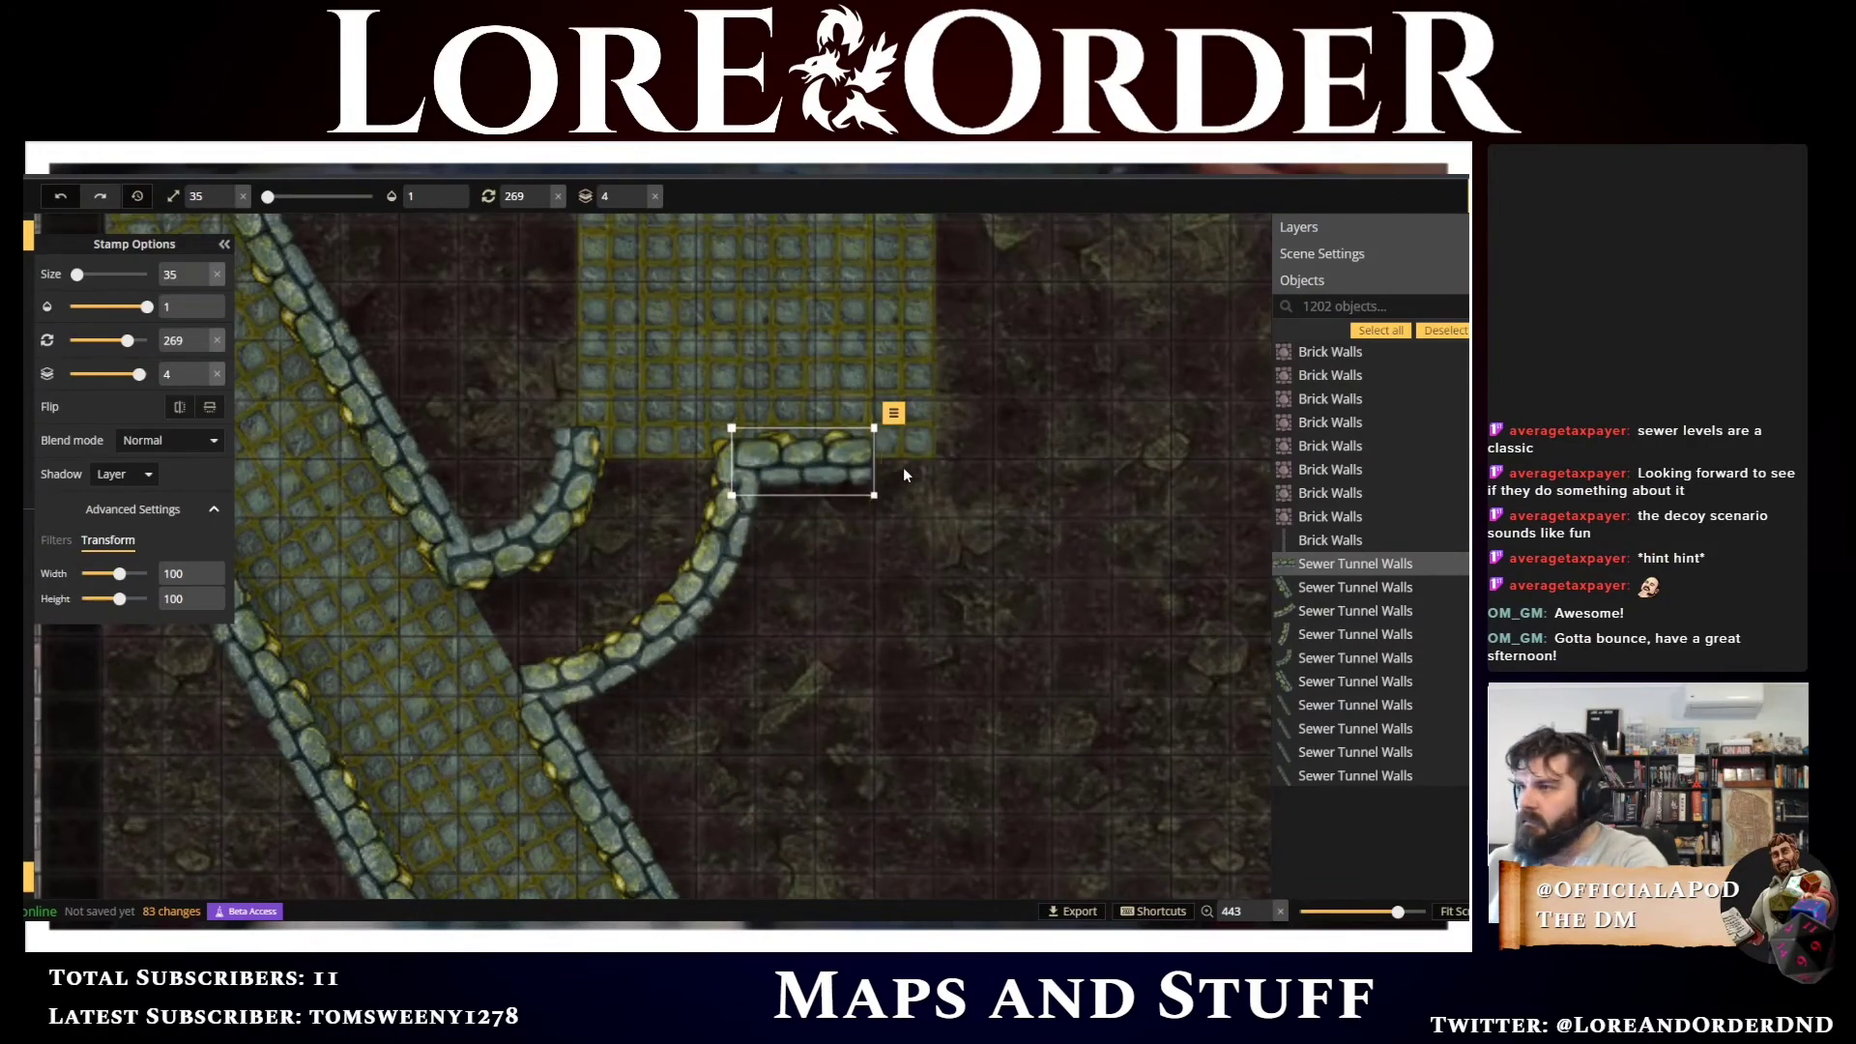
Copy a long tunnel wall segment and place it along the mossy square's right edge at rotation 179, below the brick wall
{"action": "scroll", "coordinate": [975, 464], "scroll_direction": "down", "scroll_amount": 1}
{"action": "scroll", "coordinate": [974, 458], "scroll_direction": "down", "scroll_amount": 2}
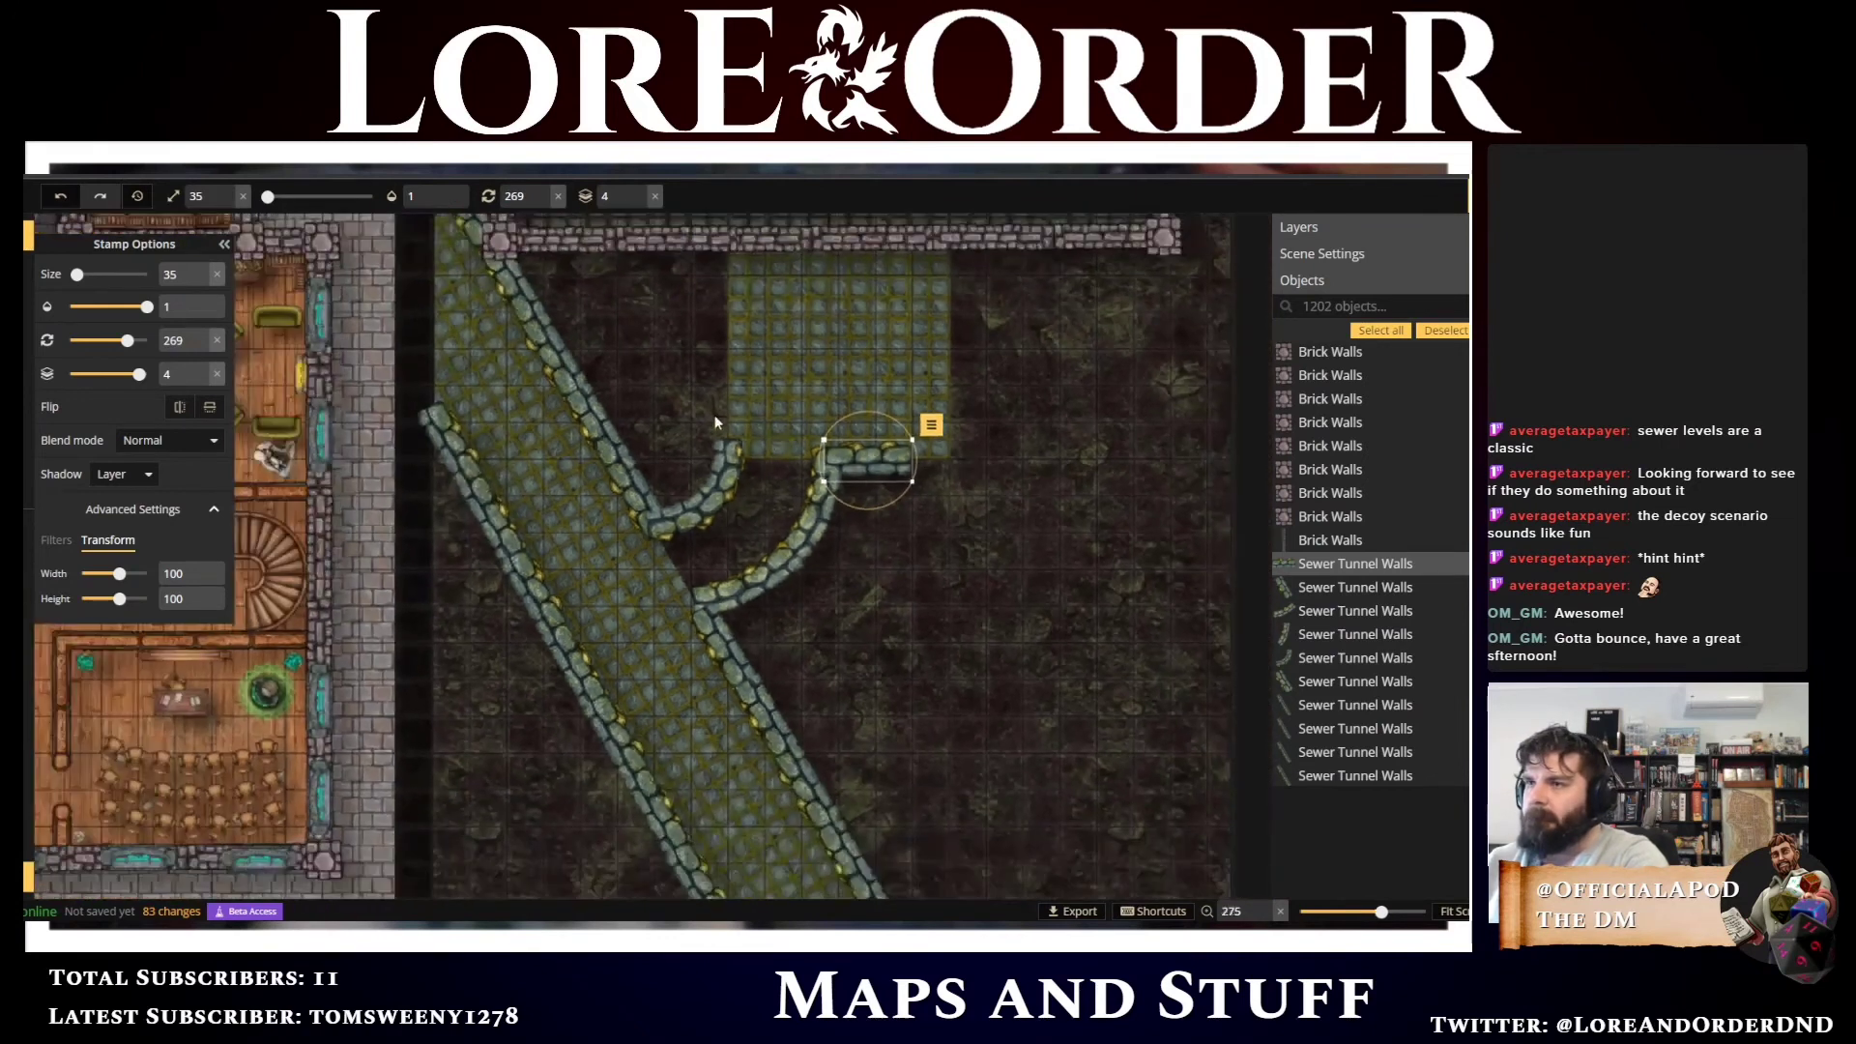
{"action": "left_click", "coordinate": [617, 418]}
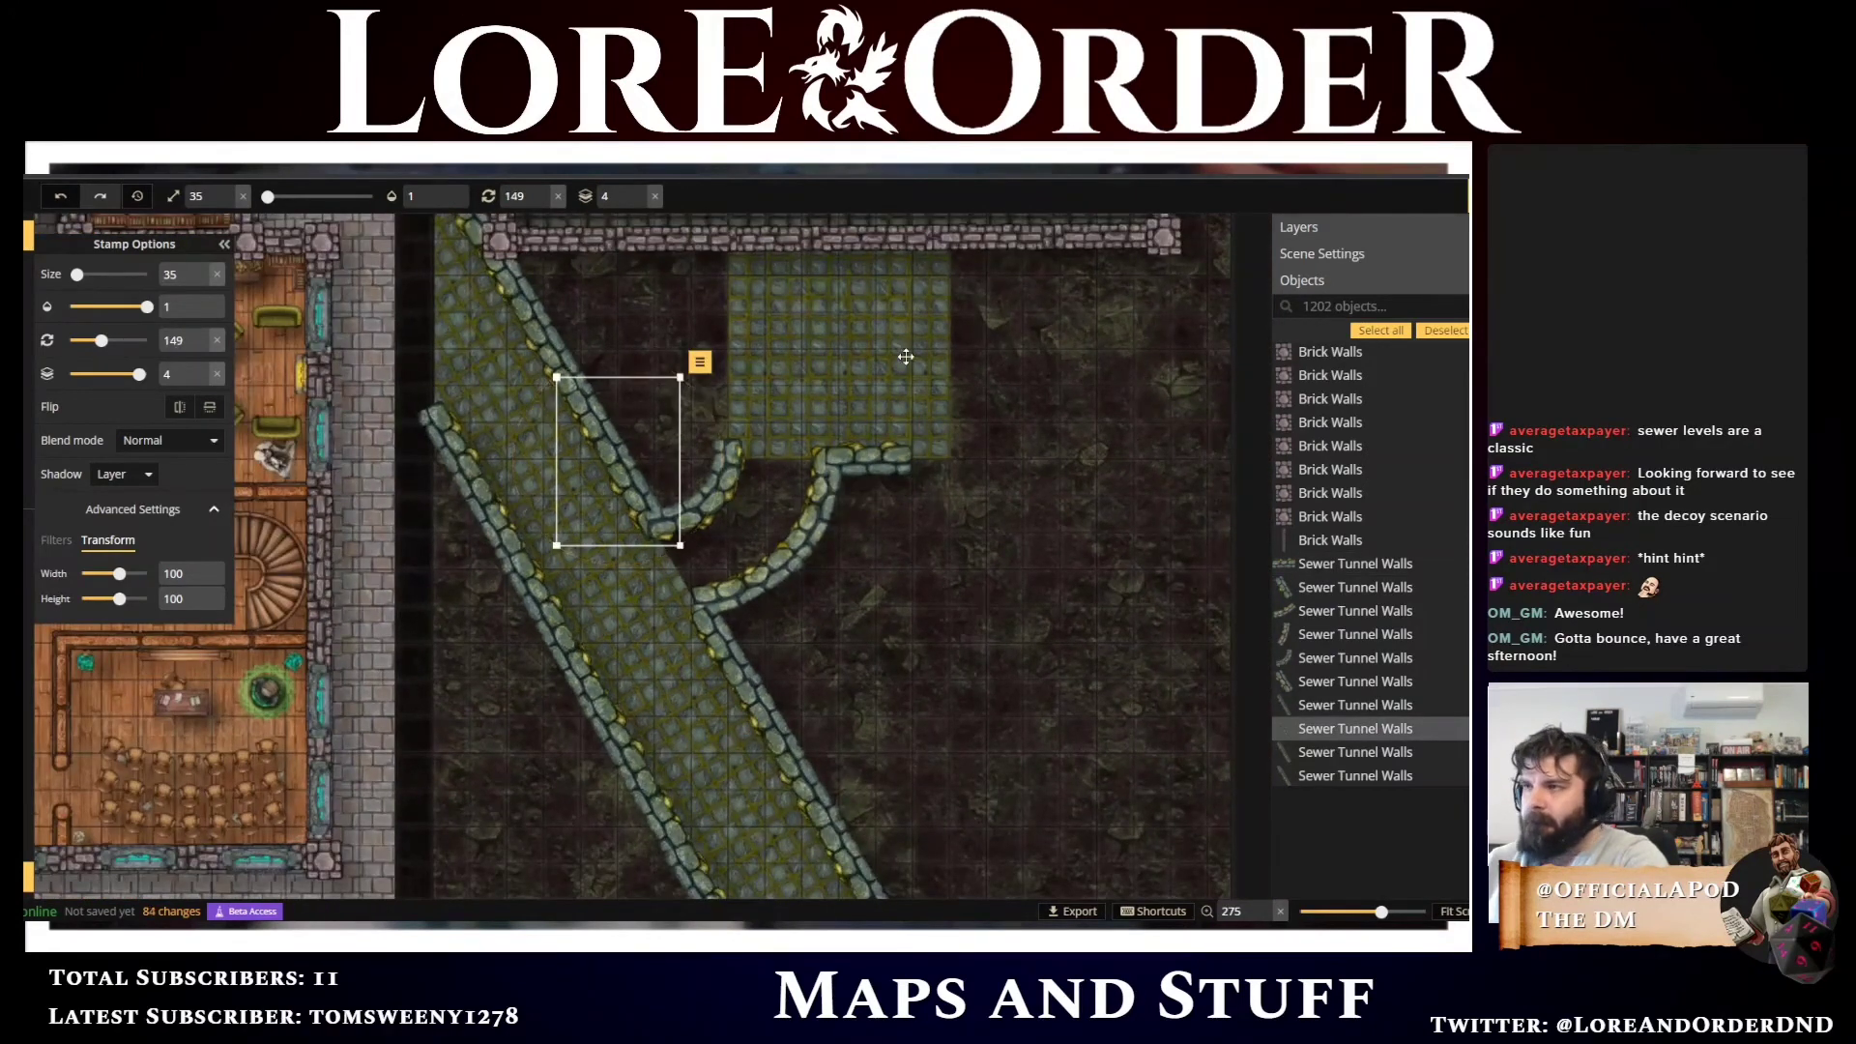
{"action": "key", "text": "ctrl+c"}
{"action": "key", "text": "ctrl+v"}
{"action": "scroll", "coordinate": [1005, 348], "scroll_direction": "up", "scroll_amount": 1}
{"action": "scroll", "coordinate": [1005, 348], "scroll_direction": "up", "scroll_amount": 3}
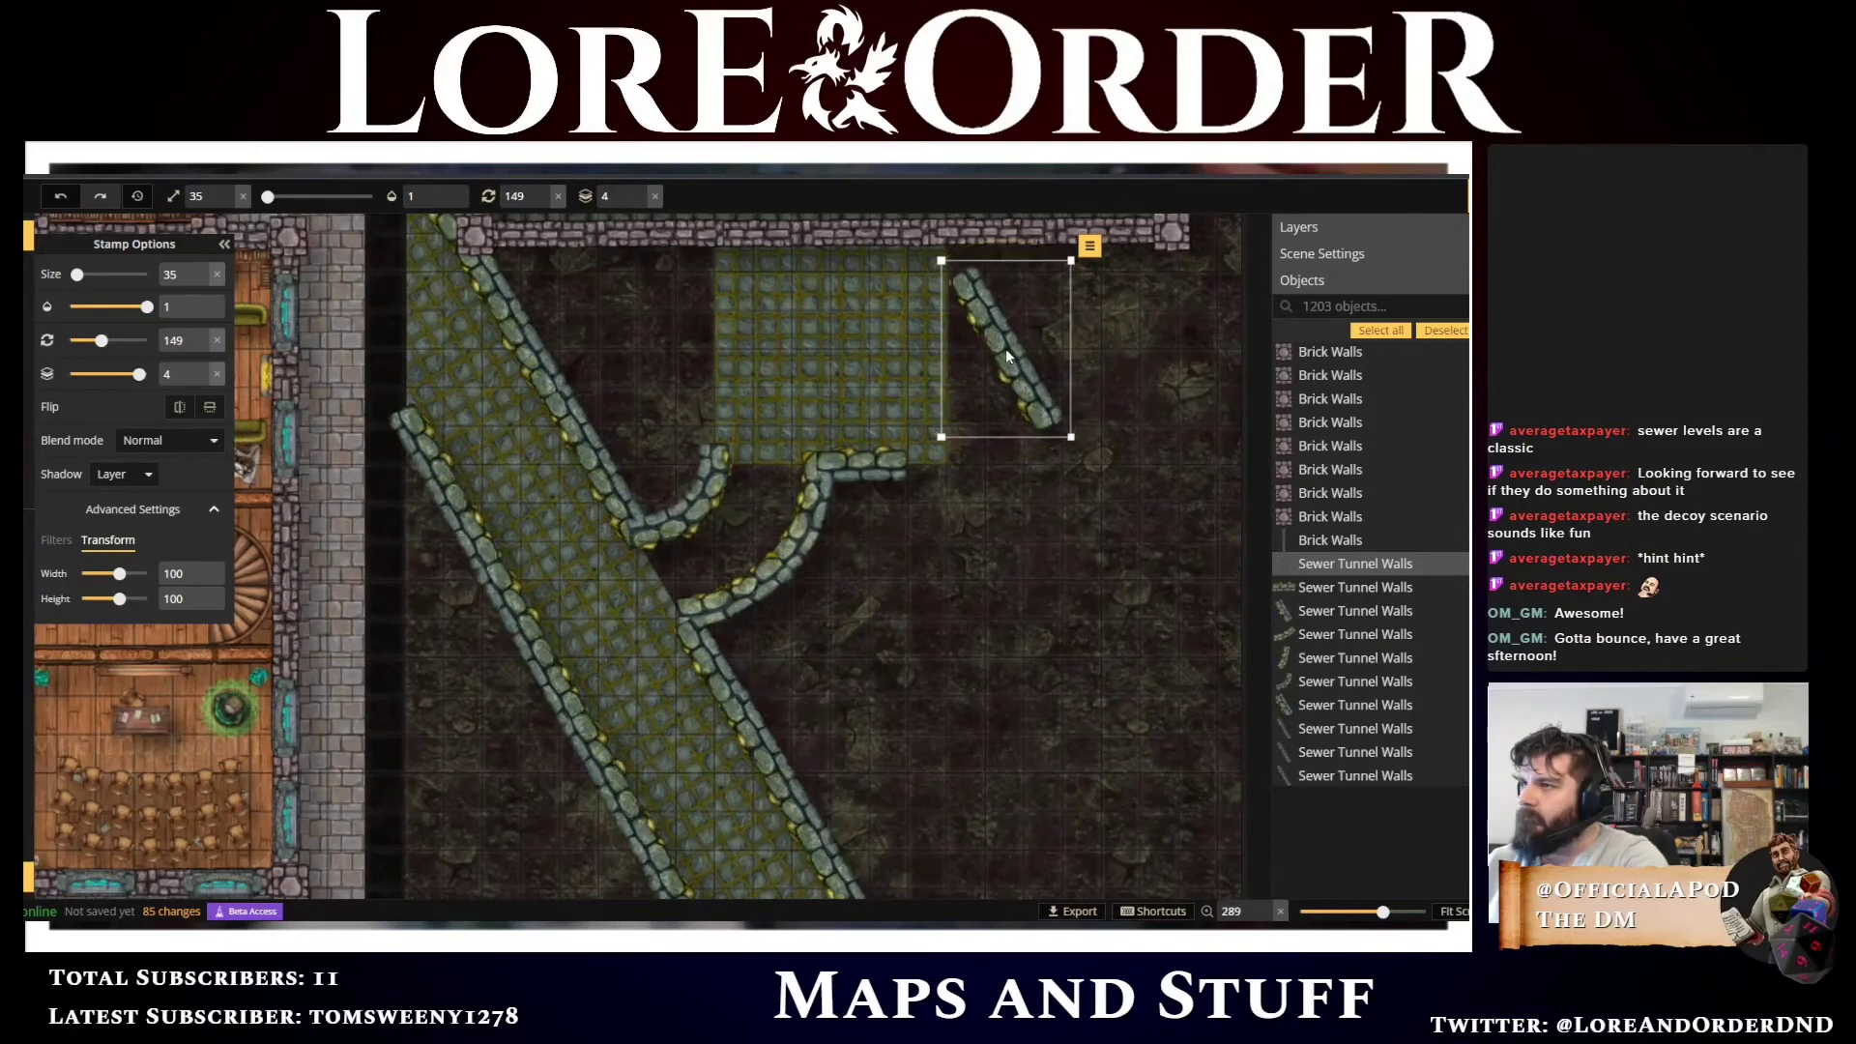
{"action": "left_click_drag", "start_coordinate": [998, 346], "coordinate": [945, 329]}
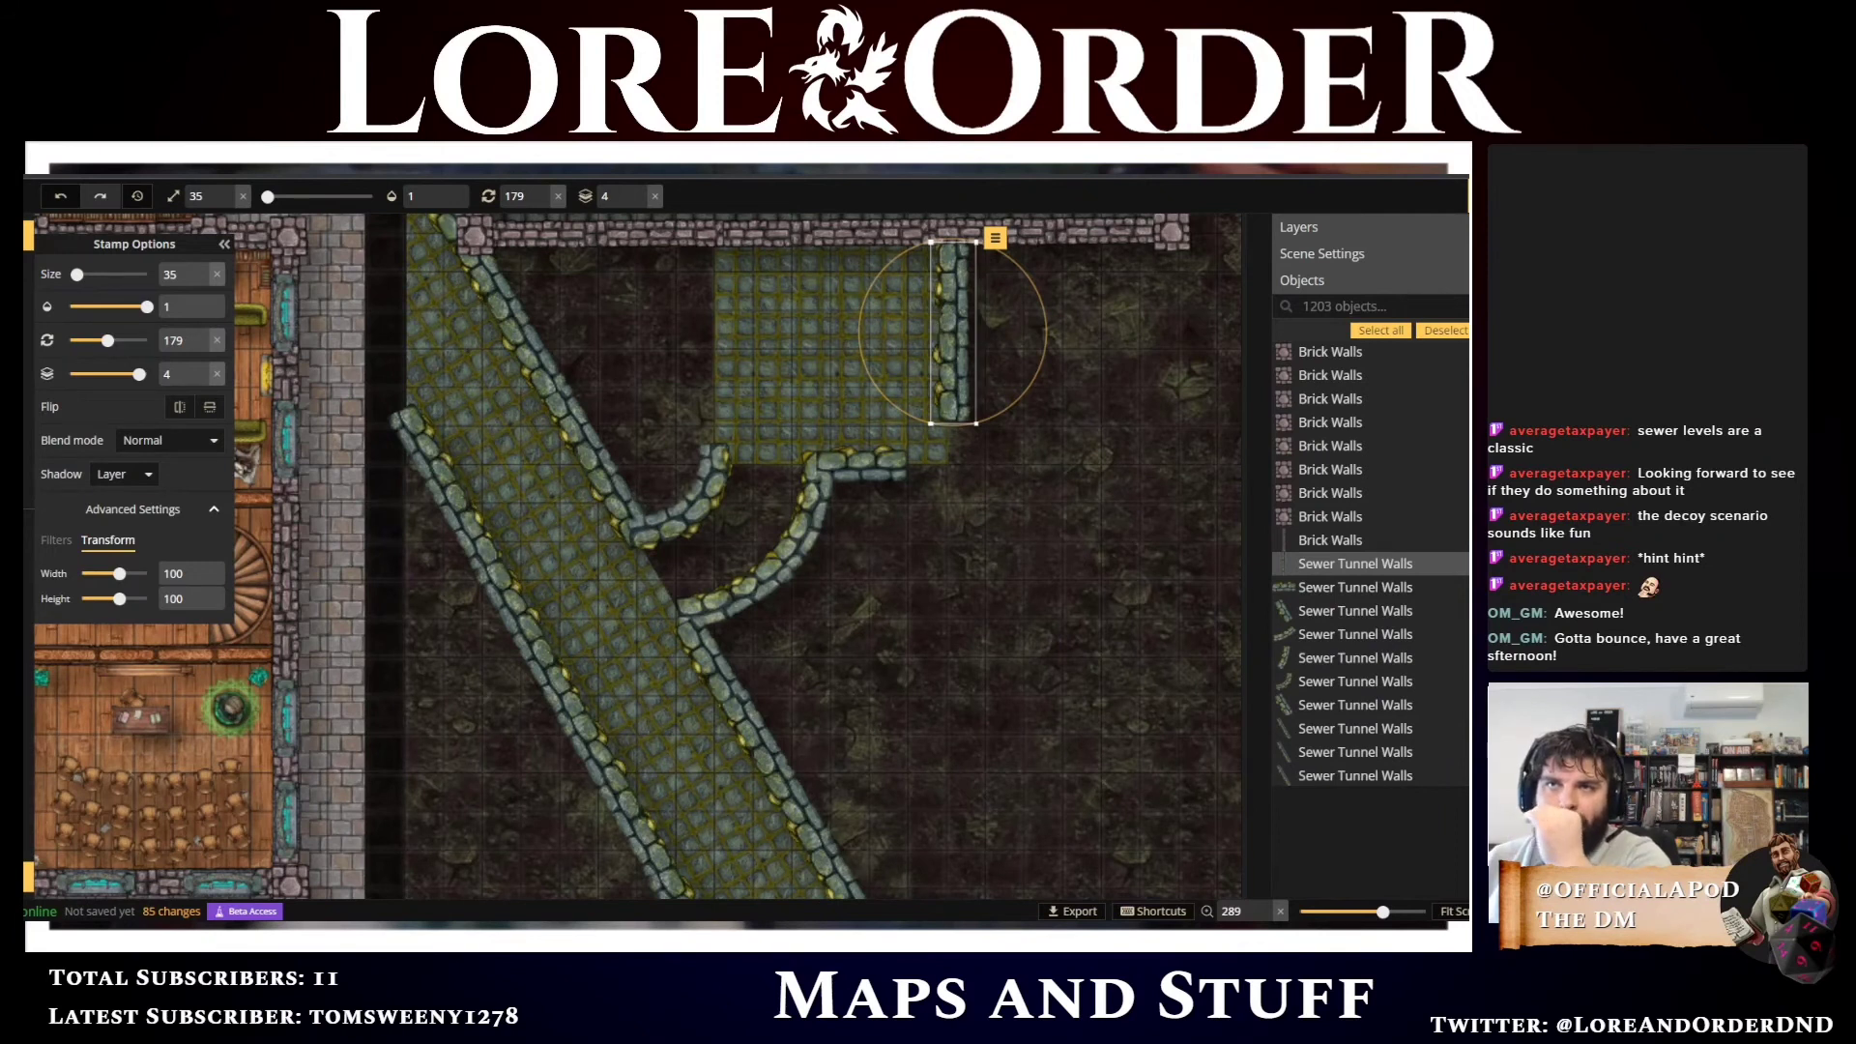
Extend the mossy square's right wall down to its lower corner with short wall variant 5 at rotation 179
{"action": "key", "text": "Escape"}
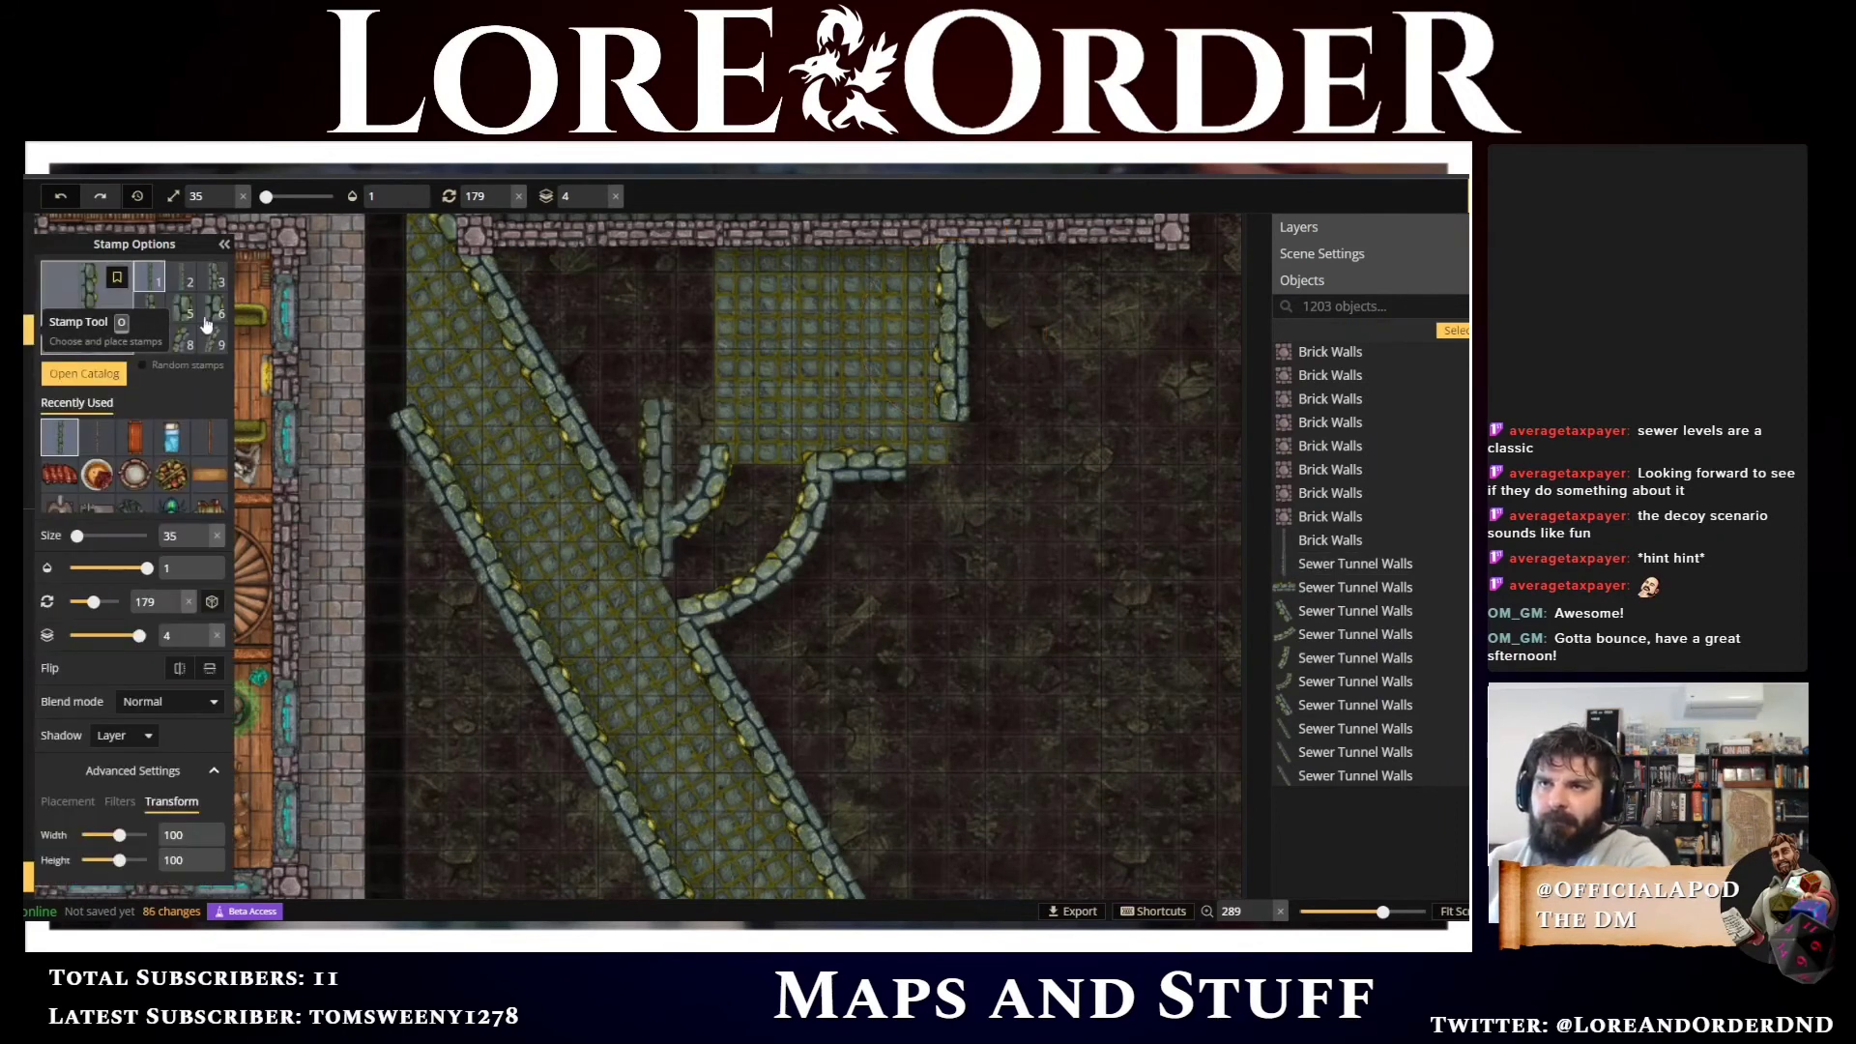
{"action": "left_click", "coordinate": [193, 307]}
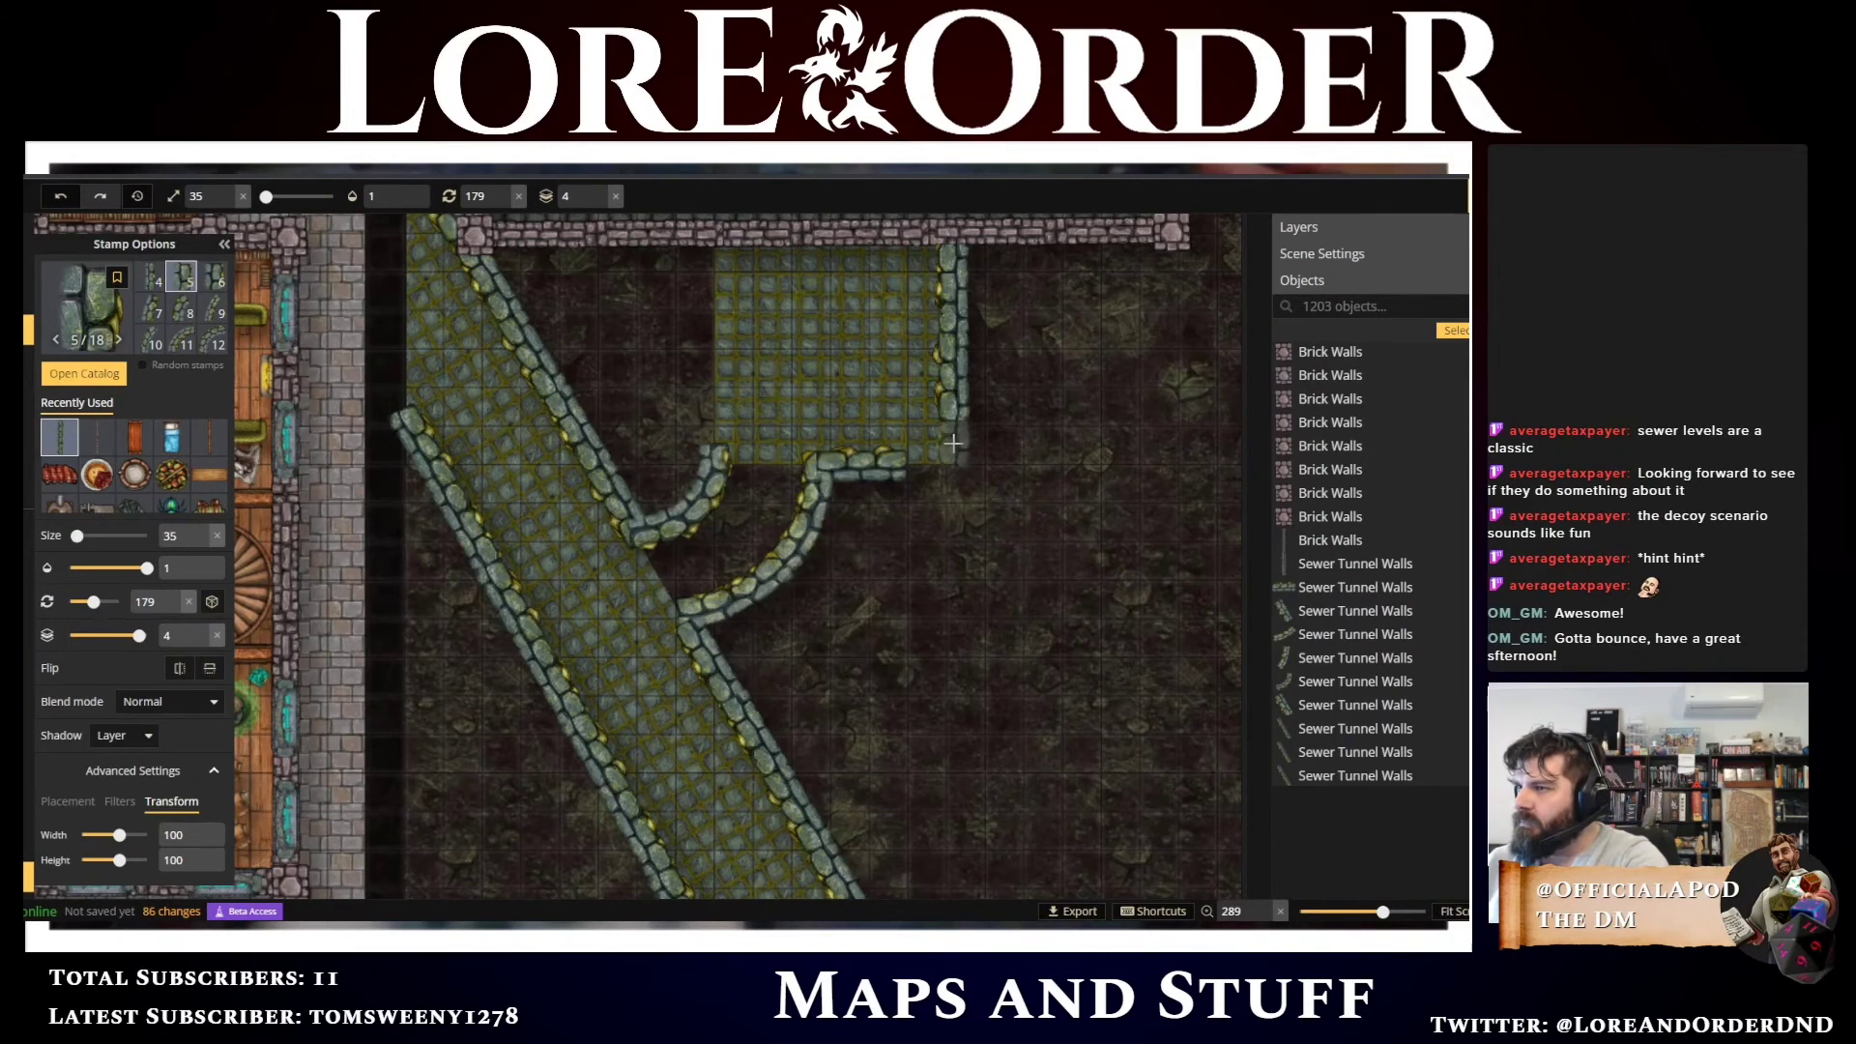
{"action": "left_click", "coordinate": [953, 443]}
Try closing the gap in the mossy square's lower wall with another variant 5 piece at rotation 269, and delete it
{"action": "left_click", "coordinate": [933, 503]}
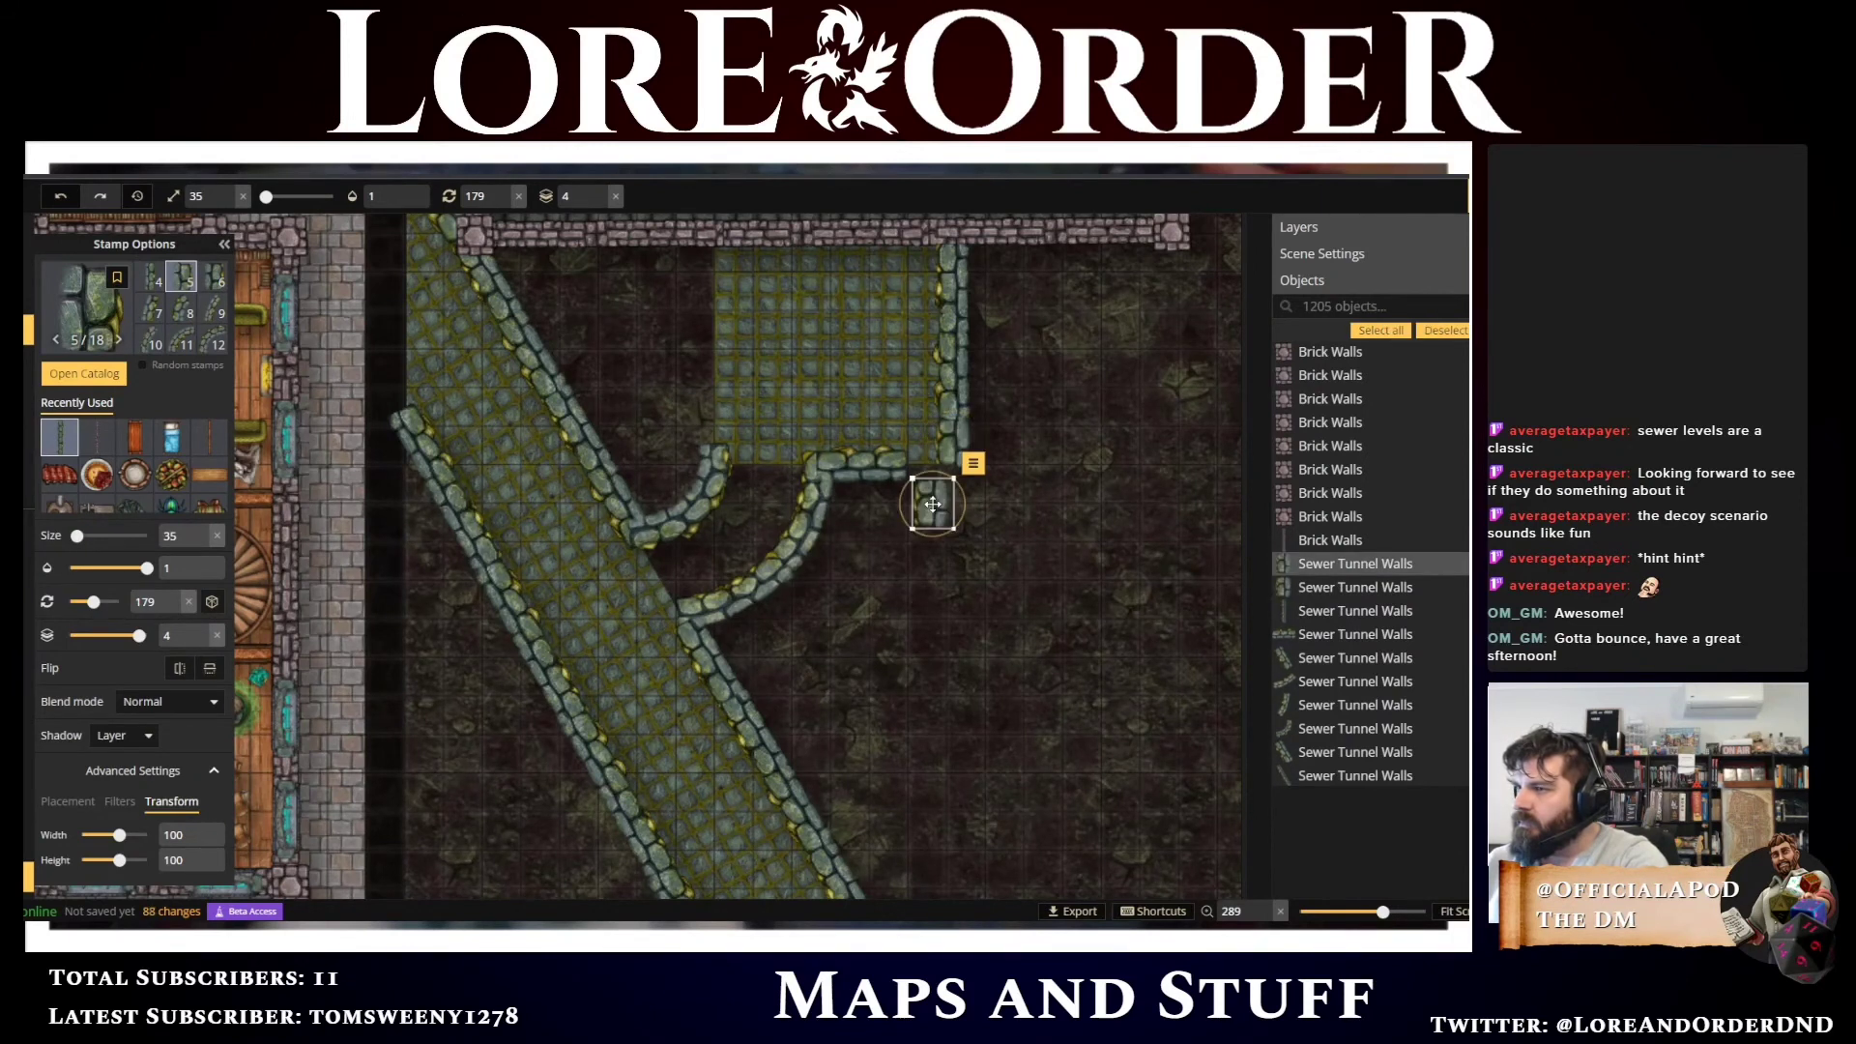
{"action": "scroll", "coordinate": [933, 502], "scroll_direction": "up", "scroll_amount": 5}
{"action": "scroll", "coordinate": [933, 502], "scroll_direction": "down", "scroll_amount": 6, "text": "shift"}
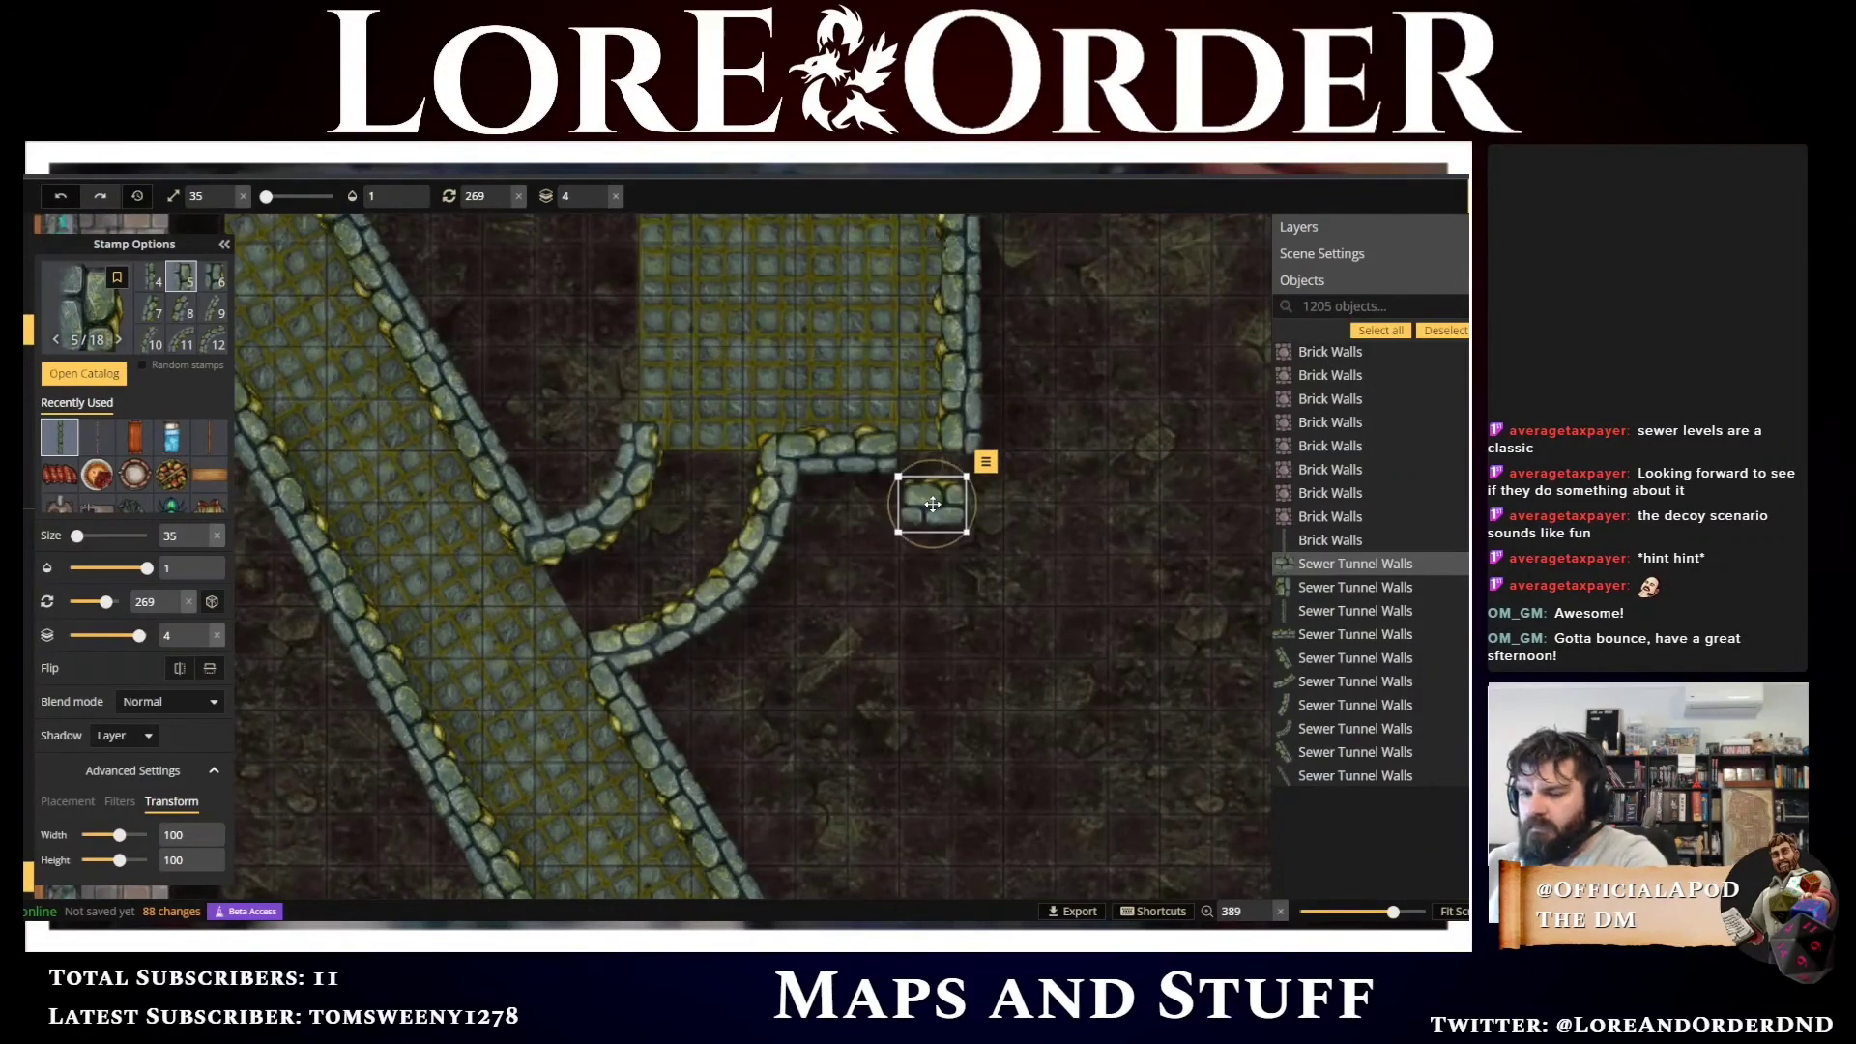
{"action": "left_click_drag", "start_coordinate": [919, 473], "coordinate": [863, 461]}
{"action": "key", "text": "Delete"}
Duplicate the horizontal wall piece below the mossy square and place the copy beside it, reaching the right wall's lower corner
{"action": "left_click", "coordinate": [843, 460]}
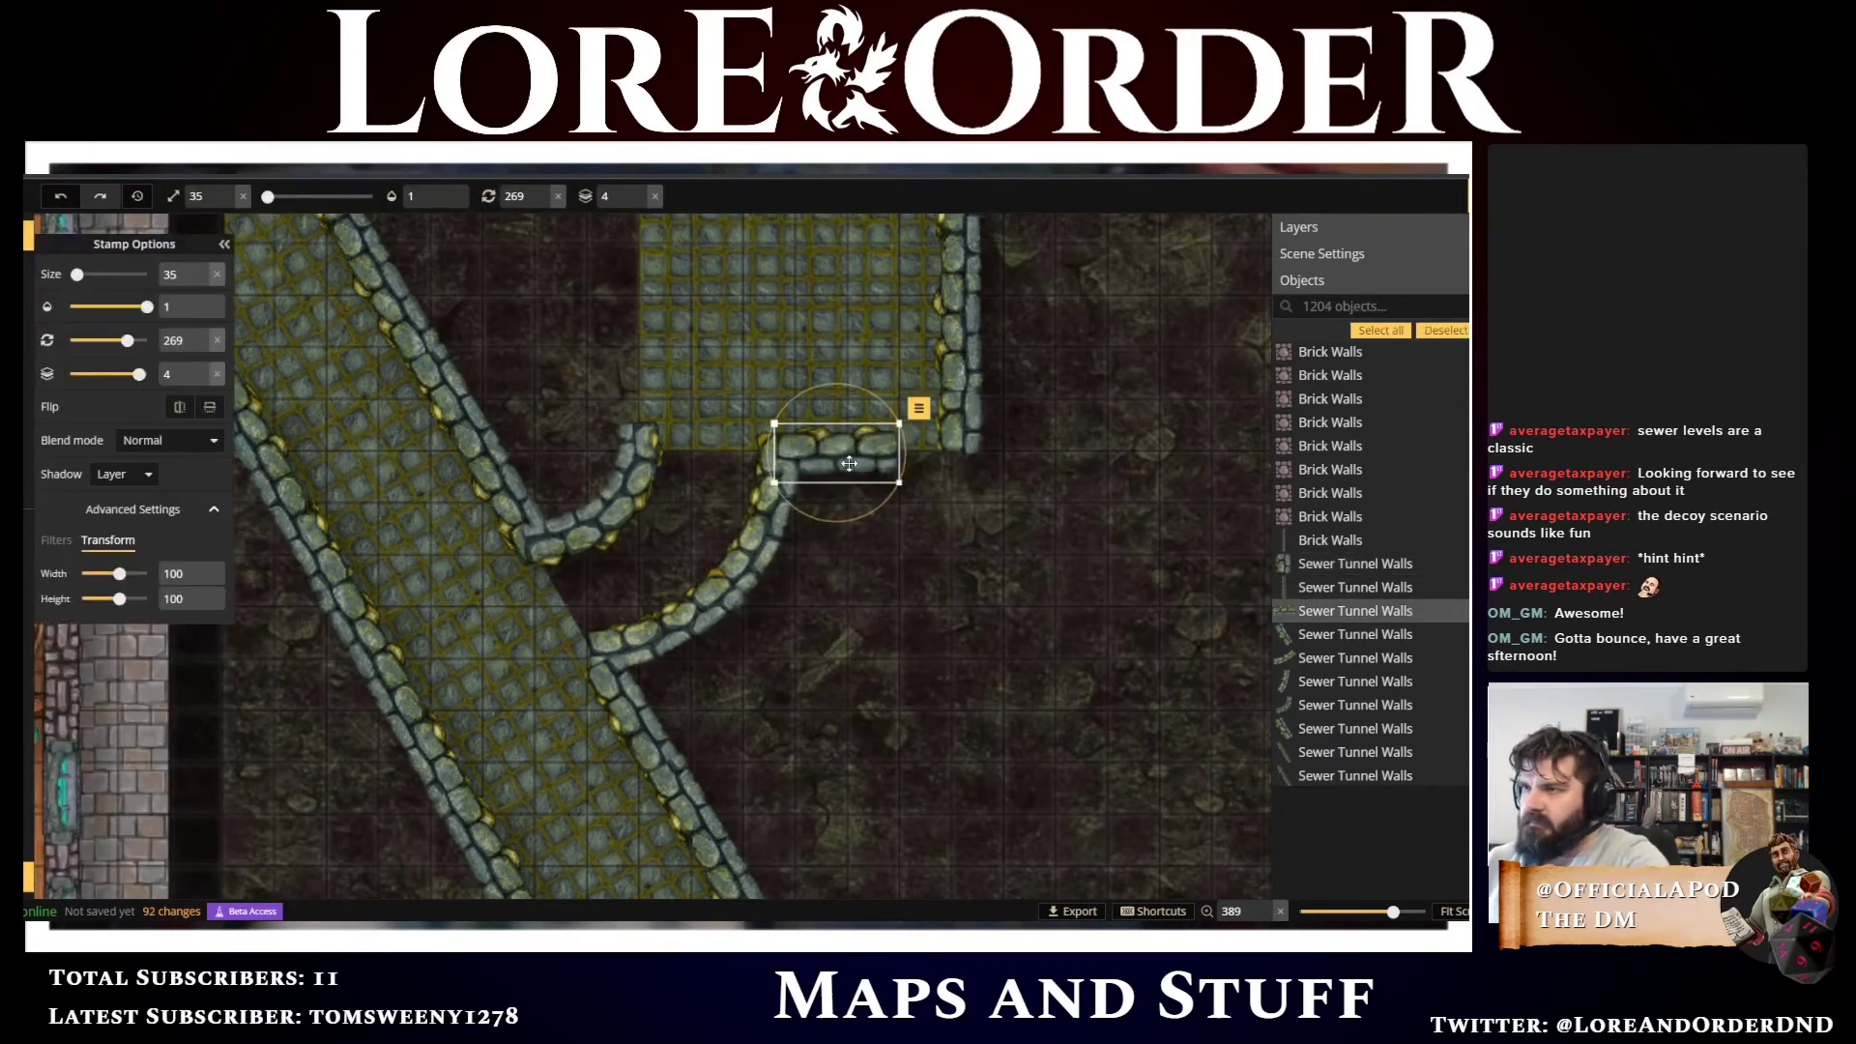
{"action": "key", "text": "ctrl+v"}
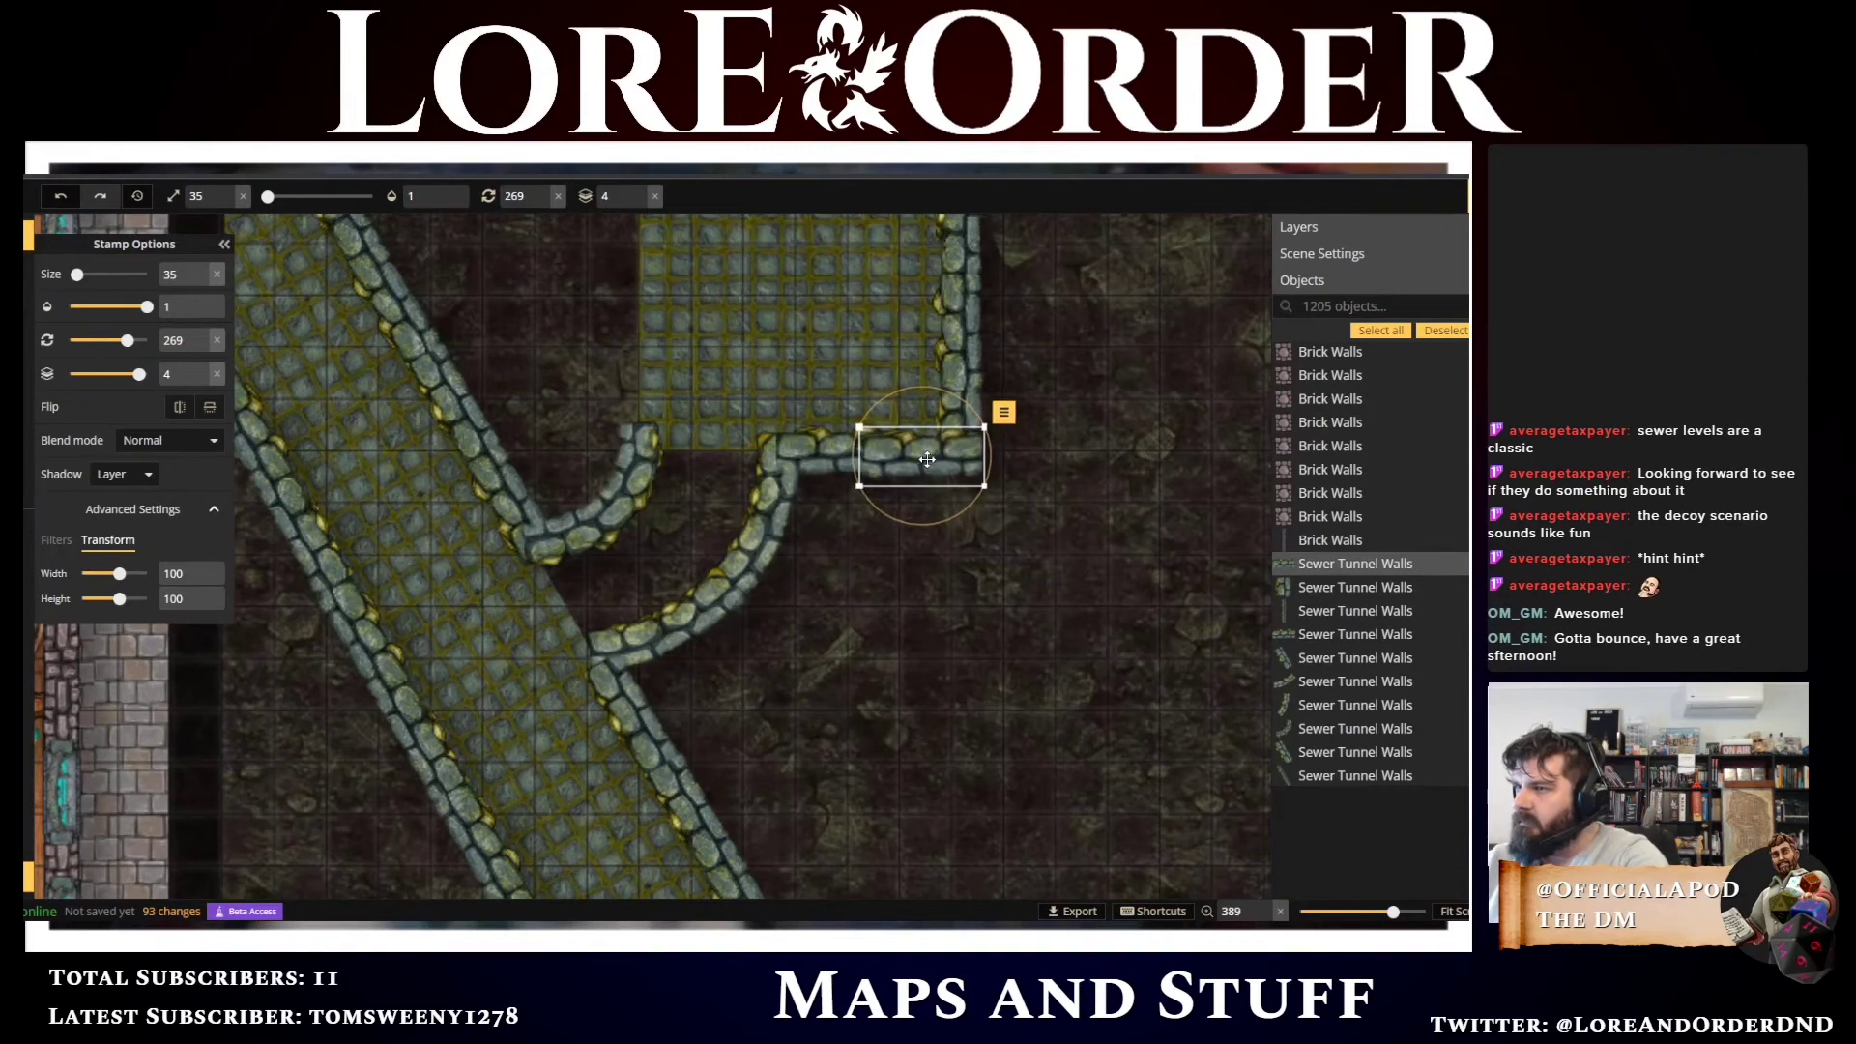
{"action": "left_click", "coordinate": [1098, 431]}
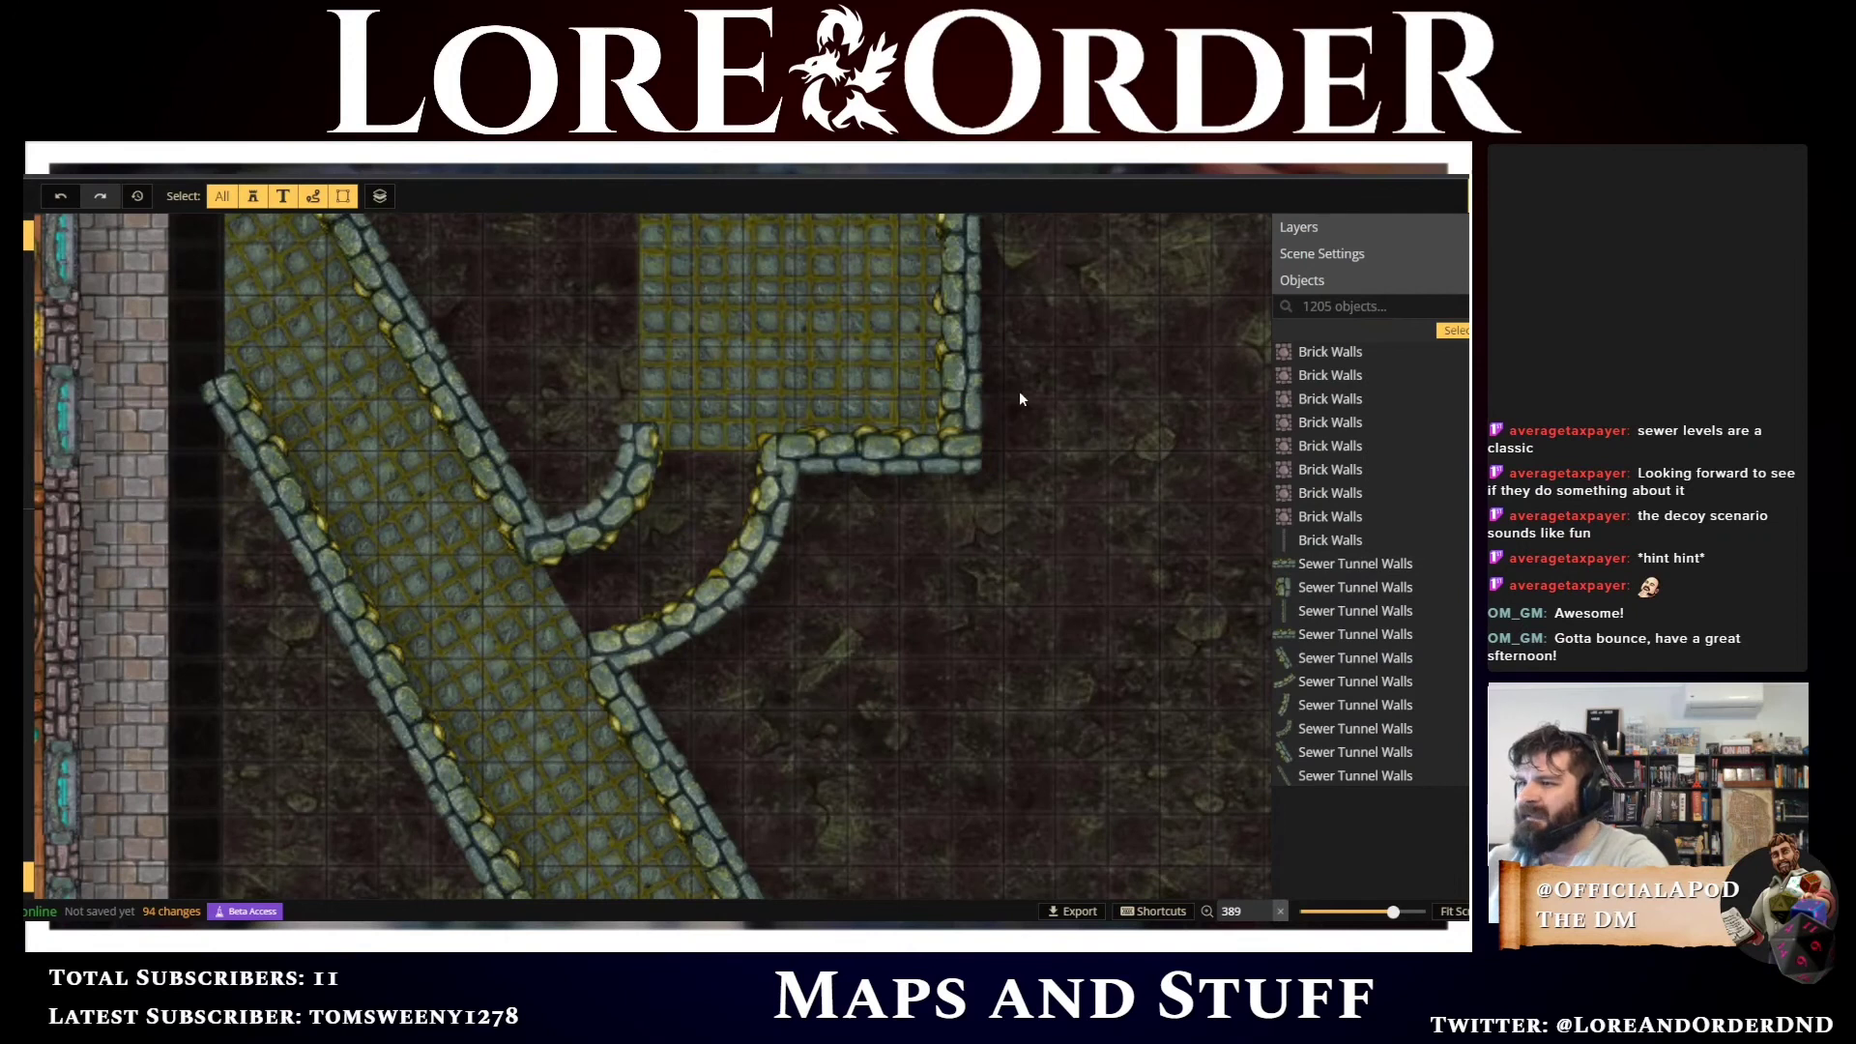
Copy both right-hand wall pieces to the mossy square's left edge, flip them horizontally, and align them between the brick wall and curved wall
{"action": "left_click_drag", "start_coordinate": [569, 363], "coordinate": [602, 546]}
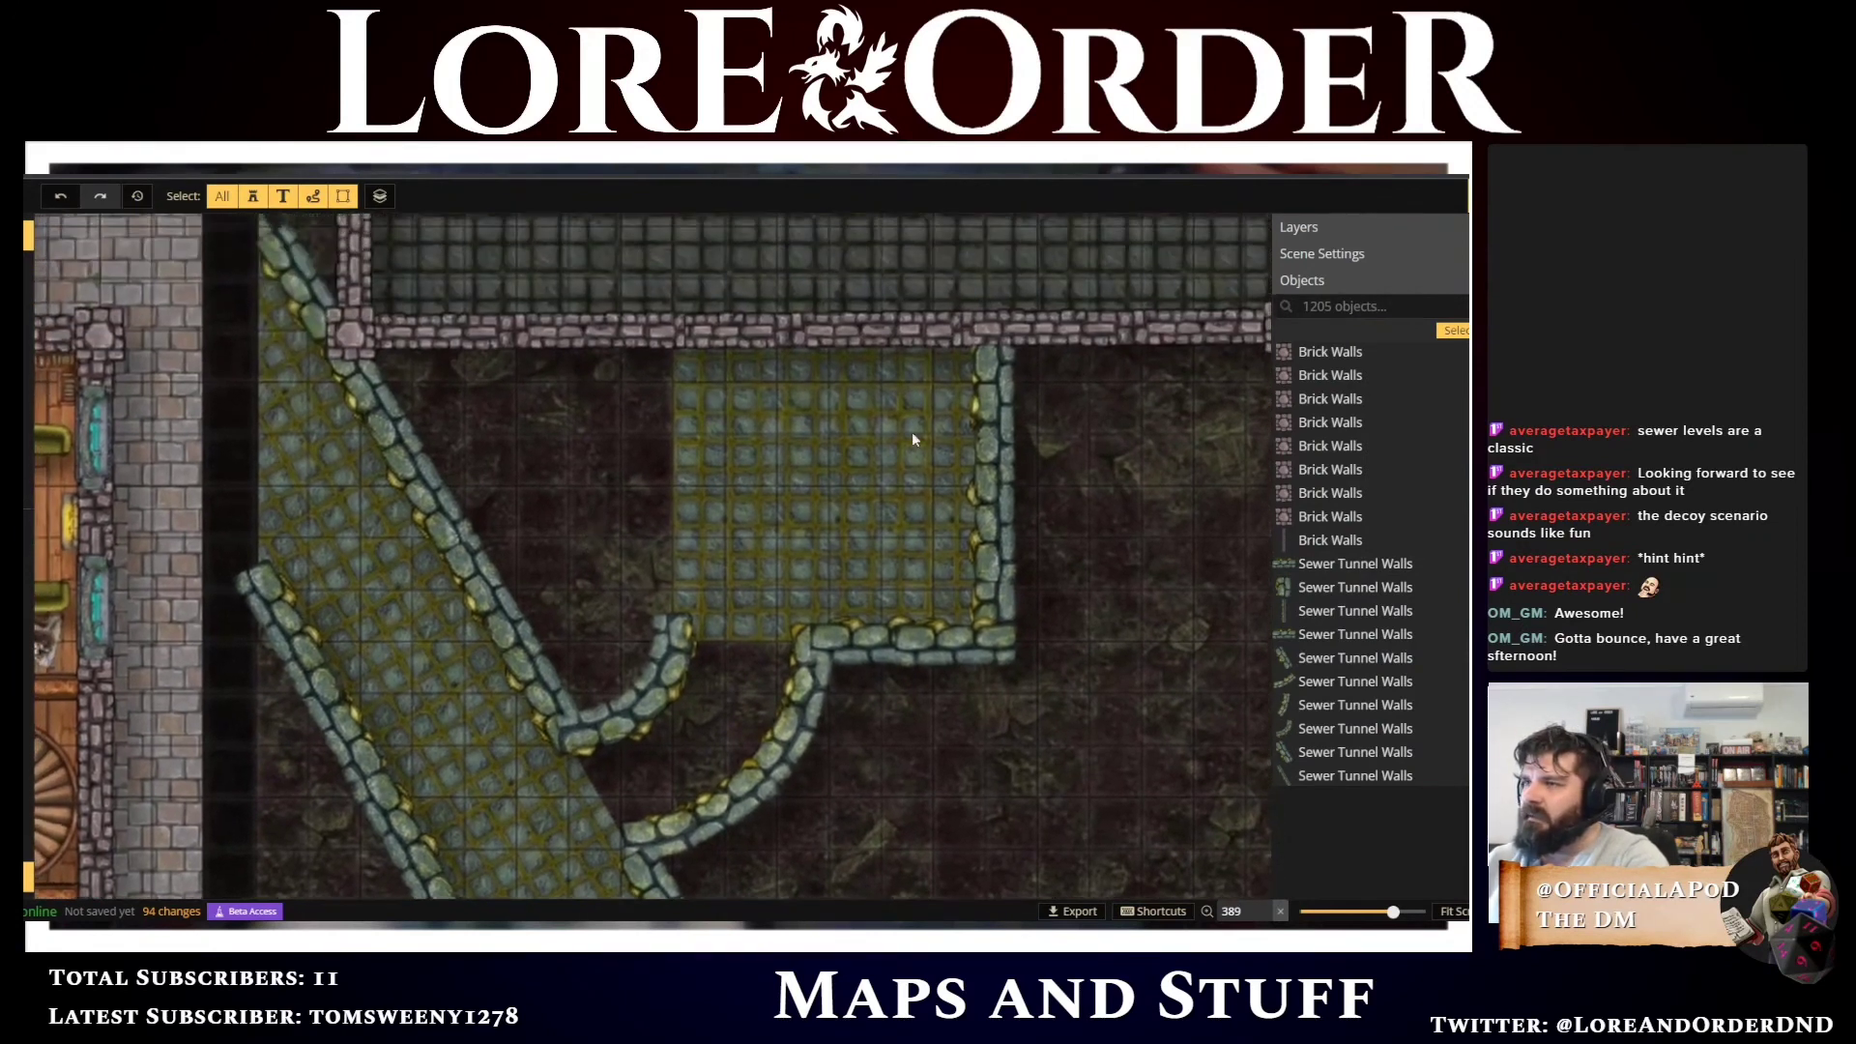
{"action": "left_click", "coordinate": [1005, 425]}
{"action": "key", "text": "ctrl+c"}
{"action": "key", "text": "ctrl+v"}
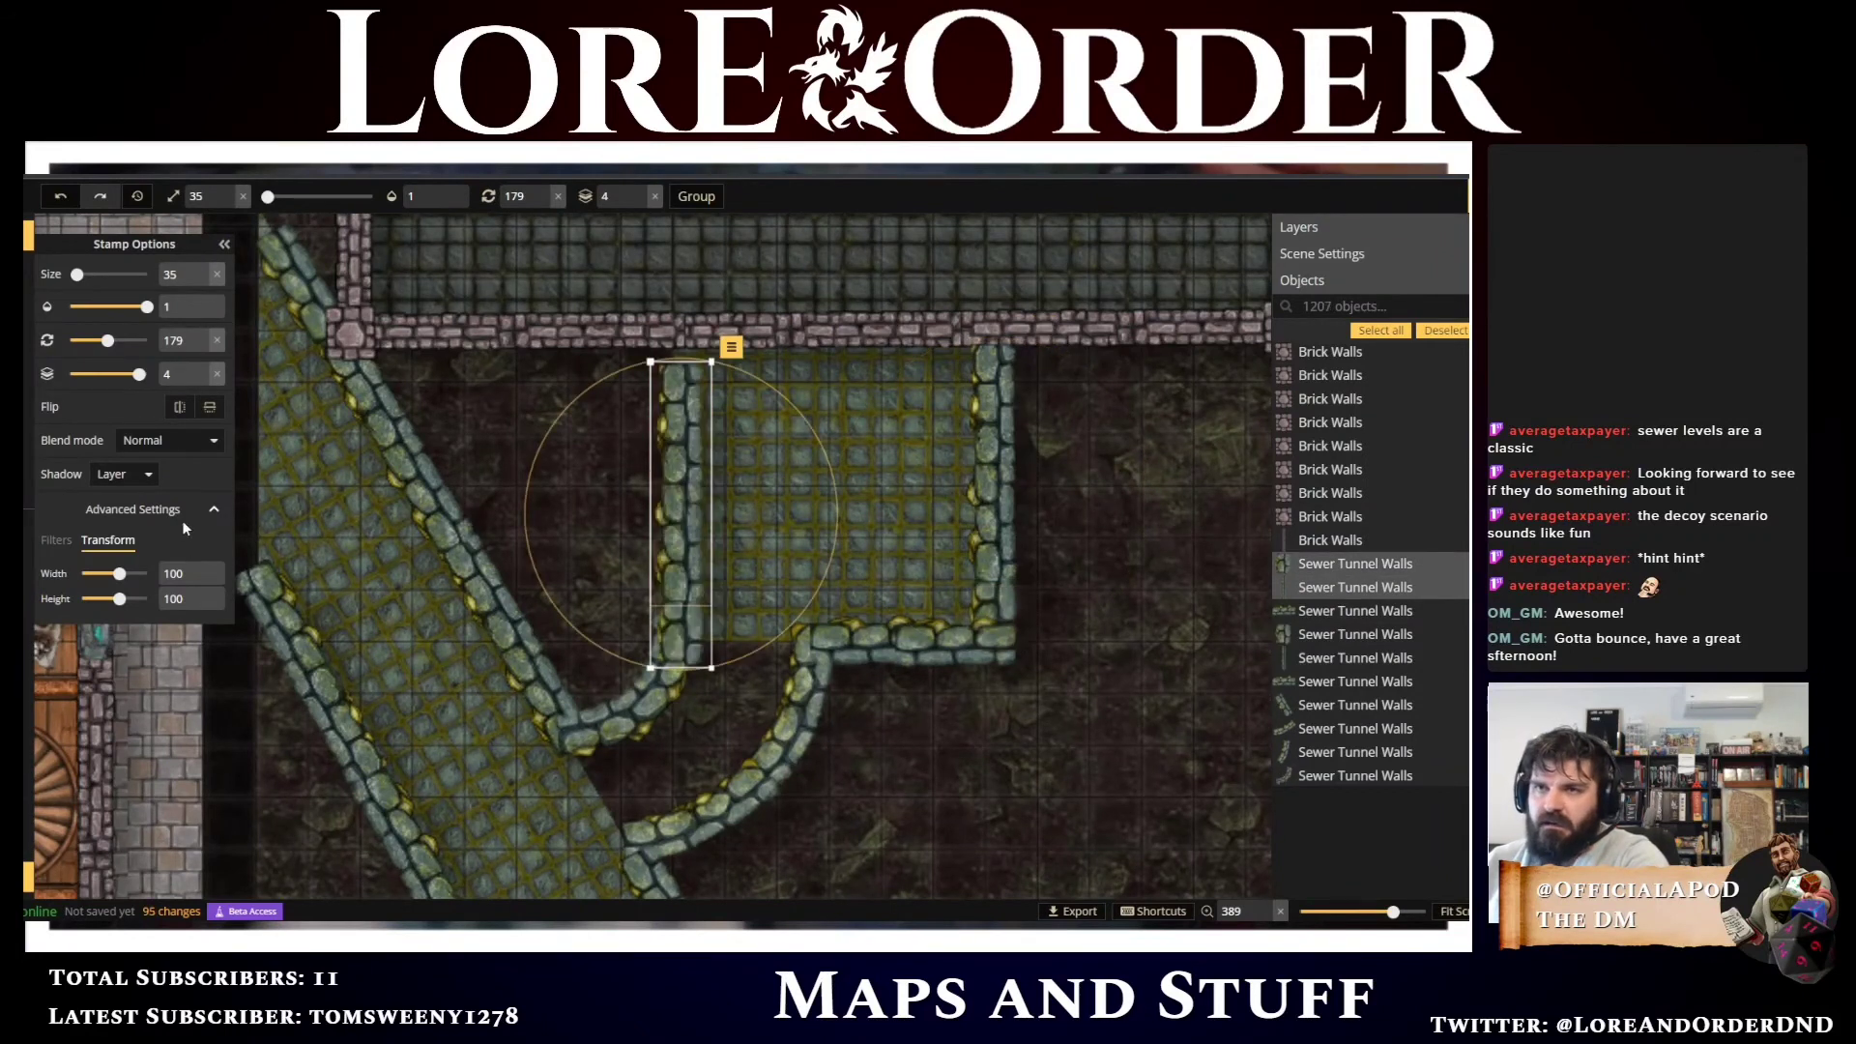
{"action": "left_click", "coordinate": [181, 407]}
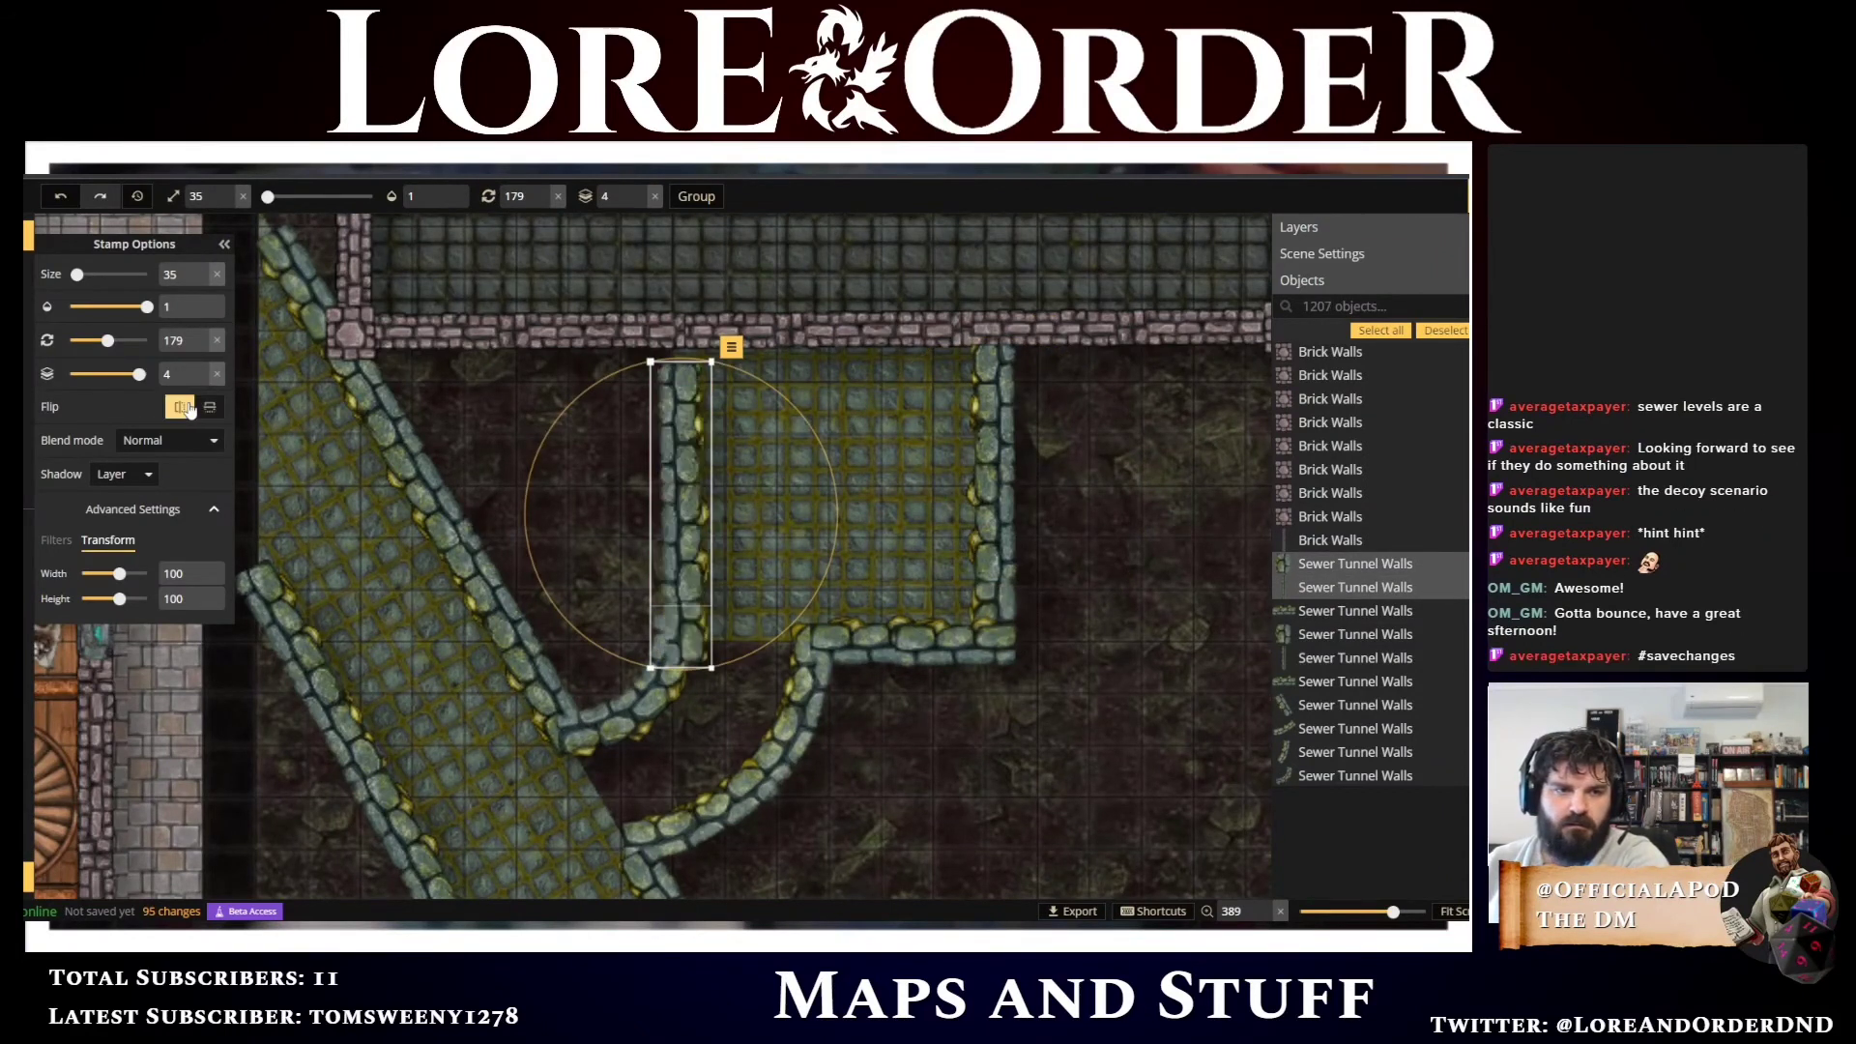
{"action": "left_click_drag", "start_coordinate": [685, 492], "coordinate": [674, 472]}
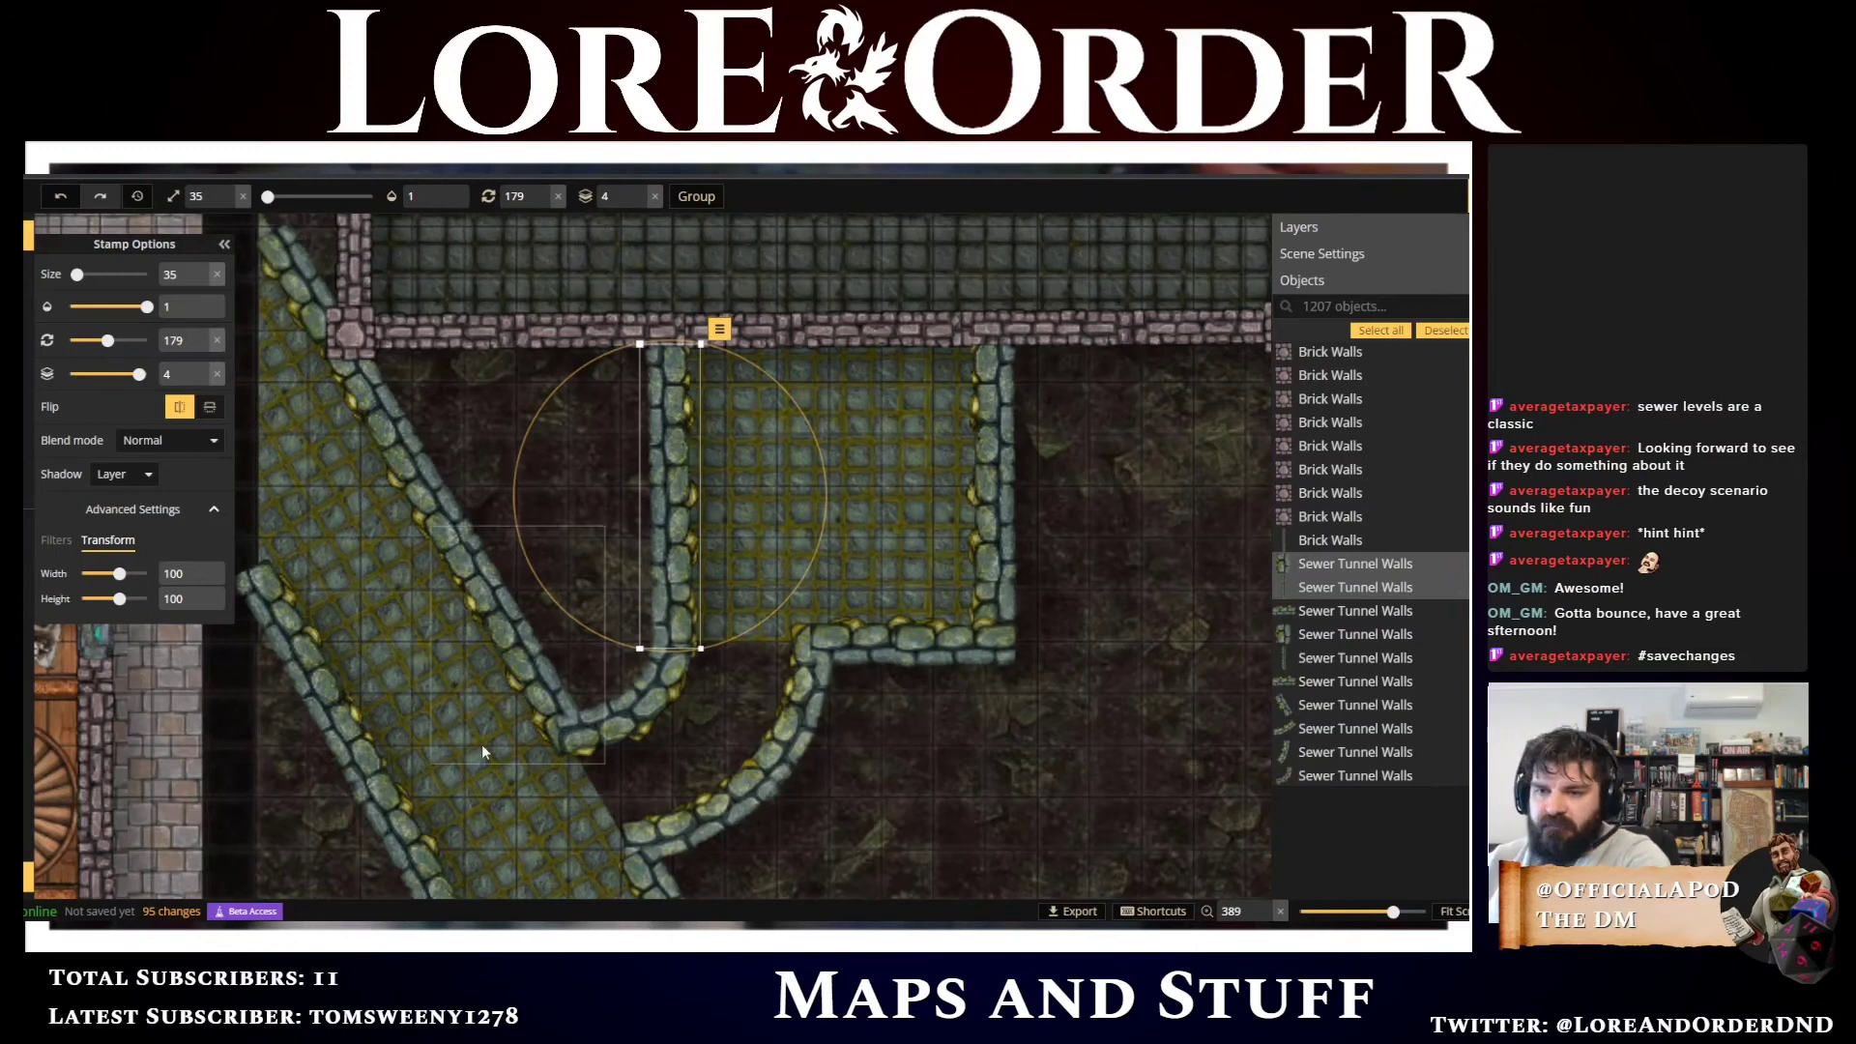
Save the map under the name already proposed
{"action": "key", "text": "ctrl+s"}
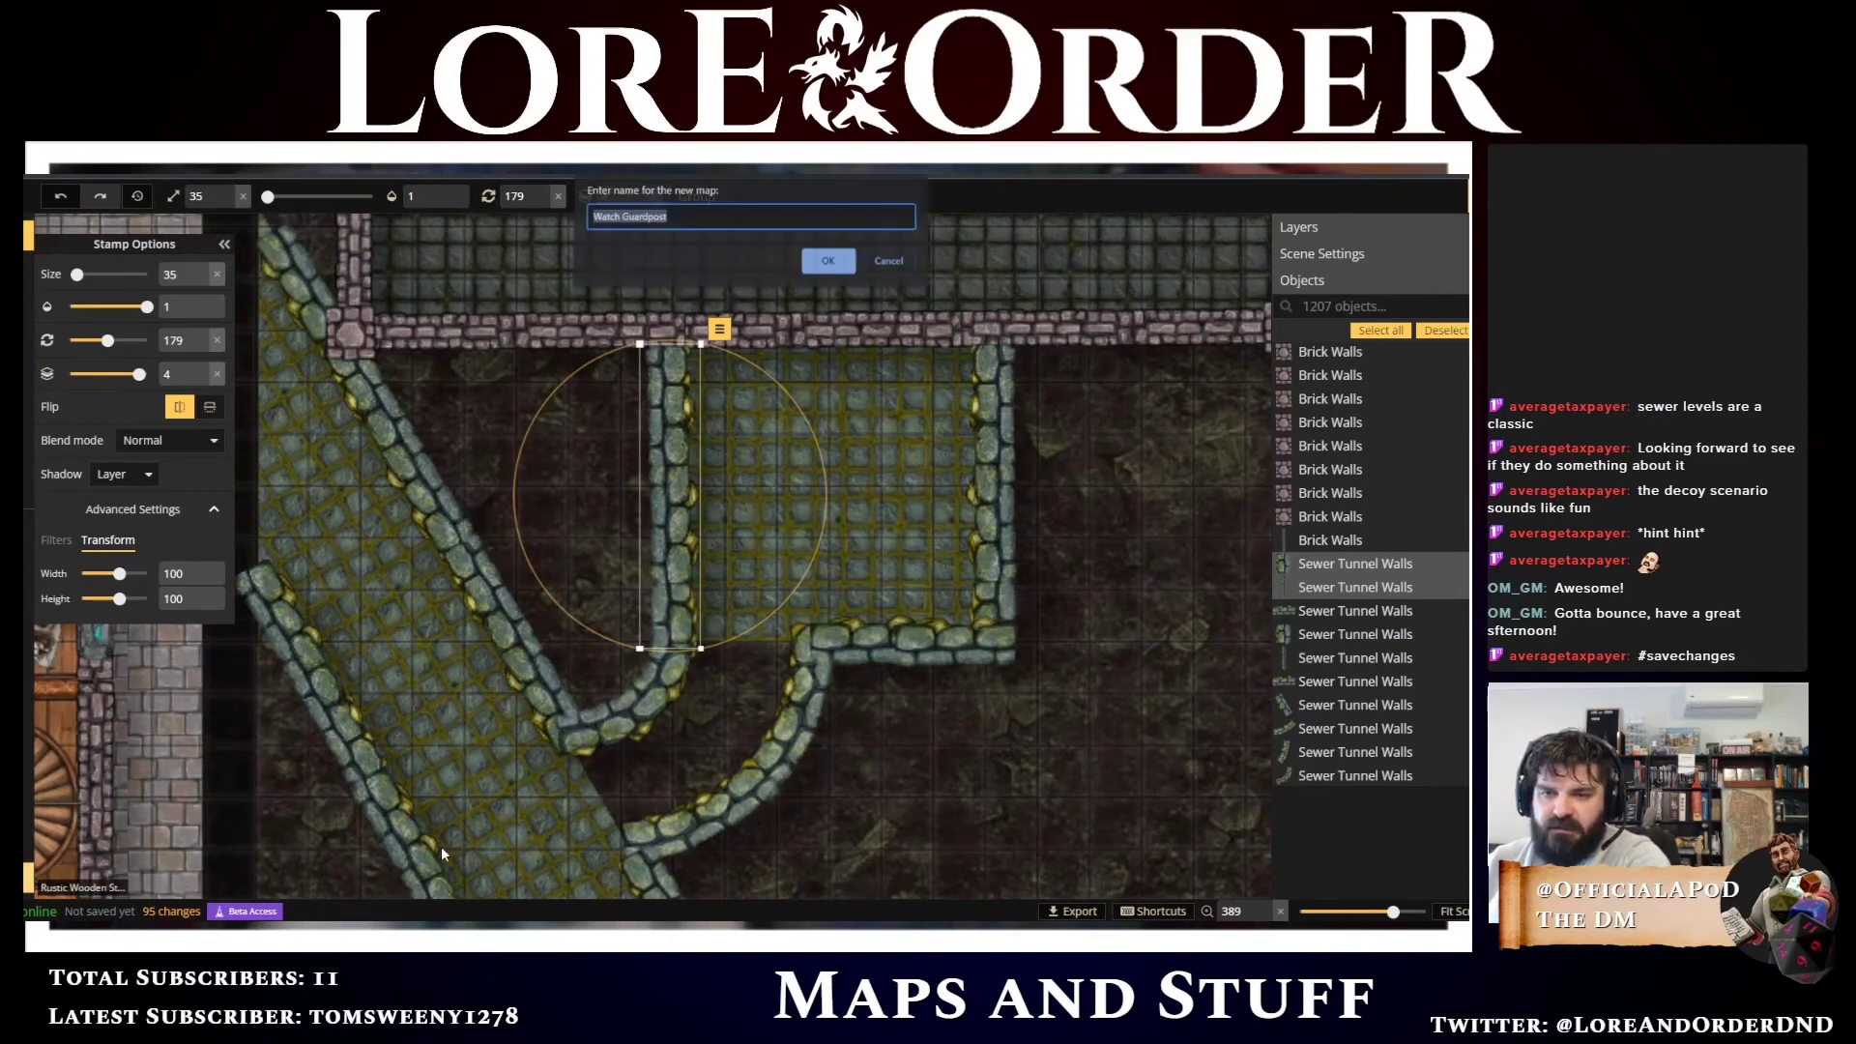
{"action": "left_click", "coordinate": [823, 266]}
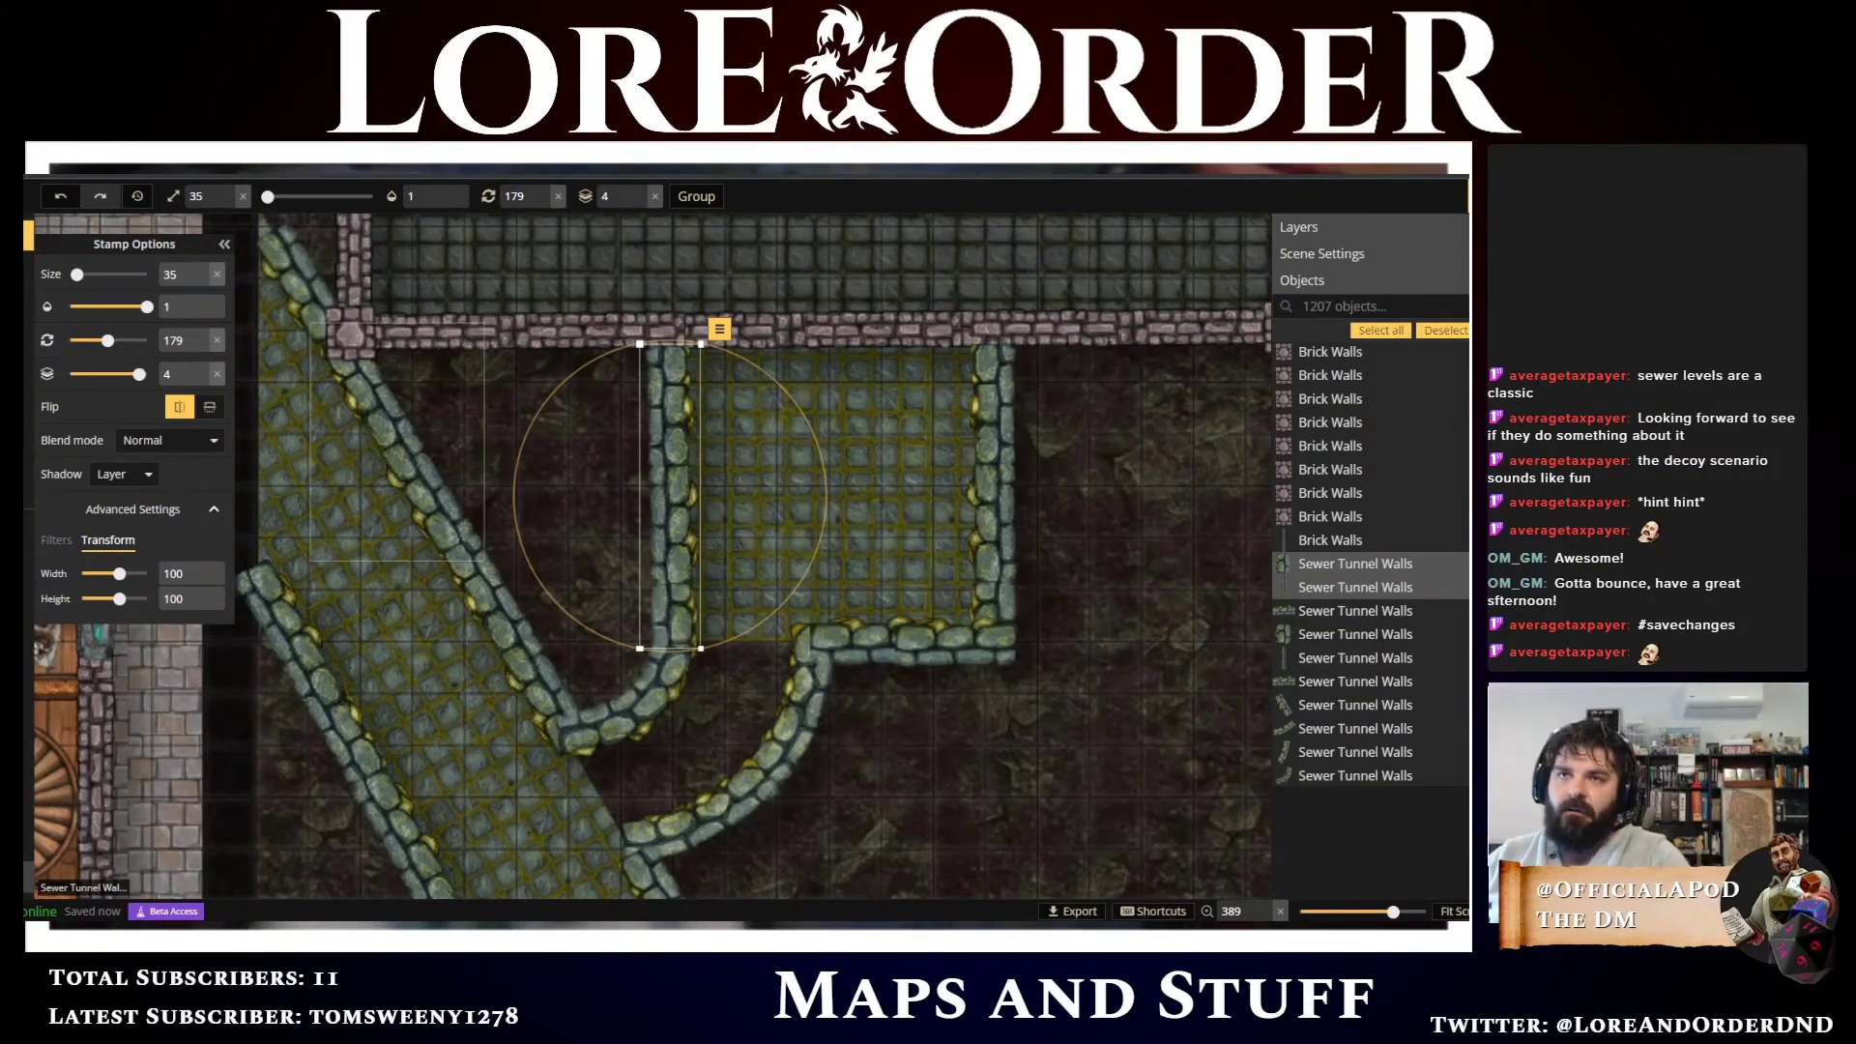
Paint the curved side passage floor with the mossy tile texture rotated 60, using a round background brush of size 10
{"action": "key", "text": "b"}
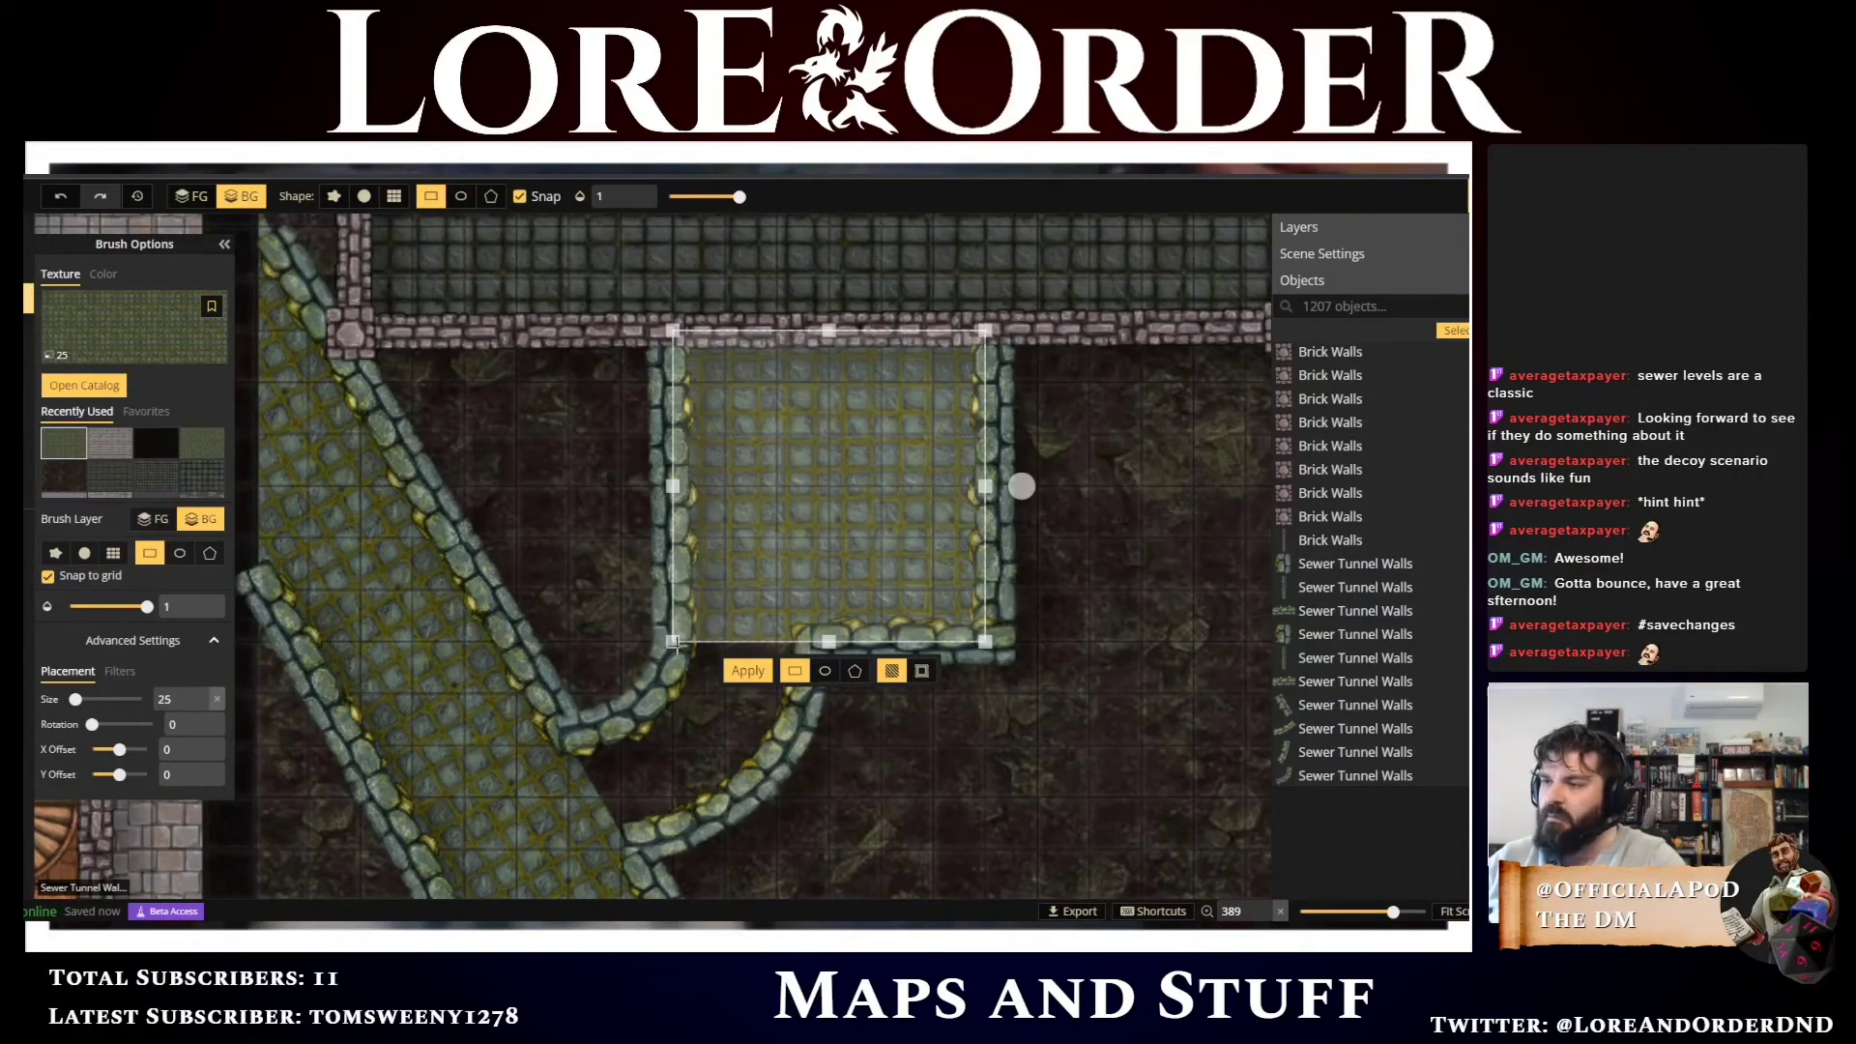
{"action": "left_click", "coordinate": [193, 450]}
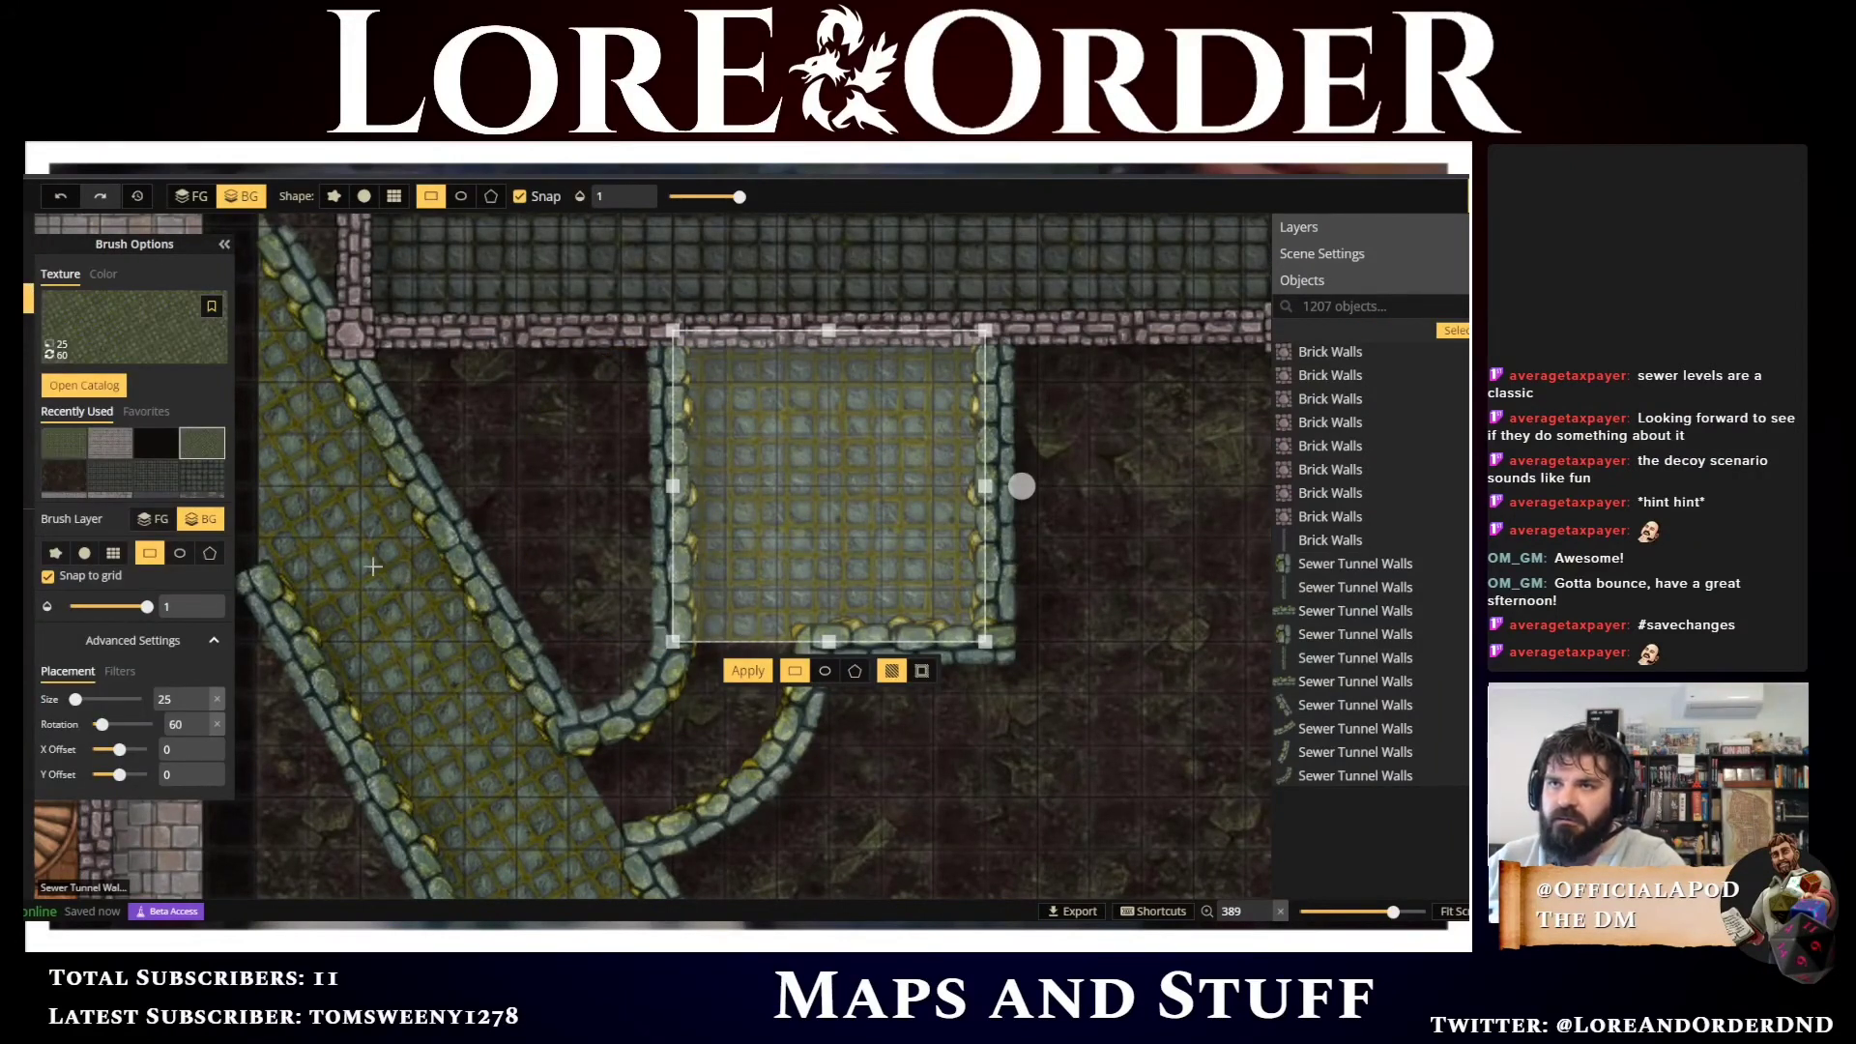
{"action": "left_click_drag", "start_coordinate": [960, 786], "coordinate": [841, 560]}
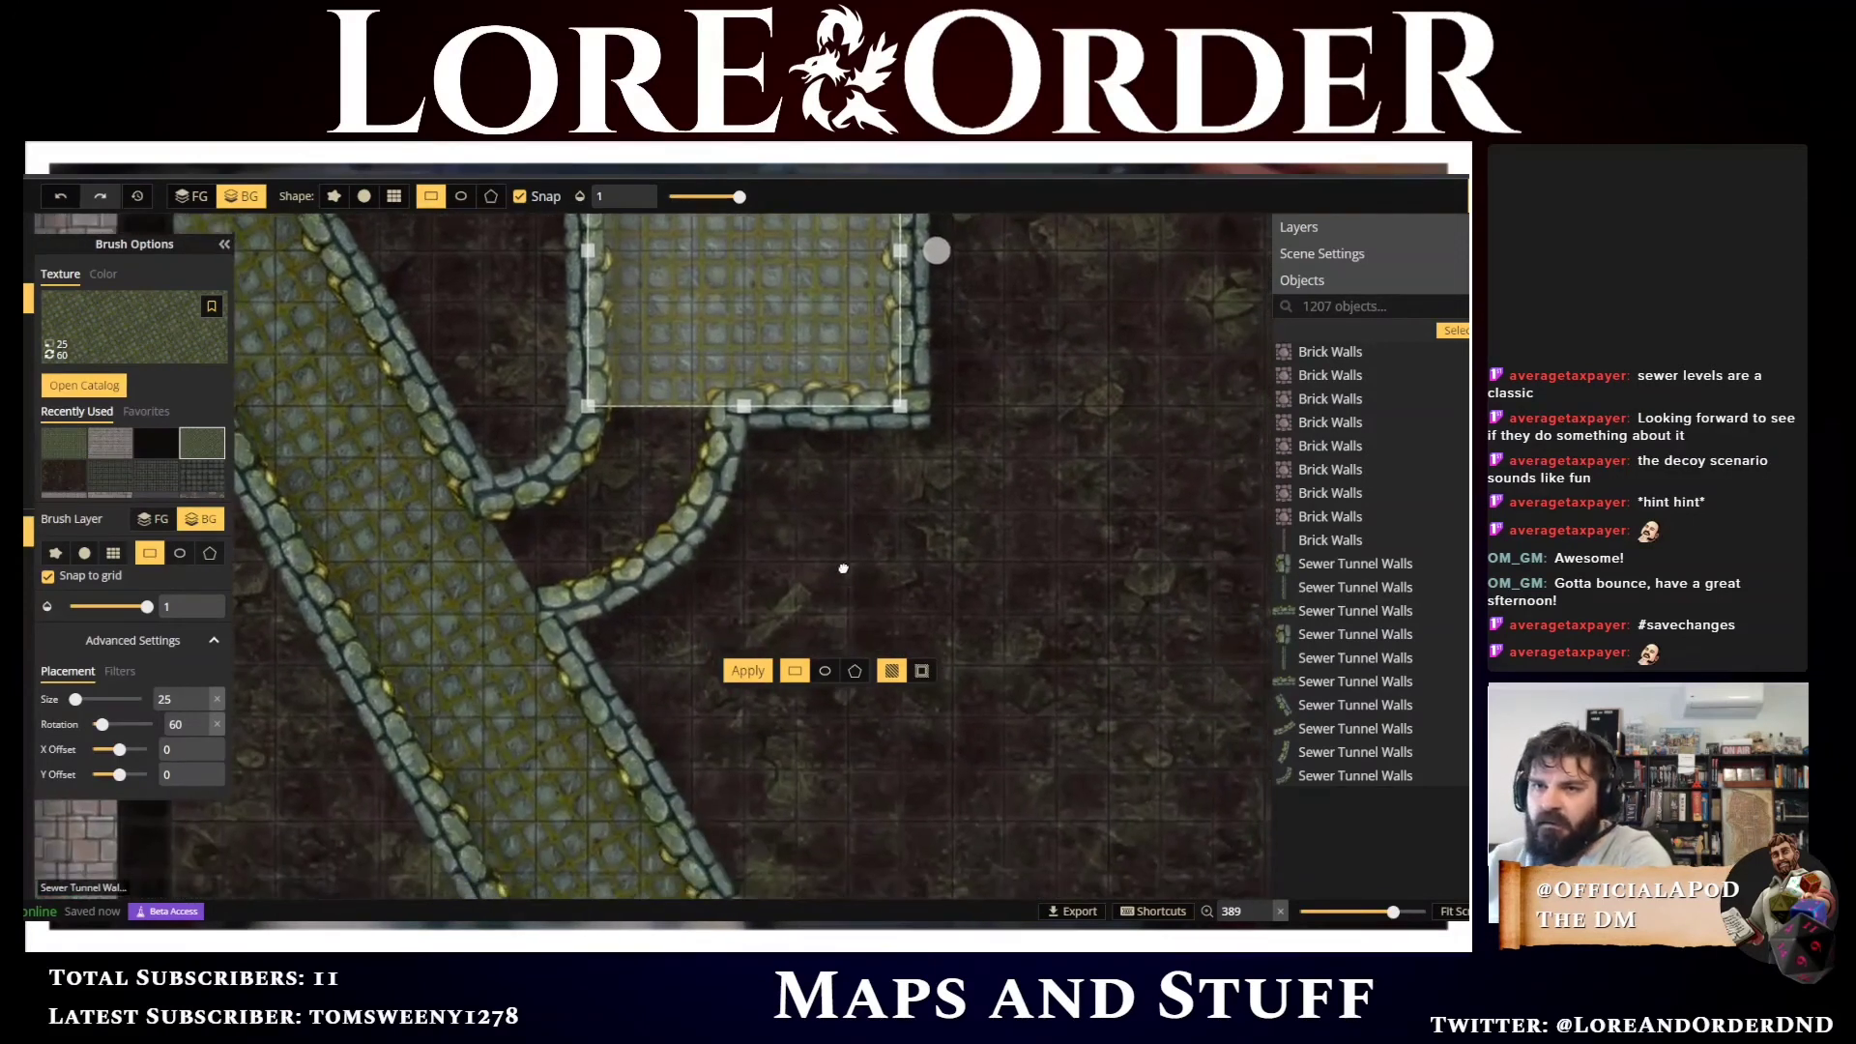
{"action": "left_click", "coordinate": [84, 553]}
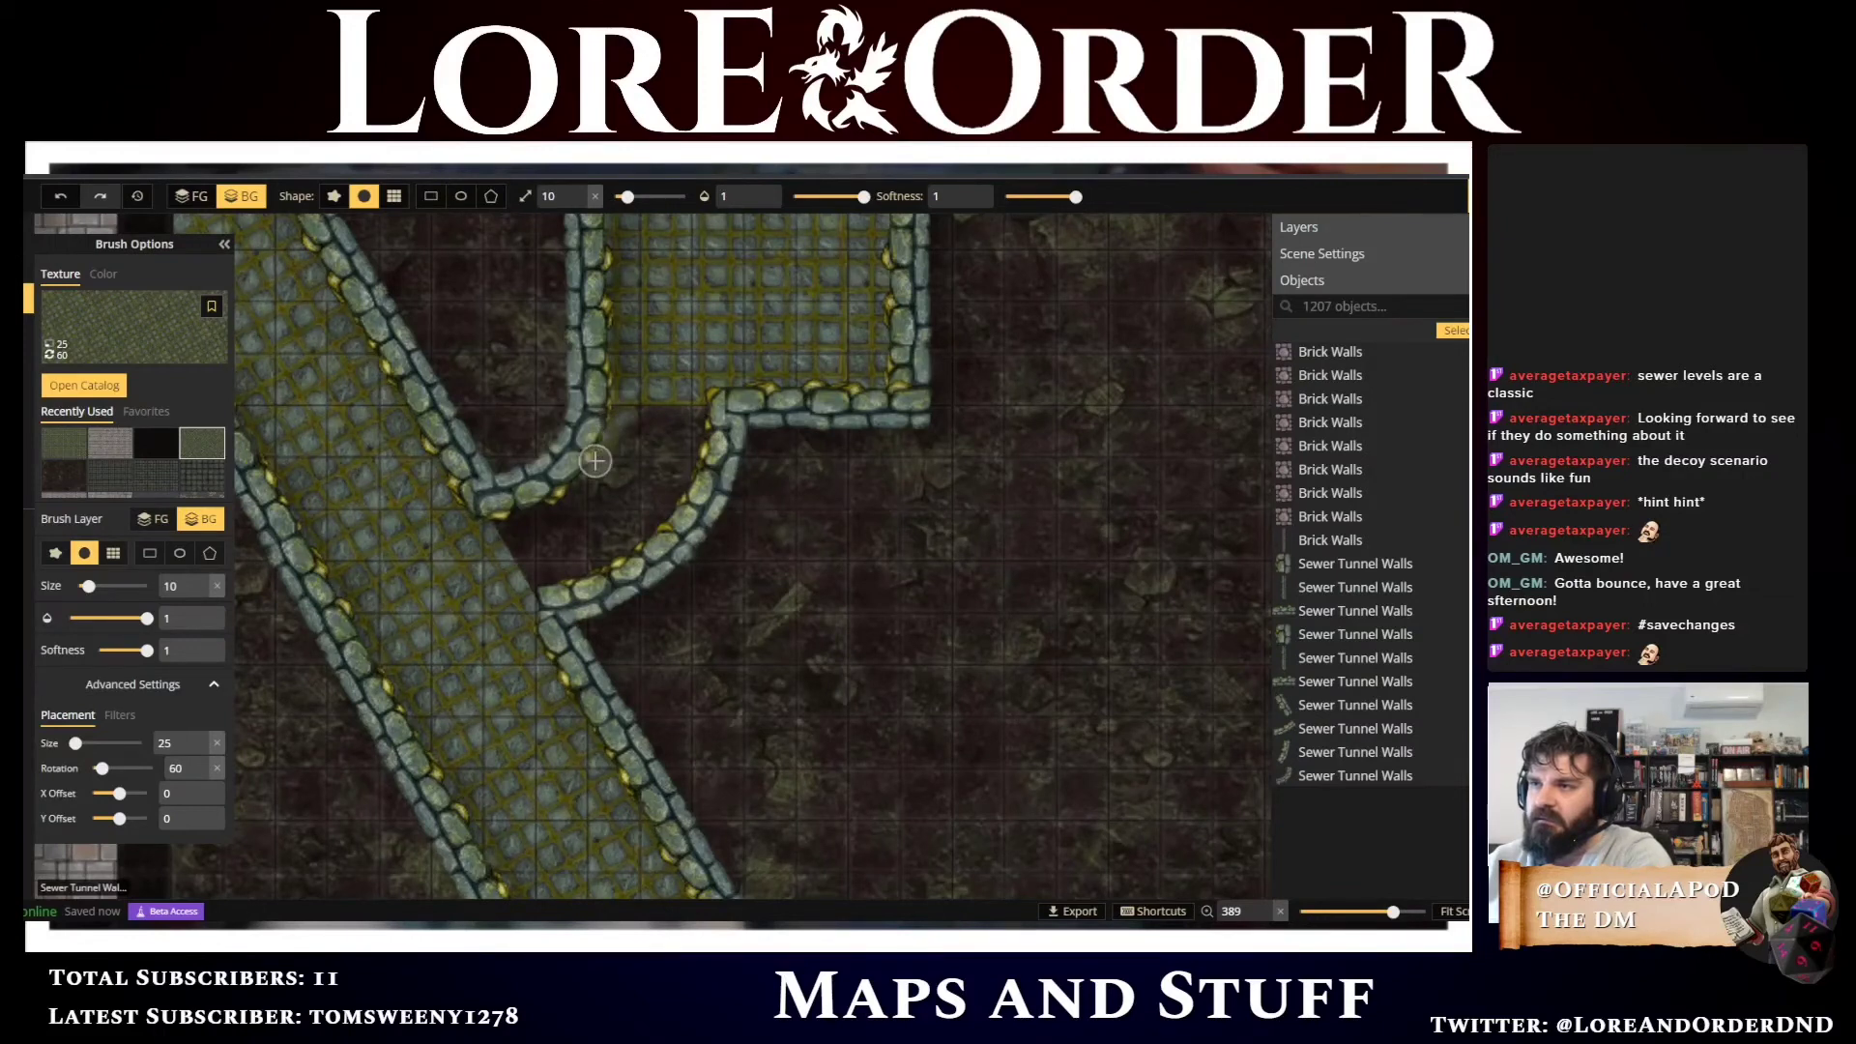
{"action": "mouse_move", "coordinate": [605, 453]}
{"action": "left_mouse_down"}
{"action": "mouse_move", "coordinate": [724, 423]}
{"action": "mouse_move", "coordinate": [617, 427]}
{"action": "mouse_move", "coordinate": [629, 446]}
{"action": "mouse_move", "coordinate": [695, 445]}
{"action": "mouse_move", "coordinate": [675, 496]}
{"action": "mouse_move", "coordinate": [637, 545]}
{"action": "mouse_move", "coordinate": [521, 607]}
{"action": "mouse_move", "coordinate": [502, 549]}
{"action": "mouse_move", "coordinate": [537, 587]}
{"action": "mouse_move", "coordinate": [496, 523]}
{"action": "mouse_move", "coordinate": [682, 458]}
{"action": "mouse_move", "coordinate": [585, 571]}
{"action": "mouse_move", "coordinate": [525, 578]}
{"action": "mouse_move", "coordinate": [525, 531]}
{"action": "mouse_move", "coordinate": [576, 550]}
{"action": "mouse_move", "coordinate": [654, 479]}
{"action": "mouse_move", "coordinate": [587, 500]}
{"action": "mouse_move", "coordinate": [569, 527]}
{"action": "mouse_move", "coordinate": [645, 480]}
{"action": "mouse_move", "coordinate": [526, 581]}
{"action": "mouse_move", "coordinate": [601, 535]}
{"action": "mouse_move", "coordinate": [667, 469]}
{"action": "left_mouse_up"}
{"action": "scroll", "coordinate": [743, 502], "scroll_direction": "down", "scroll_amount": 3}
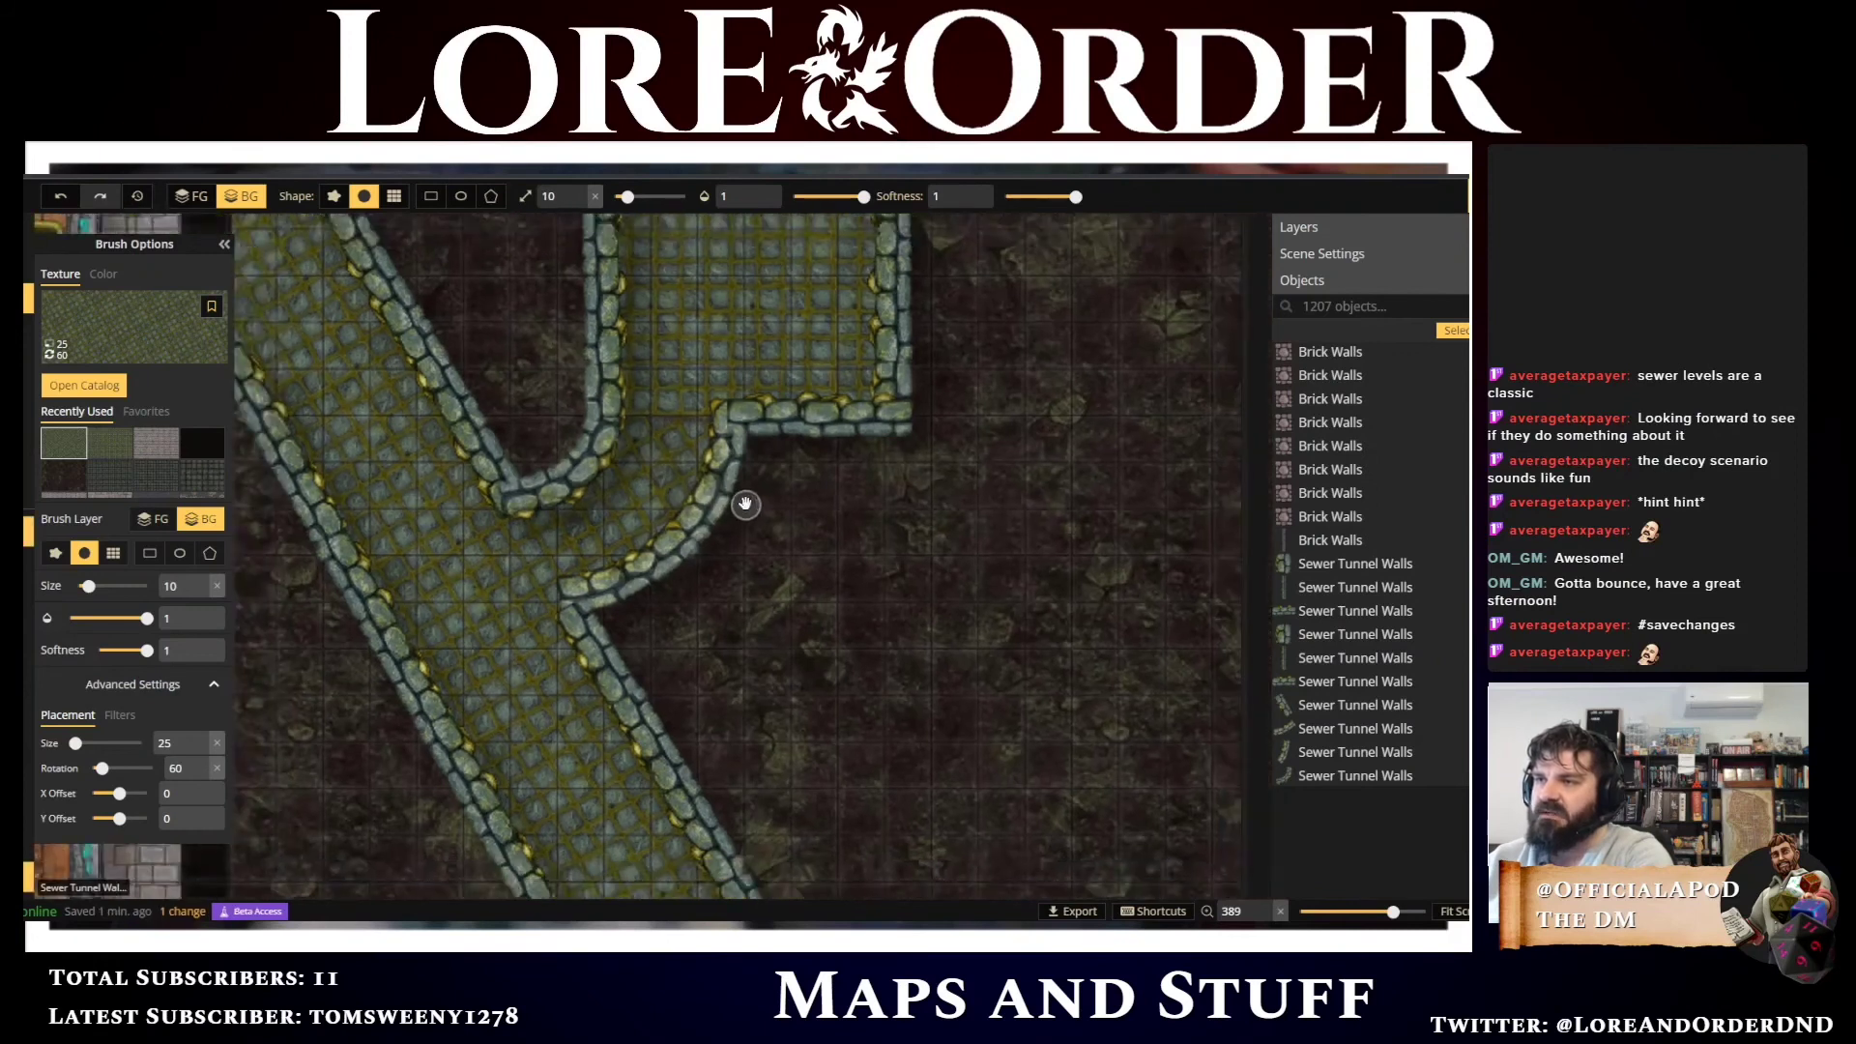
Place a Sewer Tunnel Archway at size 25 and rotation 0 across the gap in the mossy room's lower wall
{"action": "scroll", "coordinate": [744, 503], "scroll_direction": "down", "scroll_amount": 2}
{"action": "left_click_drag", "start_coordinate": [882, 402], "coordinate": [800, 551]}
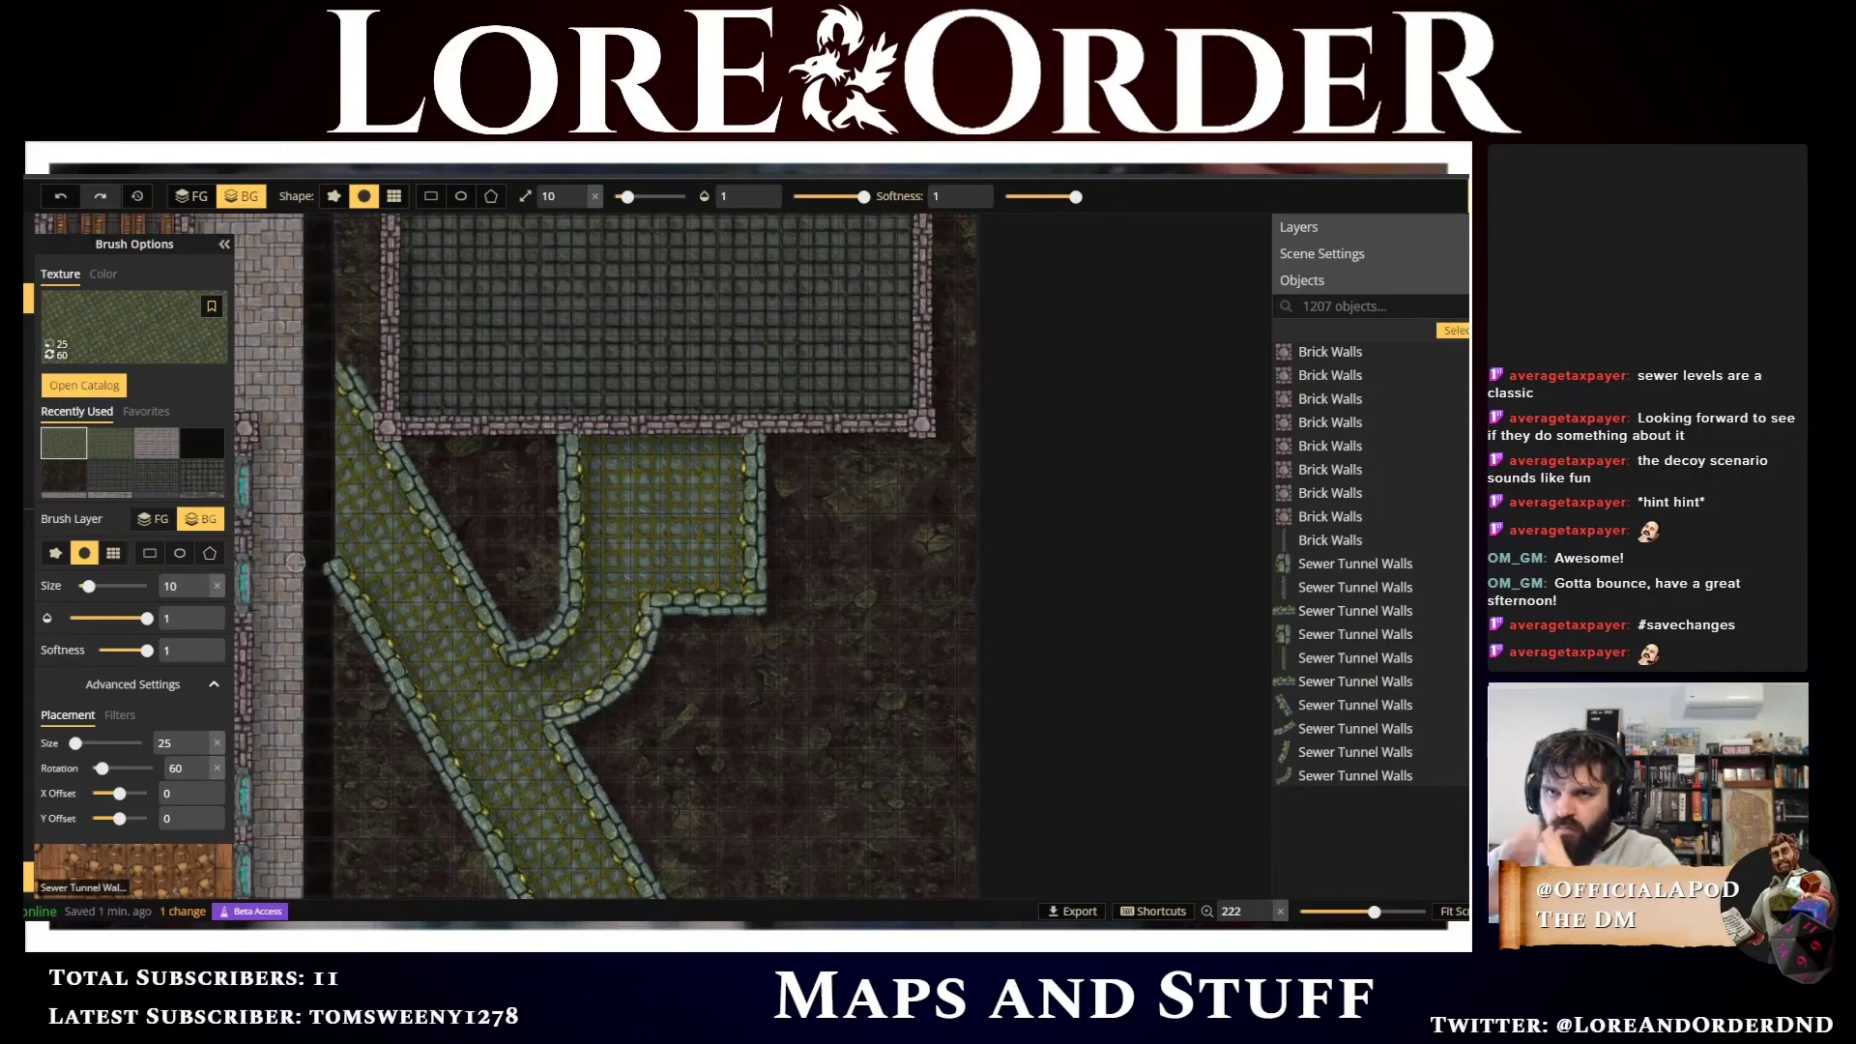
{"action": "key", "text": "s"}
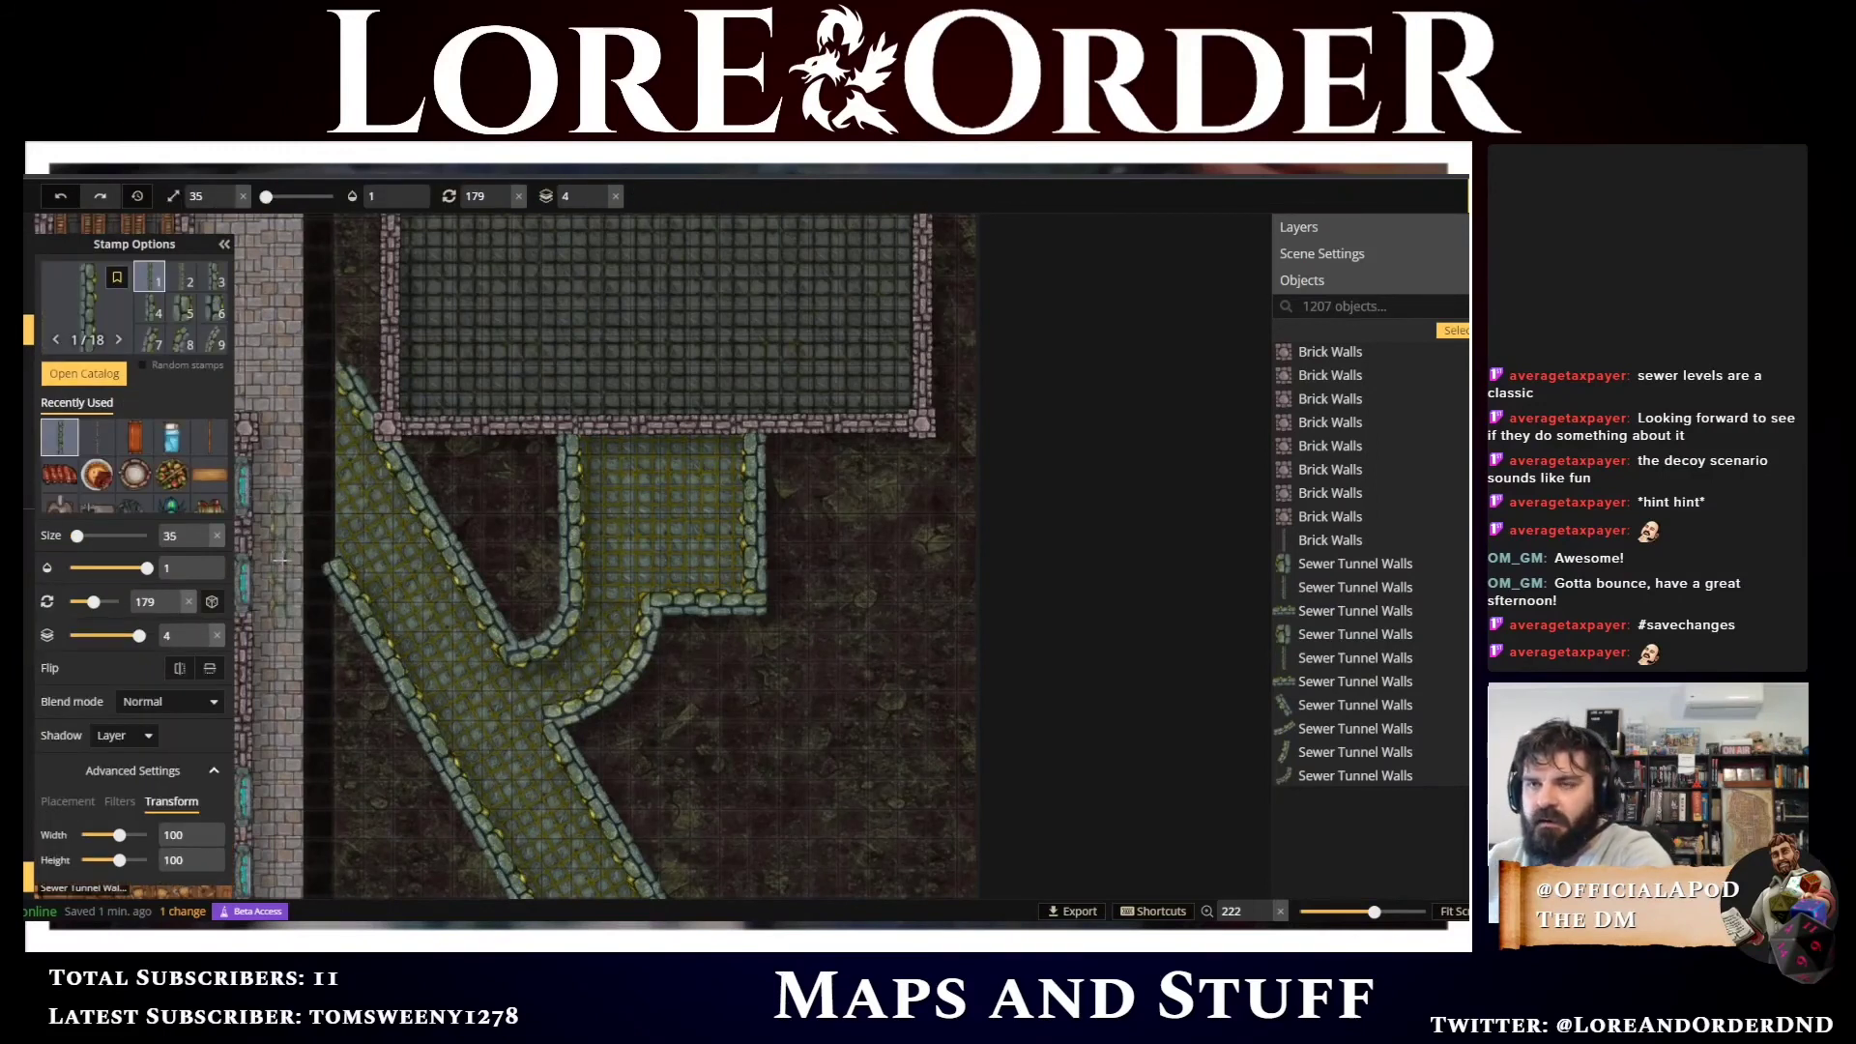
{"action": "left_click", "coordinate": [84, 373]}
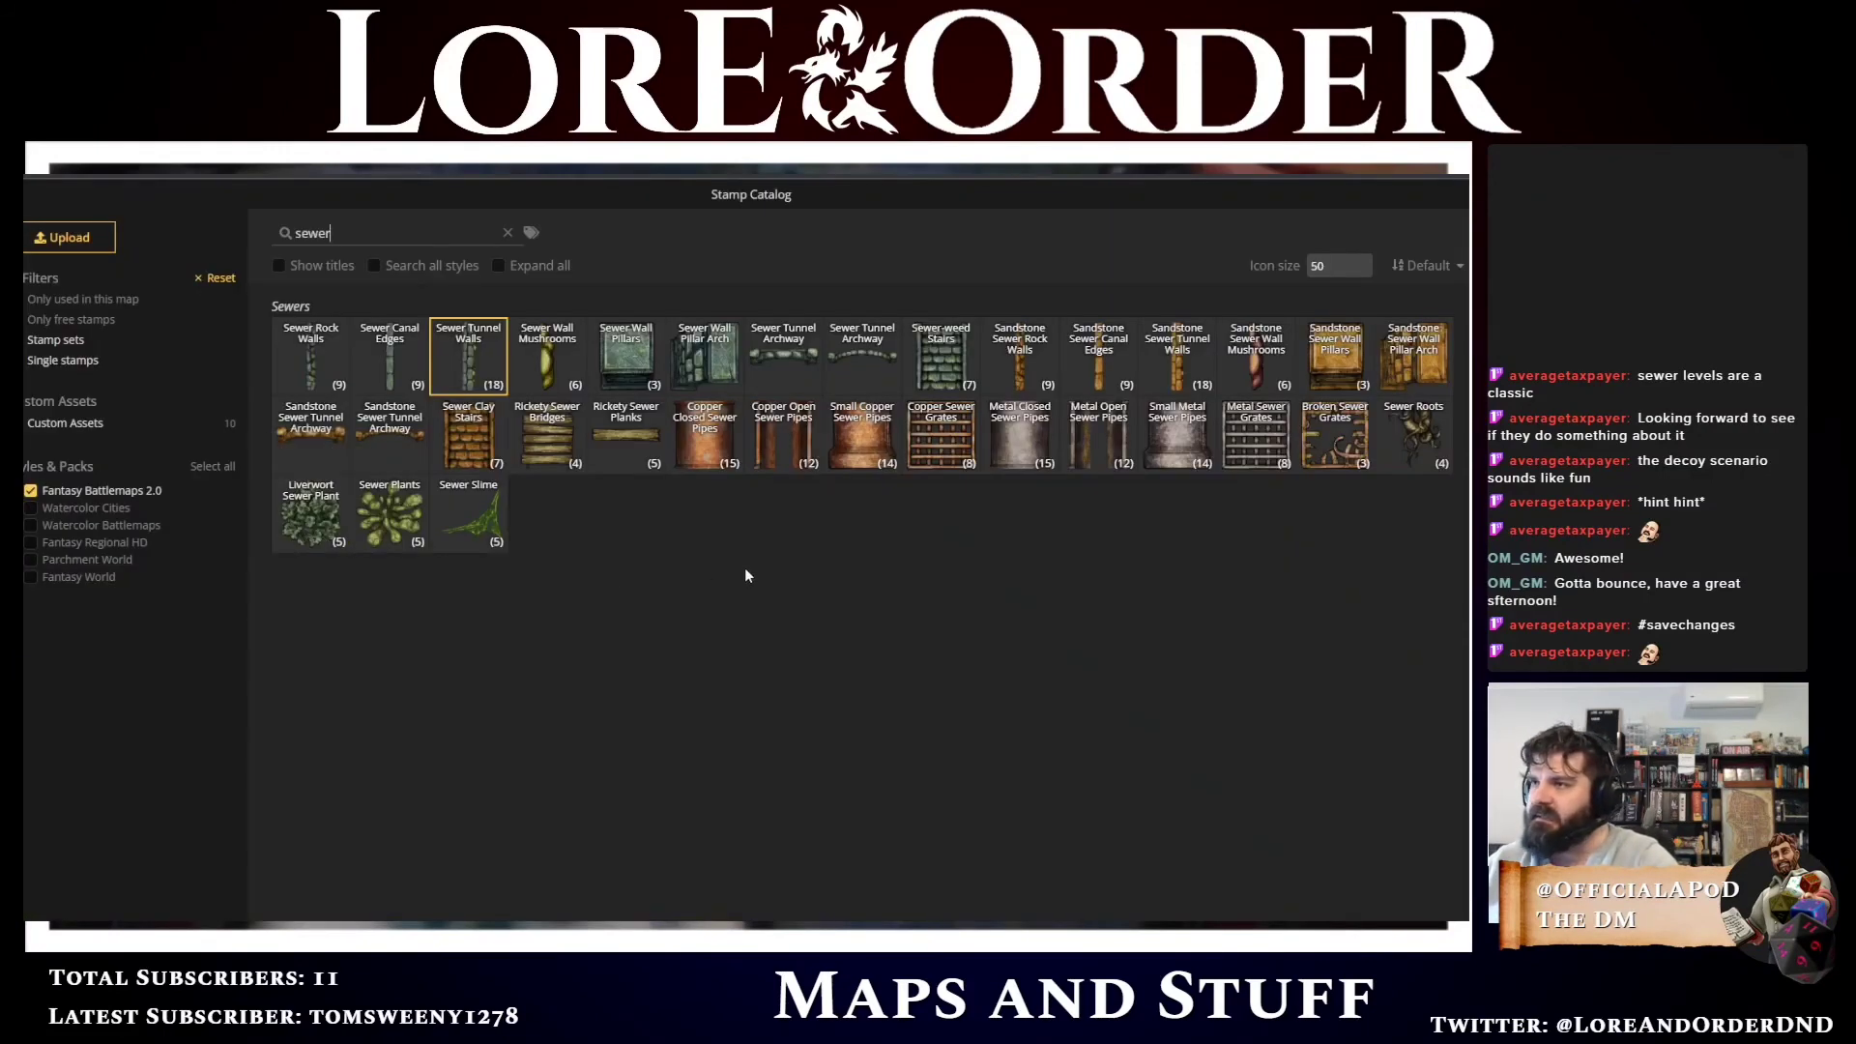
{"action": "left_click", "coordinate": [791, 368]}
{"action": "scroll", "coordinate": [613, 625], "scroll_direction": "up", "scroll_amount": 2}
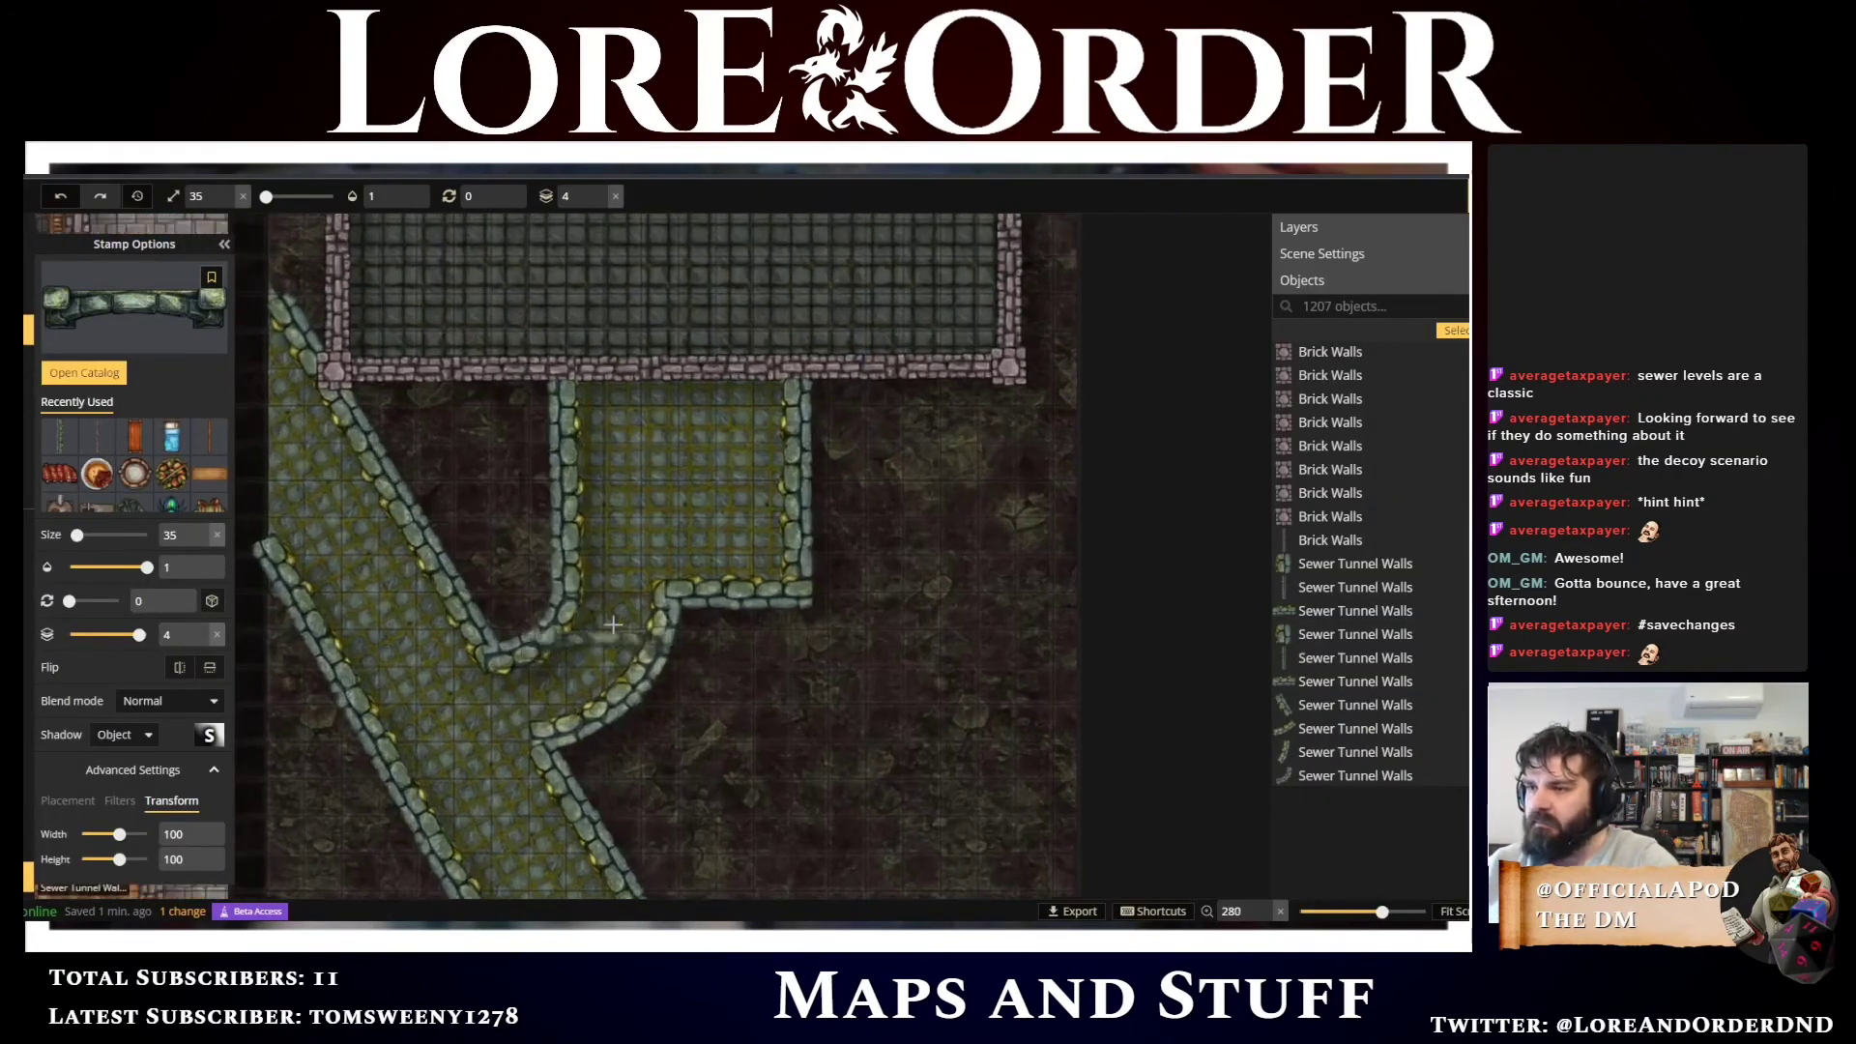
{"action": "scroll", "coordinate": [613, 625], "scroll_direction": "up", "scroll_amount": 3}
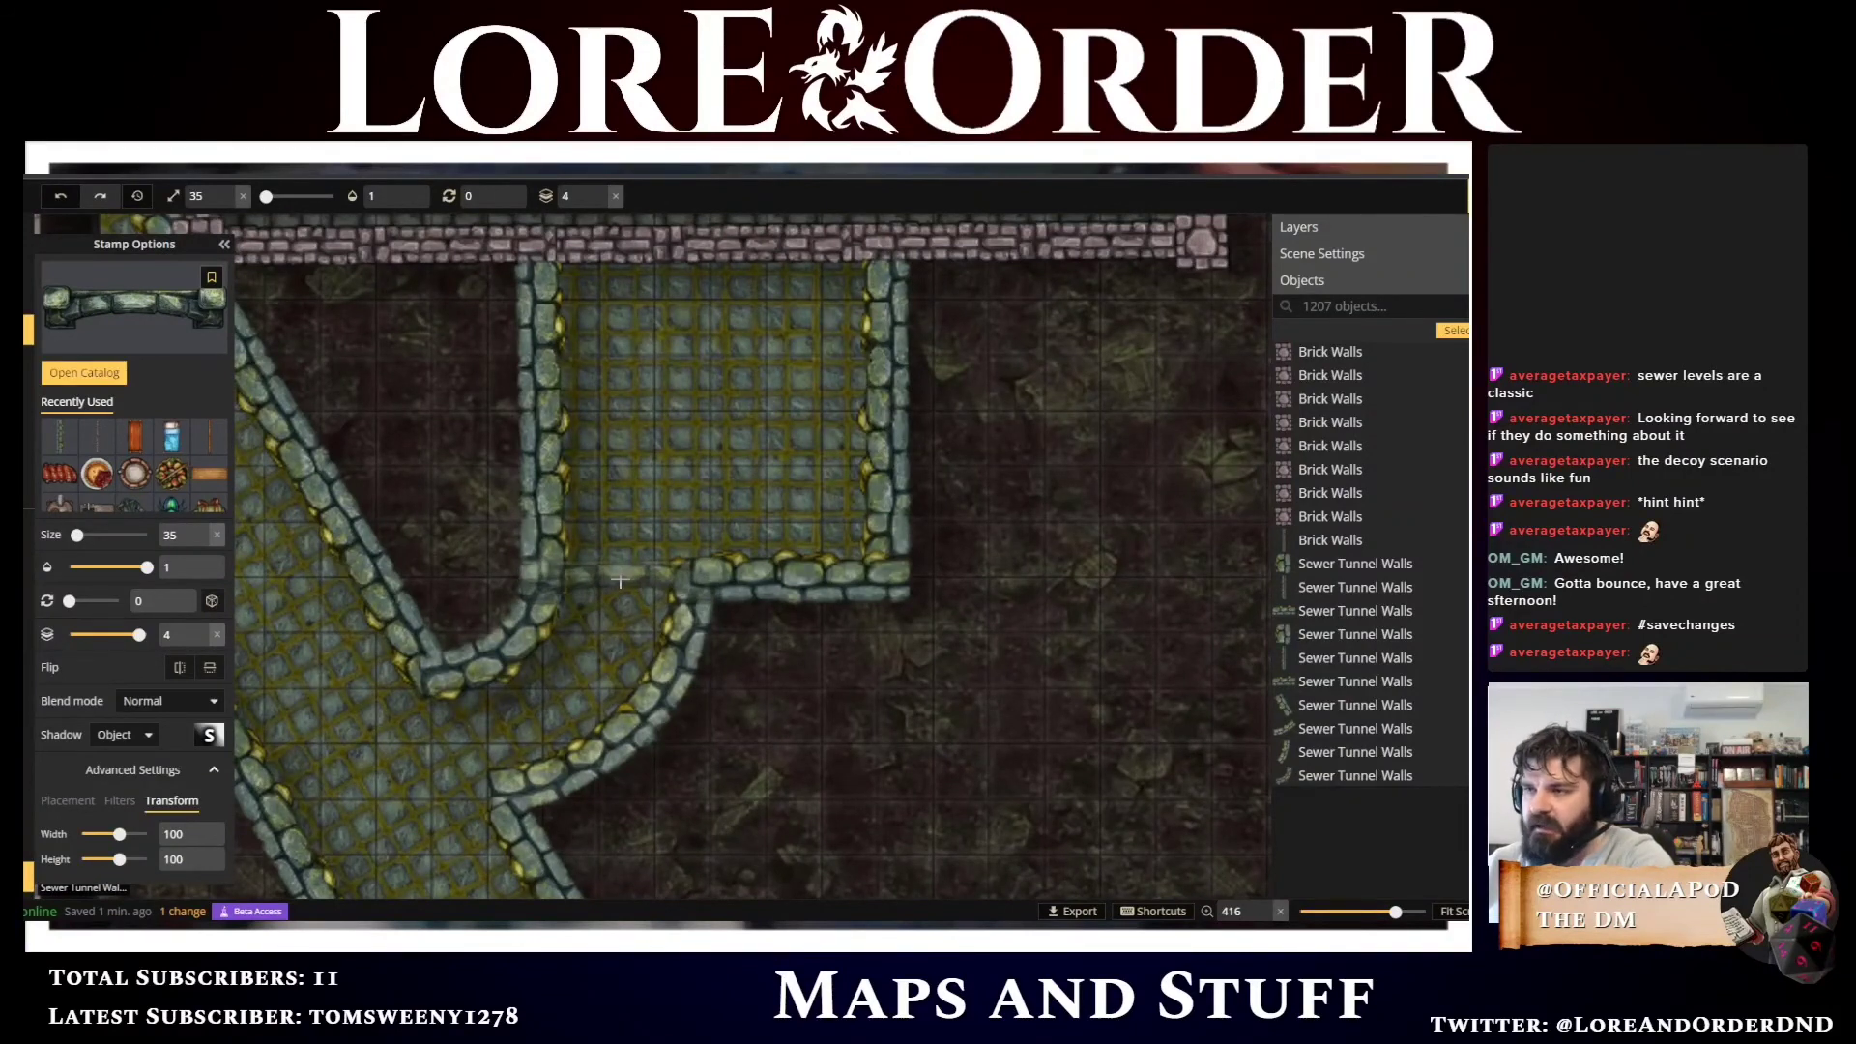
{"action": "key", "text": "e"}
{"action": "key", "text": "q"}
{"action": "key", "text": "w"}
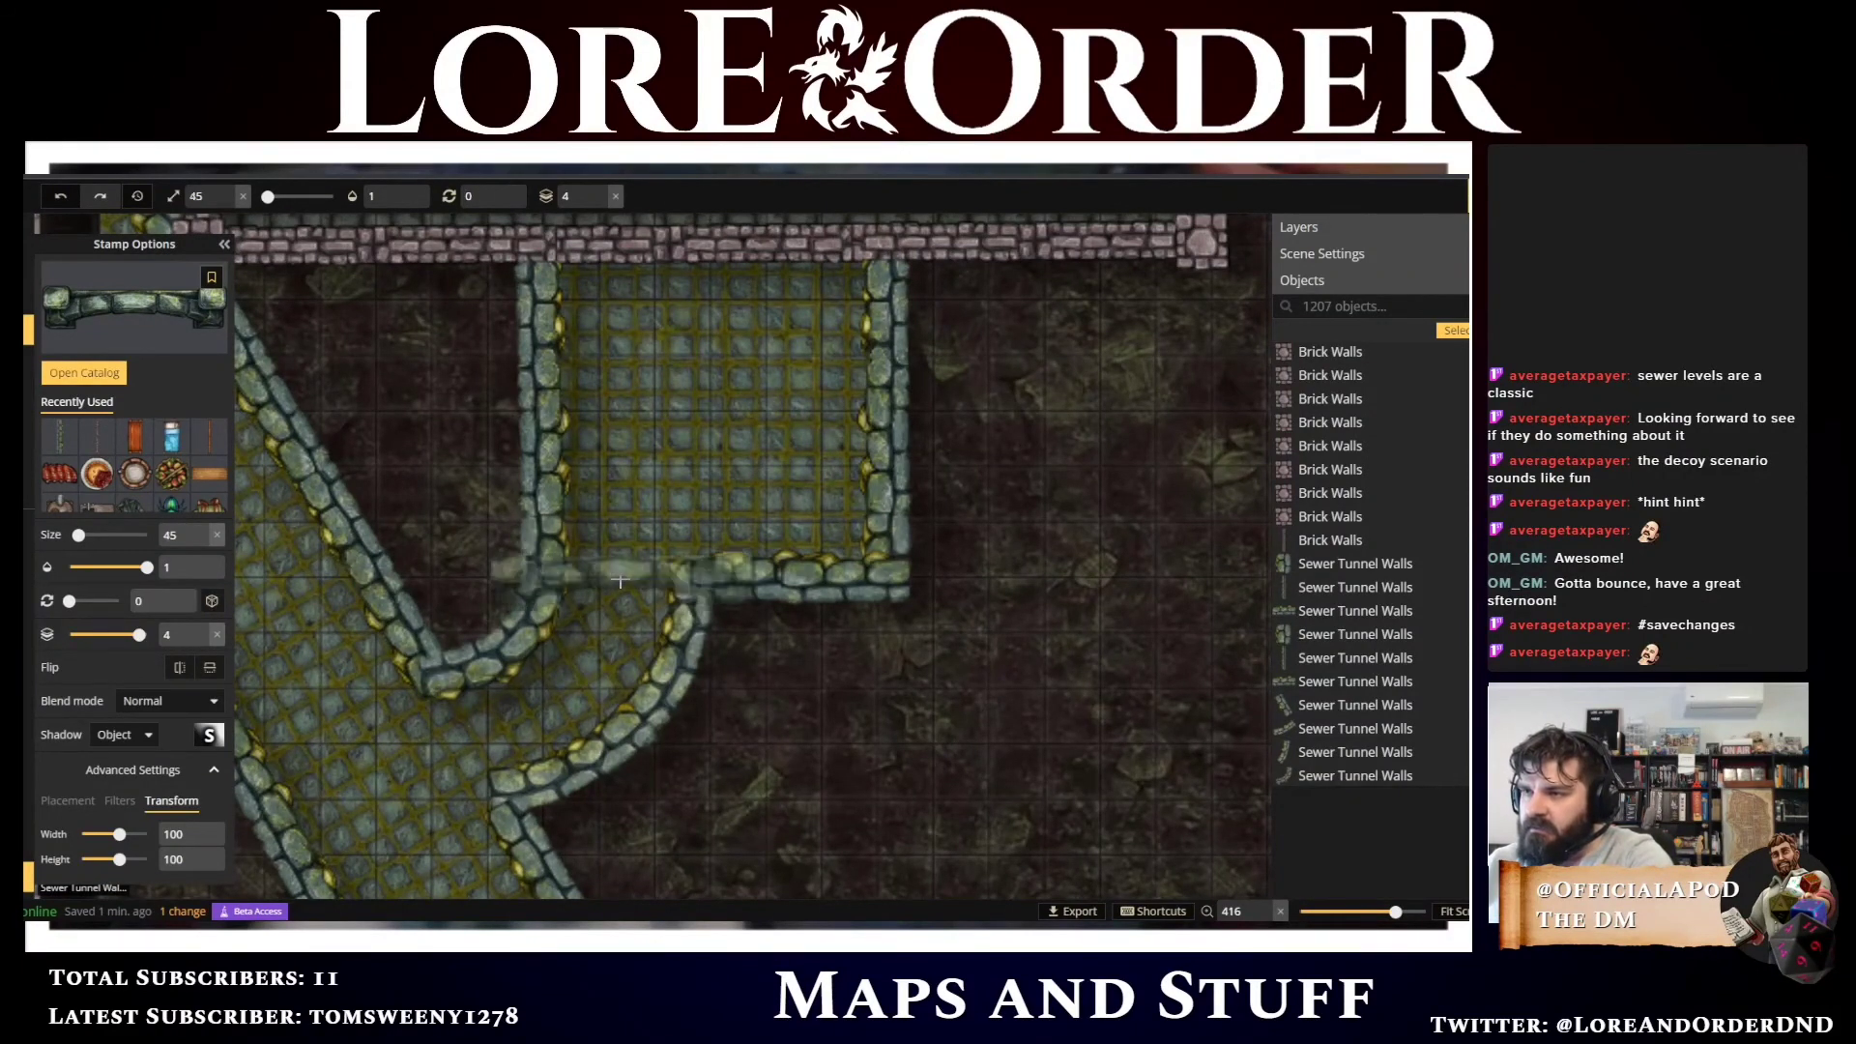
{"action": "key", "text": "s"}
{"action": "key", "text": "s"}
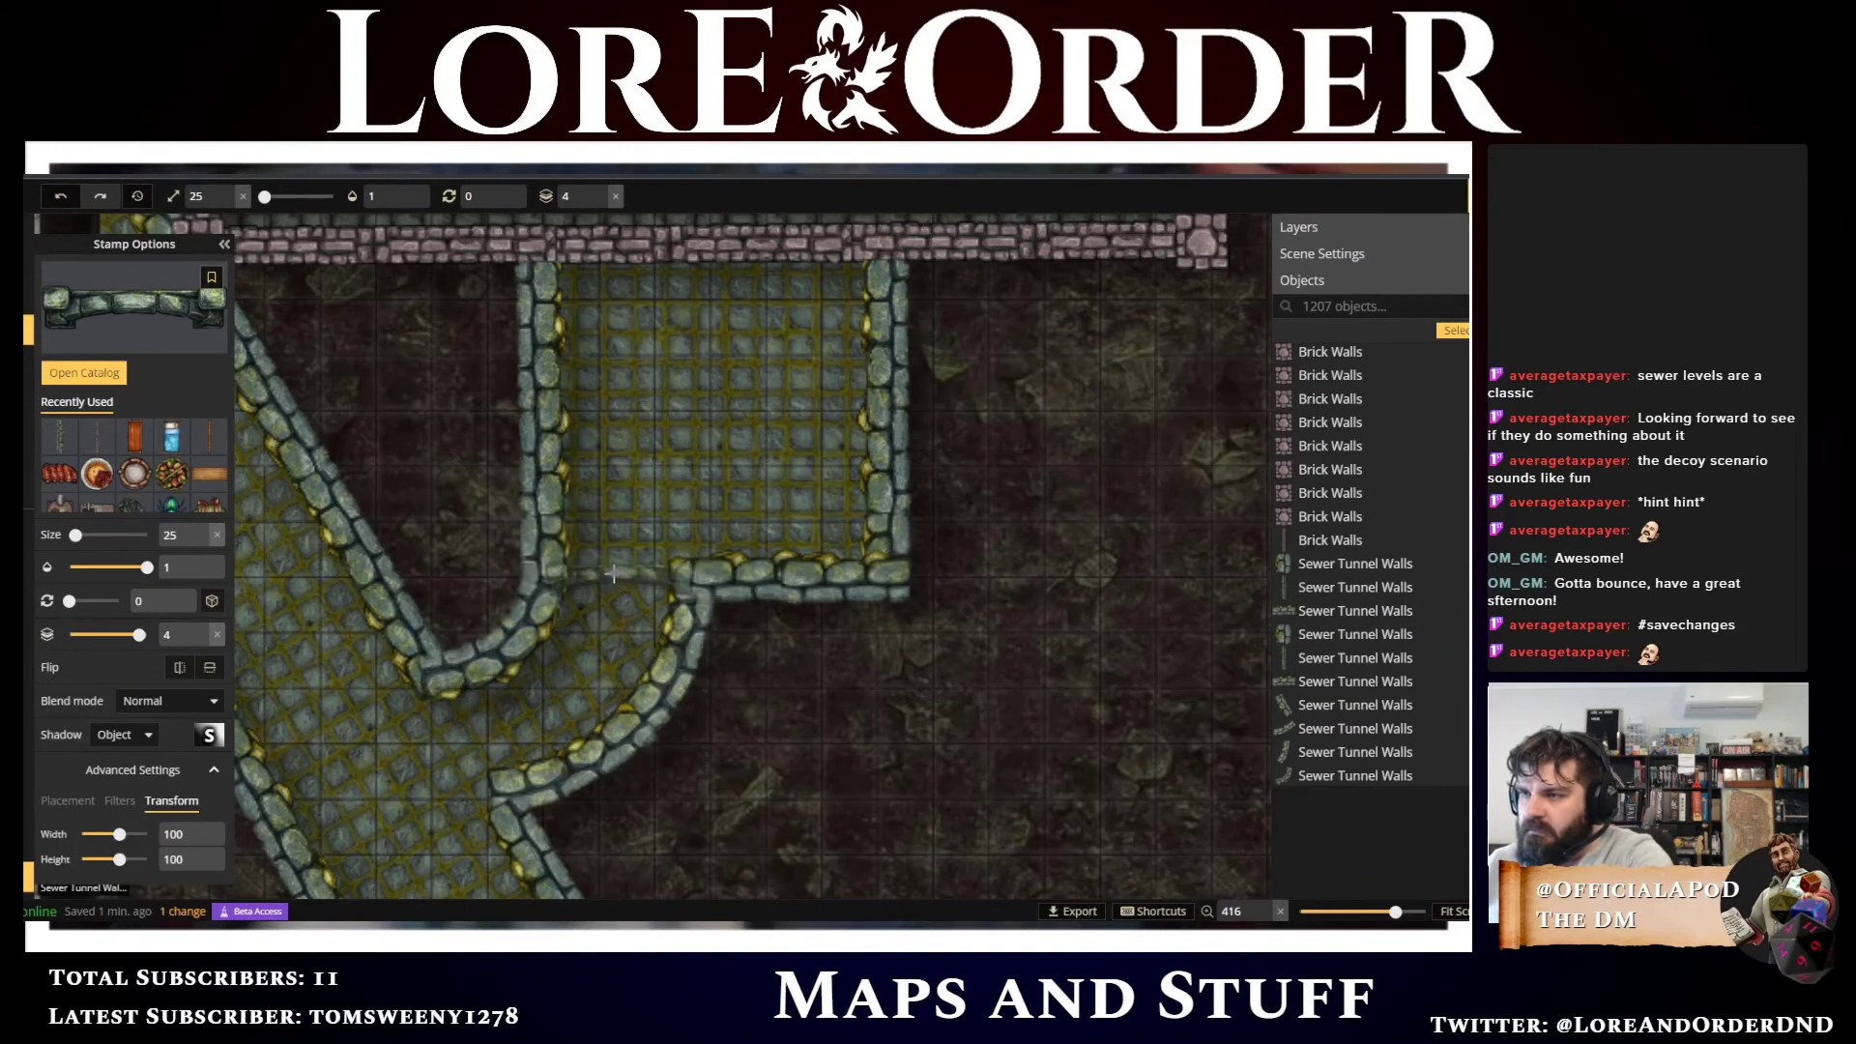
{"action": "left_click", "coordinate": [613, 576]}
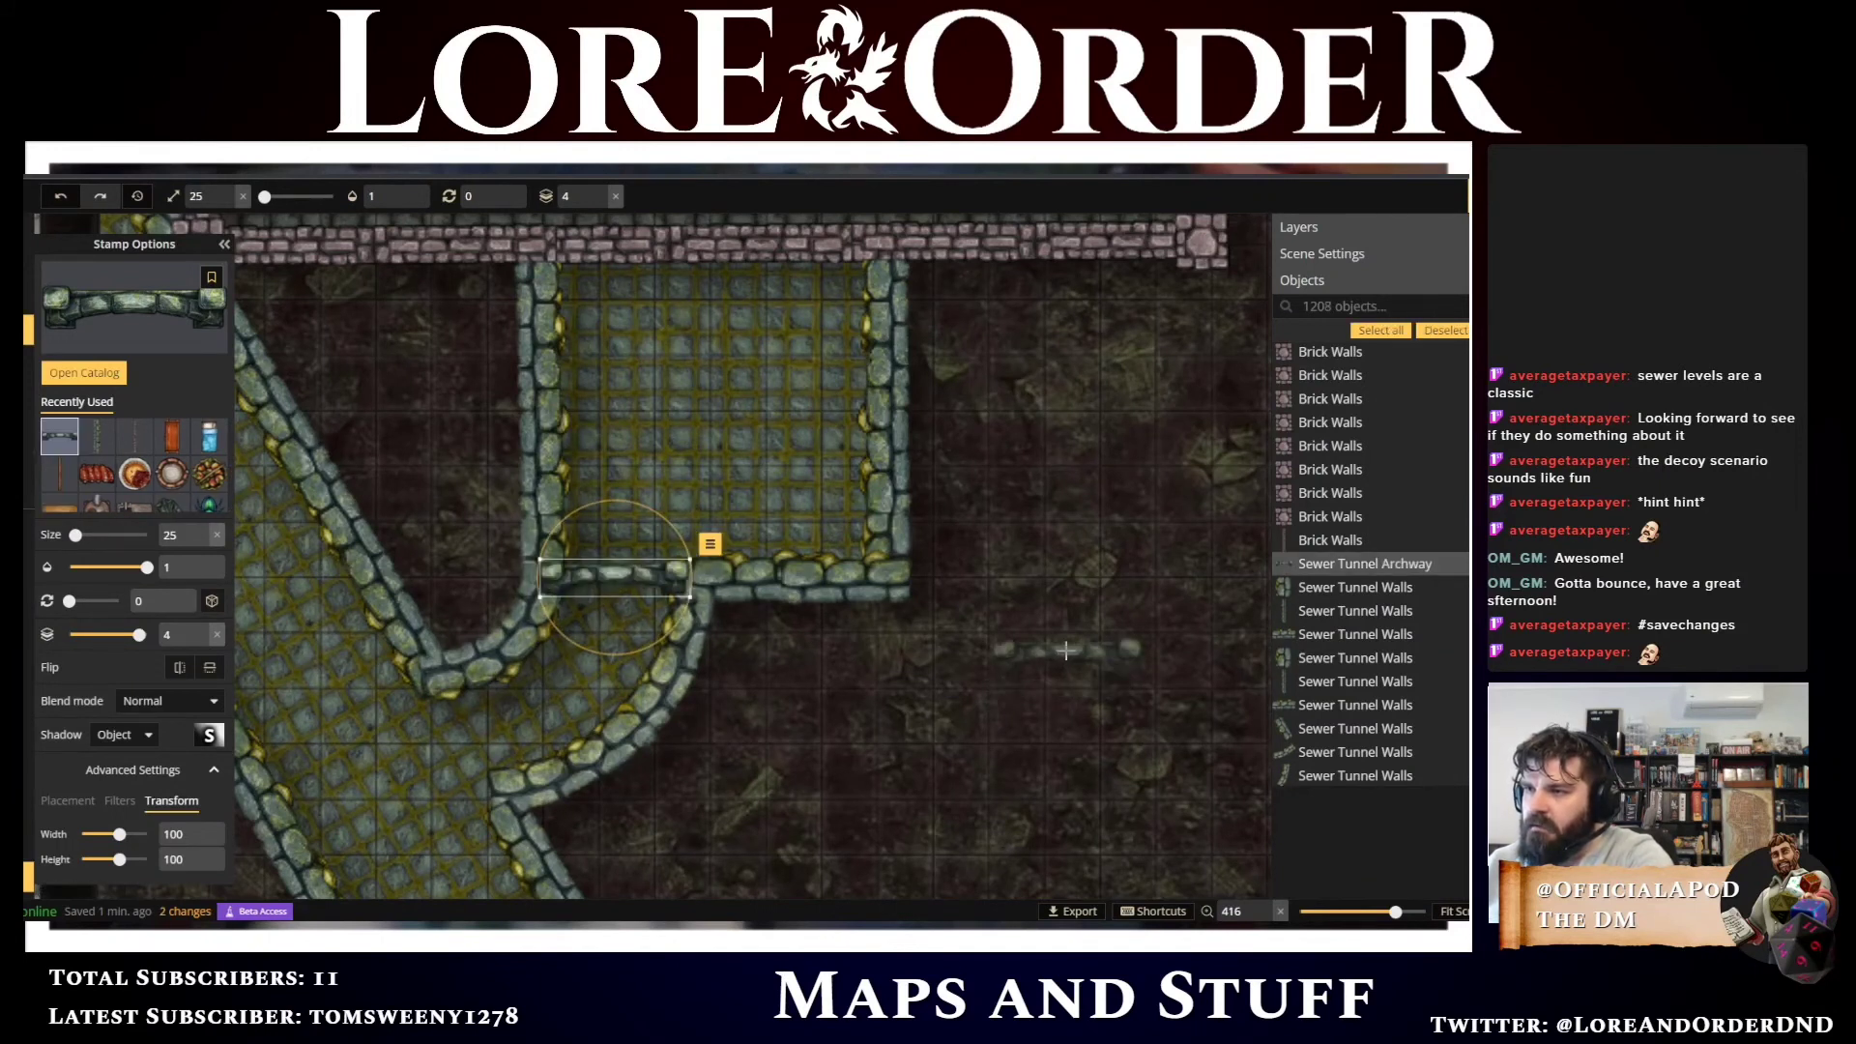
Place a second archway of size 25 at rotation 60 where the curved passage opens into the diagonal tunnel, and align it with the tunnel wall
{"action": "scroll", "coordinate": [1069, 638], "scroll_direction": "down", "scroll_amount": 1}
{"action": "scroll", "coordinate": [1069, 638], "scroll_direction": "up", "scroll_amount": 1}
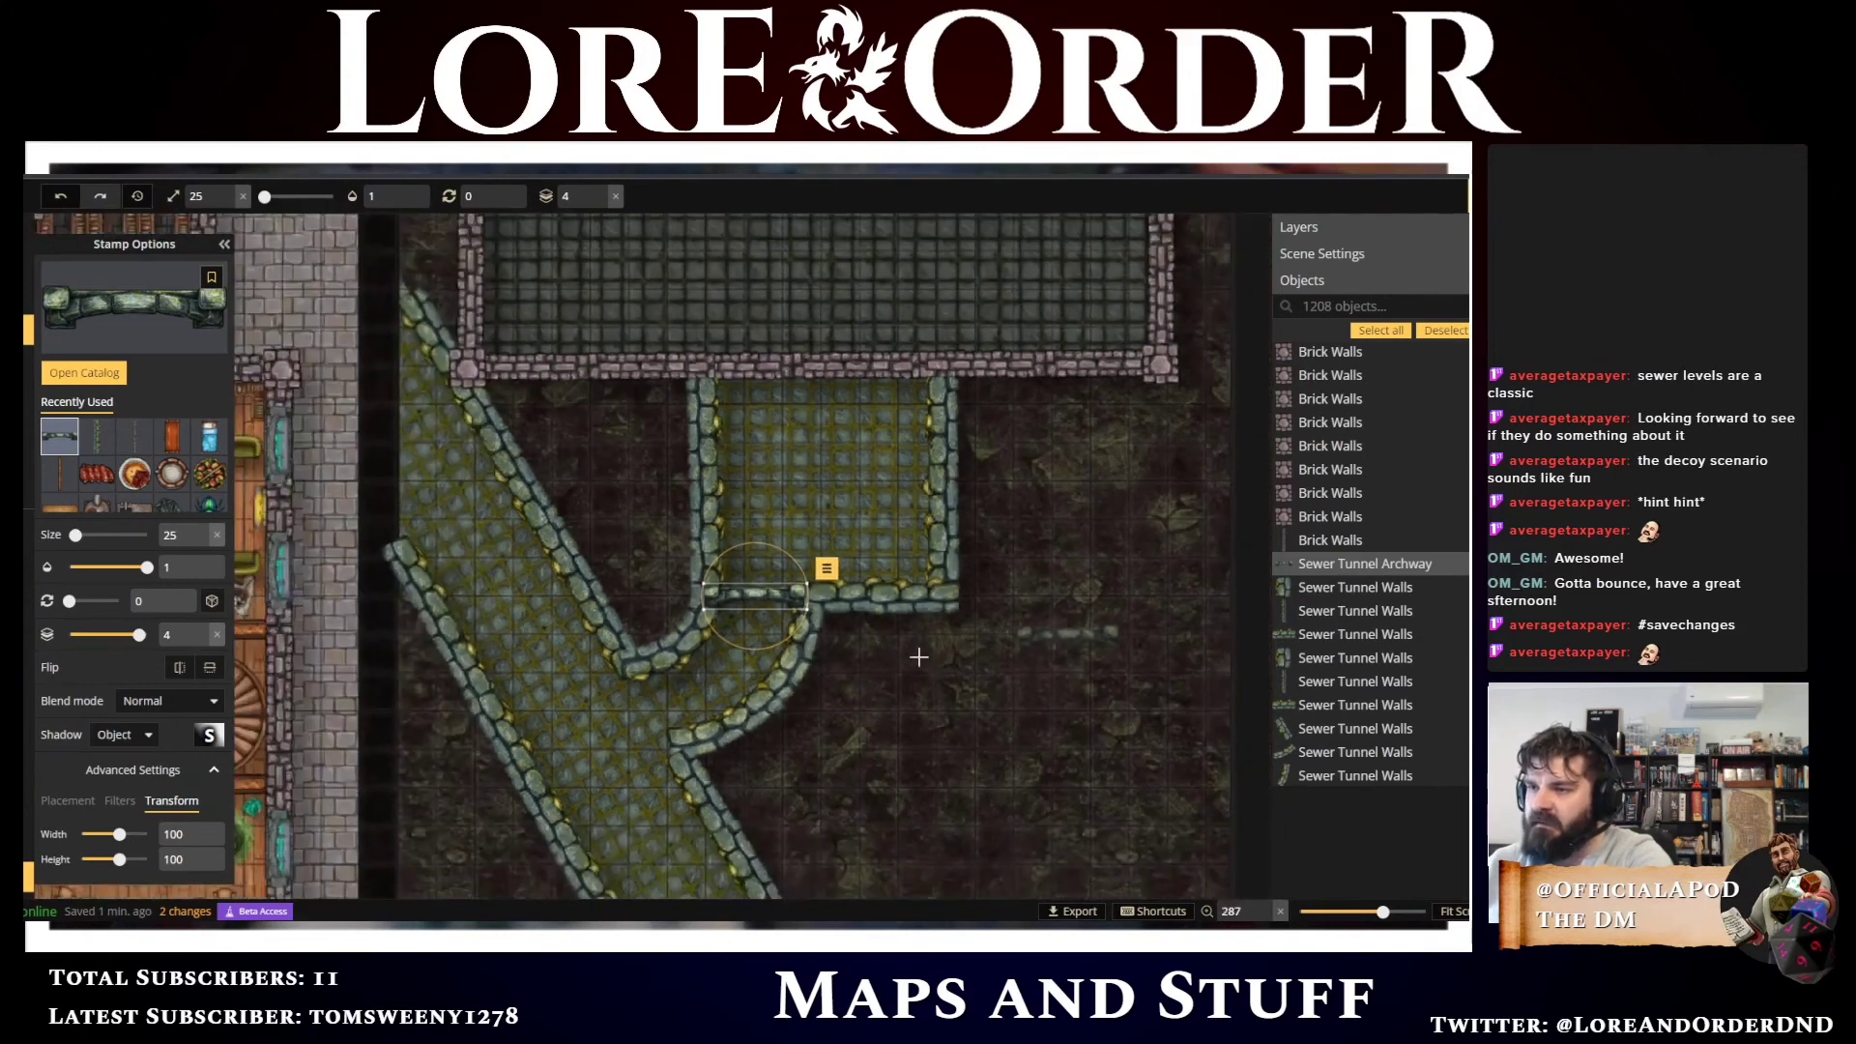
{"action": "scroll", "coordinate": [673, 713], "scroll_direction": "up", "scroll_amount": 1}
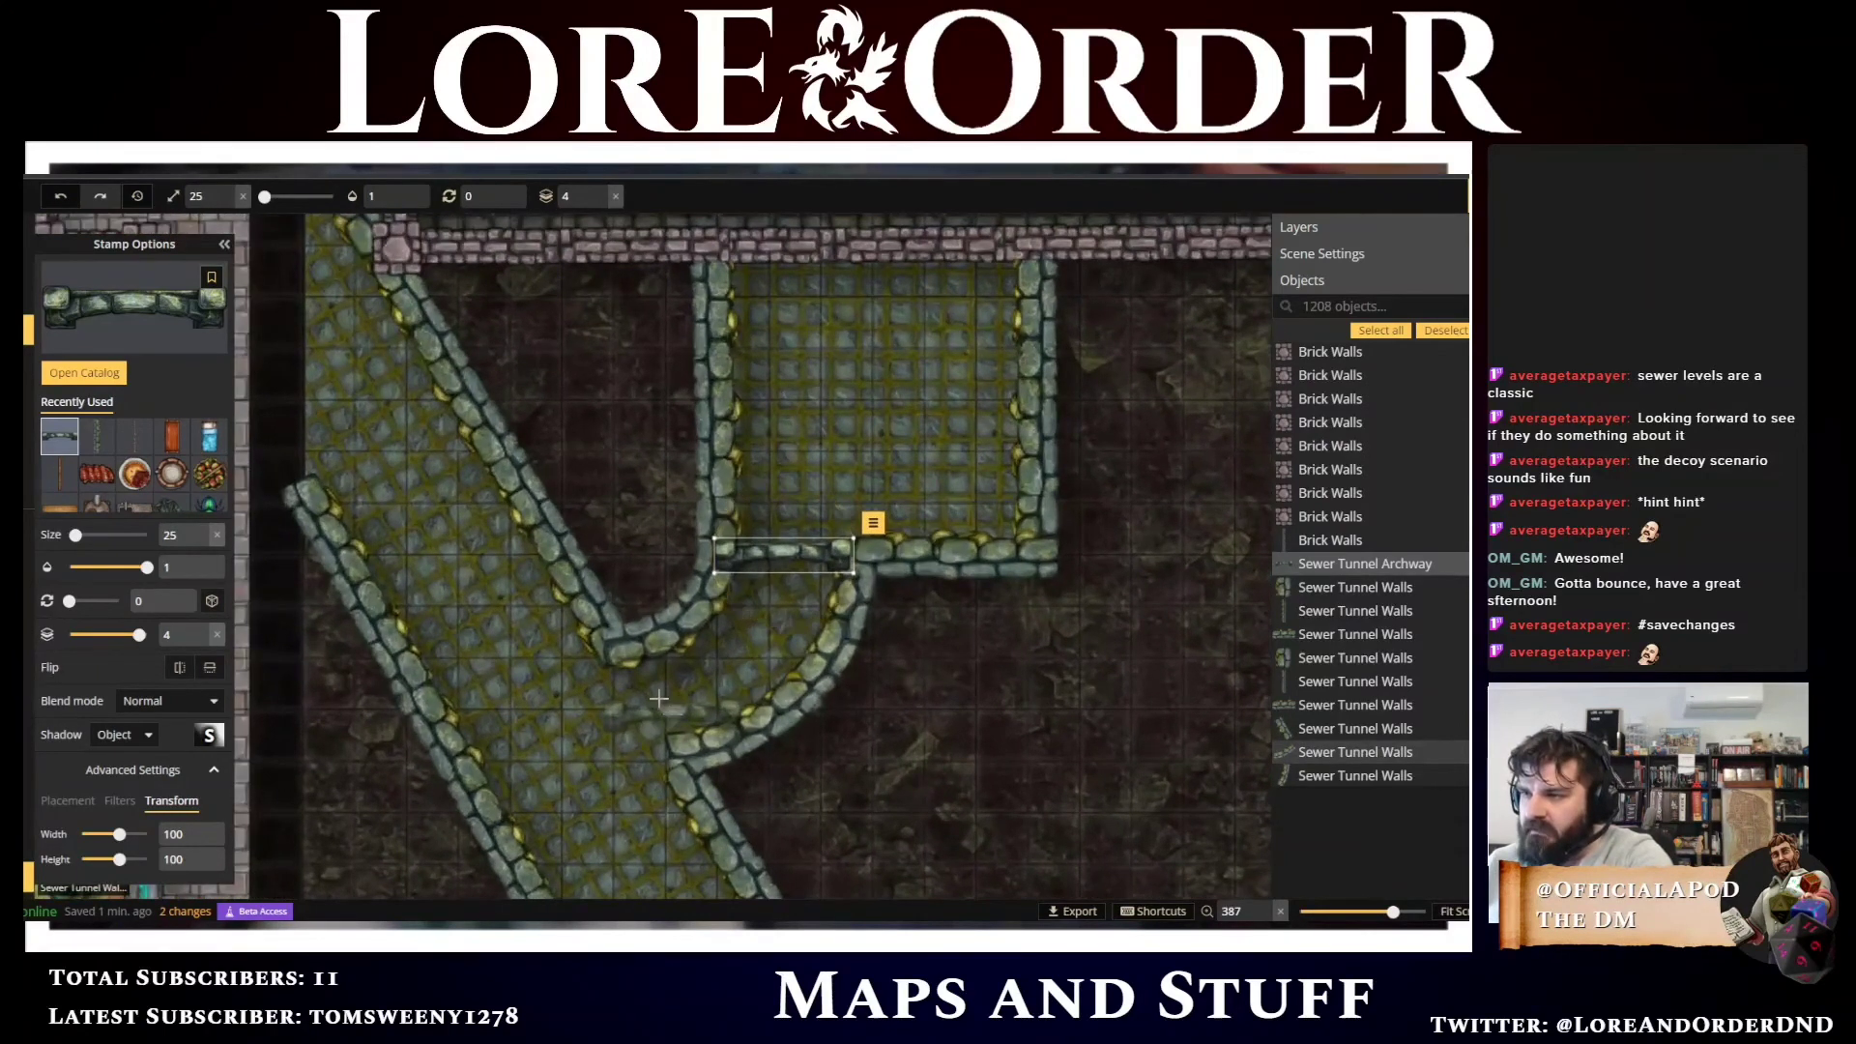
{"action": "left_click", "coordinate": [672, 698]}
{"action": "scroll", "coordinate": [672, 698], "scroll_direction": "up", "scroll_amount": 1}
{"action": "scroll", "coordinate": [672, 698], "scroll_direction": "up", "scroll_amount": 3}
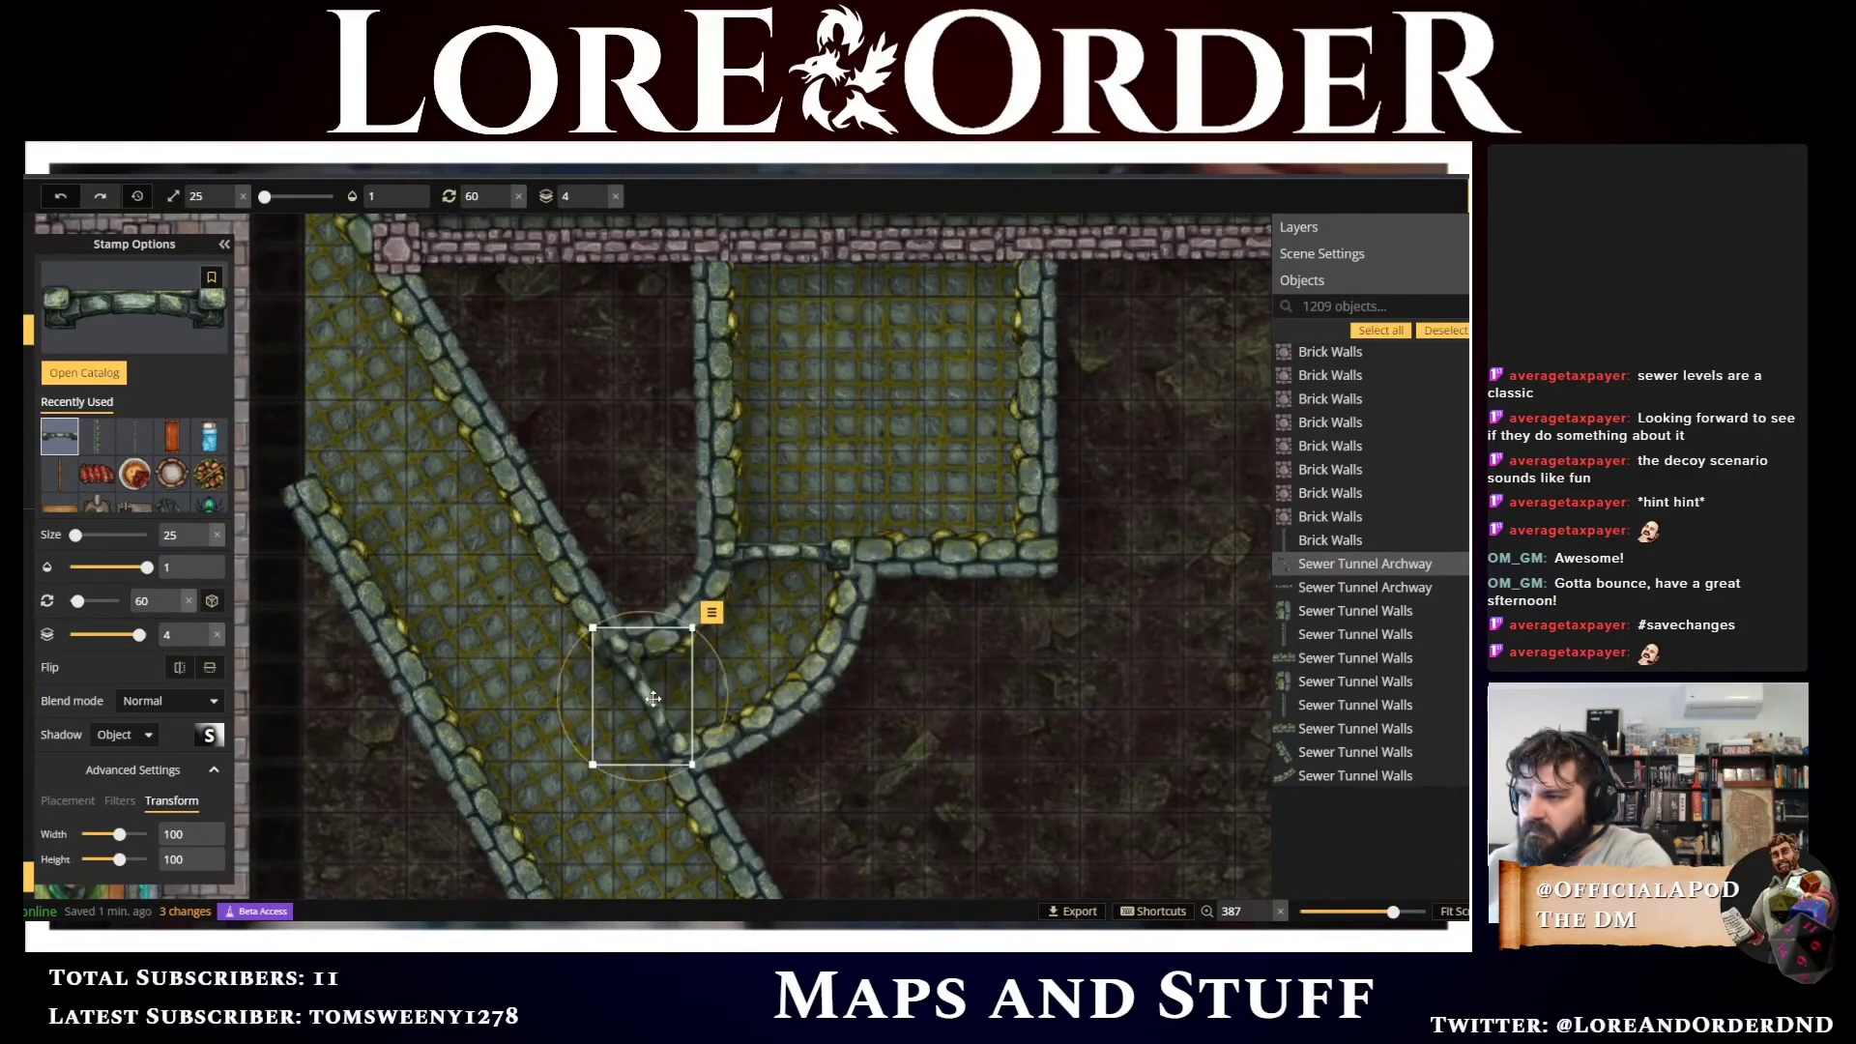
{"action": "left_click_drag", "start_coordinate": [653, 699], "coordinate": [658, 705]}
Add an archway across the upper part of the diagonal tunnel, rotated to 150 and resized to 30, and align it between the walls
{"action": "scroll", "coordinate": [477, 657], "scroll_direction": "down", "scroll_amount": 5}
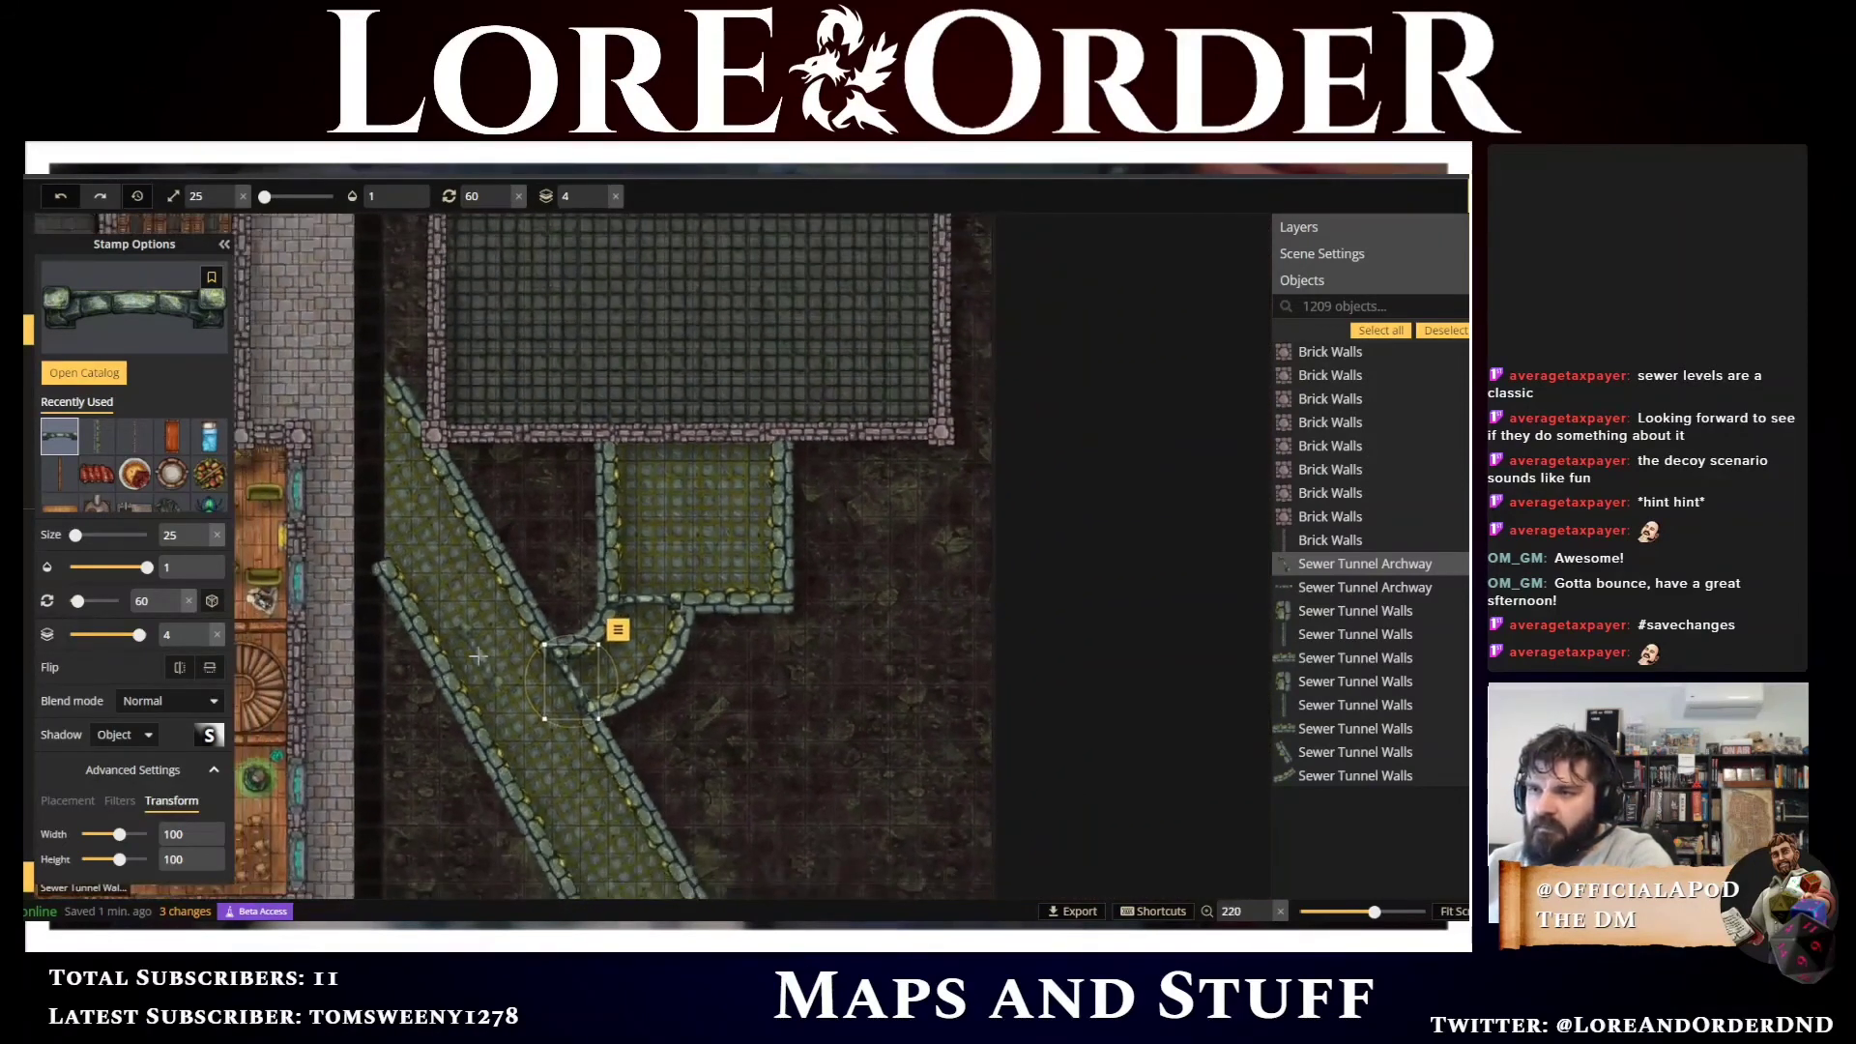
{"action": "scroll", "coordinate": [454, 593], "scroll_direction": "down", "scroll_amount": 1}
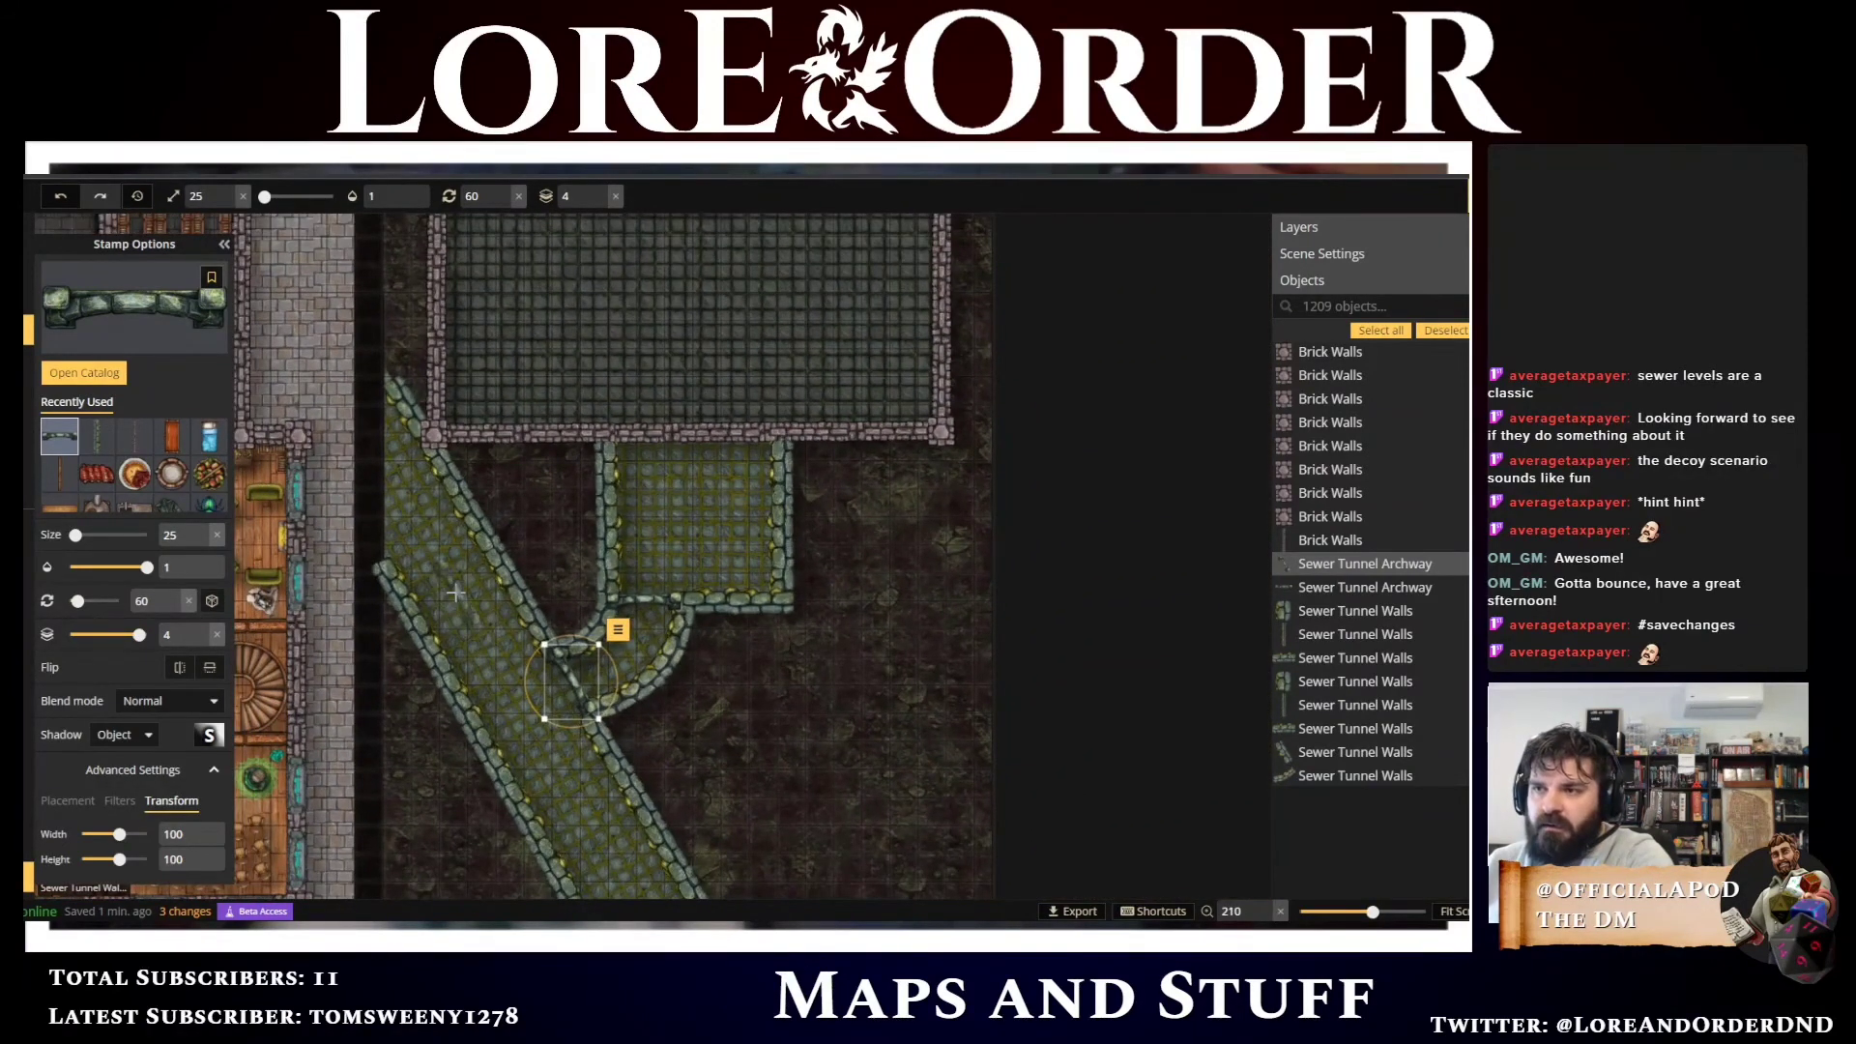
{"action": "key", "text": "ctrl+v"}
{"action": "scroll", "coordinate": [456, 593], "scroll_direction": "up", "scroll_amount": 6}
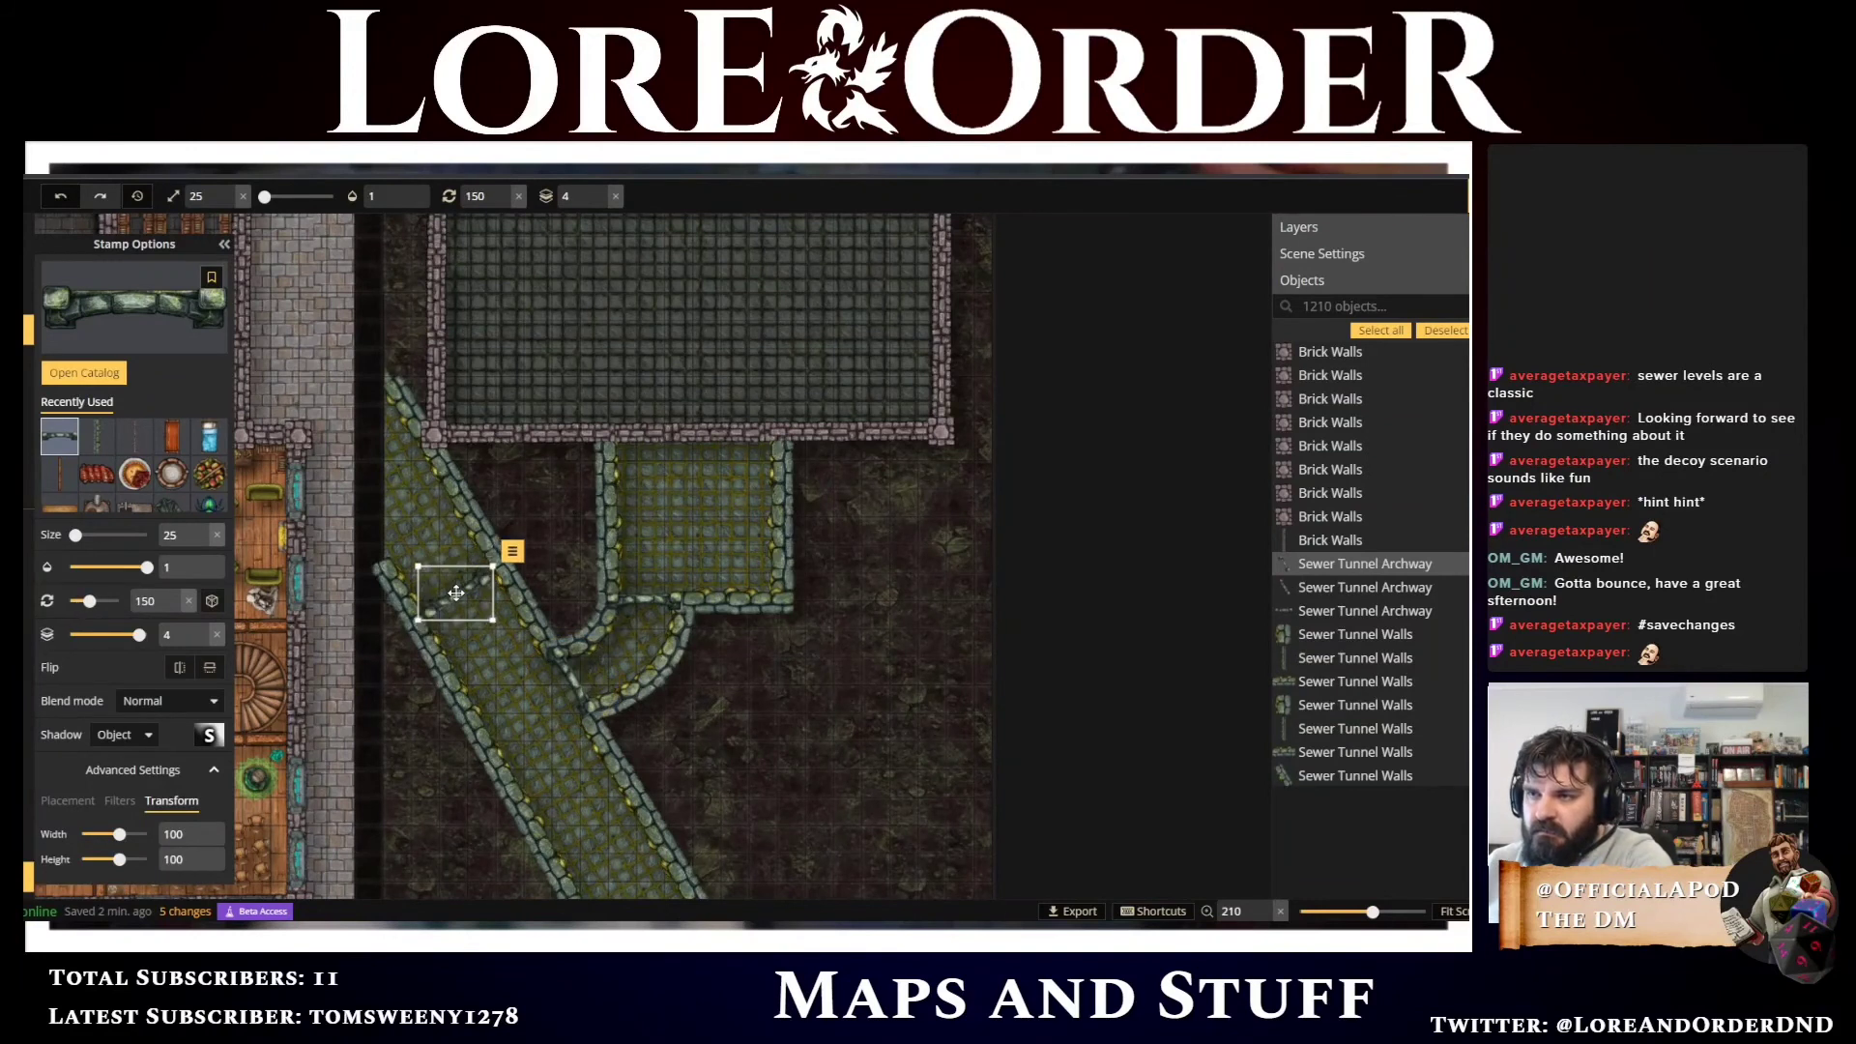
{"action": "scroll", "coordinate": [456, 593], "scroll_direction": "up", "scroll_amount": 4}
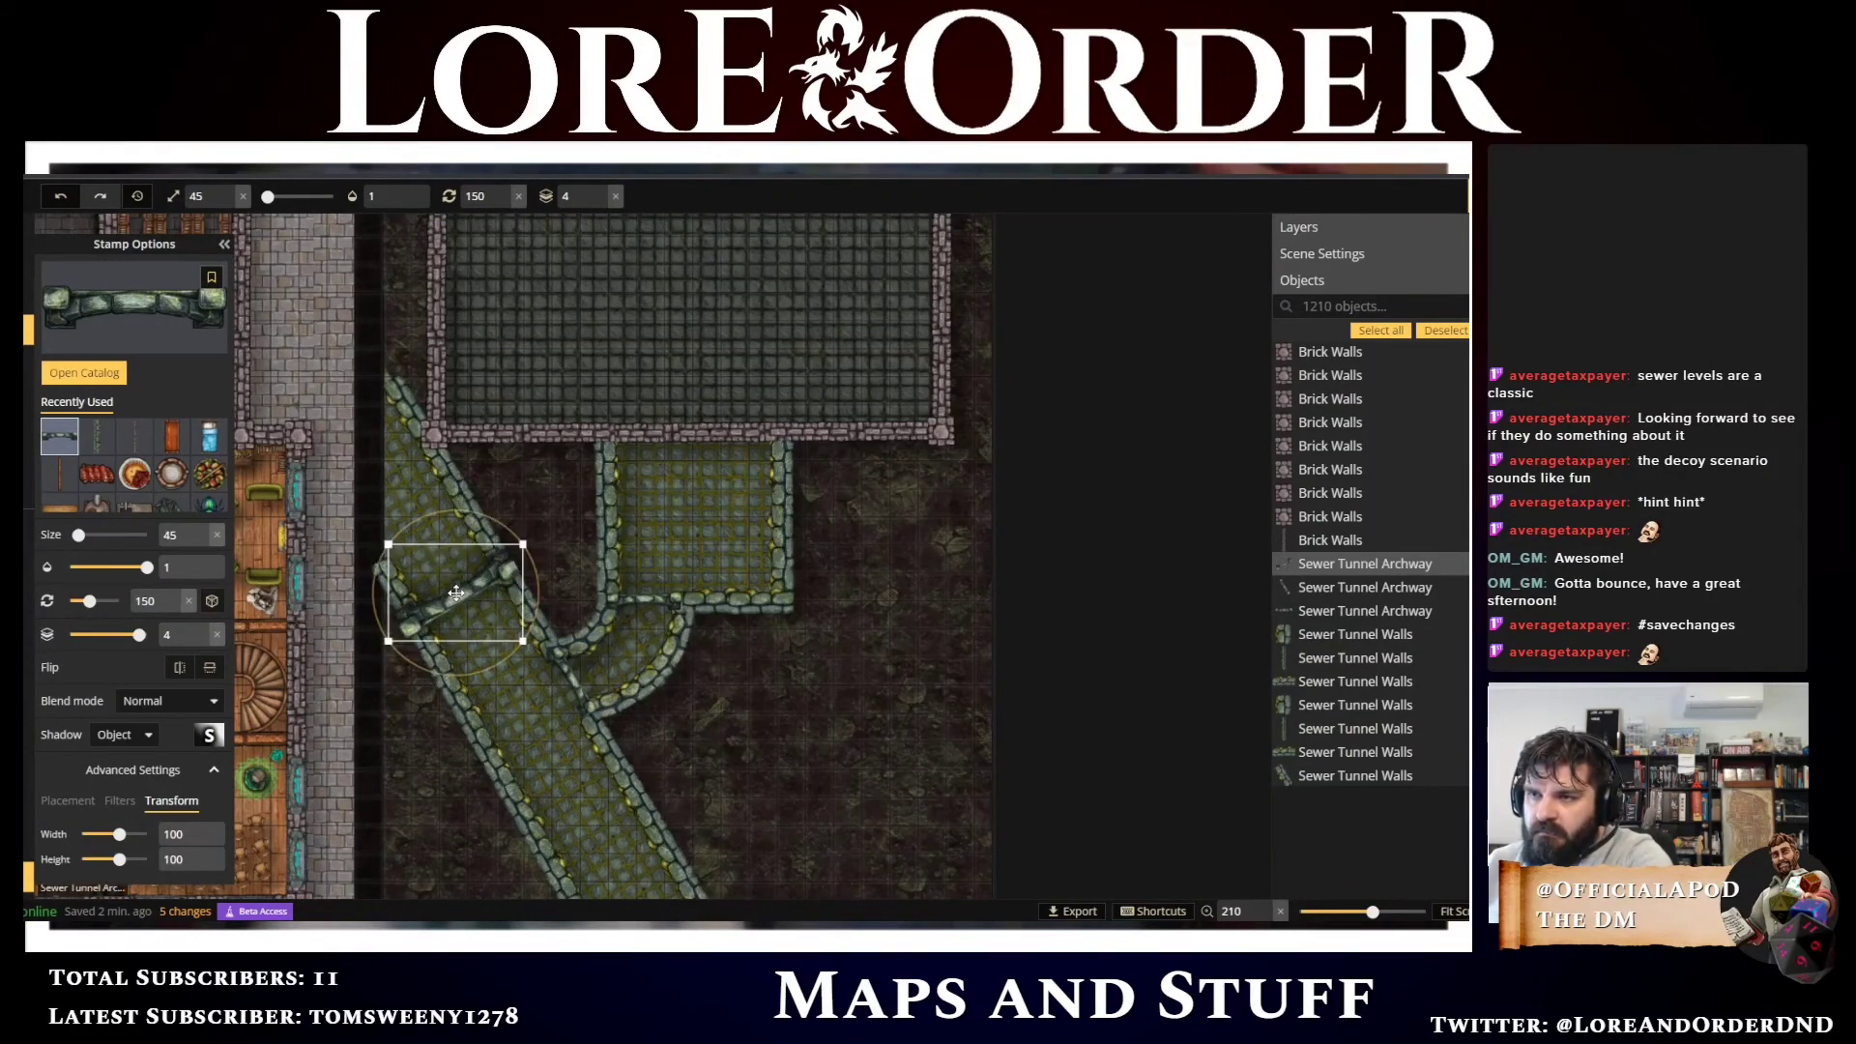
{"action": "scroll", "coordinate": [455, 592], "scroll_direction": "down", "scroll_amount": 2}
{"action": "scroll", "coordinate": [455, 592], "scroll_direction": "up", "scroll_amount": 1}
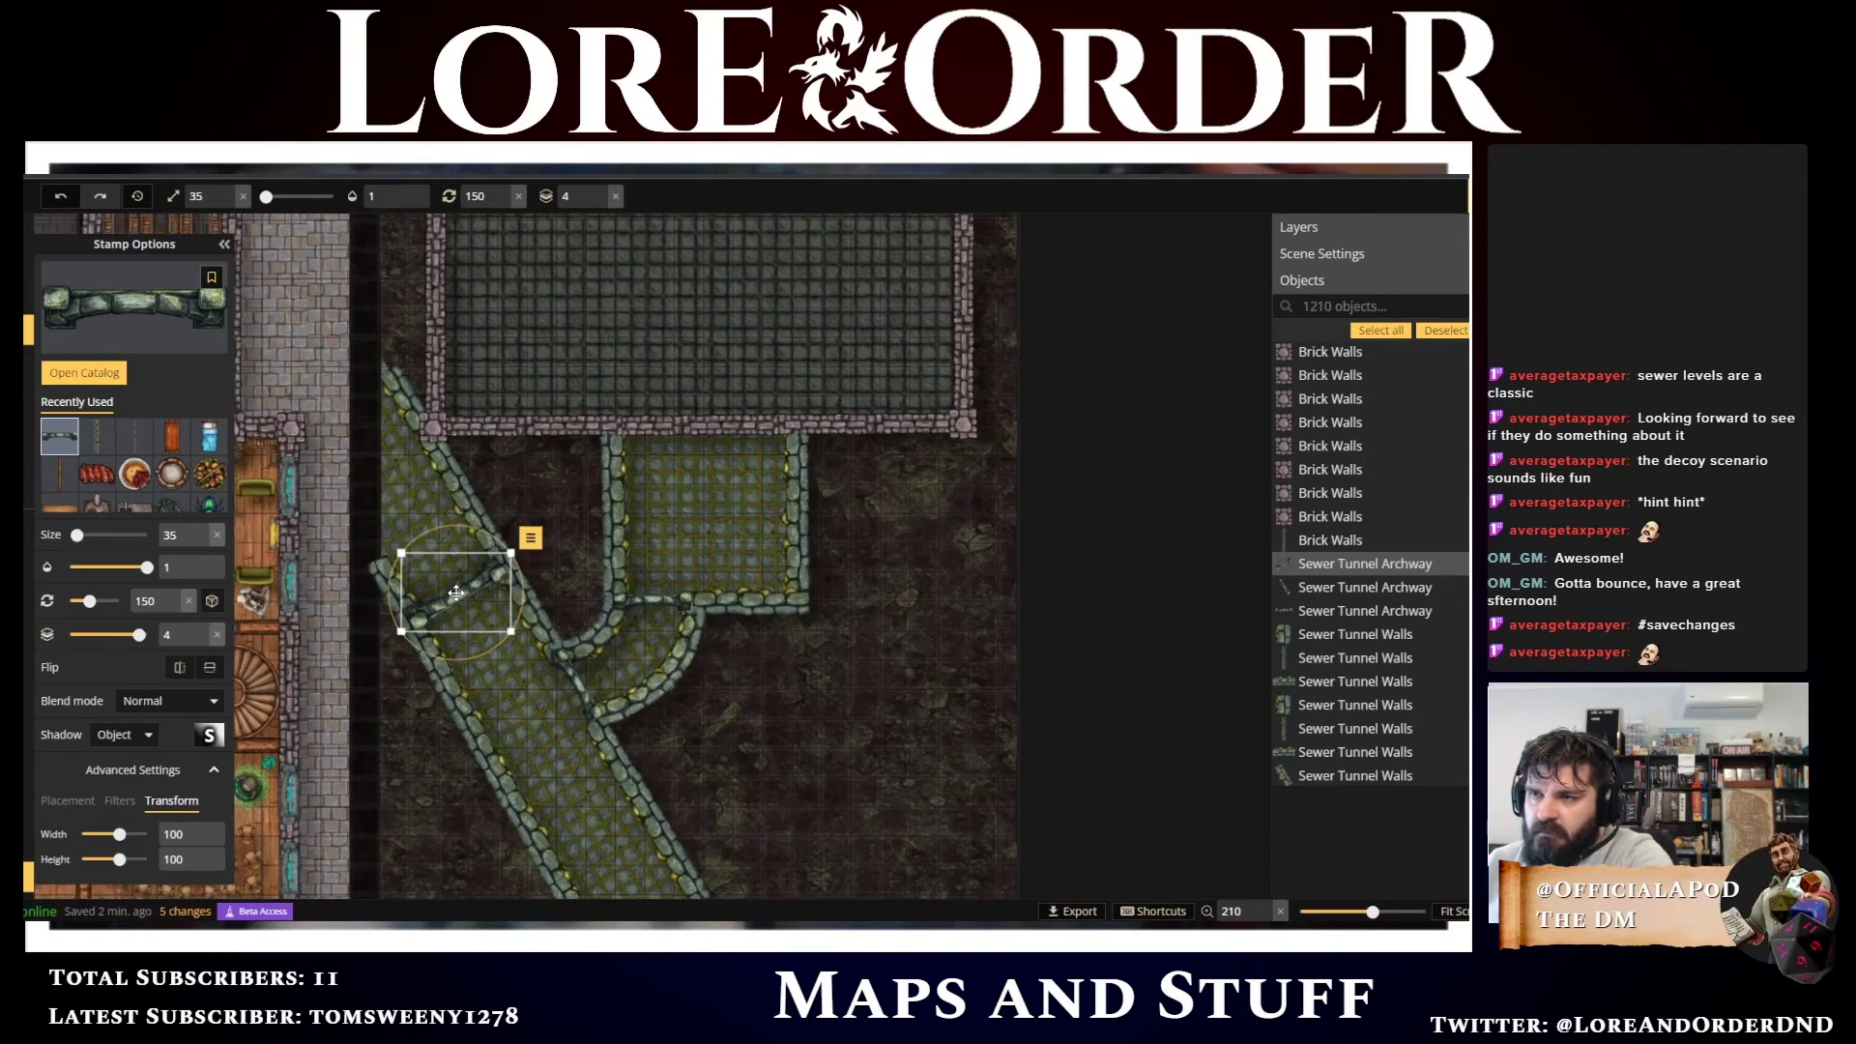
{"action": "scroll", "coordinate": [455, 593], "scroll_direction": "up", "scroll_amount": 4}
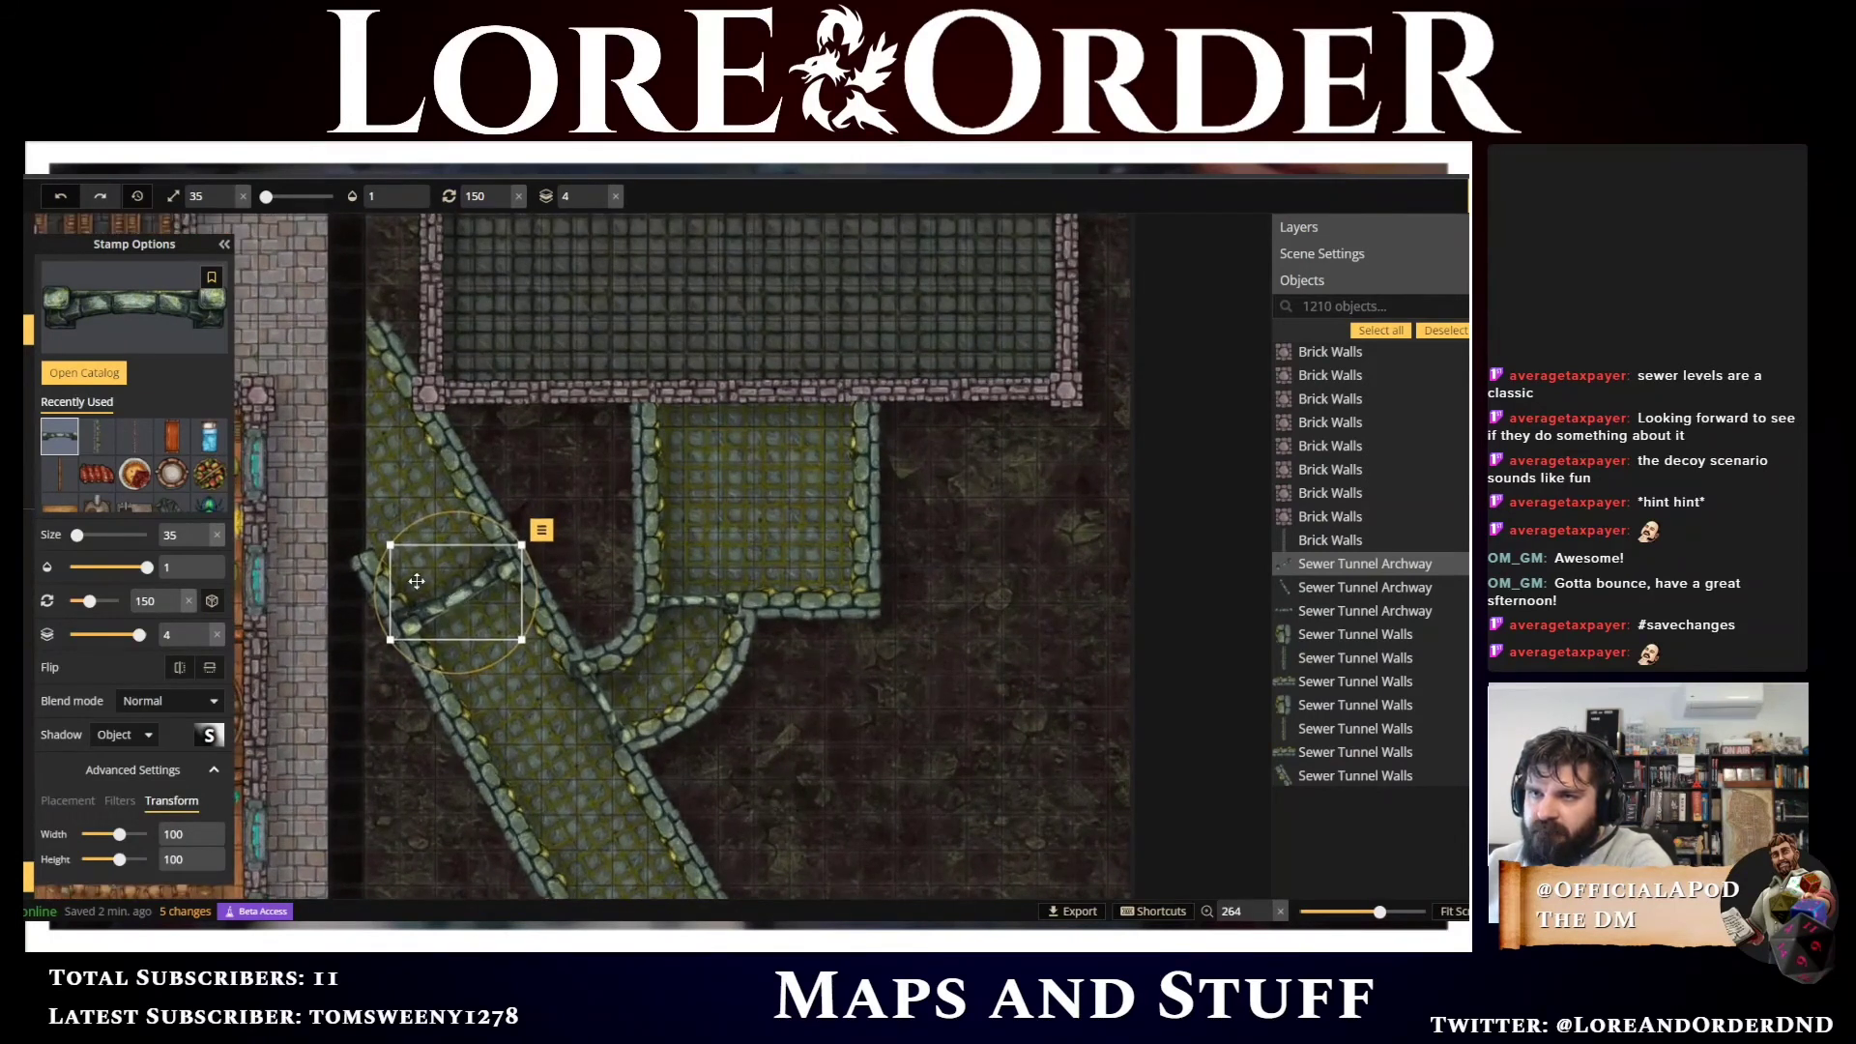
{"action": "left_click", "coordinate": [201, 543]}
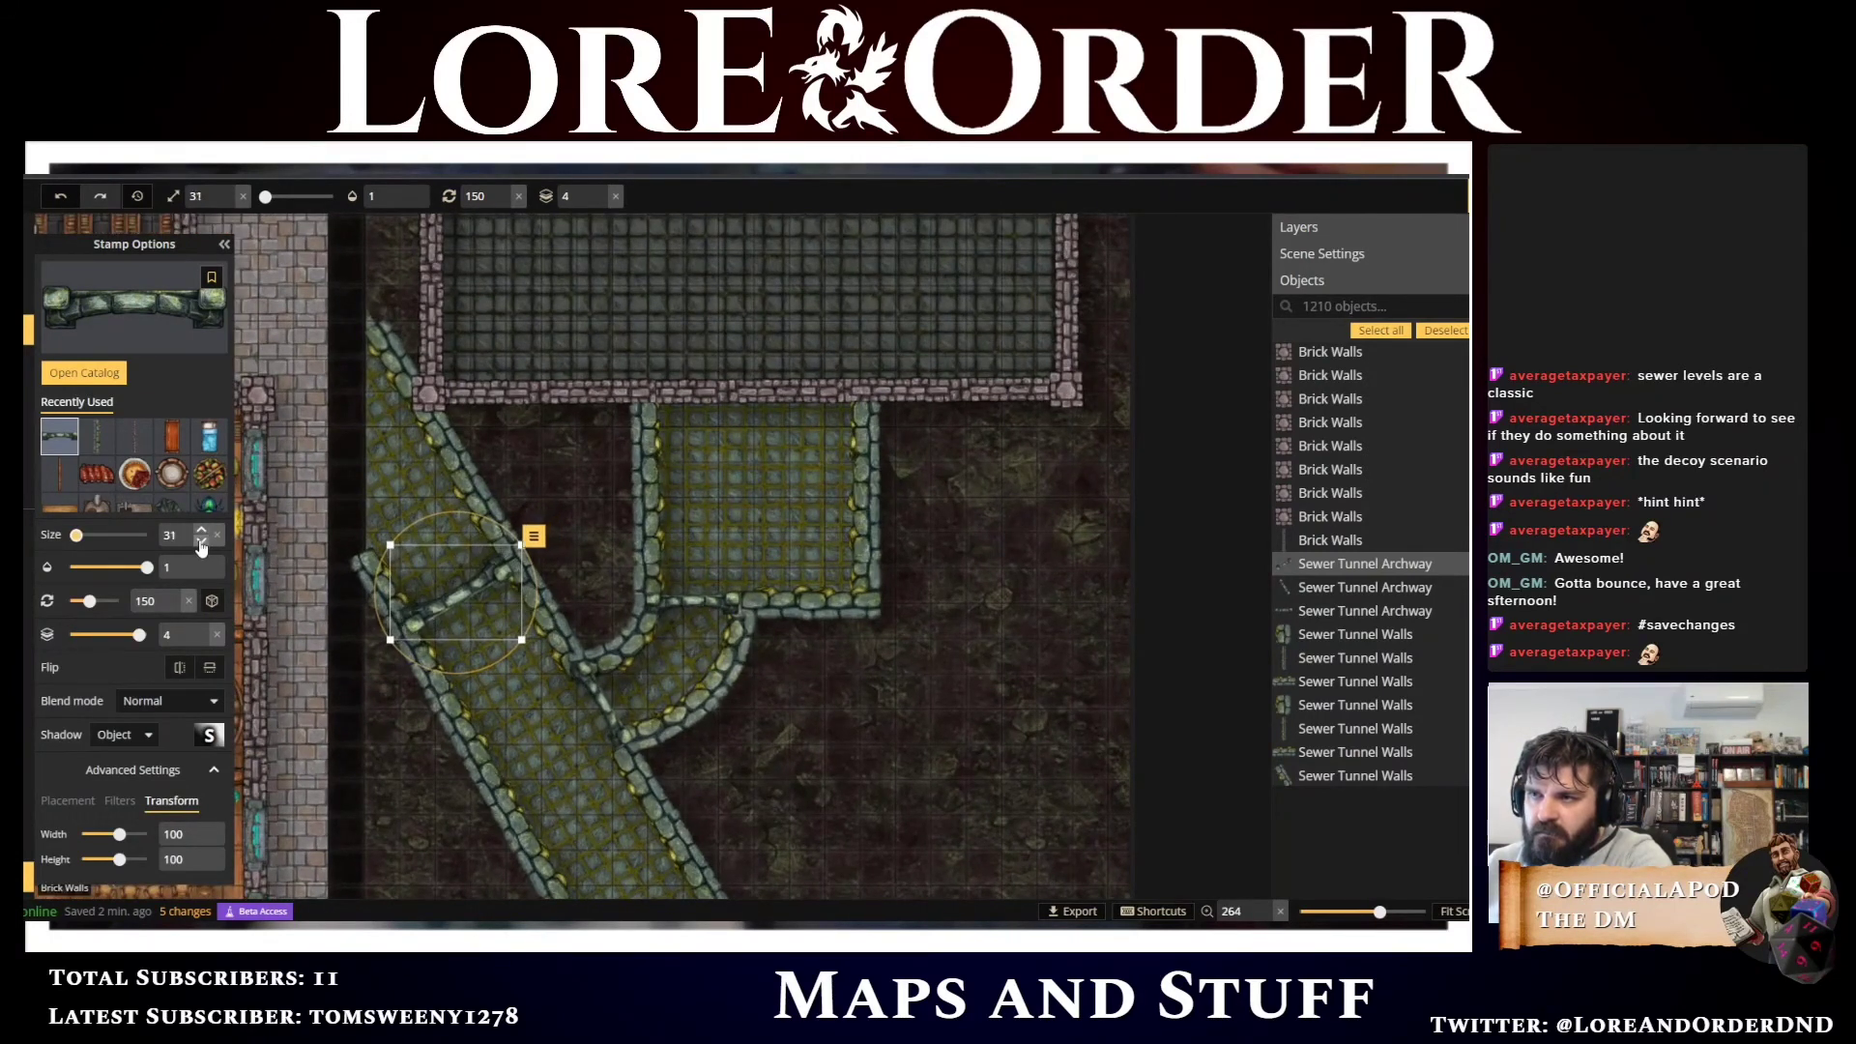
{"action": "left_click", "coordinate": [456, 599]}
{"action": "left_click_drag", "start_coordinate": [456, 599], "coordinate": [588, 572]}
{"action": "scroll", "coordinate": [416, 545], "scroll_direction": "up", "scroll_amount": 5}
{"action": "scroll", "coordinate": [409, 547], "scroll_direction": "up", "scroll_amount": 1}
Place four more size 30 archways at rotation 150 along the diagonal tunnel, two flanking the side passage and two down to the map's edge
{"action": "scroll", "coordinate": [833, 669], "scroll_direction": "down", "scroll_amount": 5}
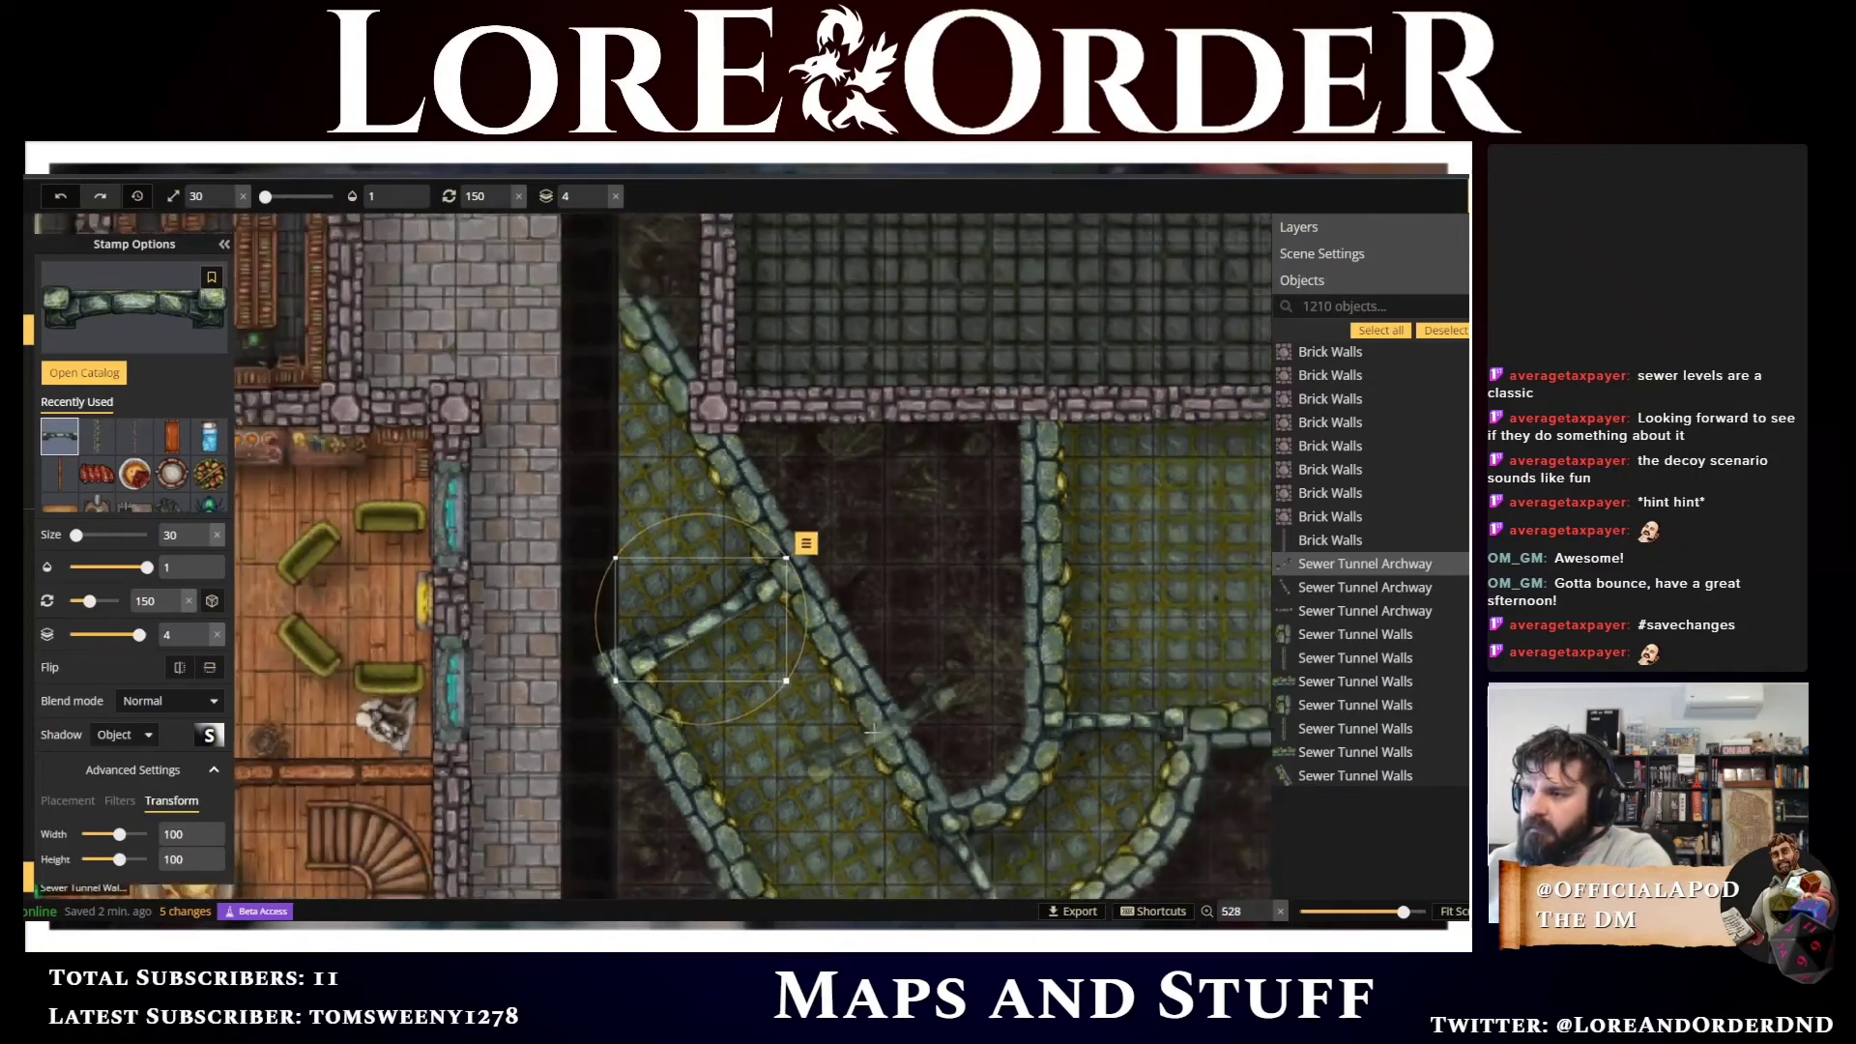
{"action": "scroll", "coordinate": [834, 669], "scroll_direction": "down", "scroll_amount": 2}
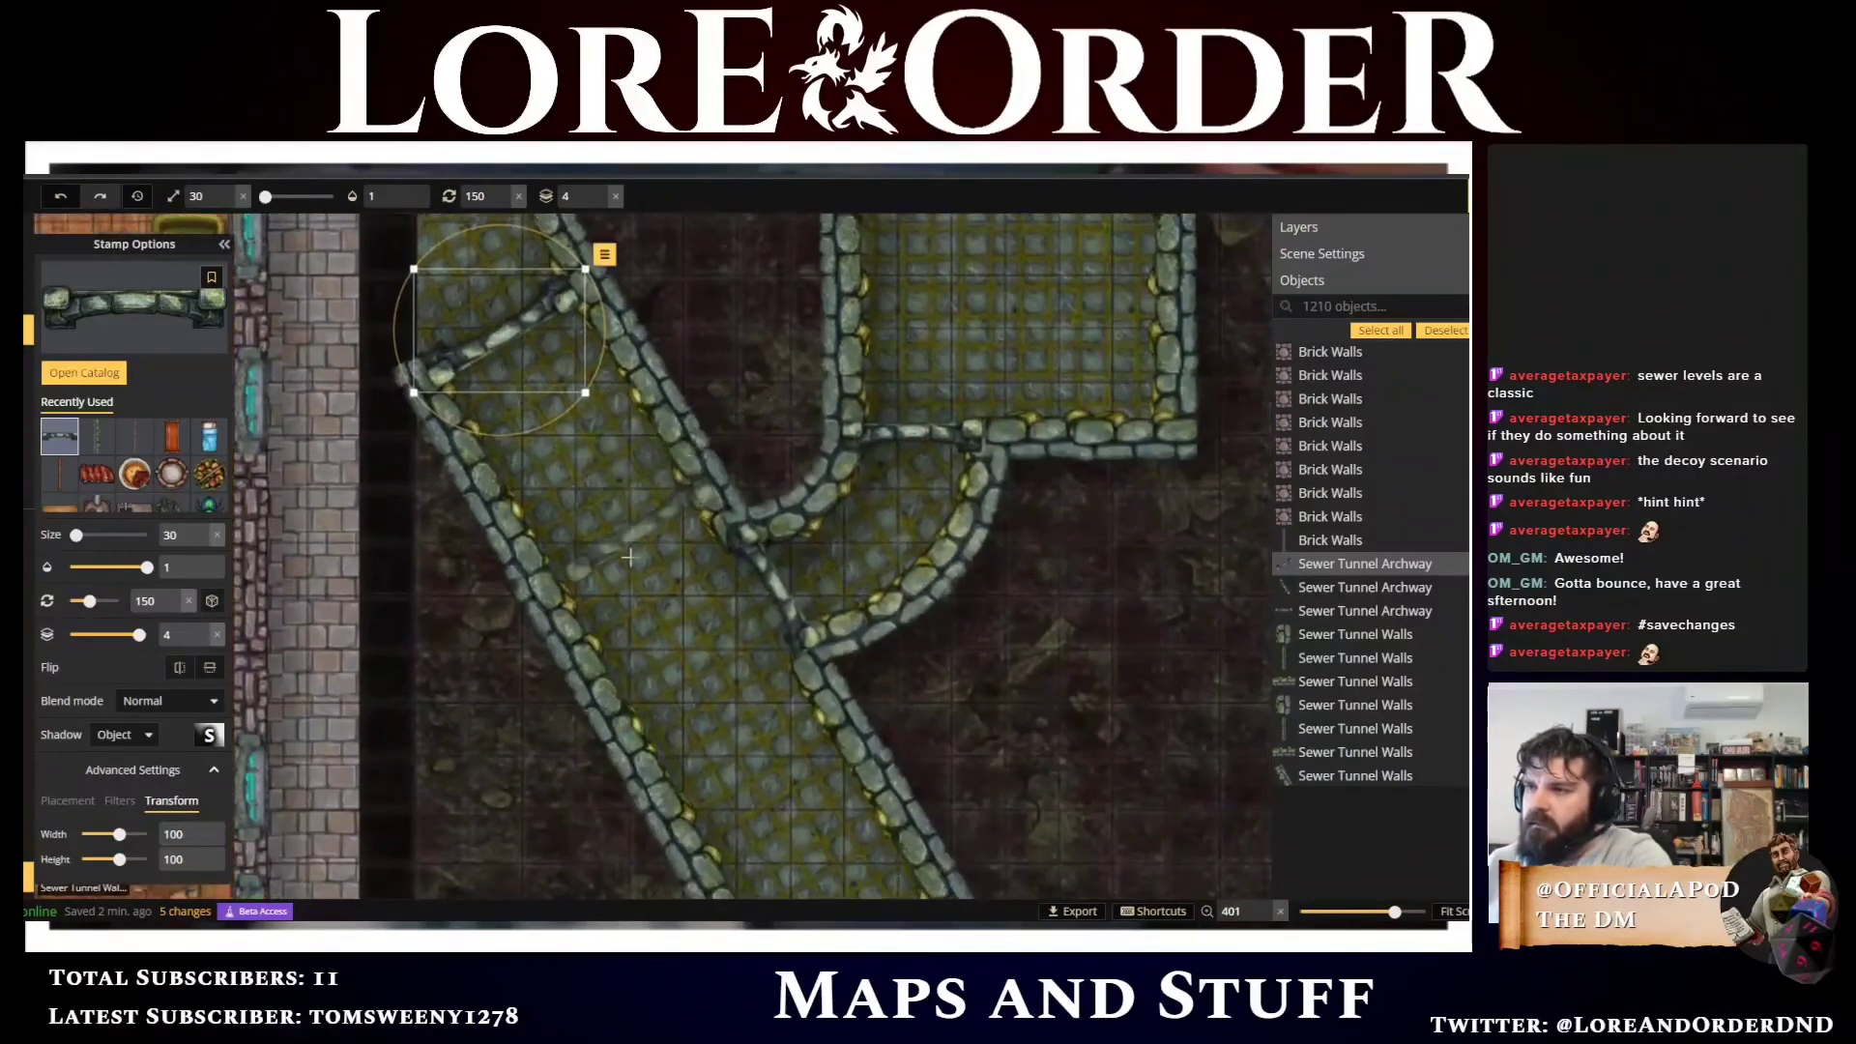
{"action": "scroll", "coordinate": [625, 557], "scroll_direction": "down", "scroll_amount": 1}
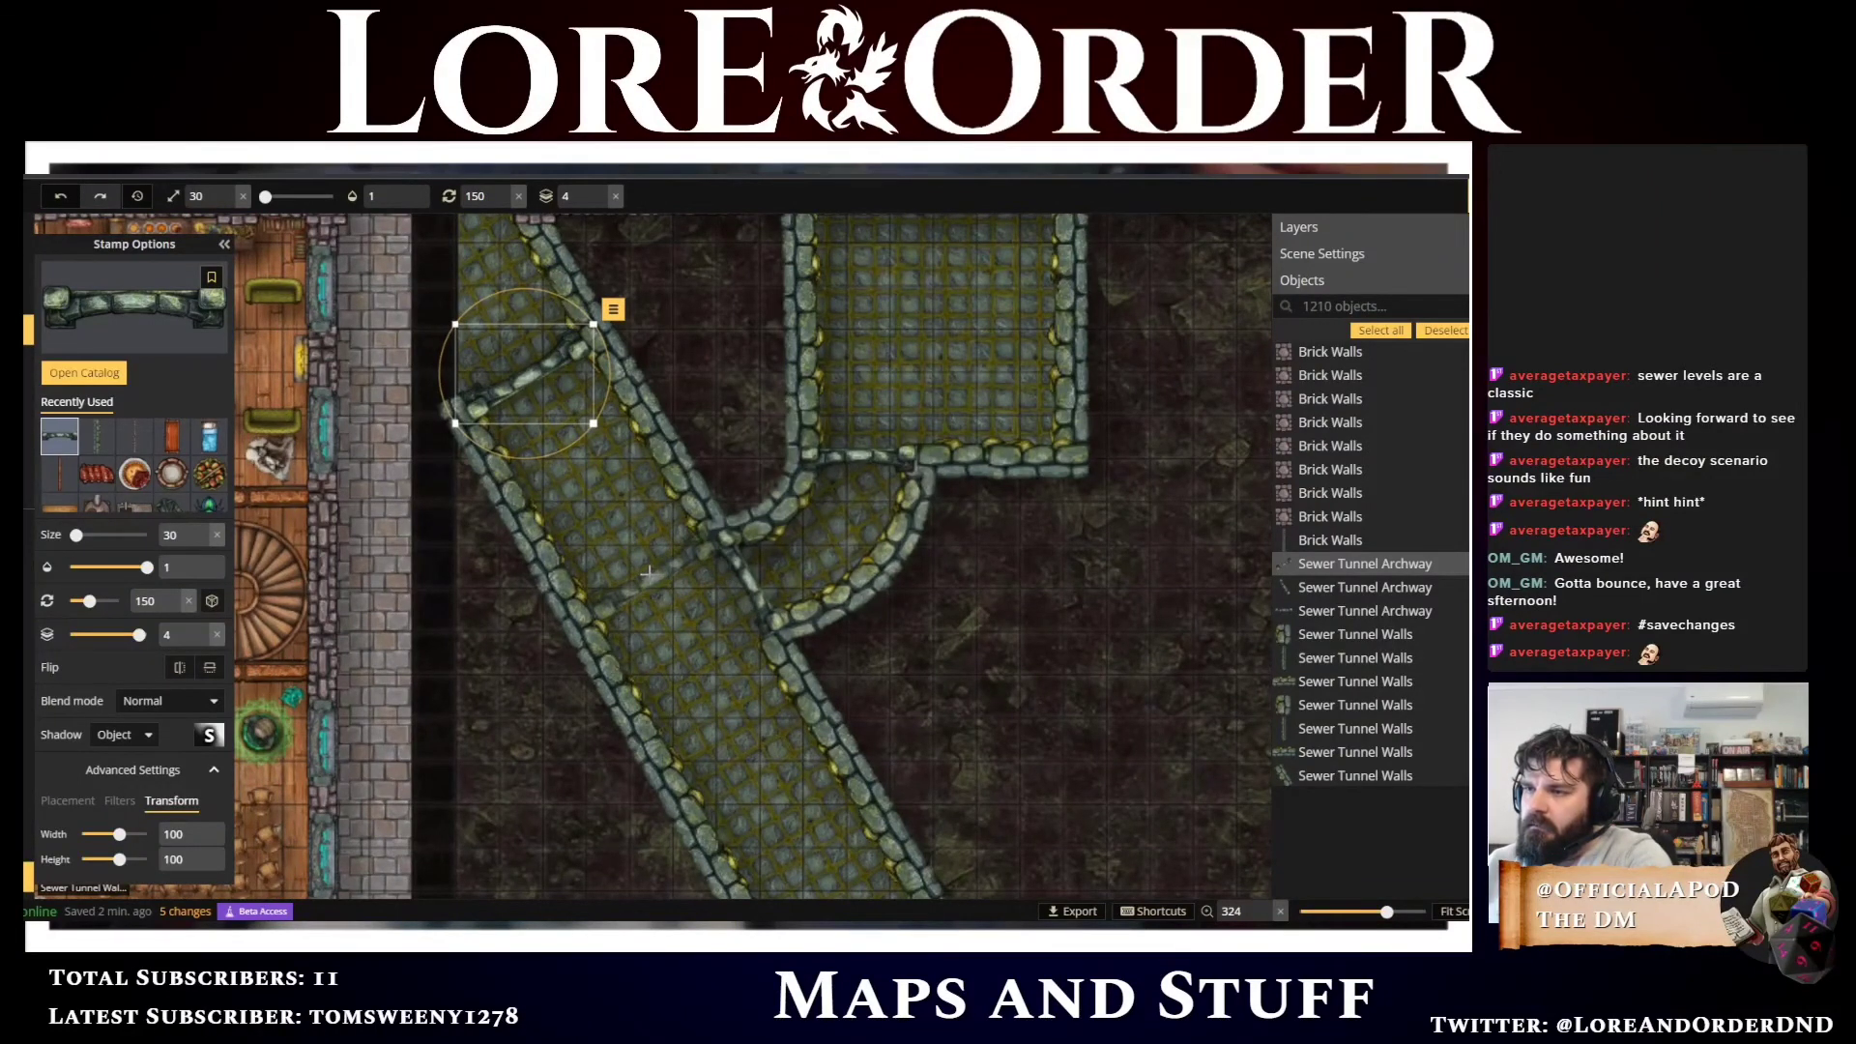
{"action": "left_click", "coordinate": [647, 572]}
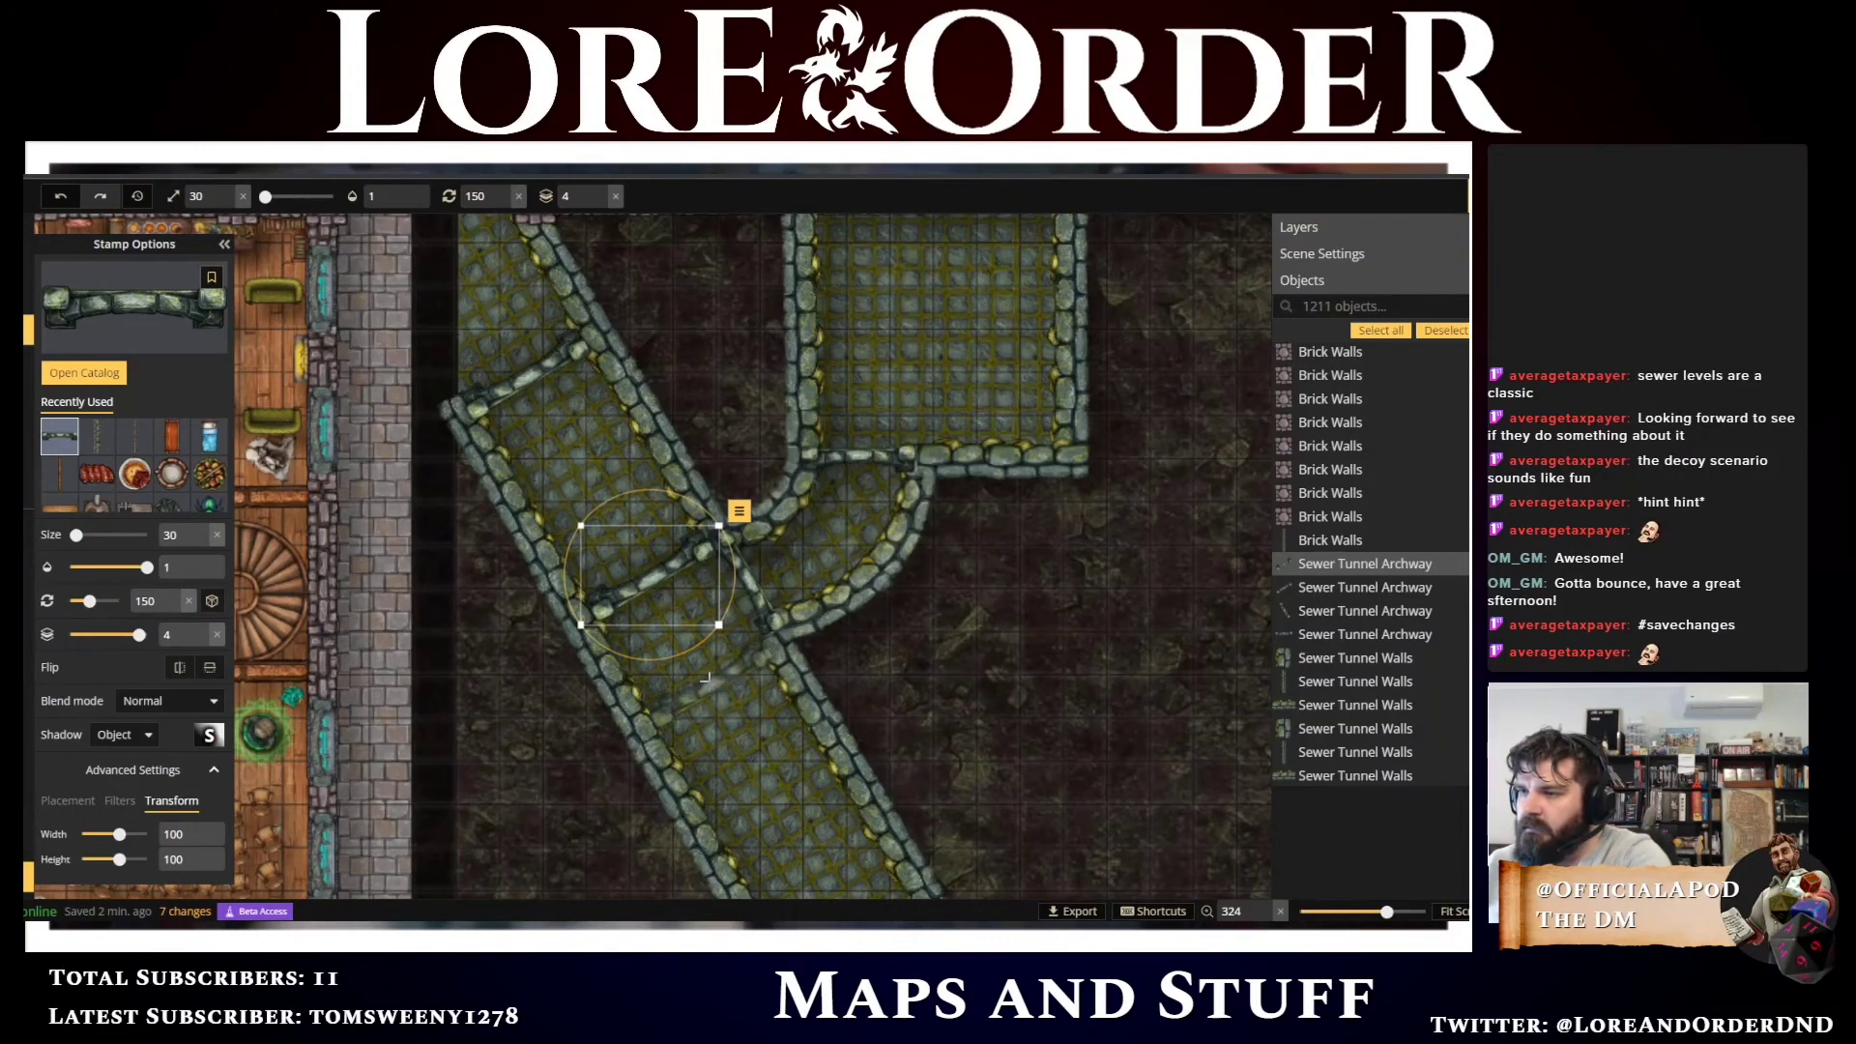
{"action": "left_click", "coordinate": [707, 676]}
{"action": "left_click_drag", "start_coordinate": [999, 775], "coordinate": [739, 424]}
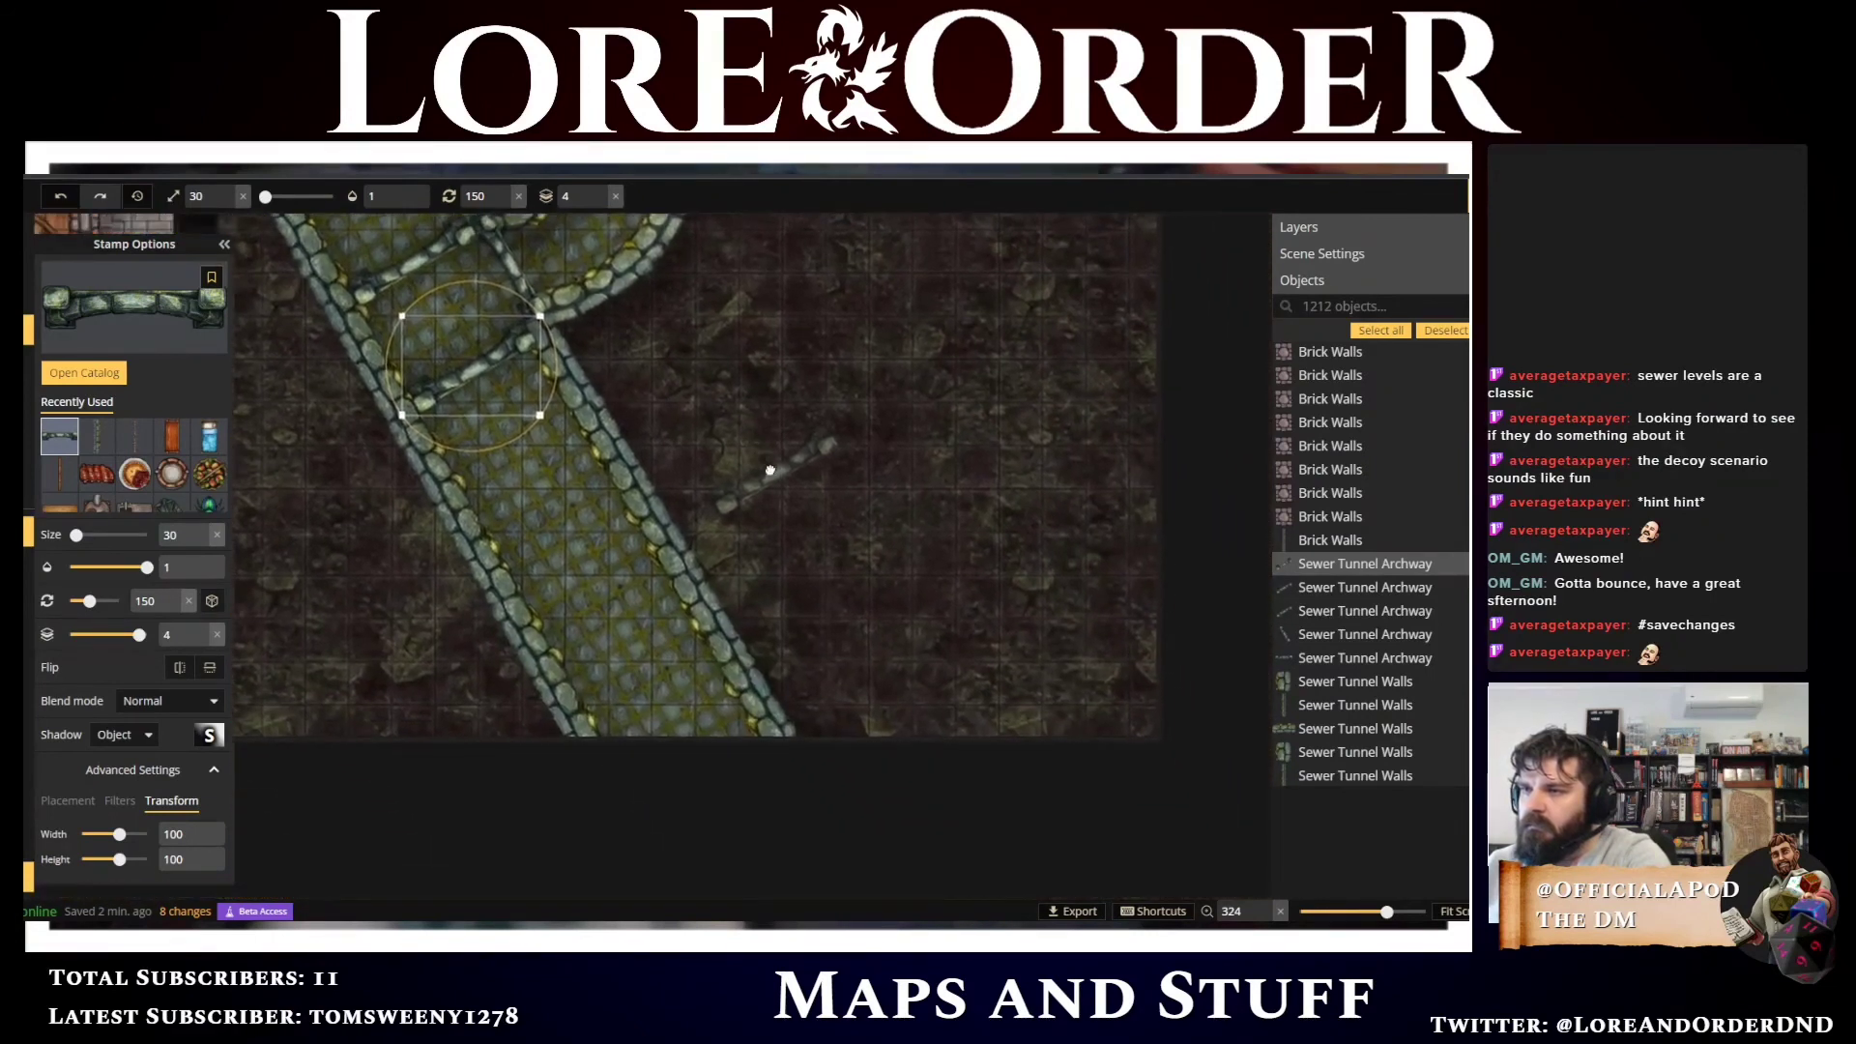
{"action": "left_click", "coordinate": [580, 567]}
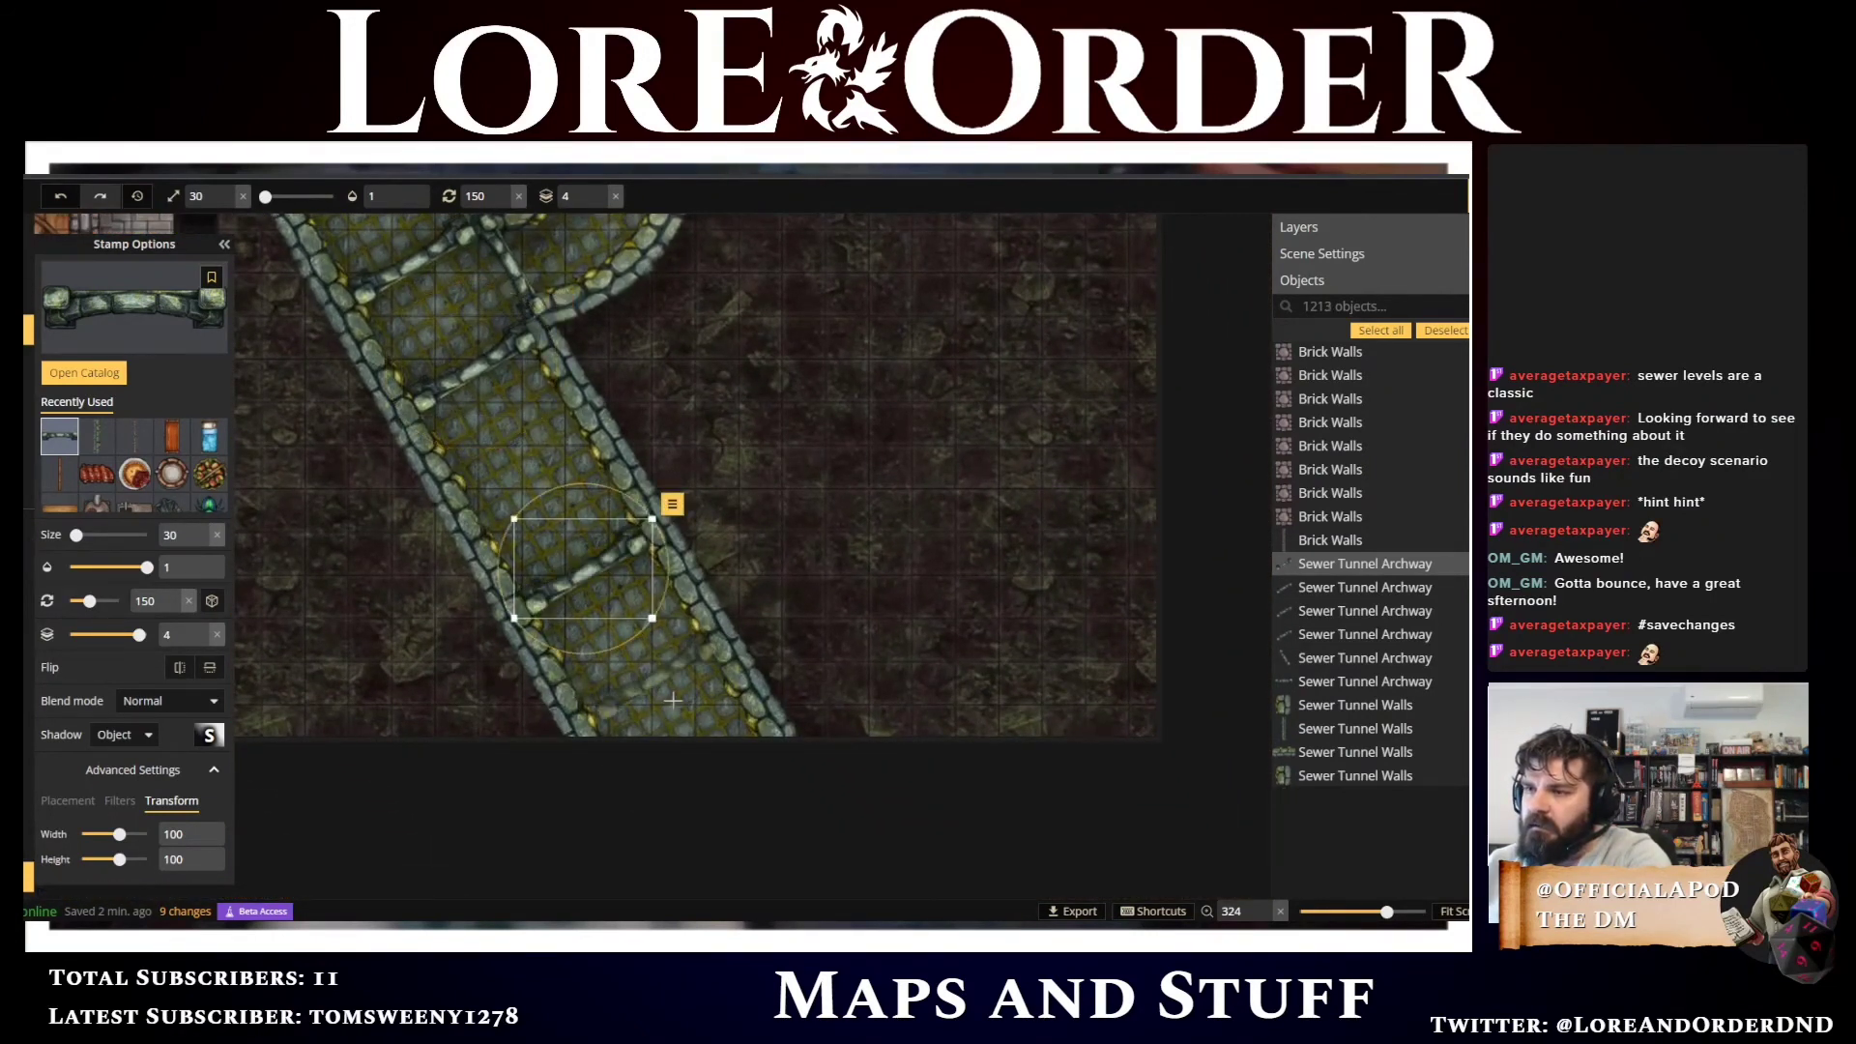
{"action": "left_click", "coordinate": [686, 747]}
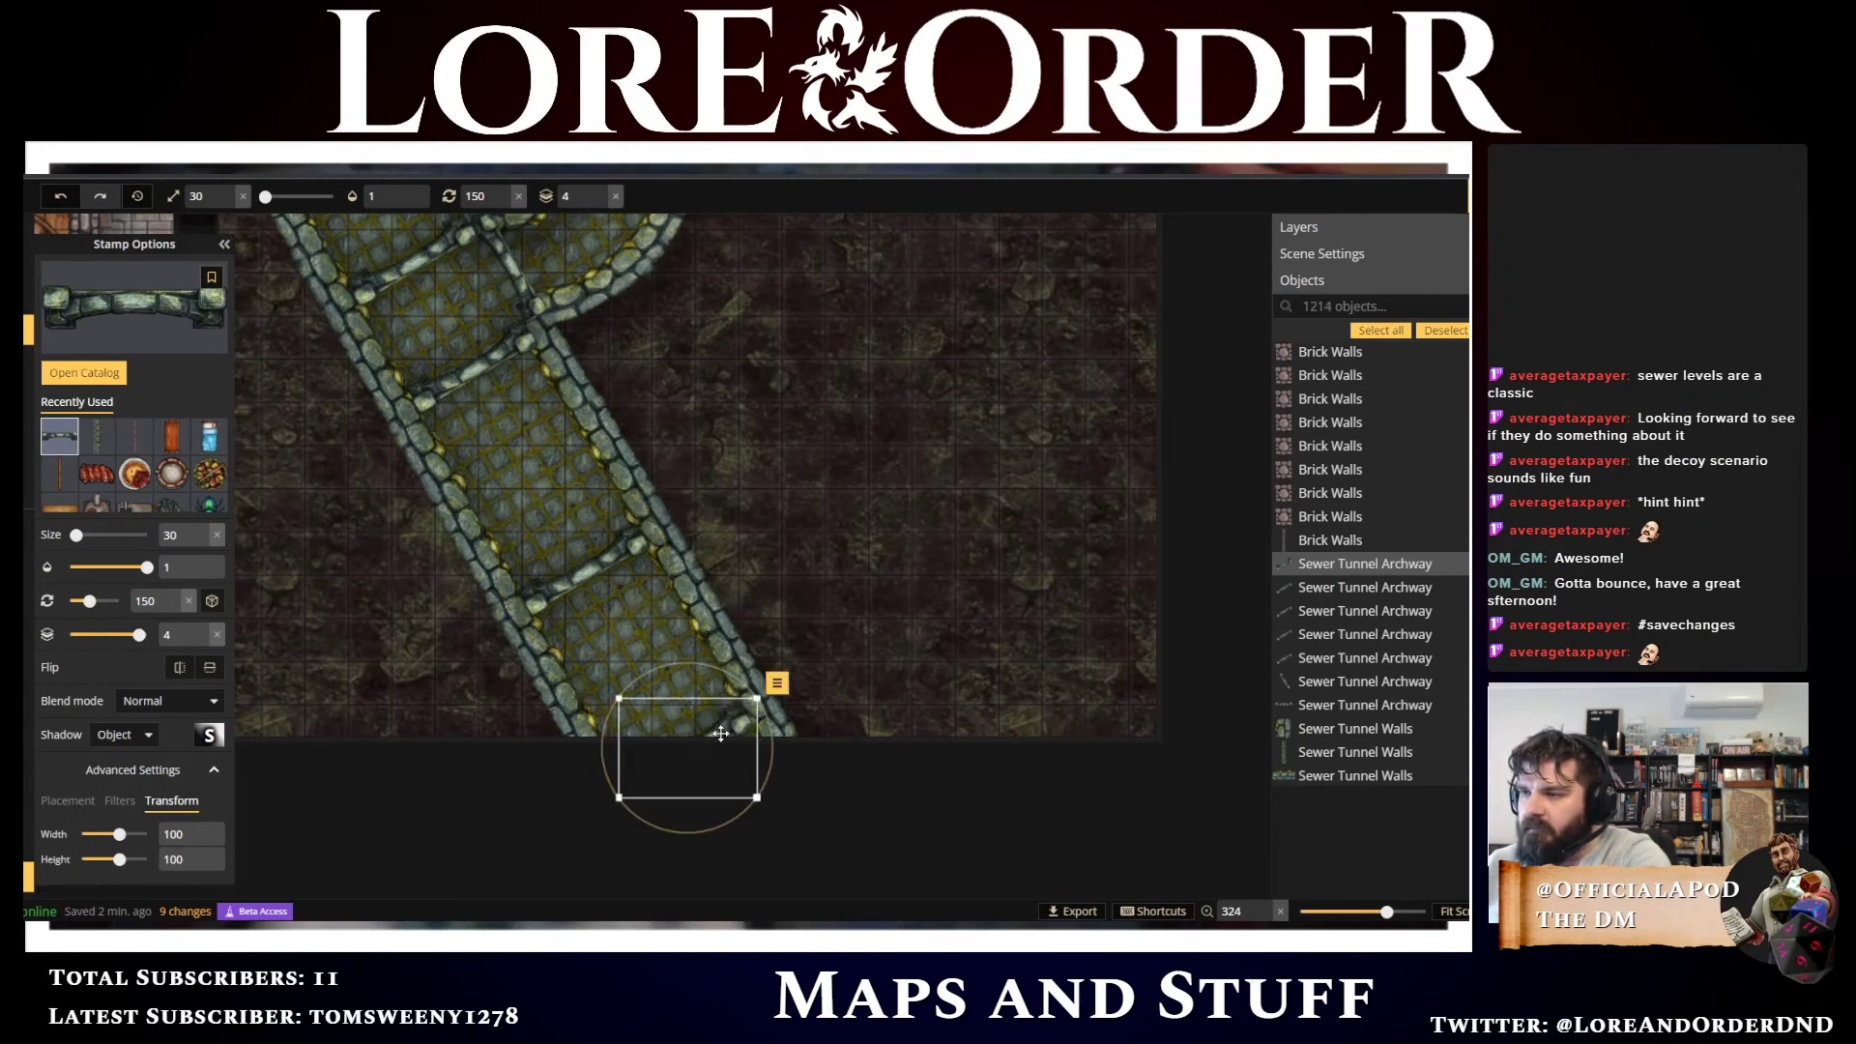
{"action": "scroll", "coordinate": [971, 617], "scroll_direction": "down", "scroll_amount": 3}
{"action": "left_click_drag", "start_coordinate": [966, 542], "coordinate": [896, 644]}
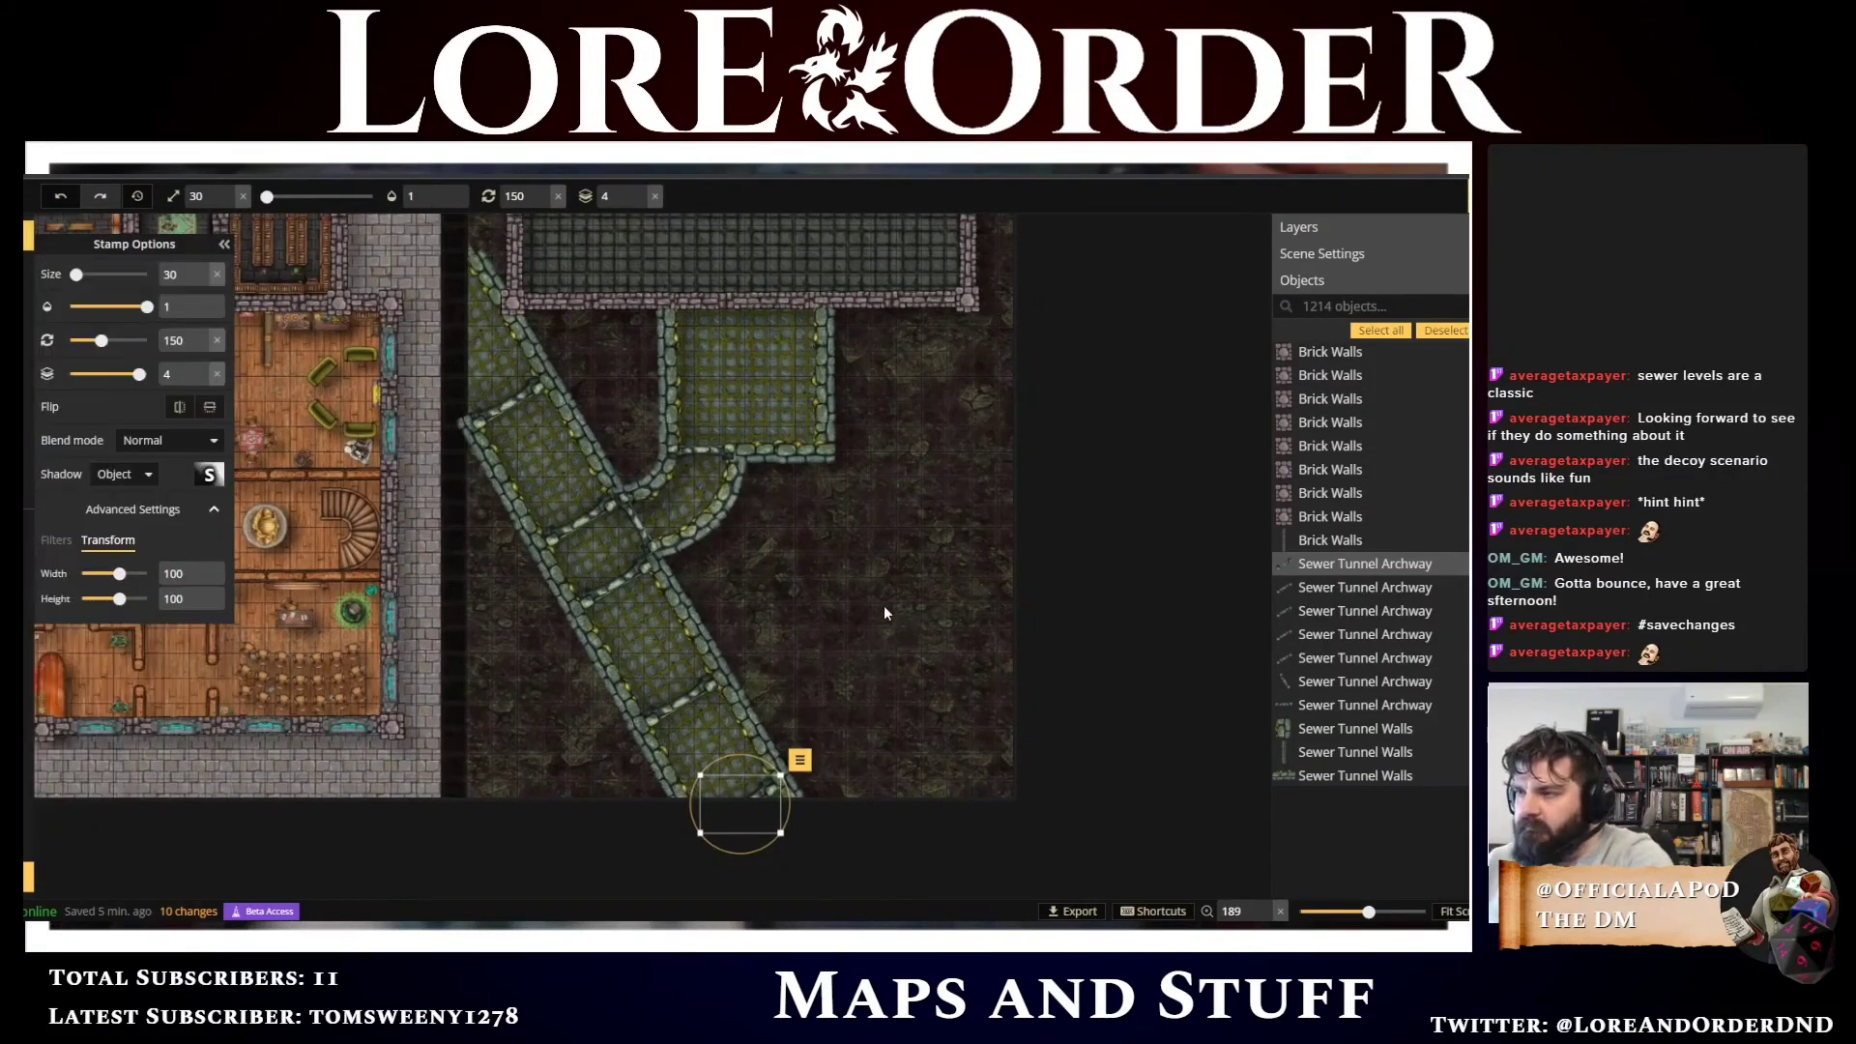
{"action": "key", "text": "Escape"}
Search the stamp catalog for "gate" and expand the Trefoiled Gates set
{"action": "left_click_drag", "start_coordinate": [849, 552], "coordinate": [986, 699]}
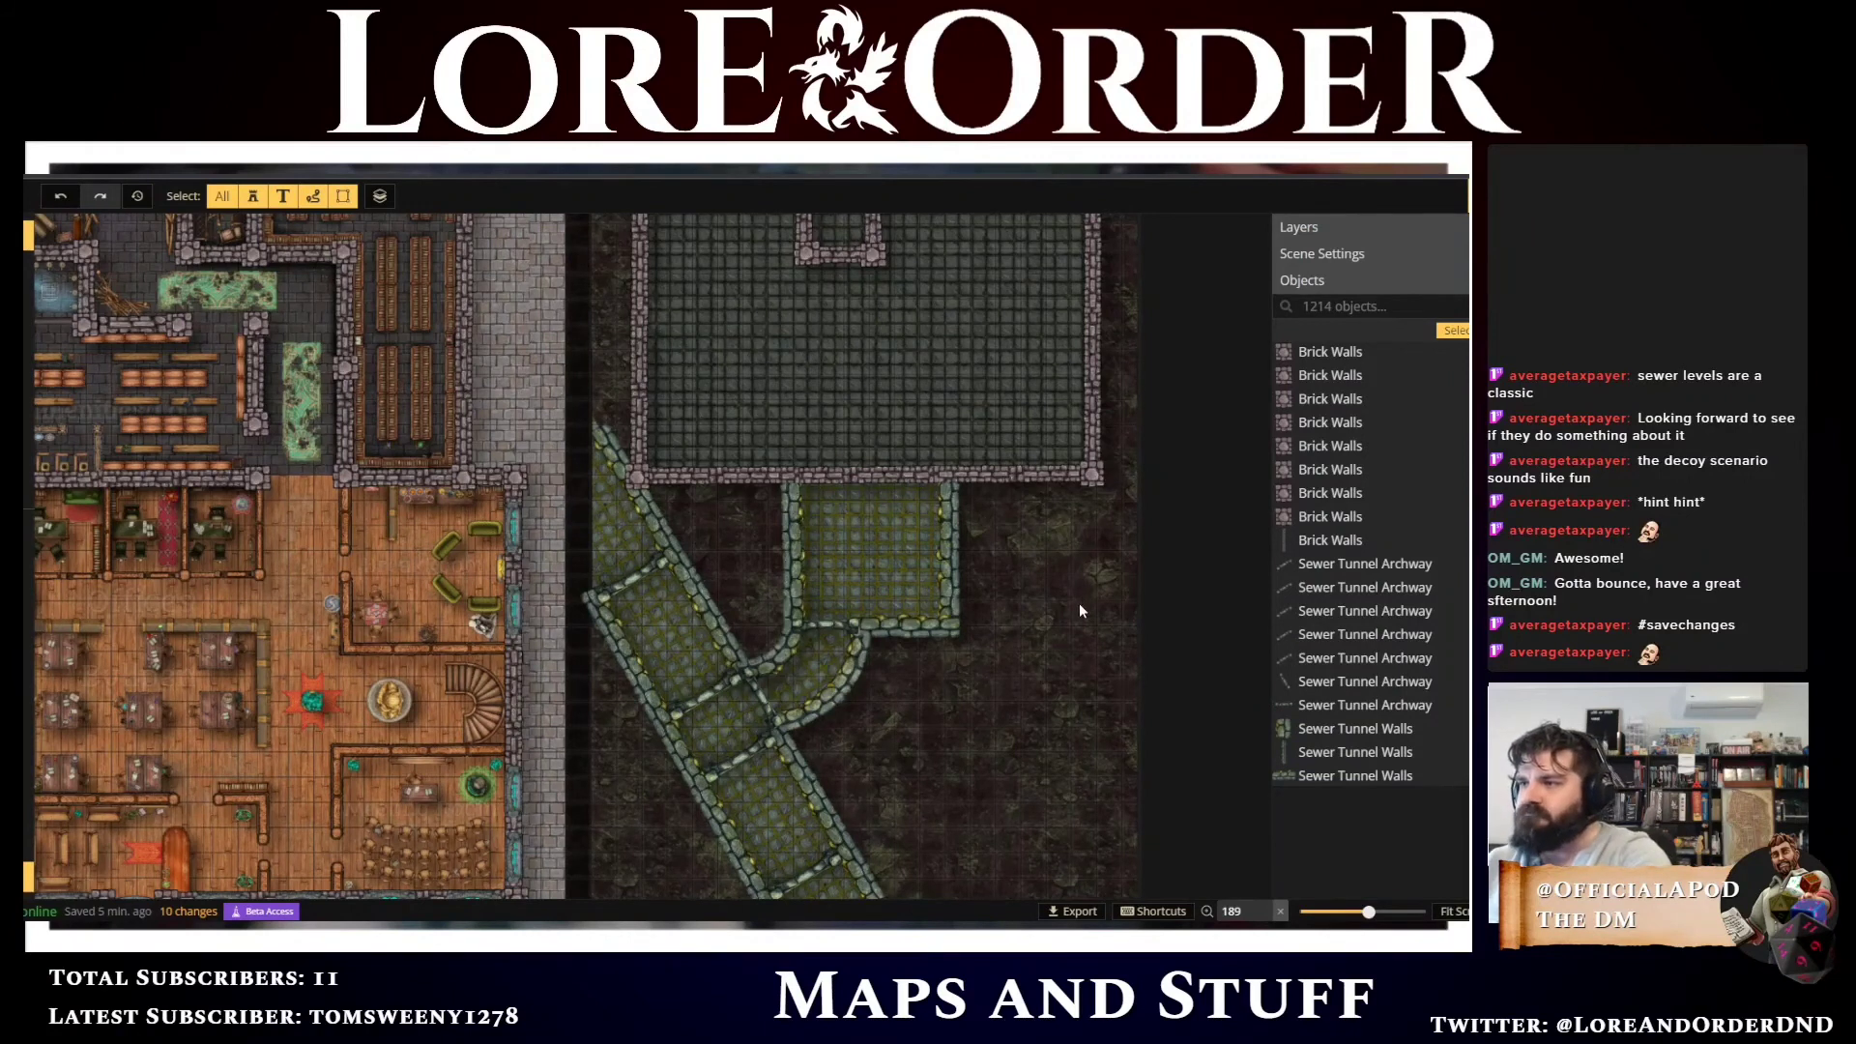
{"action": "scroll", "coordinate": [1063, 614], "scroll_direction": "up", "scroll_amount": 5}
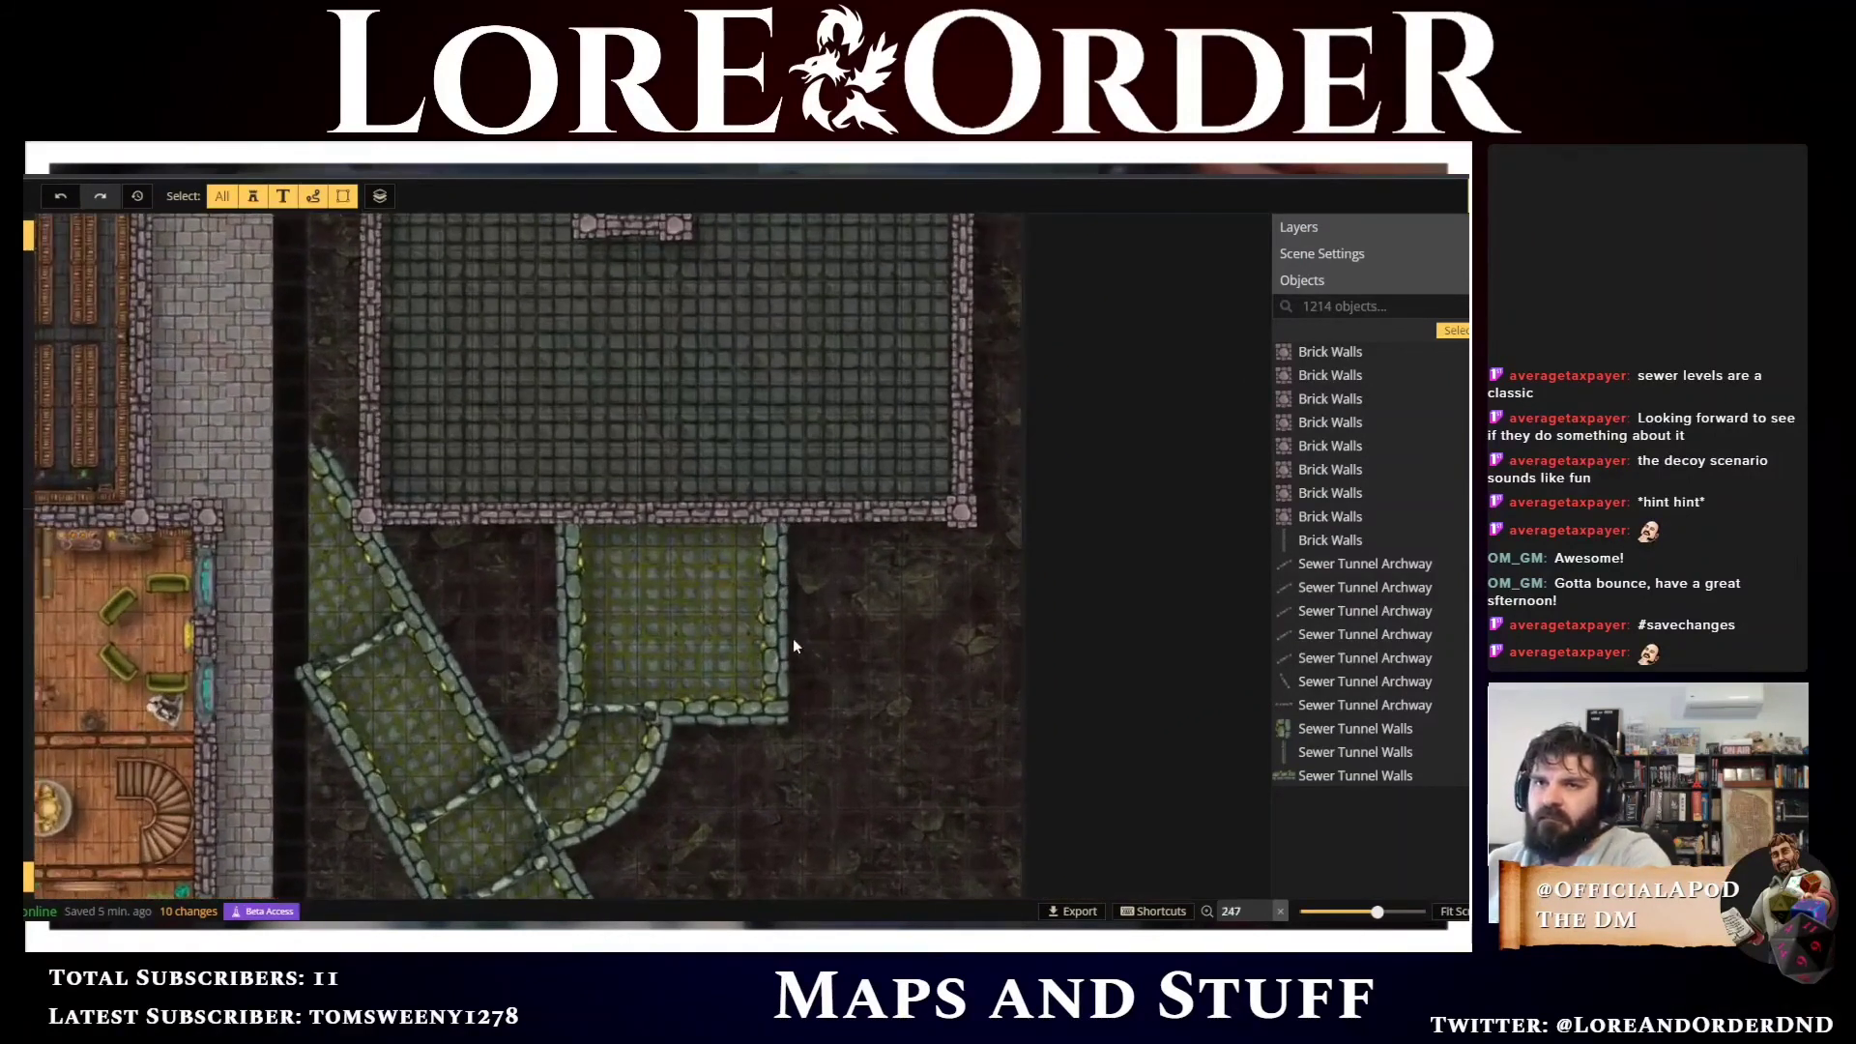
{"action": "scroll", "coordinate": [502, 548], "scroll_direction": "up", "scroll_amount": 3}
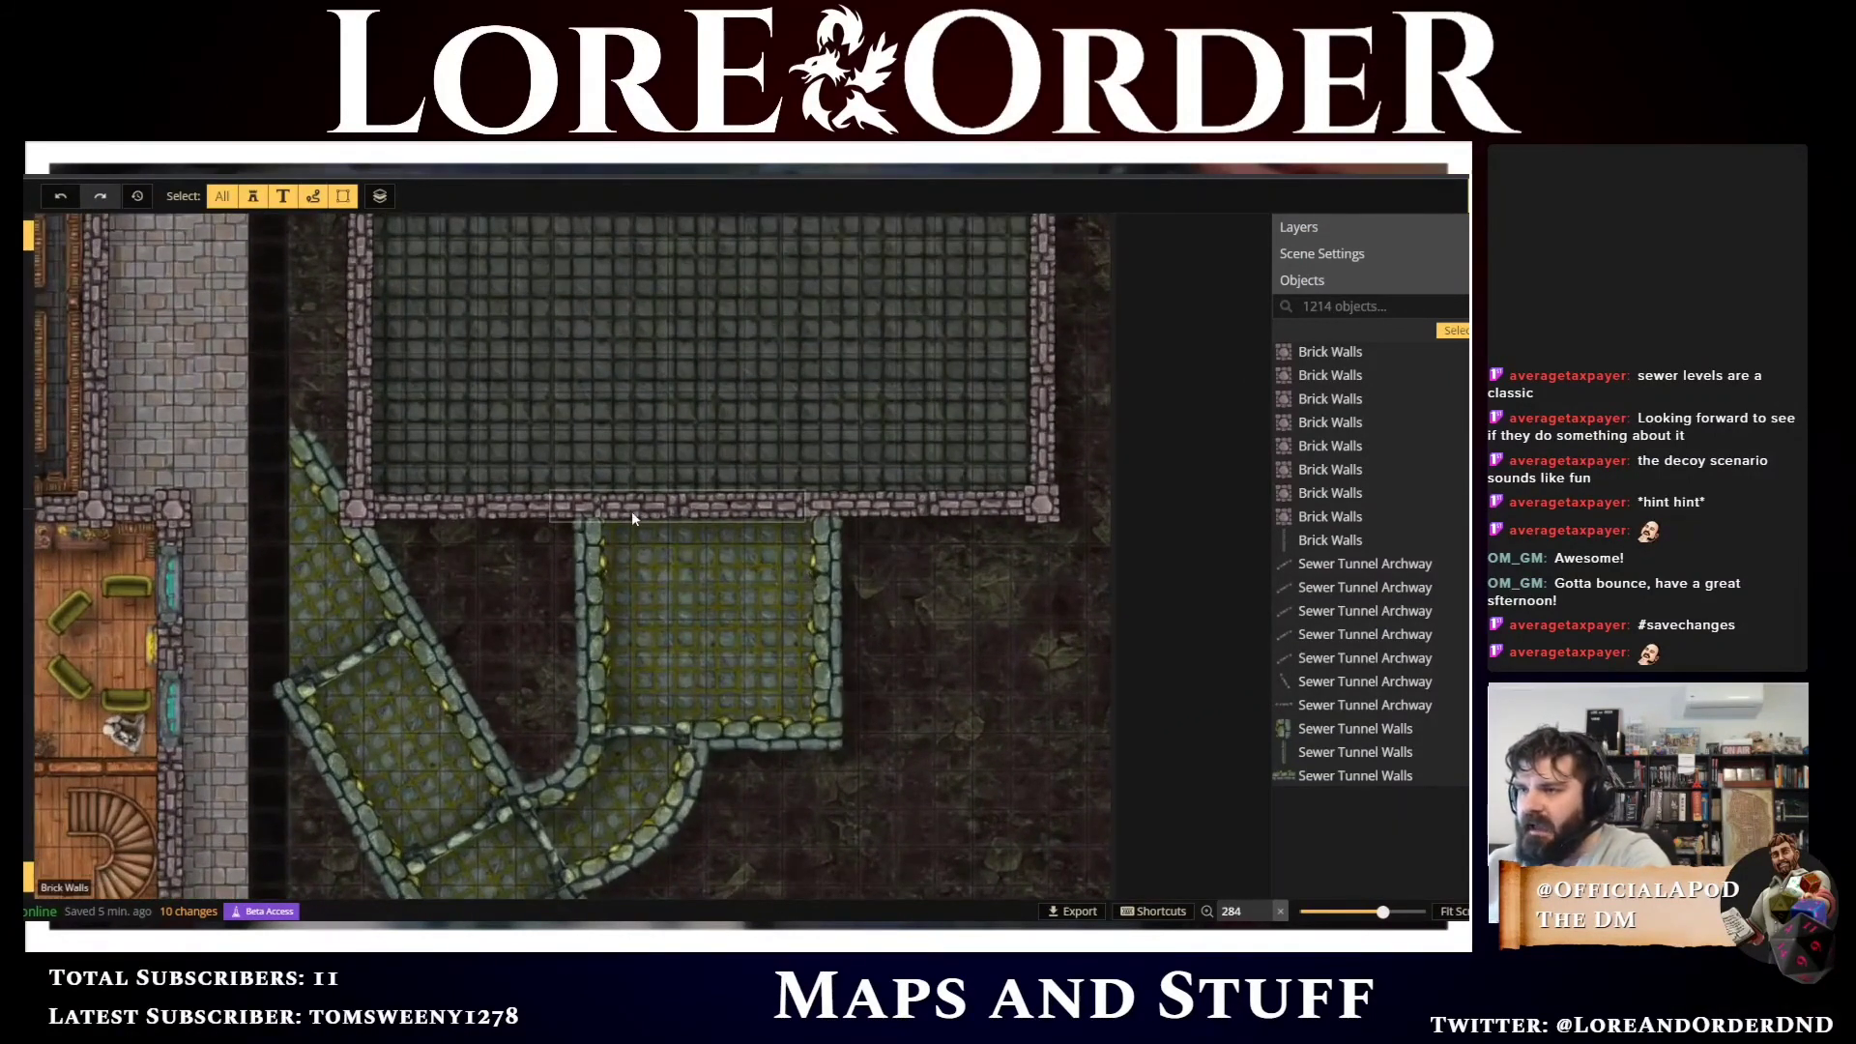
{"action": "left_click", "coordinate": [31, 372]}
{"action": "left_click", "coordinate": [31, 370]}
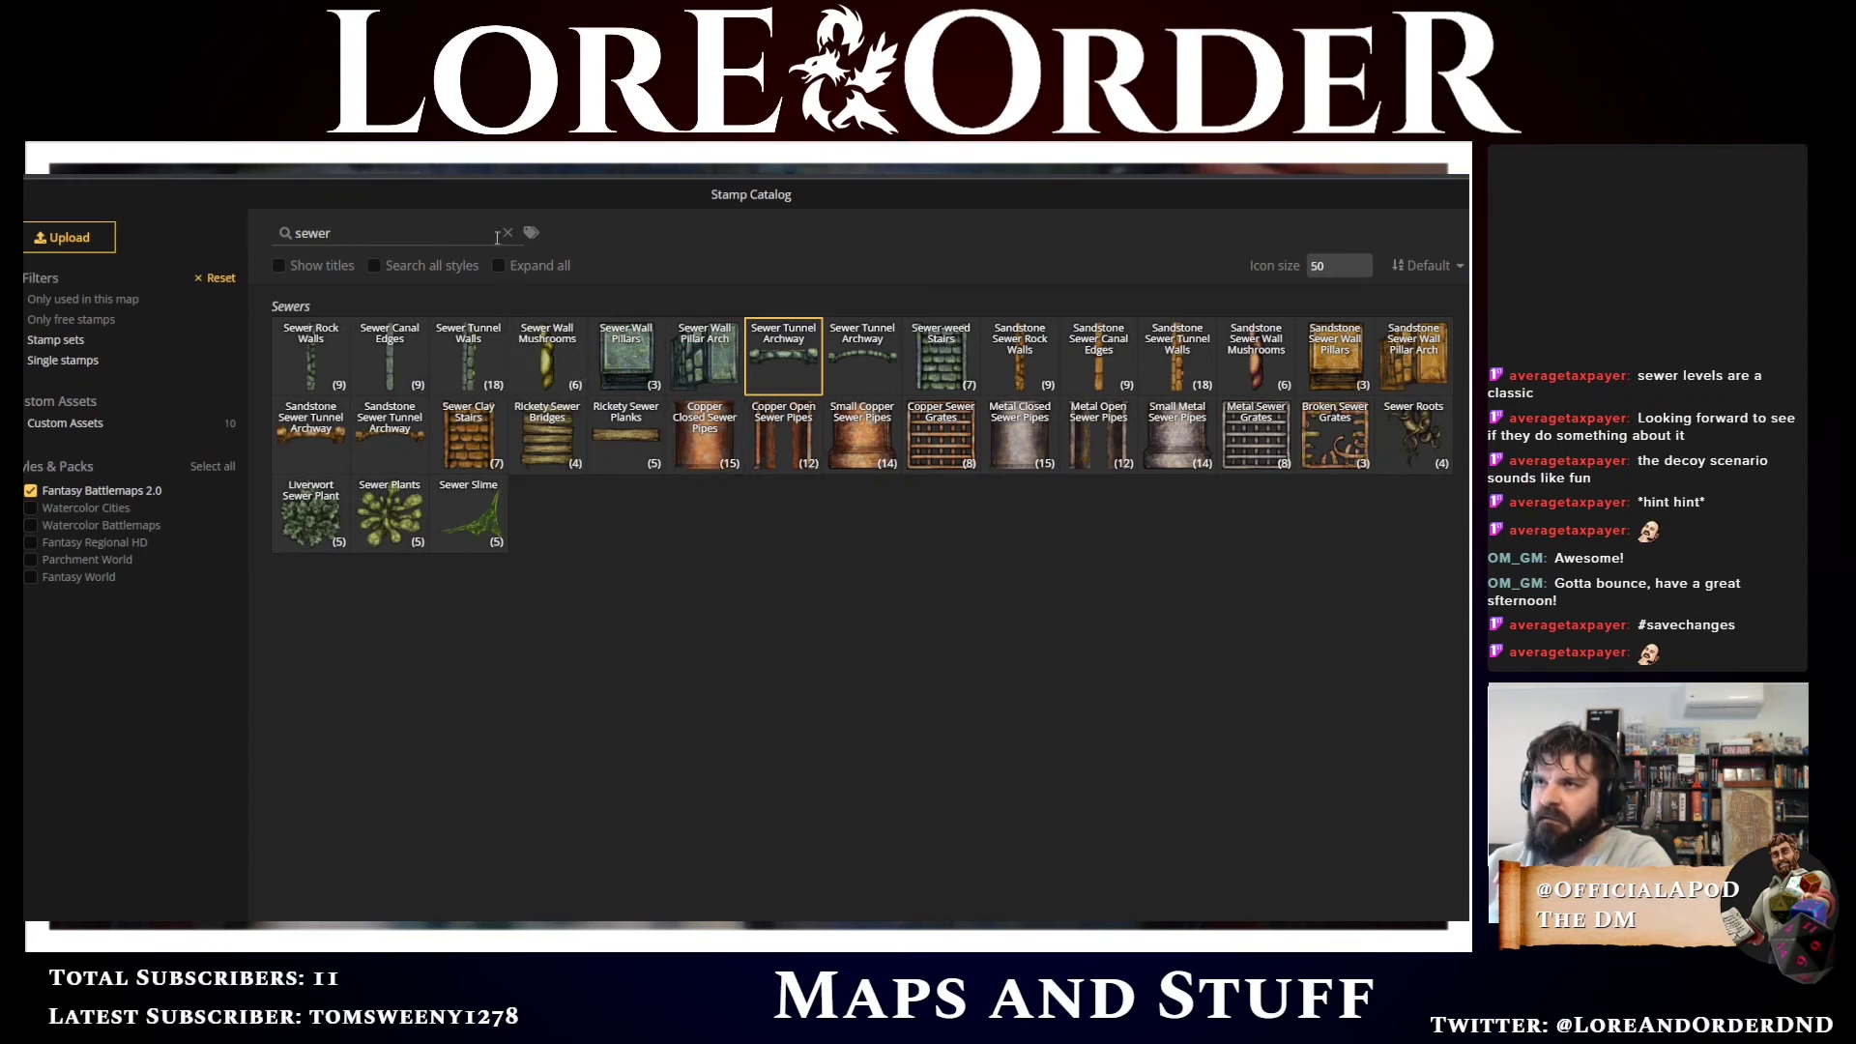
{"action": "left_click", "coordinate": [425, 235]}
{"action": "key", "text": "ctrl+a"}
{"action": "key", "text": "BackSpace"}
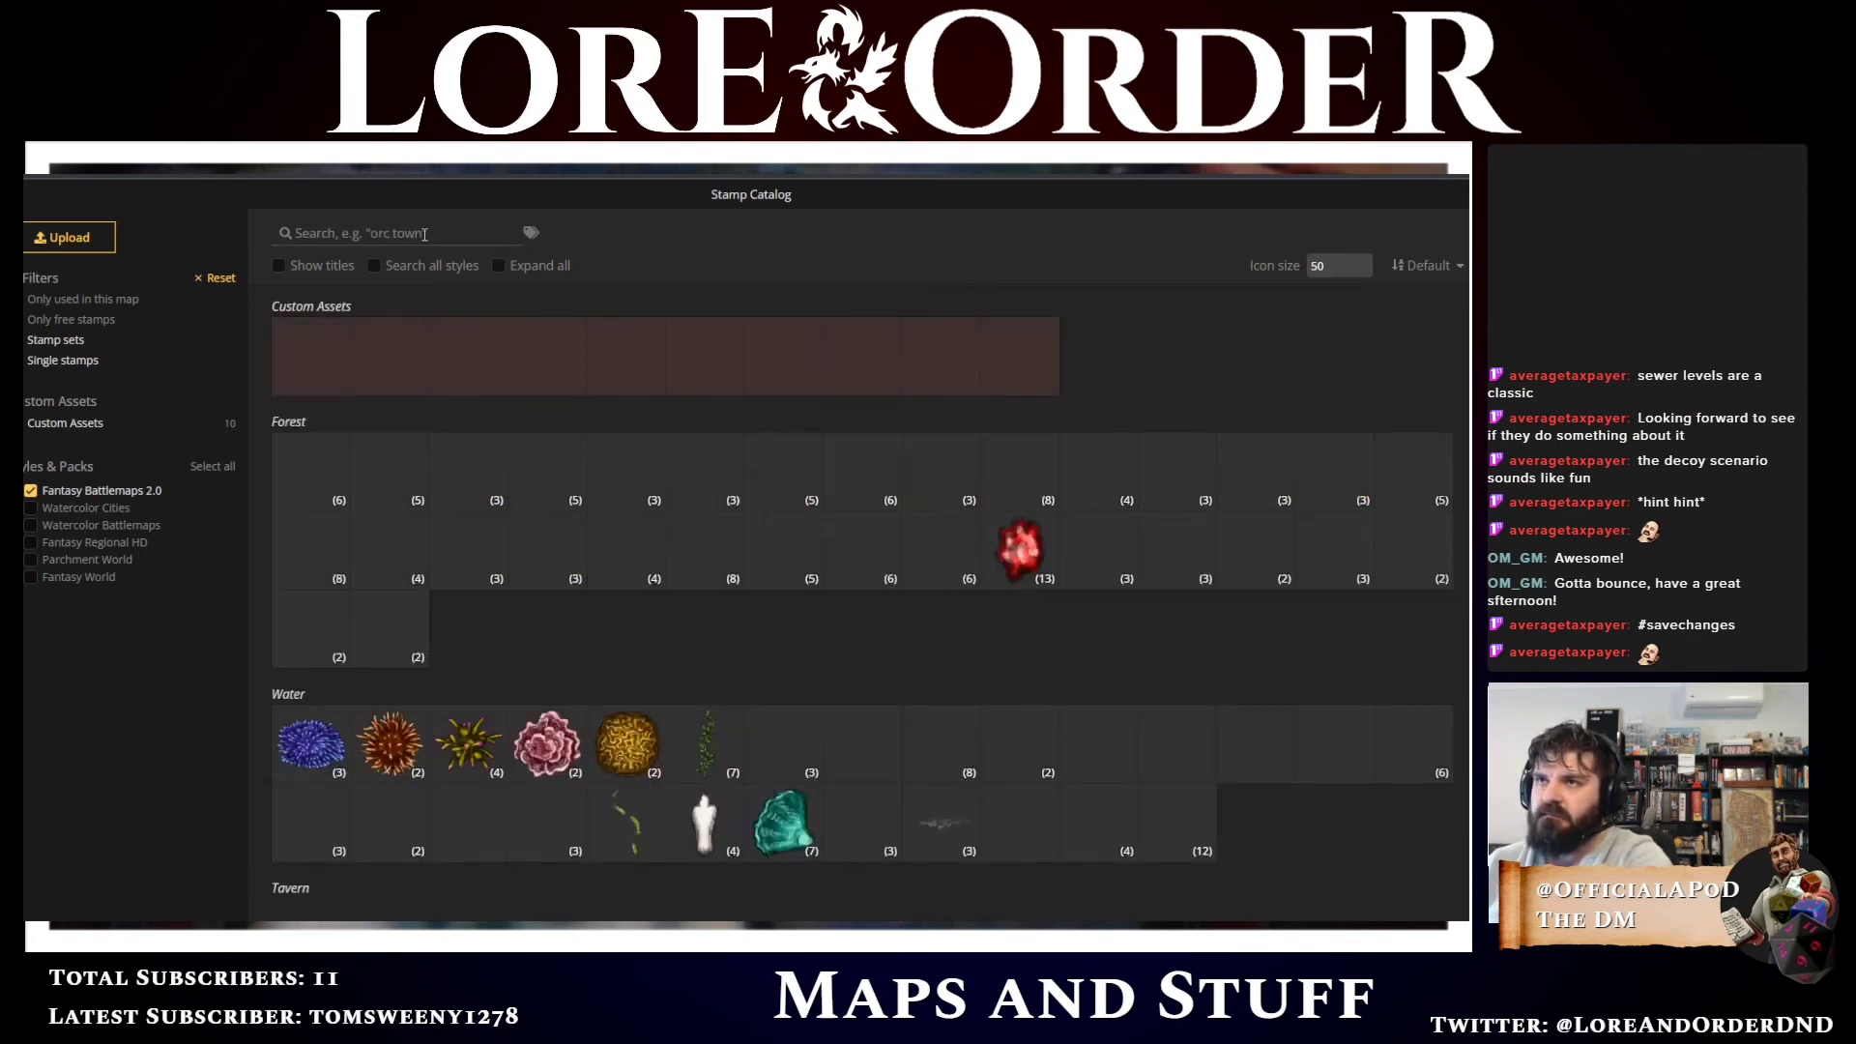
{"action": "type", "text": "gate"}
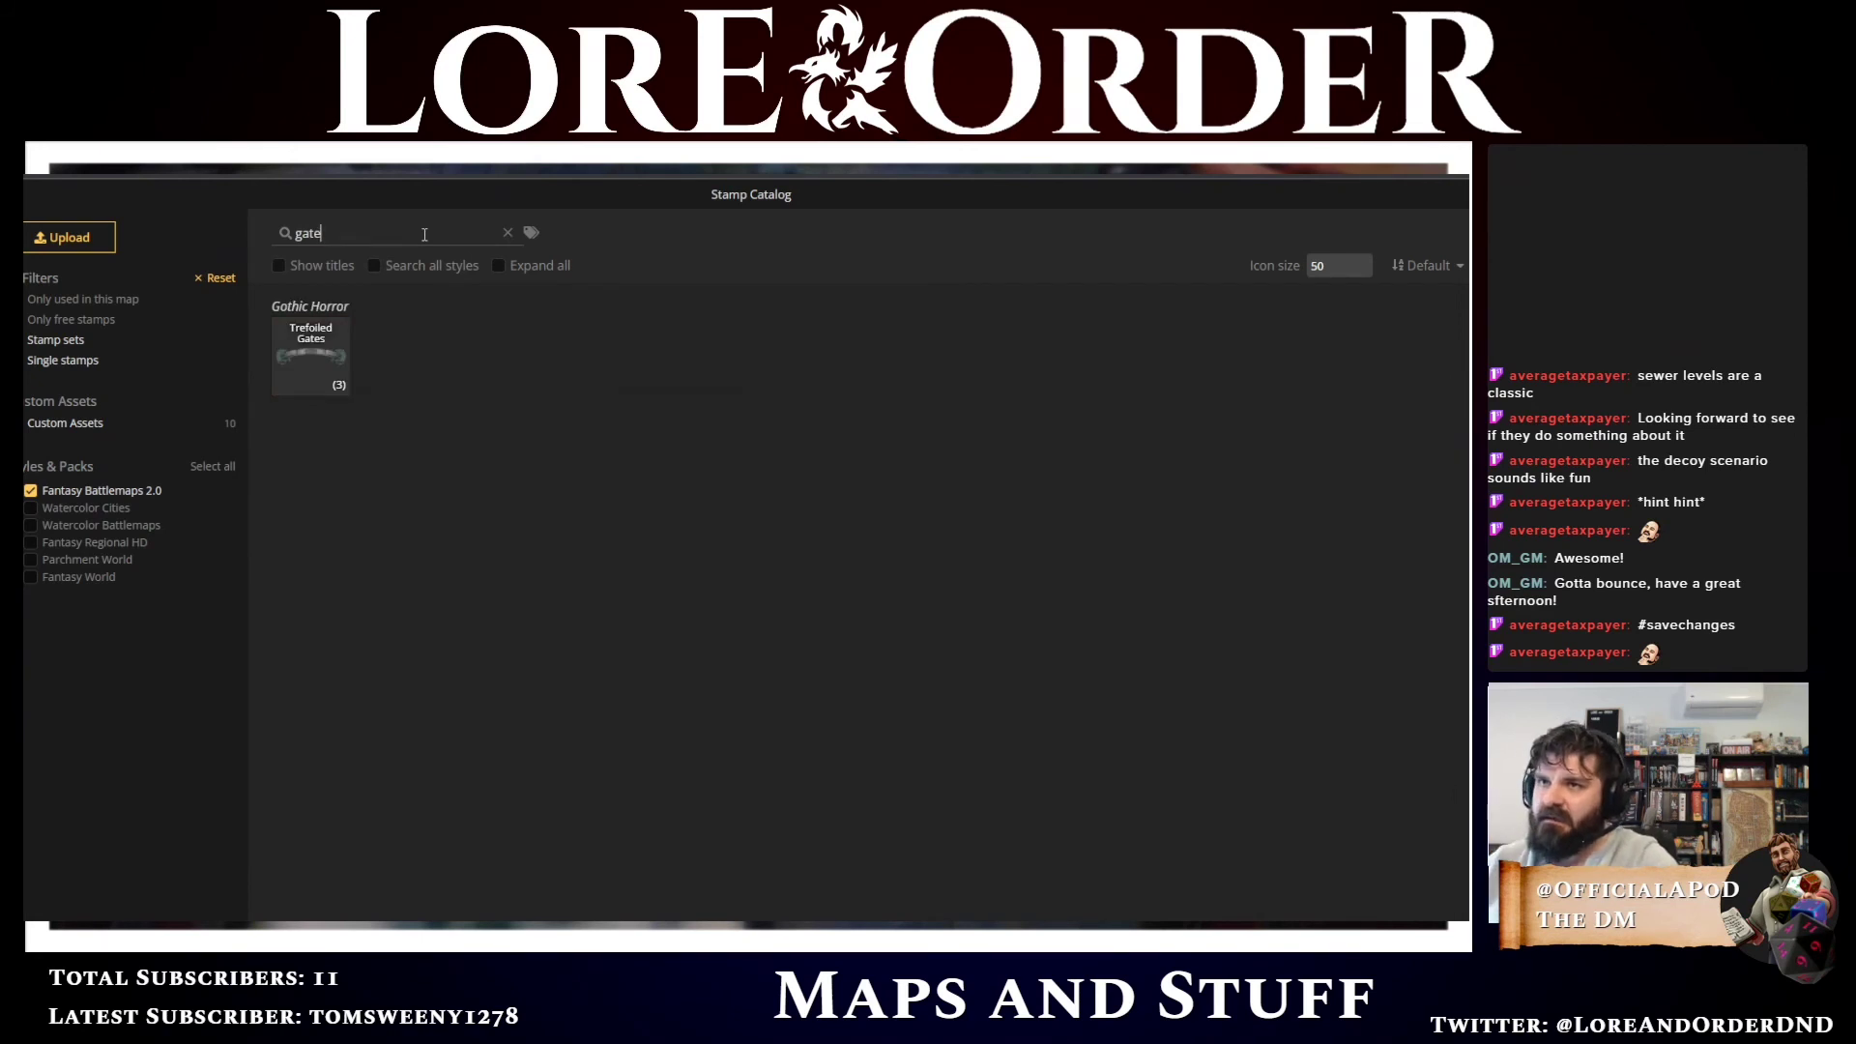
{"action": "left_click", "coordinate": [316, 387]}
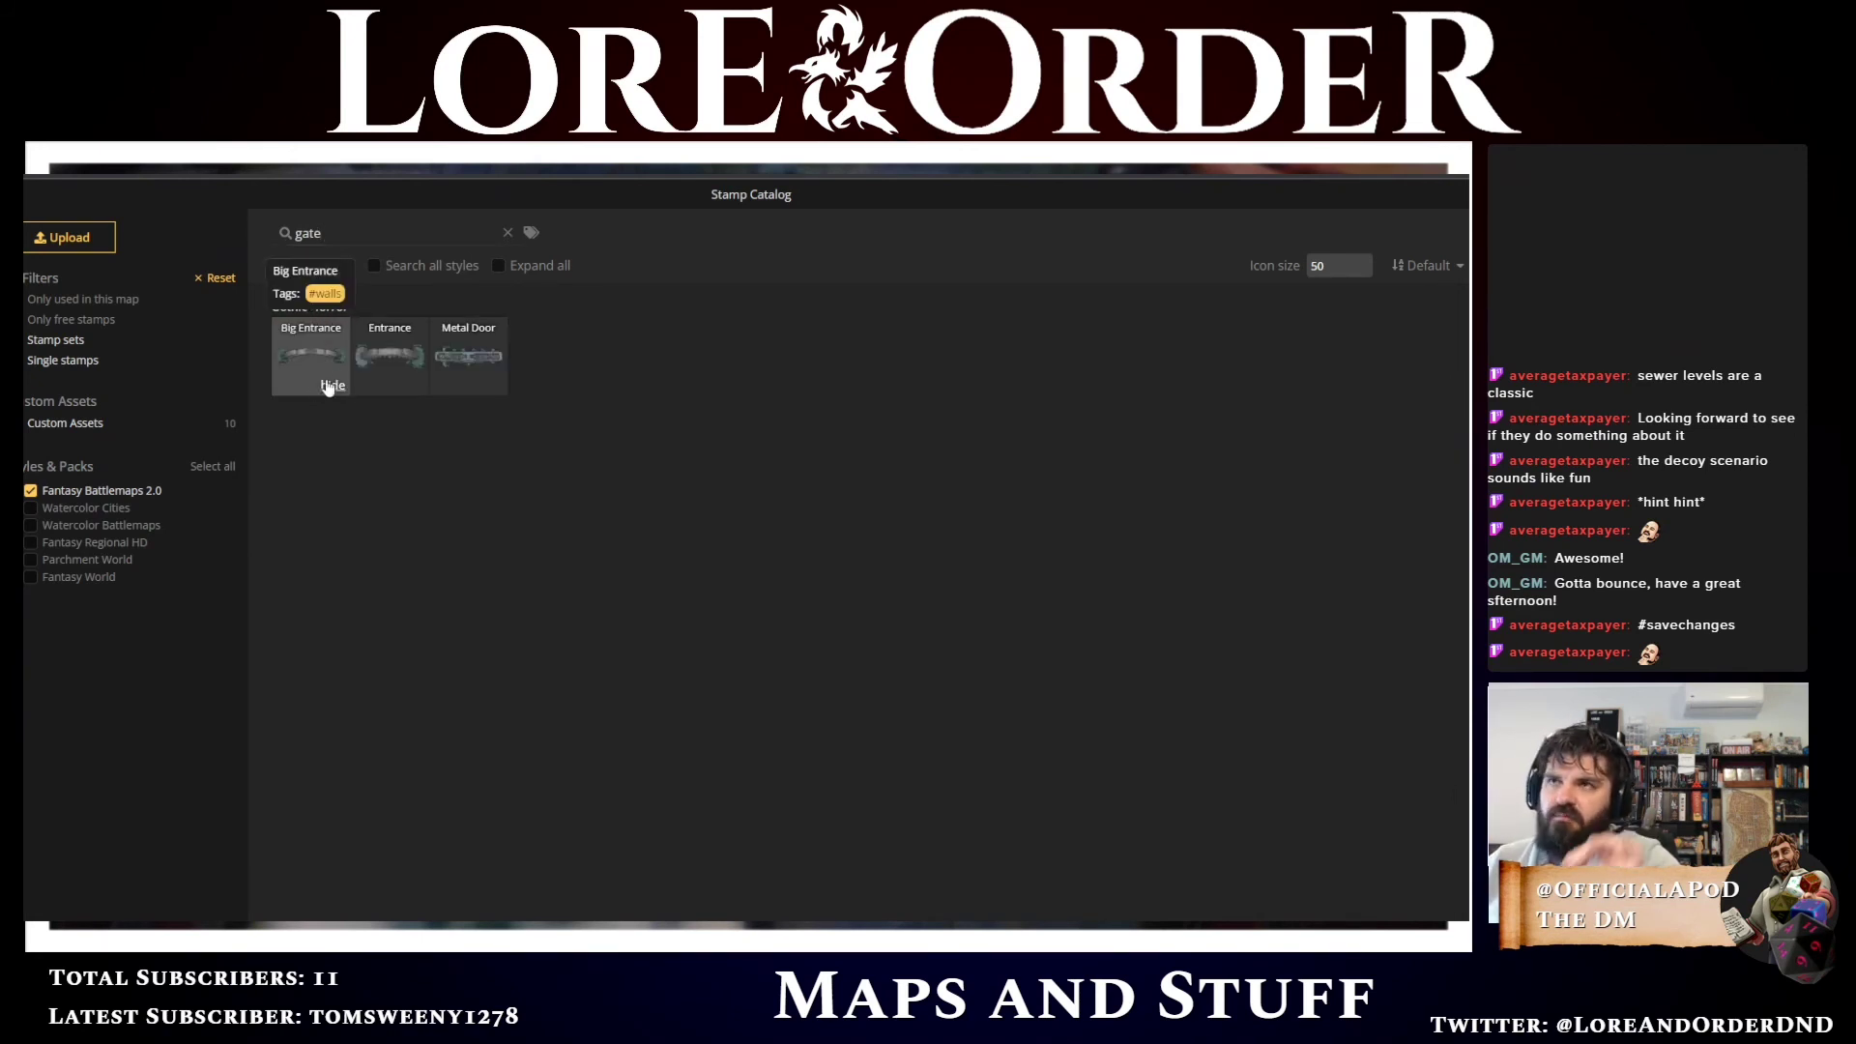
Search the stamp catalog for "door" and choose the Lancet Doors set from Gothic Horror
{"action": "double_click", "coordinate": [291, 237]}
{"action": "type", "text": "door"}
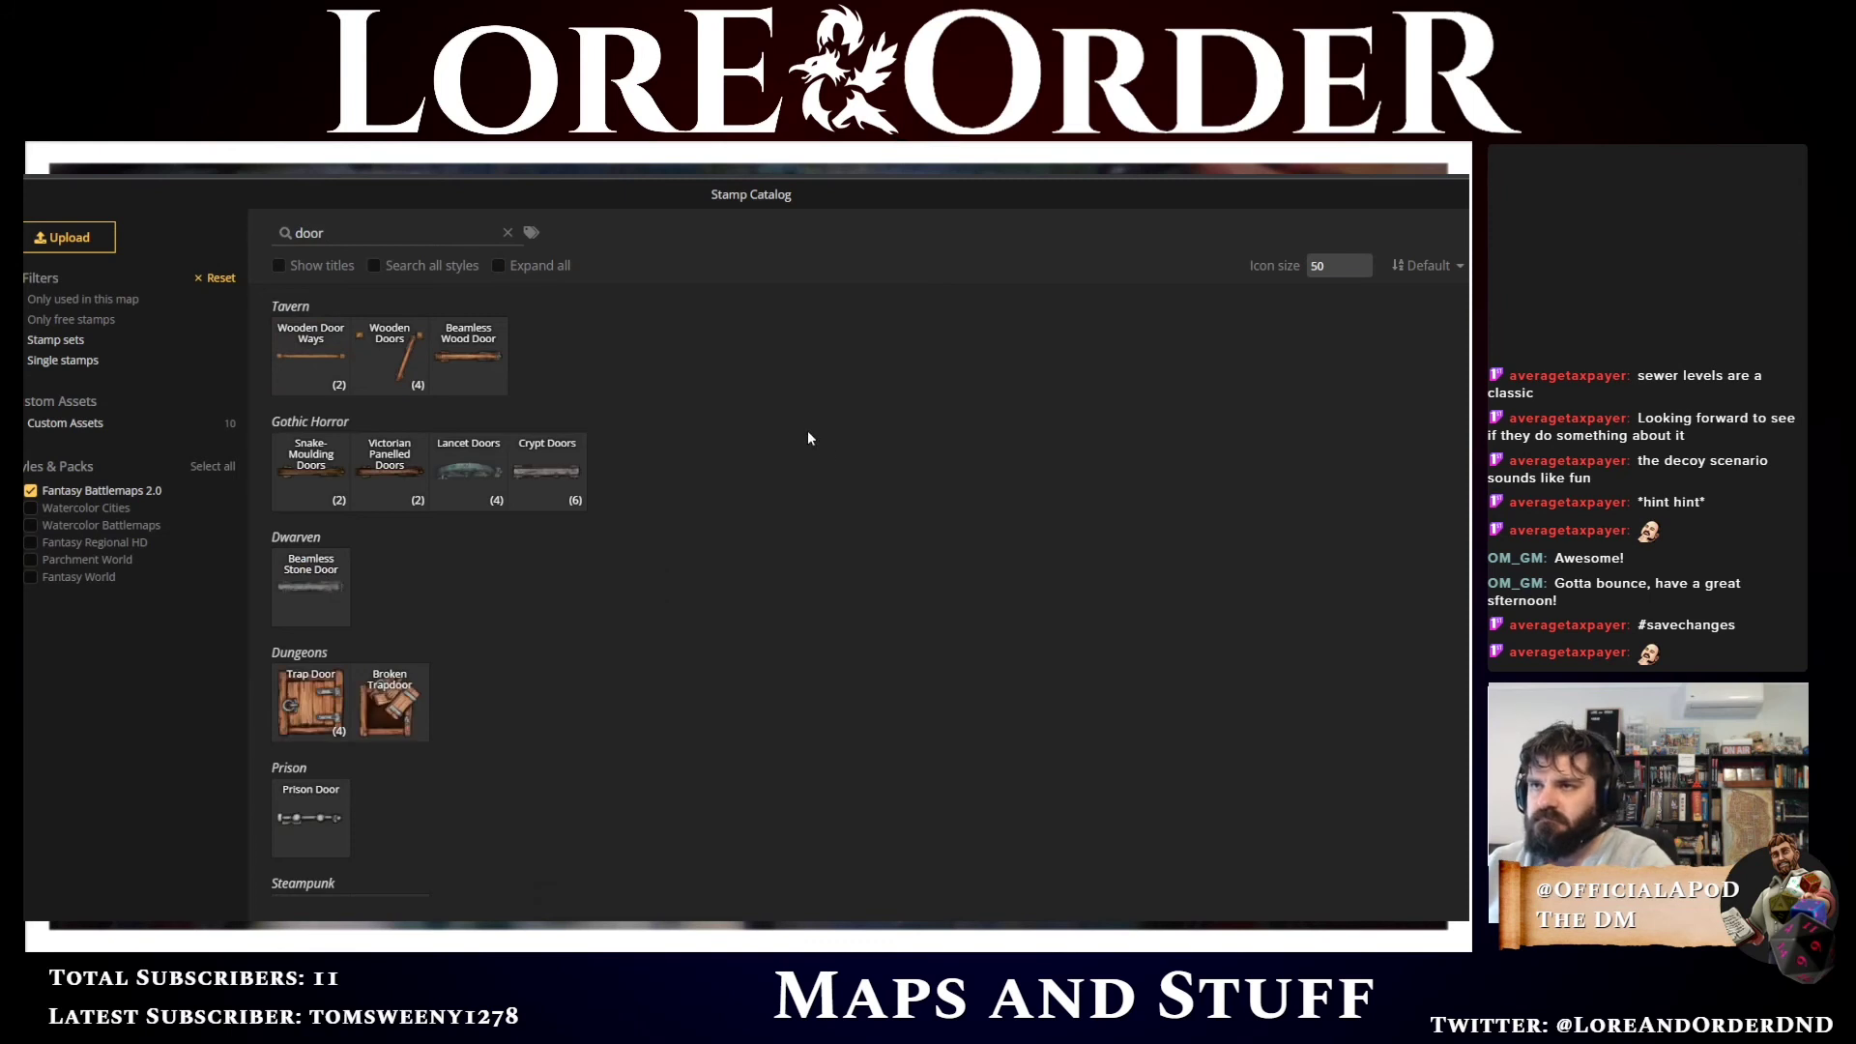
{"action": "scroll", "coordinate": [826, 449], "scroll_direction": "down", "scroll_amount": 3}
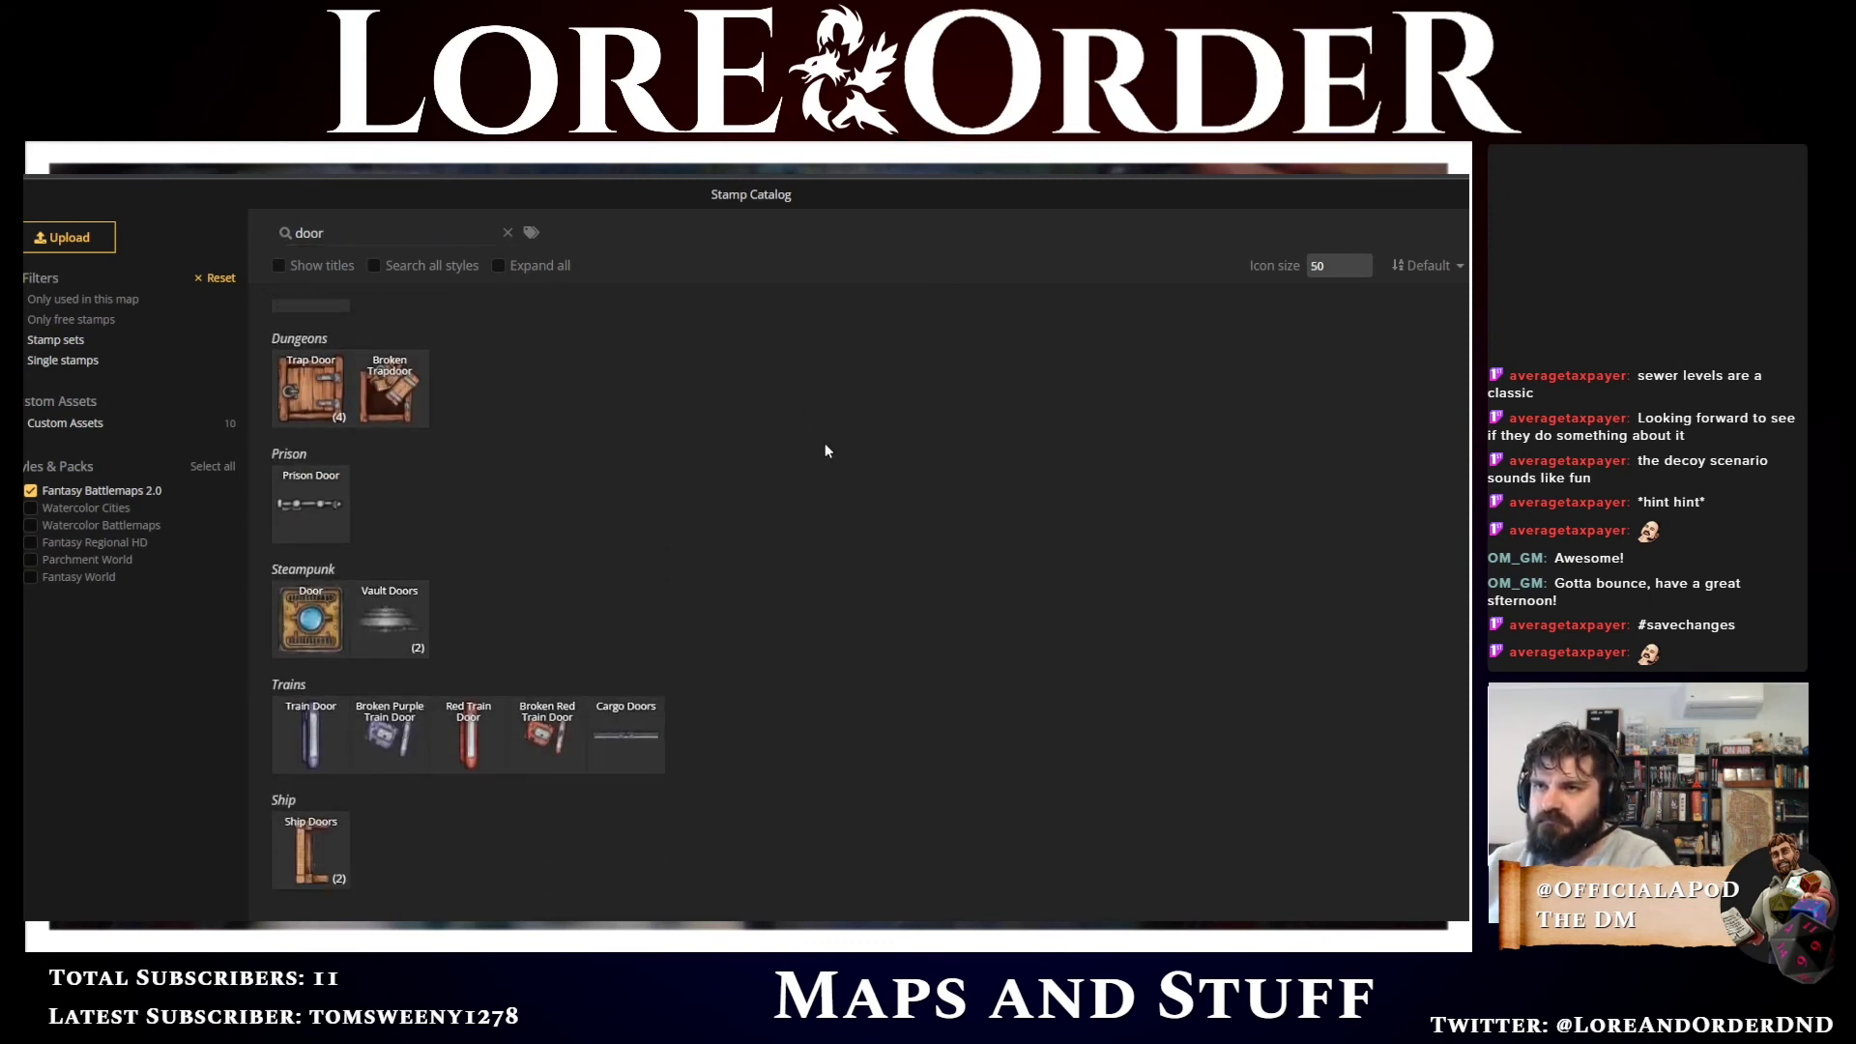
{"action": "scroll", "coordinate": [825, 449], "scroll_direction": "down", "scroll_amount": 1}
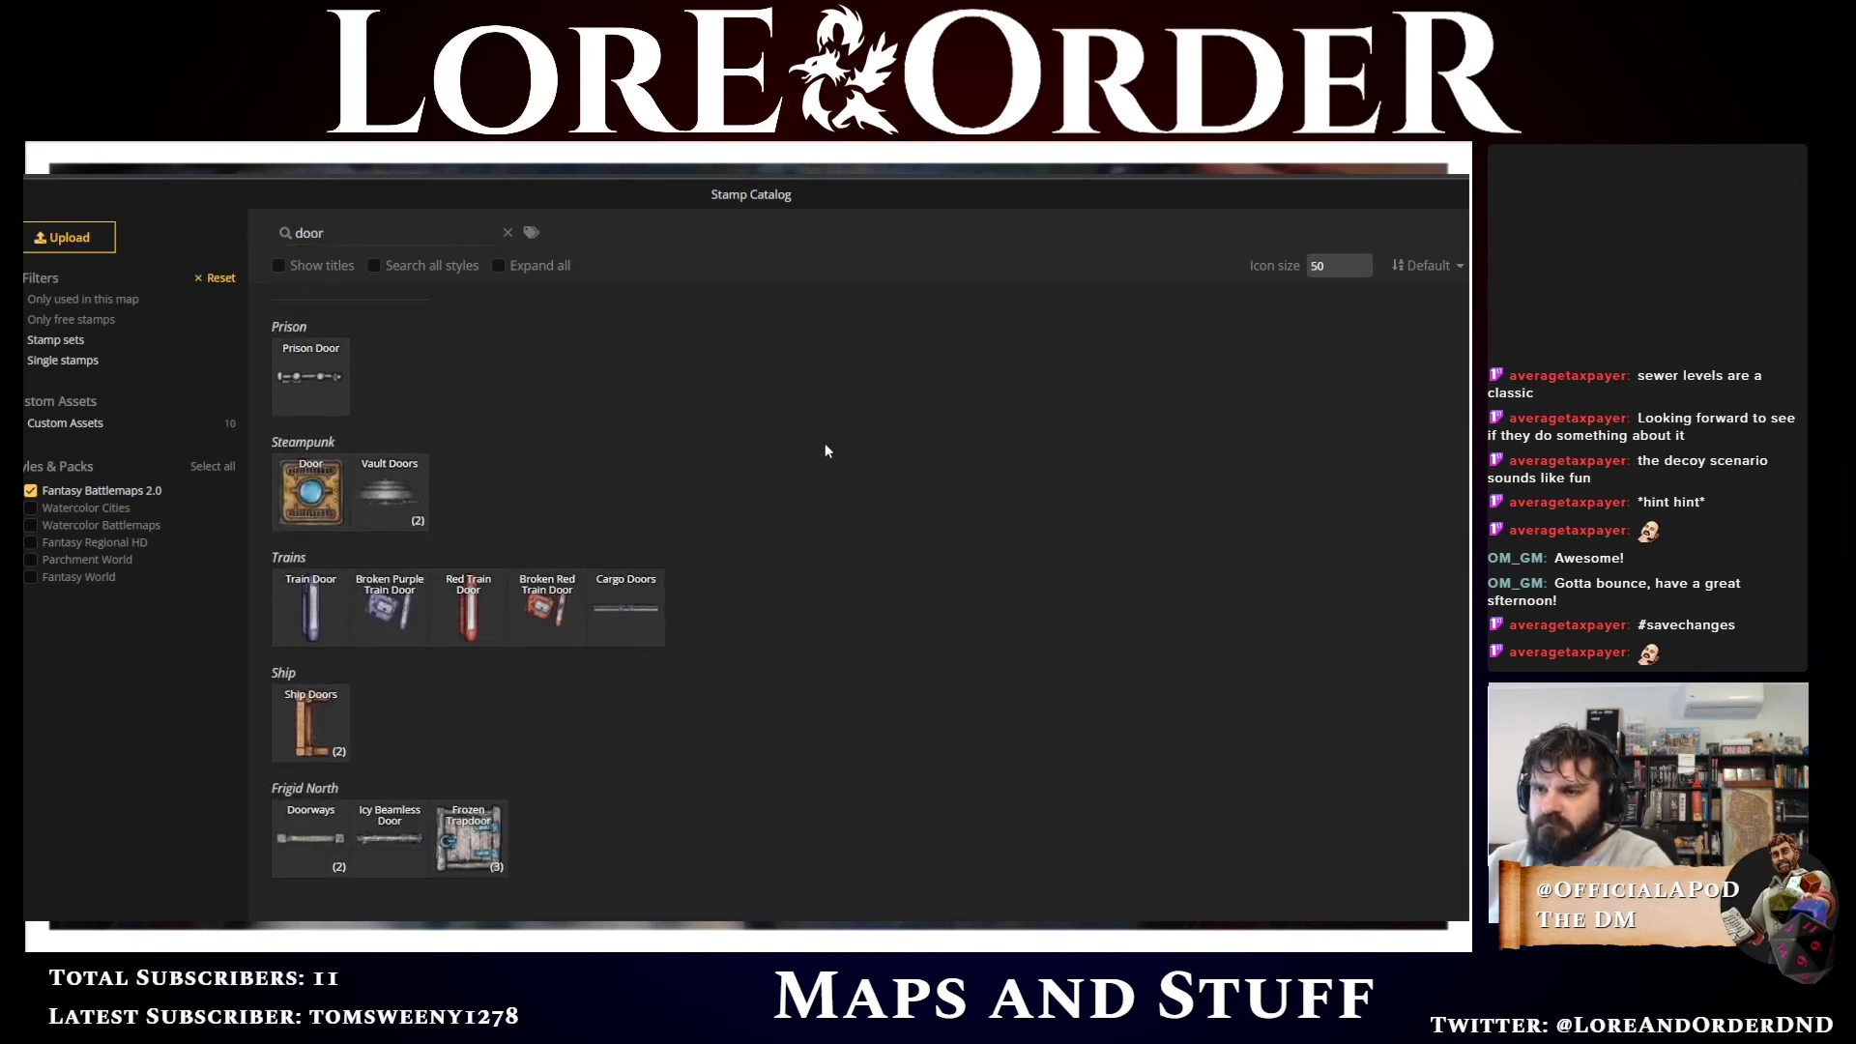
{"action": "scroll", "coordinate": [826, 451], "scroll_direction": "up", "scroll_amount": 4}
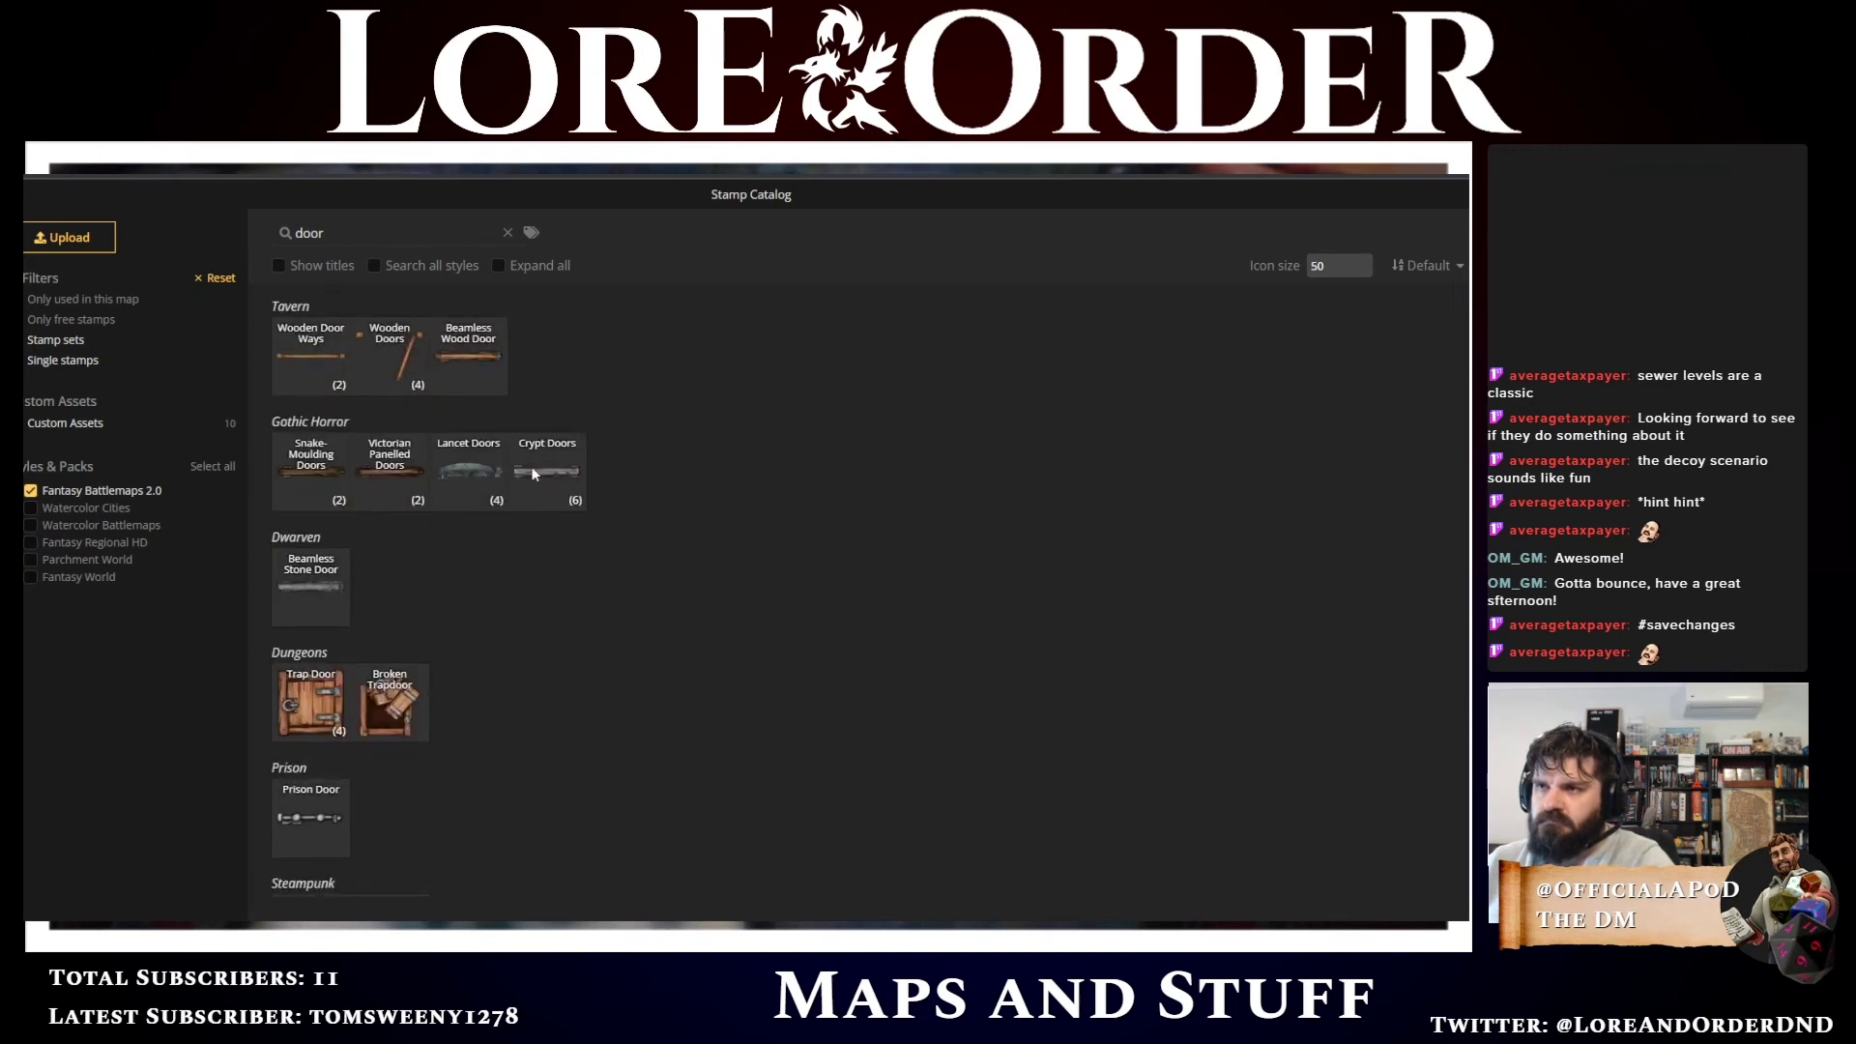
{"action": "left_click", "coordinate": [462, 474]}
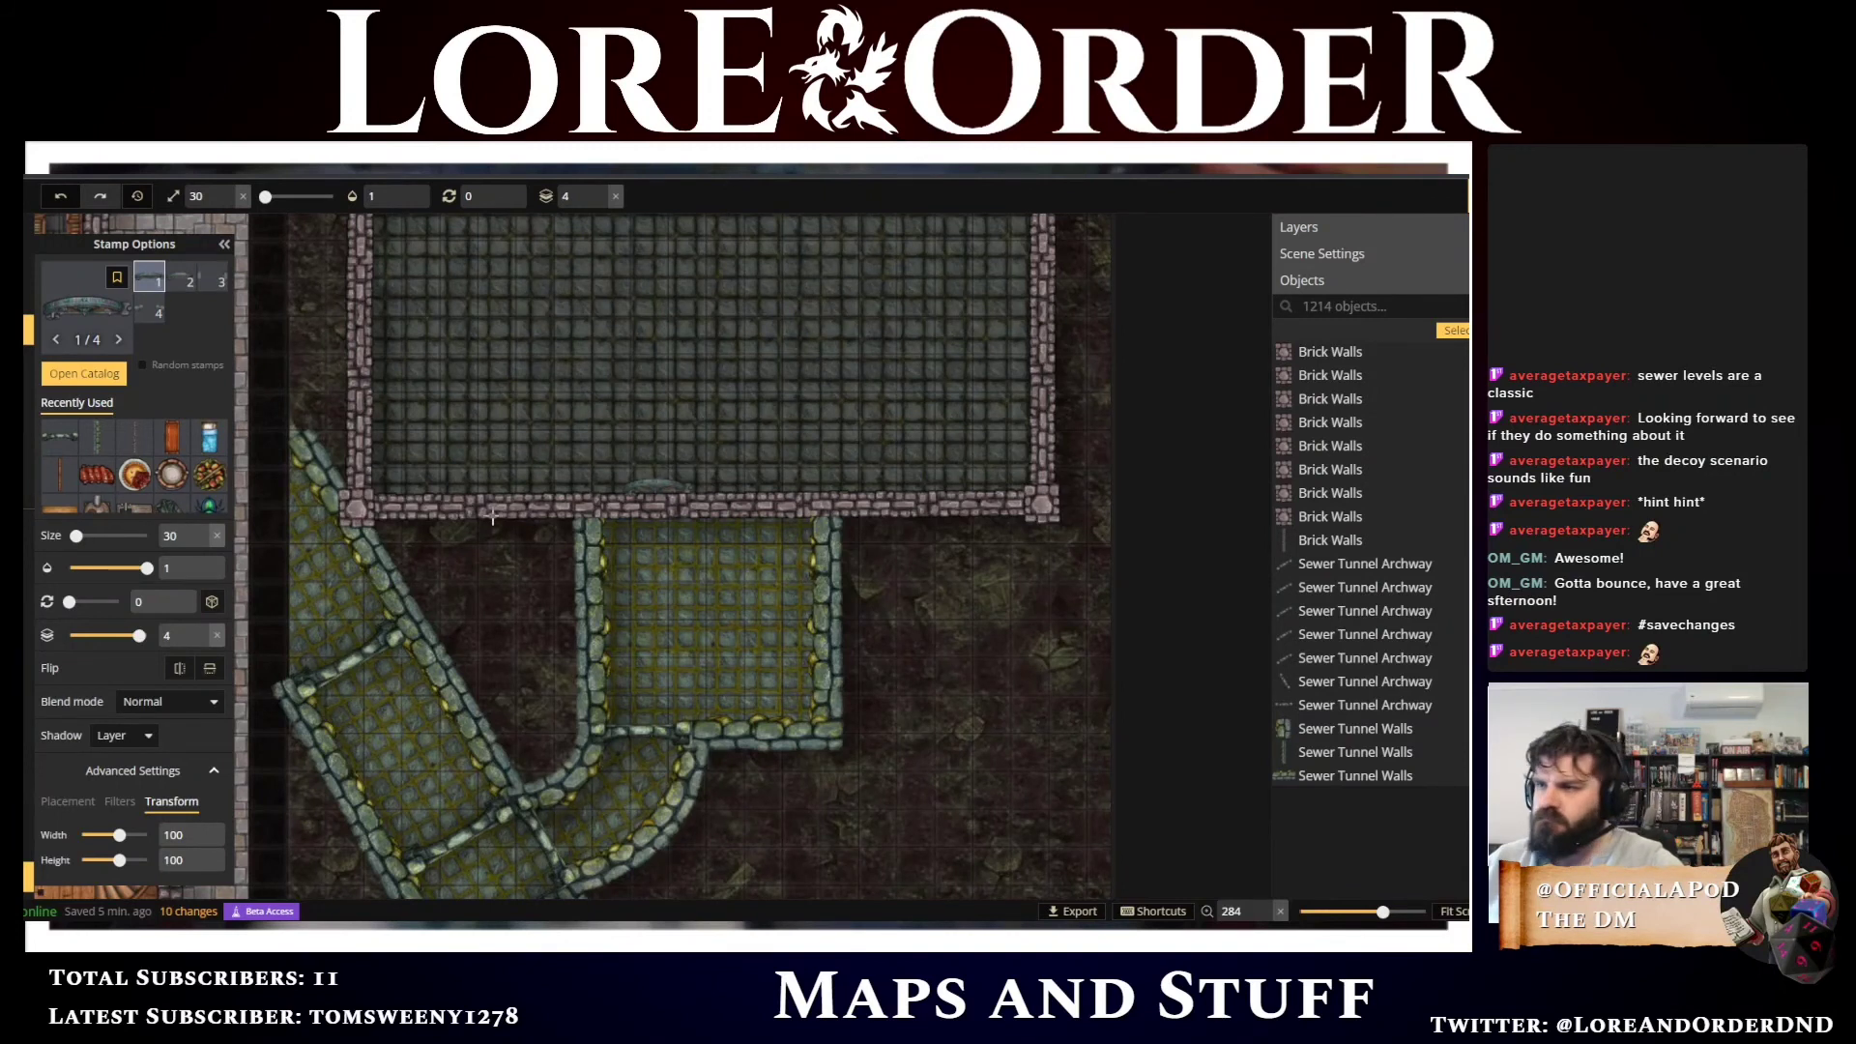
Place a Lancet Doors stamp at size 30 and rotation 0 on the brick wall between the green-tiled room and the mossy room
{"action": "scroll", "coordinate": [657, 513], "scroll_direction": "up", "scroll_amount": 3}
{"action": "scroll", "coordinate": [657, 513], "scroll_direction": "up", "scroll_amount": 7}
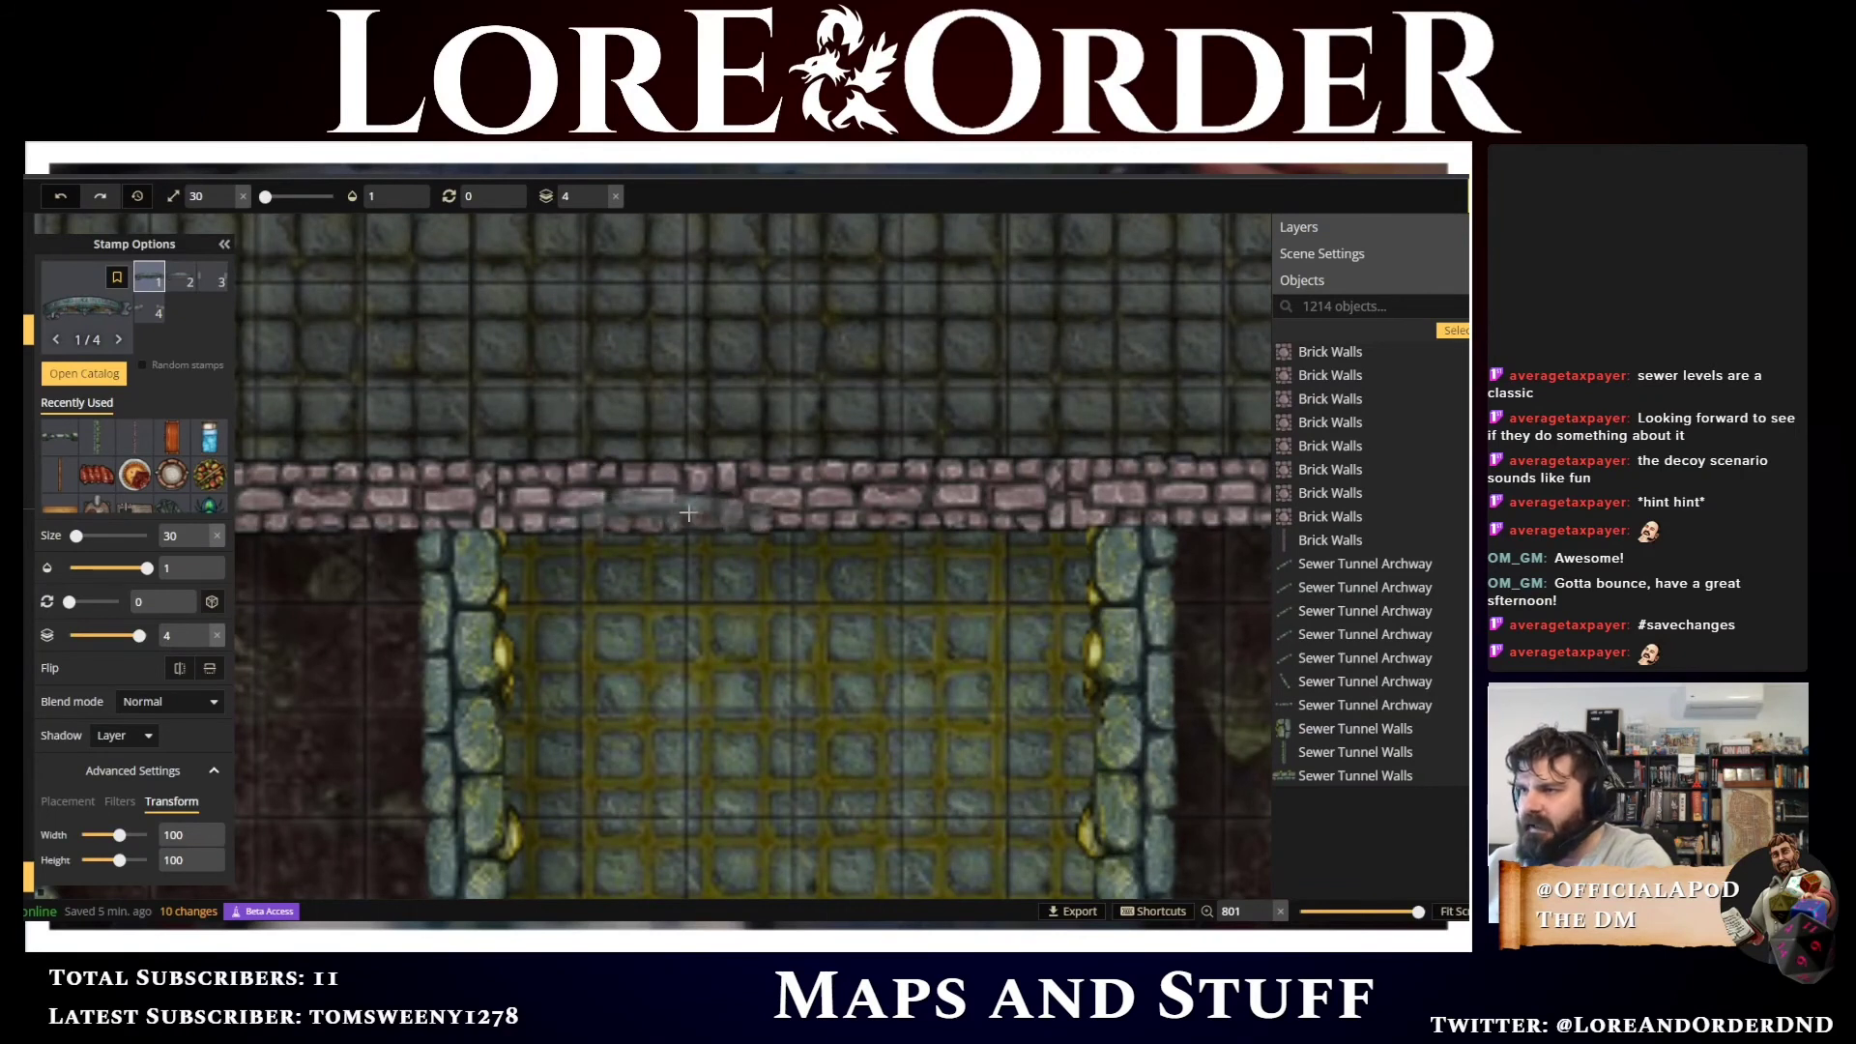
{"action": "scroll", "coordinate": [688, 512], "scroll_direction": "up", "scroll_amount": 3}
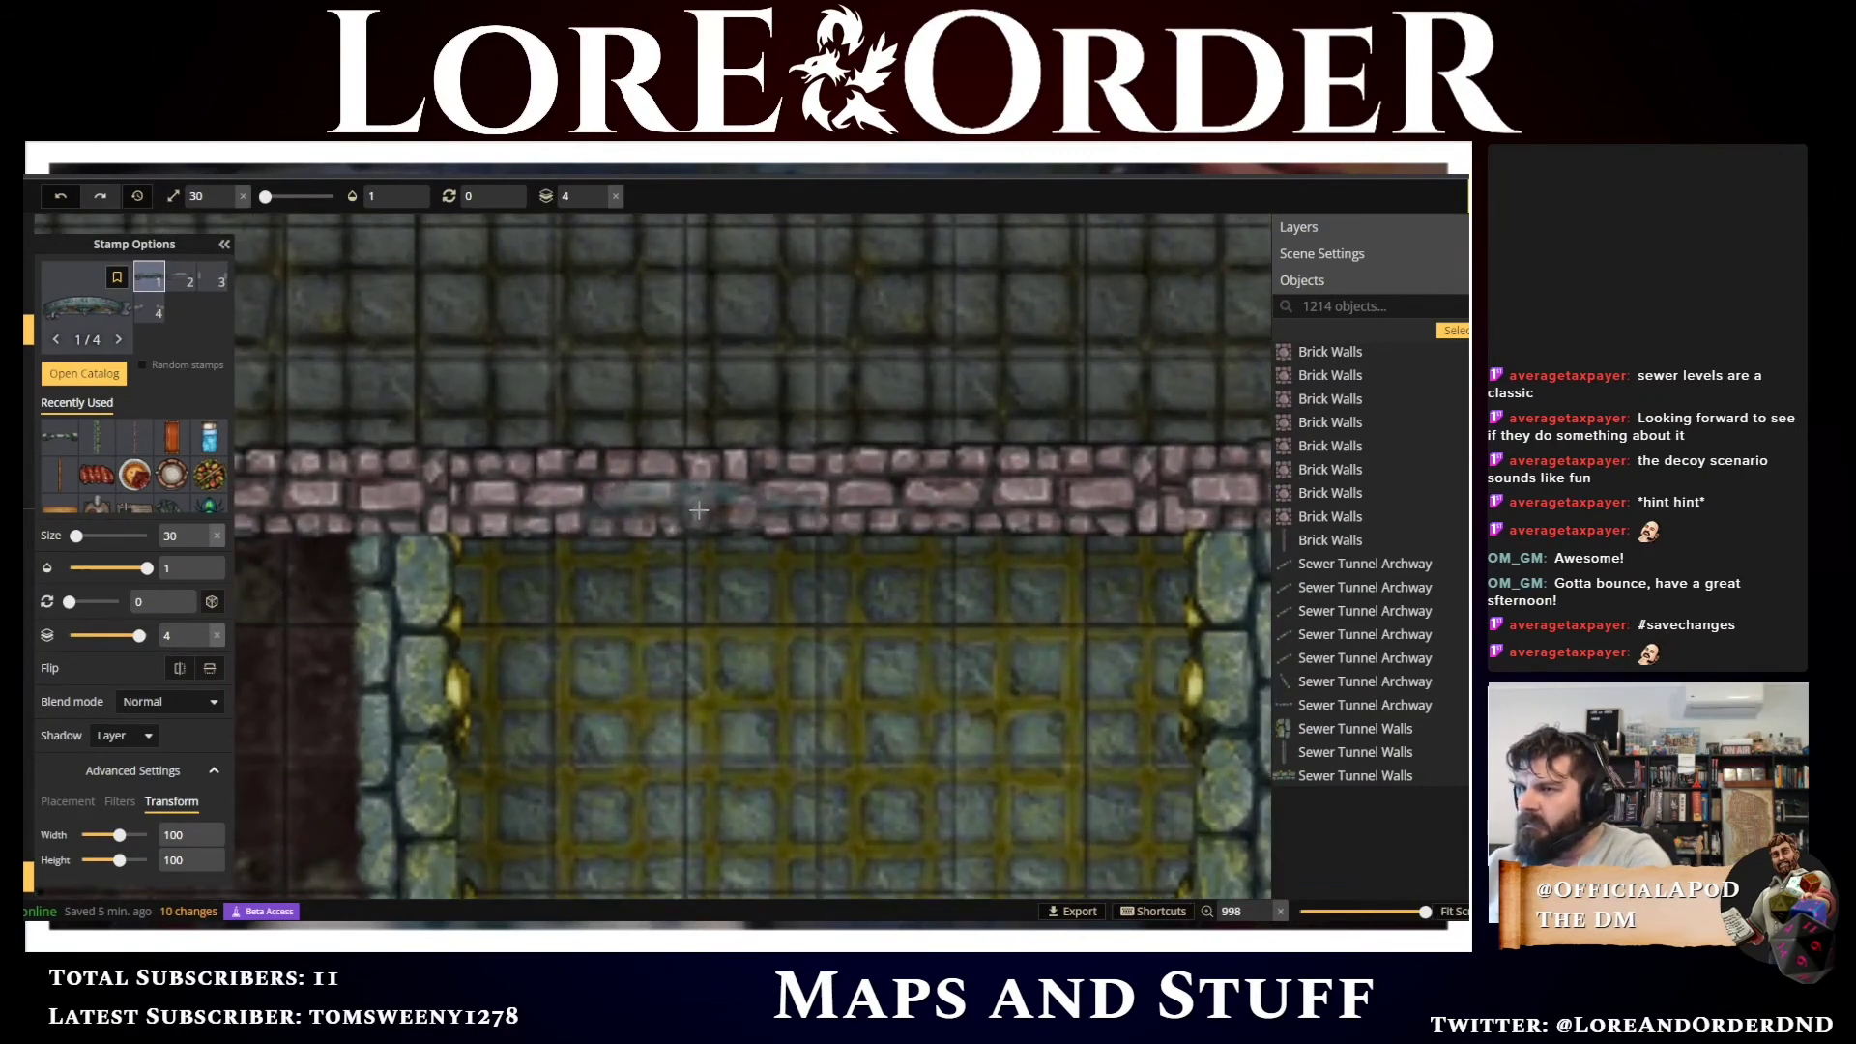
{"action": "left_click", "coordinate": [699, 510]}
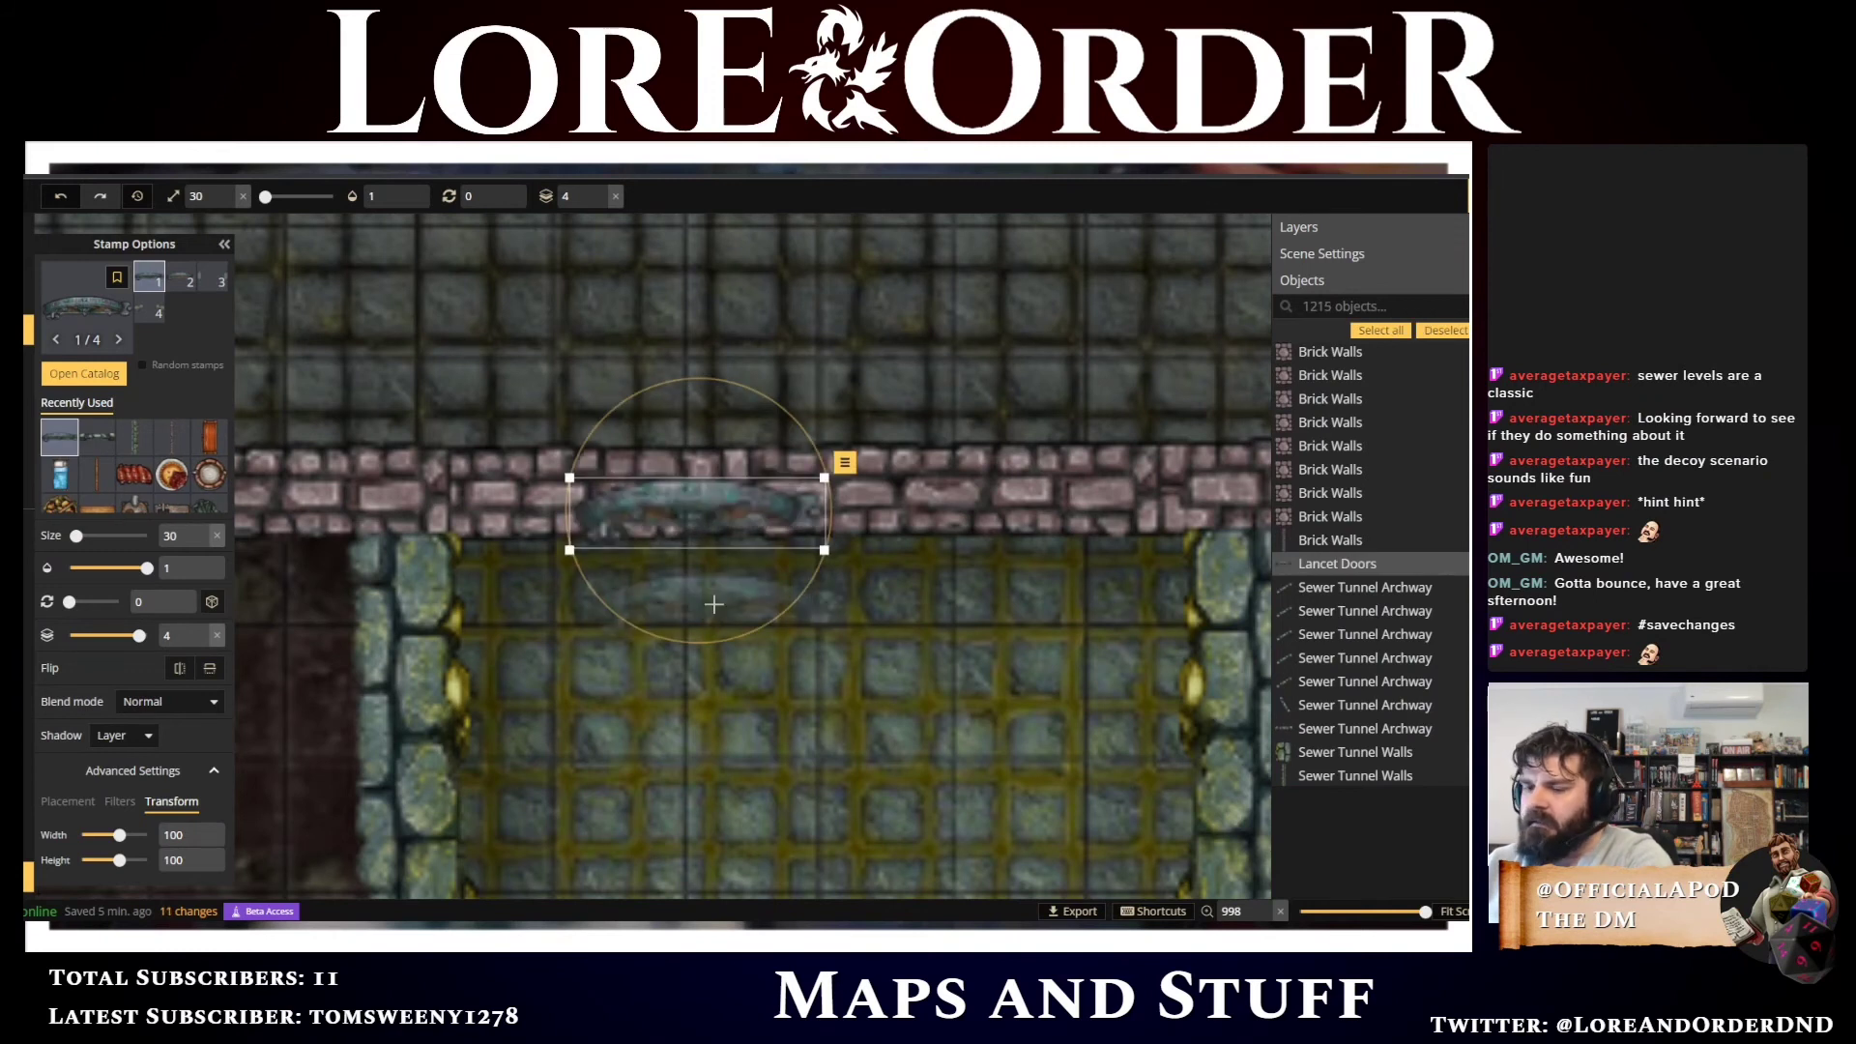
Delete the brick wall segment behind the lancet door and centre the door in the resulting opening
{"action": "scroll", "coordinate": [713, 605], "scroll_direction": "down", "scroll_amount": 5}
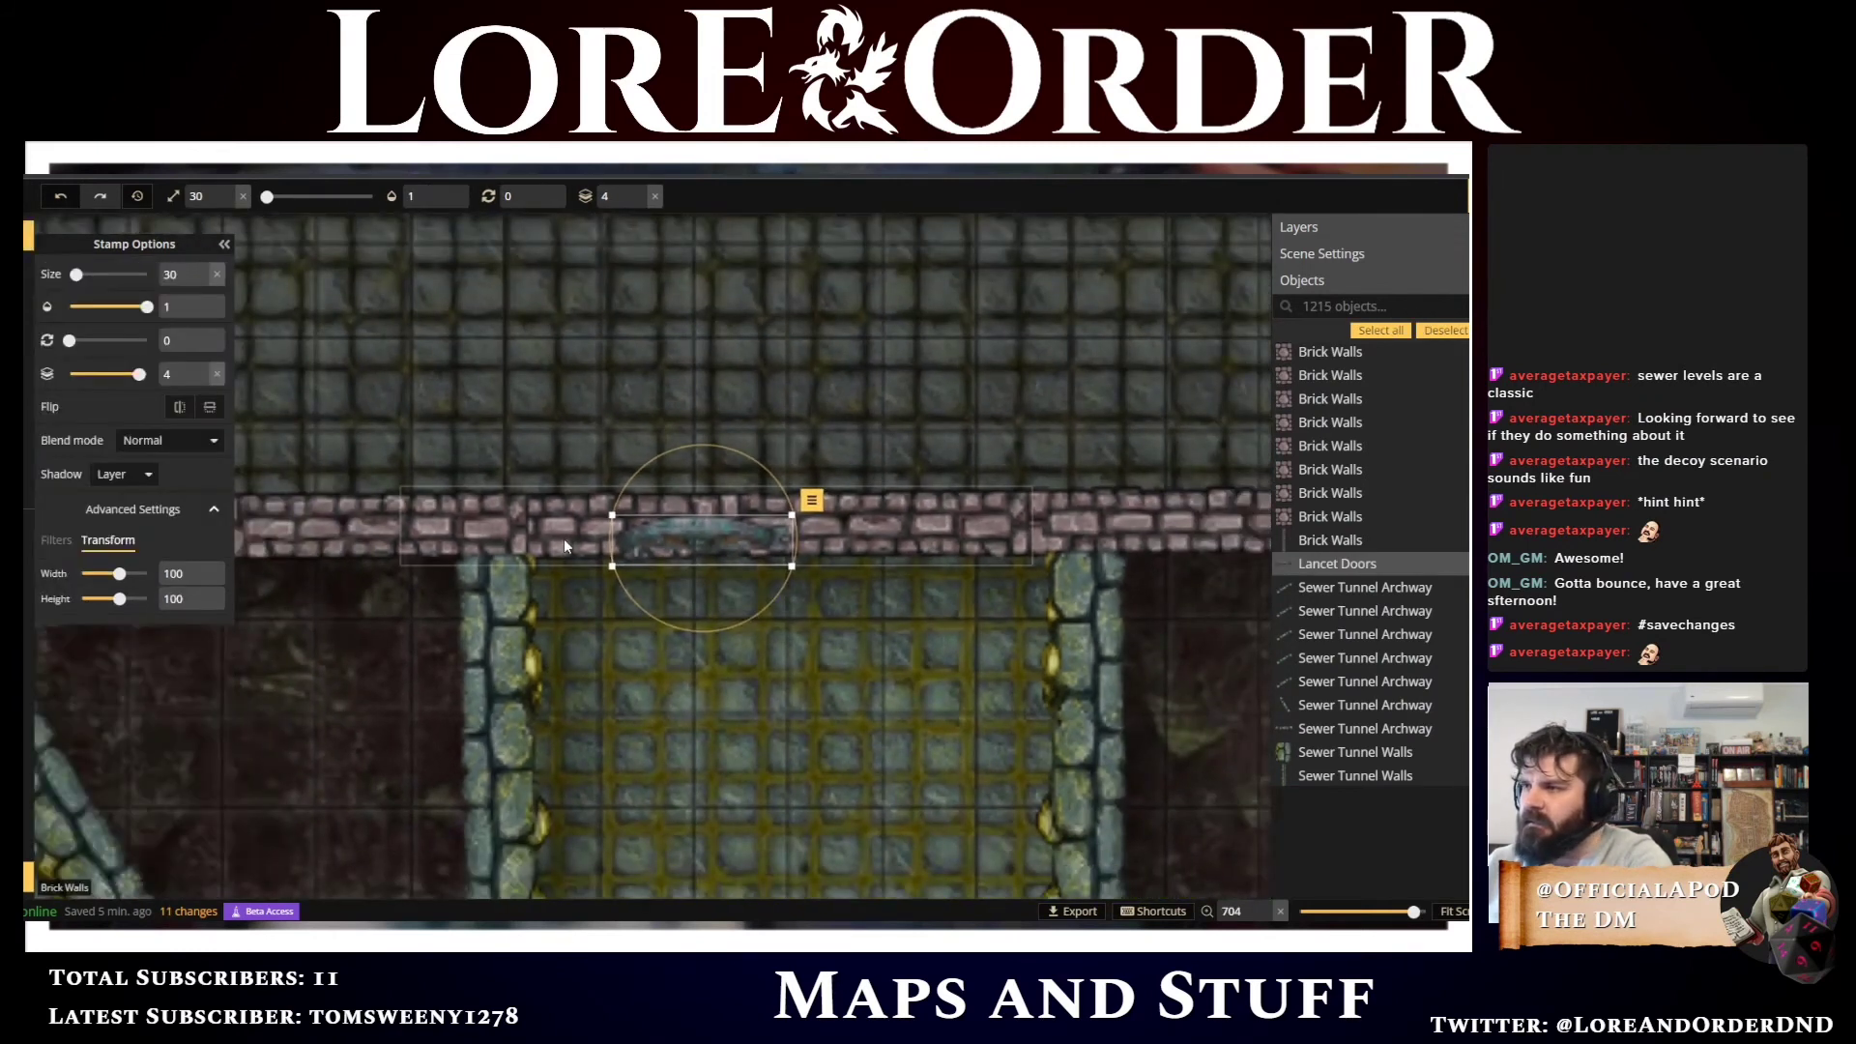
{"action": "left_click", "coordinate": [565, 538]}
{"action": "key", "text": "Delete"}
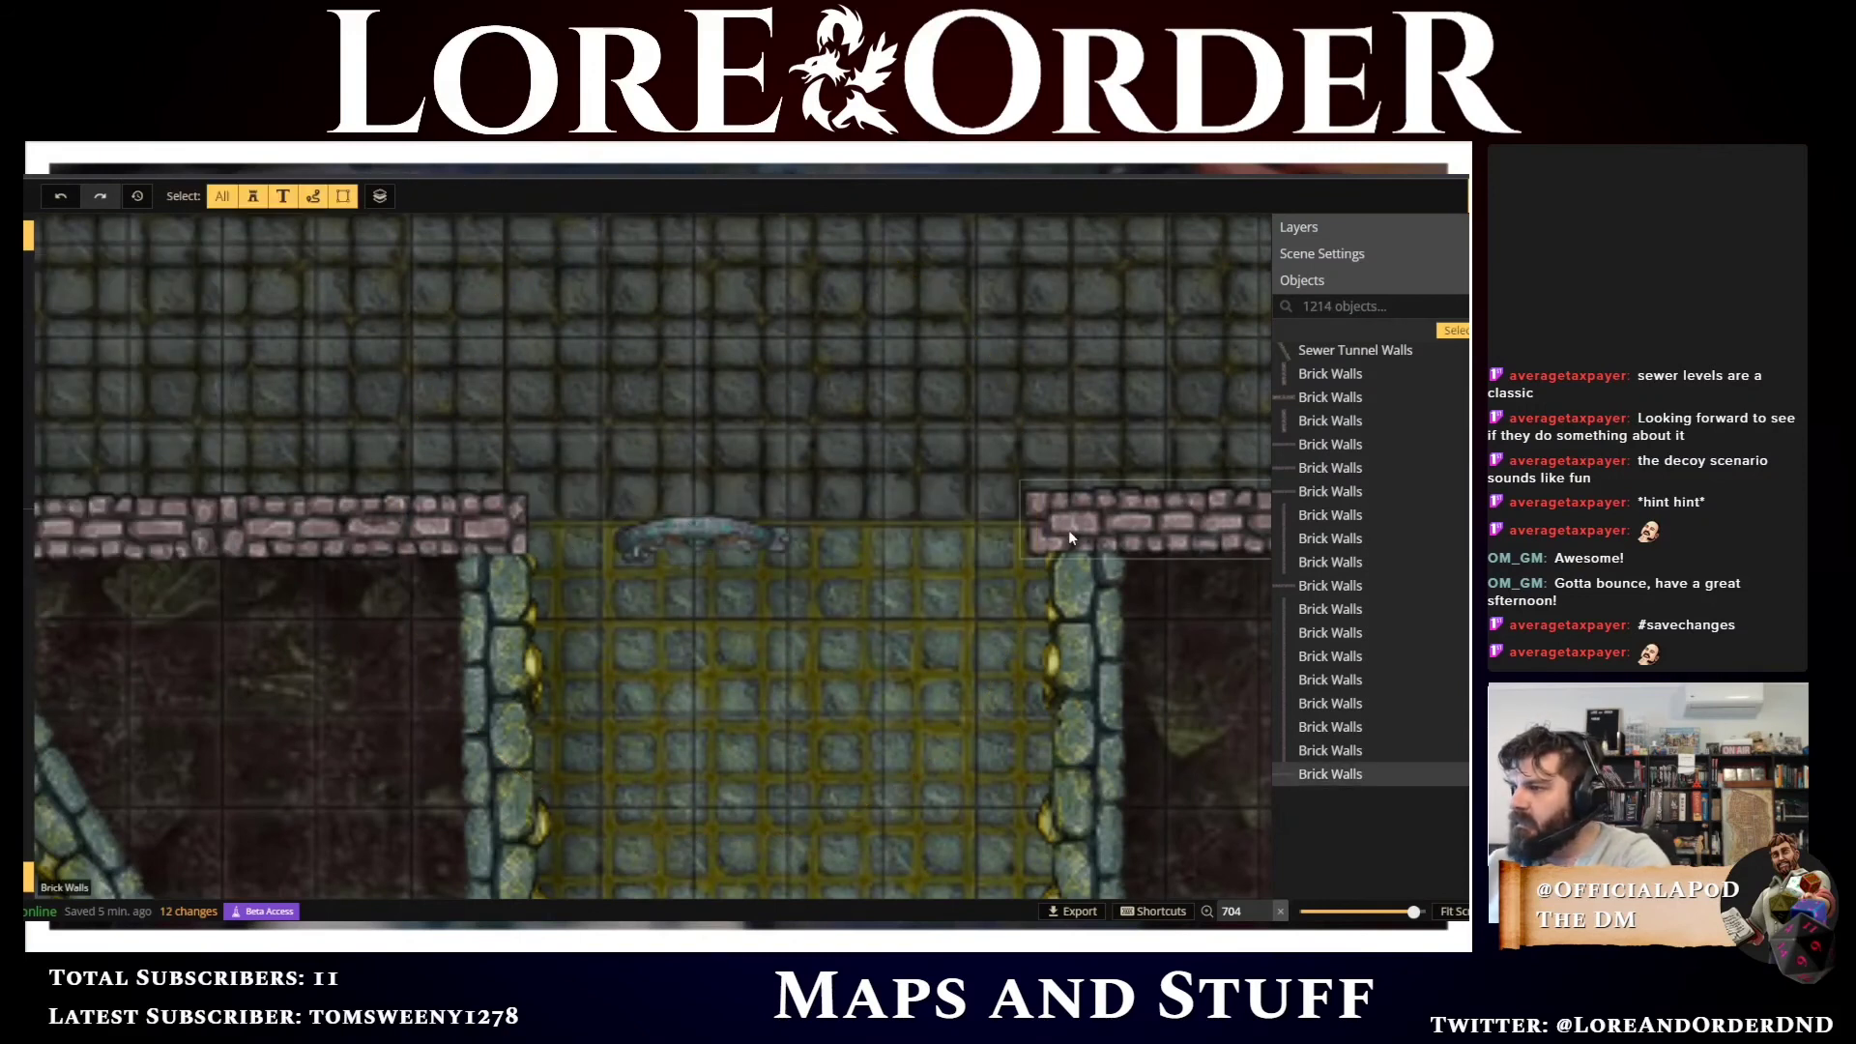
{"action": "left_click_drag", "start_coordinate": [1180, 650], "coordinate": [886, 655]}
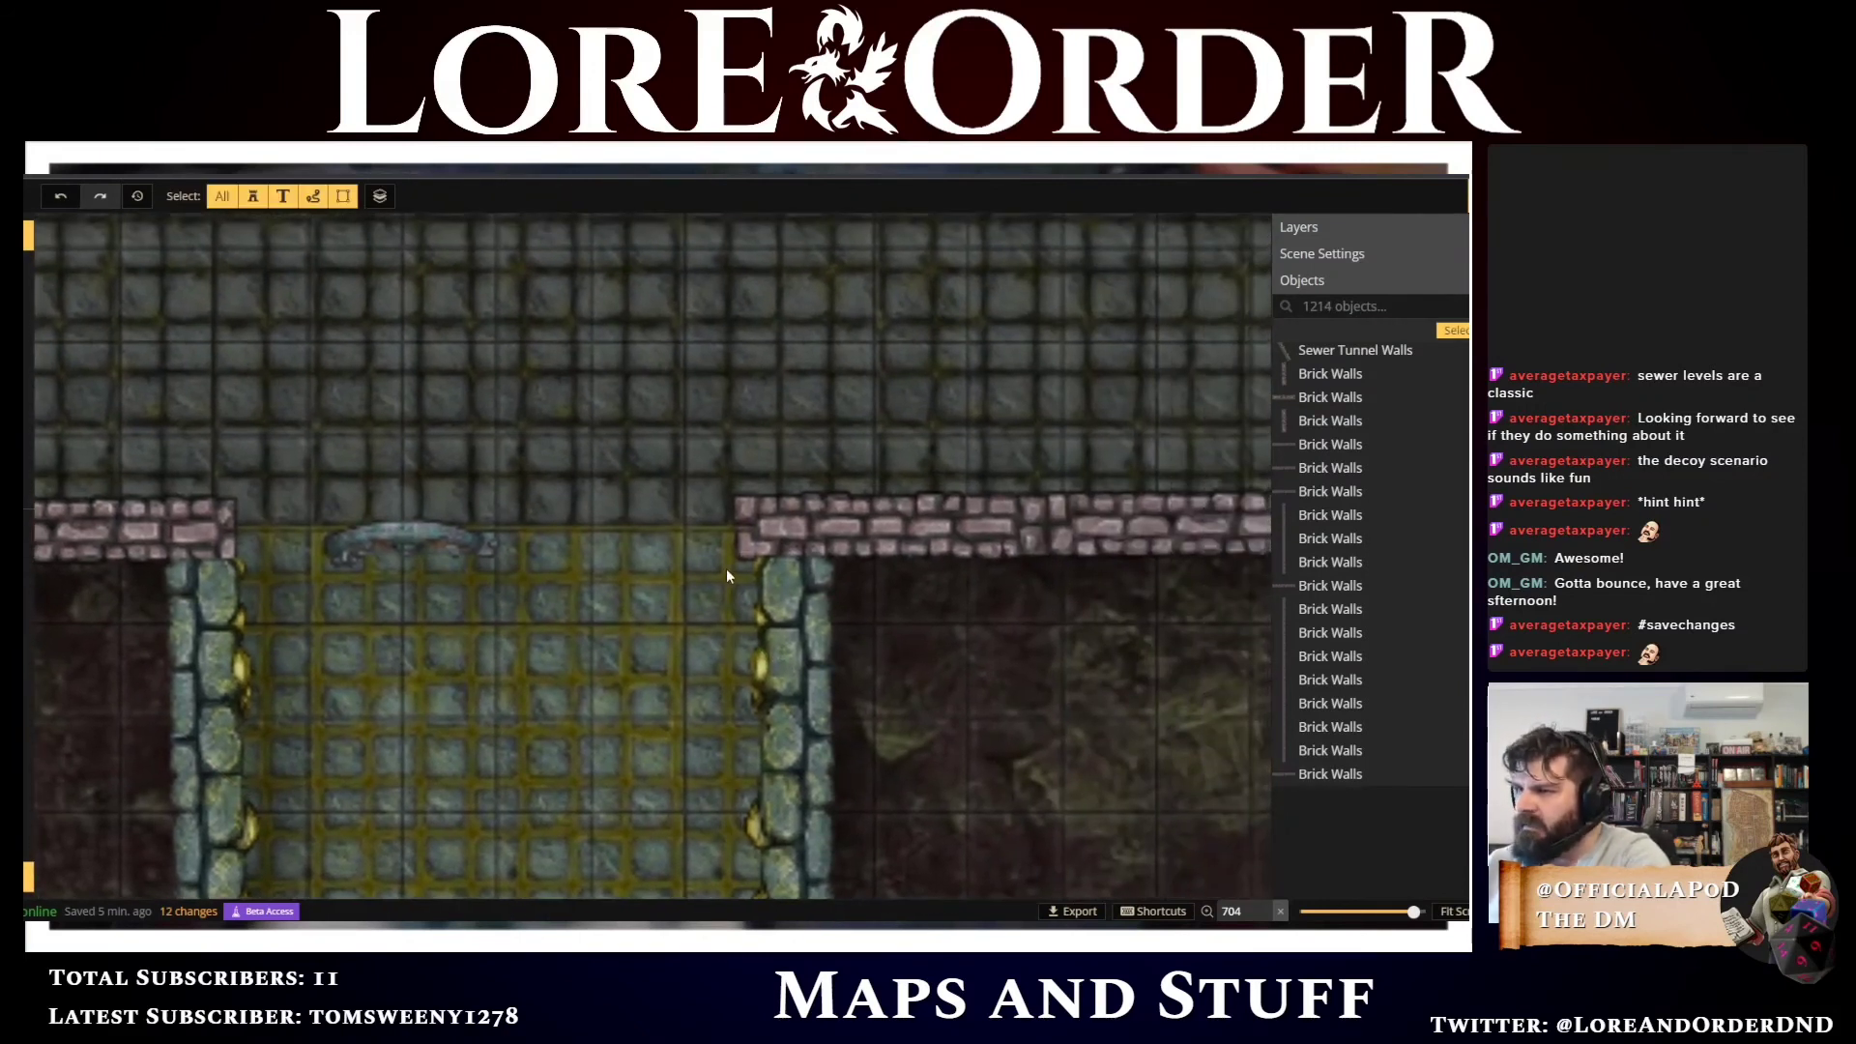
{"action": "left_click", "coordinate": [417, 538]}
{"action": "left_click_drag", "start_coordinate": [417, 538], "coordinate": [479, 522]}
{"action": "left_click_drag", "start_coordinate": [476, 651], "coordinate": [622, 664]}
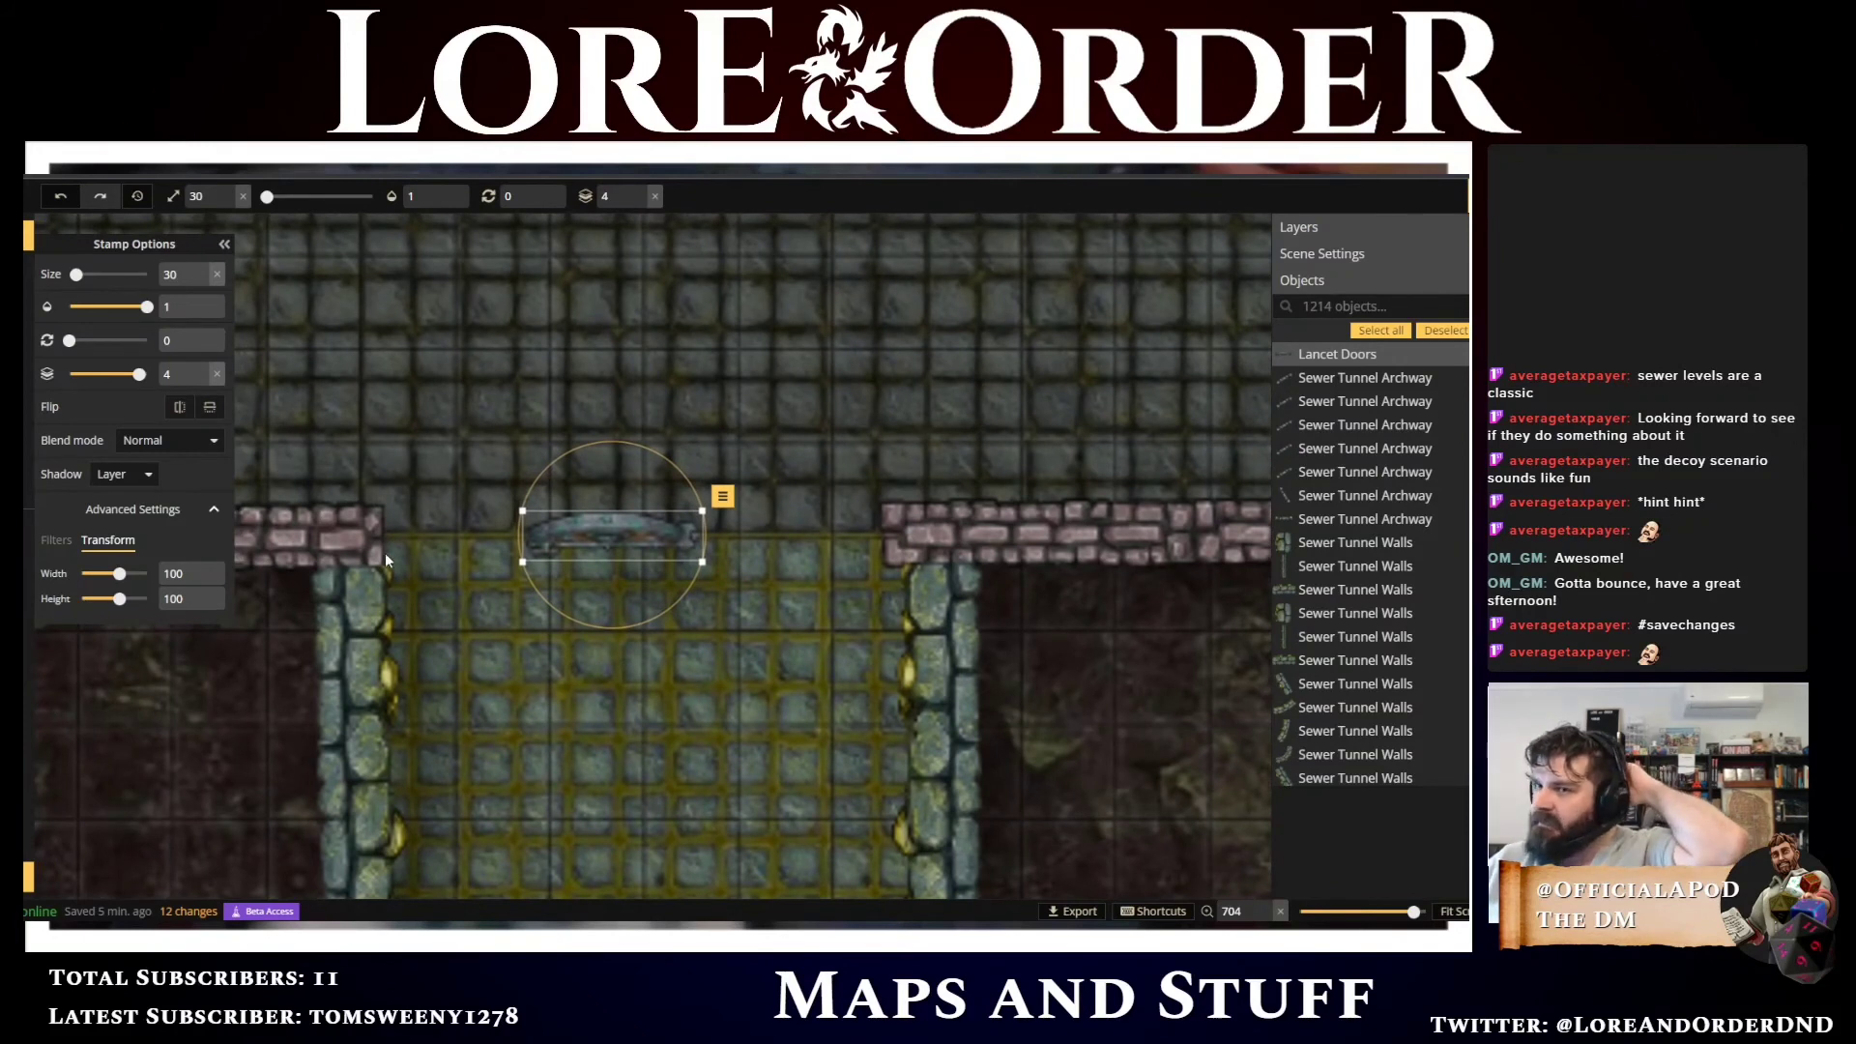
Place the short Brick Walls variant 5 at size 55 and rotation 90 between the left-hand brick wall and the lancet door
{"action": "left_click", "coordinate": [270, 530]}
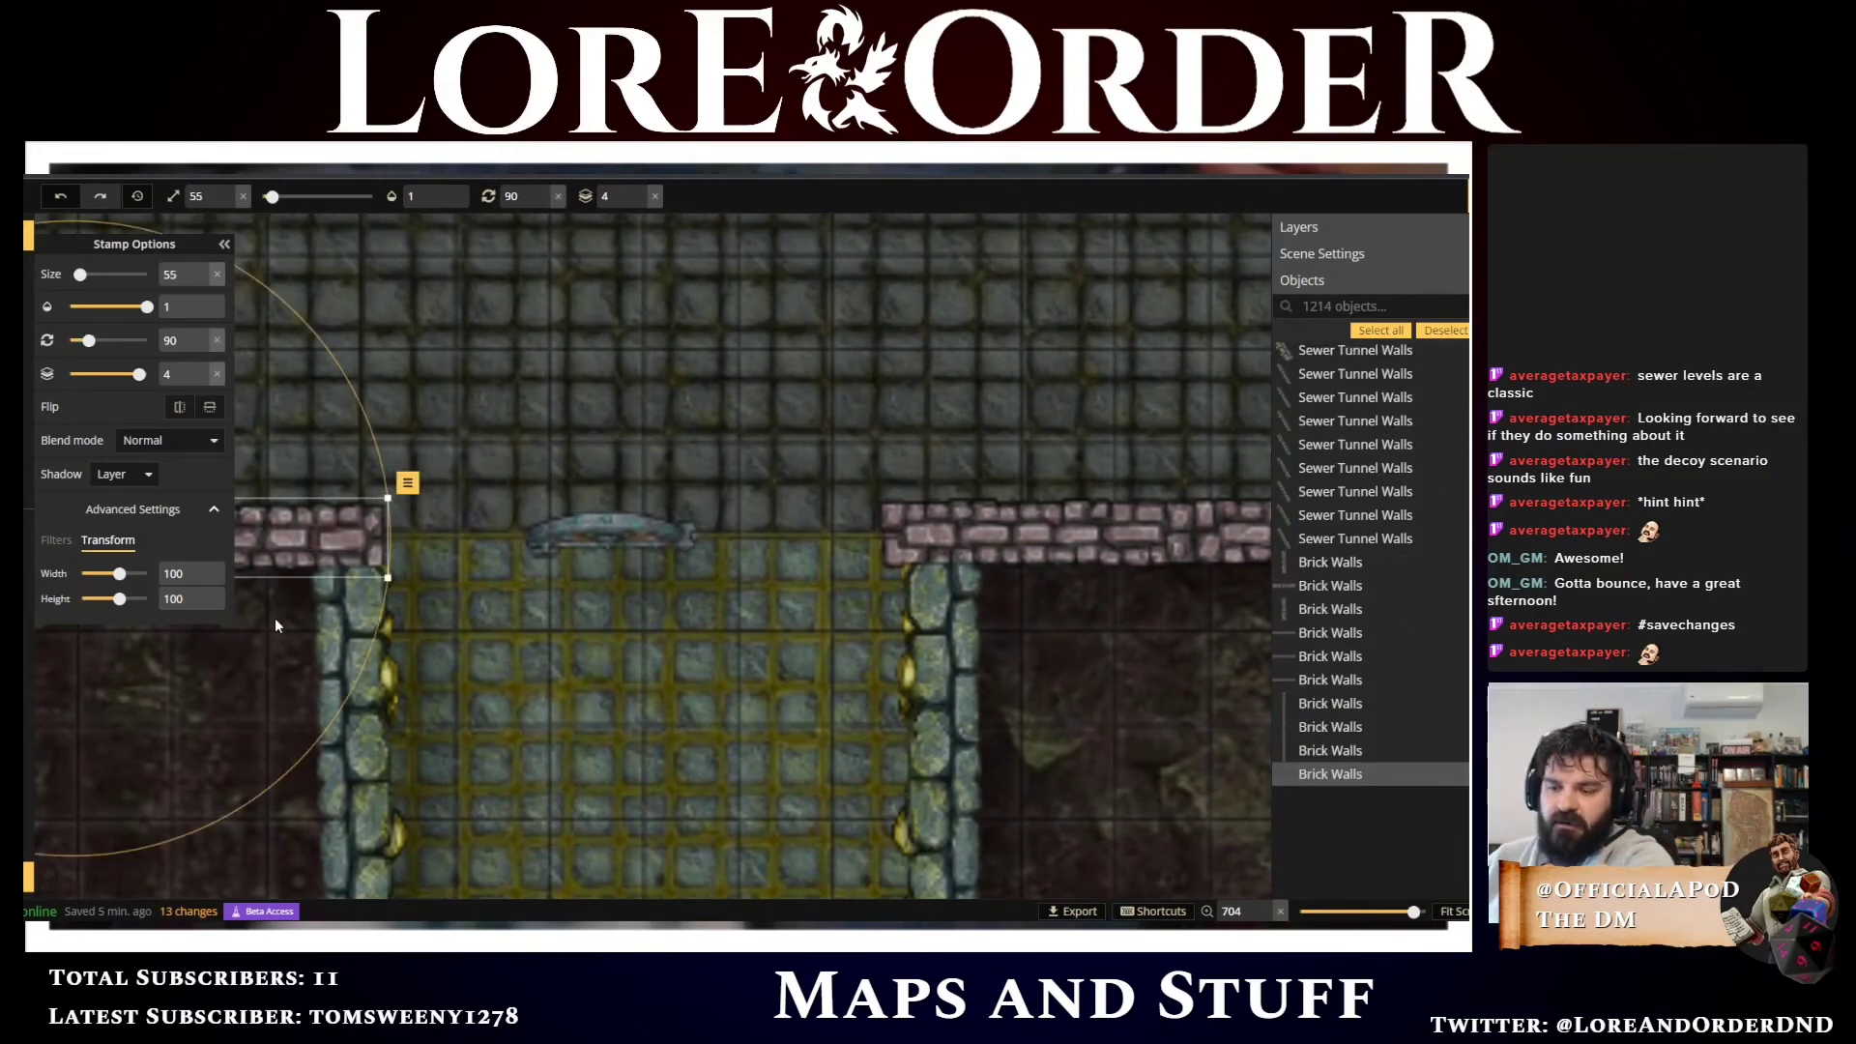
{"action": "left_click_drag", "start_coordinate": [254, 634], "coordinate": [450, 628]}
{"action": "left_click", "coordinate": [463, 537]}
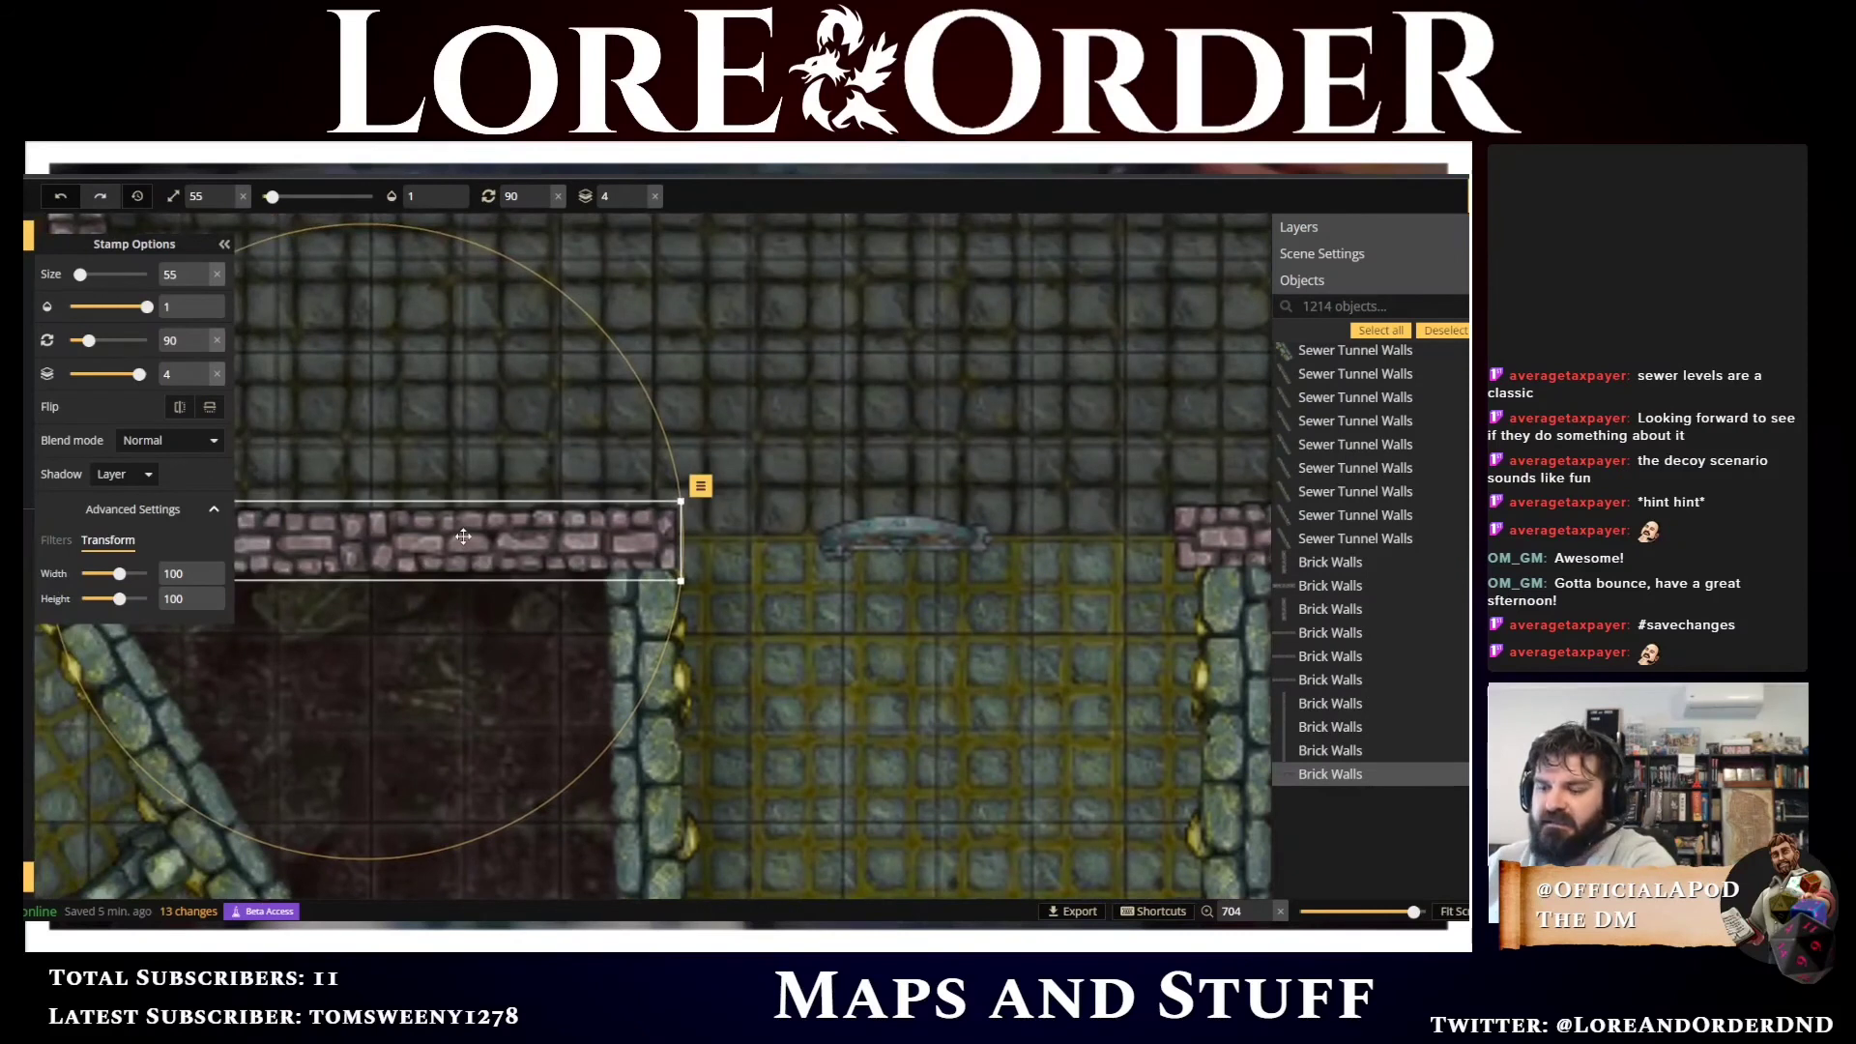
{"action": "key", "text": "s"}
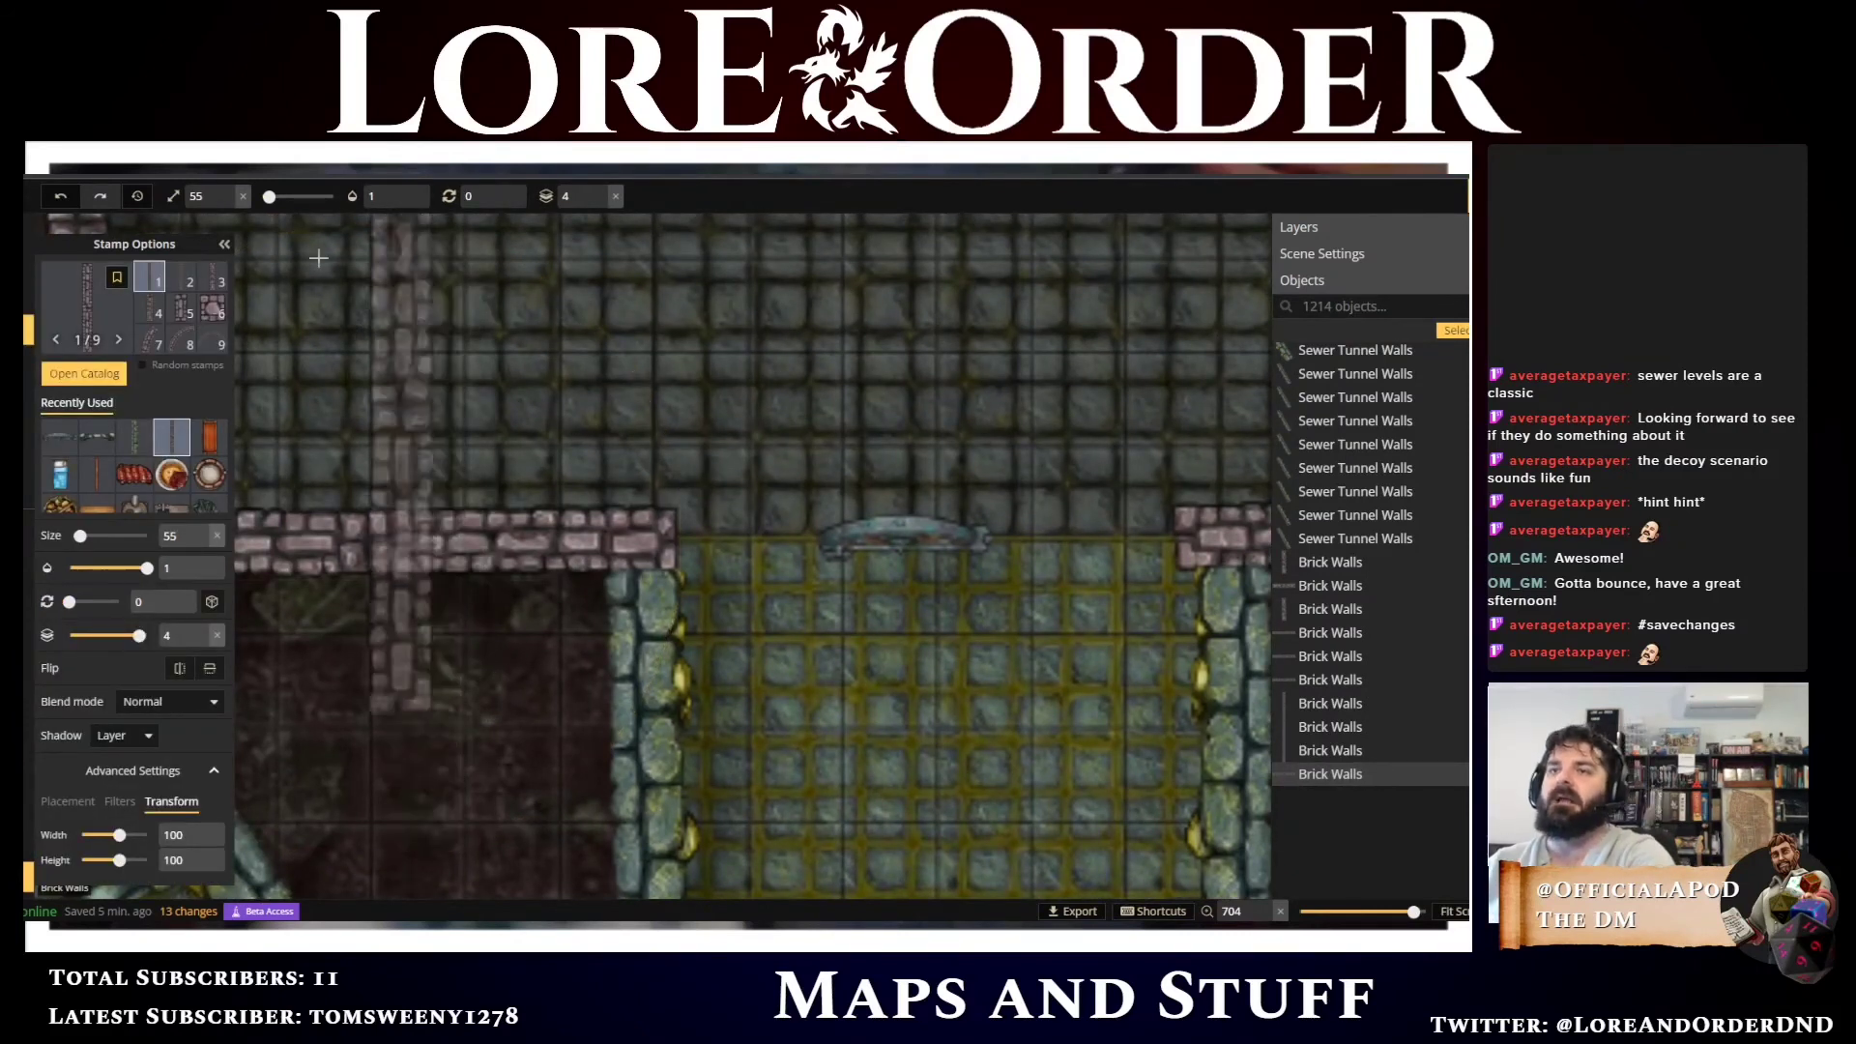
{"action": "key", "text": "5"}
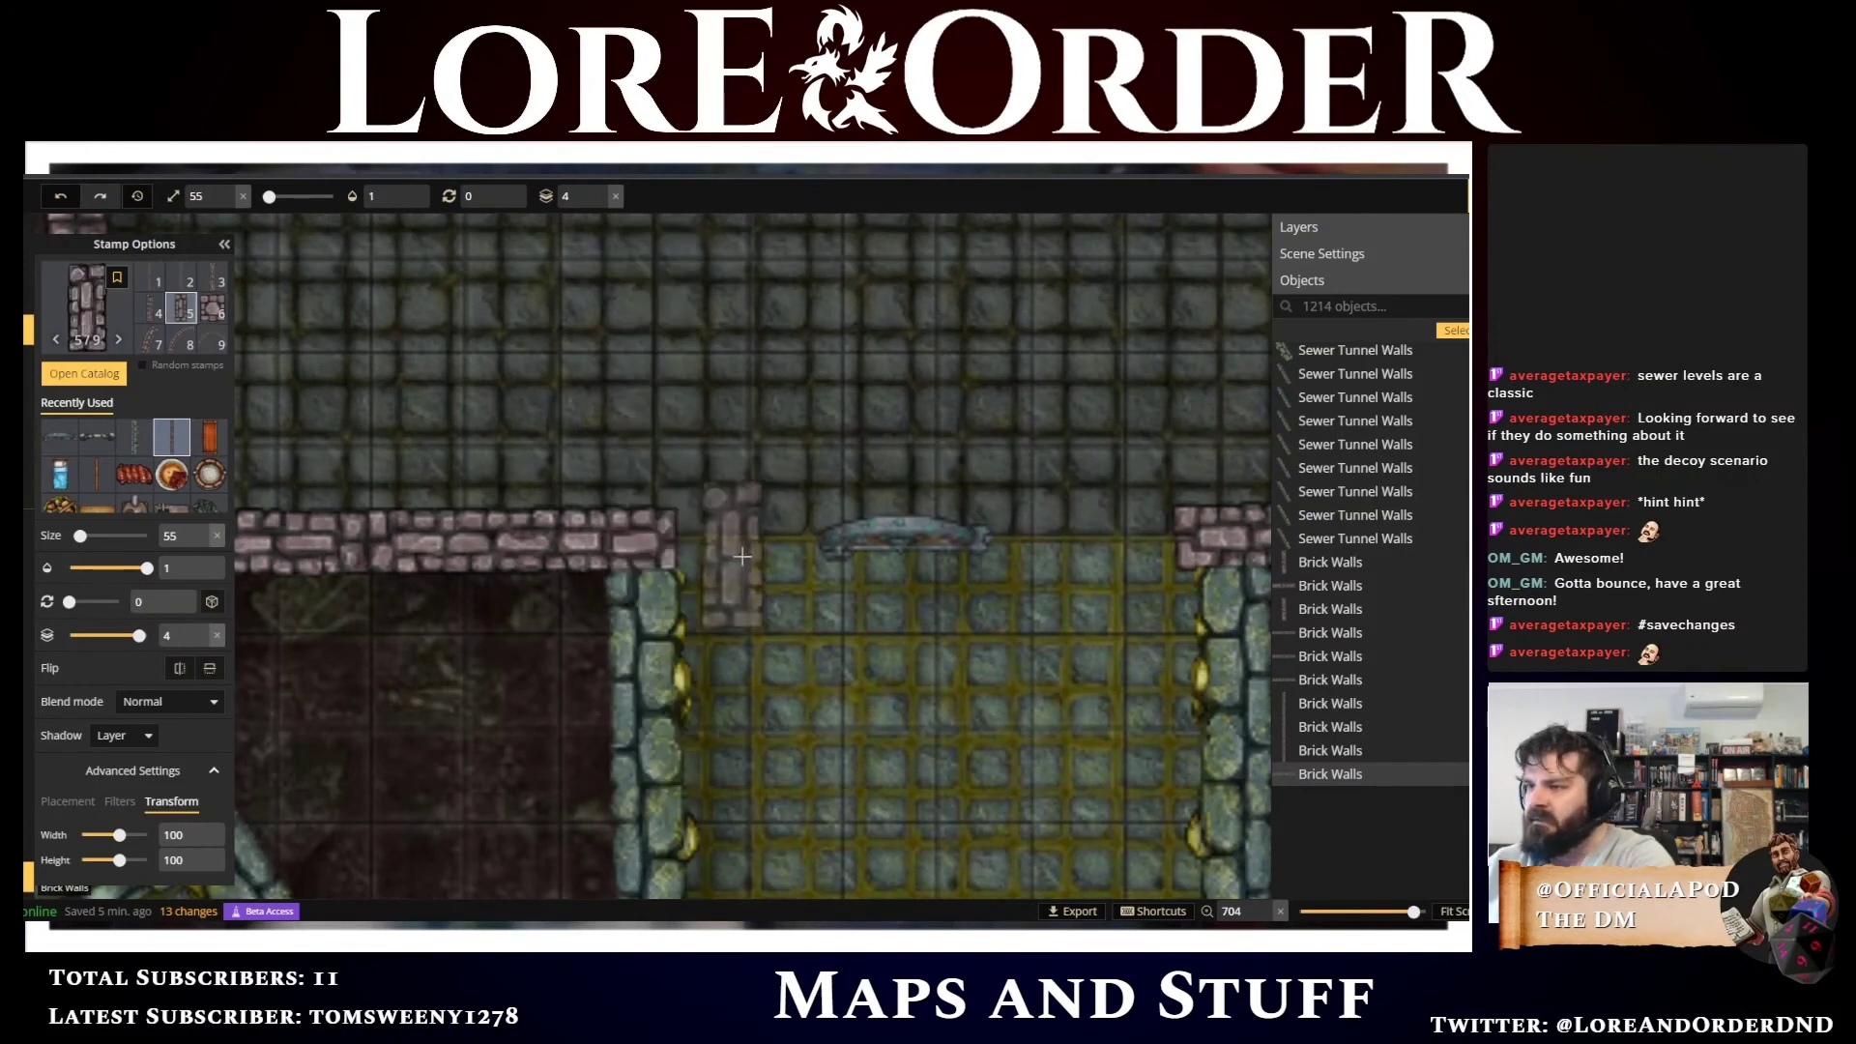
{"action": "scroll", "coordinate": [744, 556], "scroll_direction": "up", "scroll_amount": 1}
{"action": "scroll", "coordinate": [744, 556], "scroll_direction": "down", "scroll_amount": 6}
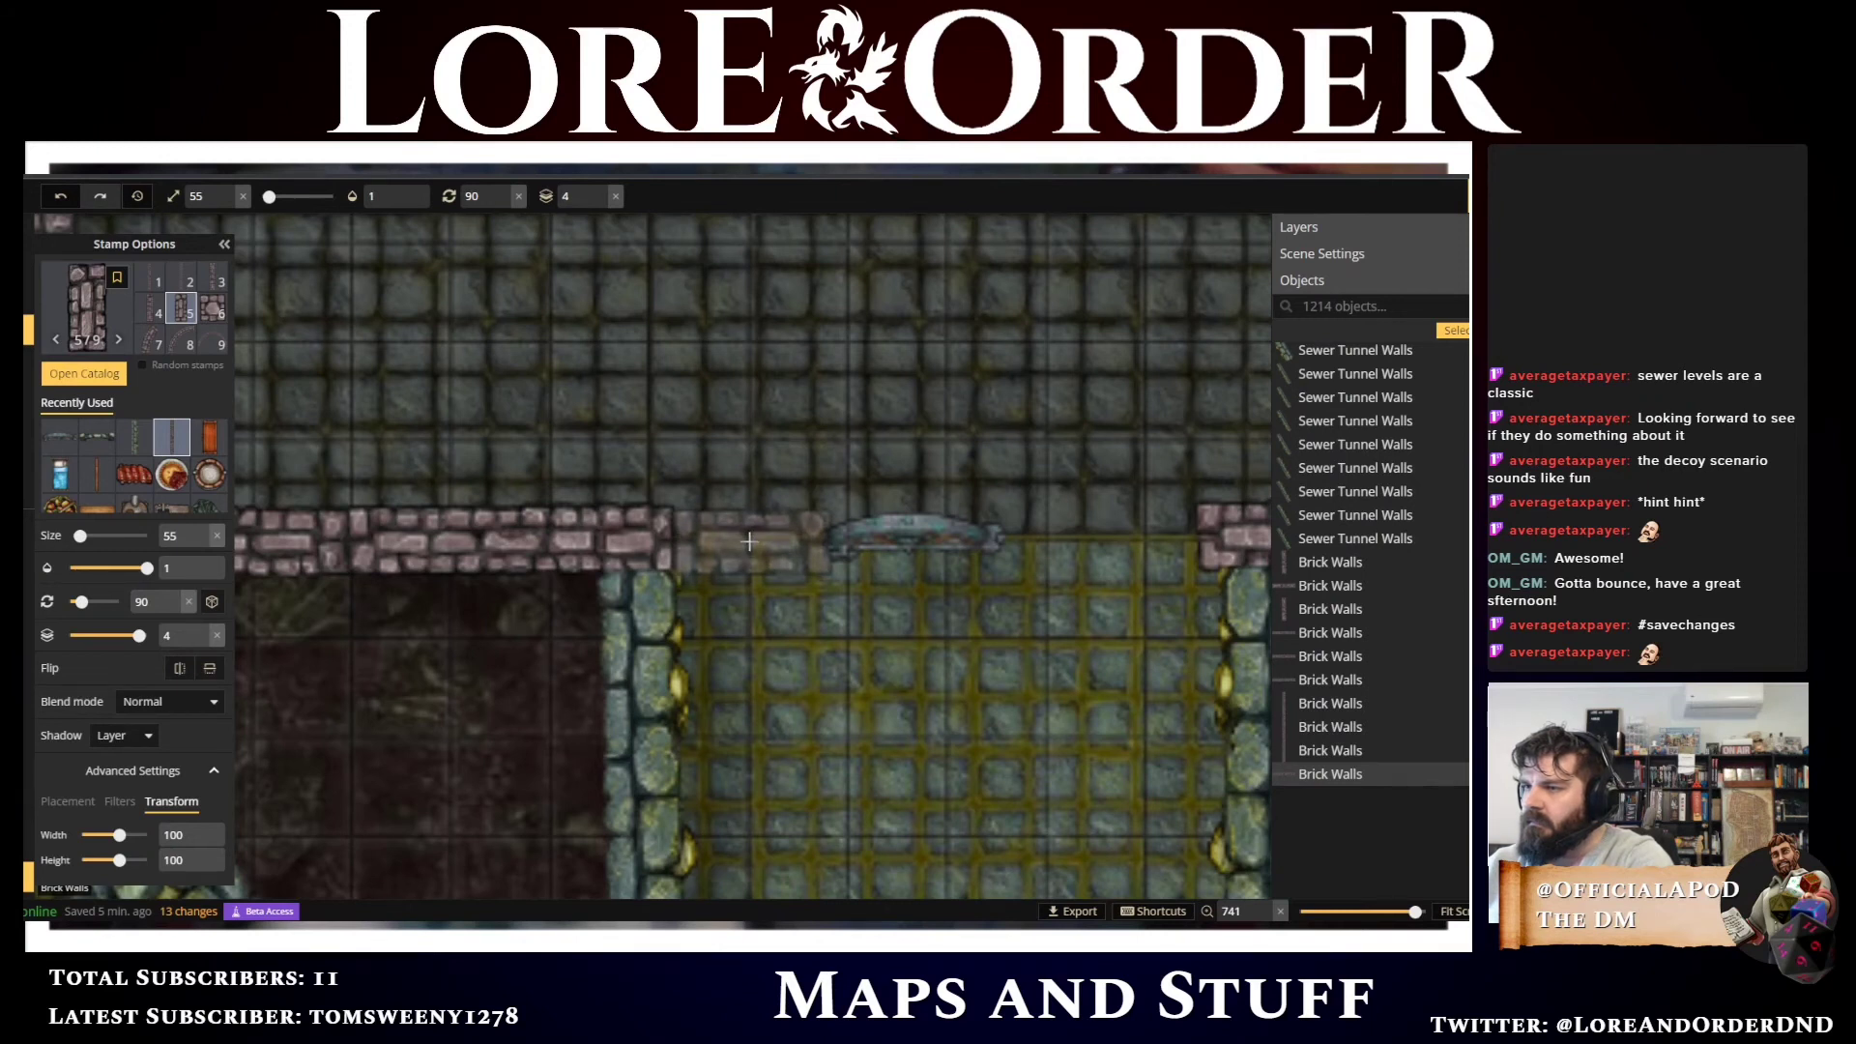
{"action": "left_click", "coordinate": [750, 541]}
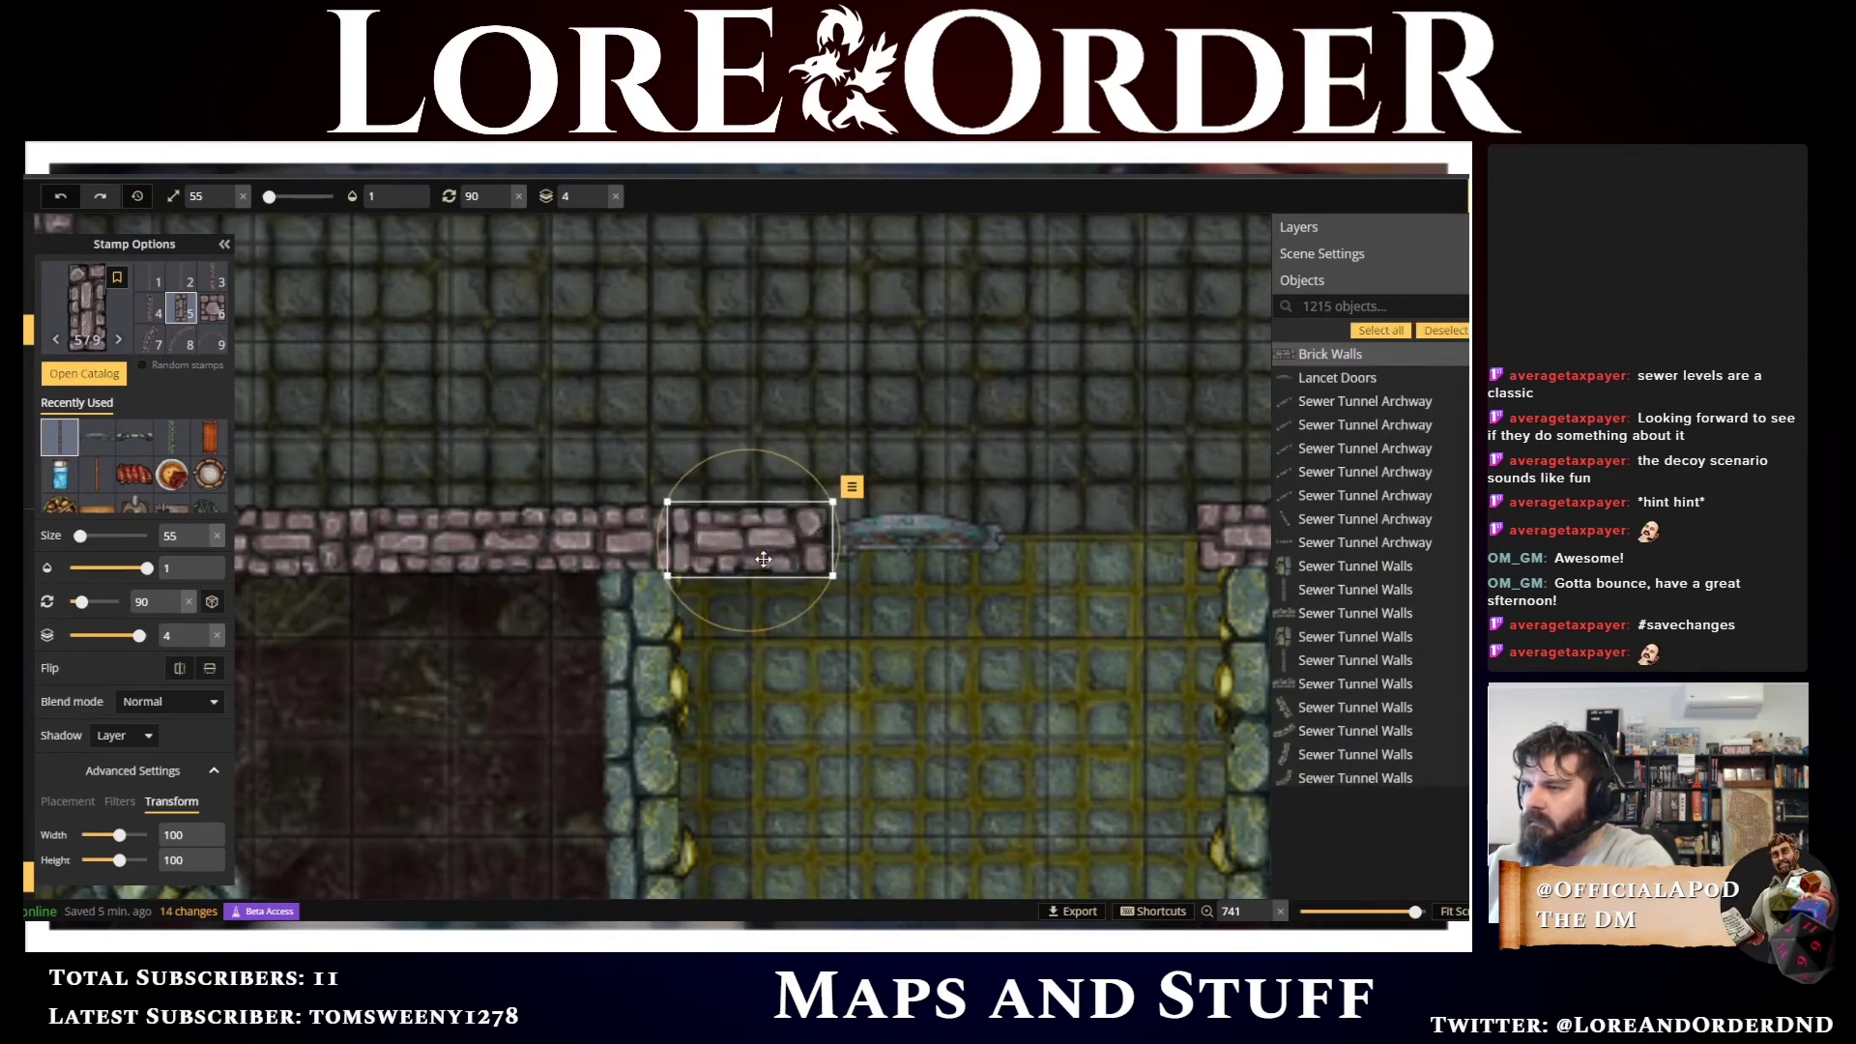
Fill the gap on the door's right side with Brick Walls variant 4 at size 55 and rotation 90, and put it on layer 3
{"action": "left_click", "coordinate": [150, 307]}
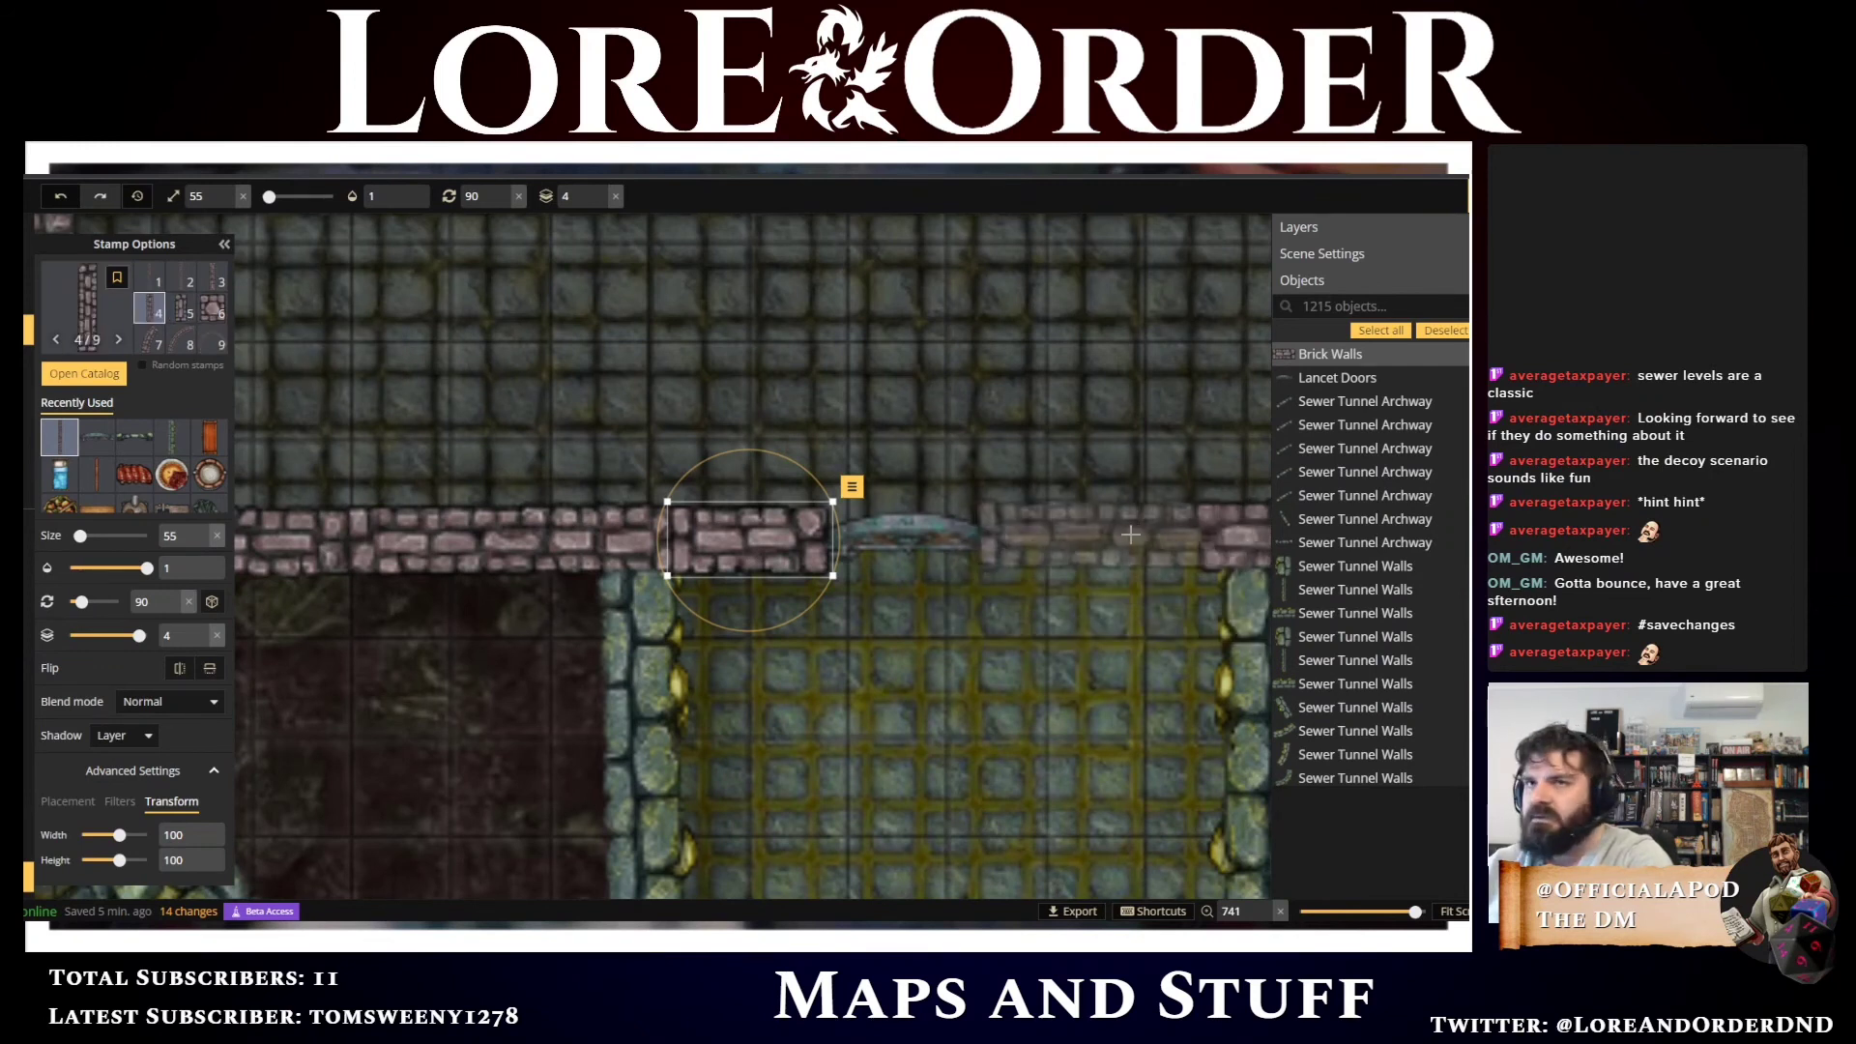
{"action": "left_click_drag", "start_coordinate": [980, 576], "coordinate": [412, 606]}
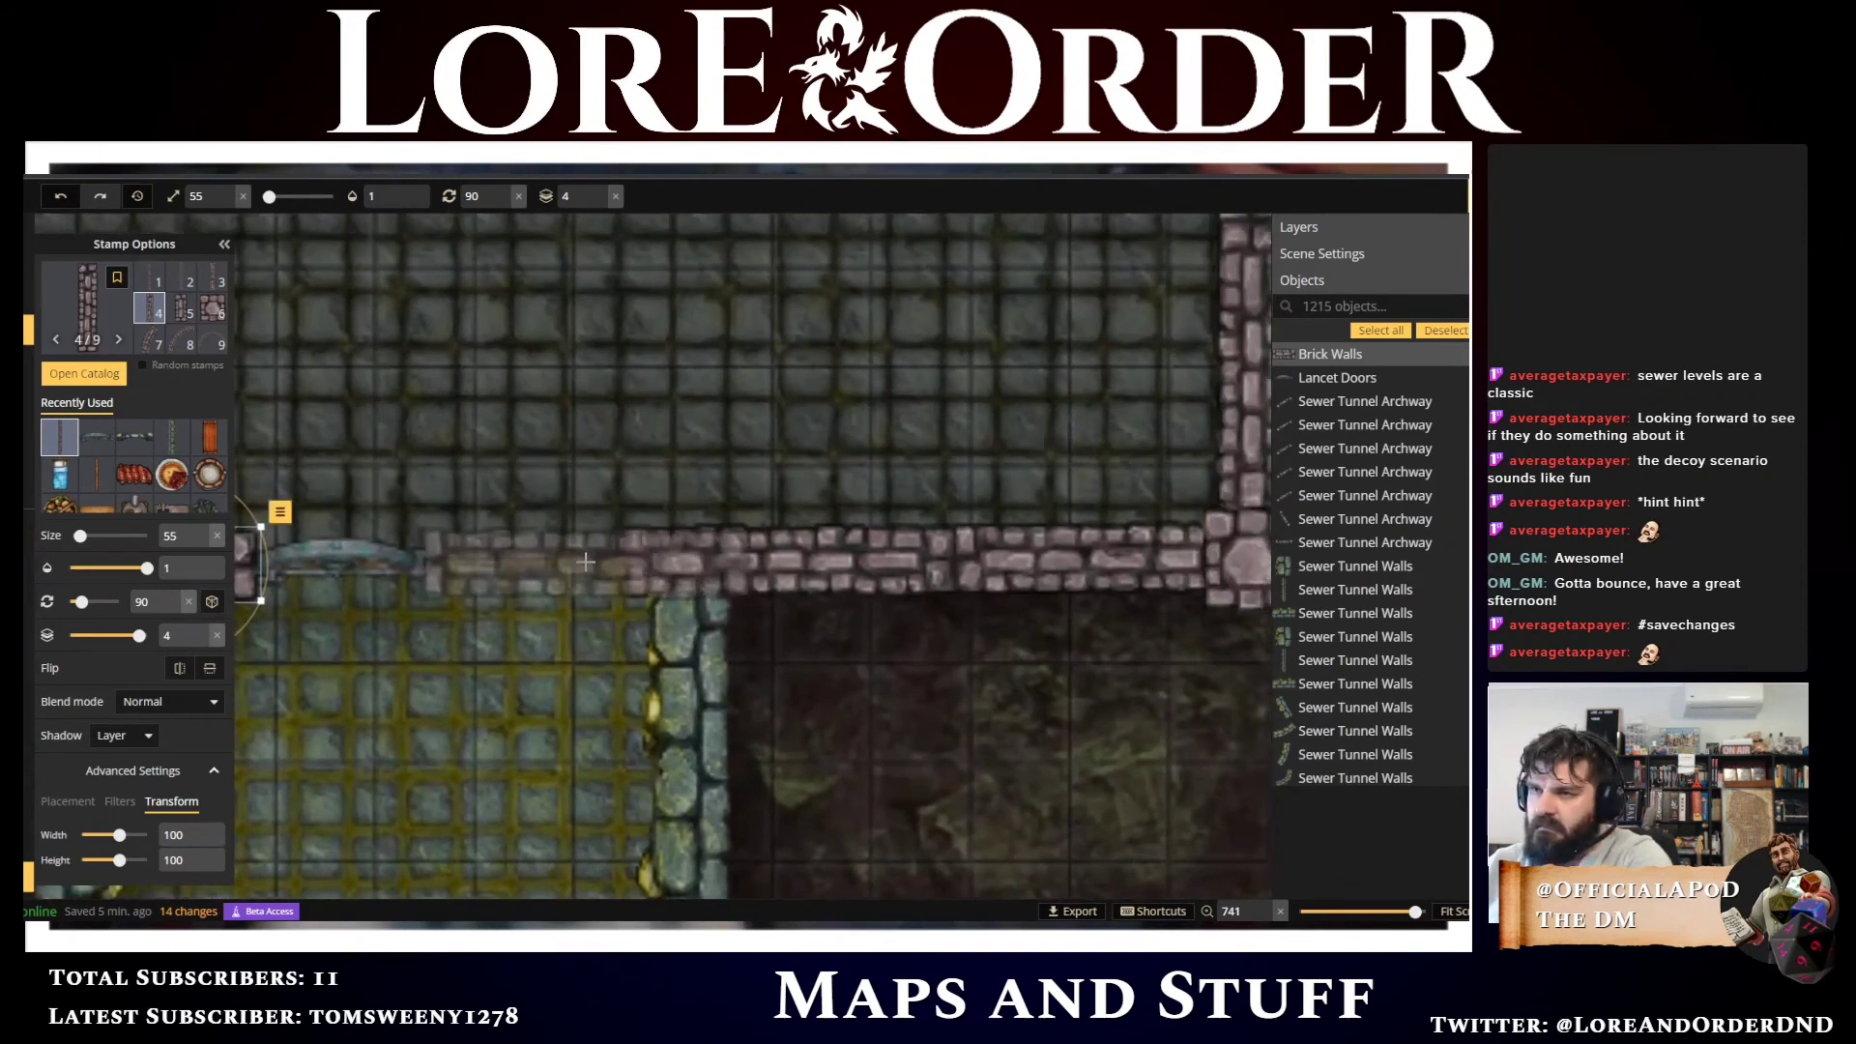
{"action": "left_click", "coordinate": [582, 560]}
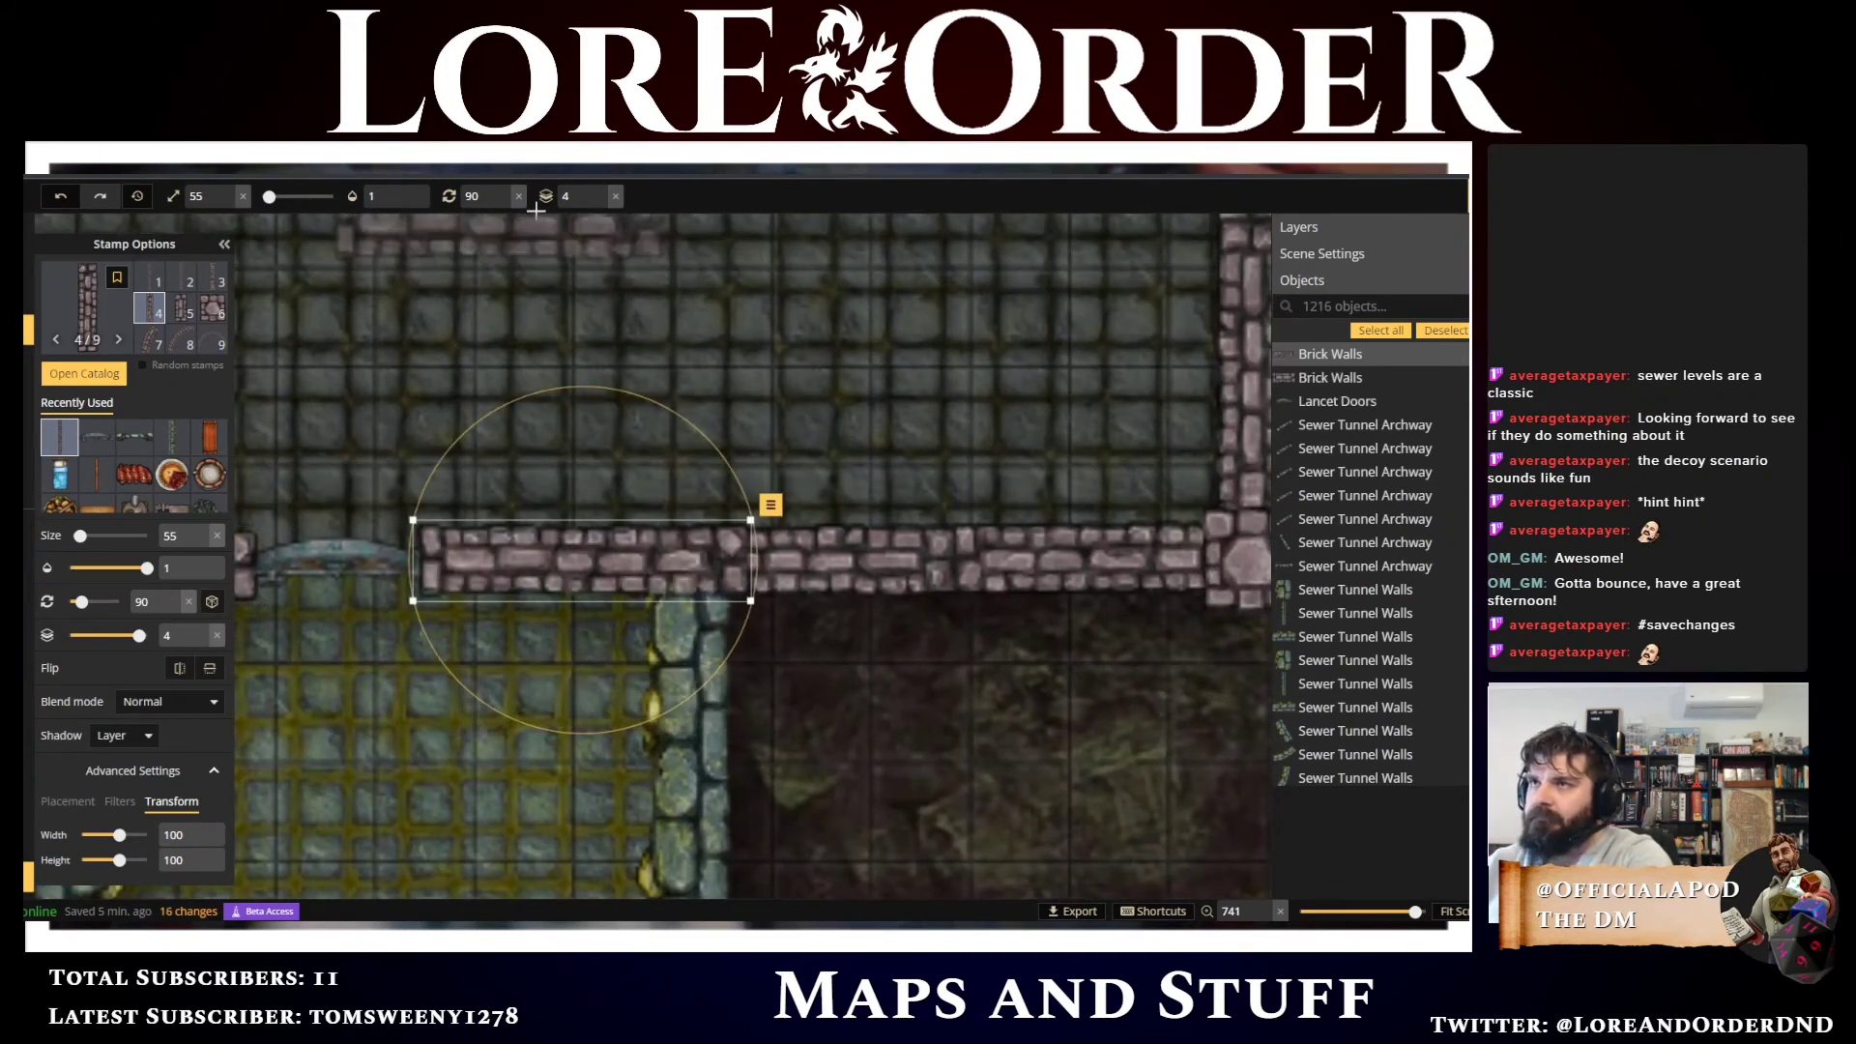
{"action": "left_click", "coordinate": [599, 203]}
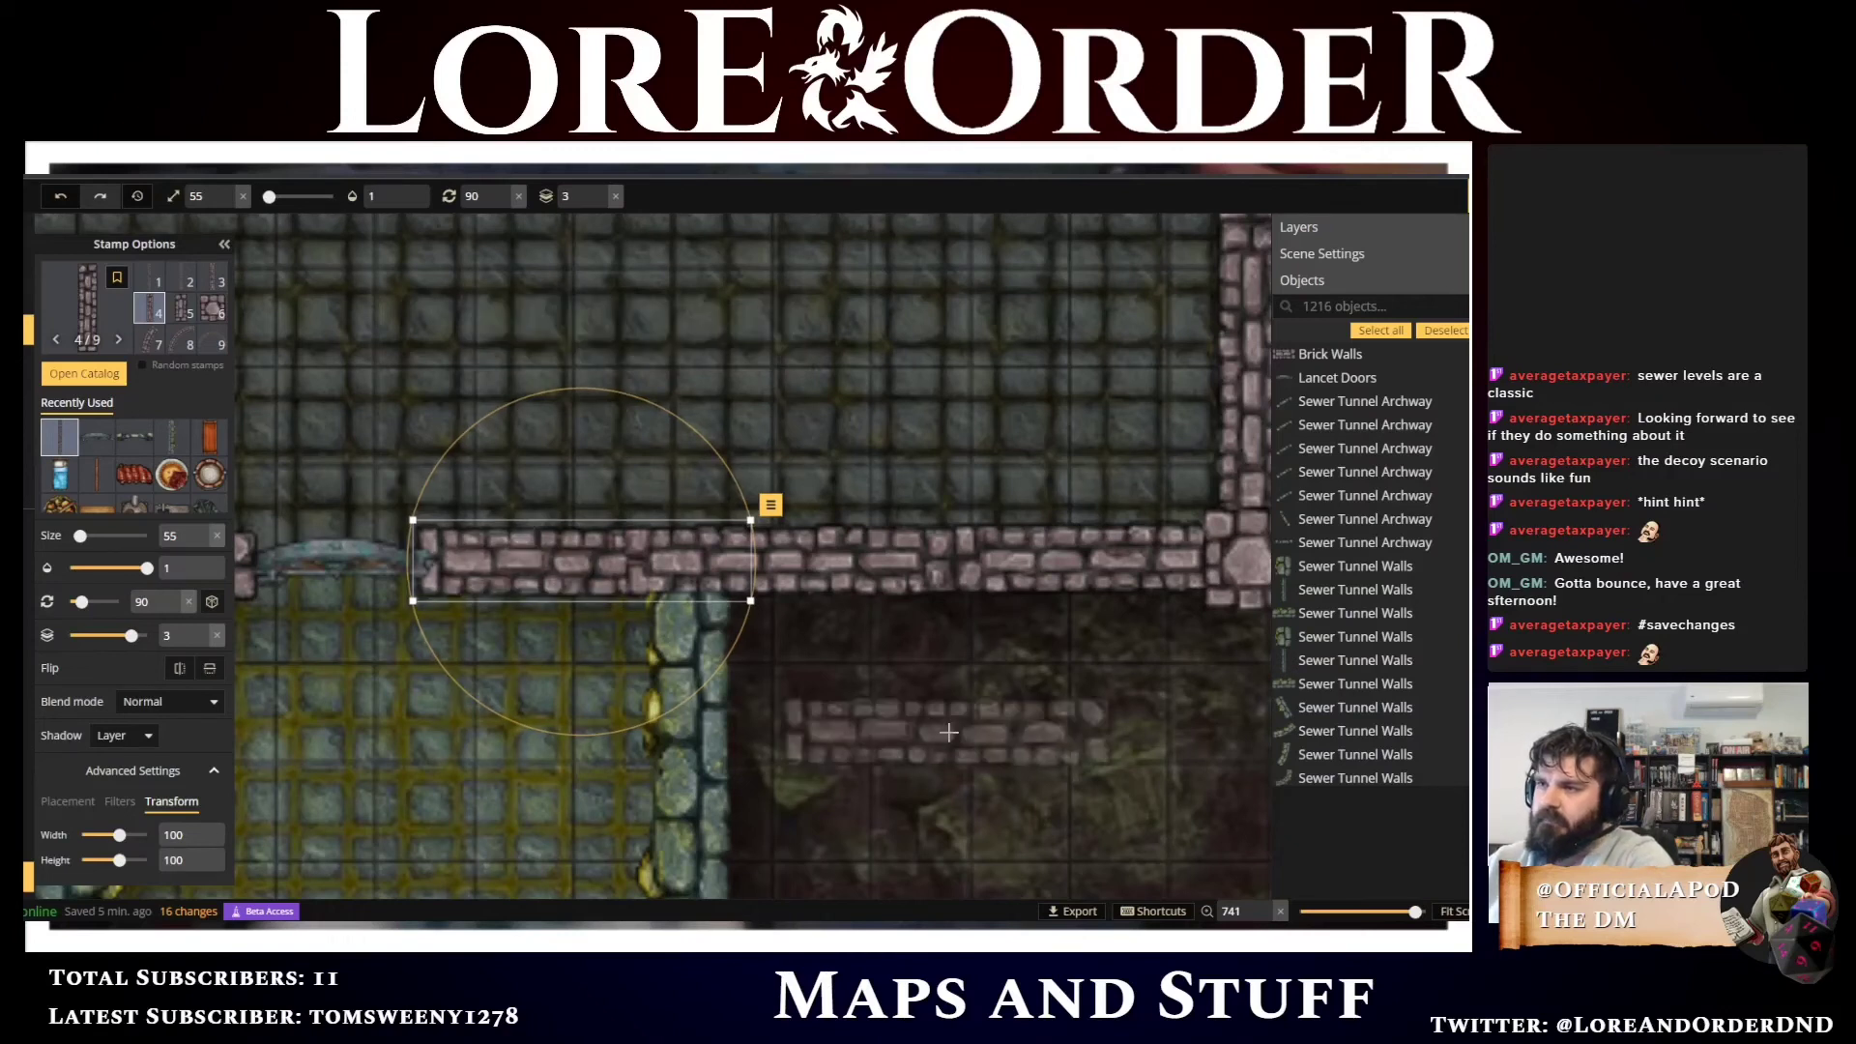
Search the stamp catalog for "sewer" and choose the first Small Copper Sewer Pipes variant
{"action": "scroll", "coordinate": [635, 716], "scroll_direction": "down", "scroll_amount": 5}
{"action": "left_click_drag", "start_coordinate": [635, 716], "coordinate": [684, 539]}
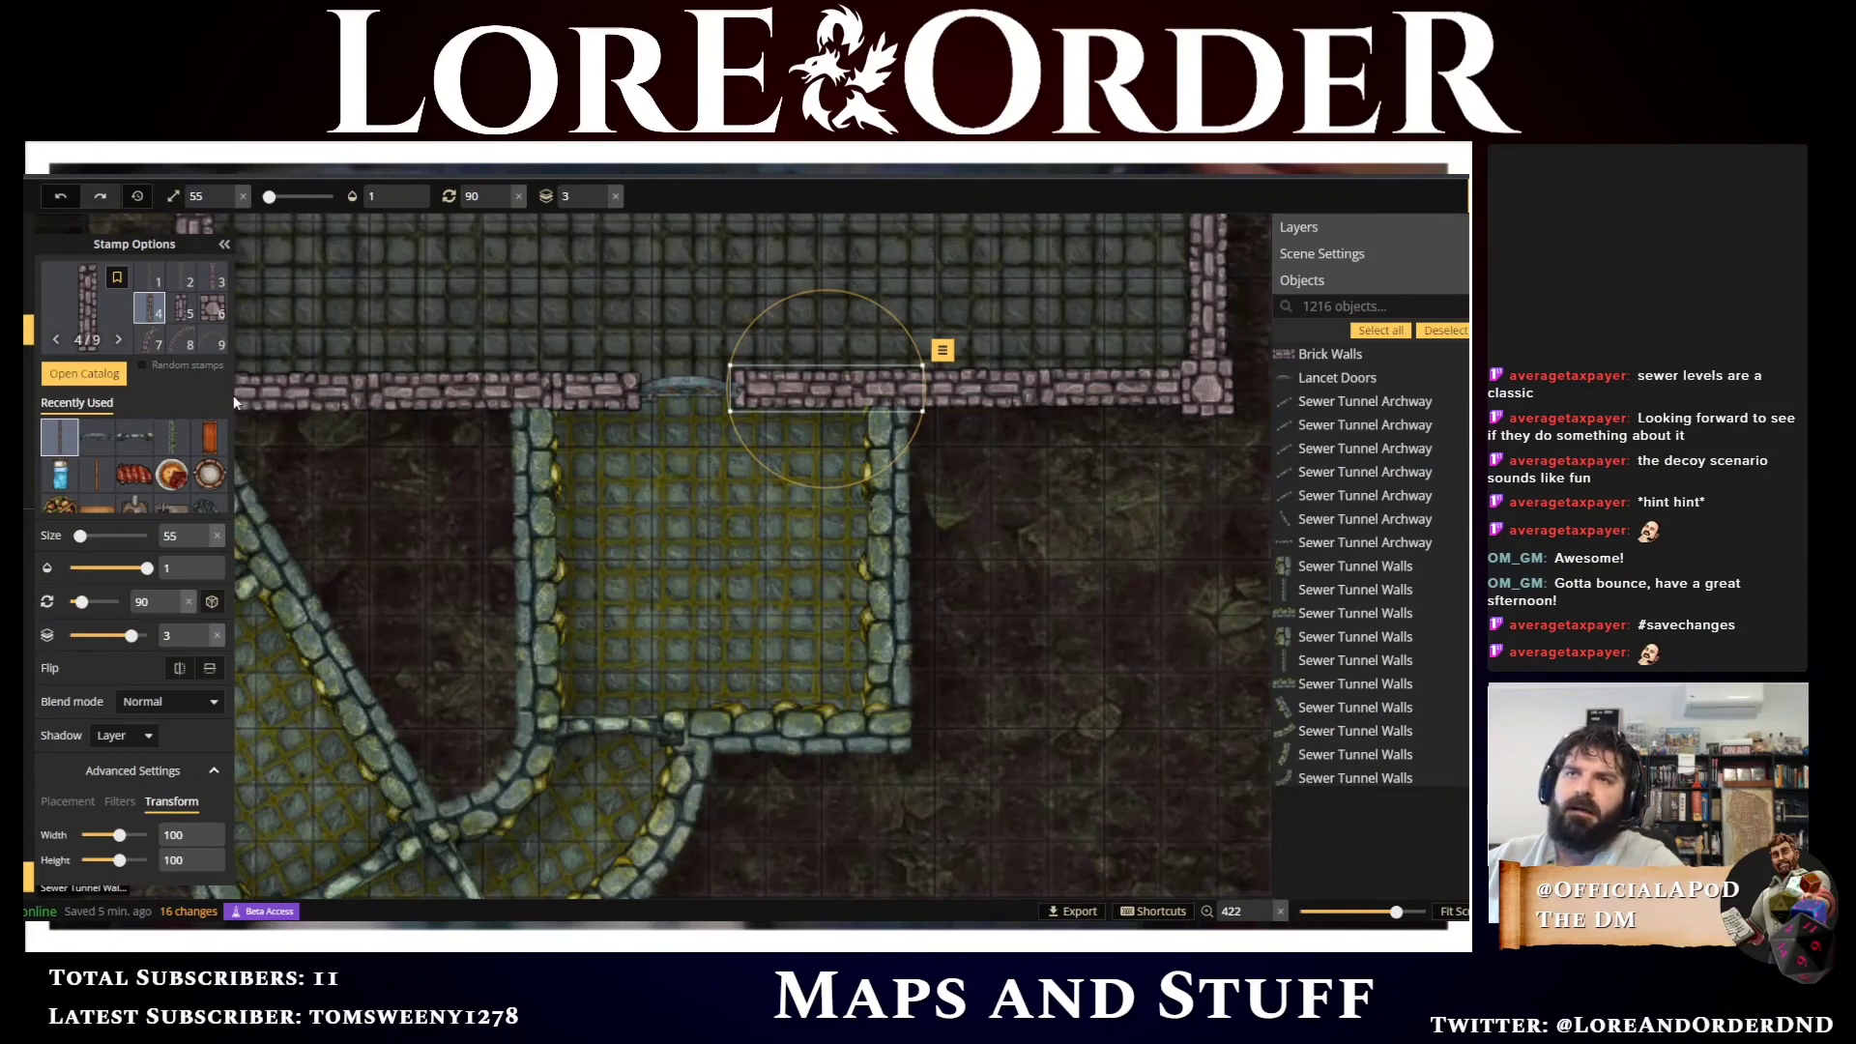
{"action": "left_click", "coordinate": [224, 244]}
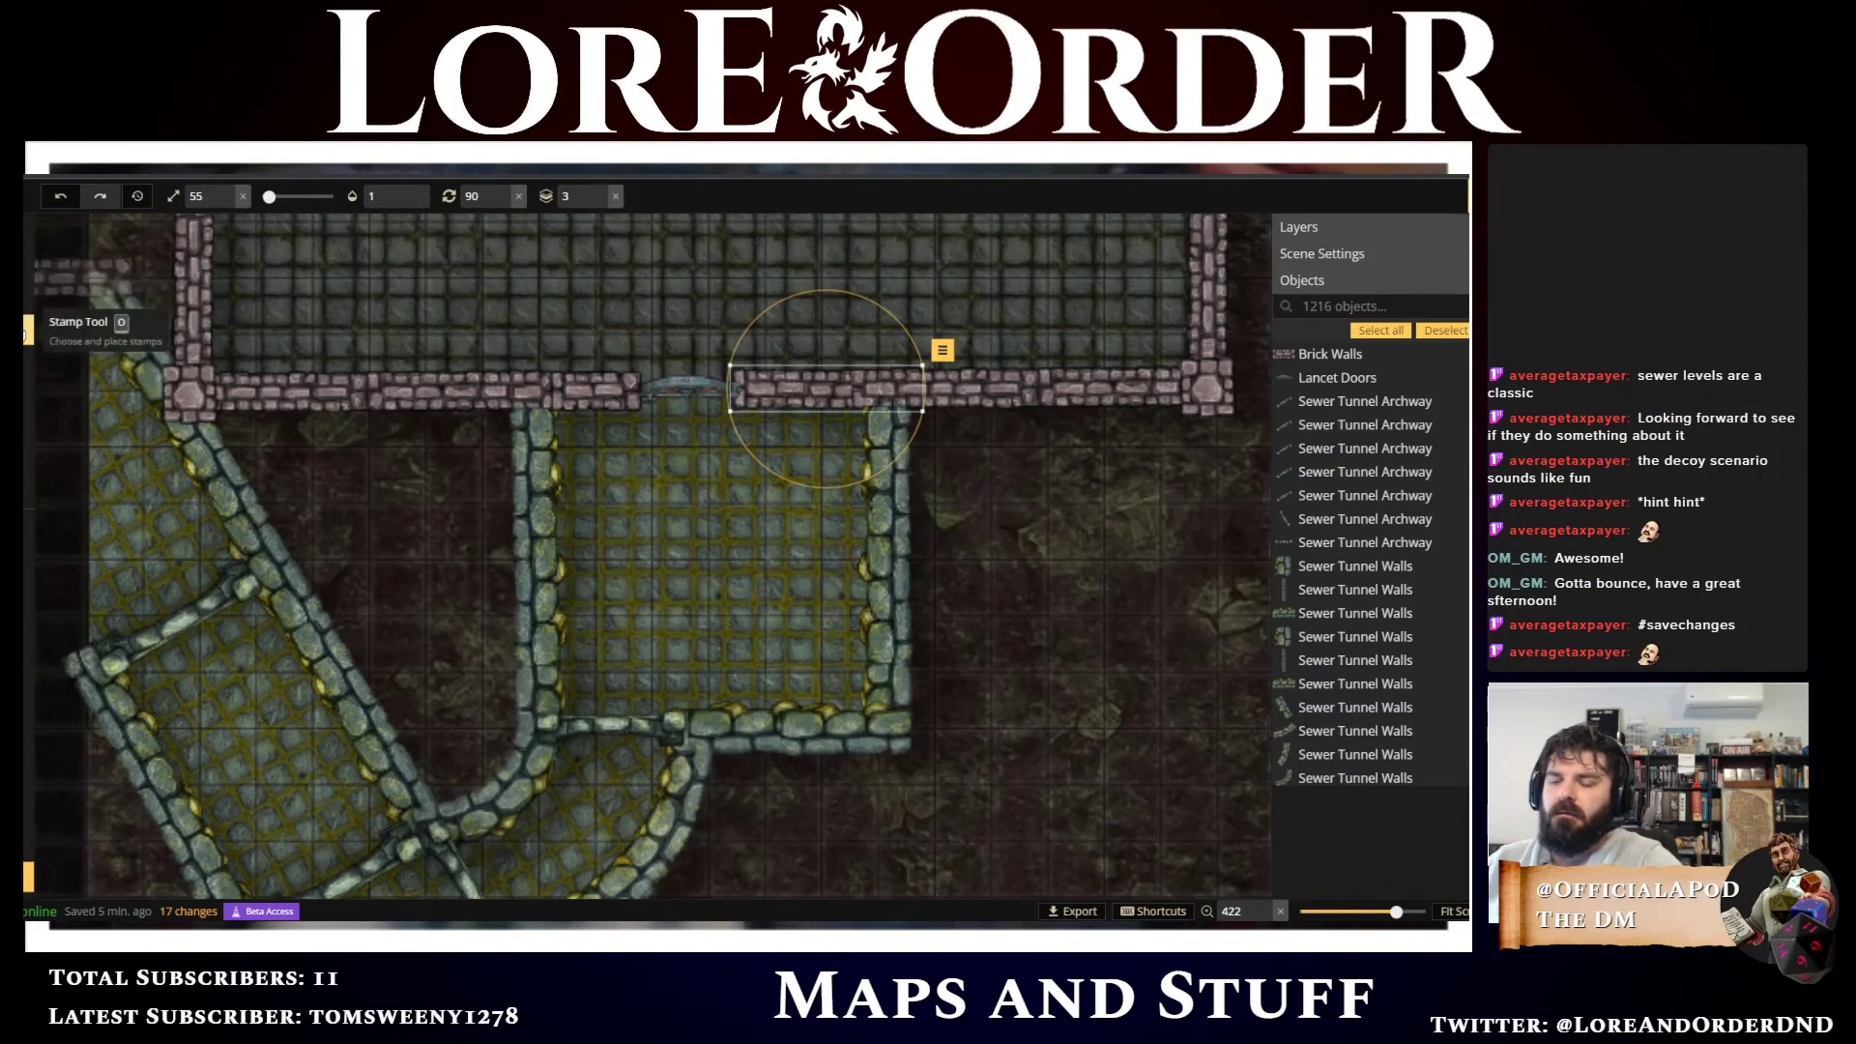
{"action": "left_click", "coordinate": [27, 330]}
{"action": "left_click", "coordinate": [26, 336]}
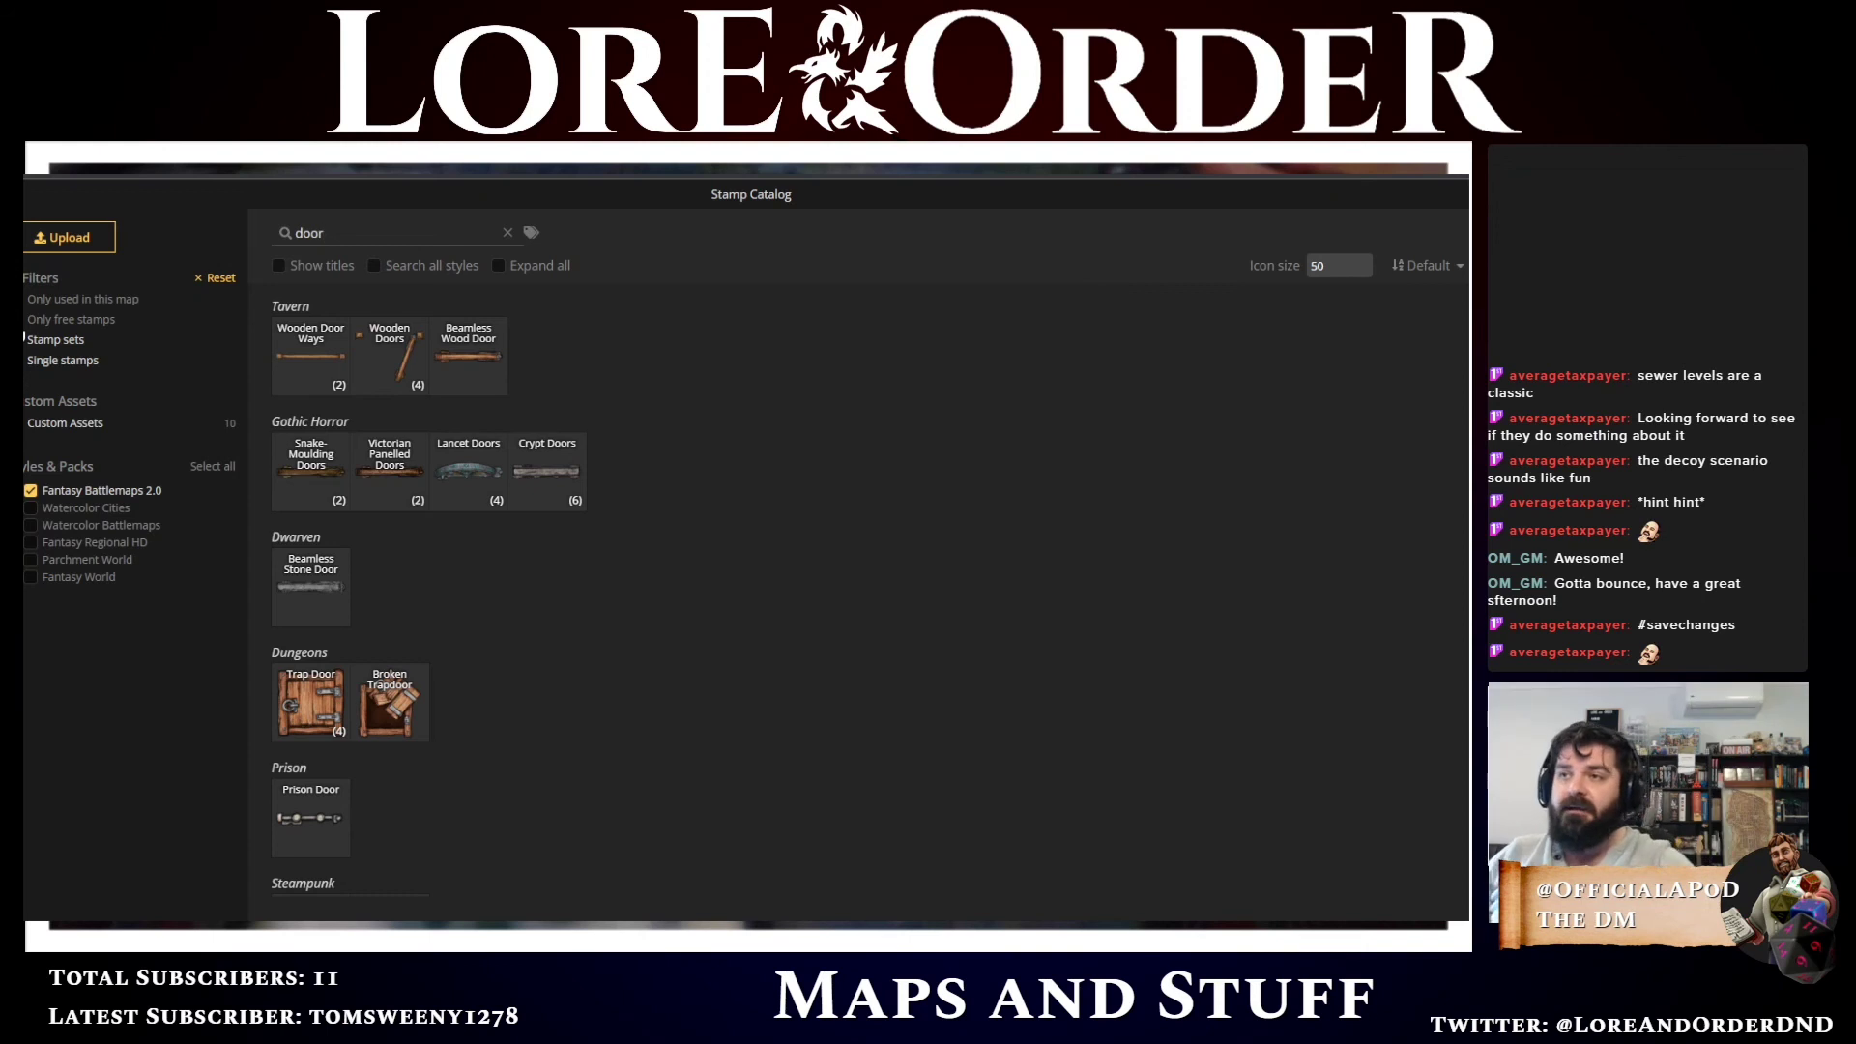
{"action": "scroll", "coordinate": [760, 485], "scroll_direction": "down", "scroll_amount": 3}
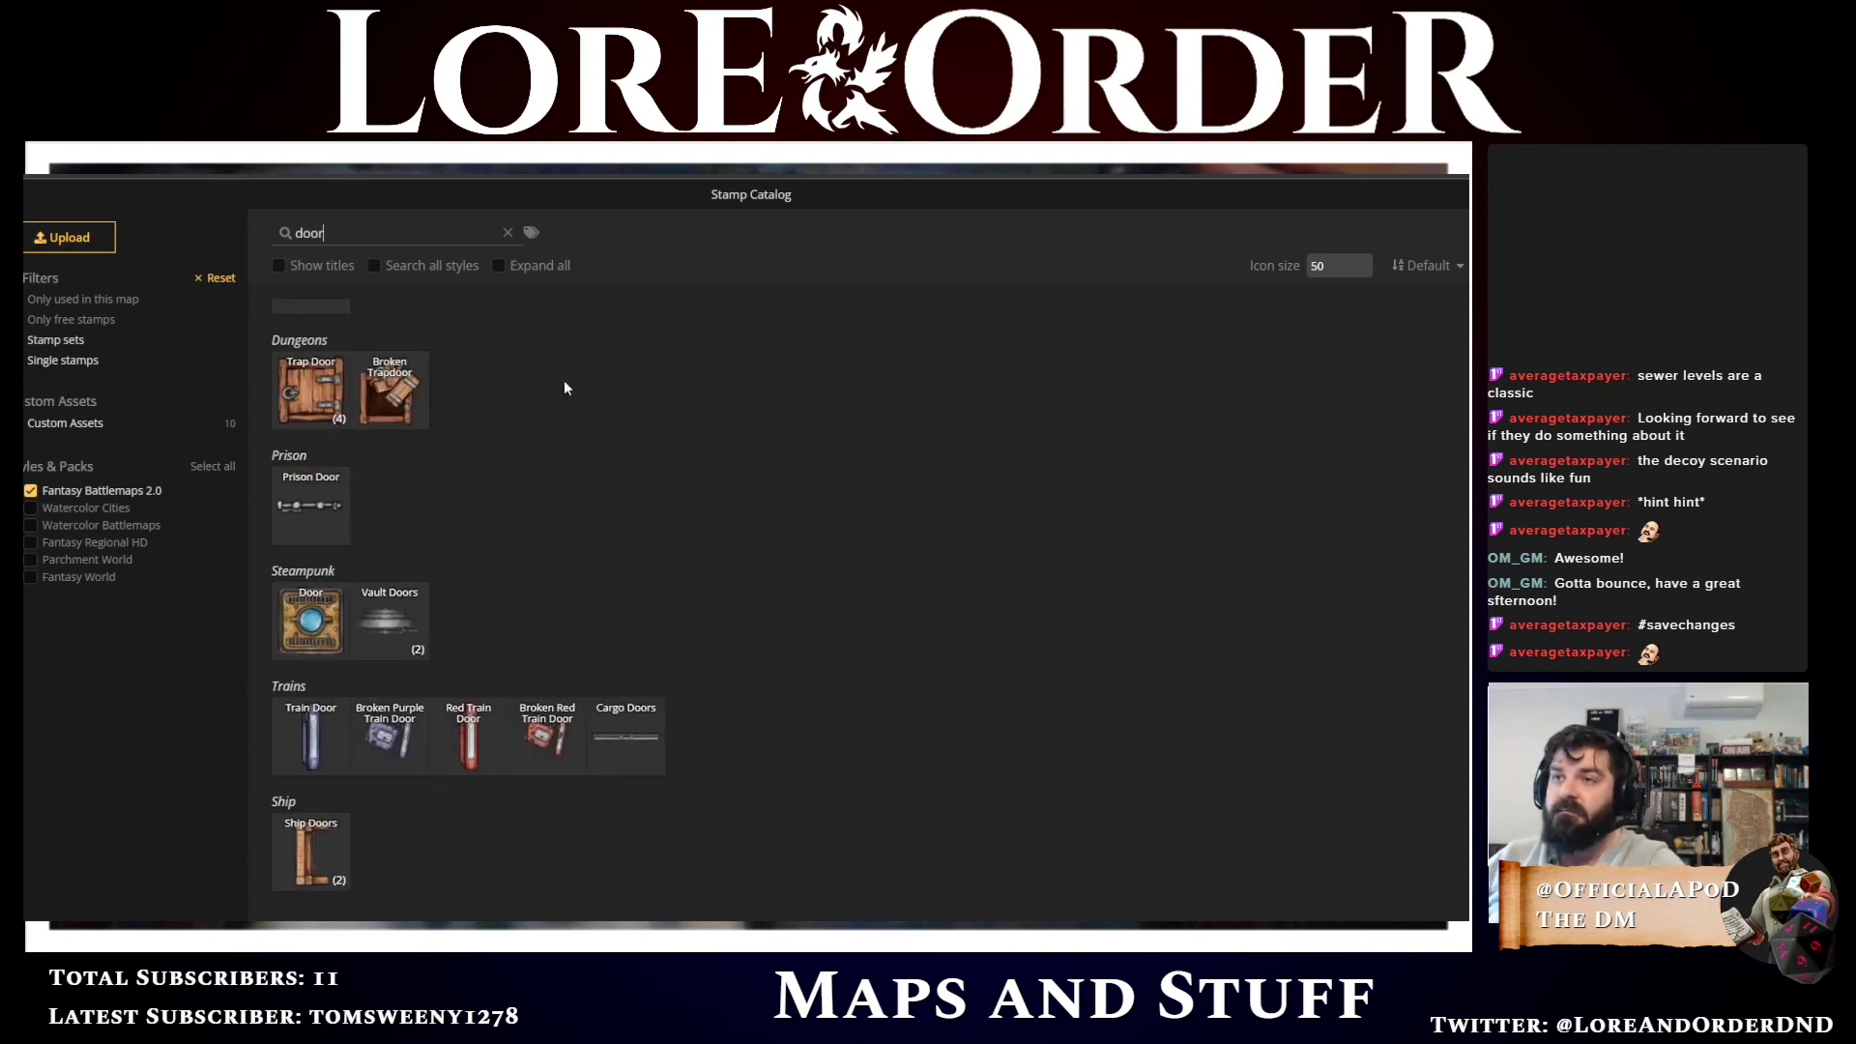
{"action": "left_click", "coordinate": [509, 236]}
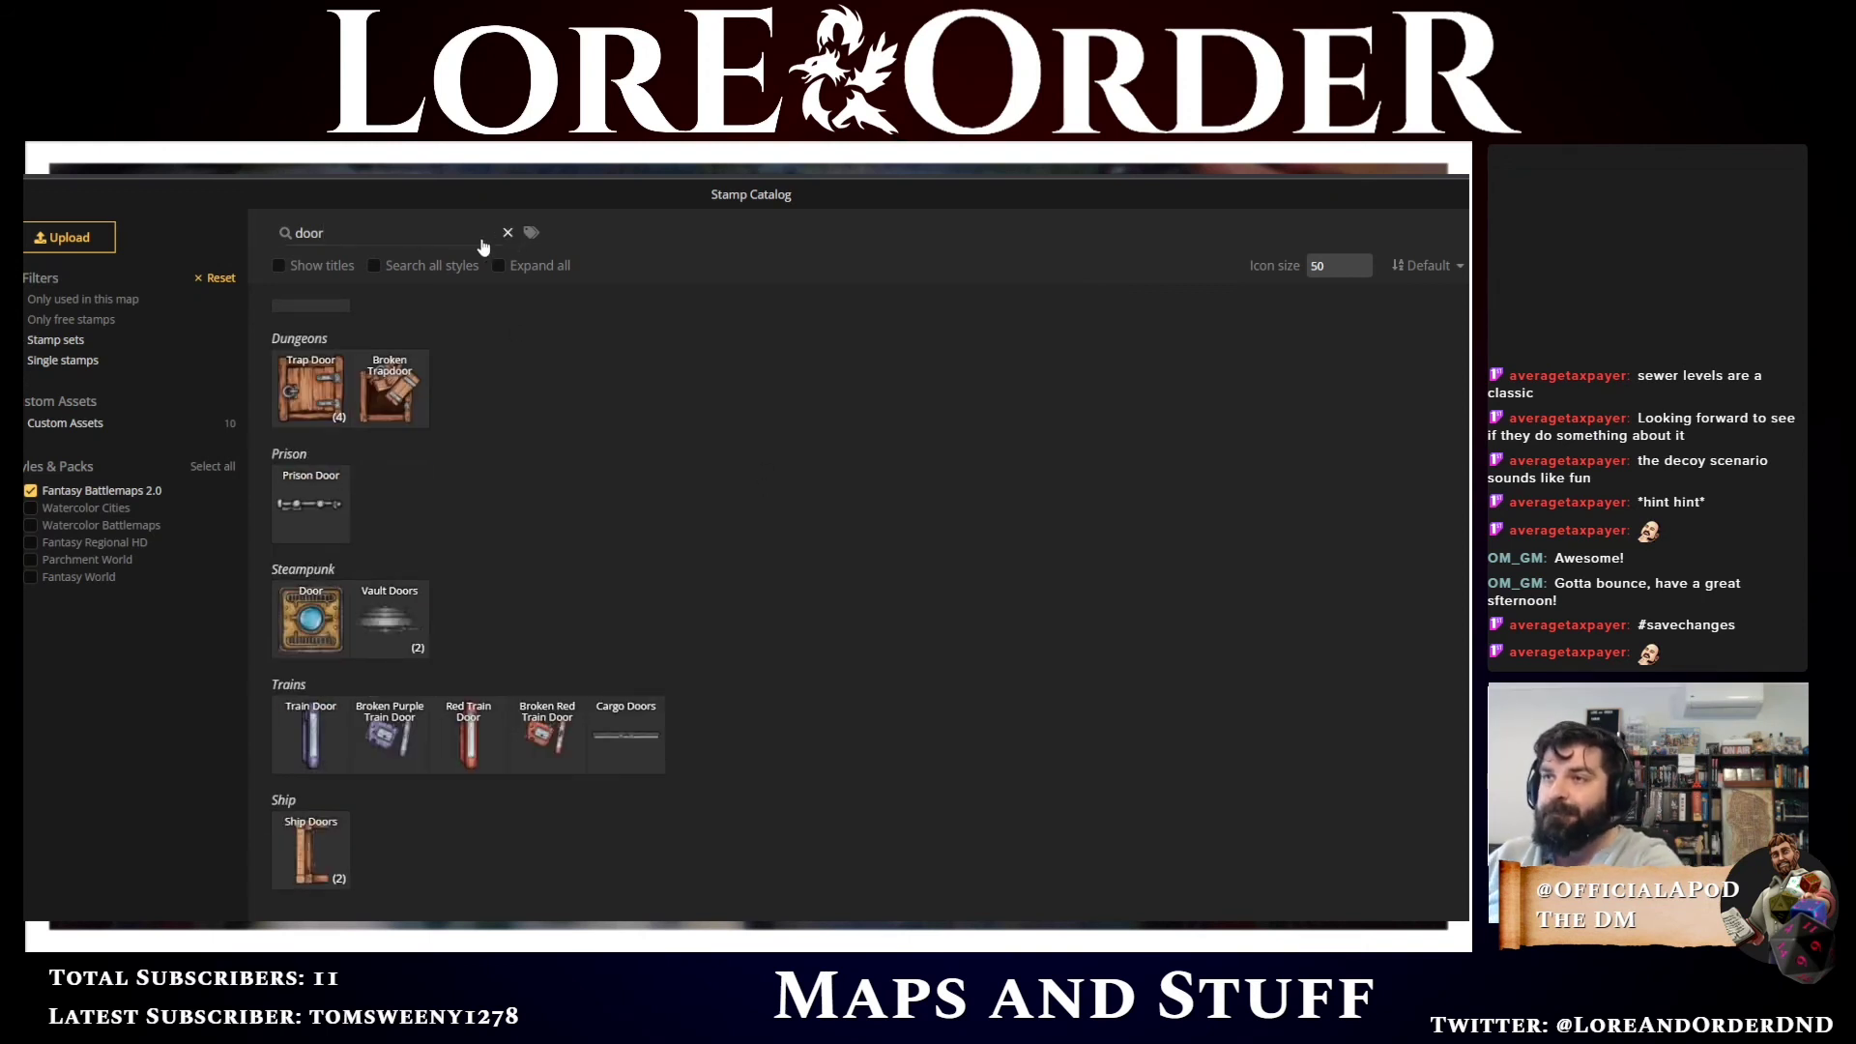
{"action": "type", "text": "s"}
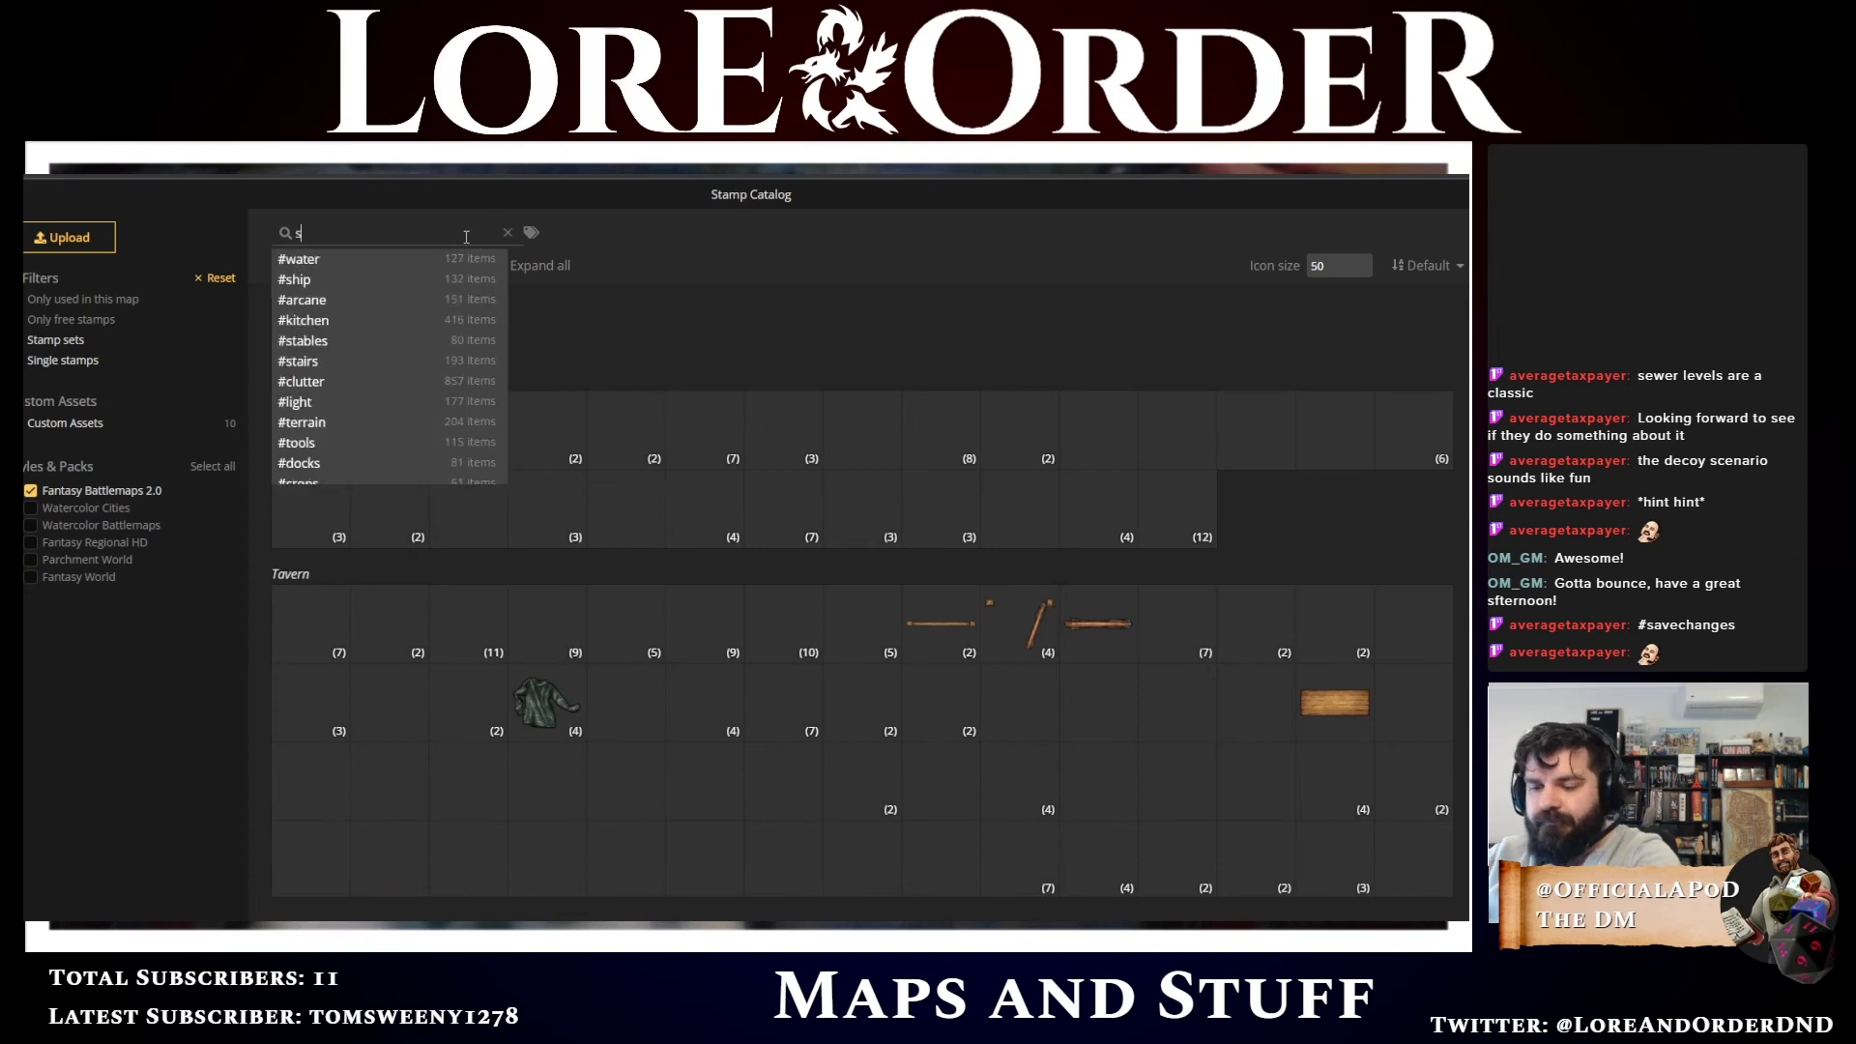
{"action": "type", "text": "ewer"}
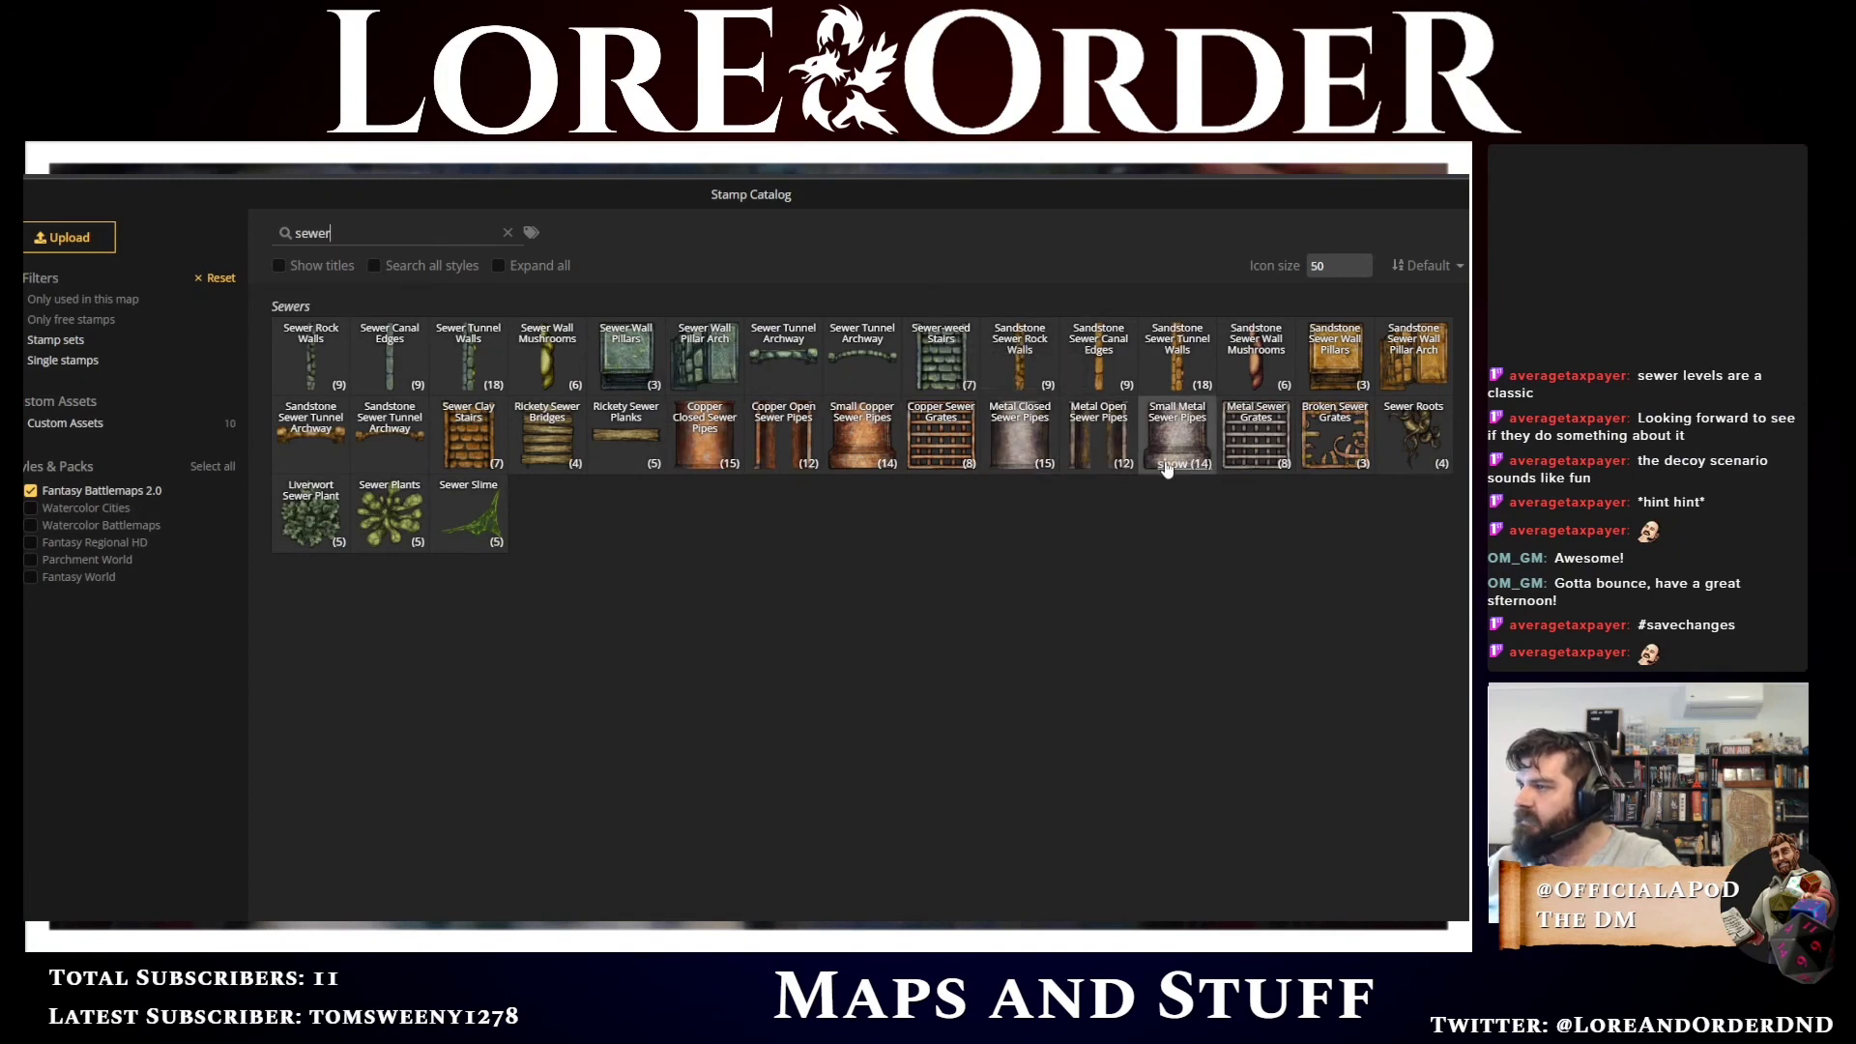
{"action": "left_click", "coordinate": [870, 466]}
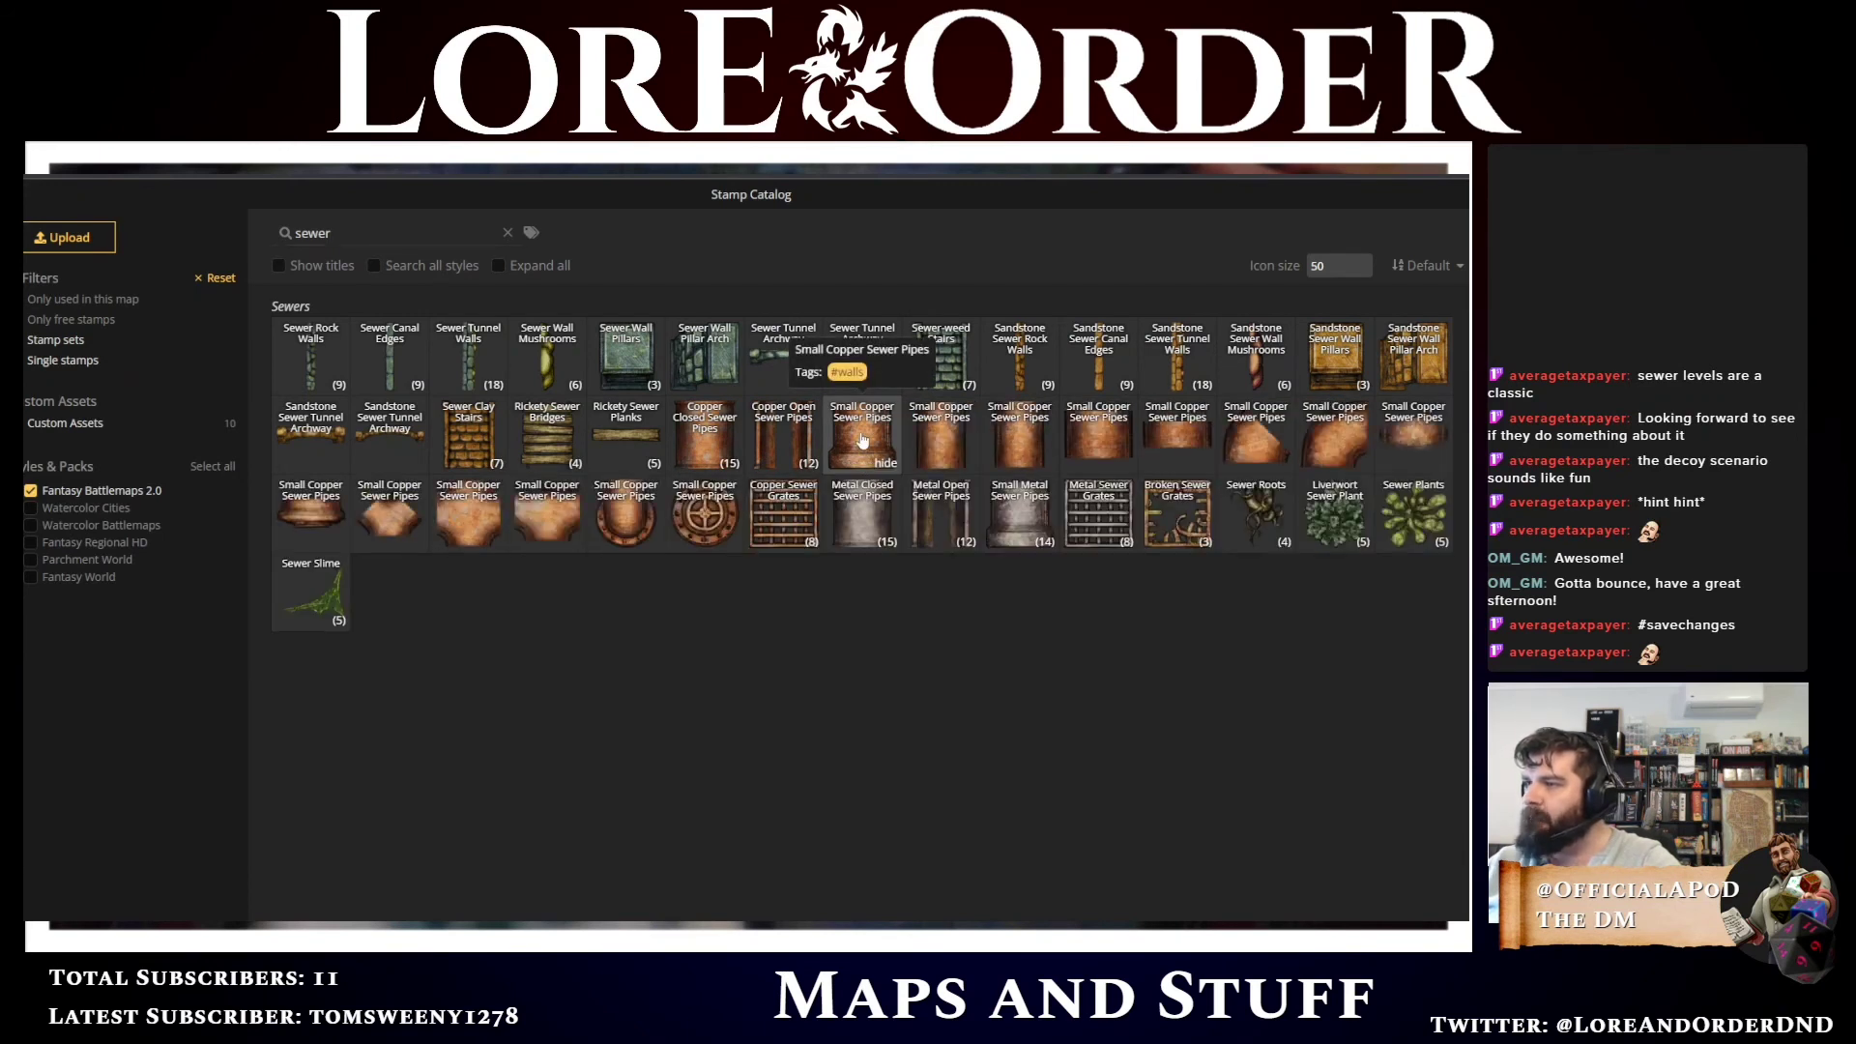
{"action": "left_click", "coordinate": [861, 439]}
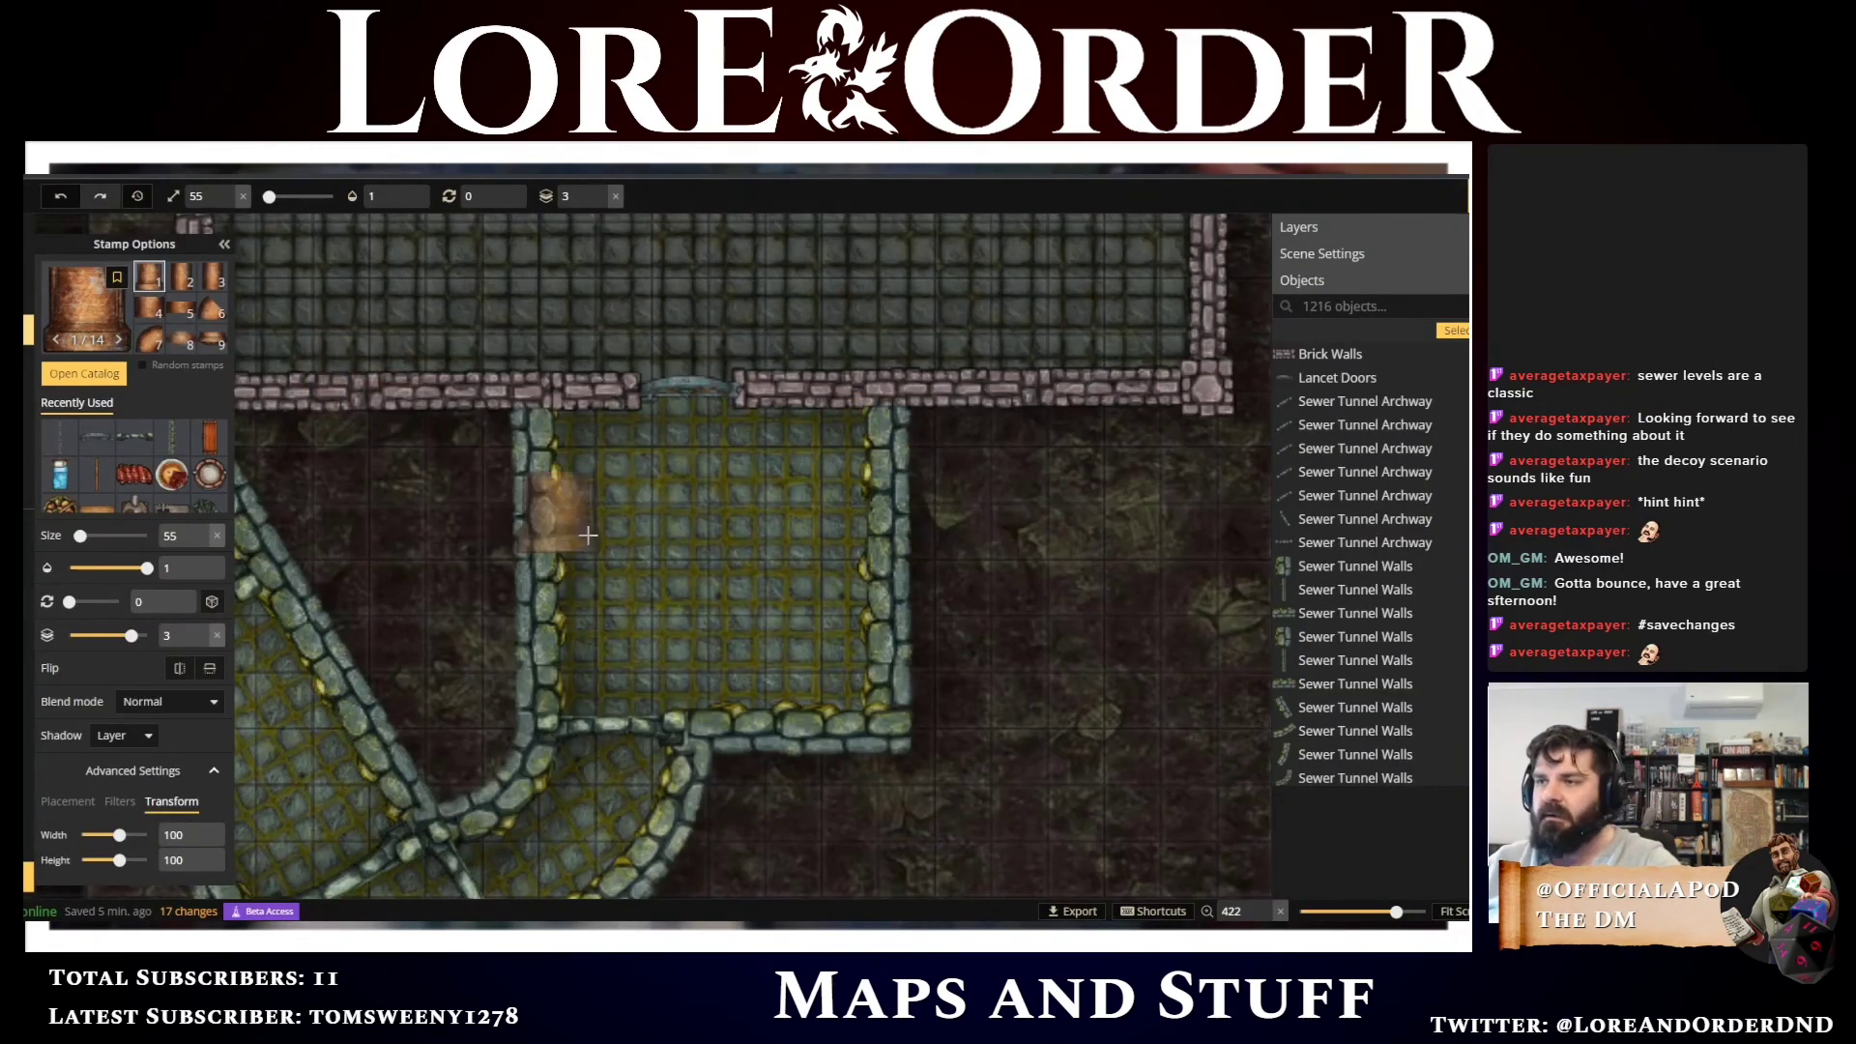
Place a copper sewer pipe at size 55 and rotation 240 through the diagonal tunnel's left wall, below the upper archway, and nudge it rightward
{"action": "scroll", "coordinate": [600, 543], "scroll_direction": "down", "scroll_amount": 5}
{"action": "scroll", "coordinate": [599, 543], "scroll_direction": "down", "scroll_amount": 1}
{"action": "scroll", "coordinate": [599, 543], "scroll_direction": "down", "scroll_amount": 3}
{"action": "left_click_drag", "start_coordinate": [416, 570], "coordinate": [790, 418]}
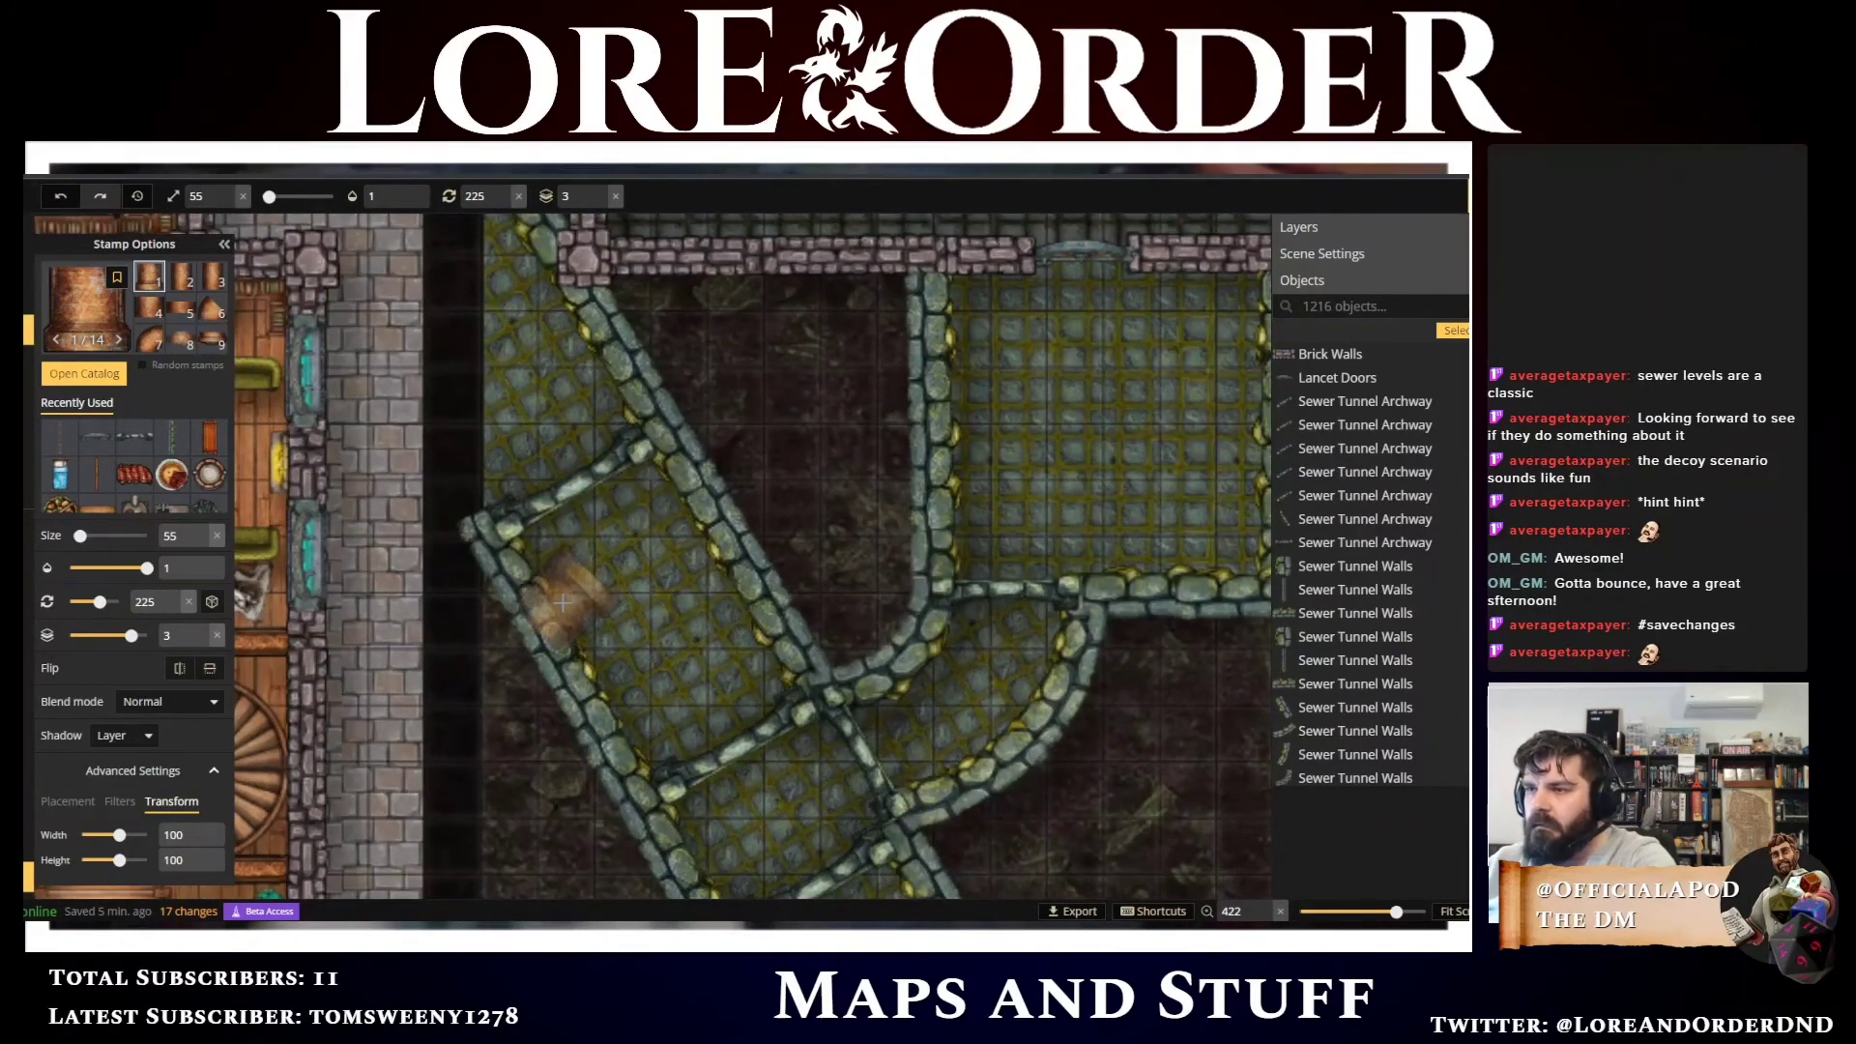
{"action": "scroll", "coordinate": [562, 602], "scroll_direction": "up", "scroll_amount": 1}
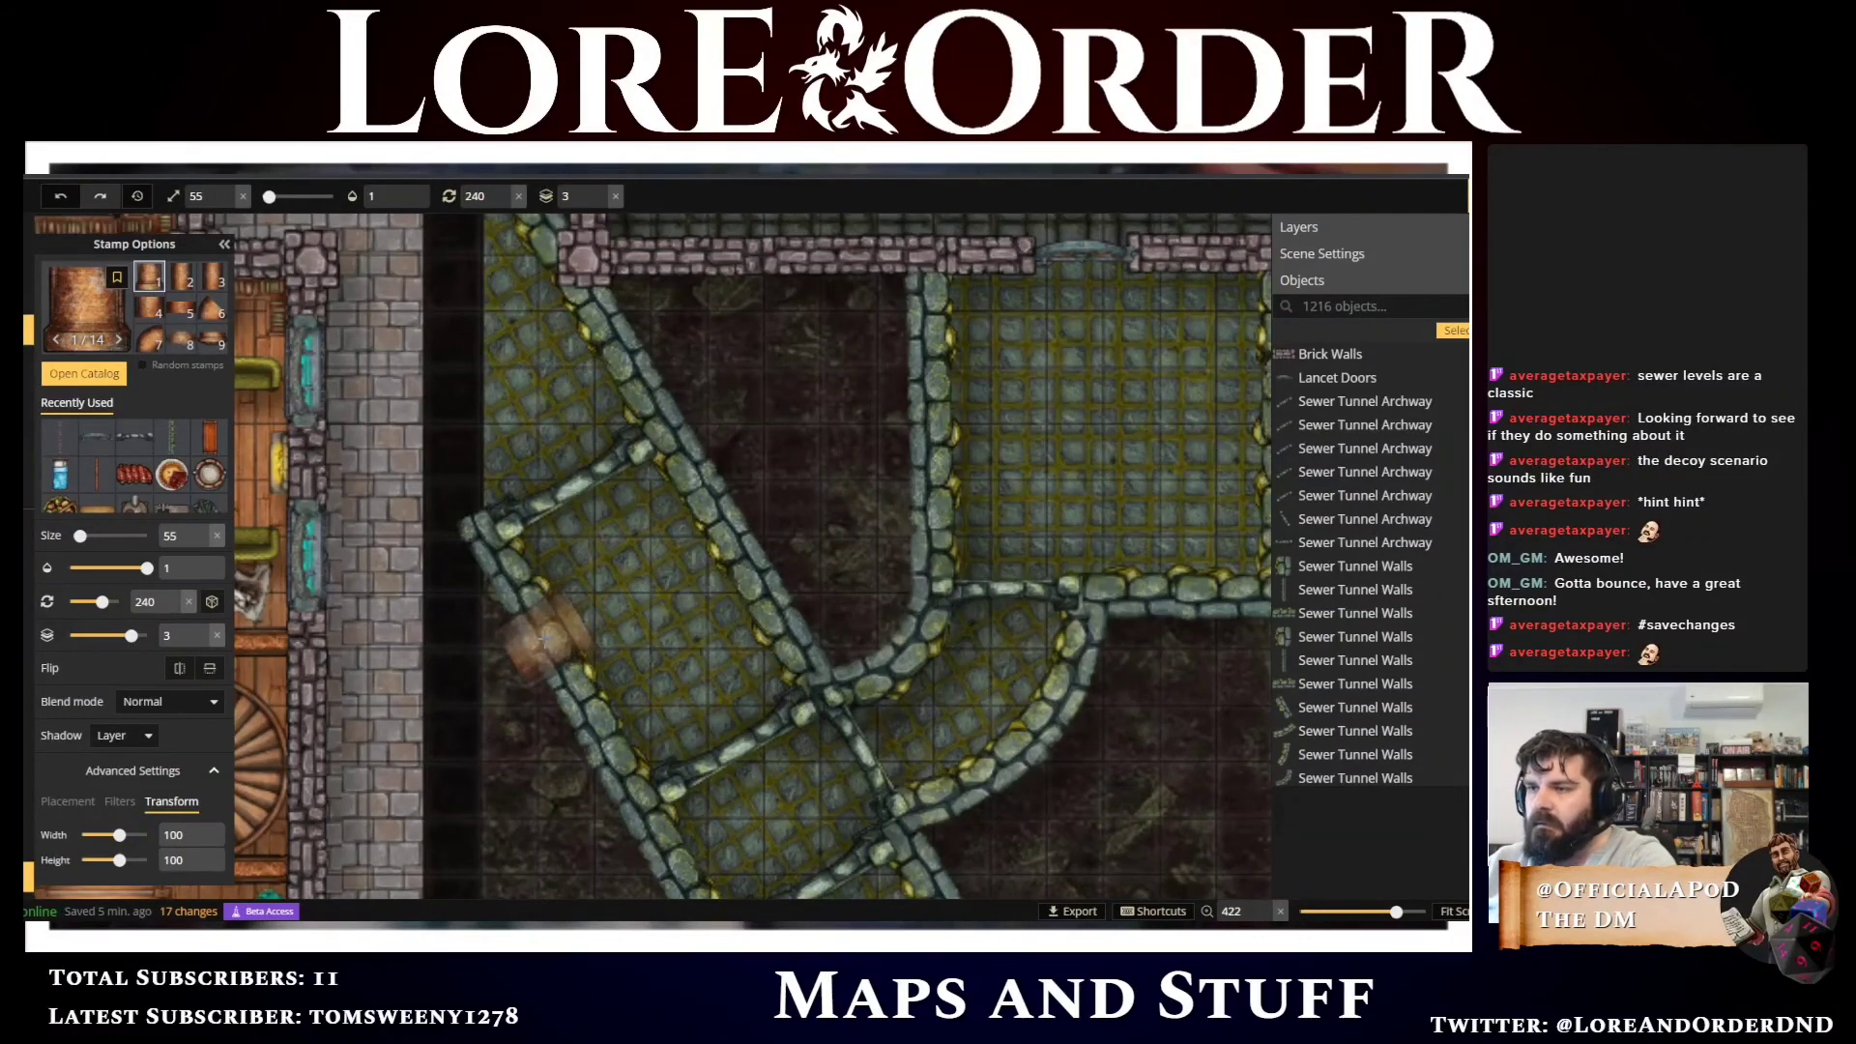
{"action": "left_click", "coordinate": [581, 670]}
{"action": "key", "text": "Right"}
{"action": "key", "text": "Right"}
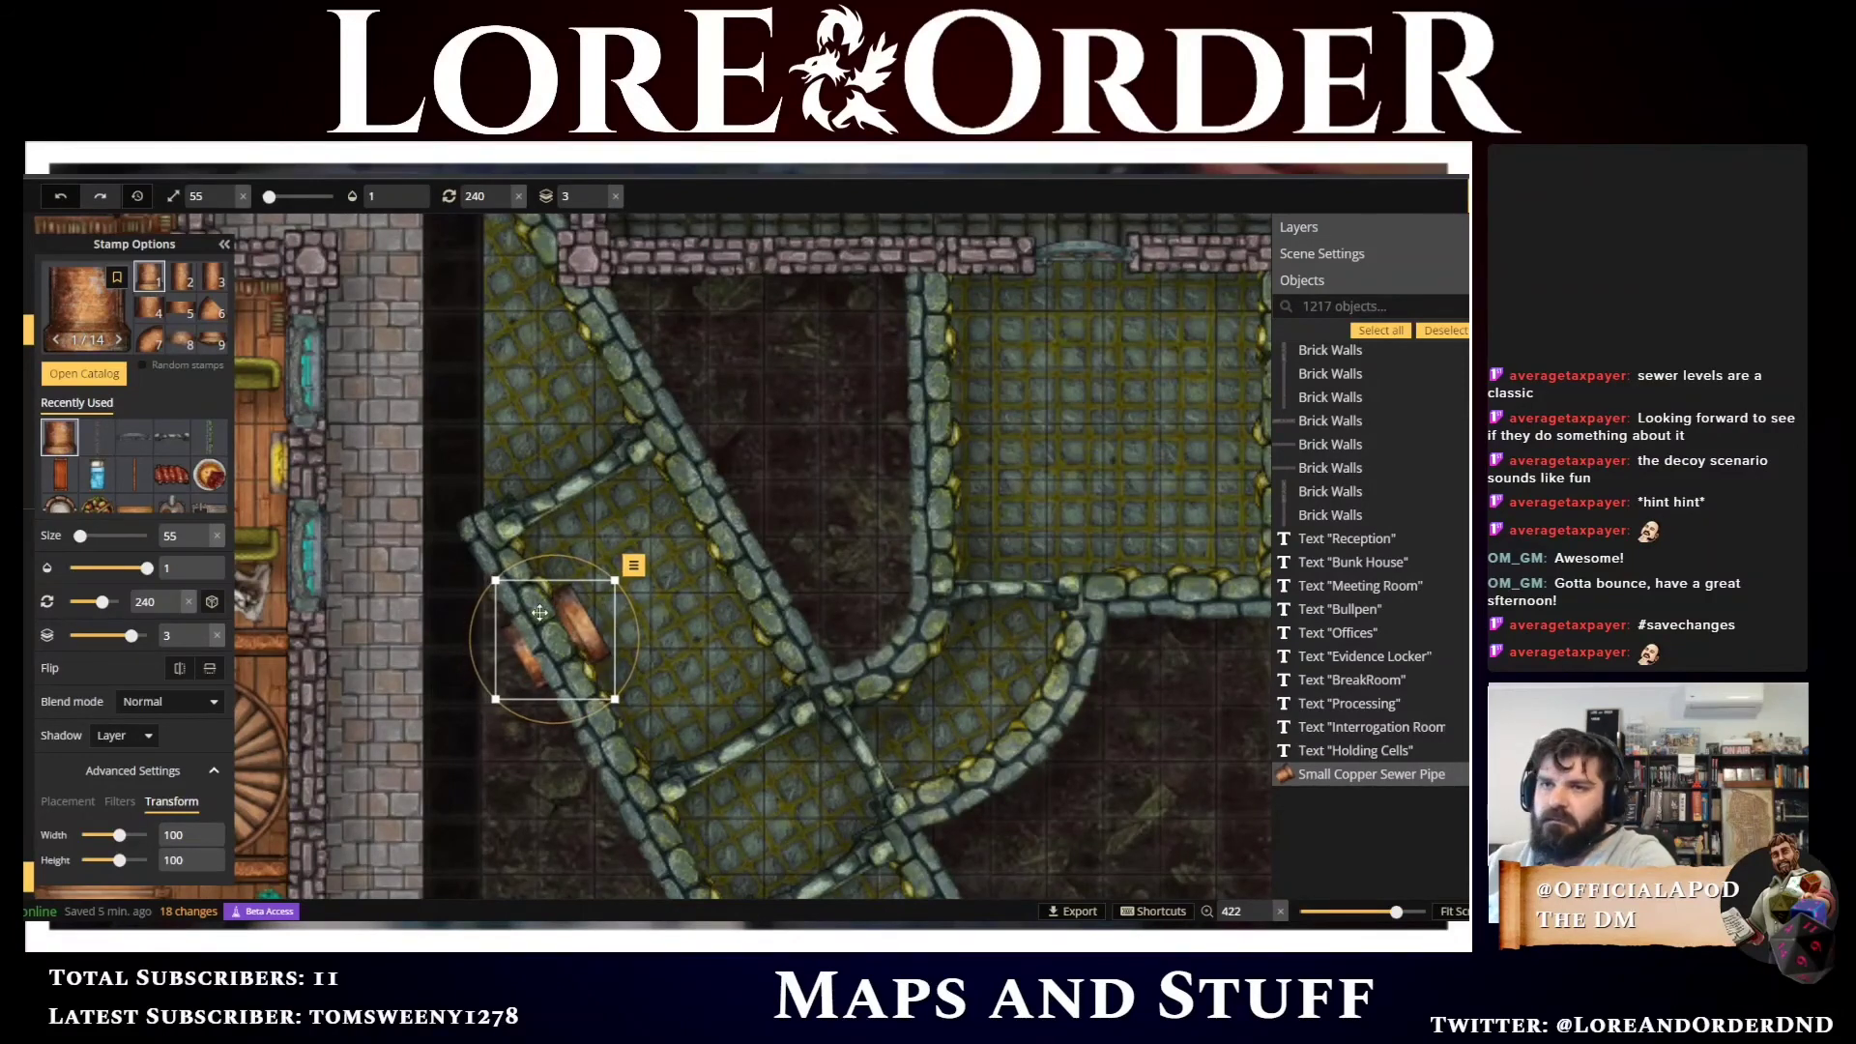
Shorten the placed copper pipe to a transform height of 80, keeping its width at 100
{"action": "left_click", "coordinate": [201, 847]}
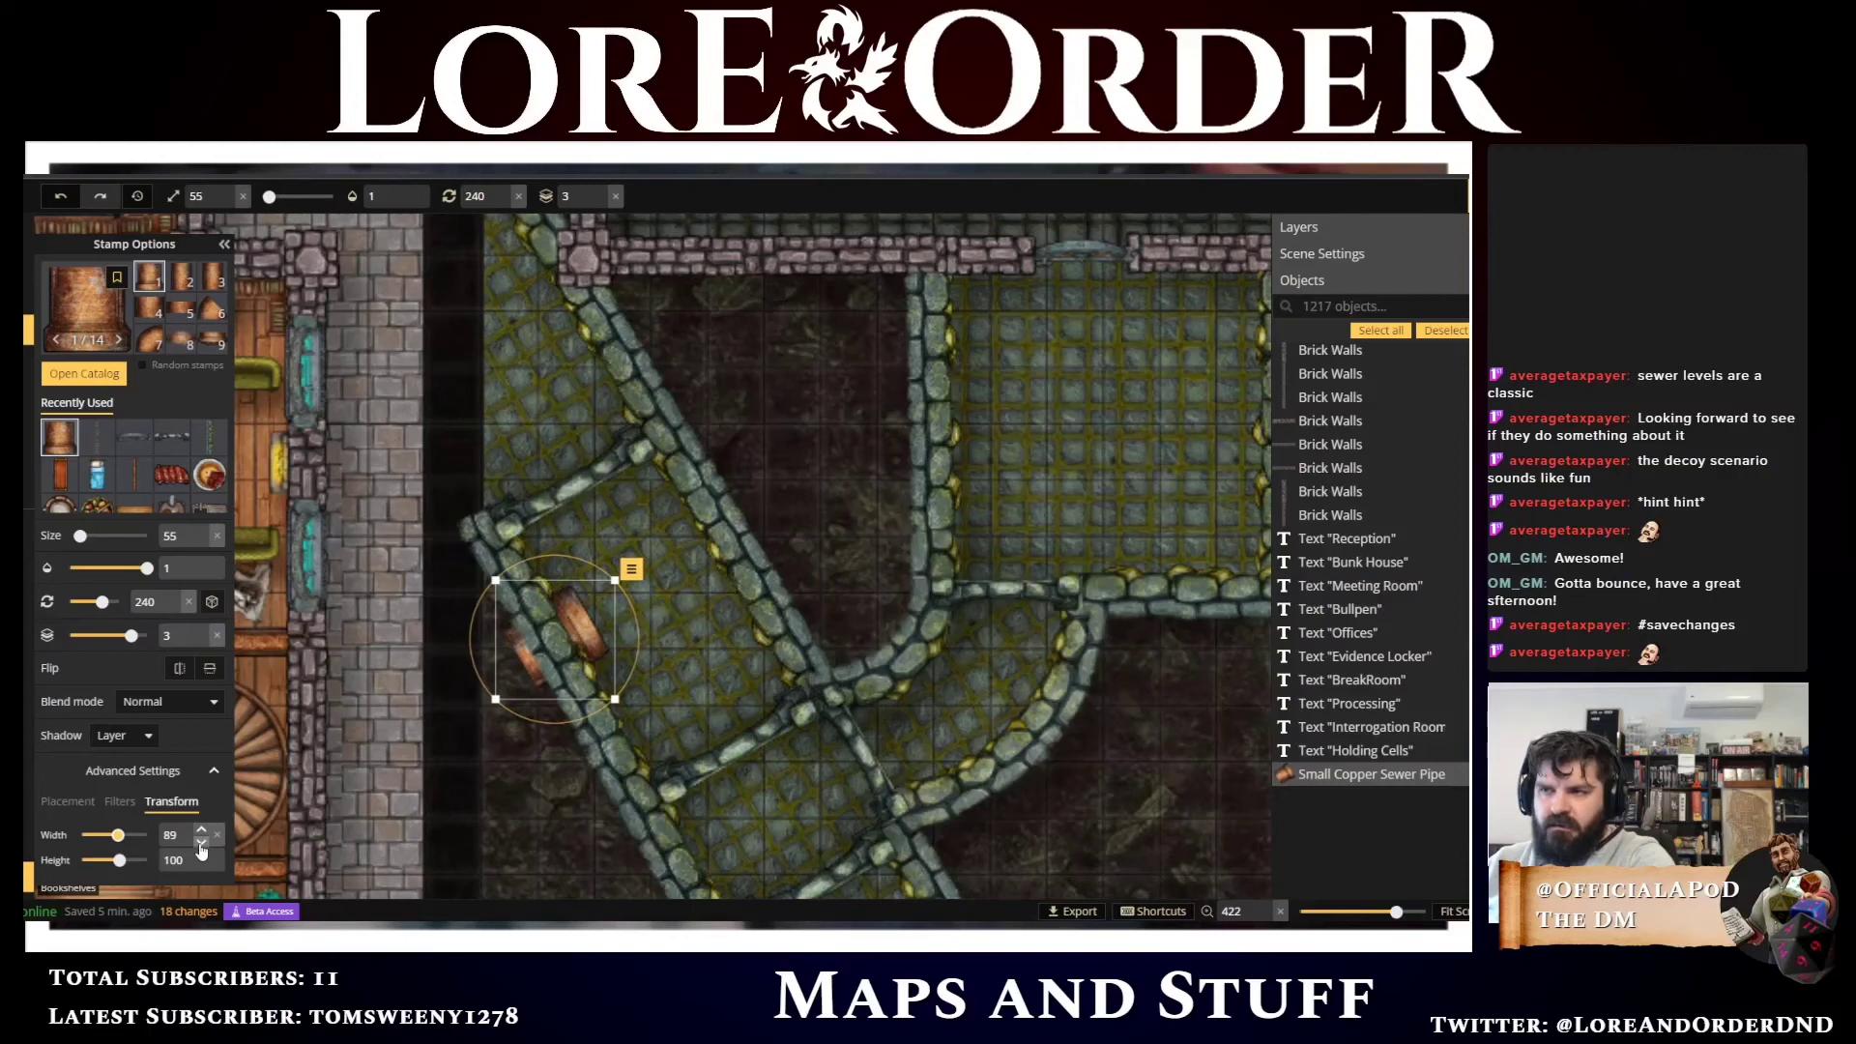
{"action": "left_click", "coordinate": [201, 829]}
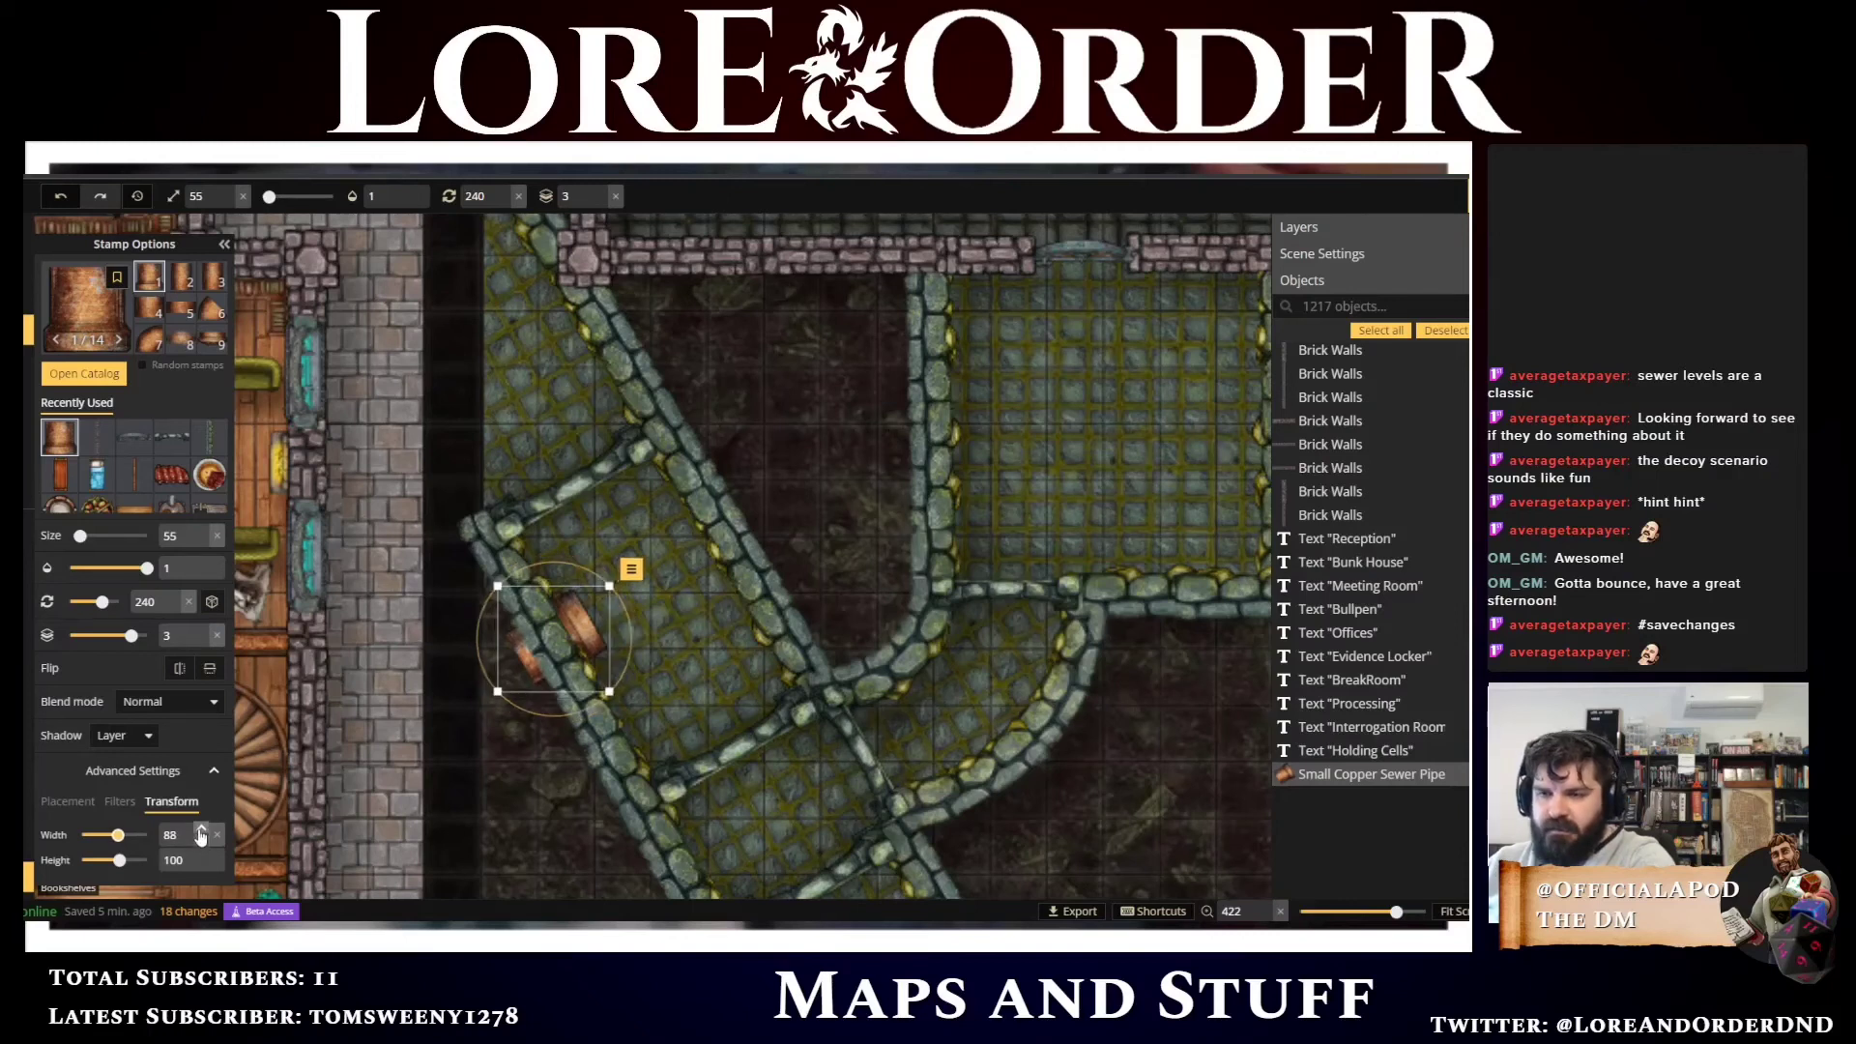
{"action": "left_click", "coordinate": [201, 831]}
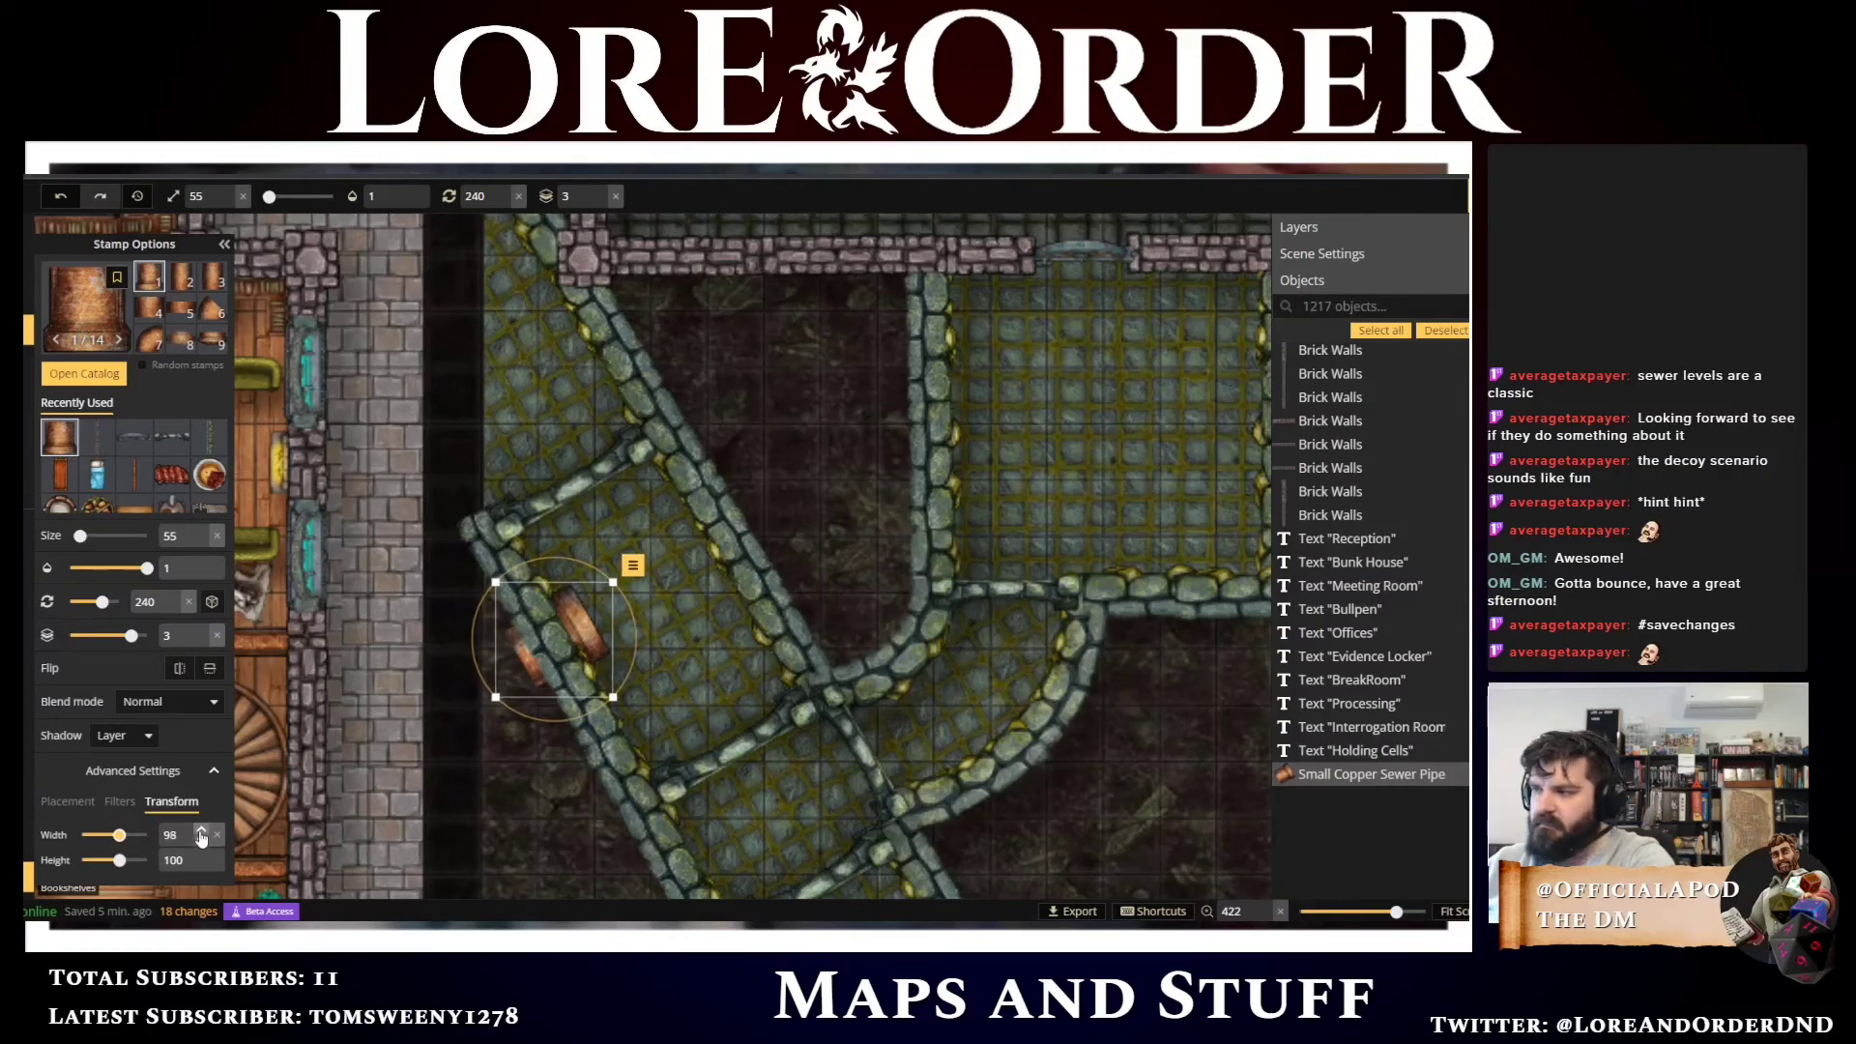
{"action": "left_click", "coordinate": [201, 866]}
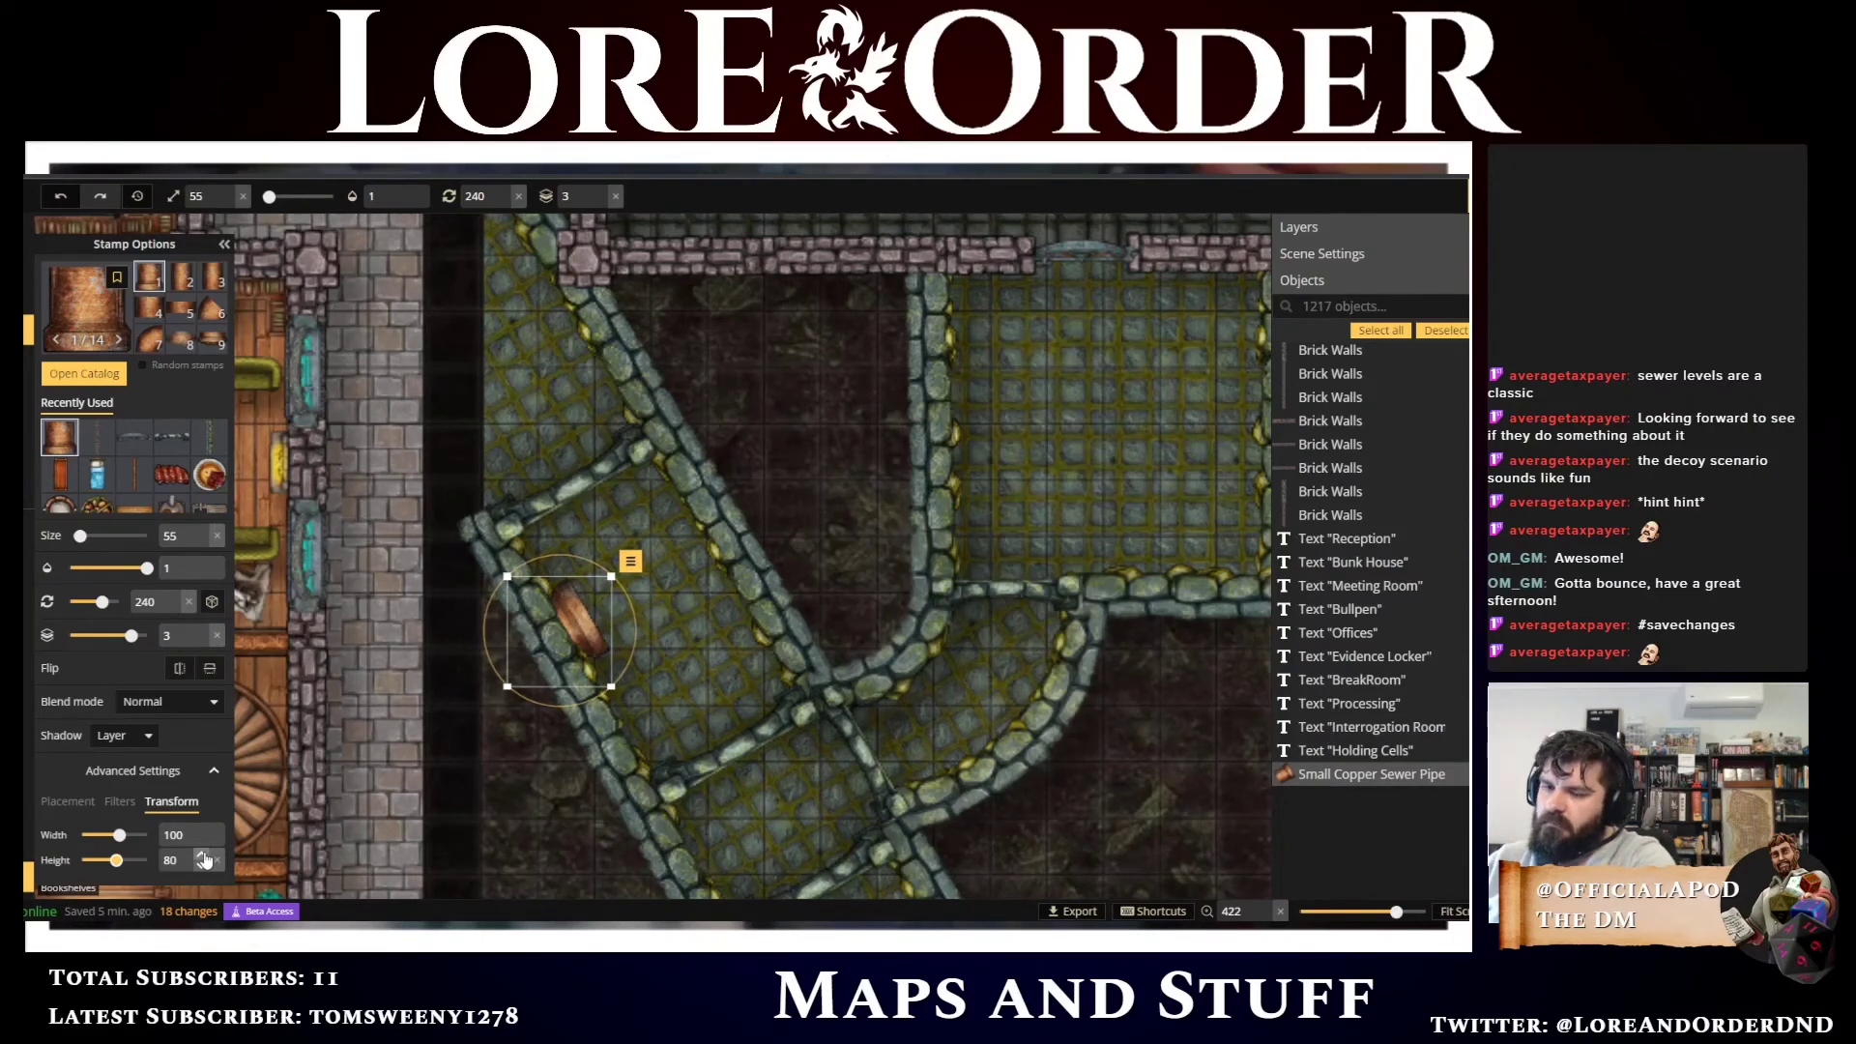
Place three more copper pipes at rotation 240 along the diagonal tunnel's left wall, one in each of the next sections down
{"action": "left_click", "coordinate": [586, 856]}
{"action": "left_click_drag", "start_coordinate": [549, 772], "coordinate": [410, 443]}
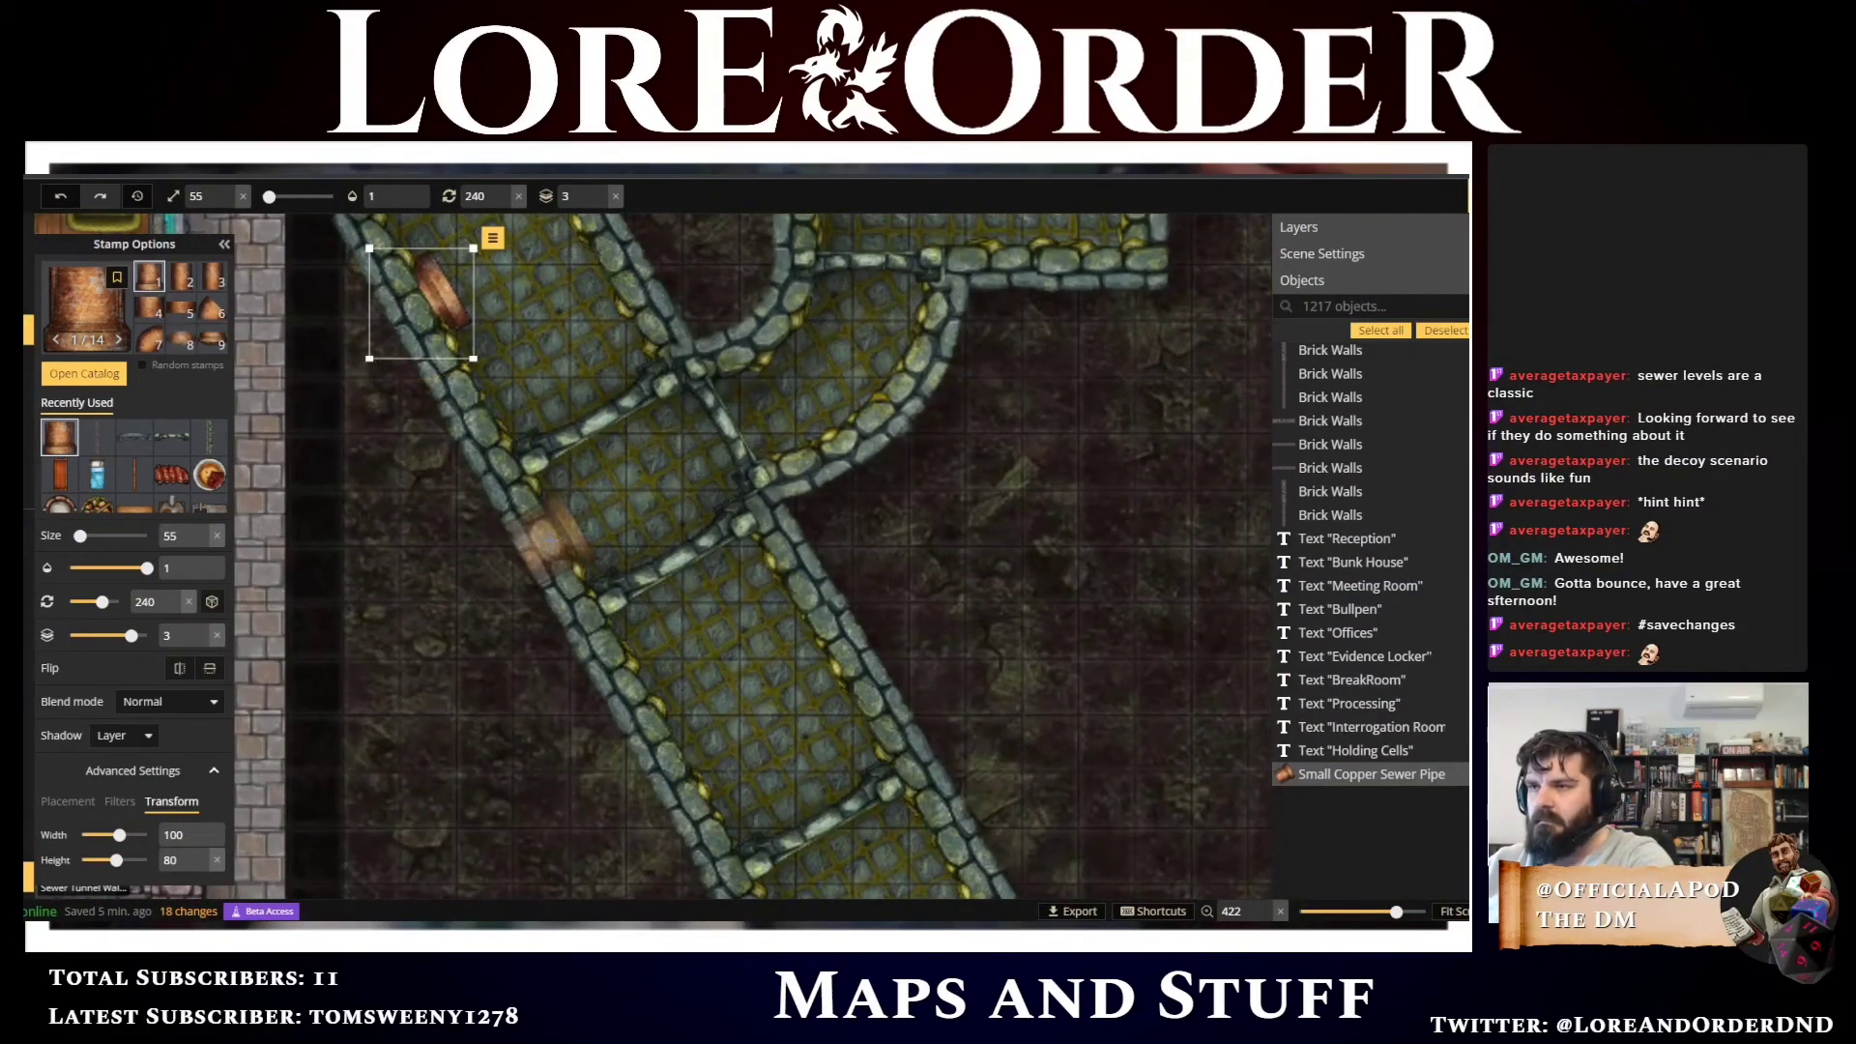
{"action": "left_click", "coordinate": [549, 541]}
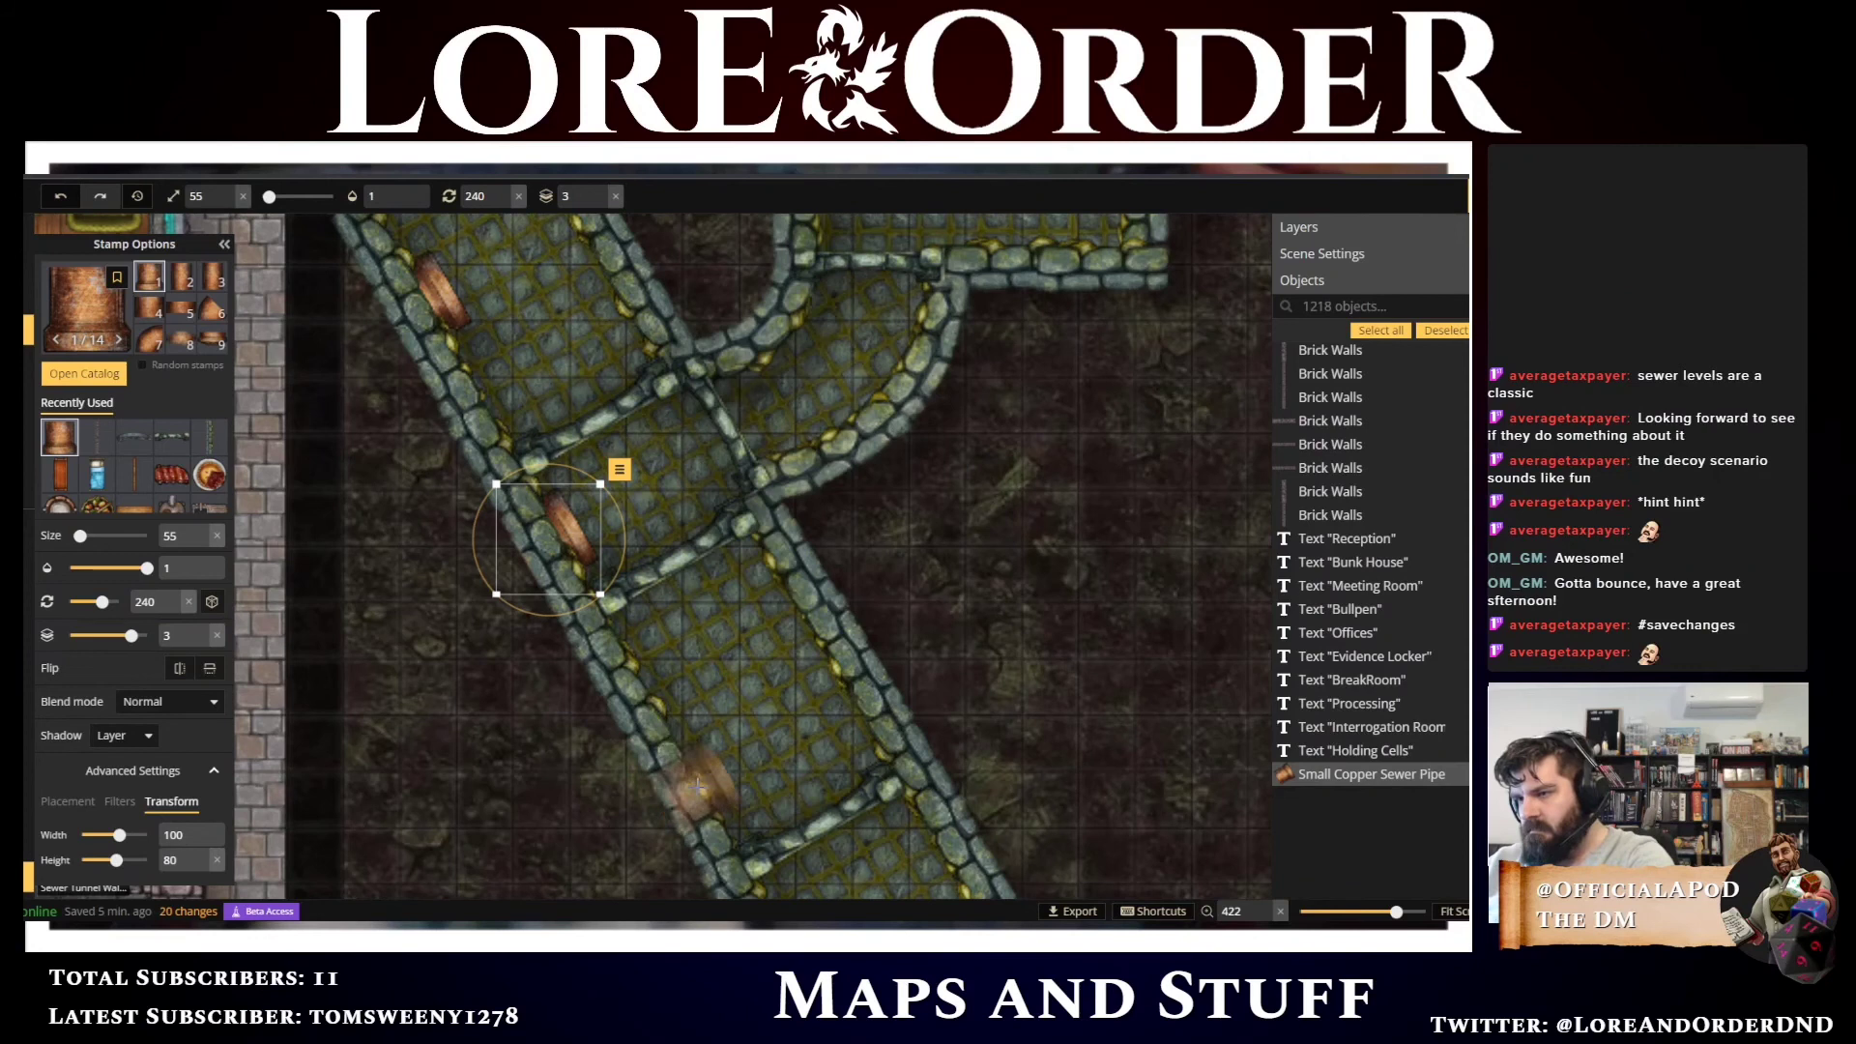
{"action": "left_click", "coordinate": [696, 787]}
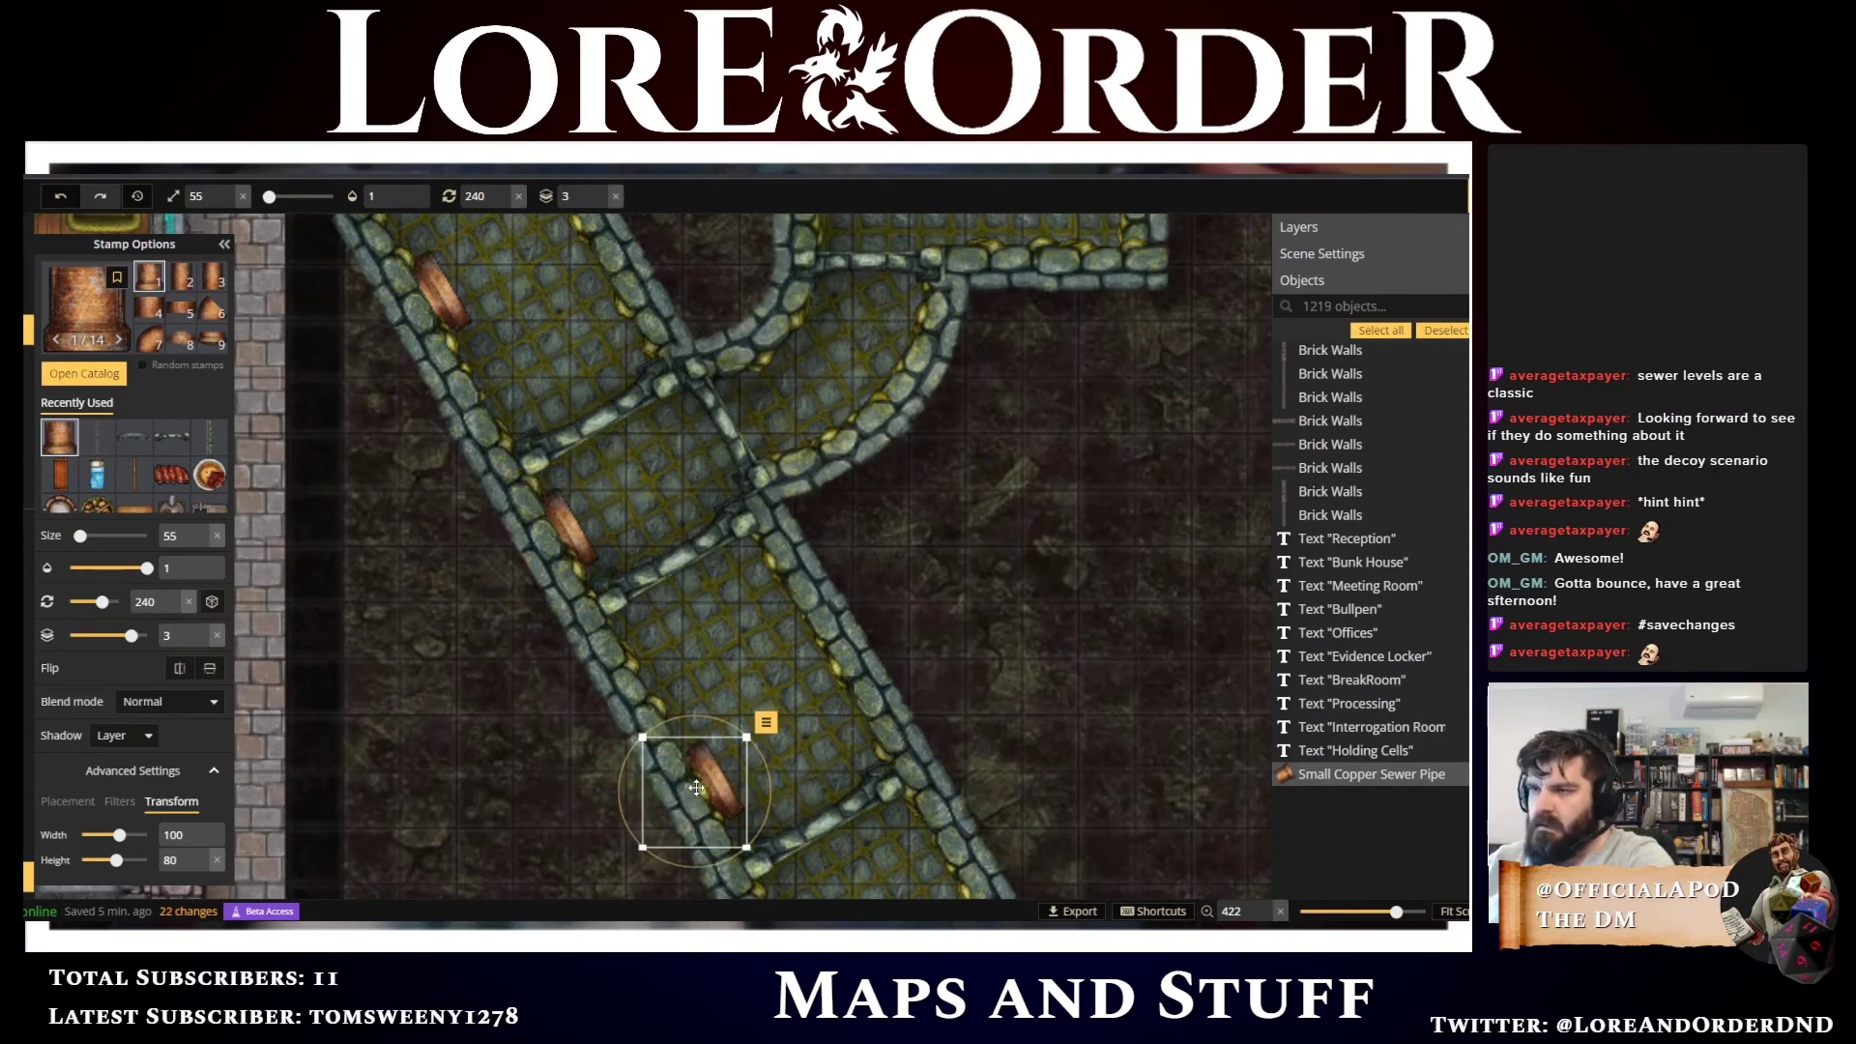
{"action": "left_click_drag", "start_coordinate": [837, 665], "coordinate": [617, 322]}
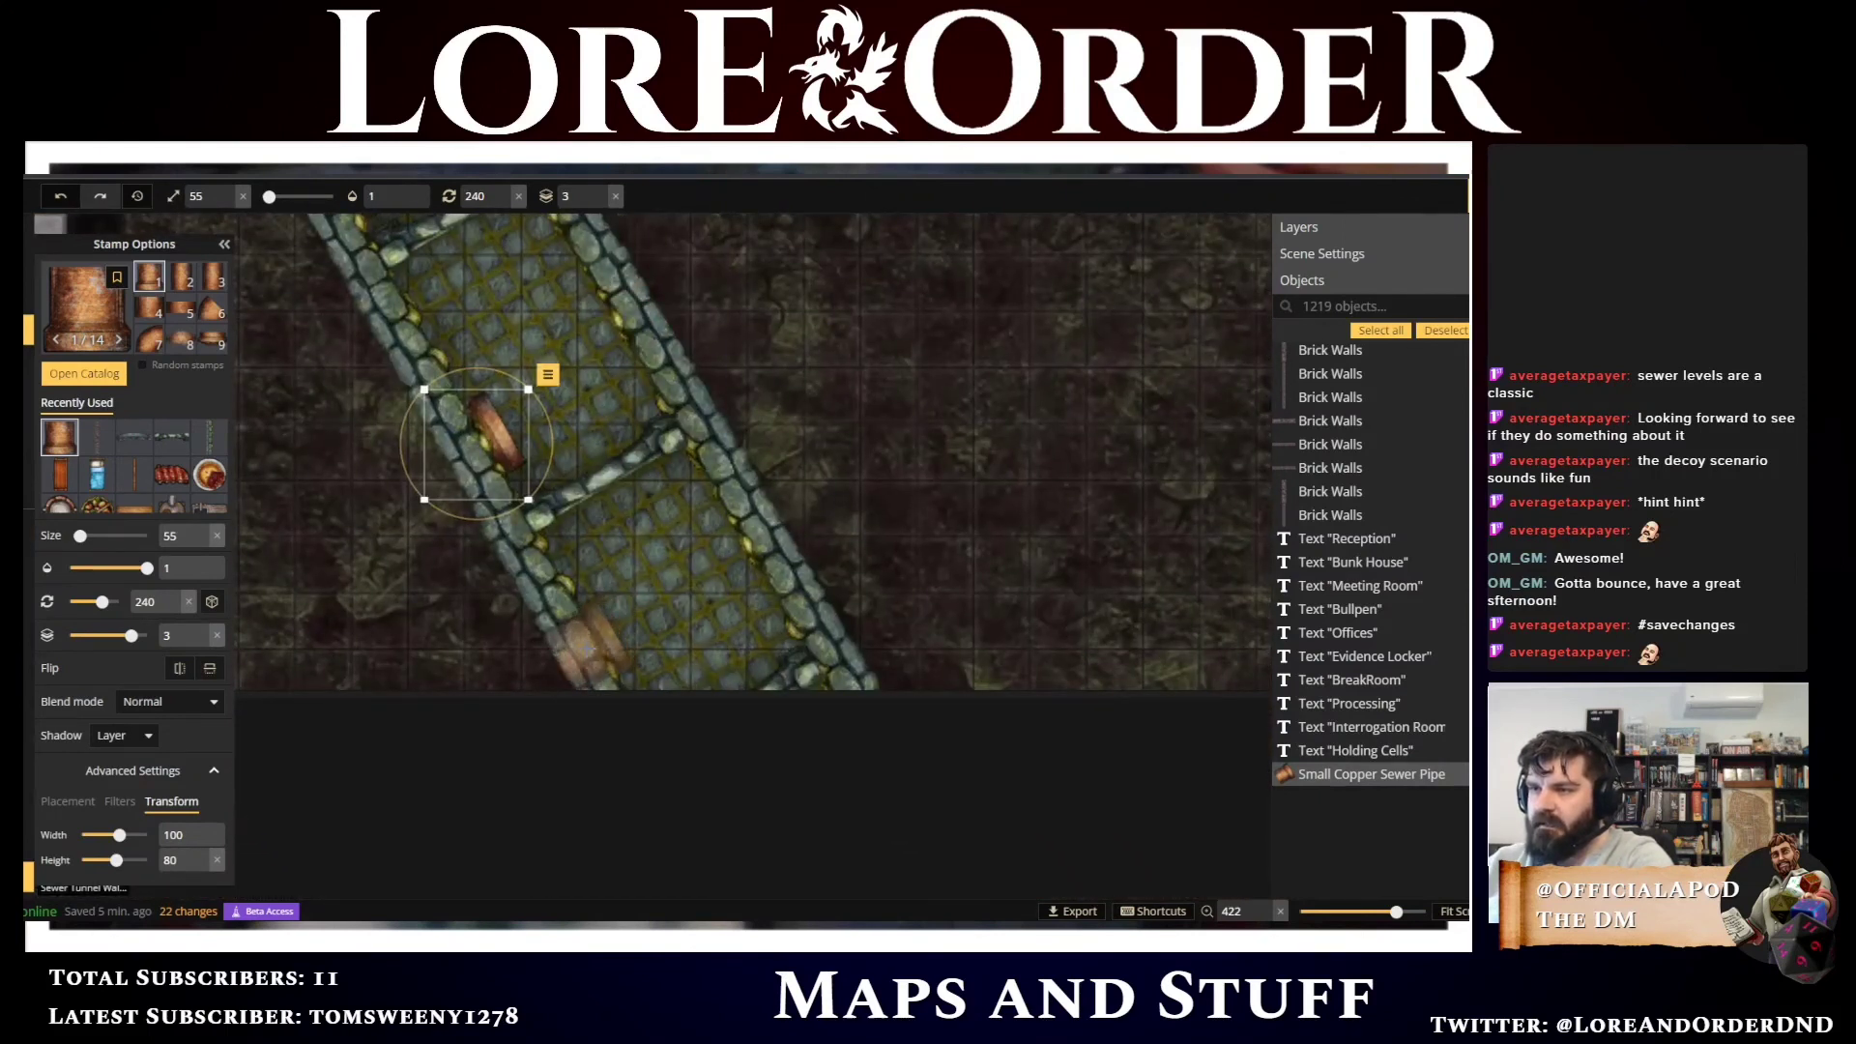
{"action": "left_click", "coordinate": [604, 642]}
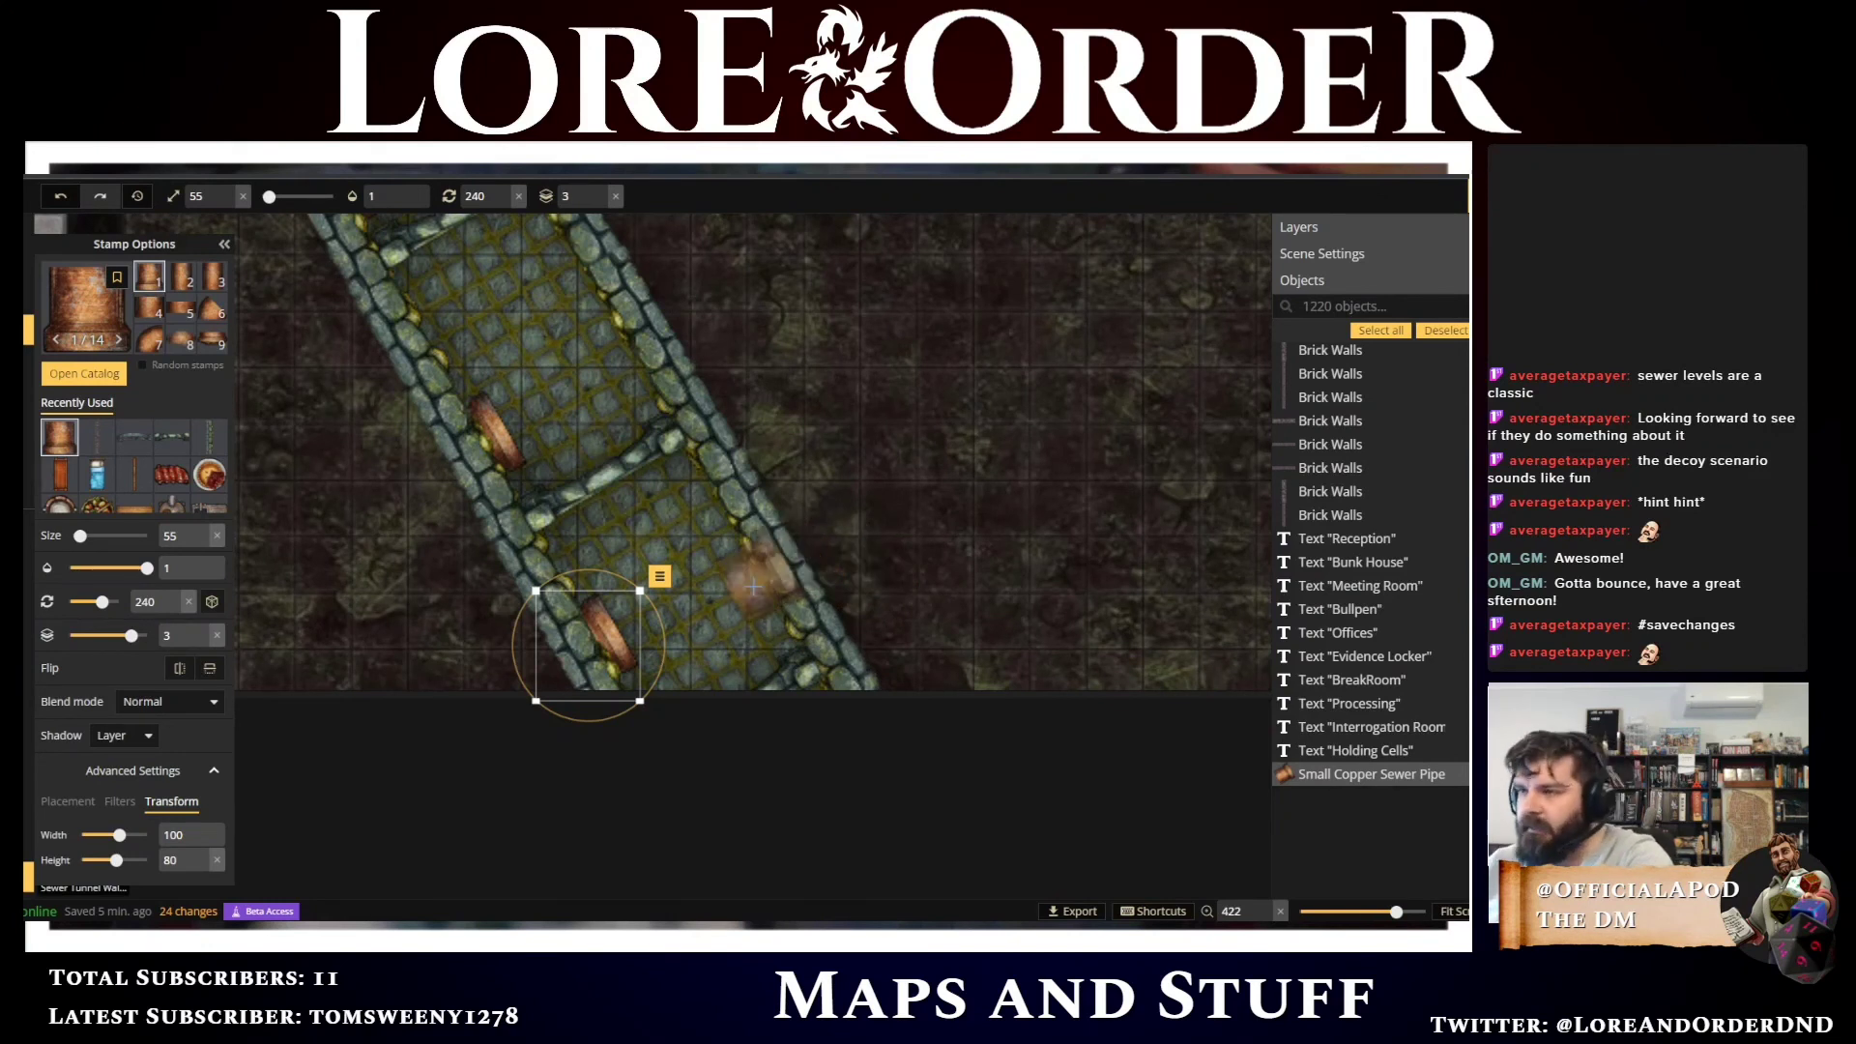
Place a copper pipe rotated to 60 on the tunnel's right wall in the lowest section, facing the opposite pipe
{"action": "left_click", "coordinate": [835, 545]}
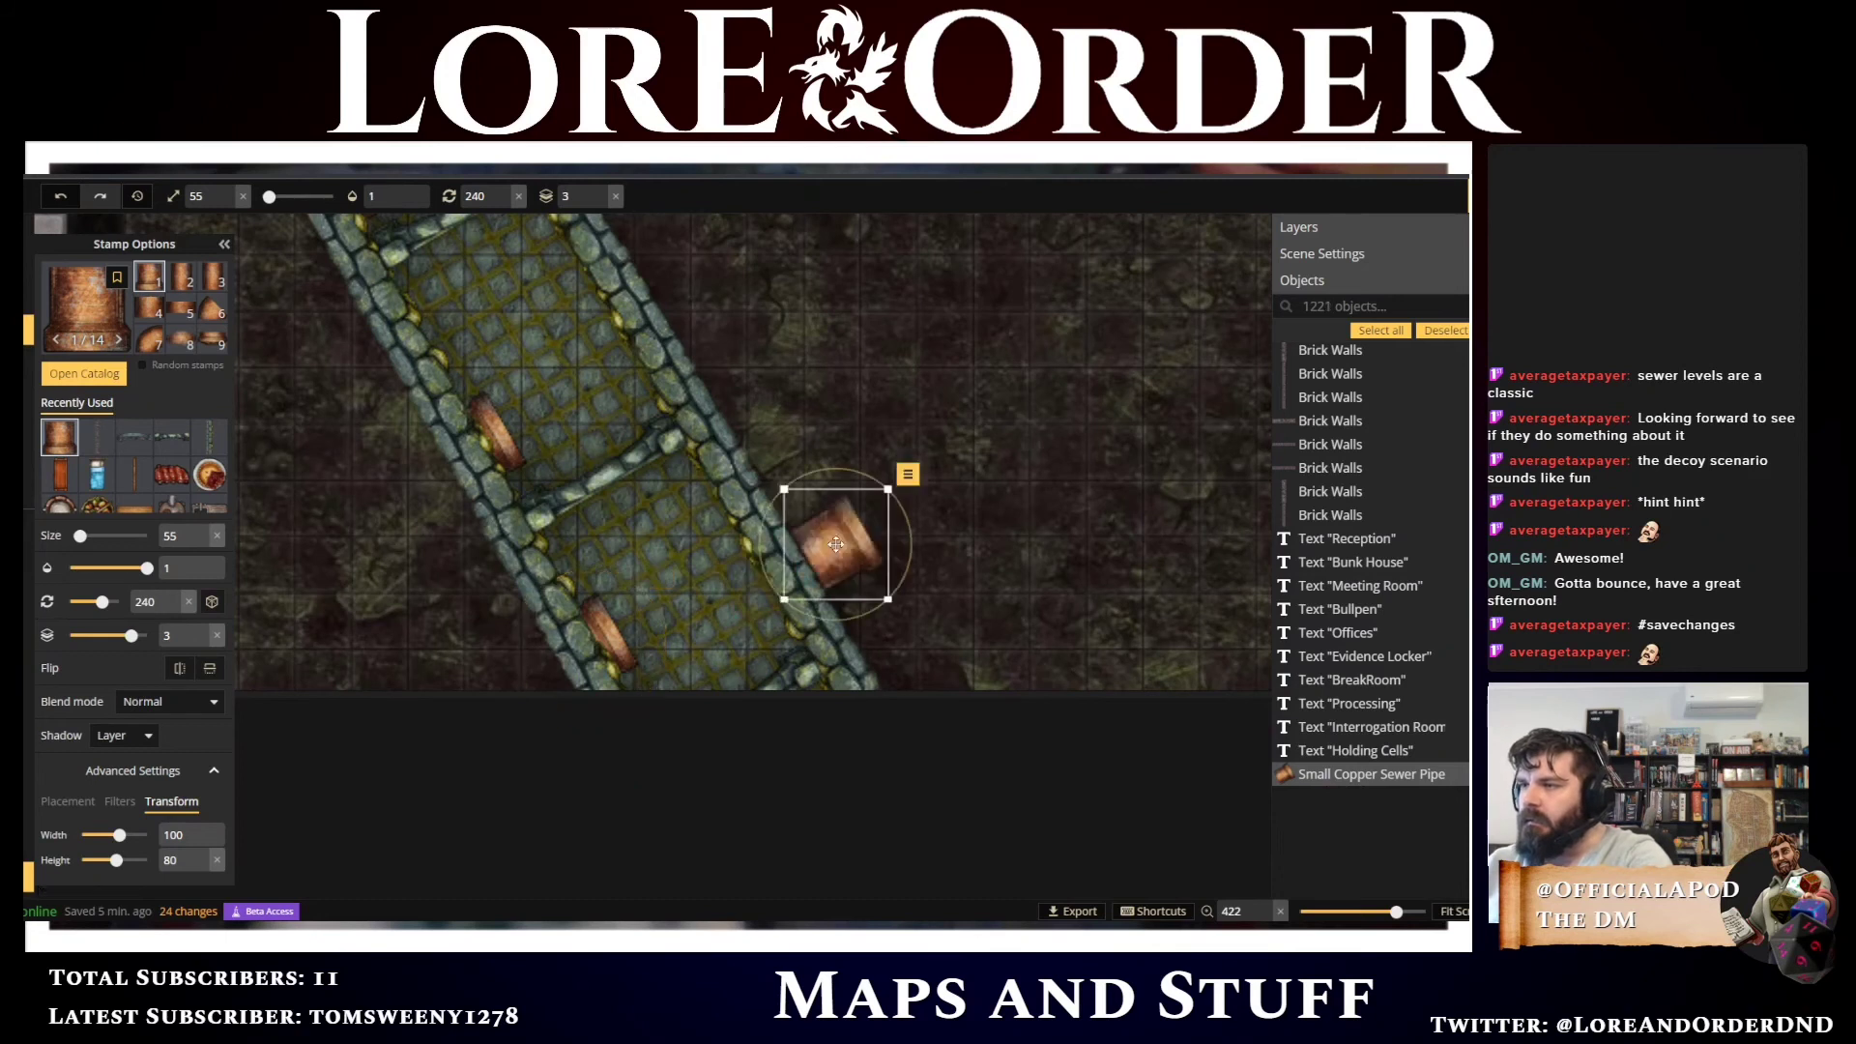
{"action": "scroll", "coordinate": [831, 545], "scroll_direction": "down", "scroll_amount": 4}
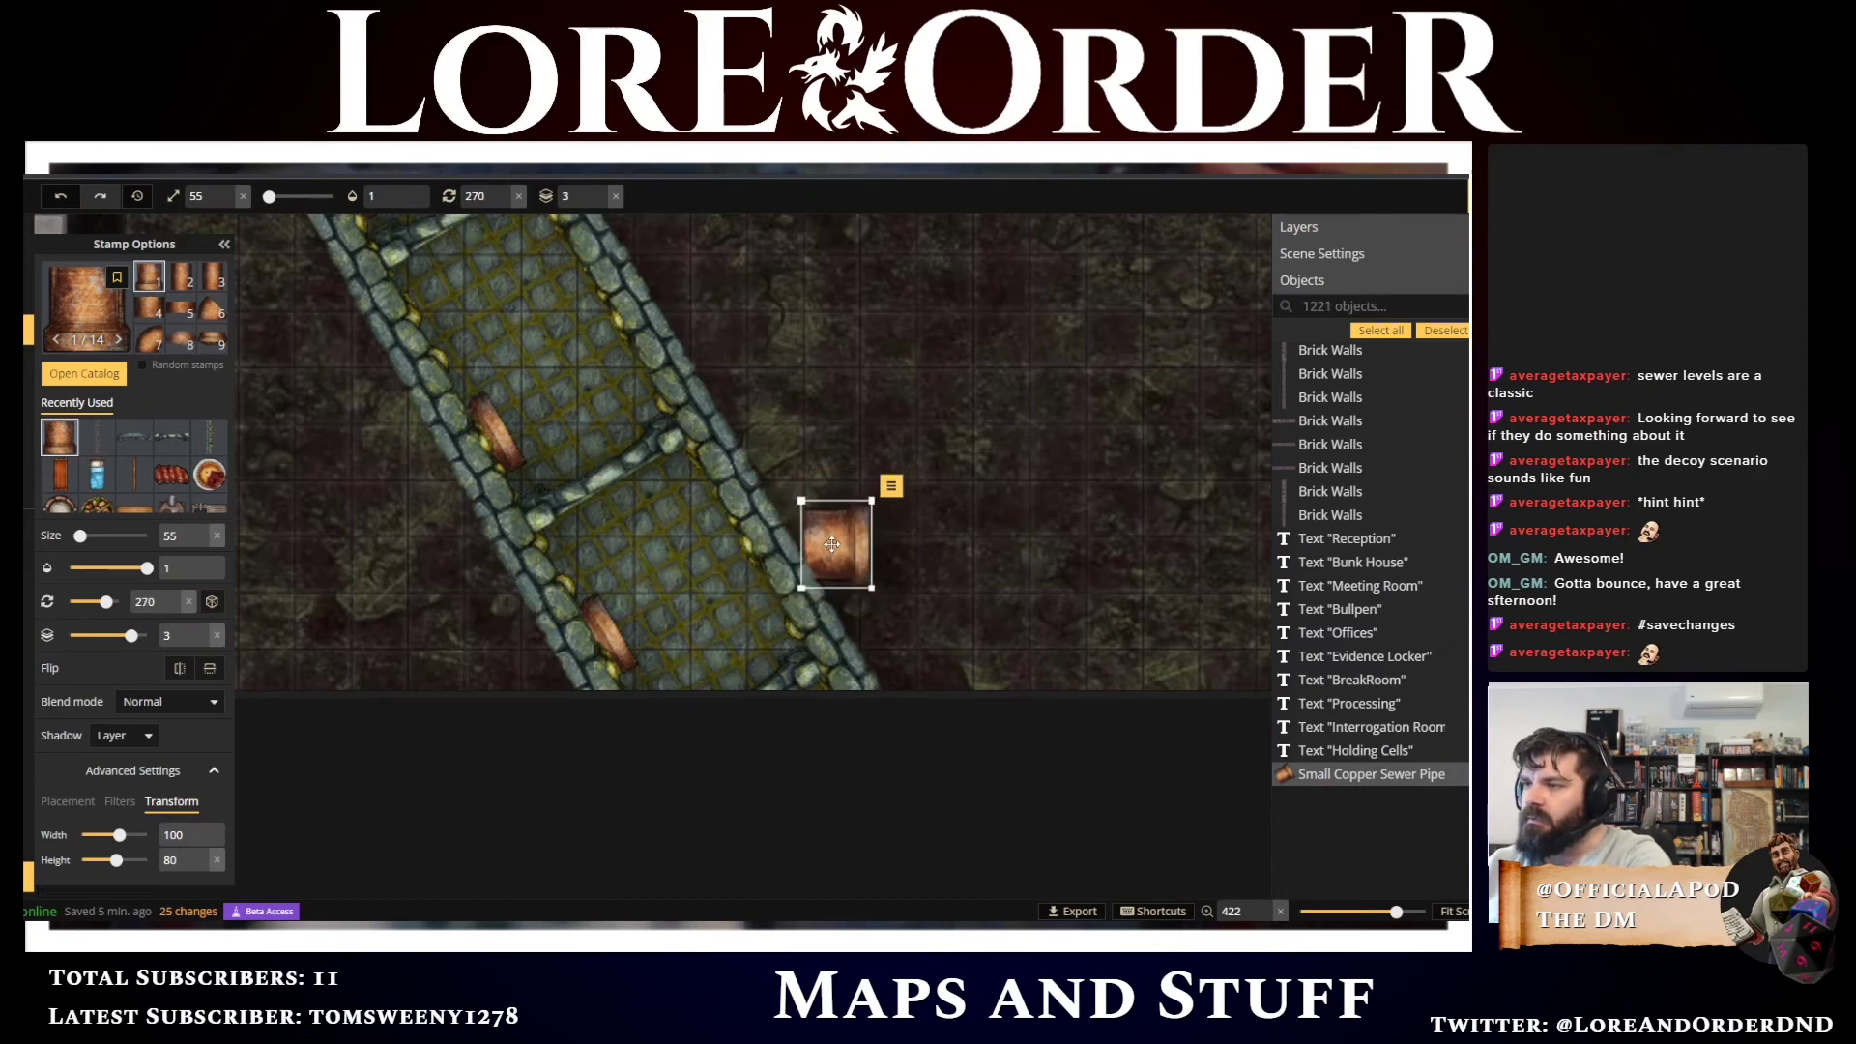
{"action": "scroll", "coordinate": [828, 544], "scroll_direction": "down", "scroll_amount": 4}
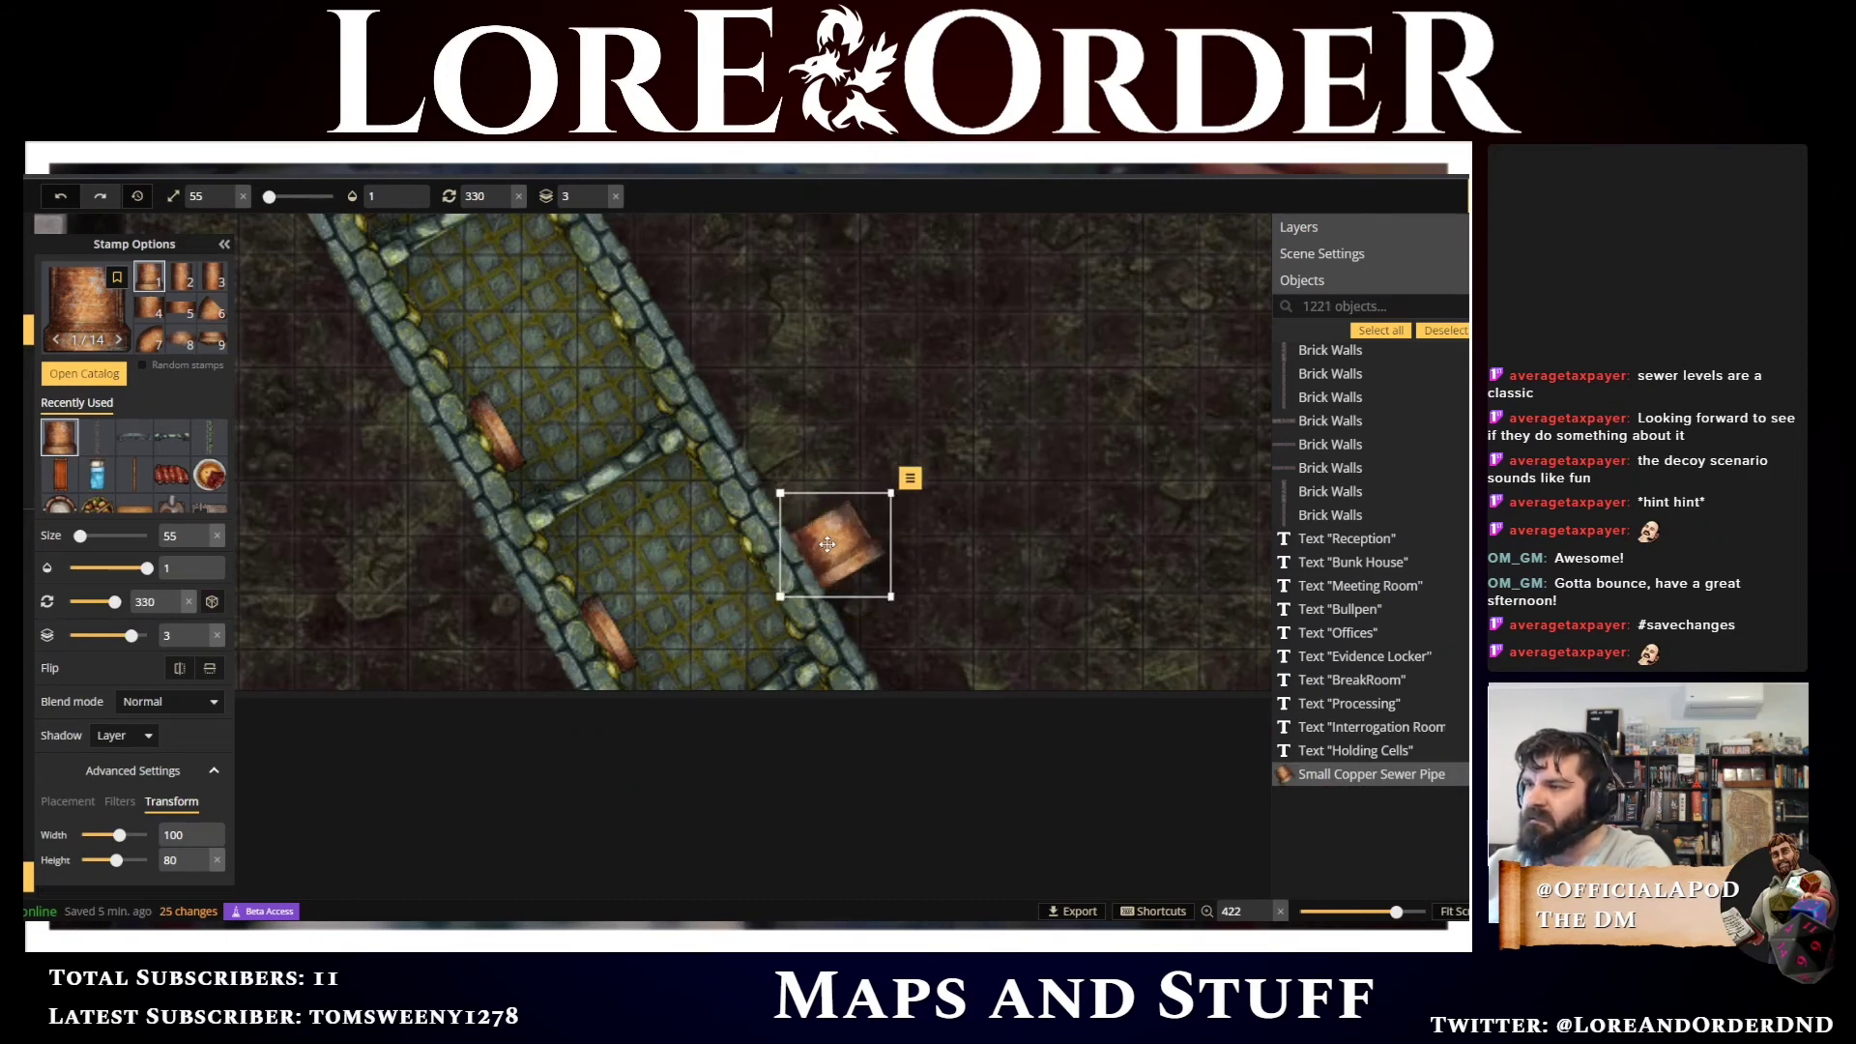
{"action": "scroll", "coordinate": [828, 545], "scroll_direction": "down", "scroll_amount": 3}
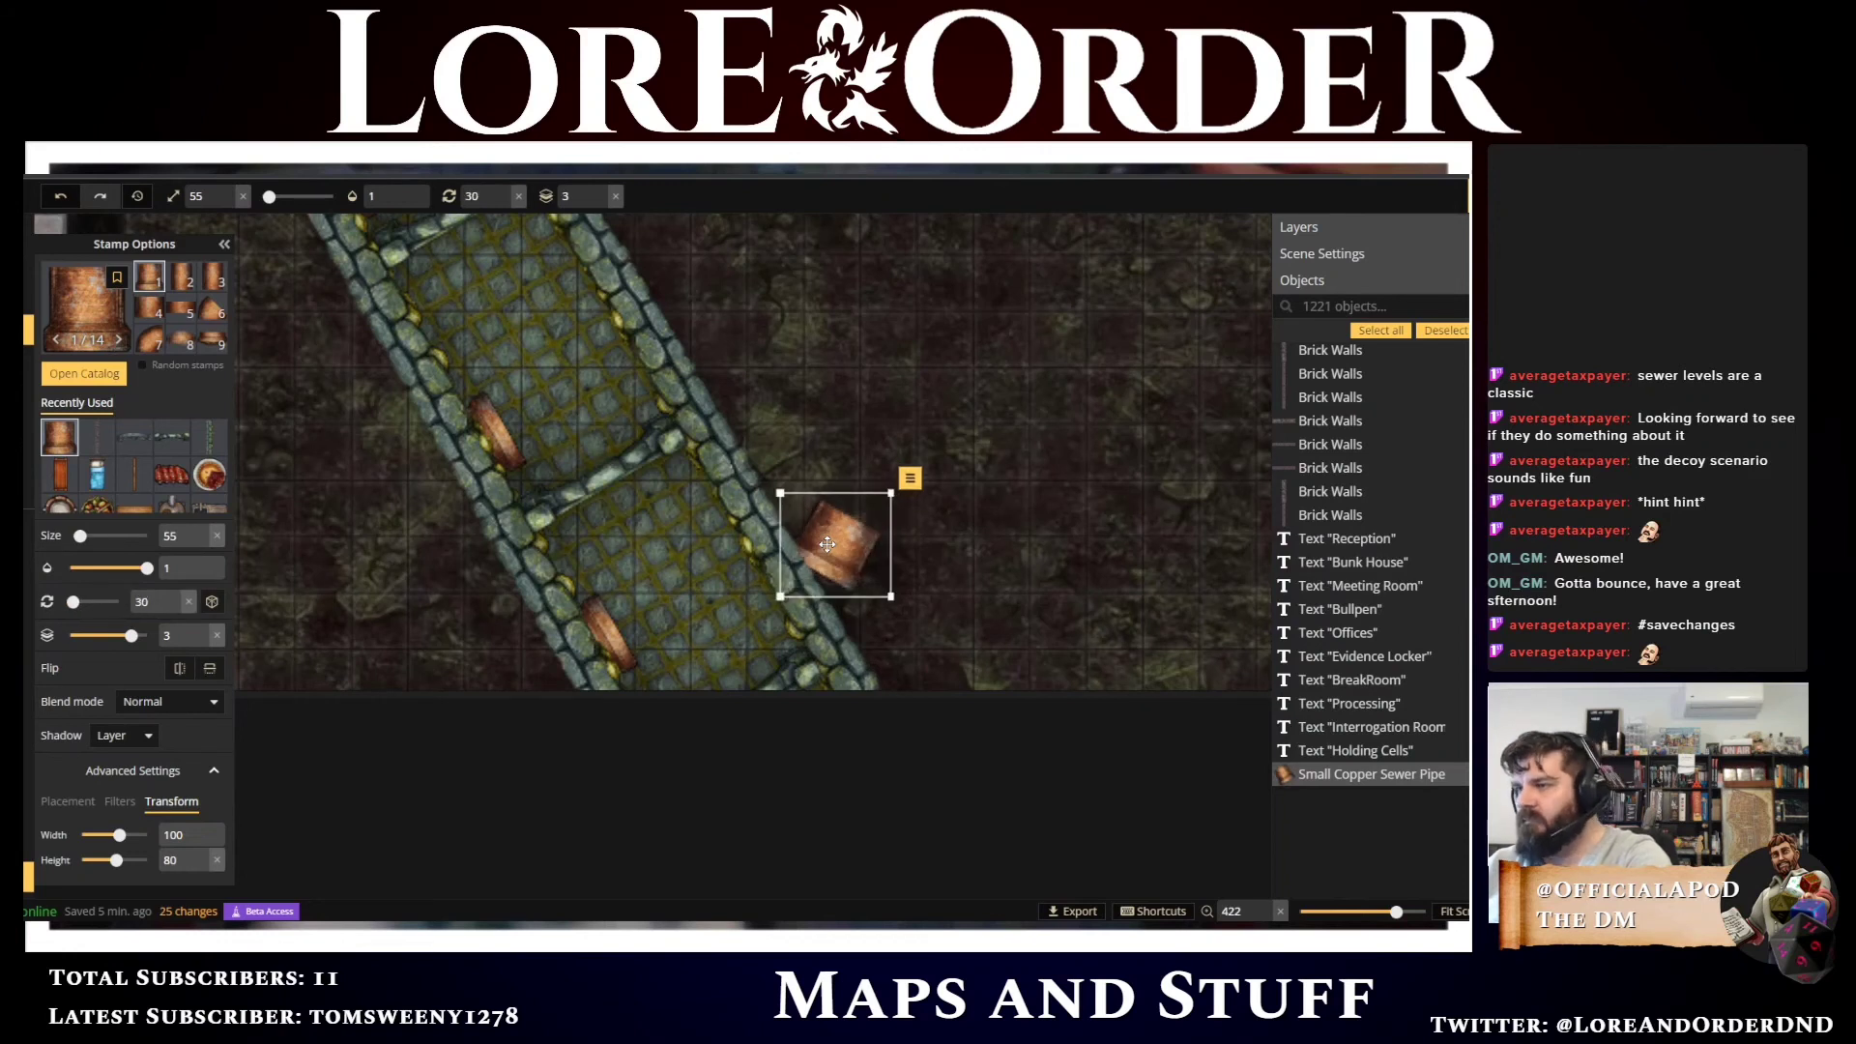
{"action": "left_click_drag", "start_coordinate": [827, 548], "coordinate": [763, 564]}
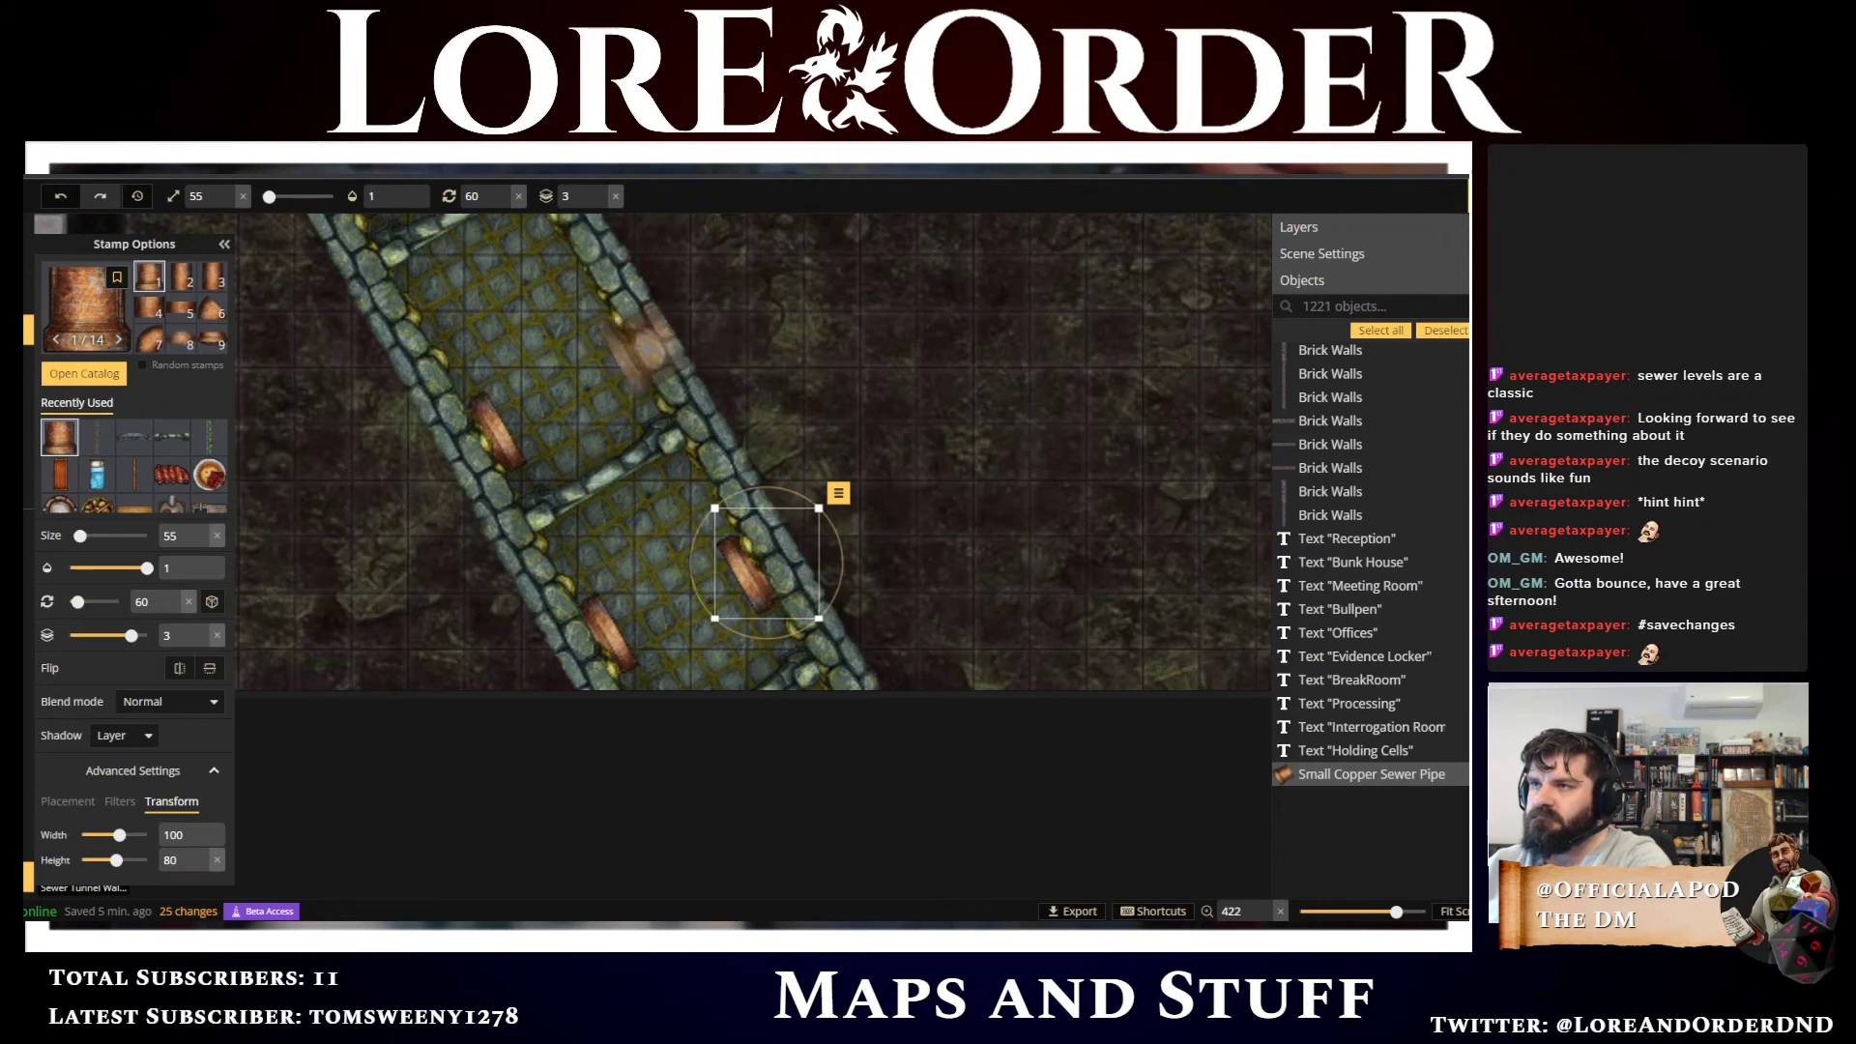
Place another copper pipe at rotation 60 on the right wall one section higher and nudge it into line with the wall
{"action": "left_click", "coordinate": [647, 349]}
{"action": "scroll", "coordinate": [716, 406], "scroll_direction": "up", "scroll_amount": 5}
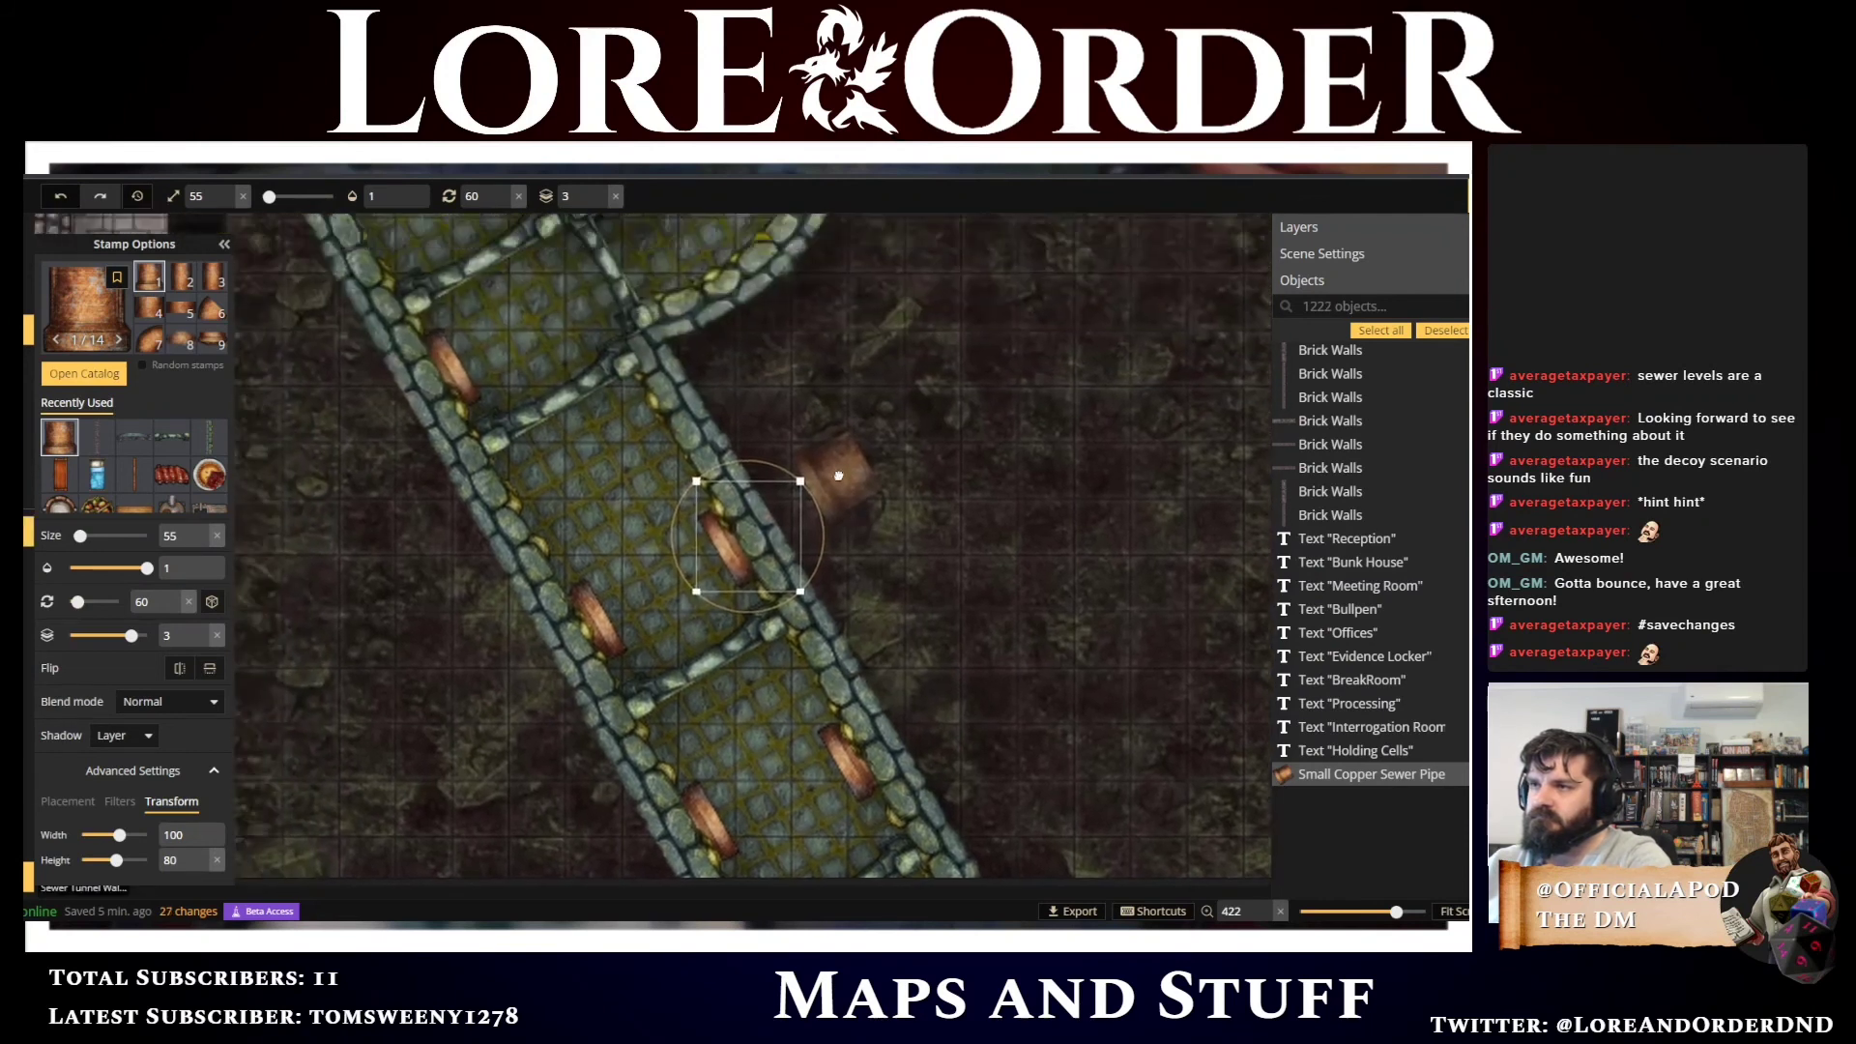
{"action": "key", "text": "Down"}
{"action": "key", "text": "Down"}
{"action": "key", "text": "Down"}
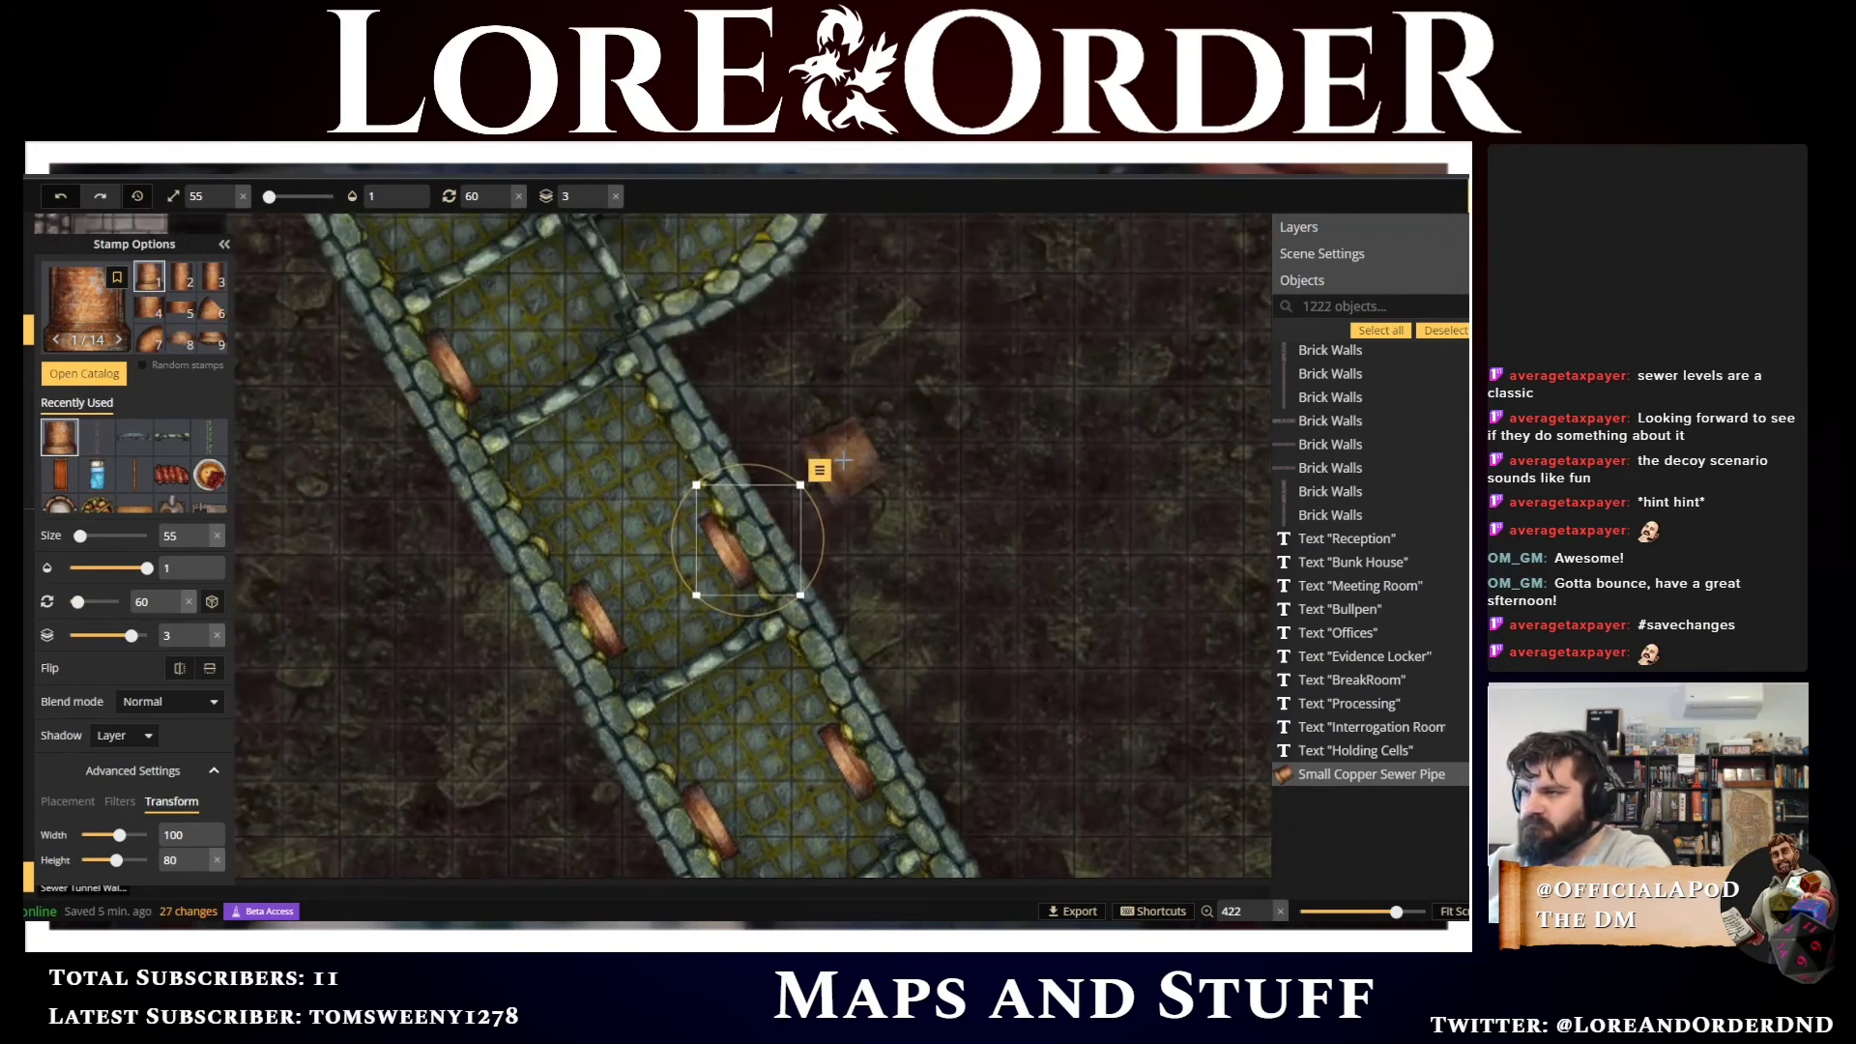
{"action": "key", "text": "Right"}
{"action": "key", "text": "Right"}
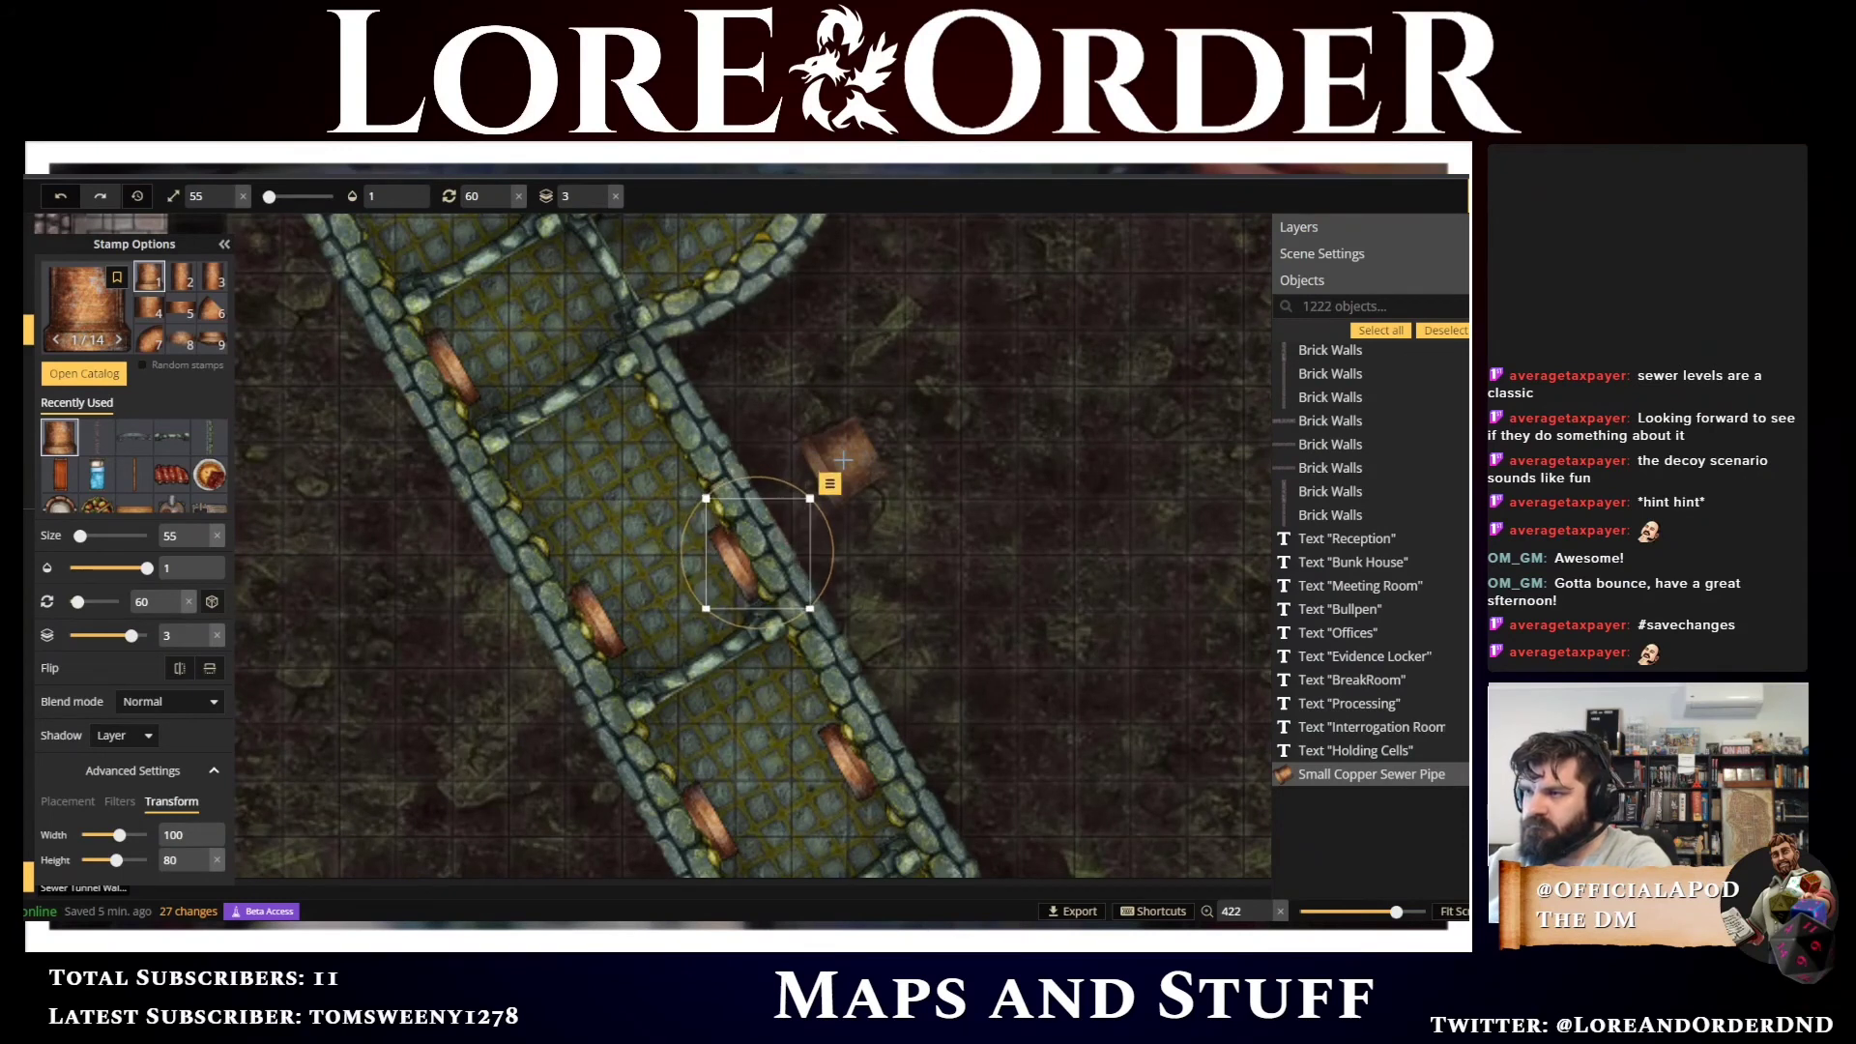
{"action": "key", "text": "Left"}
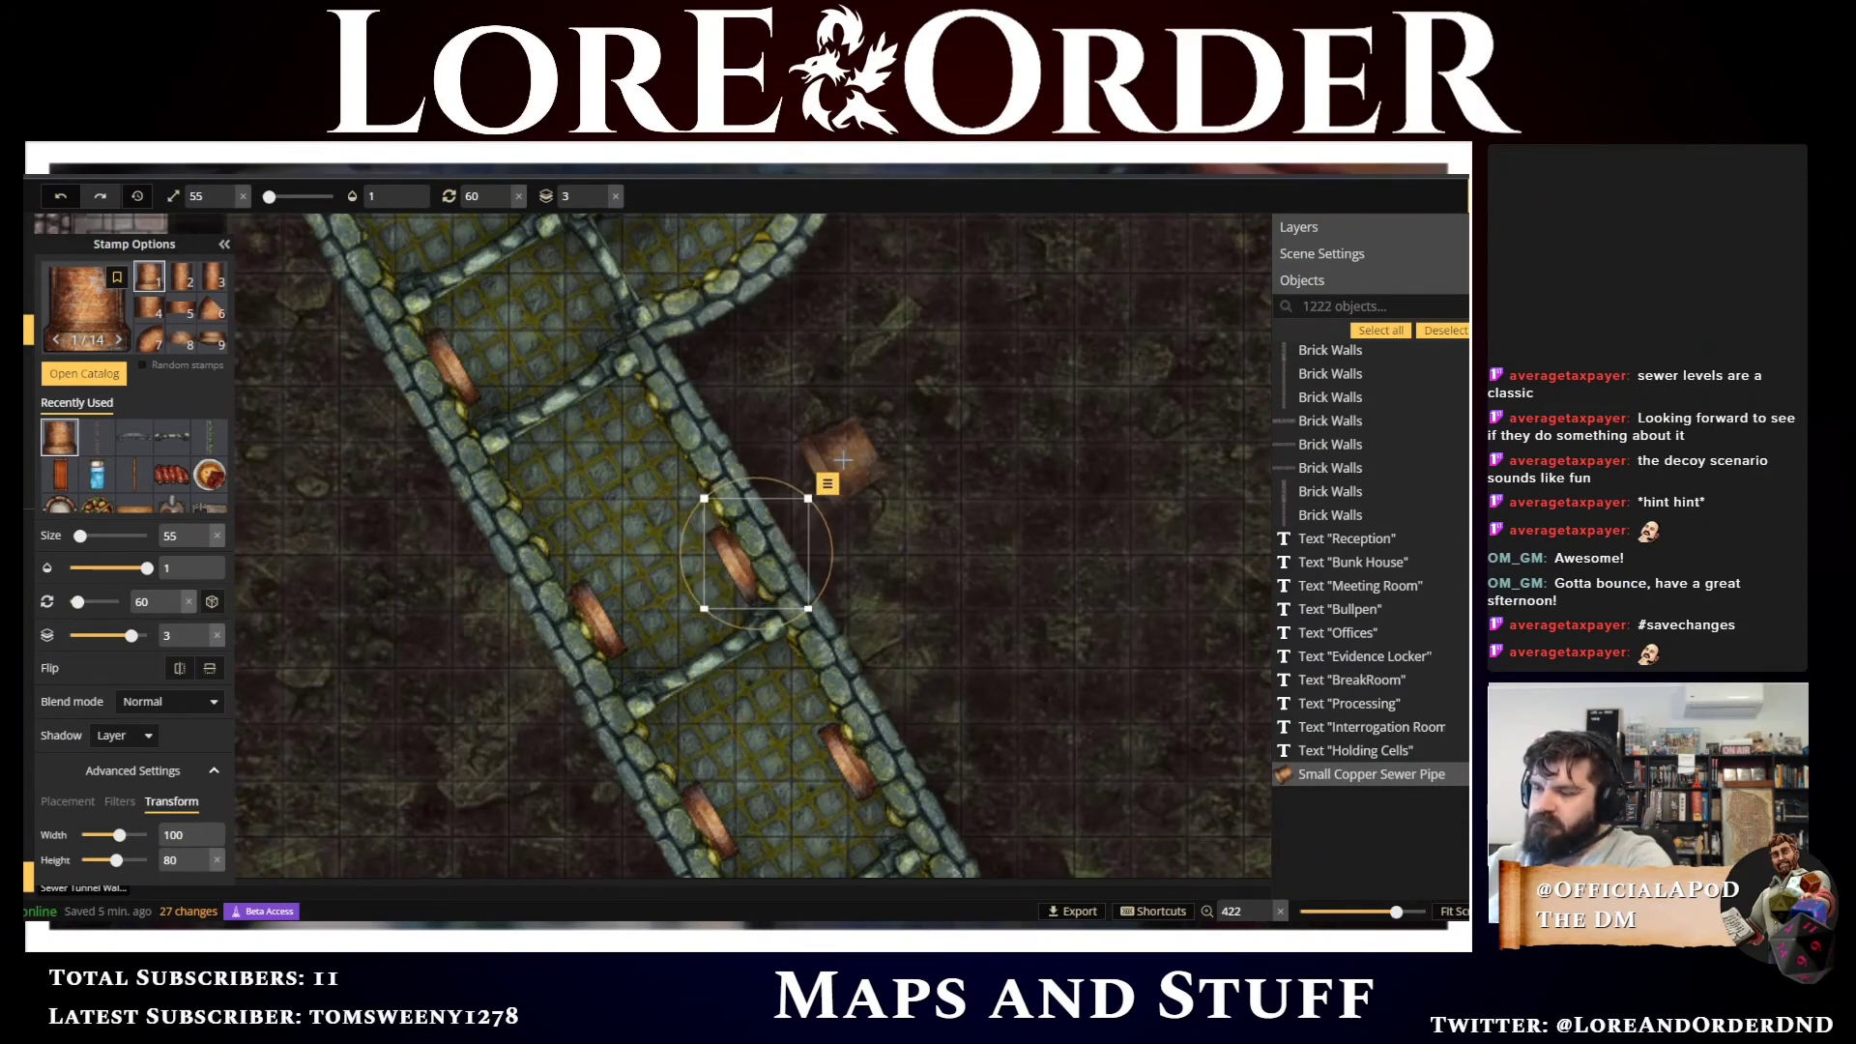
{"action": "key", "text": "Up"}
{"action": "key", "text": "Up"}
{"action": "key", "text": "Up"}
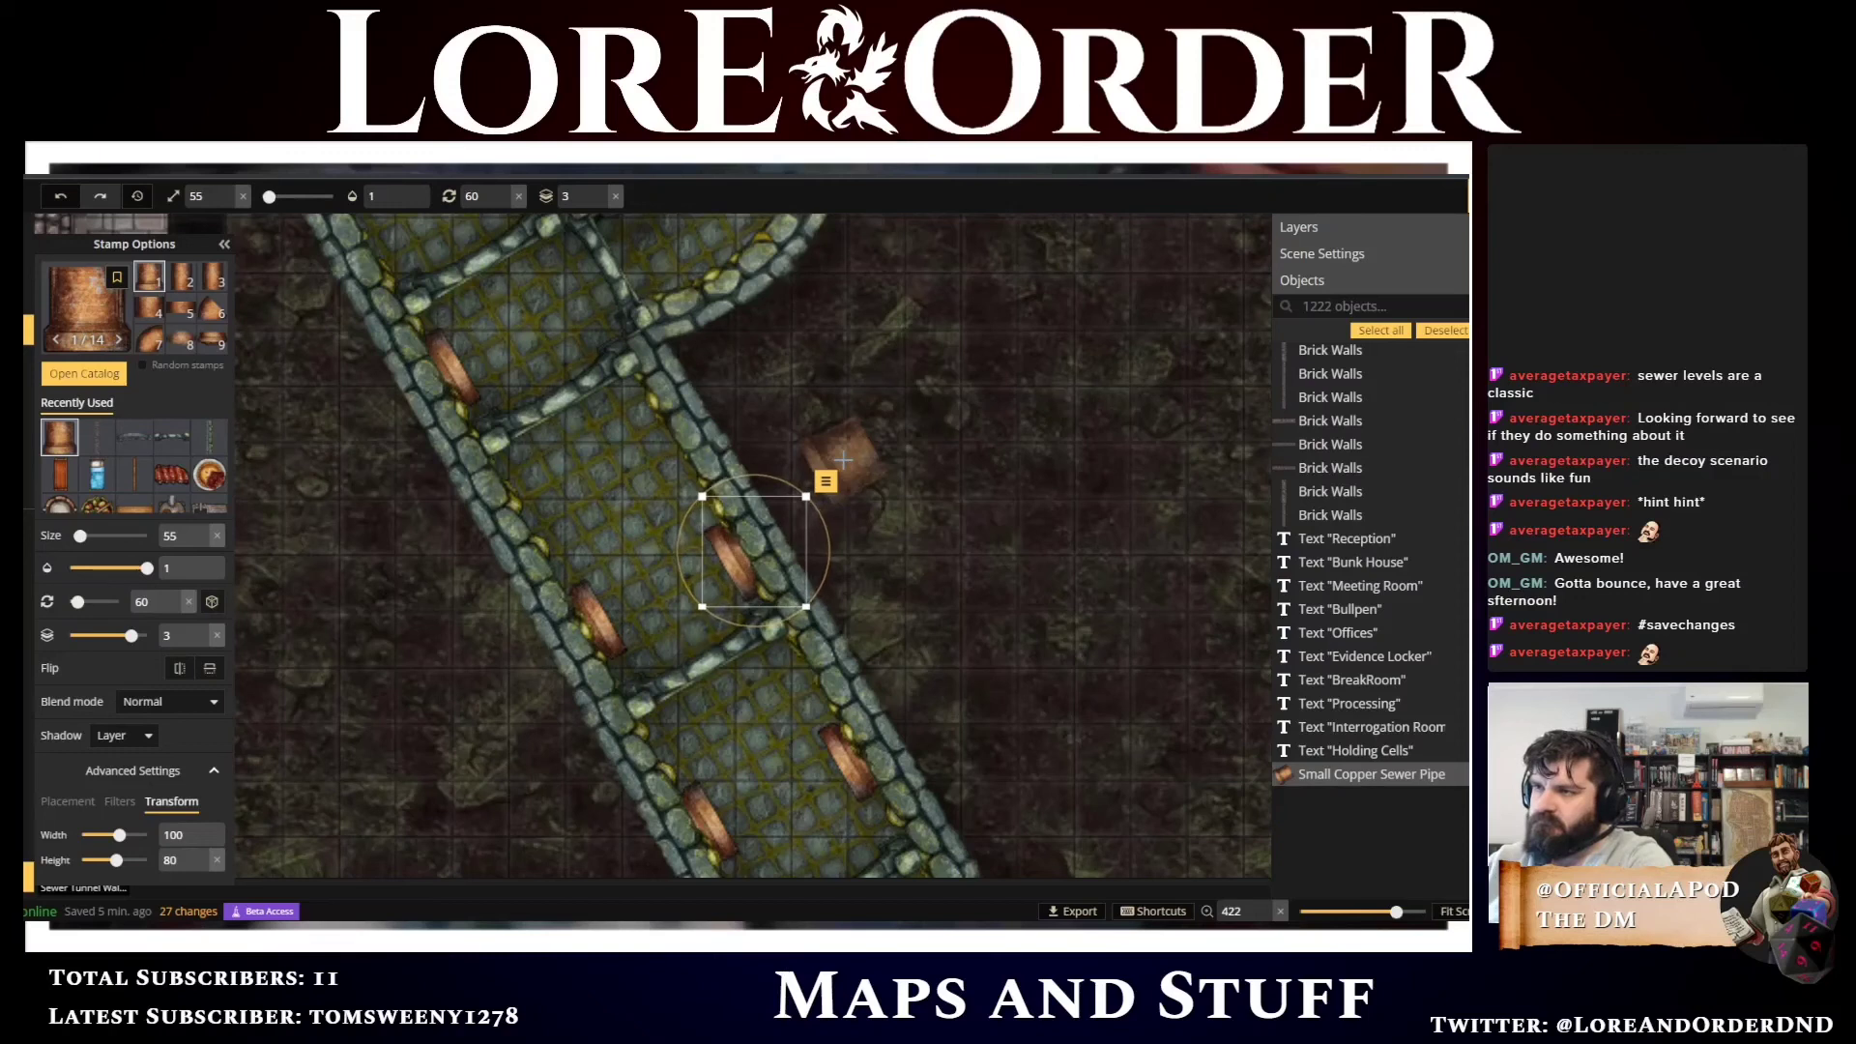
{"action": "key", "text": "Left"}
{"action": "key", "text": "Left"}
{"action": "key", "text": "Left"}
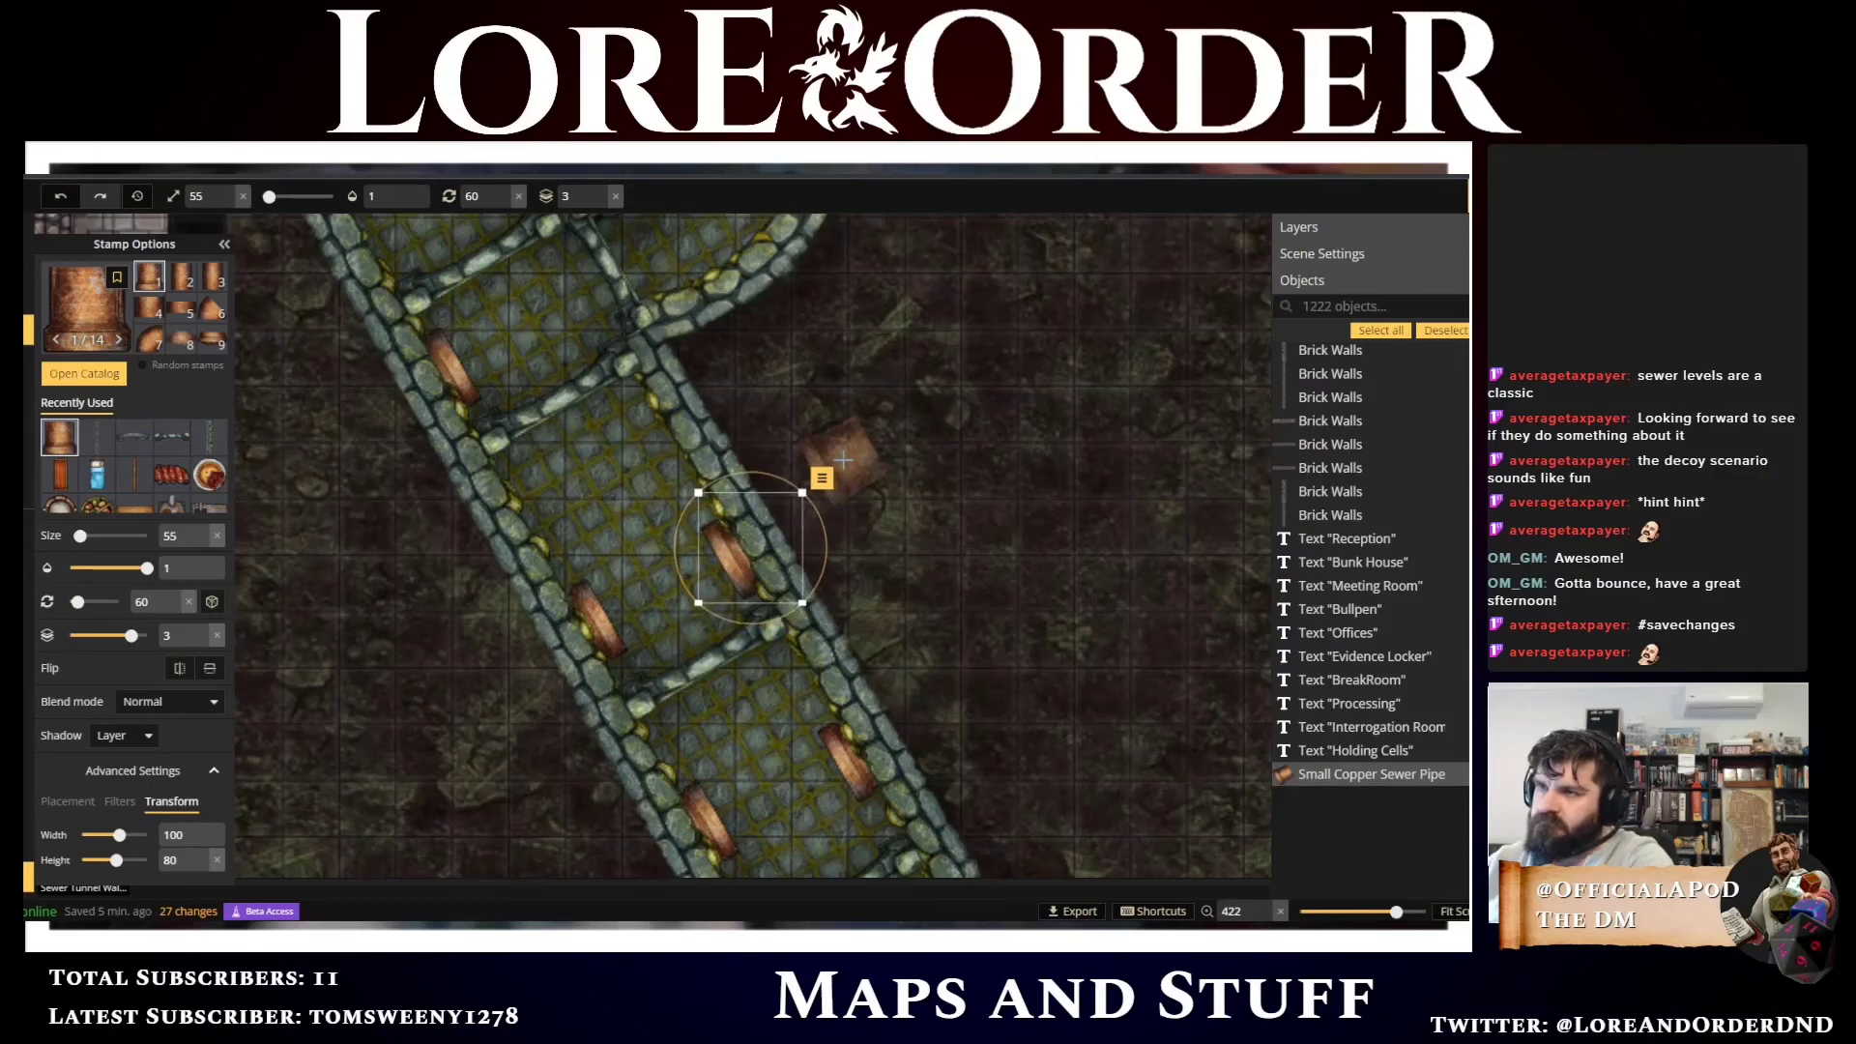
Place two more copper pipes at rotation 60 on the tunnel's right wall, above the curved passage and beside the brick wall corner
{"action": "left_click_drag", "start_coordinate": [667, 329], "coordinate": [870, 647]}
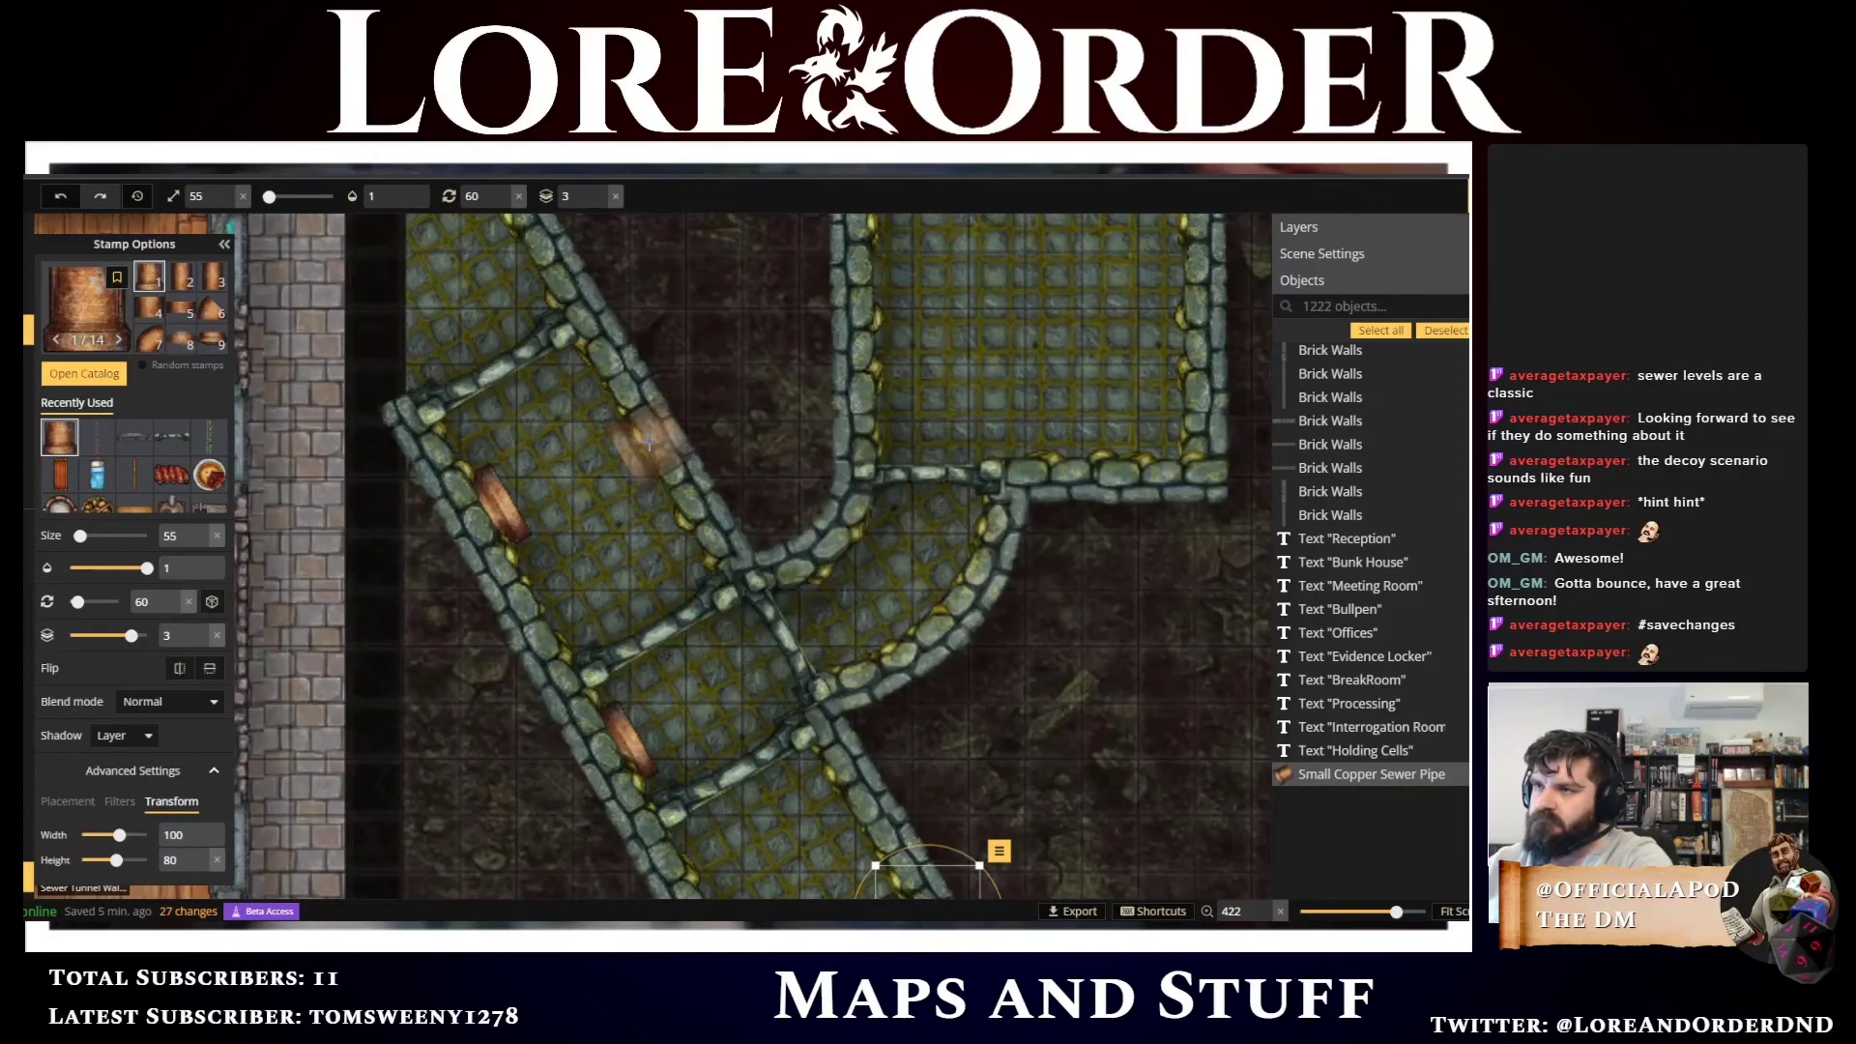
{"action": "left_click", "coordinate": [650, 442]}
{"action": "left_click_drag", "start_coordinate": [771, 475], "coordinate": [877, 643]}
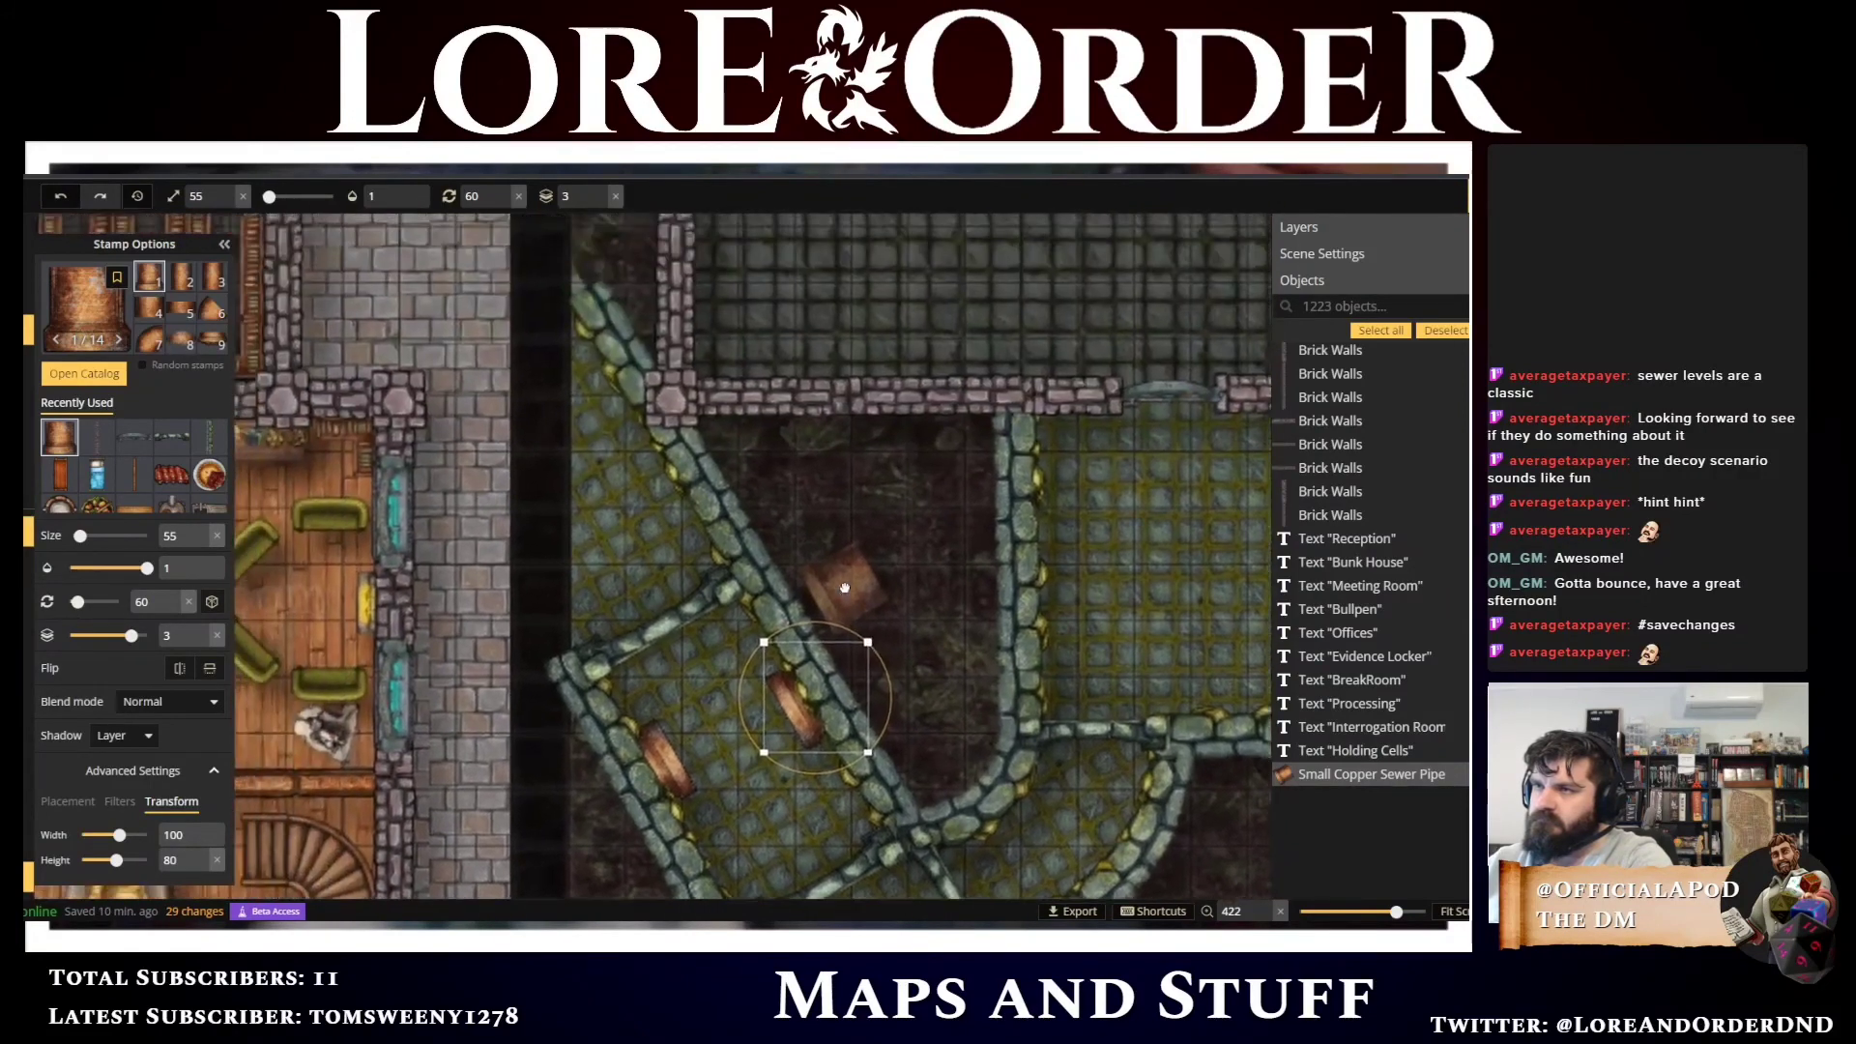
{"action": "left_click", "coordinate": [665, 443]}
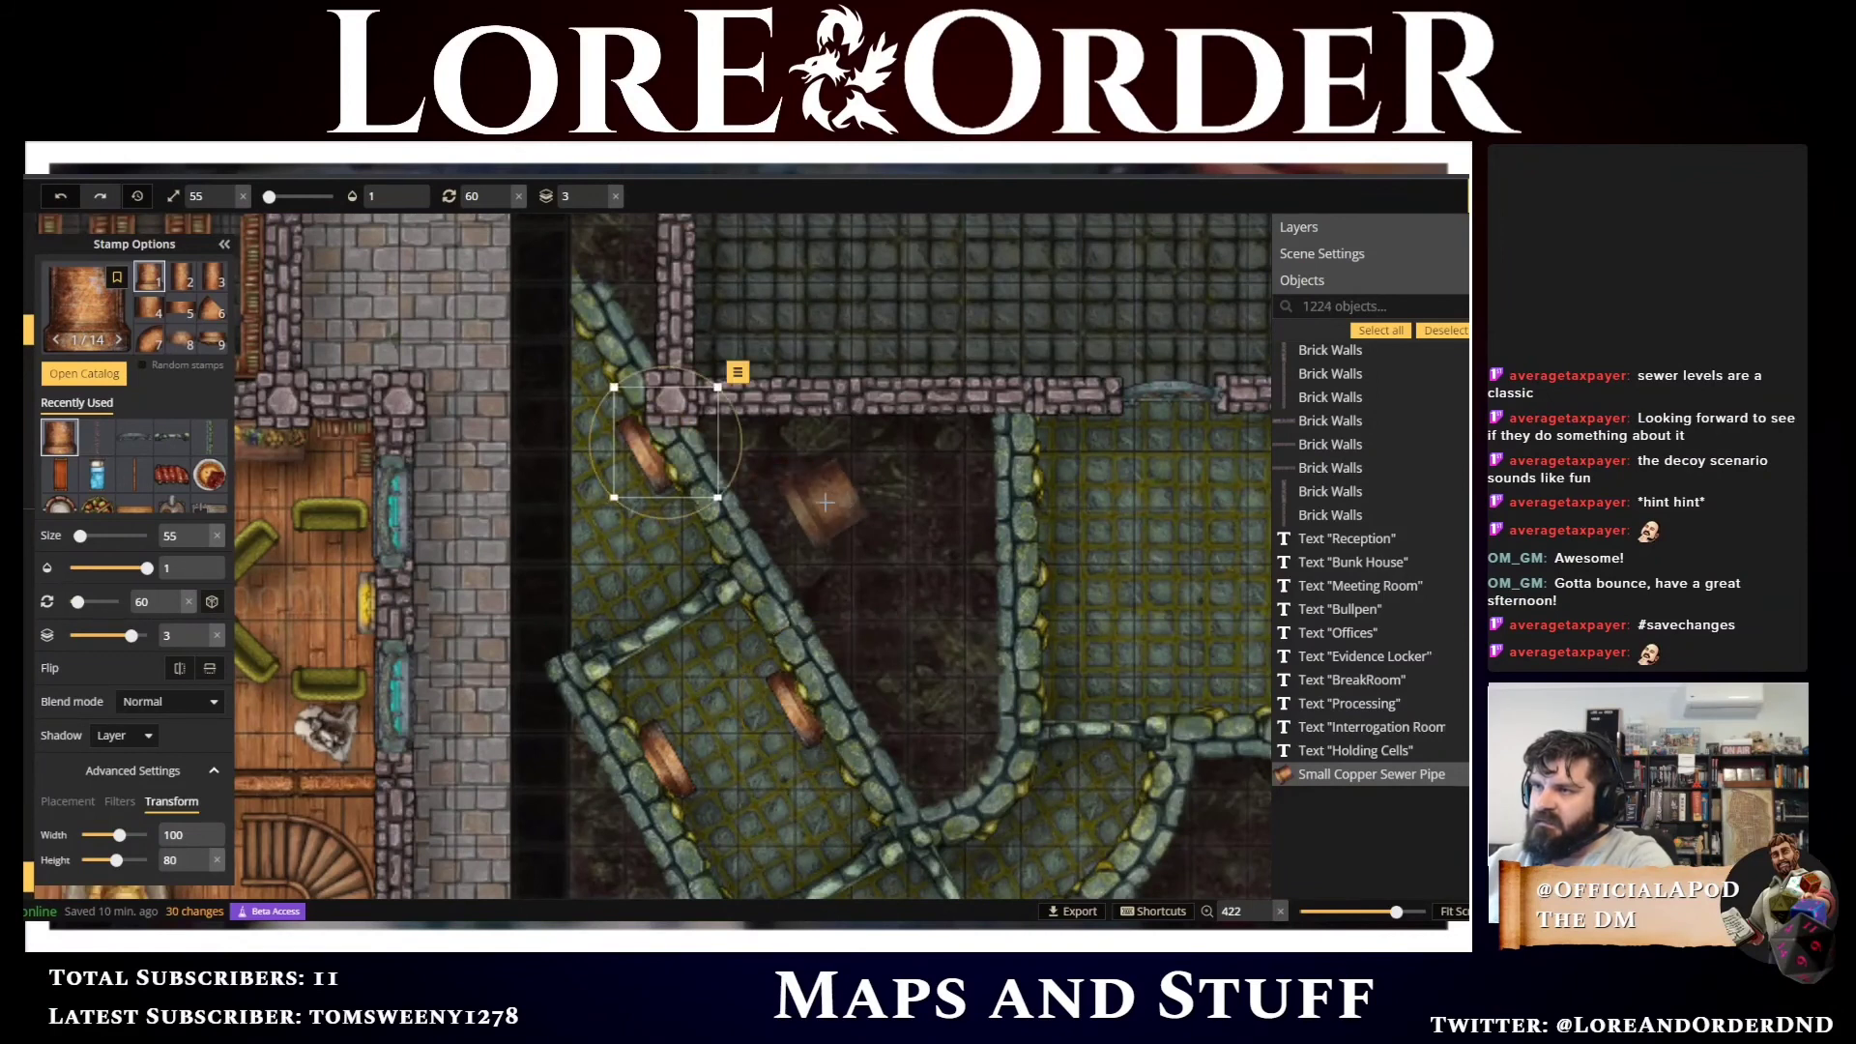
Pick the Sewer Slime stamp from the expanded set in the sewer stamp catalog
{"action": "left_click_drag", "start_coordinate": [821, 528], "coordinate": [657, 558]}
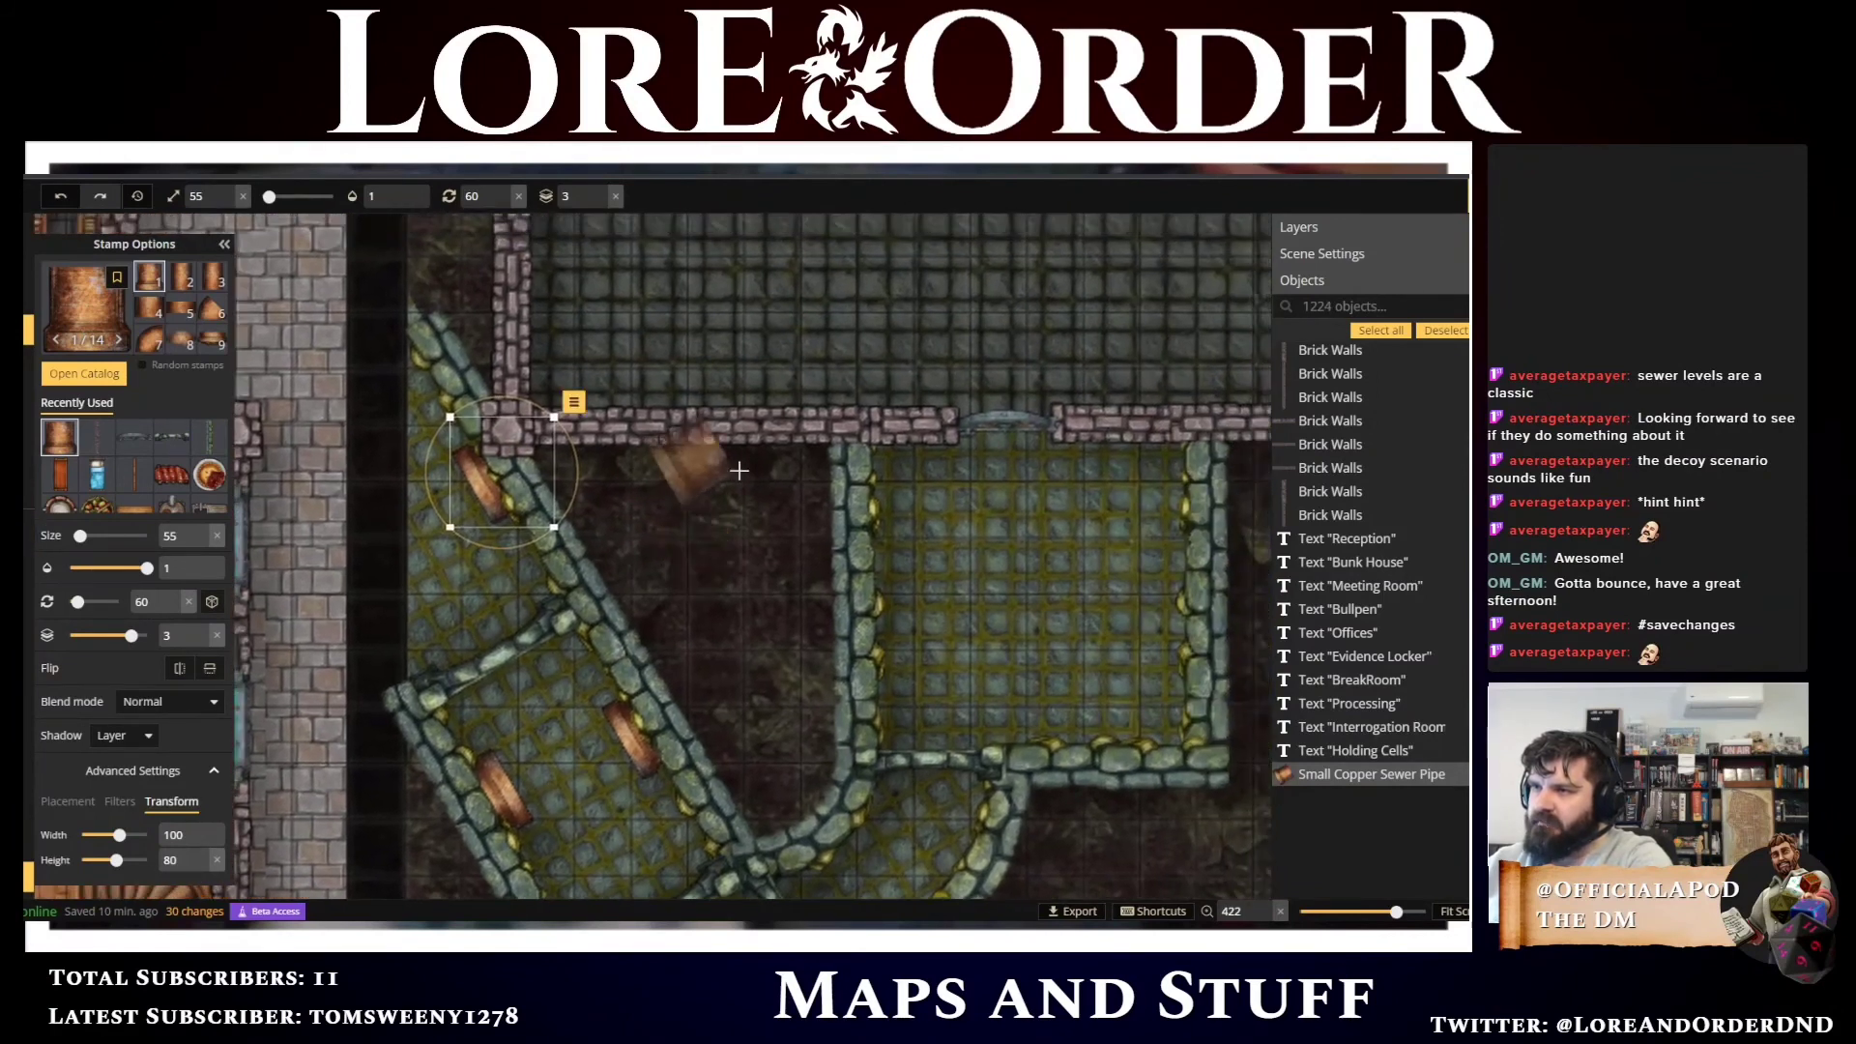
{"action": "scroll", "coordinate": [639, 606], "scroll_direction": "down", "scroll_amount": 5}
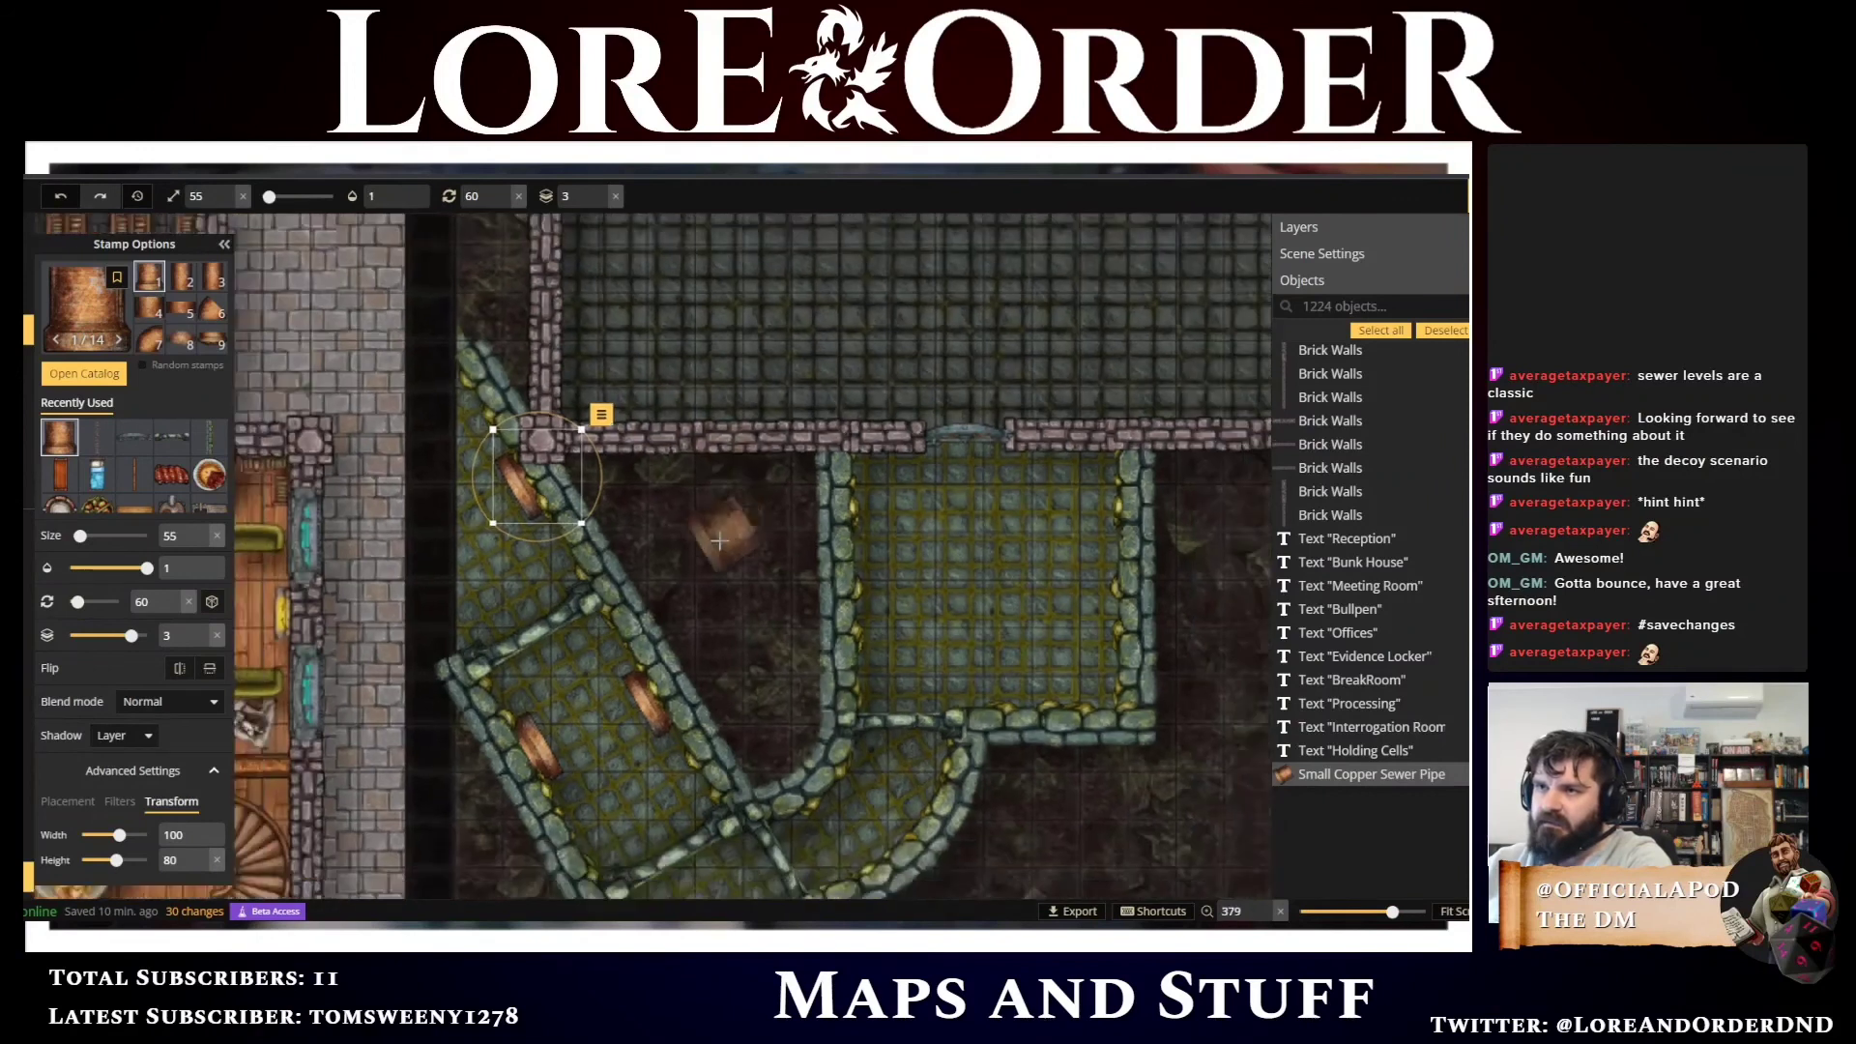
{"action": "scroll", "coordinate": [524, 722], "scroll_direction": "down", "scroll_amount": 9}
{"action": "left_click_drag", "start_coordinate": [601, 681], "coordinate": [763, 549]}
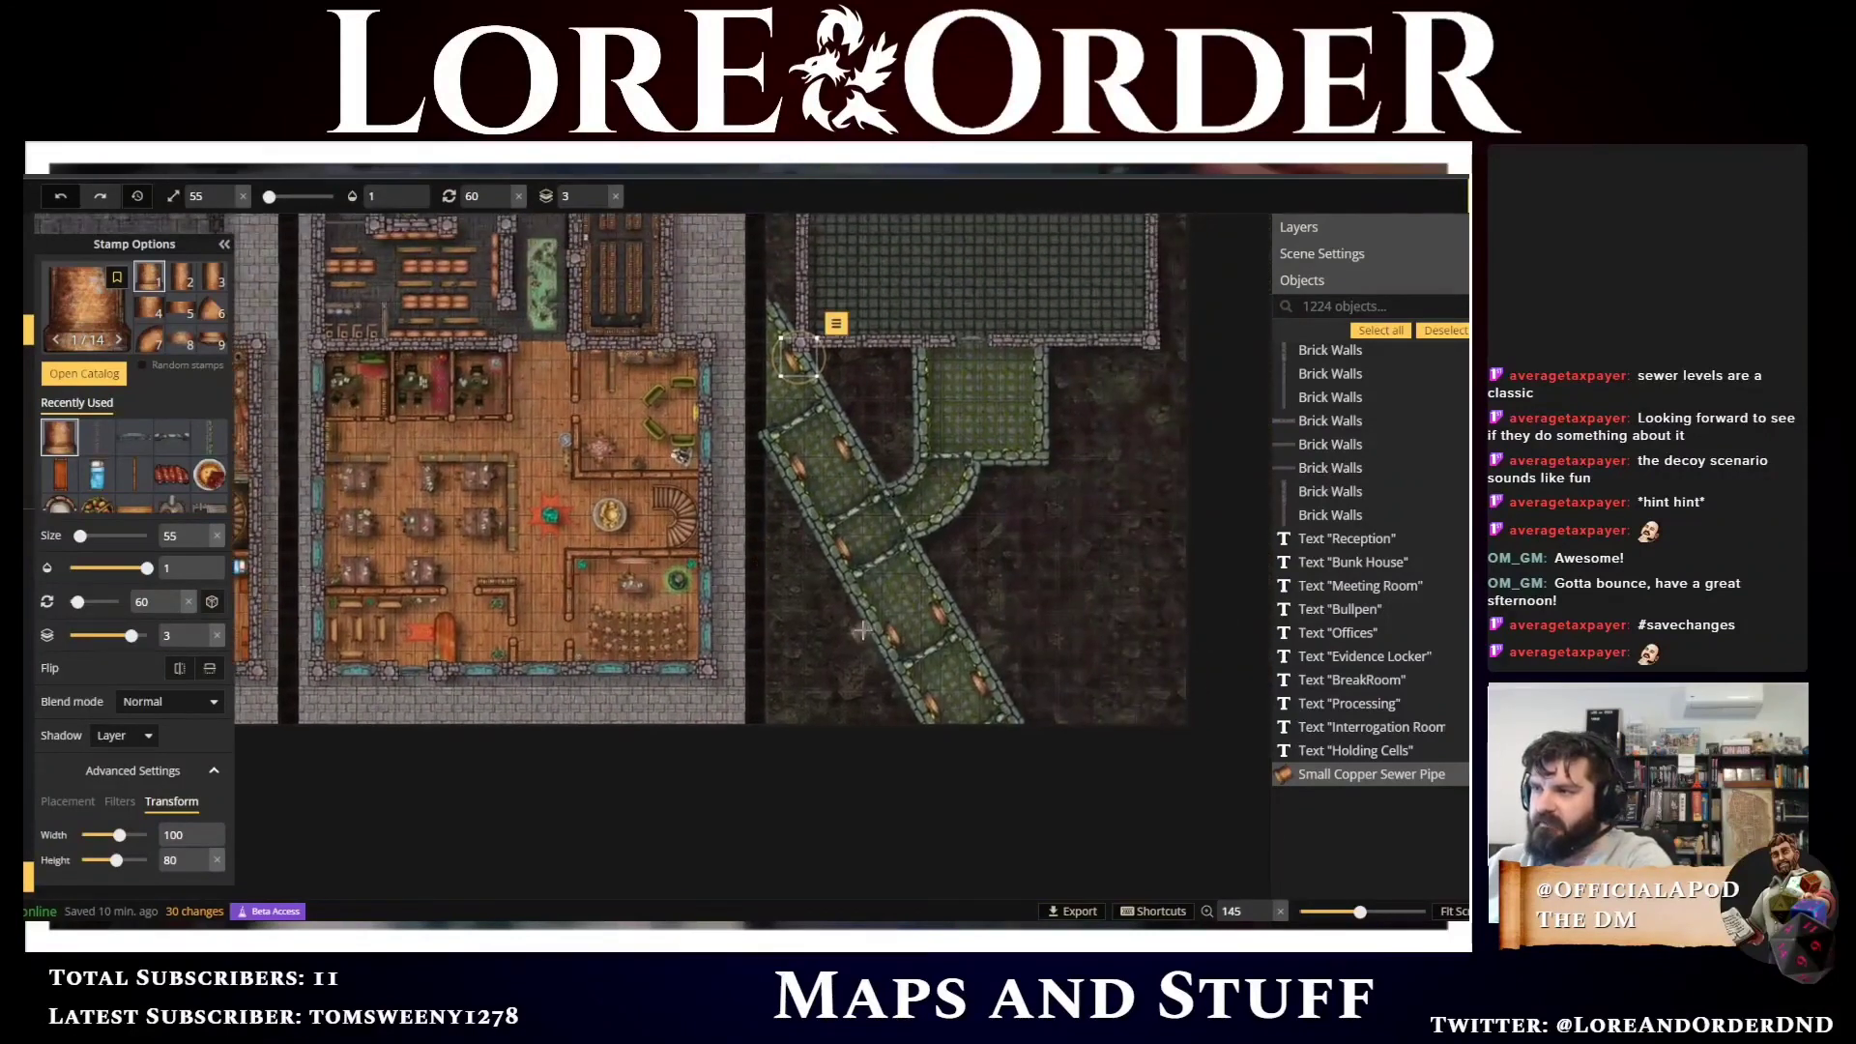
{"action": "scroll", "coordinate": [1098, 561], "scroll_direction": "up", "scroll_amount": 5}
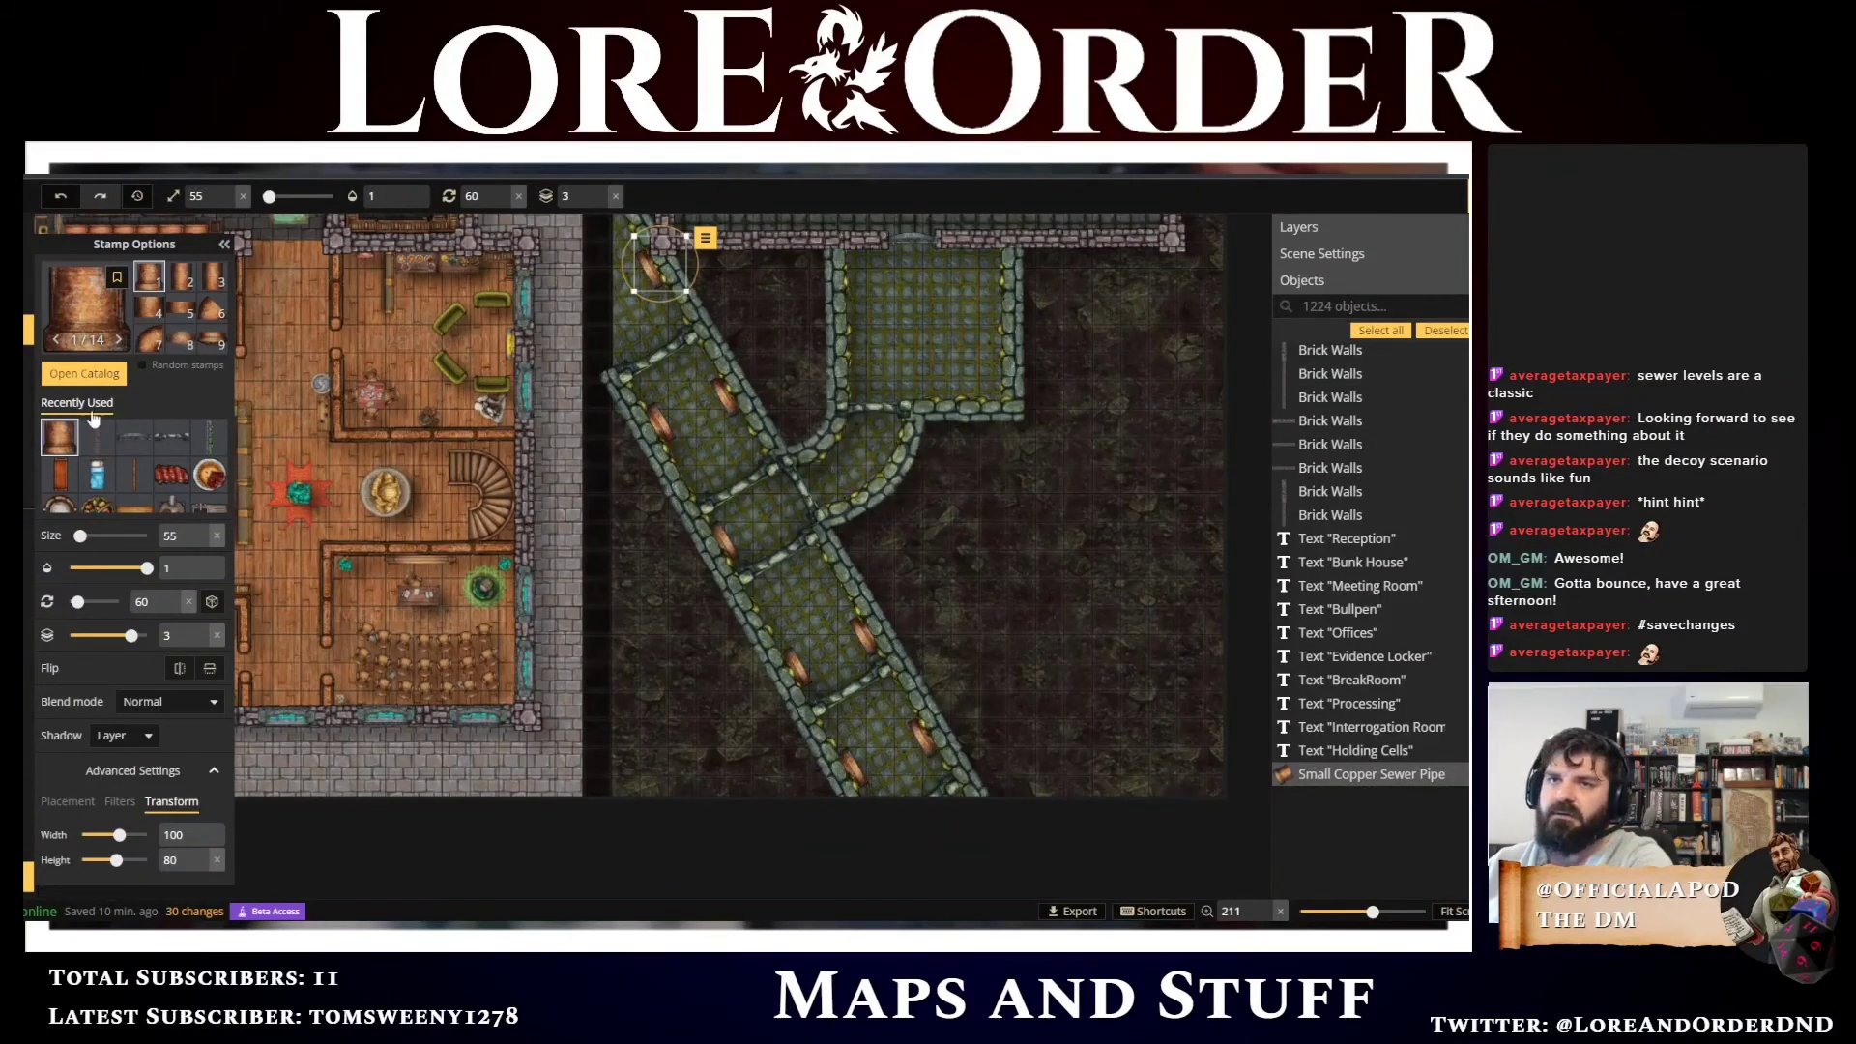
{"action": "left_click", "coordinate": [87, 319]}
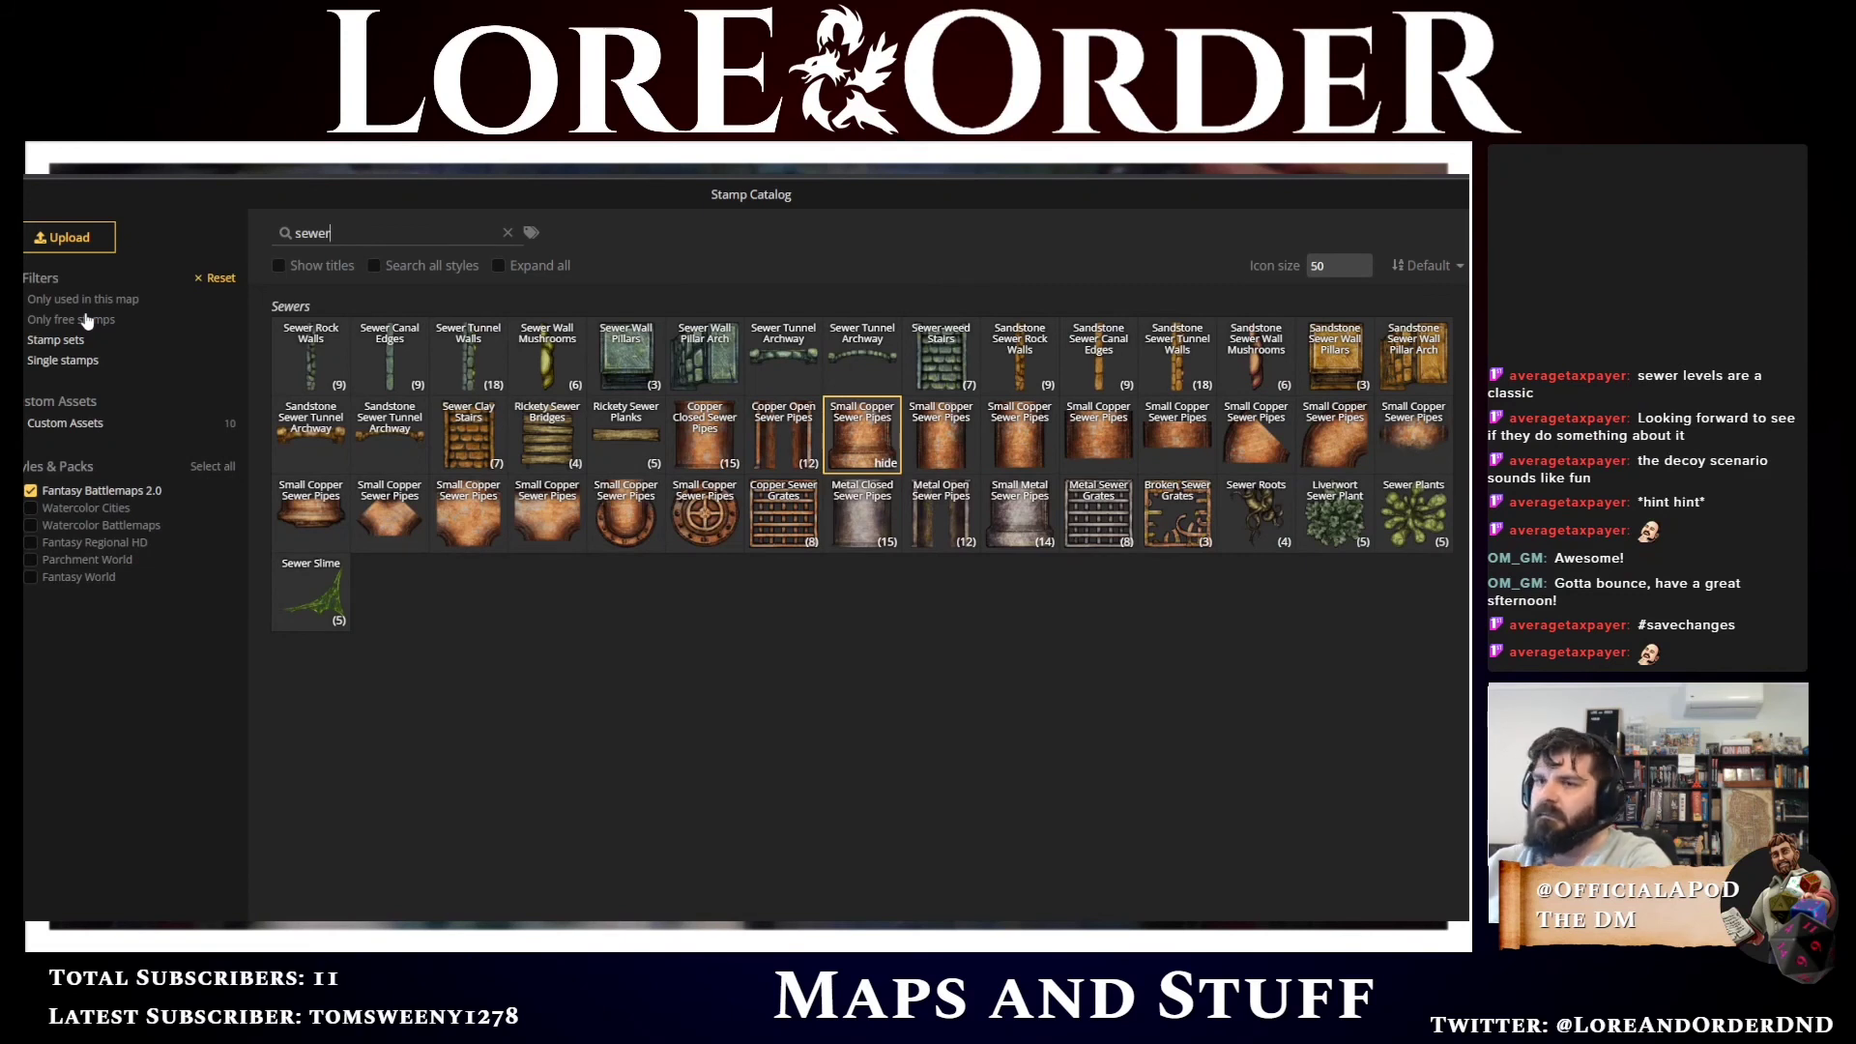
{"action": "left_click", "coordinate": [325, 630]}
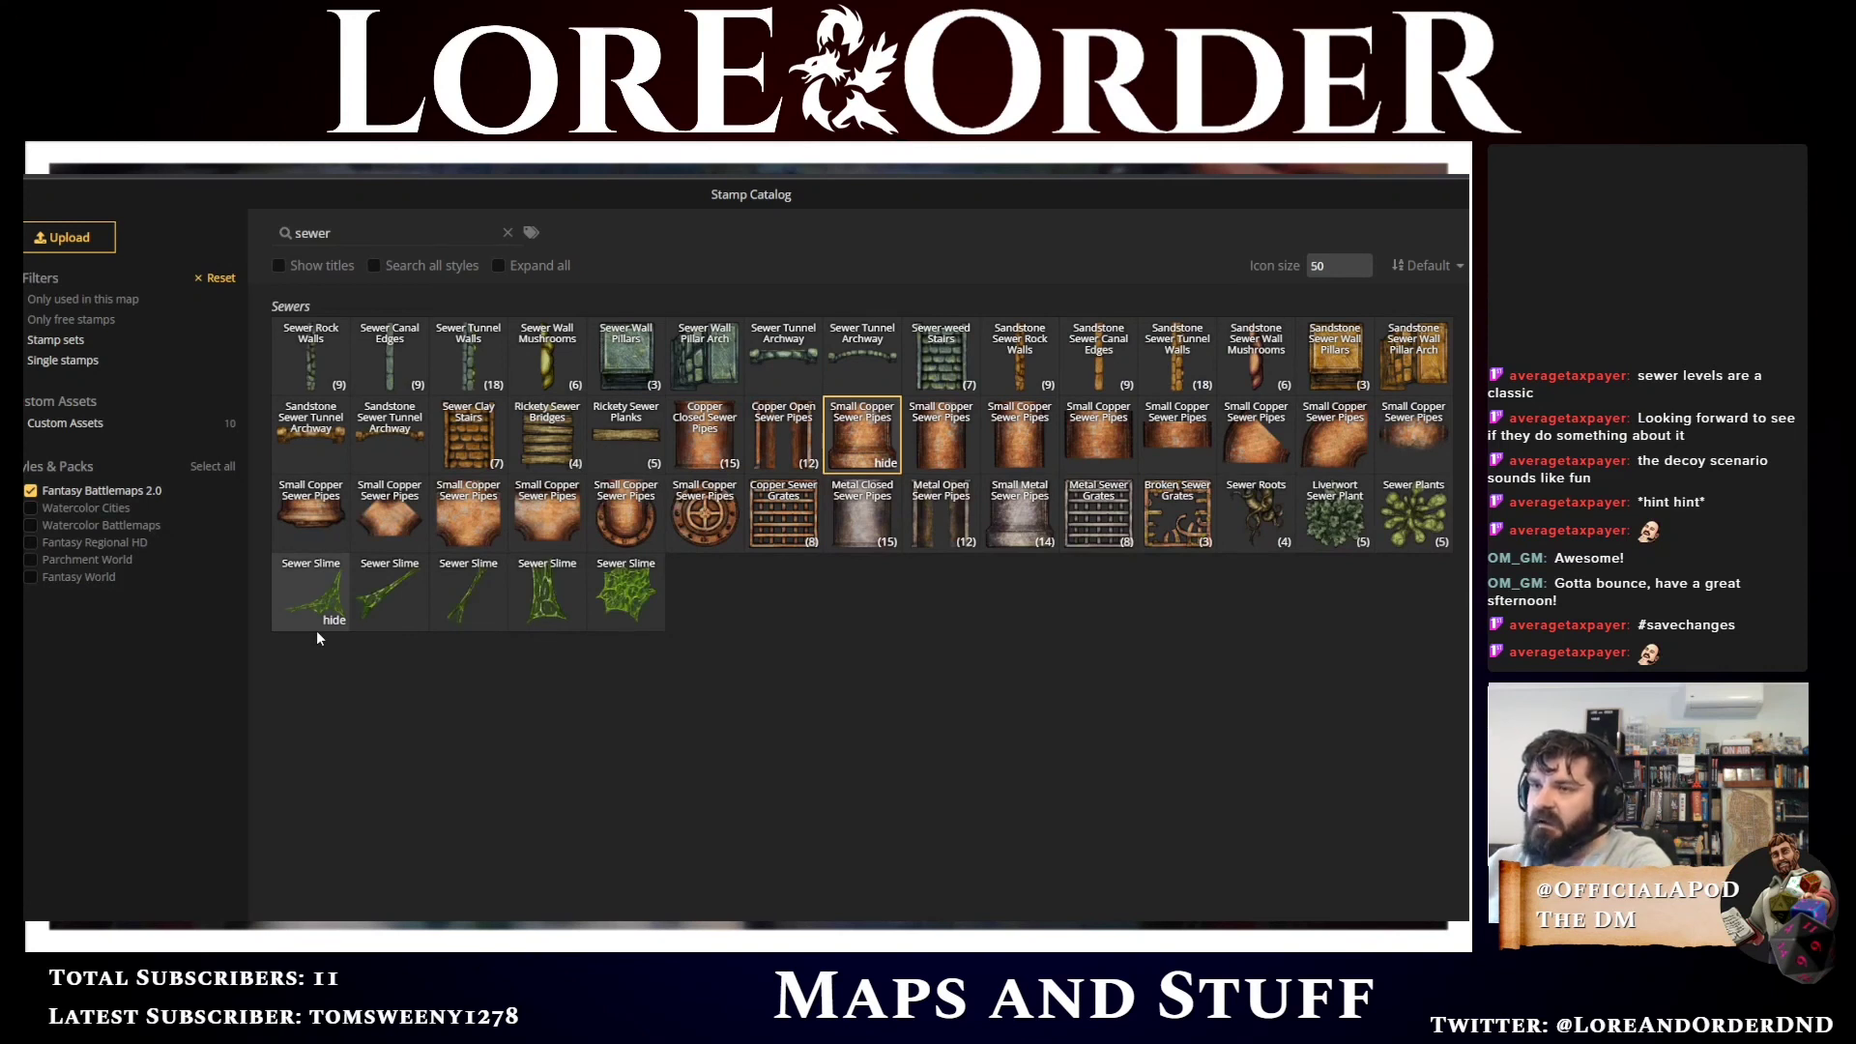
{"action": "left_click", "coordinate": [316, 609]}
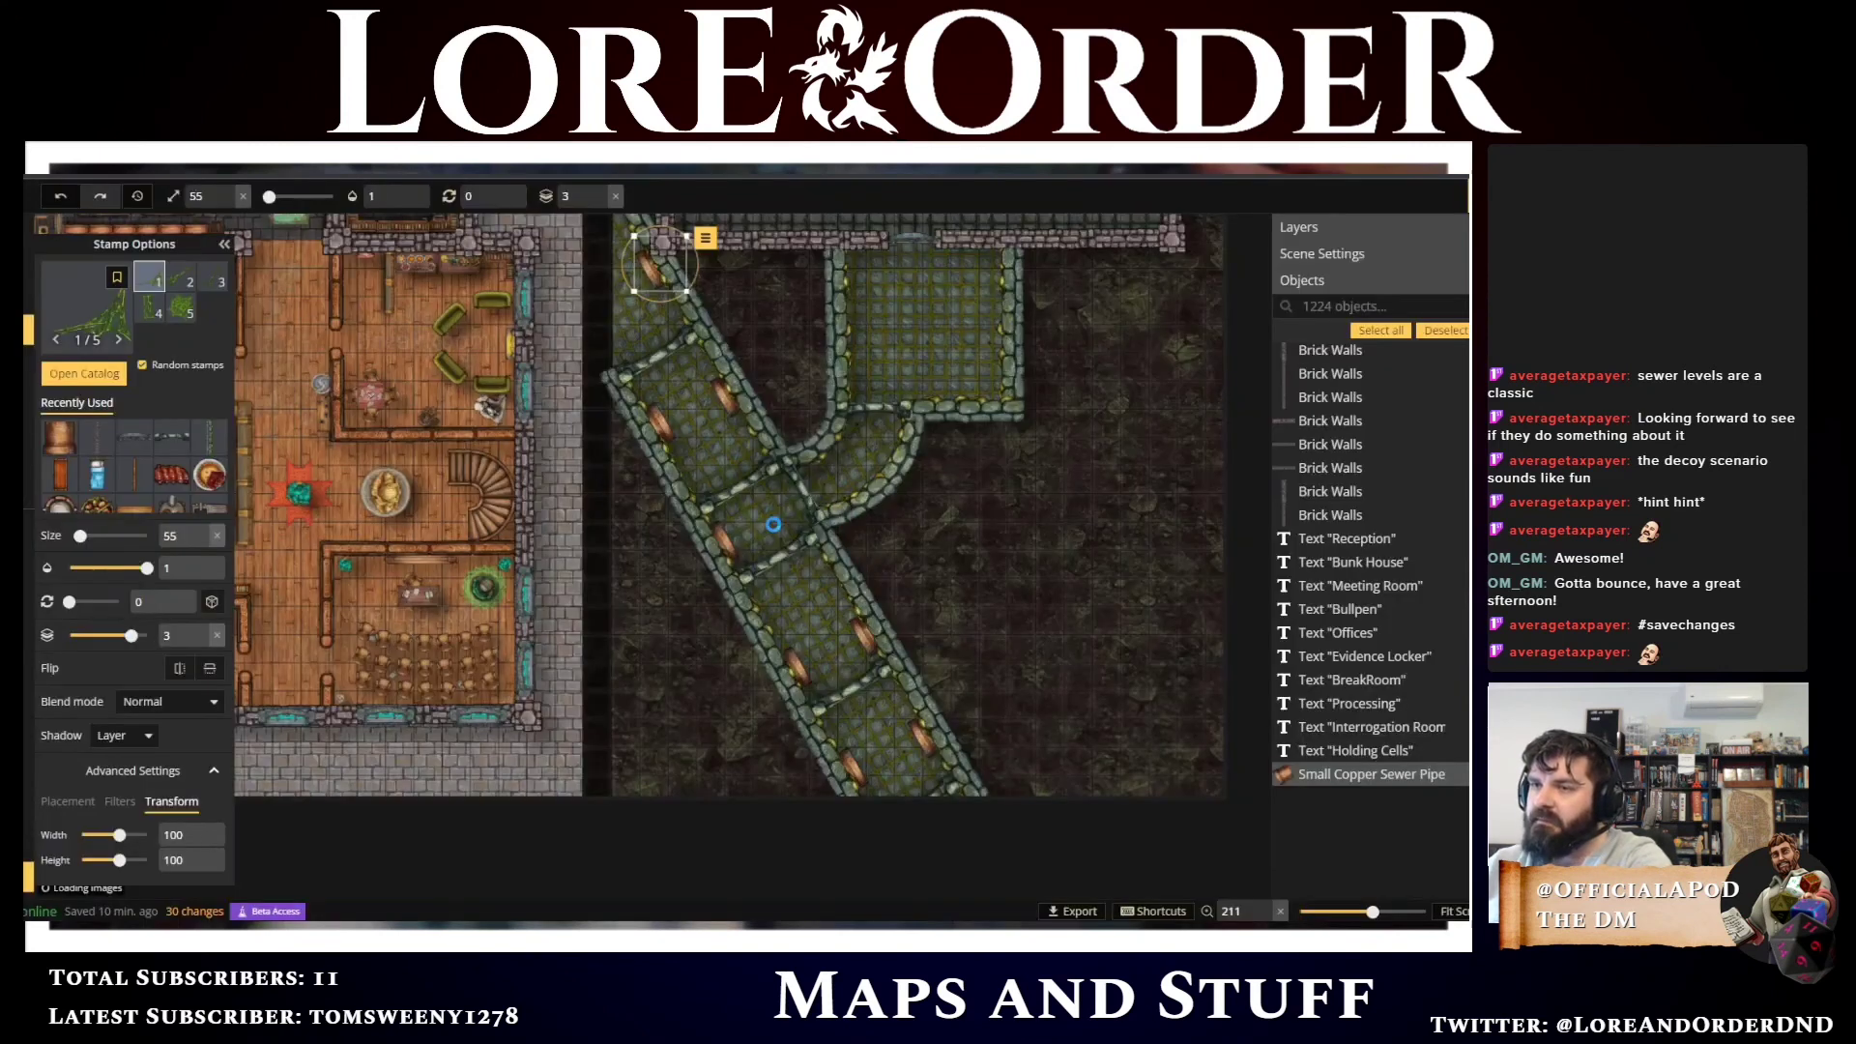
Reduce the slime stamp to size 20 and place the corner piece in the lower-right corner of the small sewer room
{"action": "scroll", "coordinate": [1020, 426], "scroll_direction": "up", "scroll_amount": 4}
{"action": "left_click", "coordinate": [1020, 426]}
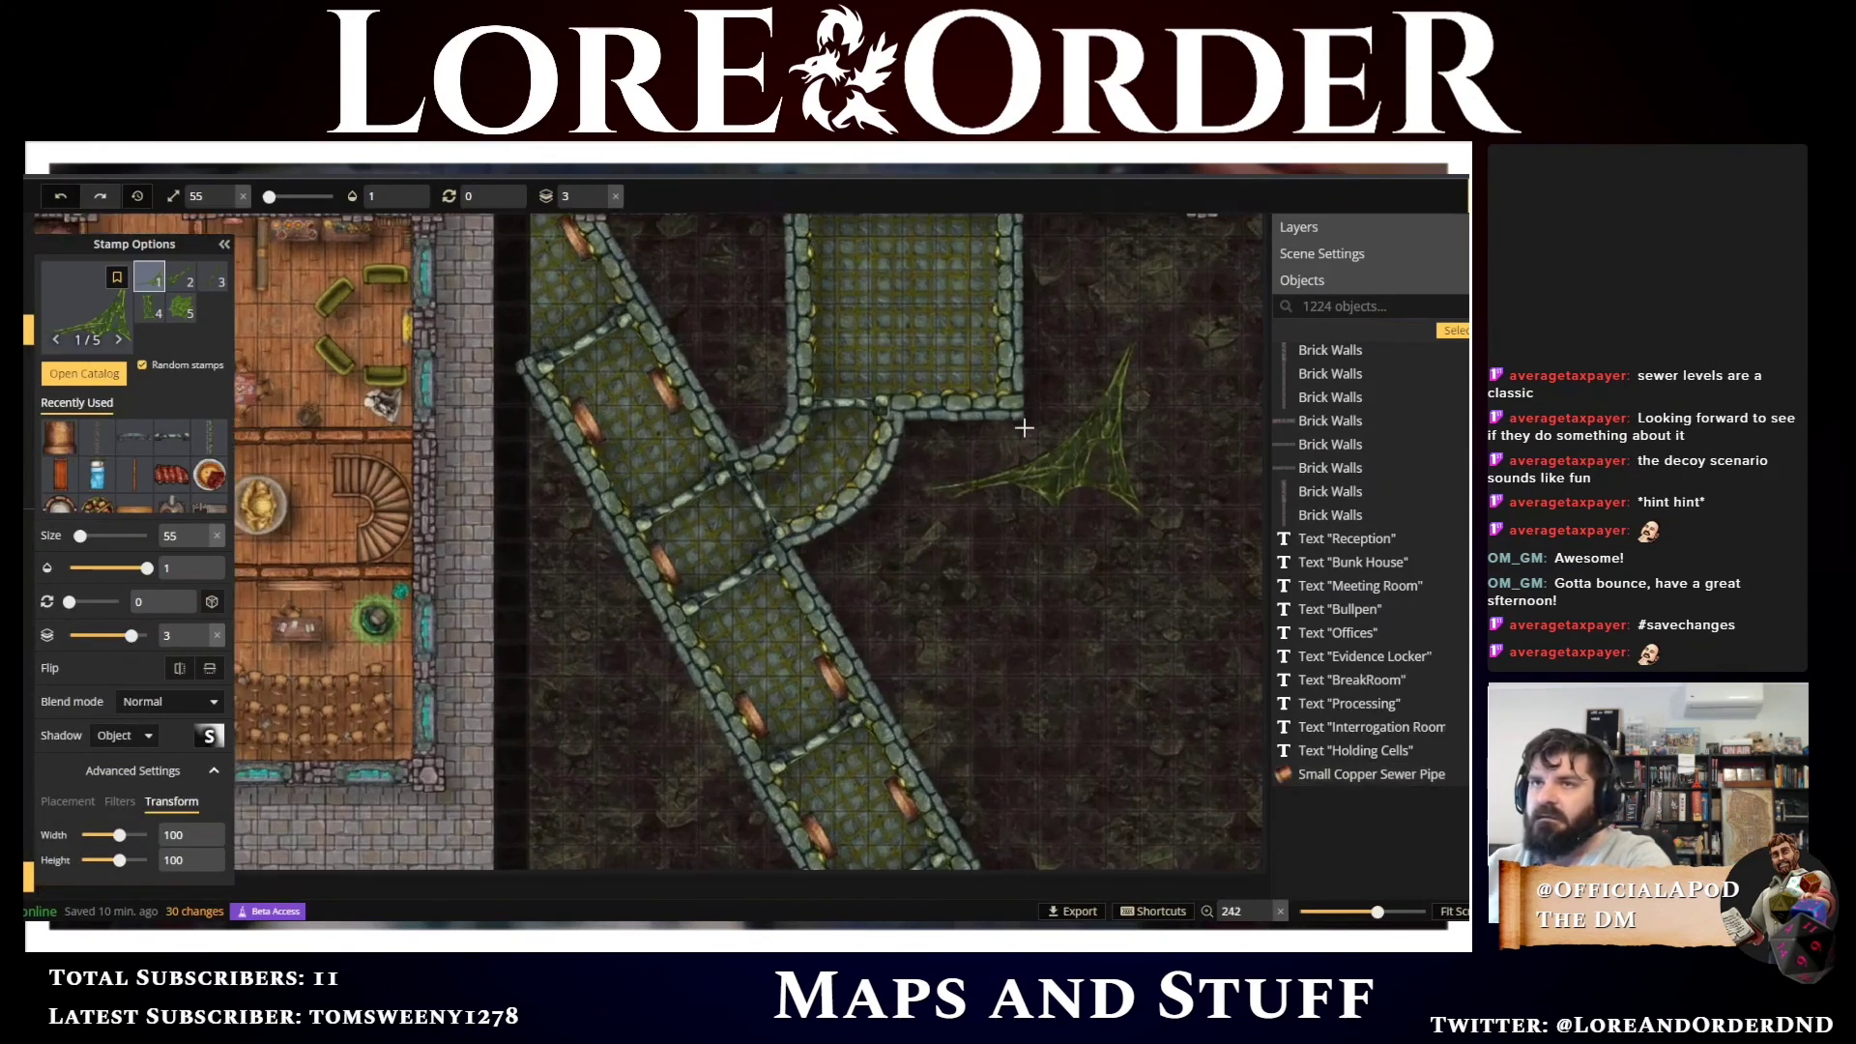
{"action": "scroll", "coordinate": [1020, 427], "scroll_direction": "up", "scroll_amount": 3}
{"action": "left_click_drag", "start_coordinate": [1015, 415], "coordinate": [750, 677]}
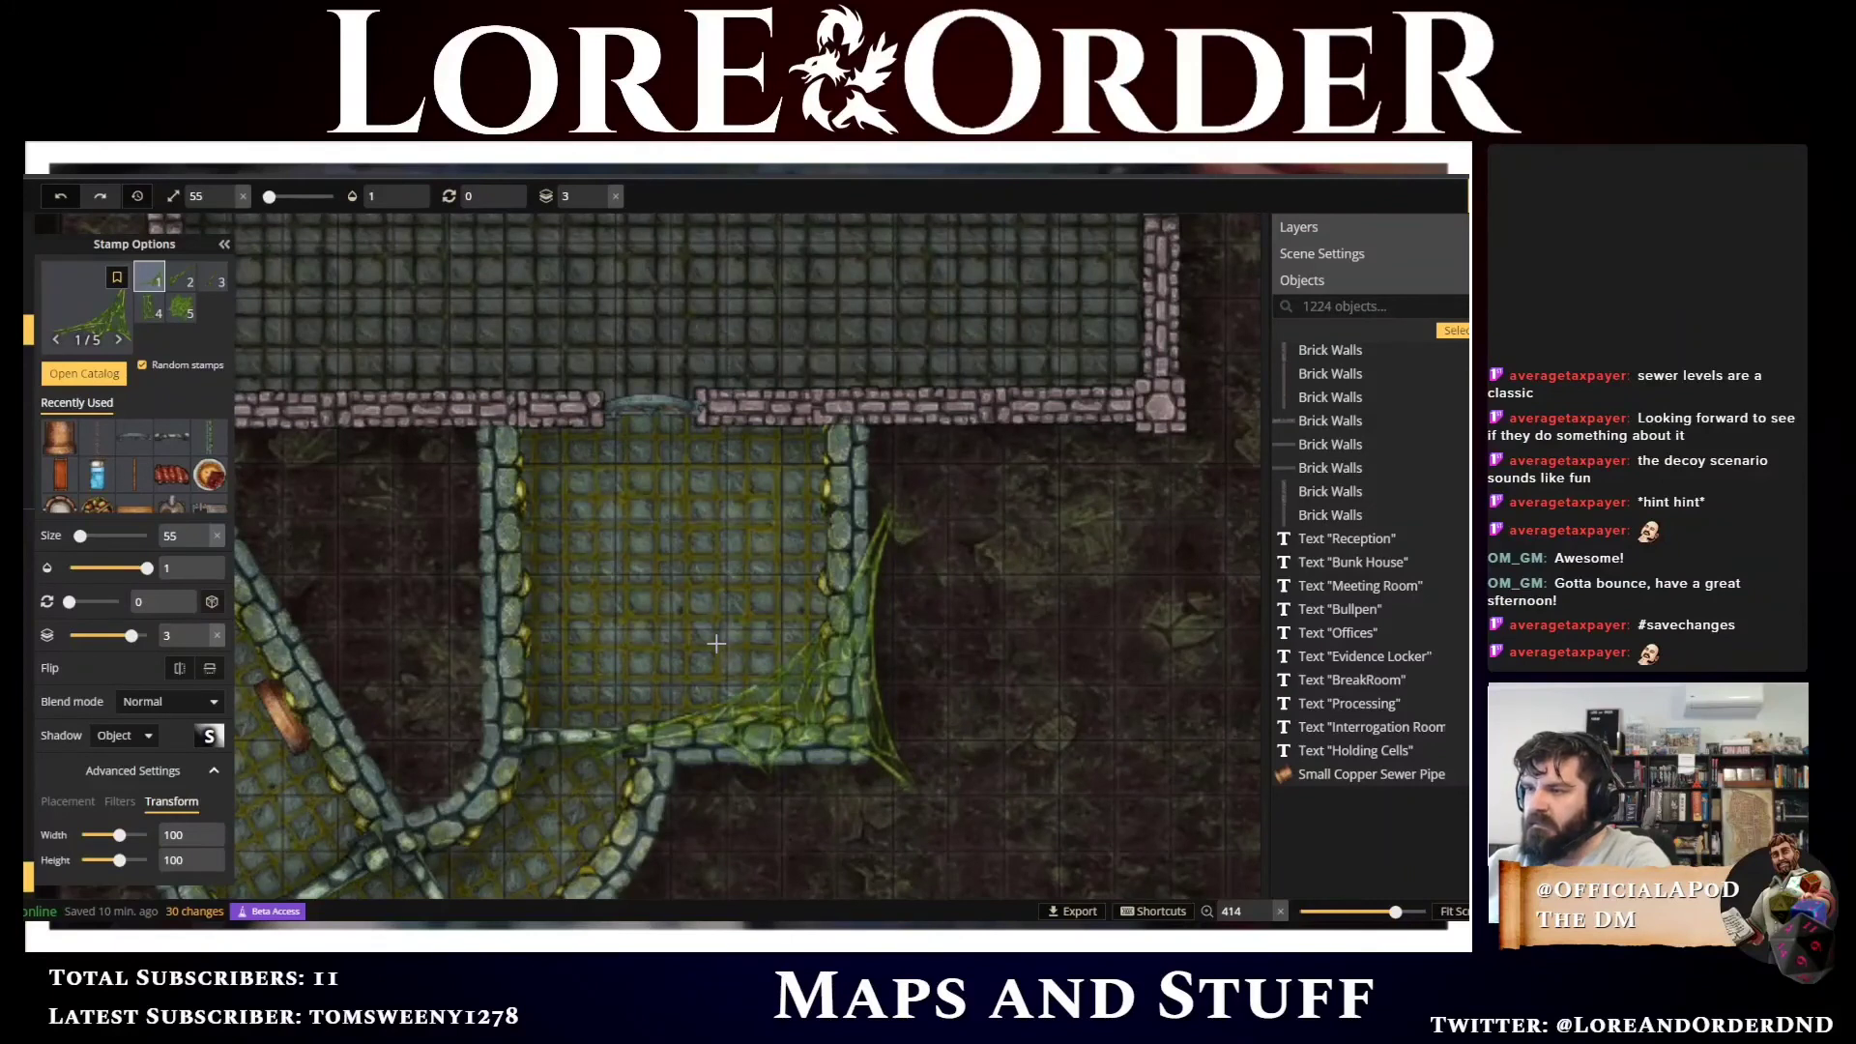
{"action": "scroll", "coordinate": [717, 643], "scroll_direction": "down", "scroll_amount": 9}
{"action": "scroll", "coordinate": [798, 707], "scroll_direction": "up", "scroll_amount": 2}
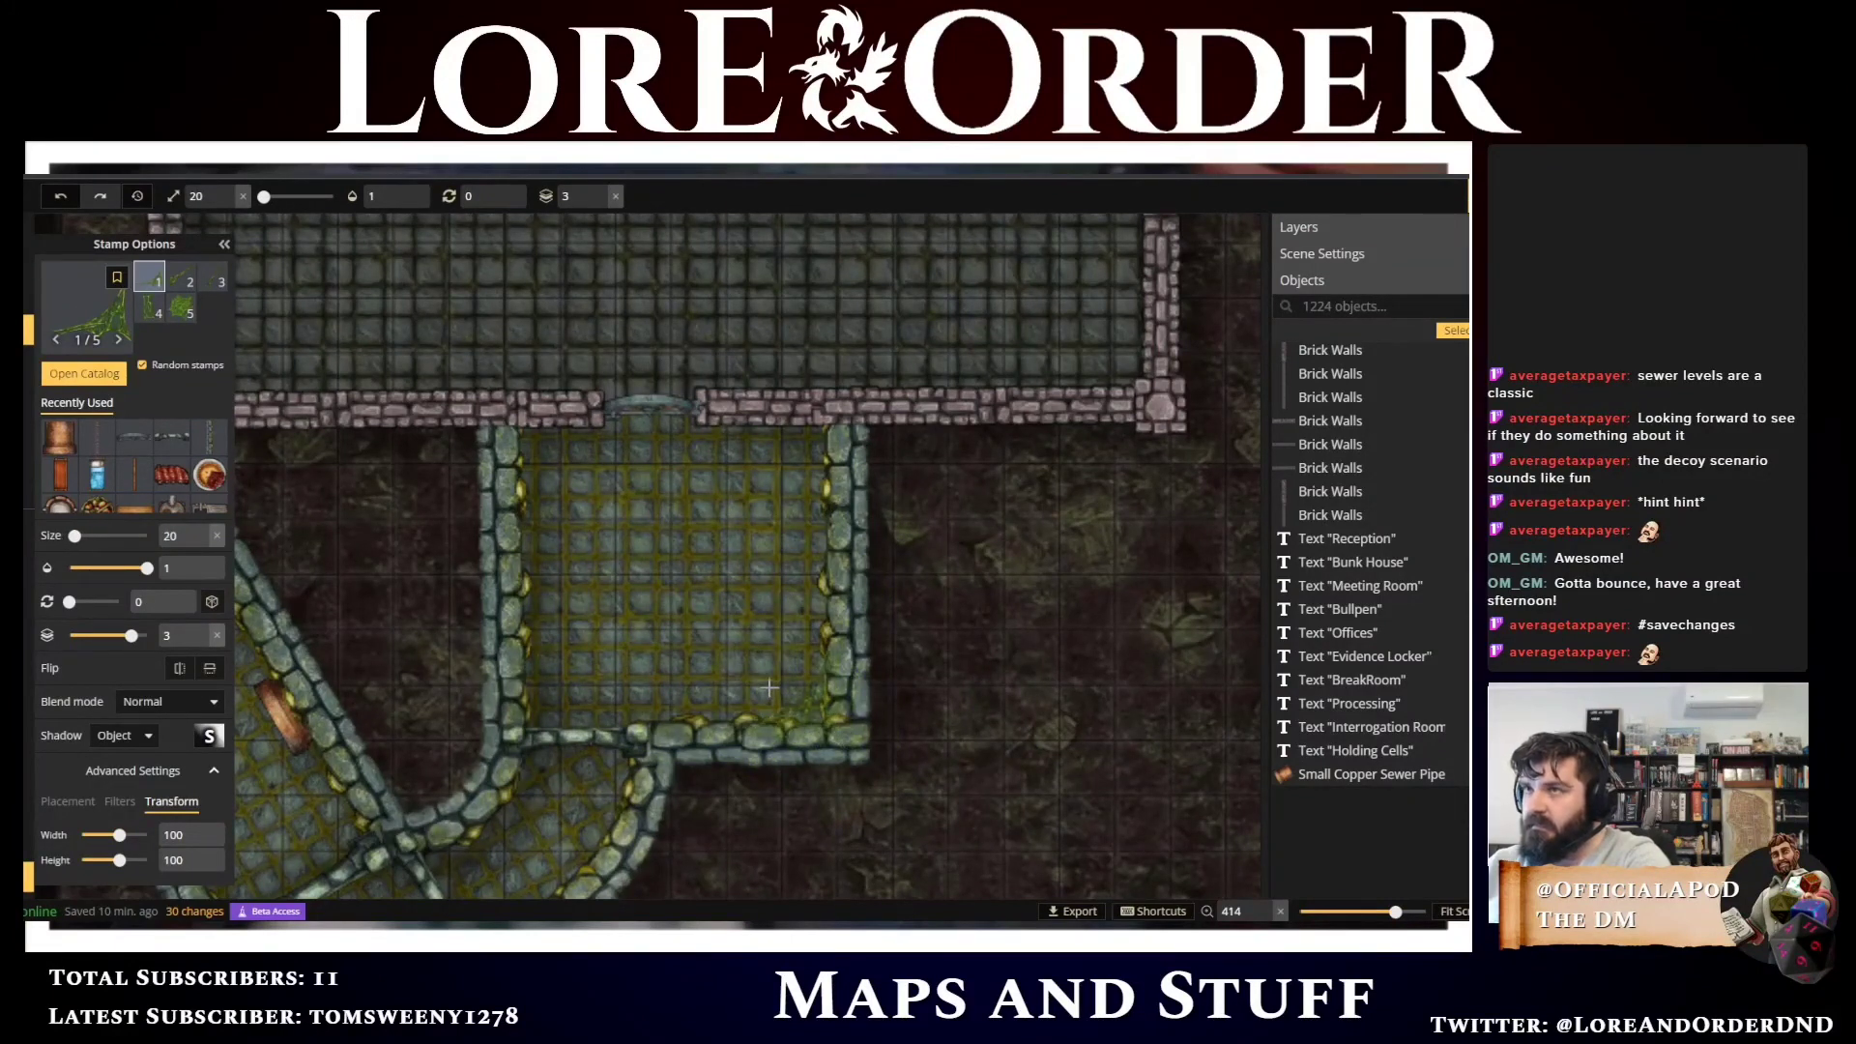
{"action": "left_click", "coordinate": [767, 680]}
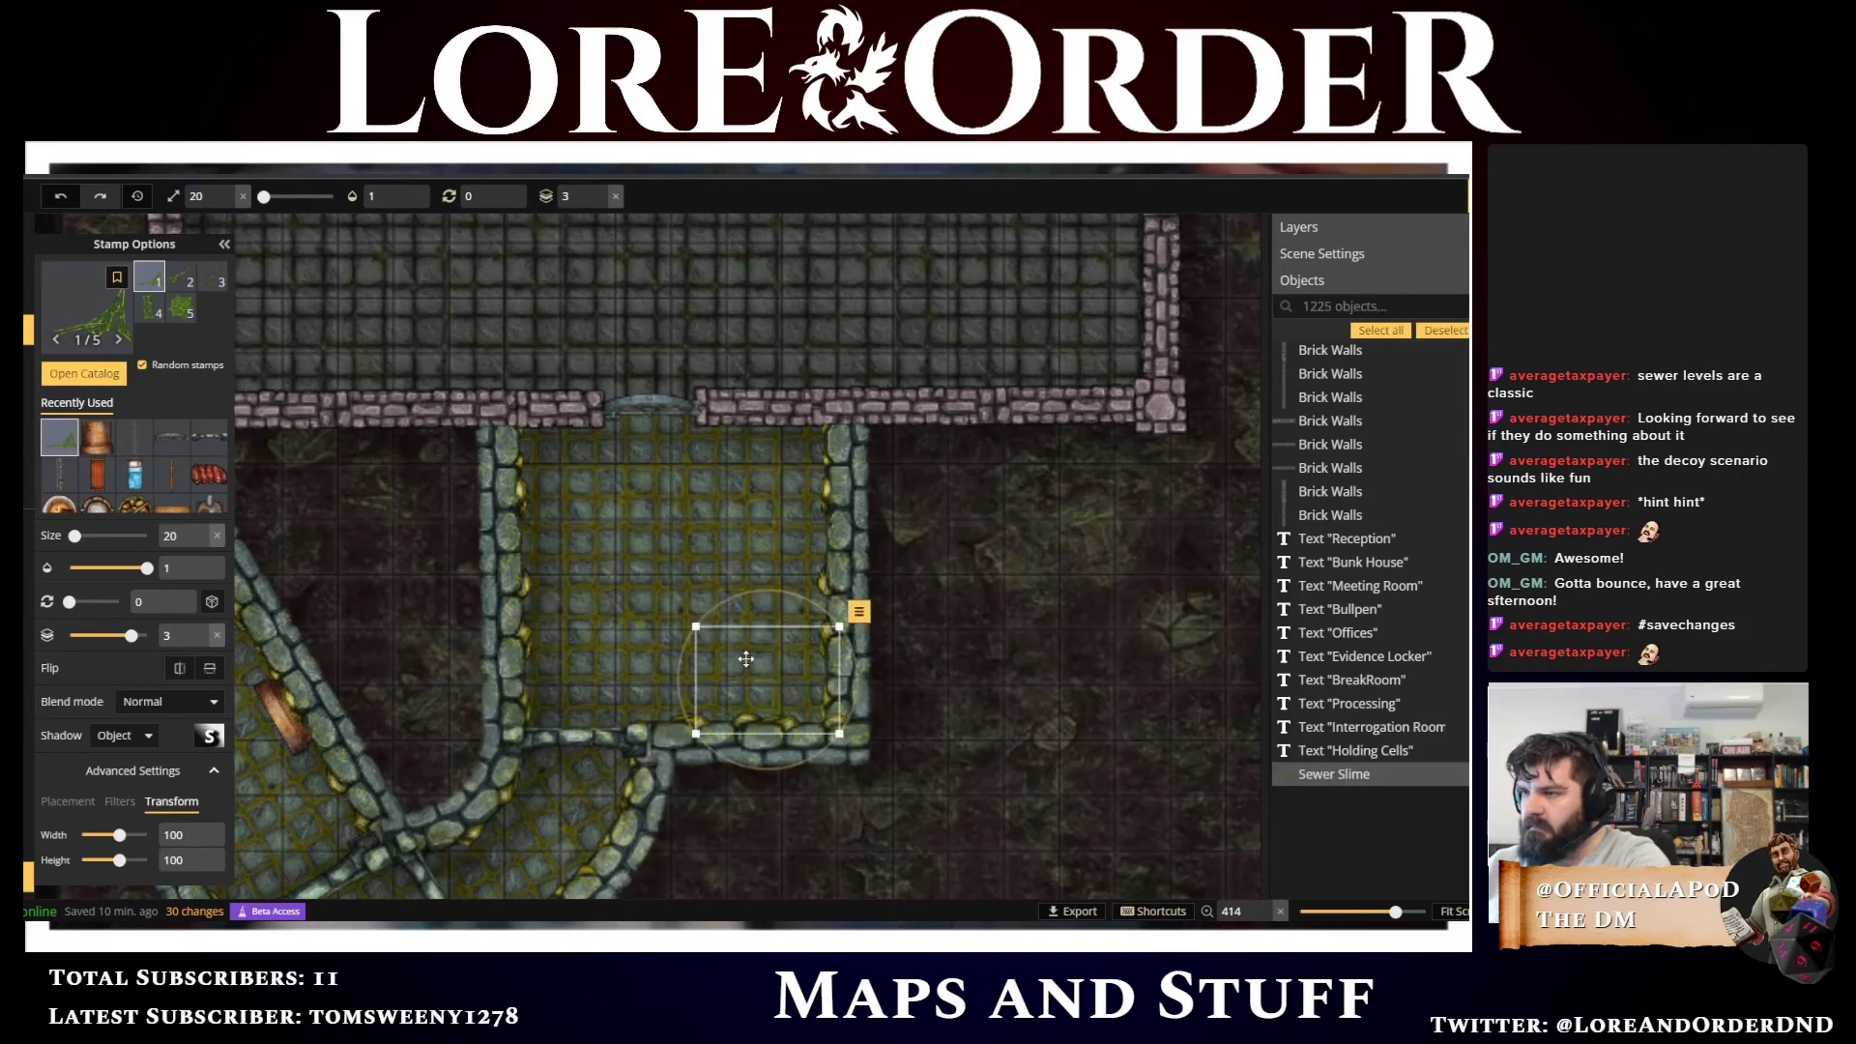
Set the slime size to 30 and place a strand between the two facing pipes above the curved passage
{"action": "left_click_drag", "start_coordinate": [964, 712], "coordinate": [1160, 522]}
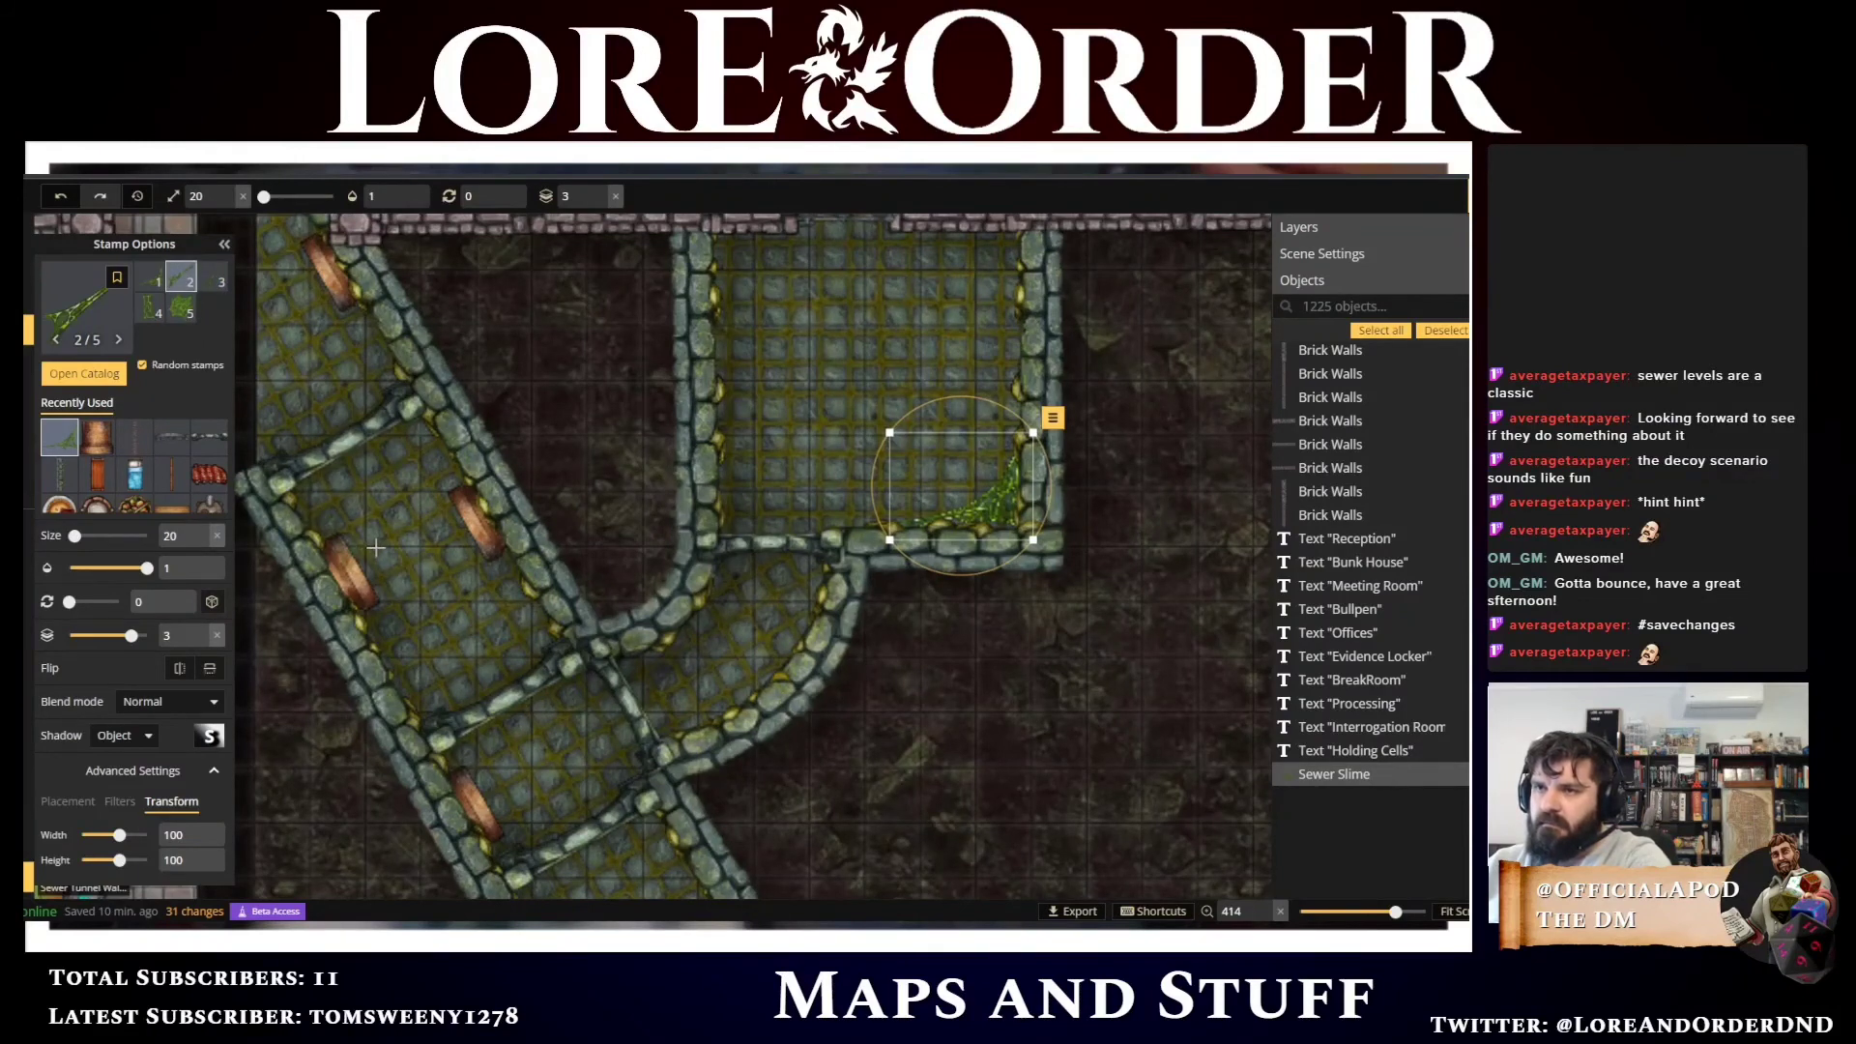
{"action": "key", "text": "bracketright"}
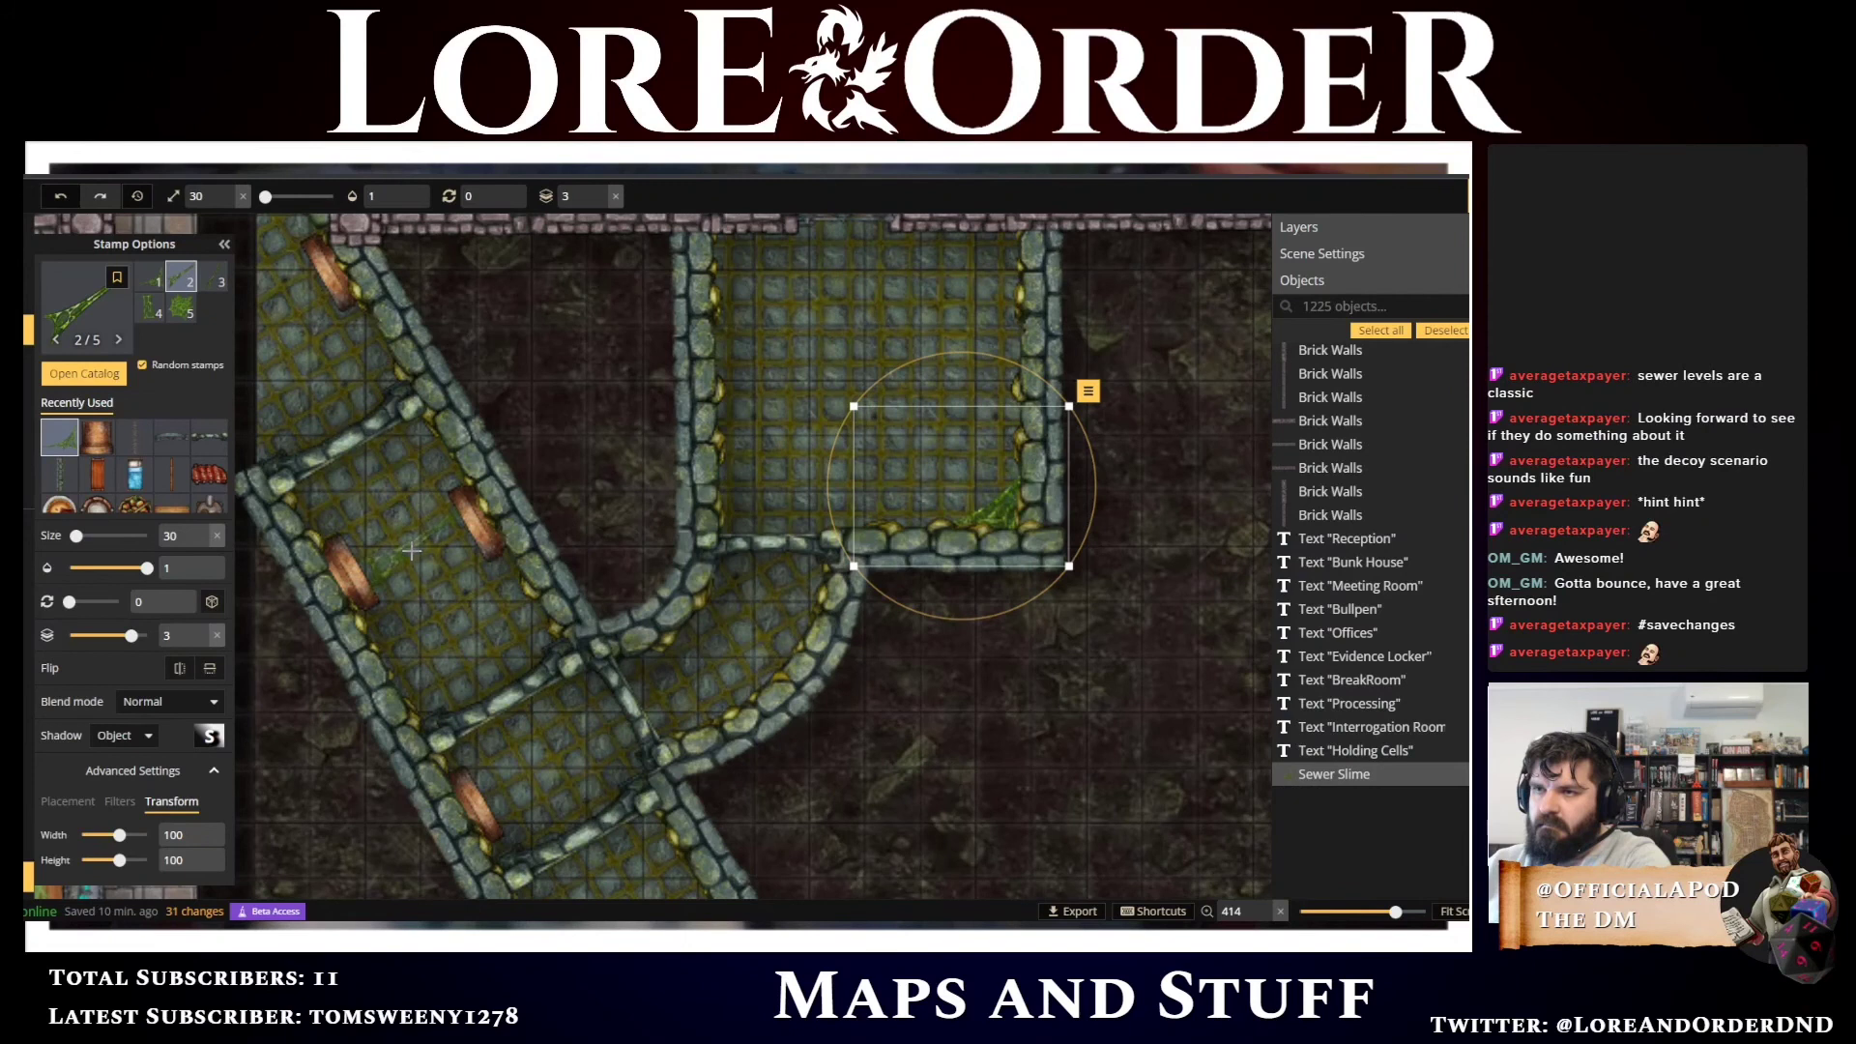
{"action": "left_click", "coordinate": [408, 553]}
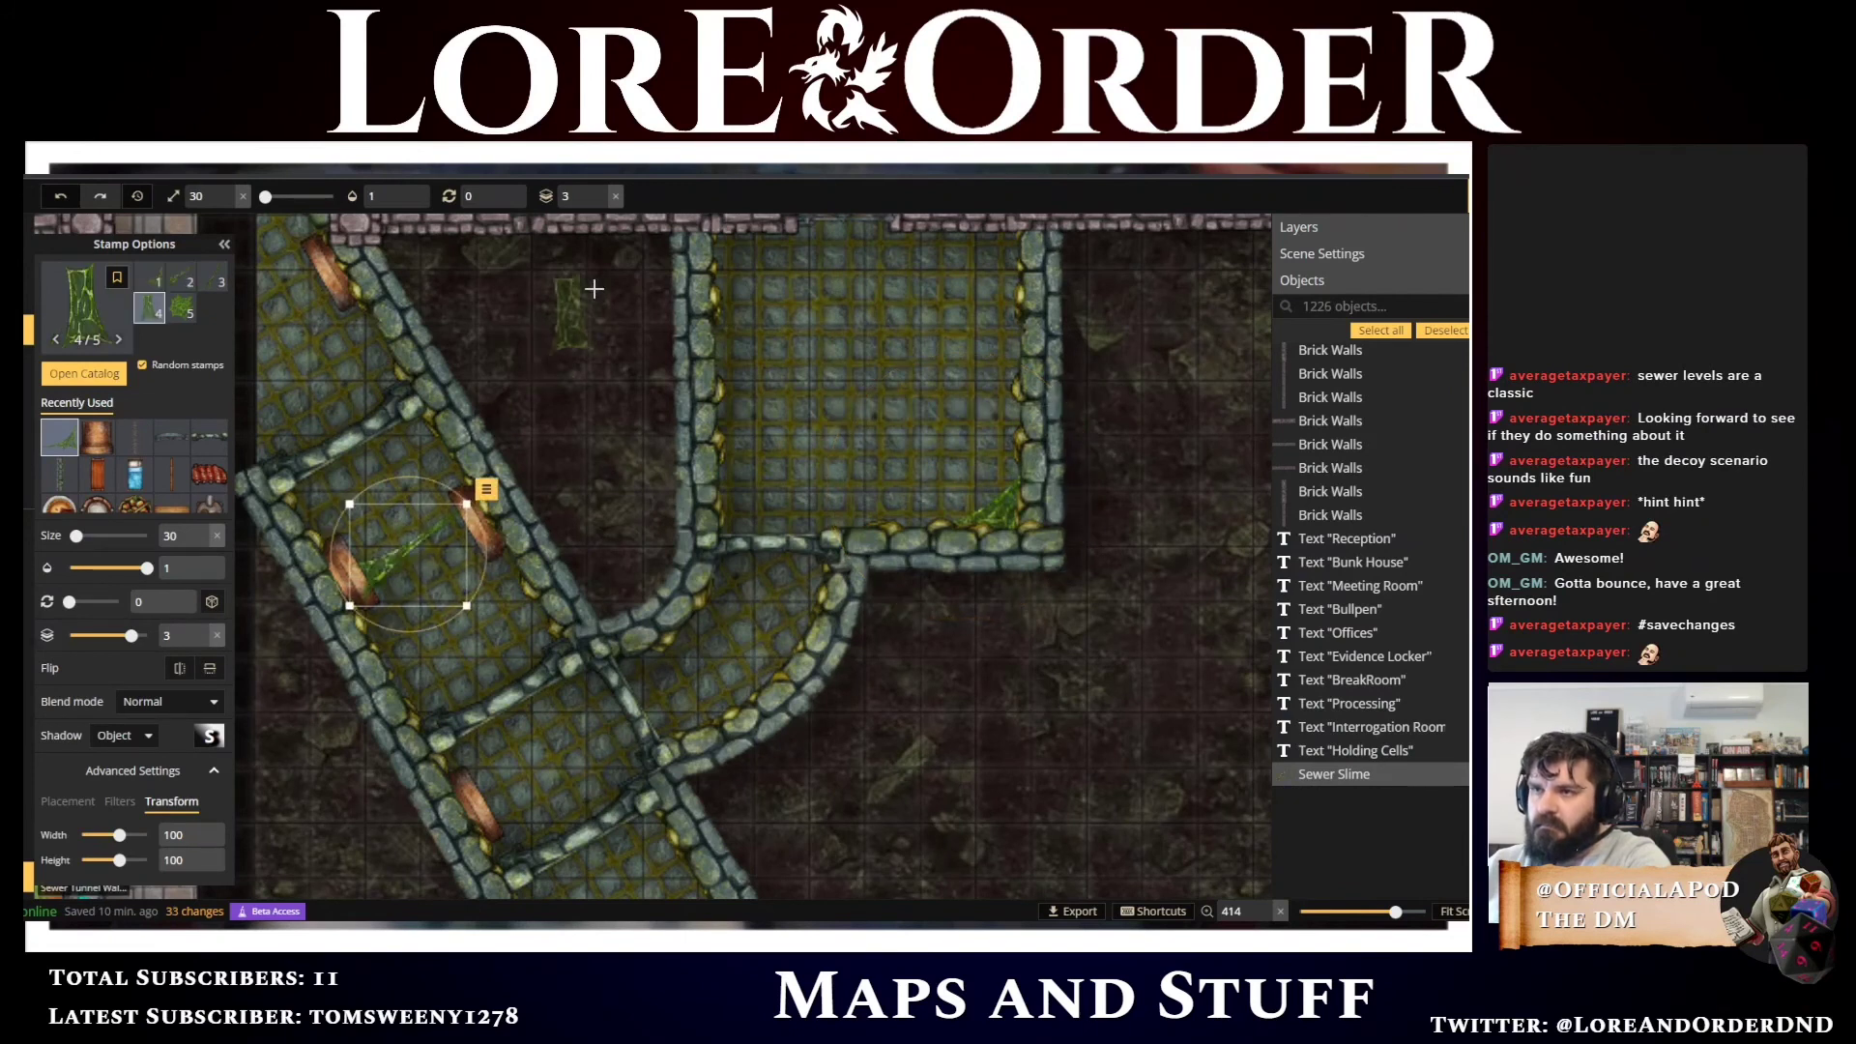
Move the new slime strand down to layer 2 and nudge it slightly between the facing pipes
{"action": "key", "text": "Page_Down"}
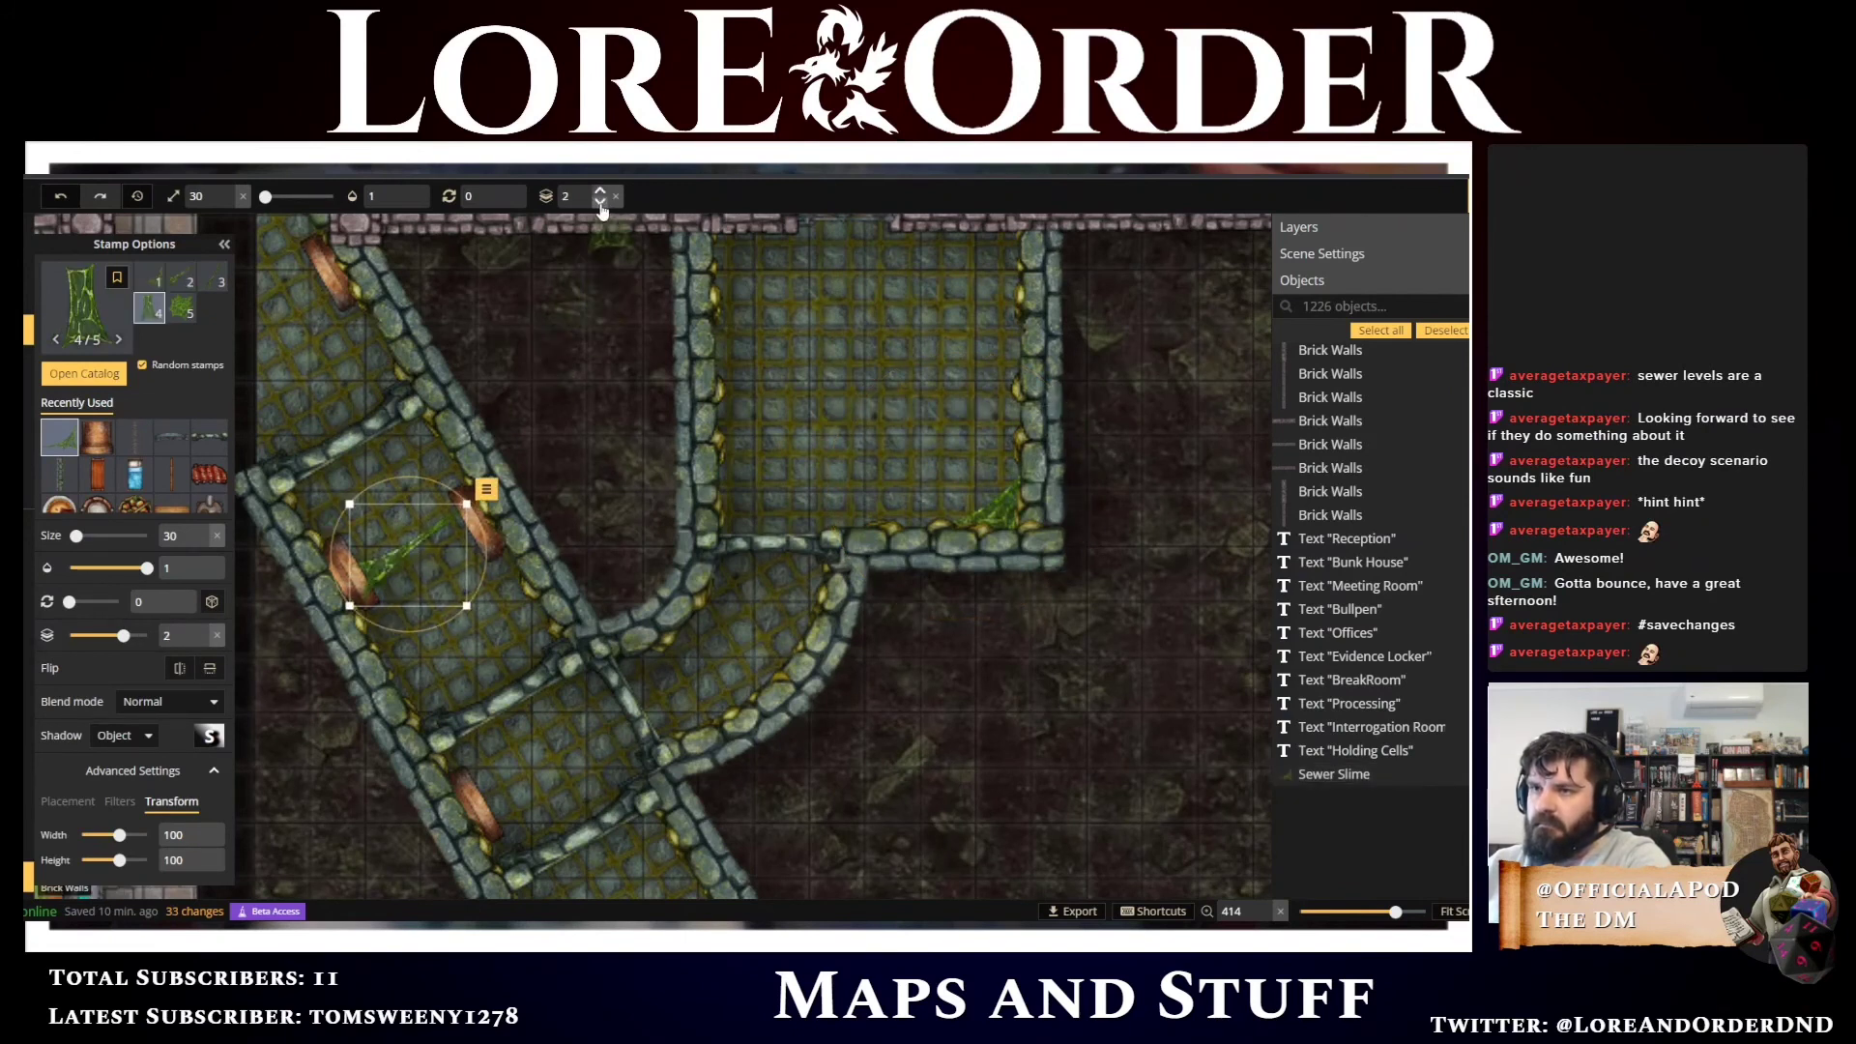
{"action": "key", "text": "Escape"}
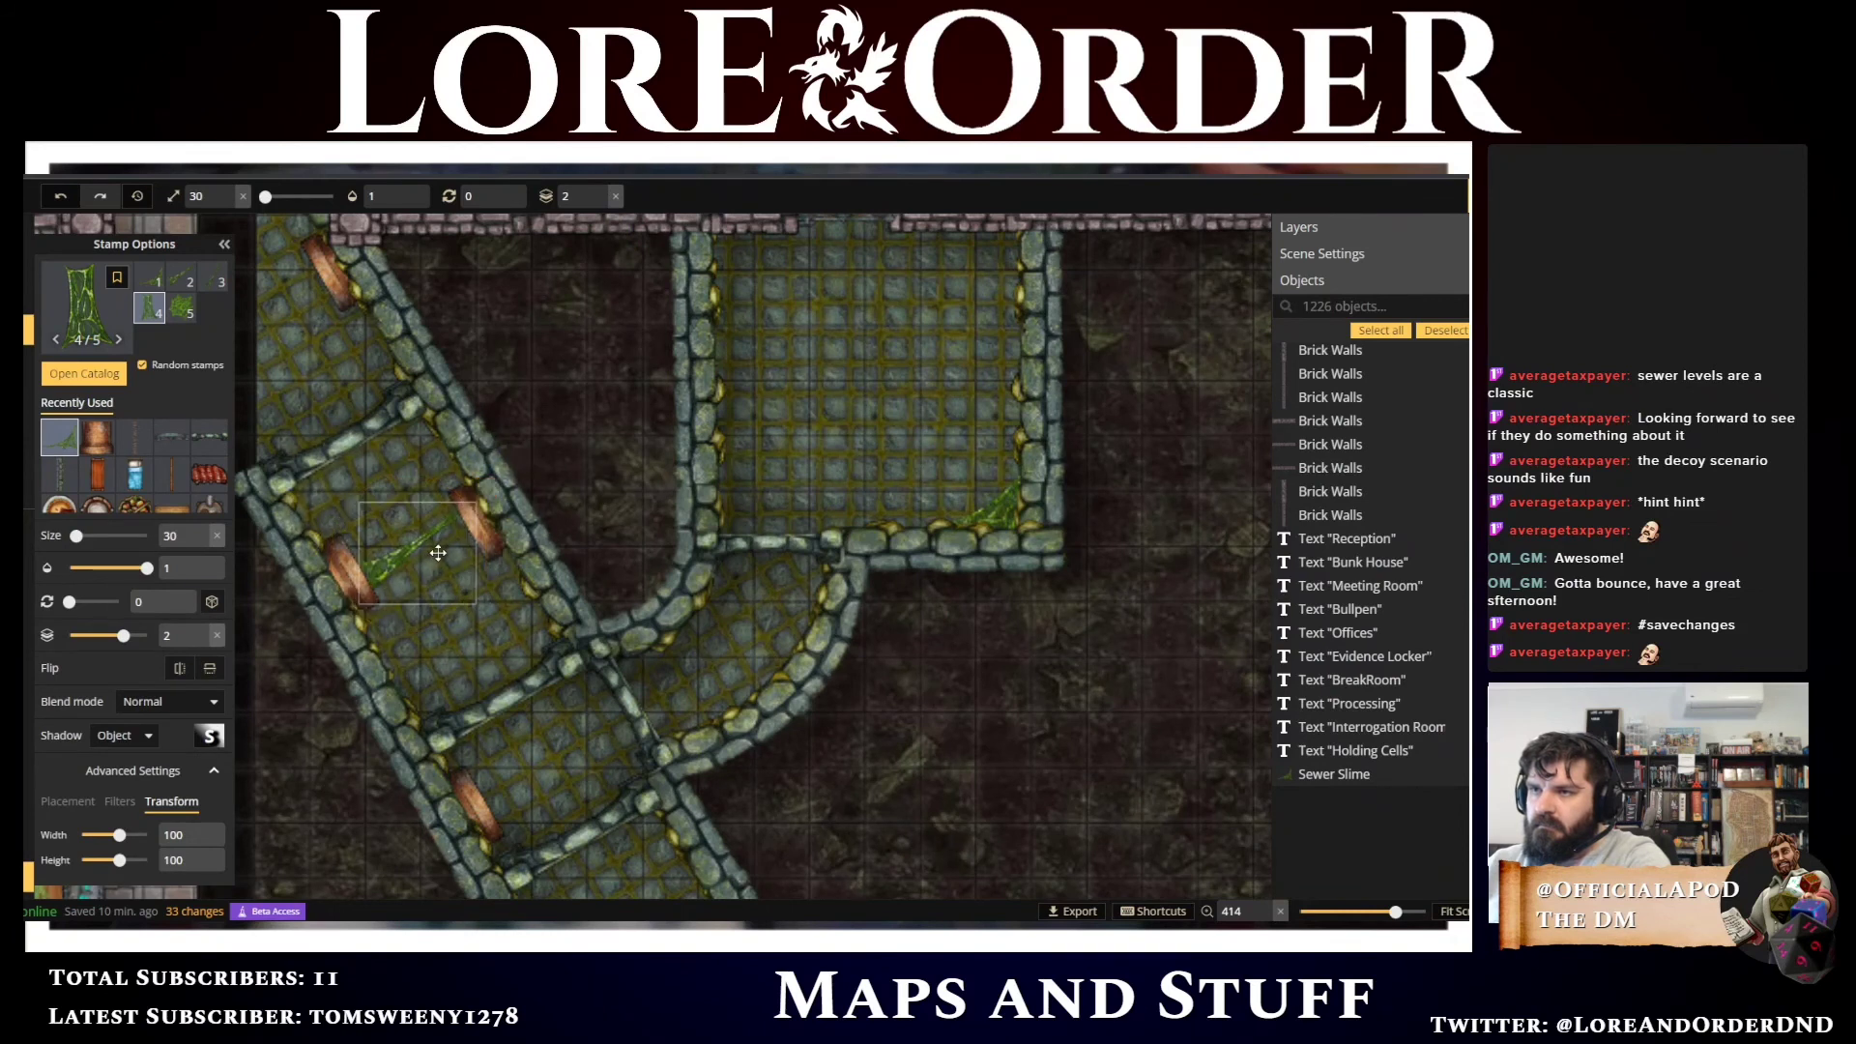
{"action": "left_click", "coordinate": [438, 552]}
{"action": "scroll", "coordinate": [1059, 626], "scroll_direction": "down", "scroll_amount": 3}
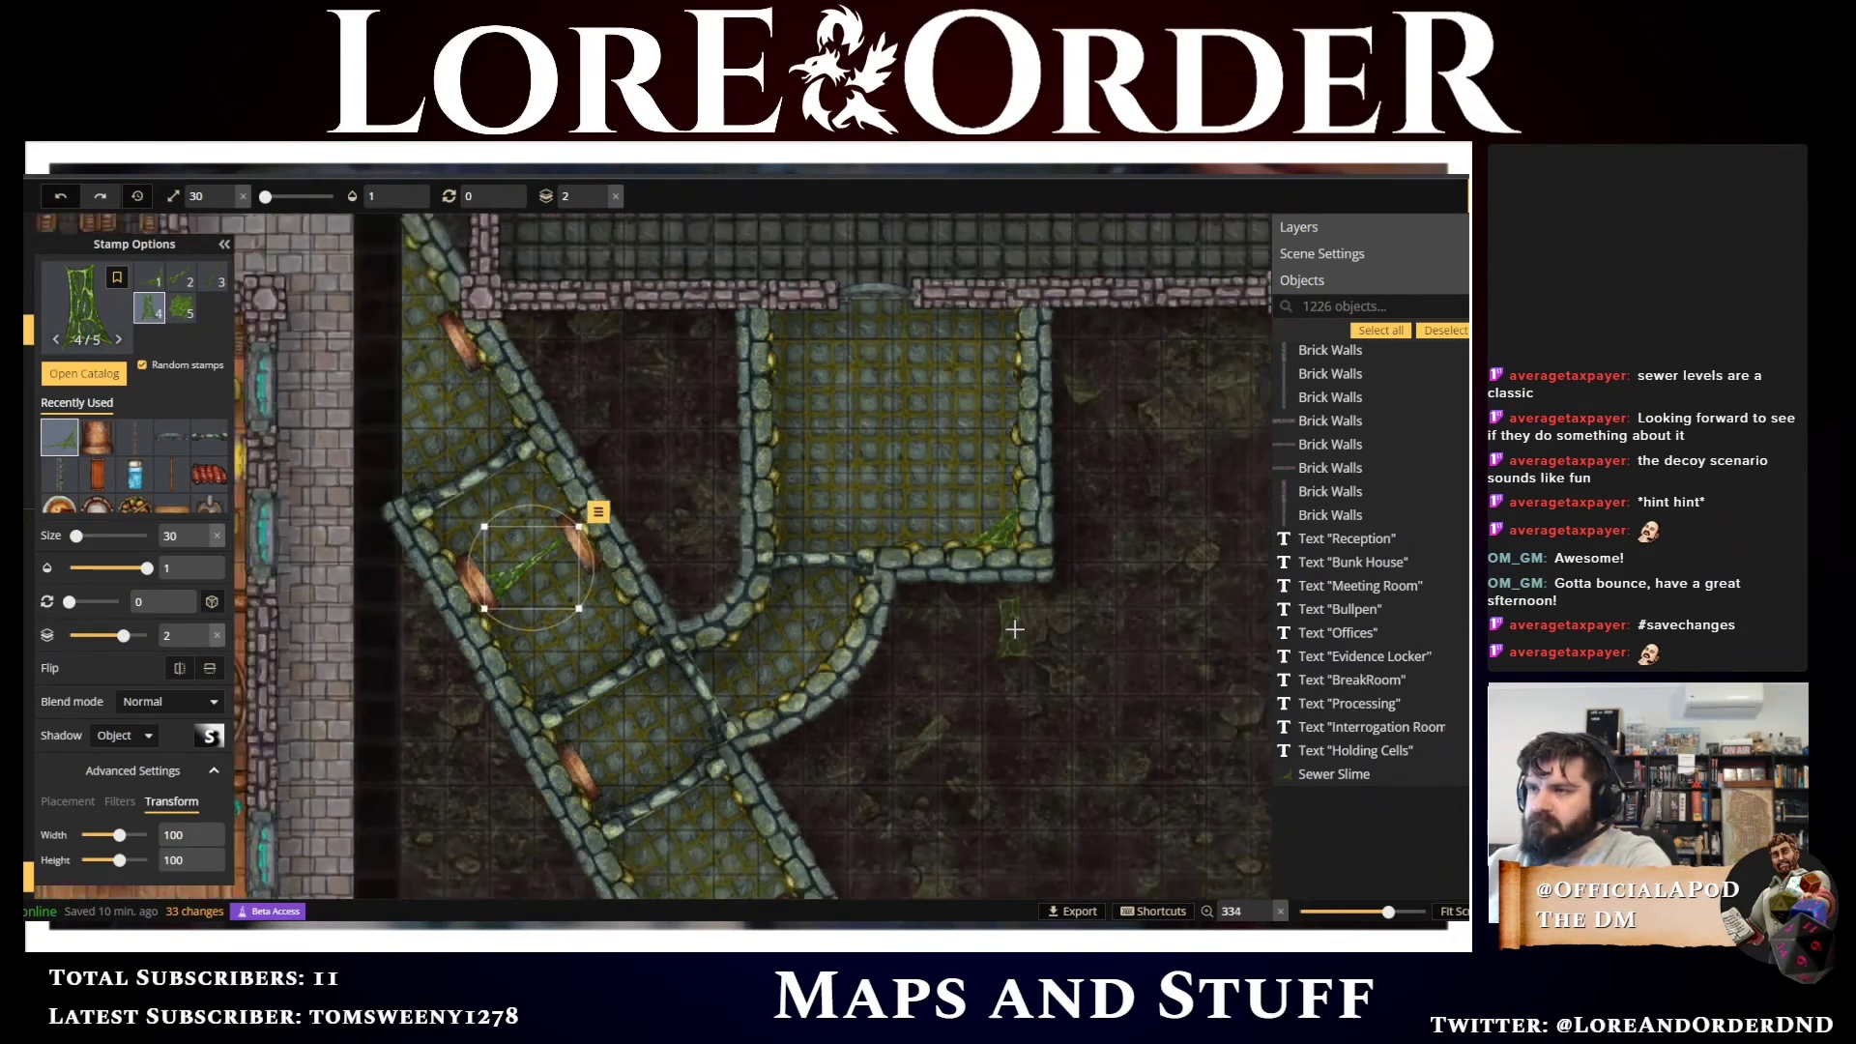
{"action": "key", "text": "Escape"}
{"action": "key", "text": "Page_Down"}
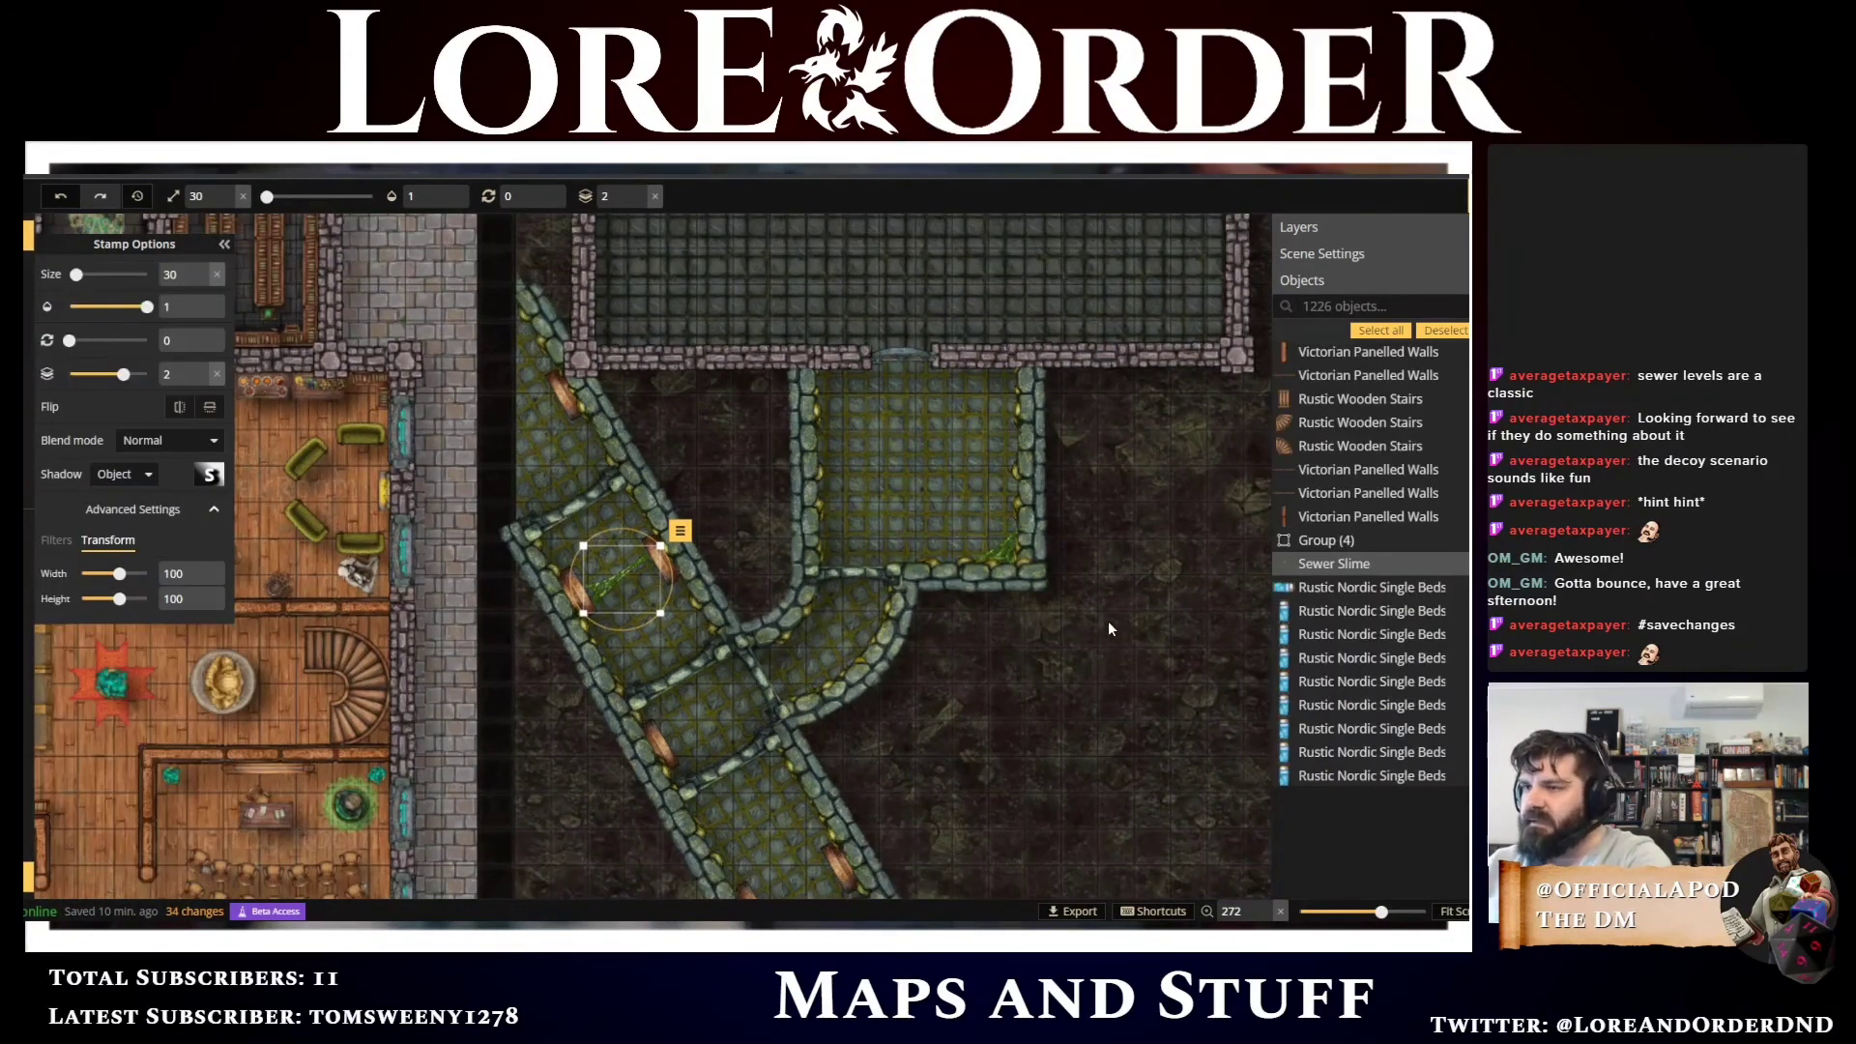
{"action": "left_click", "coordinate": [1108, 620]}
Place slime variant 3 at size 30 between the pipes in the tunnel section below the curved passage, and set it to layer 2
{"action": "left_click_drag", "start_coordinate": [1127, 600], "coordinate": [995, 549]}
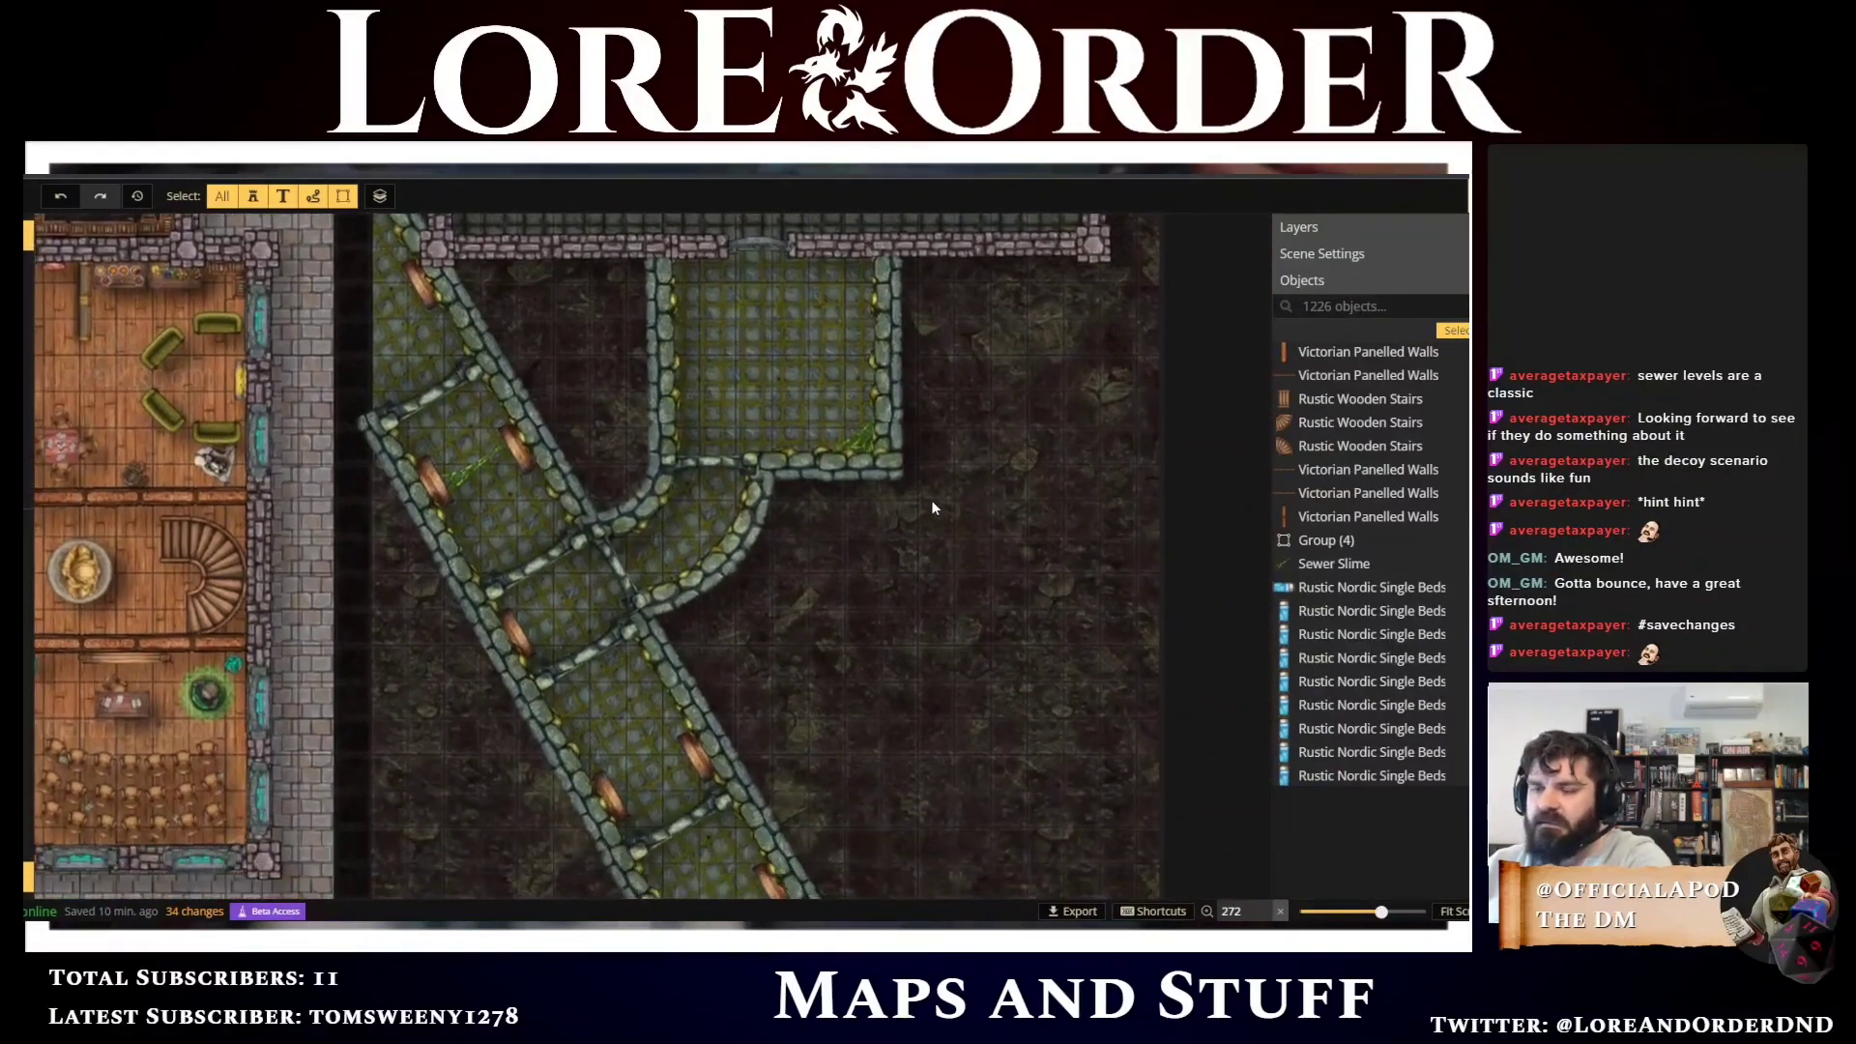
{"action": "left_click", "coordinate": [856, 439]}
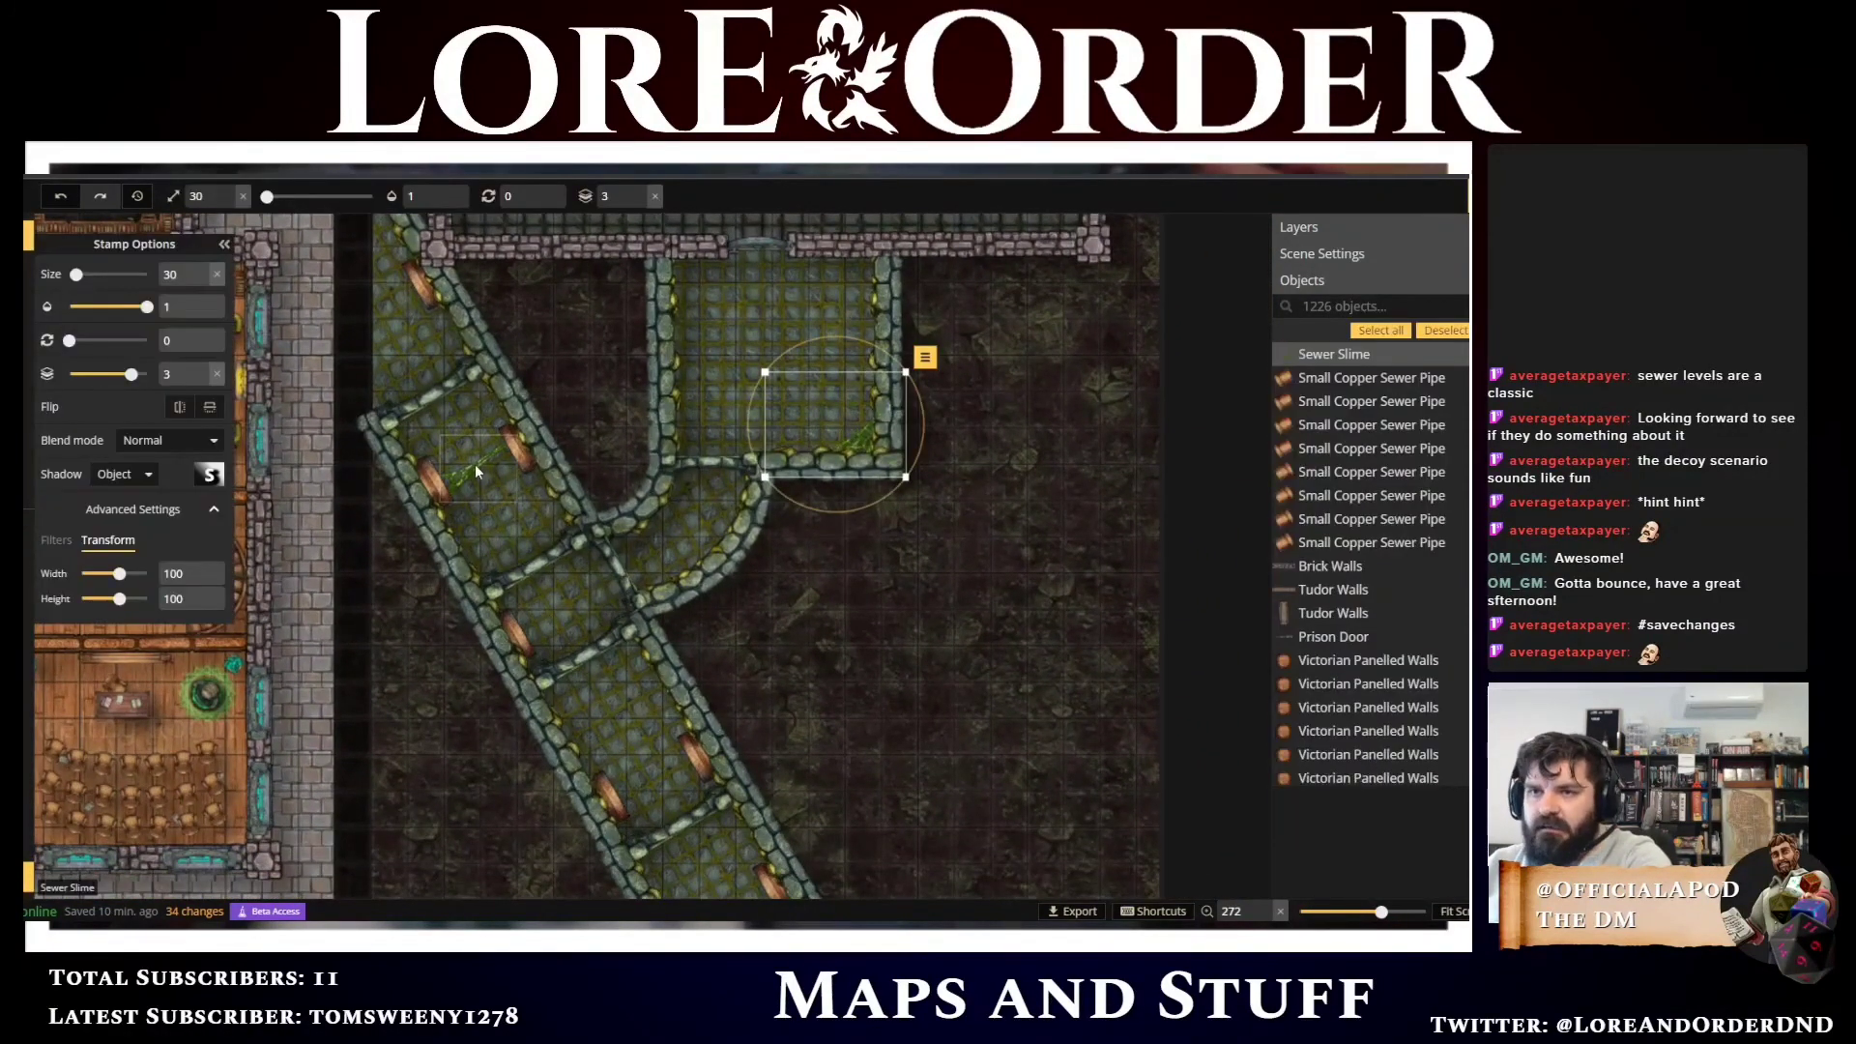
{"action": "left_click", "coordinate": [27, 328]}
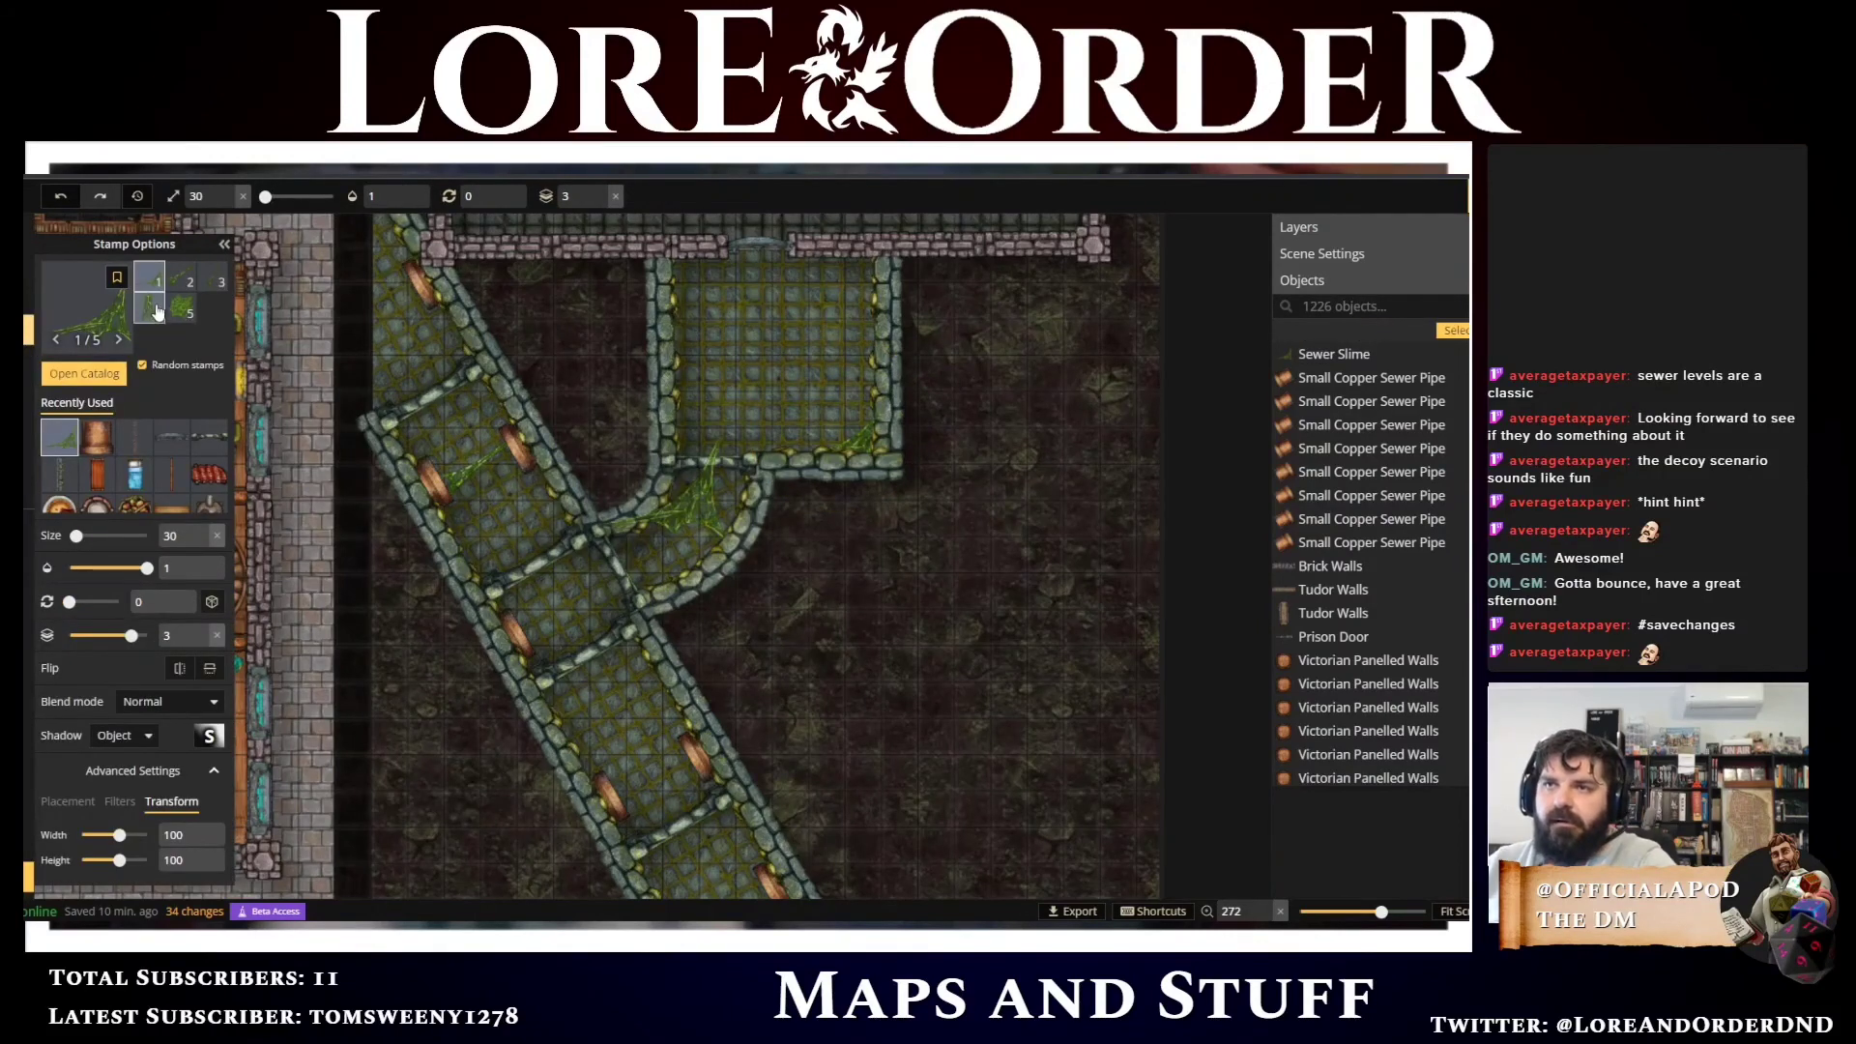
{"action": "left_click", "coordinate": [152, 313]}
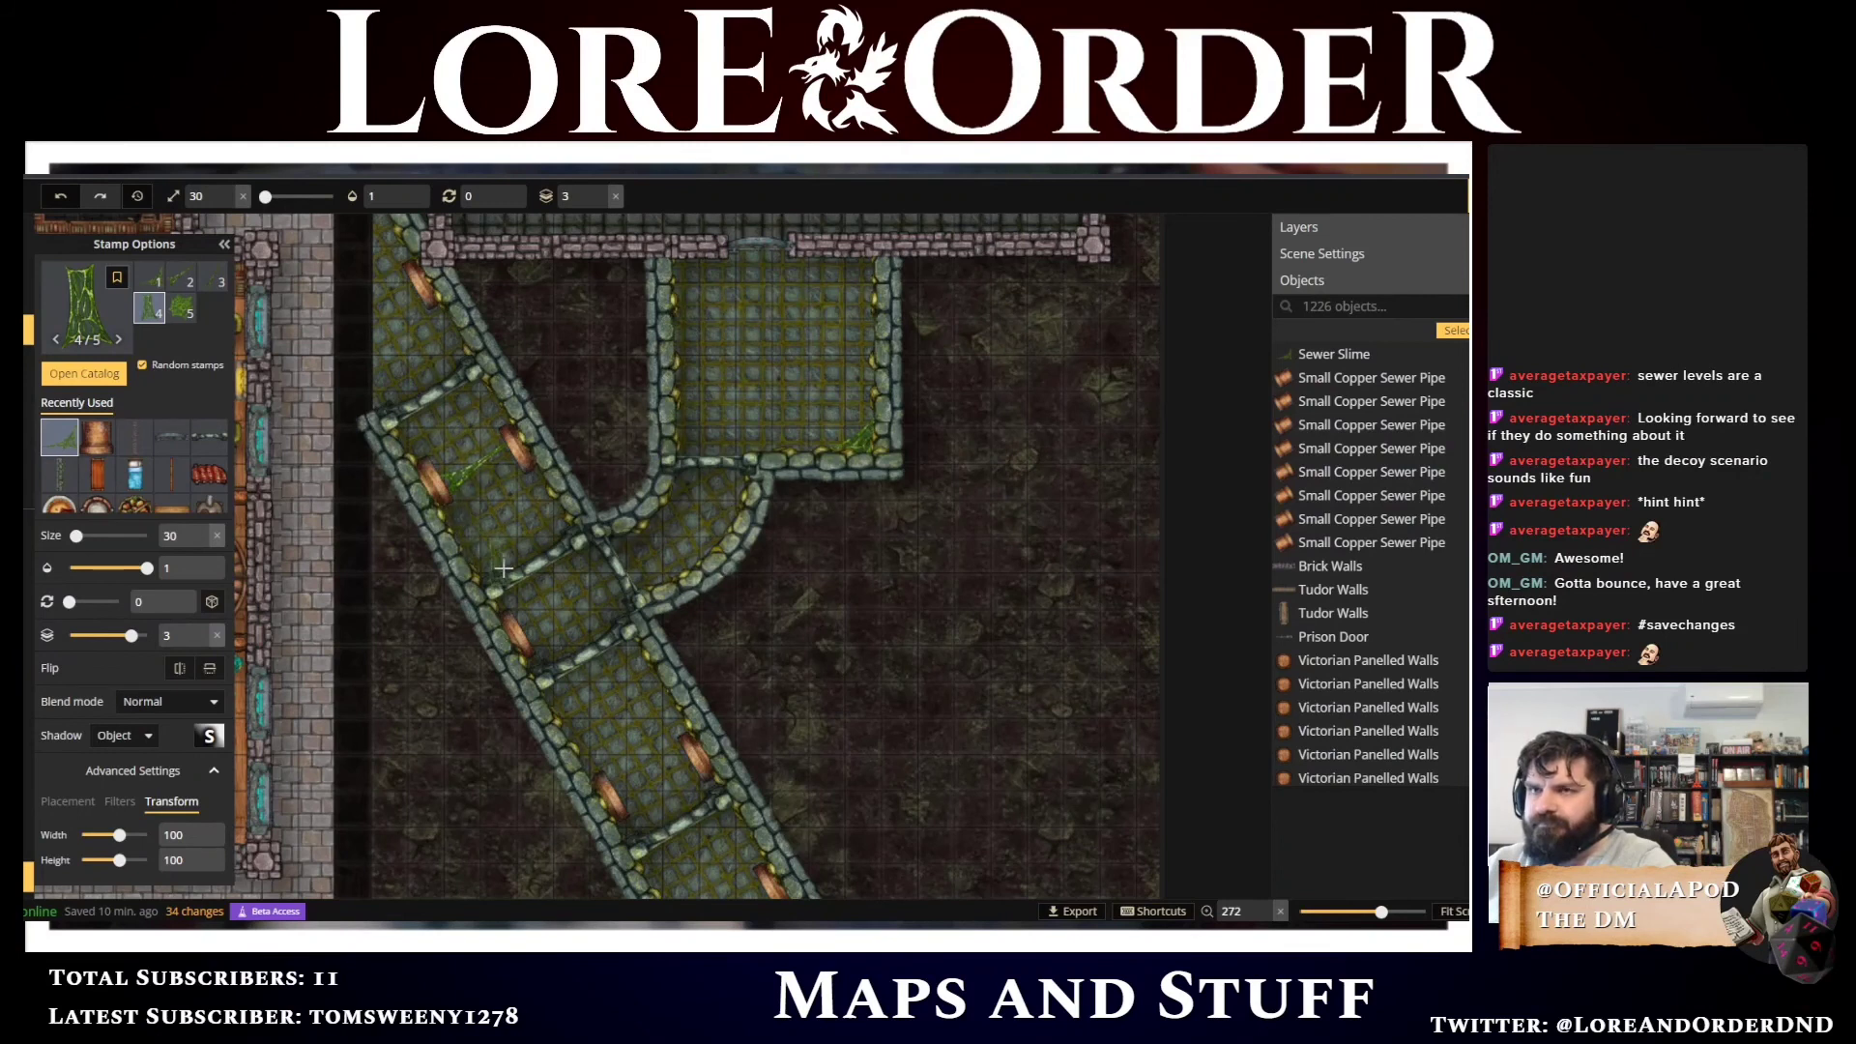
{"action": "left_click", "coordinate": [213, 280]}
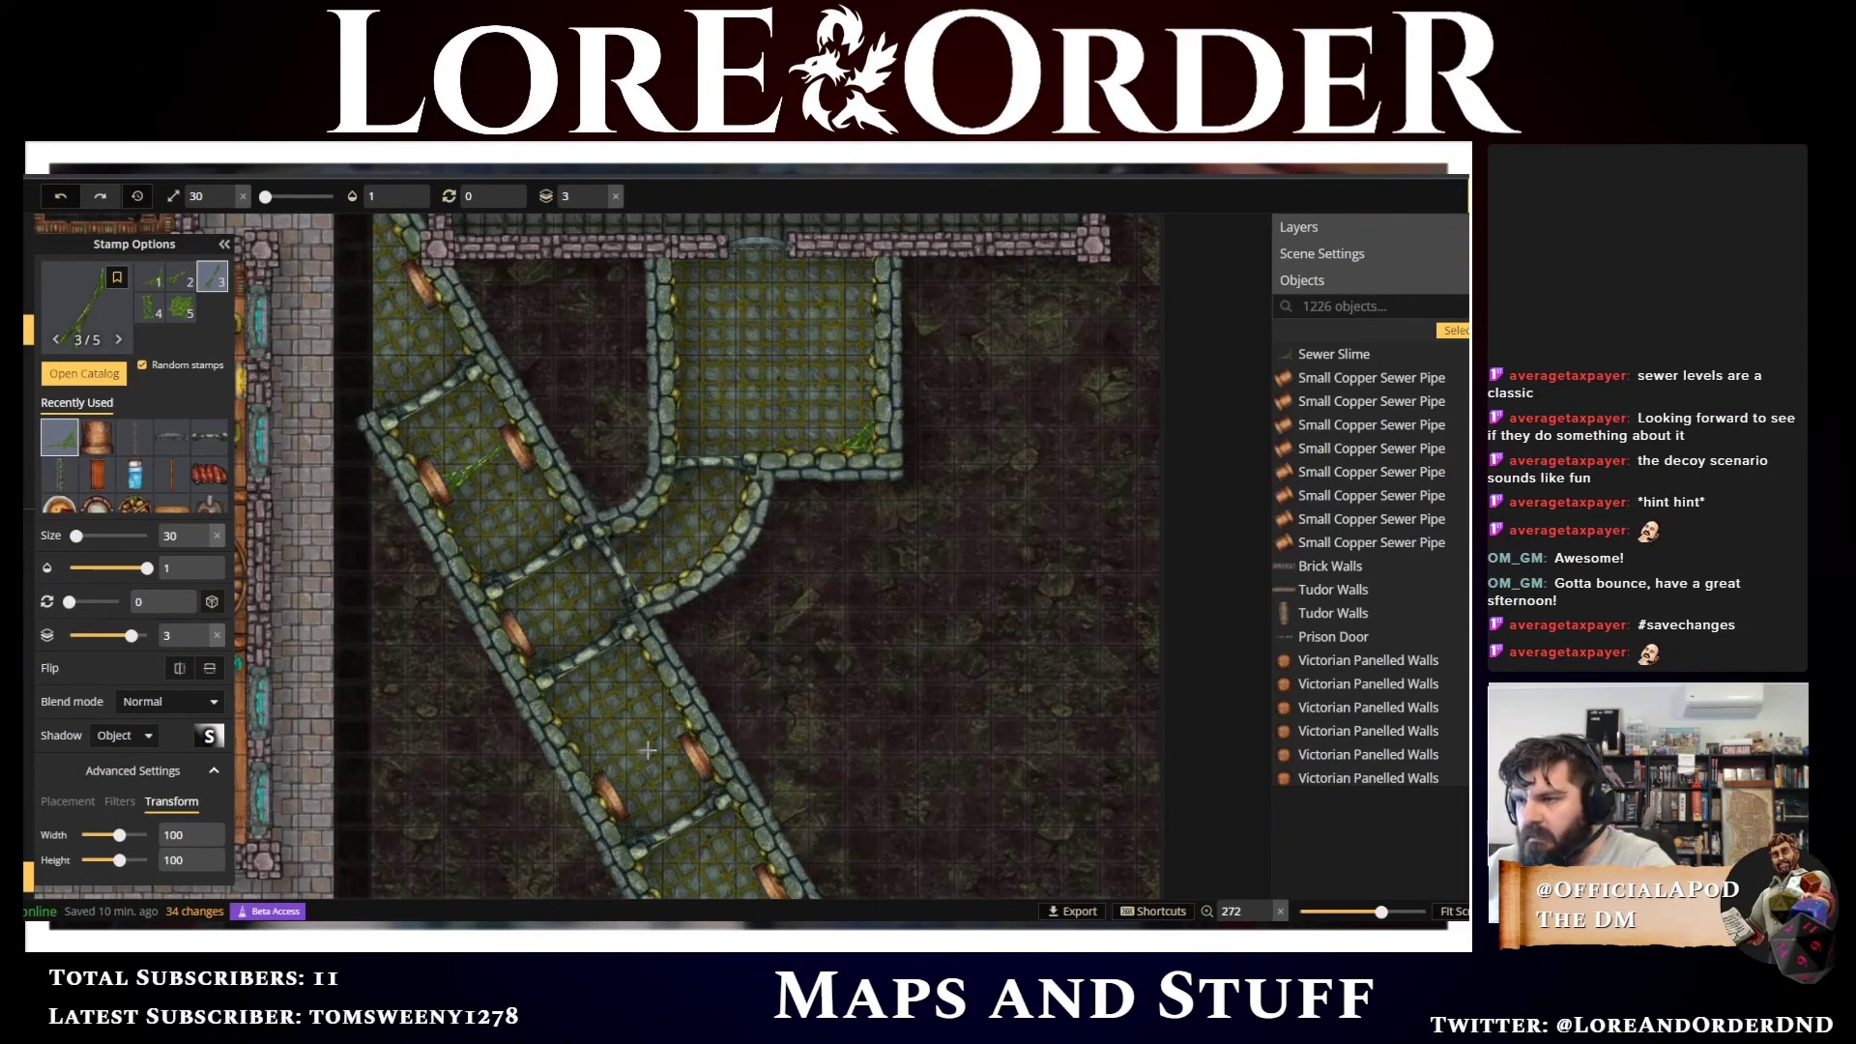
{"action": "left_click", "coordinate": [630, 763]}
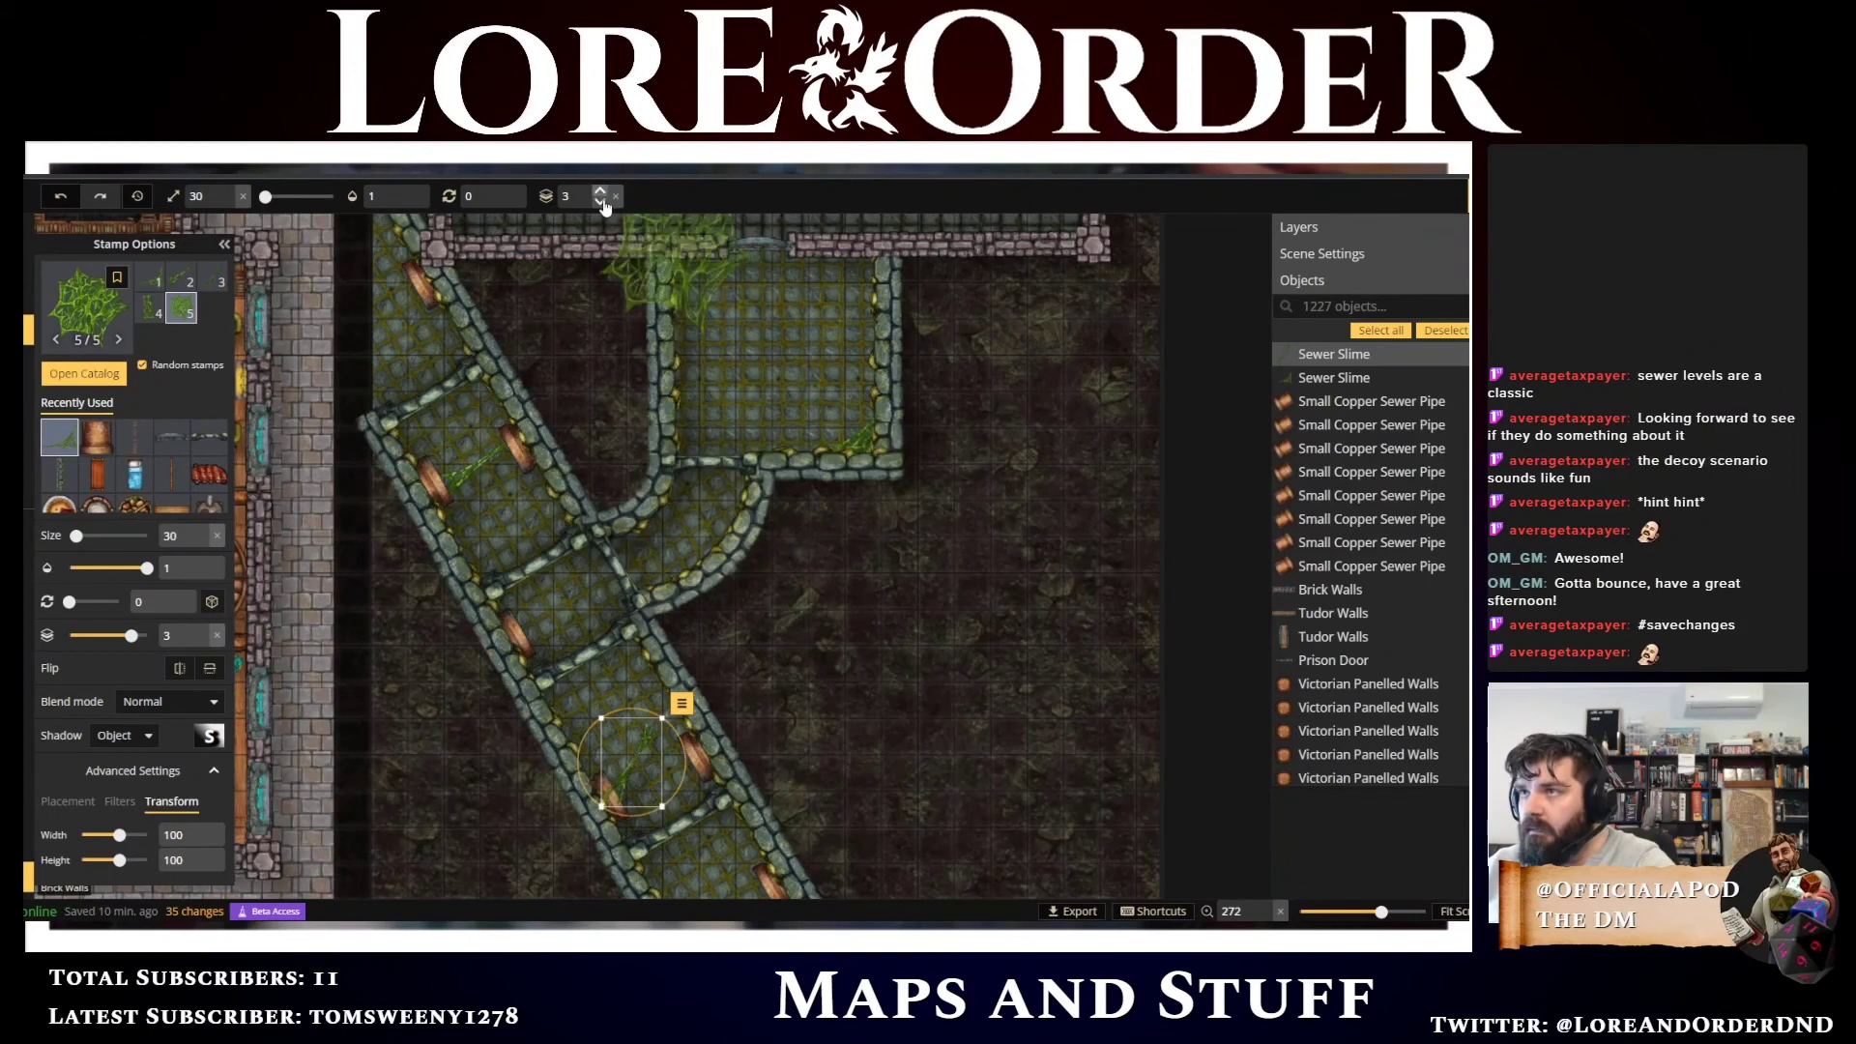
{"action": "scroll", "coordinate": [599, 198], "scroll_direction": "down", "scroll_amount": 1}
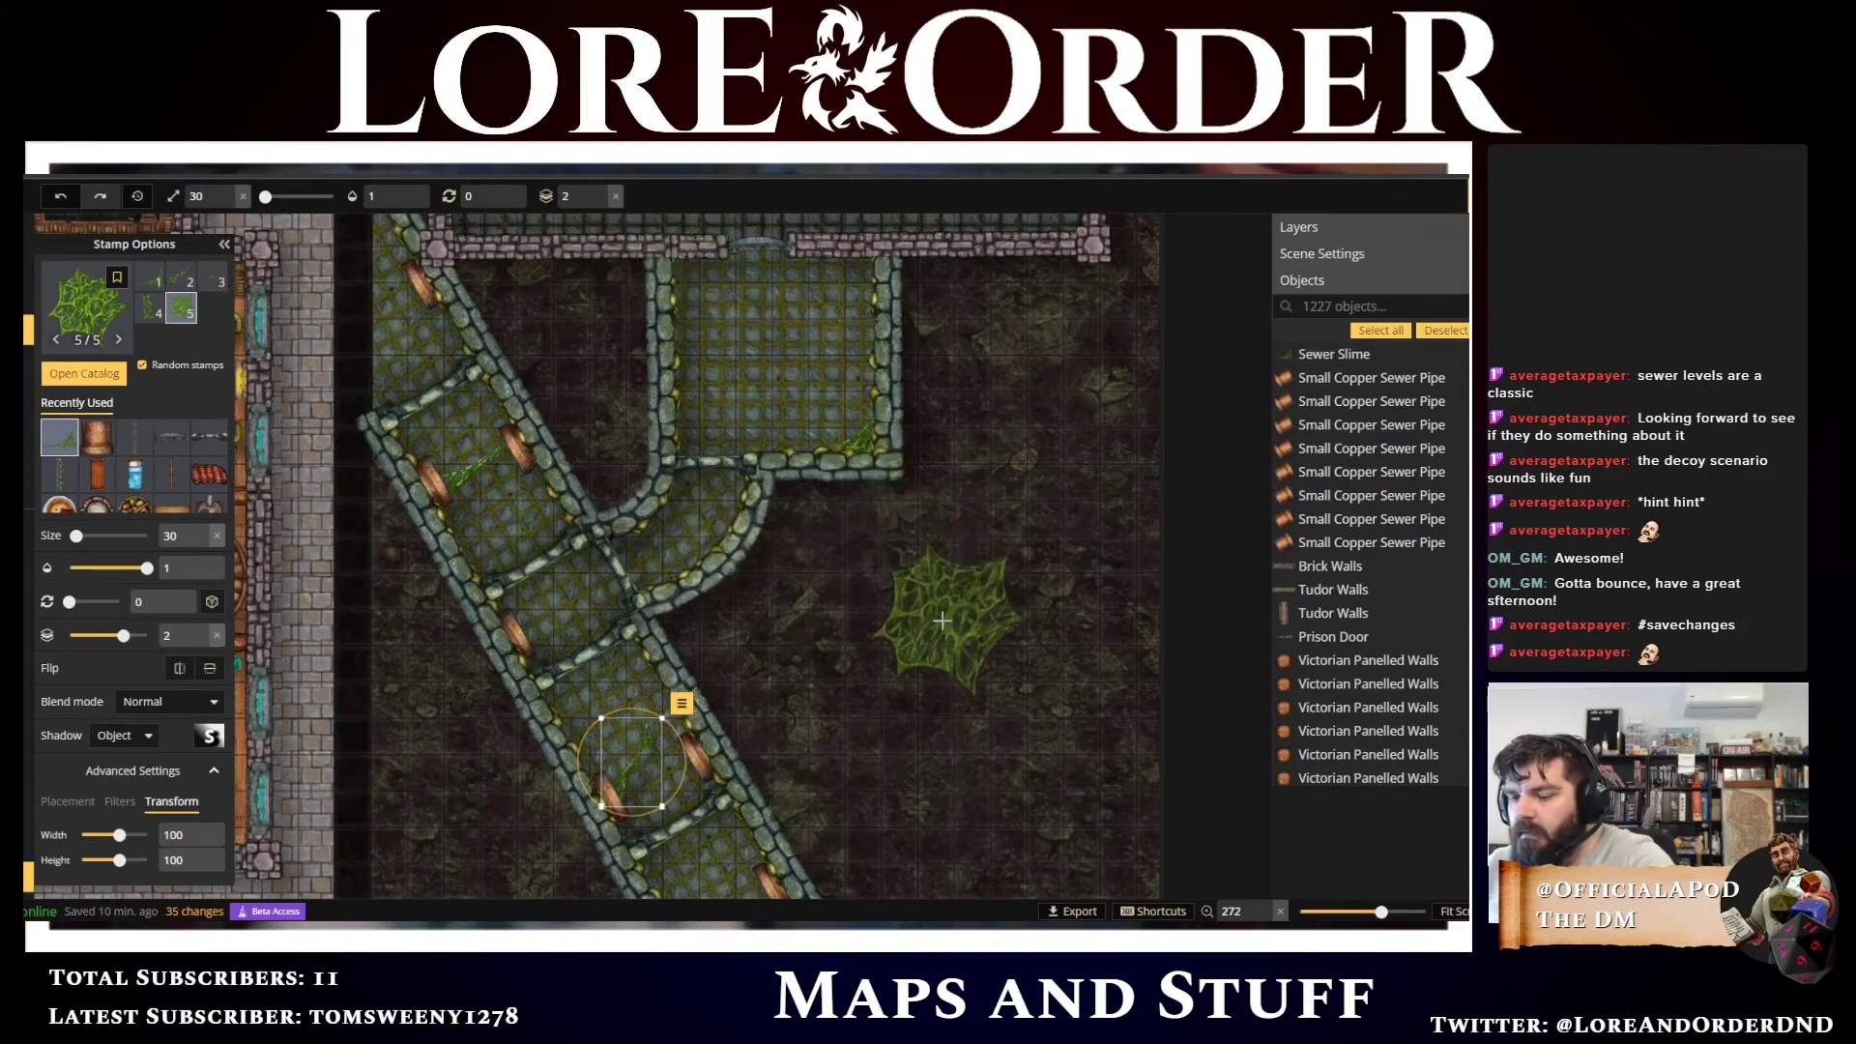
{"action": "key", "text": "Escape"}
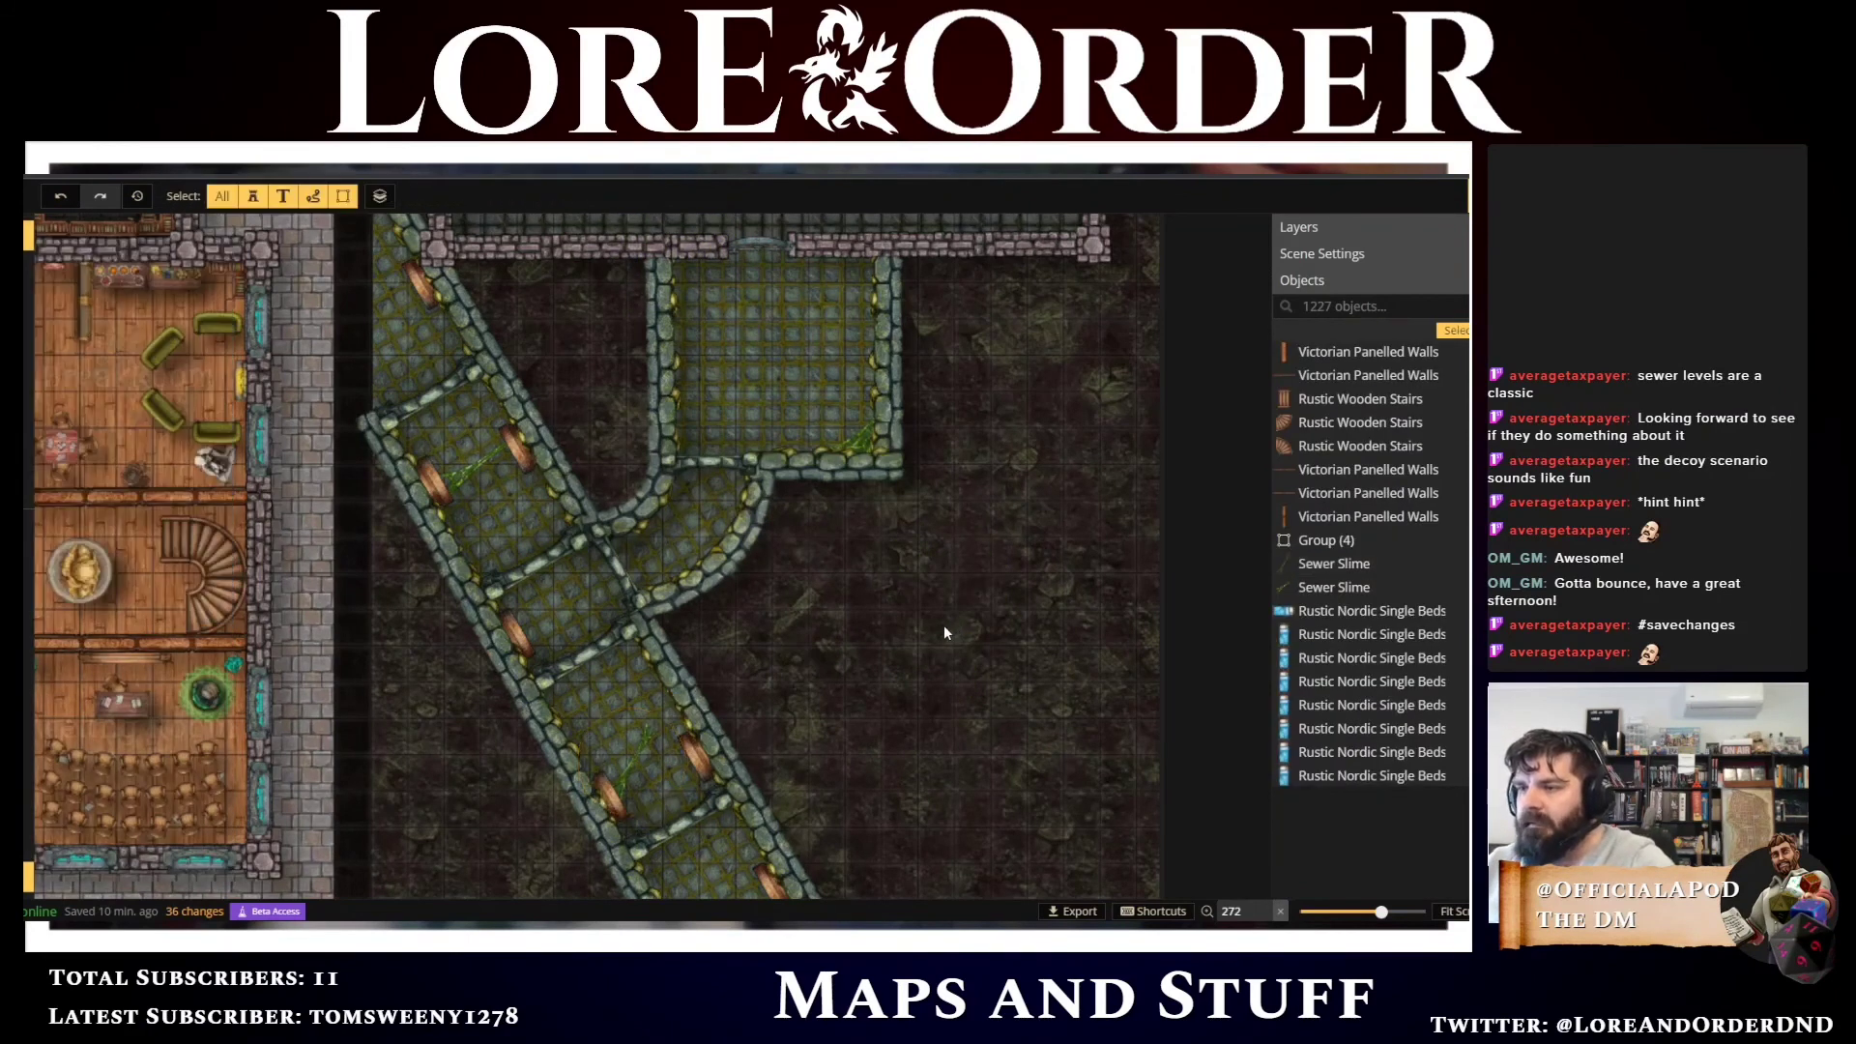
Set the height of the lancet door between the large brick-walled room and the small sewer room to 150
{"action": "scroll", "coordinate": [943, 625], "scroll_direction": "down", "scroll_amount": 3}
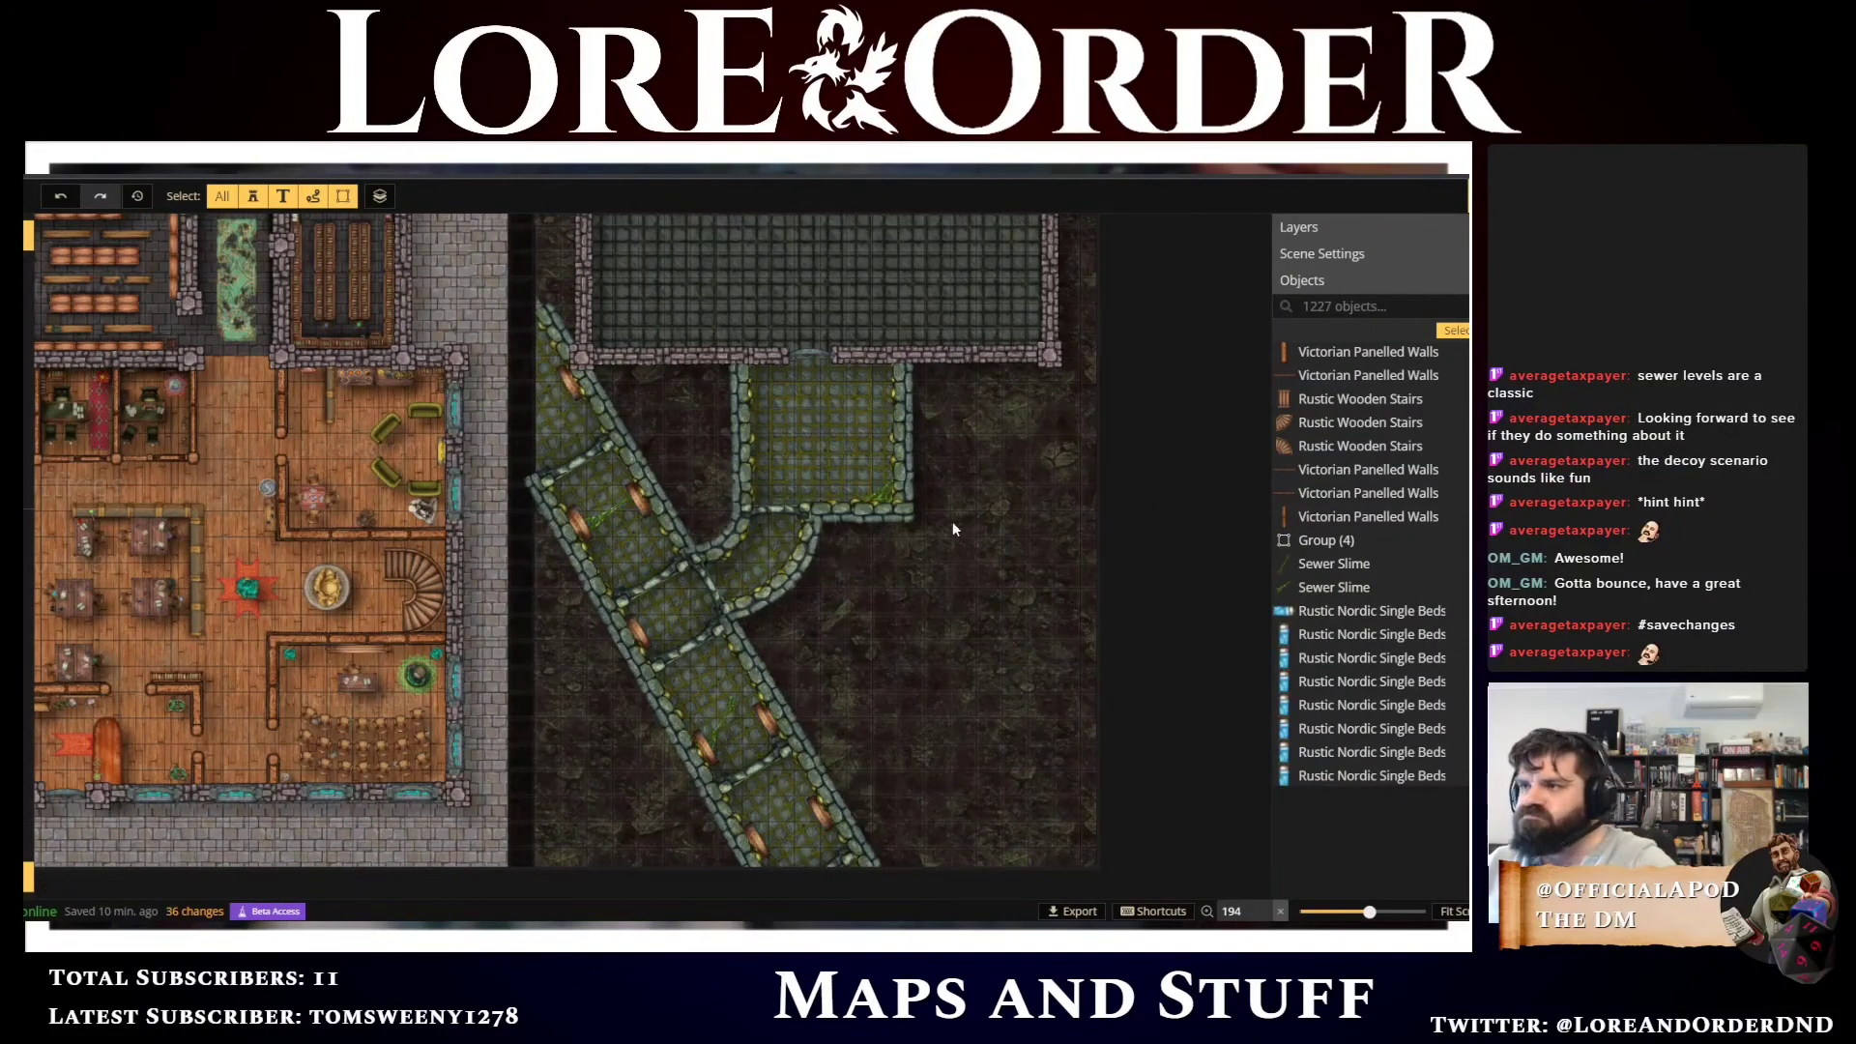
{"action": "left_click_drag", "start_coordinate": [994, 484], "coordinate": [774, 654]}
{"action": "scroll", "coordinate": [774, 654], "scroll_direction": "up", "scroll_amount": 1}
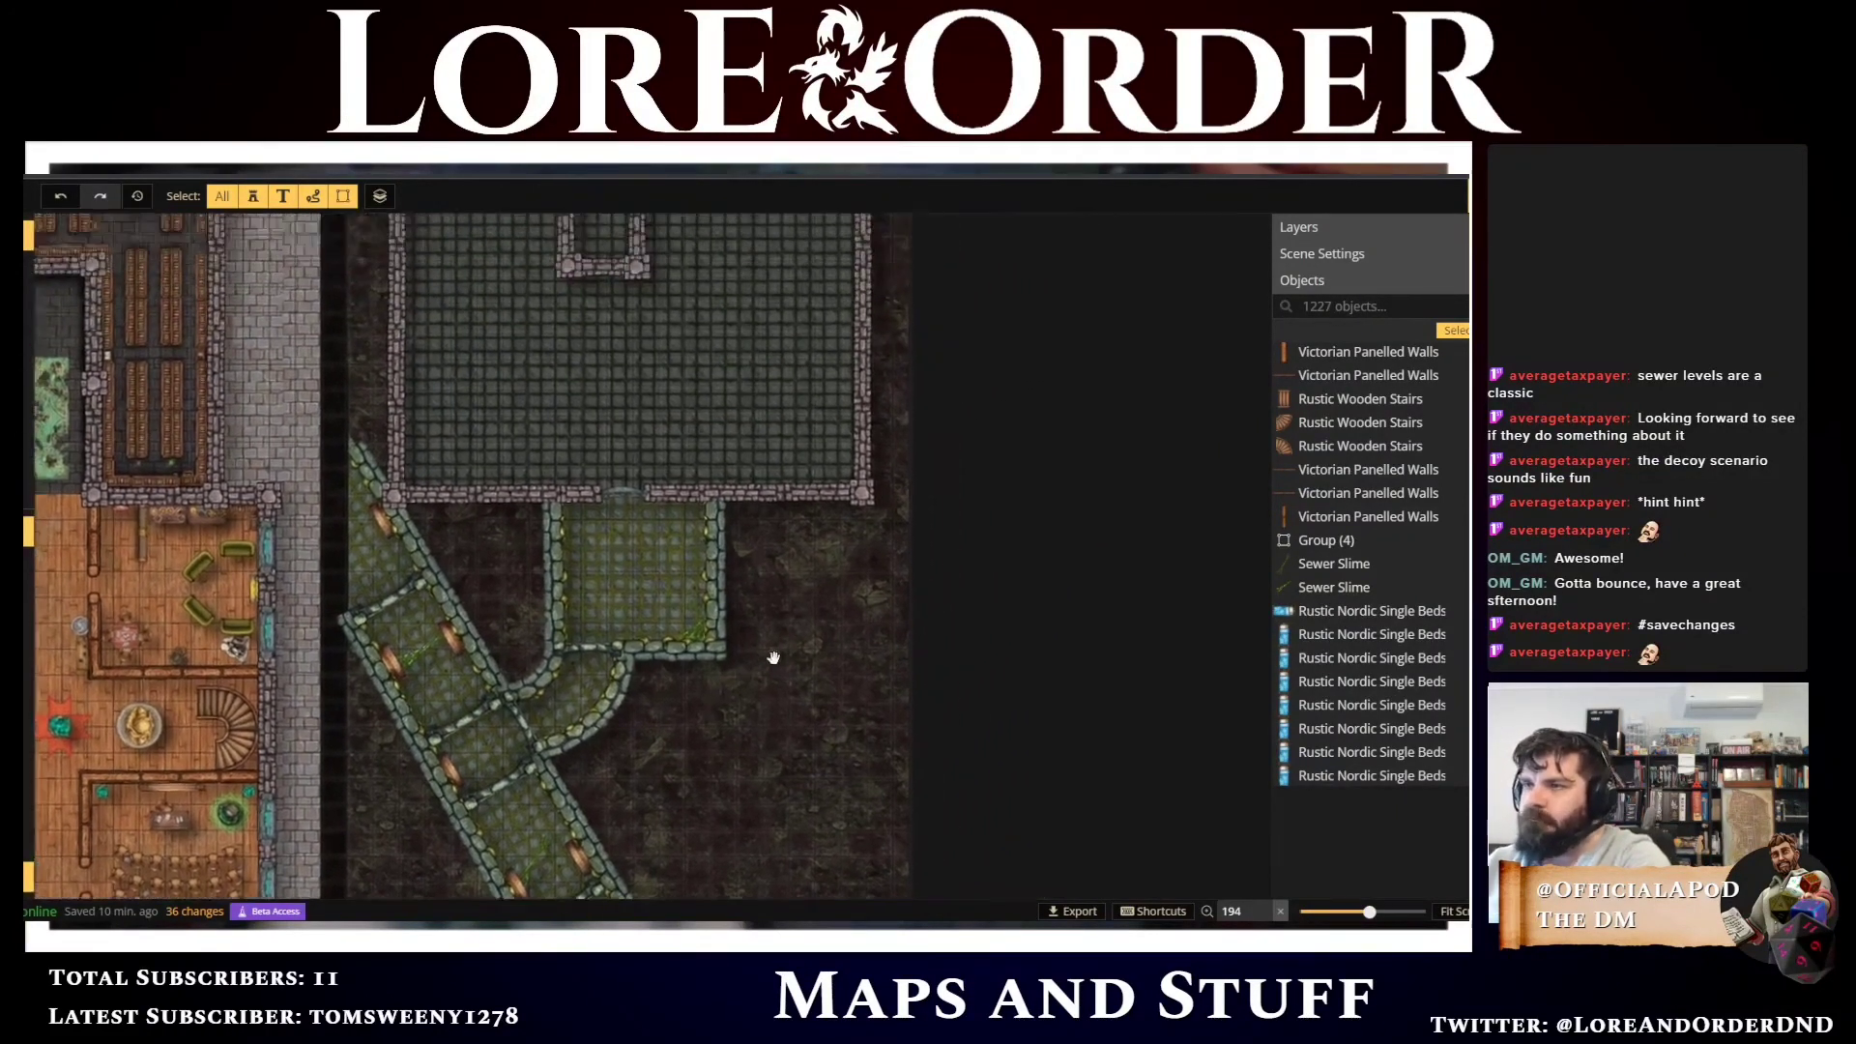
{"action": "scroll", "coordinate": [614, 554], "scroll_direction": "up", "scroll_amount": 5}
{"action": "left_click", "coordinate": [555, 496]}
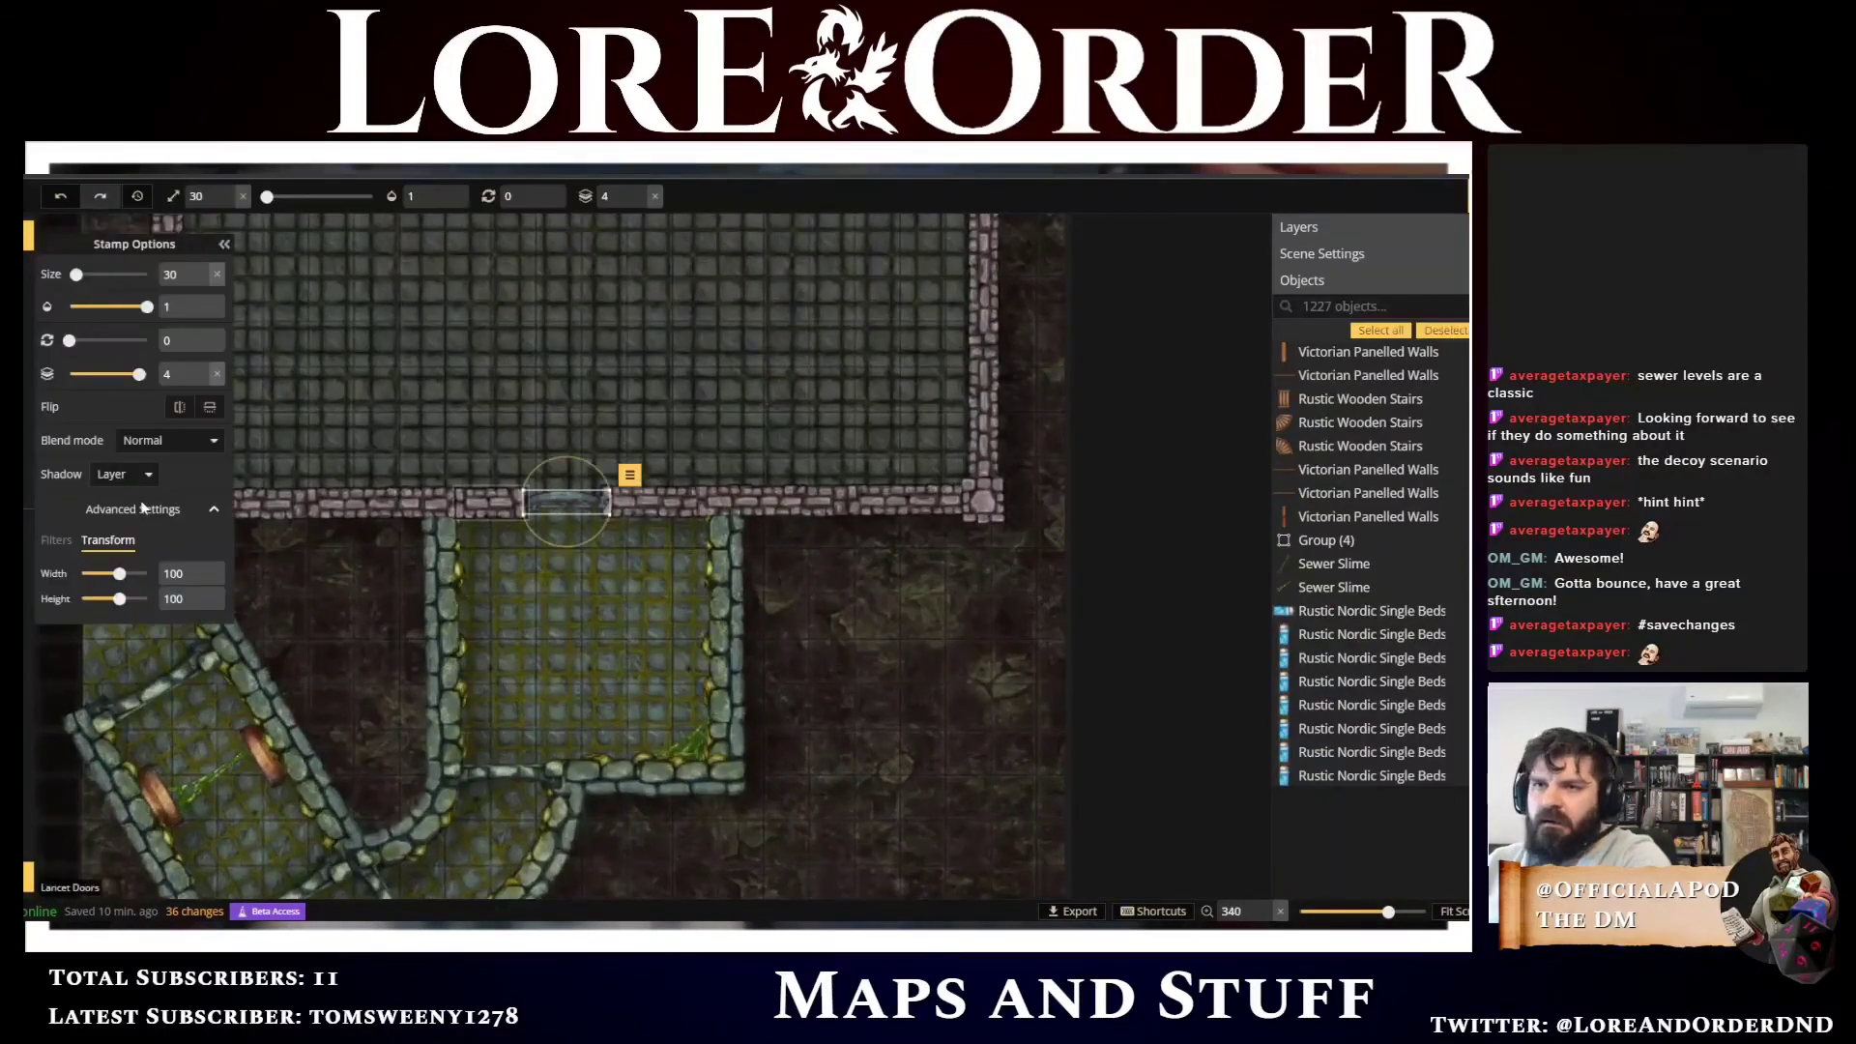
{"action": "left_click", "coordinate": [200, 594]}
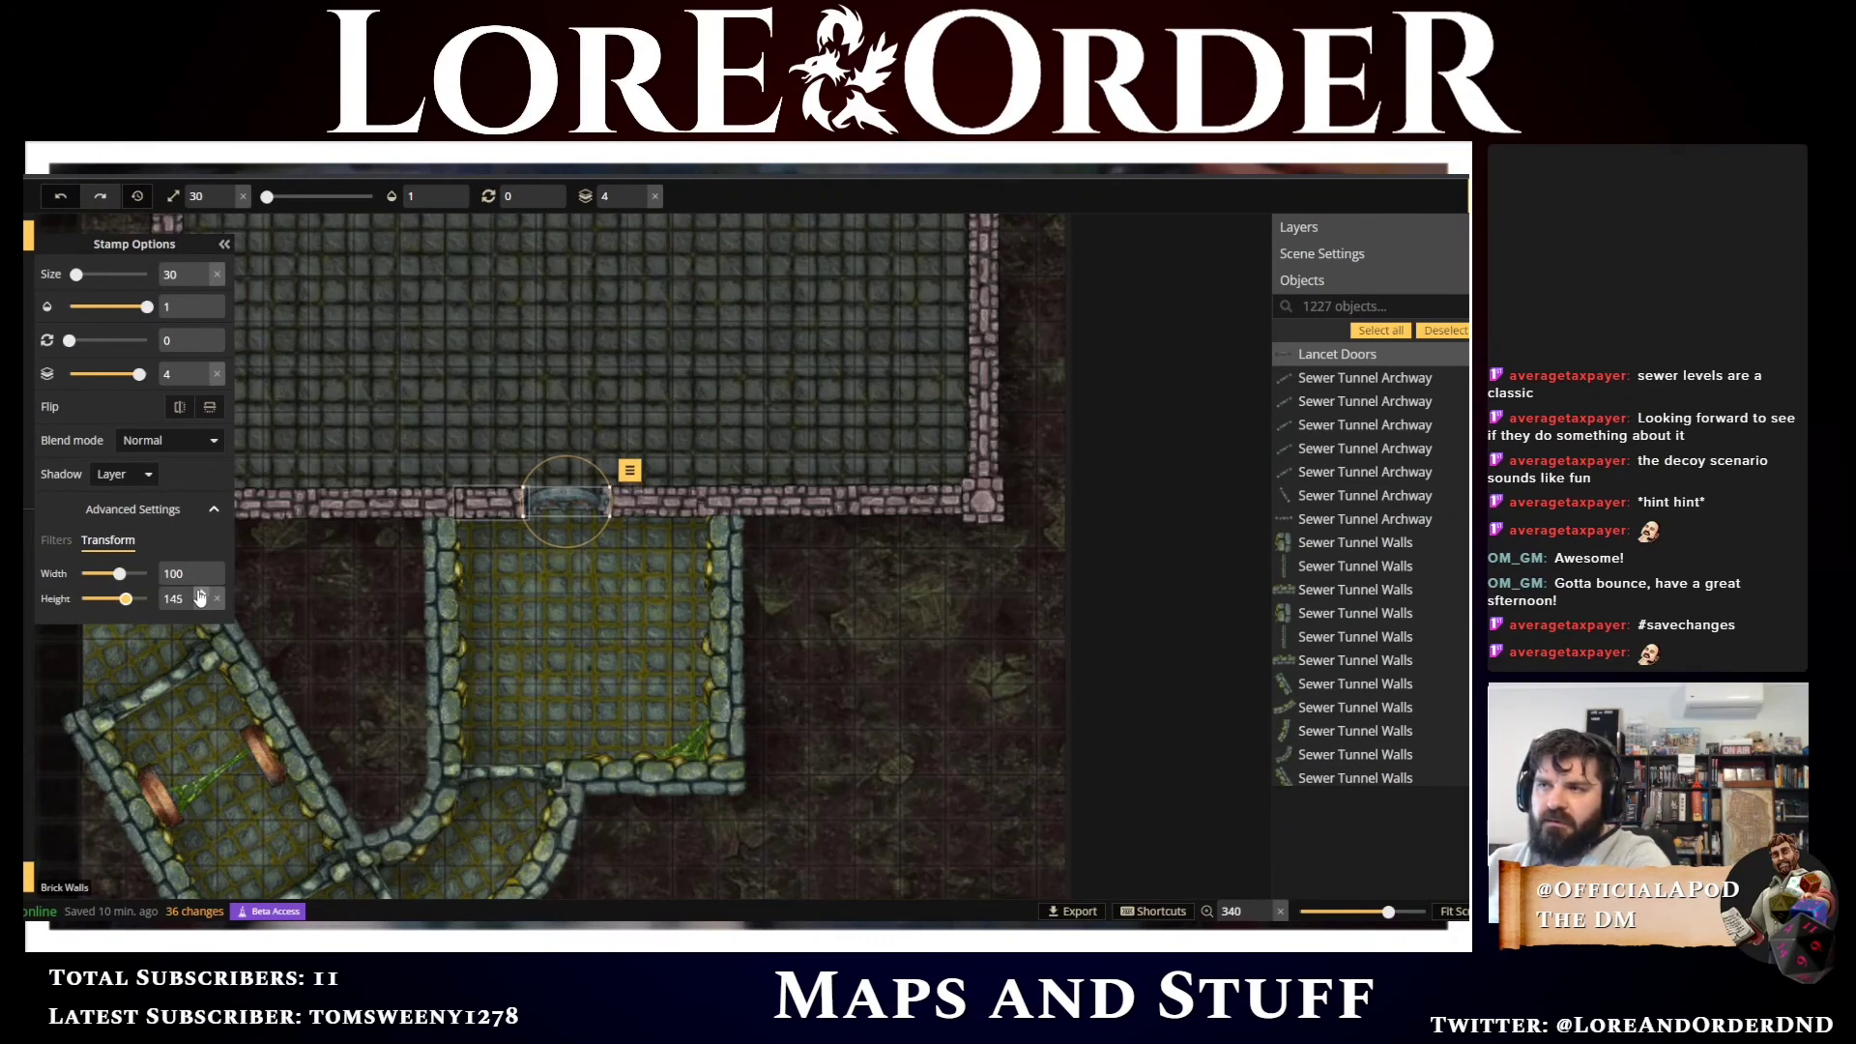
{"action": "left_click", "coordinate": [200, 595]}
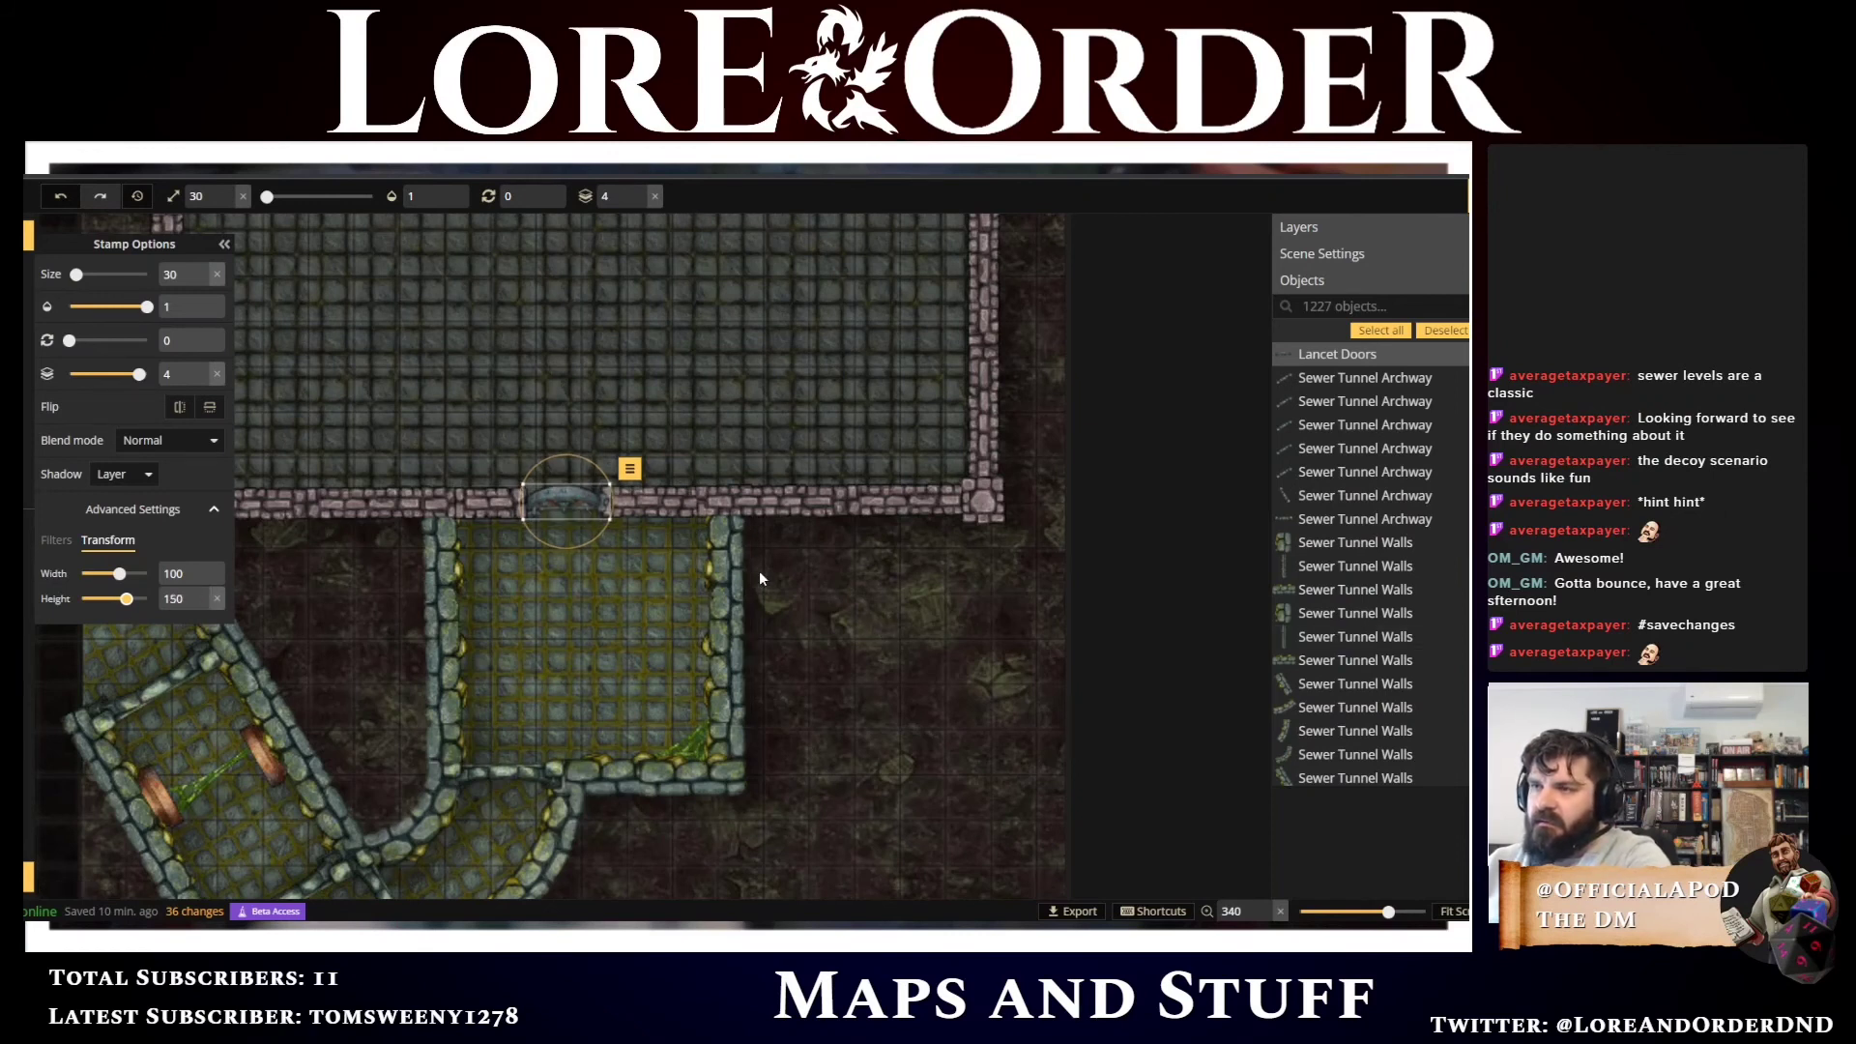
Nudge the lancet door slightly downward so it sits within the brick wall opening, and deselect it
{"action": "key", "text": "Down"}
{"action": "key", "text": "Down"}
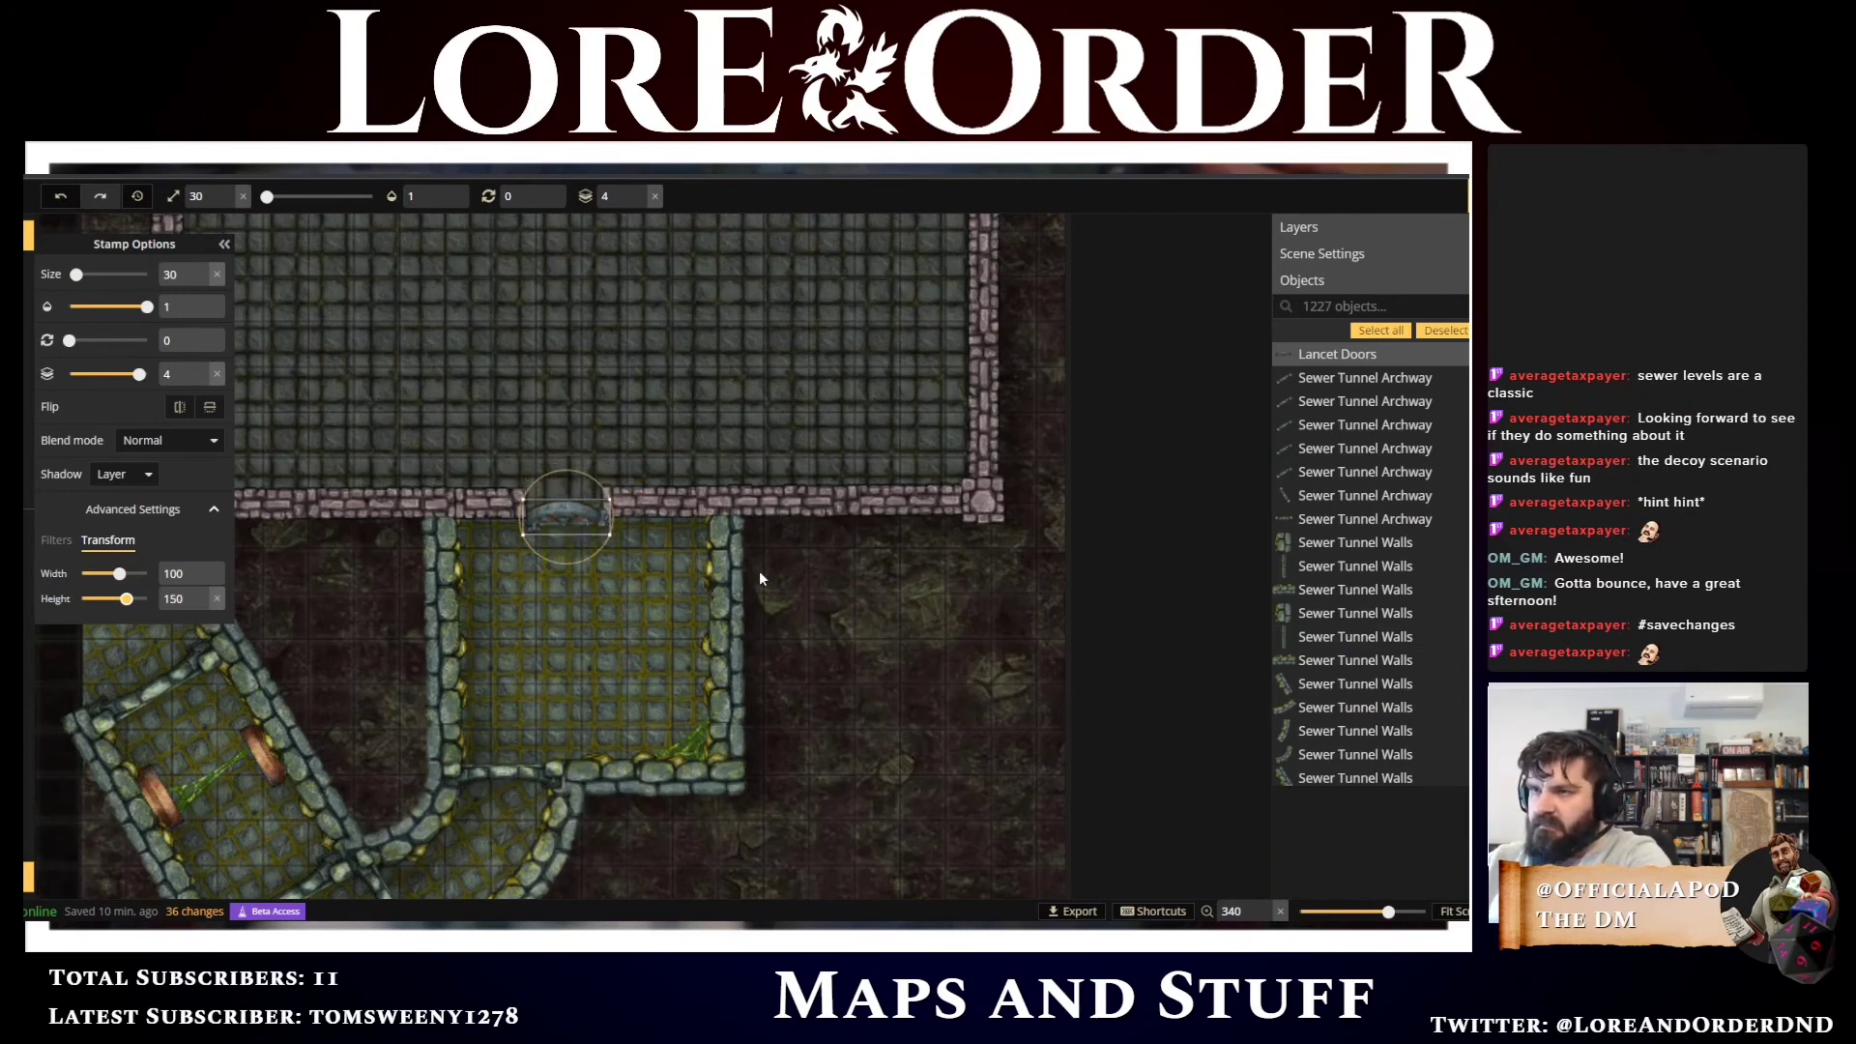
{"action": "key", "text": "Up"}
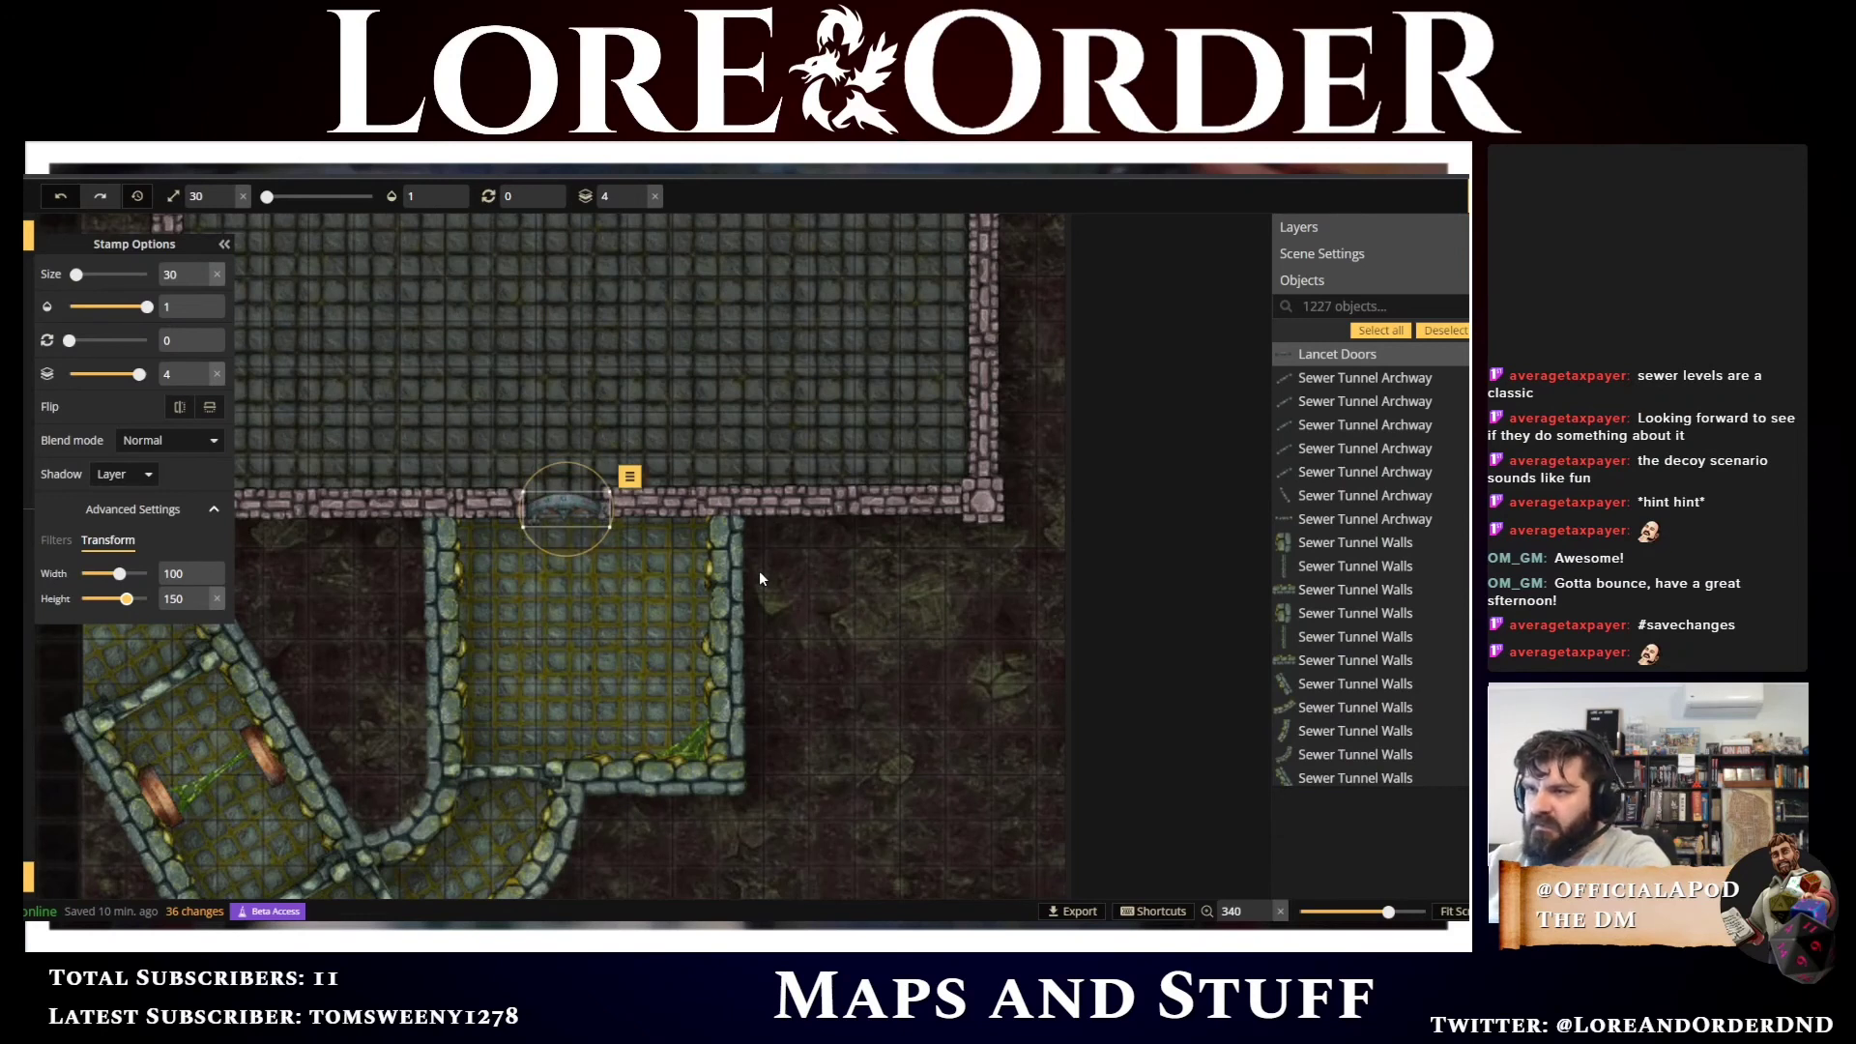
{"action": "scroll", "coordinate": [758, 570], "scroll_direction": "up", "scroll_amount": 5}
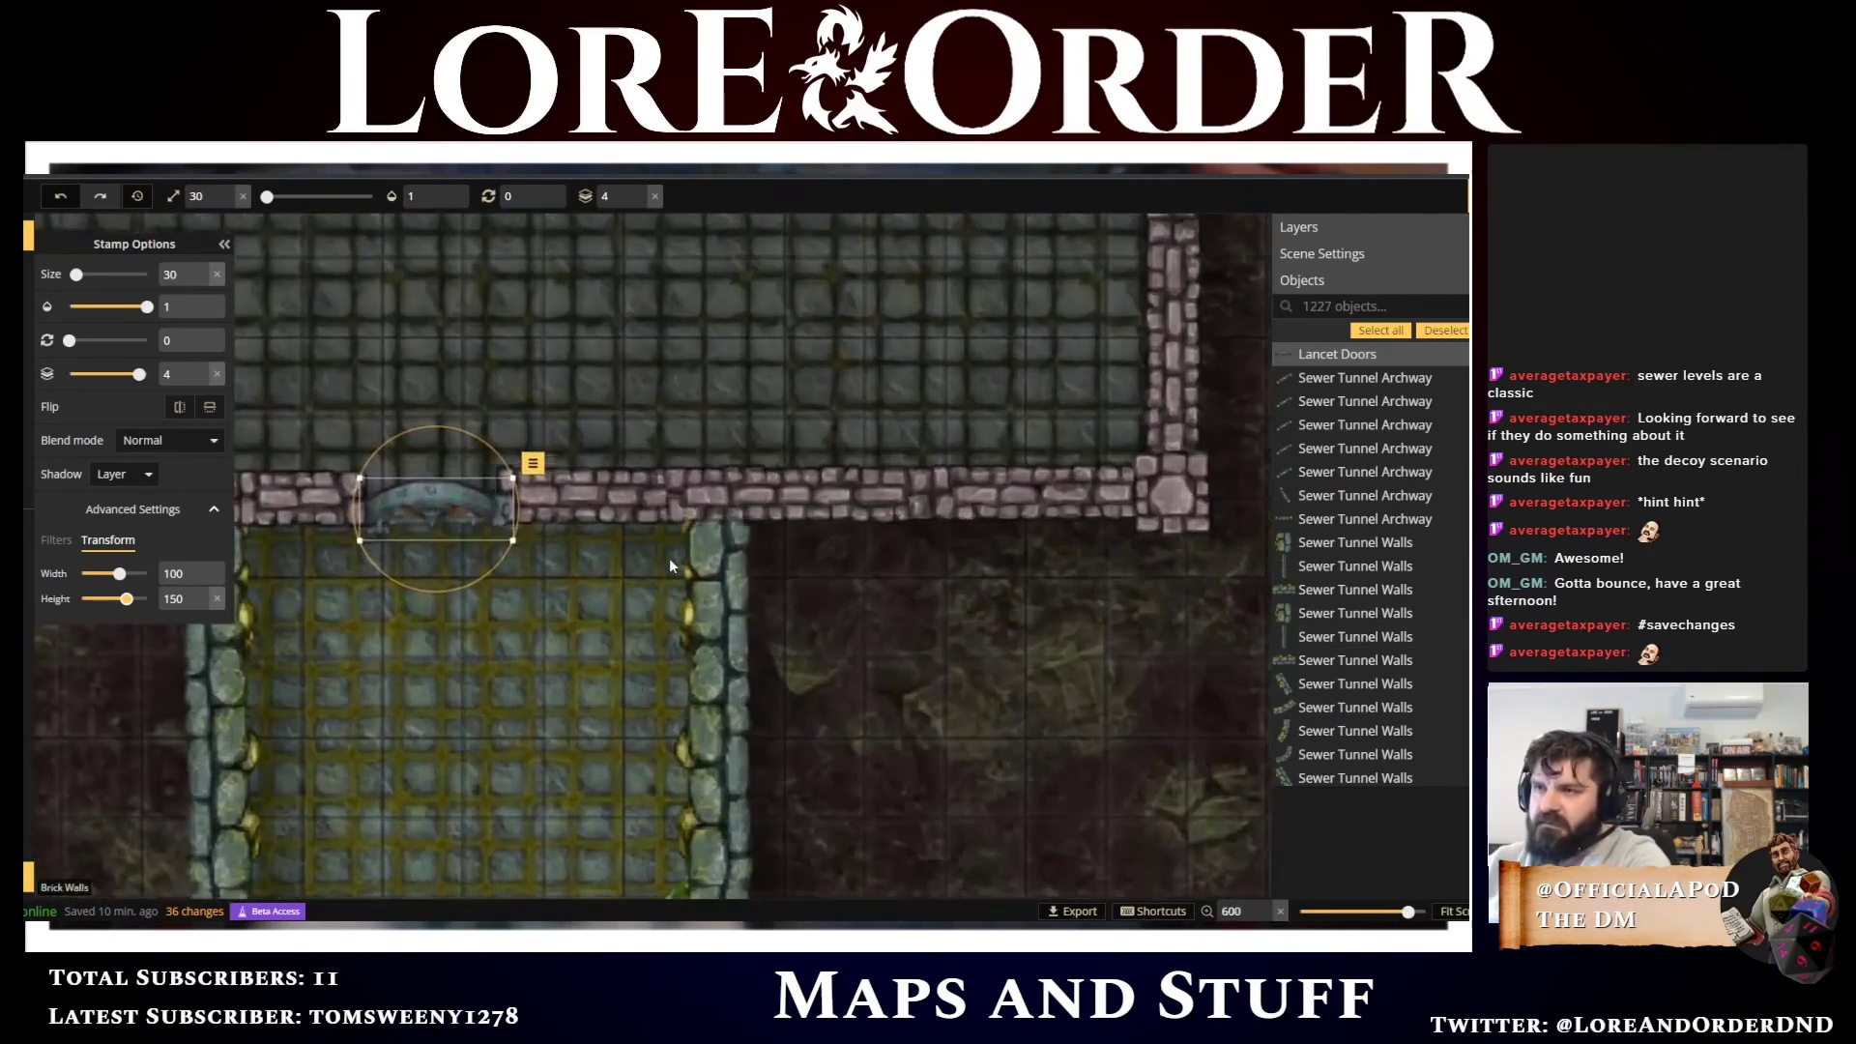
{"action": "left_click", "coordinate": [1005, 648]}
{"action": "scroll", "coordinate": [1006, 647], "scroll_direction": "down", "scroll_amount": 2}
{"action": "scroll", "coordinate": [1005, 658], "scroll_direction": "down", "scroll_amount": 4}
{"action": "left_click_drag", "start_coordinate": [1156, 473], "coordinate": [1185, 600]}
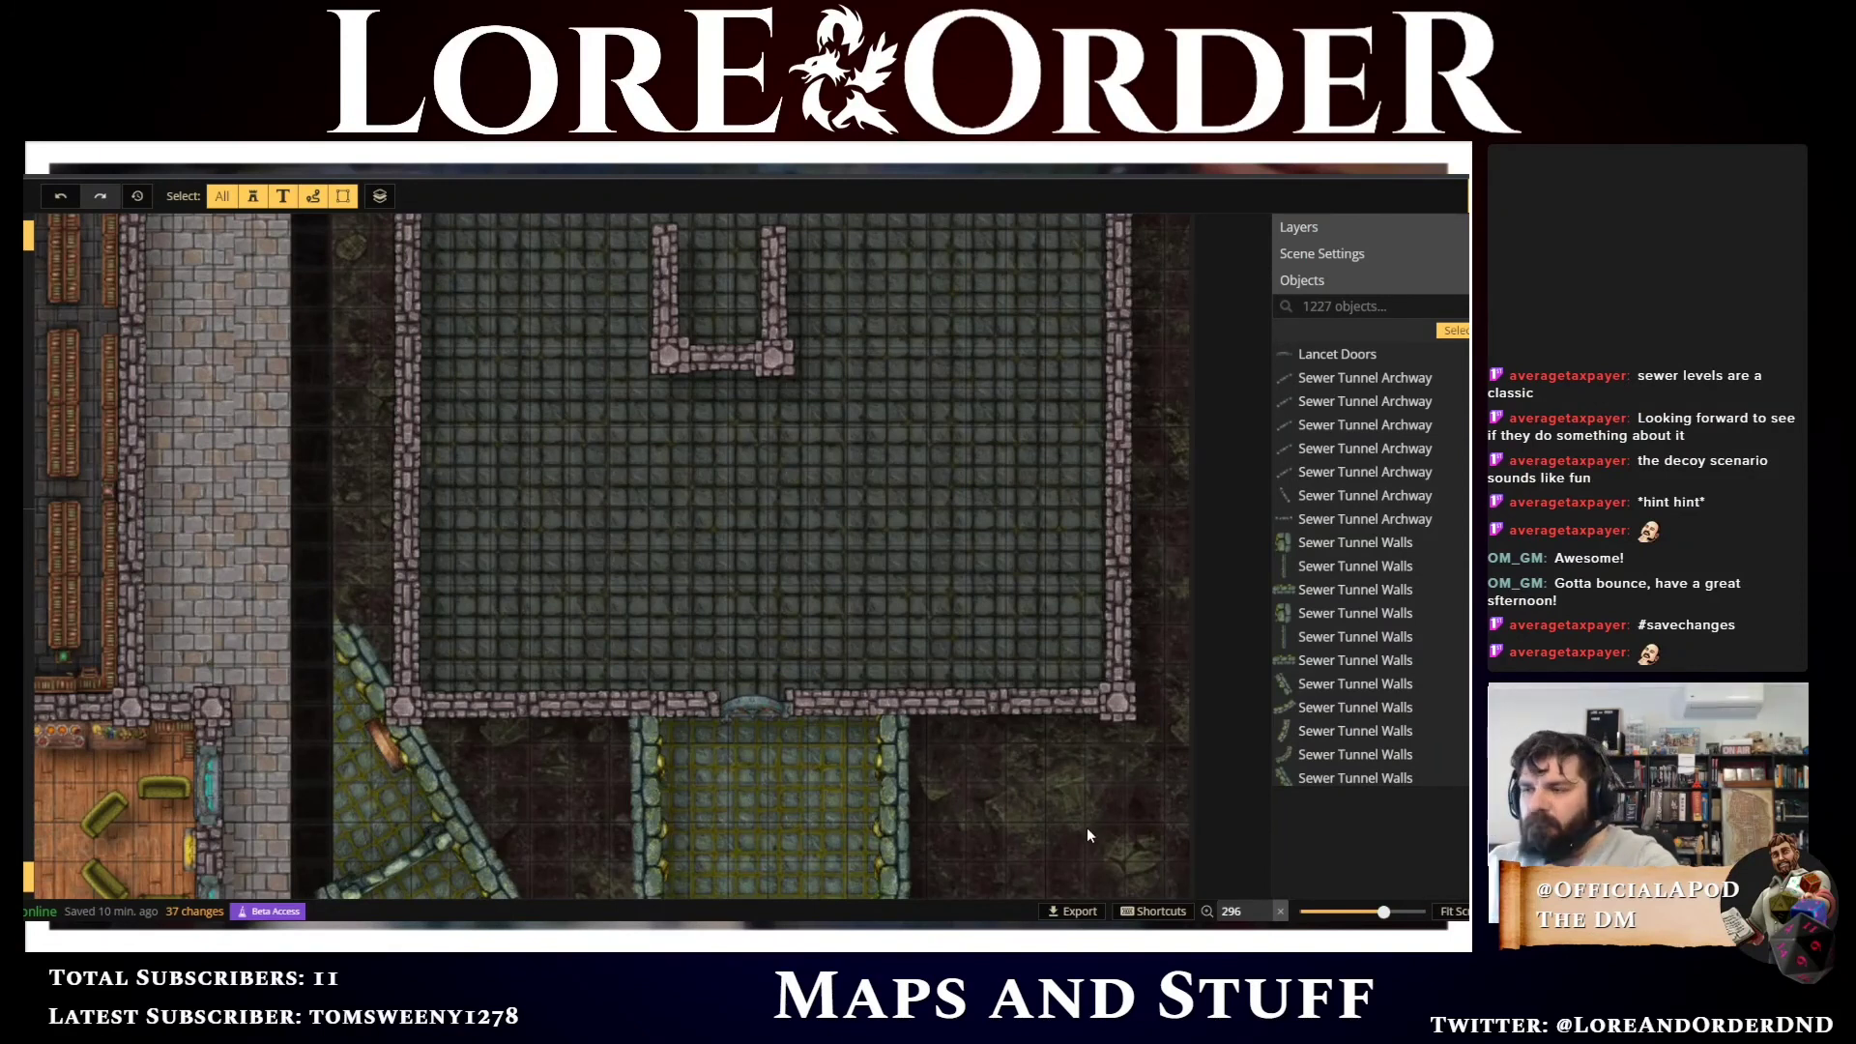
Delete the five warehouse racks cluttering the brick-walled nook between the Renovation and Records areas
{"action": "scroll", "coordinate": [1086, 830], "scroll_direction": "down", "scroll_amount": 5}
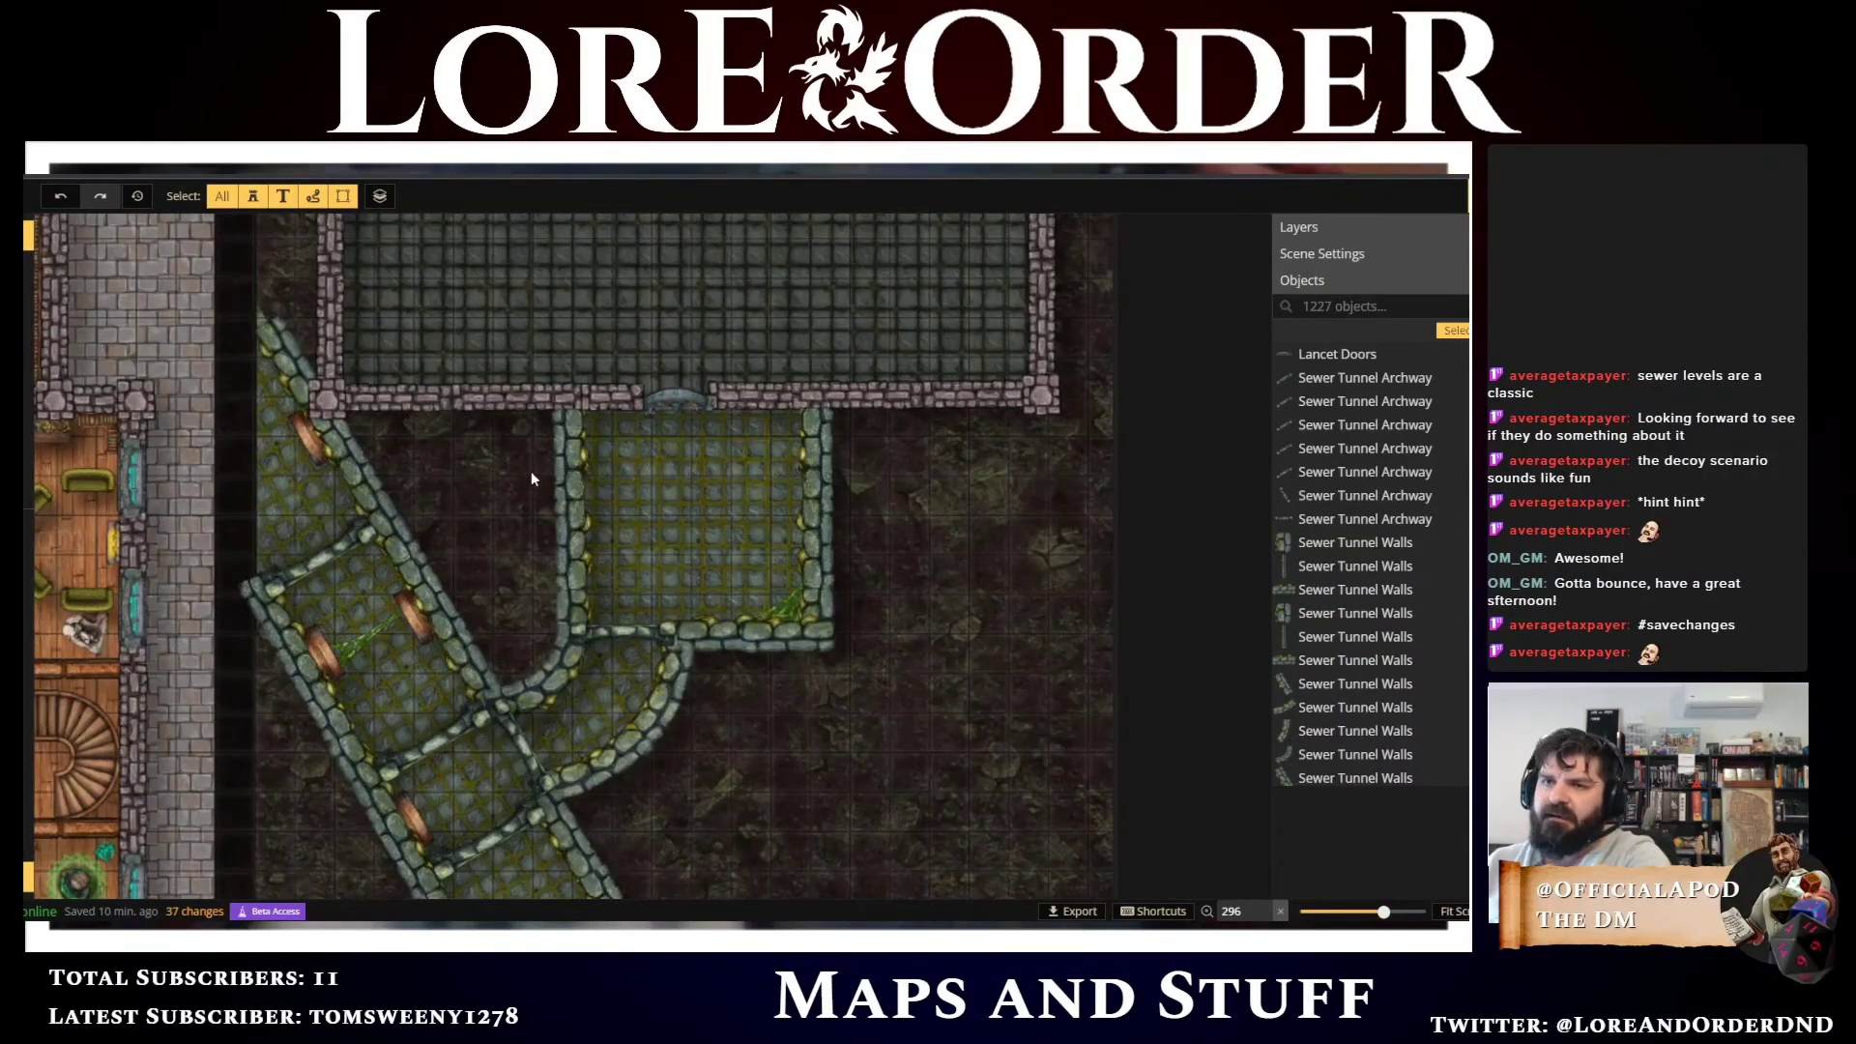
{"action": "left_click_drag", "start_coordinate": [1157, 277], "coordinate": [1140, 553]}
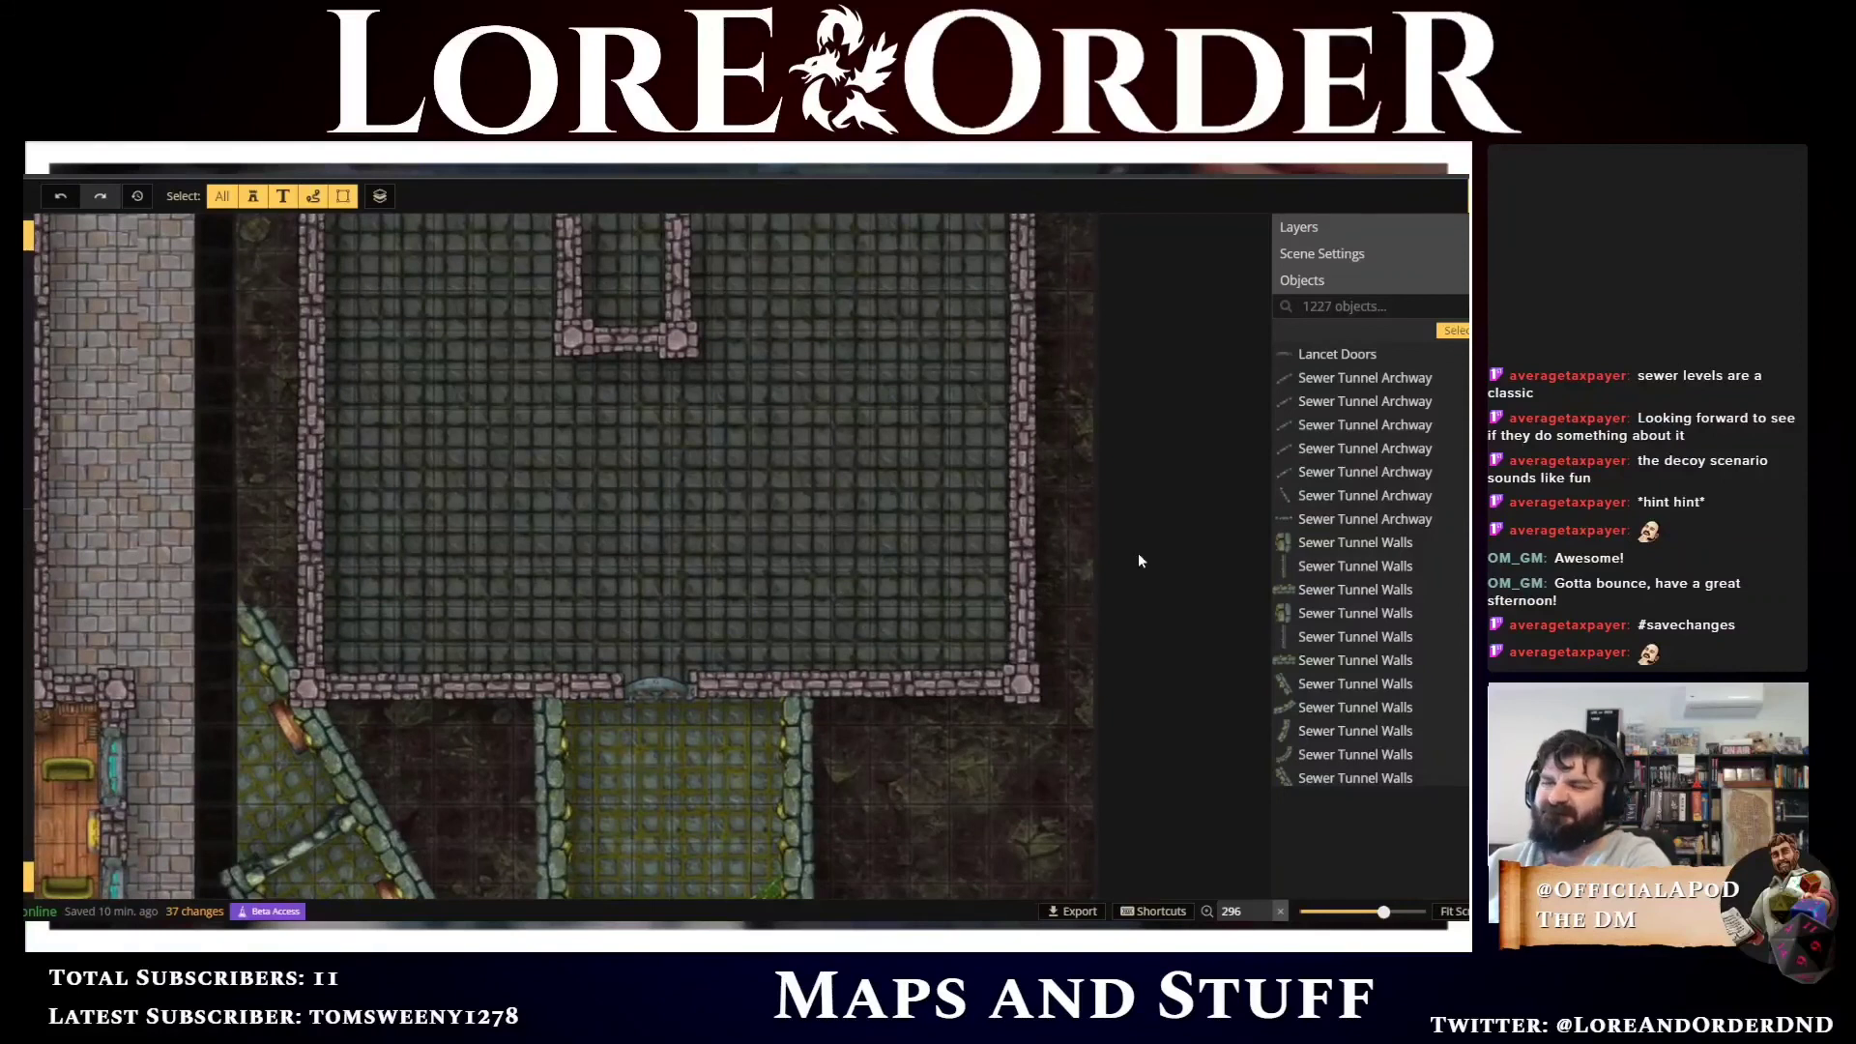
{"action": "scroll", "coordinate": [1094, 628], "scroll_direction": "down", "scroll_amount": 5}
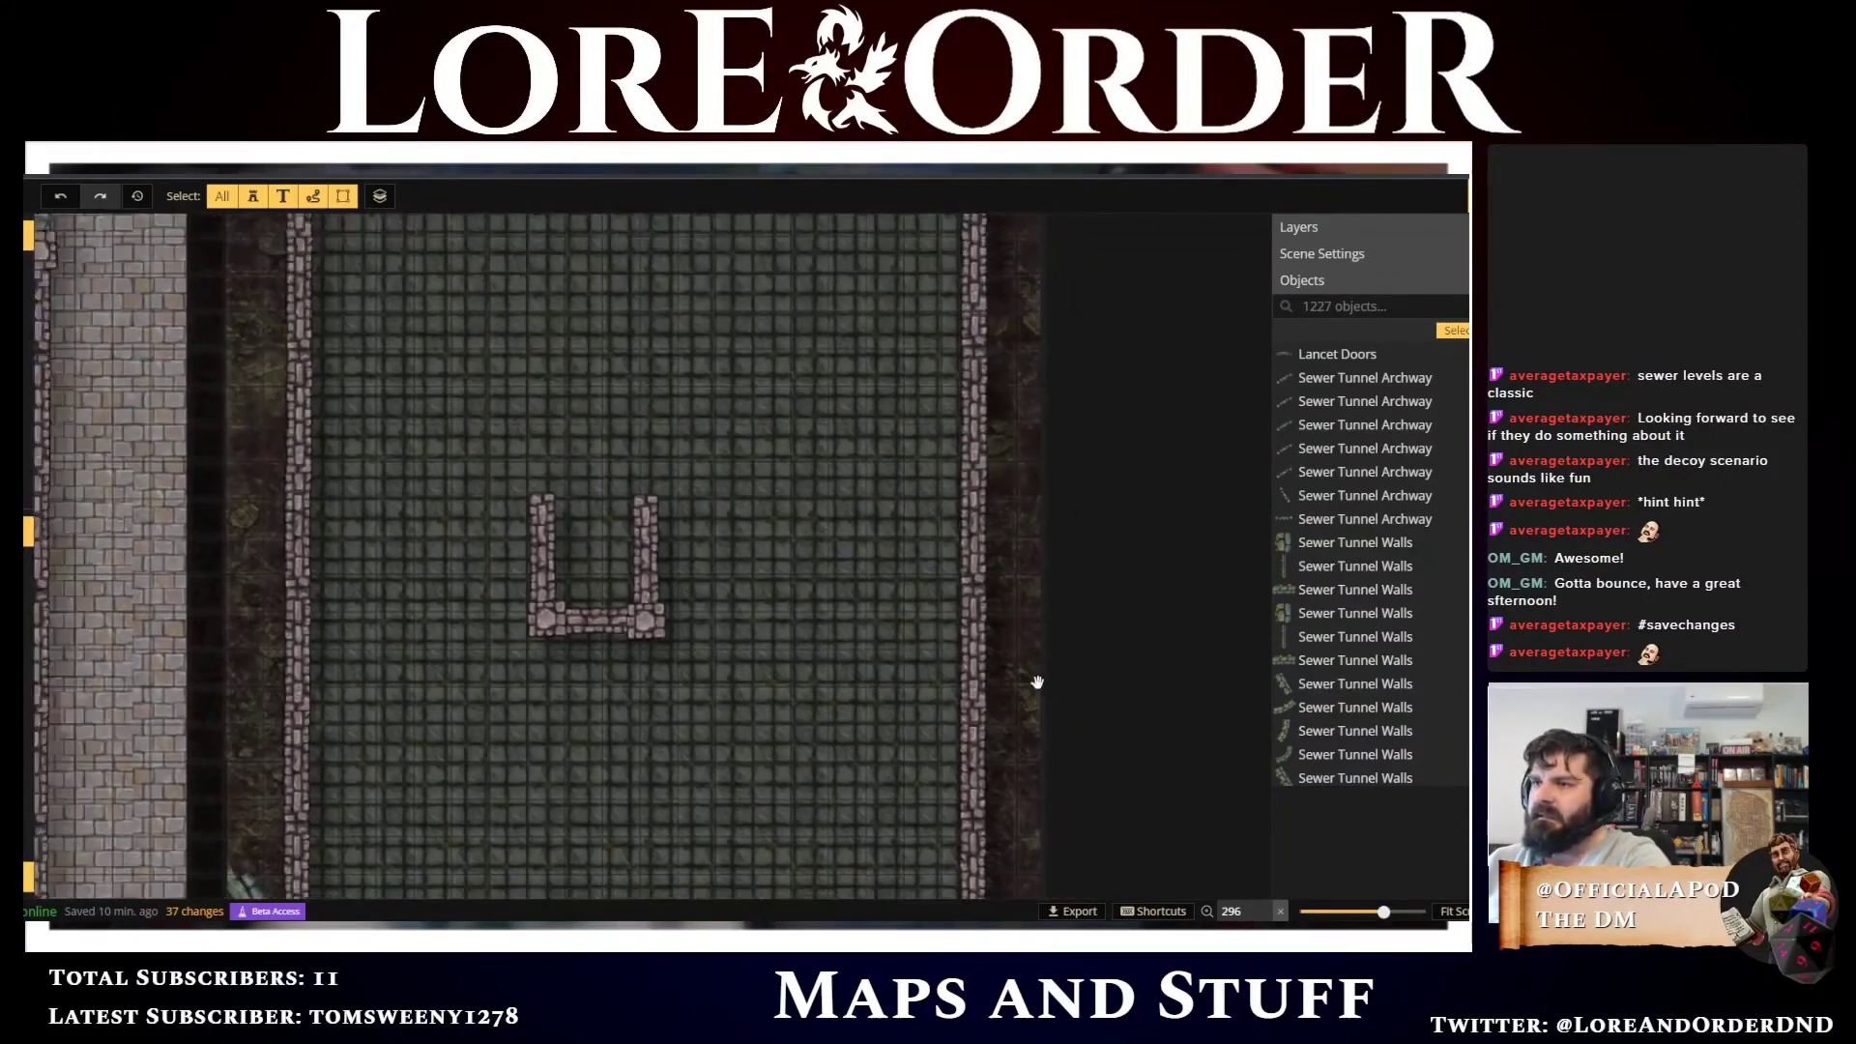
{"action": "scroll", "coordinate": [1090, 585], "scroll_direction": "down", "scroll_amount": 3}
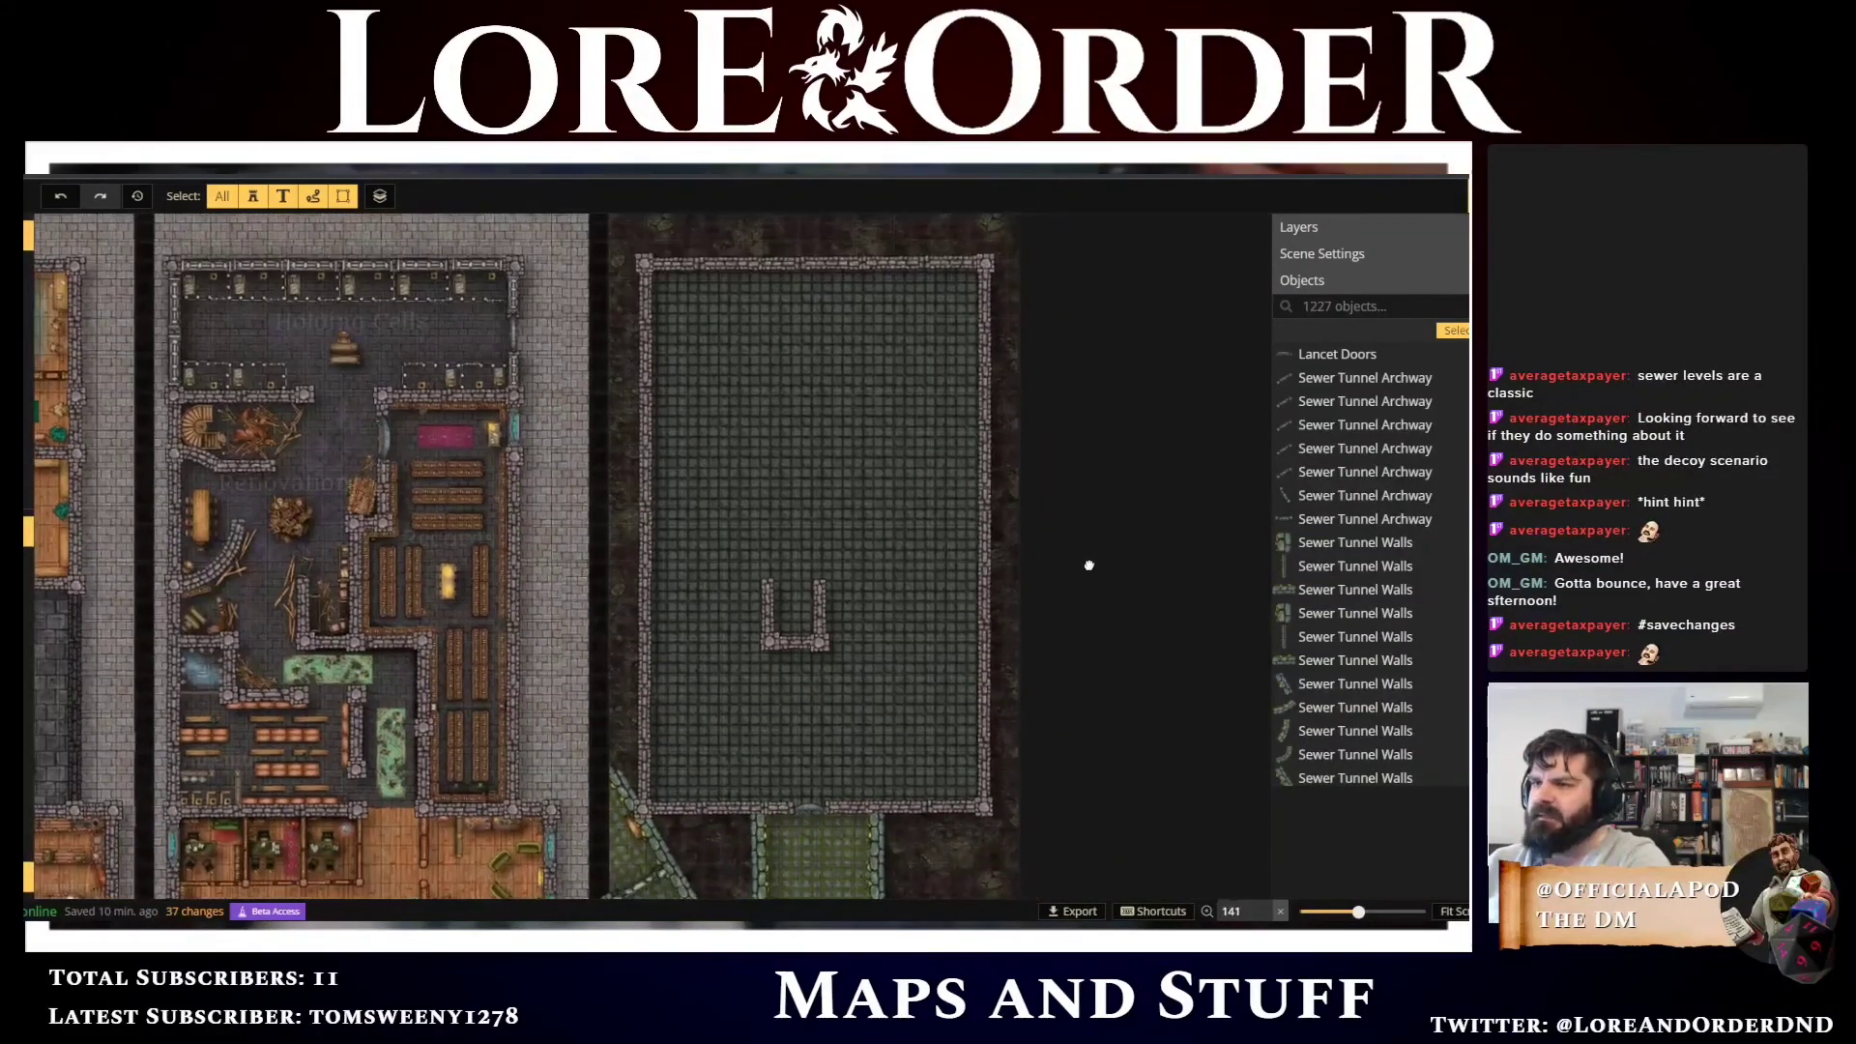
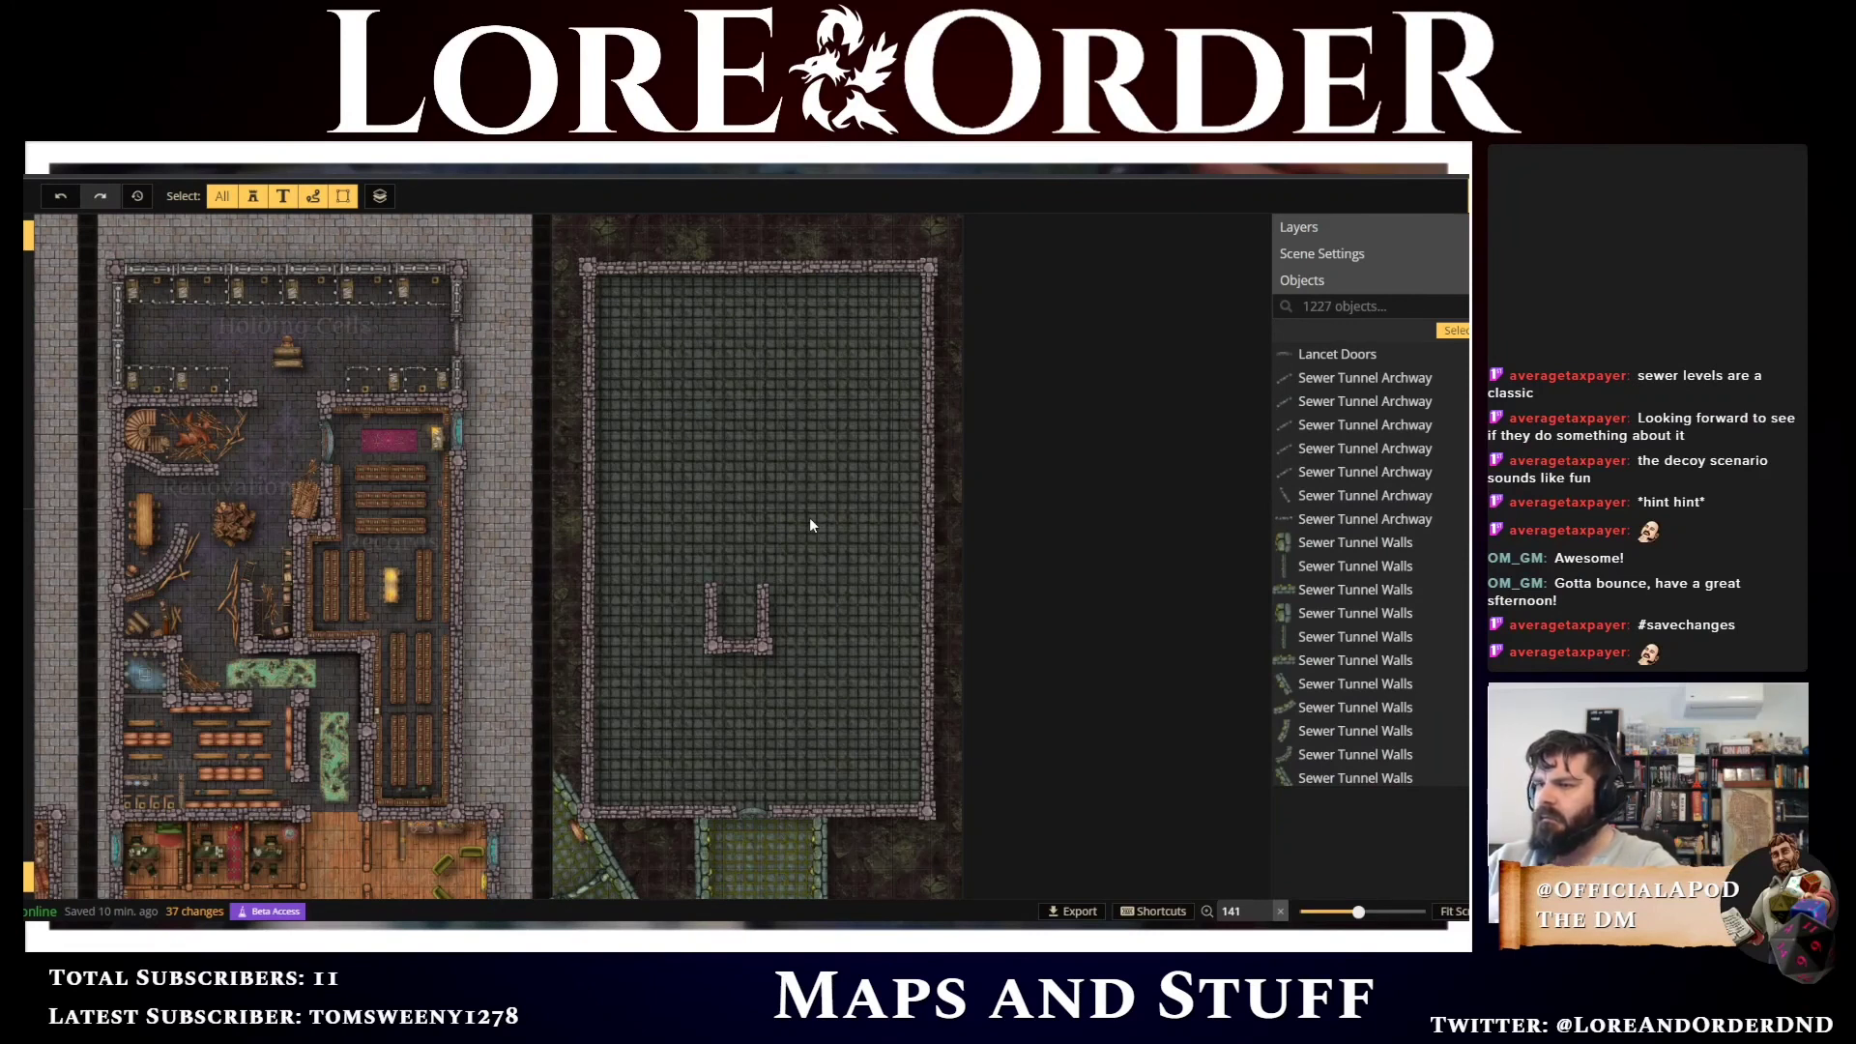
{"action": "scroll", "coordinate": [155, 646], "scroll_direction": "up", "scroll_amount": 5}
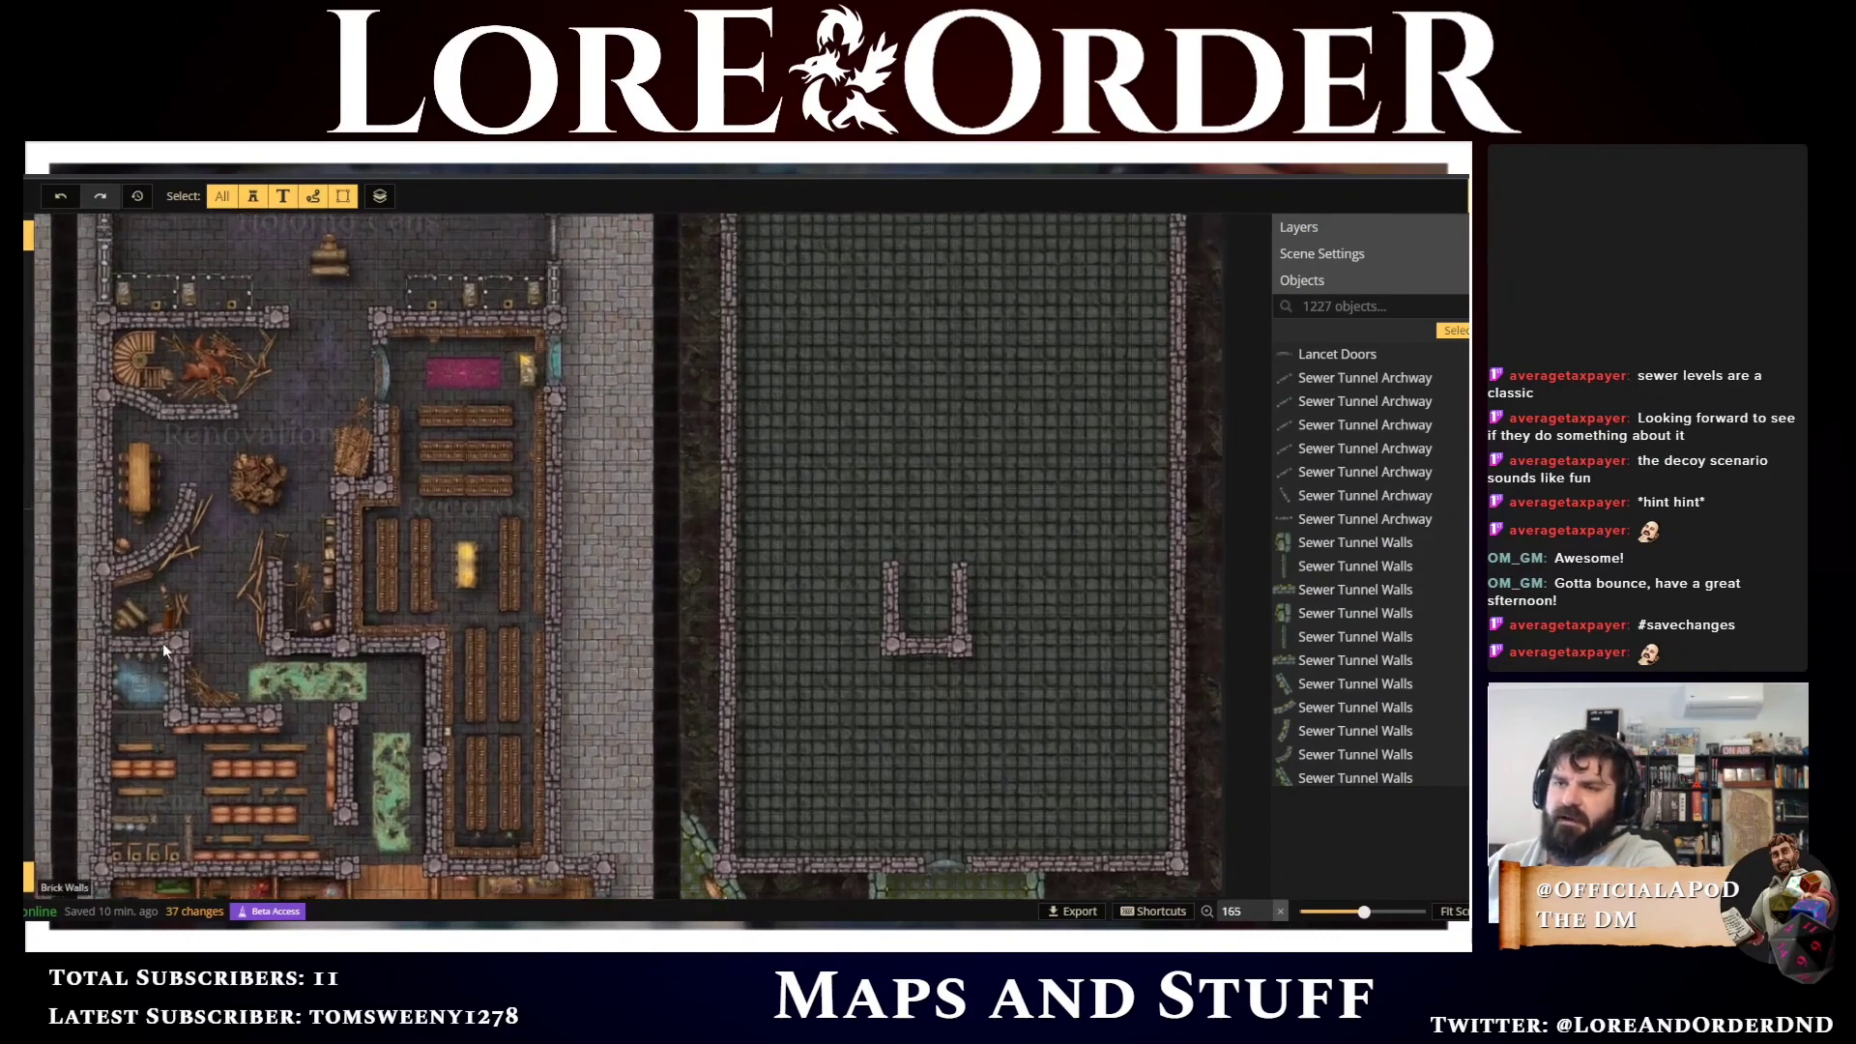
{"action": "scroll", "coordinate": [345, 541], "scroll_direction": "up", "scroll_amount": 4}
{"action": "left_click", "coordinate": [364, 595]}
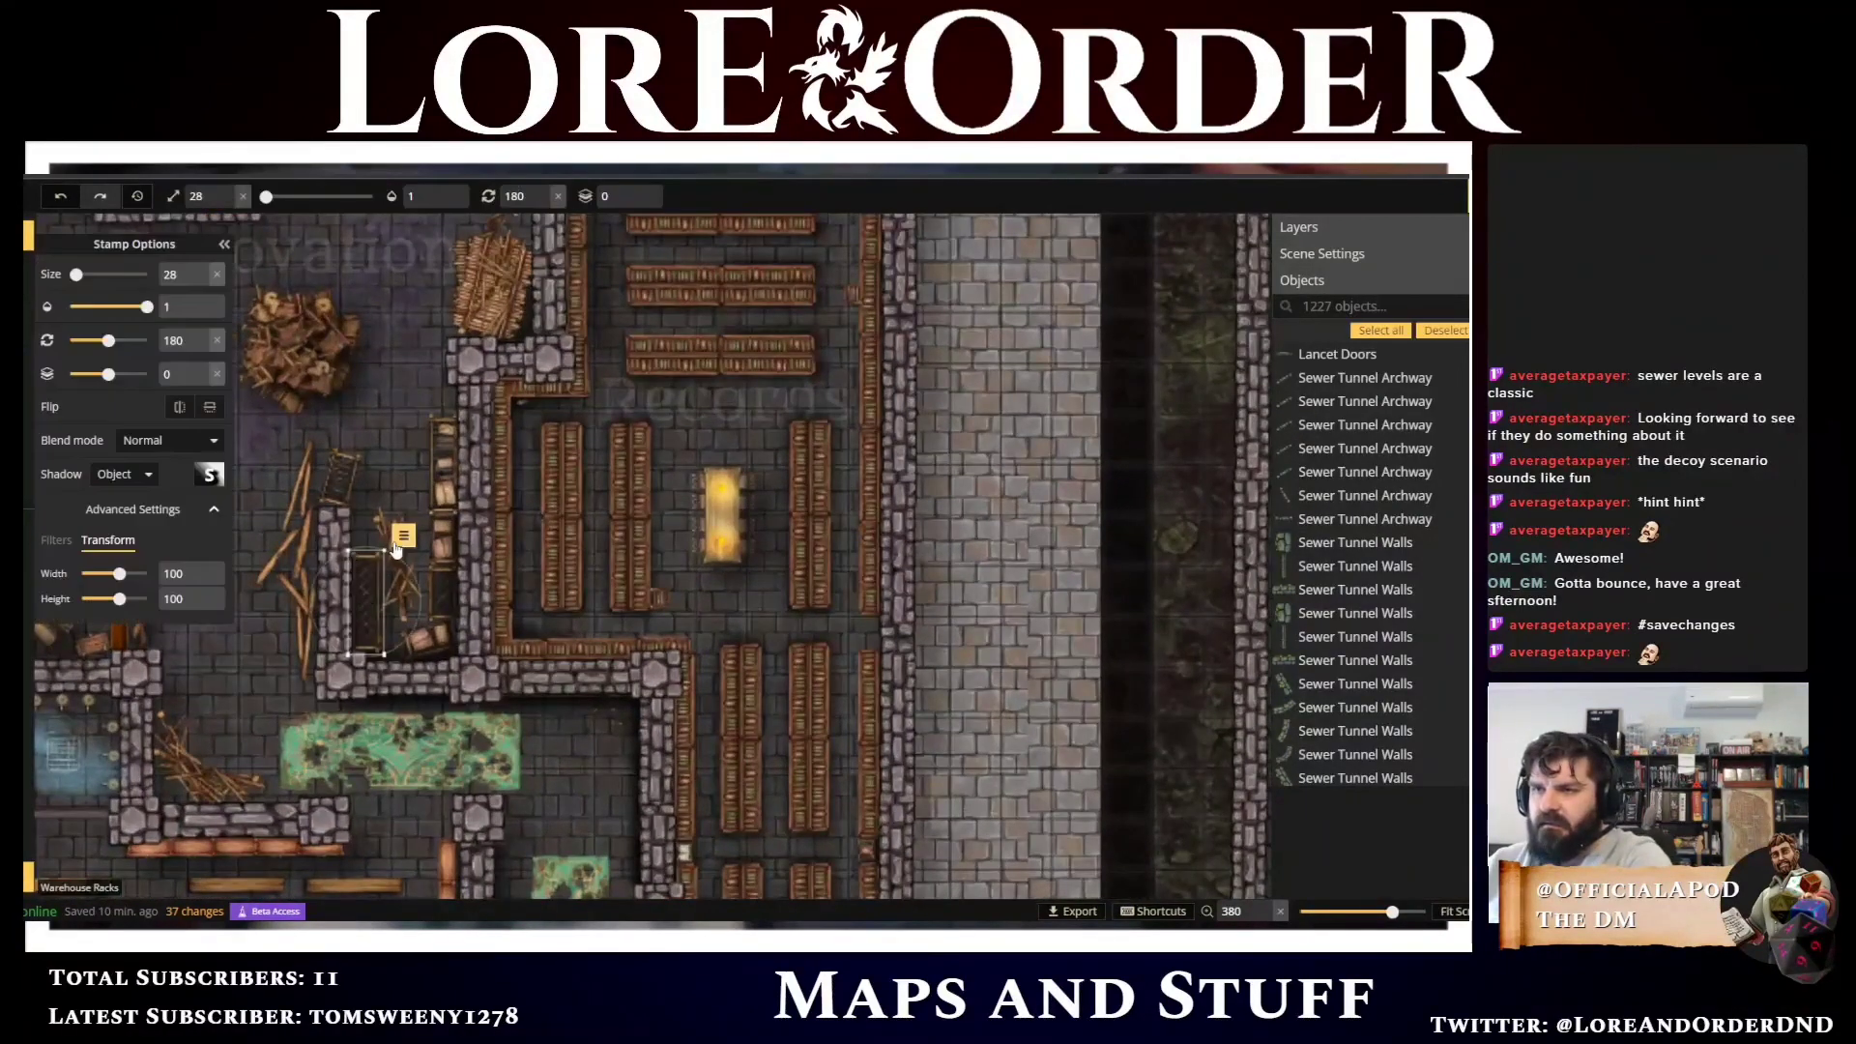
{"action": "key", "text": "Delete"}
{"action": "left_click", "coordinate": [442, 543]}
{"action": "key", "text": "Delete"}
{"action": "left_click", "coordinate": [439, 576]}
{"action": "key", "text": "Delete"}
{"action": "left_click", "coordinate": [432, 640]}
{"action": "key", "text": "Delete"}
{"action": "left_click", "coordinate": [426, 640]}
{"action": "key", "text": "Delete"}
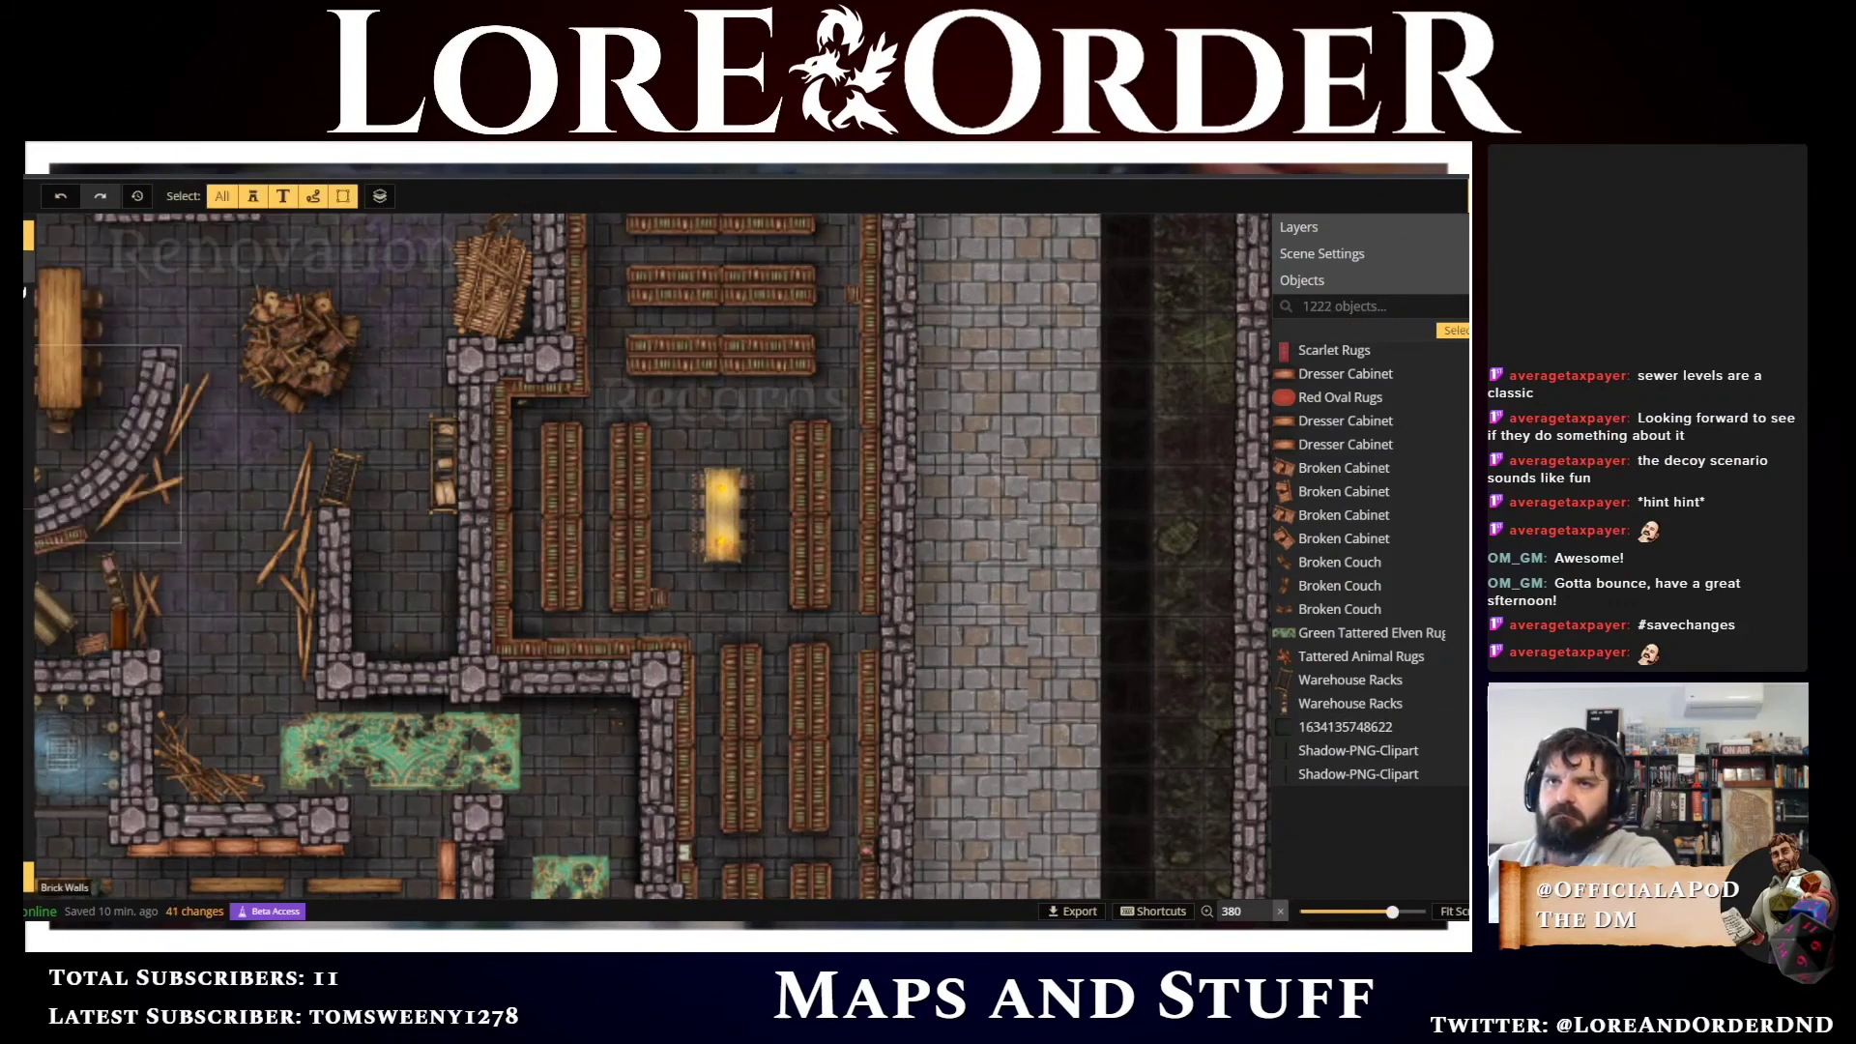
Search the stamp catalog for "stair" and choose the Brick Railings Stairs set from the Castle group
{"action": "left_click", "coordinate": [28, 329]}
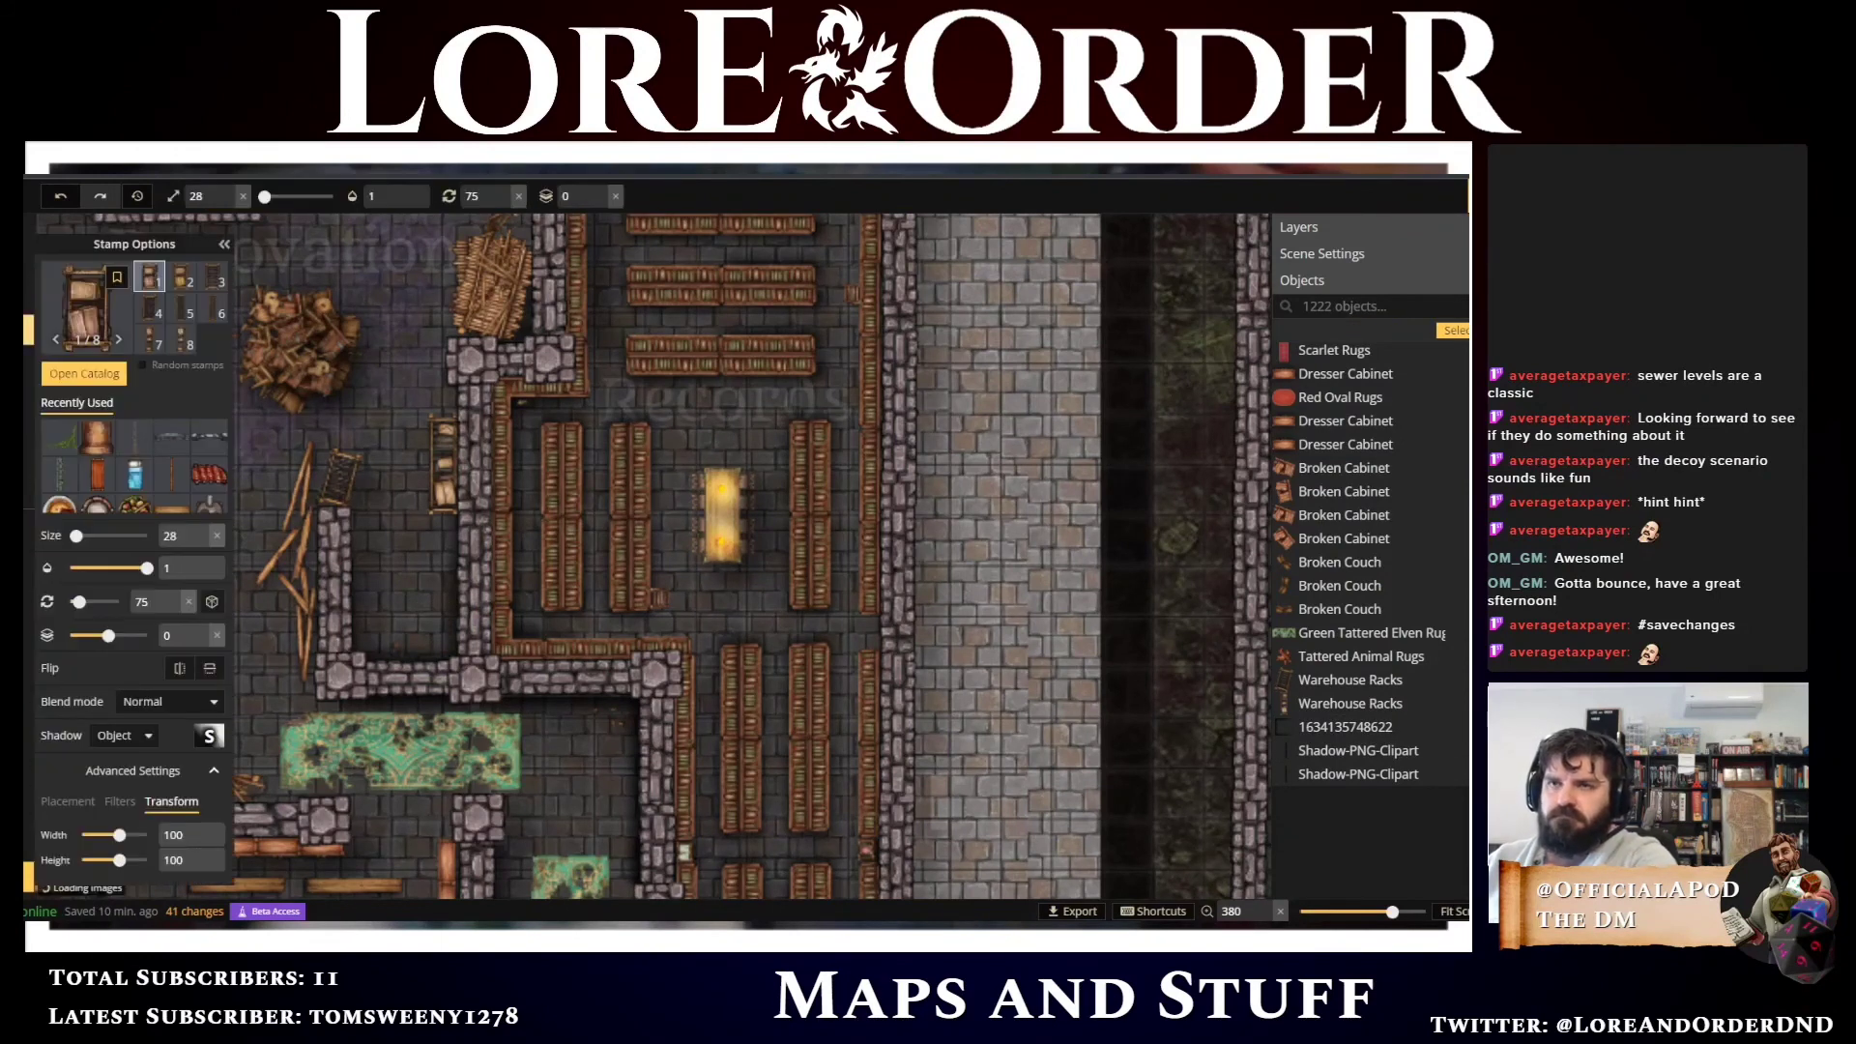
{"action": "left_click", "coordinate": [79, 374]}
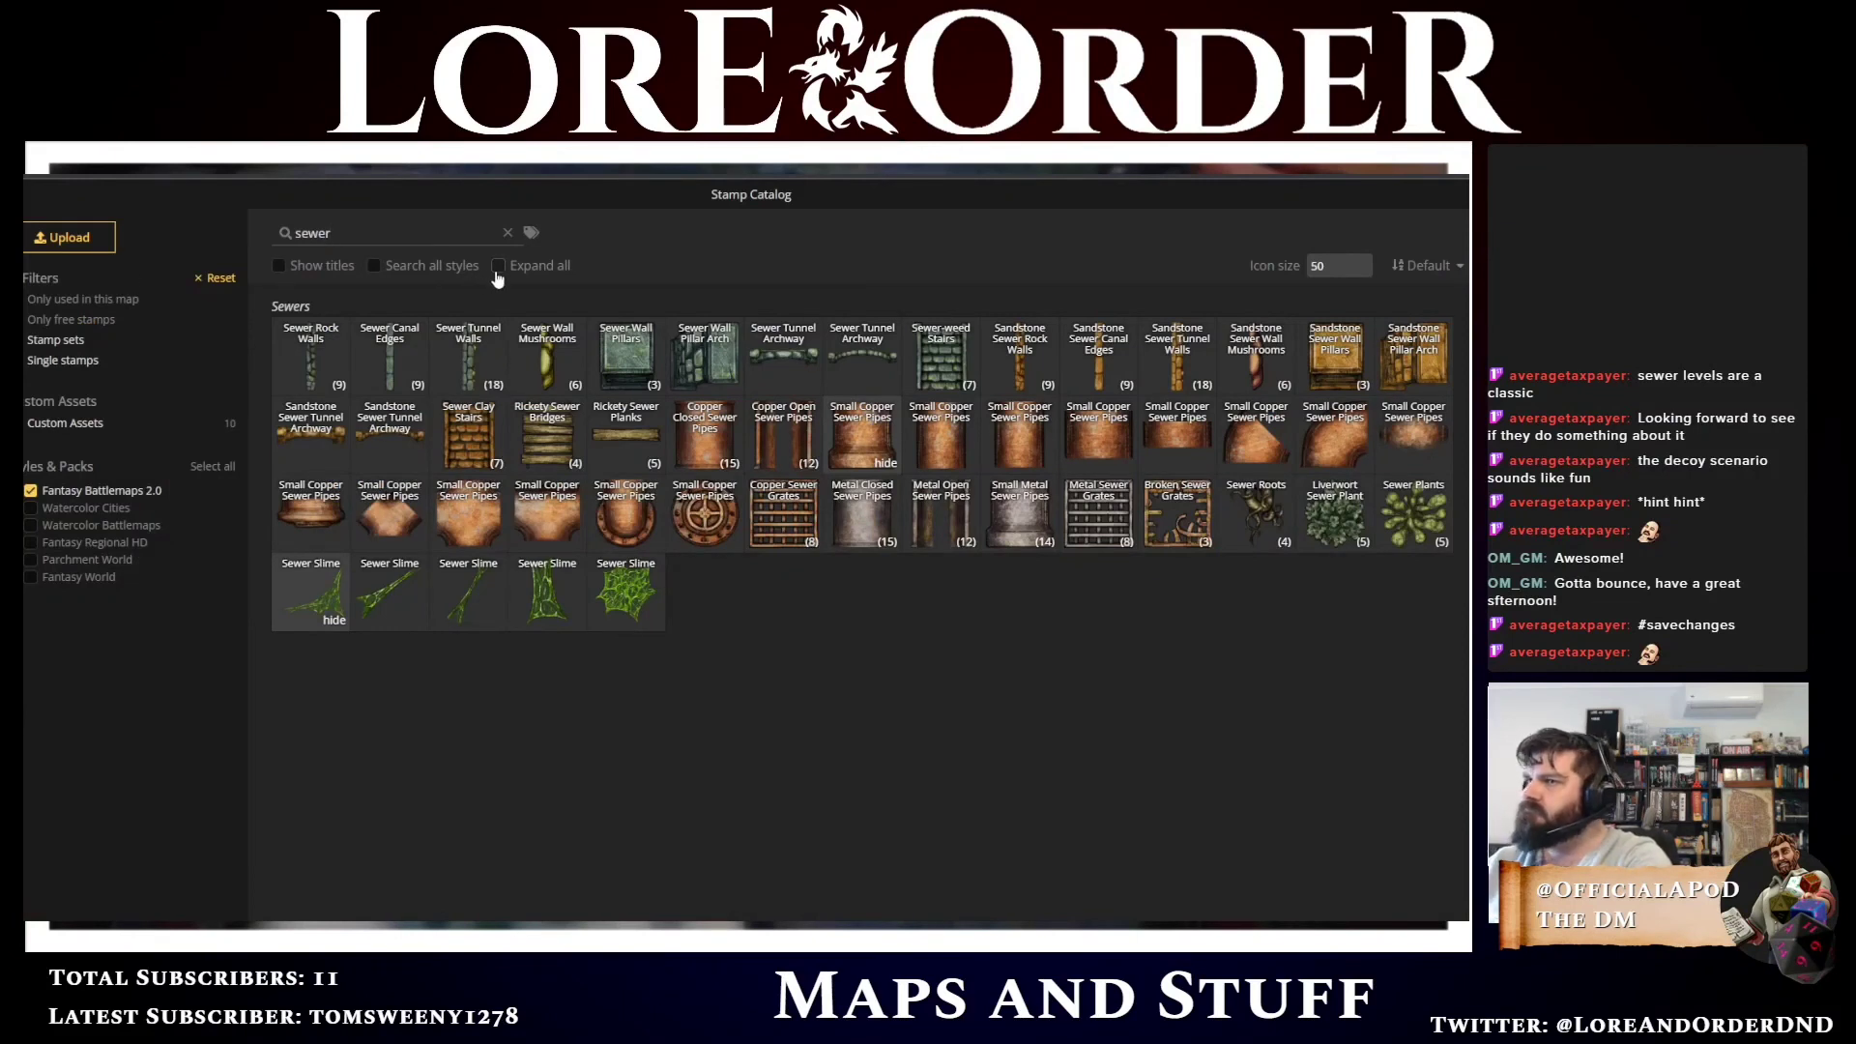
{"action": "left_click", "coordinate": [508, 233]}
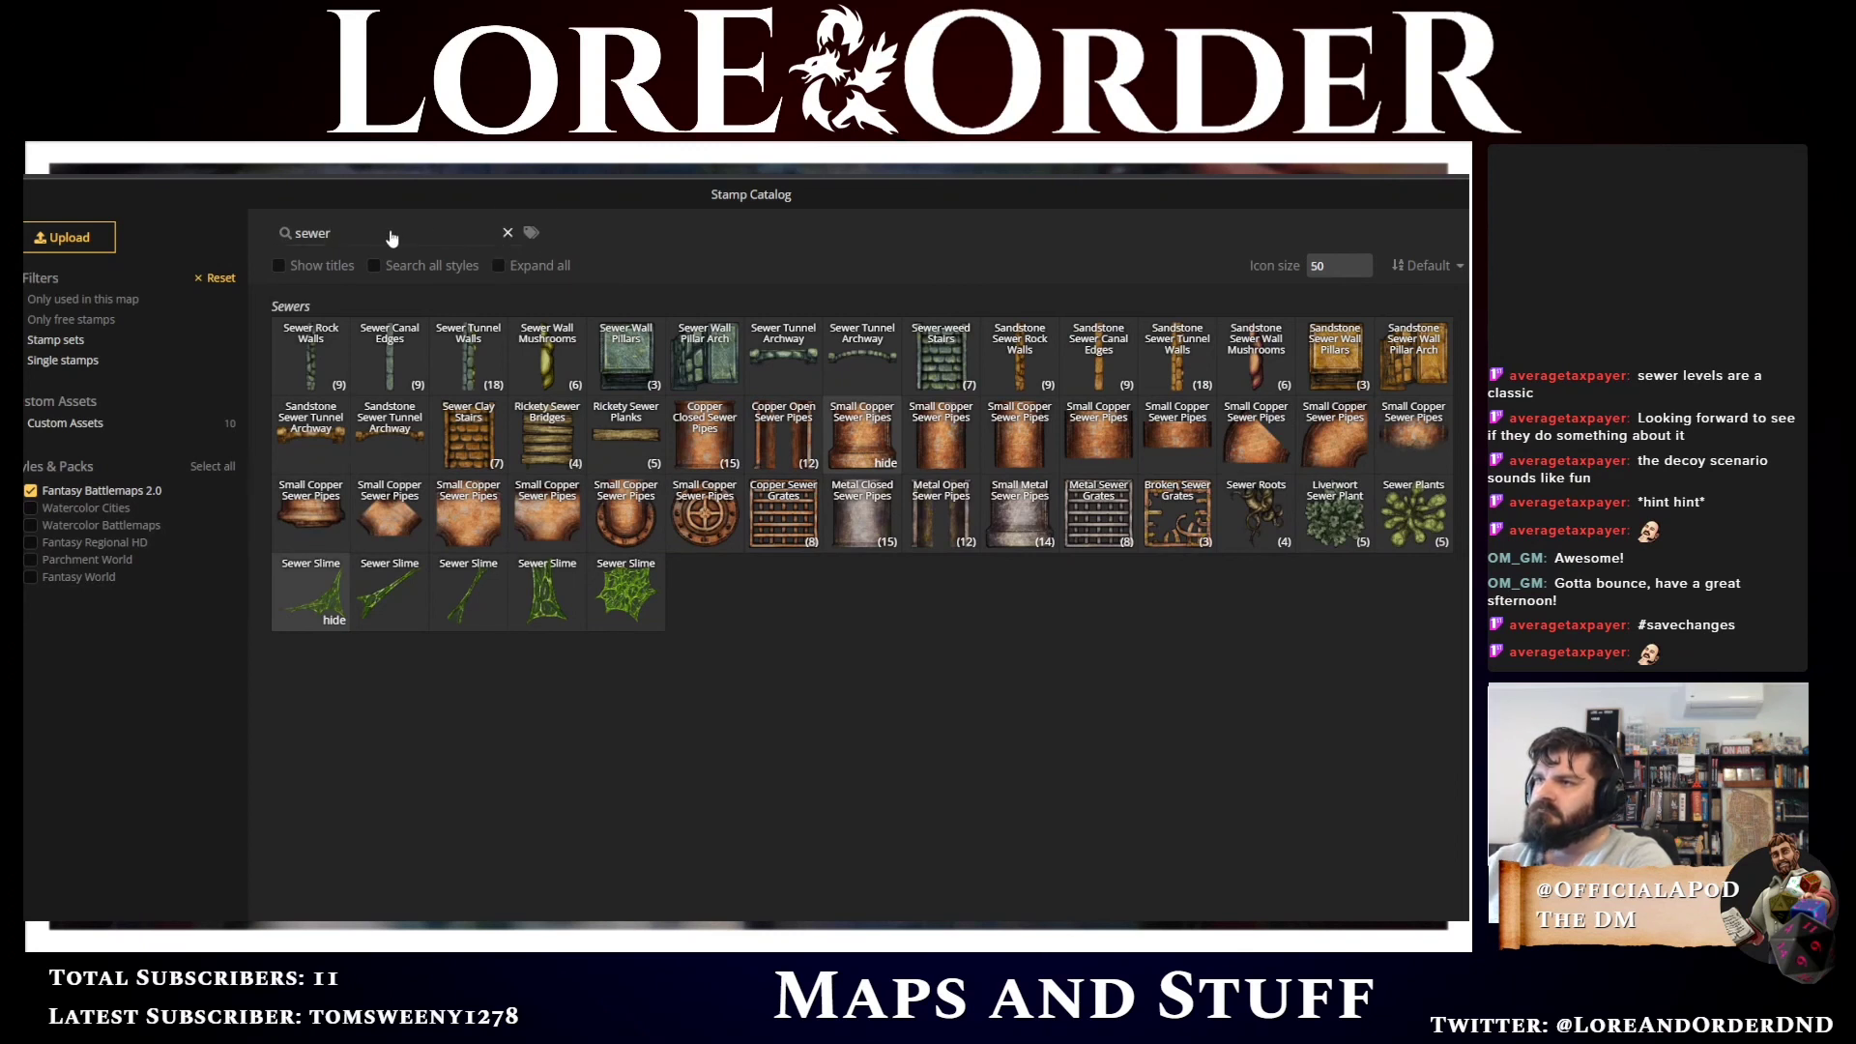
{"action": "left_click", "coordinate": [379, 233]}
{"action": "type", "text": "stair"}
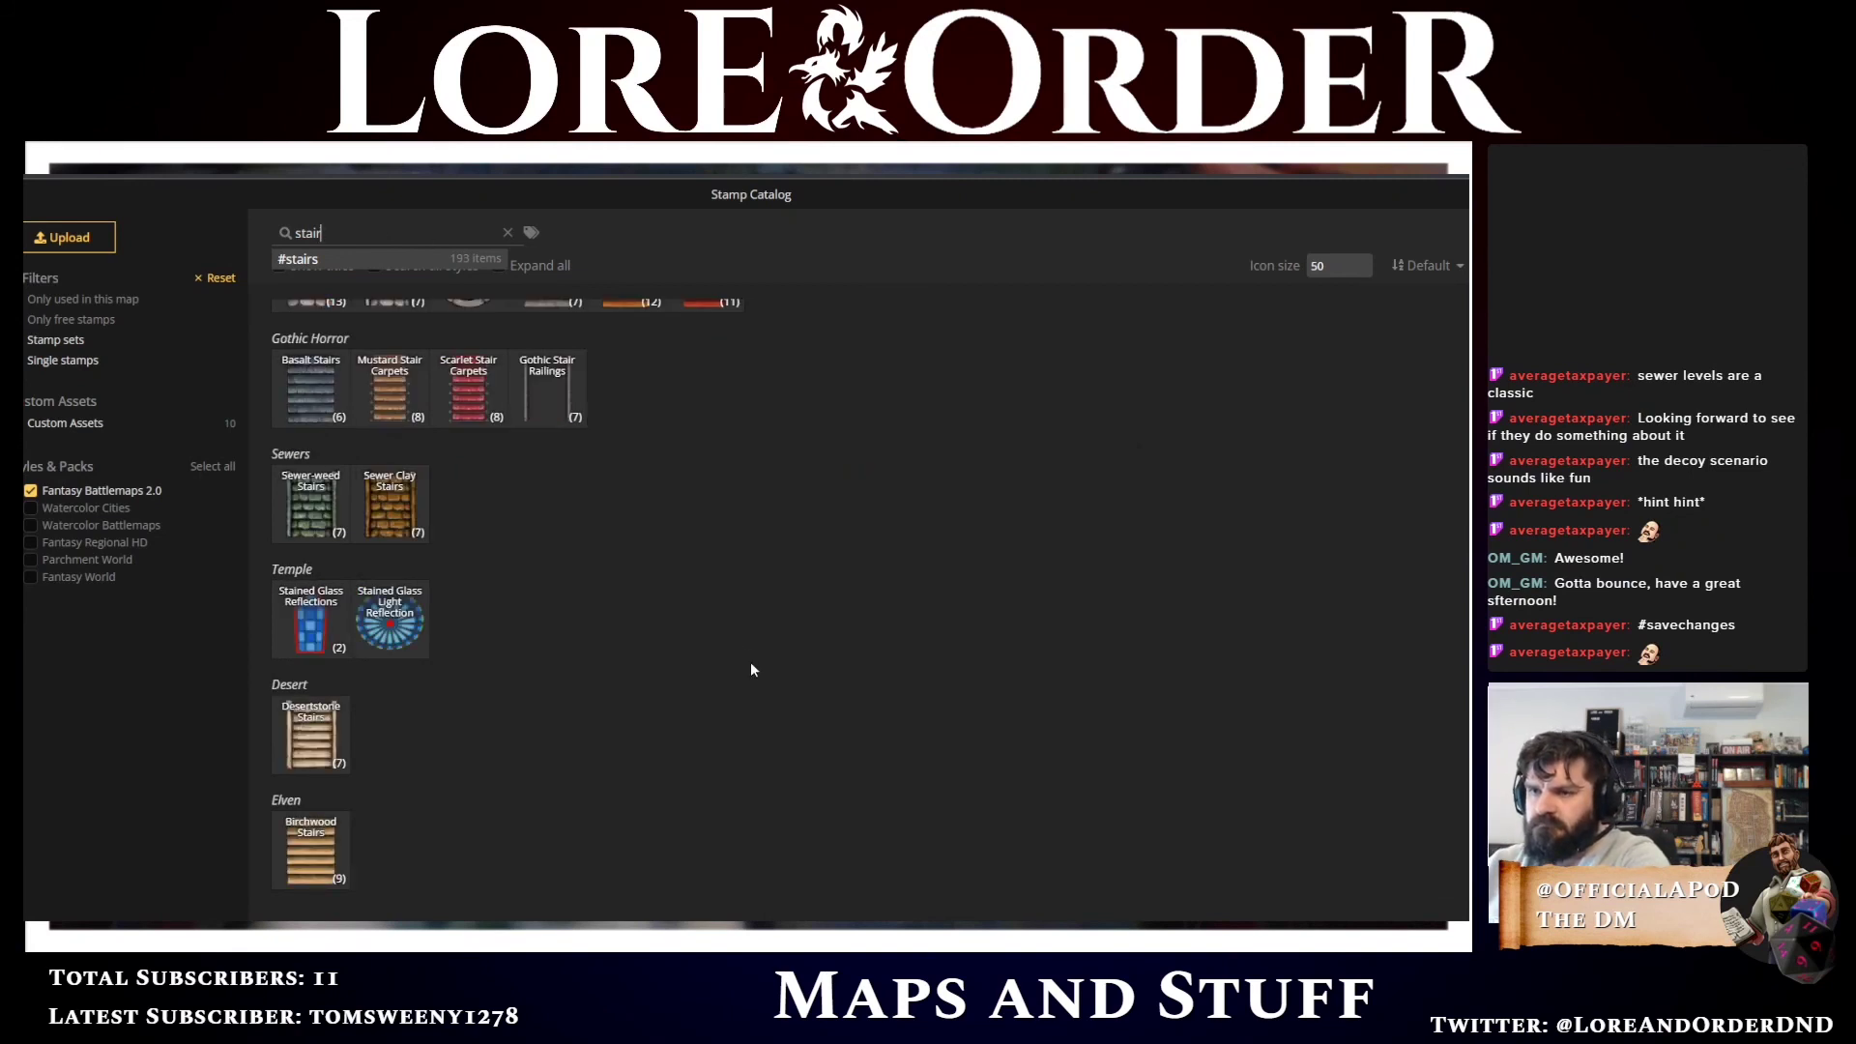
{"action": "scroll", "coordinate": [788, 685], "scroll_direction": "up", "scroll_amount": 3}
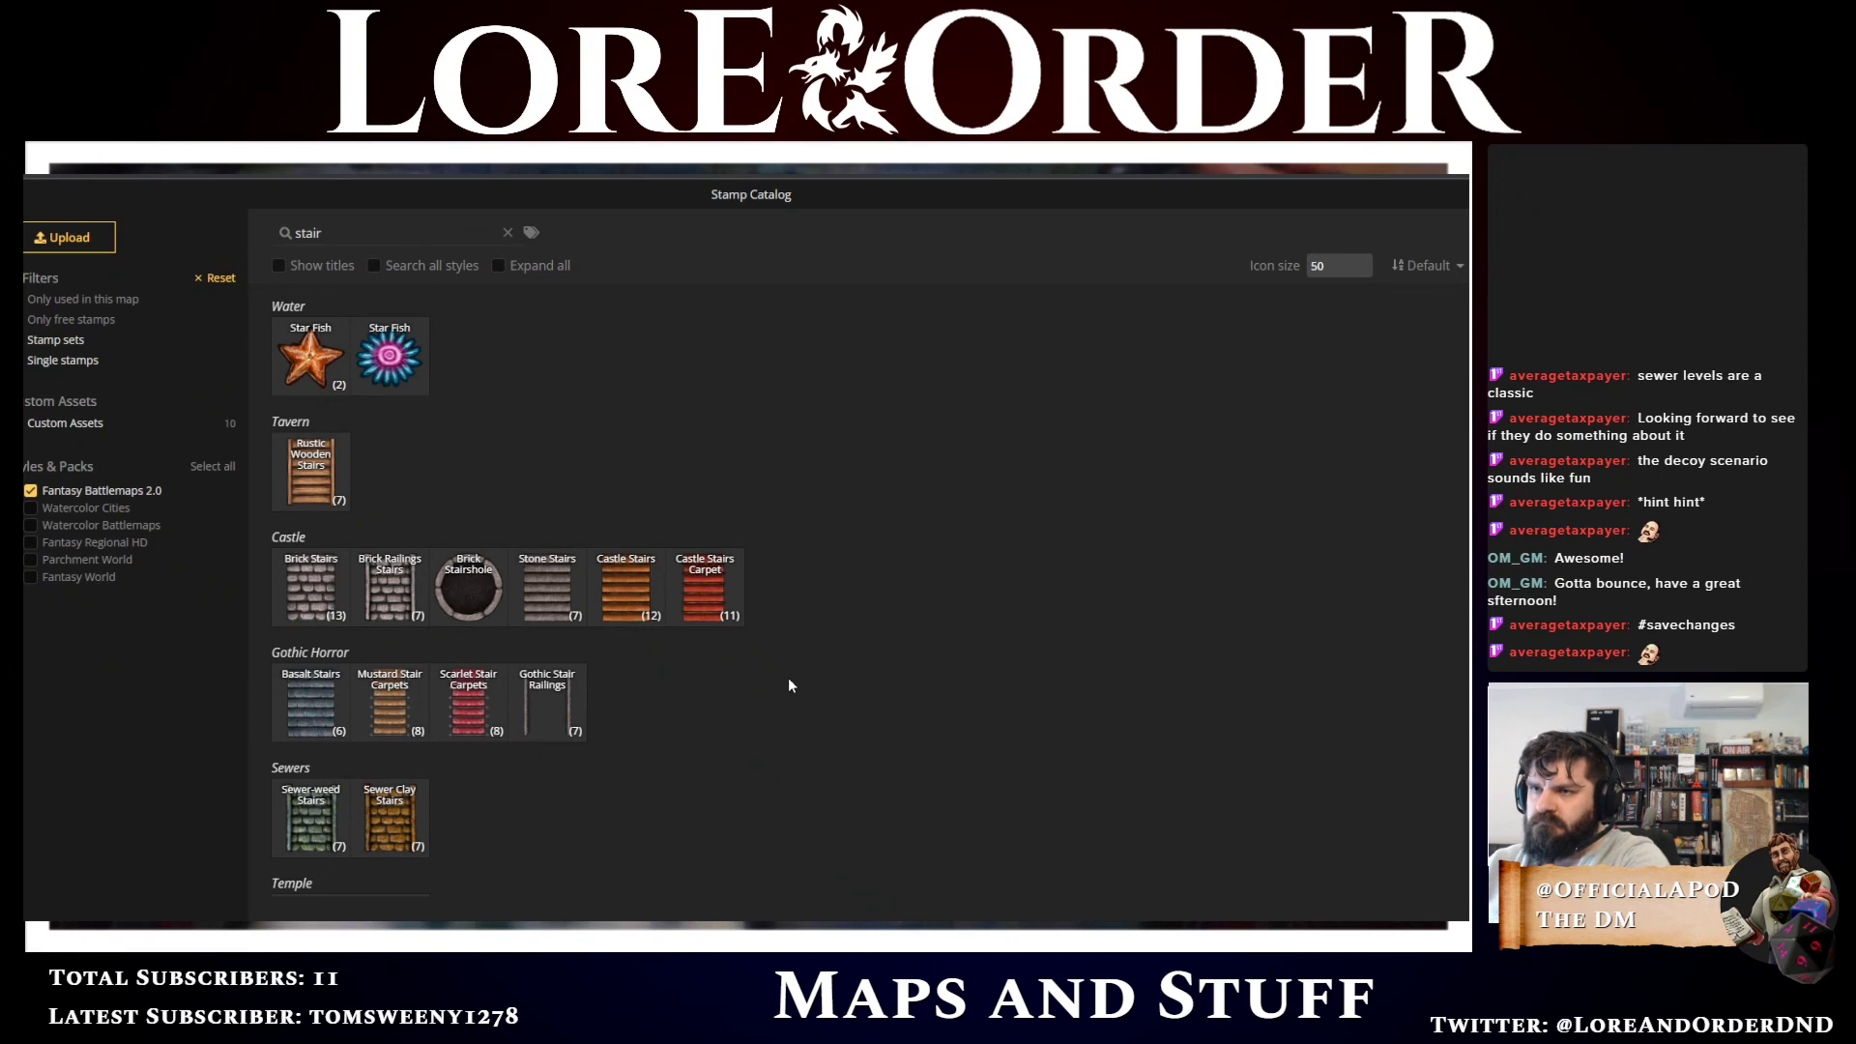
{"action": "left_click", "coordinate": [386, 590]}
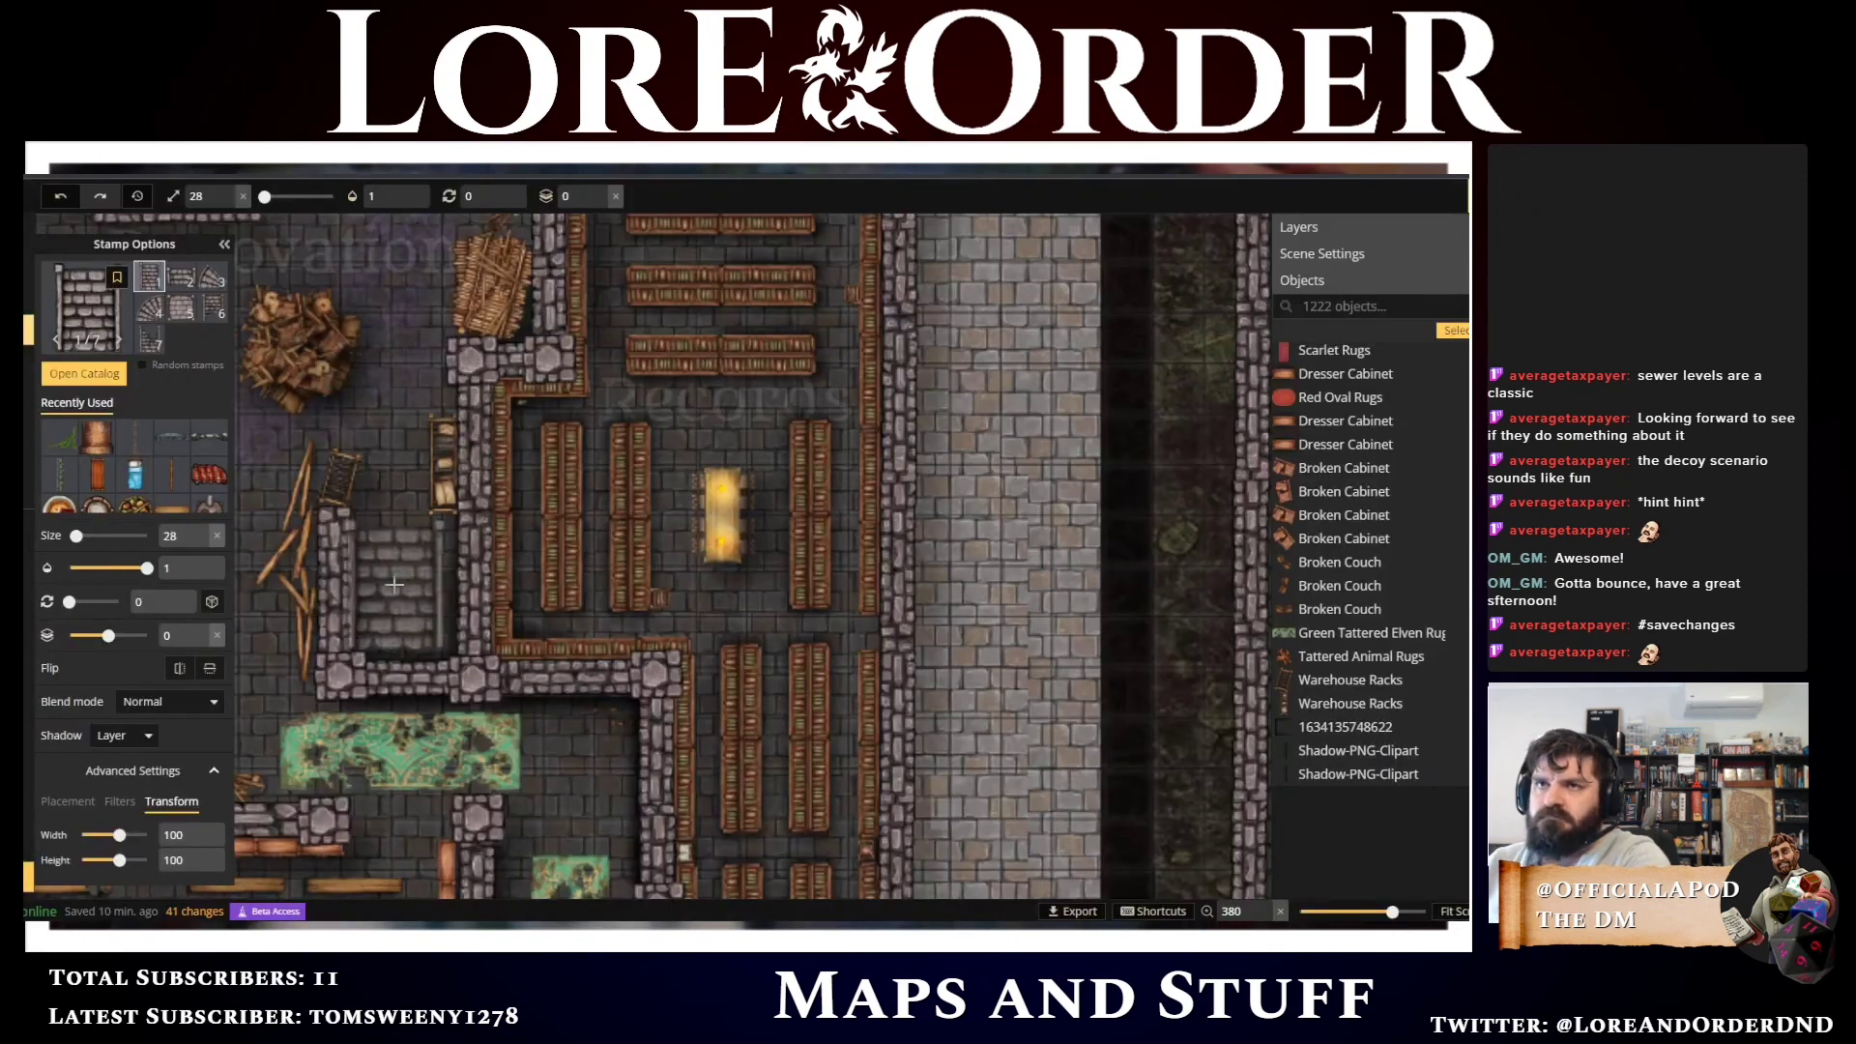
Place Brick Railings Stairs variant 1 in the cleared nook at size 30, and shift the warehouse rack above it slightly upward
{"action": "left_click", "coordinate": [658, 488]}
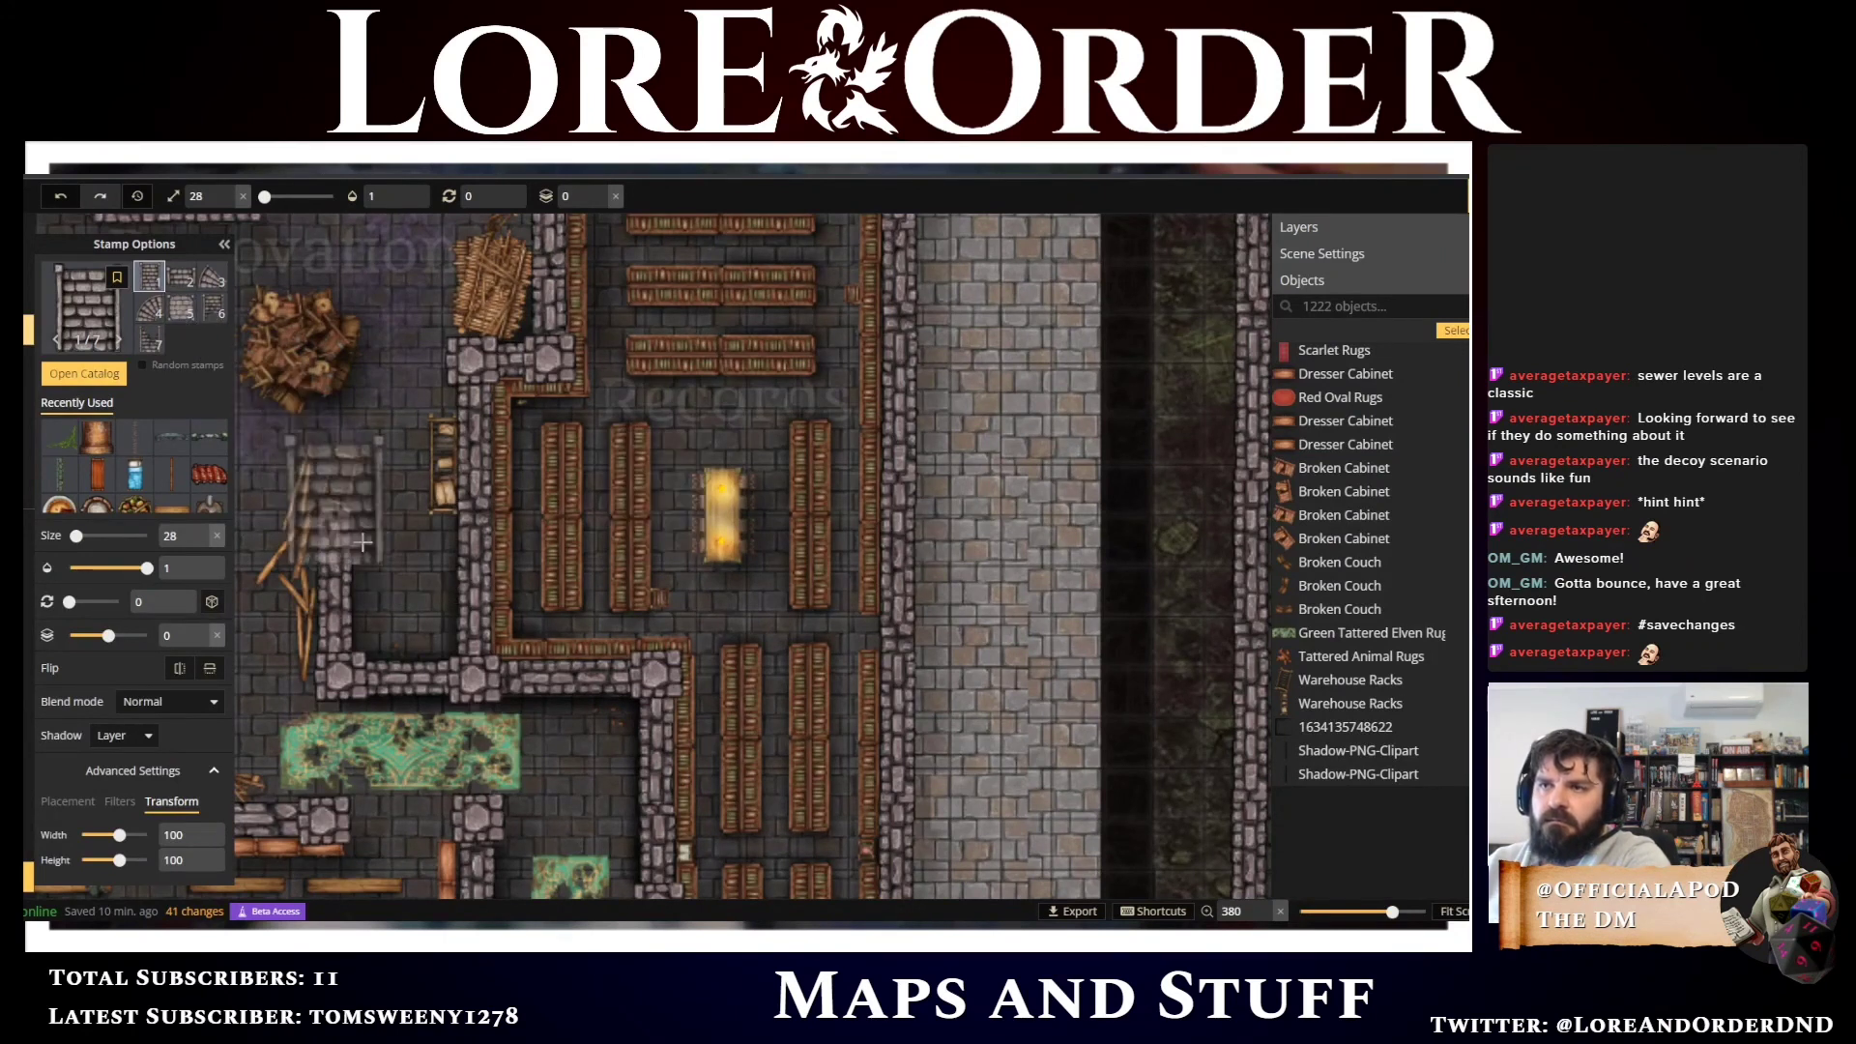
{"action": "left_click", "coordinate": [401, 584]}
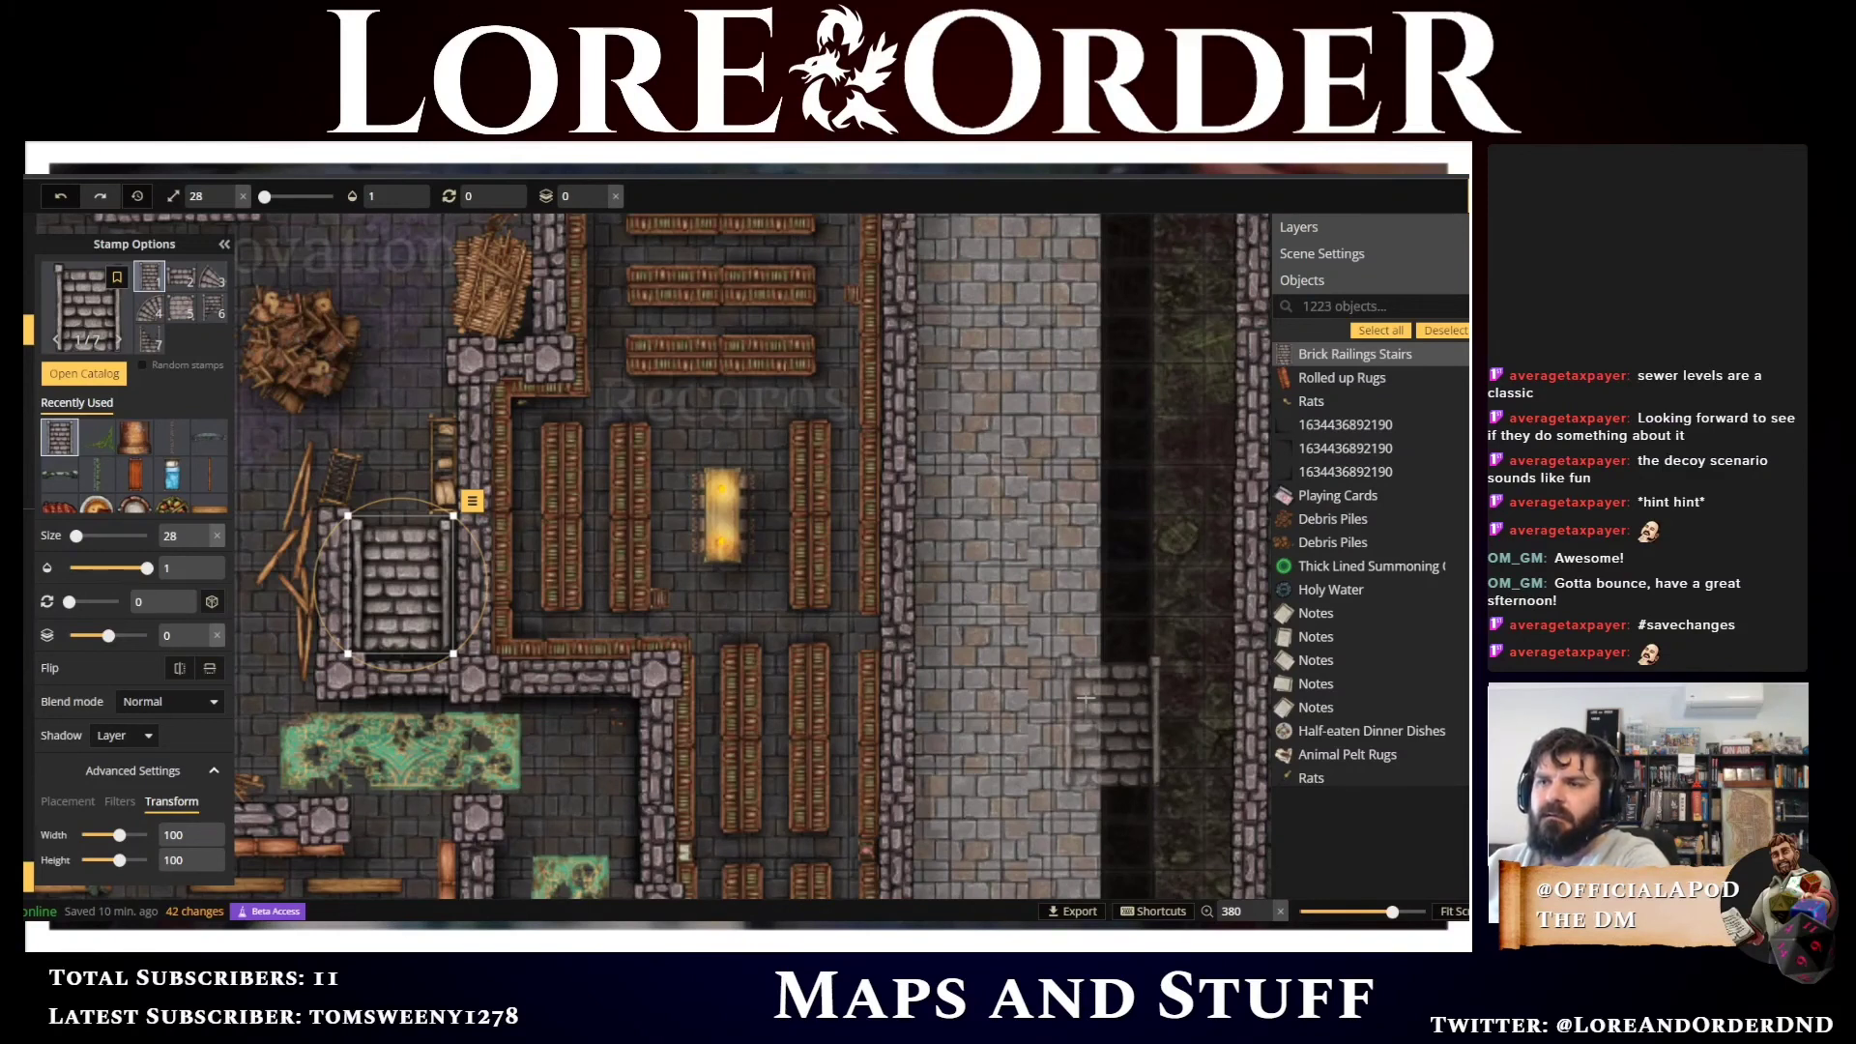
{"action": "left_click", "coordinate": [206, 533]}
{"action": "left_click", "coordinate": [206, 533]}
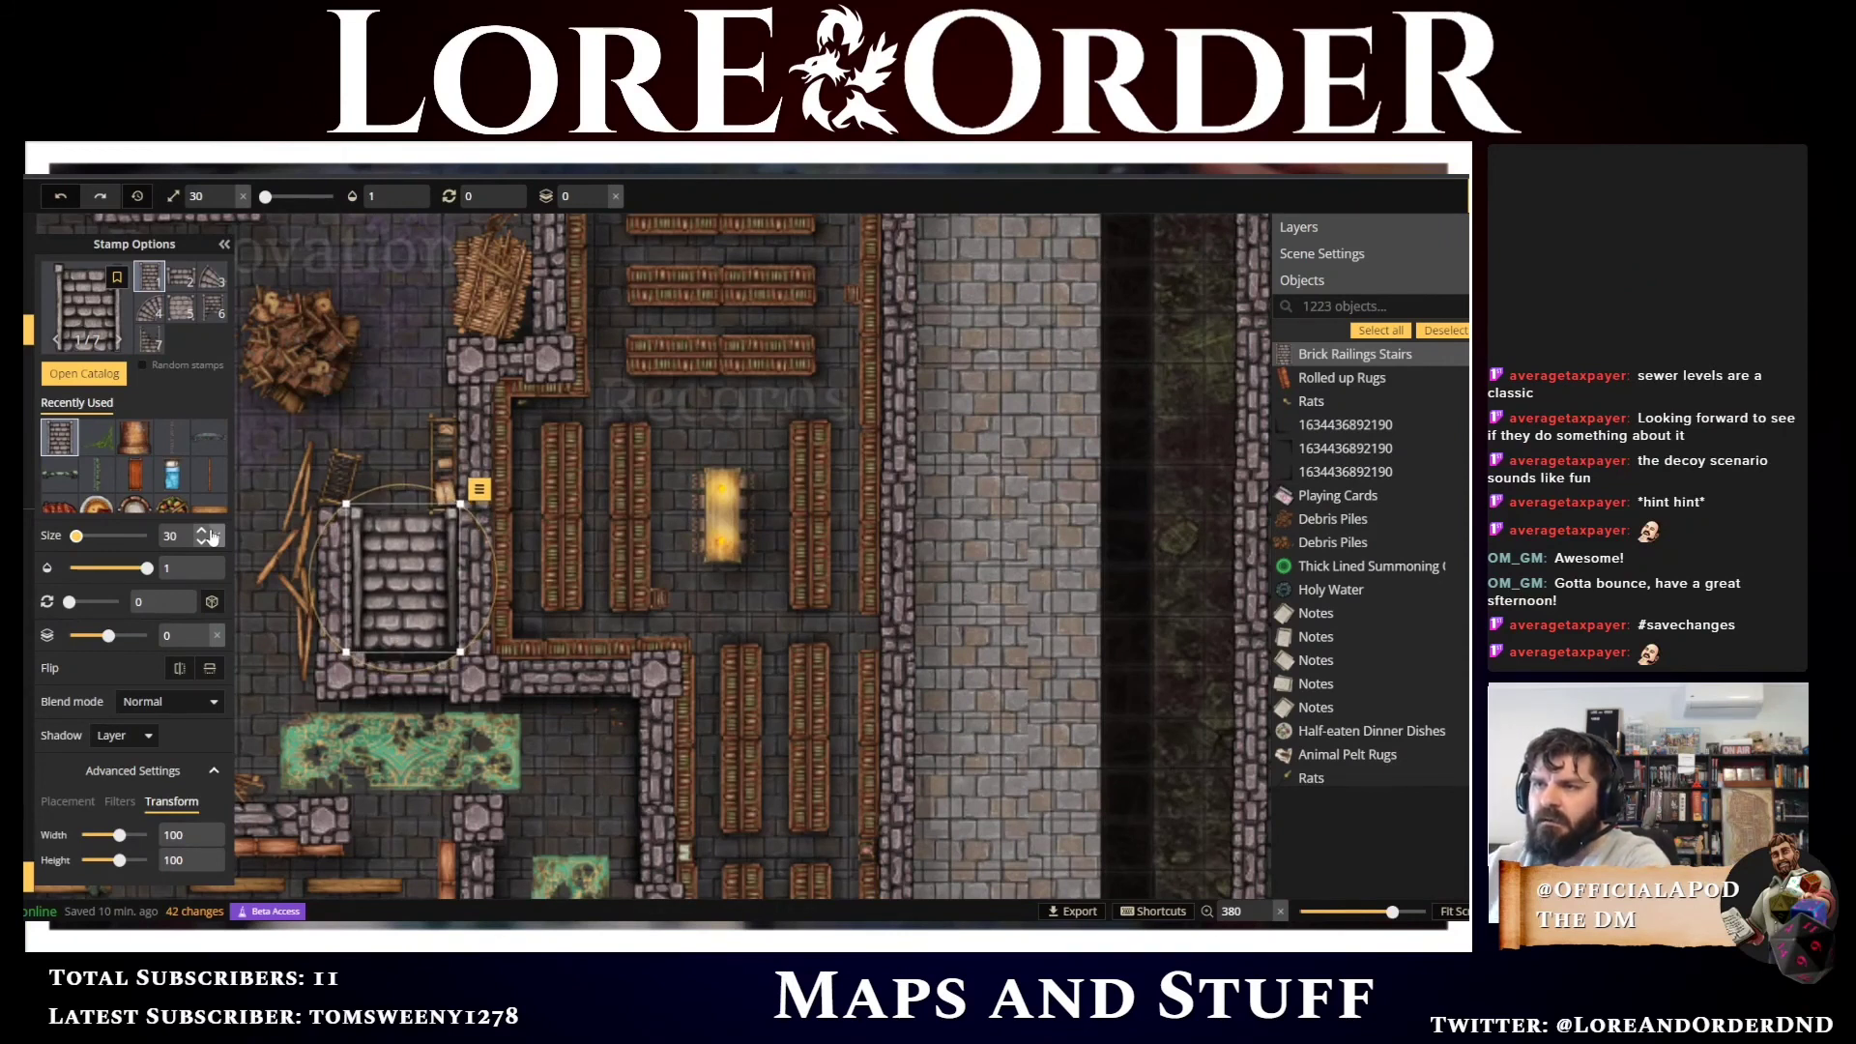
{"action": "key", "text": "Escape"}
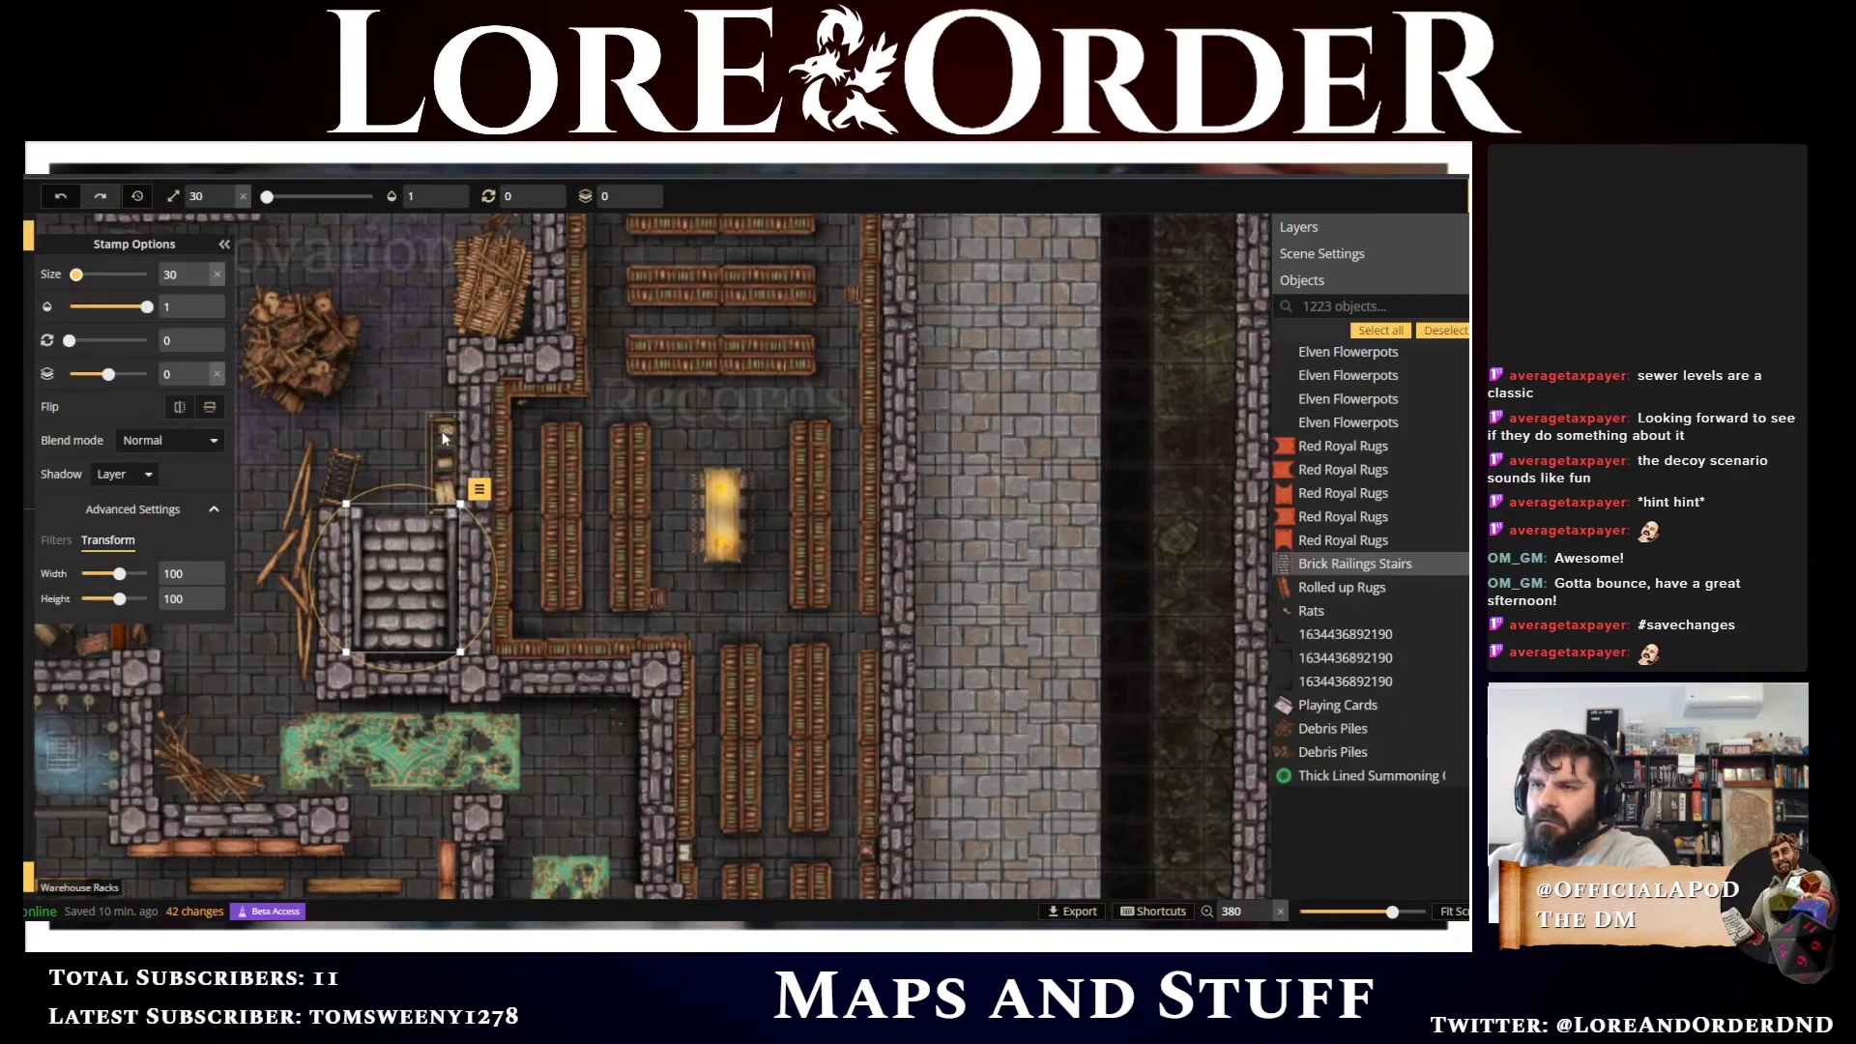
{"action": "left_click", "coordinate": [444, 447]}
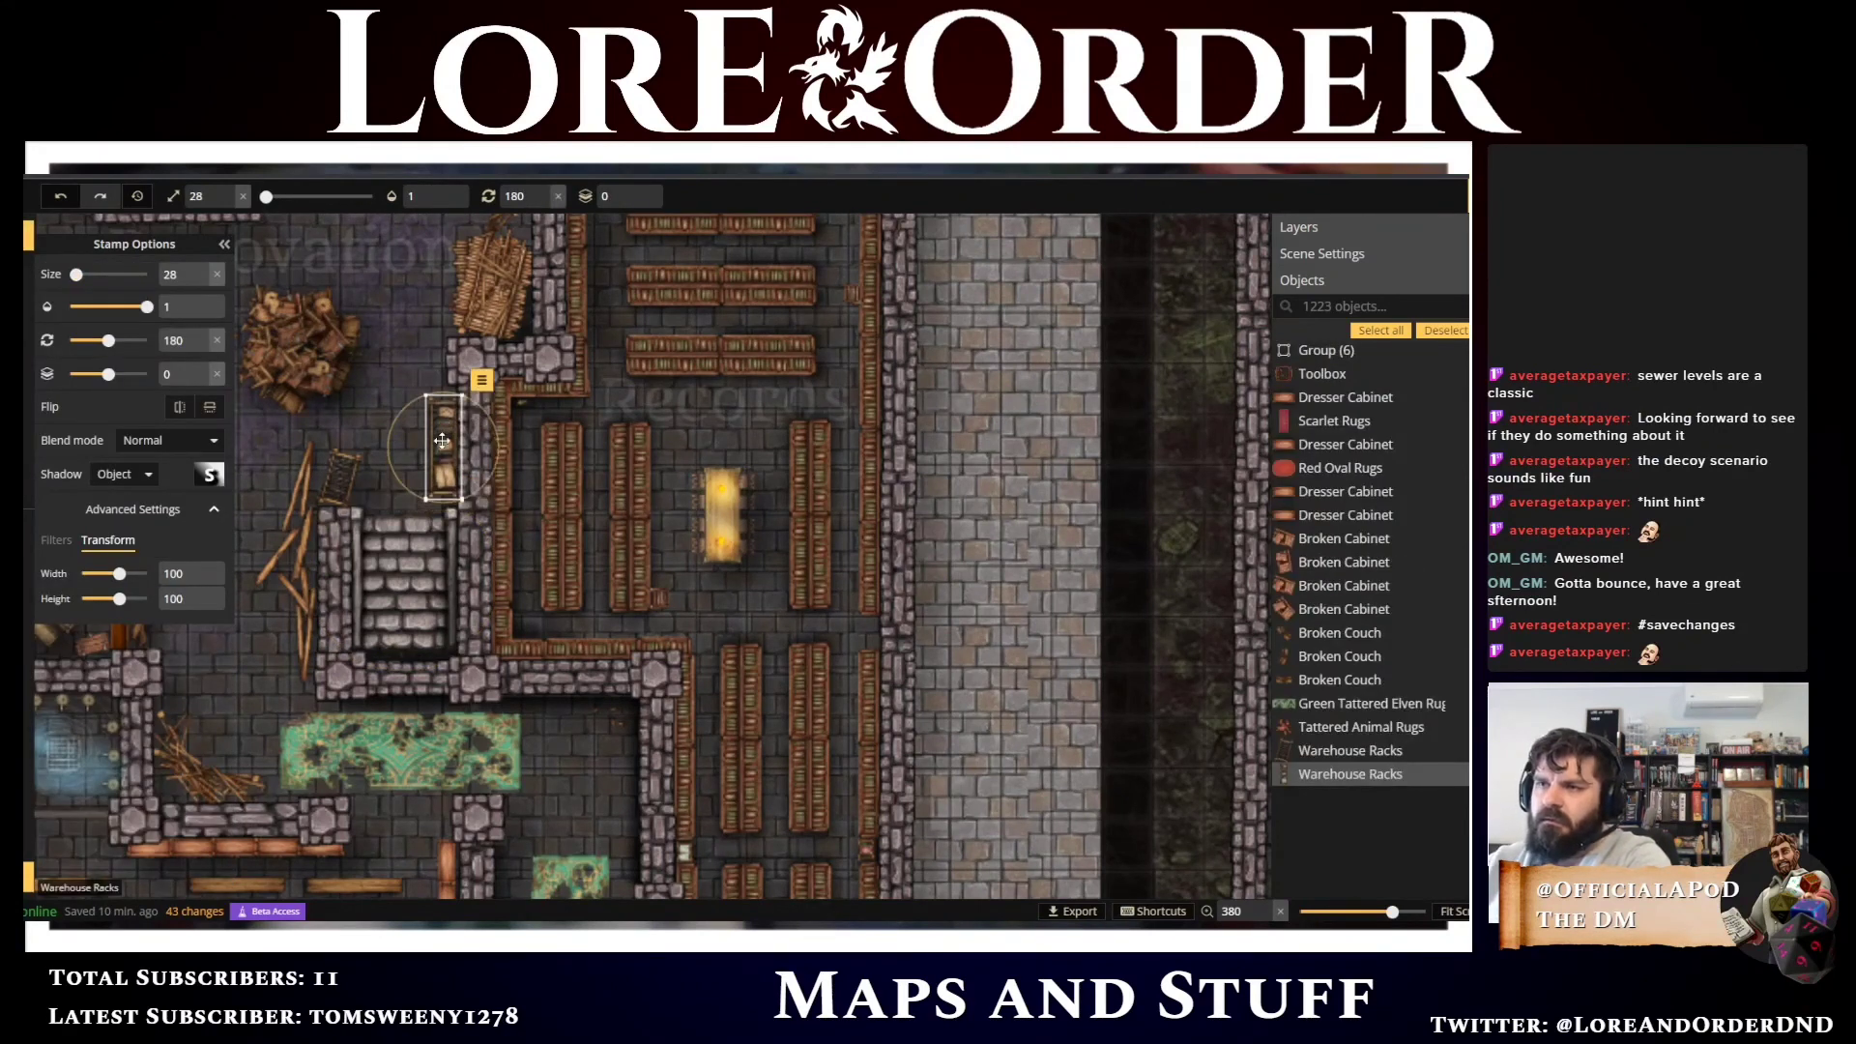
Place Brick Railings Stairs variant 2 rotated 180 over the staircase's lower end, nudge it into line, and set its brightness to 85
{"action": "left_click", "coordinate": [416, 566]}
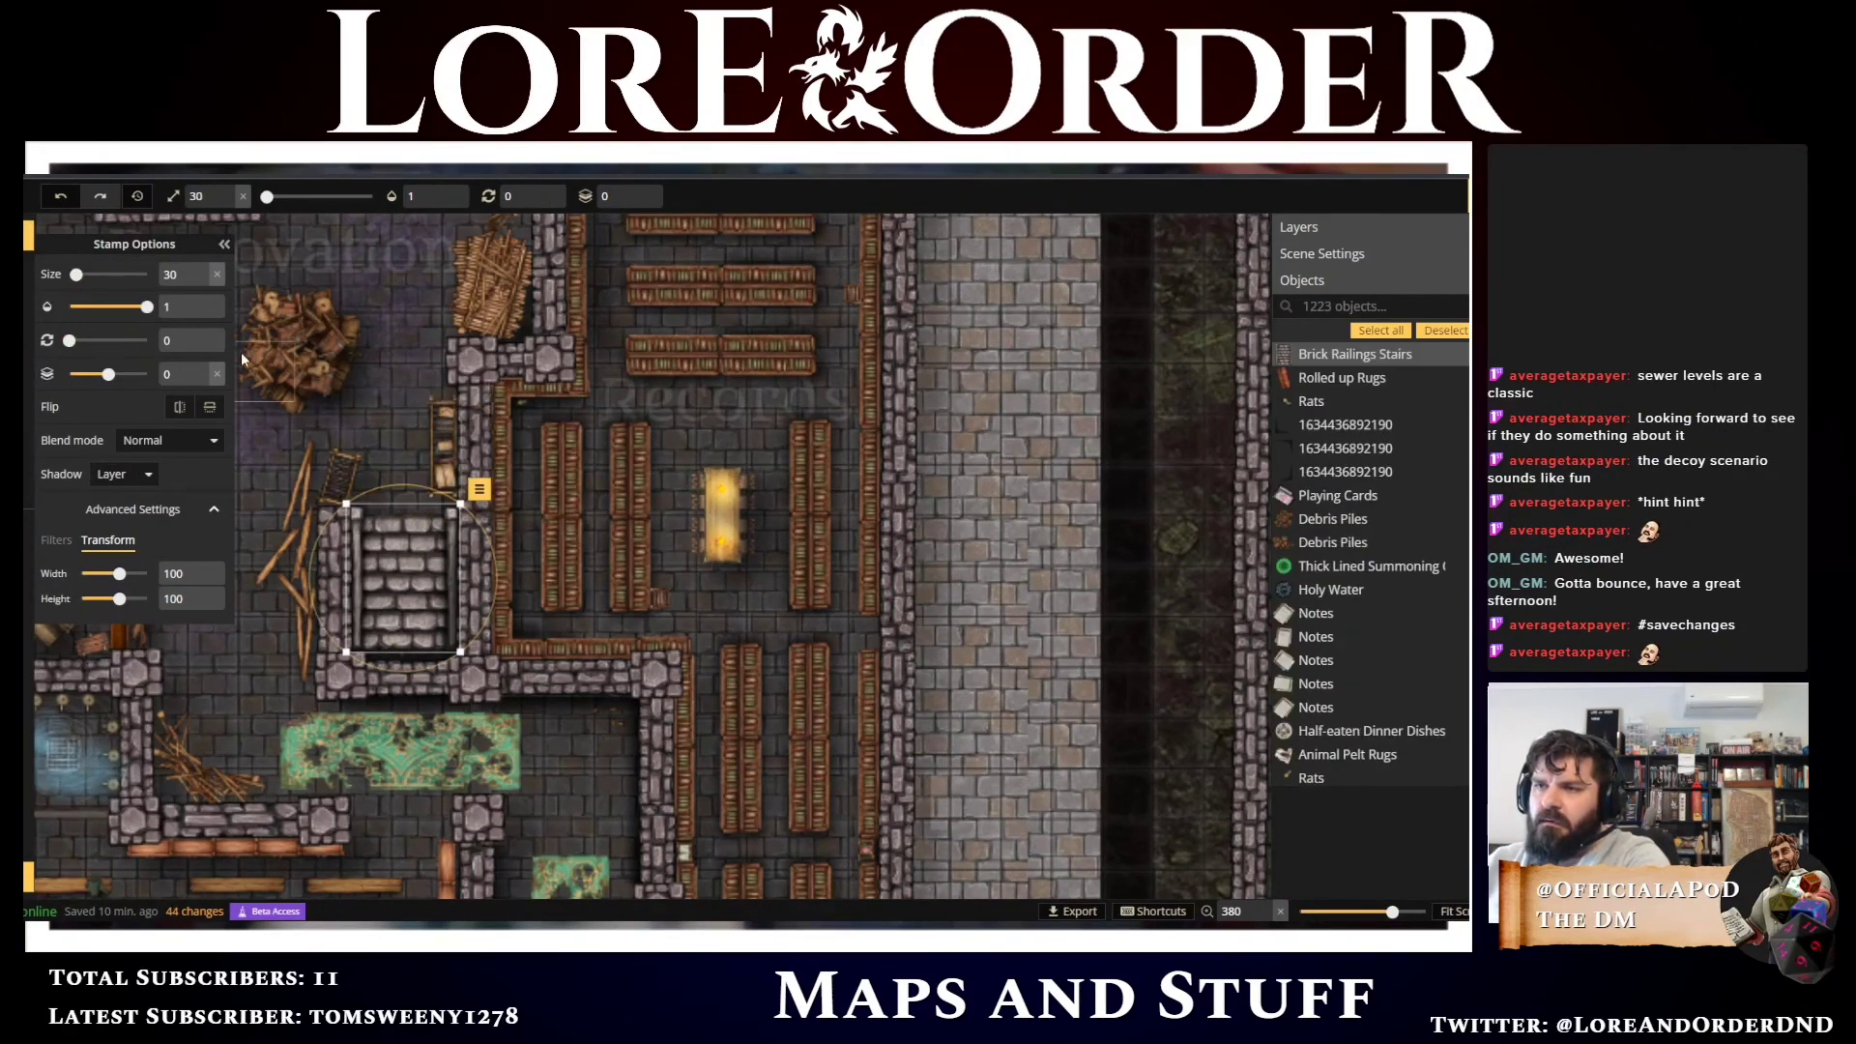
{"action": "key", "text": "s"}
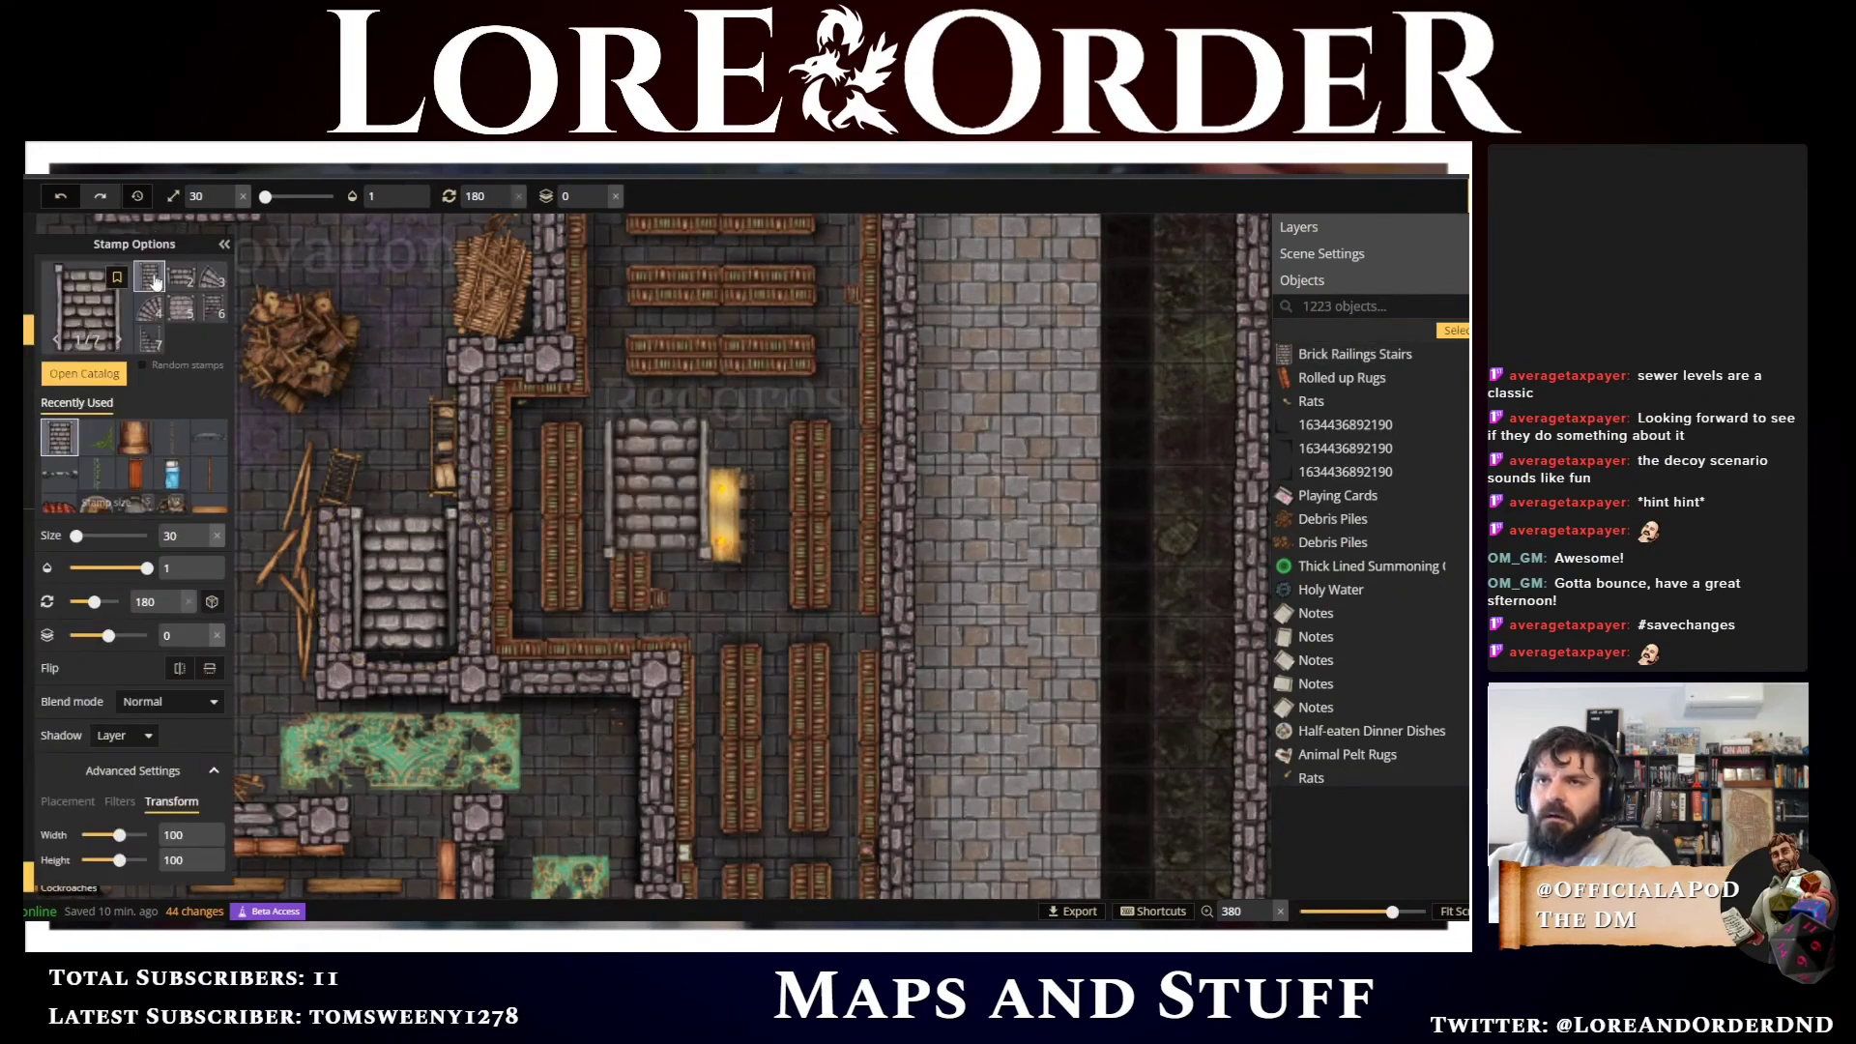
{"action": "left_click", "coordinate": [182, 281]}
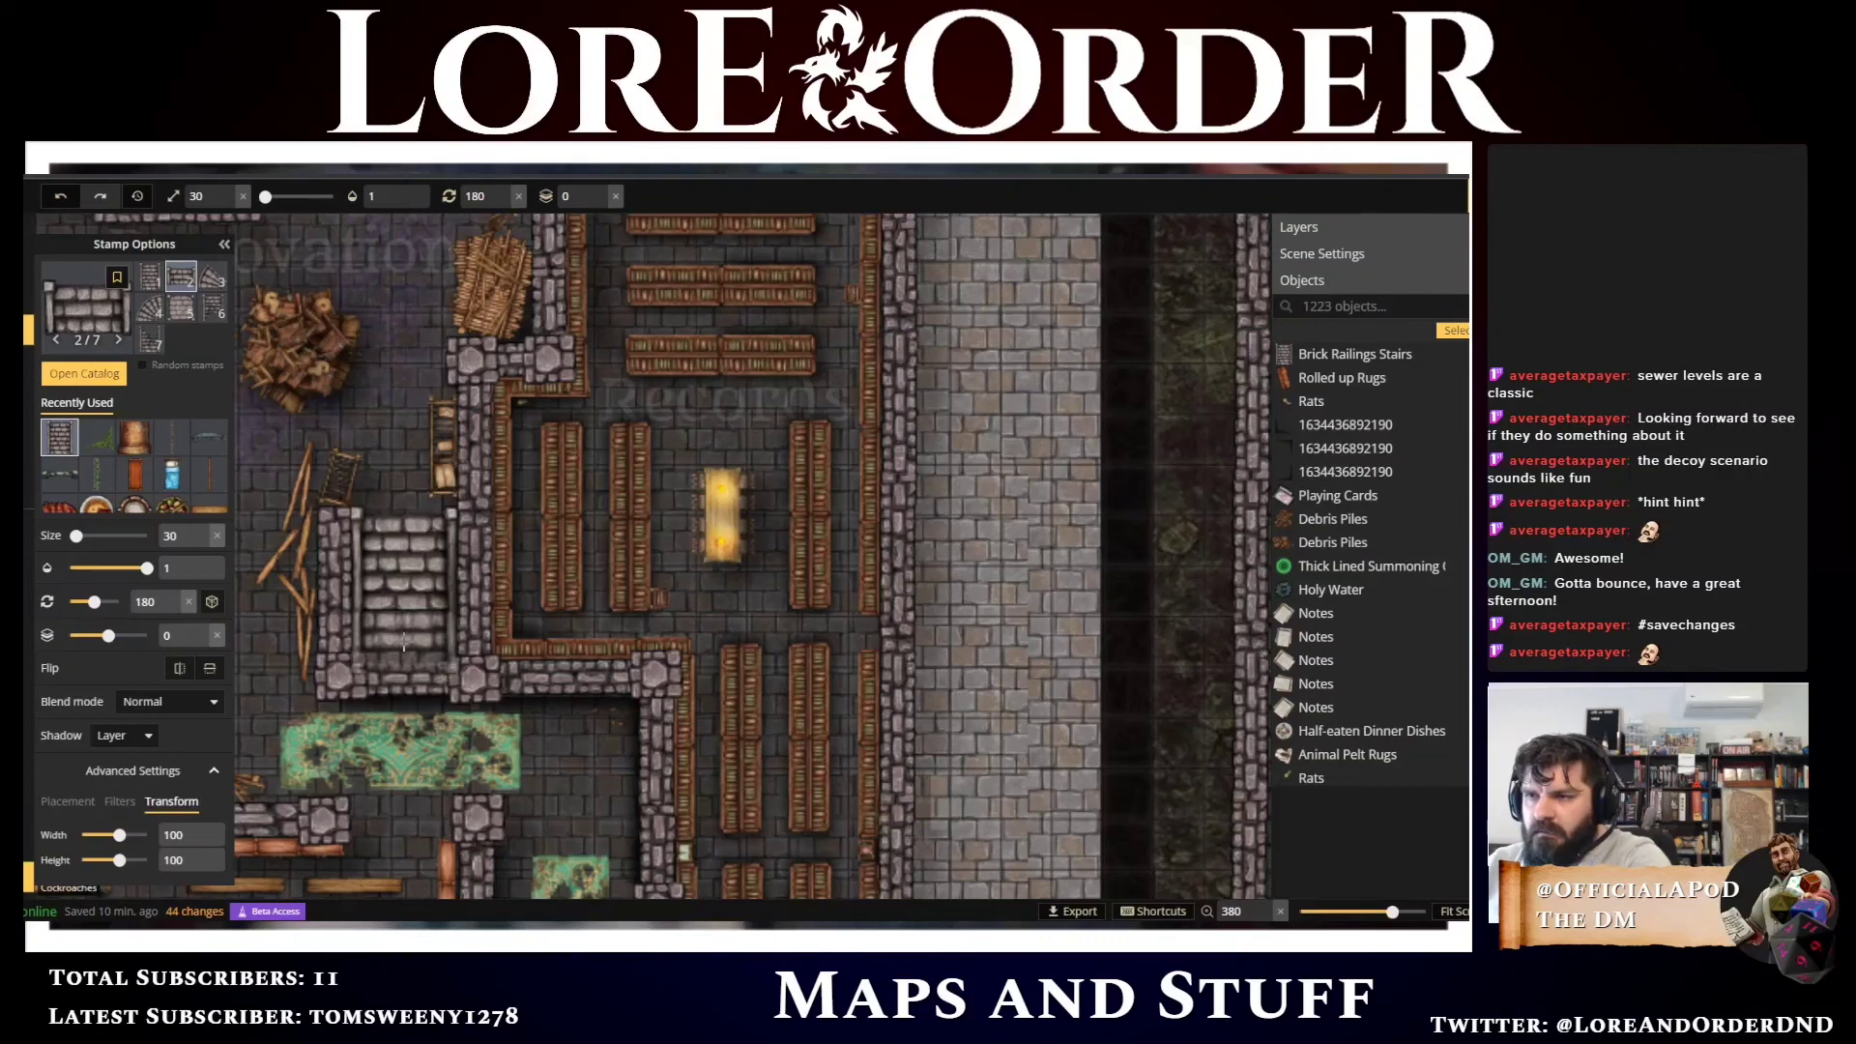
{"action": "left_click", "coordinate": [404, 643]}
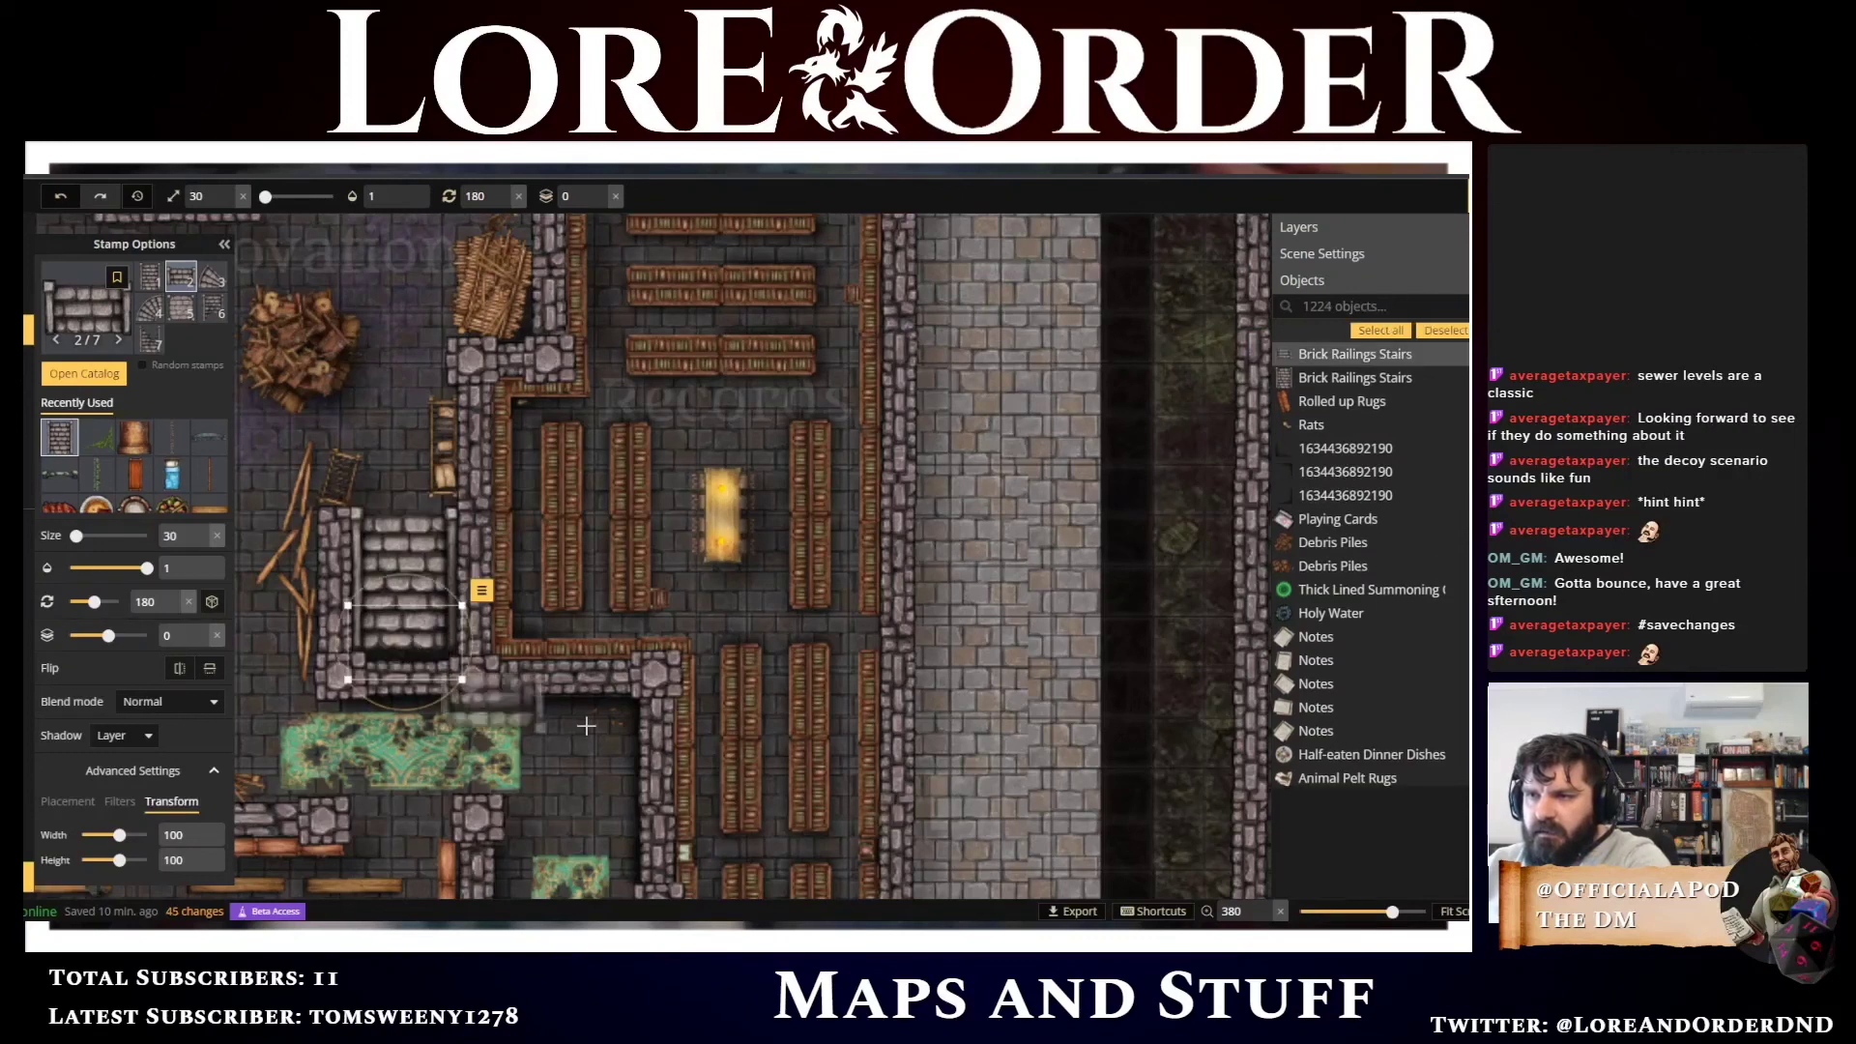
{"action": "scroll", "coordinate": [580, 704], "scroll_direction": "up", "scroll_amount": 3}
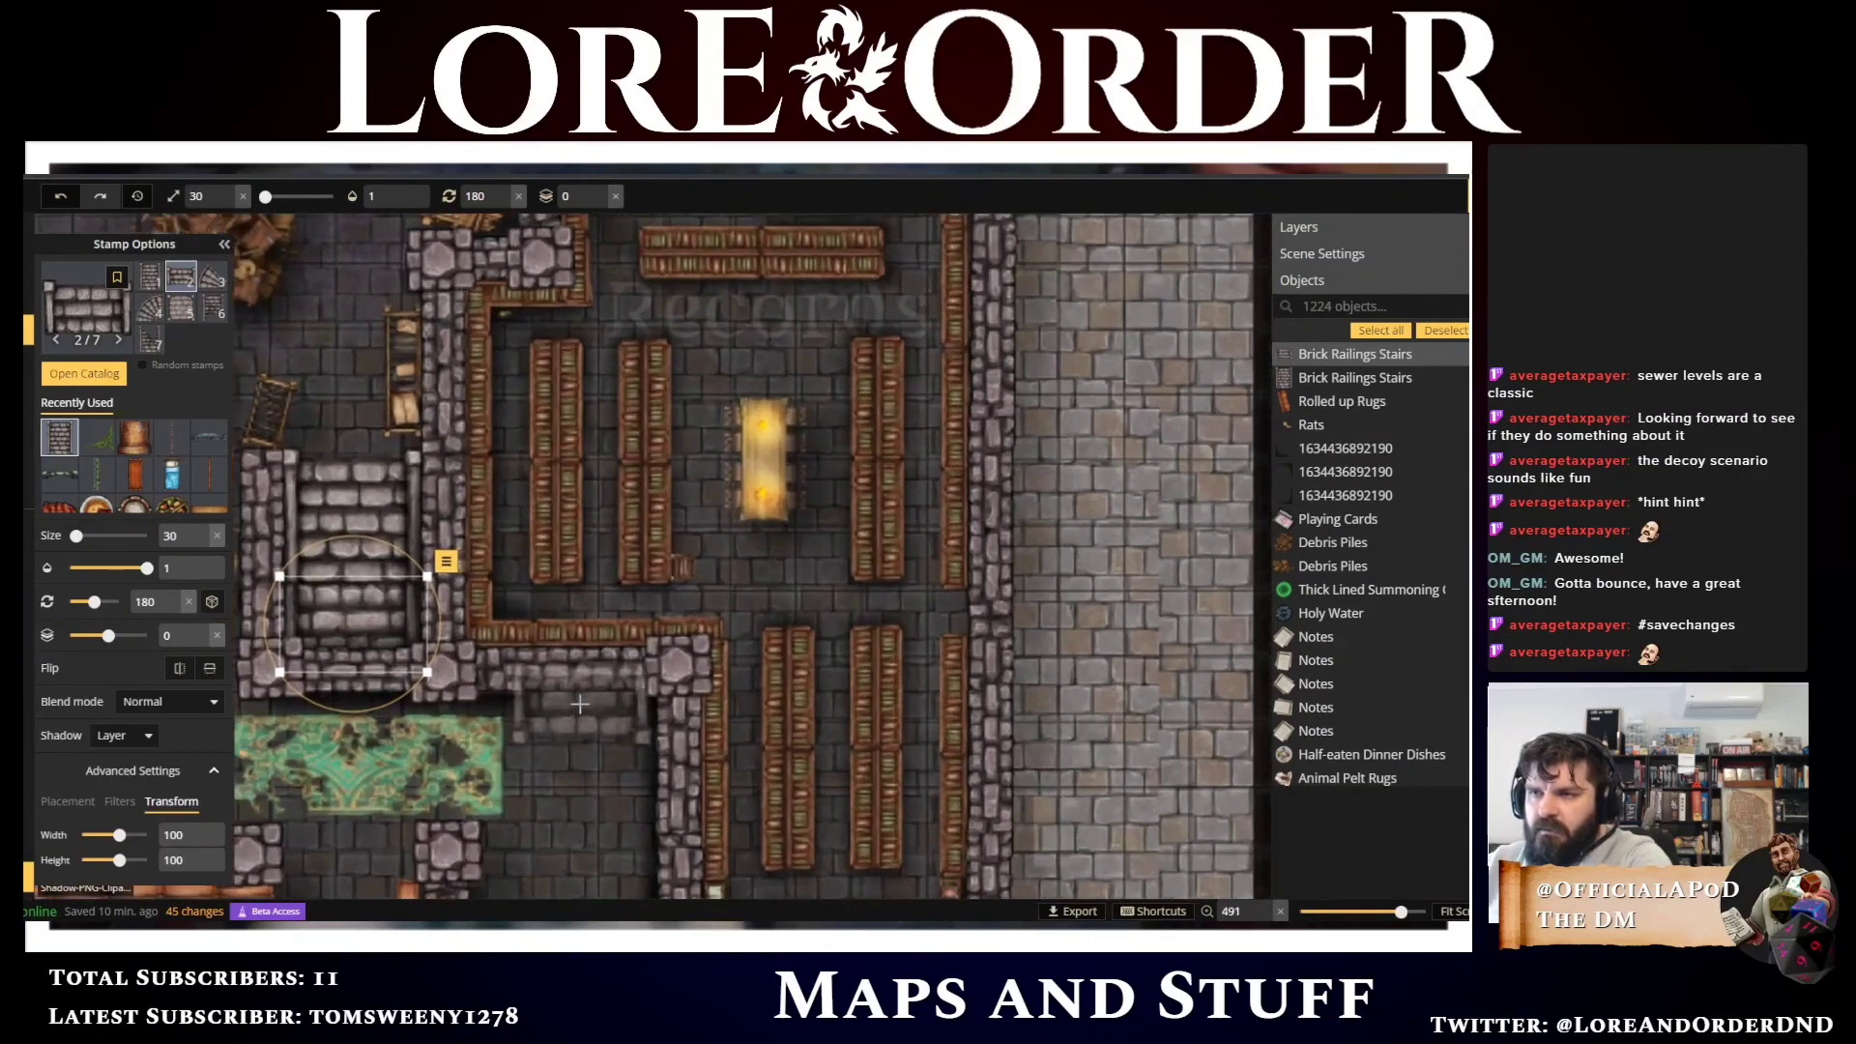
{"action": "key", "text": "Right"}
{"action": "key", "text": "Up"}
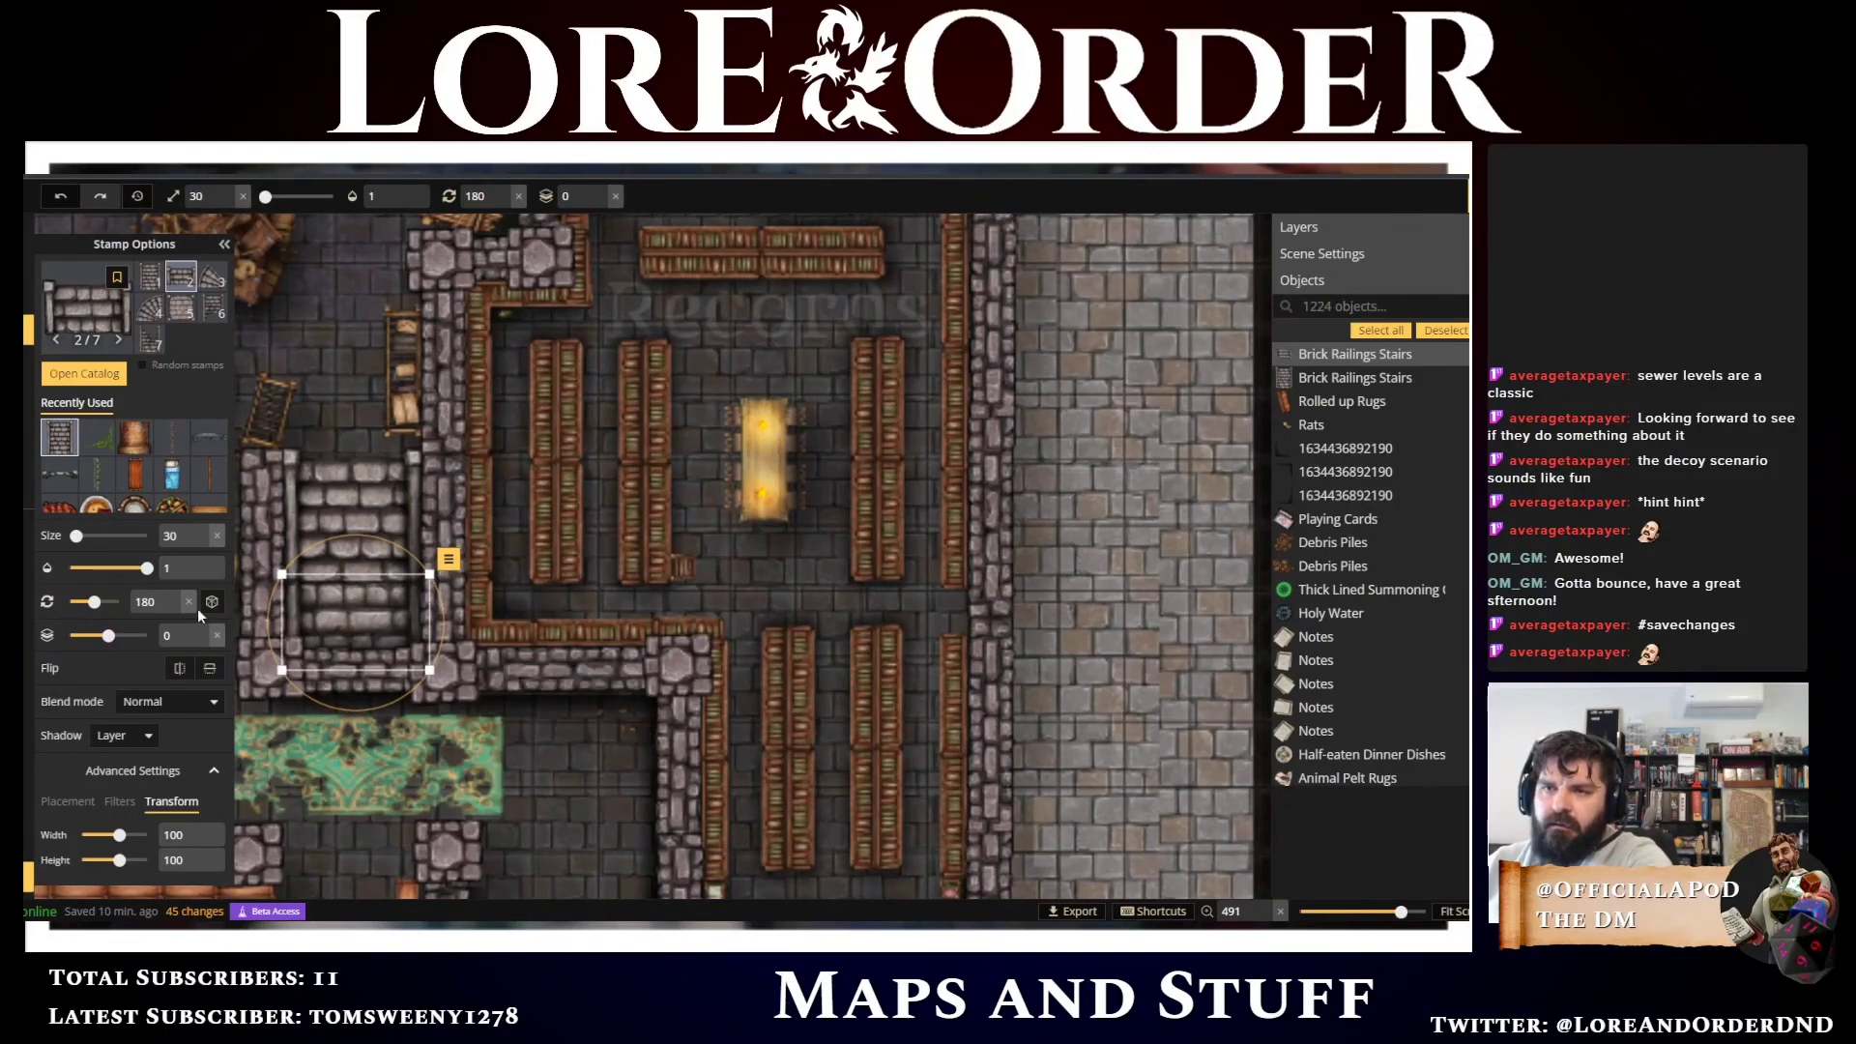
{"action": "left_click", "coordinate": [129, 806]}
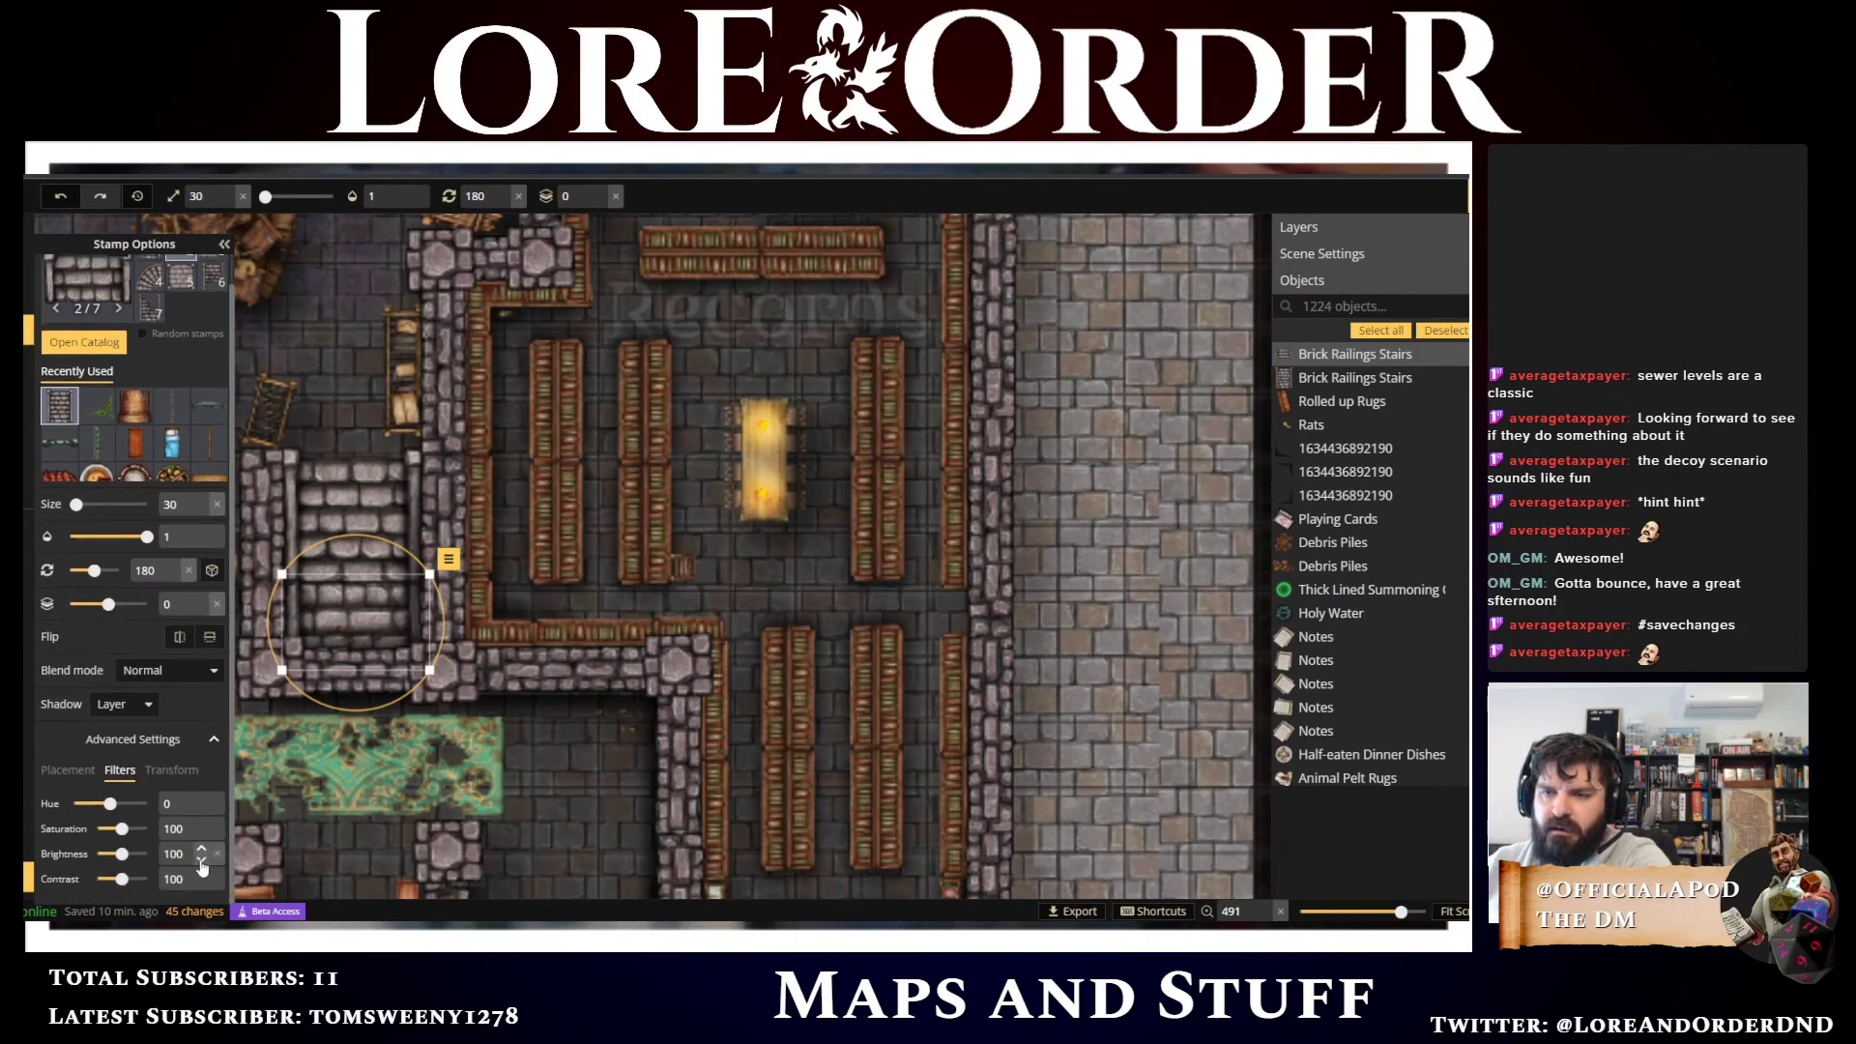
{"action": "left_click", "coordinate": [201, 862]}
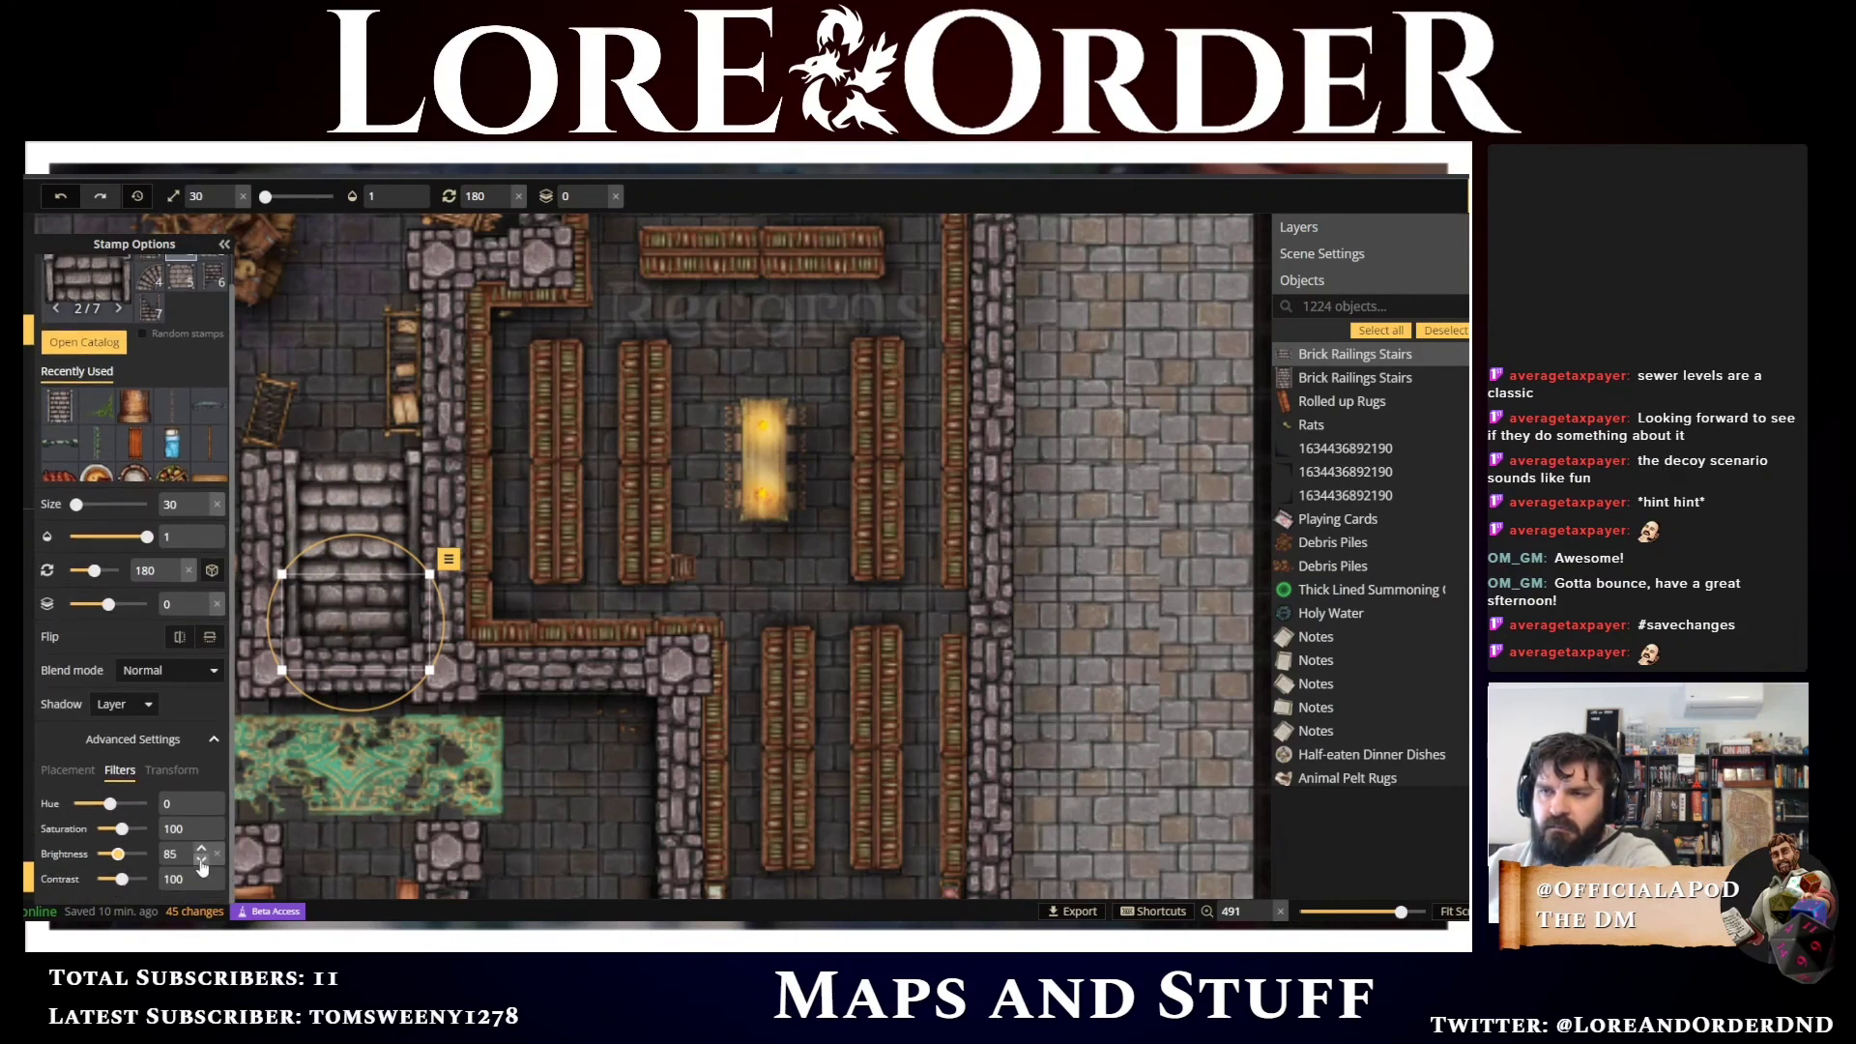
Copy both stair pieces together into the U-shaped brick enclosure in the large sewer-level room
{"action": "left_click", "coordinate": [316, 511]}
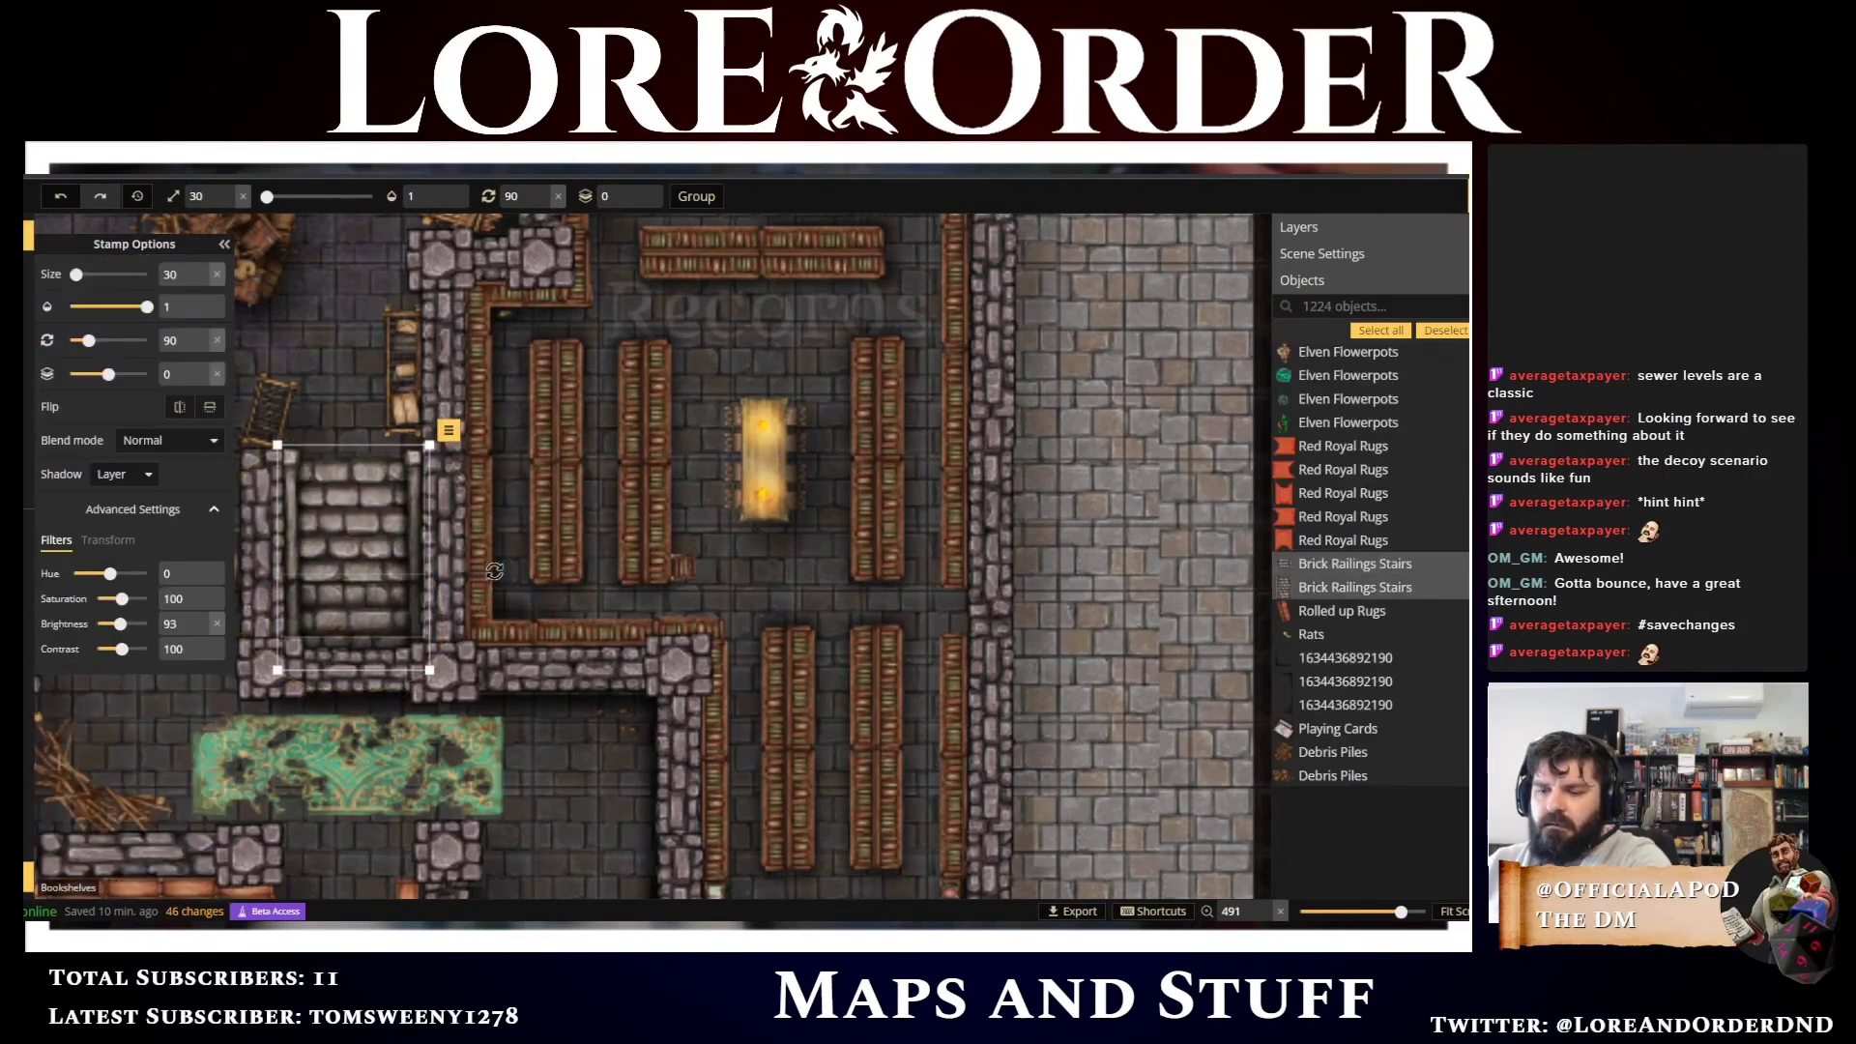
{"action": "scroll", "coordinate": [868, 560], "scroll_direction": "down", "scroll_amount": 5}
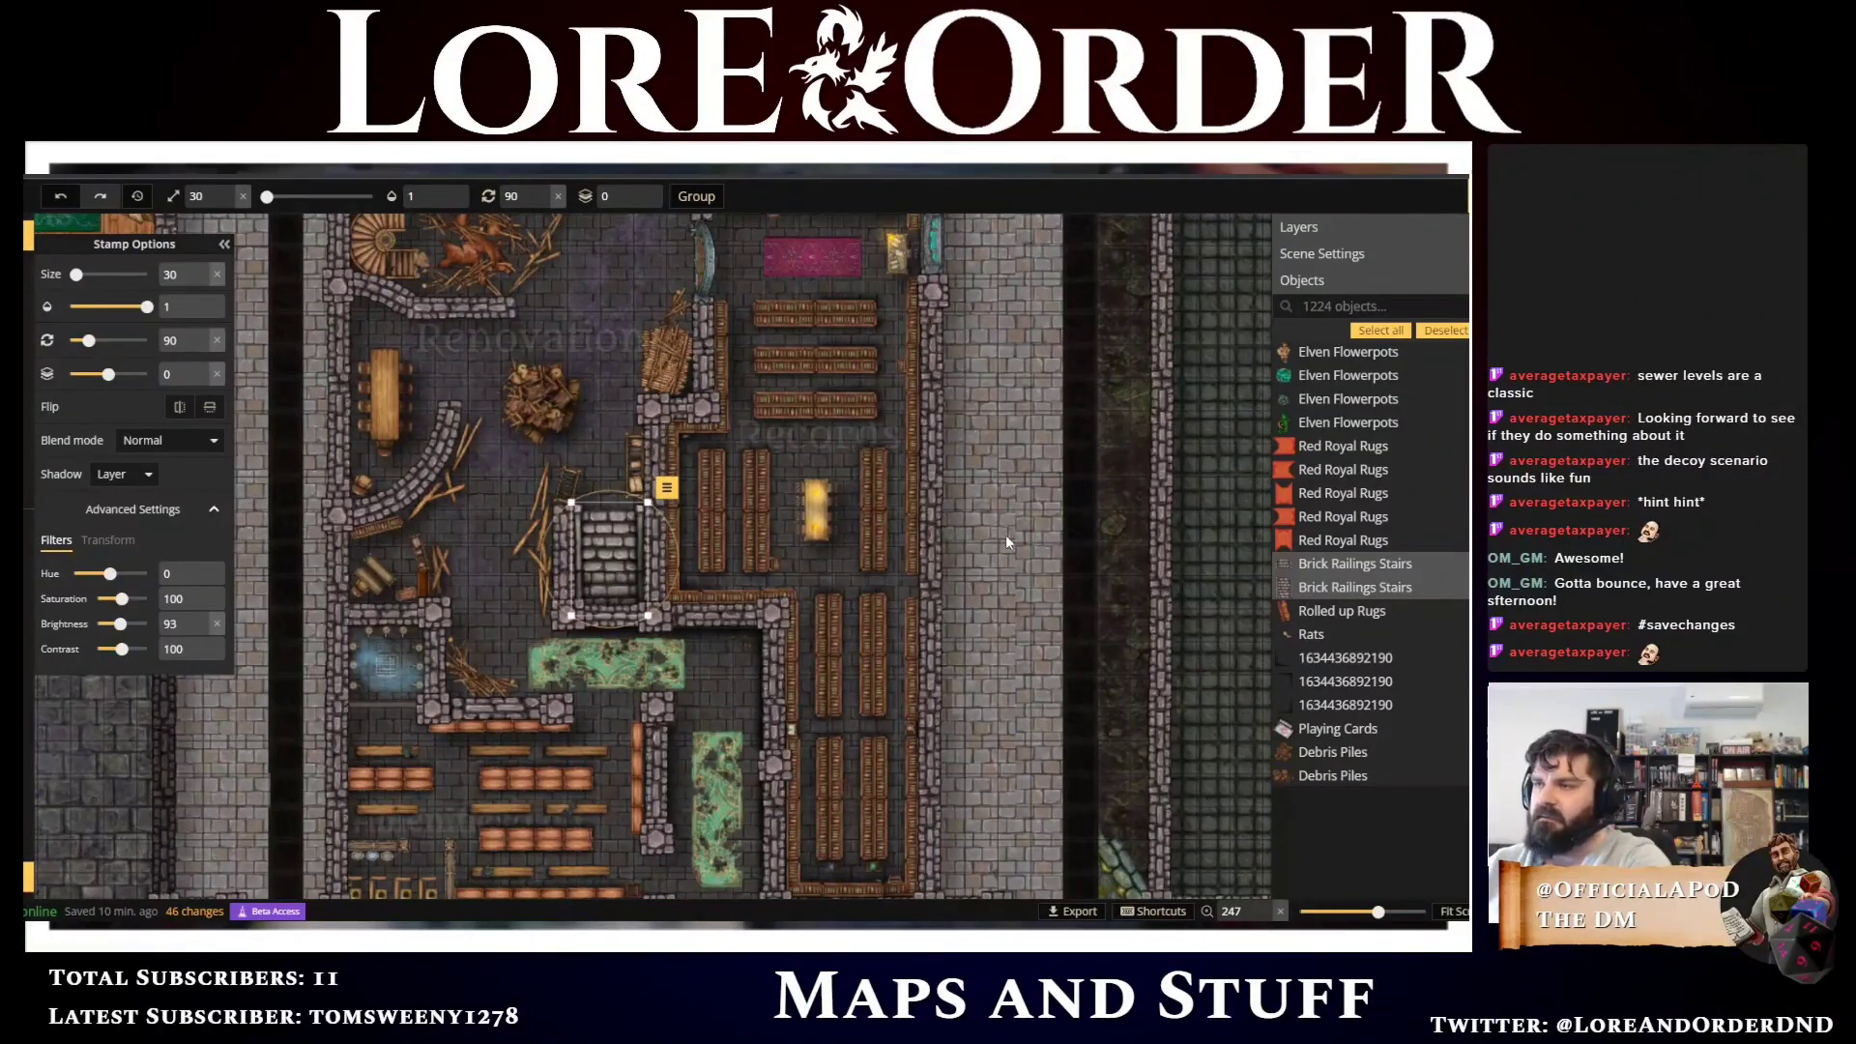
{"action": "left_click_drag", "start_coordinate": [852, 569], "coordinate": [624, 573]}
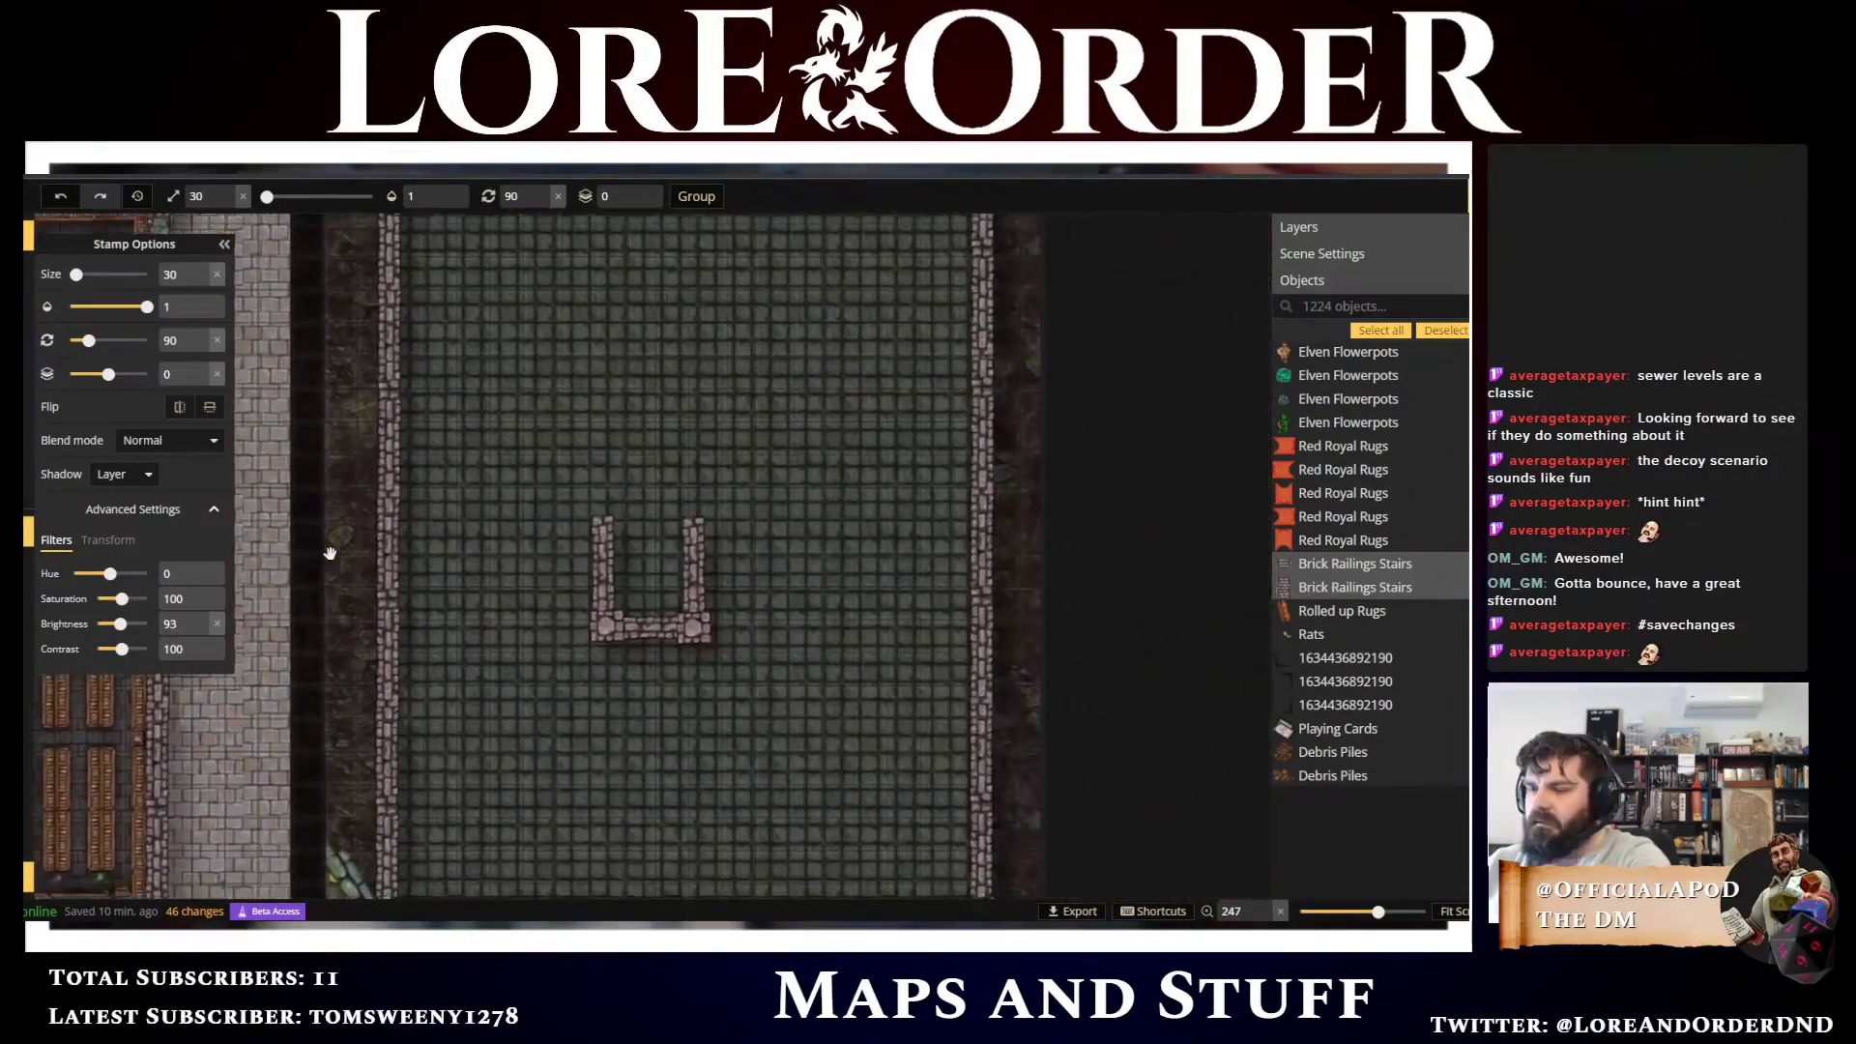
{"action": "key", "text": "ctrl+v"}
{"action": "left_click_drag", "start_coordinate": [609, 534], "coordinate": [635, 556]}
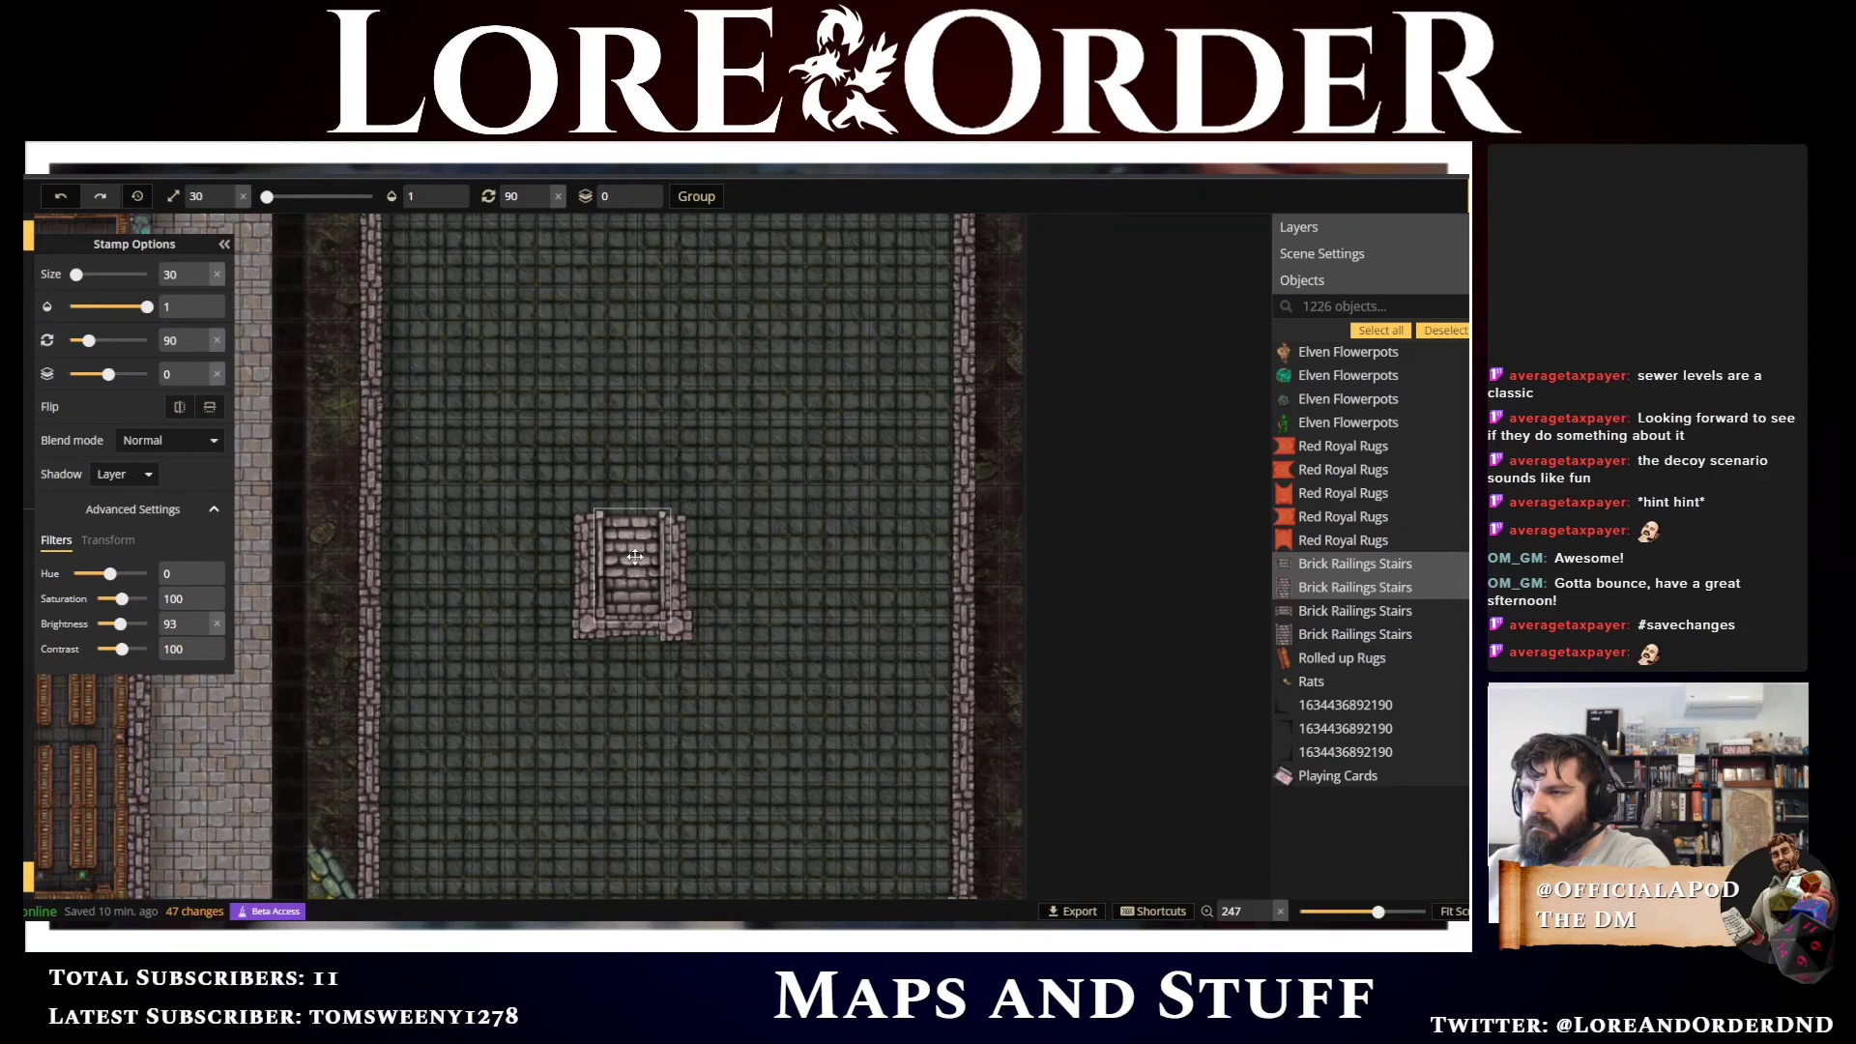
{"action": "left_click_drag", "start_coordinate": [635, 555], "coordinate": [634, 557]}
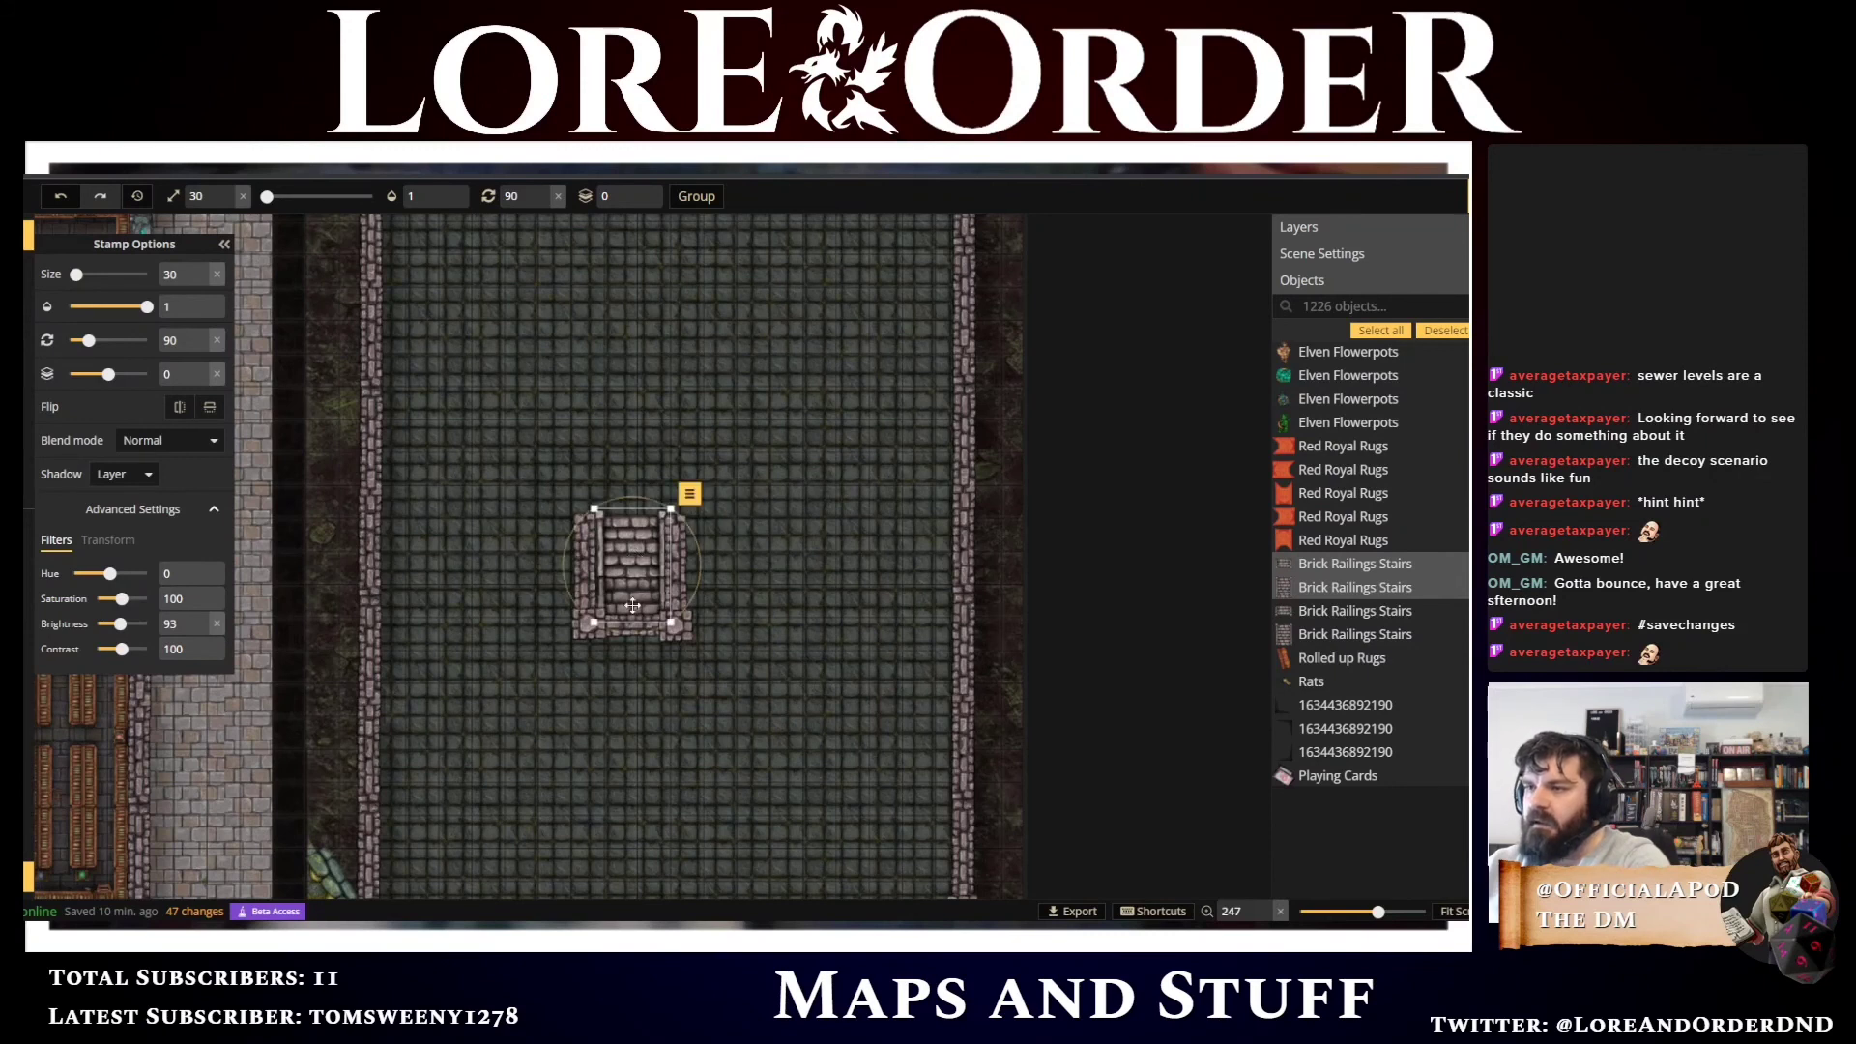
Duplicate the enclosure's lower brick wall across its open upper end and nudge the copy right to line up
{"action": "scroll", "coordinate": [632, 711], "scroll_direction": "up", "scroll_amount": 5}
{"action": "key", "text": "Escape"}
{"action": "left_click", "coordinate": [618, 585]}
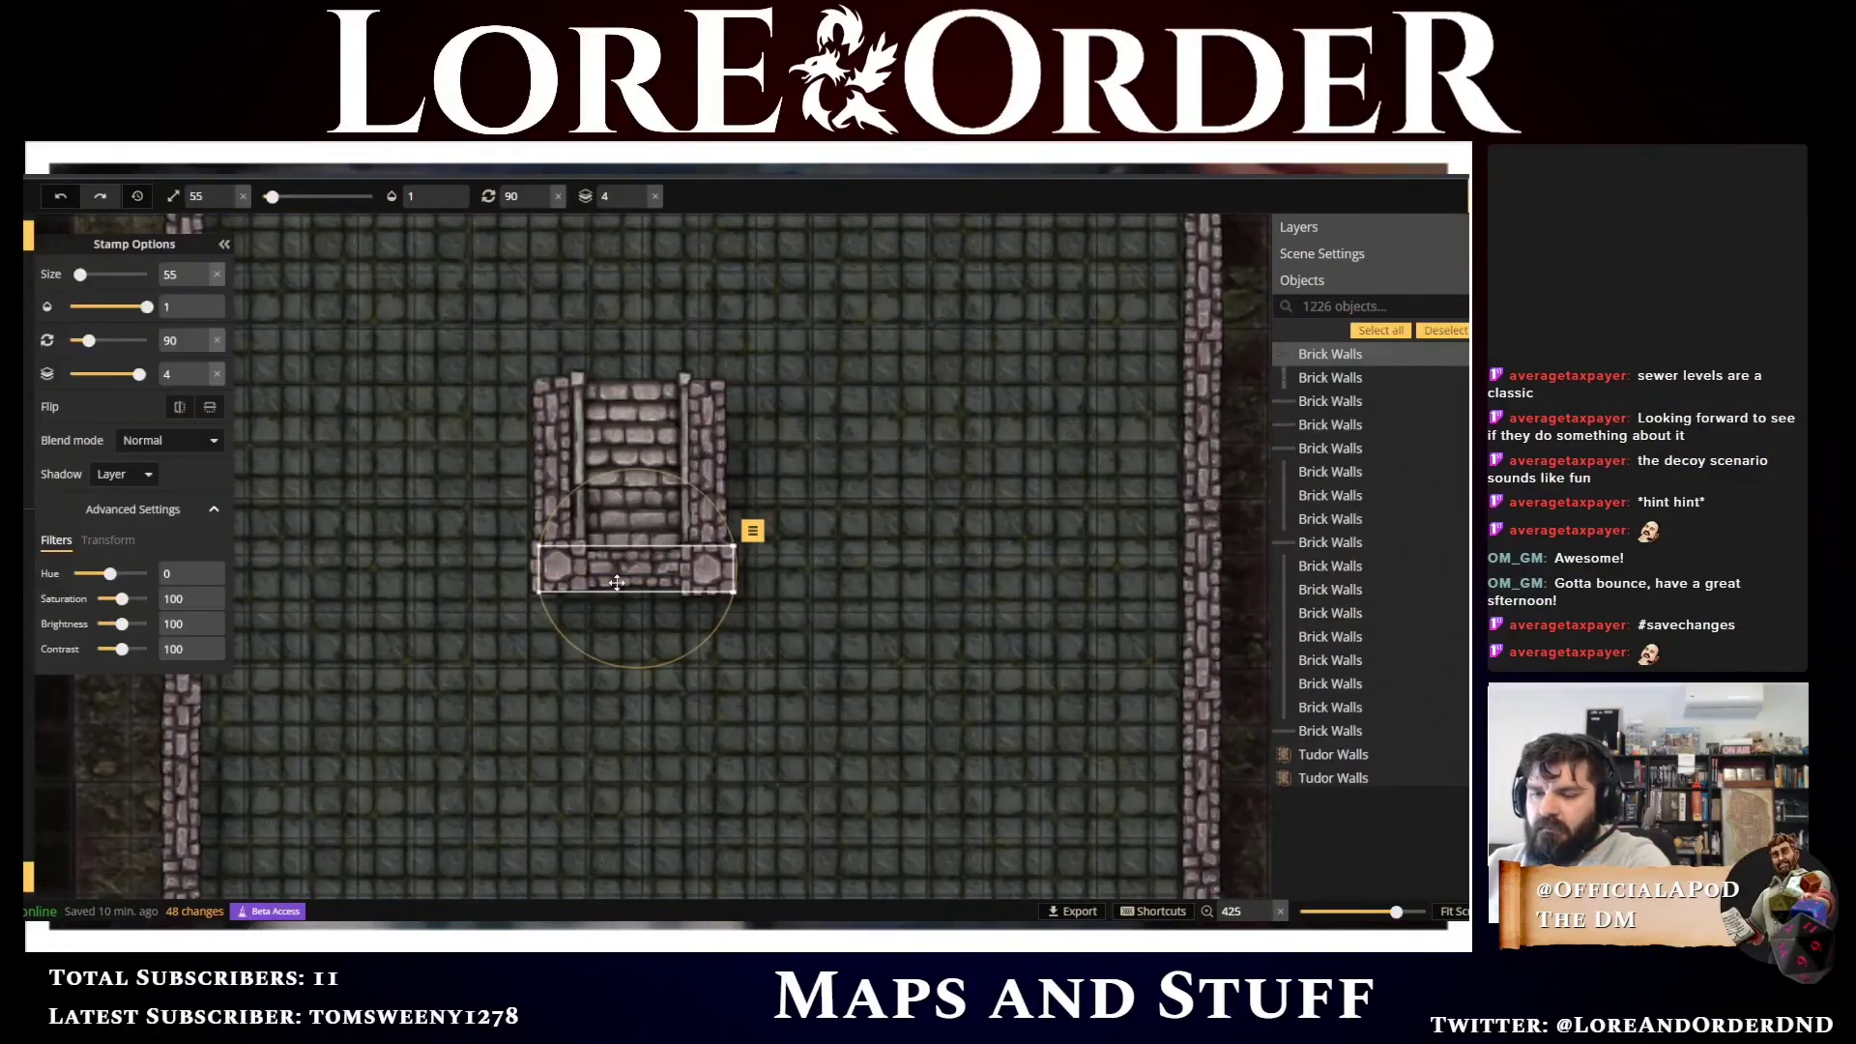
{"action": "key", "text": "ctrl+v"}
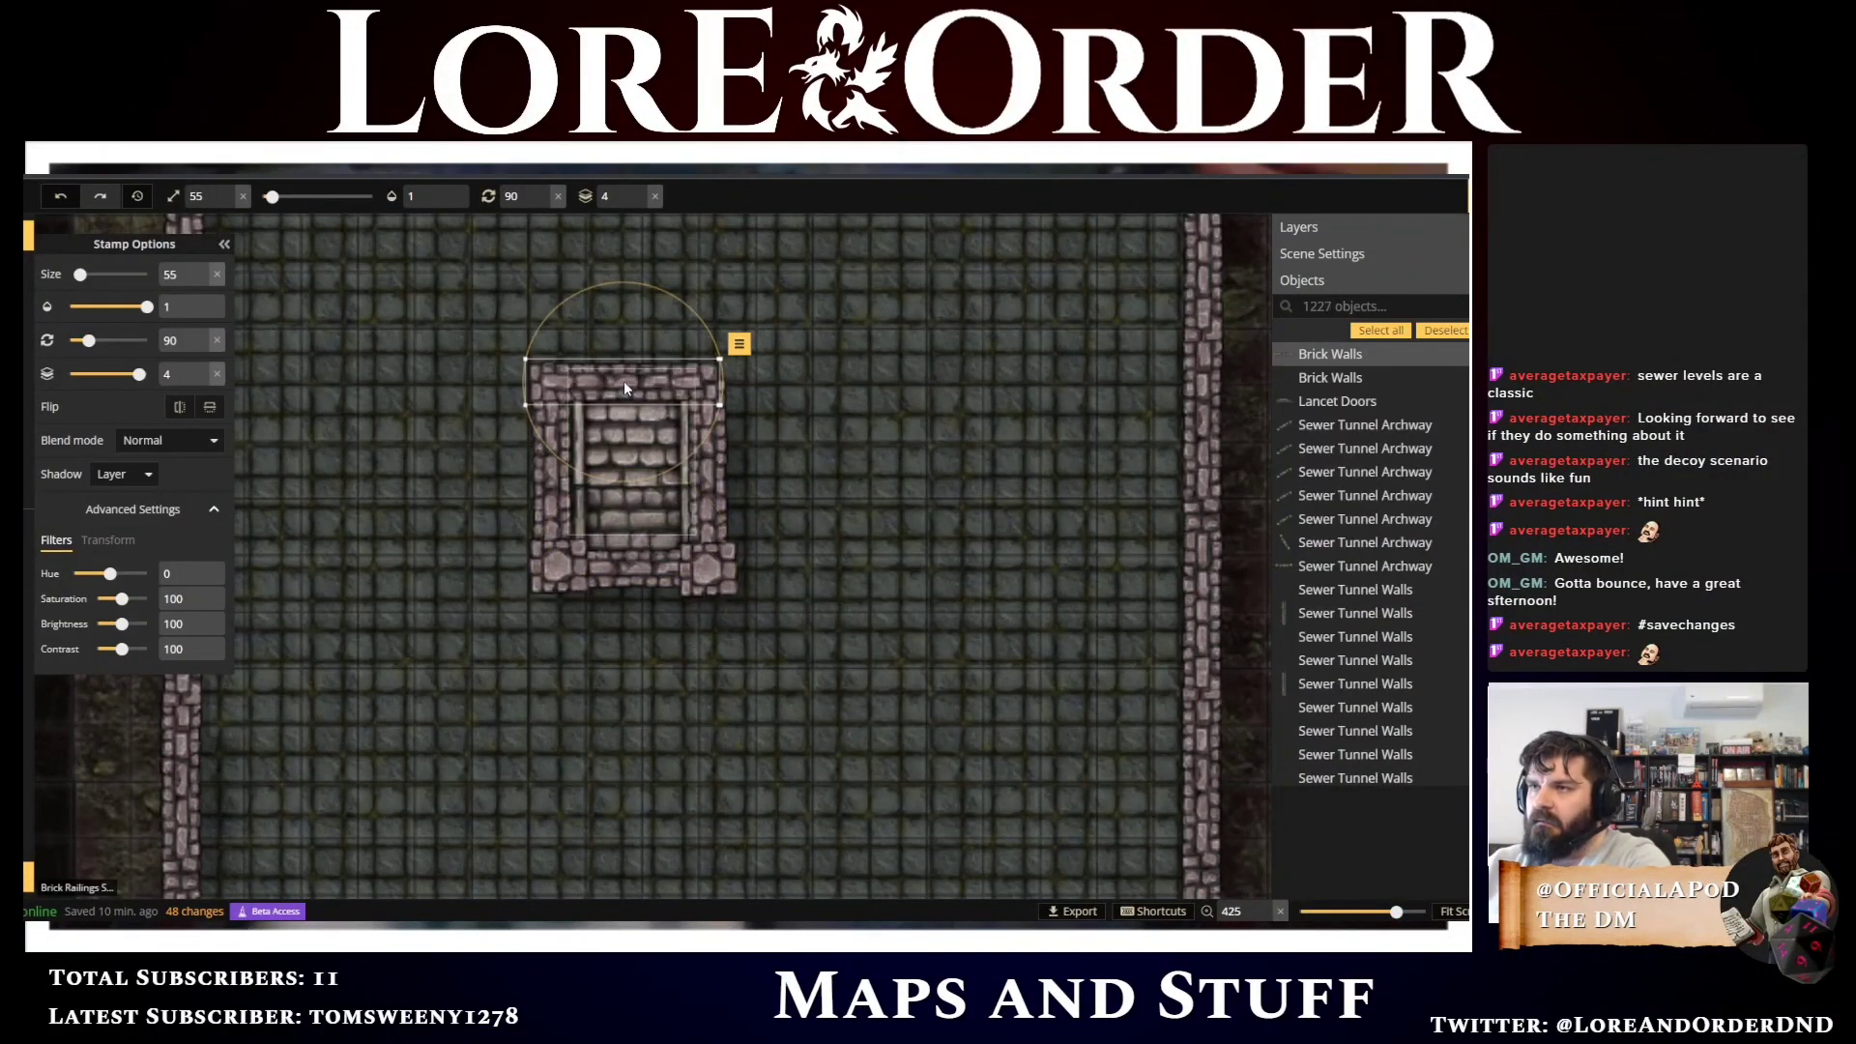
{"action": "key", "text": "Right"}
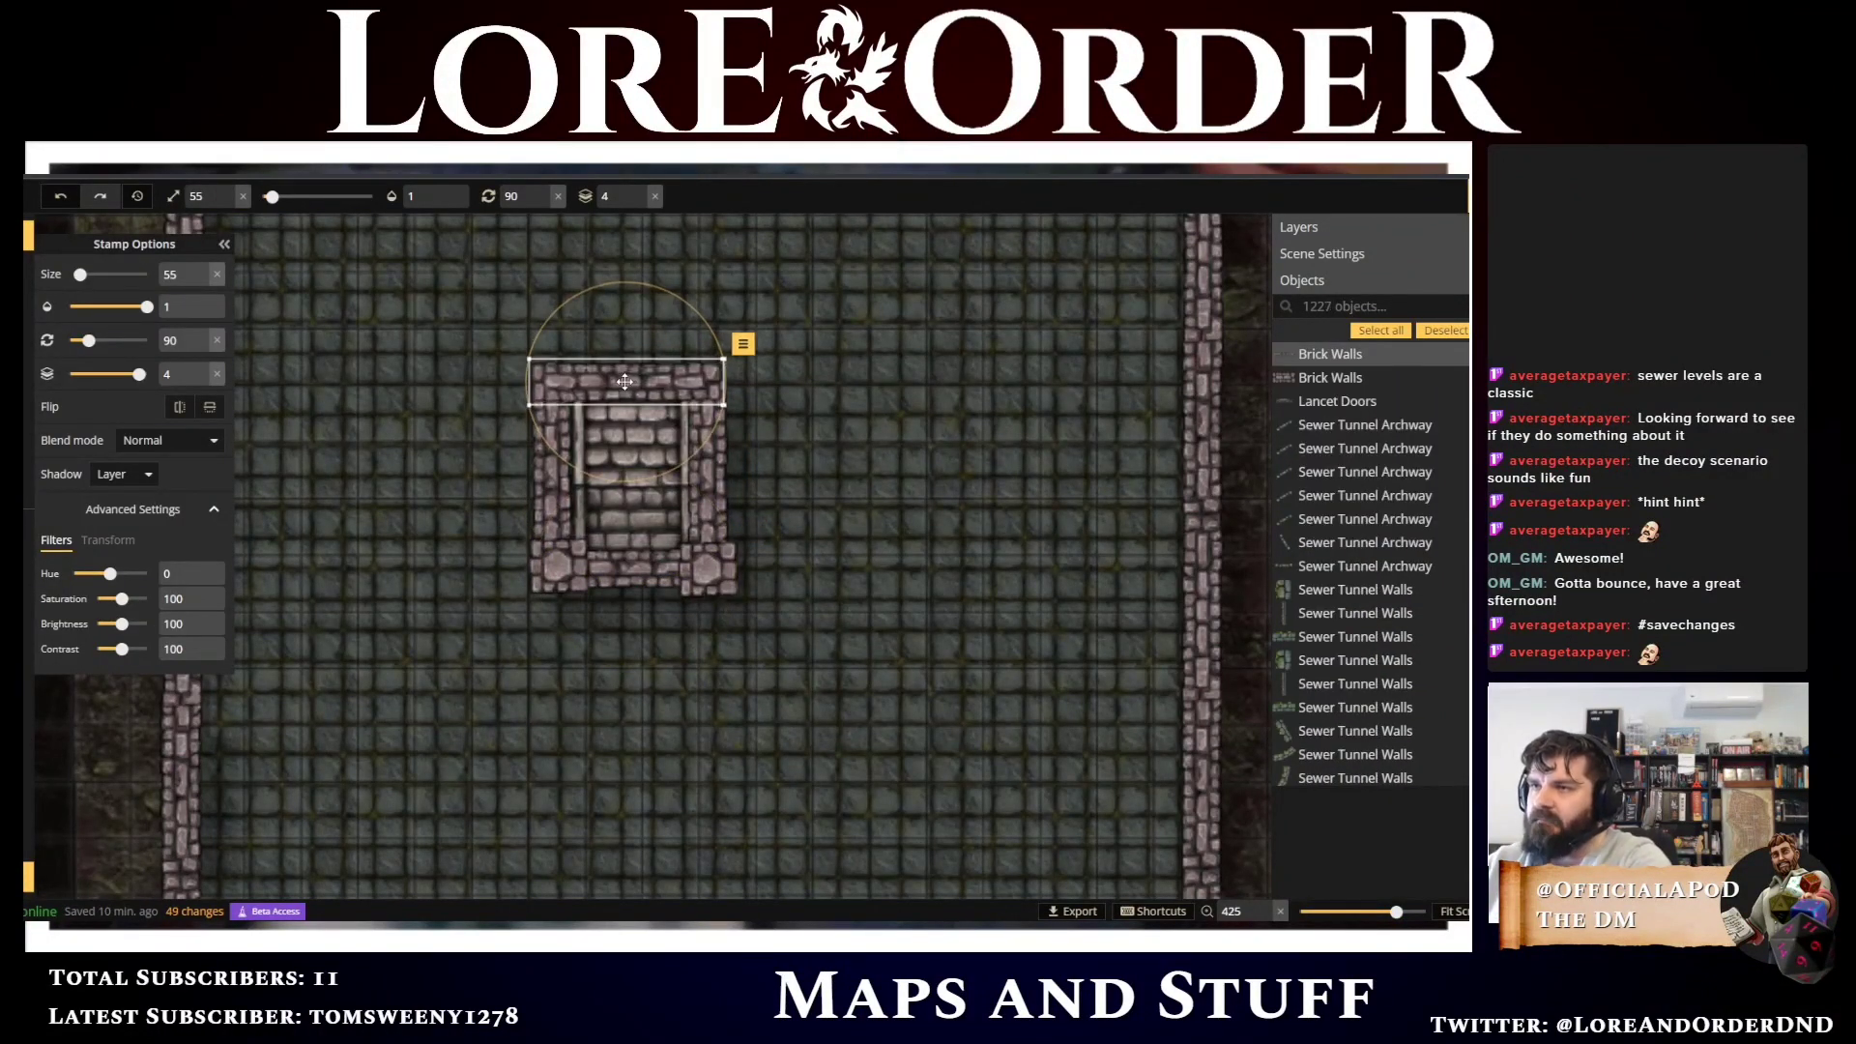
Delete the brick wall closing off the lower end of the staircase enclosure in the sewer room
{"action": "left_click", "coordinate": [633, 542]}
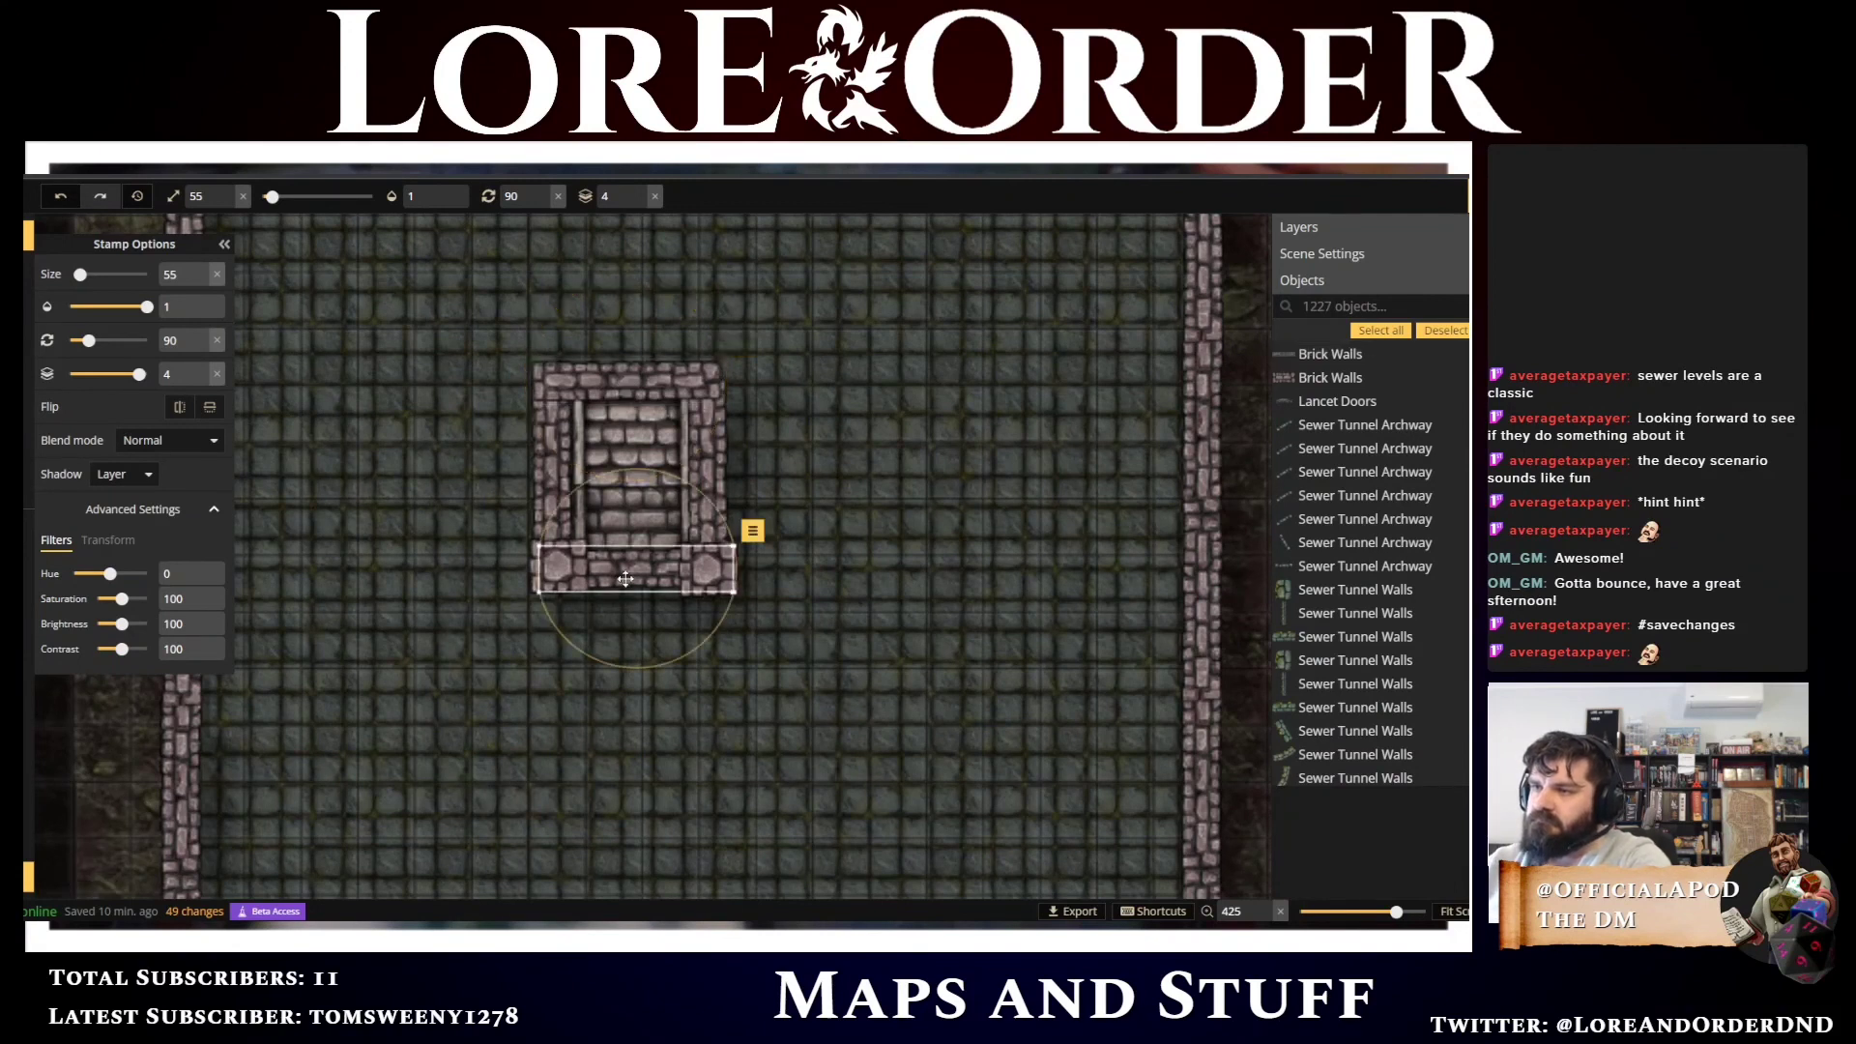
{"action": "left_click", "coordinate": [631, 628]}
{"action": "key", "text": "ctrl+z"}
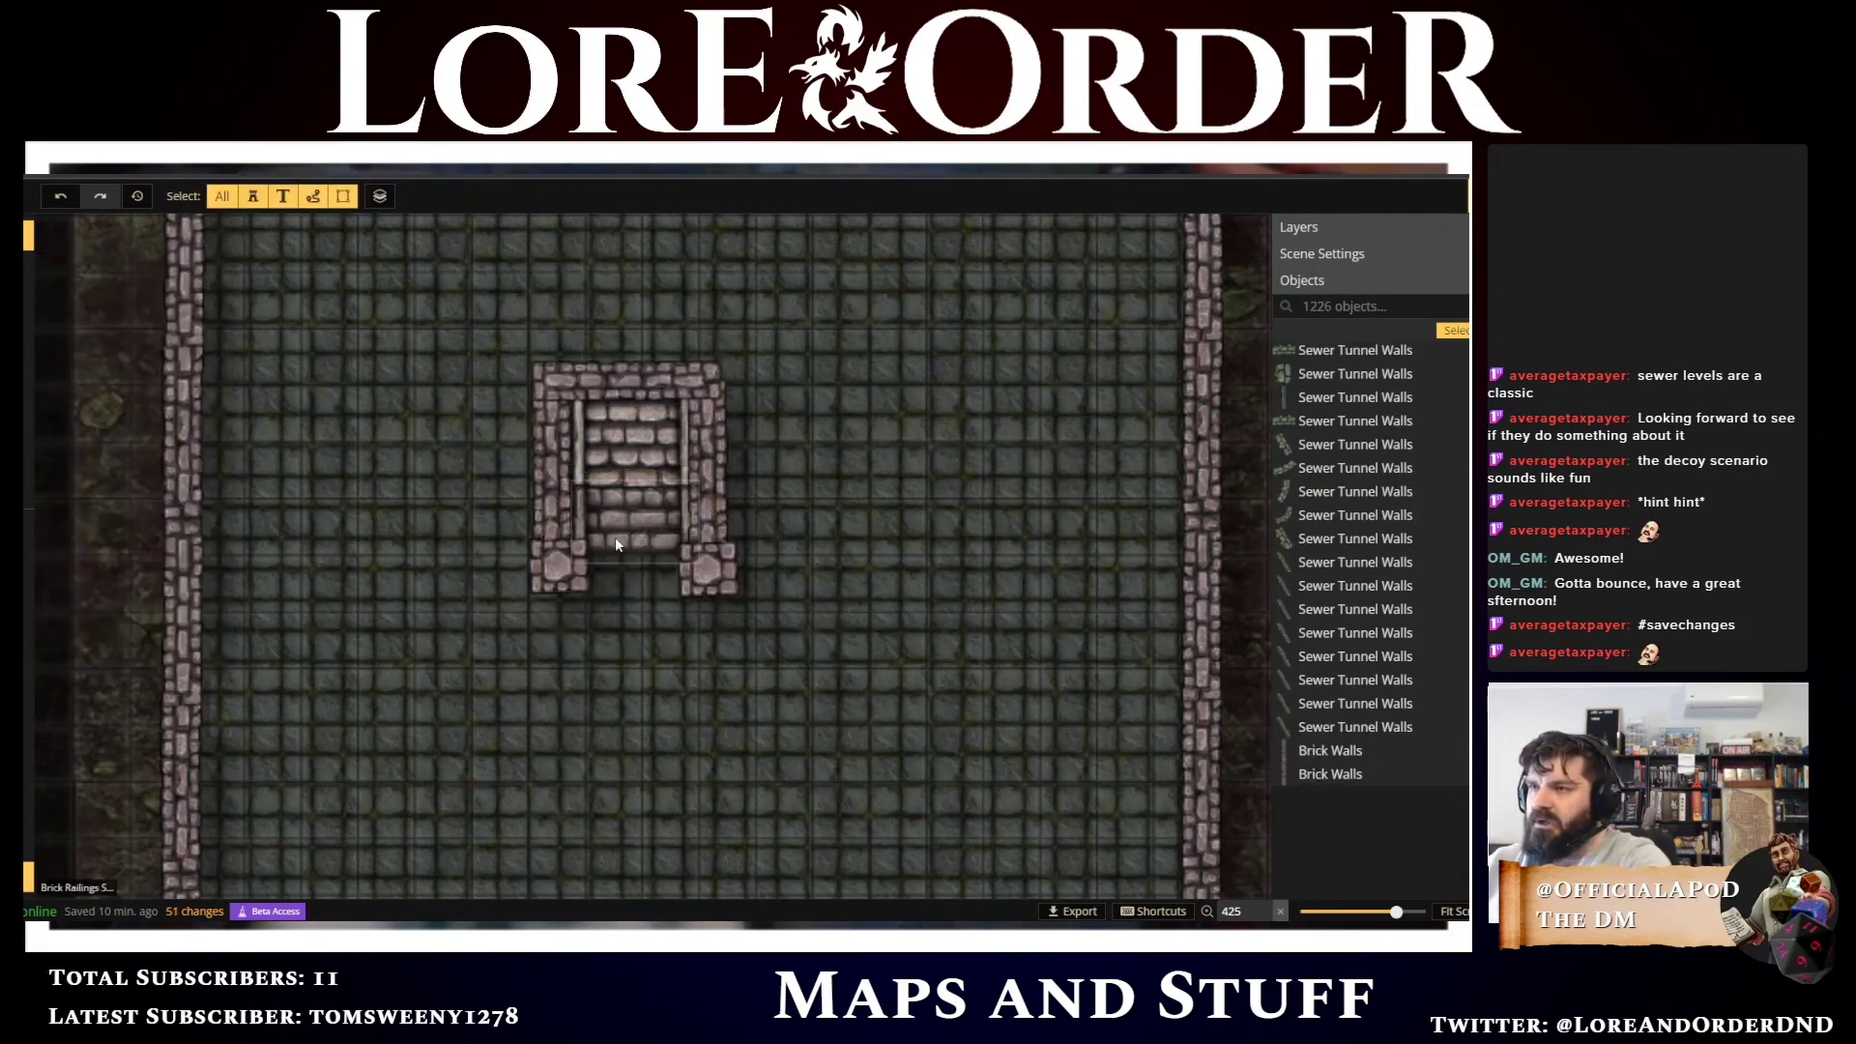
Shift both Brick Railings Stairs pieces down within the enclosure, and nudge the lower piece slightly back up
{"action": "left_click", "coordinate": [609, 525]}
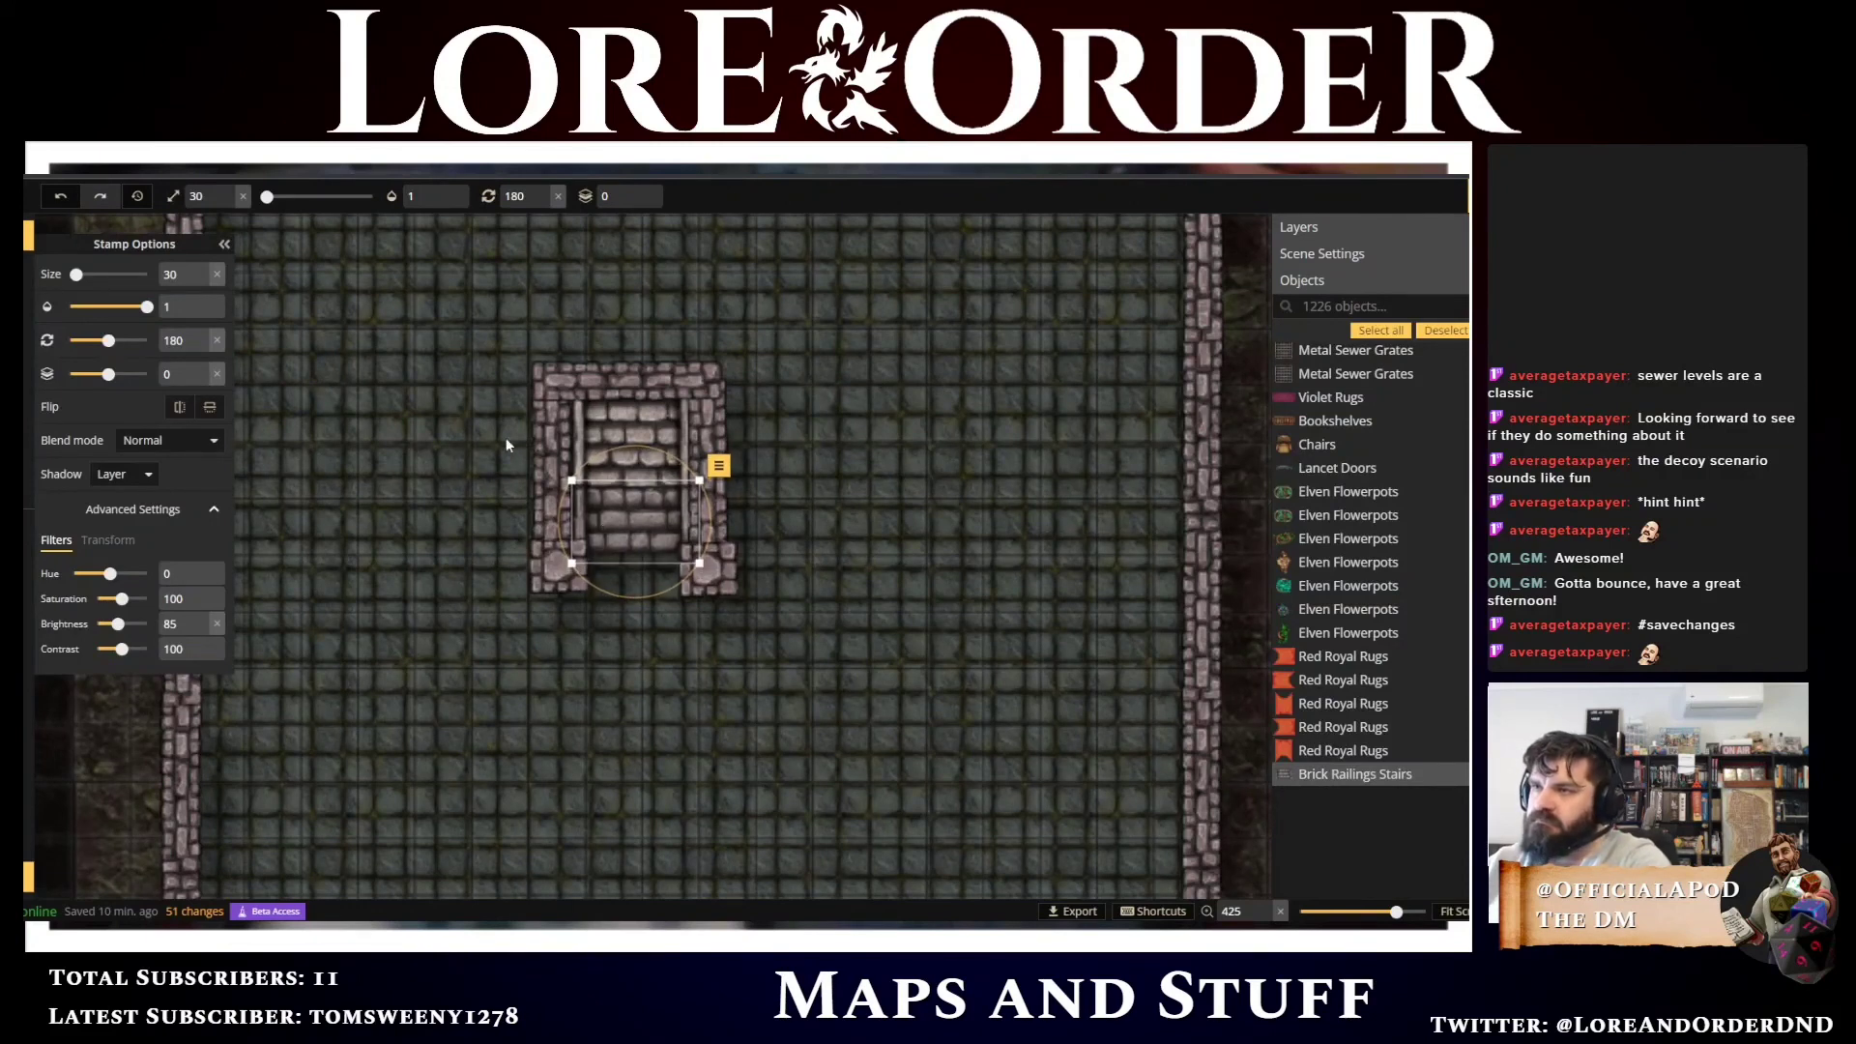
{"action": "left_click", "coordinate": [617, 423], "text": "shift"}
{"action": "key", "text": "Down"}
{"action": "key", "text": "Down"}
{"action": "left_click", "coordinate": [617, 423]}
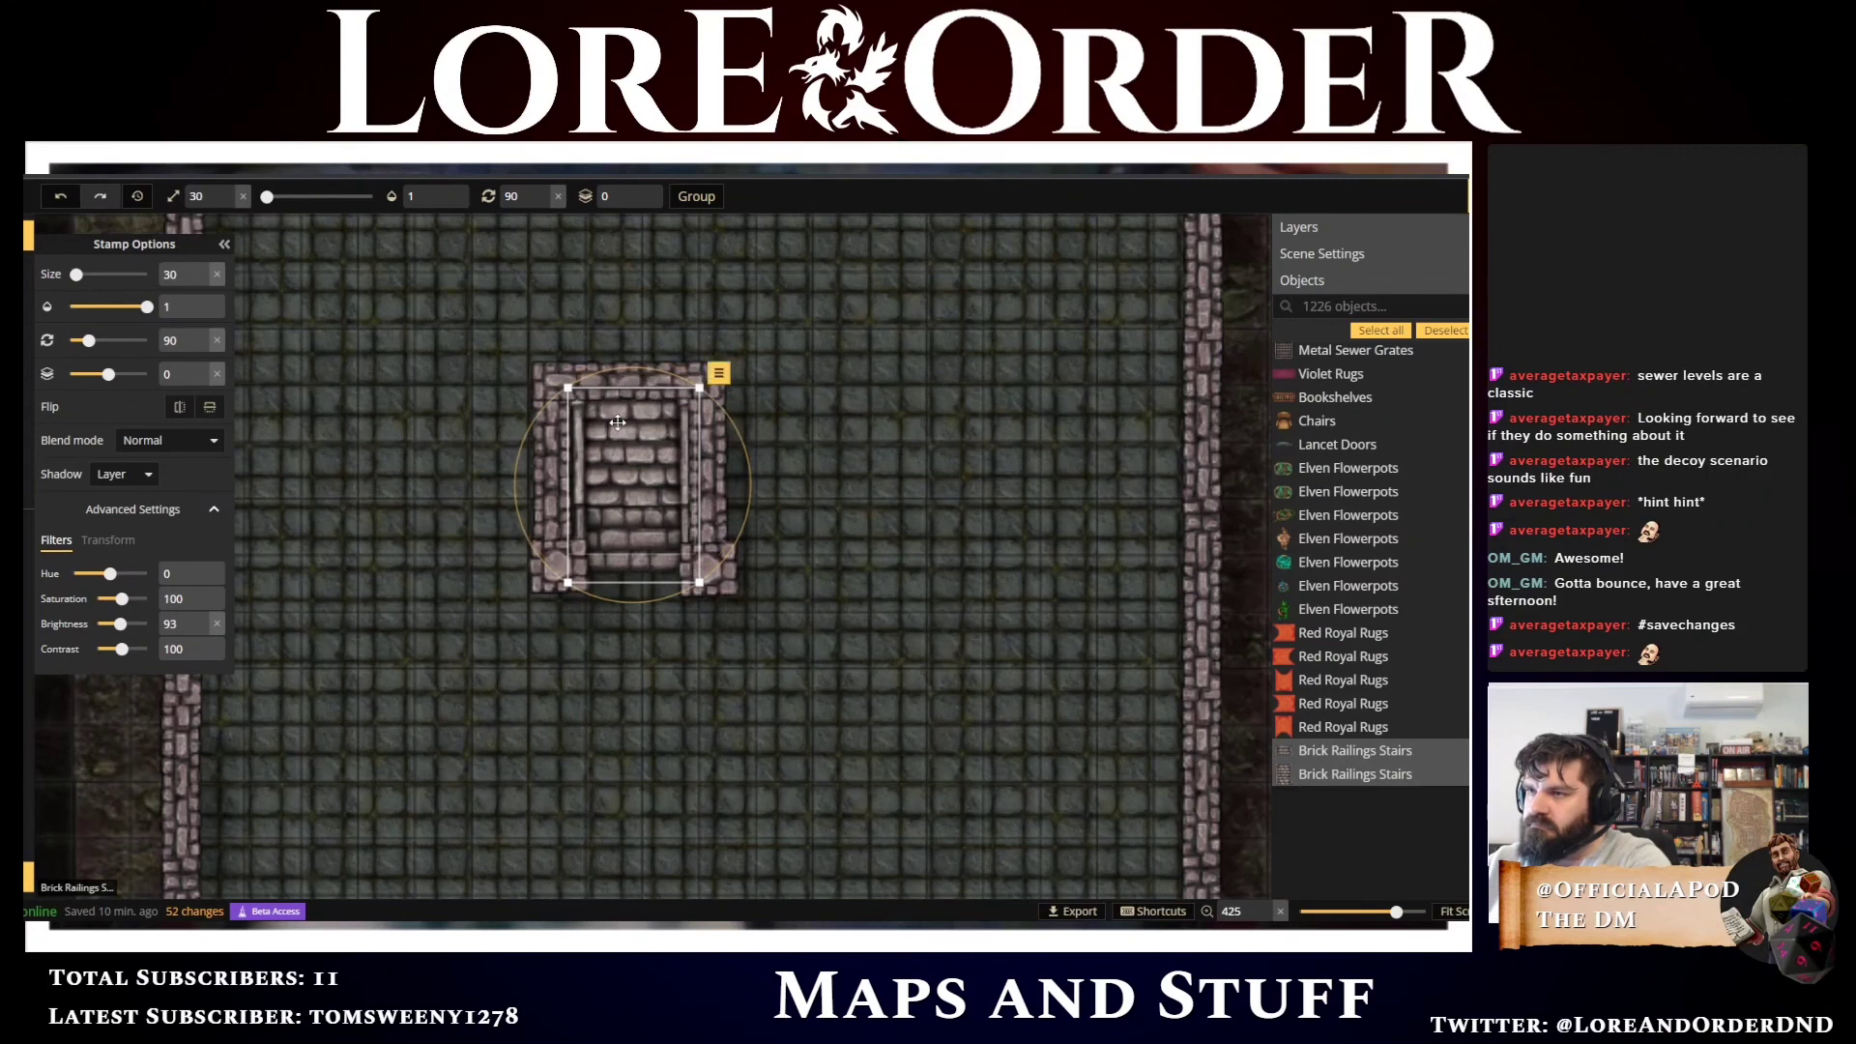
{"action": "left_click", "coordinate": [640, 530]}
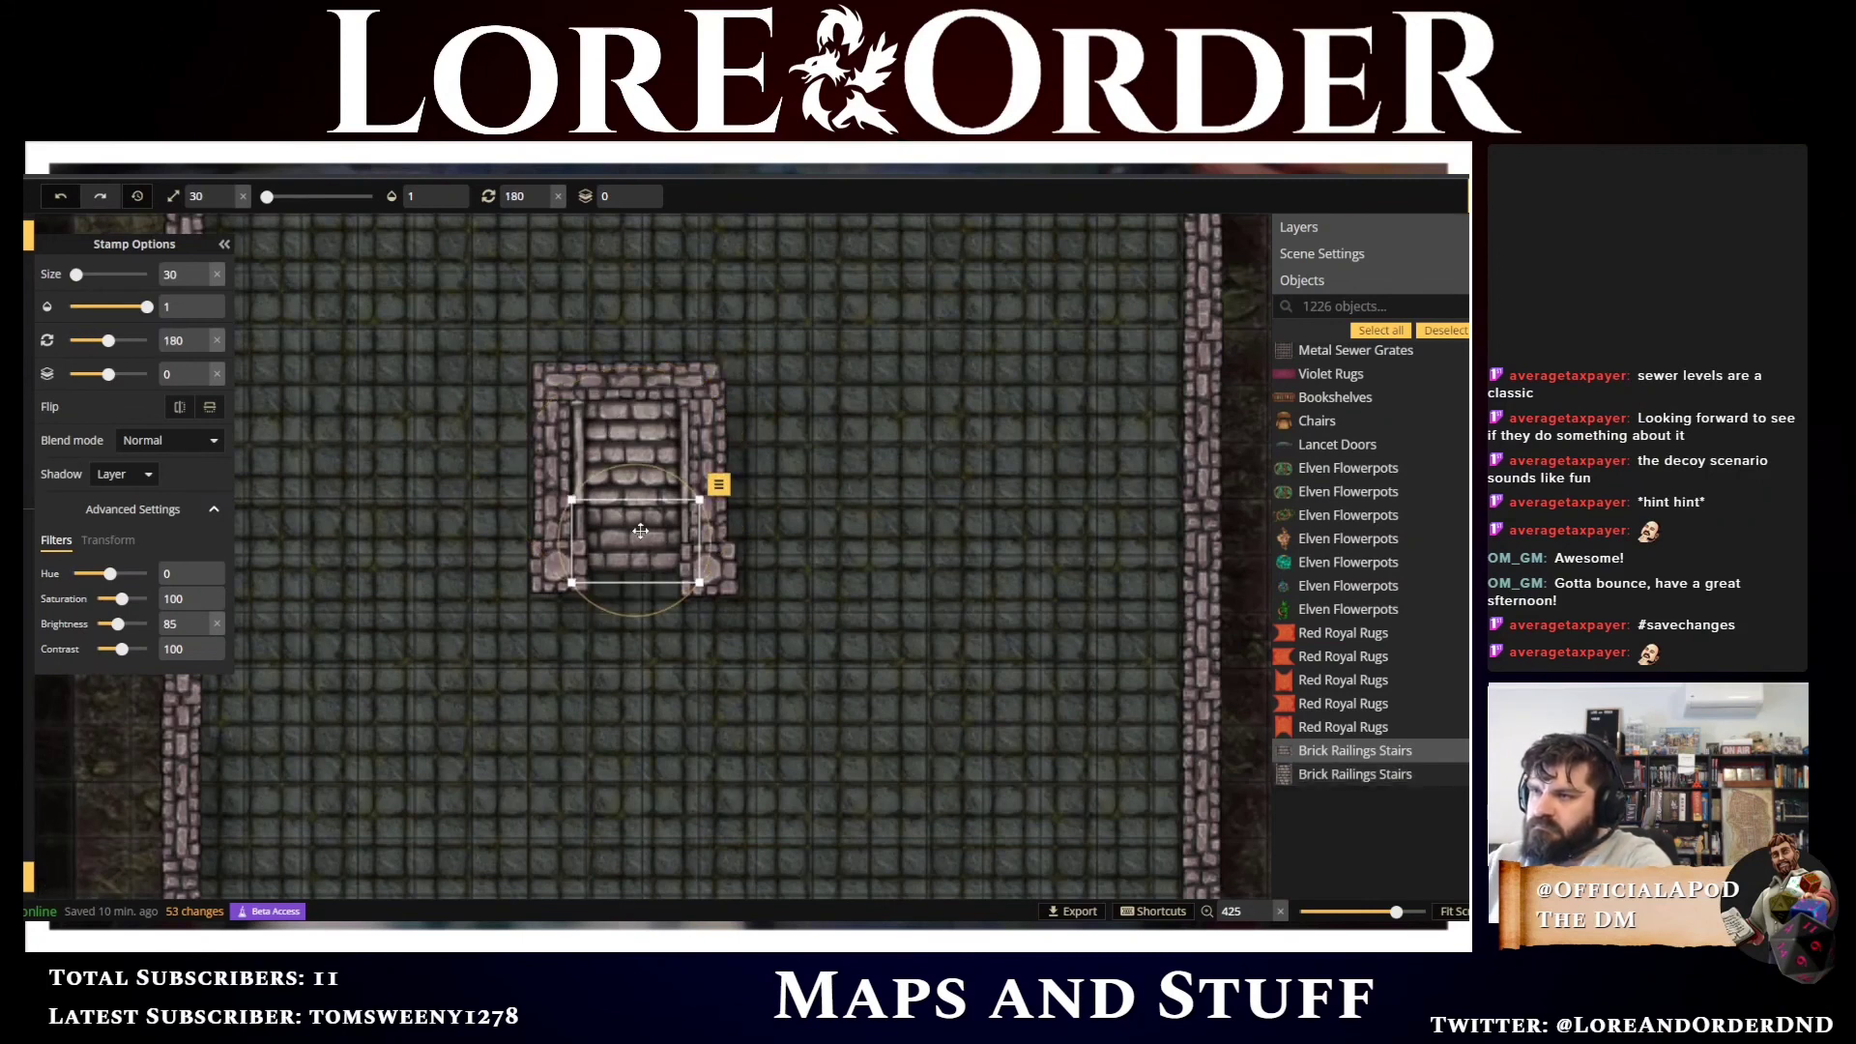
{"action": "key", "text": "Up"}
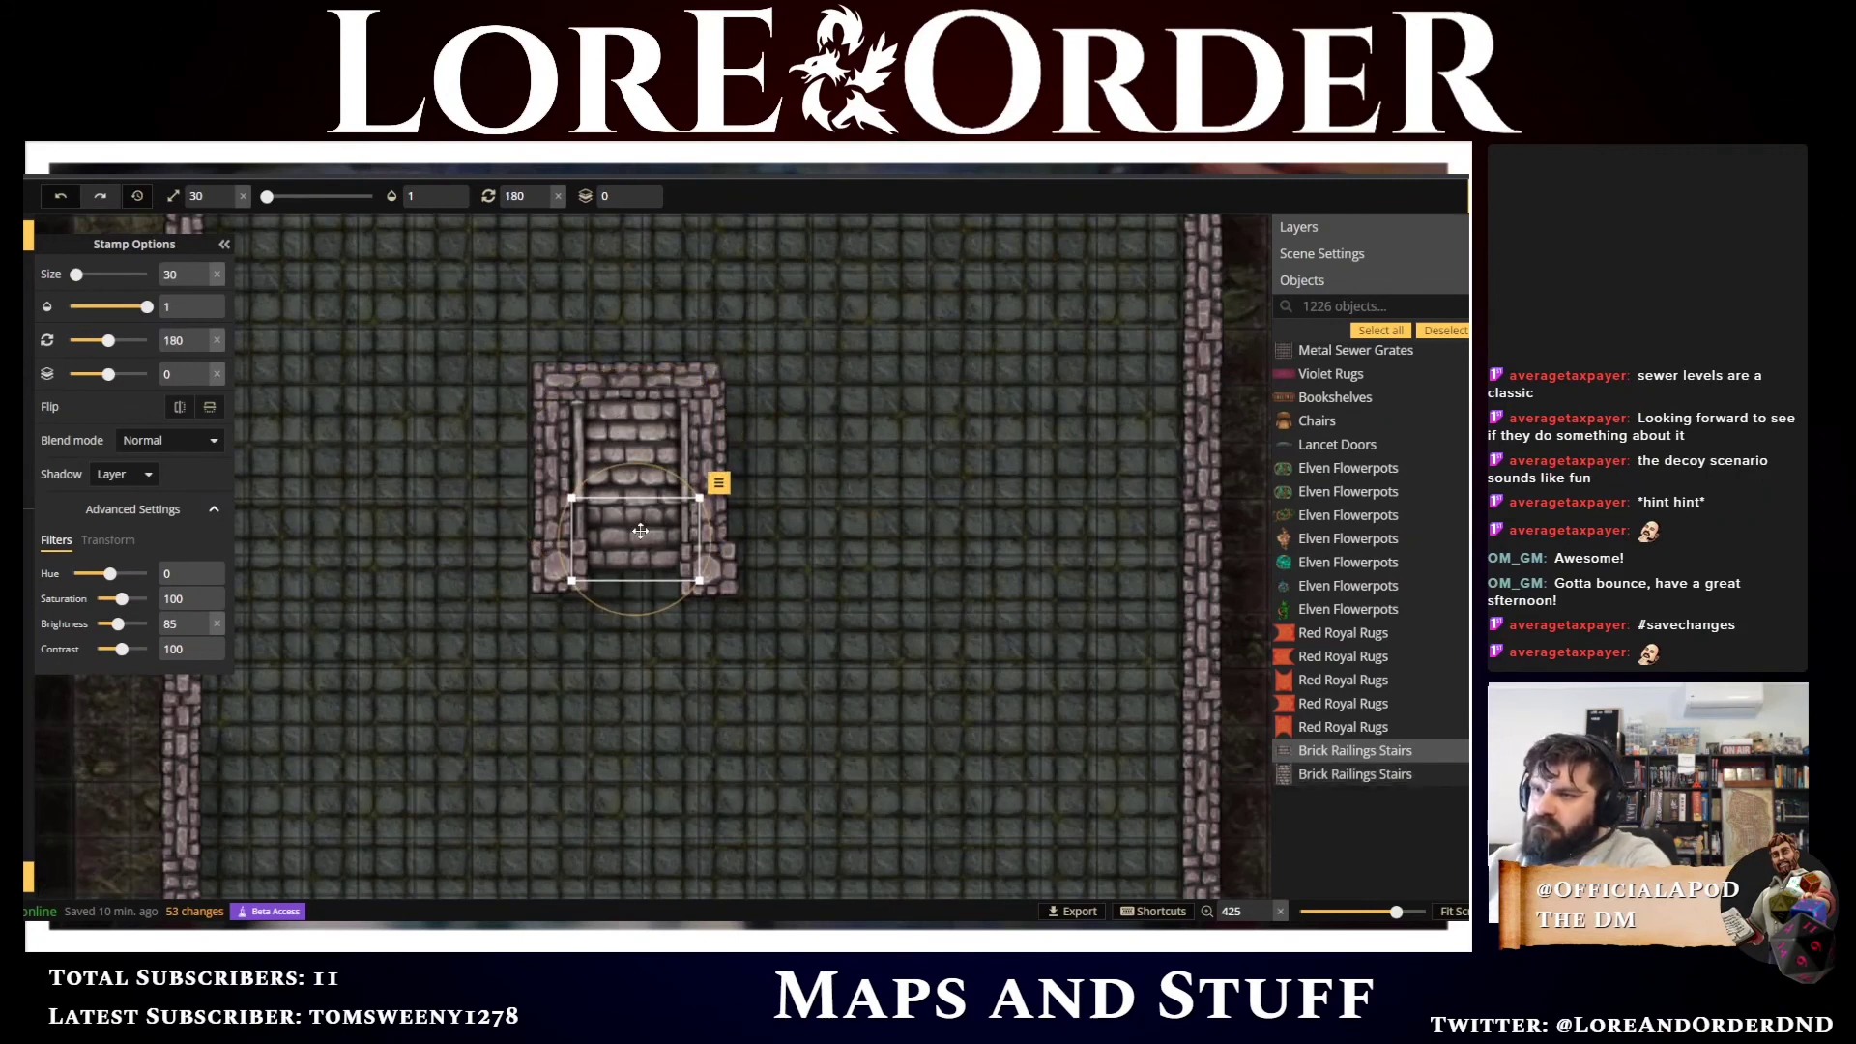
Duplicate the enclosure's two lower brick corner pillars onto its upper corners and nudge the copies into line
{"action": "left_click", "coordinate": [548, 578]}
{"action": "left_click", "coordinate": [734, 579], "text": "shift"}
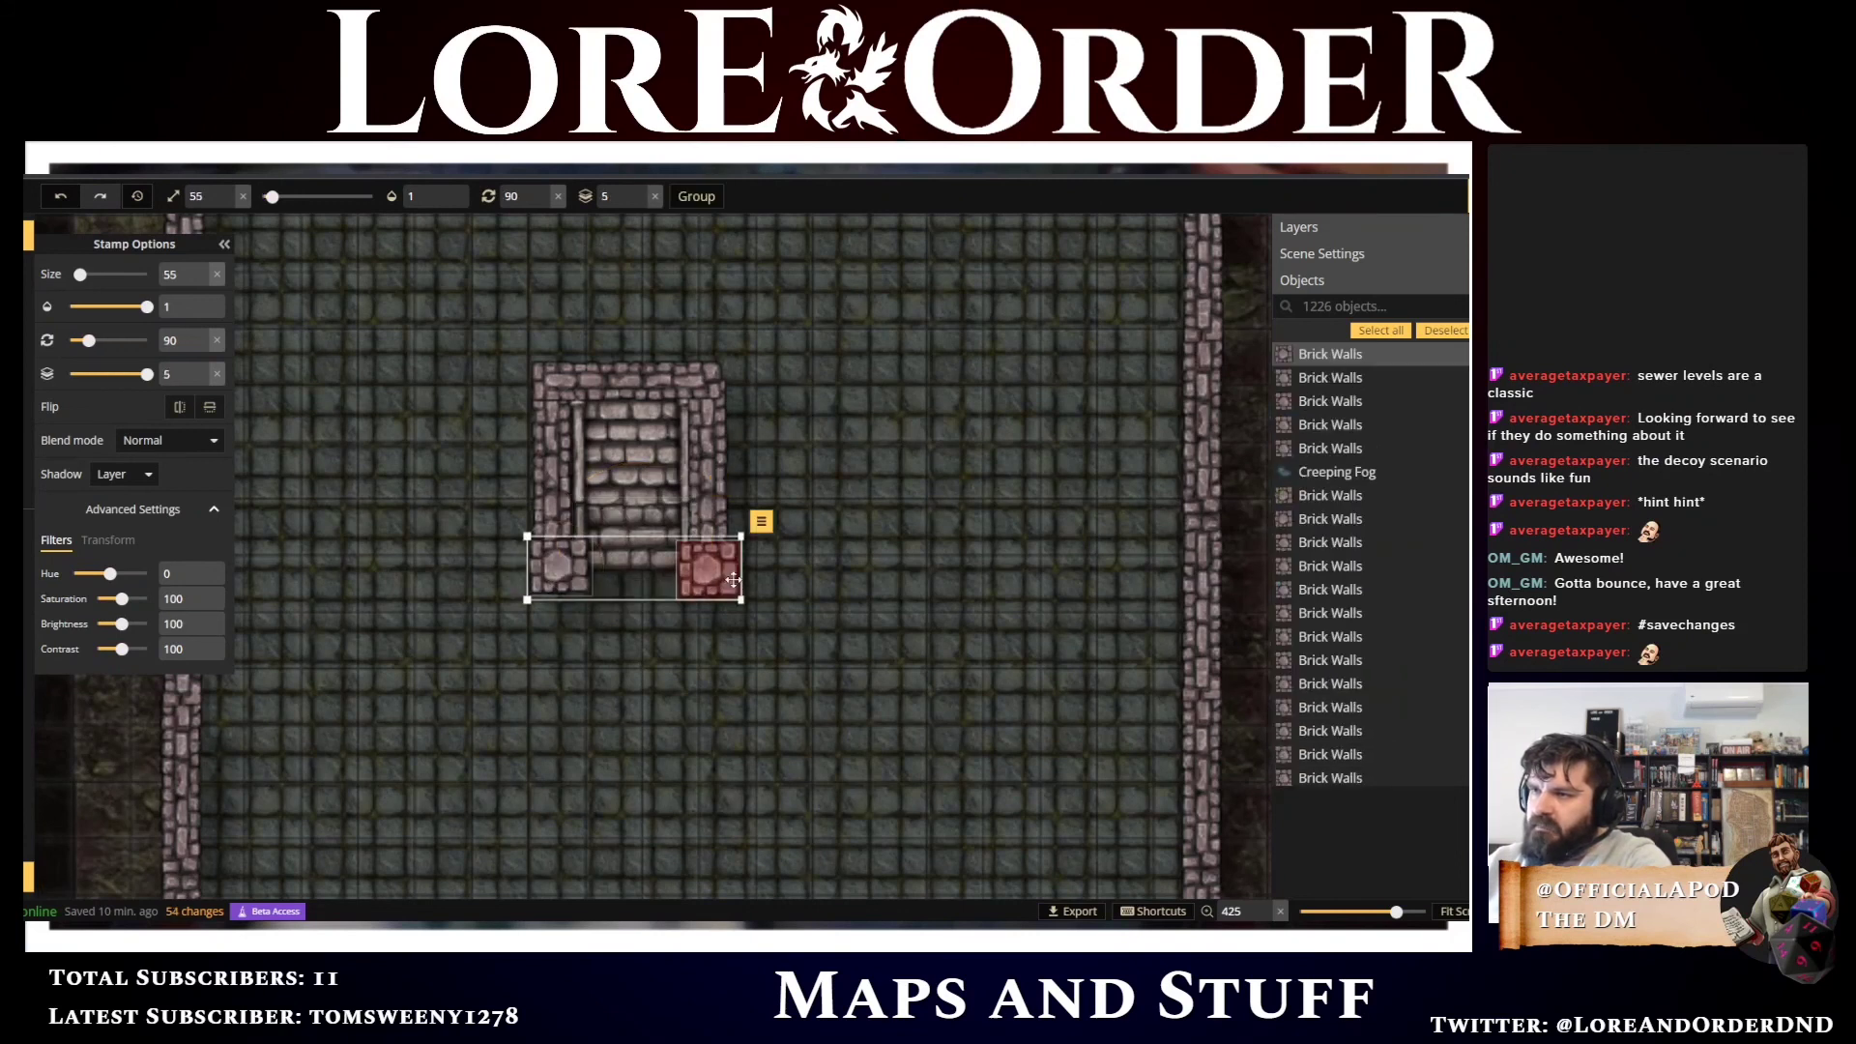
{"action": "key", "text": "ctrl+v"}
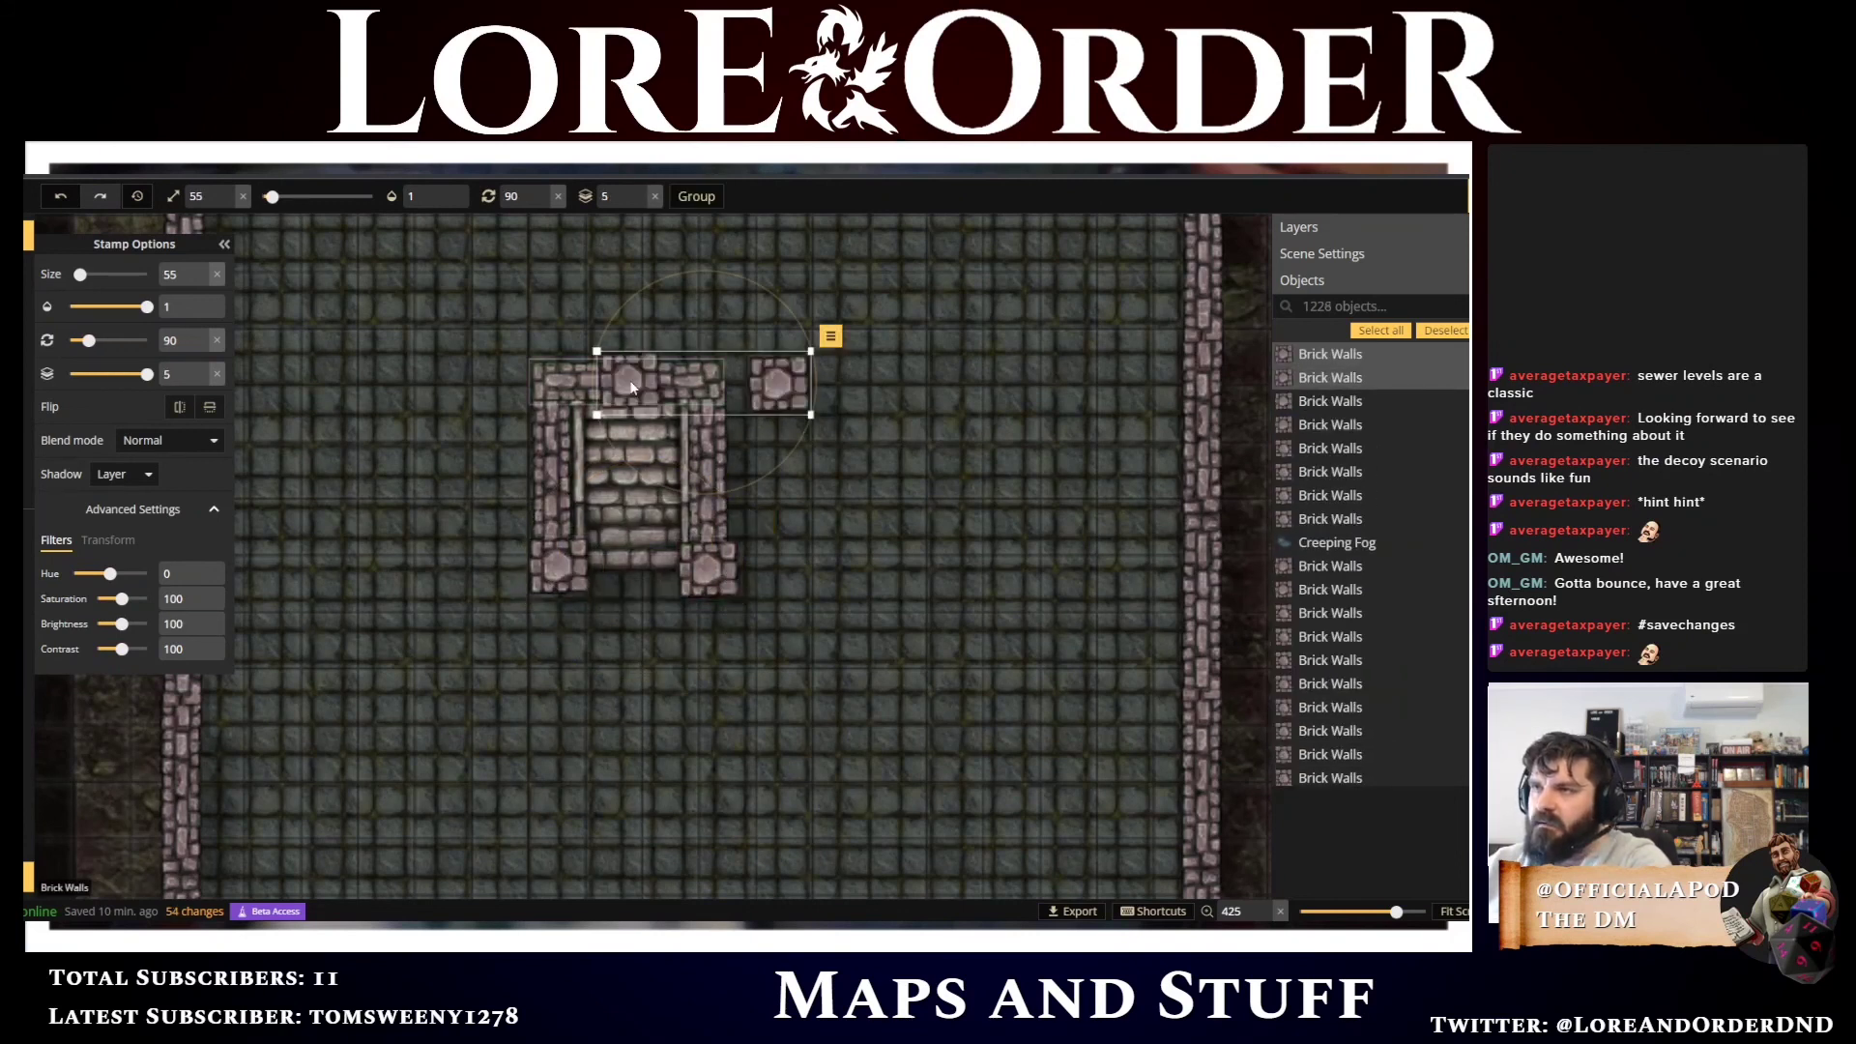
{"action": "key", "text": "Left"}
{"action": "key", "text": "Left"}
{"action": "key", "text": "Left"}
{"action": "key", "text": "Left"}
{"action": "key", "text": "Left"}
{"action": "key", "text": "Left"}
{"action": "key", "text": "Left"}
{"action": "key", "text": "Left"}
{"action": "key", "text": "Left"}
{"action": "key", "text": "Left"}
{"action": "key", "text": "Left"}
{"action": "key", "text": "Left"}
{"action": "key", "text": "Left"}
{"action": "key", "text": "Left"}
{"action": "key", "text": "Left"}
{"action": "key", "text": "Left"}
{"action": "key", "text": "Left"}
{"action": "key", "text": "Left"}
{"action": "key", "text": "Left"}
{"action": "key", "text": "Left"}
{"action": "key", "text": "Left"}
{"action": "key", "text": "Left"}
{"action": "key", "text": "Left"}
{"action": "key", "text": "Left"}
{"action": "key", "text": "Left"}
{"action": "key", "text": "Left"}
{"action": "key", "text": "Left"}
{"action": "key", "text": "Left"}
{"action": "key", "text": "Left"}
{"action": "key", "text": "Left"}
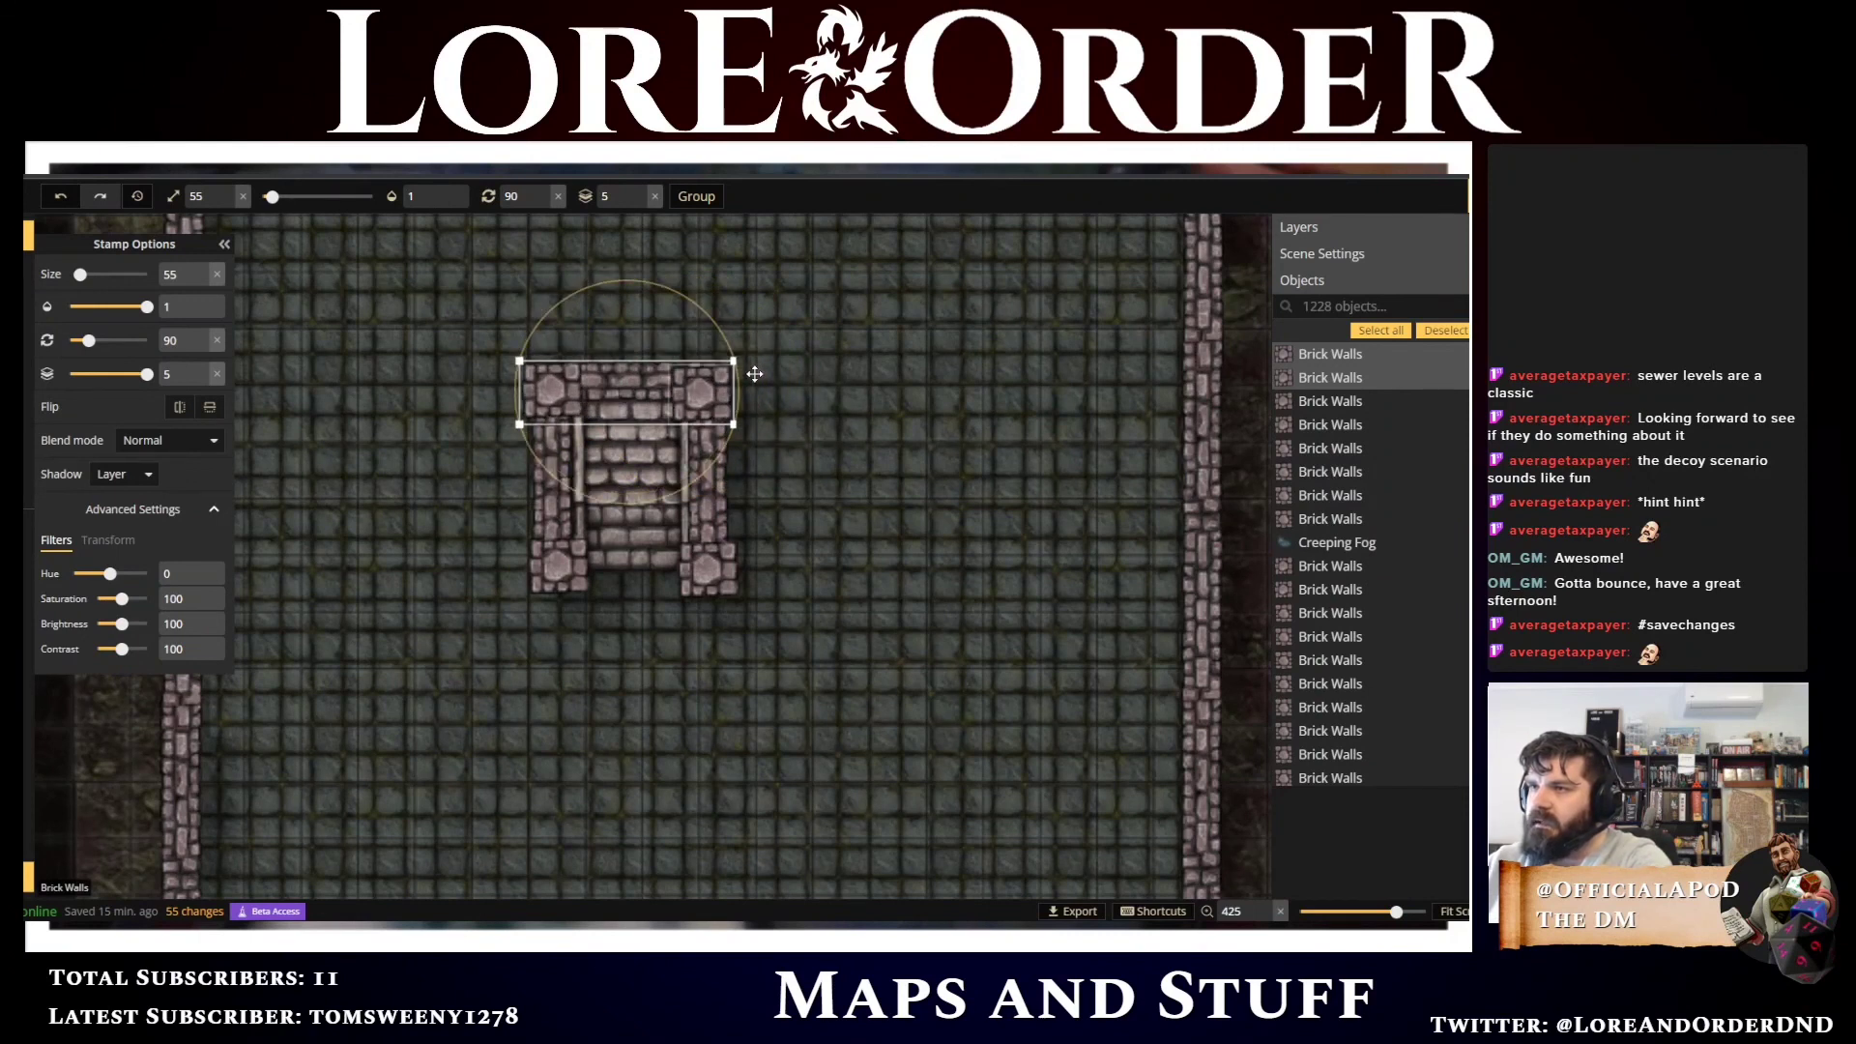
{"action": "key", "text": "Right"}
{"action": "key", "text": "Right"}
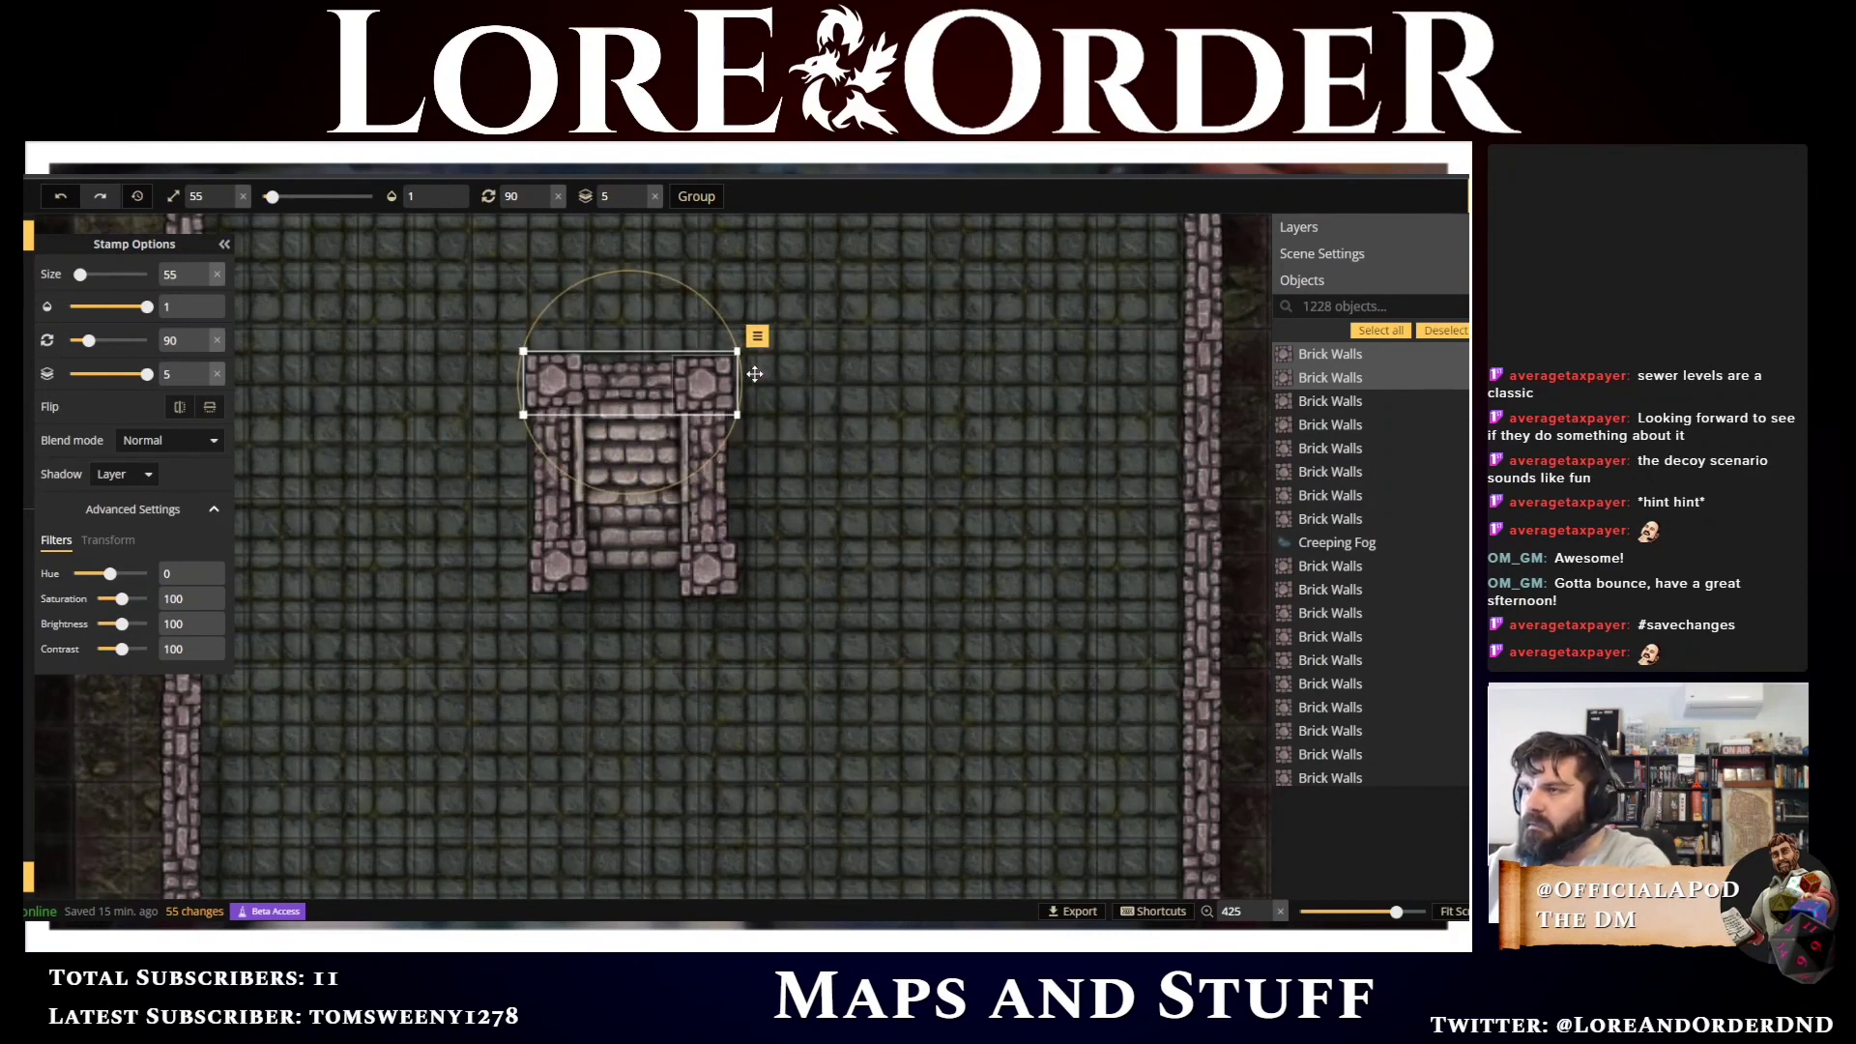
{"action": "key", "text": "Down"}
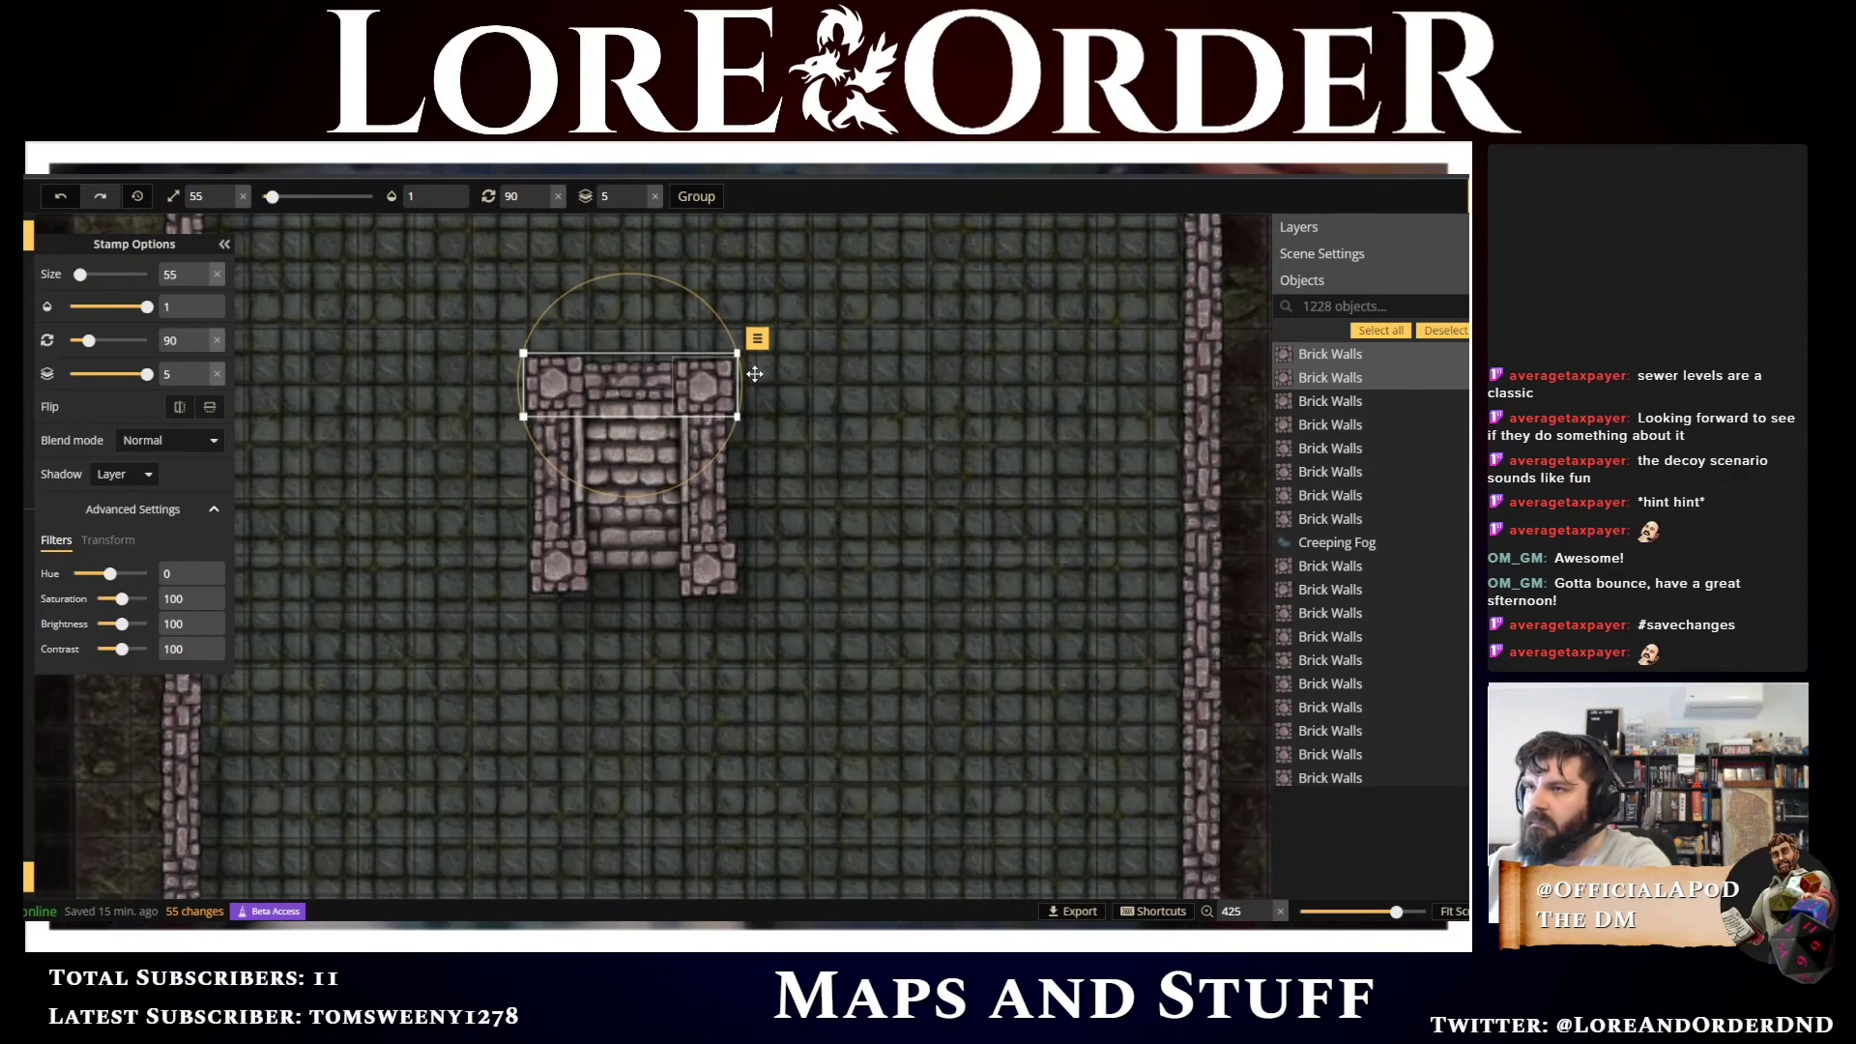
{"action": "key", "text": "Down"}
Compare the large sewer room and its staircase with the layout of the floor above, including the holding cells and bookshelf room
{"action": "scroll", "coordinate": [708, 450], "scroll_direction": "down", "scroll_amount": 4}
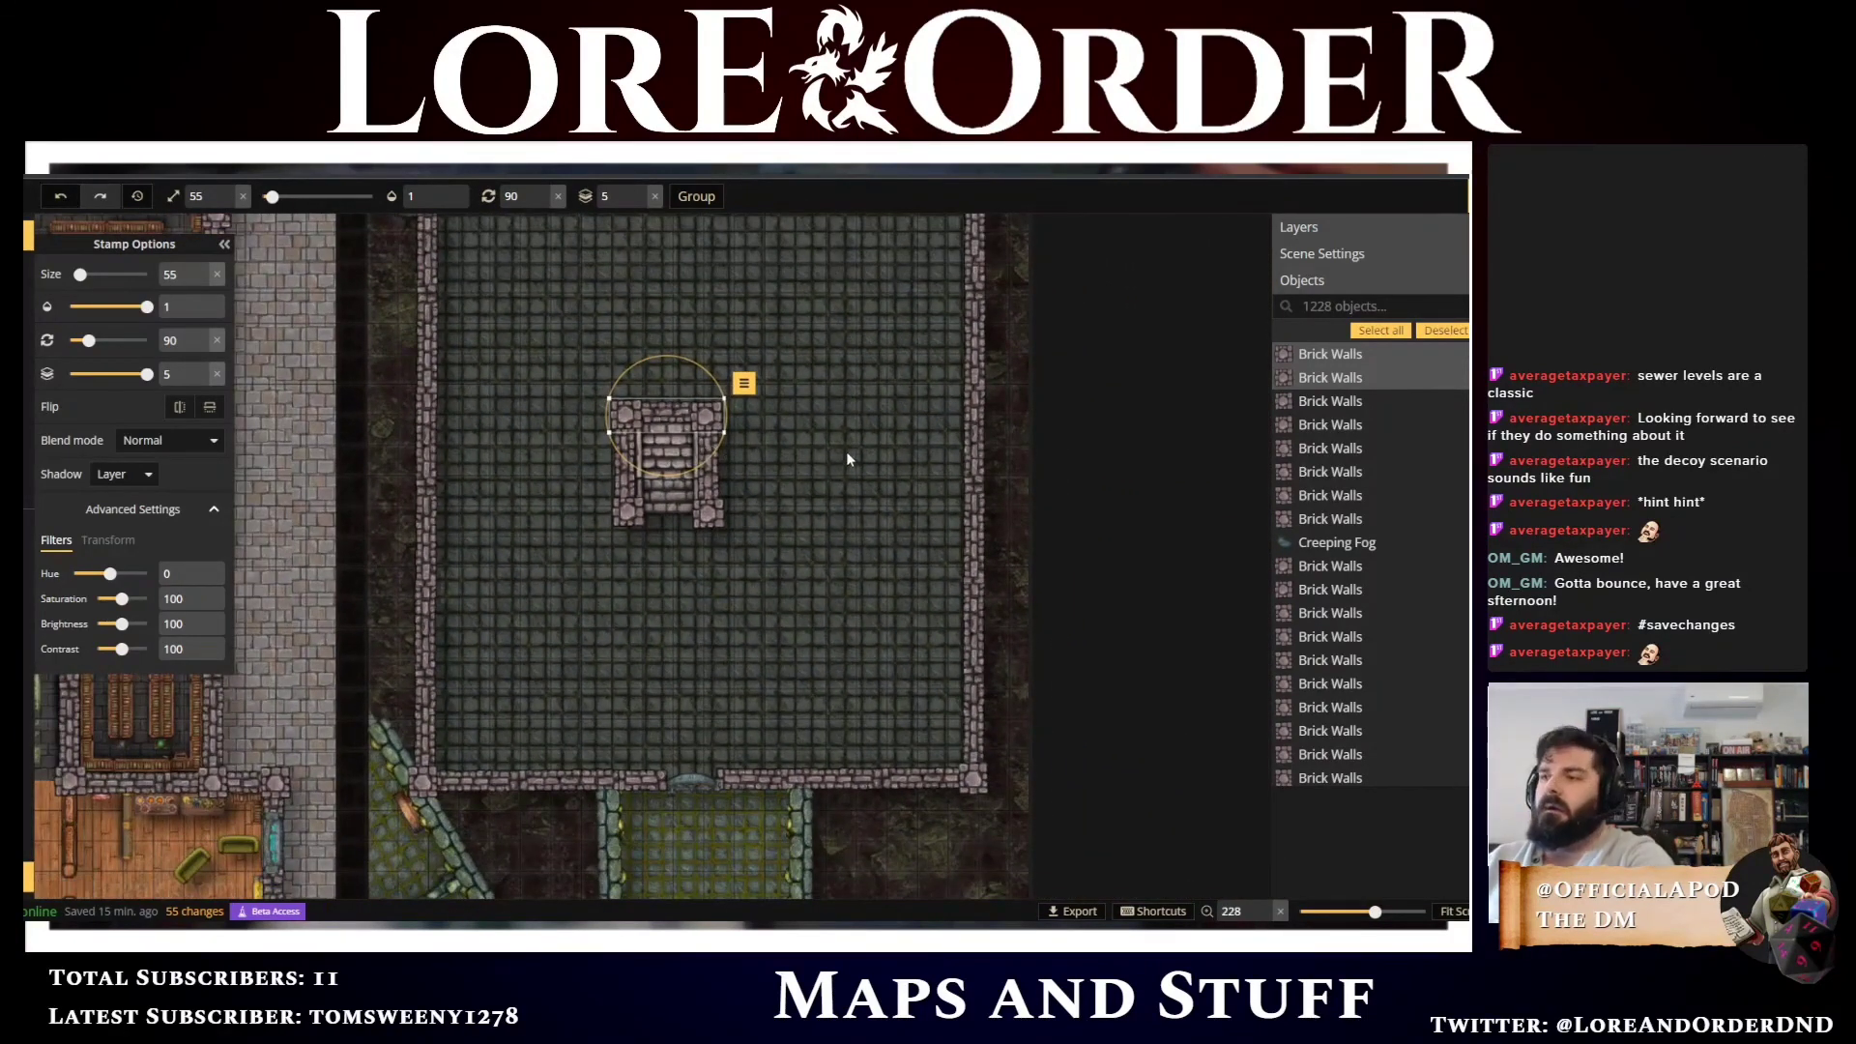
{"action": "left_click_drag", "start_coordinate": [841, 460], "coordinate": [754, 848]}
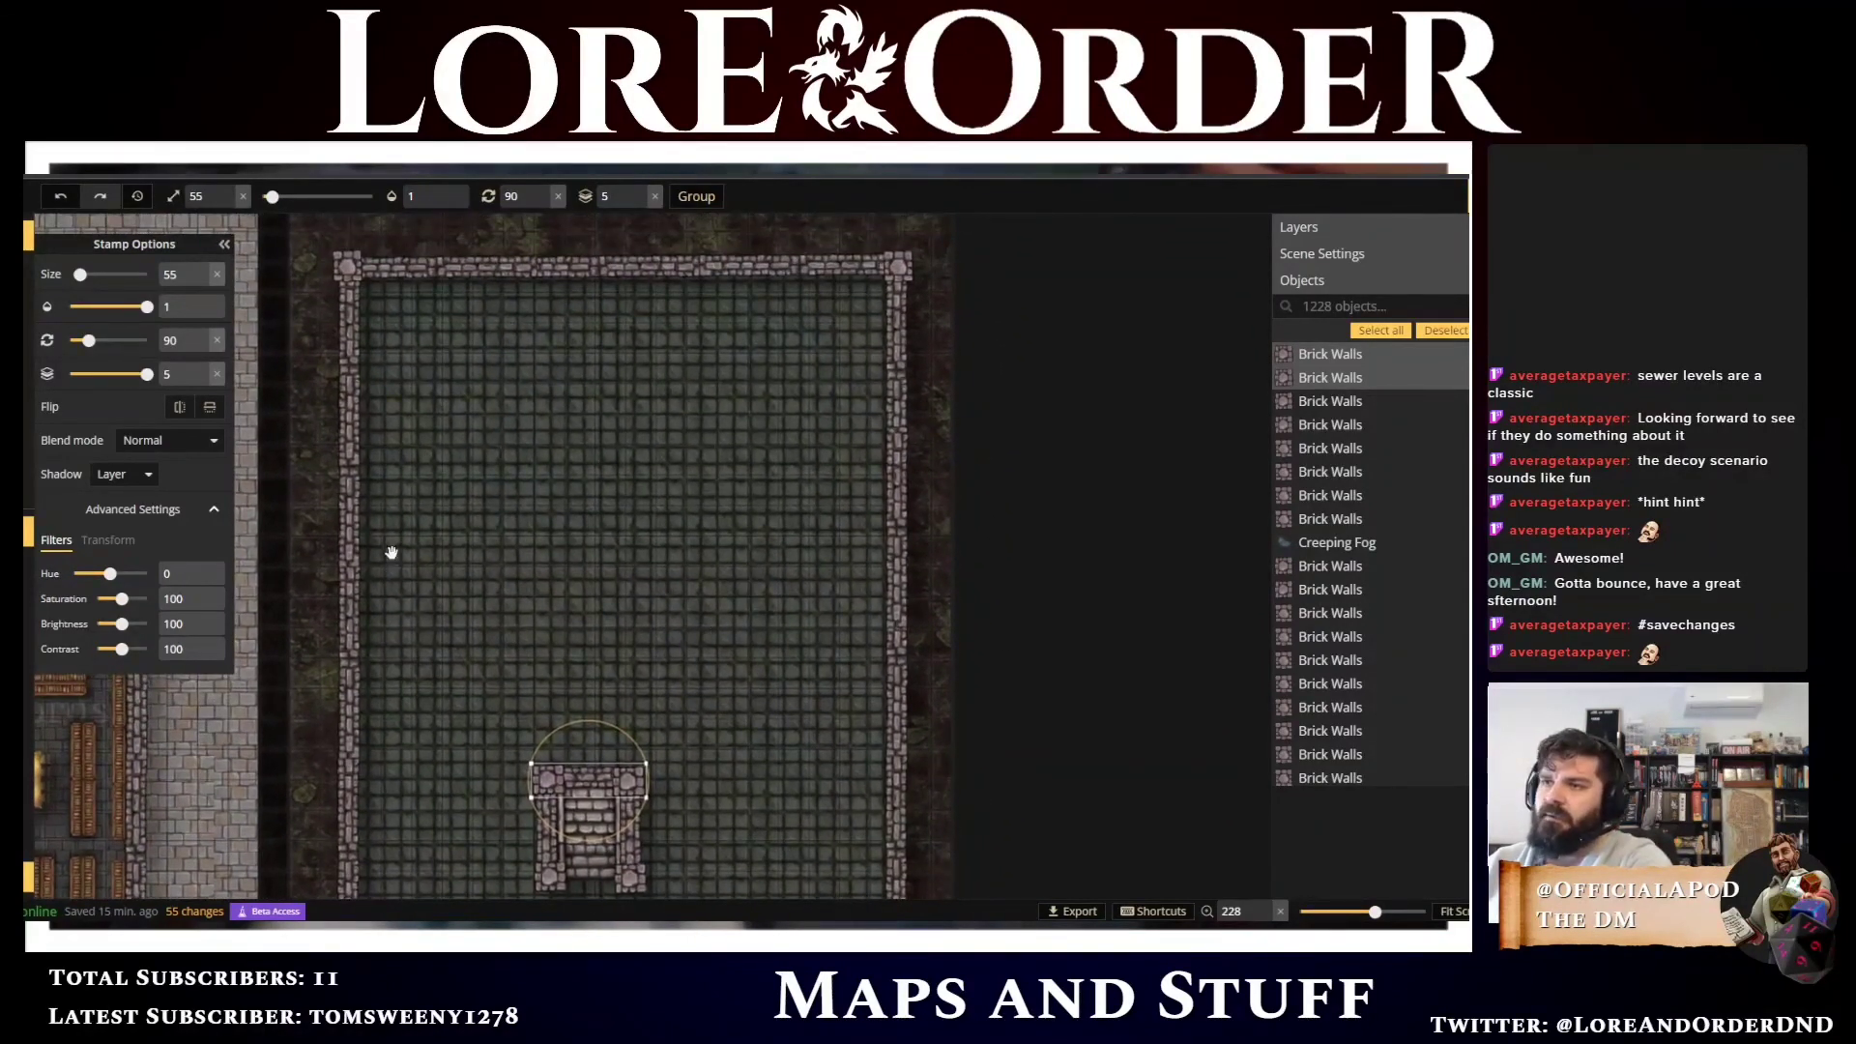
{"action": "left_click_drag", "start_coordinate": [727, 785], "coordinate": [973, 878]}
{"action": "left_click_drag", "start_coordinate": [209, 440], "coordinate": [491, 462]}
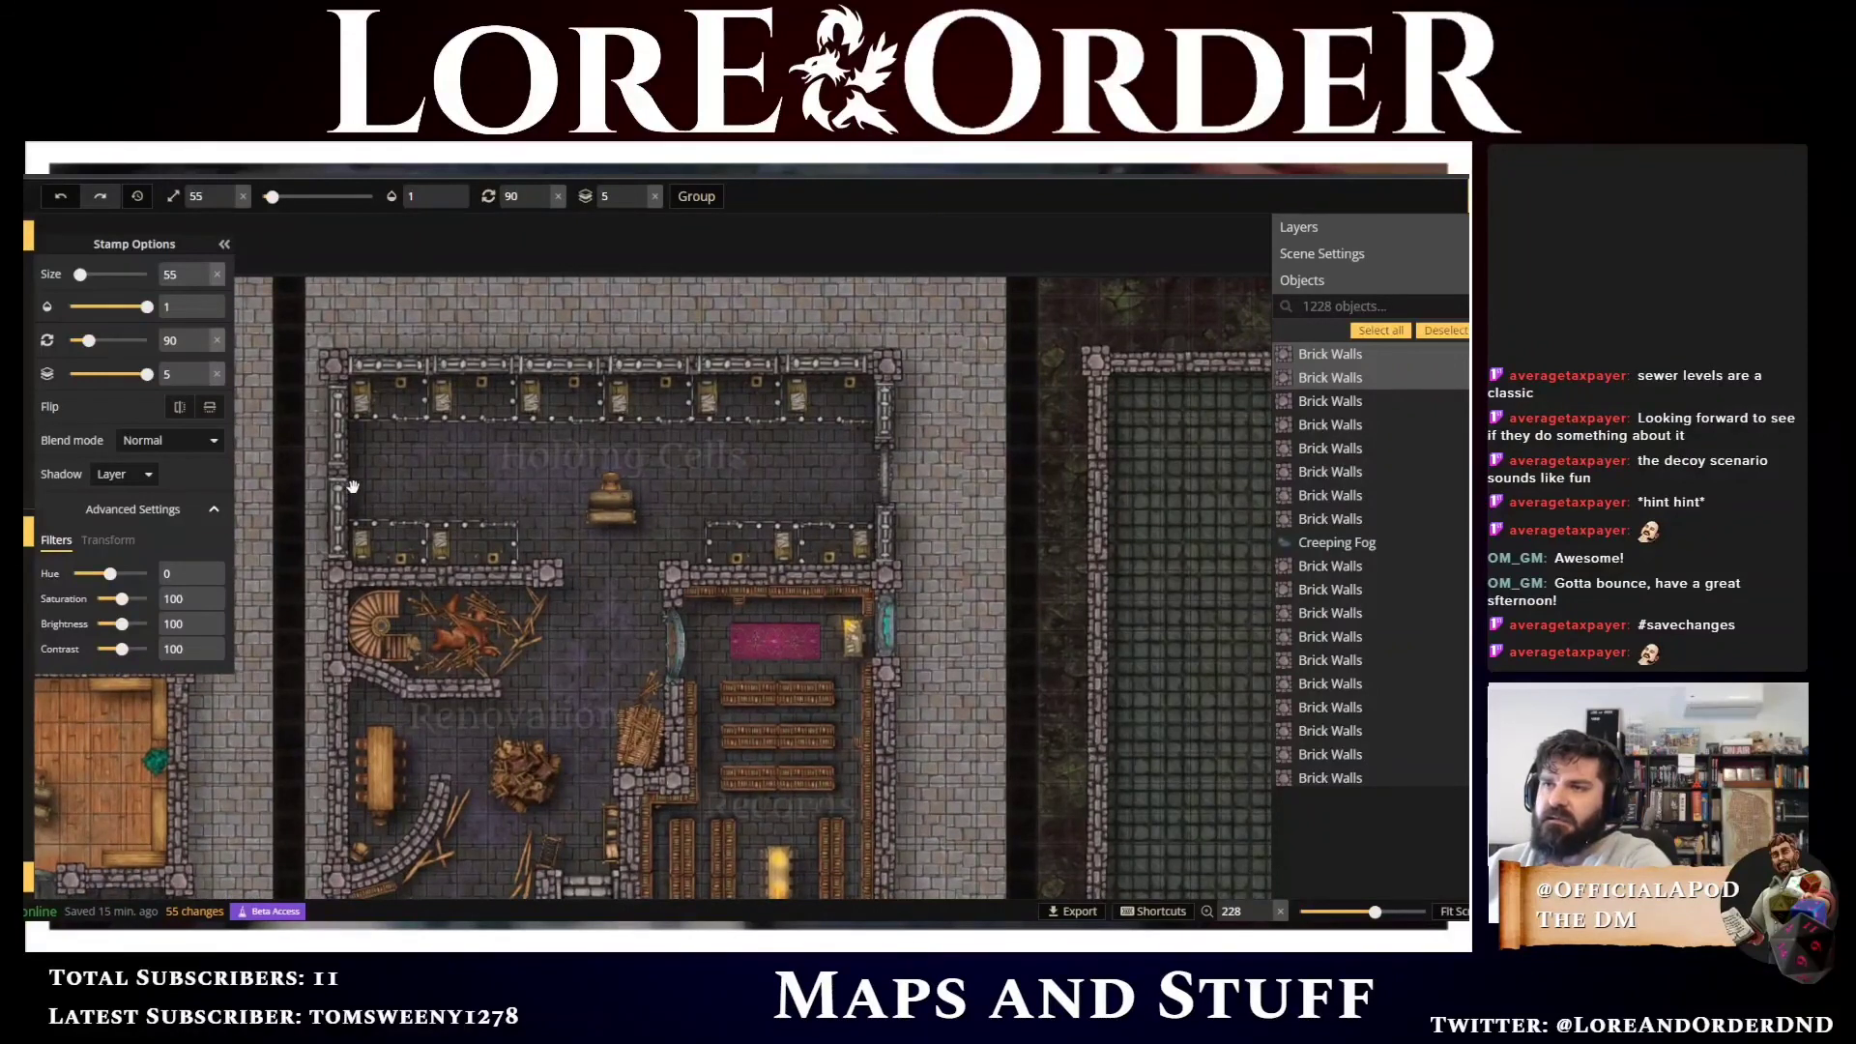
{"action": "left_click_drag", "start_coordinate": [1164, 611], "coordinate": [755, 259]}
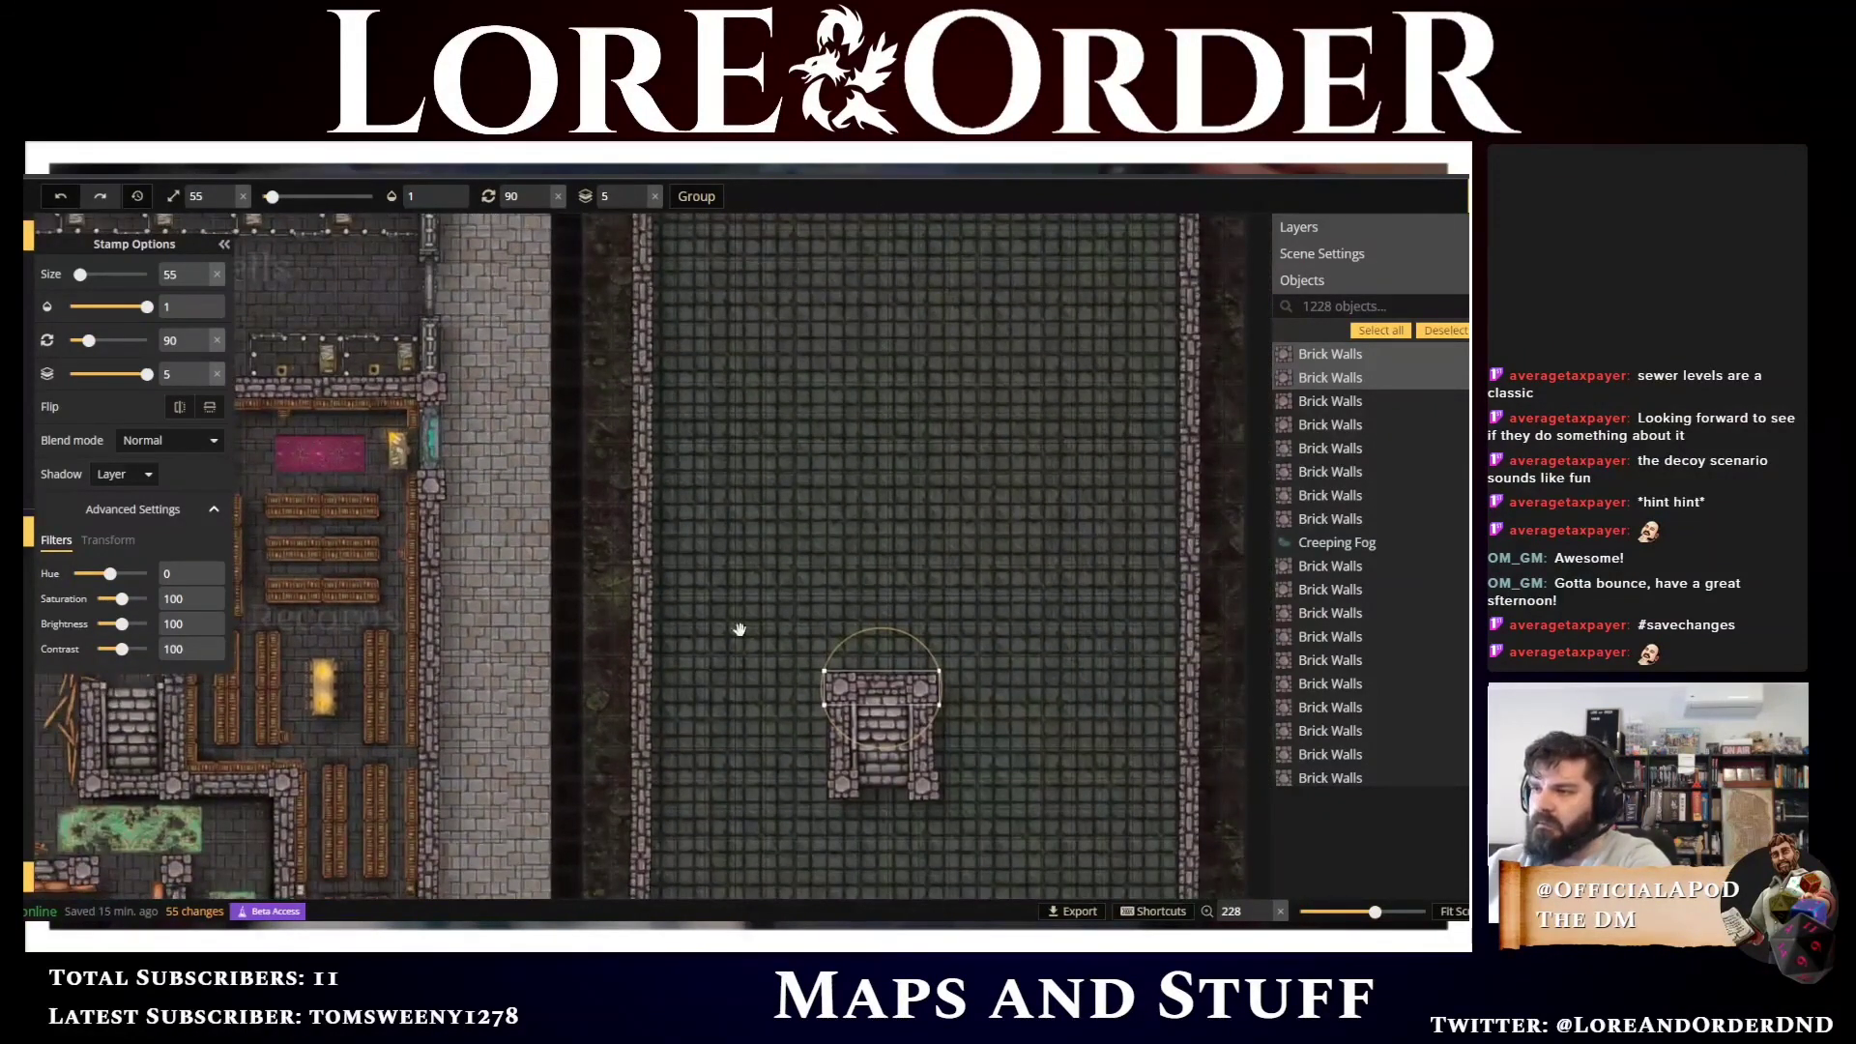
{"action": "left_click_drag", "start_coordinate": [577, 294], "coordinate": [820, 511]}
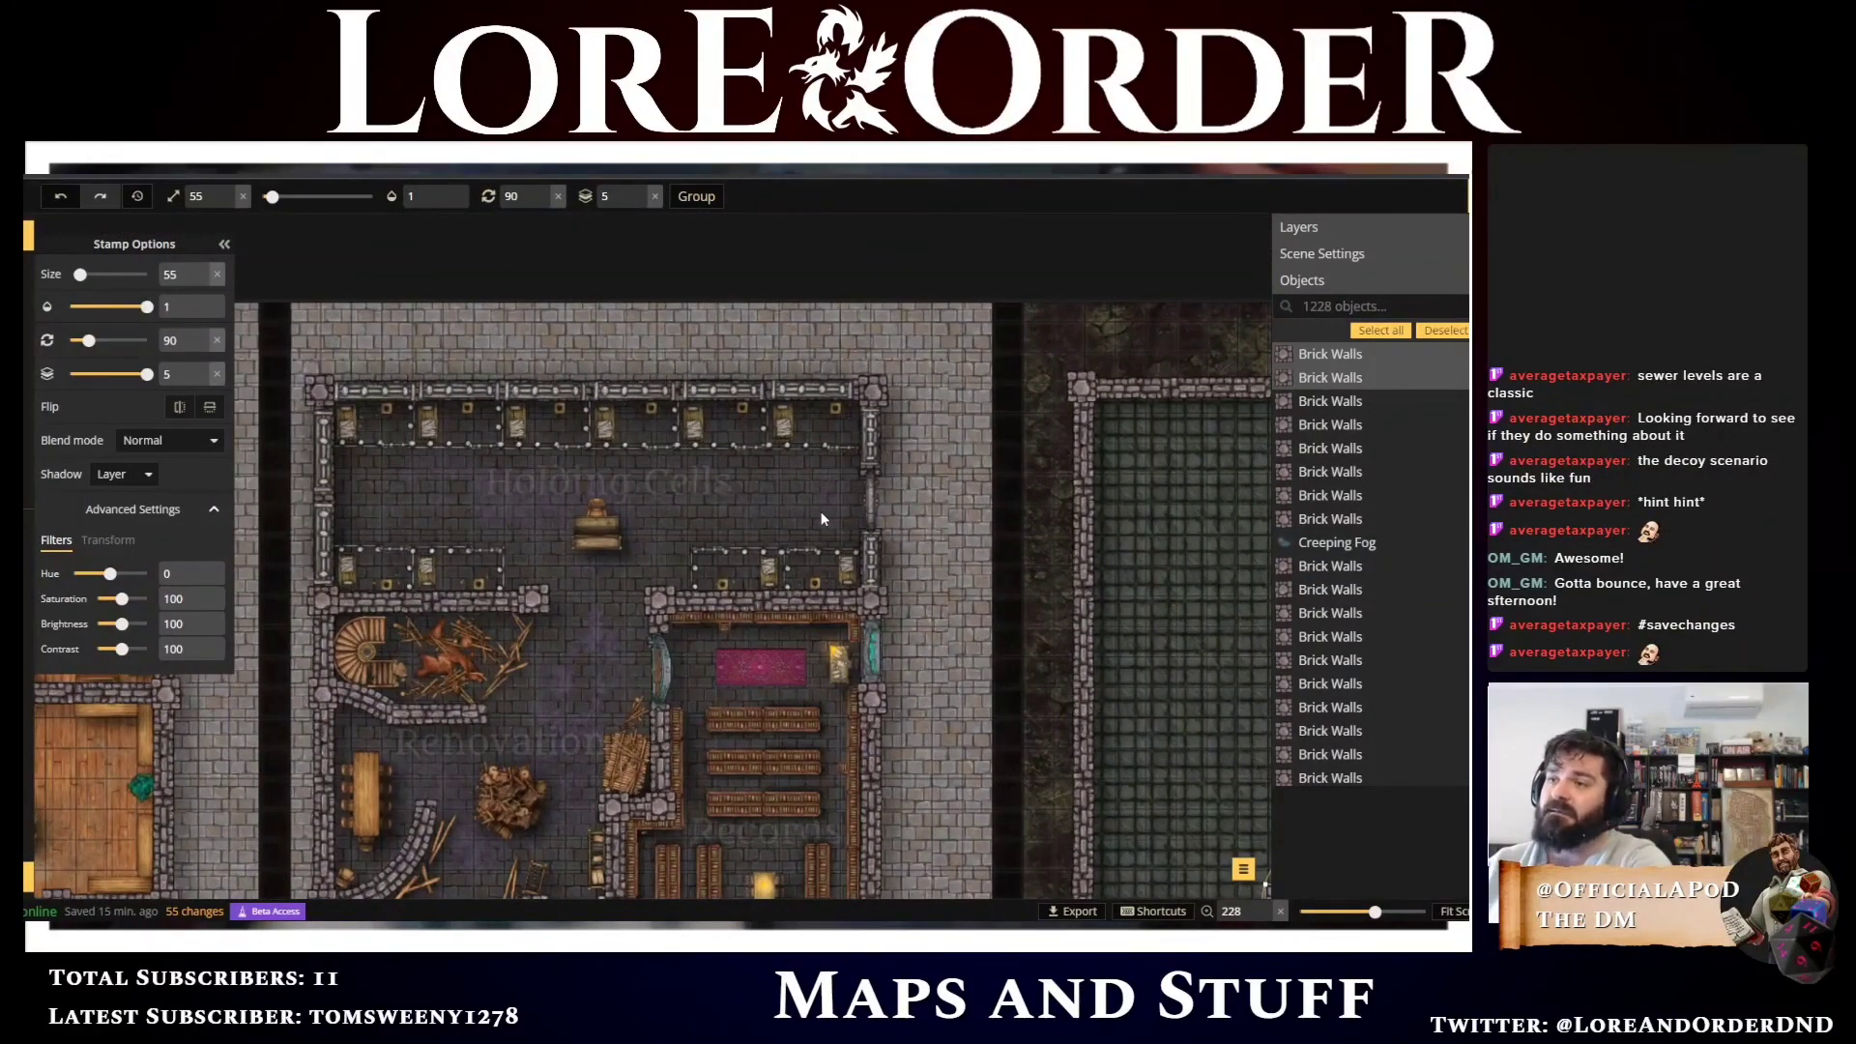
{"action": "left_click_drag", "start_coordinate": [1145, 804], "coordinate": [720, 557]}
{"action": "left_click_drag", "start_coordinate": [959, 498], "coordinate": [903, 654]}
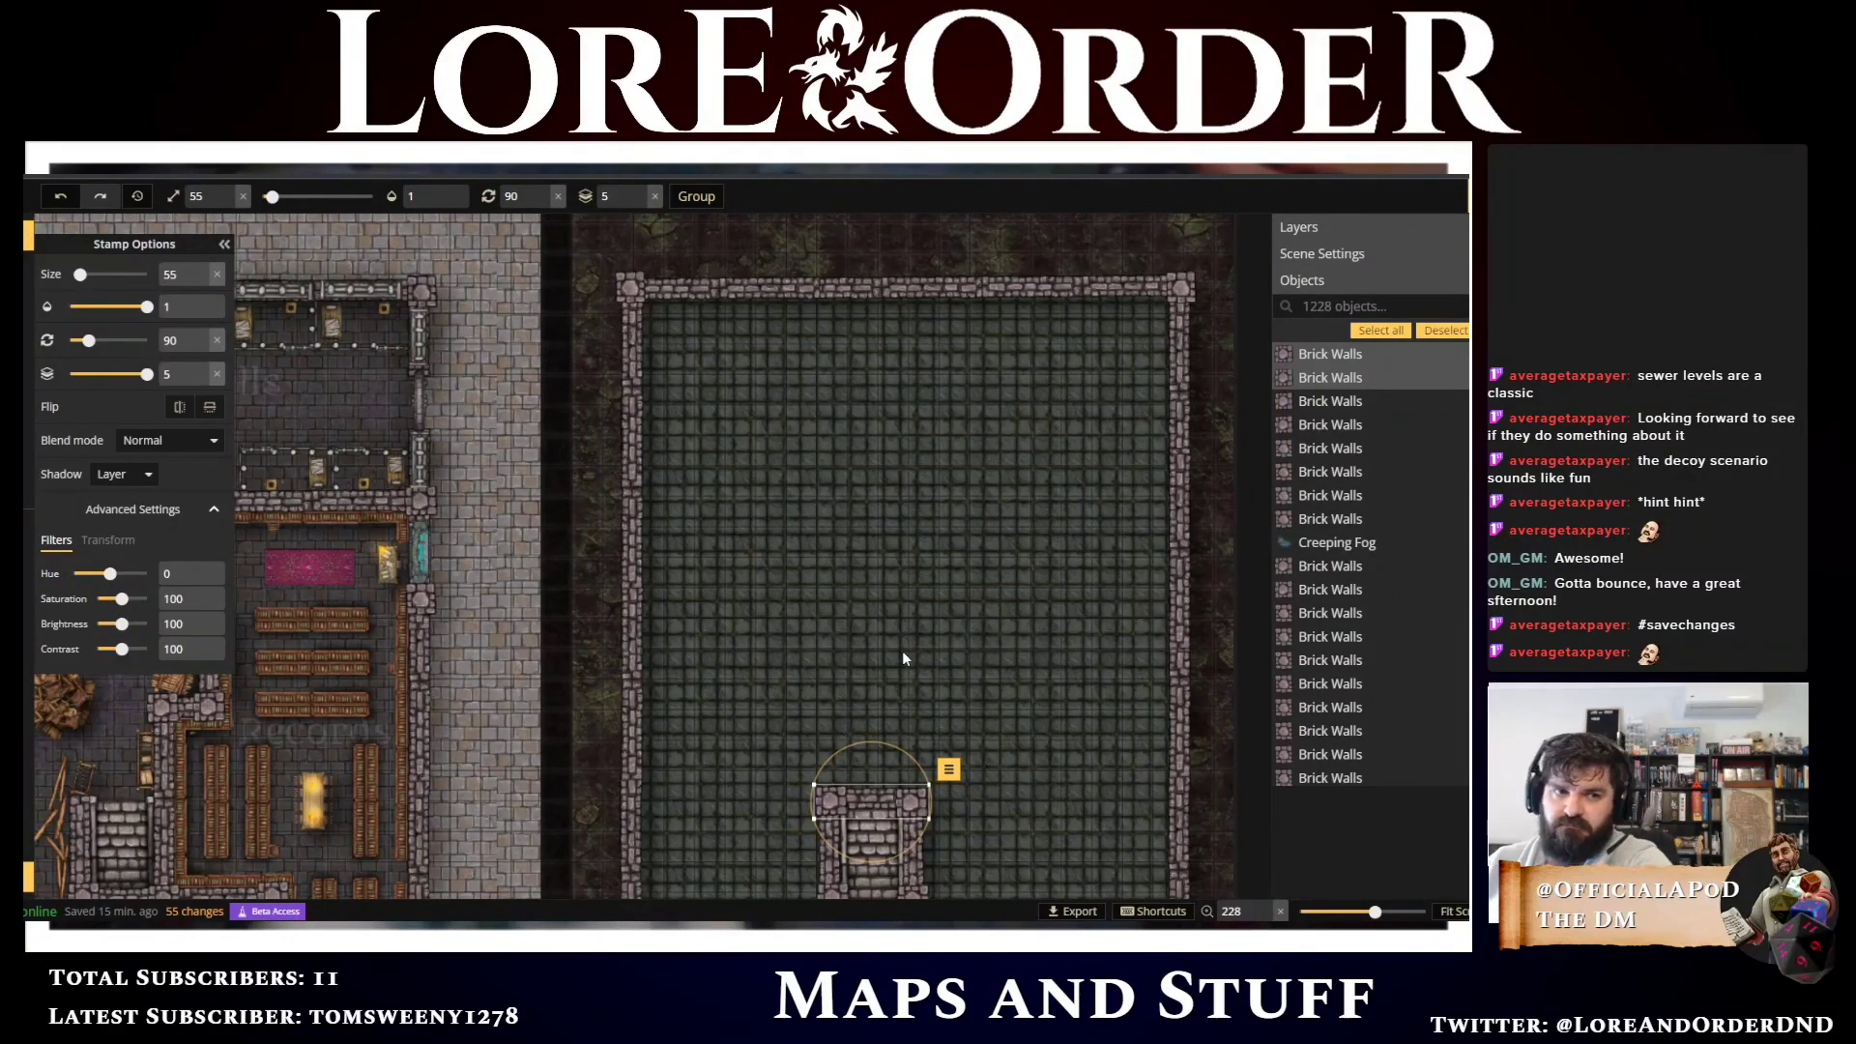
{"action": "scroll", "coordinate": [998, 589], "scroll_direction": "down", "scroll_amount": 3}
{"action": "scroll", "coordinate": [1175, 535], "scroll_direction": "right", "scroll_amount": 2}
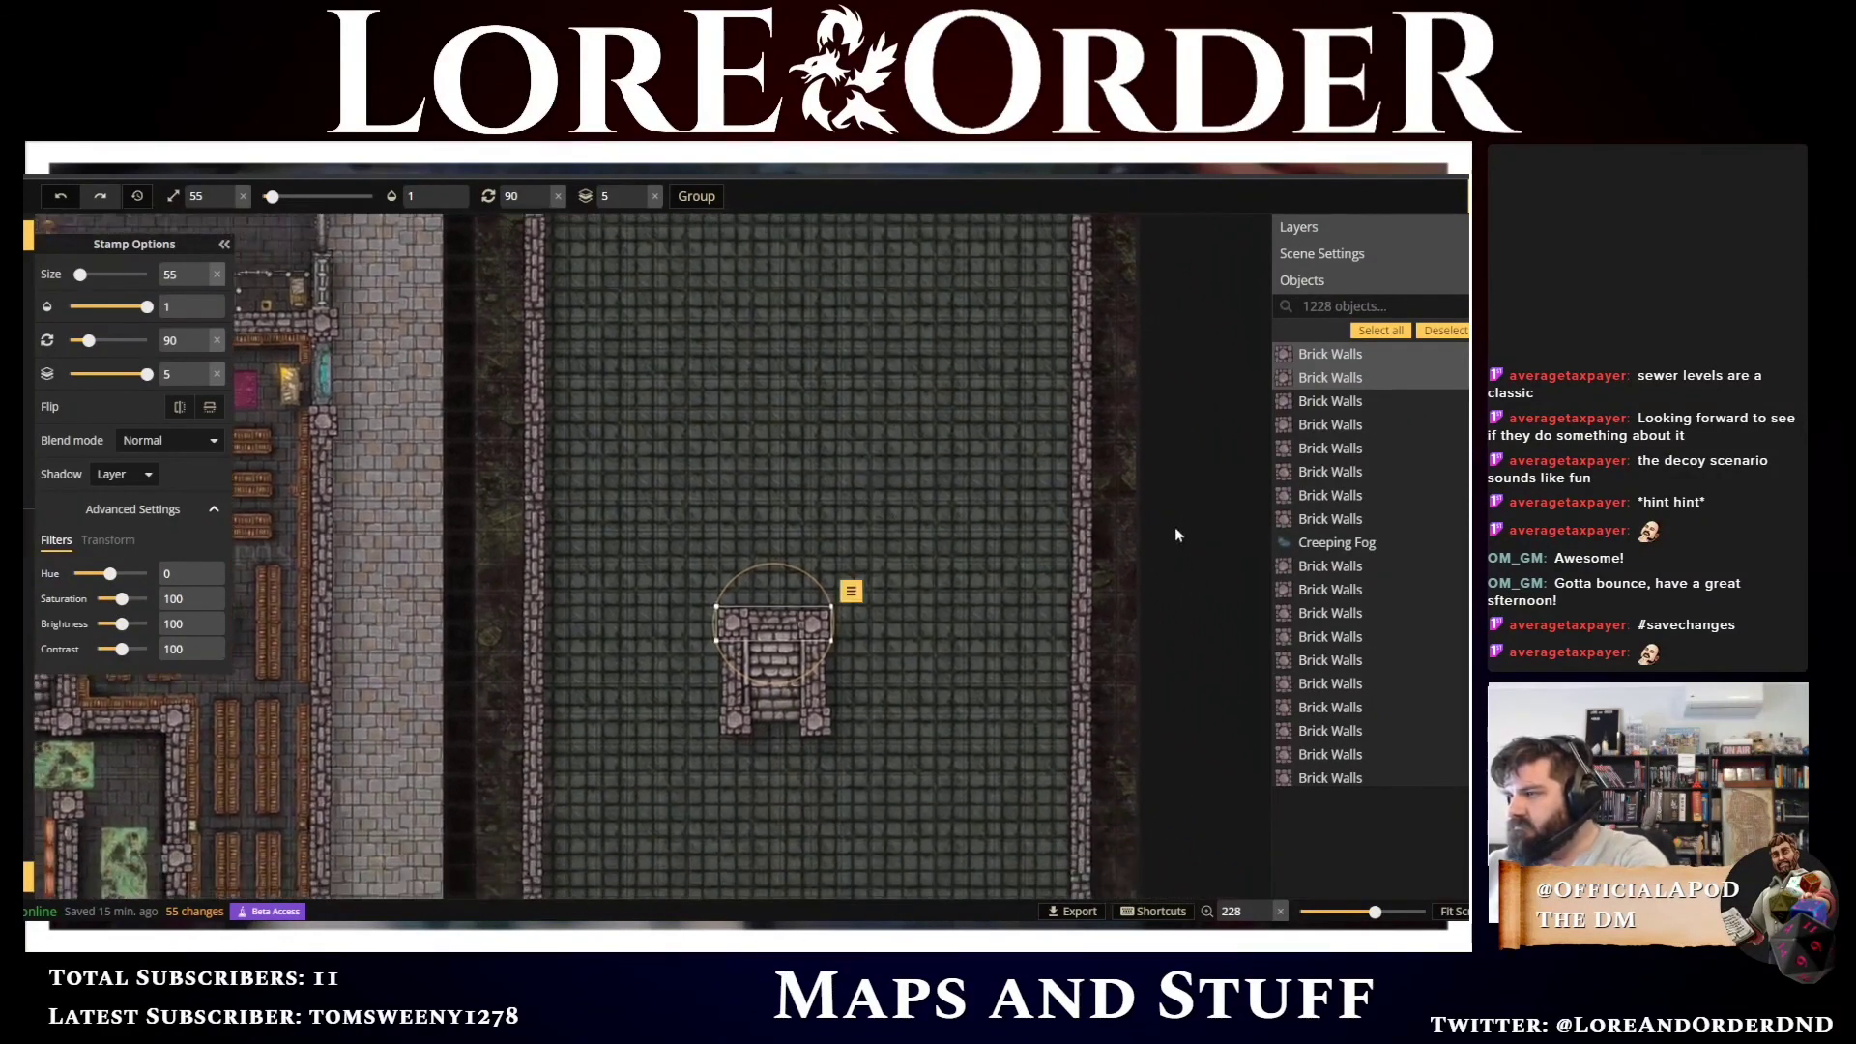
{"action": "left_click", "coordinate": [1182, 524]}
{"action": "left_click_drag", "start_coordinate": [936, 737], "coordinate": [957, 681]}
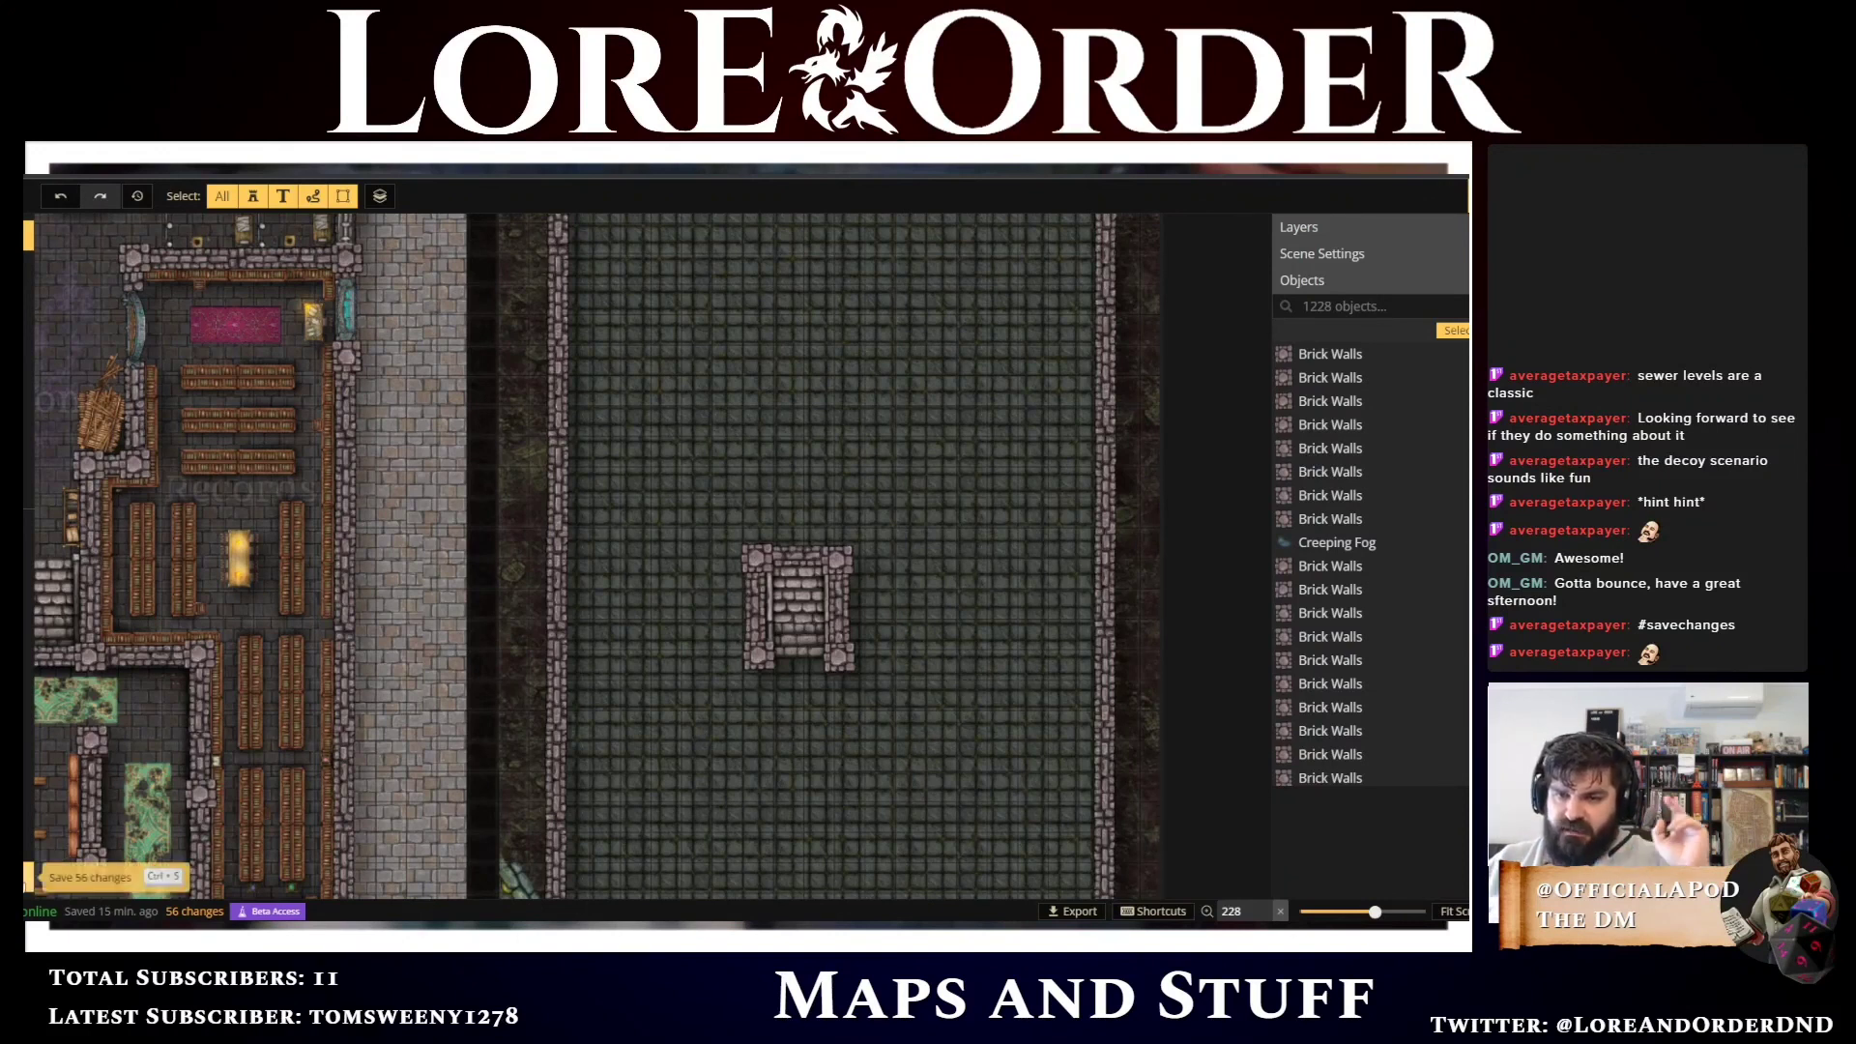
Save the map and return to the list of maps
{"action": "key", "text": "ctrl+s"}
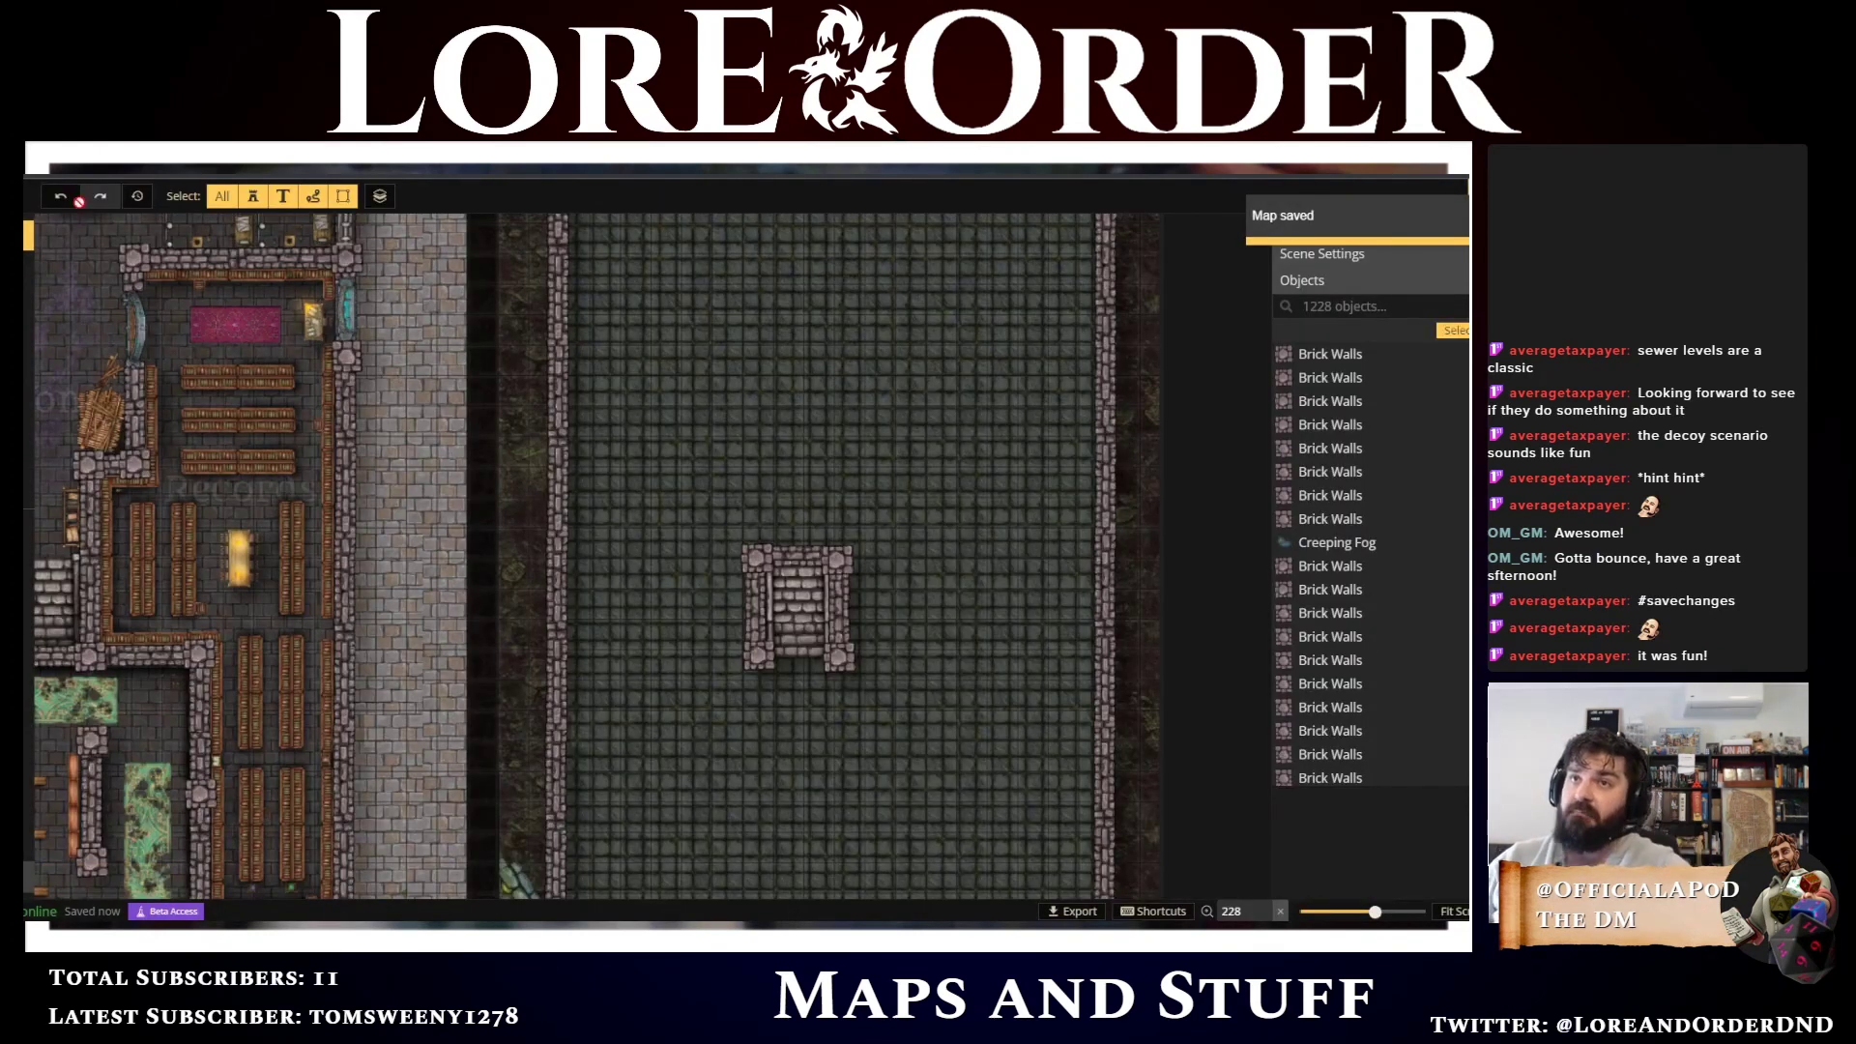
{"action": "left_click", "coordinate": [28, 235]}
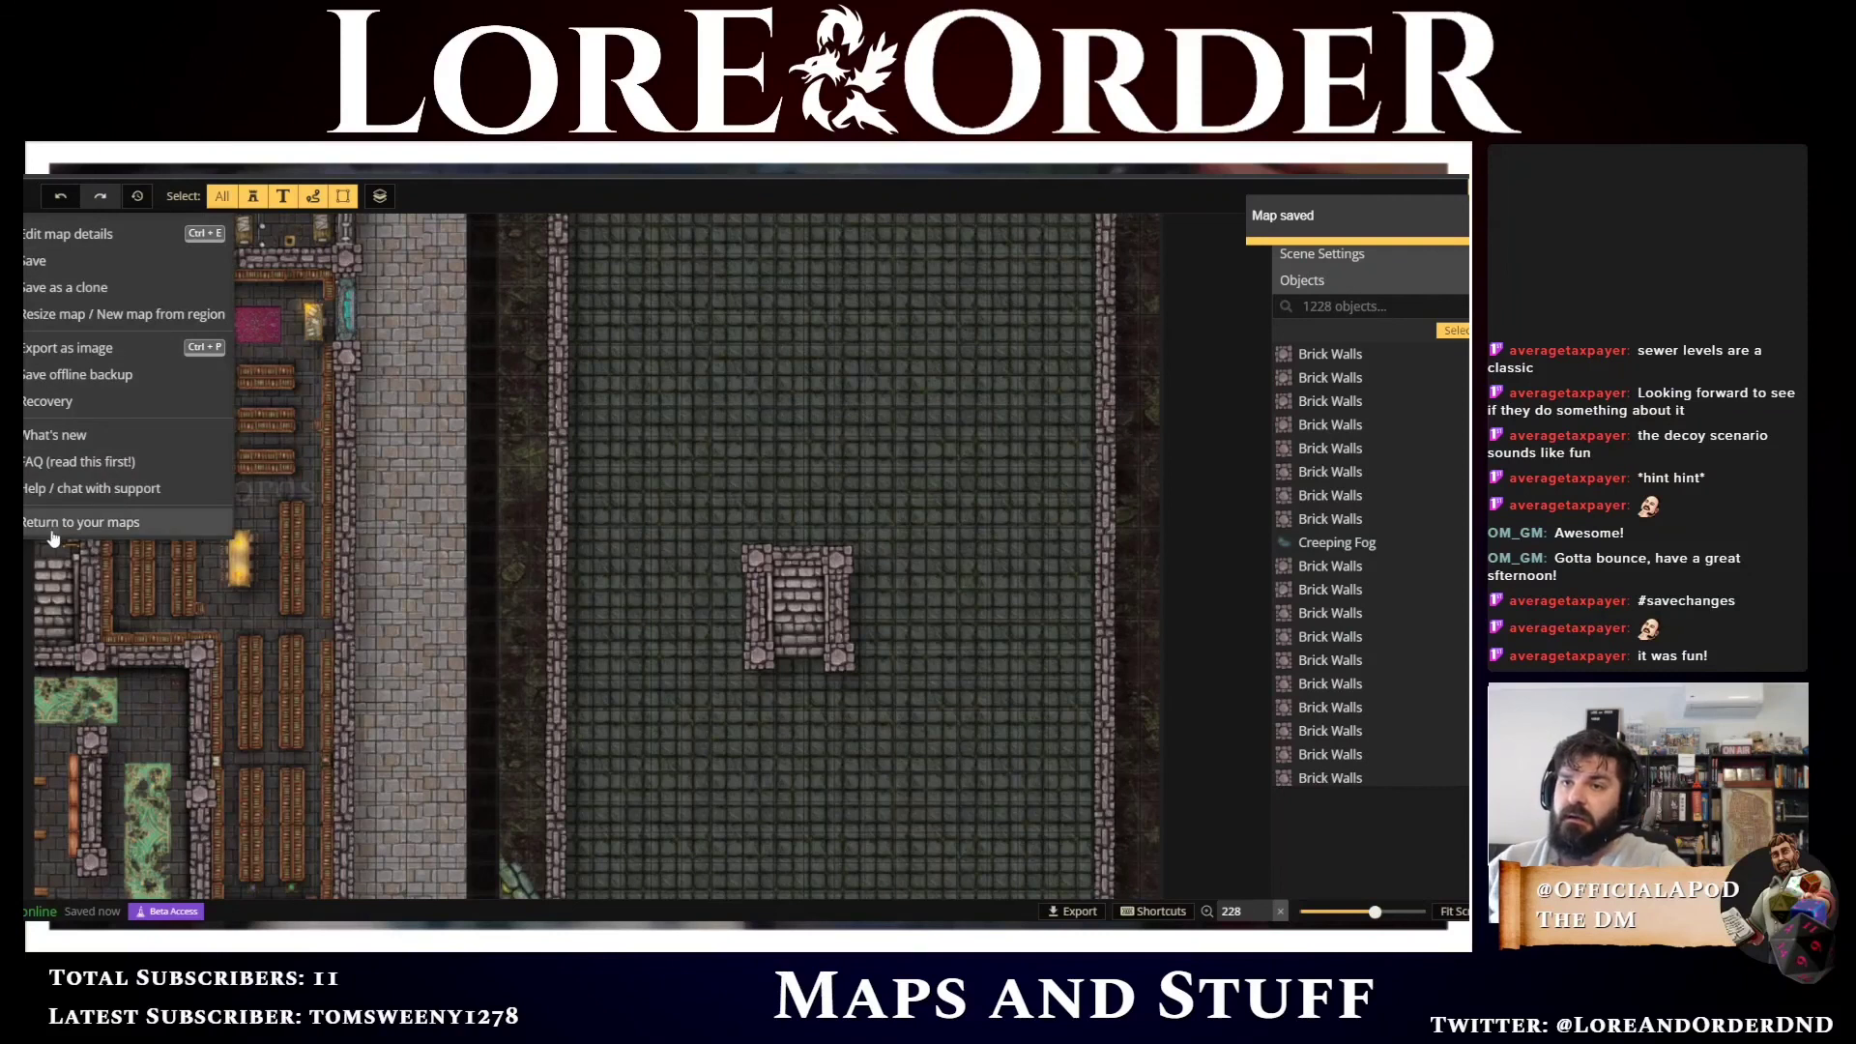
{"action": "left_click", "coordinate": [53, 527]}
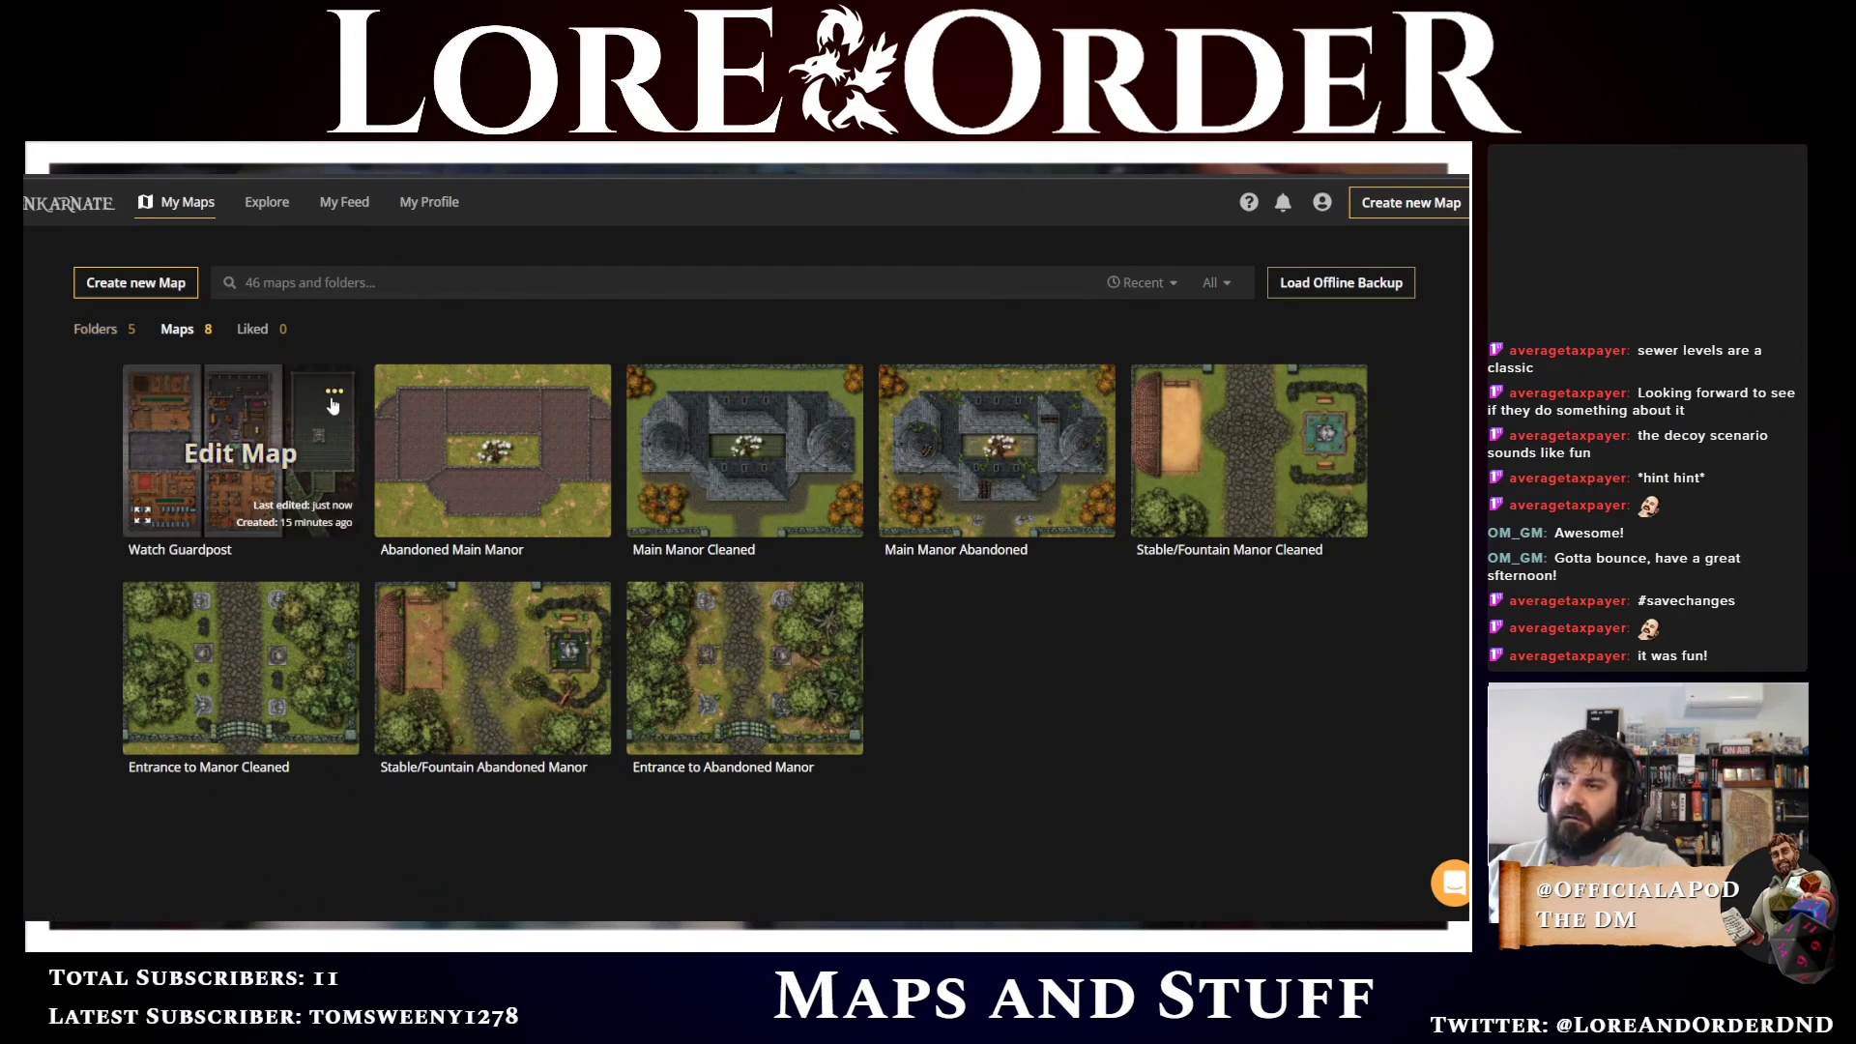
Move the Watch Guardpost map to the L&O Waterdeep folder and open that folder
{"action": "left_click", "coordinate": [335, 391]}
{"action": "mouse_move", "coordinate": [406, 471]}
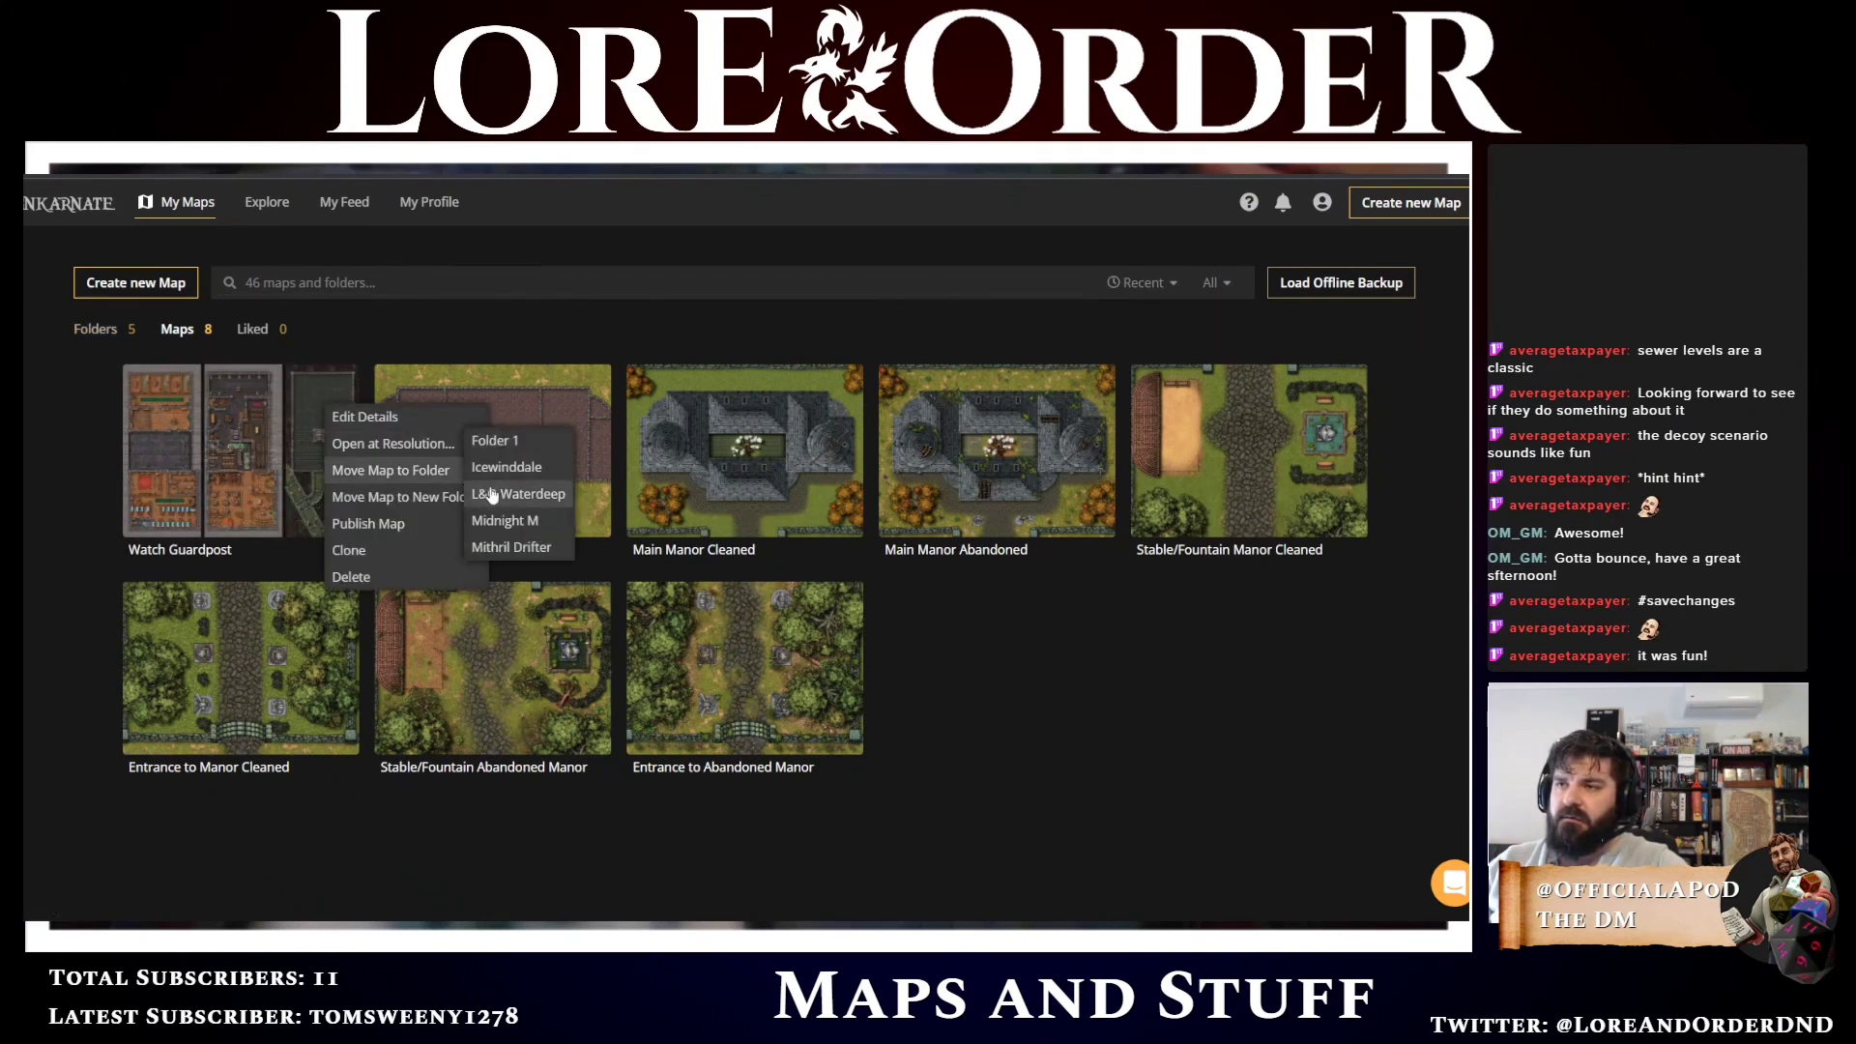
{"action": "left_click", "coordinate": [489, 489]}
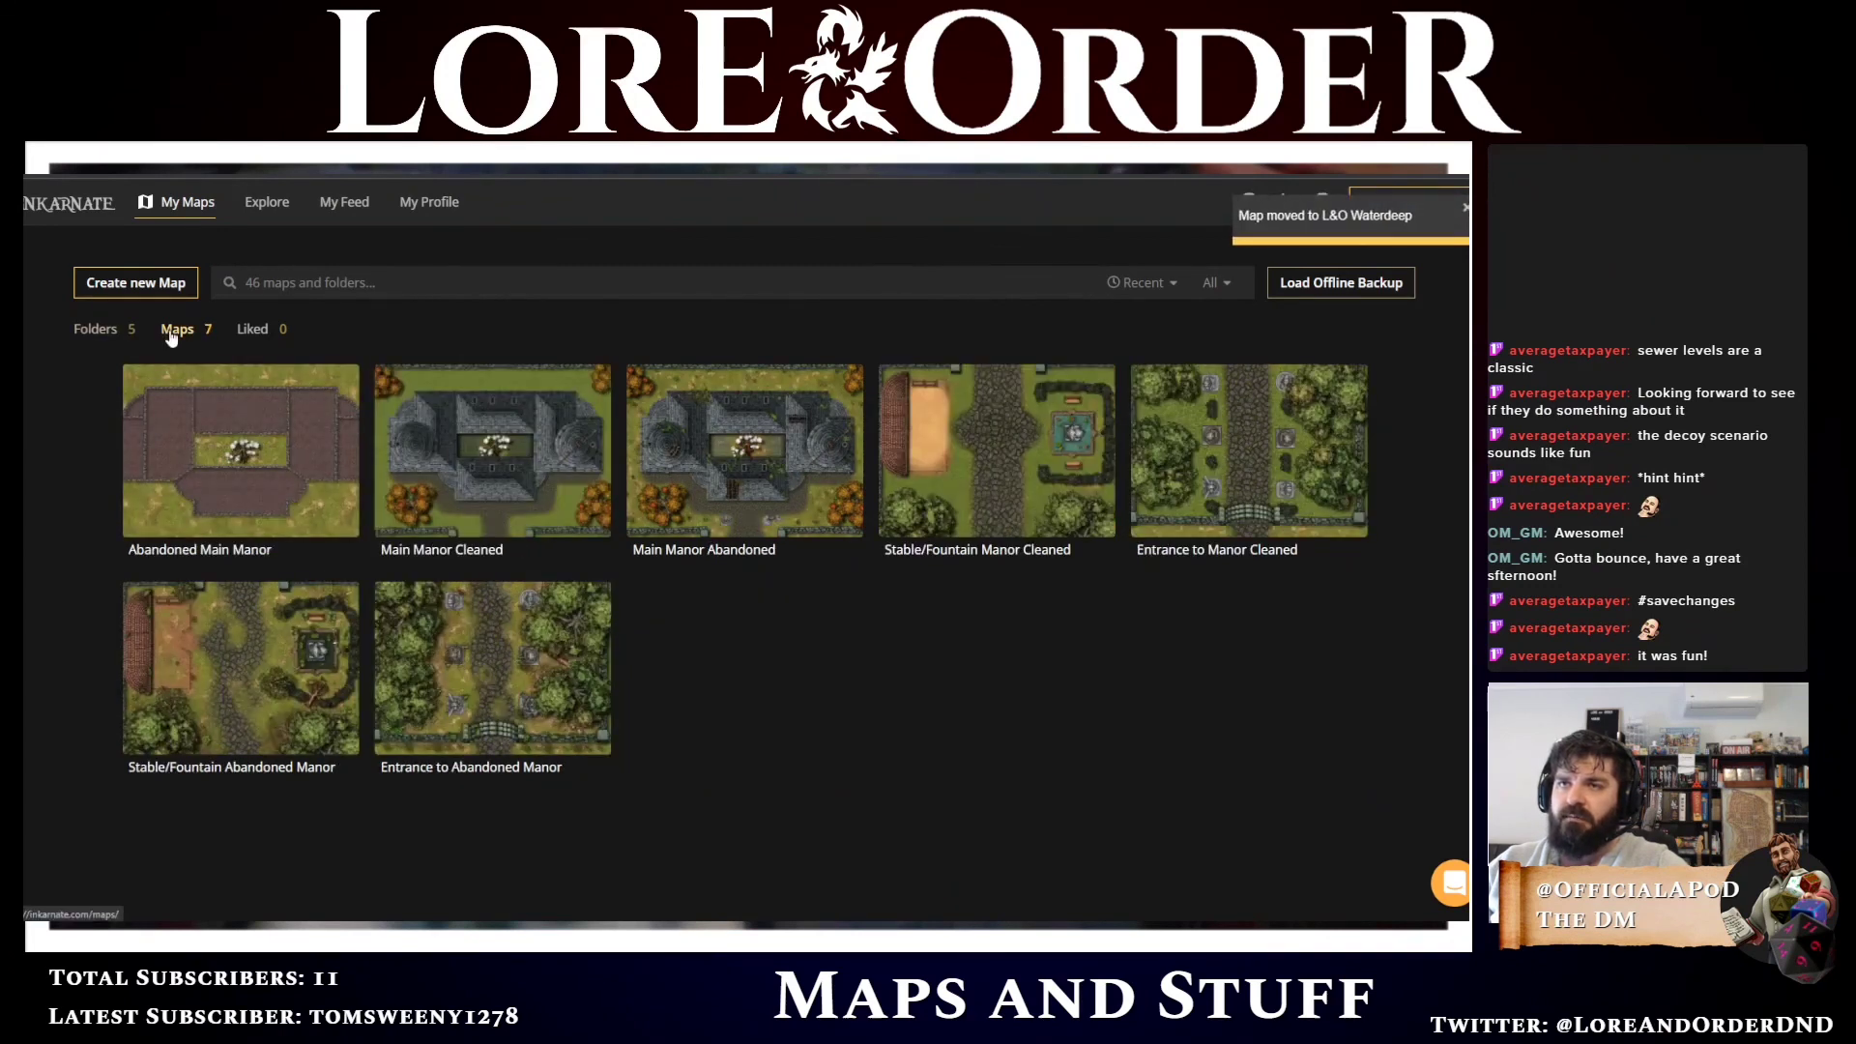
{"action": "left_click", "coordinate": [121, 332]}
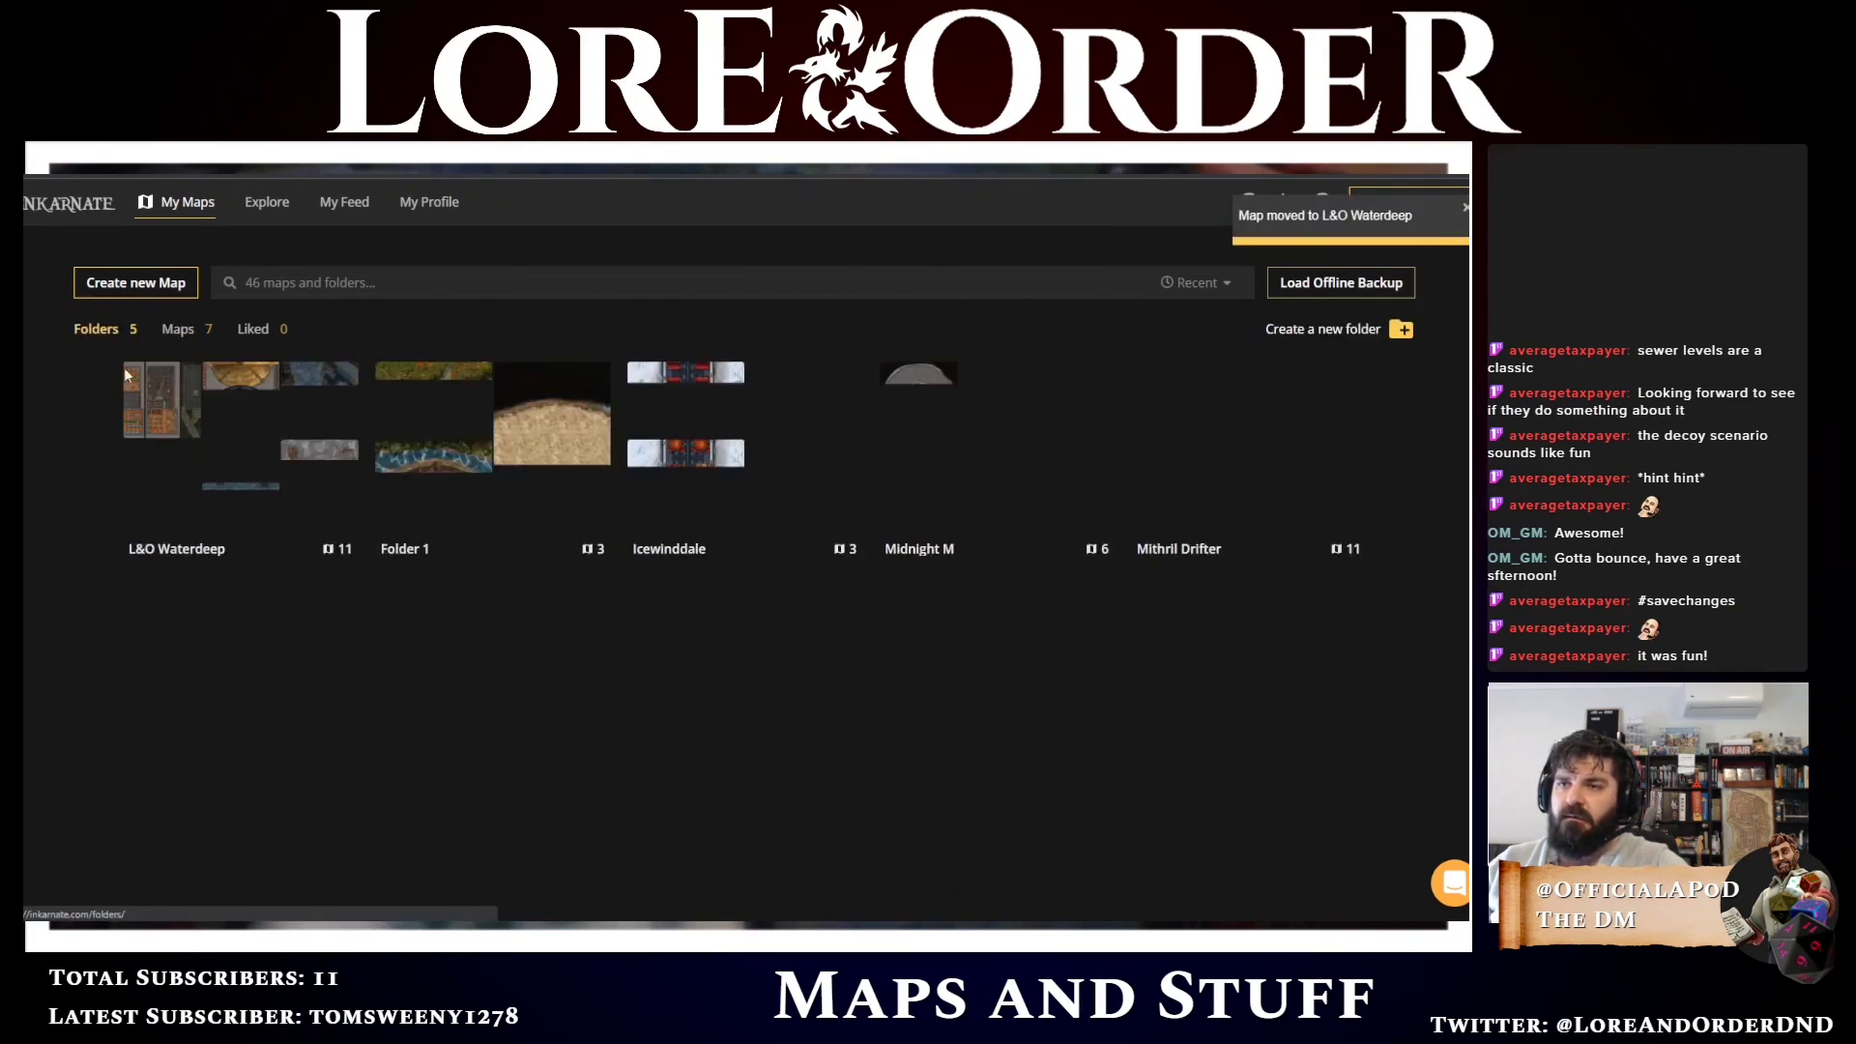
{"action": "left_click", "coordinate": [169, 443]}
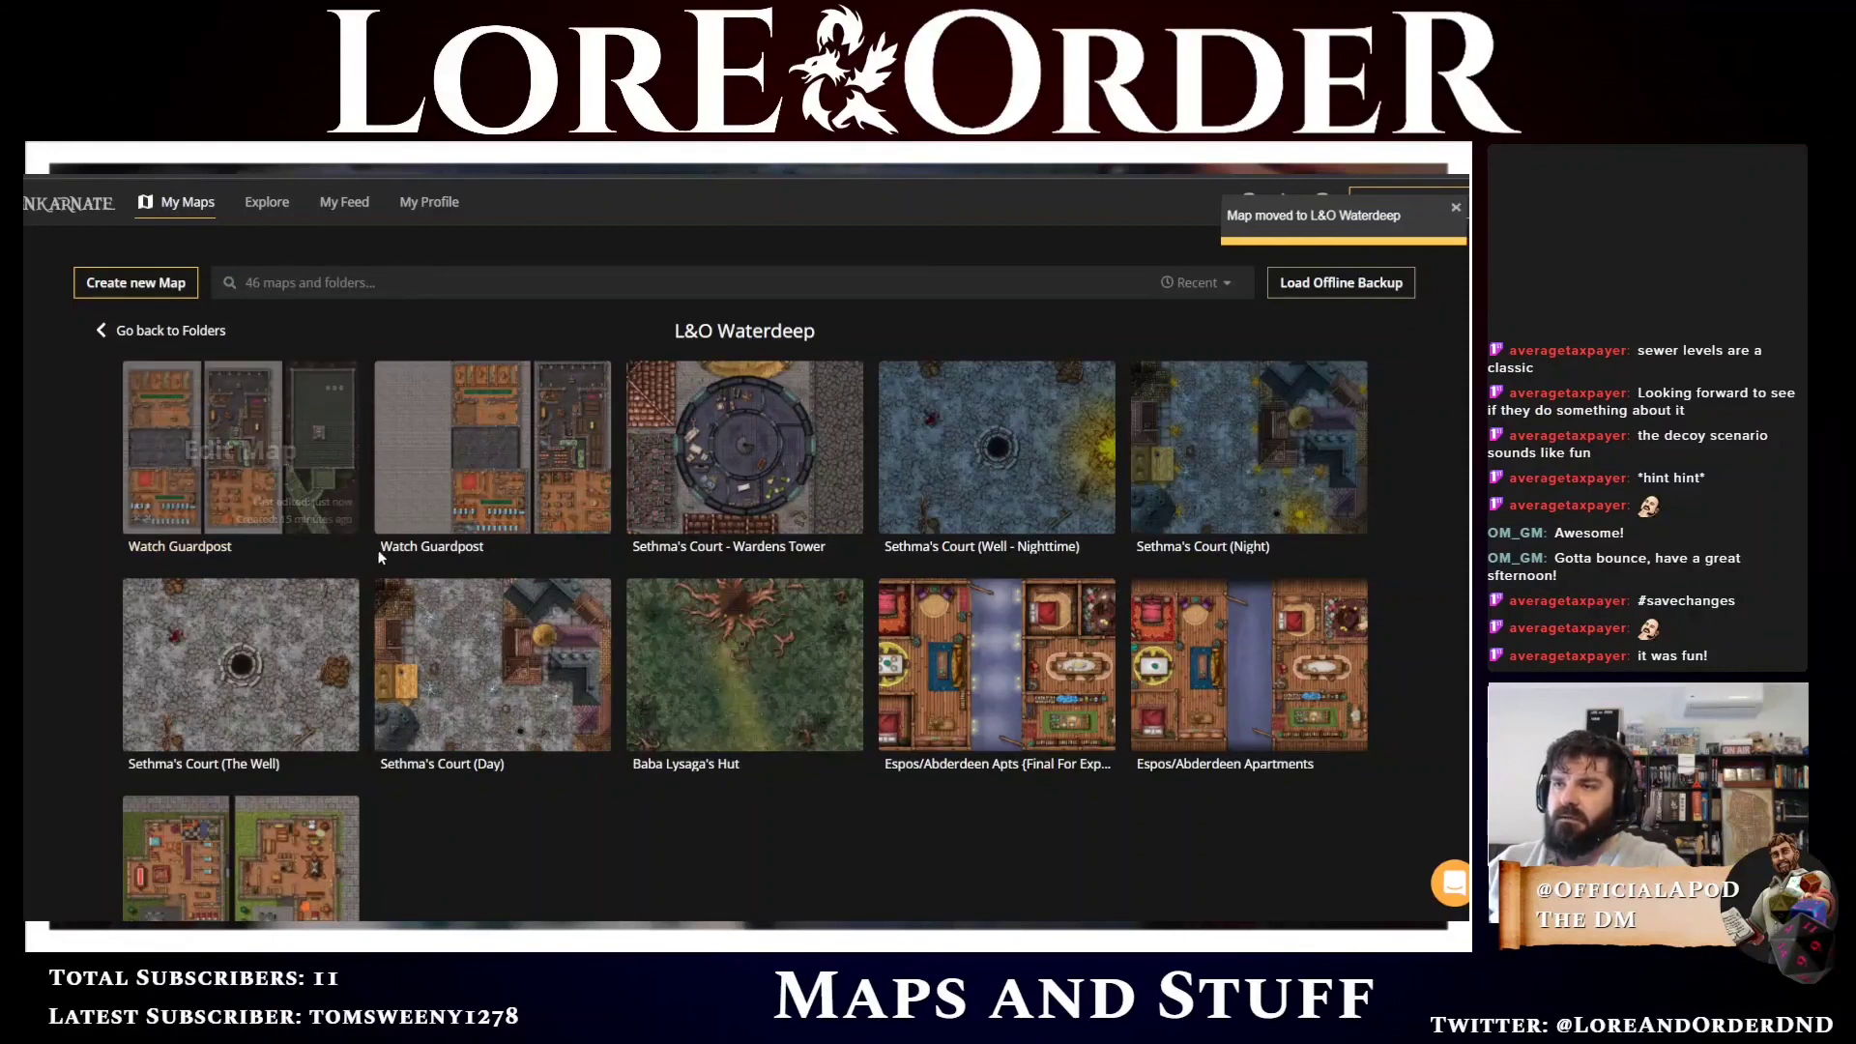
{"action": "left_click", "coordinate": [587, 388]}
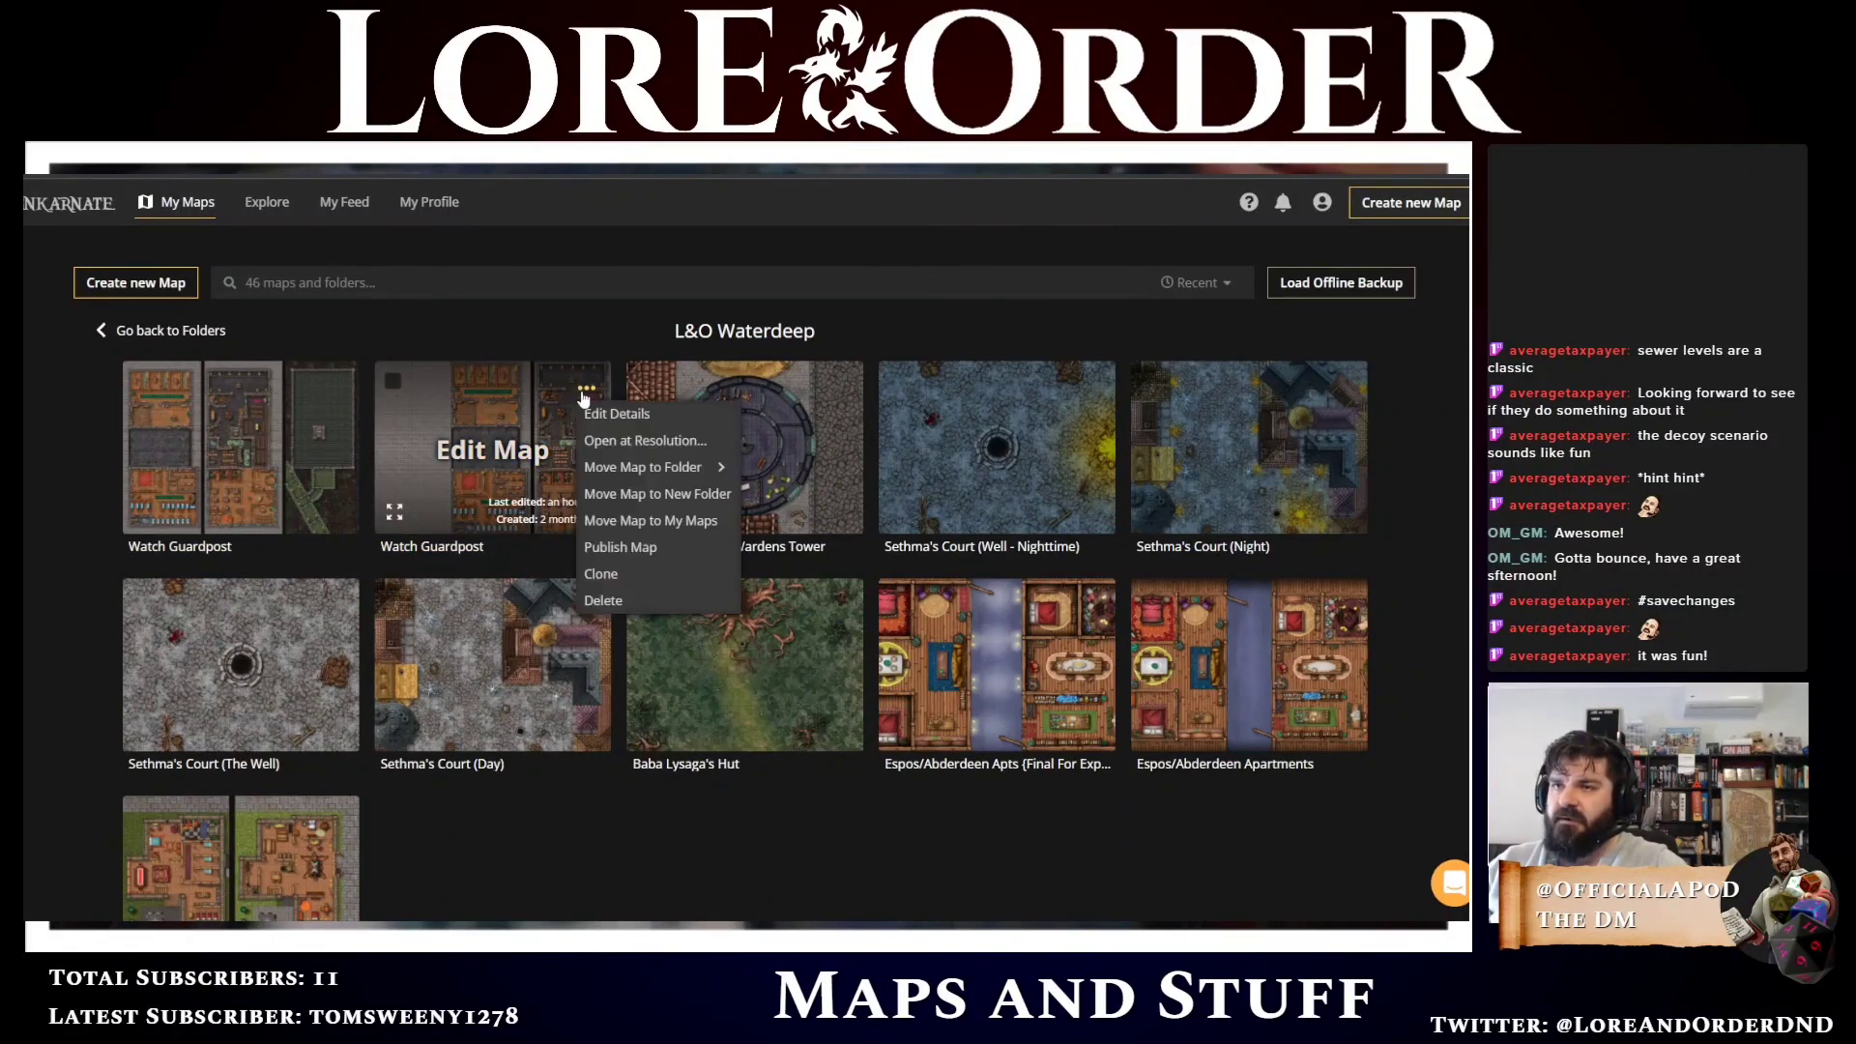
{"action": "left_click", "coordinate": [624, 602]}
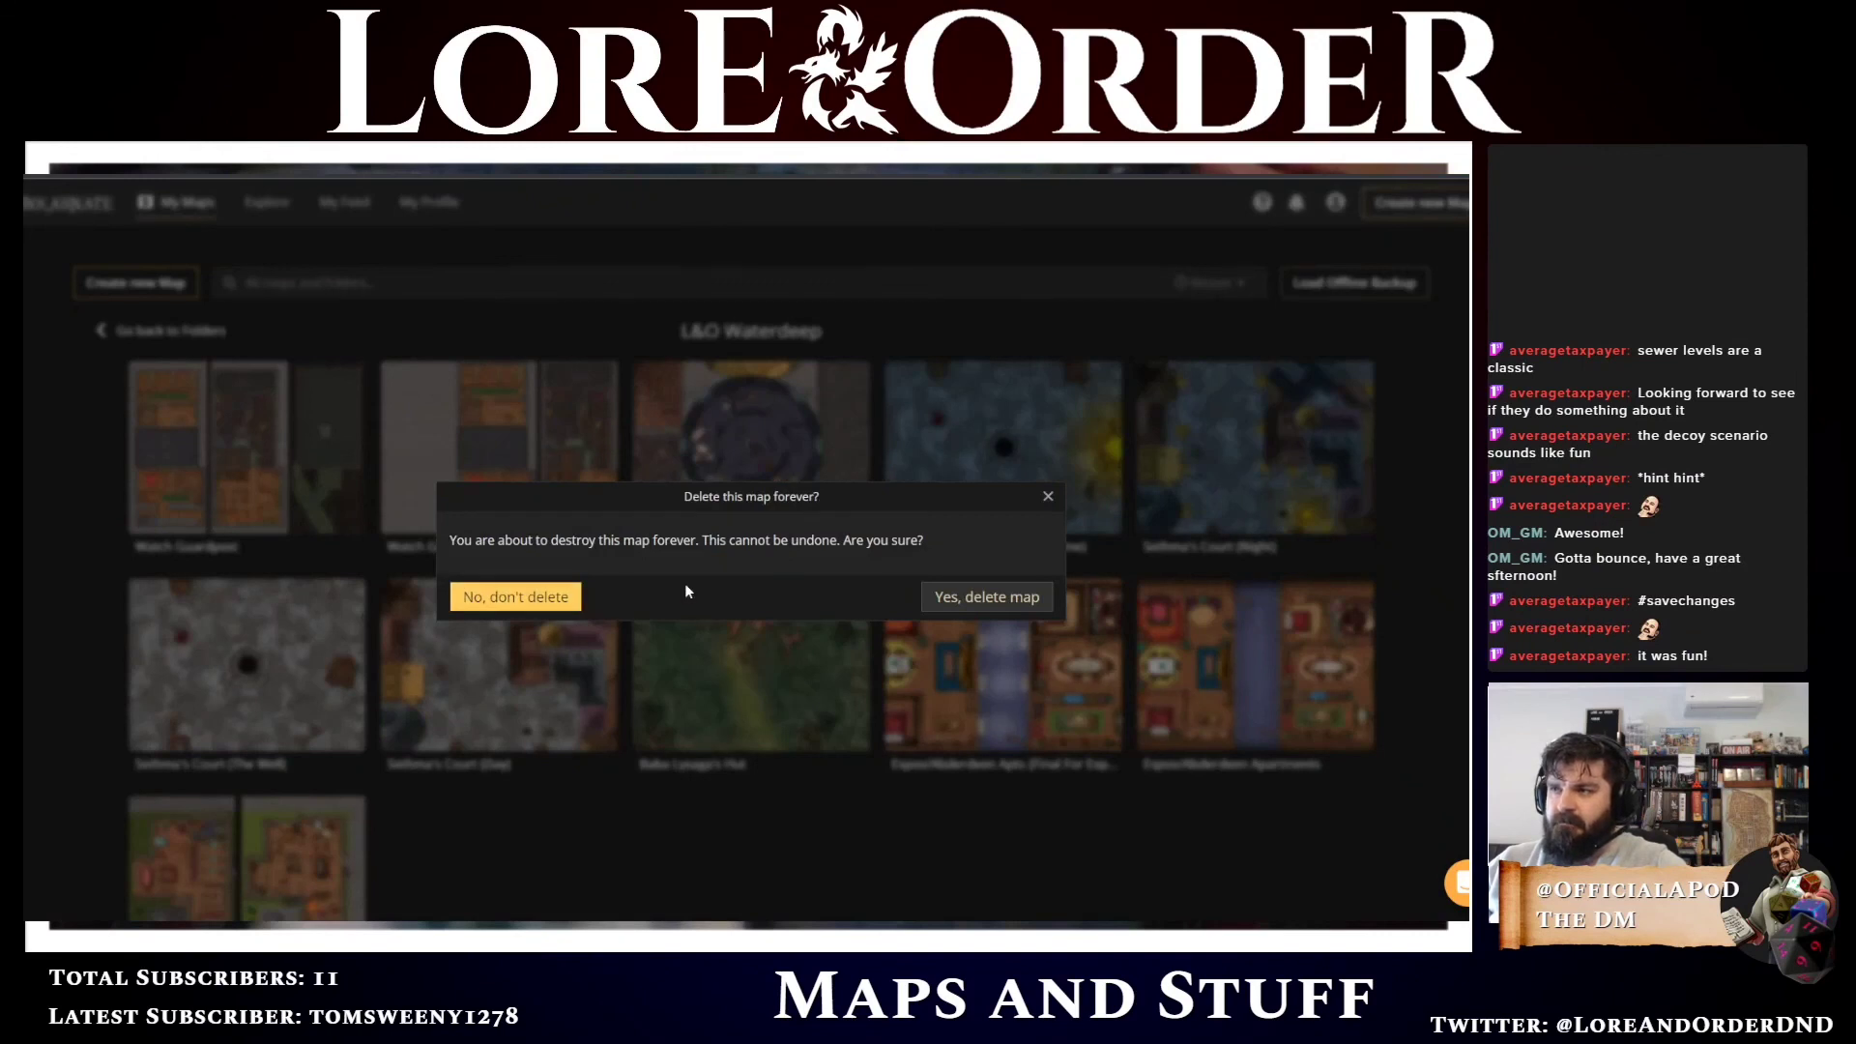
{"action": "left_click", "coordinate": [512, 597]}
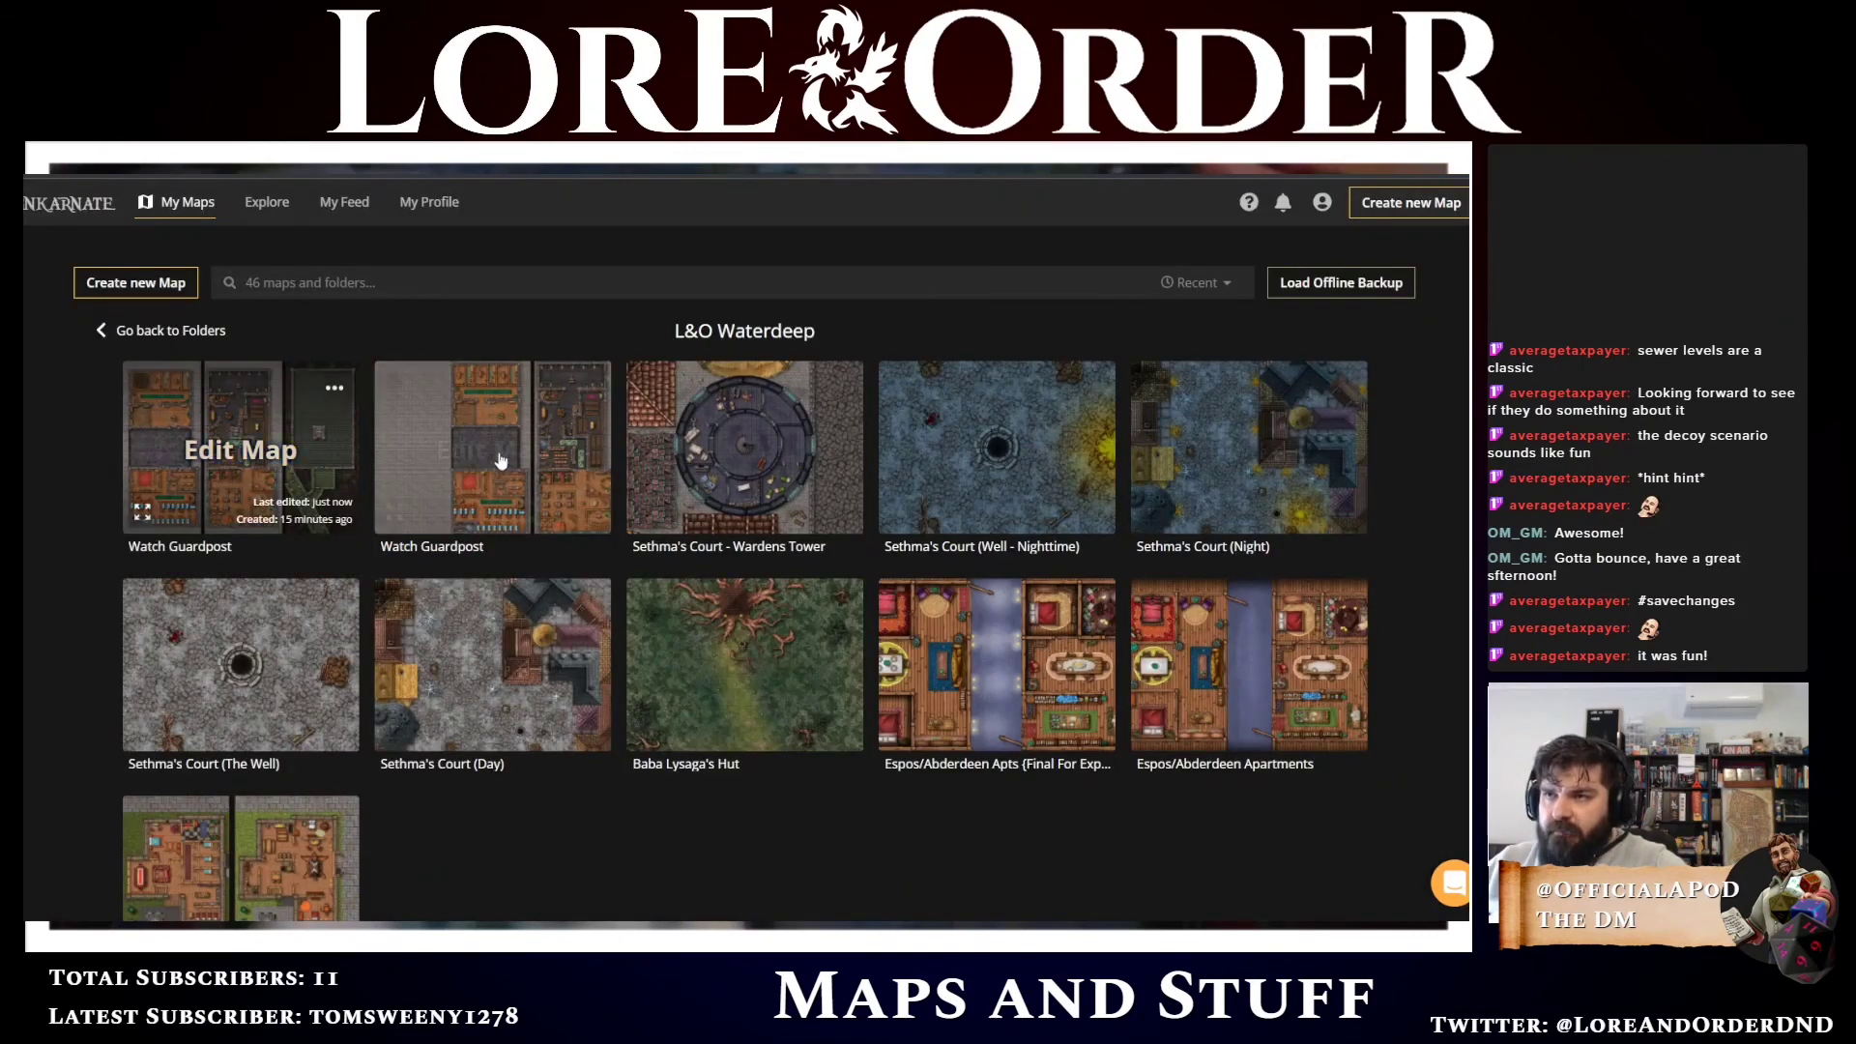
Permanently delete the older Watch Guardpost map without the sewer level from the L&O Waterdeep folder
{"action": "left_click", "coordinate": [587, 387]}
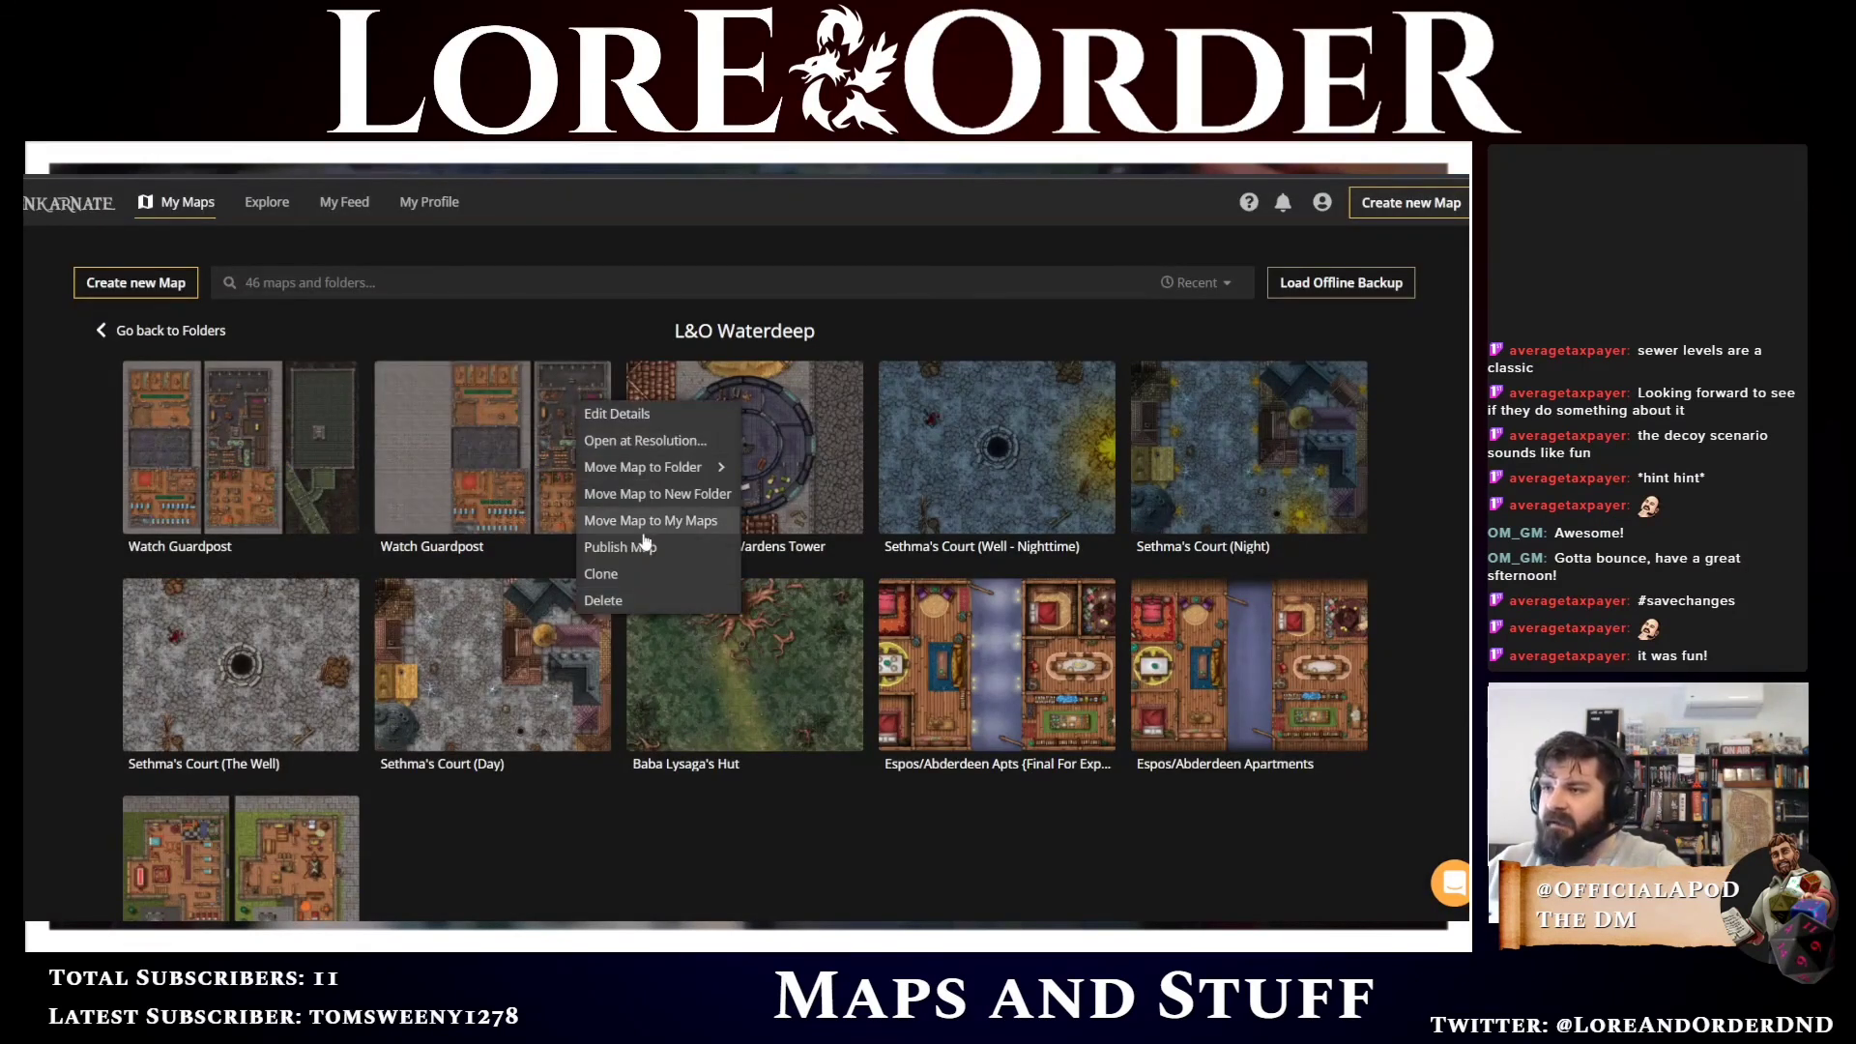
{"action": "left_click", "coordinate": [628, 601]}
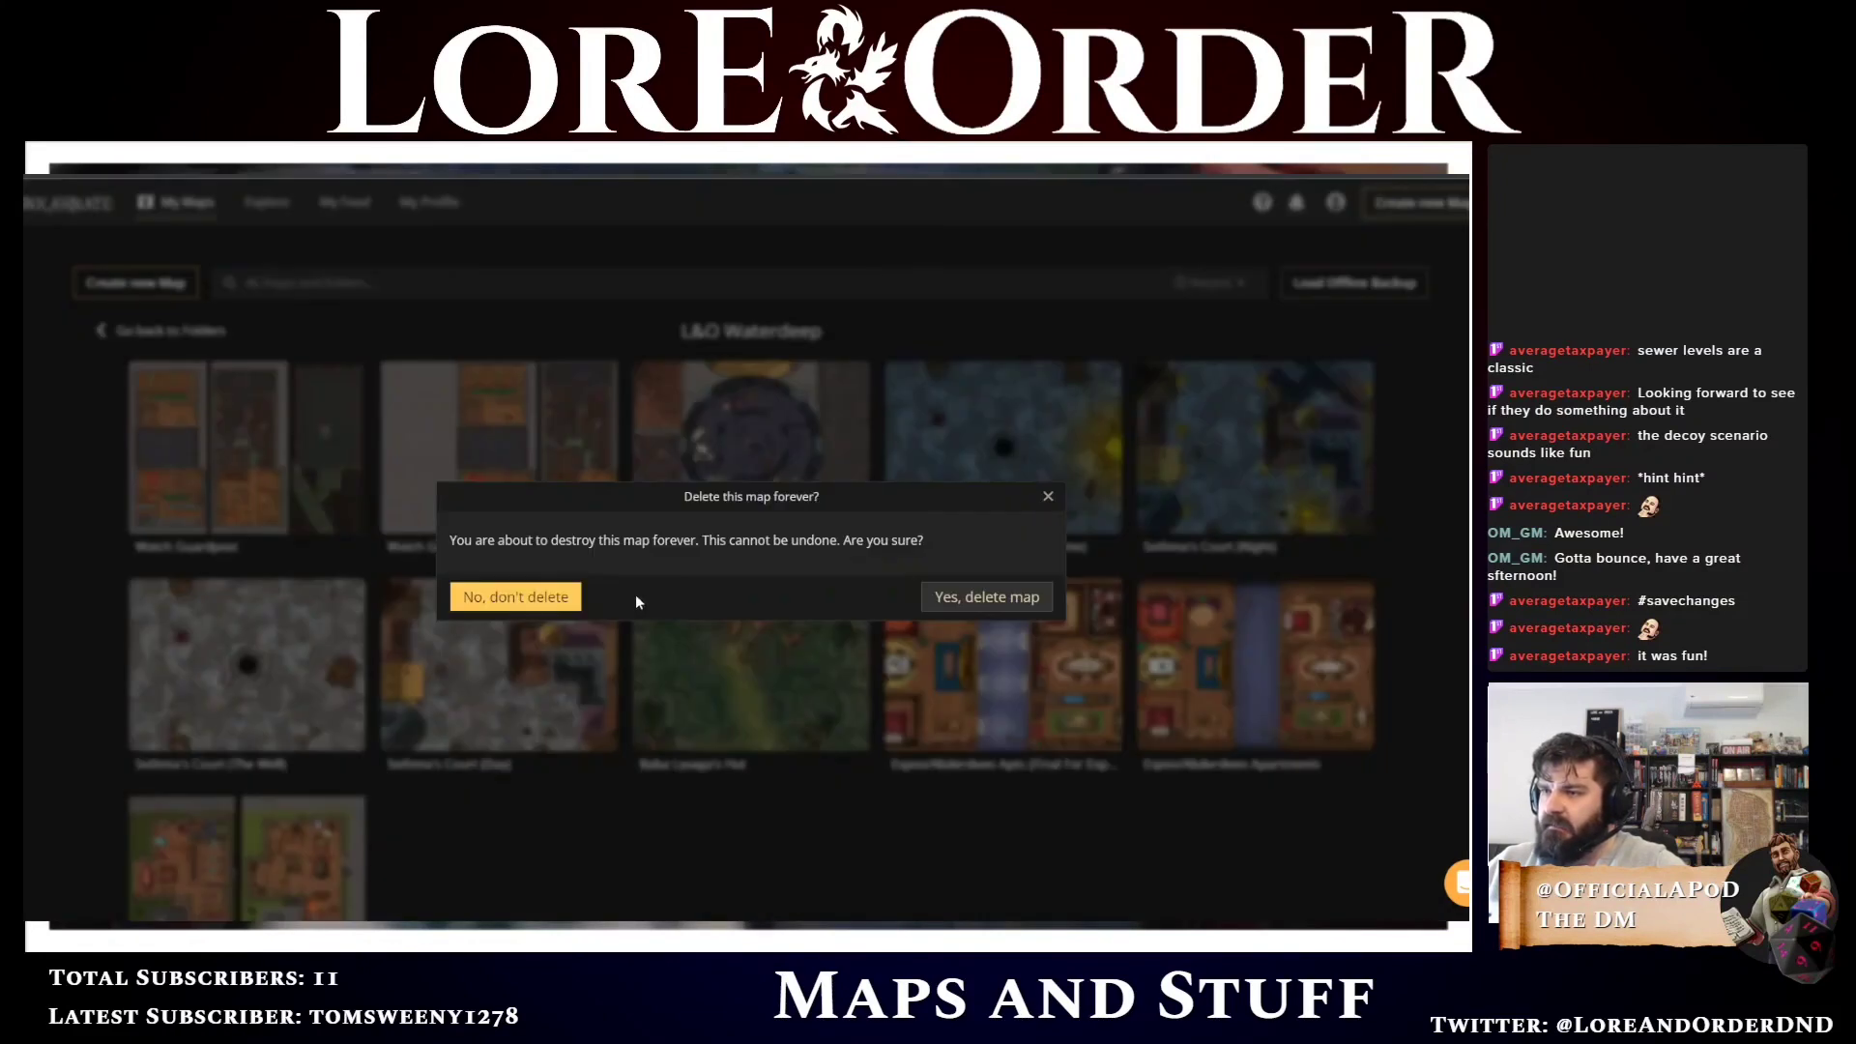
{"action": "left_click", "coordinate": [959, 592]}
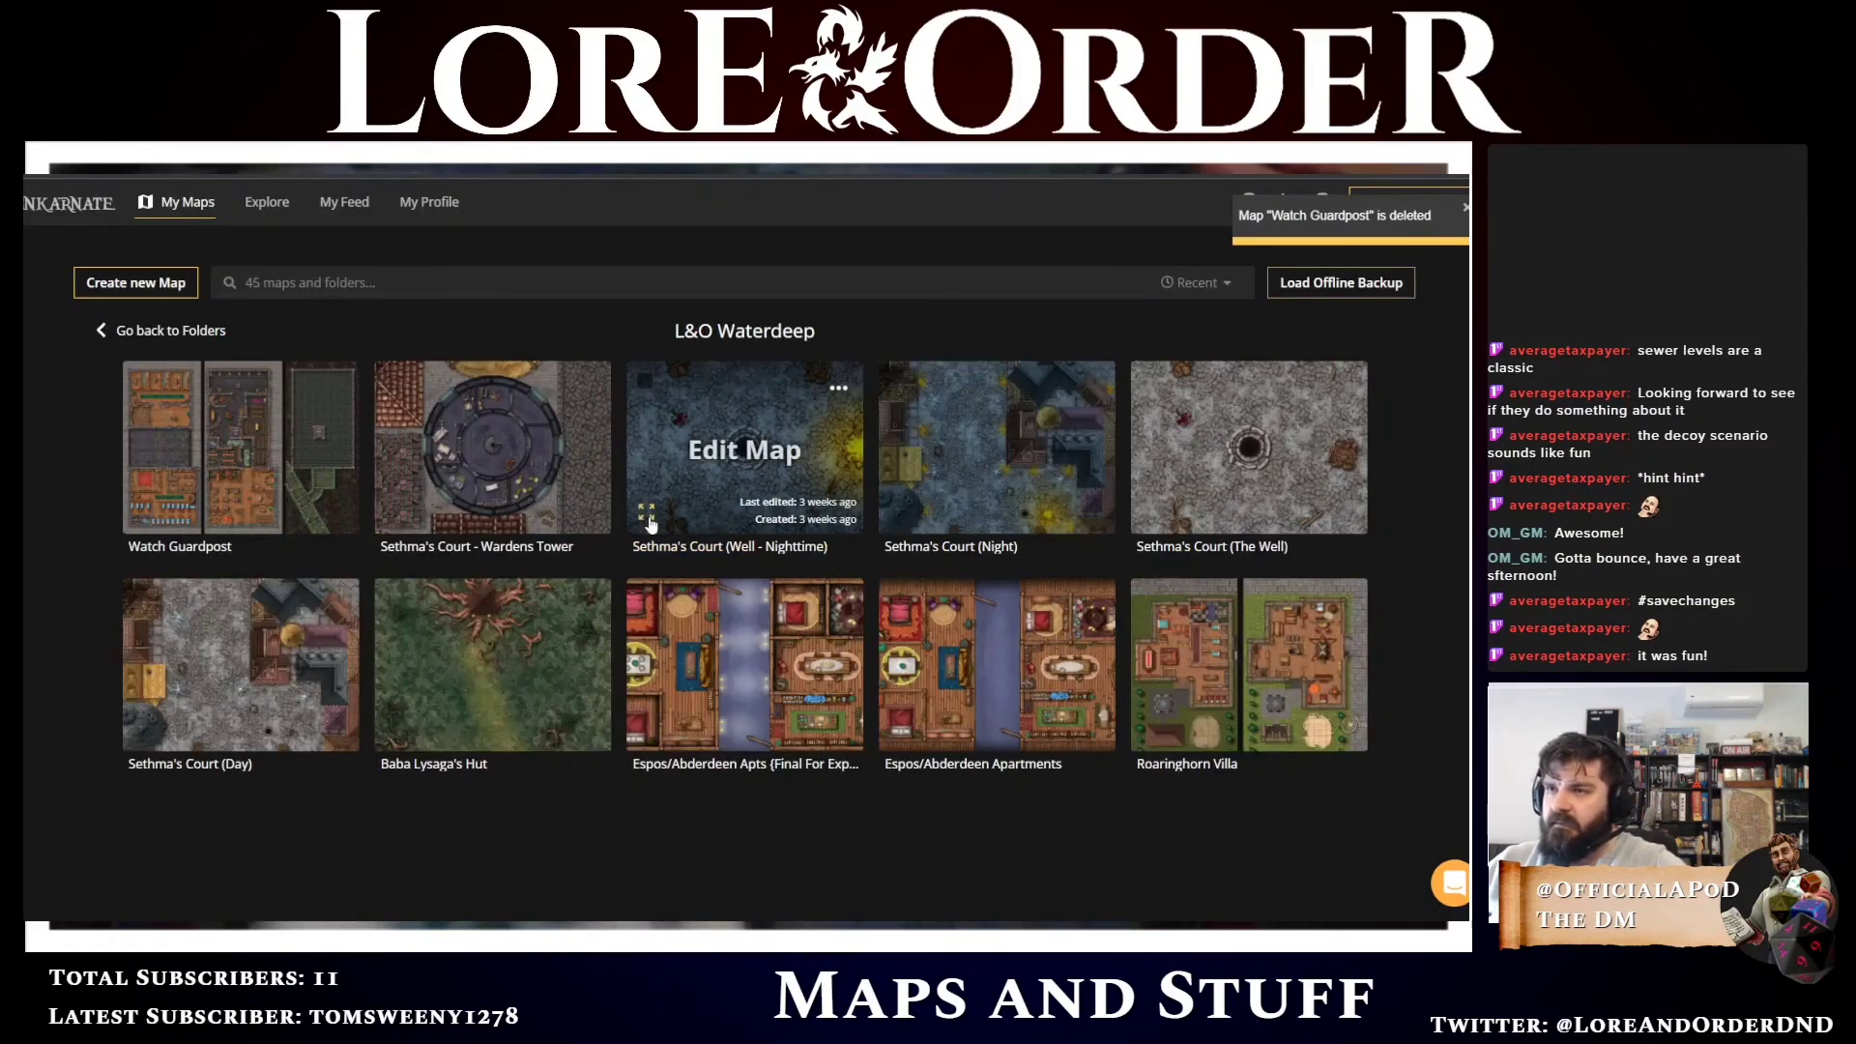
Open the Sethma's Court - Wardens Tower map for editing and activate the Select tool
{"action": "left_click", "coordinate": [504, 473]}
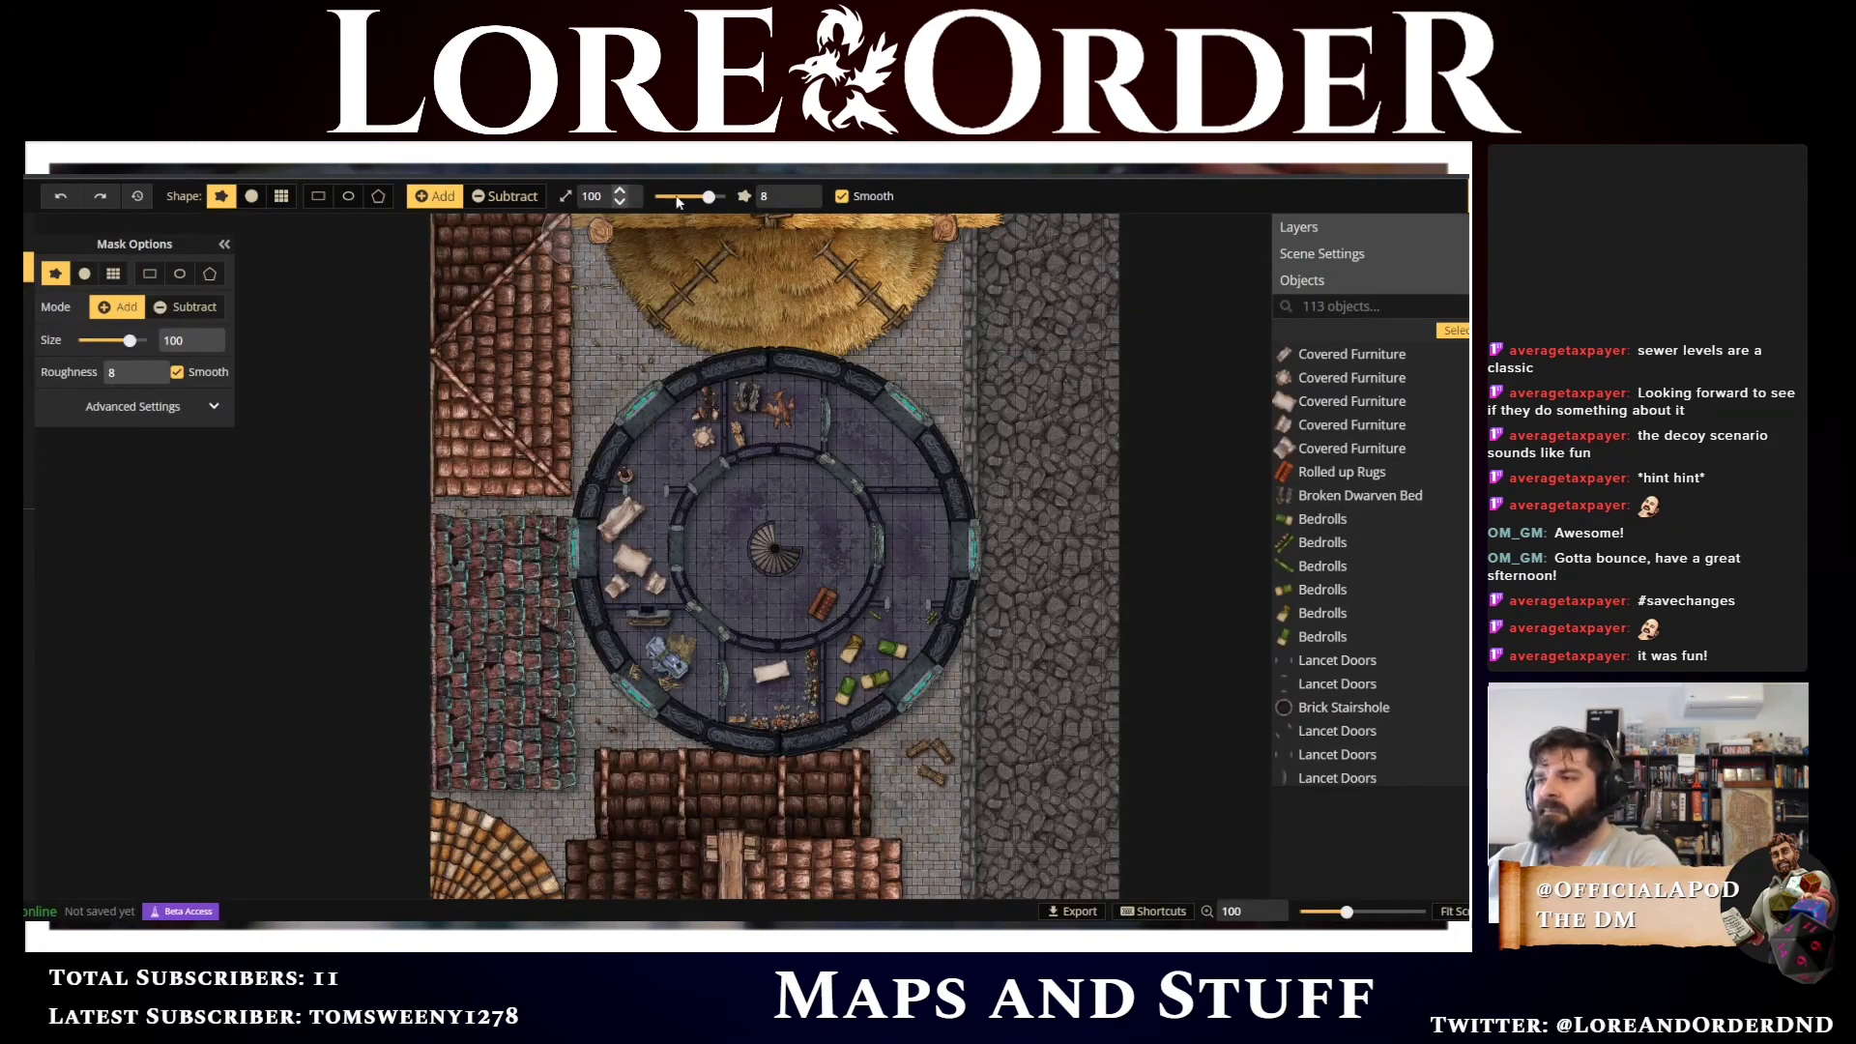
{"action": "scroll", "coordinate": [896, 561], "scroll_direction": "up", "scroll_amount": 5}
{"action": "scroll", "coordinate": [802, 527], "scroll_direction": "up", "scroll_amount": 4}
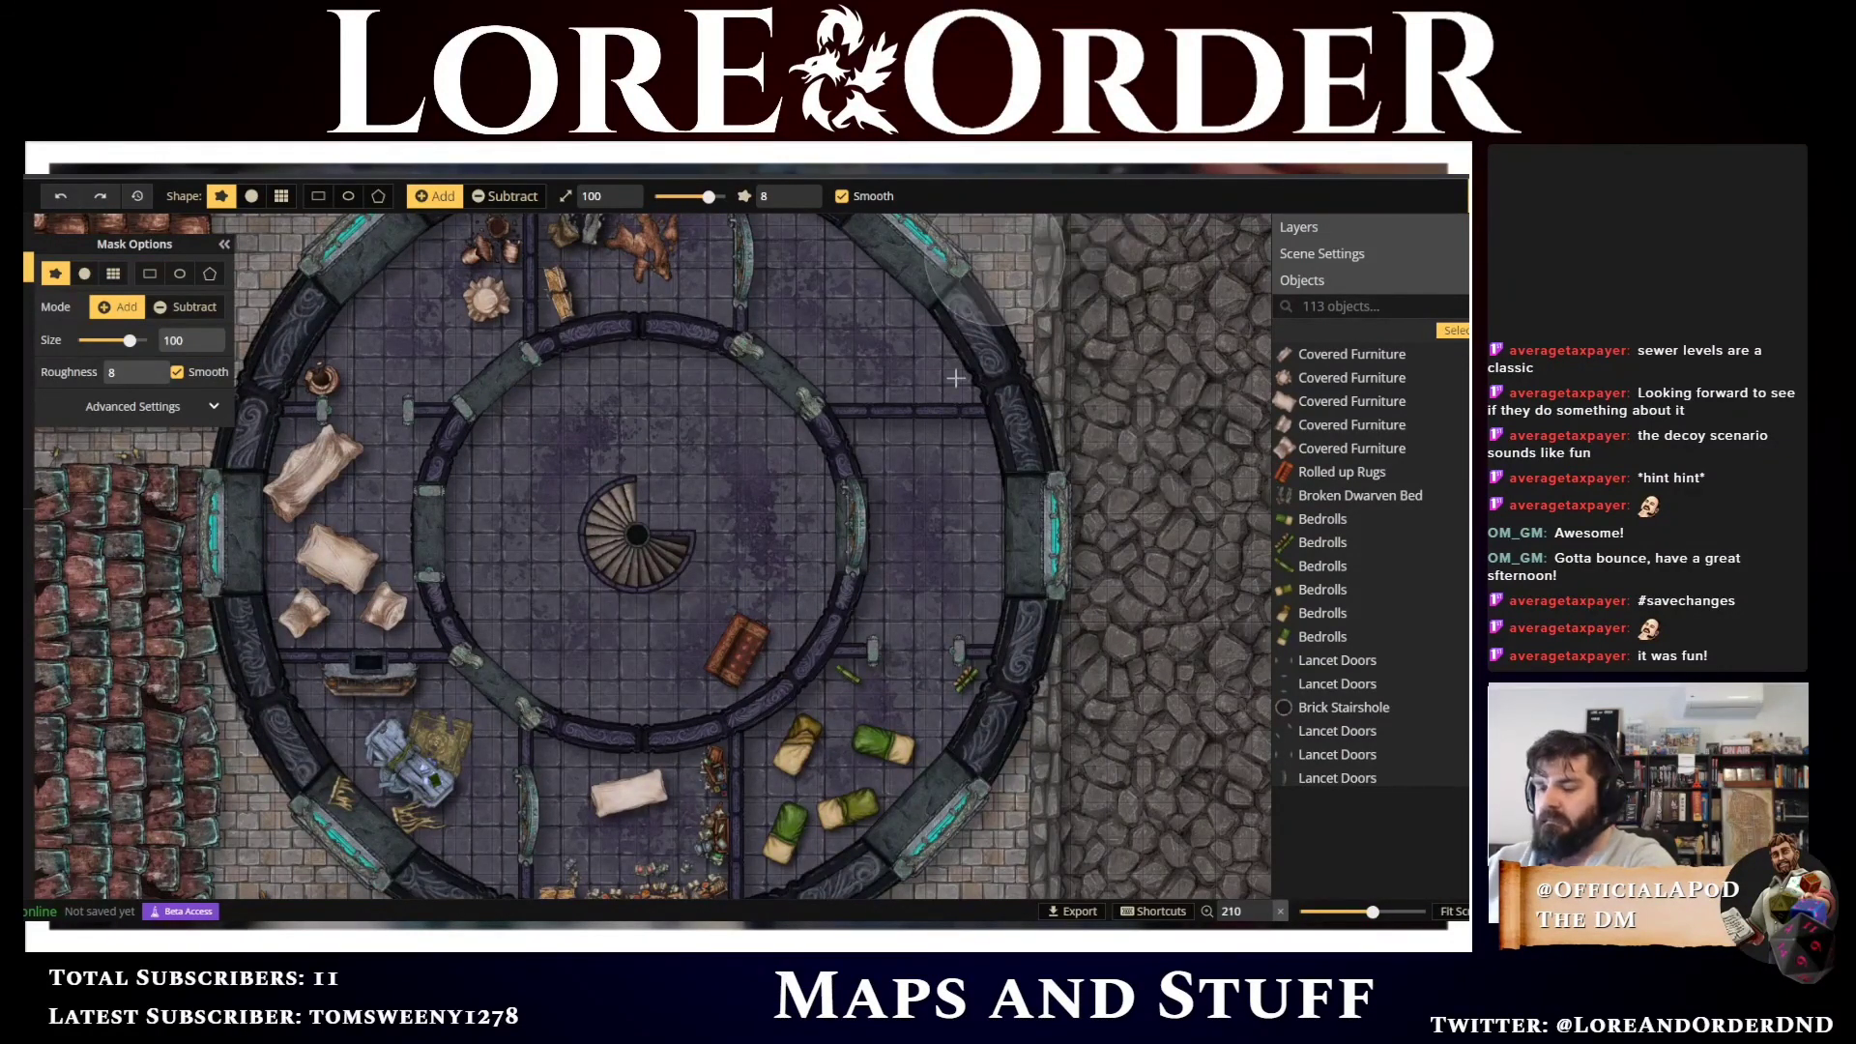
{"action": "key", "text": "v"}
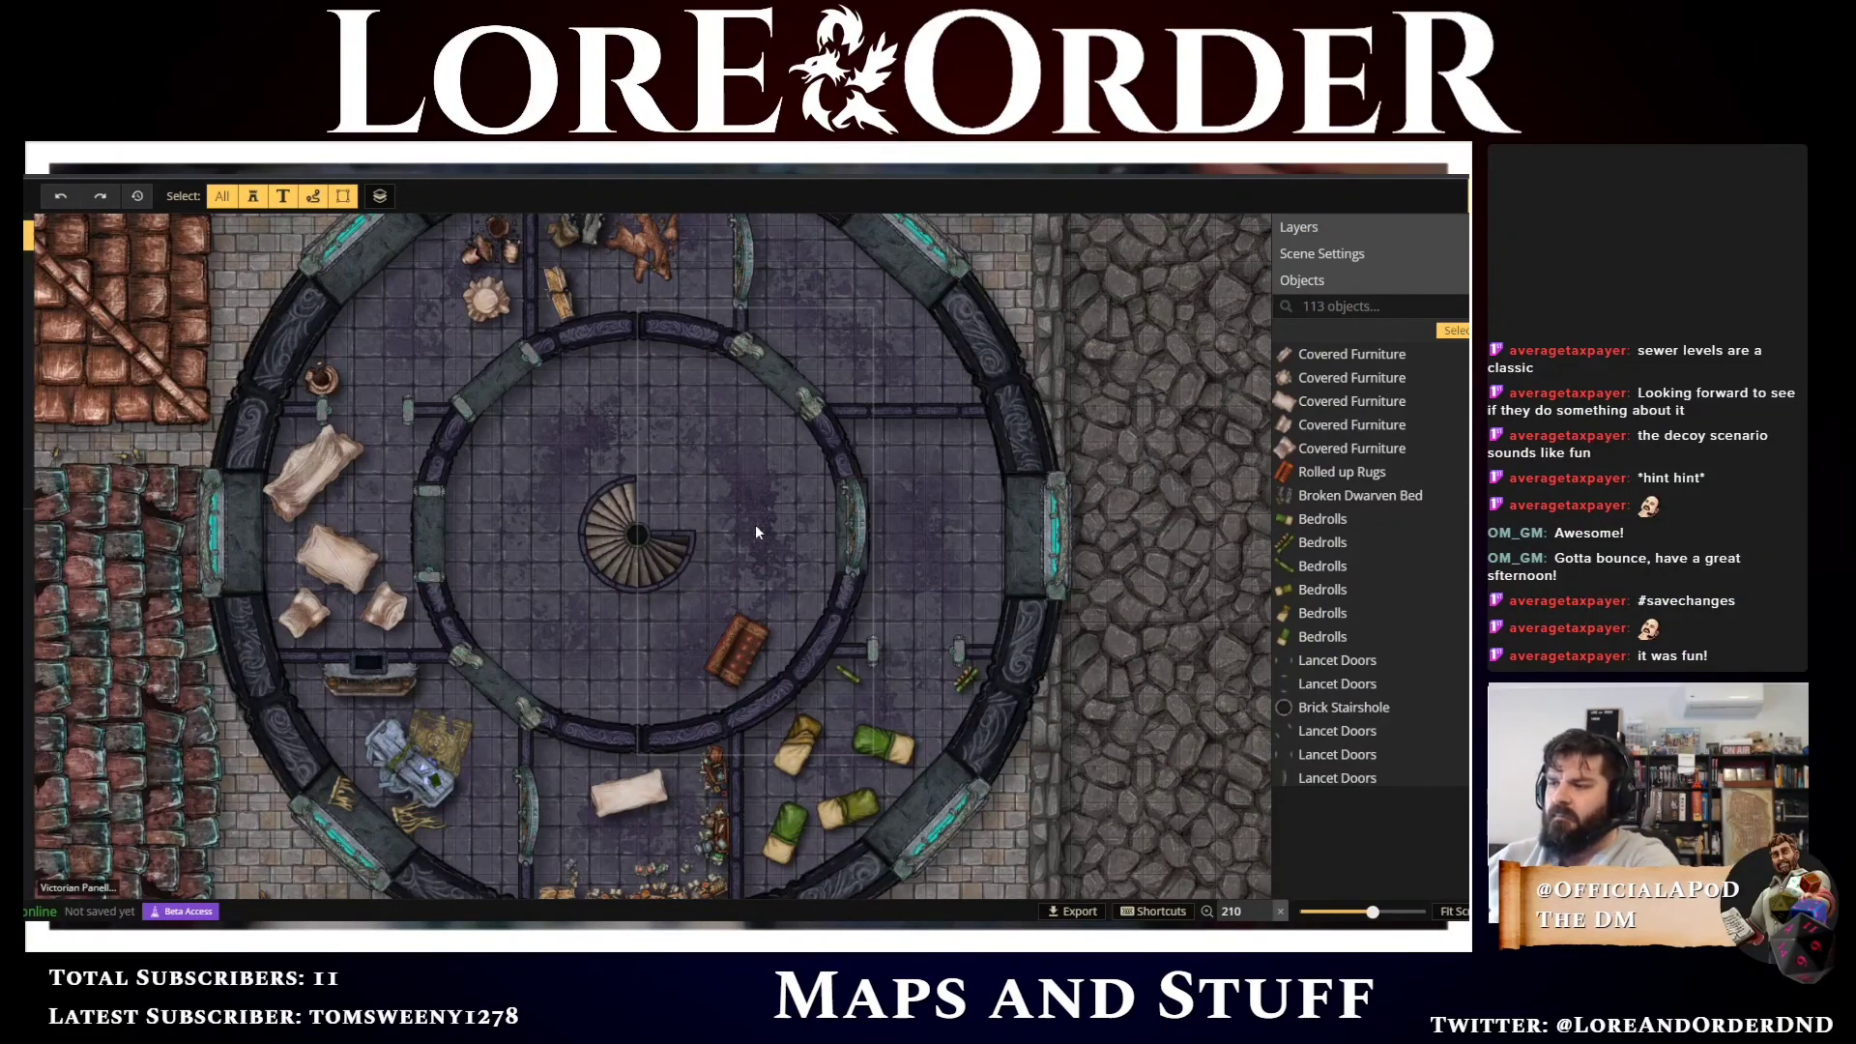
Check the rolled-up rugs' advanced stamp settings and examine the furnishings and room layout throughout the circular tower
{"action": "left_click", "coordinate": [745, 663]}
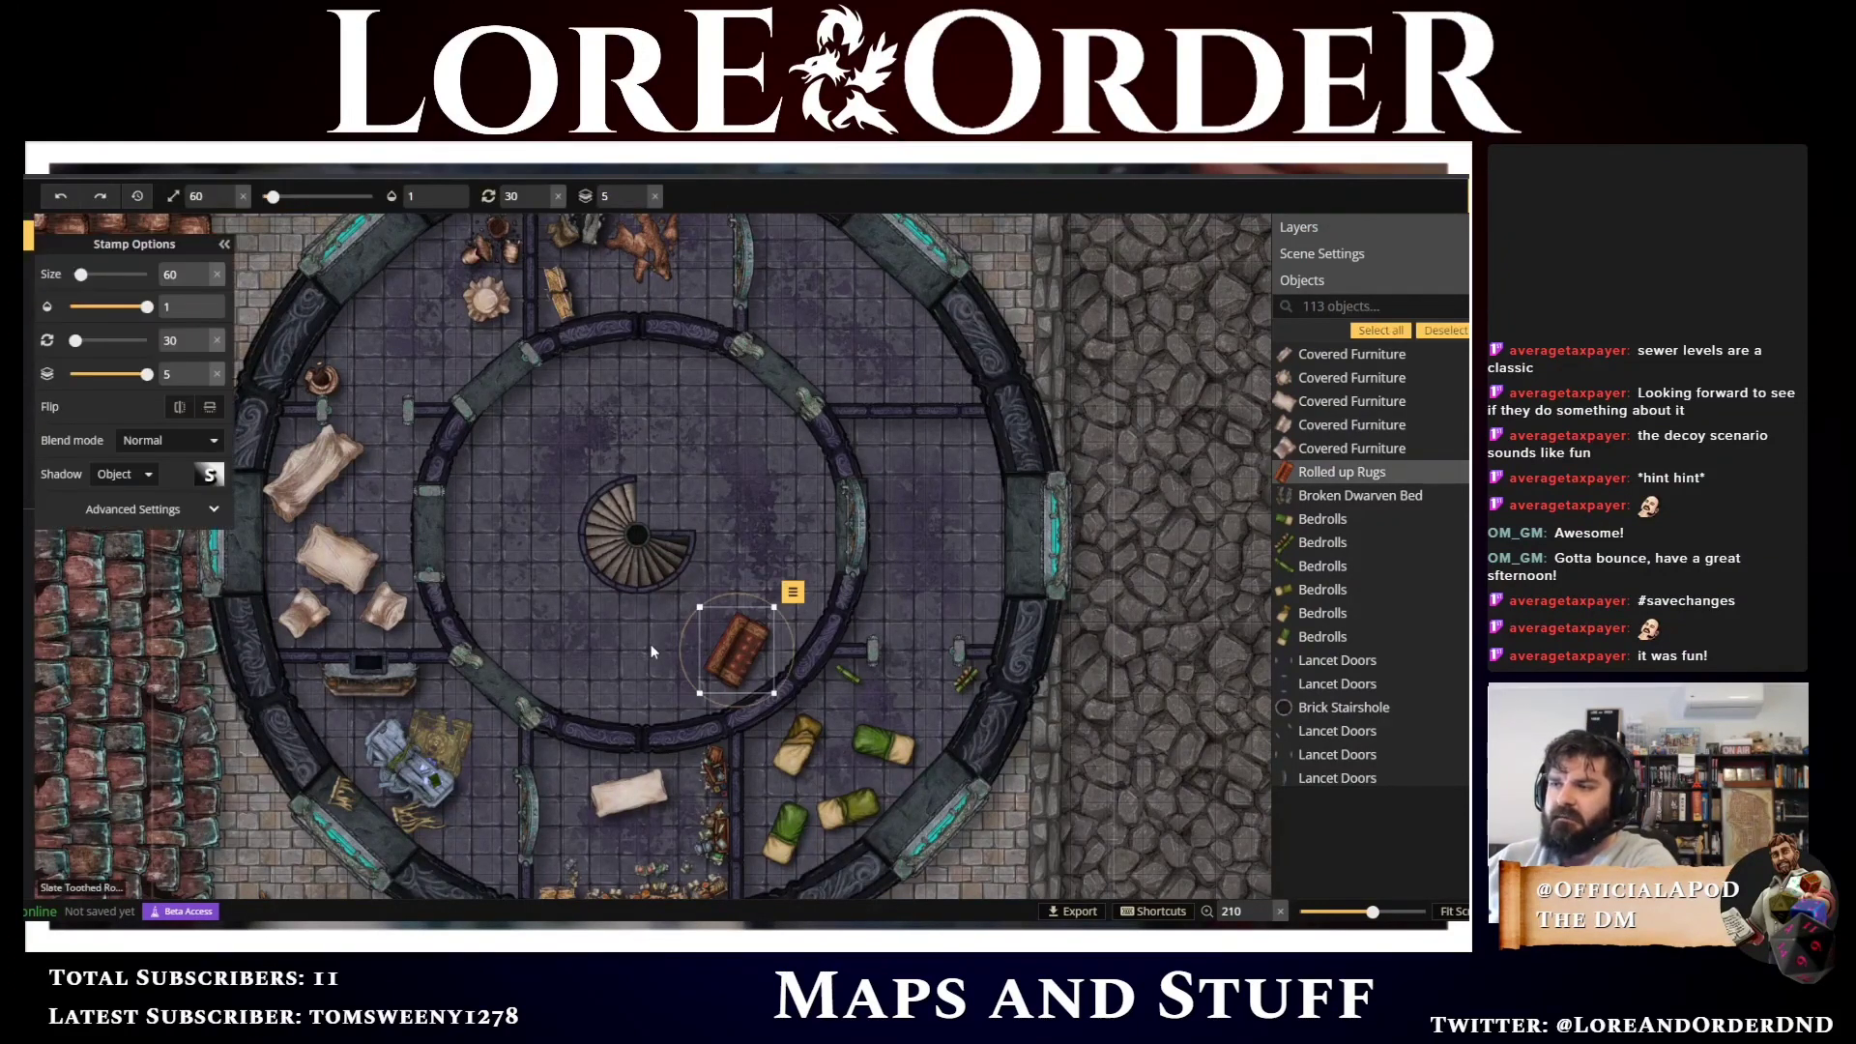
{"action": "left_click", "coordinate": [214, 511]}
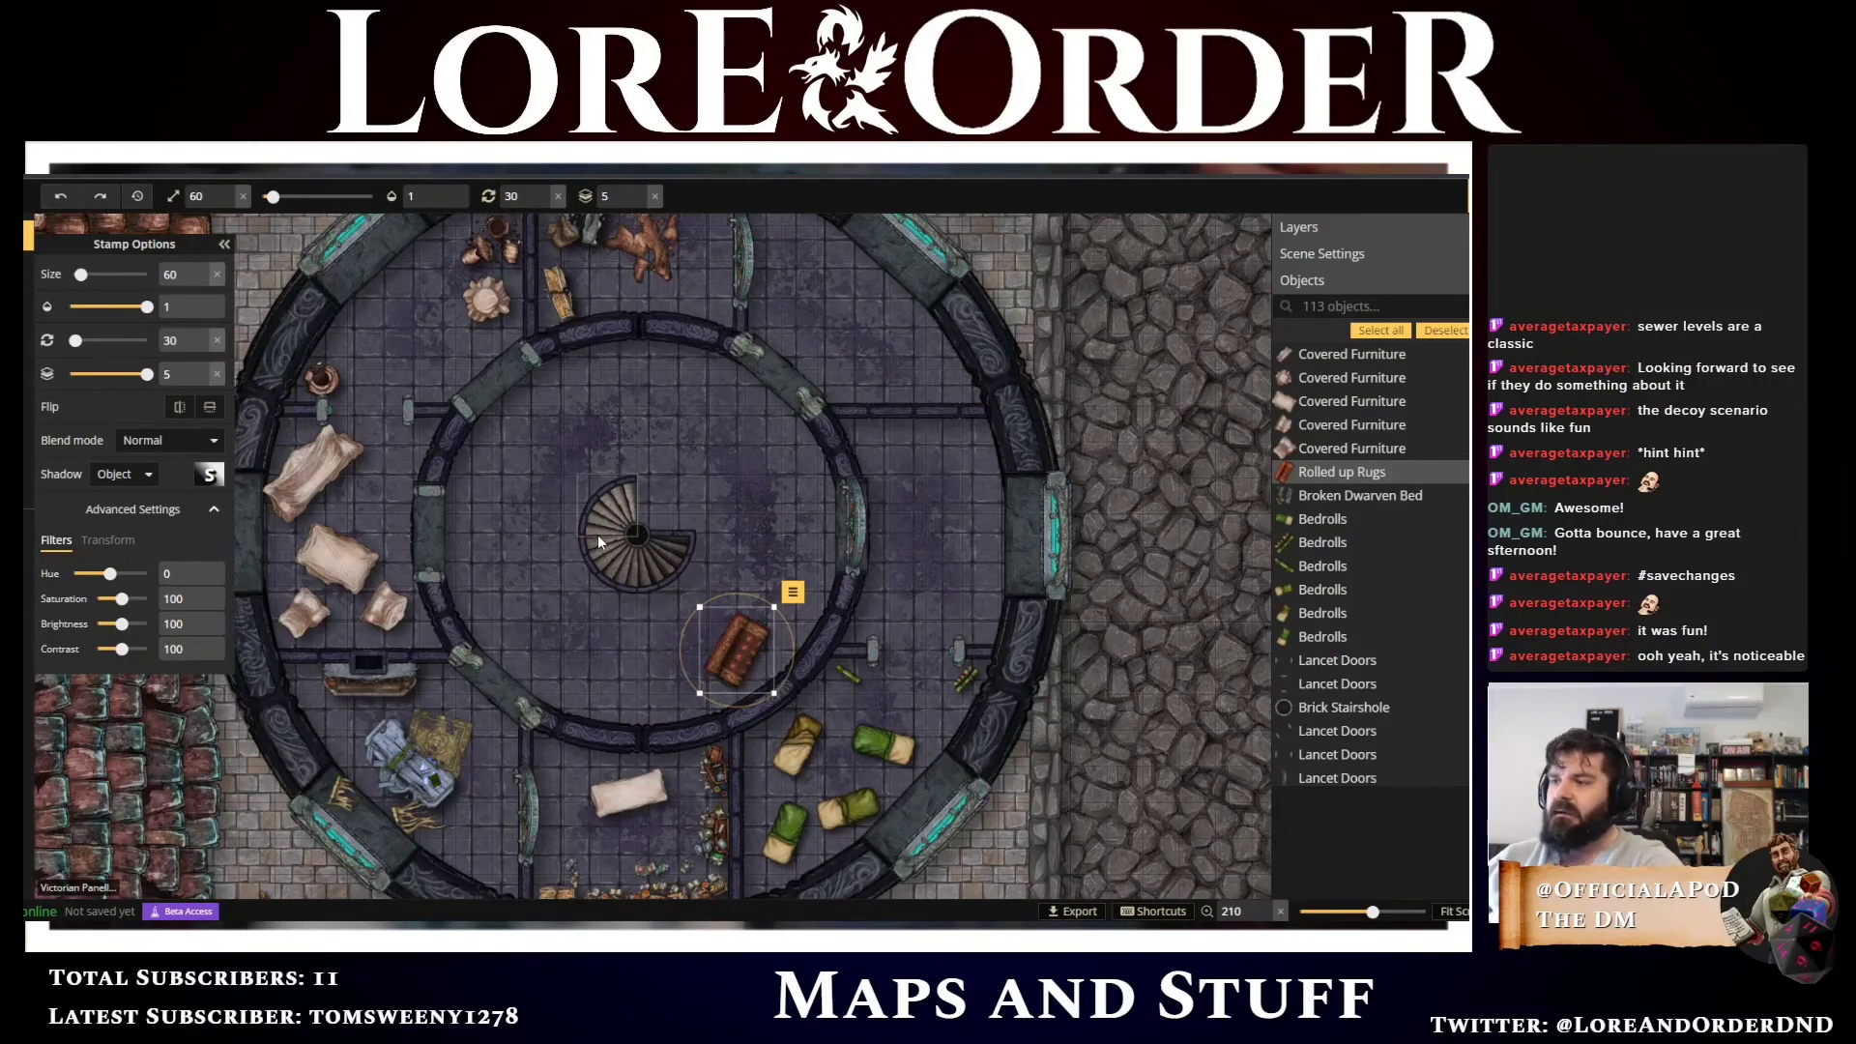
{"action": "left_click_drag", "start_coordinate": [572, 777], "coordinate": [556, 622]}
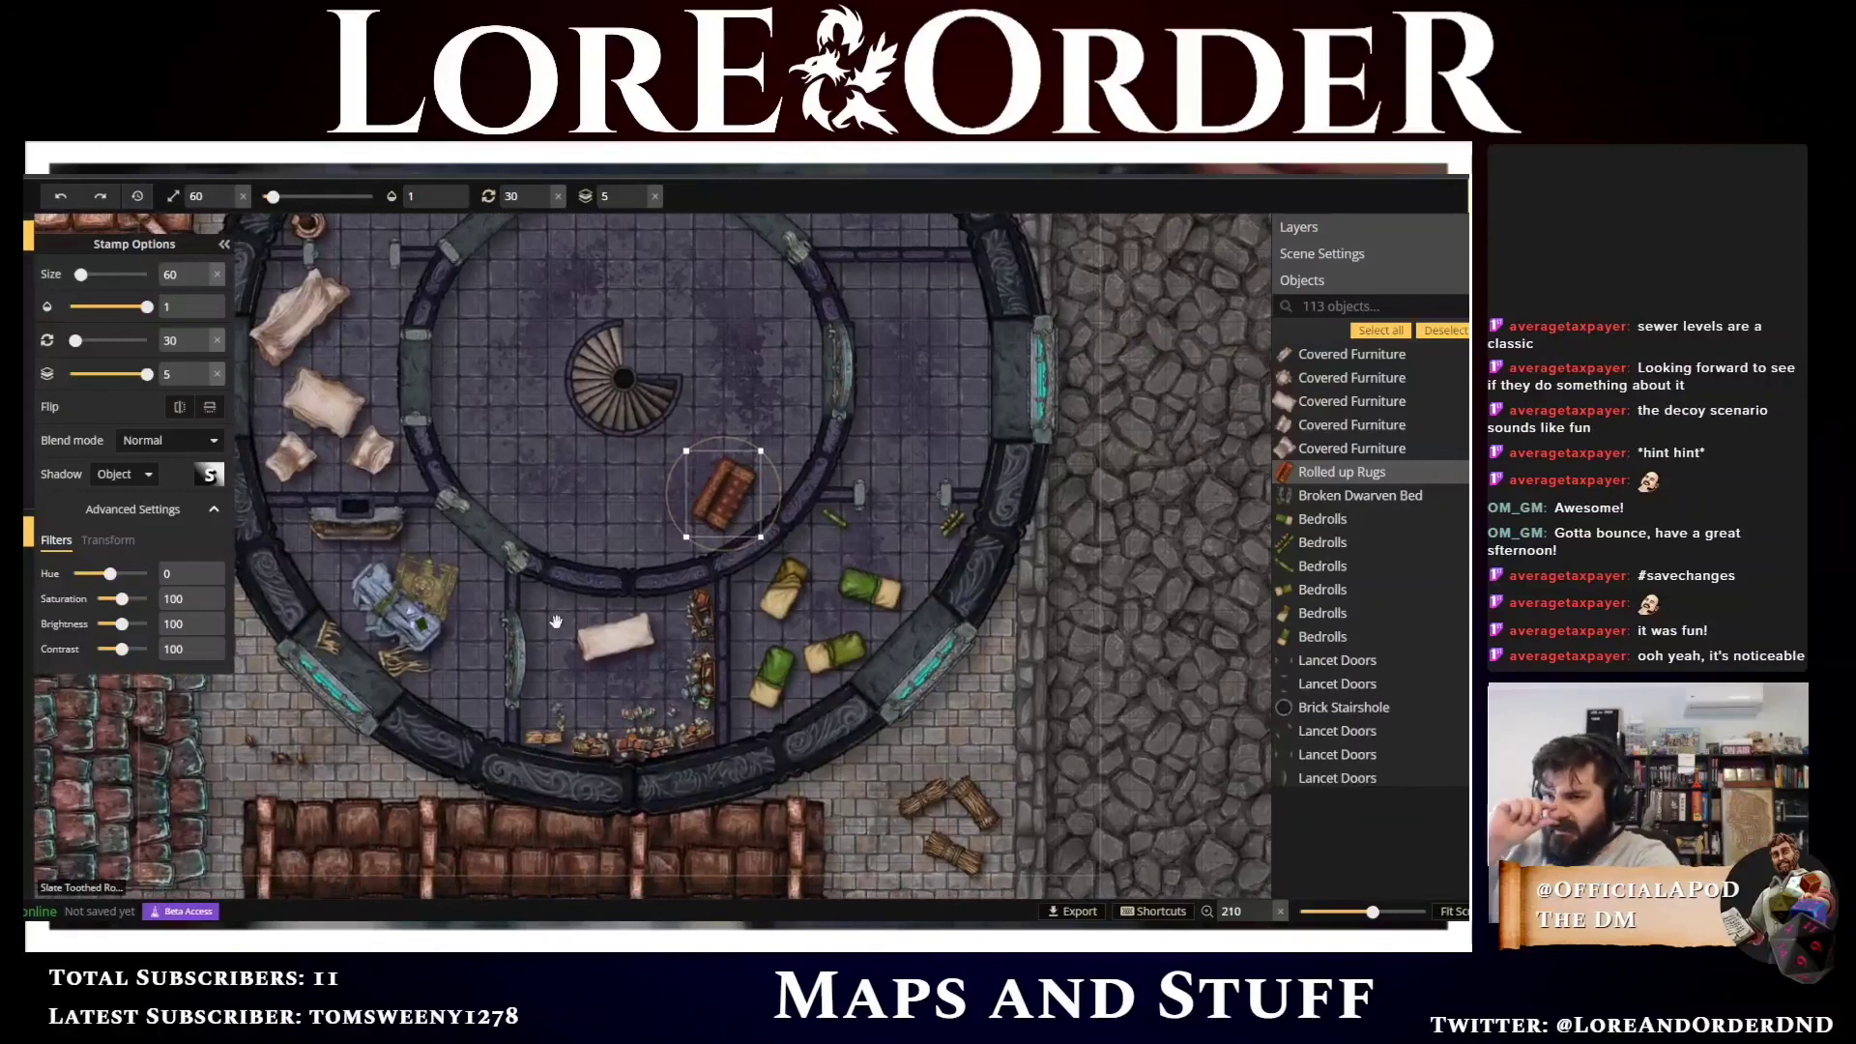
{"action": "left_click_drag", "start_coordinate": [471, 344], "coordinate": [515, 639]}
{"action": "left_click_drag", "start_coordinate": [673, 515], "coordinate": [659, 414]}
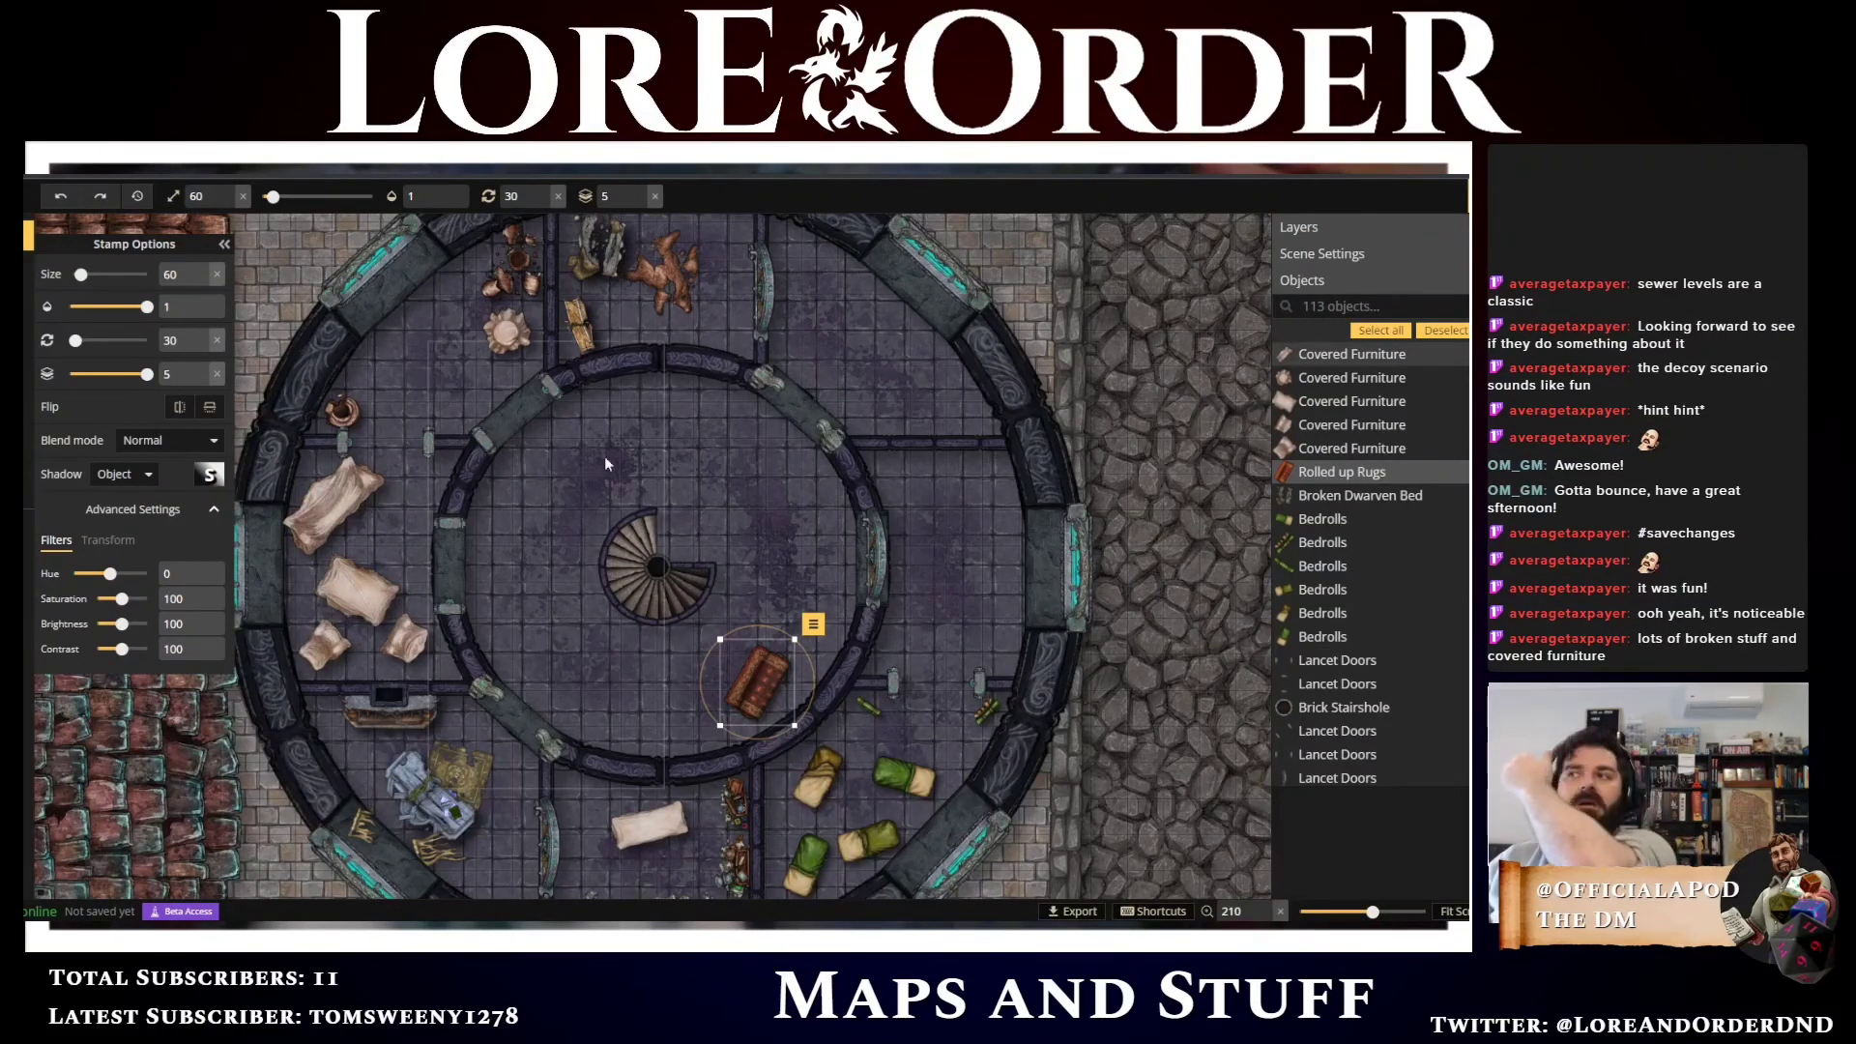
{"action": "left_click_drag", "start_coordinate": [938, 512], "coordinate": [864, 462]}
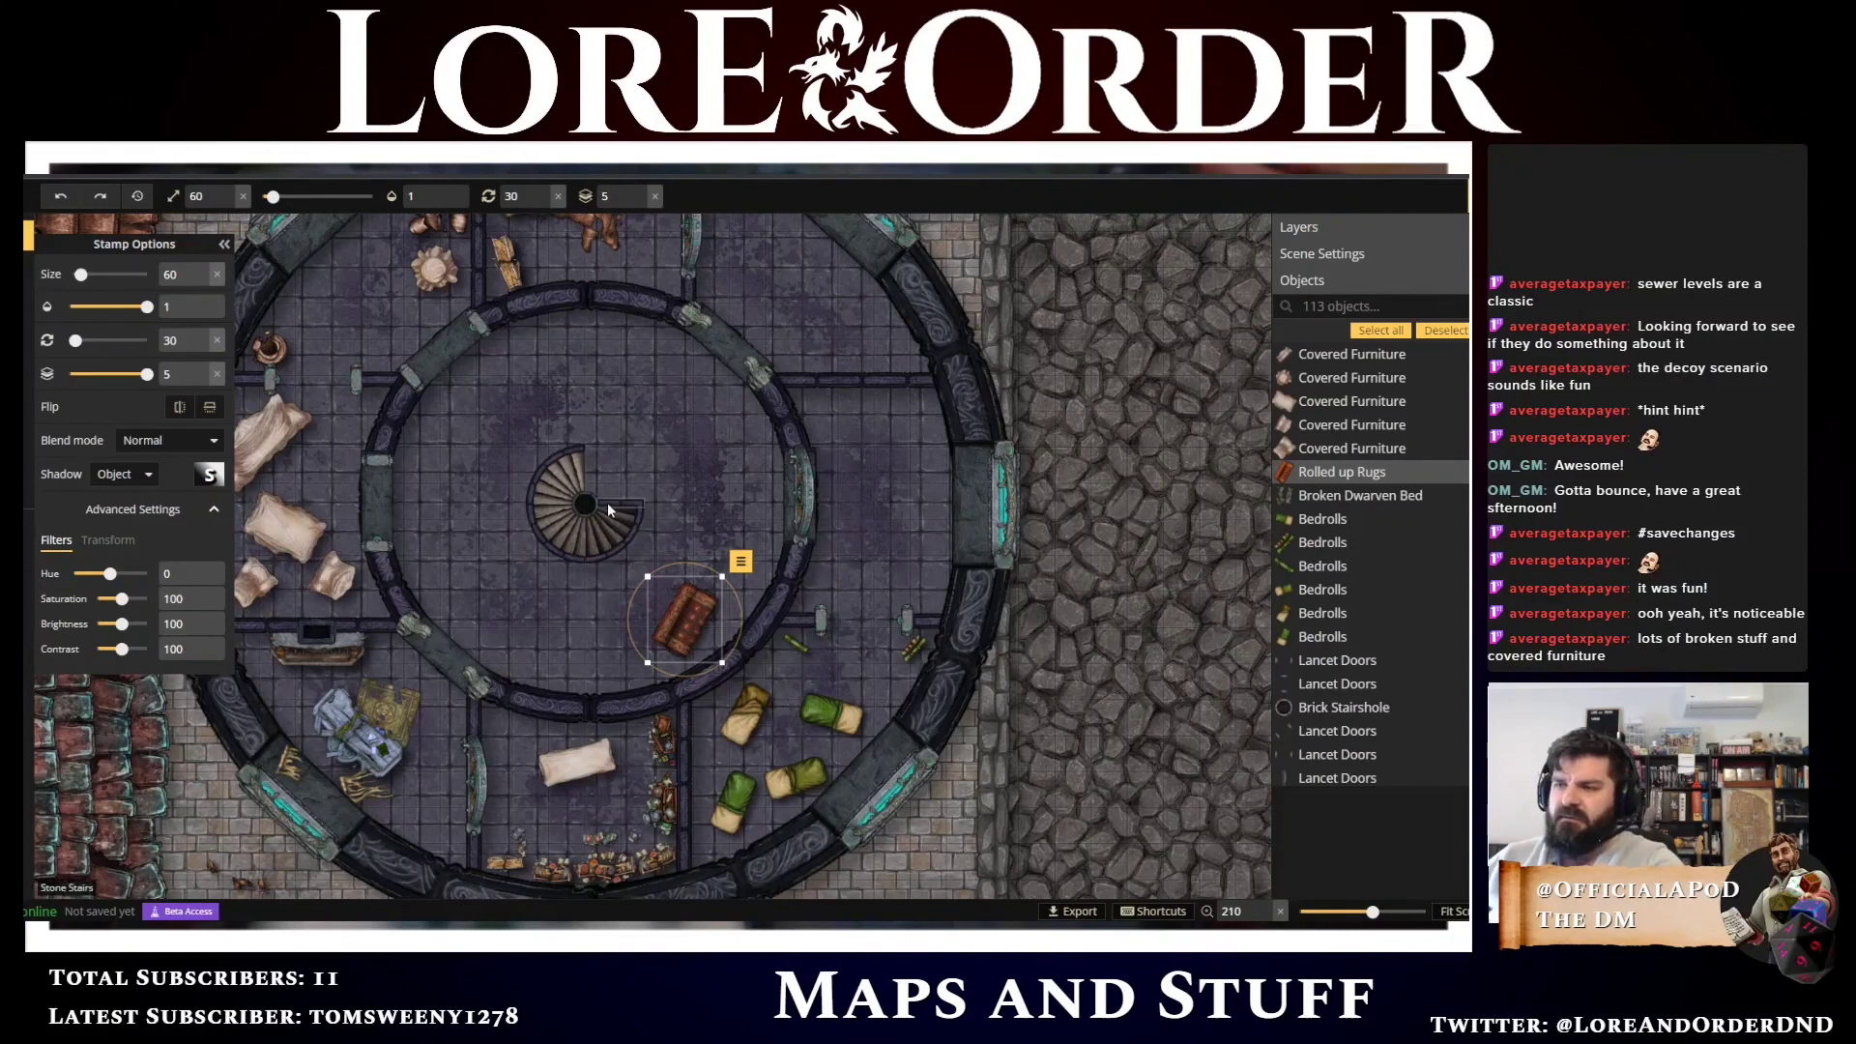
{"action": "left_click_drag", "start_coordinate": [510, 501], "coordinate": [534, 496]}
{"action": "scroll", "coordinate": [534, 496], "scroll_direction": "down", "scroll_amount": 3}
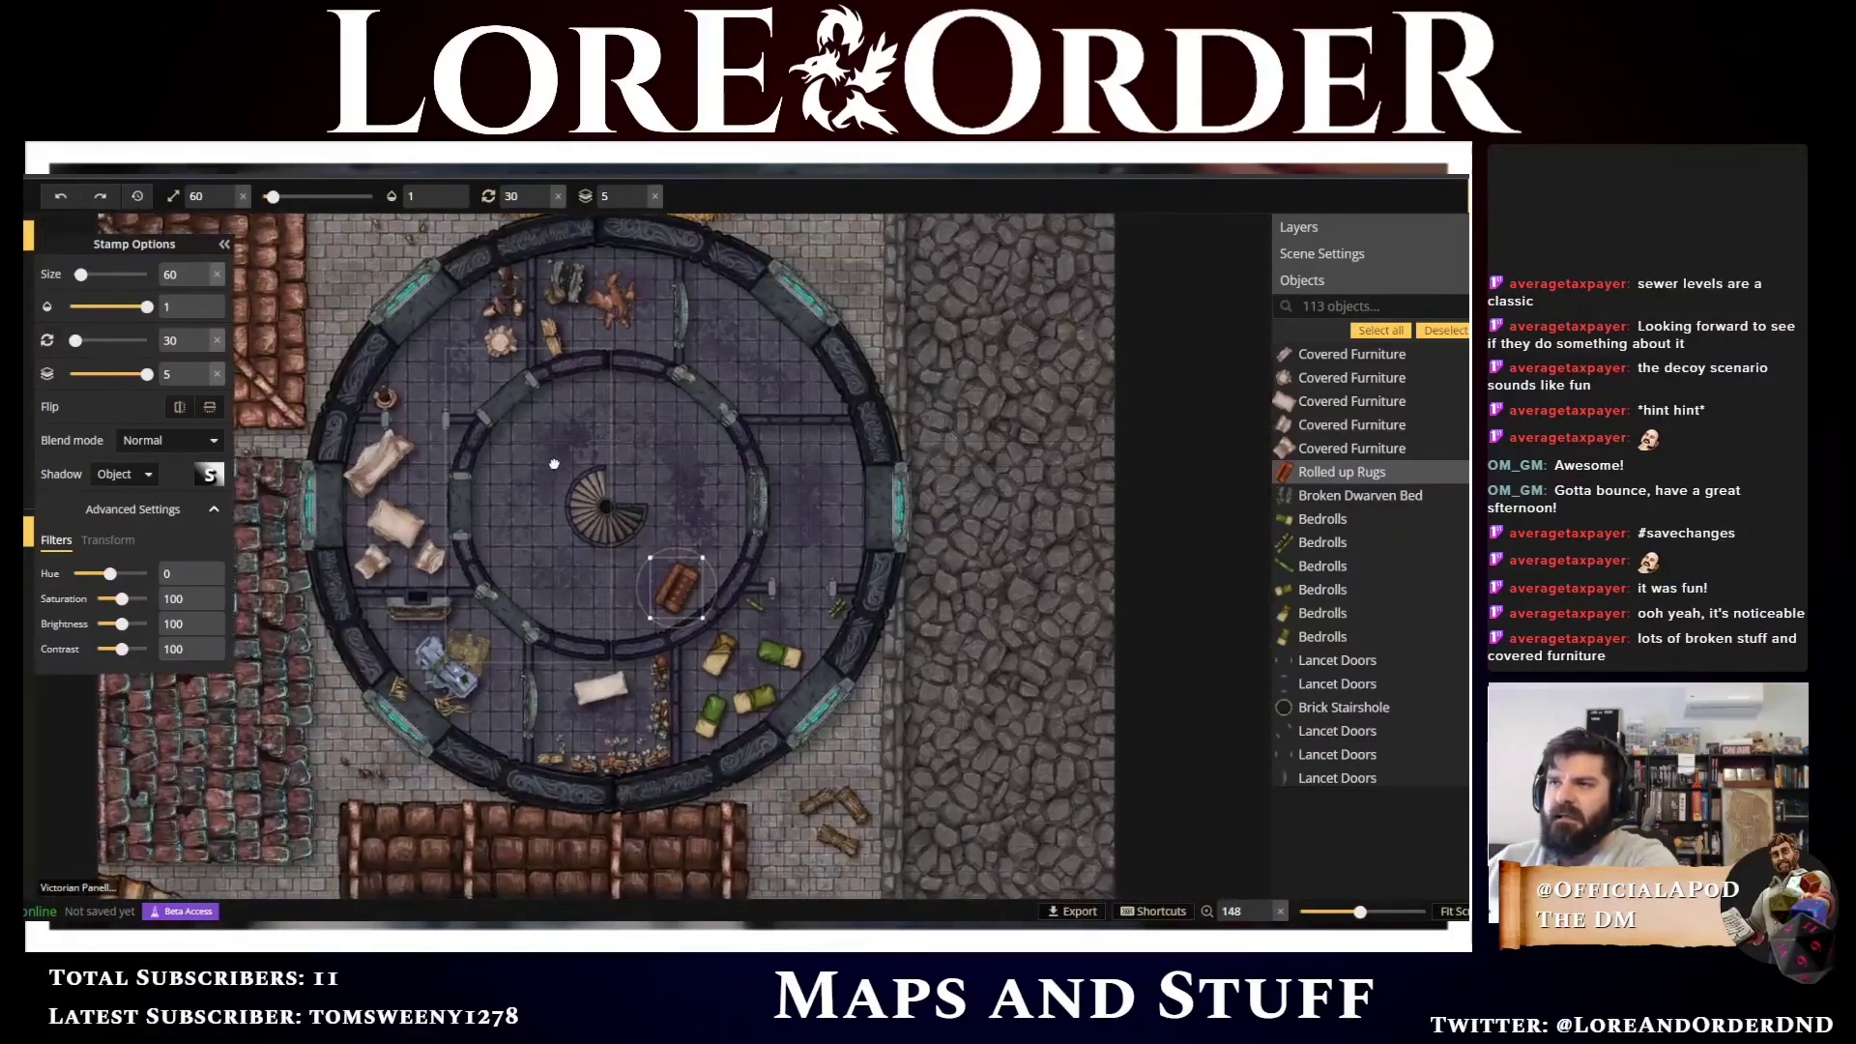
{"action": "scroll", "coordinate": [540, 505], "scroll_direction": "up", "scroll_amount": 2}
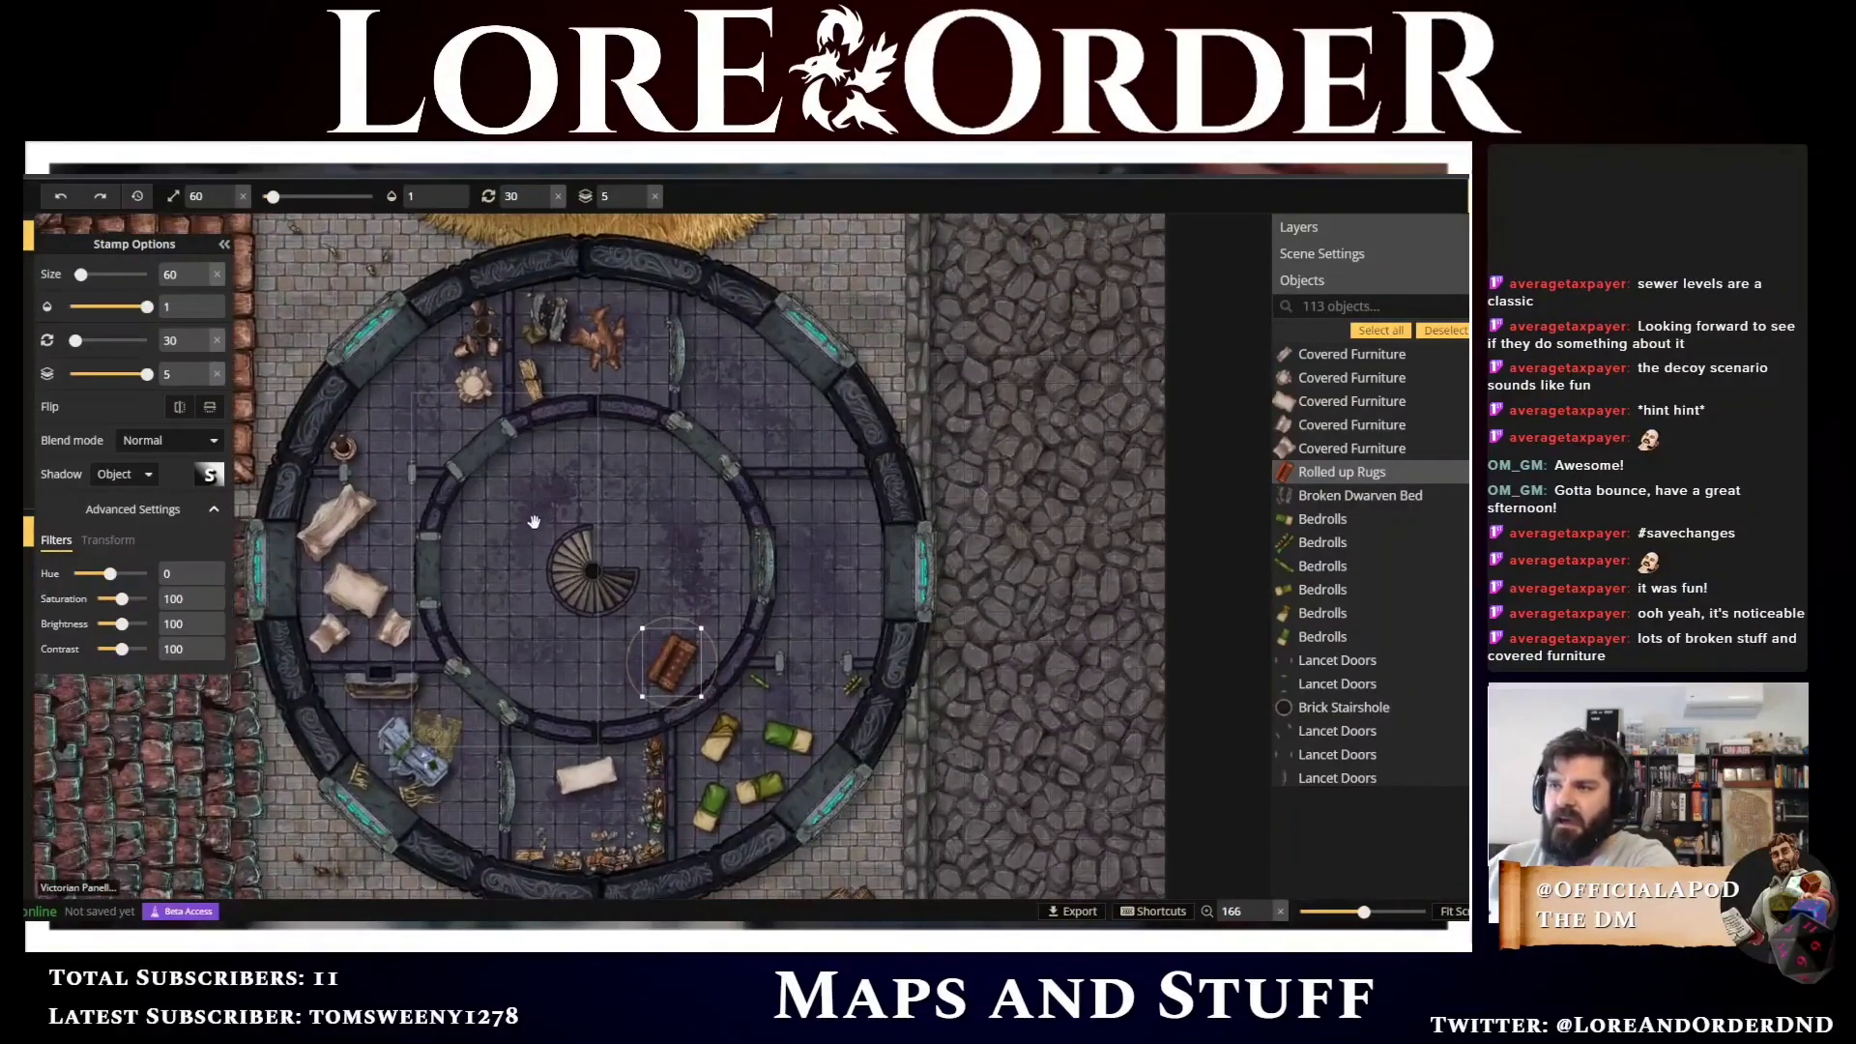
{"action": "scroll", "coordinate": [535, 518], "scroll_direction": "up", "scroll_amount": 1}
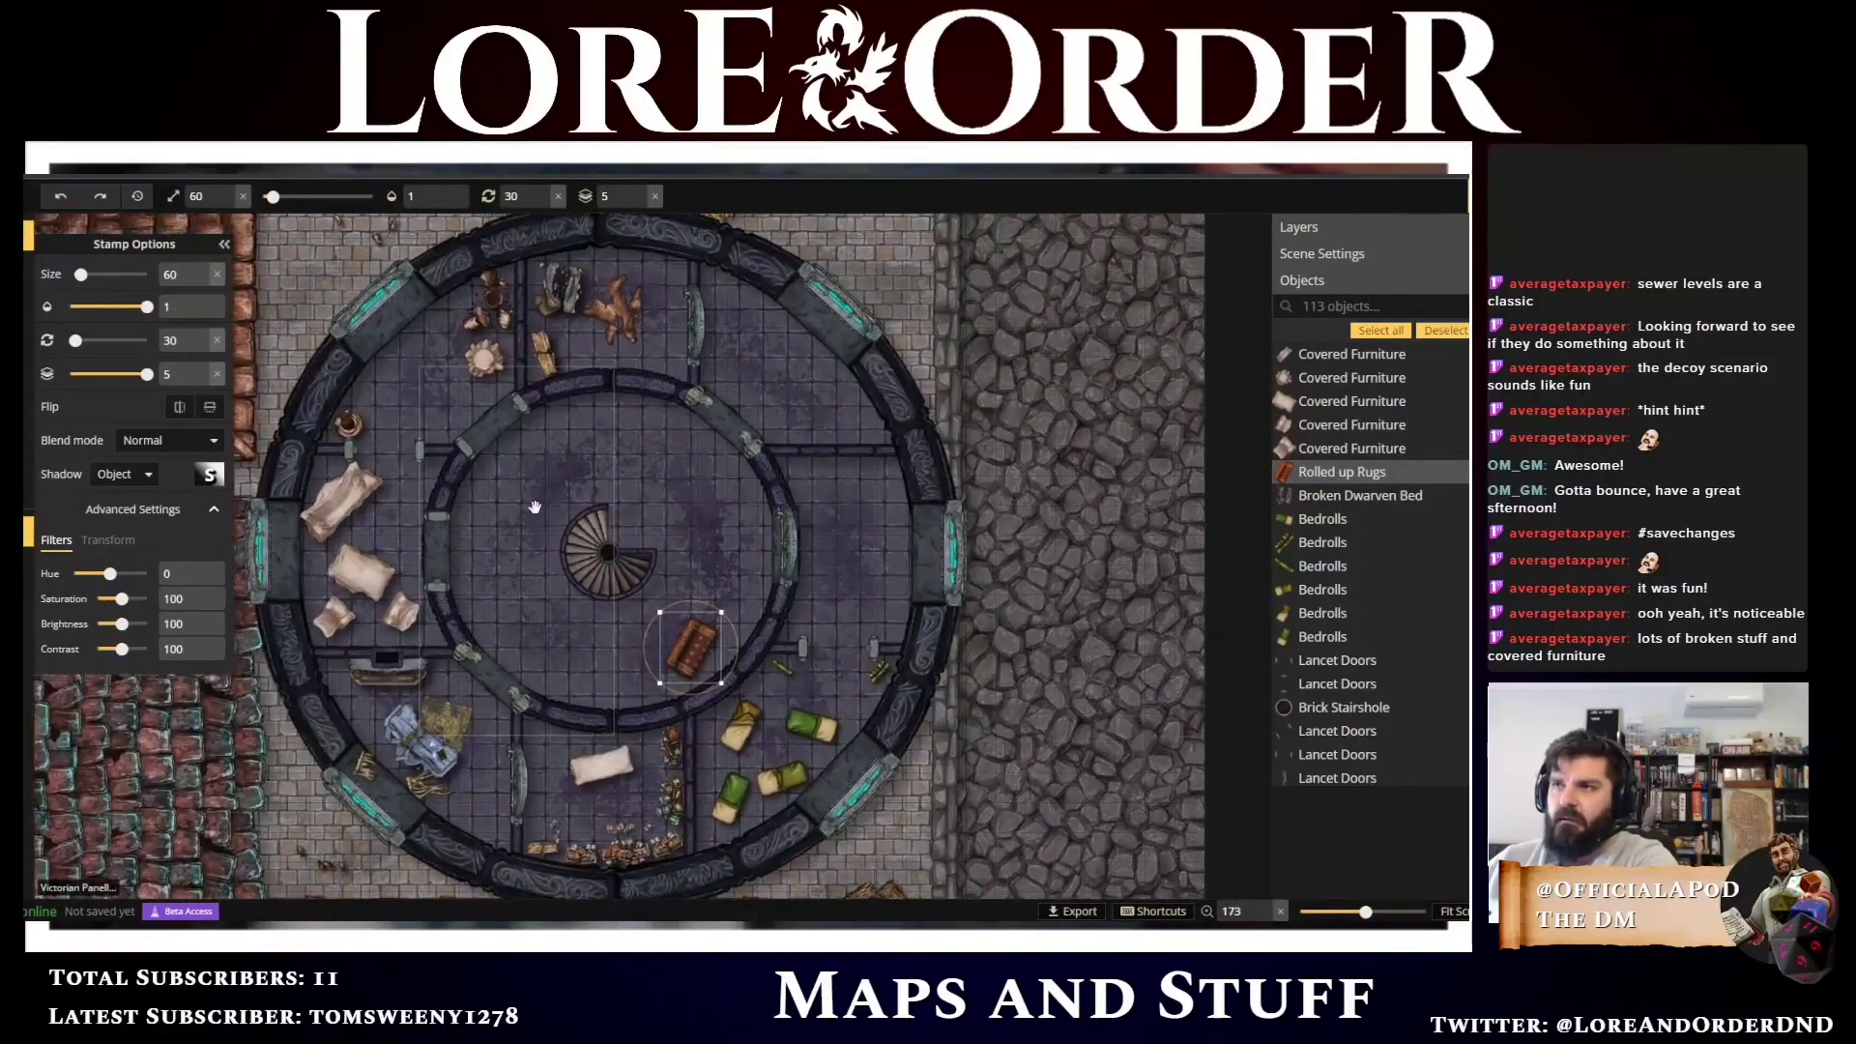
{"action": "left_click", "coordinate": [1098, 435]}
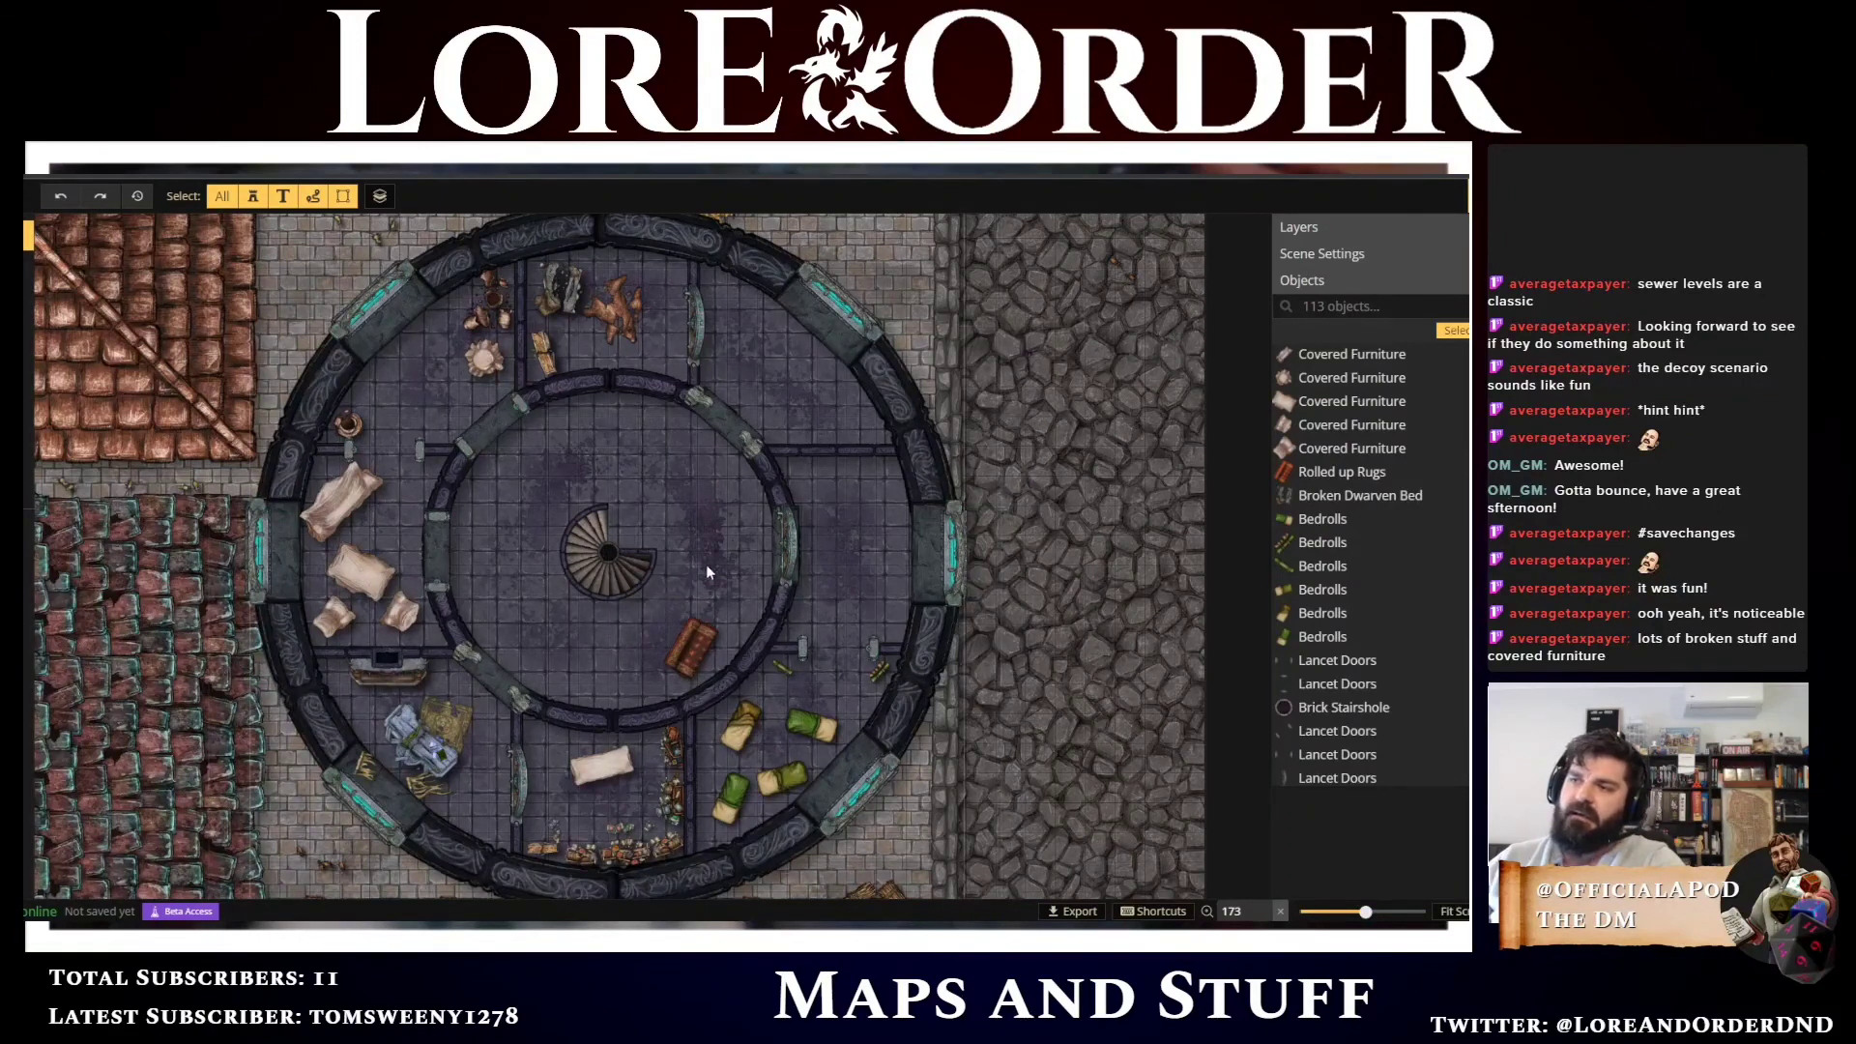
{"action": "scroll", "coordinate": [716, 538], "scroll_direction": "up", "scroll_amount": 2}
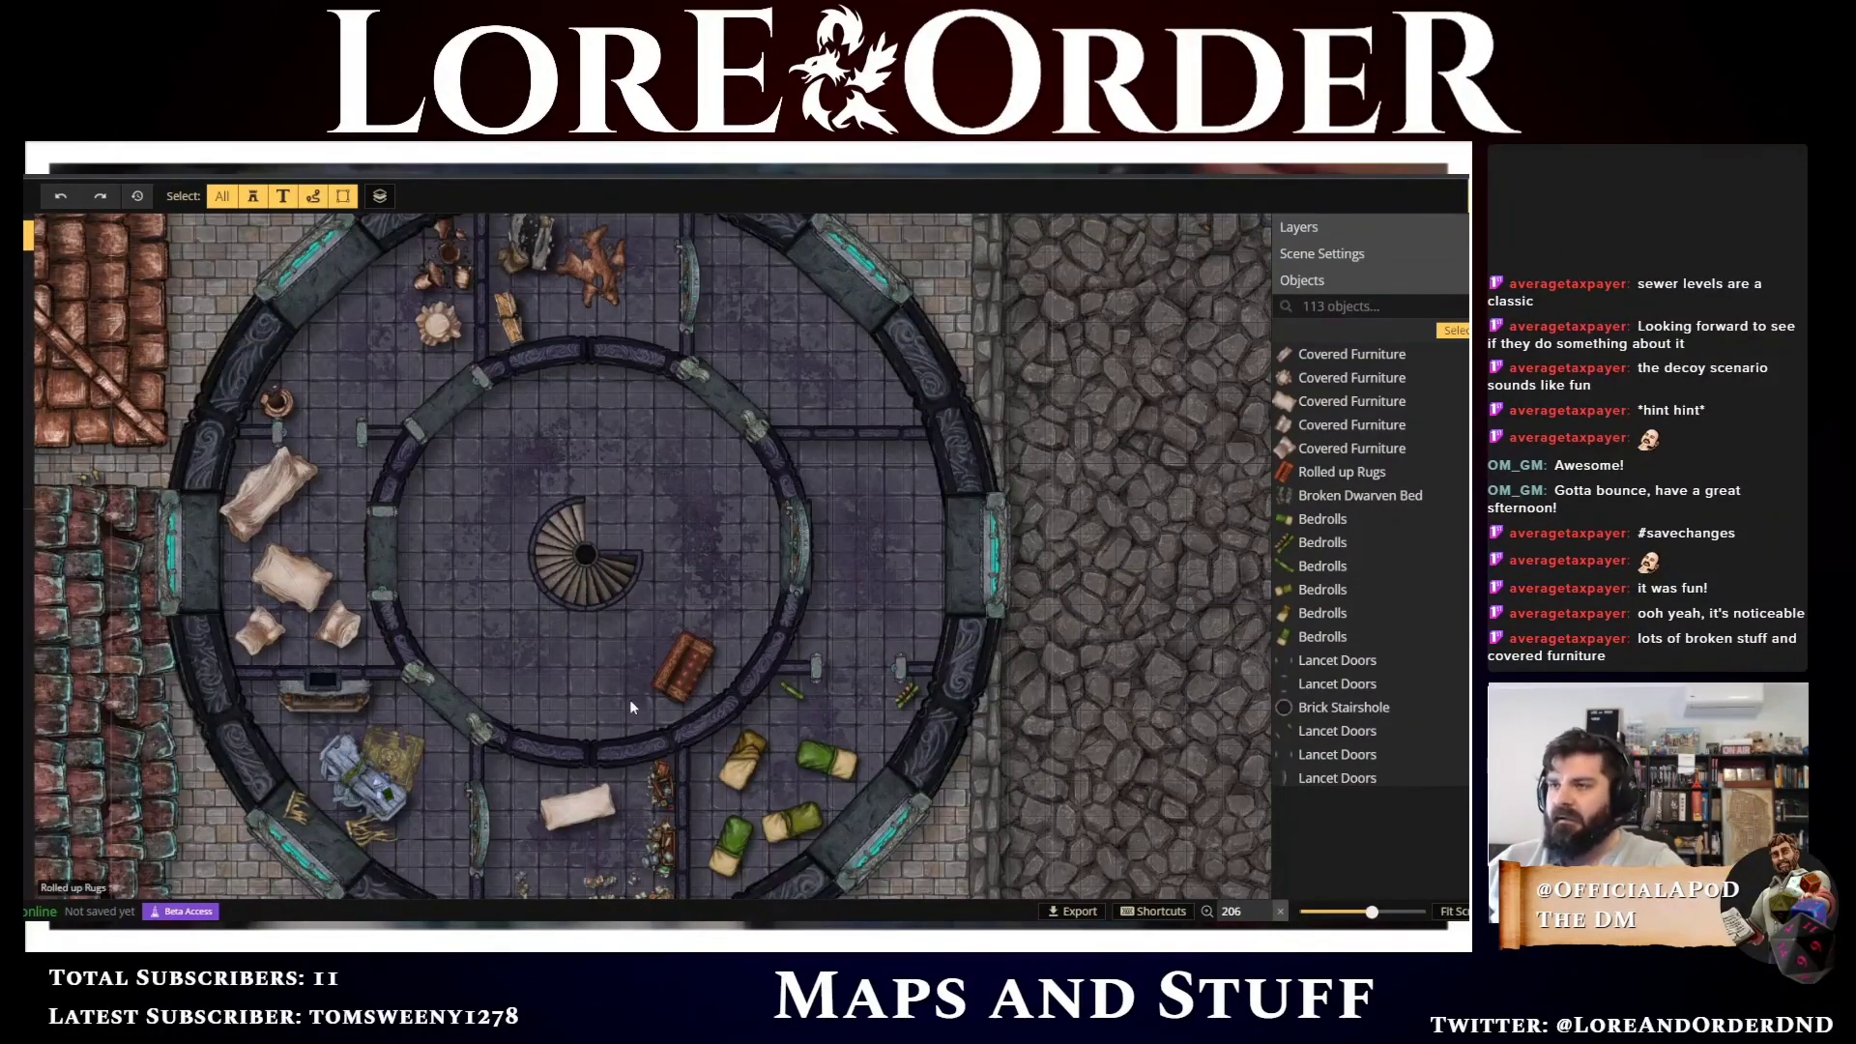
{"action": "scroll", "coordinate": [460, 675], "scroll_direction": "down", "scroll_amount": 2}
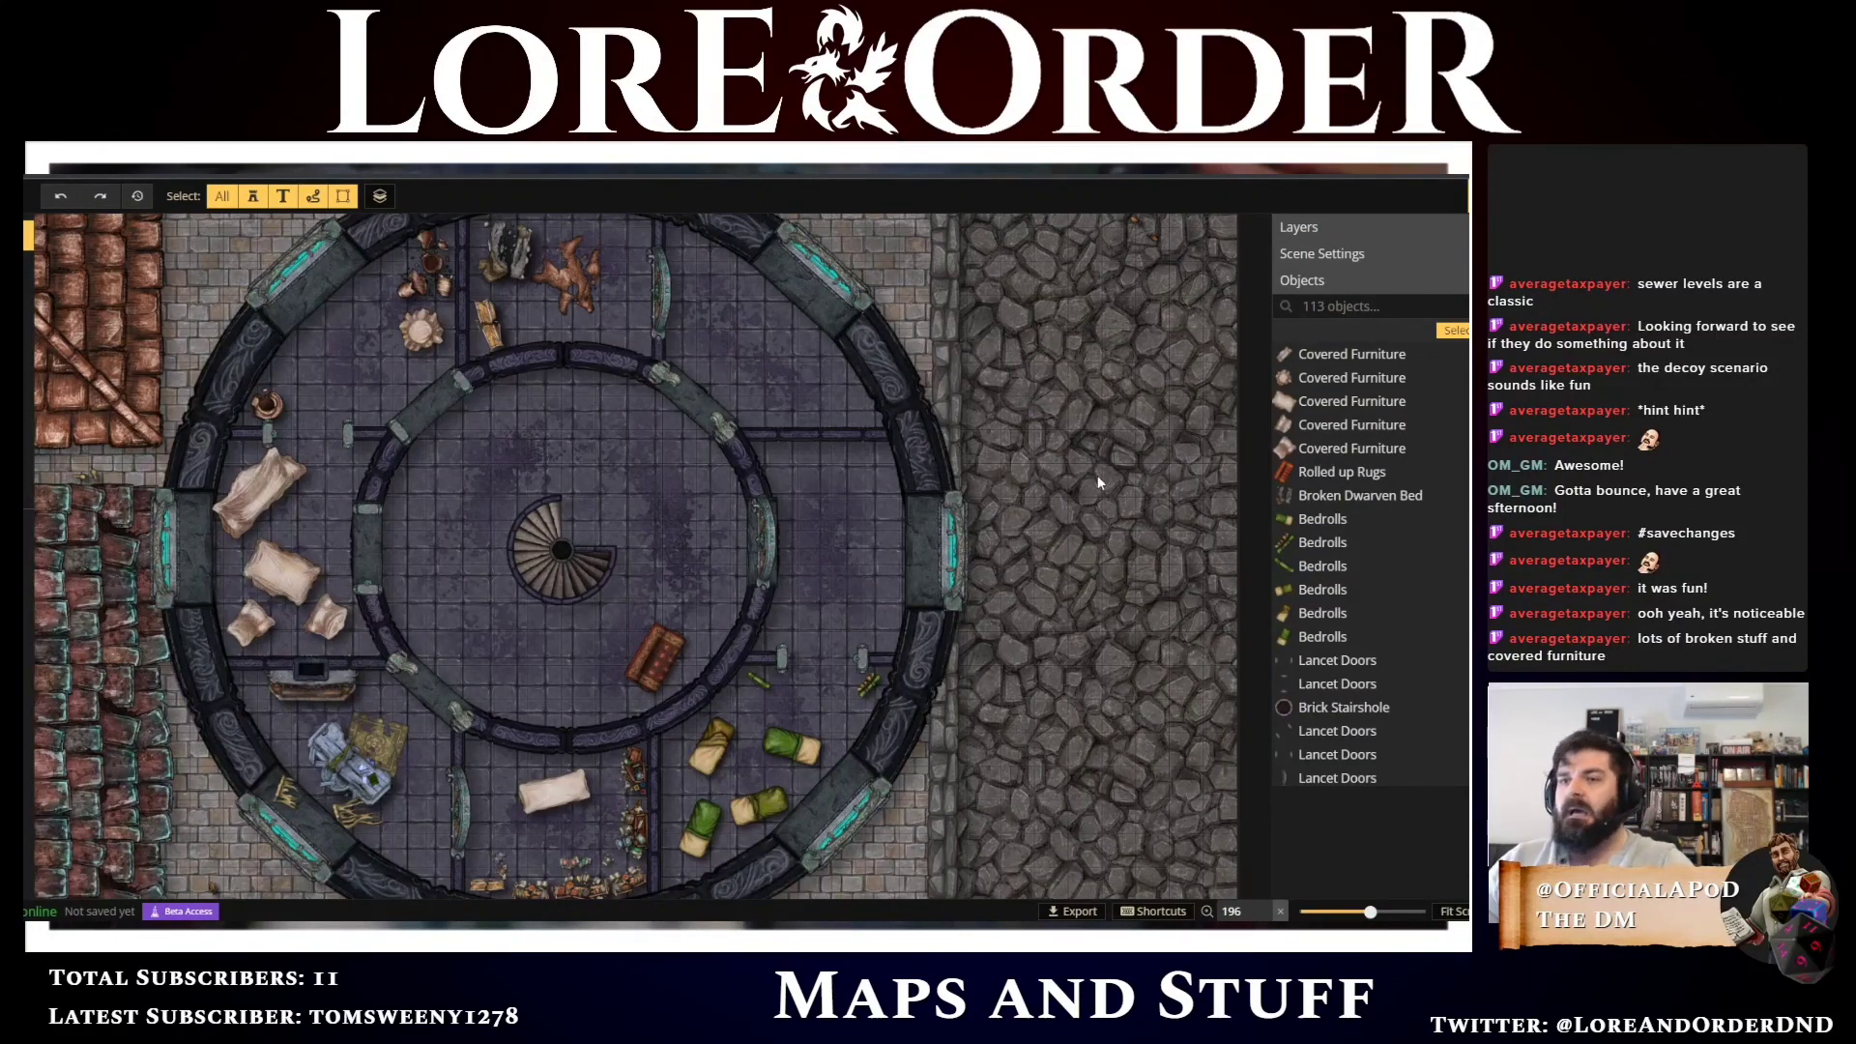
{"action": "scroll", "coordinate": [1098, 474], "scroll_direction": "down", "scroll_amount": 5}
{"action": "left_click_drag", "start_coordinate": [1102, 418], "coordinate": [1055, 449]}
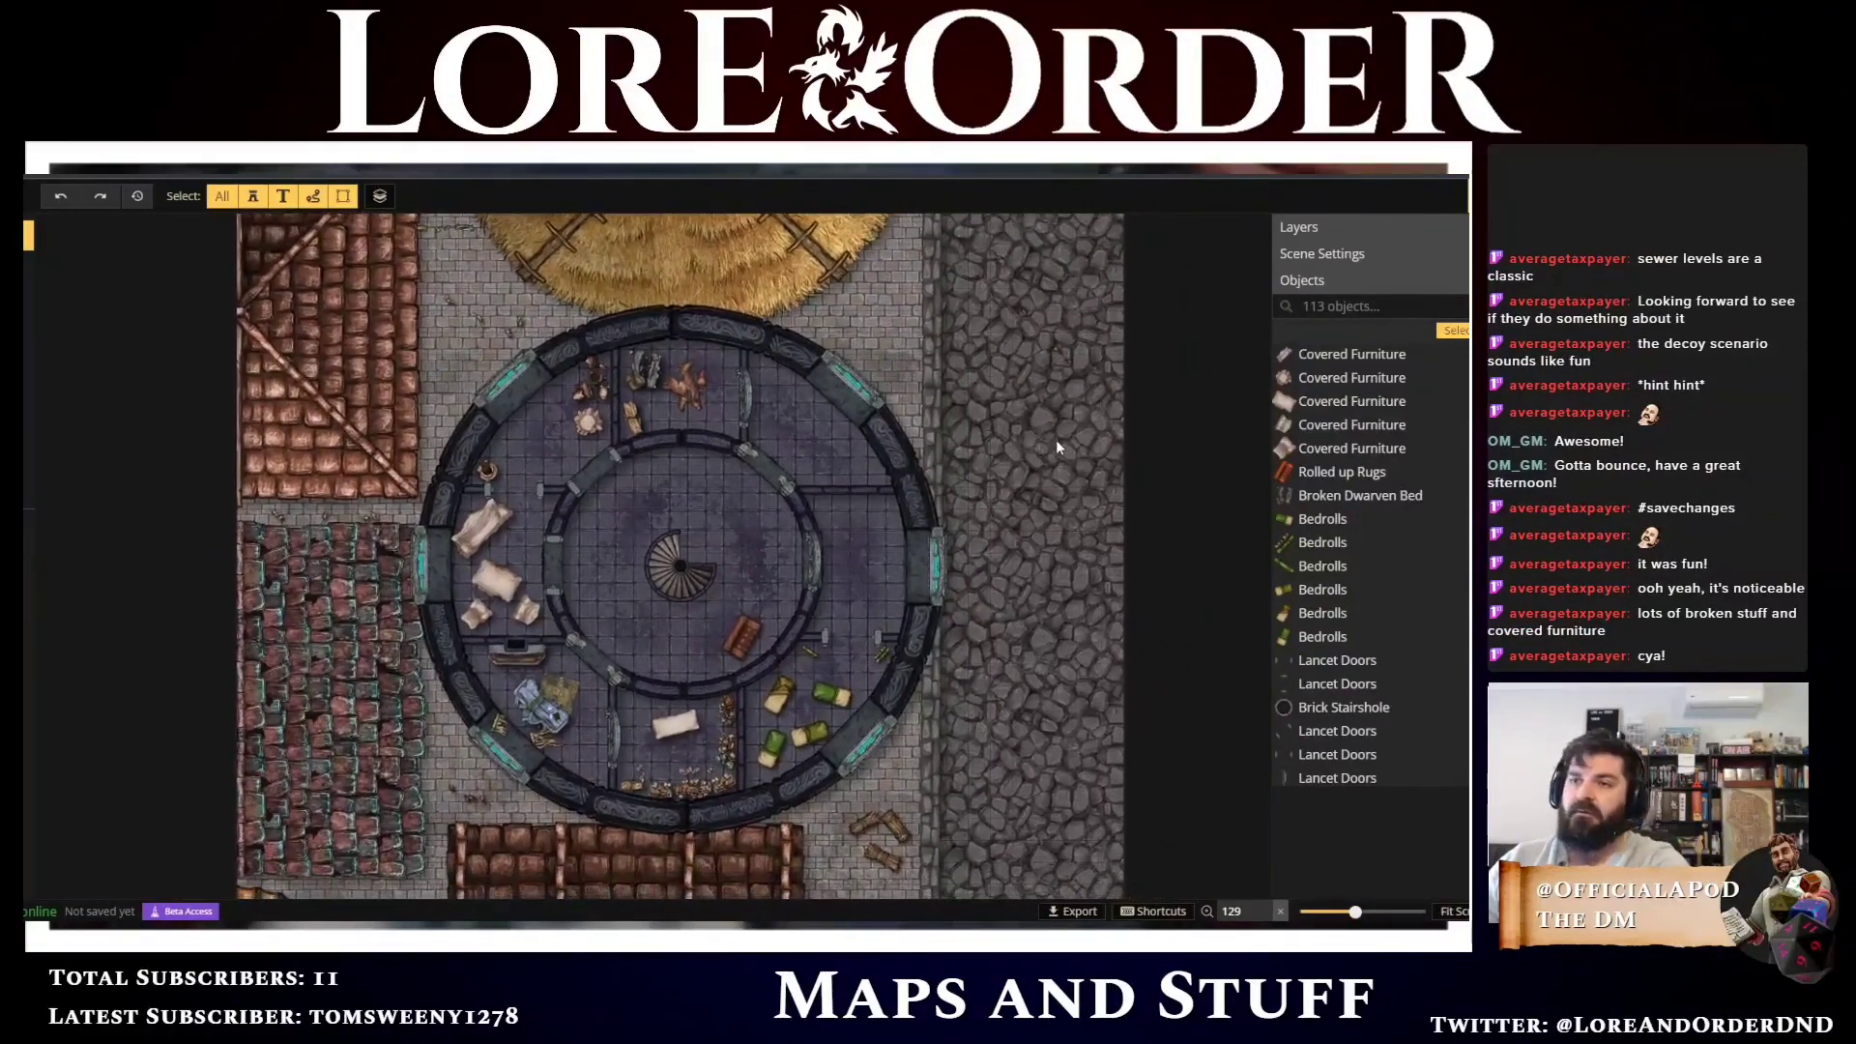